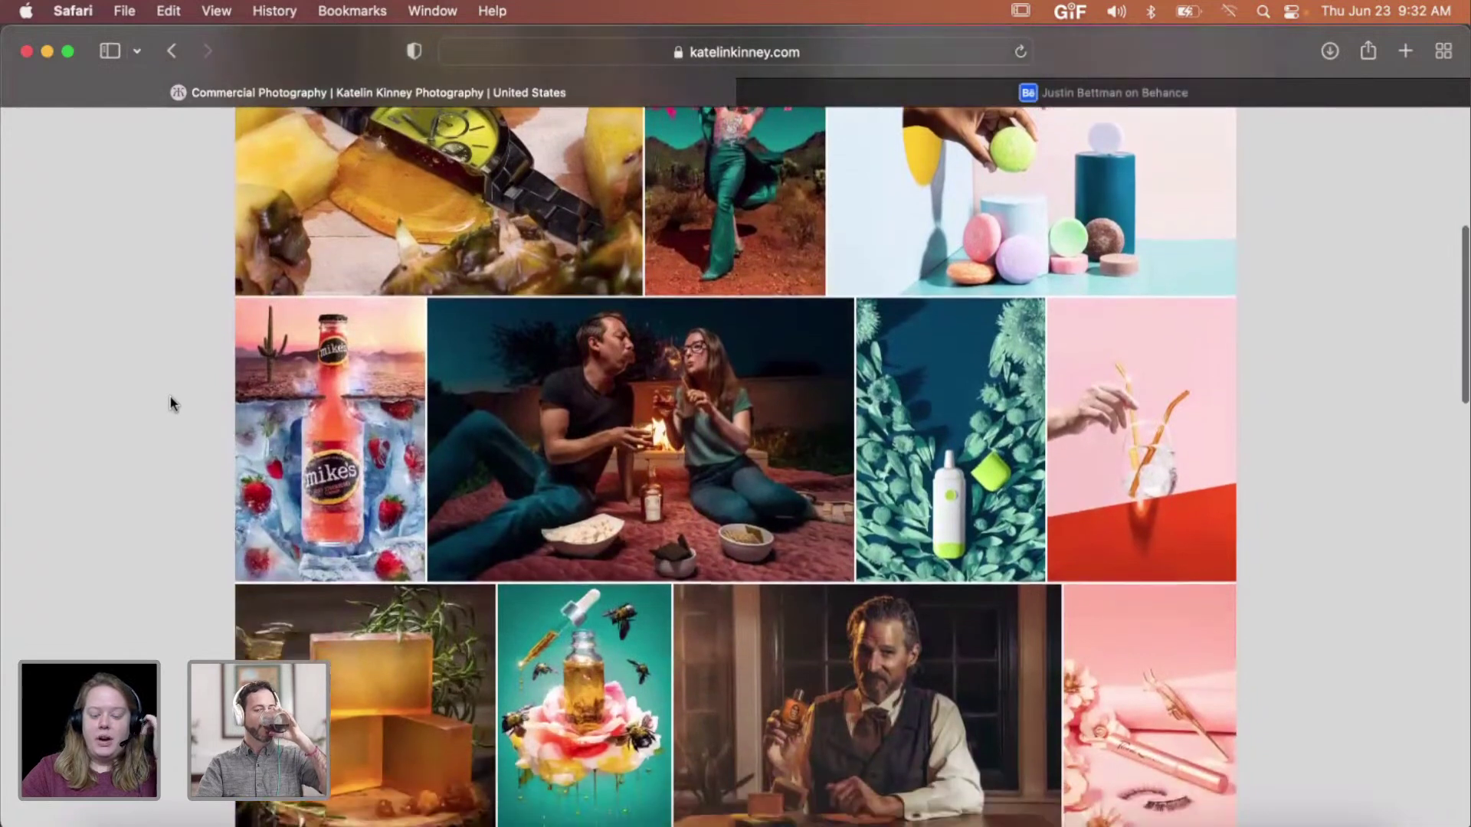
- Open the full Olay project from the photographer's Projects page
scroll(171, 404, down, 4)
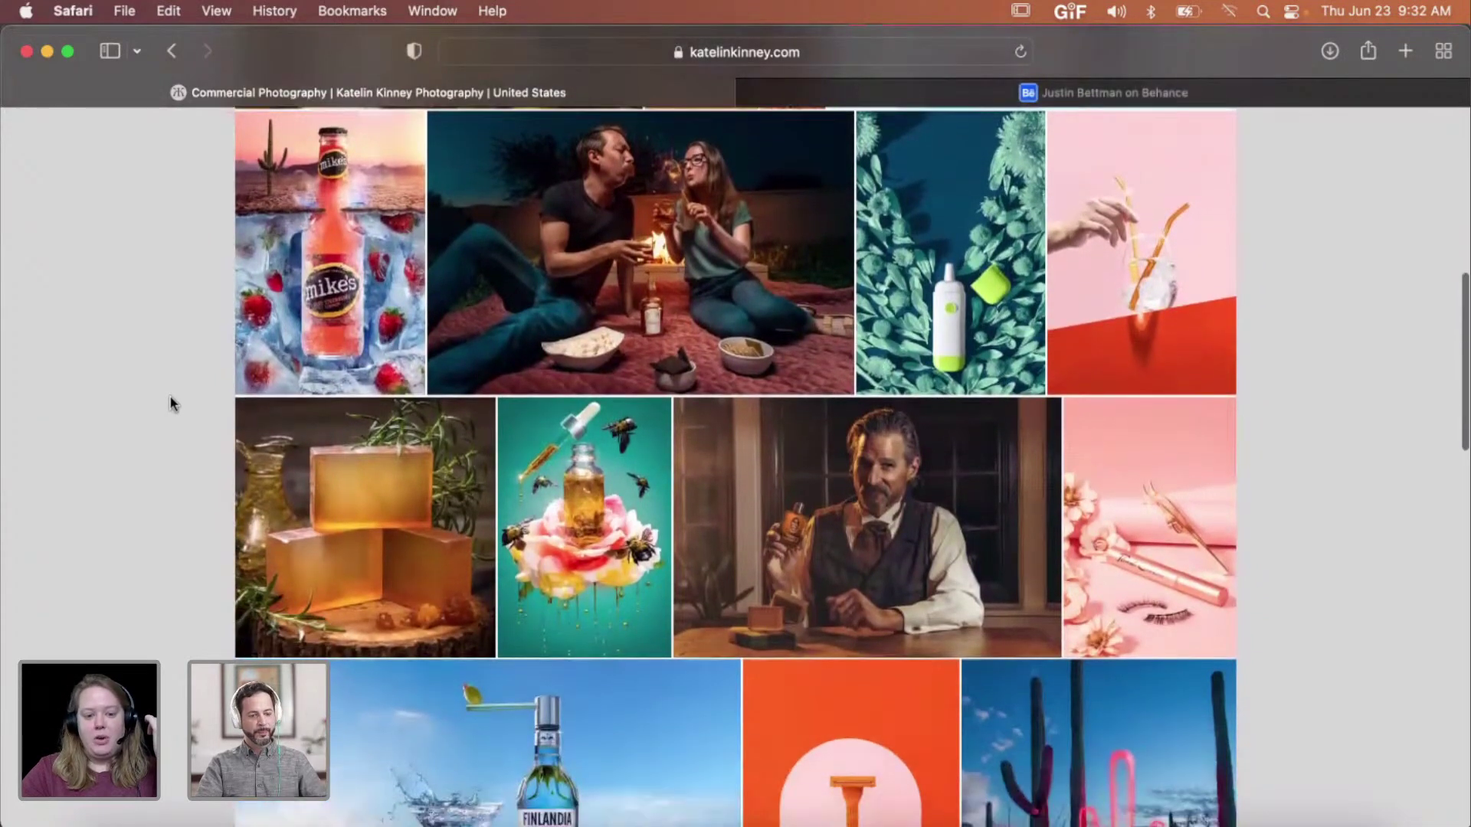
scroll(171, 404, up, 15)
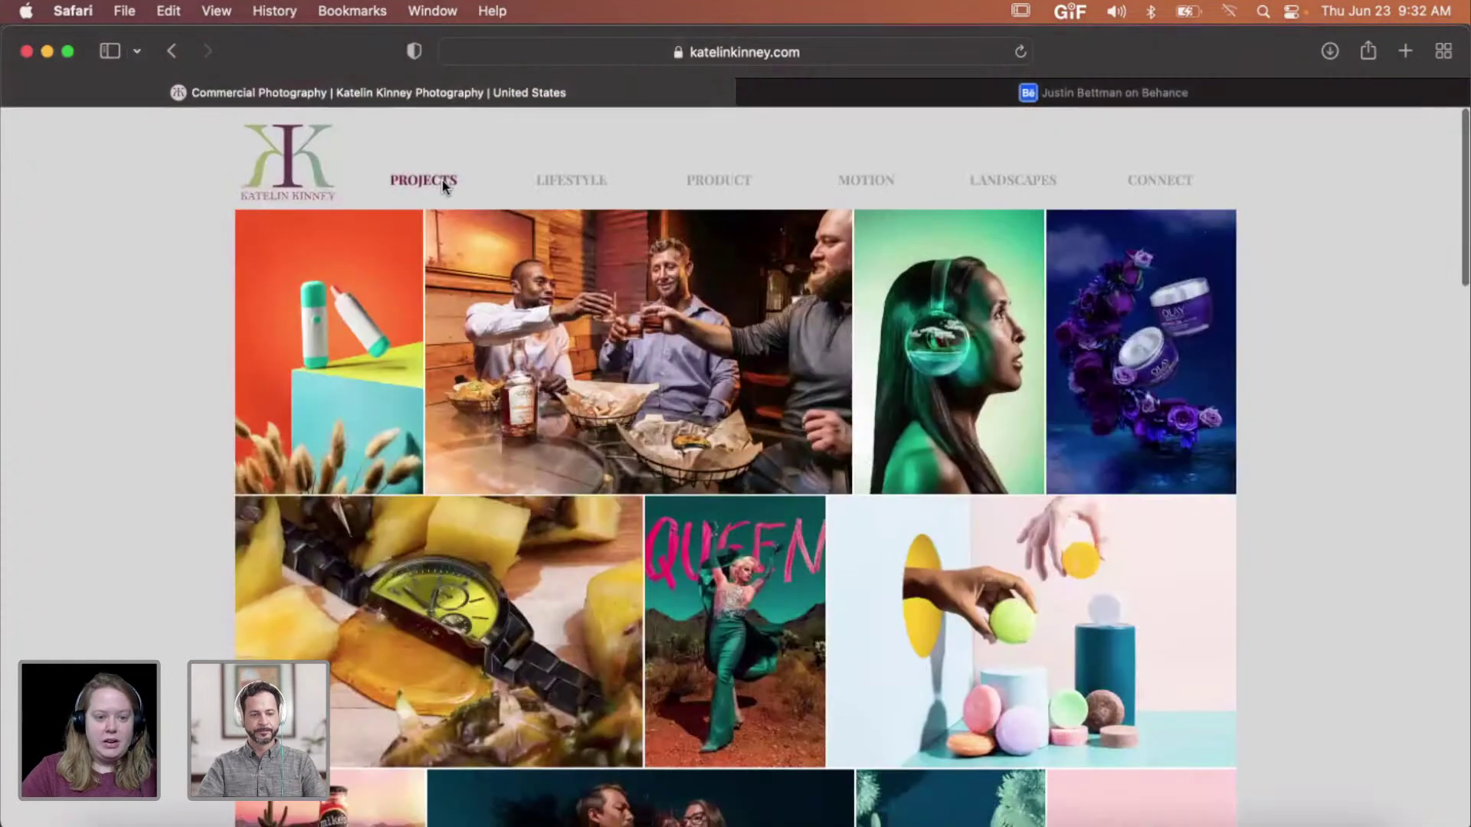
click(443, 187)
scroll(334, 440, down, 5)
scroll(334, 440, down, 3)
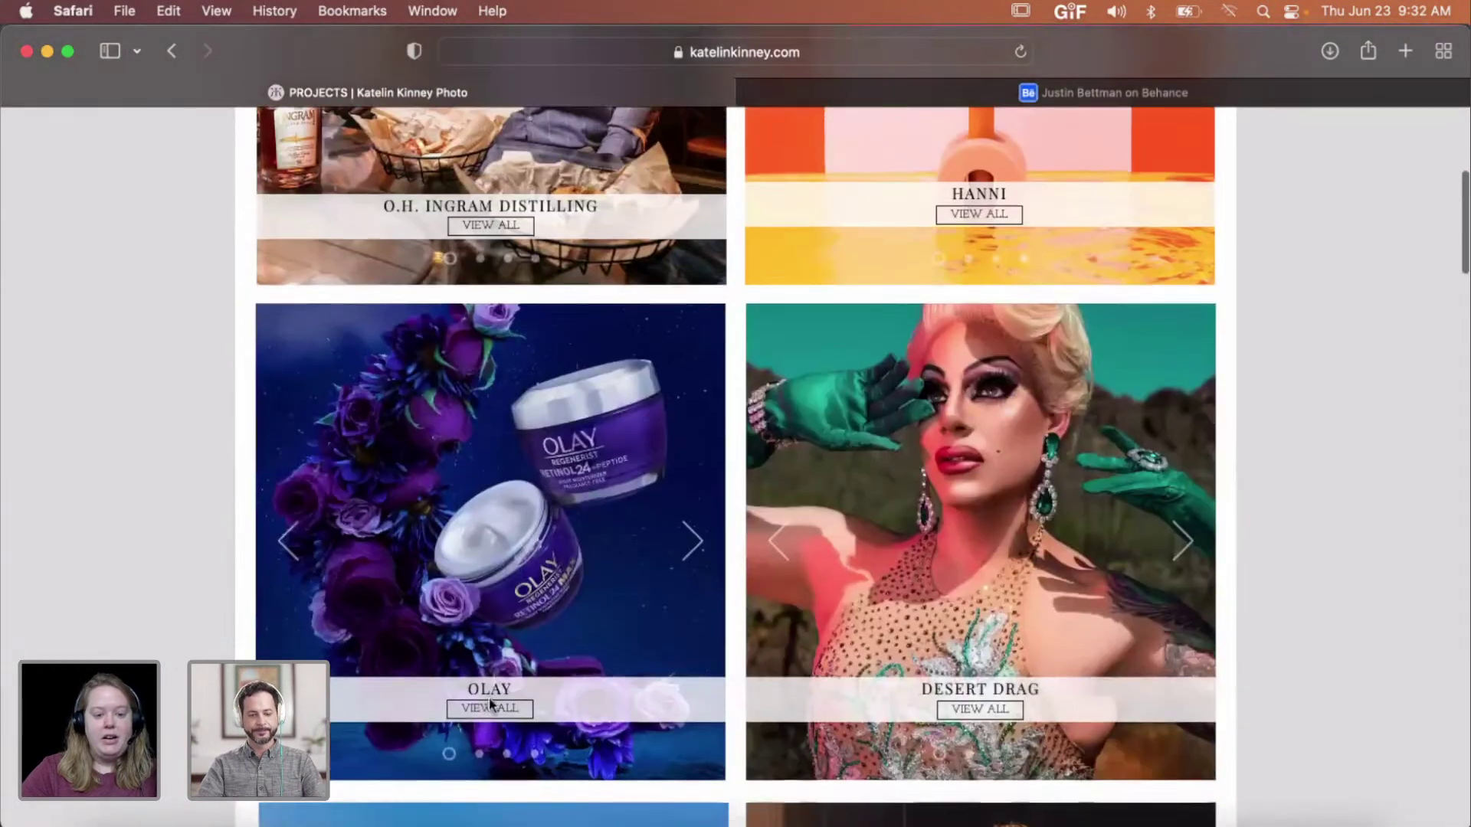
click(489, 714)
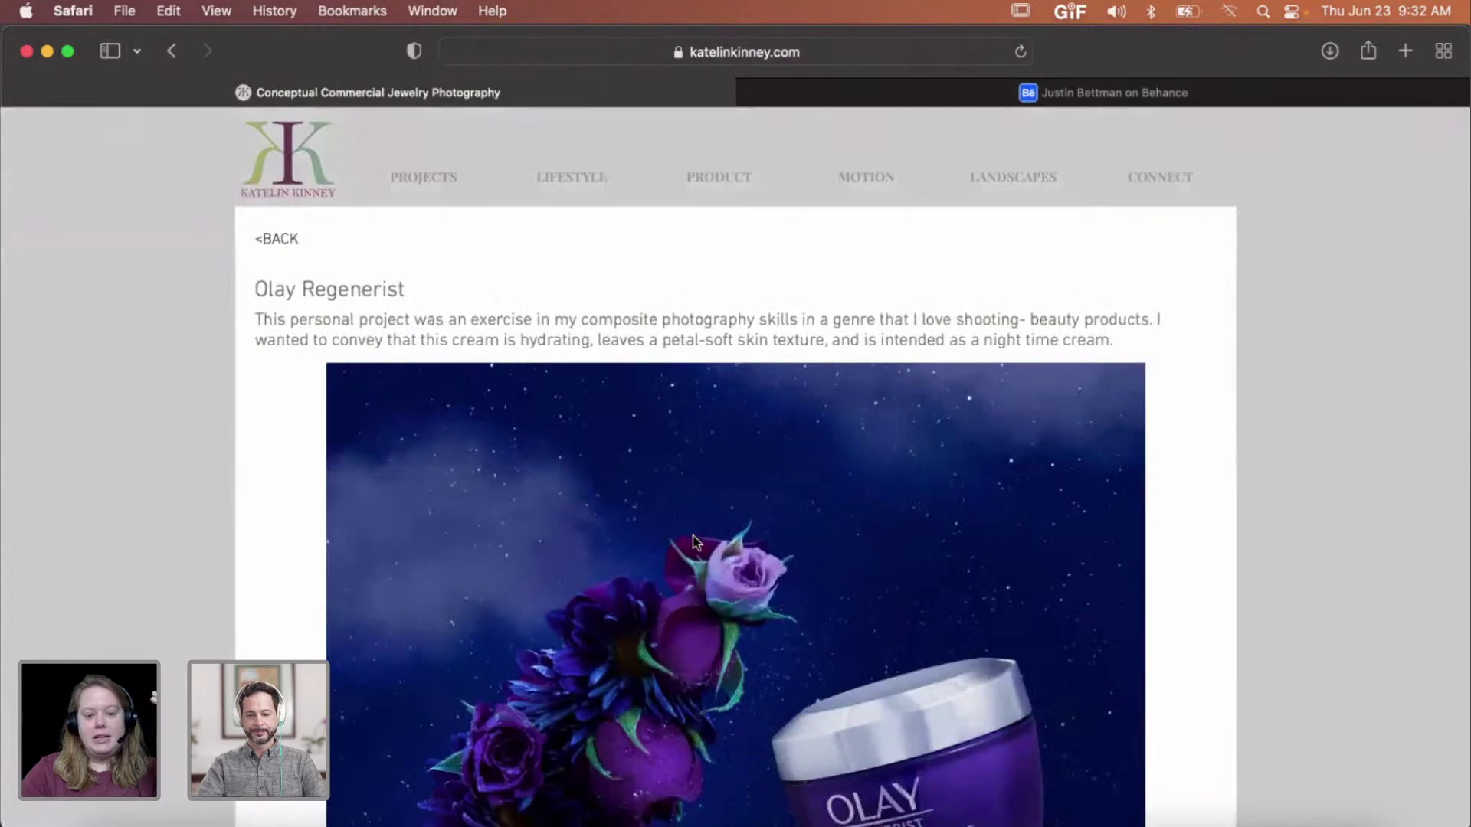
- Examine the Olay Regenerist composite image, from the floating jars down to the flowers over the water
scroll(692, 541, down, 6)
scroll(693, 535, down, 1)
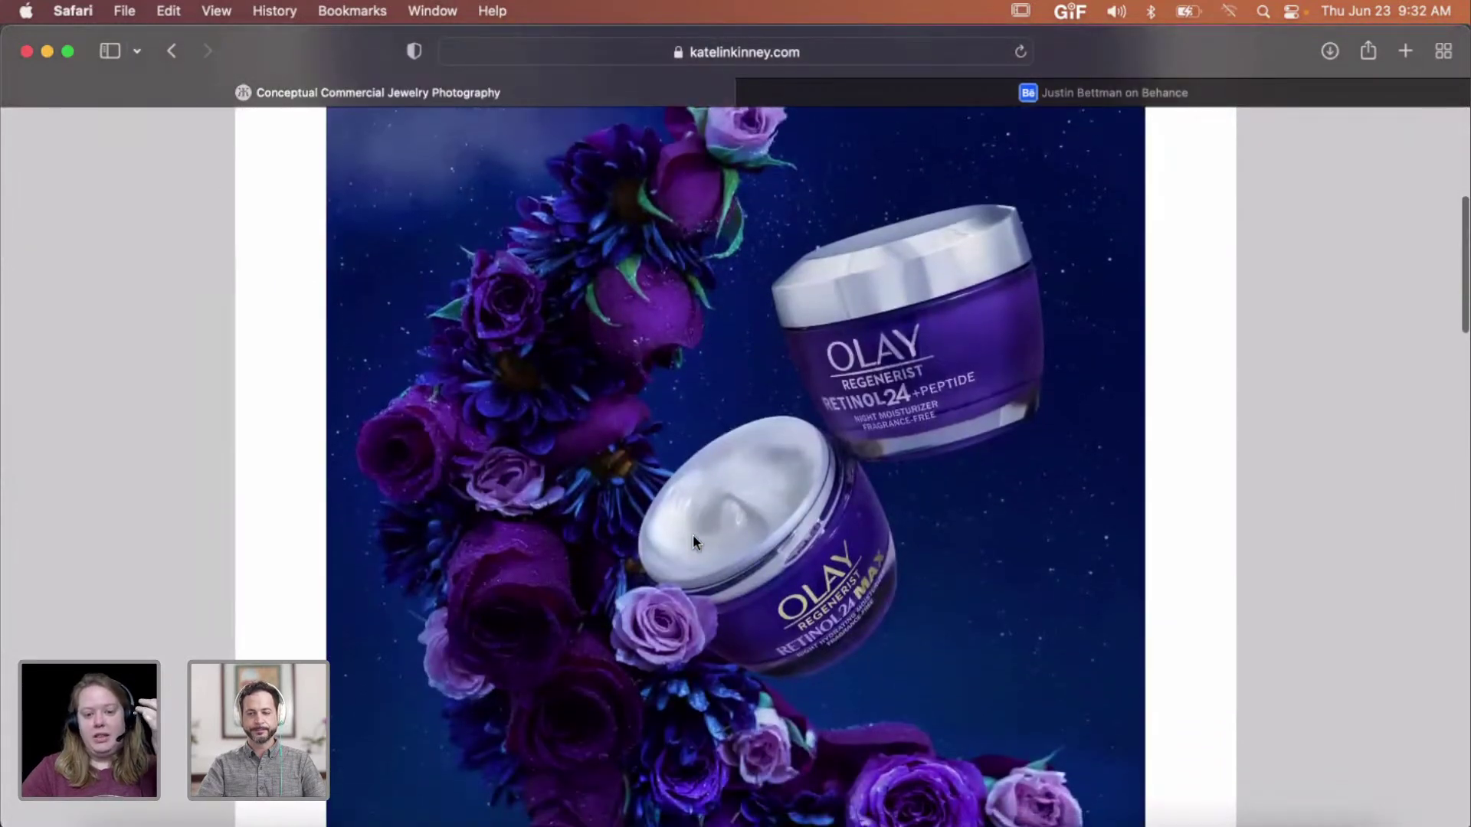
scroll(793, 495, down, 1)
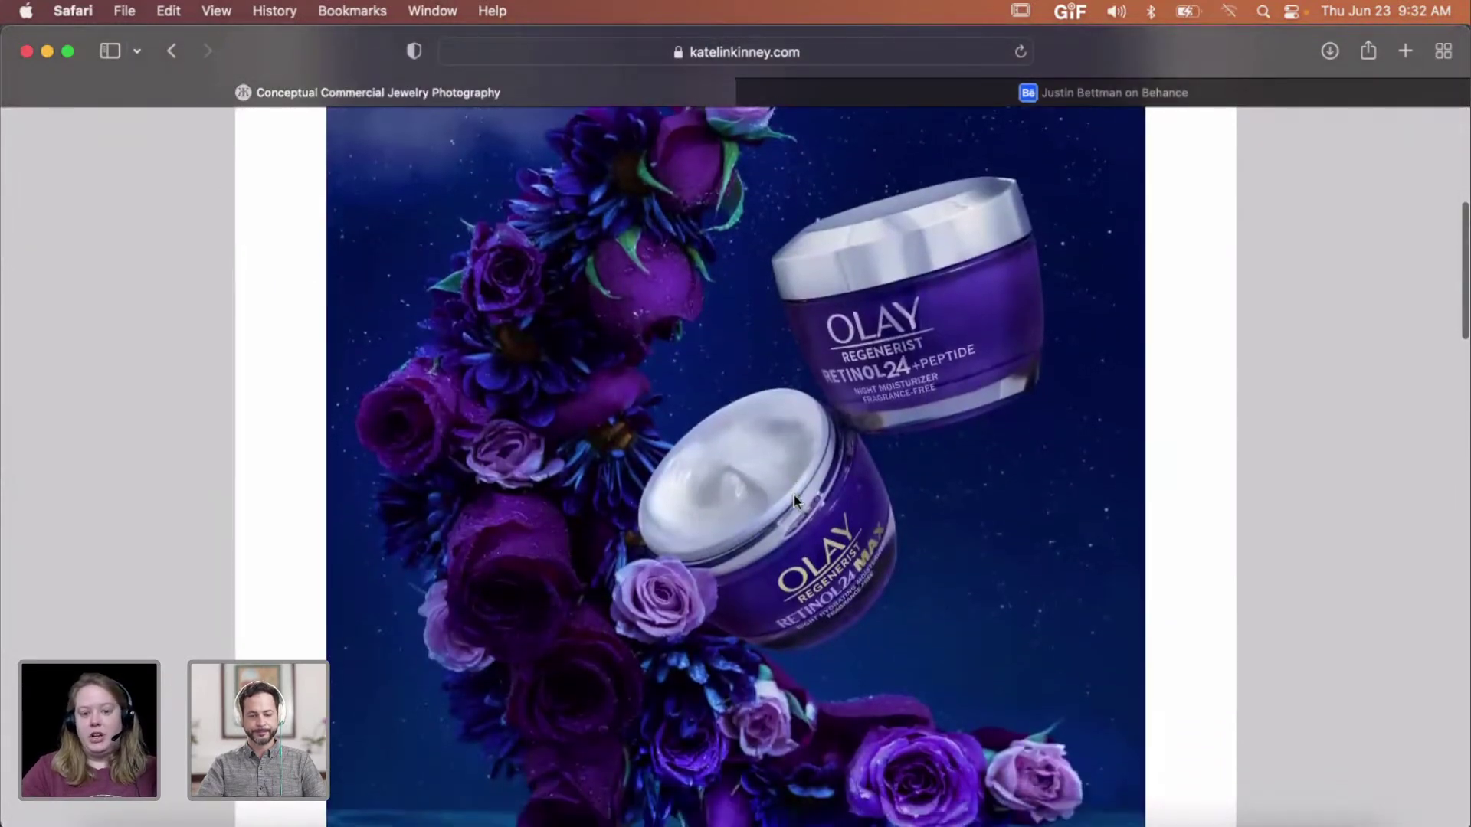
scroll(902, 508, down, 6)
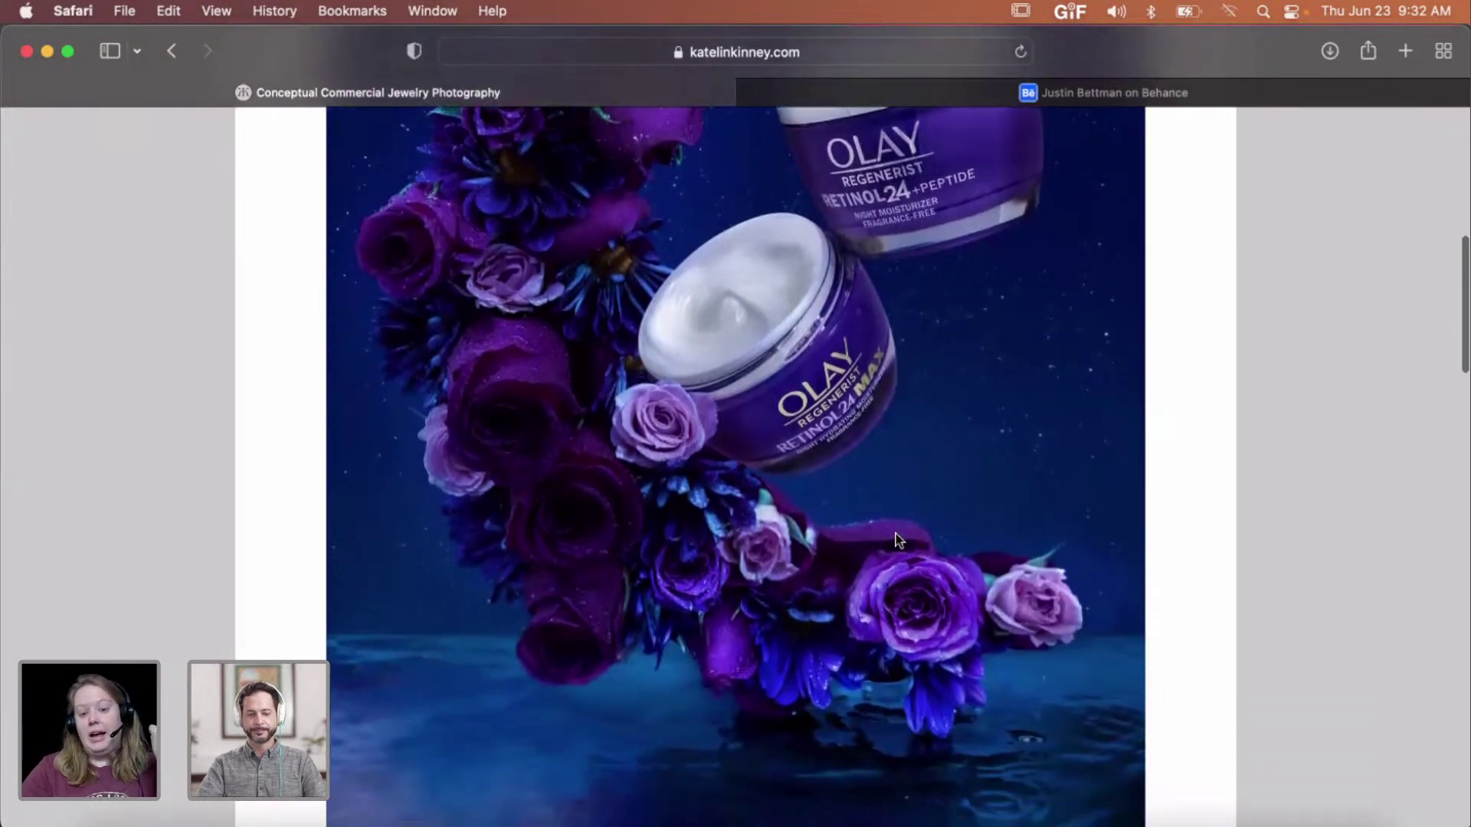
- Return to the Projects page and open the full Mike's Hard Lemonade project
scroll(900, 540, up, 4)
scroll(901, 540, up, 20)
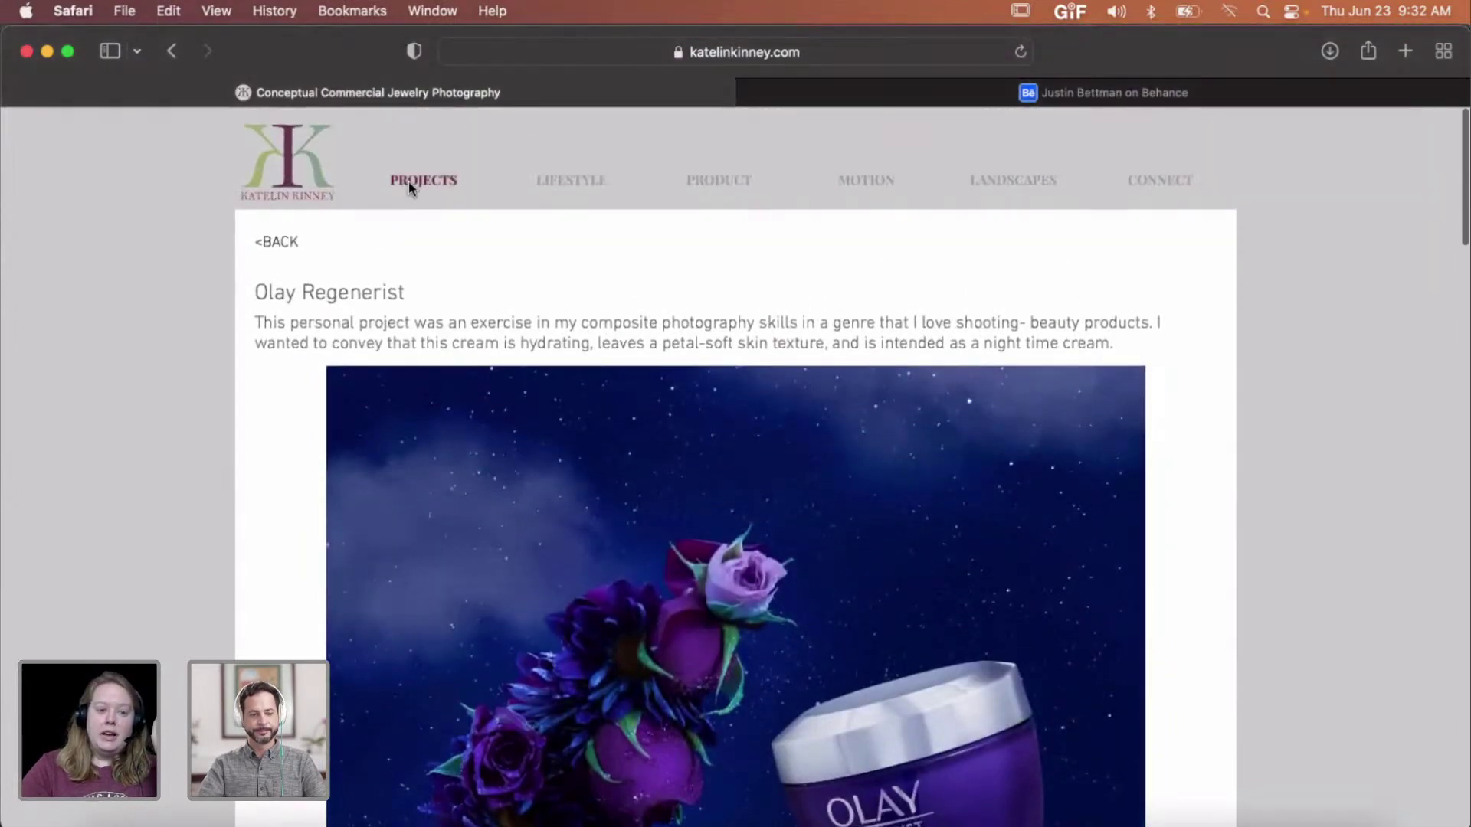
click(407, 181)
scroll(770, 481, down, 20)
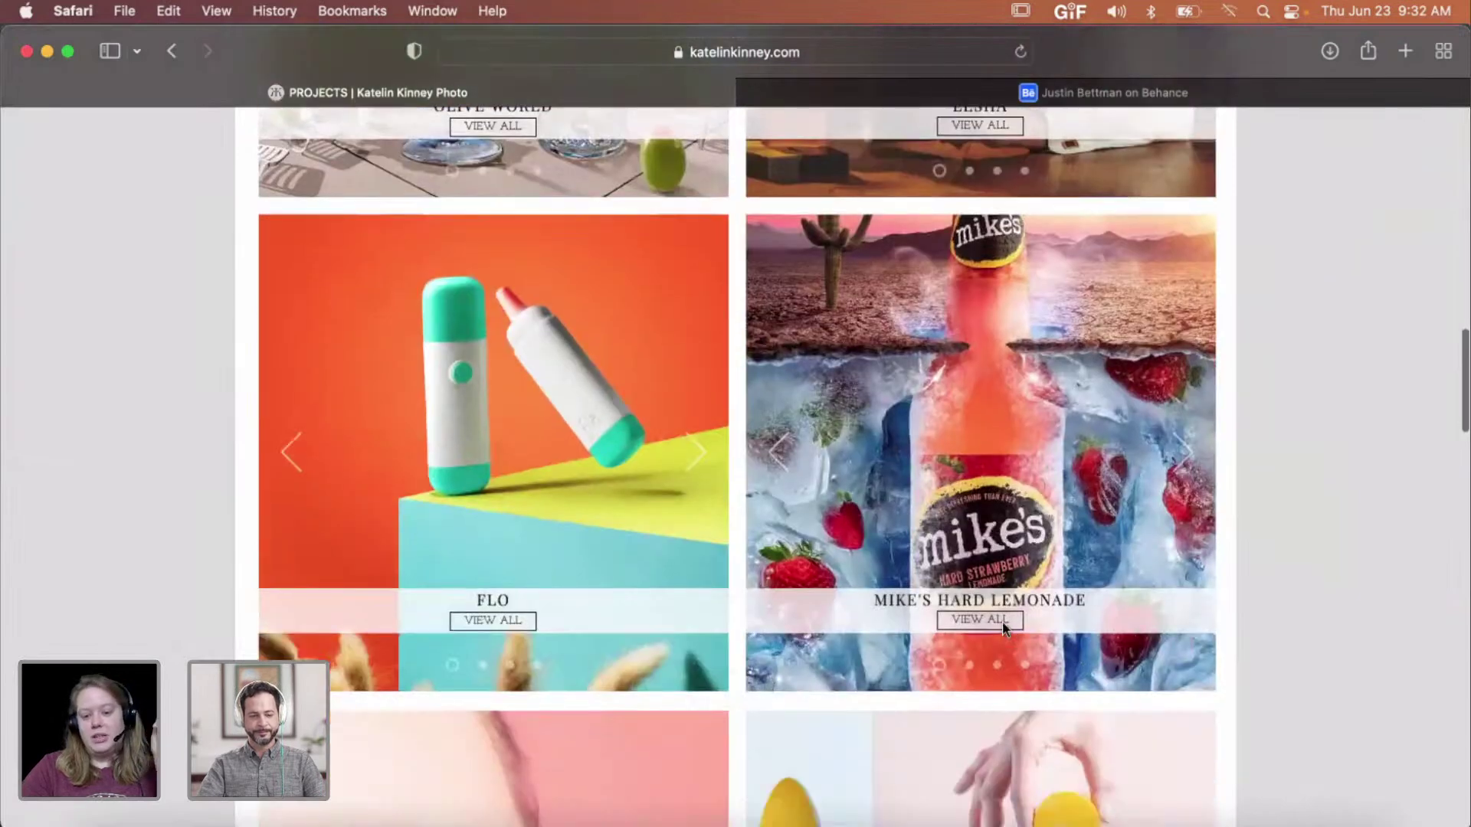
click(1004, 625)
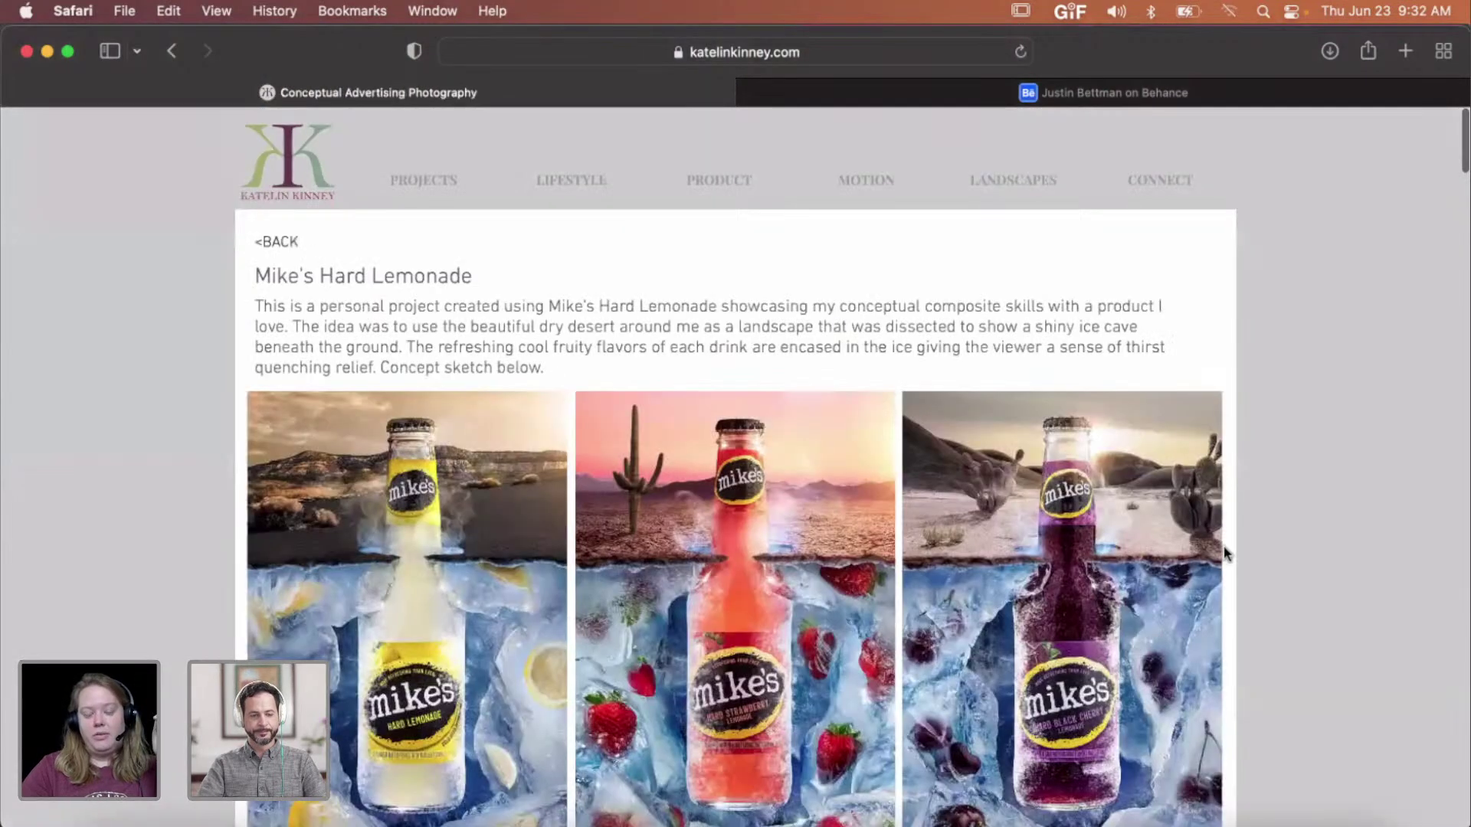
- Examine the Mike's Hard Lemonade project description and the row of three bottle composites
scroll(1224, 550, down, 2)
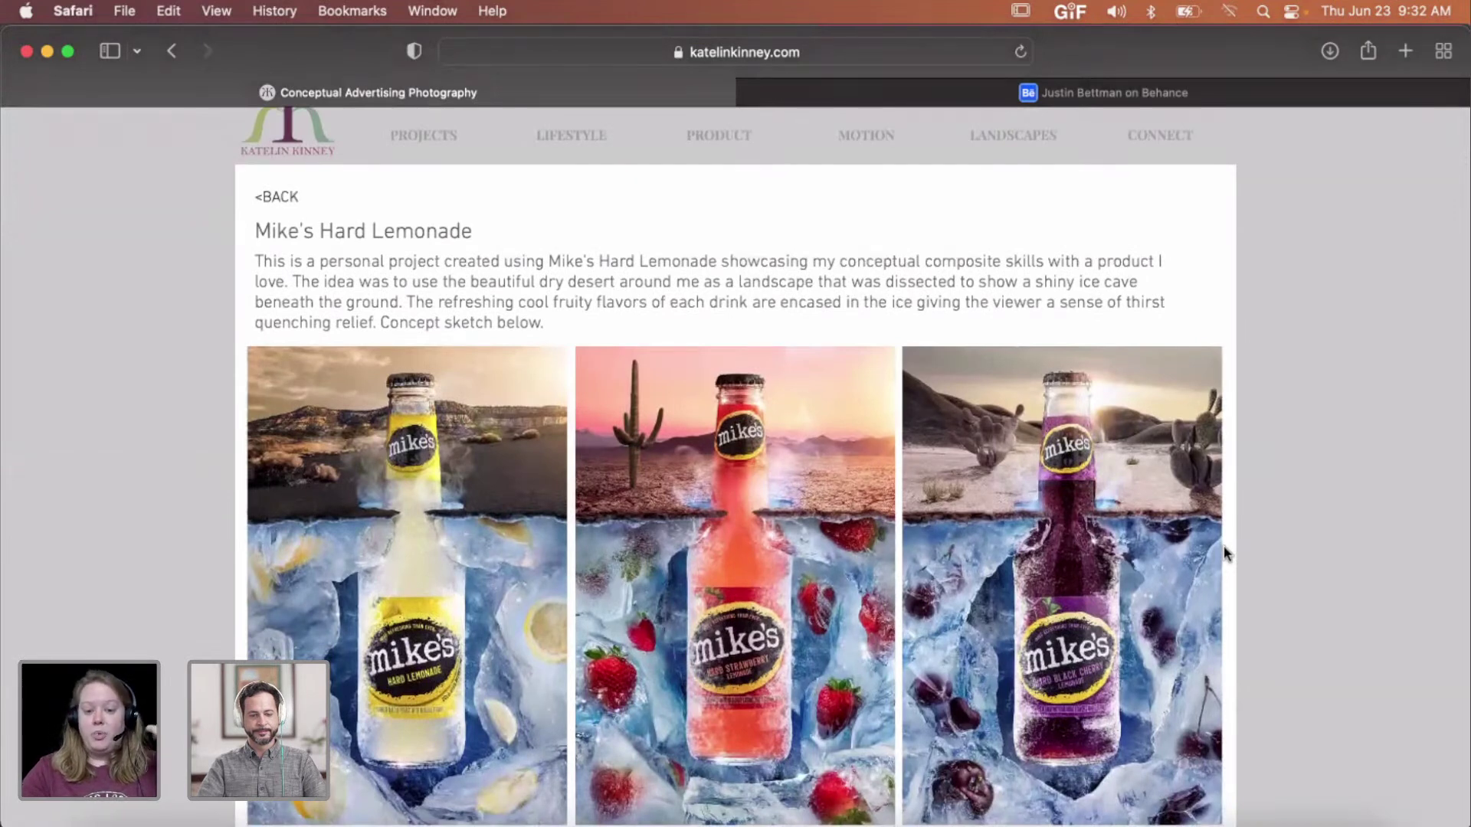
scroll(1225, 546, down, 2)
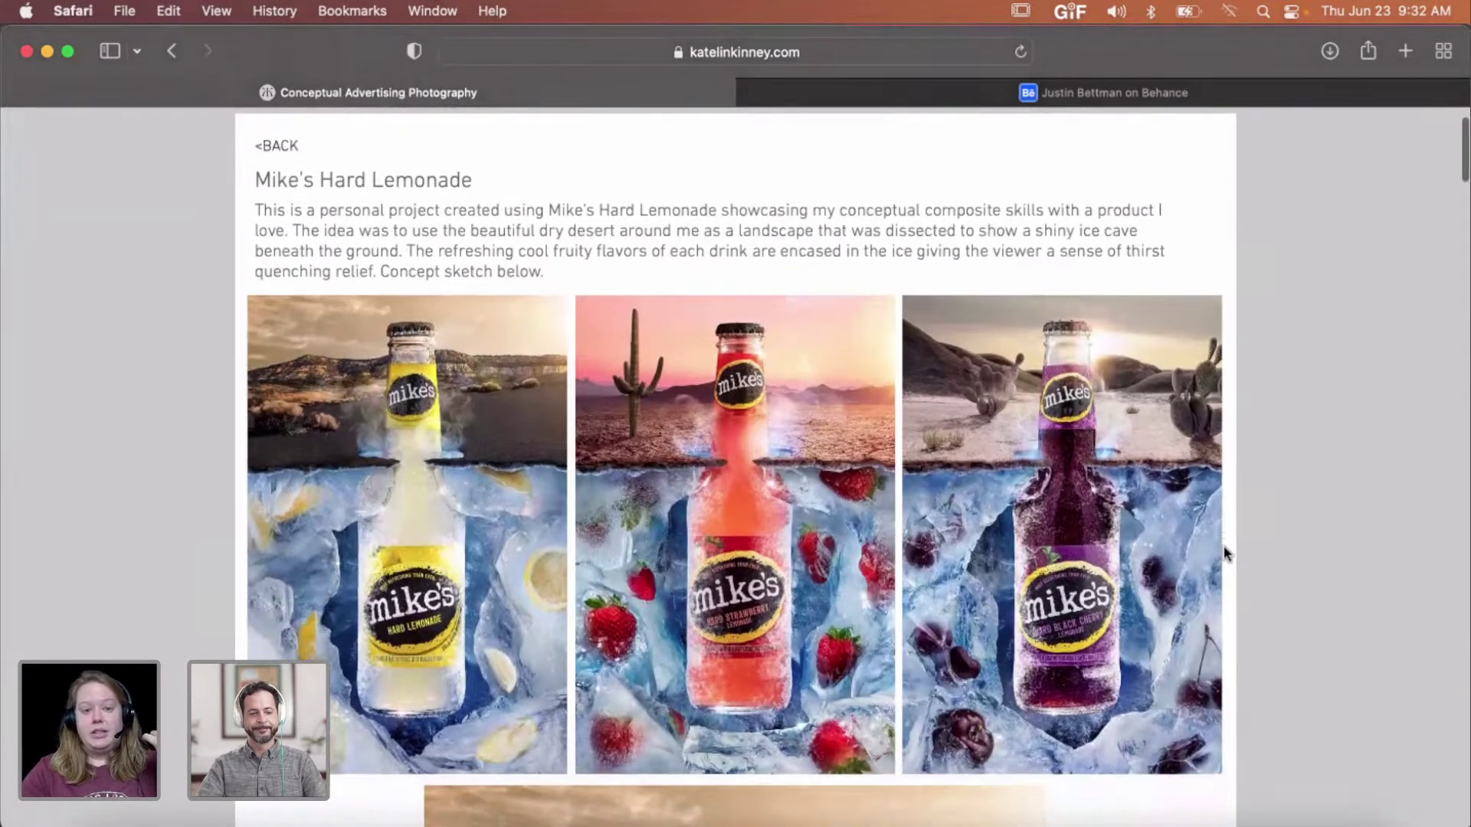
scroll(1225, 545, down, 1)
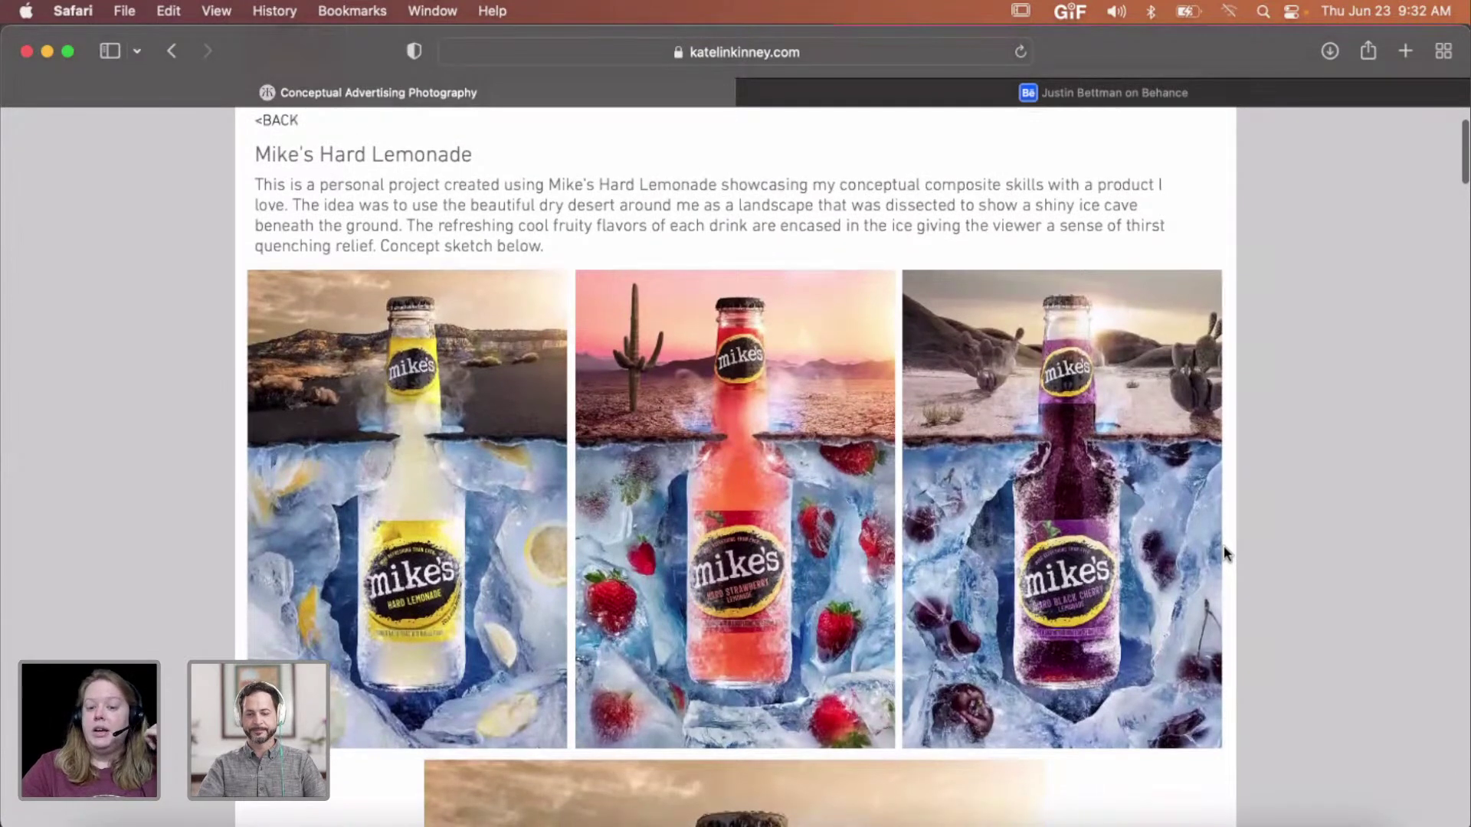
scroll(1224, 545, down, 2)
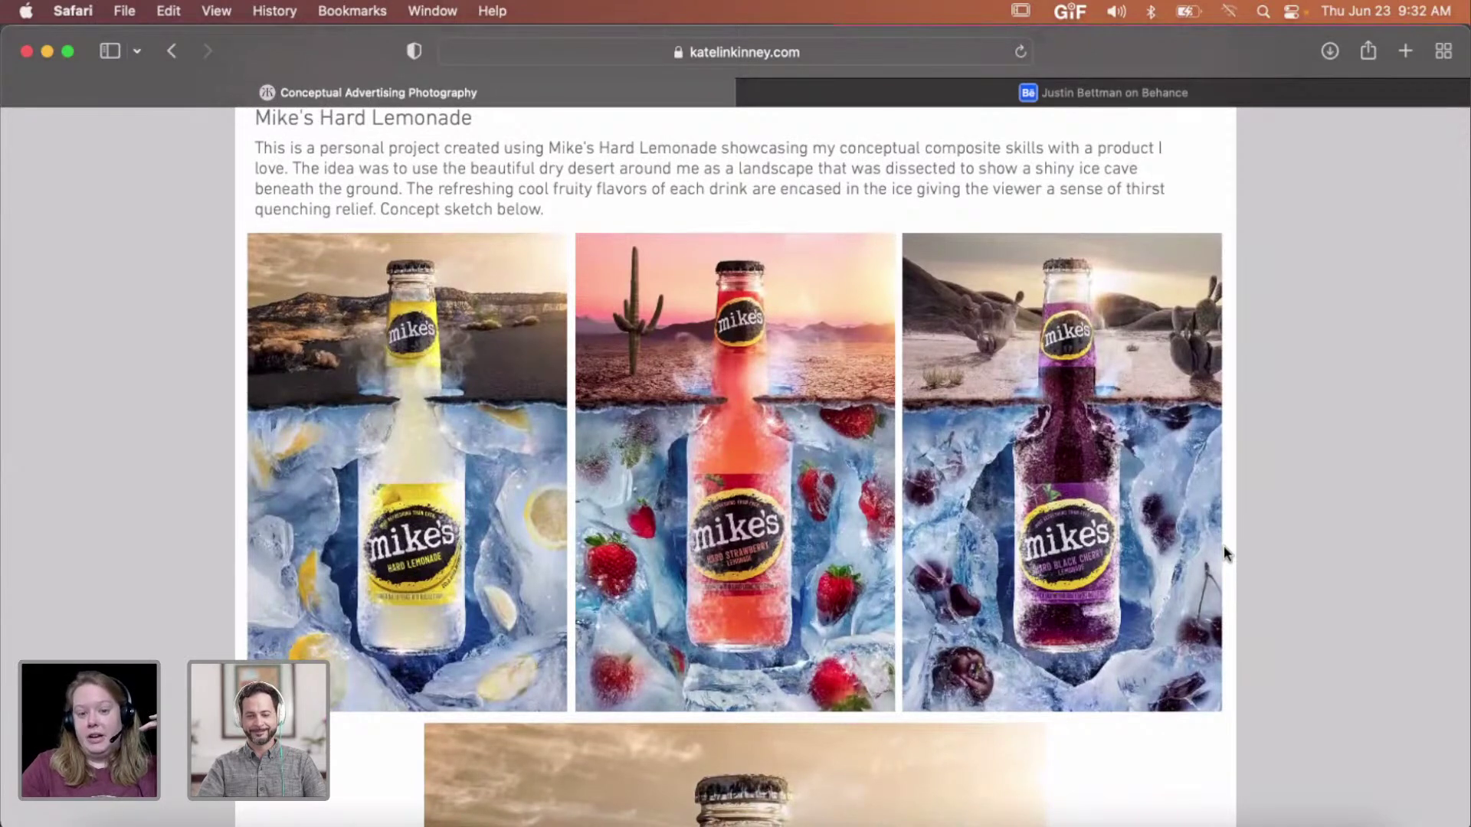
scroll(1224, 553, down, 1)
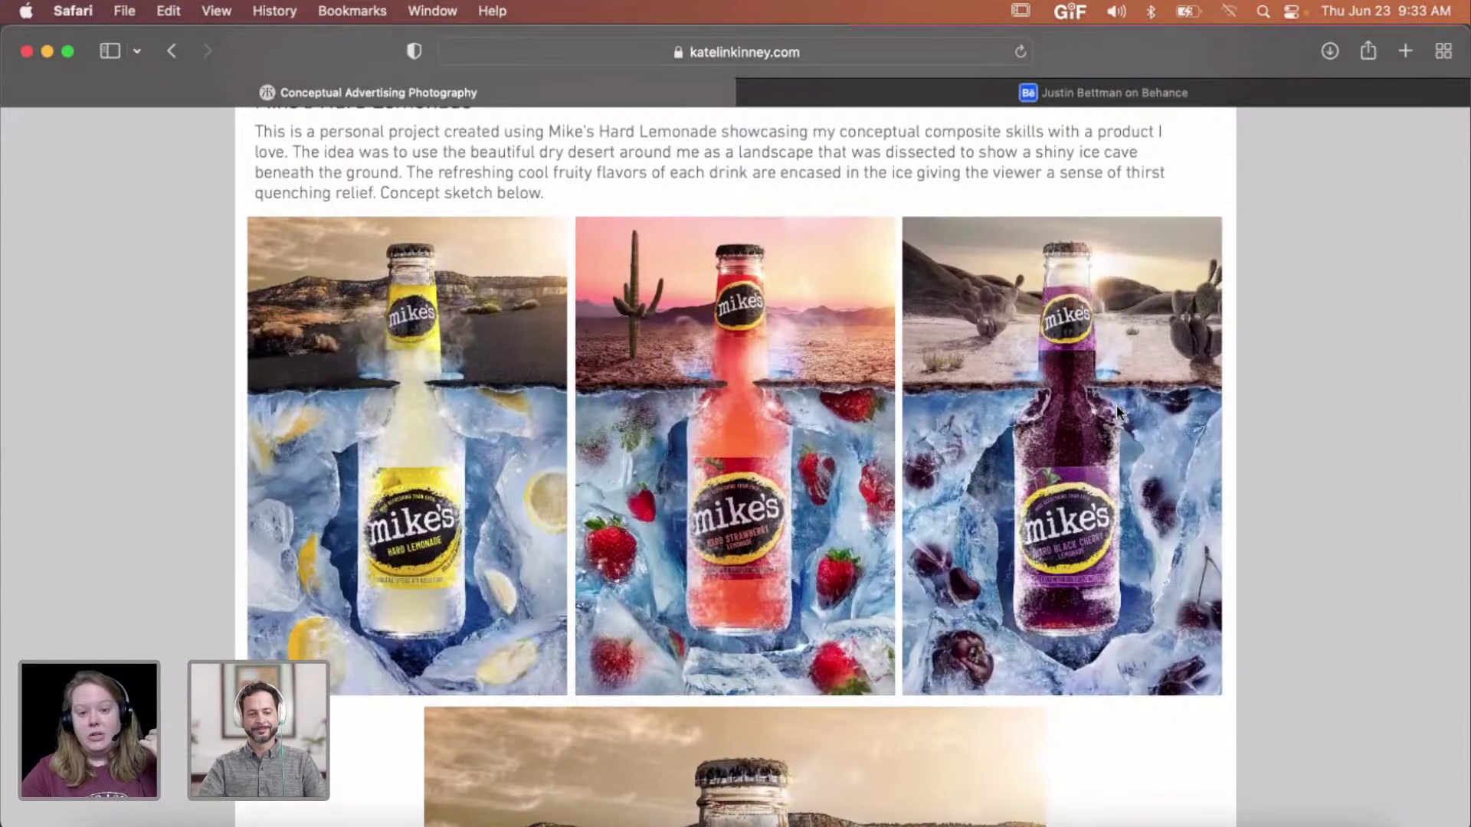
scroll(1116, 405, down, 3)
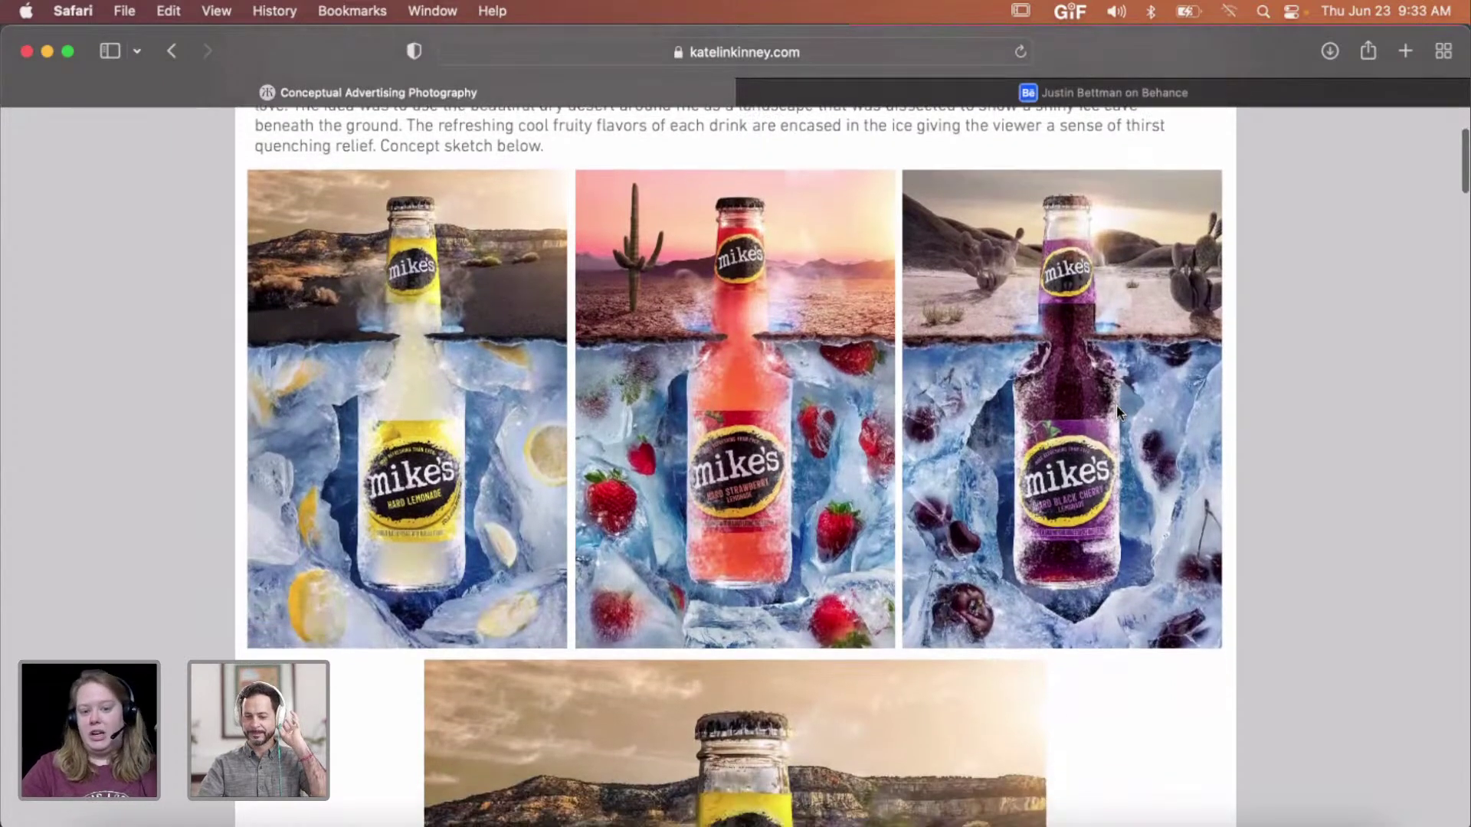
scroll(1115, 405, down, 1)
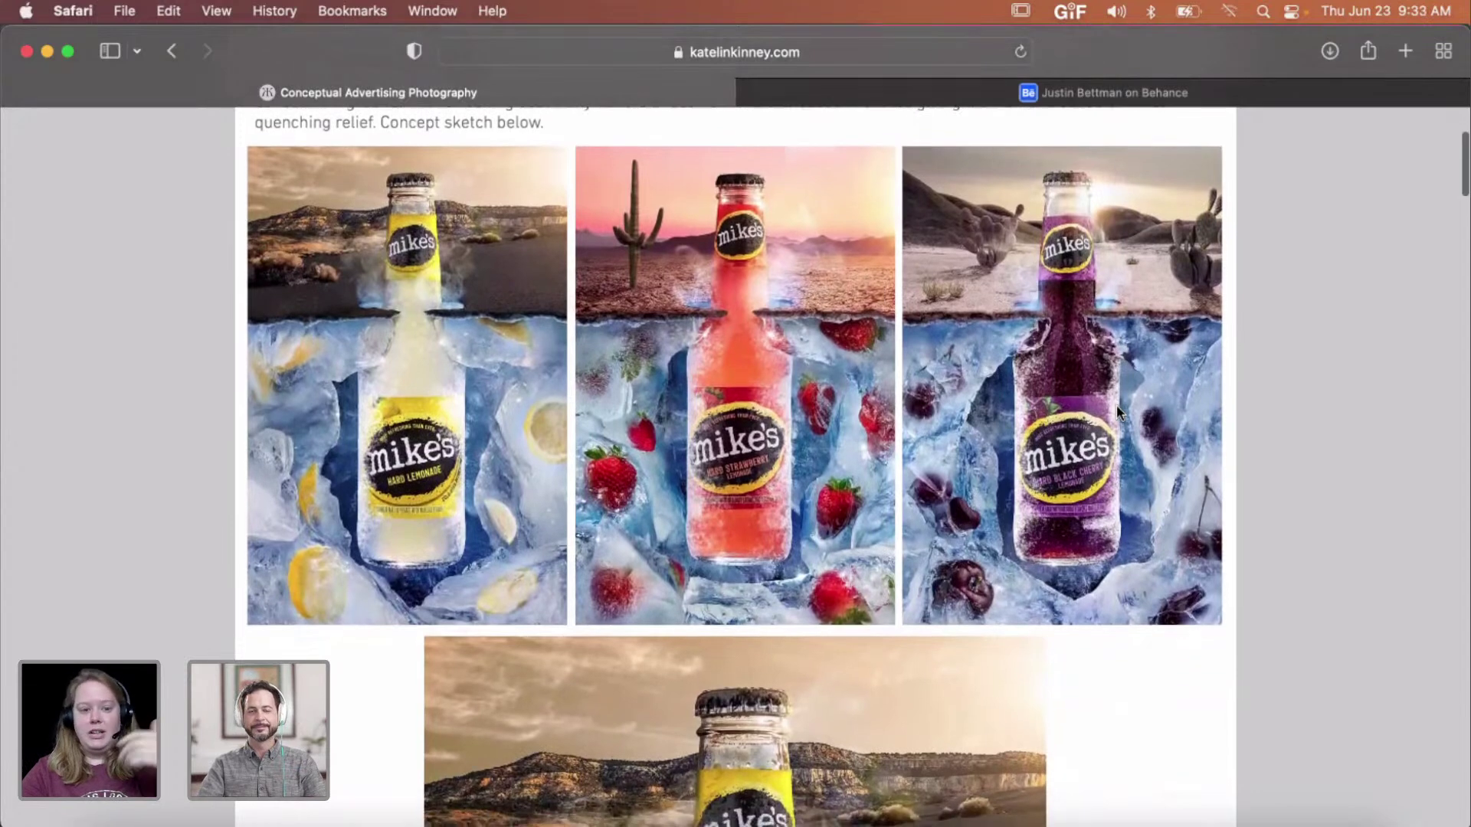
scroll(1116, 411, down, 2)
scroll(1117, 413, up, 2)
scroll(1117, 412, down, 5)
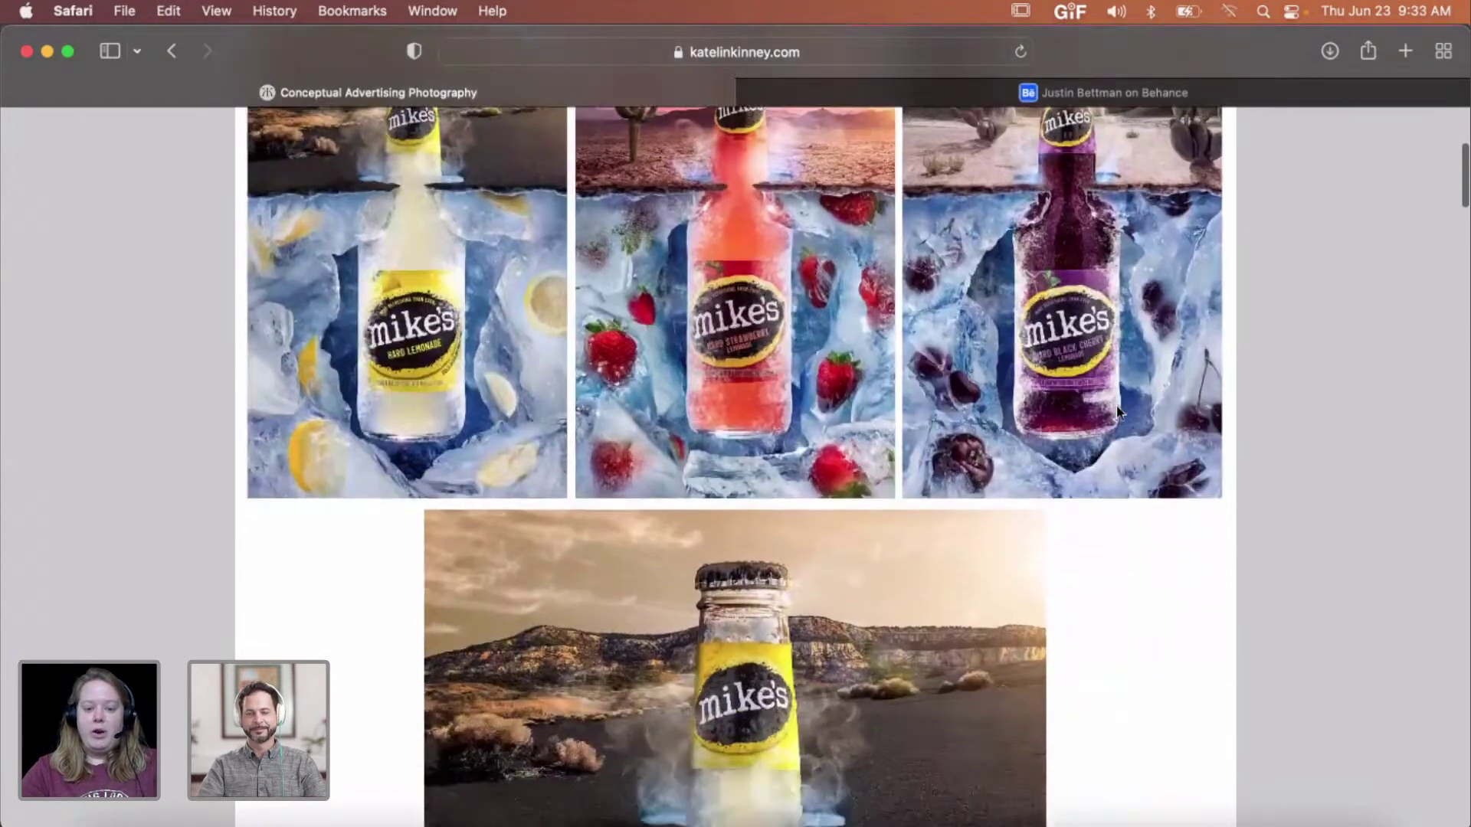
- Examine the large Hard Lemonade bottle composite and its close-ups of lemons frozen in ice
scroll(1117, 412, down, 10)
scroll(1117, 412, down, 2)
scroll(939, 502, down, 4)
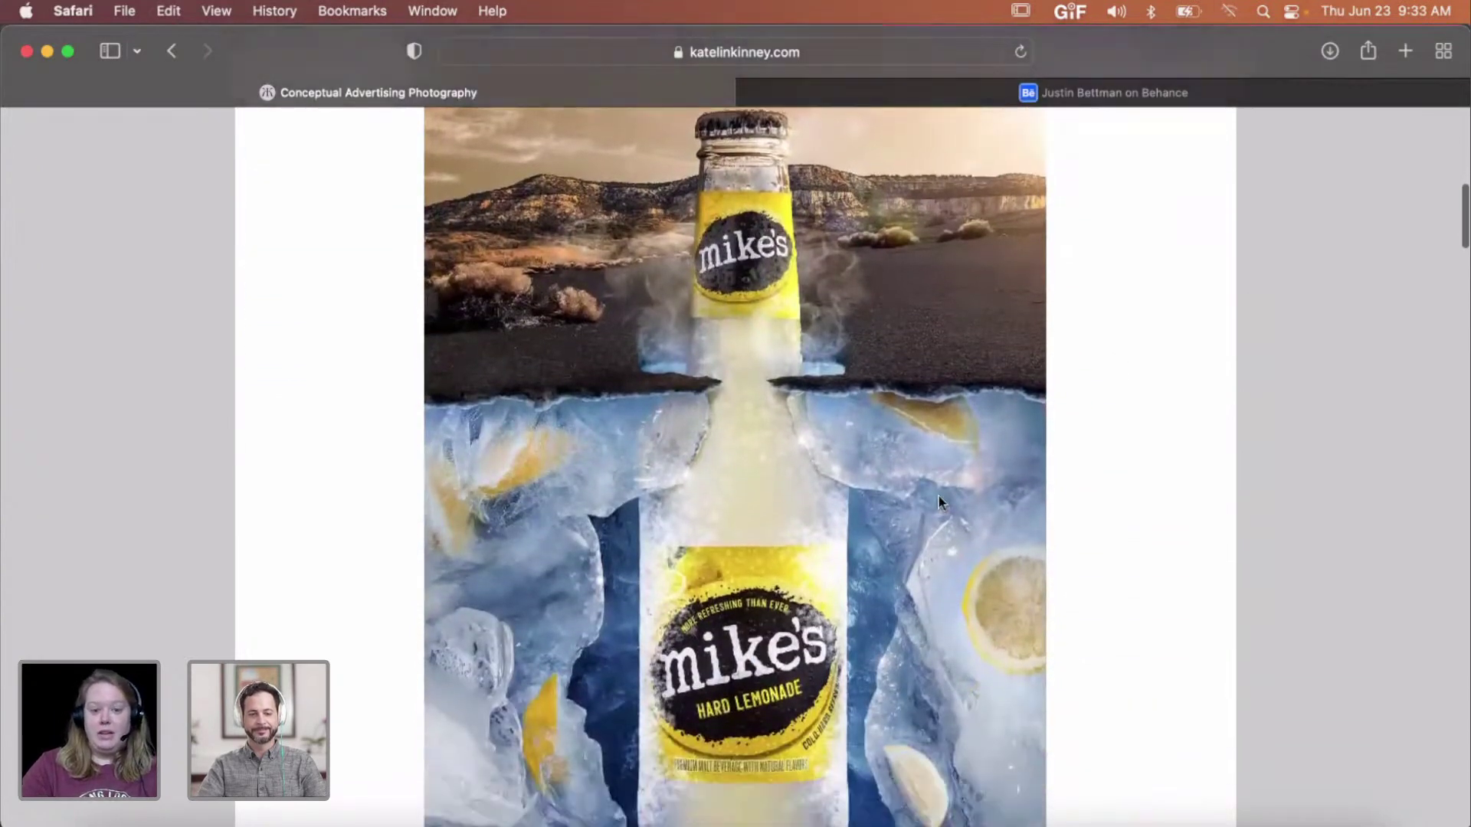
scroll(939, 502, down, 4)
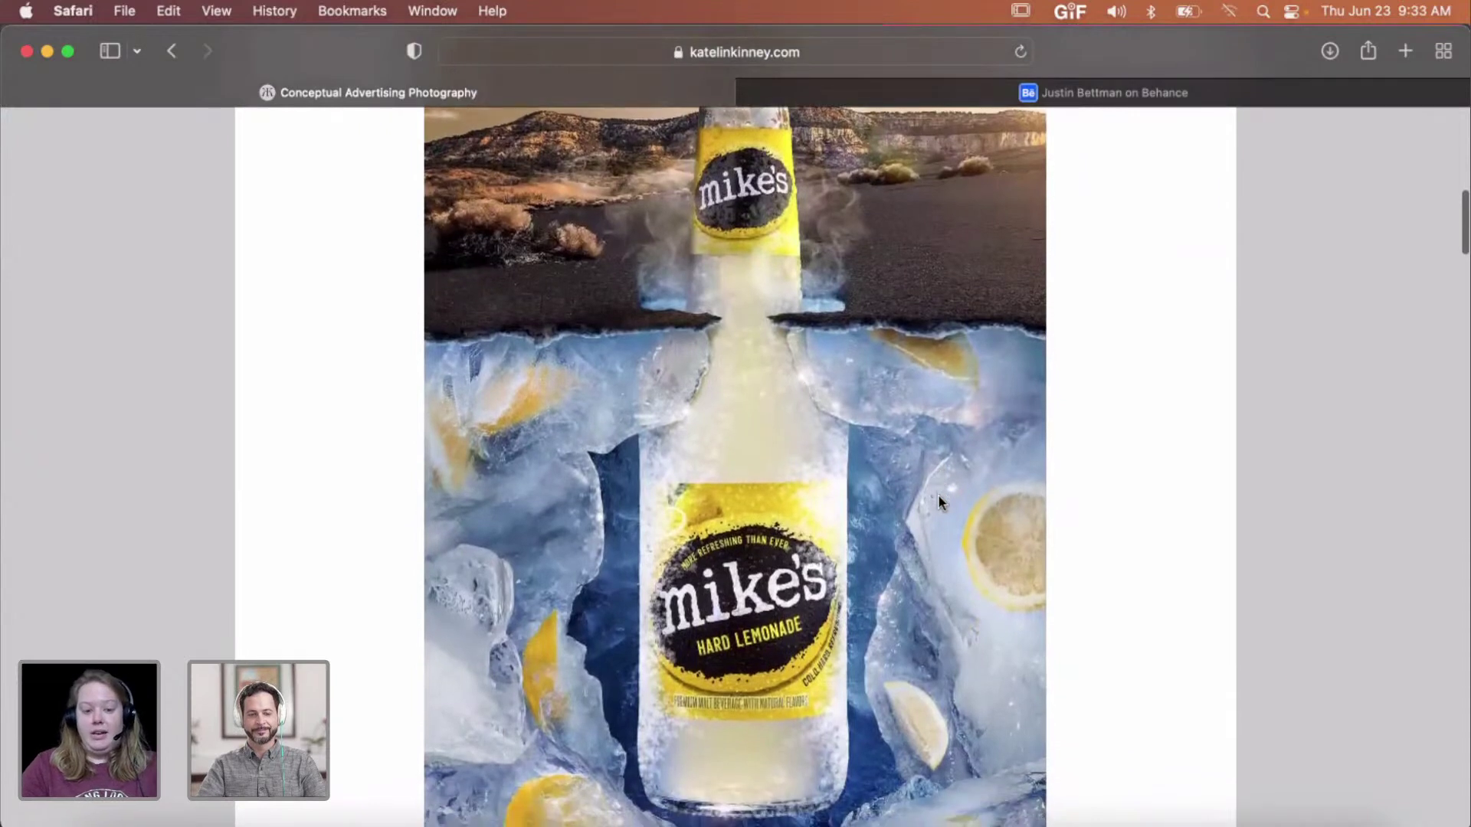
scroll(938, 501, down, 2)
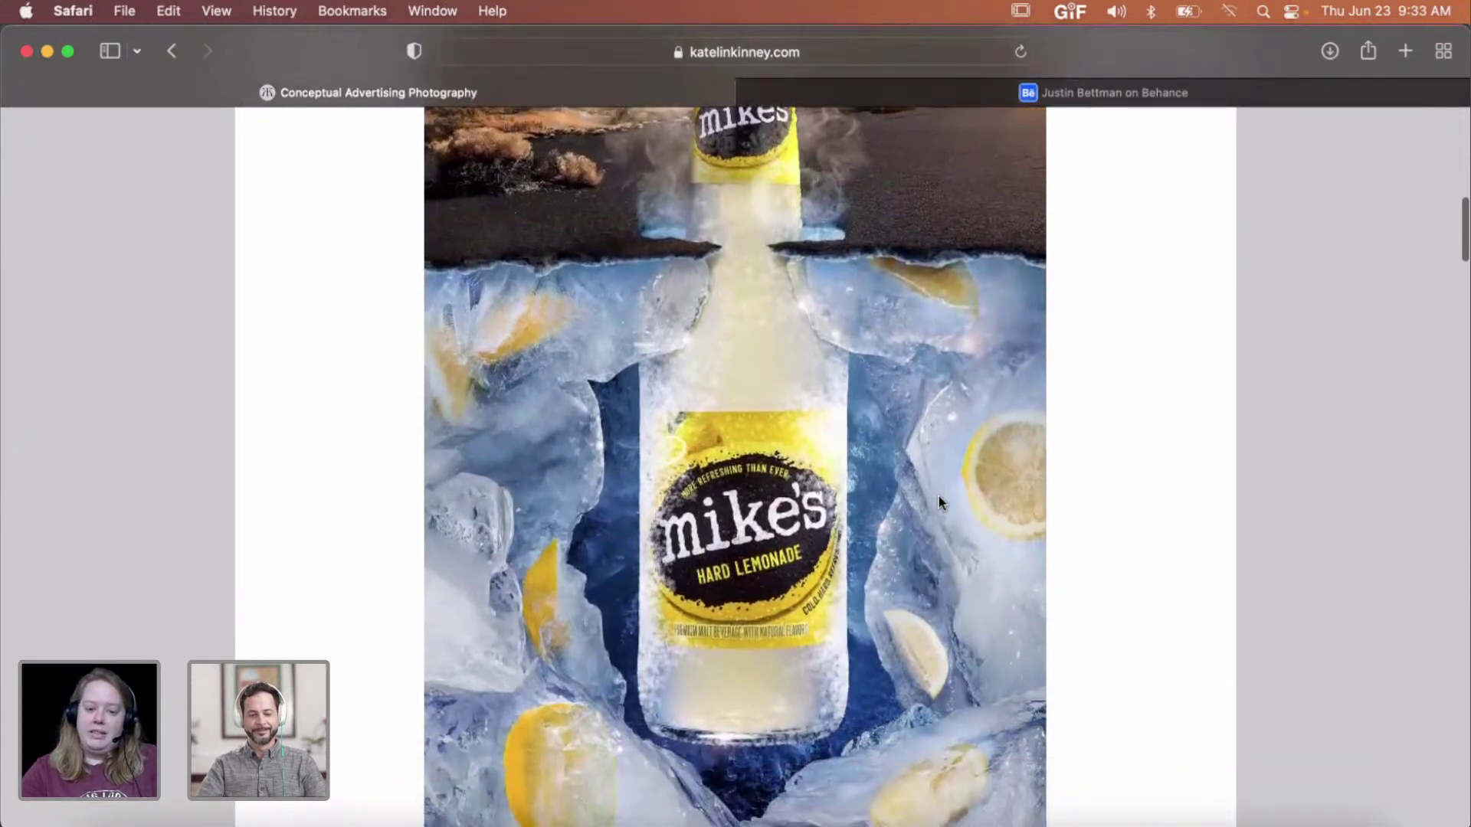
scroll(939, 502, down, 7)
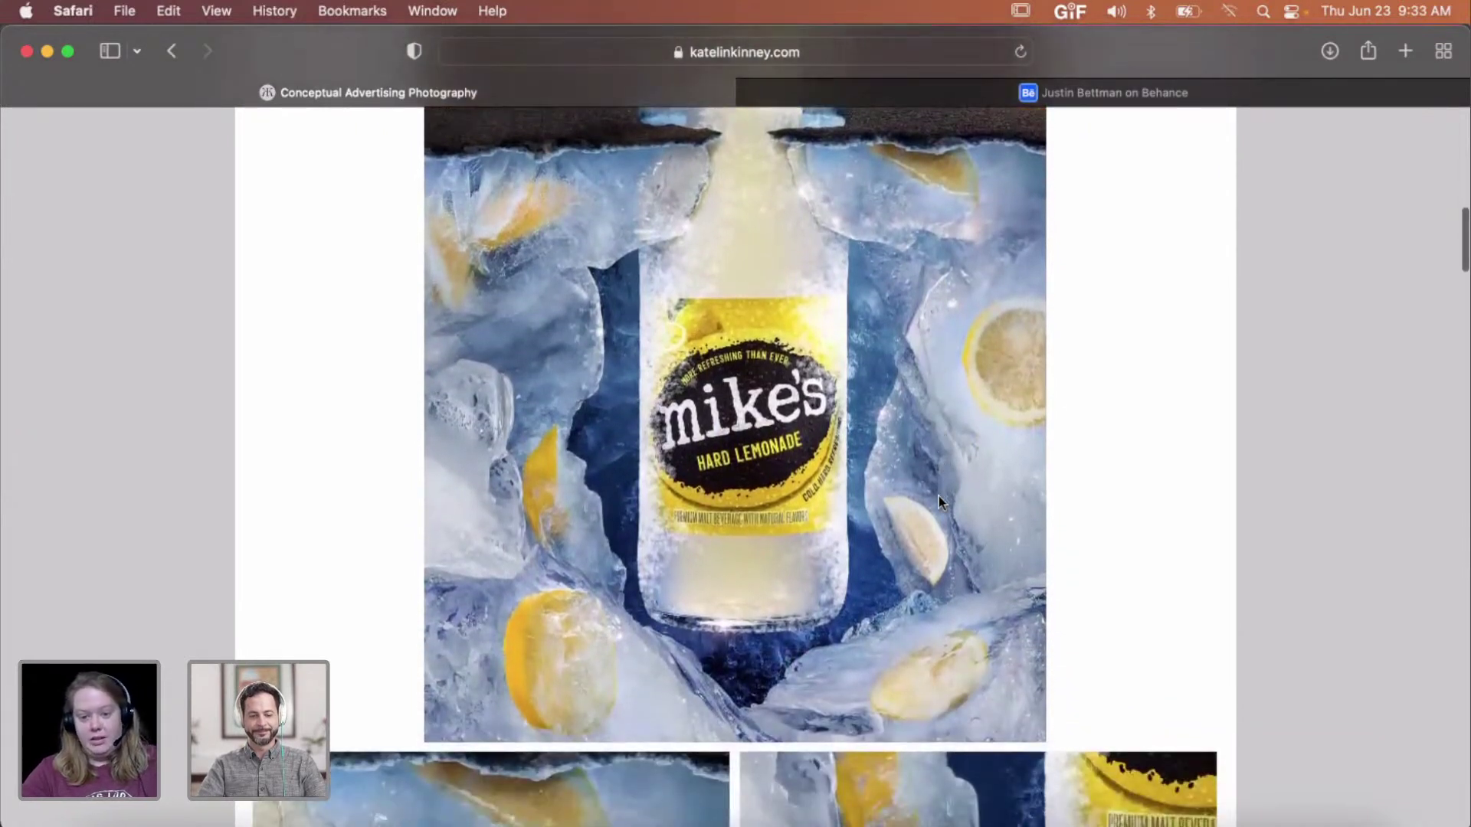
scroll(937, 496, down, 20)
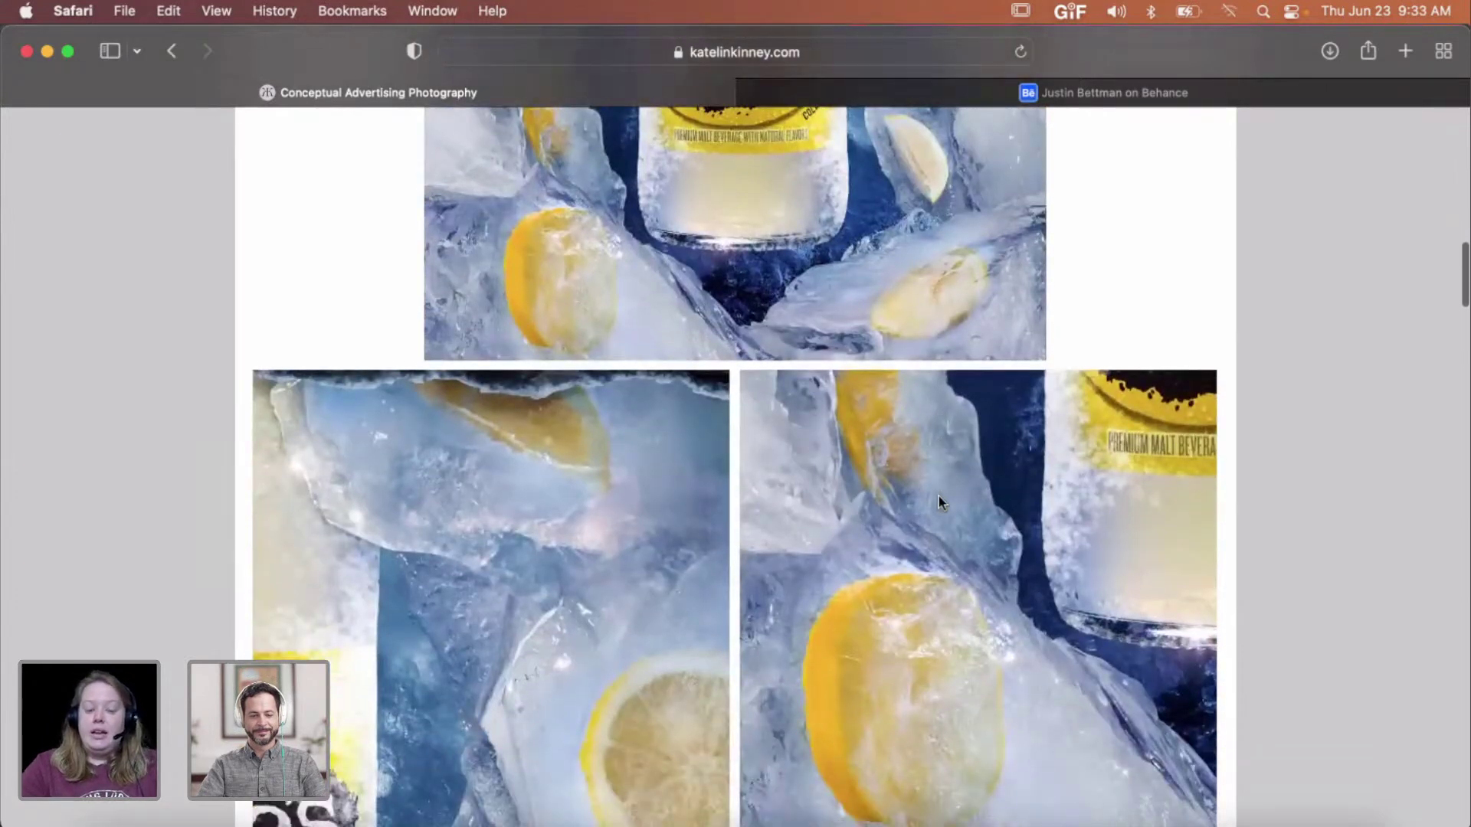
scroll(938, 502, down, 7)
scroll(937, 502, down, 15)
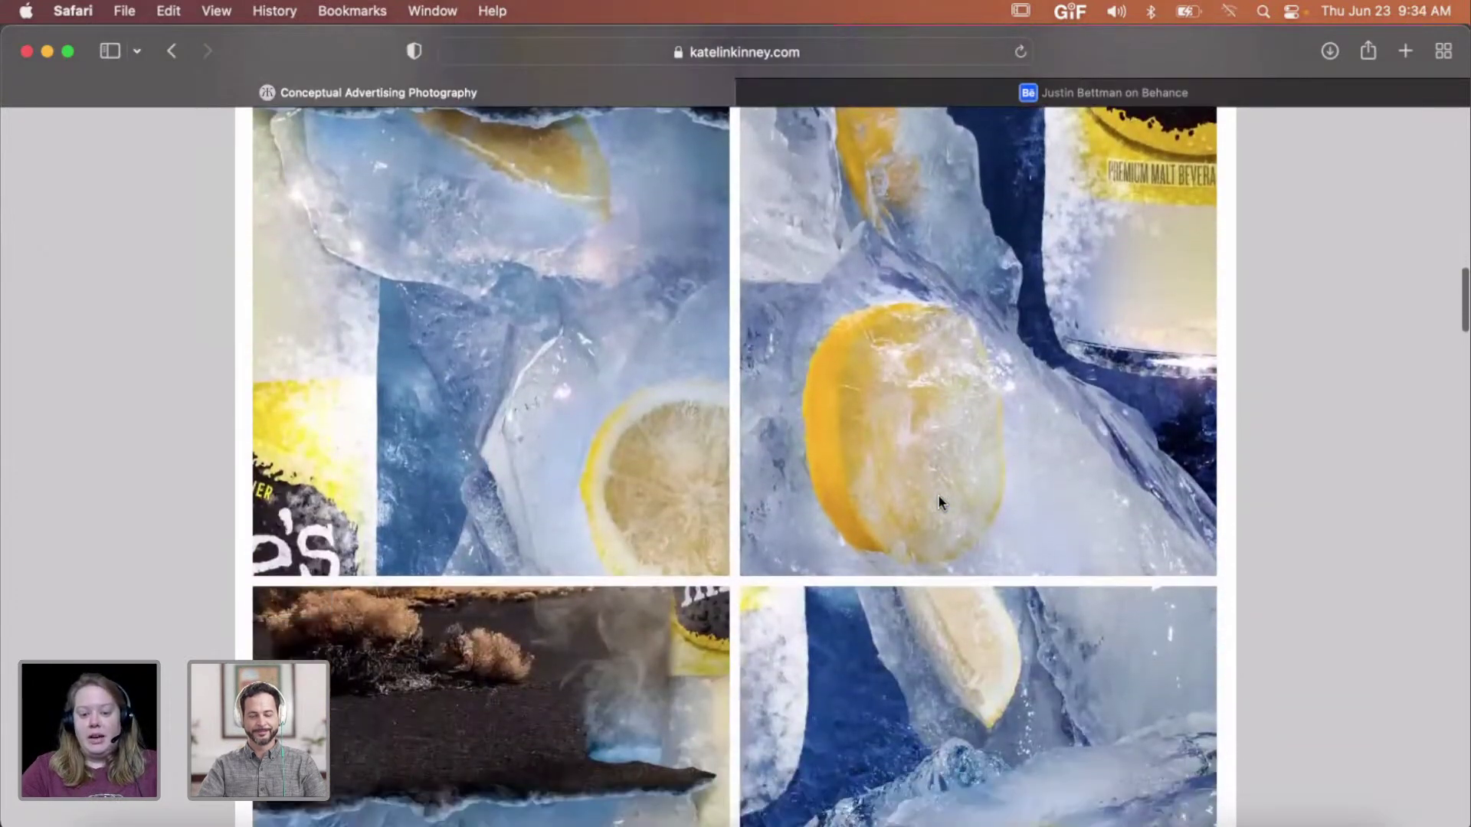
scroll(938, 502, down, 15)
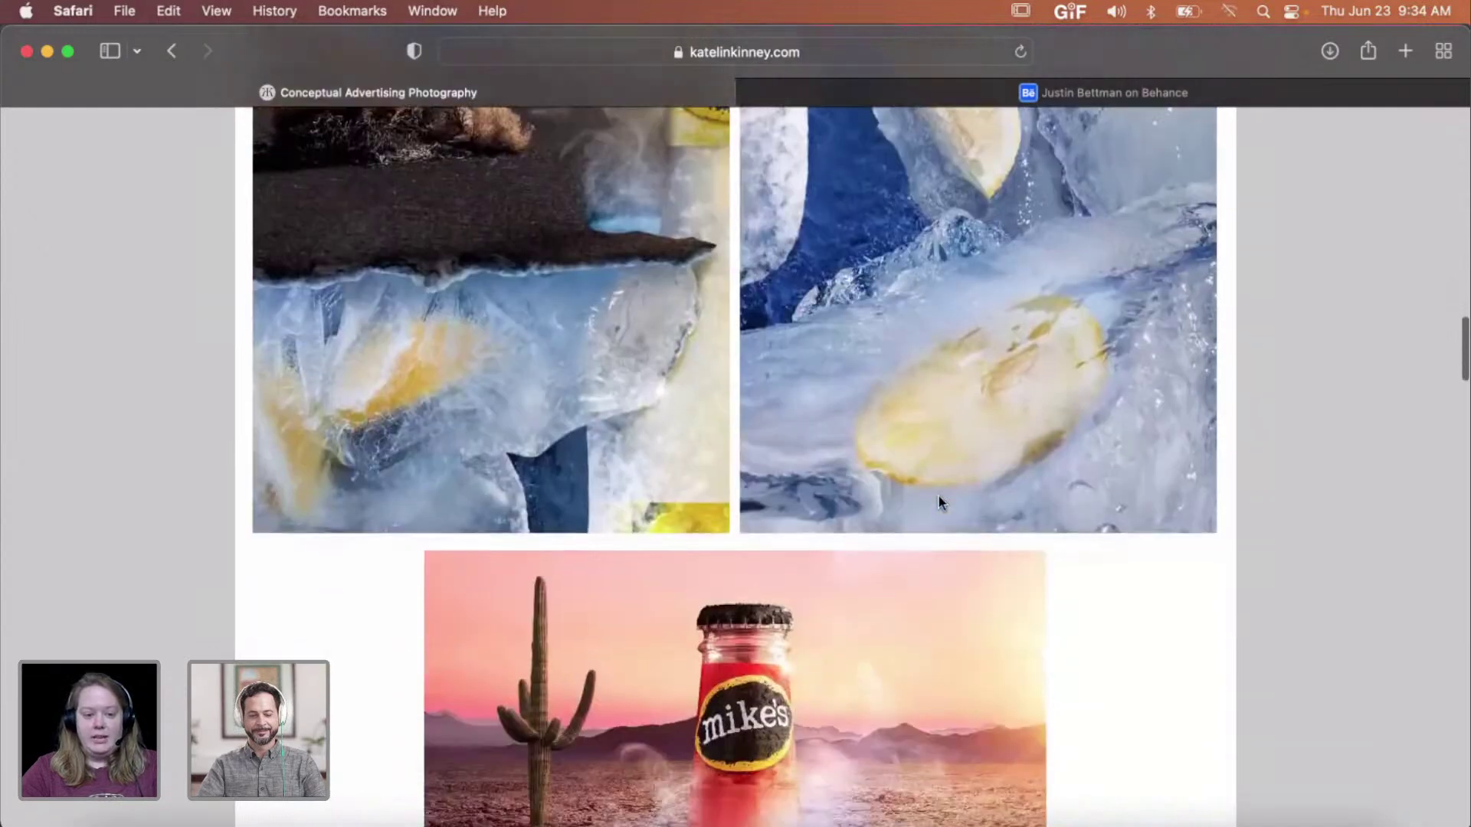
- Examine the Hard Strawberry composite with its close-ups, continuing to the Hard Black Cherry bottle image
scroll(941, 502, down, 20)
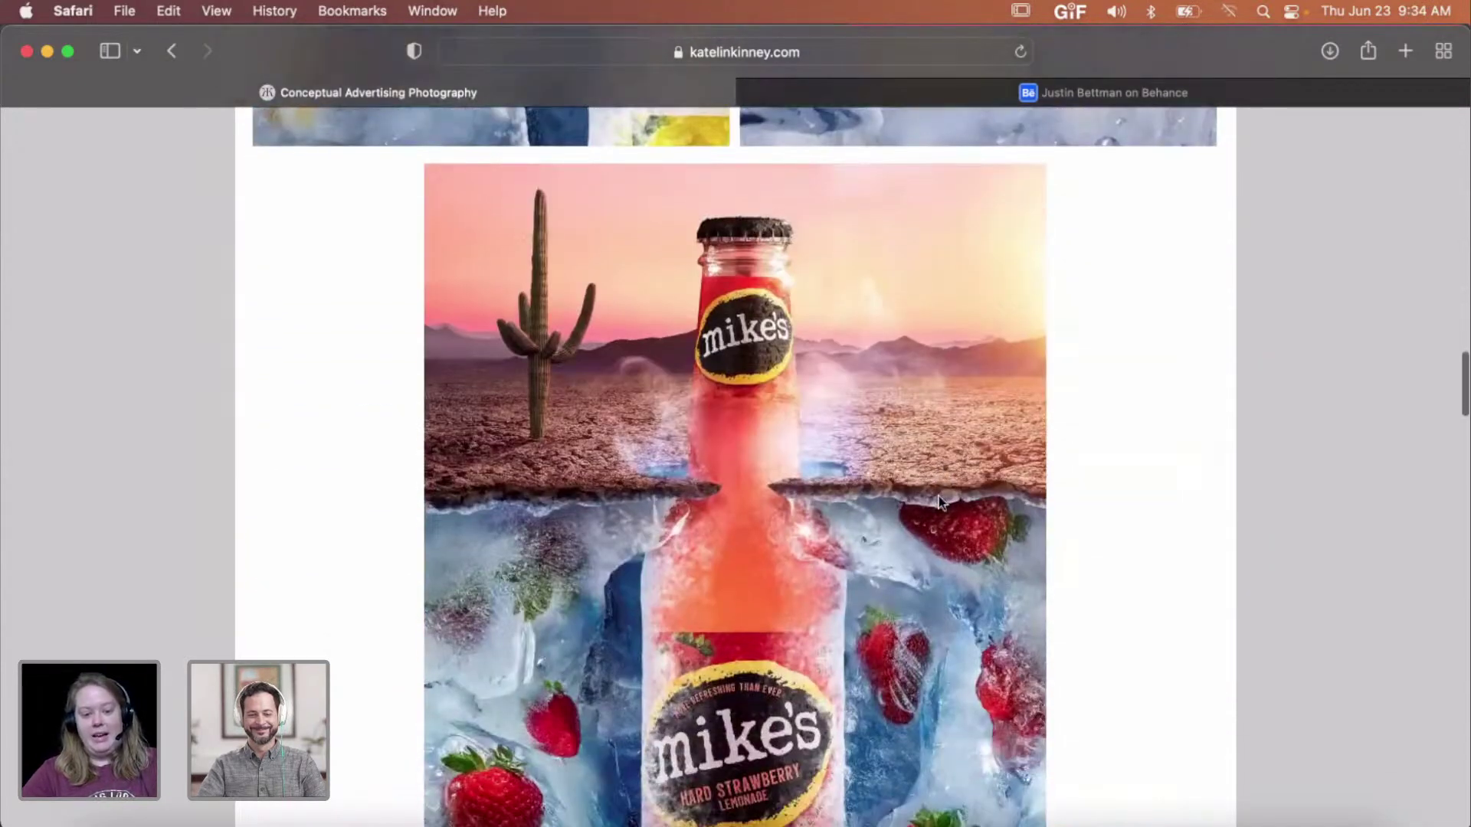
scroll(939, 501, down, 13)
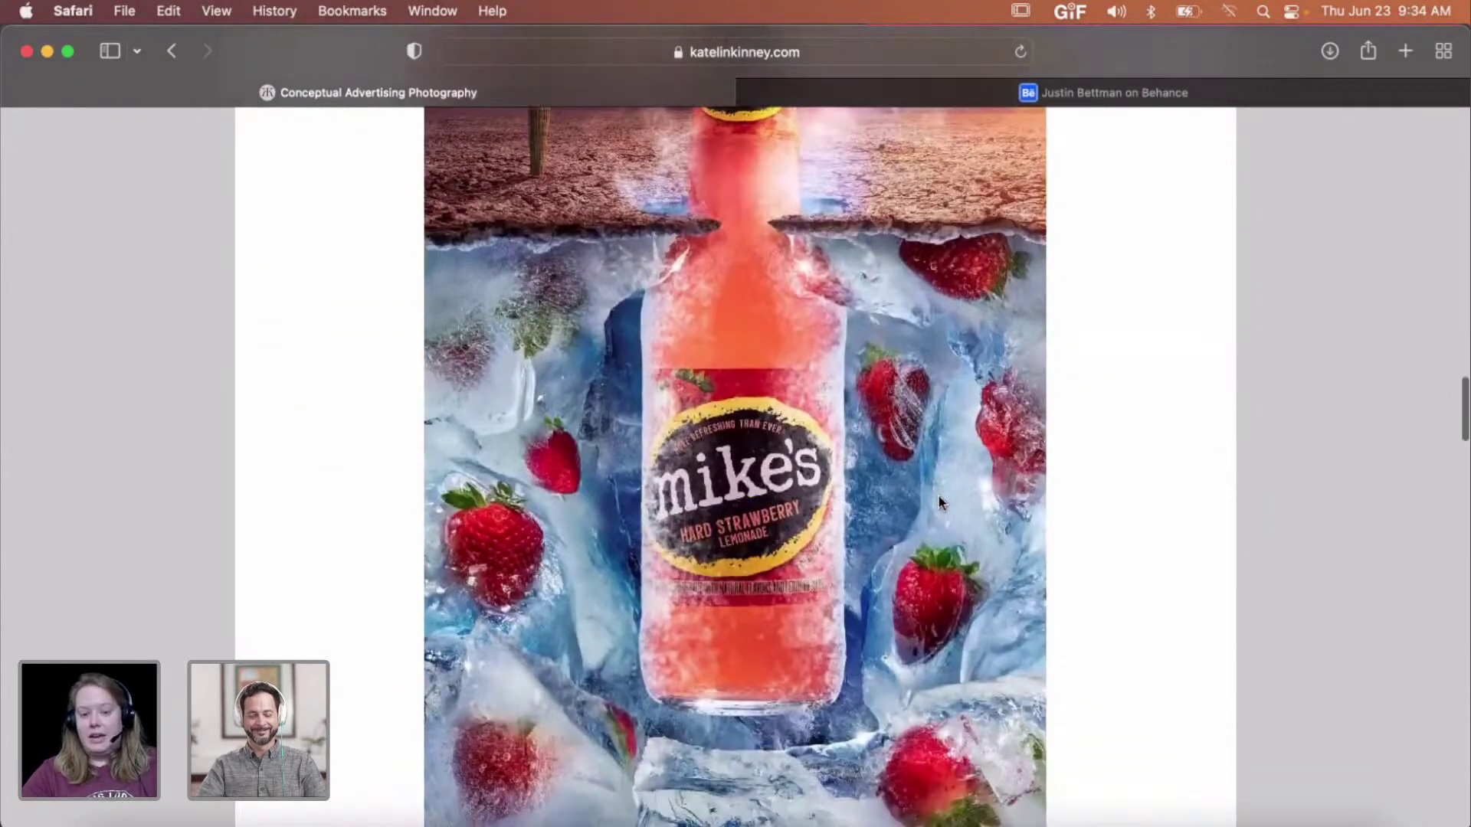
scroll(940, 502, down, 20)
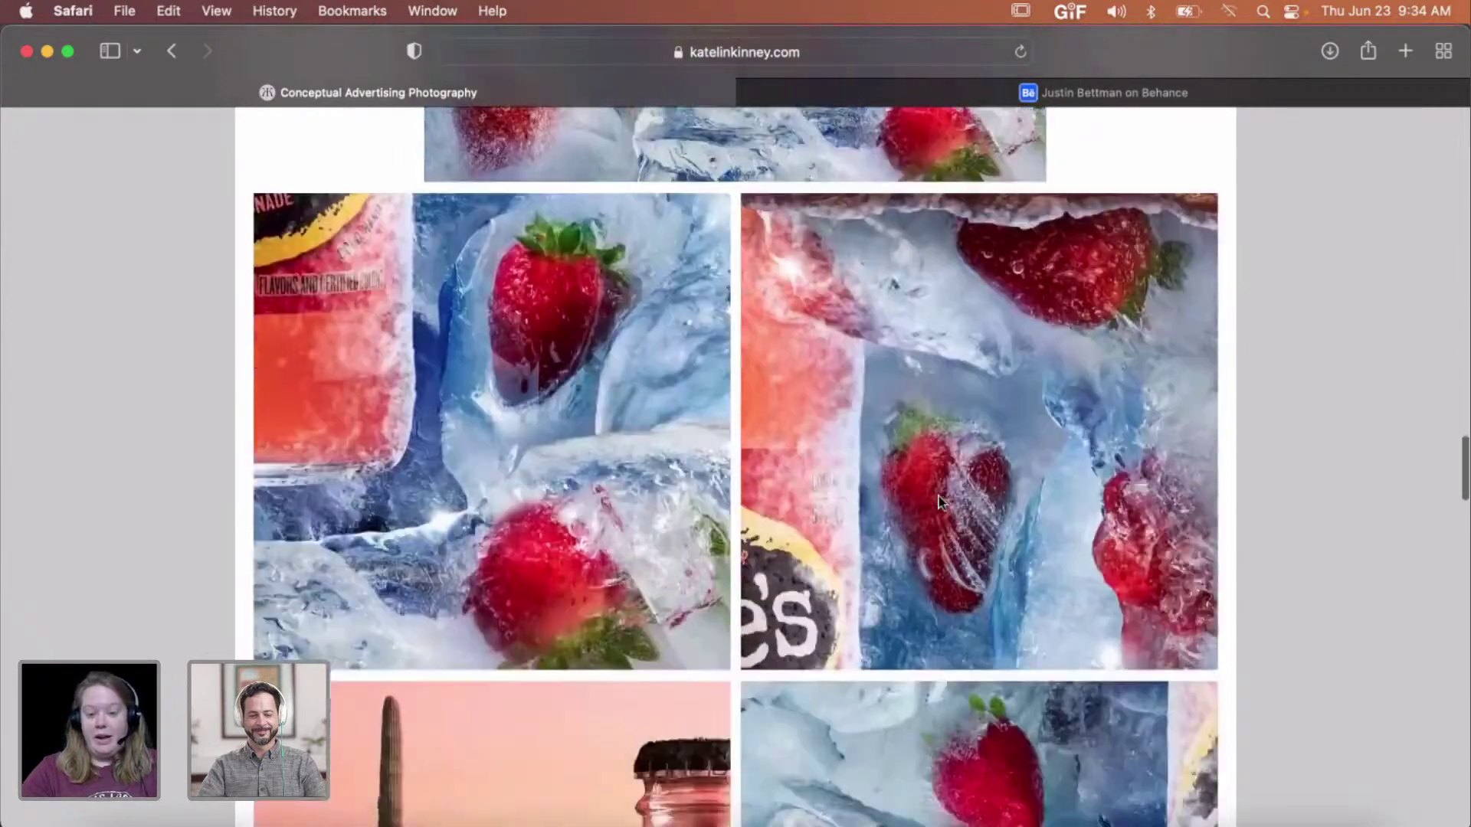
scroll(941, 502, down, 20)
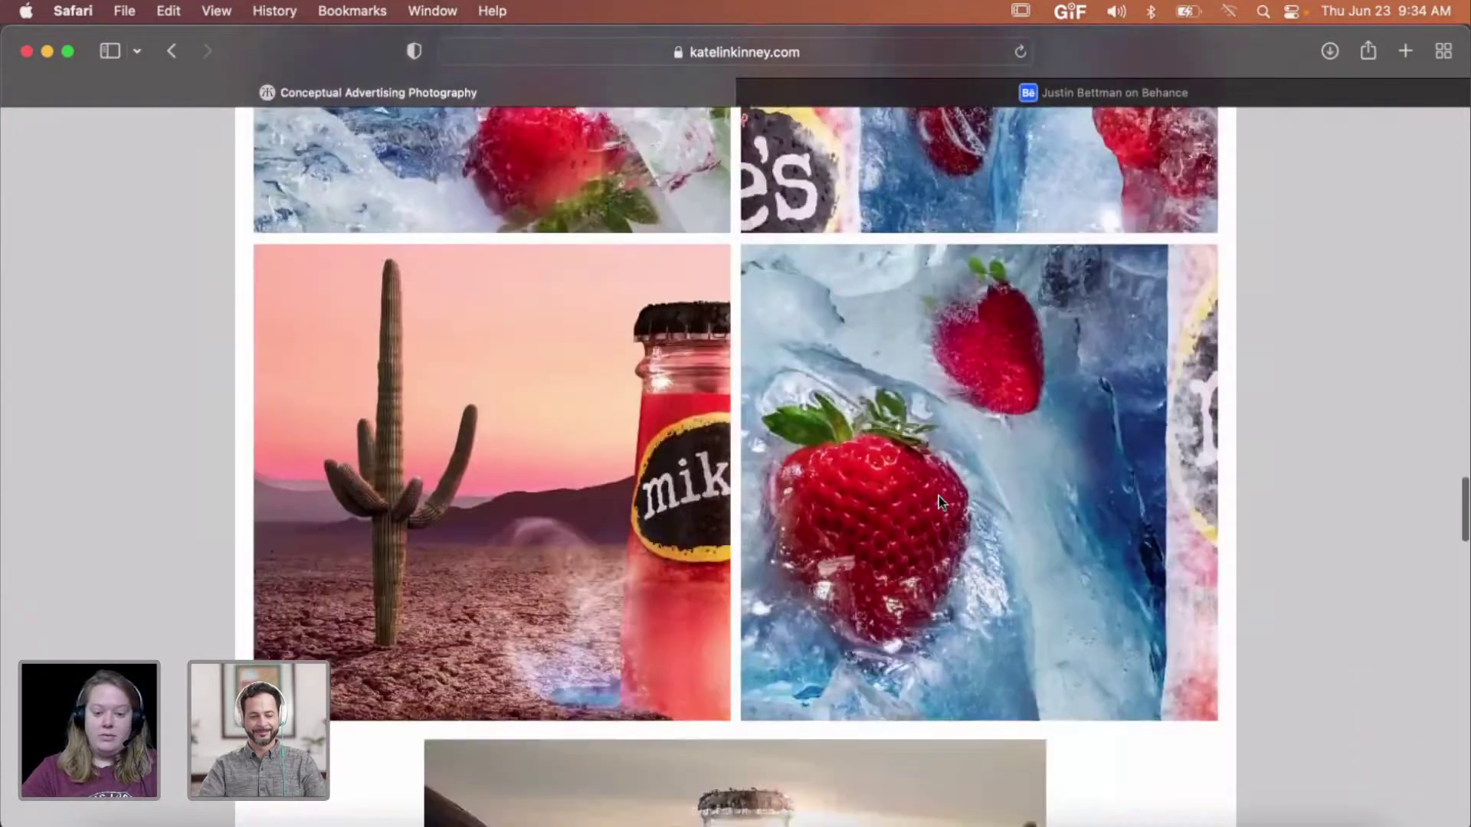
scroll(941, 503, down, 20)
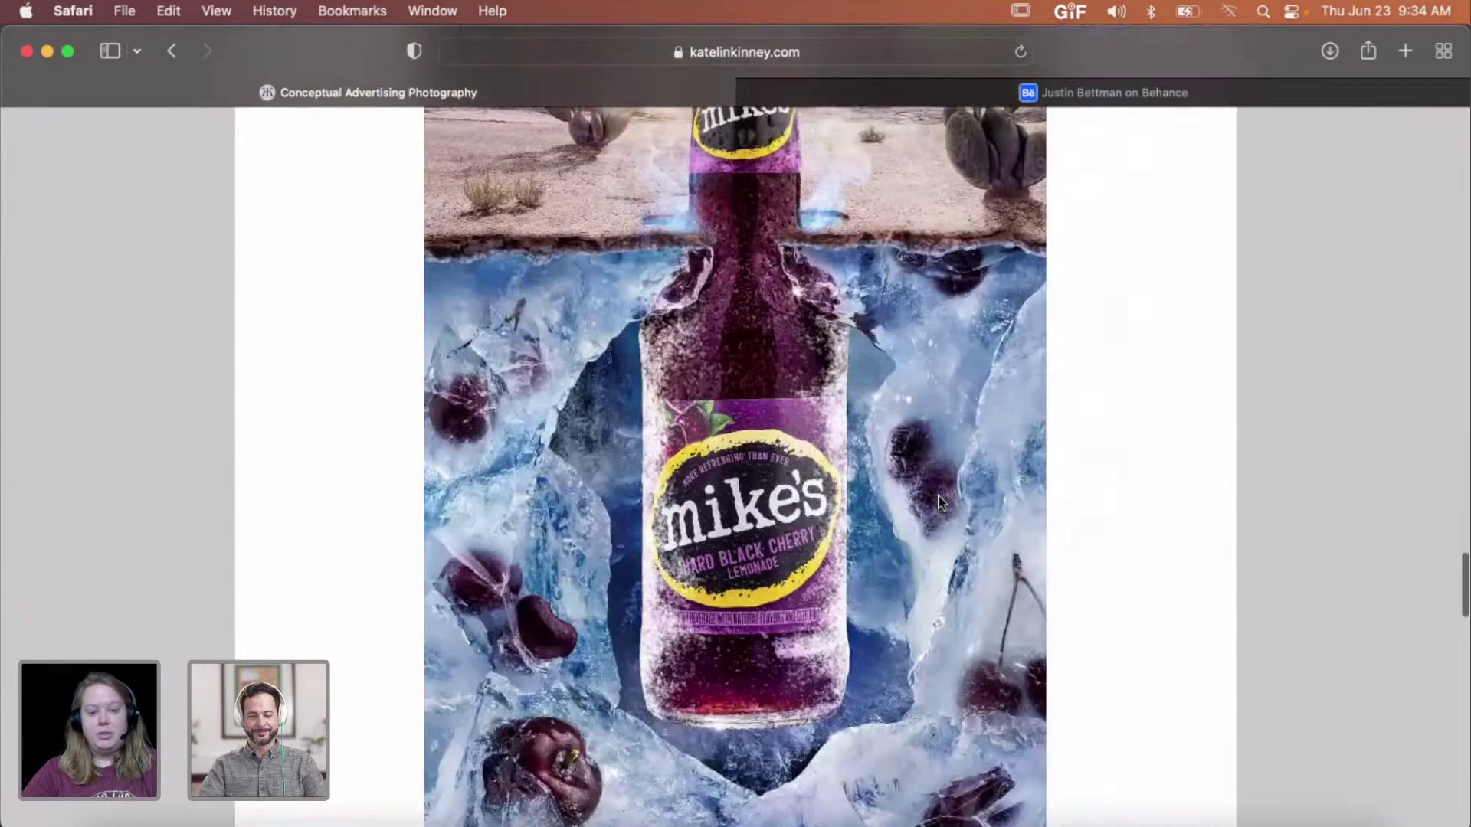
- Review the bottle composites in reverse order, back to the Mike's Hard Lemonade title and description
scroll(941, 502, up, 20)
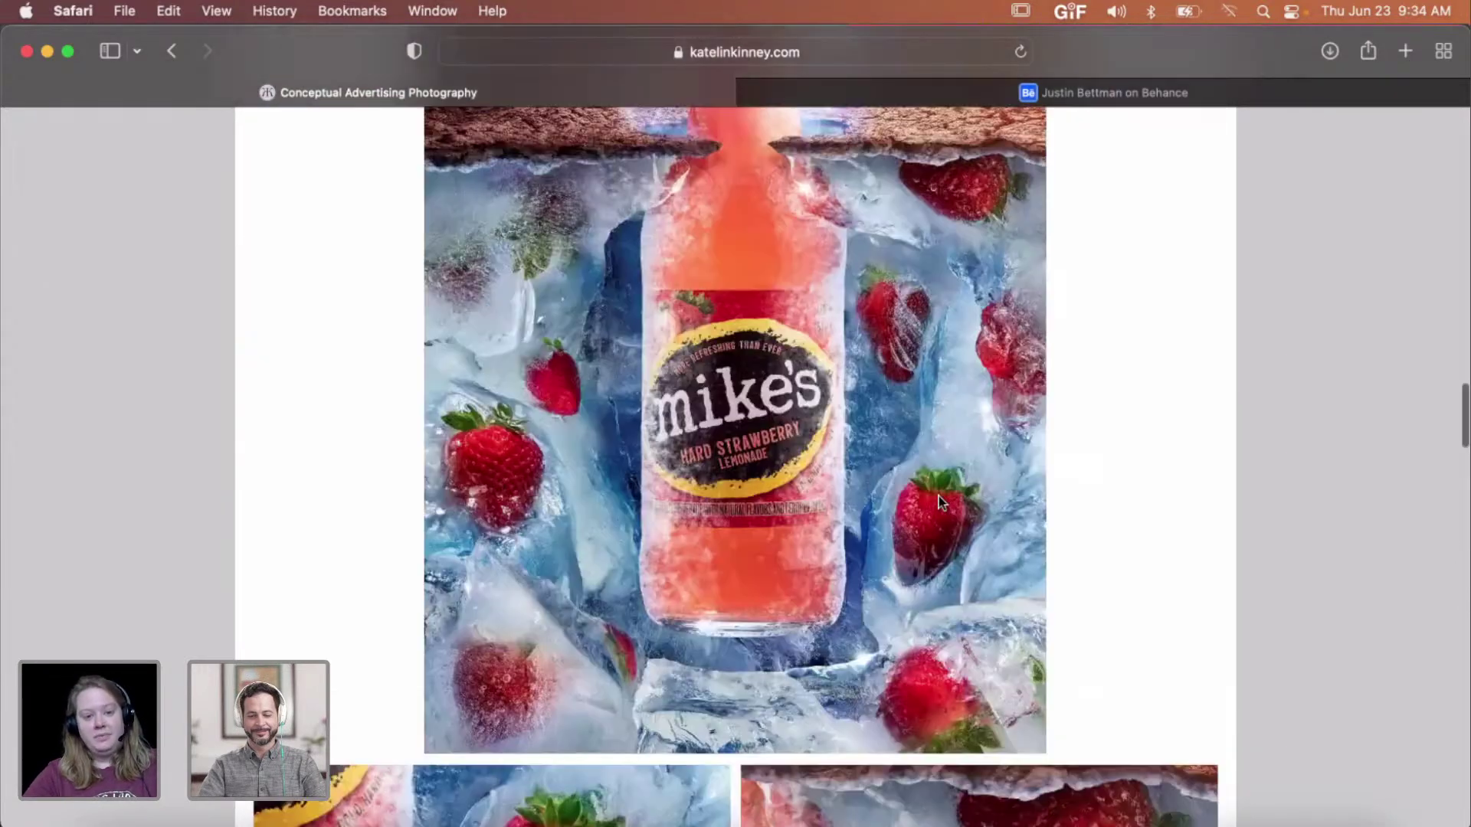
scroll(941, 502, up, 20)
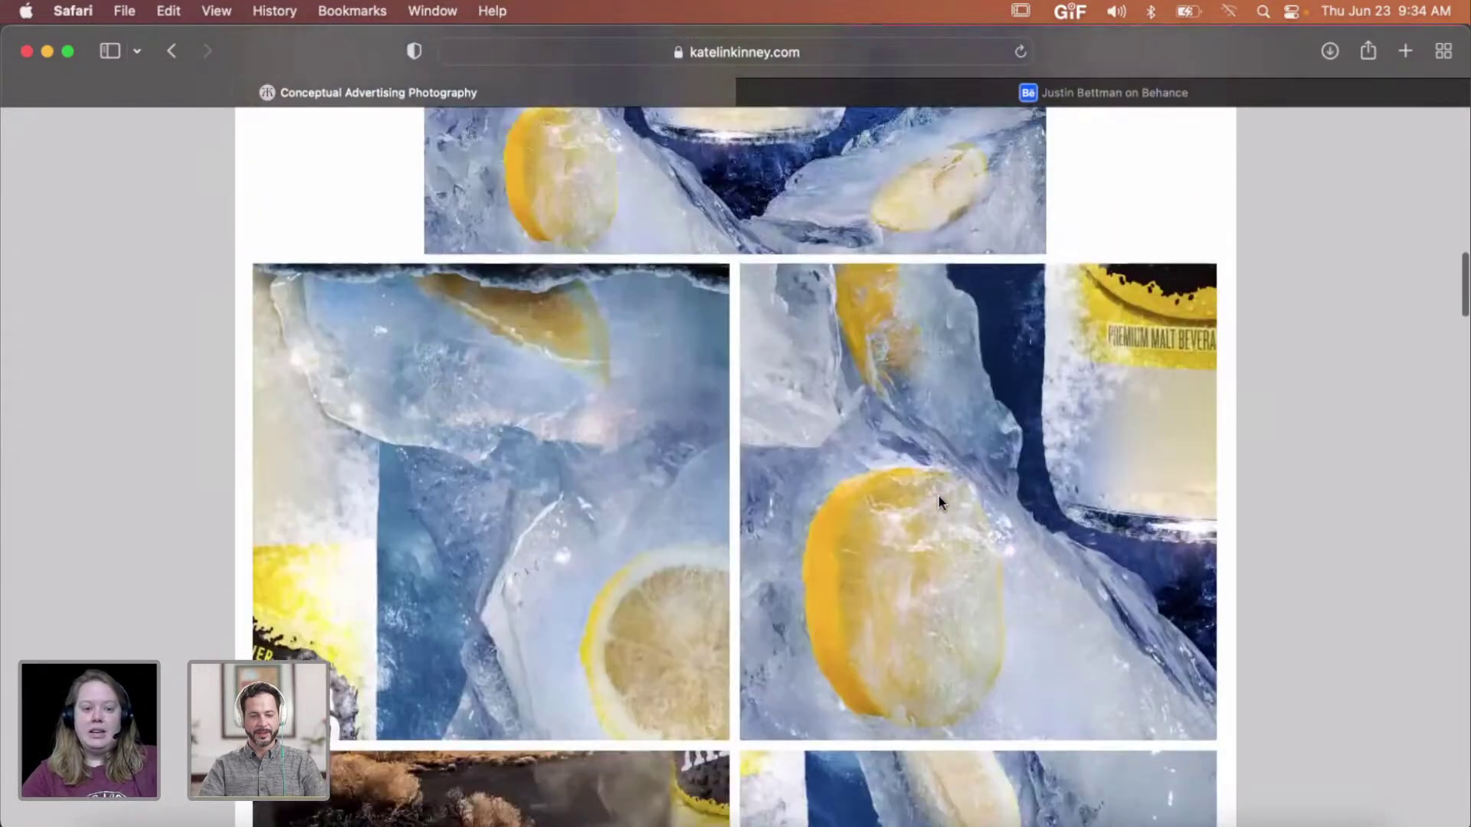
scroll(937, 499, up, 20)
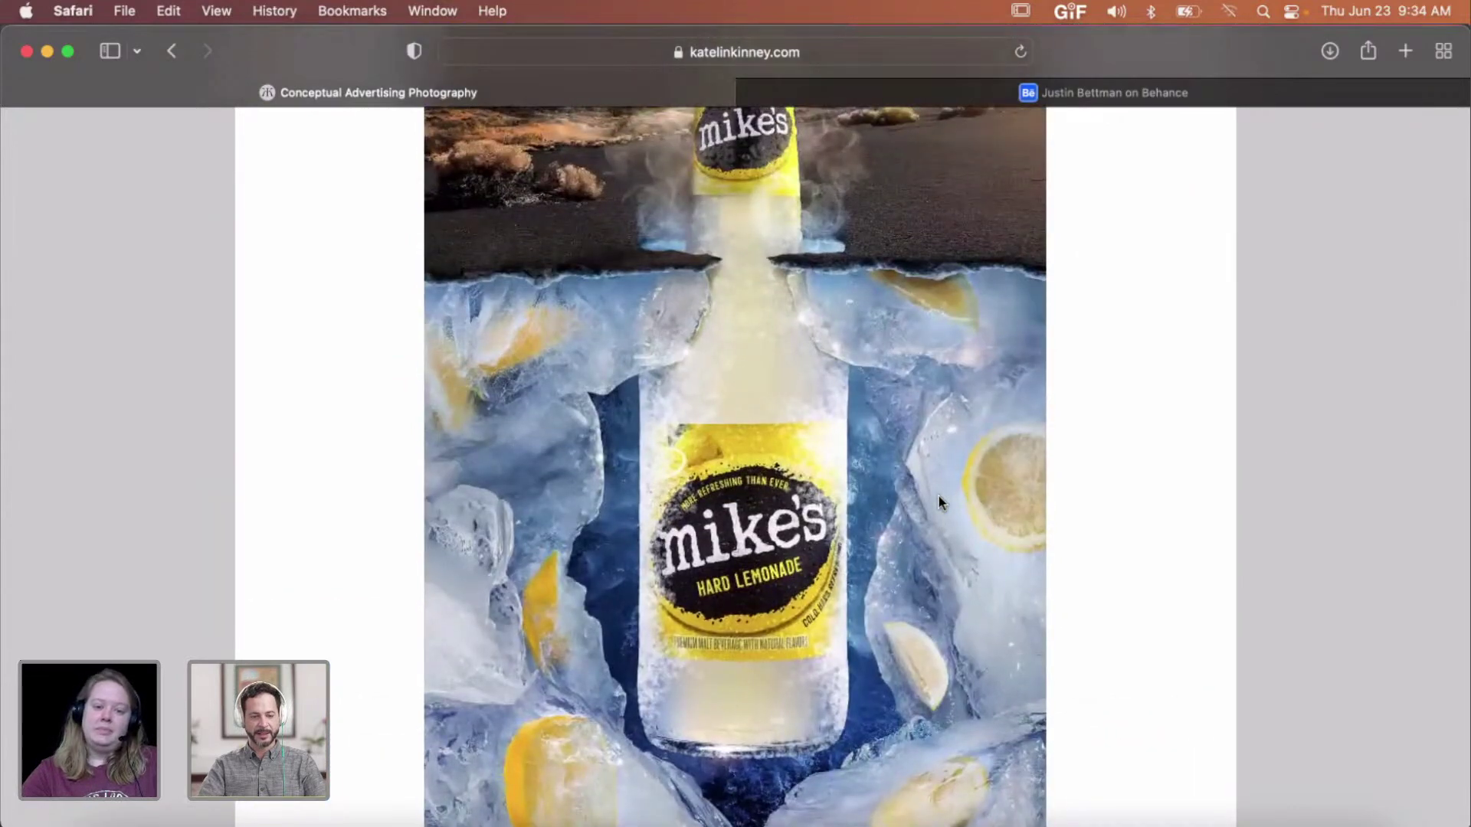
scroll(937, 499, up, 20)
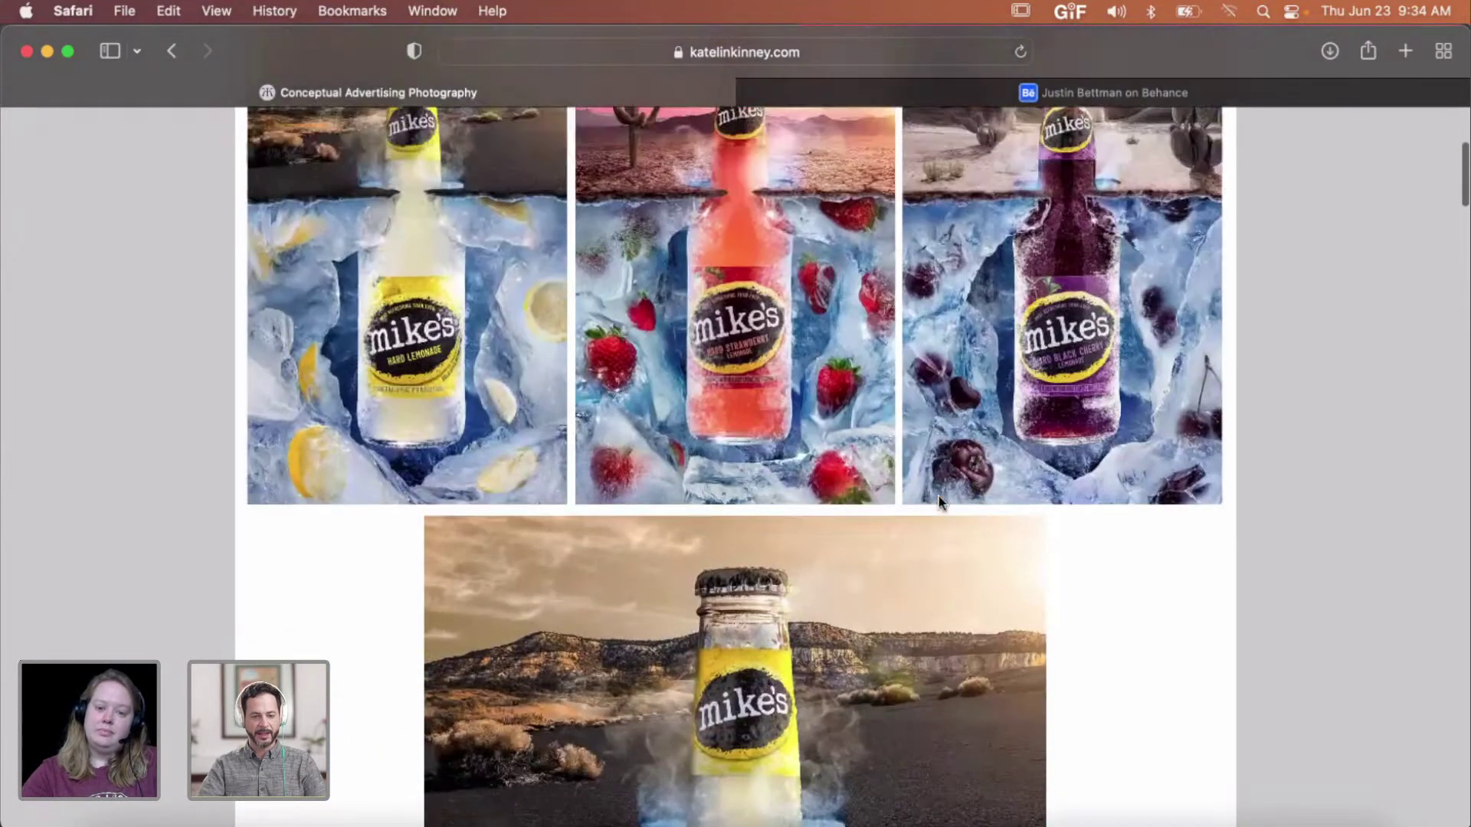
scroll(939, 502, up, 10)
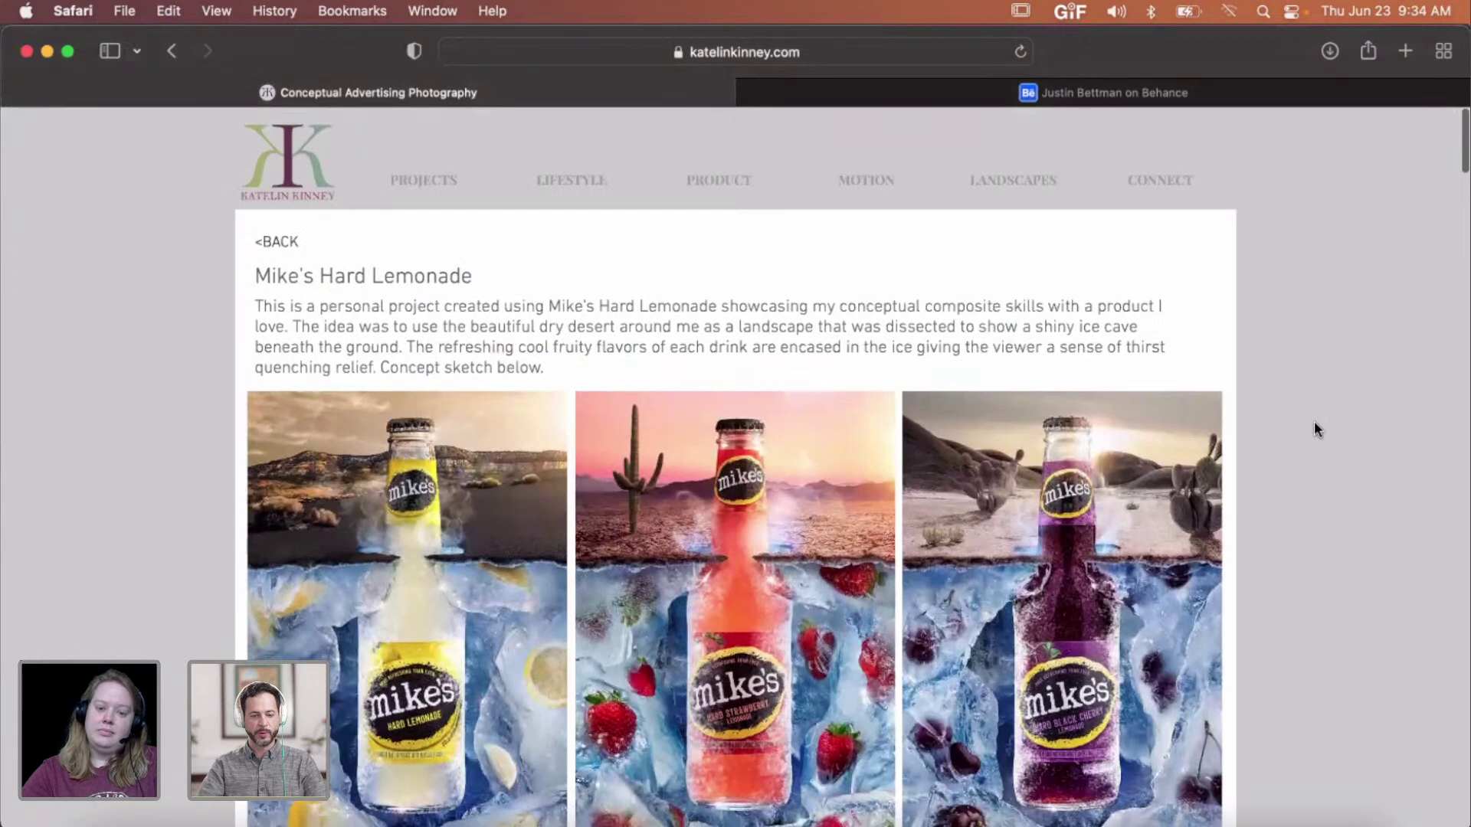
scroll(1298, 453, down, 2)
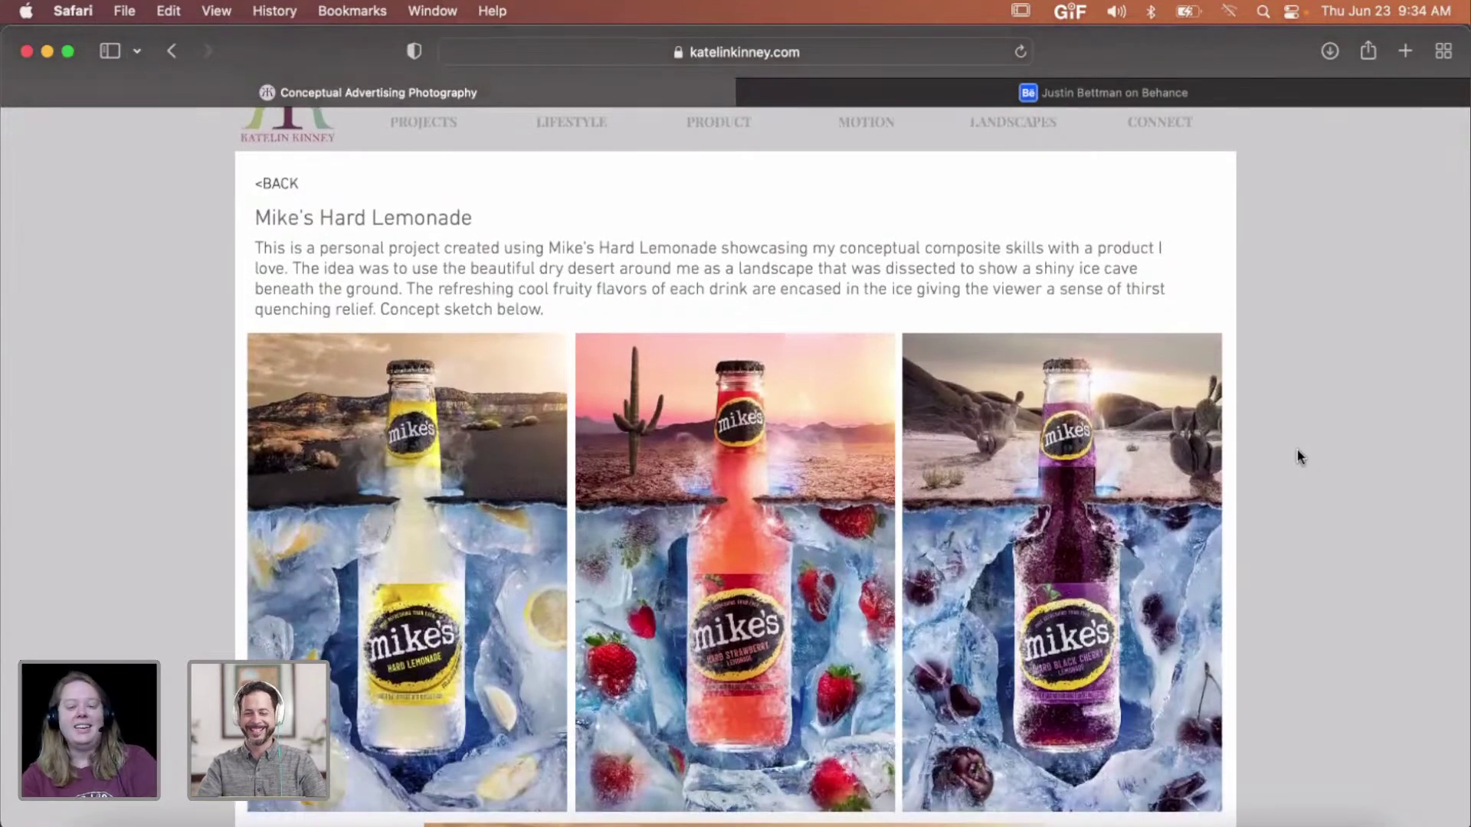
scroll(1297, 450, down, 1)
scroll(1298, 458, down, 1)
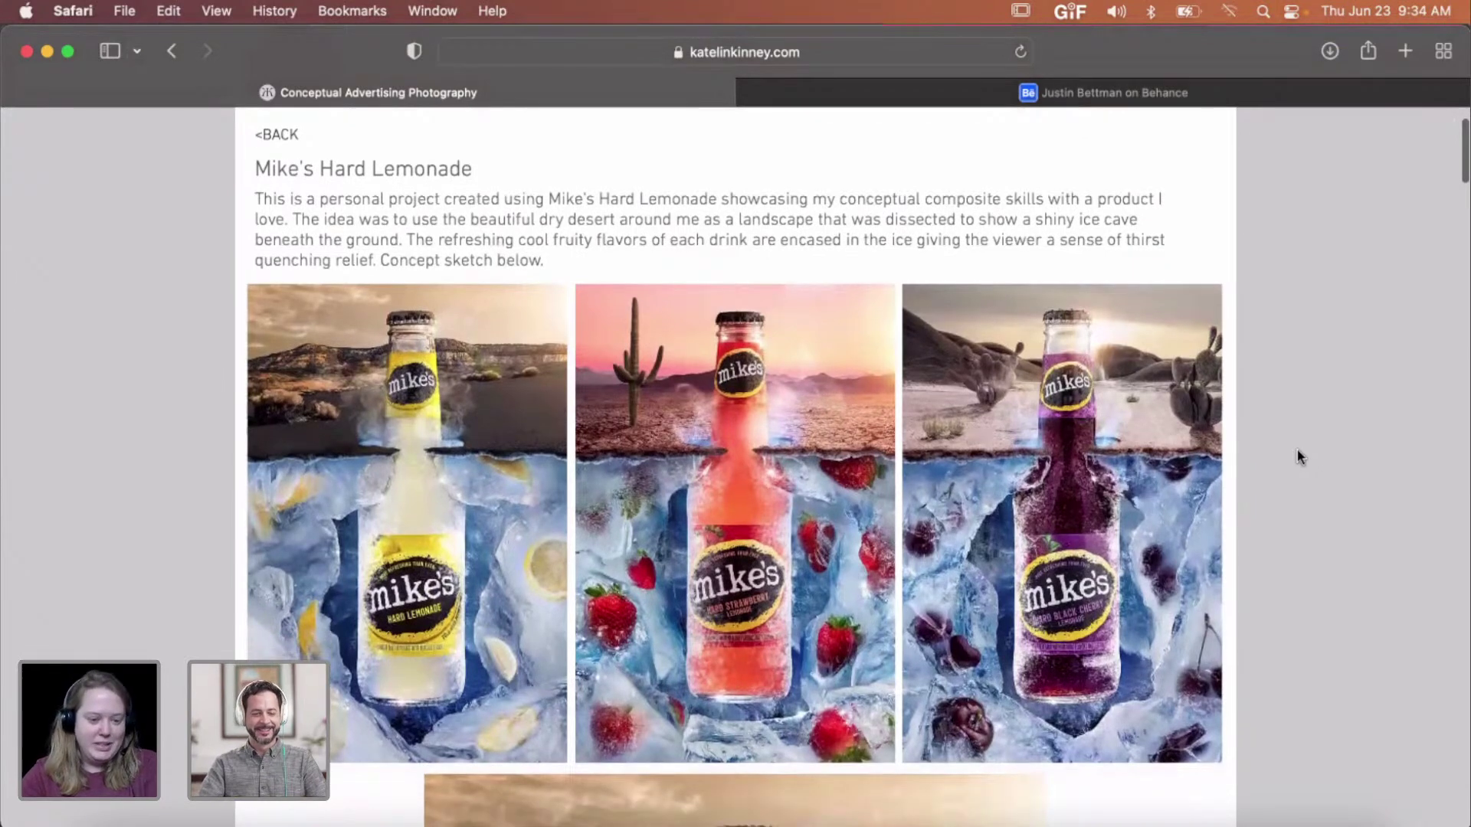
scroll(1298, 449, up, 4)
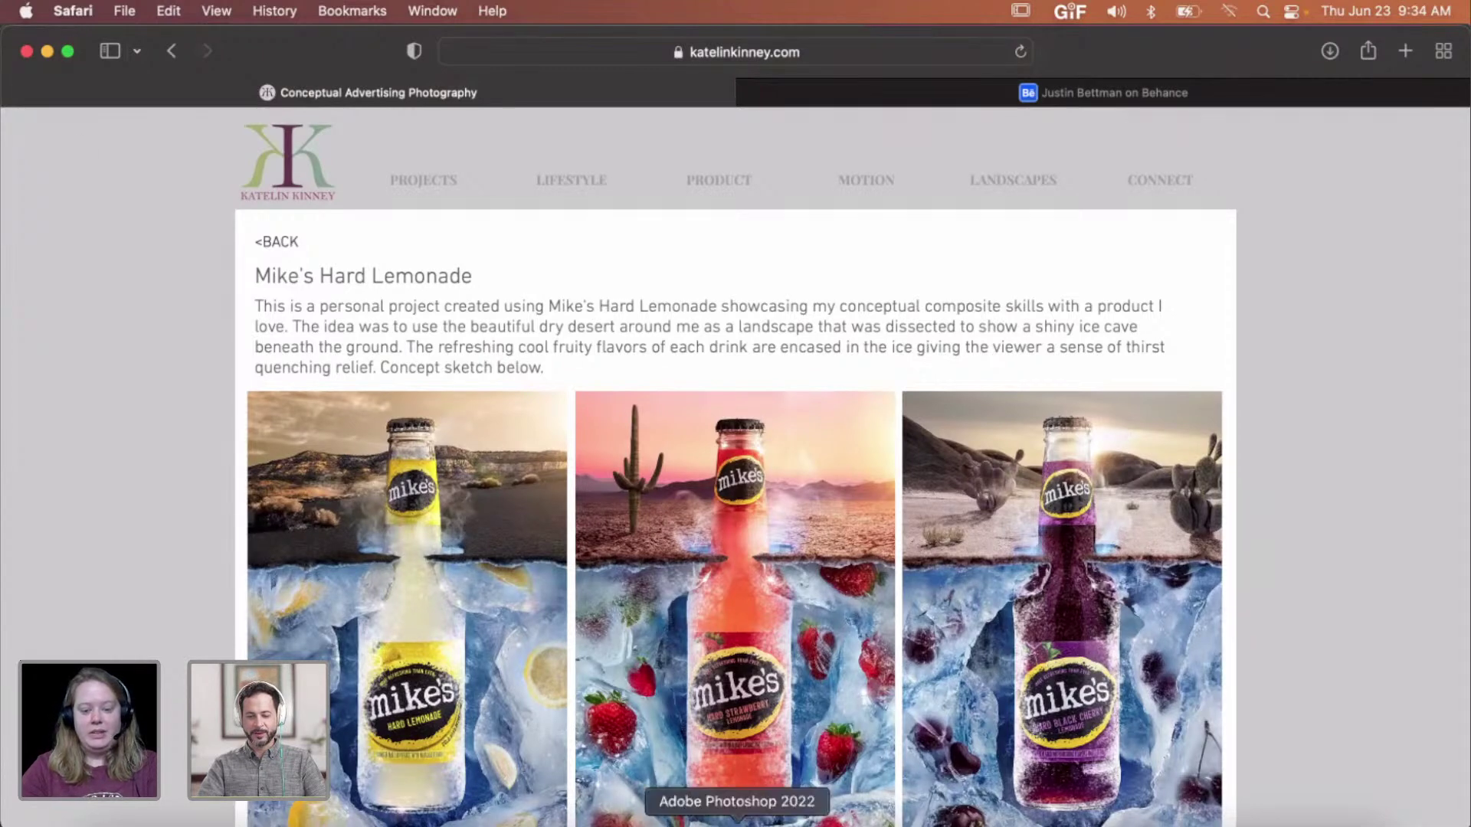
- Switch to Photoshop and look through the layer stack of the EOS.psd tentacle composite
click(737, 823)
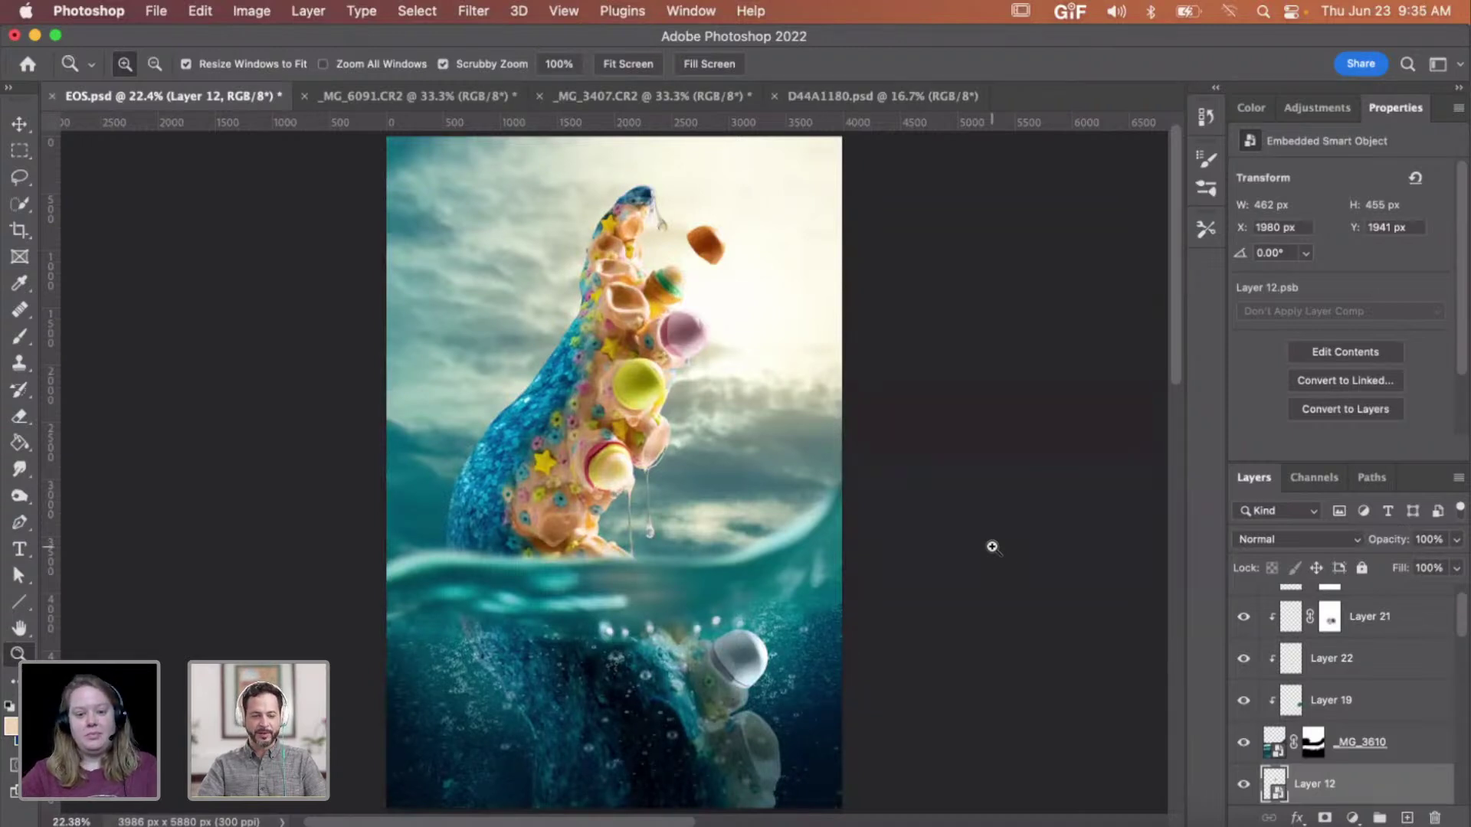
scroll(1261, 712, down, 4)
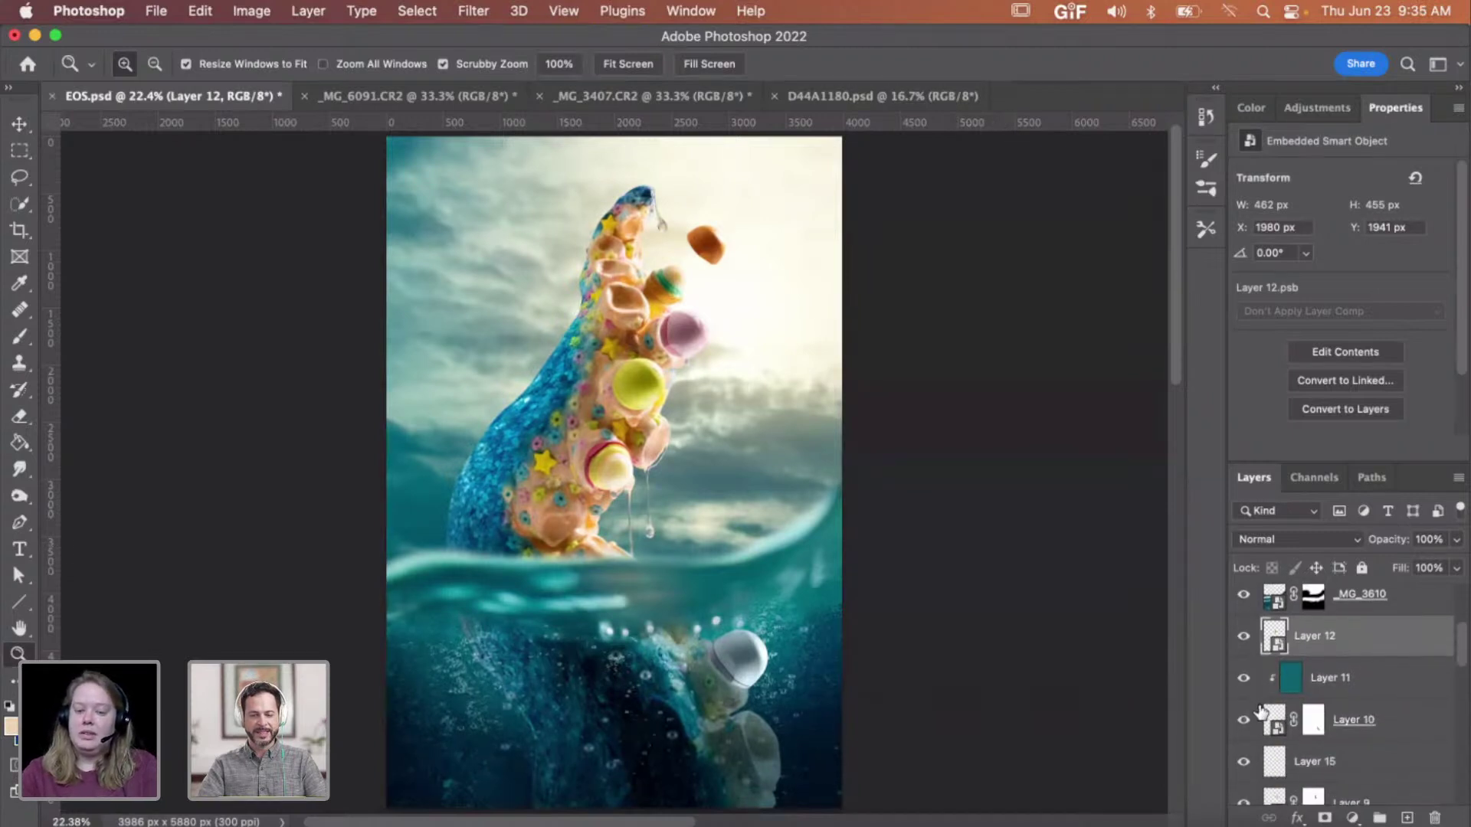
scroll(1261, 712, down, 1)
scroll(1272, 709, down, 6)
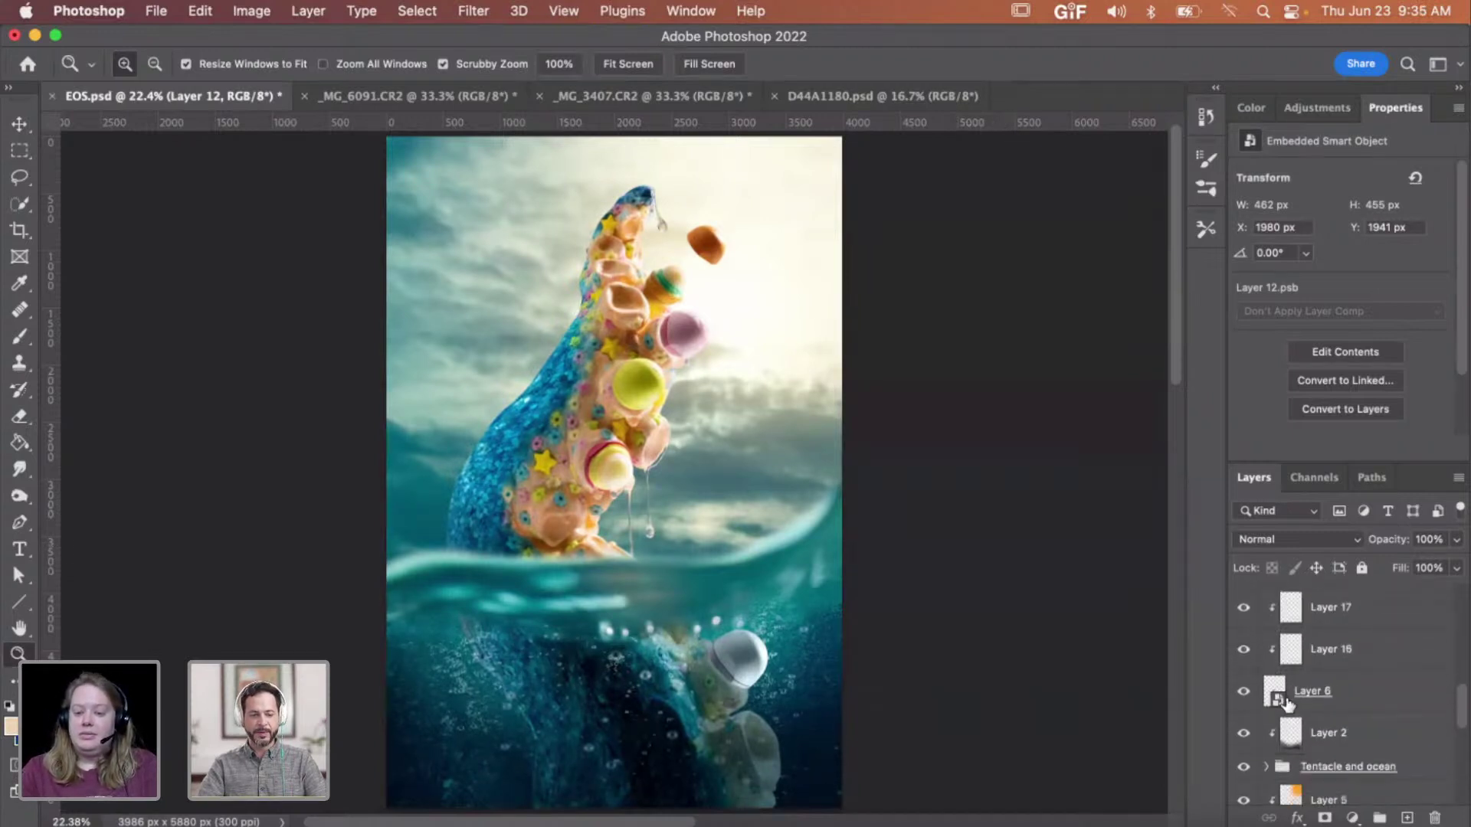
scroll(1287, 703, down, 5)
scroll(1287, 703, up, 15)
scroll(1287, 703, down, 3)
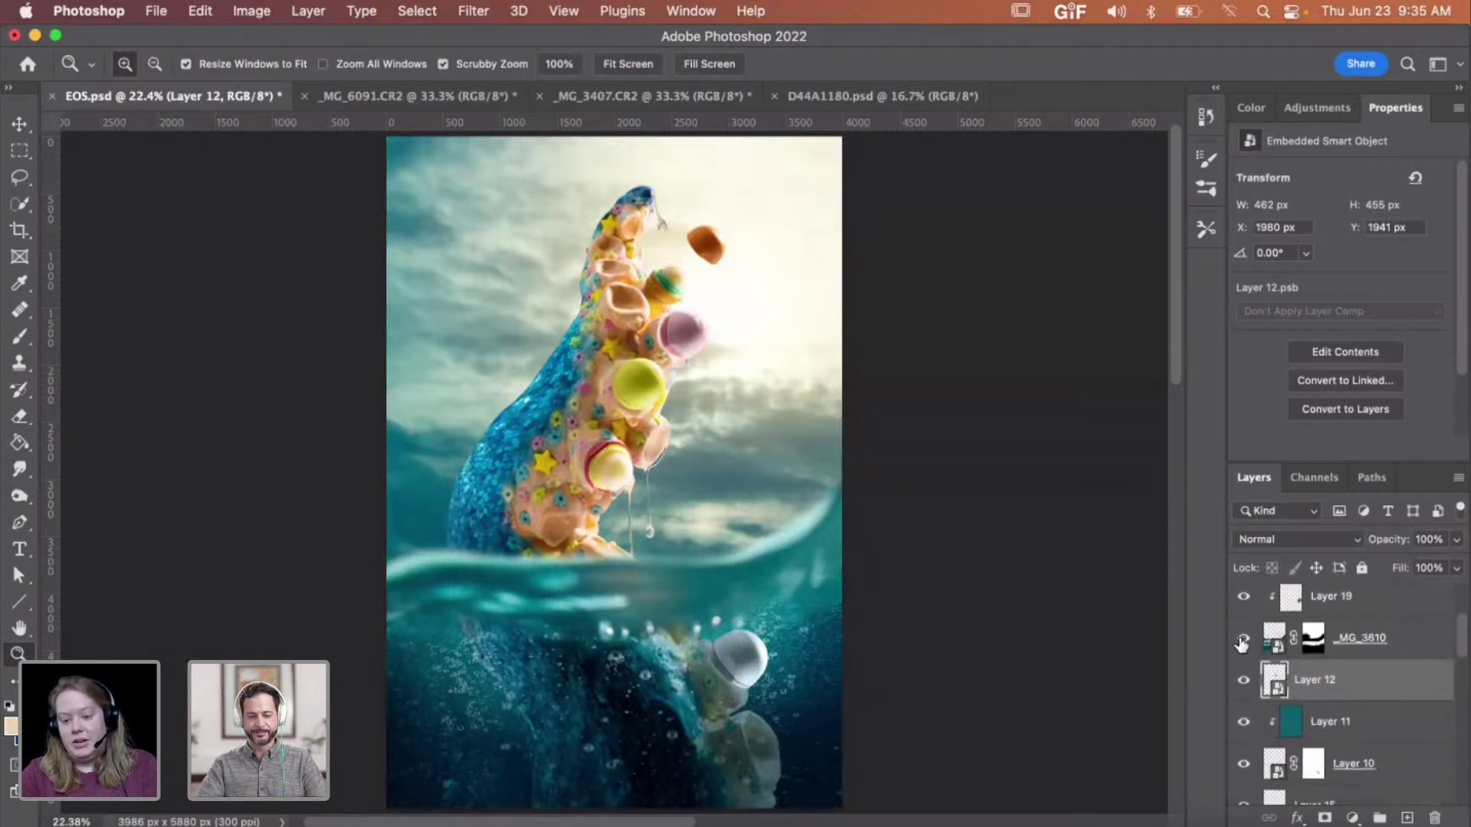
- Hide the _MG_3610 wave layer and the lip balm layers Layer 12, Layer 10 and Layer 15
click(1242, 639)
scroll(1242, 644, down, 2)
click(1242, 609)
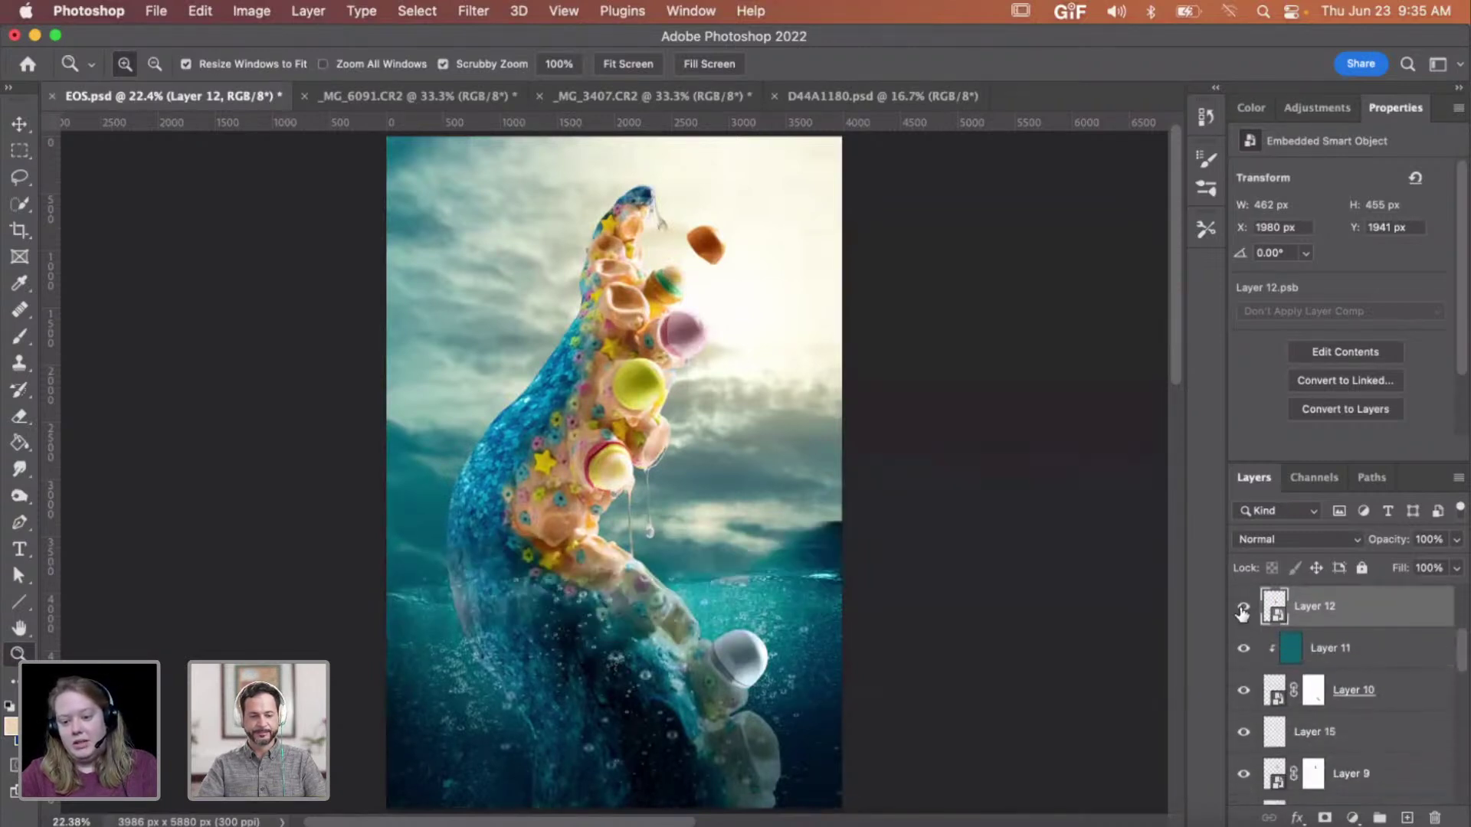
click(1243, 690)
click(1243, 732)
- Hide Layer 9, Layer 8, Group 1 and the remaining lip balm layers above the Tentacle and ocean group
scroll(1243, 732, down, 3)
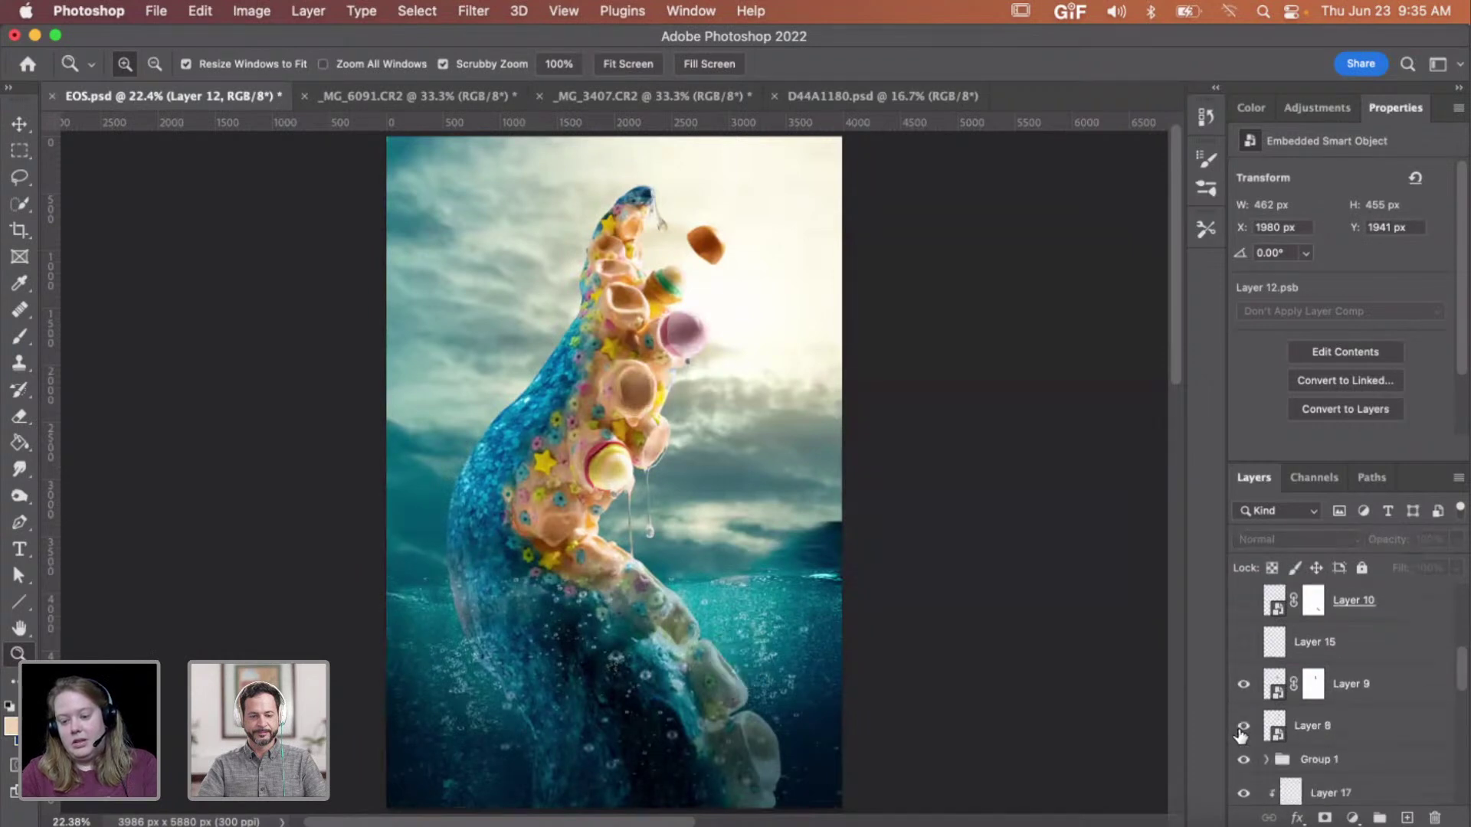
click(1244, 667)
click(1244, 709)
click(1243, 742)
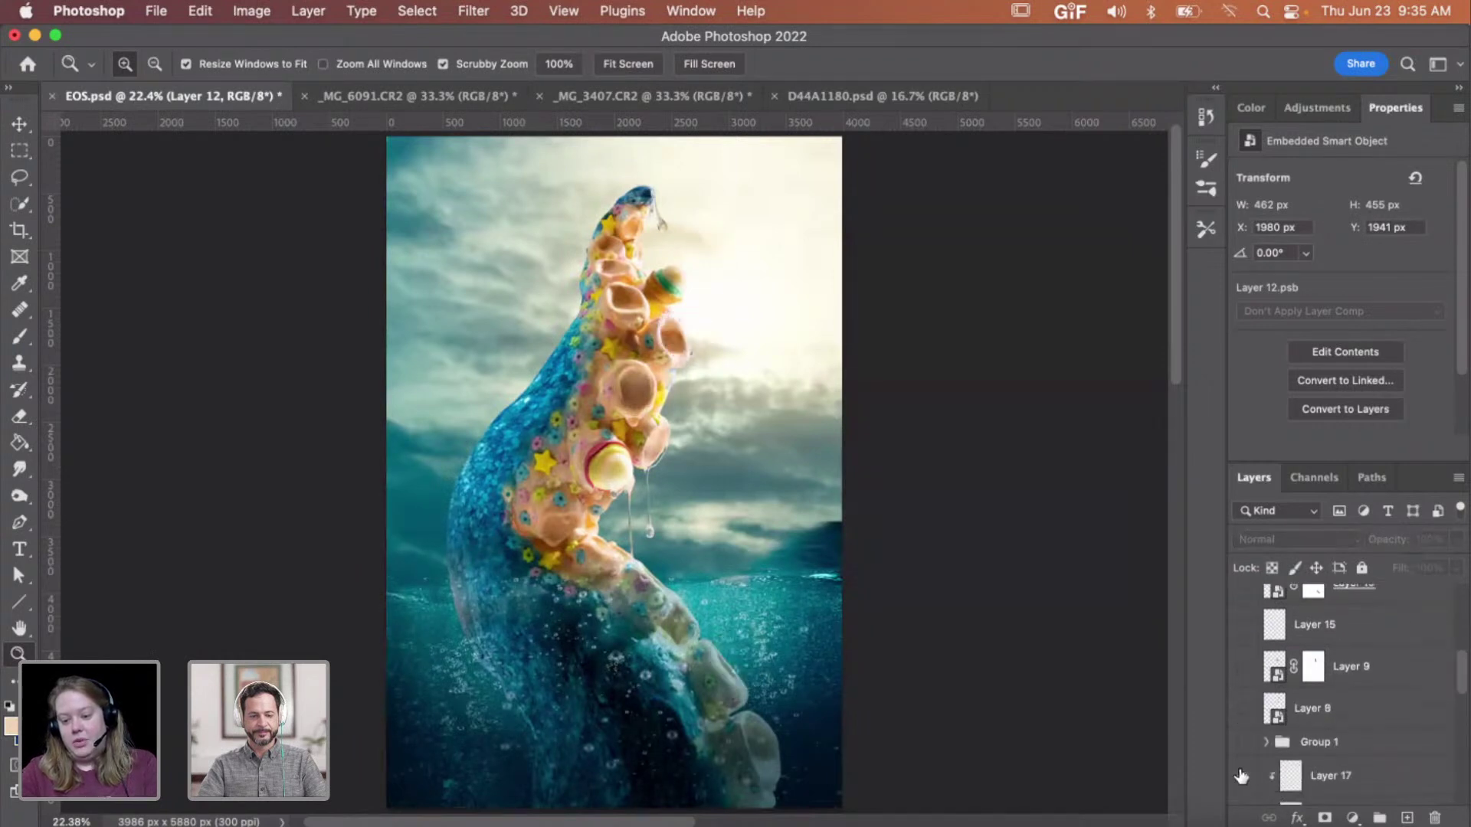
click(1243, 789)
scroll(1244, 781, down, 5)
click(1243, 635)
- Expand the Tentacle and ocean group and hide its three uppermost AdobeStock layers, down to AdobeStock_369274364
click(1243, 711)
click(1243, 710)
click(1266, 710)
scroll(1278, 711, down, 3)
scroll(1278, 711, down, 1)
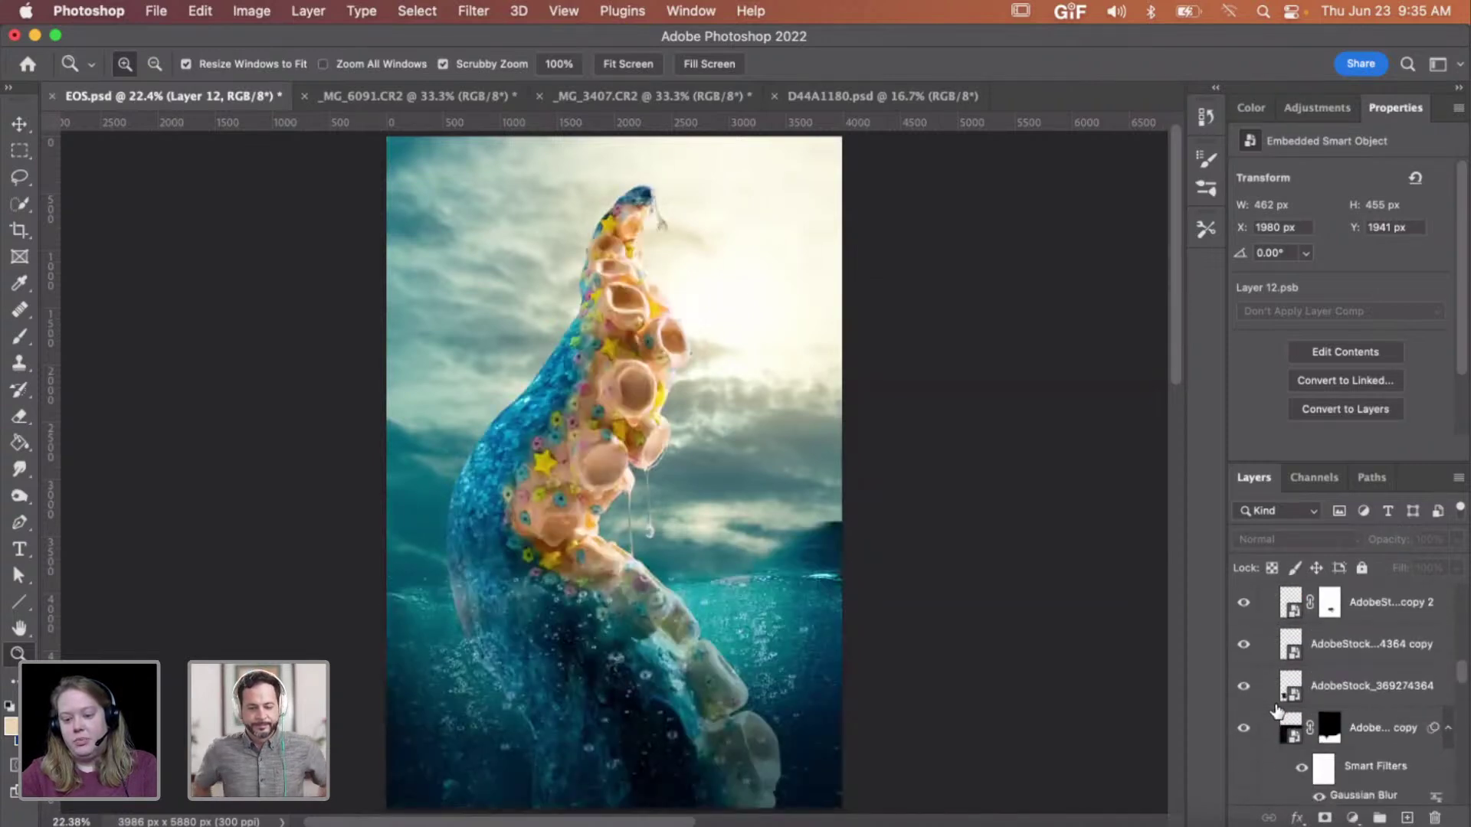
drag(1243, 685, 1244, 605)
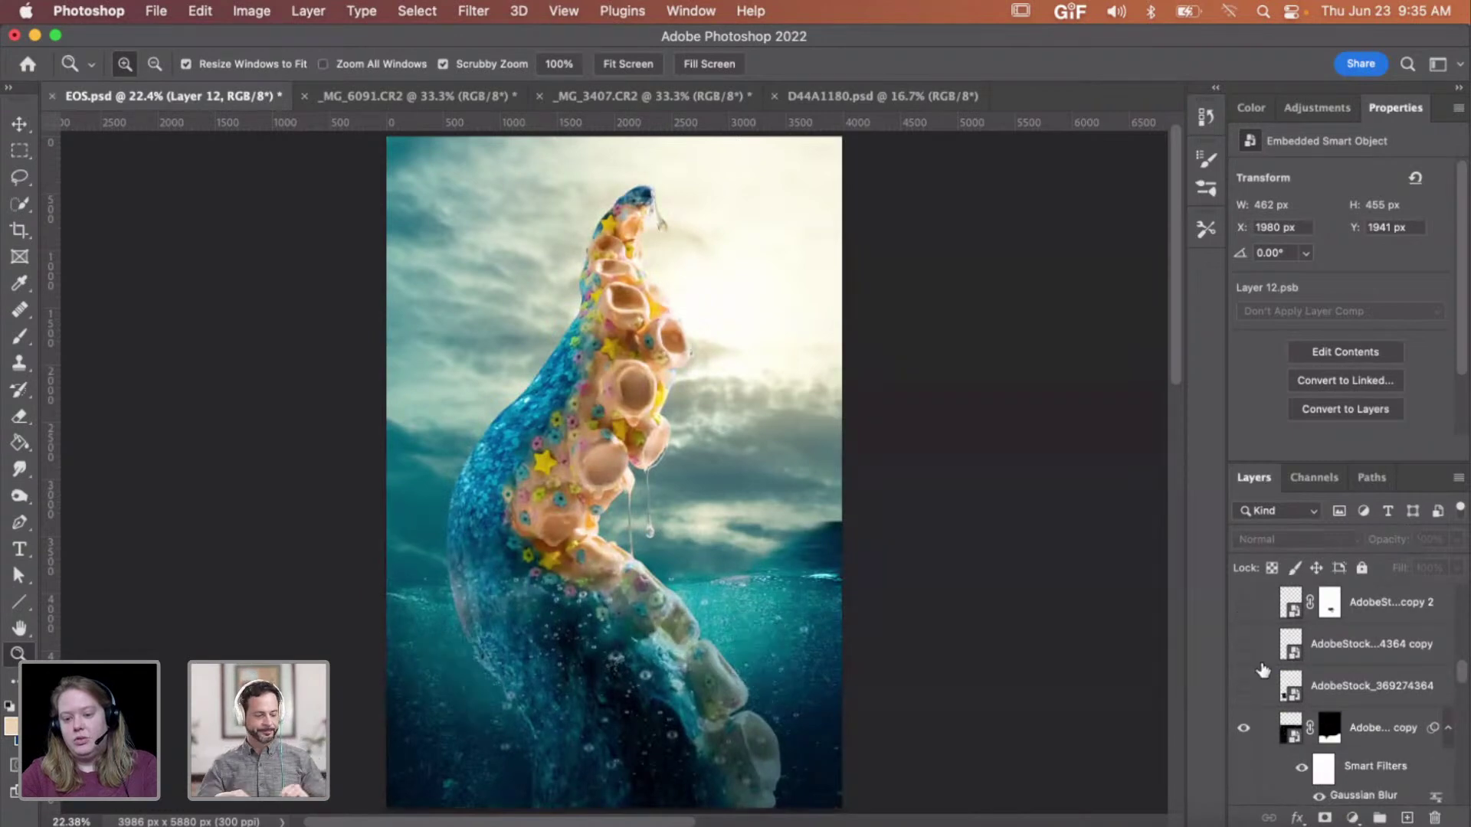
- Hide the Gaussian-blurred Adobe copy layer and the AdobeStock_298815978 layer inside the Tentacle and ocean group
scroll(1270, 699, up, 2)
scroll(1250, 689, down, 3)
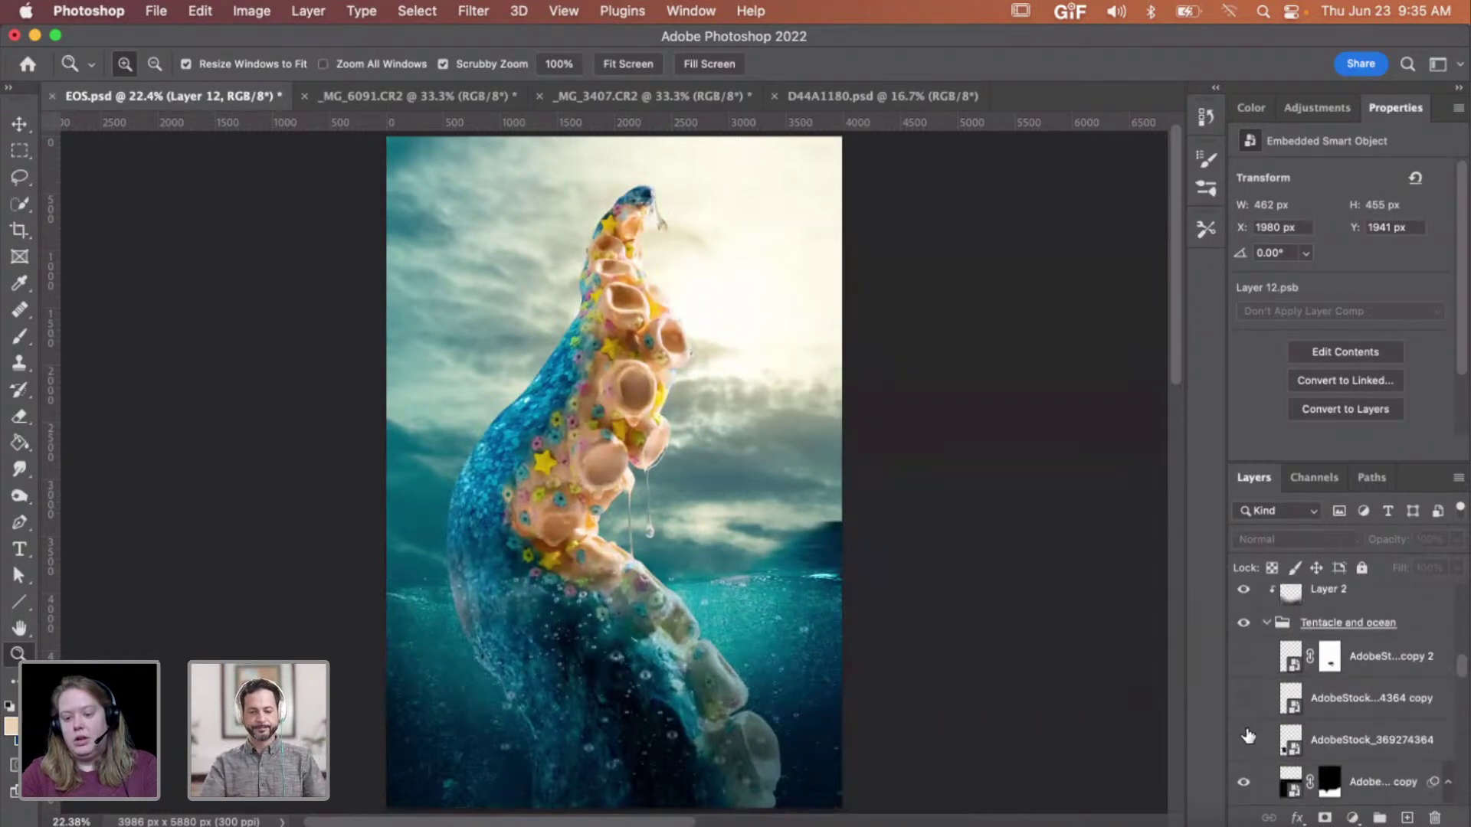
click(1243, 684)
scroll(1244, 685, down, 2)
click(1243, 683)
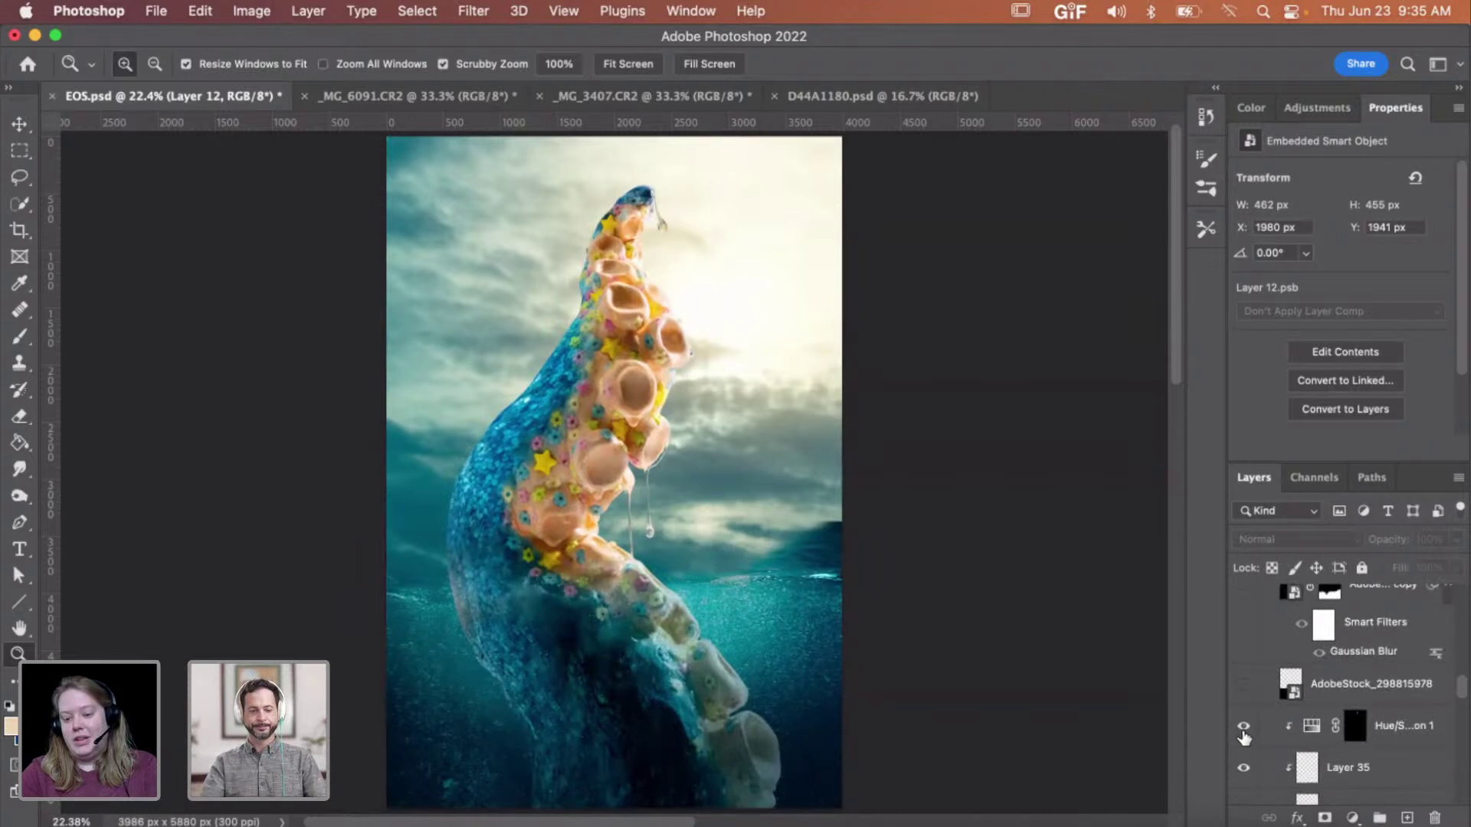
- Isolate the tentacle by hiding the stock ocean layer ending in 499938 and the _MG_3024 sky layer
scroll(1241, 770, down, 4)
click(1244, 720)
scroll(1254, 729, down, 4)
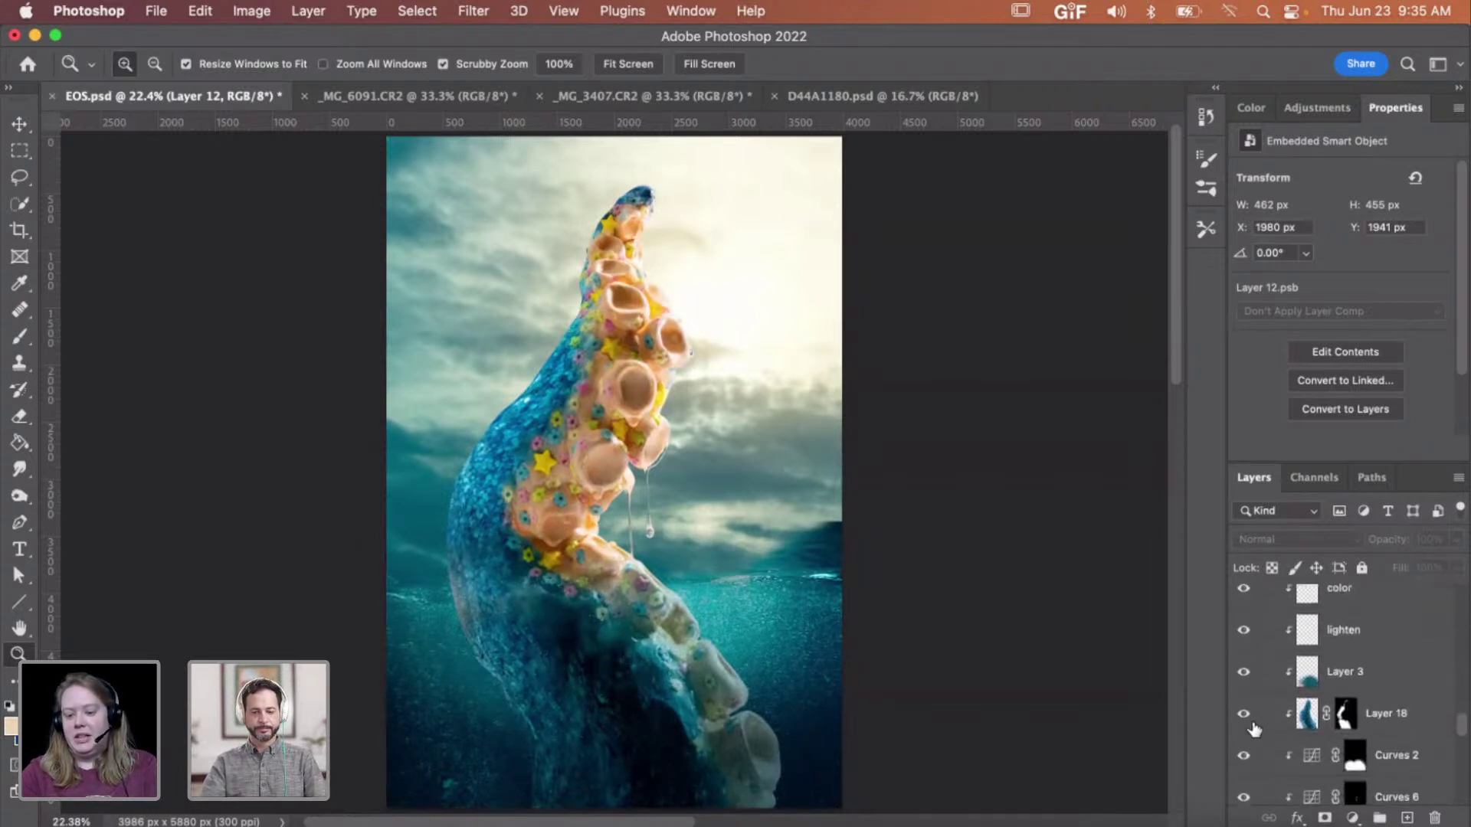
scroll(1254, 729, down, 4)
scroll(1244, 742, down, 4)
click(1243, 706)
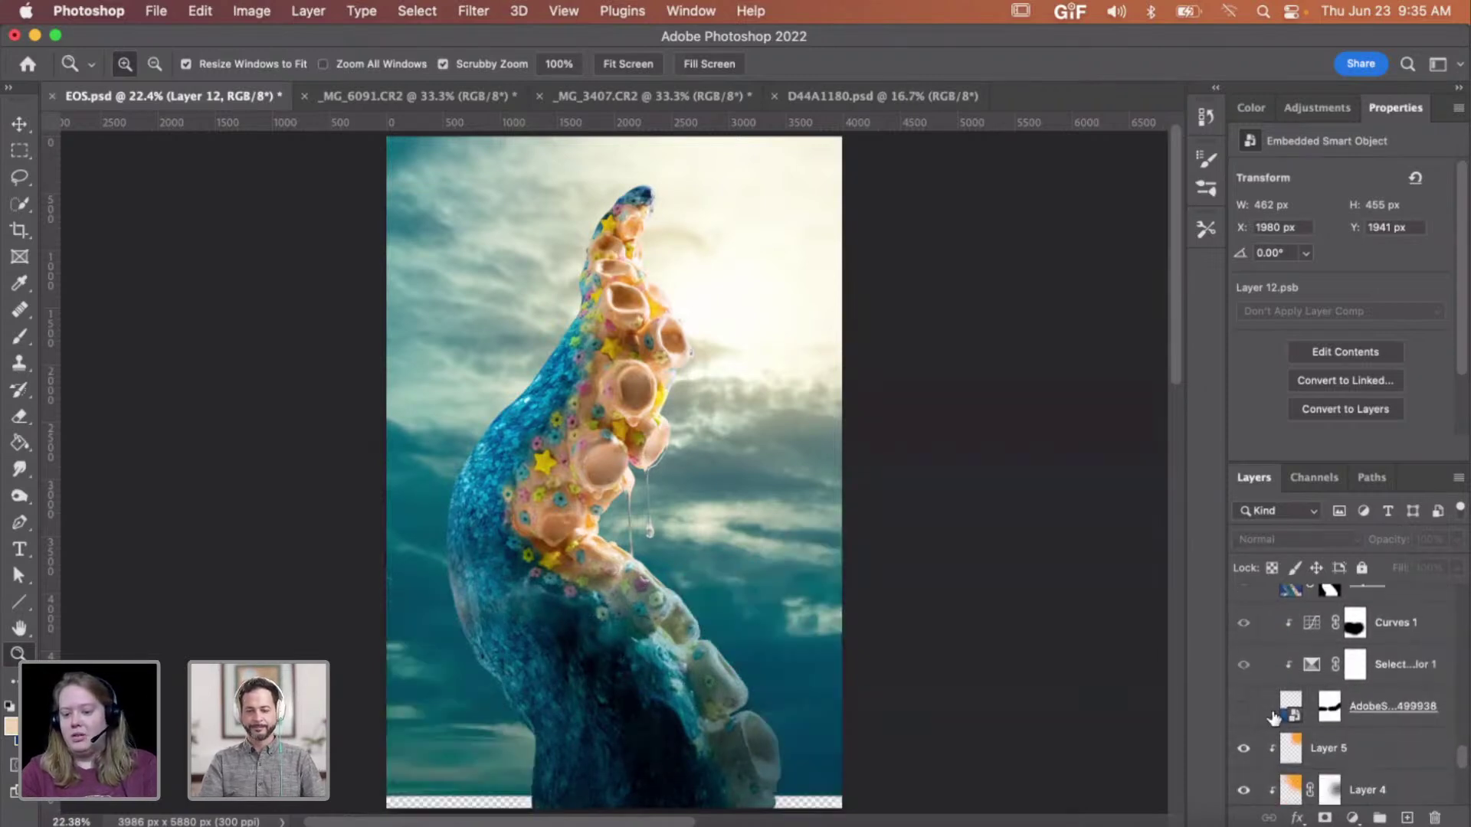
scroll(1271, 718, down, 10)
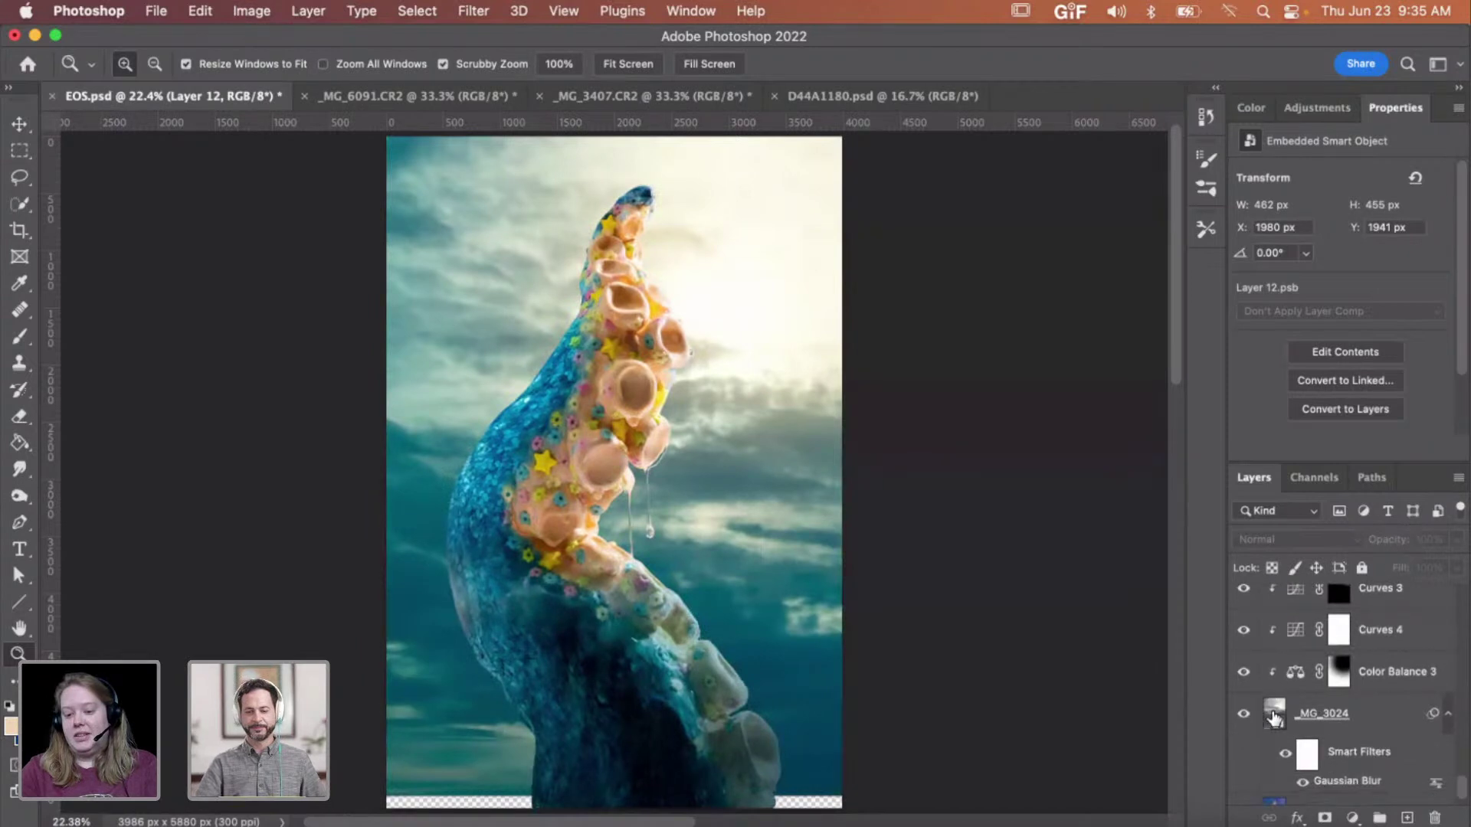
click(1243, 715)
scroll(1242, 721, down, 1)
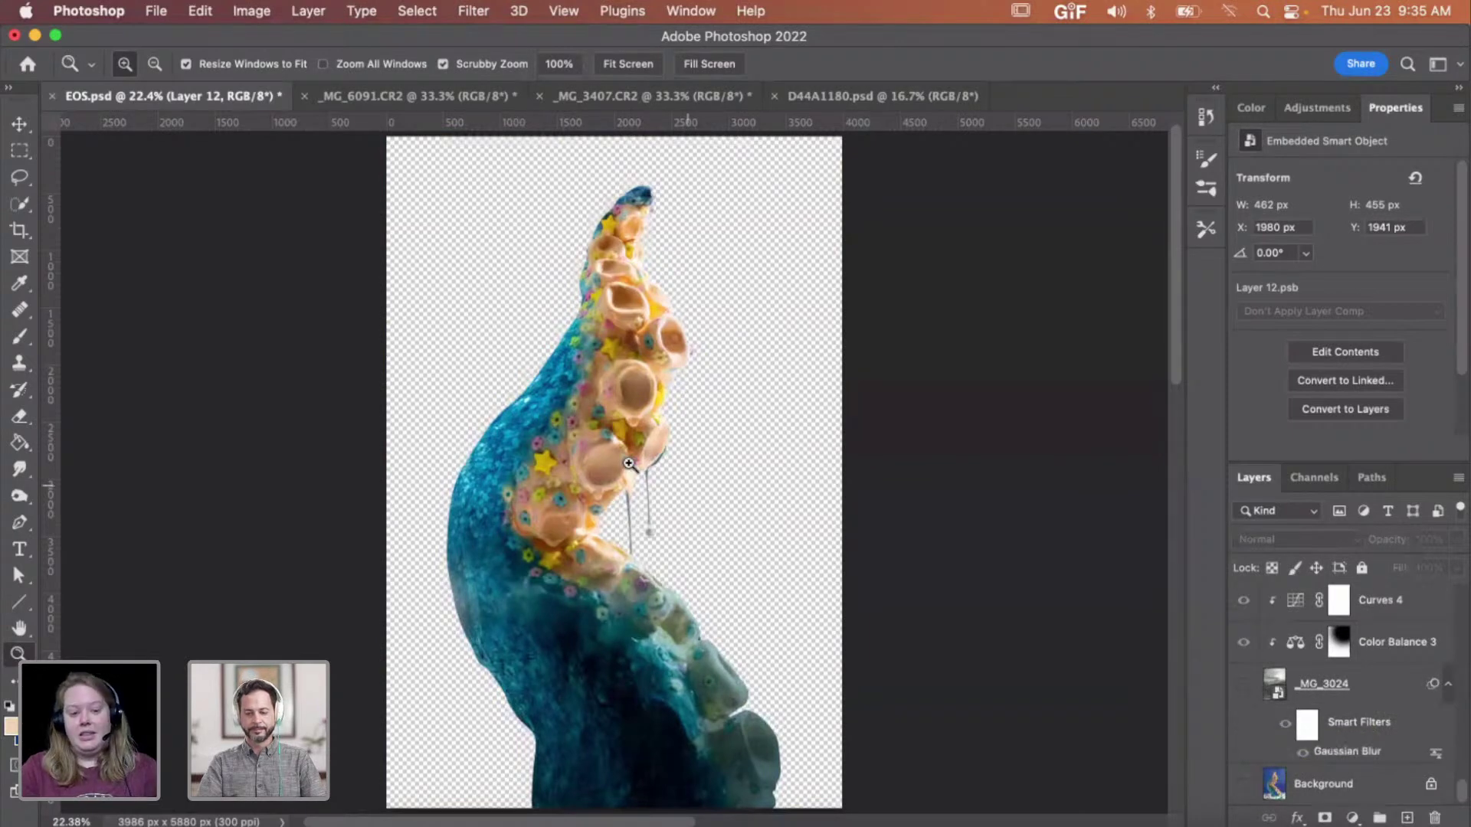
- Examine the isolated tentacle's glitter skin, suckers, candy sprinkles and slime drips up close
drag(586, 439, 797, 484)
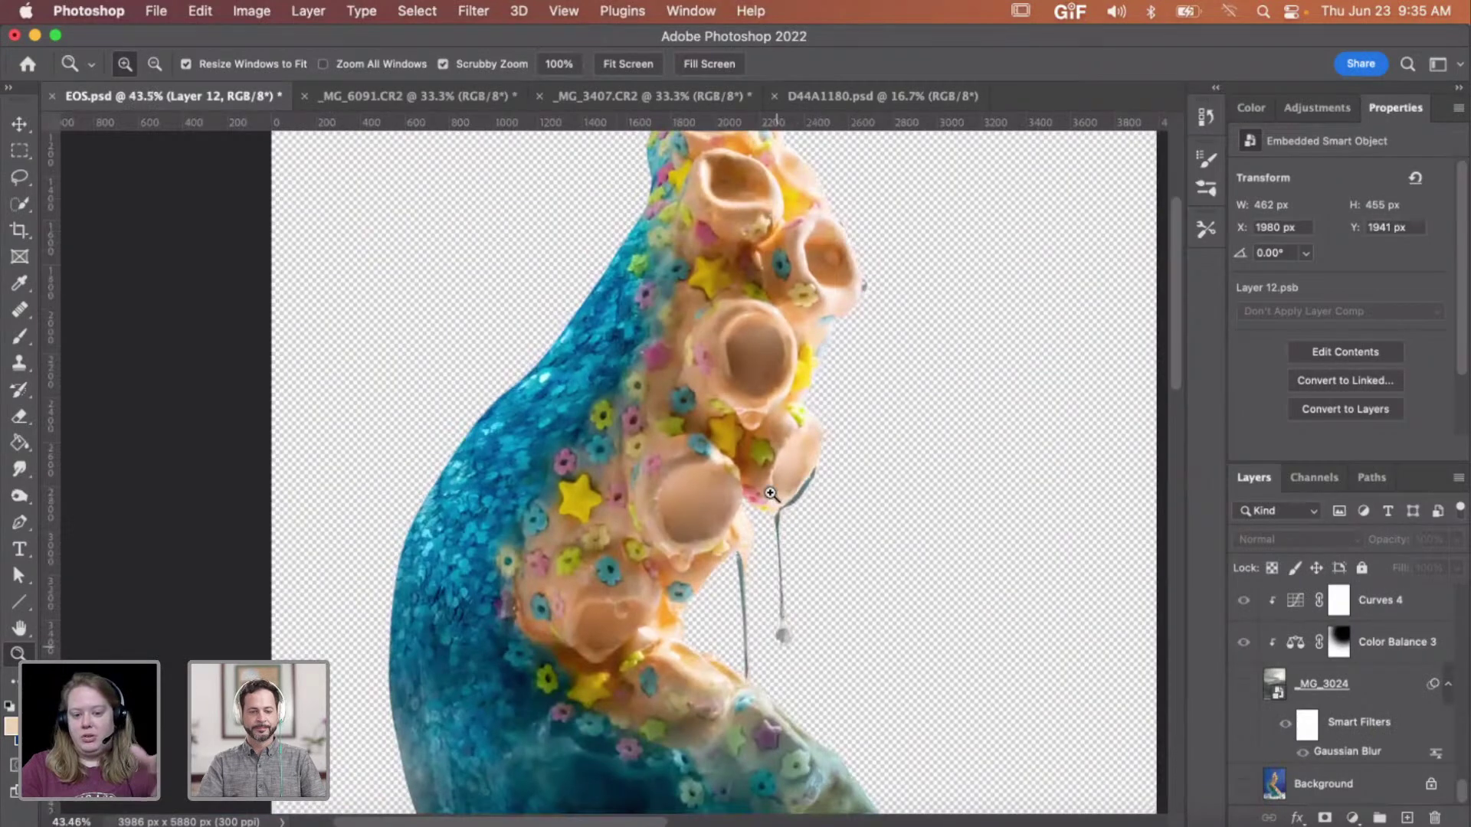
drag(881, 544, 796, 545)
scroll(797, 545, down, 3)
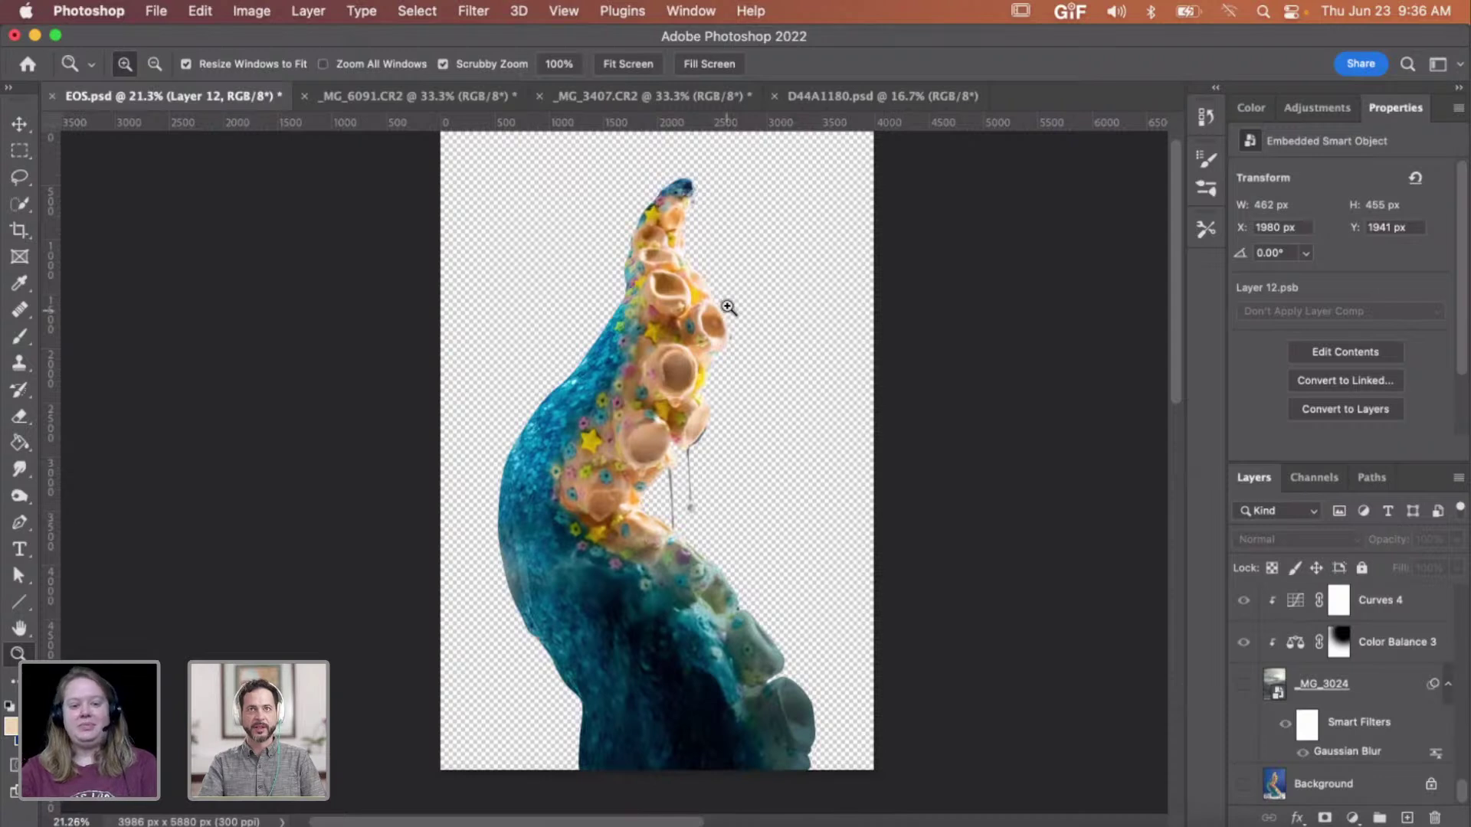
drag(734, 301, 790, 304)
mouse_move(822, 459)
mouse_down()
mouse_move(864, 457)
mouse_move(824, 457)
mouse_up()
scroll(824, 458, right, 4)
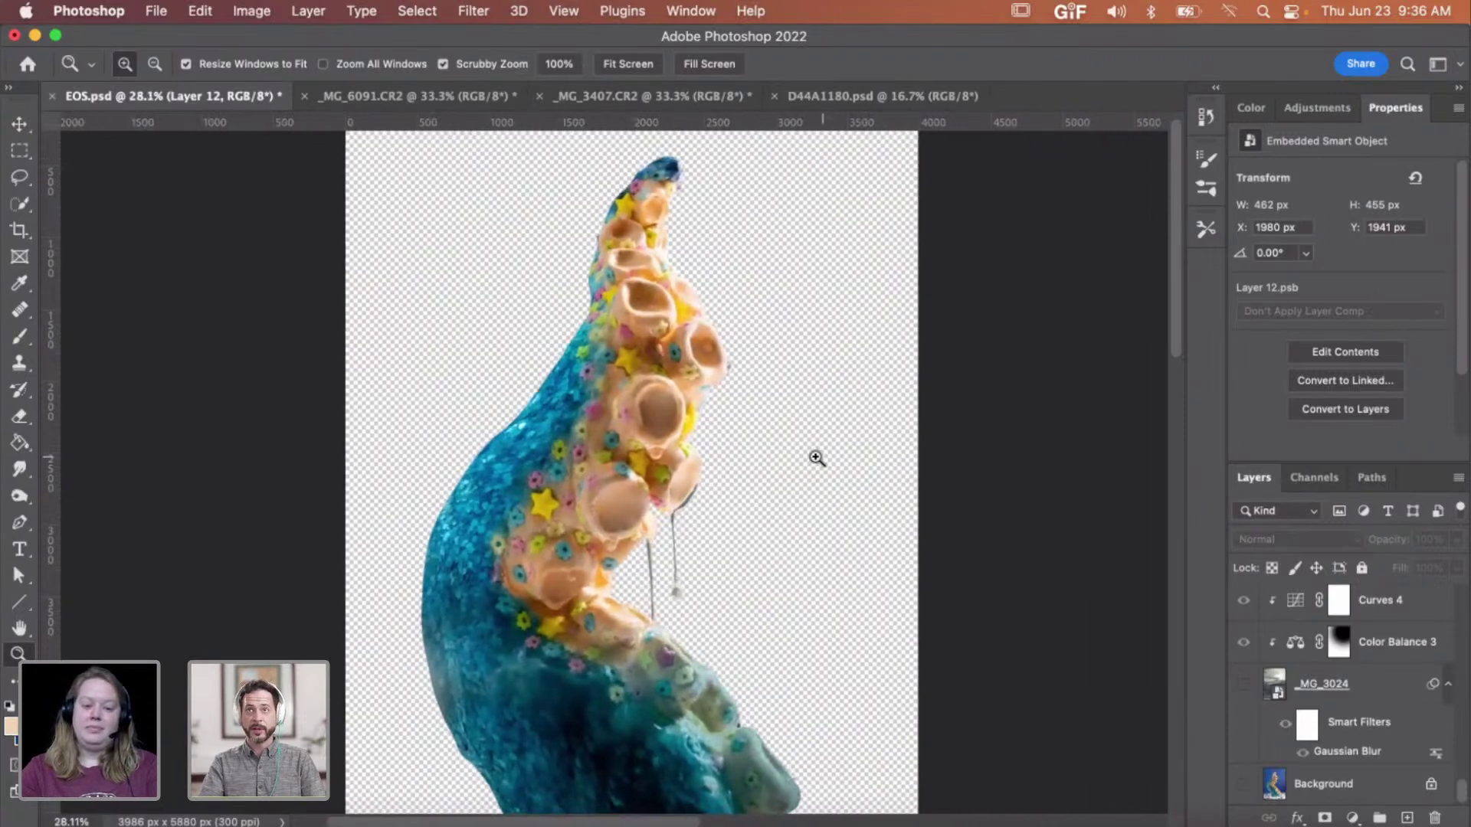
scroll(816, 459, up, 3)
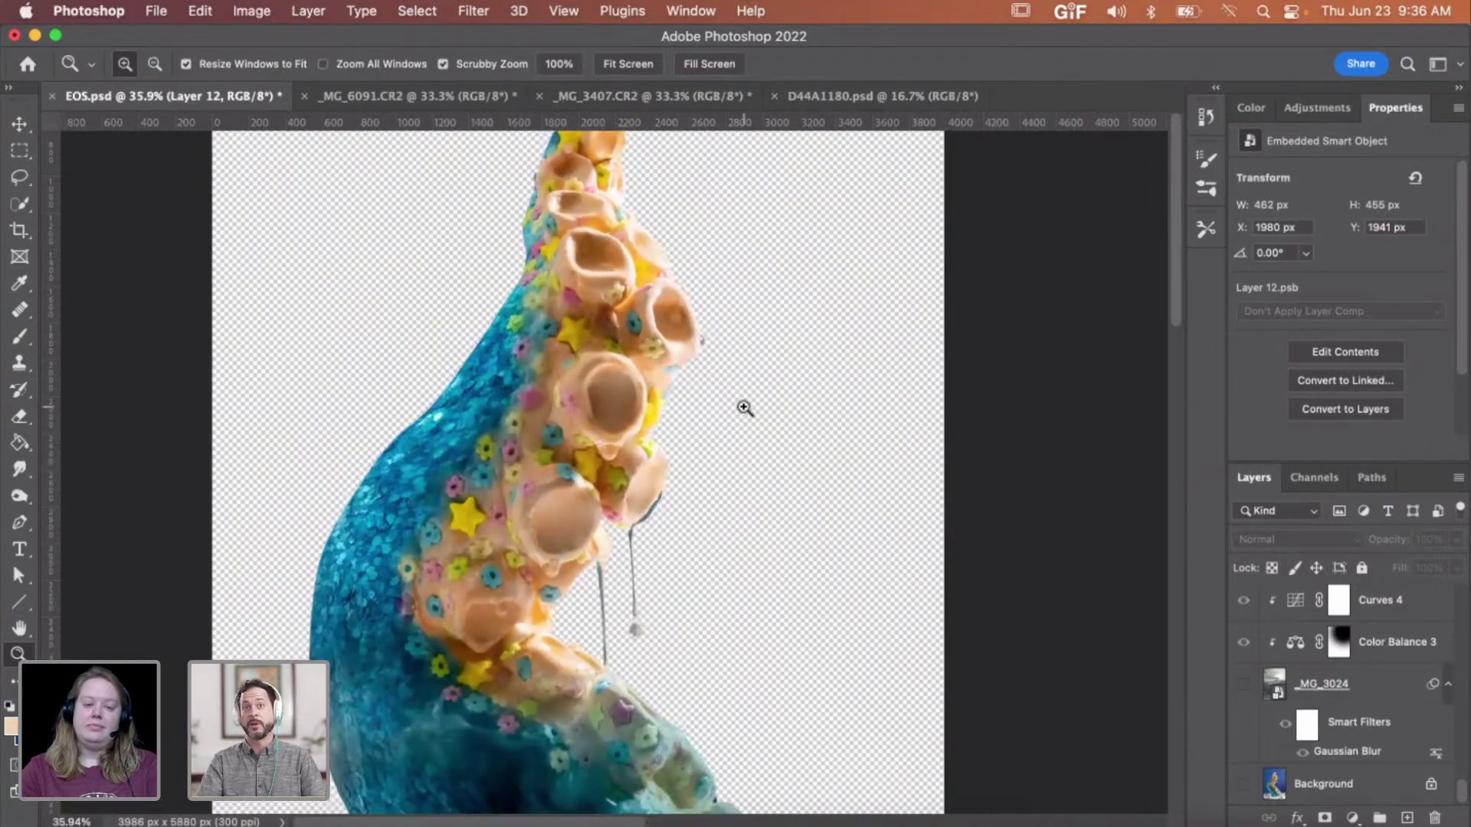
scroll(737, 407, up, 1)
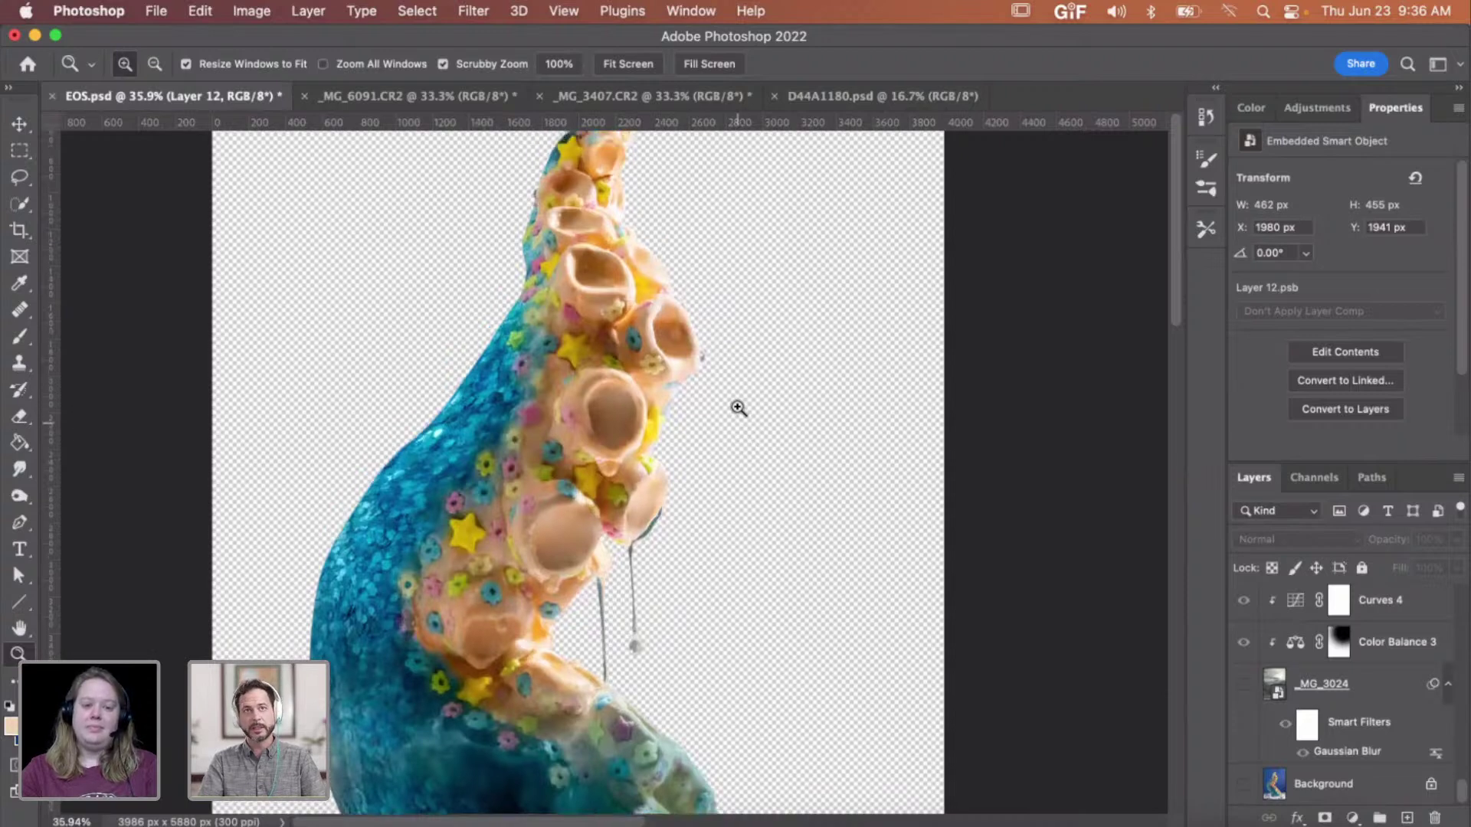
- Hide Layer 18, the masked glitter texture clipped to the tentacle
scroll(1346, 731, up, 3)
scroll(1346, 732, up, 5)
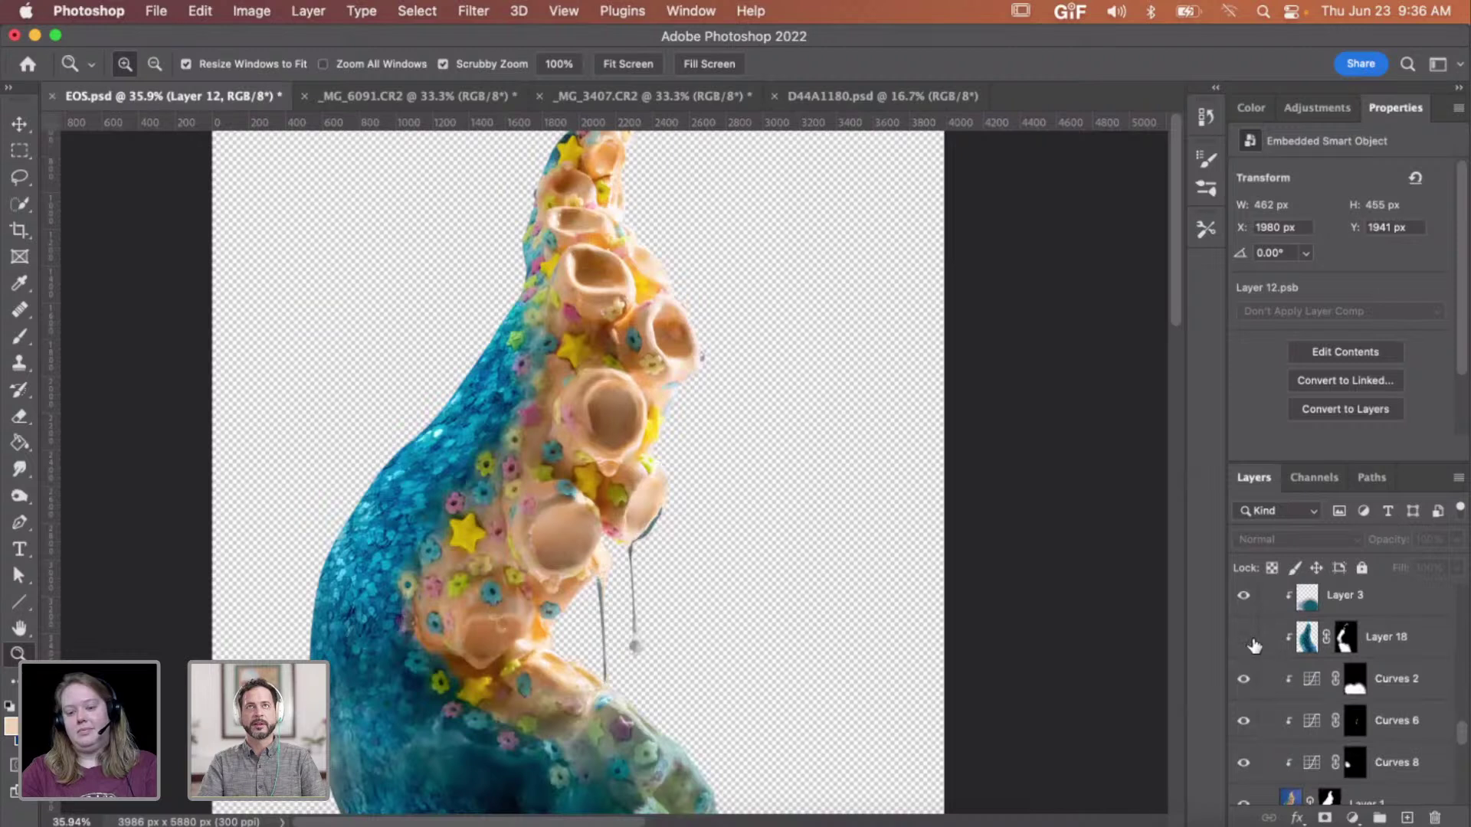
click(1245, 638)
- Examine the tentacle without its glitter texture, from the drips up to the tip and at full view
drag(586, 505, 604, 504)
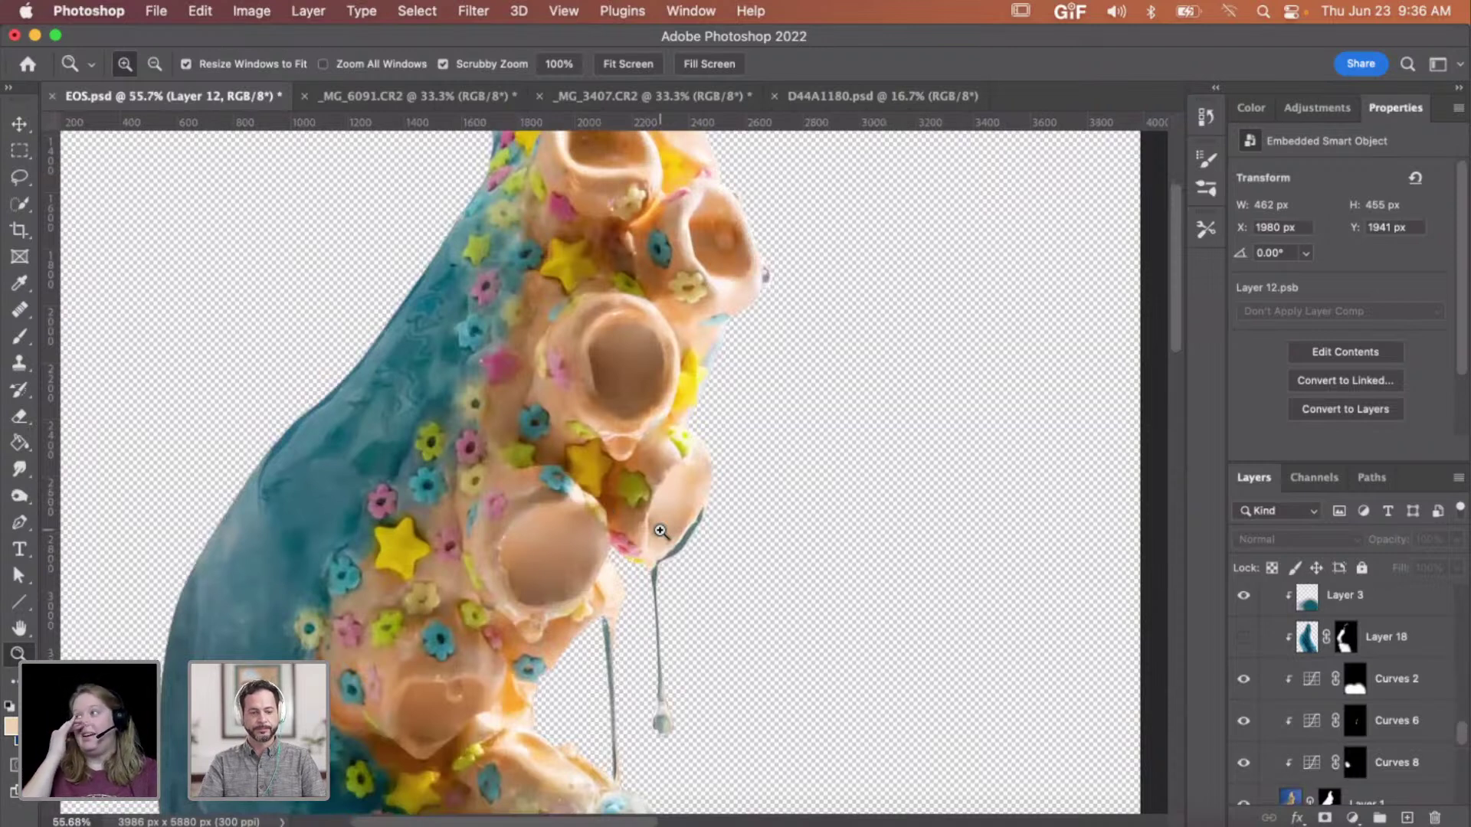
scroll(619, 527, up, 5)
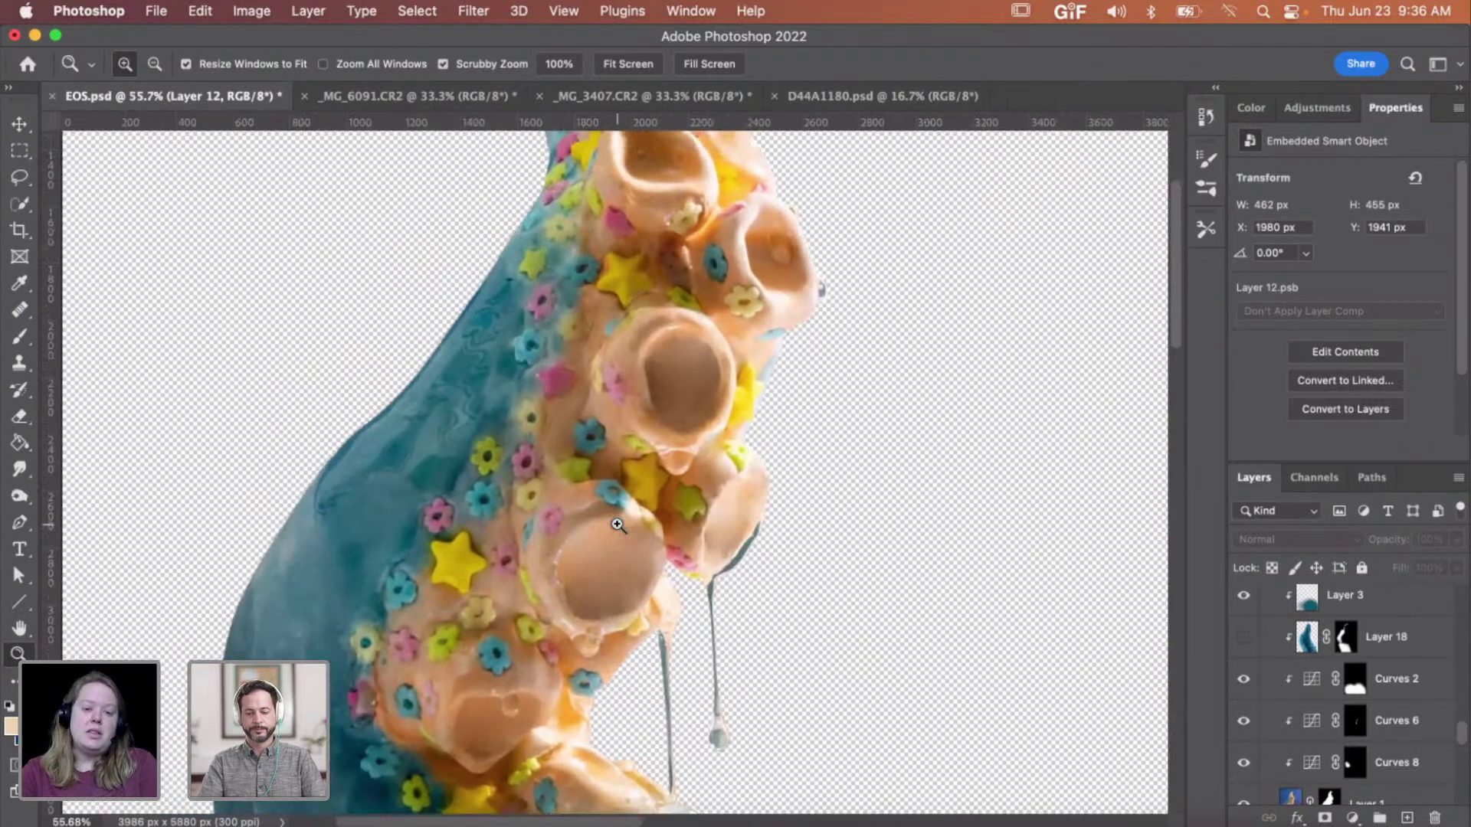
scroll(617, 526, up, 5)
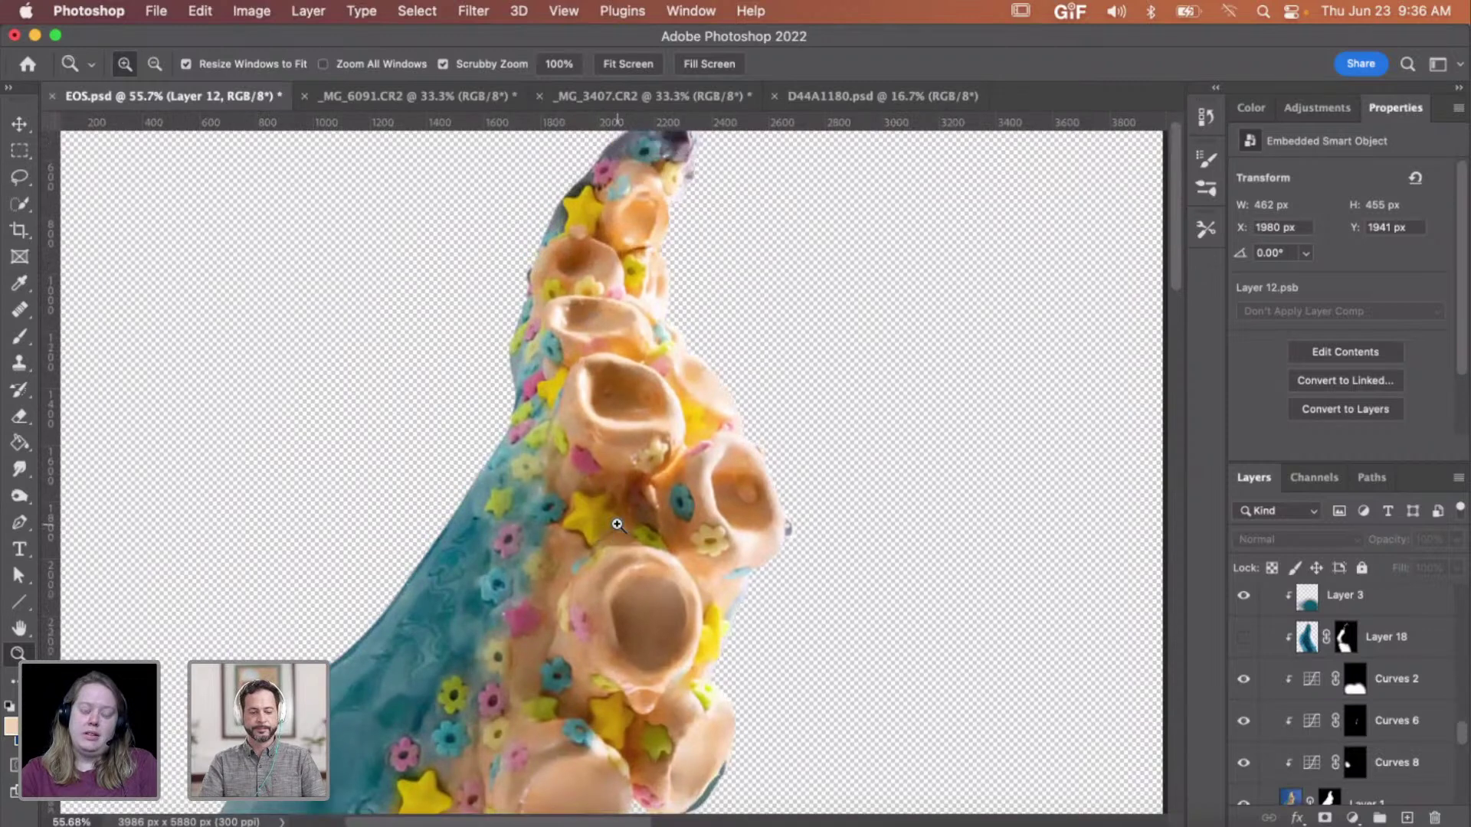
scroll(656, 503, down, 4)
drag(651, 503, 599, 504)
scroll(622, 504, down, 2)
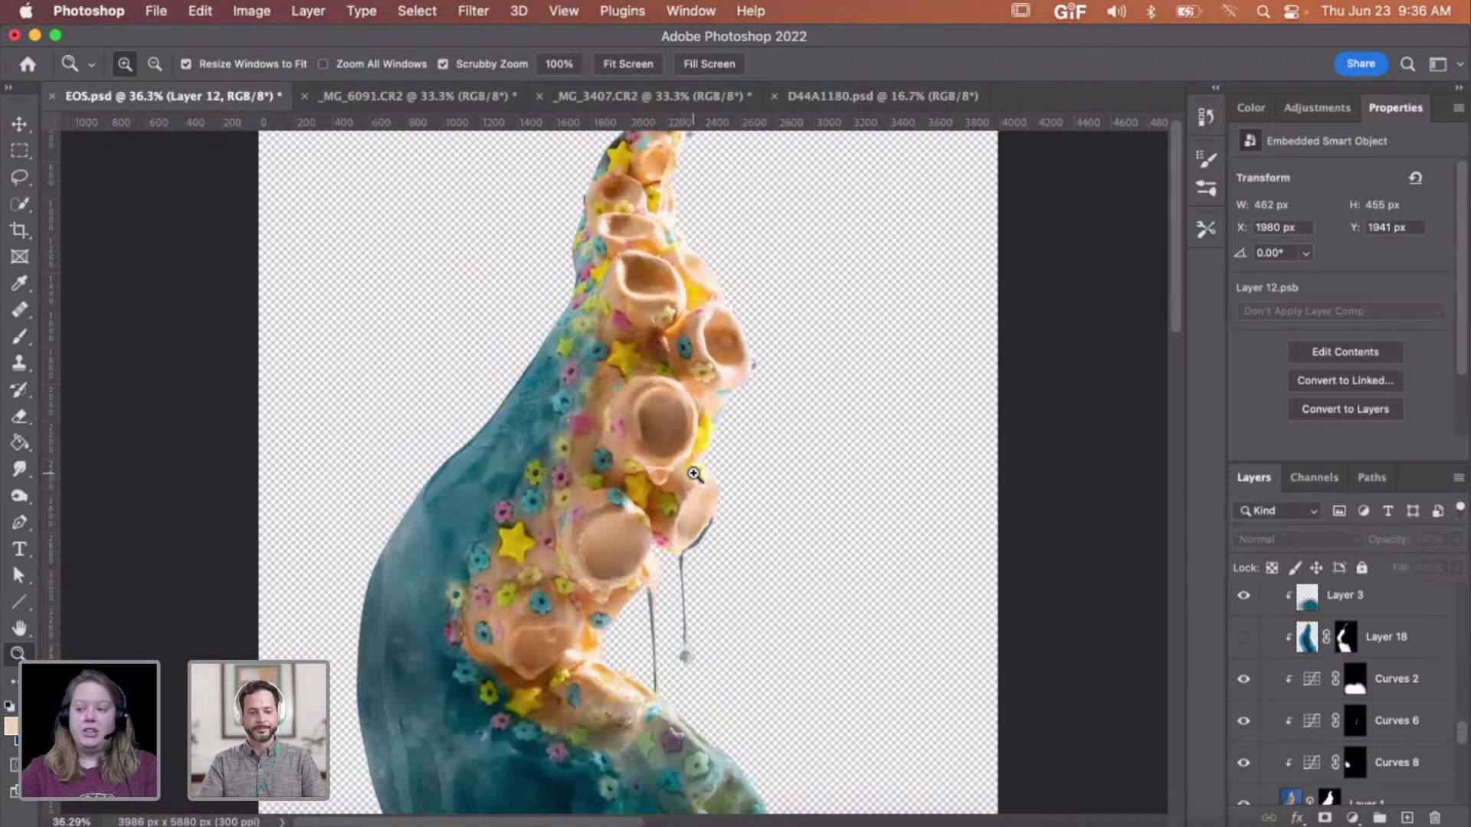
mouse_move(690, 473)
mouse_down()
mouse_move(664, 473)
mouse_move(686, 477)
mouse_up()
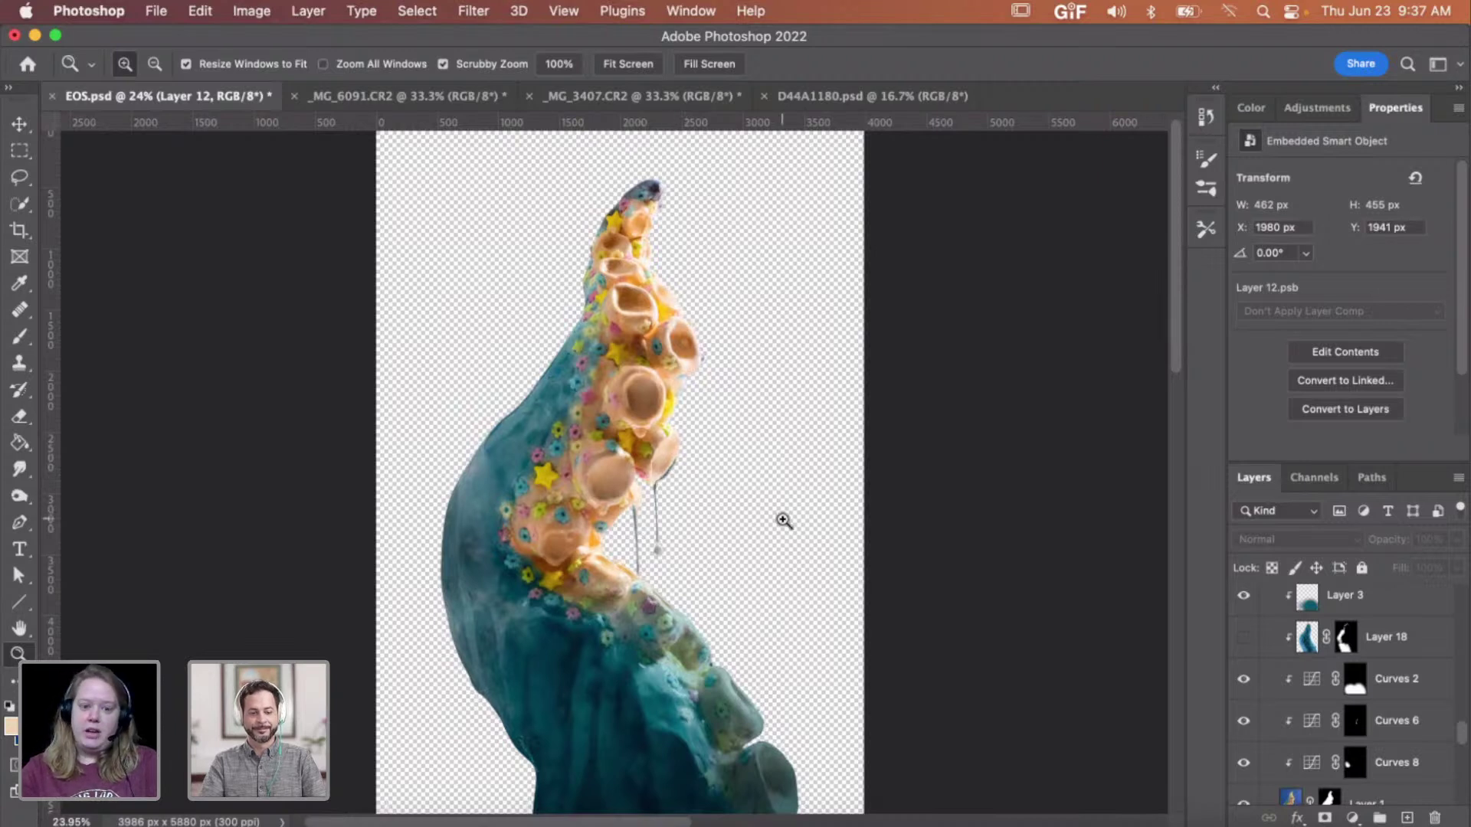
- Look through the lower layer stack, between Layer 18, the sky adjustment layers and the Background
key(super+z)
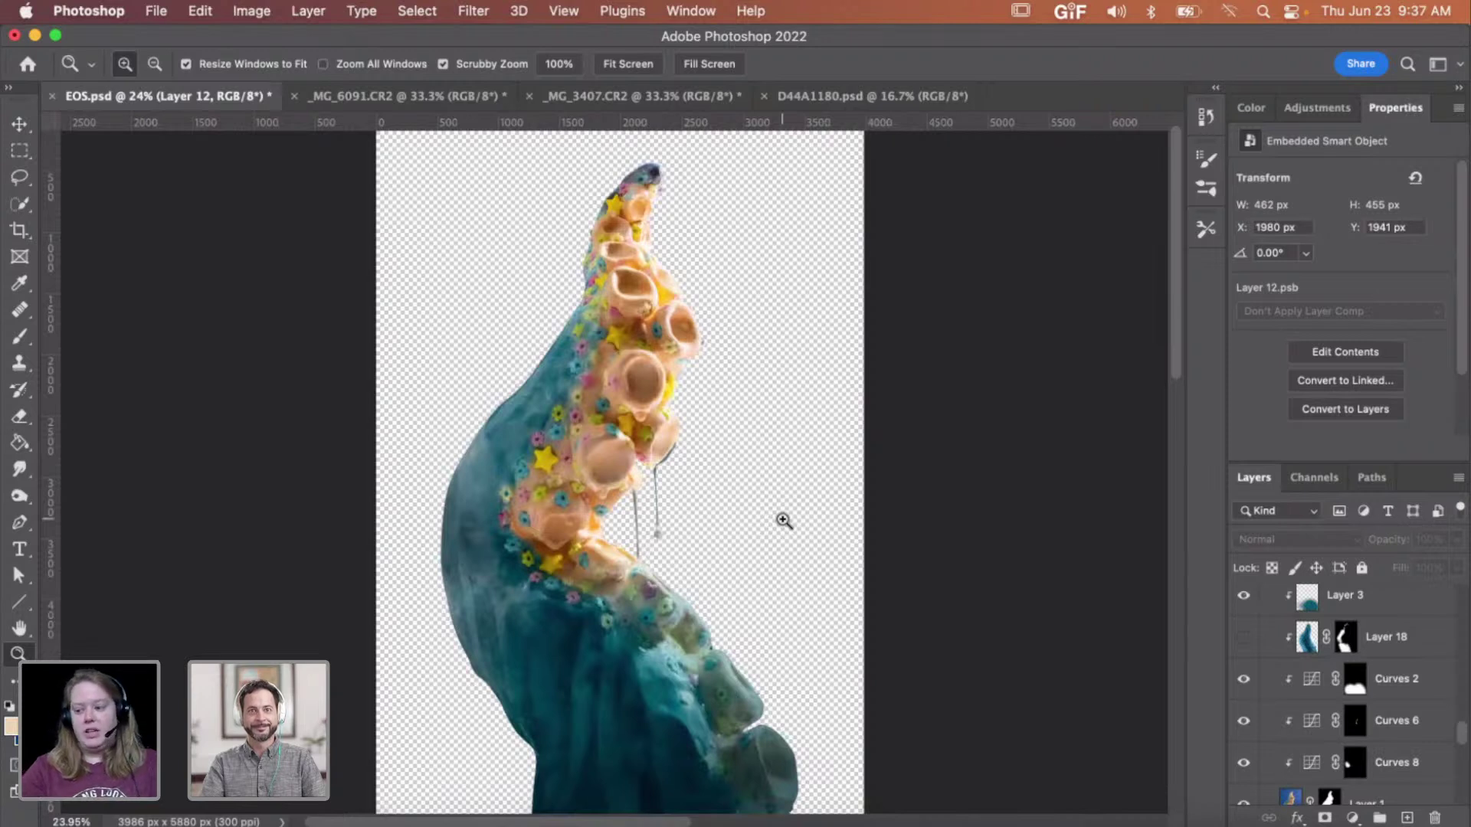
scroll(1321, 699, down, 5)
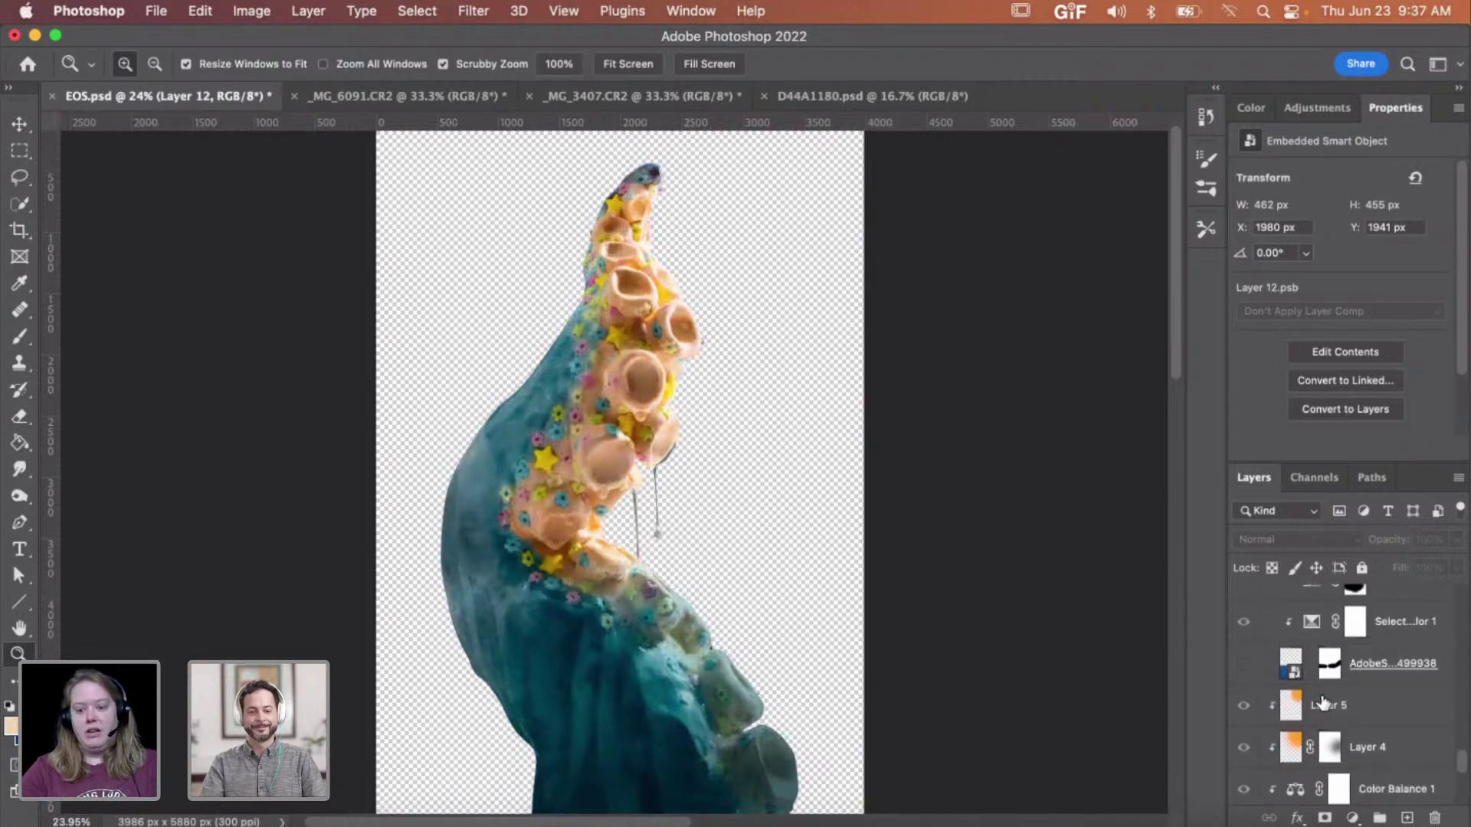
scroll(1322, 698, down, 5)
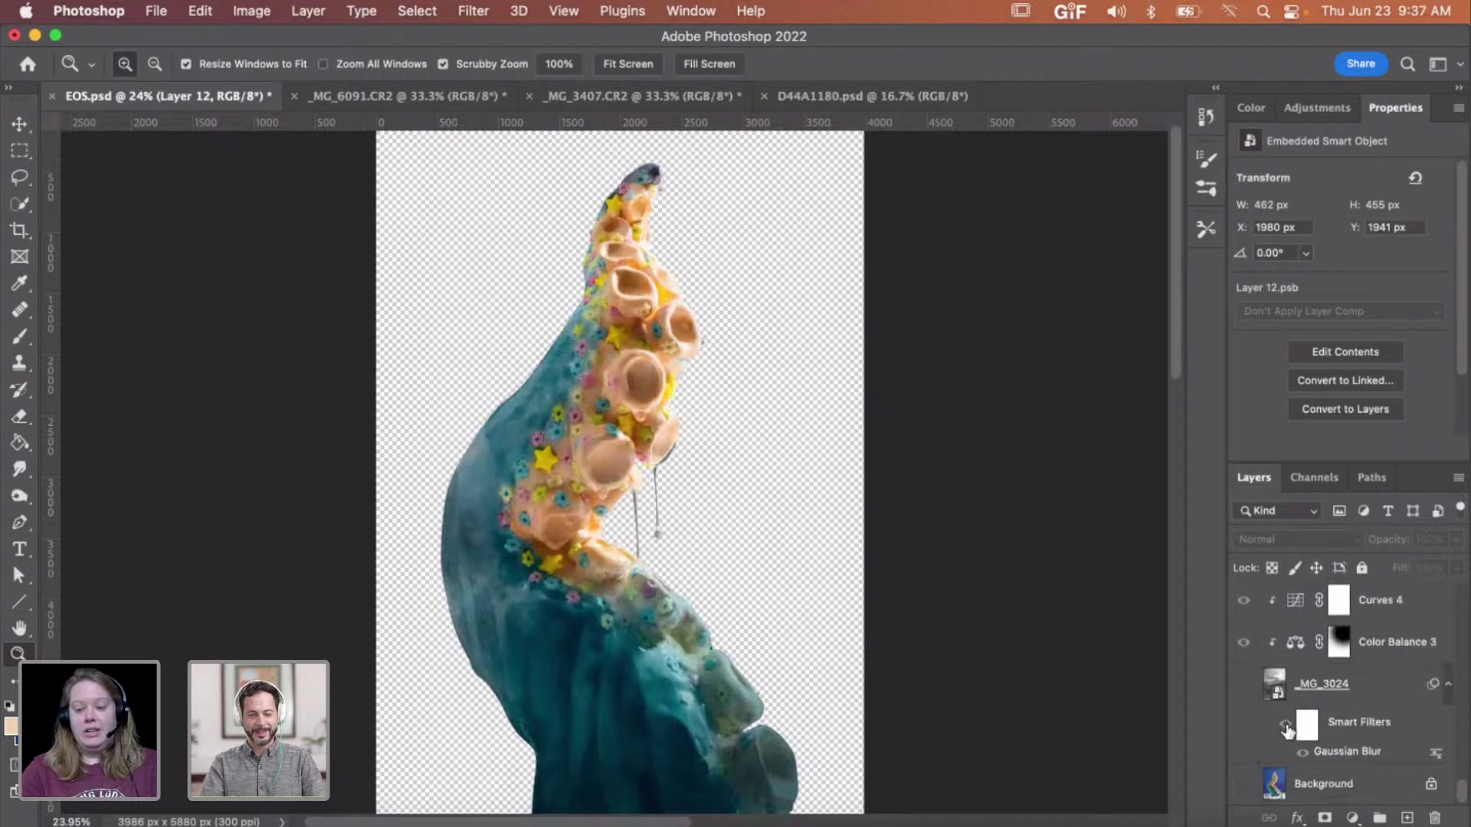
scroll(1272, 720, up, 3)
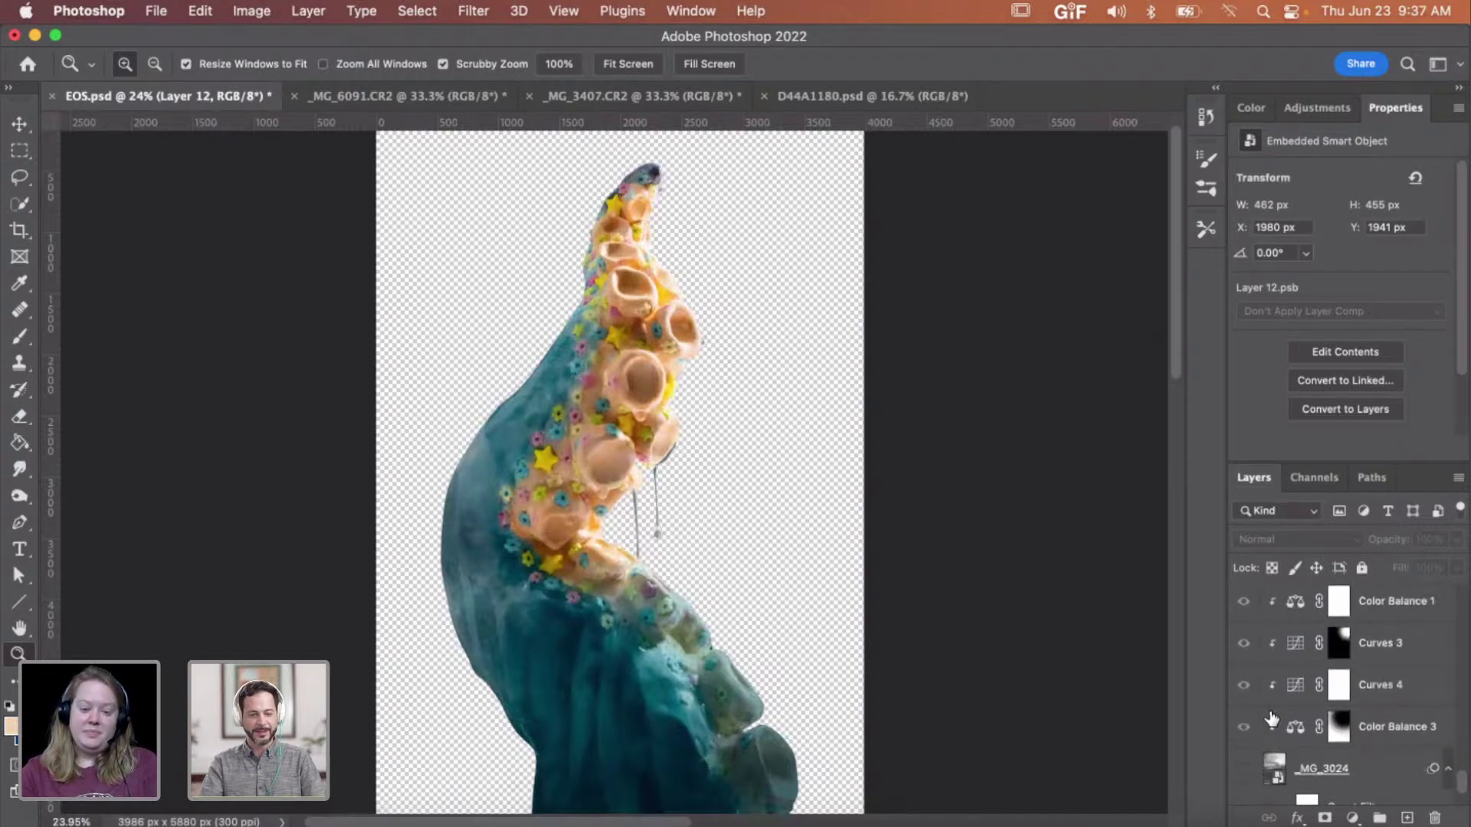
scroll(1272, 720, up, 2)
scroll(1272, 720, down, 3)
scroll(1268, 722, up, 2)
scroll(1269, 721, up, 10)
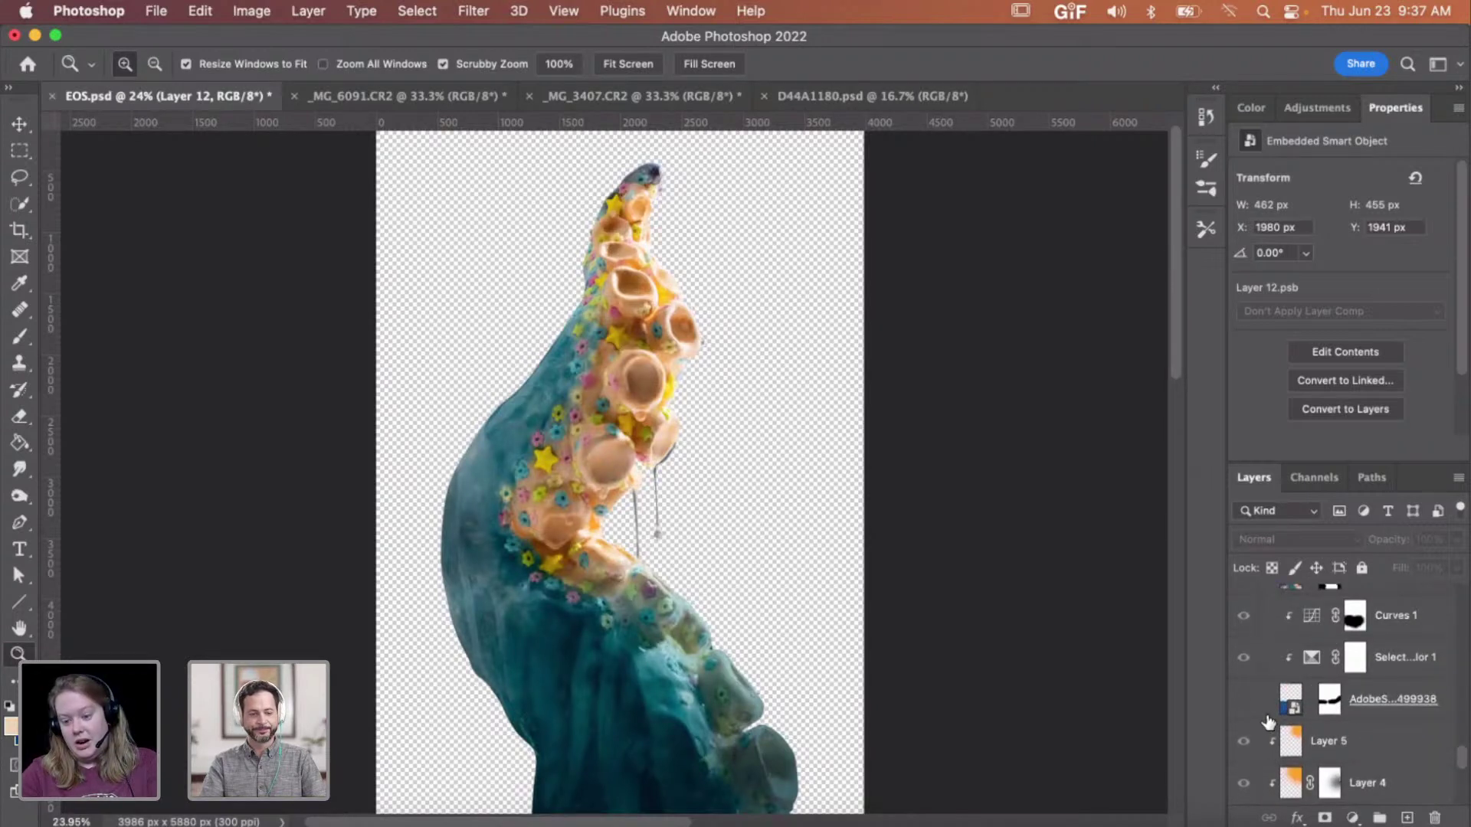
scroll(1268, 722, down, 10)
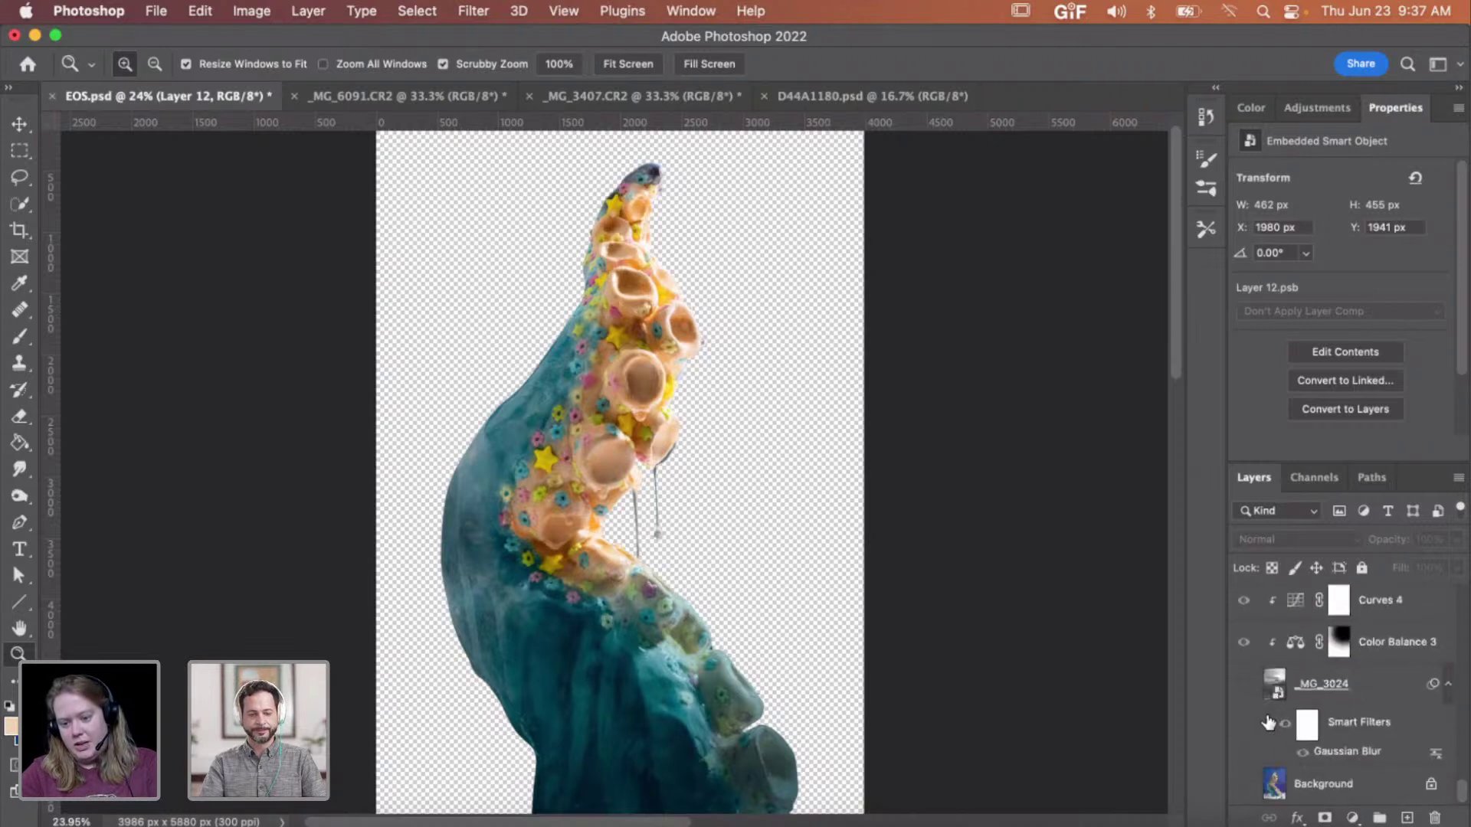
- Show the masked underwater stock layer AdobeS...499938 and the masked foreground wave layer _MG_3610
scroll(1269, 722, up, 4)
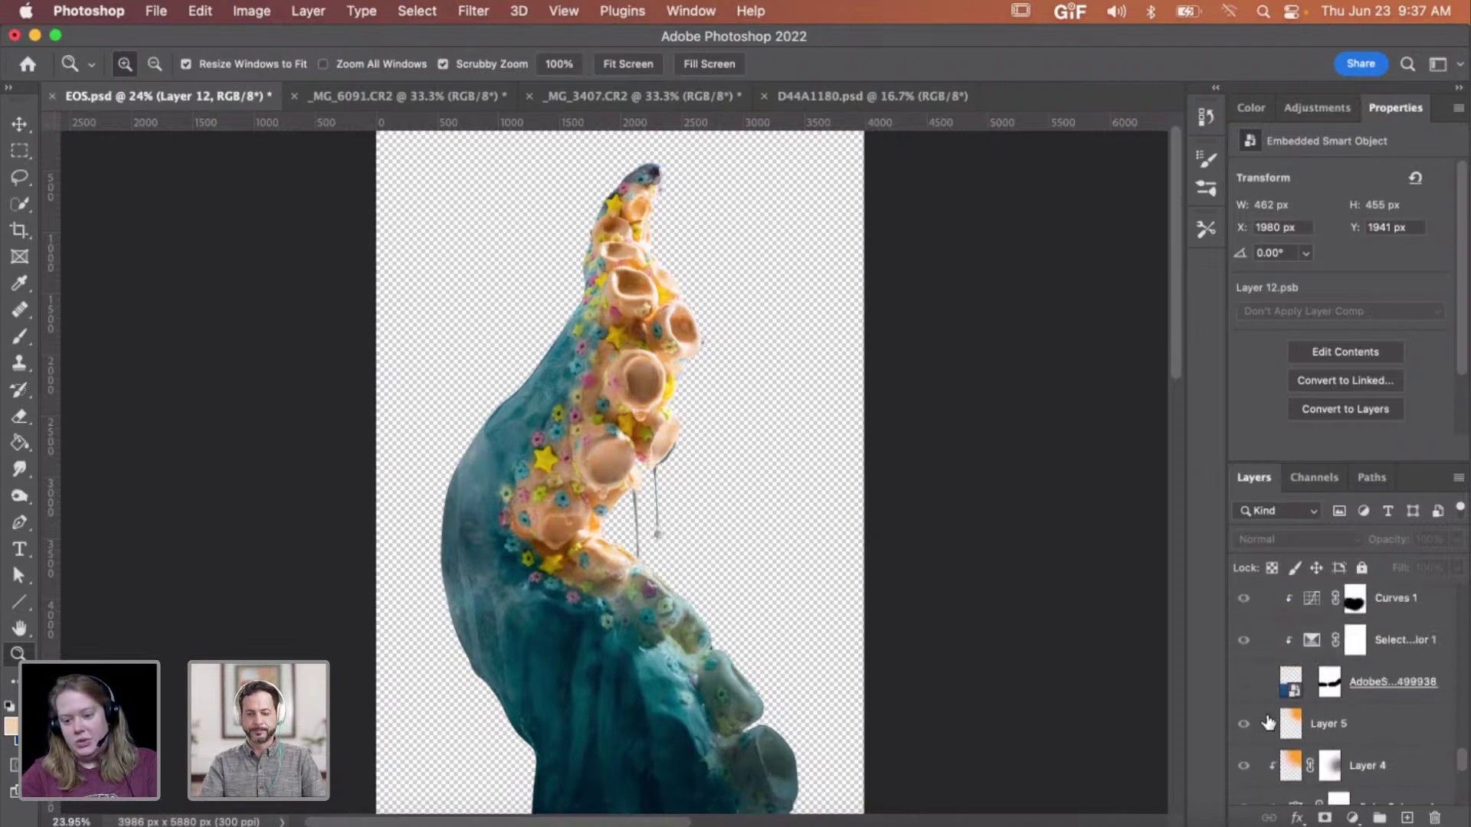
click(1244, 723)
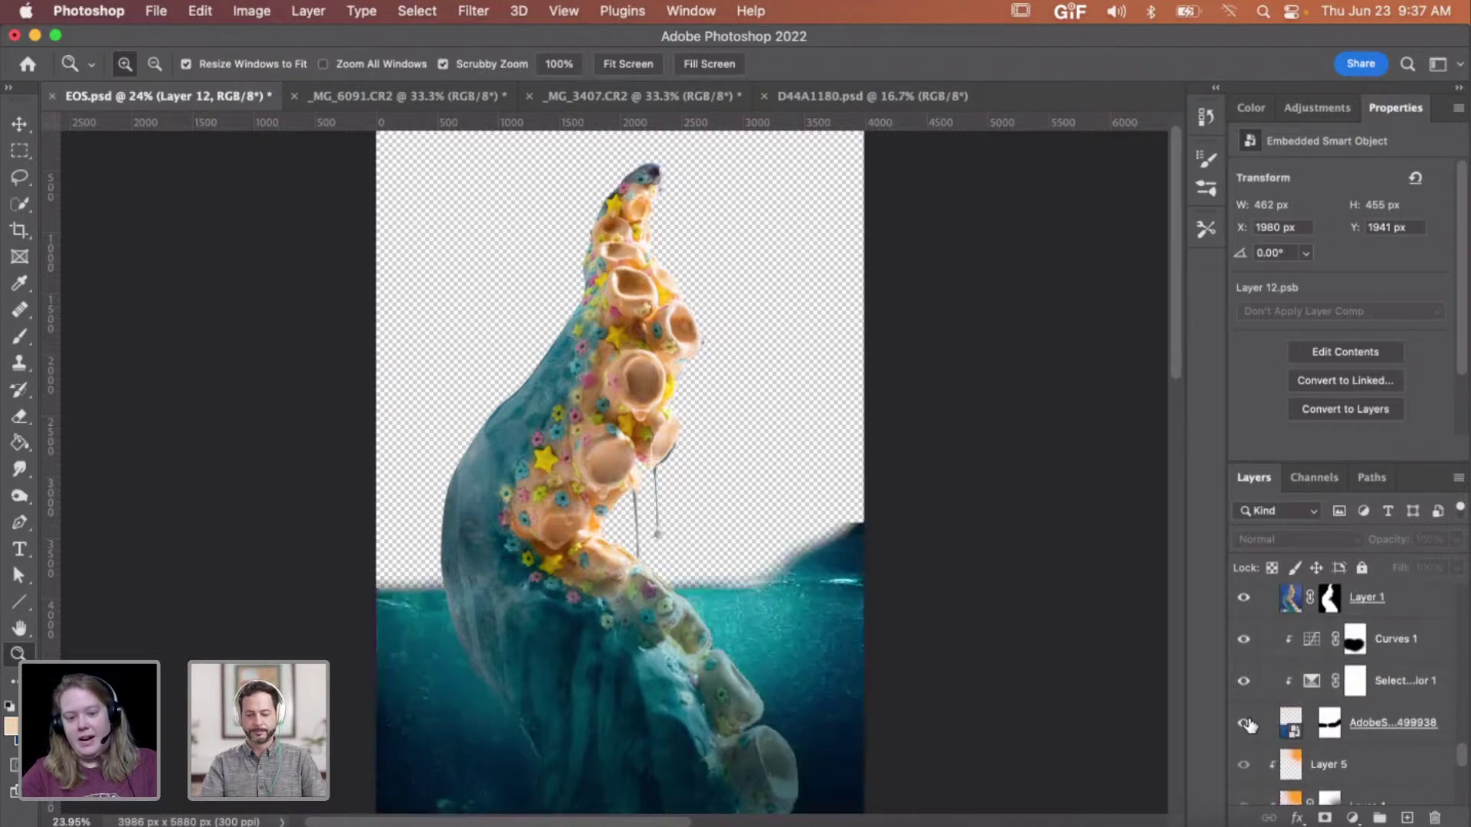
scroll(1261, 725, up, 8)
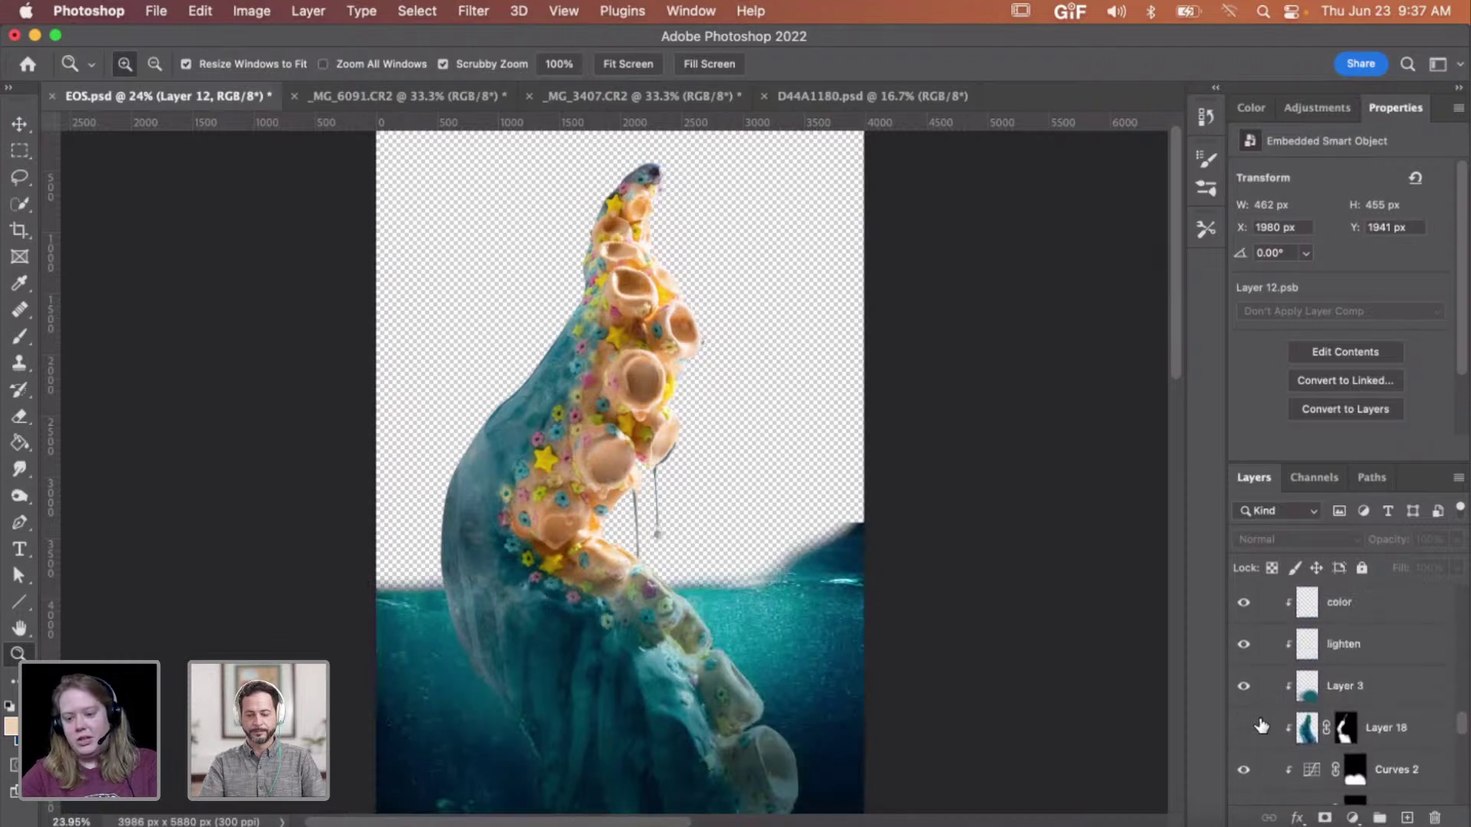
scroll(1261, 725, up, 8)
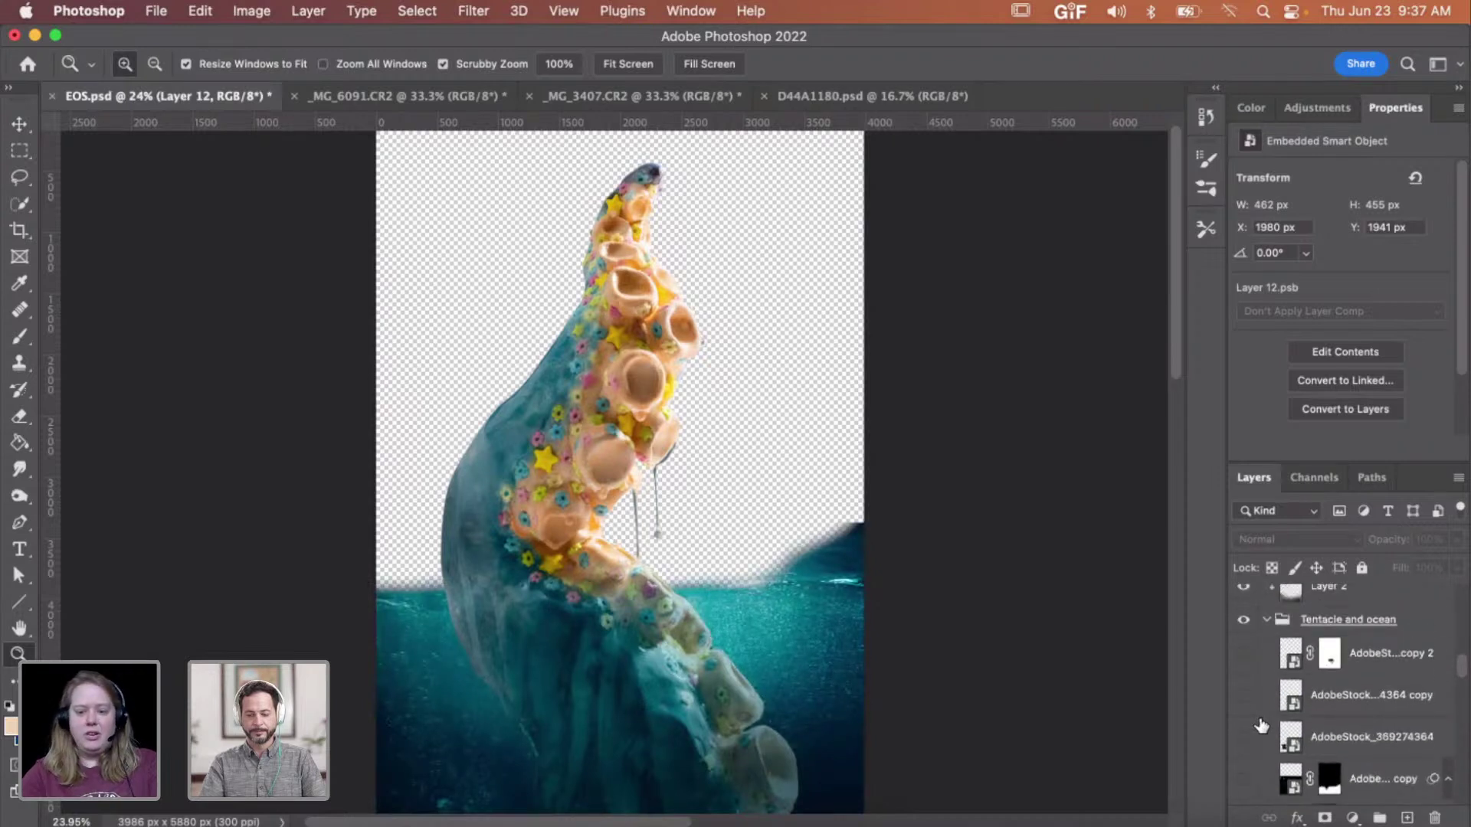
scroll(1261, 725, up, 6)
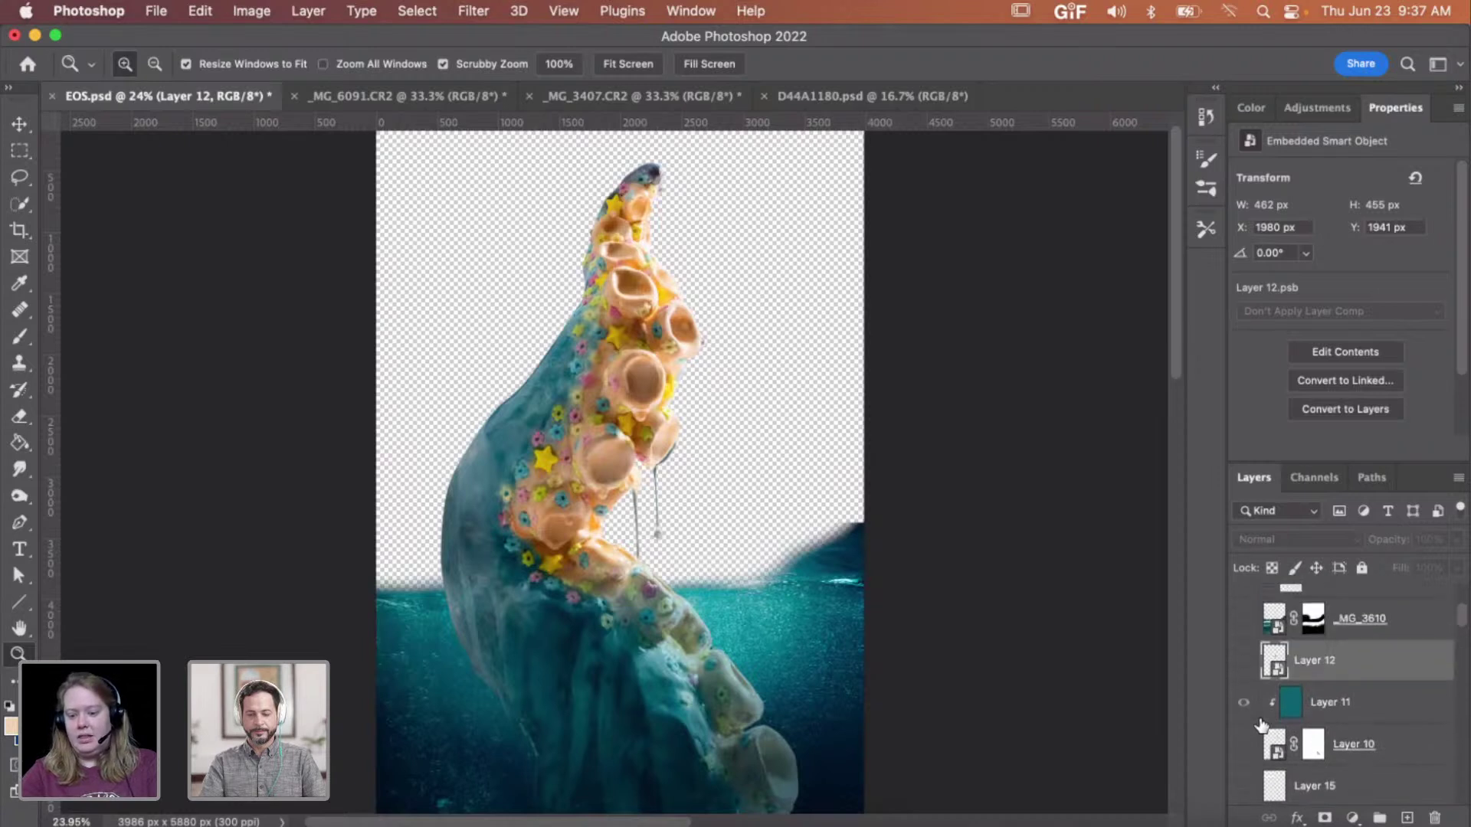
click(1244, 678)
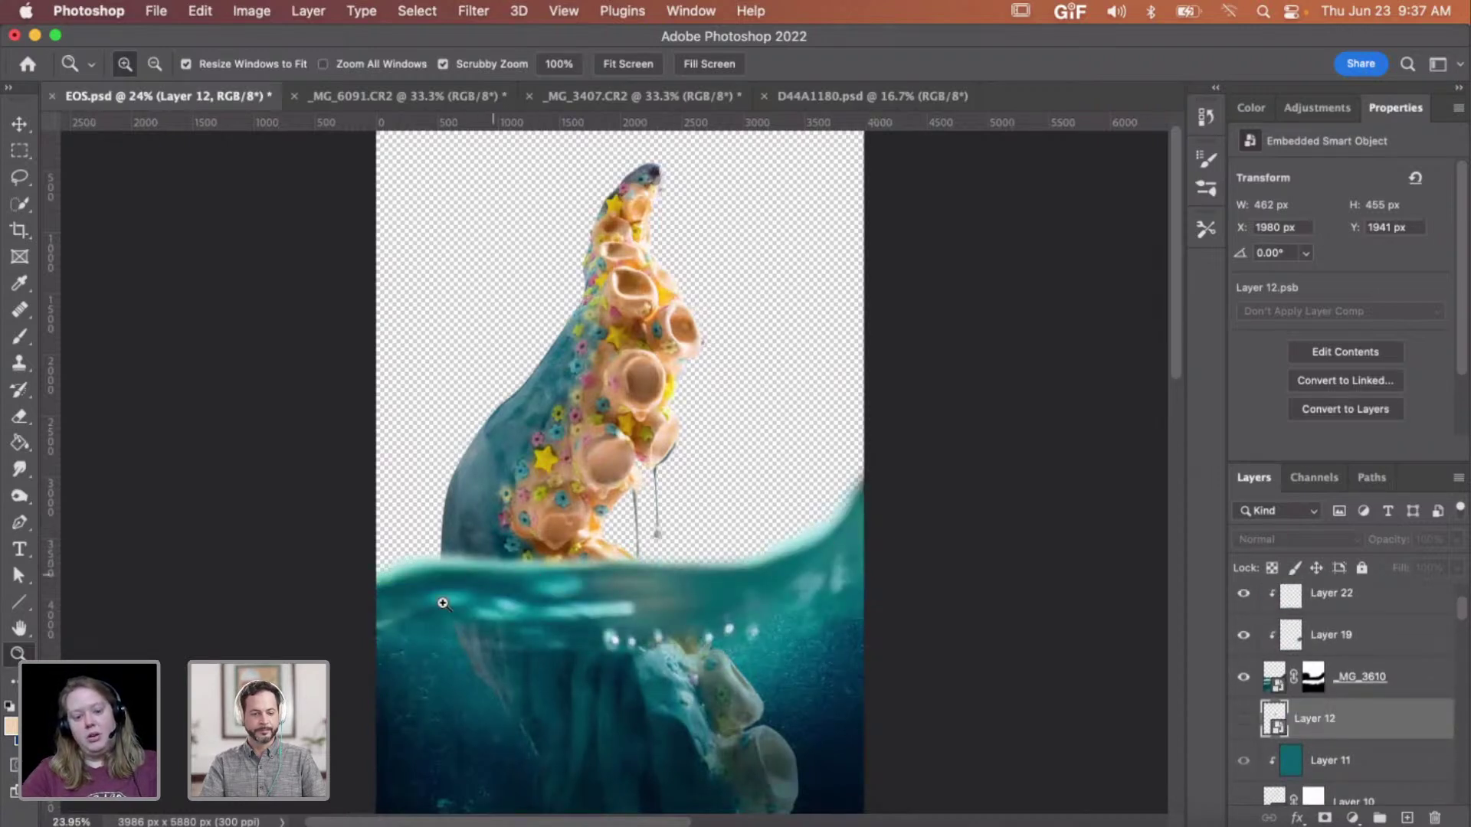
- Compare the wave's surface up close with and without Layer 22, leaving the layer shown
scroll(1245, 678, up, 2)
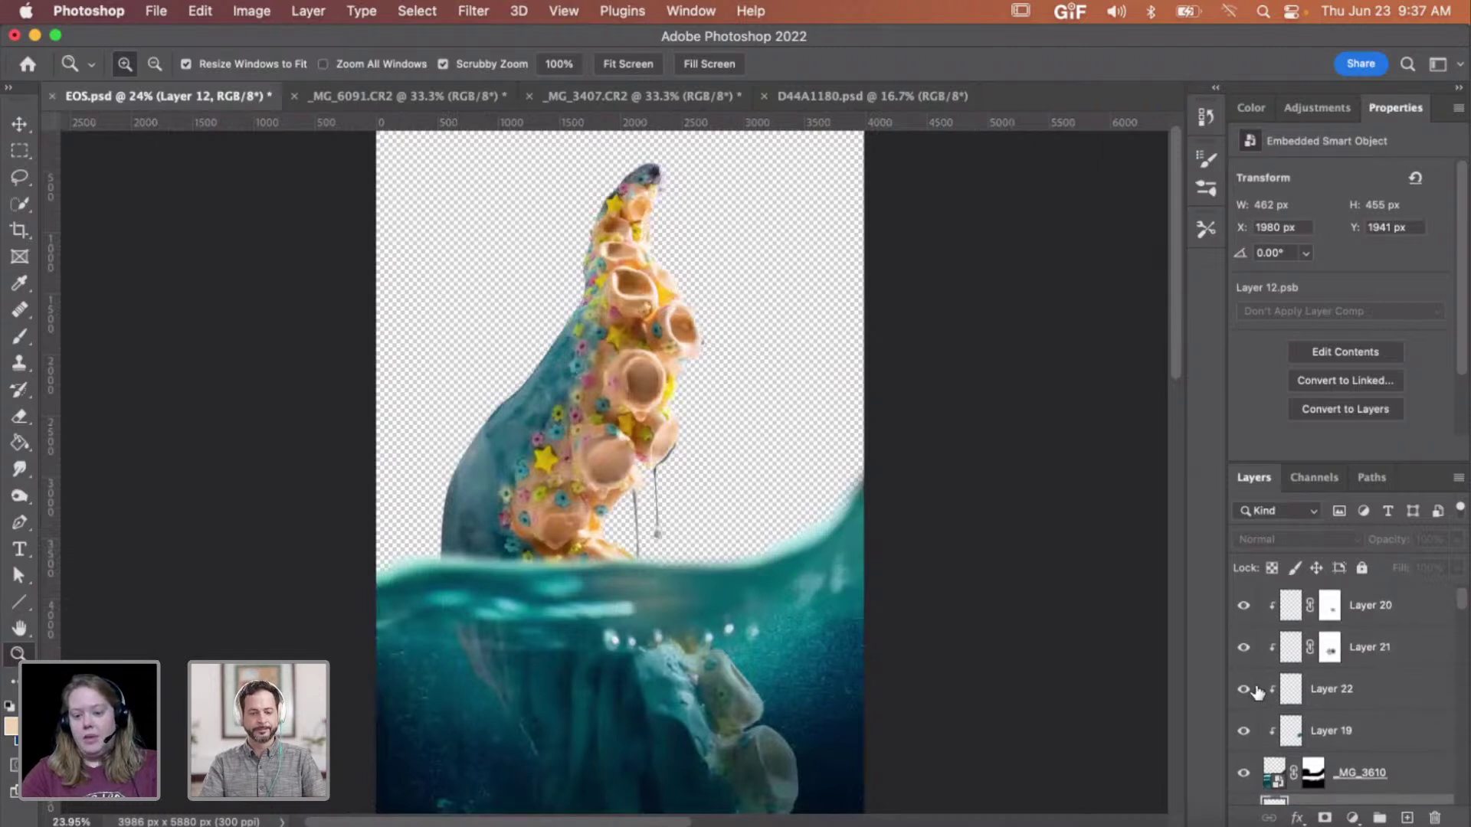
click(1244, 691)
click(1245, 691)
drag(648, 632, 758, 631)
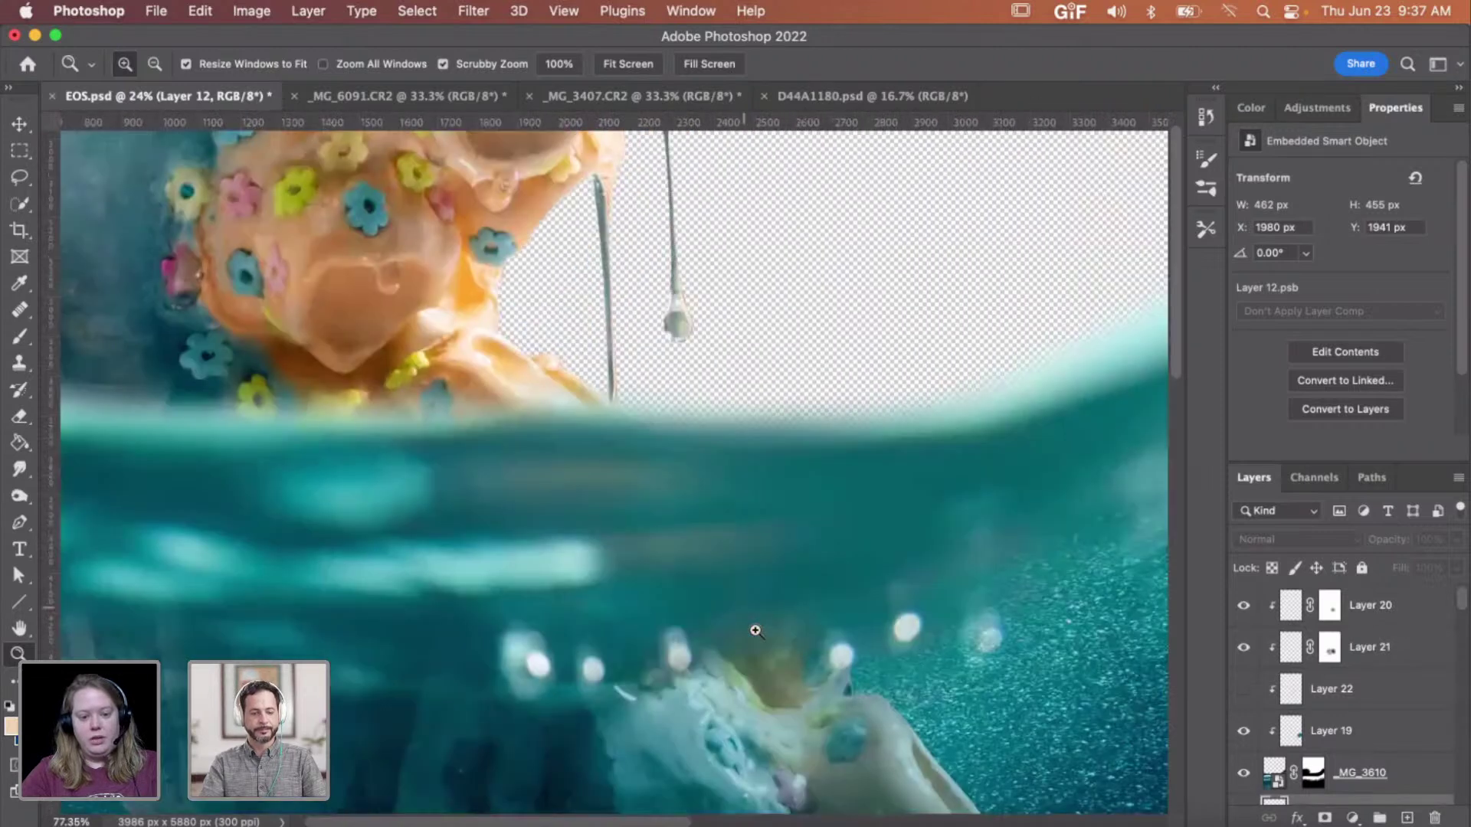
click(1244, 691)
click(1244, 691)
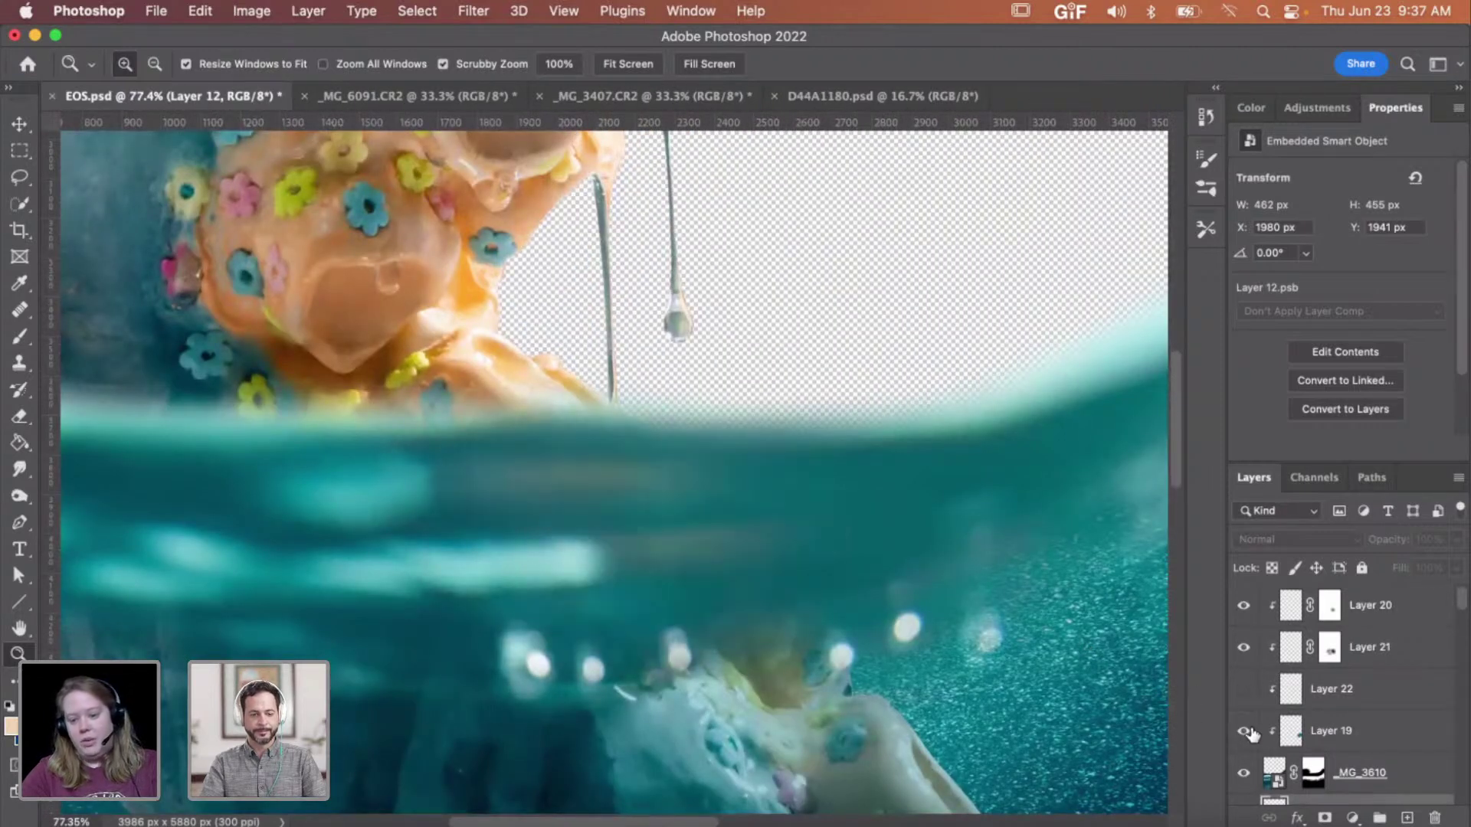
click(1245, 649)
click(1244, 691)
drag(903, 590, 886, 646)
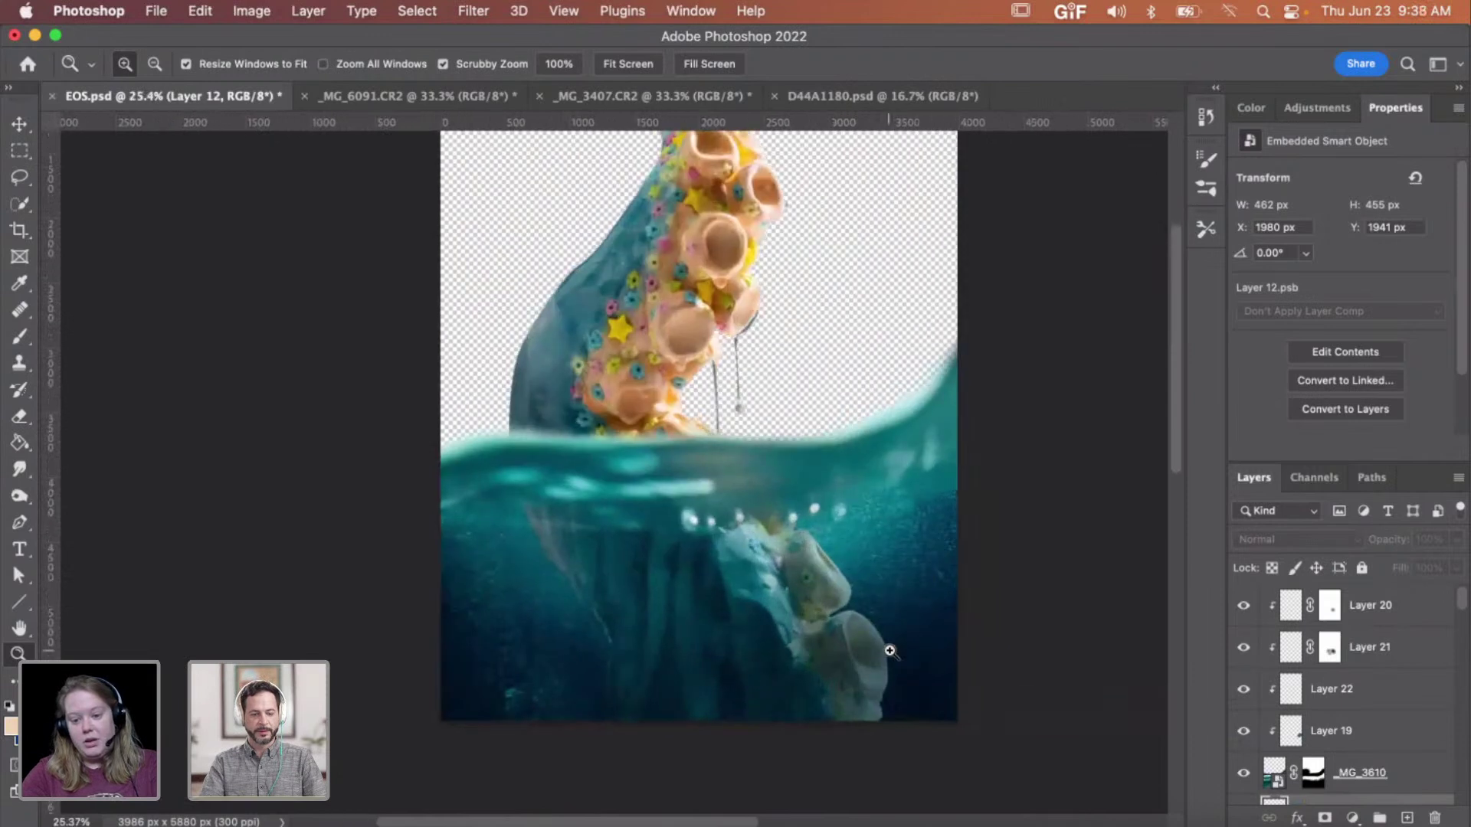
- Show the blurred cloudy sky layer _MG_3024 behind the tentacle and ocean
scroll(1247, 735, down, 10)
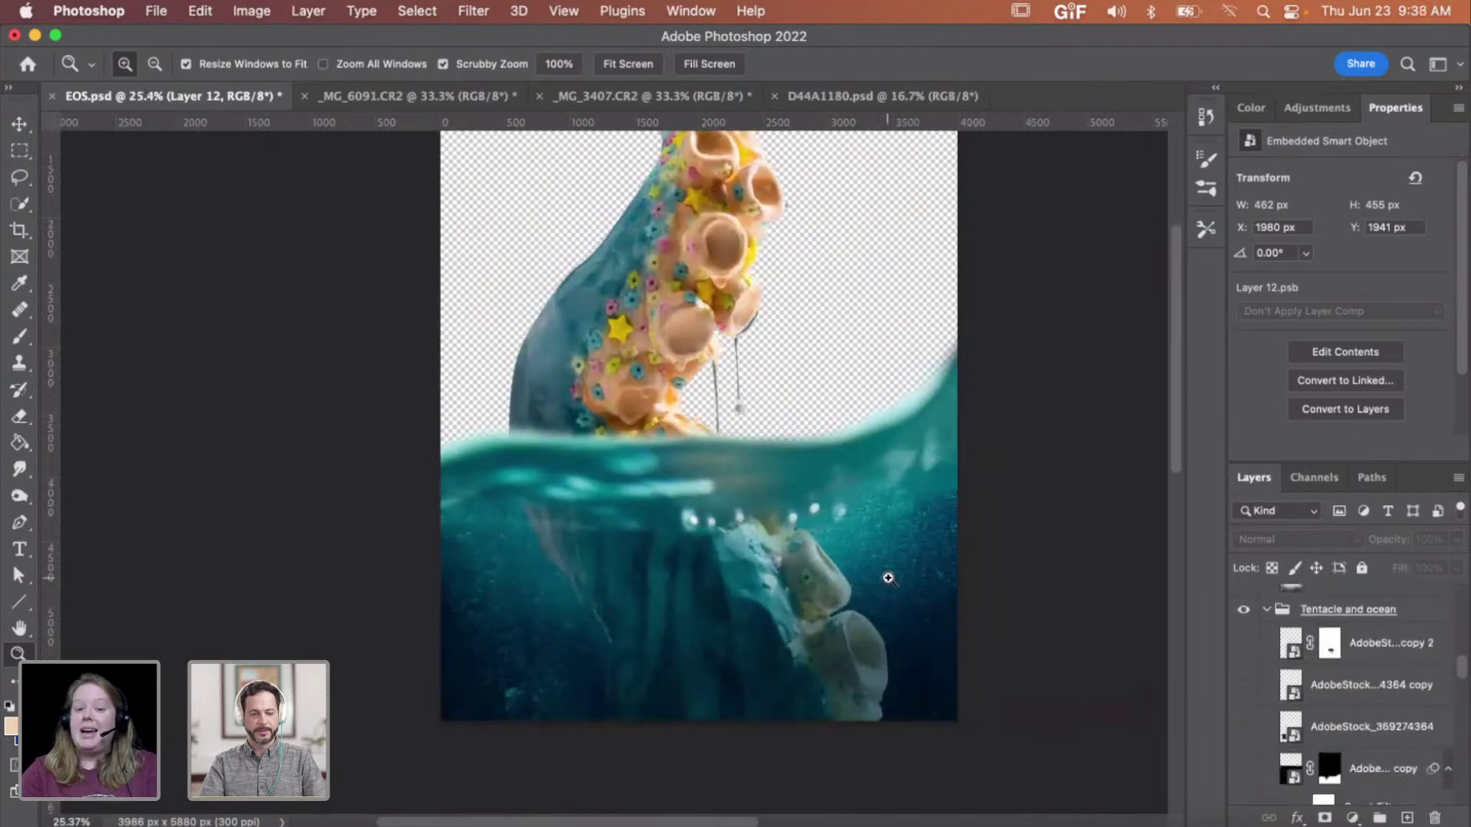
scroll(886, 578, up, 5)
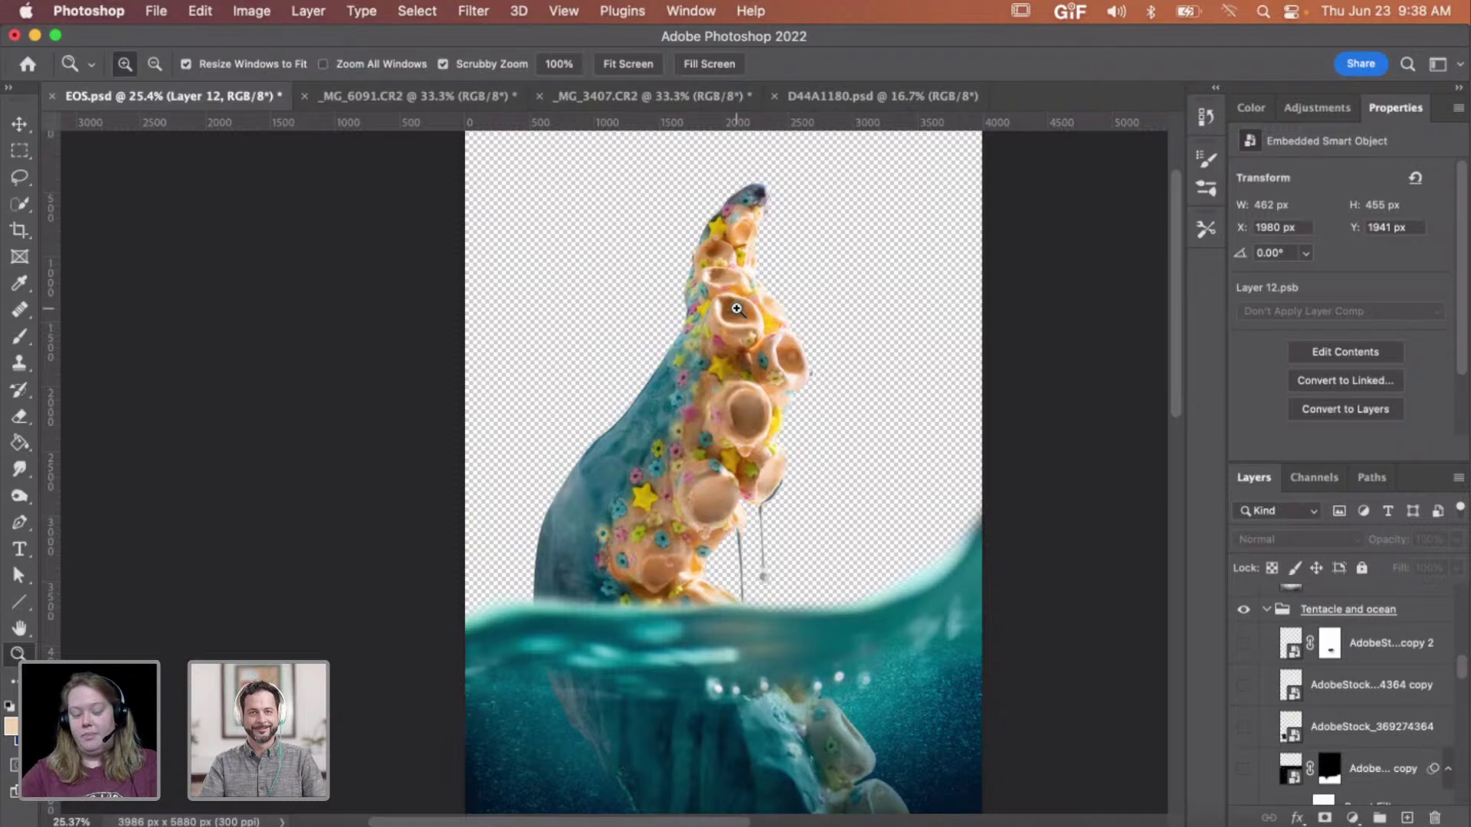
scroll(1345, 691, up, 1)
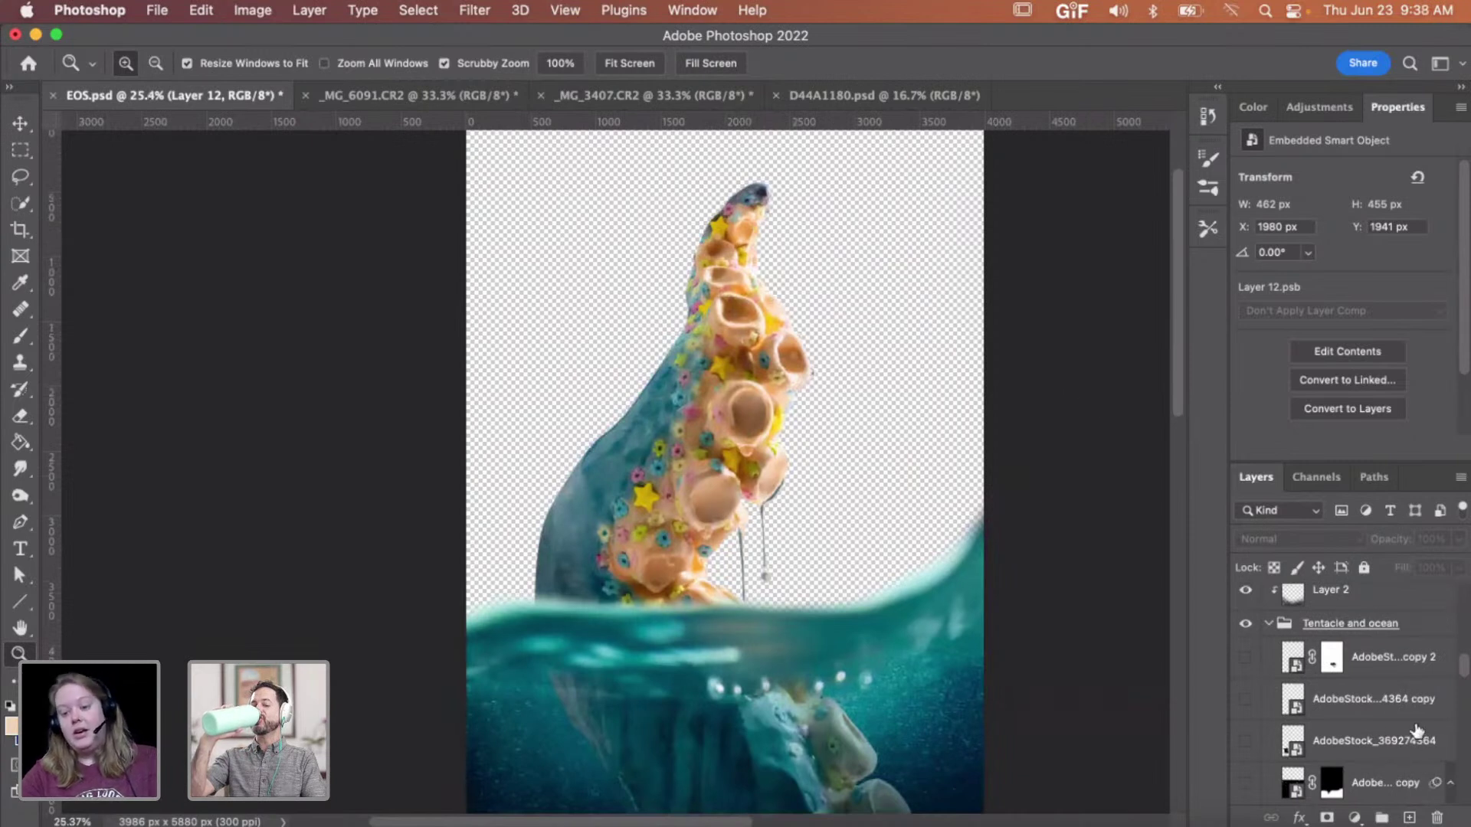
scroll(1416, 730, down, 10)
scroll(1416, 730, down, 10)
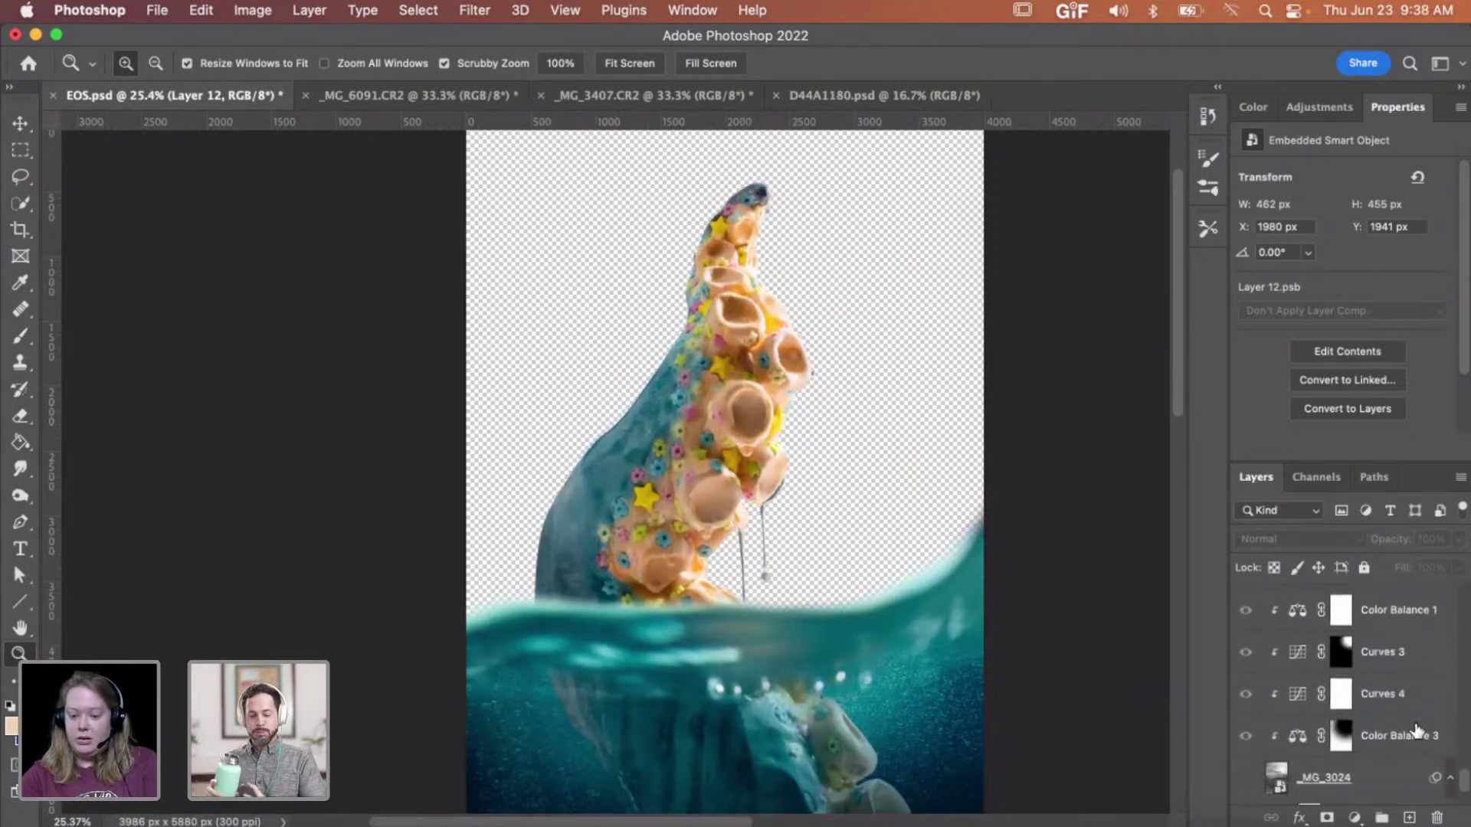
scroll(1416, 731, down, 3)
click(1245, 708)
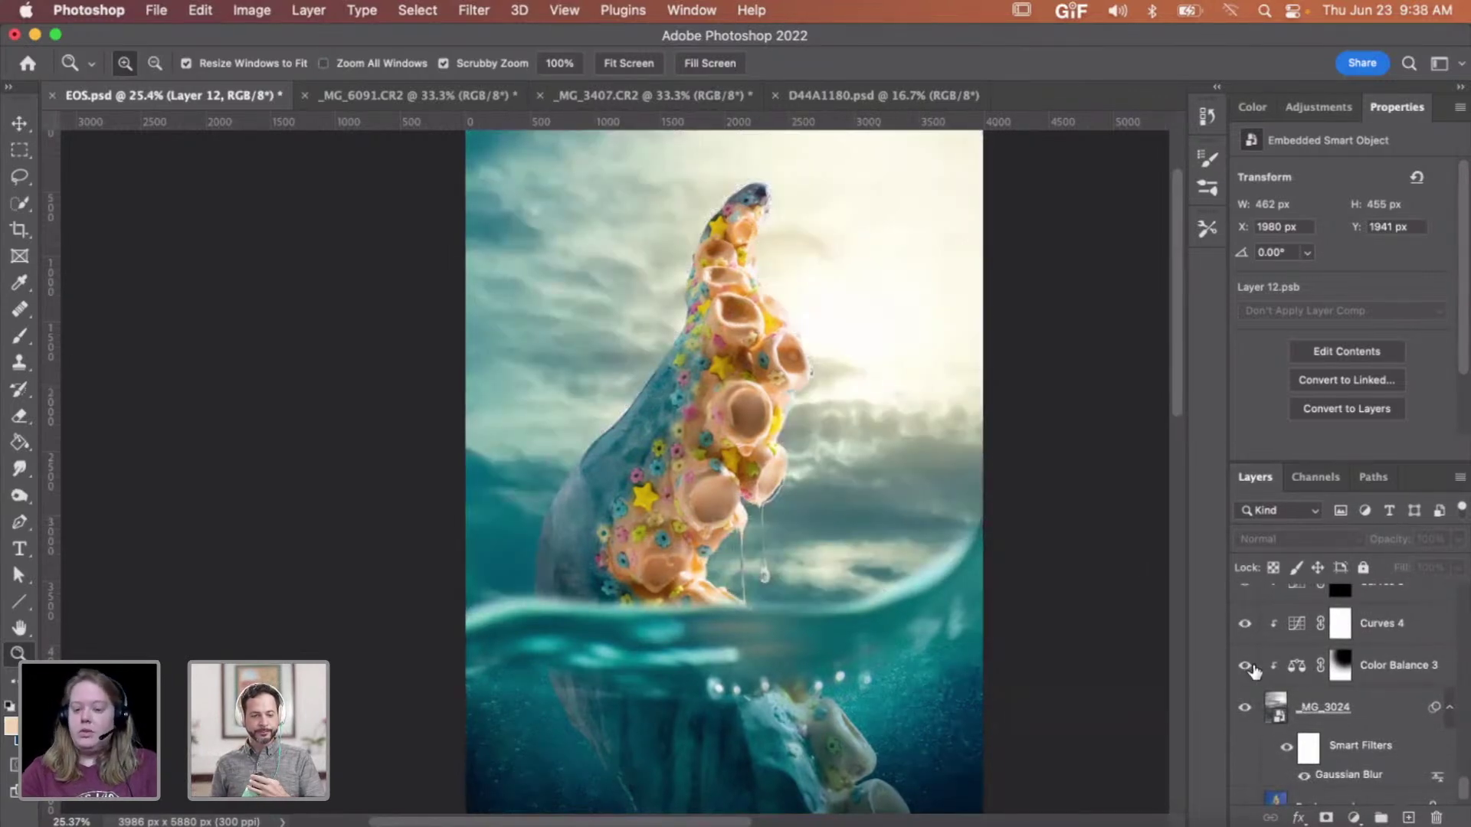
- Compare the sky with and without its clipped Color Balance and Curves adjustments, leaving them shown
scroll(1251, 671, up, 2)
click(1245, 726)
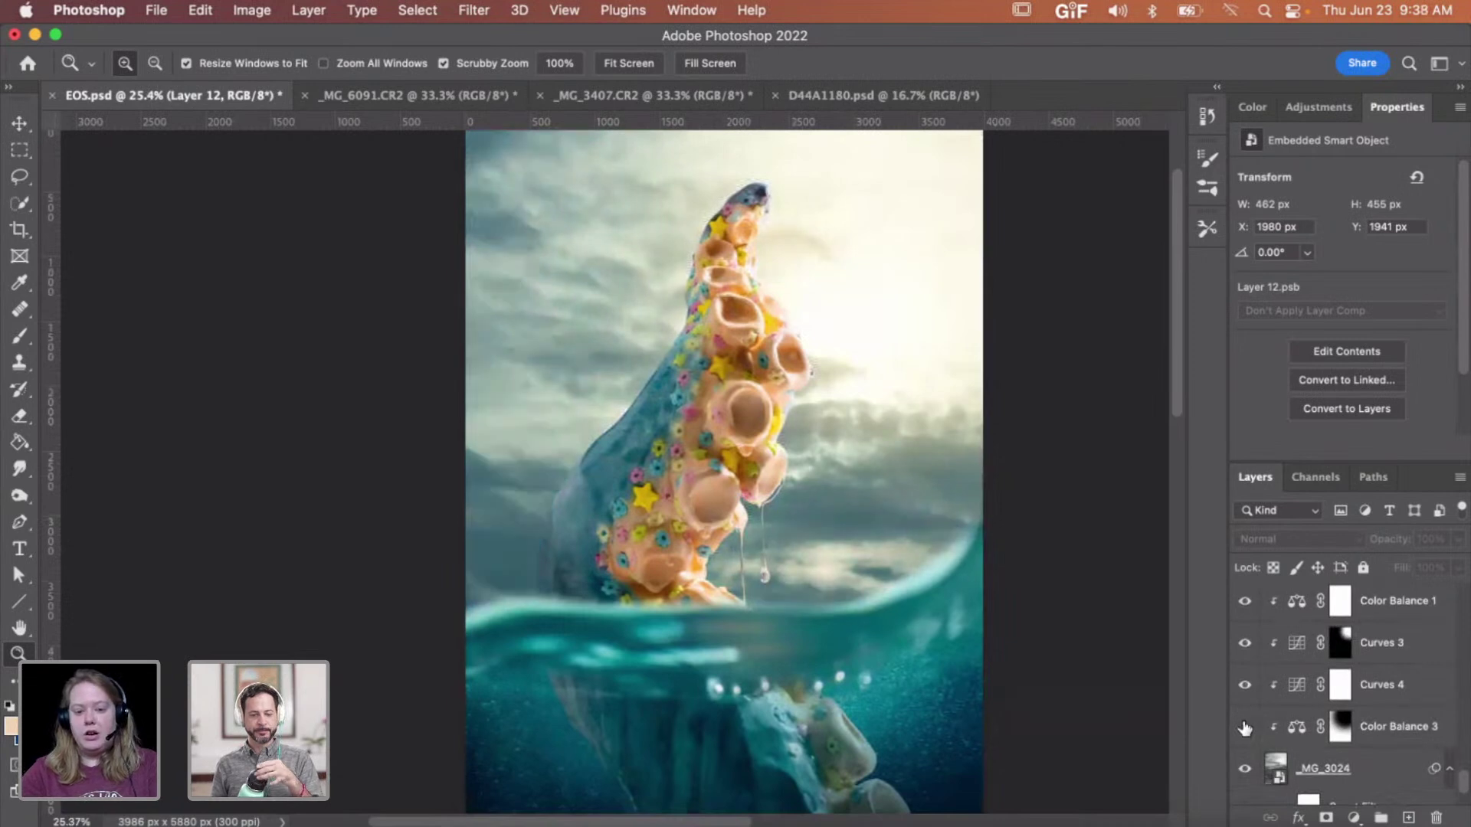
click(1248, 643)
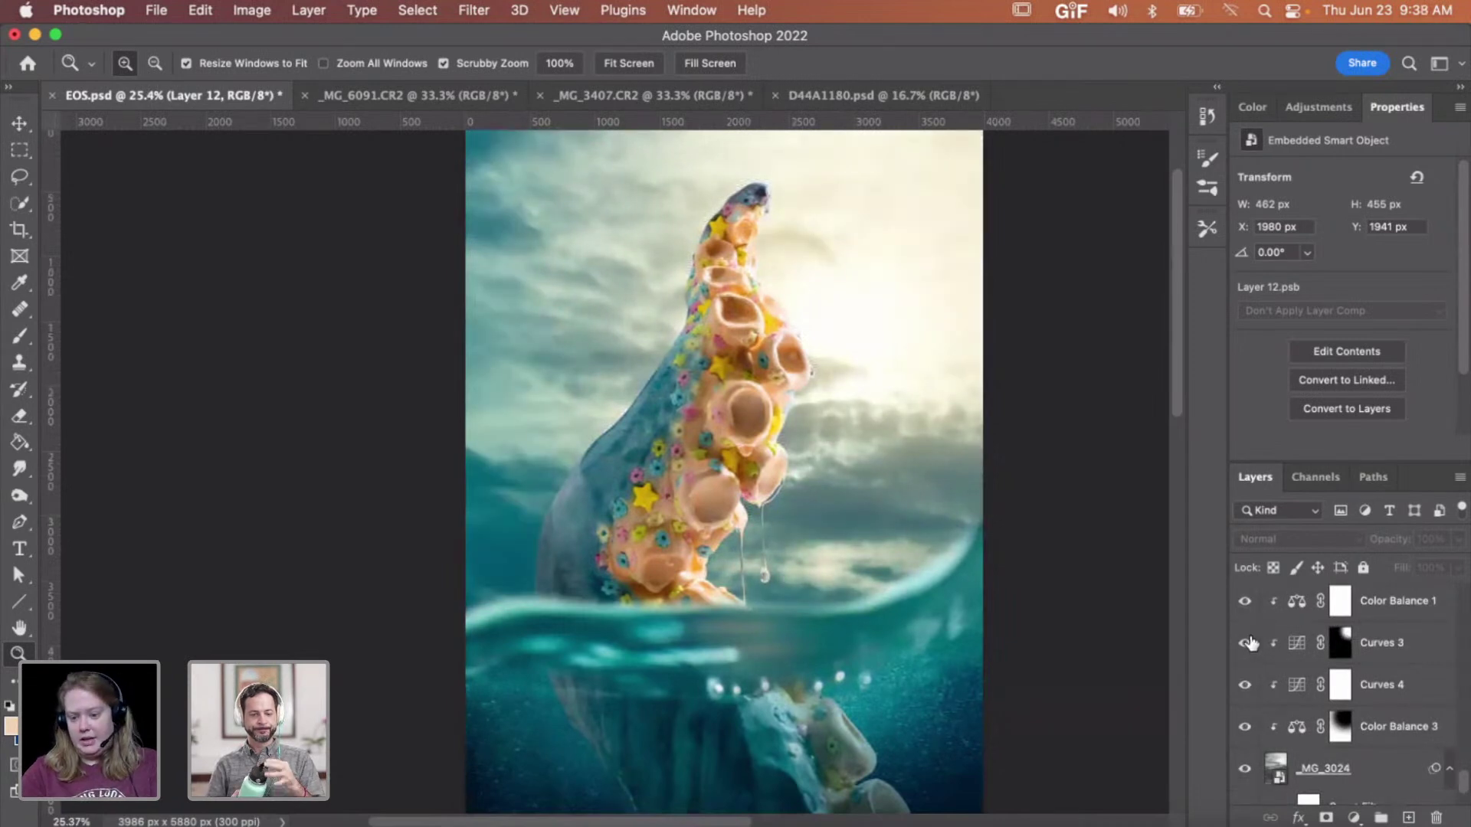
scroll(1254, 647, up, 2)
click(1246, 664)
click(1247, 664)
- Show Layer 18, the masked blue glitter texture clipped to the tentacle, and compare it up close and at full view
scroll(824, 498, up, 2)
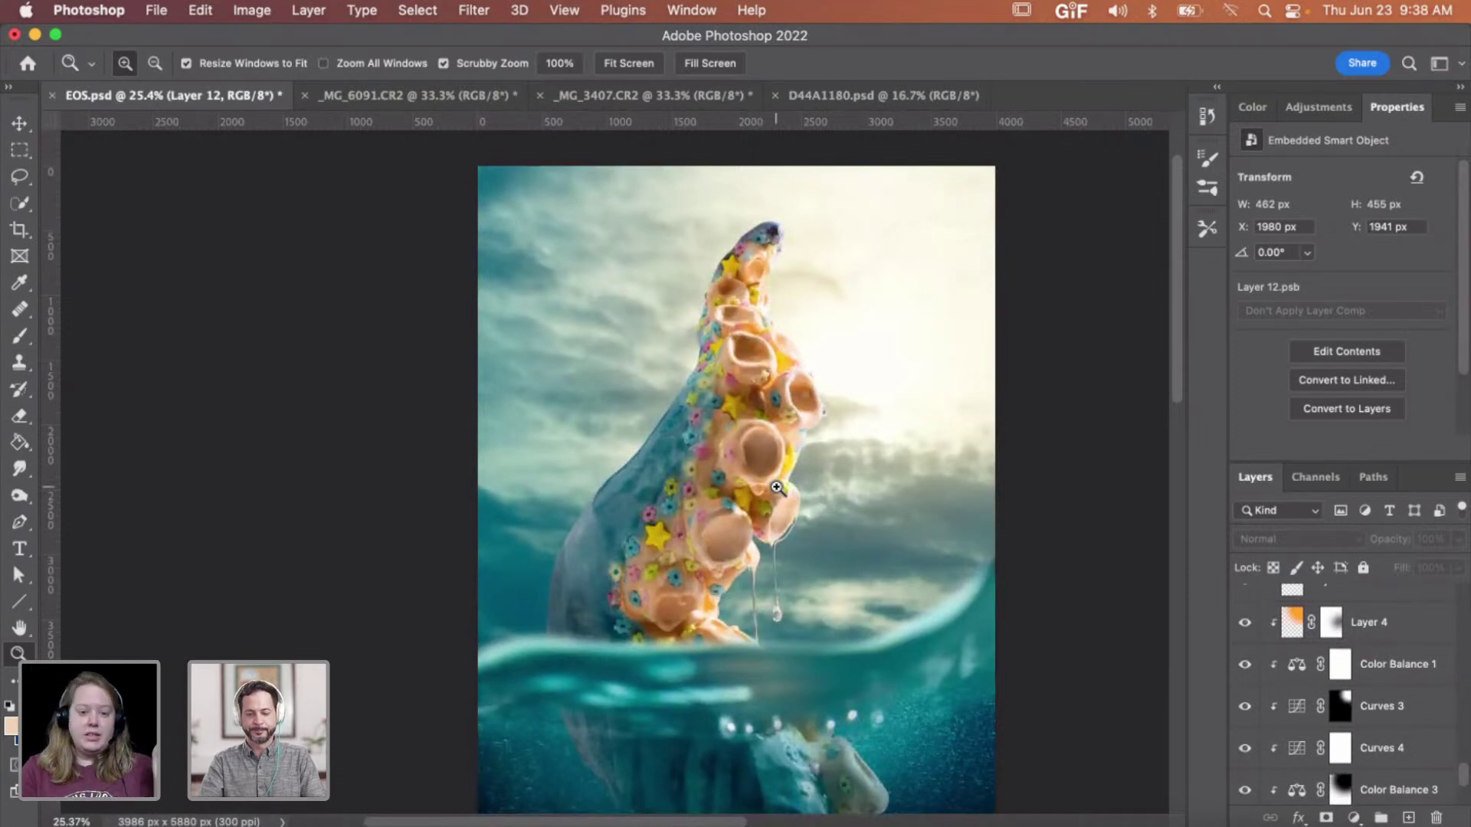
drag(770, 421, 813, 421)
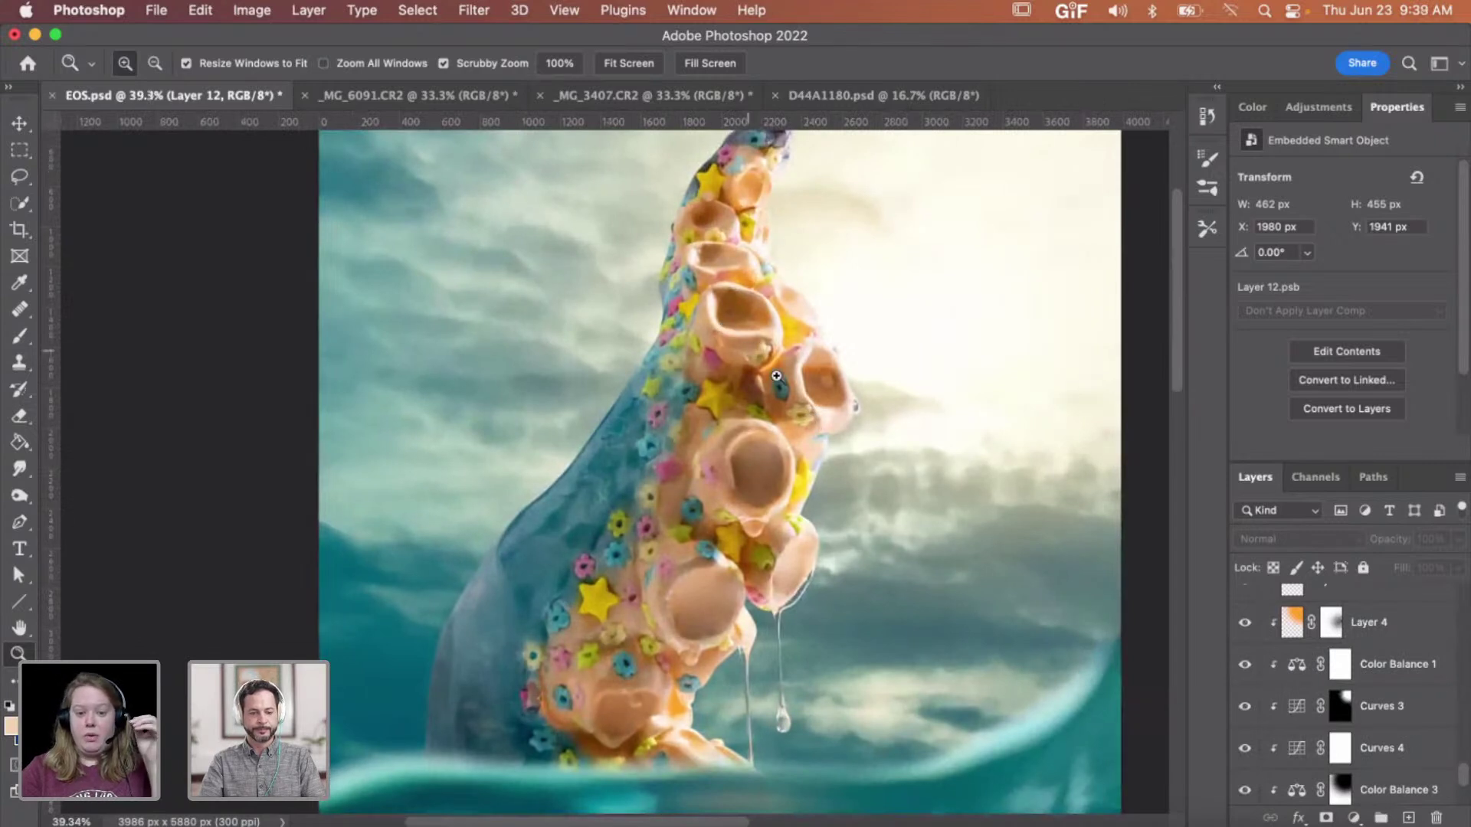
drag(800, 479, 737, 477)
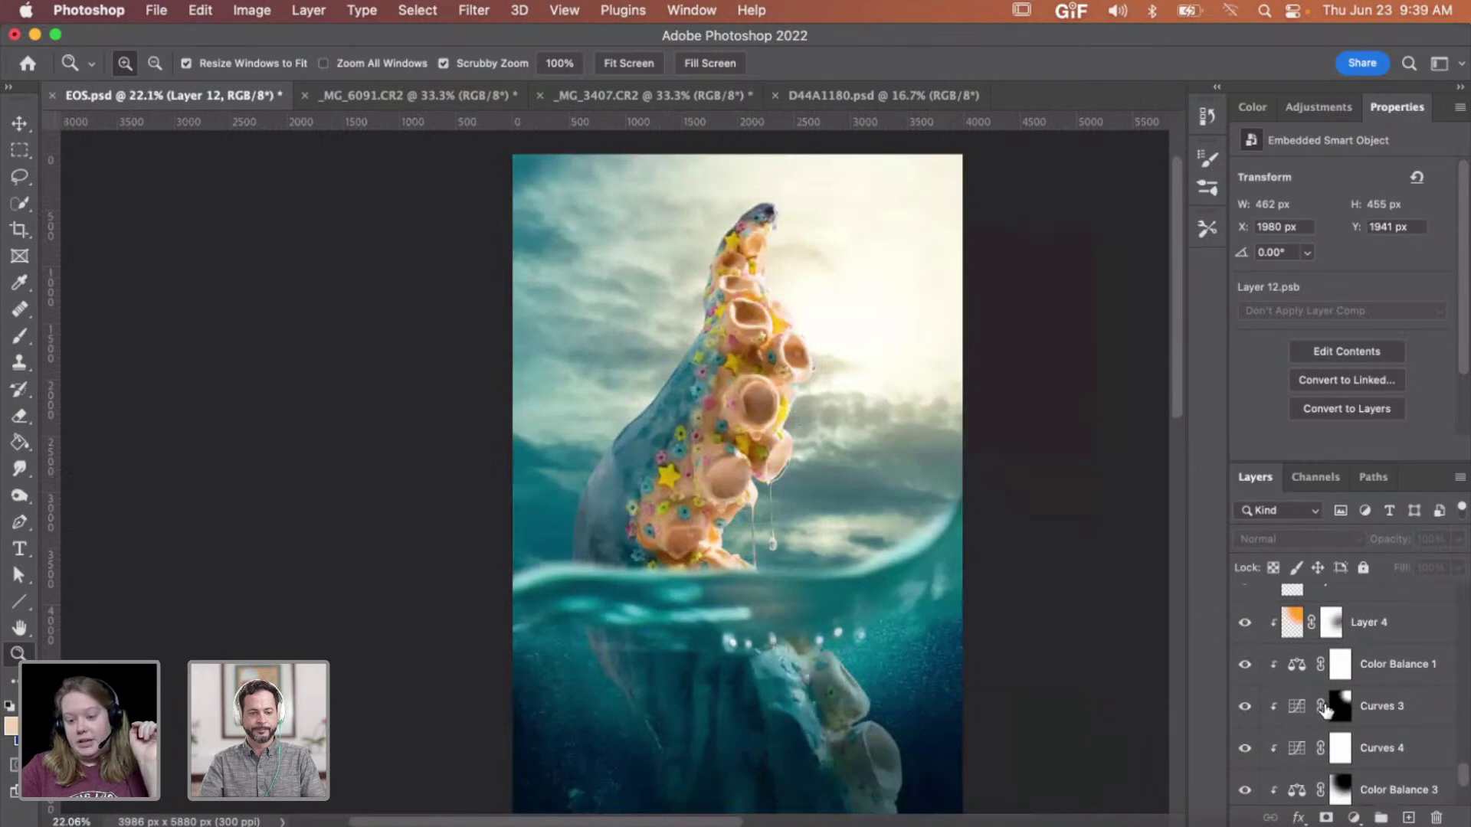
scroll(1325, 710, down, 4)
scroll(1325, 710, up, 10)
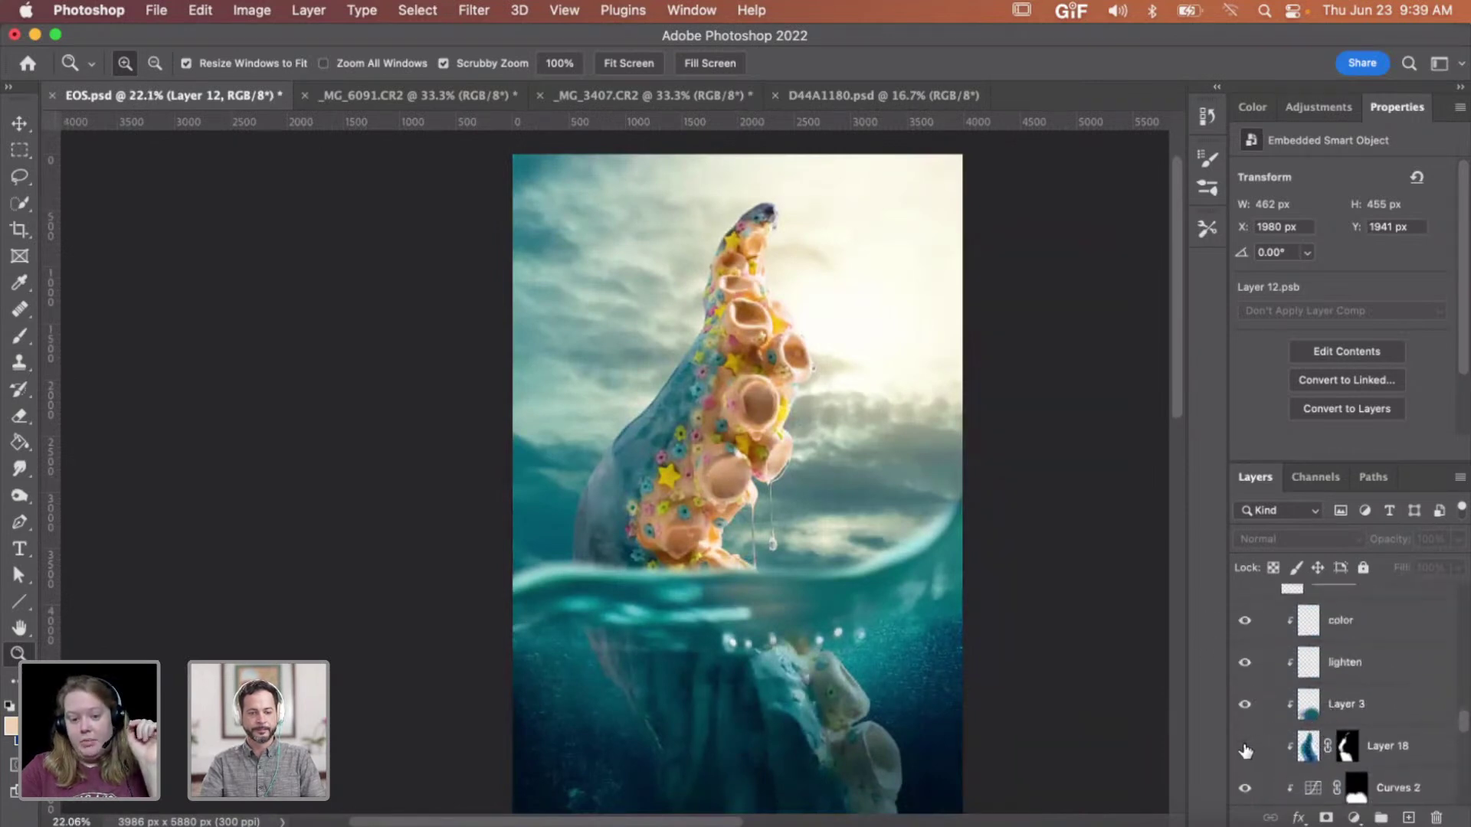
drag(644, 416, 668, 416)
click(1245, 746)
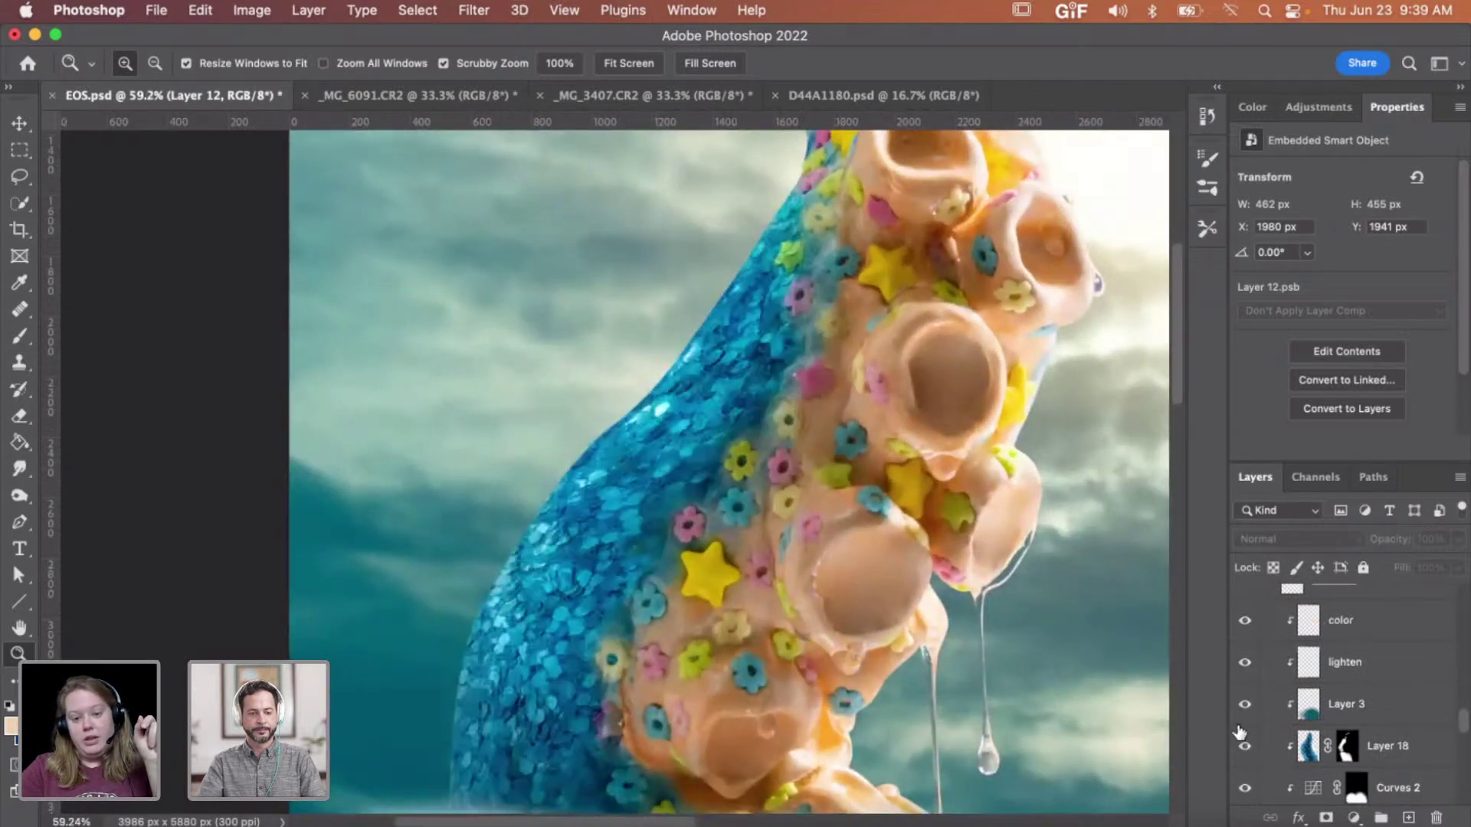
drag(830, 479, 742, 474)
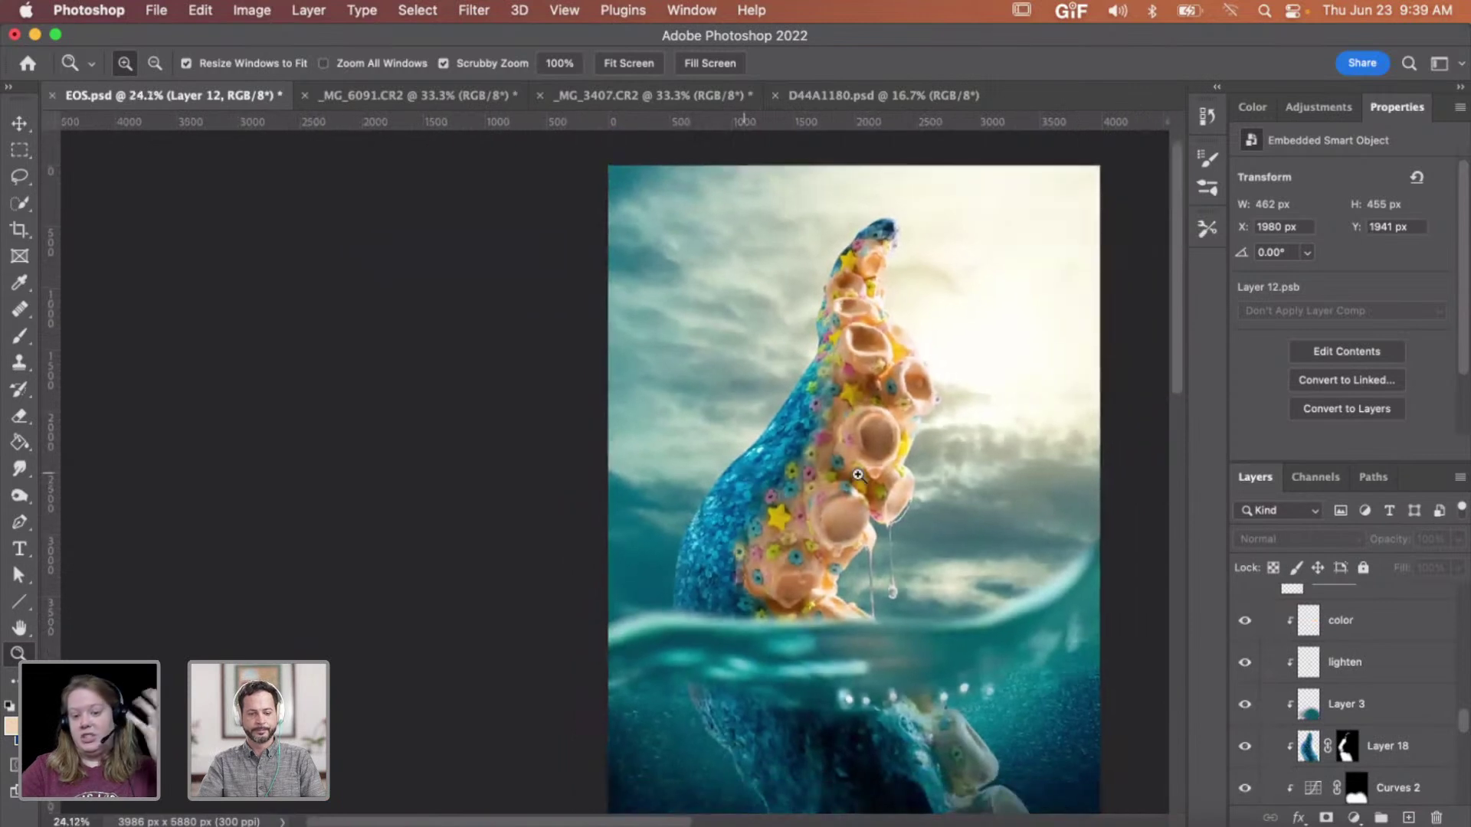
- Show Layer 34, the slime drip hanging from the tentacle's tip, and view it up close
scroll(1260, 674, up, 3)
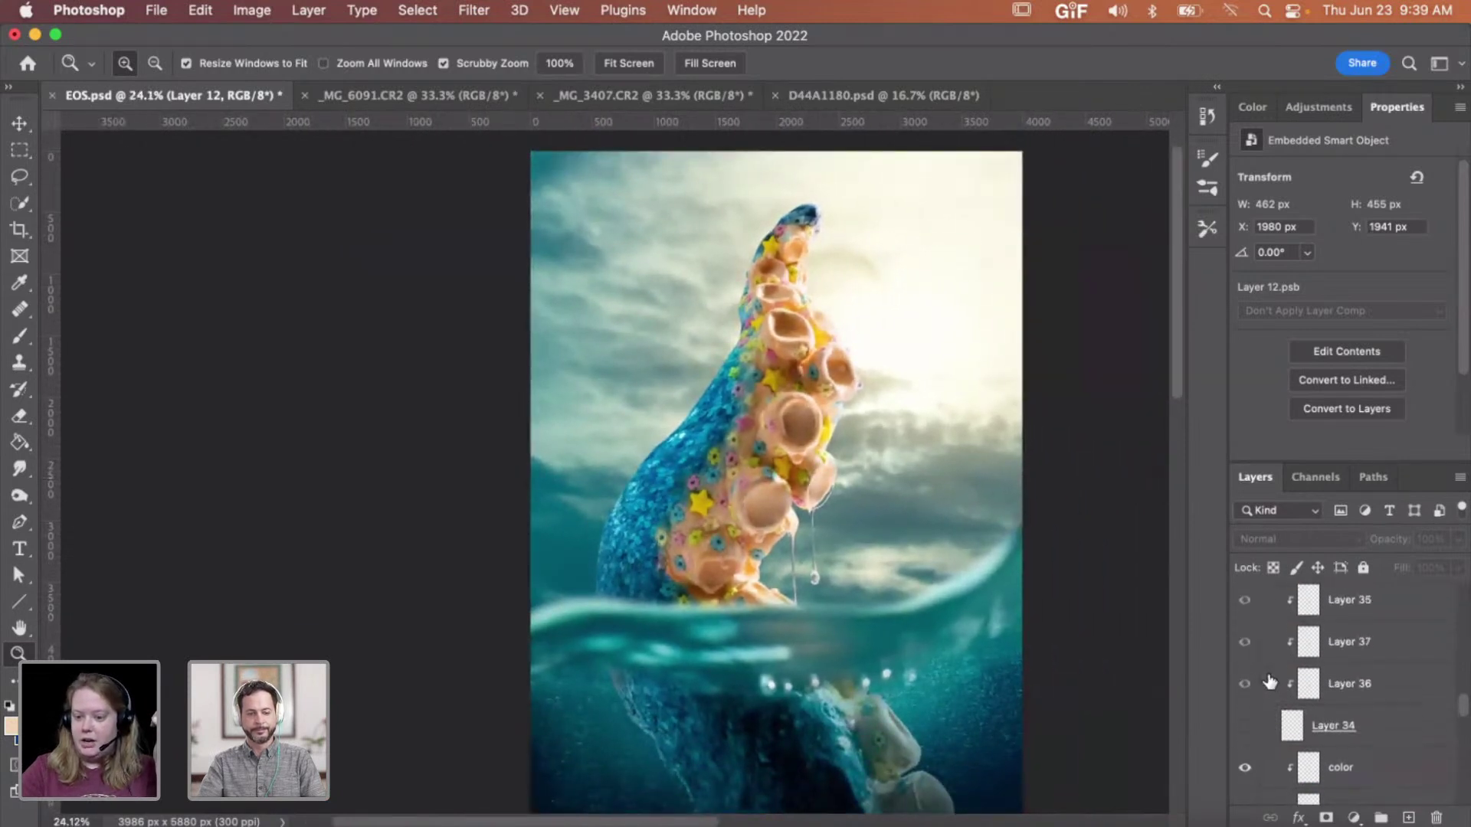
click(1246, 712)
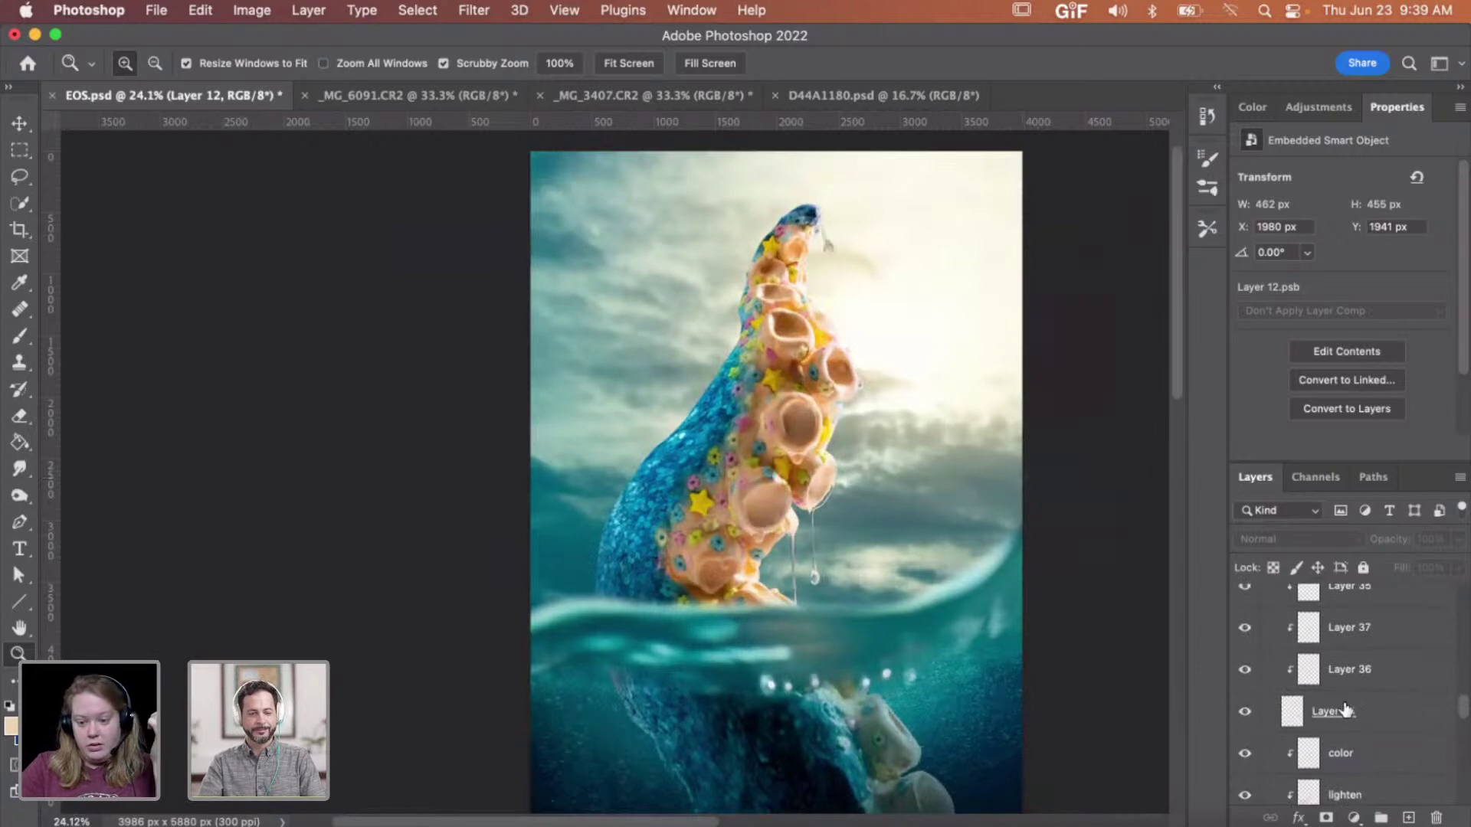
scroll(1354, 712, up, 1)
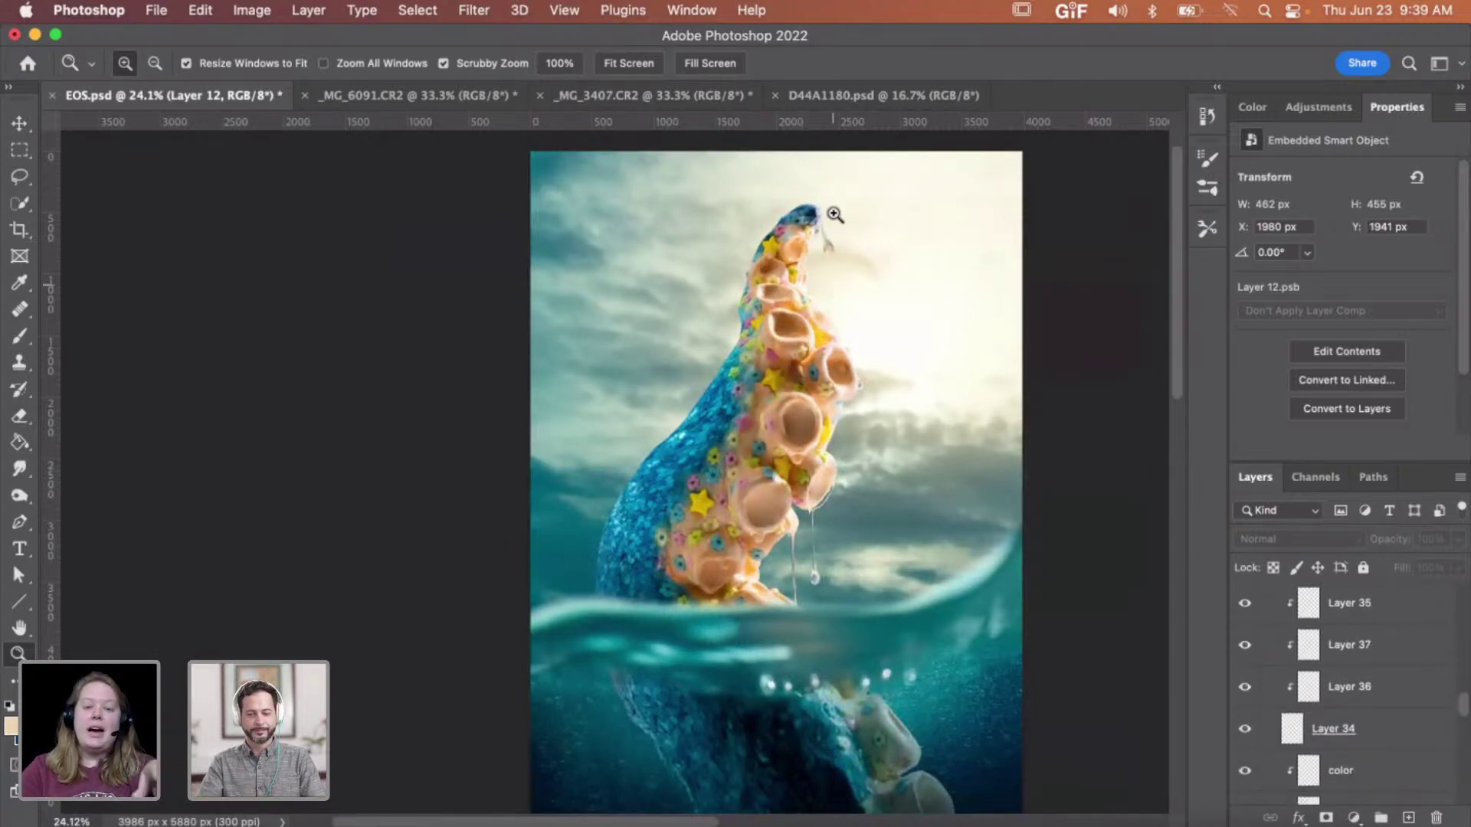
drag(904, 215, 959, 231)
drag(986, 240, 991, 241)
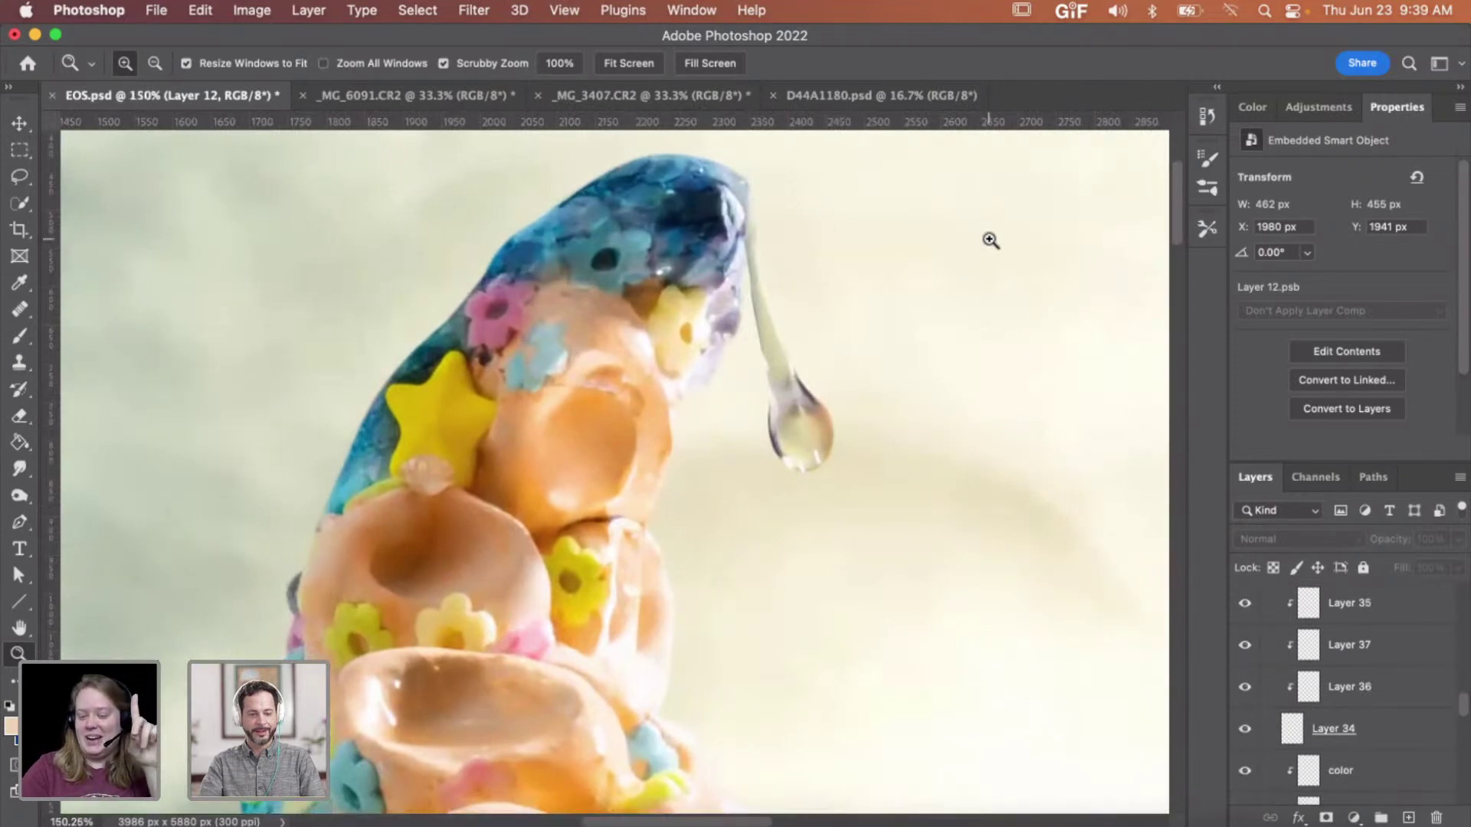
- Examine the slime drips against the sky, from the suckers down to the waterline and back up to the tip
scroll(935, 476, down, 10)
scroll(935, 476, right, 4)
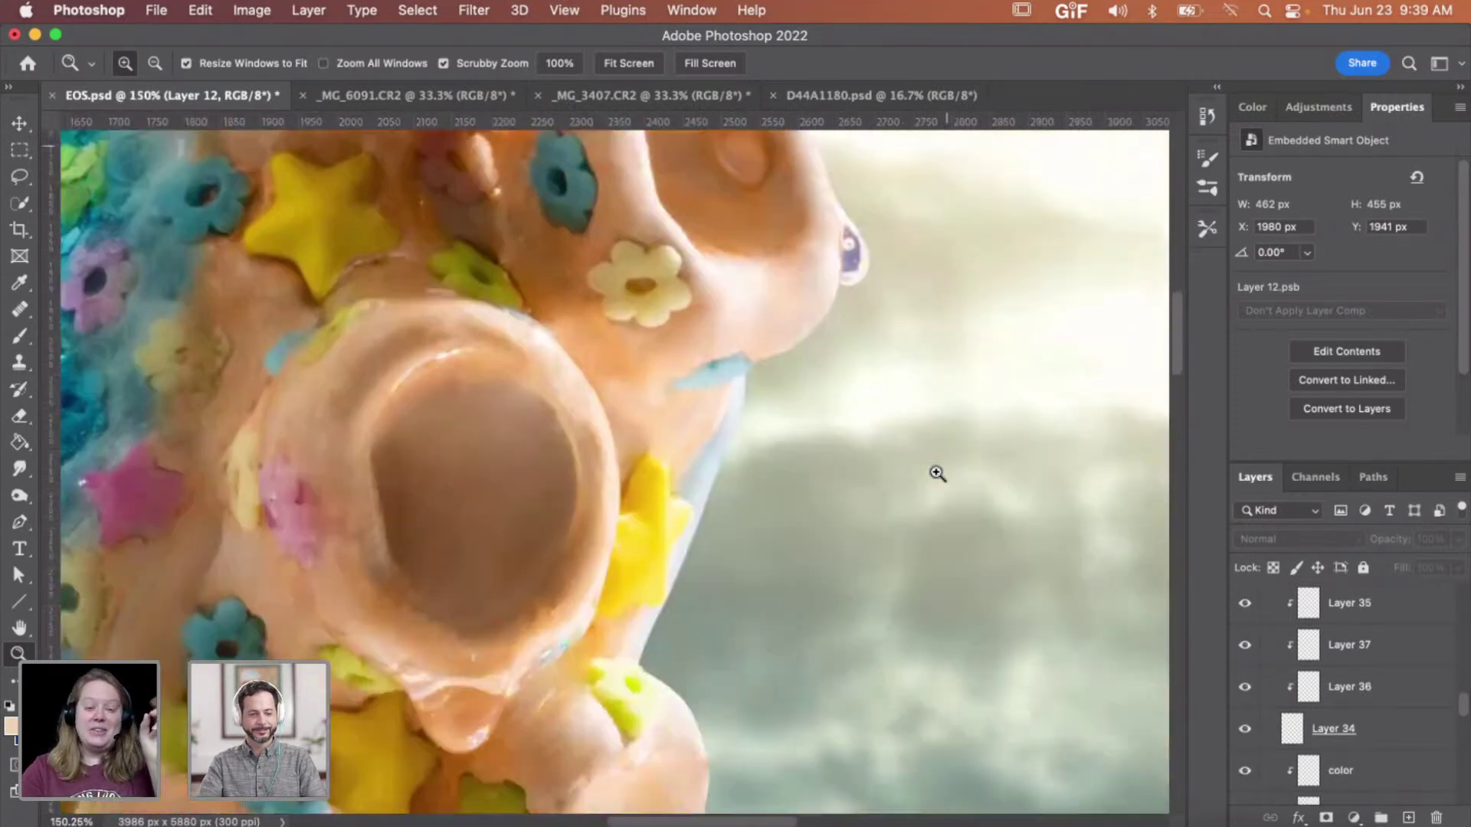
scroll(936, 475, down, 15)
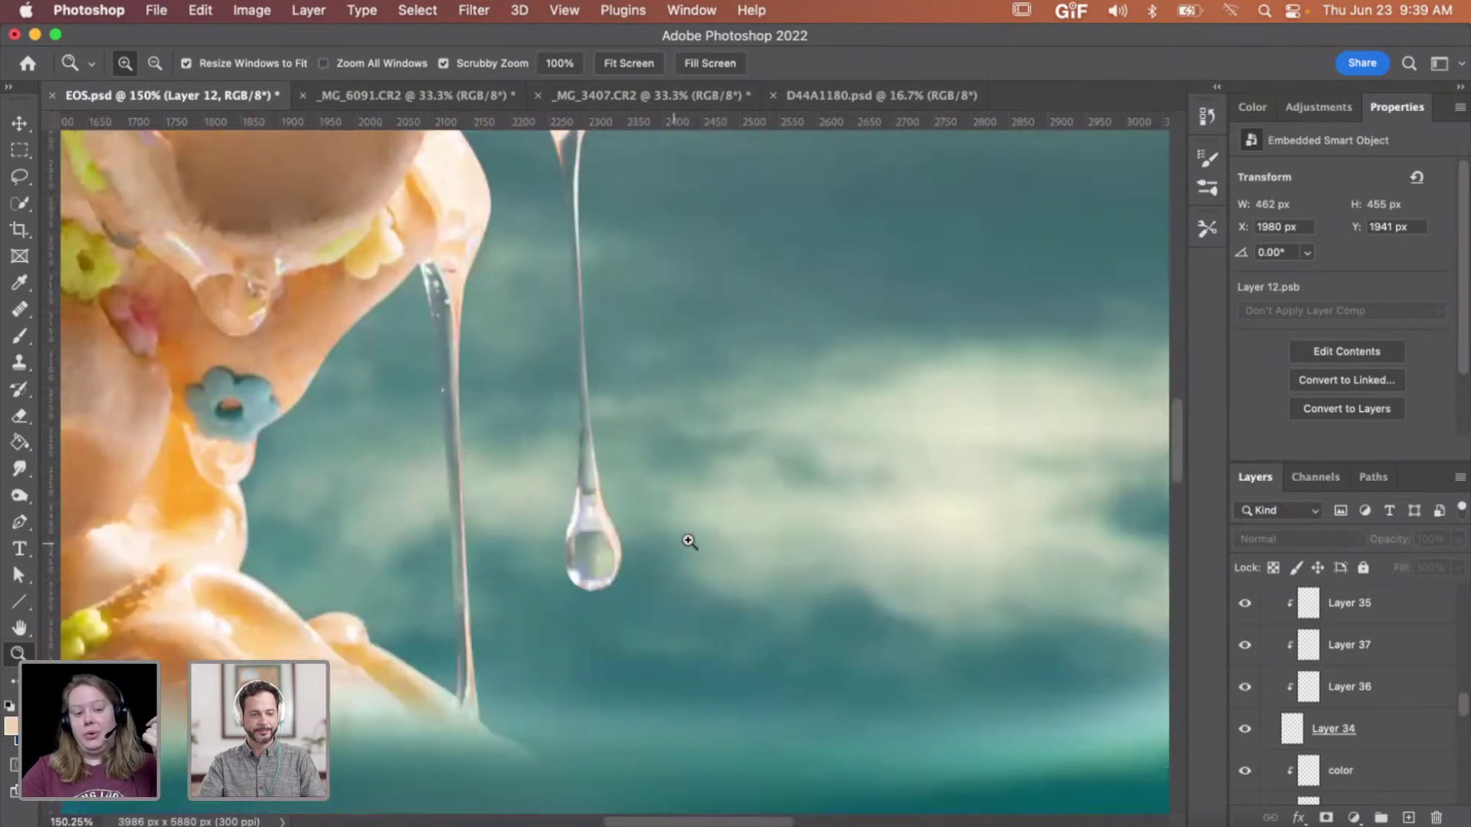
drag(706, 535, 626, 539)
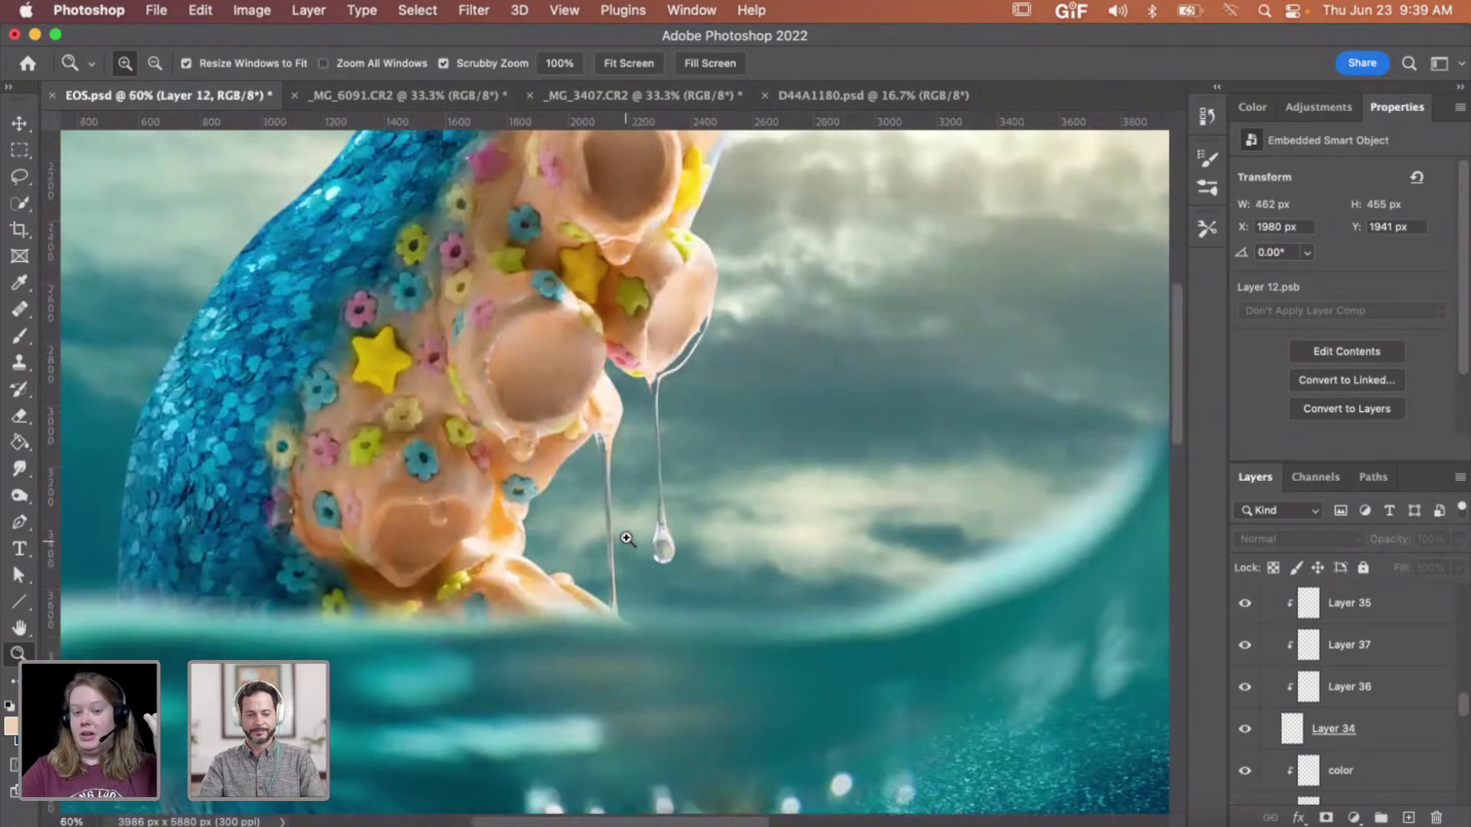
scroll(627, 539, up, 4)
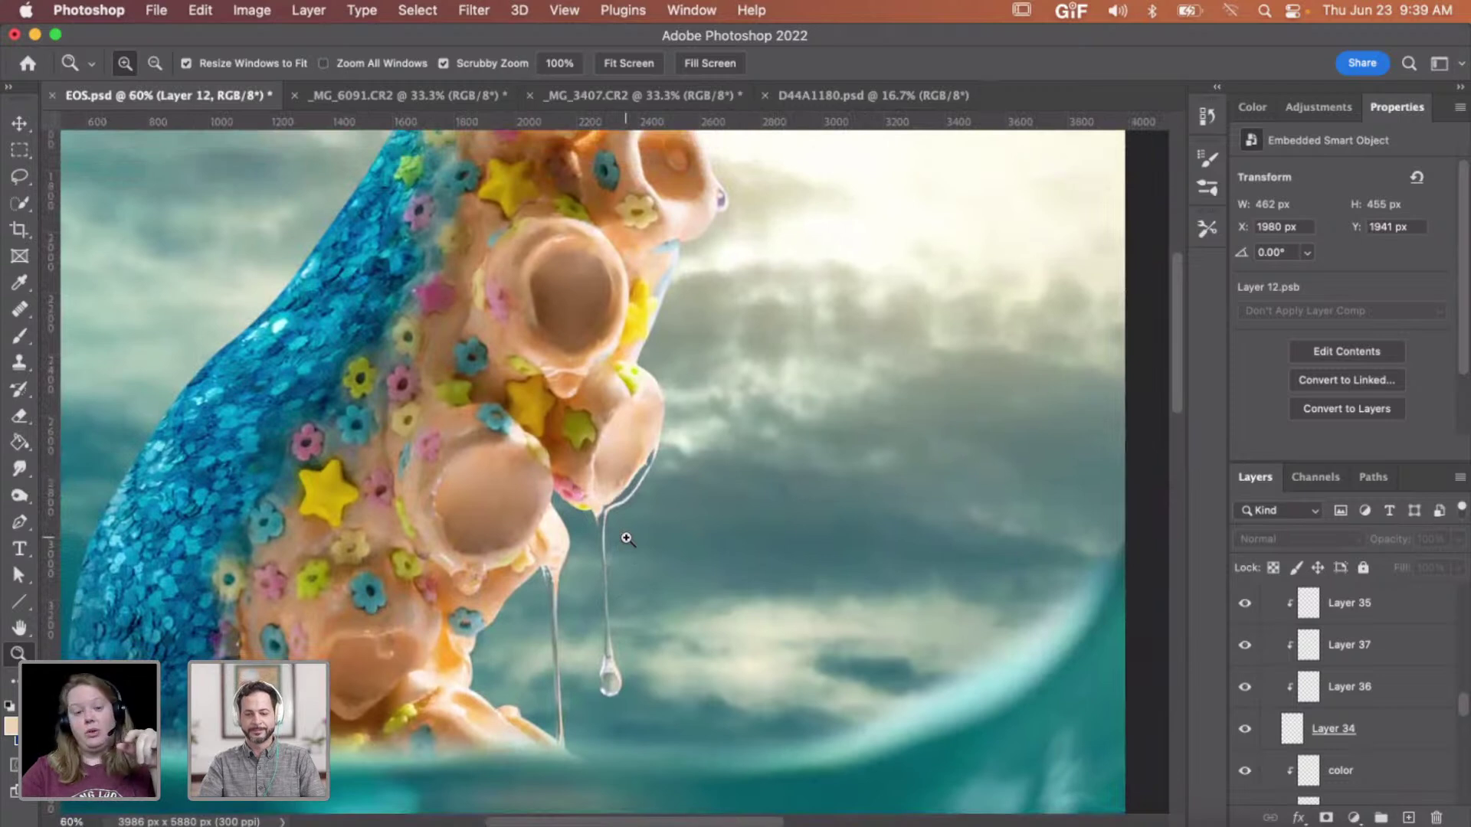
scroll(627, 538, up, 2)
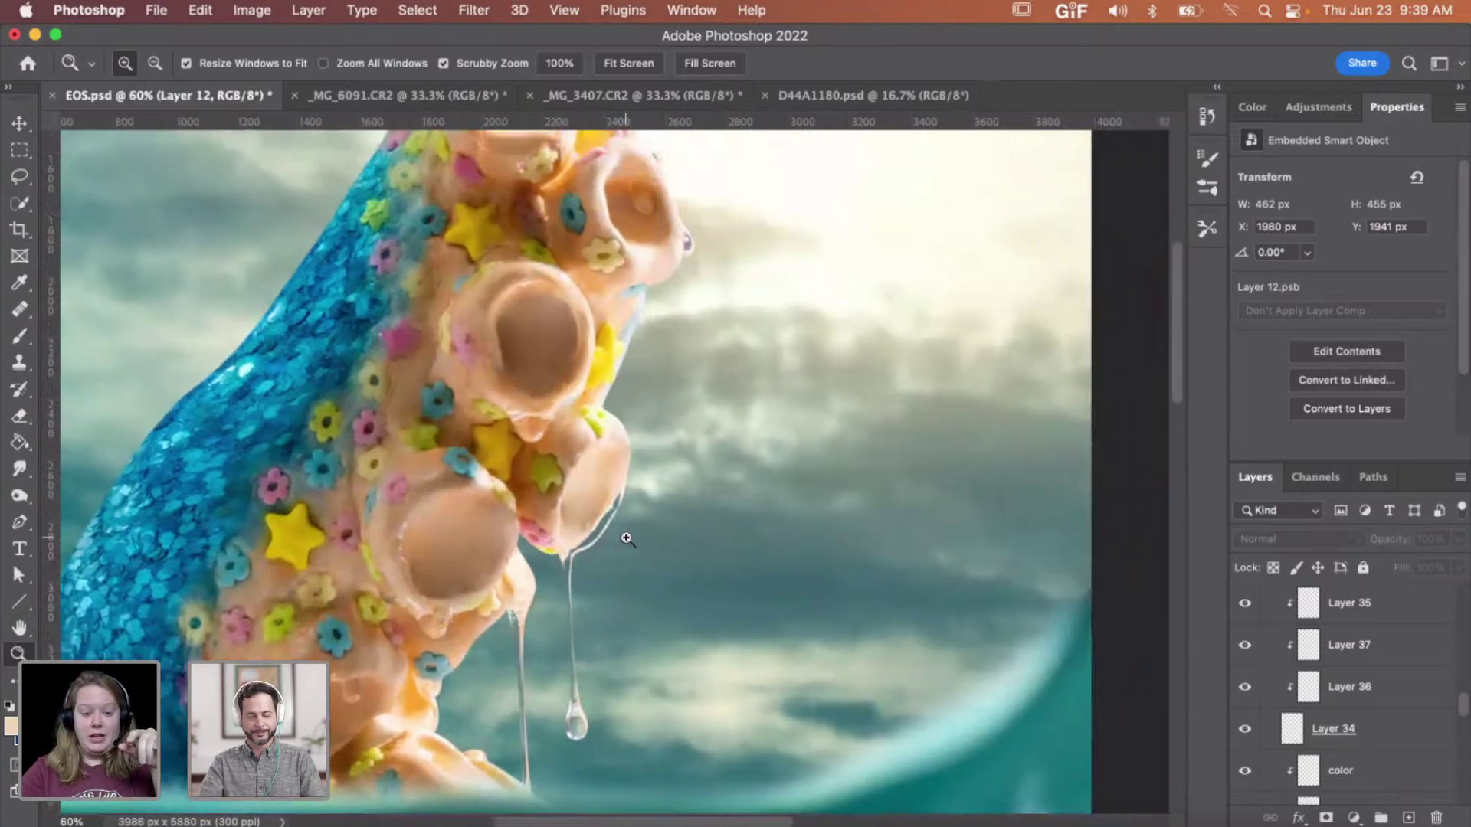
scroll(626, 539, up, 1)
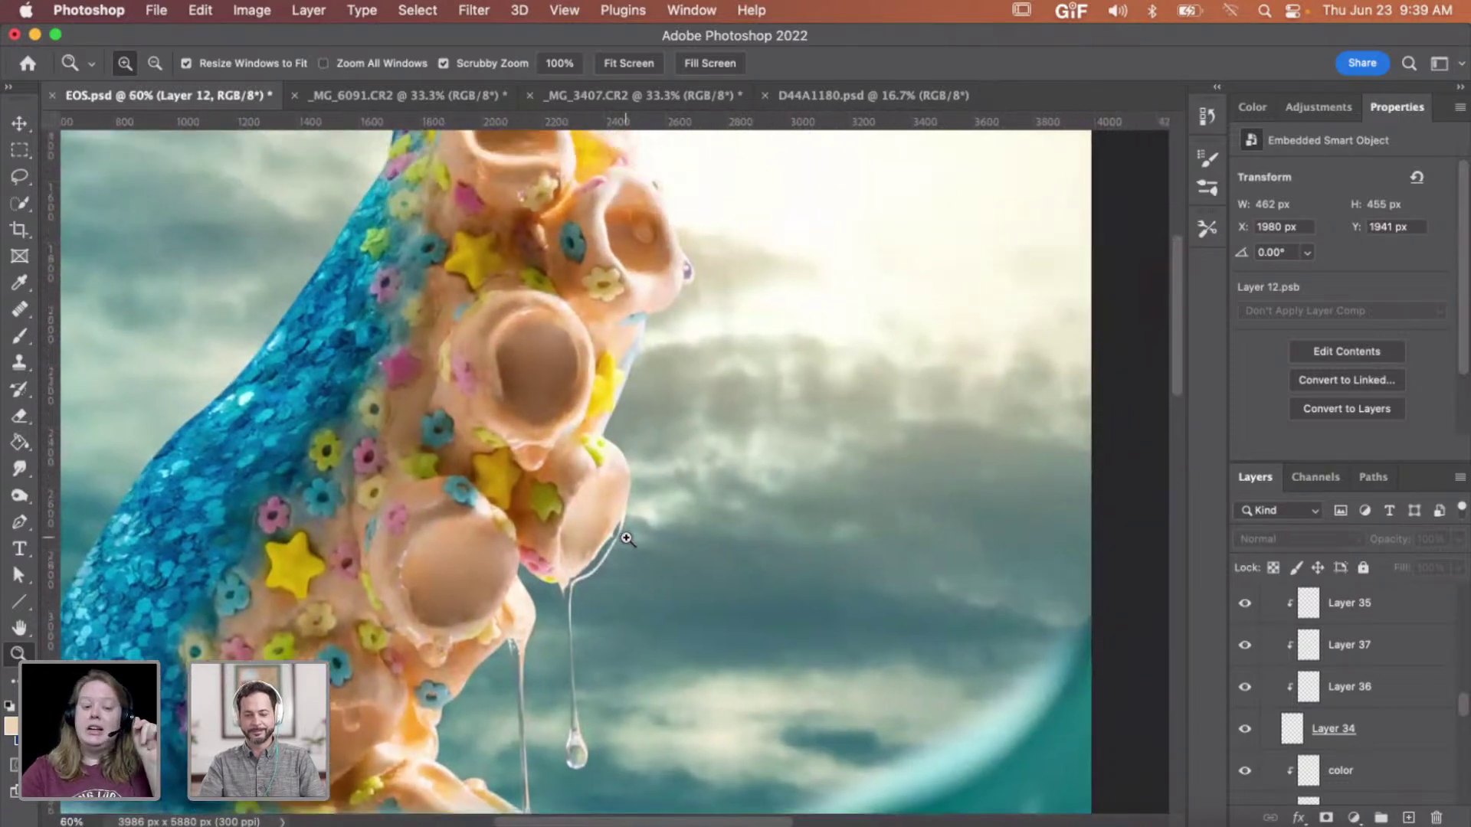
drag(627, 538, 586, 538)
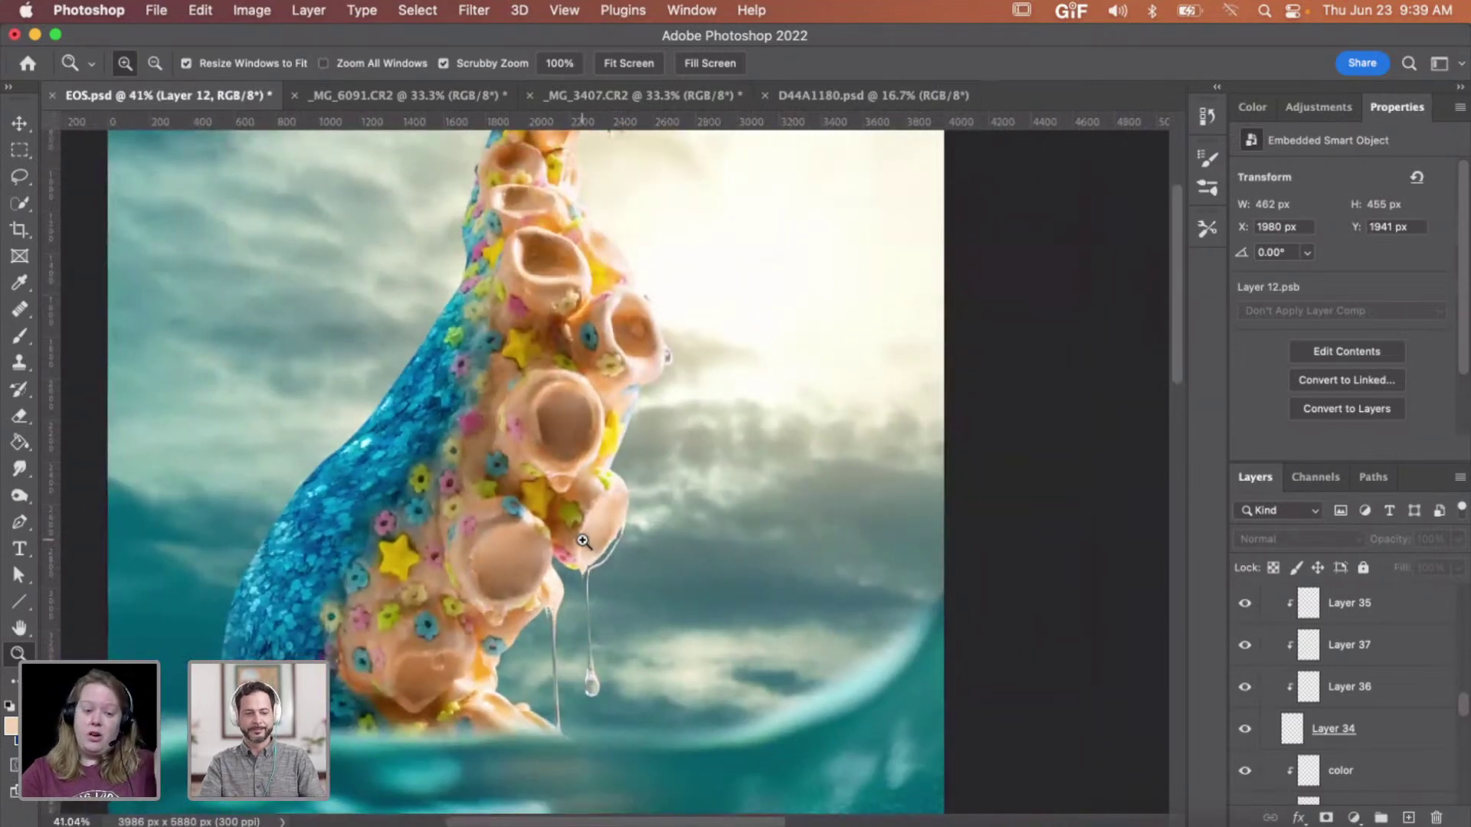
scroll(585, 537, up, 1)
scroll(585, 537, up, 5)
drag(591, 329, 660, 349)
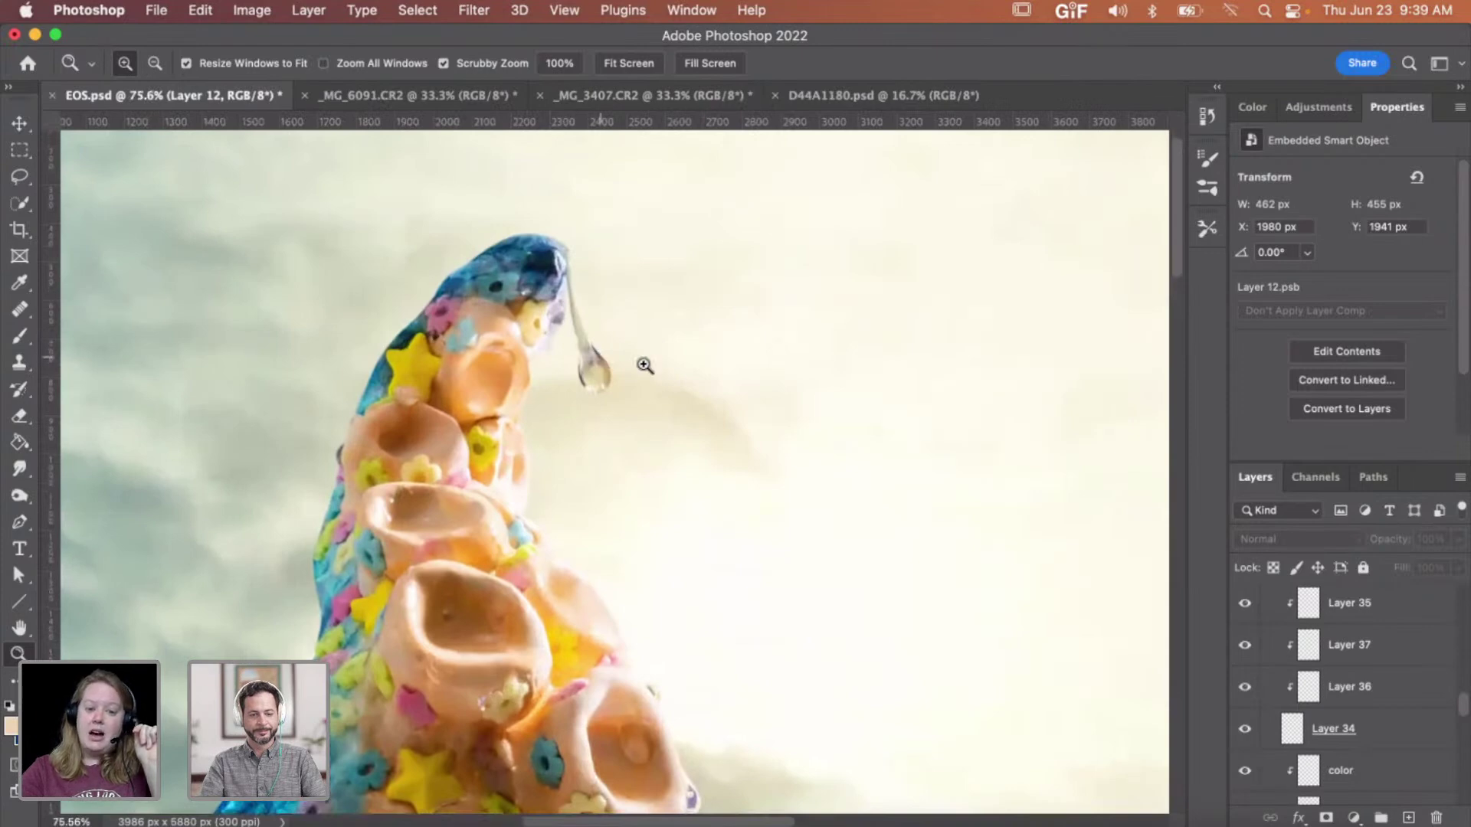
- Examine the tentacle against the sky from its dripping tip down to the waterline, widening to the whole composite
mouse_move(758, 391)
mouse_down()
mouse_move(777, 395)
mouse_move(745, 397)
mouse_up()
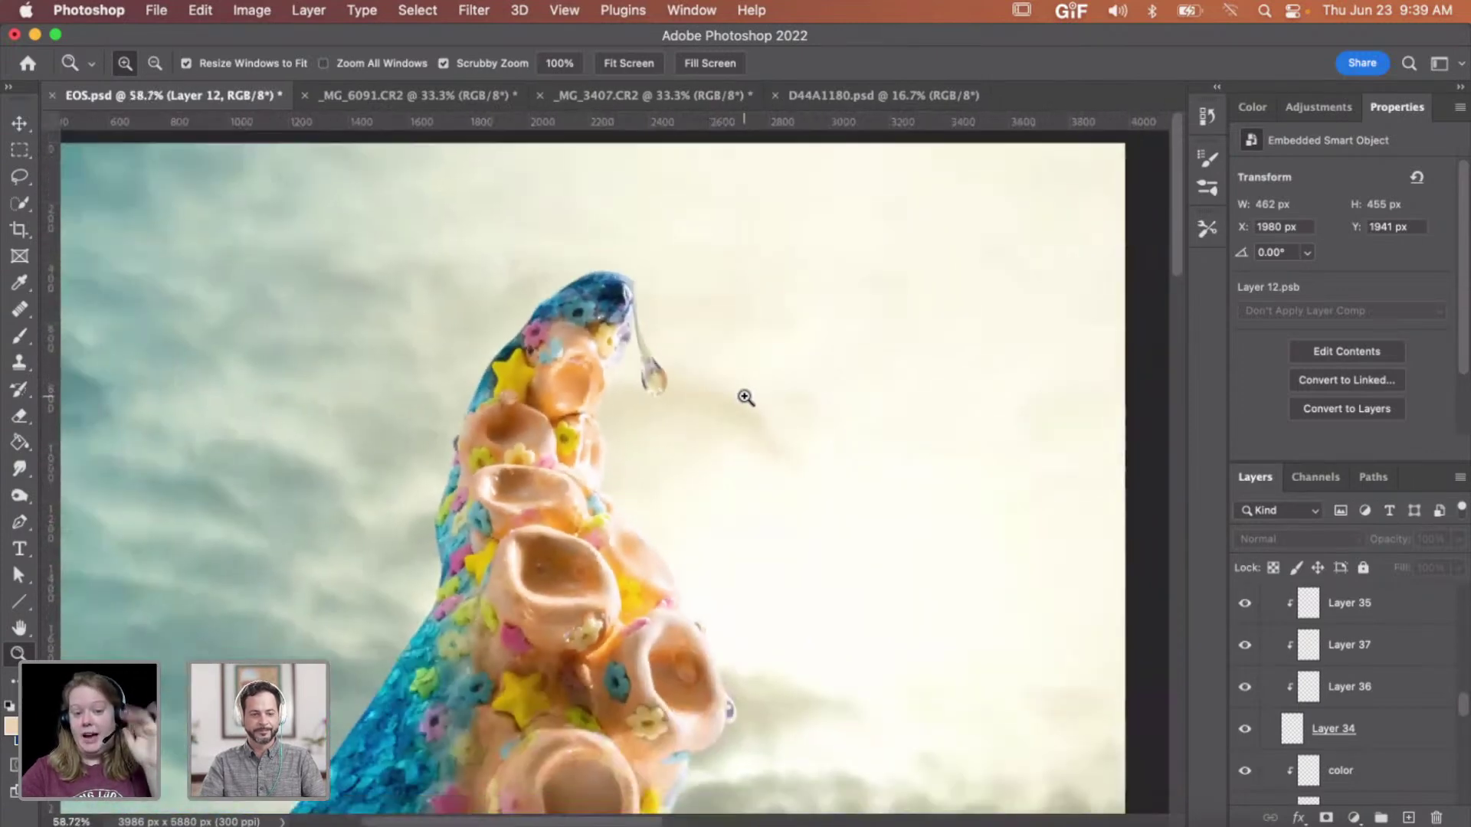
scroll(746, 397, down, 3)
scroll(746, 398, right, 3)
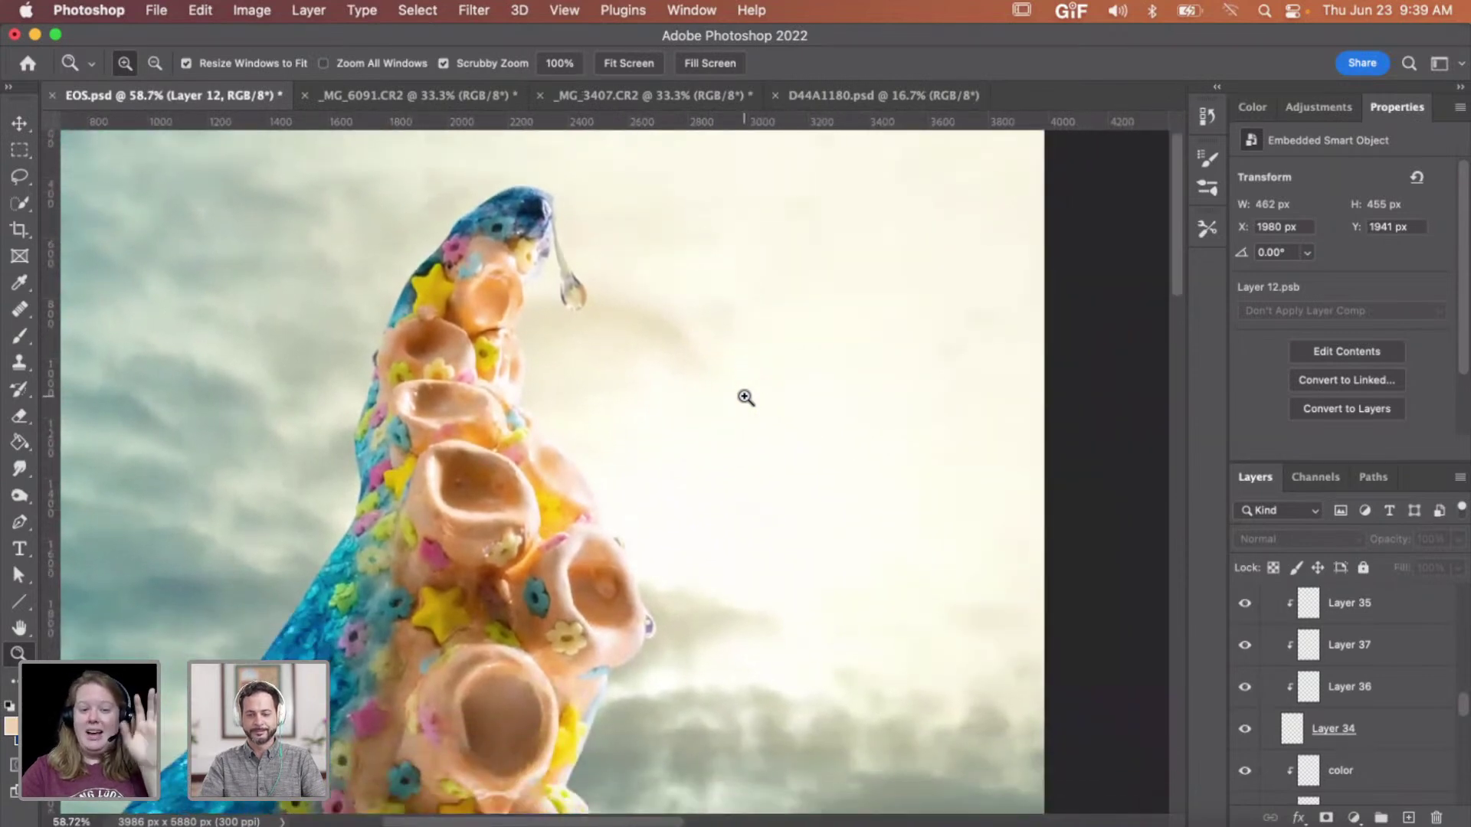
drag(722, 398, 679, 395)
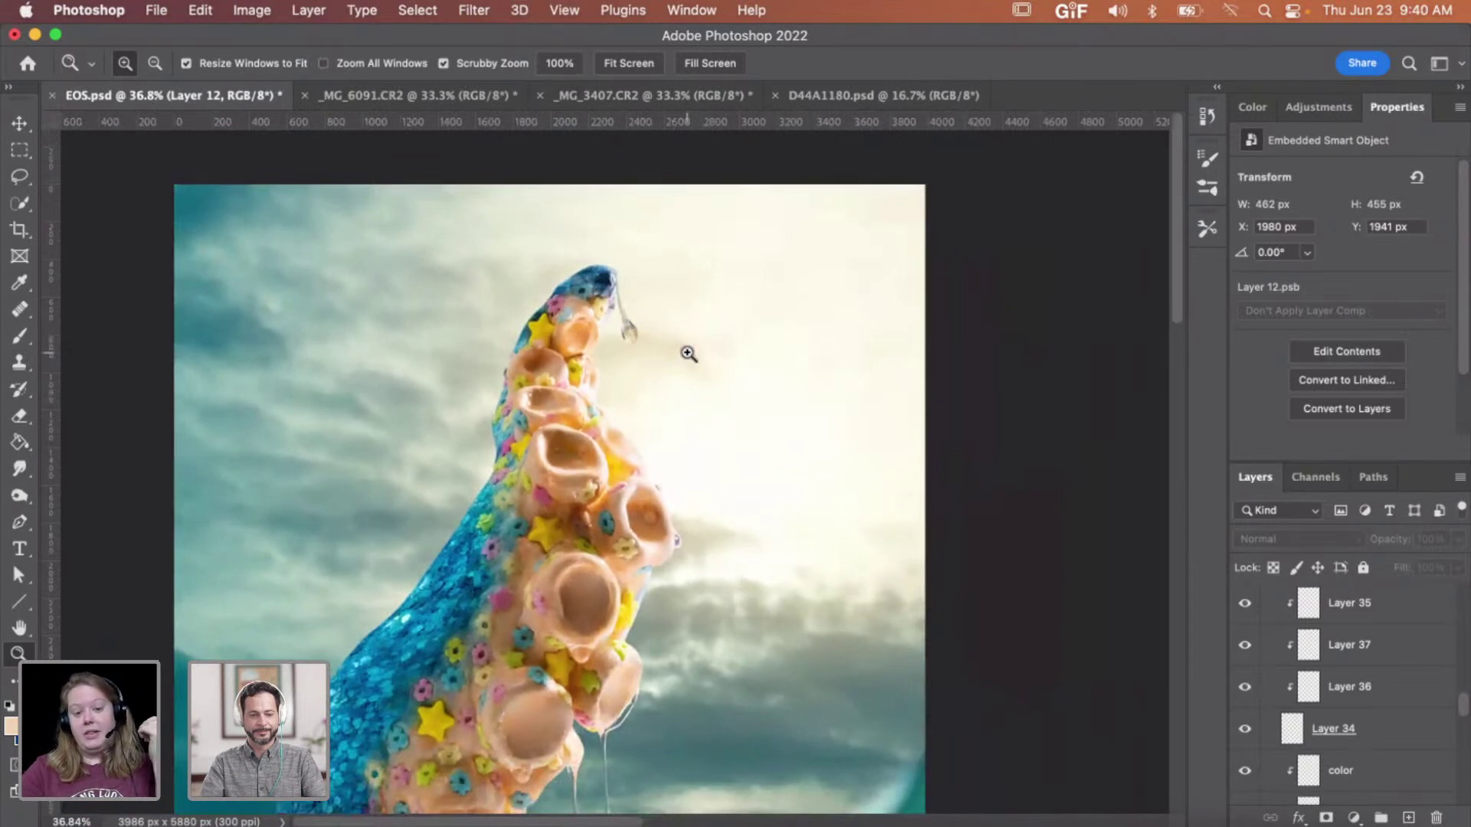
drag(671, 461, 640, 458)
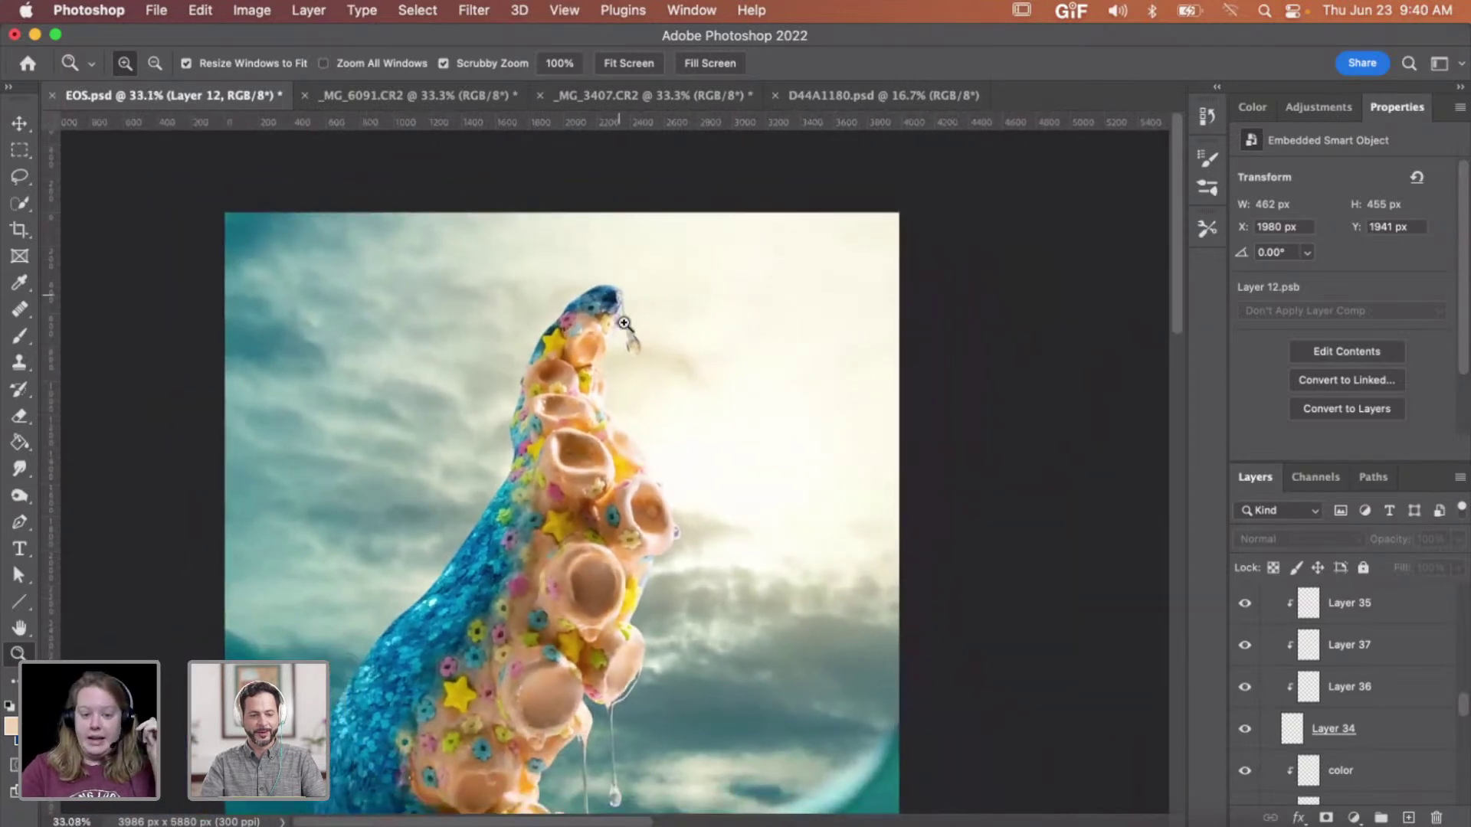
scroll(684, 391, down, 3)
drag(683, 388, 656, 391)
scroll(678, 441, down, 2)
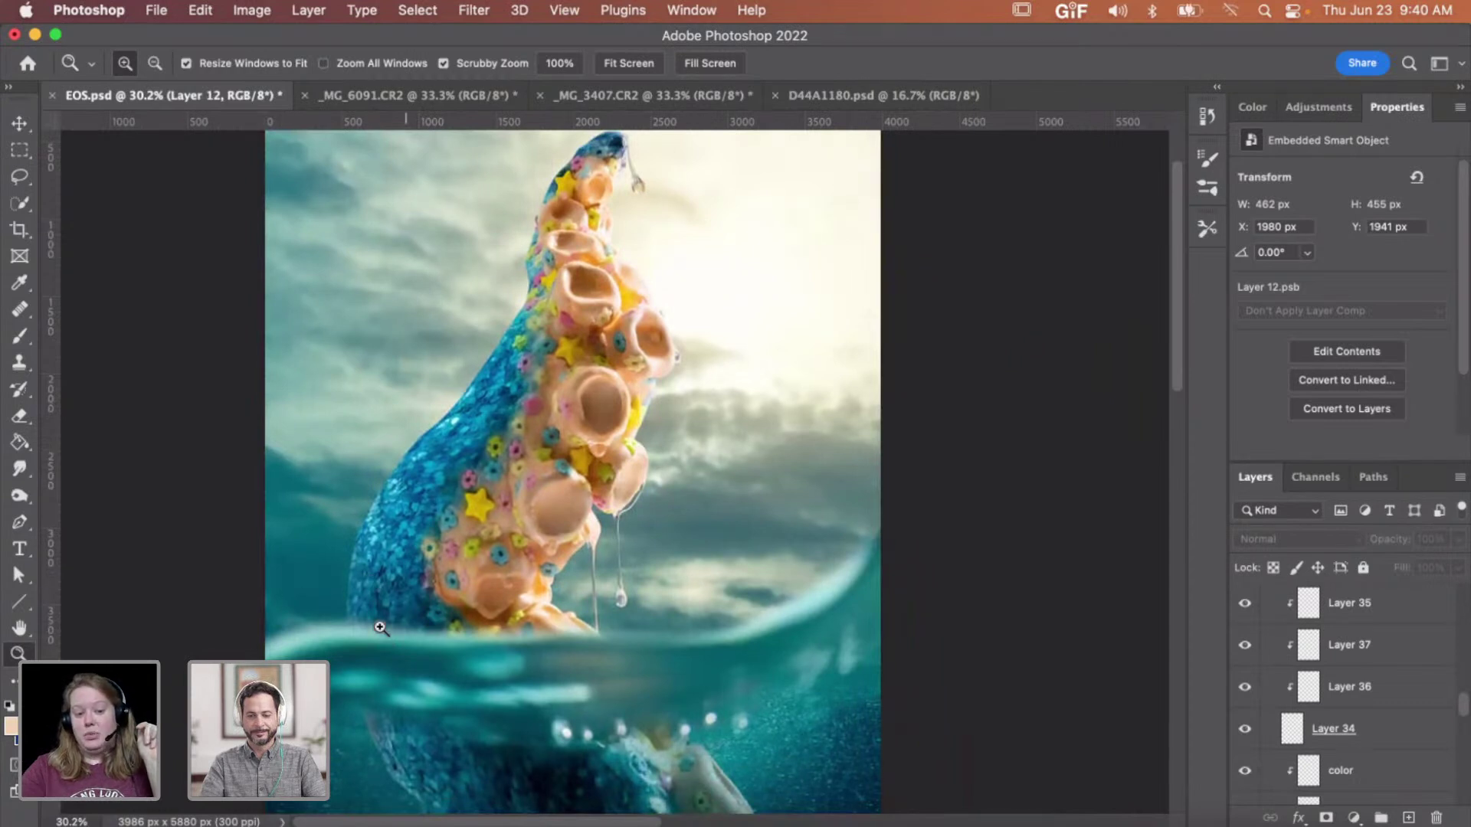
scroll(672, 584, down, 3)
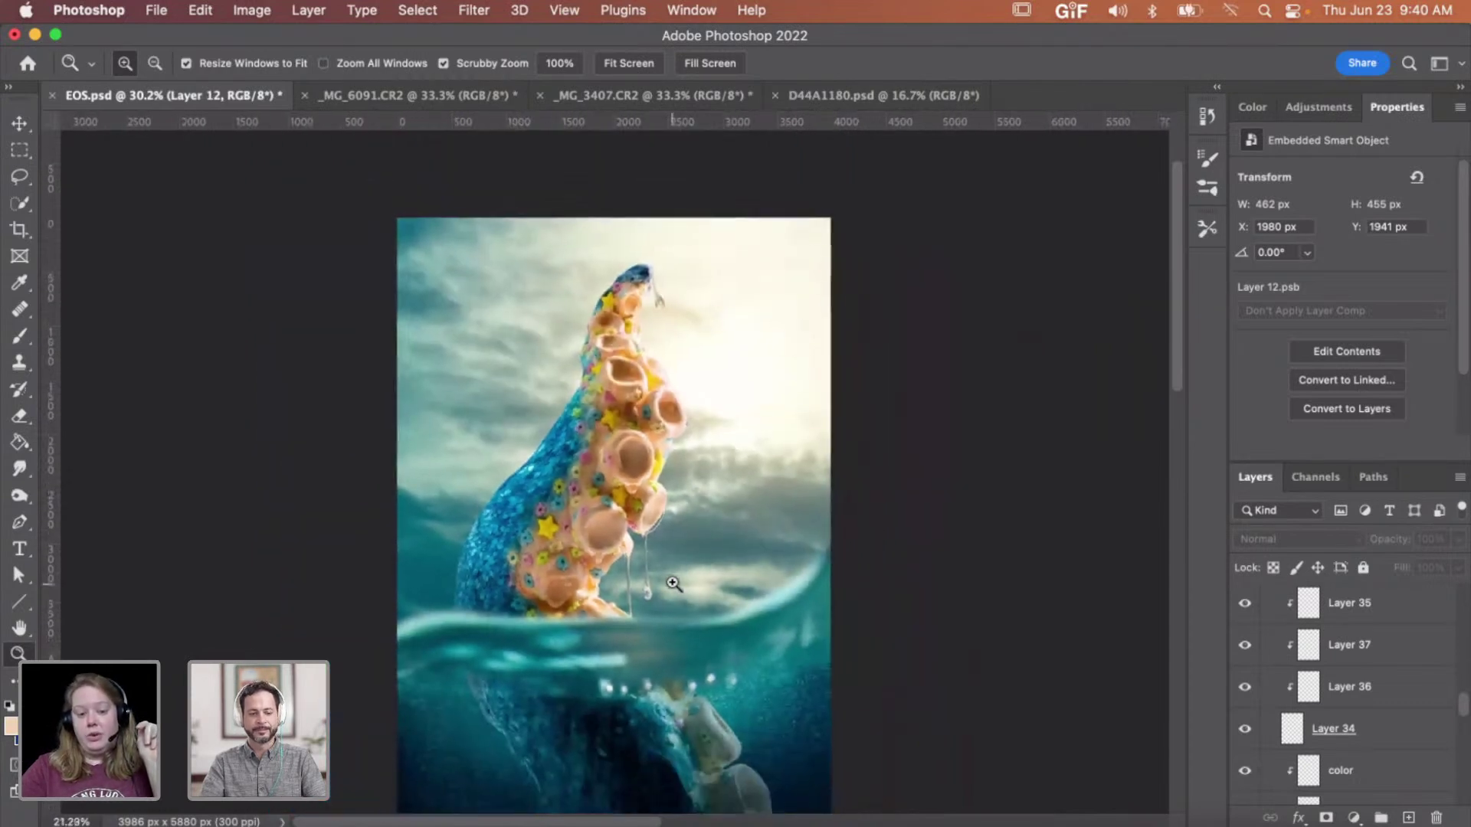
- Show the underwater bubble layers: AdobeStock_298815978, the masked Gaussian-blurred copy, AdobeStock_369274364 and its copies
scroll(1281, 705, down, 5)
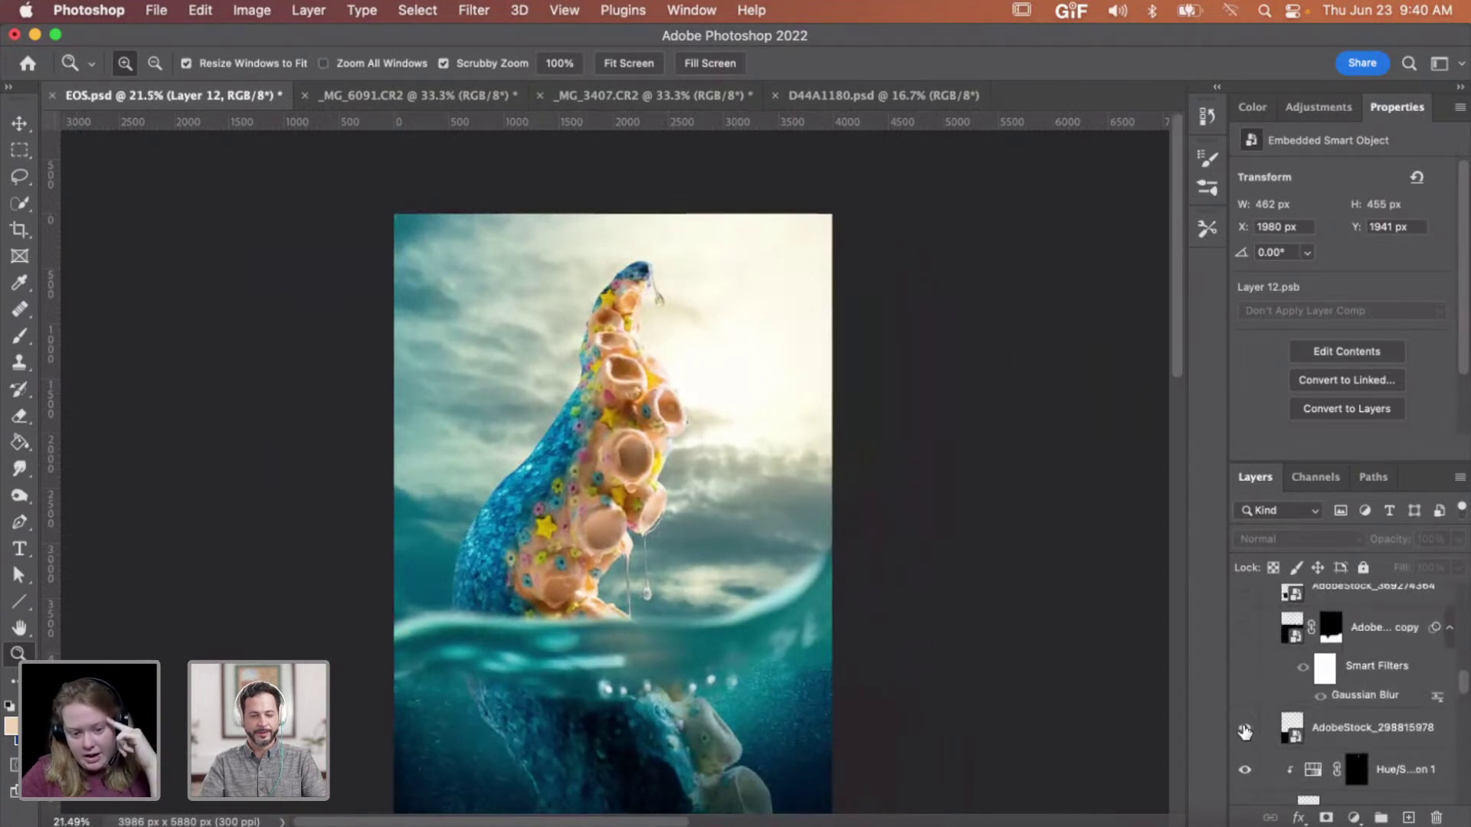
click(1245, 729)
click(1245, 628)
scroll(1287, 671, up, 3)
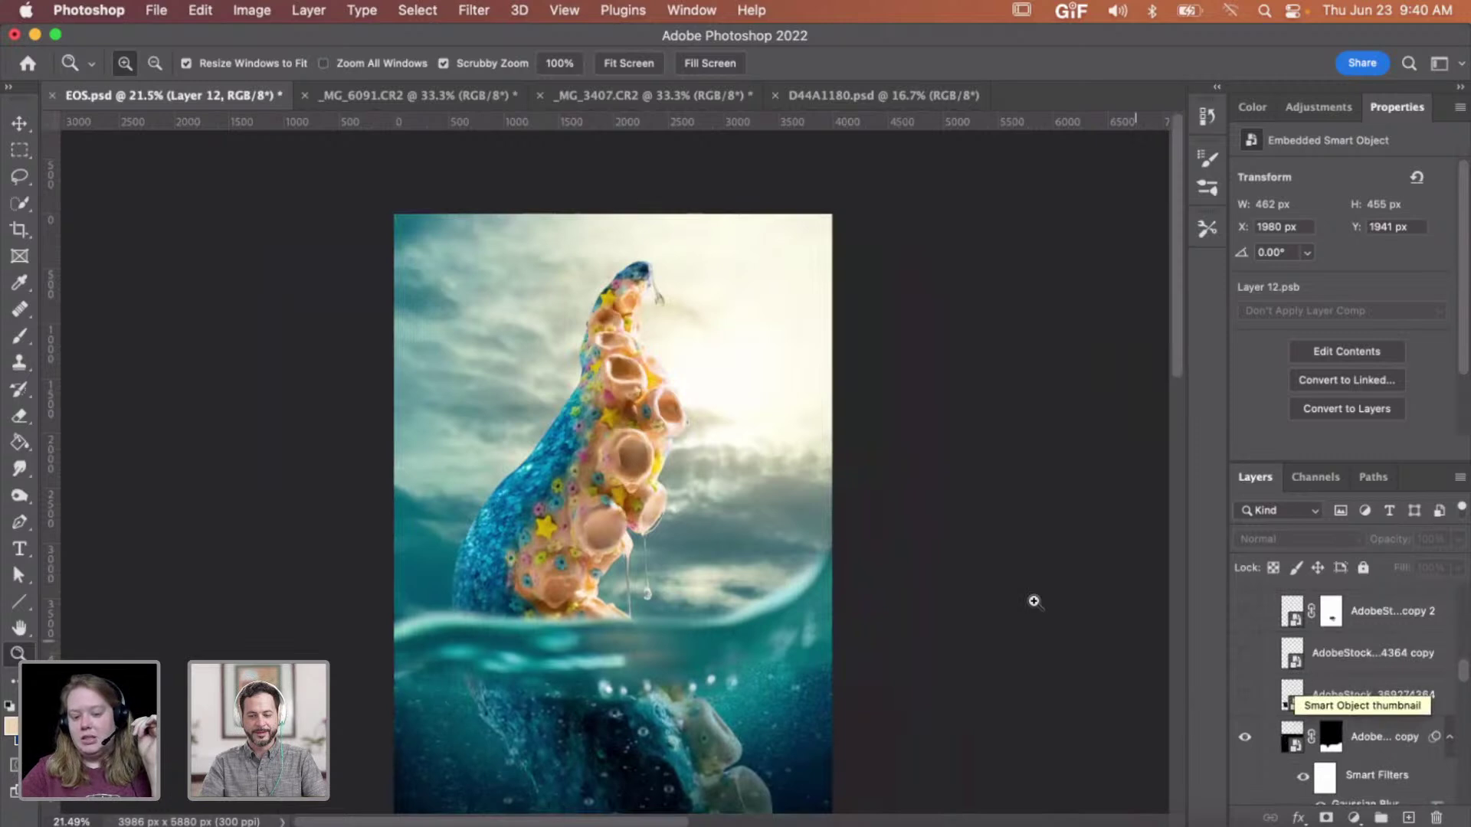
scroll(1034, 602, down, 2)
click(1245, 695)
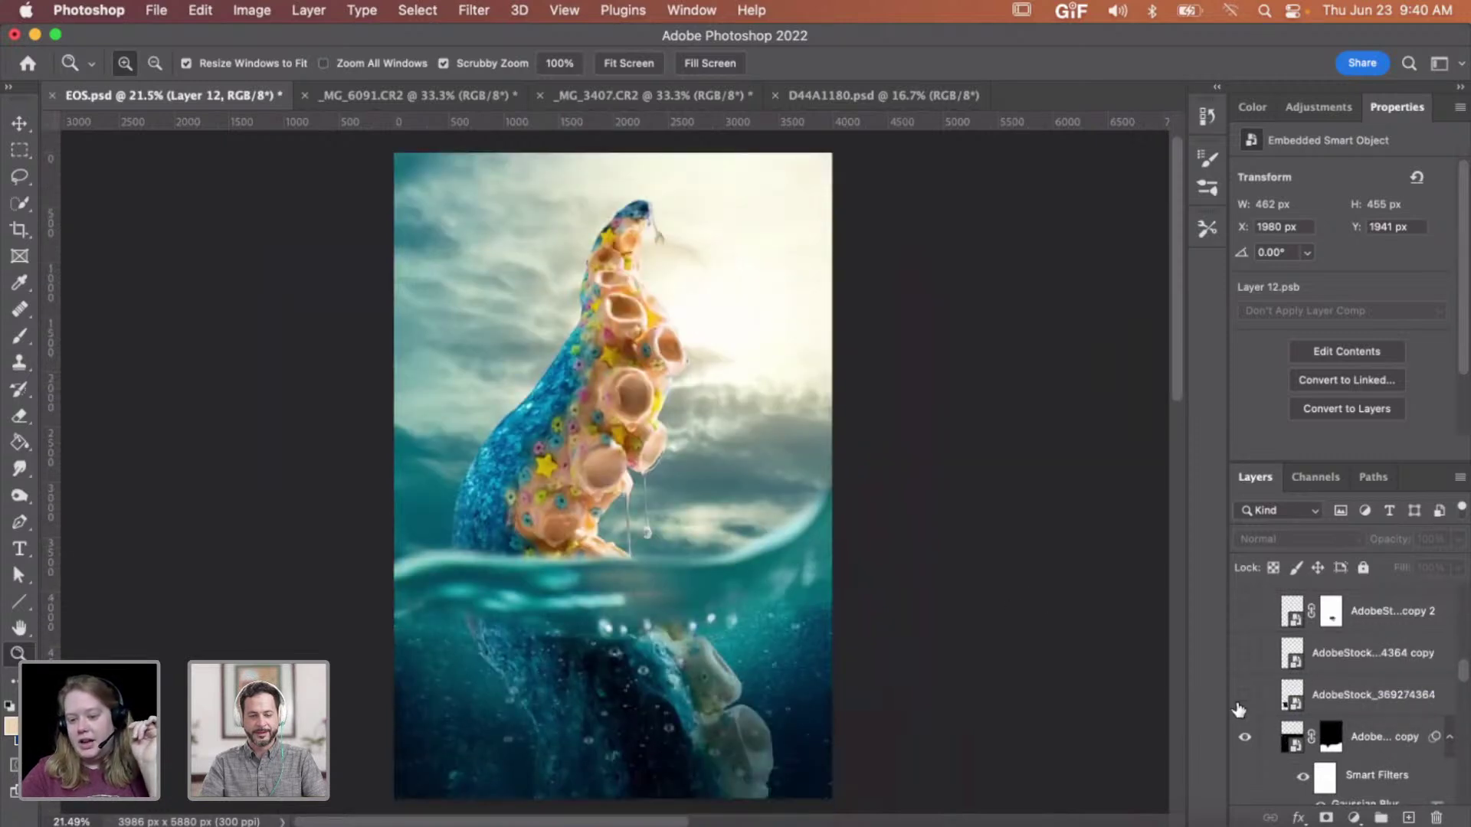
click(1246, 654)
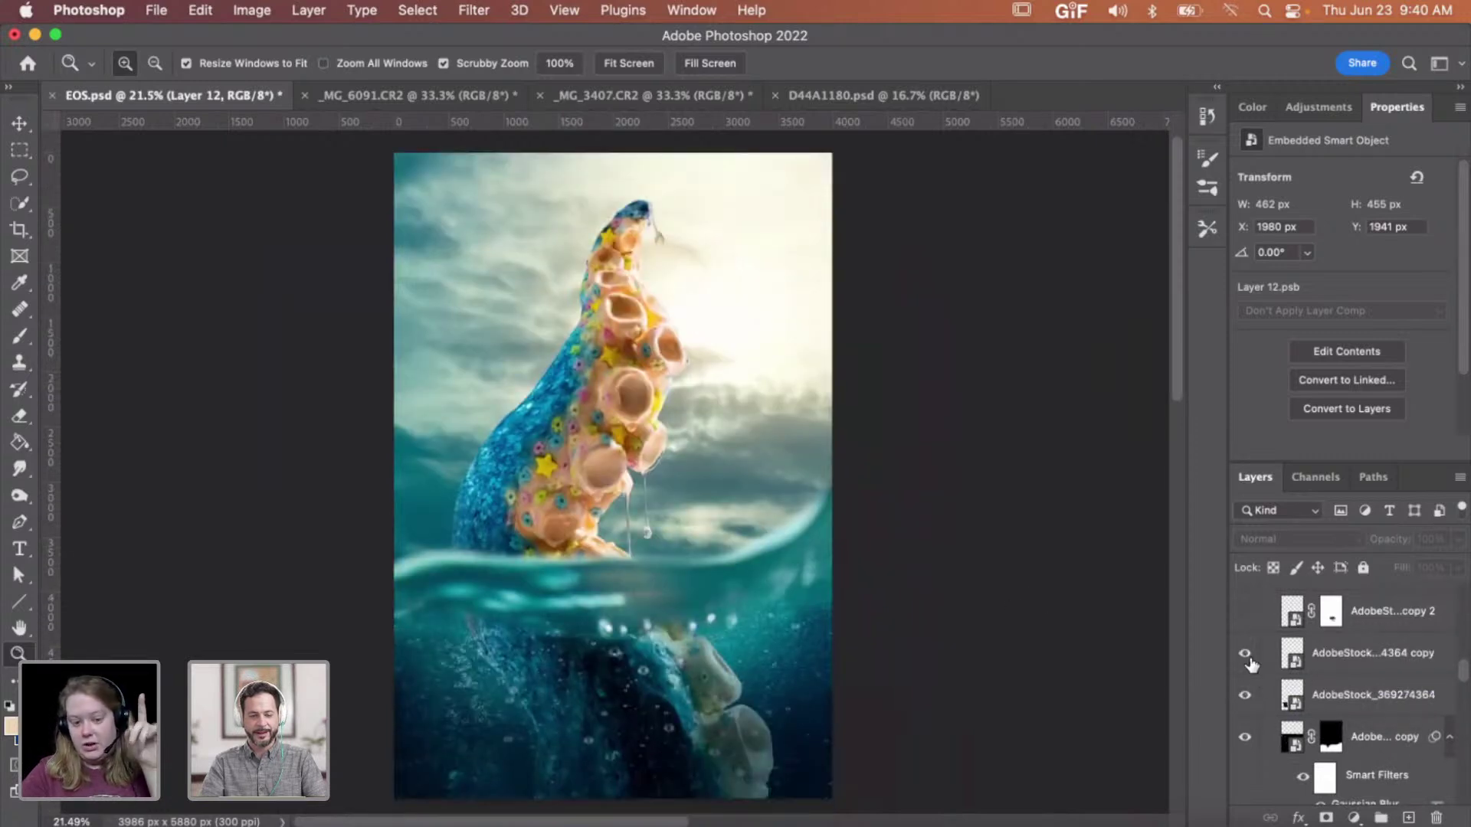
scroll(1250, 660, up, 2)
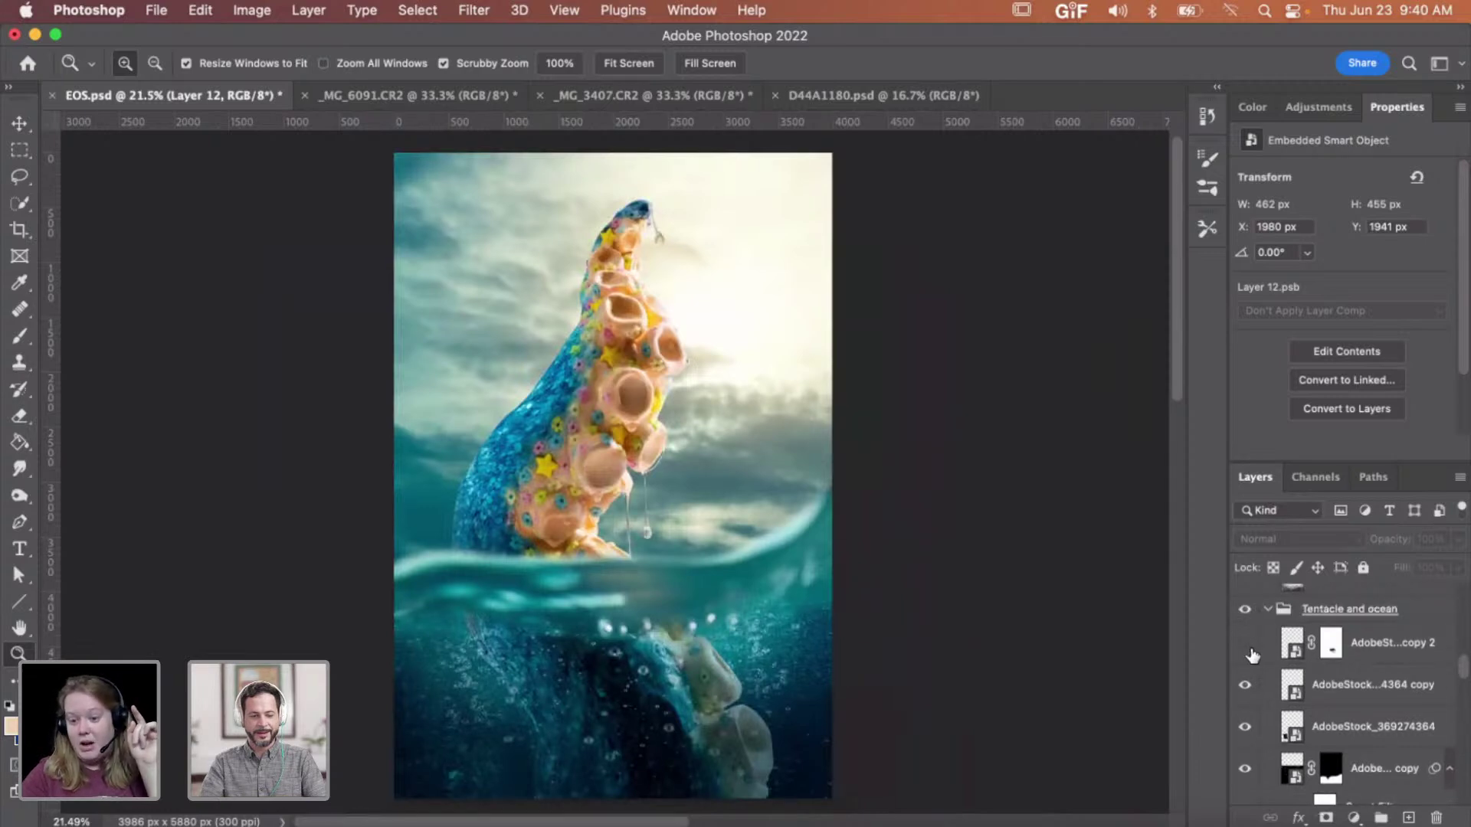
- Show the rounded objects on the upper suckers: Layer 6 with its clipped layers, Group 1, Layer 8 and Layer 9
scroll(1250, 666, up, 5)
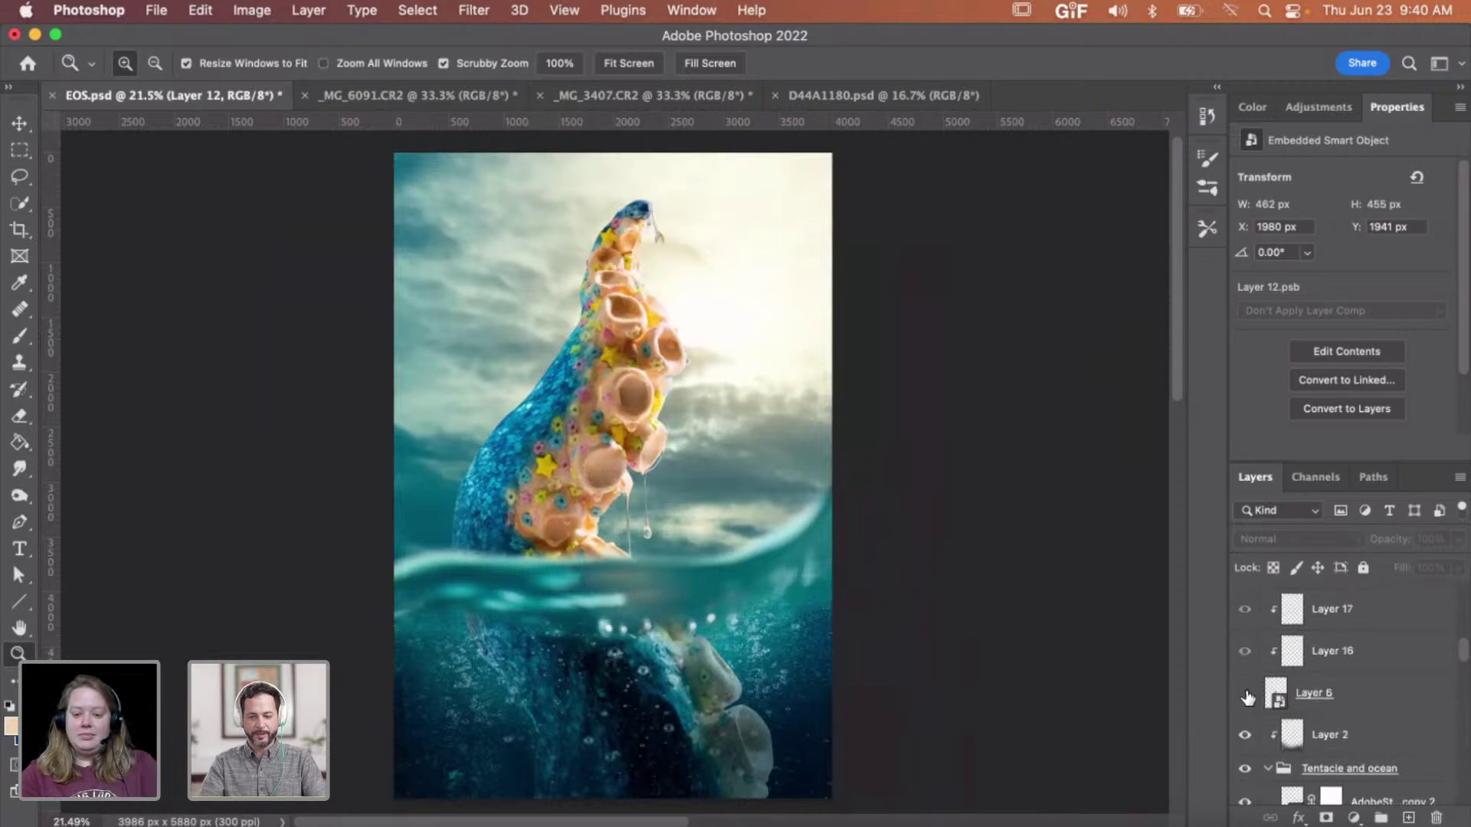
drag(640, 694, 694, 695)
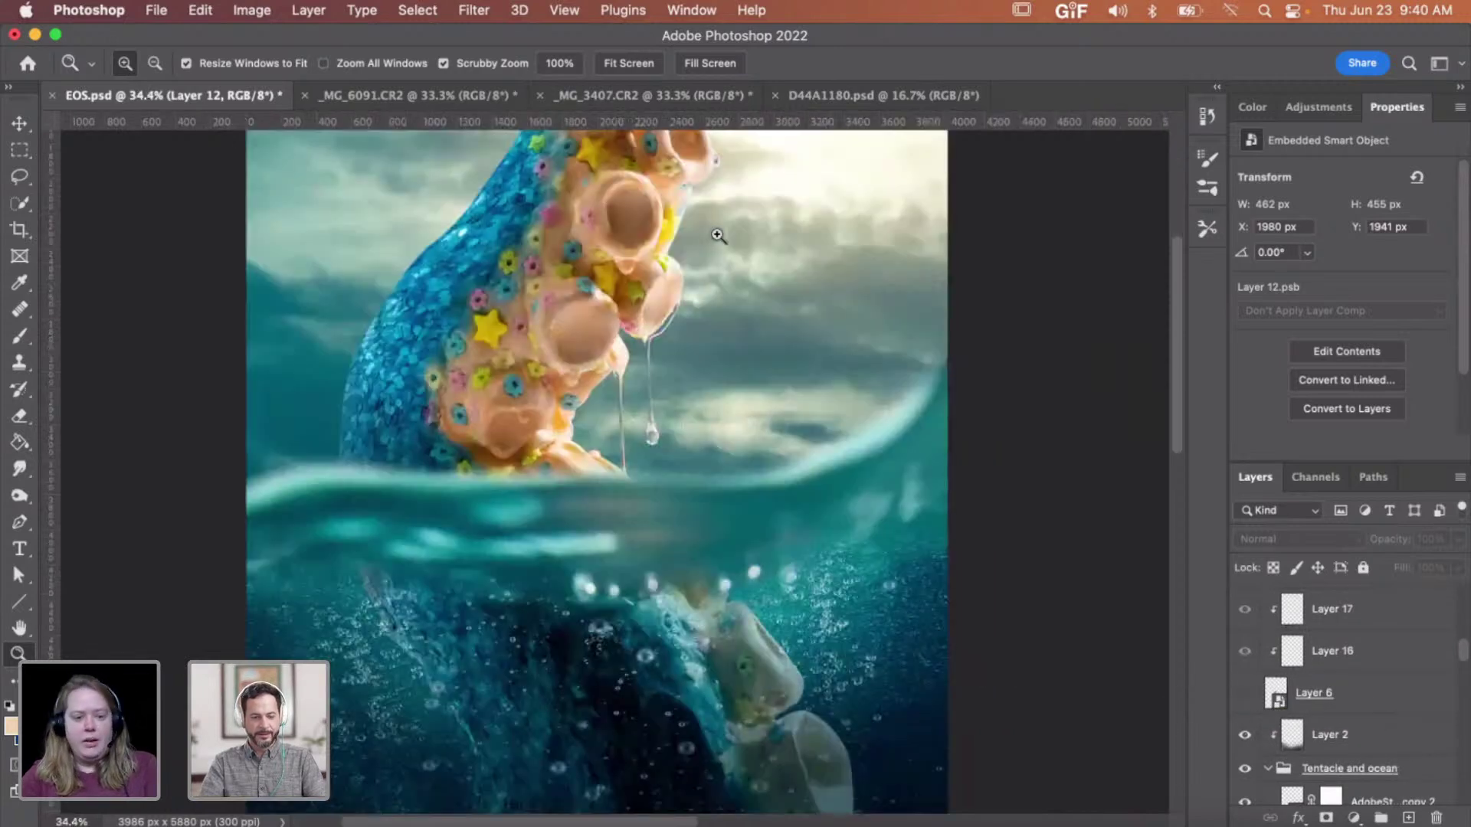
scroll(717, 237, up, 5)
click(1245, 694)
scroll(1329, 697, up, 3)
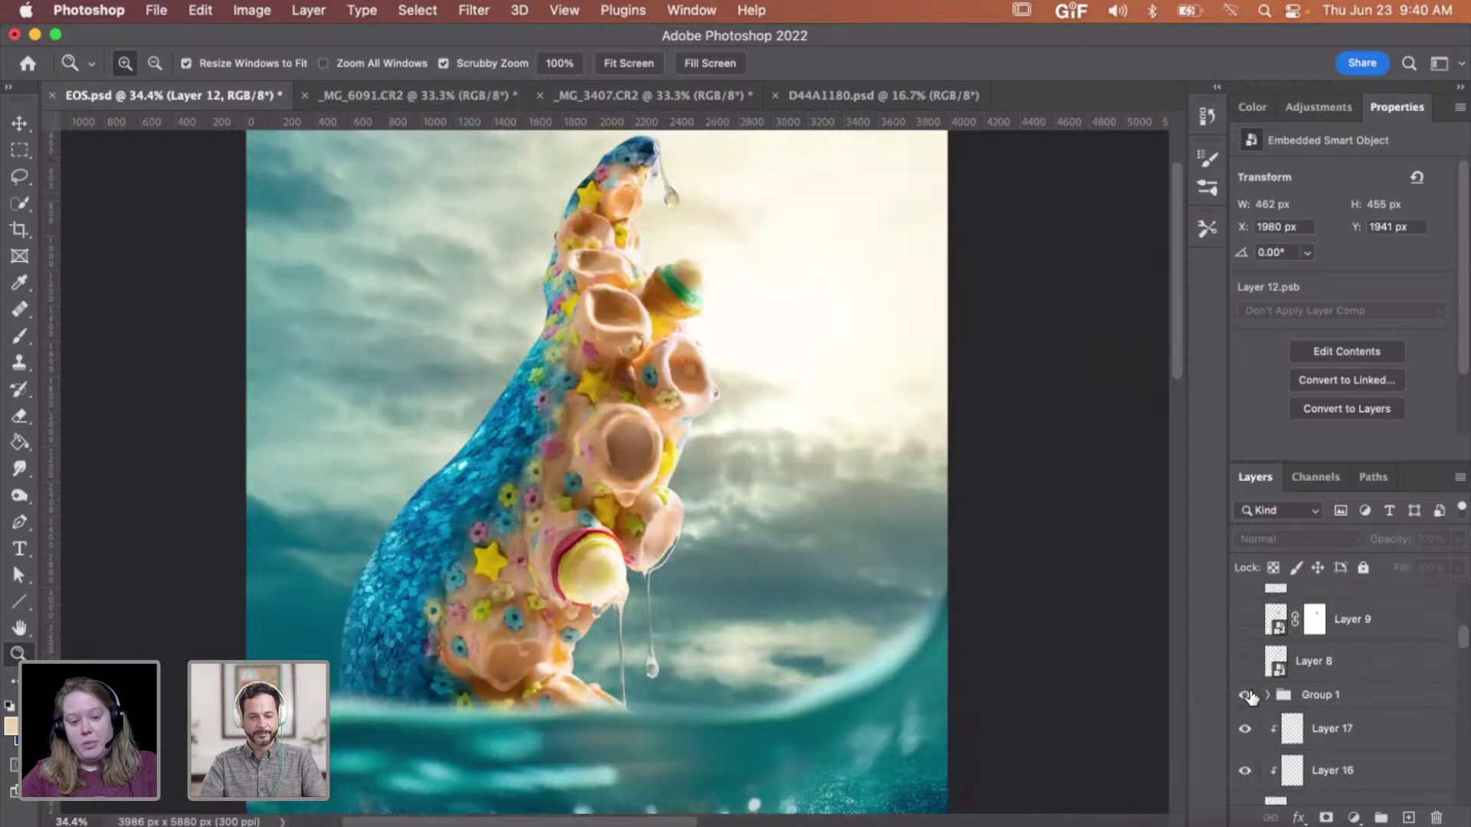
click(1245, 662)
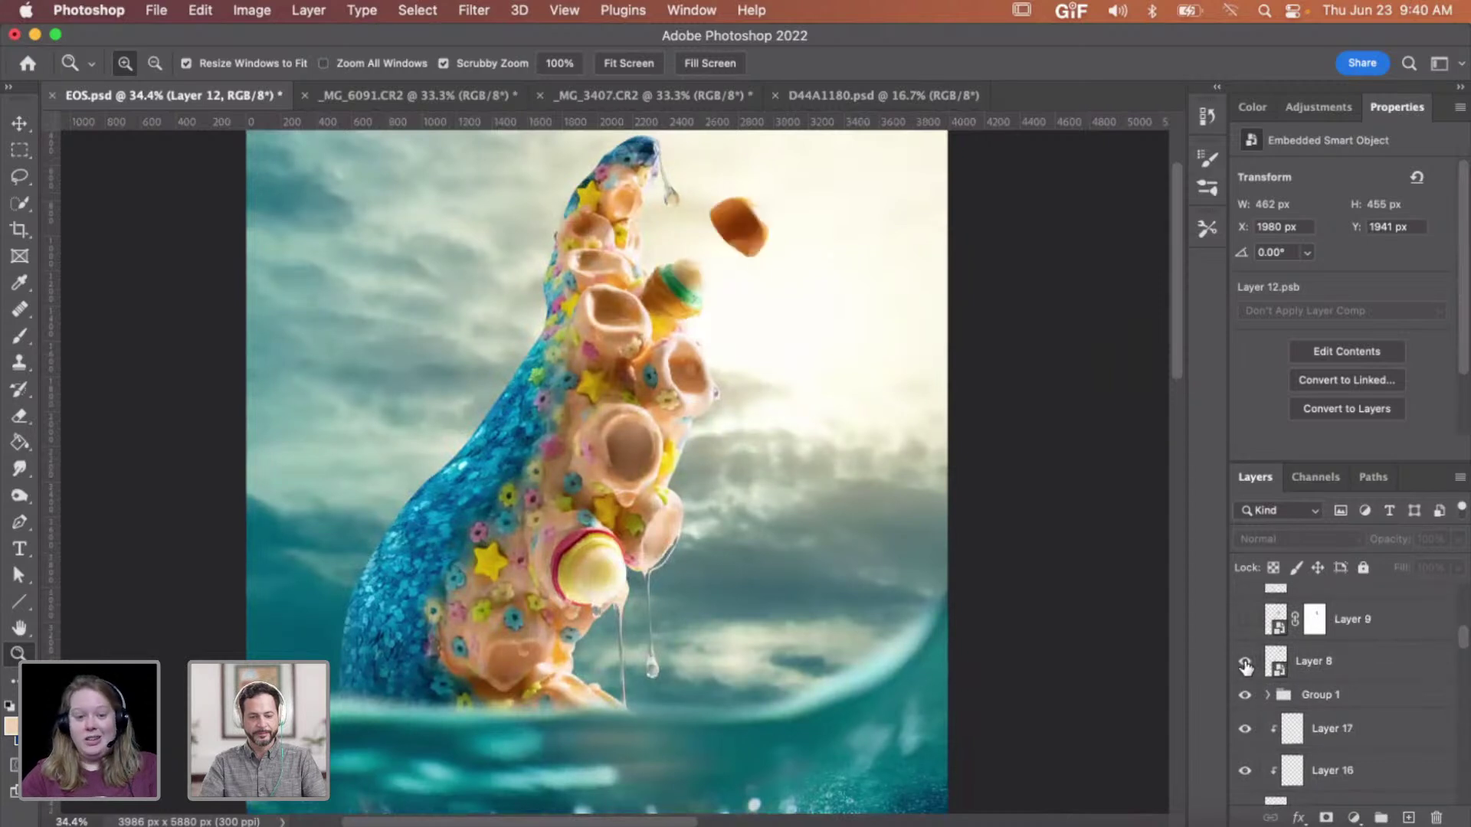
scroll(1246, 665, up, 1)
click(1245, 649)
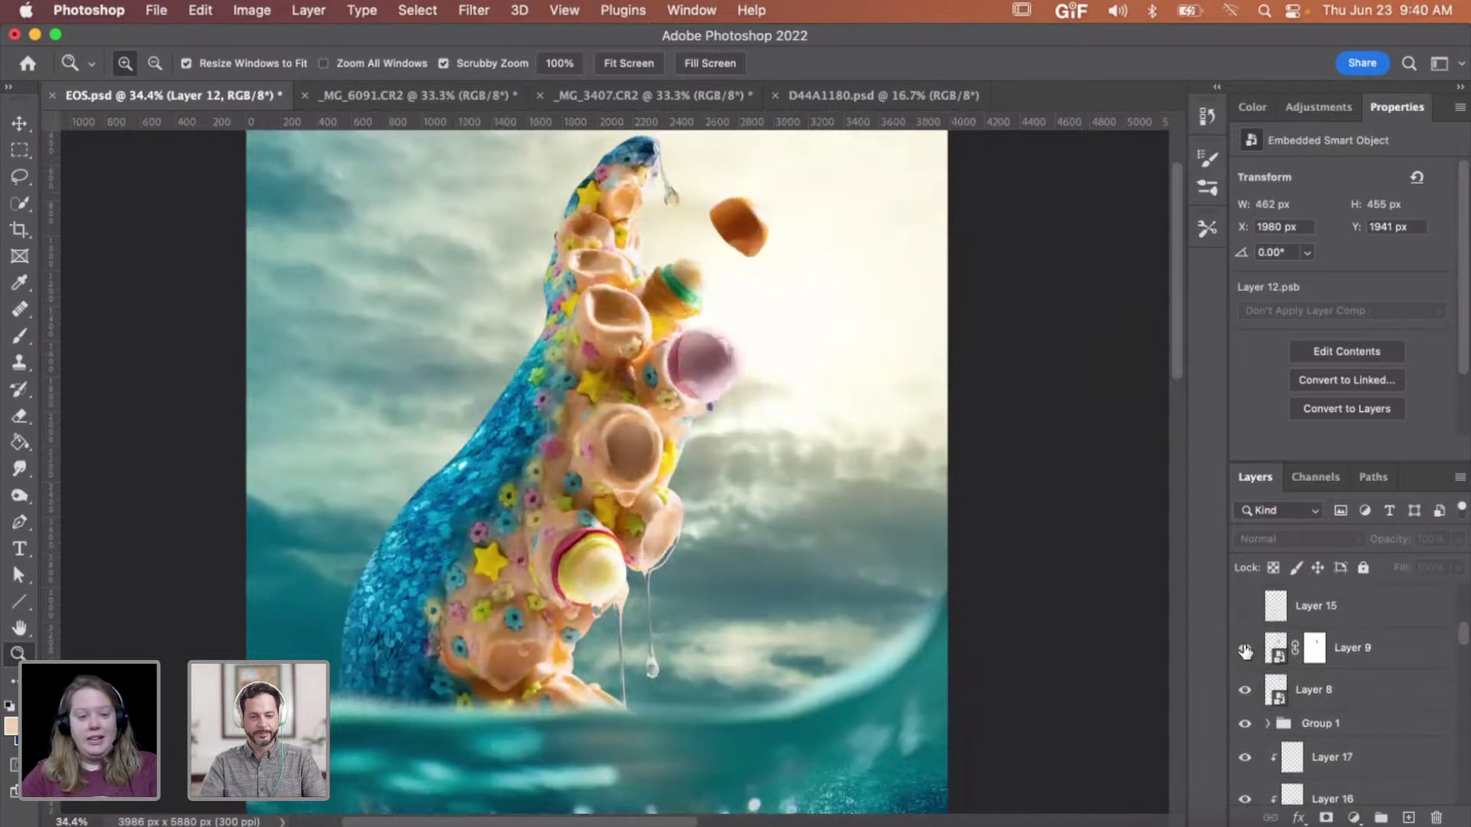
- Show Layer 15, Layer 10 with its clipped teal Layer 11, and the yellow-green ball on Layer 12
scroll(1245, 651, up, 1)
scroll(1246, 652, up, 1)
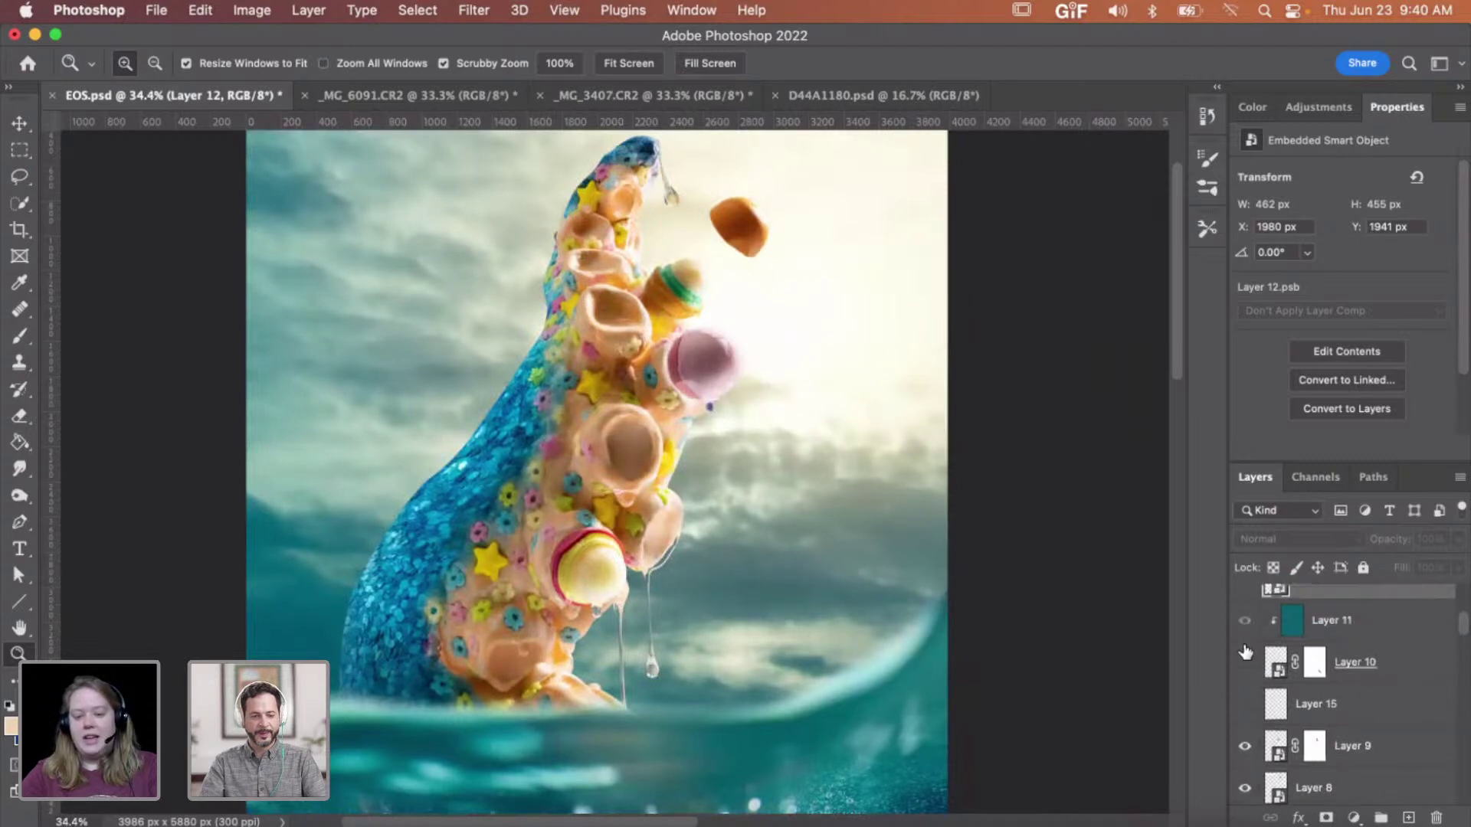
click(1245, 665)
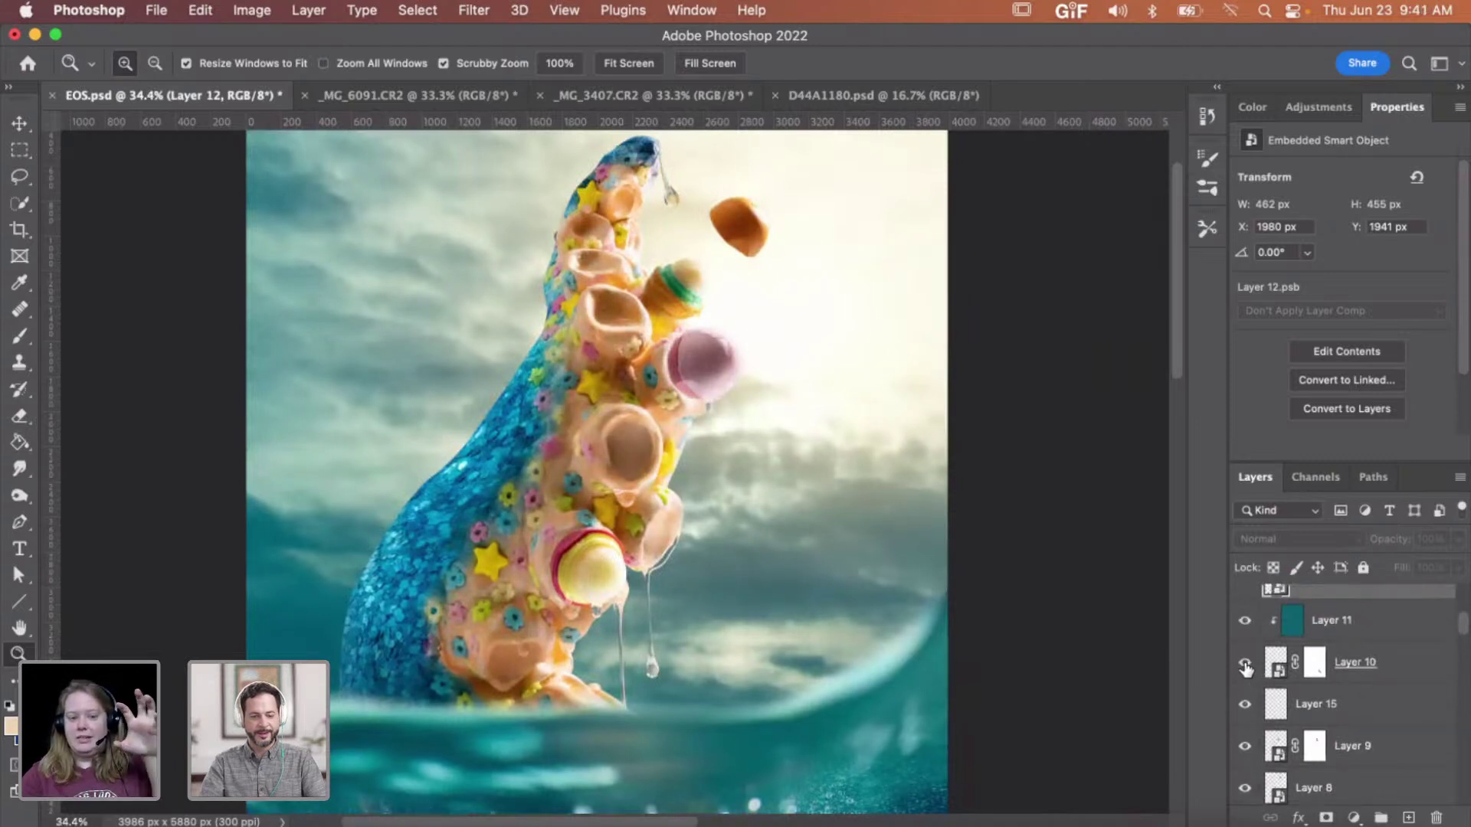
scroll(1248, 678, up, 3)
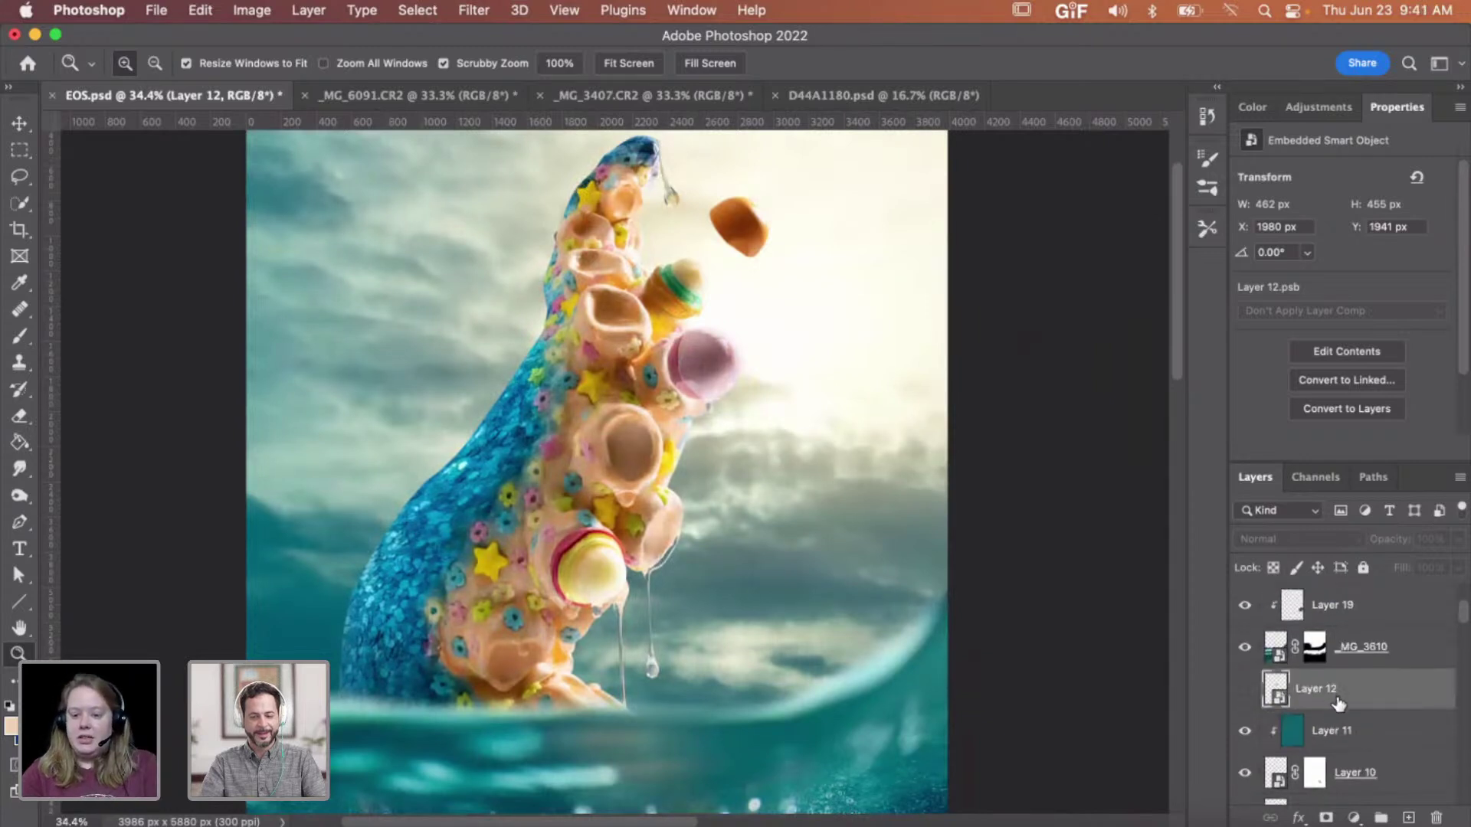
click(1246, 690)
- Look through the layer stack and examine the rebuilt composite, from the objects in the suckers down to the underwater part
scroll(1340, 701, up, 2)
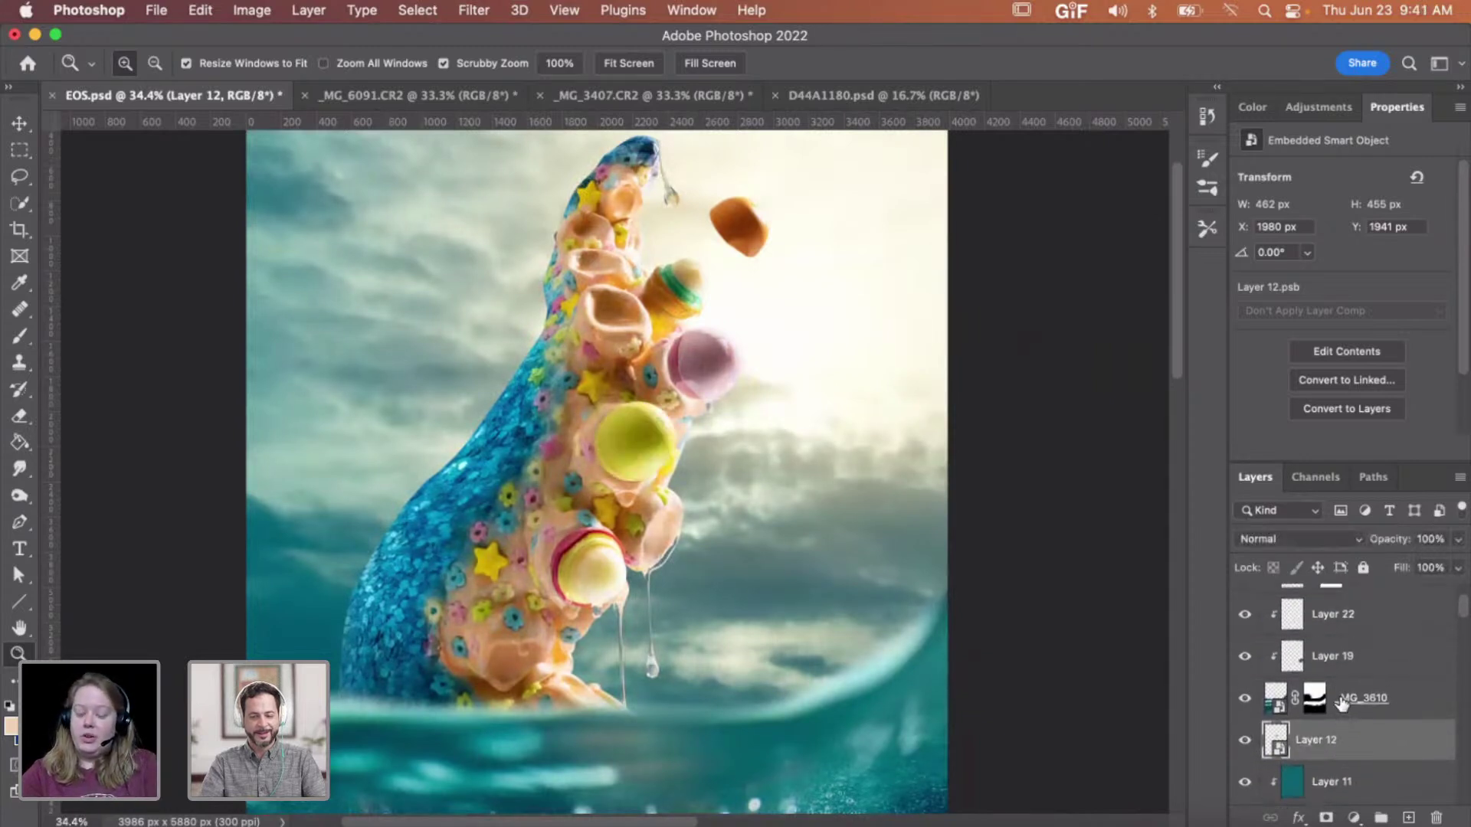
scroll(1341, 703, up, 5)
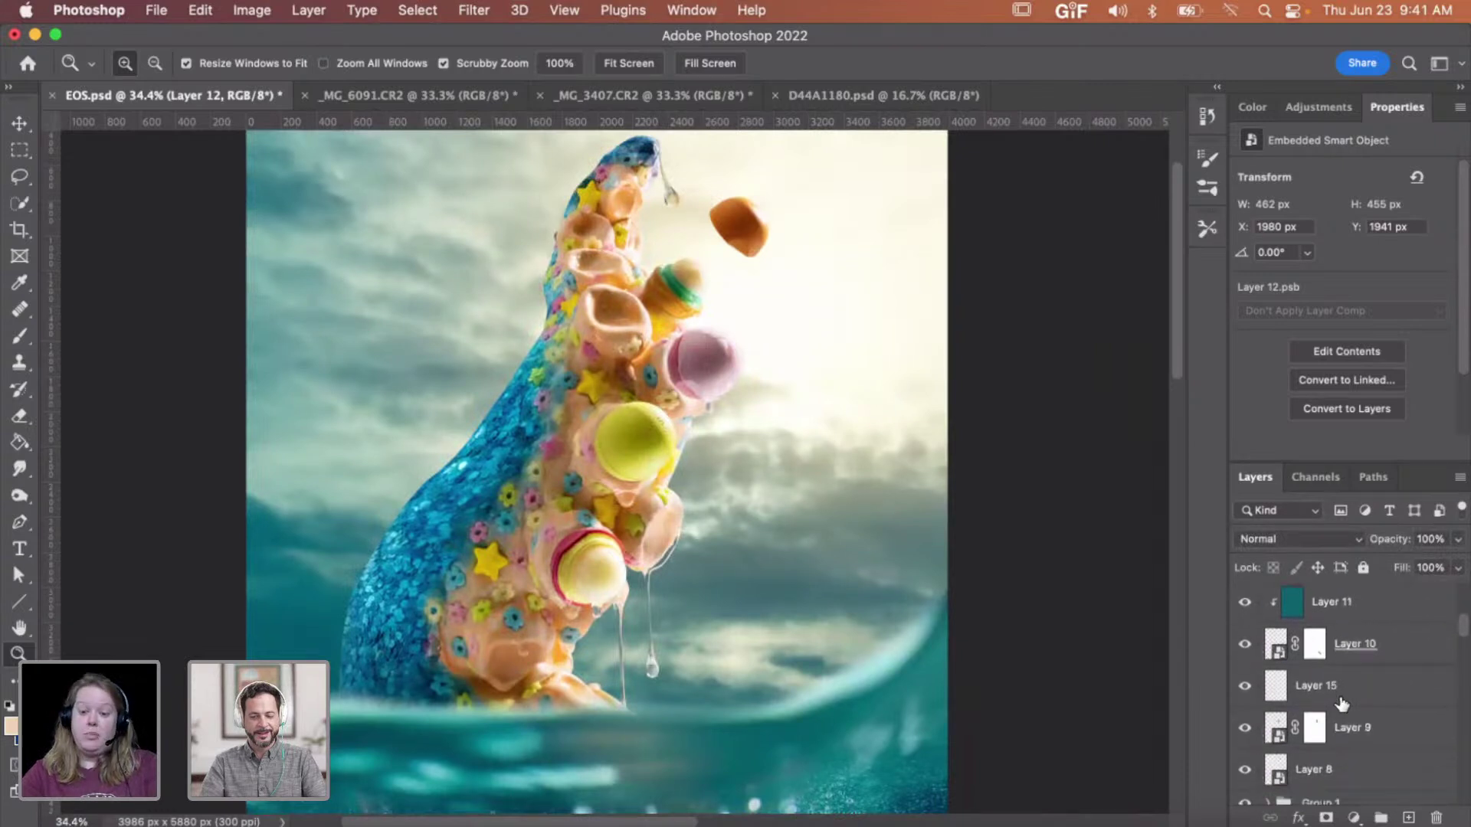
scroll(1341, 704, down, 10)
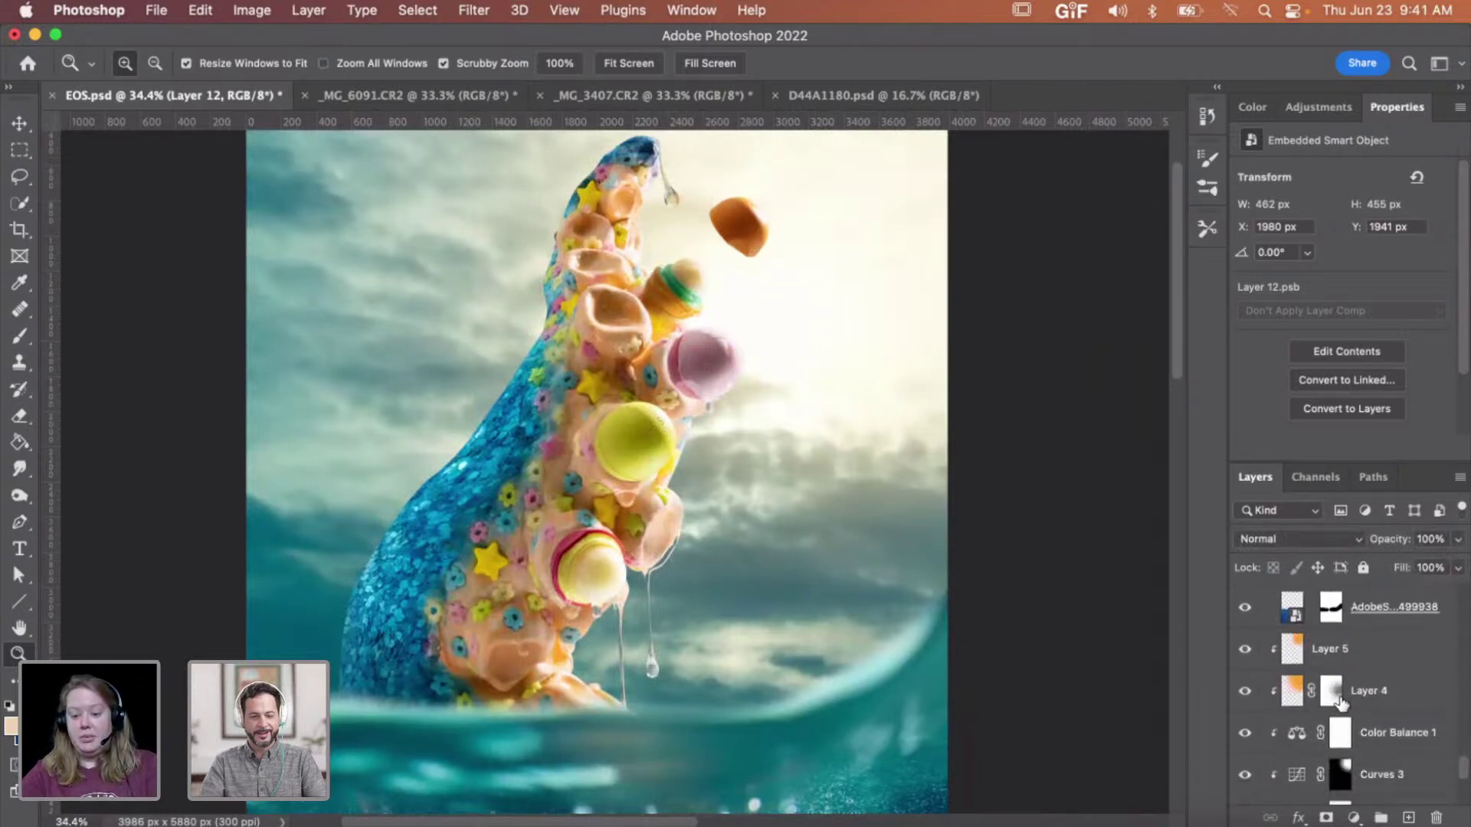
scroll(1341, 703, down, 8)
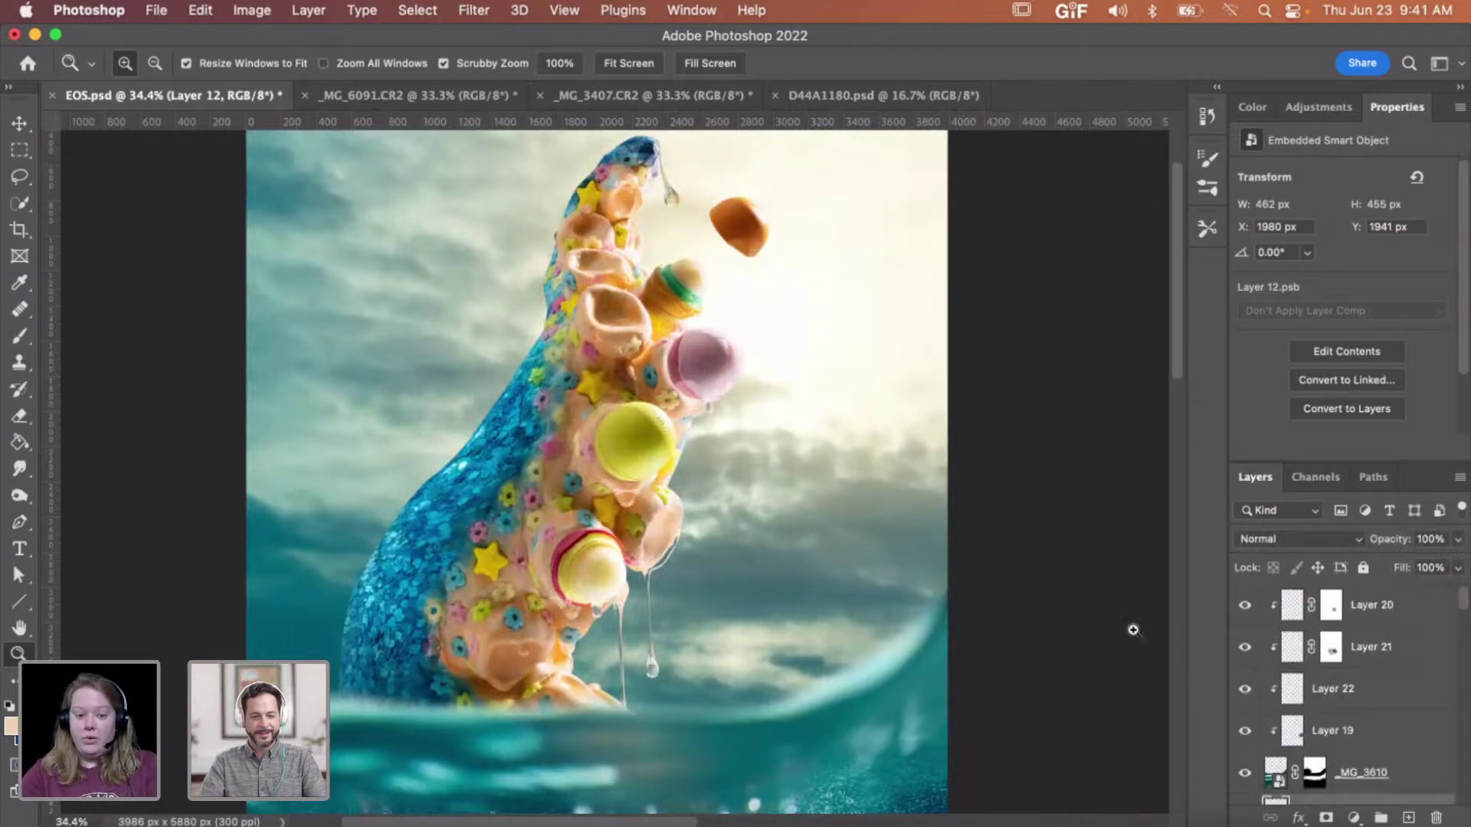
drag(802, 496, 734, 499)
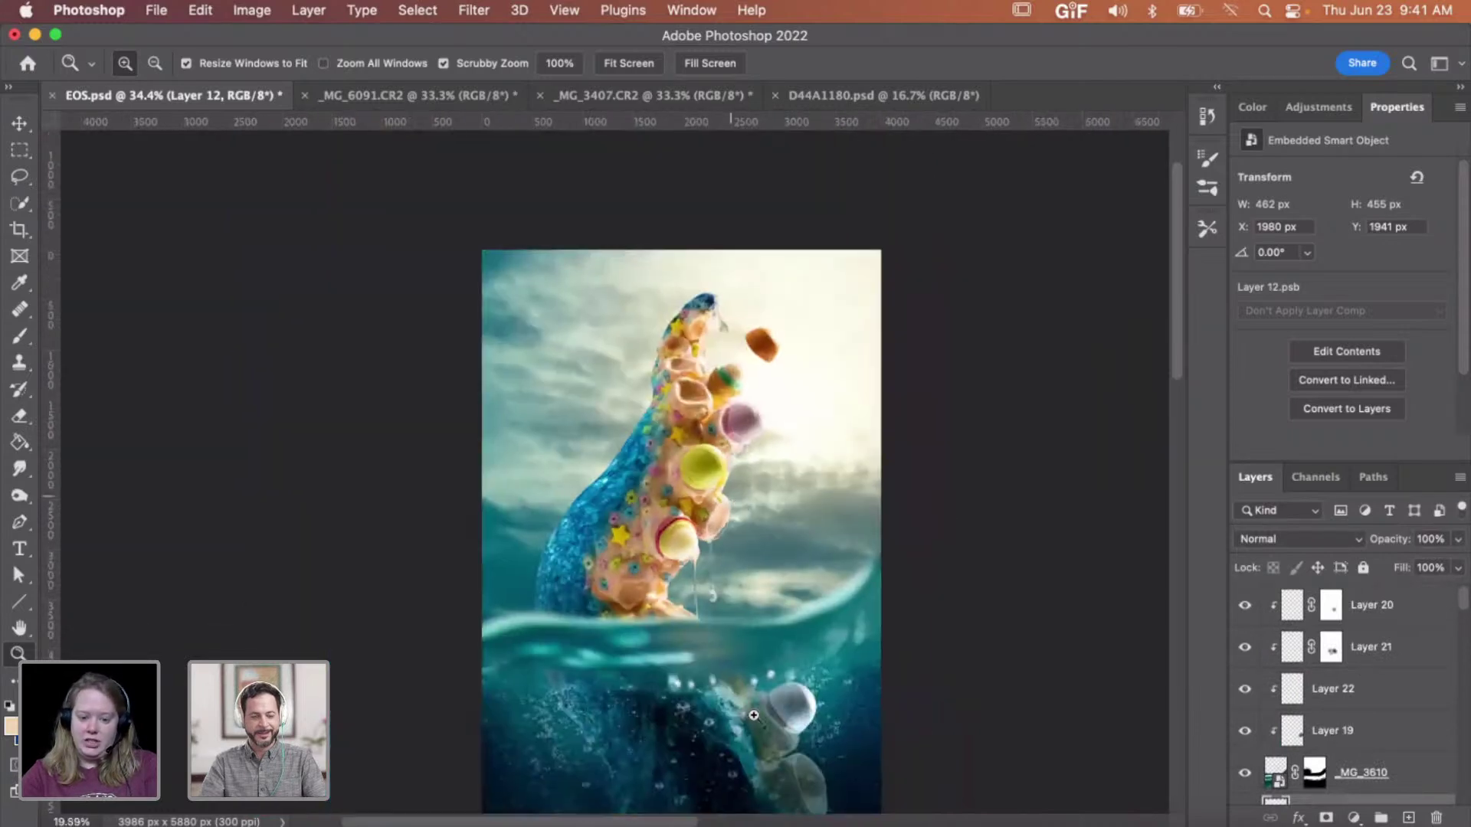
scroll(747, 751, down, 4)
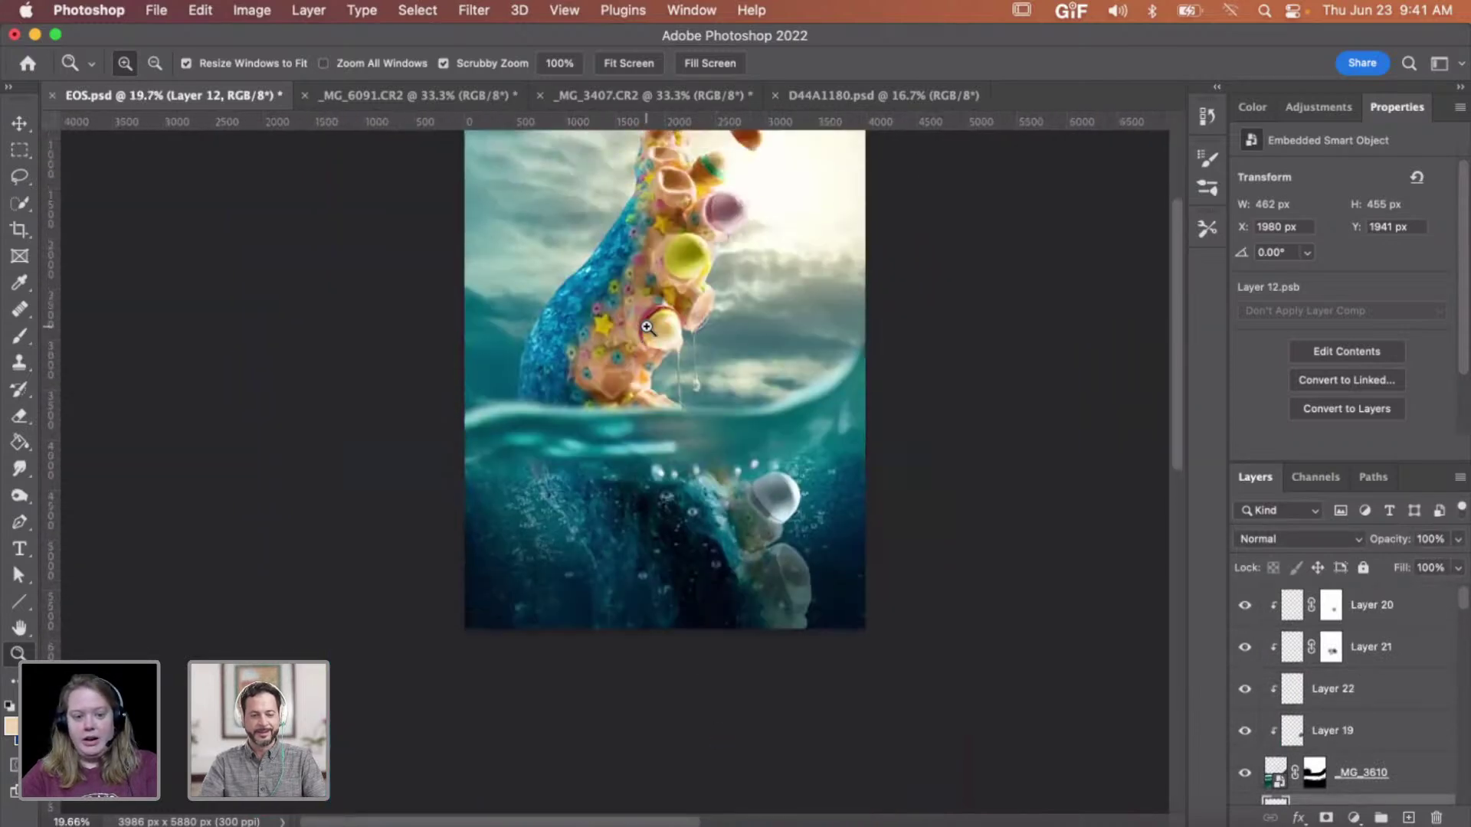
drag(621, 291, 665, 329)
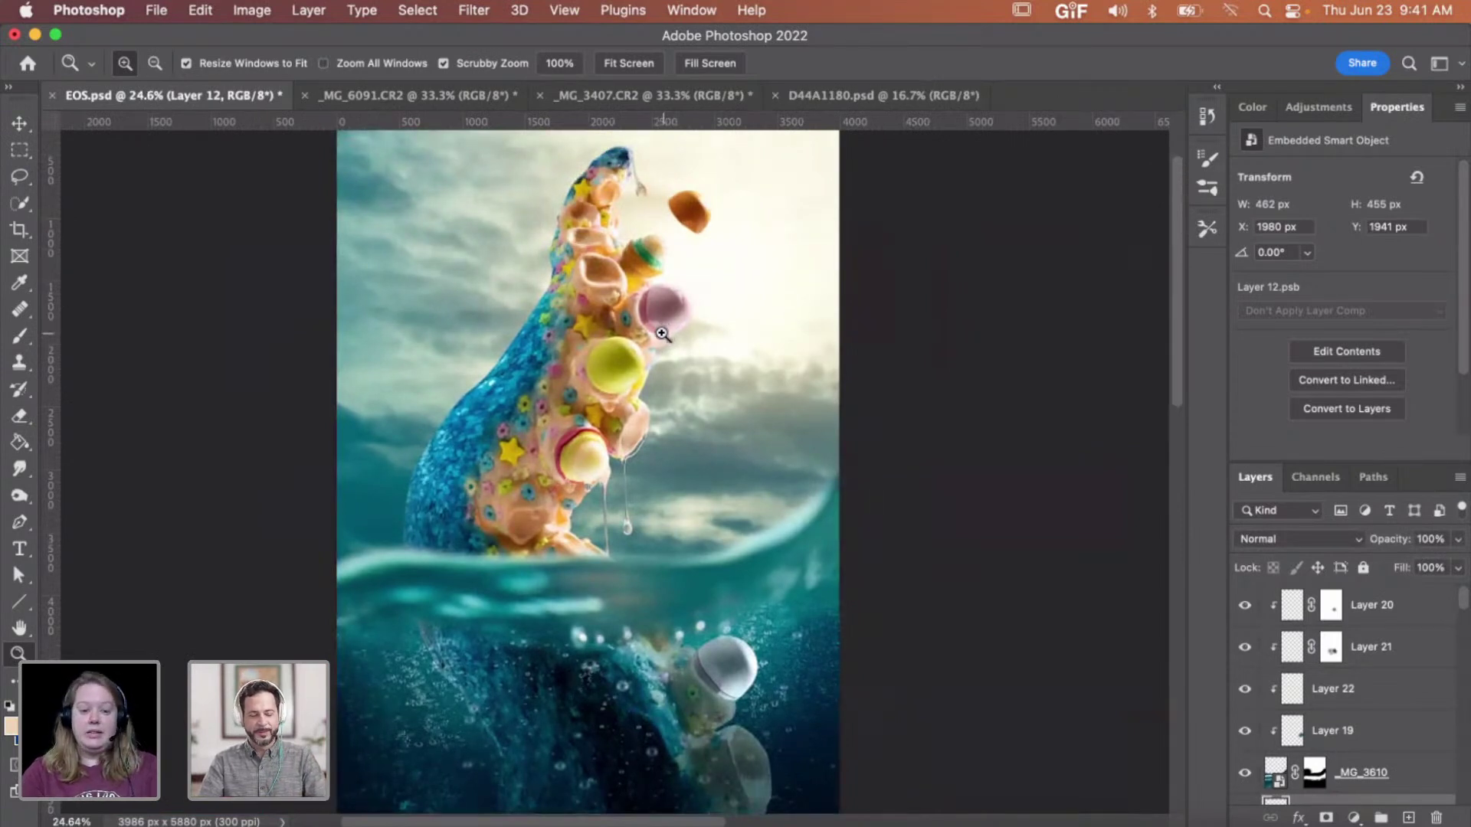
drag(620, 337, 638, 333)
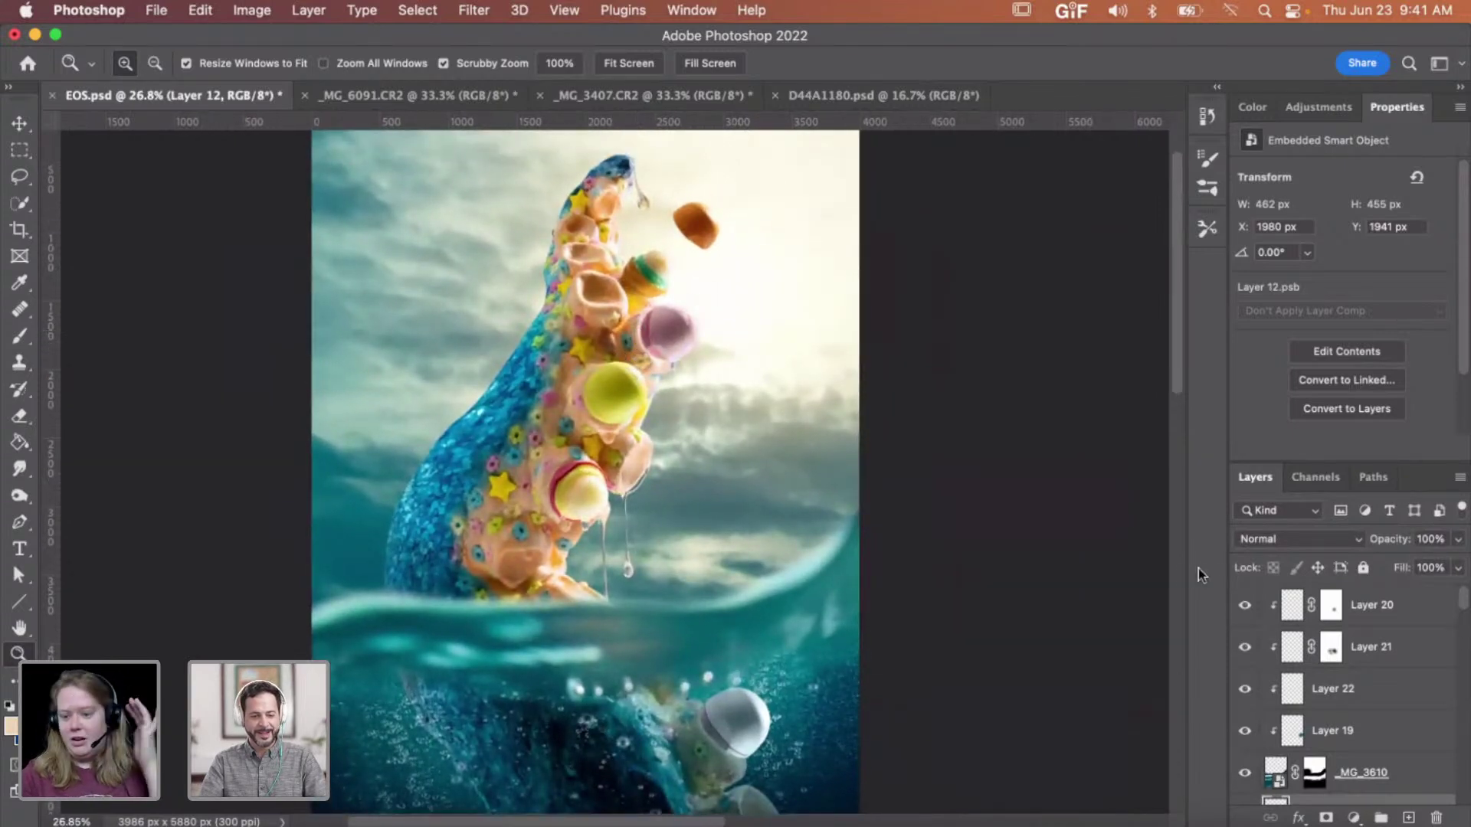
scroll(801, 674, down, 2)
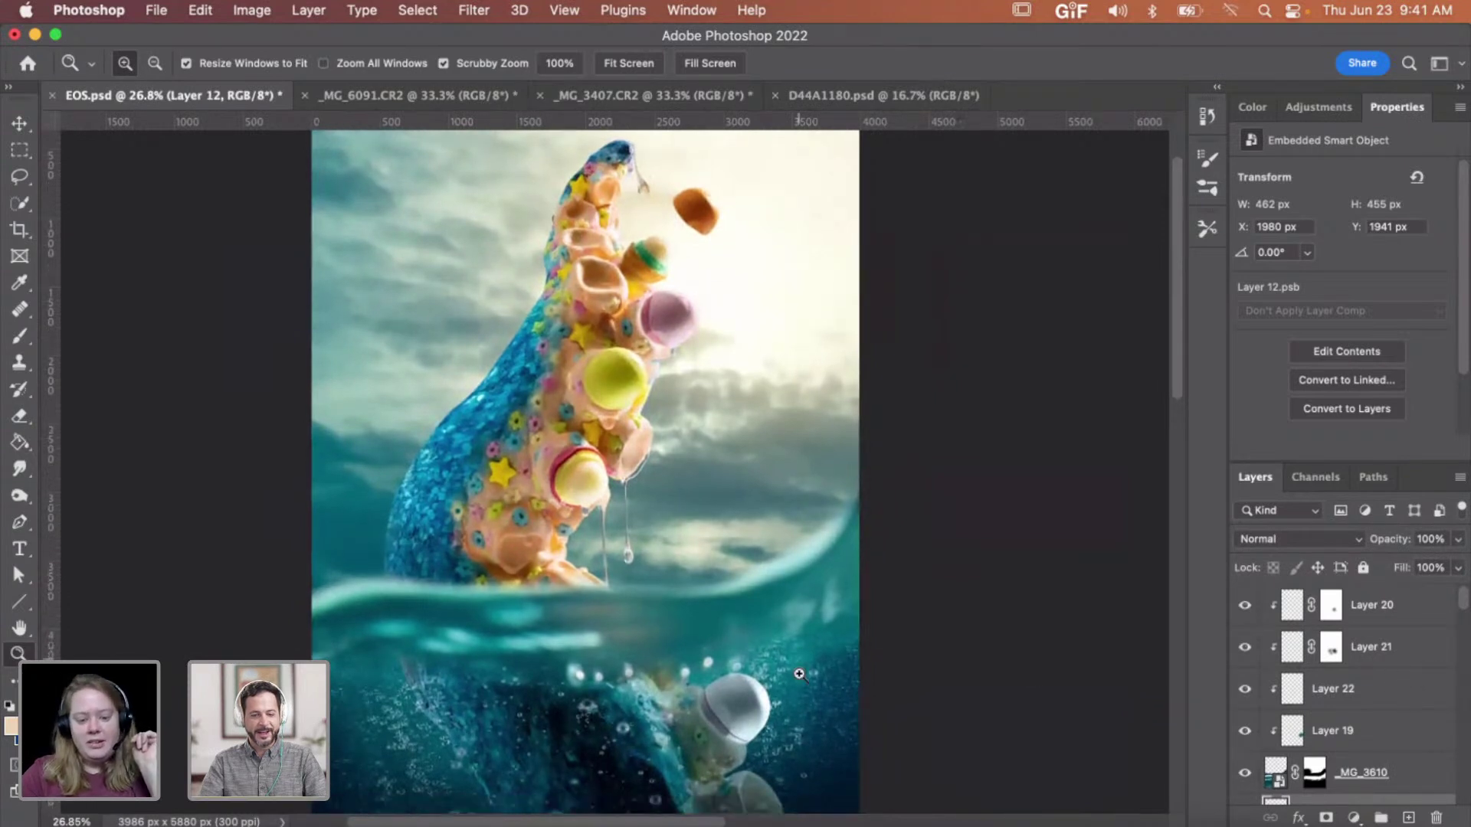
scroll(798, 671, down, 1)
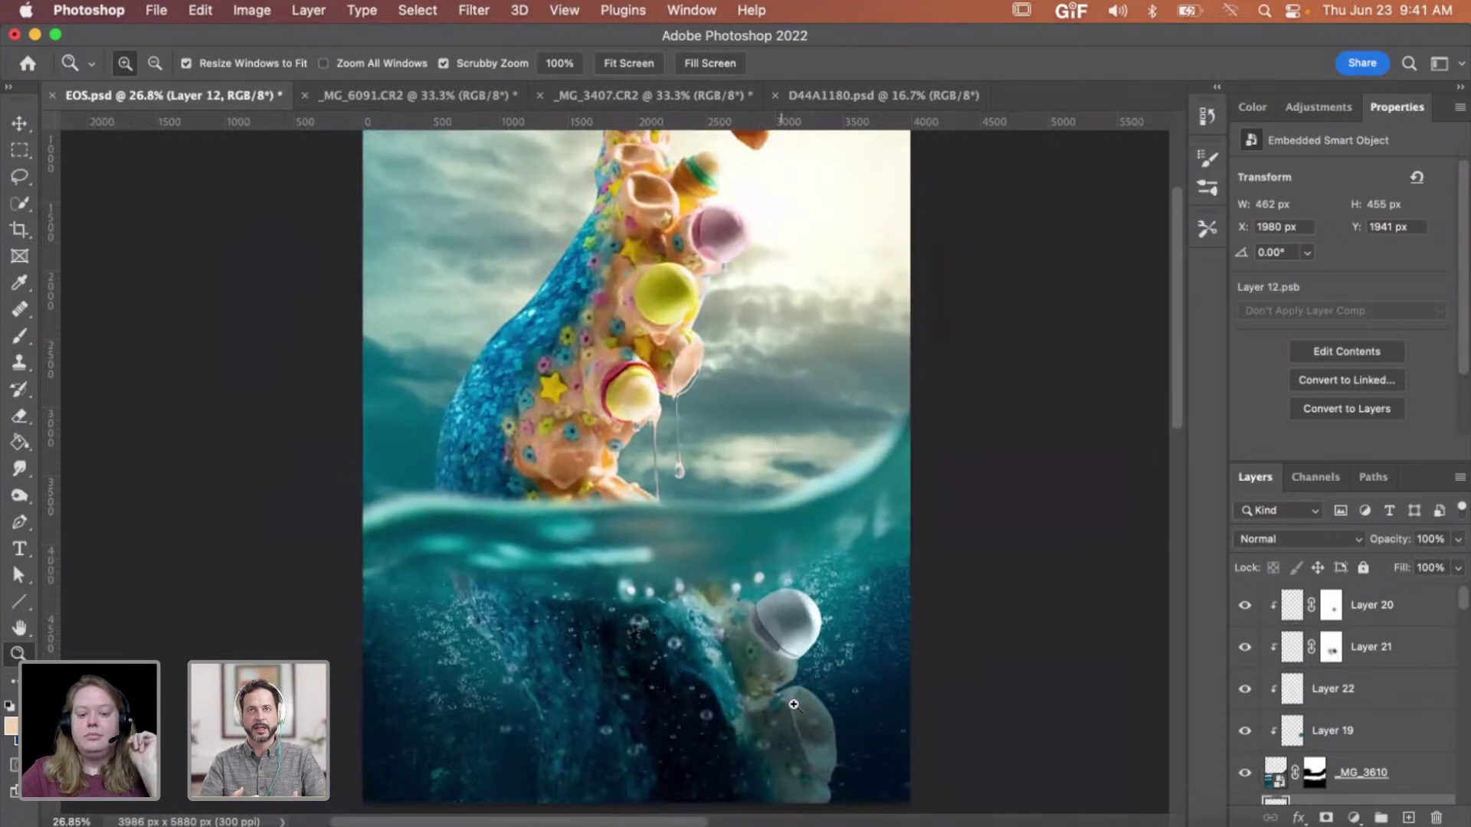
drag(795, 703, 800, 704)
scroll(800, 704, down, 2)
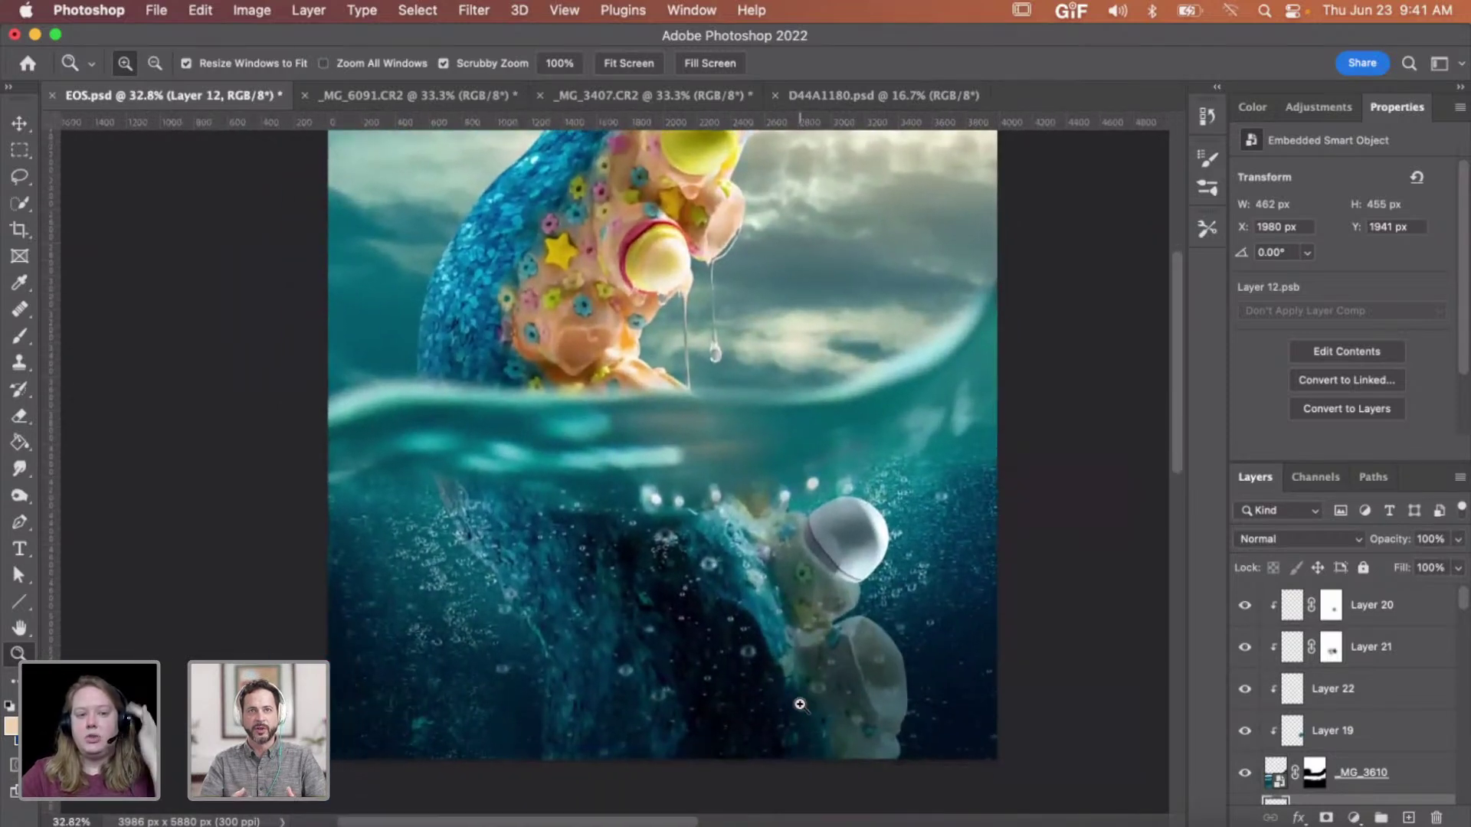
drag(726, 663, 747, 667)
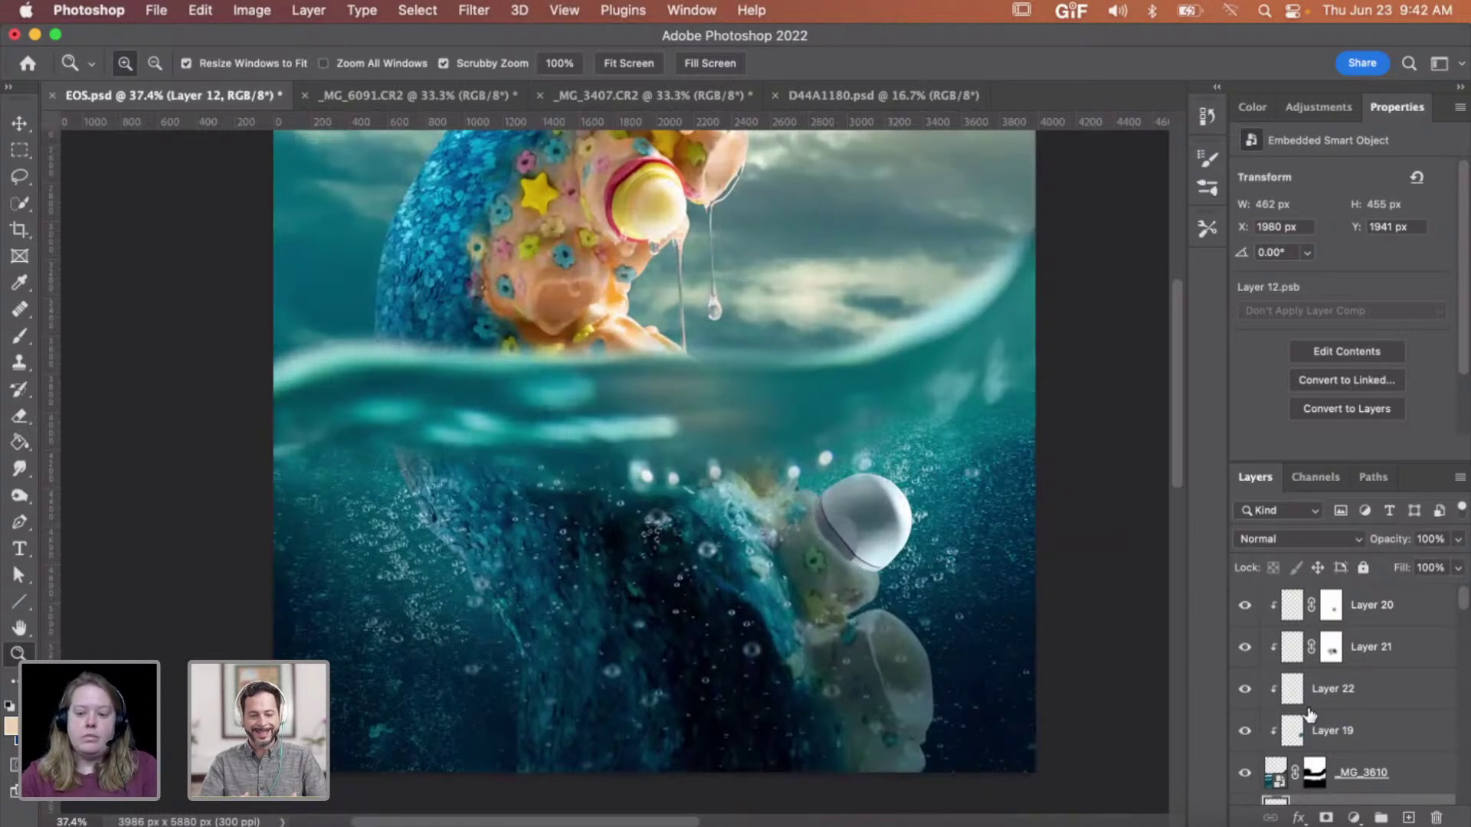
- Add a new empty layer between Layer 6 and Layer 2, above the Tentacle and ocean group
click(1412, 615)
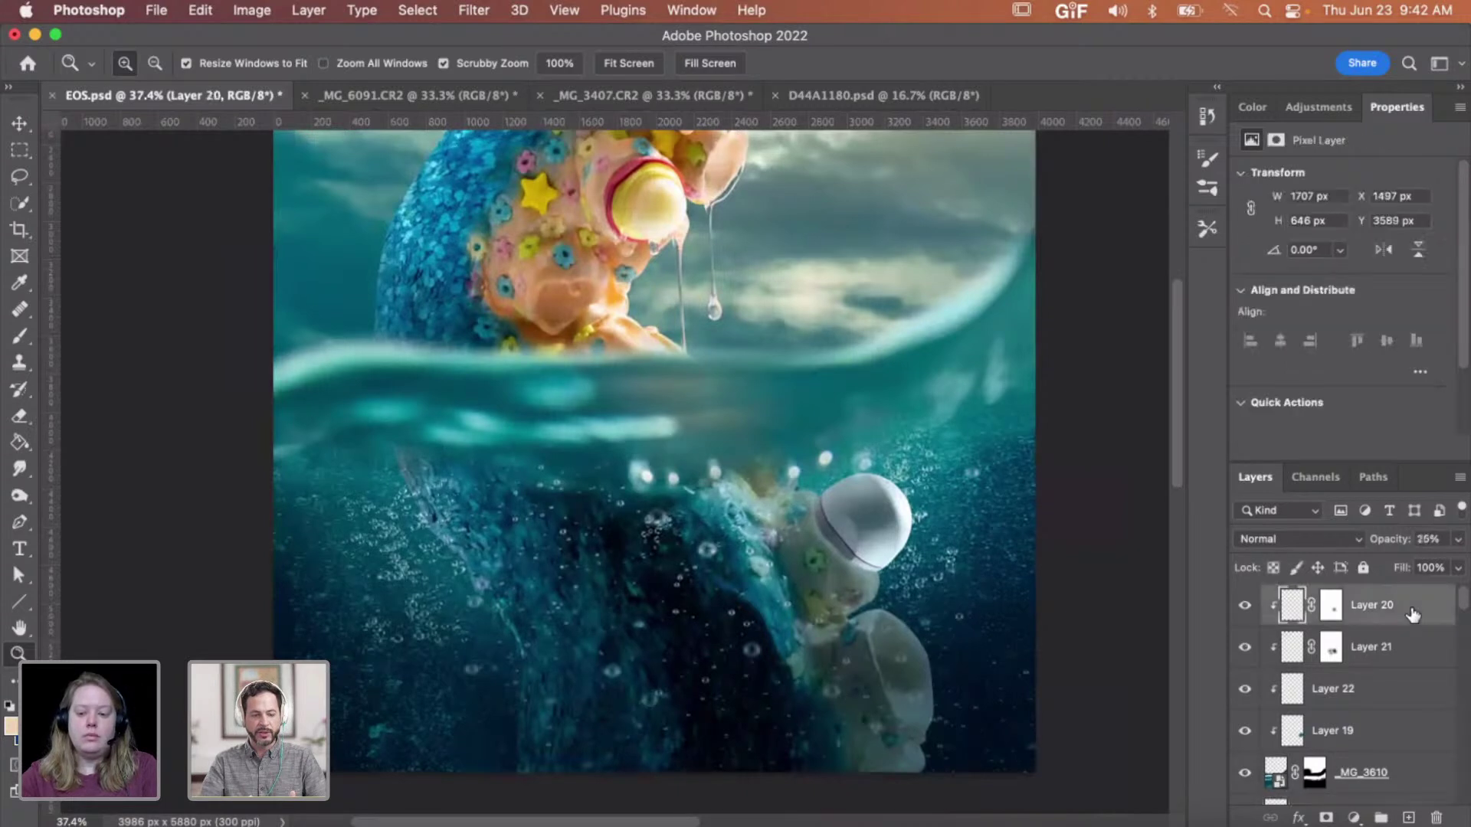
scroll(1411, 702, down, 3)
click(1411, 700)
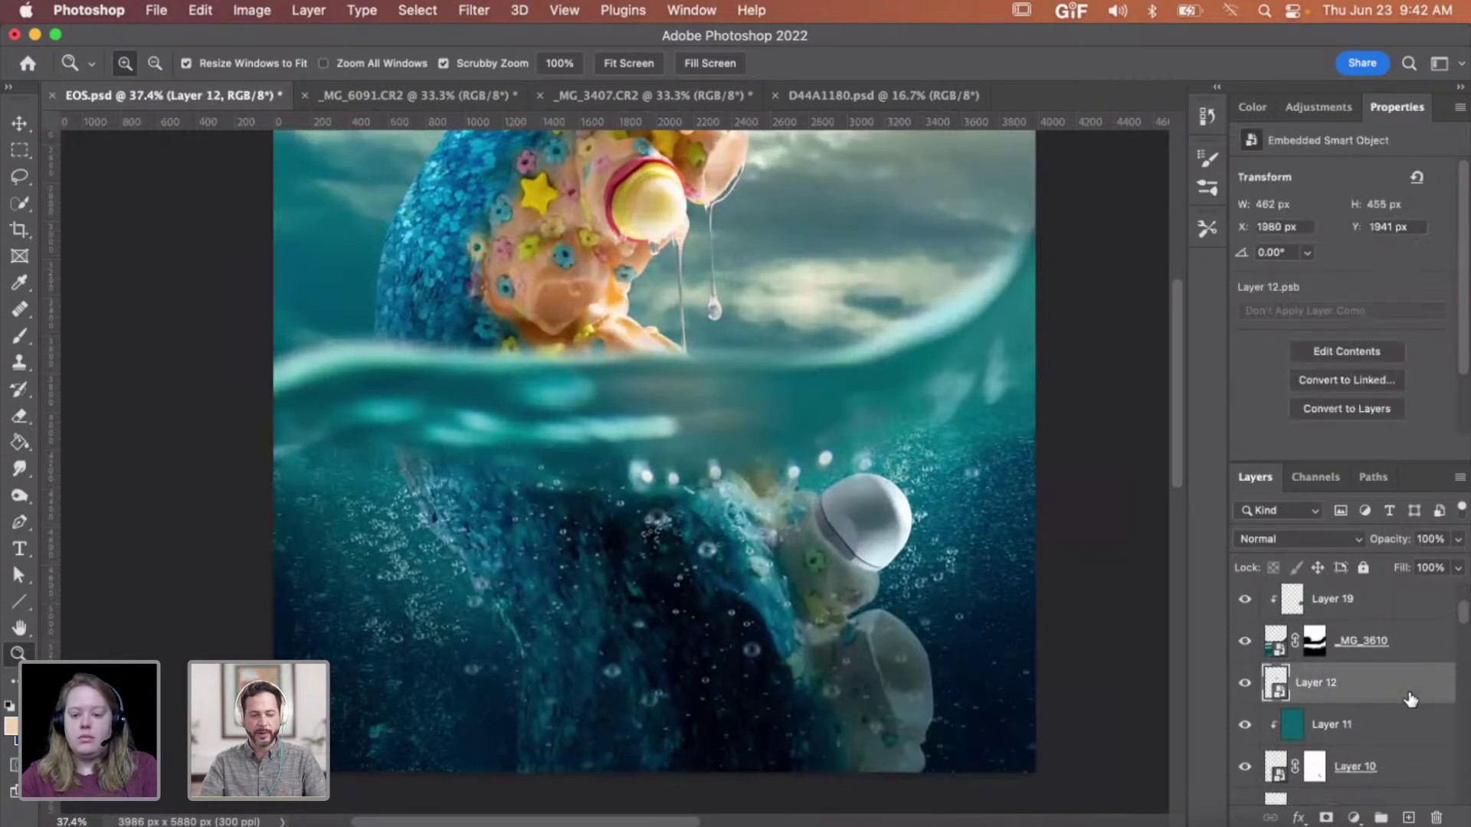
scroll(1411, 700, down, 5)
scroll(1411, 700, down, 3)
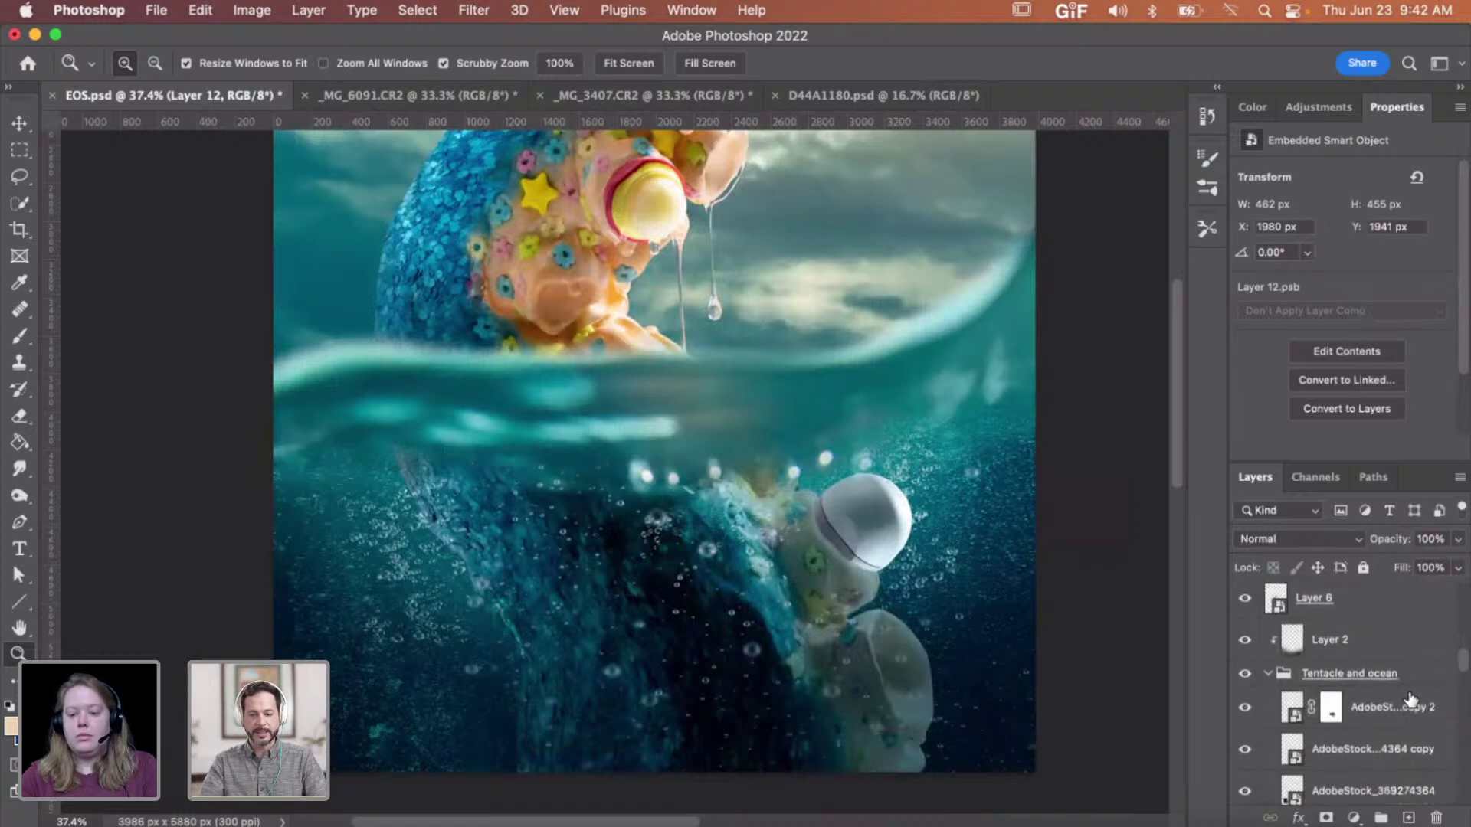
click(1385, 650)
click(1408, 818)
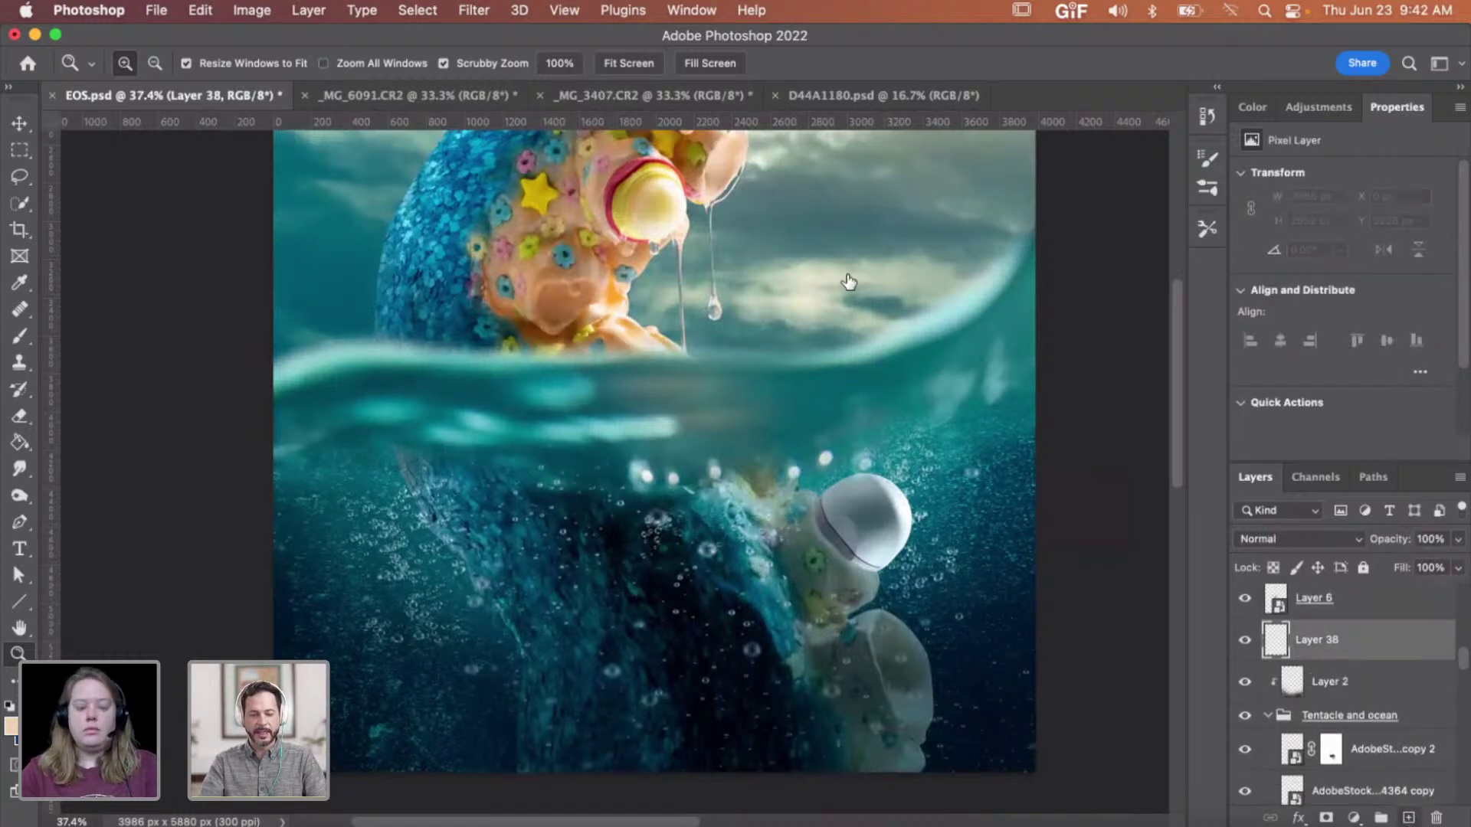
- Try smudging the water around the lower tentacle on Layer 38 at 45% strength with a 2200 px brush, sampling all layers
click(20, 468)
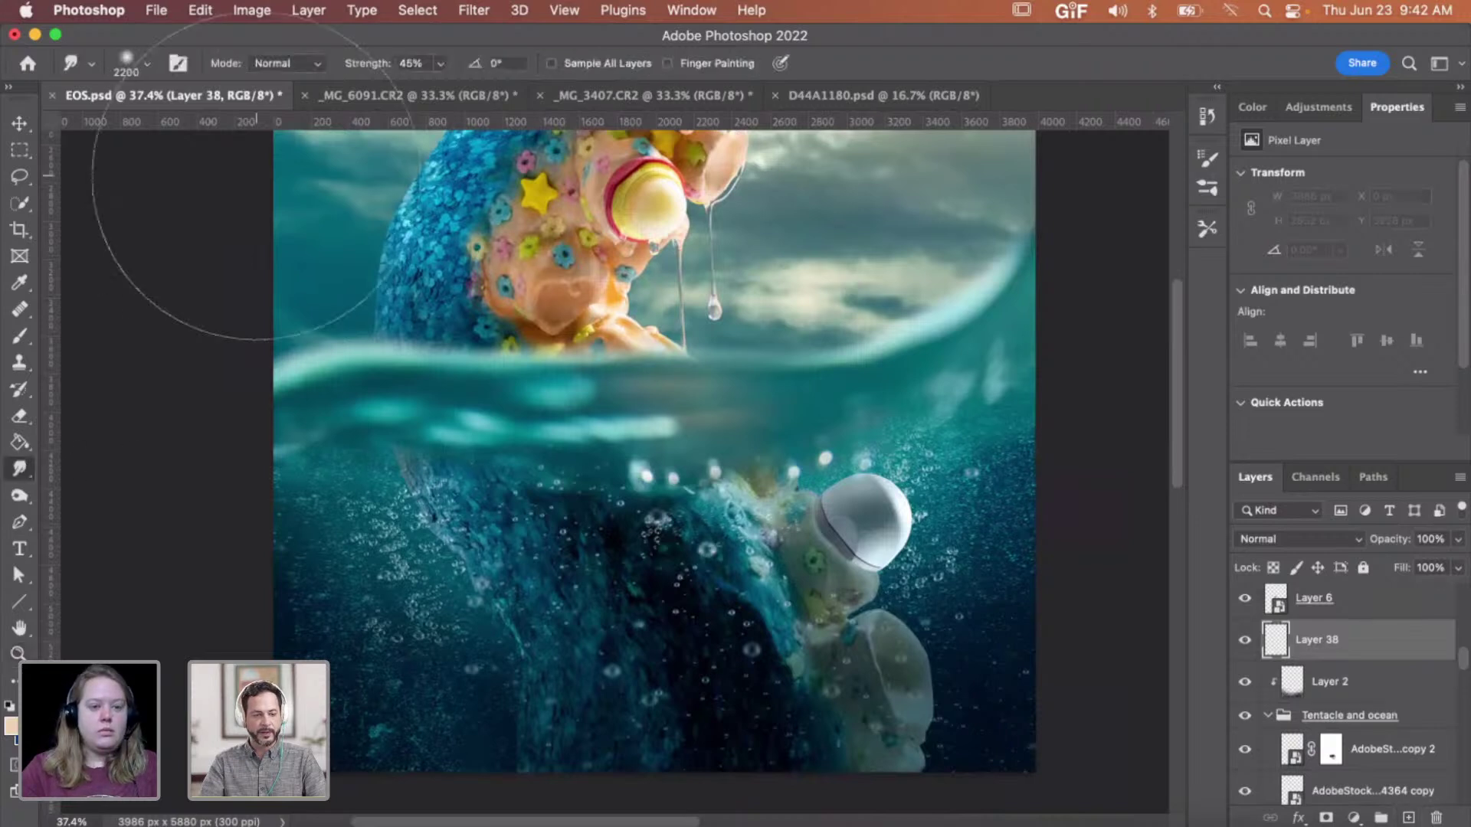
click(550, 64)
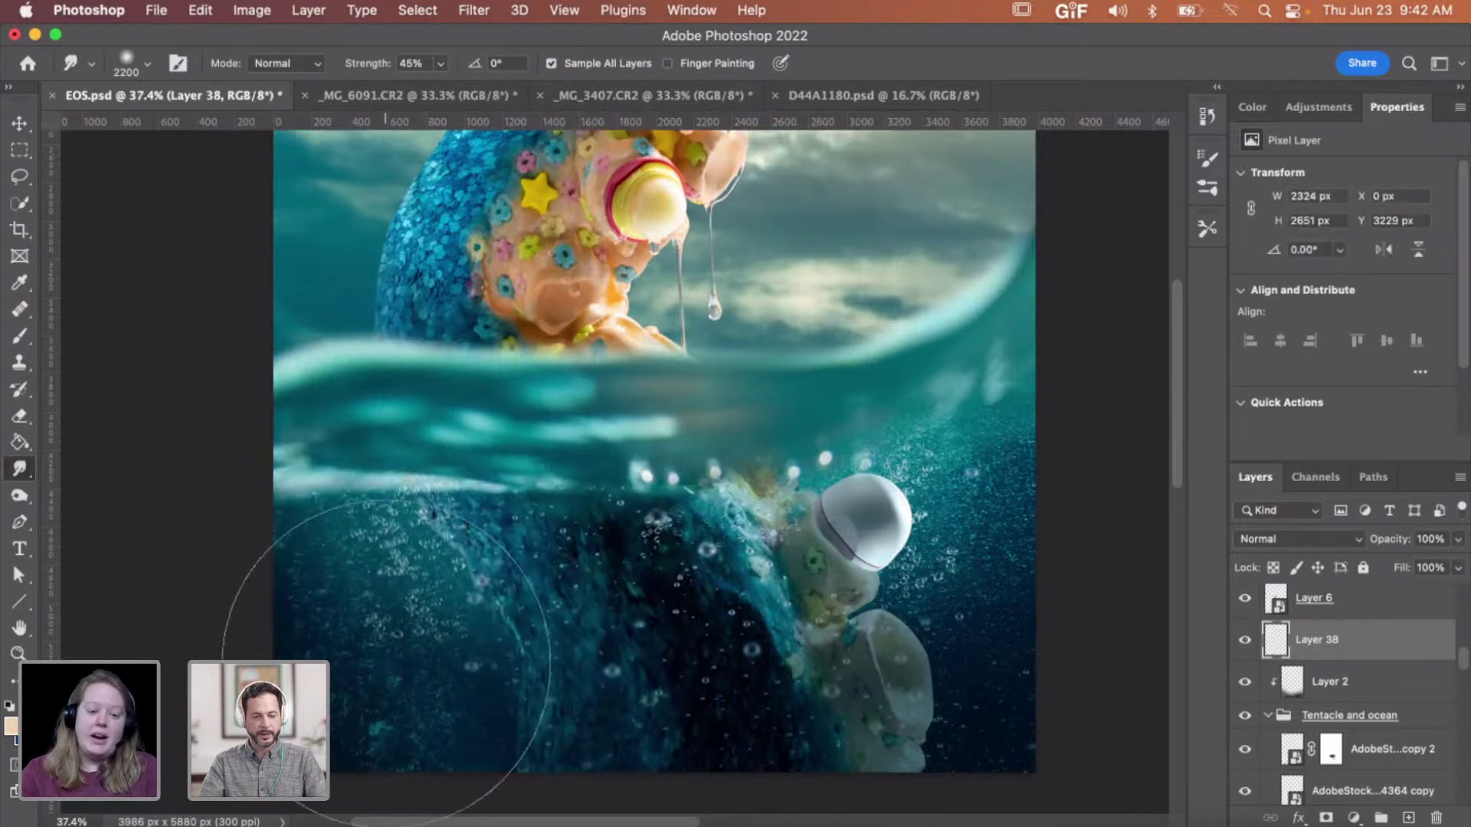
key(z)
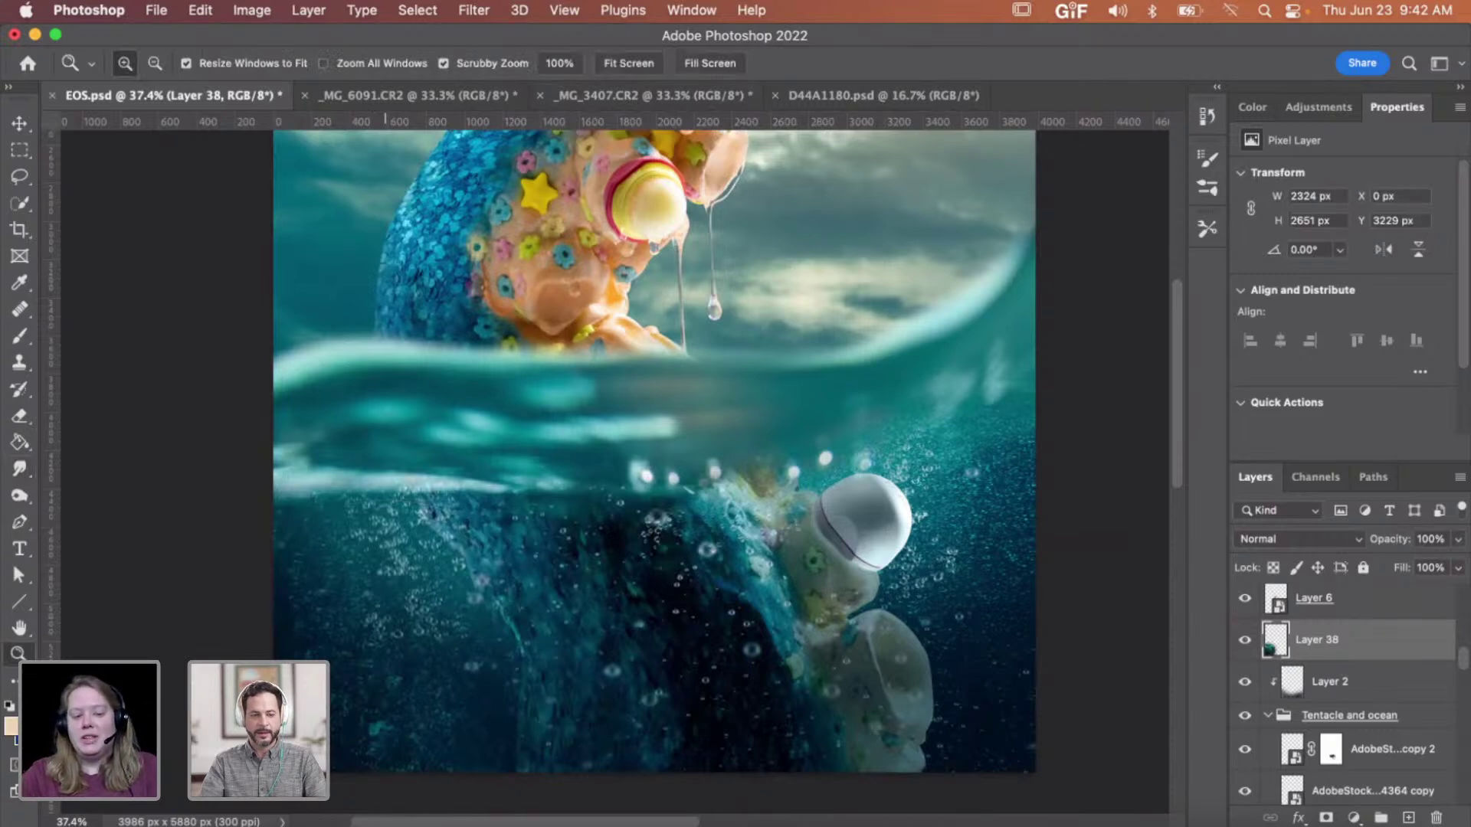
click(376, 680)
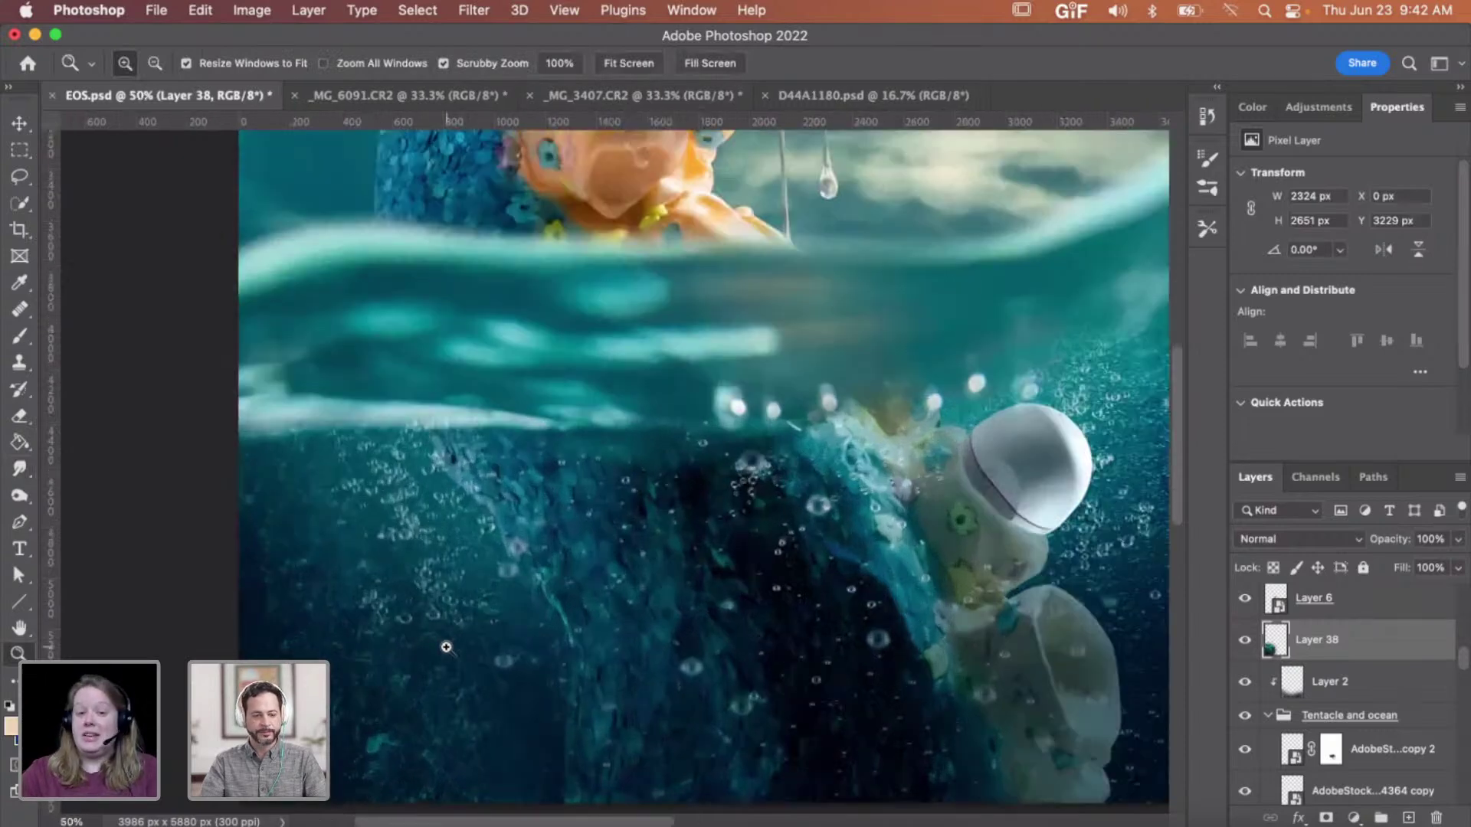
scroll(447, 648, down, 2)
click(446, 647)
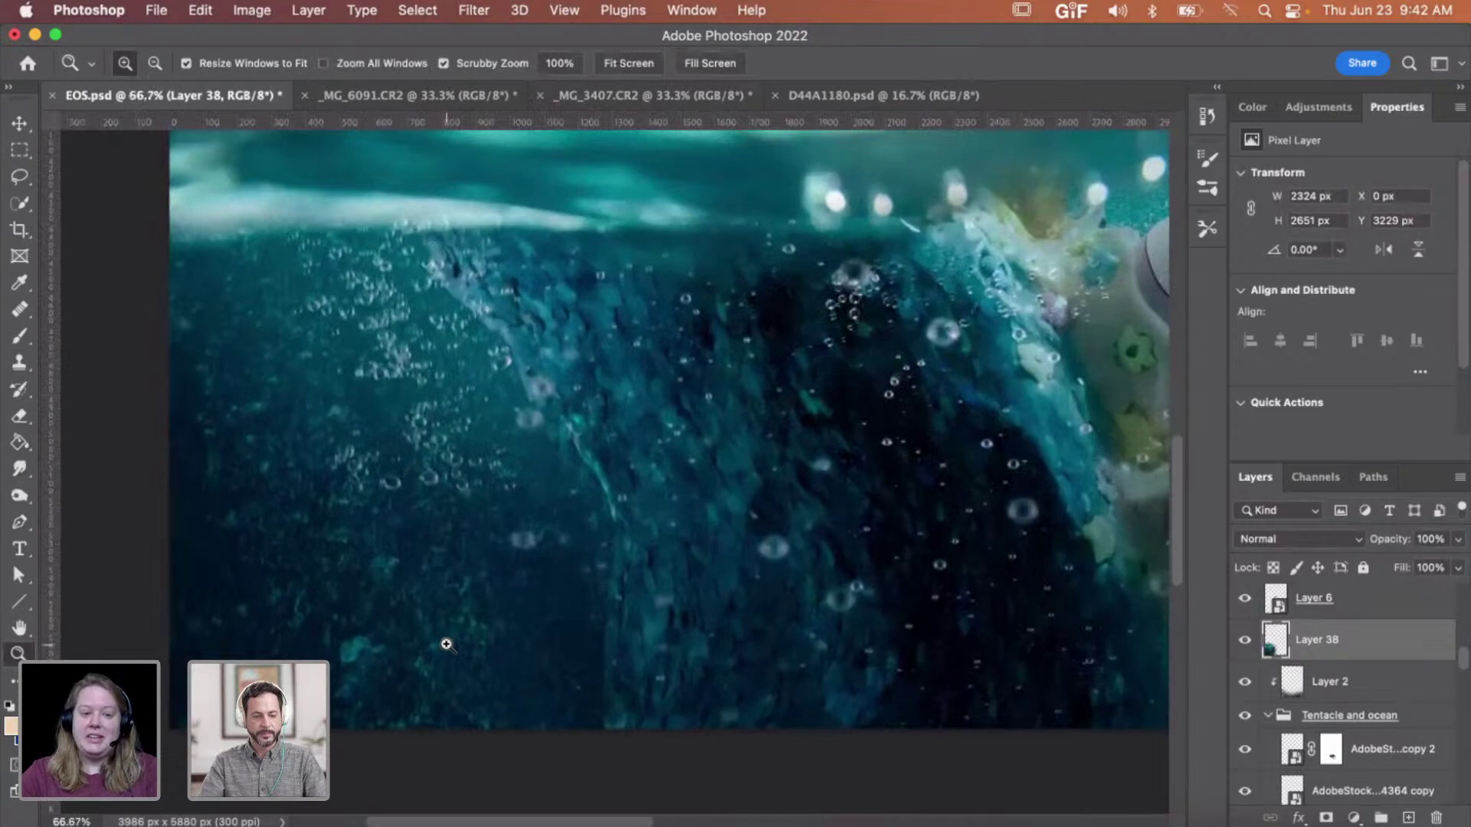
scroll(485, 597, right, 3)
scroll(485, 598, up, 1)
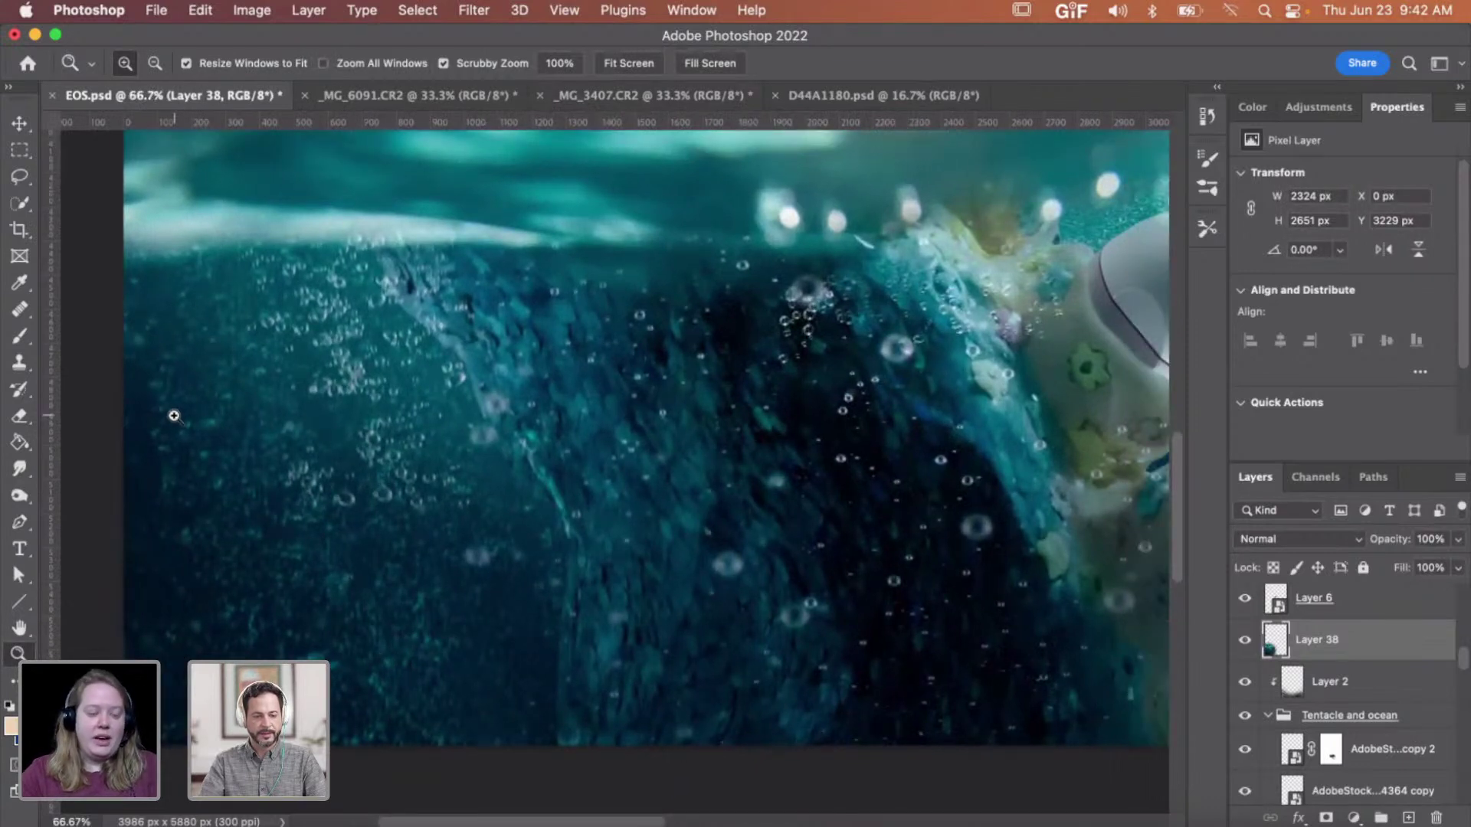
scroll(509, 496, up, 5)
scroll(509, 496, down, 6)
scroll(510, 496, left, 1)
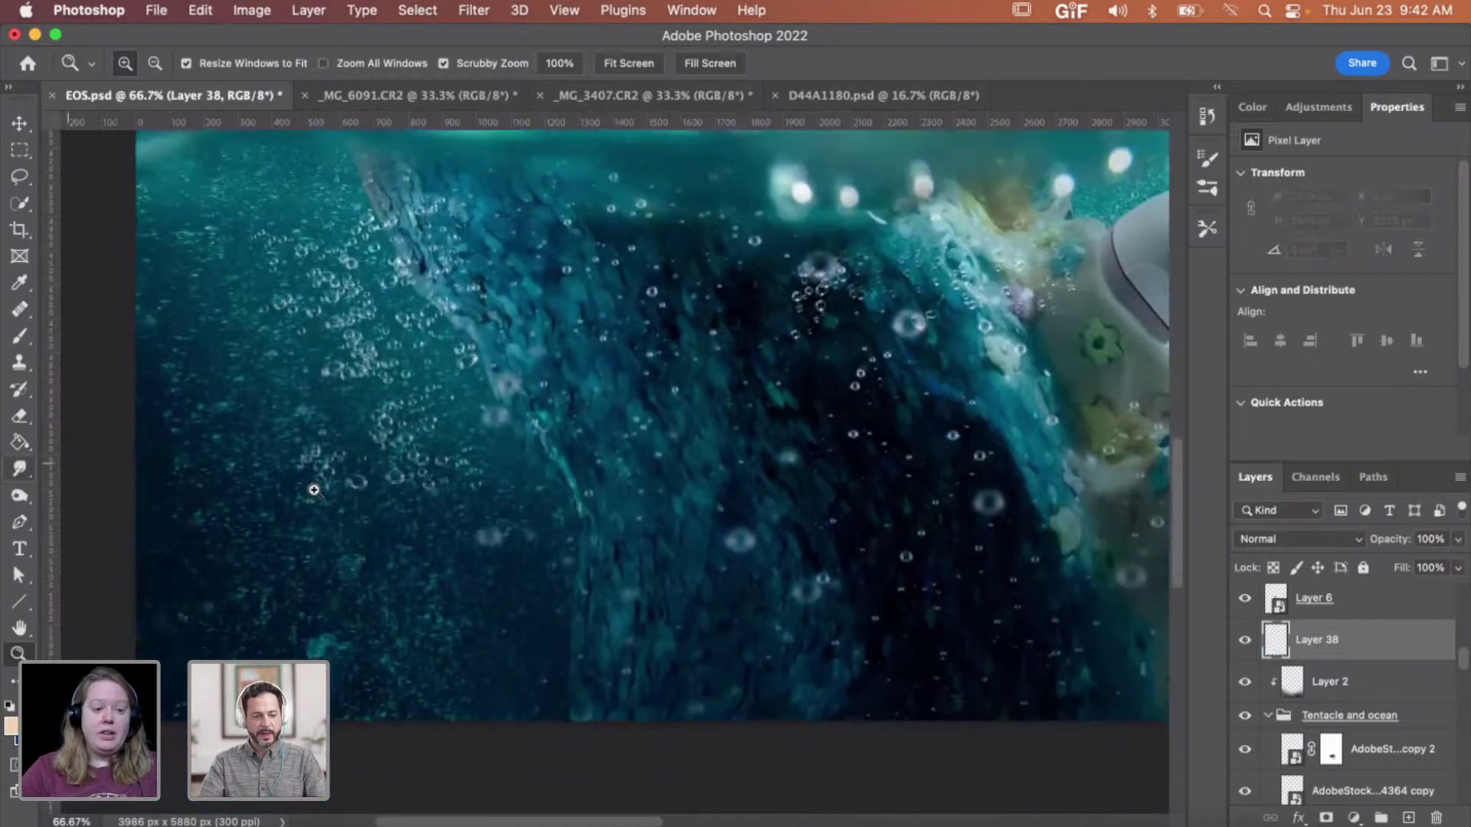
- Smudge the underwater area and the waterline across the tentacle on Layer 38 with an 1100 px brush at 45% strength
click(20, 468)
key(bracketleft)
key(bracketleft)
key(bracketleft)
key(bracketleft)
key(bracketleft)
key(bracketleft)
key(bracketleft)
key(bracketleft)
key(bracketleft)
key(bracketleft)
key(bracketleft)
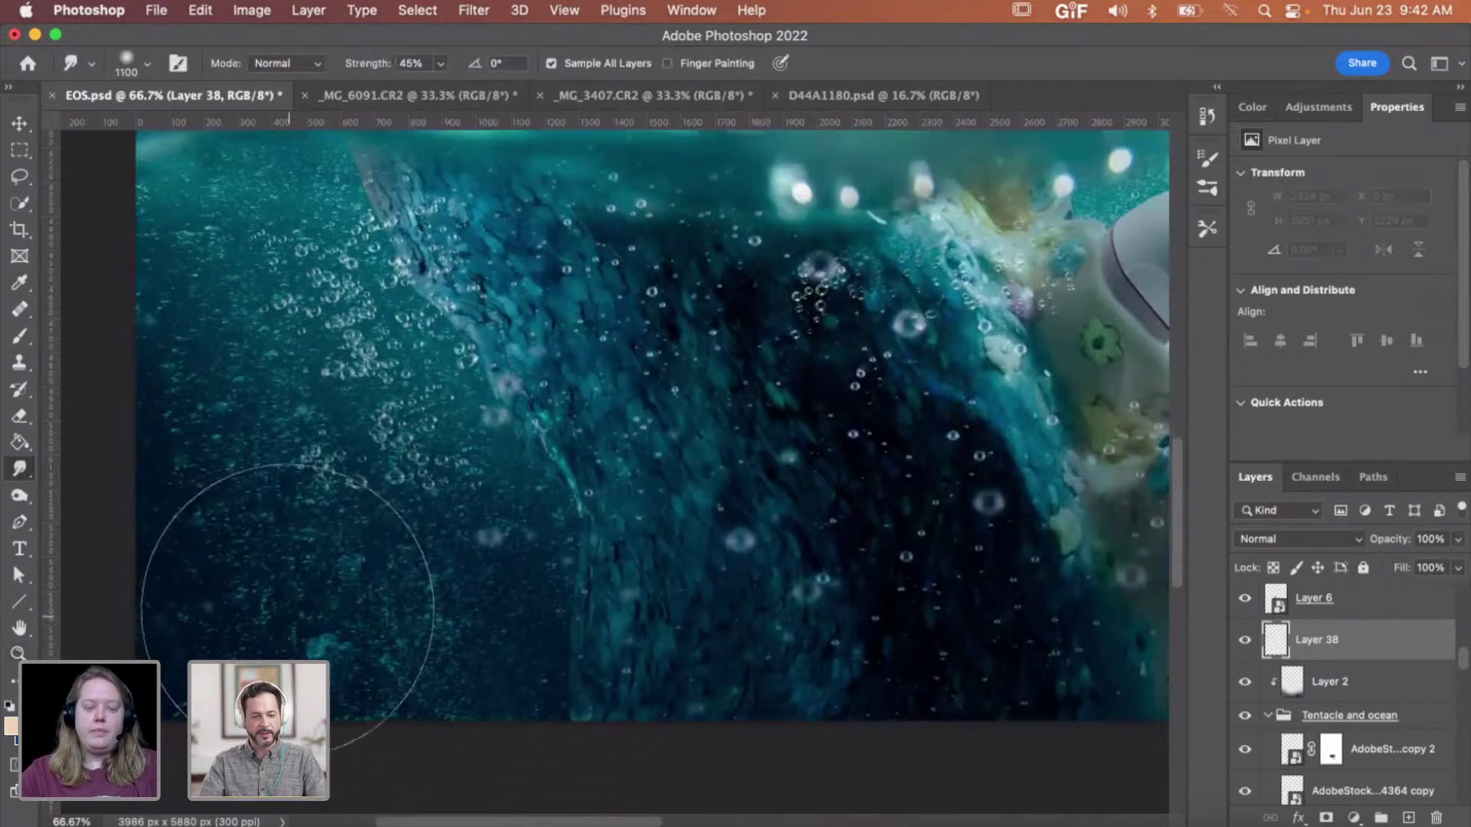
scroll(290, 603, up, 1)
mouse_move(291, 597)
mouse_down()
mouse_move(245, 590)
mouse_move(264, 494)
mouse_move(305, 447)
mouse_up()
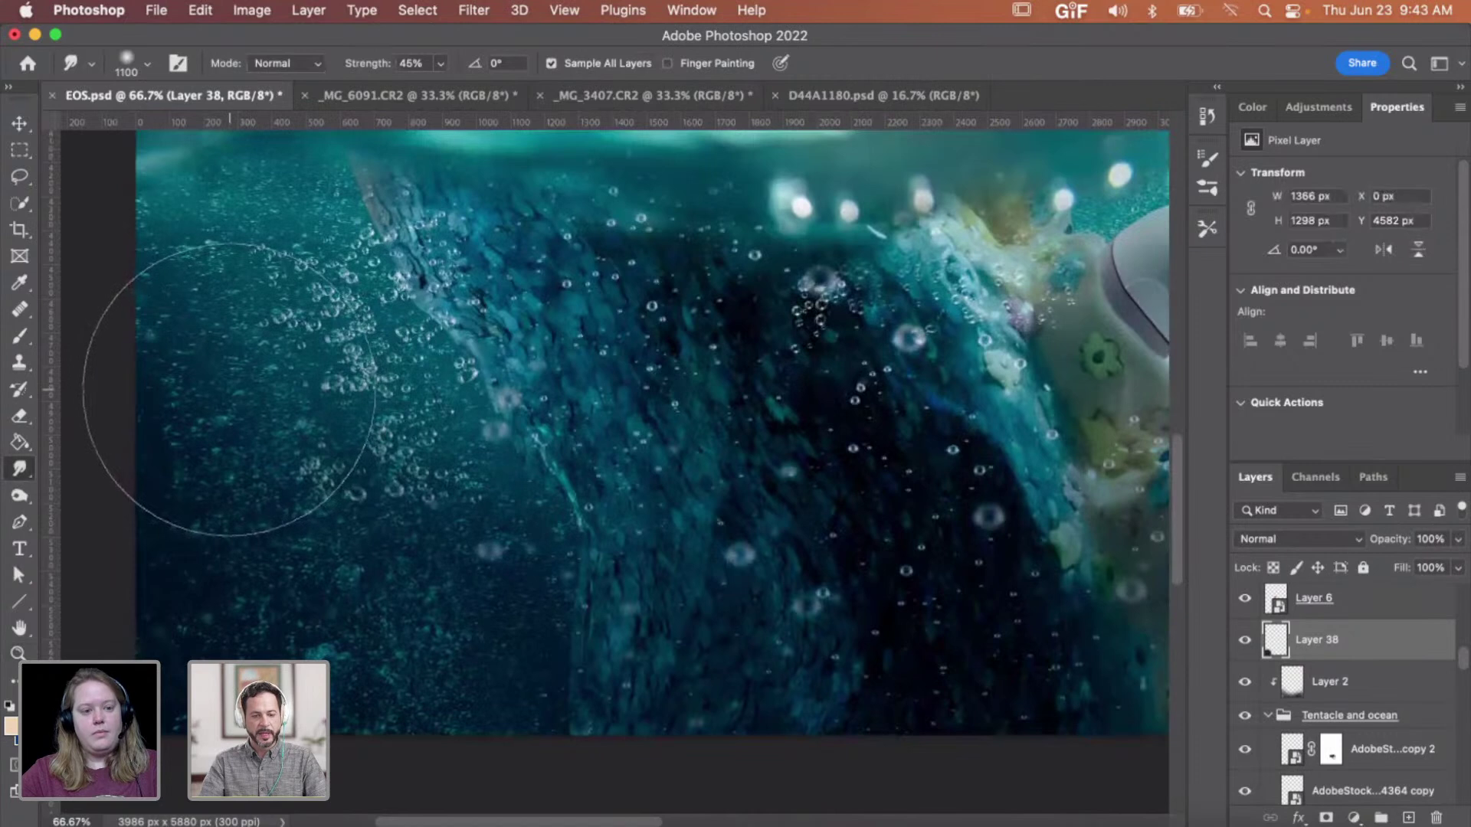
drag(227, 380, 227, 380)
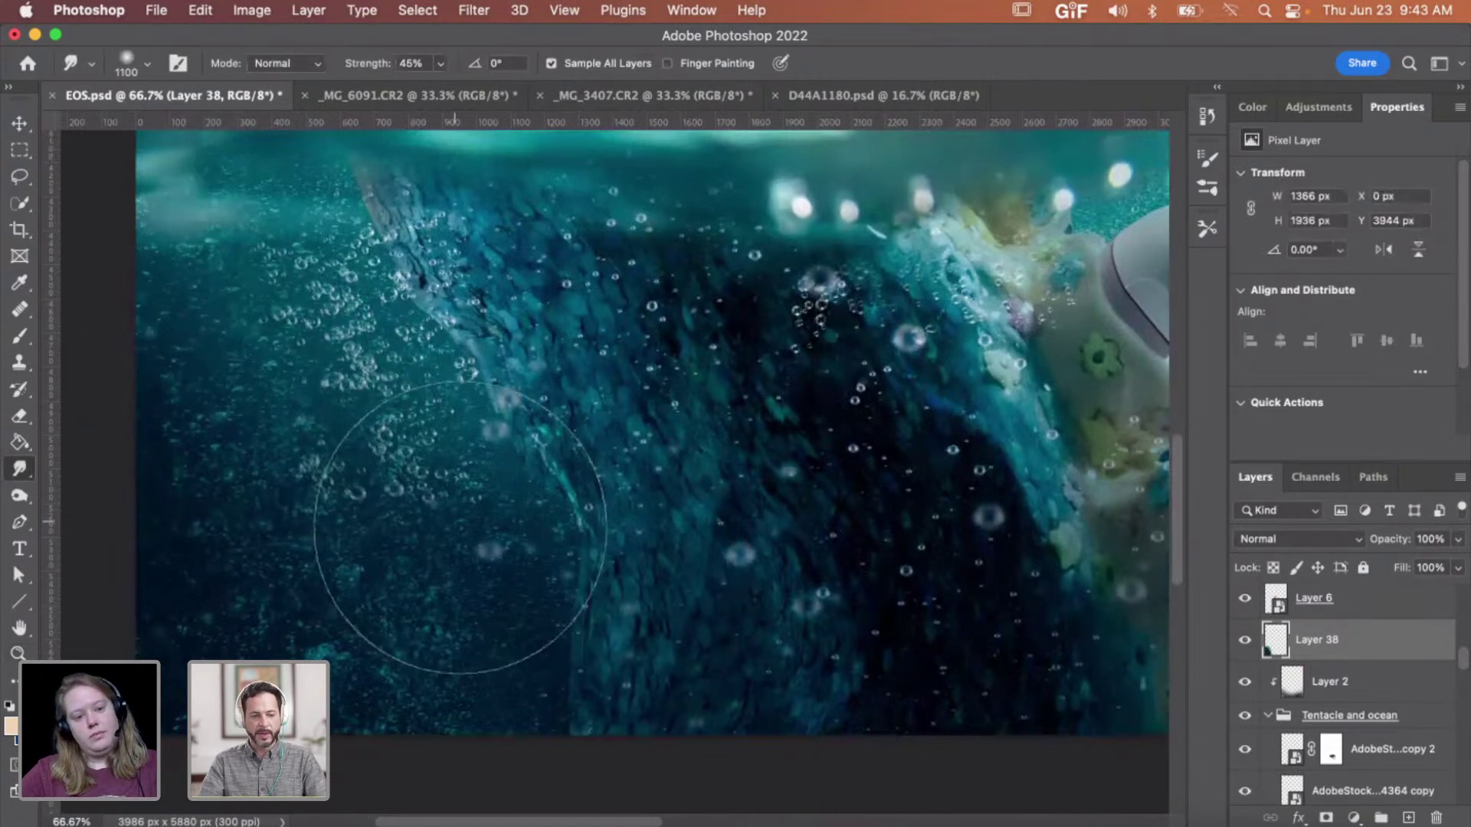
drag(584, 692, 603, 703)
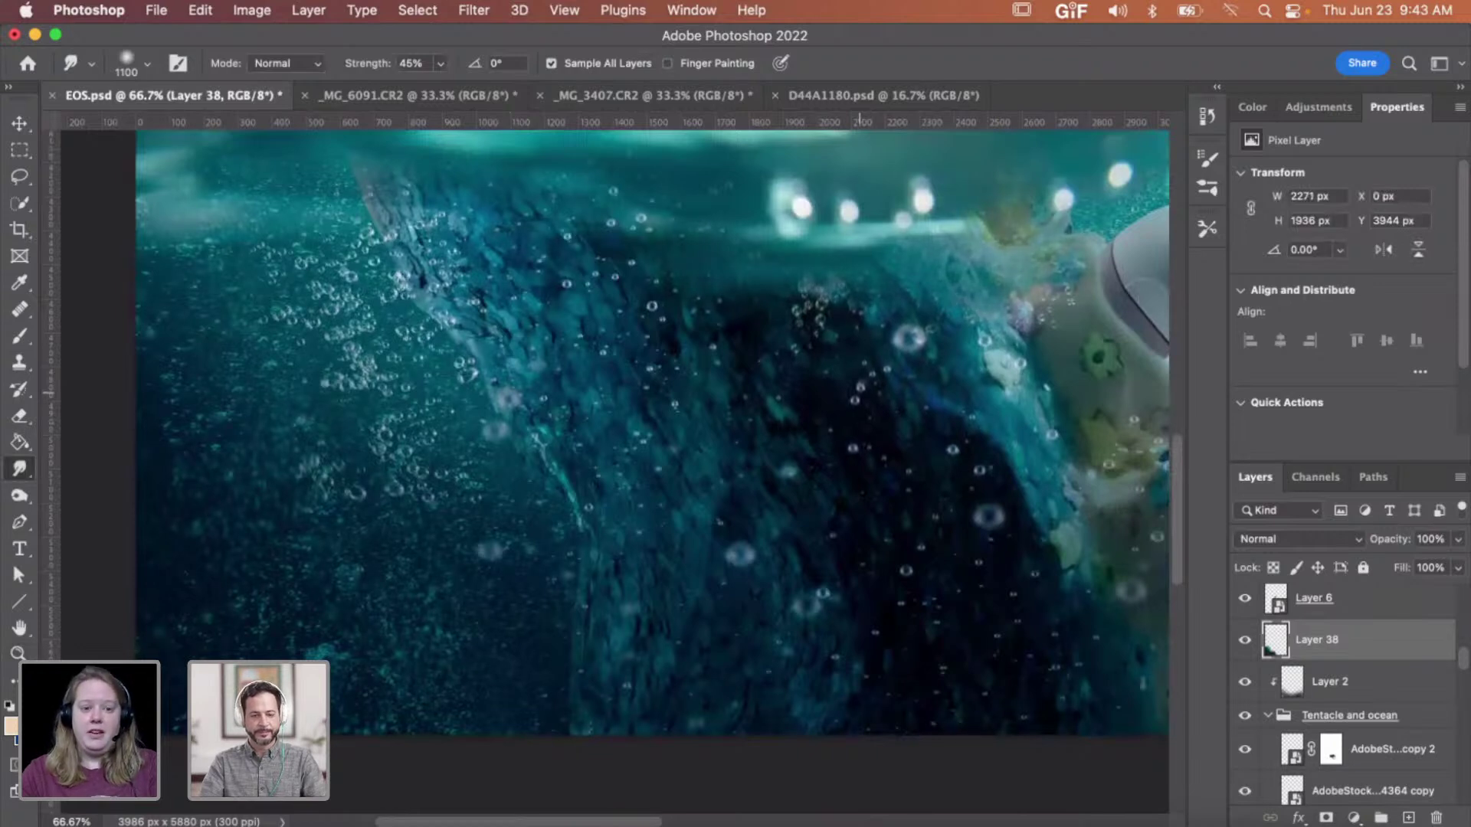
drag(842, 459, 754, 529)
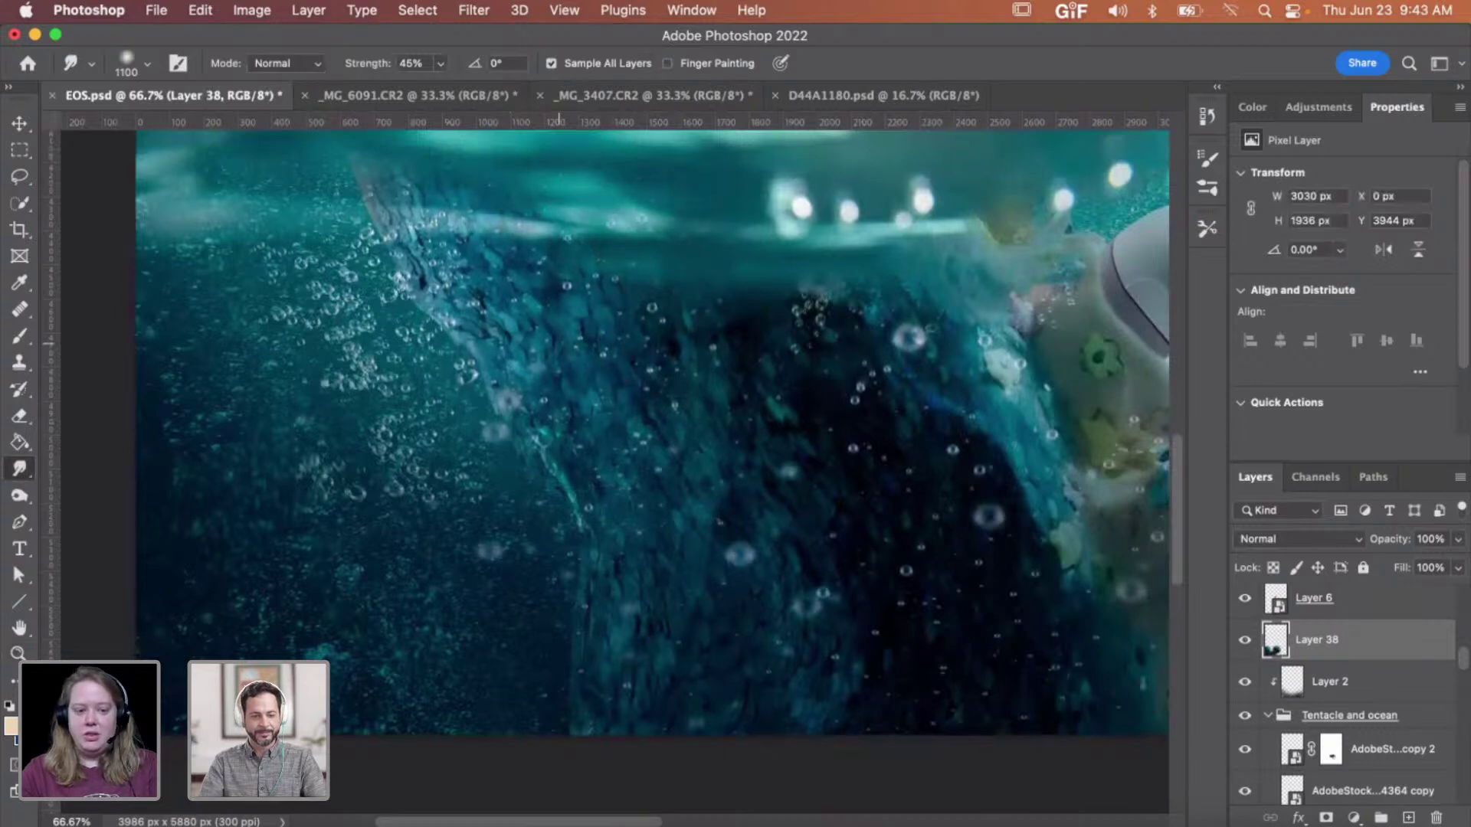
- Target the layer mask of _MG_3610 and ready a 250 px brush for painting on it
mouse_move(639, 822)
mouse_down()
mouse_move(506, 822)
mouse_move(815, 822)
mouse_up()
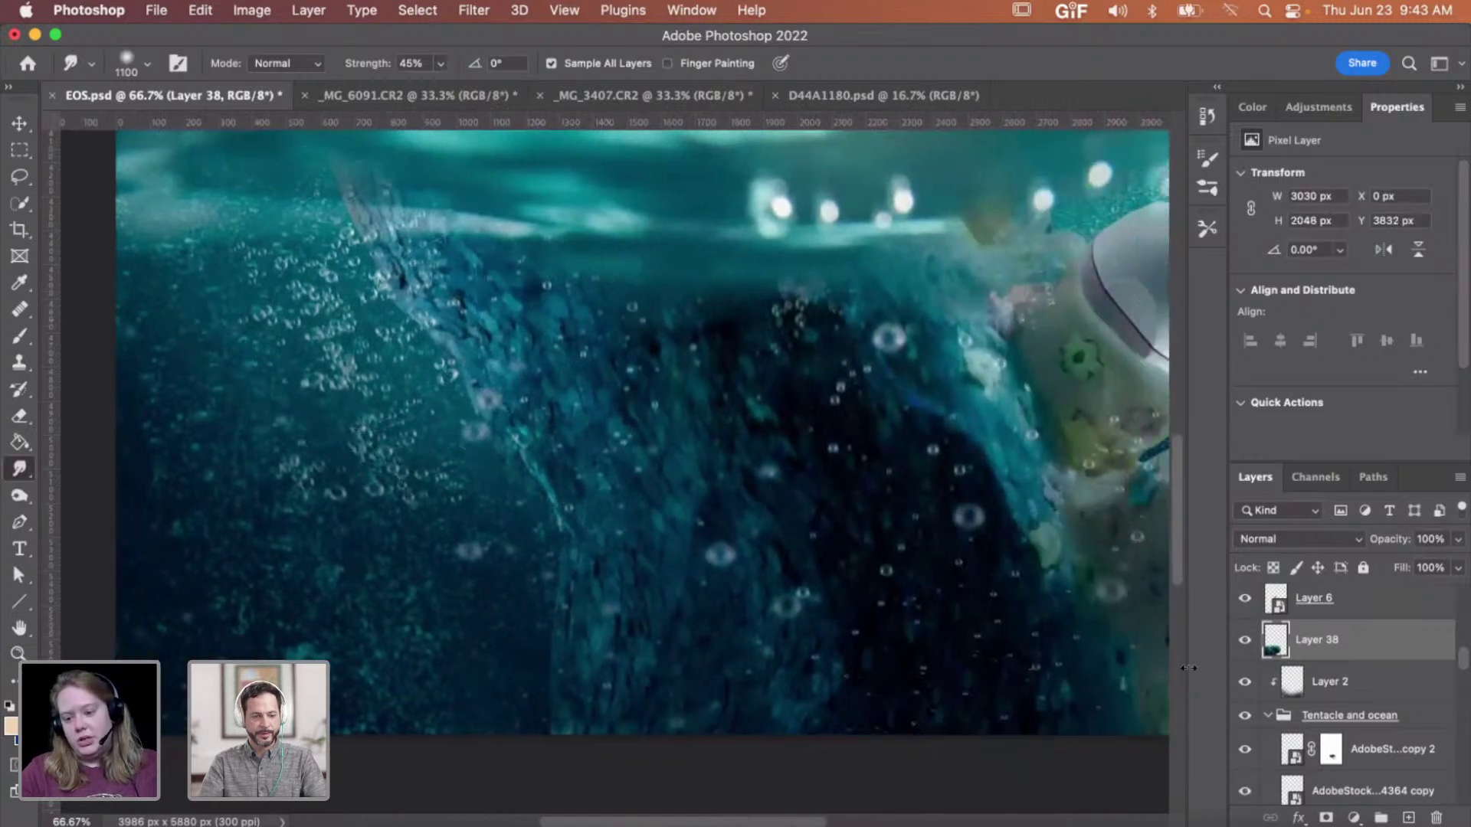
key(v)
scroll(690, 414, up, 2)
scroll(690, 413, up, 5)
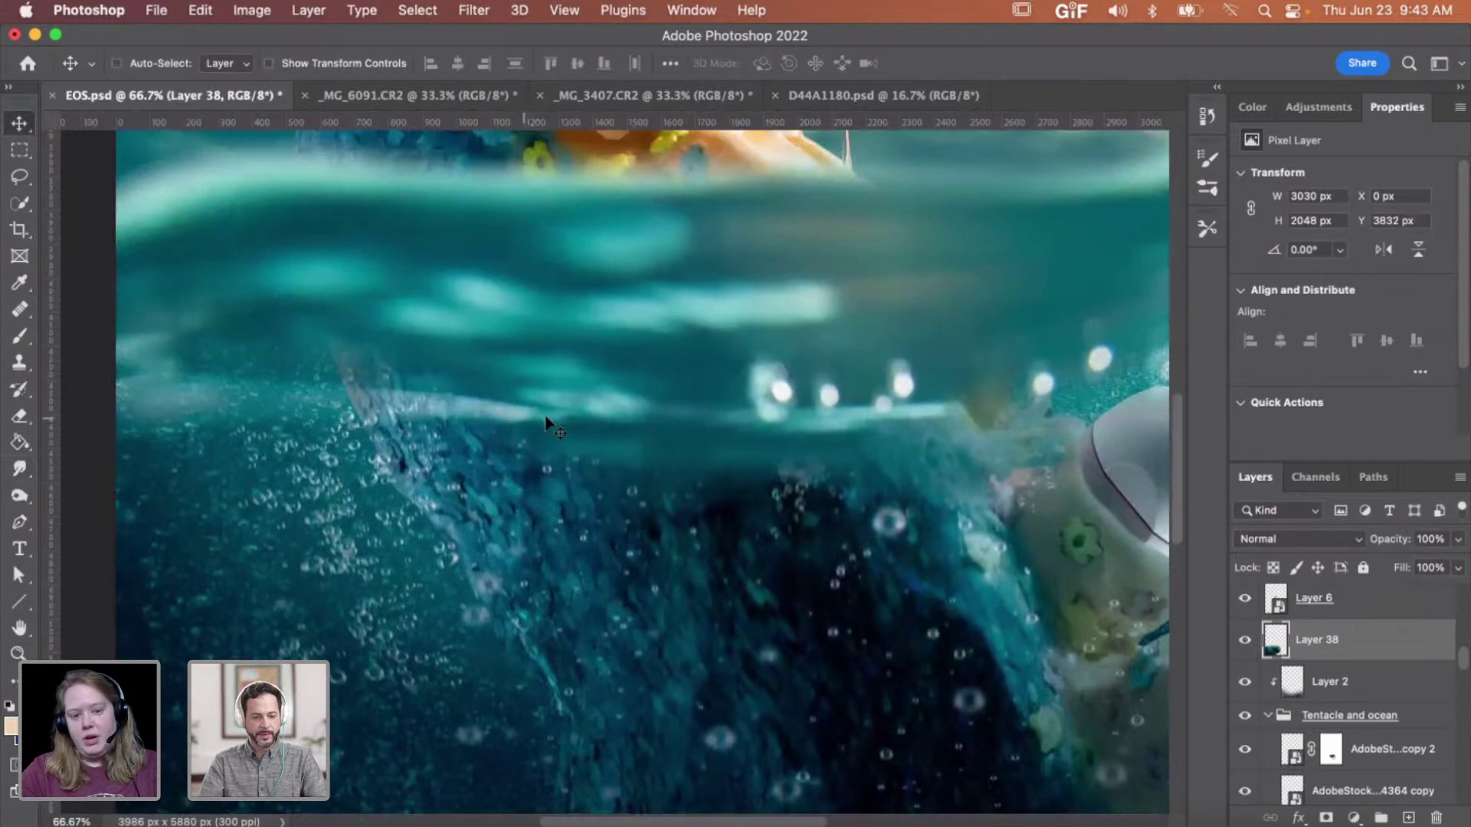
scroll(1308, 644, up, 5)
scroll(1308, 643, up, 5)
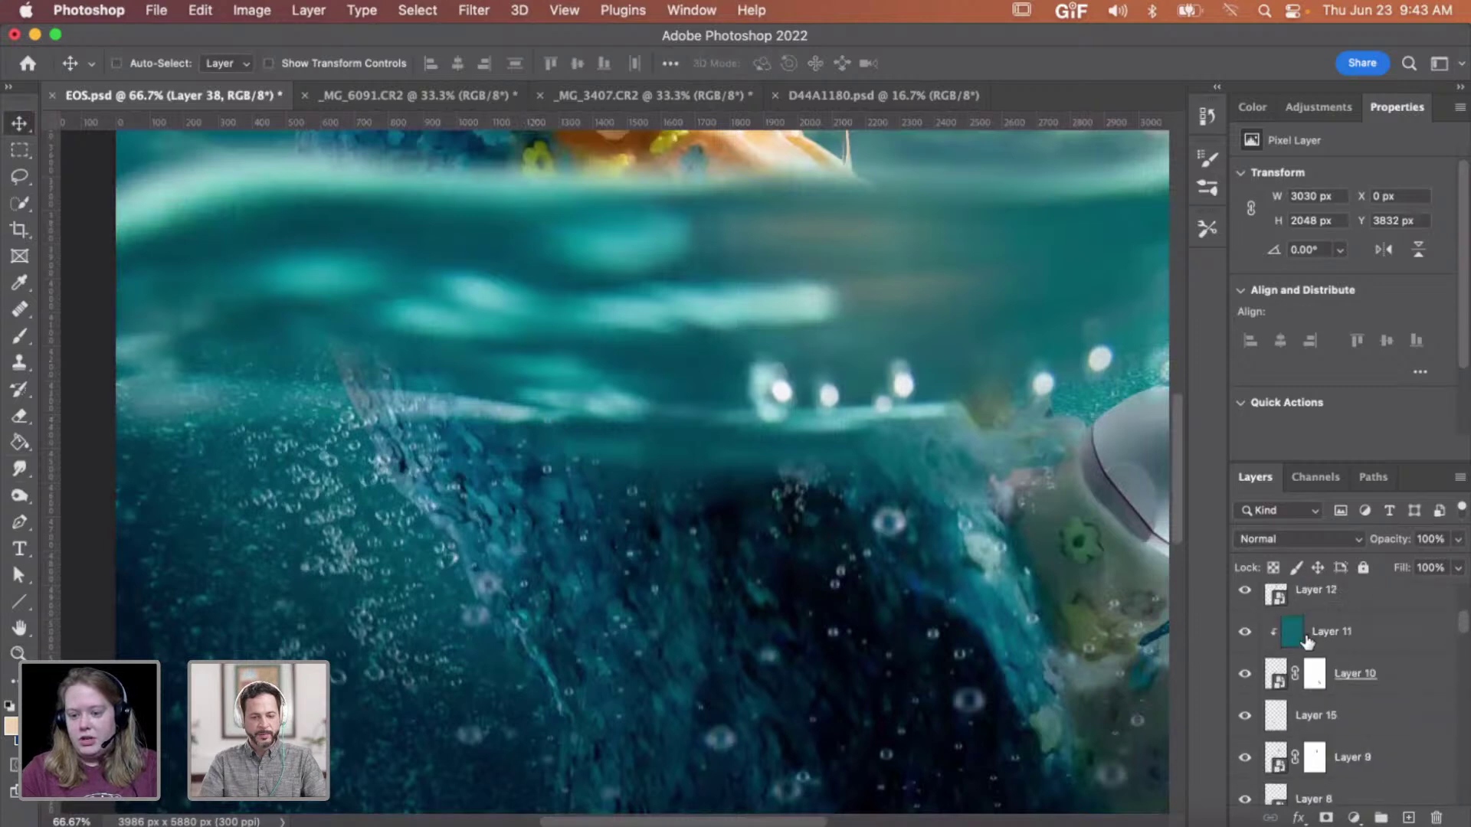
click(1316, 728)
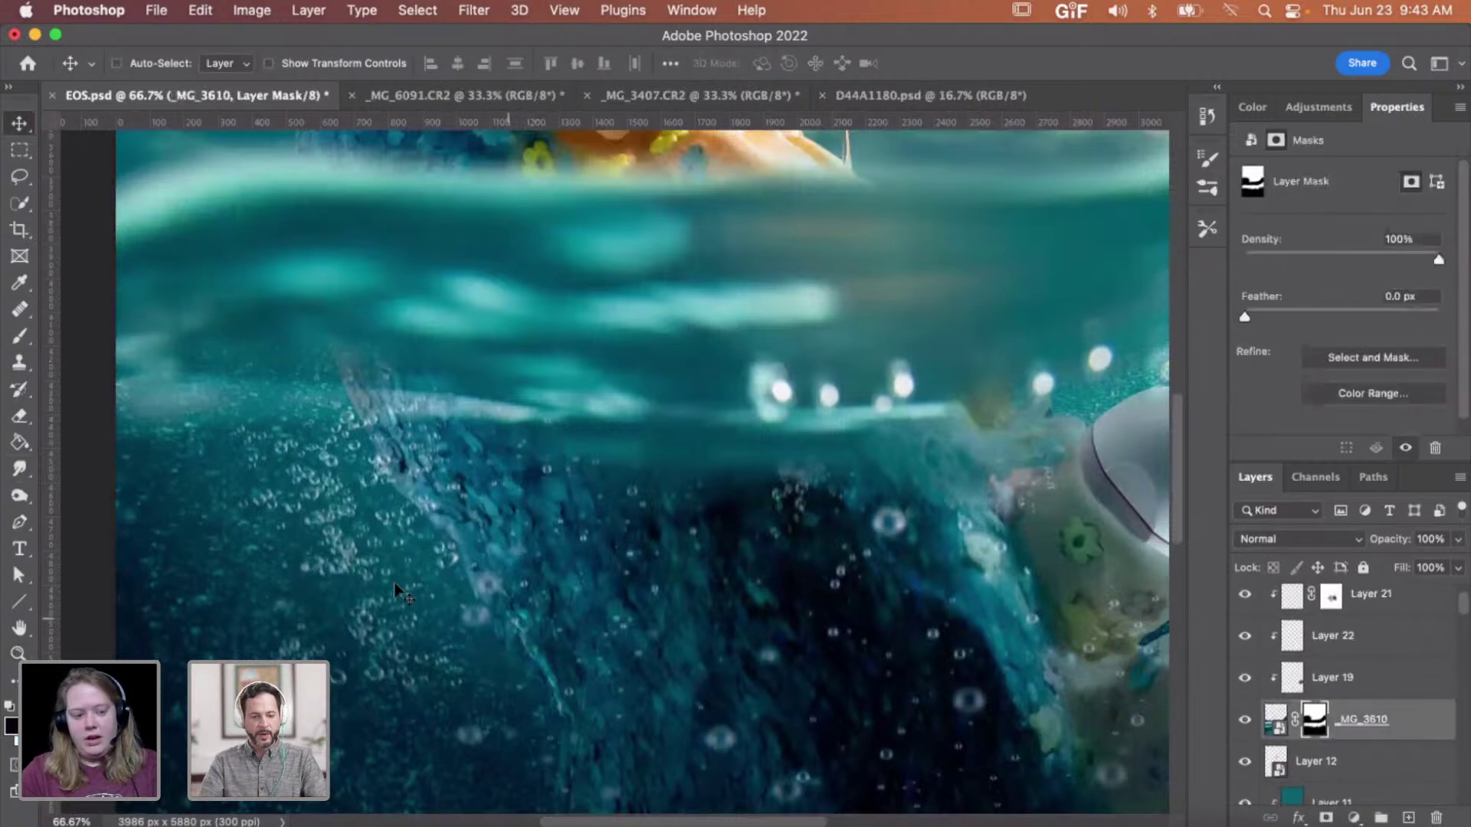
key(b)
key(bracketleft)
key(bracketleft)
key(bracketleft)
key(bracketleft)
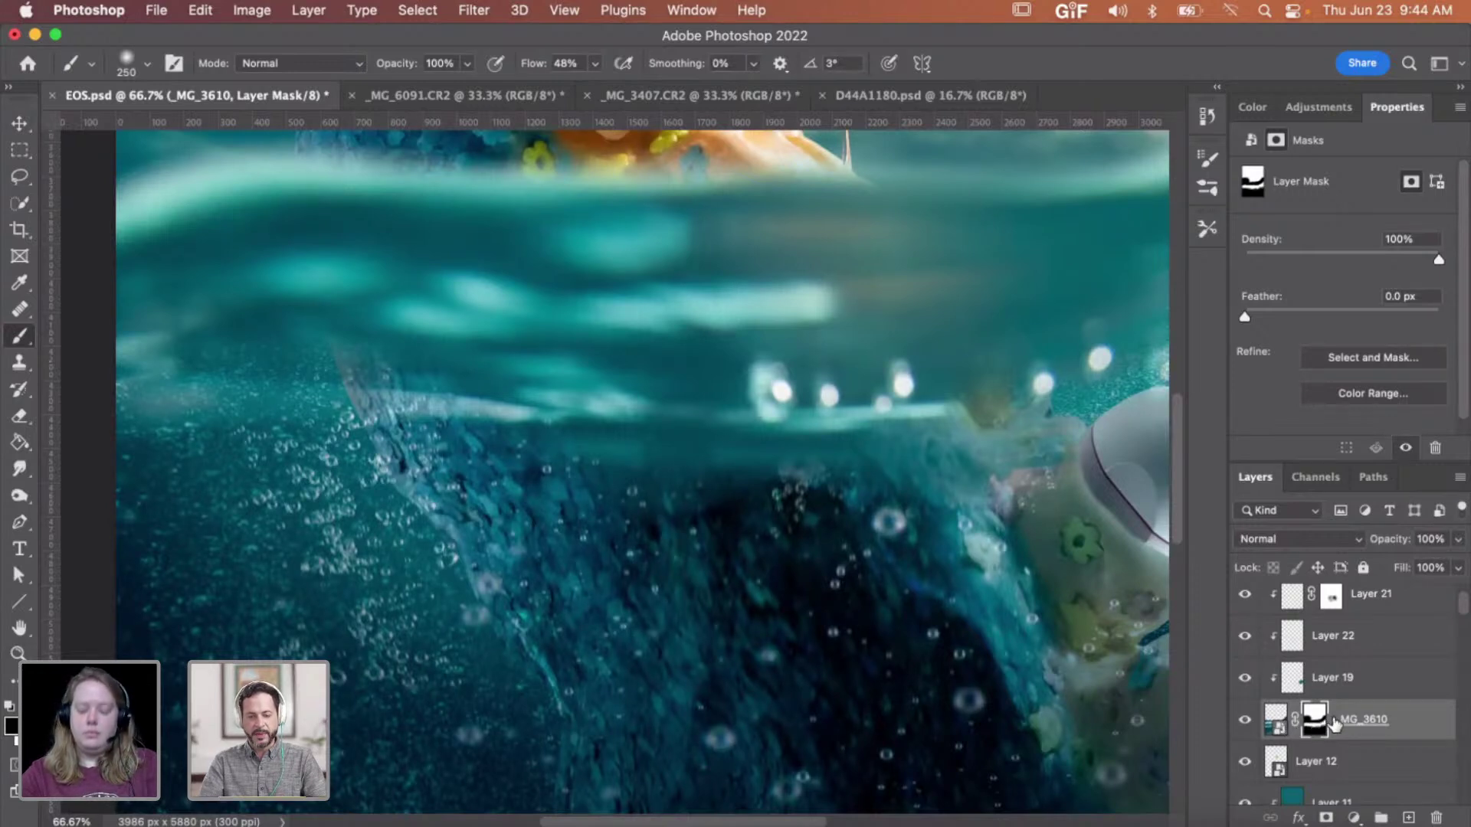
- Look through the layers between _MG_3610 and the Tentacle and ocean group to see how the underwater part is stacked
scroll(1333, 724, down, 5)
scroll(1333, 724, down, 6)
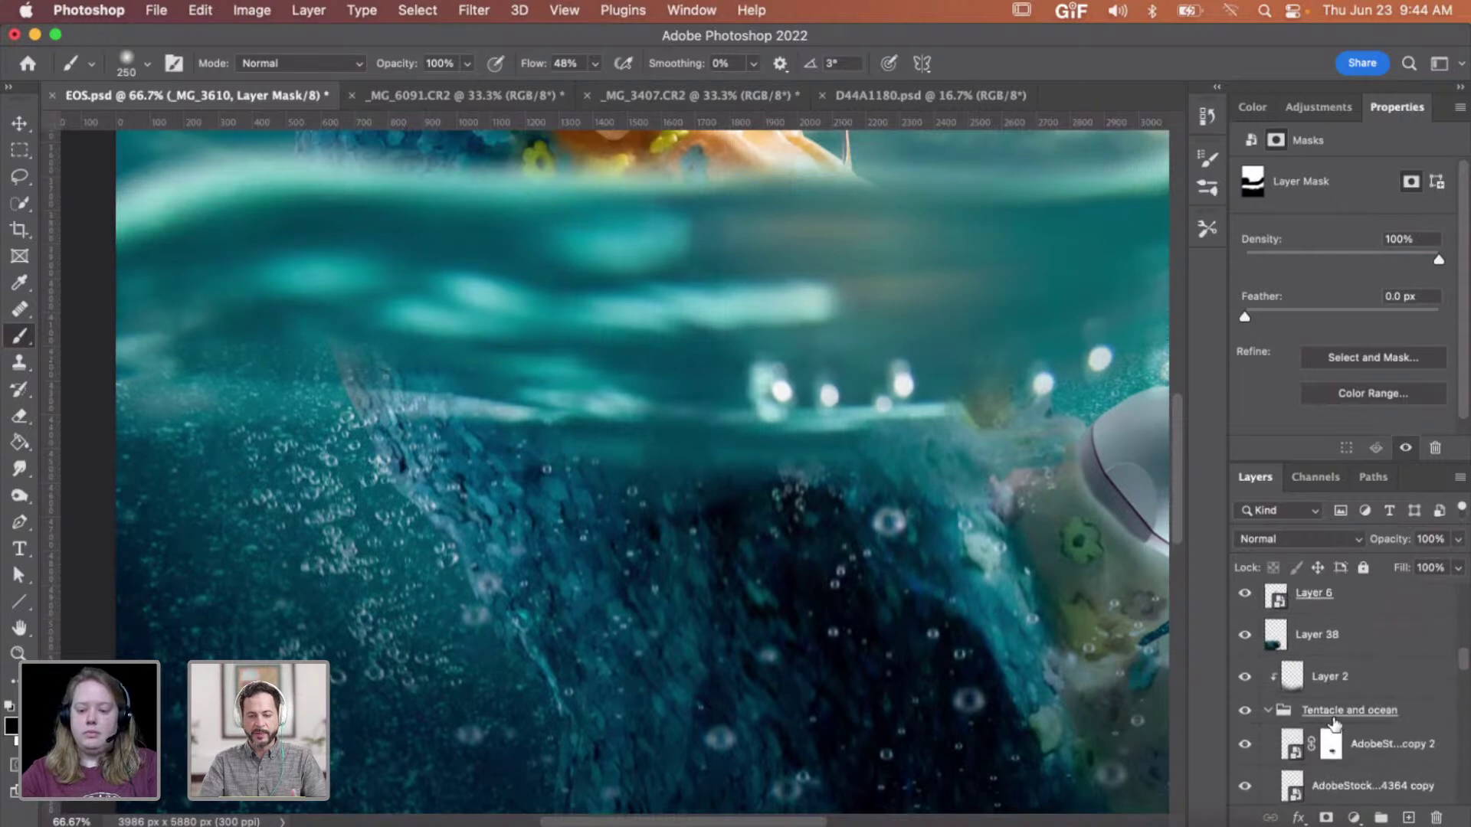
scroll(1333, 723, down, 1)
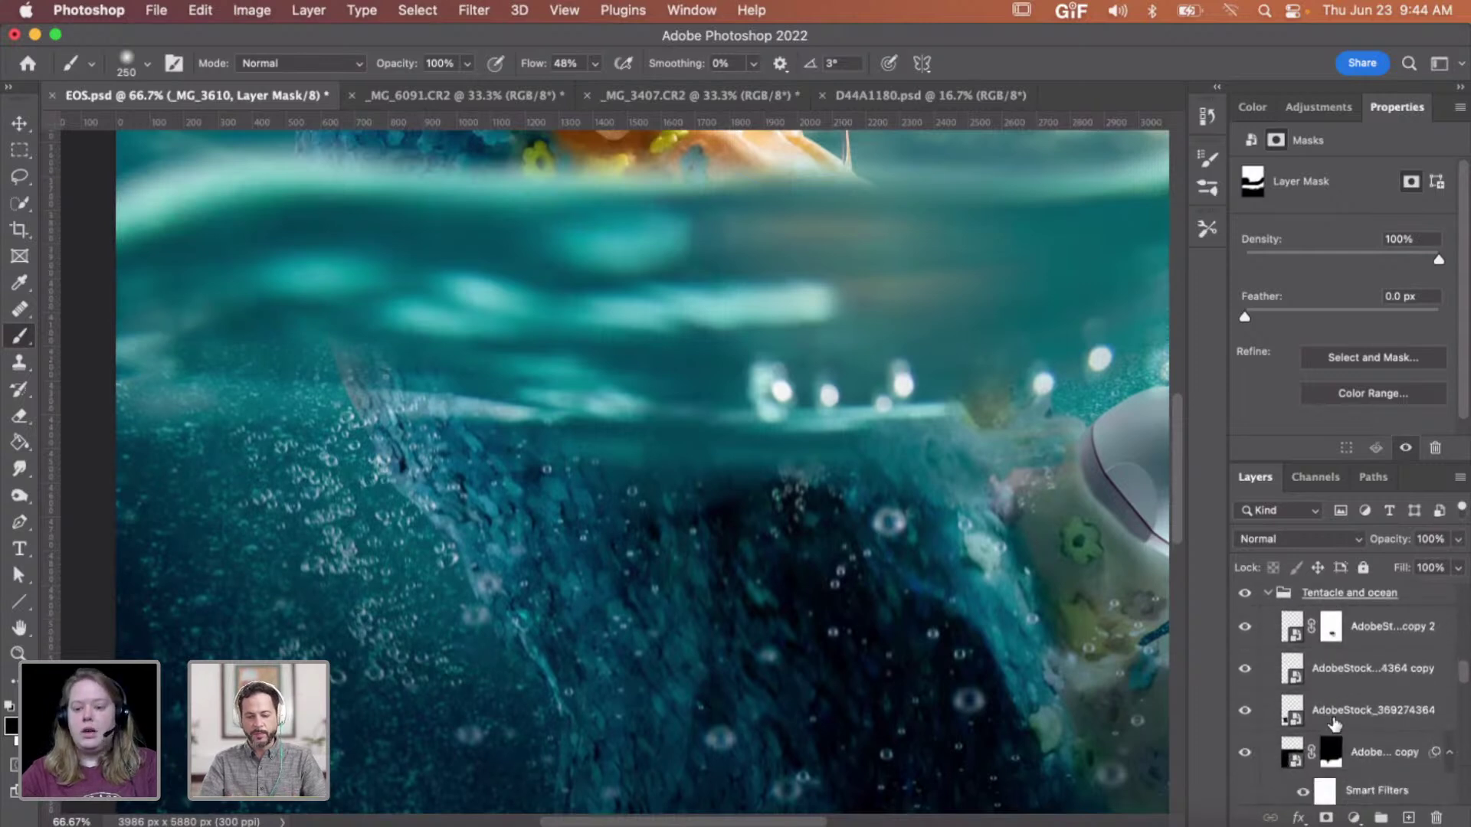
scroll(1333, 724, up, 4)
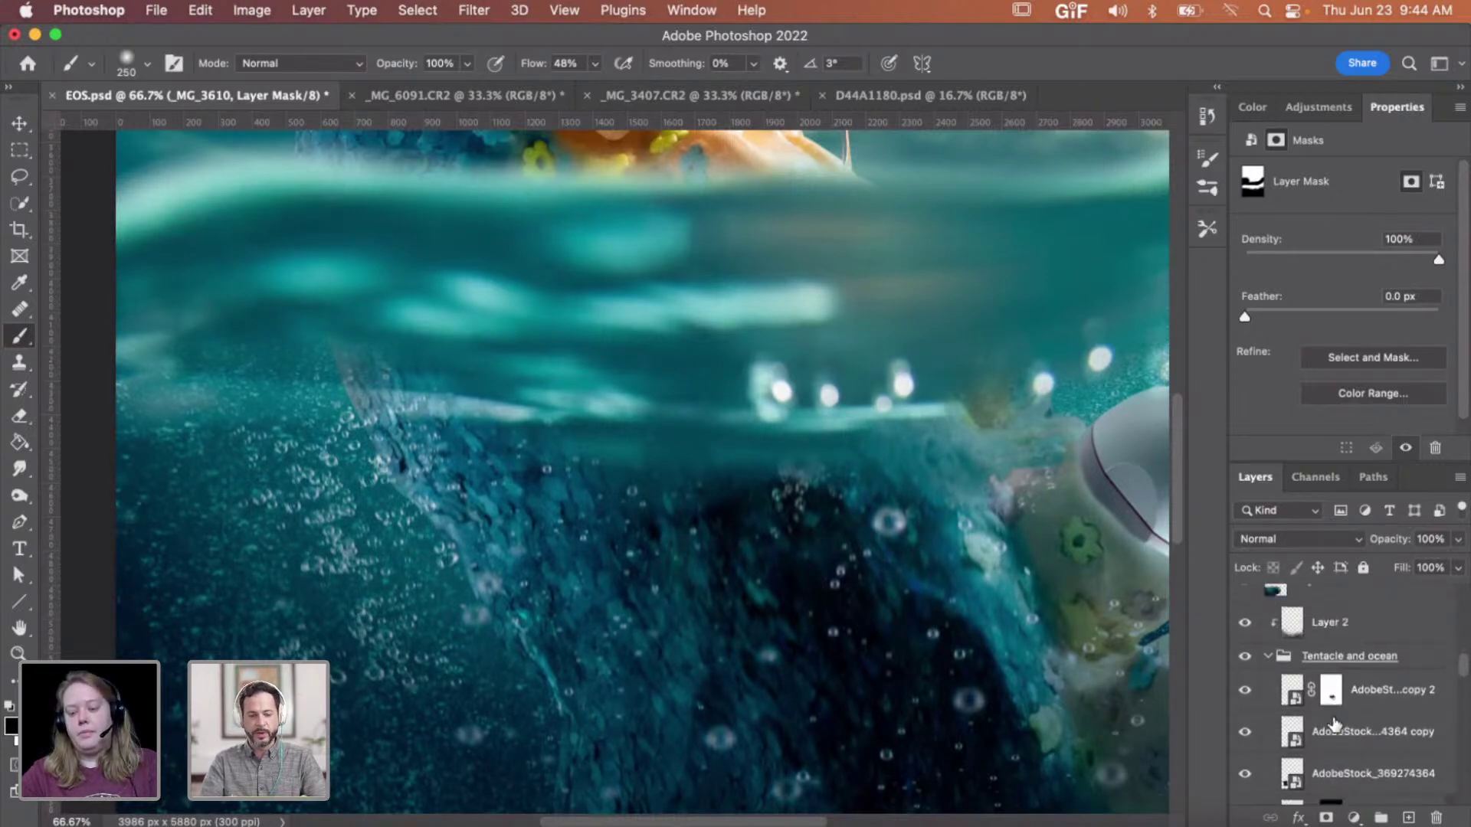
scroll(1333, 724, up, 2)
scroll(1333, 724, up, 4)
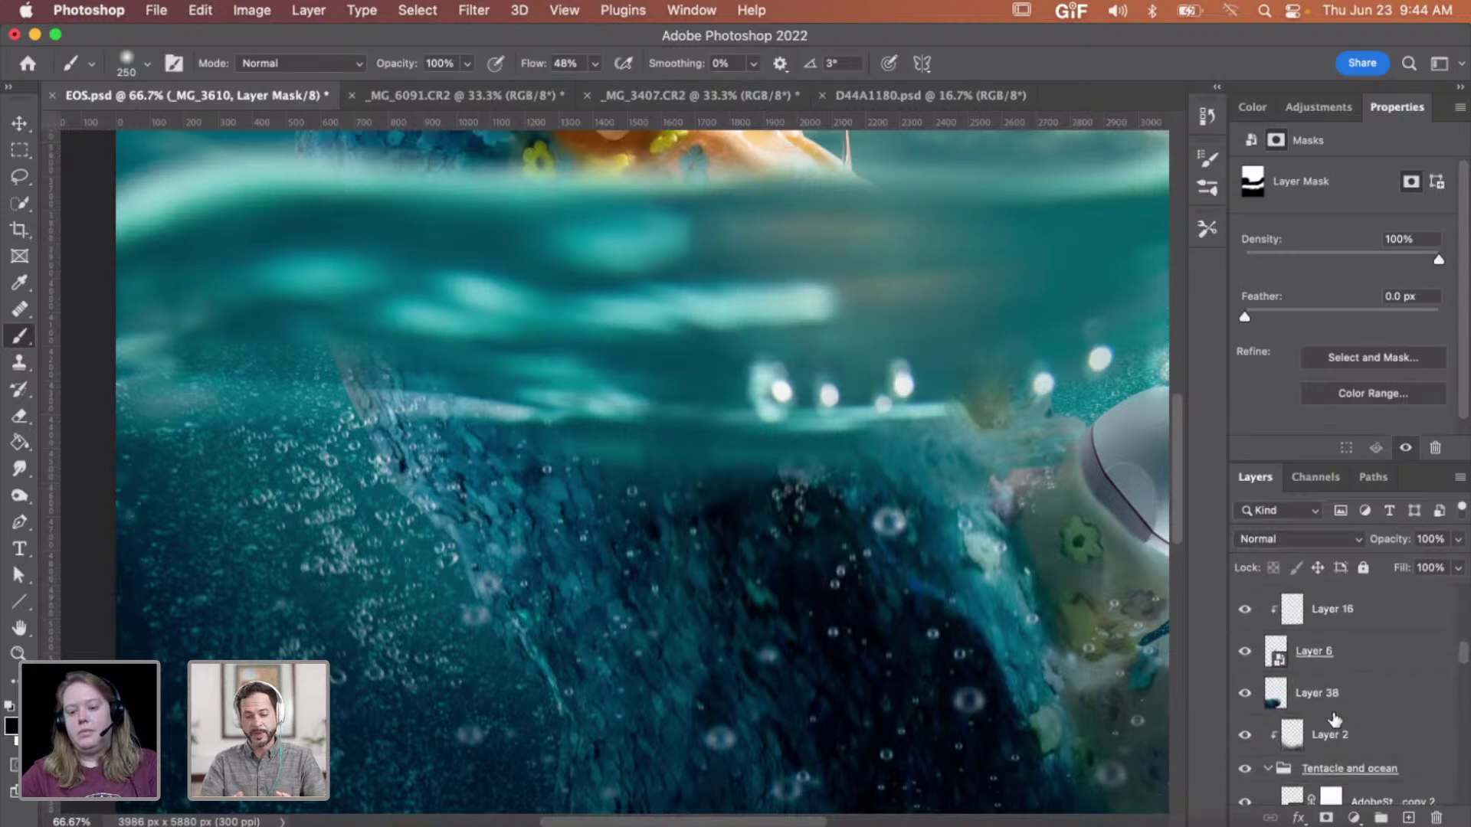
scroll(1355, 665, up, 1)
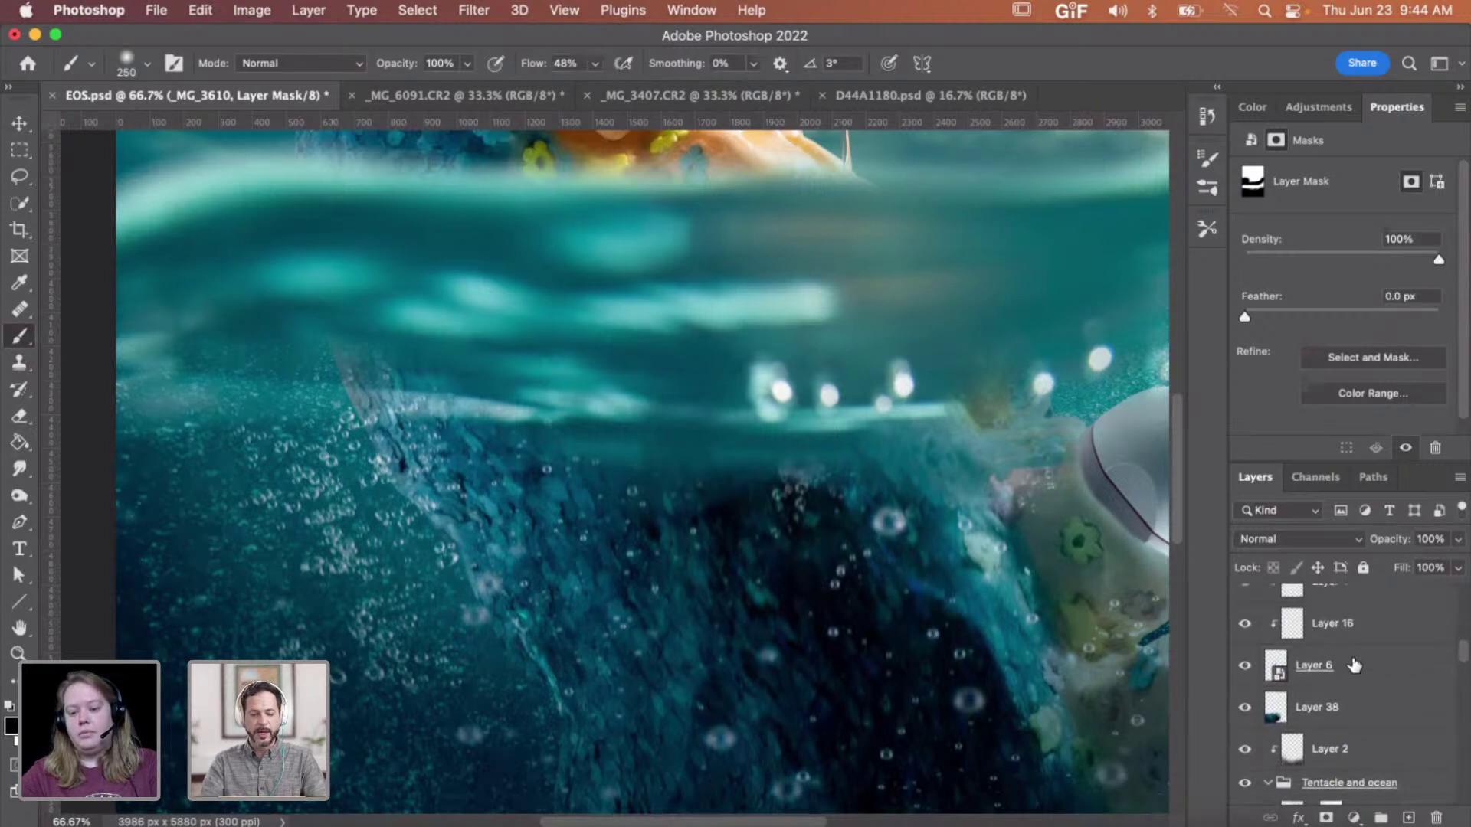
- Delete the smudged Layer 38
click(1353, 722)
scroll(644, 467, down, 3)
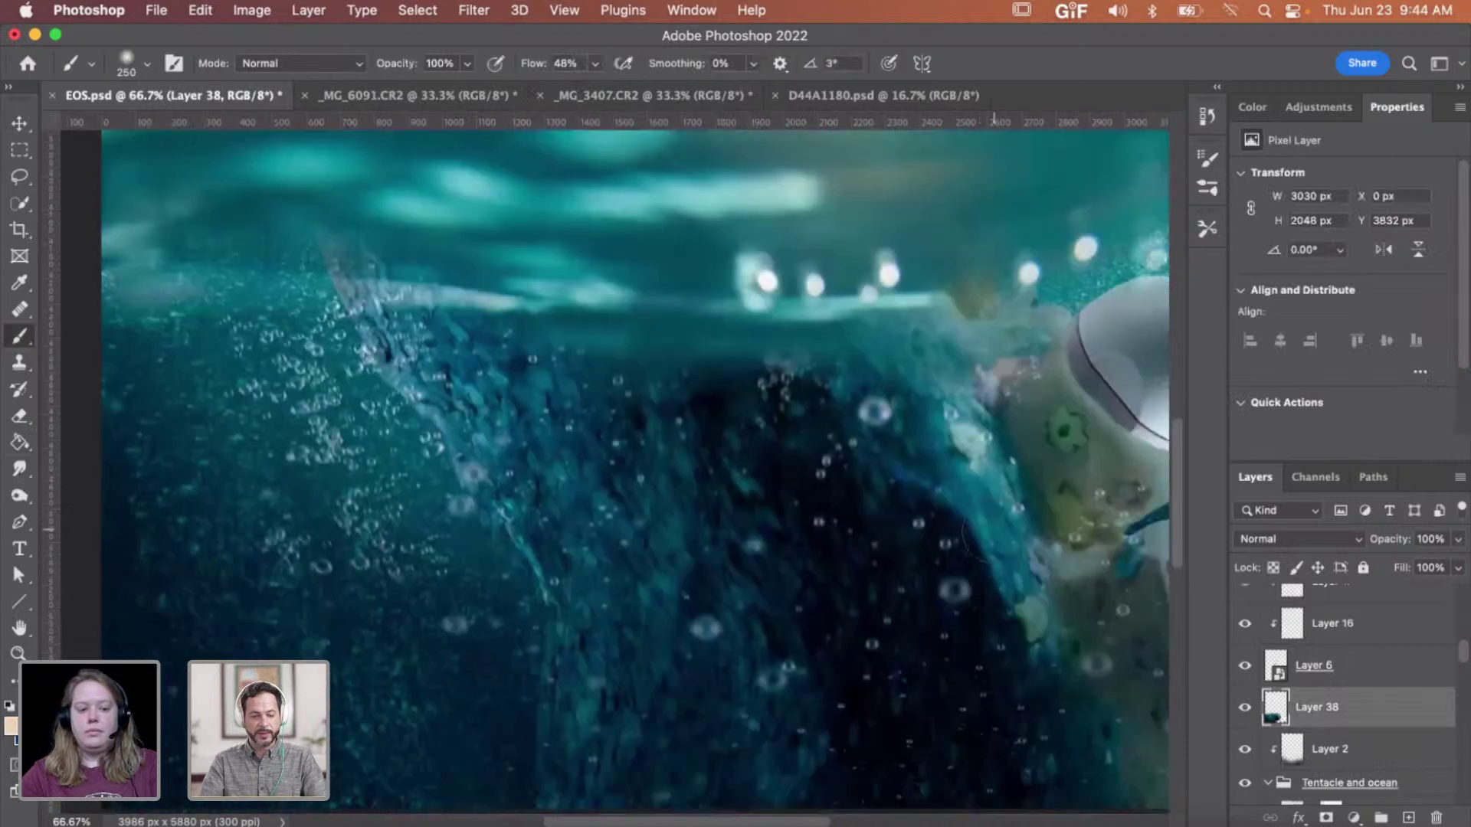
scroll(625, 467, down, 1)
scroll(625, 467, right, 1)
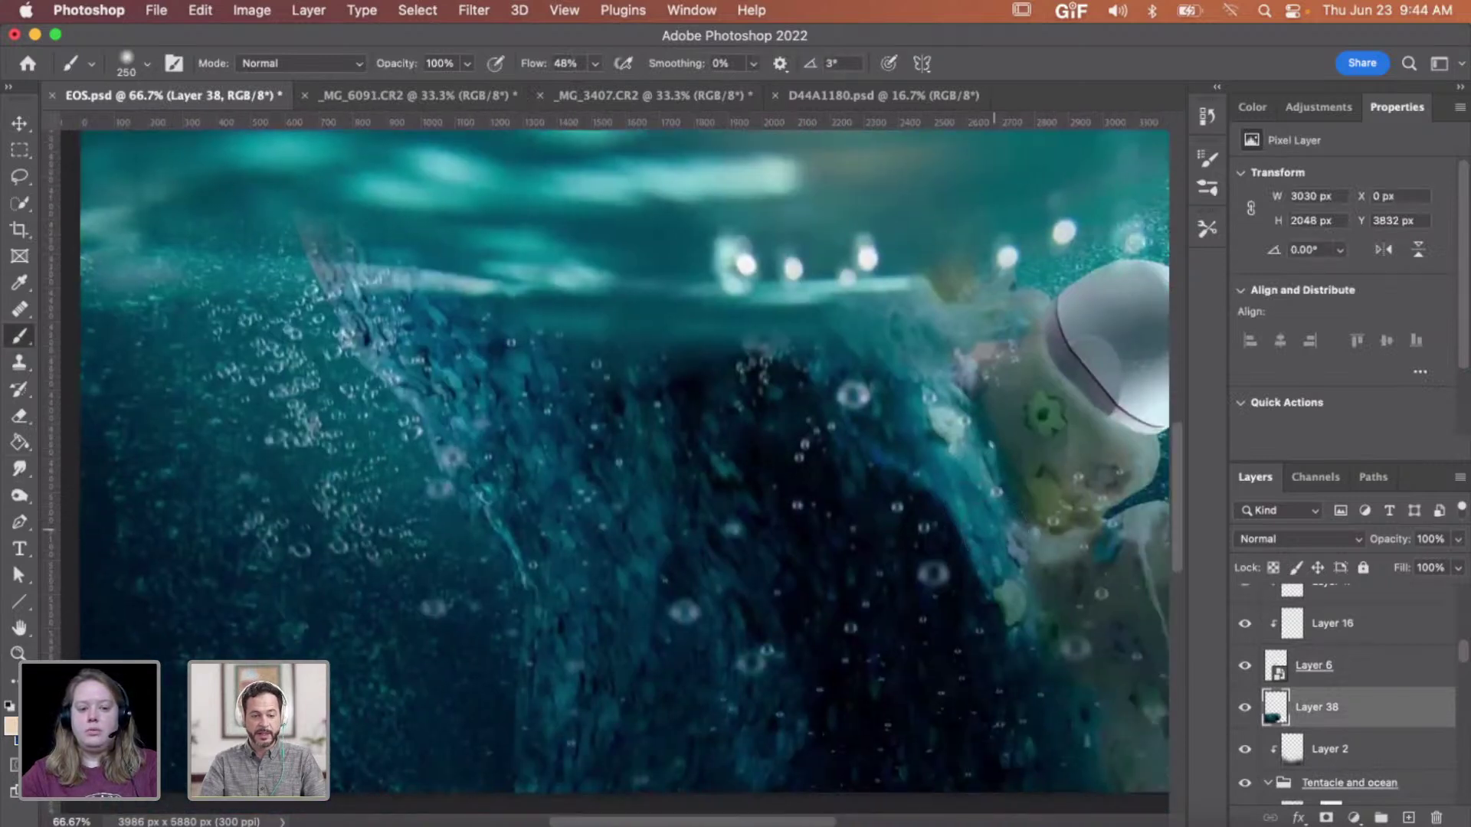
scroll(624, 468, down, 1)
scroll(625, 468, right, 2)
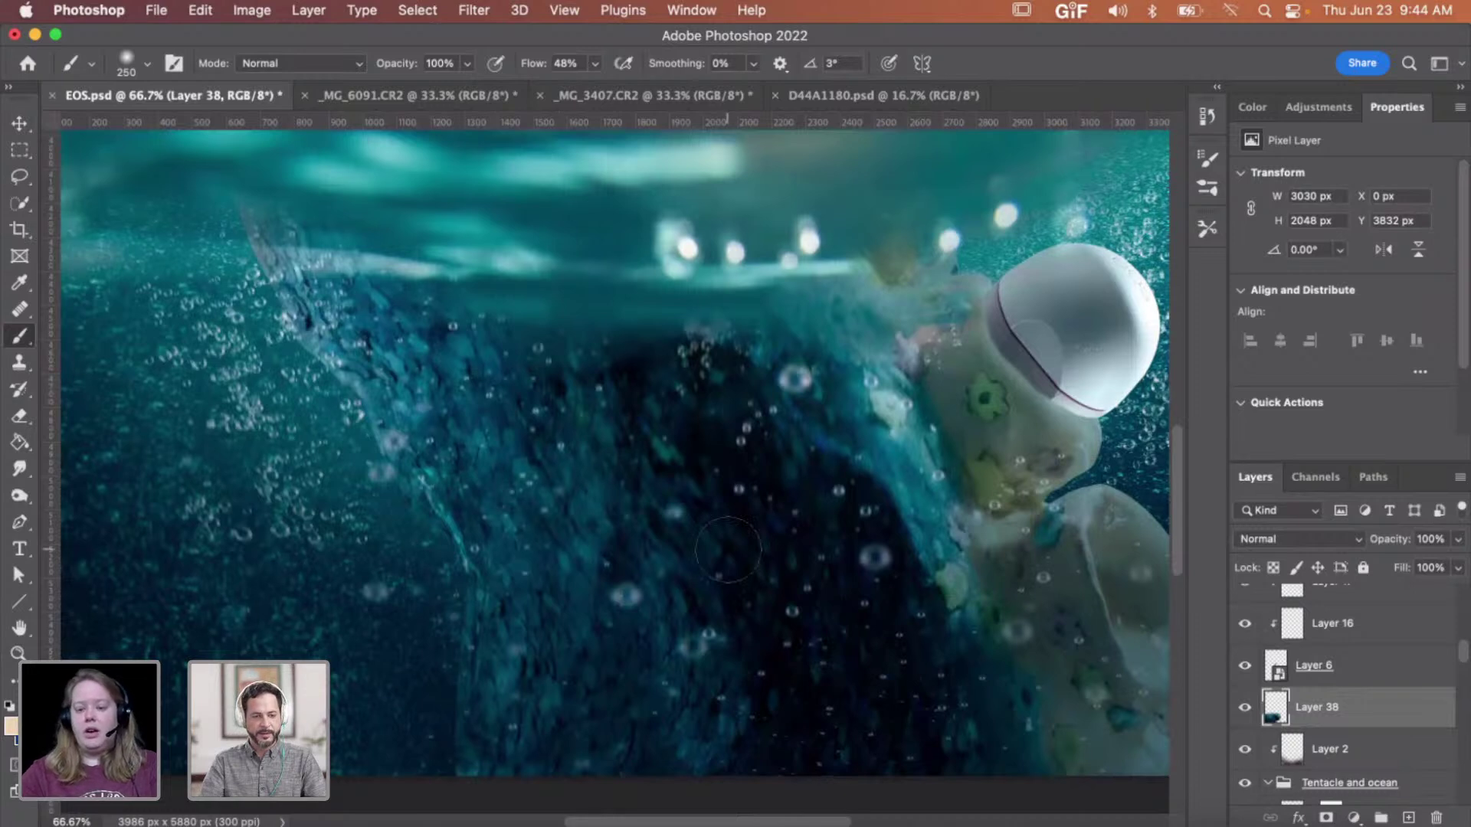
key(Delete)
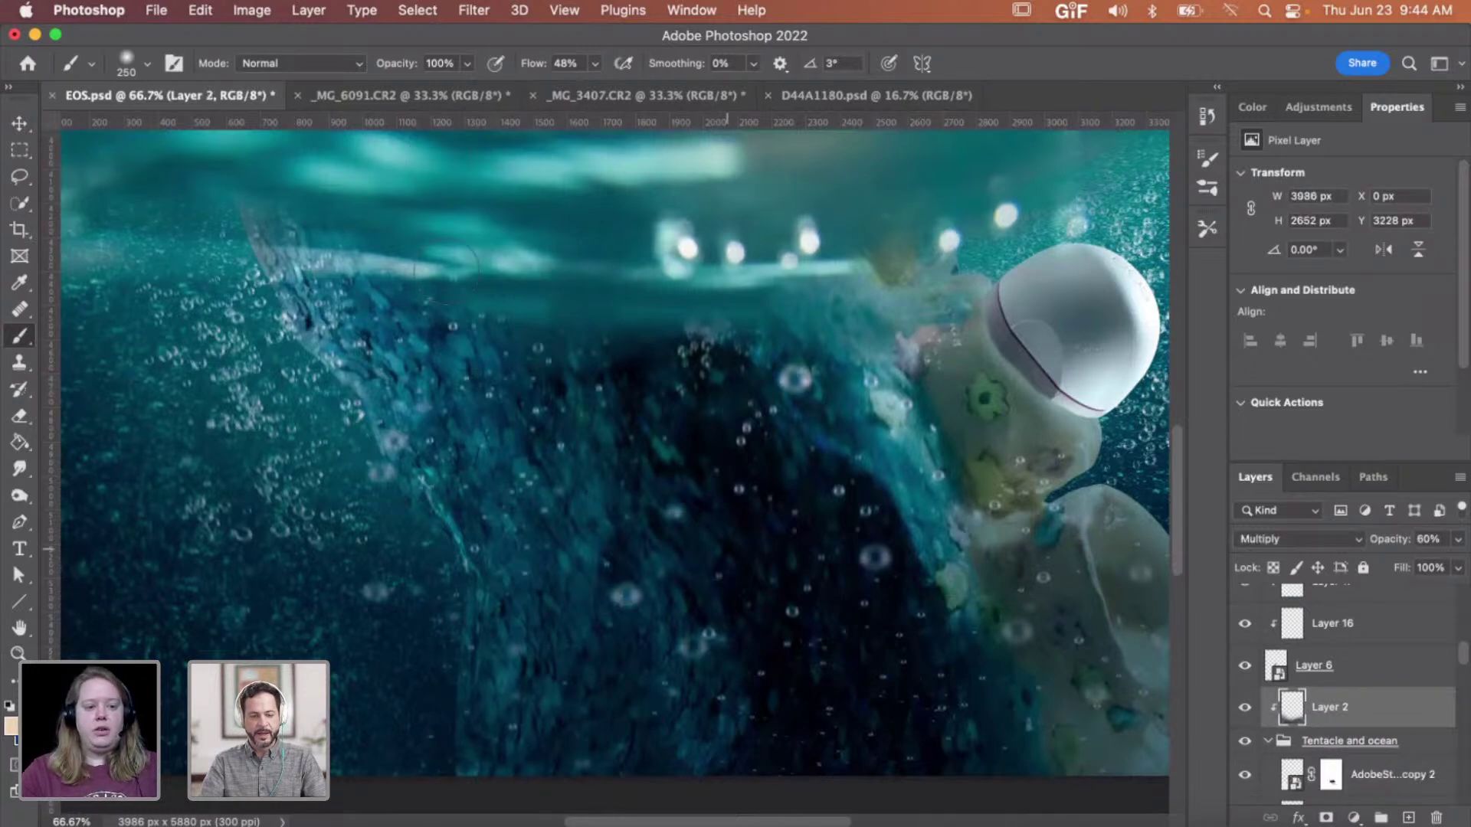
- Examine the composite at 50% zoom, from the underwater tentacle and bubbles up to the suckers above the water
key(z)
alt+click(616, 387)
alt+click(615, 387)
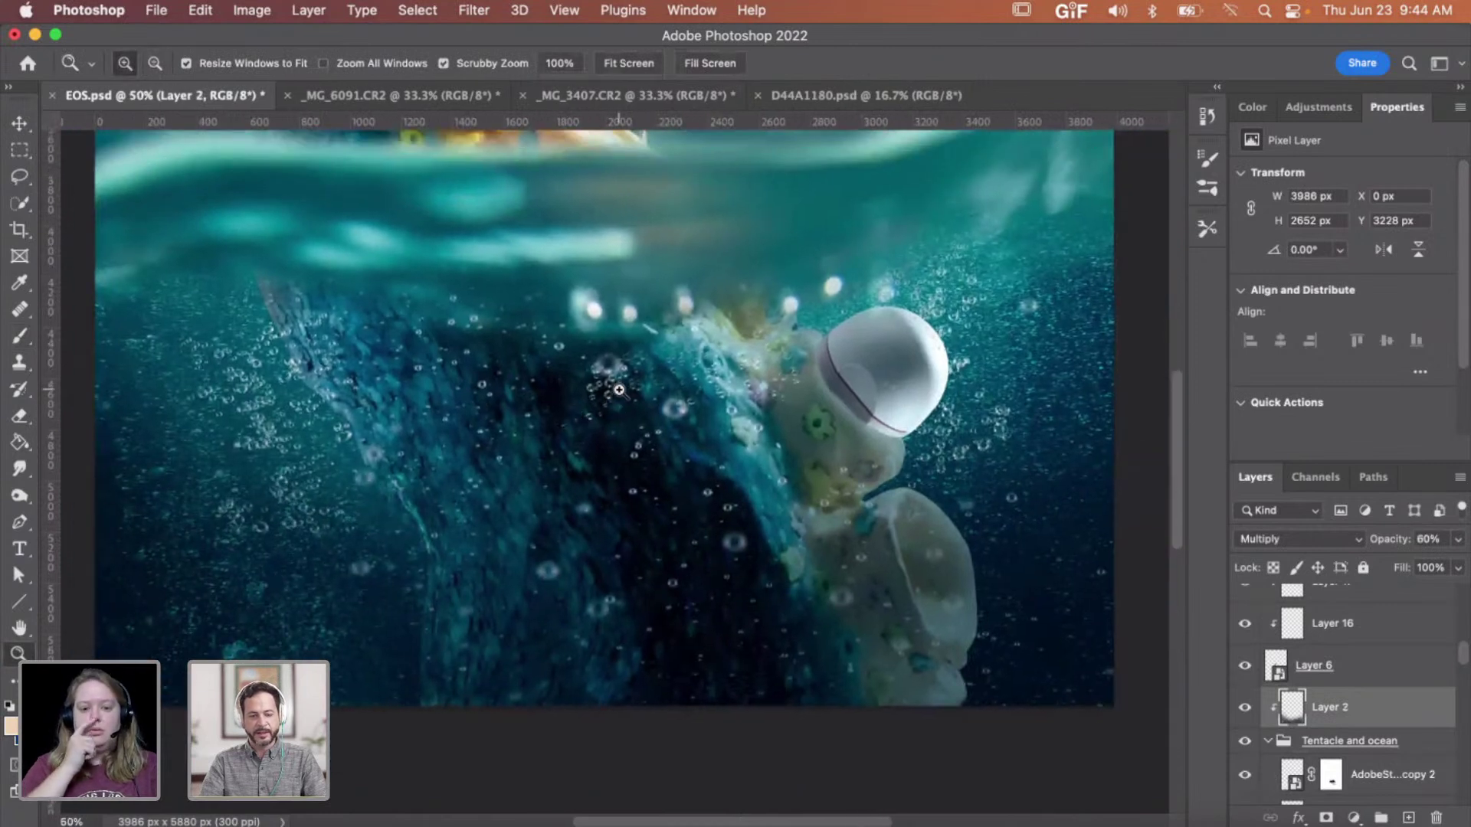
scroll(619, 390, up, 3)
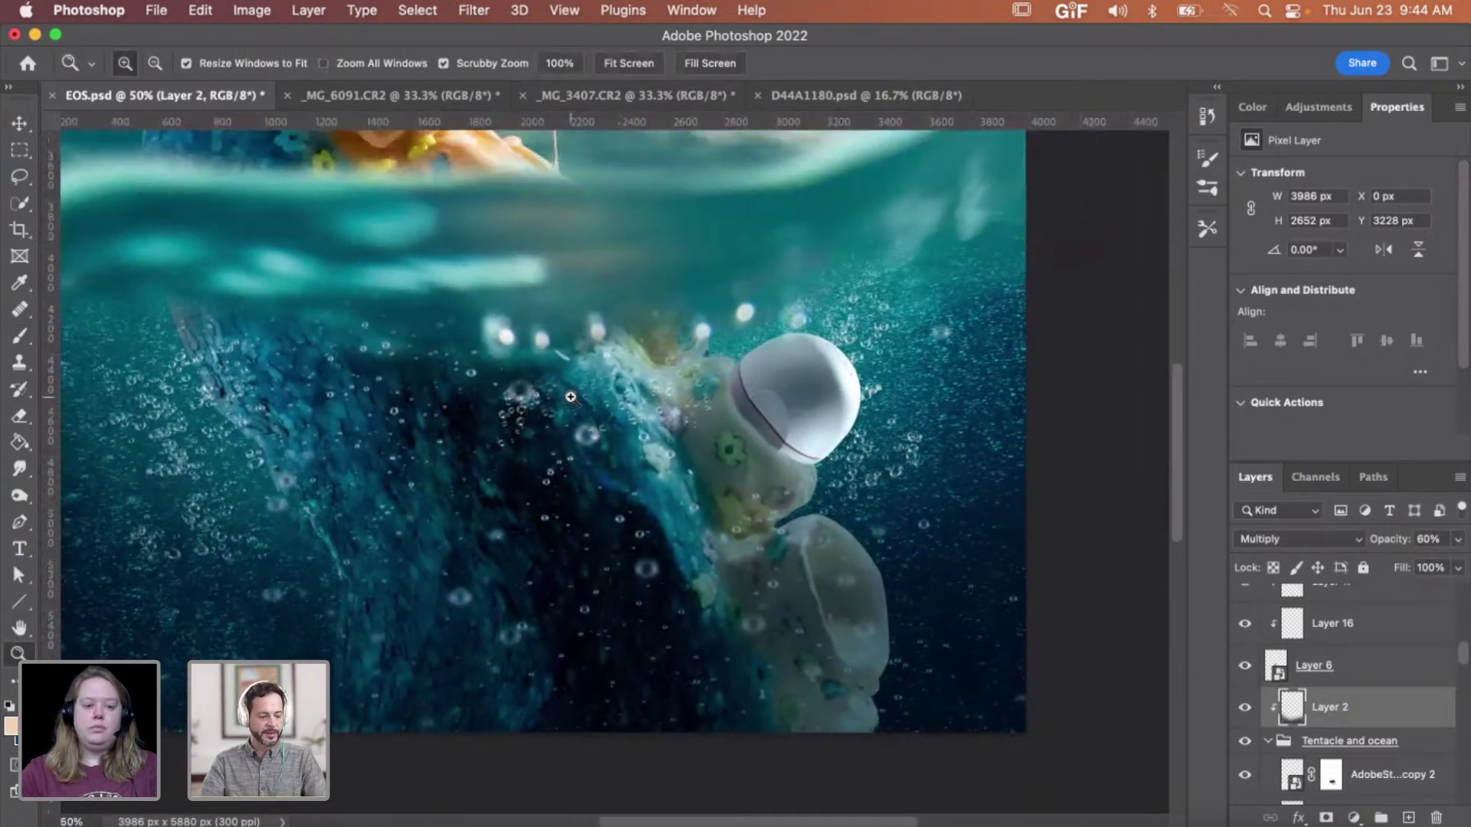
scroll(571, 397, up, 1)
scroll(570, 397, left, 1)
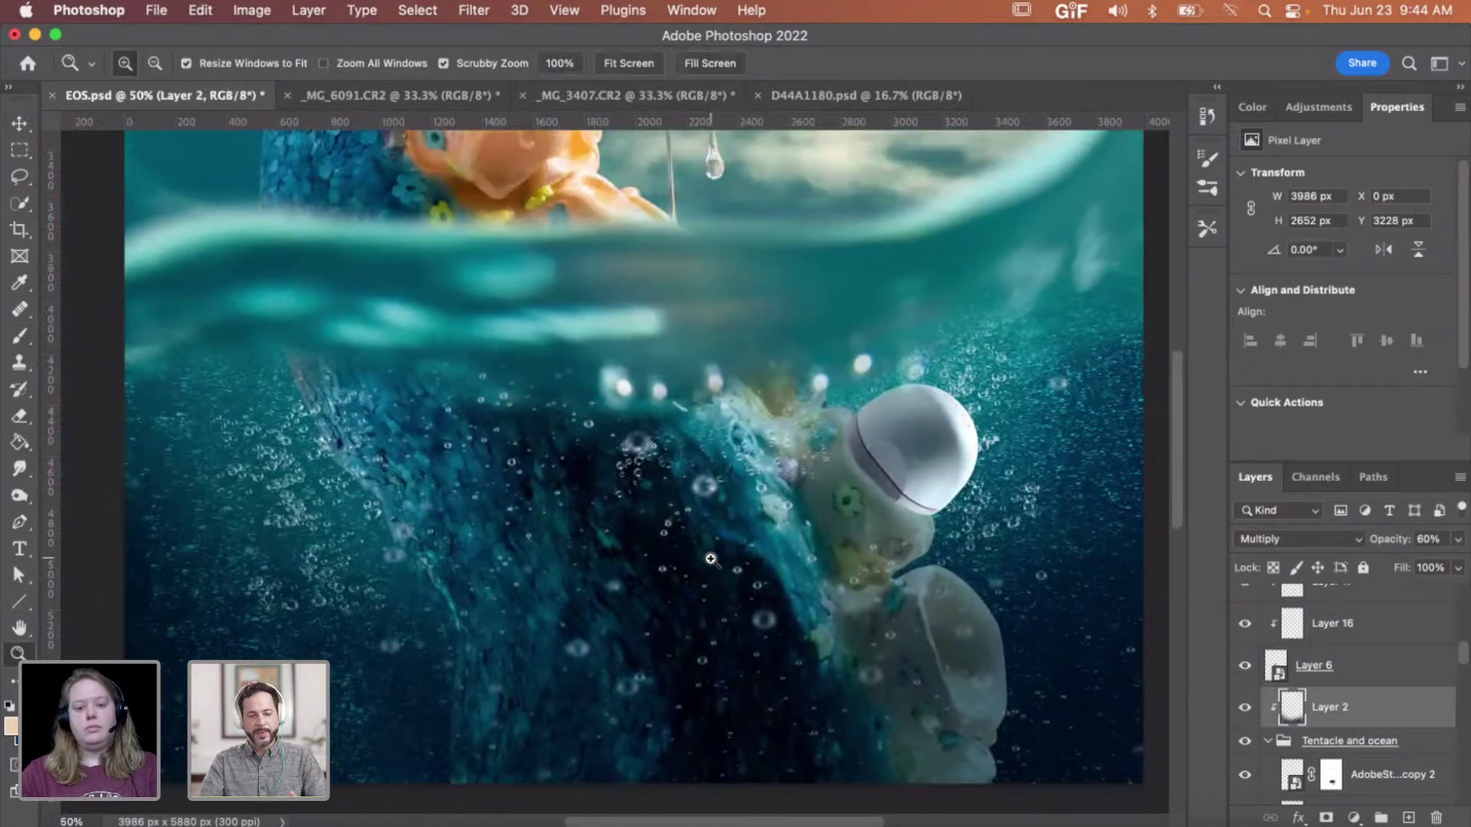
scroll(711, 560, up, 2)
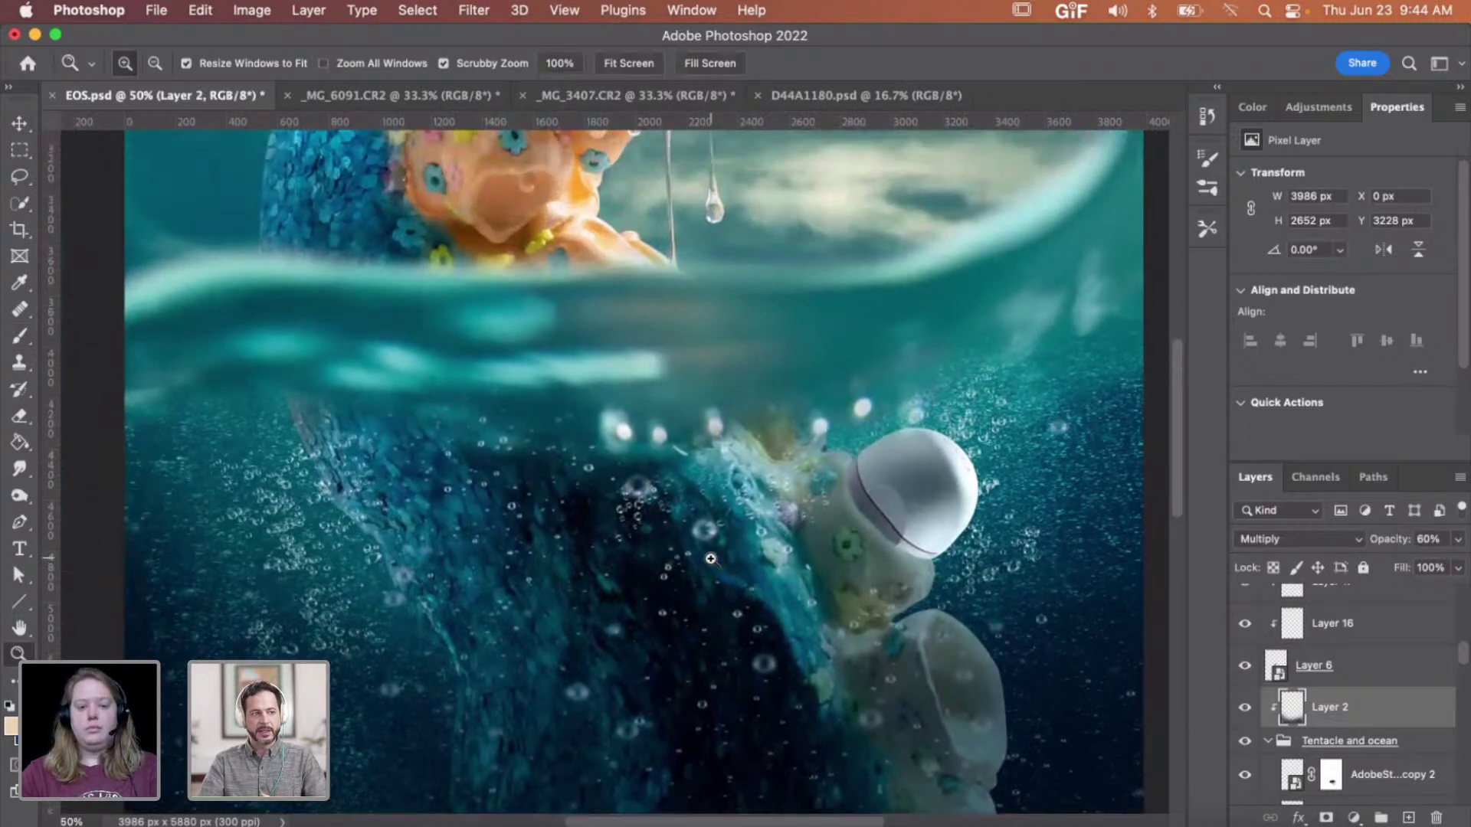
scroll(710, 560, up, 1)
scroll(710, 559, up, 10)
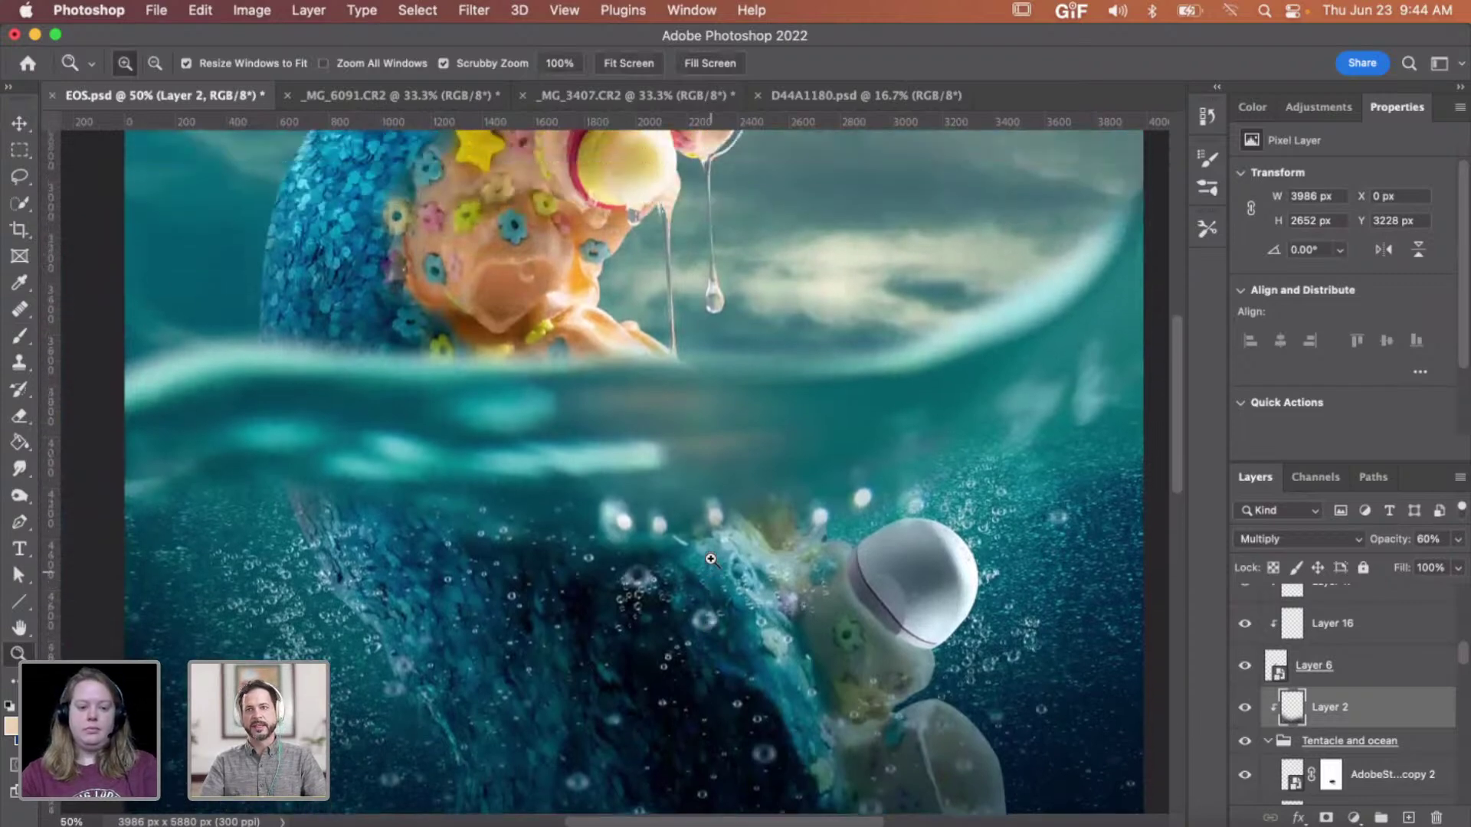
scroll(711, 559, up, 4)
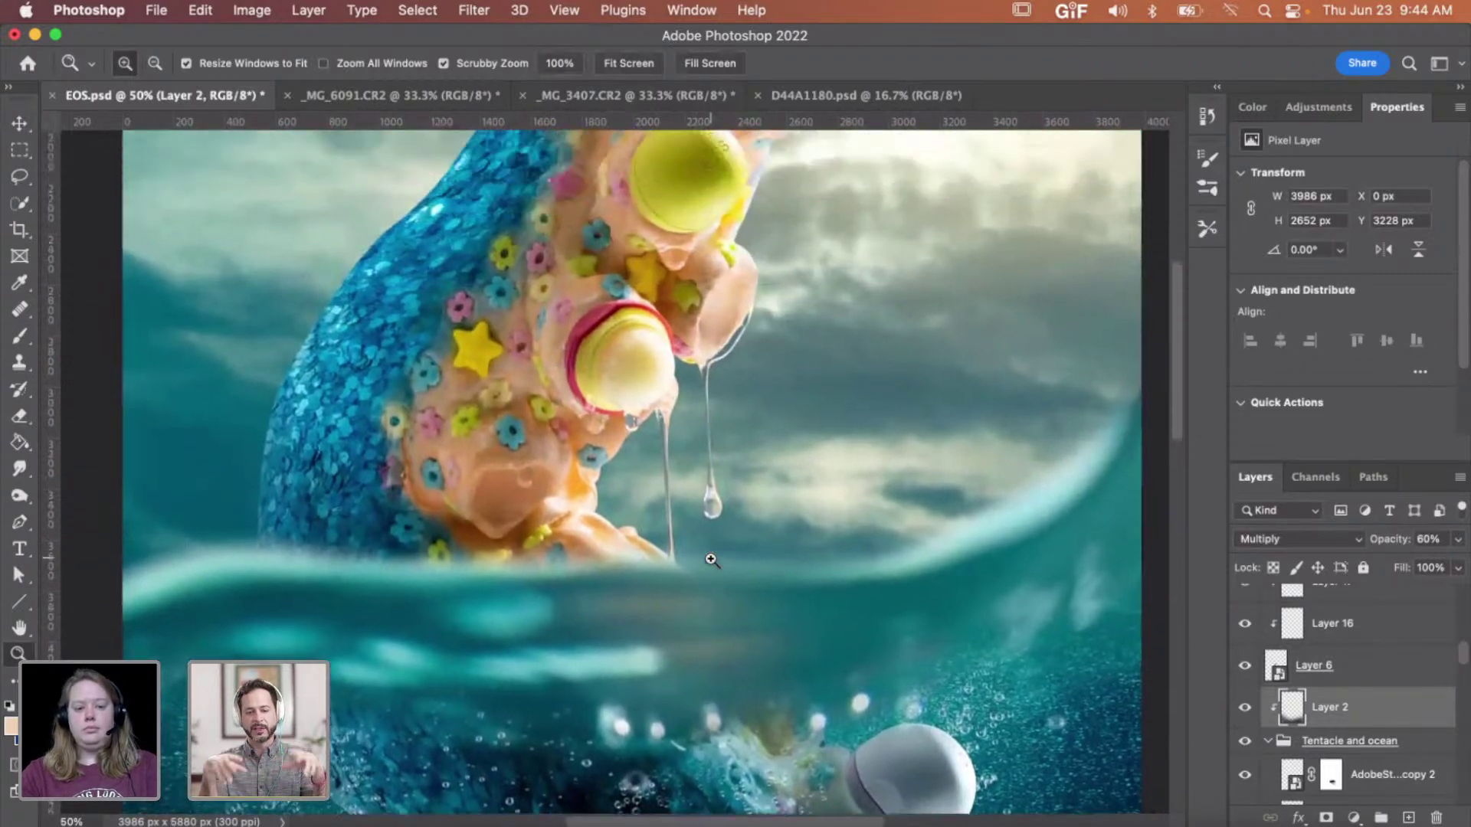
scroll(711, 559, up, 6)
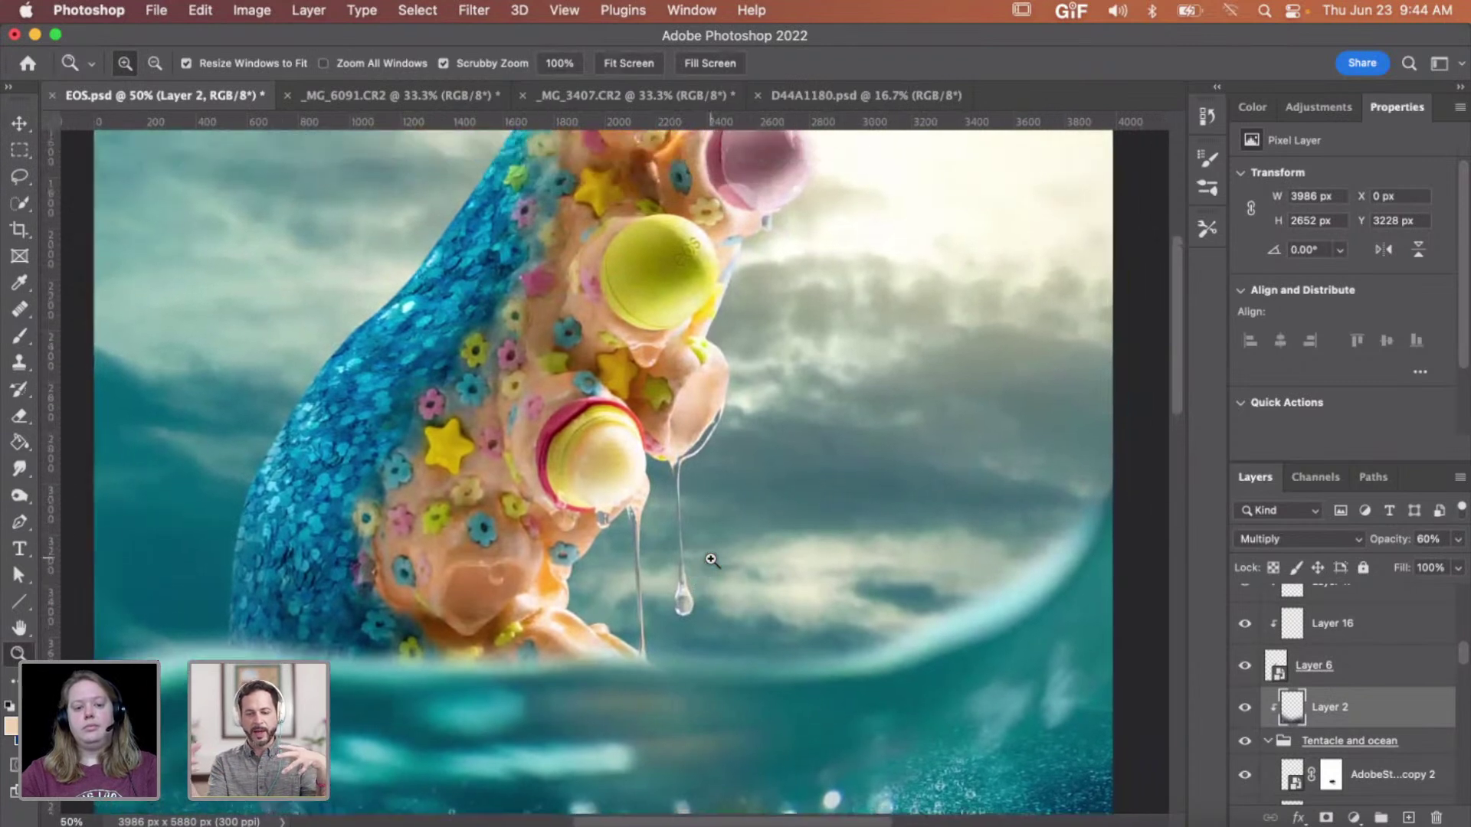
scroll(711, 560, up, 1)
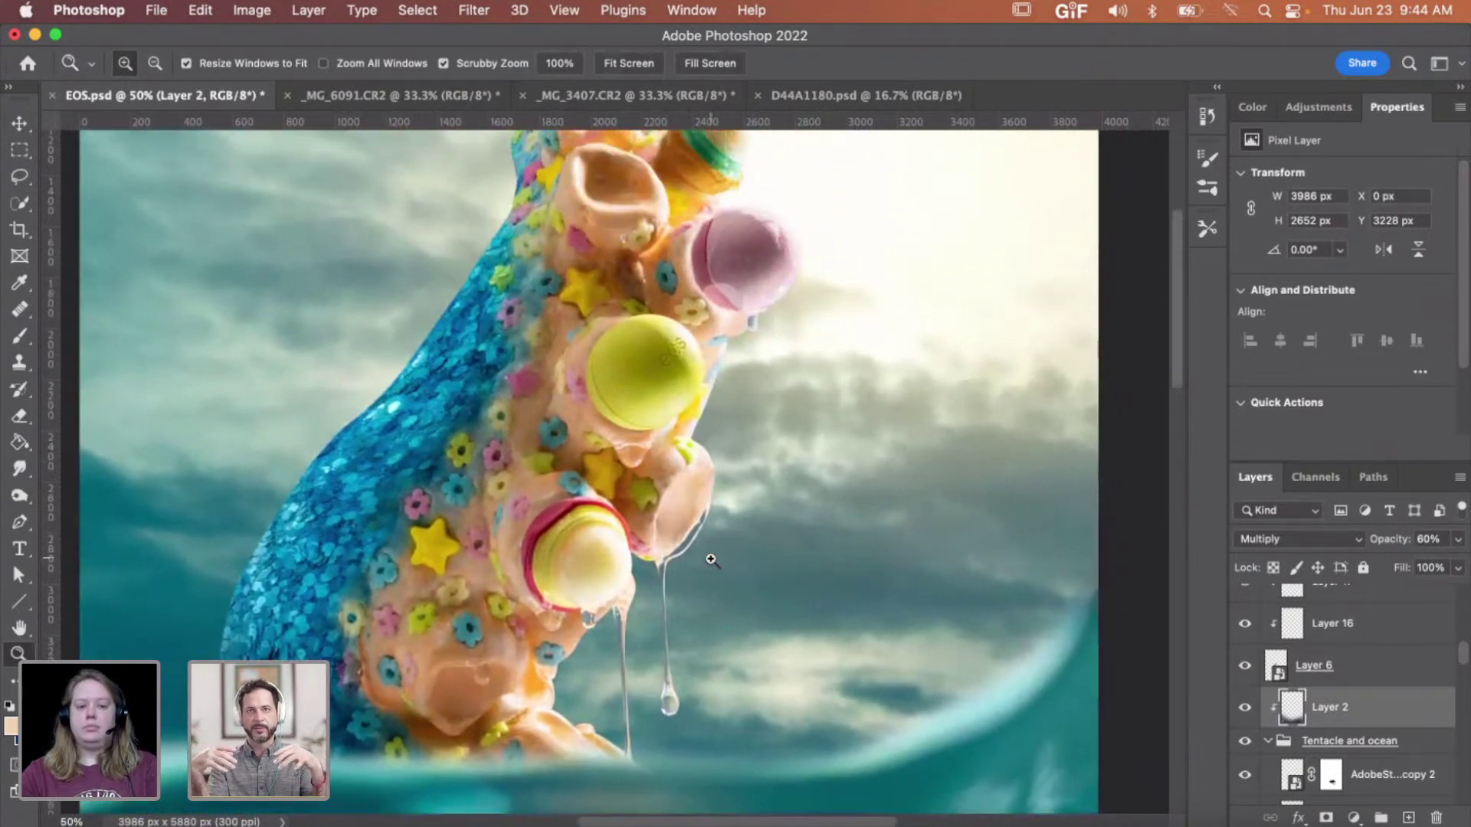
scroll(714, 560, up, 2)
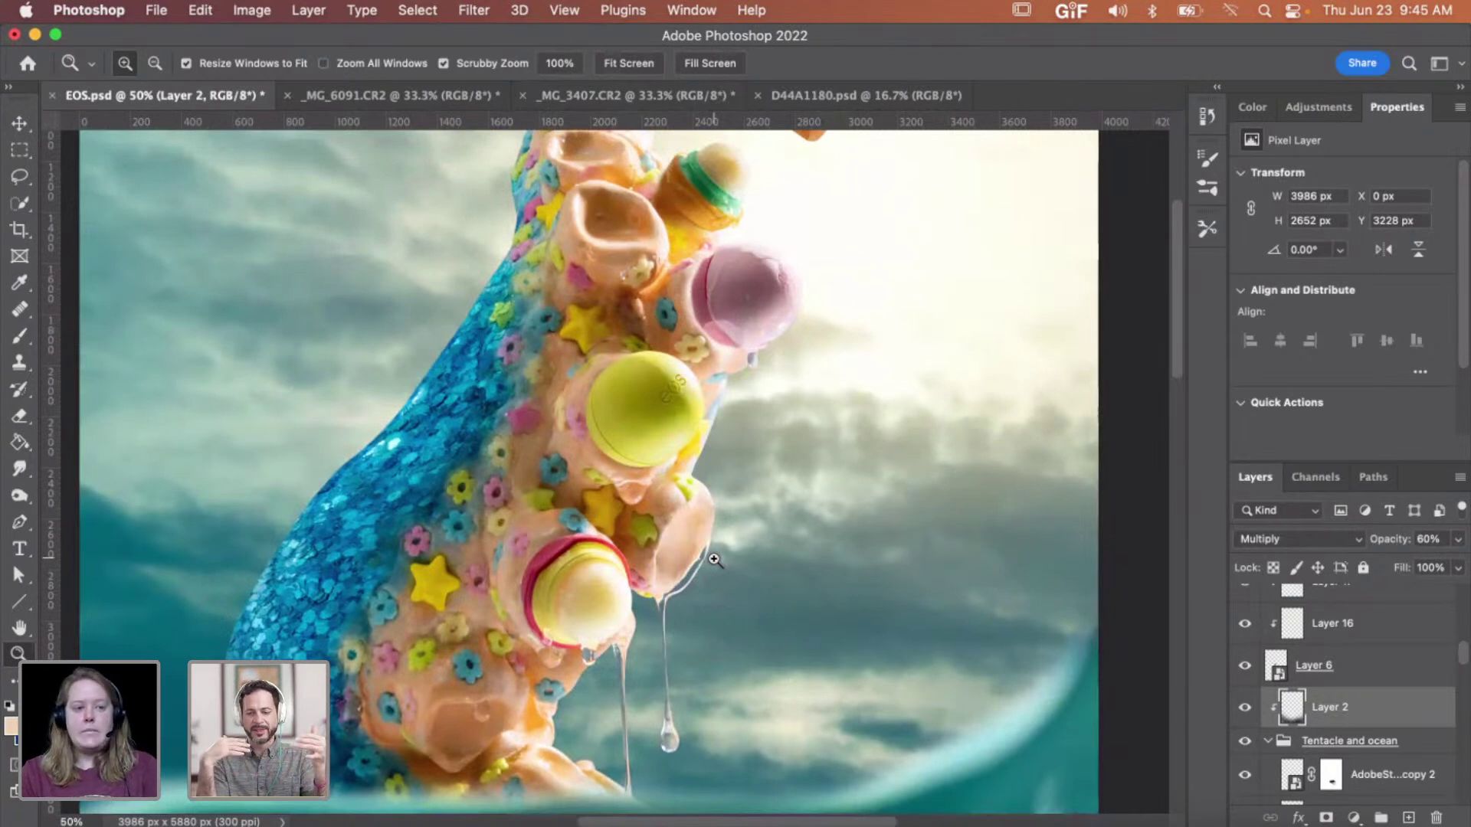
- Compare the coloured lip balm balls on the tentacle above the water with the white ball and bubbles below the surface
scroll(759, 565, up, 6)
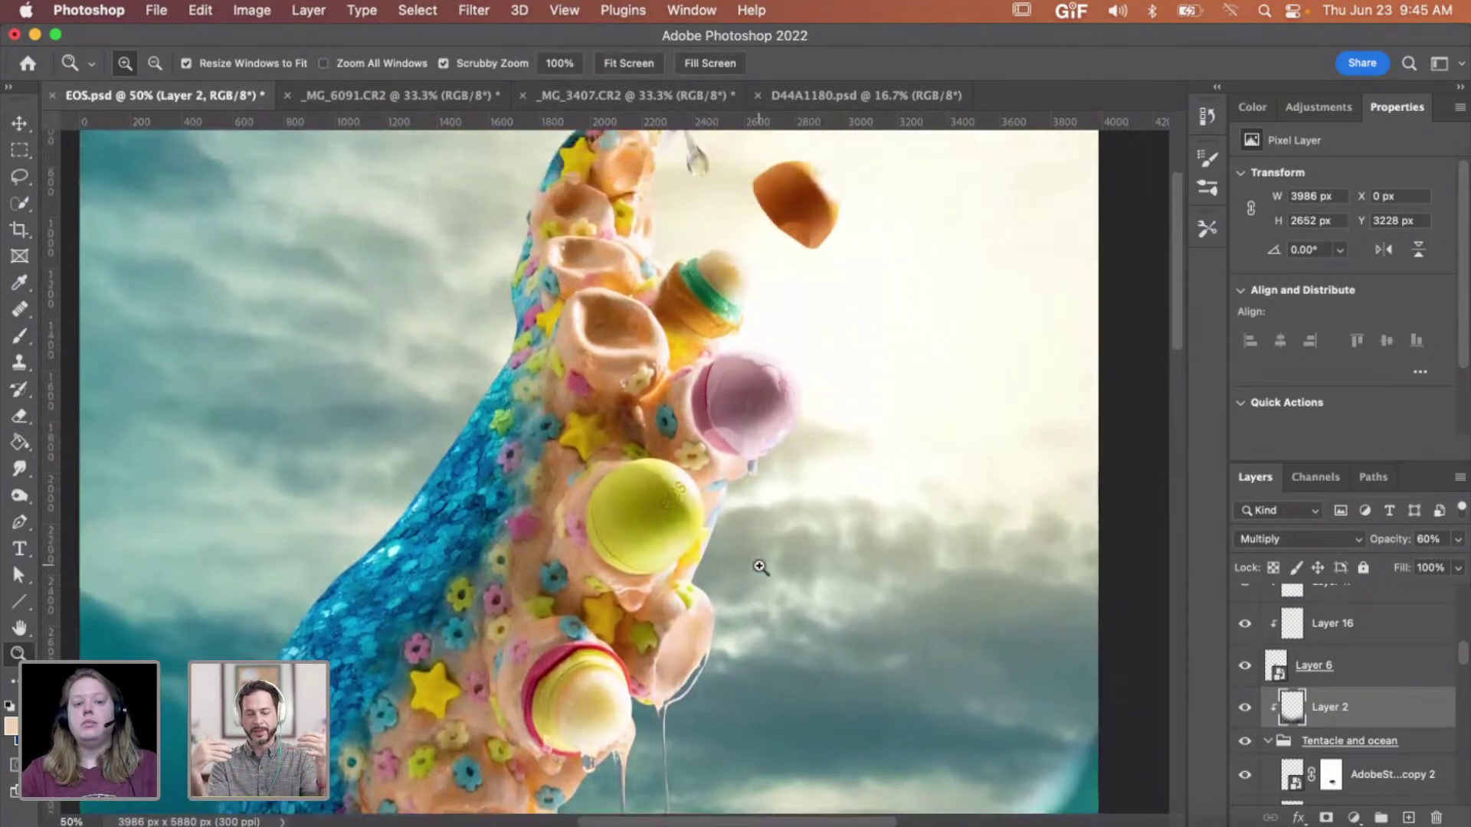
scroll(760, 567, up, 2)
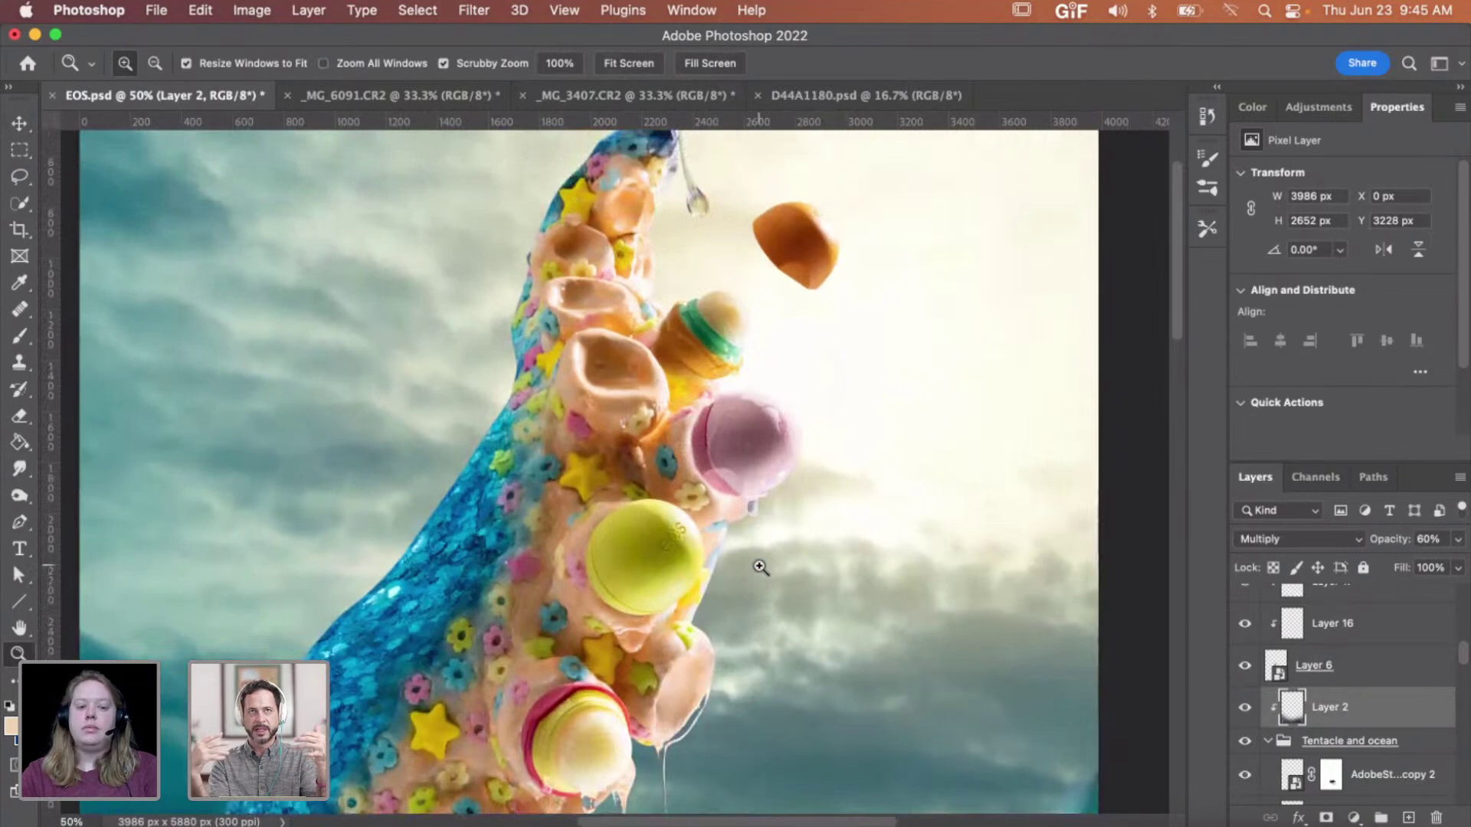
drag(748, 389, 797, 502)
scroll(825, 503, down, 3)
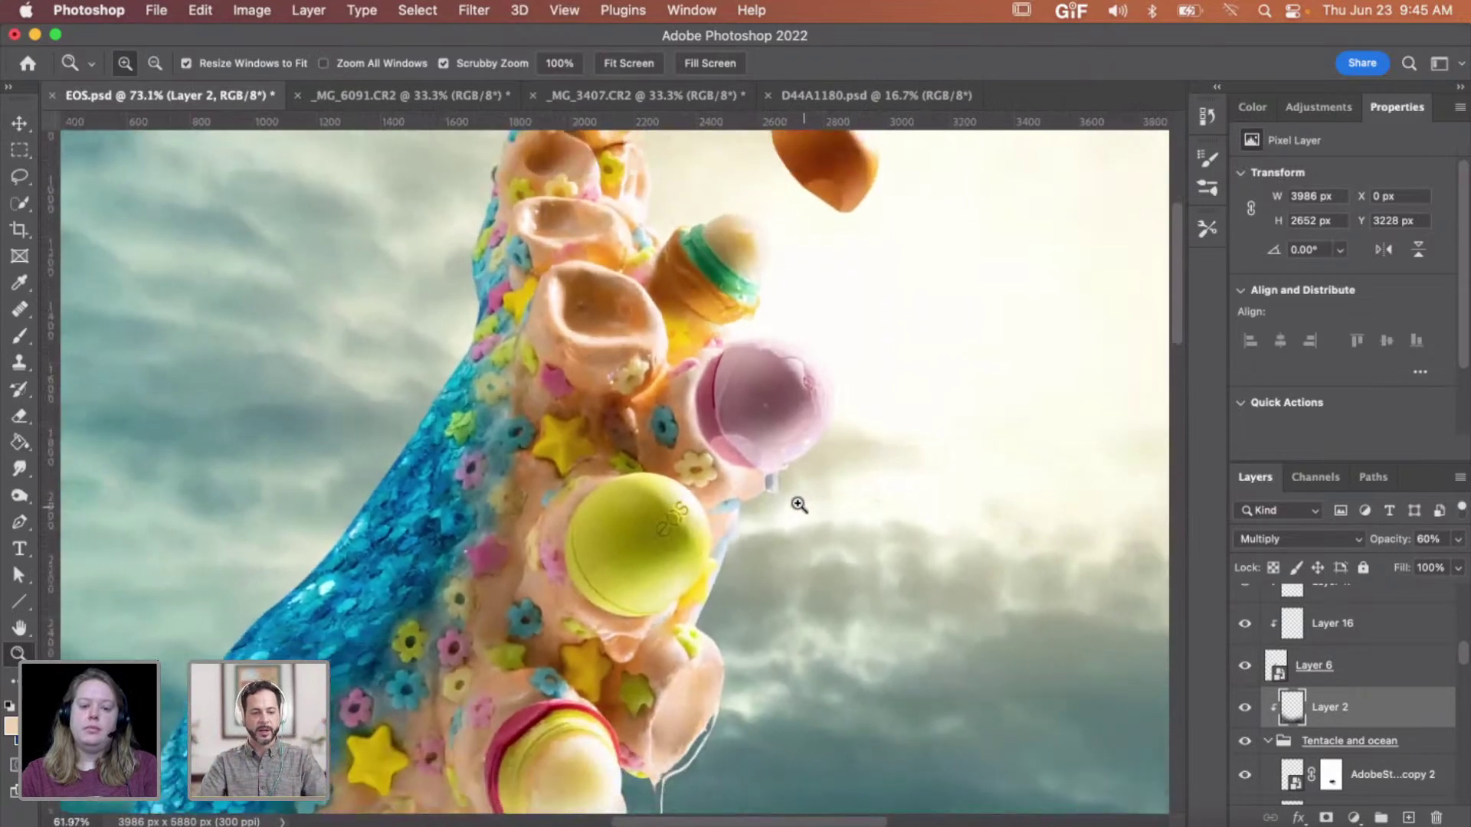
scroll(798, 505, down, 3)
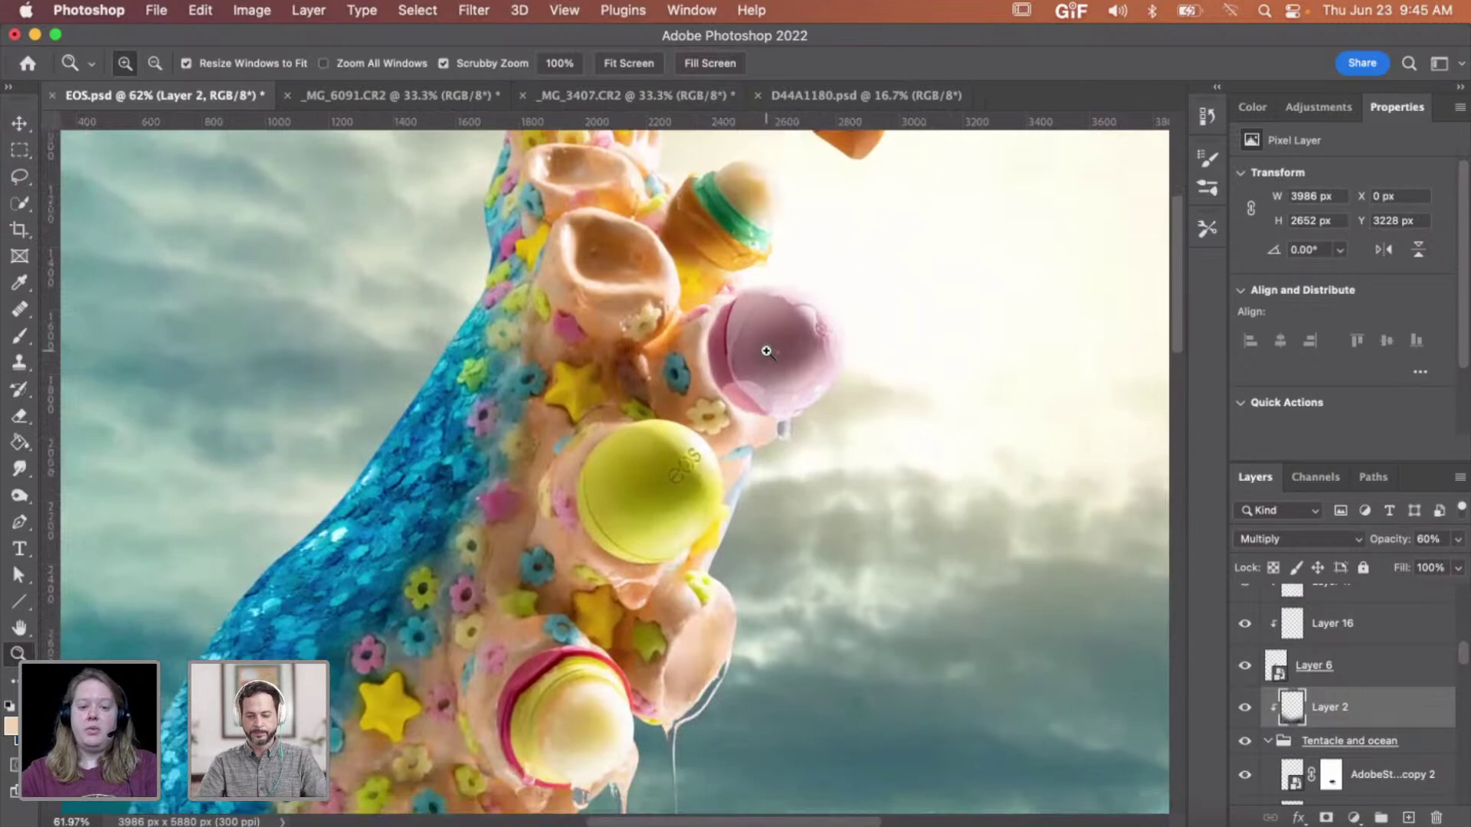
scroll(726, 536, up, 2)
scroll(726, 540, down, 5)
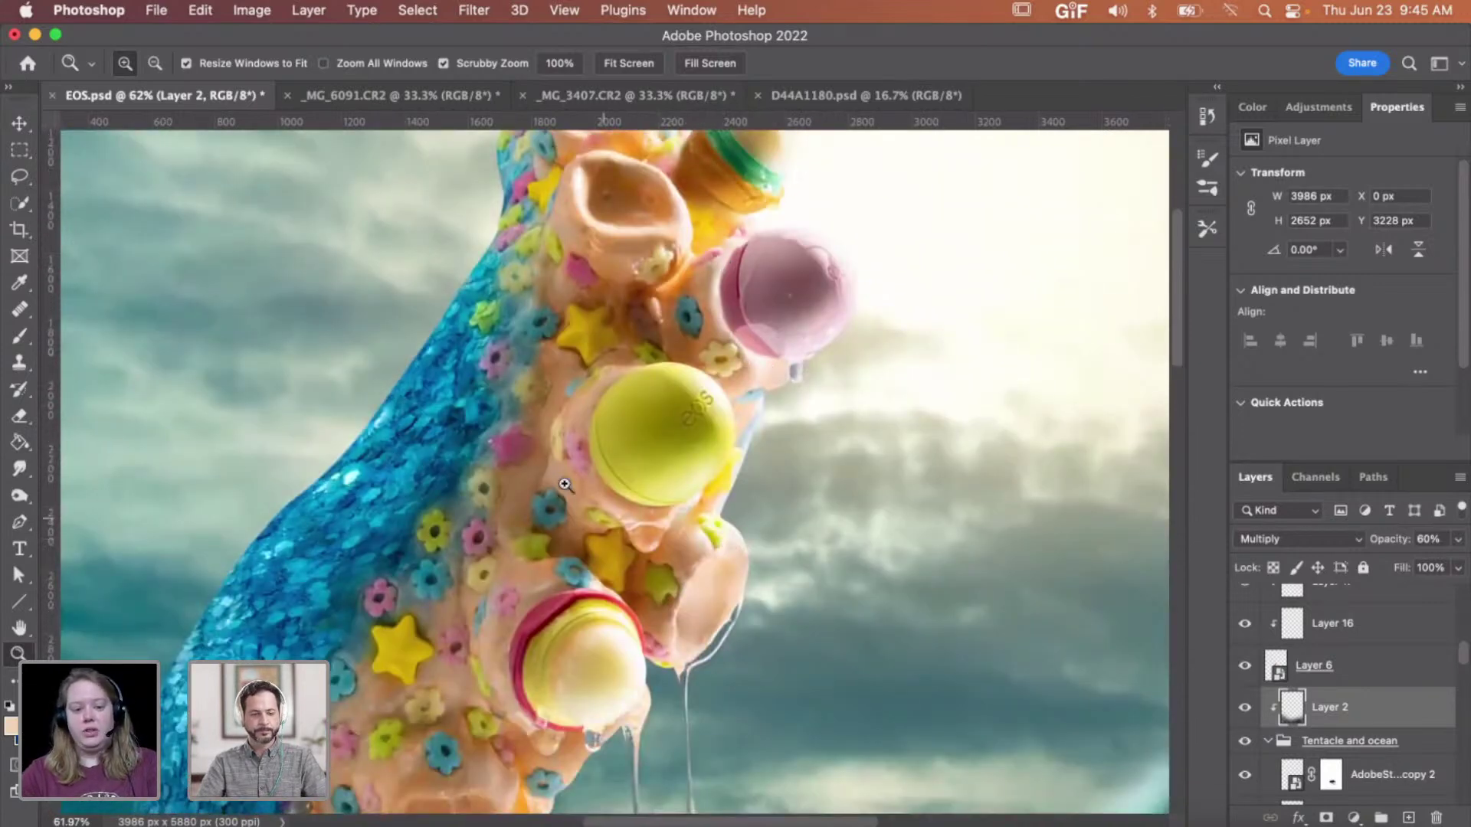
scroll(701, 517, down, 7)
scroll(703, 518, down, 15)
scroll(702, 518, right, 5)
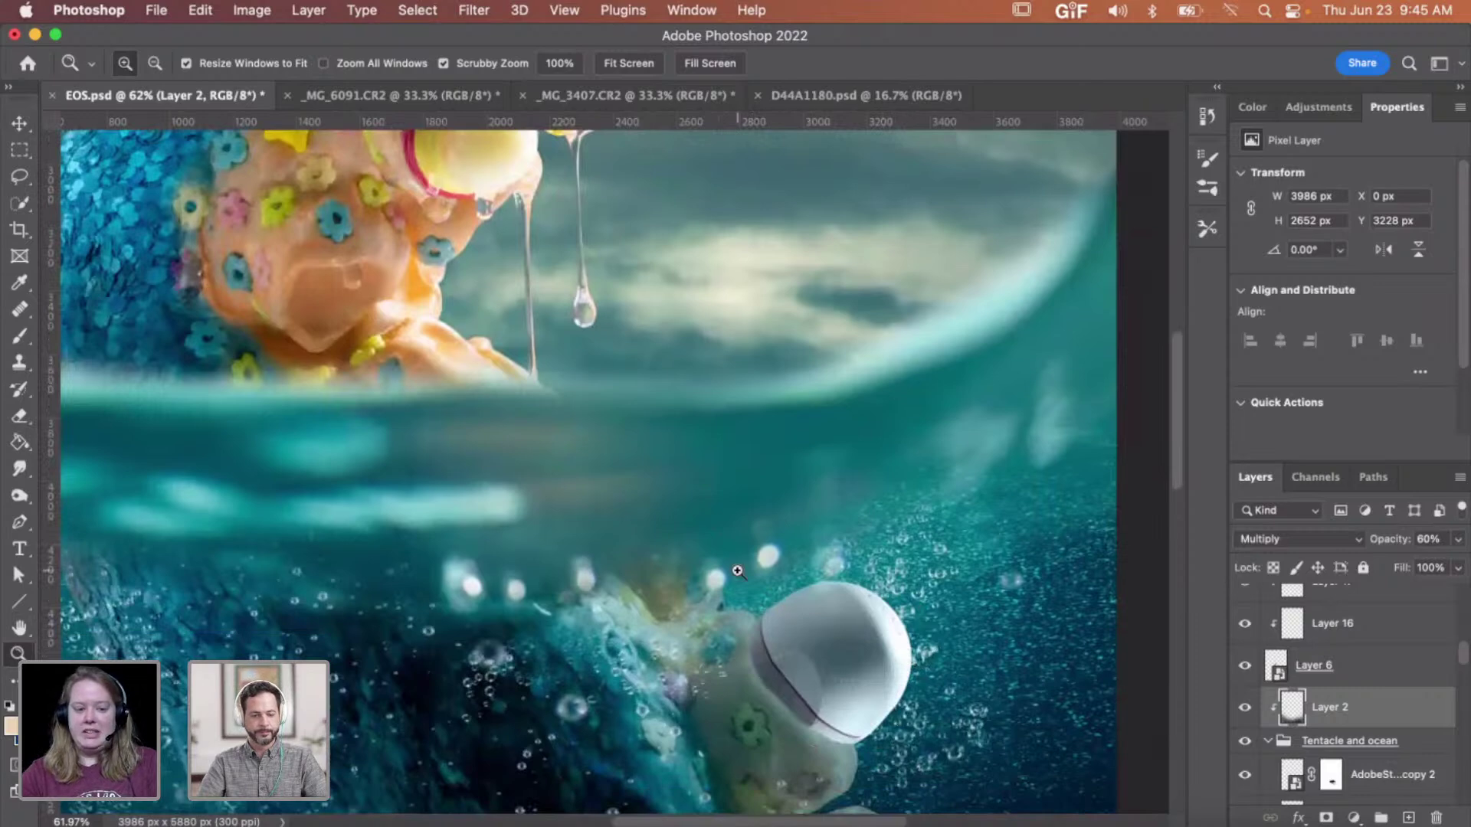
scroll(736, 567, up, 18)
scroll(735, 568, left, 3)
scroll(737, 570, up, 1)
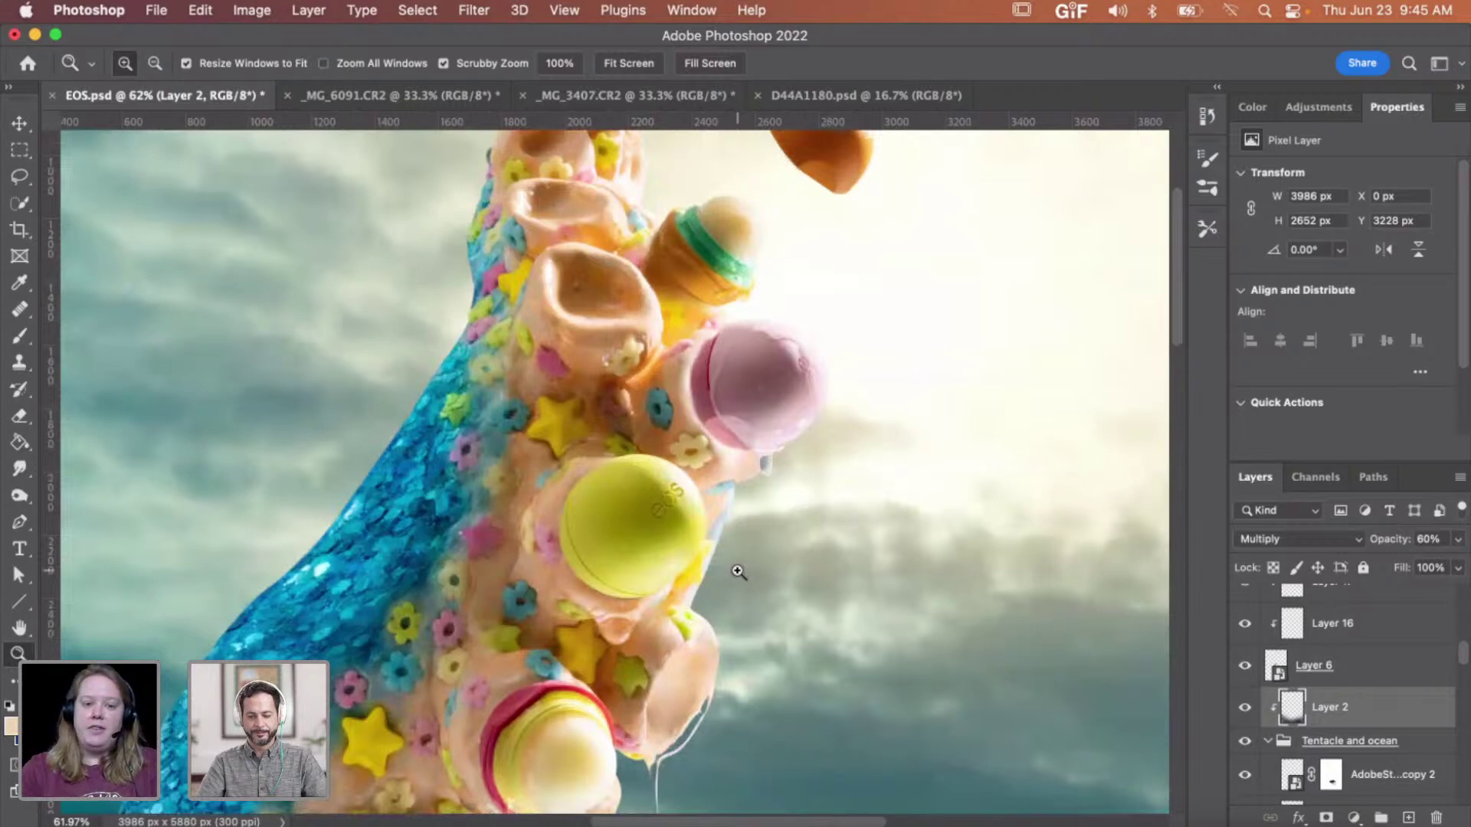
- Examine the upper suckers, green-banded balm and floating orange cap up close, and view them against the whole composite
scroll(737, 570, up, 8)
scroll(737, 571, right, 2)
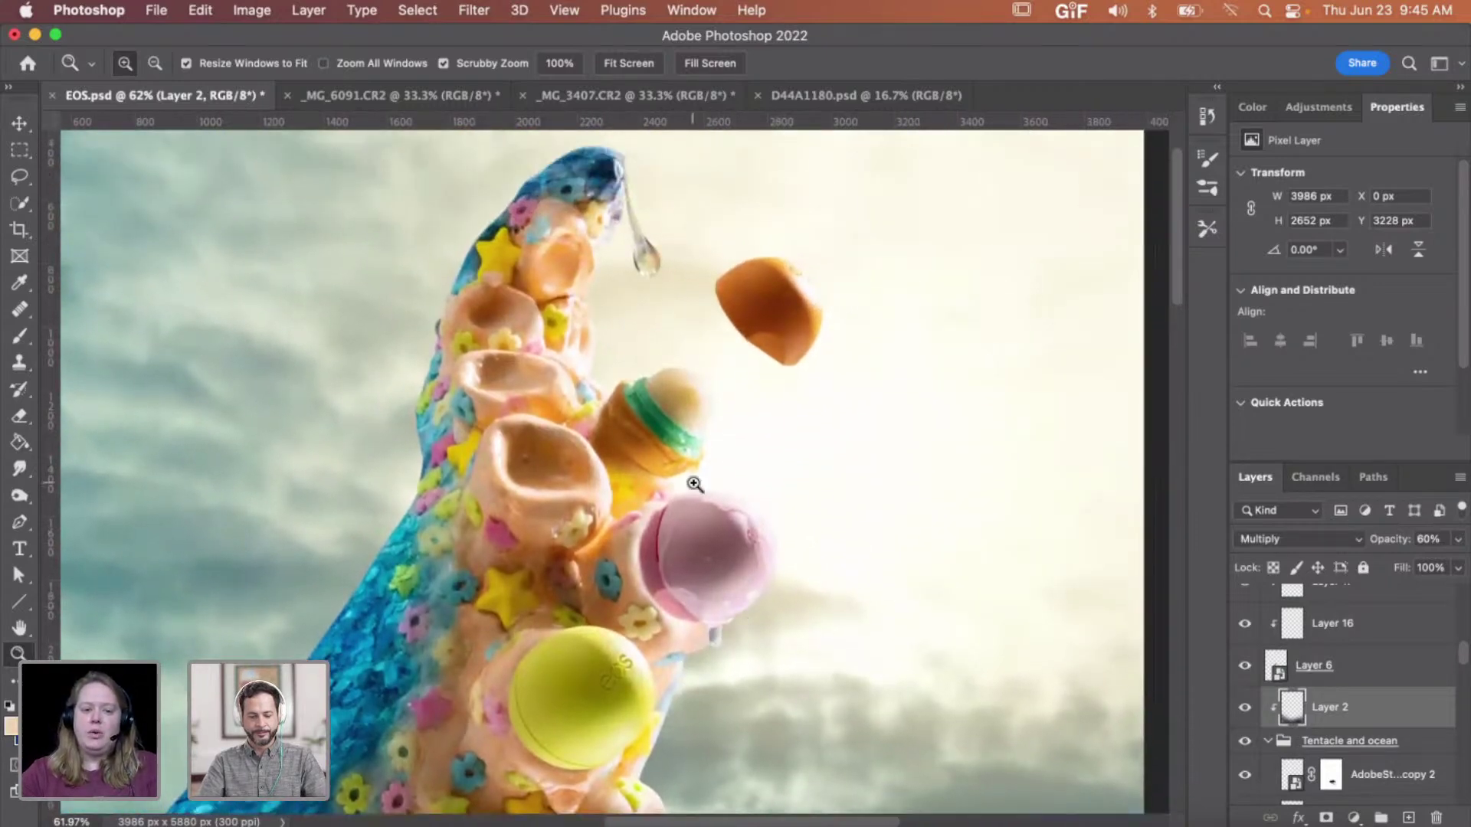
drag(694, 484, 738, 481)
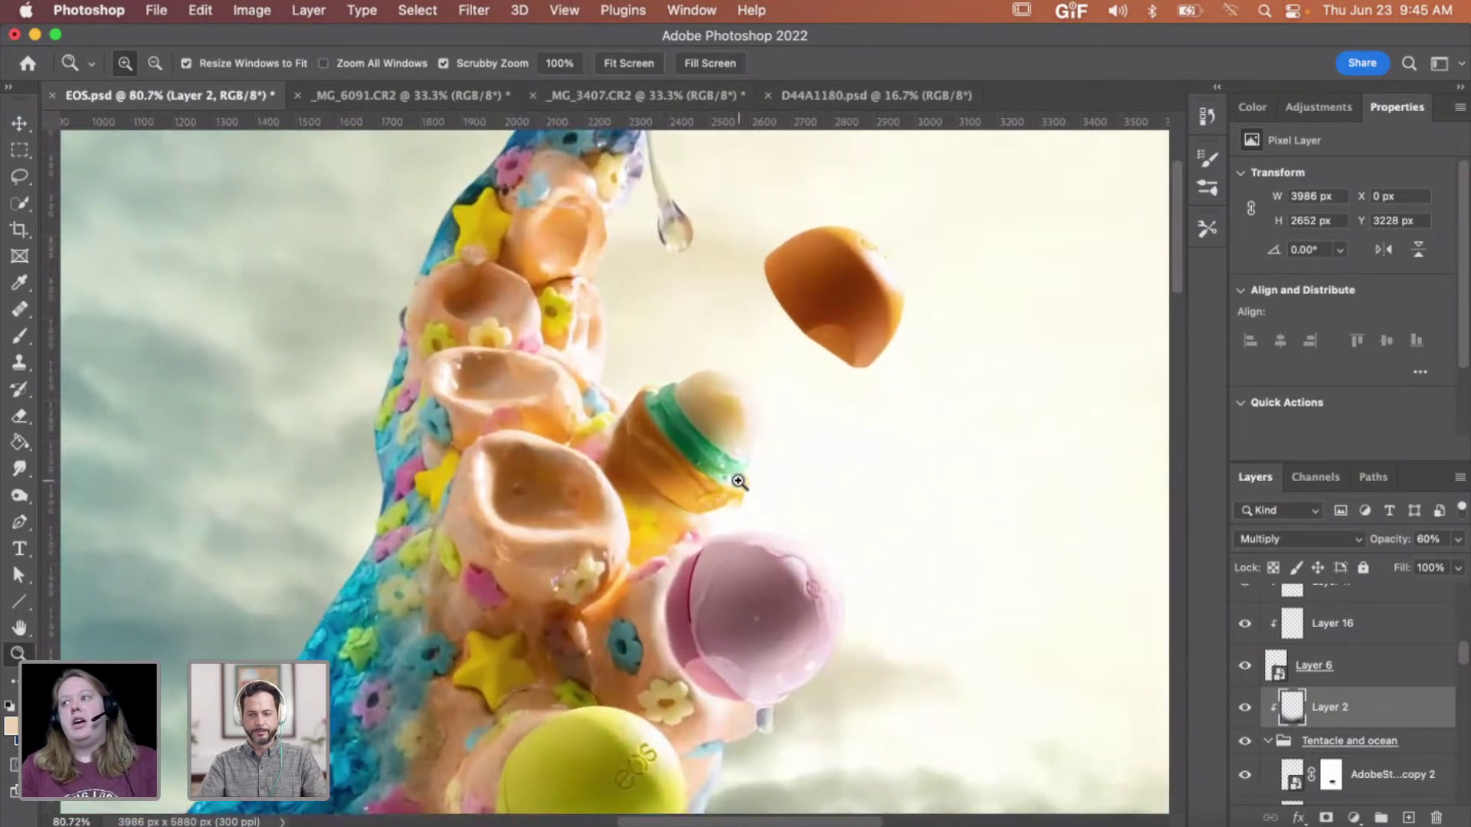
scroll(716, 499, up, 2)
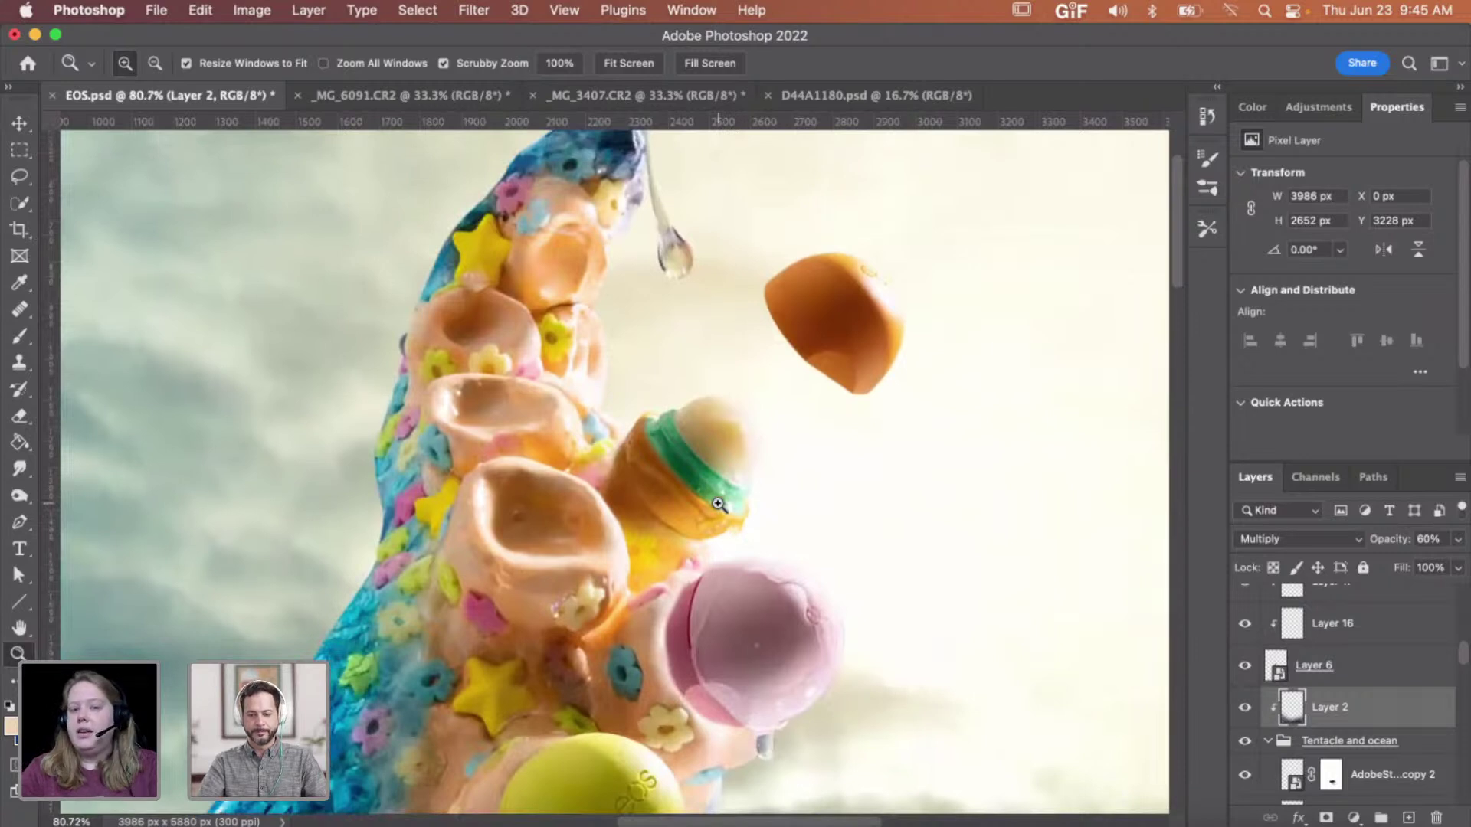
scroll(714, 515, left, 1)
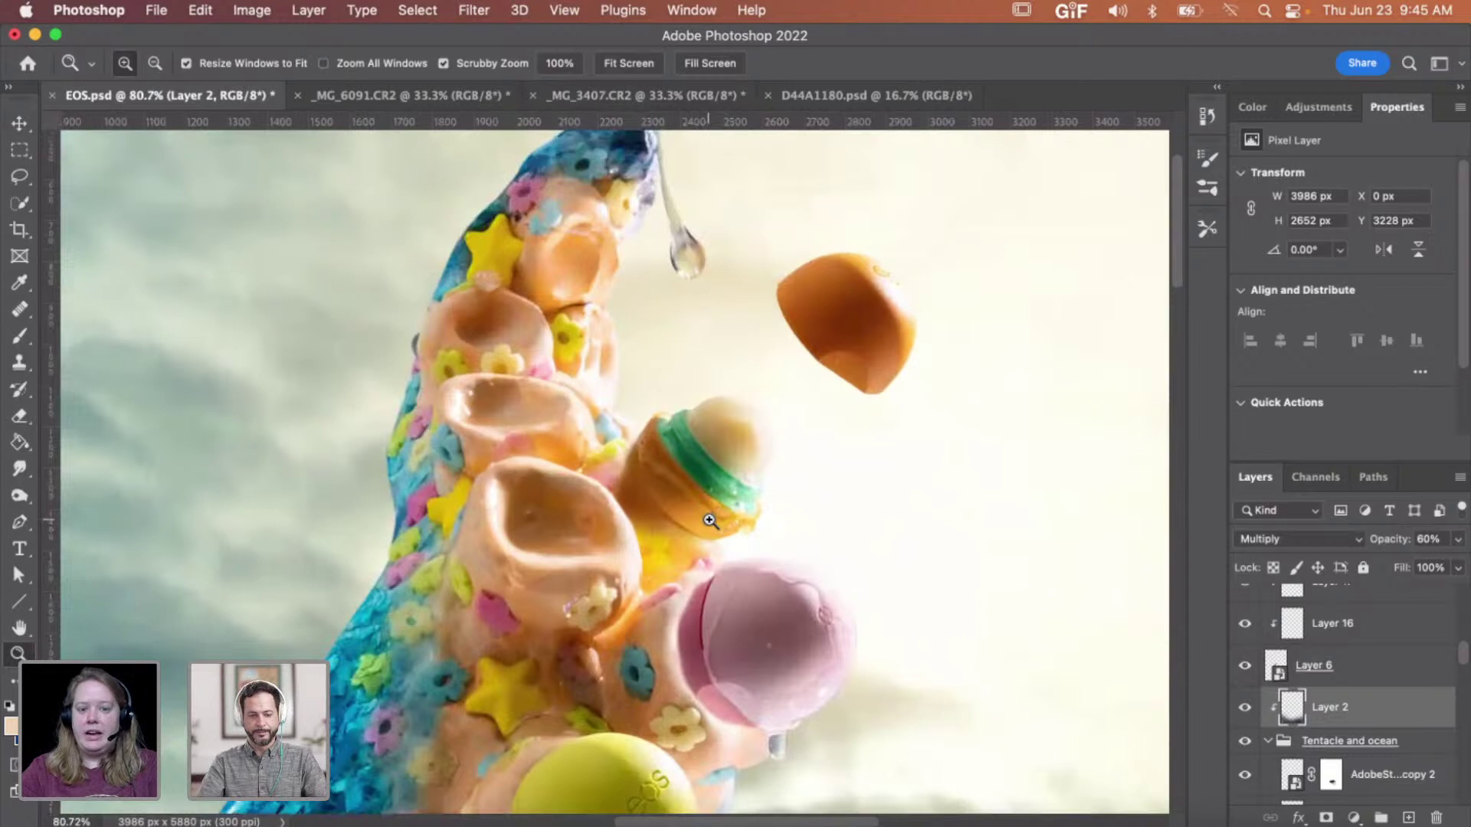
scroll(710, 521, down, 5)
scroll(709, 521, left, 3)
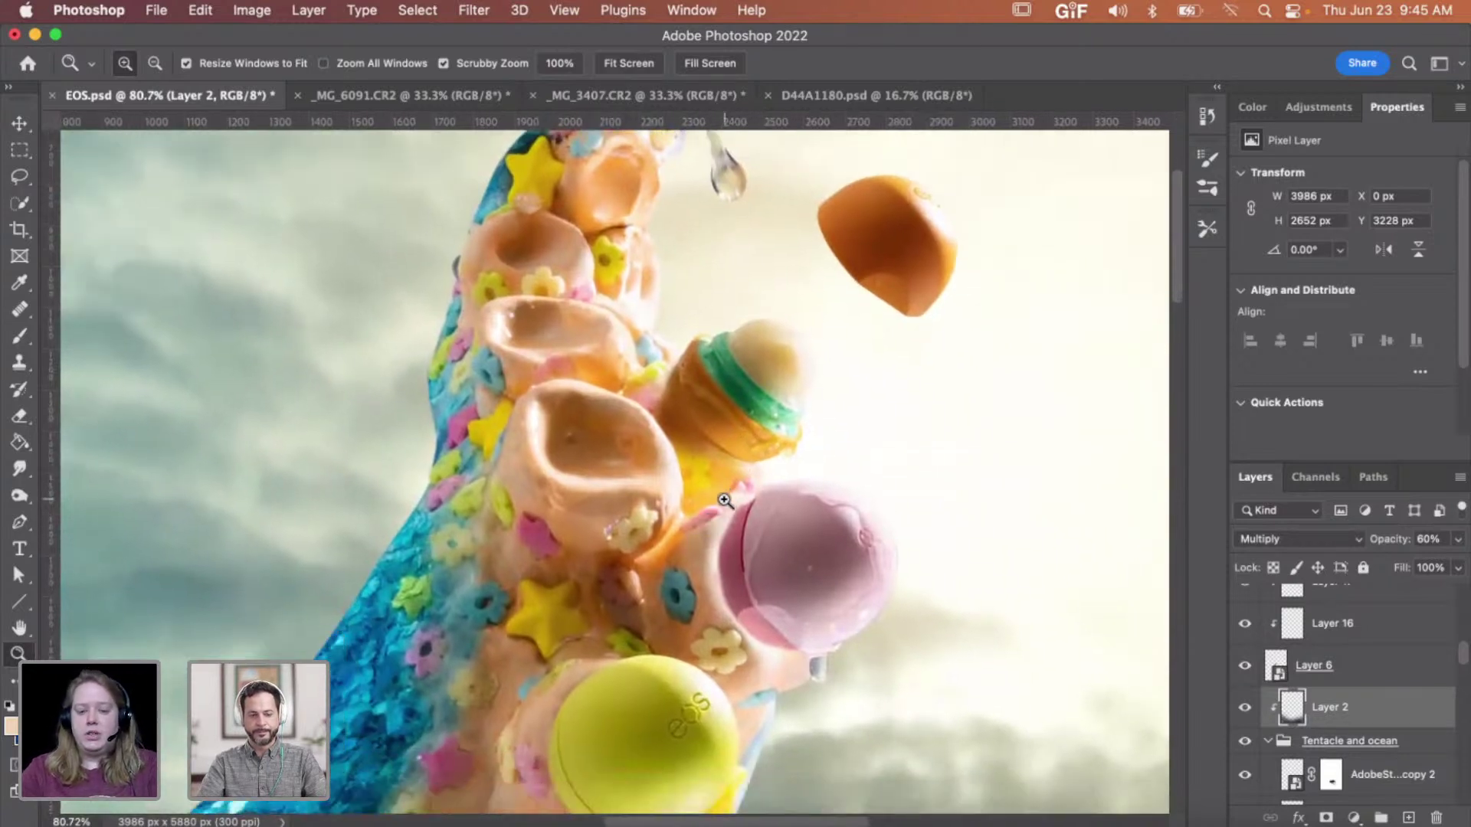
scroll(725, 501, up, 2)
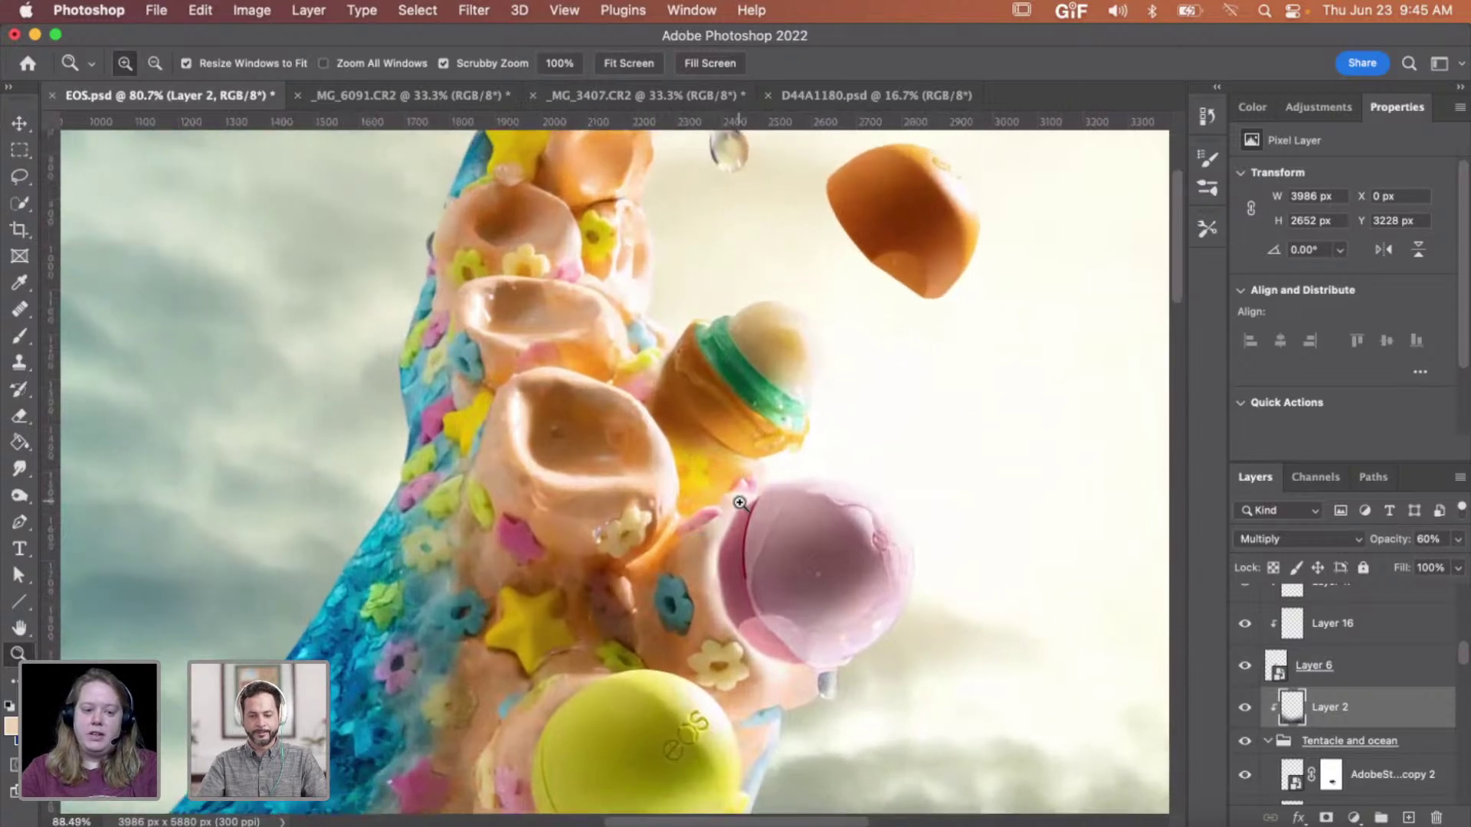
scroll(754, 457, down, 5)
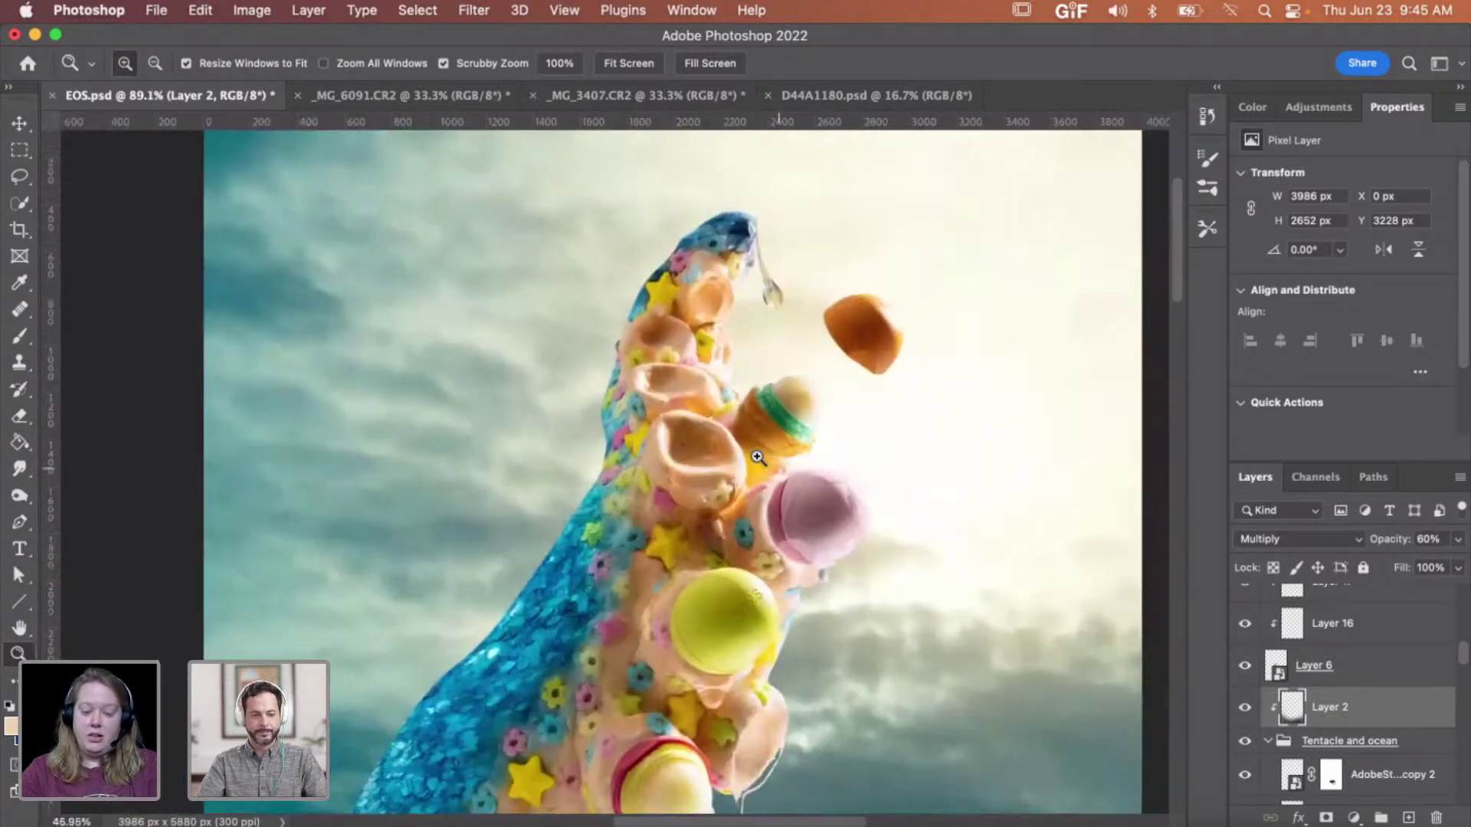
scroll(852, 483, down, 5)
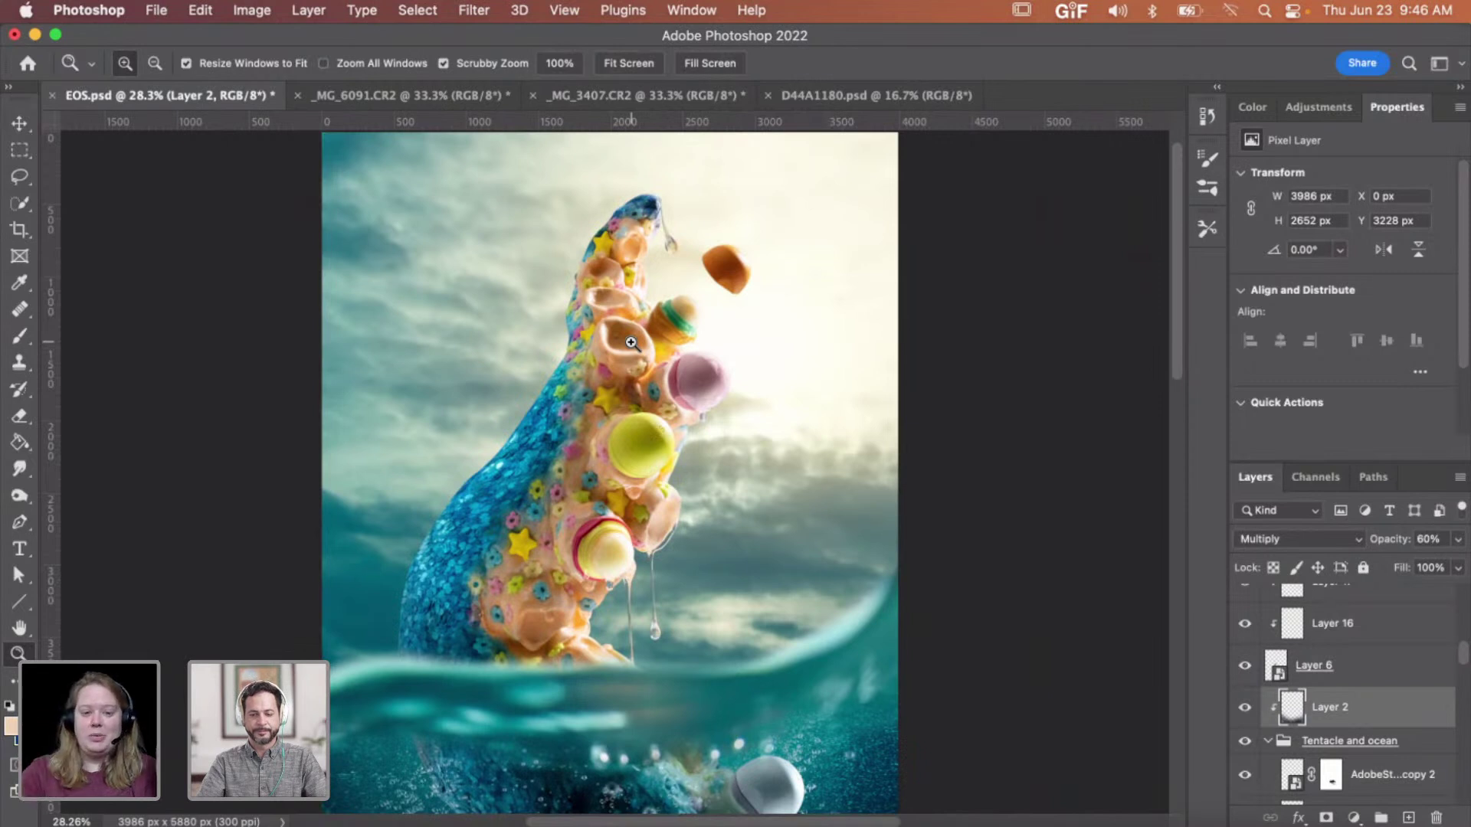
drag(630, 346, 655, 345)
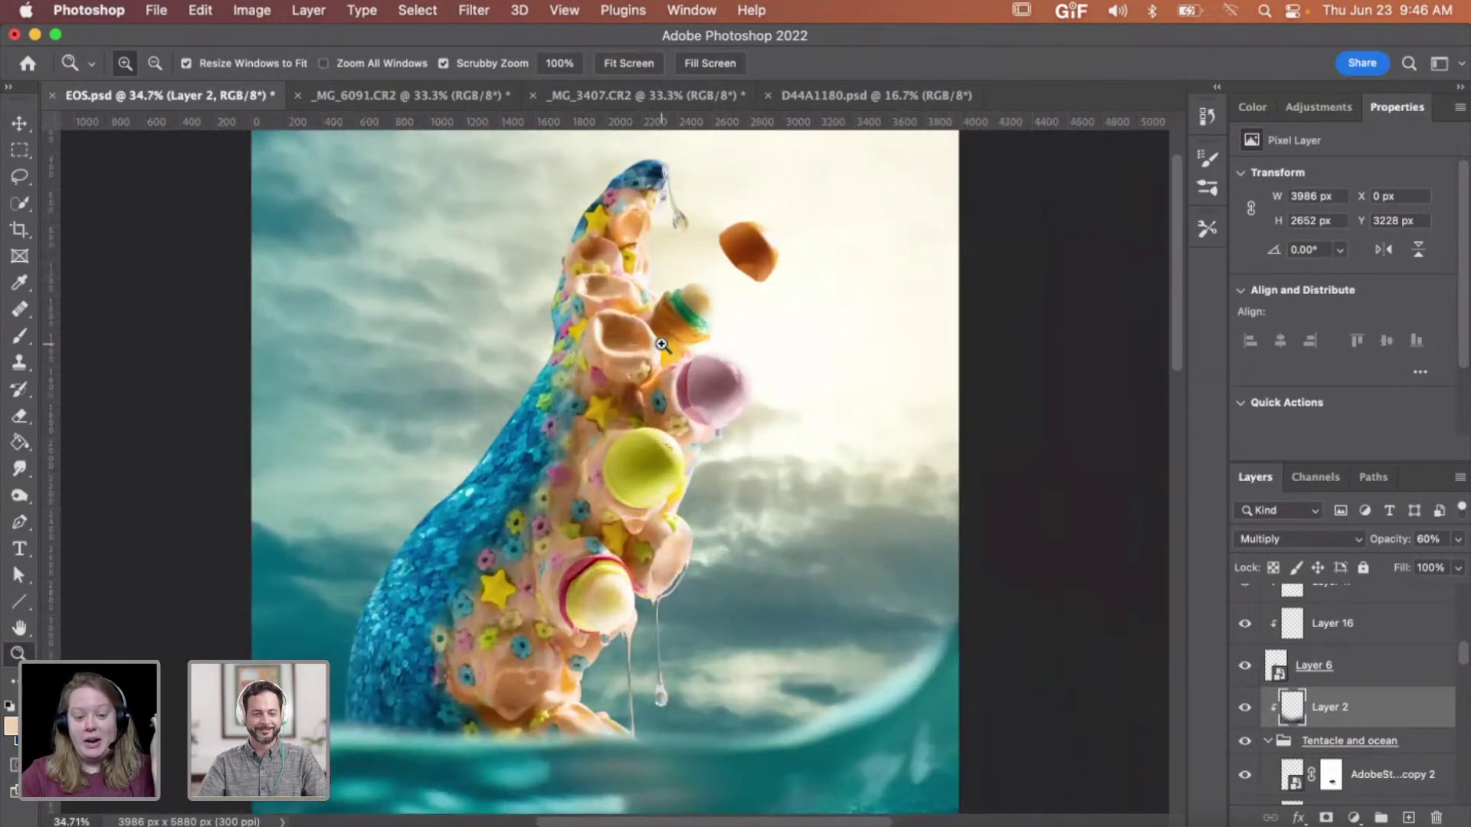
- Switch to D44A1180.psd and start a Pen path along the lower edge of the pink EOS ball
click(960, 98)
drag(617, 493, 586, 512)
scroll(586, 512, up, 5)
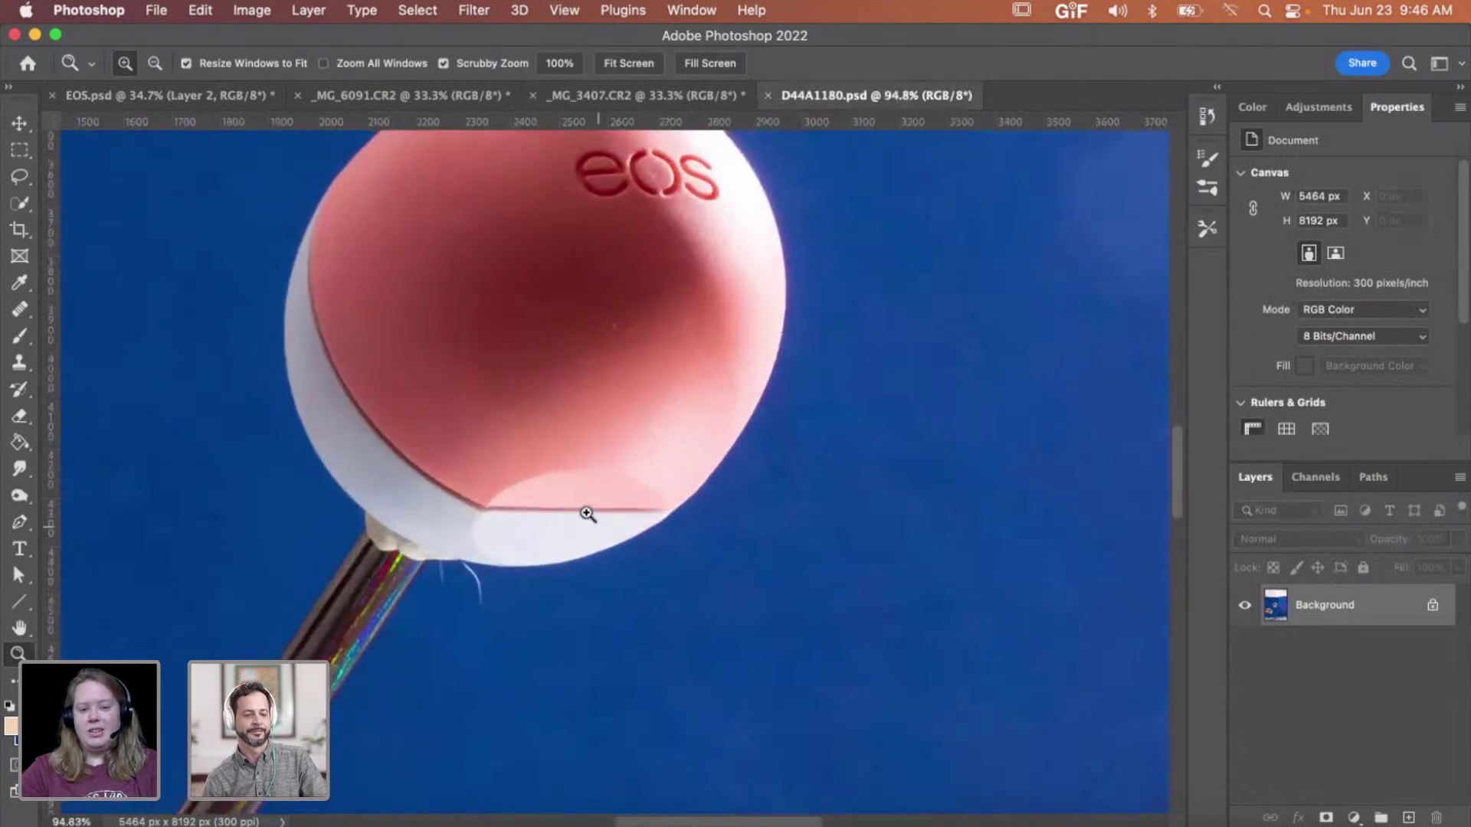
key(p)
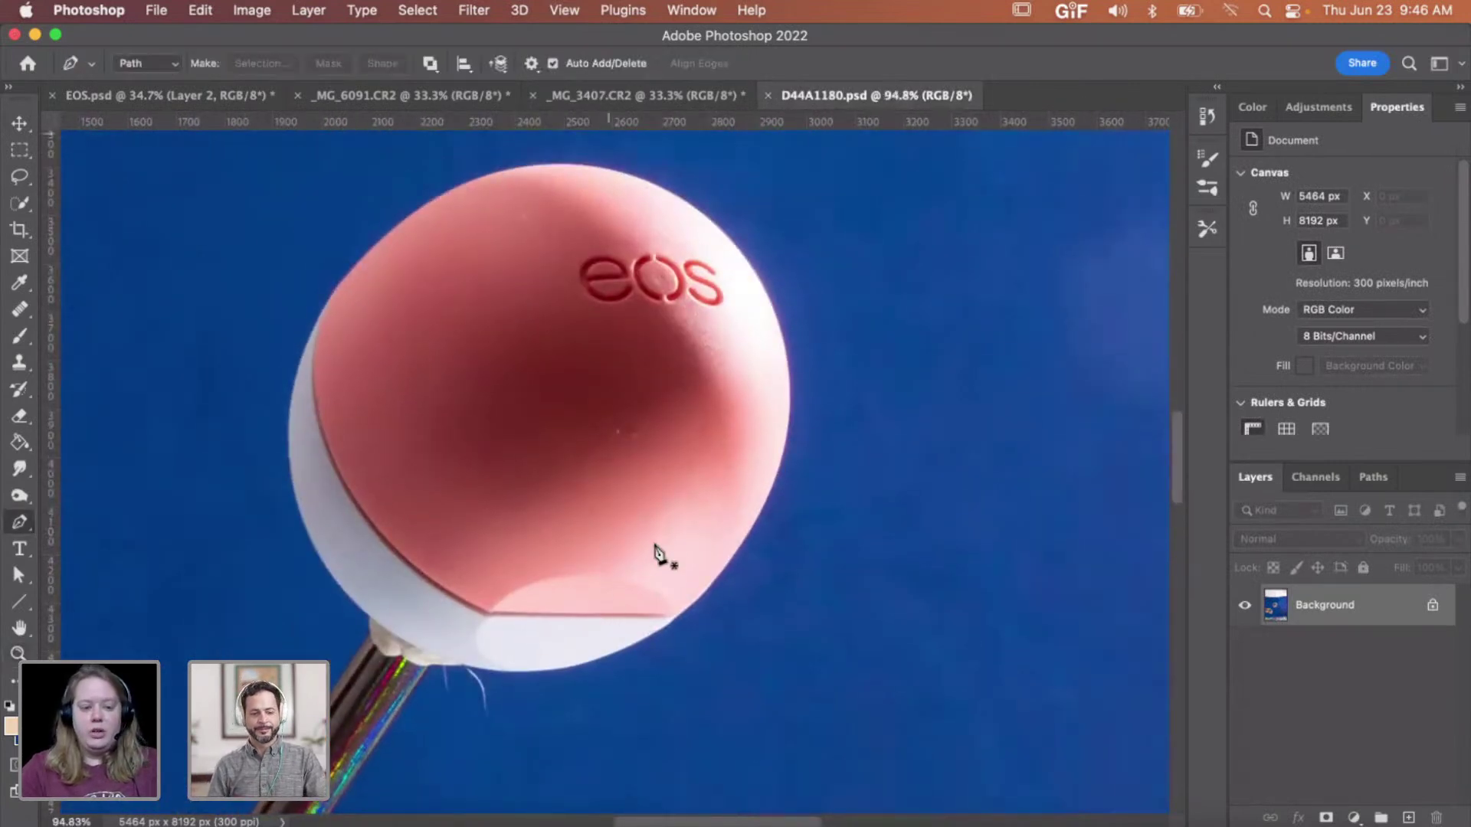
drag(665, 622, 635, 644)
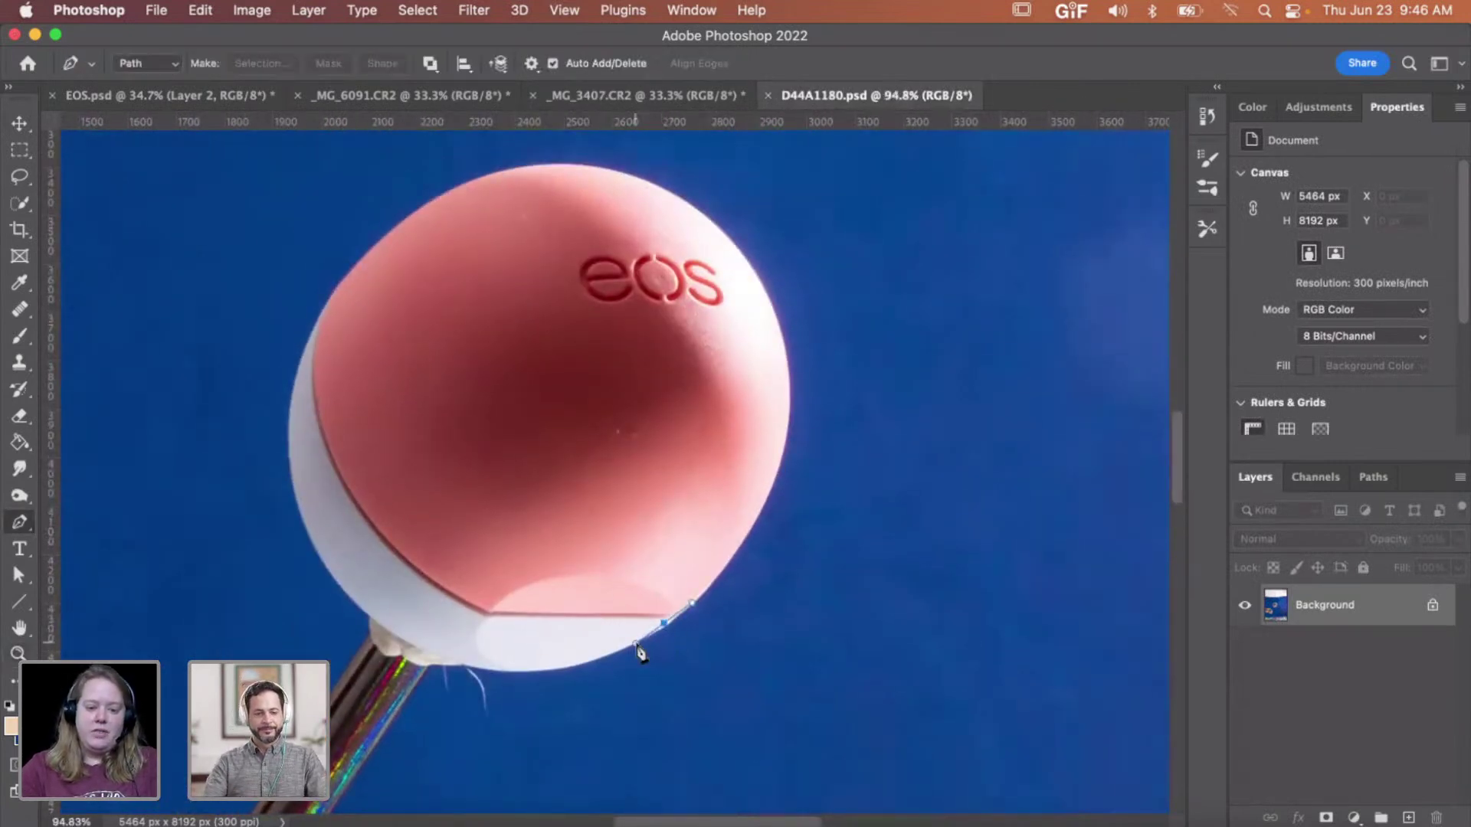
drag(448, 658, 356, 621)
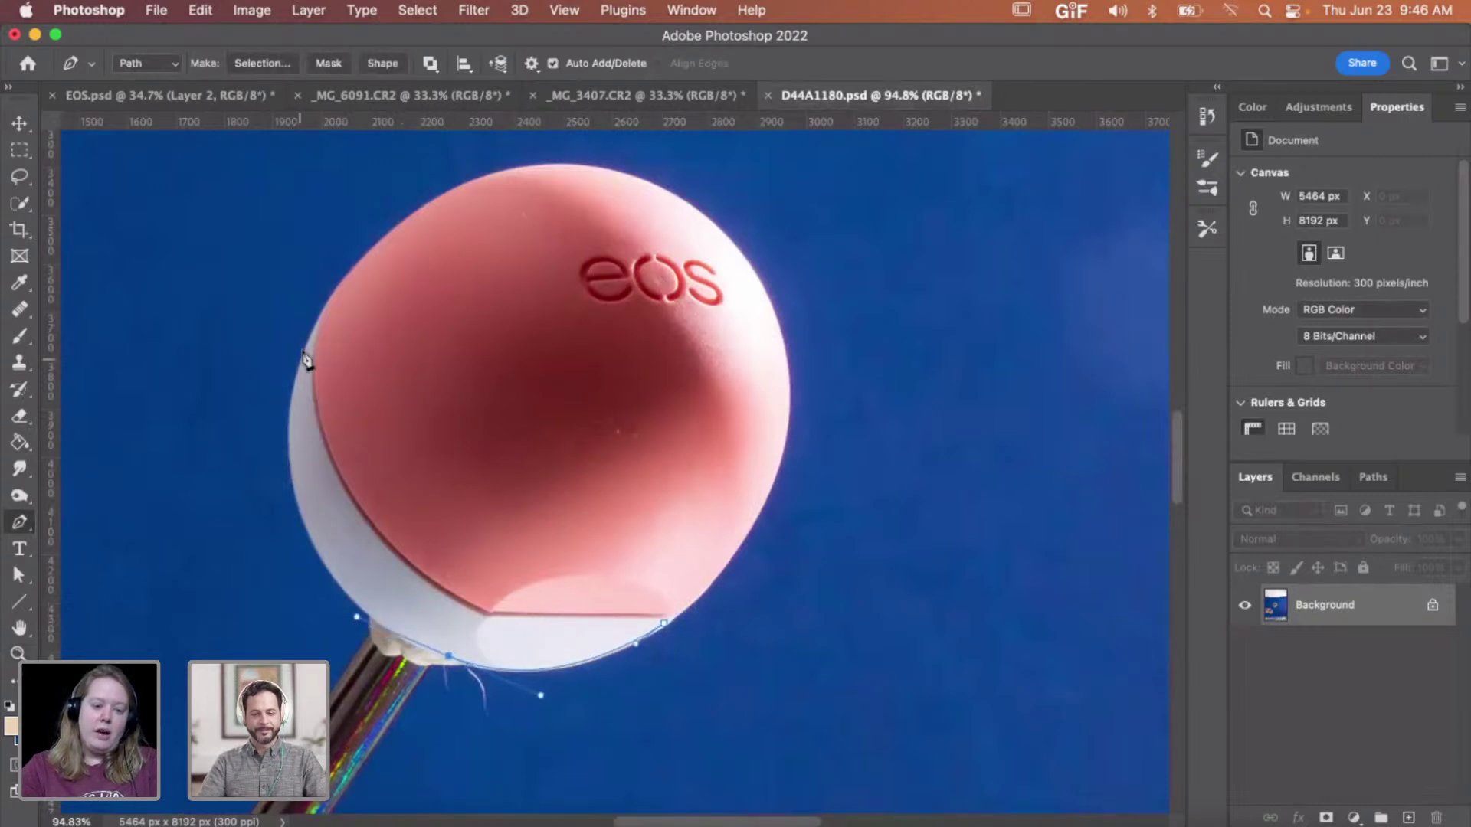
- Continue the path up the ball's left side, over the top and down the right side, redoing the misplaced left anchor
drag(316, 326, 393, 161)
key(super+z)
drag(290, 462, 289, 344)
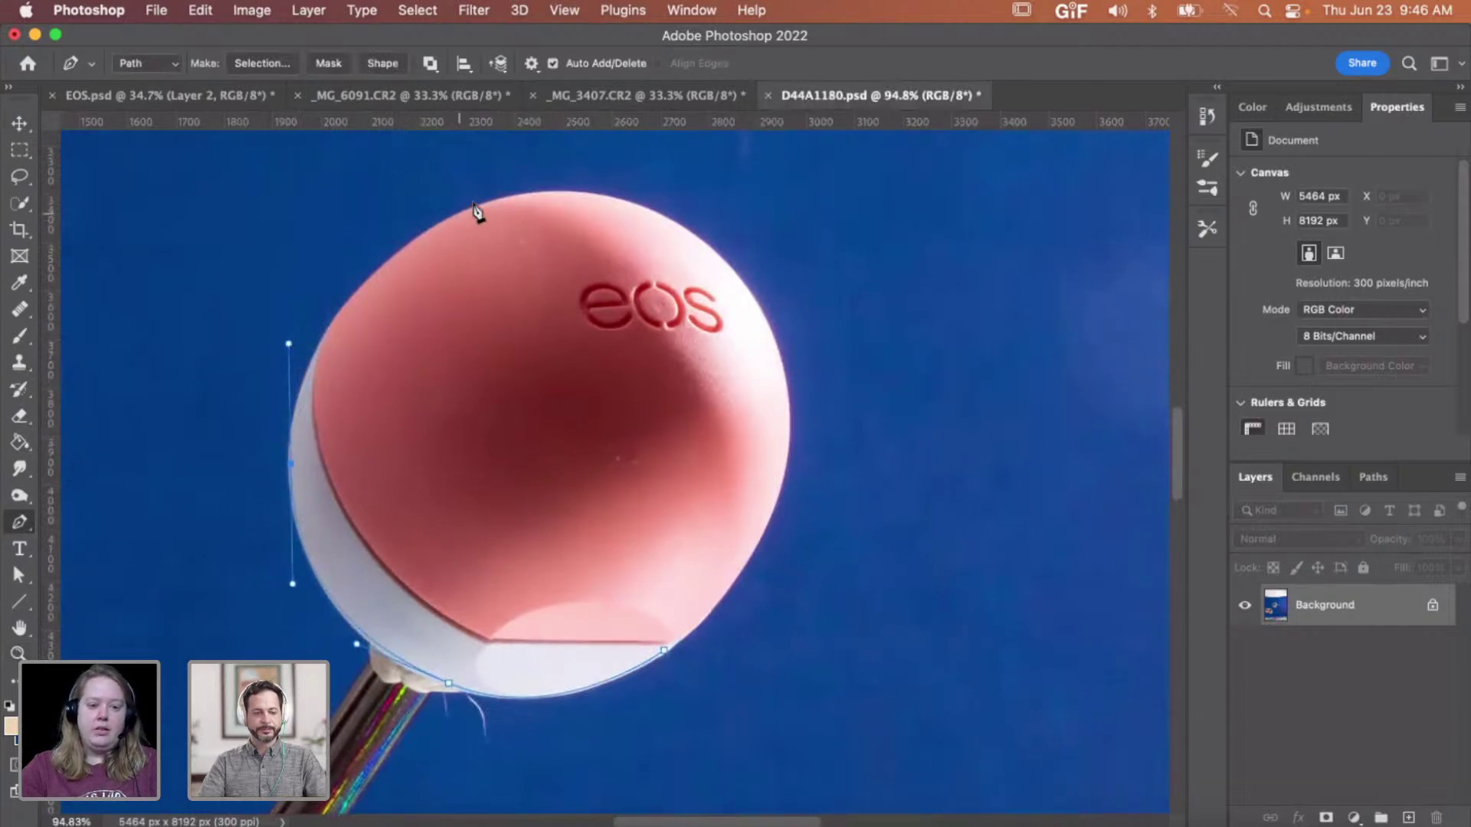
drag(474, 209, 560, 177)
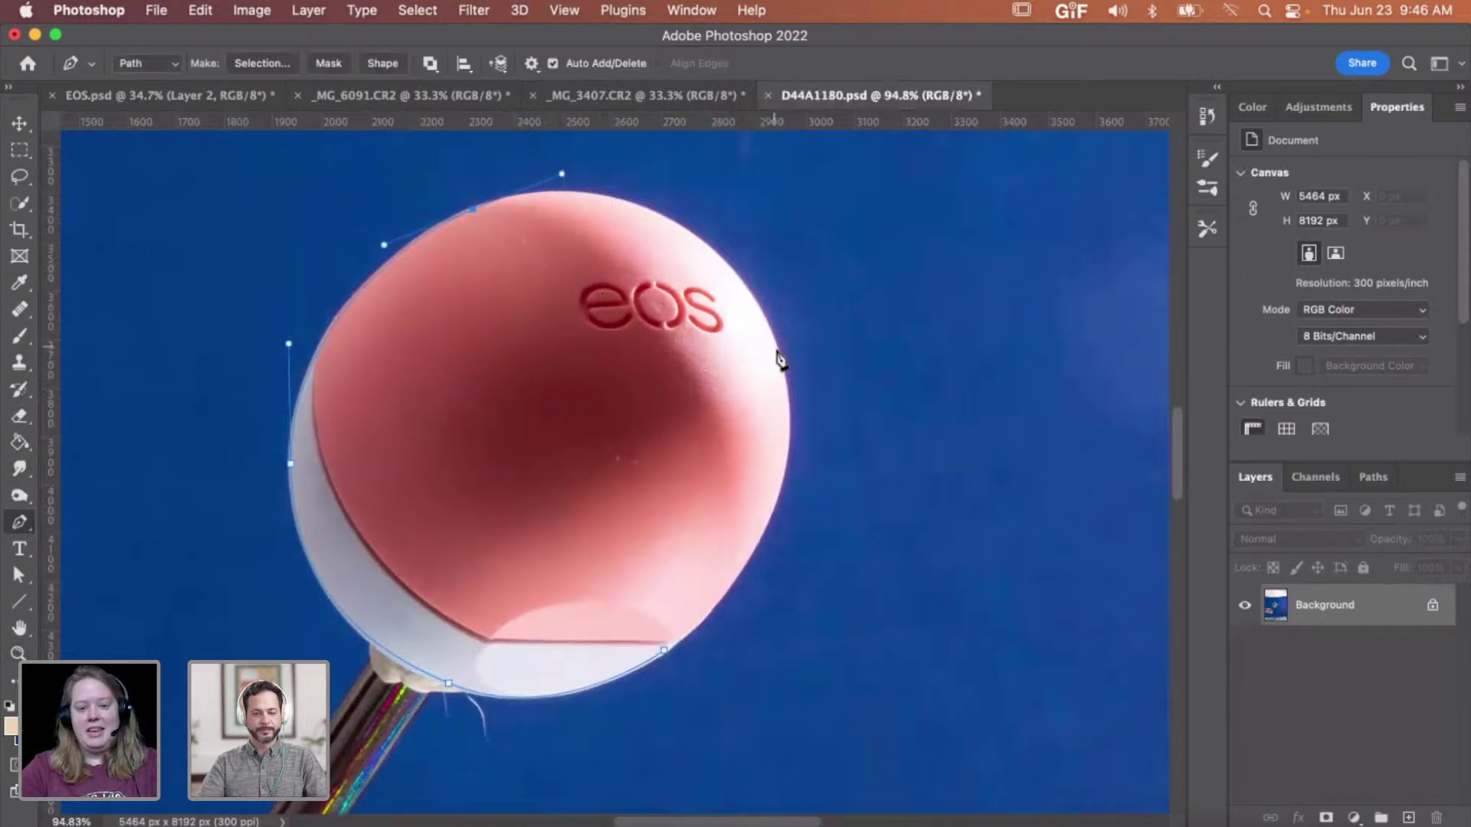
drag(776, 352, 838, 519)
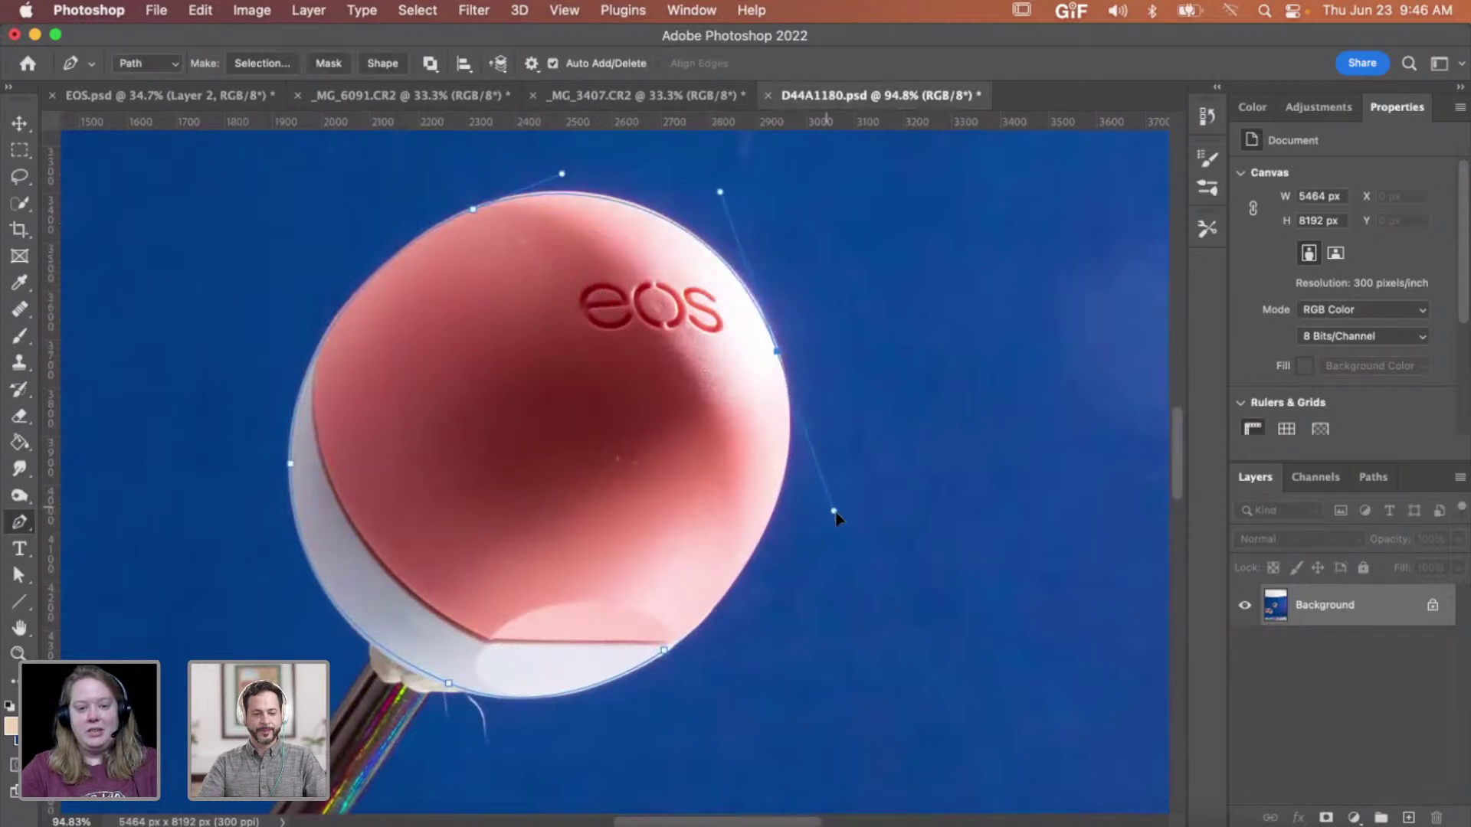
click(693, 626)
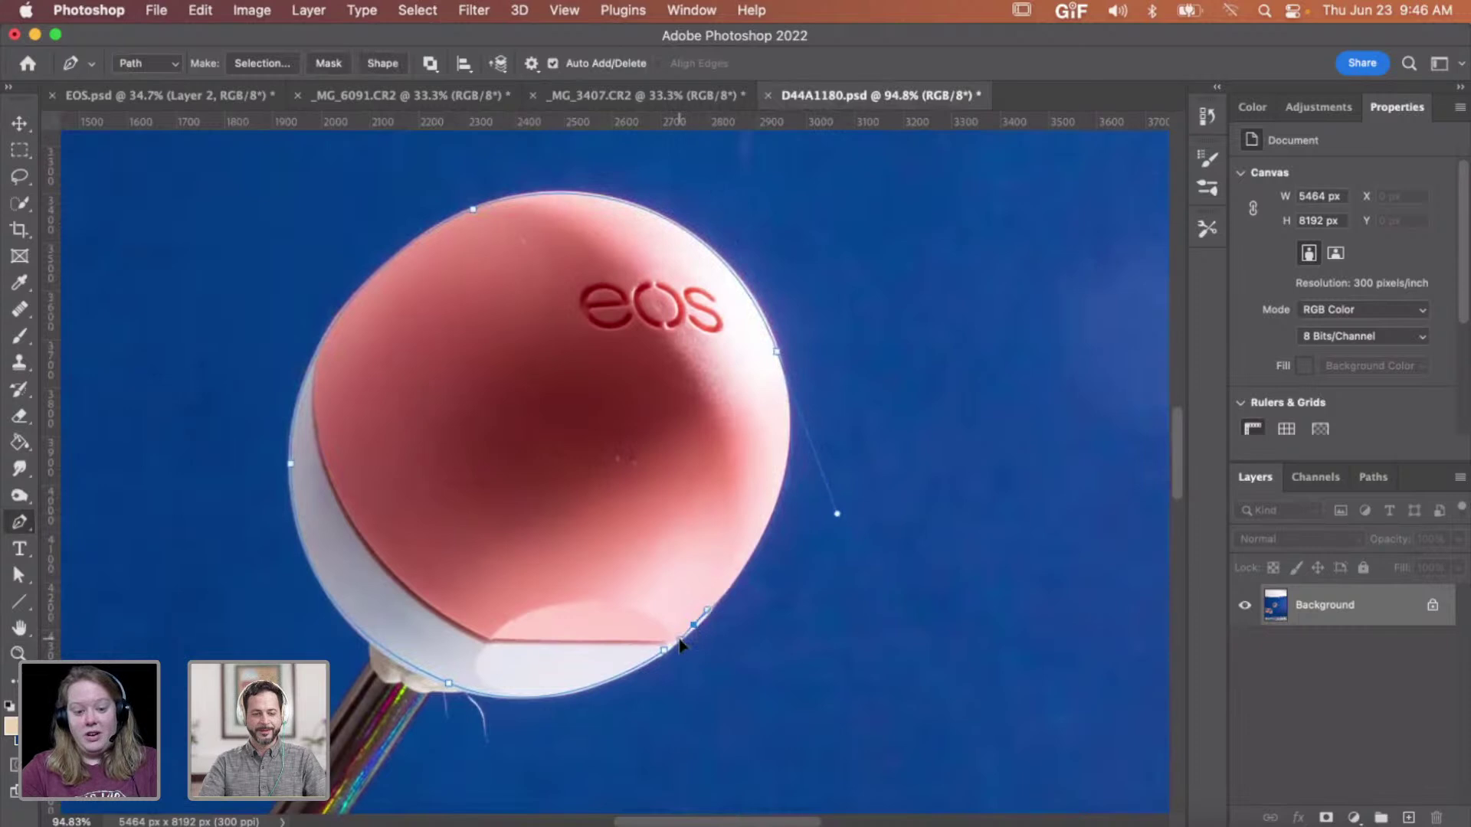
- Close the path around the ball, remove the redundant anchor at the lower right and reshape the bottom curve to the edge
drag(838, 516, 826, 496)
click(663, 650)
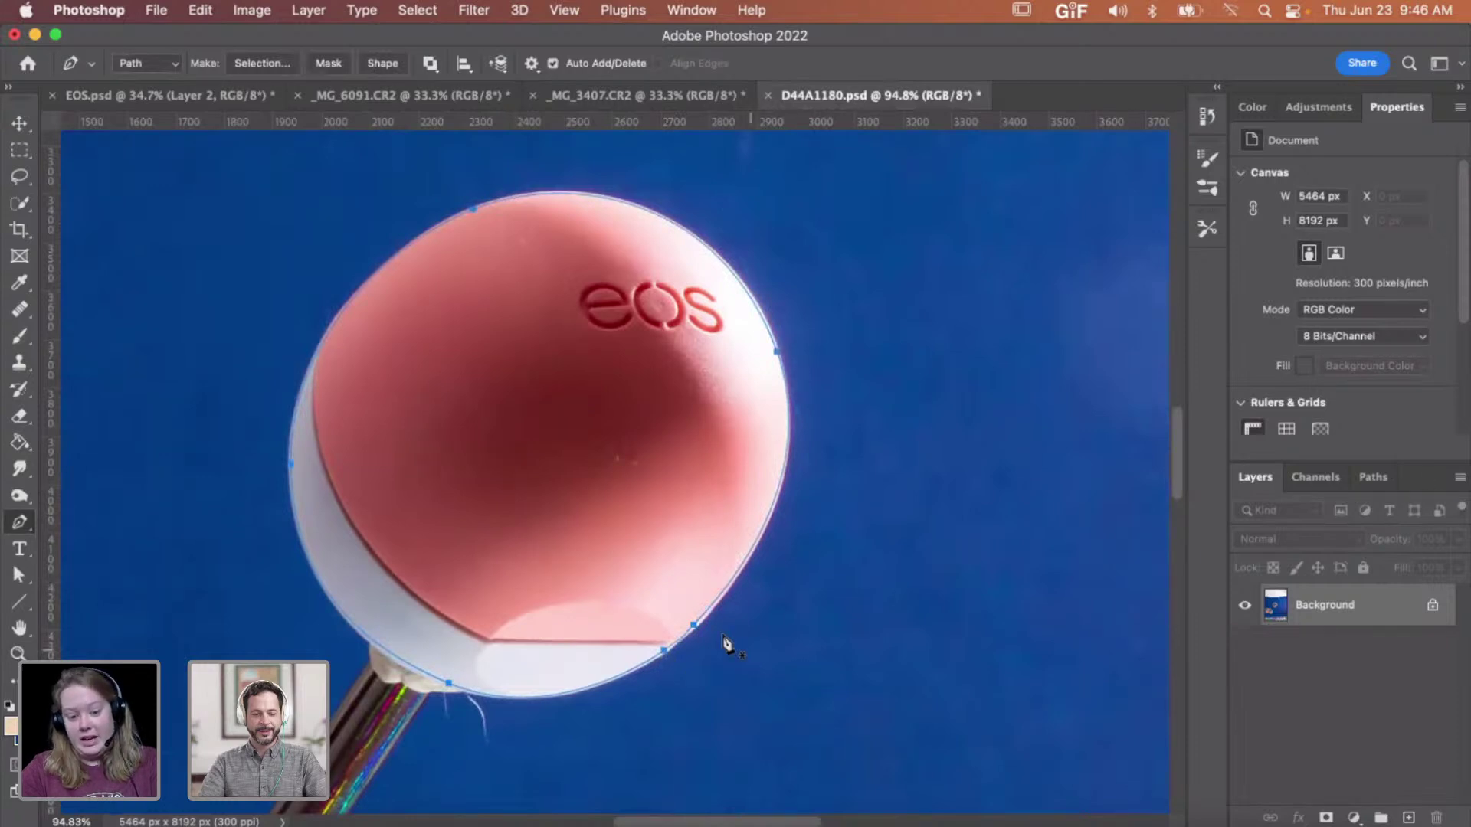
click(665, 654)
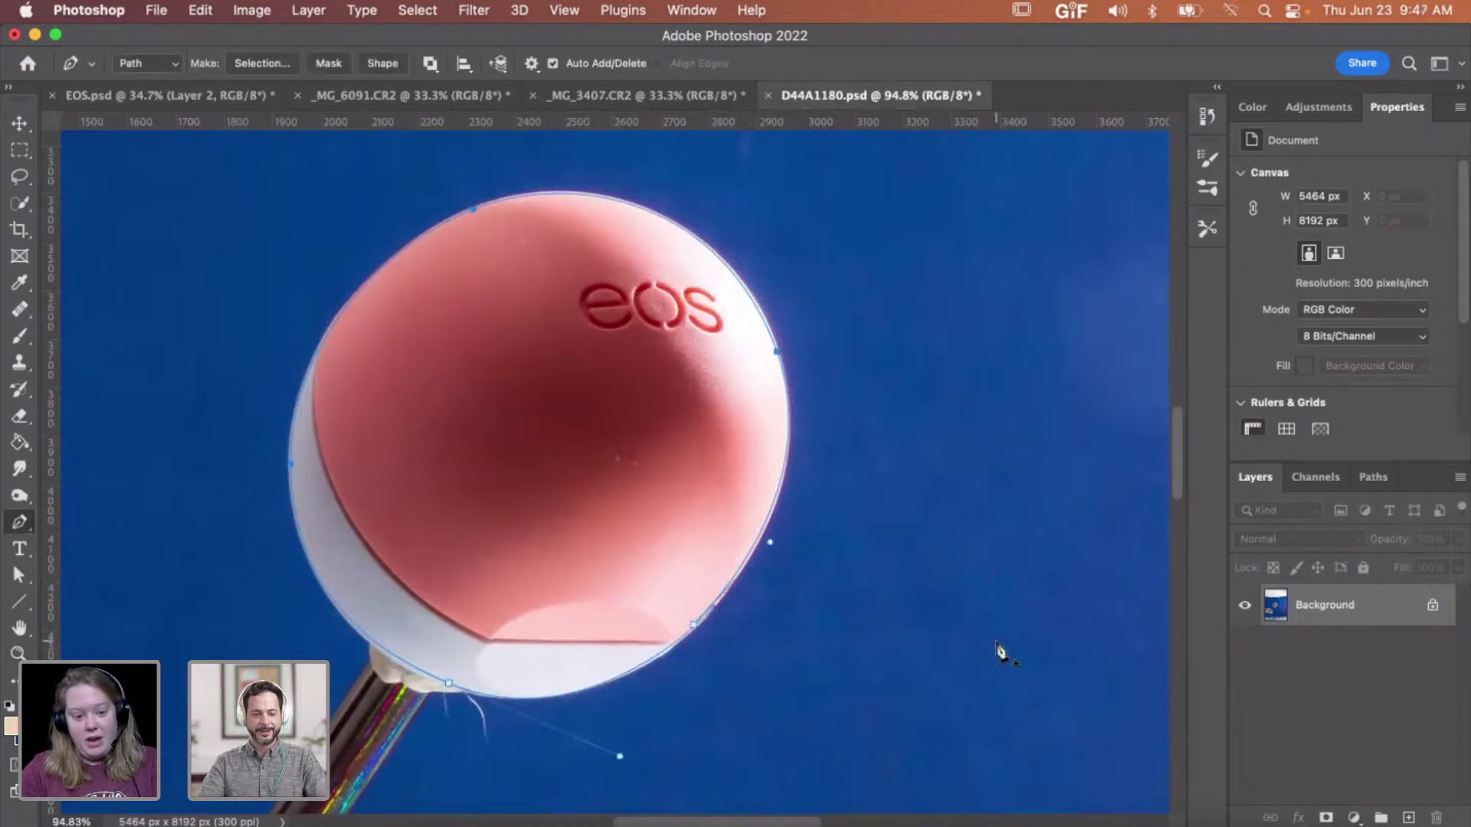
drag(614, 751, 614, 749)
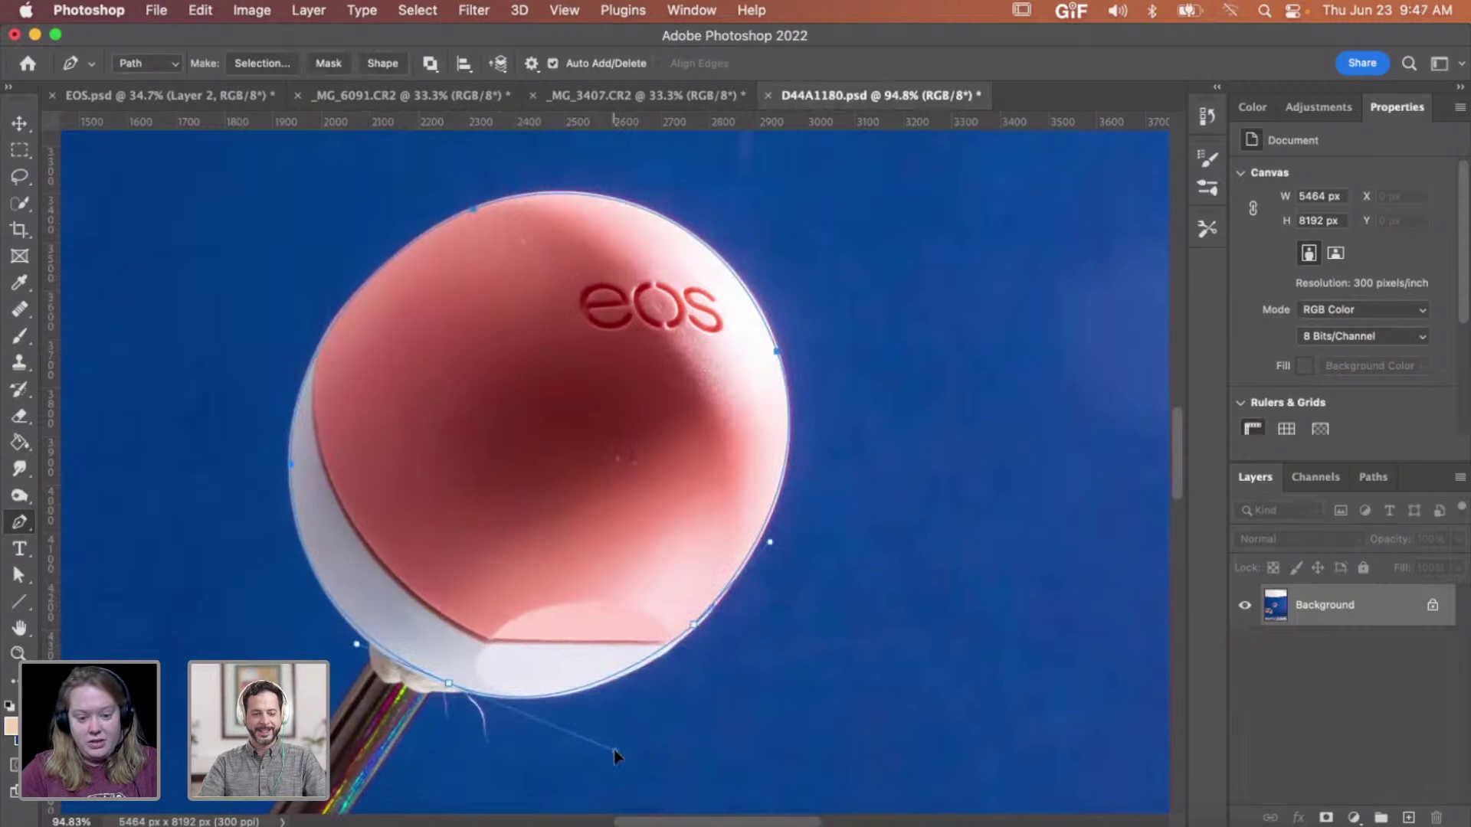
- Convert the path into a selection and copy the selected ball from the Background to a new layer
click(1366, 478)
right_click(1358, 523)
click(1280, 586)
click(1257, 479)
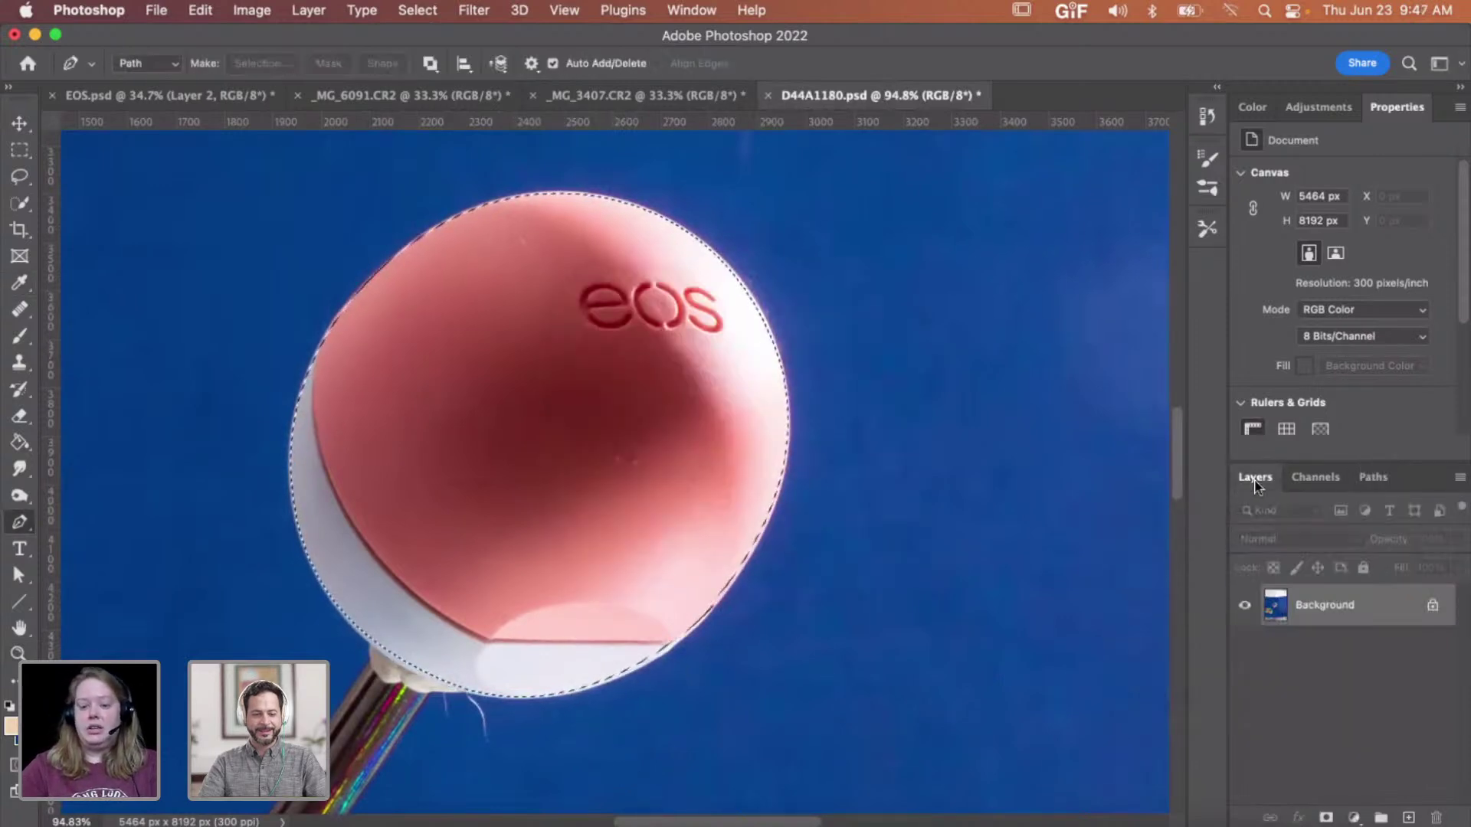
key(super+j)
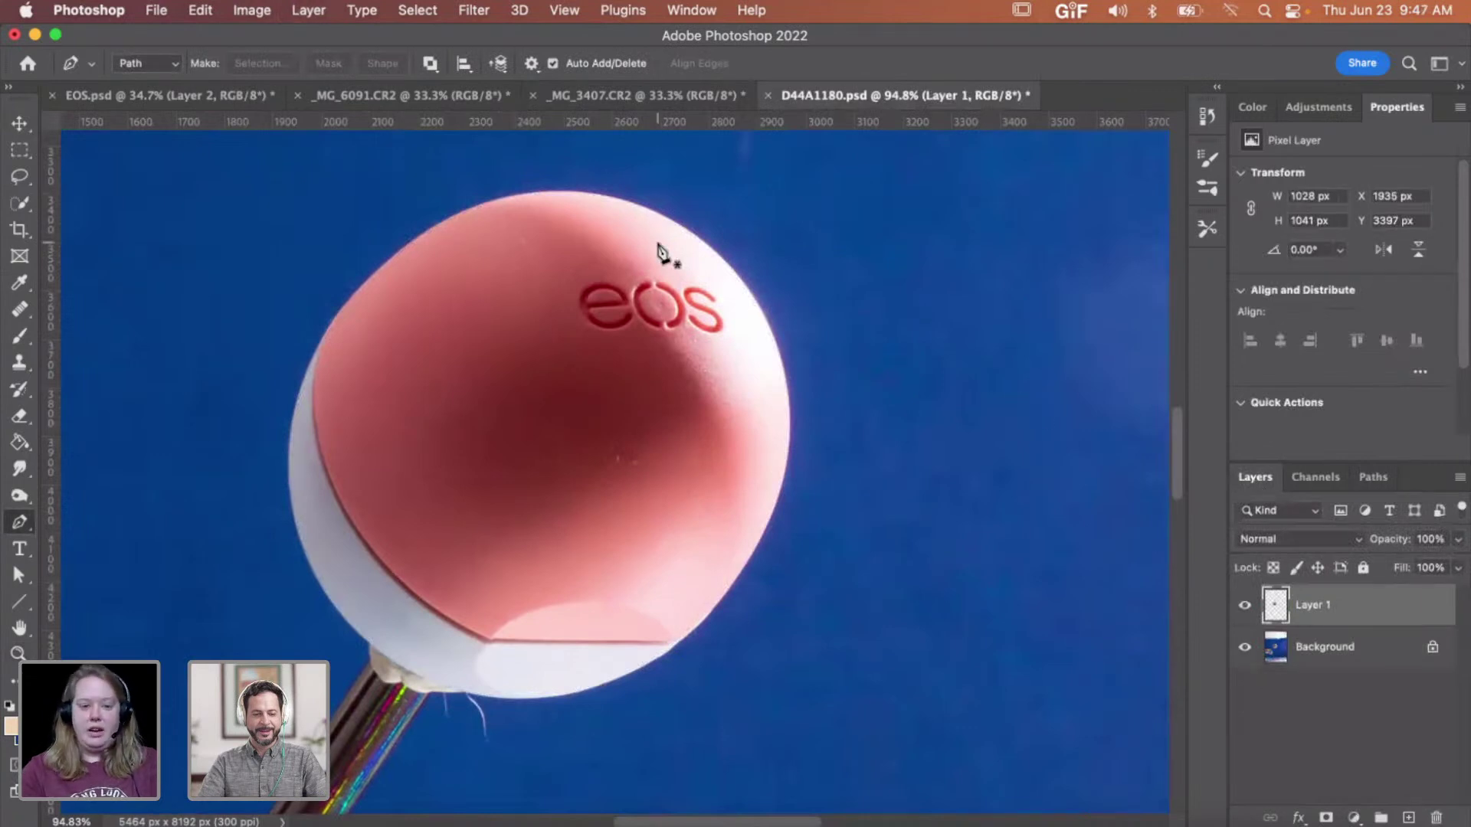
- Remove the fine scratch near the top of the ball with a 45 px Healing Brush
key(z)
click(530, 223)
click(528, 222)
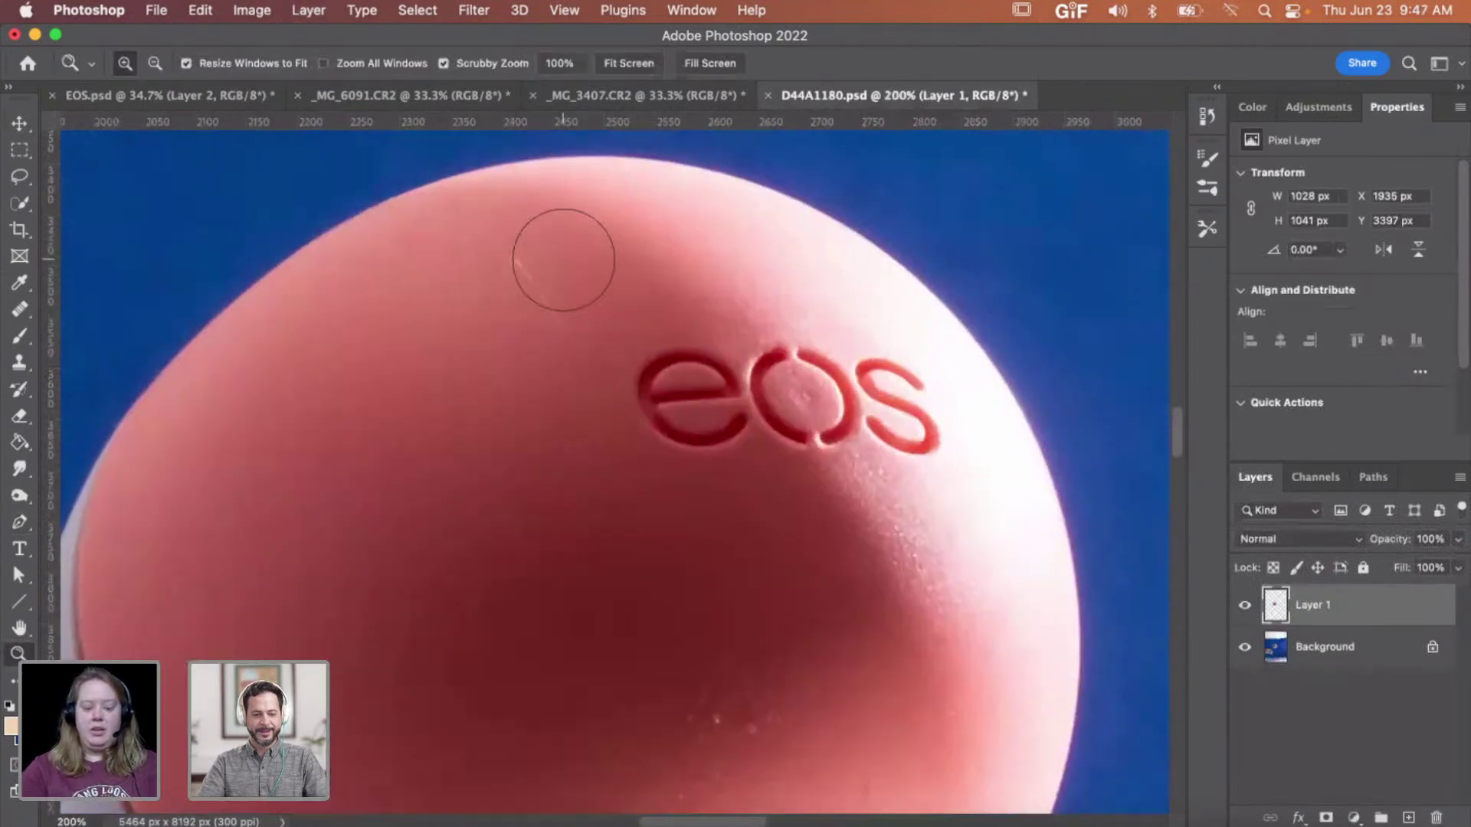
key(j)
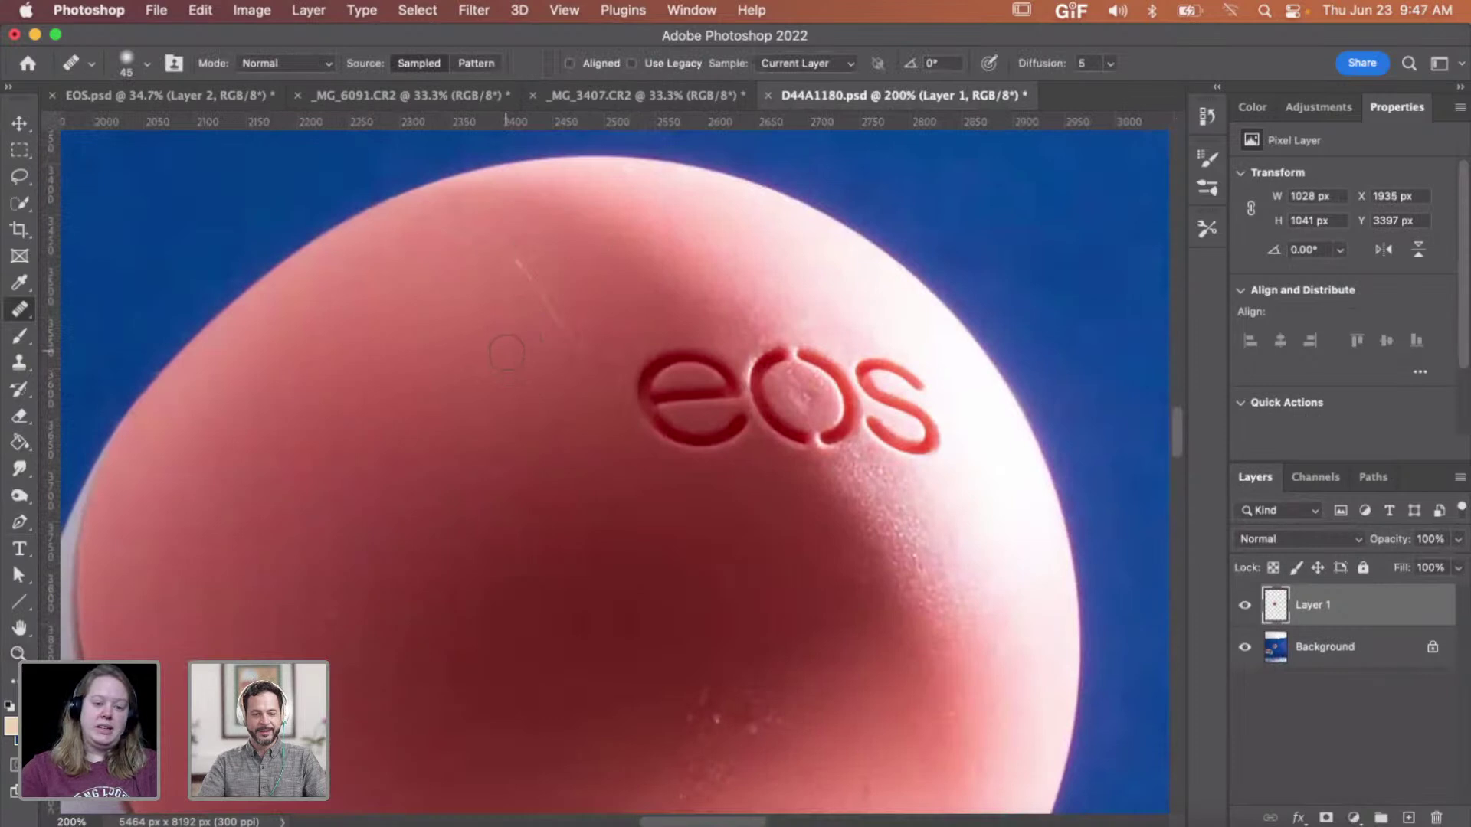
drag(529, 280, 517, 262)
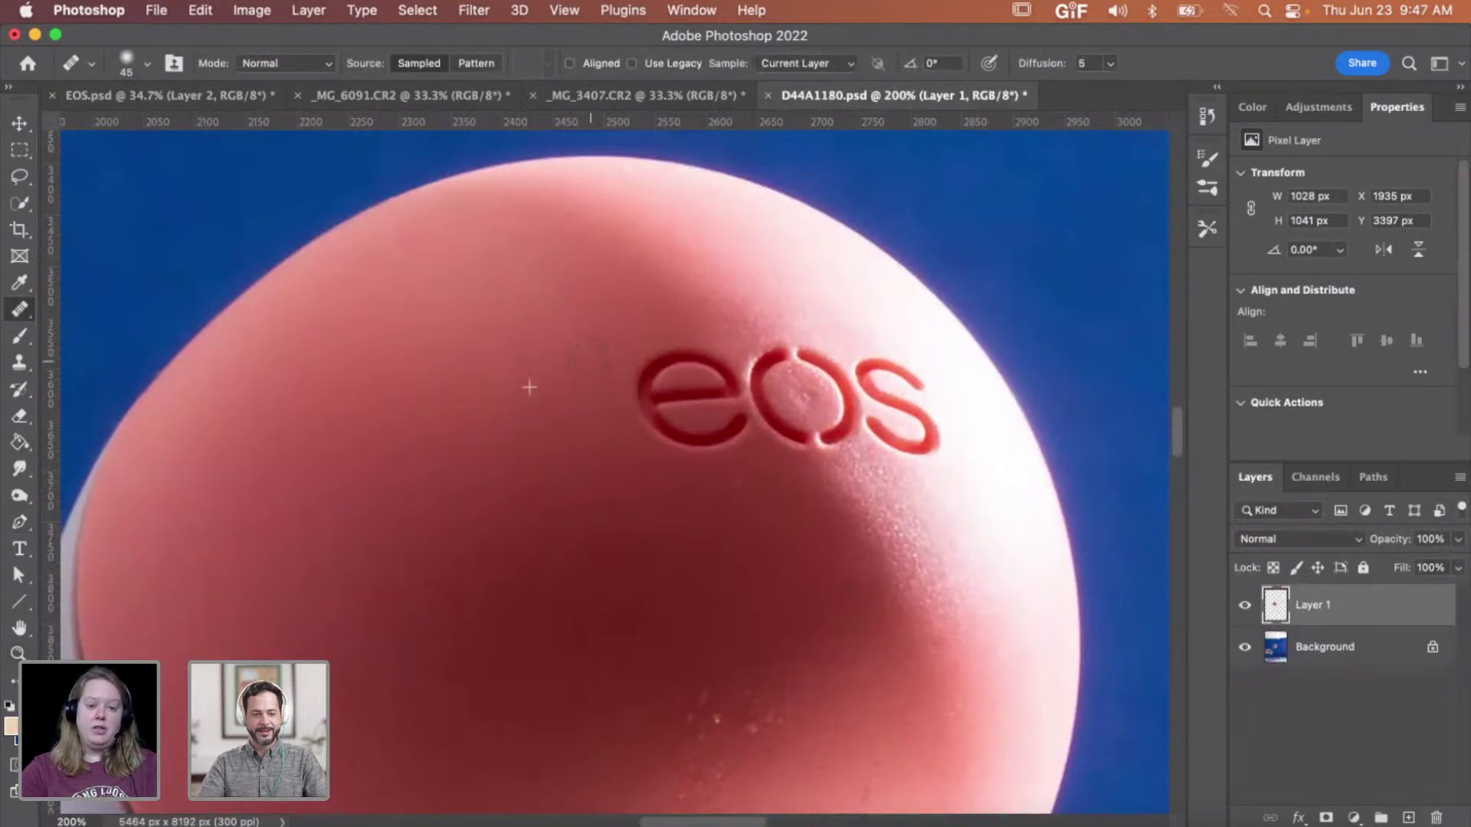
- Heal the small dark blemish on the lower right part of the ball
scroll(608, 534, down, 5)
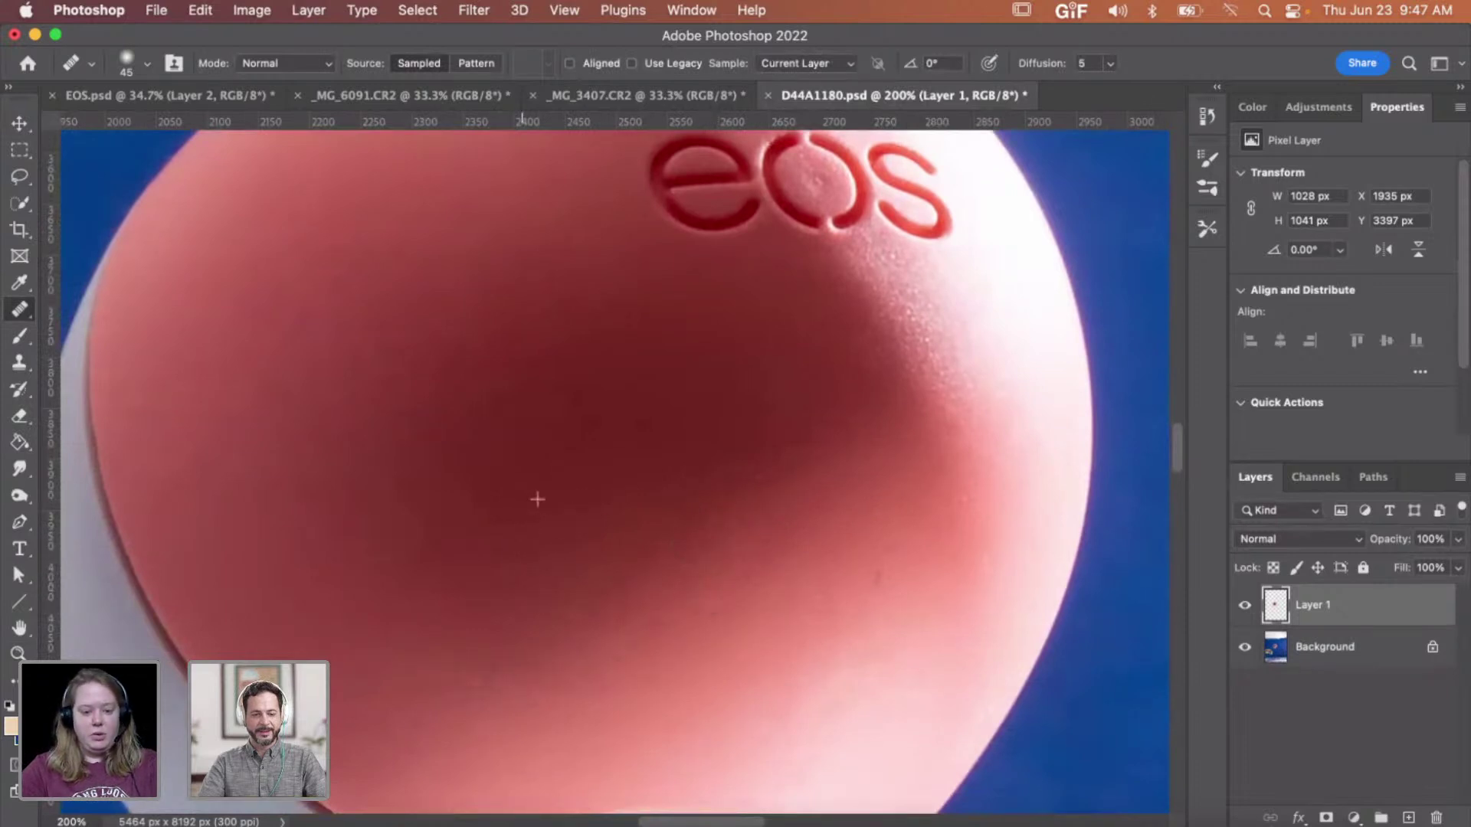
click(881, 576)
scroll(884, 550, down, 7)
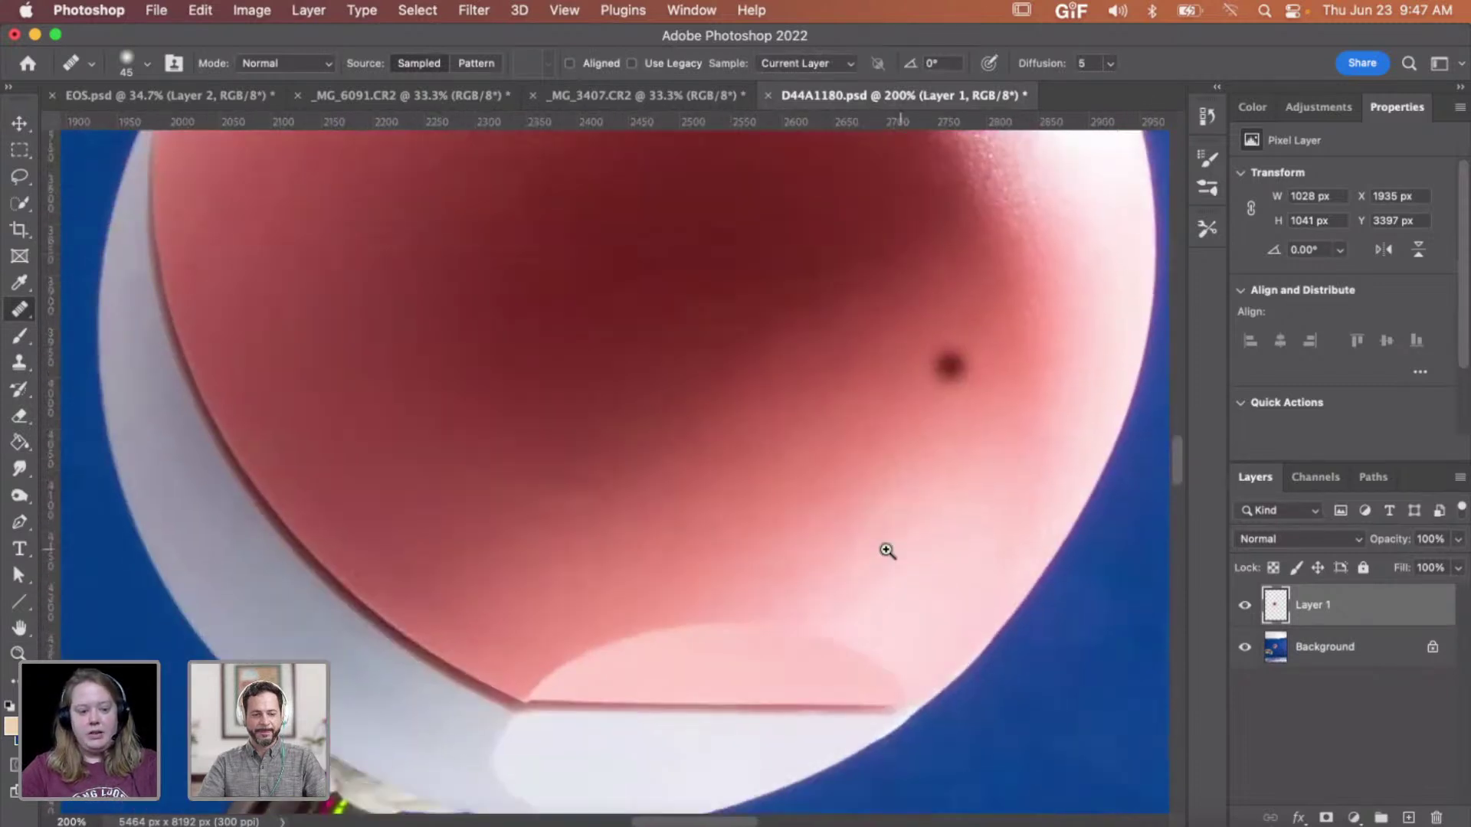
key(z)
alt+click(889, 524)
alt+click(887, 524)
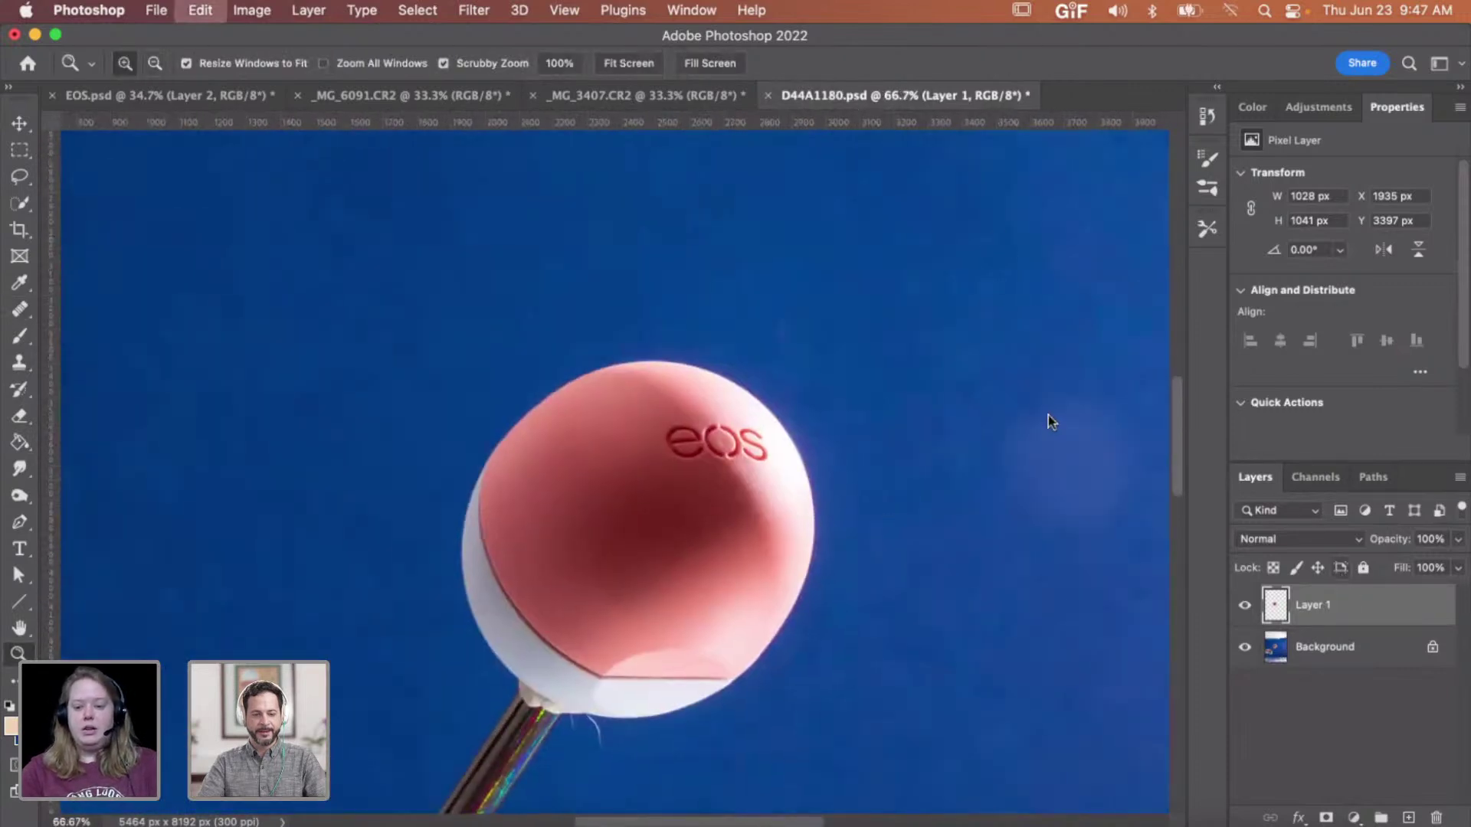
- Paste the copied ball into EOS.psd above Layer 12 and move it up over the tentacle's upper suckers
click(138, 98)
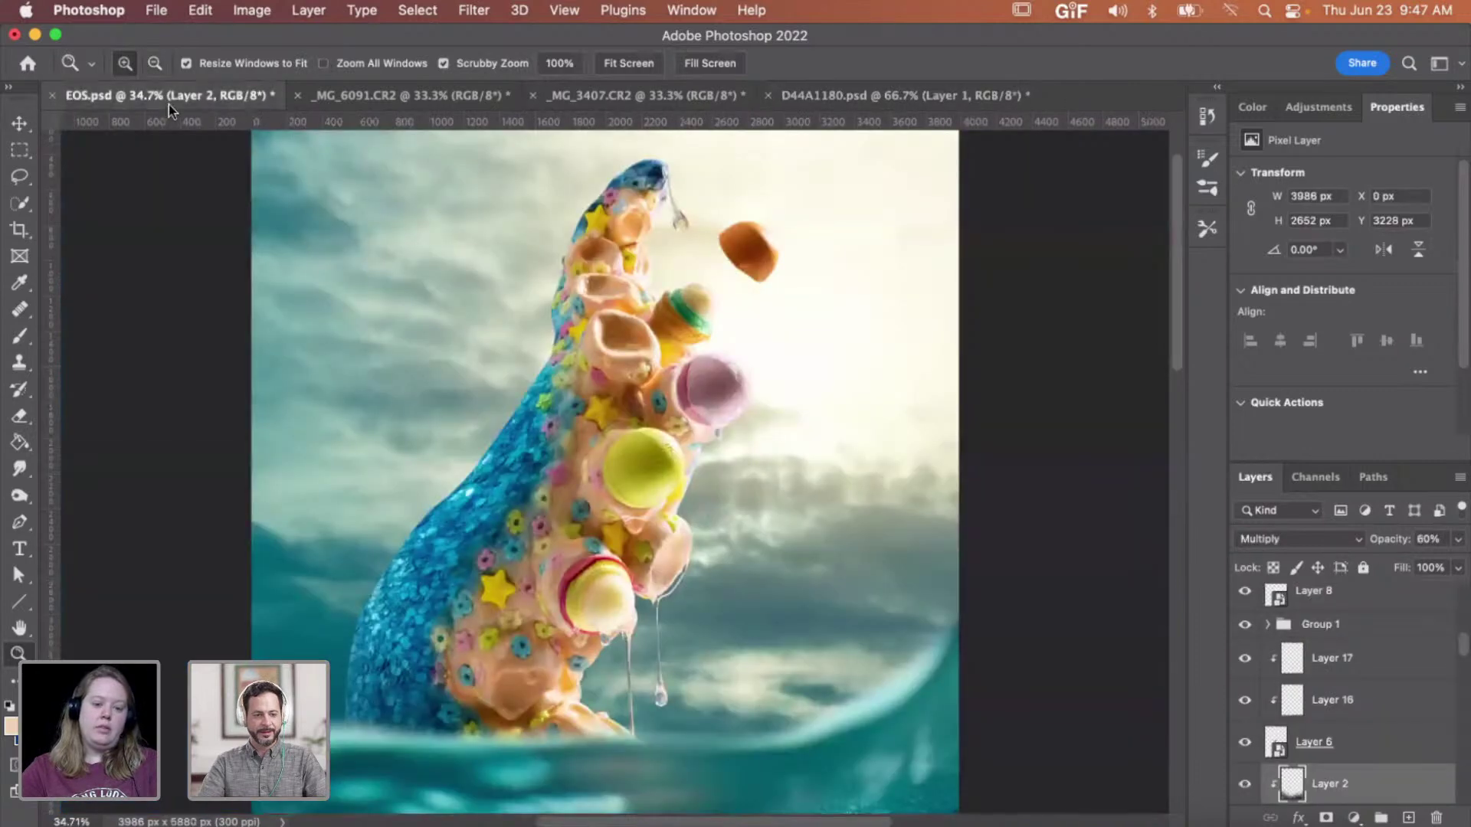
scroll(1410, 674, up, 5)
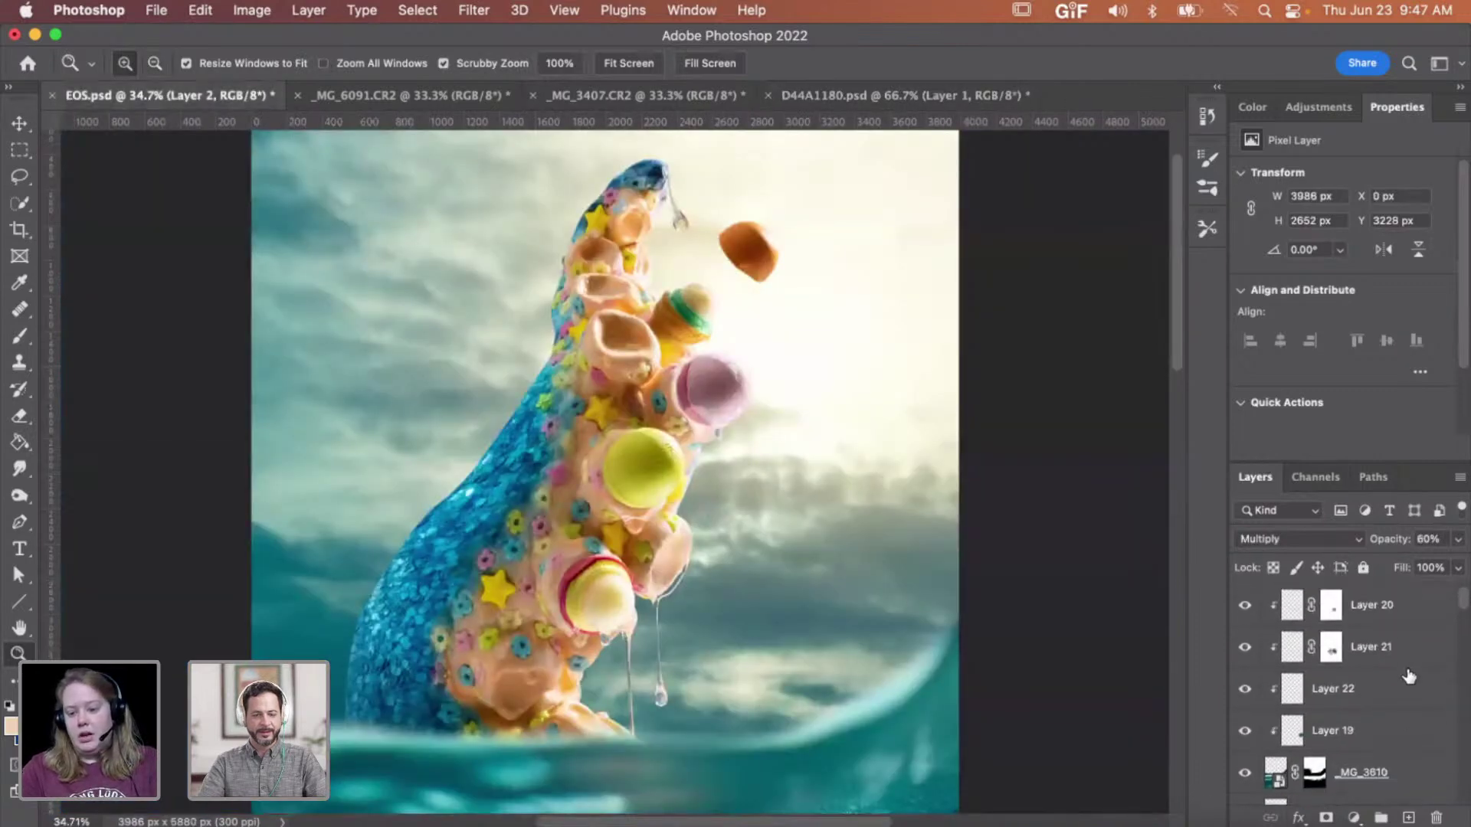
scroll(1408, 675, down, 3)
click(1397, 689)
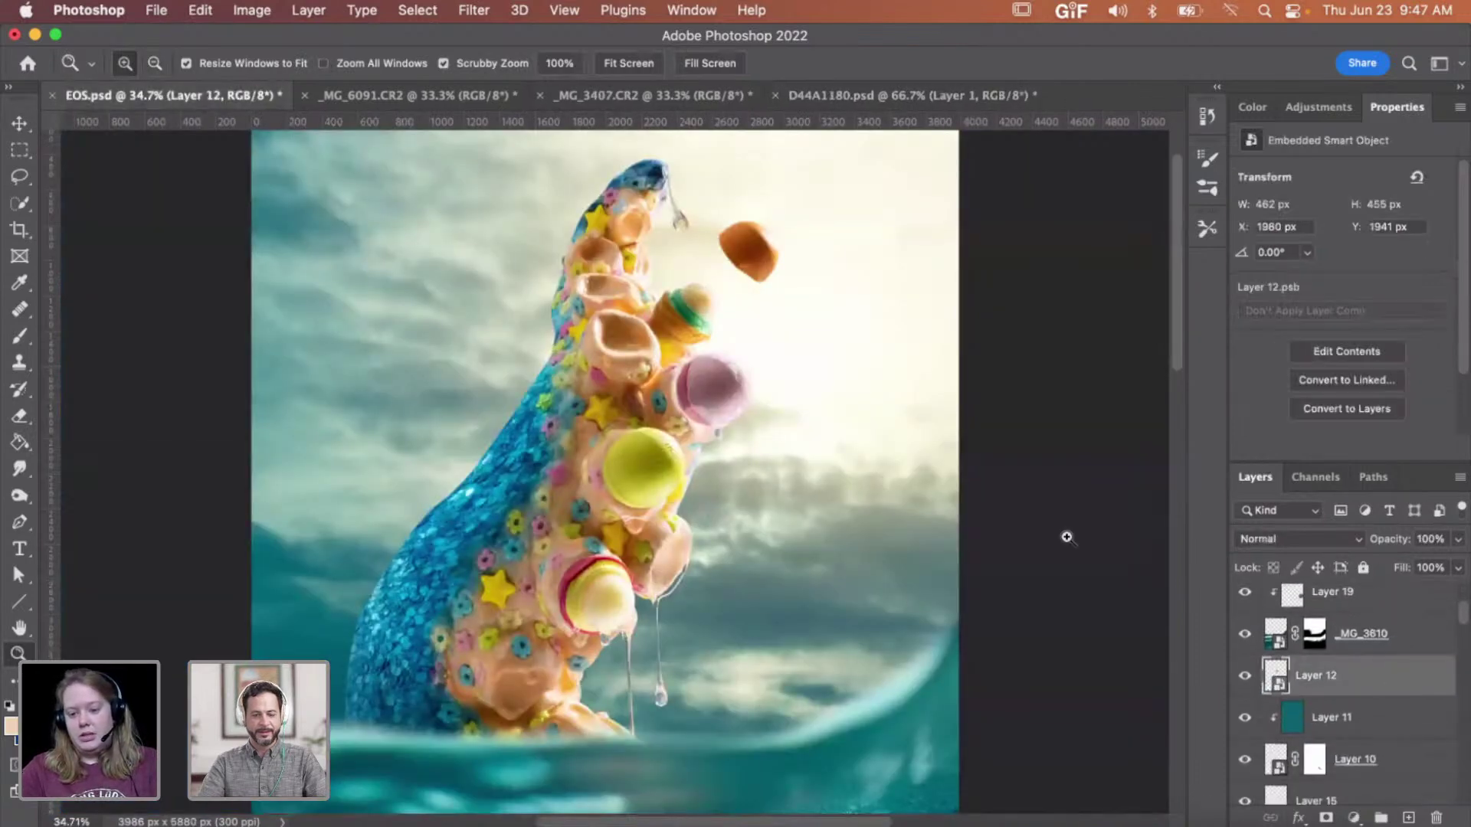
key(super+v)
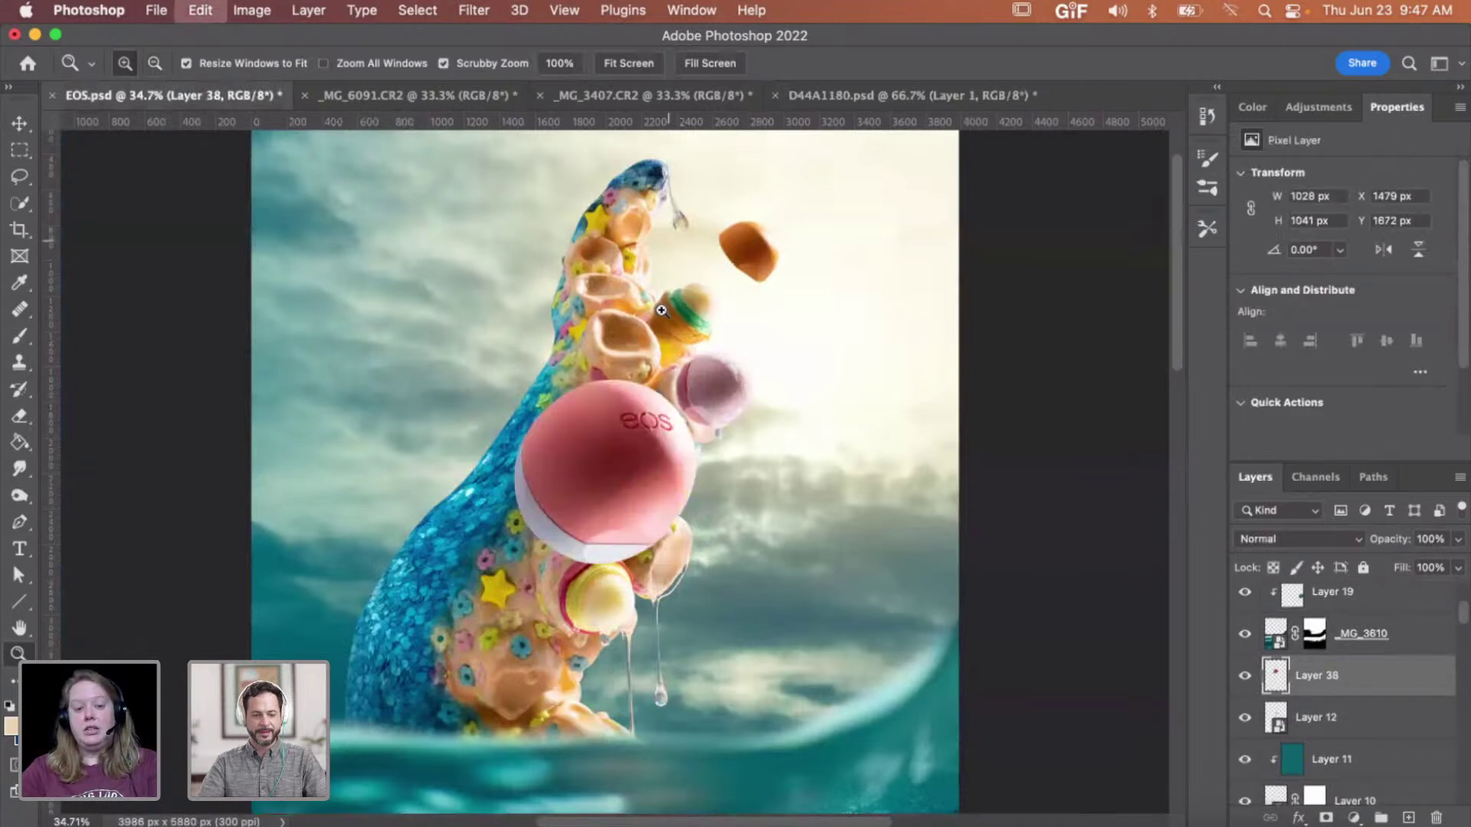
key(v)
drag(653, 338, 642, 198)
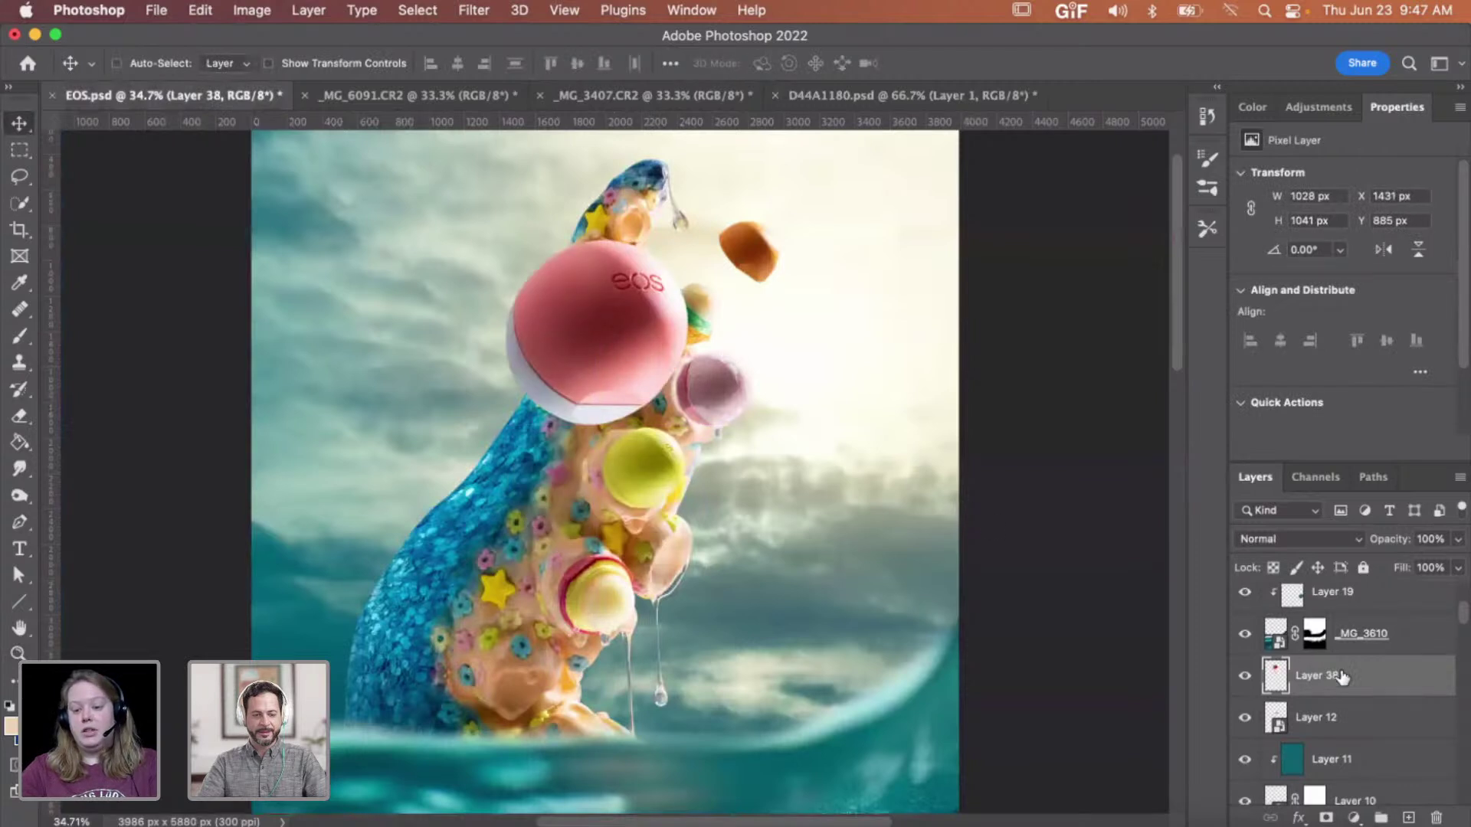
- Convert the pasted ball layer to a Smart Object
right_click(1363, 687)
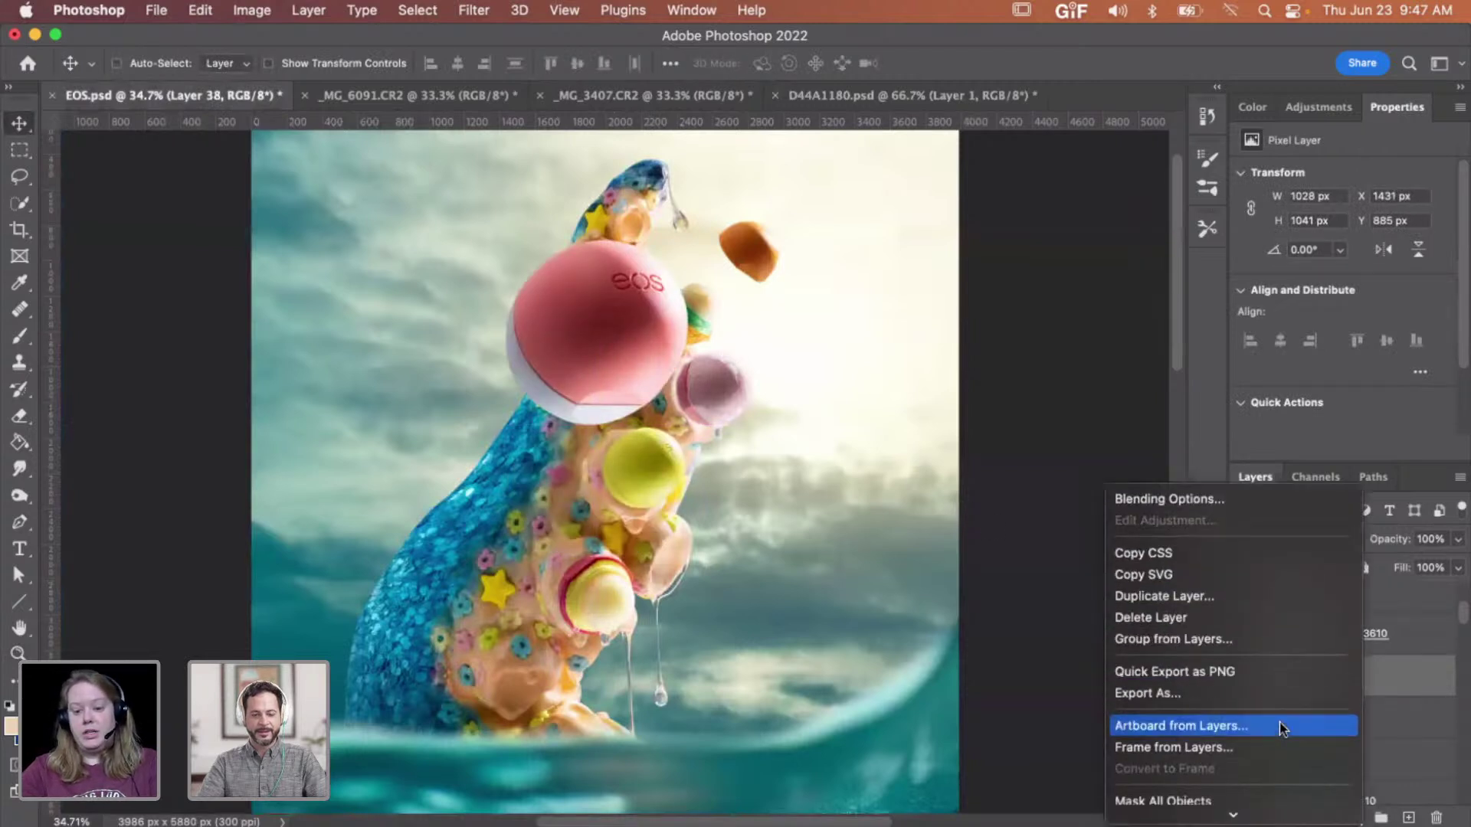
scroll(1262, 759, down, 5)
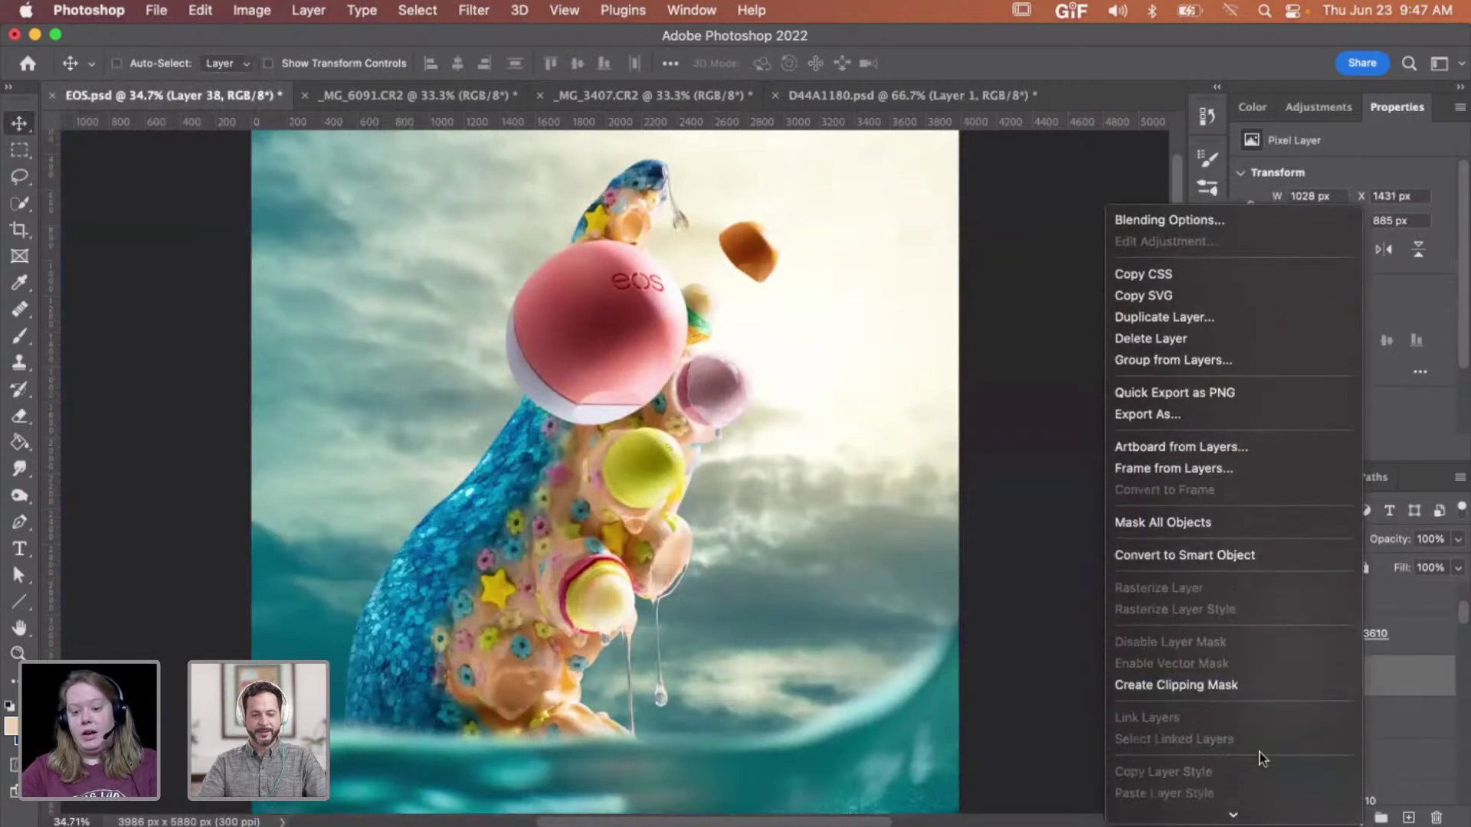
click(1271, 558)
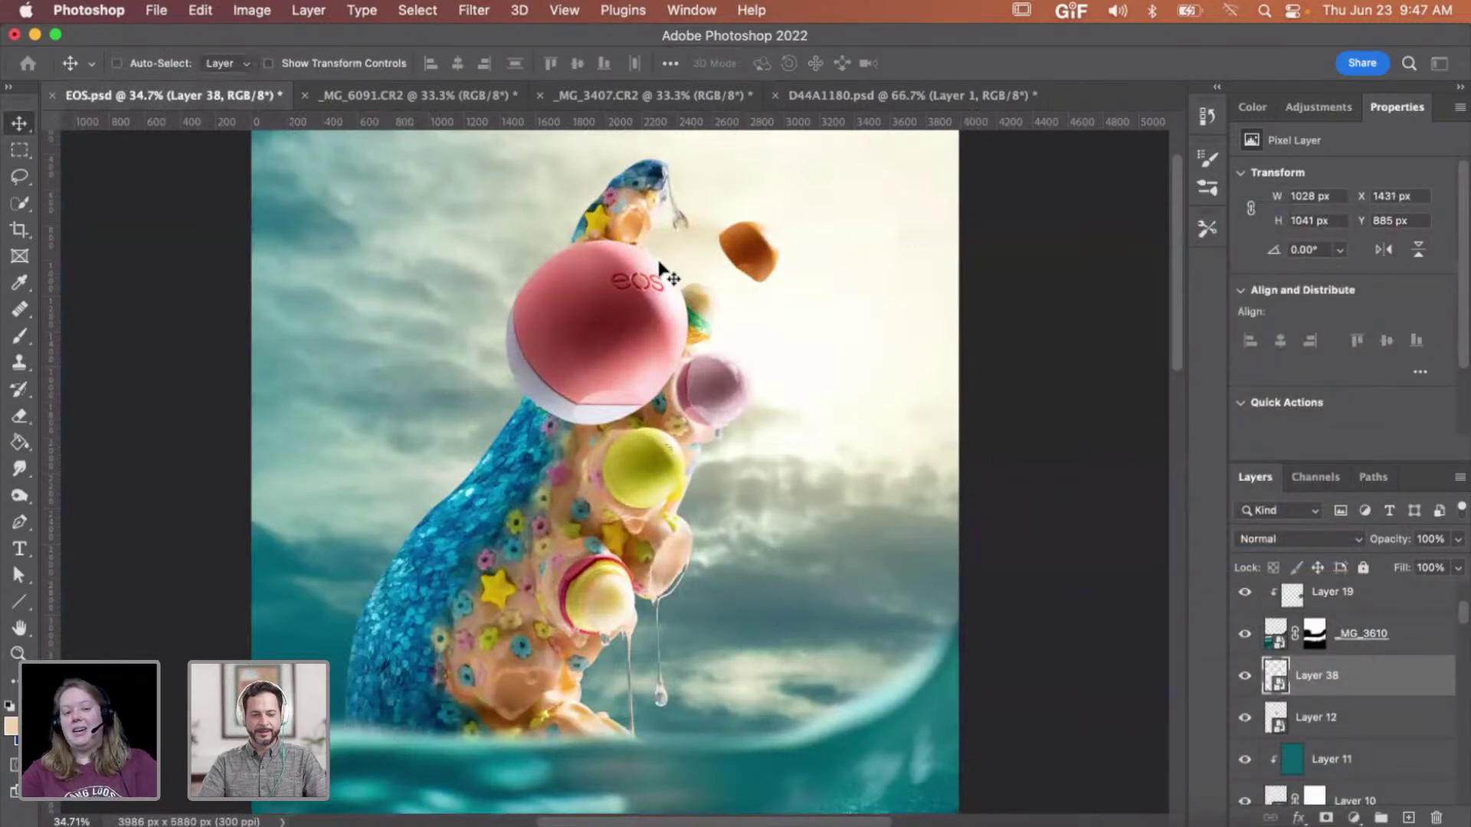
- Scale the pasted ball down proportionally to about 67%
key(super+t)
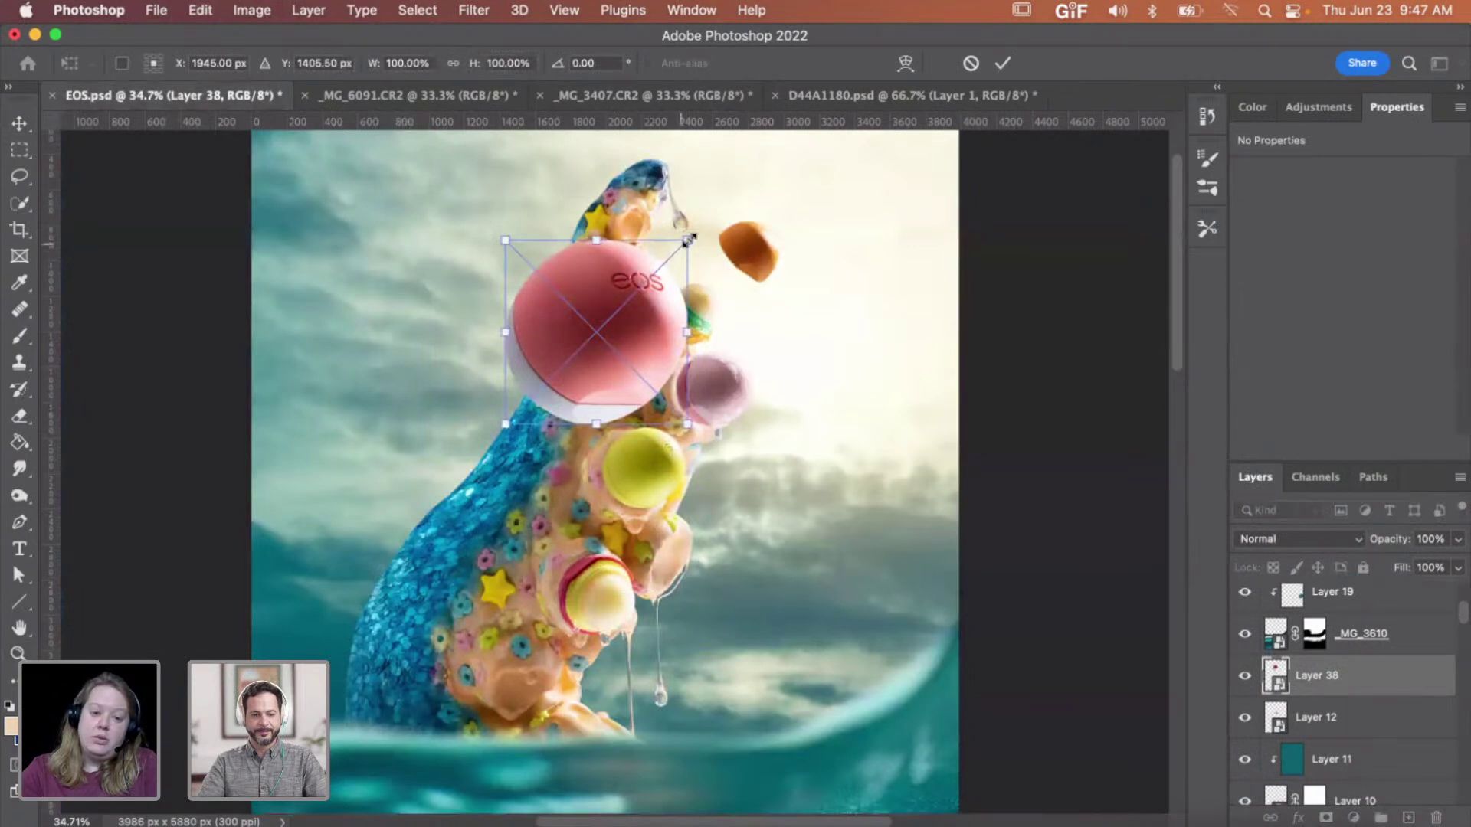
drag(650, 269, 629, 299)
key(Return)
key(super+t)
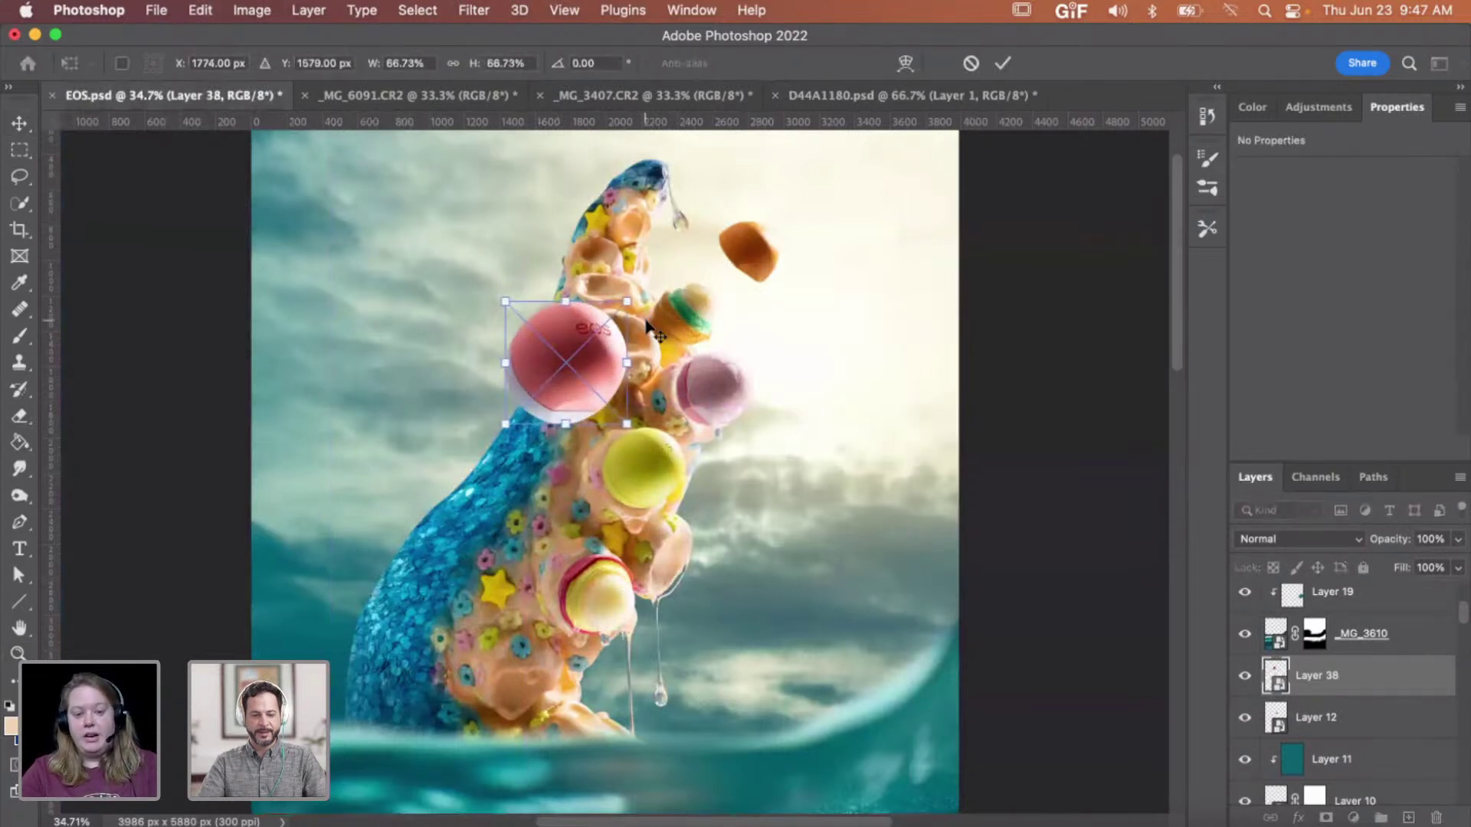
key(Return)
- Scale the ball to about 36%, place it in the empty sucker beside the green-banded ball and rotate it to about -4.71°
click(630, 324)
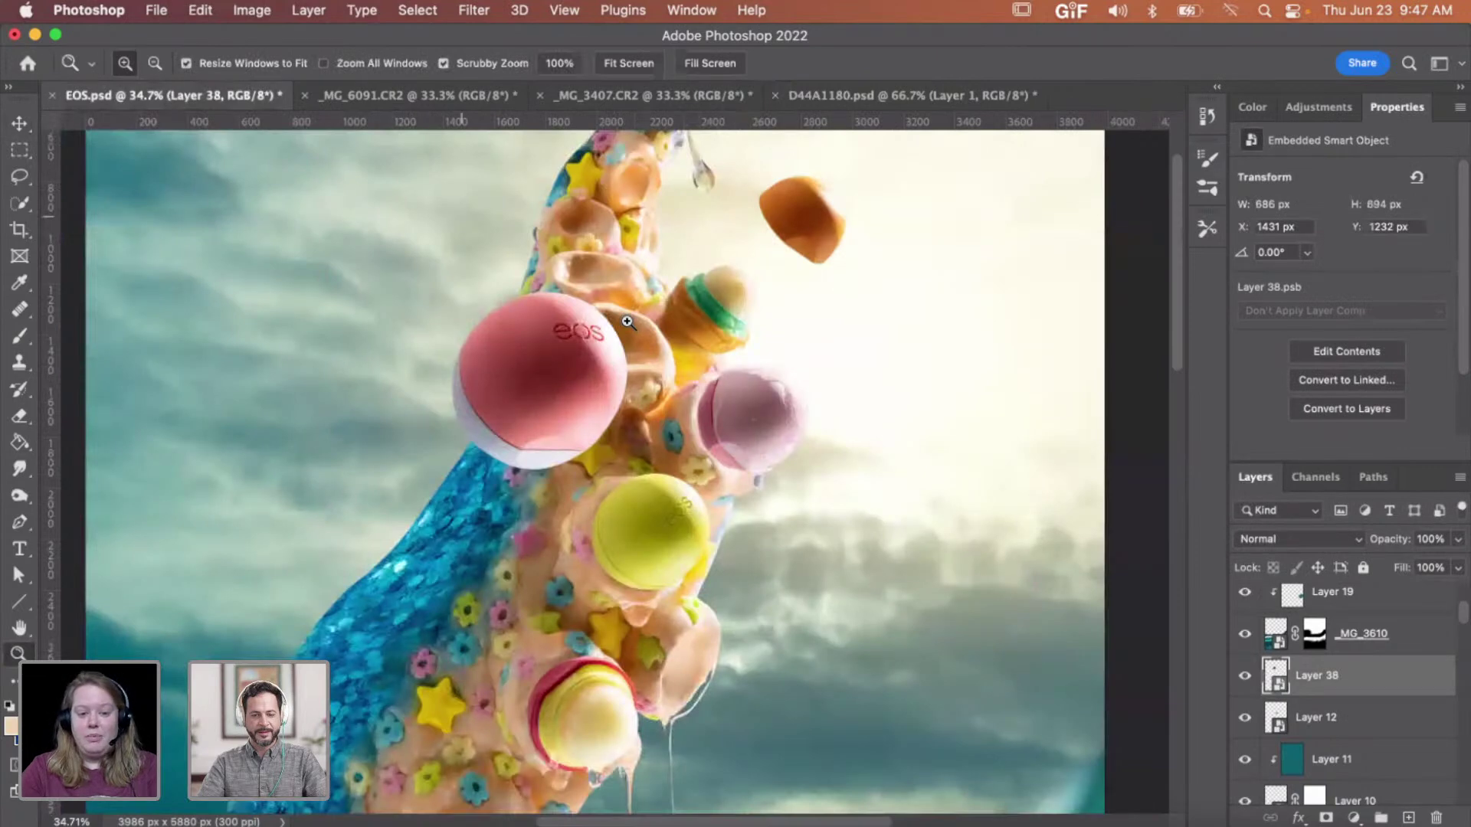
click(628, 323)
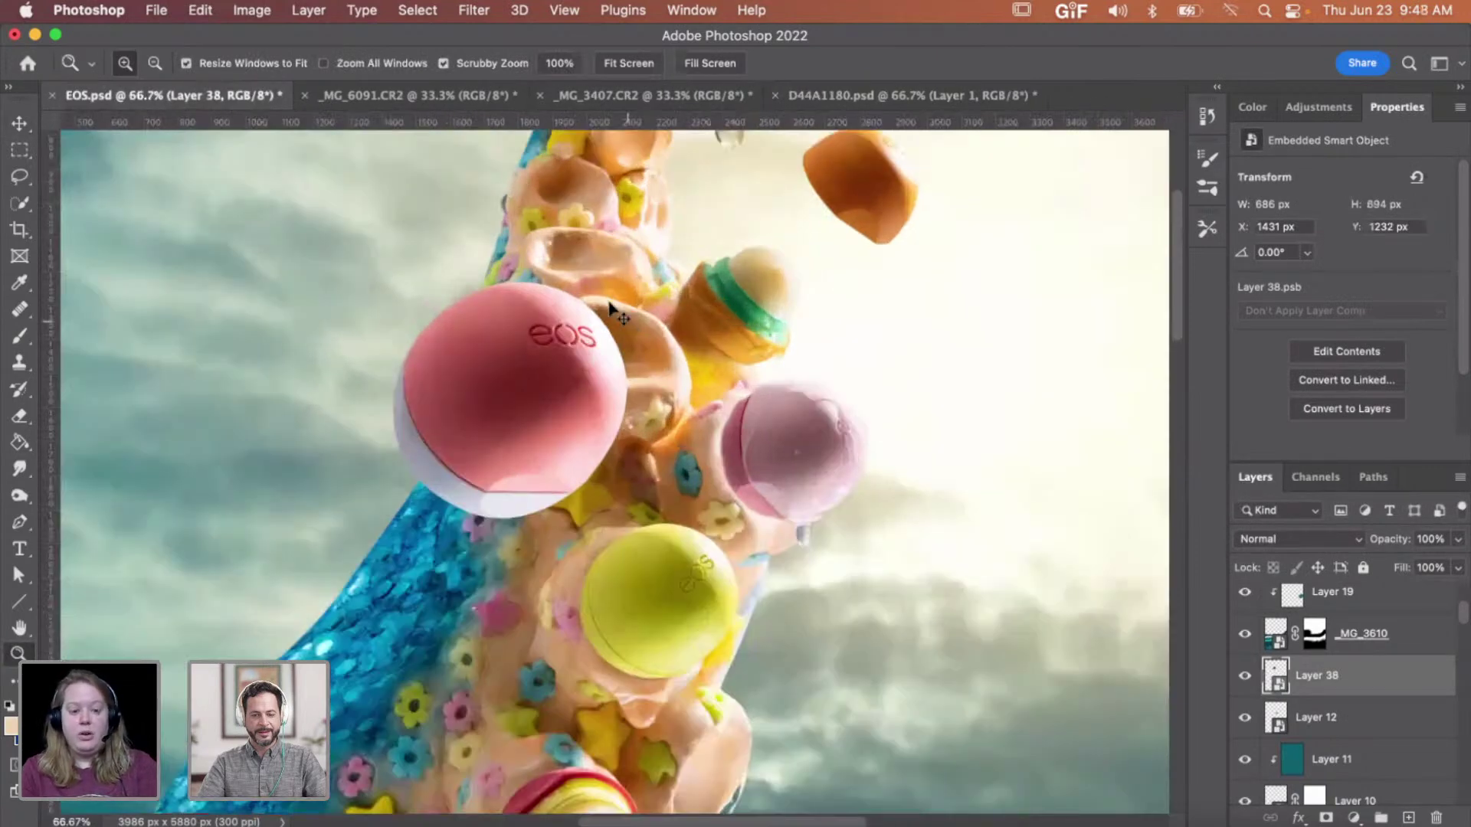
key(super+t)
drag(626, 284, 570, 327)
drag(535, 397, 665, 326)
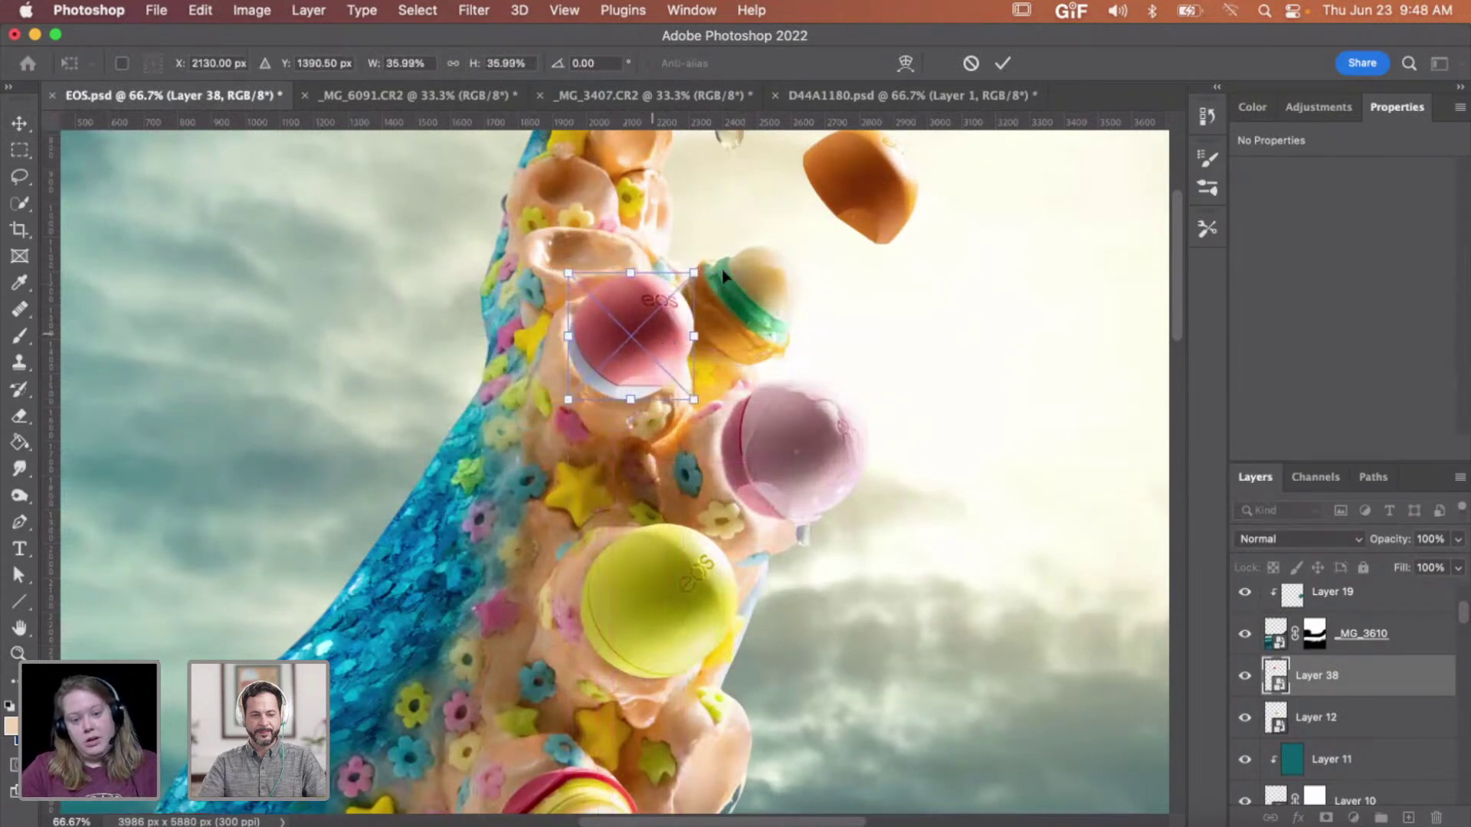
drag(694, 273, 770, 253)
drag(666, 321, 660, 328)
key(Return)
- Examine how the placed pink ball sits in its sucker compared with the other lip balm balls on the tentacle
key(z)
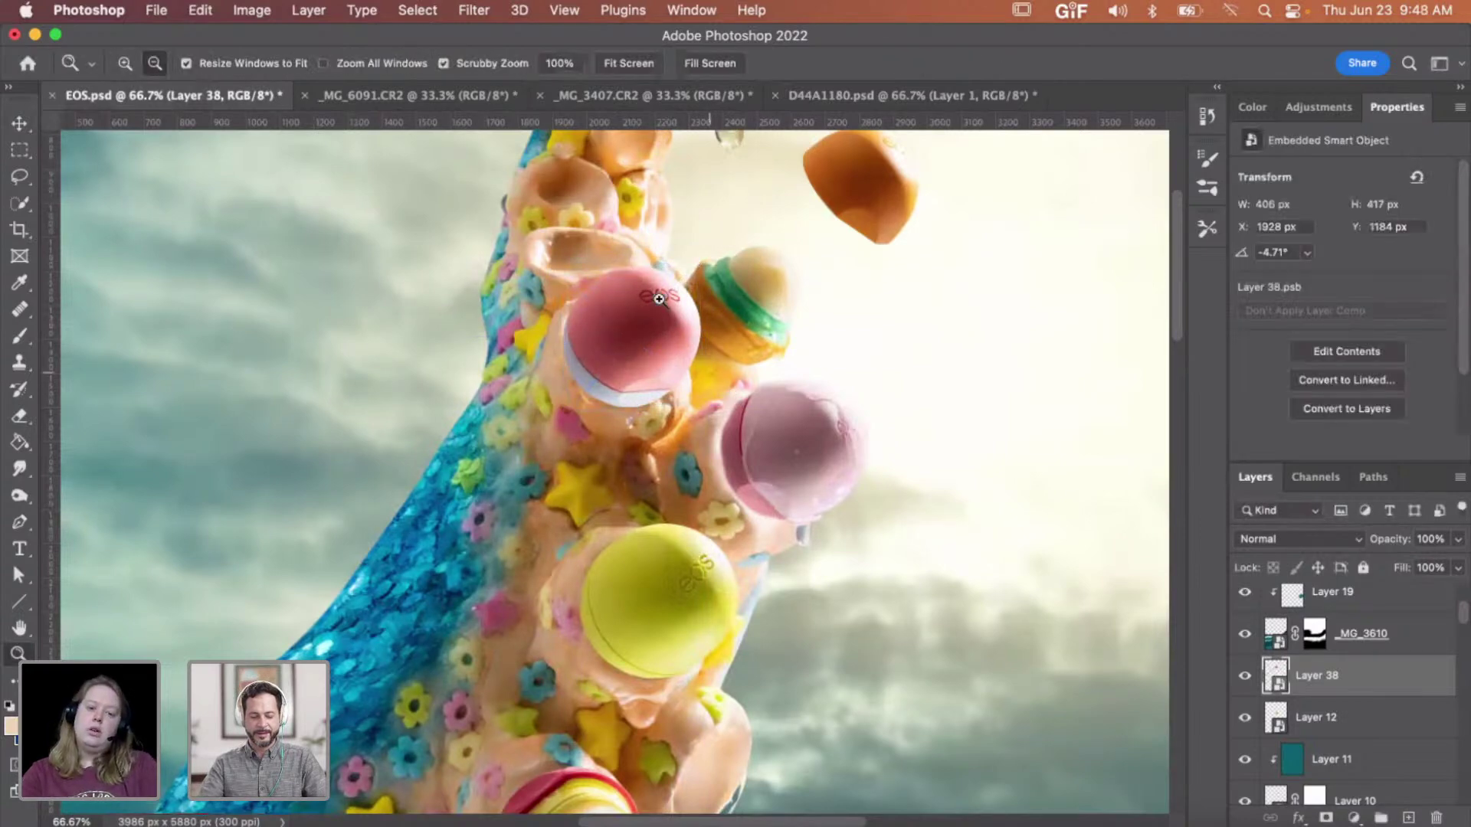
click(656, 287)
click(671, 291)
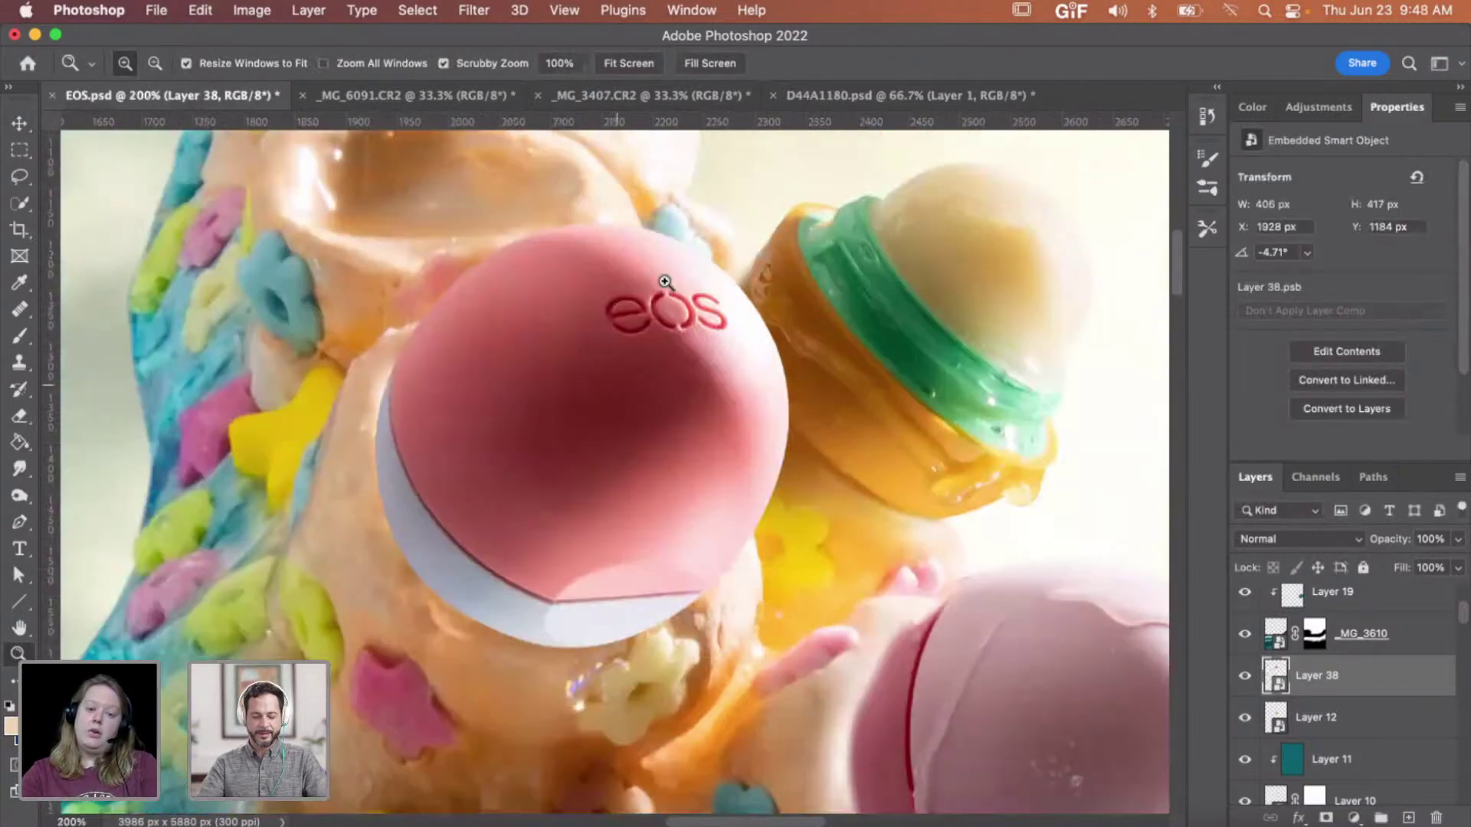
key(super+minus)
key(super+minus)
key(super+minus)
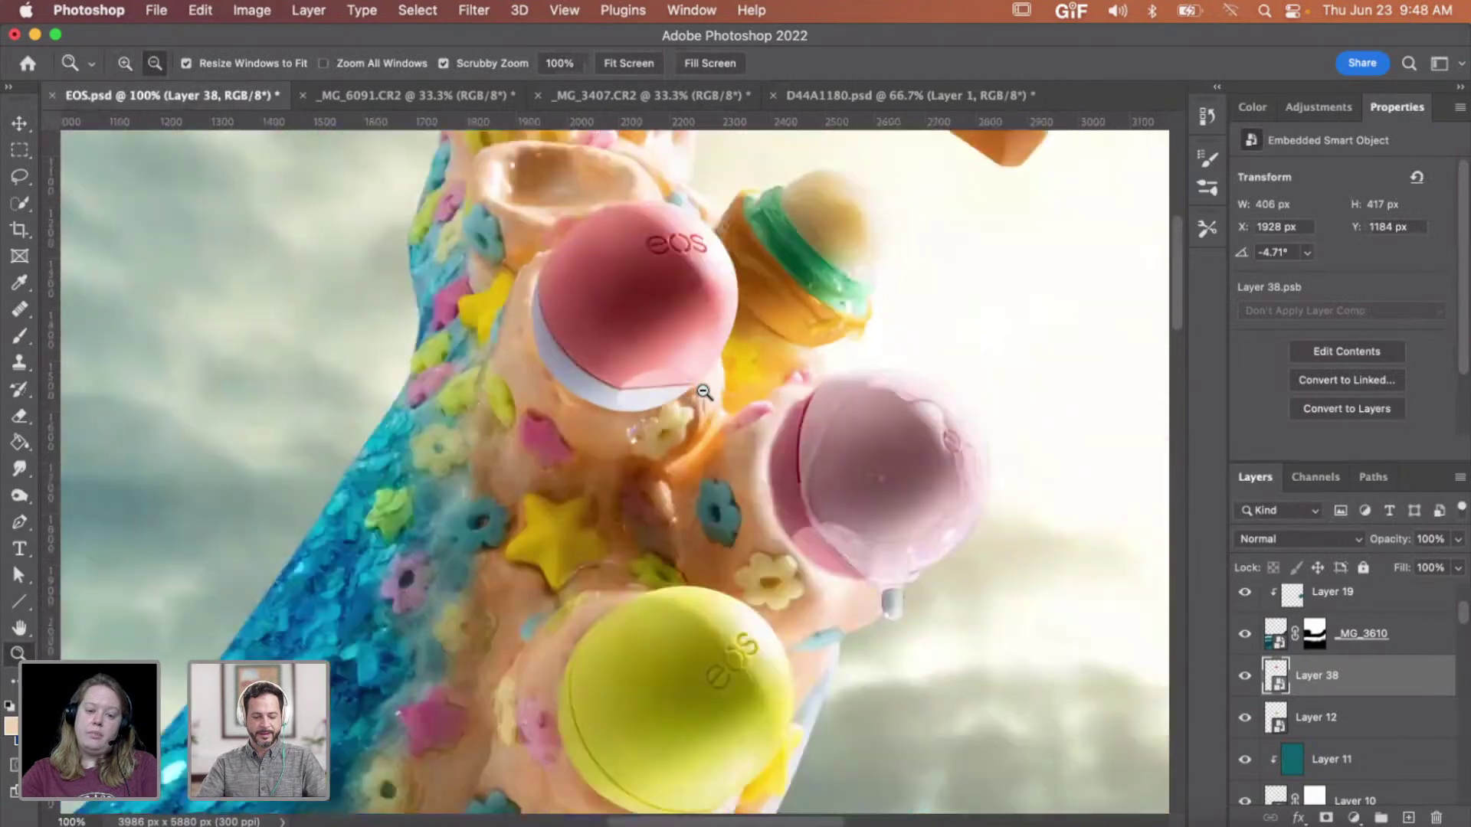
scroll(703, 392, down, 5)
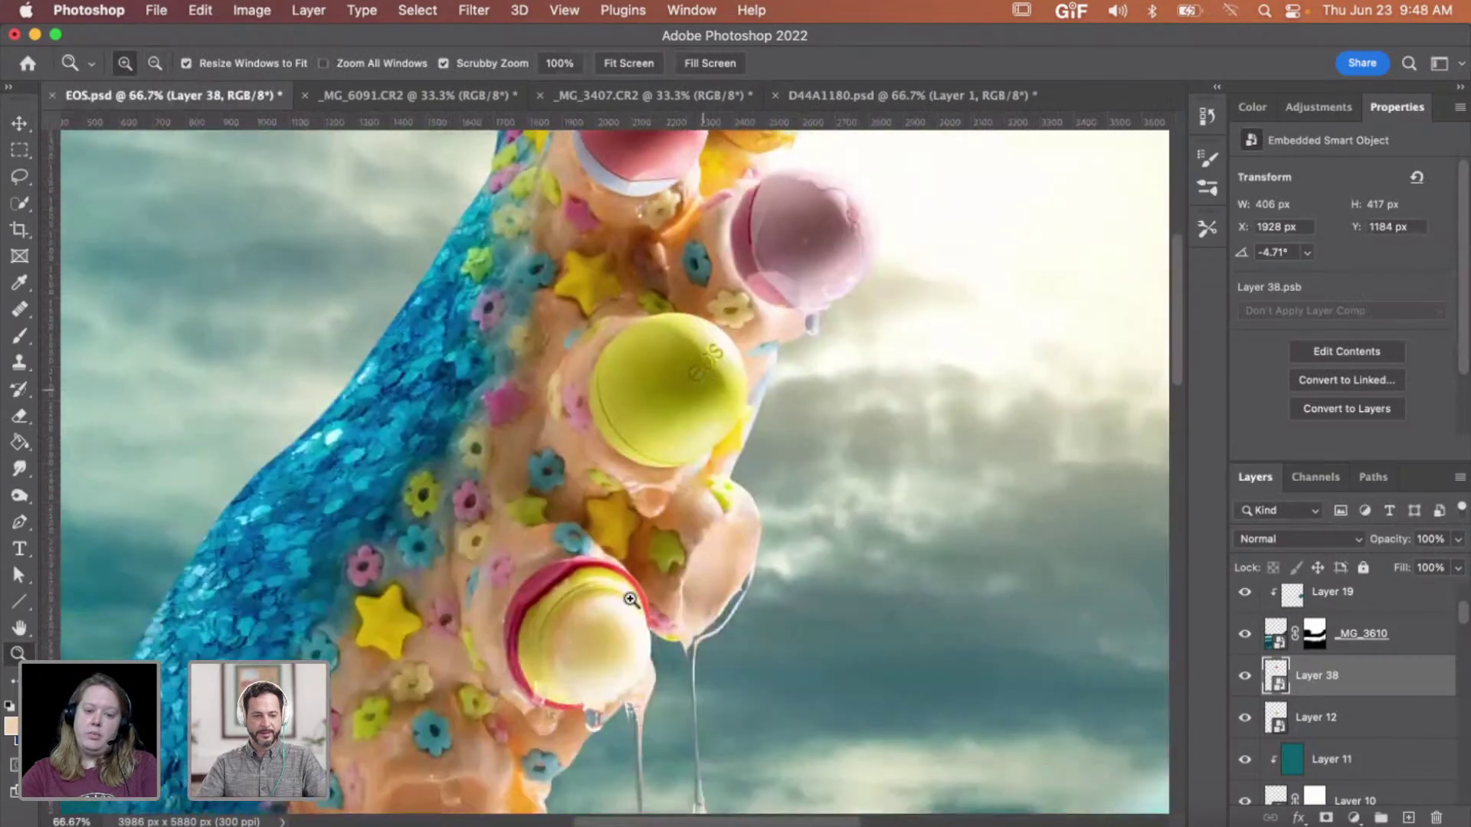
scroll(613, 635, down, 2)
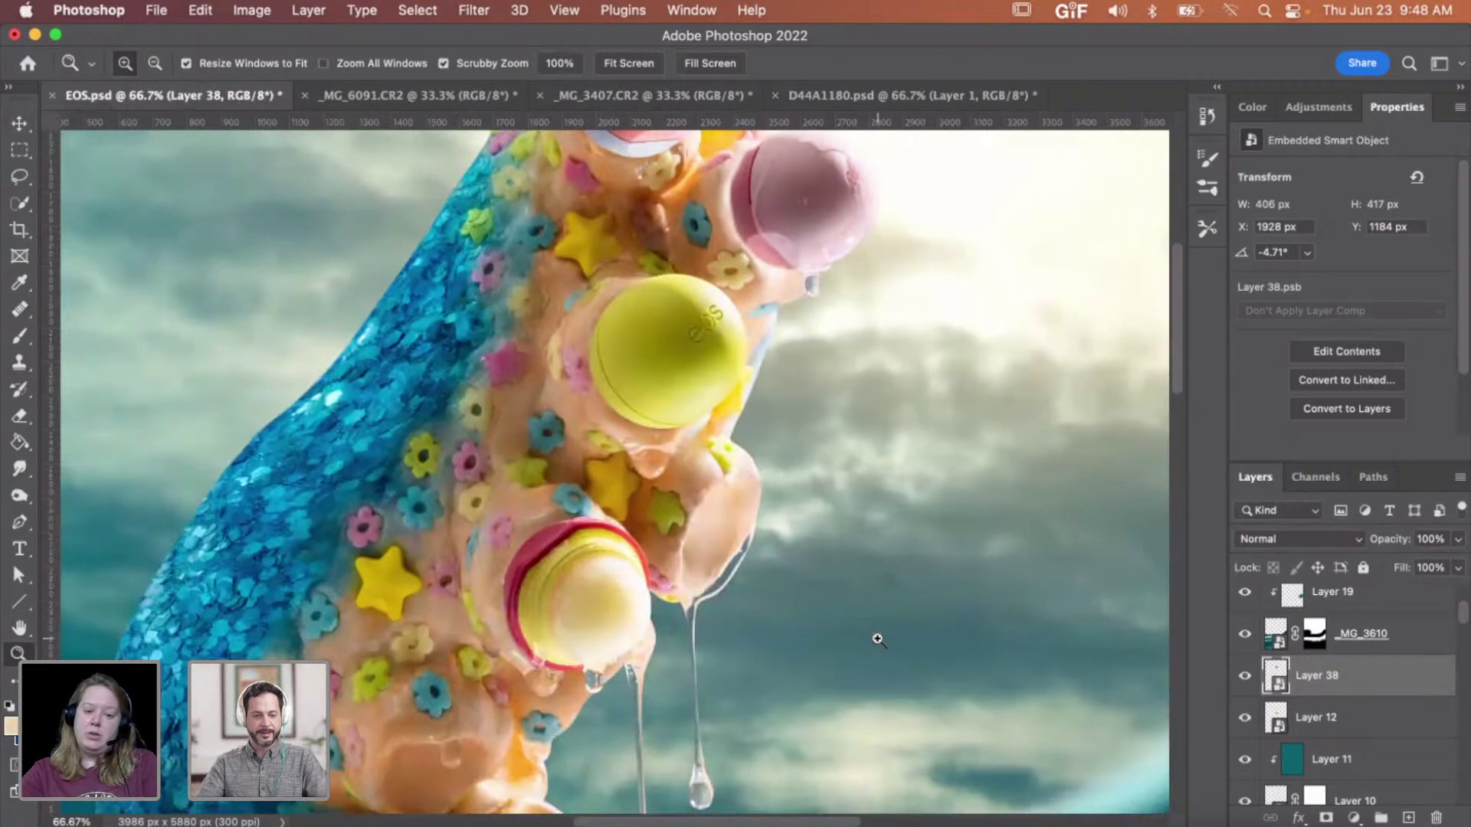
scroll(877, 639, down, 2)
scroll(877, 640, up, 10)
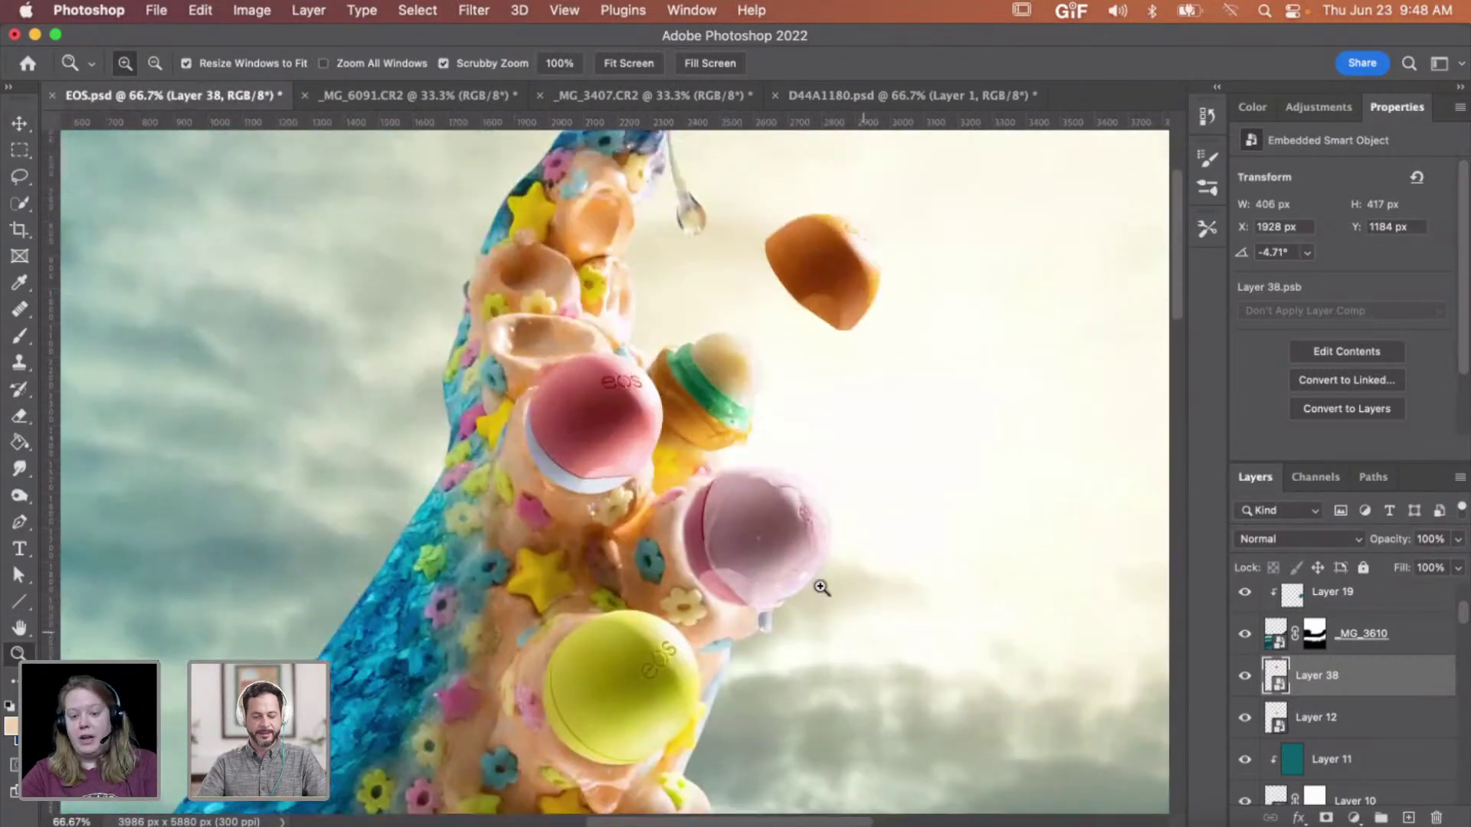
click(674, 651)
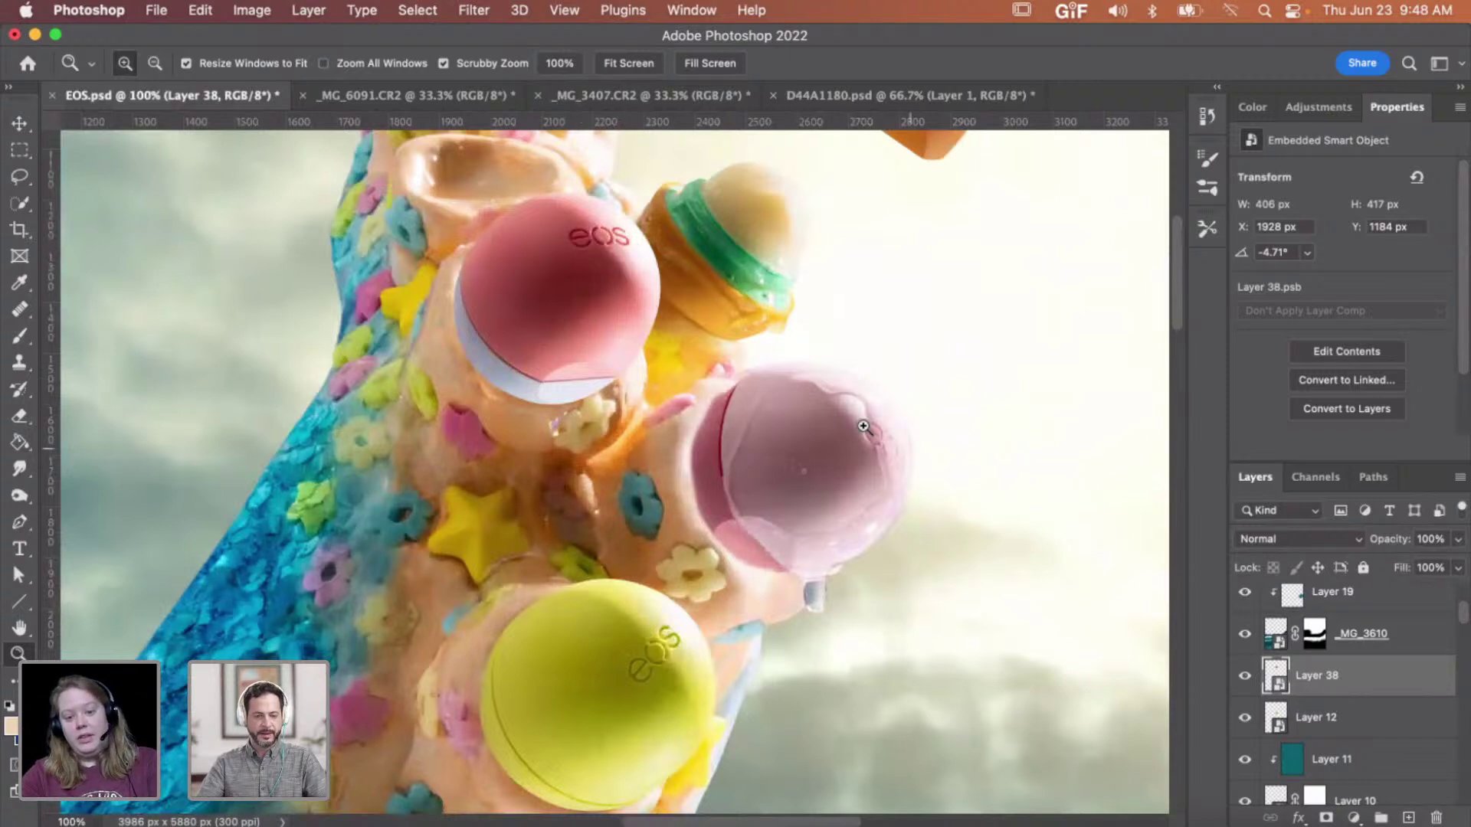
- Add a layer mask to the pink ball and paint out the outer white rim along its left and bottom edges with a soft 50 px brush
click(568, 336)
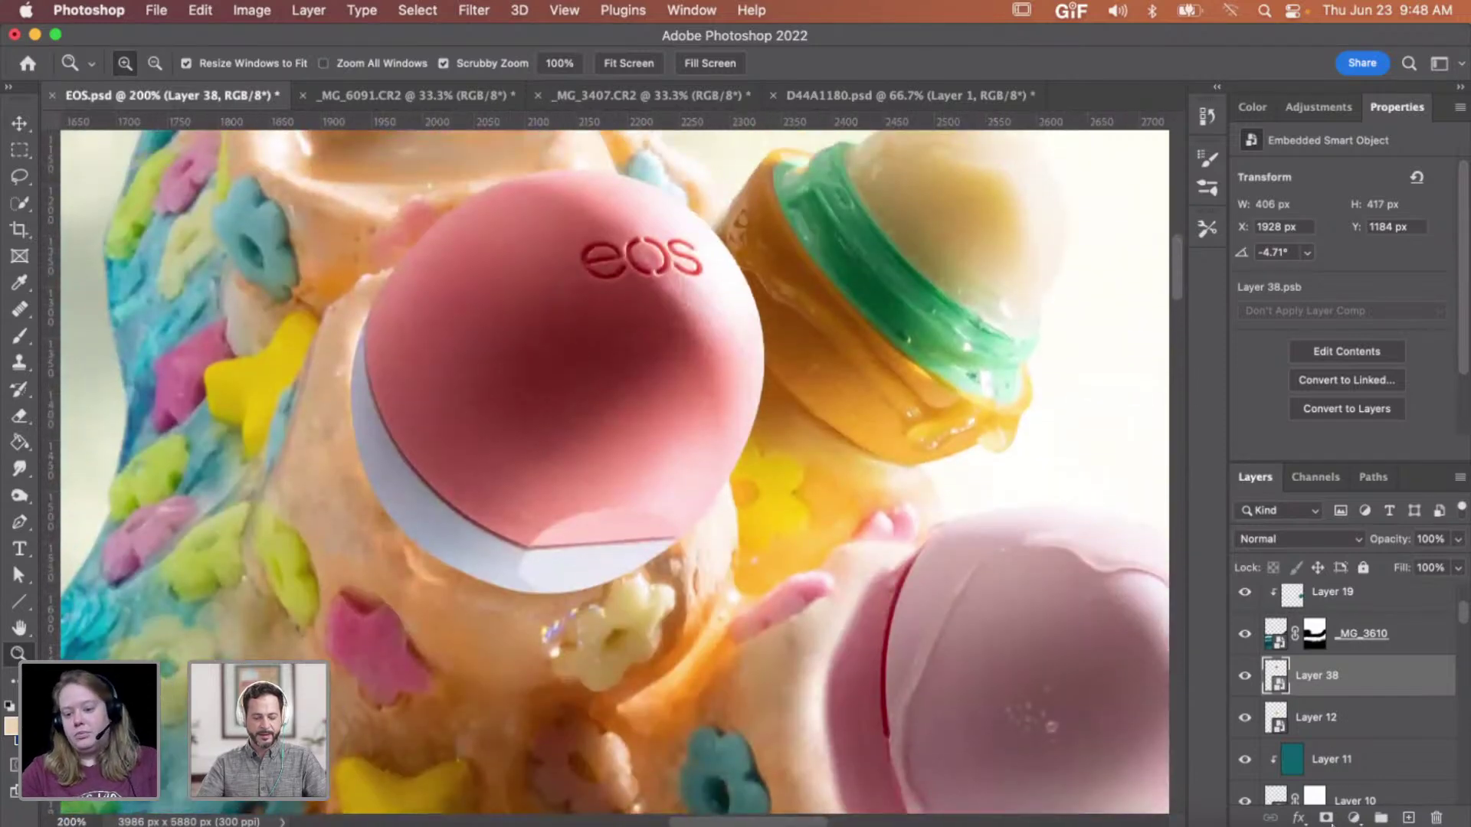
click(1326, 818)
key(b)
key(bracketleft)
key(bracketleft)
key(bracketleft)
key(bracketleft)
key(bracketleft)
key(bracketleft)
key(bracketleft)
key(bracketleft)
key(bracketleft)
key(bracketleft)
drag(332, 423, 332, 343)
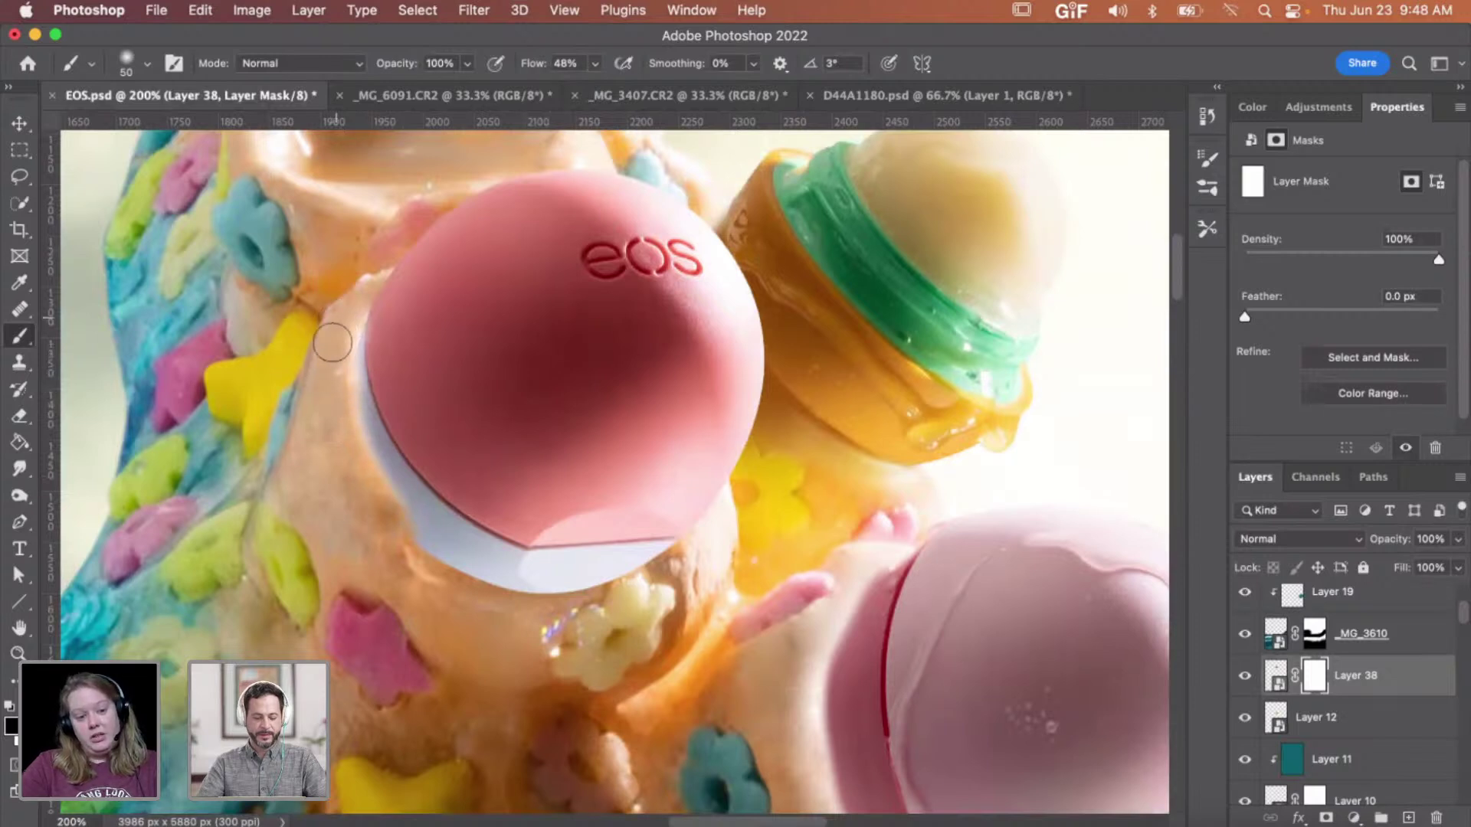
mouse_move(471, 596)
mouse_down()
mouse_move(601, 593)
mouse_move(668, 582)
mouse_move(685, 563)
mouse_up()
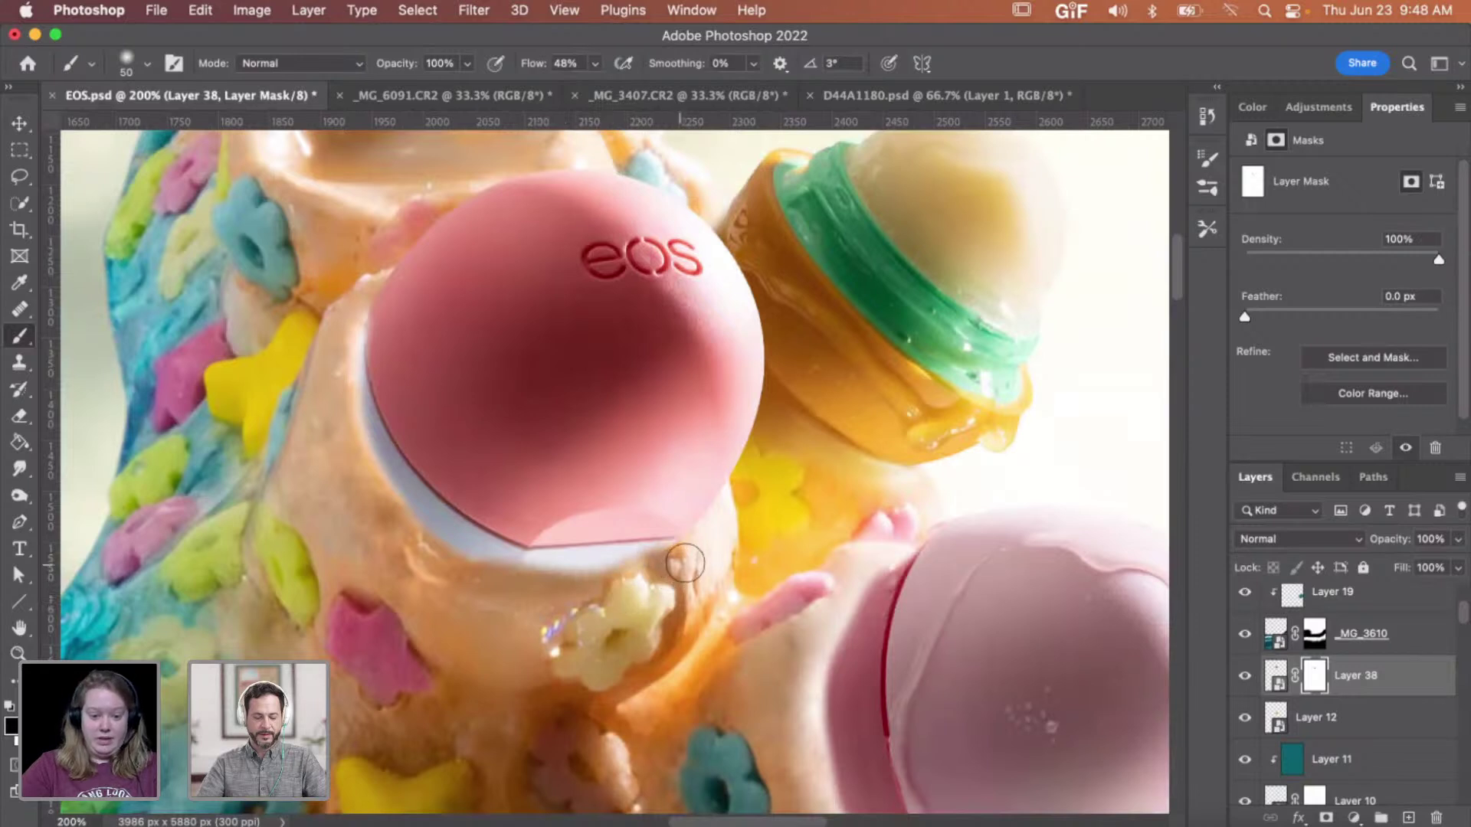
- Nudge the masked pink ball slightly to the left in its sucker
key(v)
drag(700, 357, 691, 360)
key(super+z)
key(super+z)
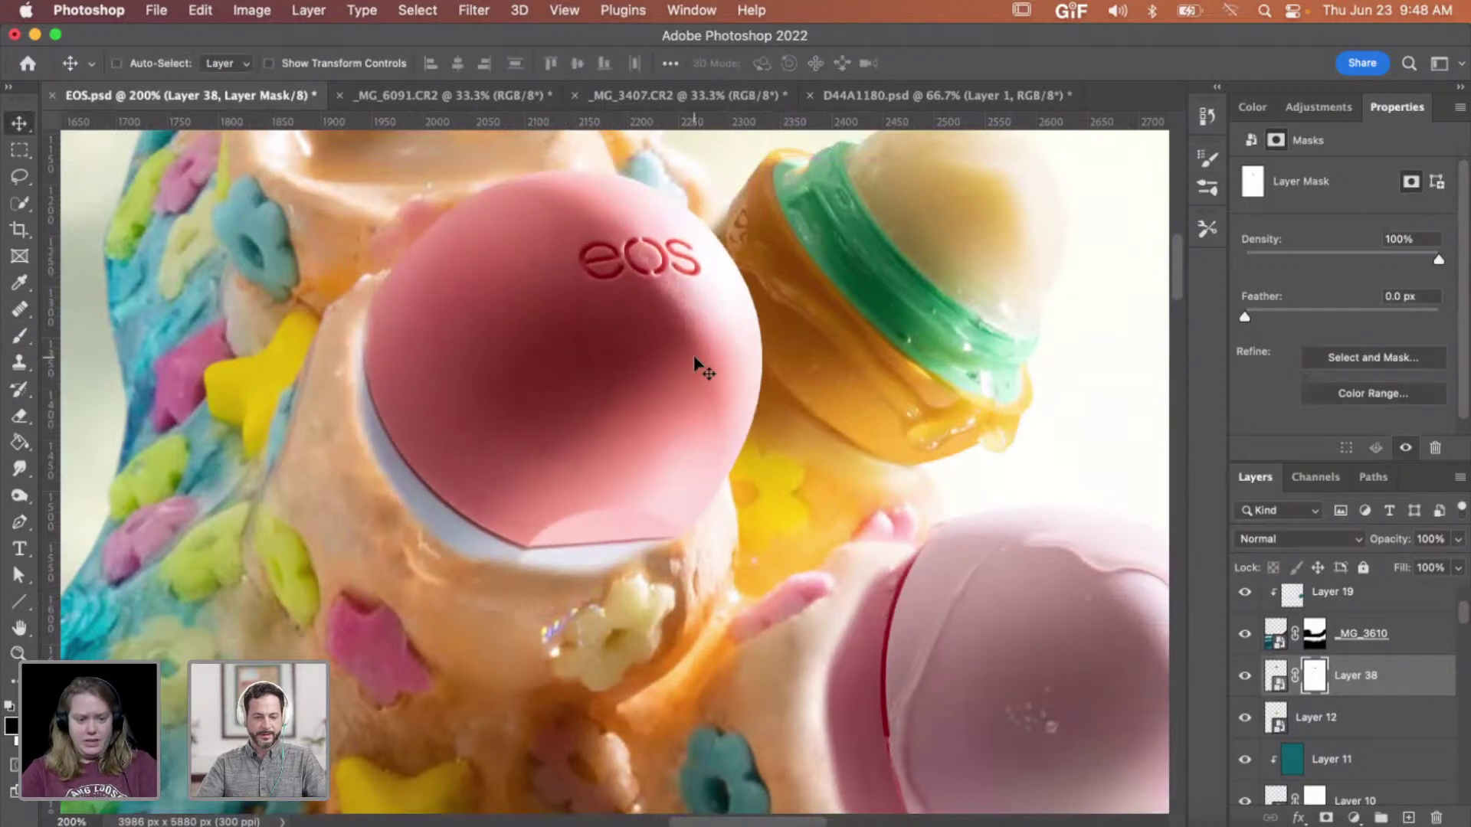
- Scale the masked pink ball down slightly so it fits inside the sucker
key(z)
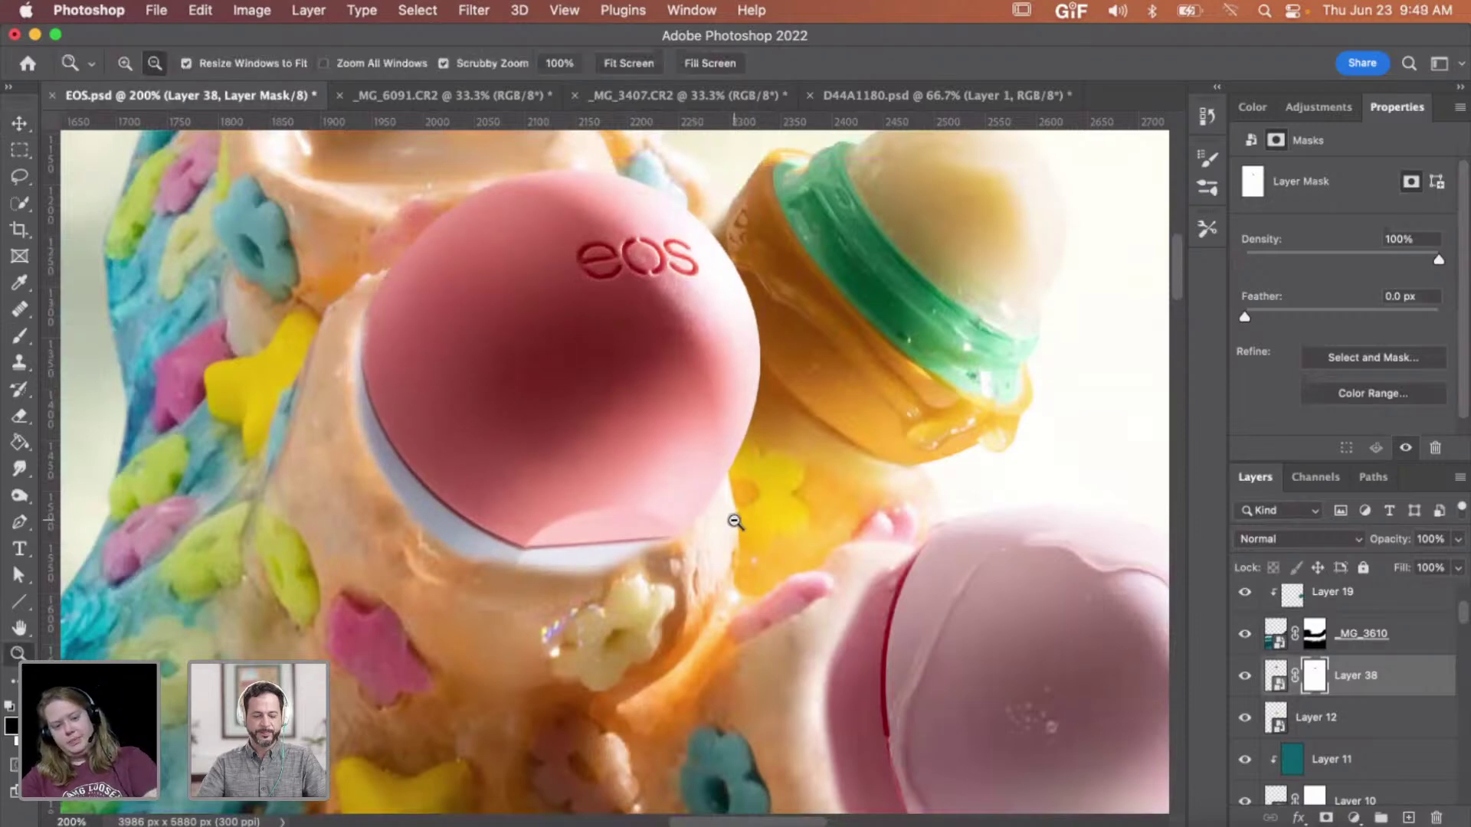
alt+click(734, 522)
alt+click(735, 522)
alt+click(735, 522)
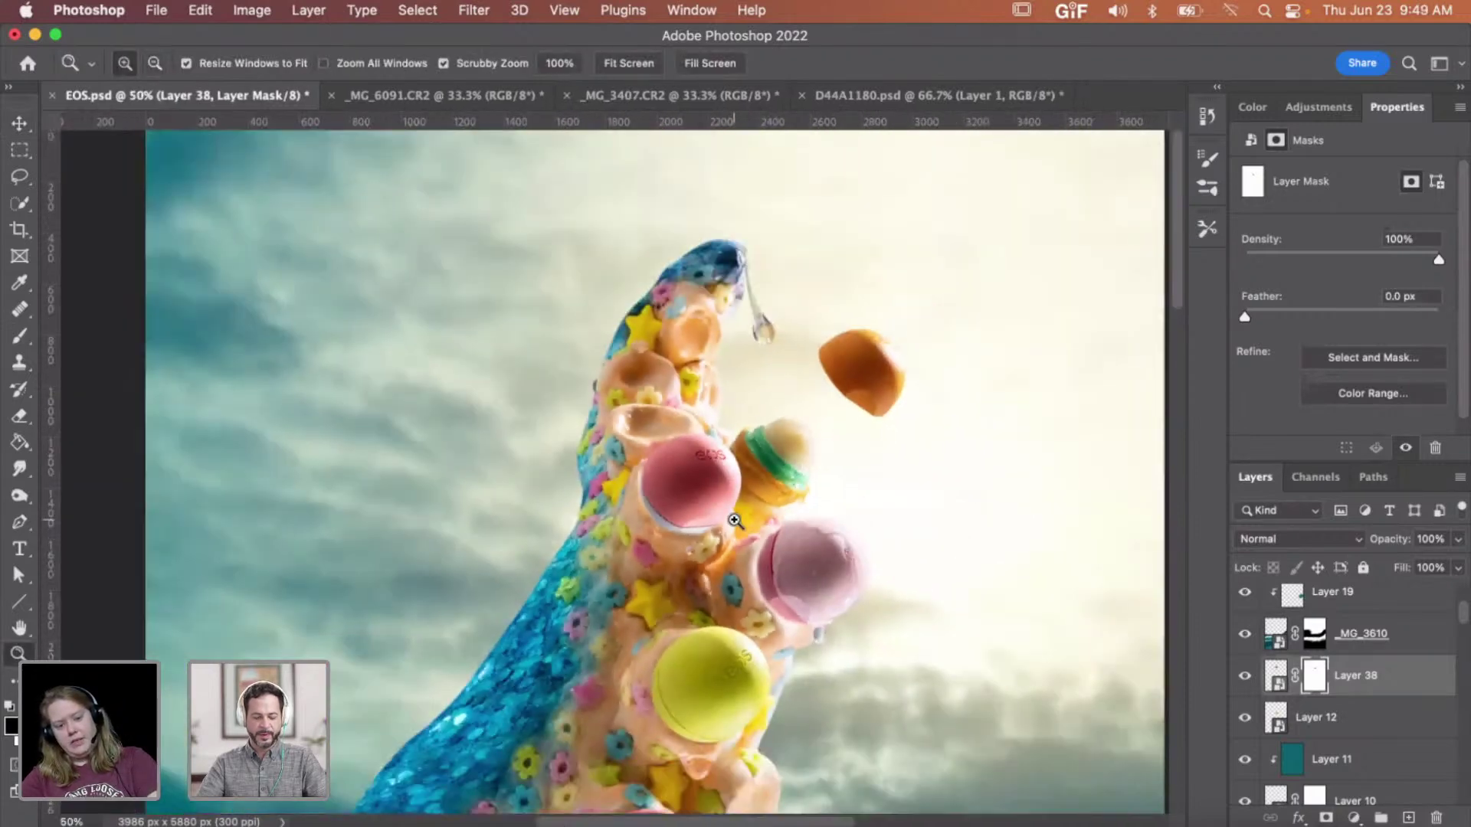
click(734, 518)
click(735, 518)
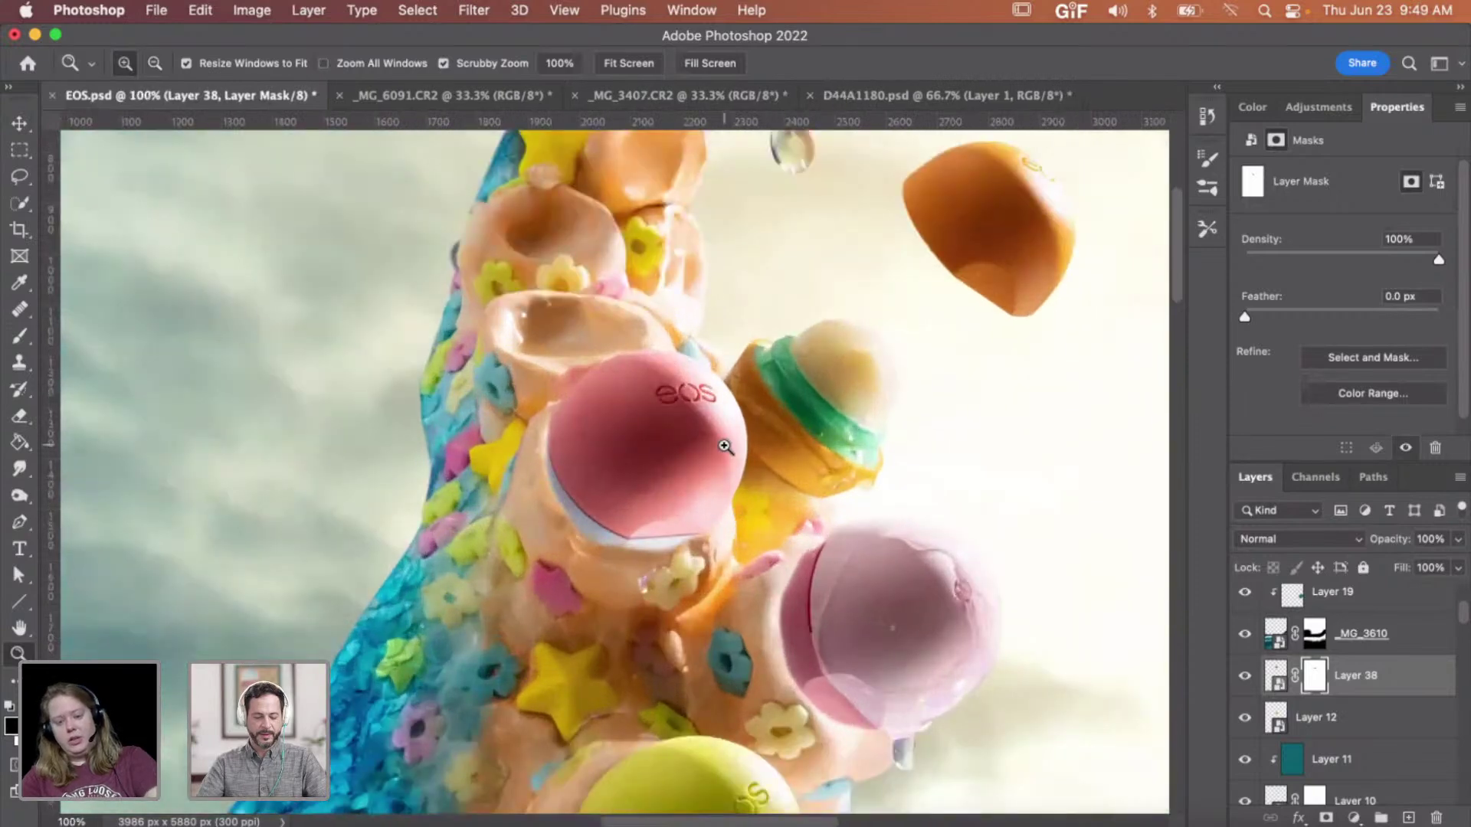
key(super+t)
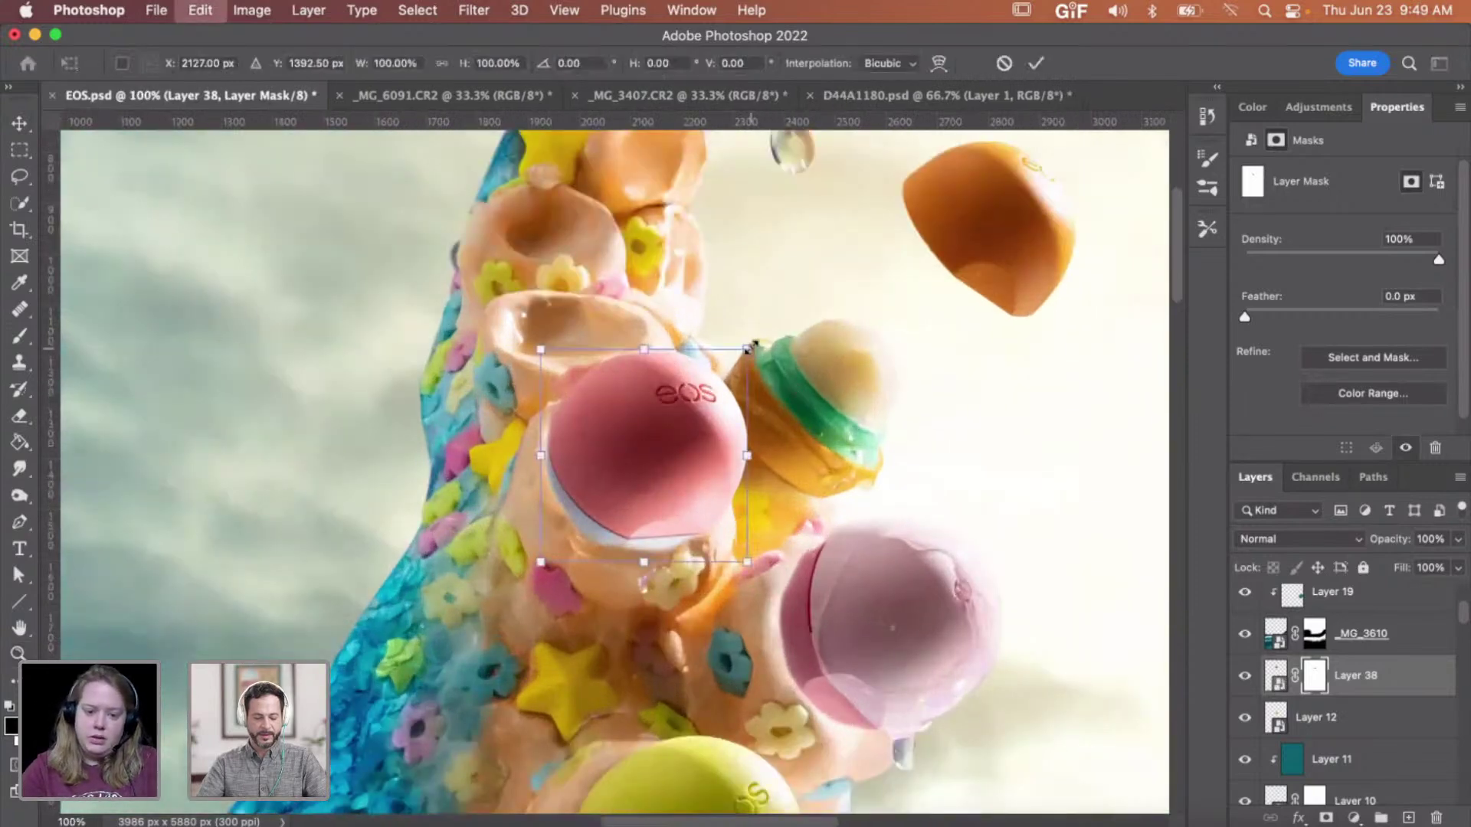
drag(747, 348, 739, 355)
key(Return)
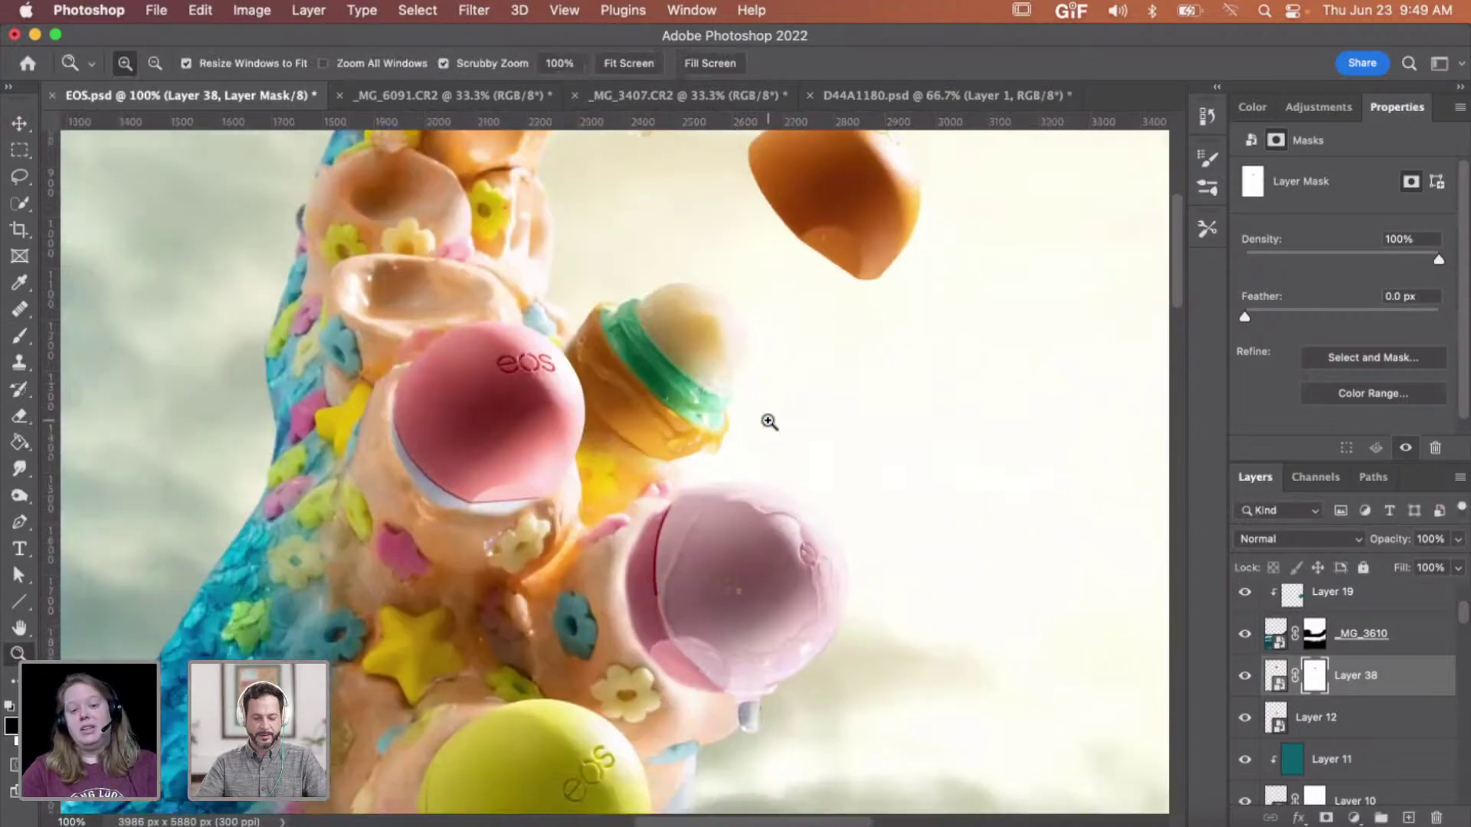
- Nudge the masked pink ball up and slightly to the right within its sucker
alt+click(747, 452)
scroll(637, 677, down, 3)
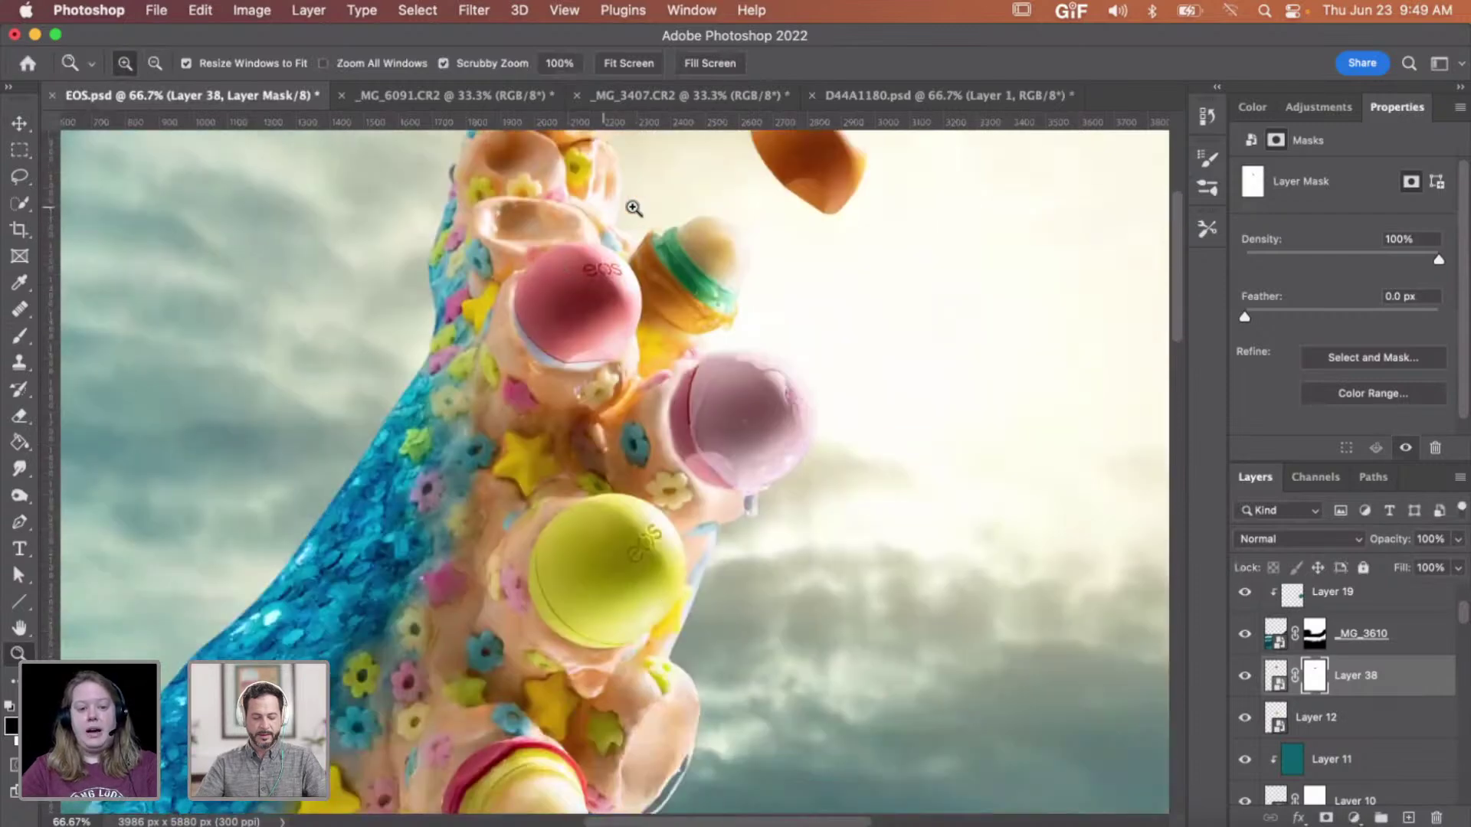
alt+click(665, 377)
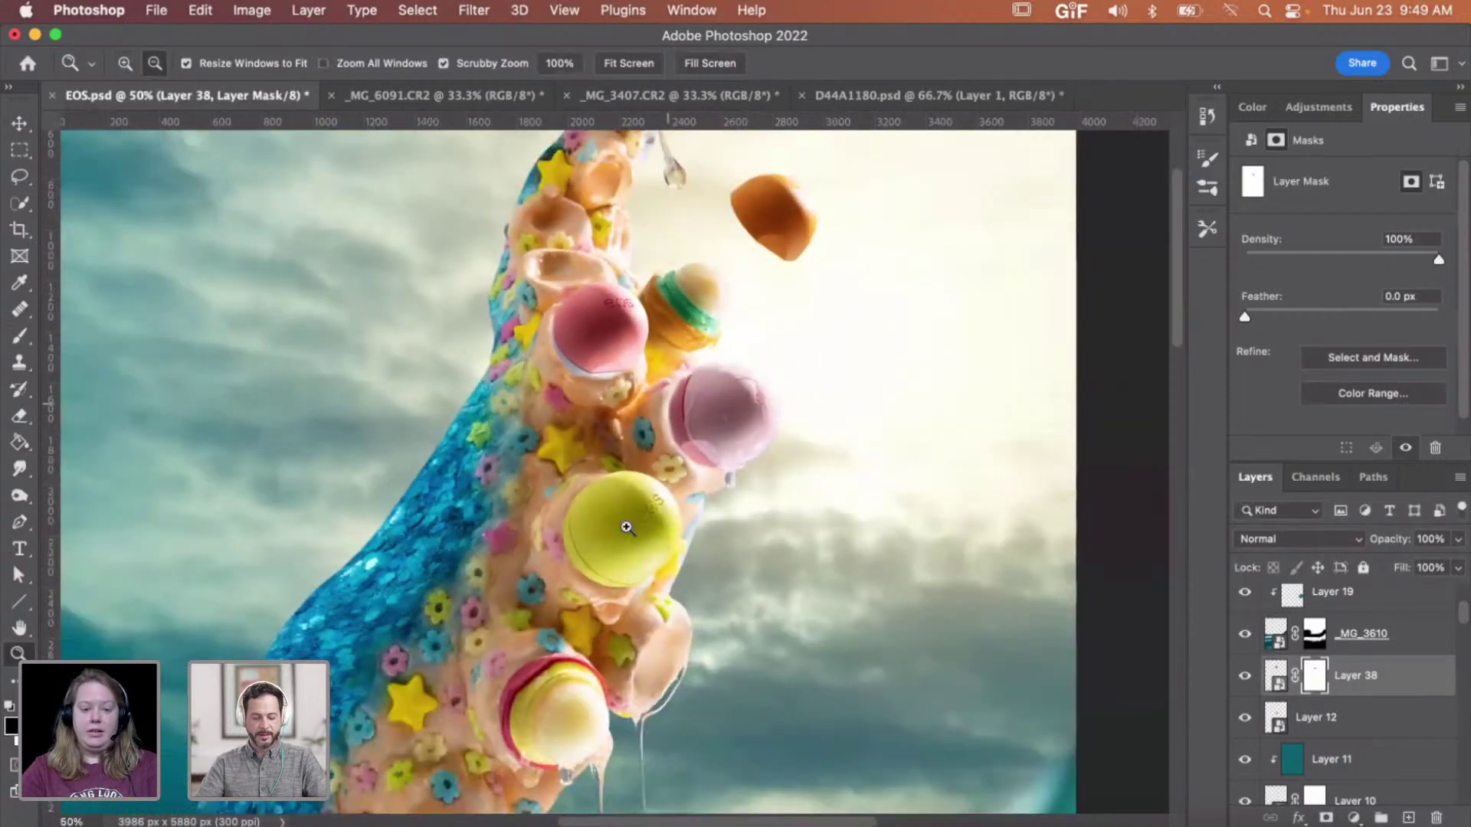
scroll(687, 417, down, 2)
scroll(687, 417, right, 1)
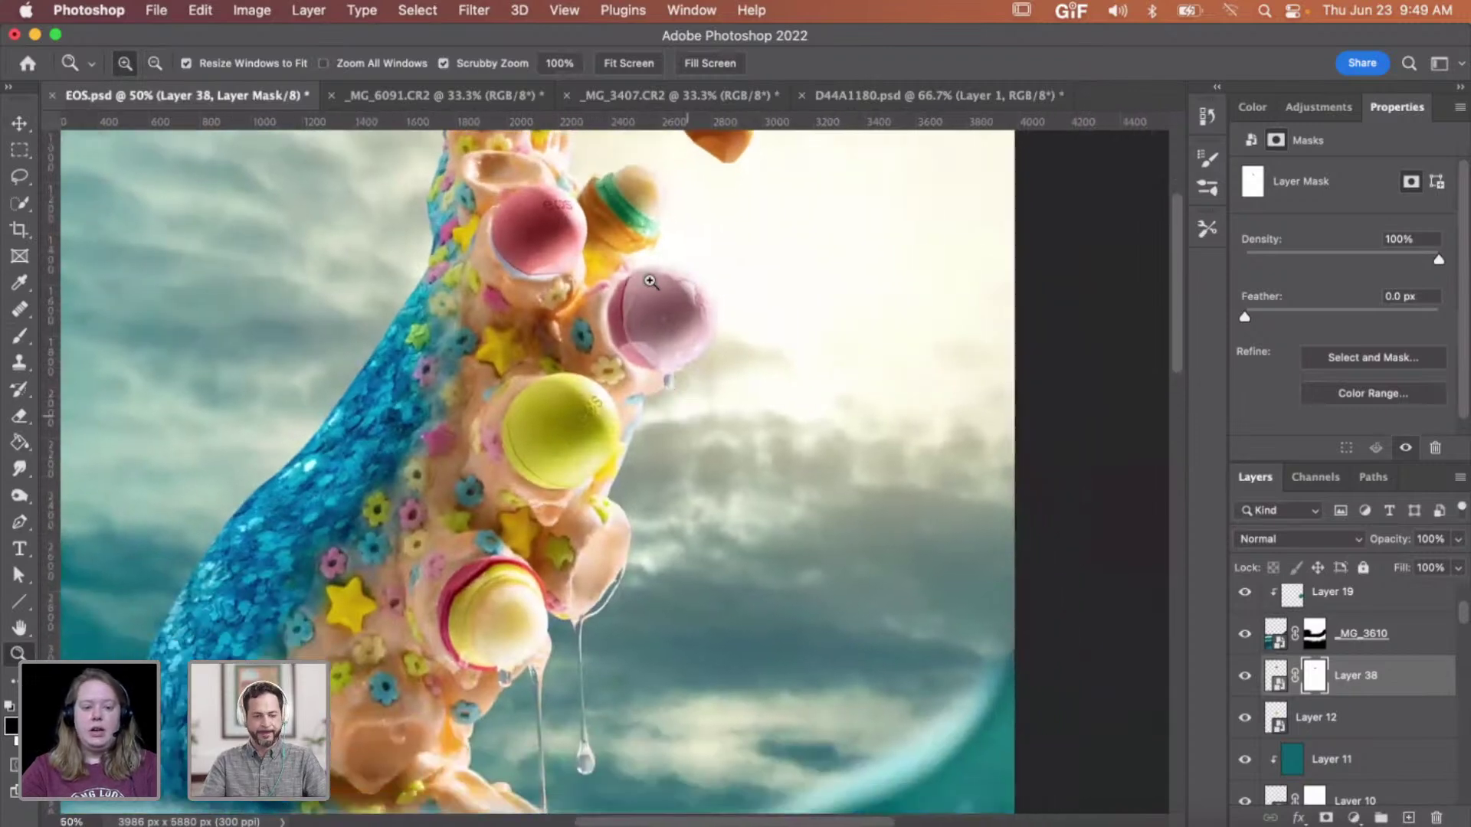
click(584, 181)
click(584, 182)
click(583, 182)
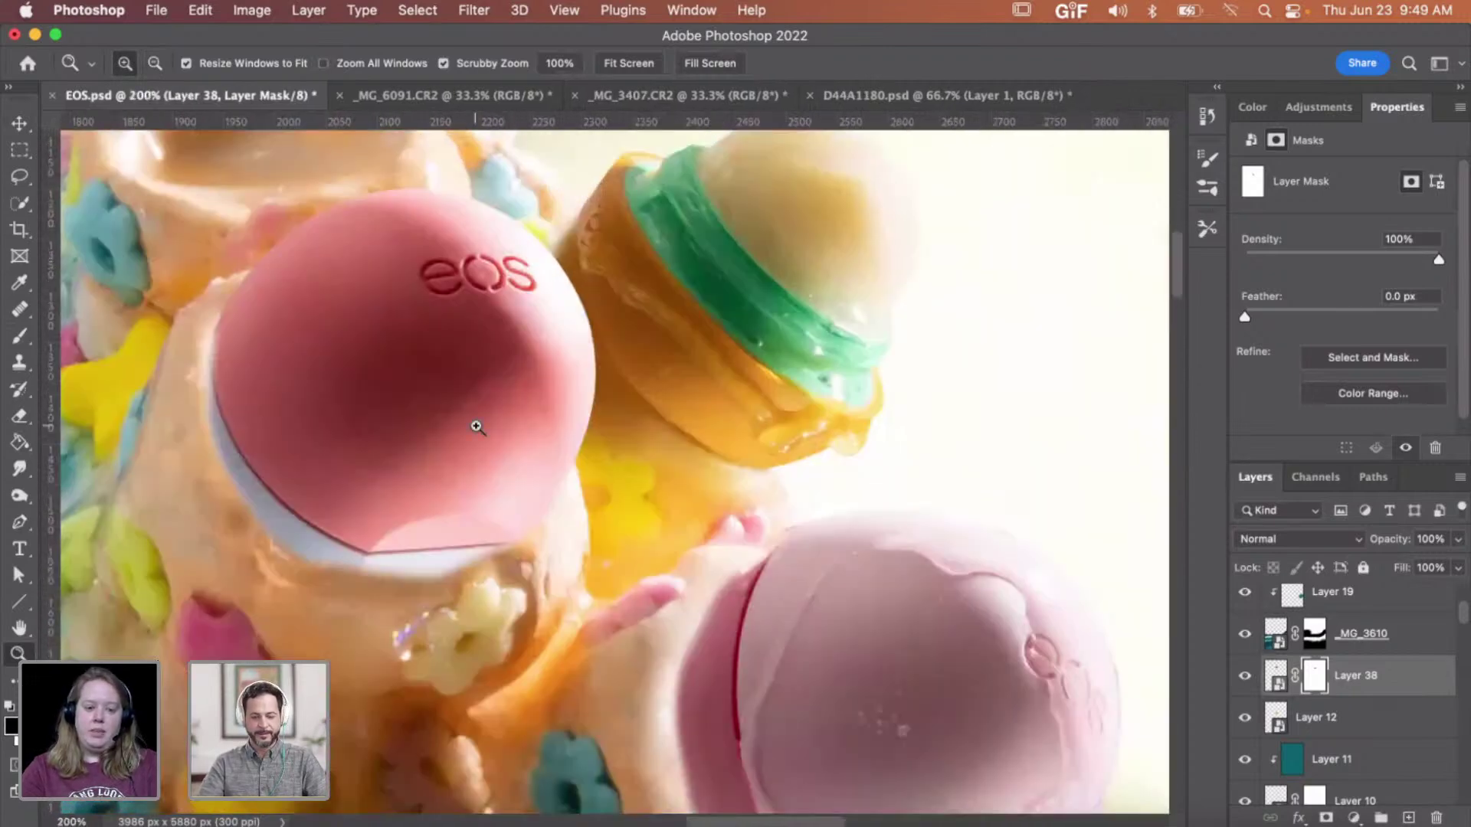
scroll(479, 421, left, 2)
key(v)
key(Up)
key(Up)
key(Up)
key(Up)
key(Up)
key(Up)
key(Up)
key(Up)
key(Up)
key(Up)
key(Up)
key(Up)
key(Up)
key(Right)
key(Right)
key(Right)
key(Right)
key(Right)
key(Right)
key(Right)
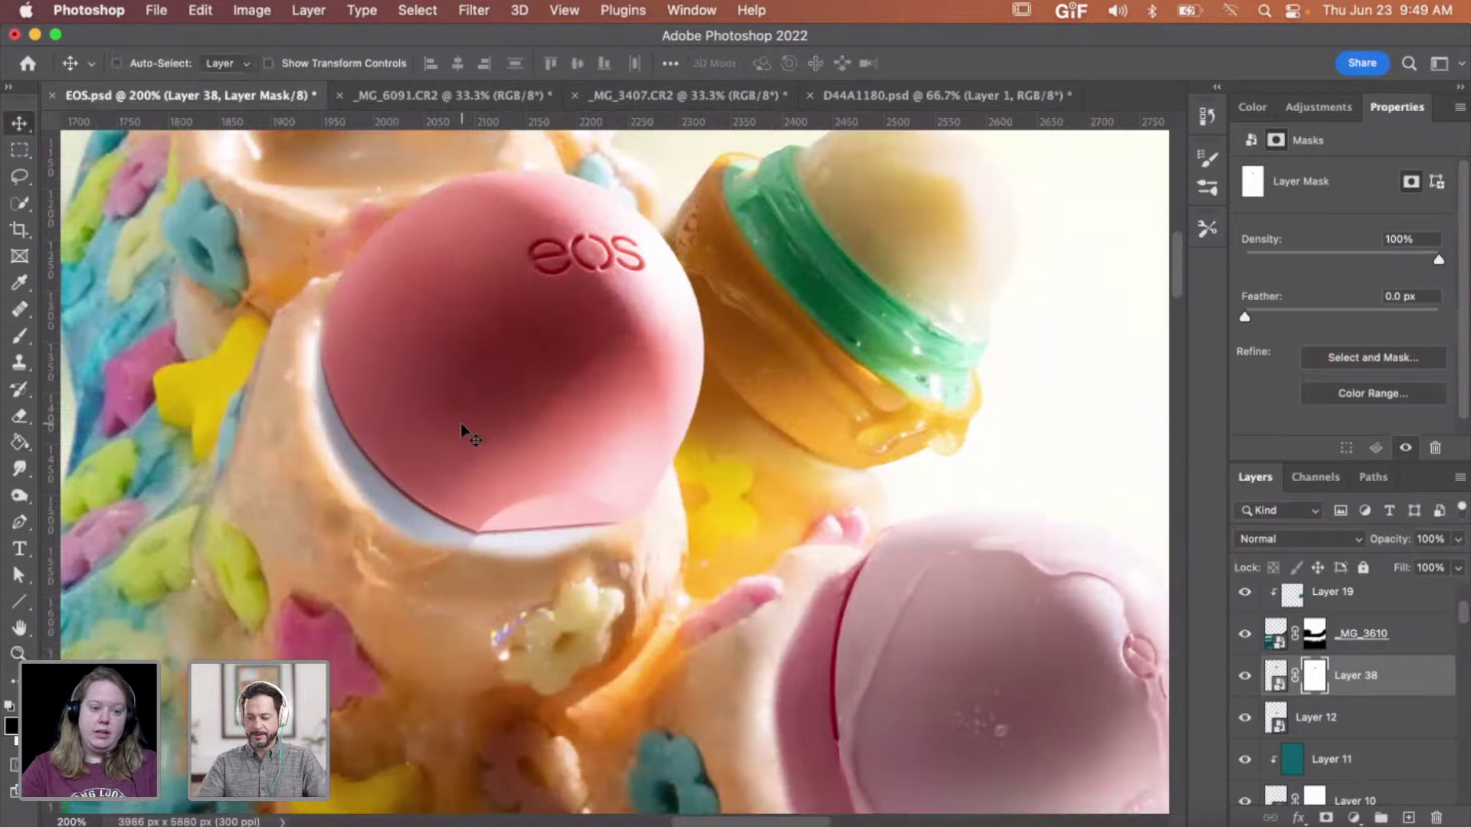
key(Up)
key(Up)
key(Up)
key(Up)
key(z)
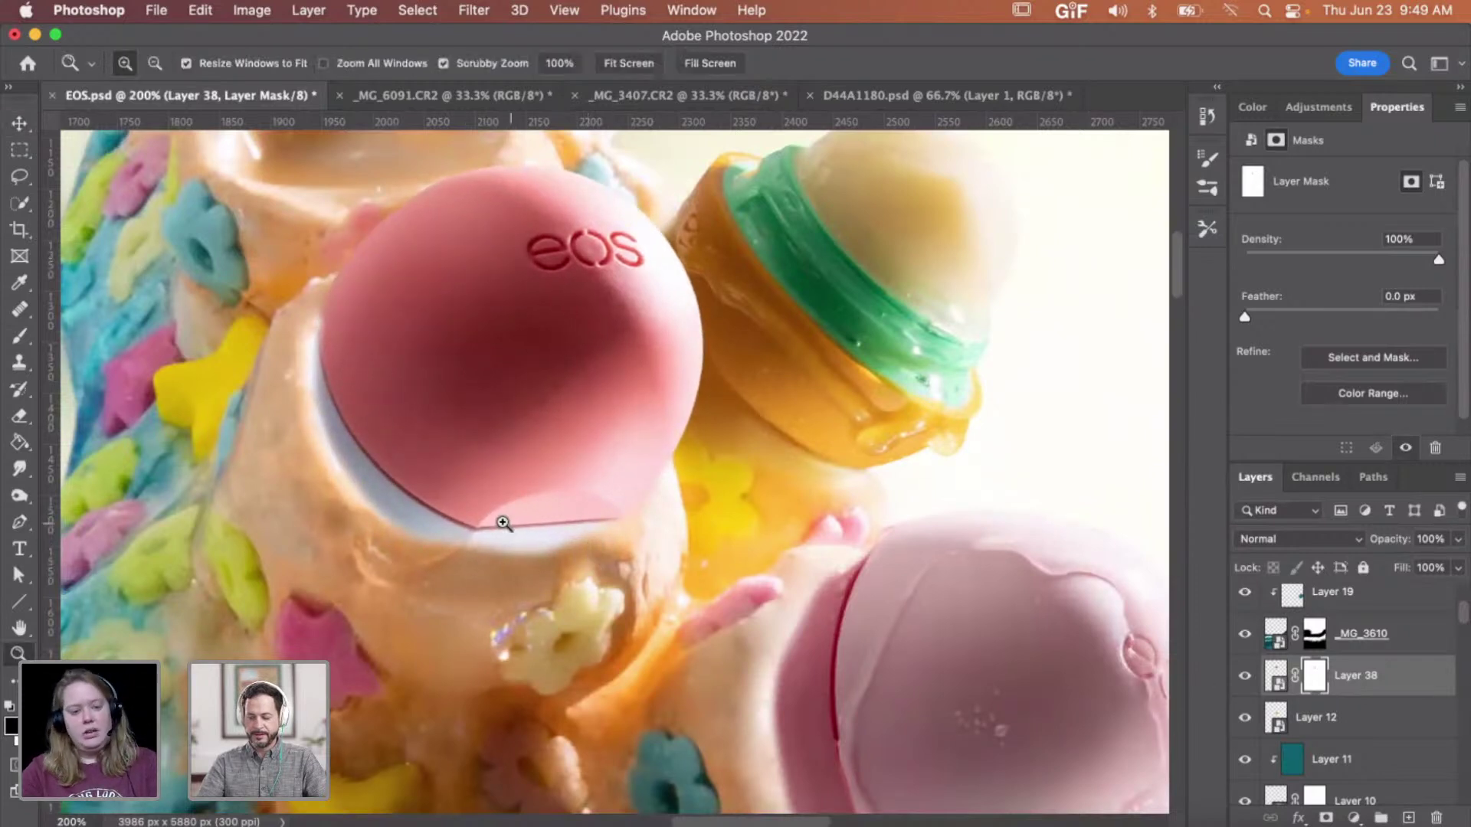
- Set the brush hardness to 66% and paint out the white rim along the pink ball's left and bottom edges on Layer 38's mask
click(1246, 680)
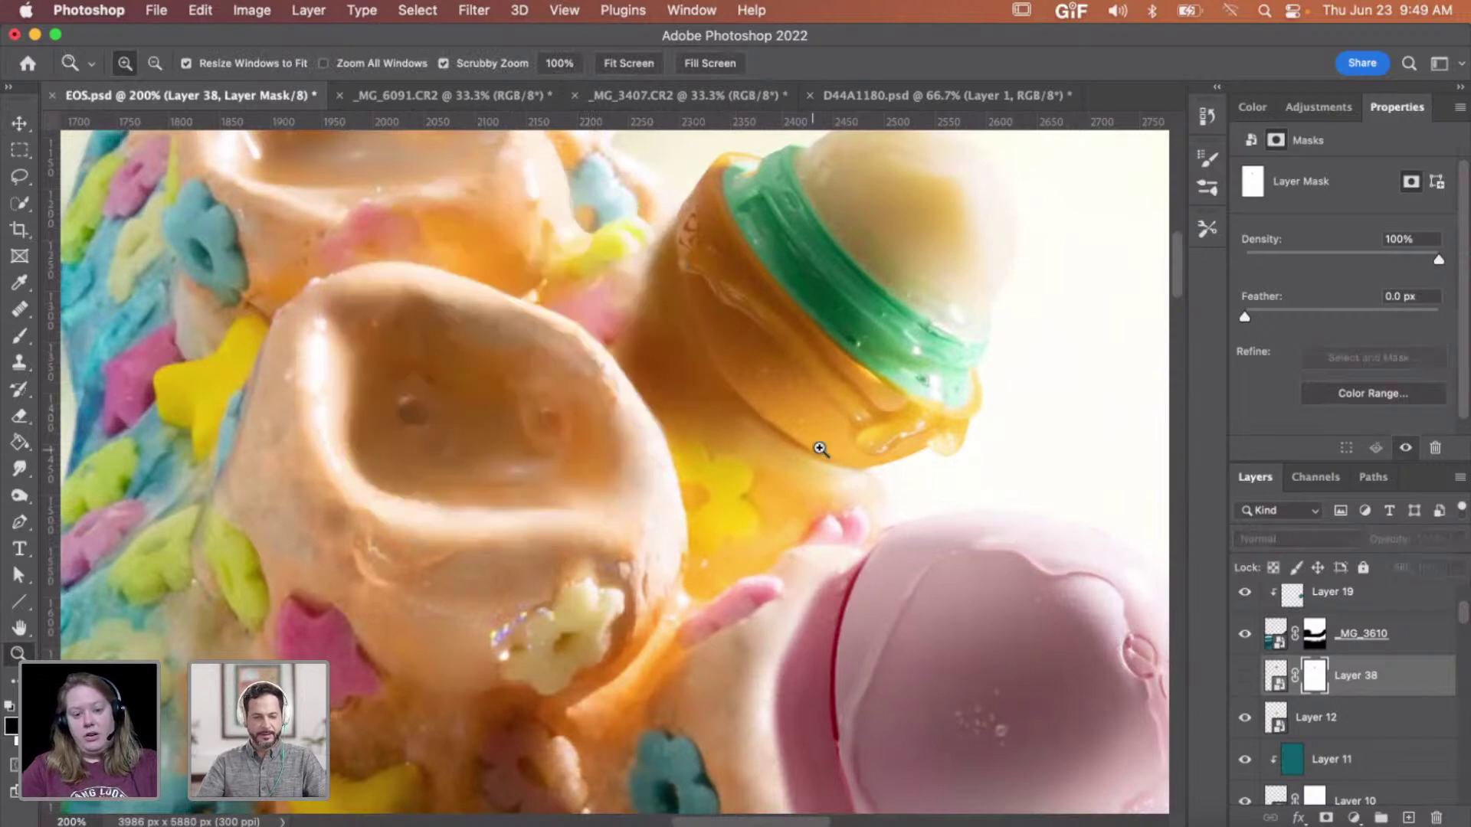
click(1245, 676)
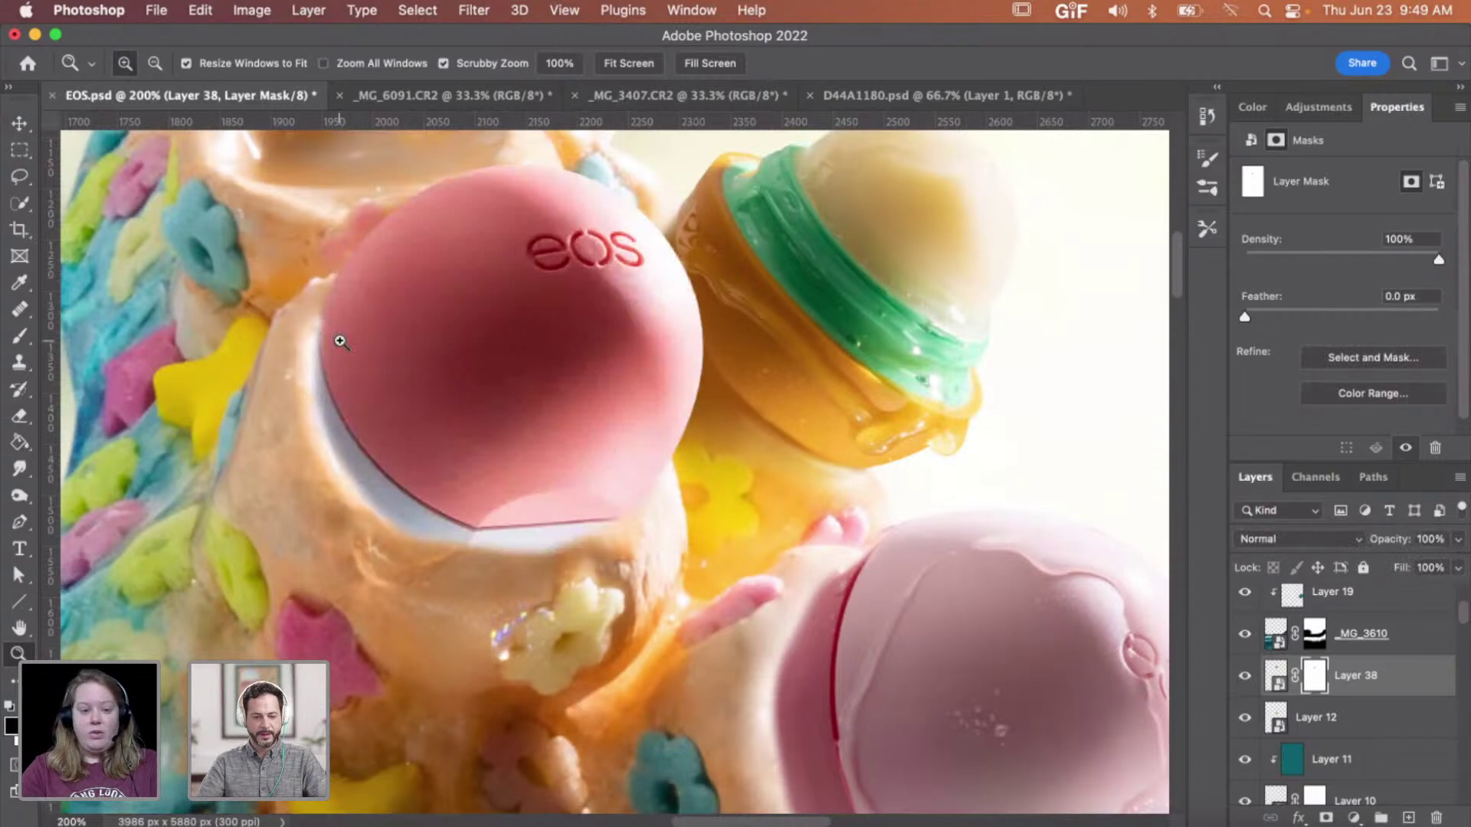
click(378, 403)
key(b)
right_click(446, 477)
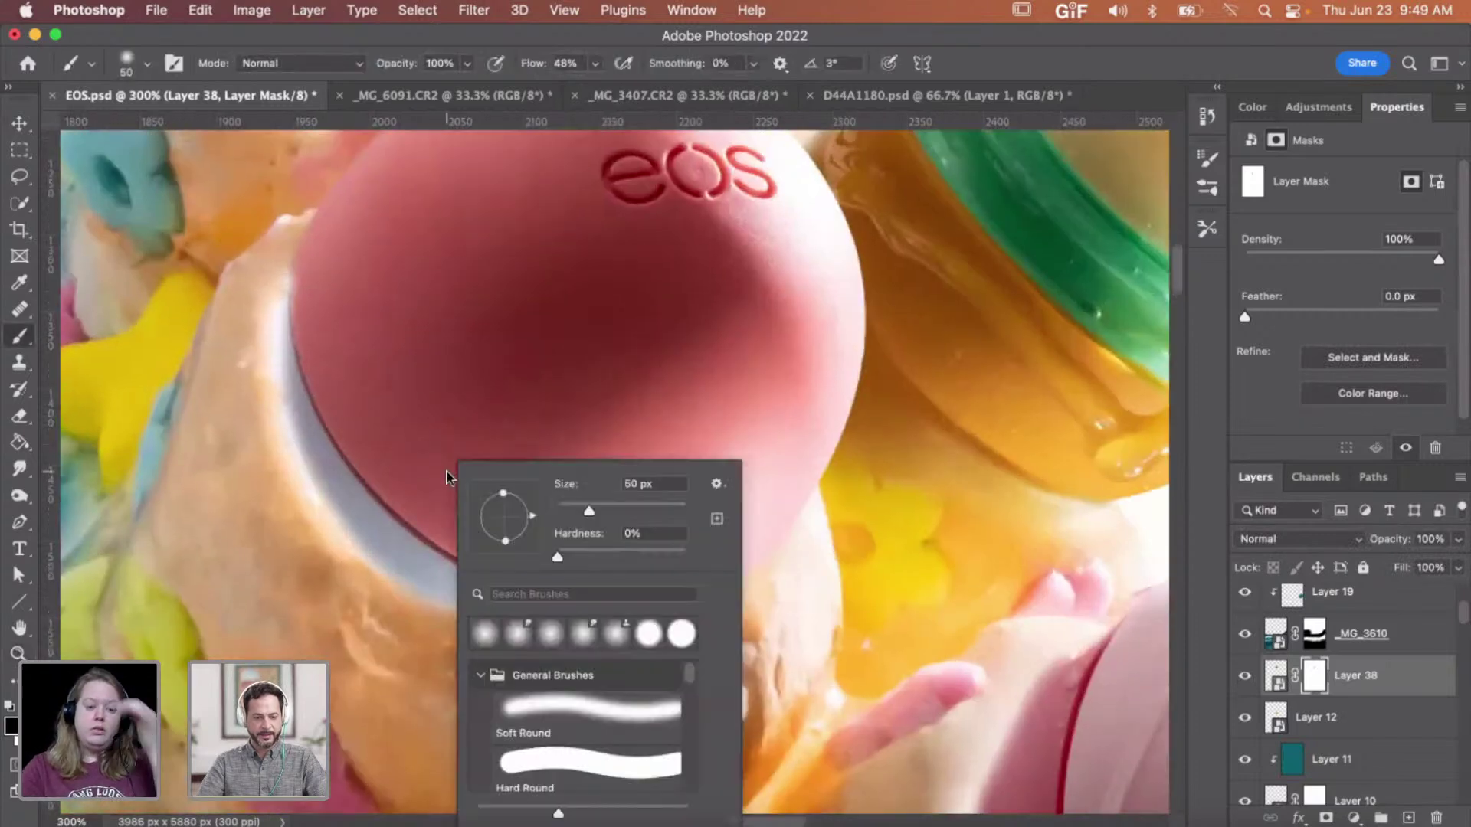
click(640, 553)
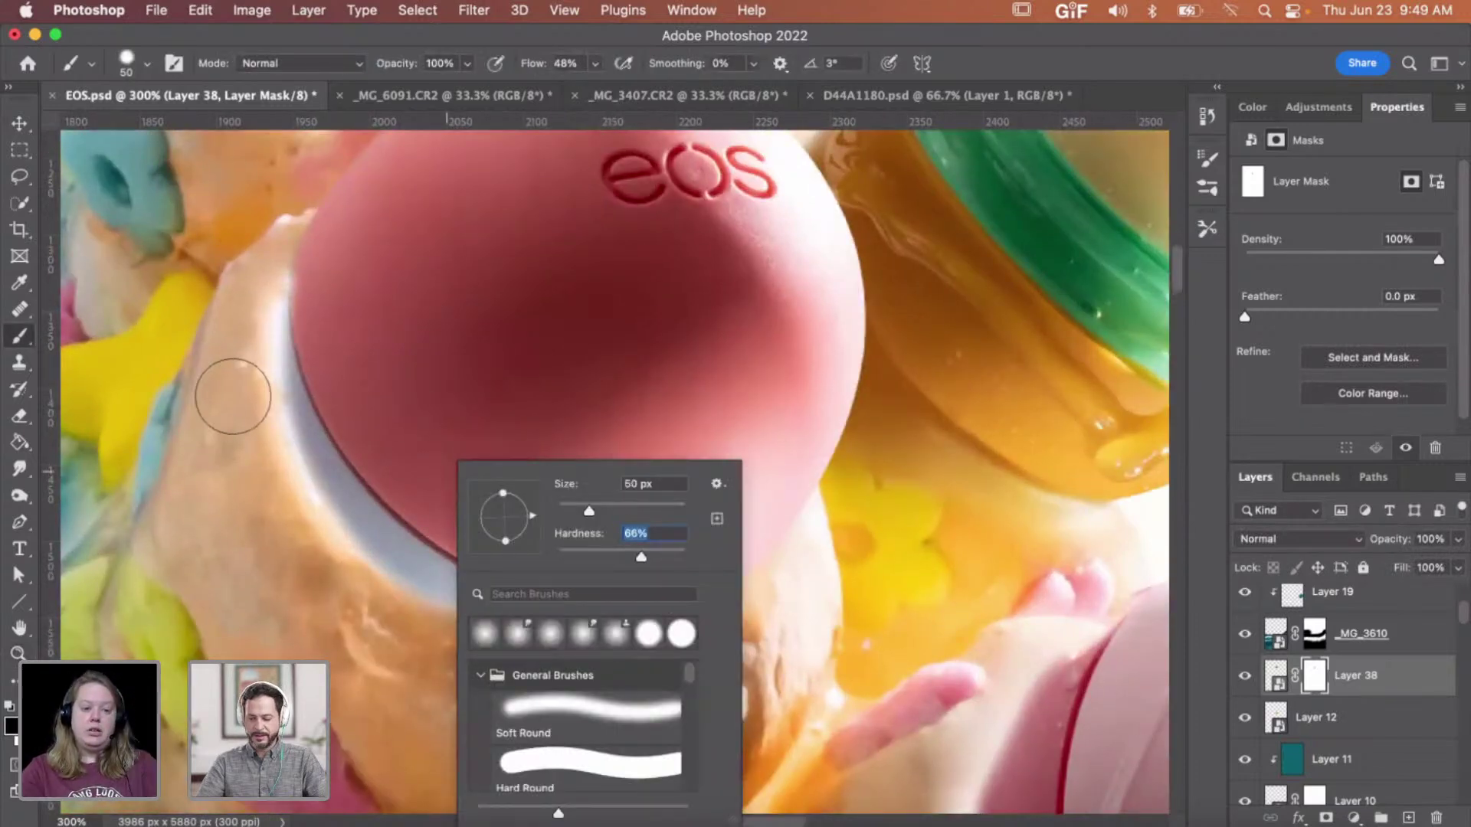
key(Return)
right_click(315, 322)
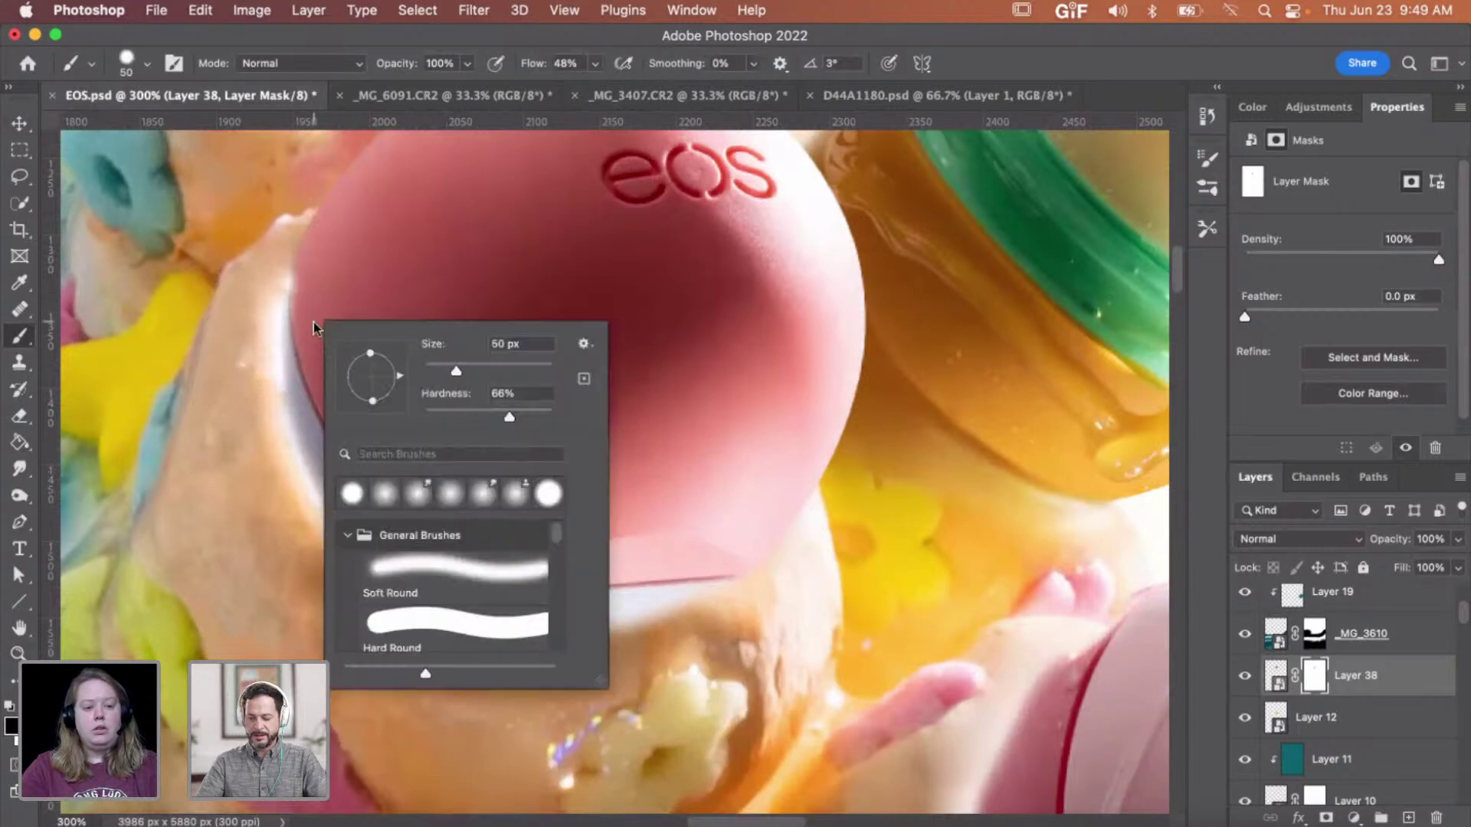
key(Return)
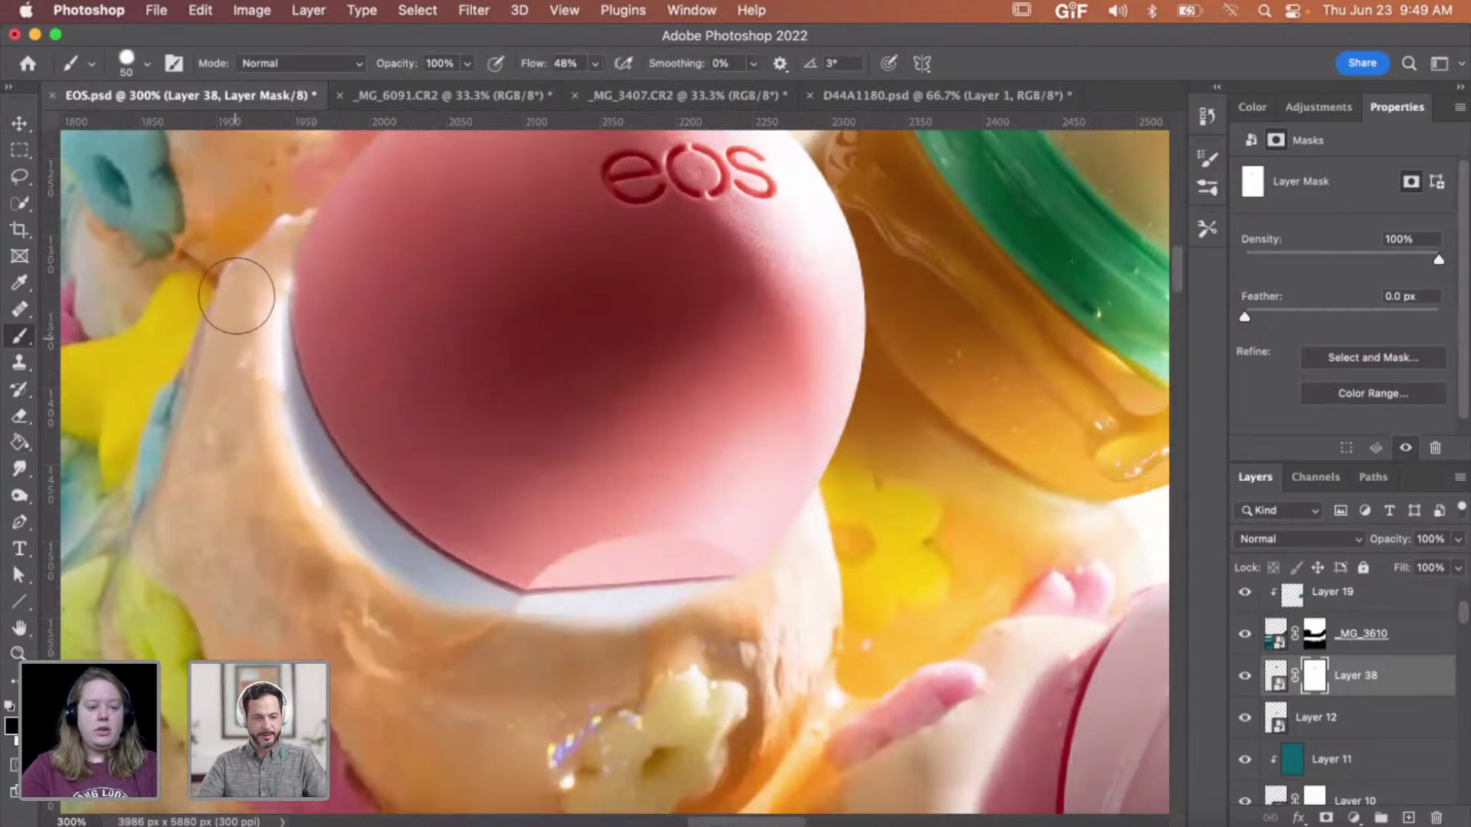
mouse_move(229, 337)
mouse_down()
mouse_move(234, 392)
mouse_move(302, 513)
mouse_move(344, 563)
mouse_move(409, 564)
mouse_move(344, 568)
mouse_move(482, 640)
mouse_move(593, 649)
mouse_move(624, 635)
mouse_move(451, 636)
mouse_move(590, 637)
mouse_move(809, 571)
mouse_move(740, 612)
mouse_move(567, 623)
mouse_move(451, 620)
mouse_move(467, 620)
mouse_move(378, 583)
mouse_move(330, 546)
mouse_move(271, 442)
mouse_move(260, 273)
mouse_up()
key(x)
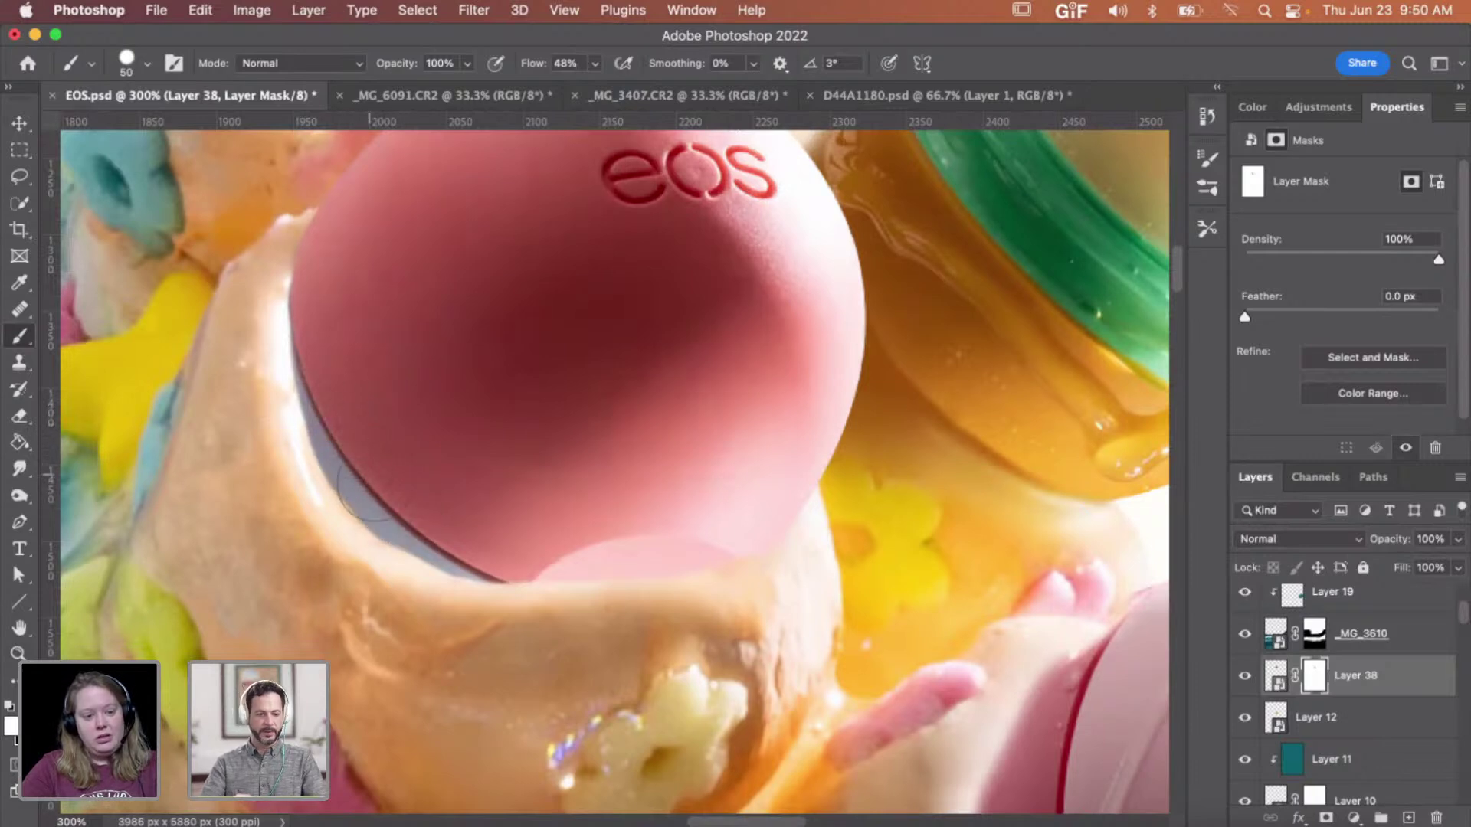
- Mask out the remaining pale rim along the pink ball's lower-left edge with the 50 px brush
key(z)
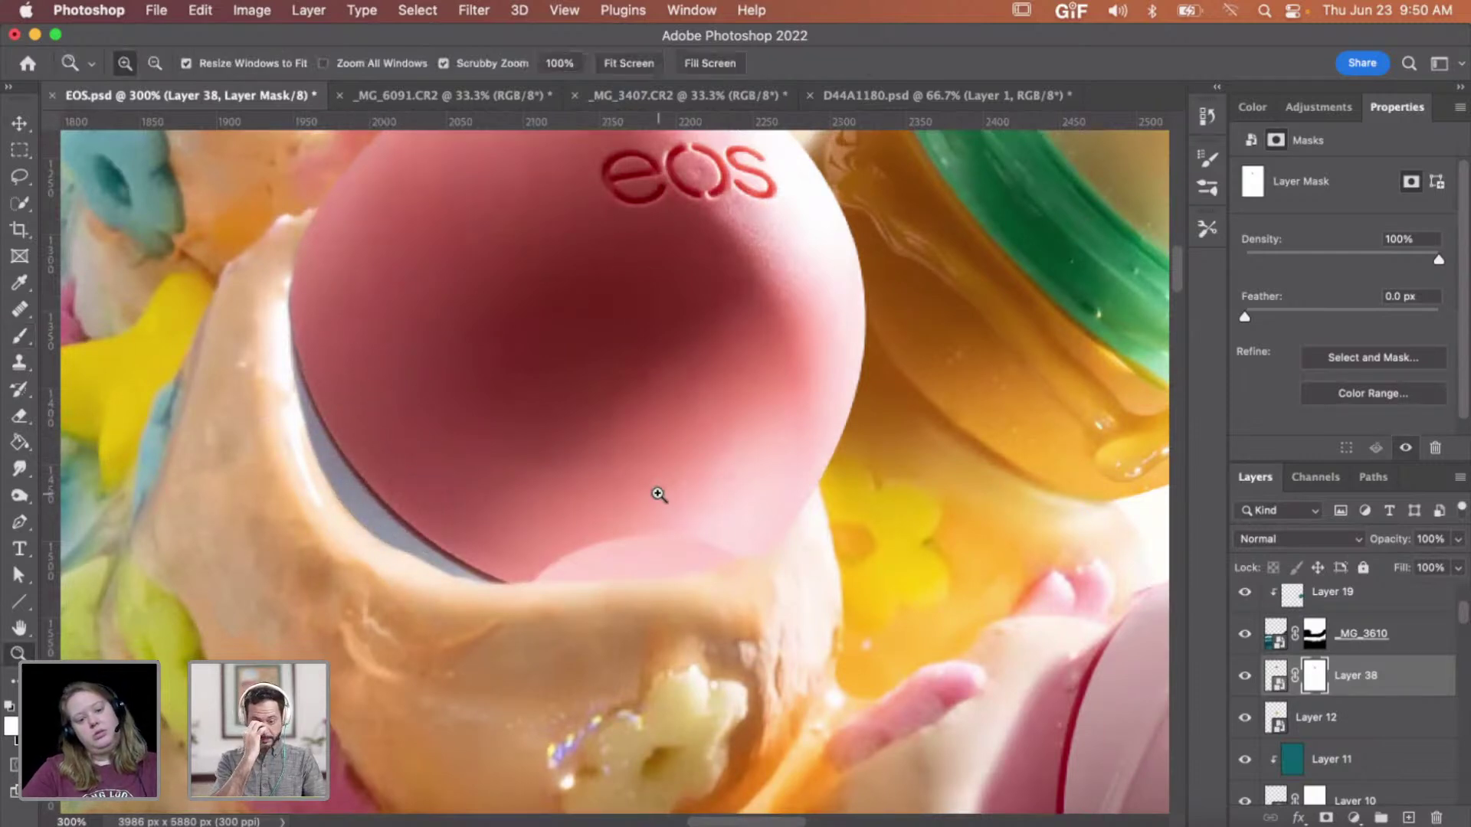
alt+click(659, 494)
alt+click(658, 495)
alt+click(658, 494)
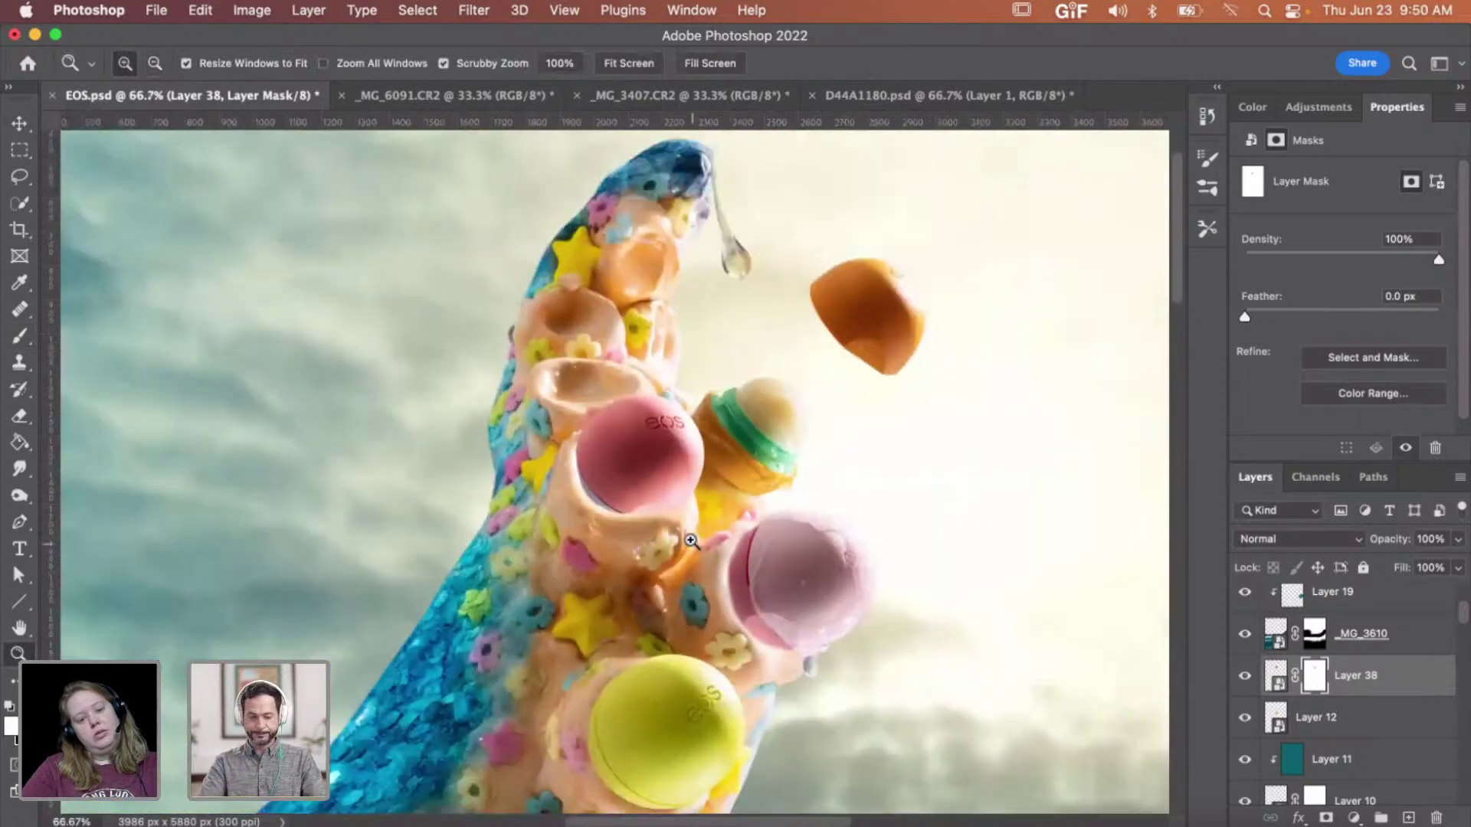
click(650, 507)
click(635, 501)
key(b)
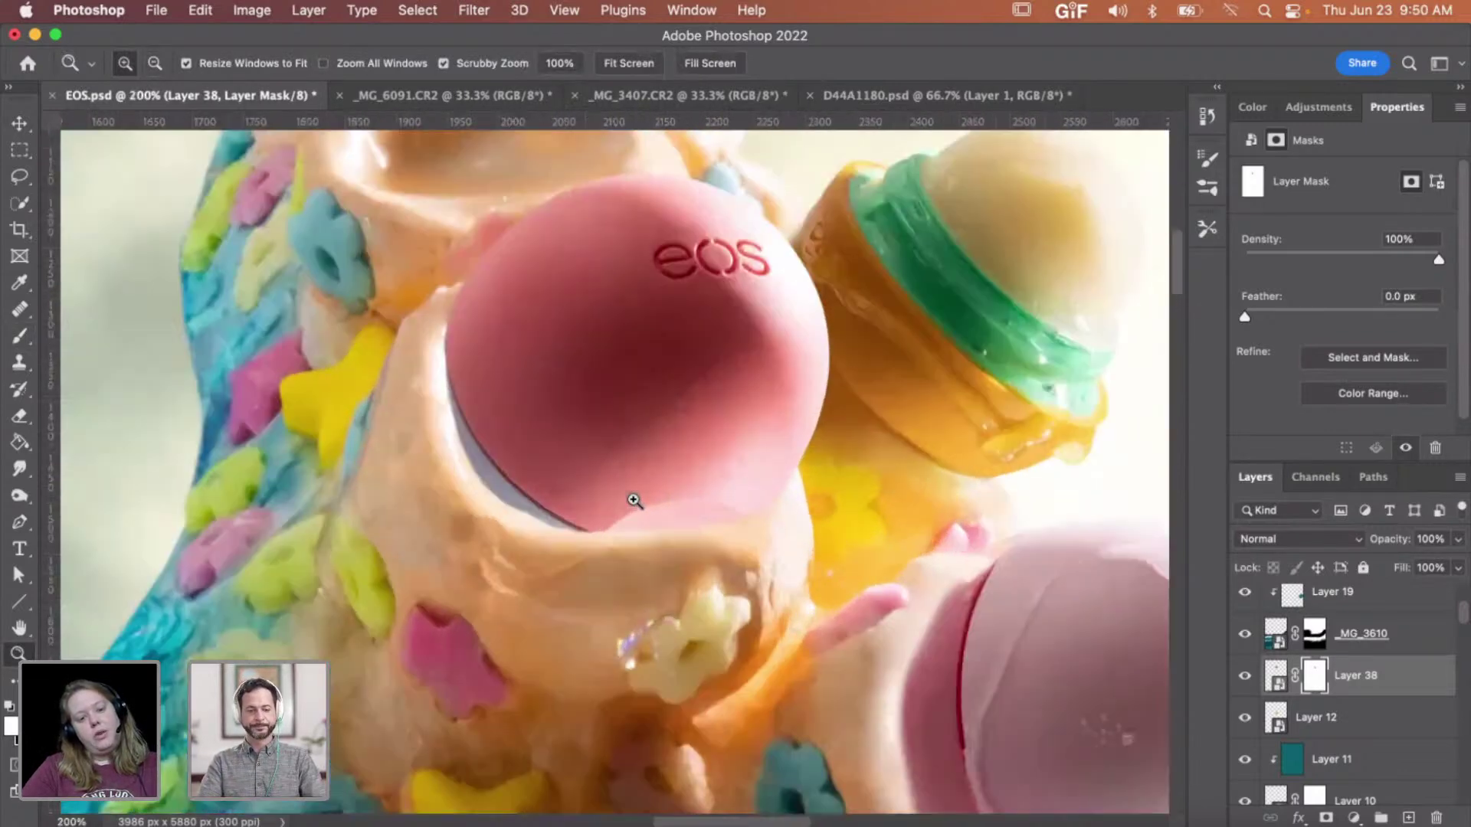
mouse_move(575, 552)
mouse_down()
mouse_move(484, 490)
mouse_move(424, 375)
mouse_up()
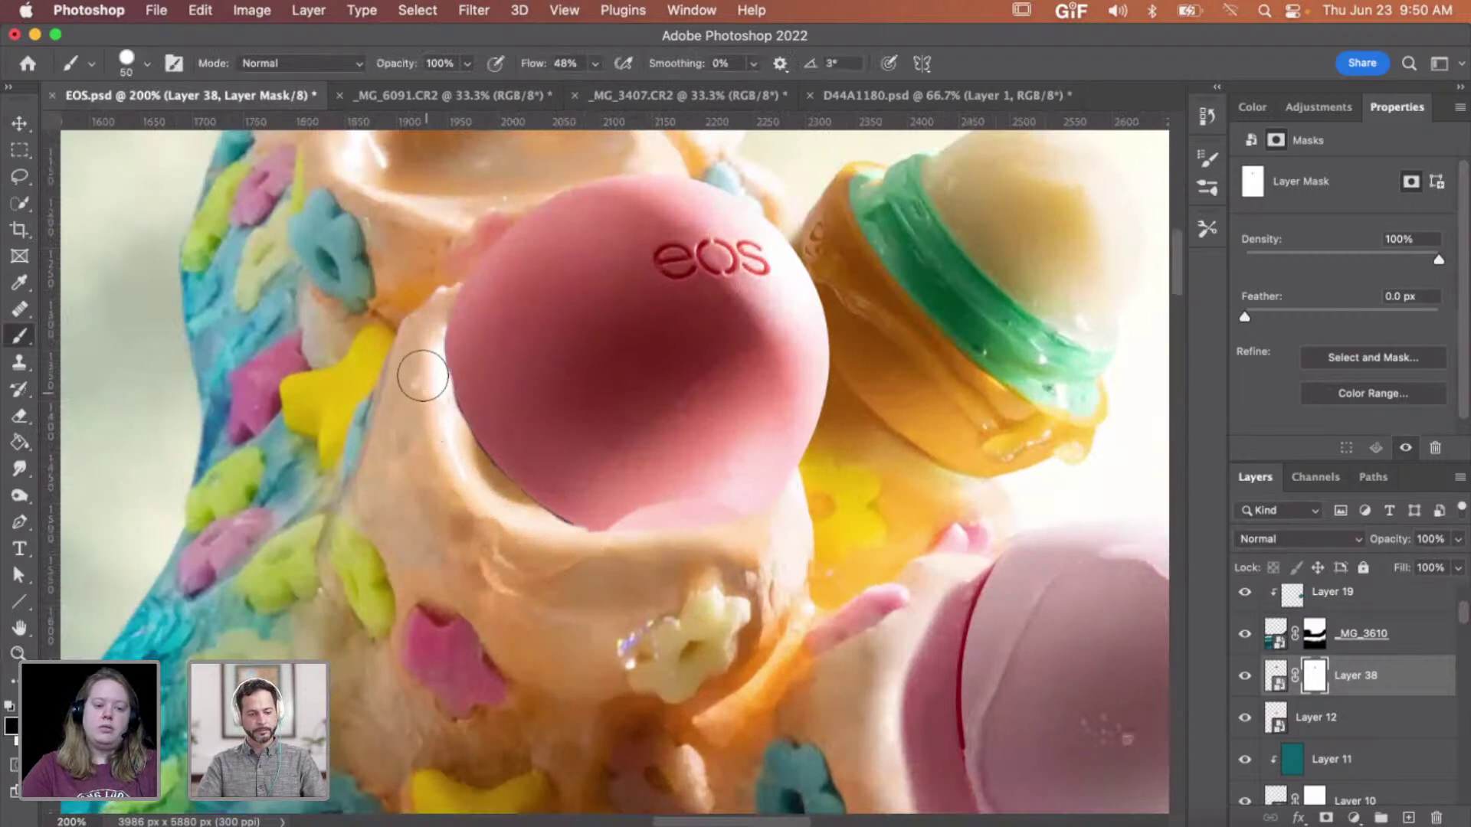
- Move the masked pink ball about 23 px left and 18 px down, deeper into its sucker
key(v)
drag(778, 355, 756, 372)
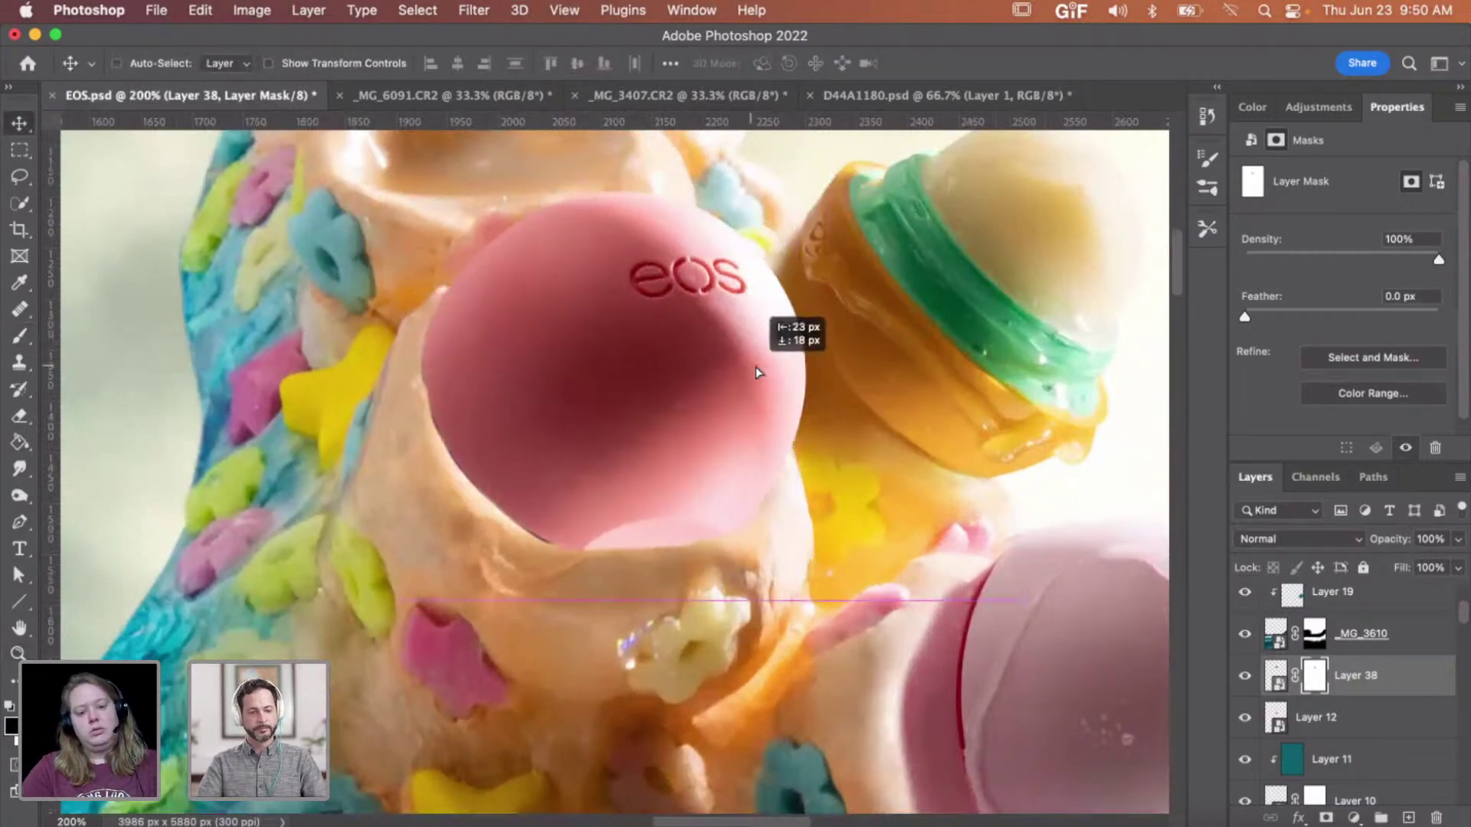
key(z)
alt+click(745, 417)
alt+click(746, 417)
alt+click(747, 418)
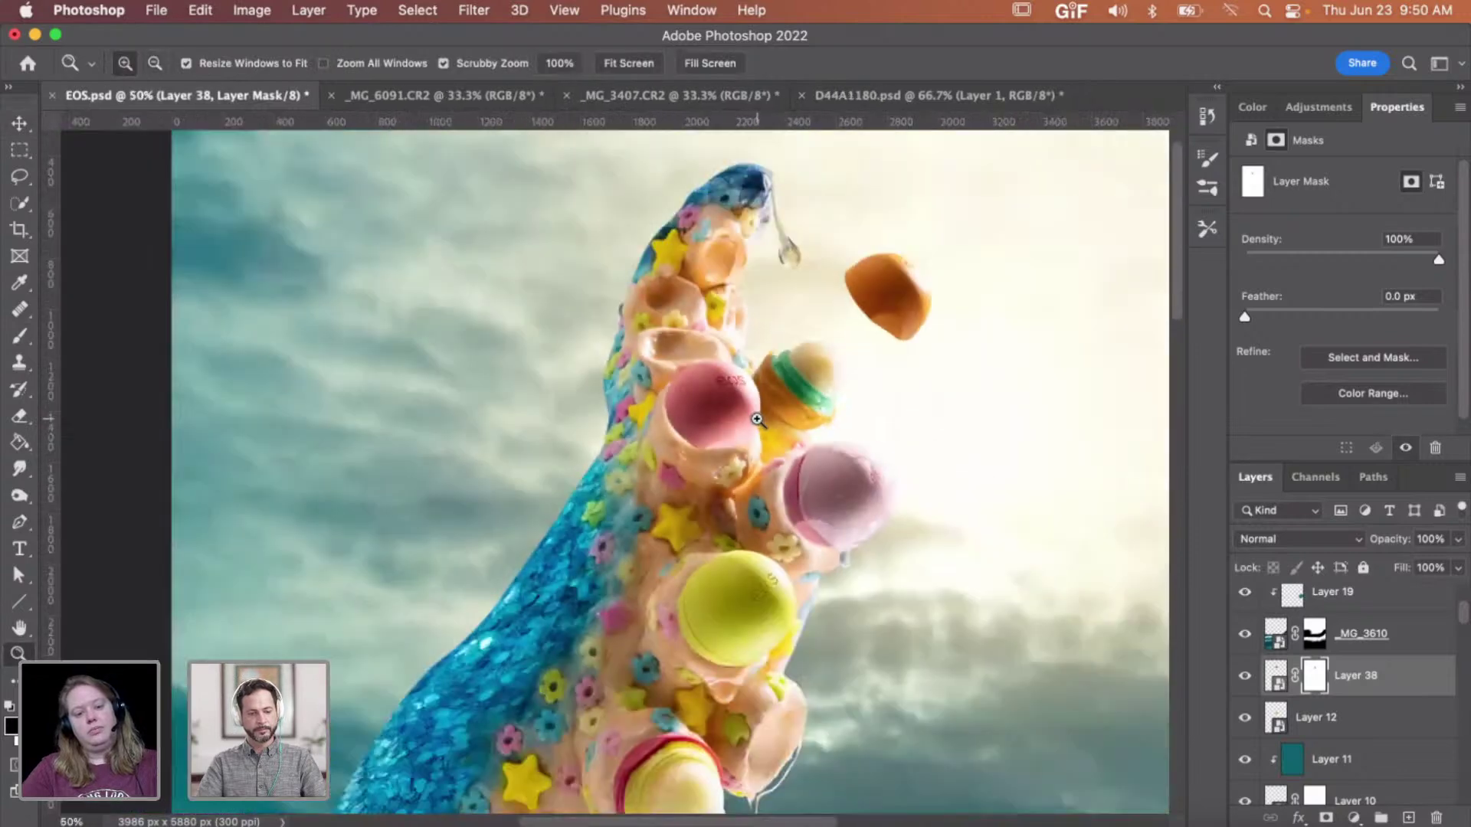
- Refine Layer 38's mask along the ball's left and lower edges with the 50 px brush to follow the sucker's rim
click(747, 415)
click(748, 415)
click(747, 416)
click(748, 417)
key(b)
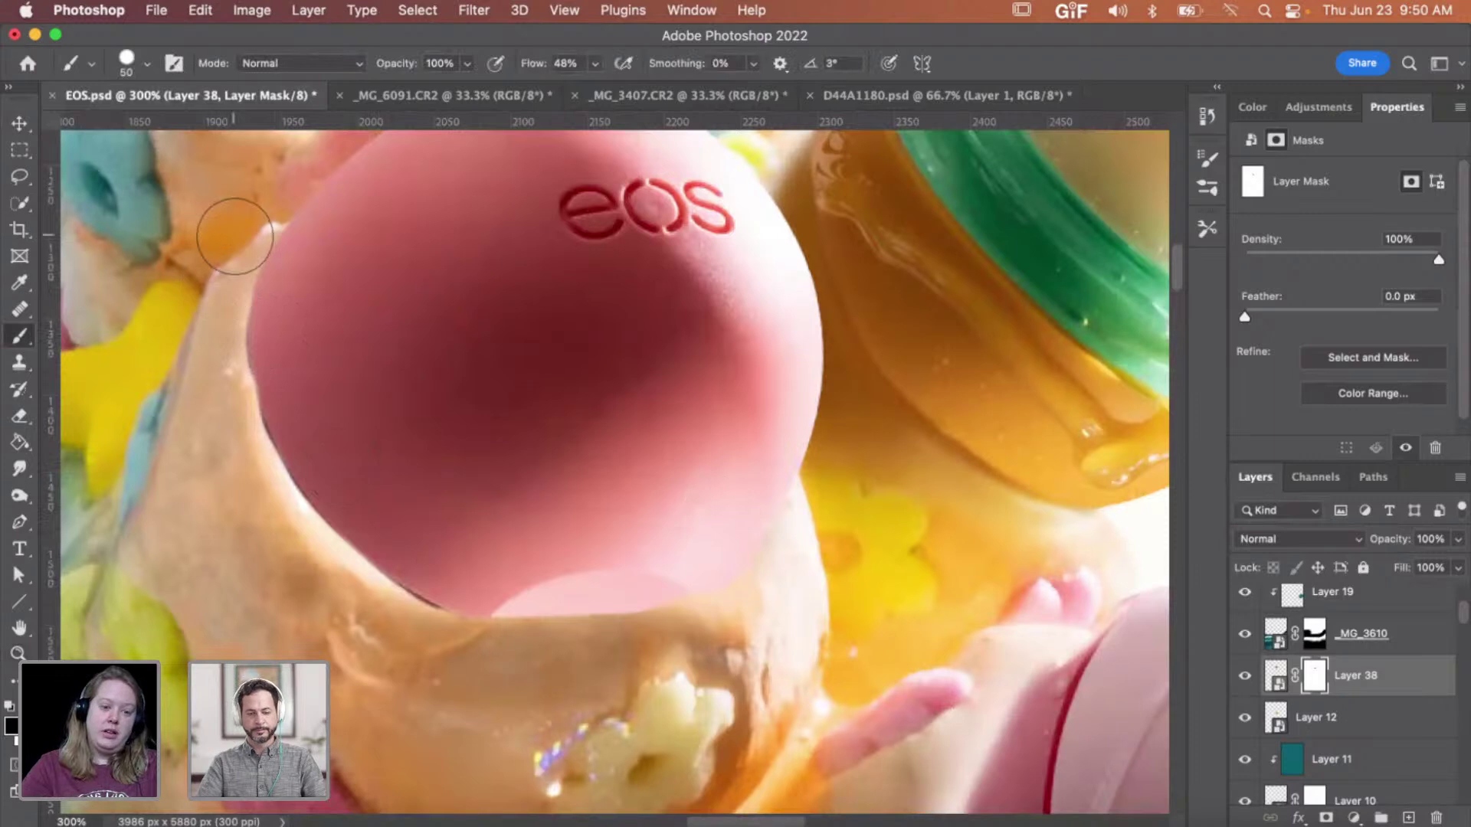
mouse_move(226, 266)
mouse_down()
mouse_move(224, 406)
mouse_move(255, 507)
mouse_move(226, 424)
mouse_move(301, 543)
mouse_move(460, 649)
mouse_move(439, 643)
mouse_move(392, 613)
mouse_move(532, 650)
mouse_move(729, 599)
mouse_move(815, 545)
mouse_move(700, 628)
mouse_move(529, 650)
mouse_move(593, 636)
mouse_move(417, 614)
mouse_move(348, 583)
mouse_move(600, 675)
mouse_move(518, 636)
mouse_move(731, 610)
mouse_move(810, 541)
mouse_move(726, 605)
mouse_move(503, 574)
mouse_move(506, 586)
mouse_move(308, 432)
mouse_move(239, 449)
mouse_move(216, 383)
mouse_move(237, 444)
mouse_up()
key(z)
alt+click(549, 513)
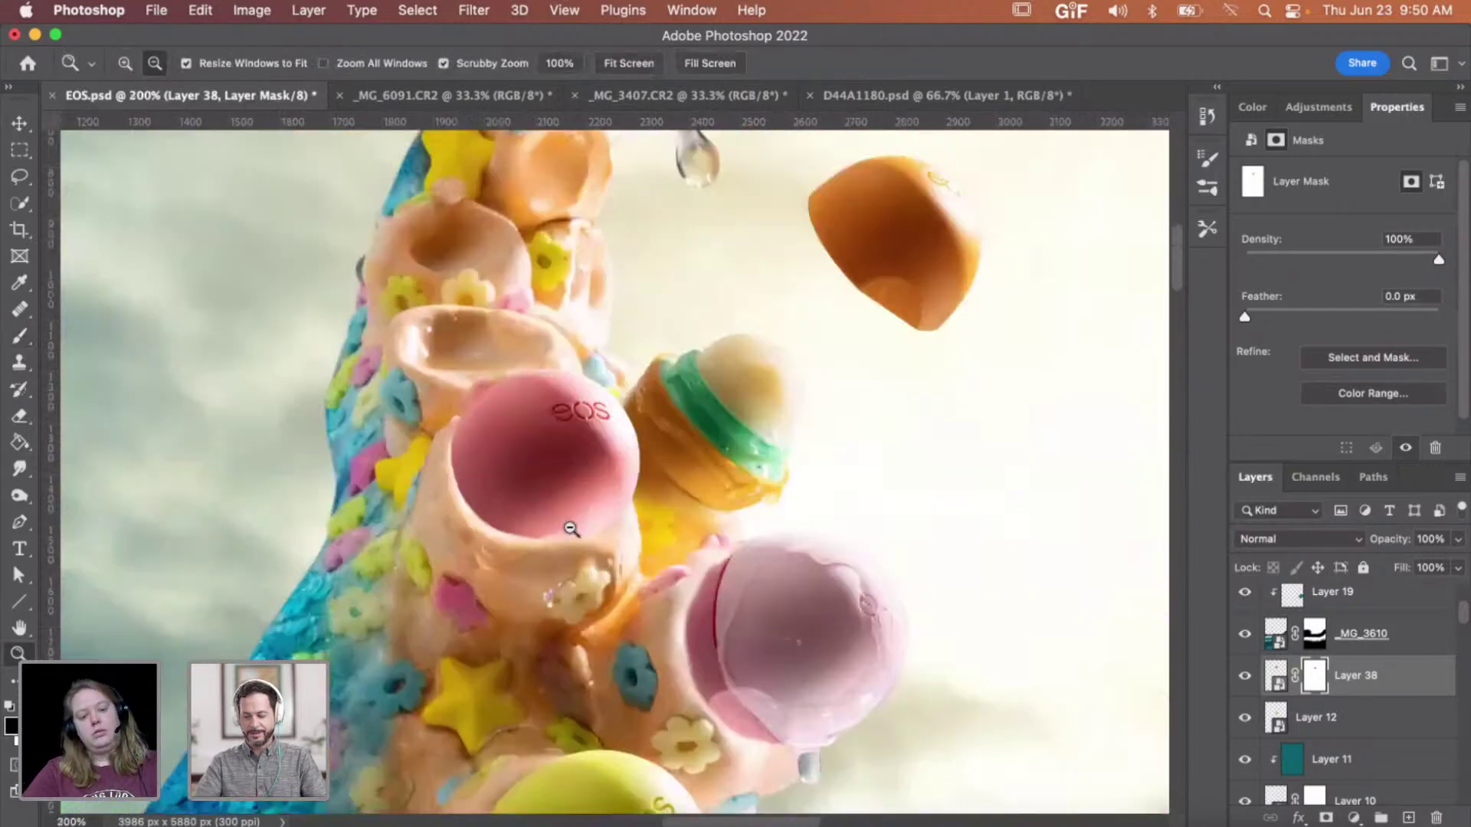
- Rotate the pink ball's smart object on Layer 38 counterclockwise to an angle of -11.83°
click(571, 536)
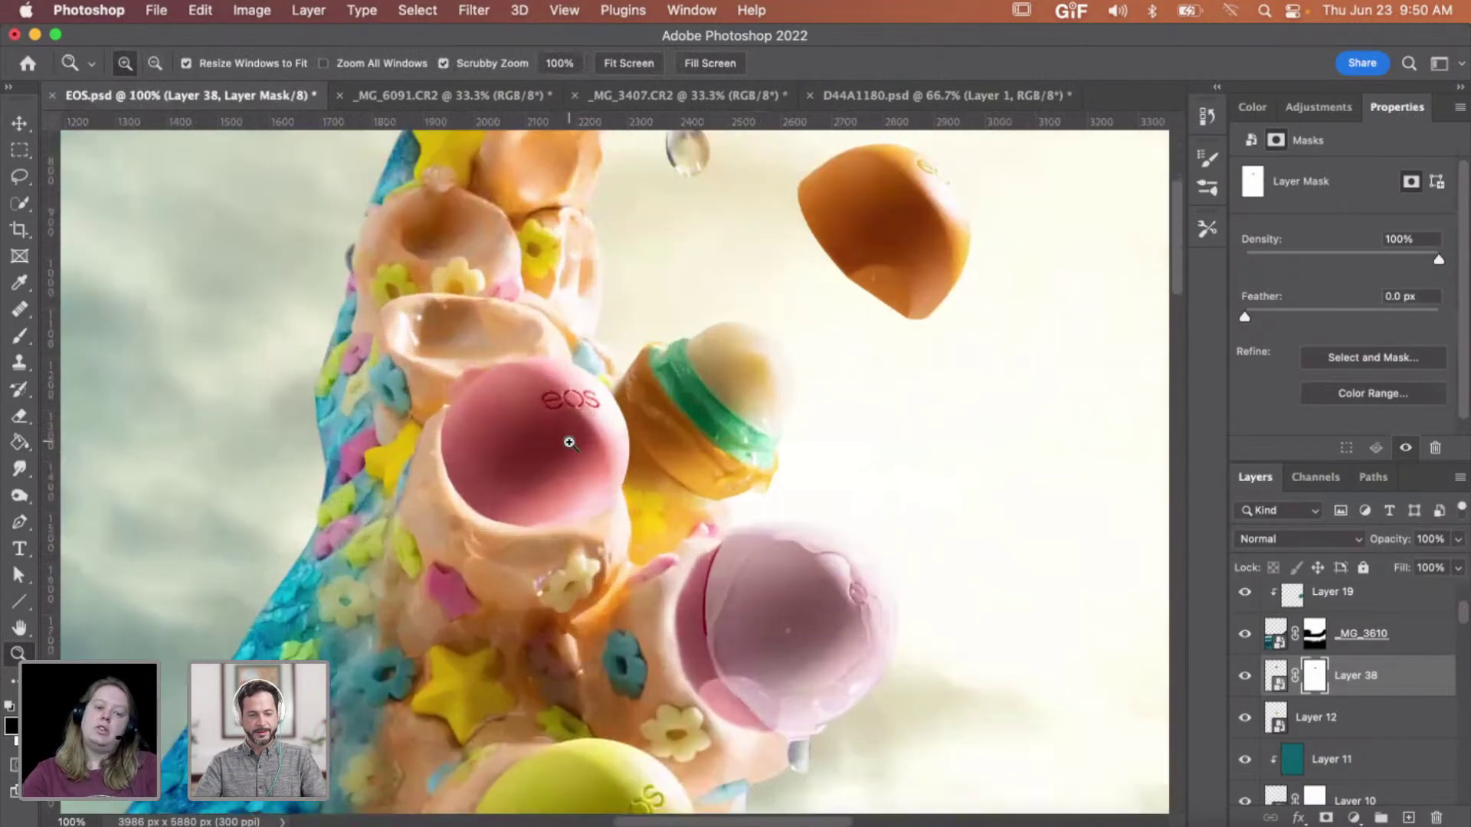
click(569, 443)
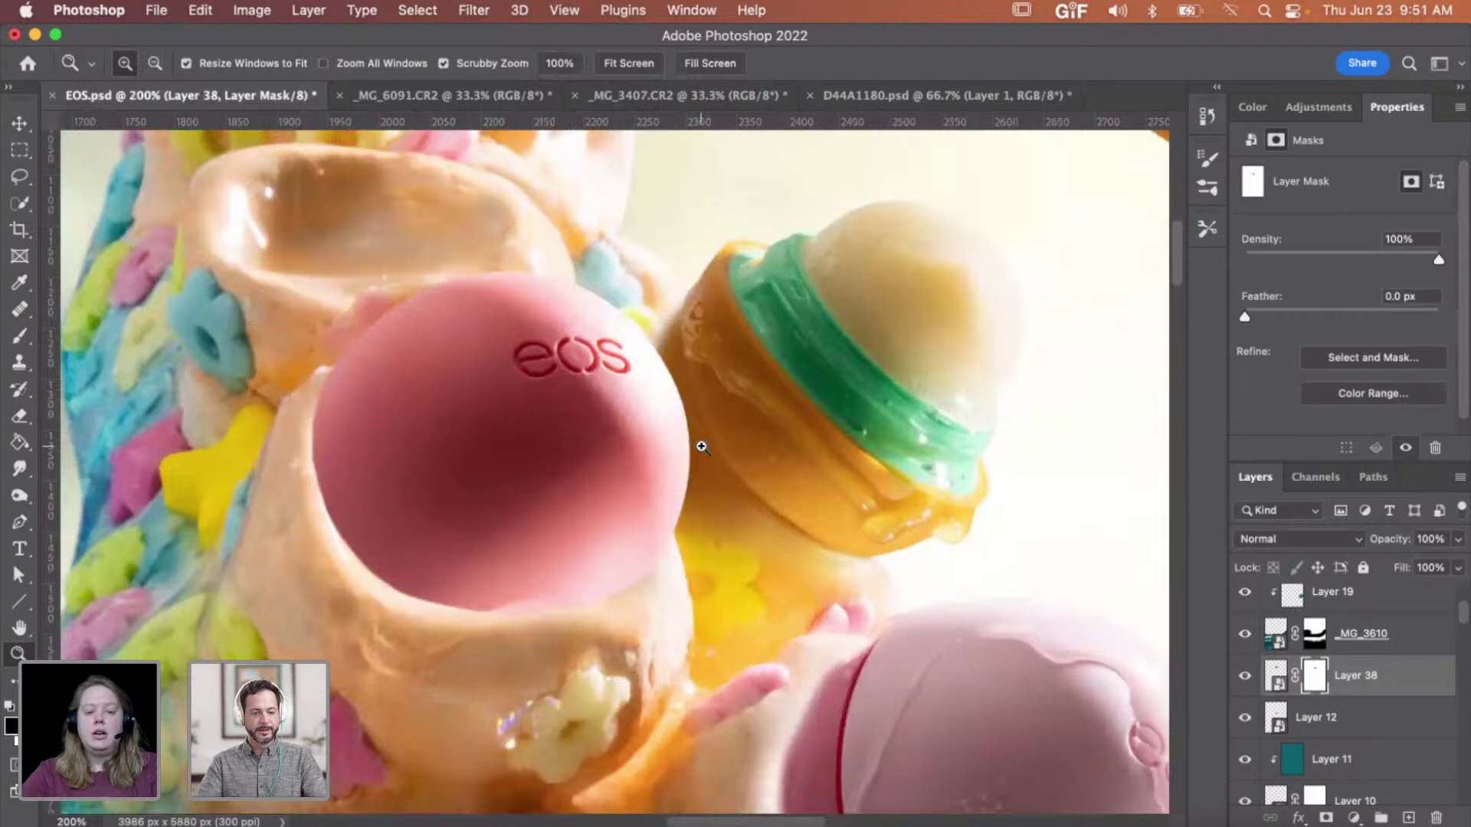
click(1276, 676)
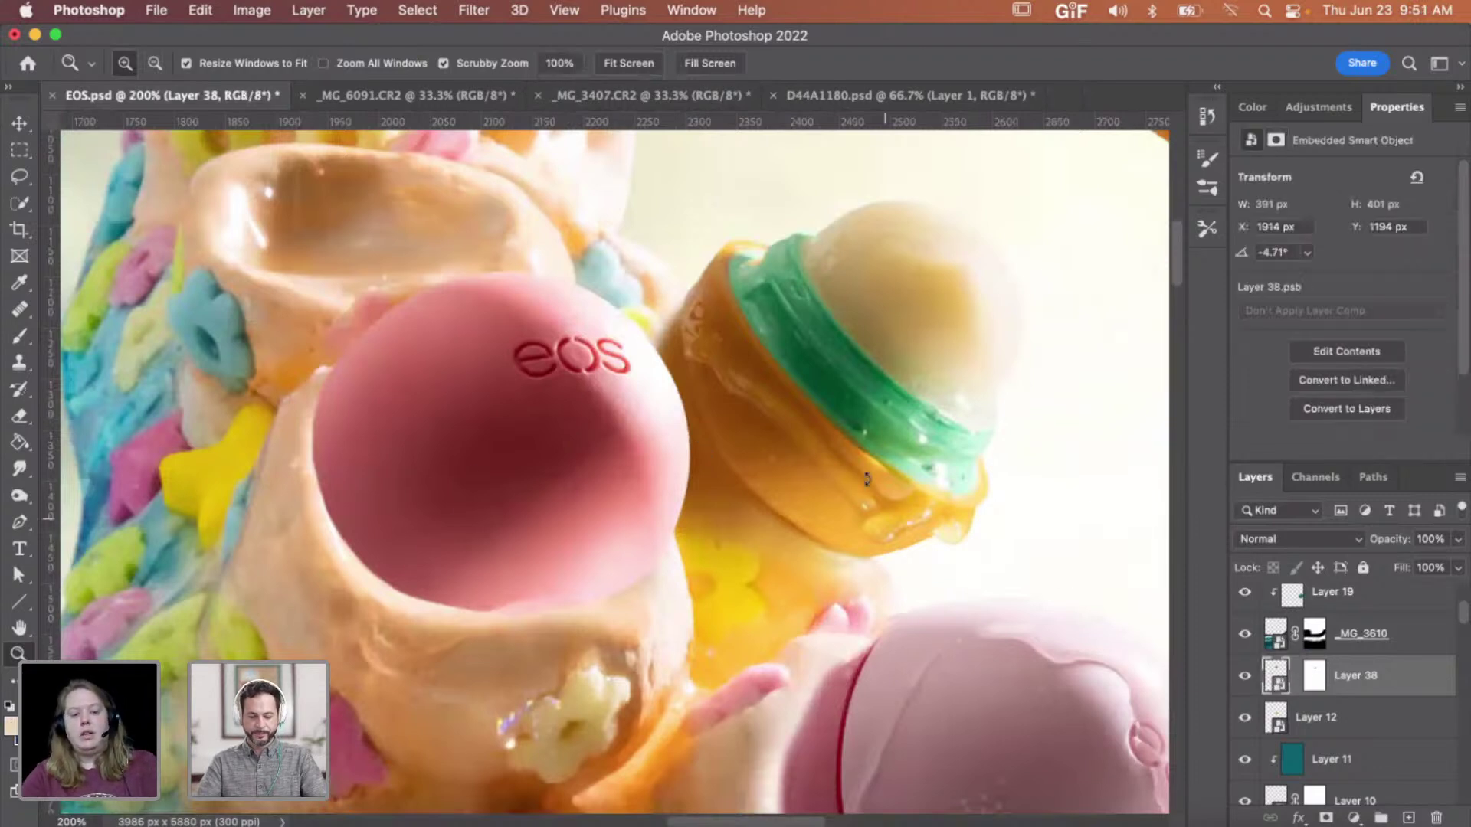
key(ctrl+t)
drag(865, 421, 852, 379)
key(Return)
key(z)
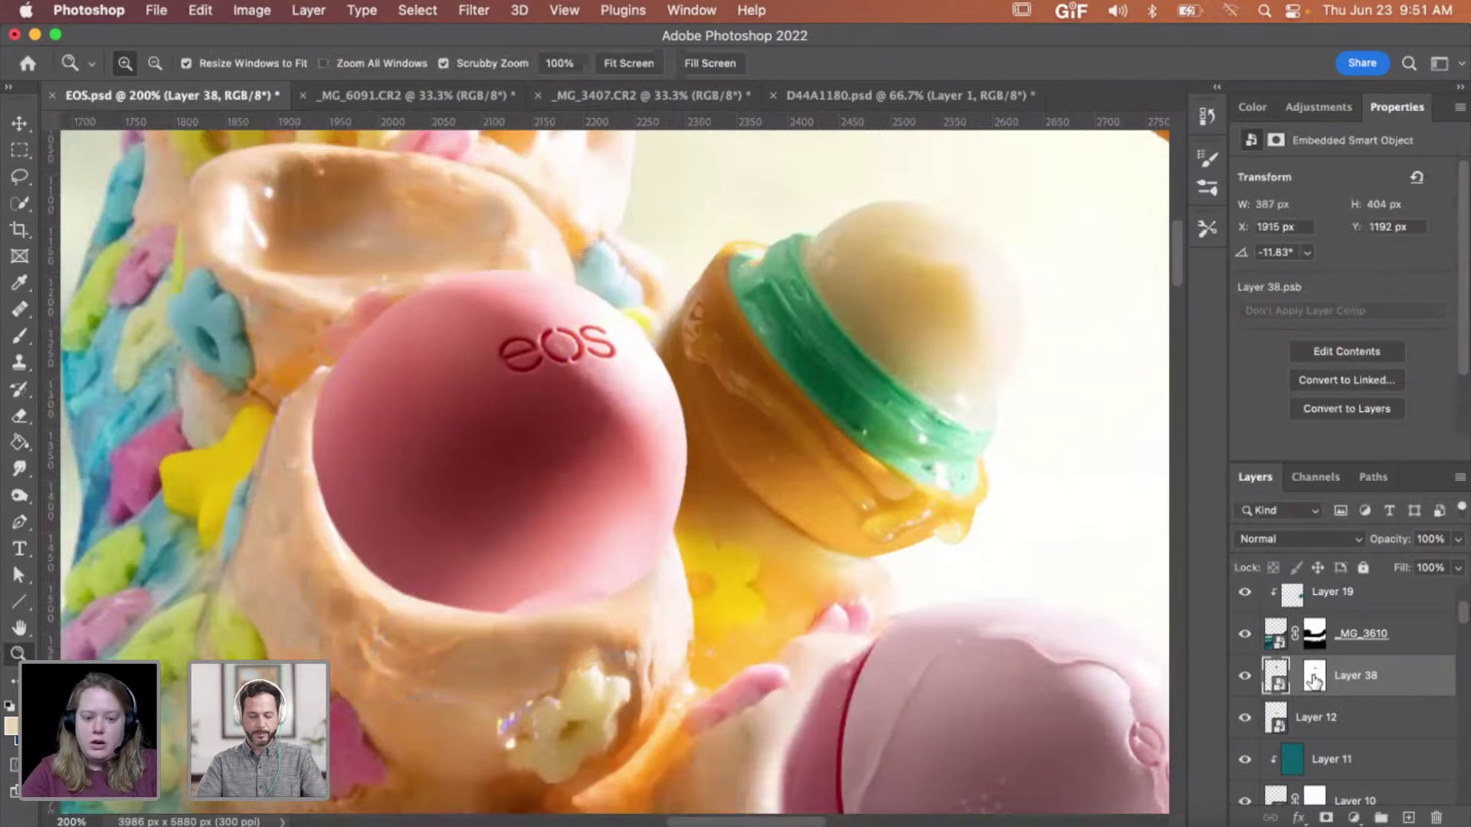
- Nudge the rotated pink ball 2 px right and 3 px down within the sucker
key(v)
key(Right)
key(Right)
key(Down)
key(Down)
key(Down)
key(Down)
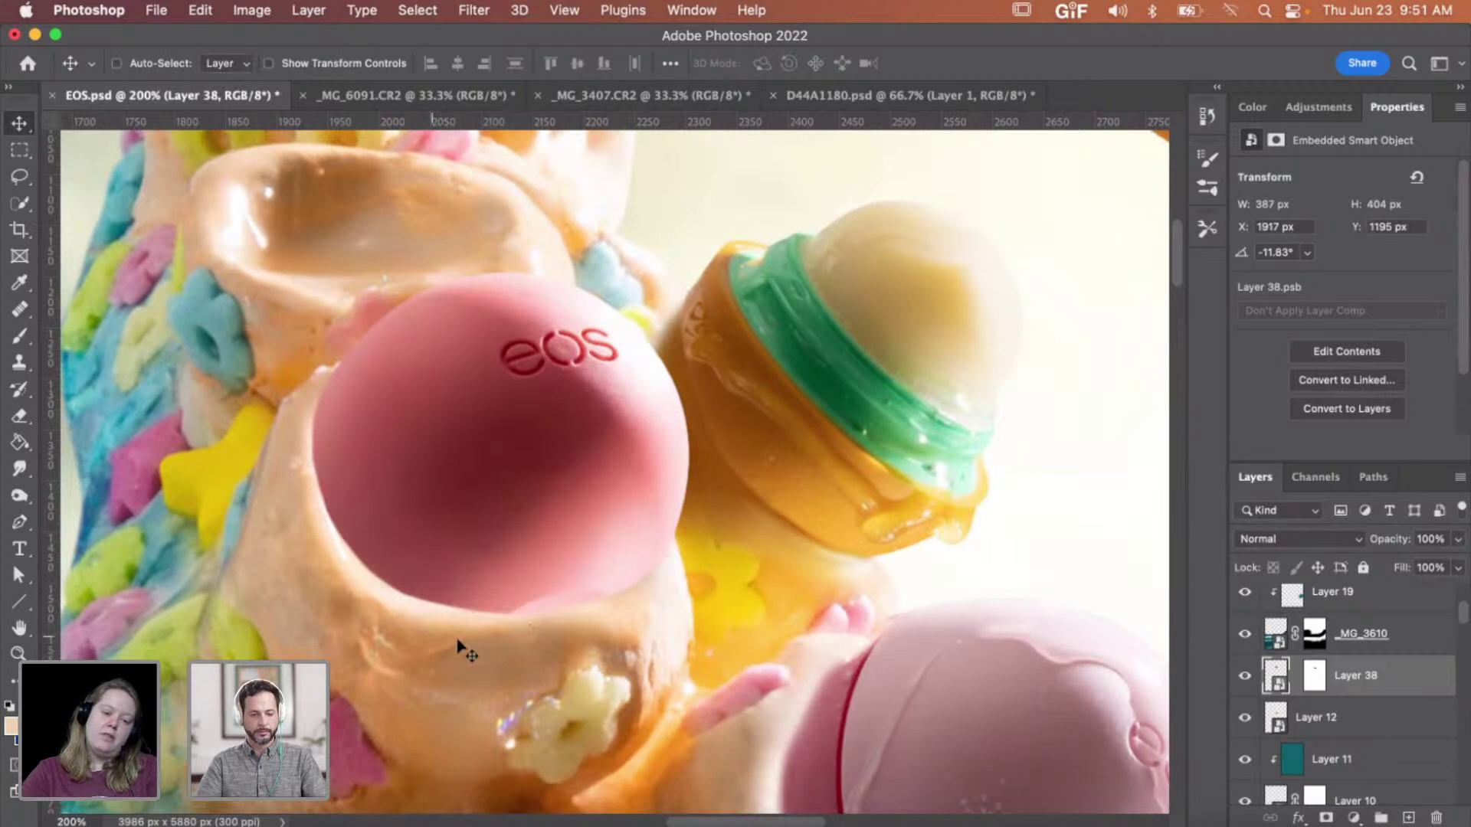
- Add a new empty layer directly above Layer 12, beneath the pink ball's Layer 38
click(1346, 715)
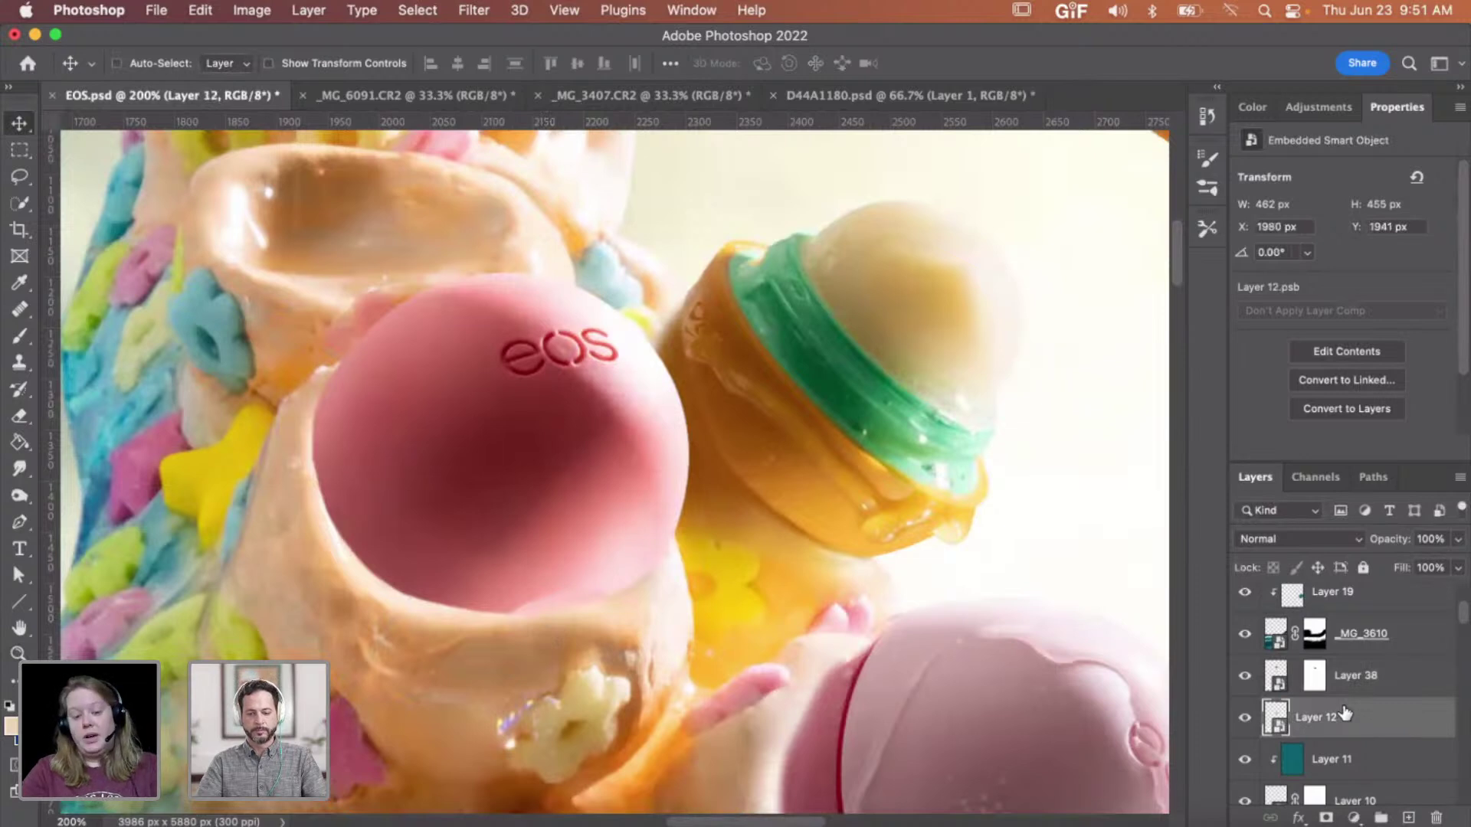
scroll(967, 624, down, 1)
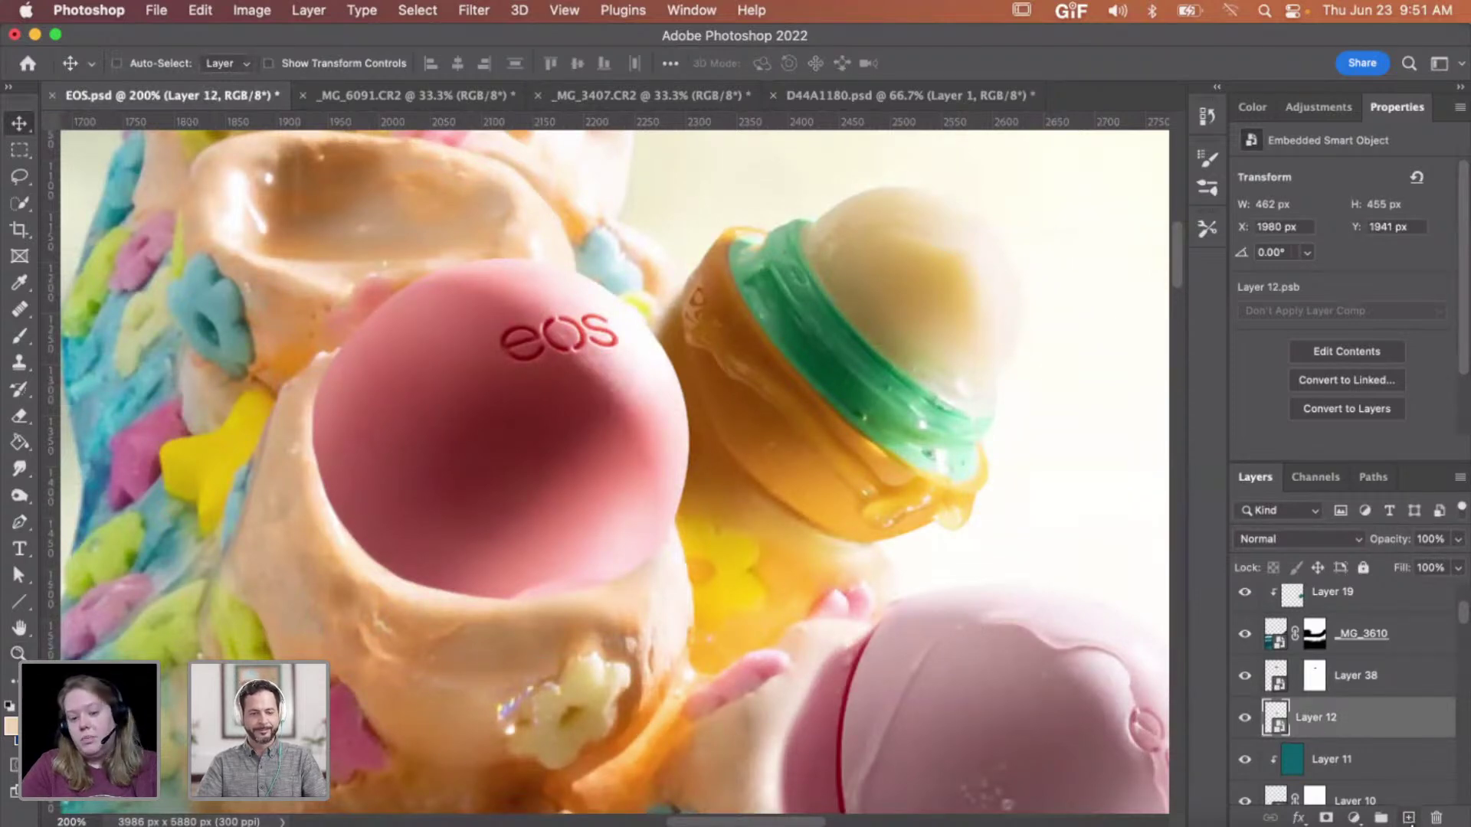
scroll(757, 458, down, 3)
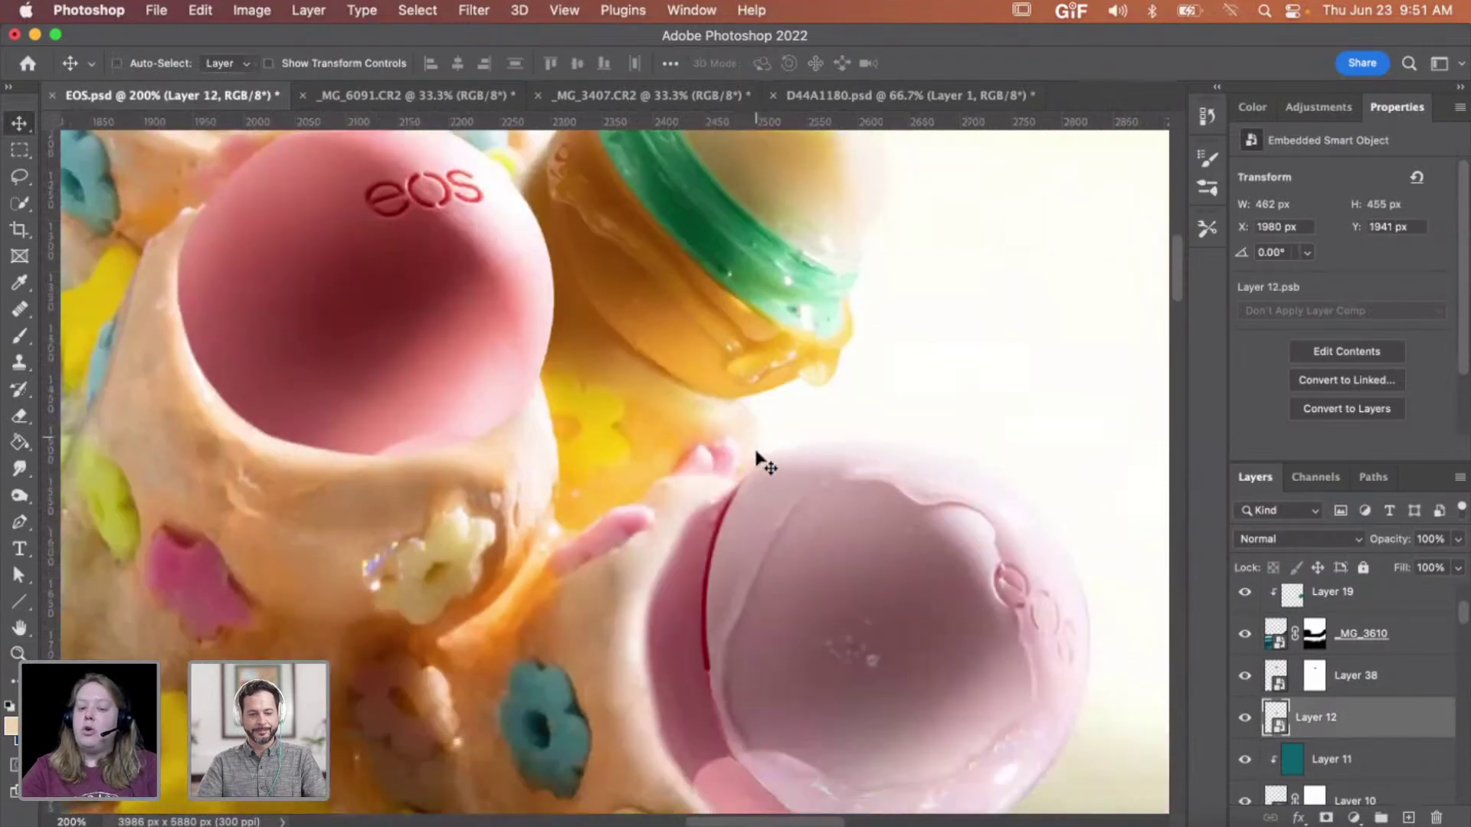
key(z)
alt+click(757, 452)
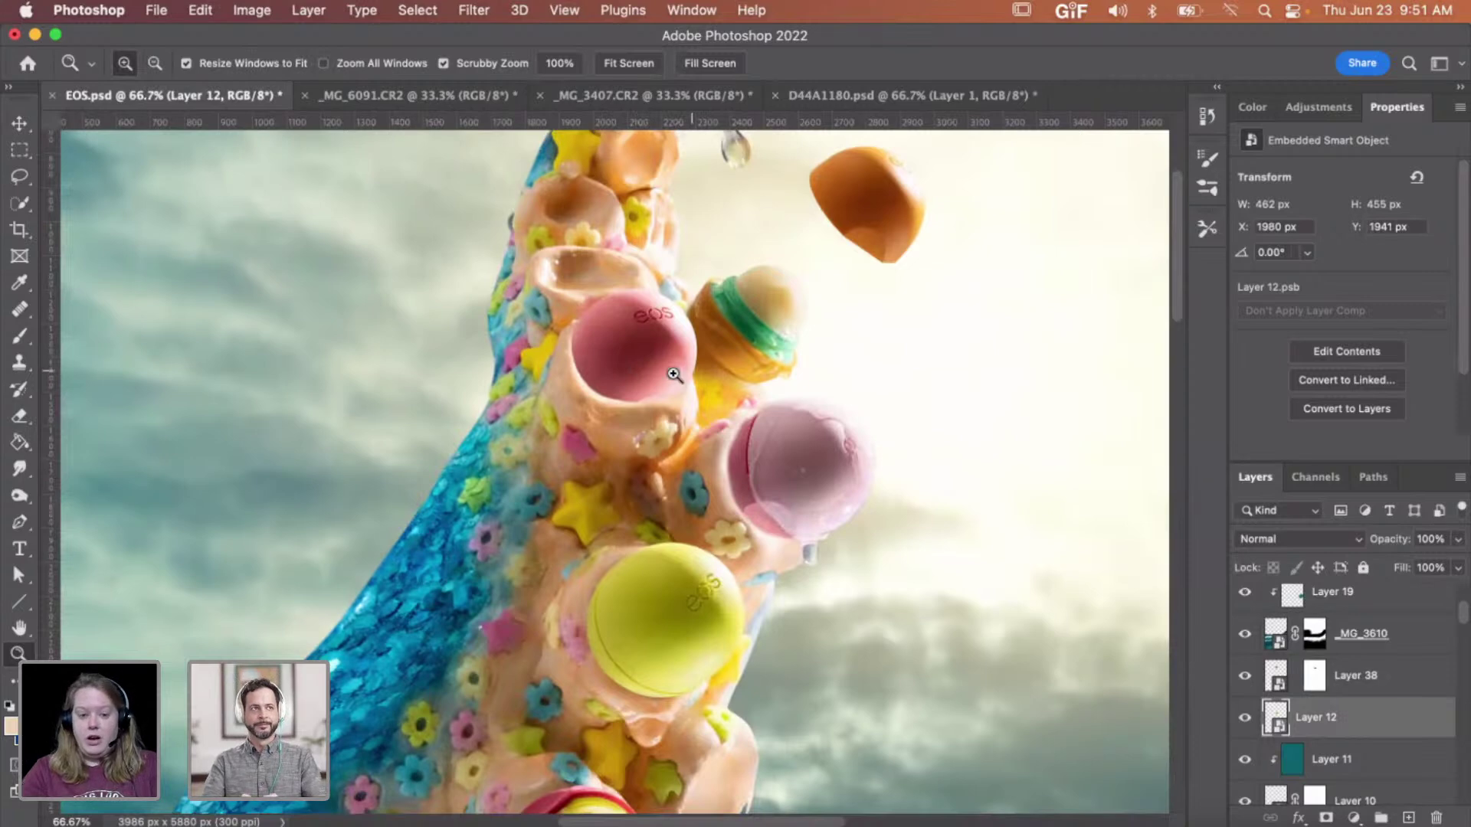
click(664, 371)
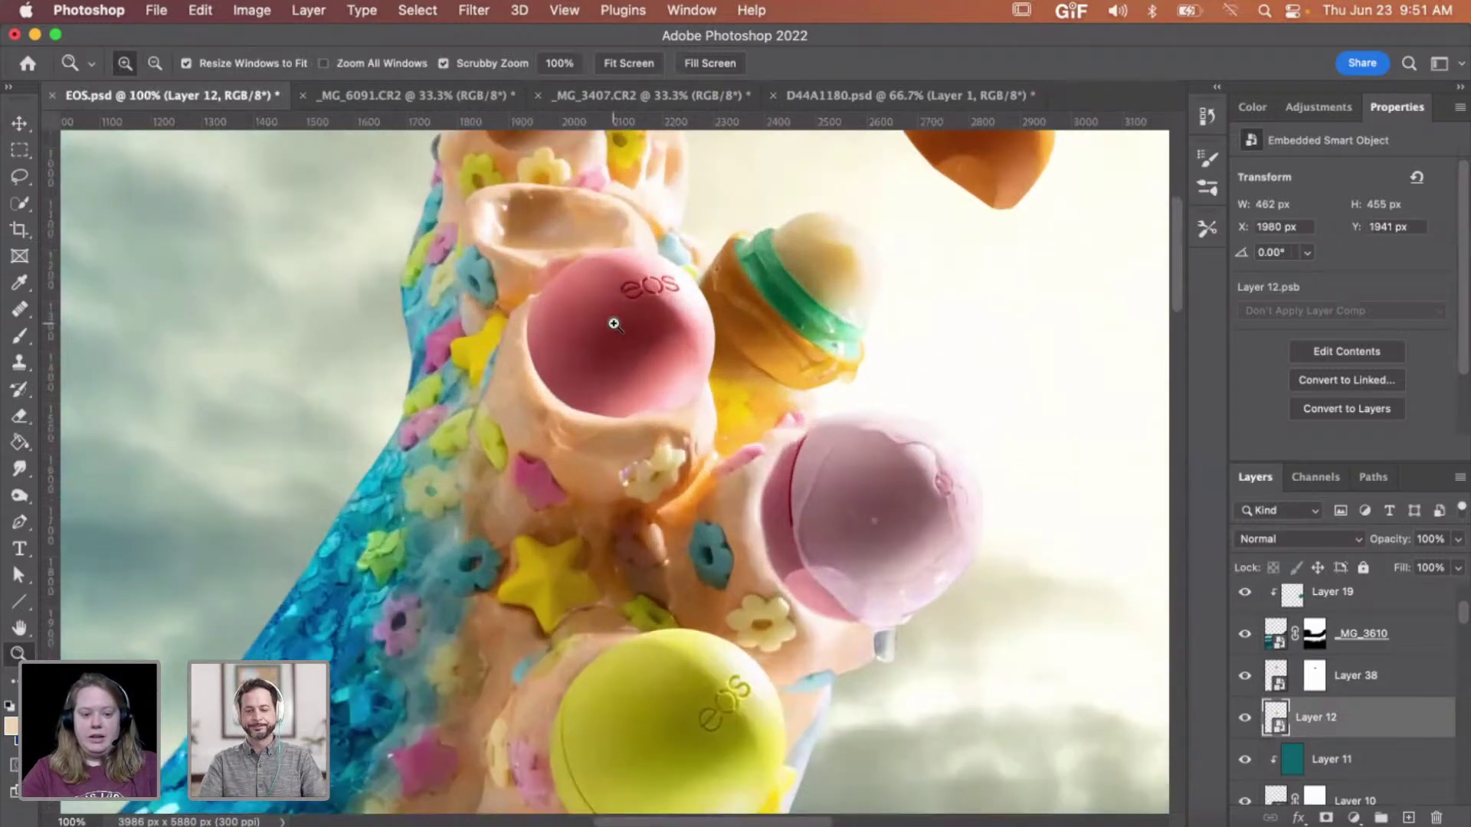
click(616, 321)
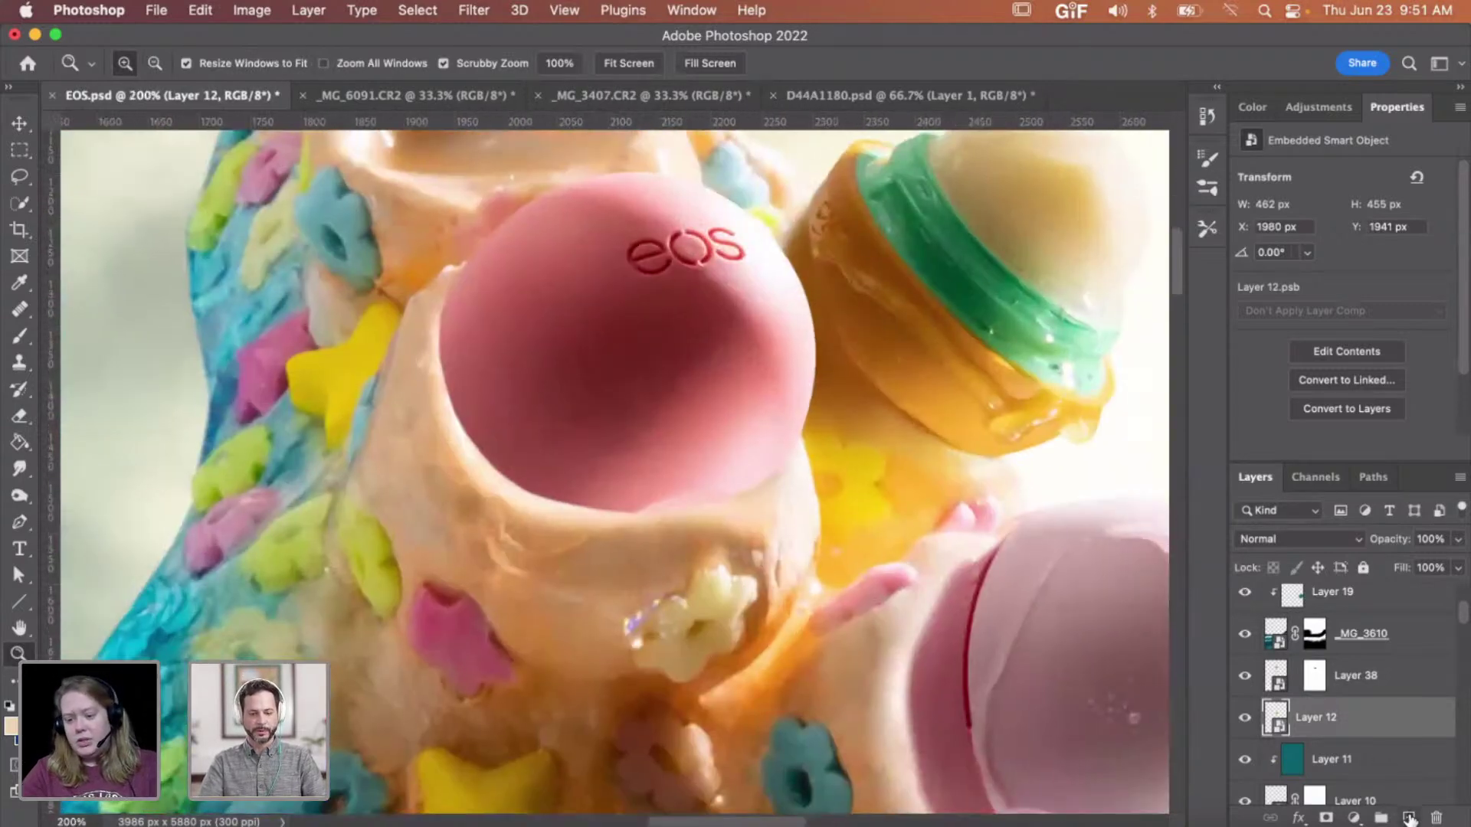
click(1410, 818)
- Group the new empty layer together with the pink ball's Layer 38
click(1246, 685)
click(1247, 684)
shift+click(1399, 693)
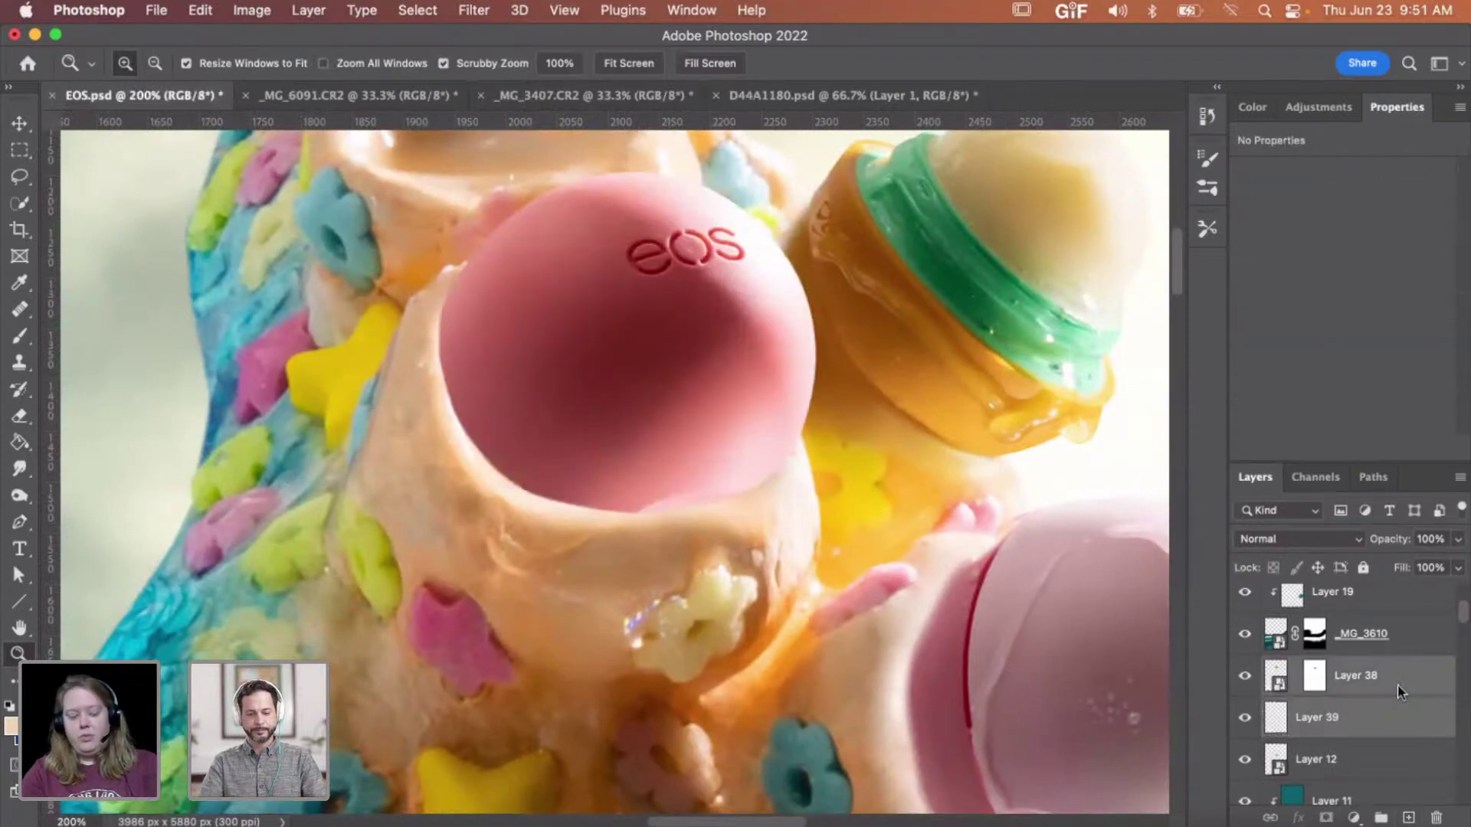
key(super+g)
click(1269, 668)
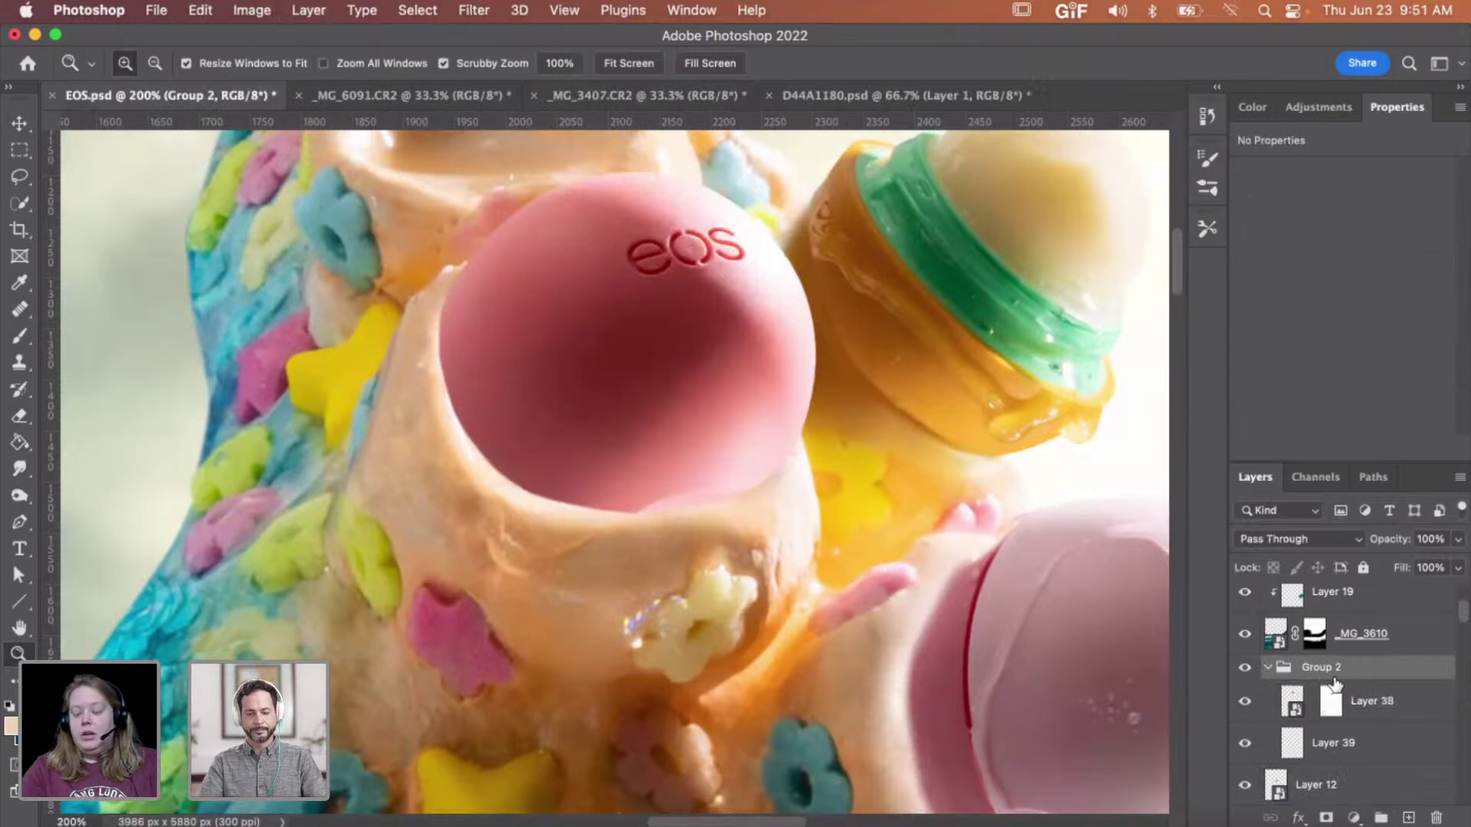
- Paint a dark red shadow on Layer 39 over the sucker at the ball's lower left, using a 0% hardness brush enlarged to 175 px
click(1296, 745)
key(b)
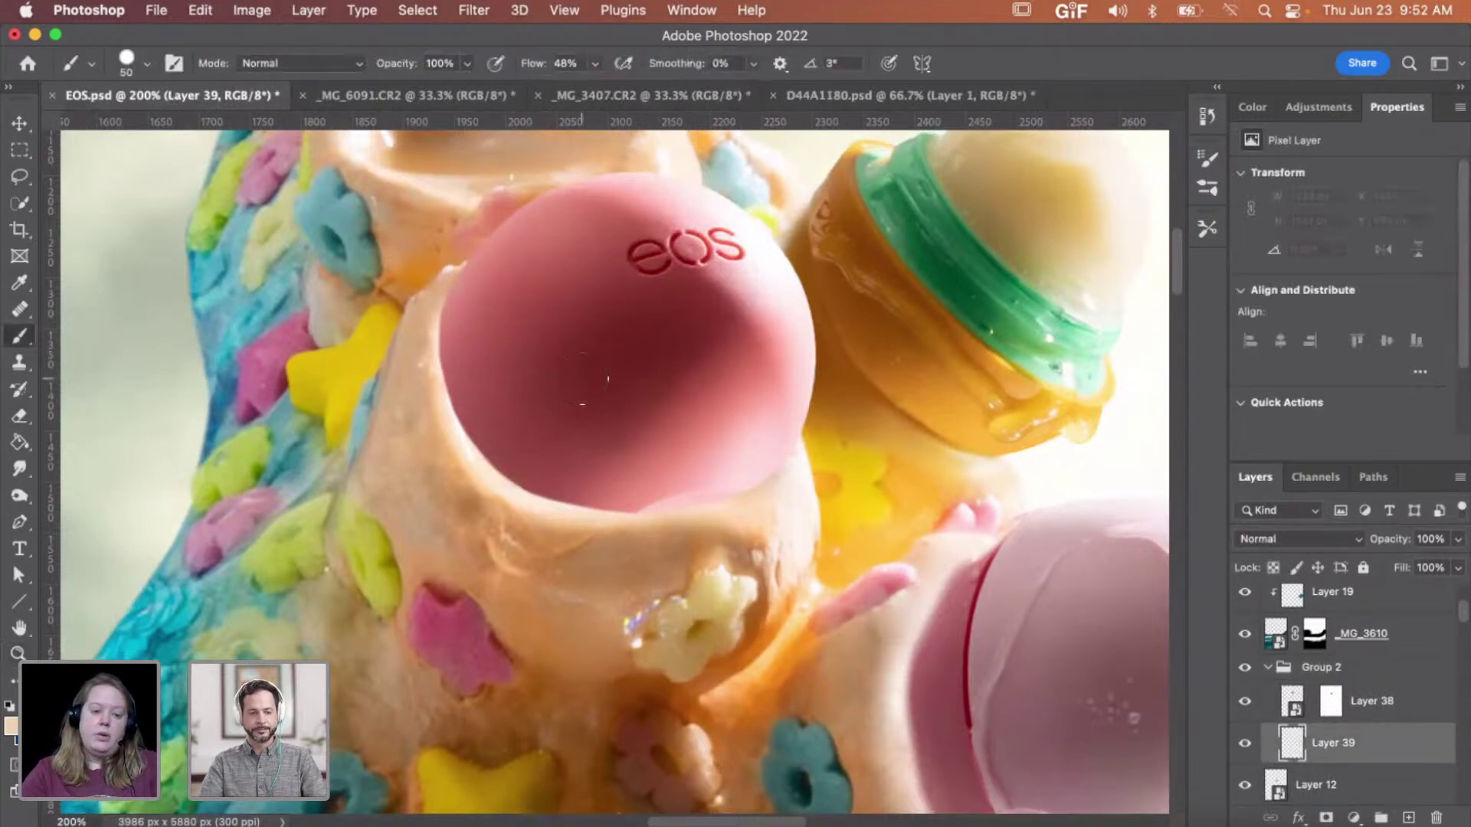
right_click(582, 379)
drag(716, 476, 619, 466)
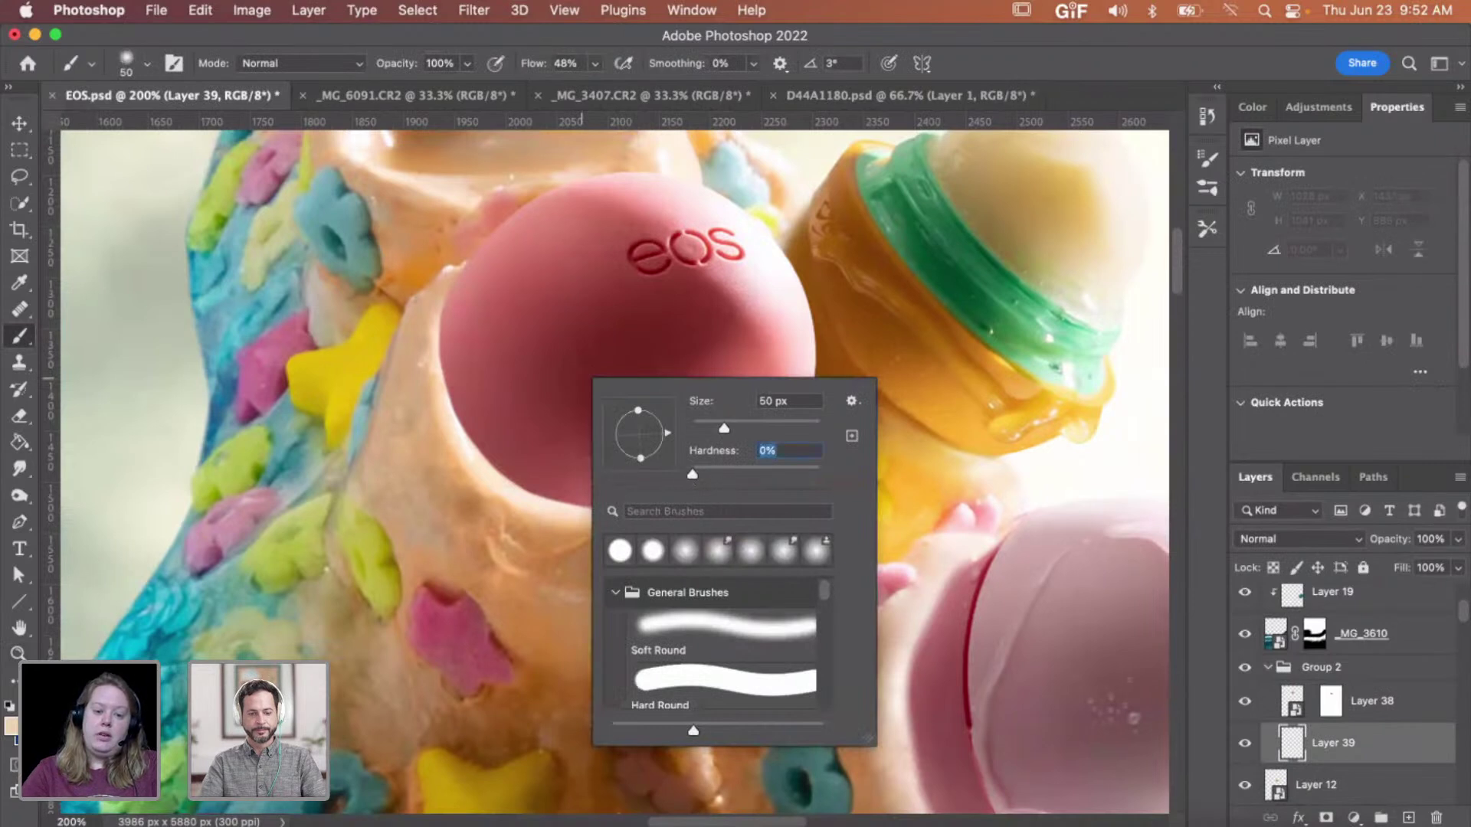
key(Return)
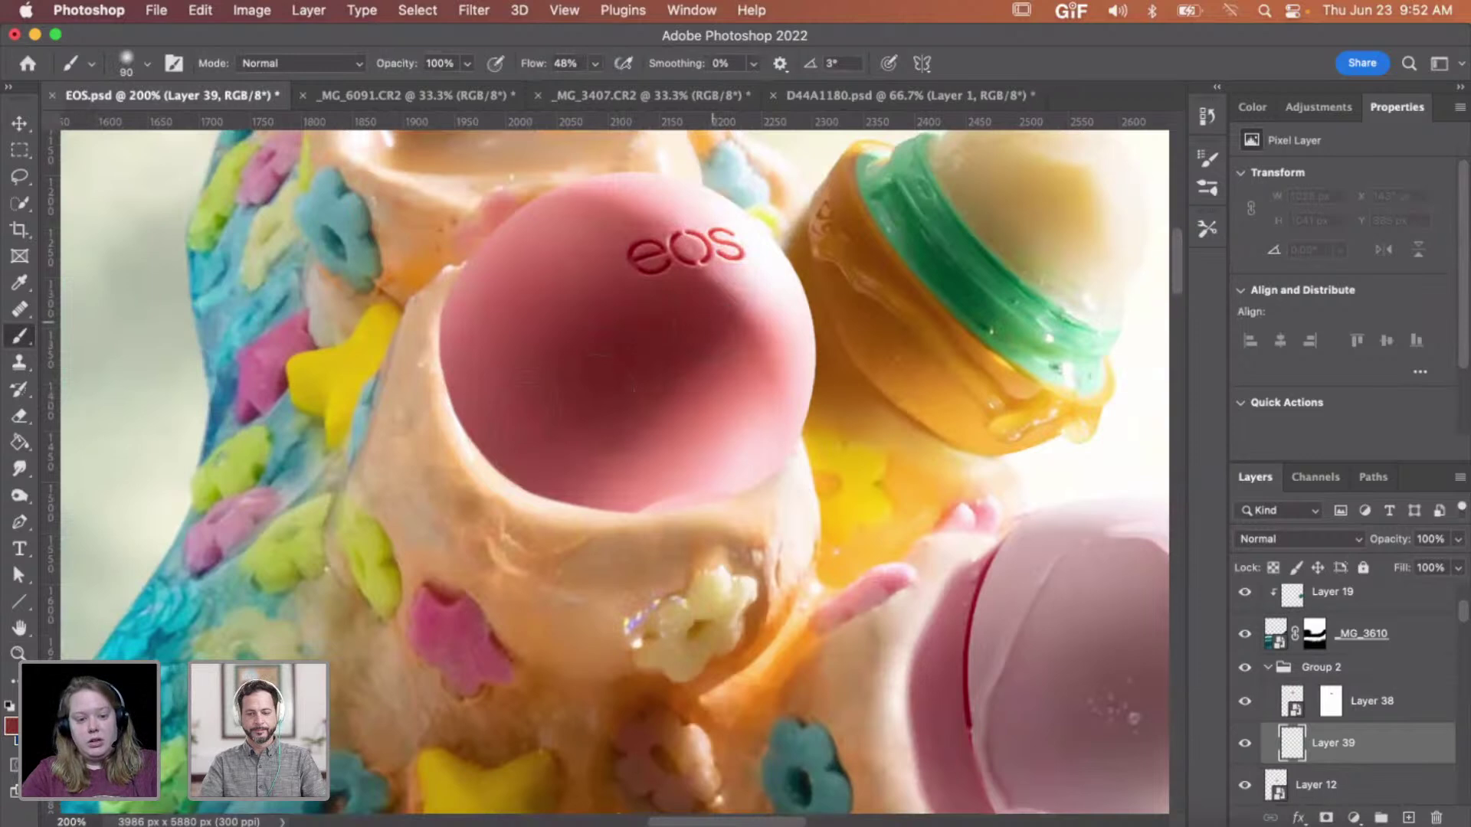
mouse_move(561, 498)
mouse_down()
mouse_move(469, 406)
mouse_move(459, 460)
mouse_move(406, 529)
mouse_move(429, 537)
mouse_move(521, 505)
mouse_move(544, 429)
mouse_move(475, 437)
mouse_move(445, 458)
mouse_up()
key(bracketright)
key(bracketright)
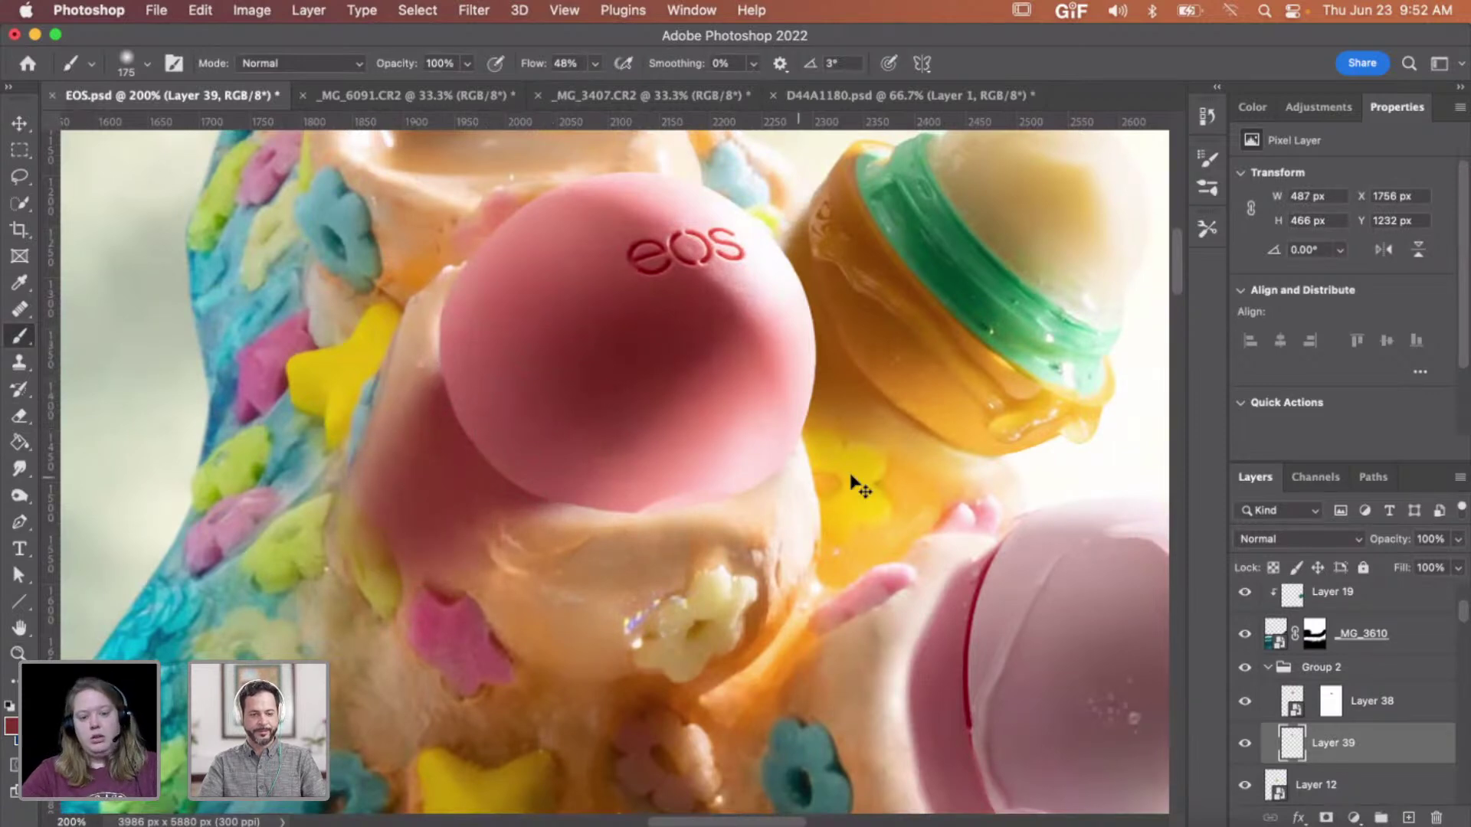
- Set the shadow layer's blend mode to Multiply and add a layer mask to it for brushing
key(v)
click(1302, 540)
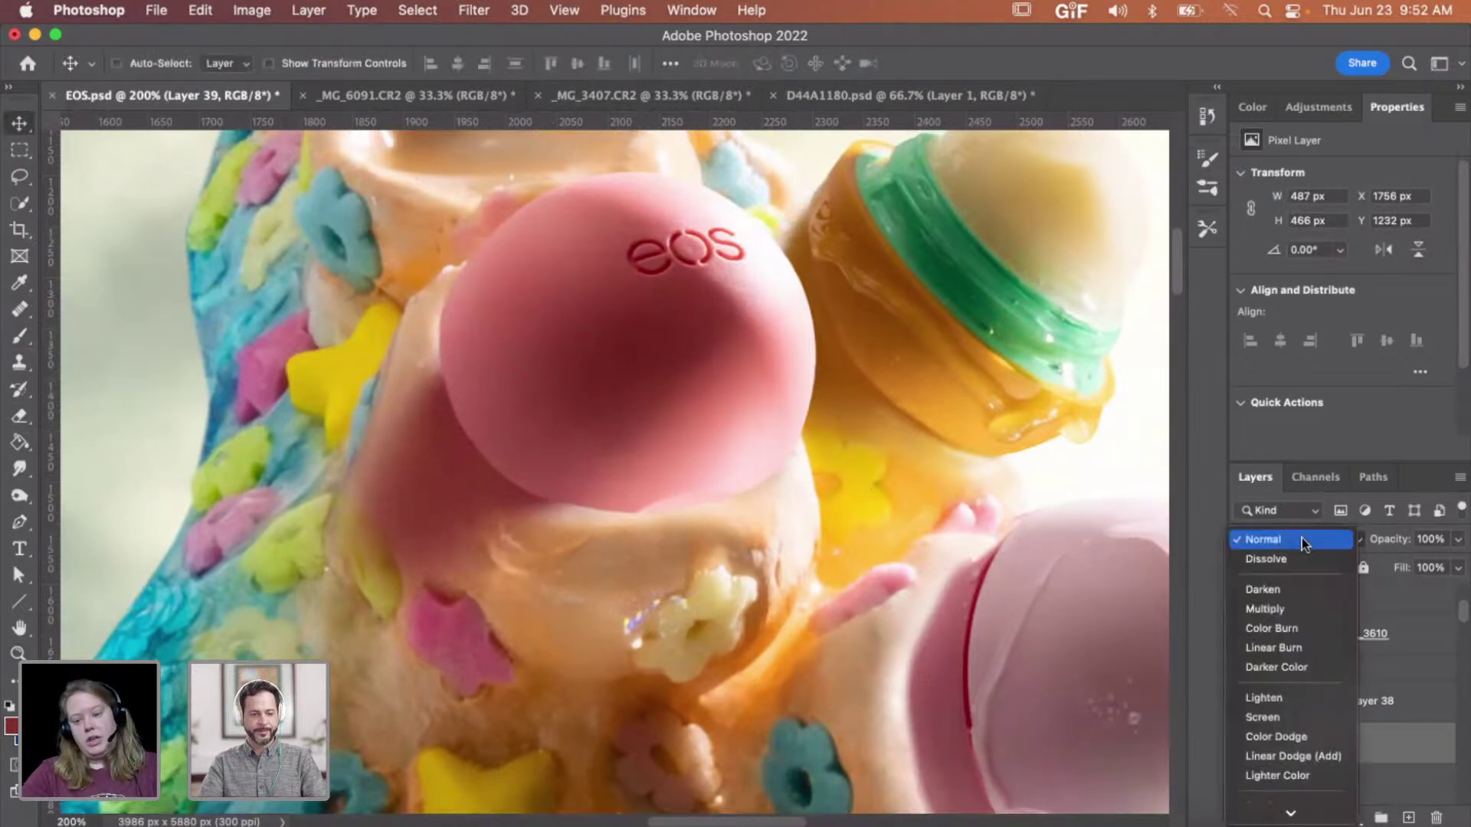
click(1294, 607)
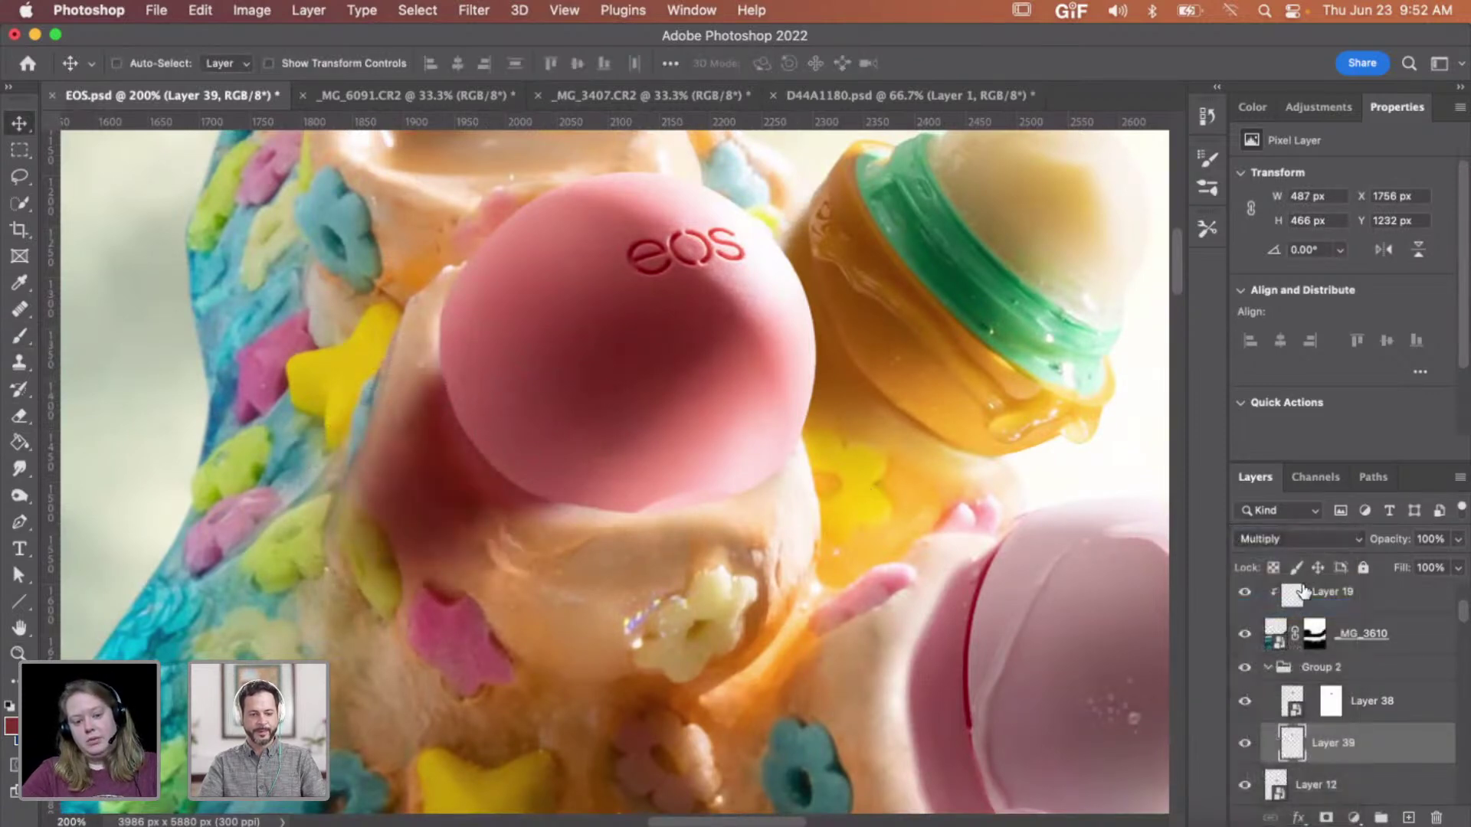
click(1326, 818)
key(b)
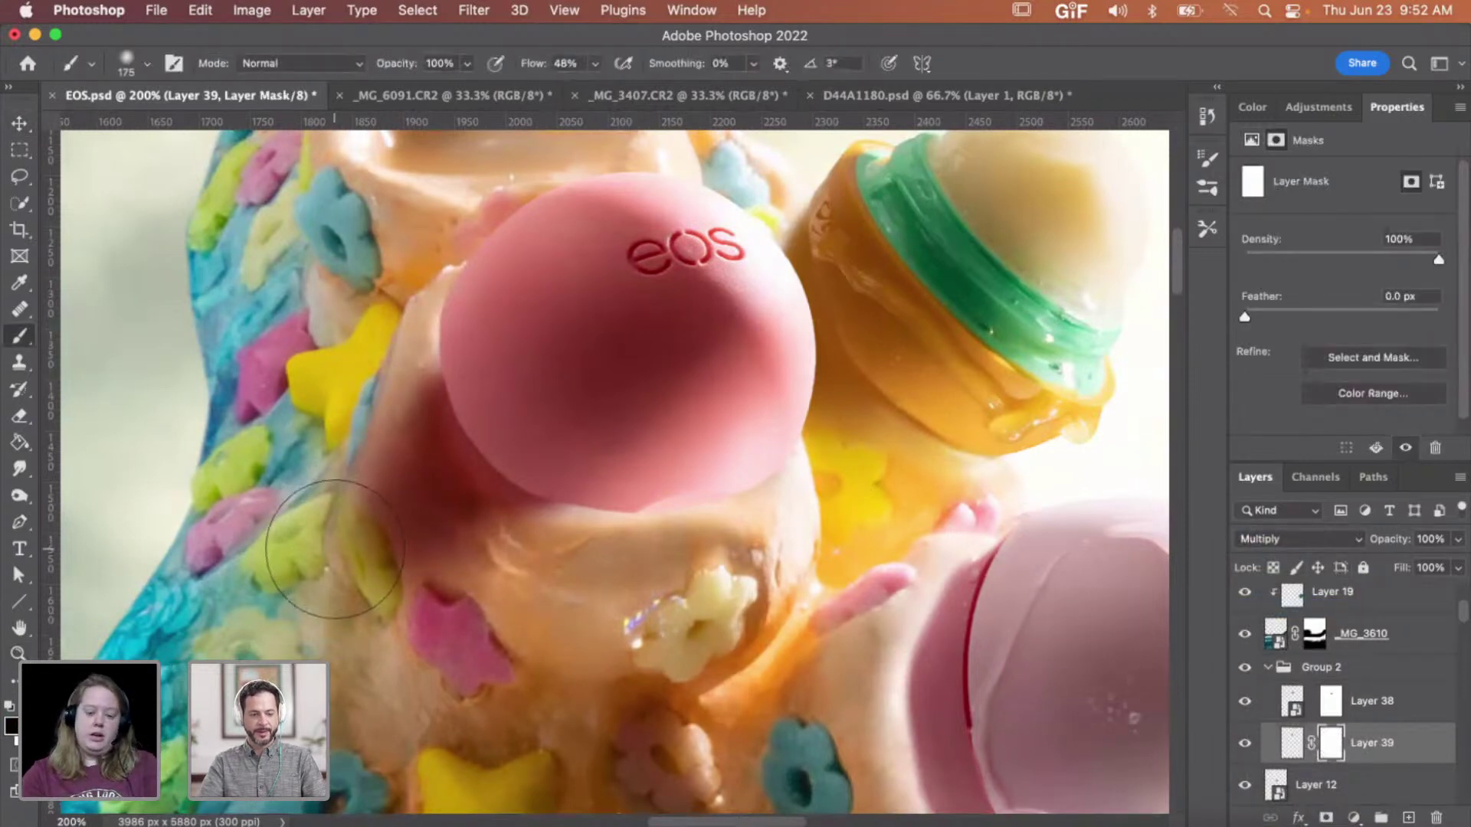
- Paint on Layer 39's mask with a soft black brush of about 200 px to trim the shadow's outer left edge
key(bracketright)
key(bracketright)
key(bracketleft)
key(bracketleft)
key(bracketleft)
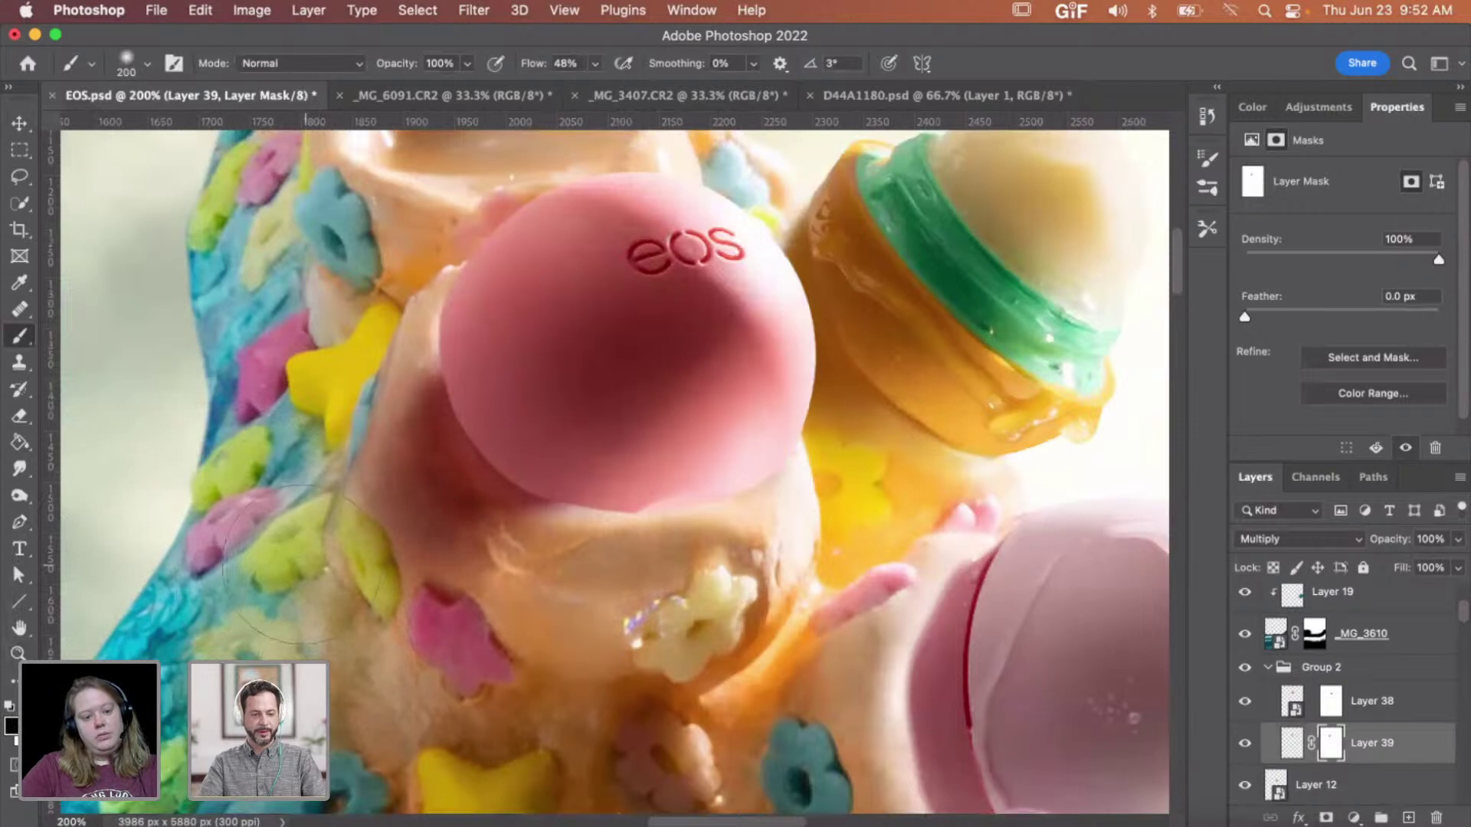
- Mask out a narrow rim of the Layer 39 shadow along the pink ball's lower-left edge with a 50 px black brush
key(super+space)
click(493, 455)
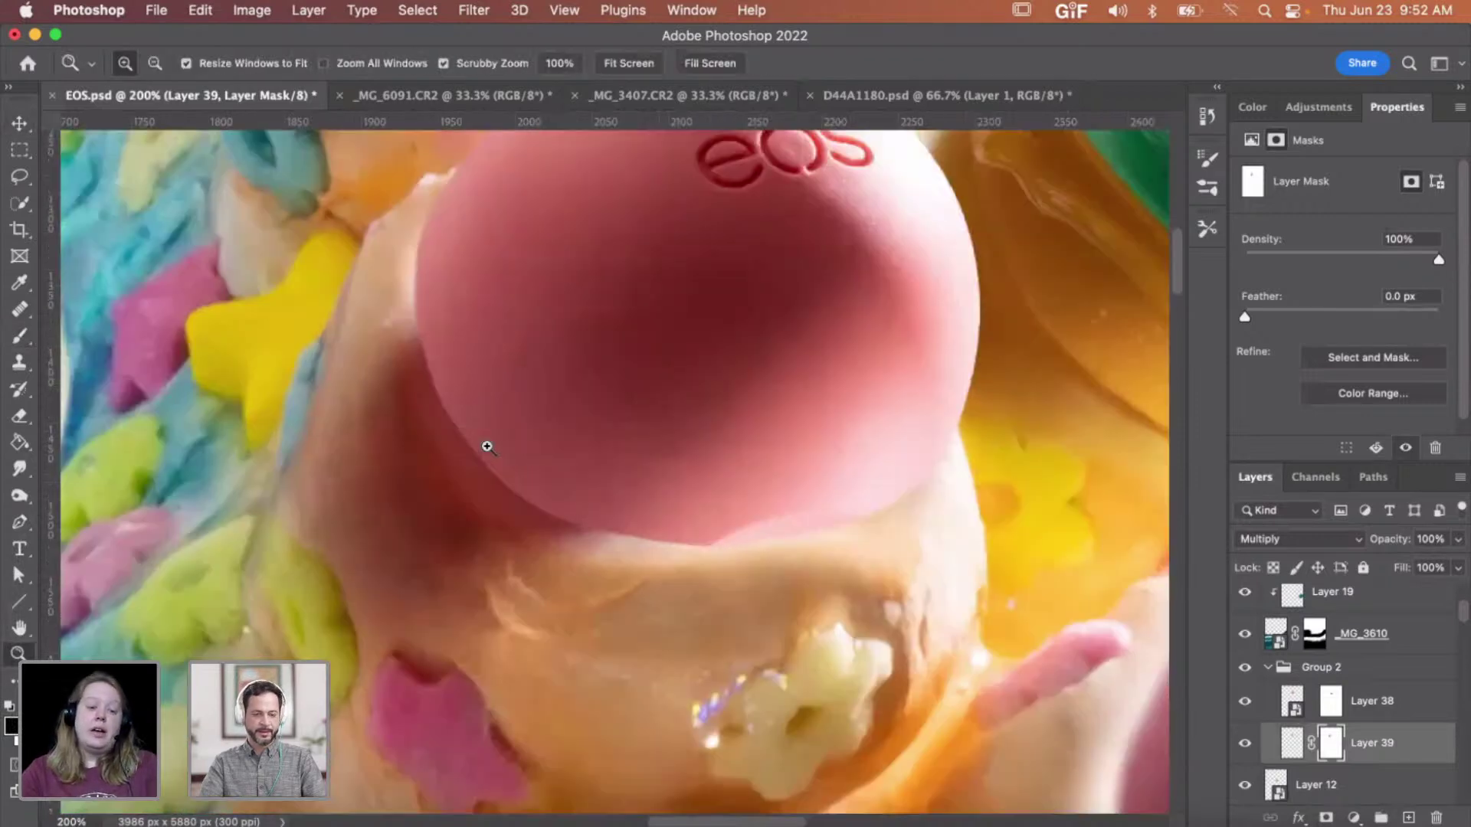
scroll(502, 452, up, 2)
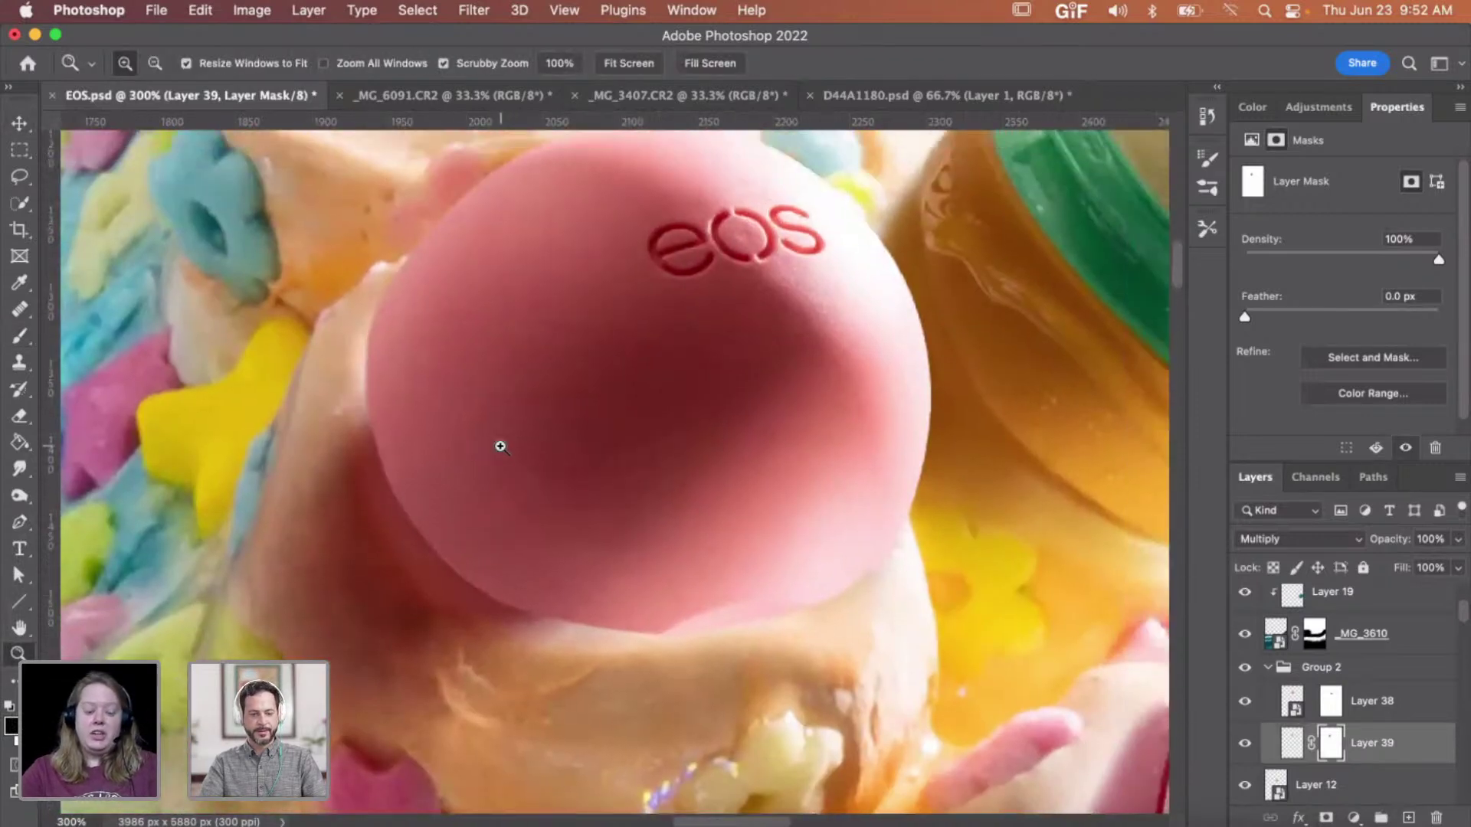
key(b)
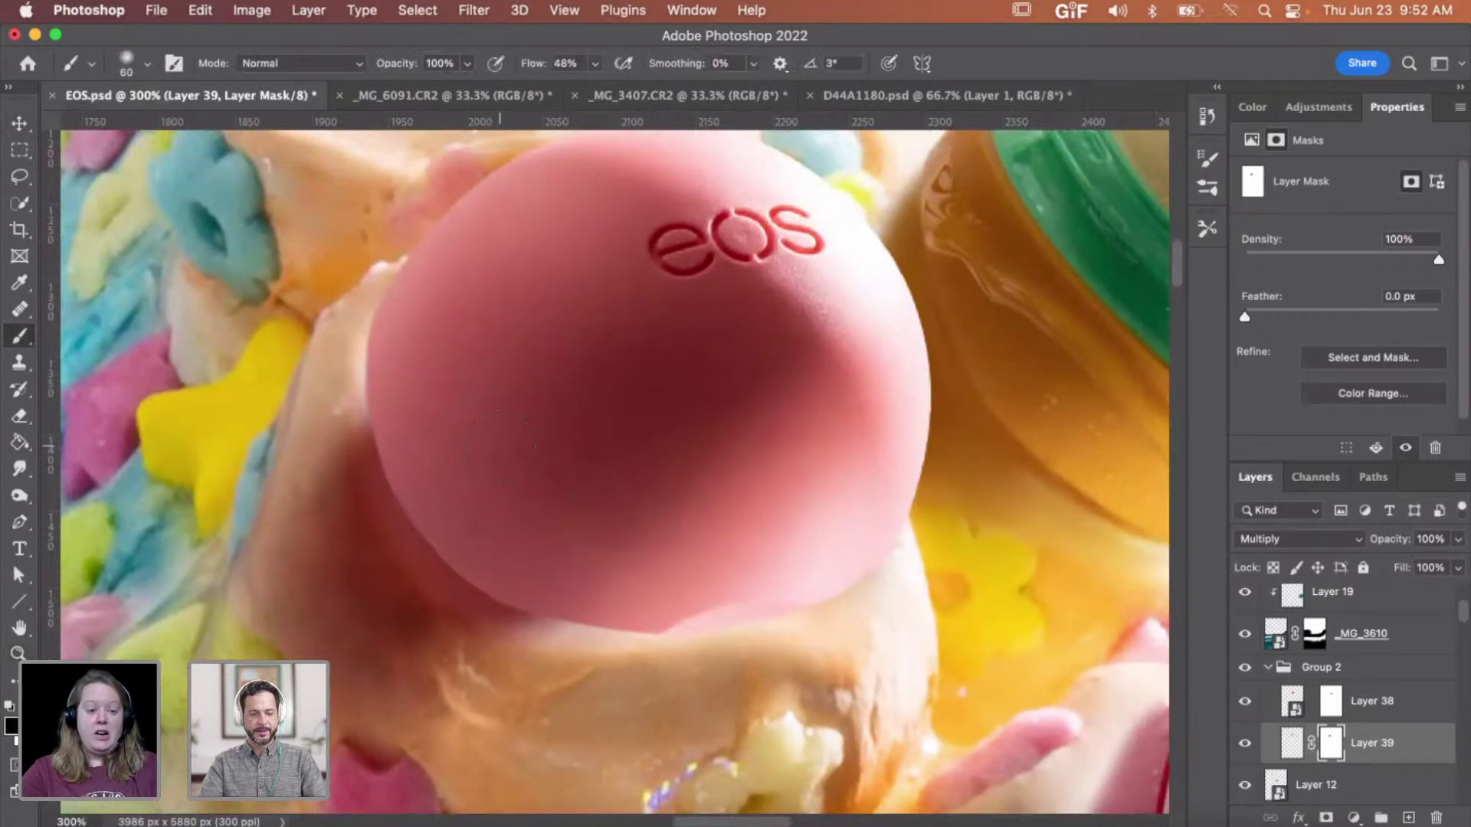
scroll(606, 467, right, 2)
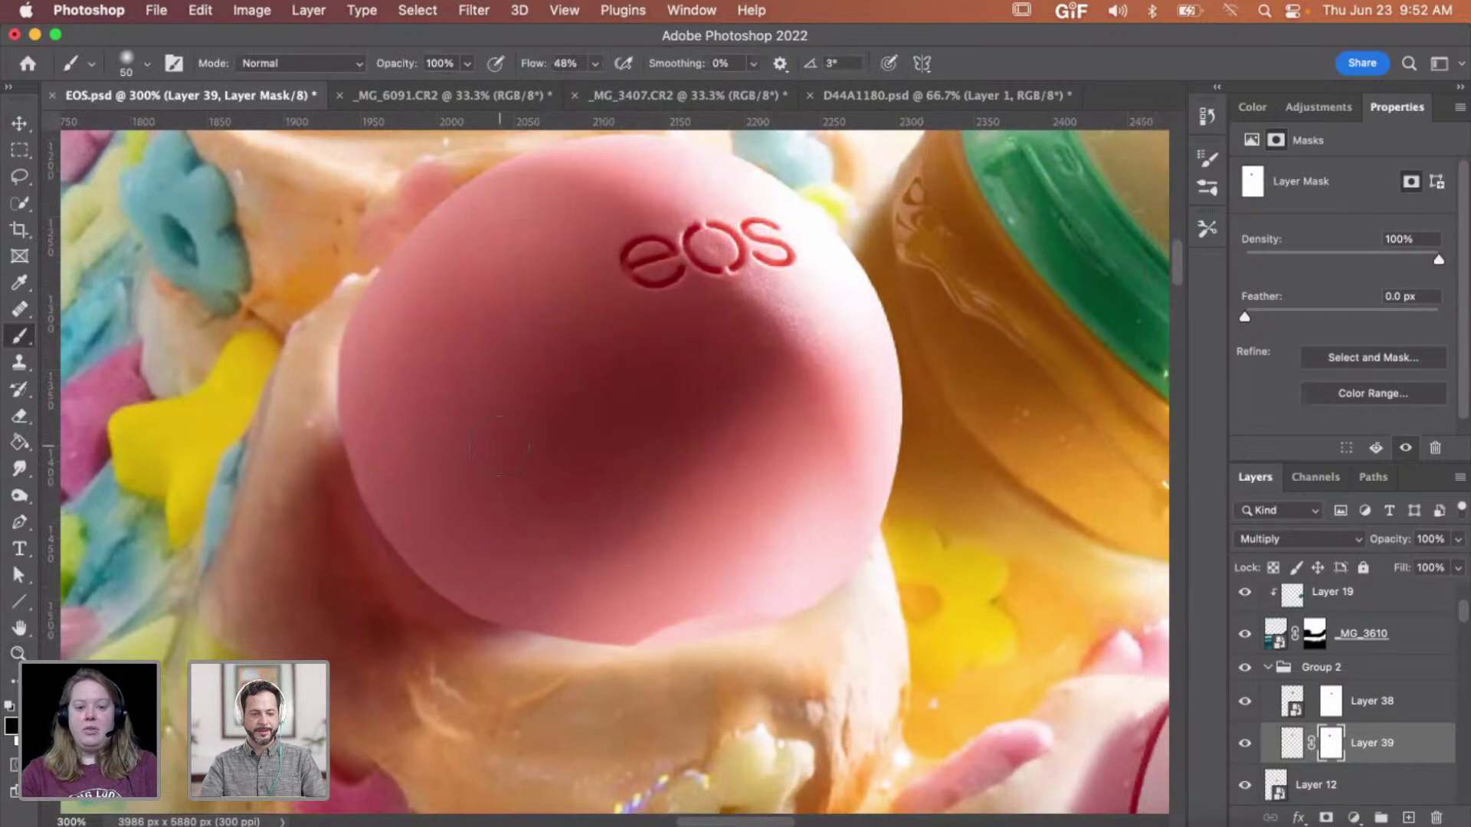
scroll(498, 445, down, 3)
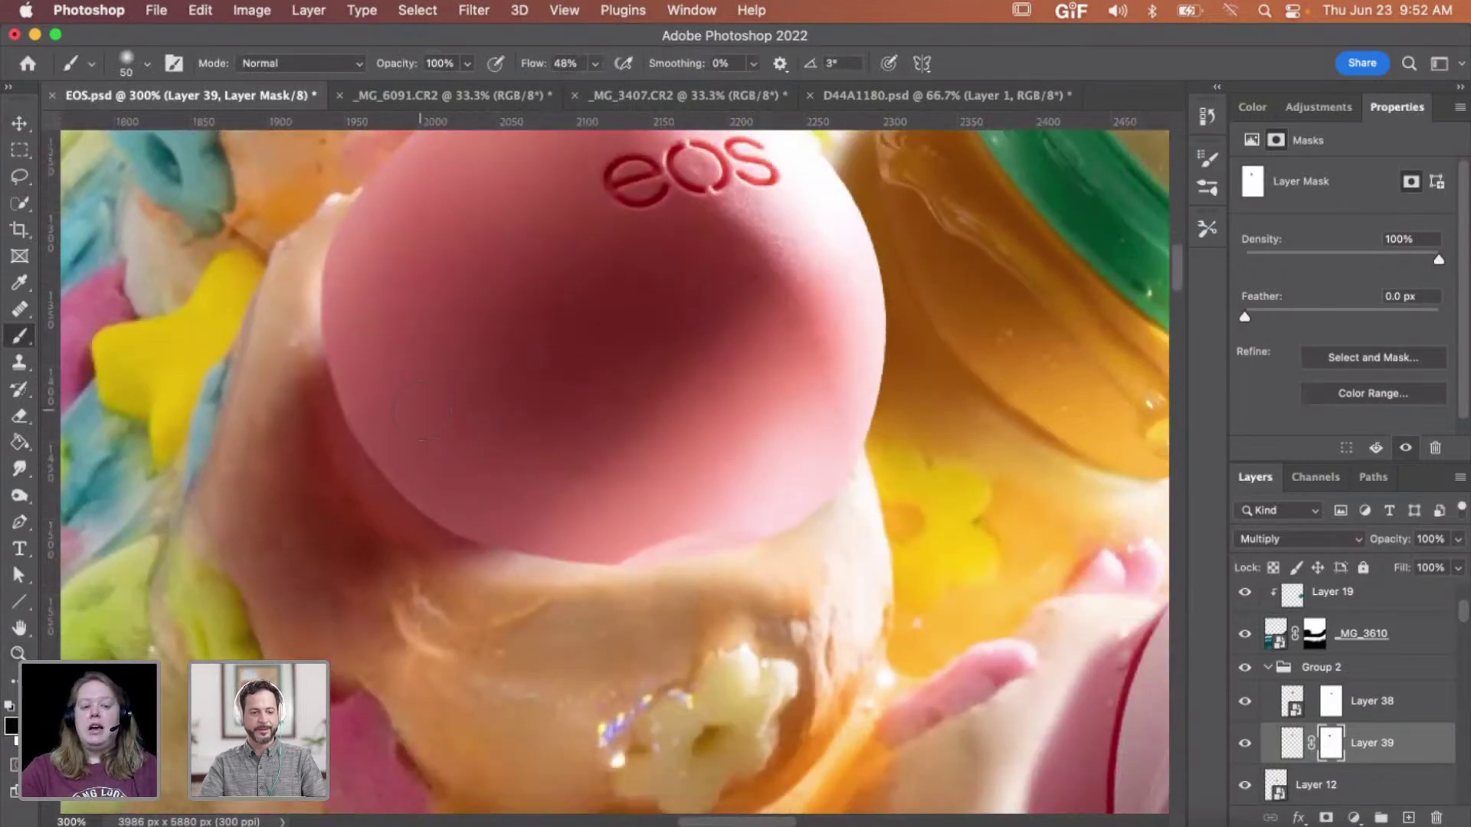
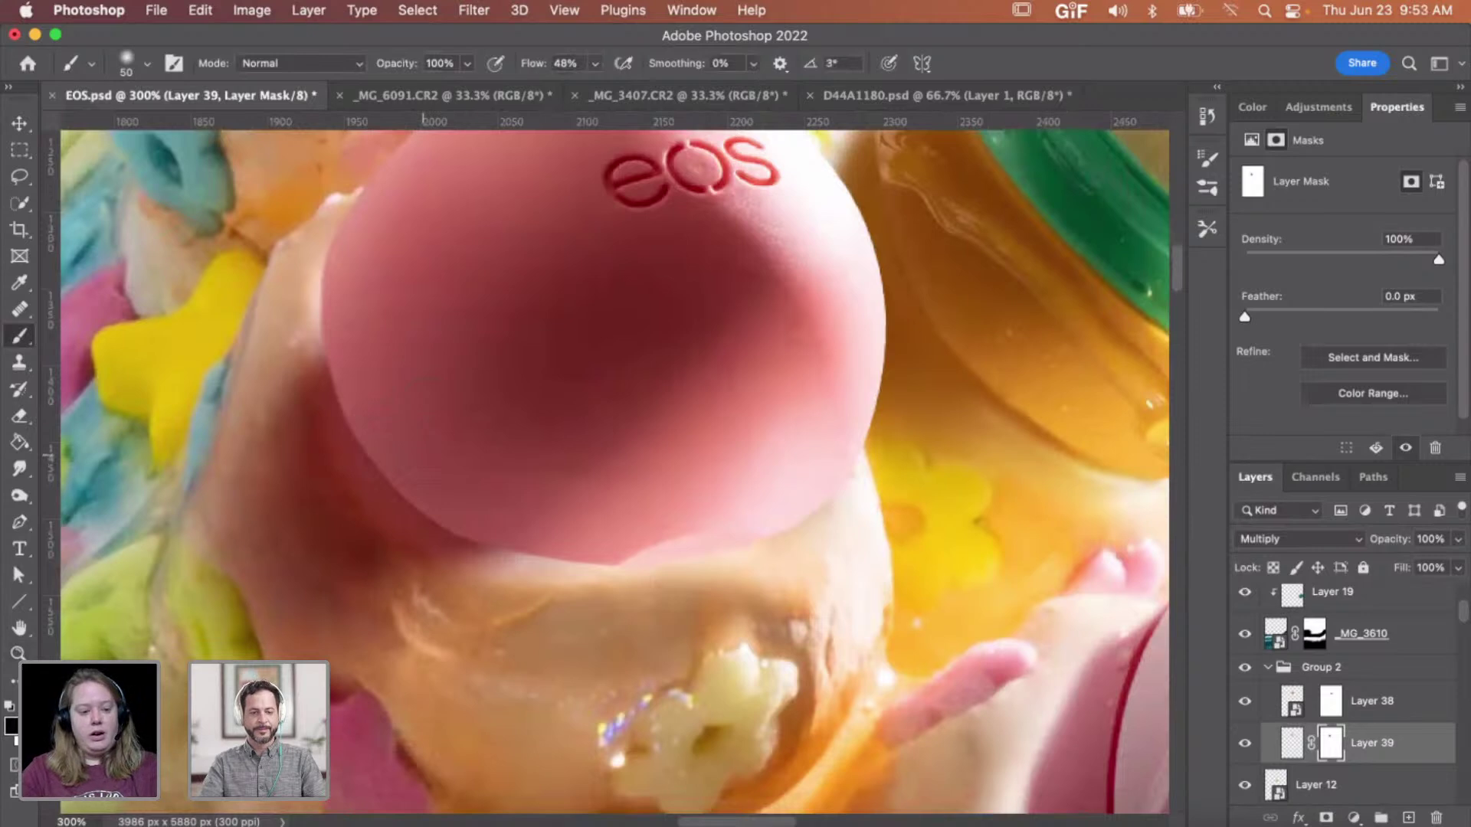
mouse_move(441, 529)
mouse_down()
mouse_move(360, 448)
mouse_move(343, 417)
mouse_move(362, 394)
mouse_move(326, 369)
mouse_move(425, 521)
mouse_move(488, 548)
mouse_move(491, 535)
mouse_up()
- Thin the light rim beside the ball by painting white on Layer 39's mask with a brush of about 40 px
key(x)
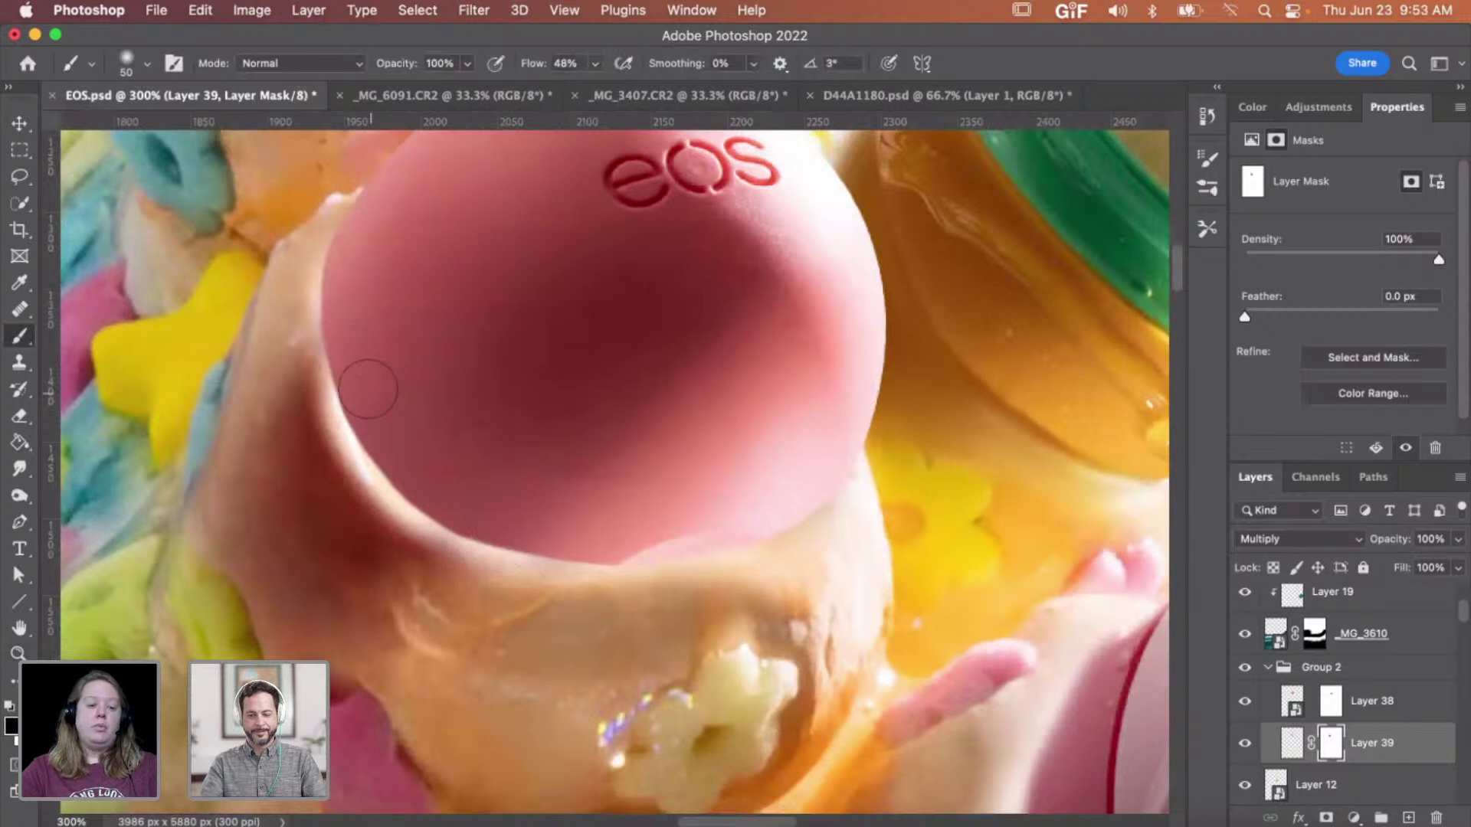
mouse_move(388, 428)
mouse_down()
mouse_move(443, 488)
mouse_move(403, 457)
mouse_move(348, 369)
mouse_move(379, 410)
mouse_move(342, 421)
mouse_move(349, 441)
mouse_up()
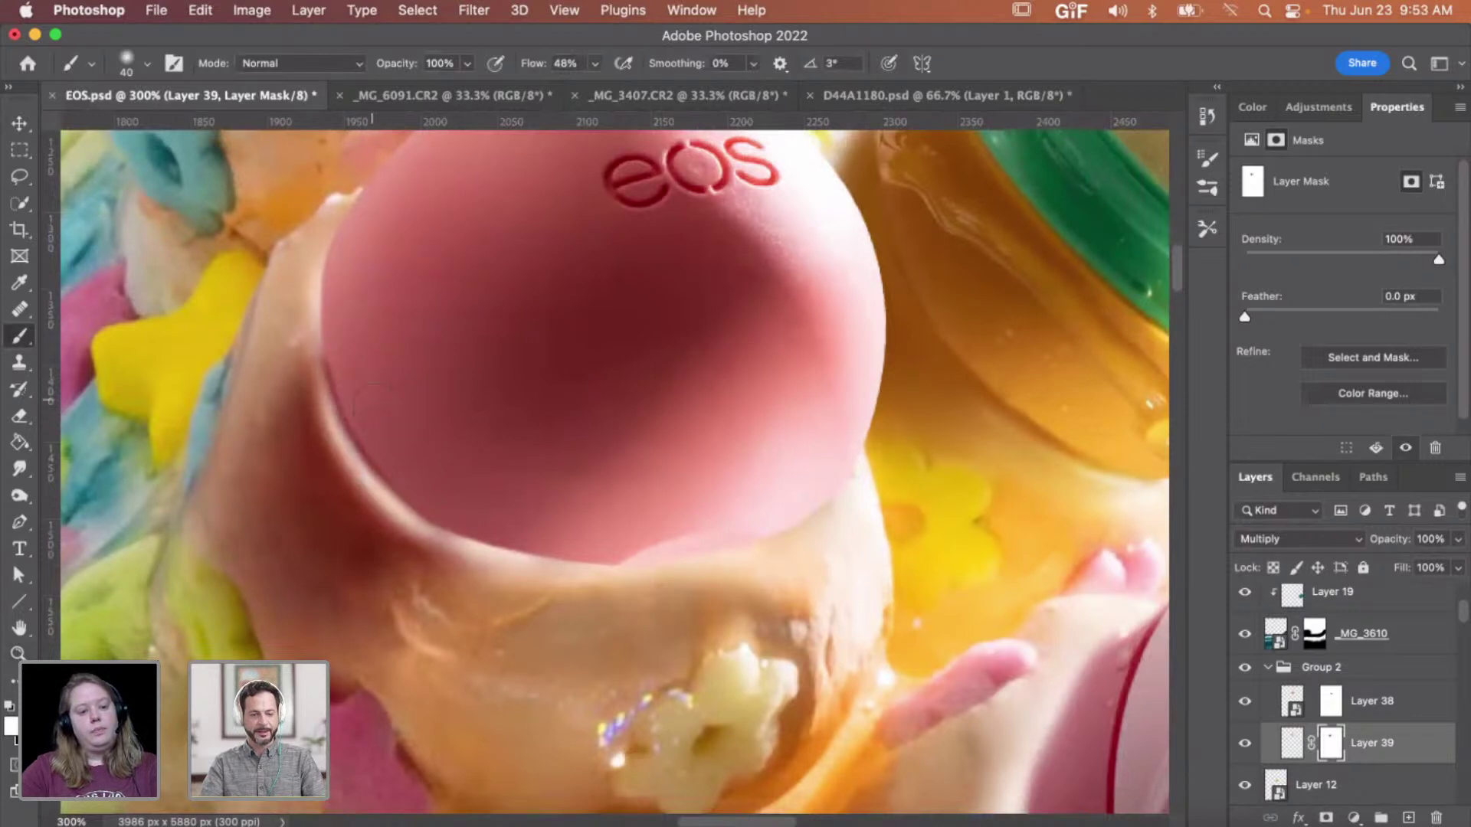
mouse_move(459, 502)
mouse_down()
mouse_move(495, 513)
mouse_move(431, 477)
mouse_move(473, 510)
mouse_up()
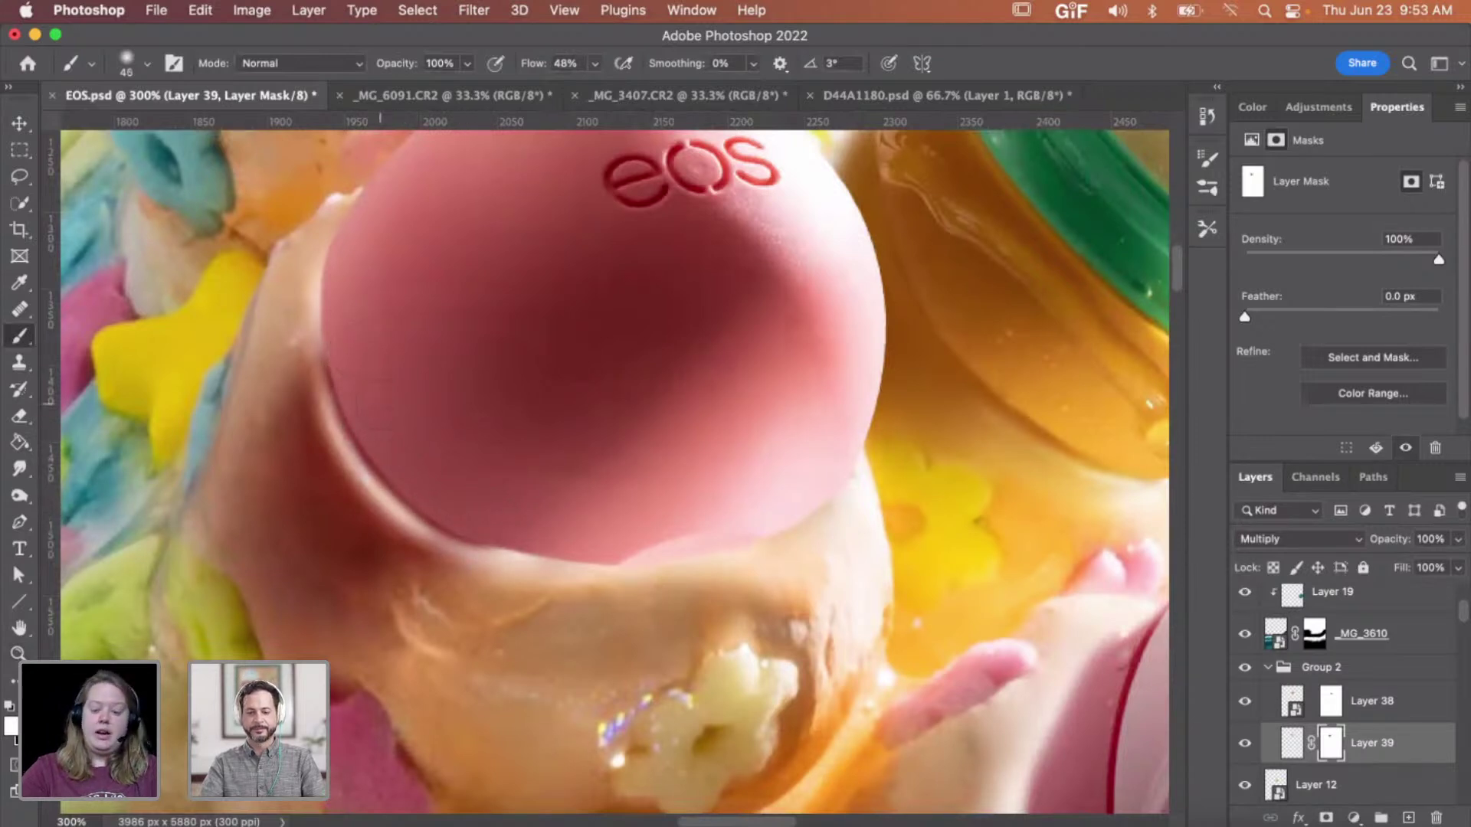
- Paint white over the whole light rim on Layer 39's mask with a brush enlarged to 150 px
key(bracketright)
key(bracketright)
key(bracketright)
key(bracketright)
key(bracketright)
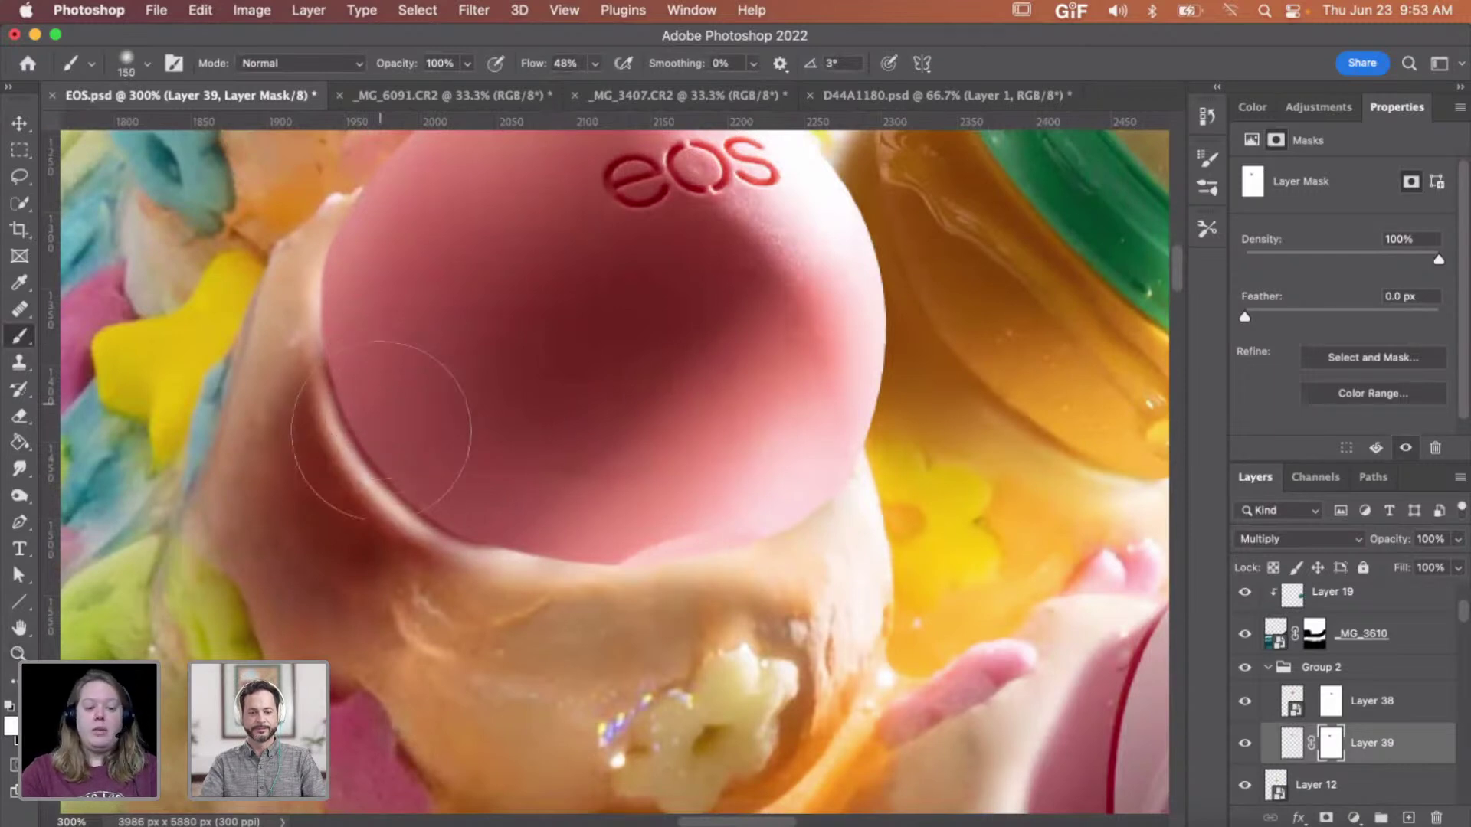
mouse_move(384, 452)
mouse_down()
mouse_move(367, 458)
mouse_move(419, 424)
mouse_up()
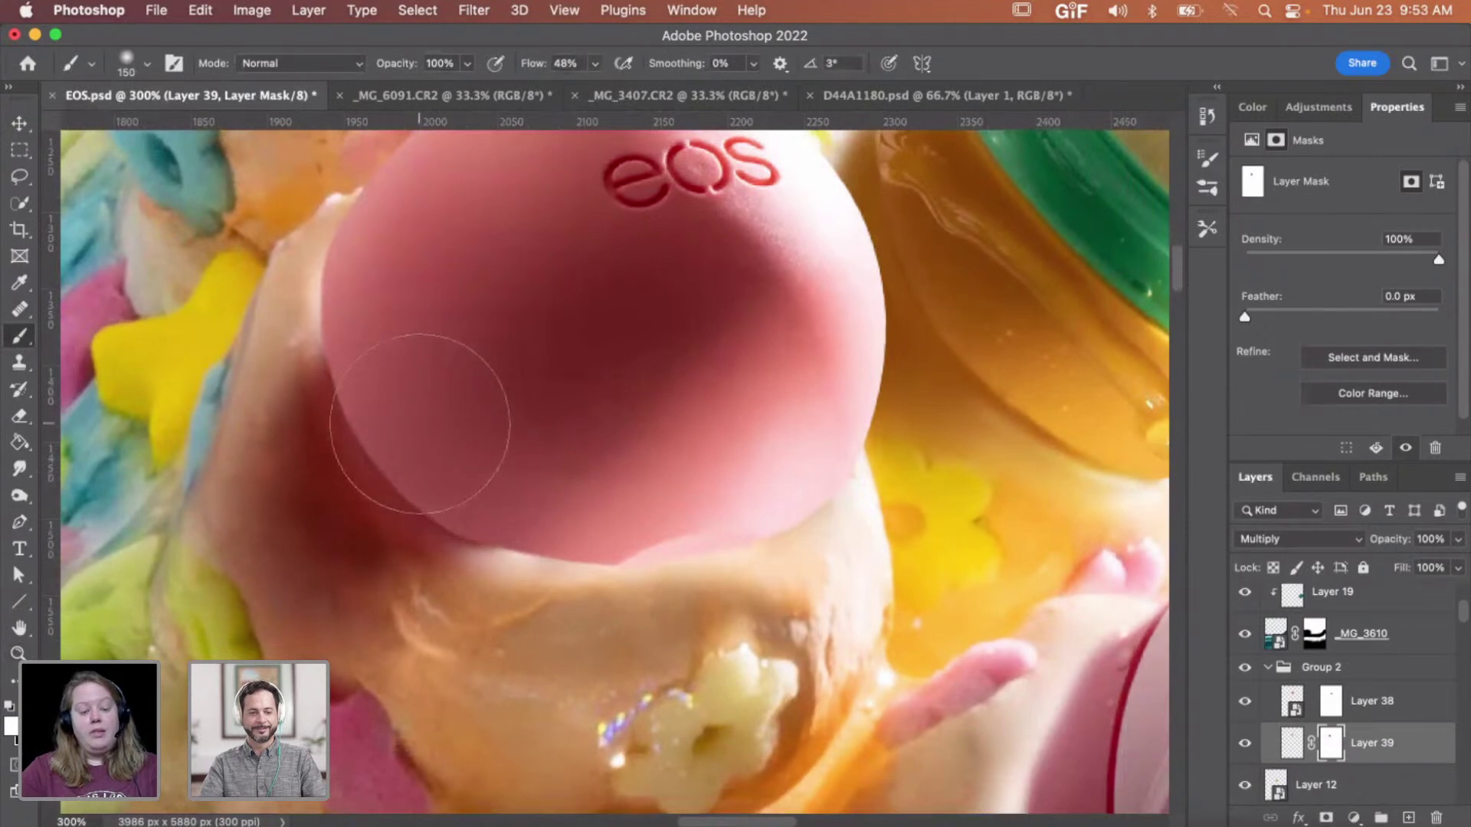
- Fade the last white mask stroke to 62% opacity
key(super+shift+f)
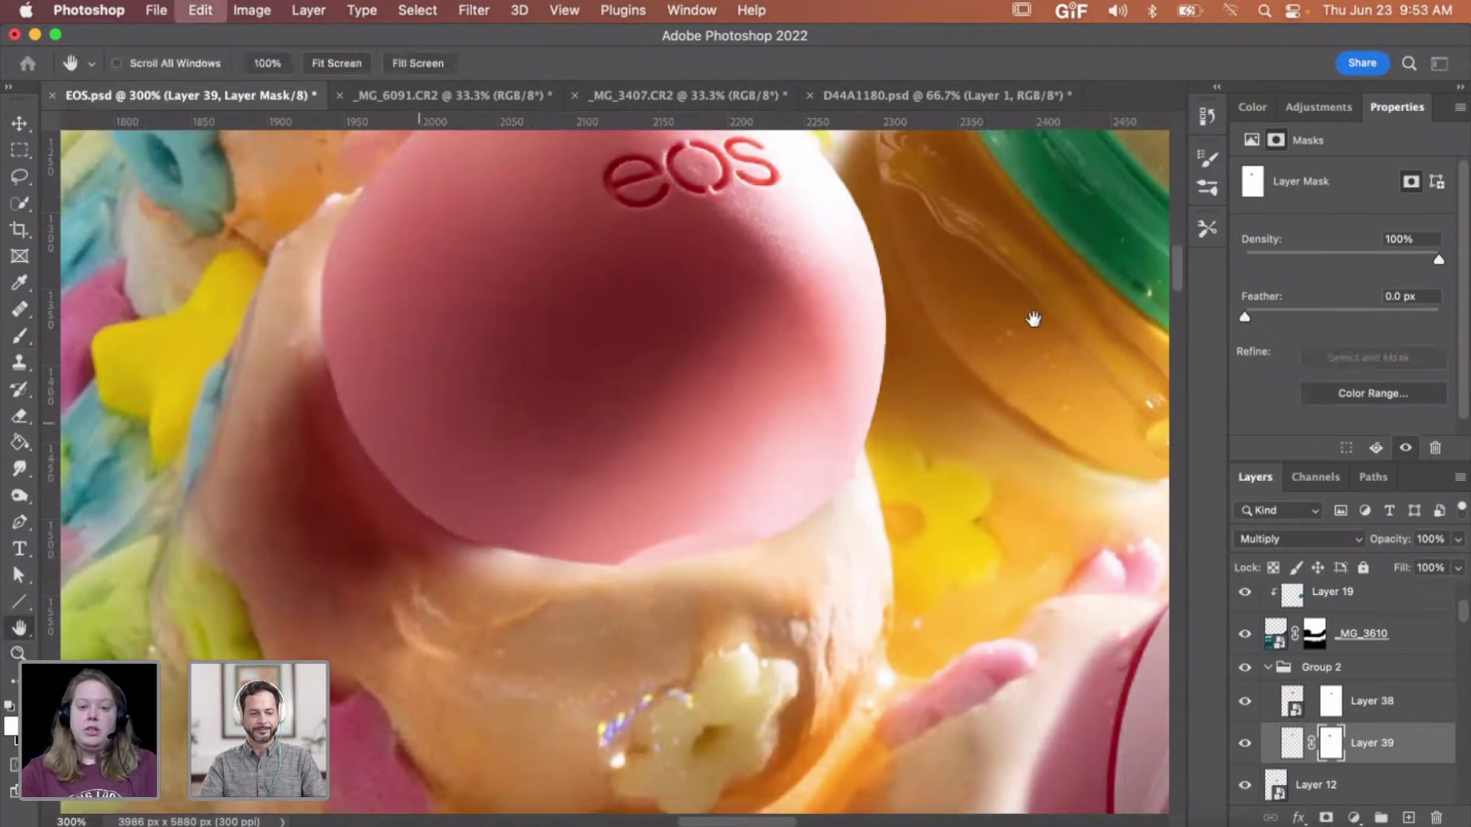
drag(1223, 229, 1218, 230)
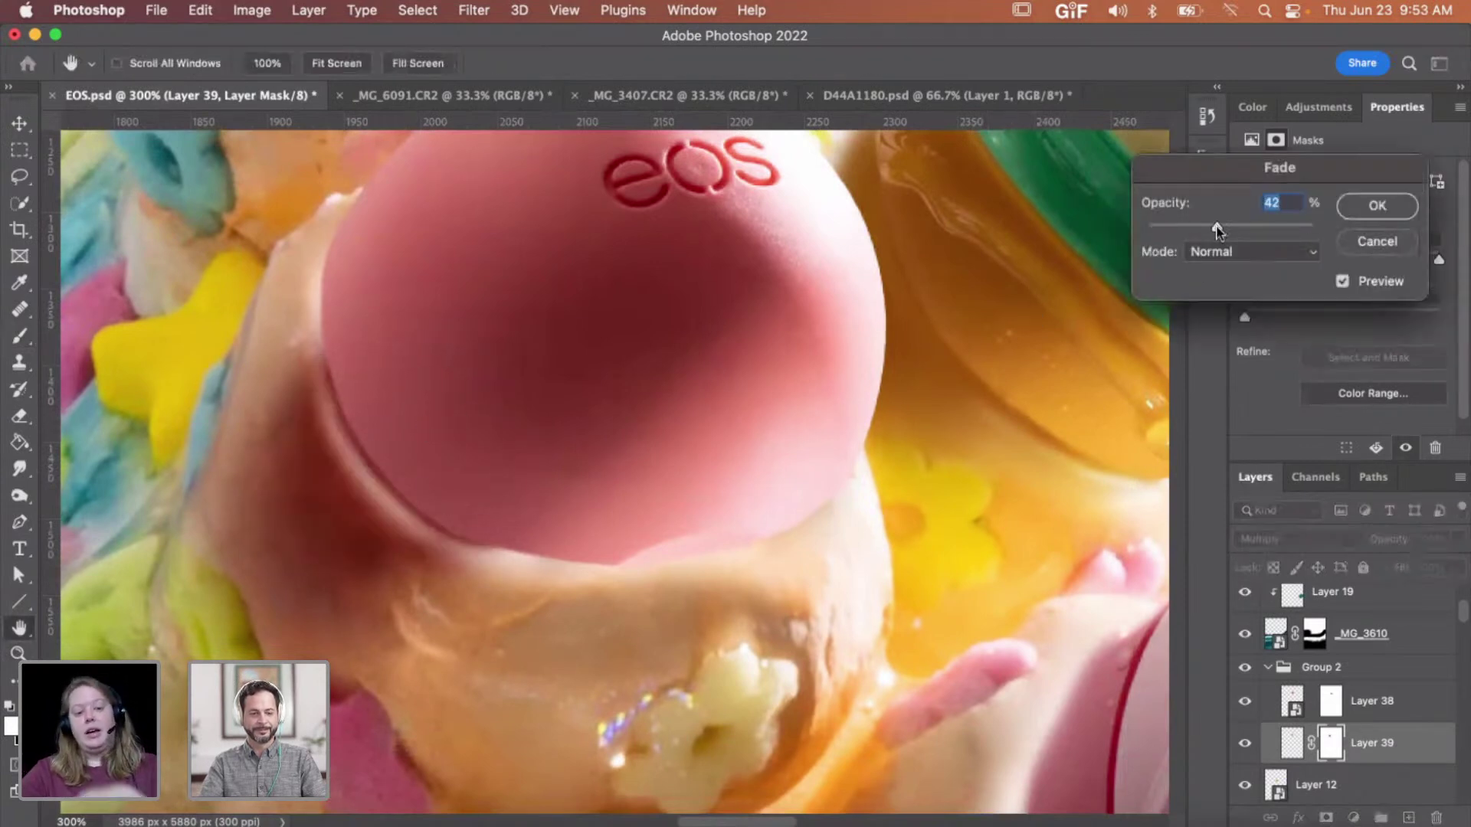
drag(1241, 229, 1251, 229)
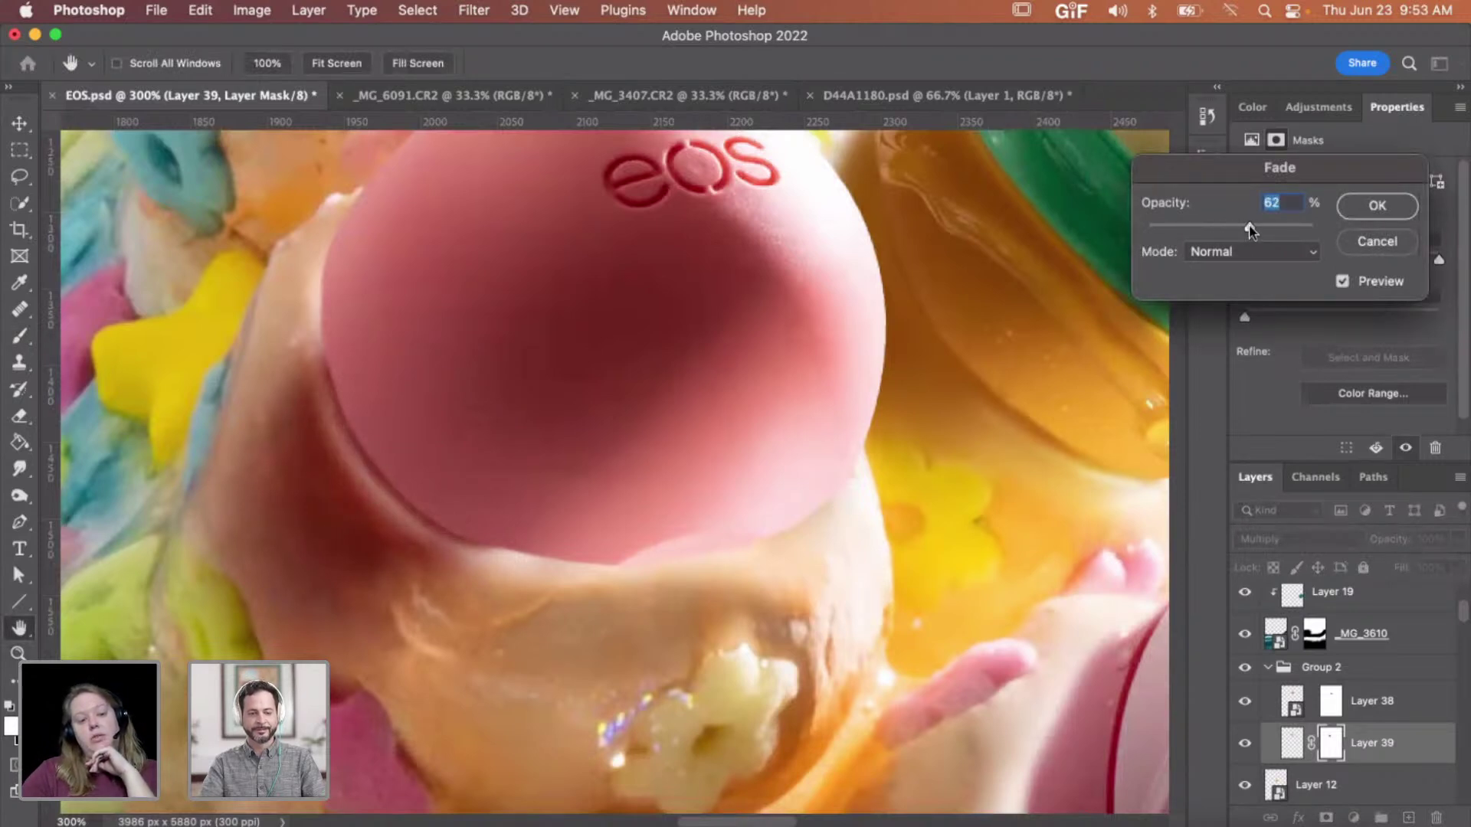
click(1376, 205)
- Readjust the fade of the last mask stroke to 78% opacity while judging the ball within the wider composite
key(z)
alt+click(396, 477)
alt+click(395, 477)
alt+click(475, 490)
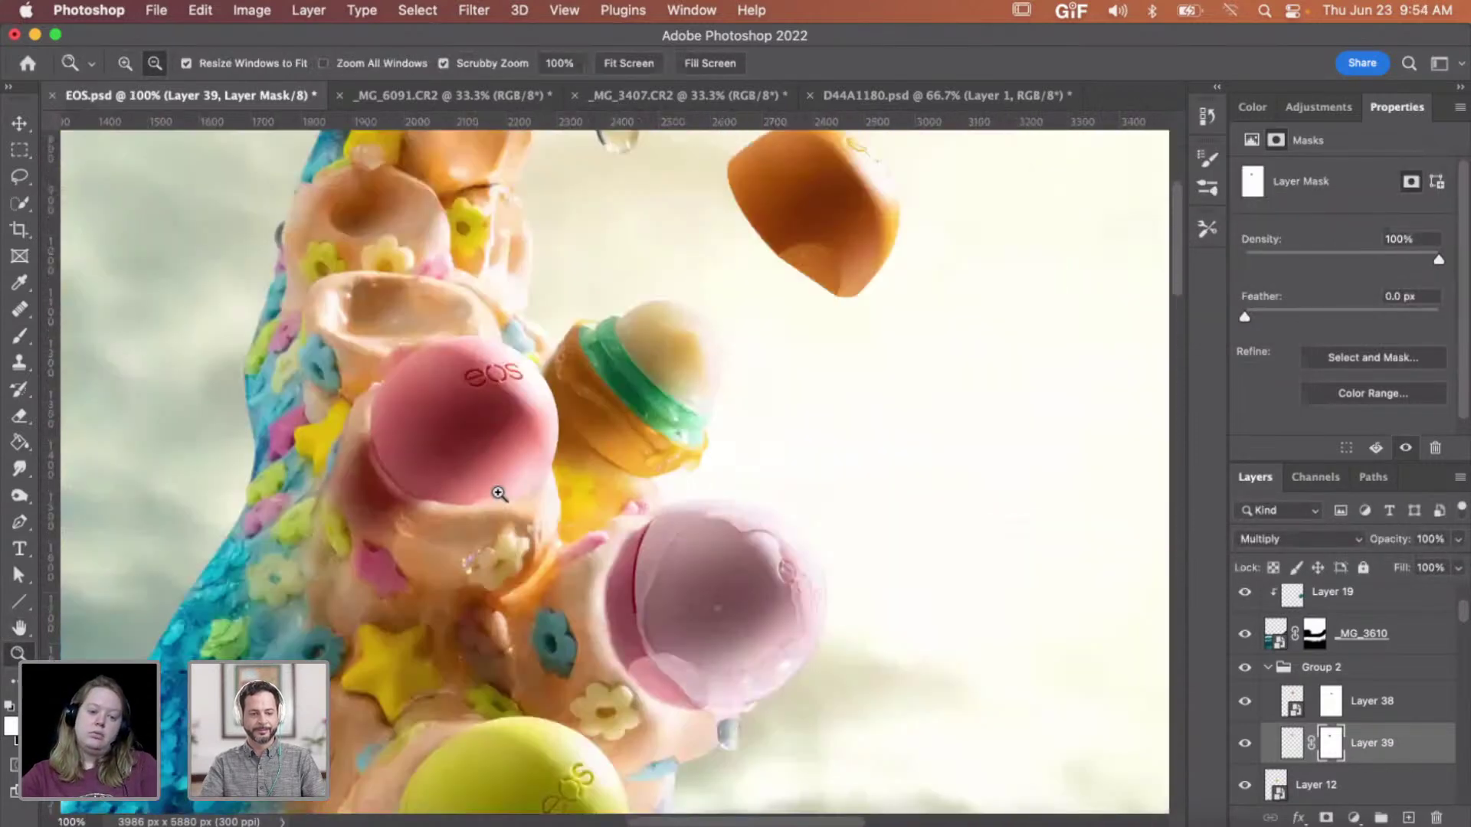
alt+click(471, 494)
click(325, 518)
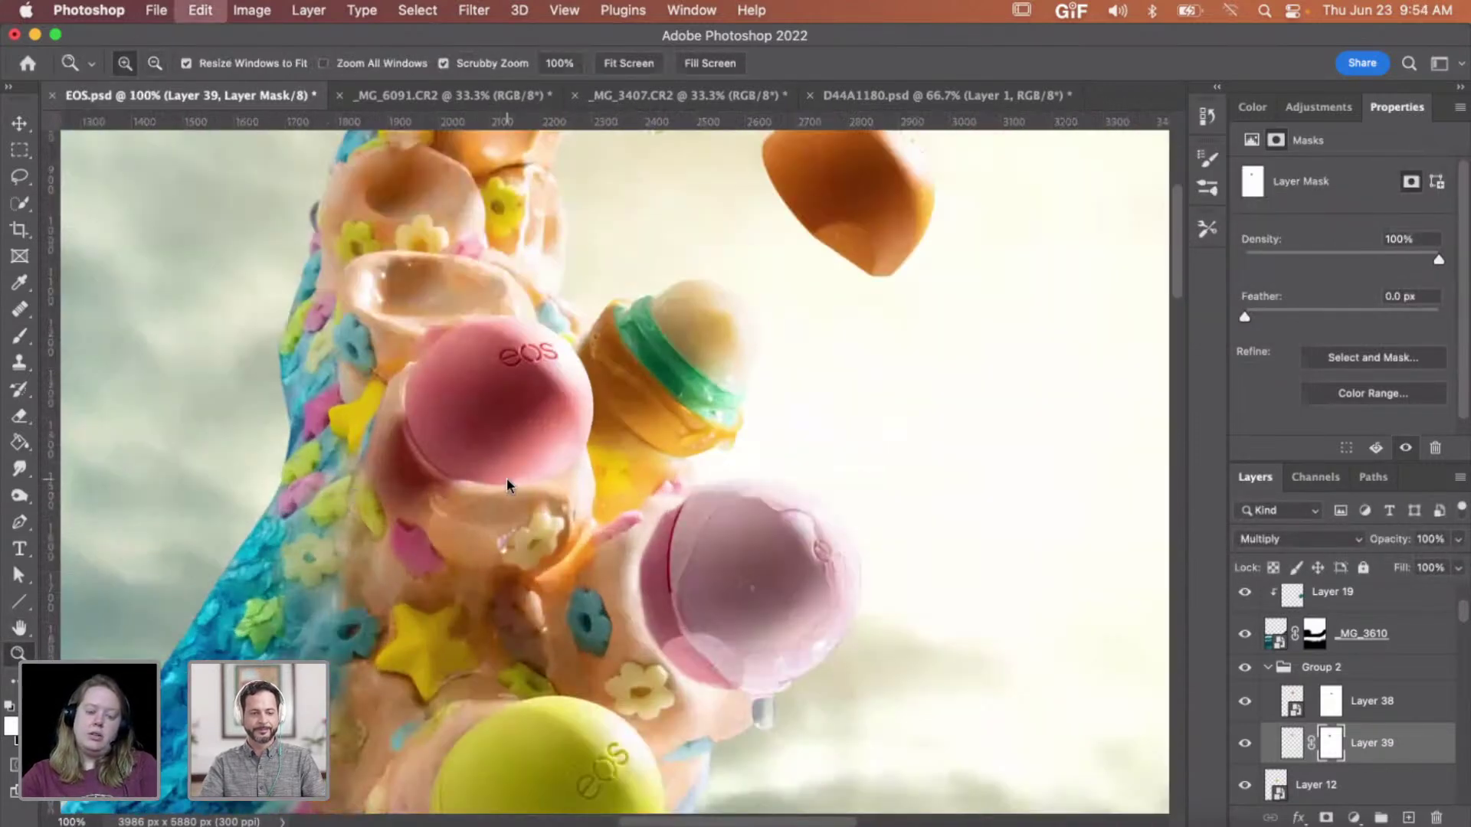
key(super+shift+f)
drag(1259, 229, 1268, 230)
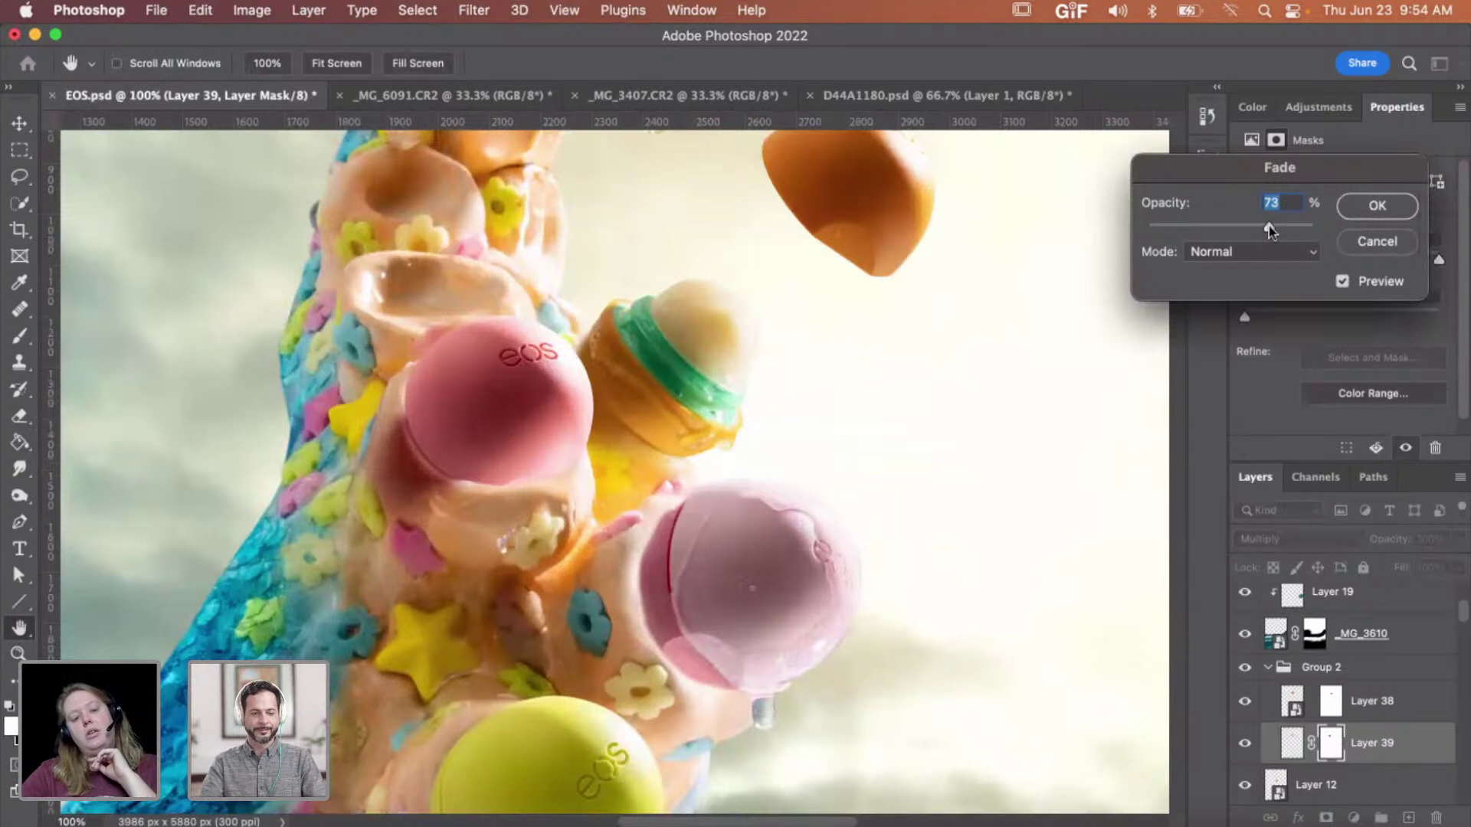
drag(1272, 230, 1276, 230)
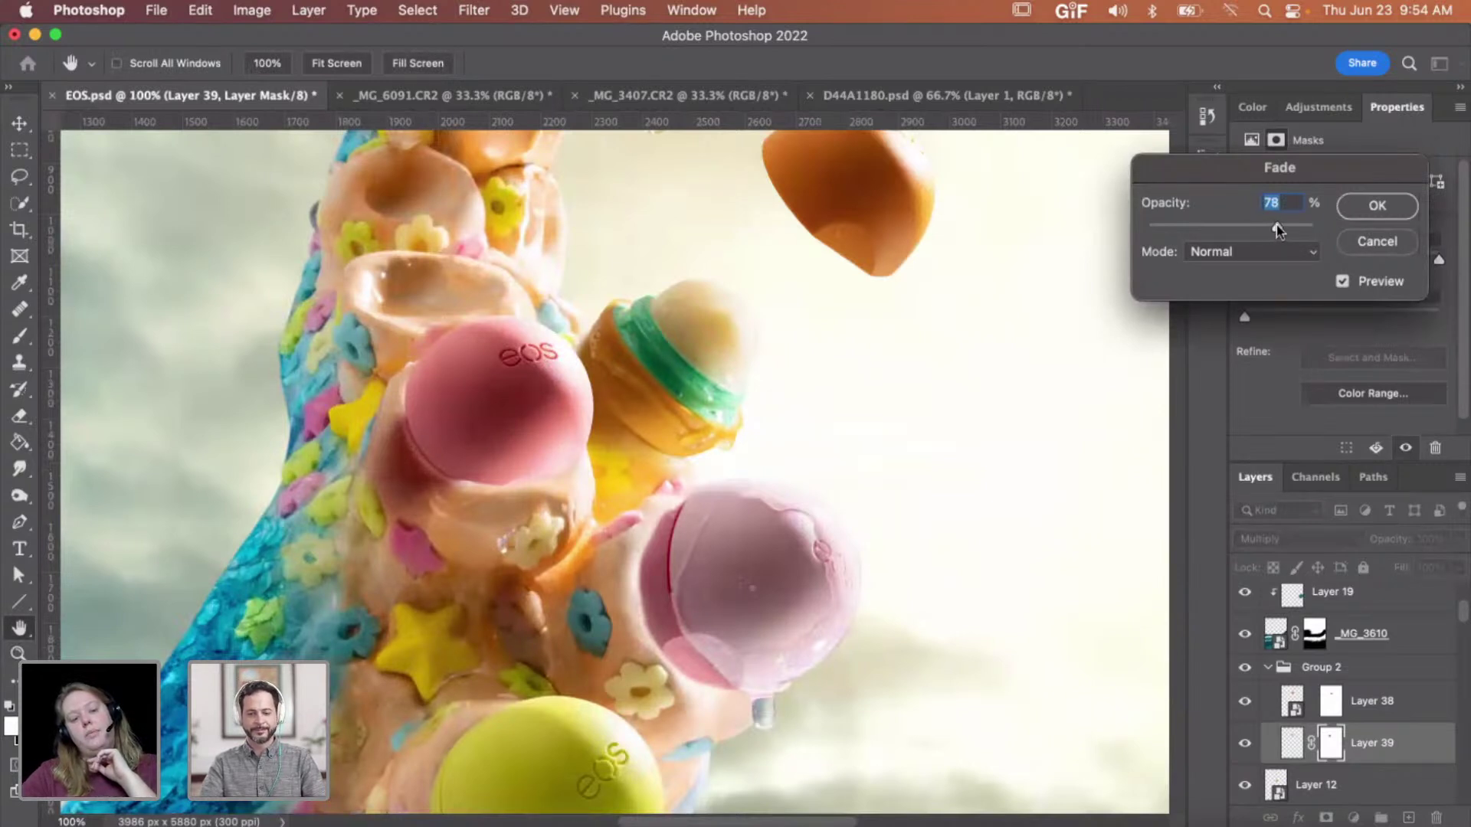
click(1376, 205)
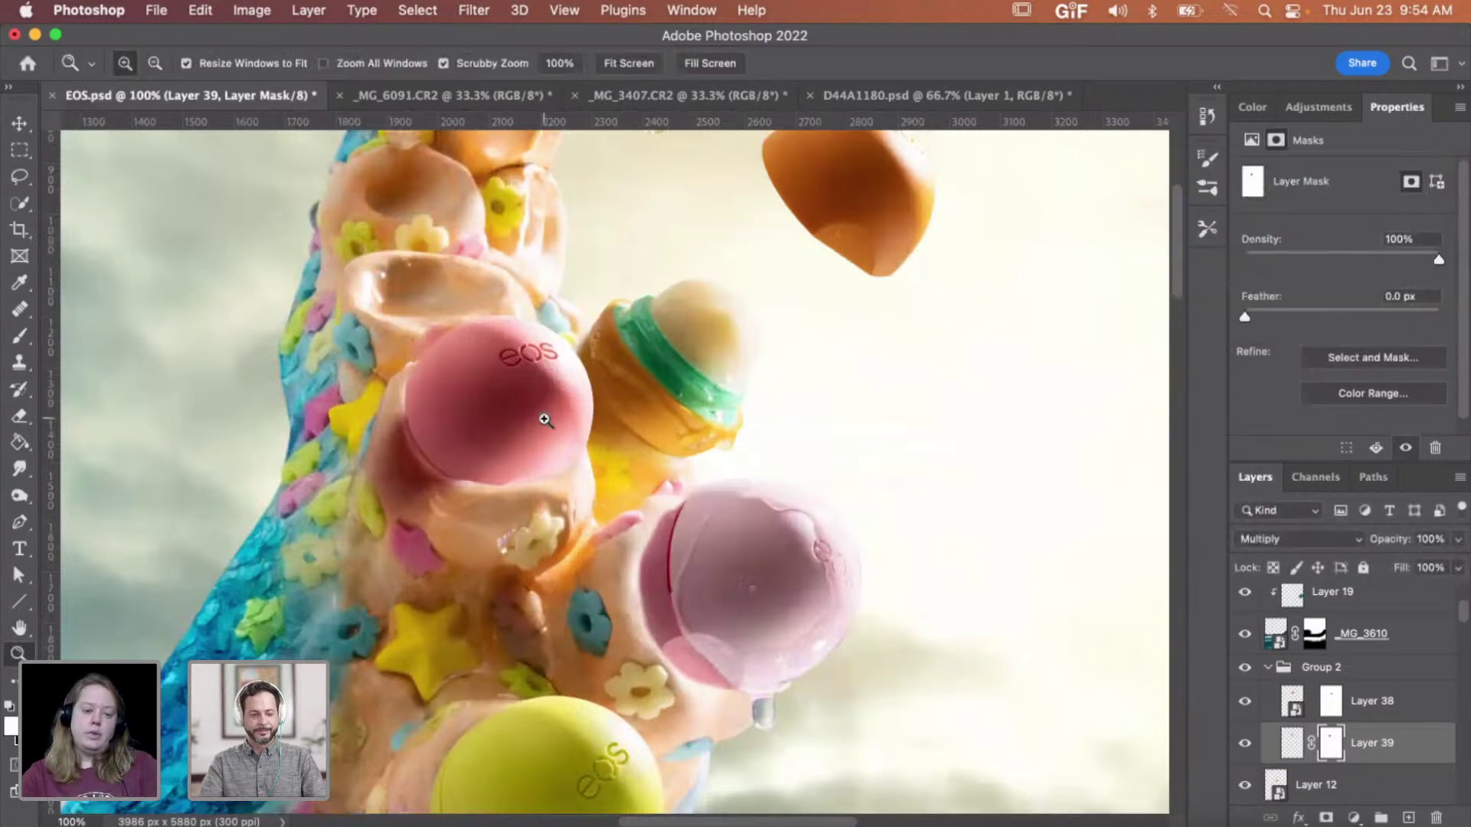
- Add a new layer above Layer 39 and paint a second dark red shadow around the ball's lower left with a 175 px brush
click(398, 467)
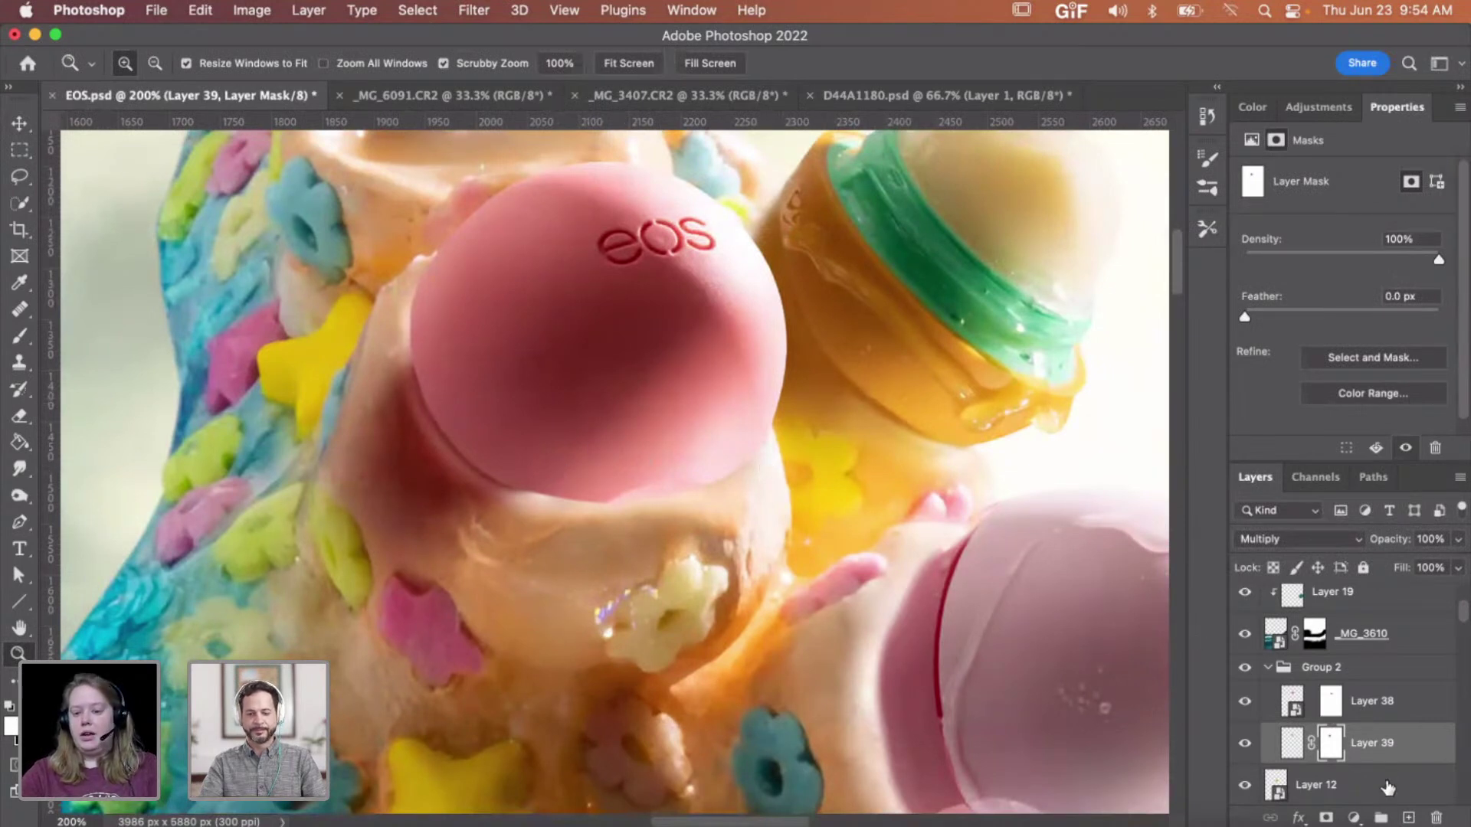
click(1408, 818)
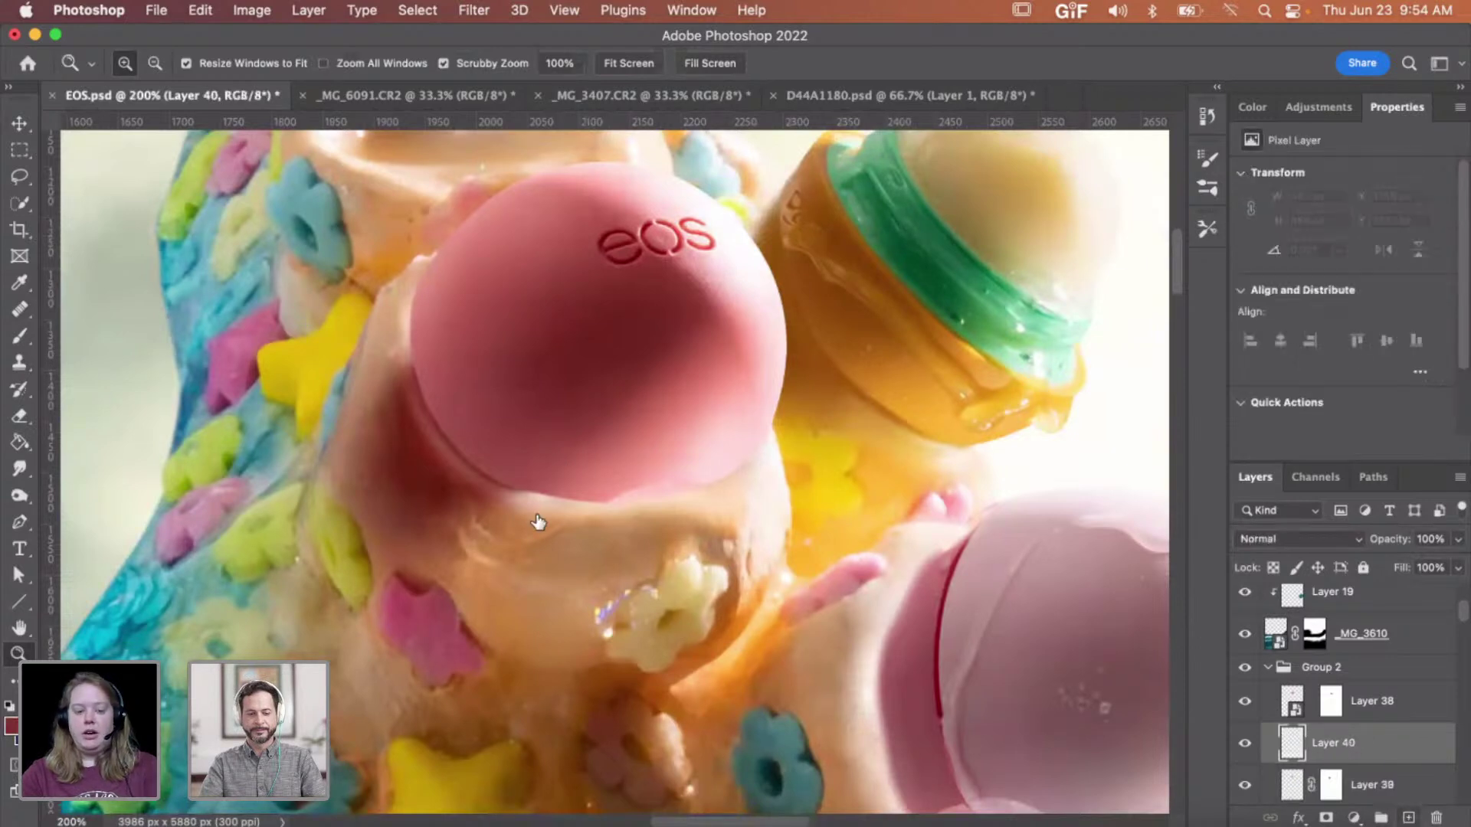
key(b)
key(bracketright)
key(bracketright)
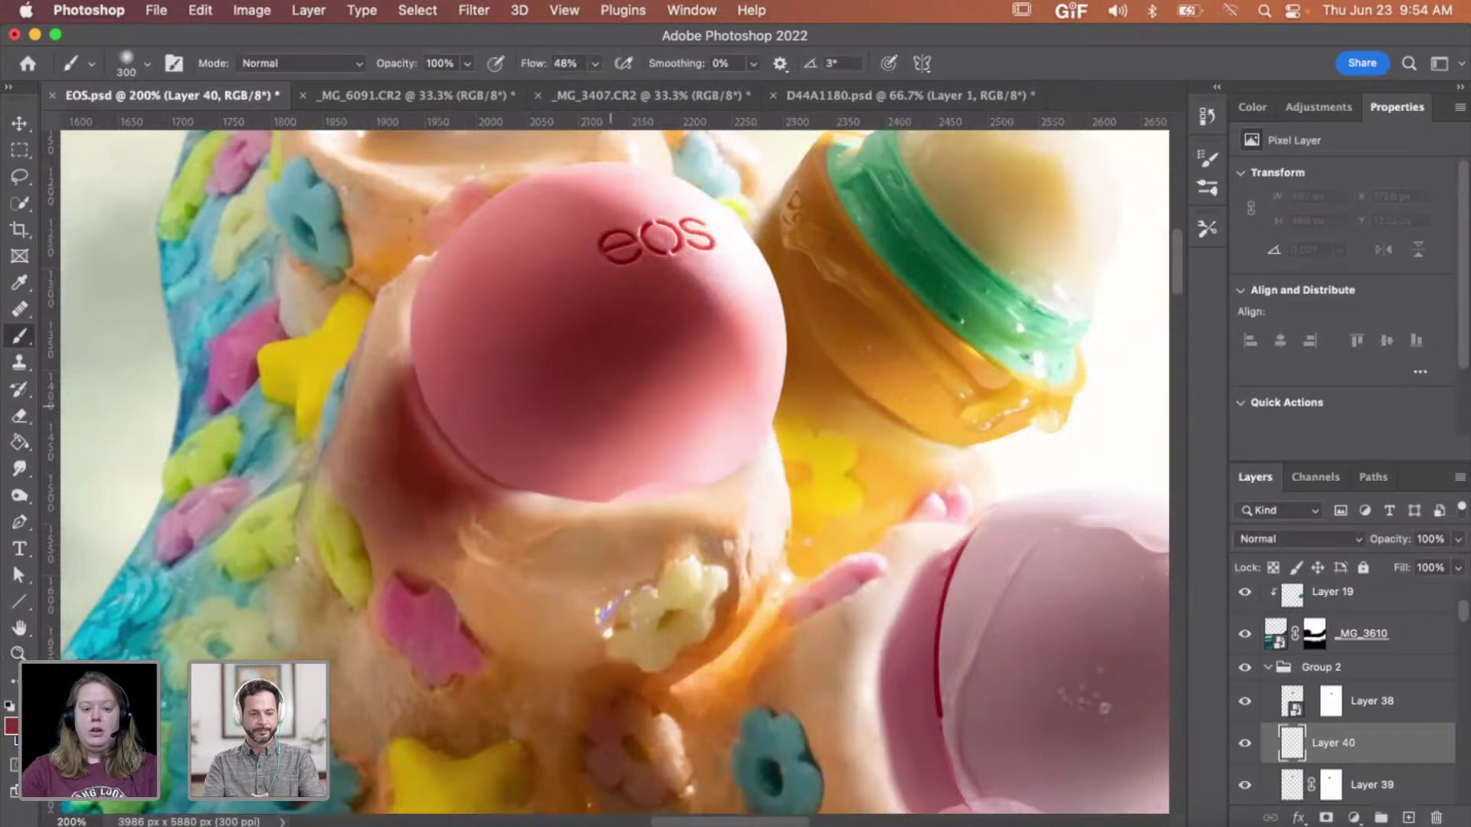
drag(429, 467, 612, 528)
key(bracketleft)
key(bracketleft)
key(bracketleft)
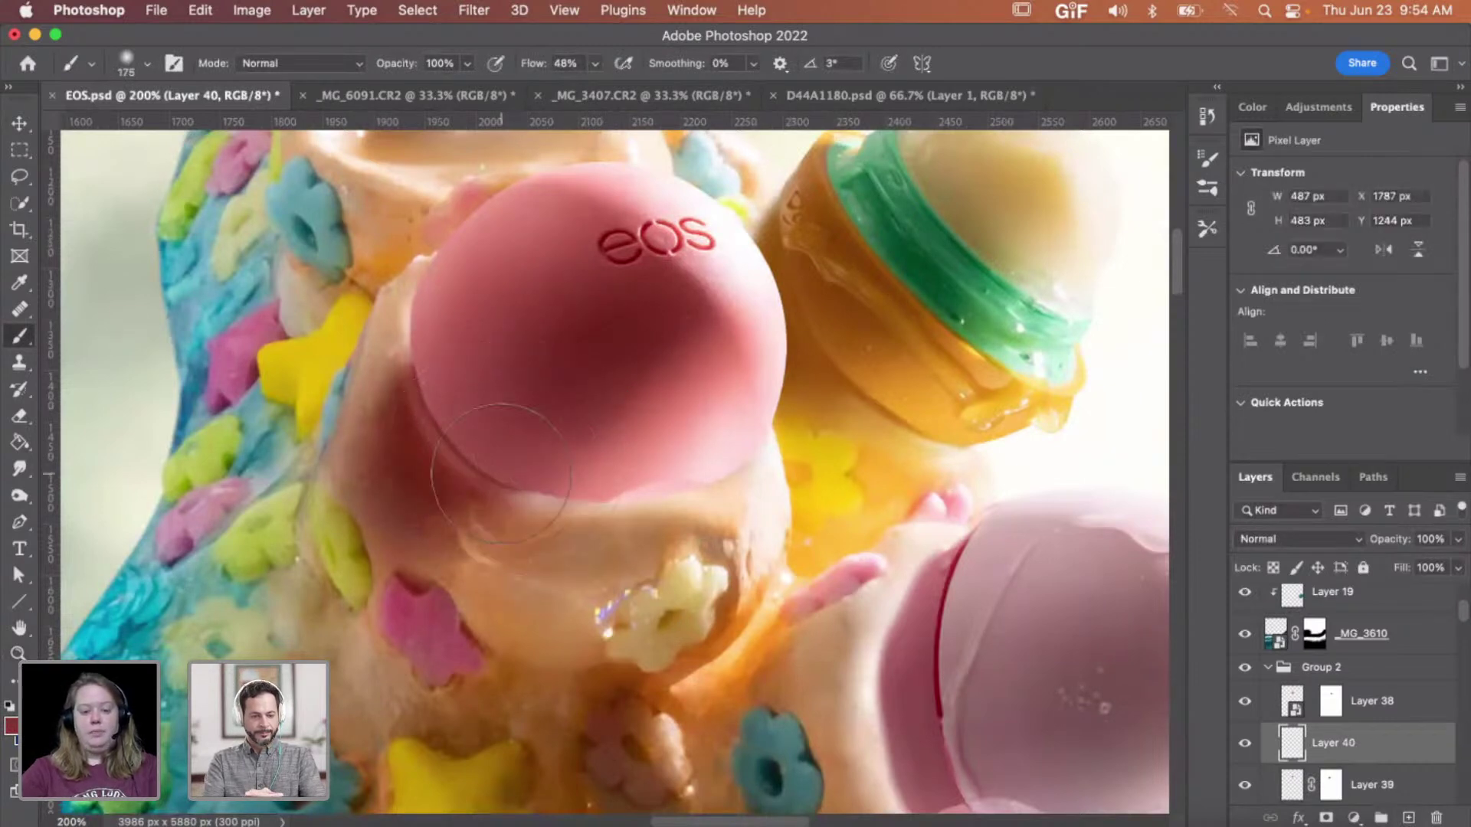
mouse_move(502, 475)
mouse_down()
mouse_move(540, 469)
mouse_move(548, 498)
mouse_move(467, 547)
mouse_move(396, 536)
mouse_move(541, 502)
mouse_move(500, 545)
mouse_move(457, 554)
mouse_up()
mouse_move(351, 406)
mouse_down()
mouse_move(387, 419)
mouse_move(462, 334)
mouse_move(399, 454)
mouse_move(468, 366)
mouse_move(460, 311)
mouse_up()
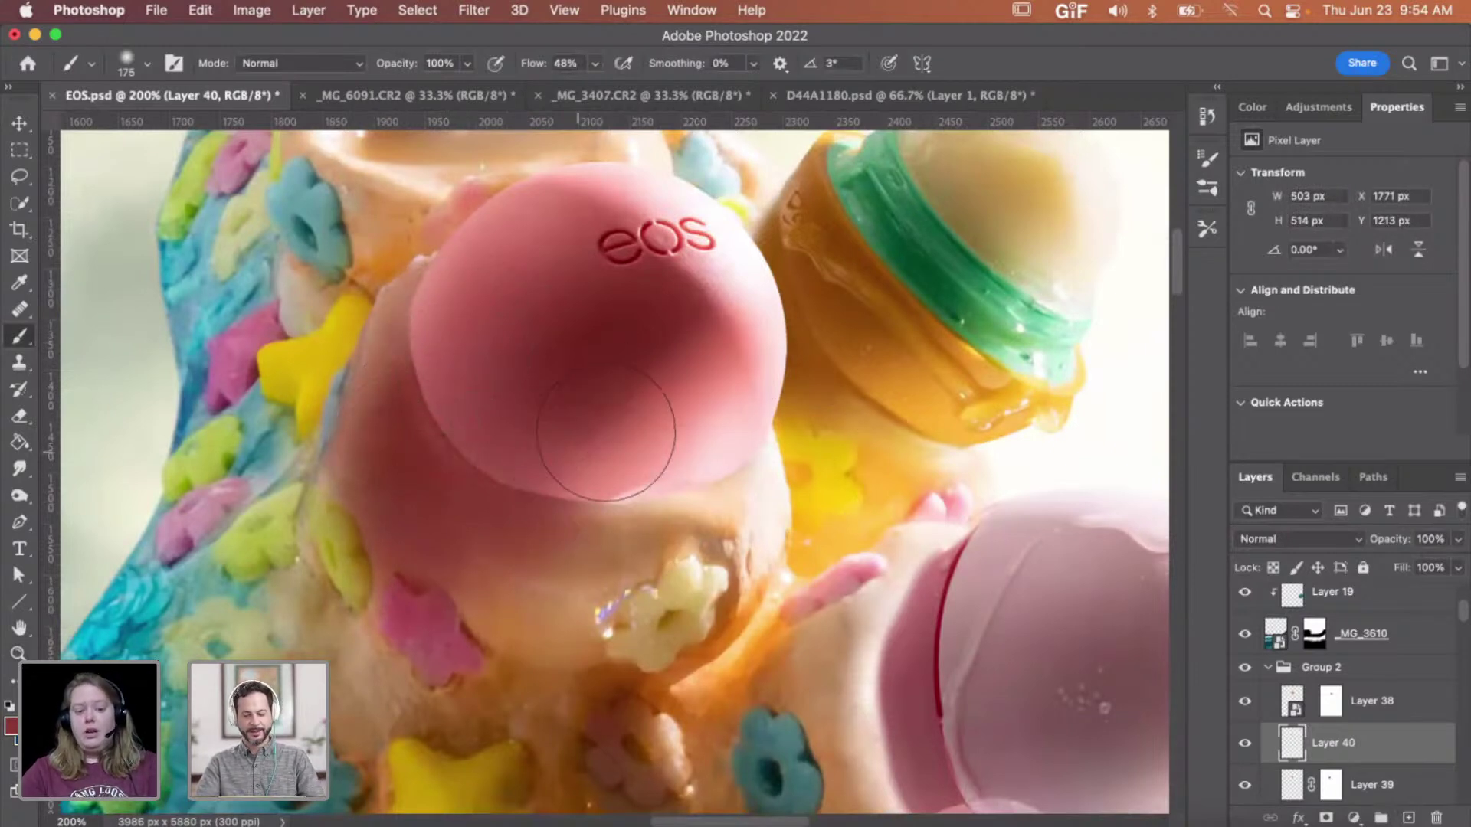
- Set Layer 40 to Multiply at 100% opacity and add a layer mask to it
click(1303, 539)
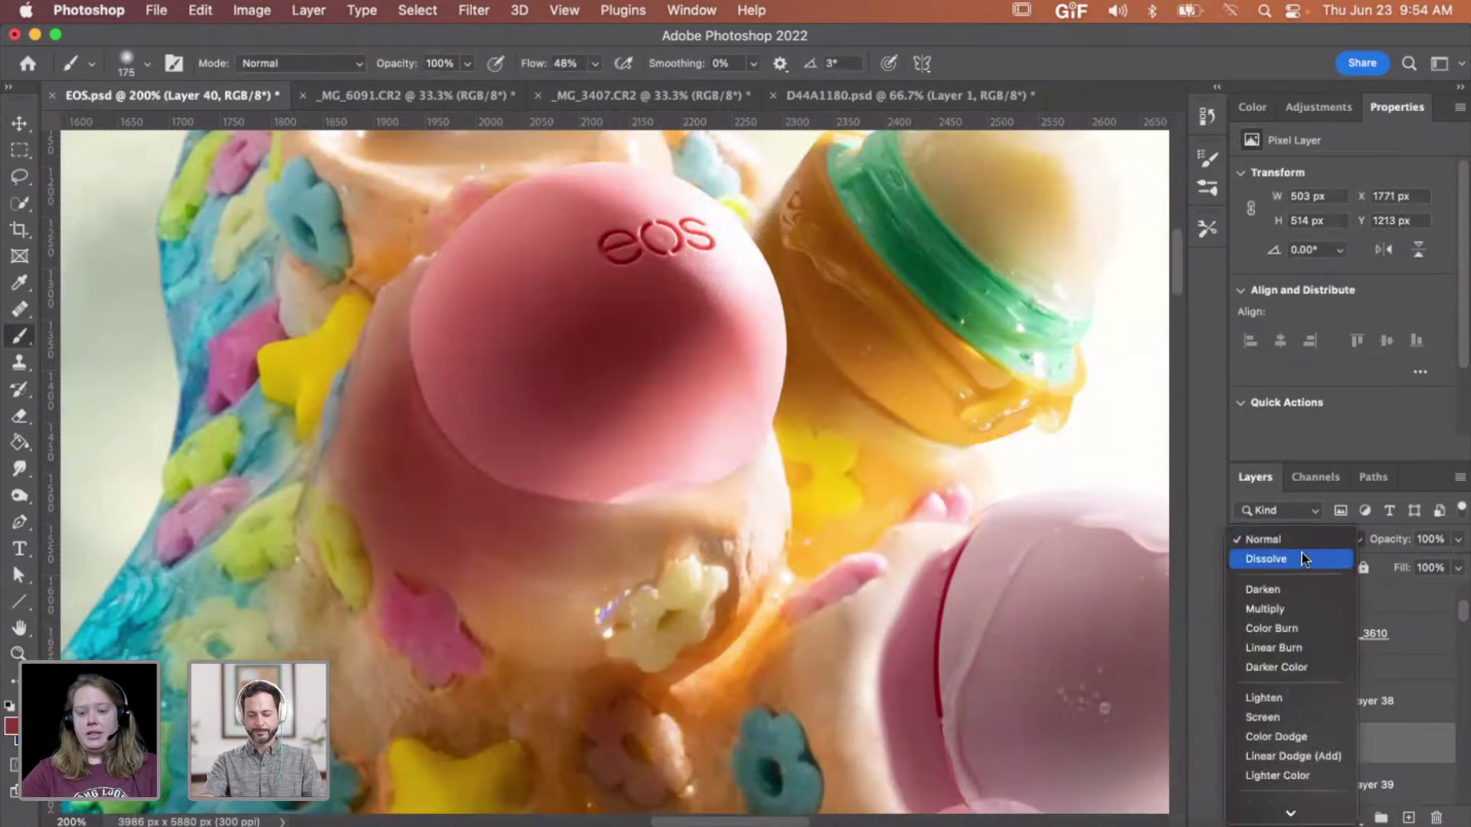
click(1286, 608)
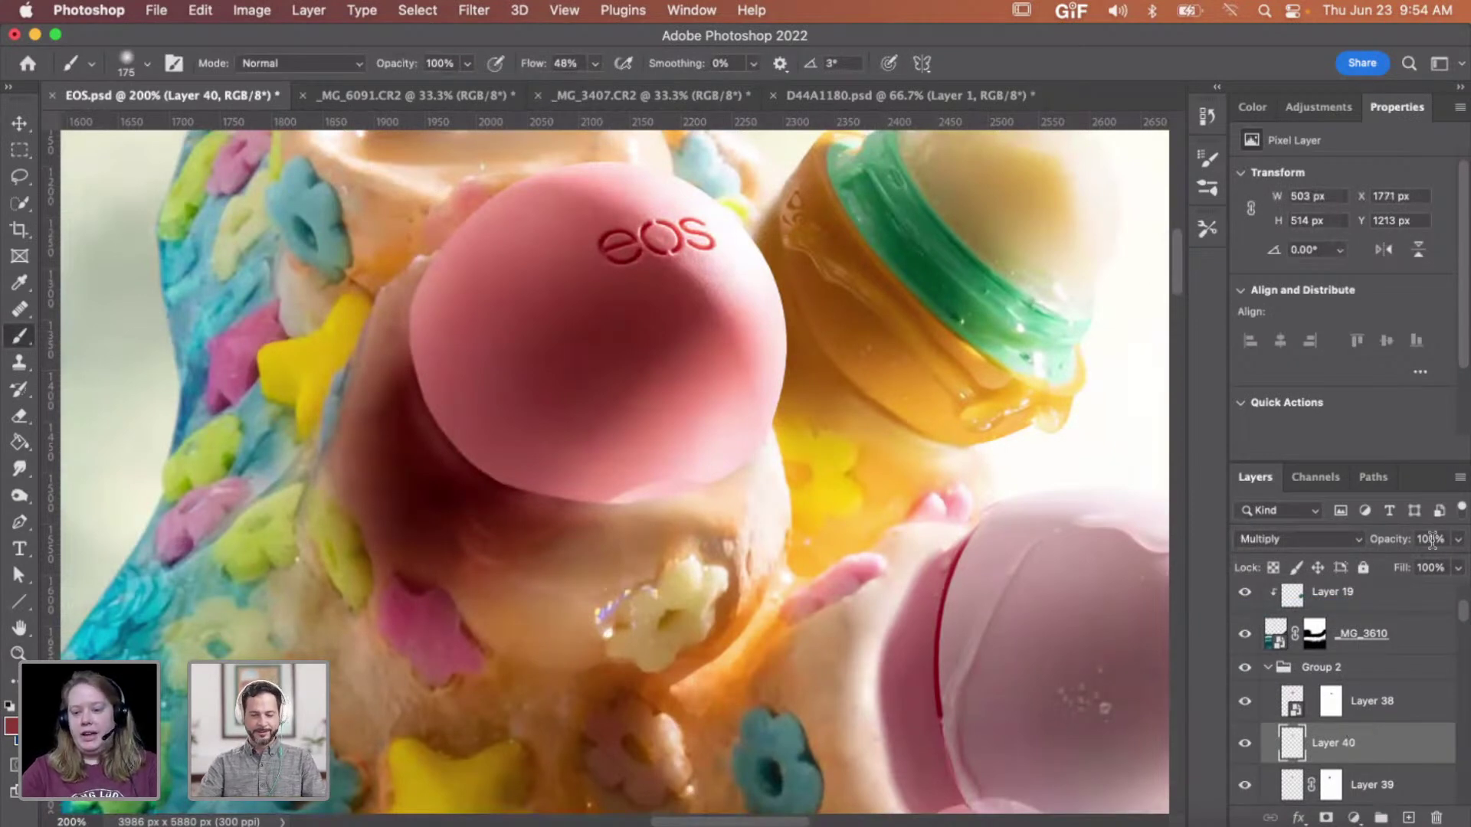
click(1457, 540)
drag(1413, 565, 1459, 565)
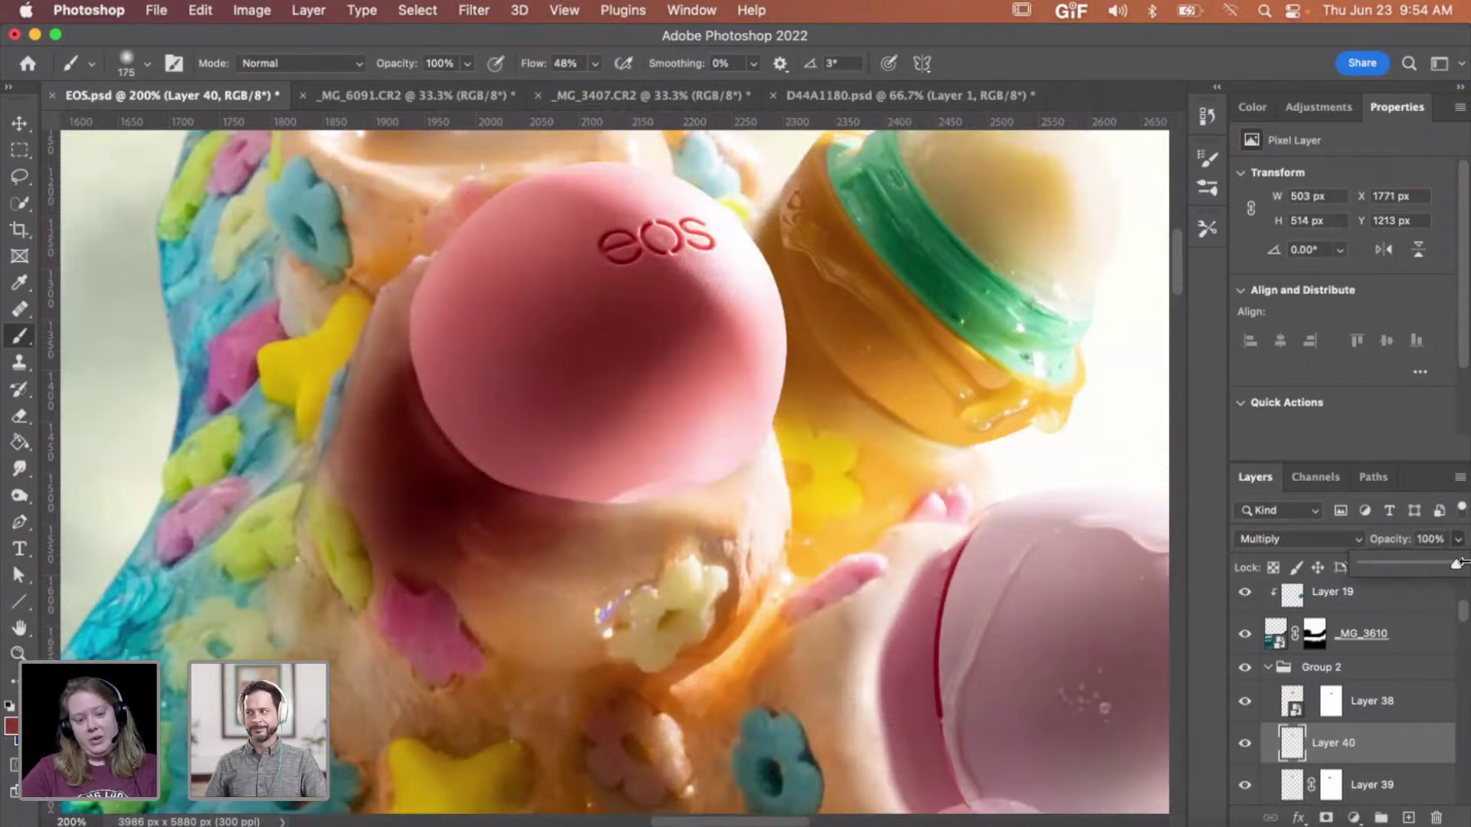
click(1358, 750)
click(1326, 817)
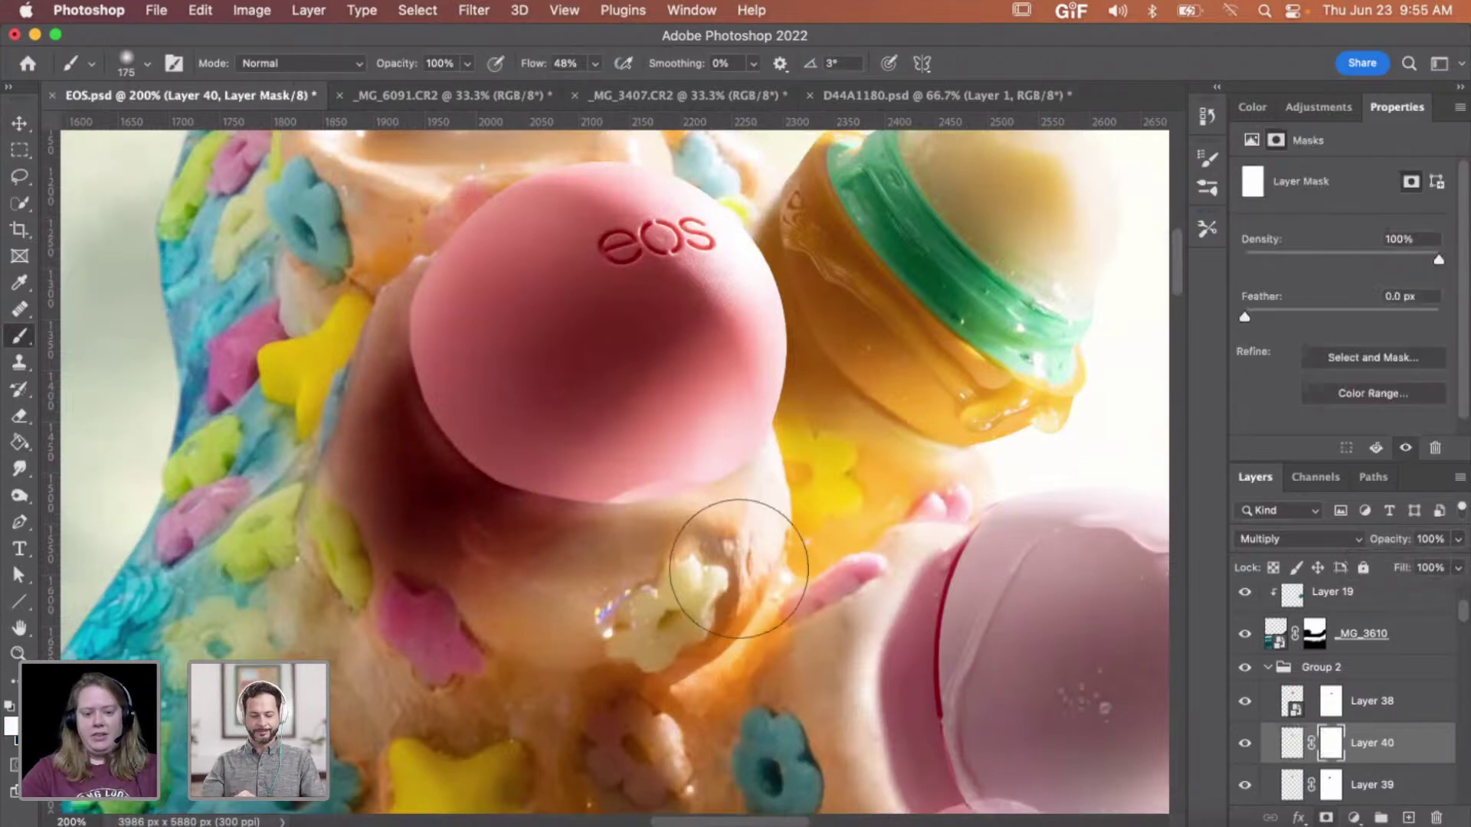
- Mask the Layer 40 shadow's right edge beneath the ball, down toward the pale flower, with a 60 px black brush
key(bracketleft)
key(bracketleft)
key(bracketleft)
key(bracketleft)
key(bracketleft)
key(bracketleft)
key(bracketleft)
key(bracketleft)
key(x)
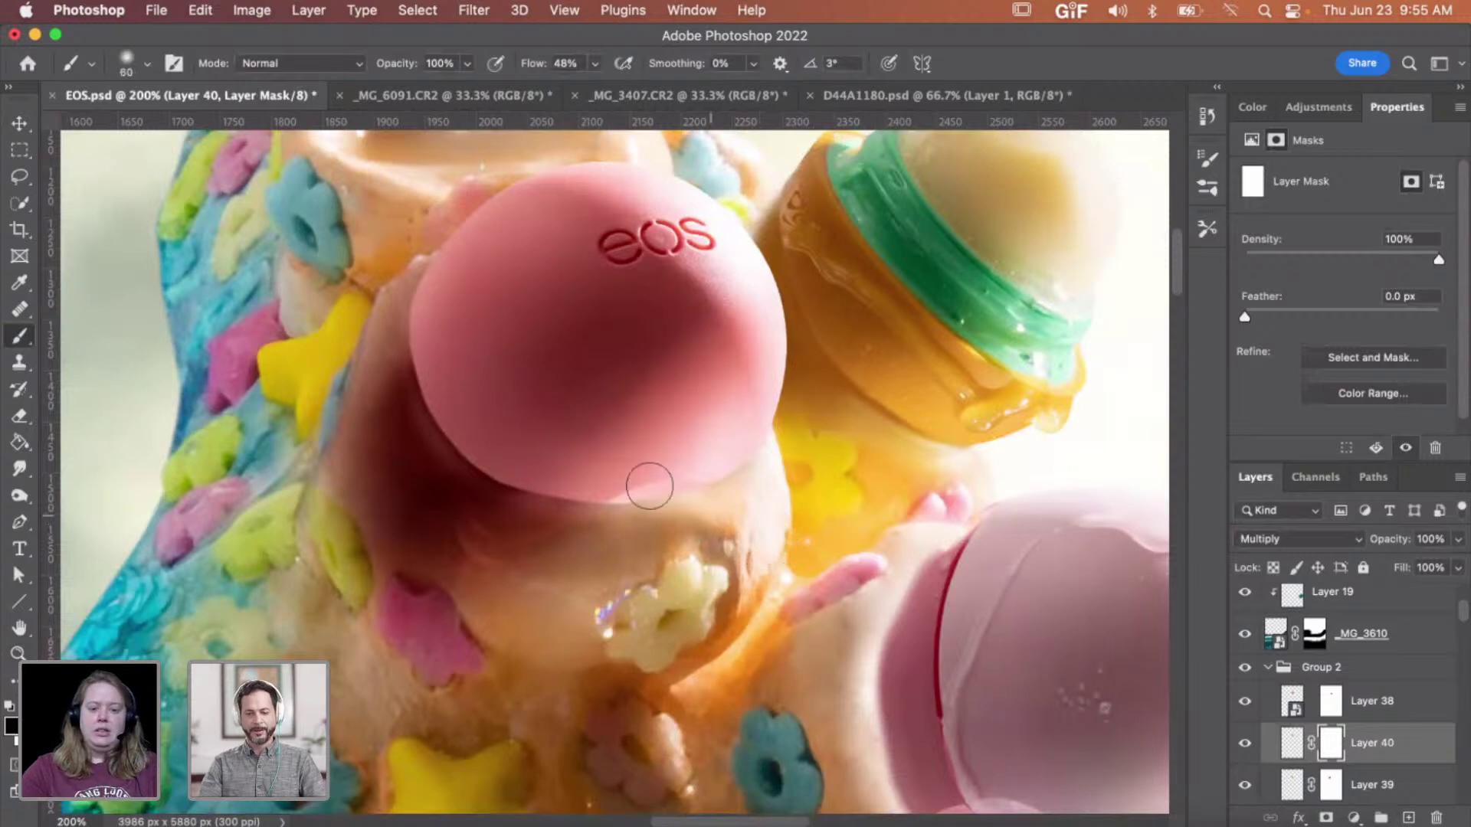
drag(693, 489, 612, 565)
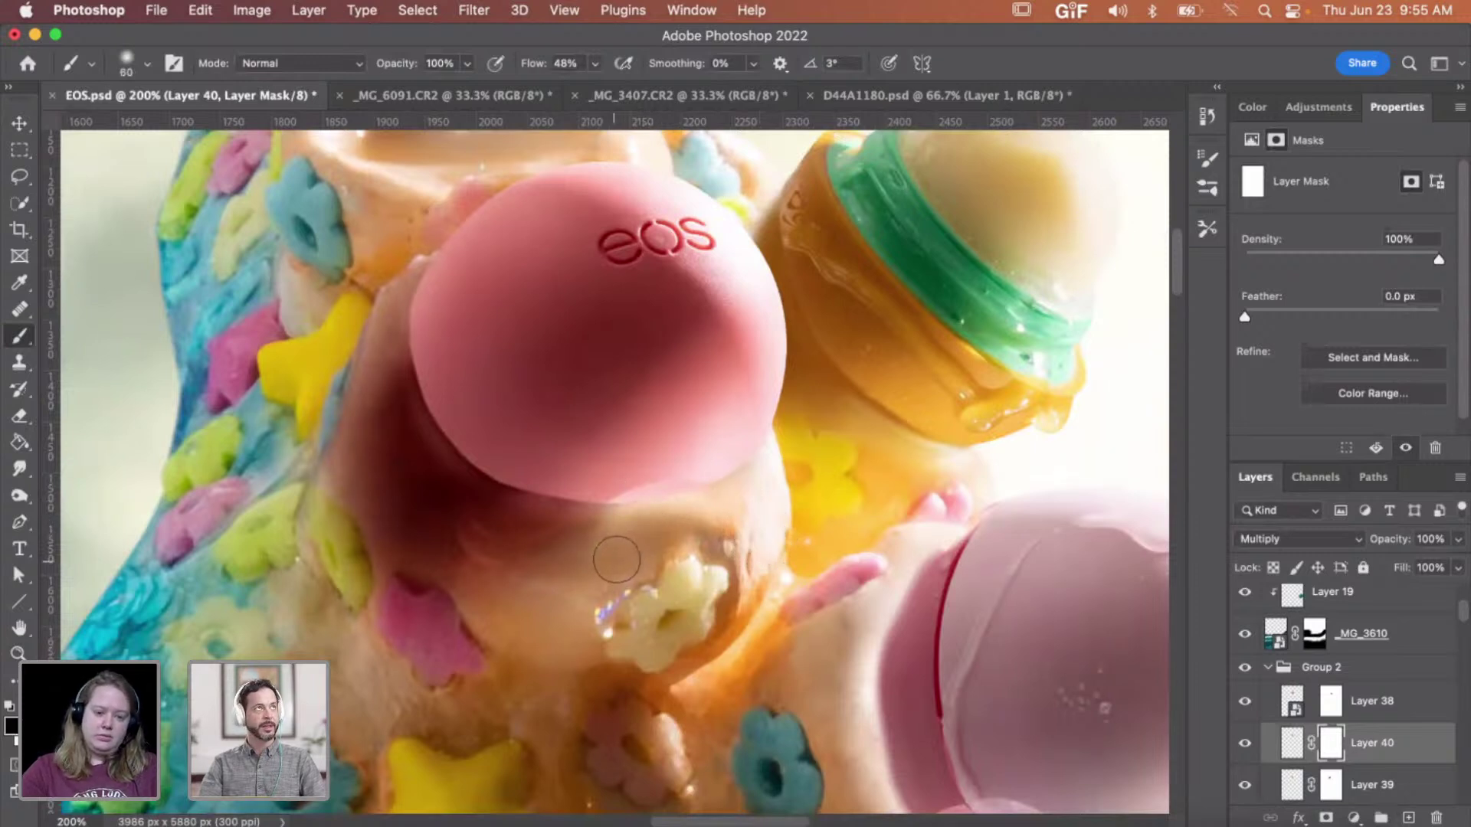
mouse_move(668, 499)
mouse_down()
mouse_move(607, 584)
mouse_move(643, 516)
mouse_move(590, 641)
mouse_up()
mouse_move(605, 541)
mouse_down()
mouse_move(634, 535)
mouse_move(548, 674)
mouse_move(677, 503)
mouse_move(585, 610)
mouse_up()
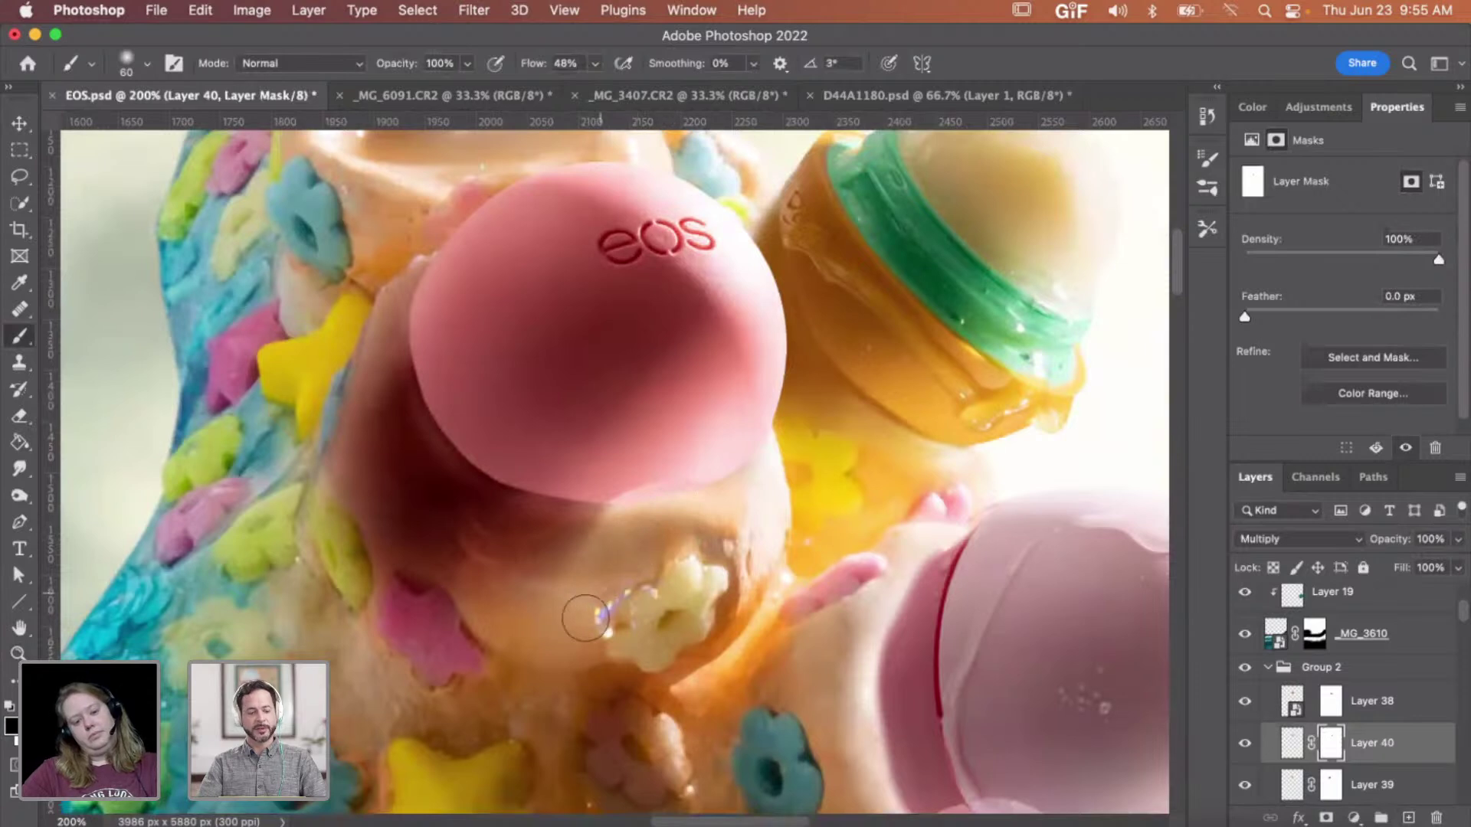
- Mask the Layer 40 shadow off the sucker's rim at the ball's upper left, and enlarge the brush to 125 px
mouse_move(480, 312)
mouse_down()
mouse_move(420, 222)
mouse_move(395, 268)
mouse_move(354, 295)
mouse_move(299, 402)
mouse_move(366, 269)
mouse_move(348, 289)
mouse_move(303, 399)
mouse_move(328, 338)
mouse_move(417, 243)
mouse_move(341, 305)
mouse_move(306, 377)
mouse_move(372, 272)
mouse_move(293, 381)
mouse_up()
key(bracketleft)
key(bracketleft)
key(bracketleft)
key(bracketright)
key(bracketright)
key(bracketright)
key(bracketright)
key(bracketright)
key(bracketright)
key(bracketright)
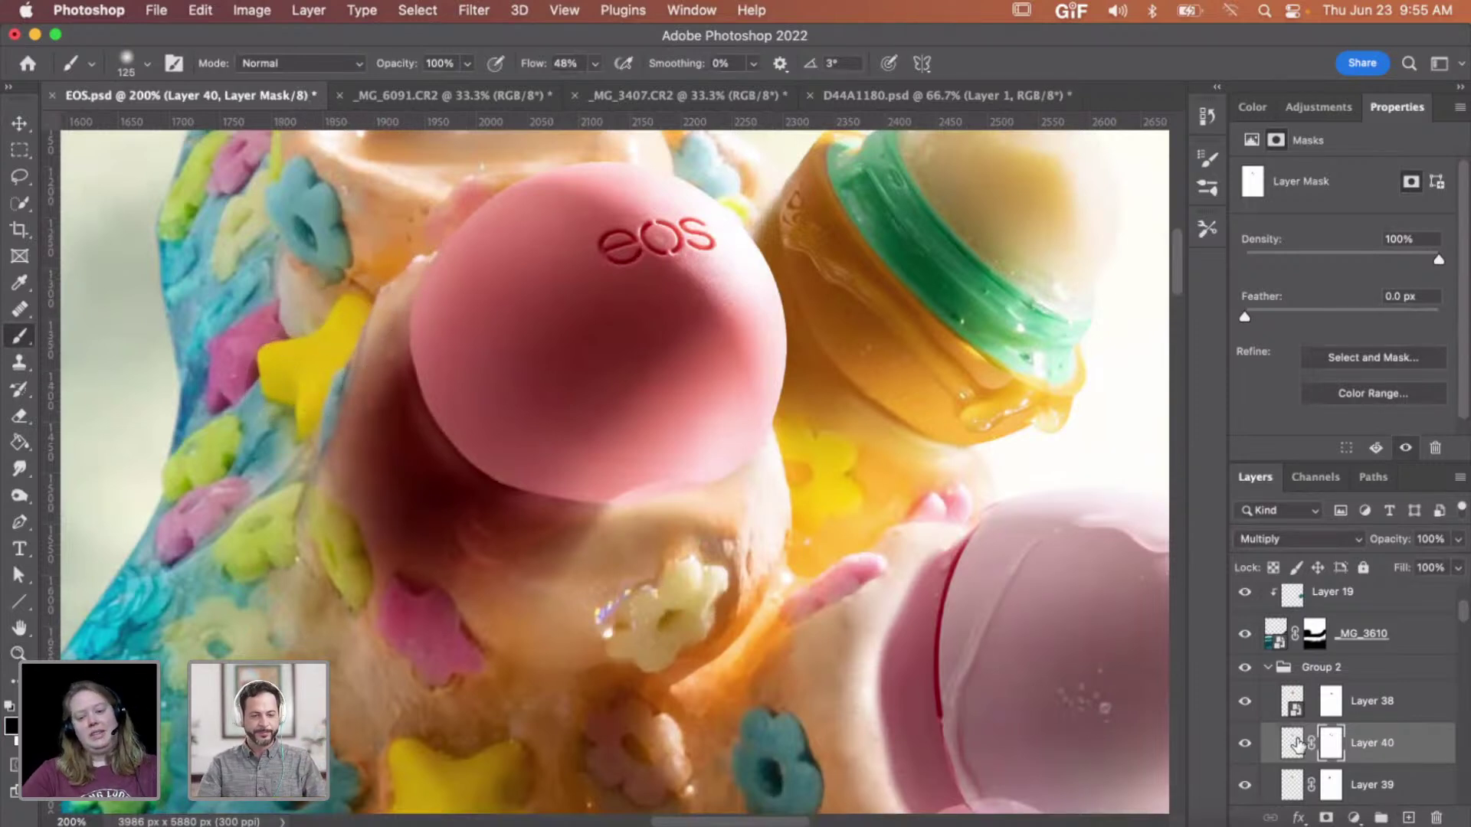
- Lower the opacity of the Layer 39 shadow to 61% and check it in the wider composite
click(1292, 783)
click(1456, 540)
drag(1455, 565, 1422, 564)
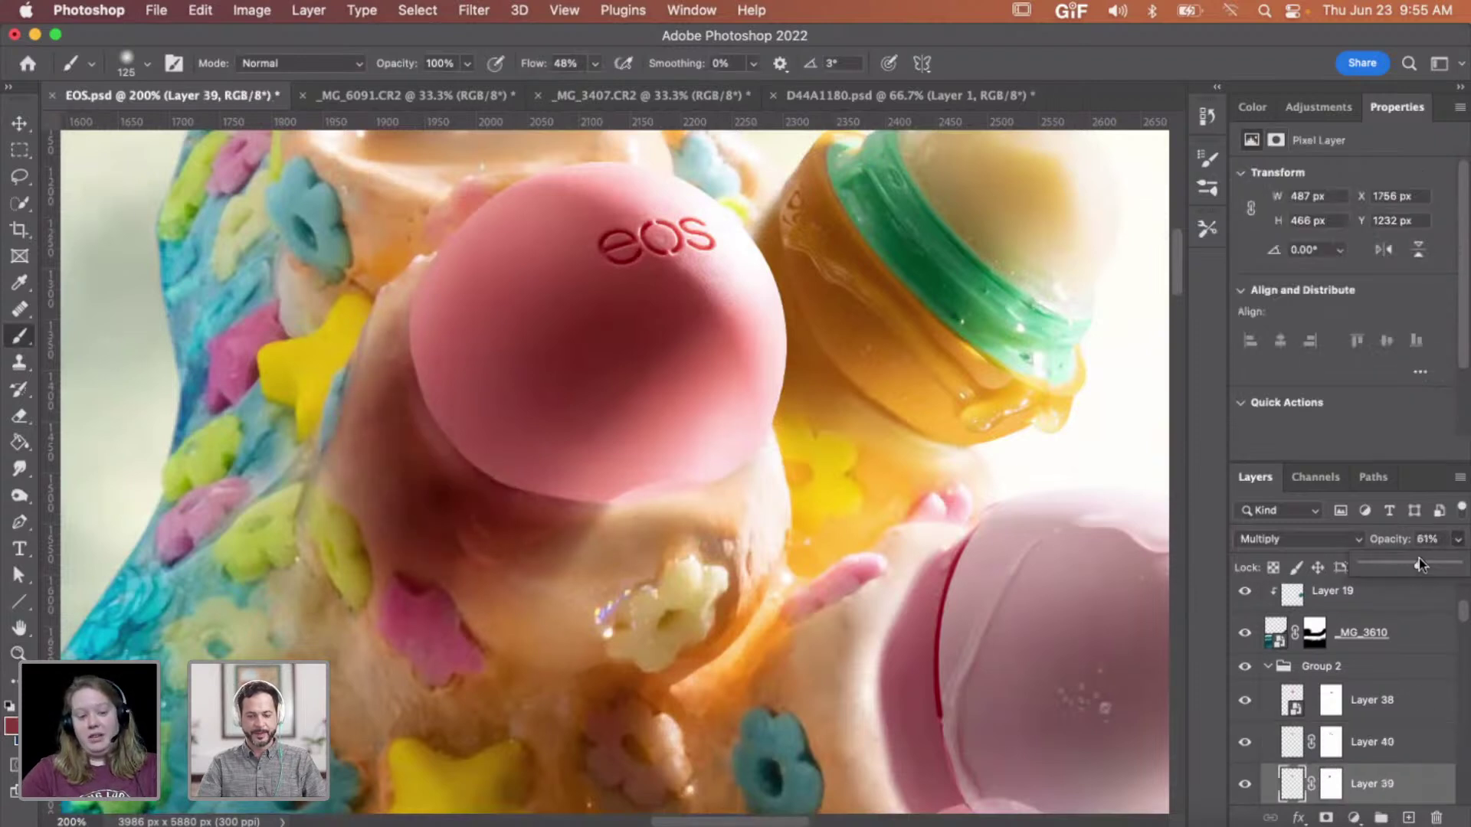
key(z)
alt+click(647, 521)
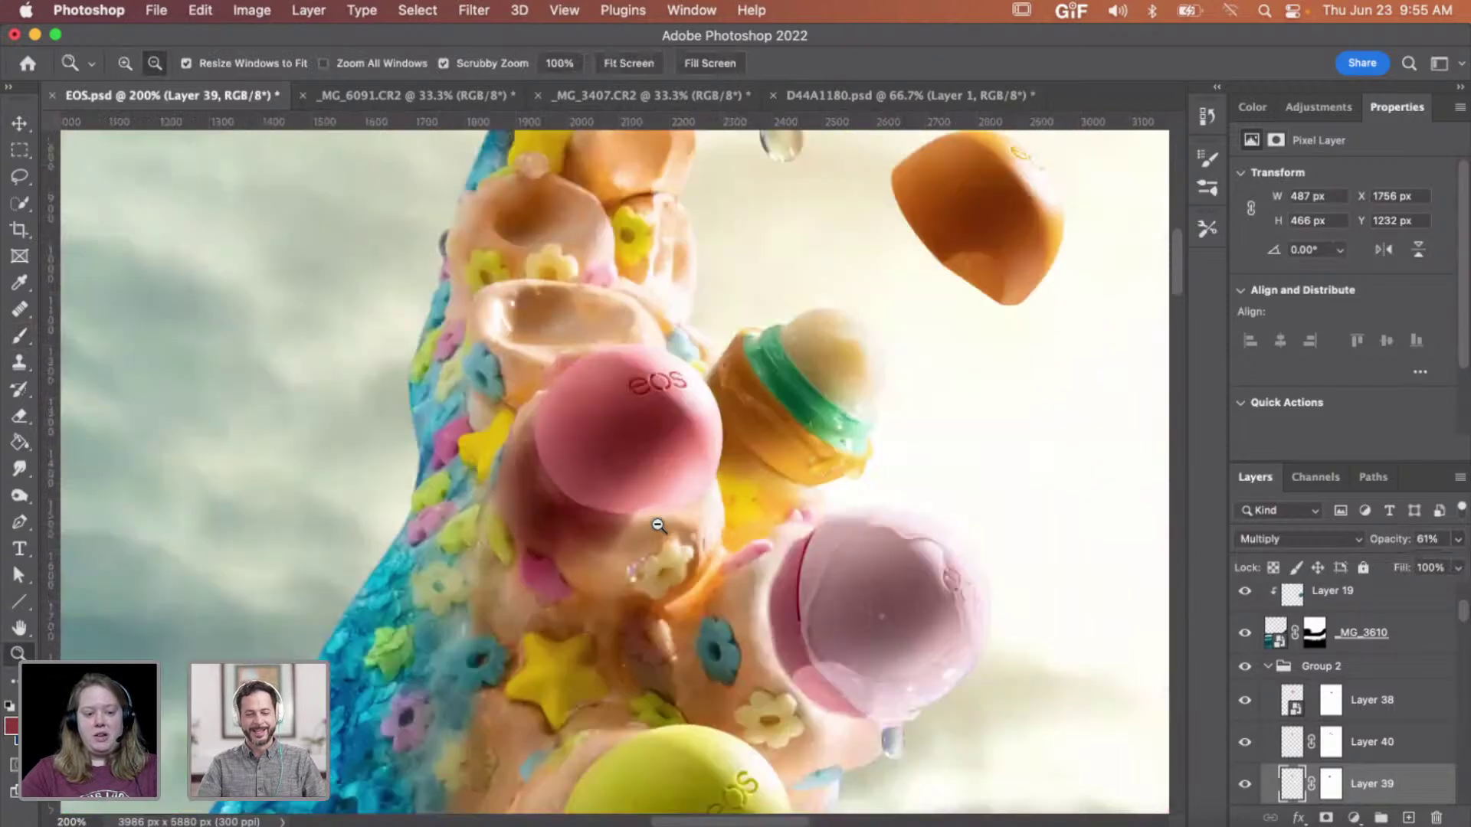
- Set the opacity of the Layer 39 shadow to 64%
alt+click(625, 511)
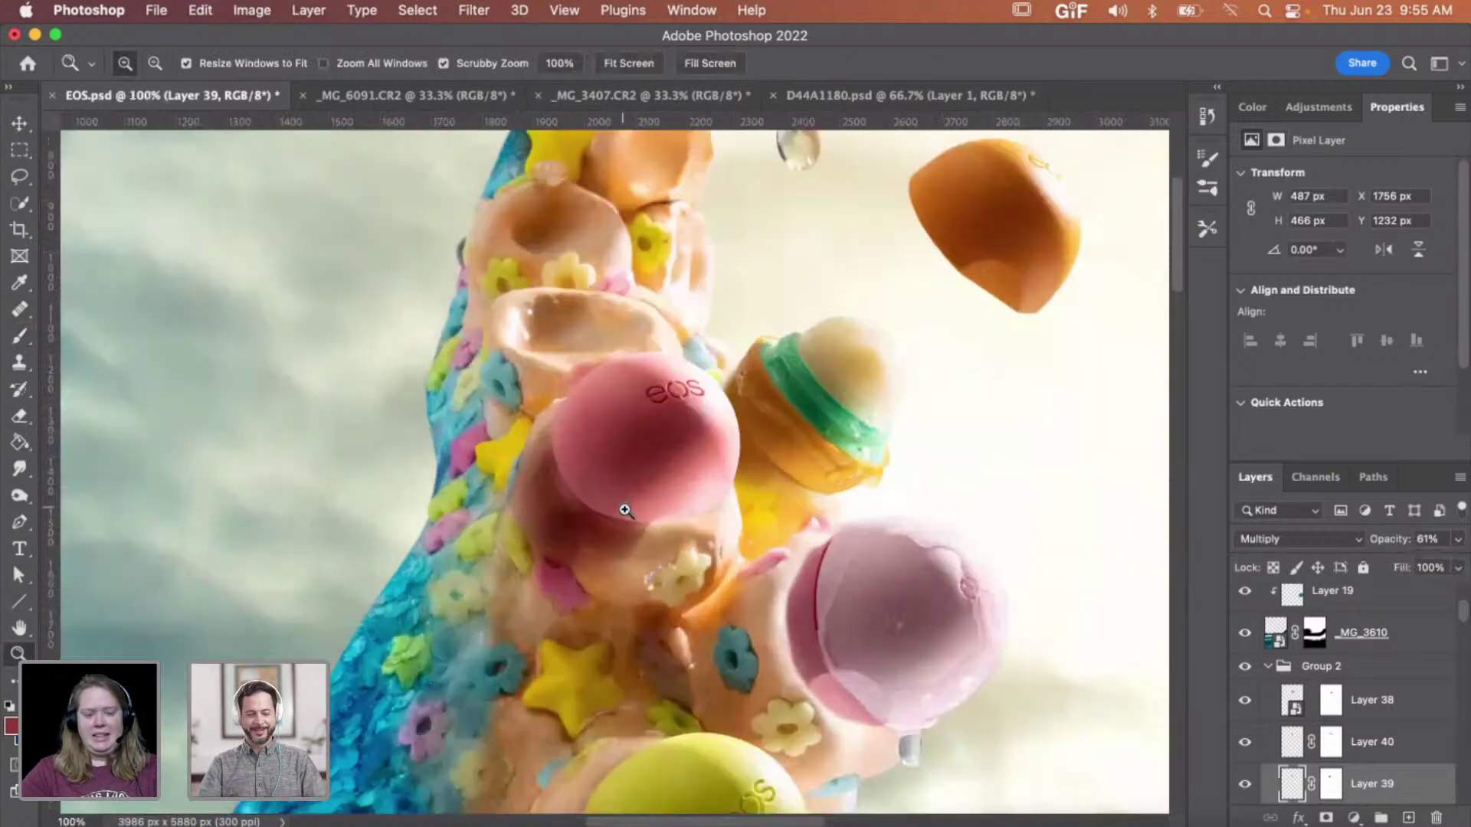
click(628, 512)
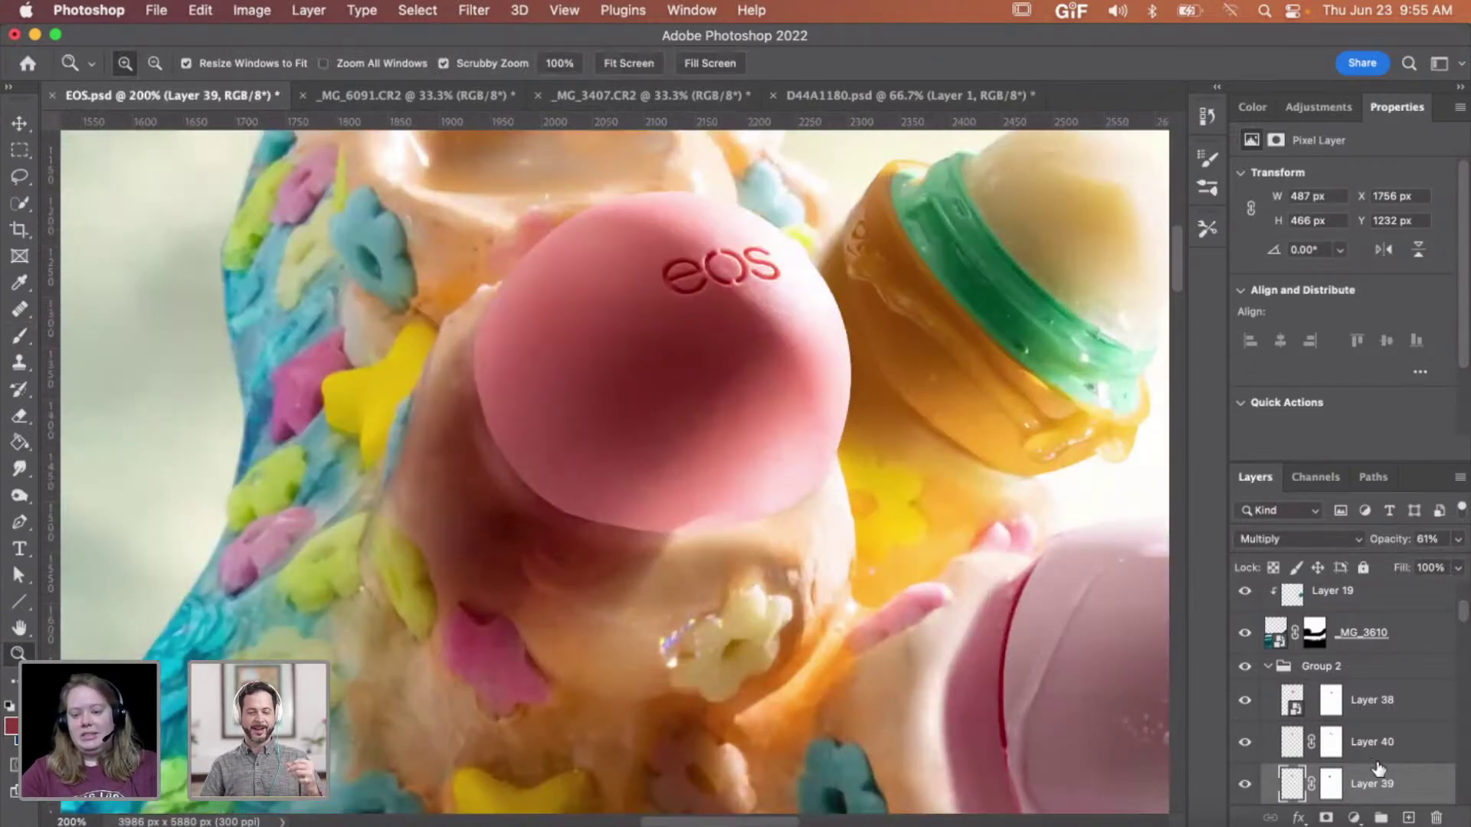
click(1458, 539)
drag(1422, 567, 1406, 567)
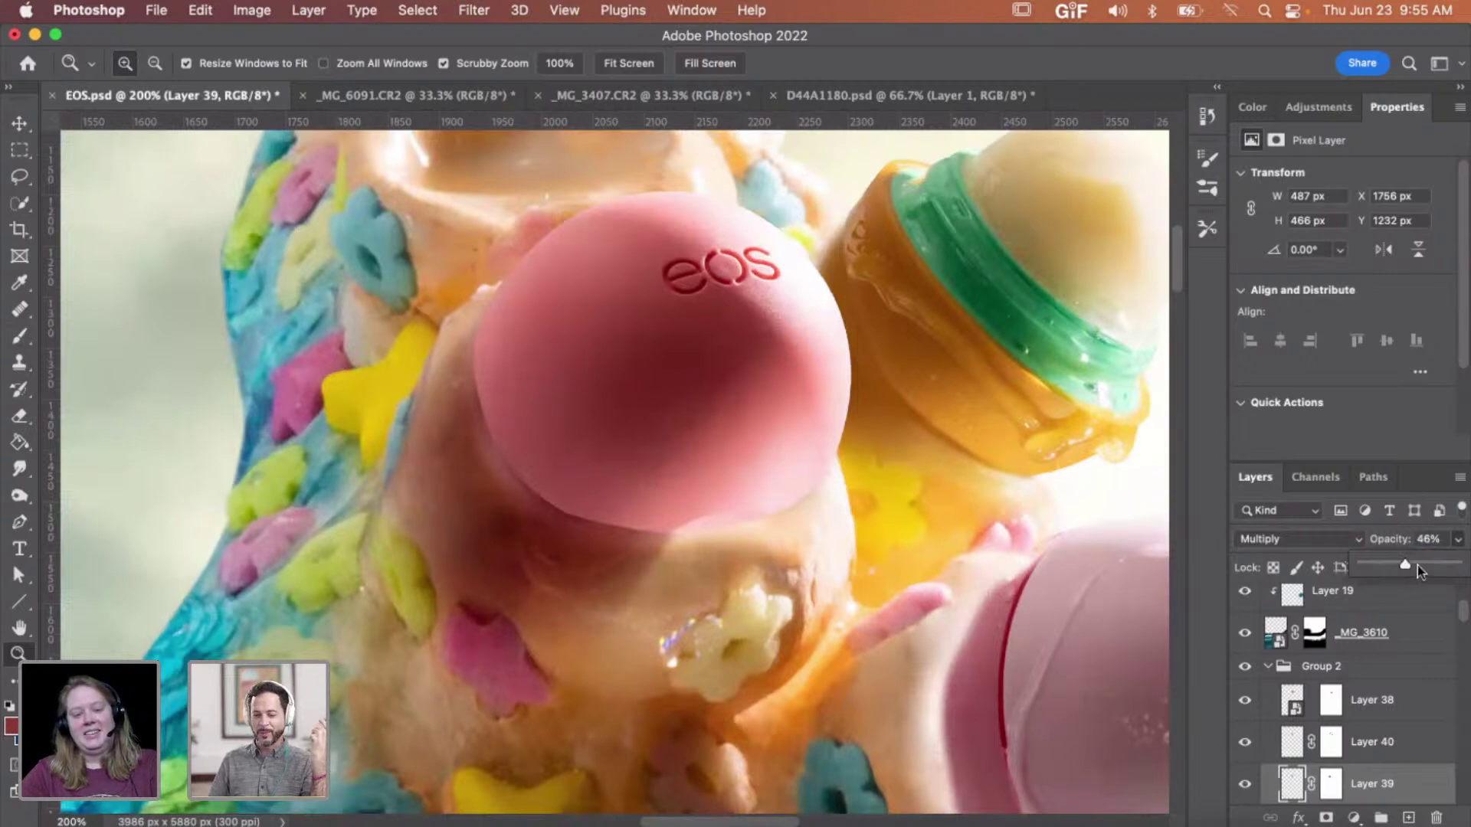
- Select the Layer 40 mask for painting in black and reduce the brush to 50 px
click(1330, 783)
key(b)
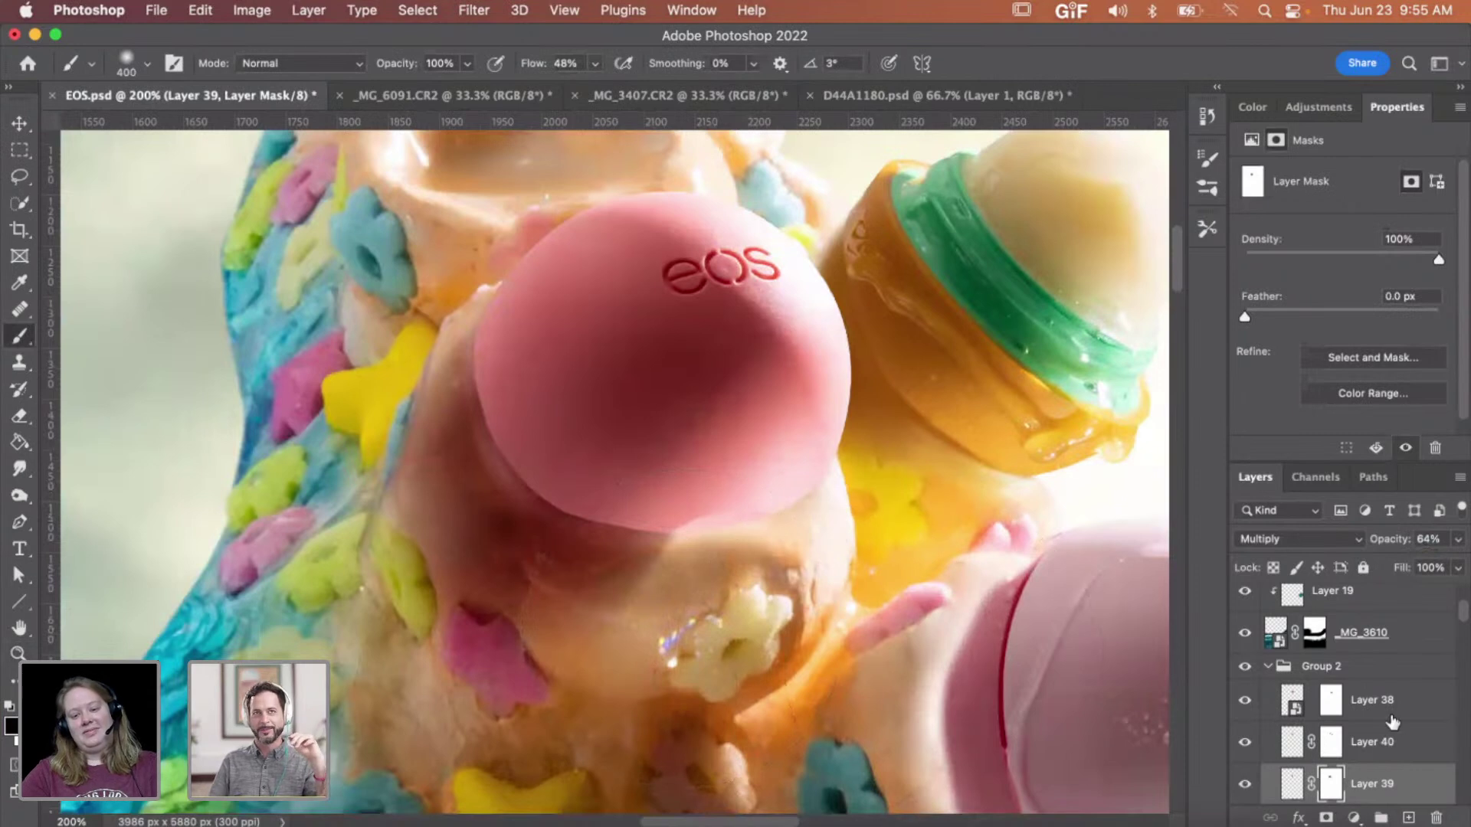
click(1333, 743)
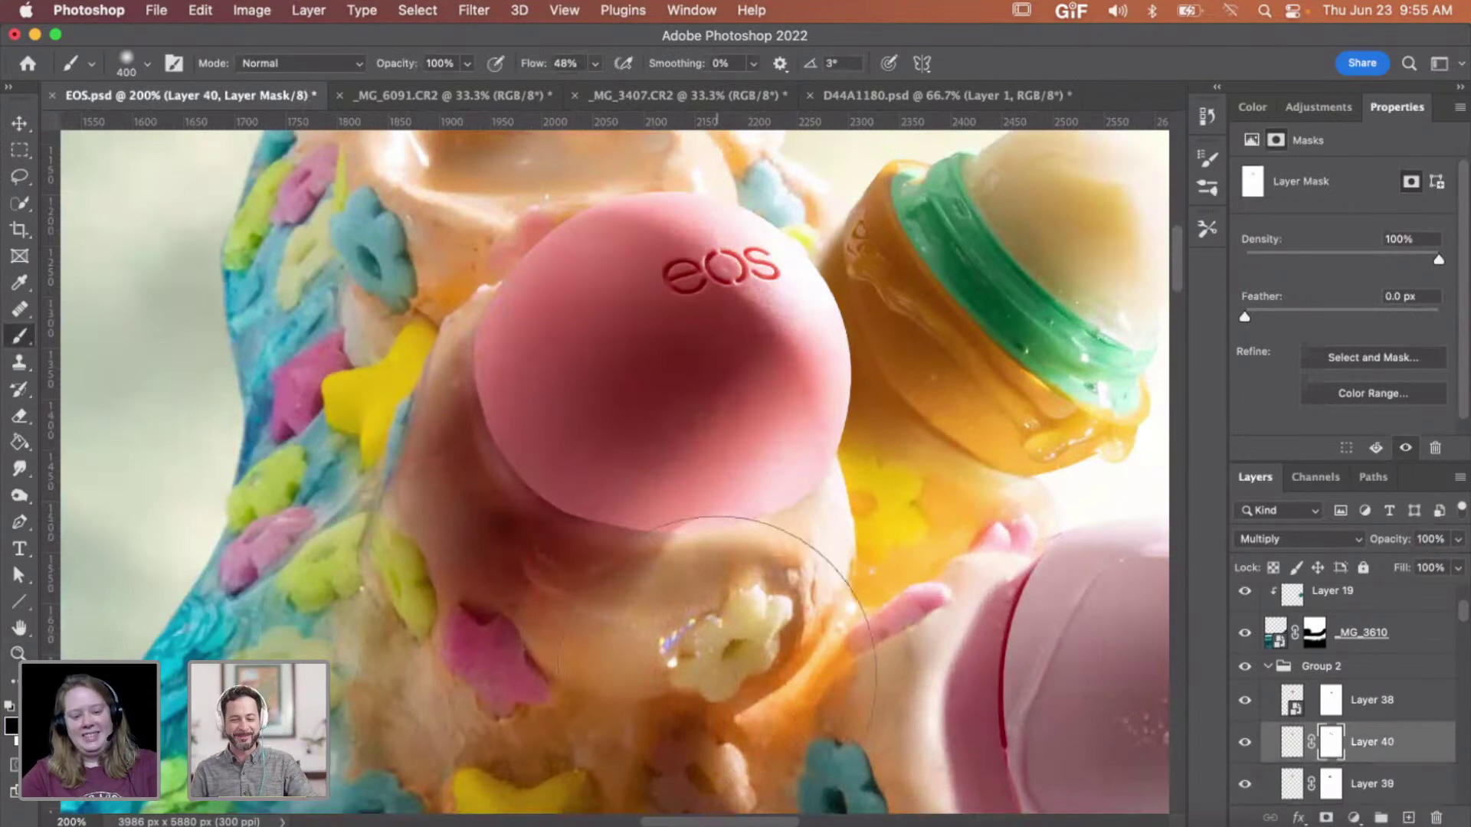
key(bracketleft)
key(bracketleft)
key(bracketleft)
key(bracketleft)
key(bracketleft)
key(bracketleft)
key(bracketleft)
key(bracketleft)
key(bracketleft)
key(bracketleft)
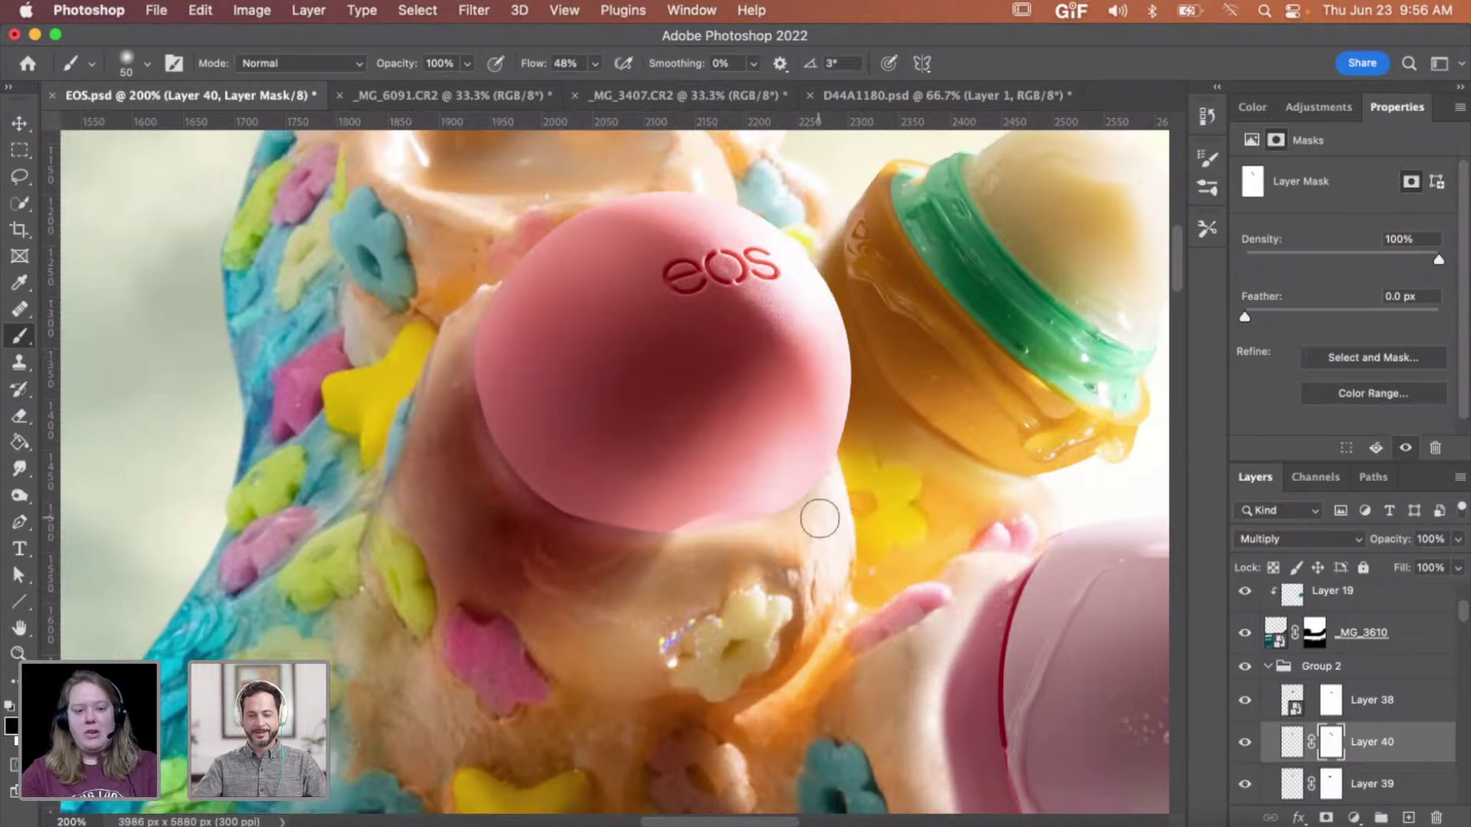
- Add a new layer above Layer 40 and paint a thin dark contact shadow along the pink ball's lower right edge
key(z)
click(889, 526)
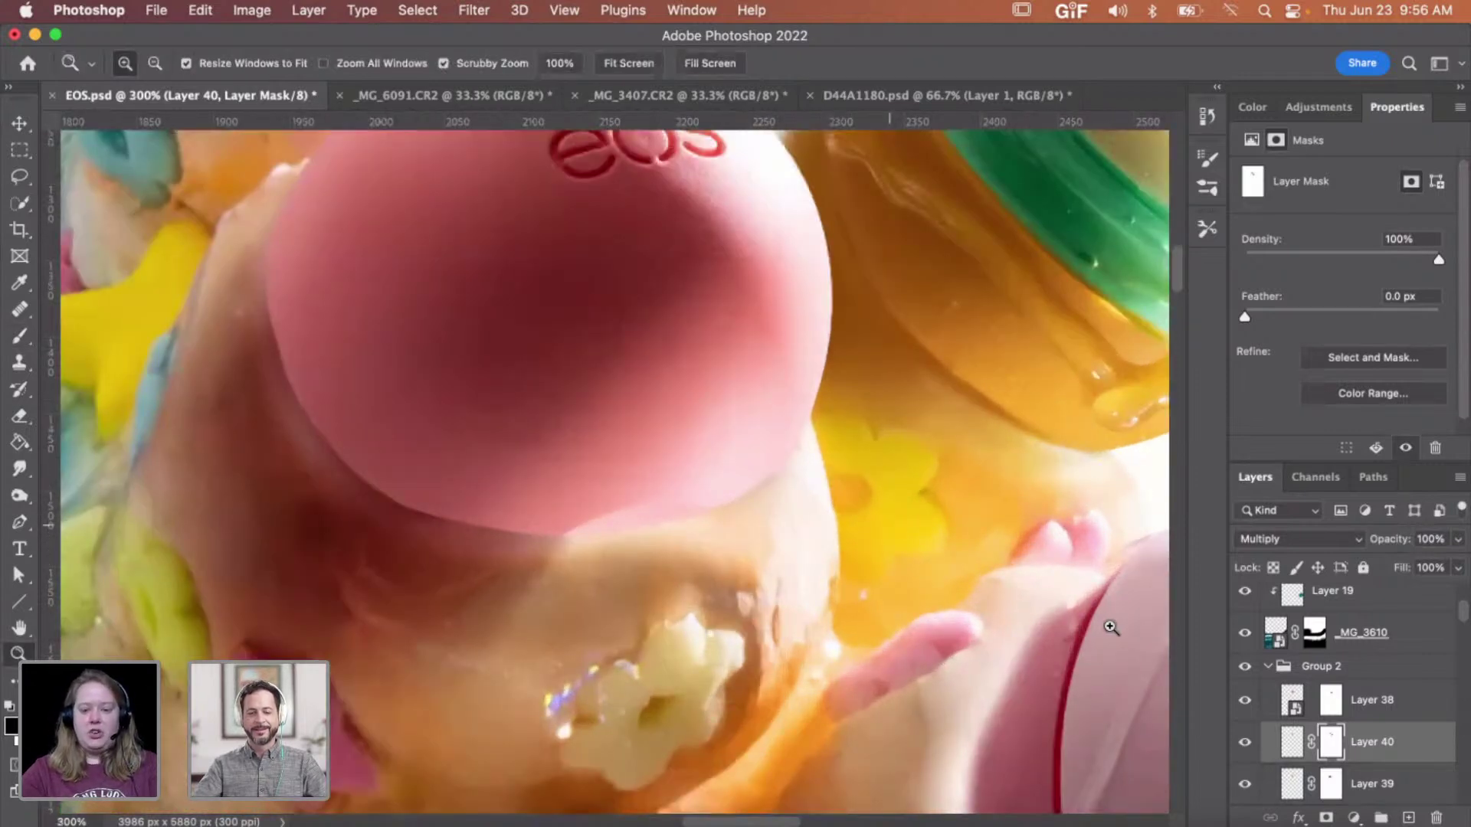
click(1410, 816)
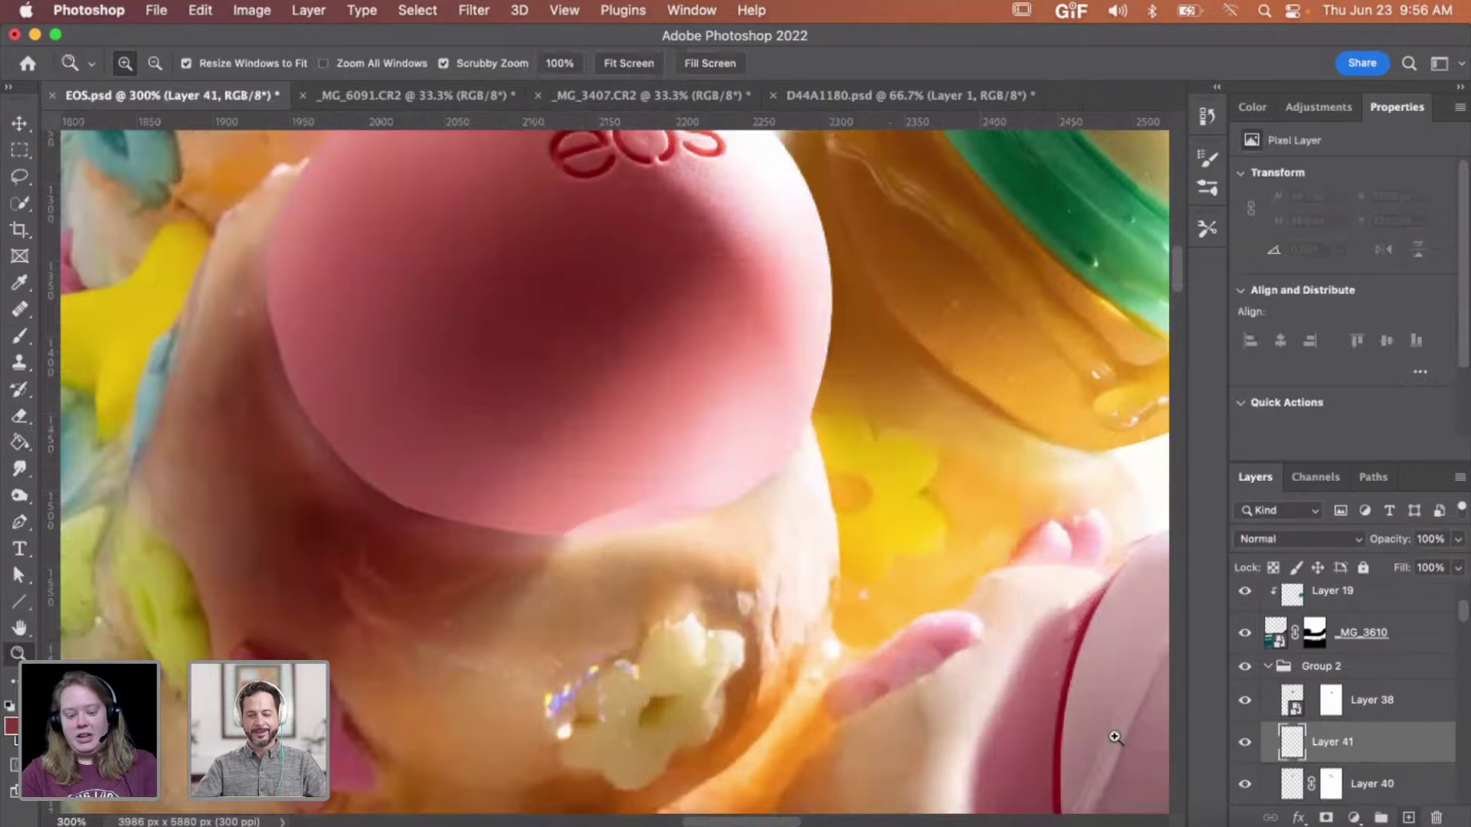
key(b)
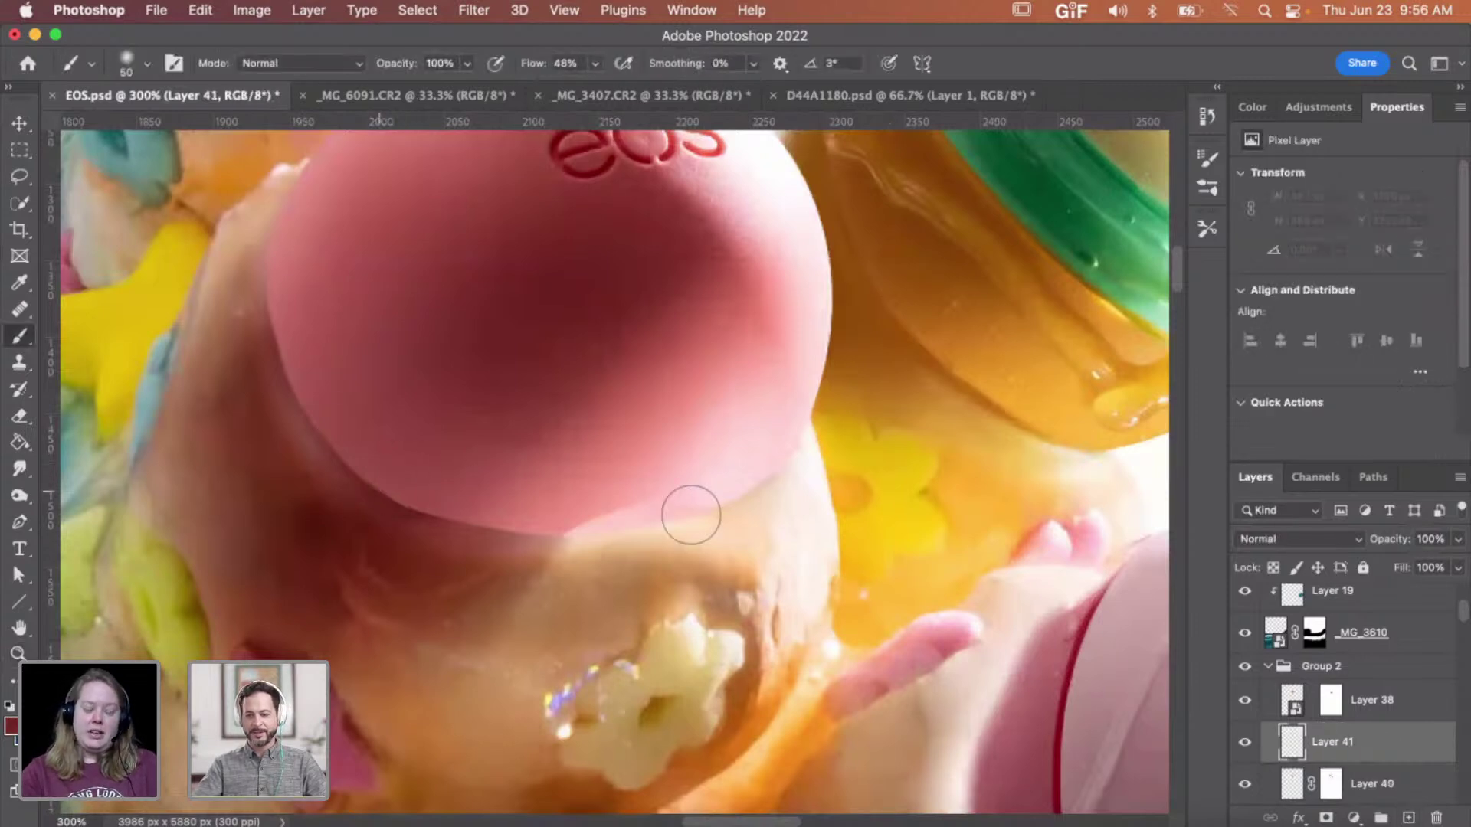
key(bracketleft)
mouse_move(573, 505)
mouse_down()
mouse_move(701, 479)
mouse_move(757, 434)
mouse_move(714, 468)
mouse_move(548, 493)
mouse_up()
key(bracketright)
key(bracketright)
key(bracketright)
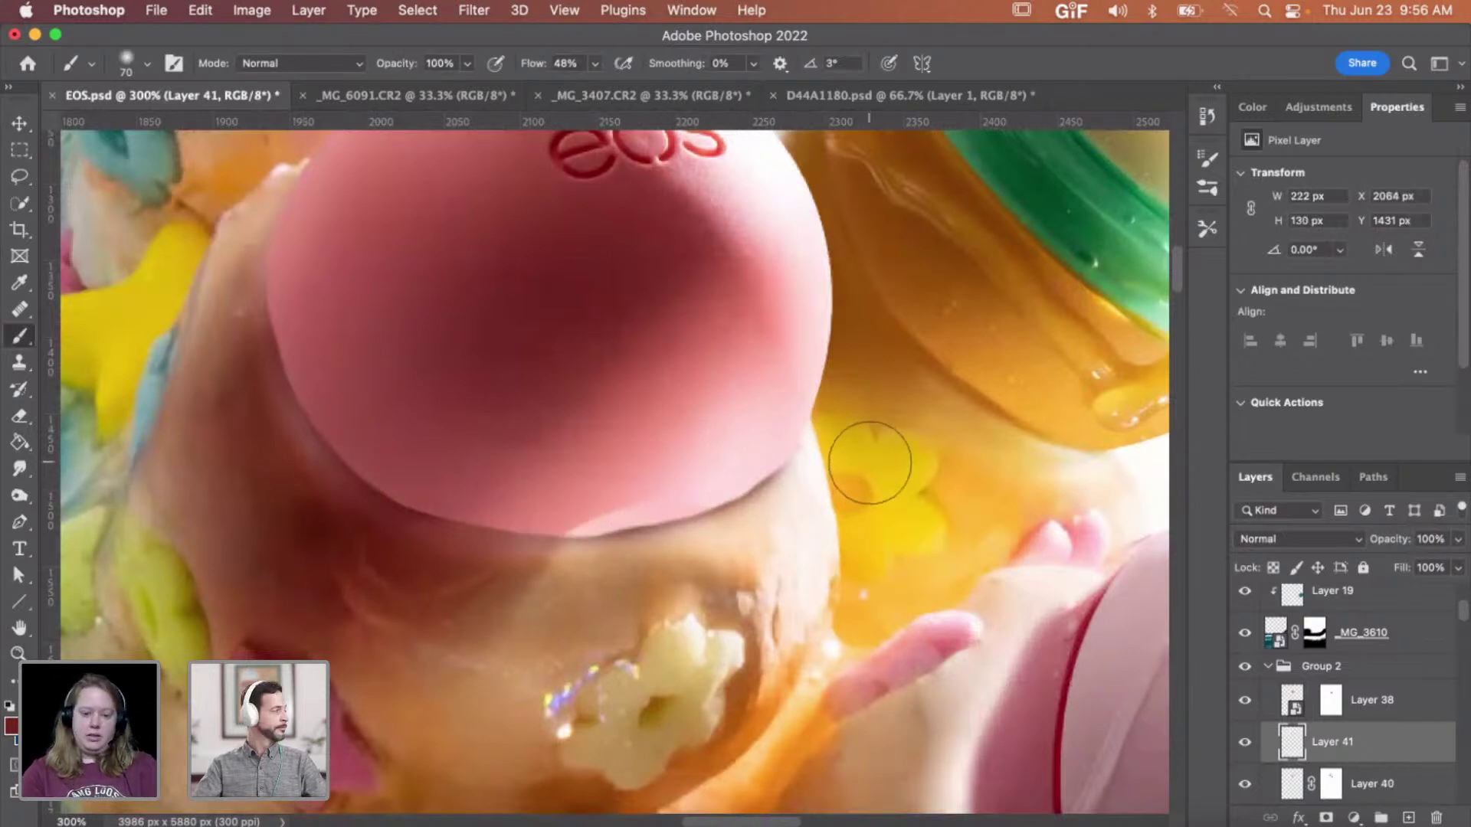
- Soften the right end of the contact shadow with a 125 px Smudge tool at 45% strength, without sampling all layers
click(19, 468)
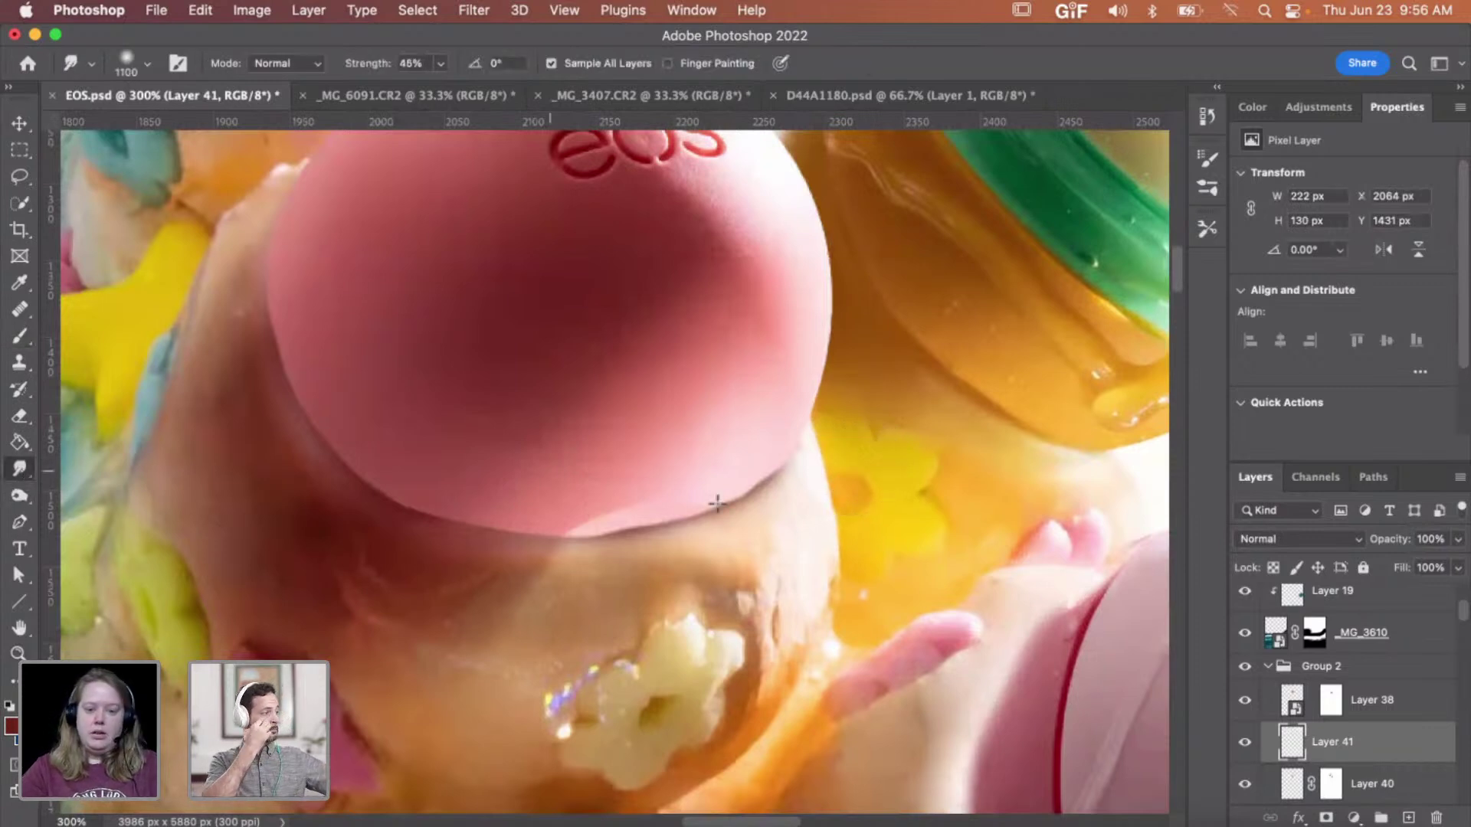
key(bracketleft)
key(bracketleft)
key(bracketleft)
key(bracketleft)
key(bracketleft)
key(bracketleft)
key(bracketleft)
key(bracketleft)
key(bracketleft)
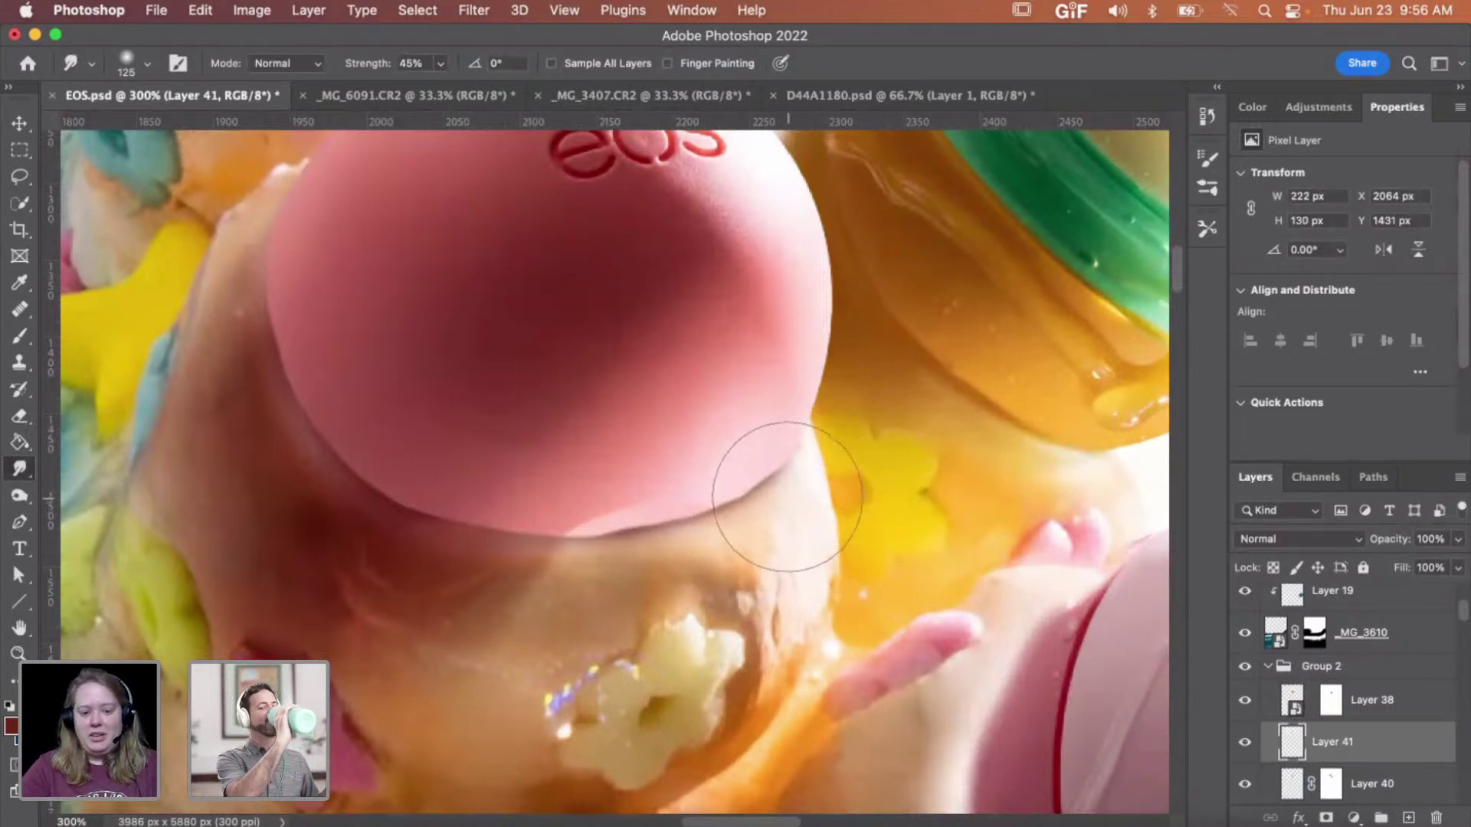
drag(787, 497, 777, 486)
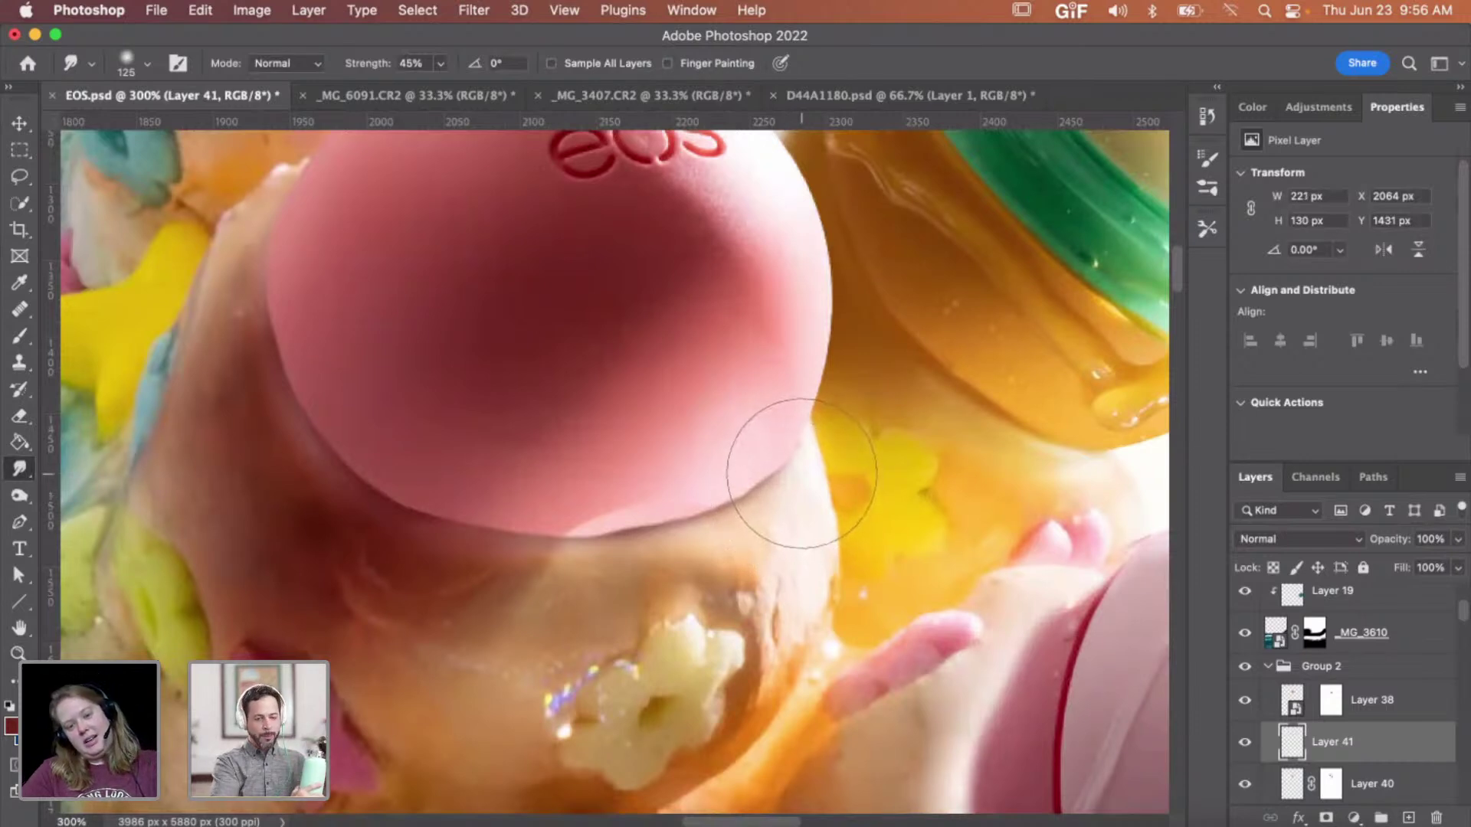
- Lower the opacity of the contact shadow layer to 63% and check the blend around the pink ball
key(z)
alt+click(894, 429)
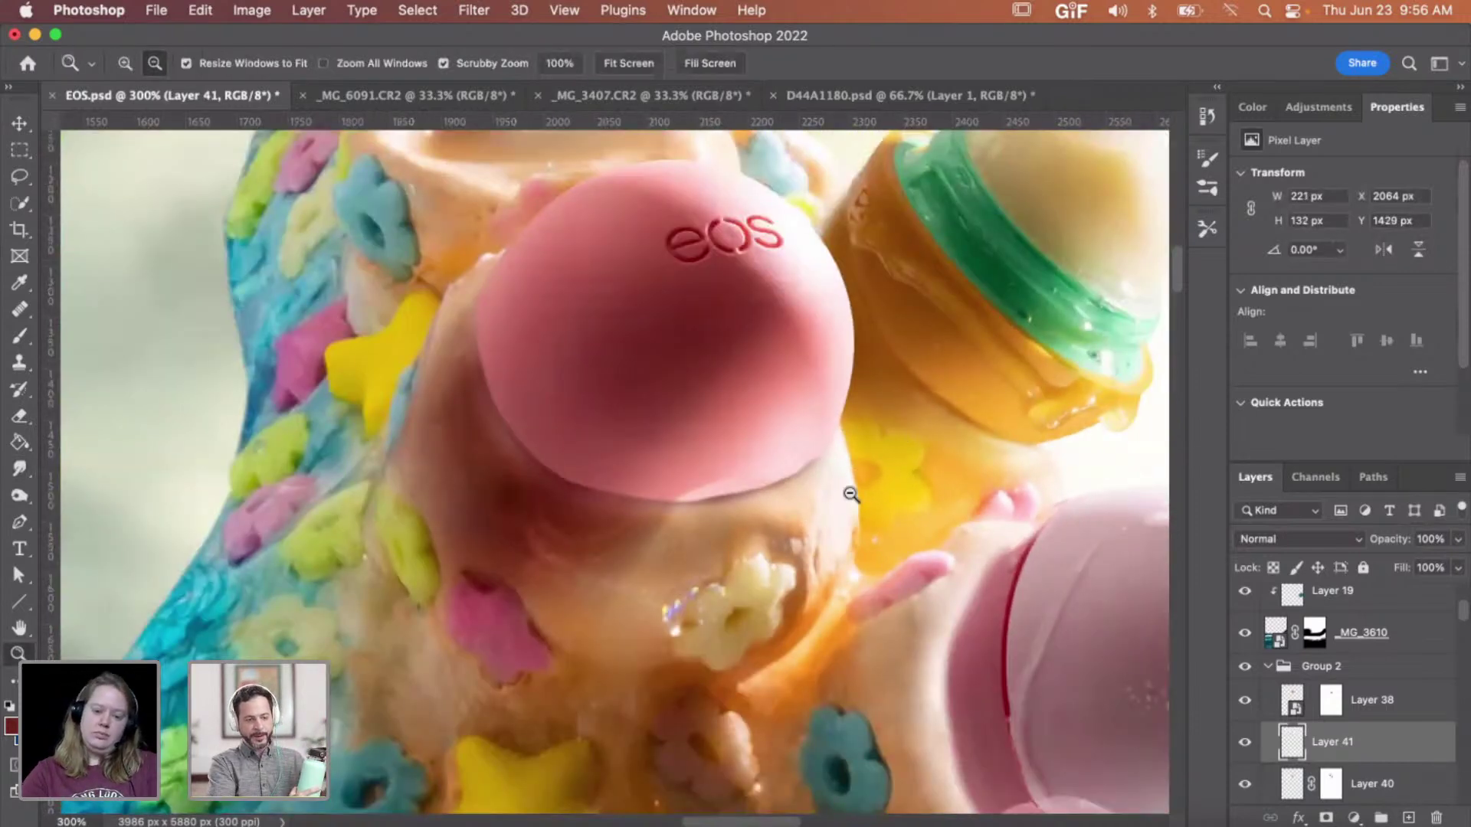
drag(1458, 540, 1423, 567)
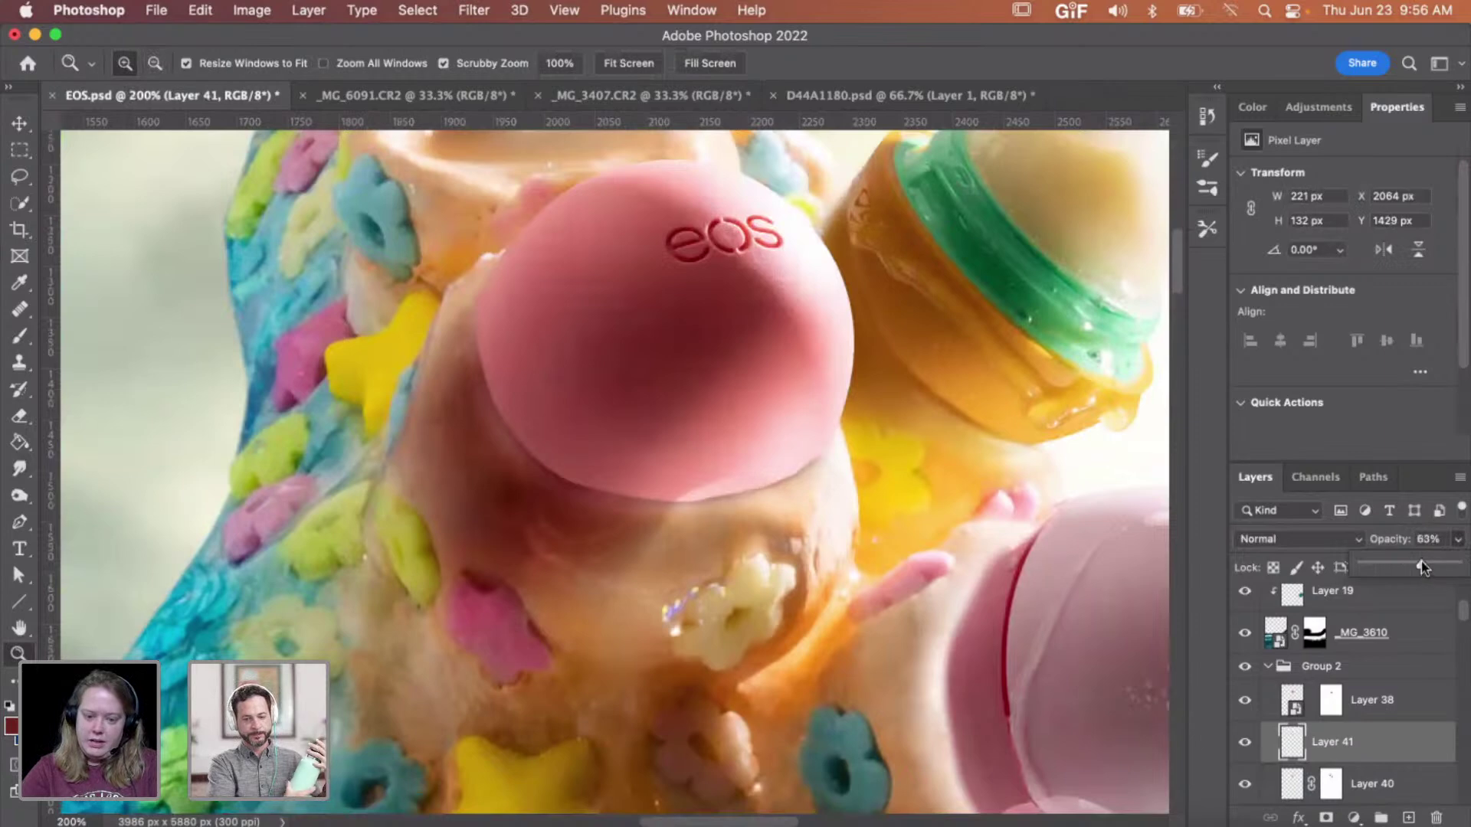
click(713, 481)
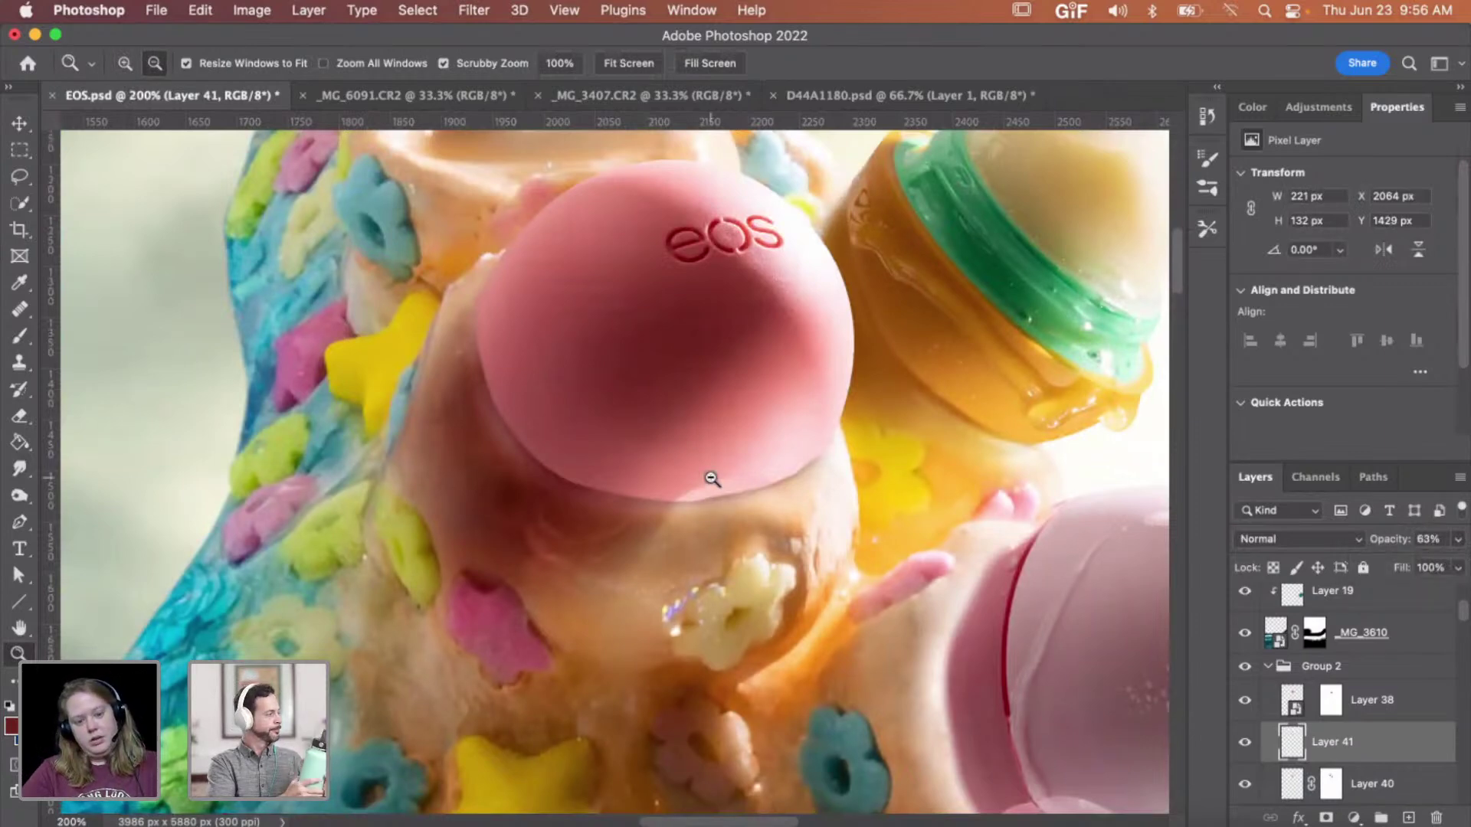
alt+click(712, 482)
alt+click(712, 481)
click(714, 406)
click(713, 402)
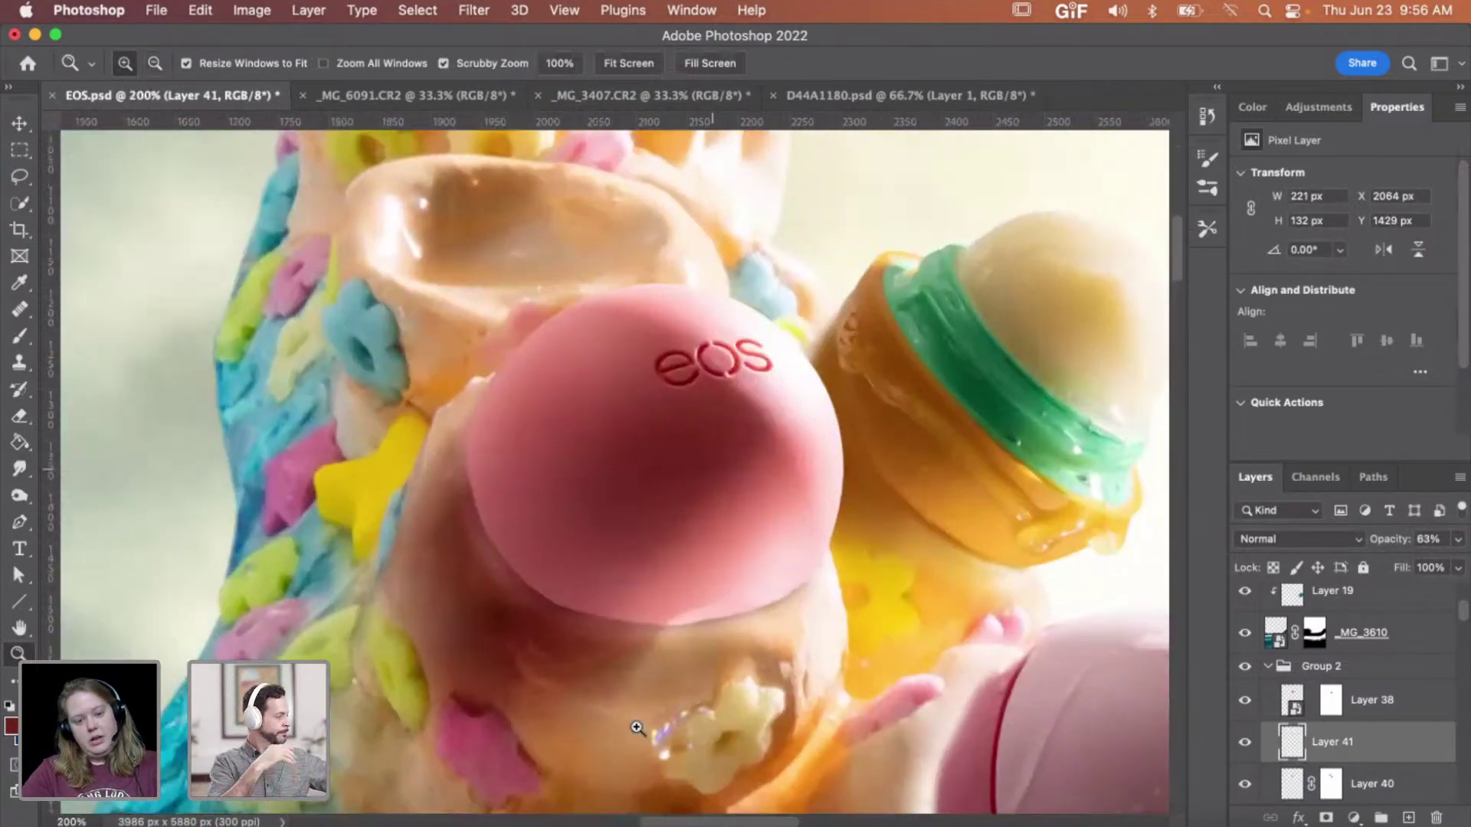
- Inspect the Layer 40 shadow by toggling its visibility, and select its mask with a 125 px brush
scroll(1341, 728, down, 2)
click(1245, 735)
click(1245, 735)
click(1330, 735)
key(b)
key(bracketright)
key(bracketright)
key(bracketright)
key(bracketright)
key(x)
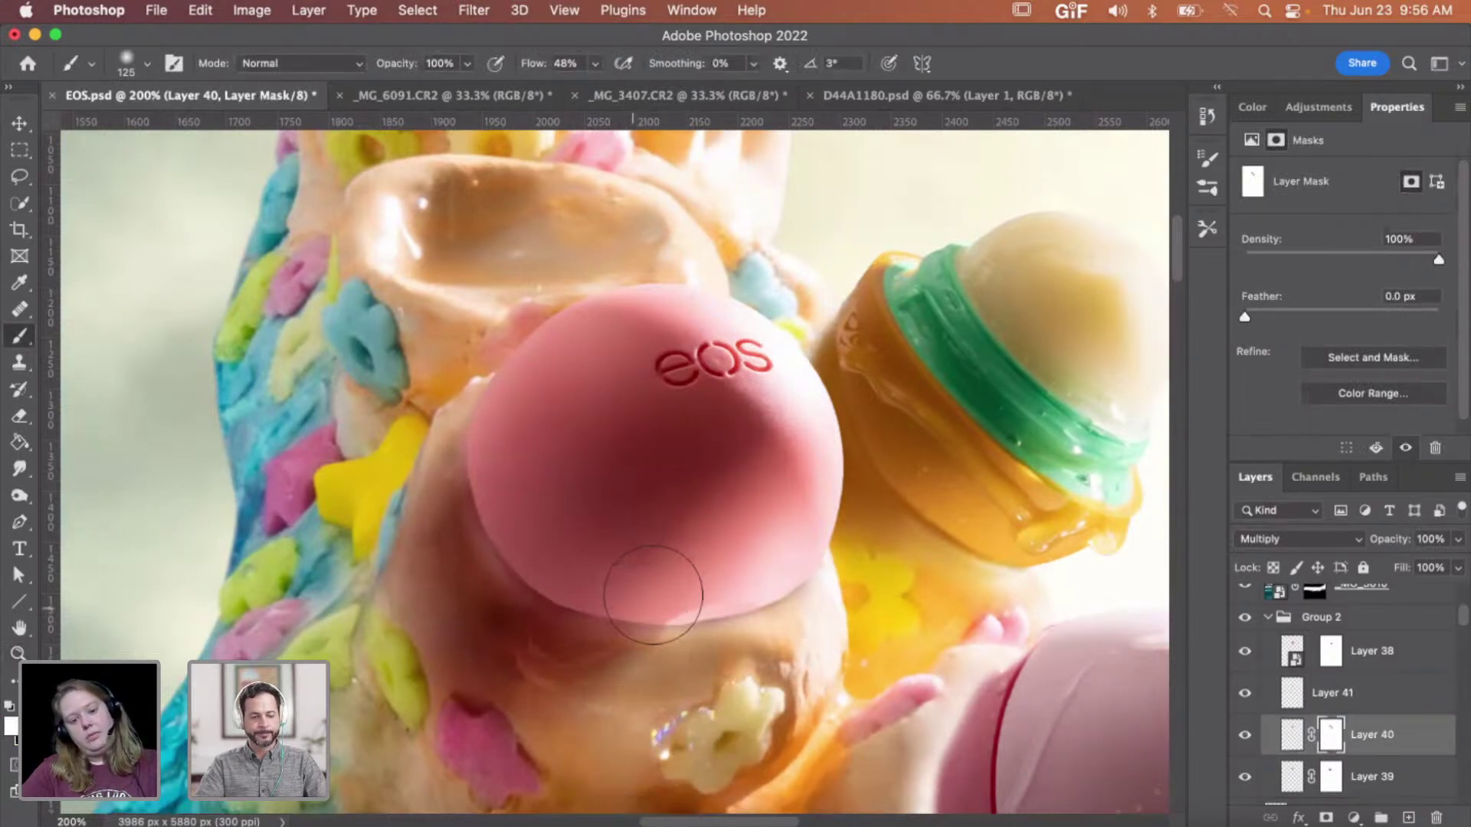
key(x)
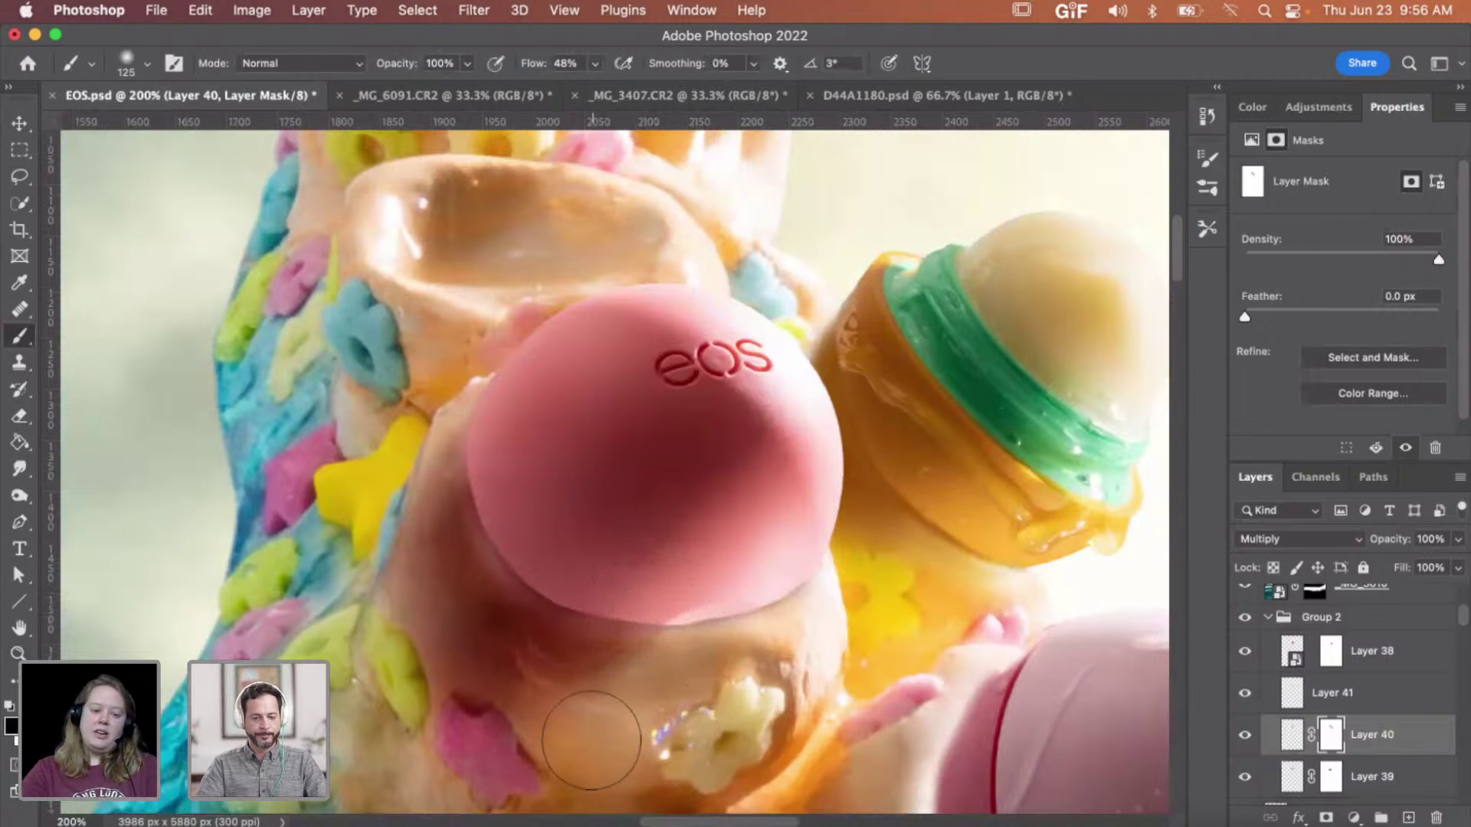
- Mask the Layer 40 shadow along the ball's lower left edge with a smaller black brush, leaving a thin light rim
key(bracketleft)
key(bracketleft)
key(bracketleft)
key(bracketleft)
key(bracketleft)
key(bracketleft)
key(bracketleft)
key(x)
mouse_move(555, 583)
mouse_down()
mouse_move(491, 502)
mouse_move(506, 422)
mouse_move(480, 510)
mouse_move(512, 563)
mouse_move(591, 609)
mouse_move(634, 616)
mouse_move(692, 591)
mouse_move(616, 605)
mouse_move(563, 586)
mouse_move(515, 538)
mouse_move(497, 461)
mouse_up()
key(x)
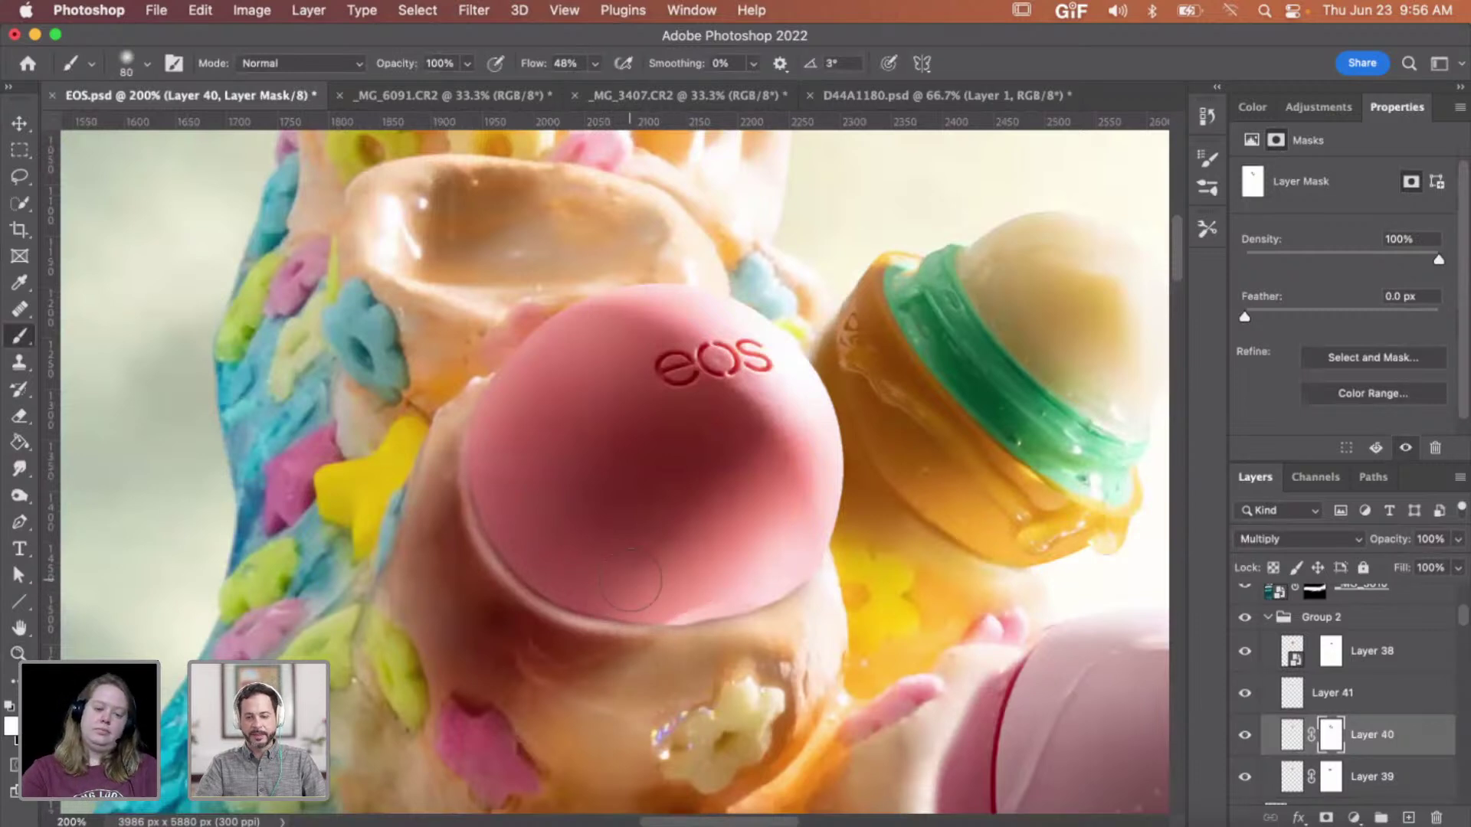
- Paint the Layer 40 shadow back over the light rim with a 175 px white brush and fade the stroke to 42%
key(bracketright)
key(bracketright)
key(bracketright)
key(bracketright)
key(bracketright)
mouse_move(583, 582)
mouse_down()
mouse_move(536, 552)
mouse_move(521, 498)
mouse_up()
key(cmd+shift+f)
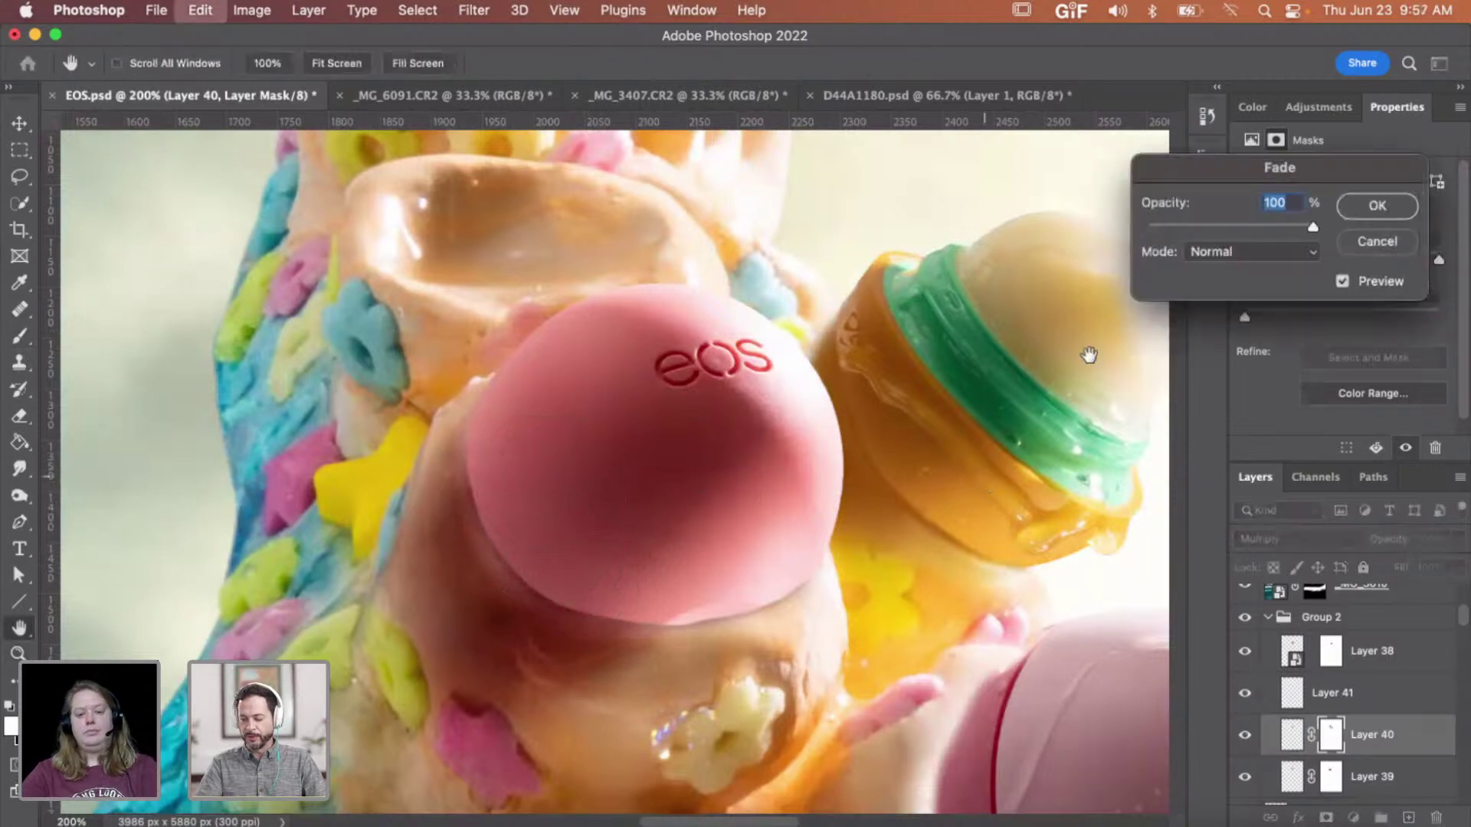
click(1218, 226)
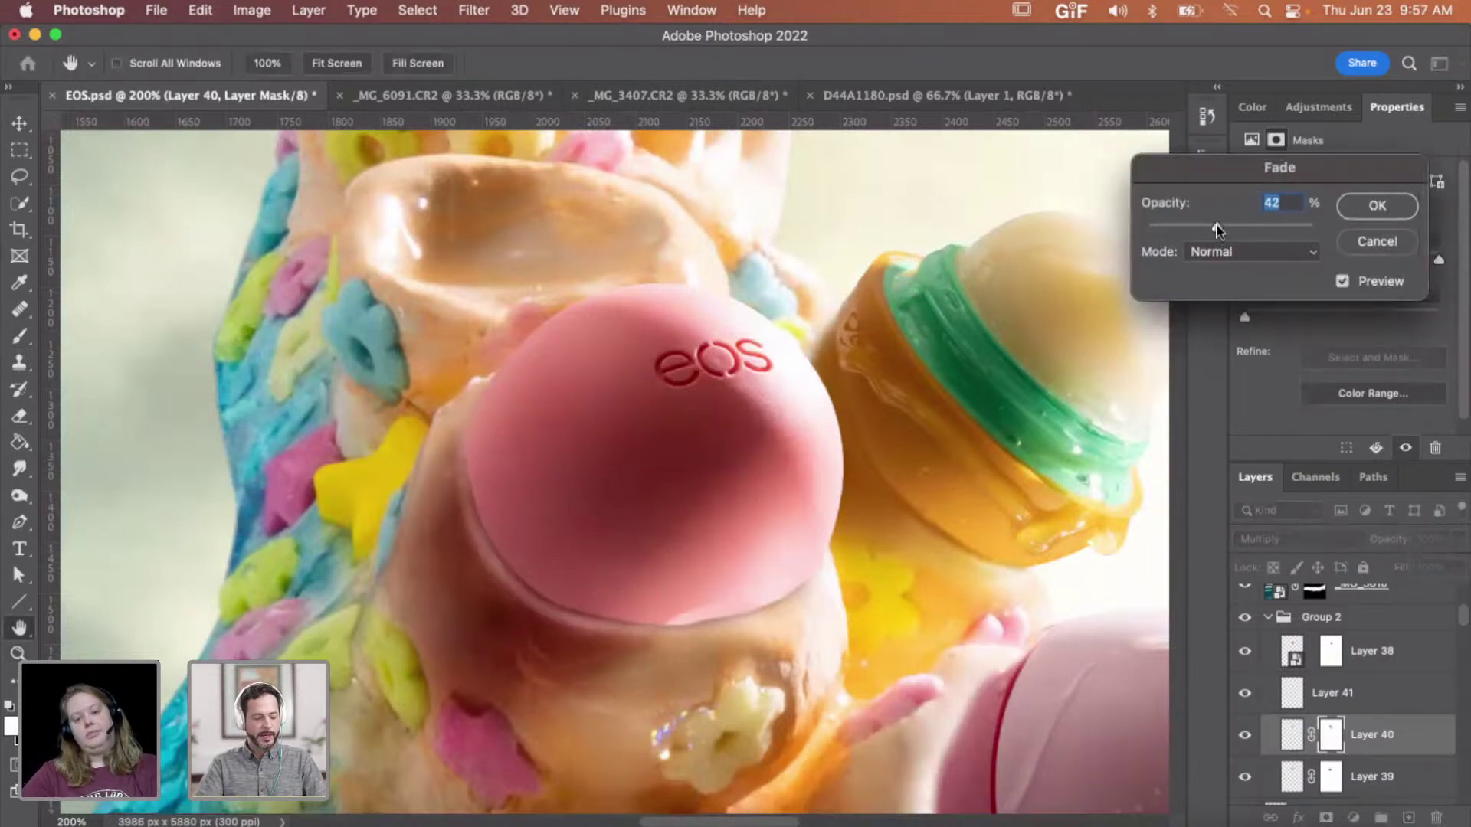
click(1366, 213)
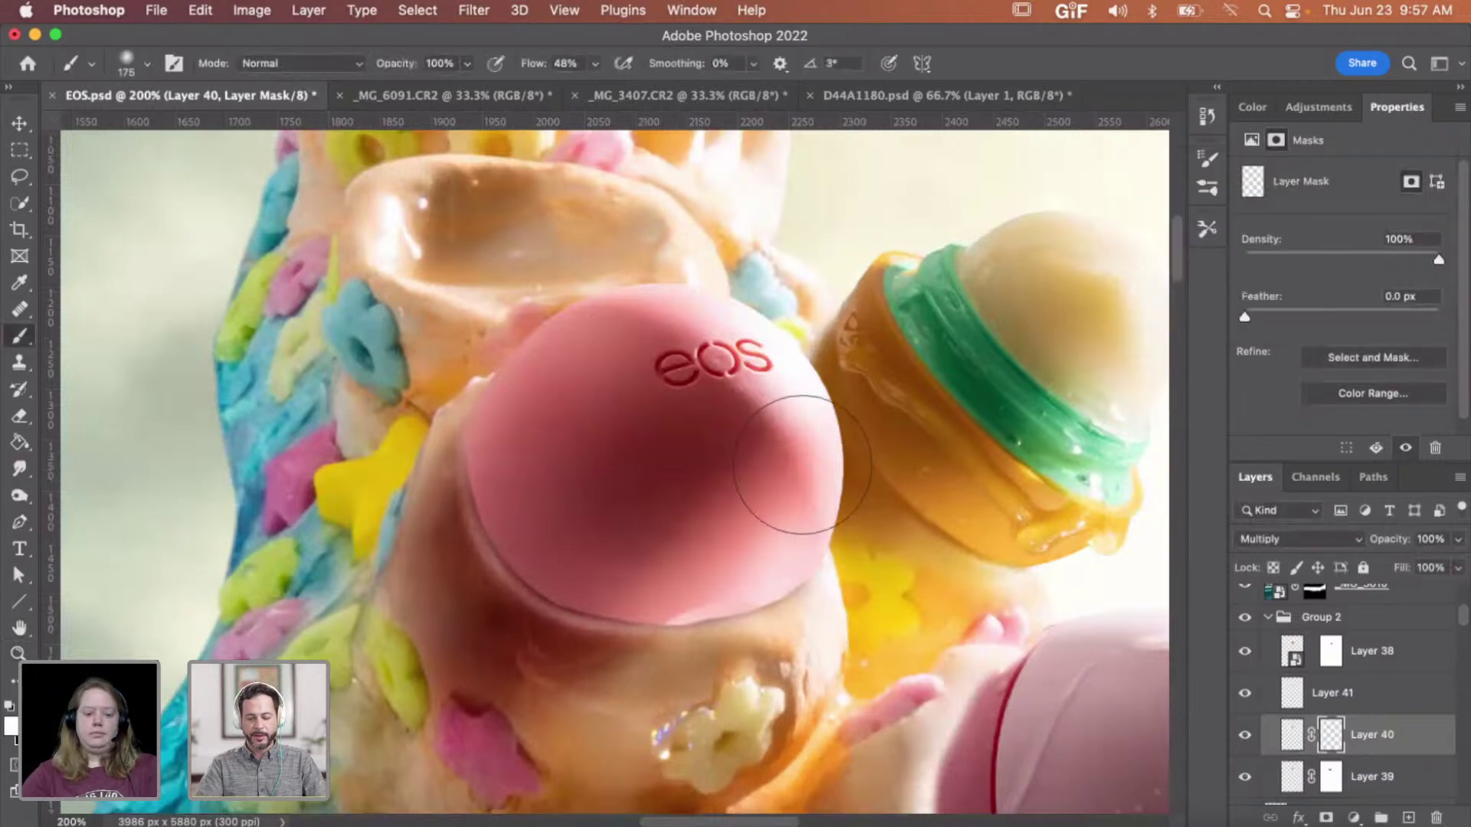
- Compare the pink ball in the composite with the Layer 39, 40 and 41 shadows switched off and on
key(z)
alt+click(617, 568)
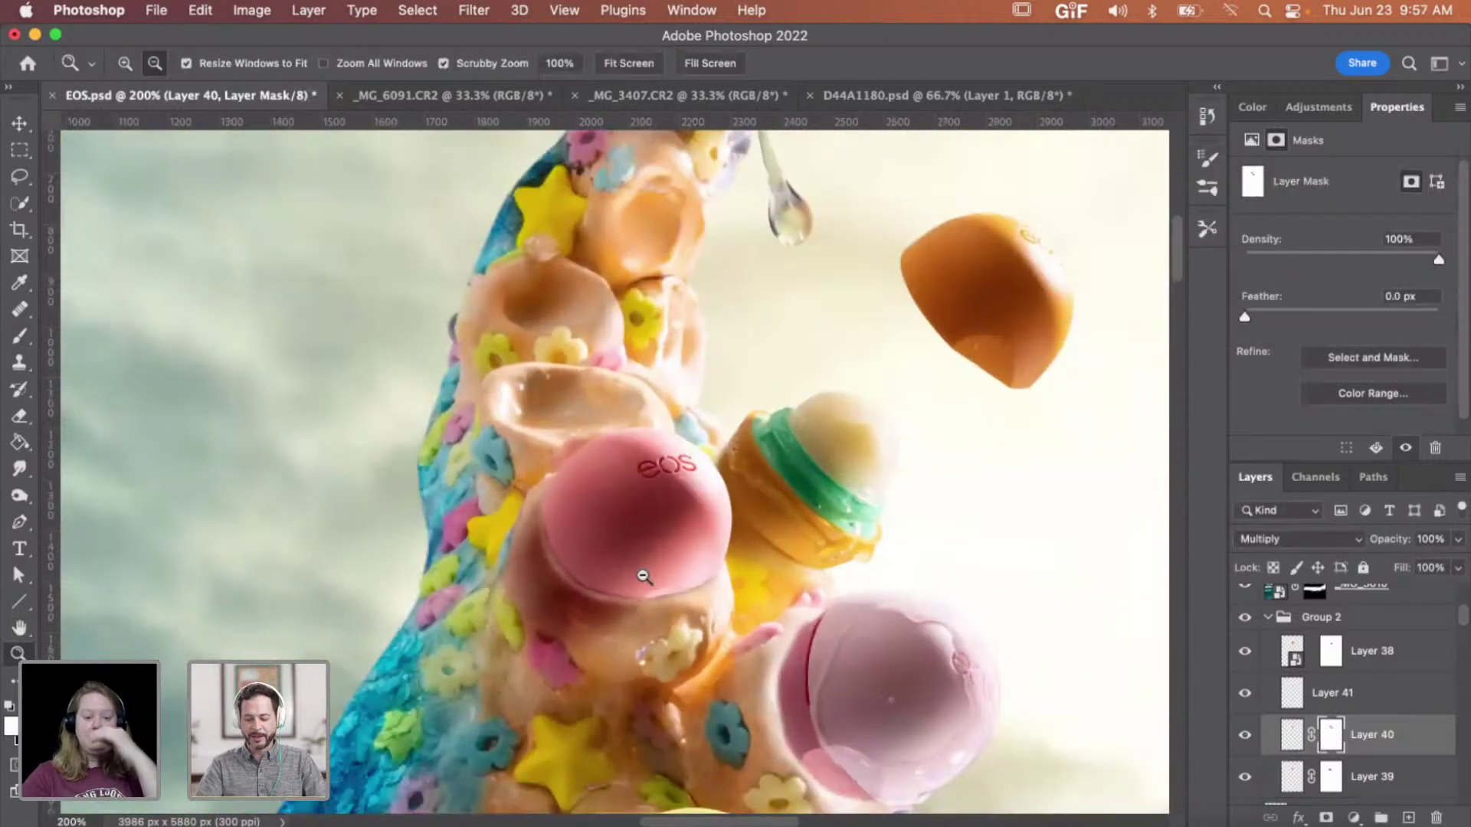
alt+click(642, 579)
click(628, 585)
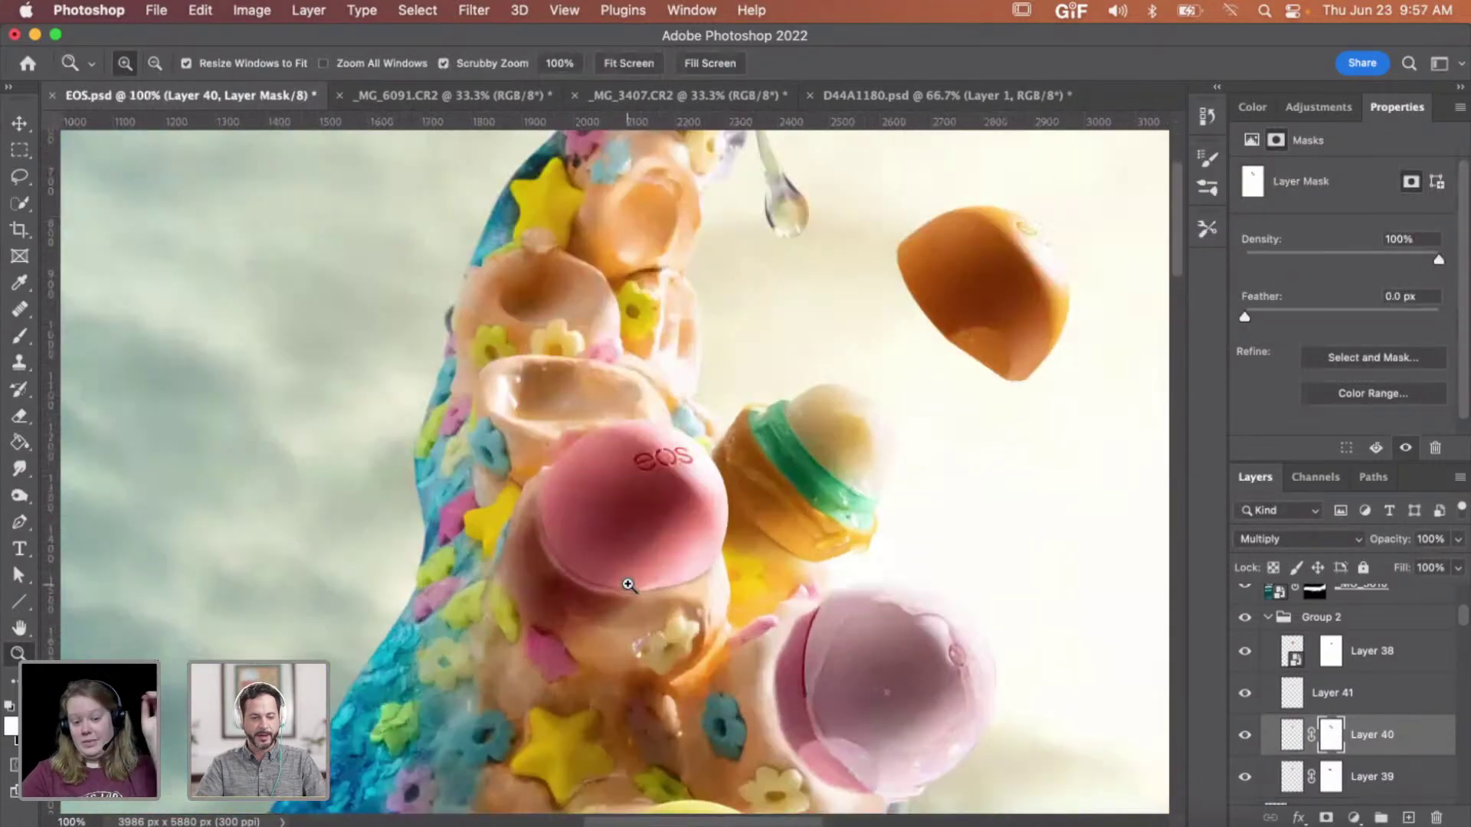
click(1247, 778)
scroll(1463, 629, down, 3)
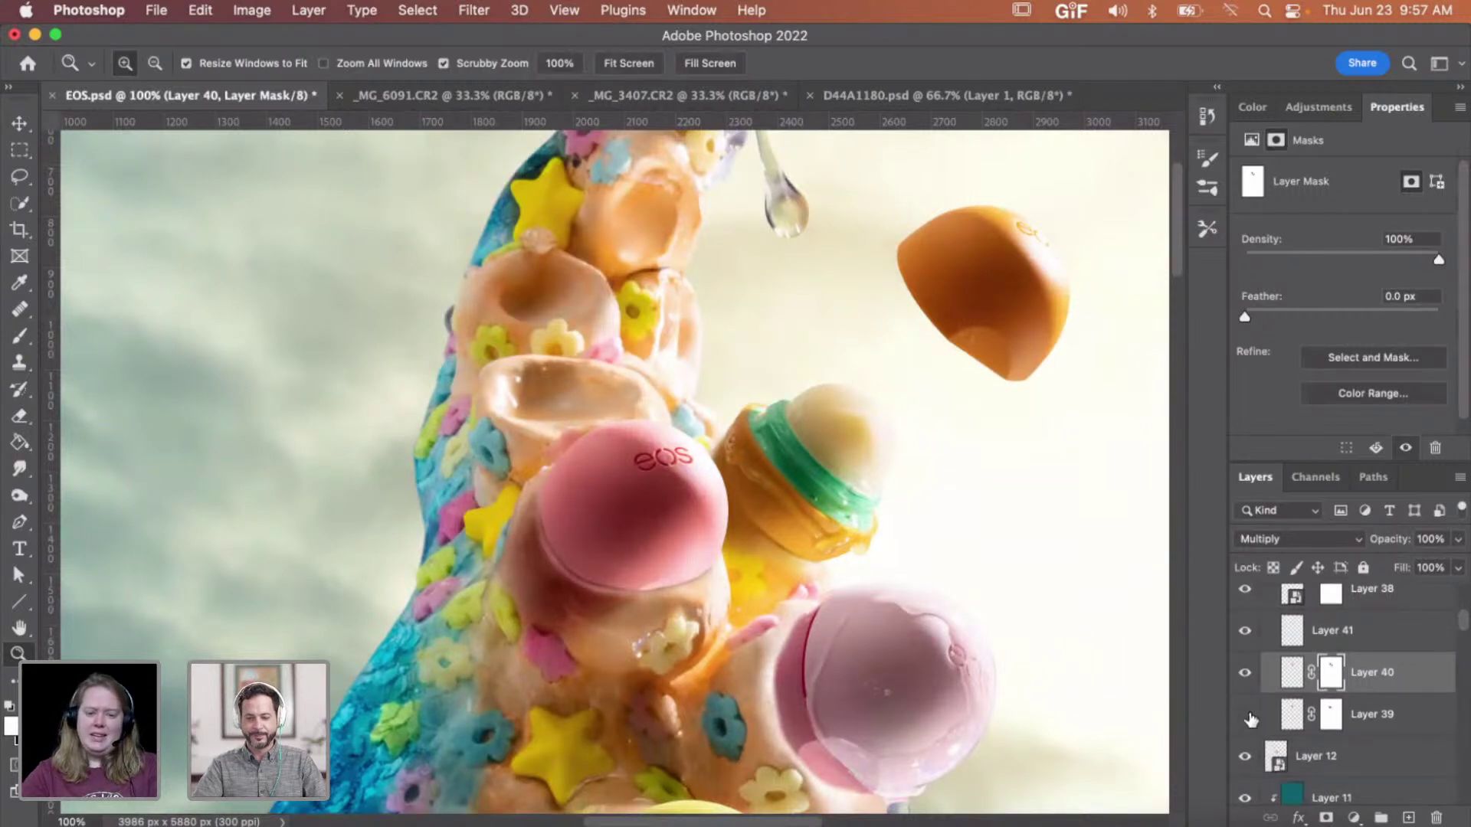
click(1251, 720)
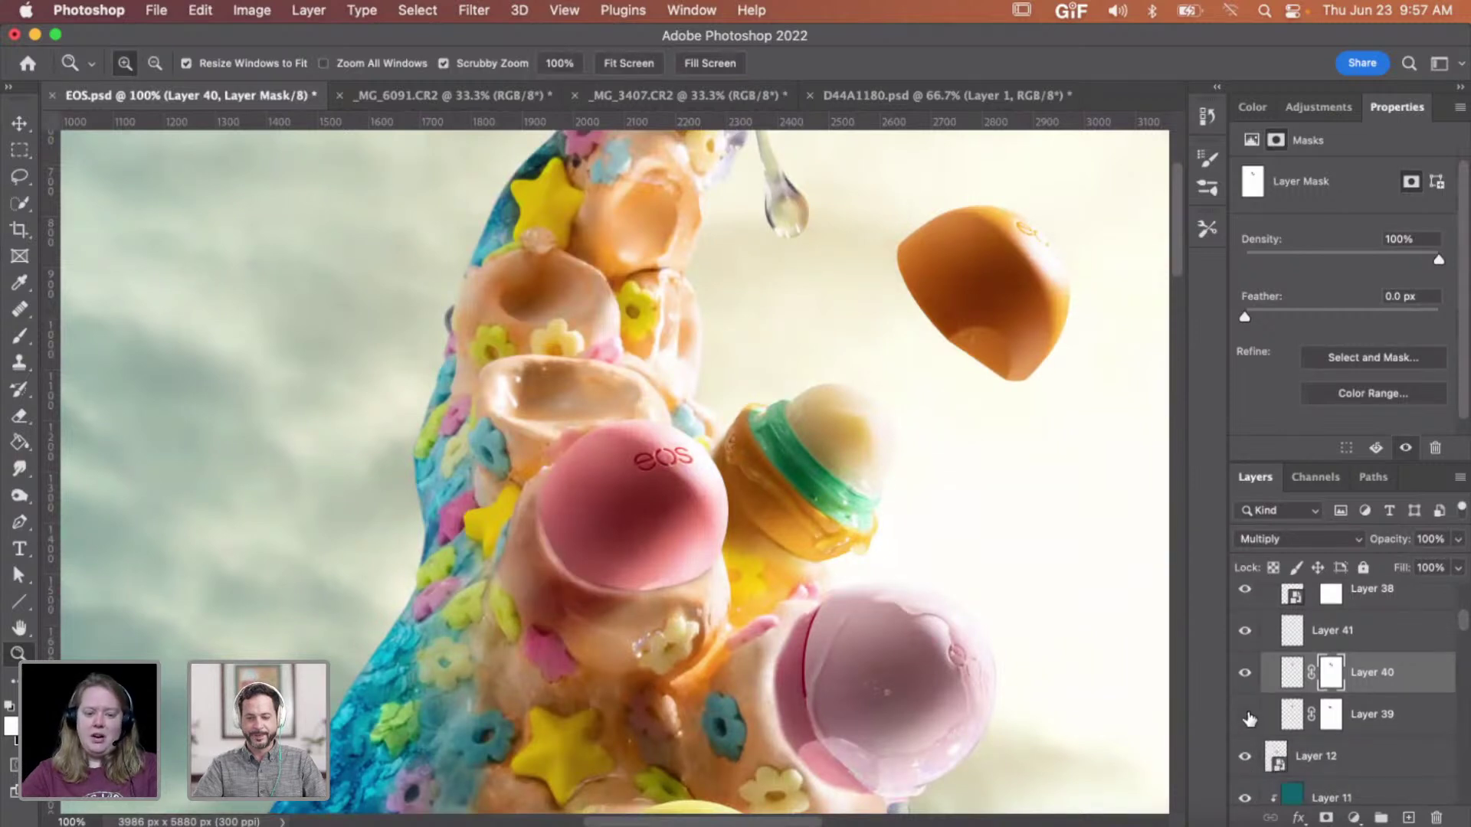
click(1245, 632)
click(1247, 635)
click(1245, 672)
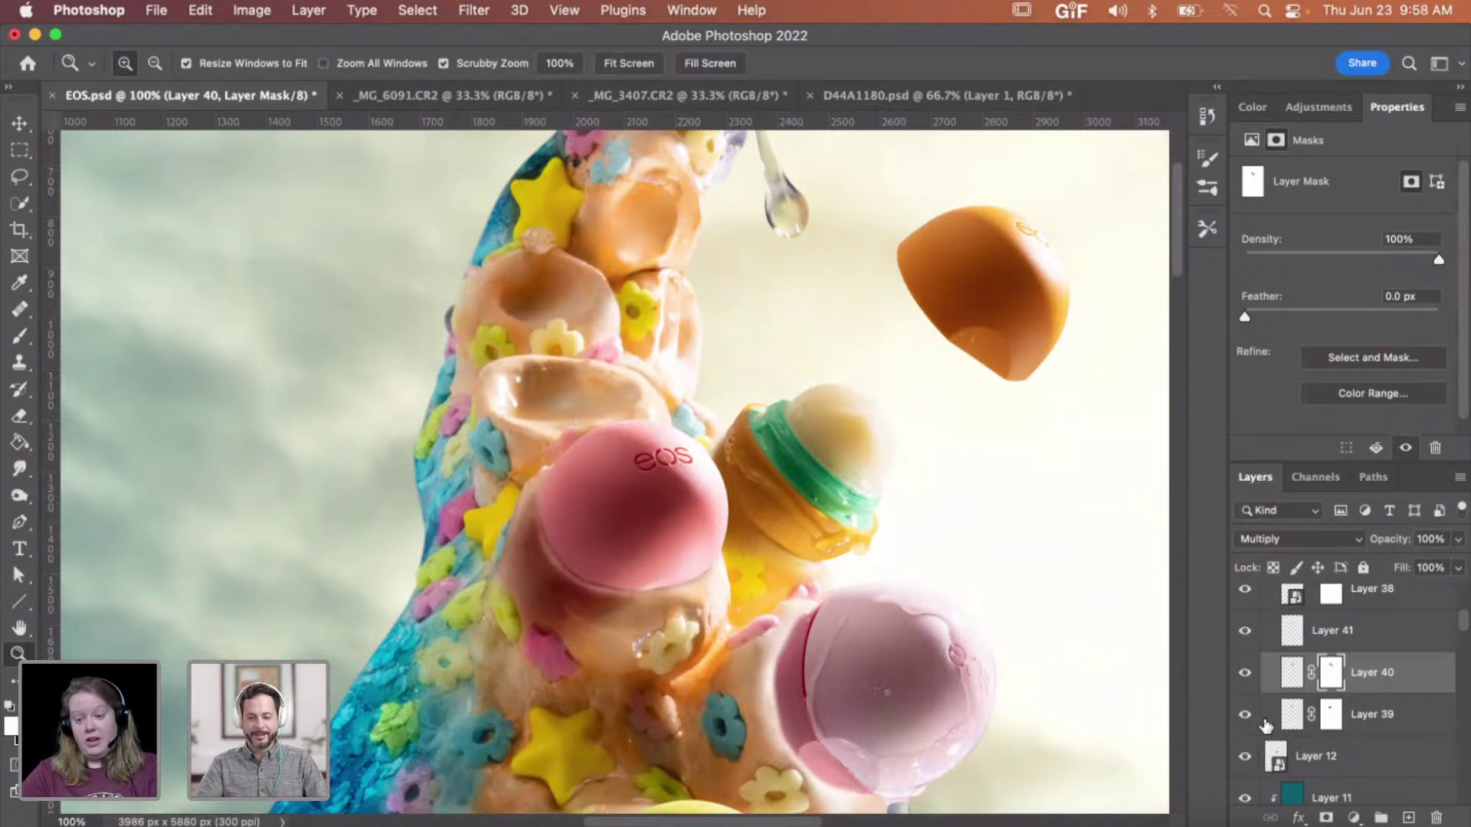
click(1251, 715)
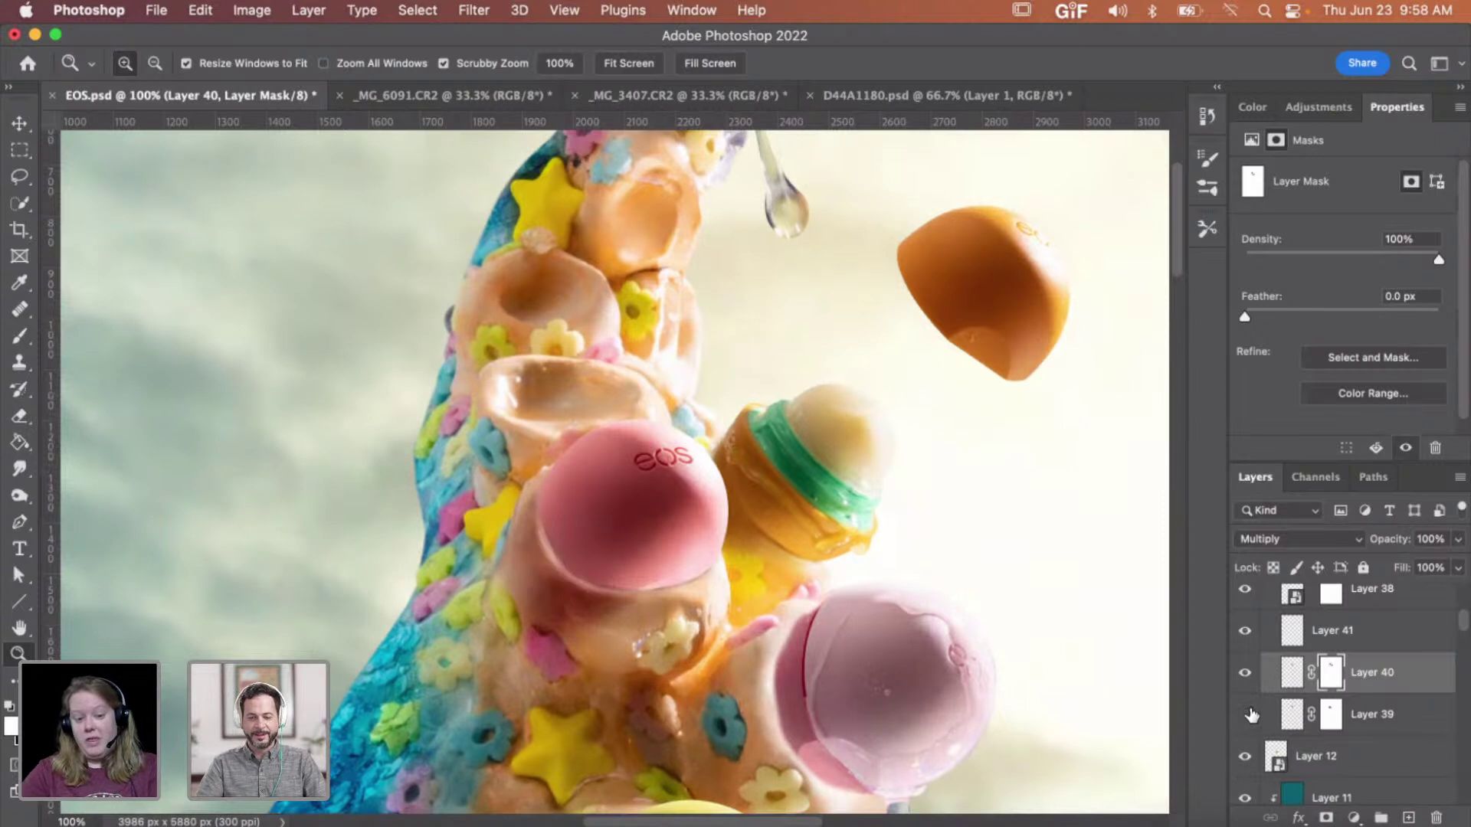
click(1246, 674)
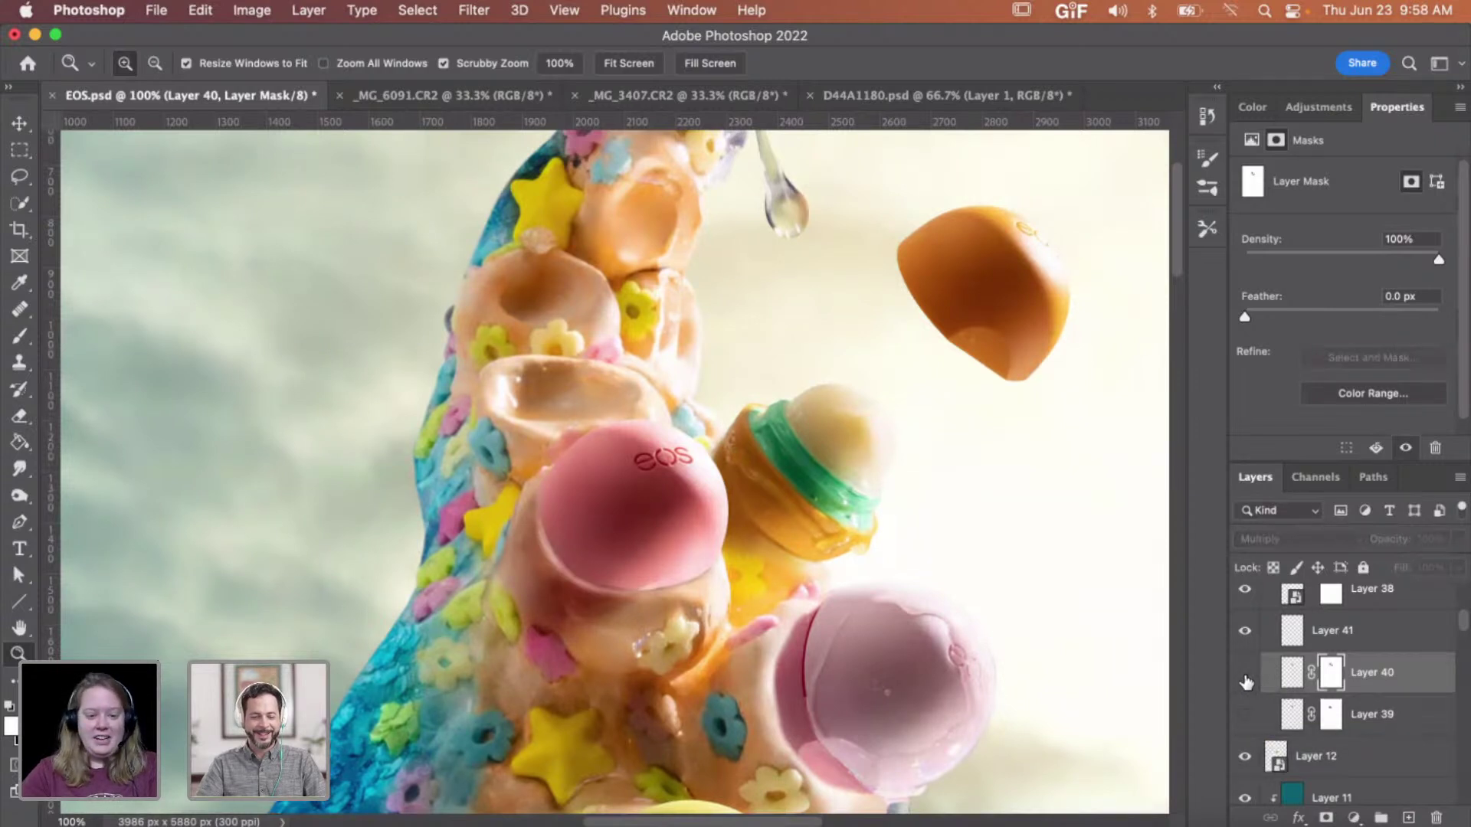
click(1246, 681)
click(1245, 676)
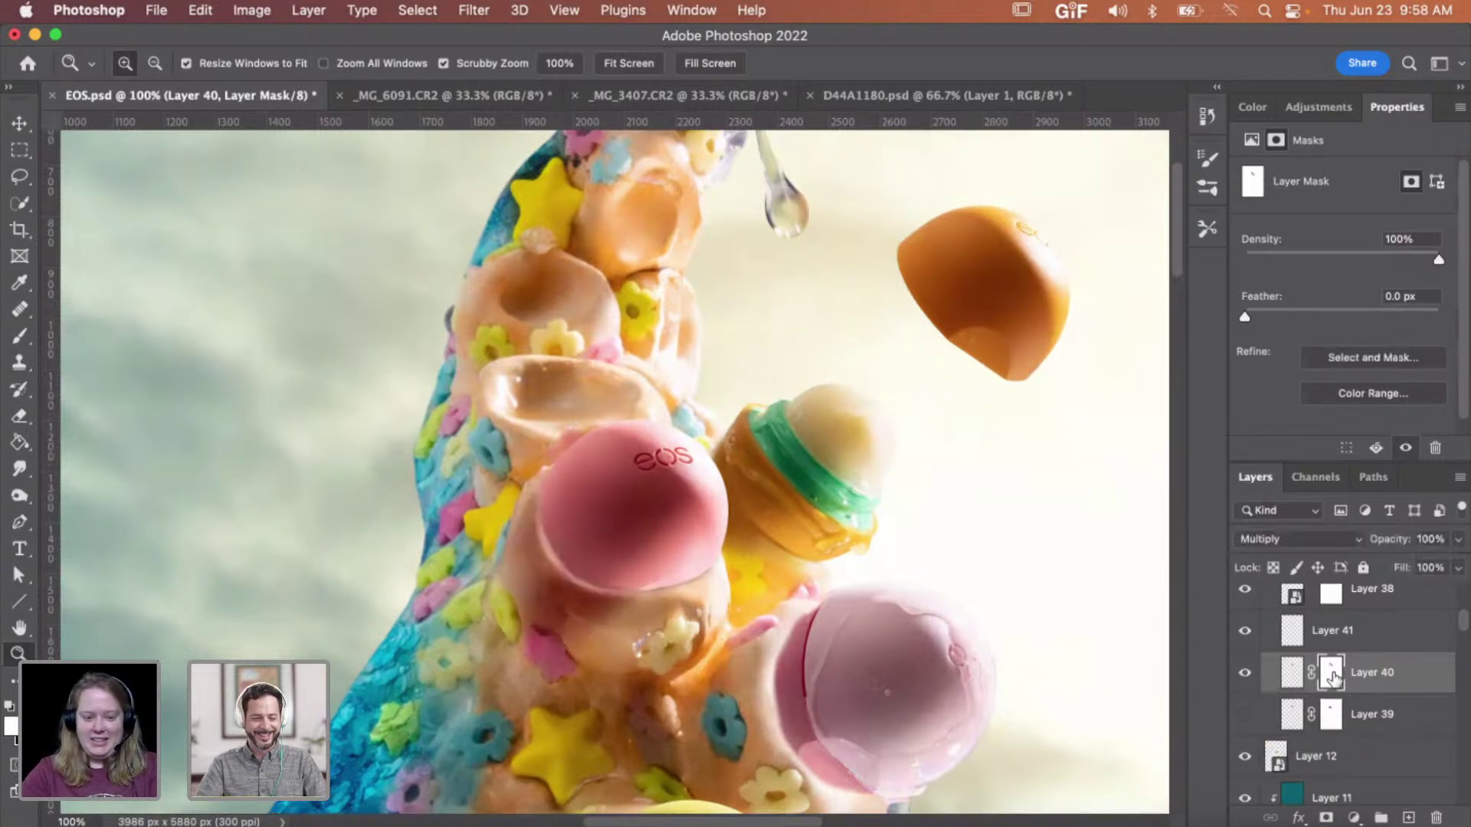
- Switch to a 600 px black brush, make the Layer 39 shadow visible again and review the wider composite
key(b)
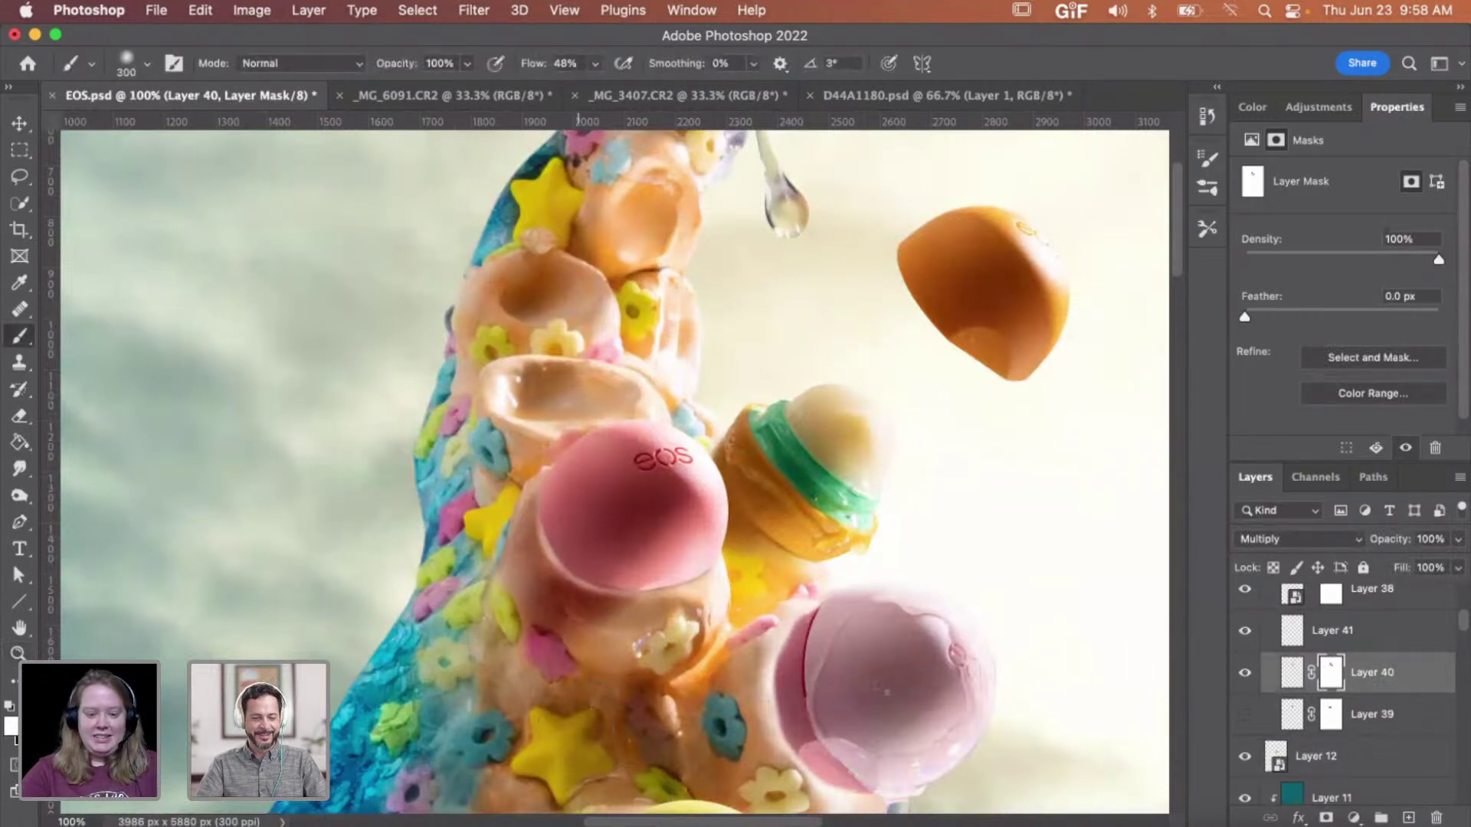
key(x)
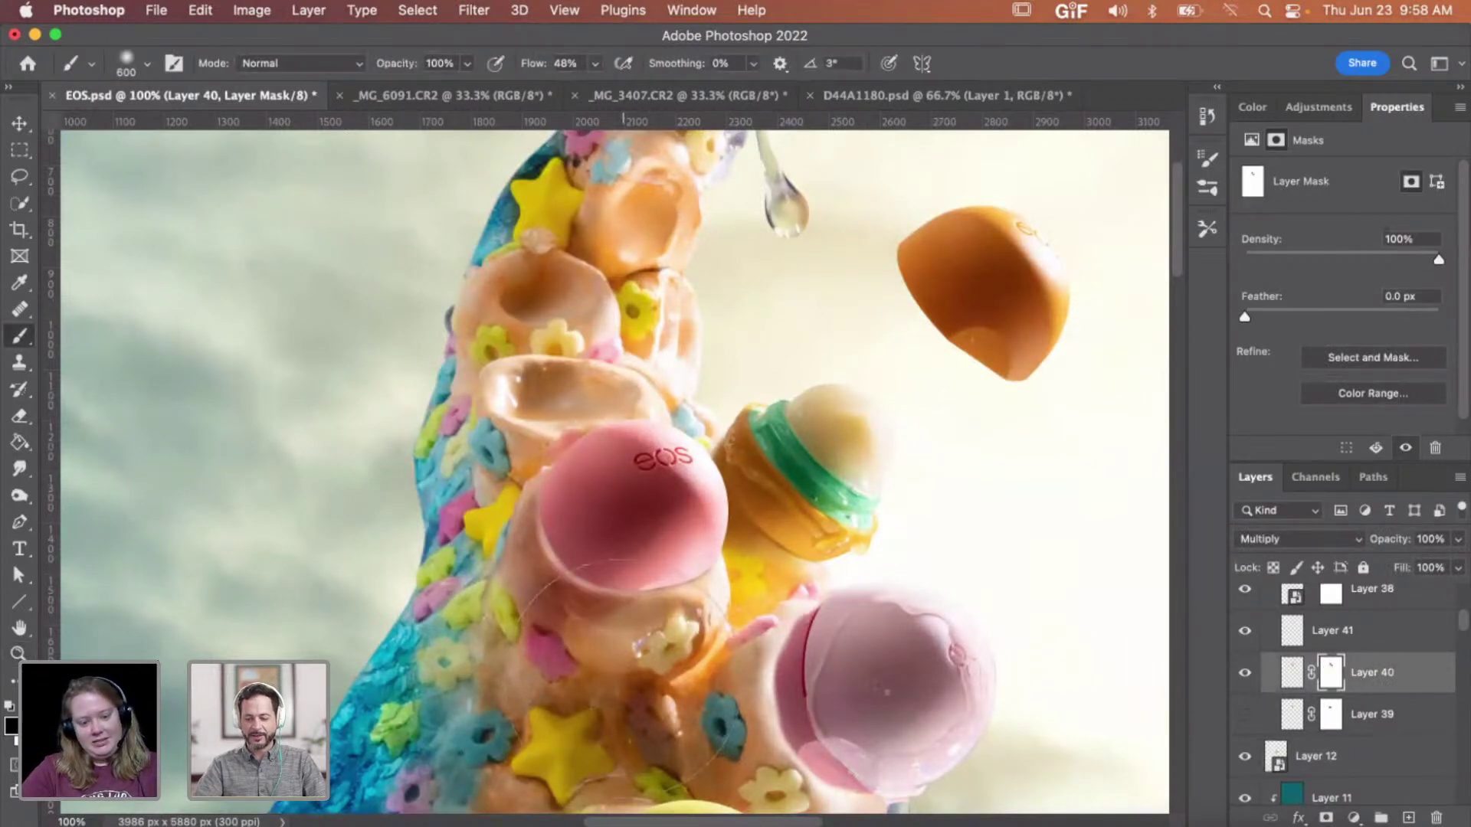
click(1245, 715)
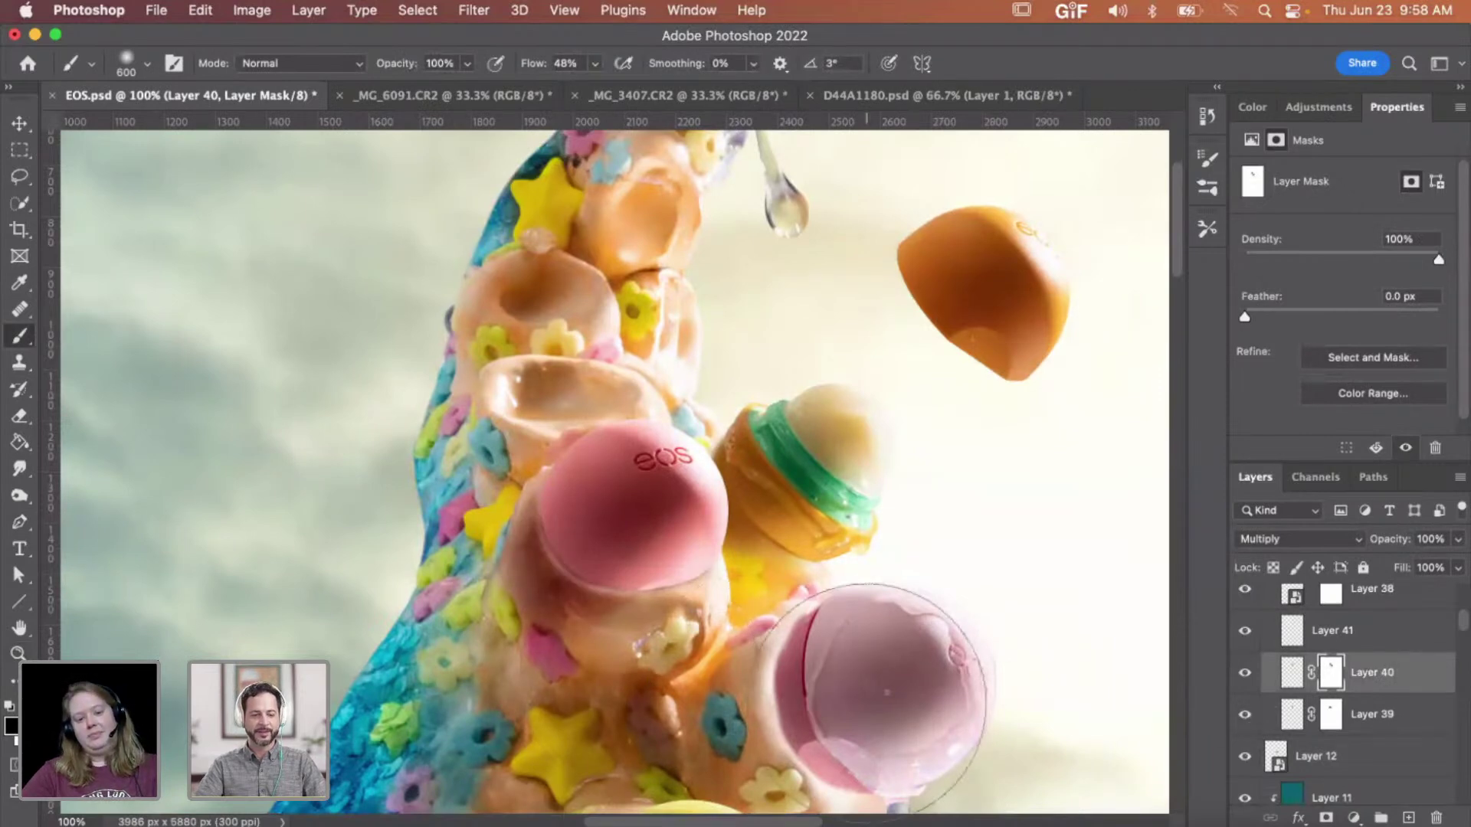
key(z)
alt+click(778, 657)
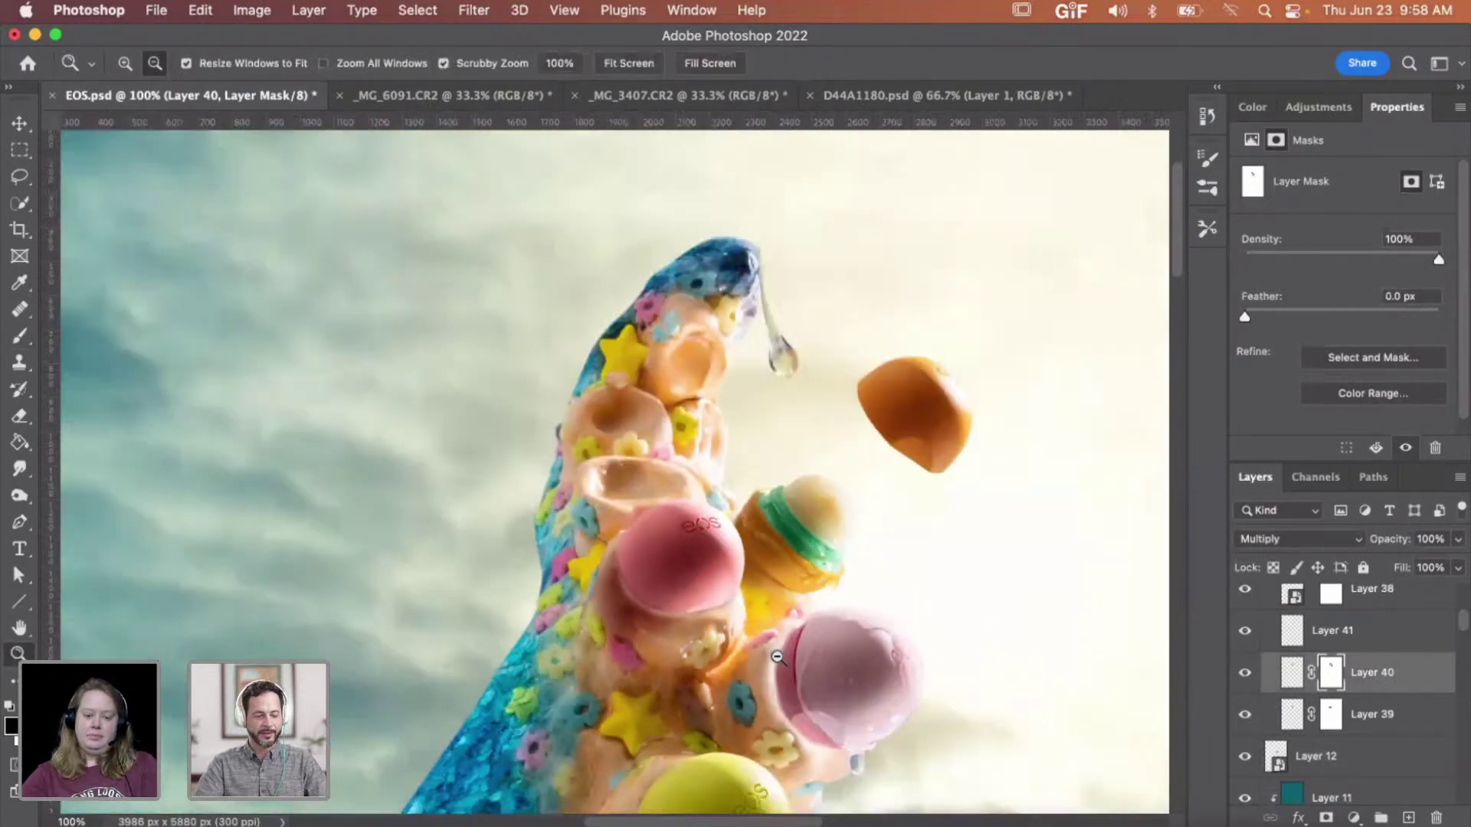
- Add a new empty layer above Layer 38 and clip it to the pink ball
alt+click(777, 658)
scroll(690, 465, down, 3)
drag(690, 465, 1209, 623)
scroll(1324, 651, up, 2)
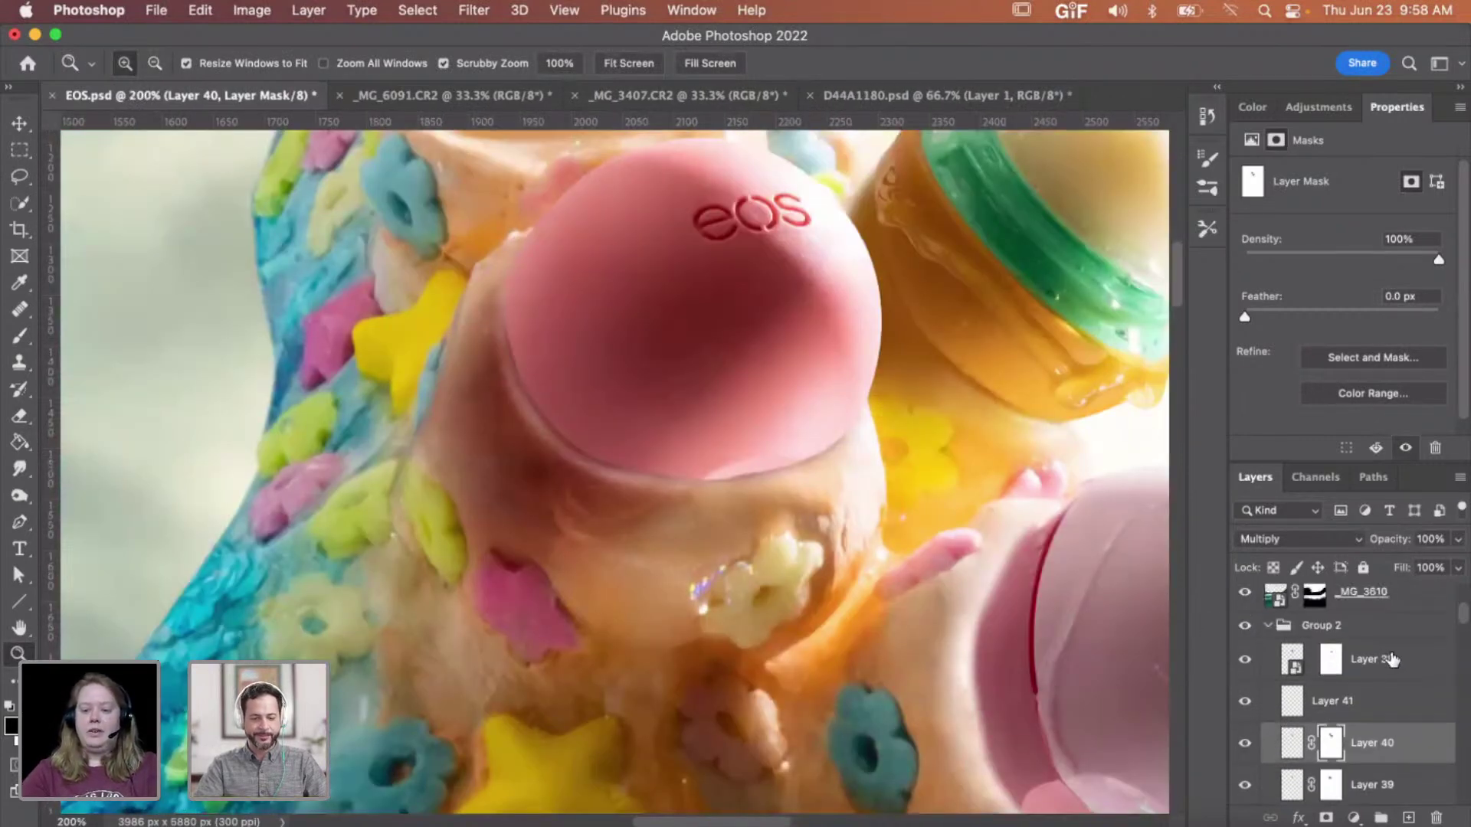
click(1393, 663)
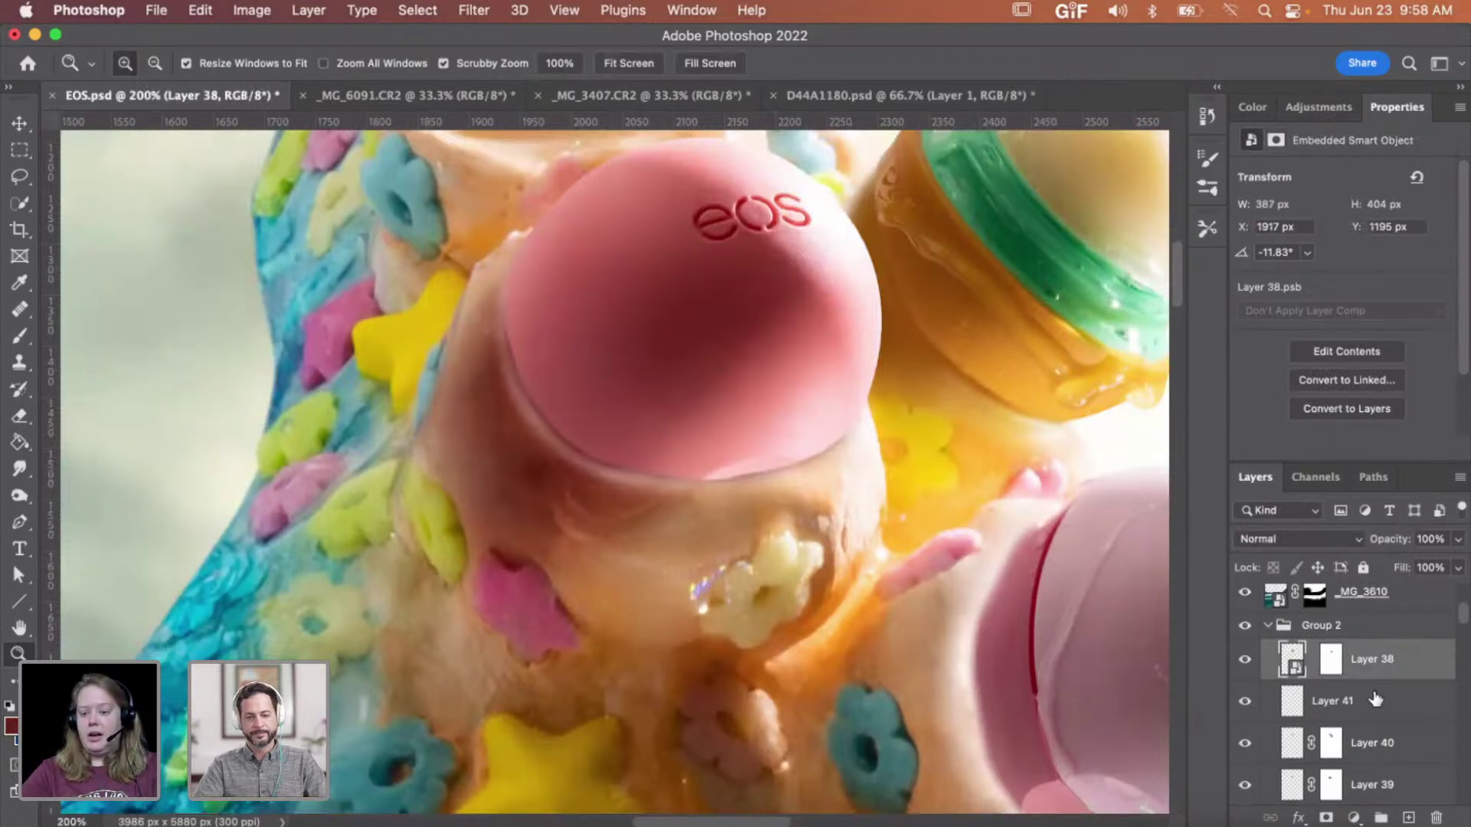
click(1409, 819)
right_click(1391, 665)
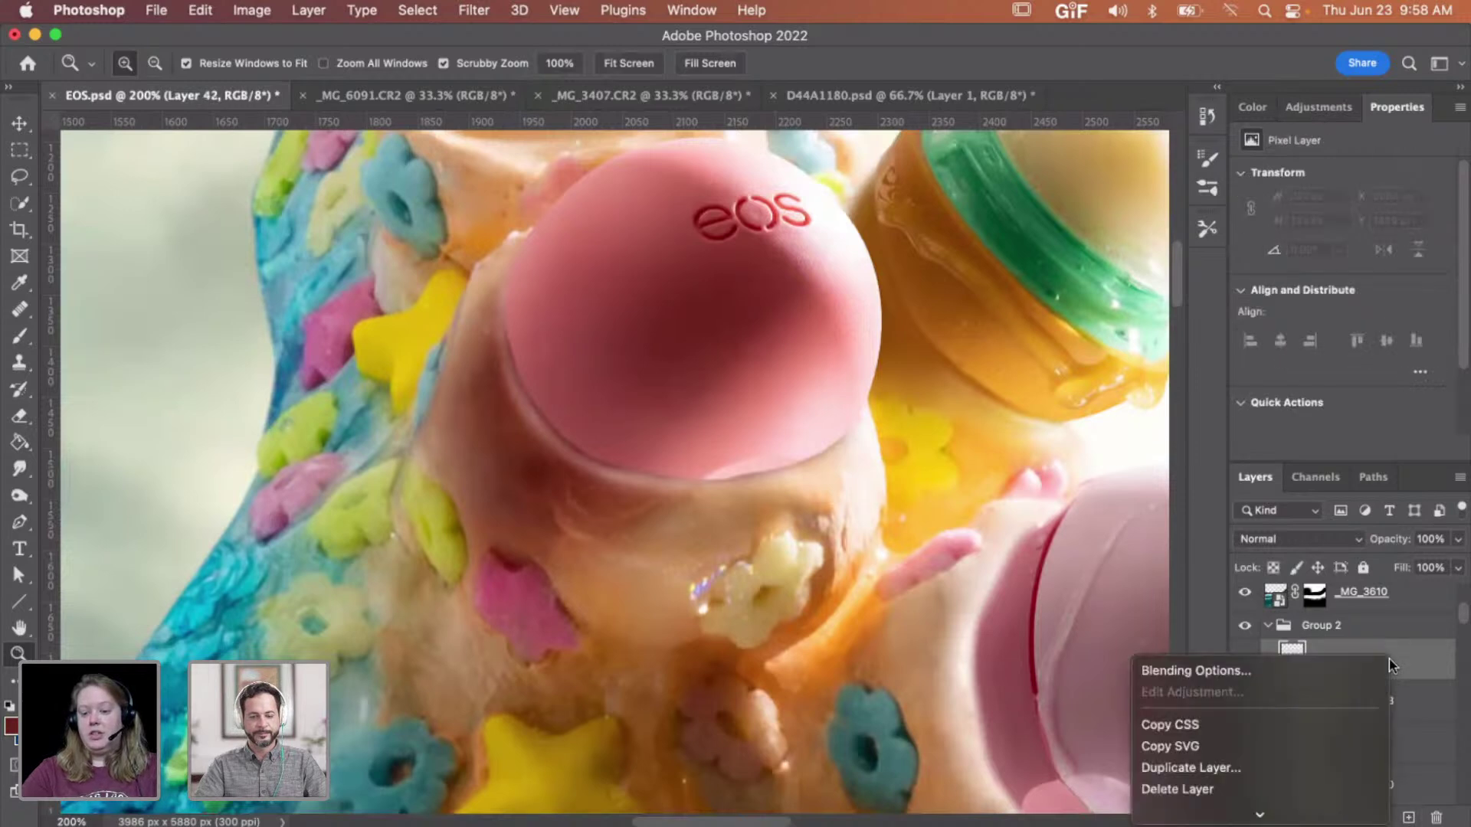
click(1314, 728)
- Paint dark red shading along the pink ball's left and lower-left edge on the clipped layer with a soft 150 px brush
key(b)
key(bracketleft)
key(bracketleft)
key(bracketleft)
key(bracketleft)
key(bracketleft)
key(bracketleft)
key(bracketleft)
mouse_move(558, 438)
mouse_down()
mouse_move(598, 429)
mouse_move(659, 467)
mouse_move(495, 398)
mouse_move(477, 338)
mouse_move(498, 237)
mouse_up()
mouse_move(696, 490)
mouse_down()
mouse_move(582, 536)
mouse_move(586, 551)
mouse_move(429, 329)
mouse_move(467, 229)
mouse_move(418, 322)
mouse_move(413, 284)
mouse_up()
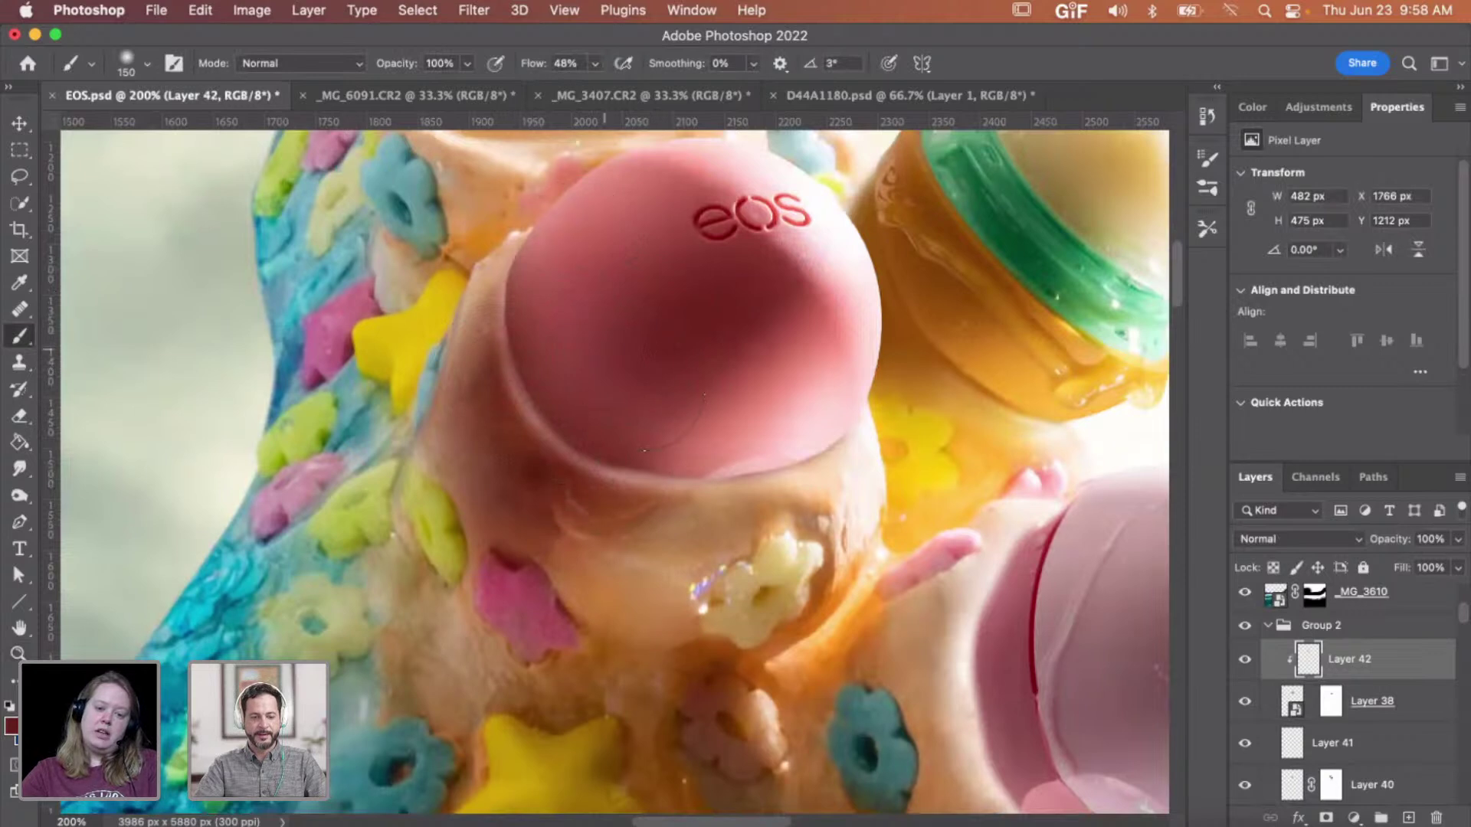
- Lower the clipped shading layer's opacity to 74% and review the ball within the wider composite
click(1455, 542)
drag(1427, 567, 1430, 567)
key(z)
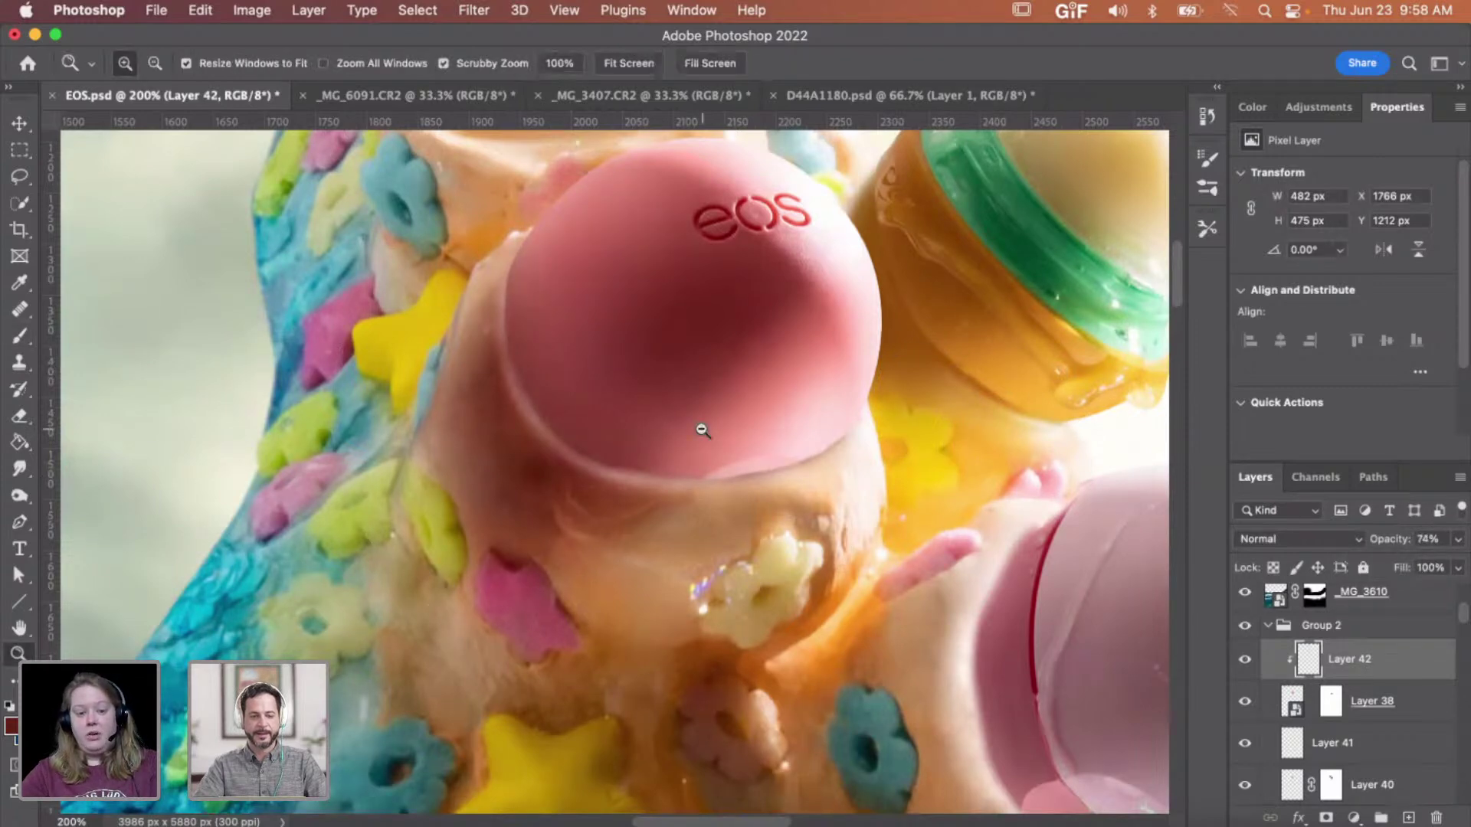
alt+click(703, 431)
alt+click(702, 431)
alt+click(700, 423)
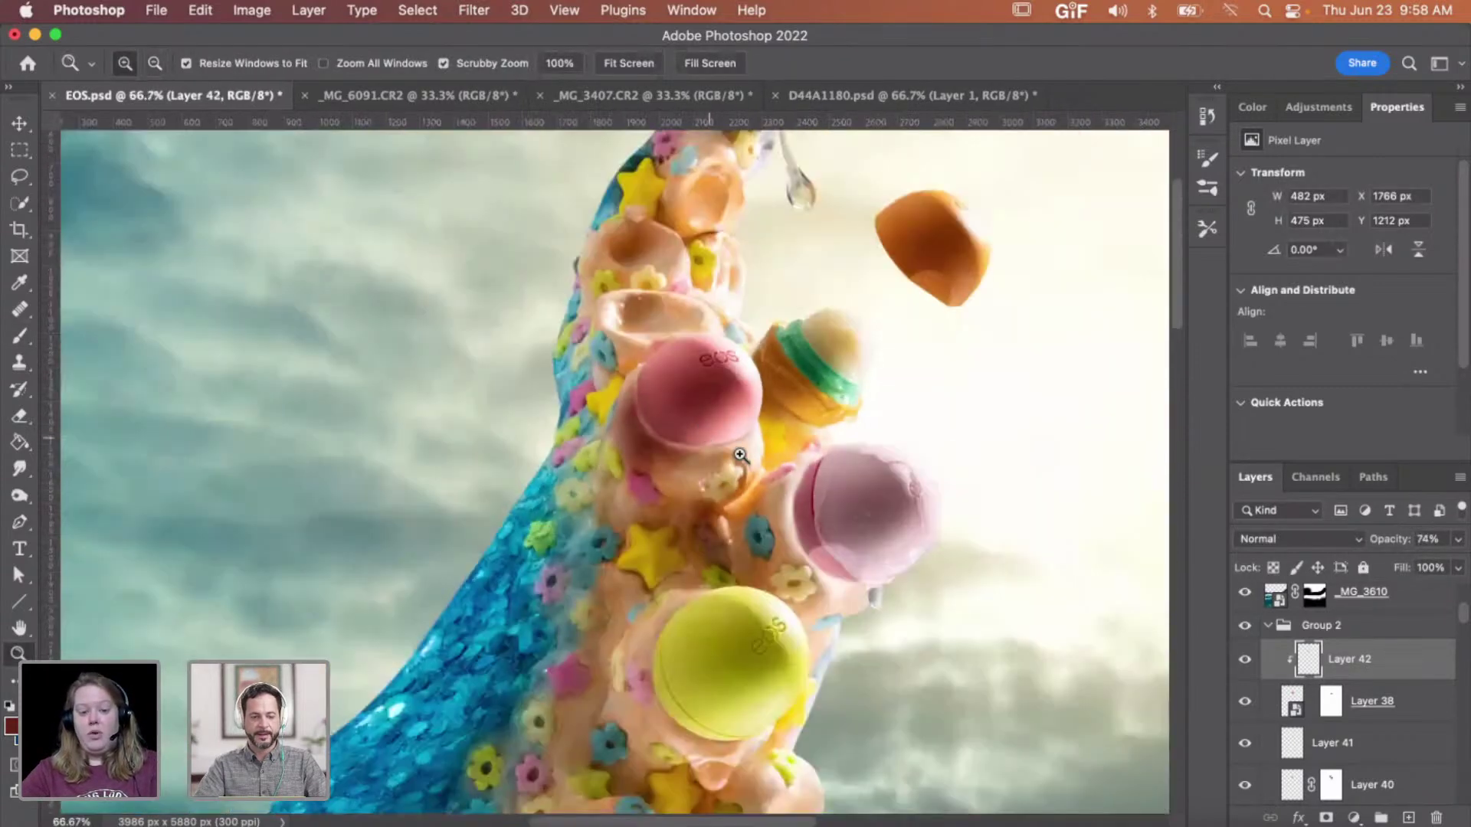
- Target Layer 42 and prepare an 80 px brush at the pink ball's lower edge
click(699, 451)
click(674, 411)
click(673, 410)
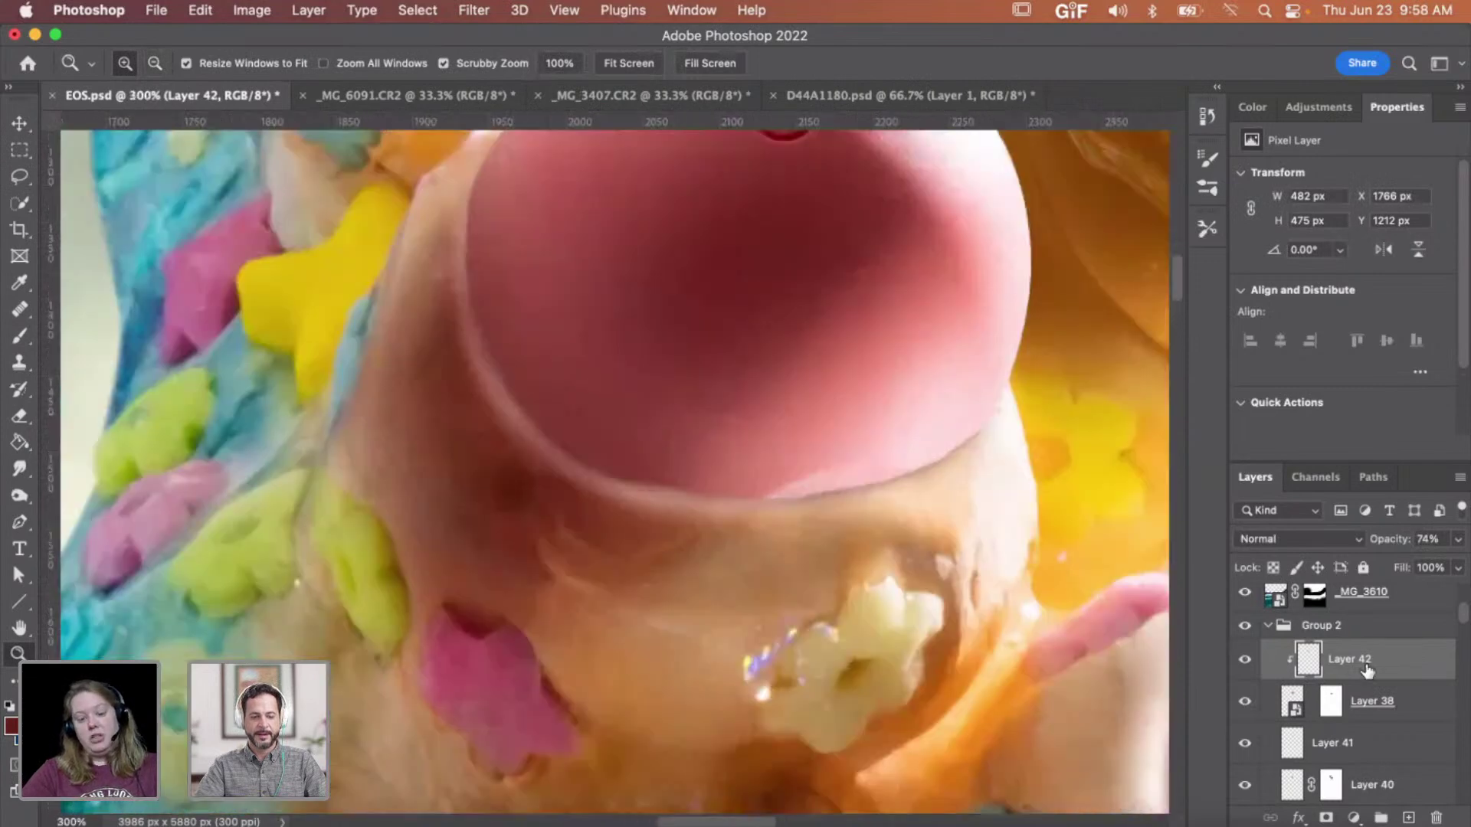
click(1331, 701)
key(b)
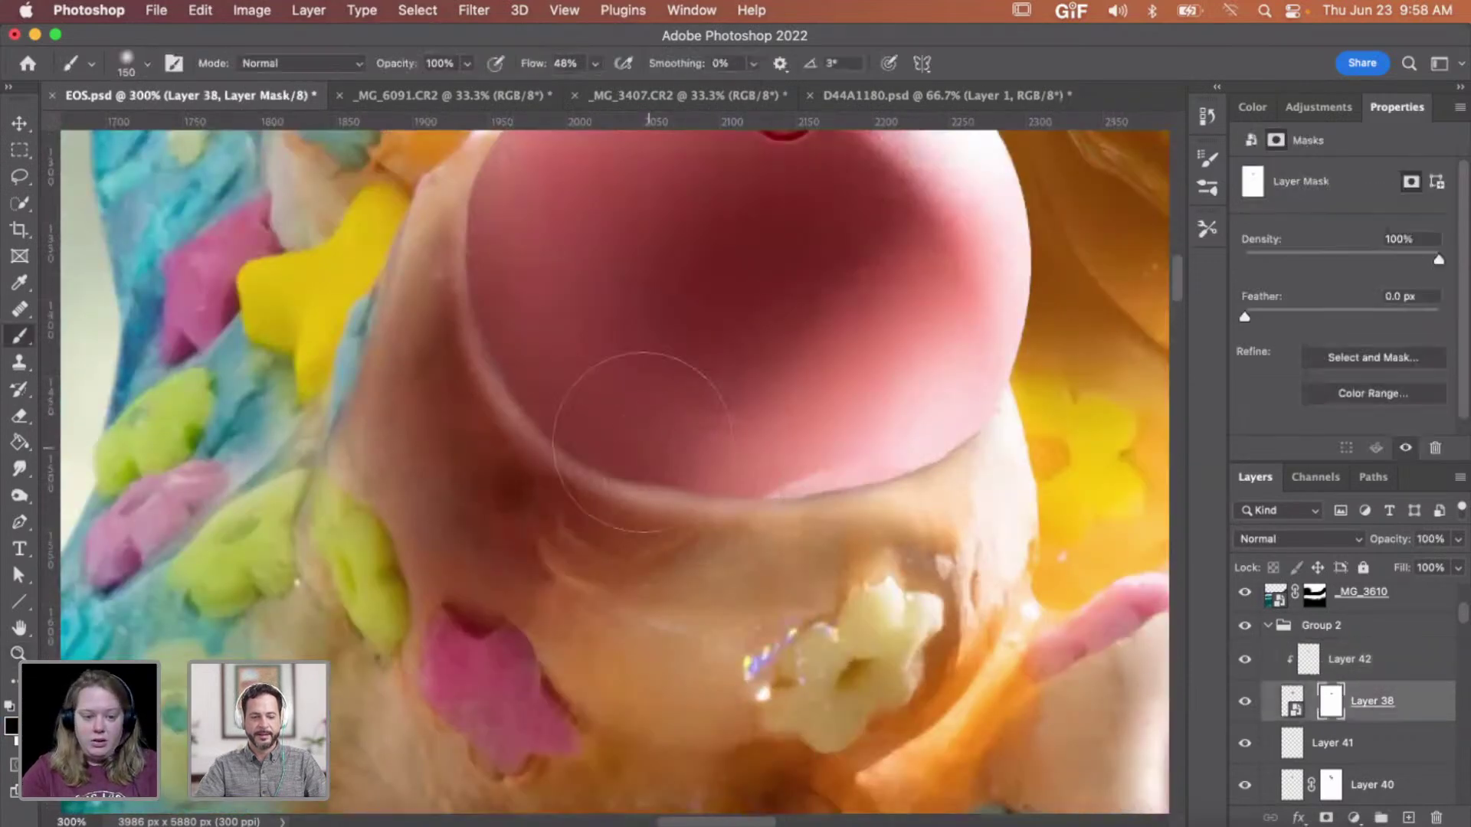
click(1309, 661)
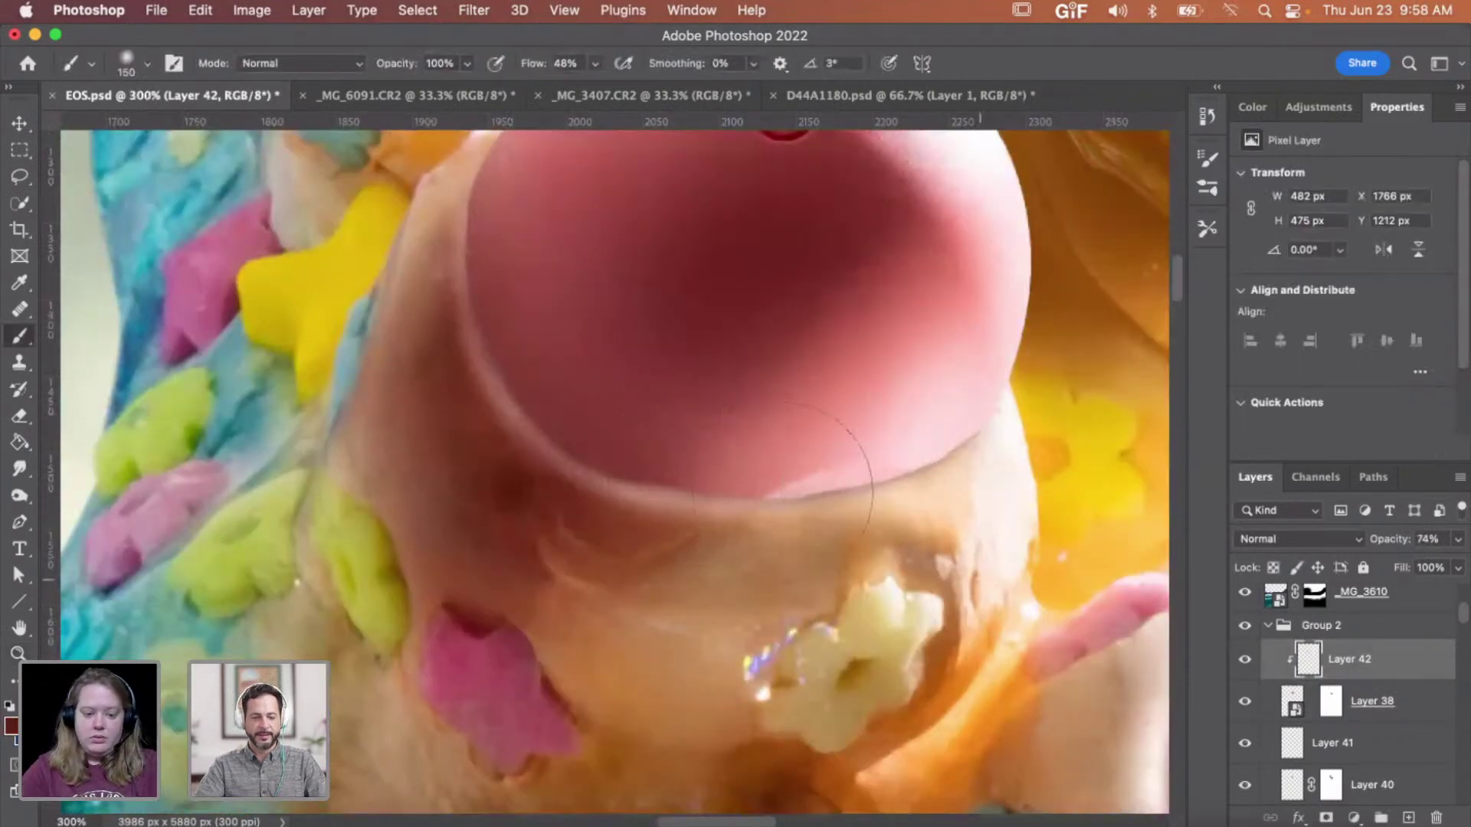
key(bracketleft)
key(bracketleft)
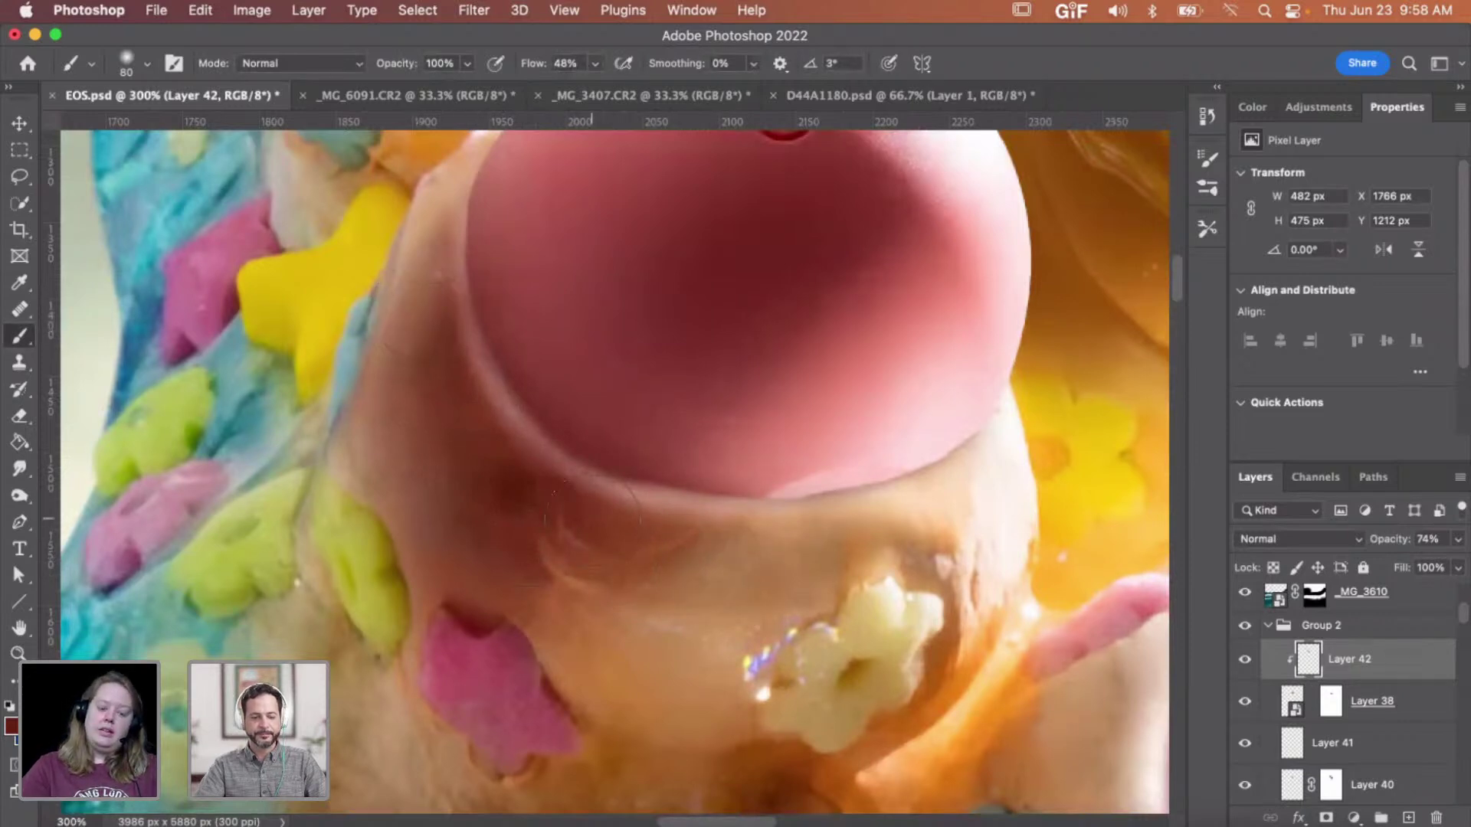
key(v)
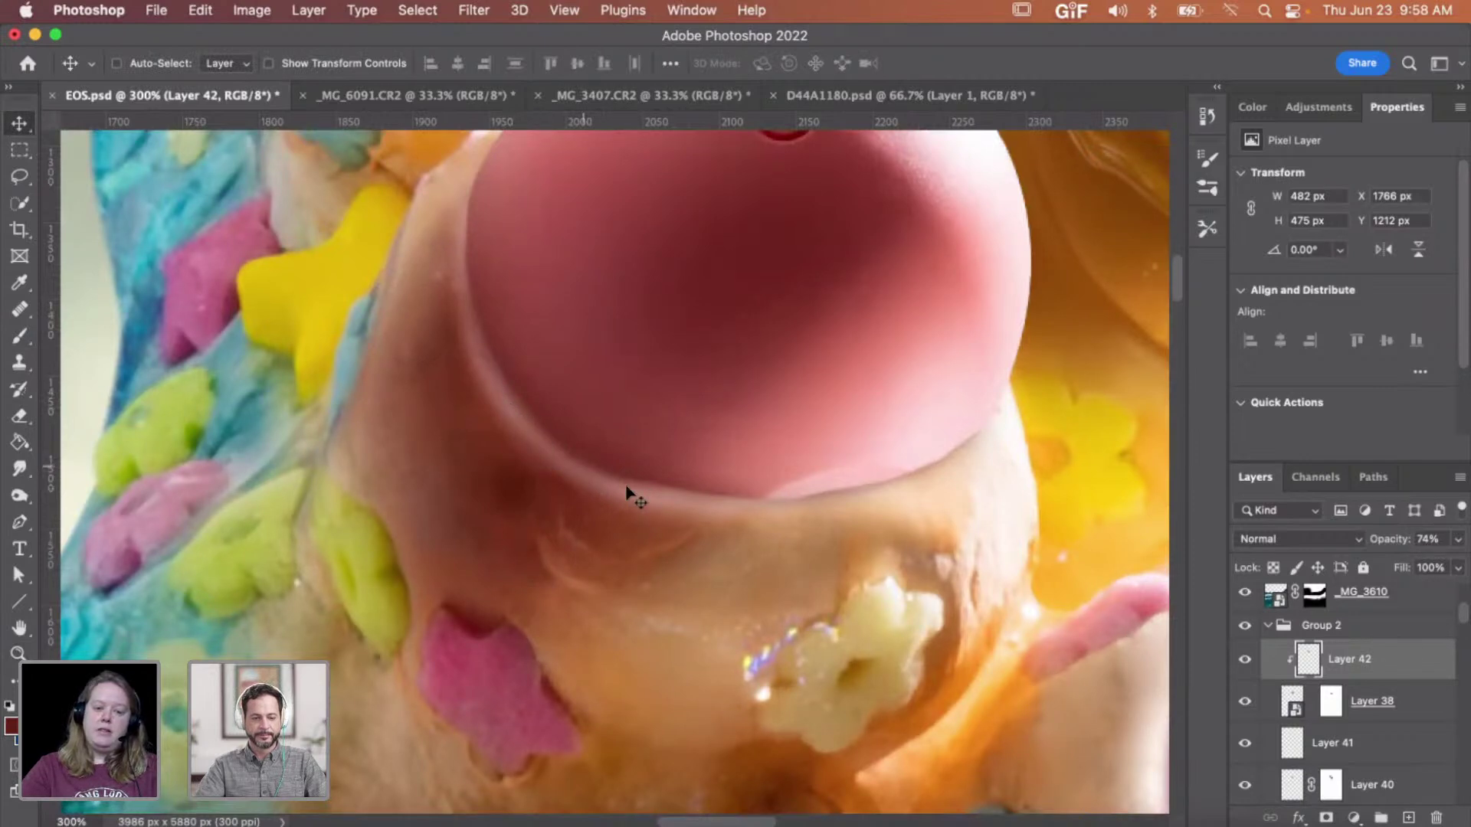
- Examine how the pink ball blends into the tentacle, both close up and in the wider composition
key(z)
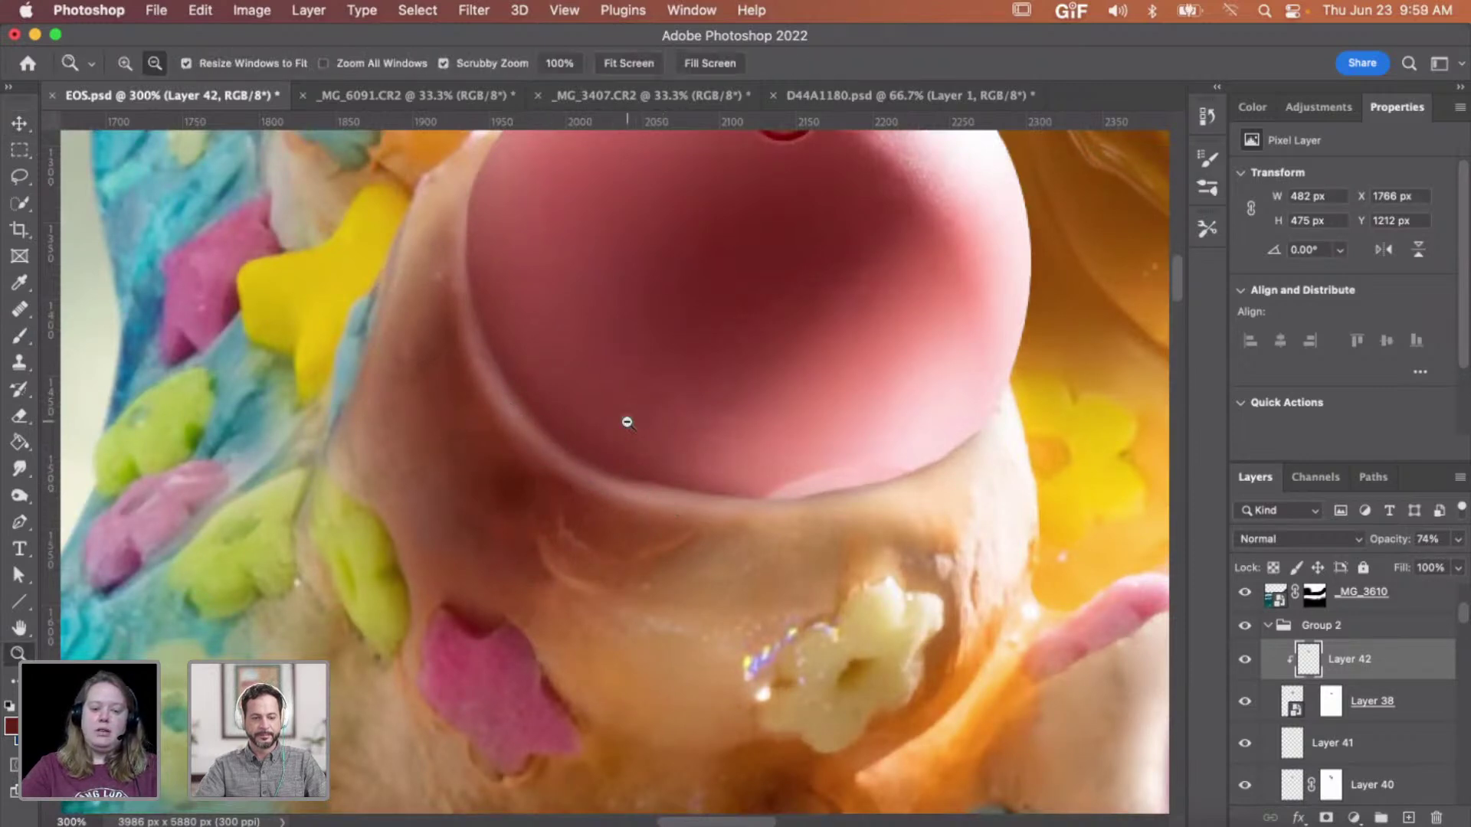
alt+click(626, 422)
alt+click(643, 421)
alt+click(657, 421)
click(667, 447)
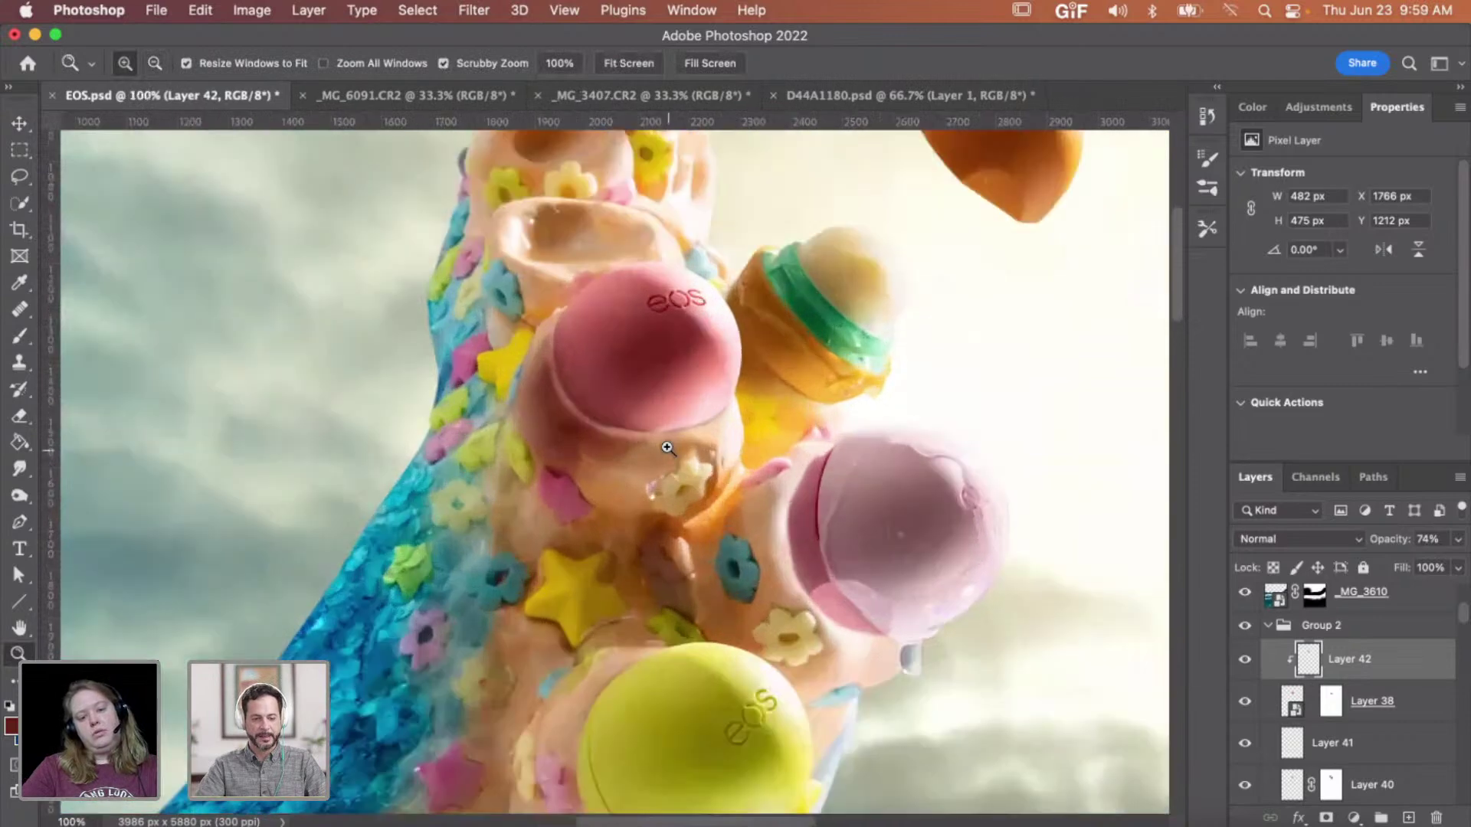
click(663, 442)
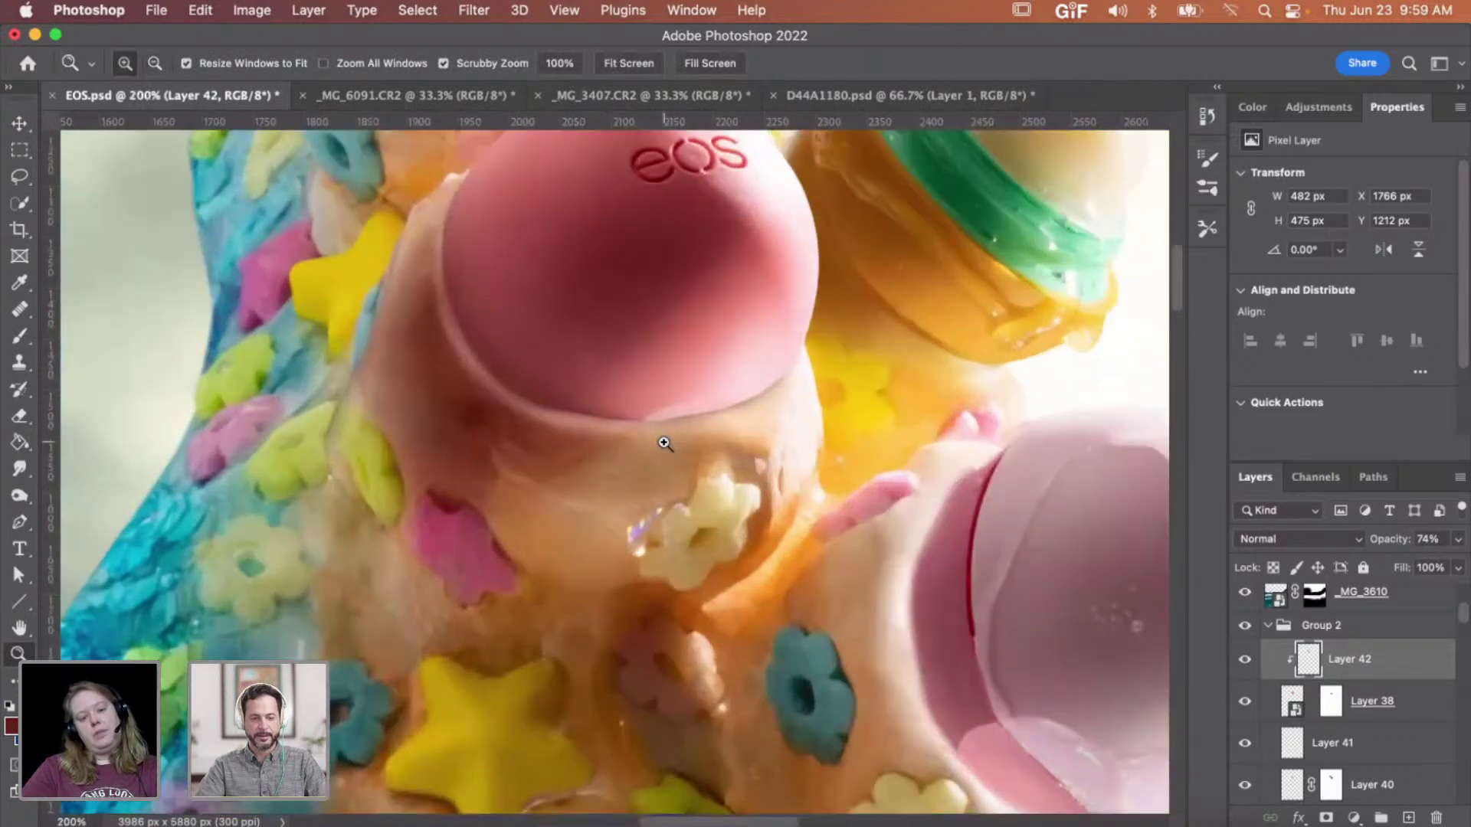
alt+click(620, 427)
scroll(730, 496, down, 2)
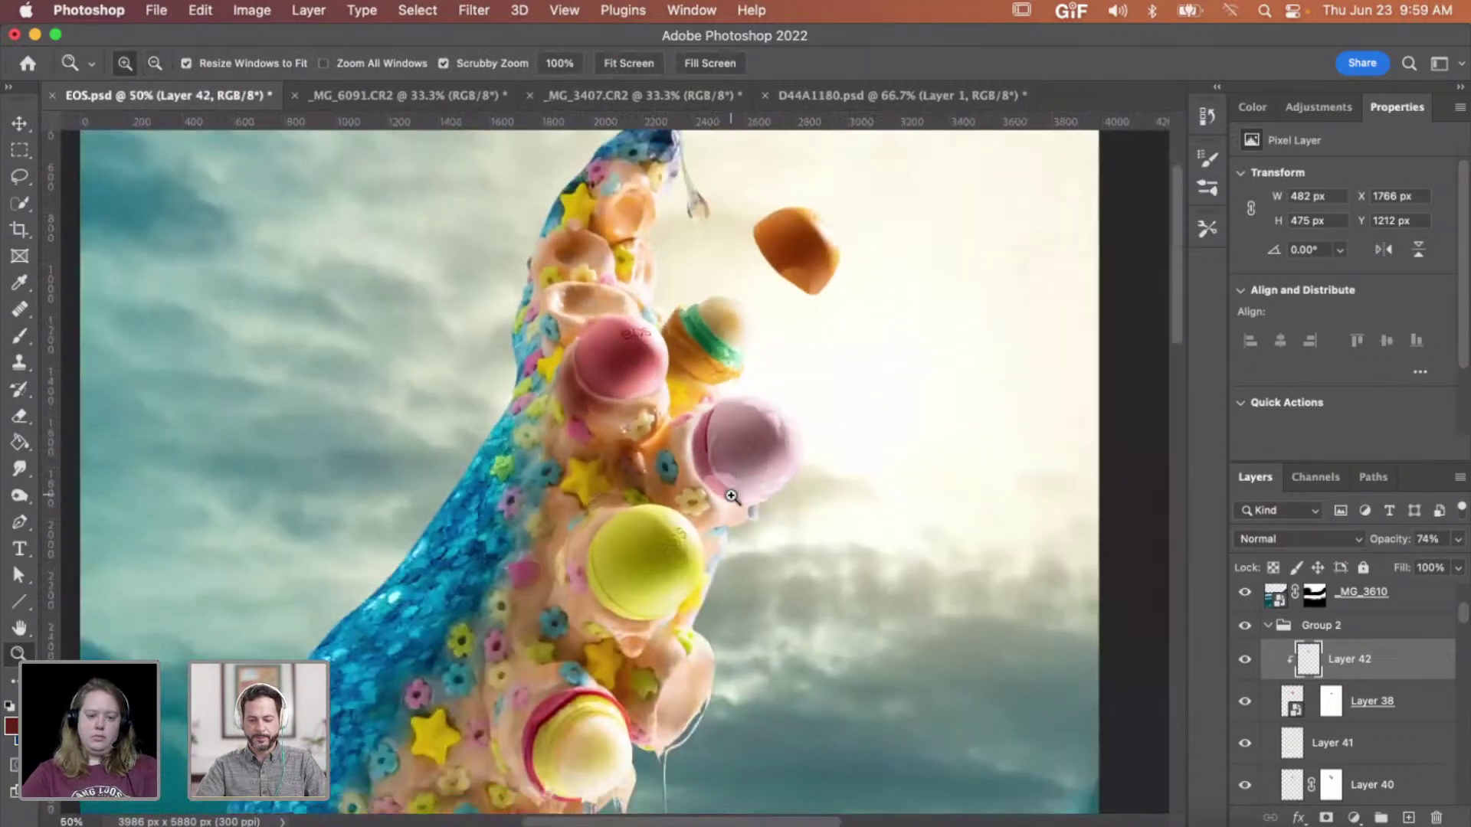
click(616, 360)
click(616, 360)
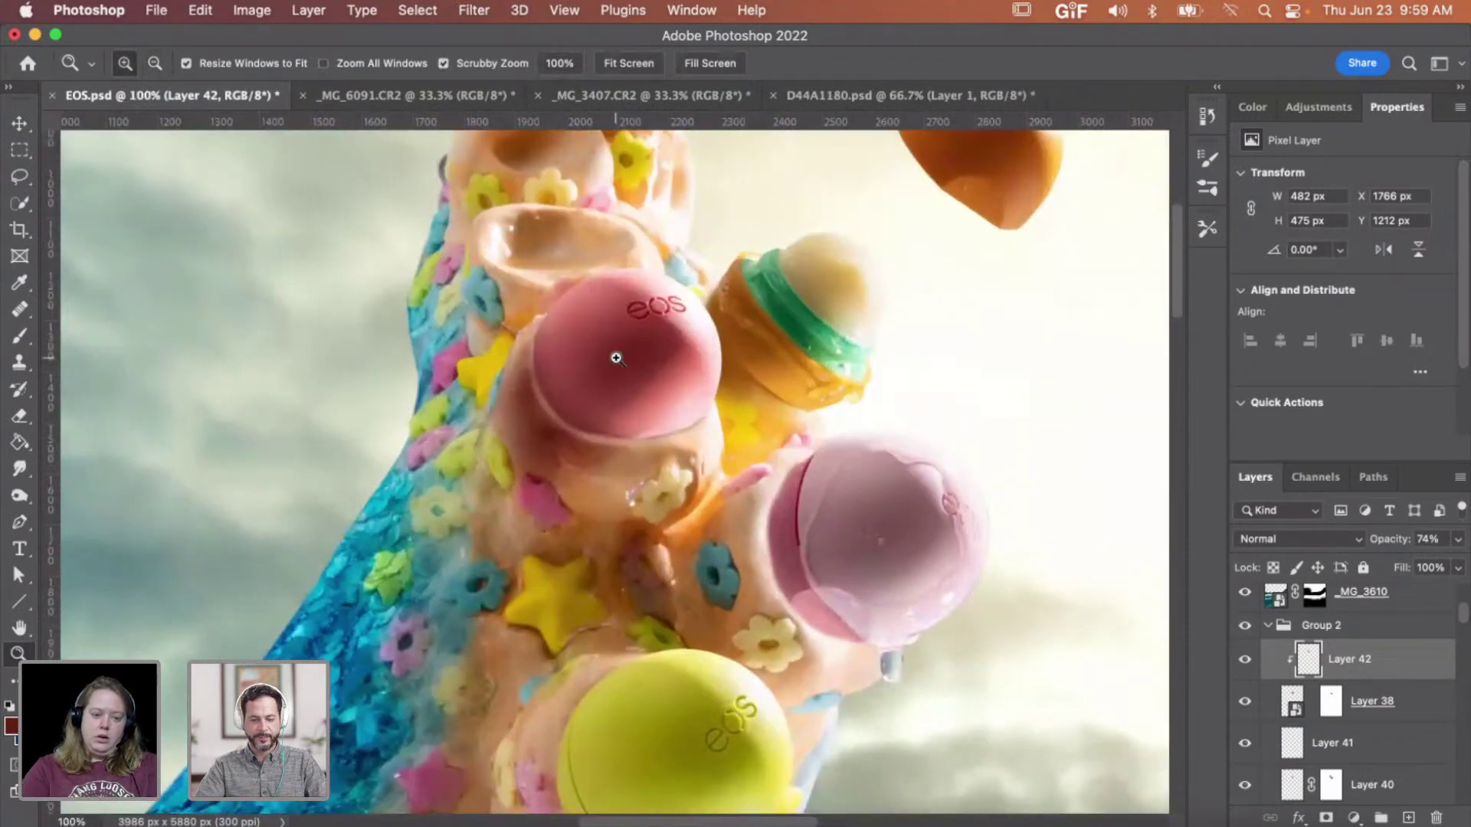
click(617, 360)
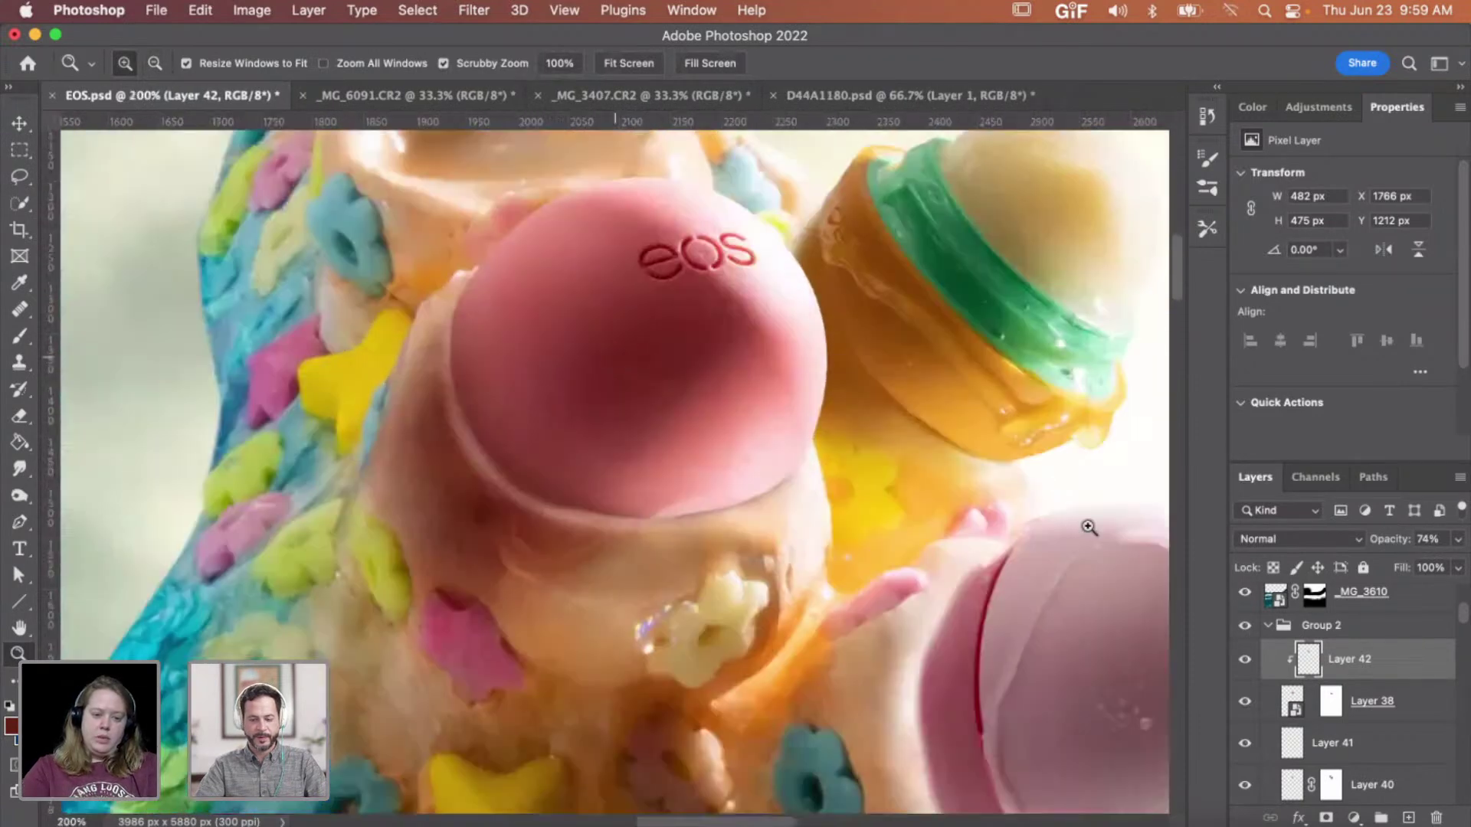
- Review the layers in Group 2 and toggle Layer 41's visibility to check its effect below the pink ball
click(1268, 626)
scroll(861, 534, down, 5)
scroll(861, 534, right, 5)
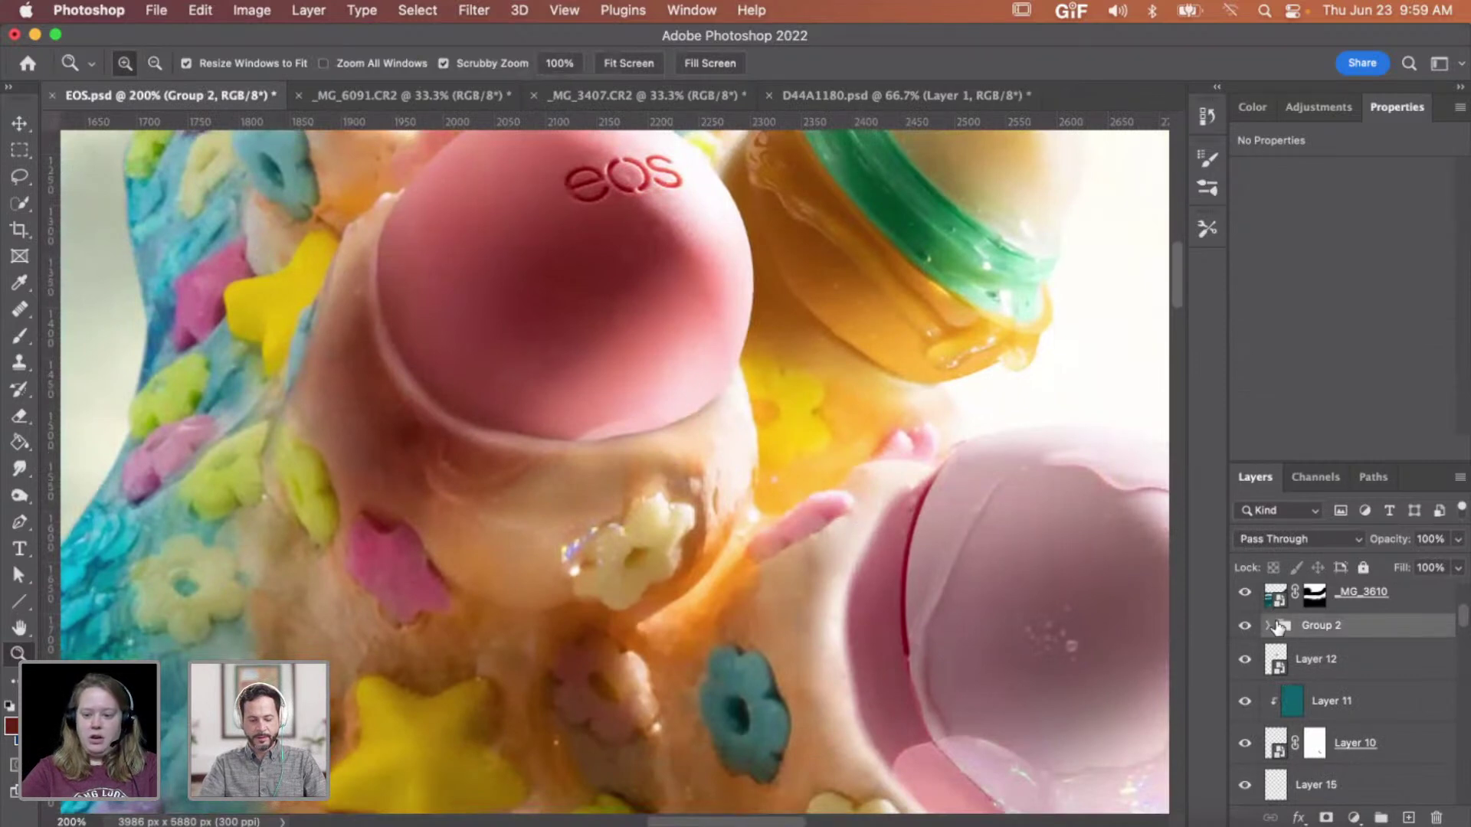
click(1268, 626)
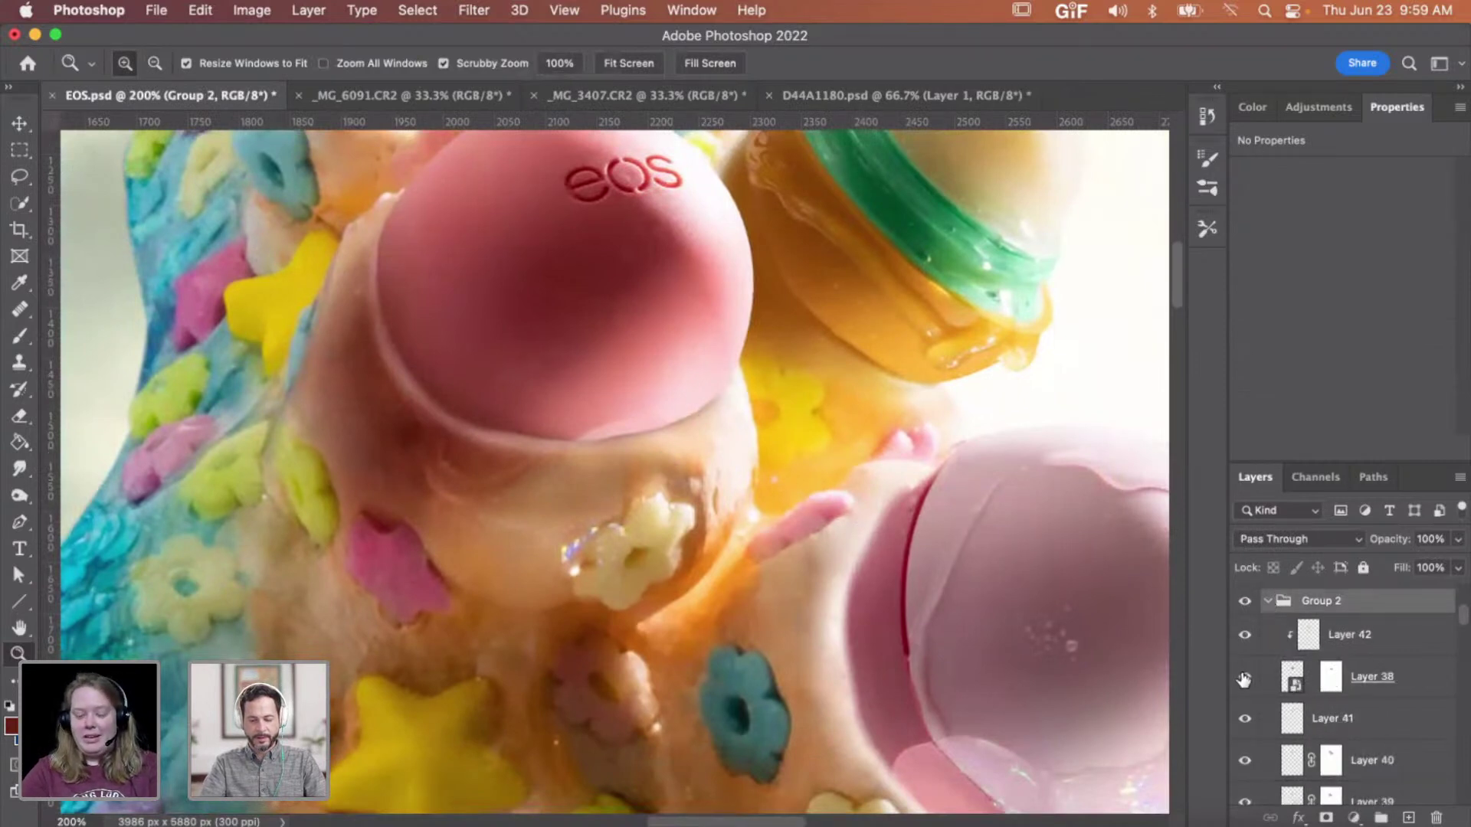
scroll(1241, 690, down, 2)
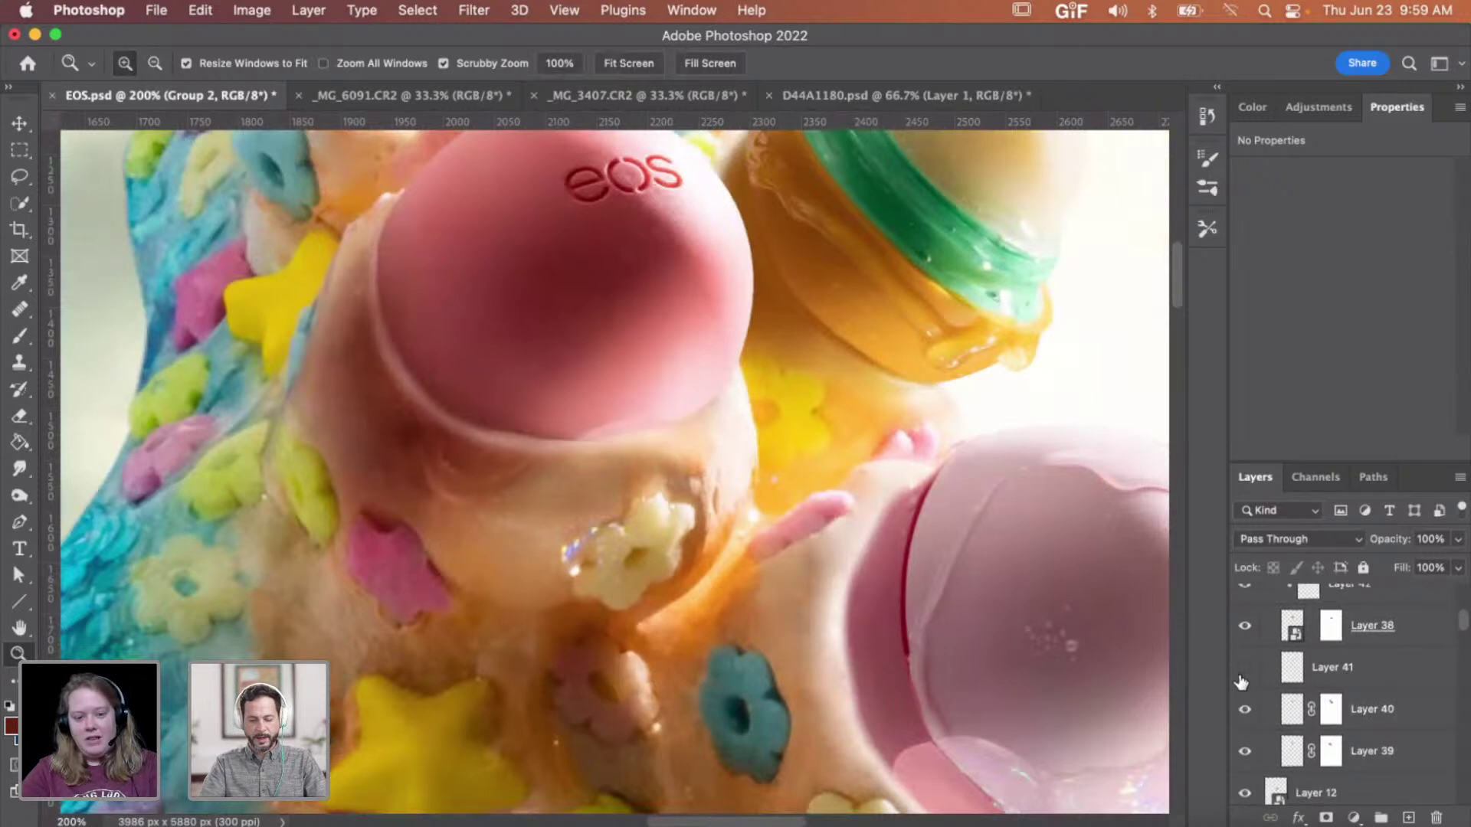
click(1244, 669)
- Erase part of Layer 41 beside the pink ball's socket with a 156 px eraser
click(1302, 667)
key(e)
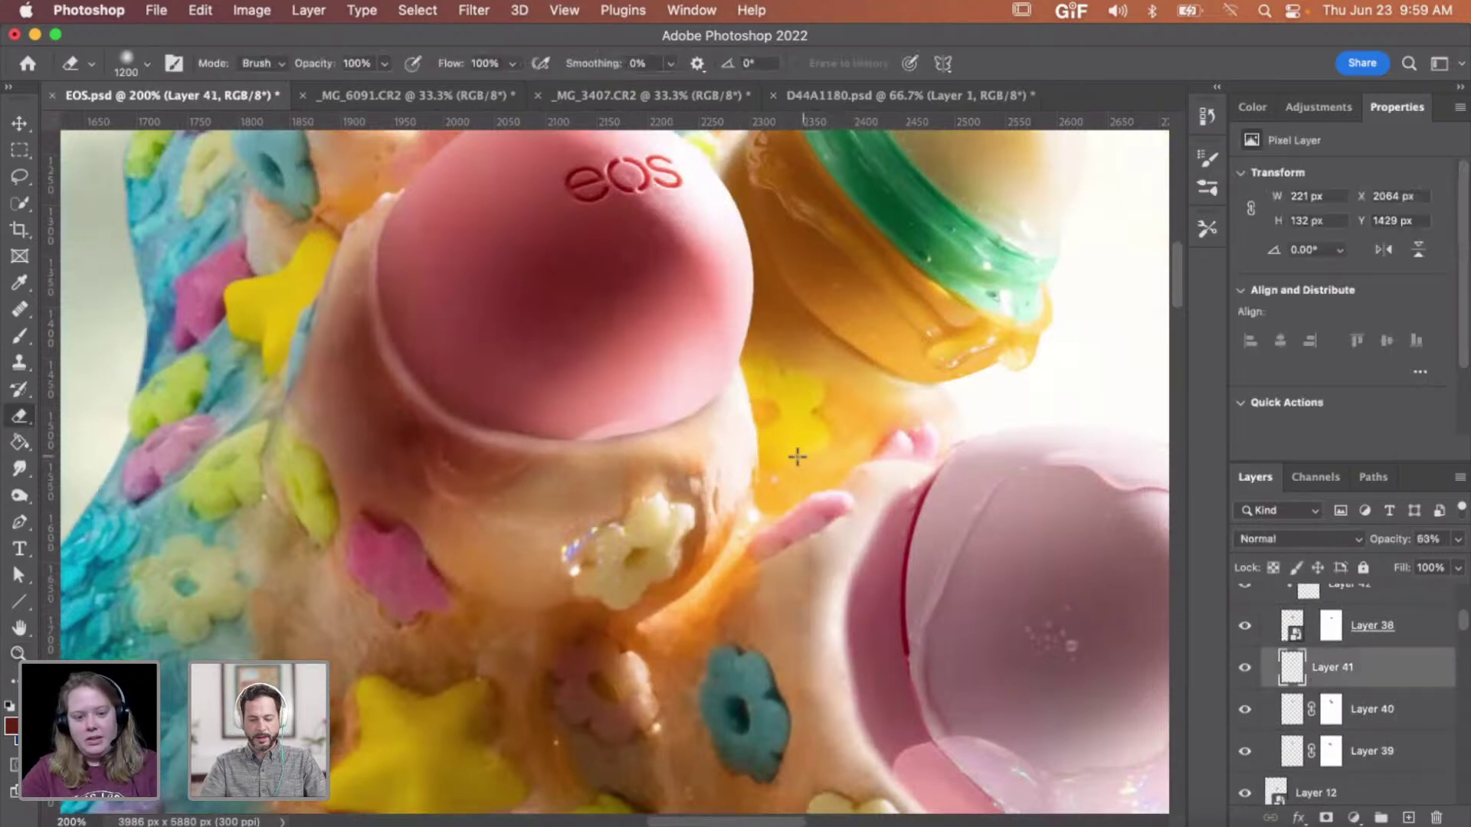
right_click(727, 424)
drag(931, 482, 923, 482)
key(Return)
mouse_move(777, 433)
mouse_down()
mouse_move(747, 442)
mouse_move(733, 462)
mouse_move(737, 443)
mouse_move(763, 463)
mouse_move(747, 460)
mouse_move(758, 412)
mouse_move(770, 437)
mouse_move(770, 406)
mouse_up()
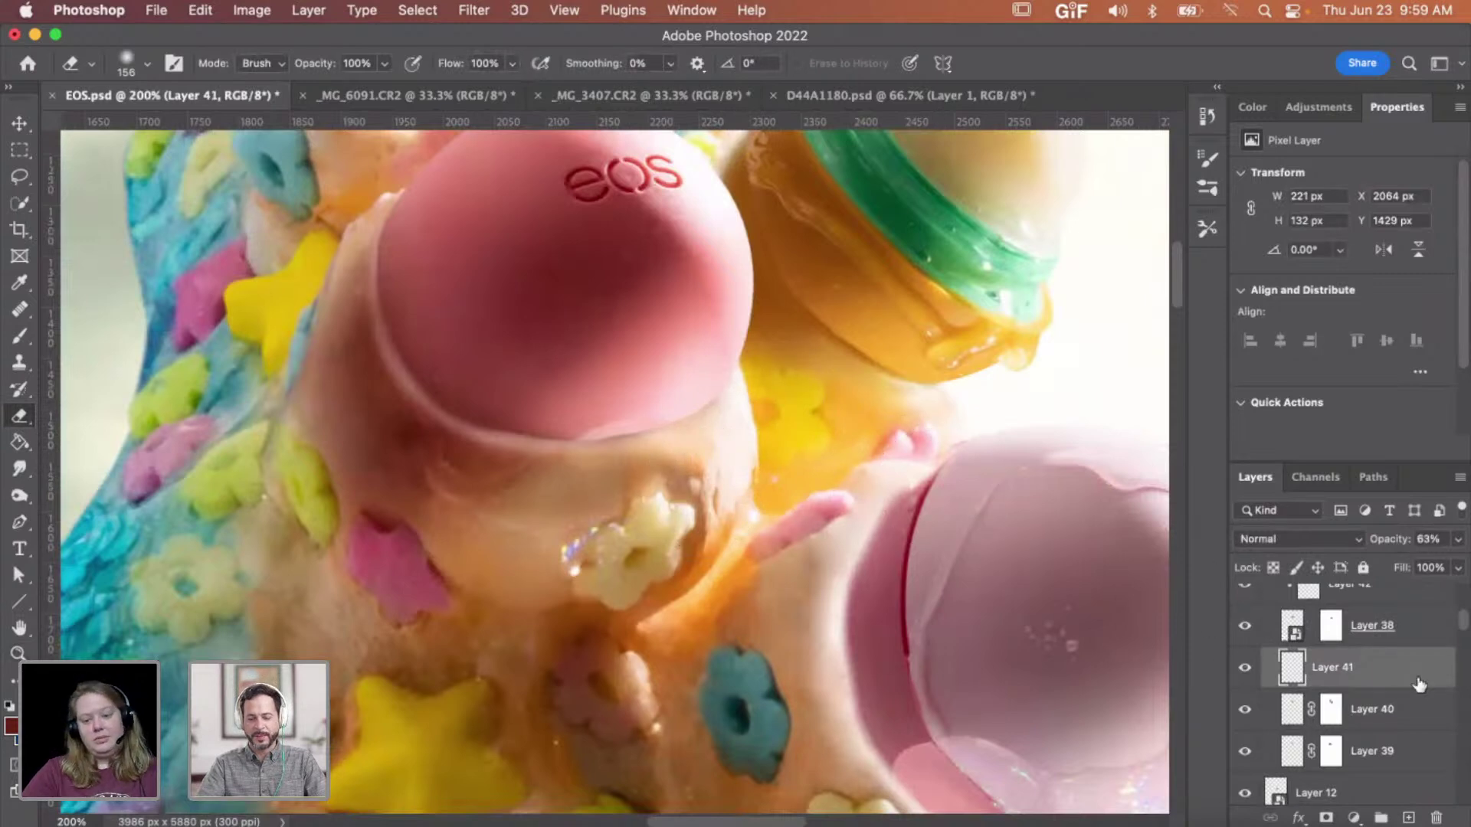
- Add a new layer clipped to Layer 38 and brush dark red shading along the pink ball's lower edge
click(1383, 622)
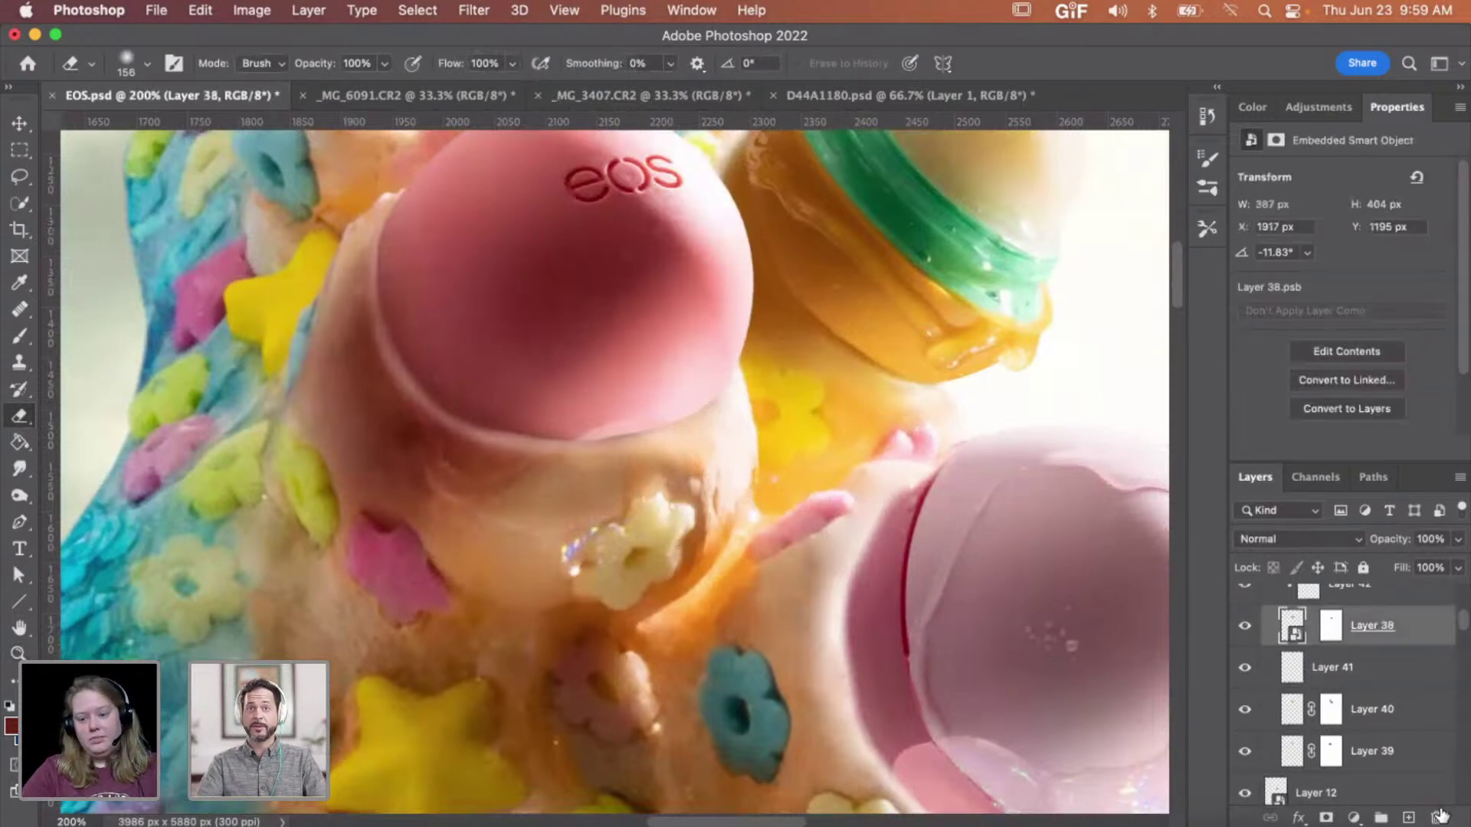
click(1409, 817)
key(b)
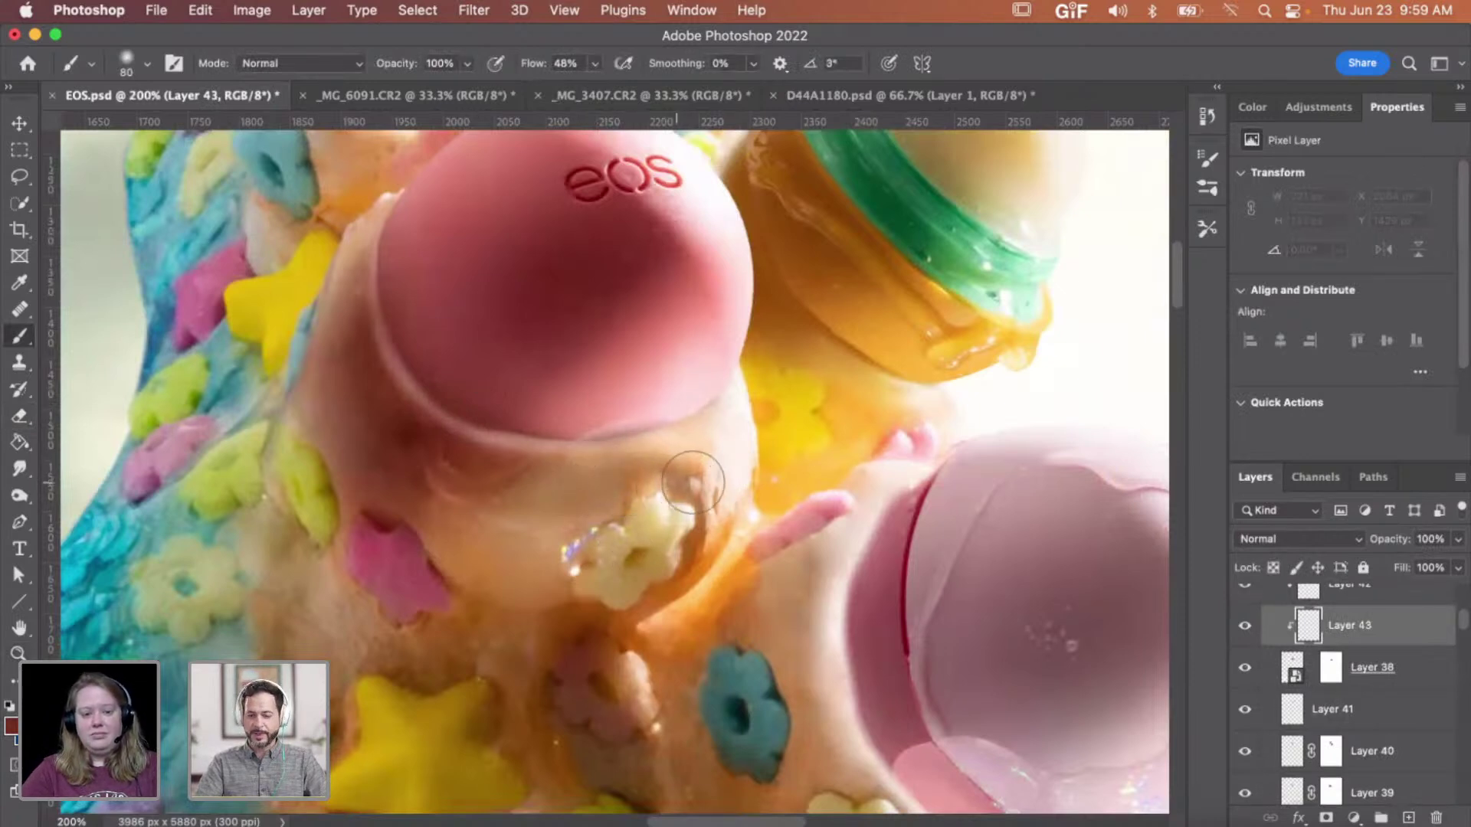
mouse_move(772, 421)
mouse_down()
mouse_move(629, 493)
mouse_move(539, 504)
mouse_move(668, 499)
mouse_move(707, 492)
mouse_move(577, 499)
mouse_move(469, 477)
mouse_up()
key(bracketright)
key(bracketright)
key(bracketright)
key(bracketright)
- Examine the shaded pink ball within the wider composition
key(z)
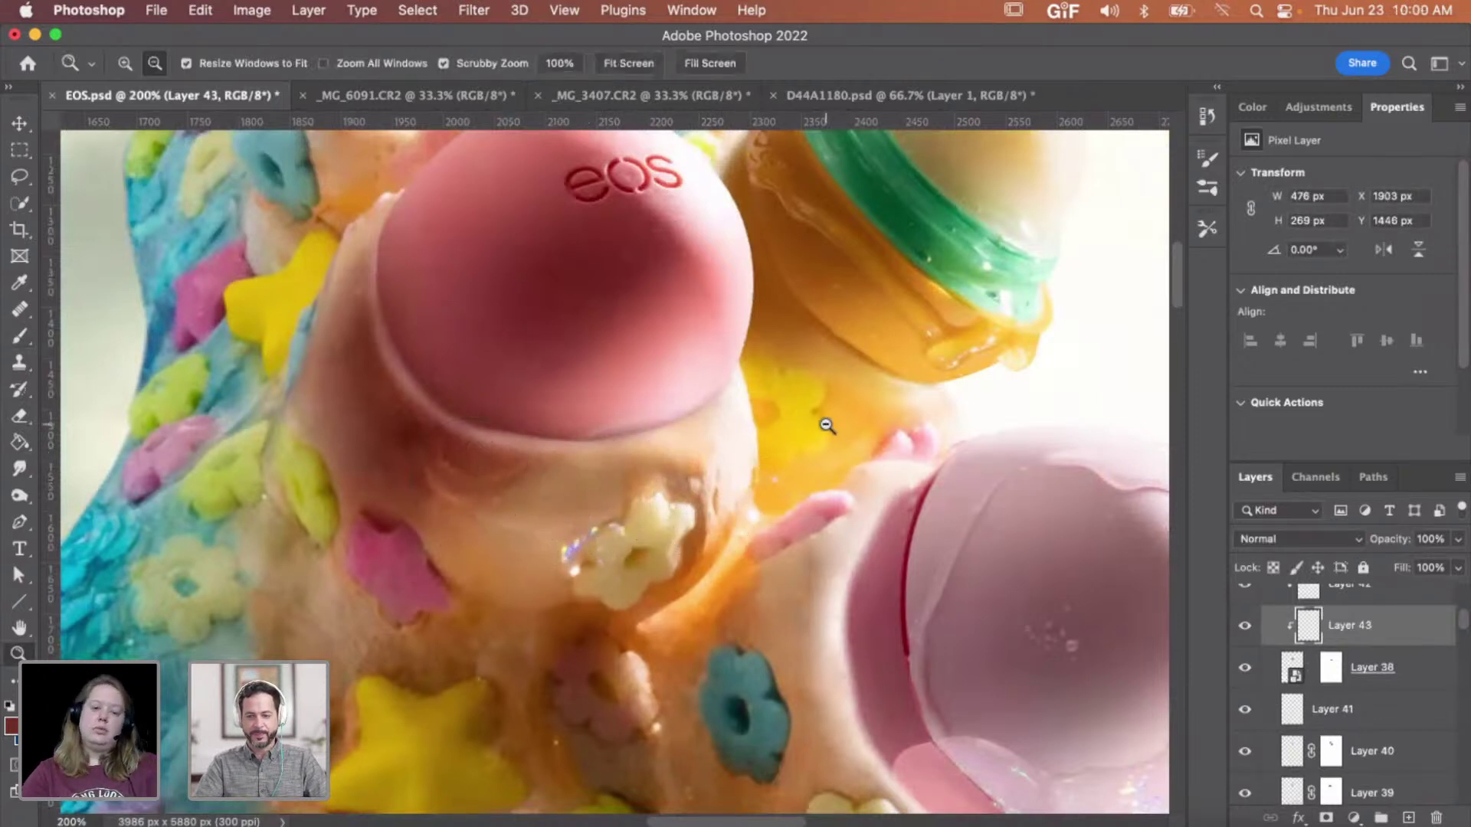
alt+click(827, 424)
alt+click(827, 424)
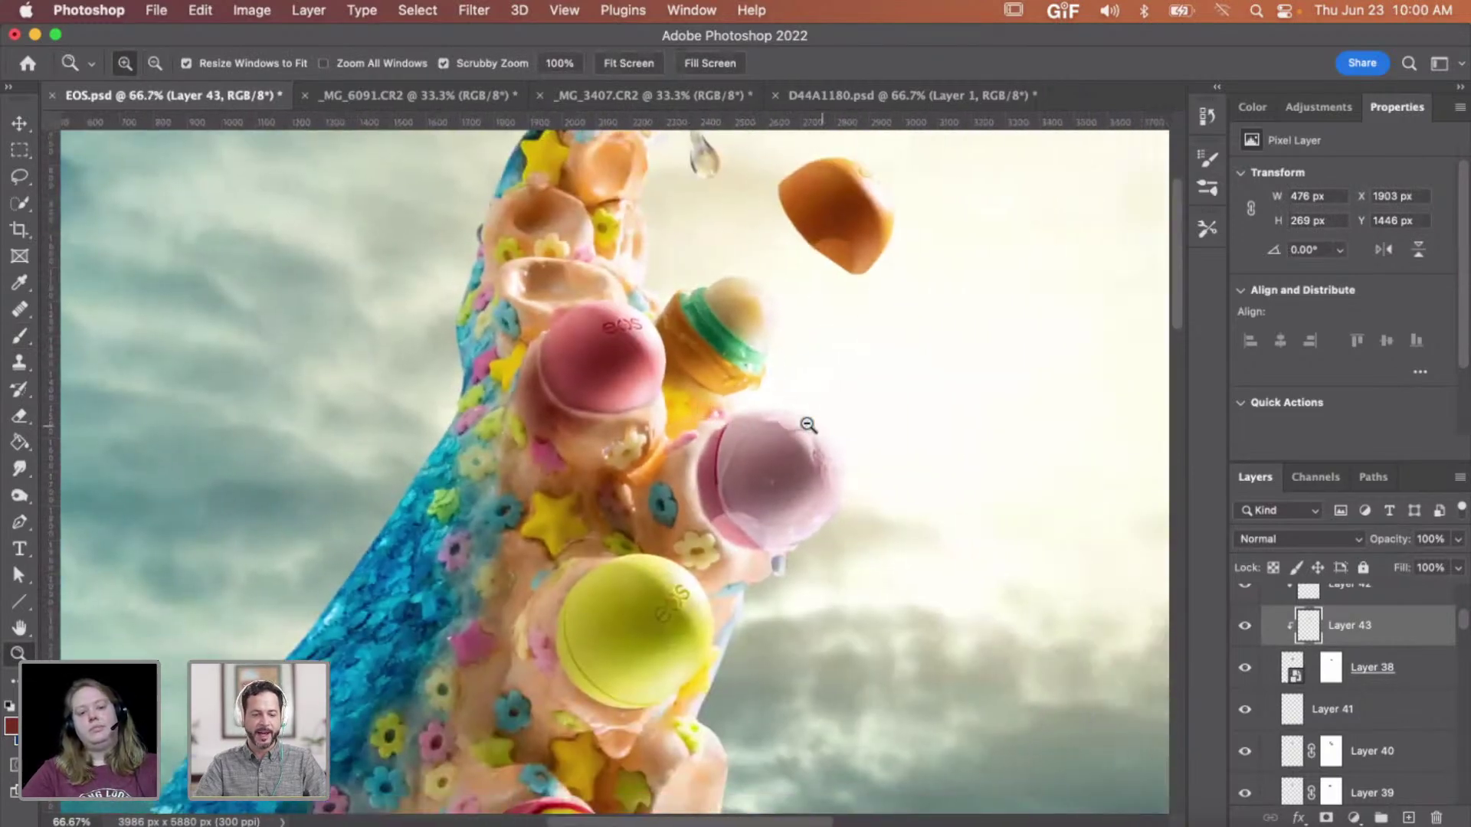
alt+click(808, 425)
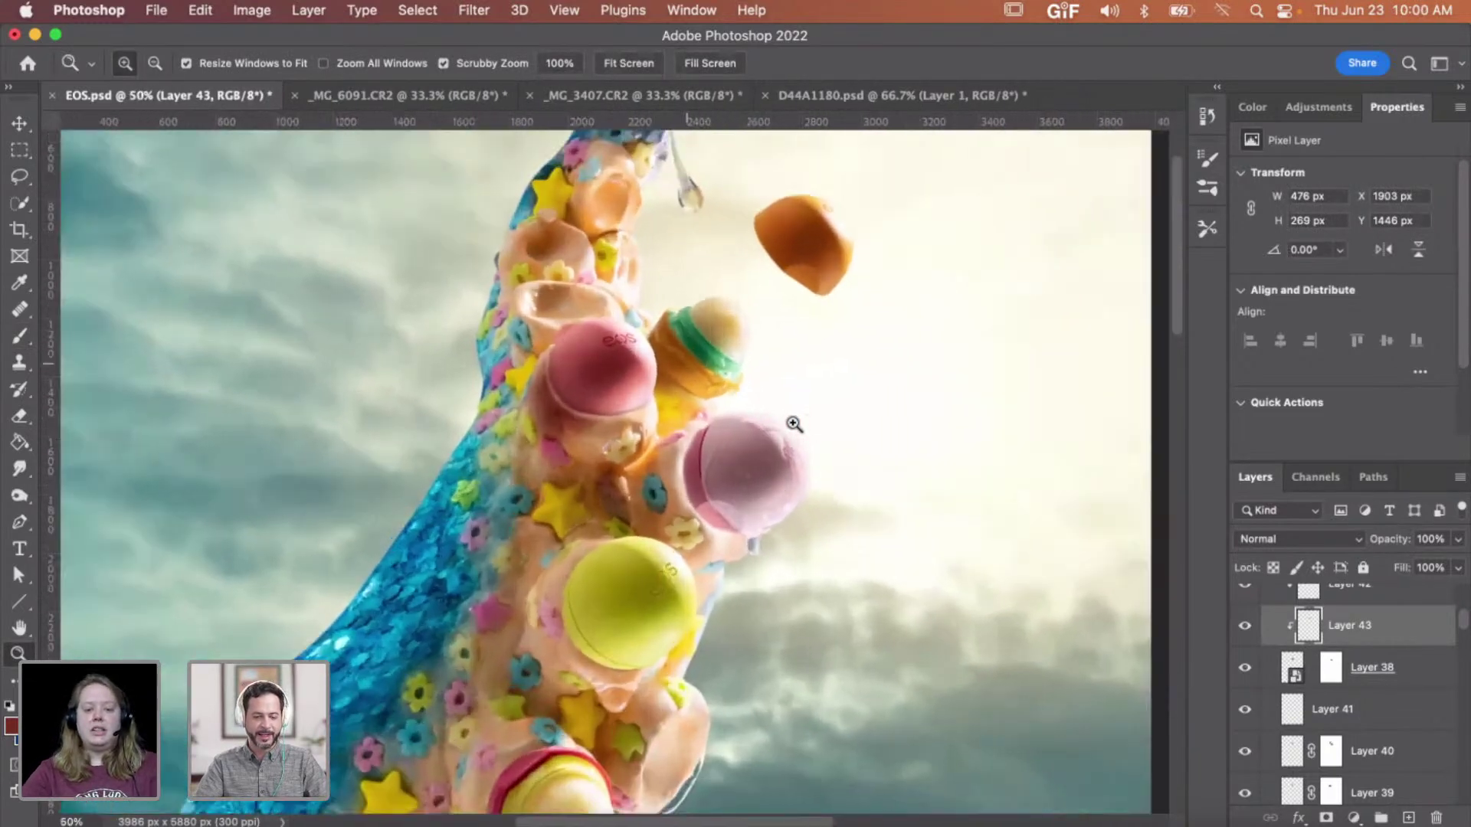
click(793, 424)
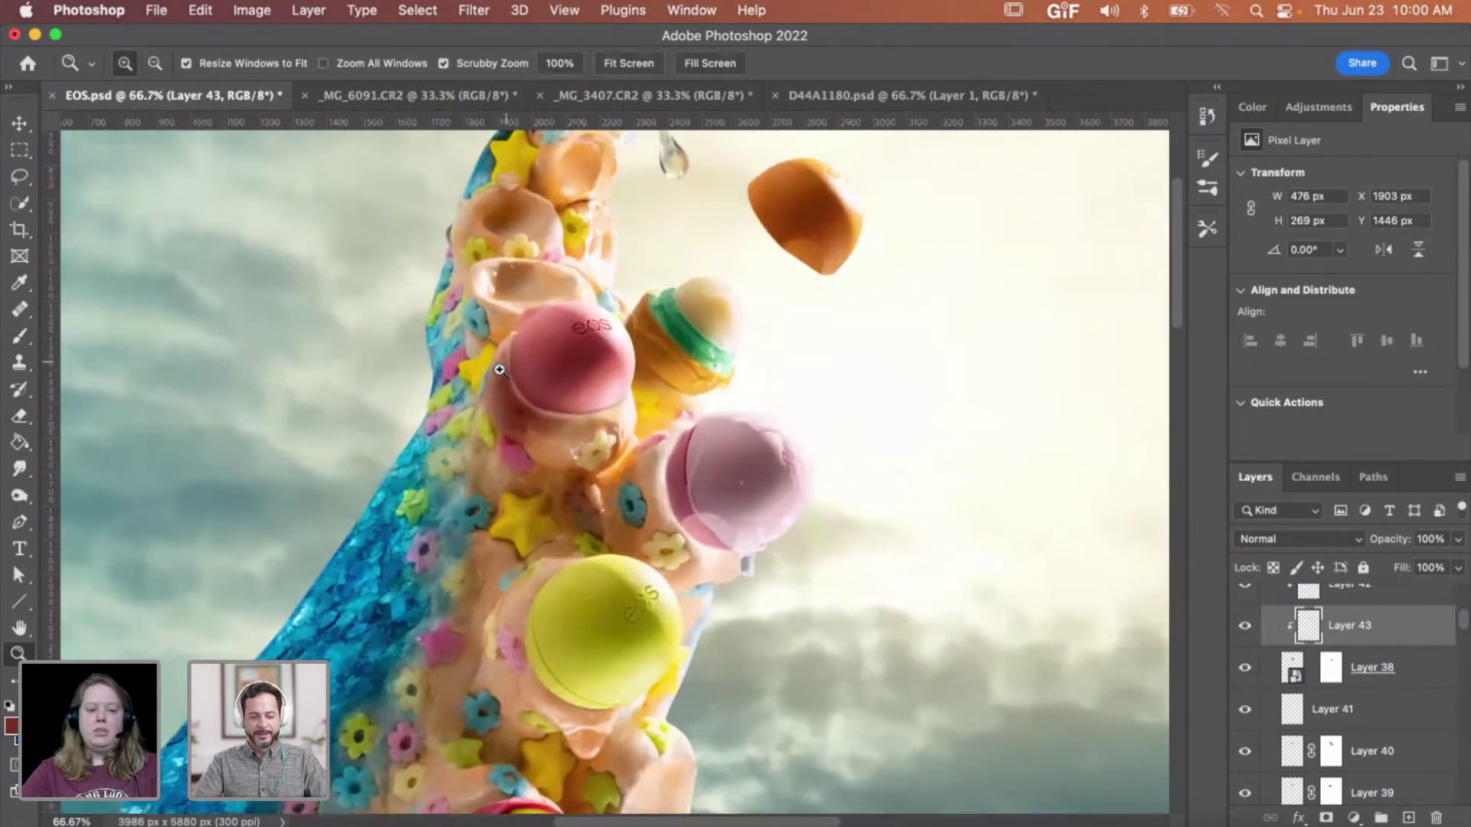
- Collapse Group 2 and toggle Layer 12 and Layer 10 to look for the lilac ball's layer
drag(692, 518, 714, 472)
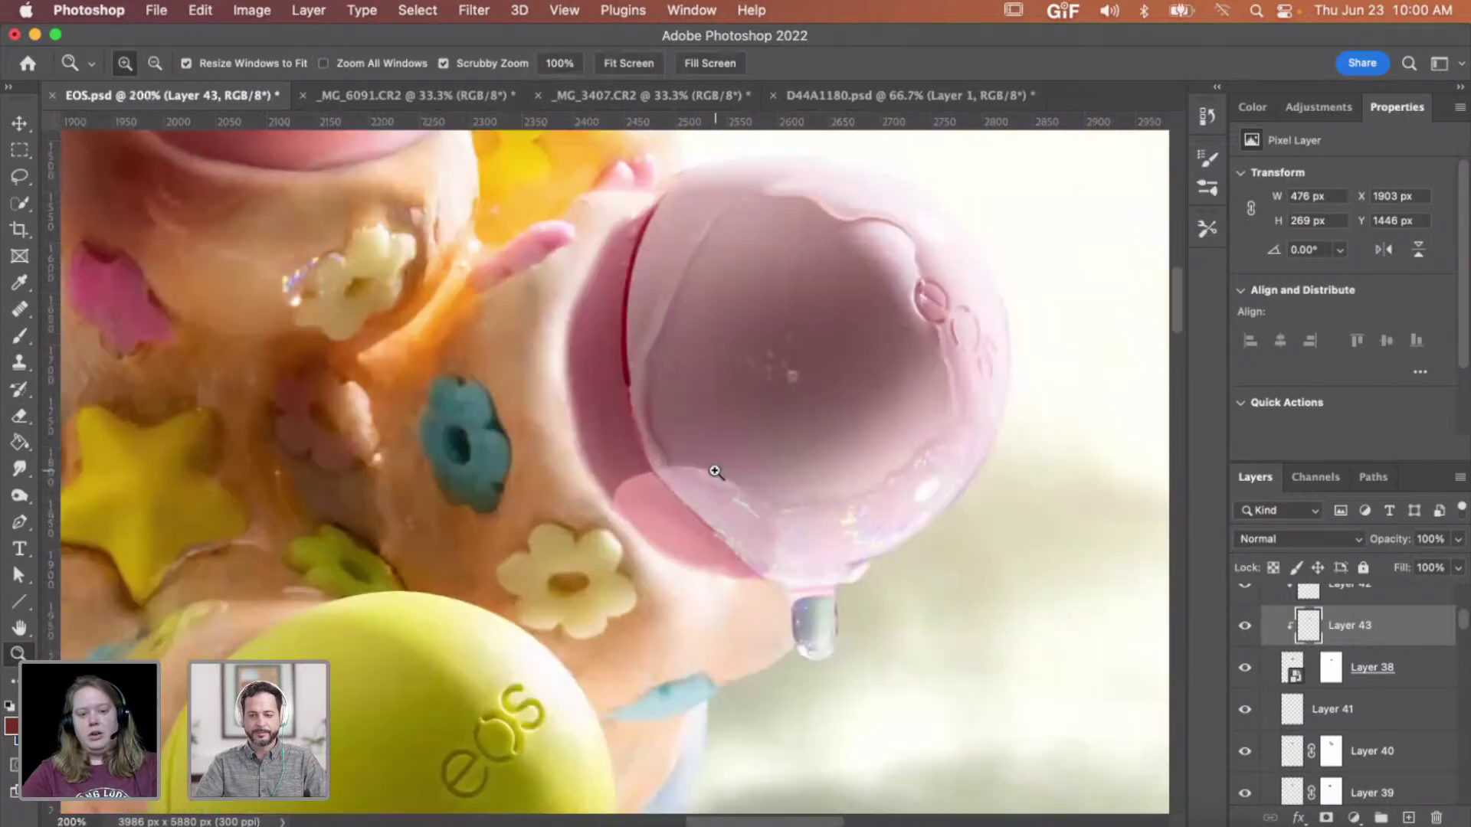
scroll(715, 472, right, 5)
scroll(716, 472, up, 2)
scroll(1338, 671, up, 1)
scroll(1338, 671, up, 2)
click(1268, 676)
scroll(1269, 681, down, 1)
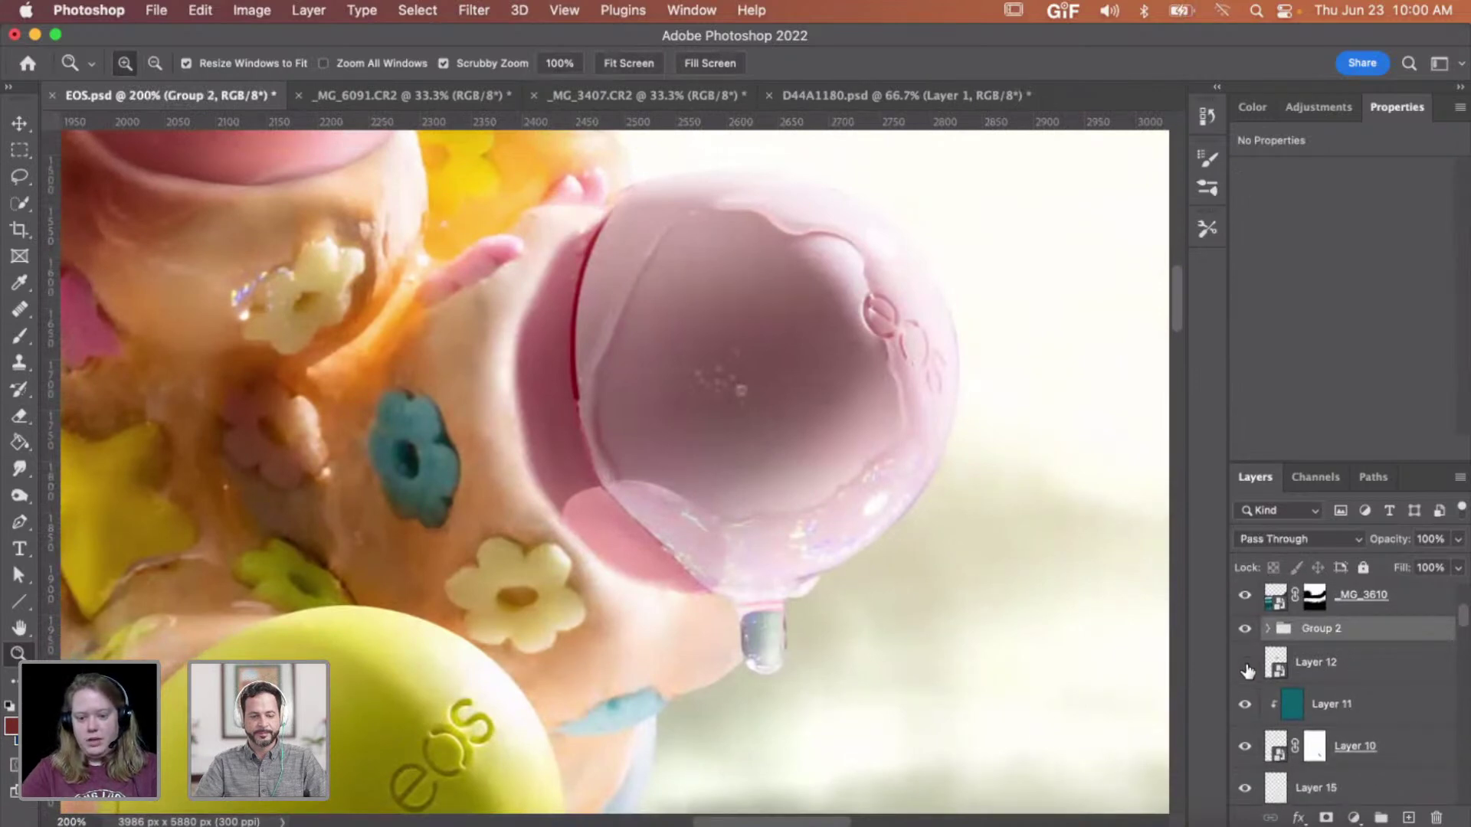
click(1244, 663)
click(1245, 748)
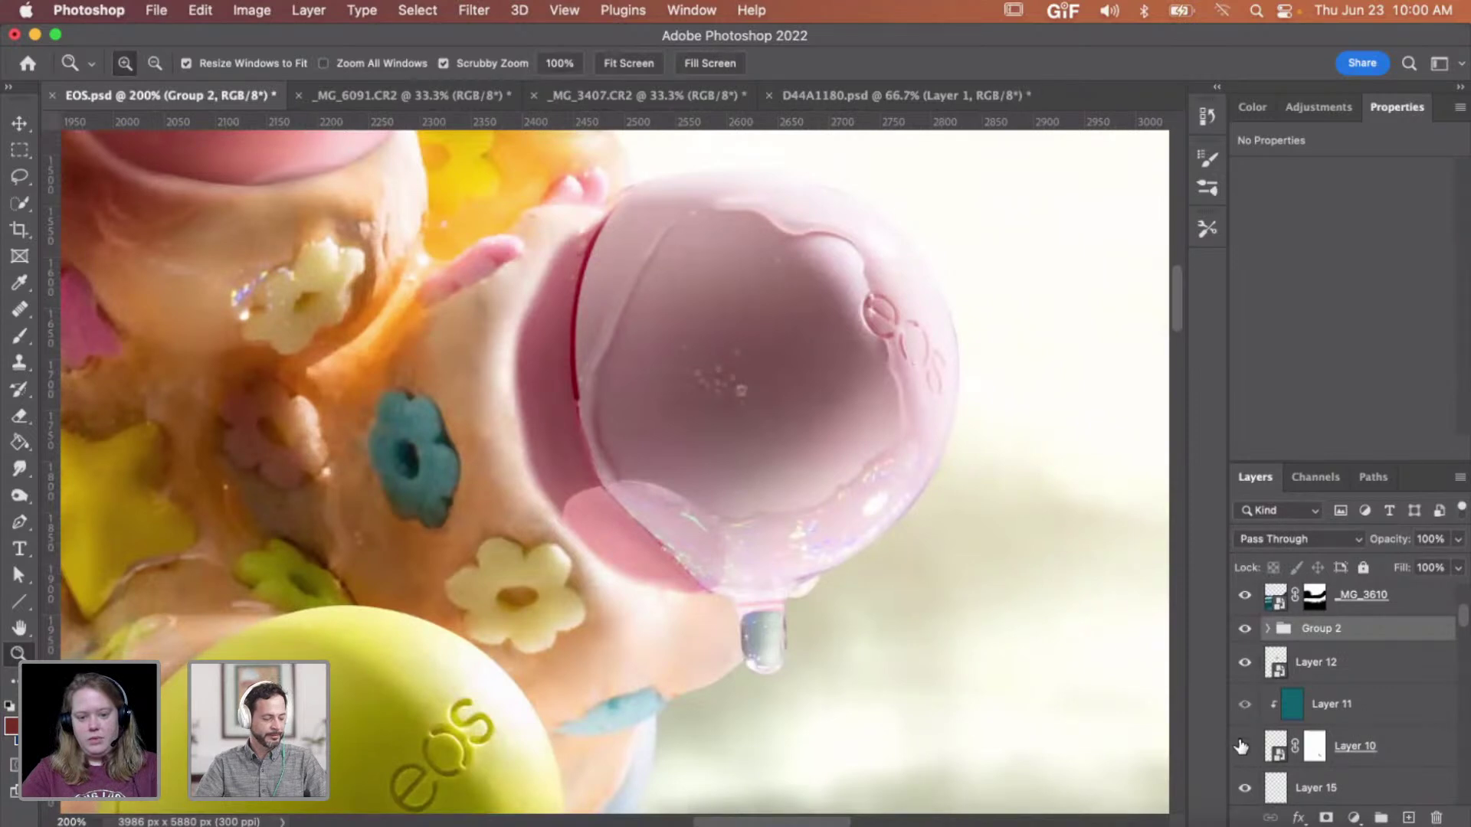
- Toggle the visibility of Layer 15 and Layer 9 to check which parts of the lilac ball and its drip they hold
click(1358, 789)
scroll(1358, 789, down, 2)
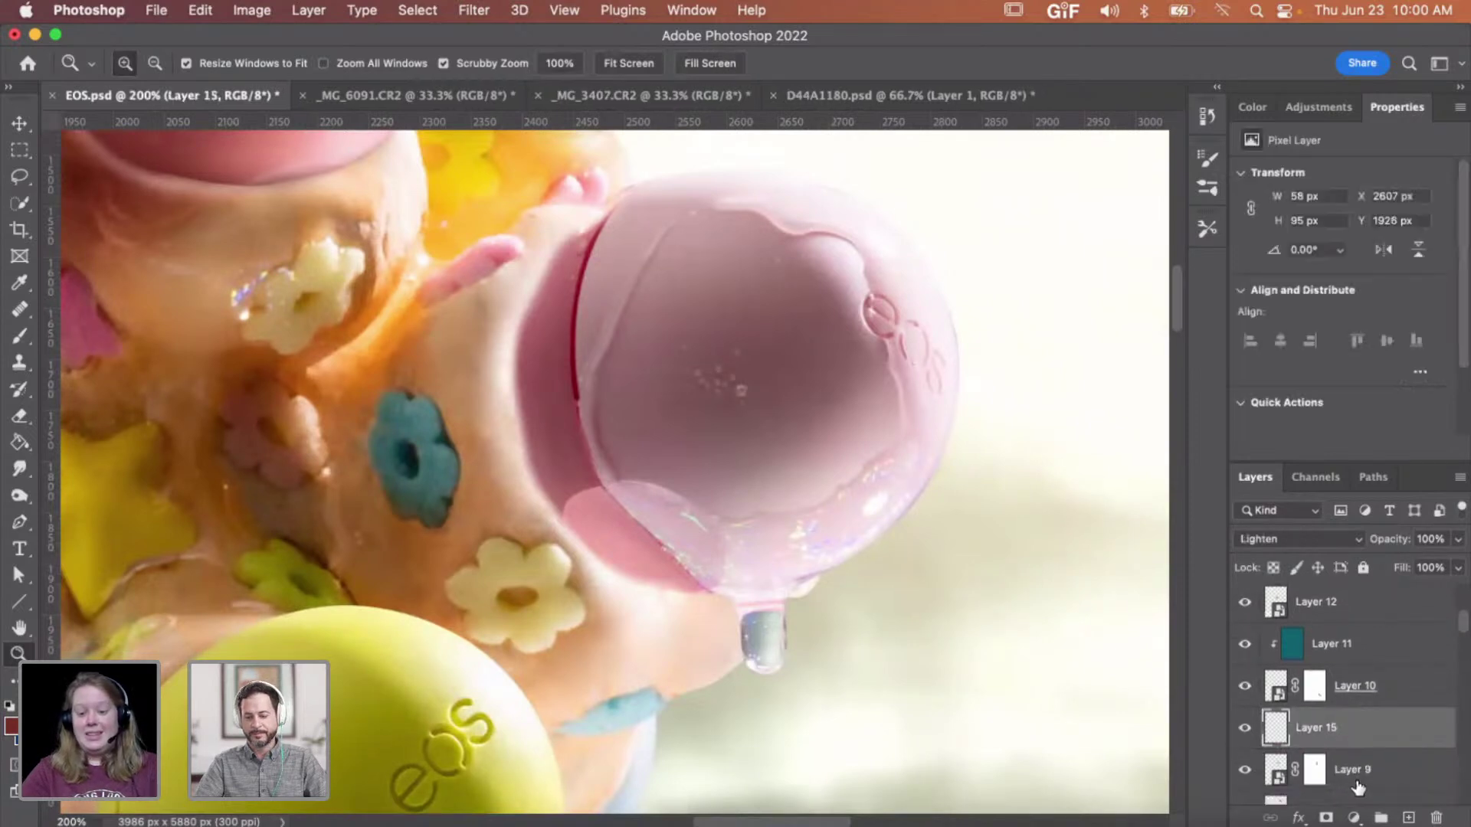
click(1246, 729)
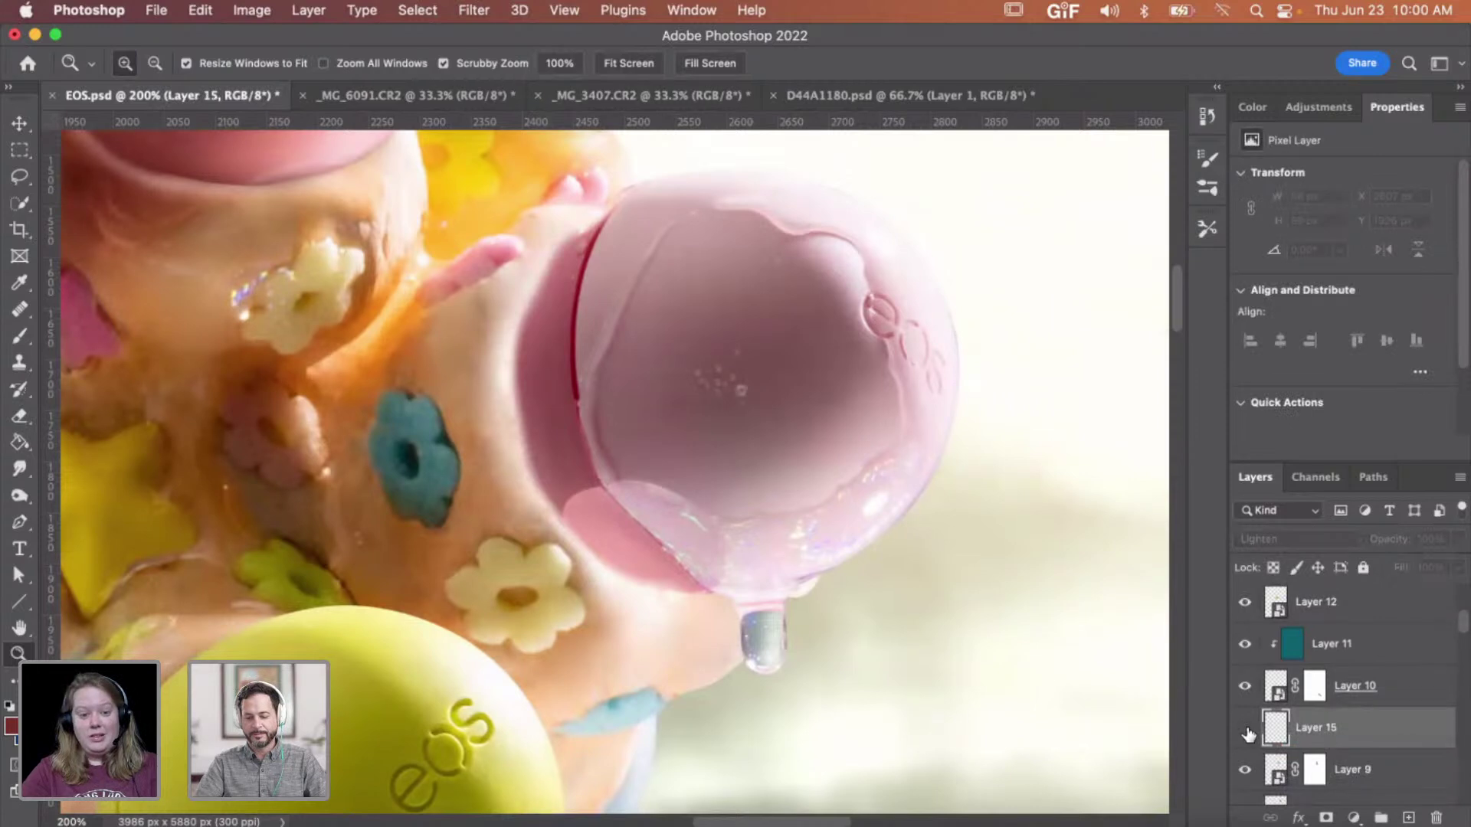
click(1246, 729)
scroll(1357, 737, down, 2)
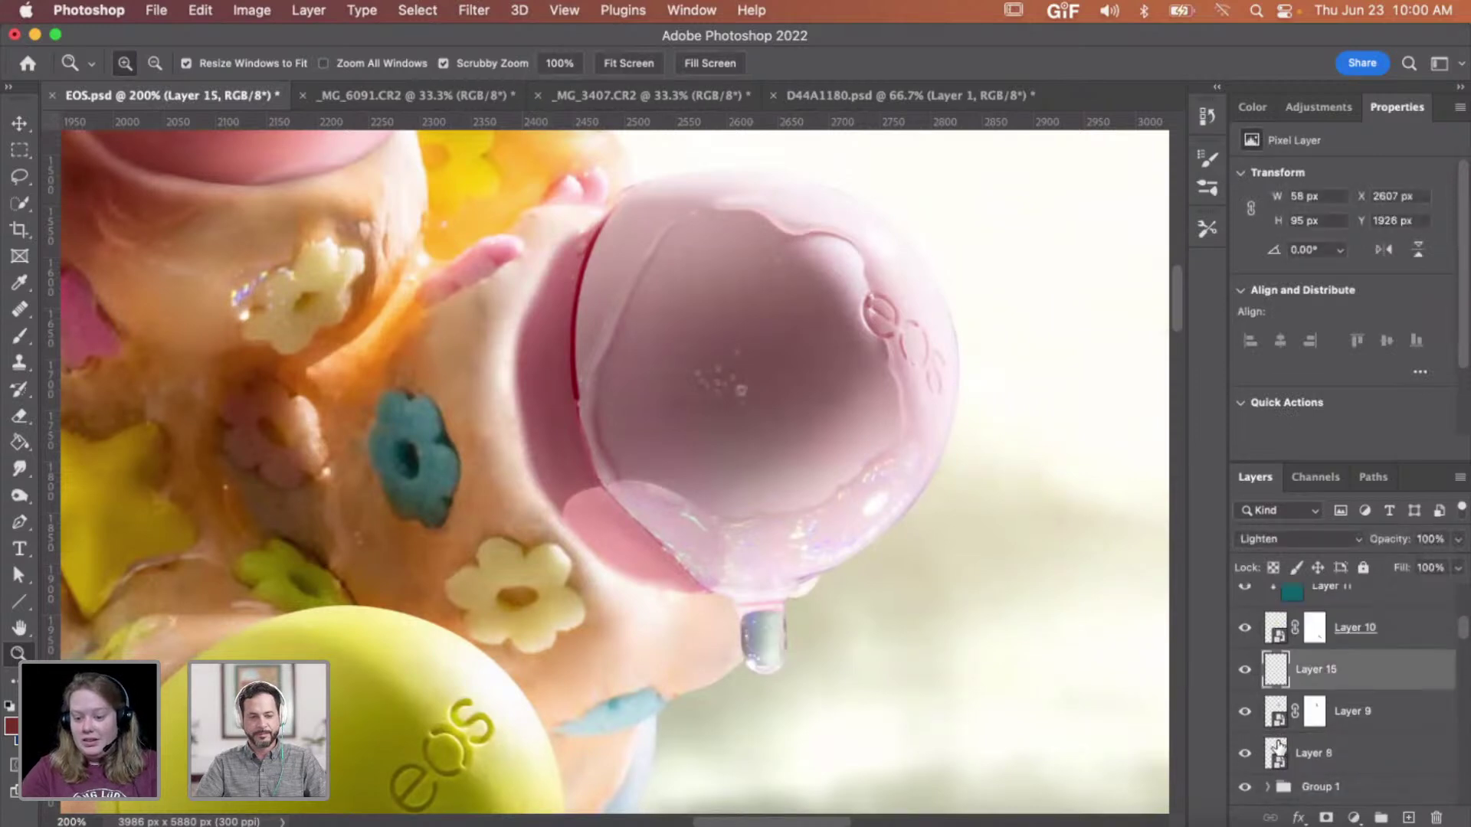
click(1246, 714)
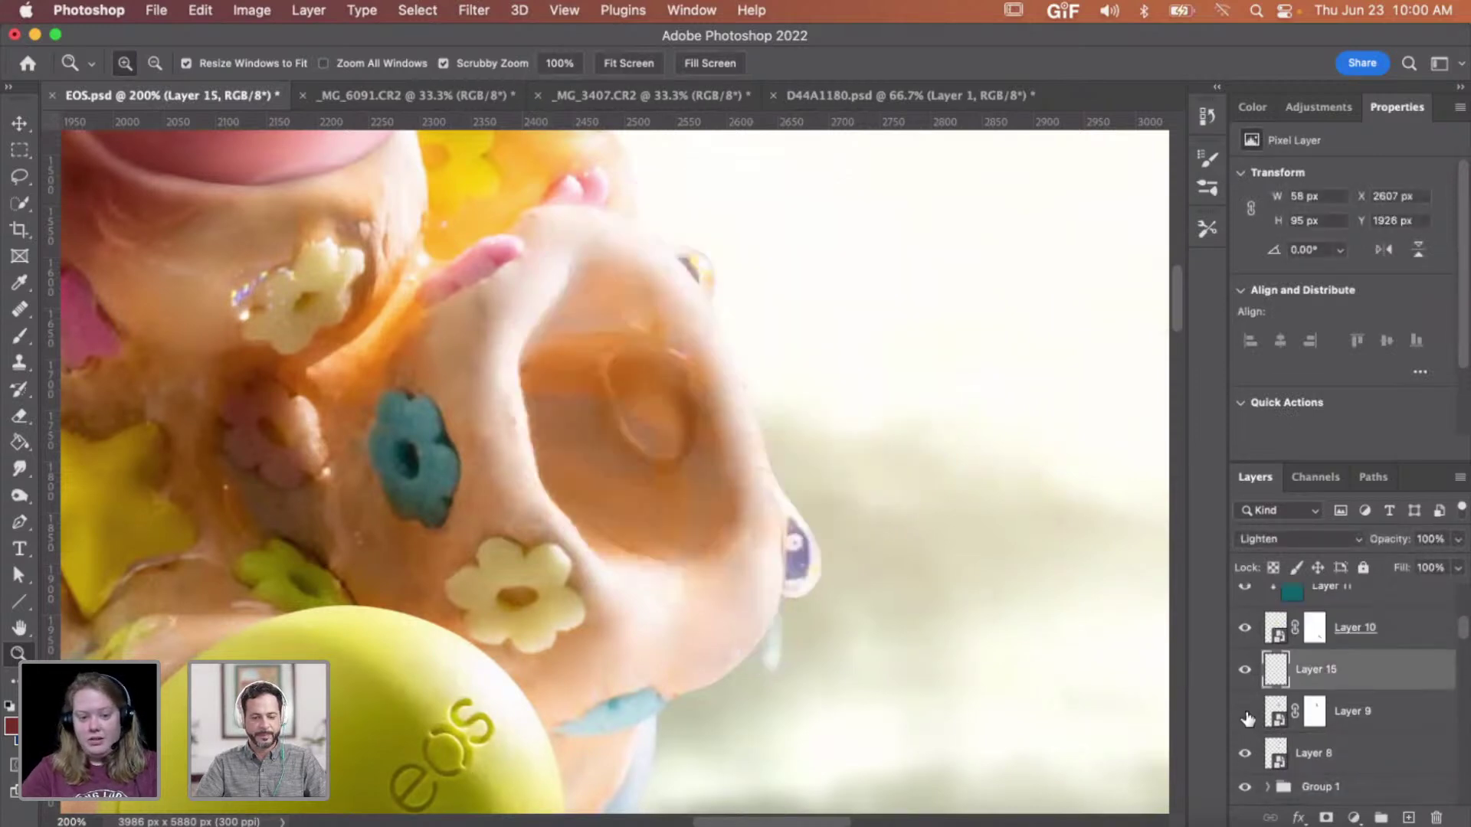
shift+click(1323, 717)
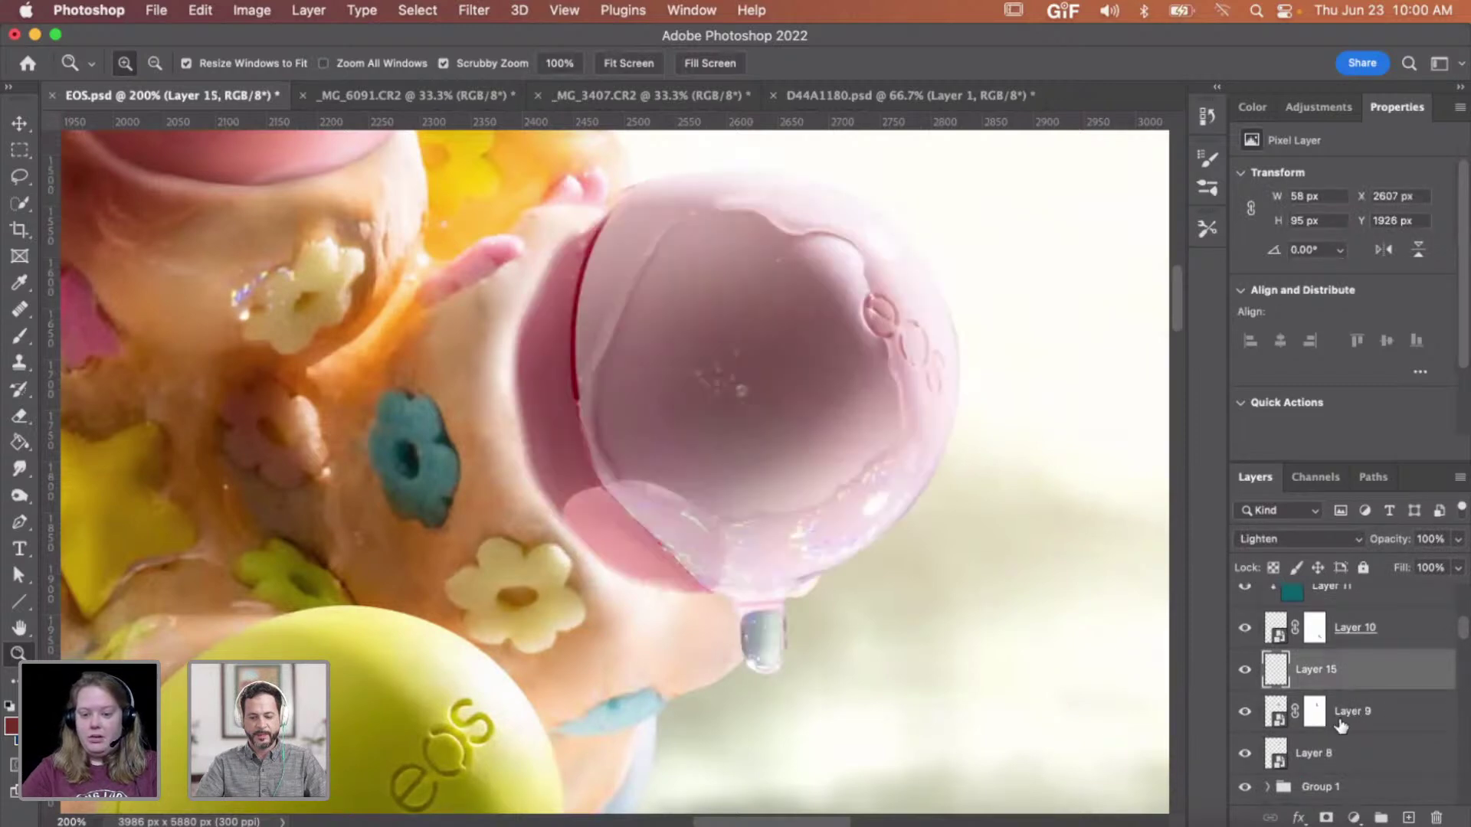
- Group Layer 15 and Layer 9 together, and expand the new group
click(1341, 720)
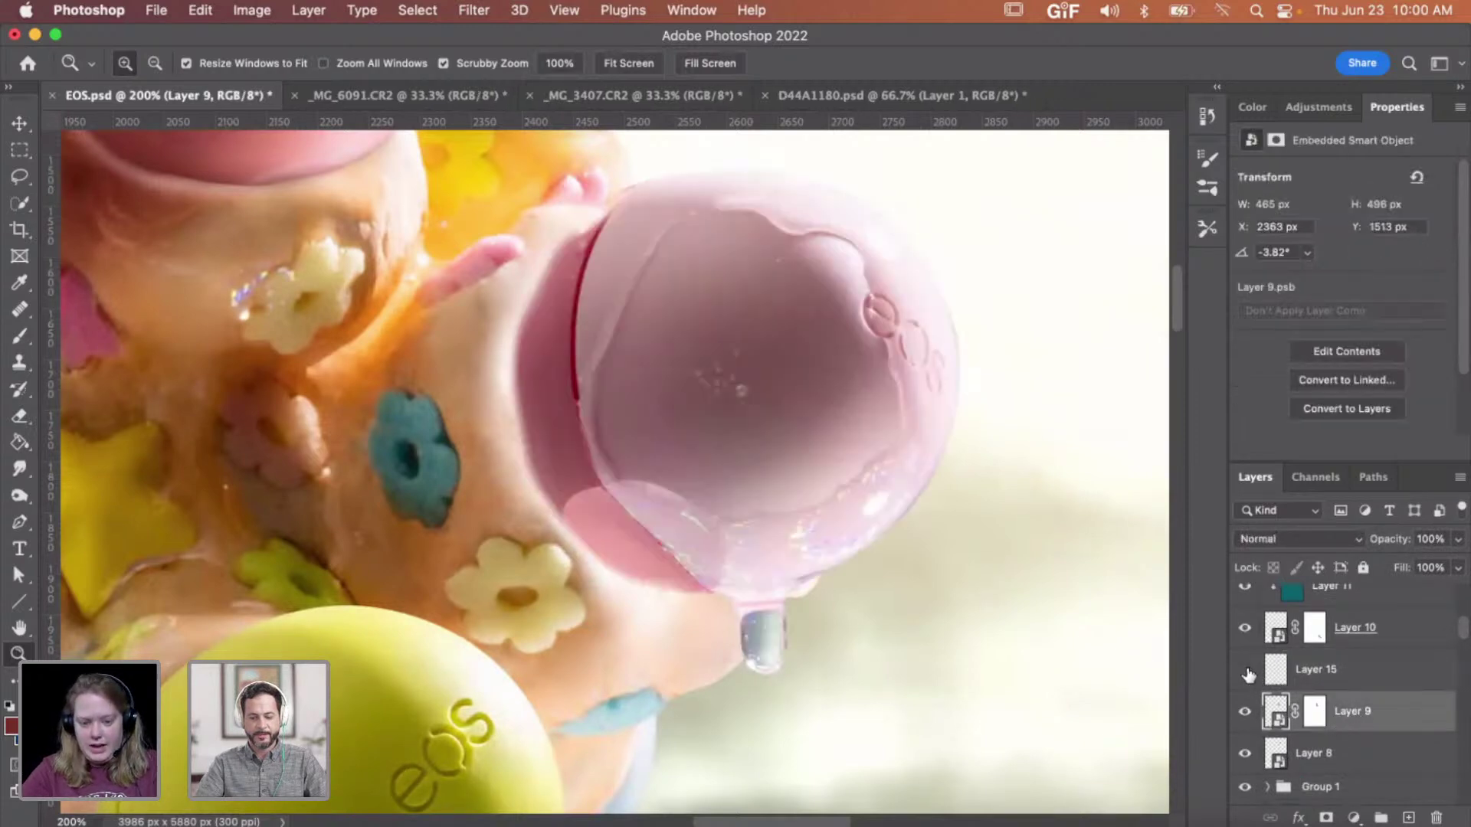
click(1246, 671)
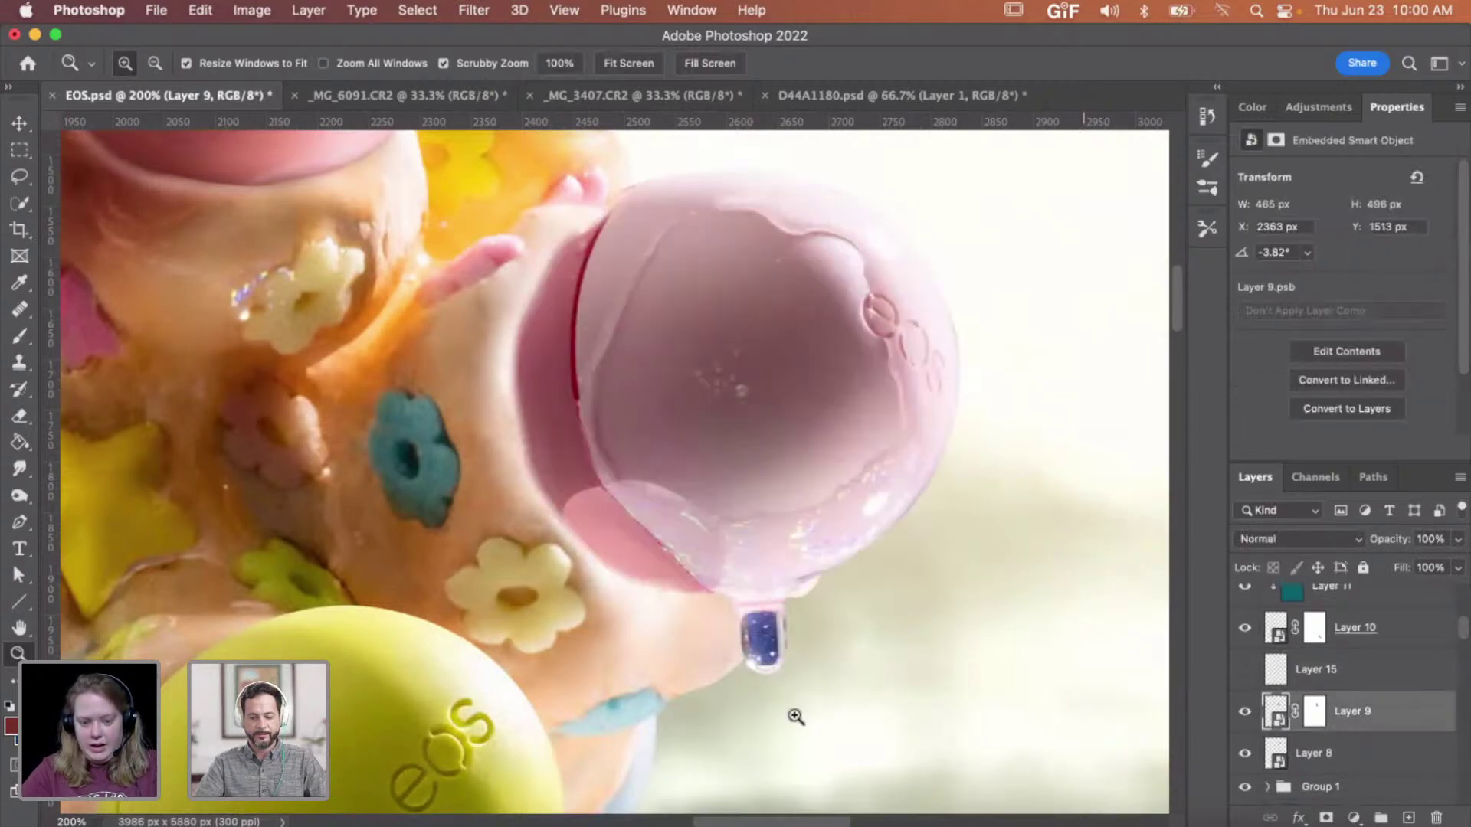
shift+click(1405, 682)
key(super+g)
click(1267, 662)
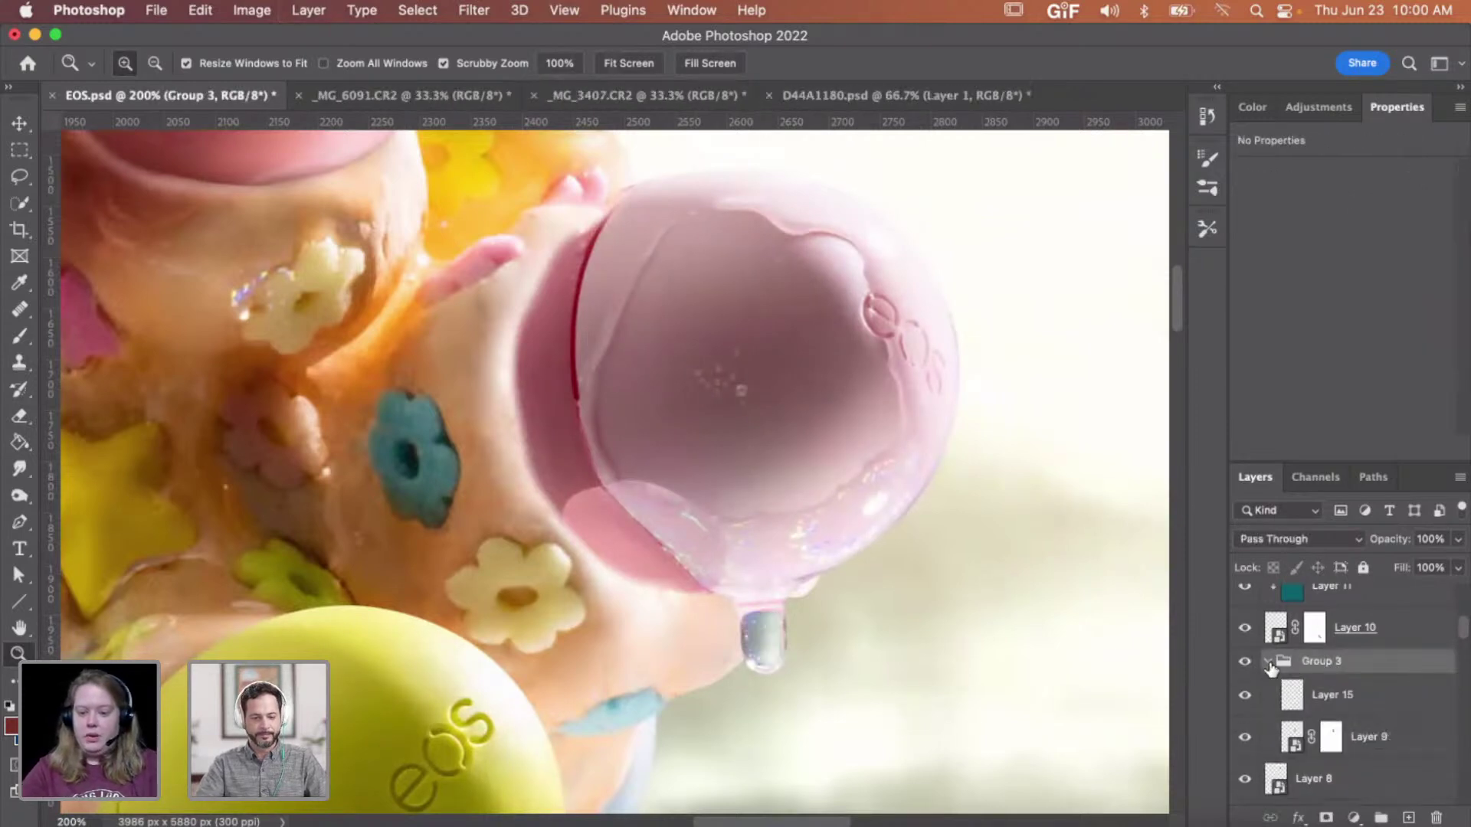
- Shift the lilac ball on Layer 9 slightly so it sits against the peach tentacle sucker and its drip
click(1331, 737)
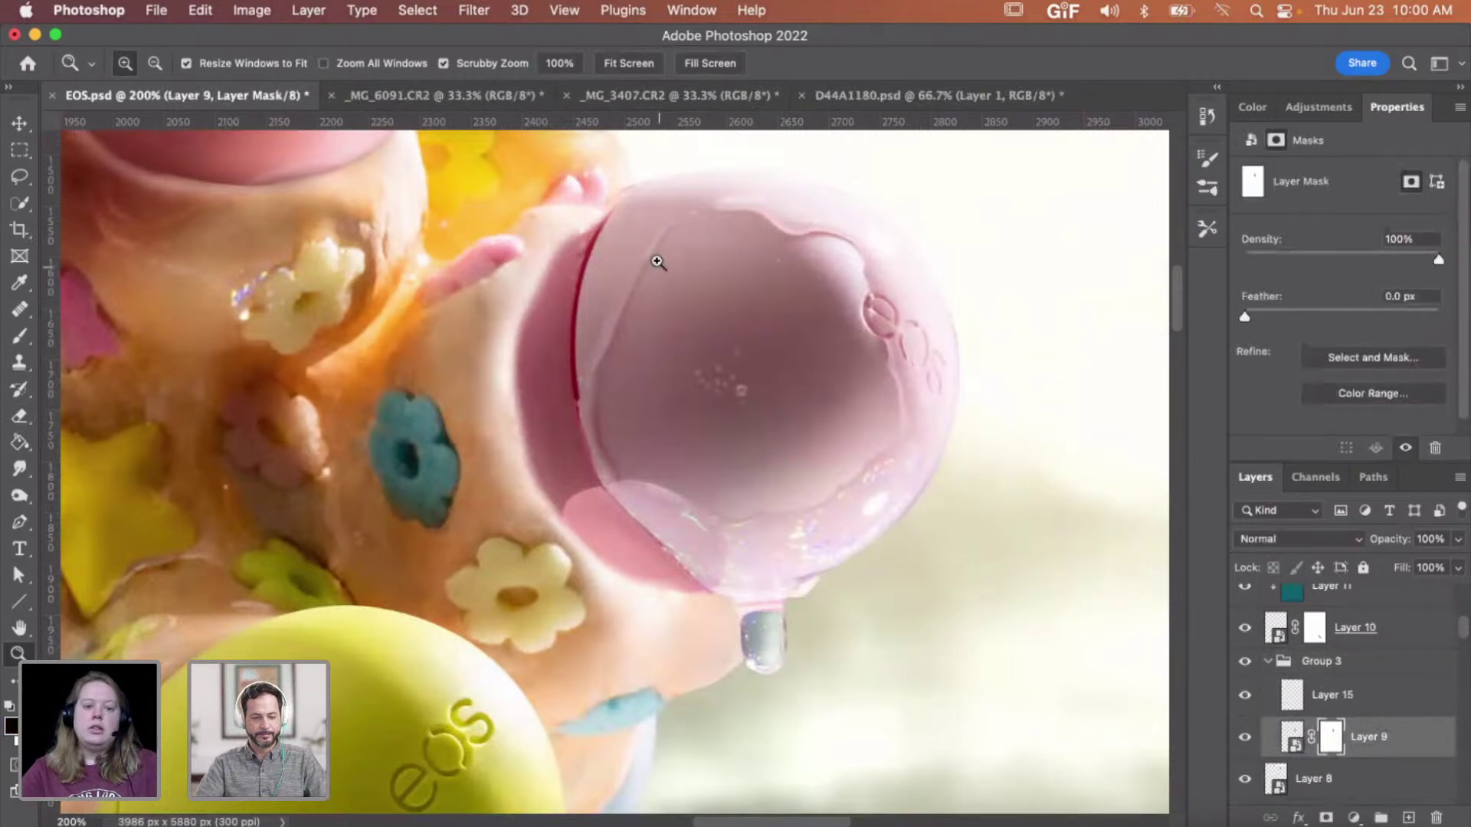
key(v)
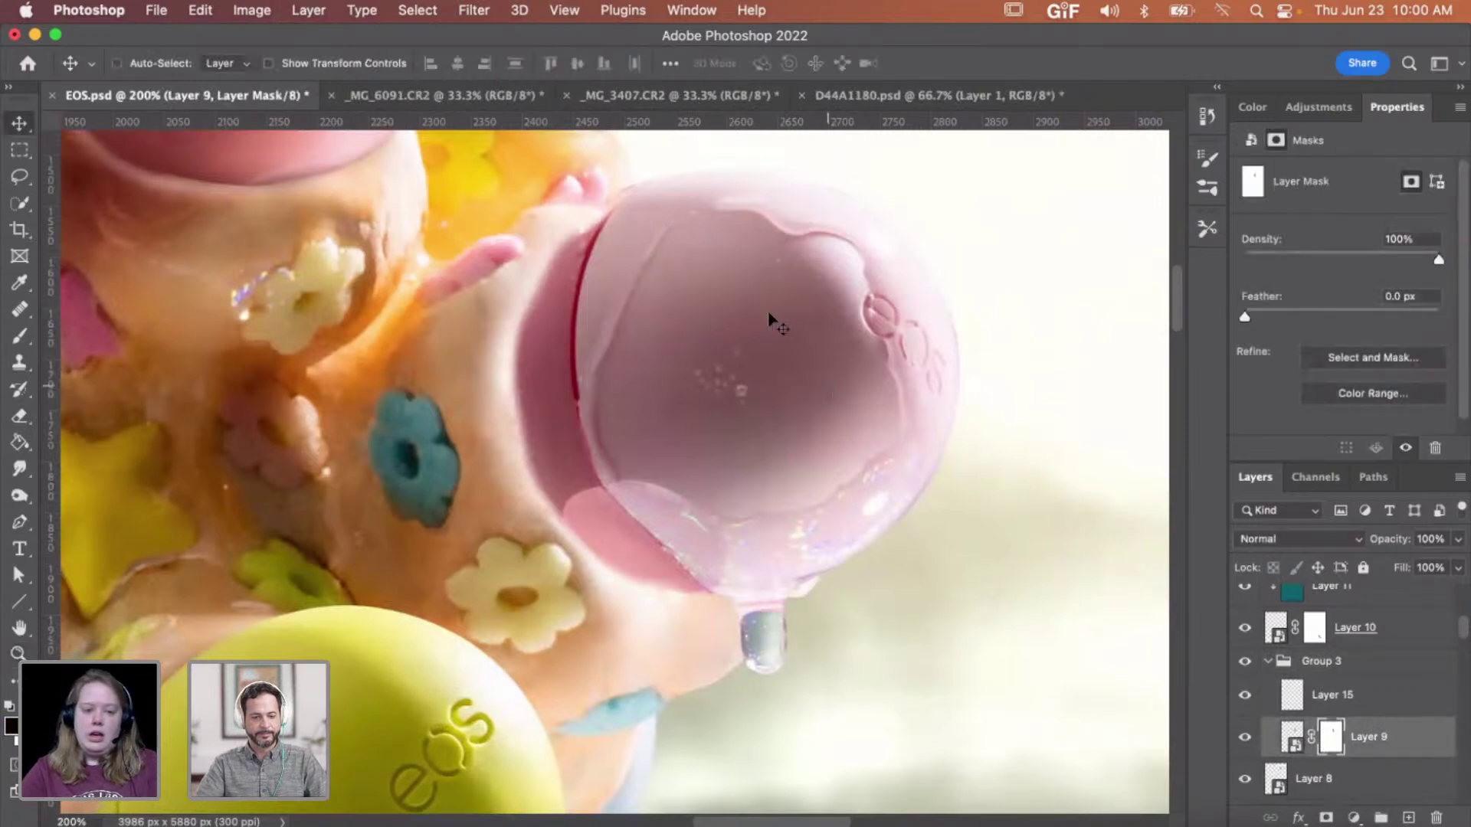
drag(768, 311, 785, 329)
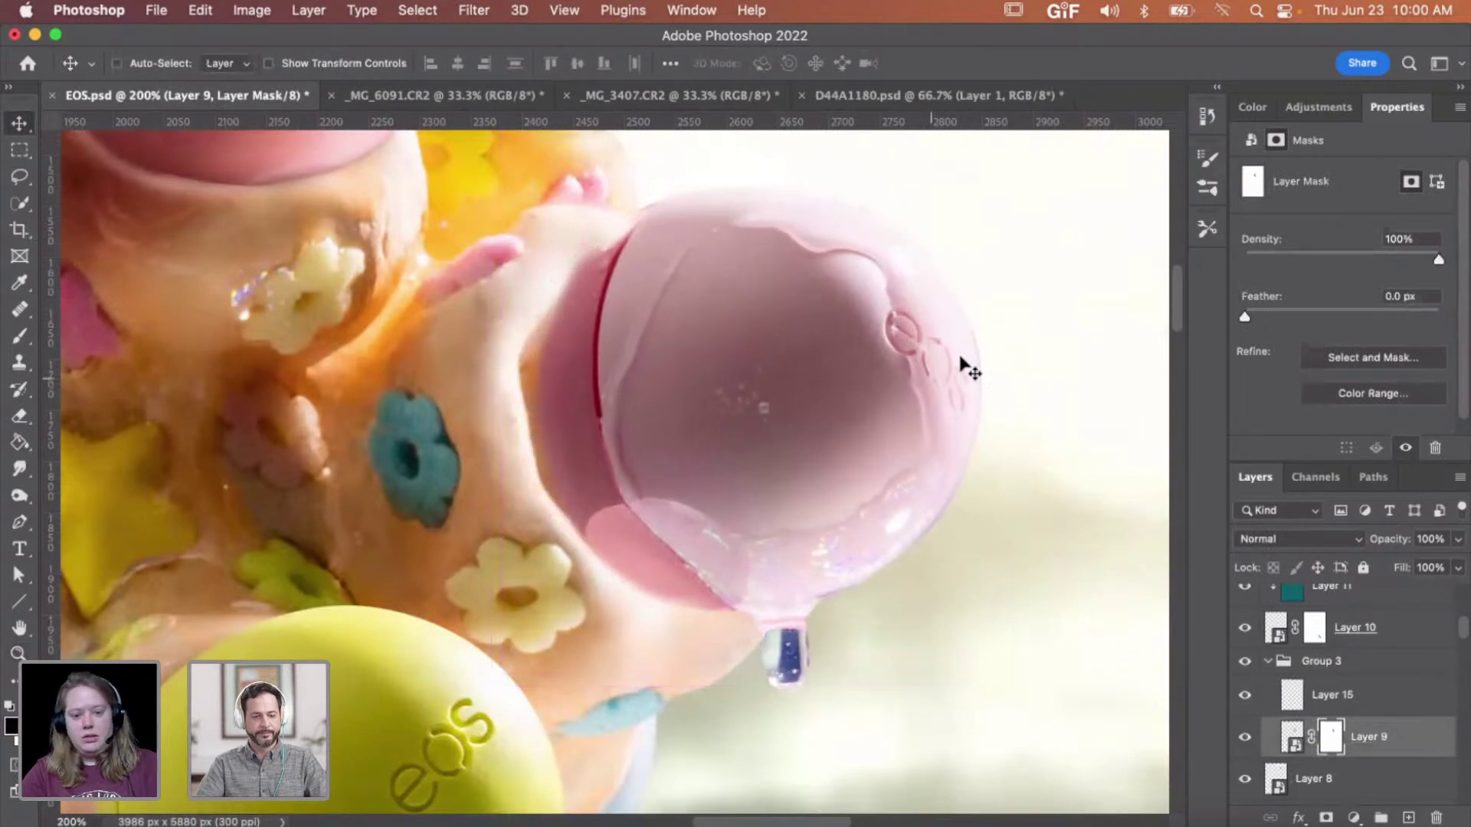
drag(647, 269, 647, 279)
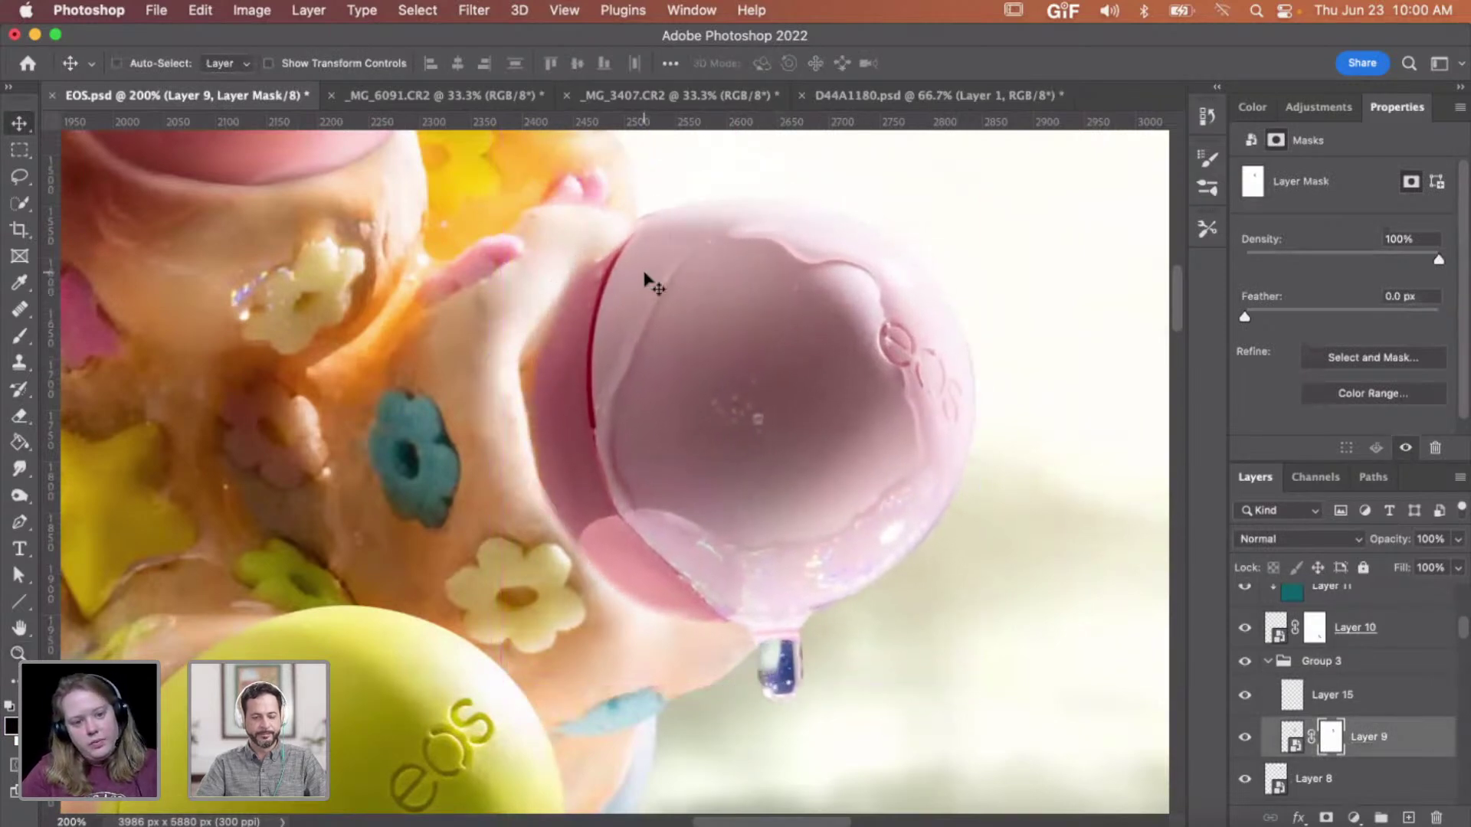
- Paint white on Layer 9's mask with a 60 px, 62% hardness brush to restore the lilac ball's inner pink edge
key(z)
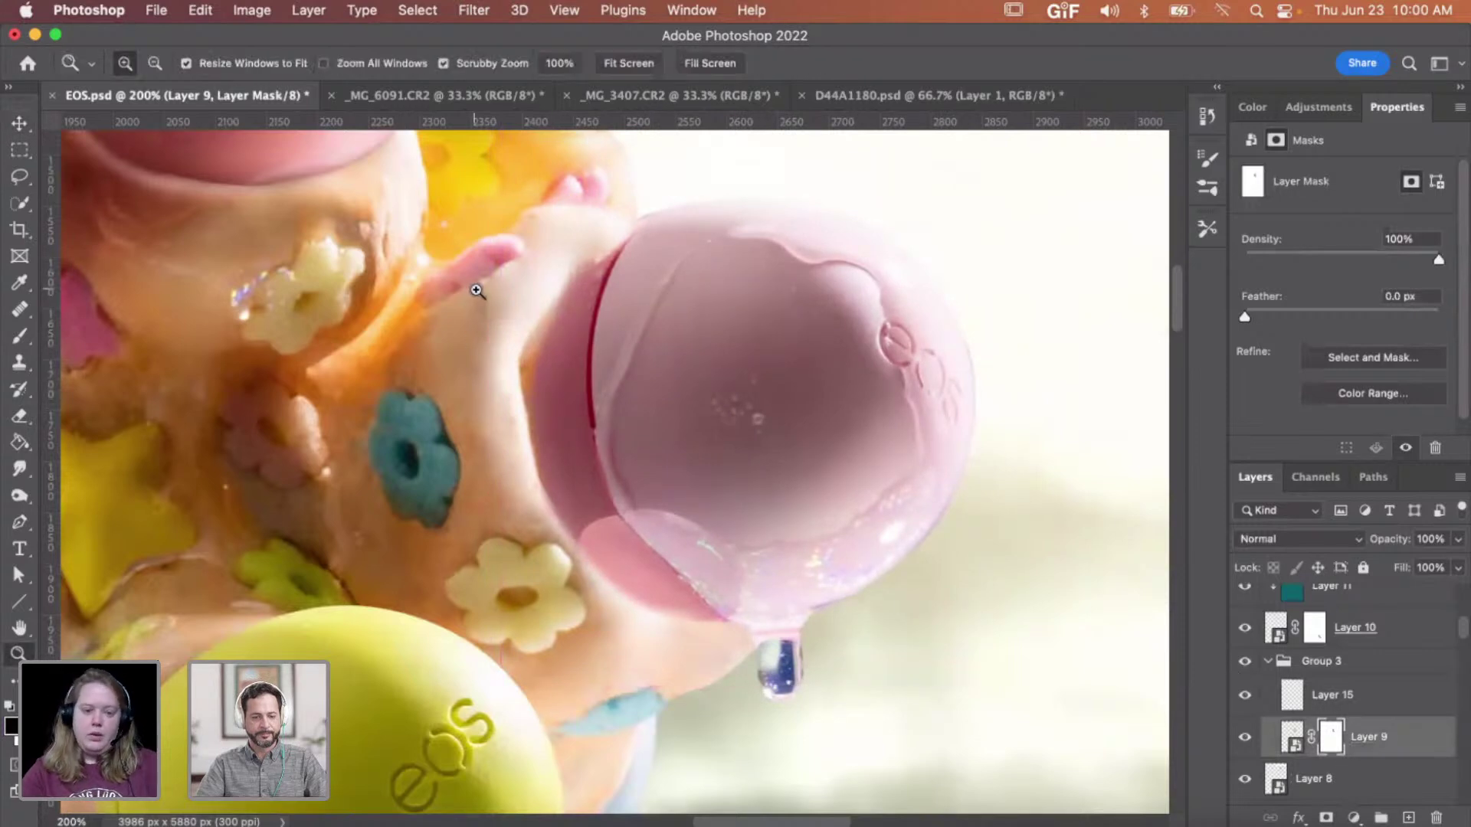
drag(470, 300, 655, 315)
key(b)
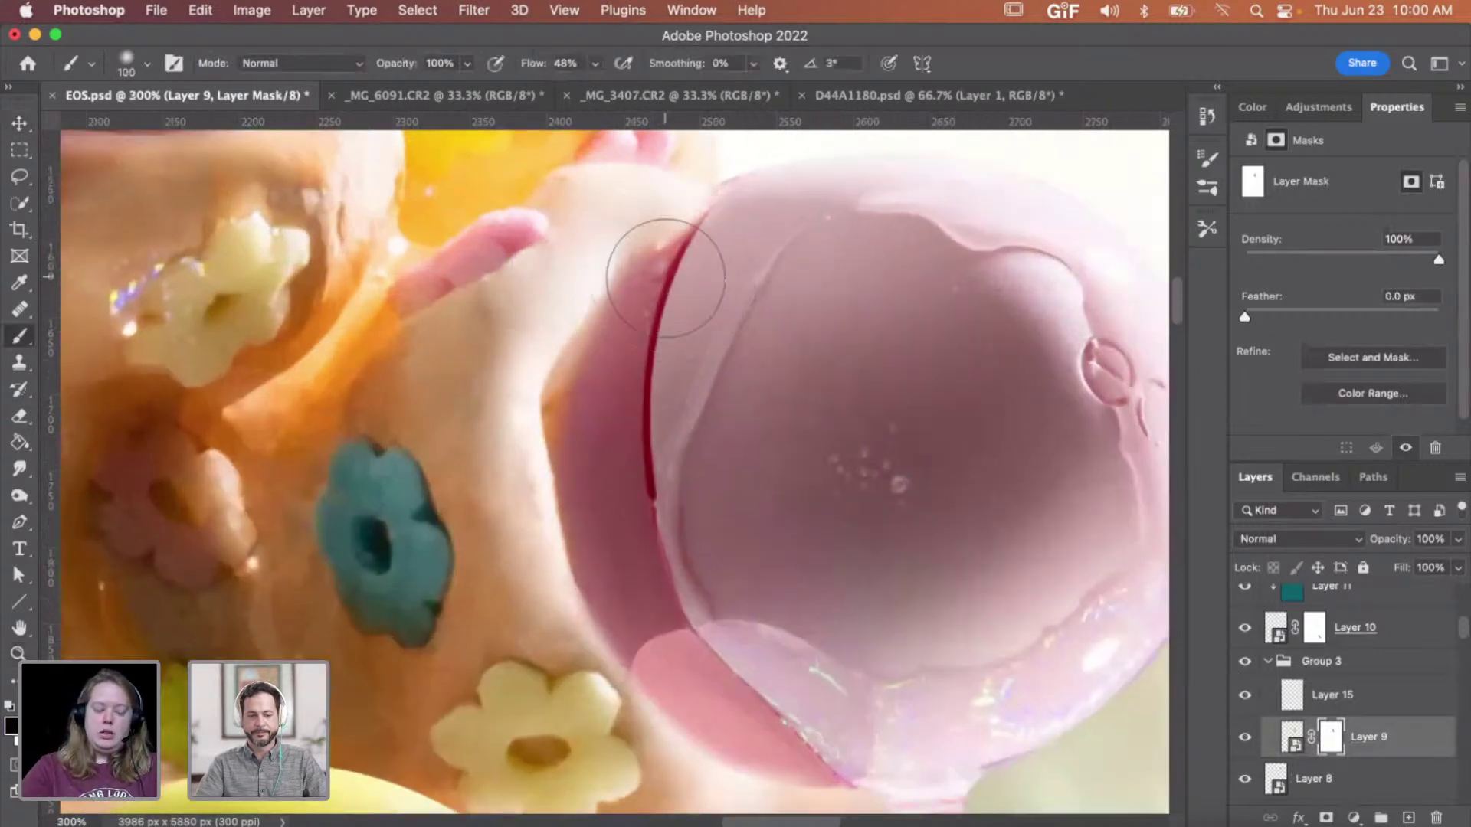
right_click(665, 283)
key(Tab)
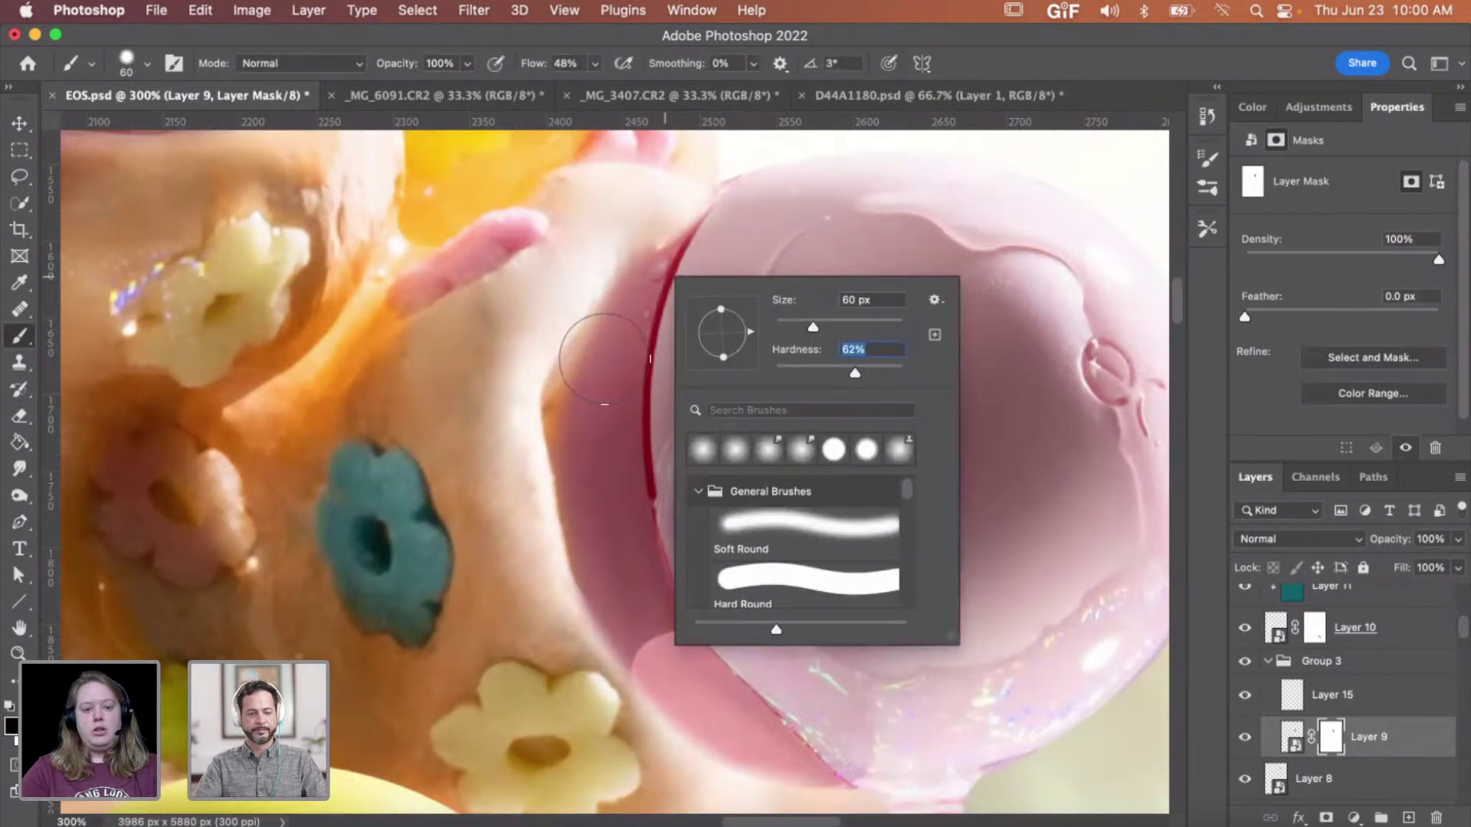
key(Return)
key(x)
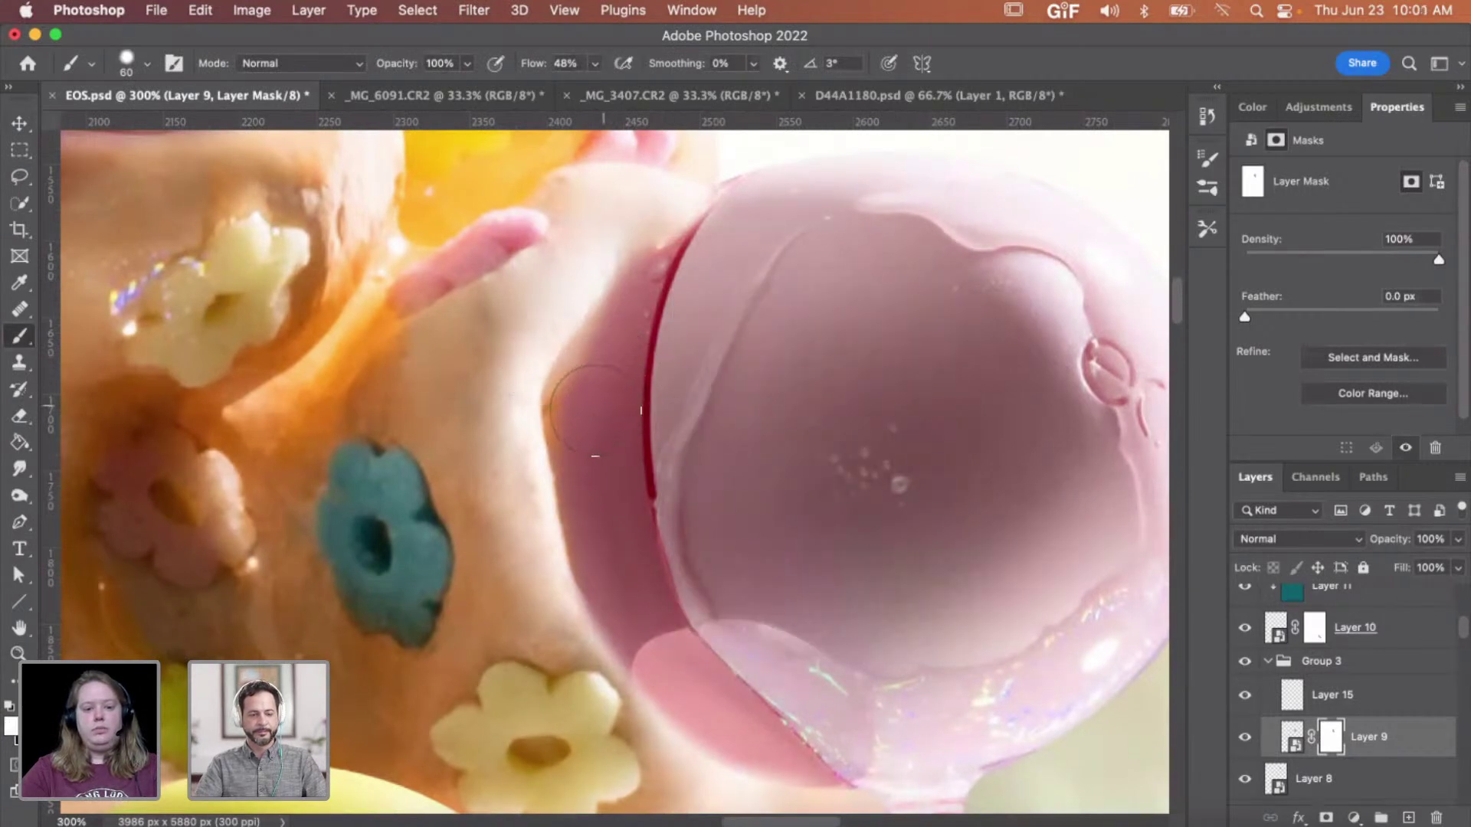
mouse_move(596, 390)
mouse_down()
mouse_move(661, 292)
mouse_move(739, 232)
mouse_move(691, 269)
mouse_move(724, 236)
mouse_move(693, 259)
mouse_move(695, 246)
mouse_move(616, 346)
mouse_move(596, 395)
mouse_move(612, 536)
mouse_up()
- Refine Layer 9's mask along the lower pink edge where the lilac ball meets the sucker
right_click(630, 491)
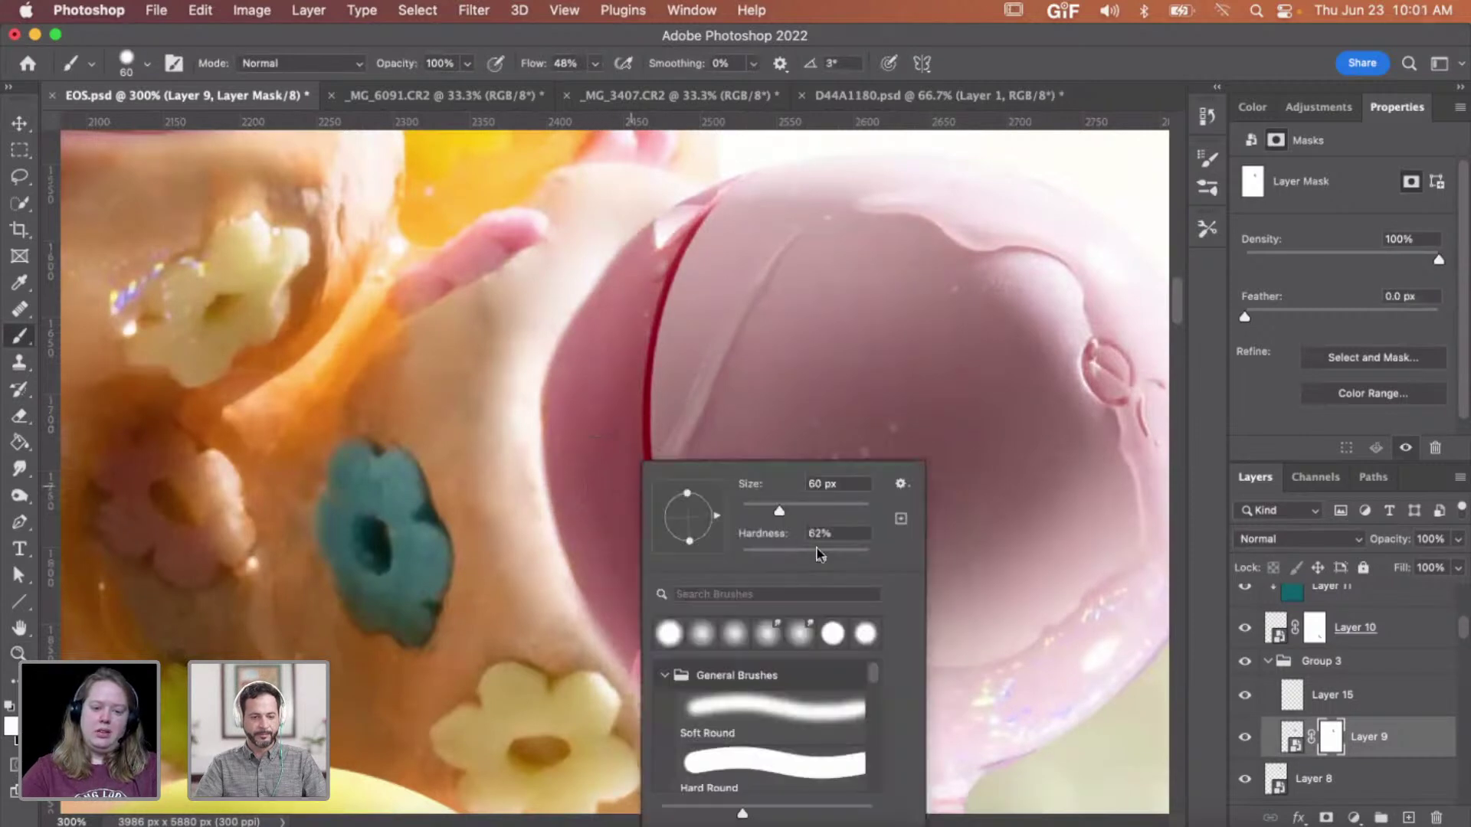
key(Return)
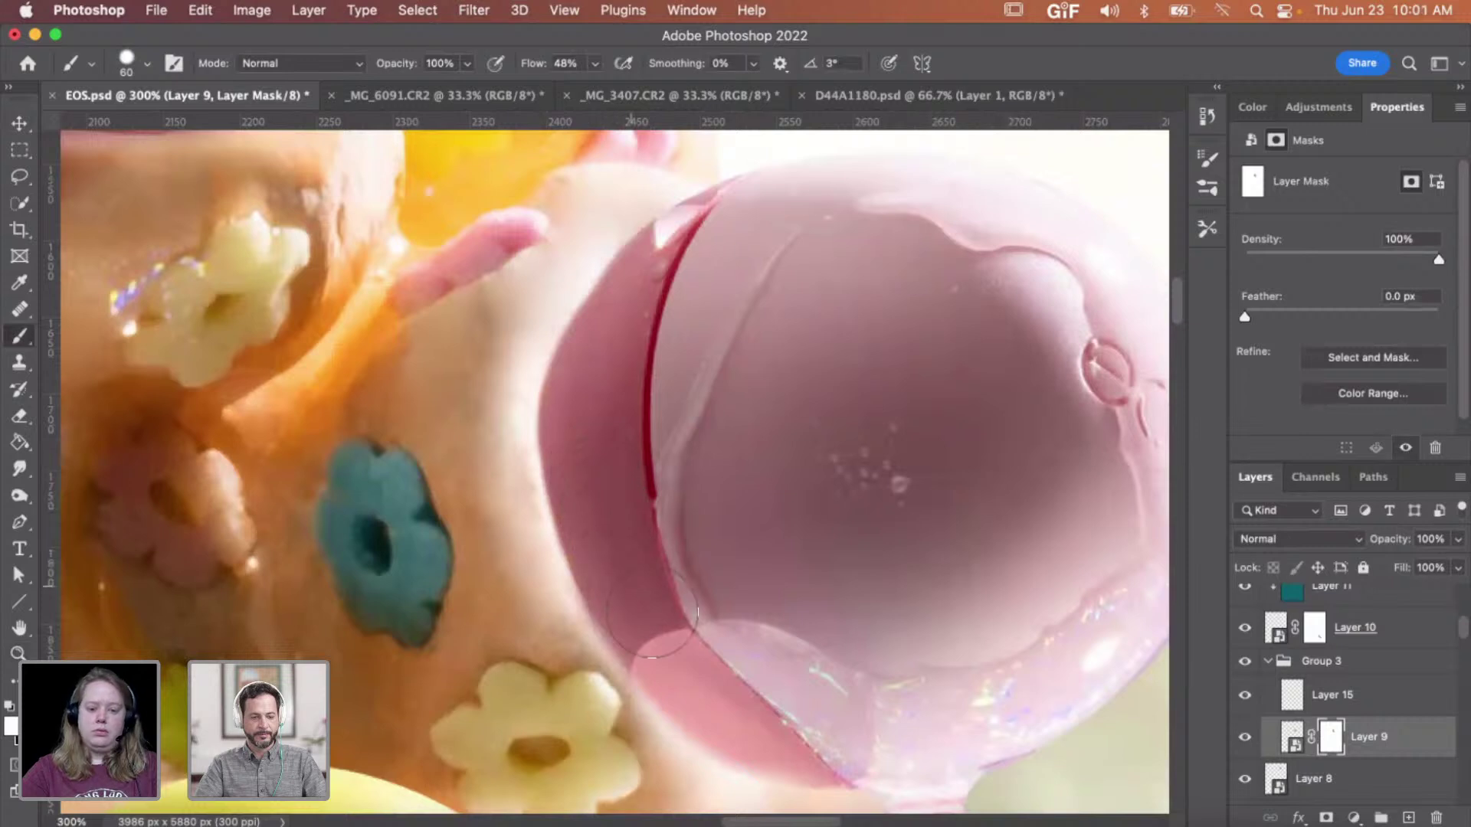
mouse_move(637, 599)
mouse_down()
mouse_move(673, 673)
mouse_move(728, 697)
mouse_up()
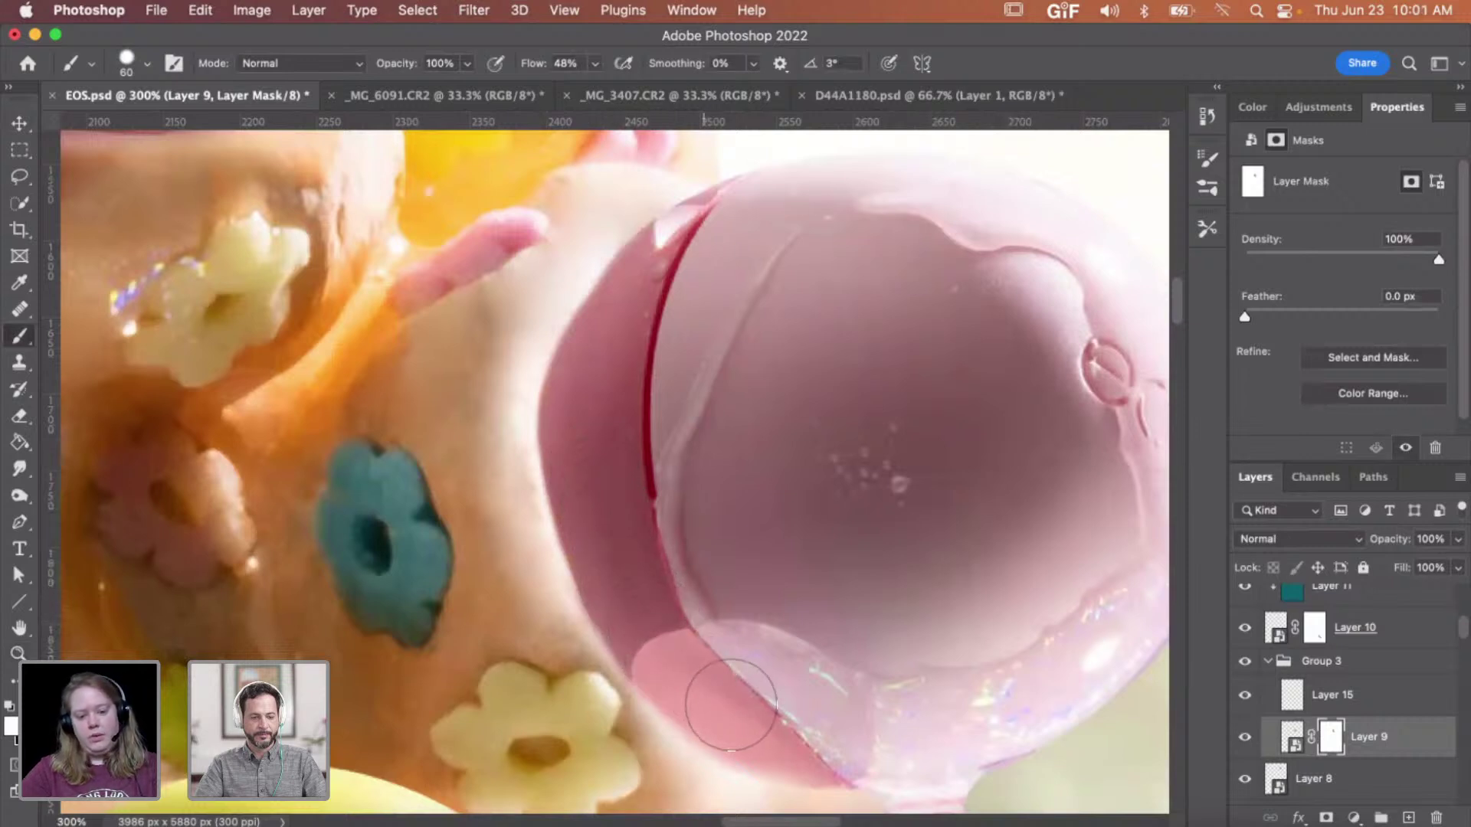
scroll(729, 696, down, 5)
mouse_move(518, 541)
mouse_down()
mouse_move(635, 621)
mouse_move(686, 713)
mouse_up()
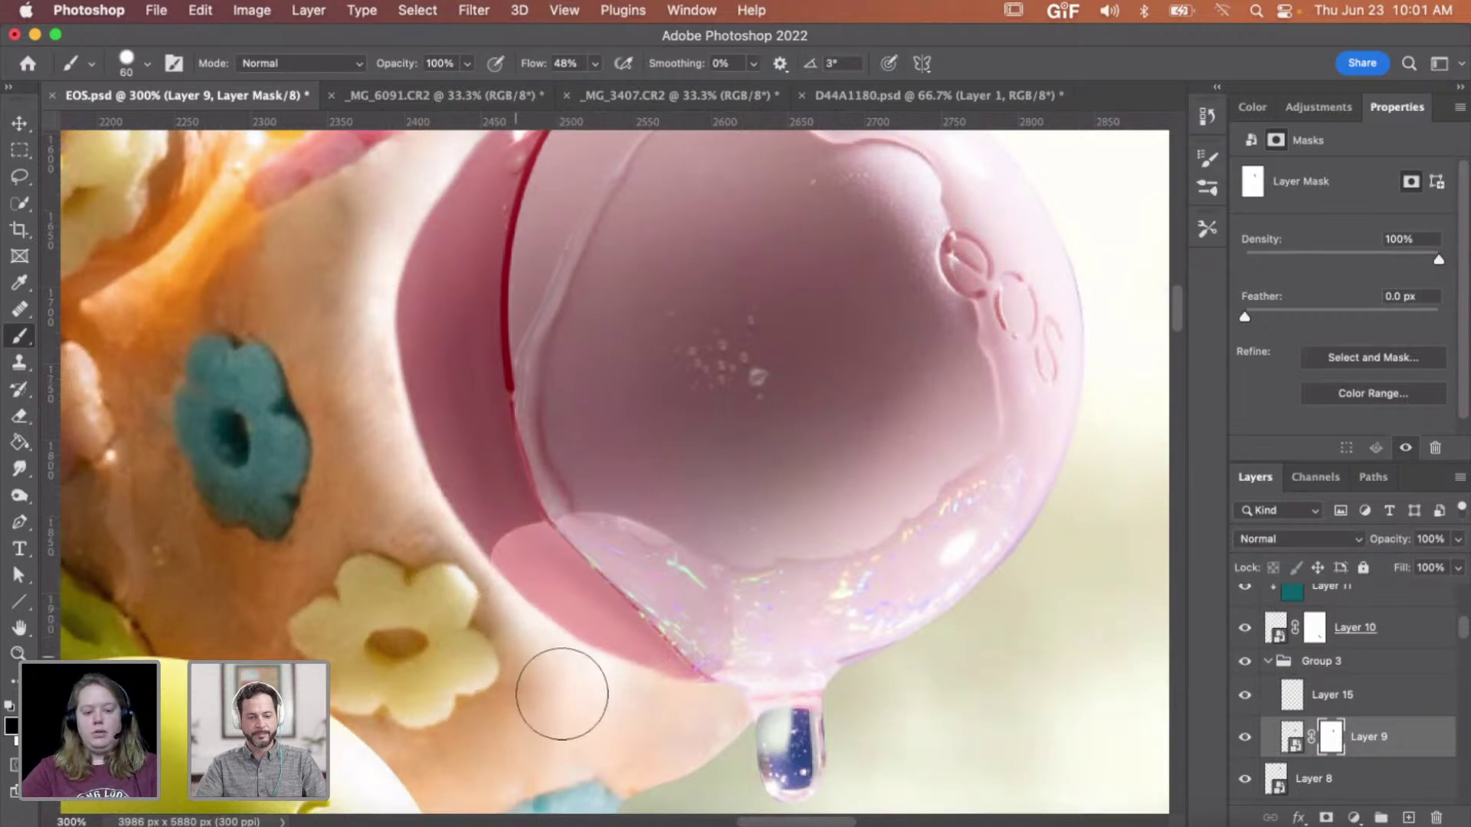
- Fine-tune the lilac ball's vertical position on the sucker with large upward nudges and small downward ones
key(z)
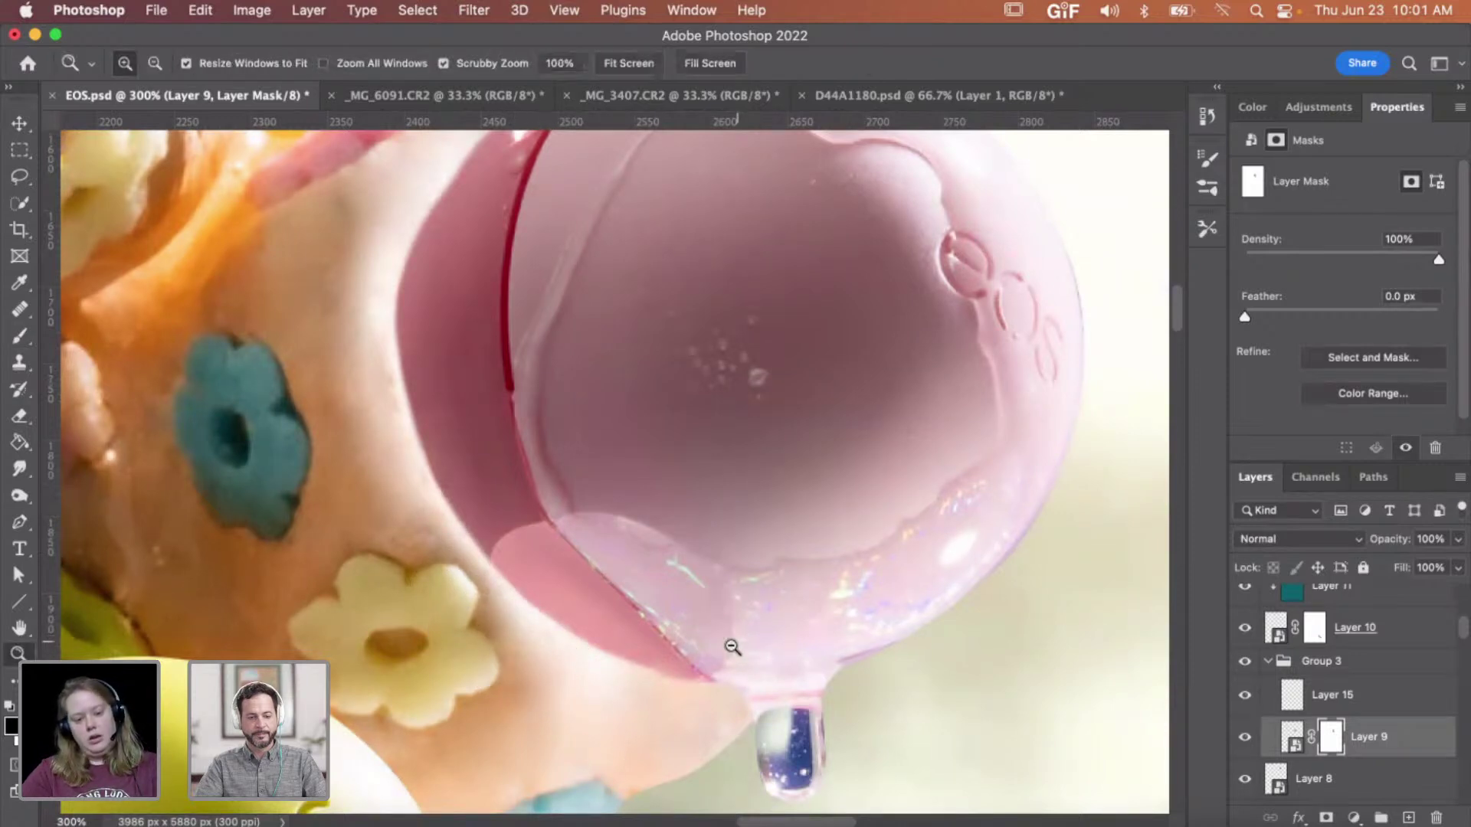
alt+click(729, 648)
alt+click(730, 648)
alt+click(732, 647)
click(726, 618)
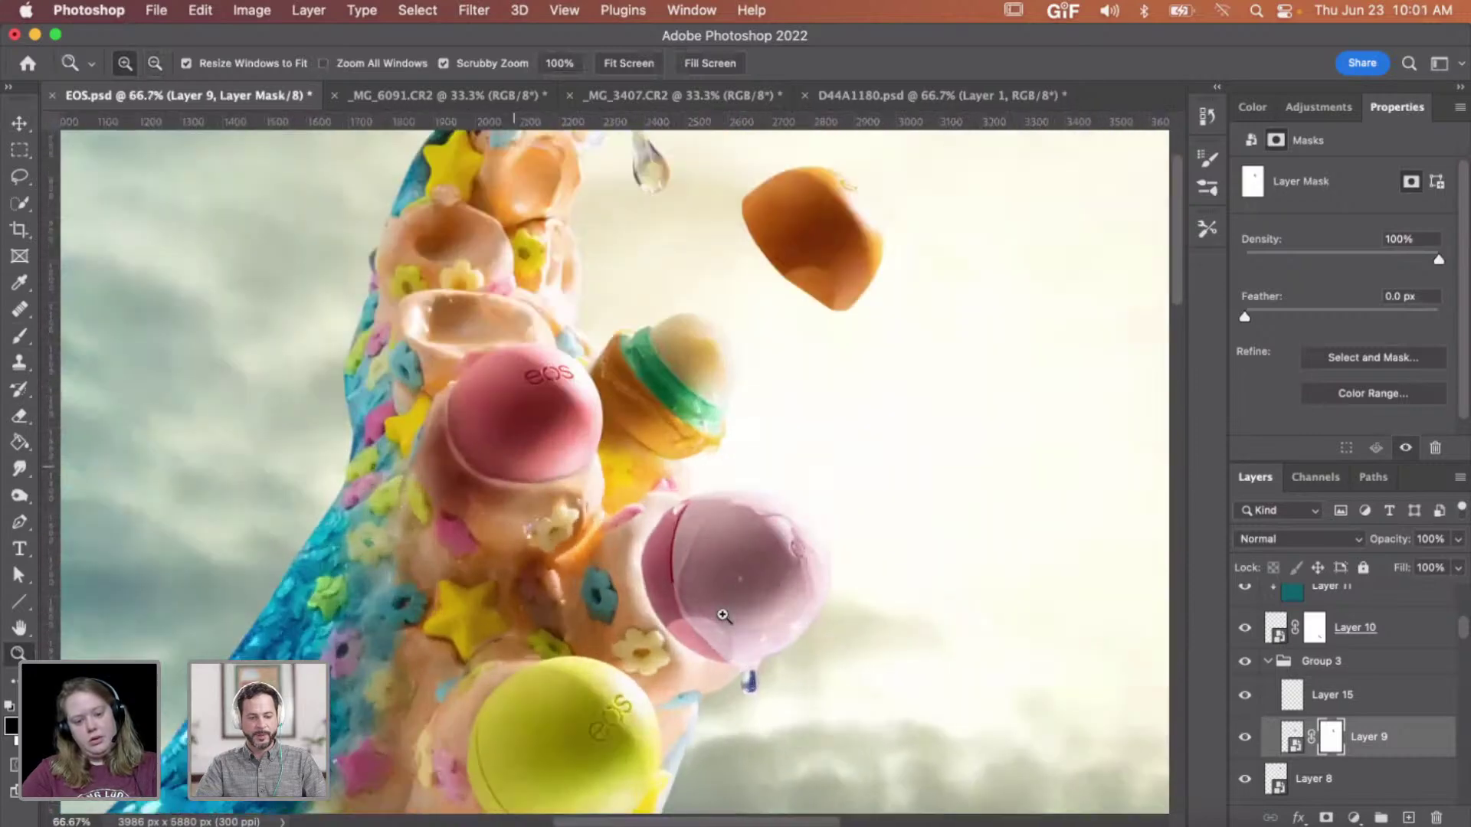
click(726, 618)
key(v)
key(shift+Up)
key(shift+Up)
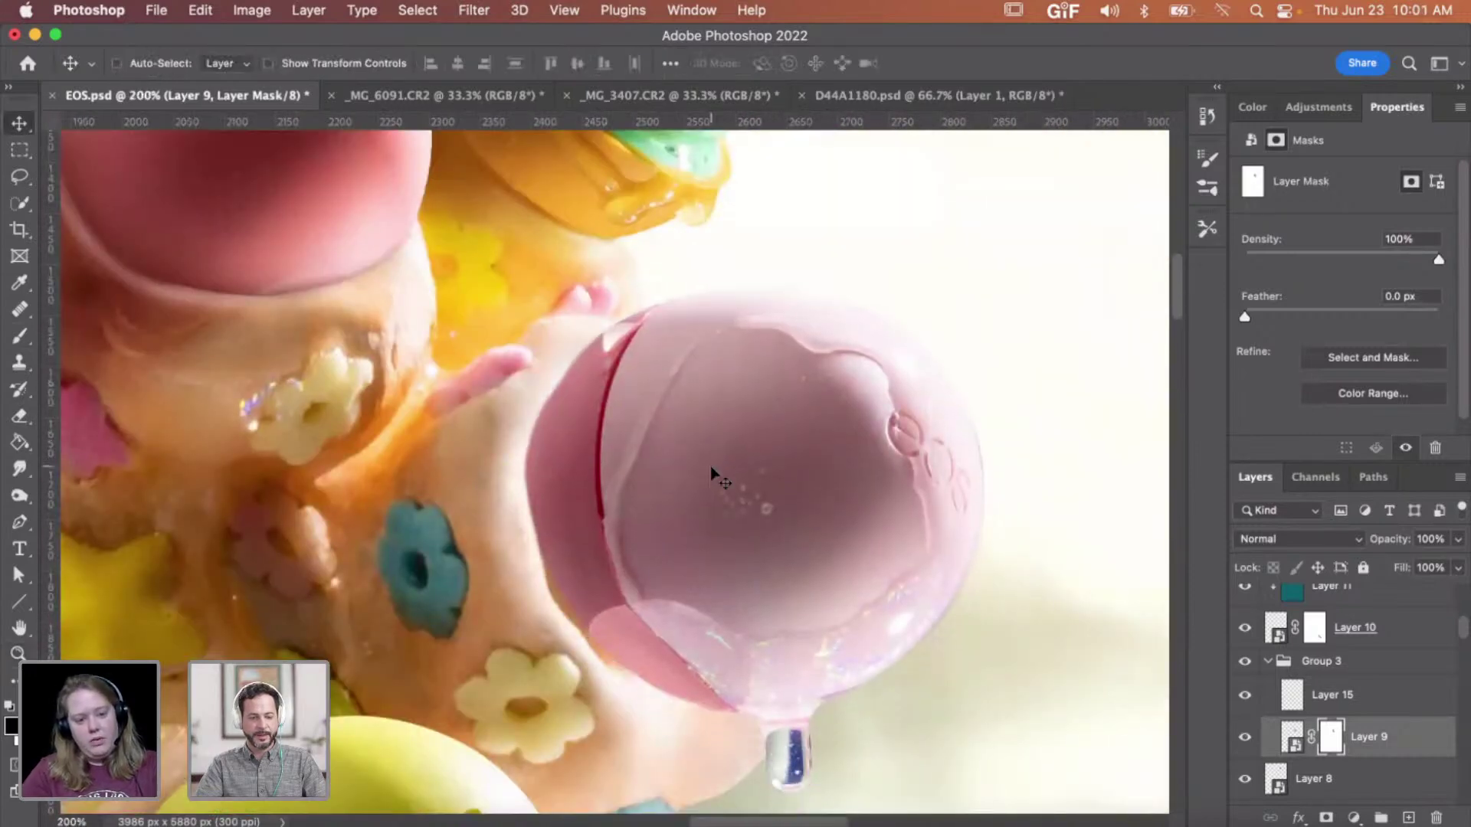
key(Down)
key(Down)
key(Down)
key(Down)
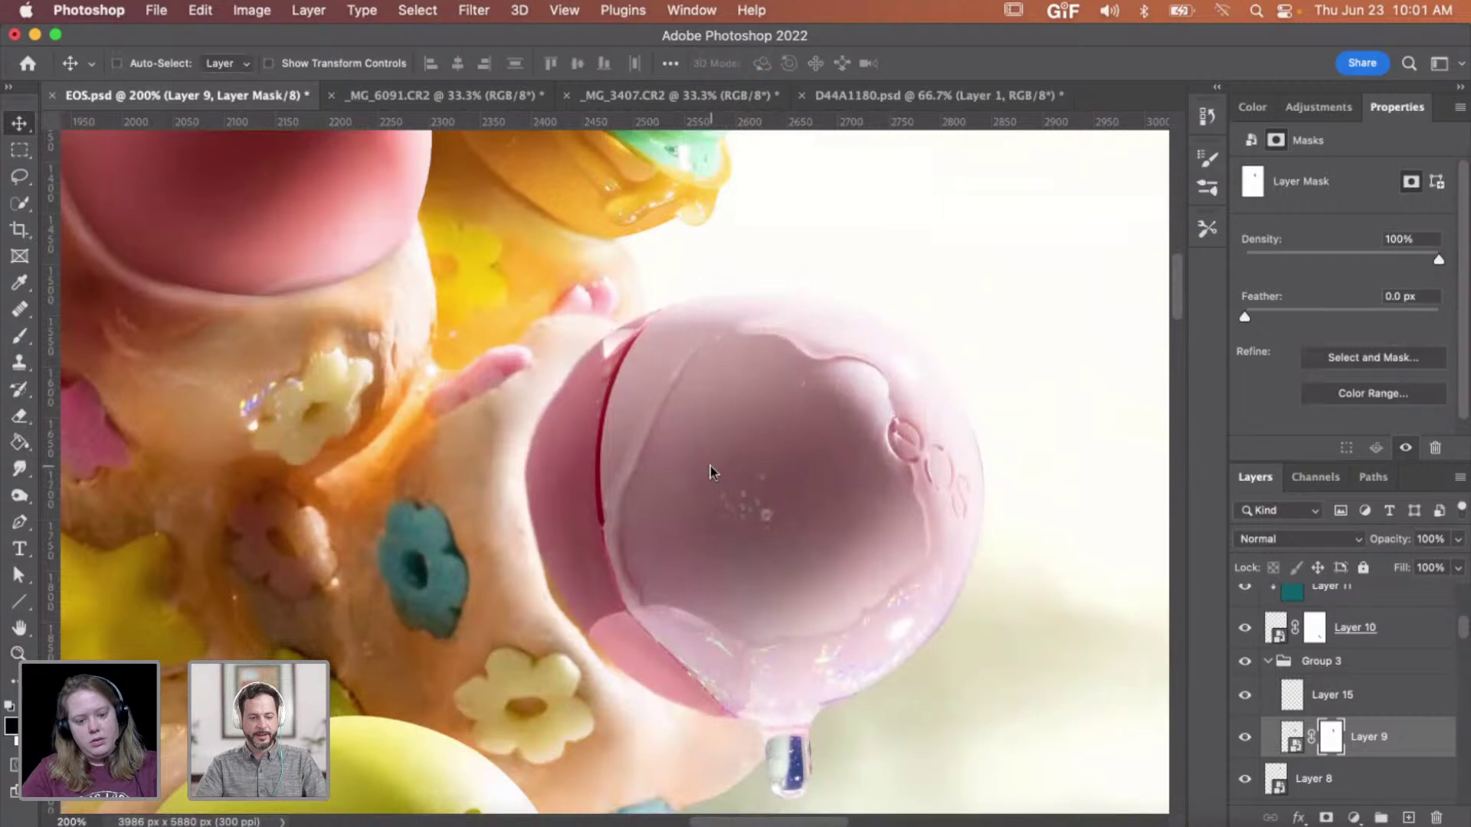
key(Down)
key(Down)
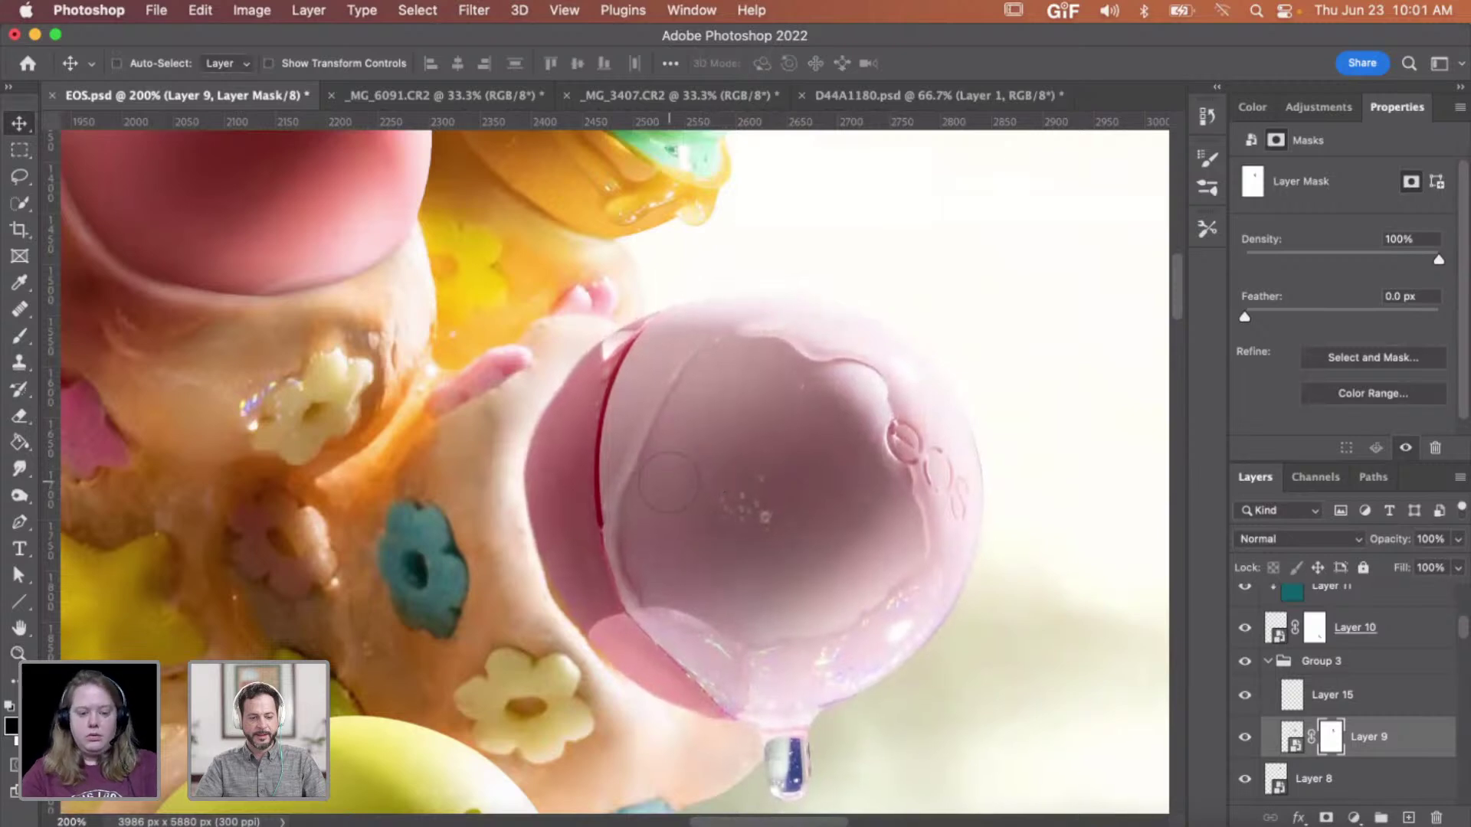
- Touch up Layer 9's mask in white along the ball's inner edge and check the fit within the wider composition
key(b)
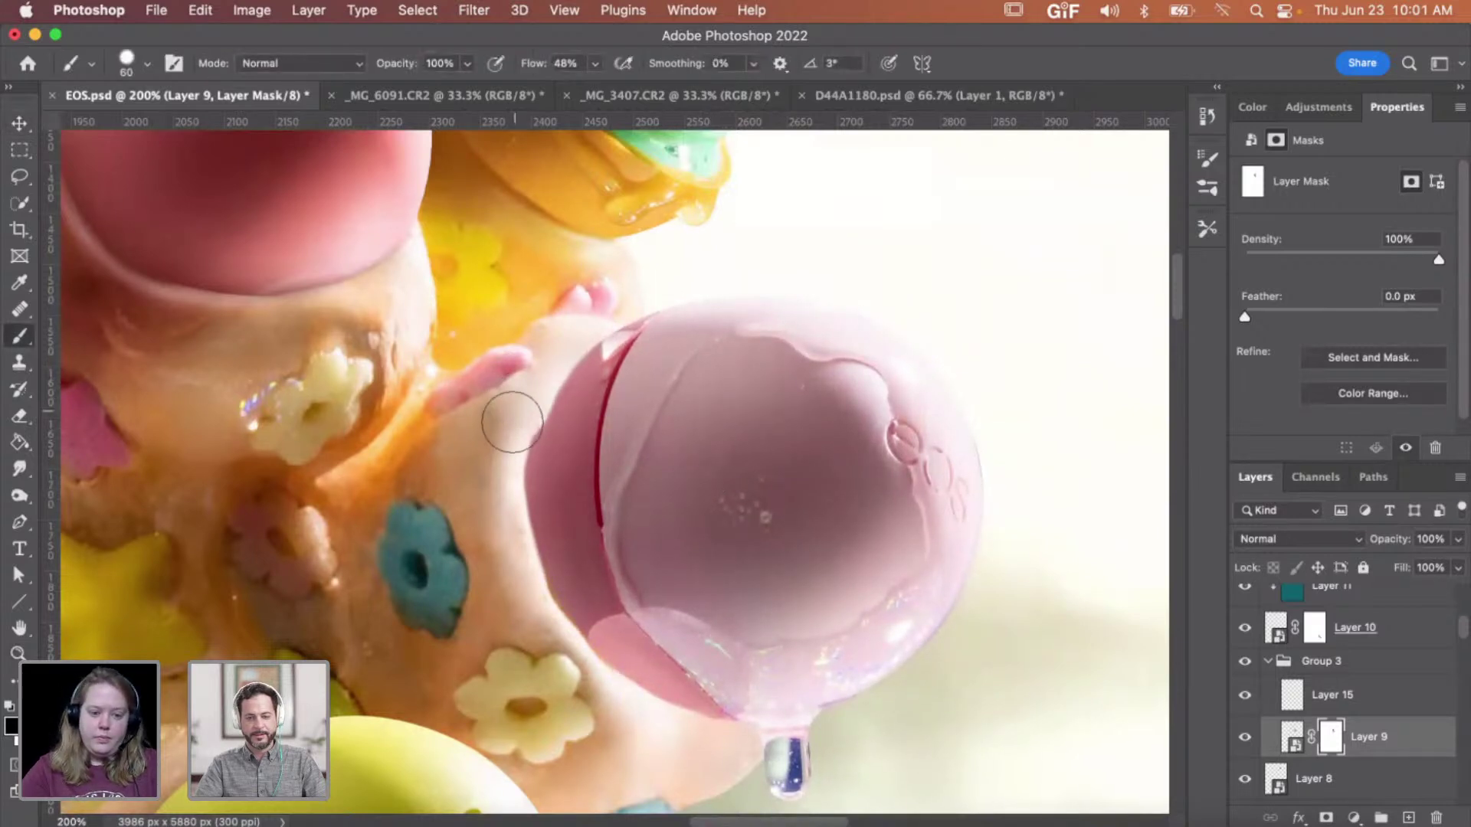
key(x)
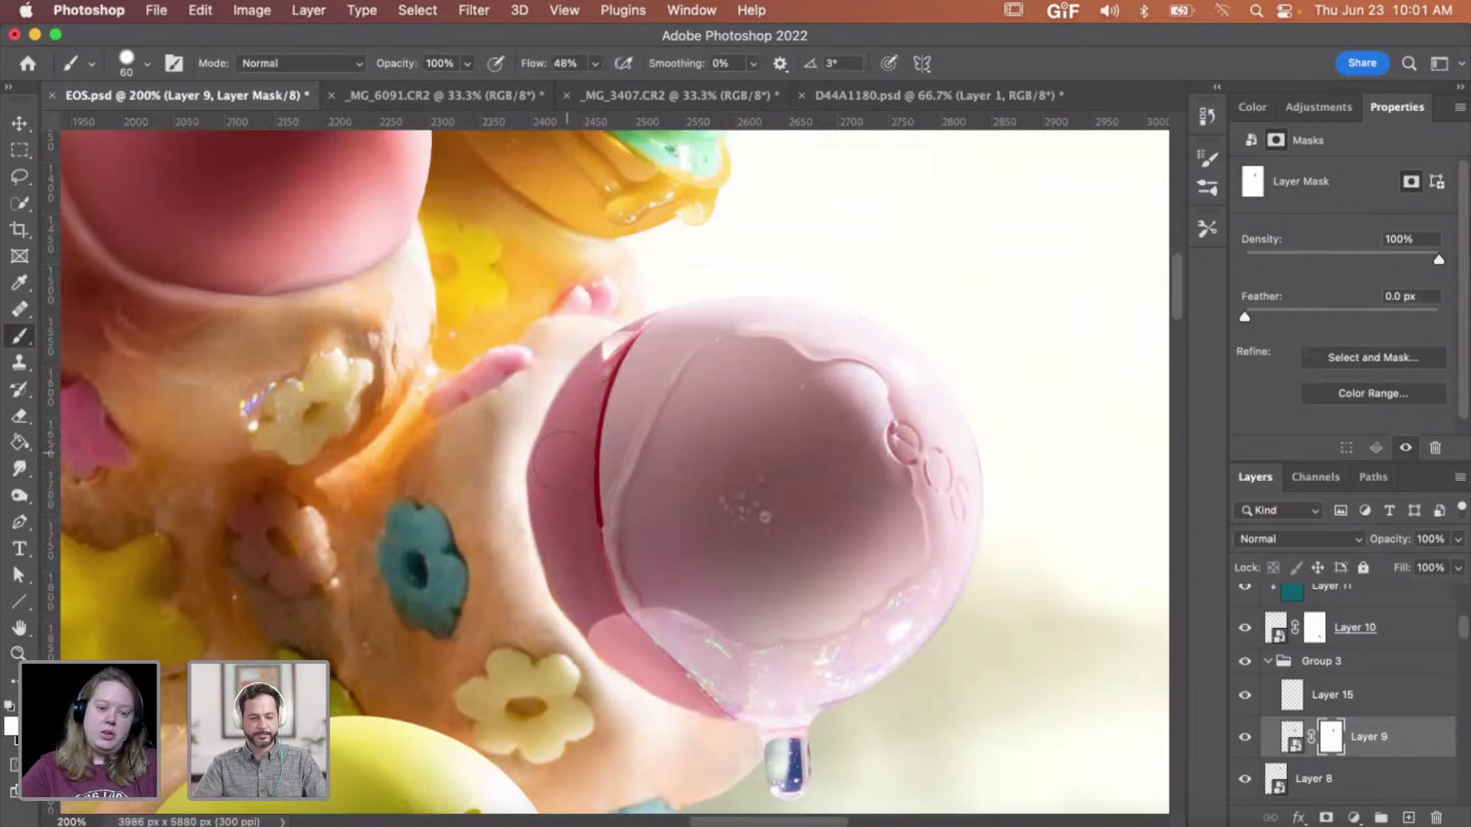
scroll(563, 469, down, 5)
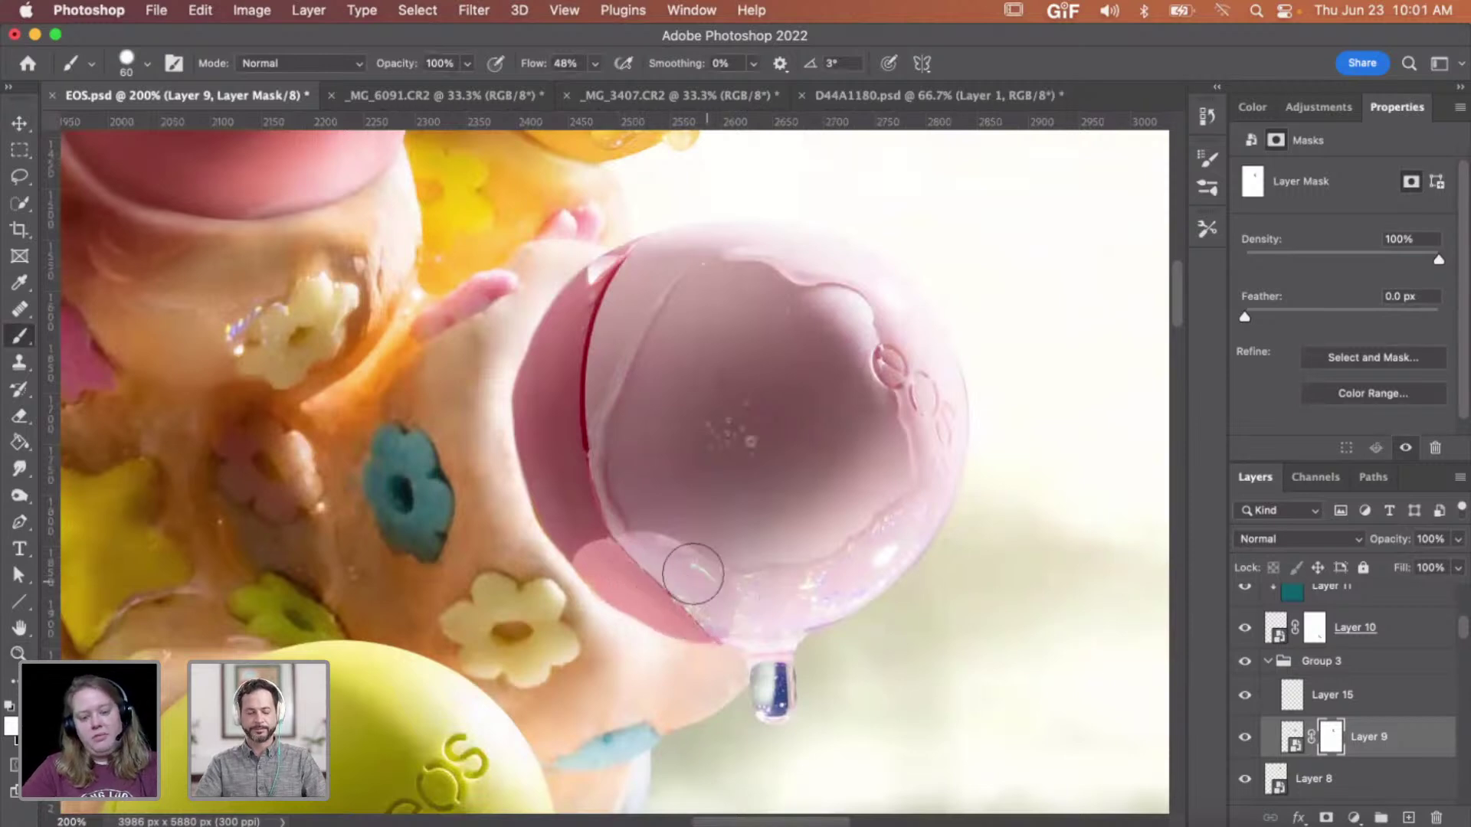
key(z)
alt+click(693, 574)
alt+click(691, 587)
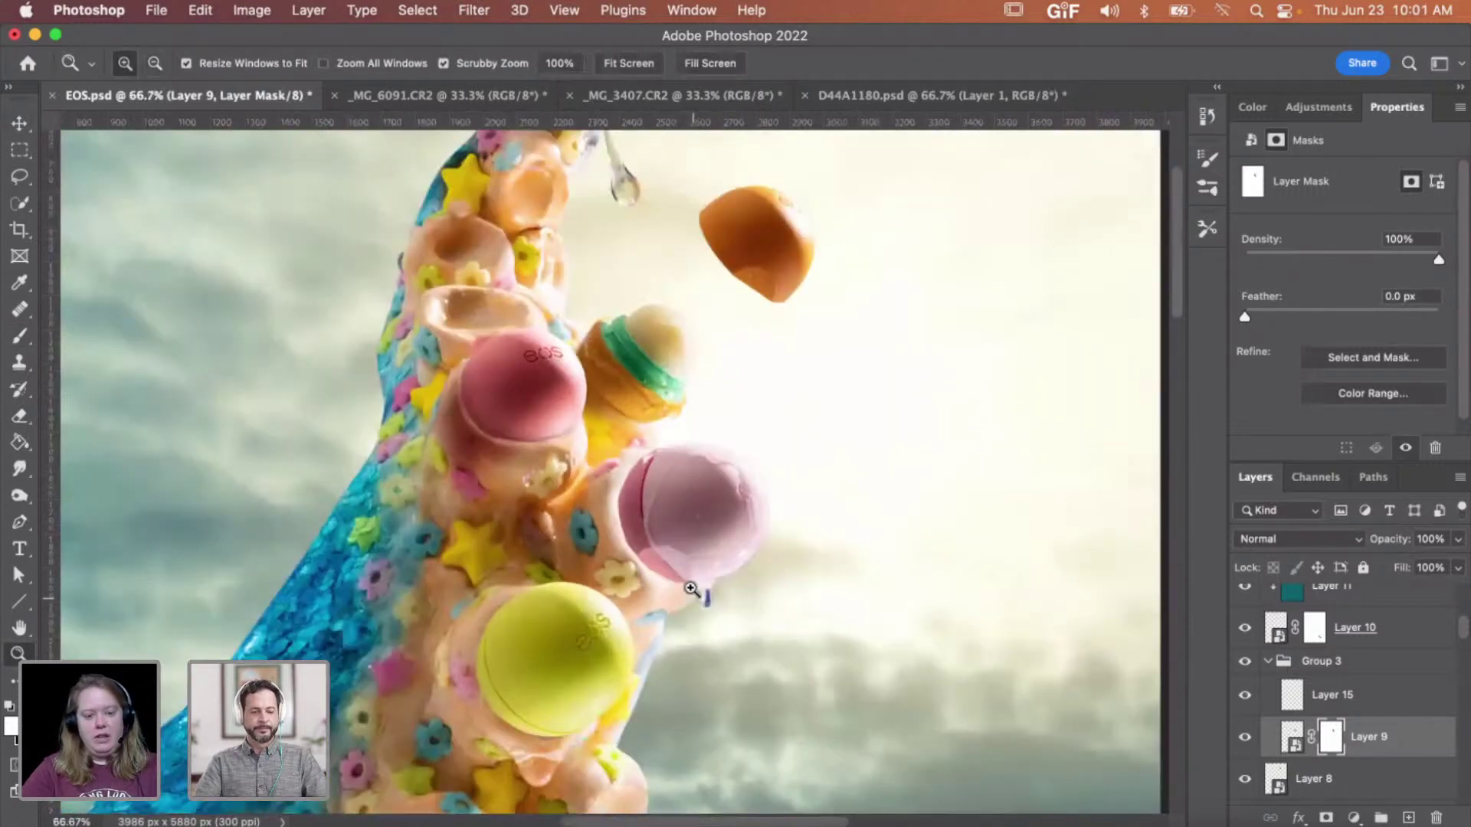
click(678, 592)
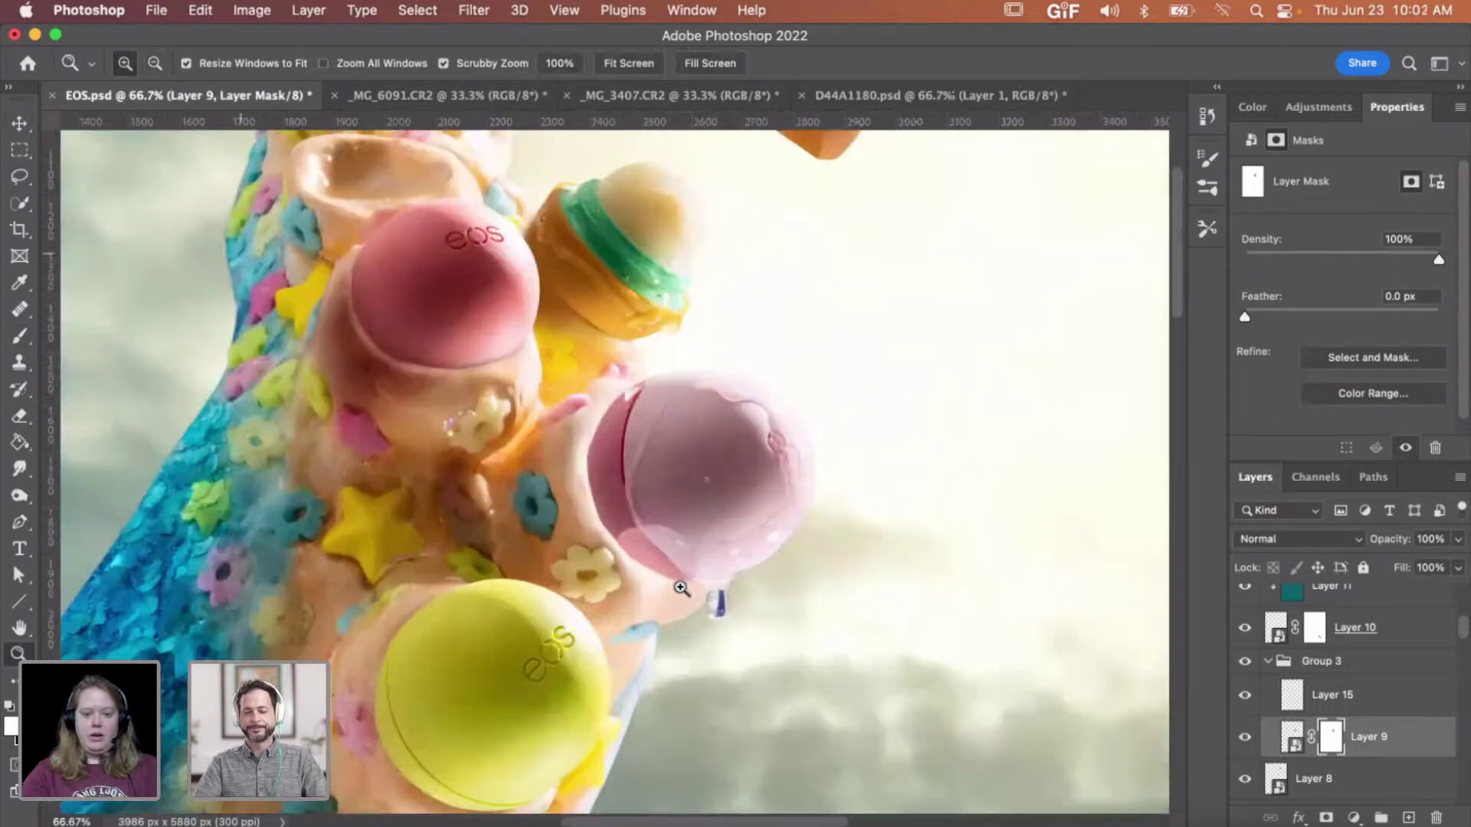
click(682, 588)
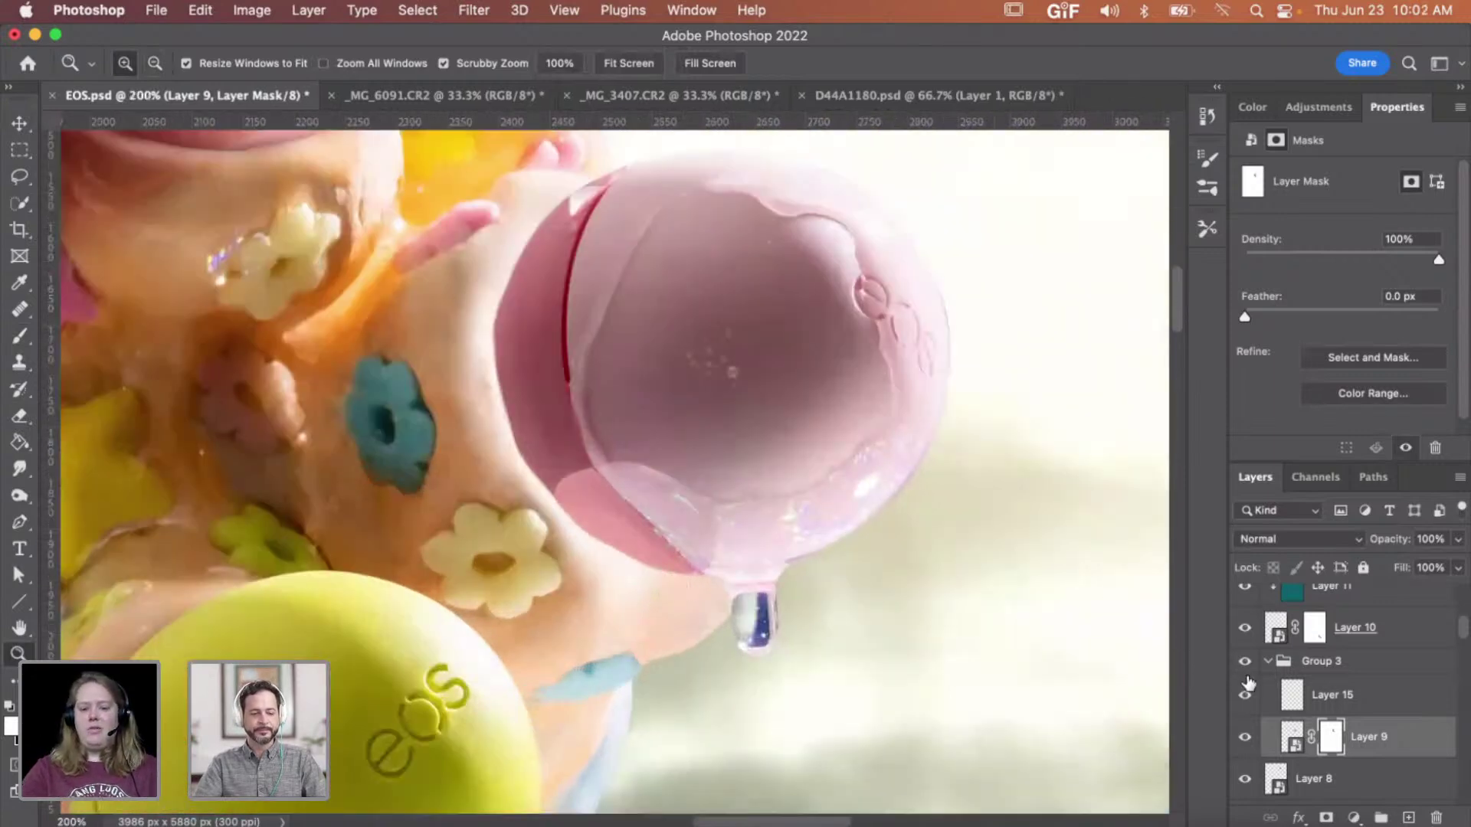
- Move the drip overlay on Layer 15 over the lilac ball's drip, at X 2621 px and Y 1943 px
click(1331, 704)
key(v)
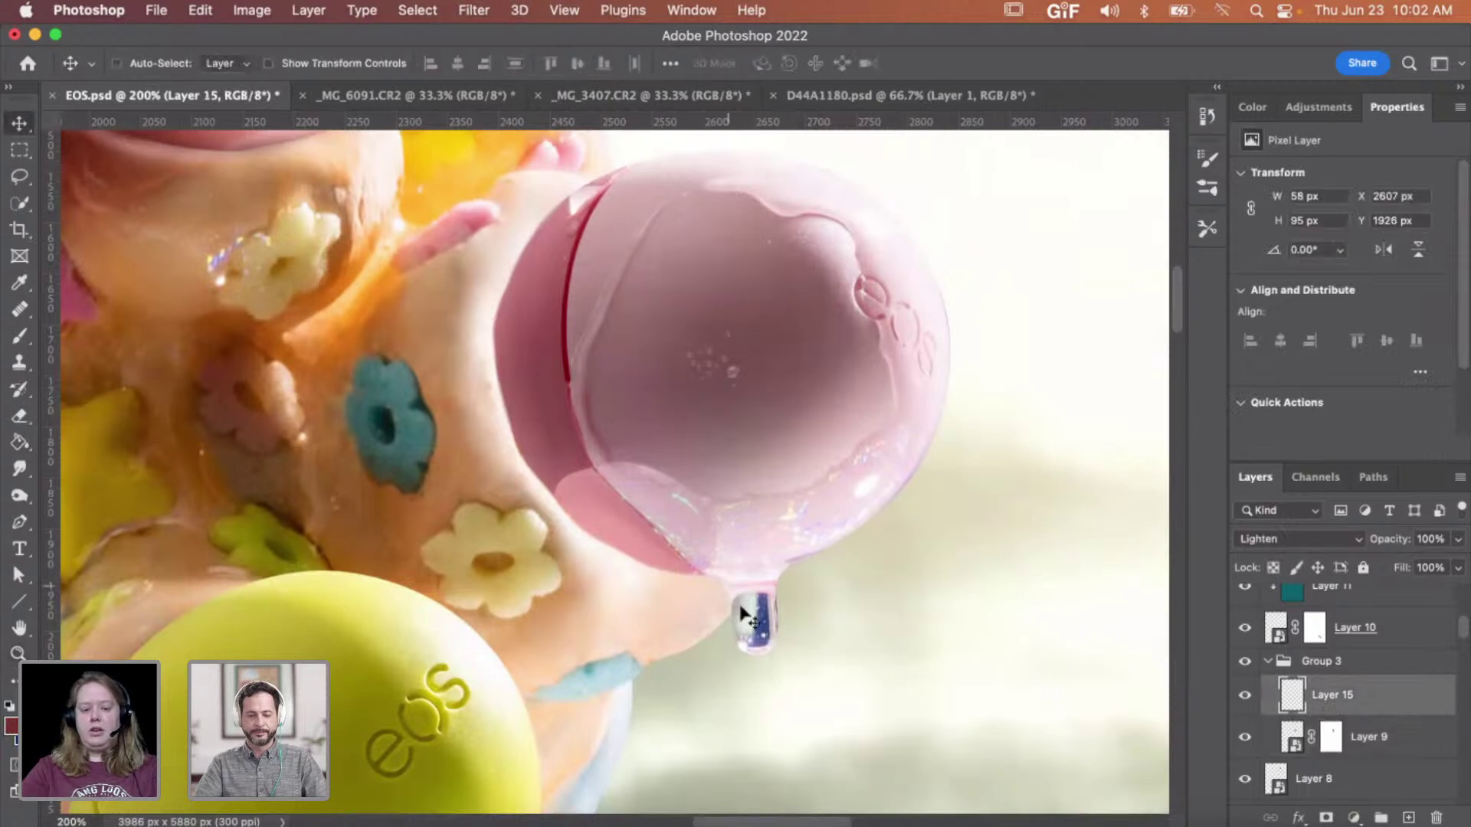
mouse_move(765, 666)
mouse_down()
mouse_move(789, 663)
mouse_move(781, 673)
mouse_up()
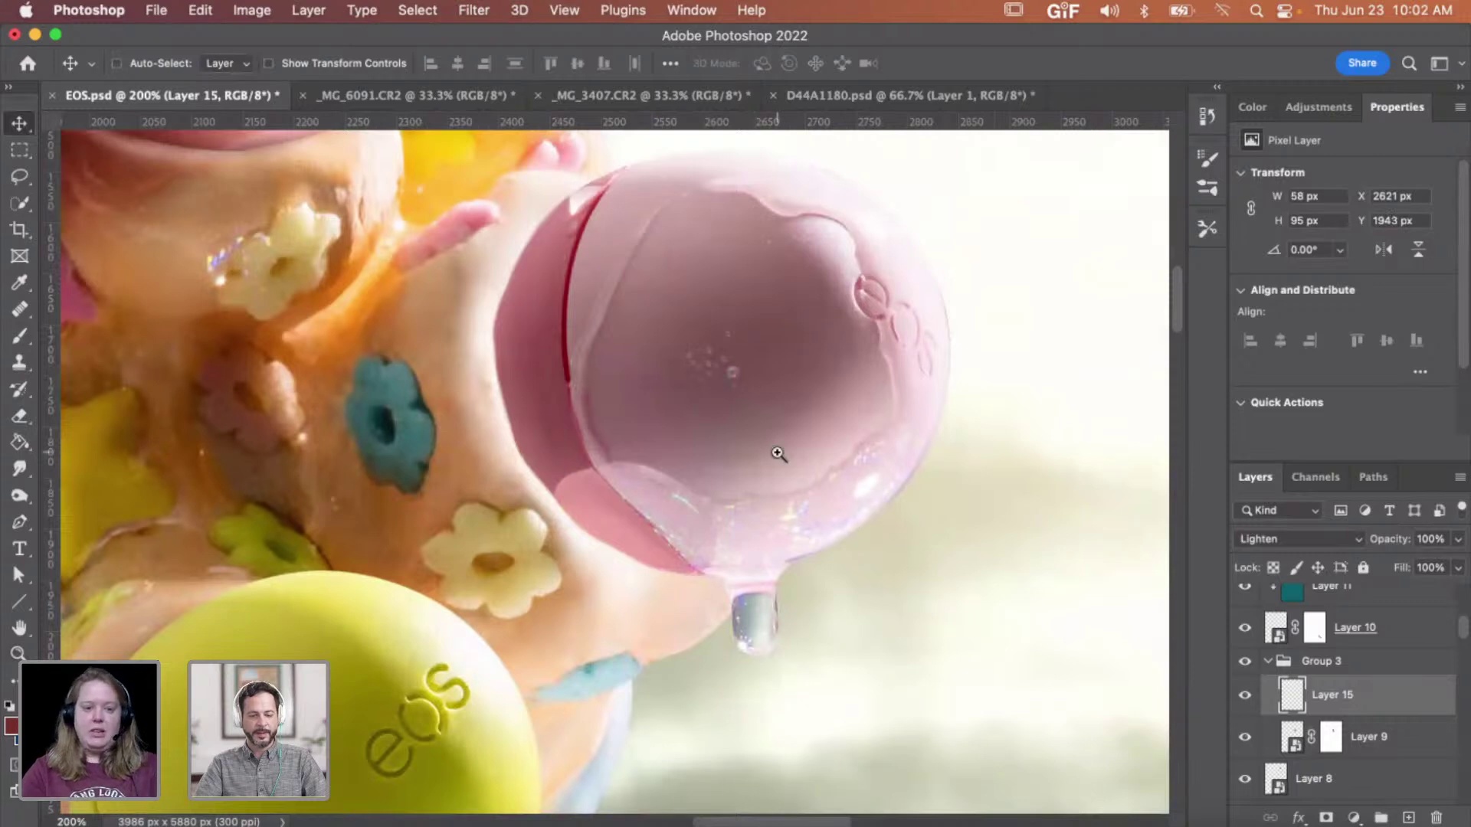
key(z)
alt+click(778, 454)
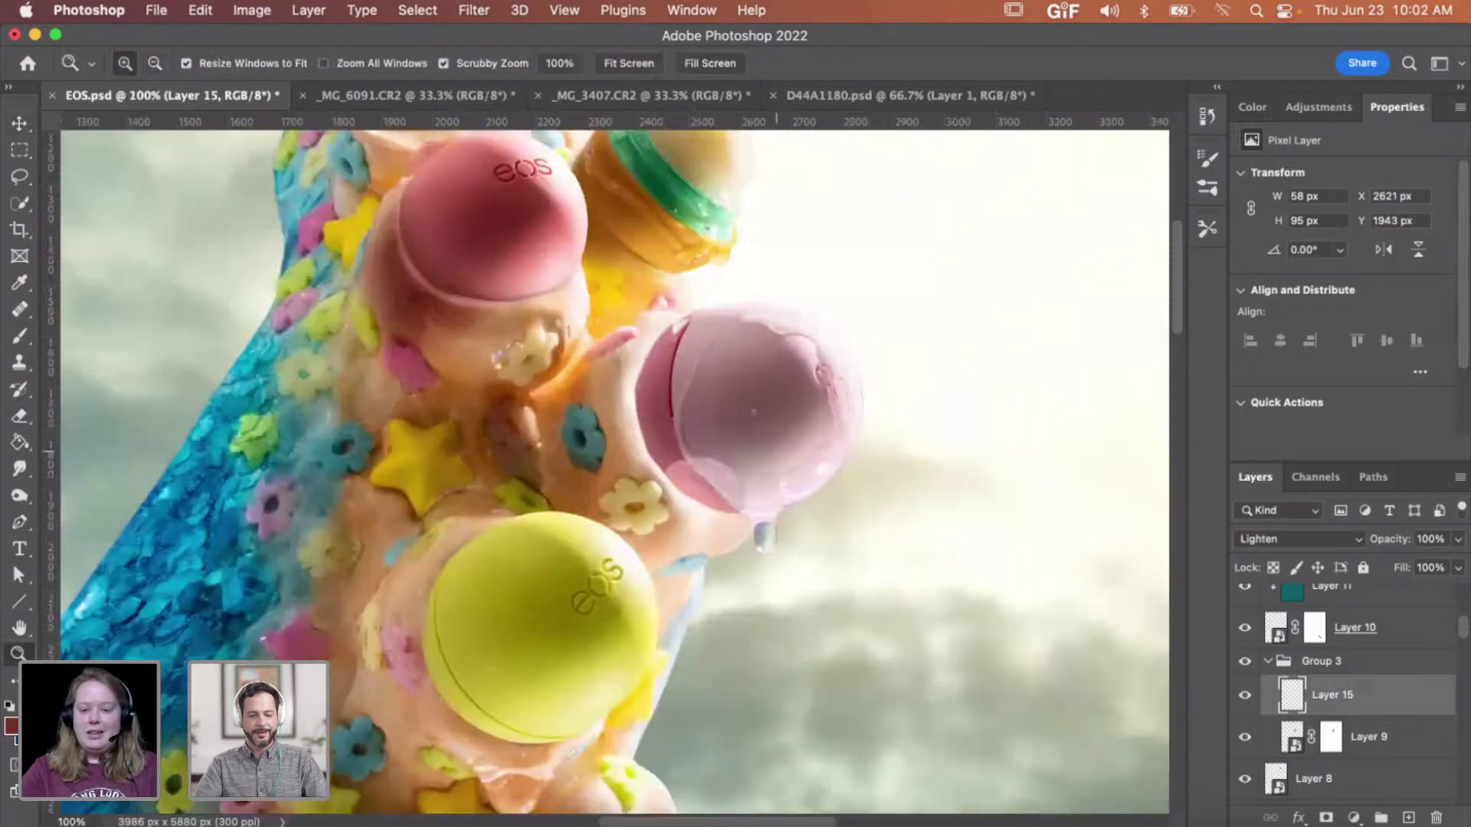
- Clip Layer 15 to Layer 9 with a clipping mask
right_click(1406, 705)
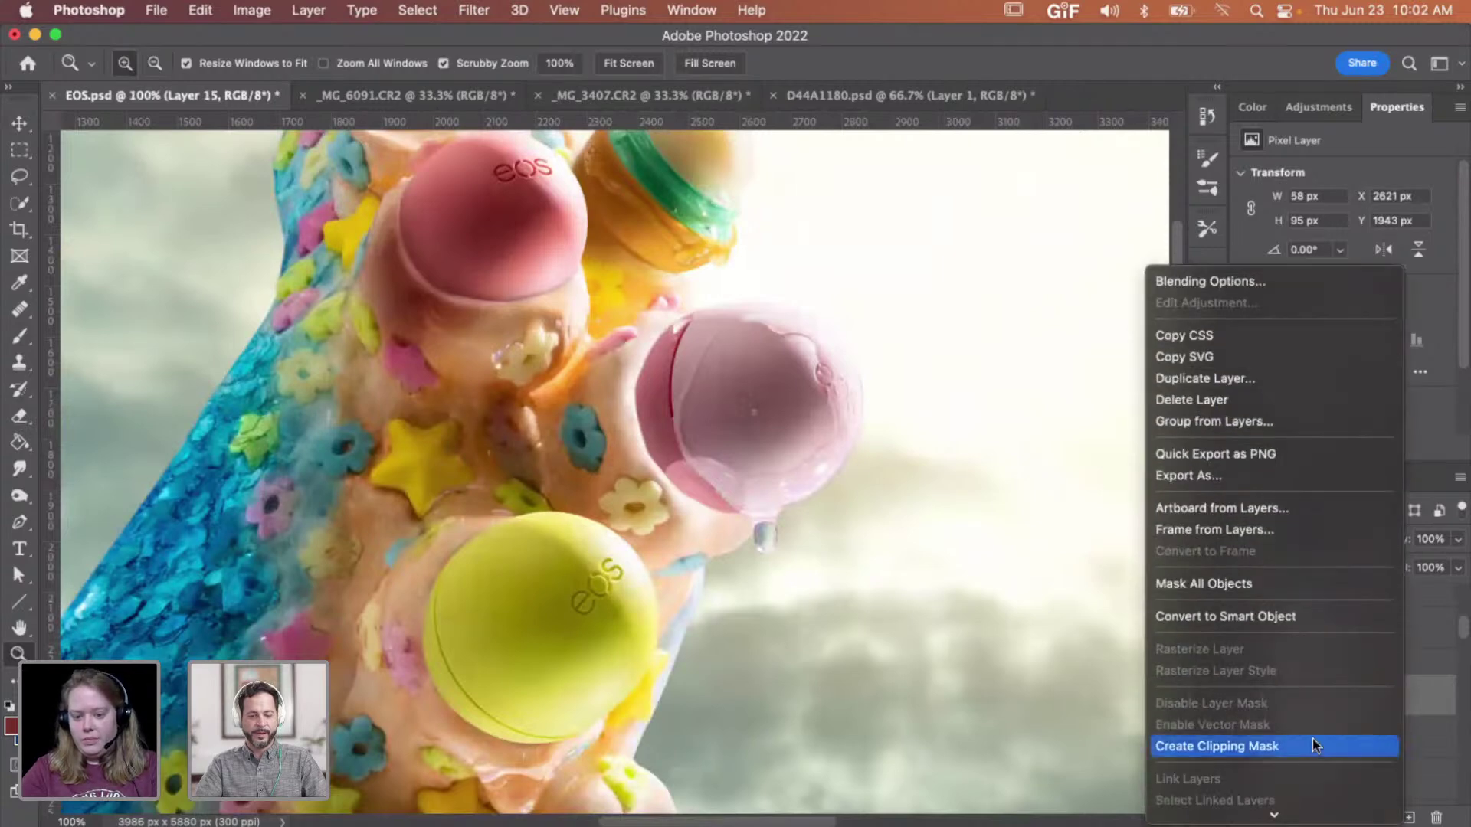
click(1312, 740)
click(797, 412)
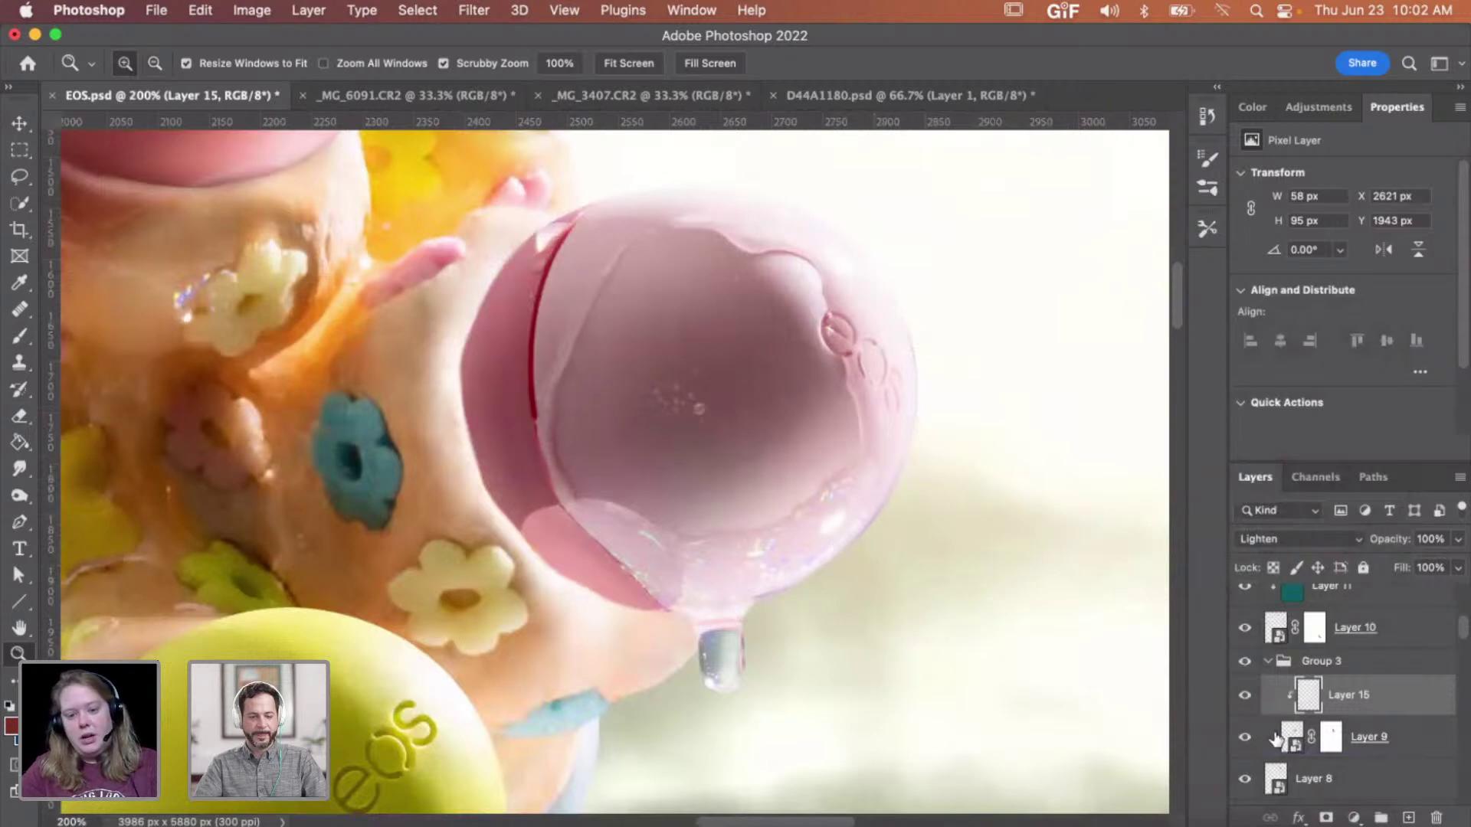
- Open Layer 9's smart object contents and inspect the ball's lower outer edge near the drip
click(950, 344)
click(950, 345)
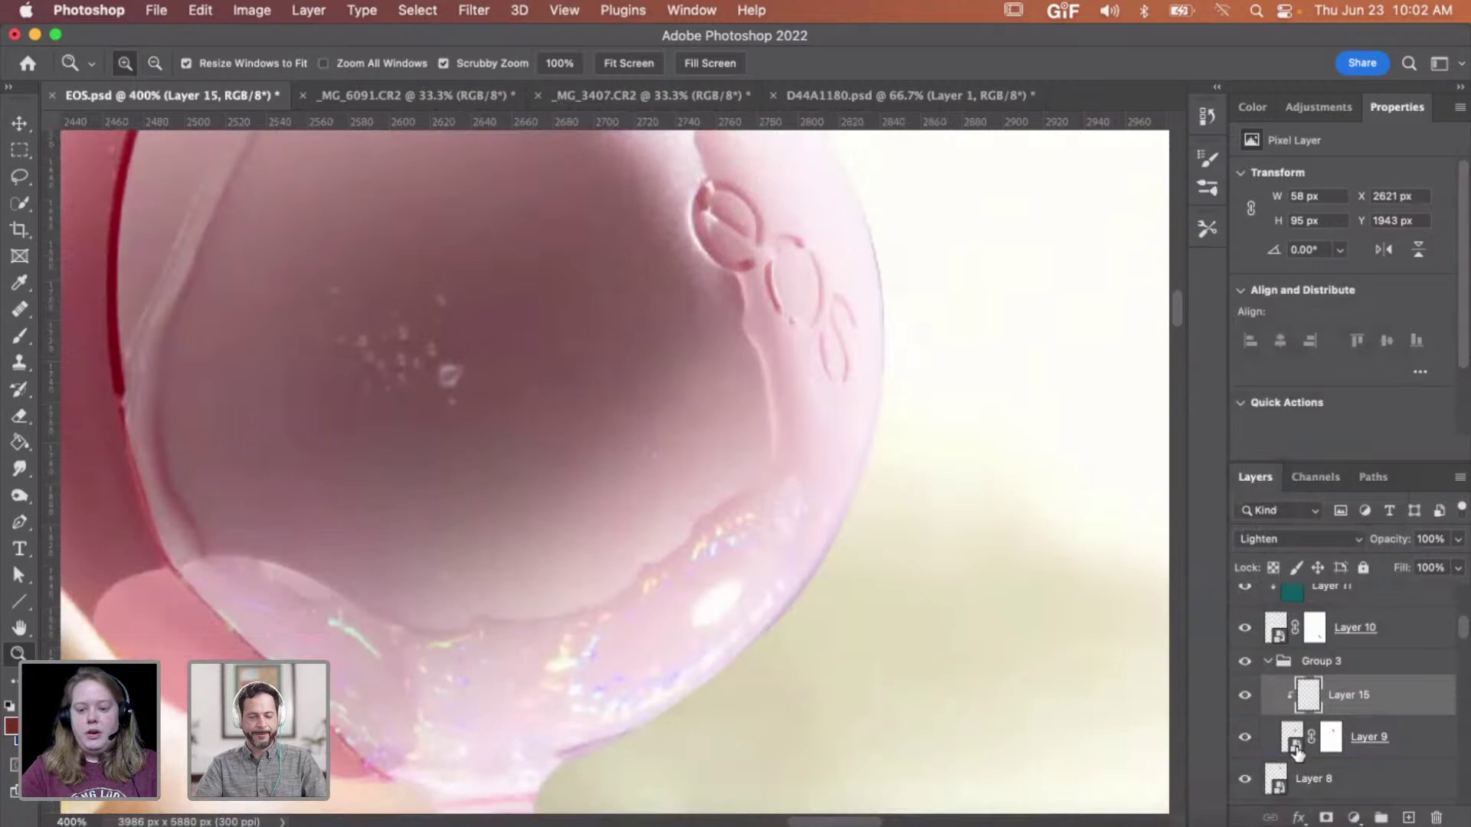
double_click(1293, 741)
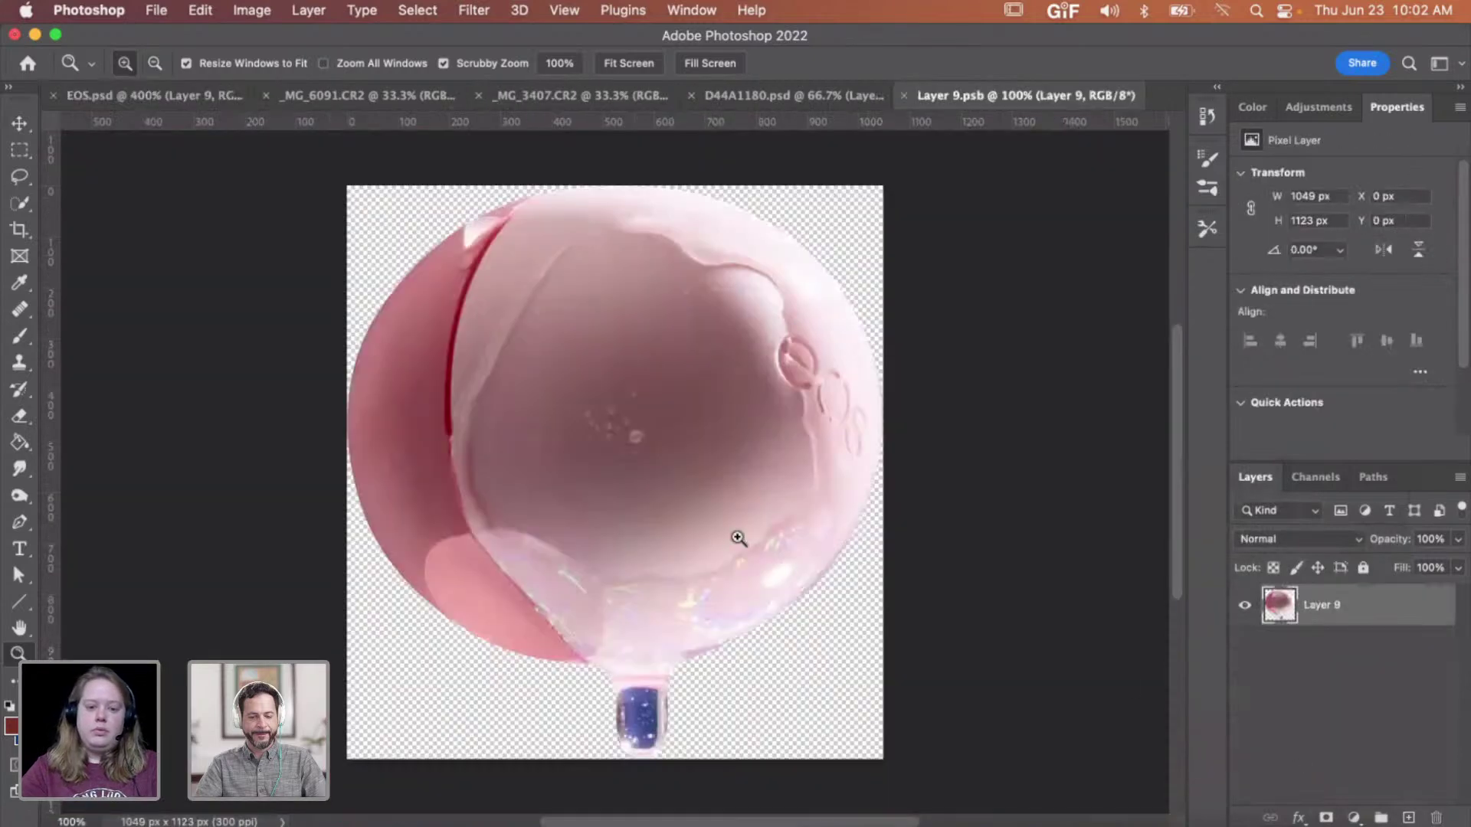
click(898, 353)
scroll(869, 437, down, 5)
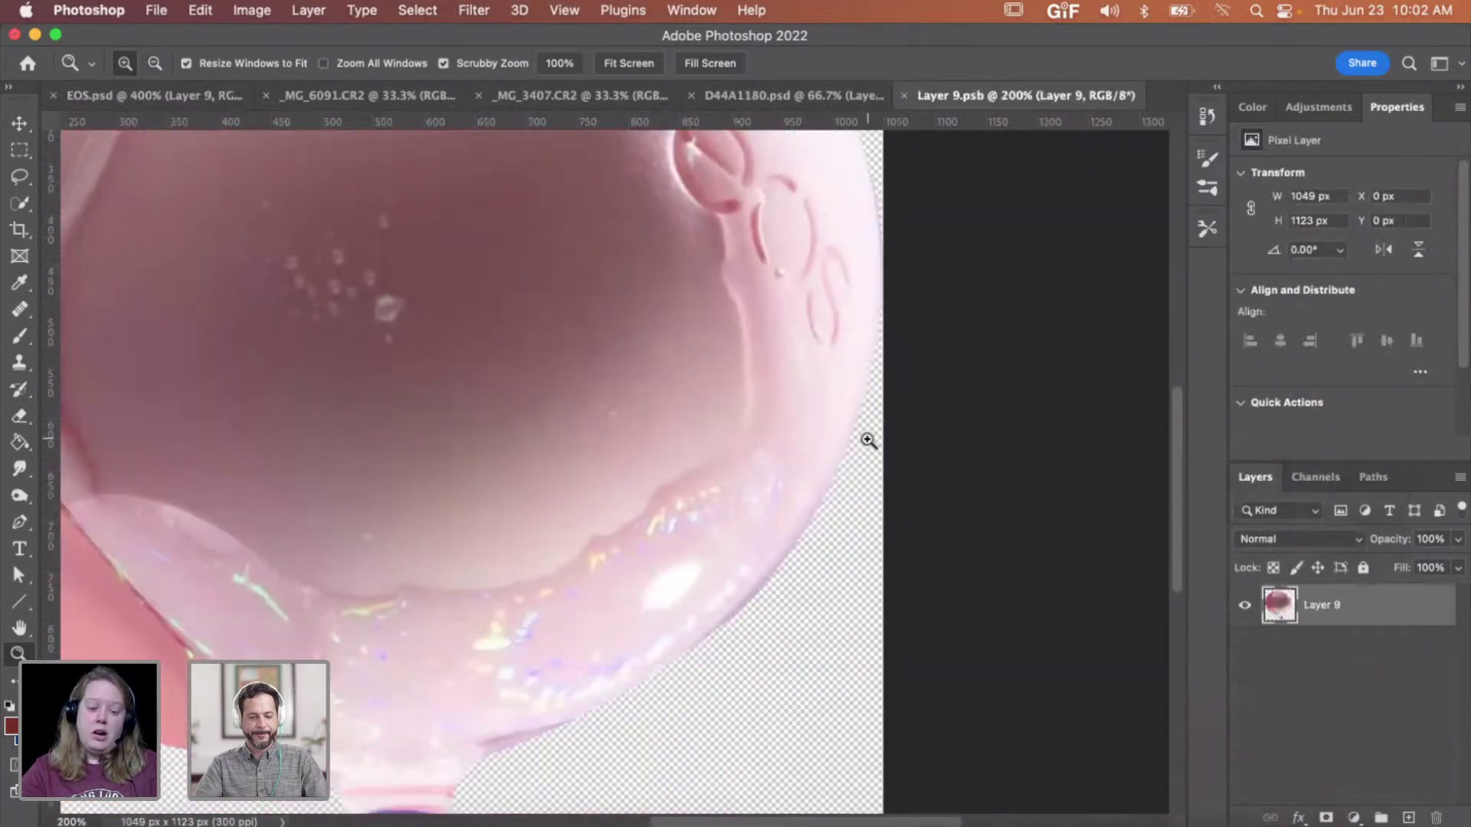
key(p)
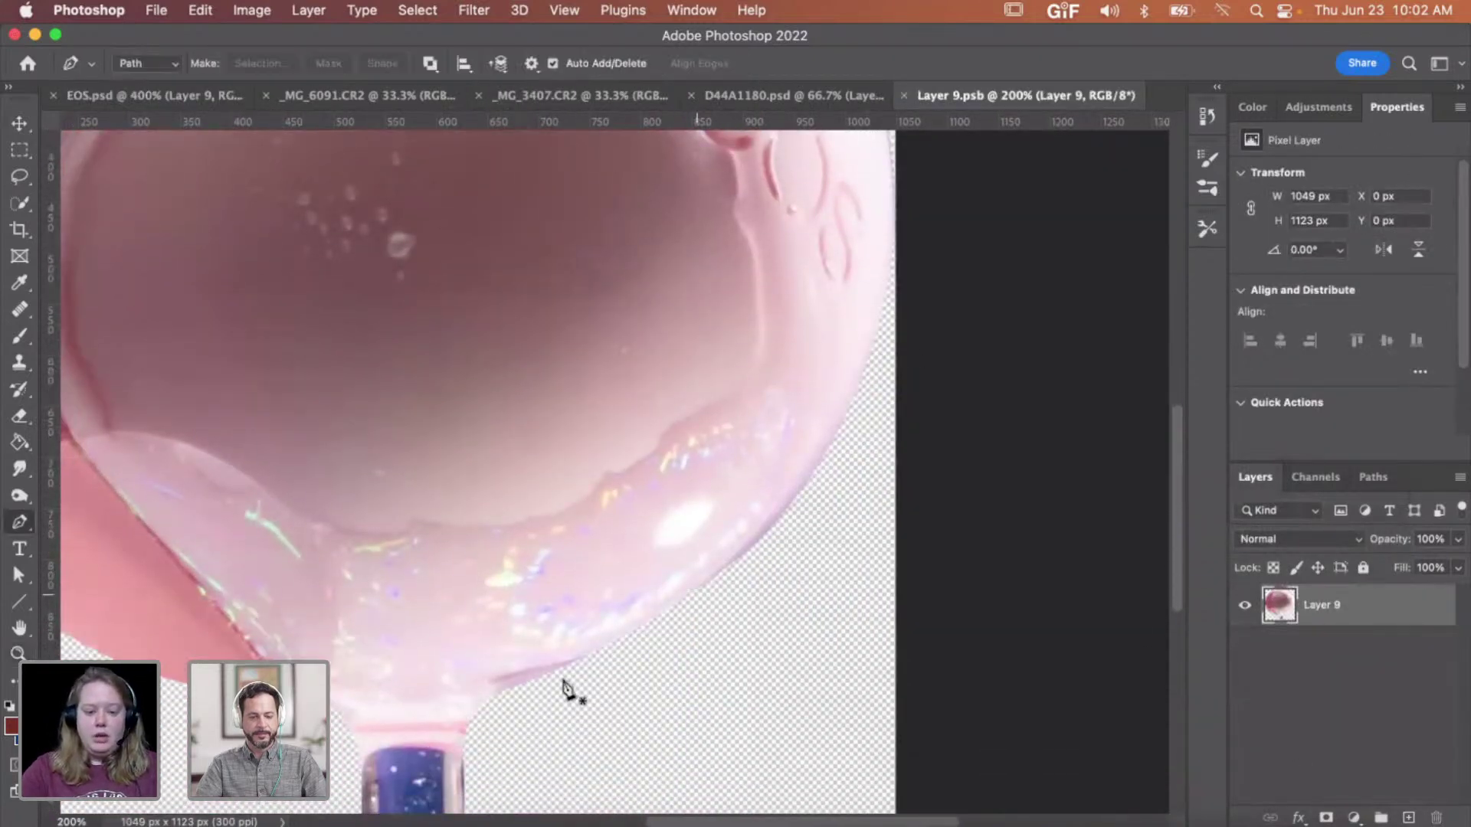
- Add a new layer beneath Layer 9 and fill it with bright green 00f517 as a contrasting backdrop
click(1409, 818)
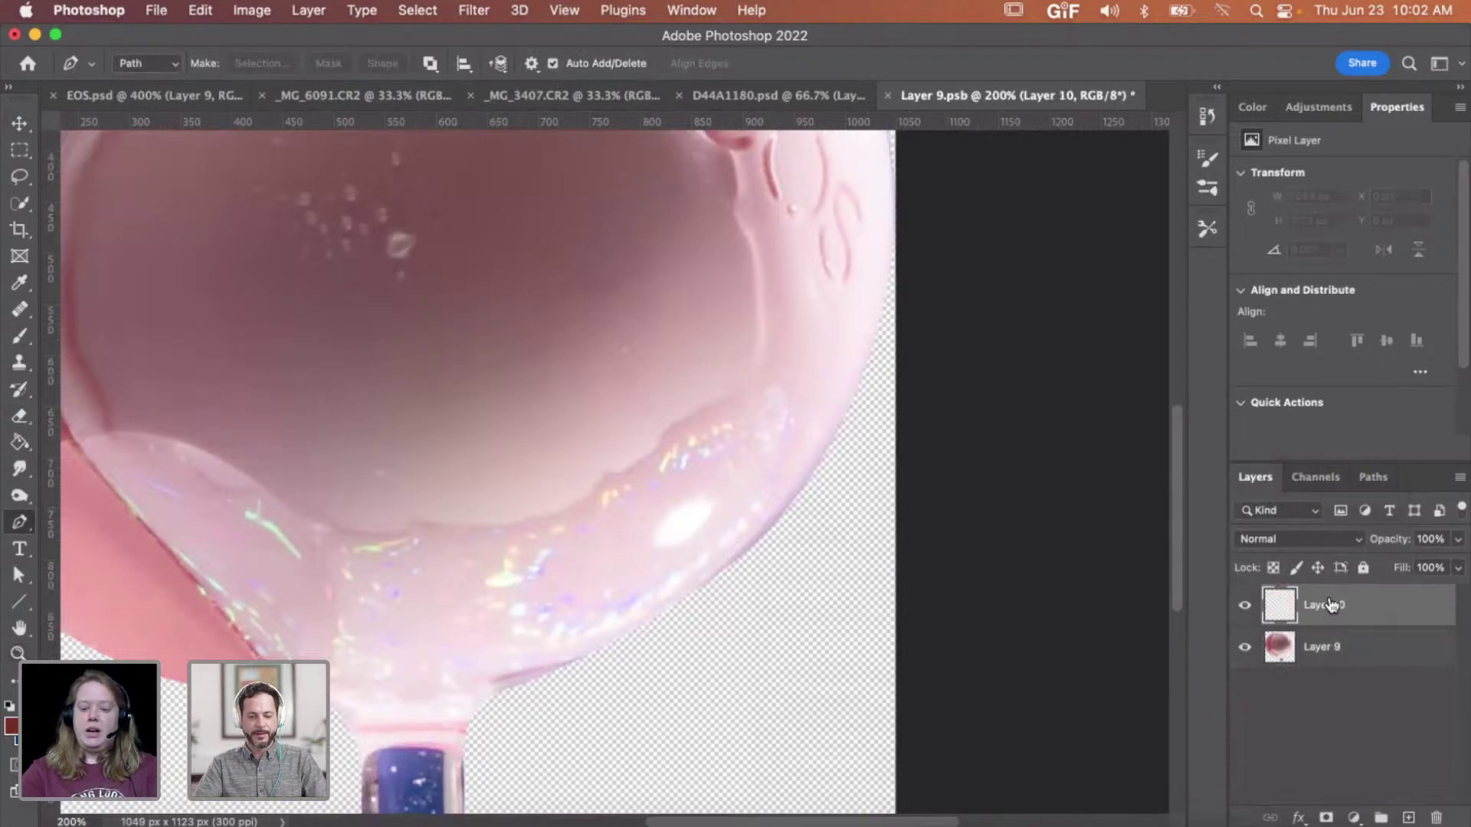
drag(1331, 604, 1329, 665)
key(g)
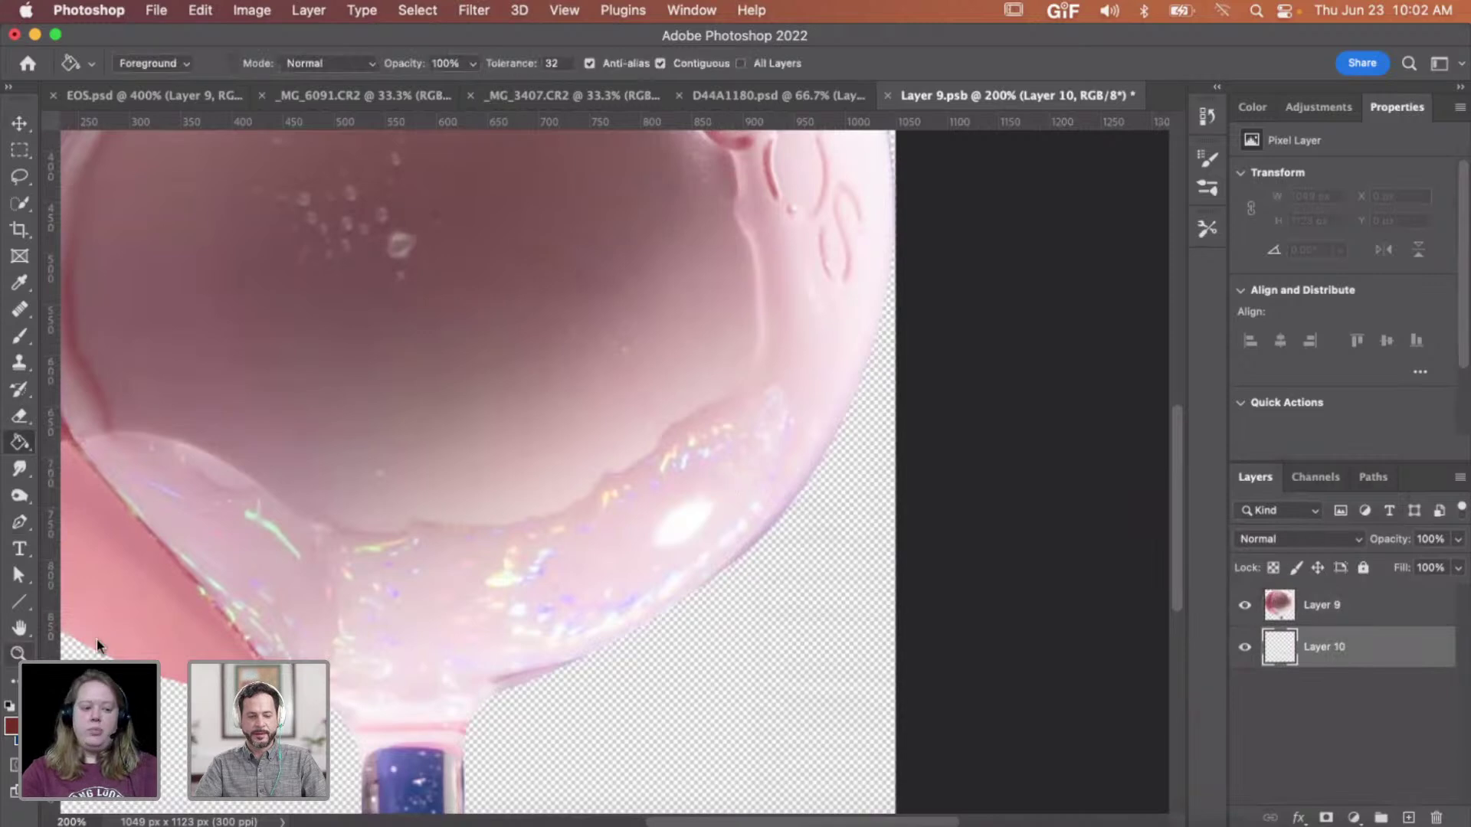
click(12, 727)
click(1226, 347)
click(1128, 218)
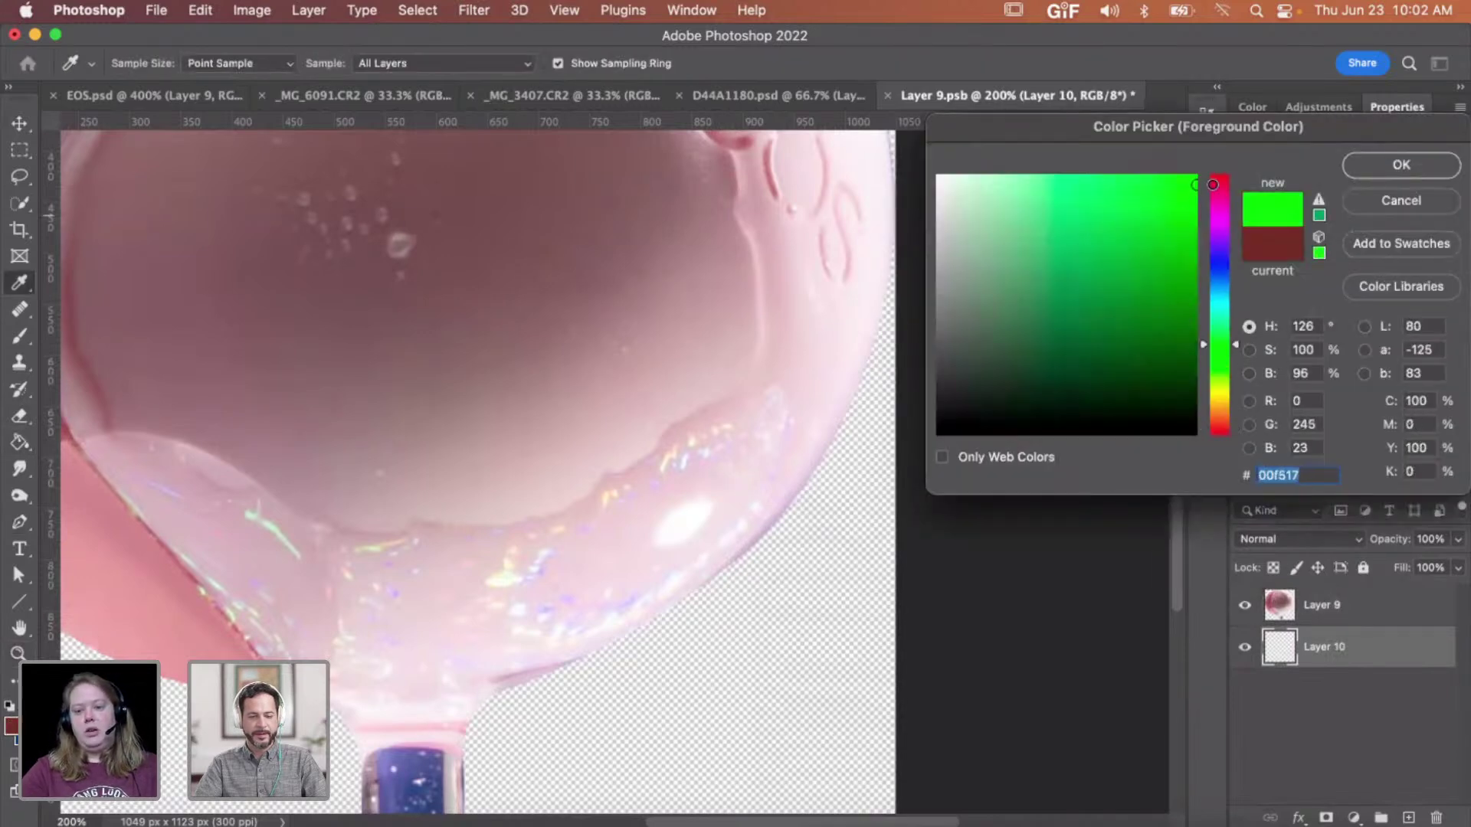
key(Return)
click(793, 488)
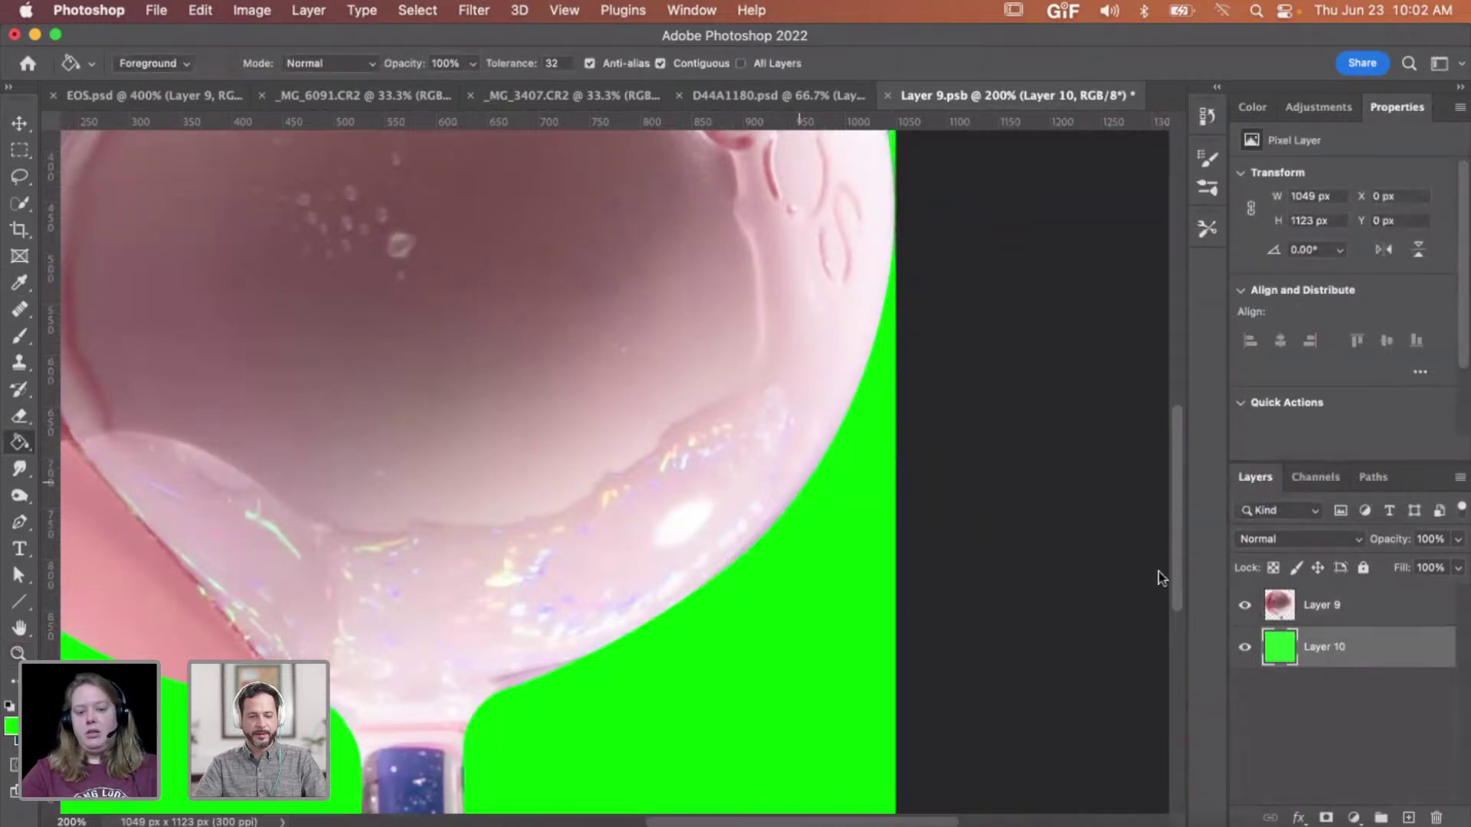
- Shift the green backdrop's hue to magenta with Hue/Saturation and inspect the ball's lower outer edge against it
key(super+u)
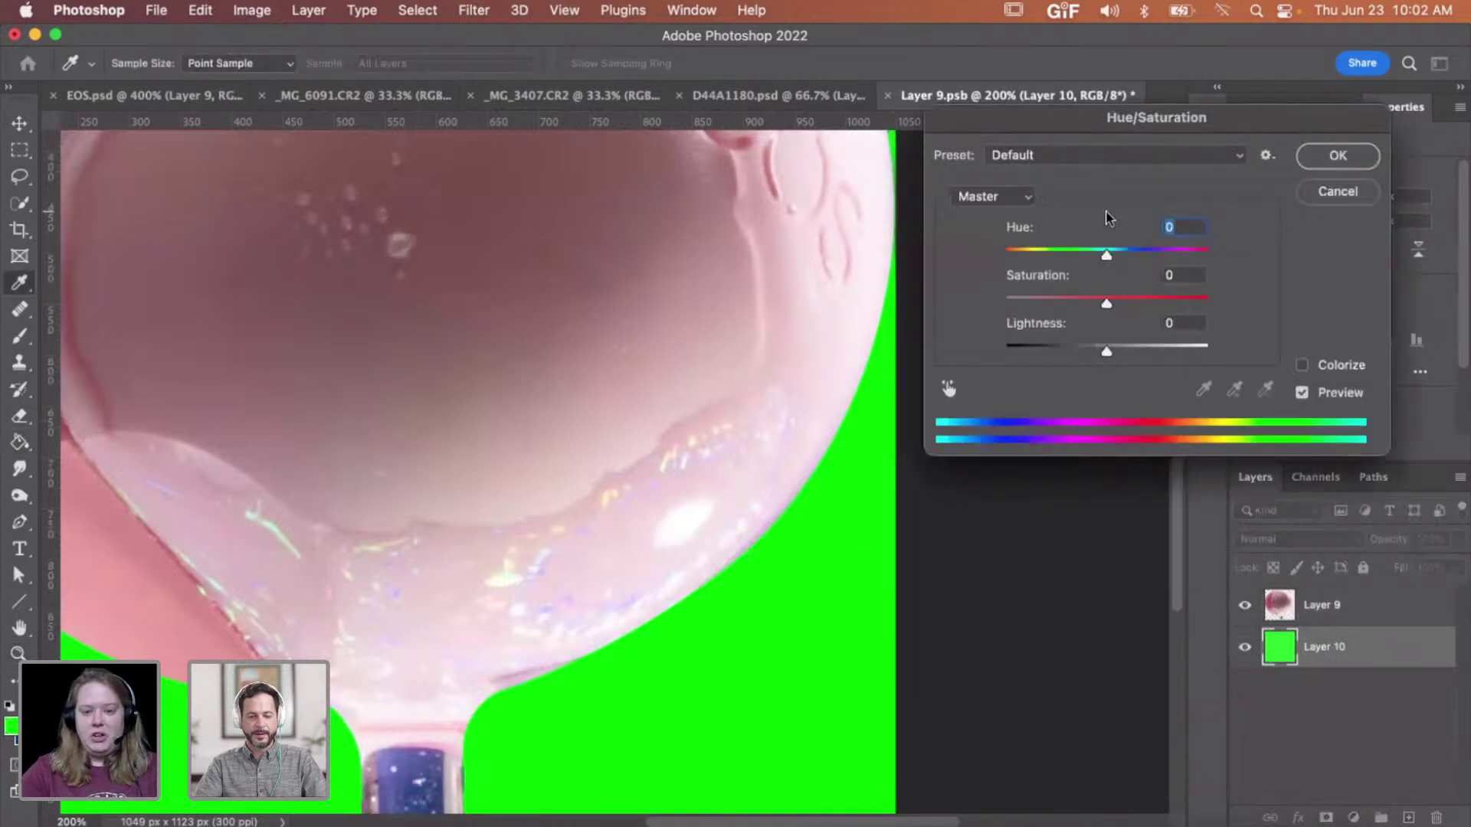
drag(1051, 255, 991, 253)
click(1337, 156)
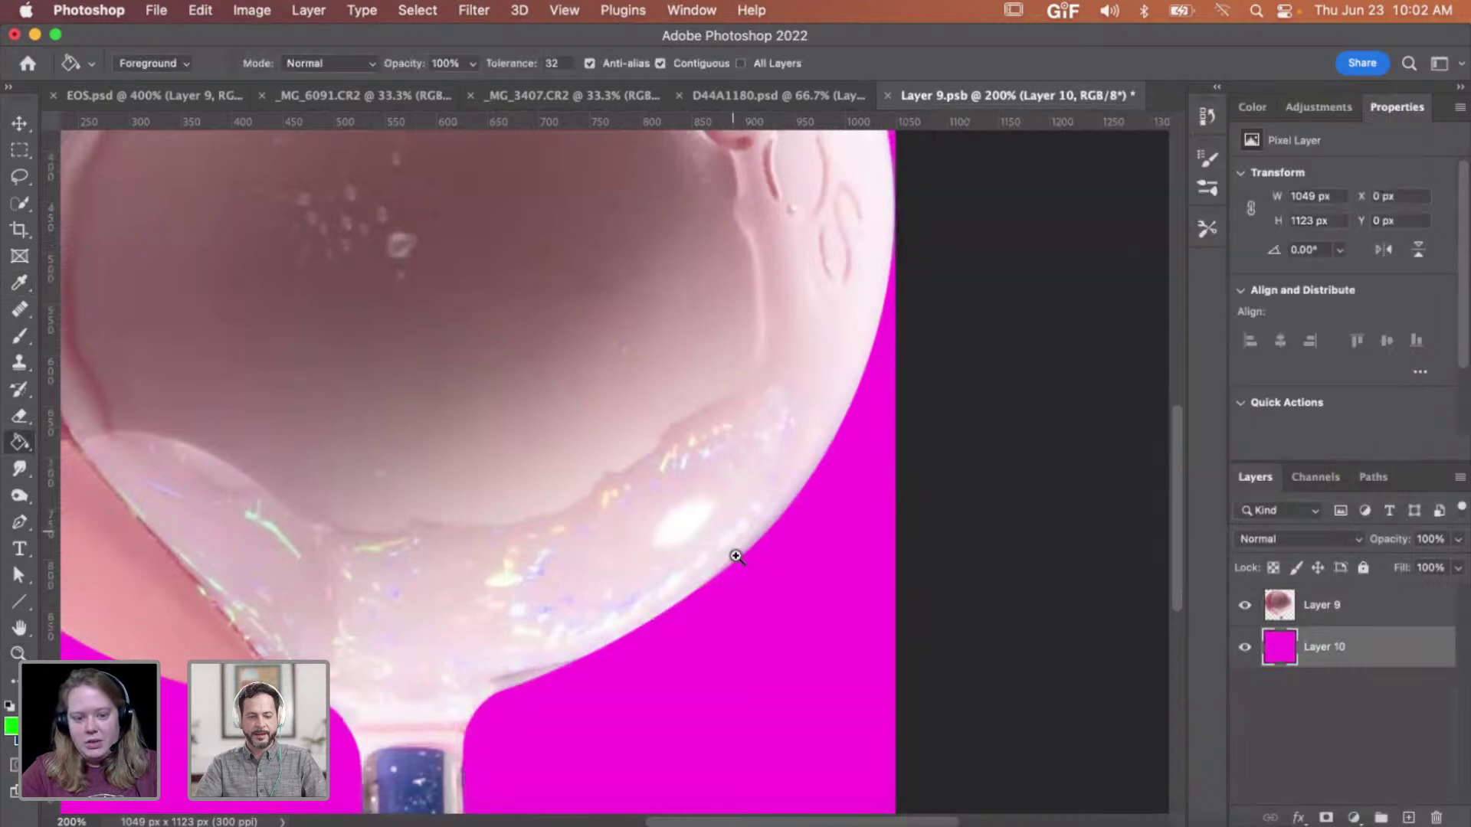
key(z)
click(761, 558)
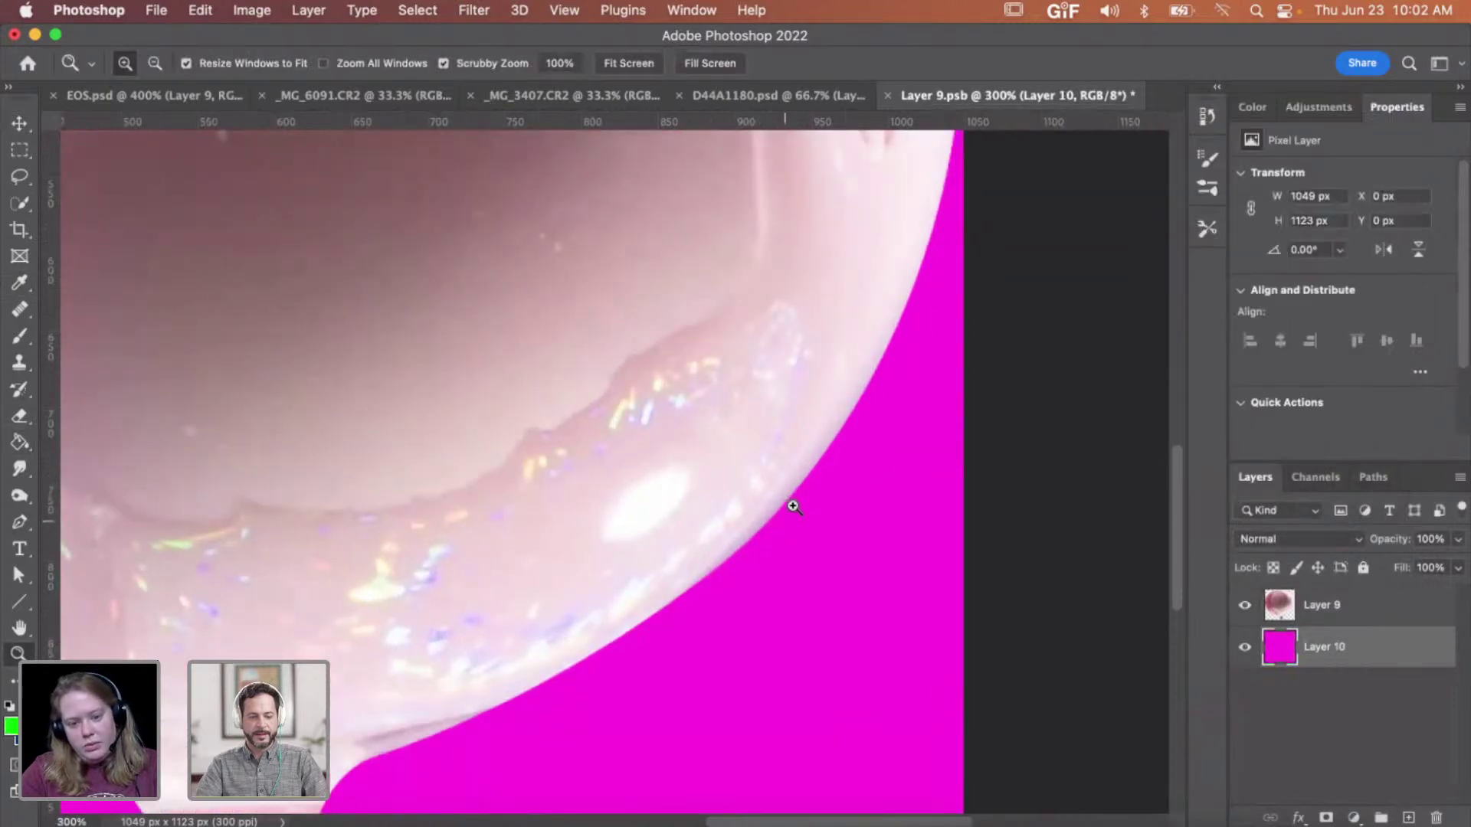
- Fill the backdrop on Layer 10 with white and check the ball's outer edge against it
key(g)
click(11, 725)
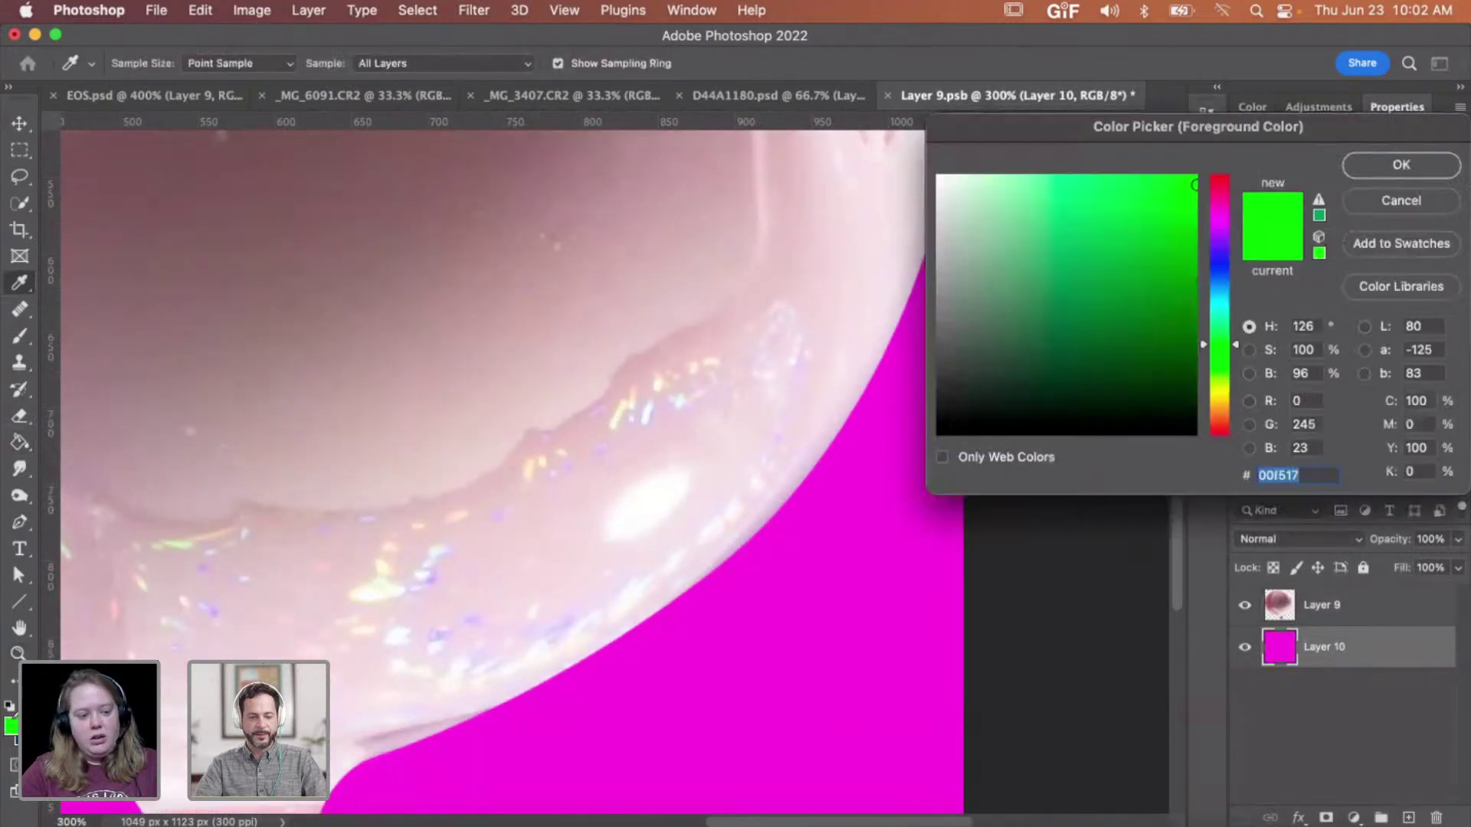
drag(954, 198, 925, 160)
click(1367, 168)
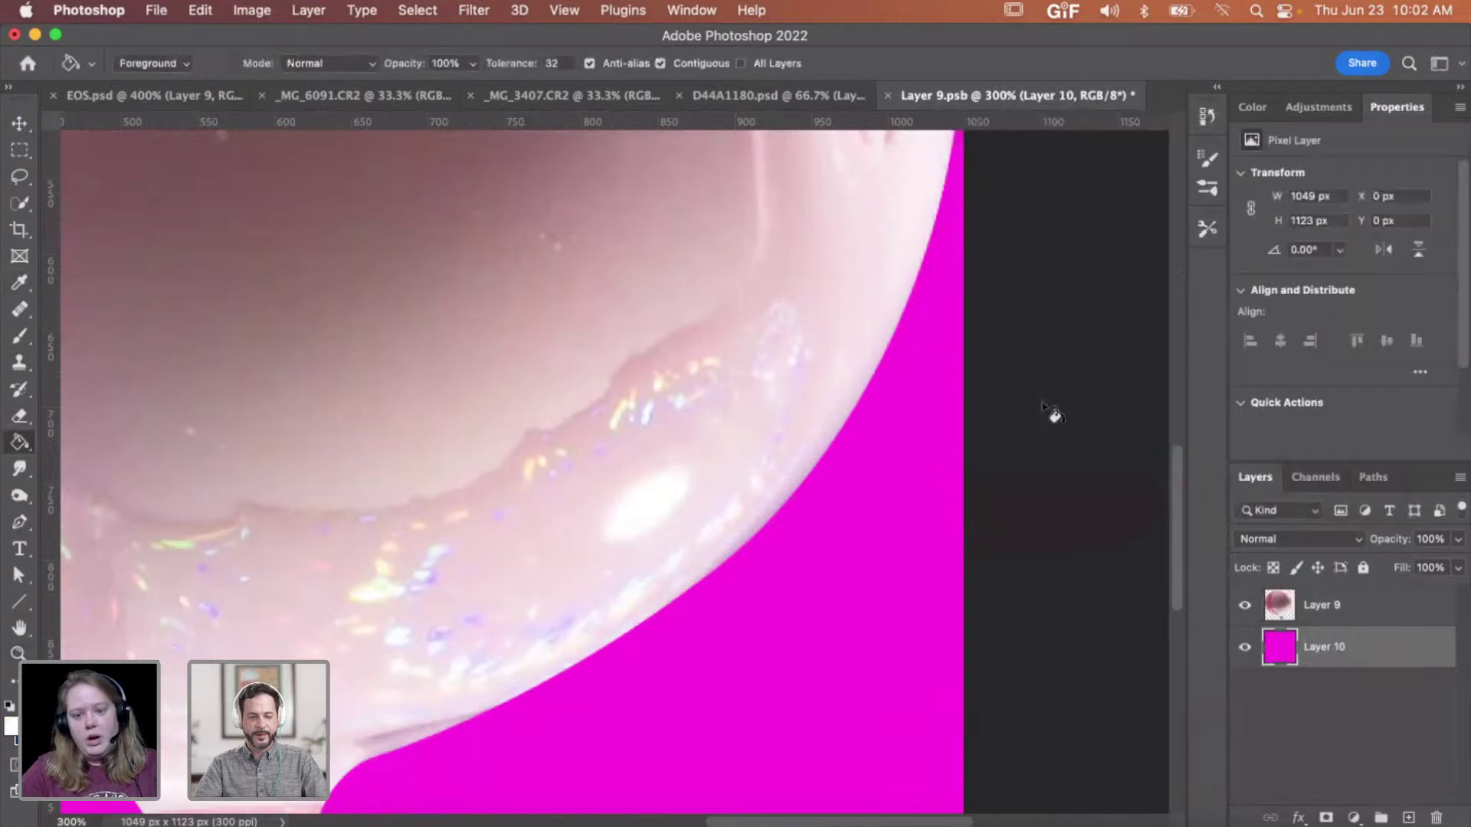
click(919, 548)
key(v)
key(z)
click(799, 517)
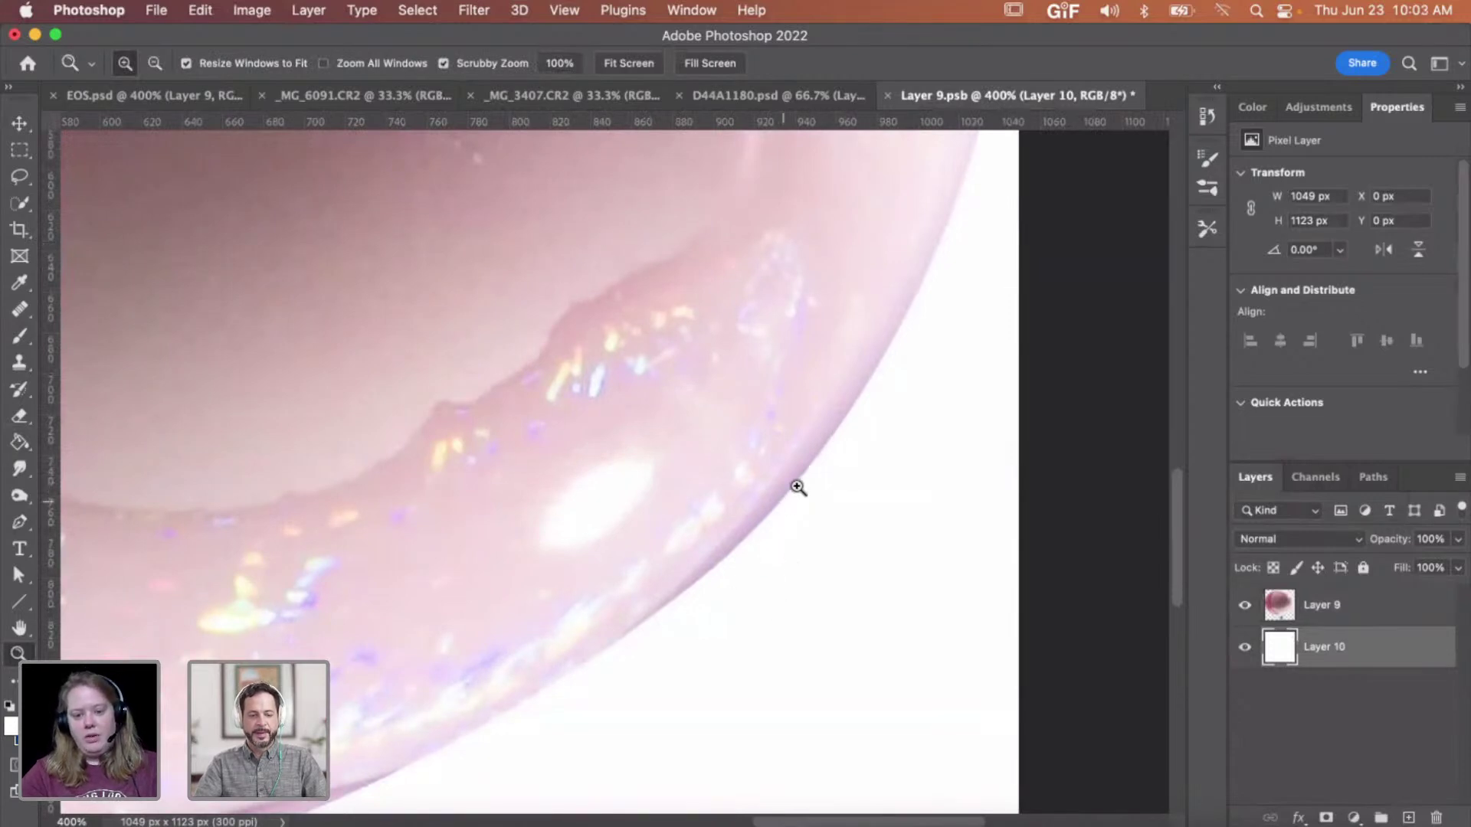
- On Layer 9, start a Pen path beside the drip's neck and trace just inside the purple fringe along the ball's lower outer edge
click(1411, 609)
scroll(704, 560, down, 5)
scroll(704, 559, left, 2)
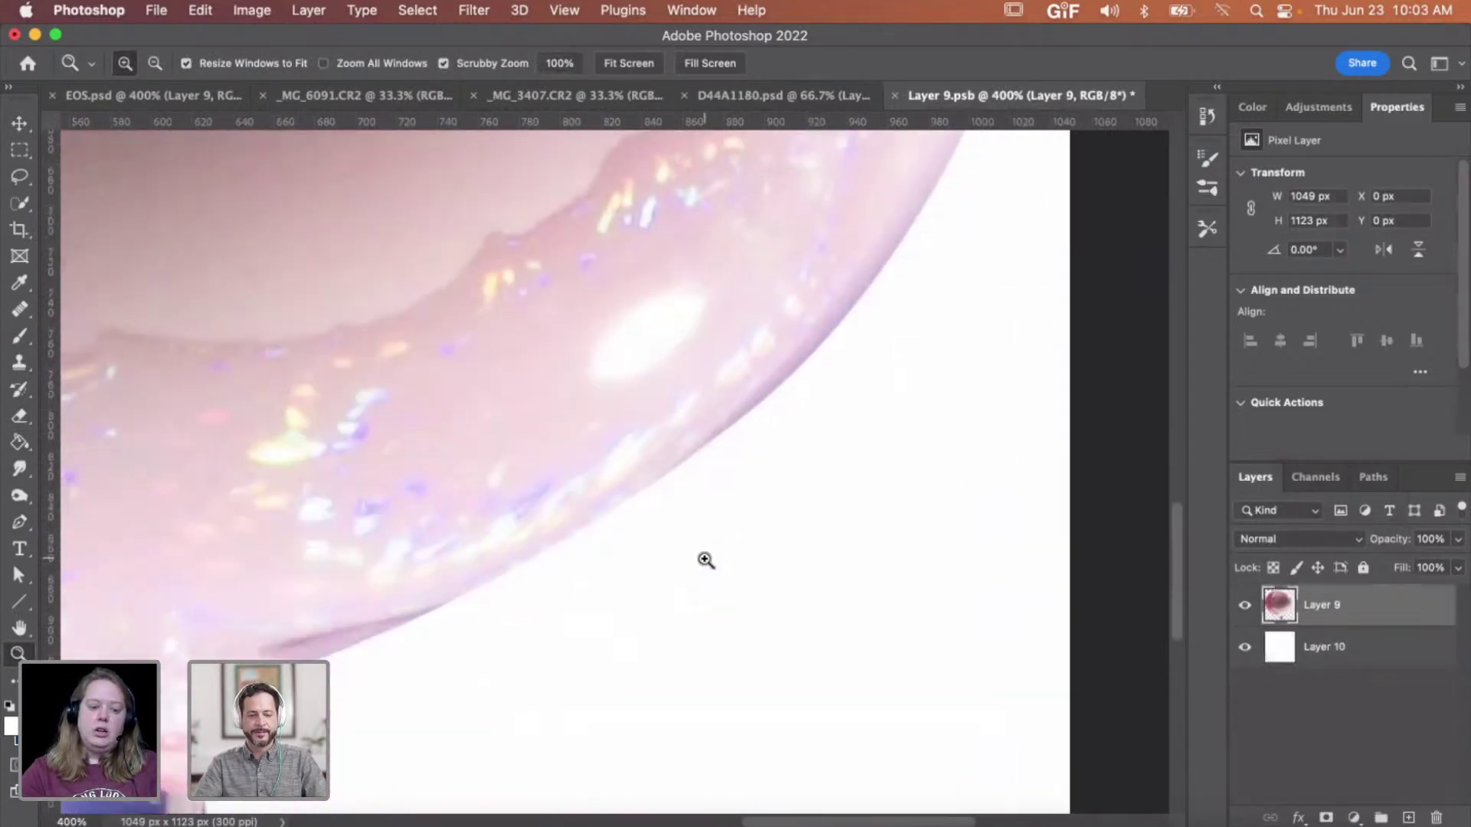
scroll(705, 560, down, 3)
scroll(705, 560, left, 2)
key(p)
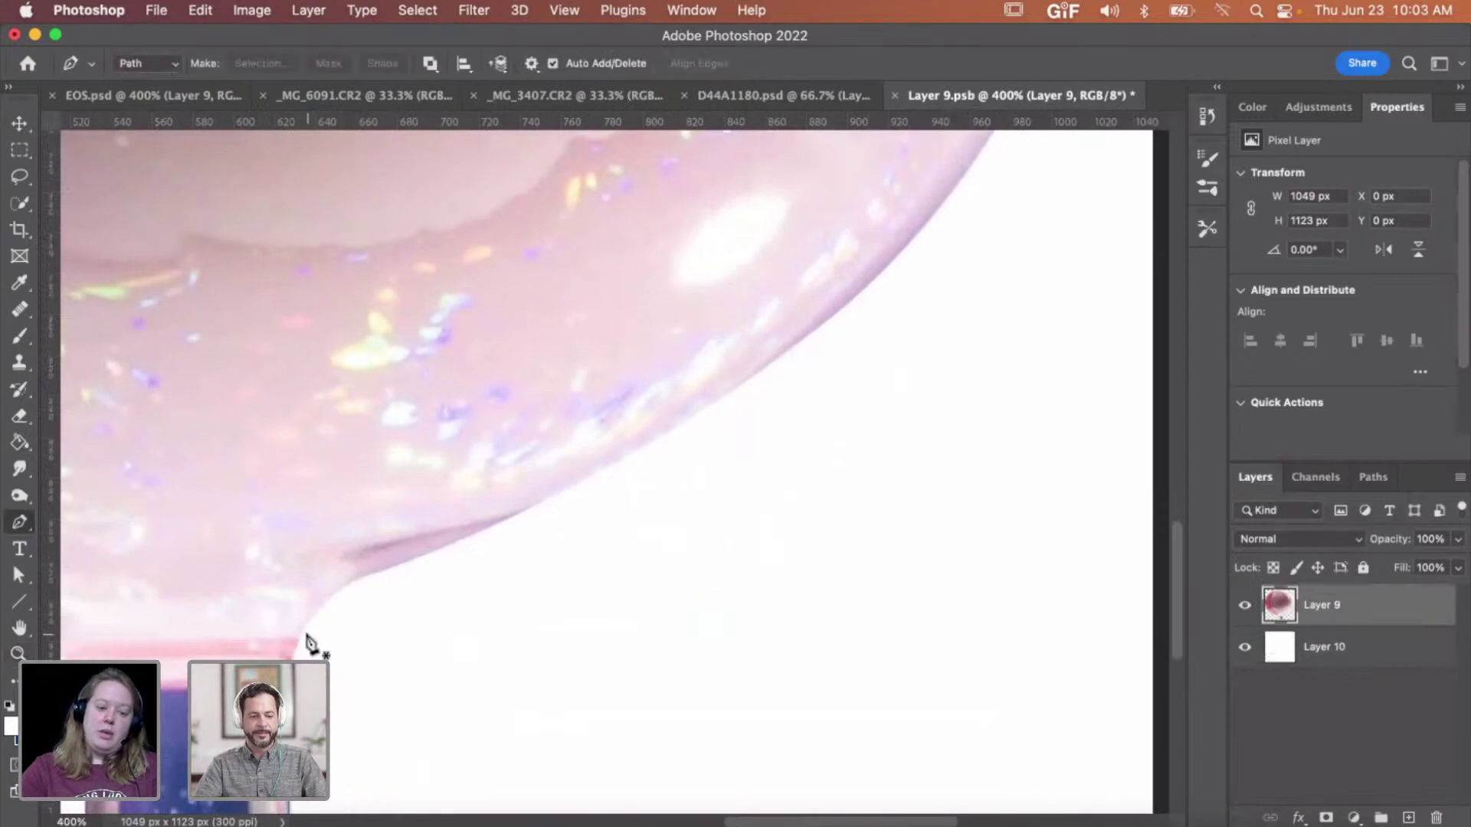
click(368, 572)
drag(408, 563, 410, 557)
drag(731, 382, 867, 296)
scroll(844, 301, up, 5)
scroll(843, 301, right, 5)
drag(750, 317, 852, 154)
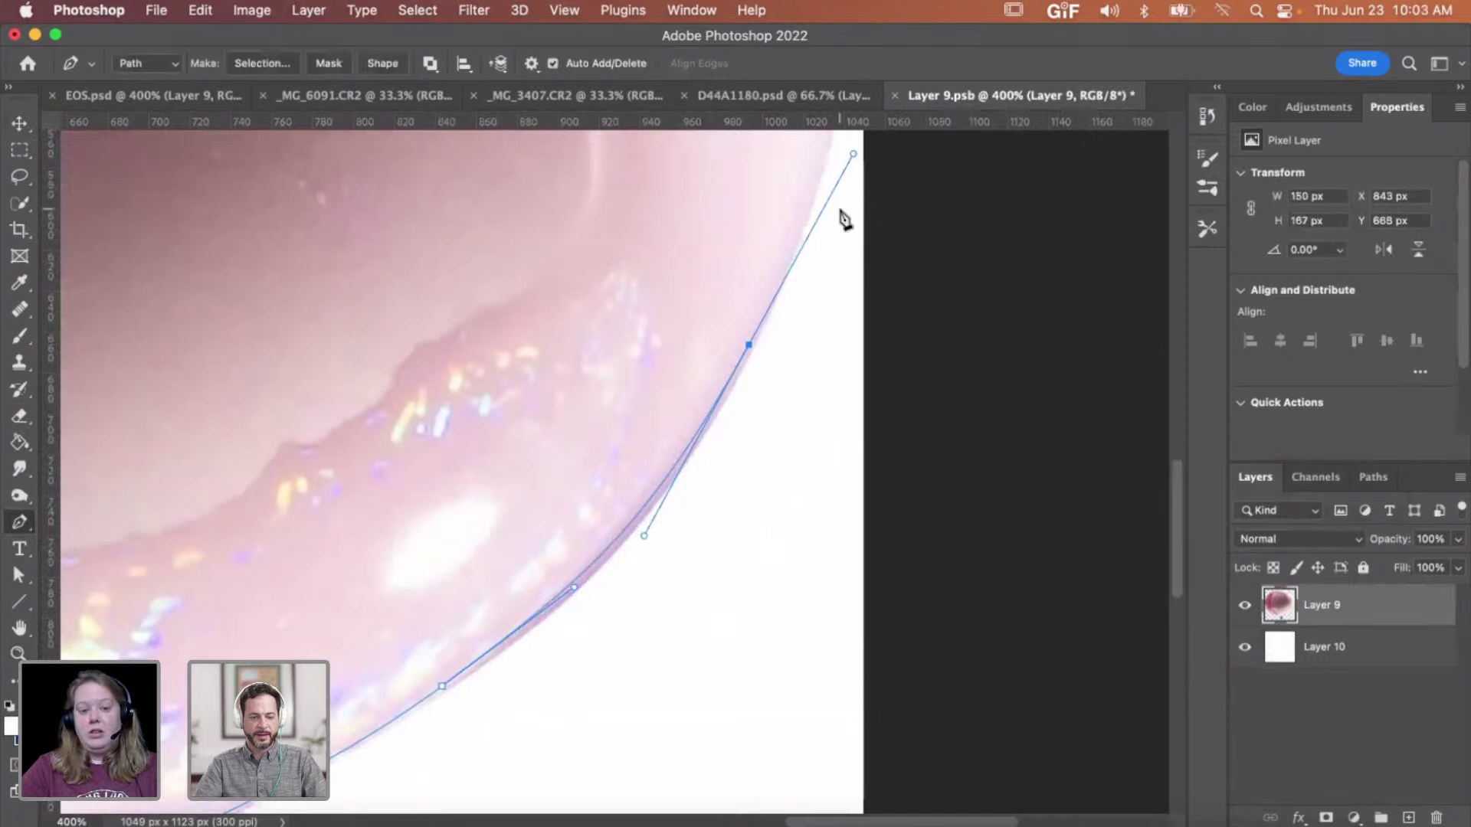
- Continue the Pen path up the ball's outer side past the eos logo, redoing the misplaced anchor above it
scroll(808, 347, up, 7)
scroll(807, 347, right, 1)
drag(812, 353, 813, 317)
scroll(813, 317, up, 5)
drag(750, 271, 693, 166)
scroll(697, 174, up, 2)
scroll(697, 175, left, 1)
key(super+z)
drag(751, 328, 671, 170)
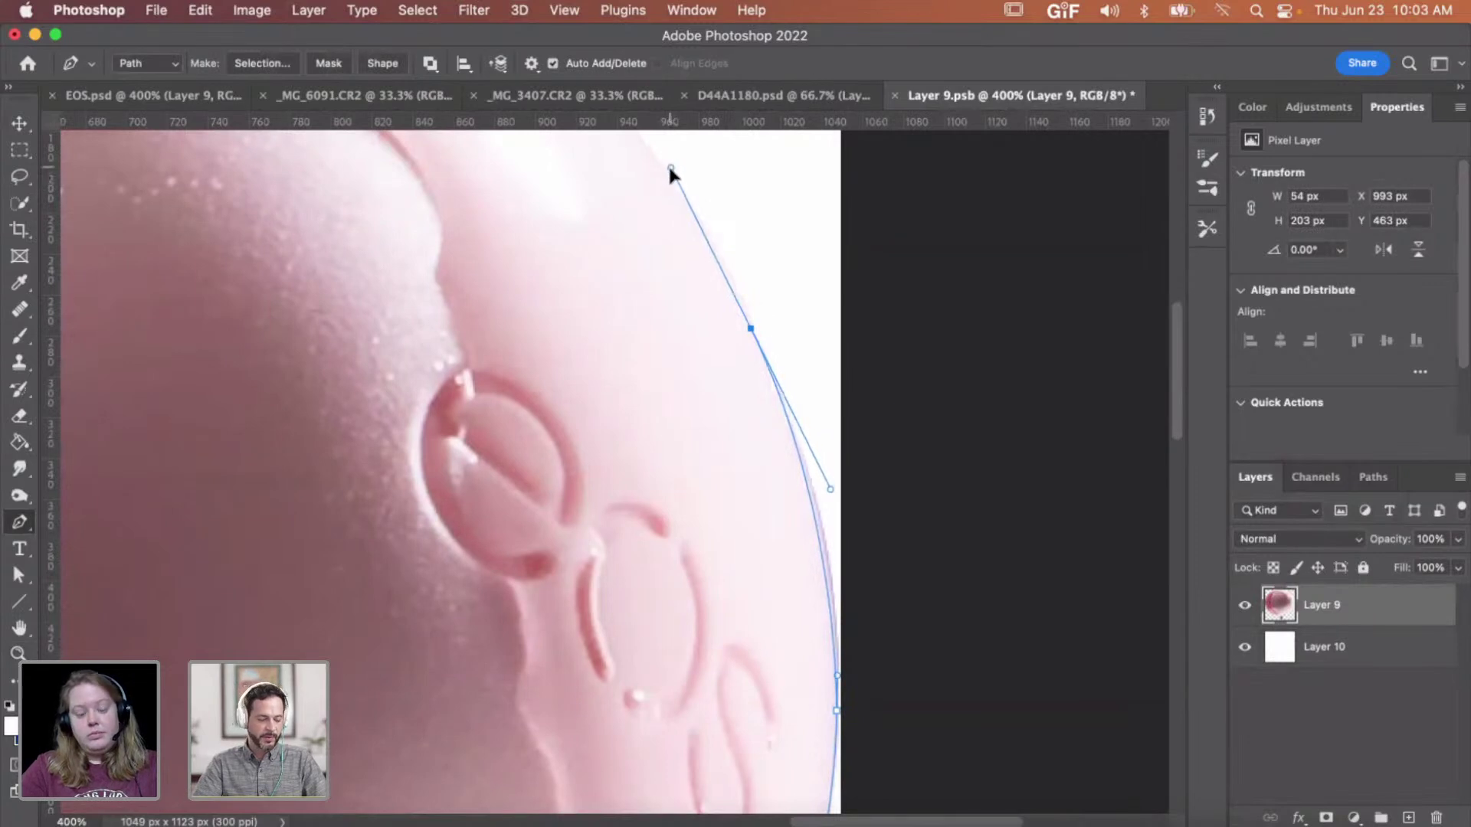
- Carry the Pen path over the ball's upper curve and out beyond the canvas
scroll(672, 175, up, 4)
scroll(672, 174, left, 2)
scroll(673, 176, up, 4)
scroll(673, 177, left, 6)
drag(732, 309, 695, 290)
drag(633, 254, 474, 203)
drag(307, 196, 862, 195)
- Route the Pen path outside the canvas down past its lower edge and close it beside the drip's neck
scroll(929, 207, right, 5)
scroll(932, 206, down, 15)
scroll(926, 337, down, 10)
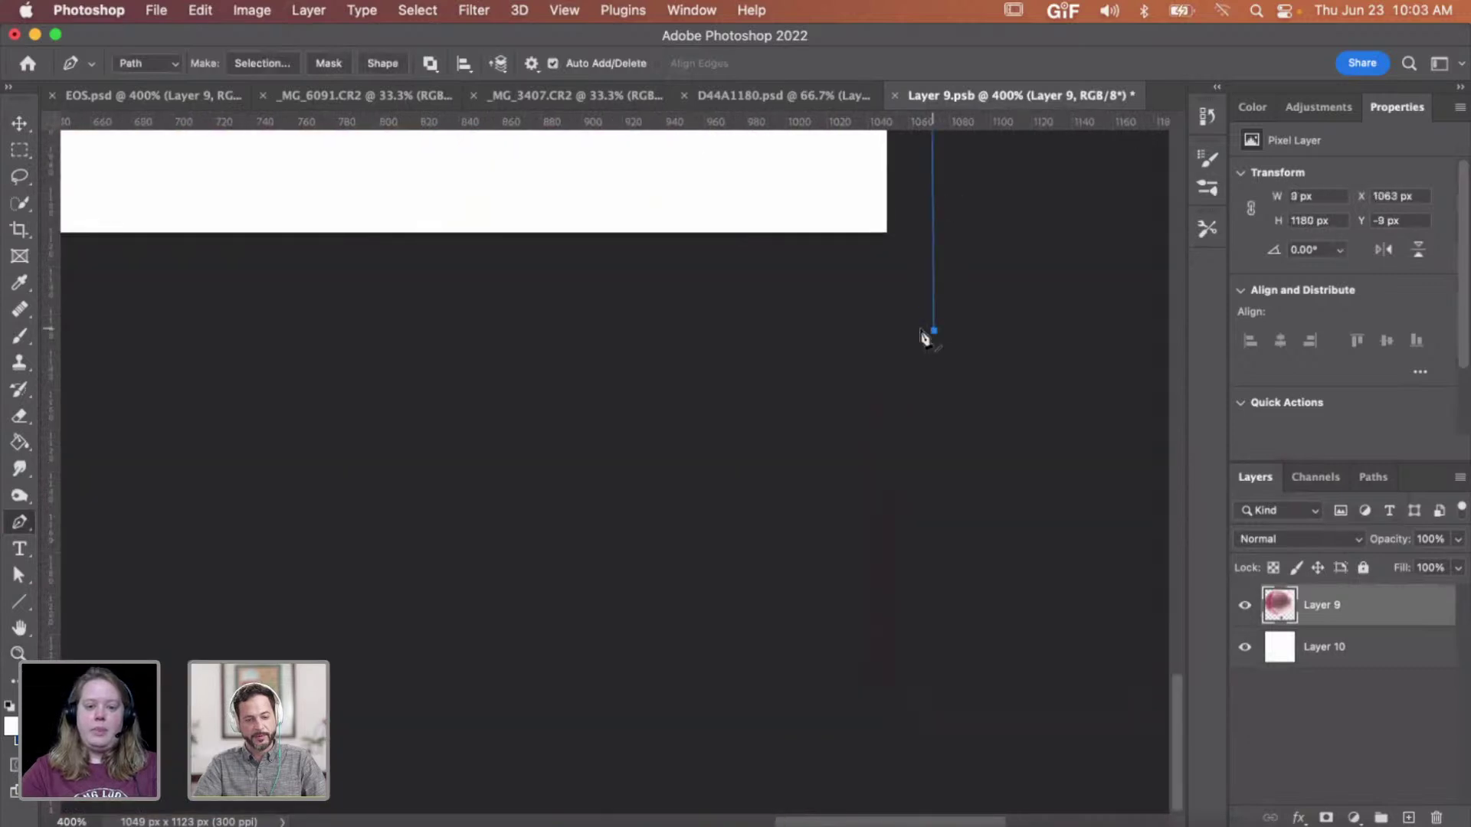
scroll(853, 328, left, 8)
click(852, 330)
scroll(852, 329, up, 3)
scroll(852, 330, up, 8)
click(764, 373)
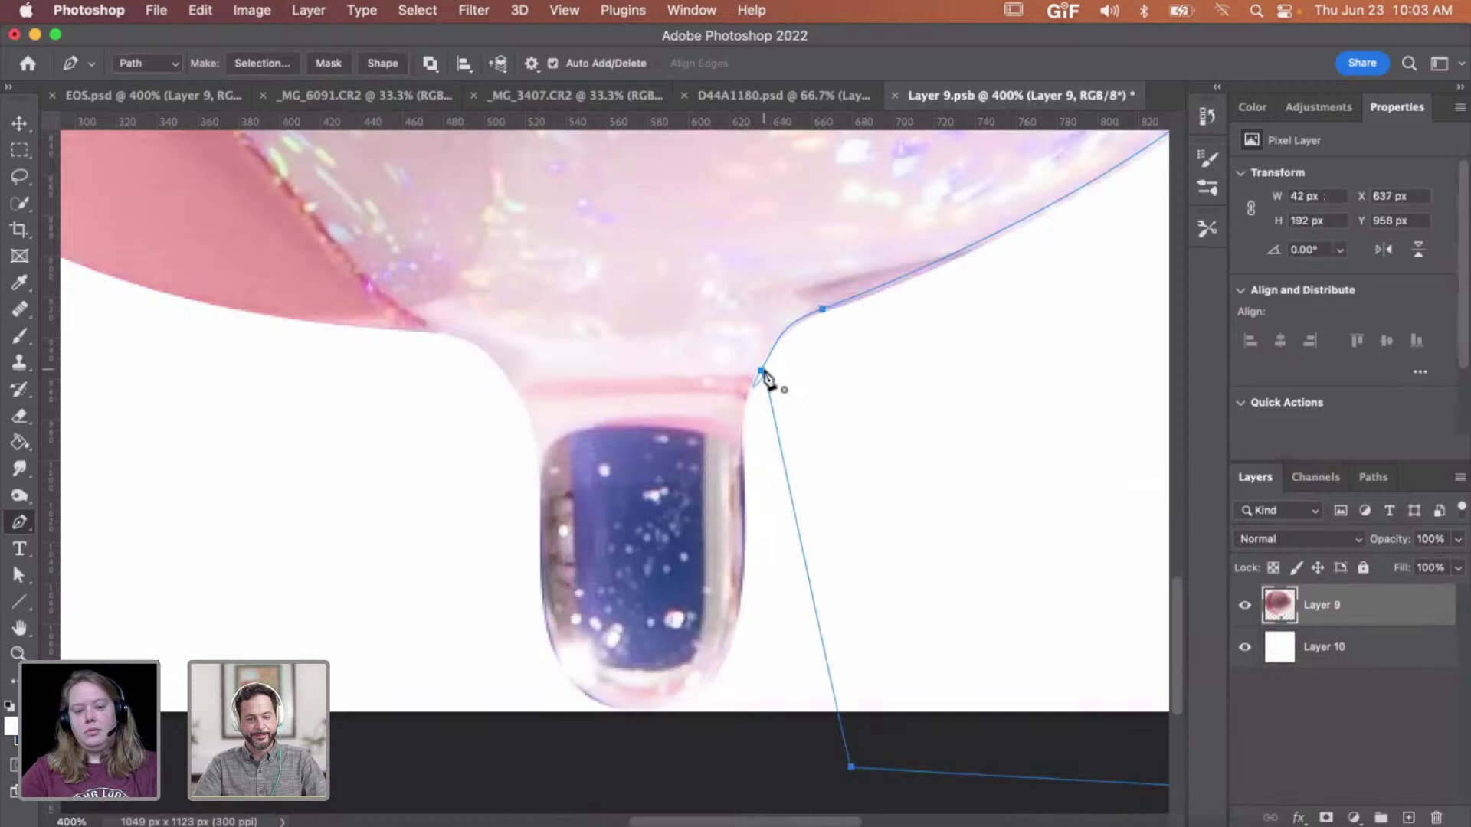
- Turn the Work Path into a selection
click(1391, 486)
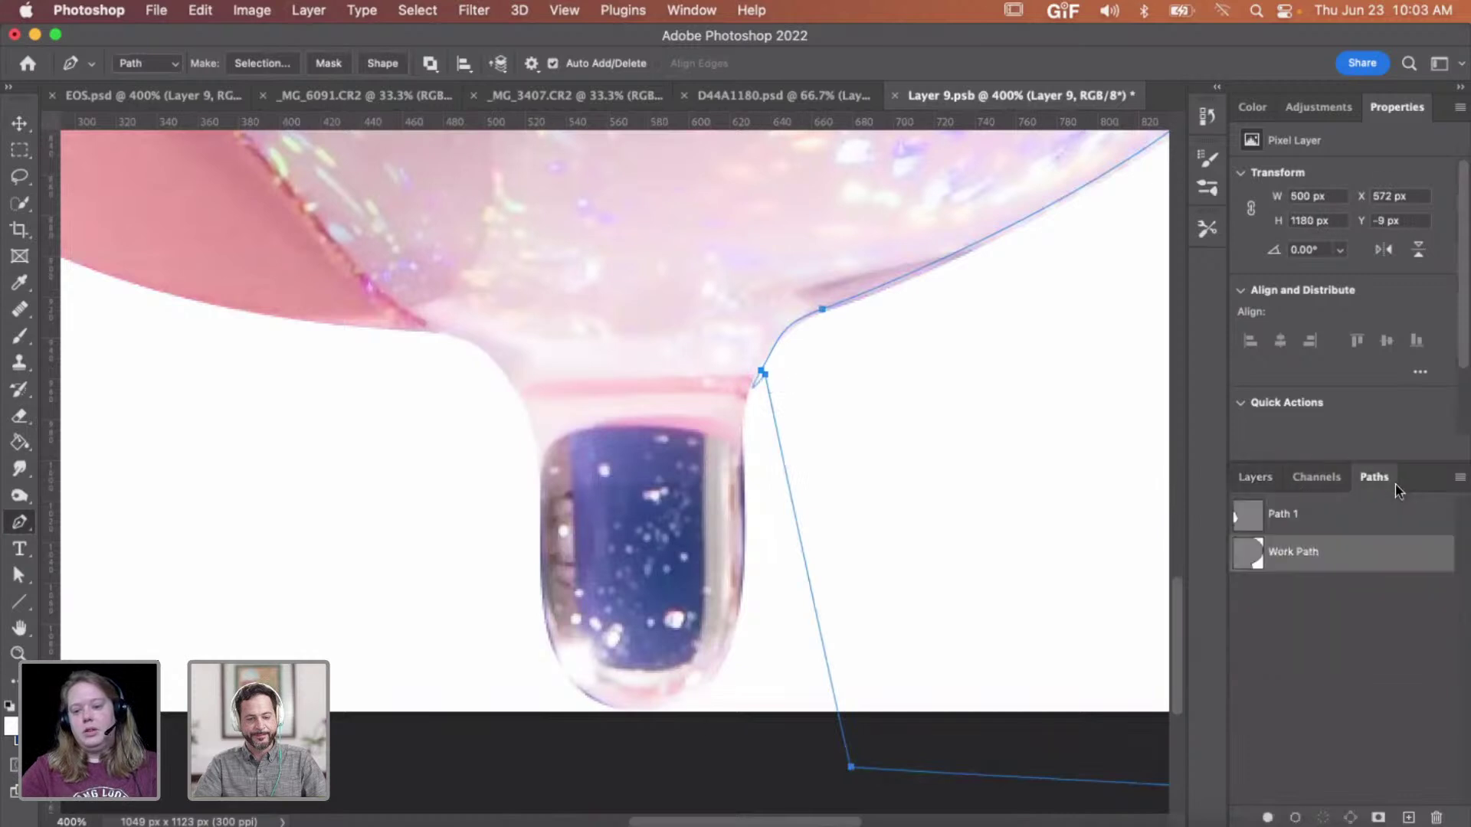
right_click(1342, 553)
click(1189, 607)
key(Return)
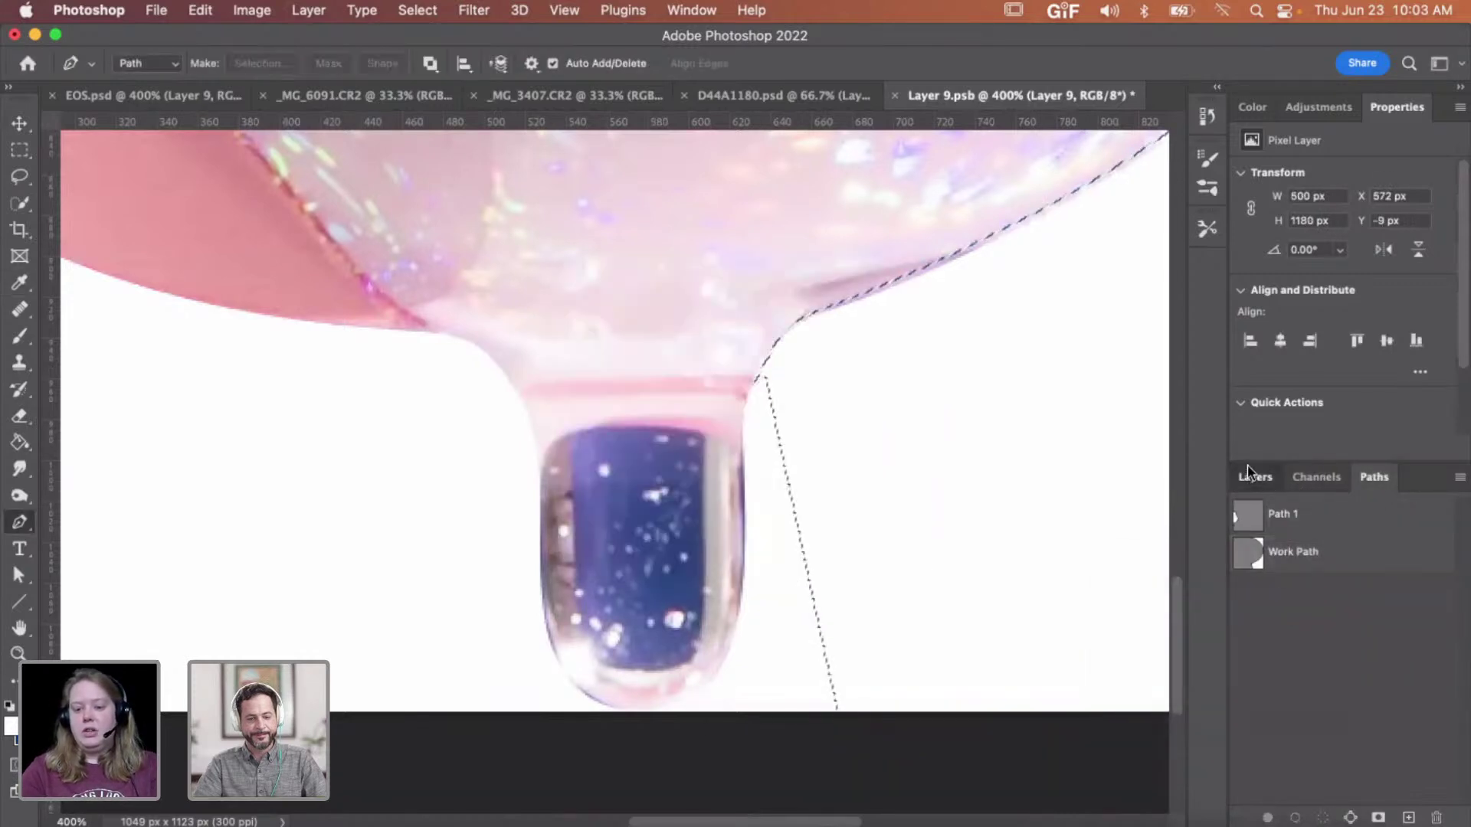
- Delete the selected fringe from Layer 9, check the whole ball, and save and close the smart object contents
click(1253, 477)
scroll(938, 467, up, 5)
scroll(938, 467, right, 5)
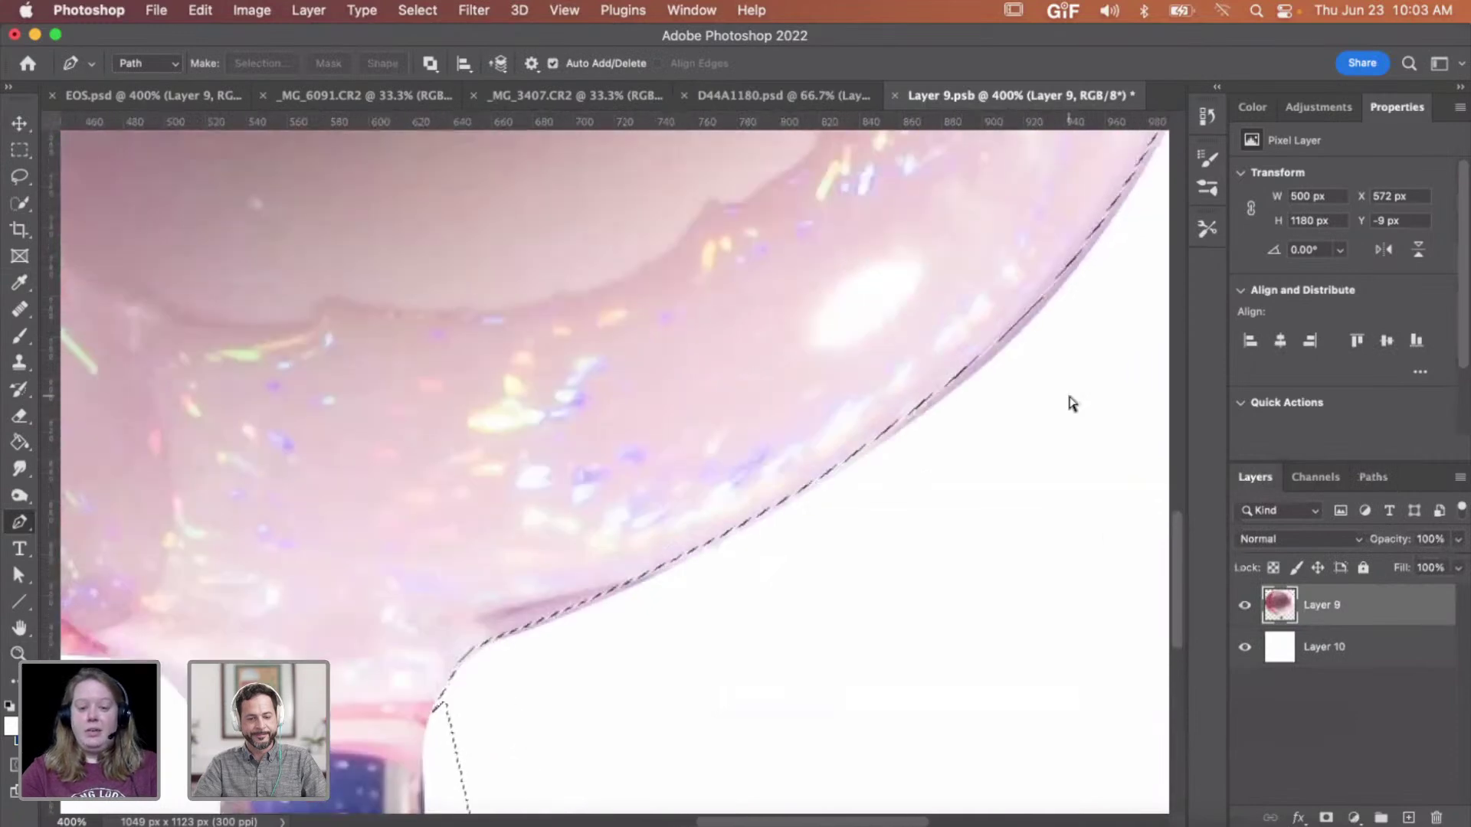
scroll(943, 389, up, 5)
scroll(942, 389, right, 5)
key(z)
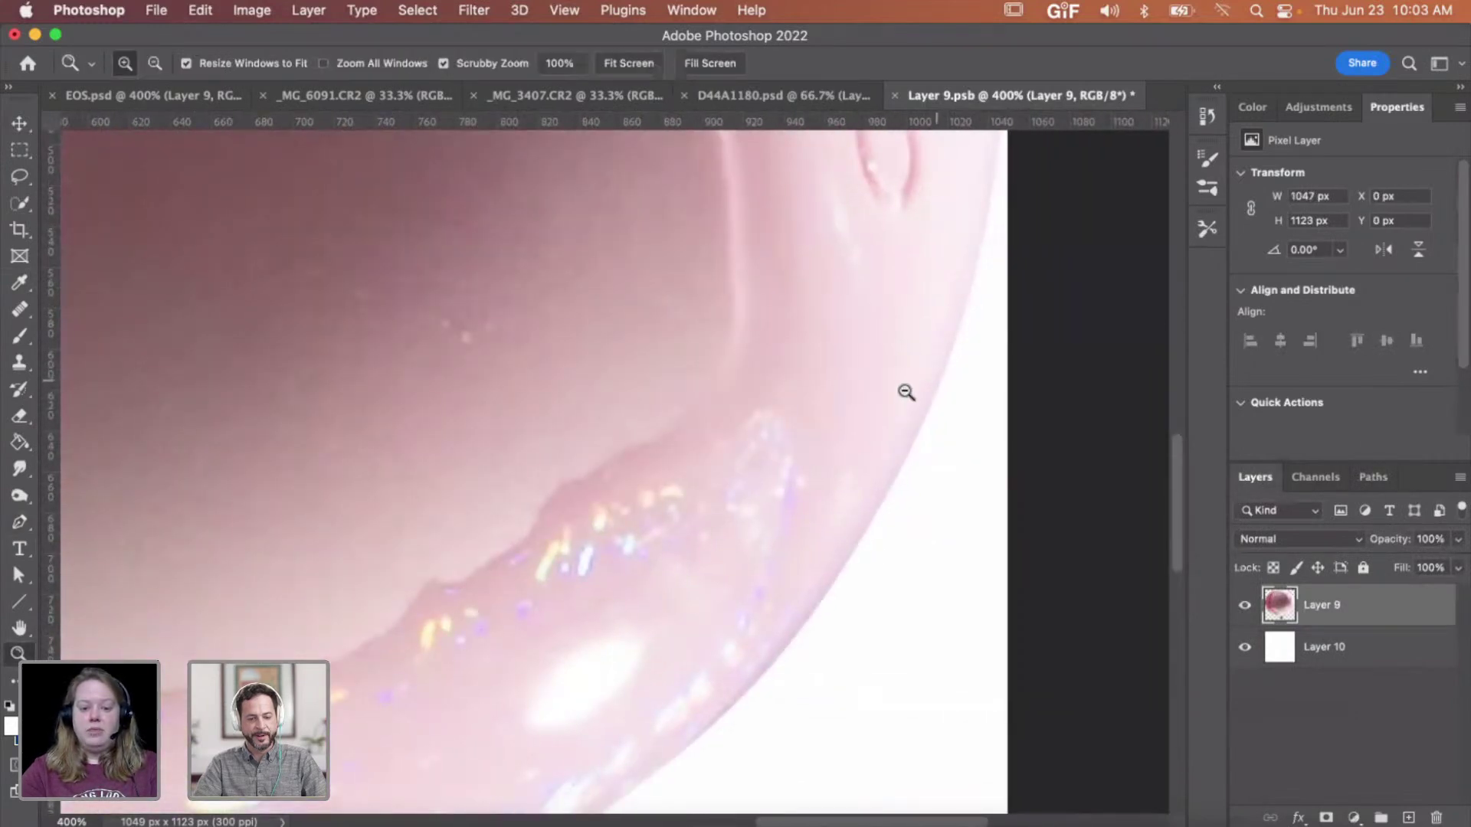
alt+click(906, 394)
alt+click(906, 394)
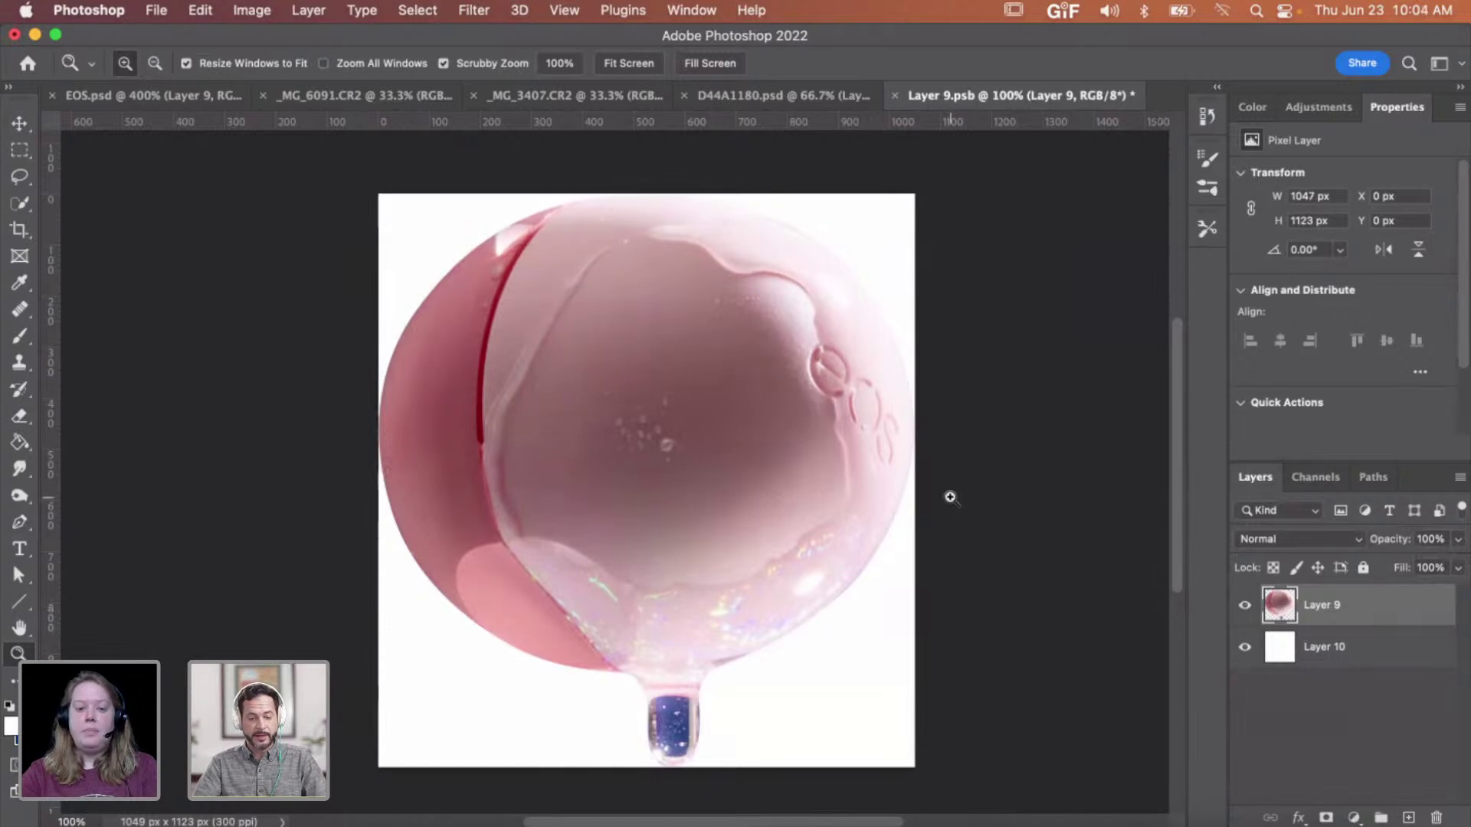
key(super+s)
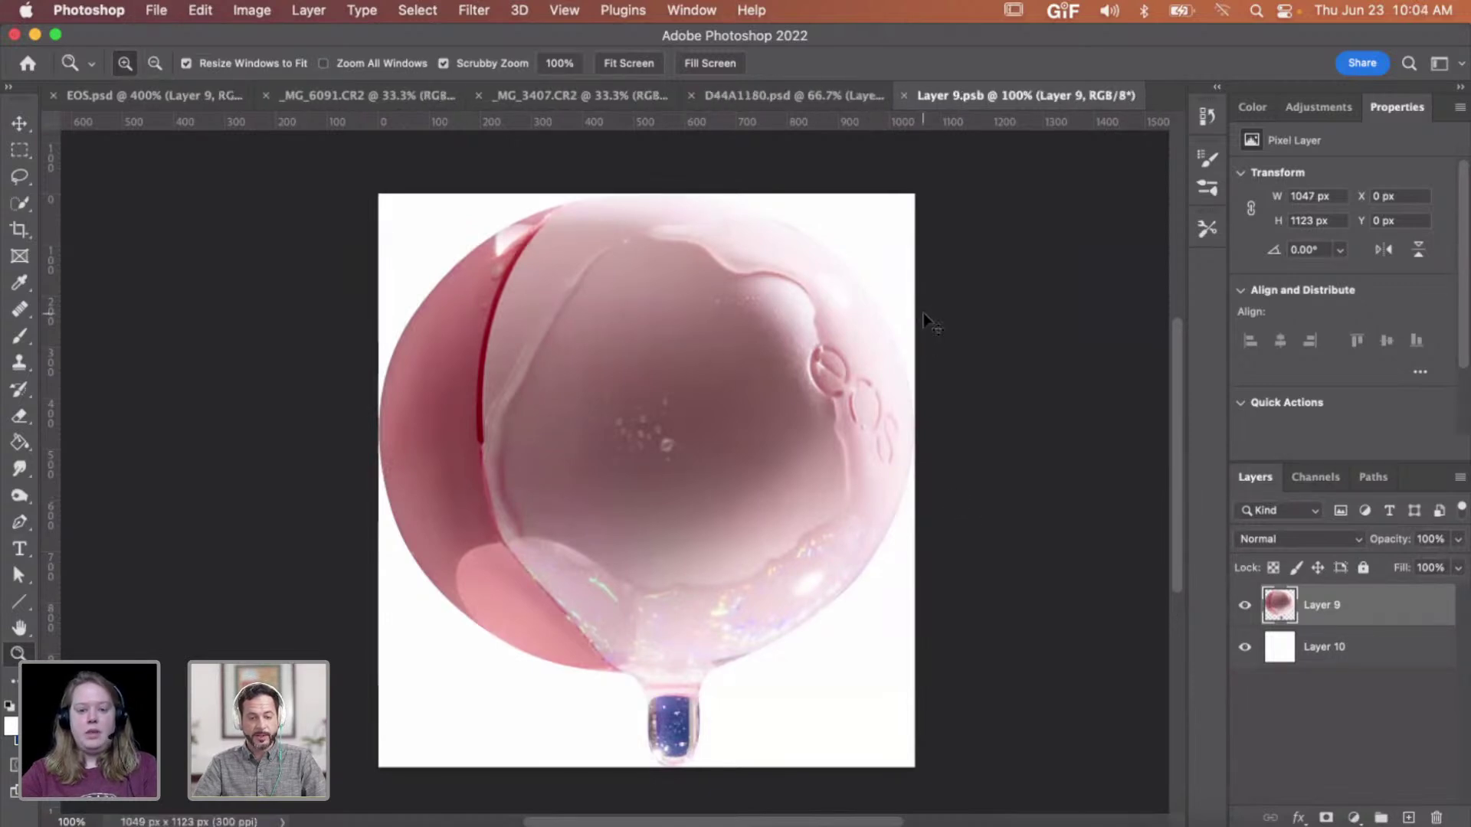
key(super+w)
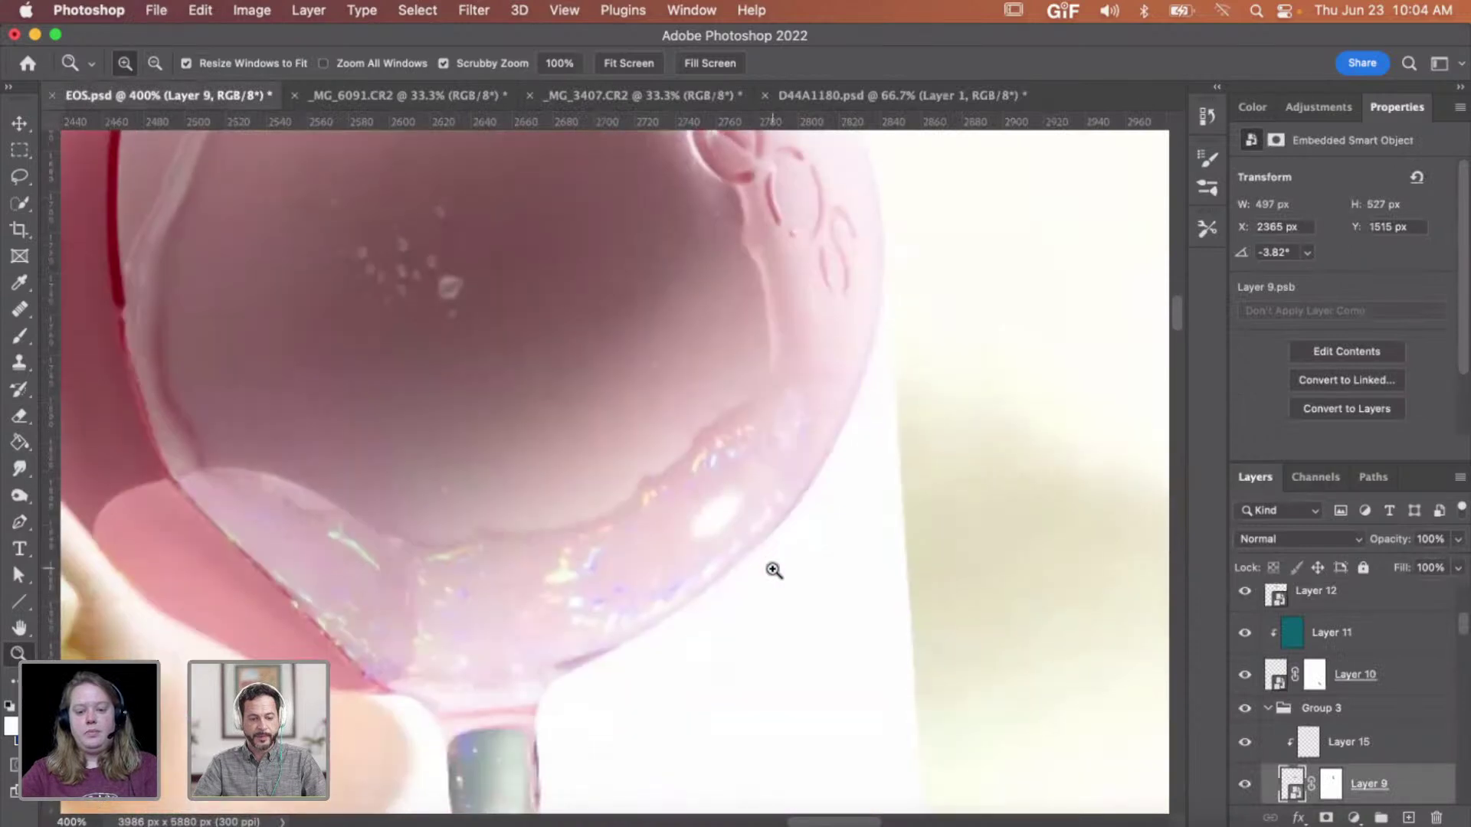
- Reopen Layer 9's smart object contents, delete the white Layer 10, and save and close them
scroll(1296, 766, down, 1)
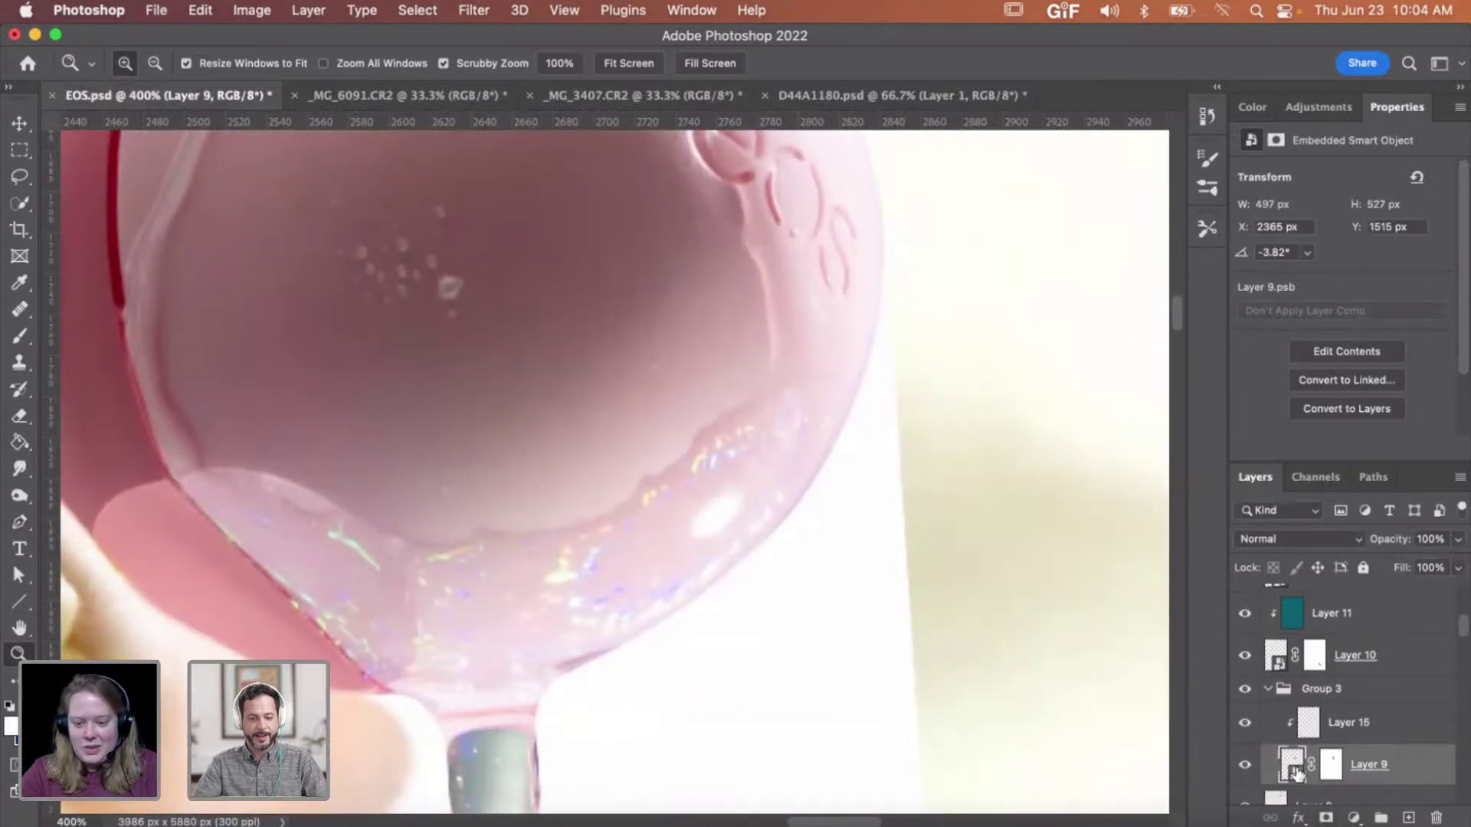
double_click(1294, 766)
click(1306, 657)
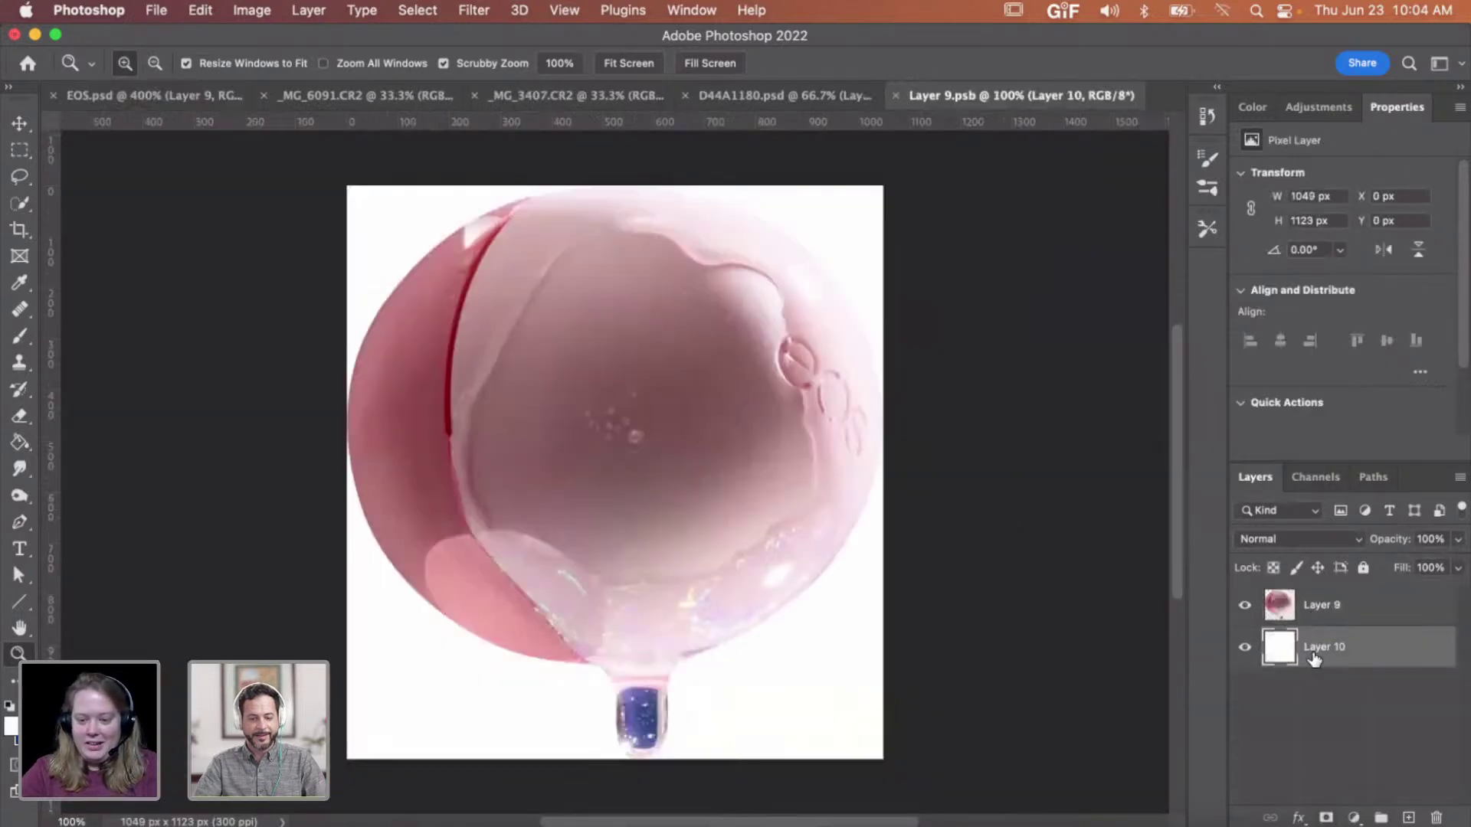
key(Delete)
key(super+s)
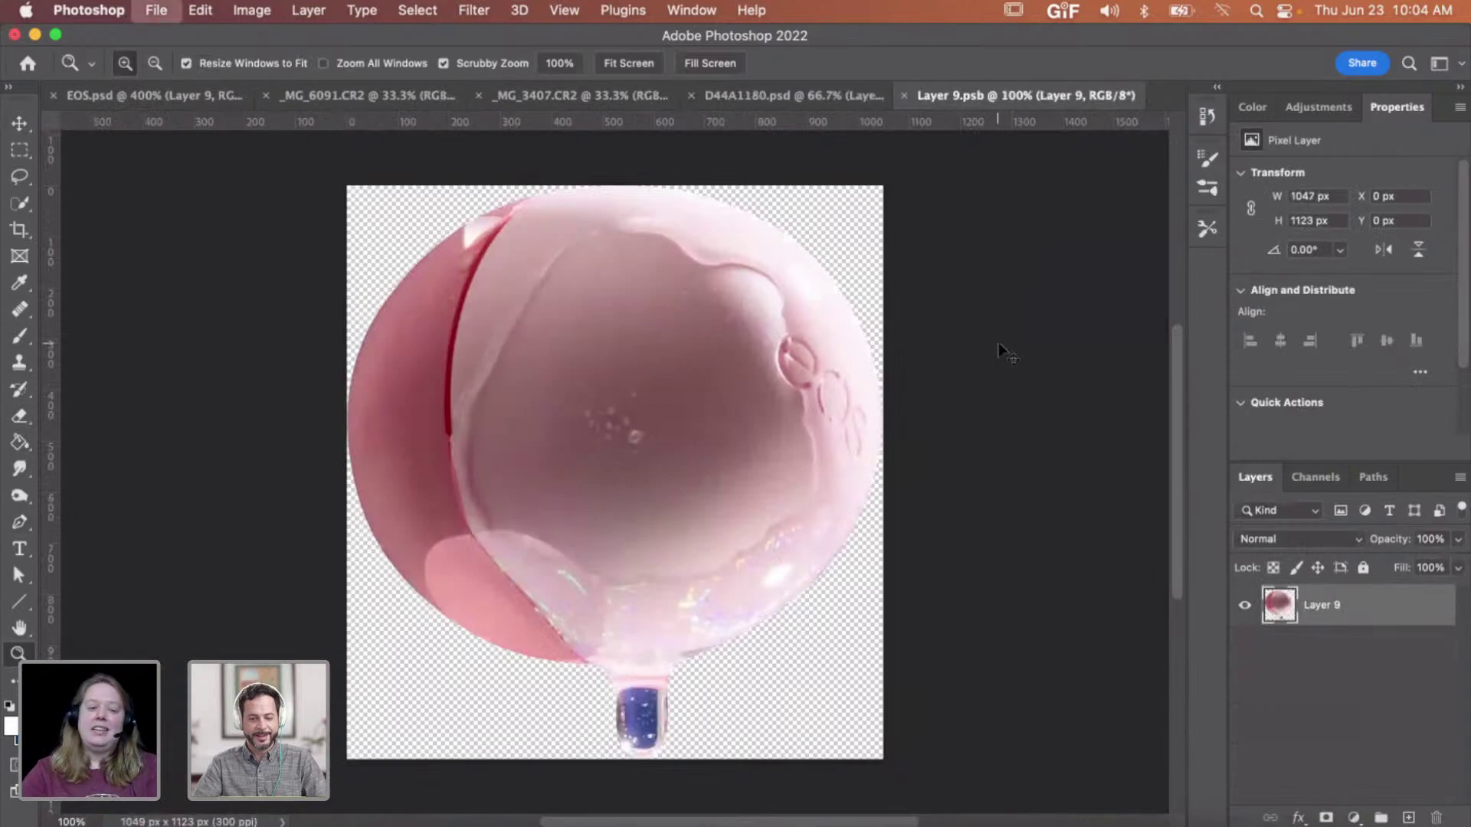
key(super+w)
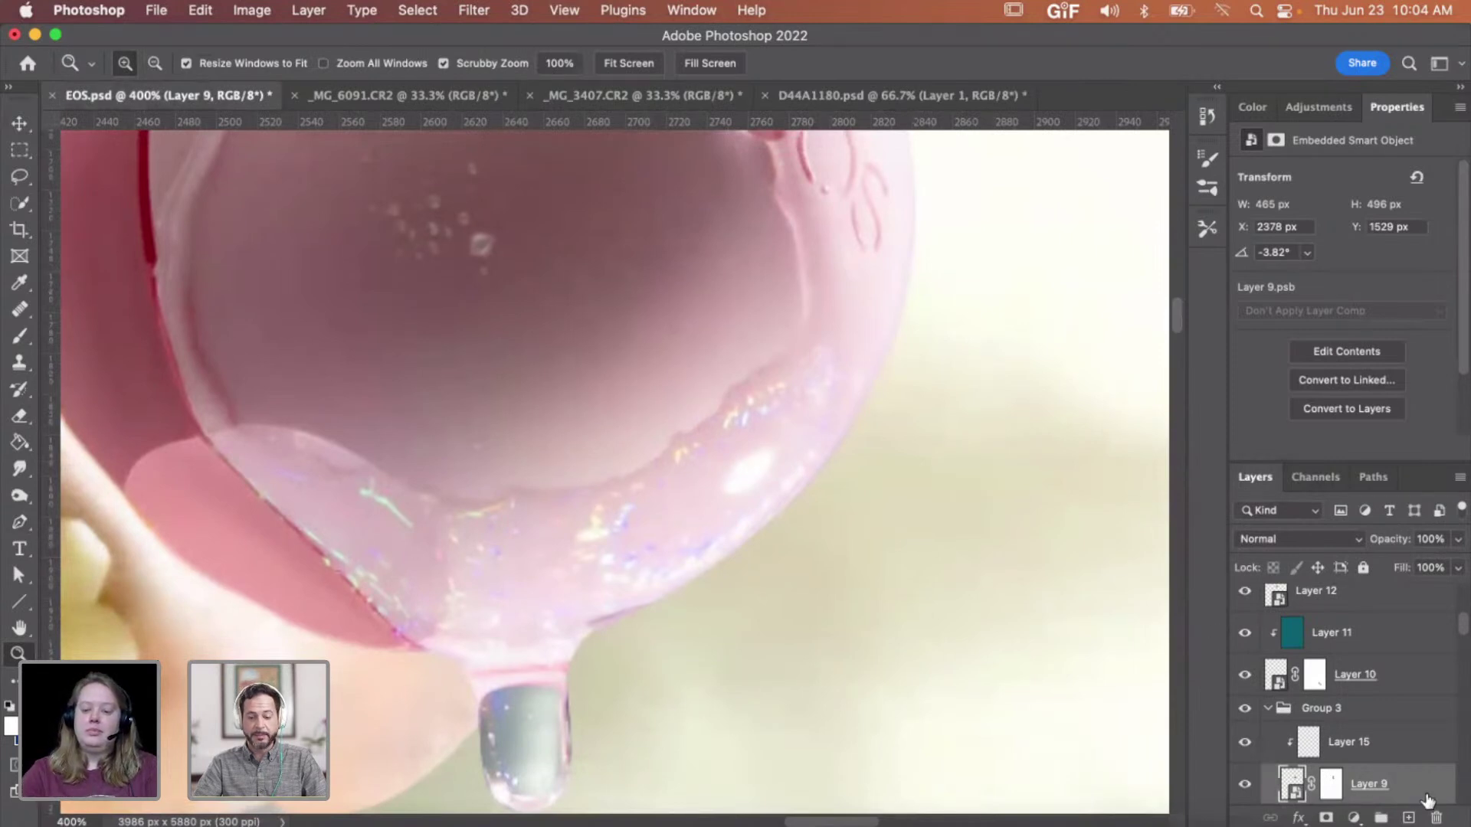
- Add a new layer clipped to Layer 9 and prepare a 40 px brush with pale pink sampled from the ball's outer edge
click(1410, 818)
scroll(1038, 558, down, 3)
scroll(1037, 559, right, 3)
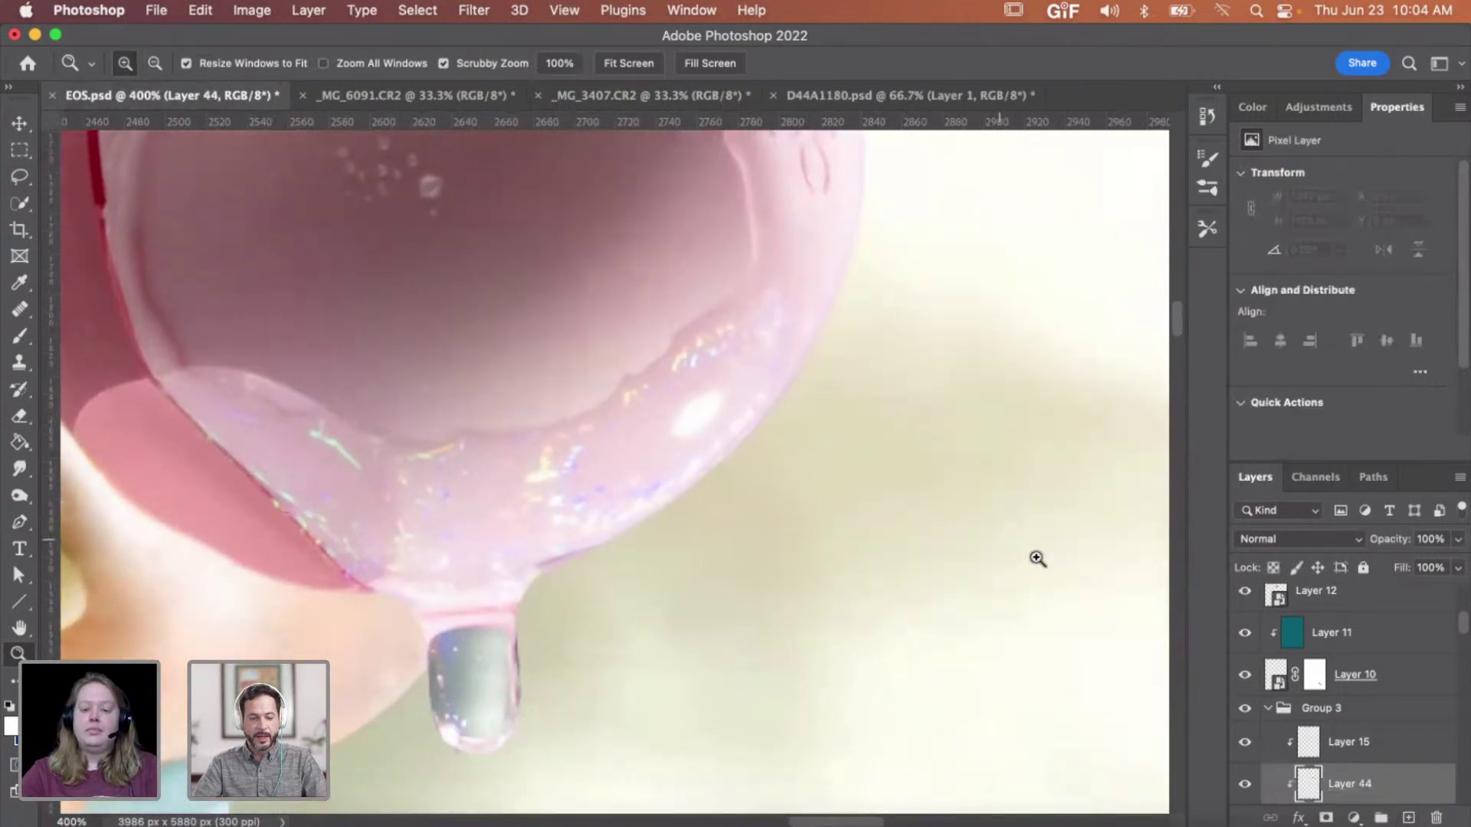
key(b)
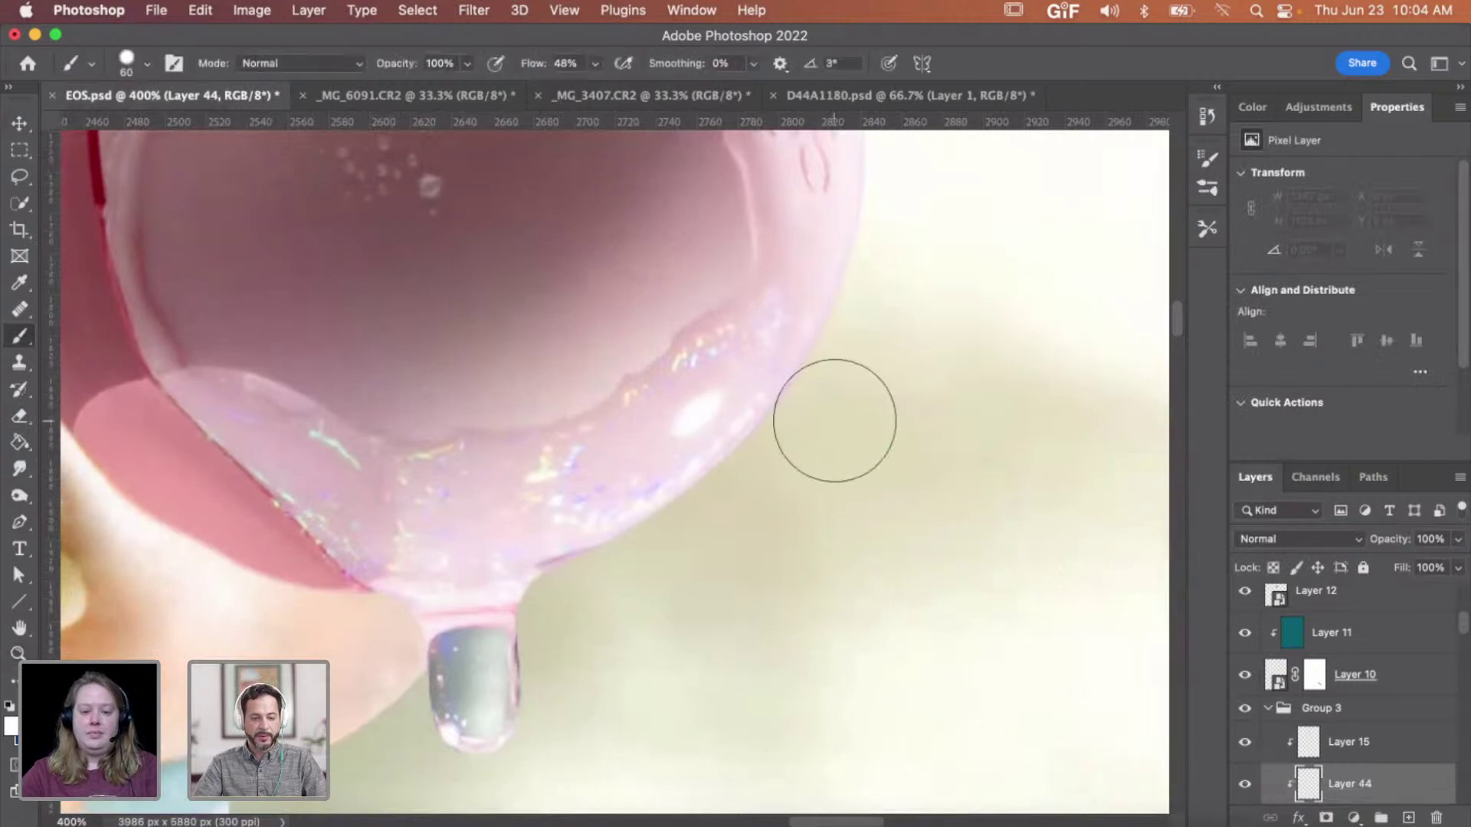
alt+click(808, 355)
key(bracketleft)
key(bracketleft)
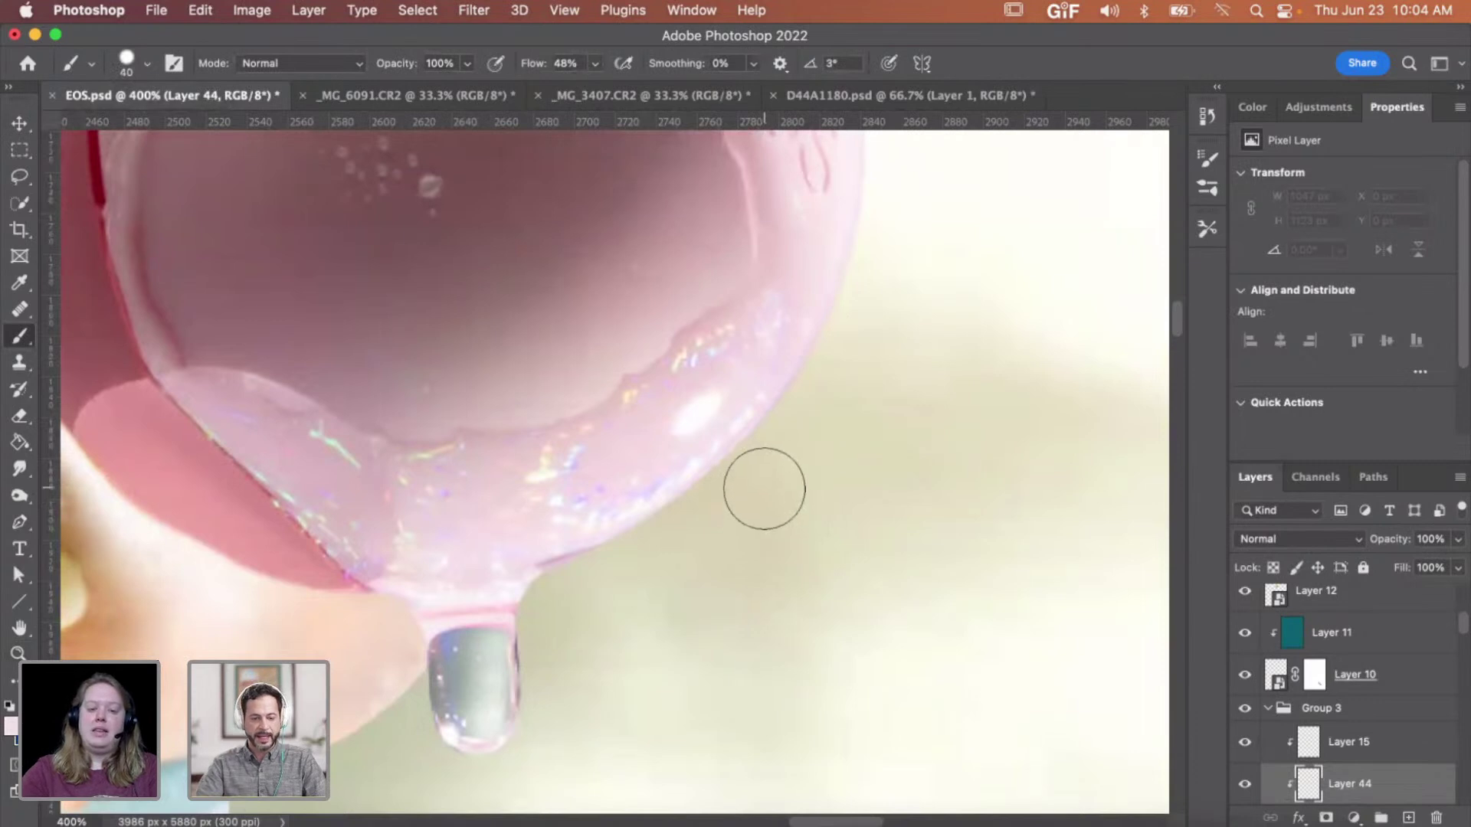
- Lower the brush hardness and paint pale pink softly along the ball's lower outer edge above the drip
right_click(846, 354)
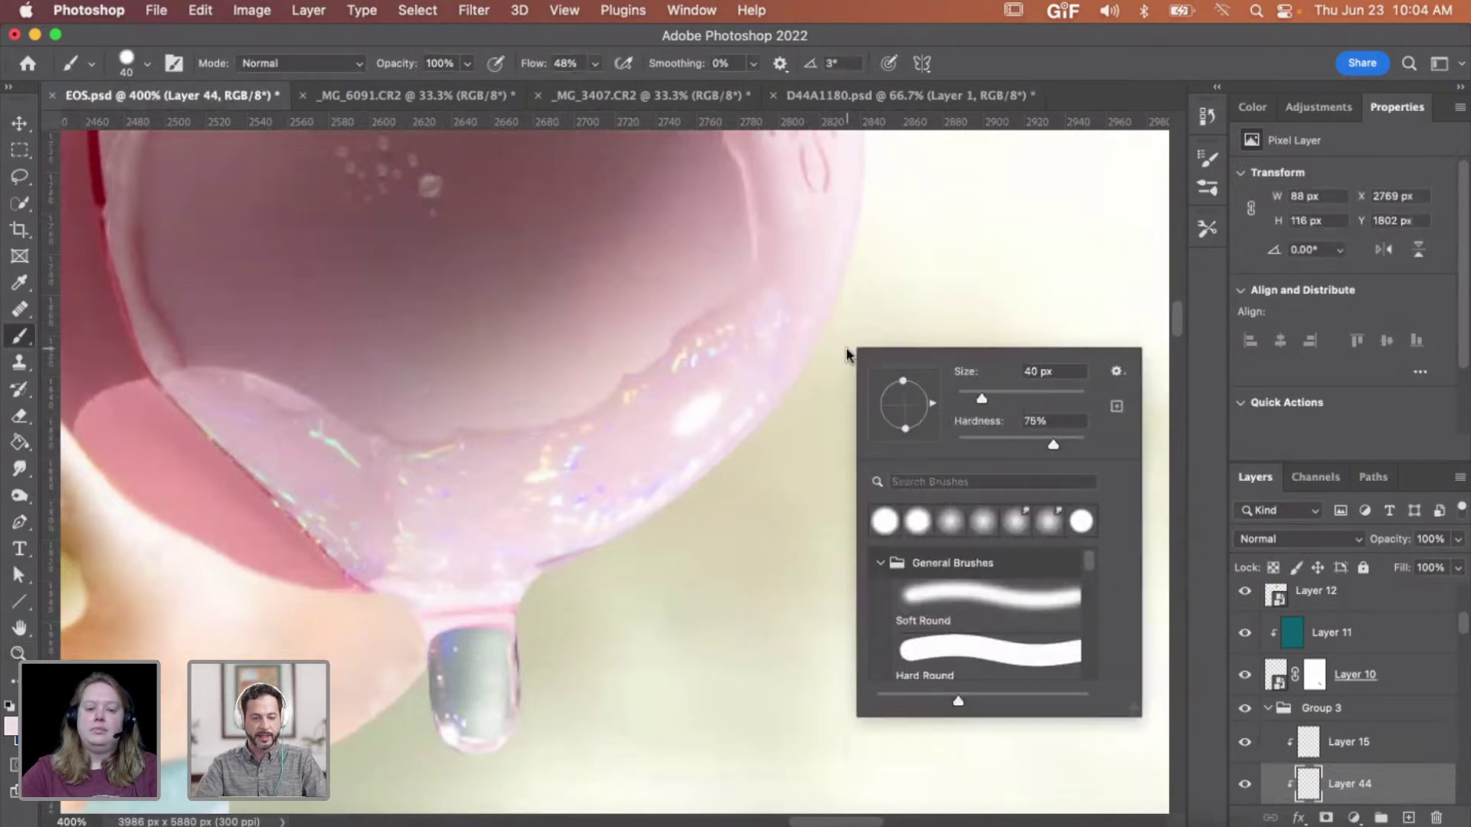
drag(982, 449, 947, 447)
click(852, 345)
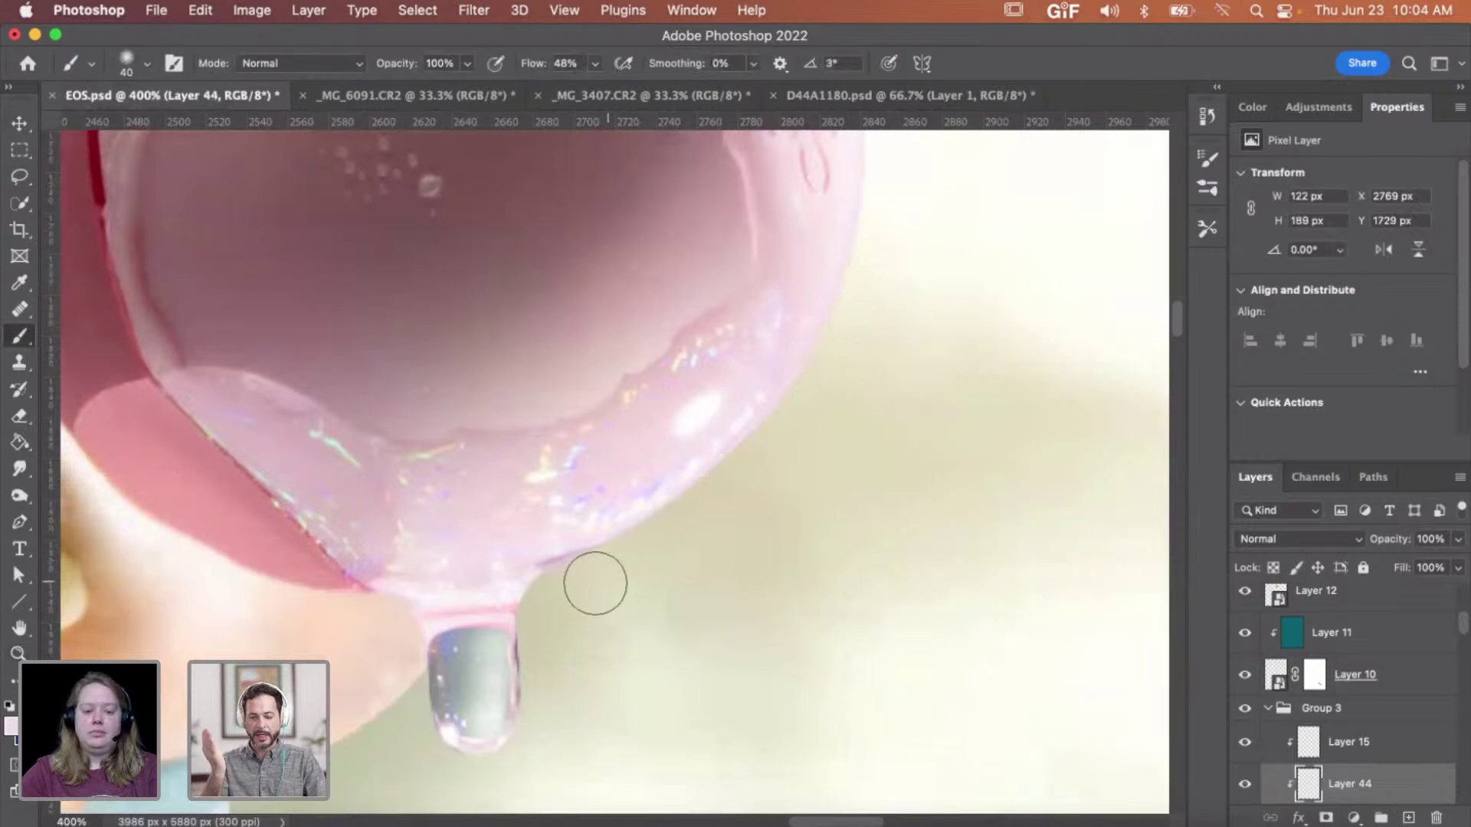
drag(571, 596, 828, 457)
- Sample the pale background color and brush it along the ball's outer edge beside the eos logo at 80 px
scroll(827, 456, up, 10)
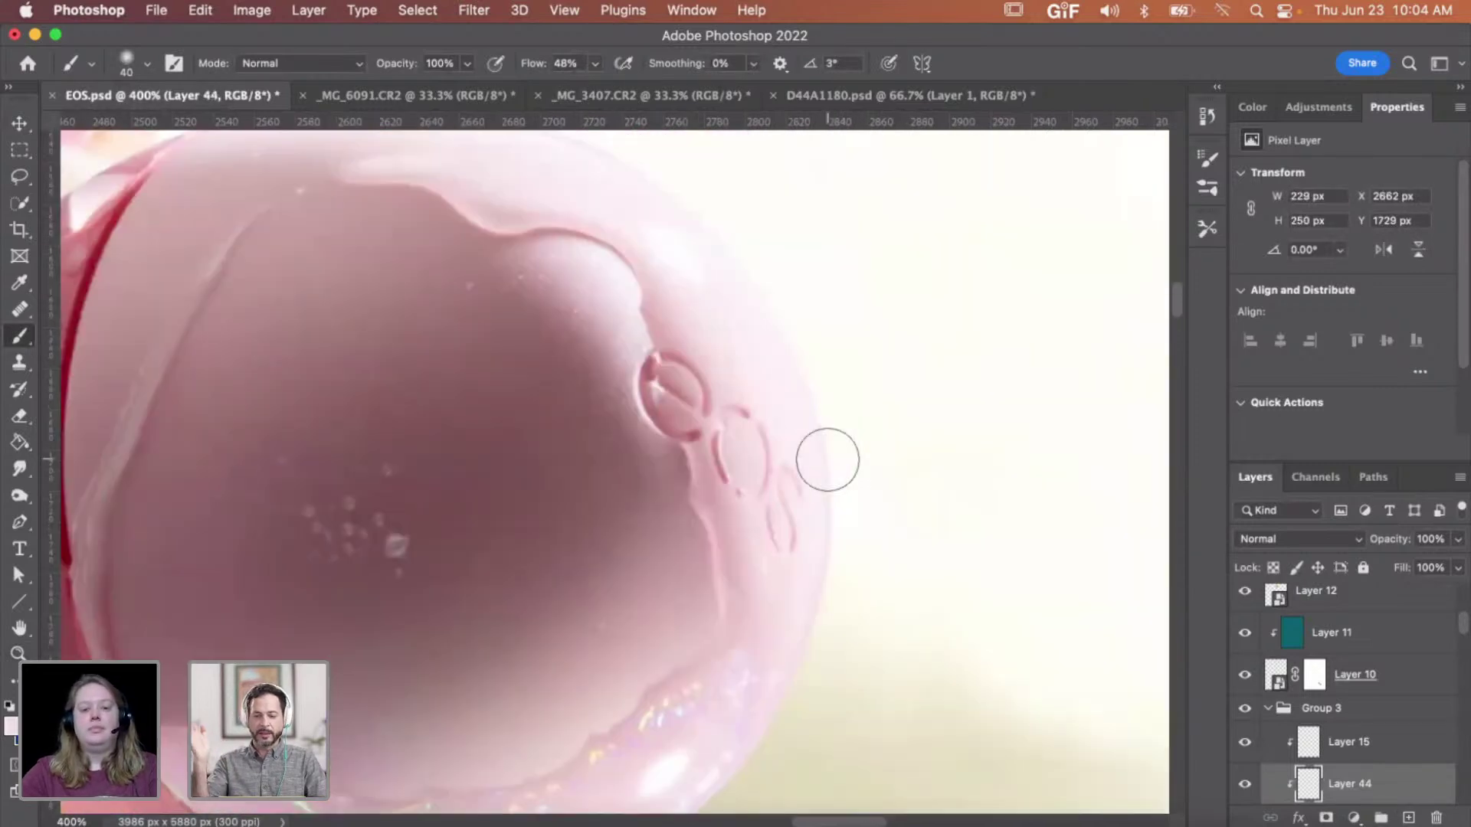
scroll(866, 608, down, 5)
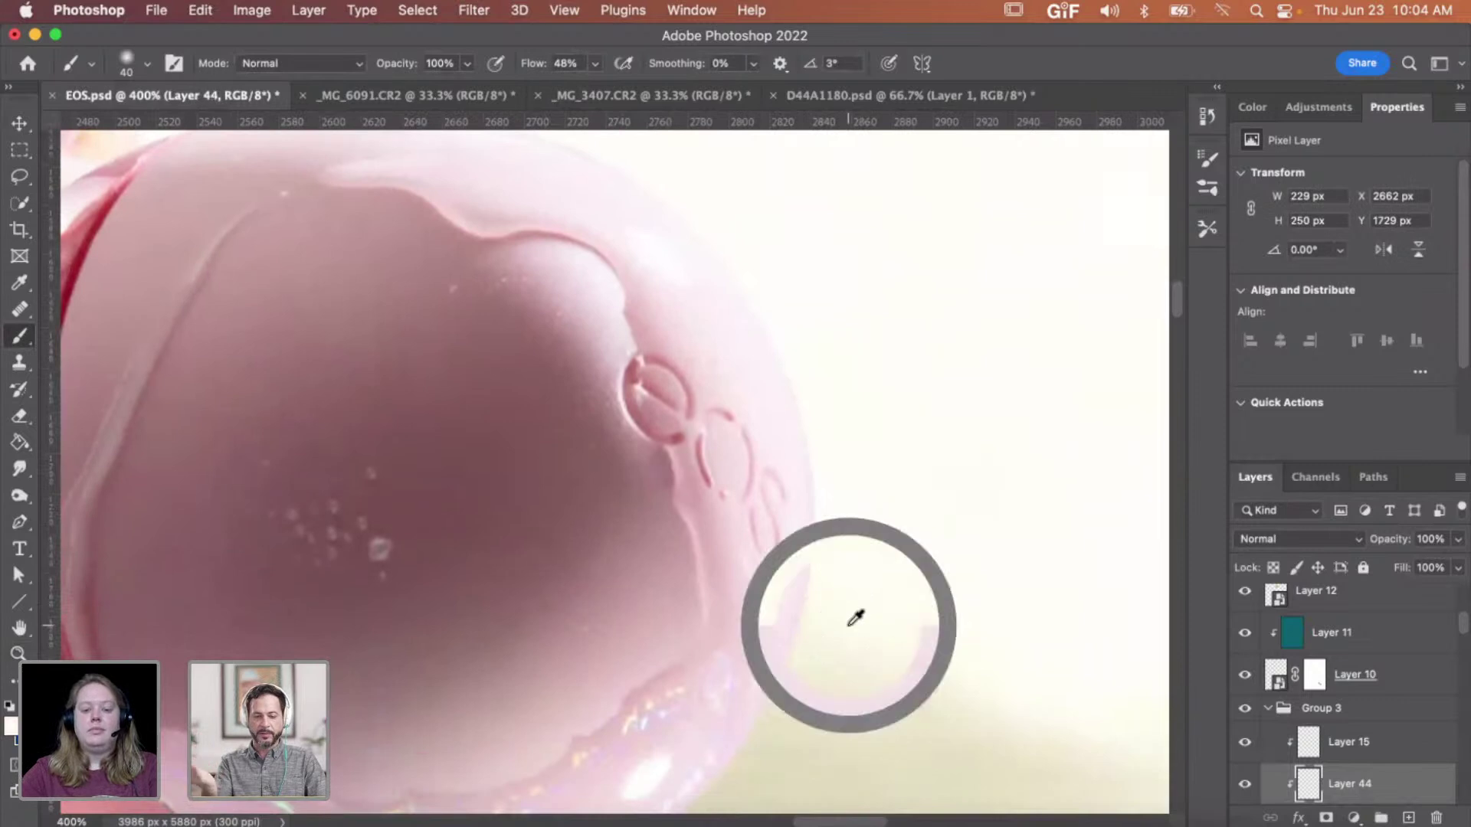
key(bracketright)
key(bracketright)
key(bracketright)
key(bracketright)
mouse_move(854, 509)
mouse_down()
mouse_move(826, 627)
mouse_move(856, 563)
mouse_move(854, 491)
mouse_move(852, 626)
mouse_move(886, 542)
mouse_up()
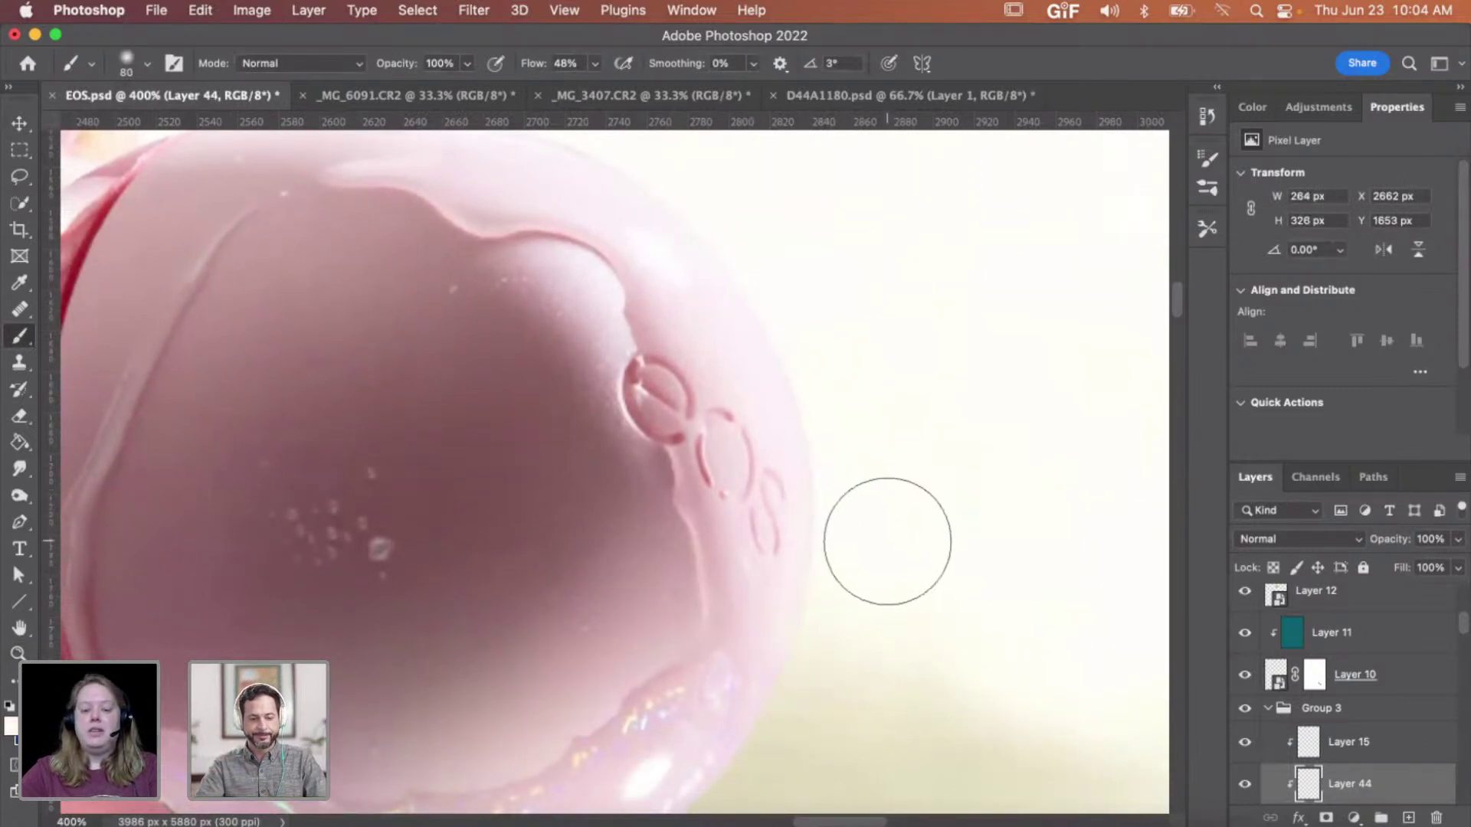
- Examine the lilac ball's painted outer edge at several magnifications against the surrounding tentacle and sky
scroll(871, 495, up, 4)
key(z)
alt+click(869, 494)
alt+click(869, 495)
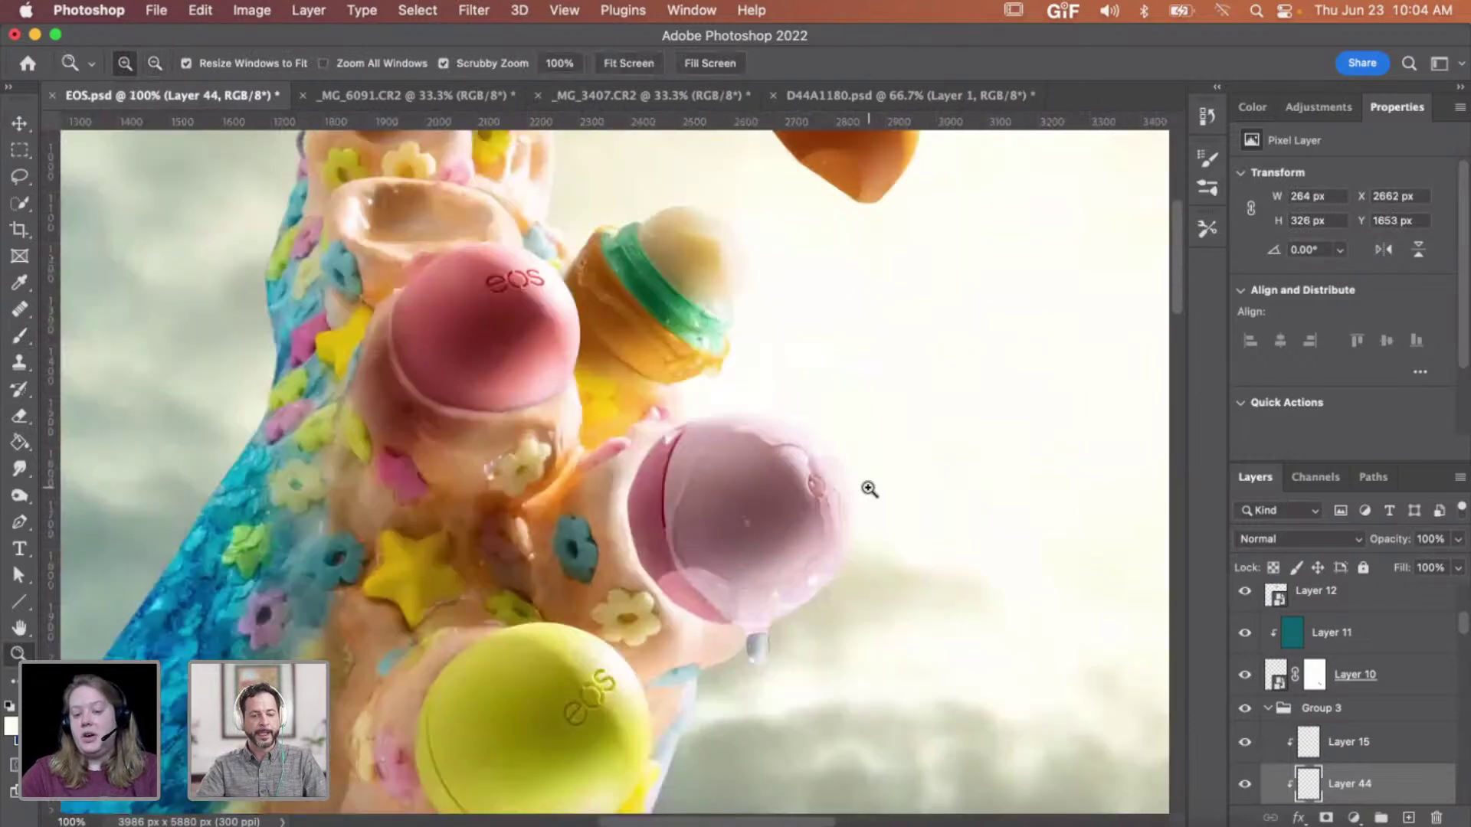
alt+click(868, 495)
click(861, 530)
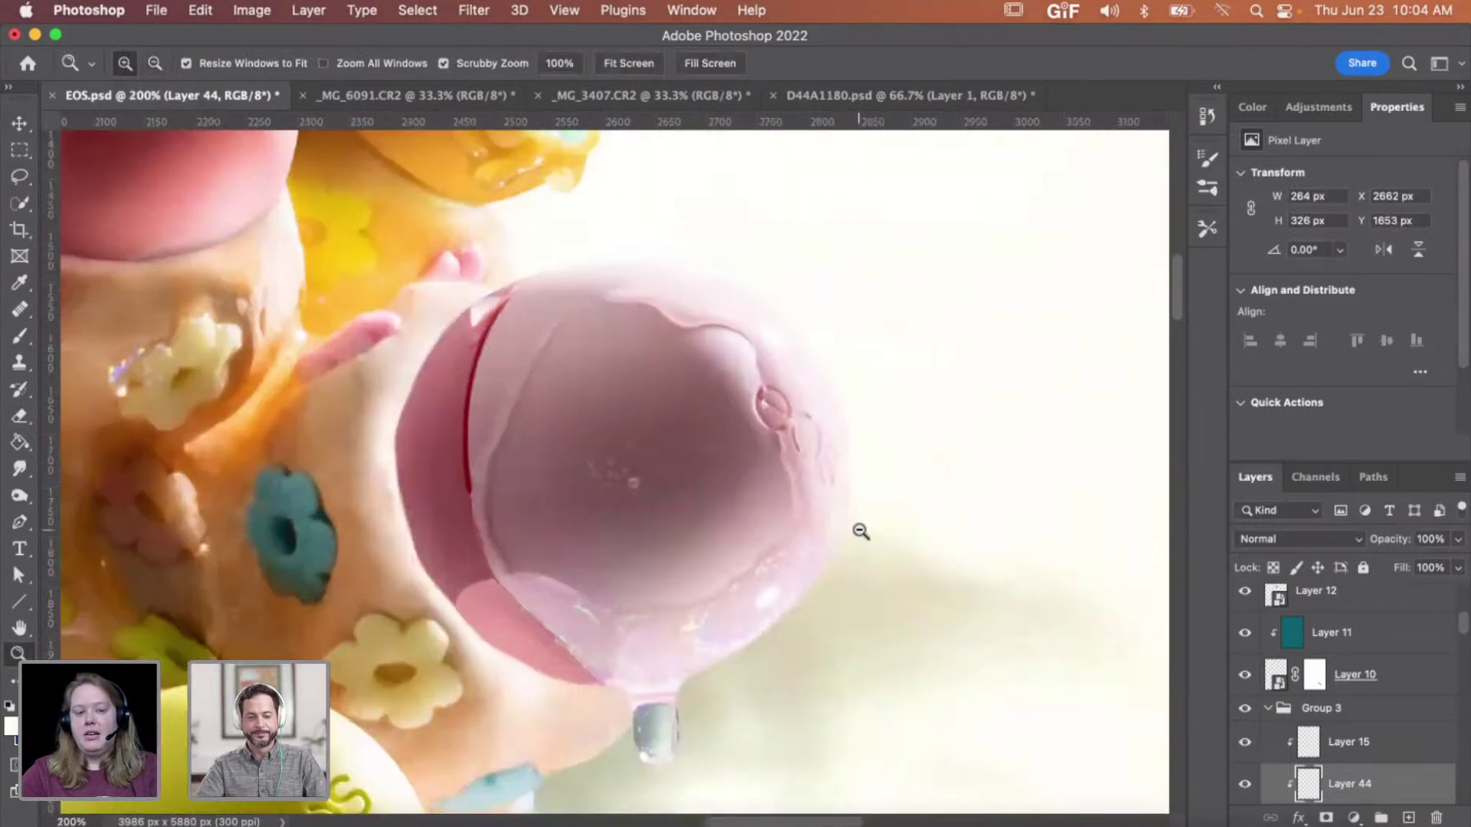
alt+click(860, 527)
alt+click(861, 526)
alt+click(861, 525)
scroll(862, 523, down, 3)
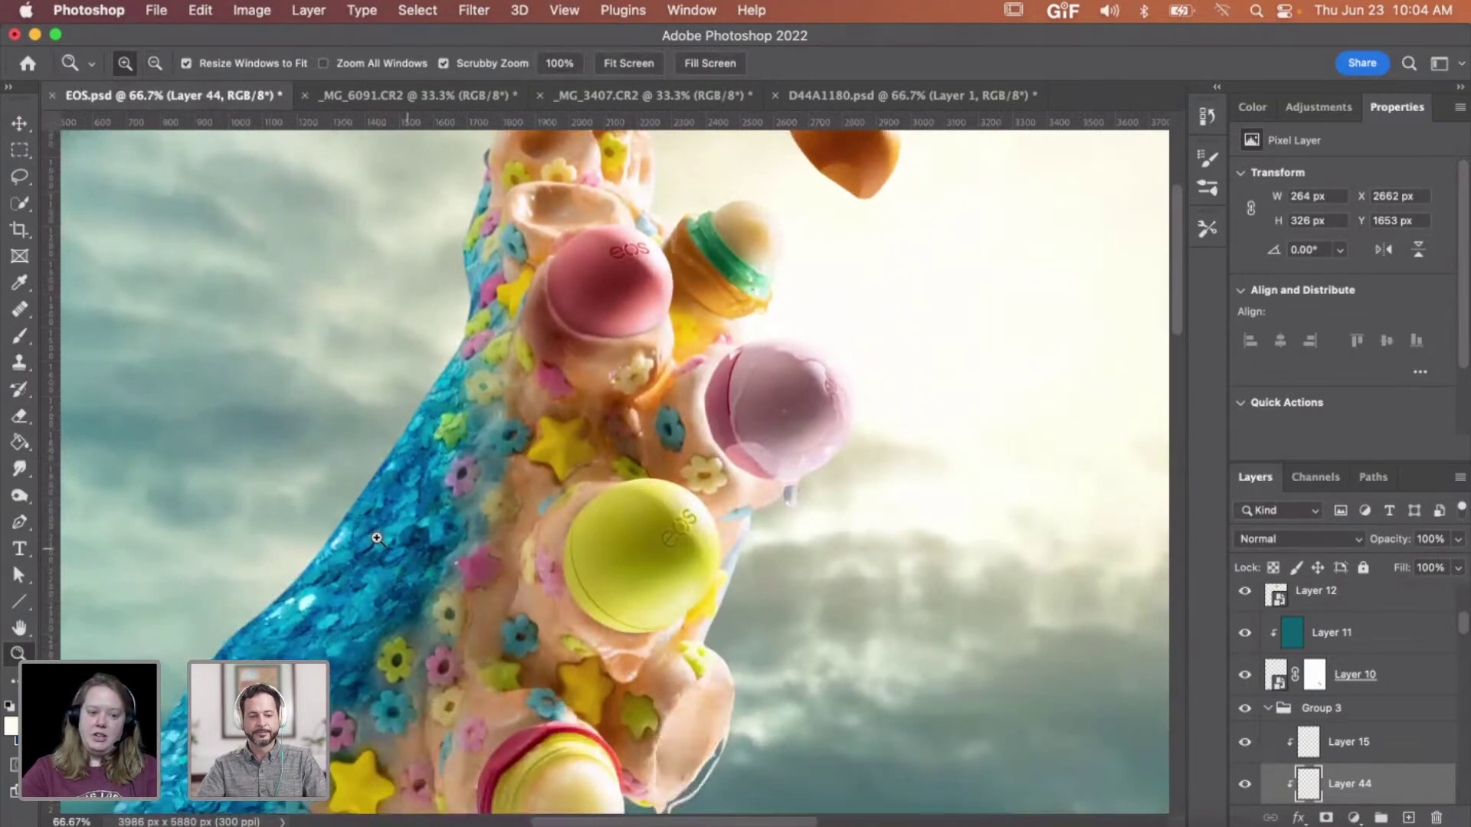
scroll(382, 539, left, 5)
scroll(389, 610, right, 6)
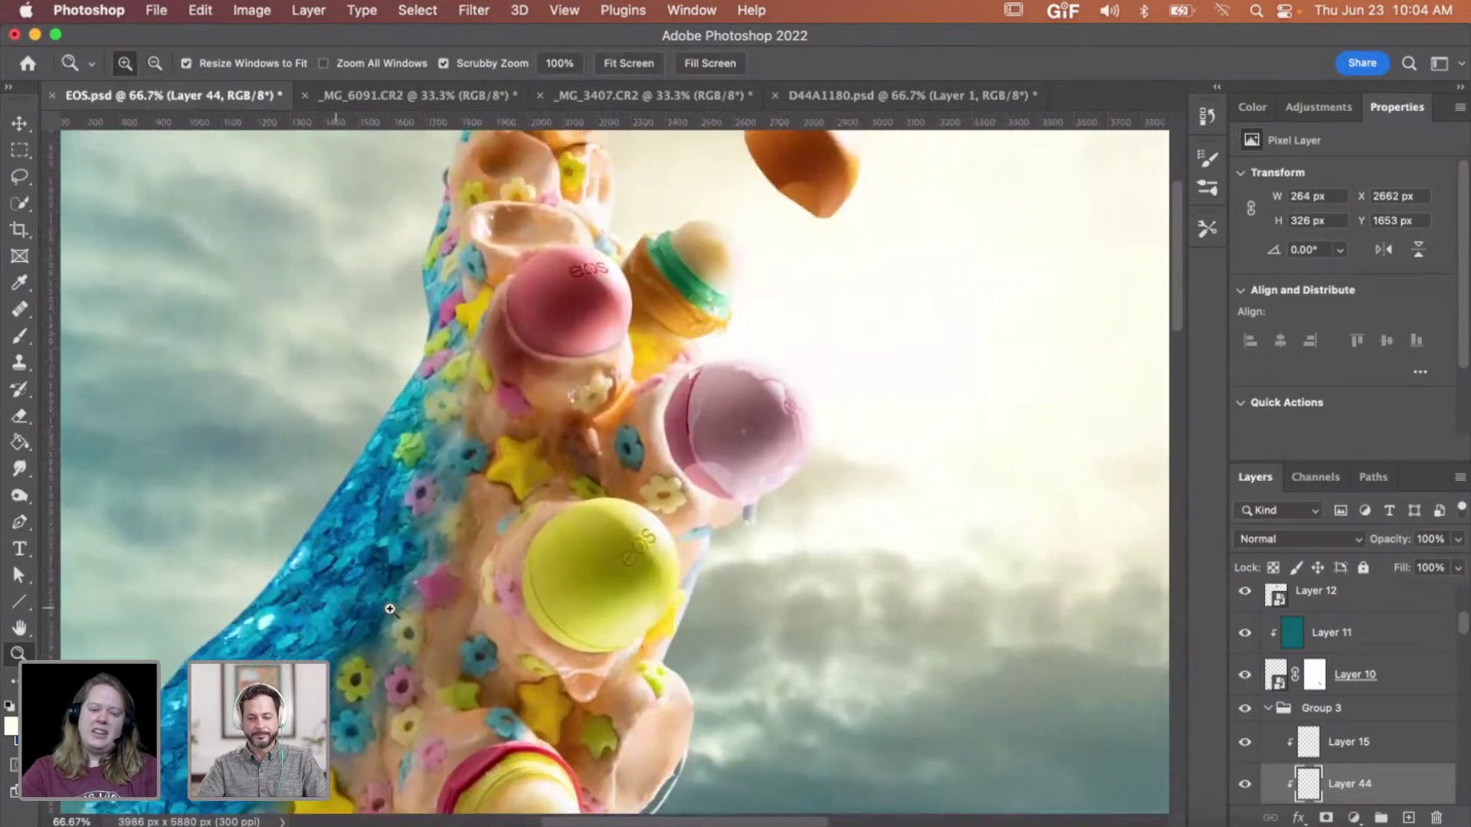
scroll(390, 610, right, 3)
click(729, 450)
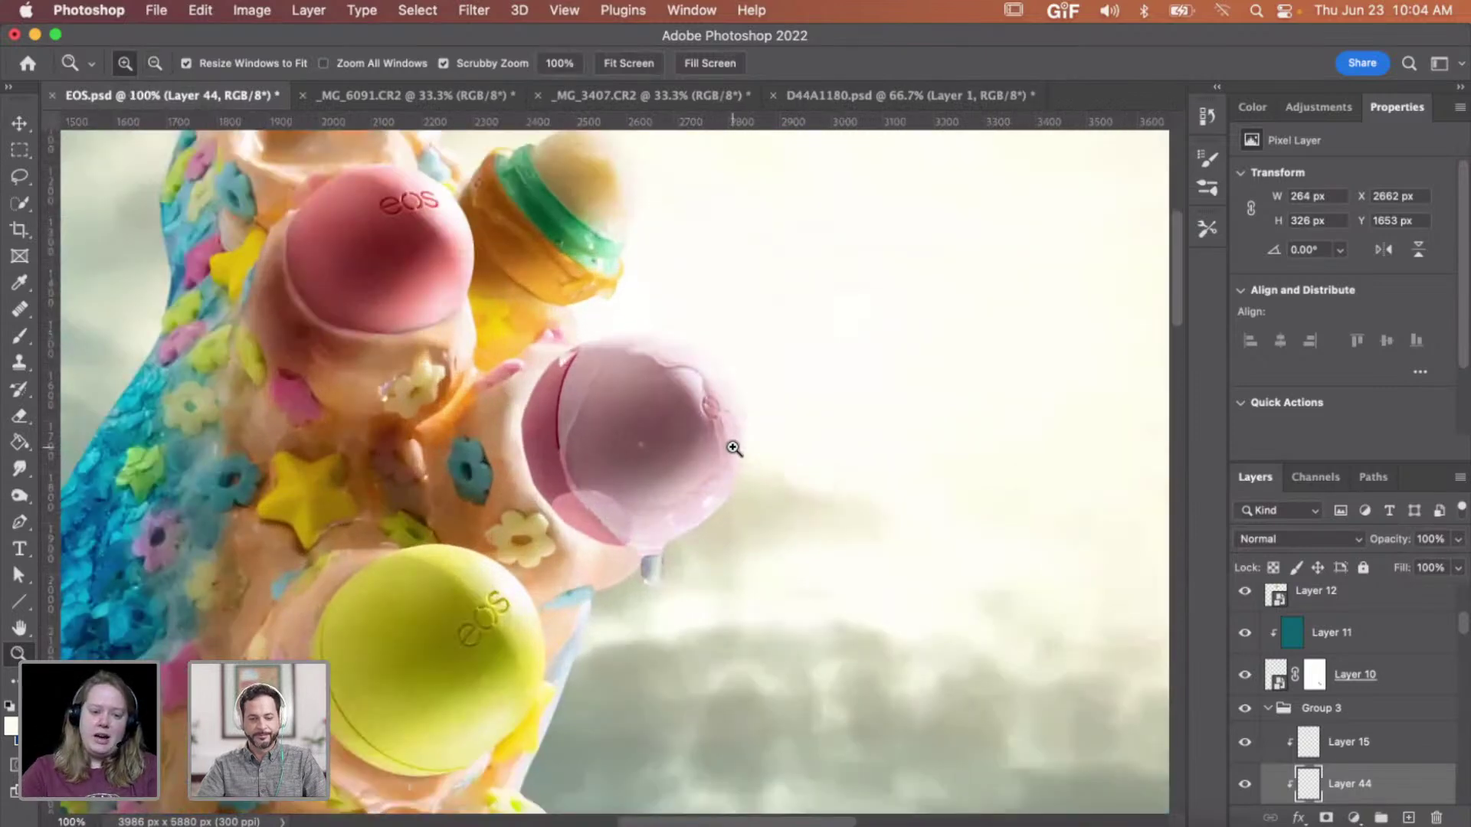
click(733, 448)
- Delete Layer 44, which holds the color painted along the lilac ball's outer edge
drag(681, 475, 938, 640)
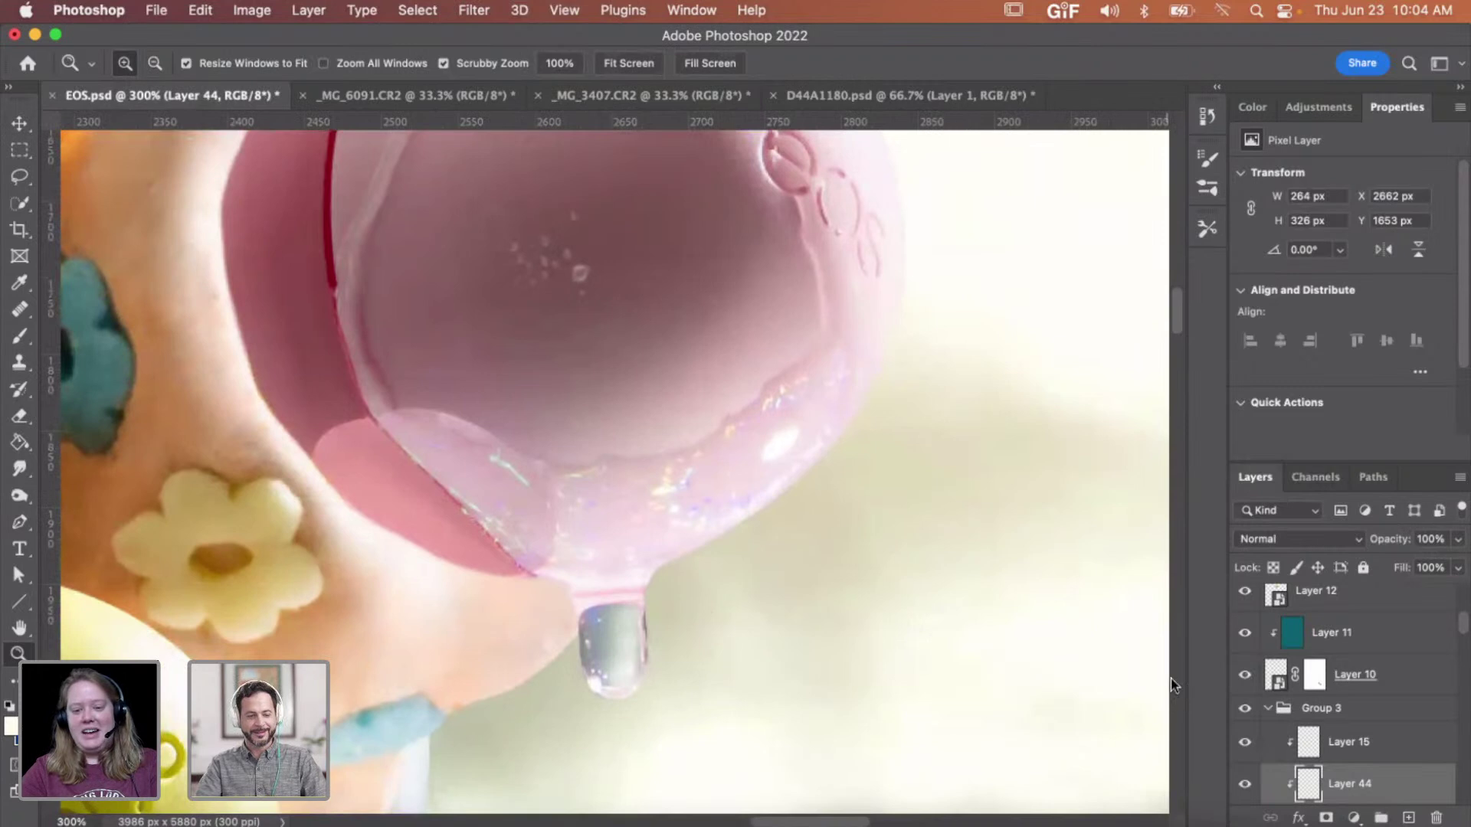
key(BackSpace)
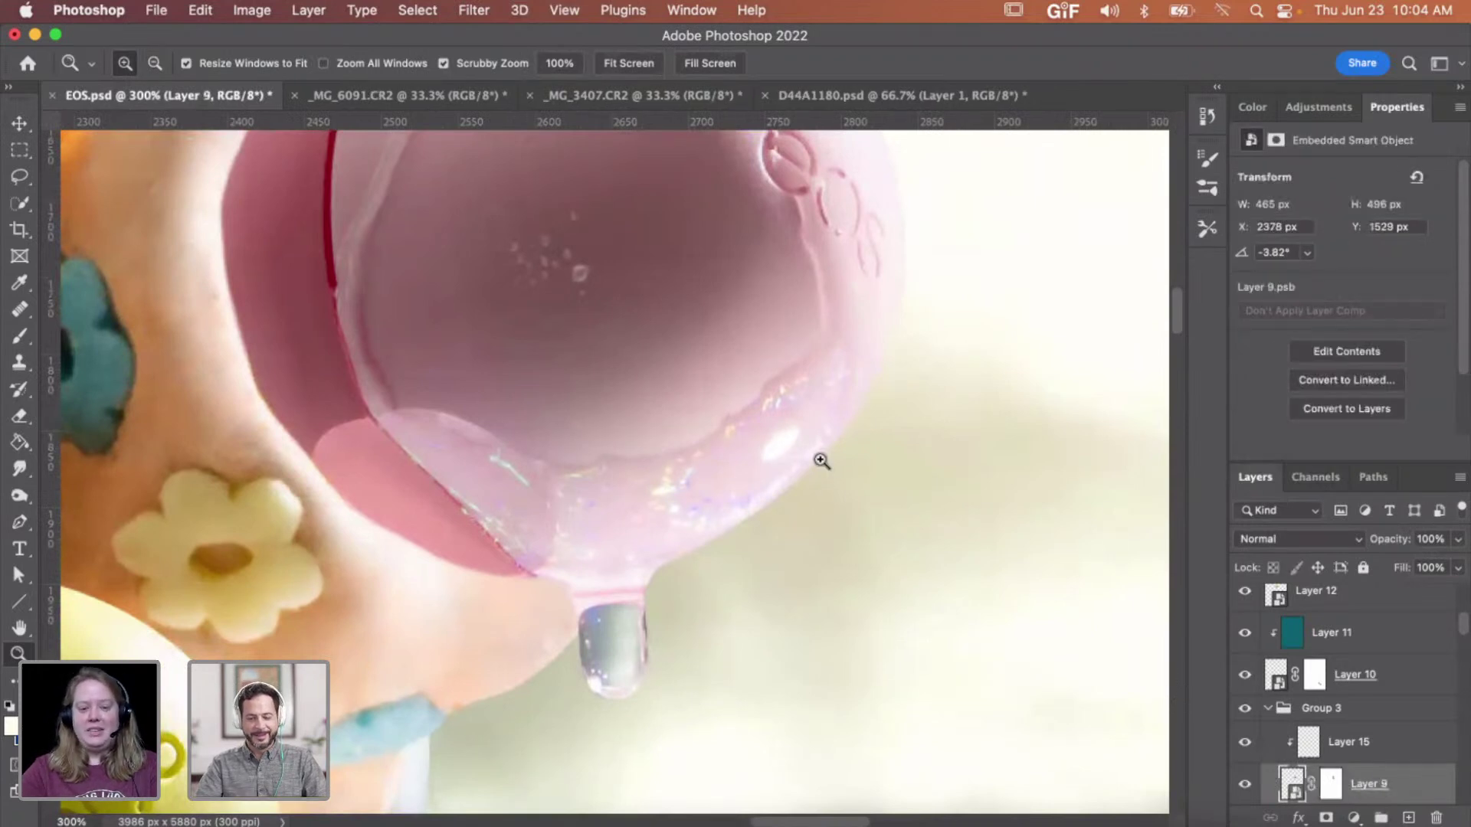
scroll(801, 454, left, 3)
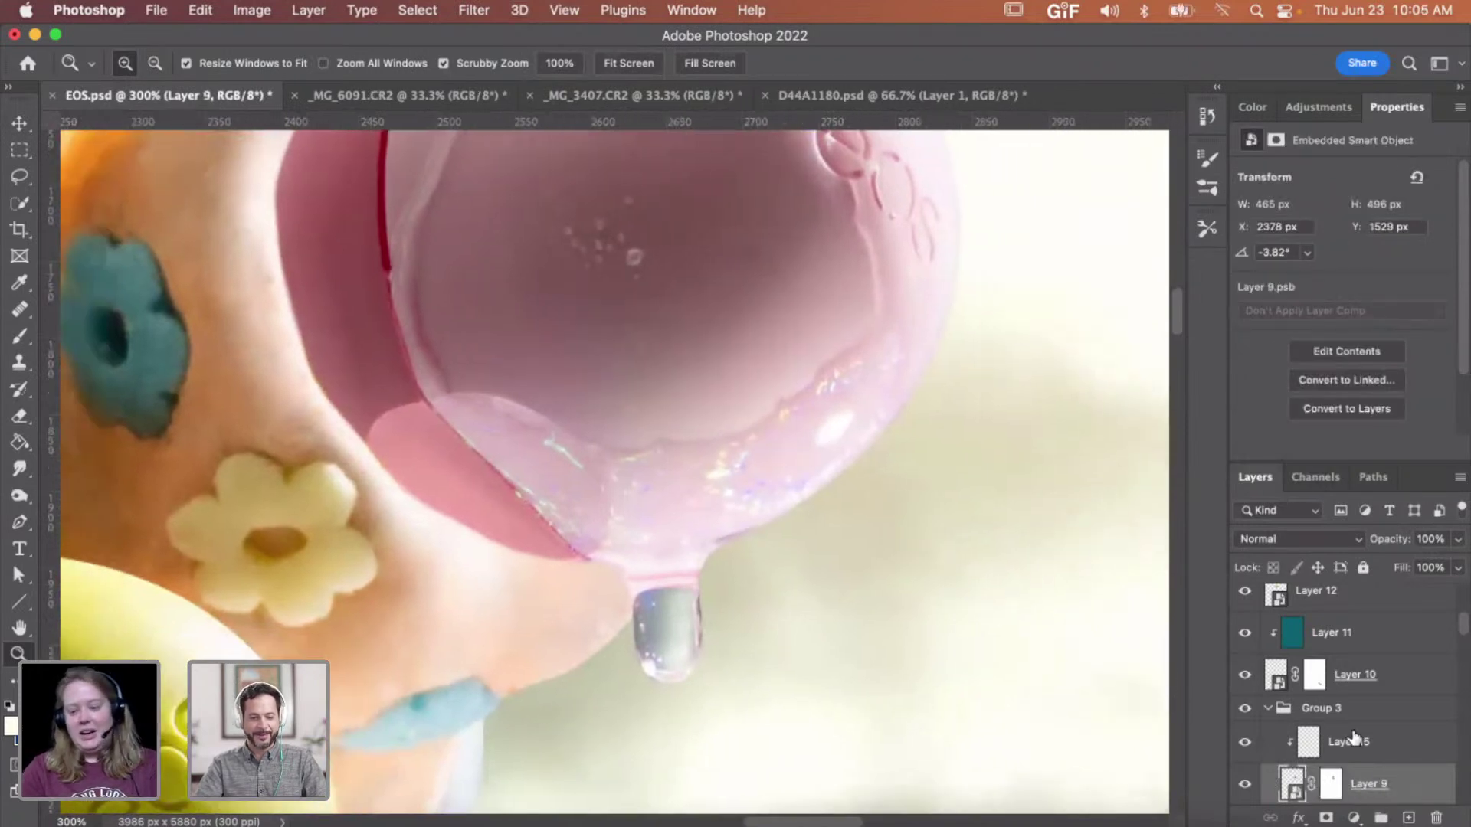
- Add a new layer in Group 3 and place it directly beneath Layer 9
click(1313, 753)
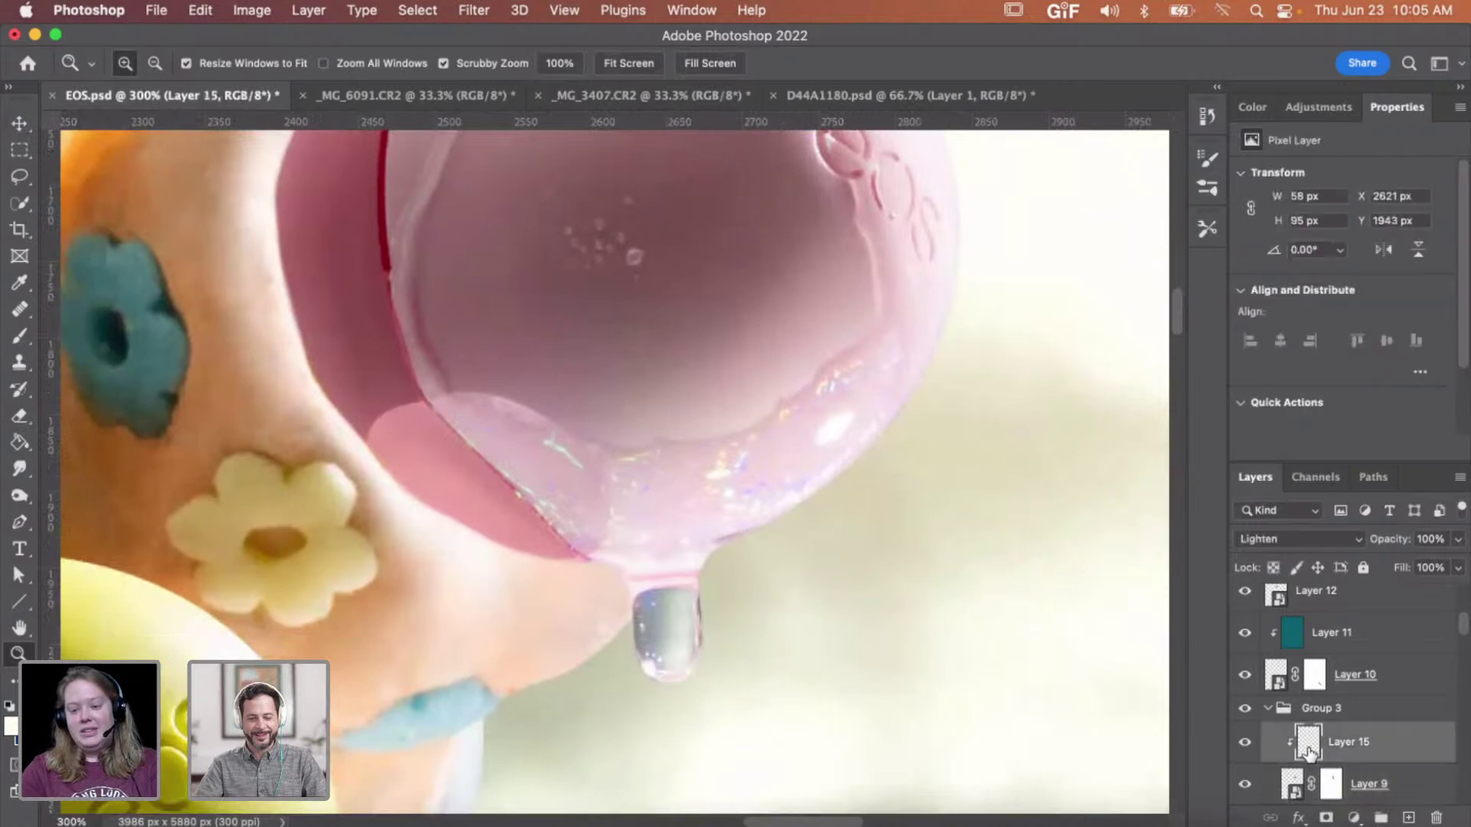
scroll(728, 605, up, 5)
scroll(728, 605, left, 3)
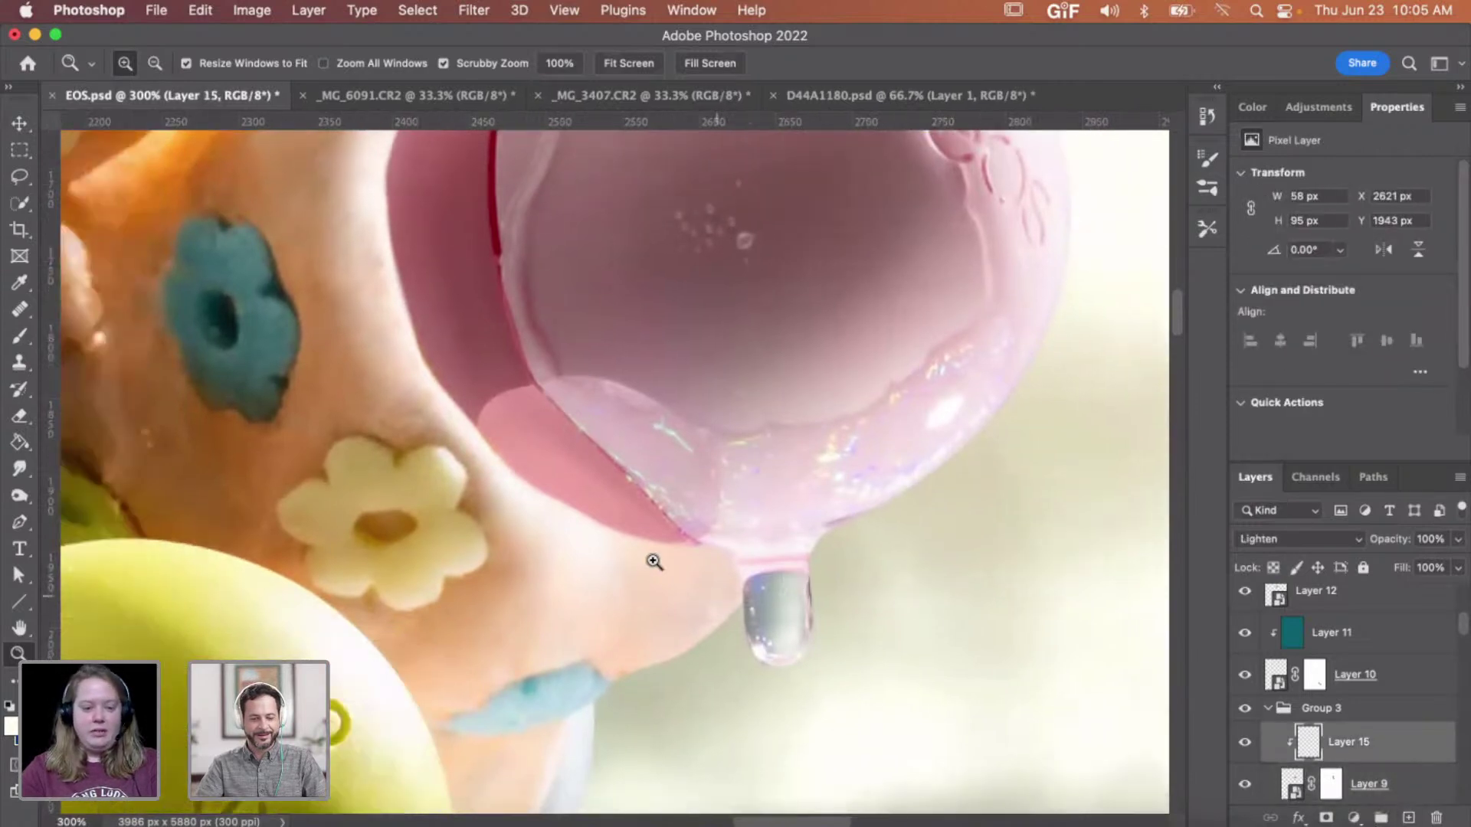
scroll(639, 555, up, 2)
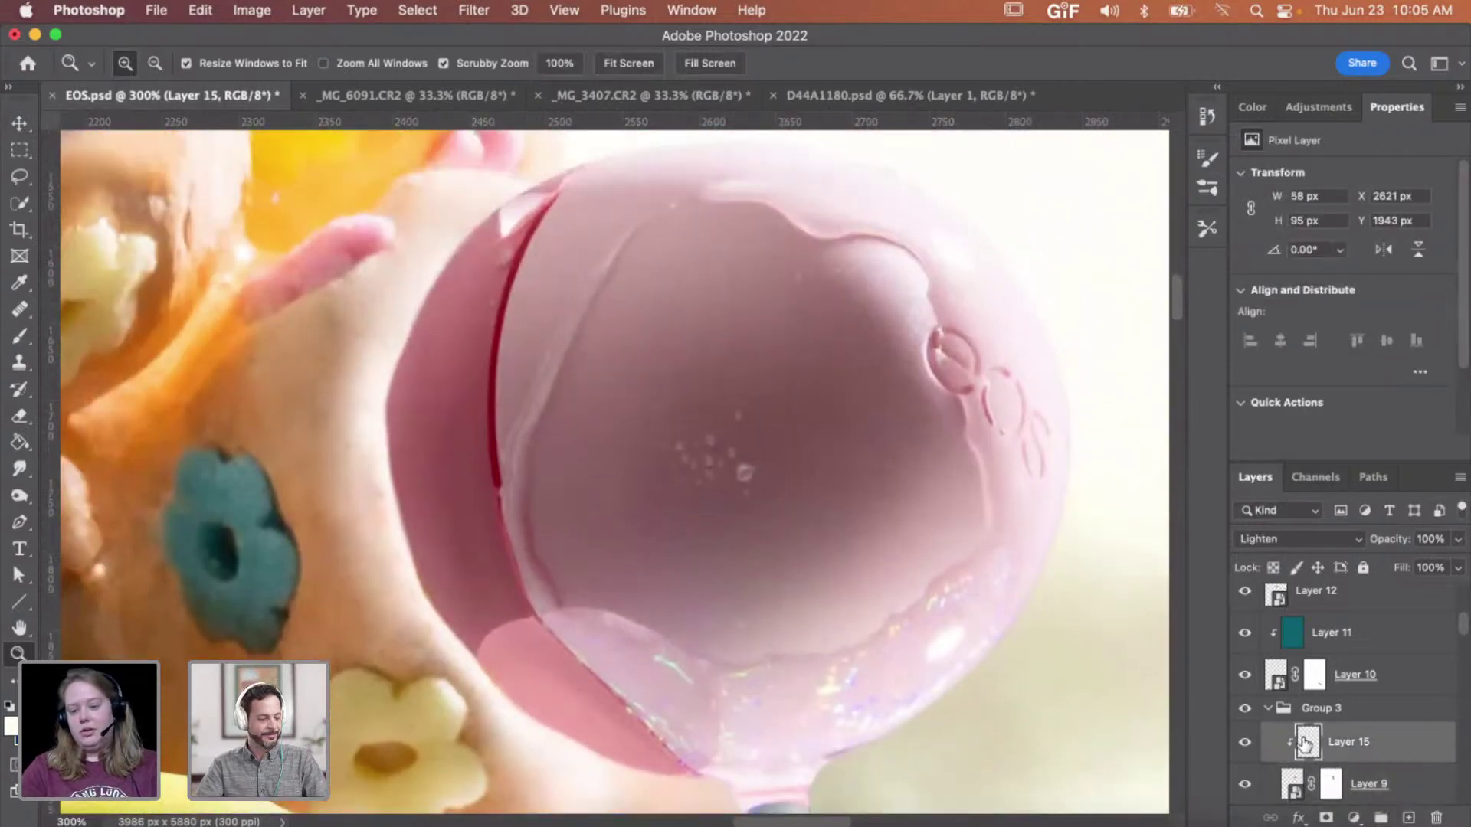
click(1268, 713)
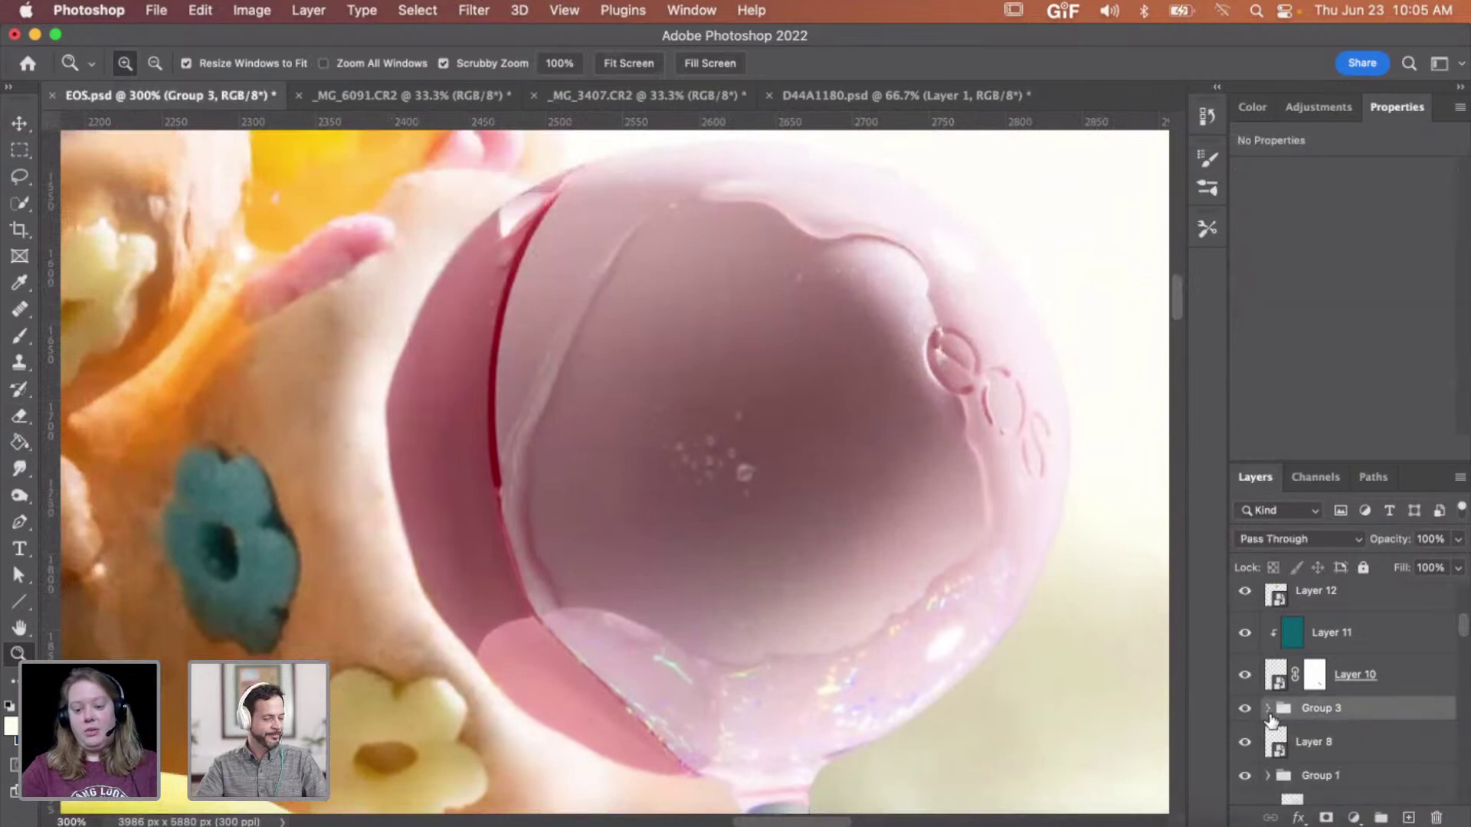
scroll(1371, 712, down, 2)
click(1374, 711)
key(super+shift+alt+n)
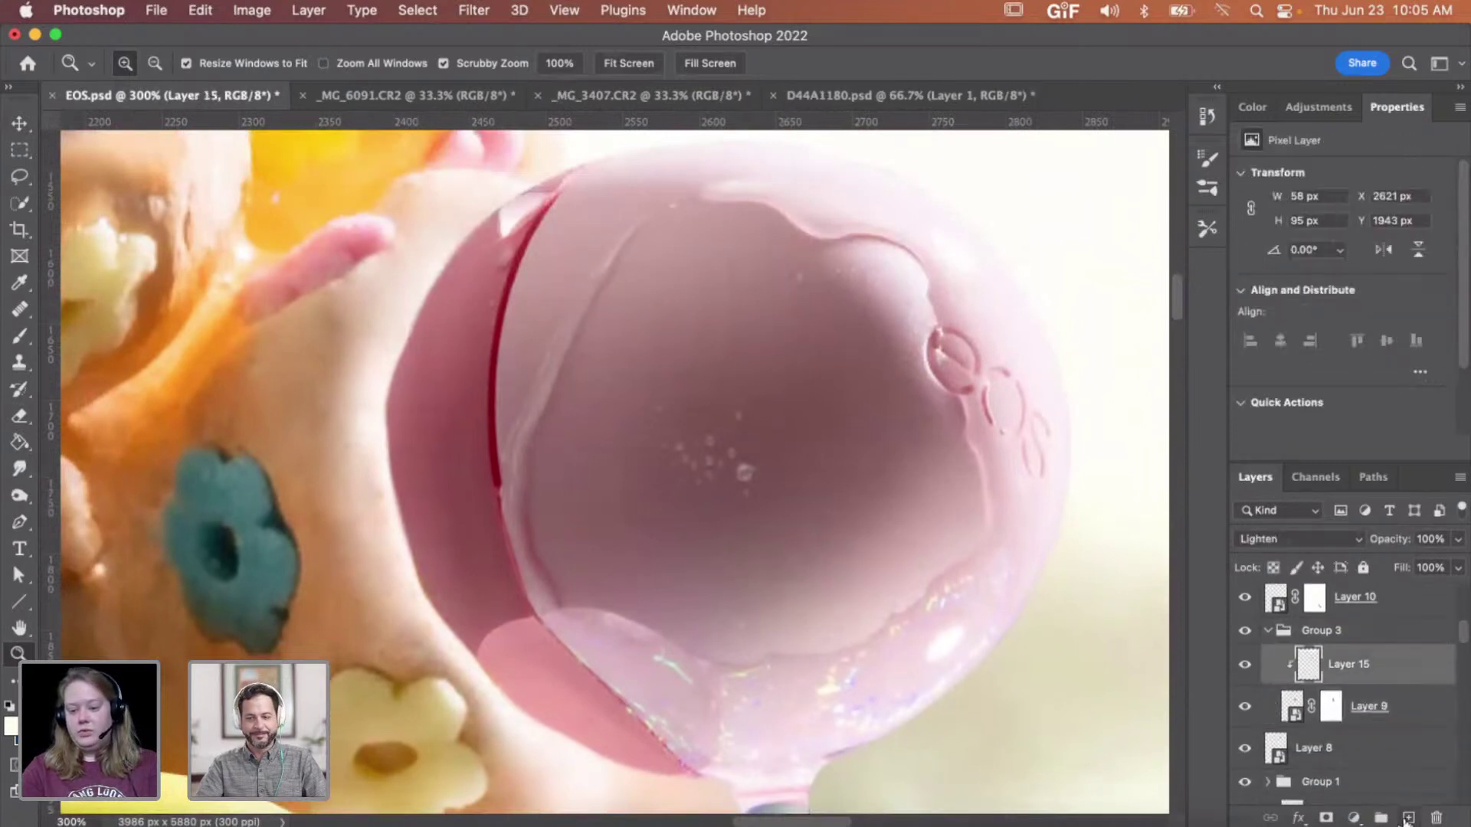
key(super+[)
key(super+[)
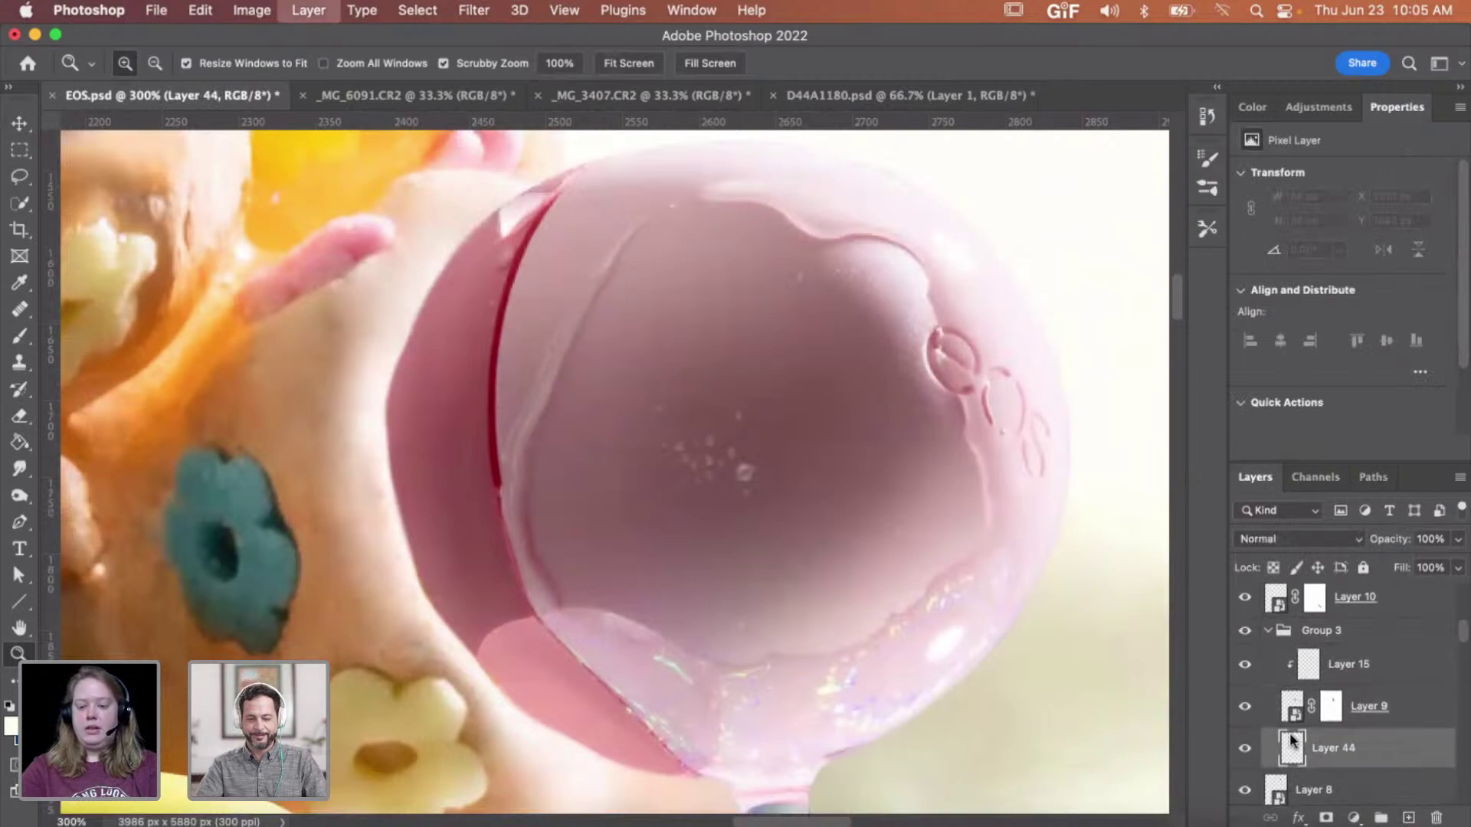
- Sample a dusky mauve from the lilac ball and dab it on the skin beside the ball with a soft 200 px brush
alt+click(538, 488)
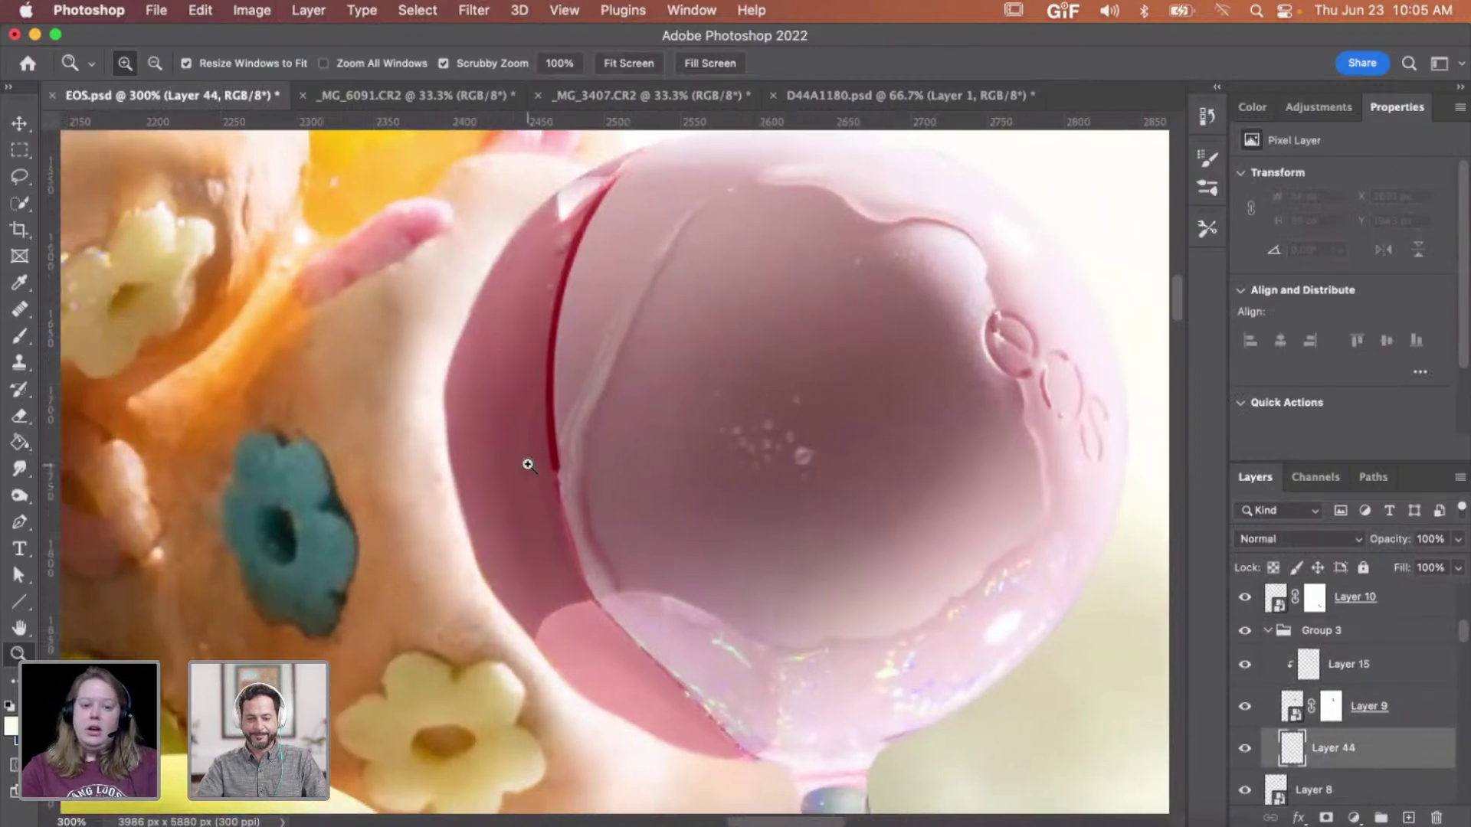
key(b)
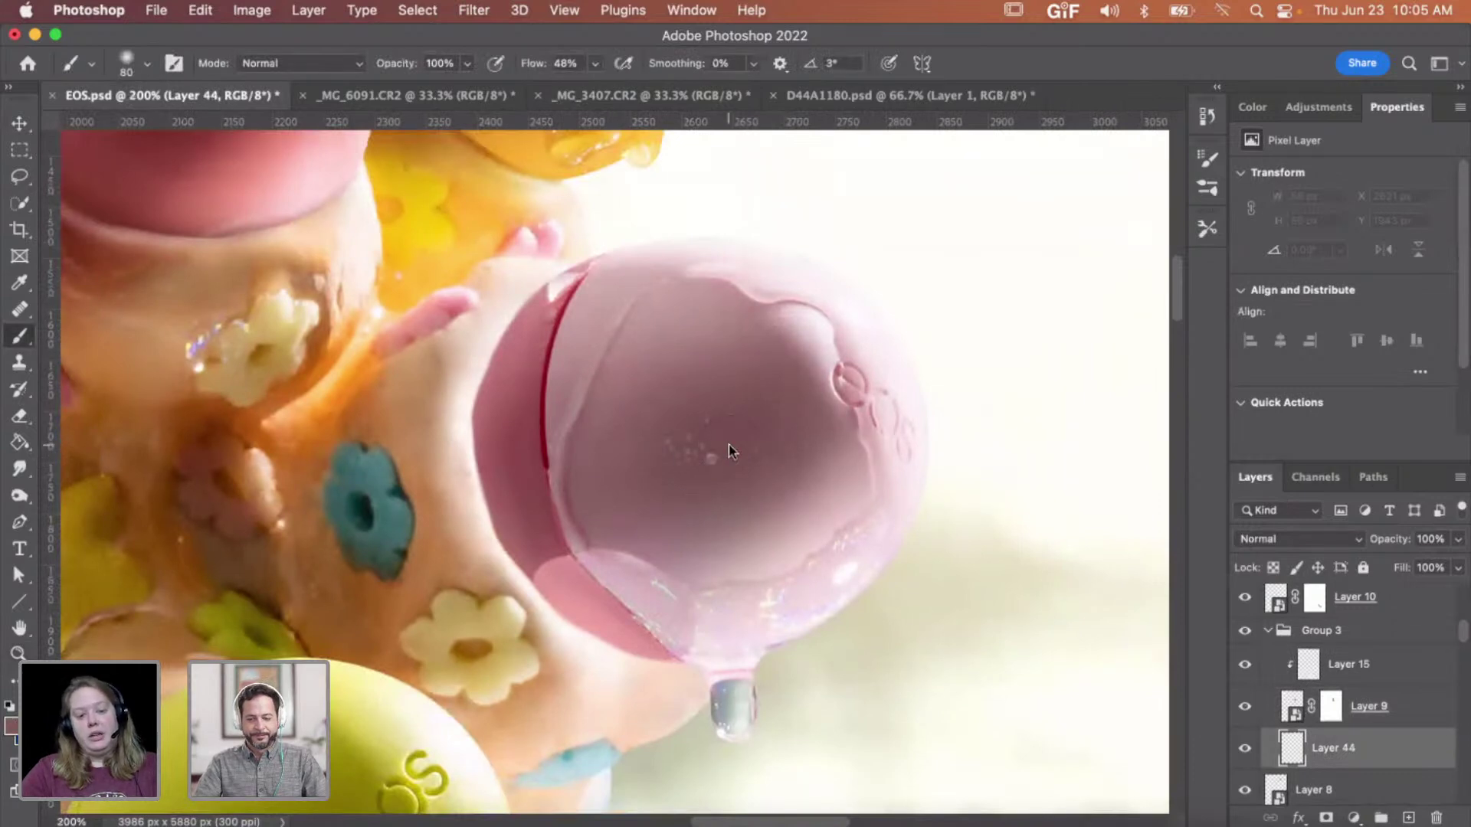
right_click(777, 444)
click(914, 496)
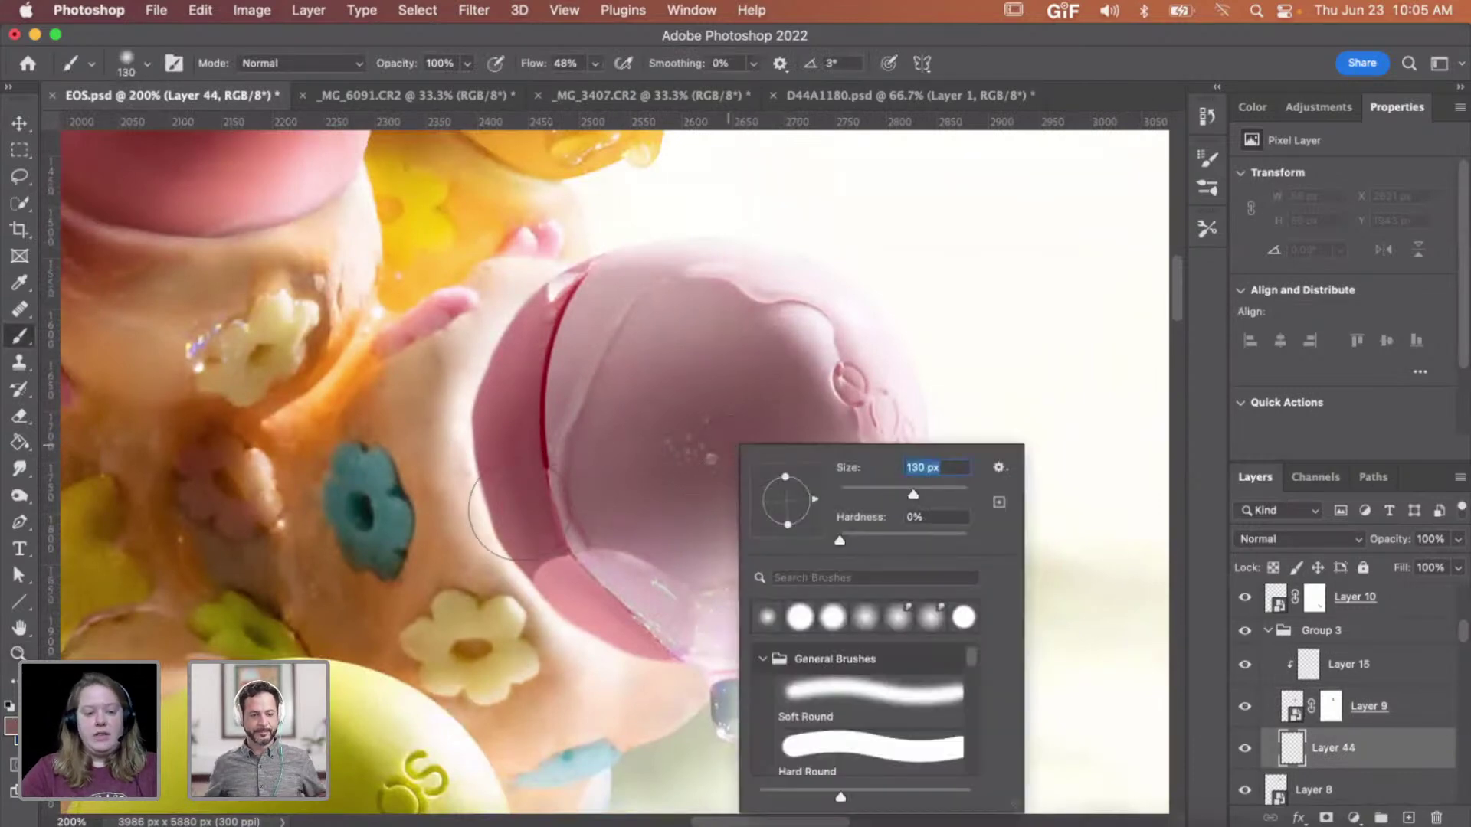
key(Return)
key(bracketright)
key(bracketright)
key(bracketright)
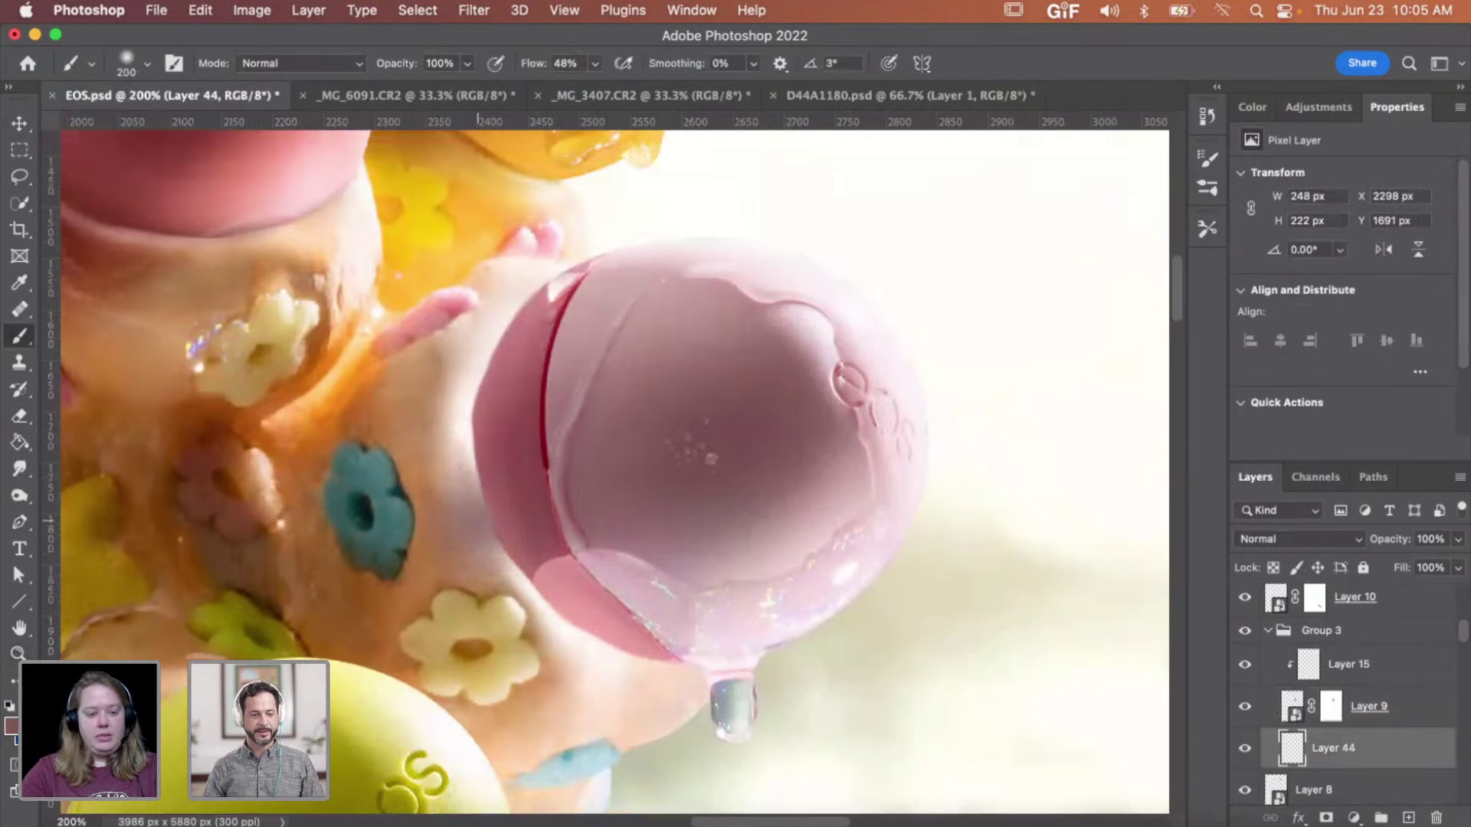
click(478, 521)
- Sample the dark red of the ball's seam and paint a soft shadow on the tentacle skin around the ball's inner rim
alt+click(550, 414)
click(472, 498)
click(452, 425)
click(468, 391)
click(476, 387)
click(513, 579)
click(540, 593)
click(590, 613)
click(607, 590)
click(456, 502)
click(444, 429)
click(475, 398)
click(498, 345)
click(413, 554)
click(490, 604)
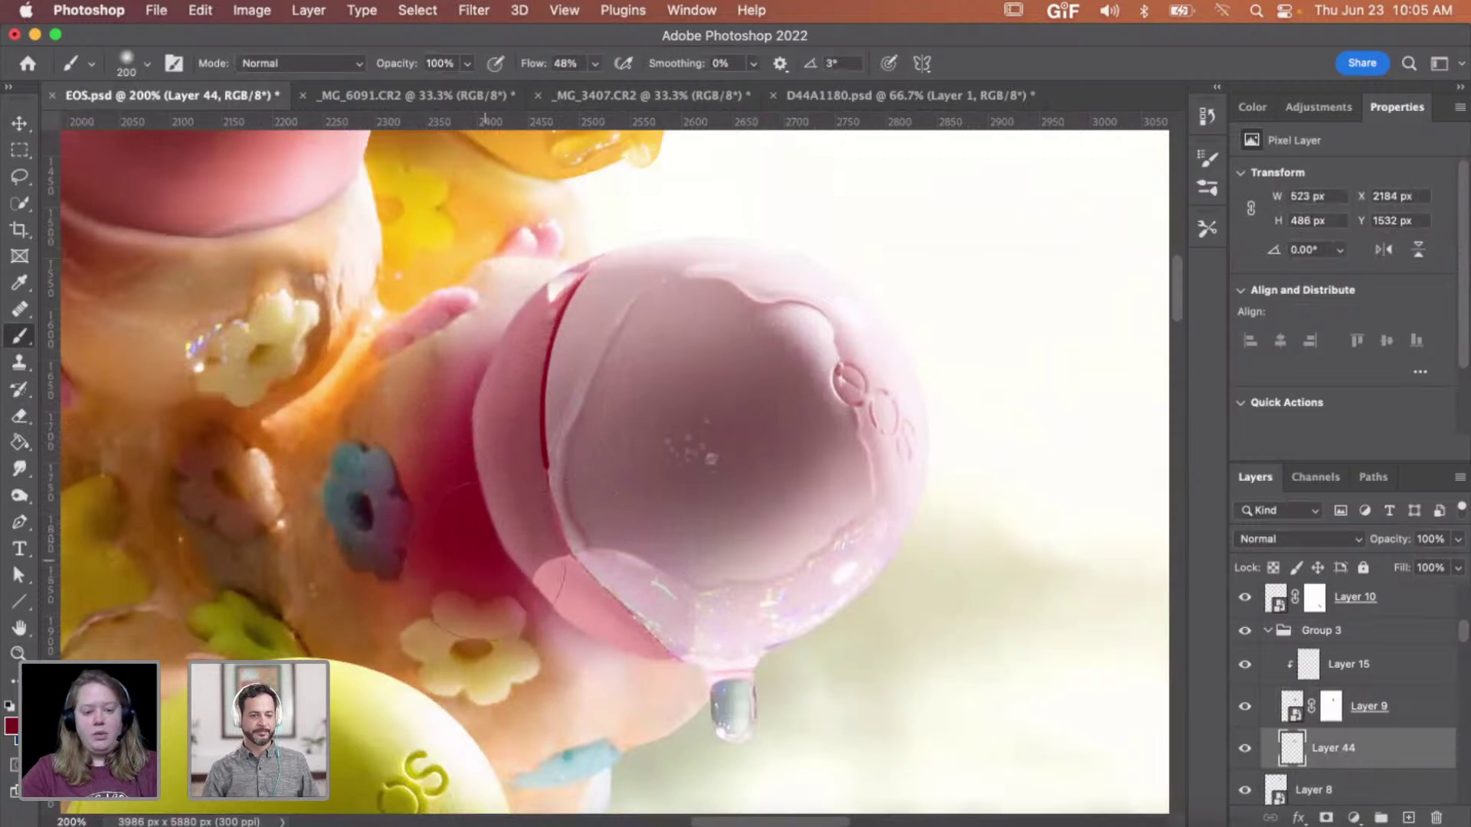
click(571, 634)
- Set Layer 44's blend mode to Multiply and lower its saturation to about -50 with Hue/Saturation
click(1302, 540)
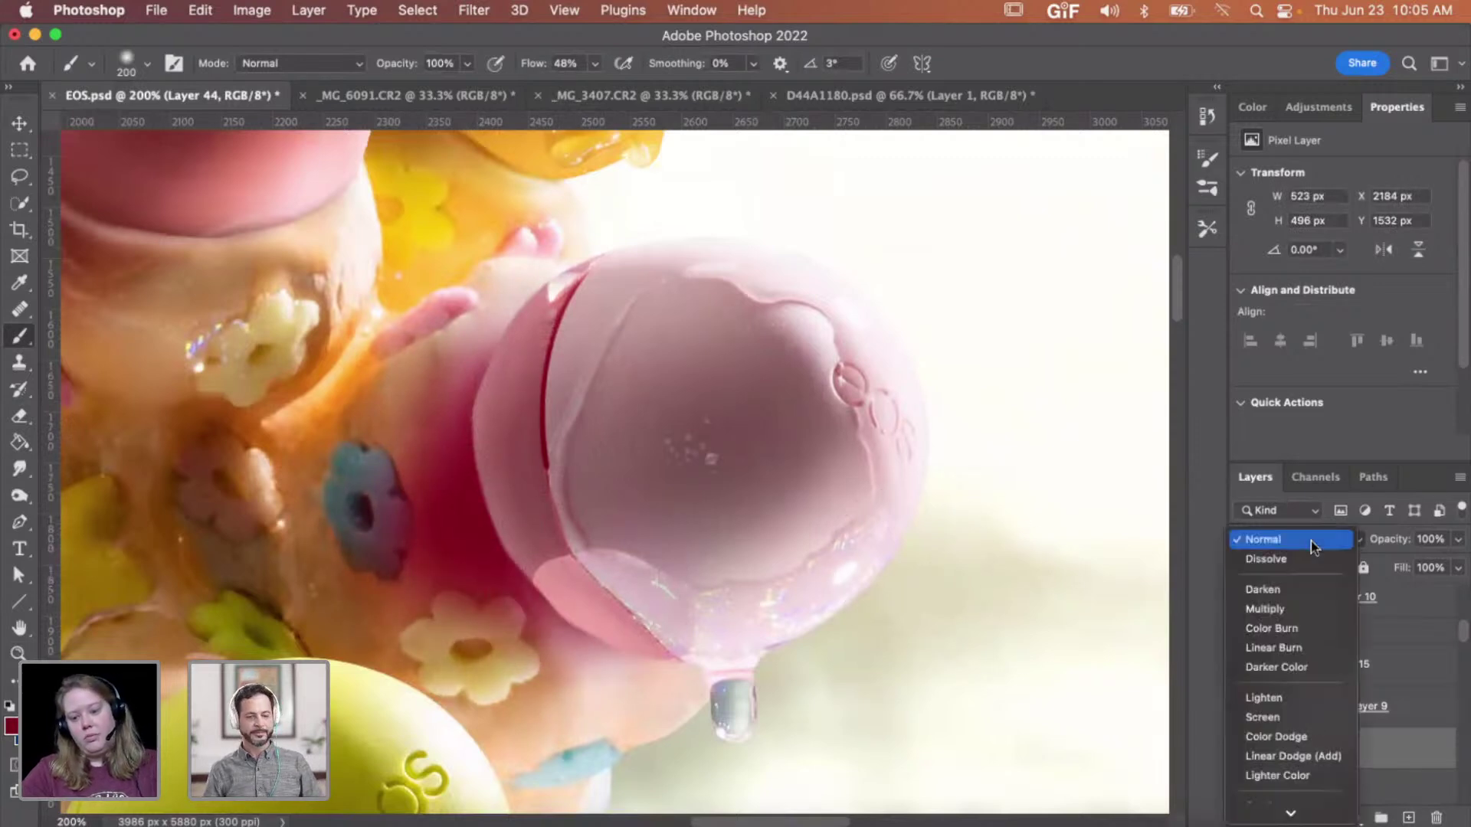
click(1297, 610)
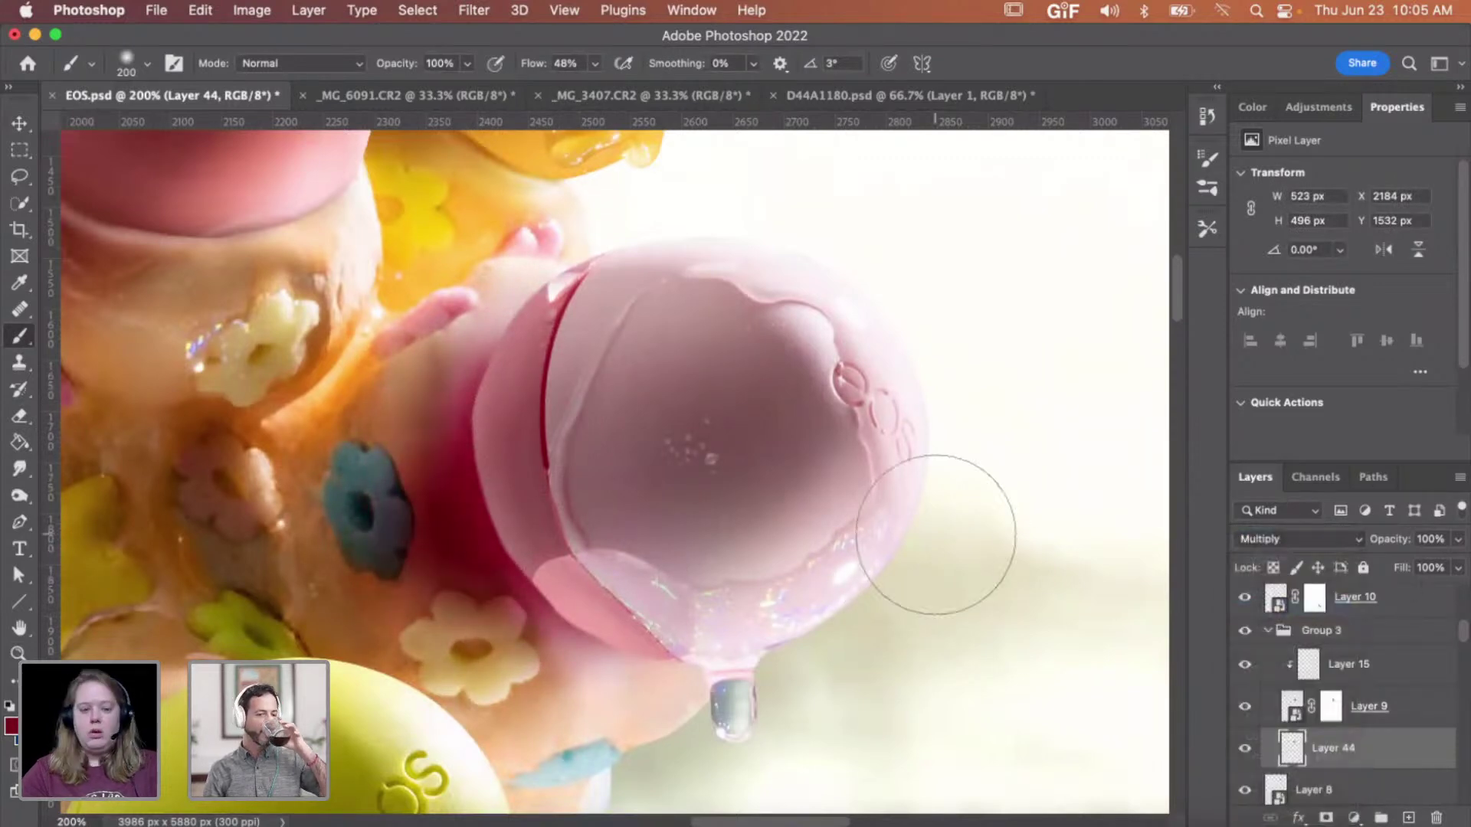
key(super+u)
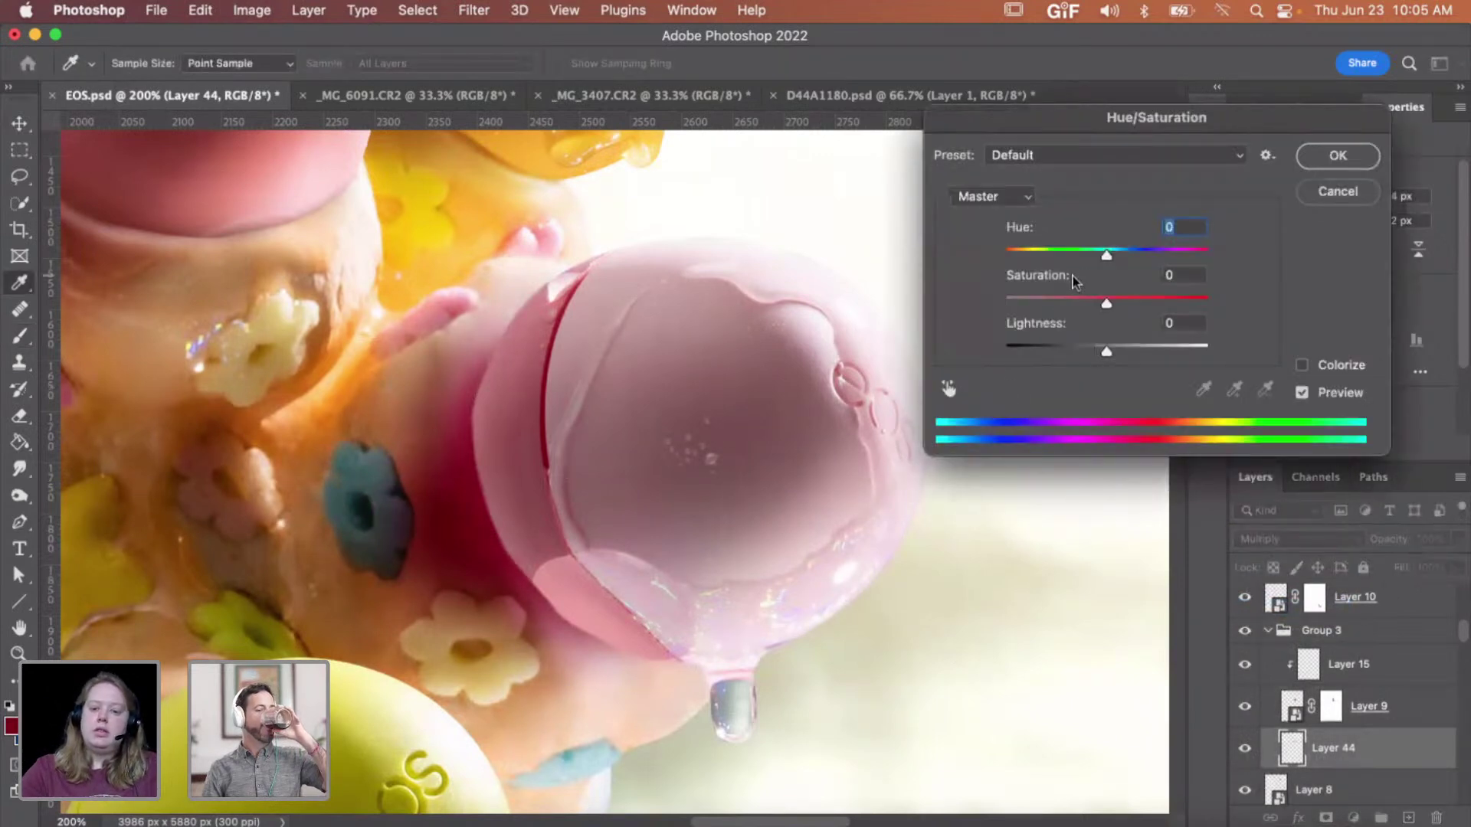
click(1055, 297)
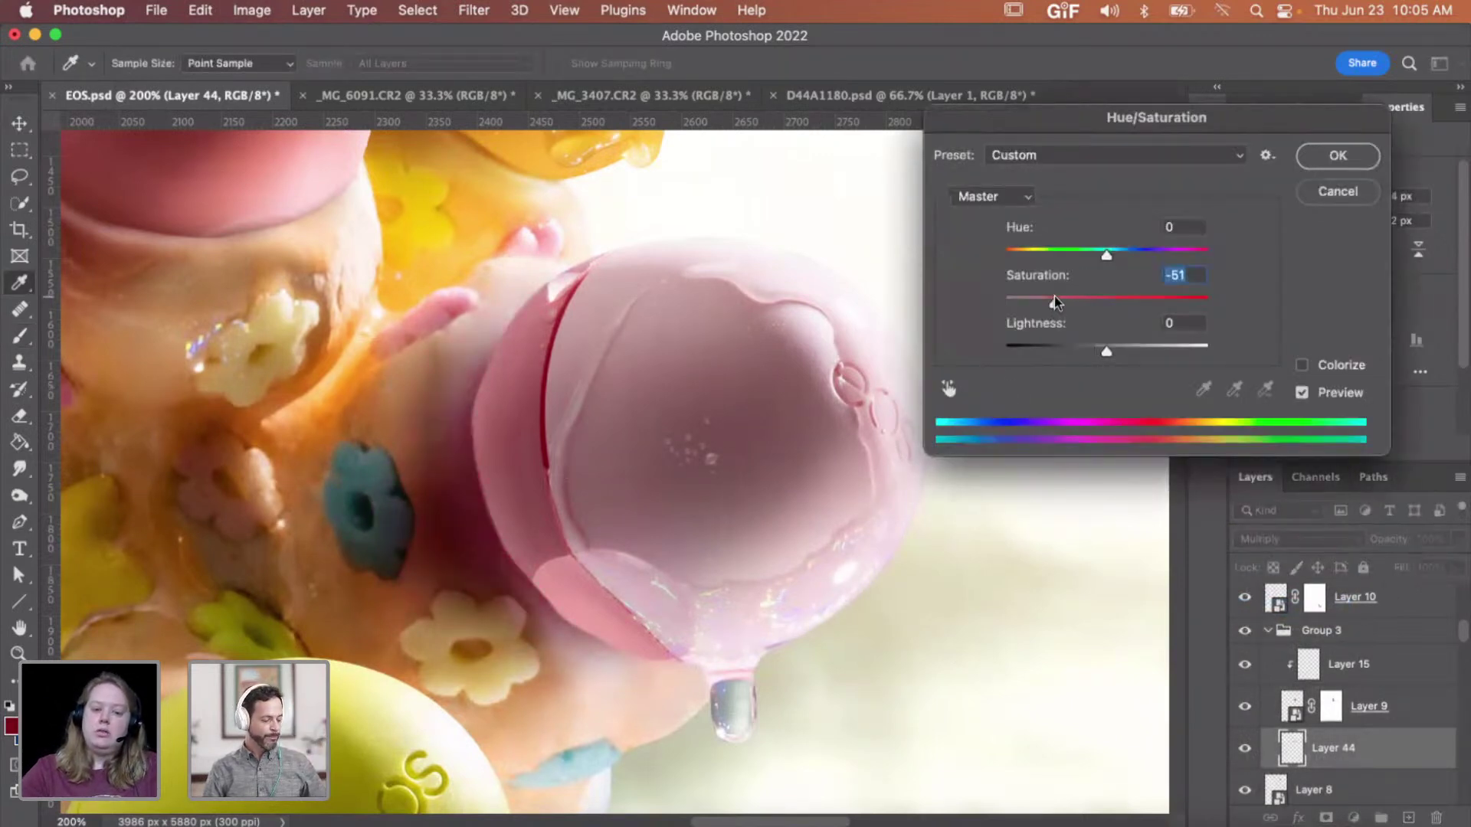
key(Up)
click(1335, 156)
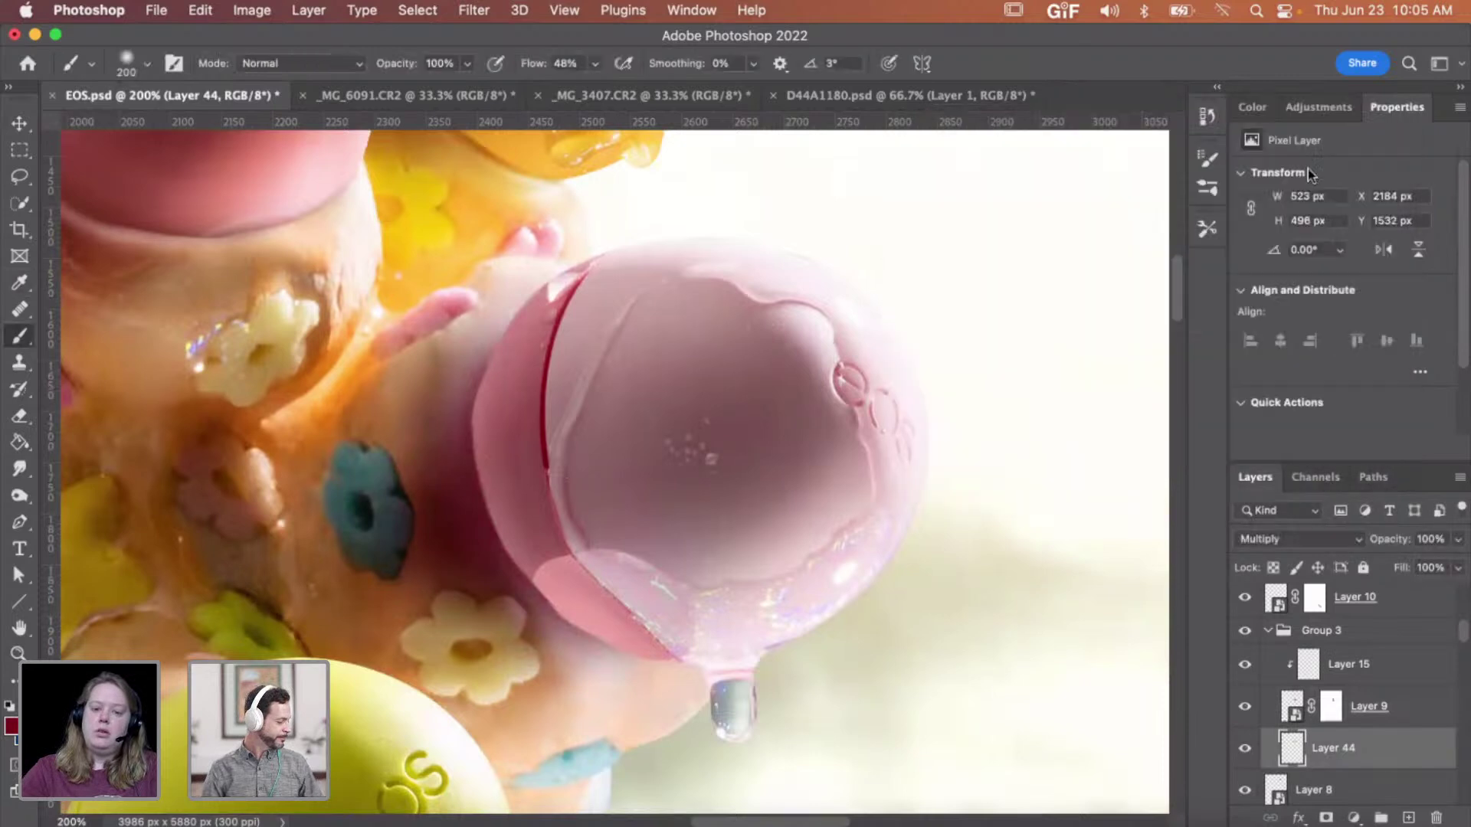
- Raise the shadow layer's lightness to +14 with Hue/Saturation
key(super+u)
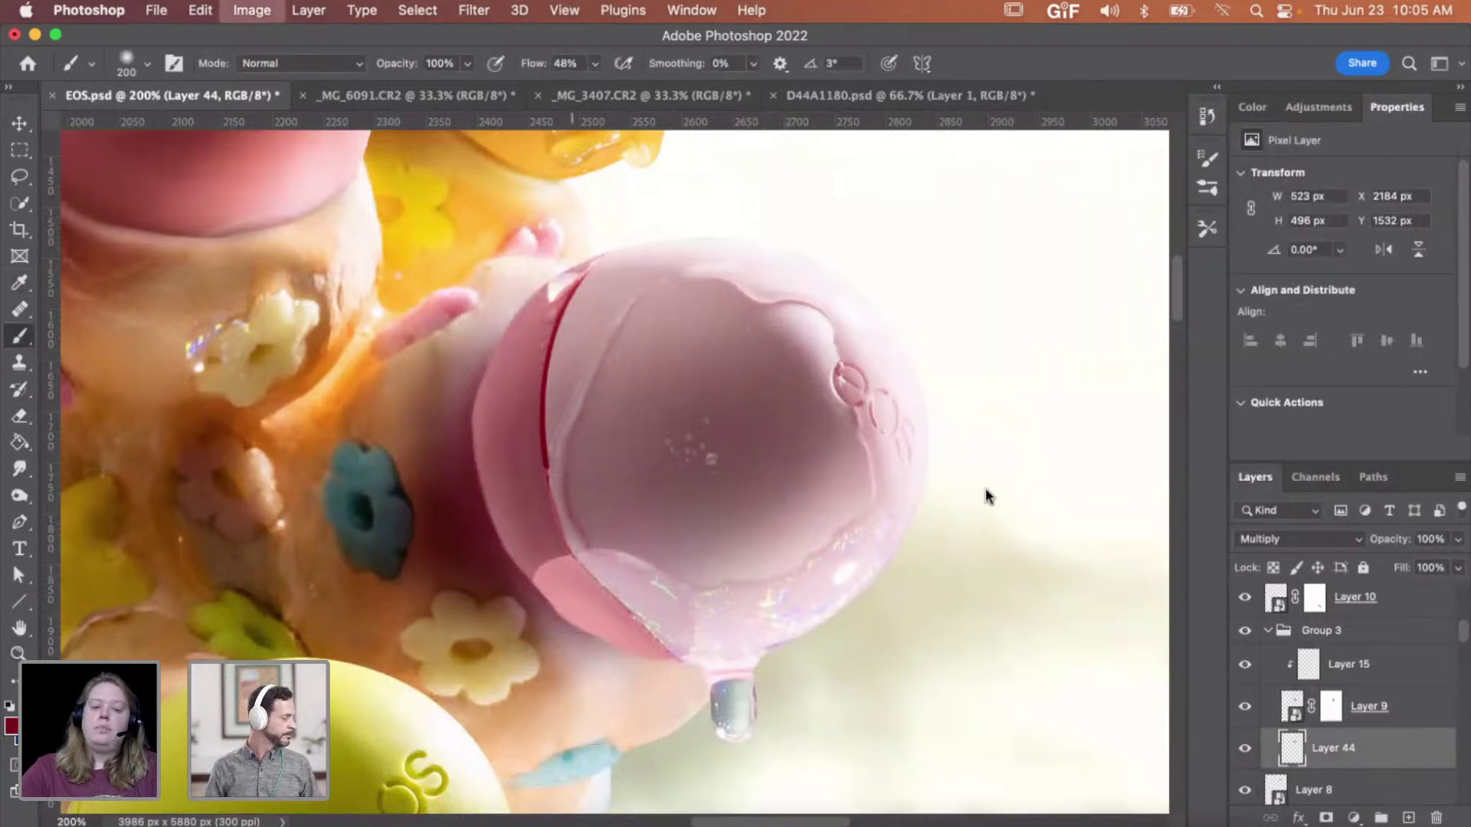
click(1137, 346)
drag(1134, 346, 1121, 346)
key(Down)
key(Down)
key(Down)
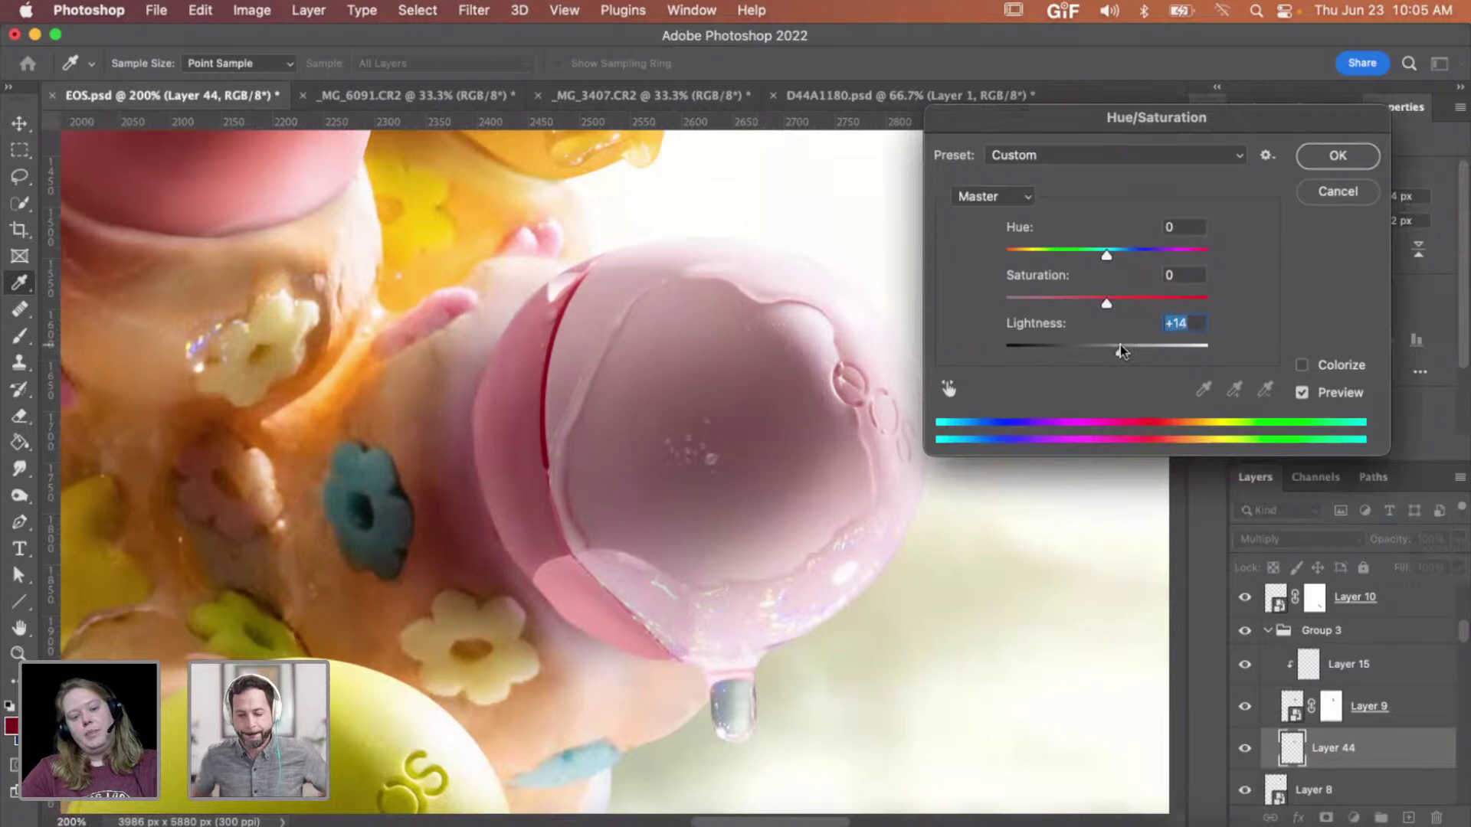
click(1336, 156)
- Add a layer mask to Layer 44 and set the brush to 28 px with 14% hardness
key(b)
scroll(567, 492, up, 1)
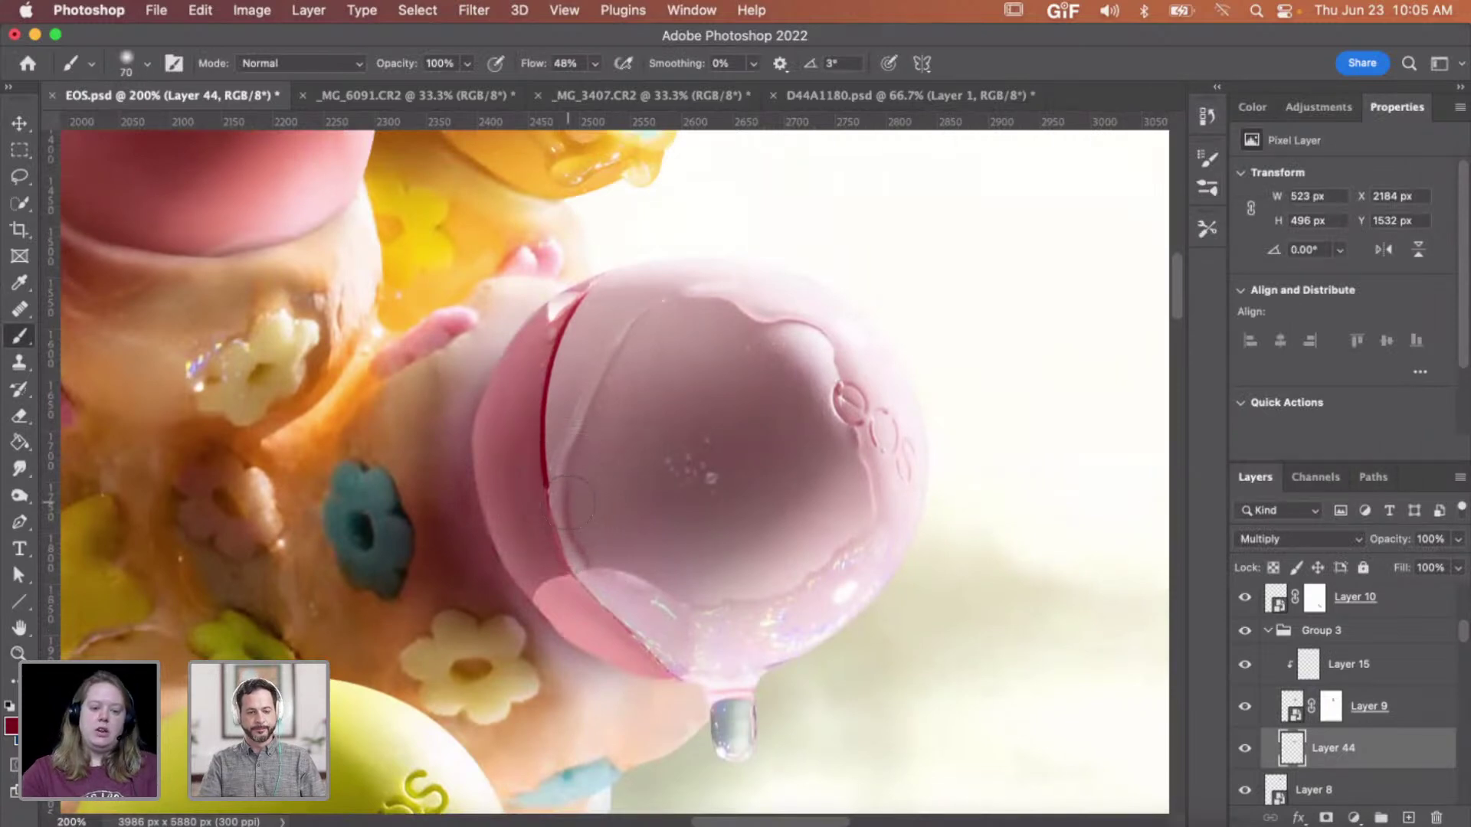
click(1325, 818)
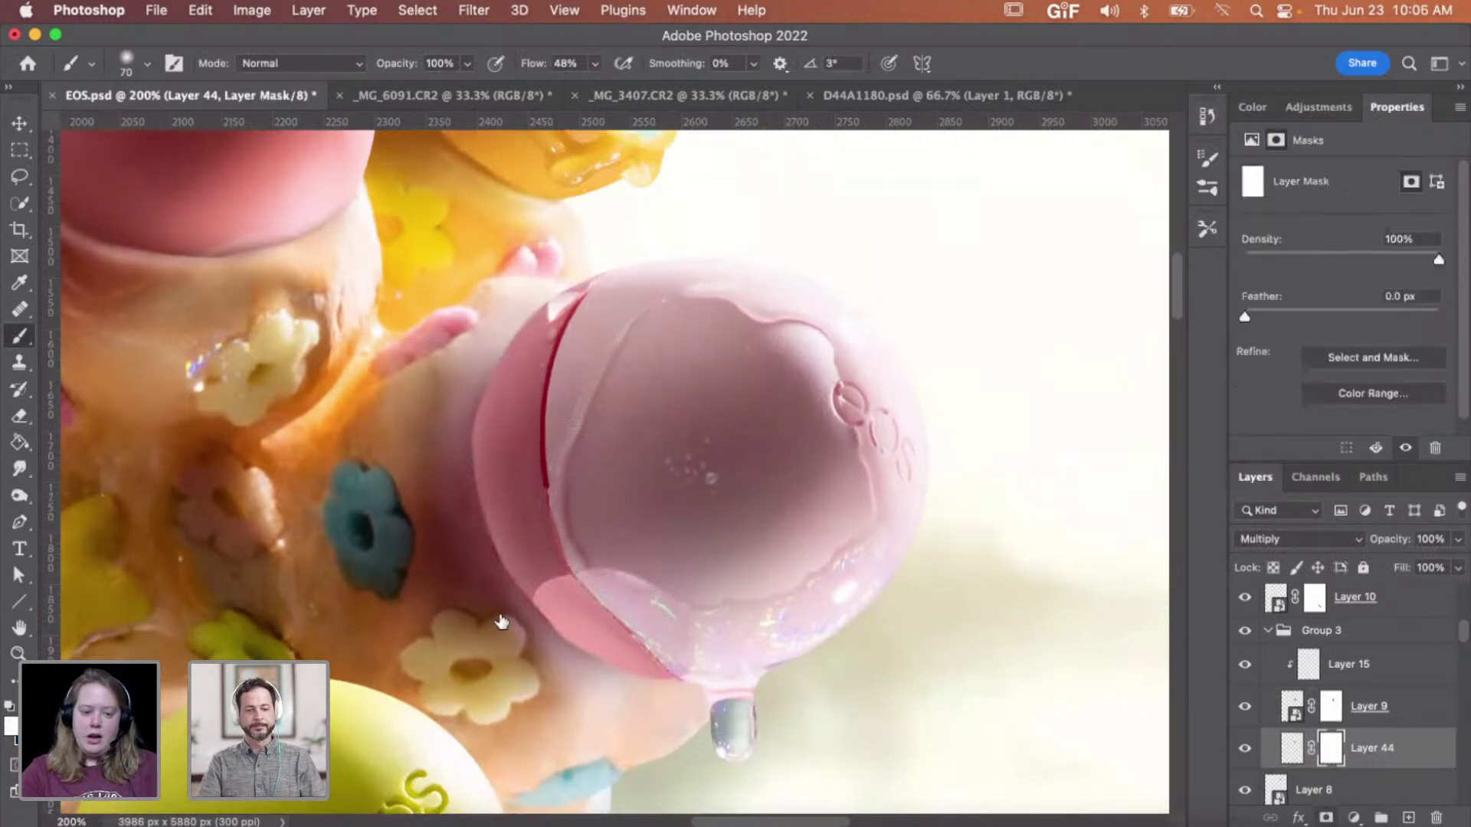
right_click(583, 442)
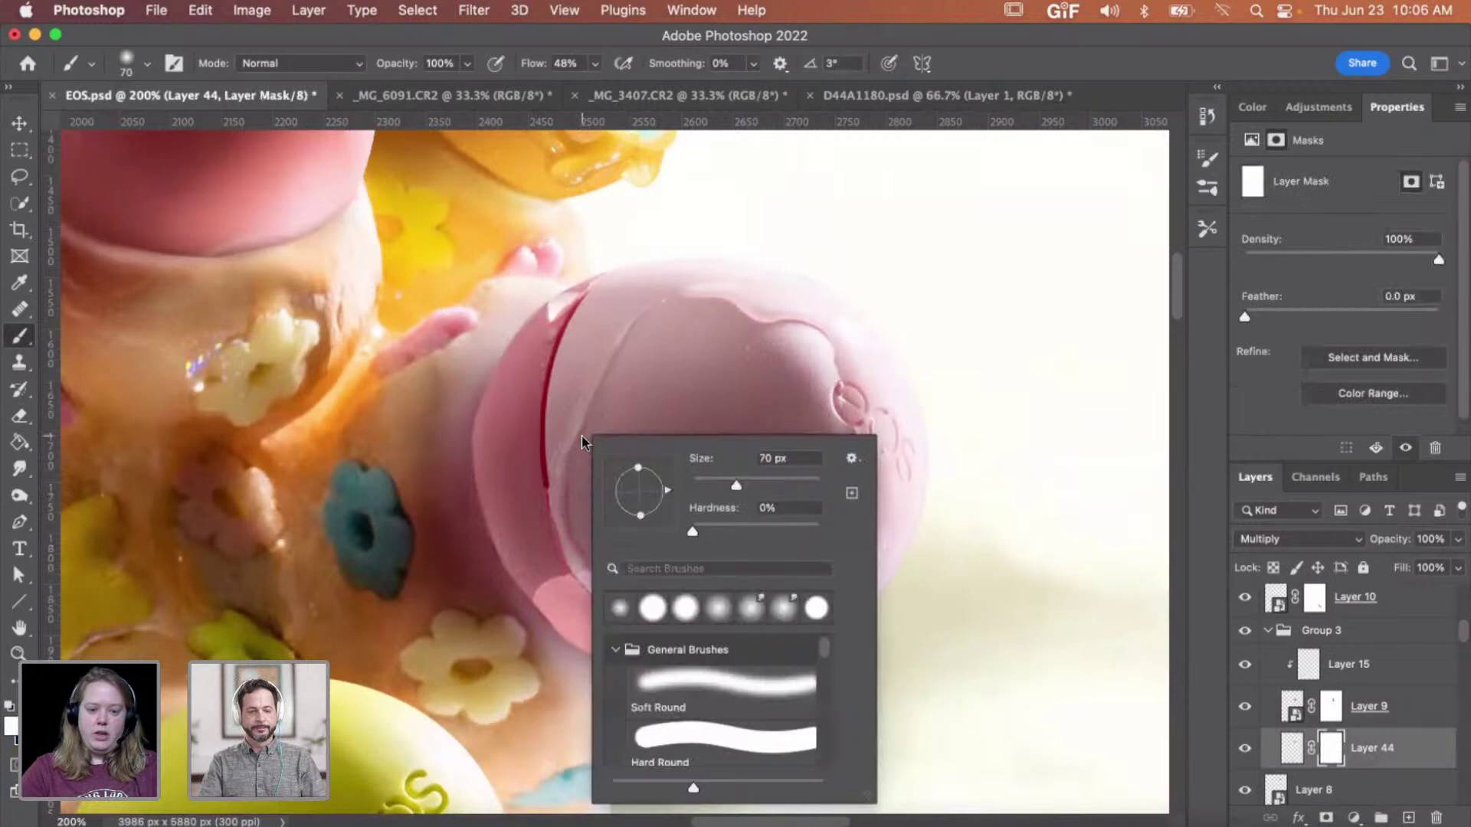
drag(692, 531, 709, 532)
drag(756, 488, 710, 486)
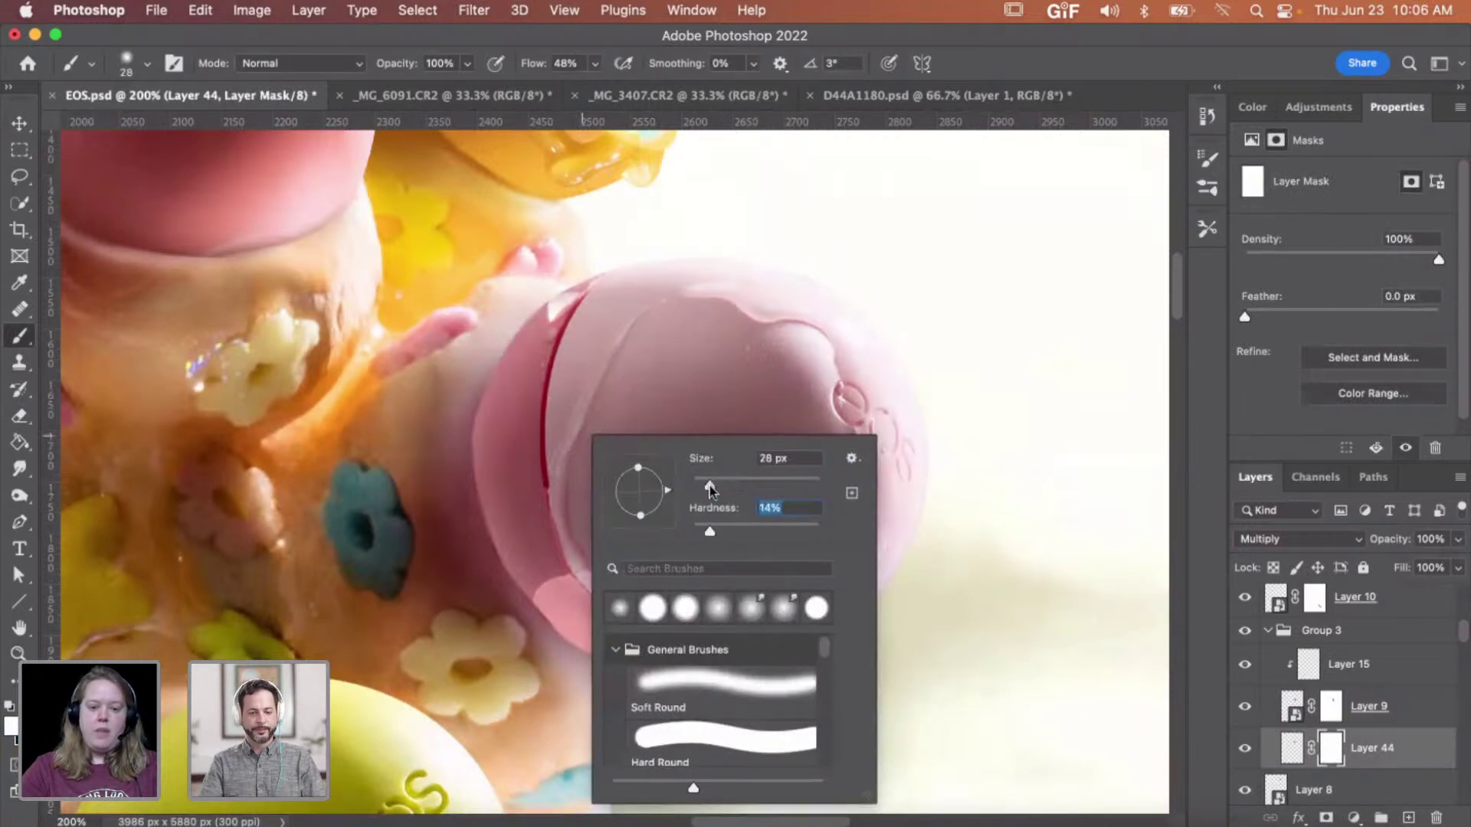
click(512, 443)
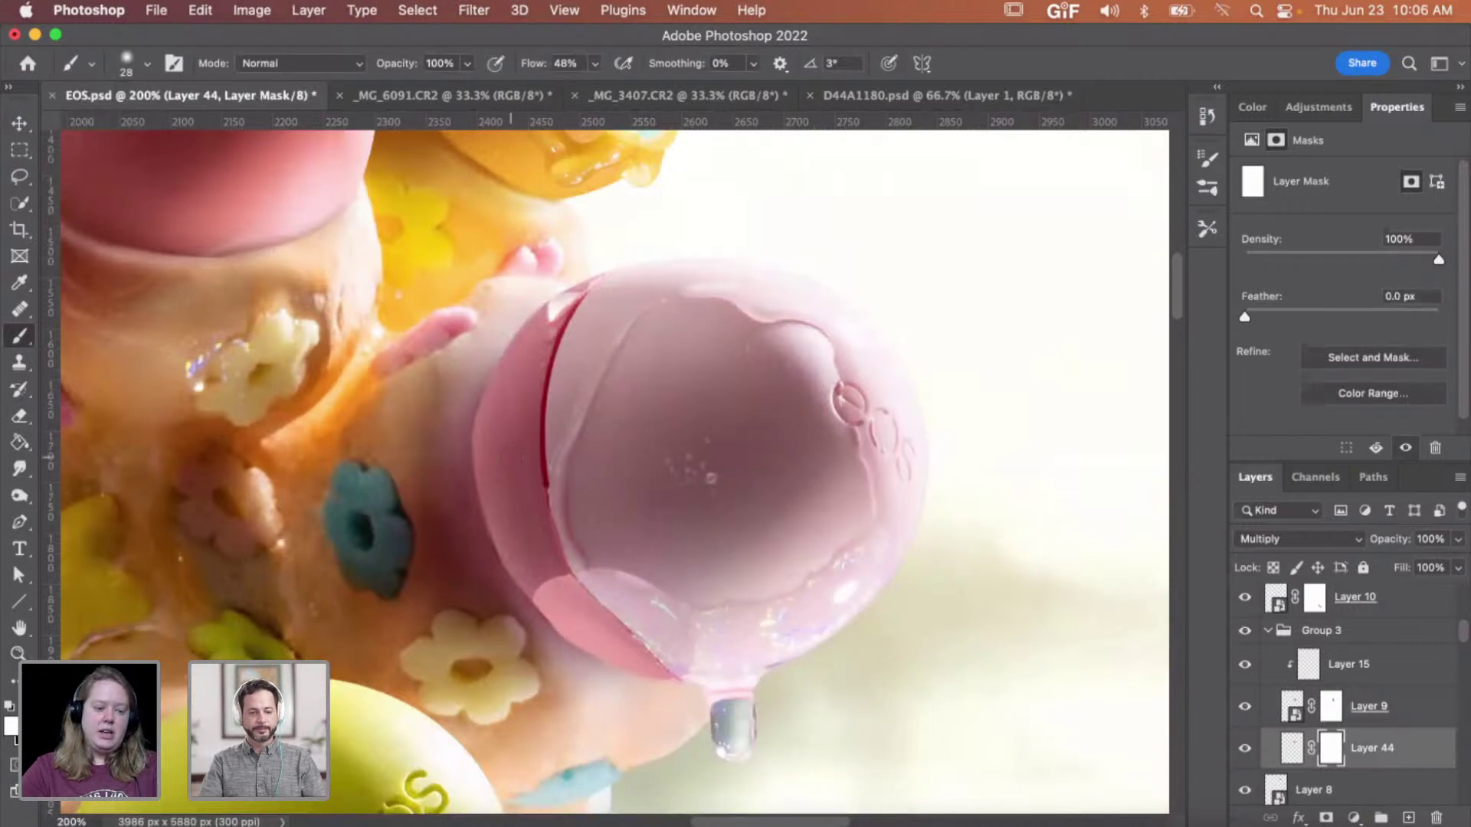
- Paint black on Layer 44's mask along the ball's inner rim to expose a thin light edge, and refine it with white at 35 px
drag(480, 472, 484, 428)
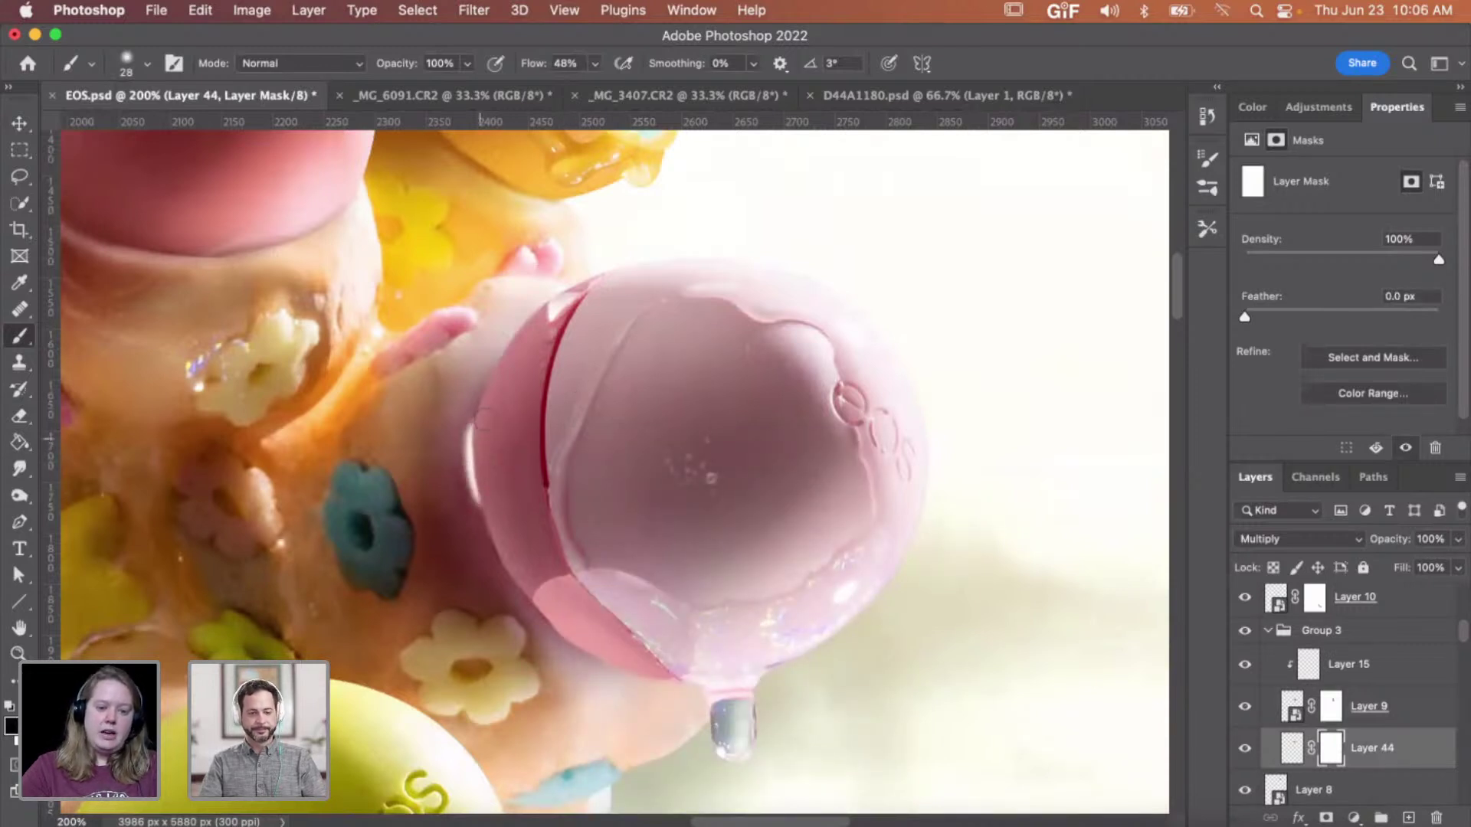
key(])
key(])
key(])
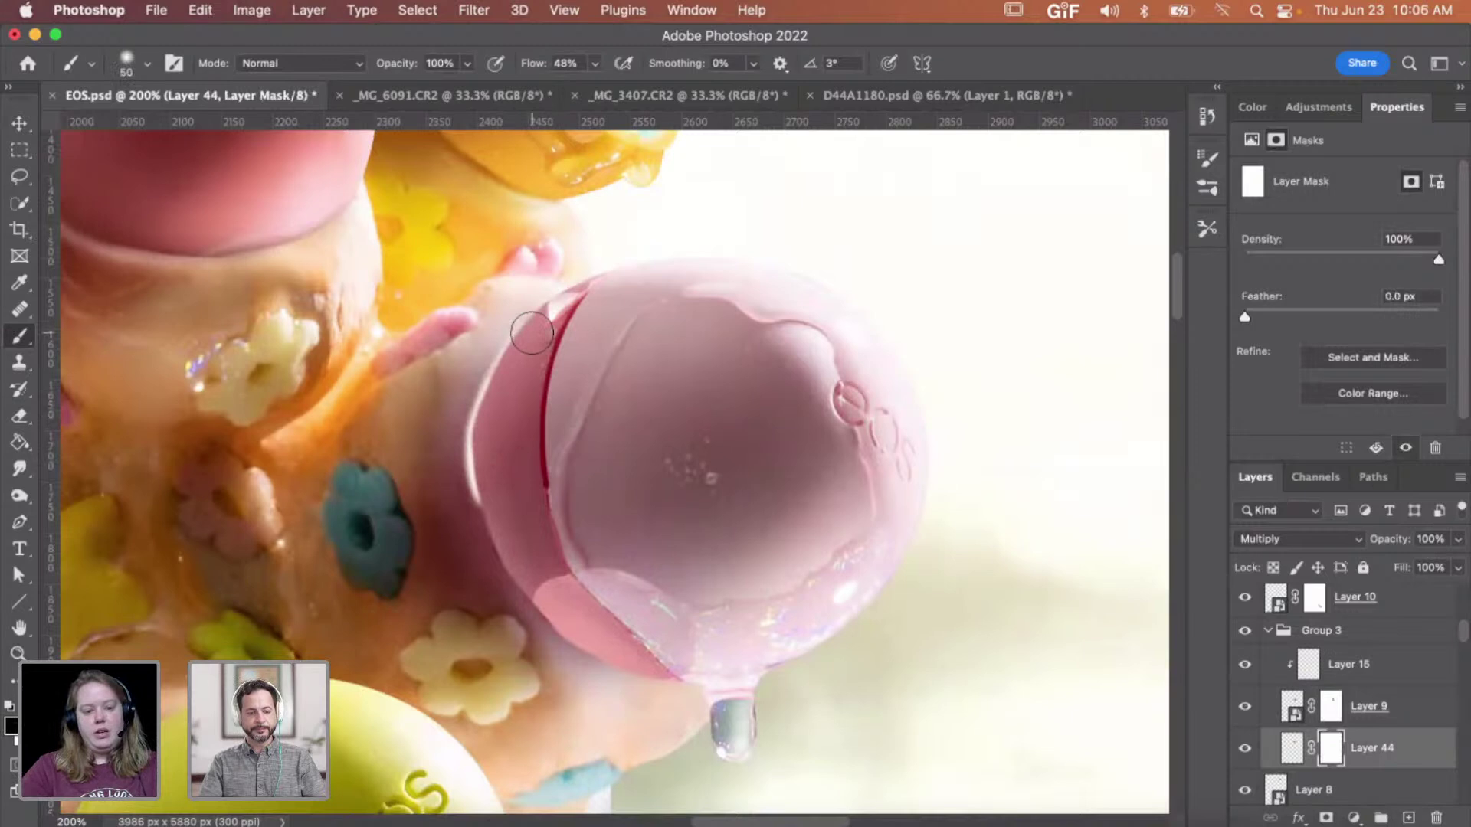
mouse_move(506, 424)
mouse_down()
mouse_move(498, 501)
mouse_move(530, 576)
mouse_move(564, 610)
mouse_move(664, 652)
mouse_move(626, 650)
mouse_move(562, 608)
mouse_move(483, 480)
mouse_move(514, 383)
mouse_up()
key(bracketleft)
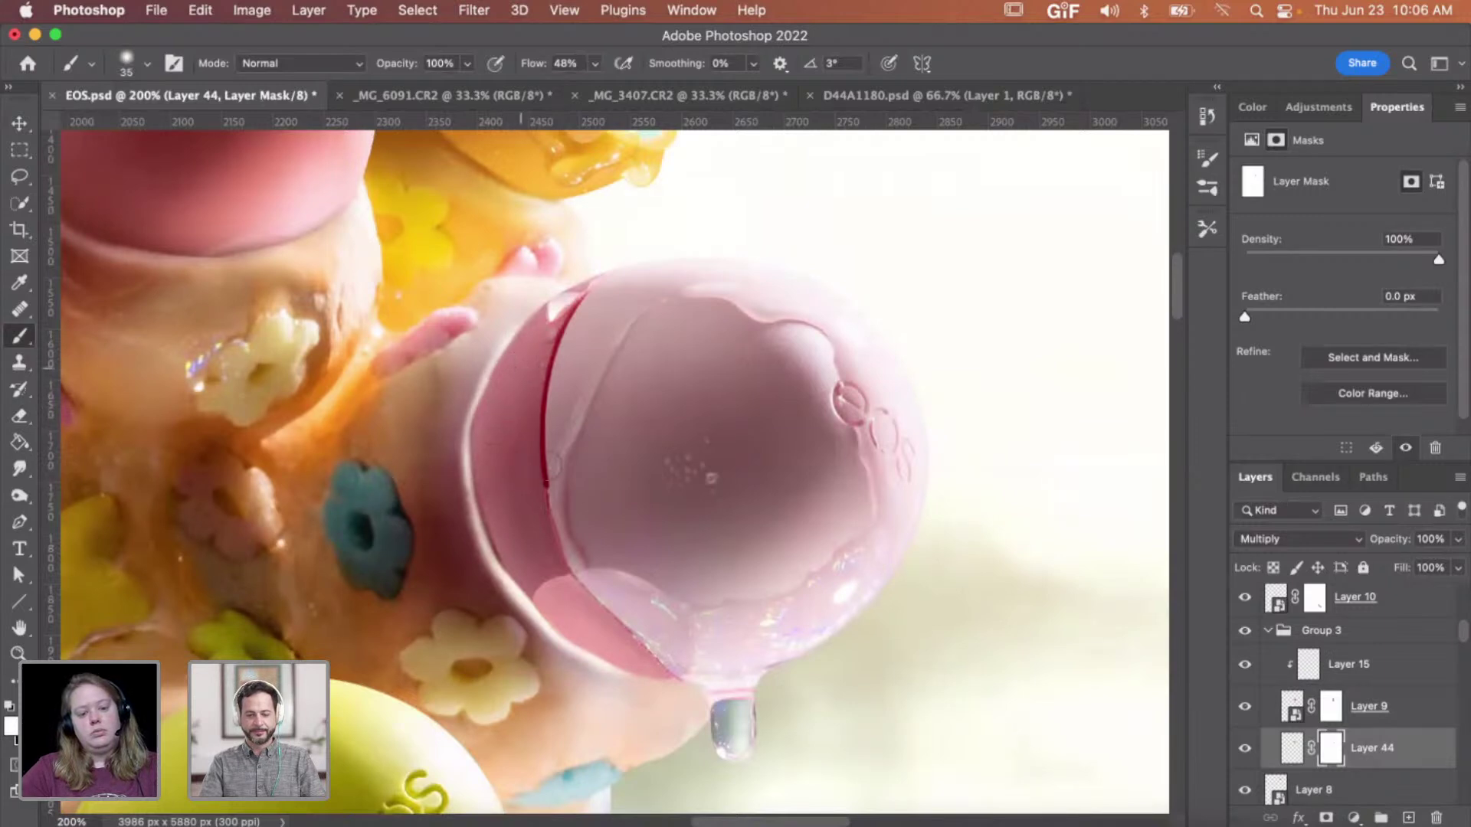
mouse_move(524, 570)
mouse_down()
mouse_move(558, 612)
mouse_move(644, 657)
mouse_up()
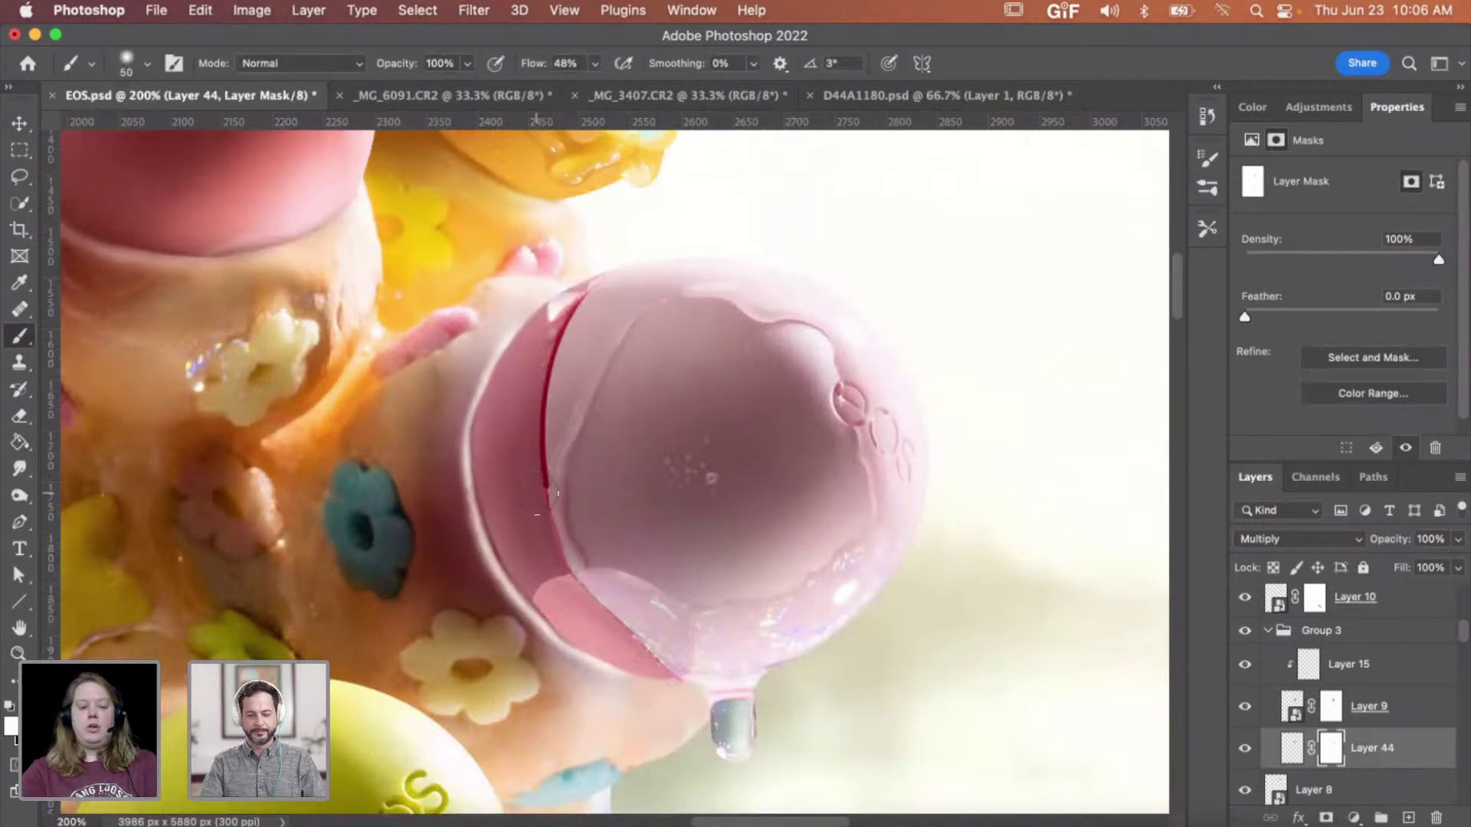
- Paint white at 125 px over the ball's inner rim on Layer 44's mask, and fade the stroke to 73% opacity
mouse_move(537, 494)
mouse_down()
mouse_move(490, 586)
mouse_move(525, 321)
mouse_up()
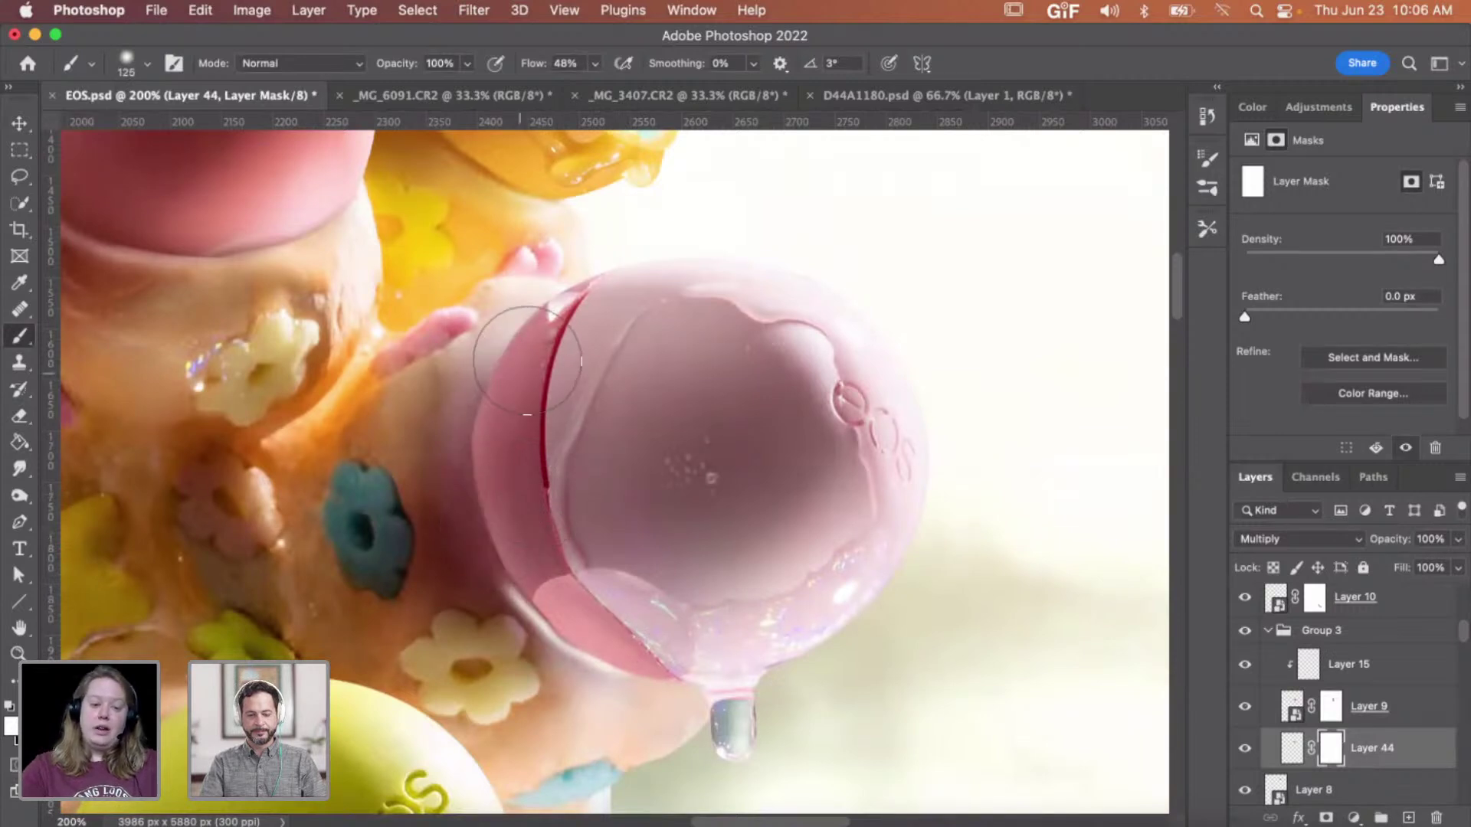
key(super+z)
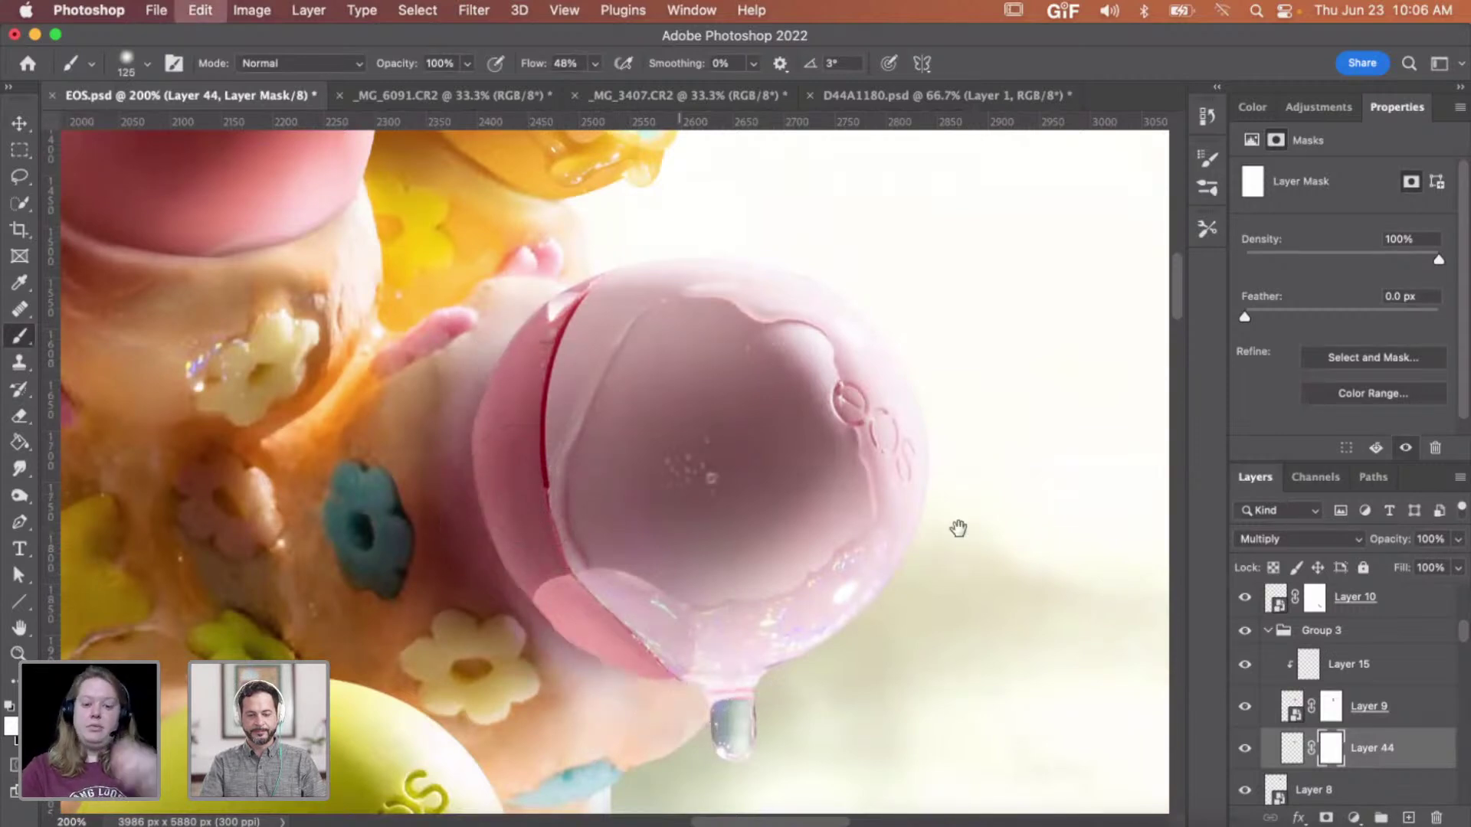
key(shift+super+f)
click(1266, 227)
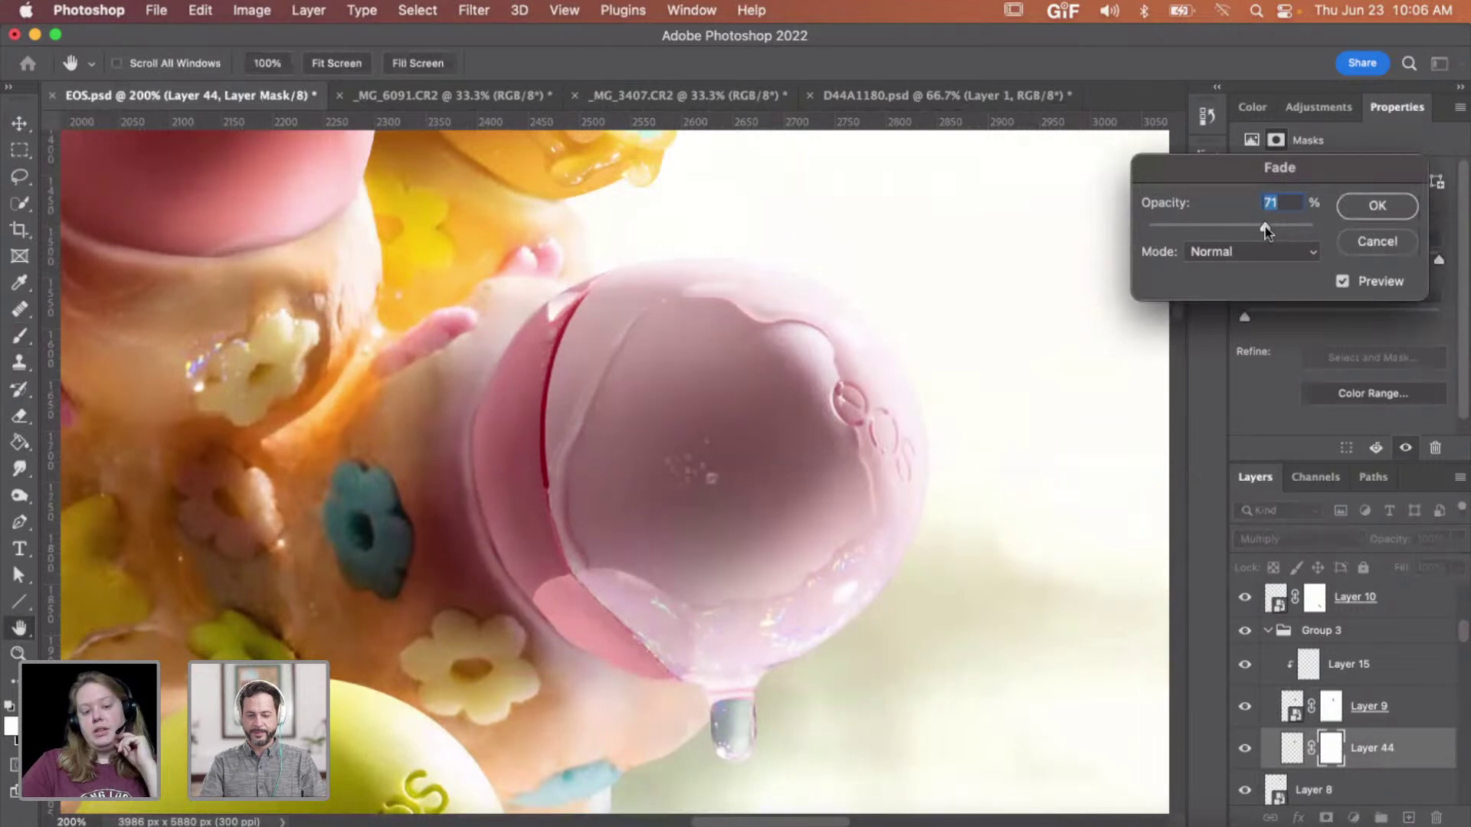
drag(1265, 229, 1269, 232)
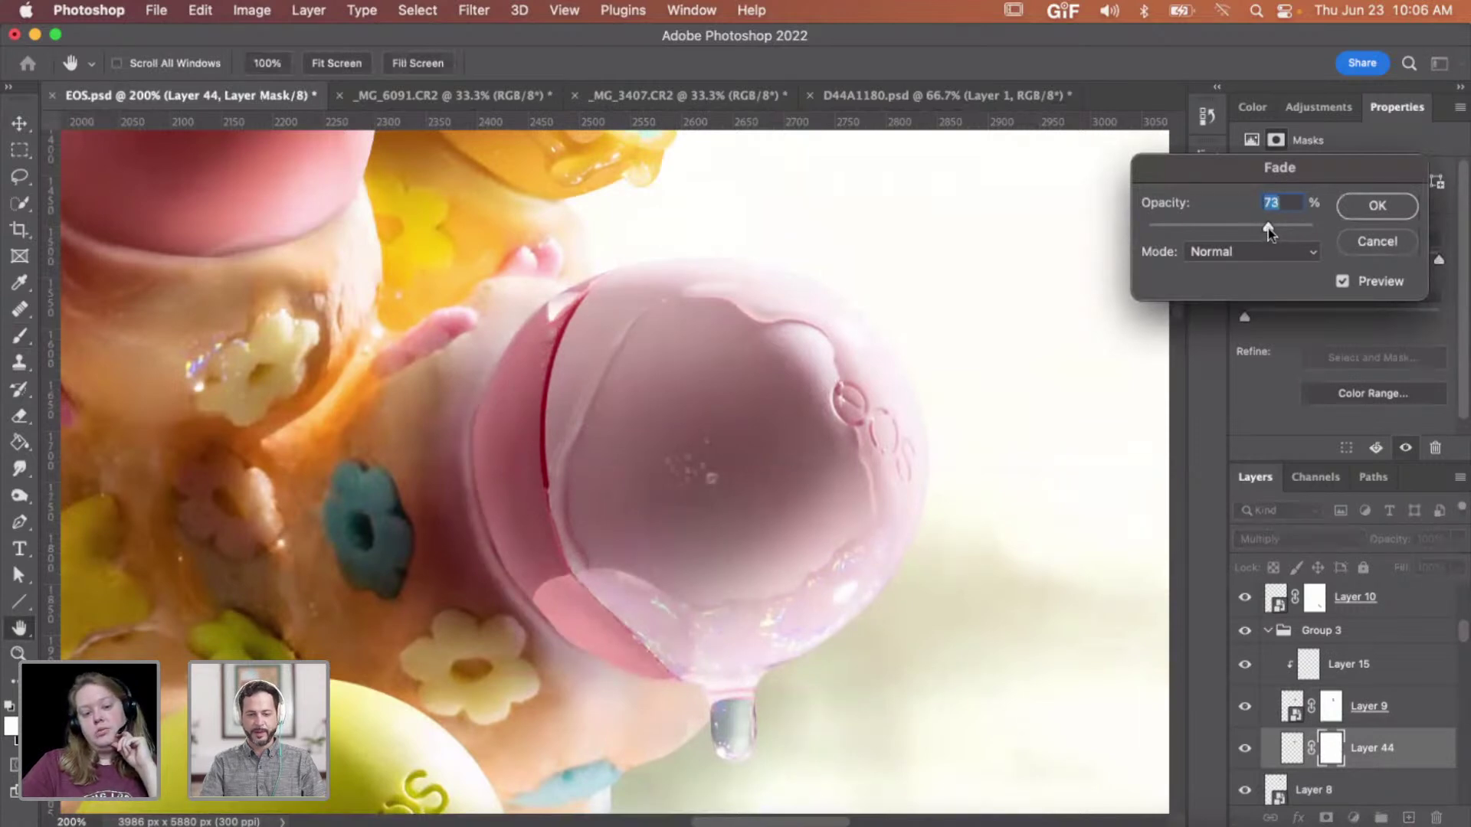
click(1376, 197)
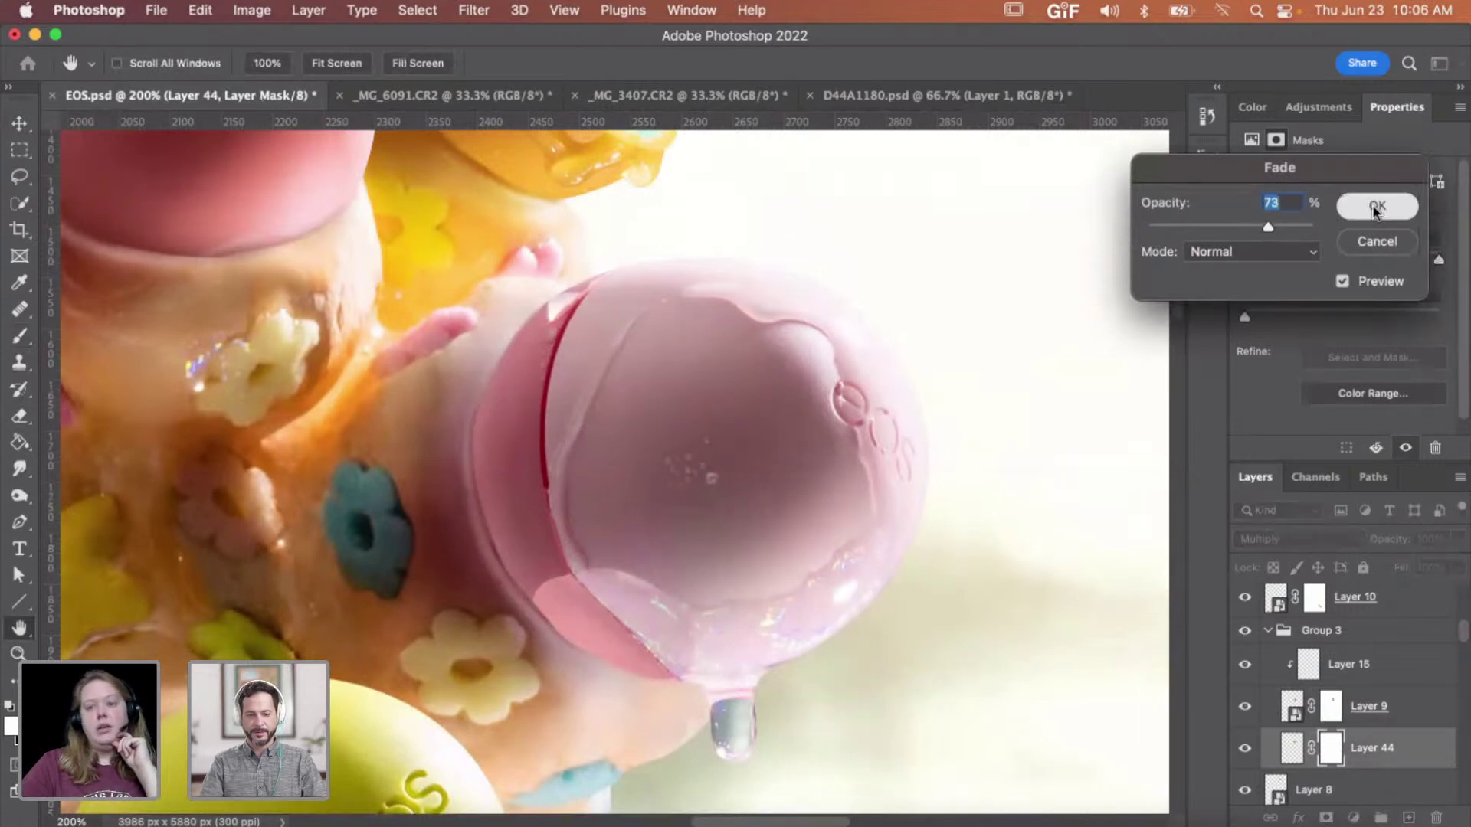
- Paint black at 125 px on Layer 44's mask to soften the shadow's outer area on the skin beside the lilac ball
key(z)
alt+click(619, 477)
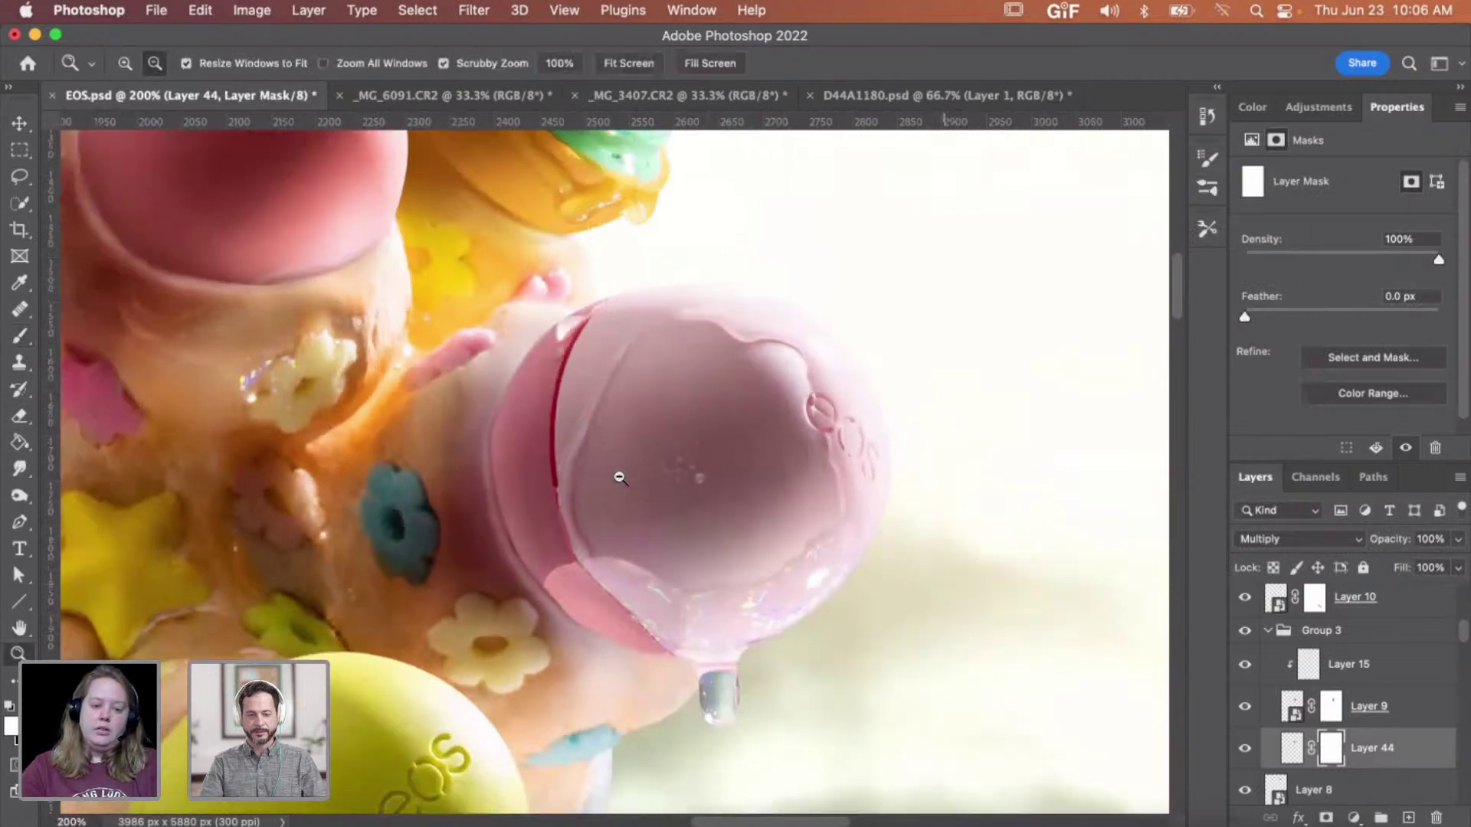
alt+click(619, 532)
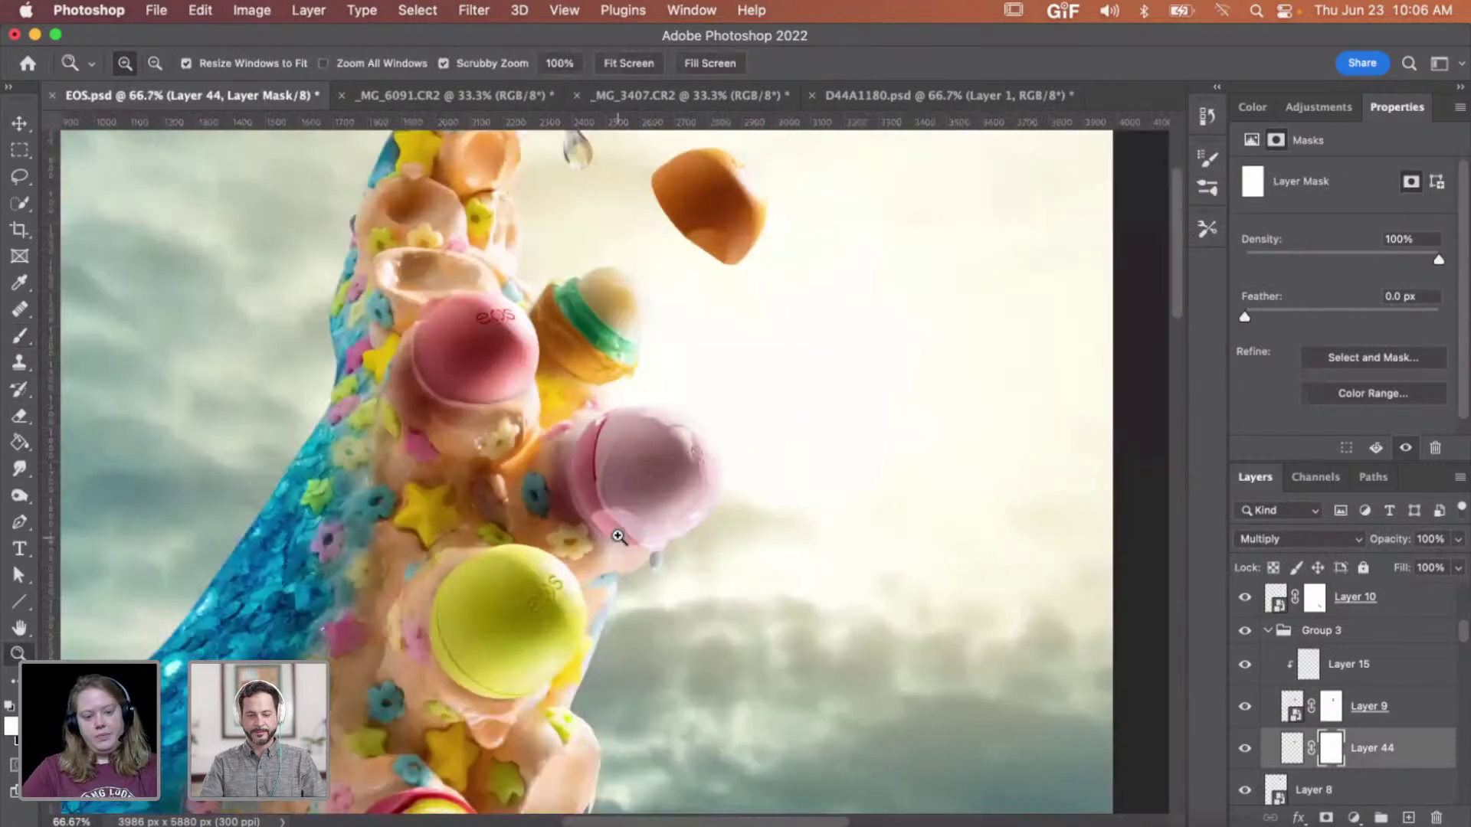
click(617, 505)
click(617, 505)
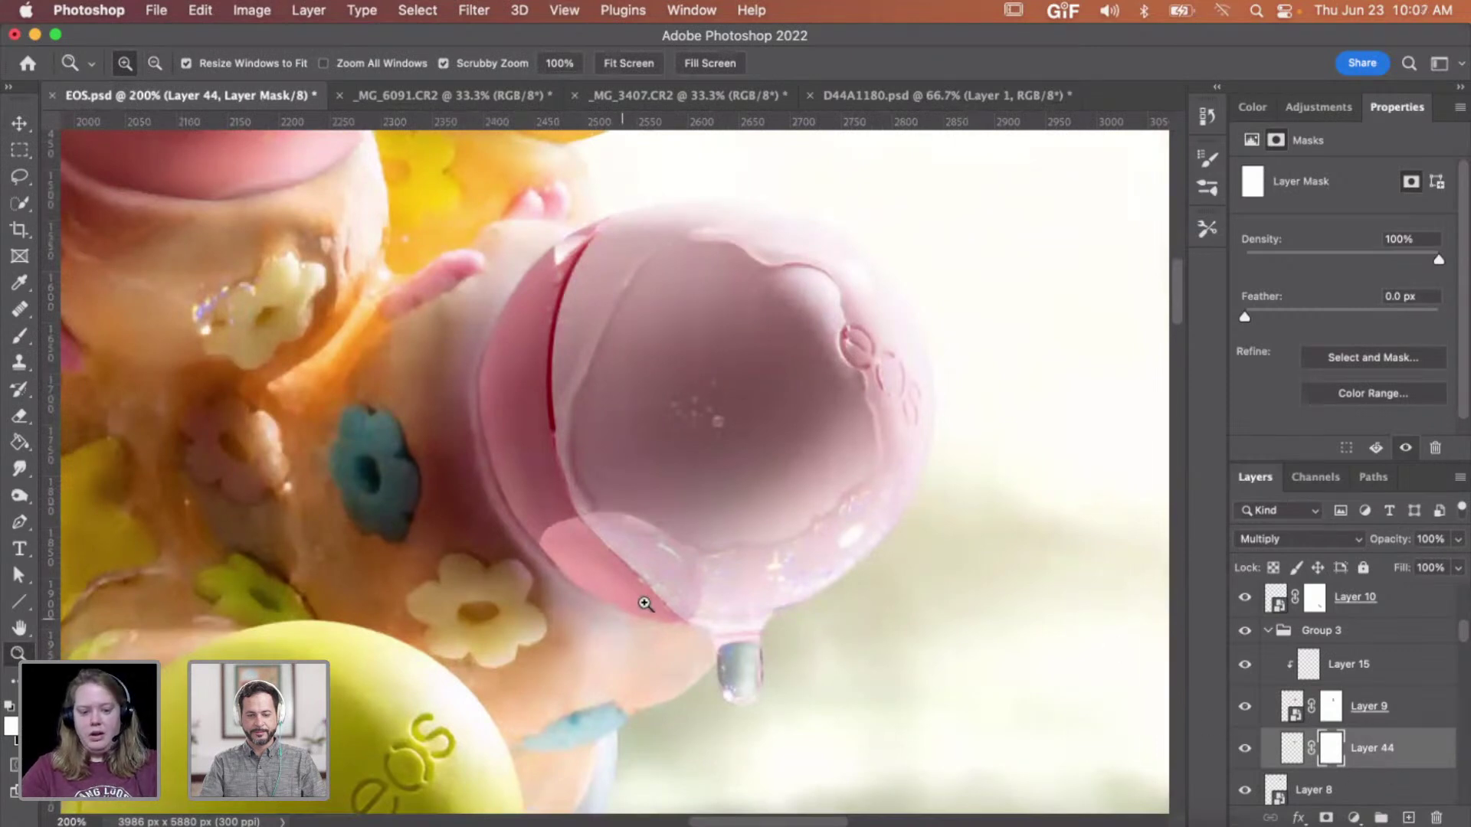
key(b)
key(x)
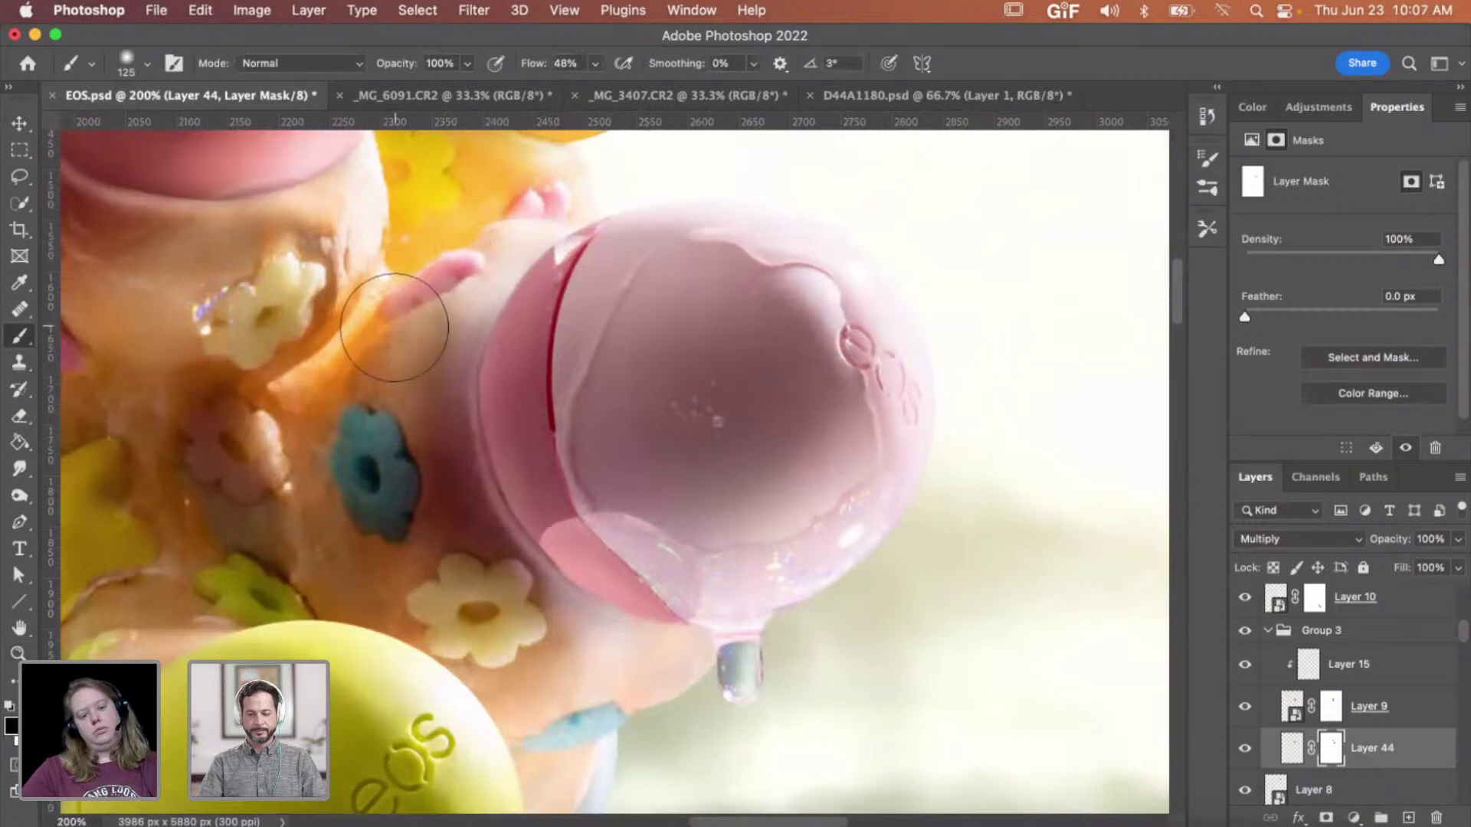
- Add a new clipped layer above Layer 9 and move it above Layer 15 in Group 3
key(z)
alt+click(644, 398)
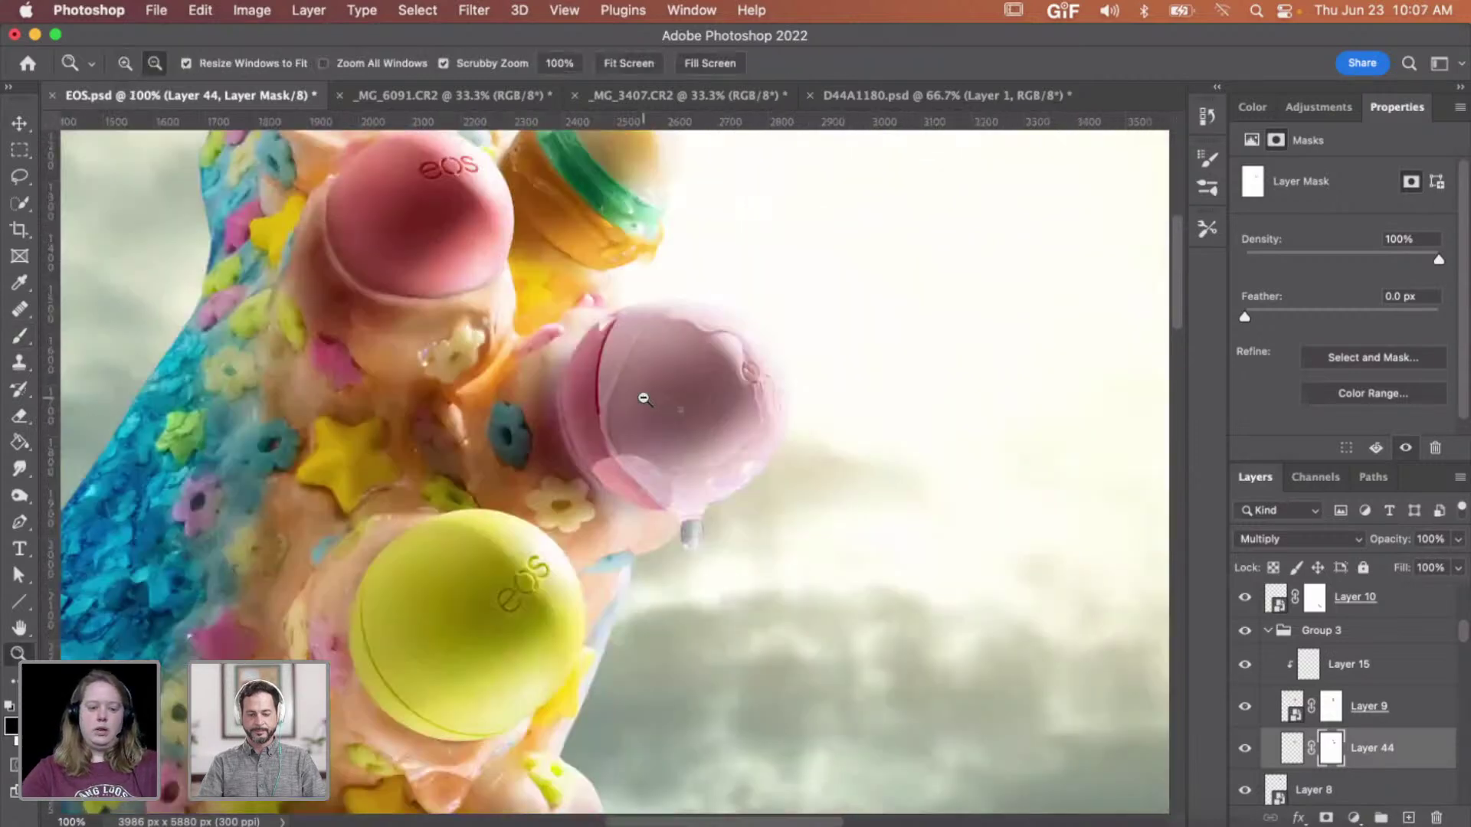
alt+click(644, 398)
click(644, 400)
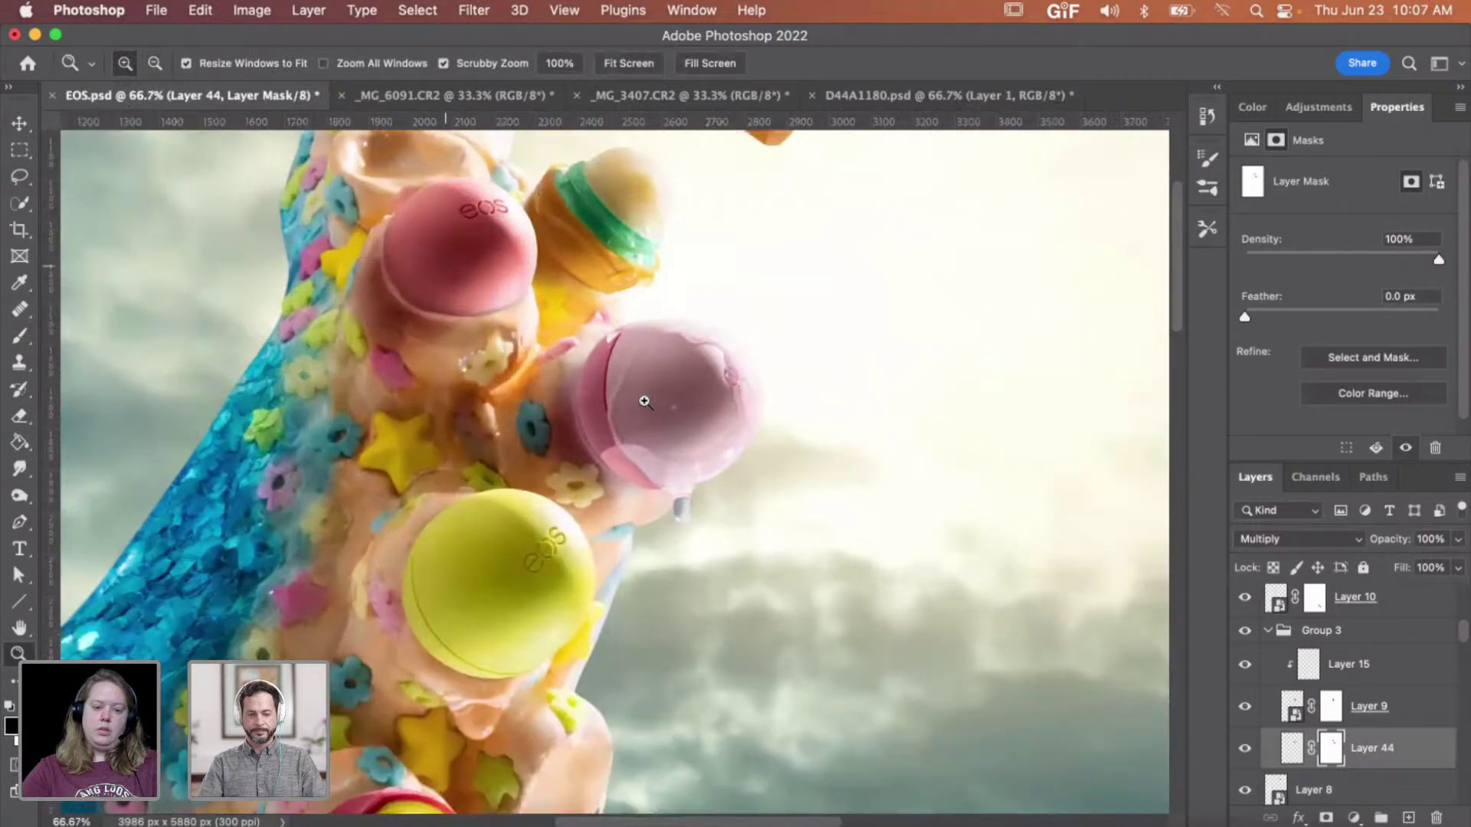
click(643, 400)
click(644, 399)
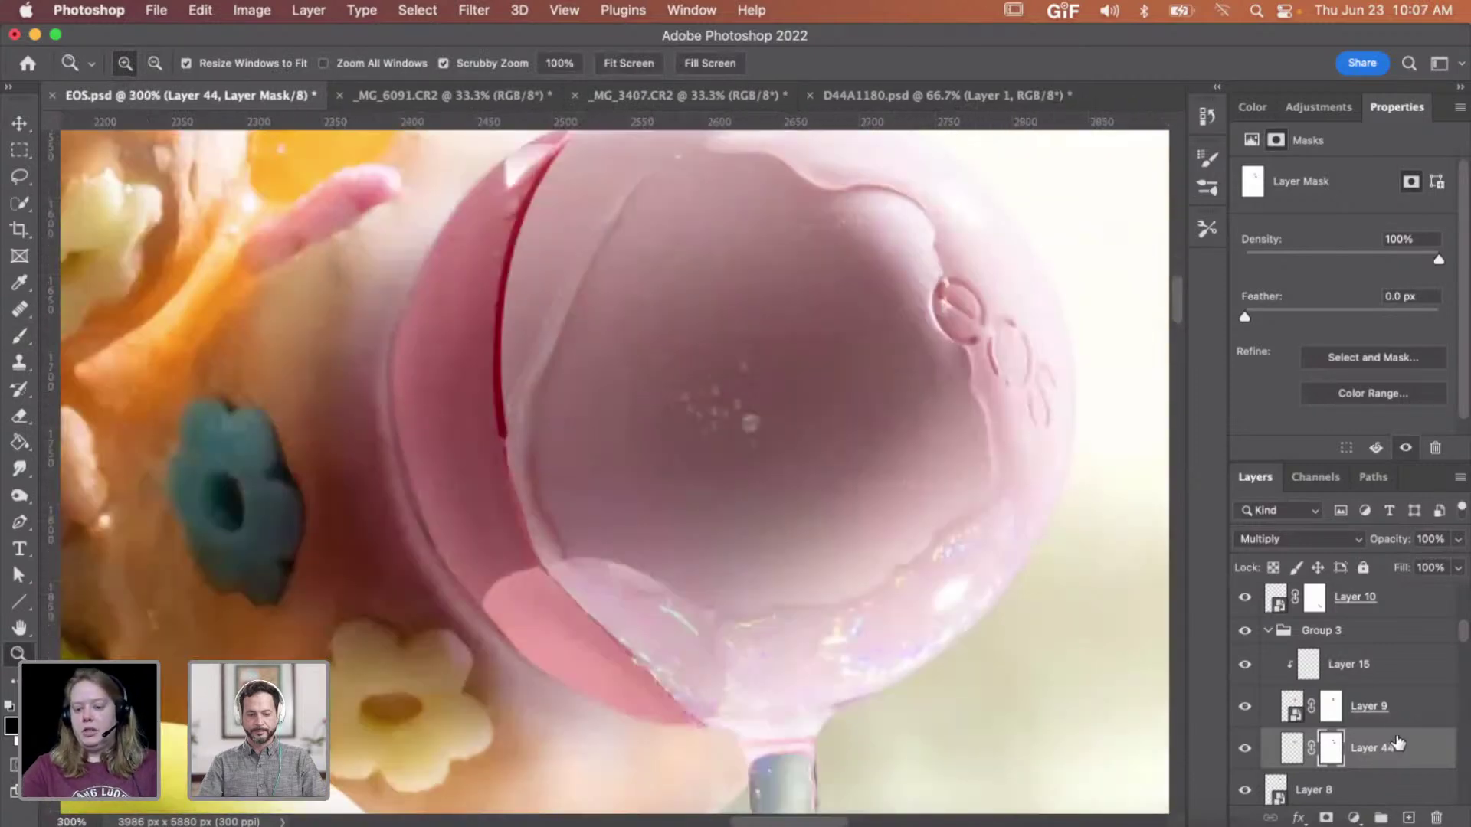
click(1398, 723)
click(1408, 817)
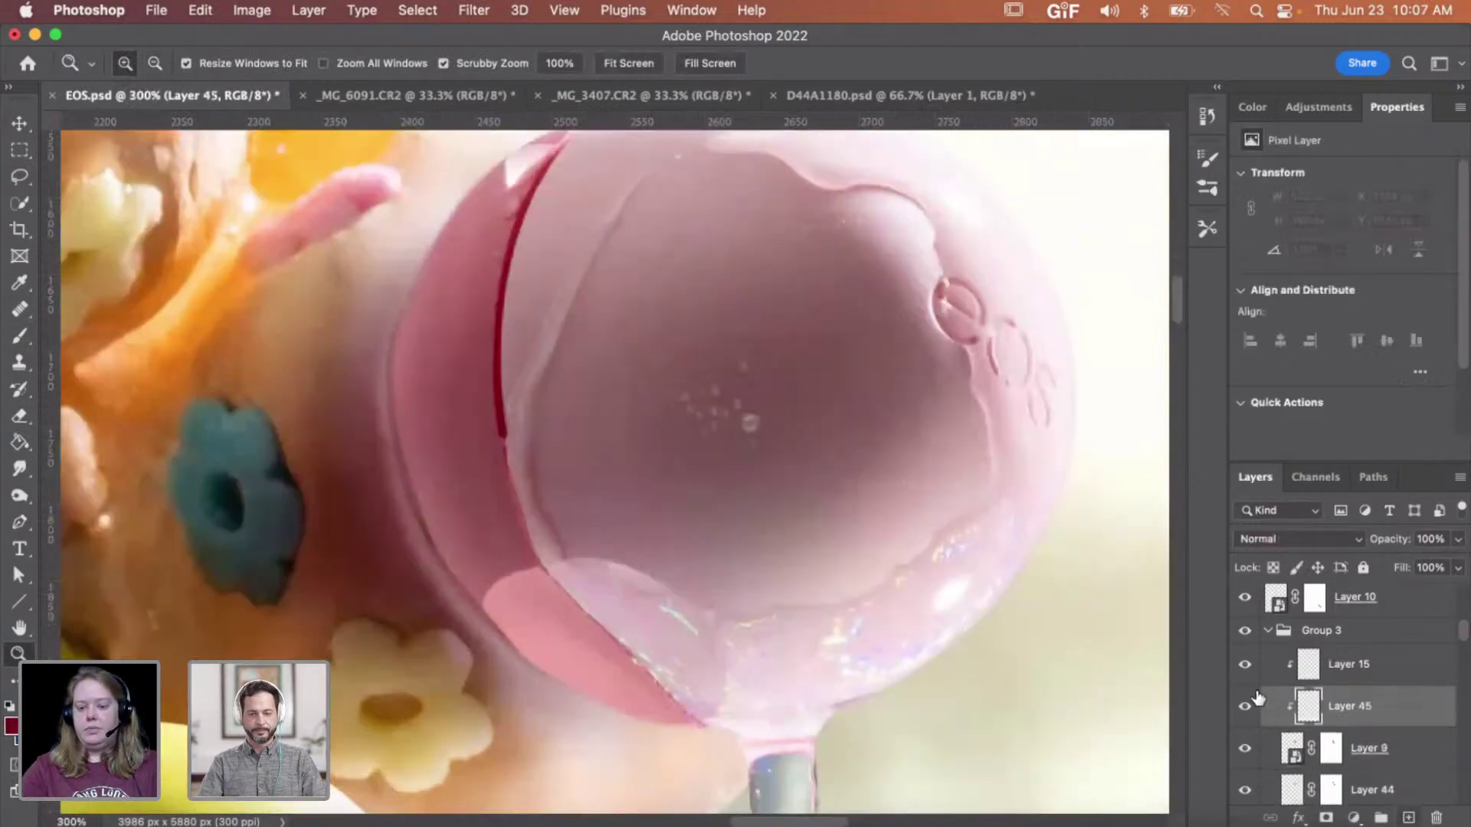
key(super+bracketright)
key(b)
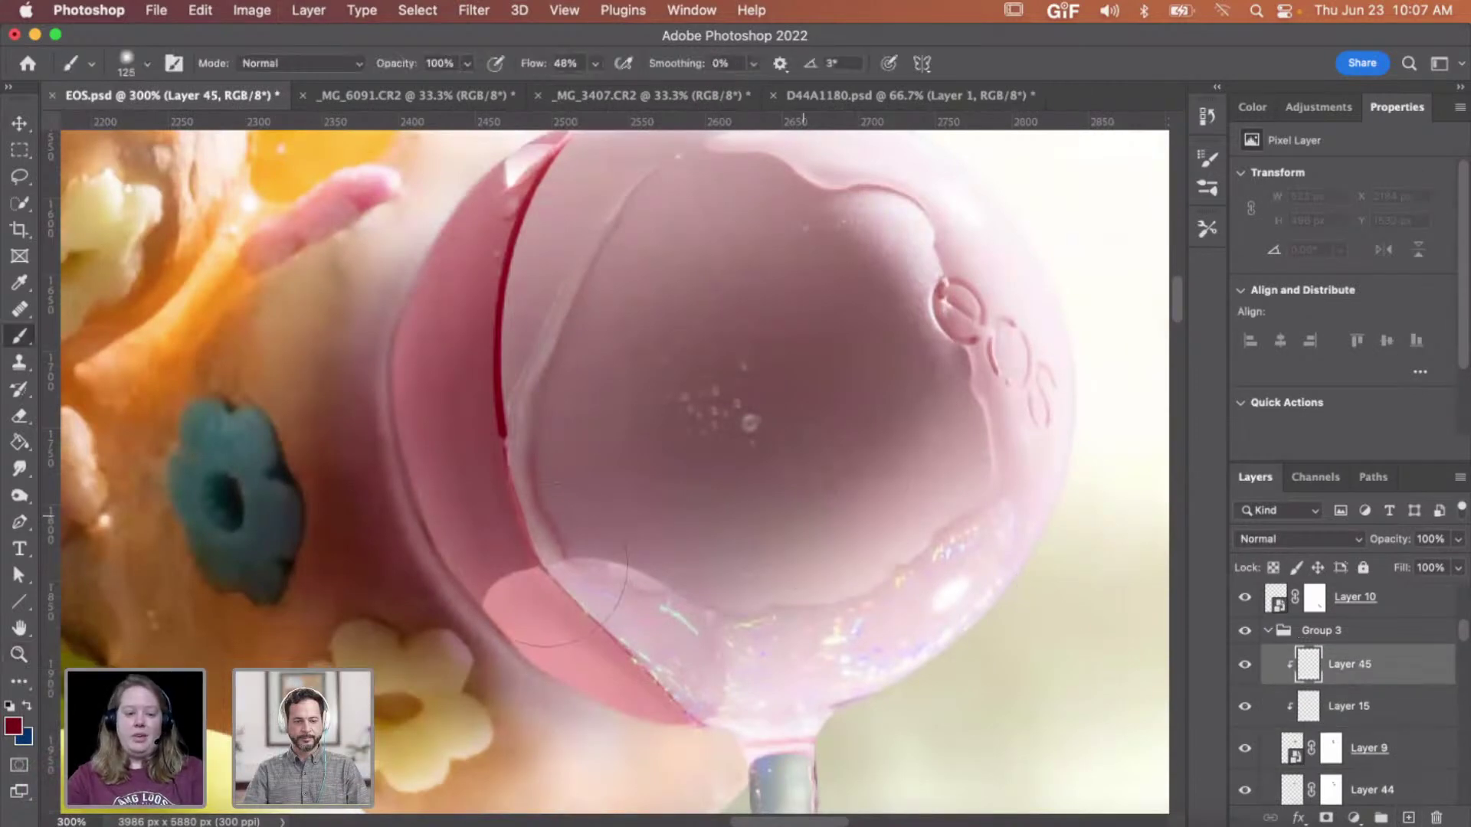
- Sample the dark red from the ball's seam and paint it at 125 px along the ball's inner rim on Layer 45
scroll(471, 563, left, 2)
drag(565, 319, 515, 319)
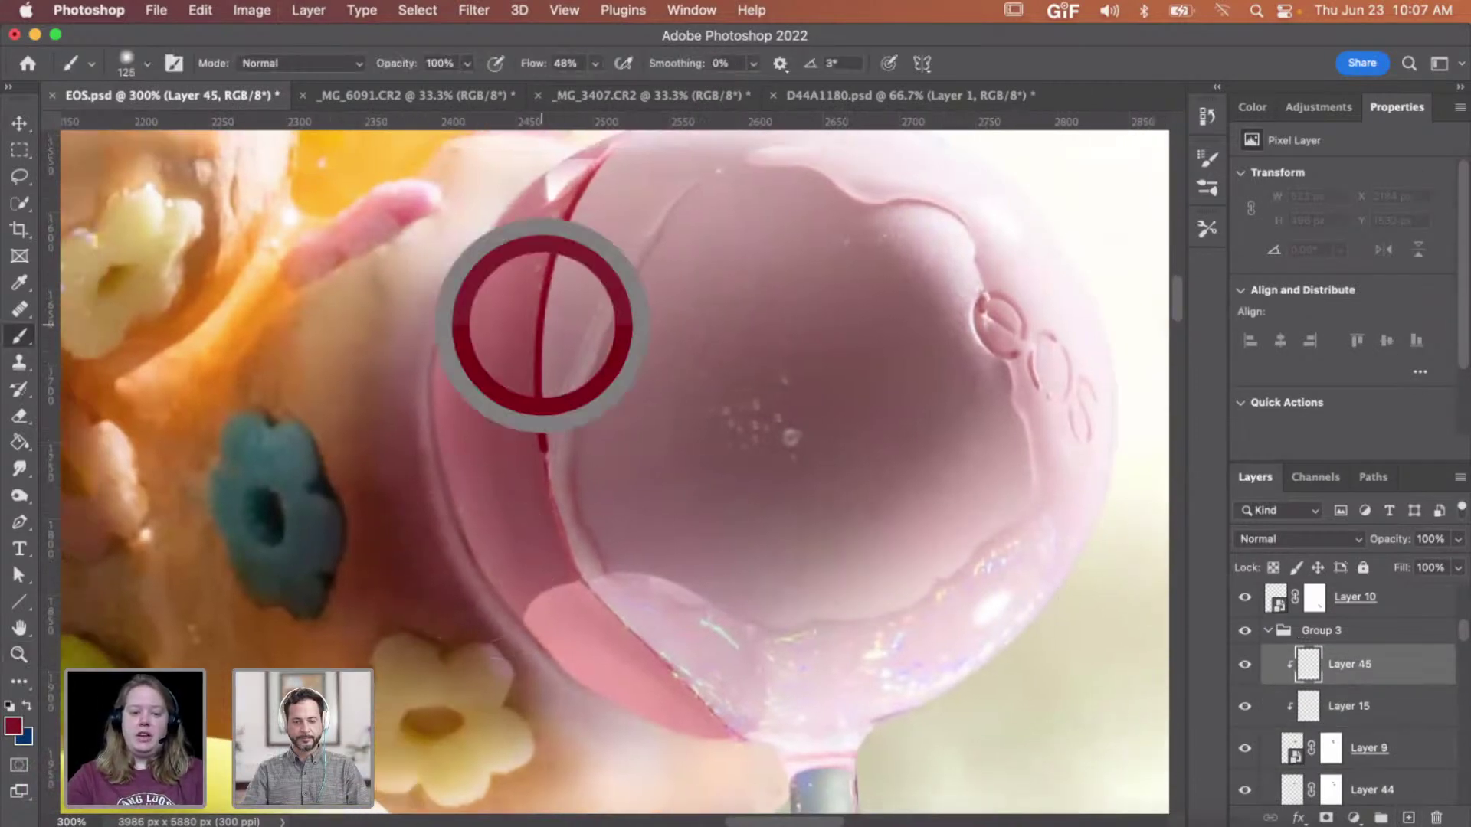
mouse_move(426, 481)
mouse_down()
mouse_move(418, 536)
mouse_move(398, 536)
mouse_move(387, 452)
mouse_move(429, 191)
mouse_up()
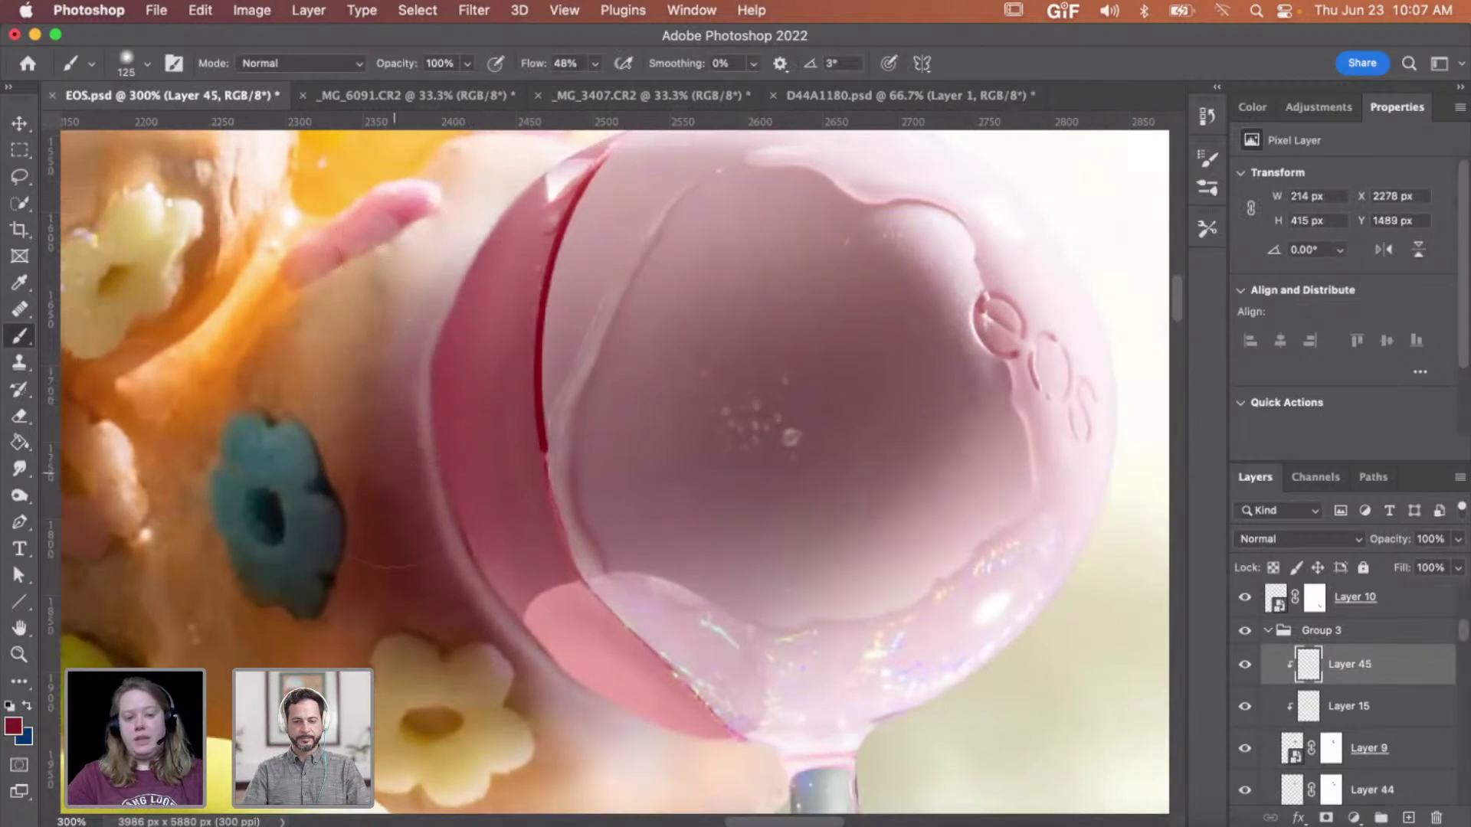
mouse_move(390, 490)
mouse_down()
mouse_move(490, 613)
mouse_move(513, 709)
mouse_move(628, 735)
mouse_move(536, 628)
mouse_move(481, 634)
mouse_up()
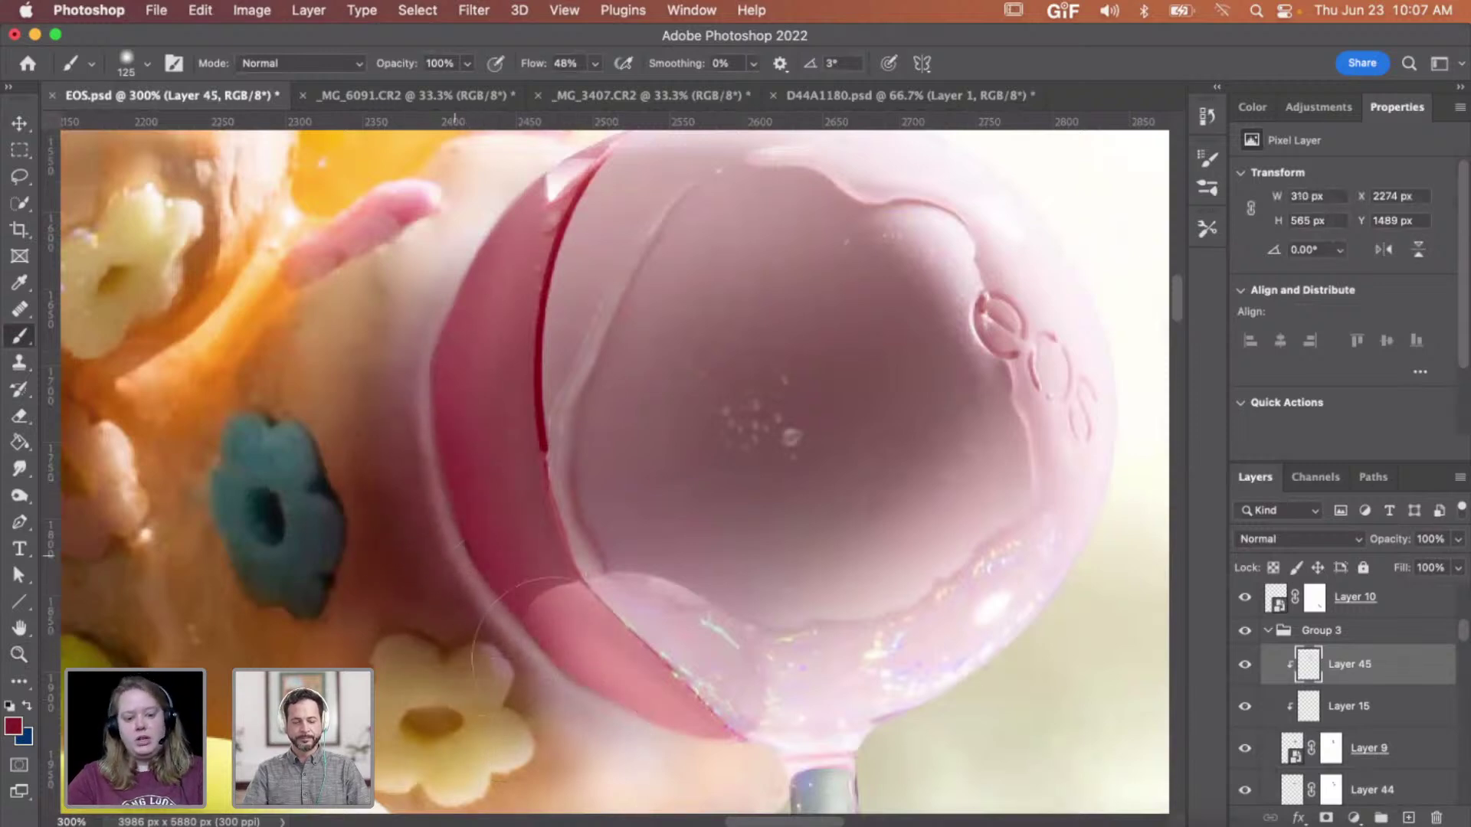
- Touch up Layer 9's mask along the ball's inner rim with a 30 px brush
key(z)
click(480, 567)
click(478, 566)
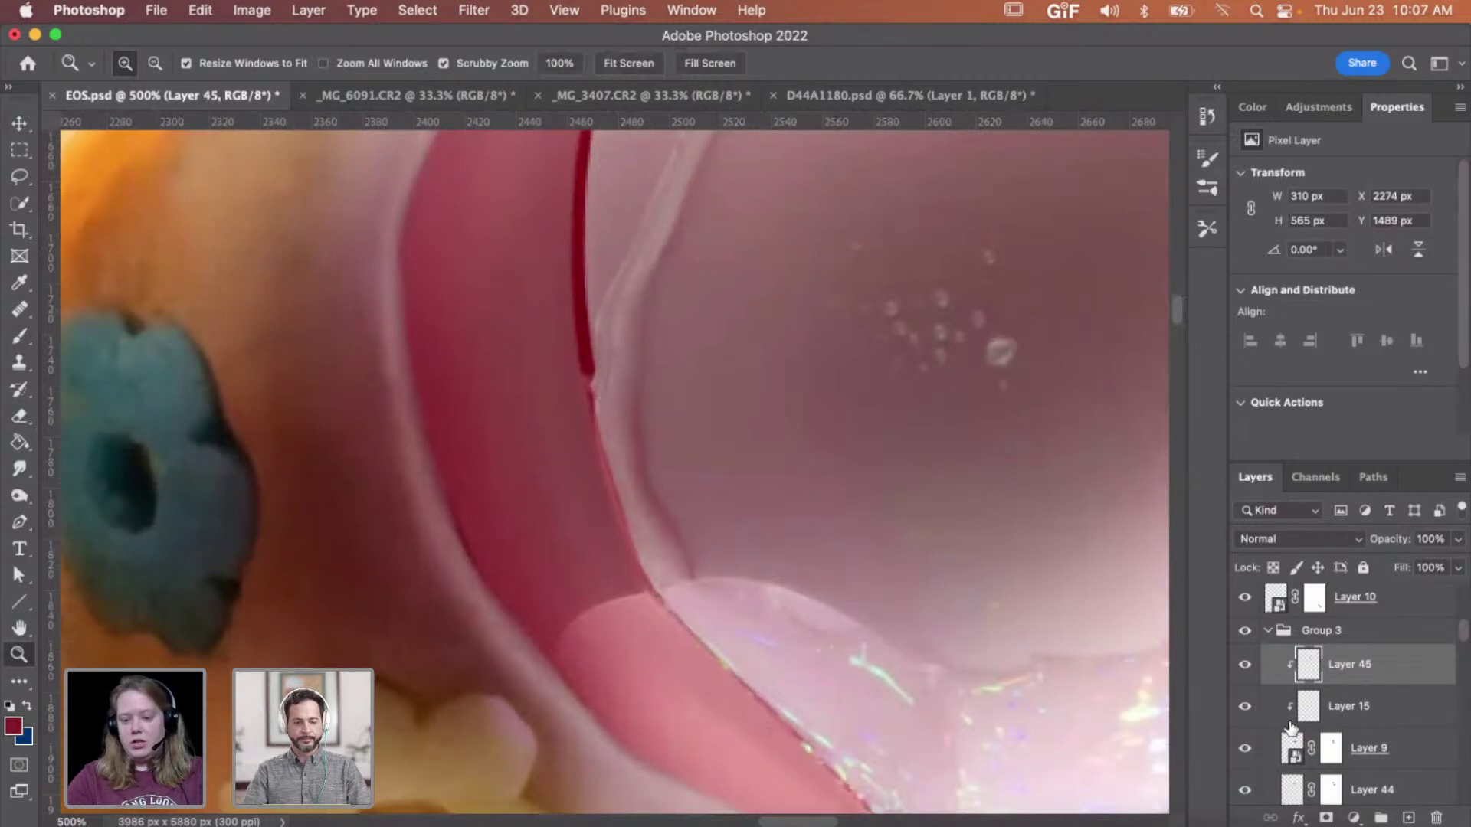
click(1330, 748)
key(b)
key(d)
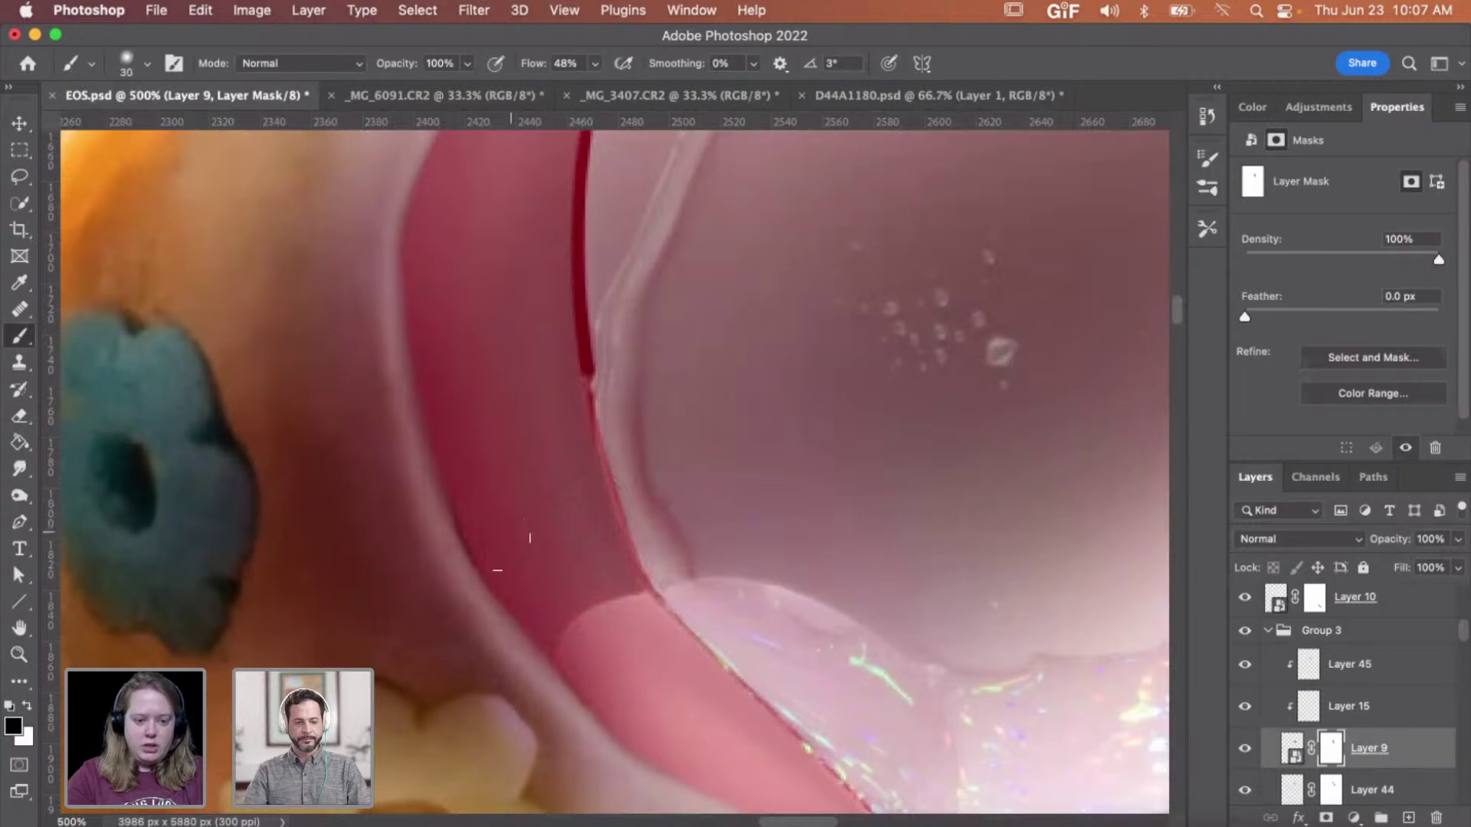
key(x)
key(x)
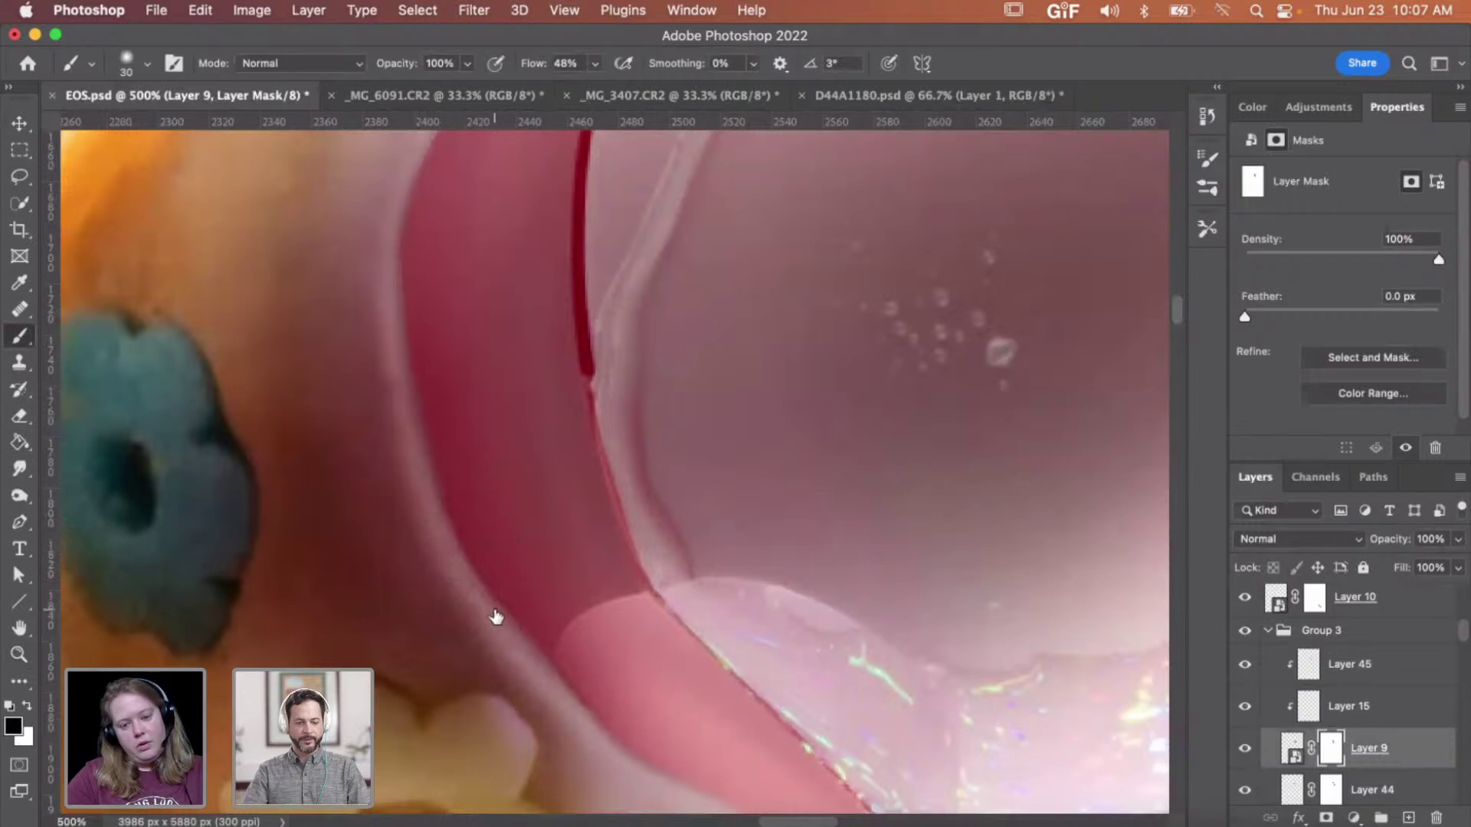
scroll(1327, 766, down, 1)
- Smudge Layer 44's mask along the rim at 125 px and 45% strength, comparing the ball with and without the shadow layer
click(1249, 732)
click(1246, 732)
click(1330, 731)
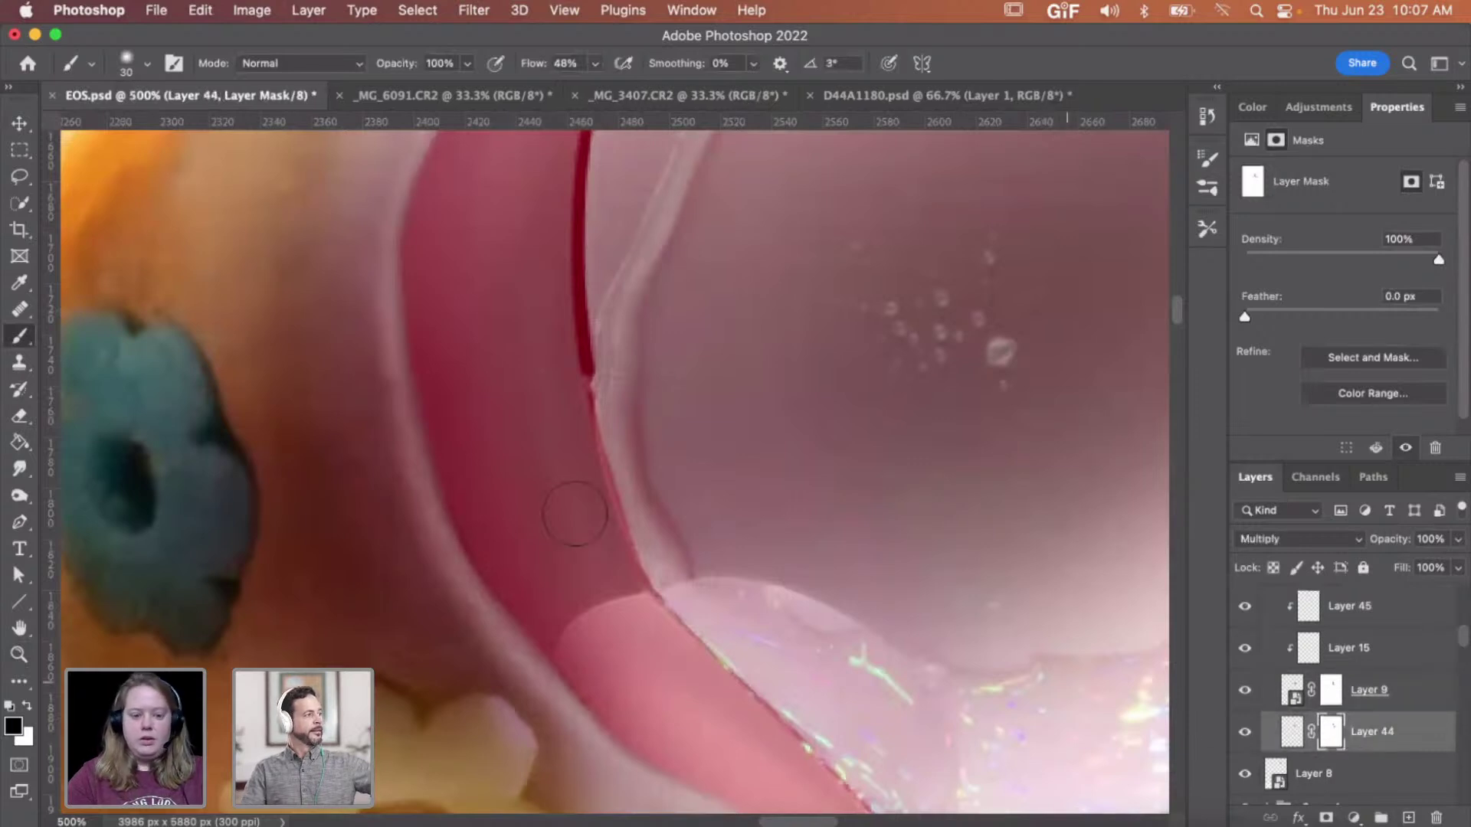
click(19, 468)
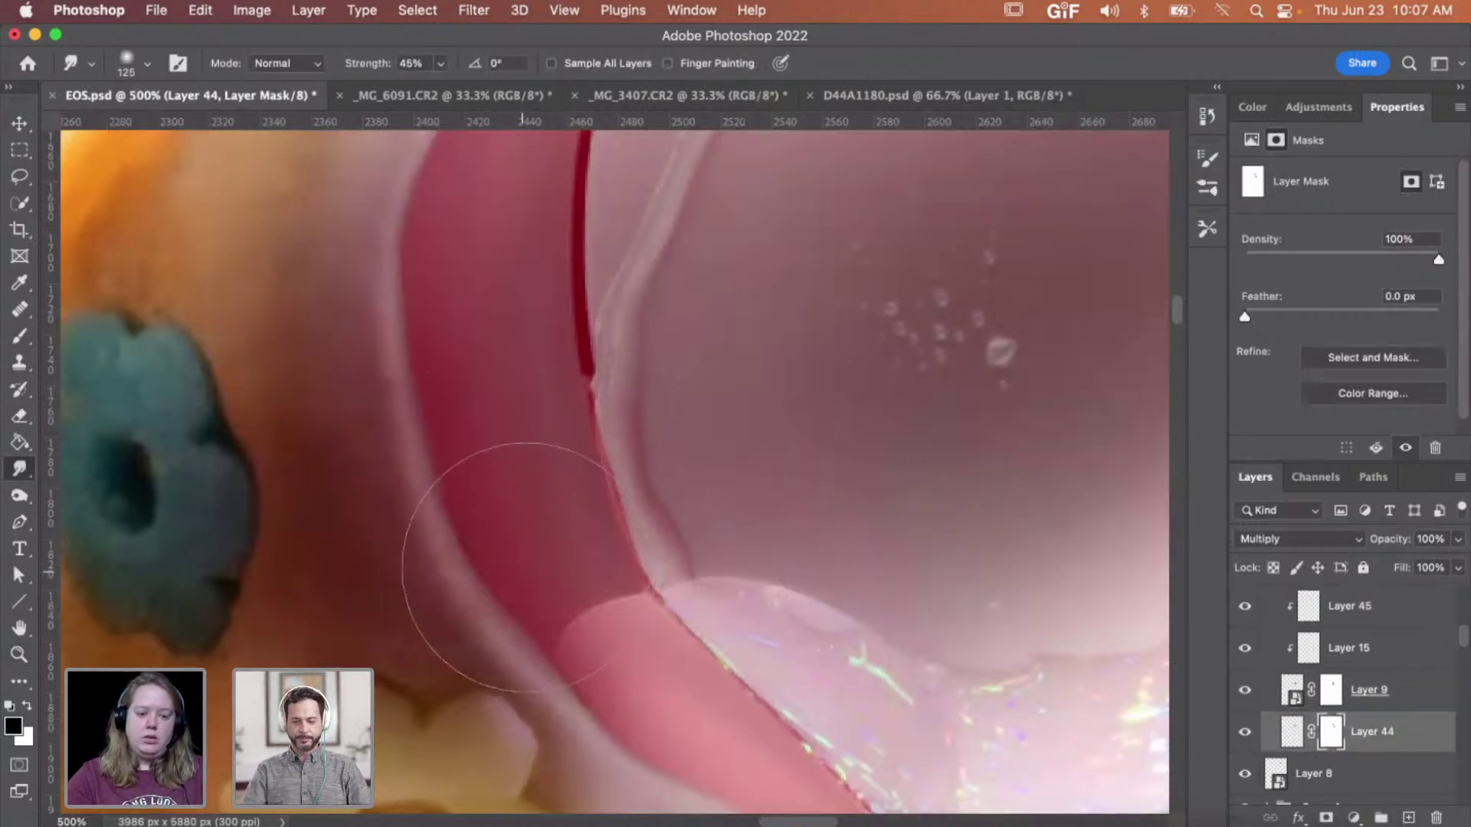
click(1245, 734)
click(1245, 734)
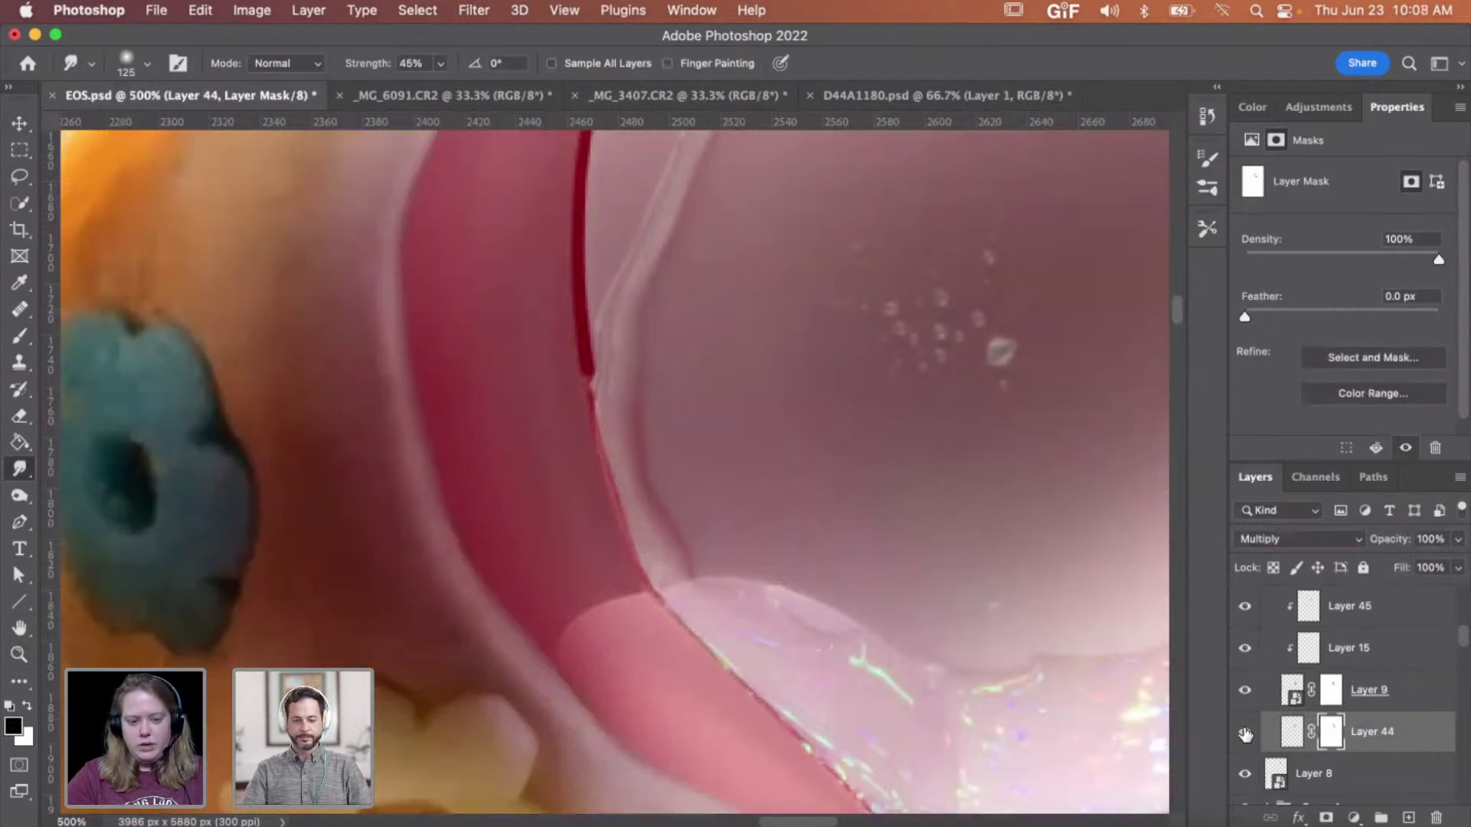
- Refine the rim edge on Layer 9's mask with a 9 px white brush, and smudge it at 70 px and 45% strength
click(1331, 693)
key(b)
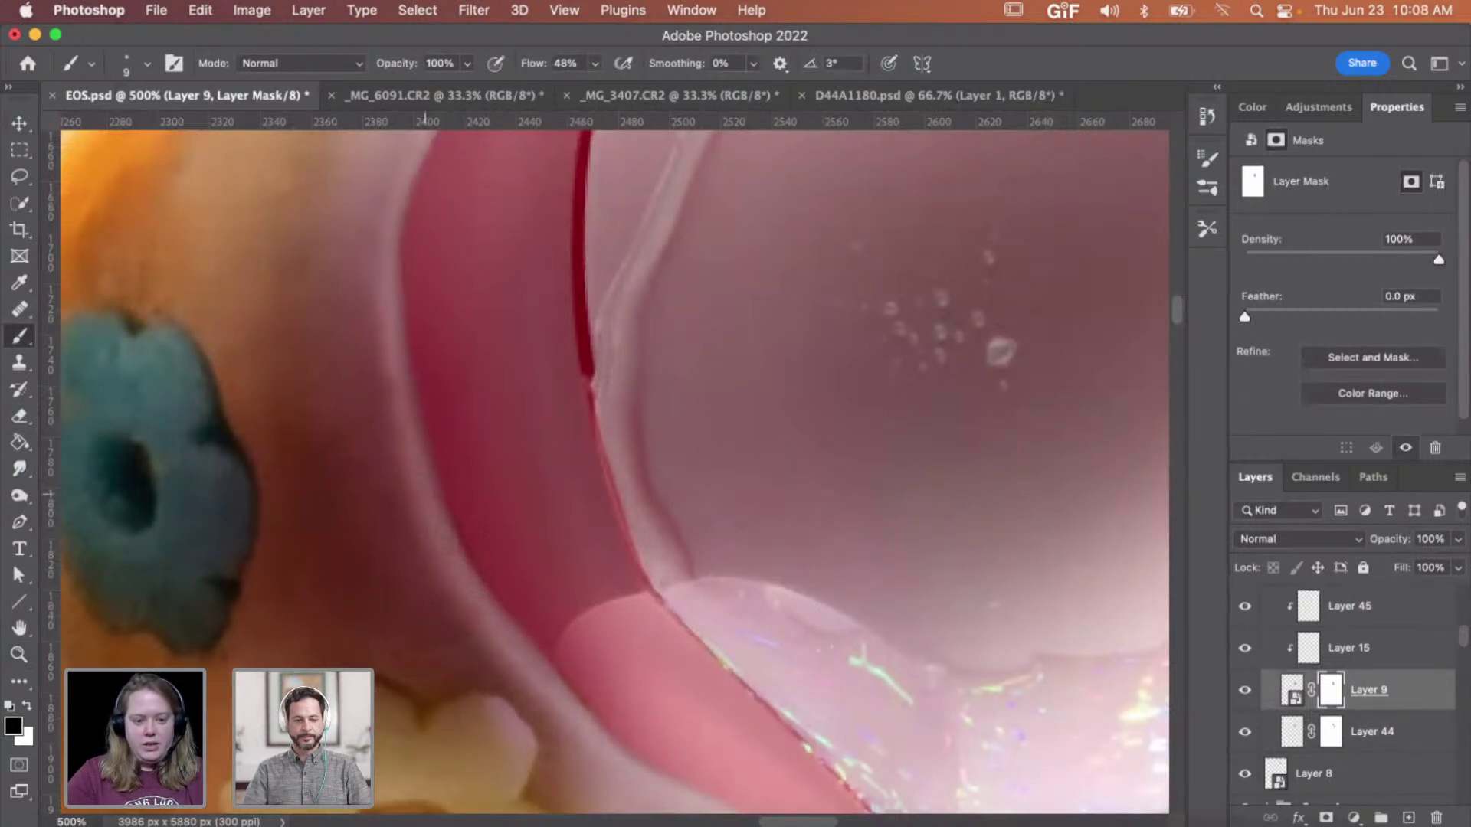
key(x)
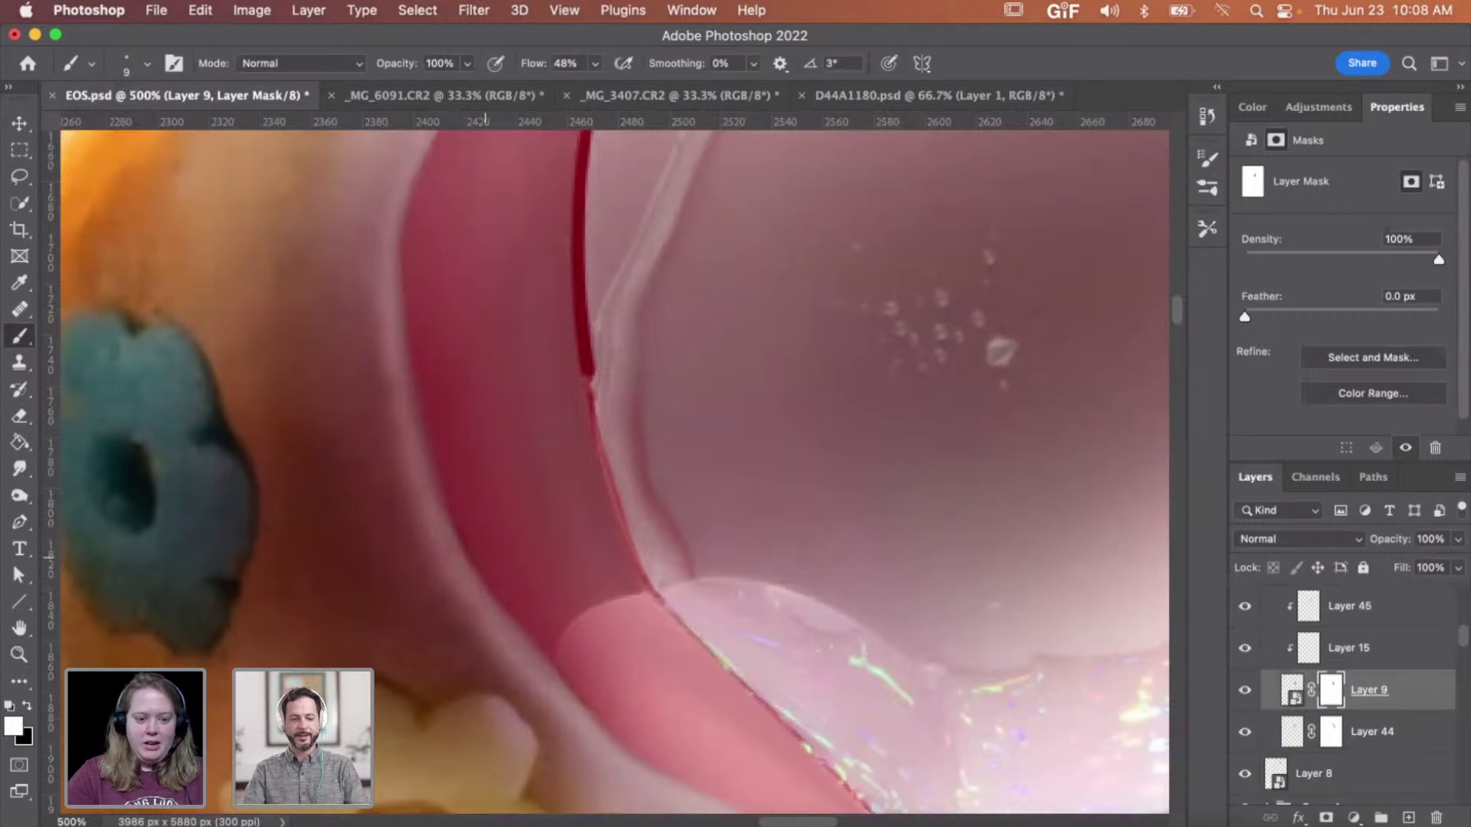
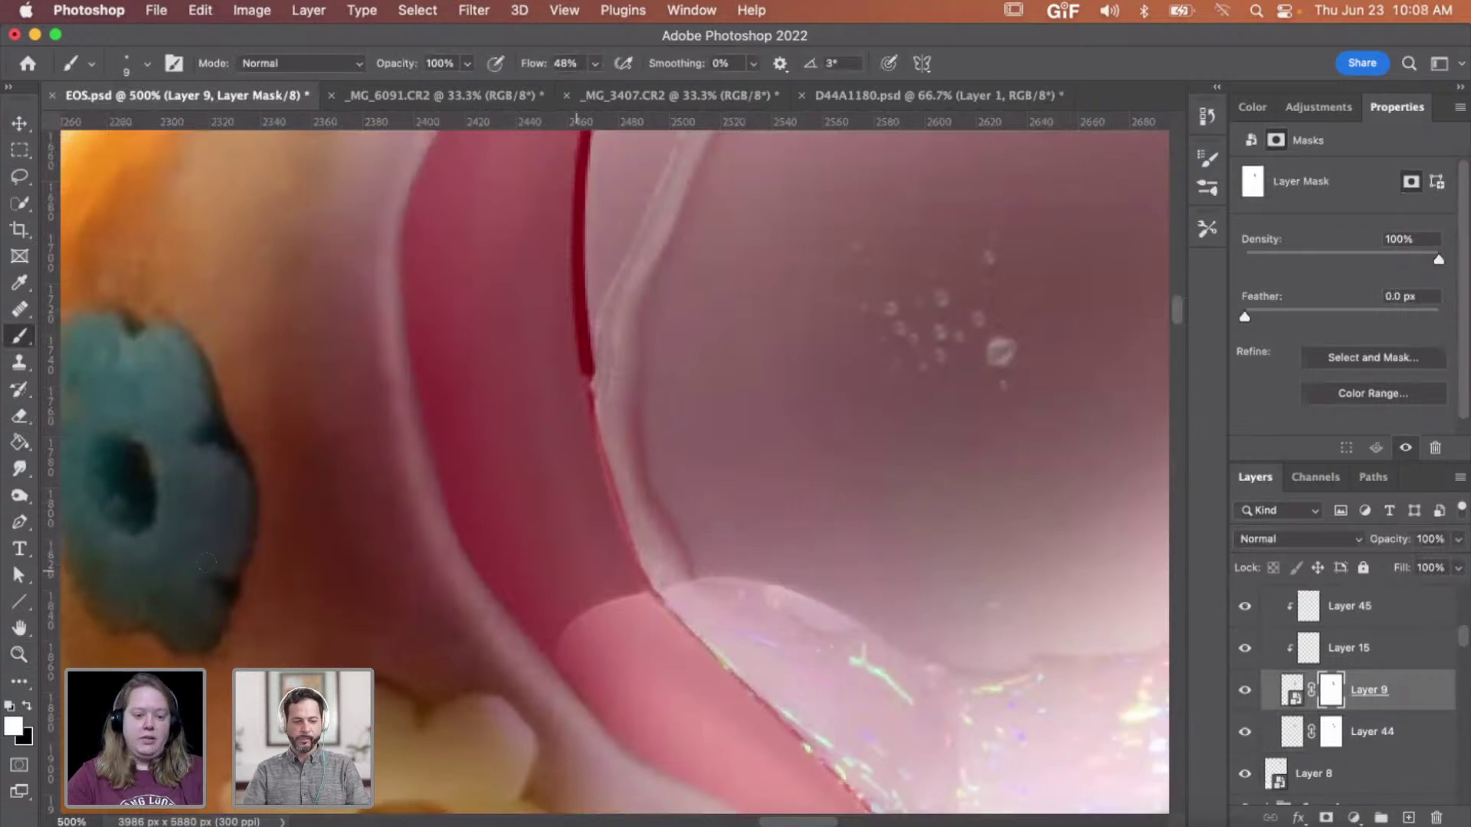
click(19, 468)
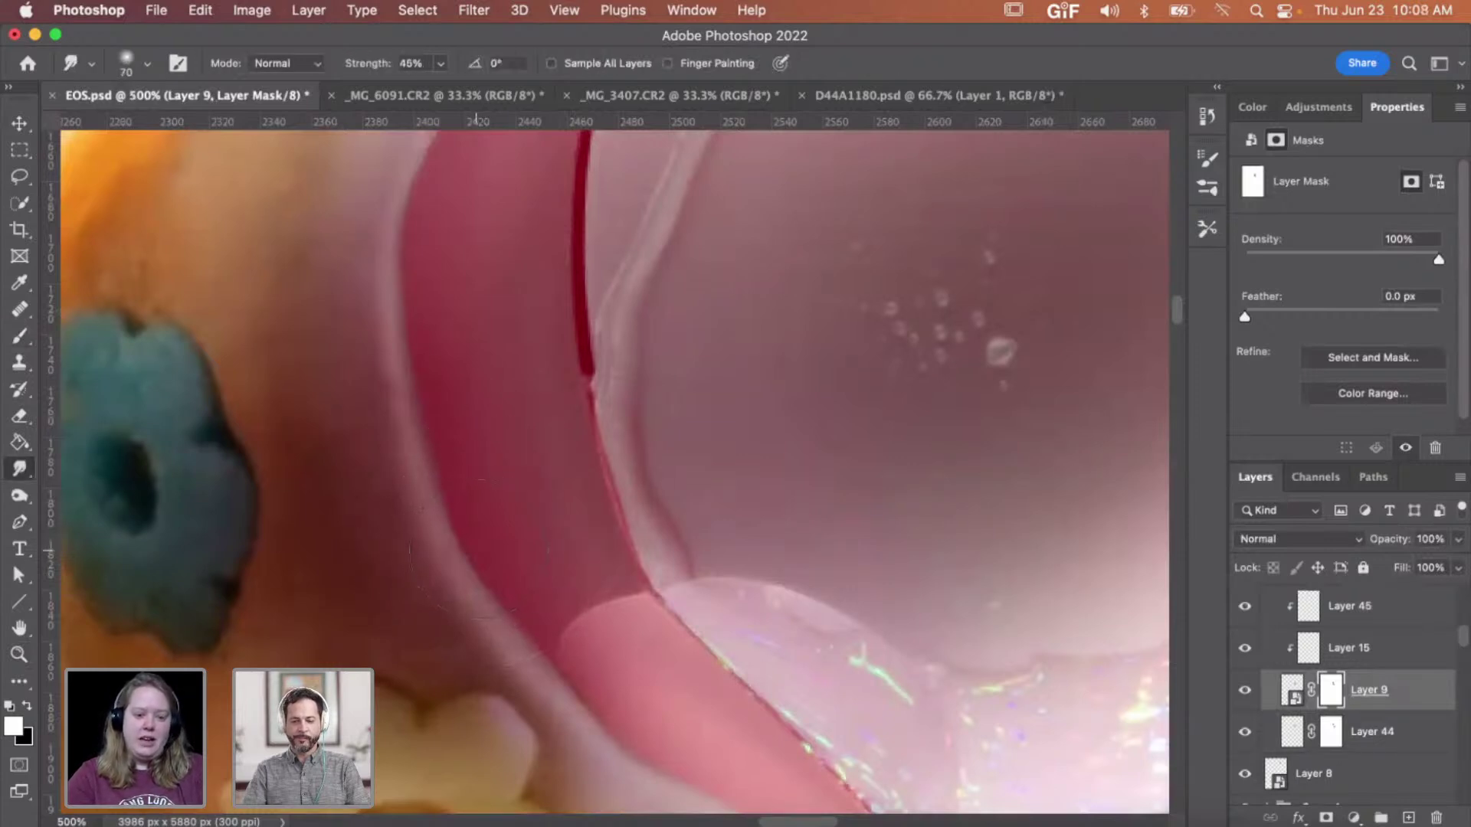
- Set a soft brush with 0% hardness and refine the dark red shading along the ball's inner rim on Layer 45 at 90 px
key(z)
alt+click(572, 534)
alt+click(571, 535)
alt+click(571, 535)
alt+click(571, 534)
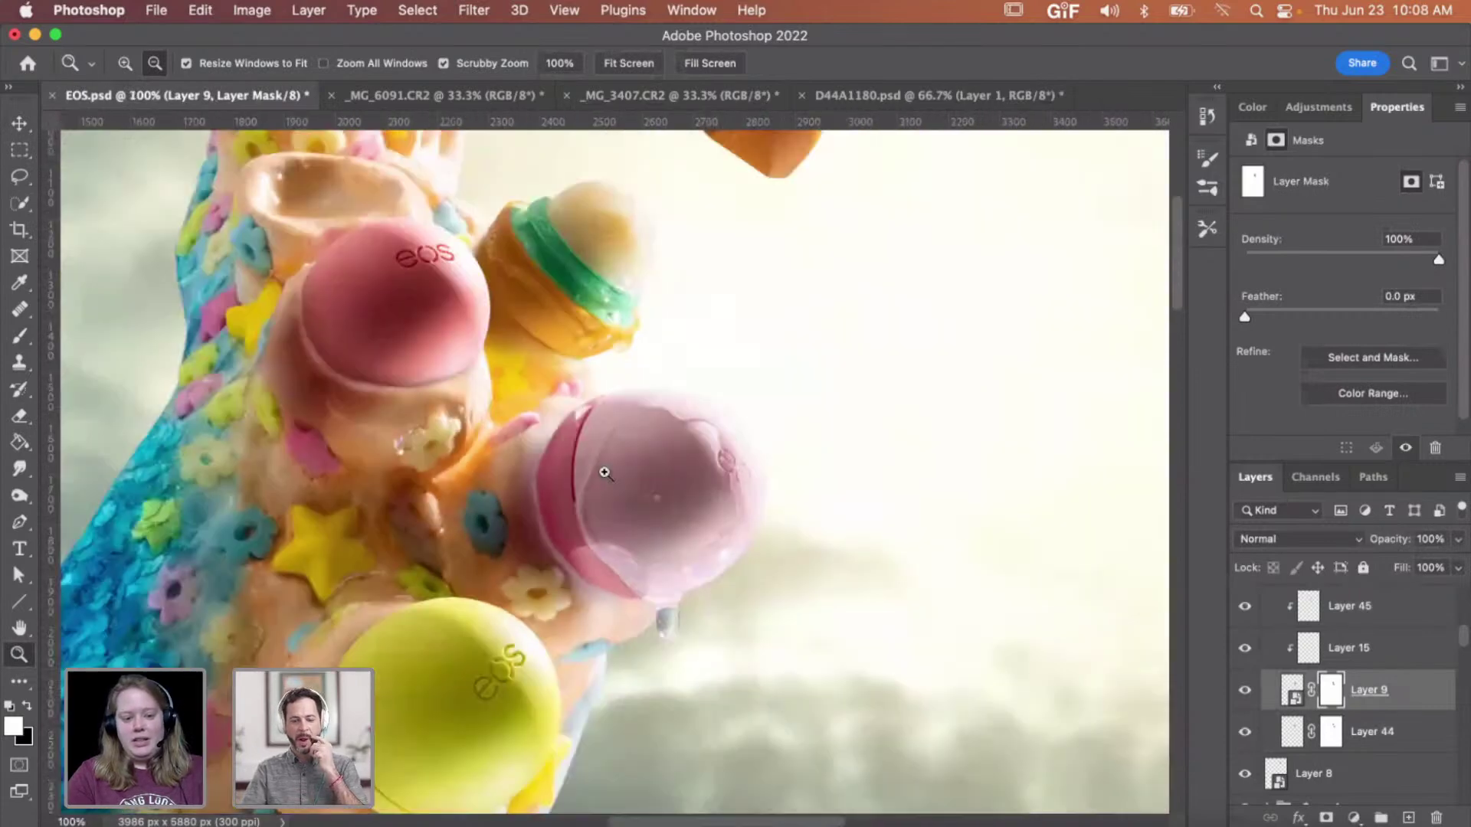
click(552, 467)
click(550, 464)
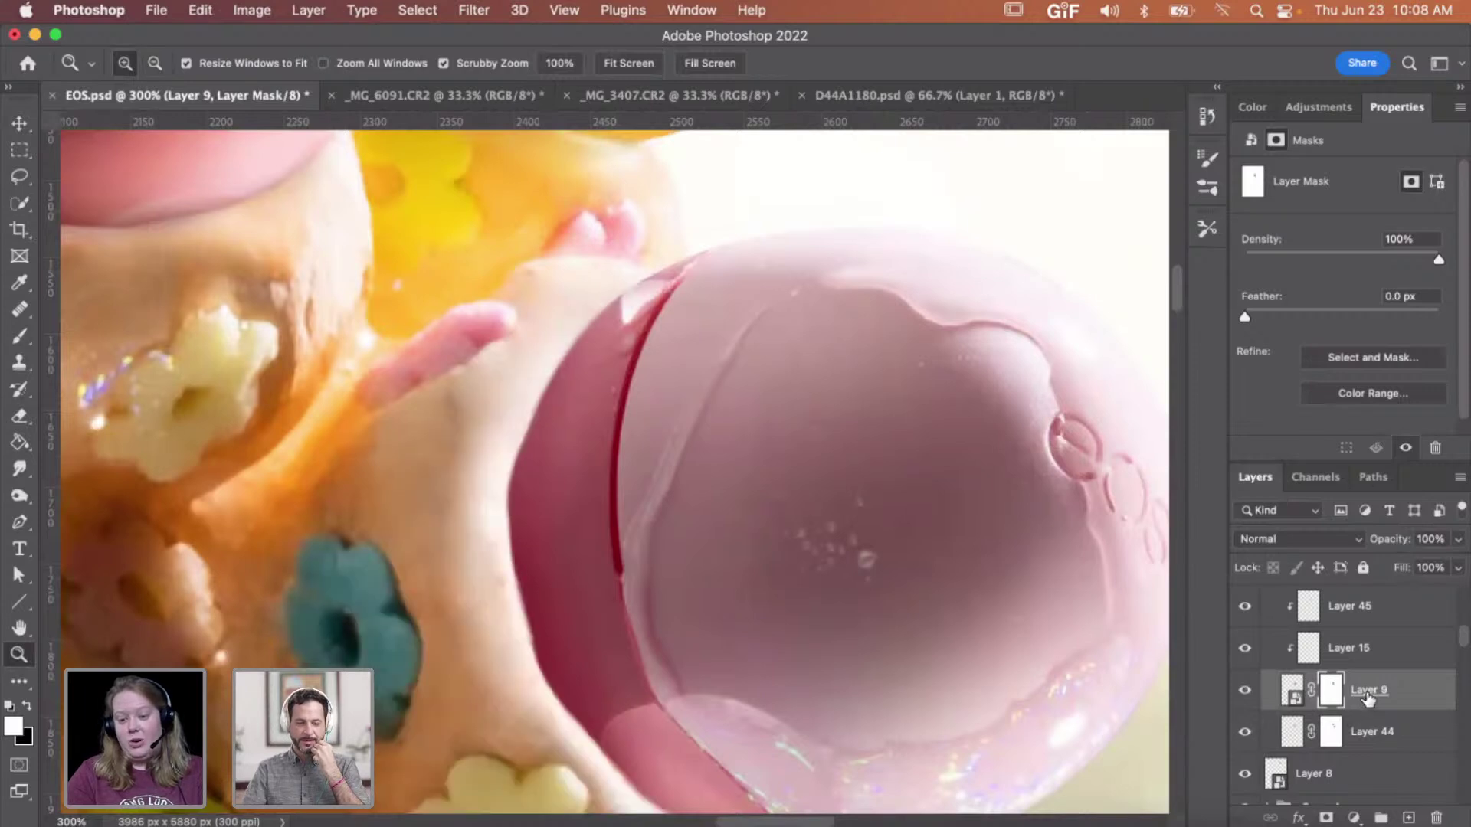
click(1310, 607)
key(b)
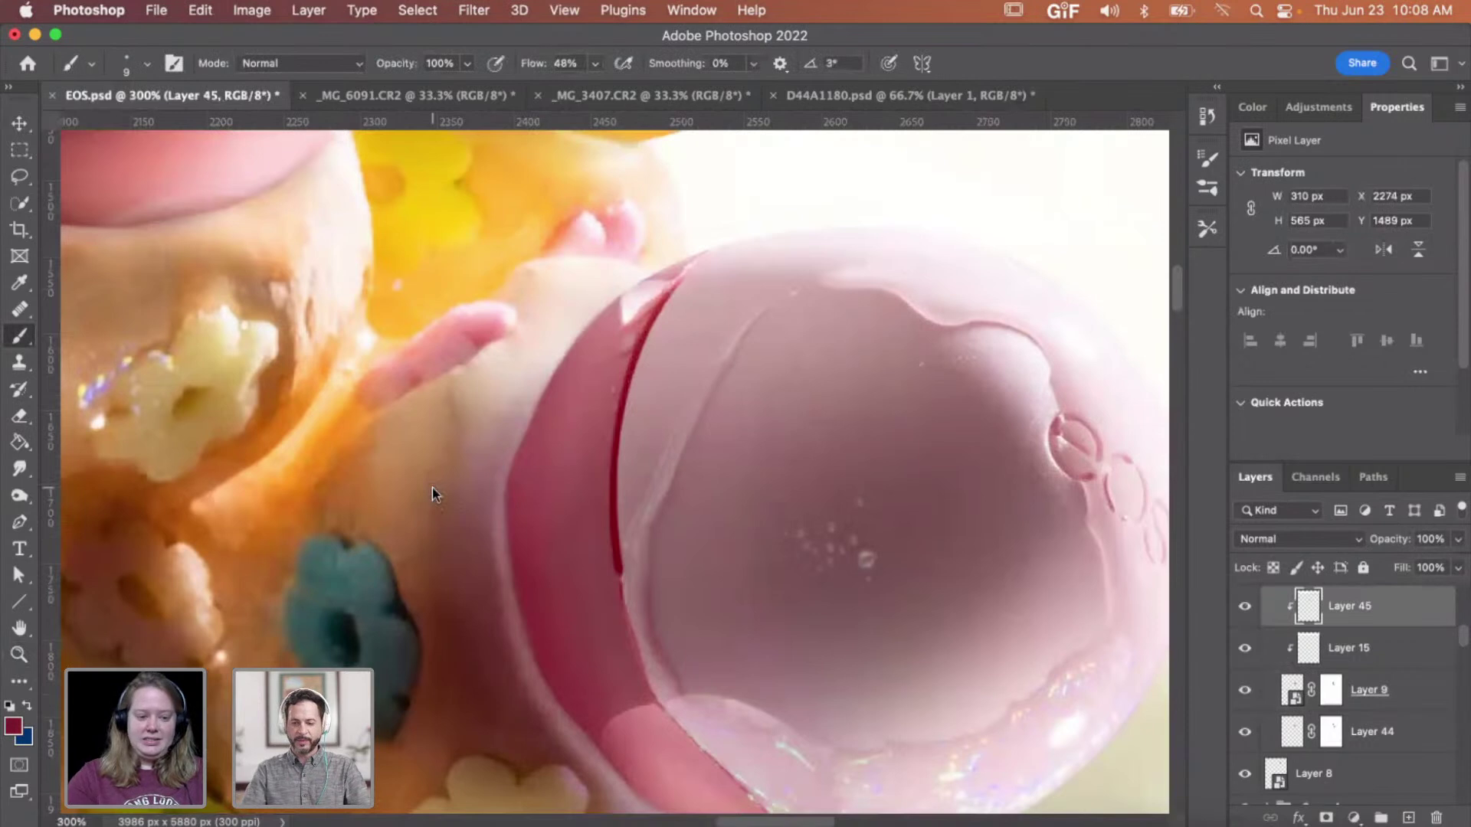
right_click(433, 488)
drag(553, 560, 543, 560)
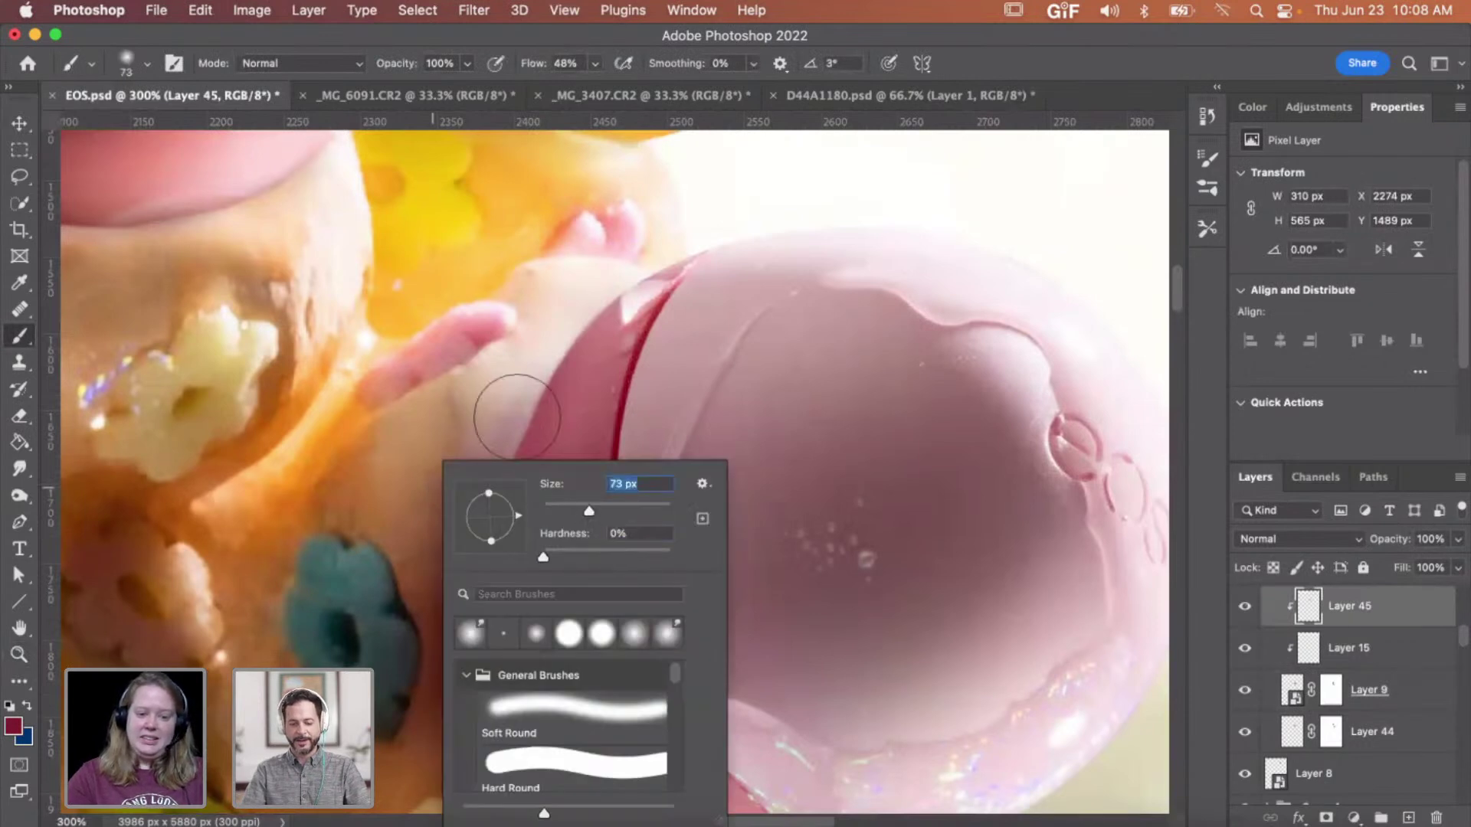
text(80)
key(Return)
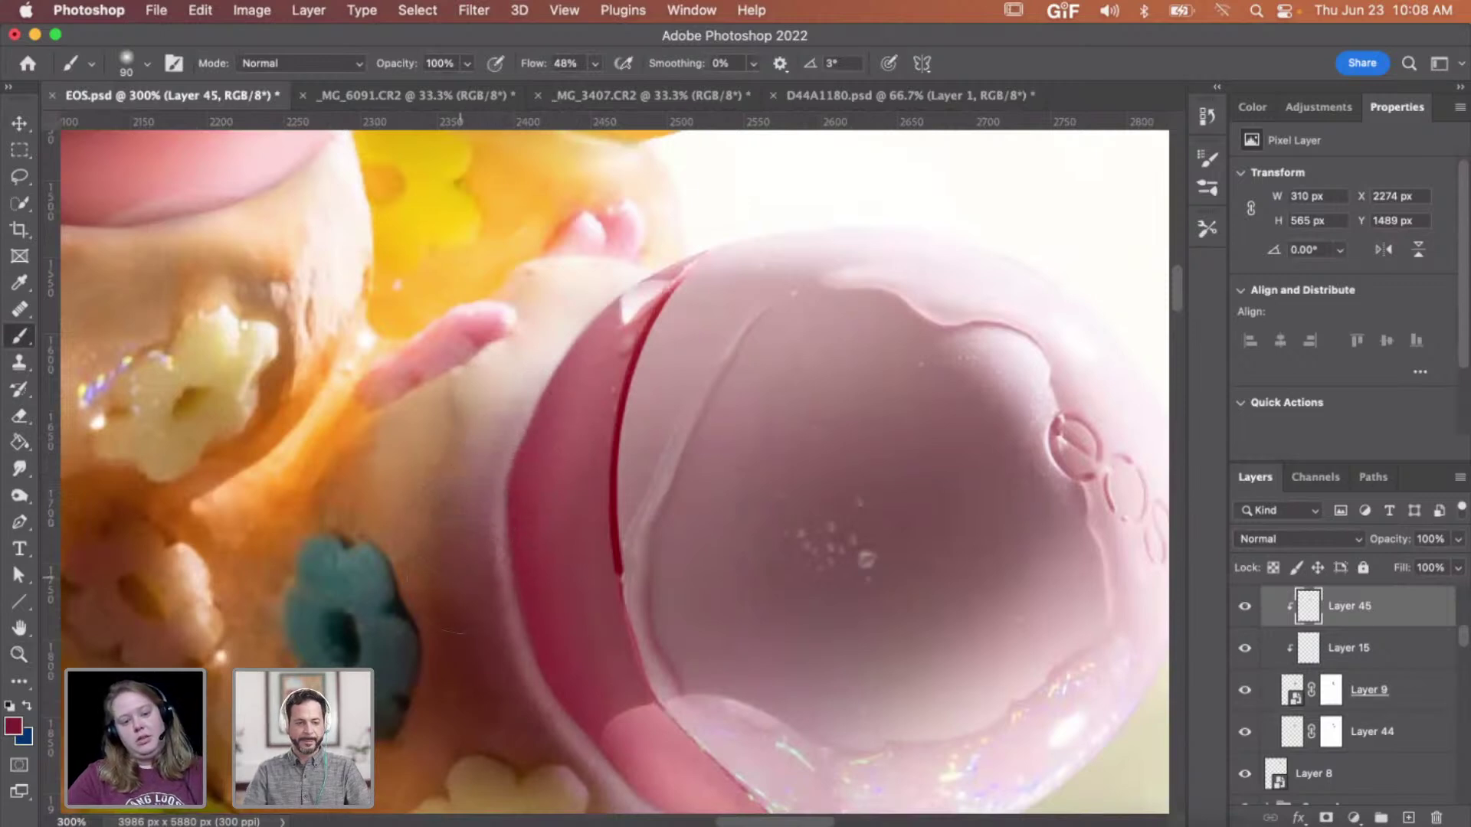
key(z)
alt+click(470, 549)
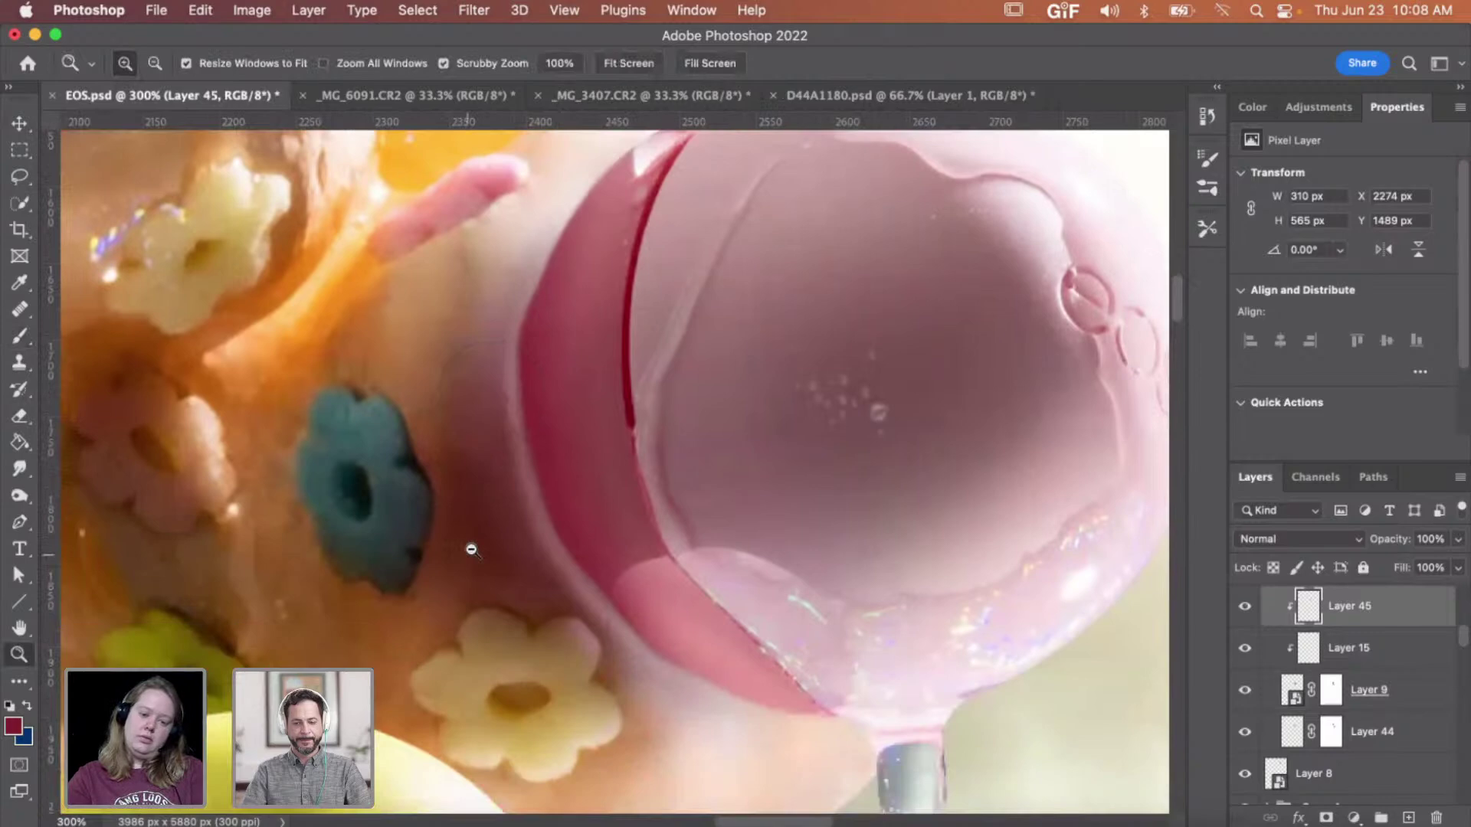
alt+click(487, 523)
alt+click(594, 515)
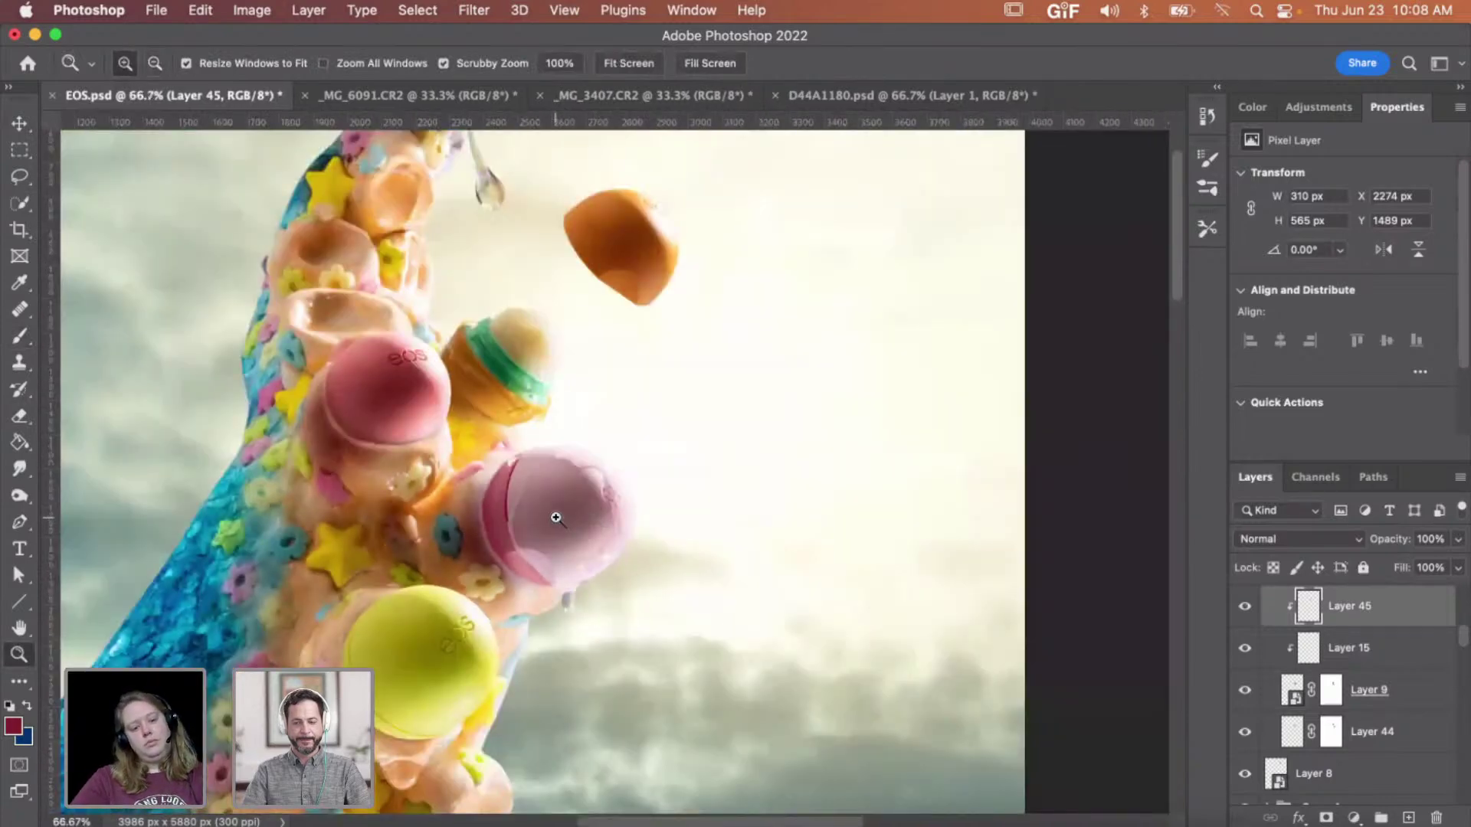
scroll(554, 516, left, 2)
click(566, 478)
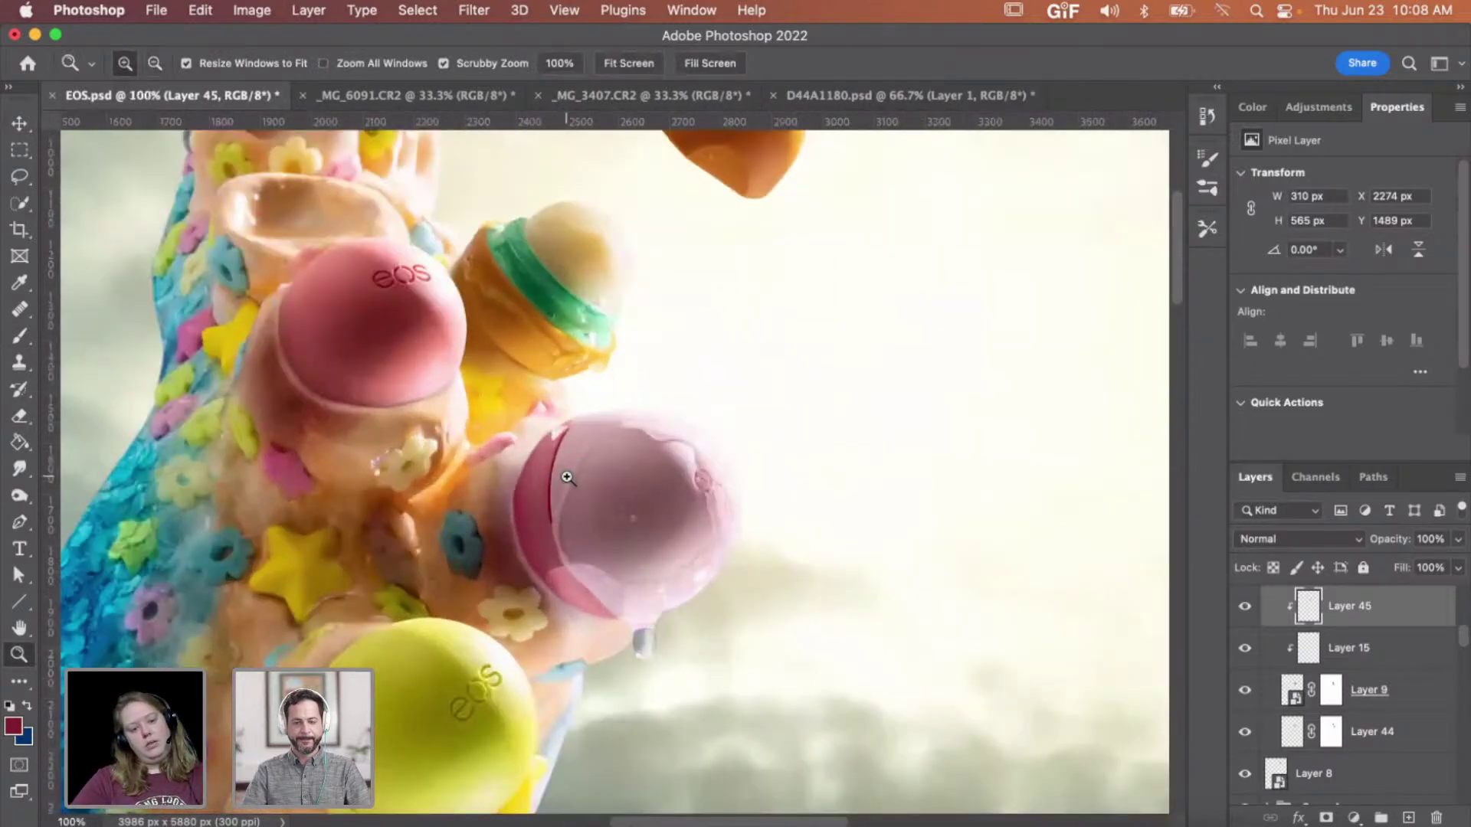
- Extend the shadow on Layer 44 around the lilac ball's upper inner rim with a 175 px dark red brush
click(564, 478)
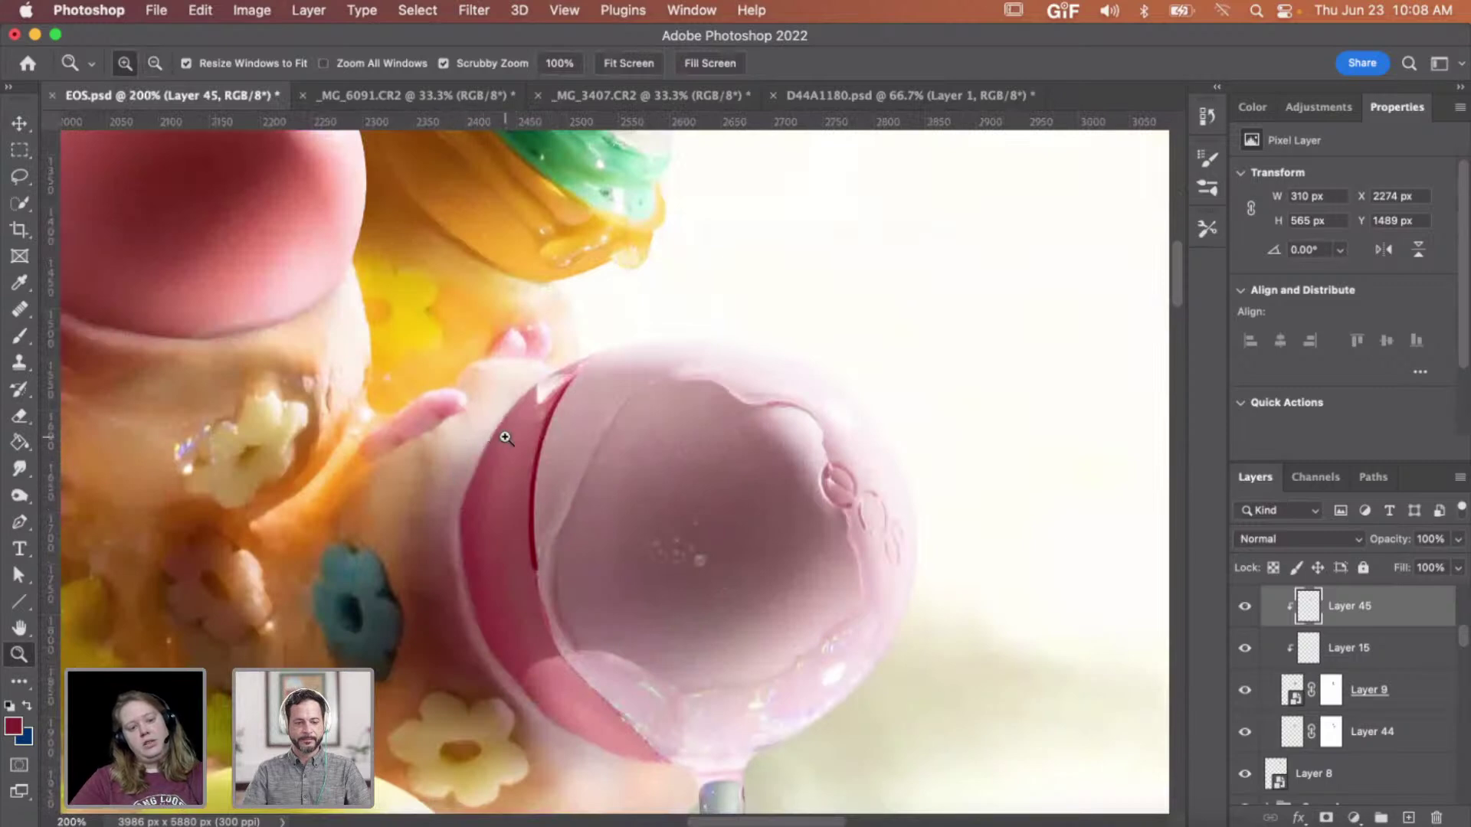
click(1296, 738)
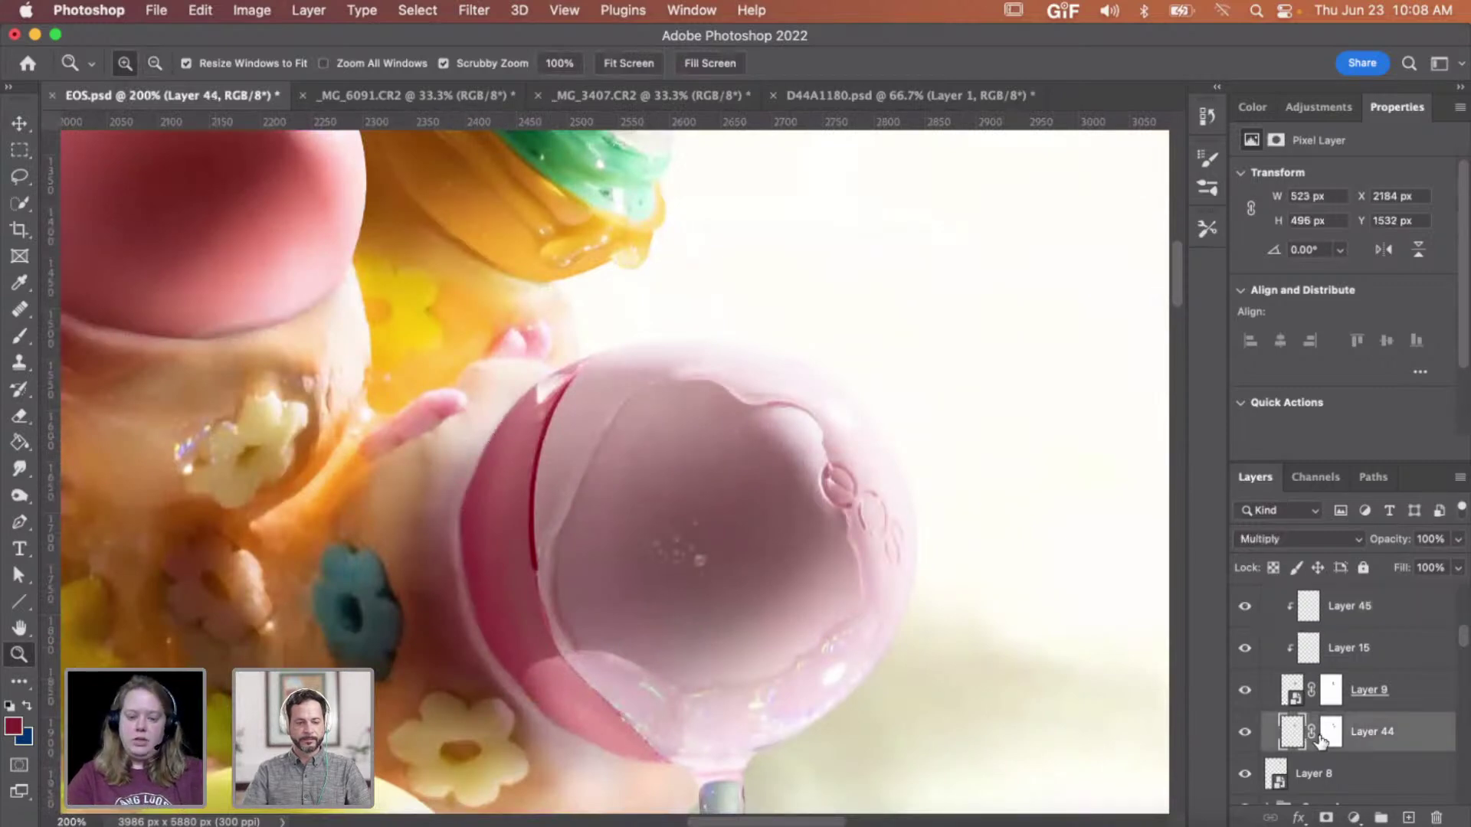
click(1334, 737)
key(b)
key(d)
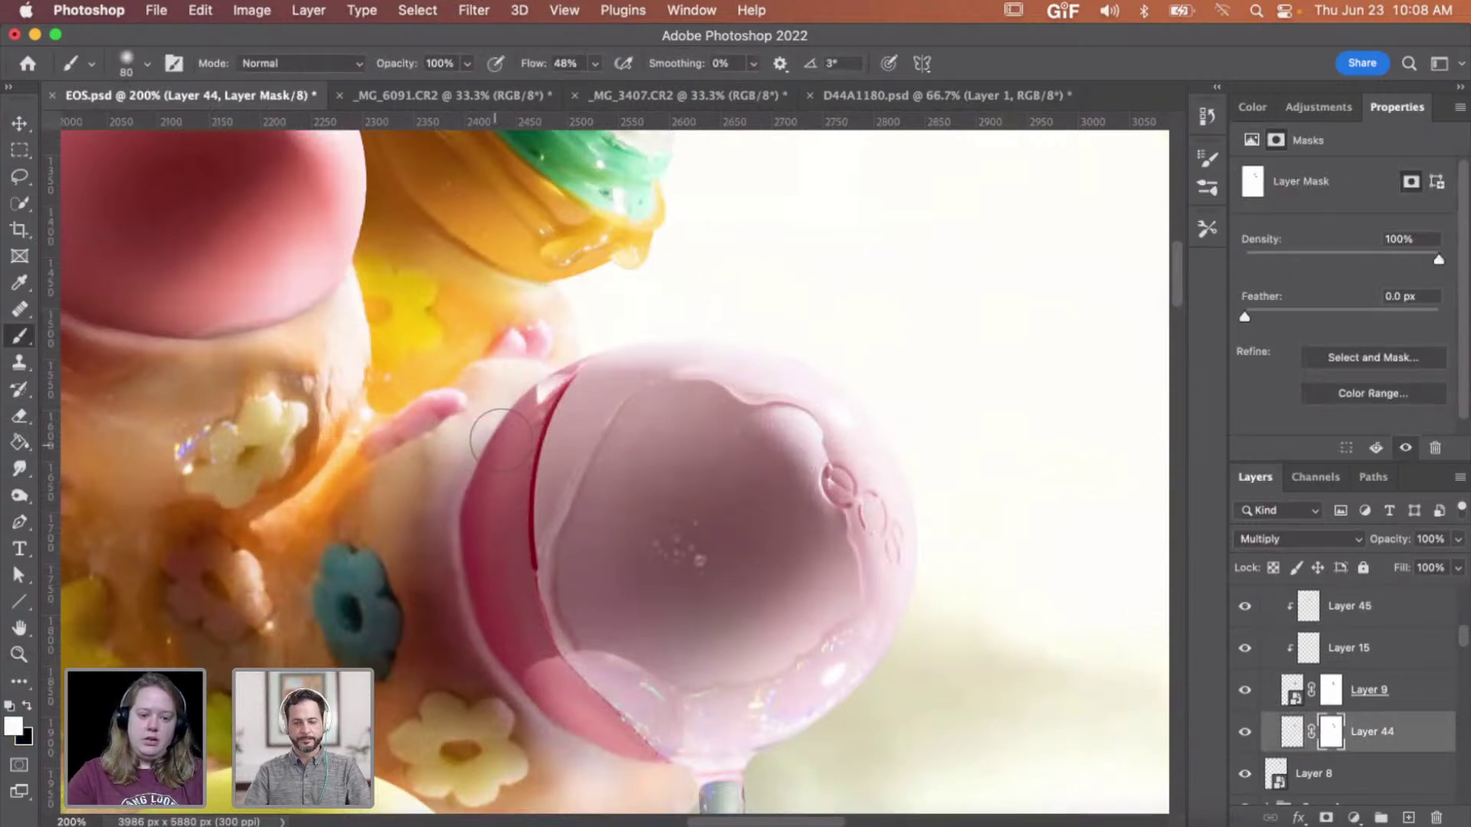
key(bracketleft)
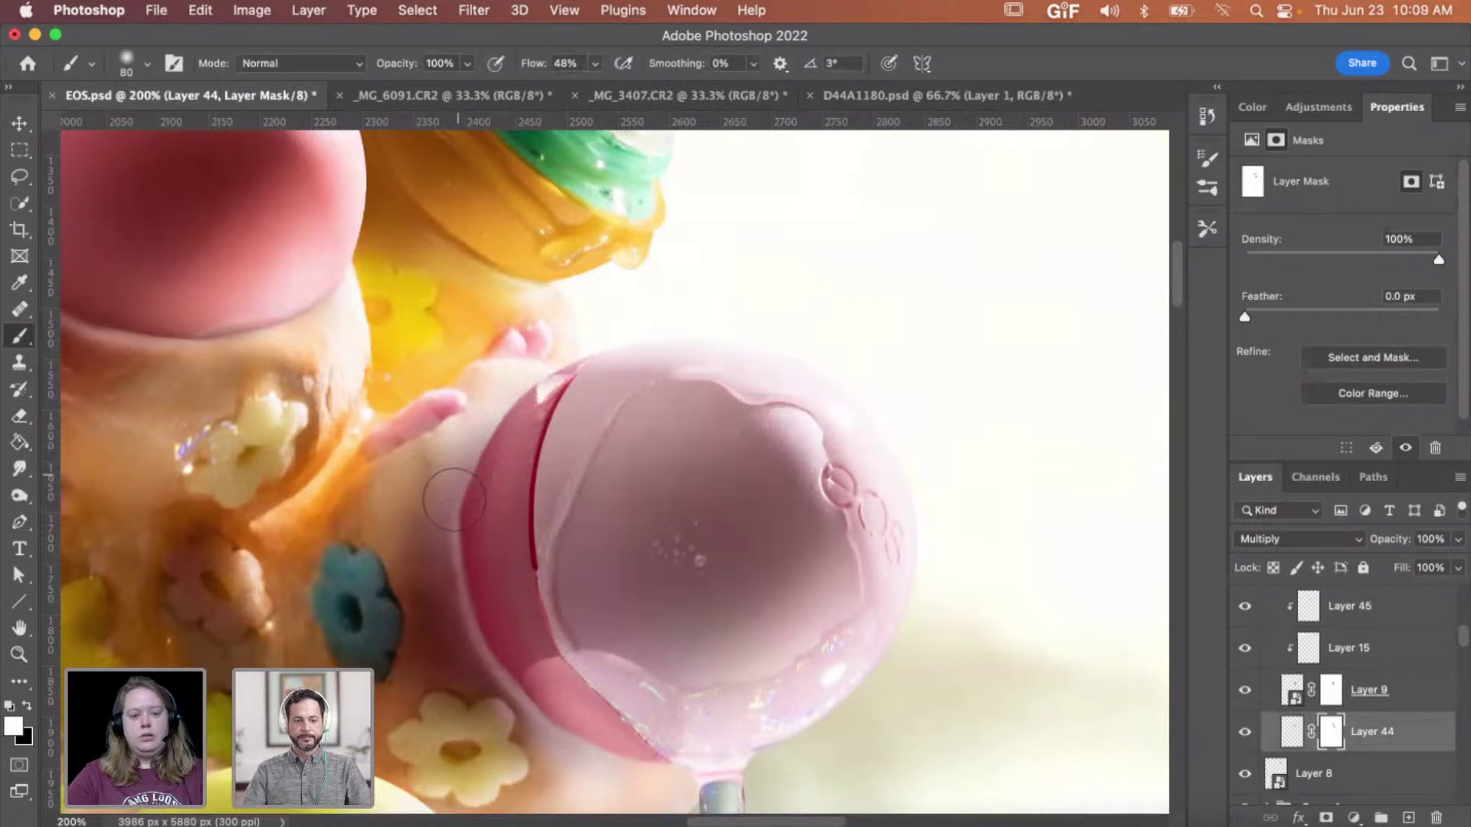
key(super+2)
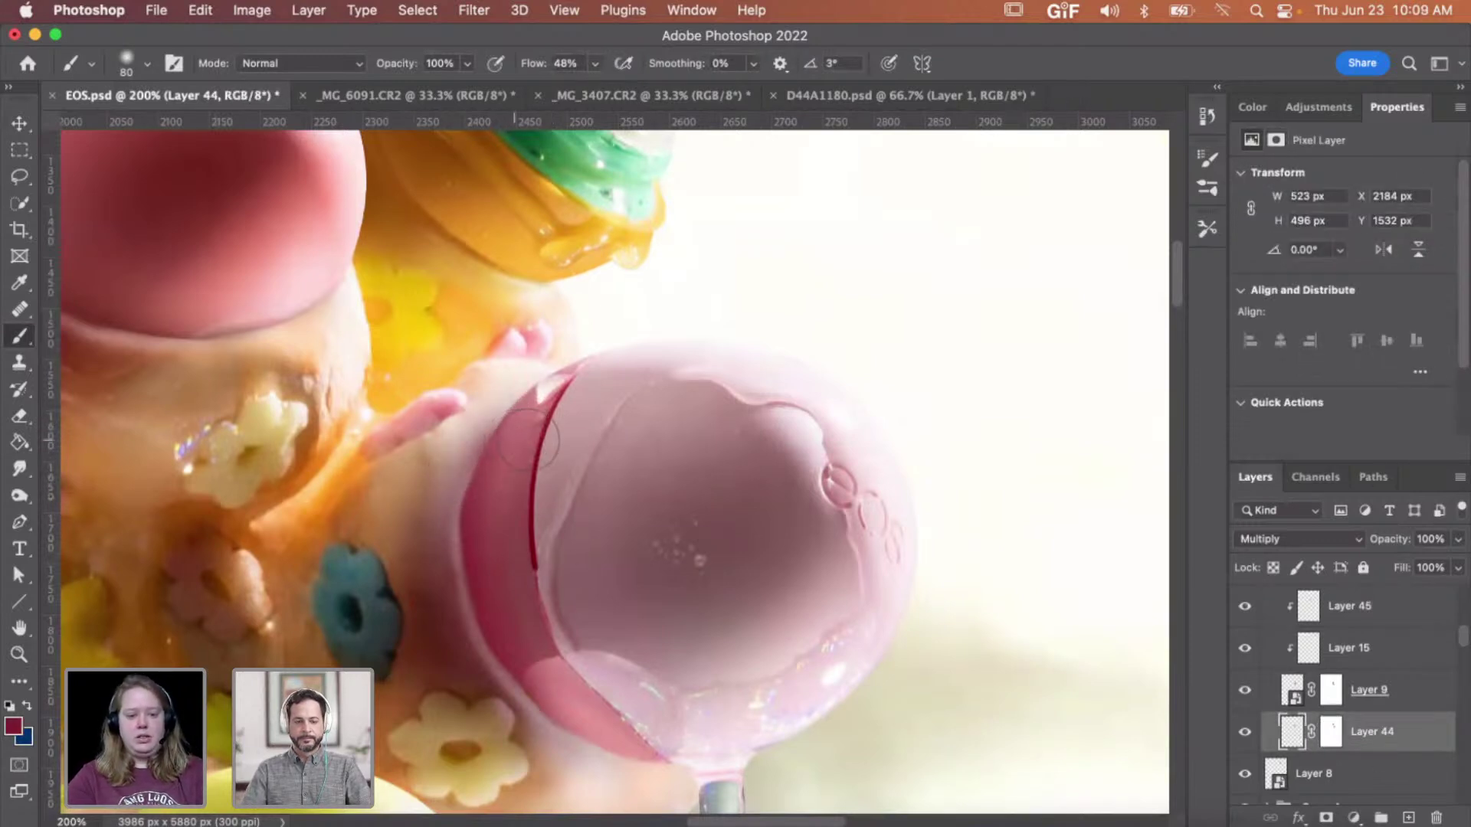
key(bracketright)
key(bracketright)
key(bracketright)
key(bracketright)
key(bracketright)
mouse_move(529, 434)
mouse_down()
mouse_move(517, 479)
mouse_move(729, 498)
mouse_move(558, 427)
mouse_up()
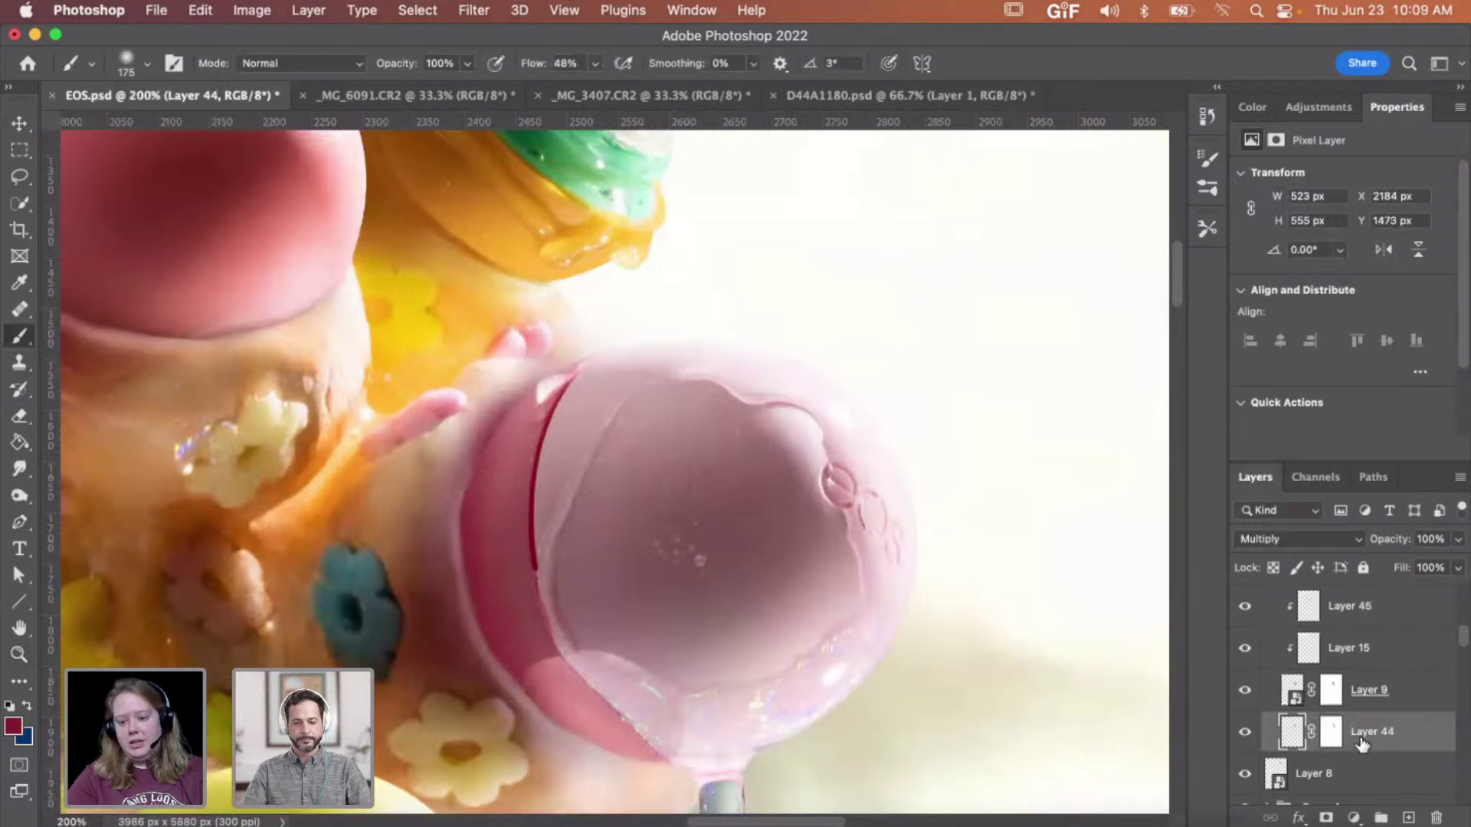
- Refine Layer 44's mask beside the ball's upper rim, using black and white brushes at 70 and 100 px
click(1331, 732)
key(d)
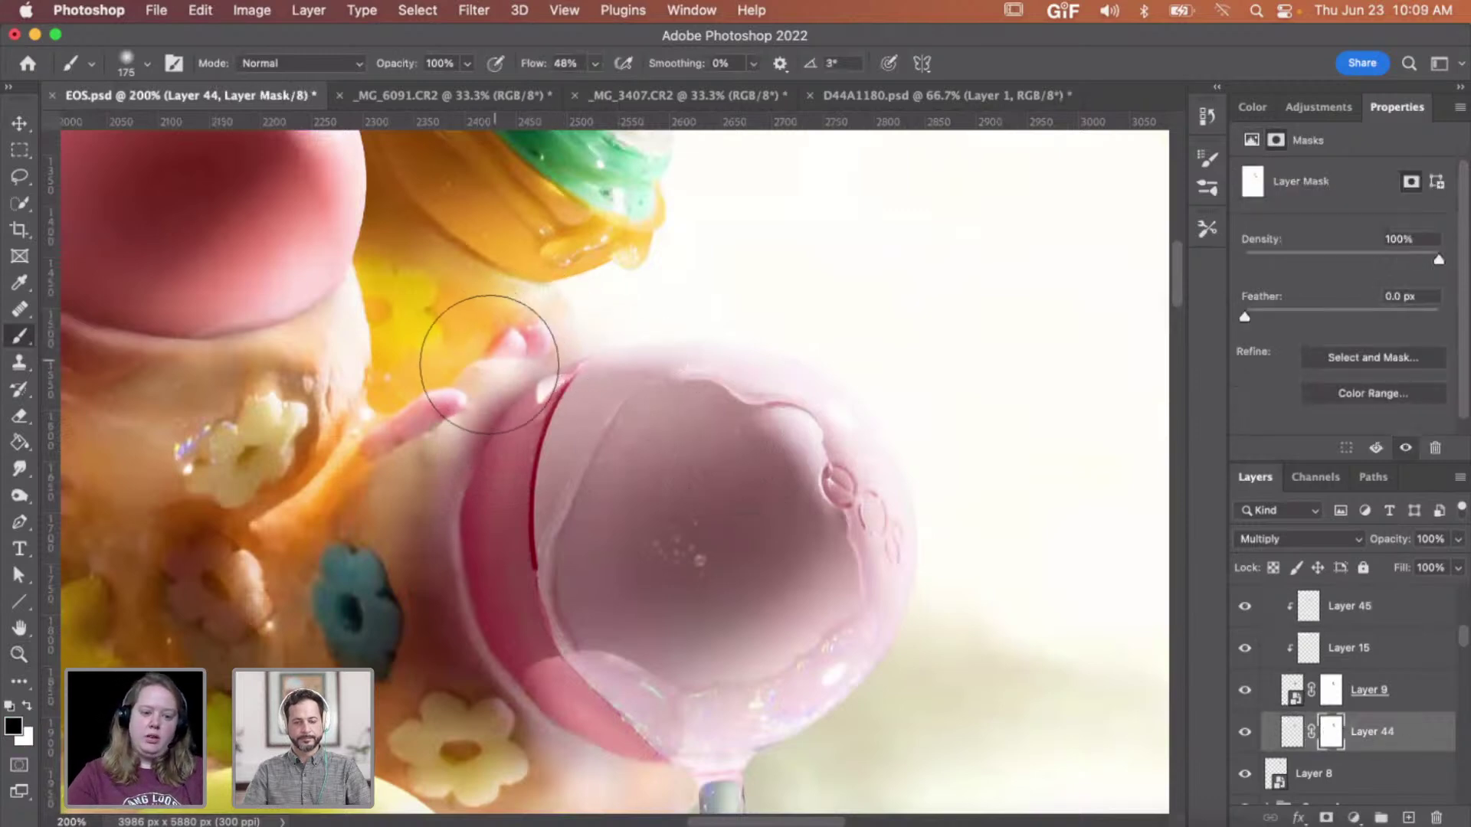
key(x)
key(bracketleft)
key(bracketleft)
key(bracketleft)
key(bracketleft)
key(bracketleft)
key(bracketleft)
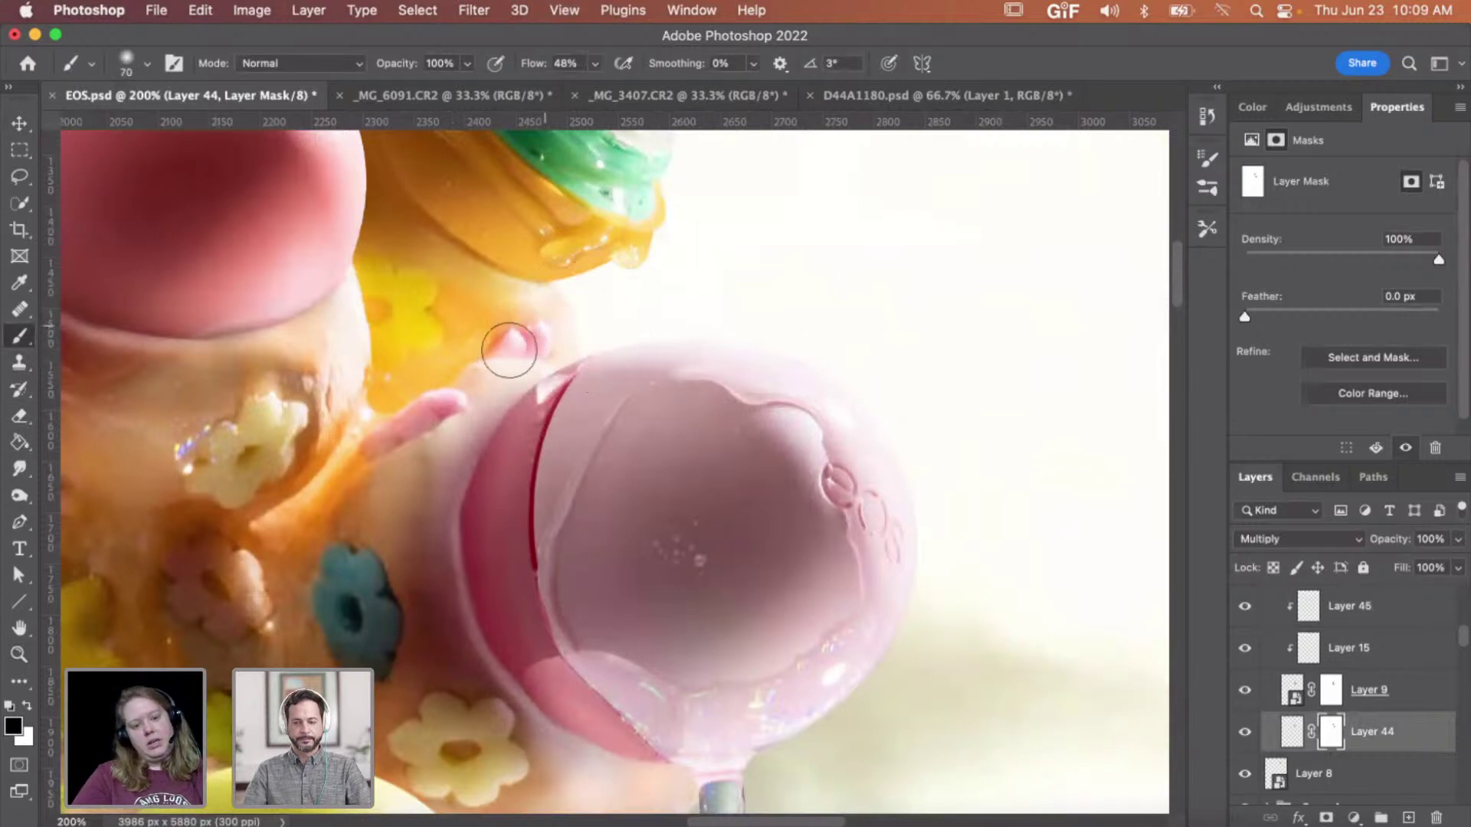
key(x)
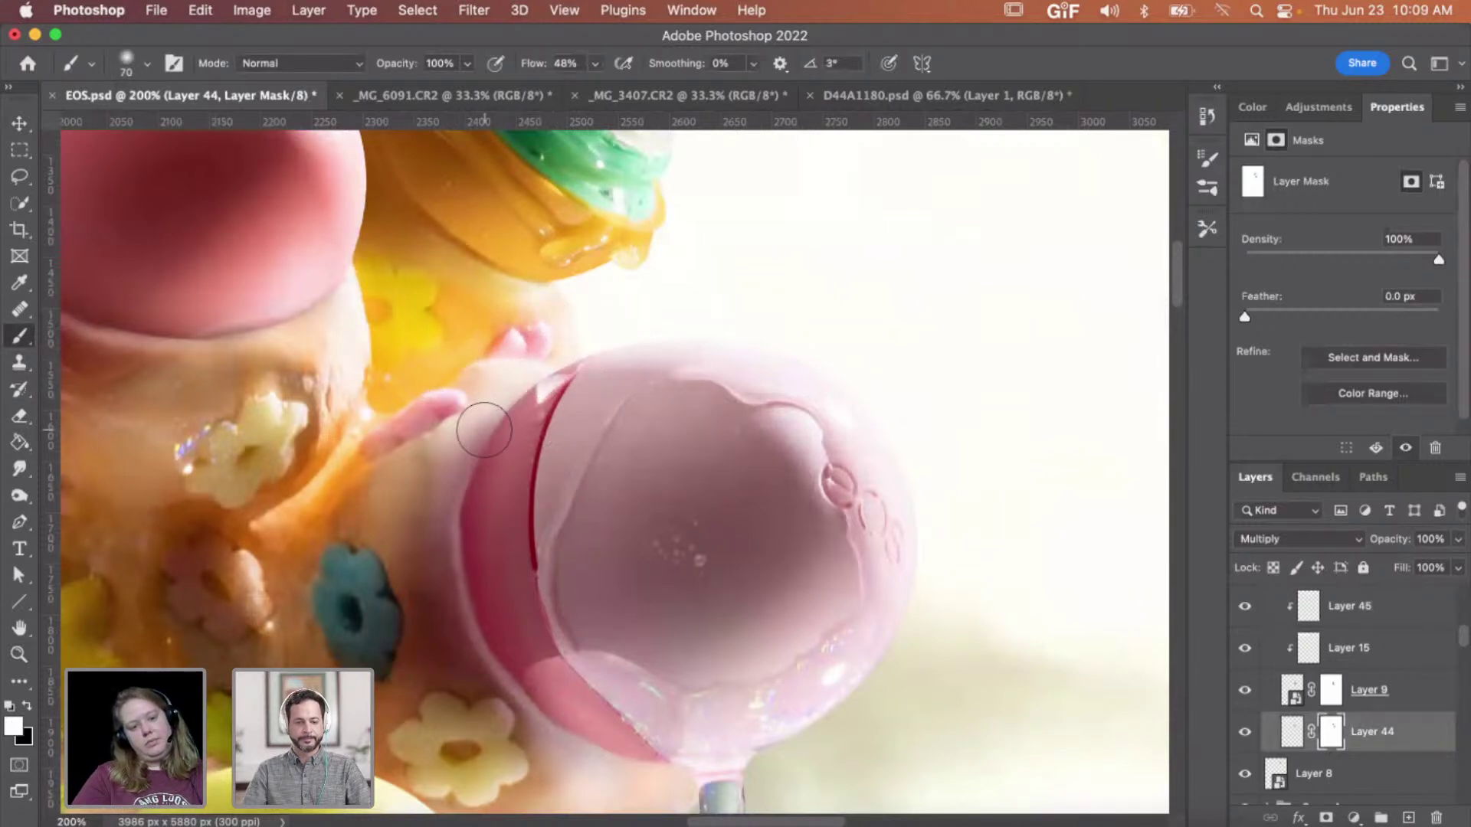
drag(482, 420, 517, 417)
key(bracketright)
key(bracketright)
key(bracketright)
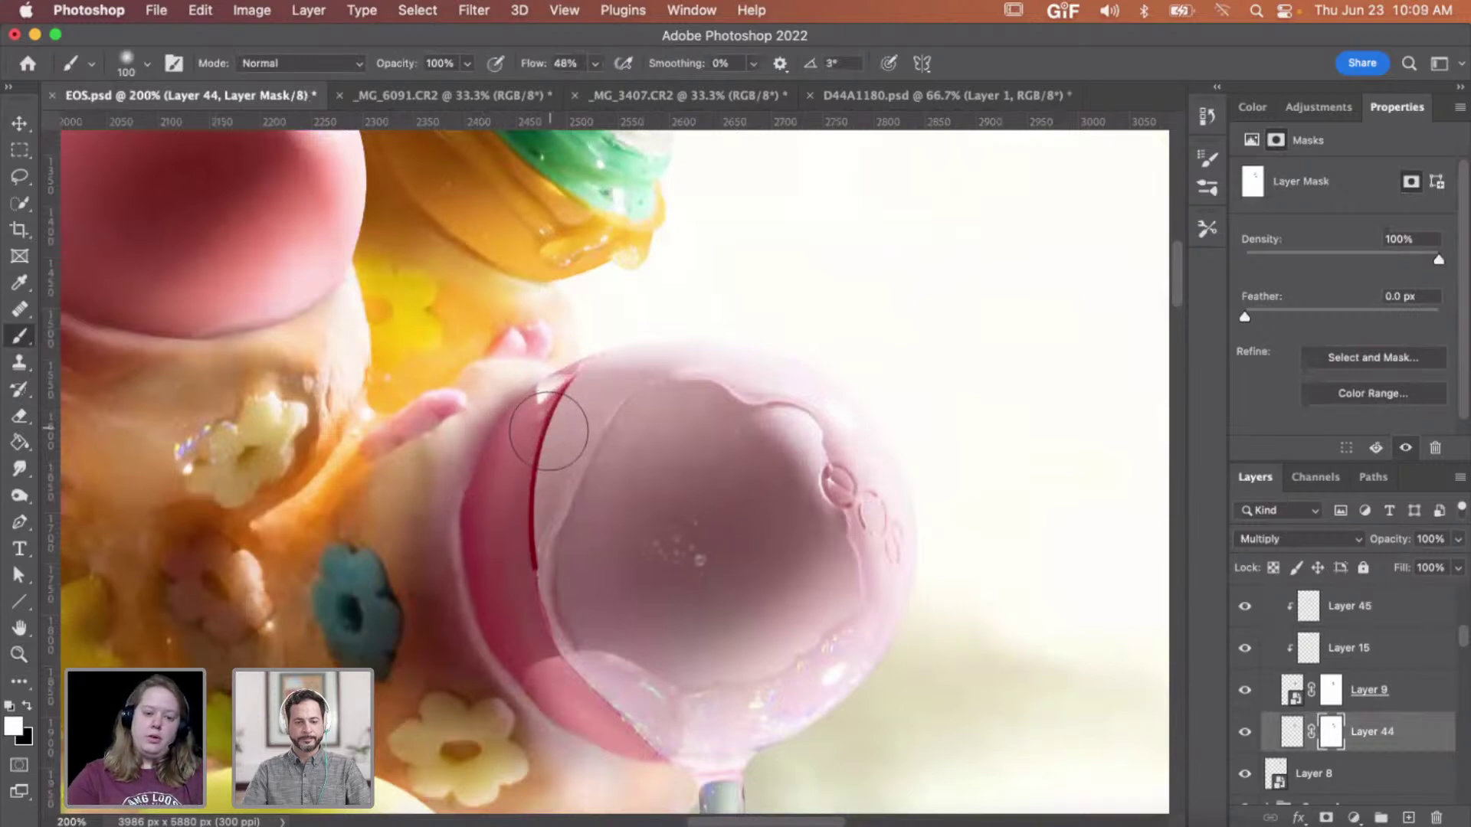
key(x)
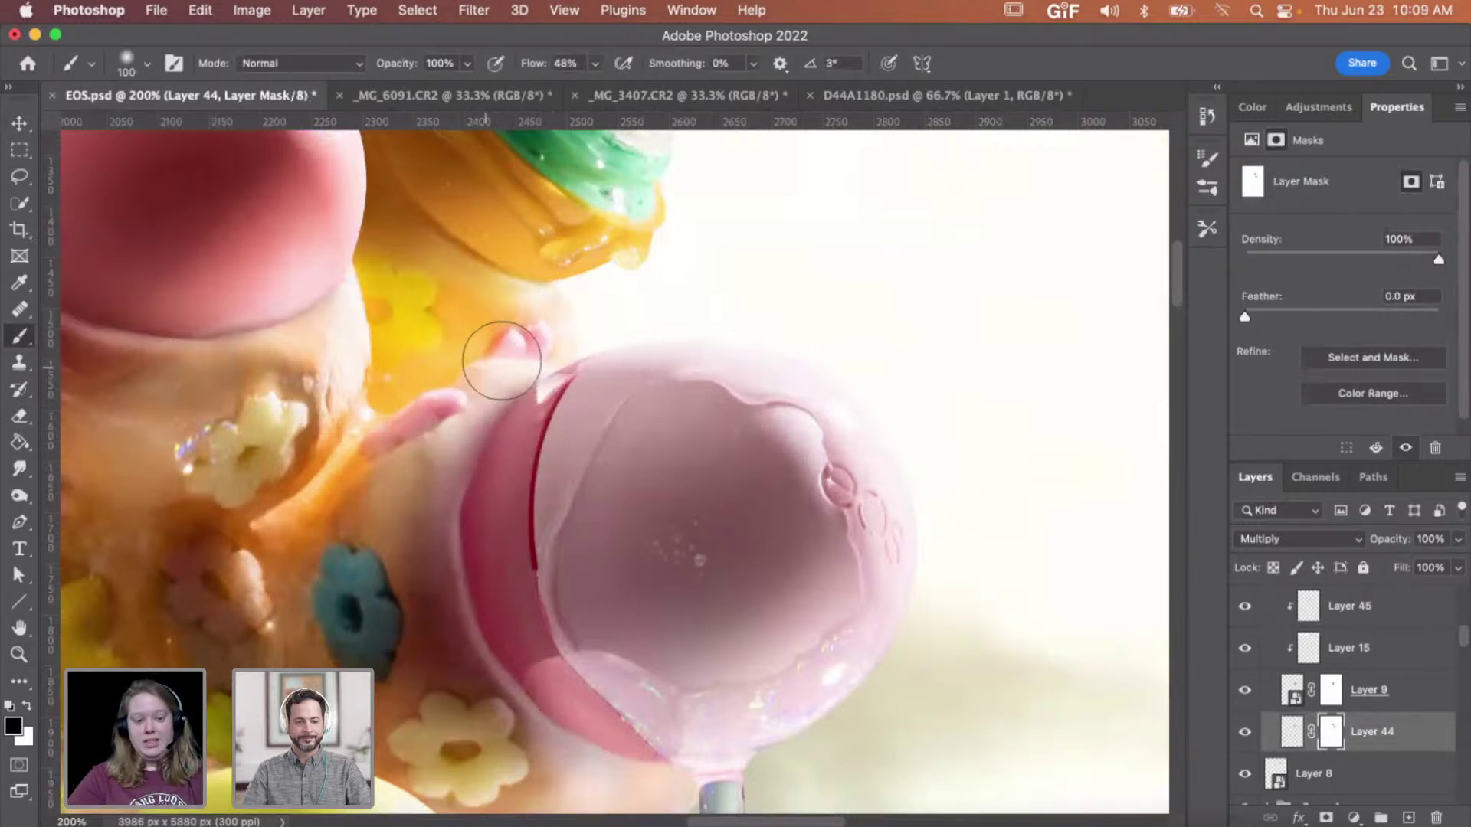
- Compare the lilac ball with and without the Layer 44 shadow
key(z)
alt+click(685, 386)
alt+click(684, 386)
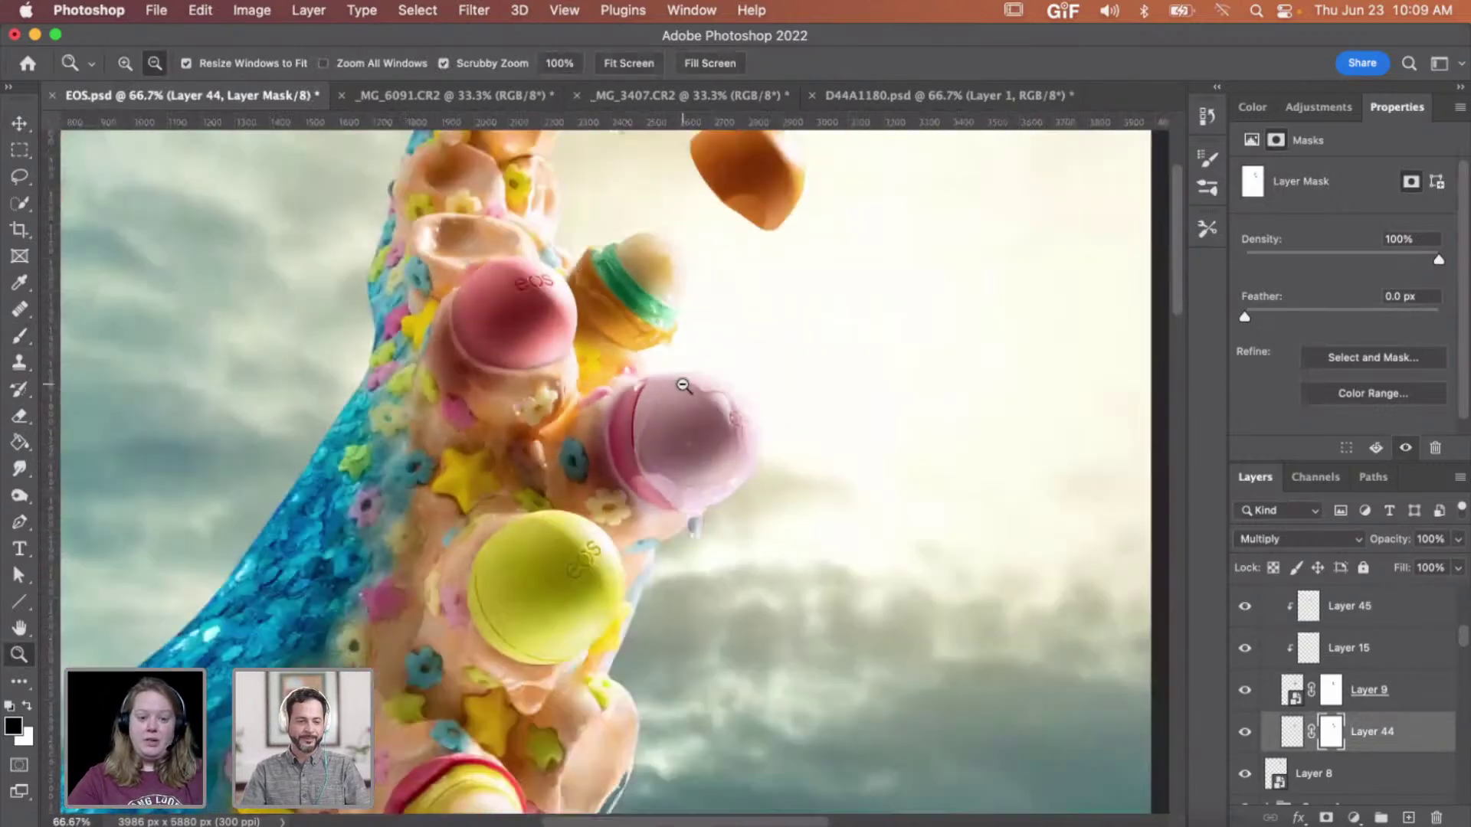
scroll(661, 428, down, 3)
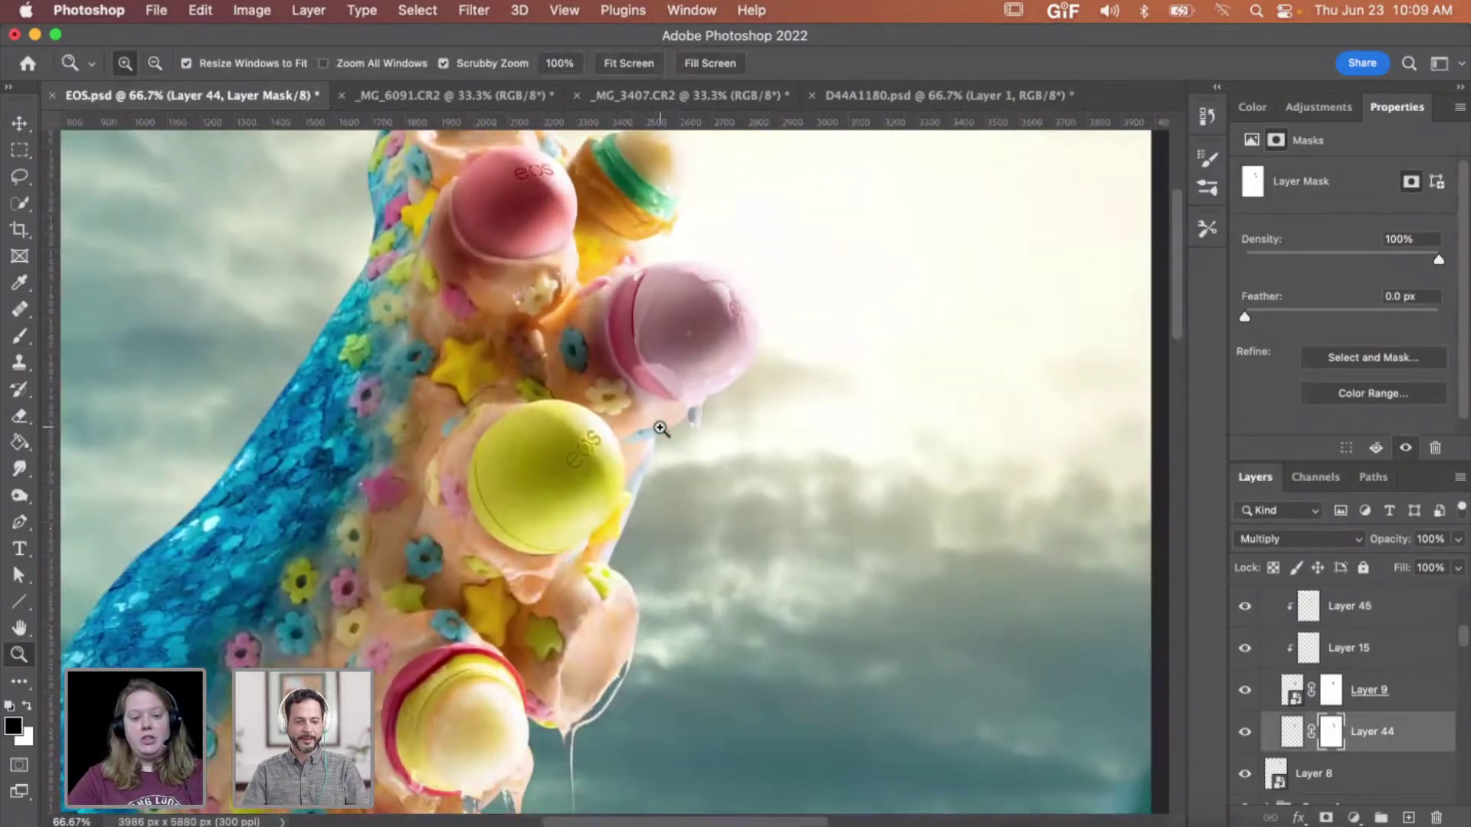
click(663, 418)
click(667, 421)
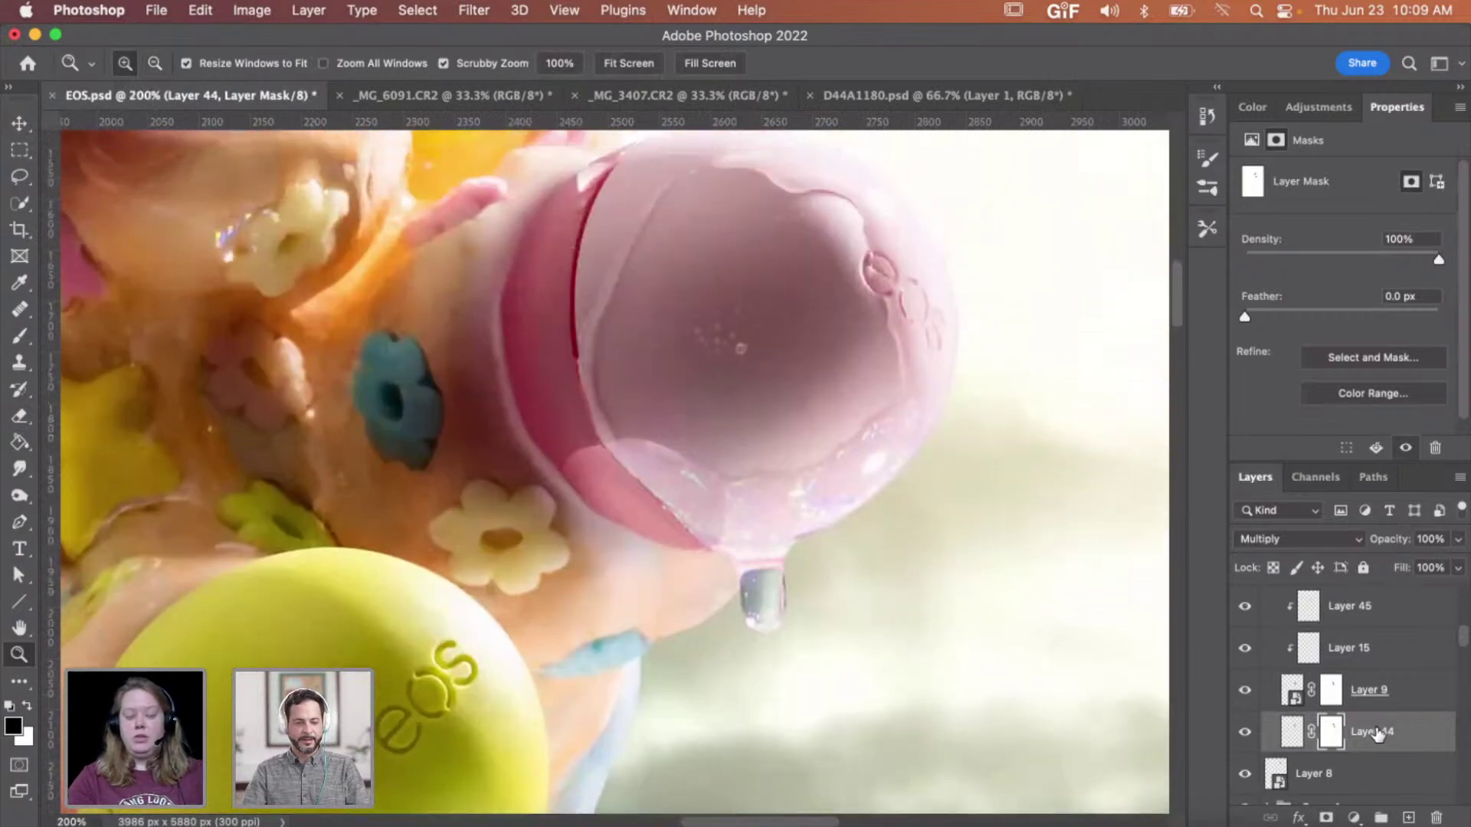
click(1246, 733)
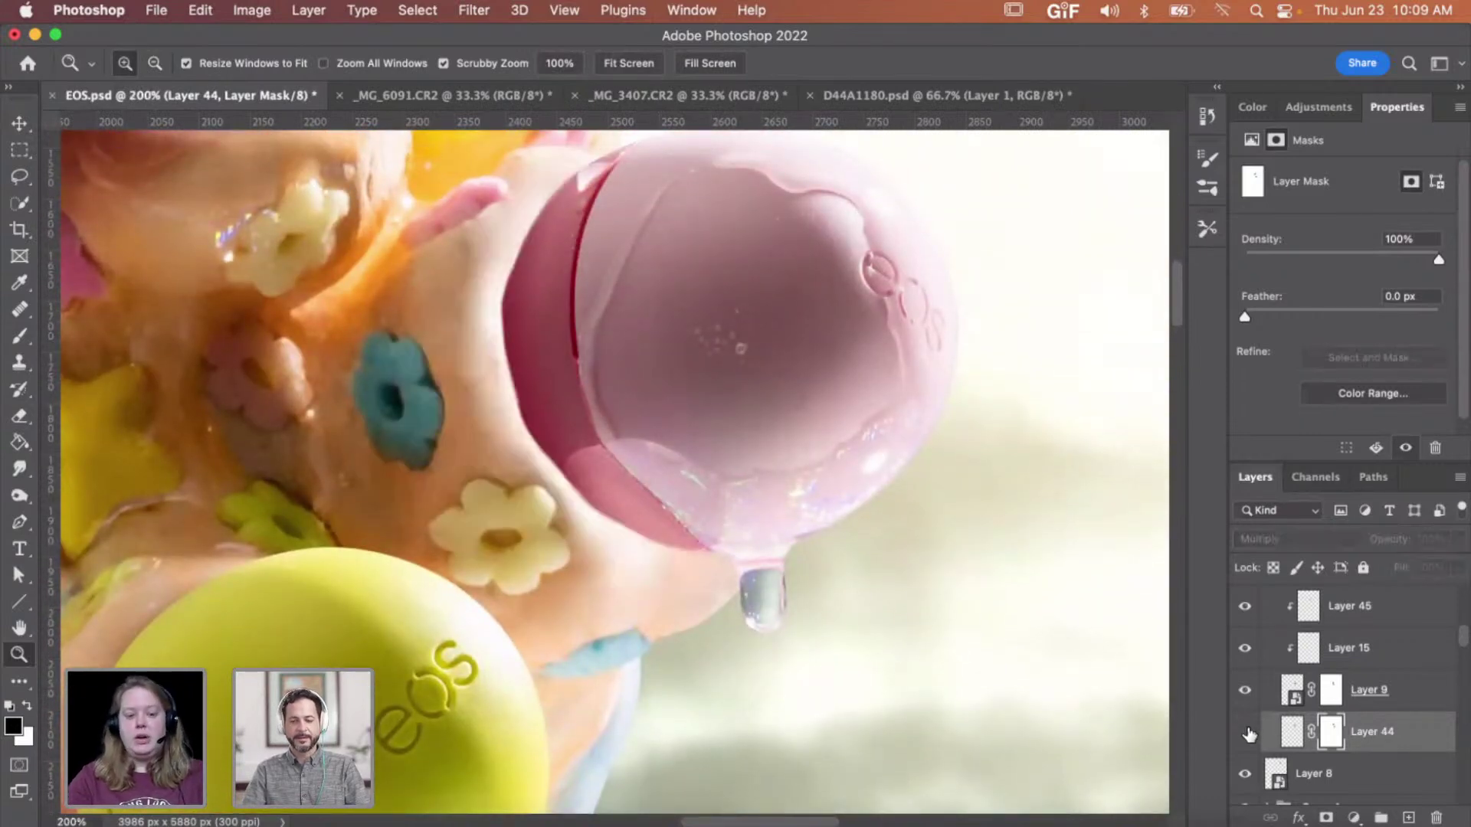
click(1246, 734)
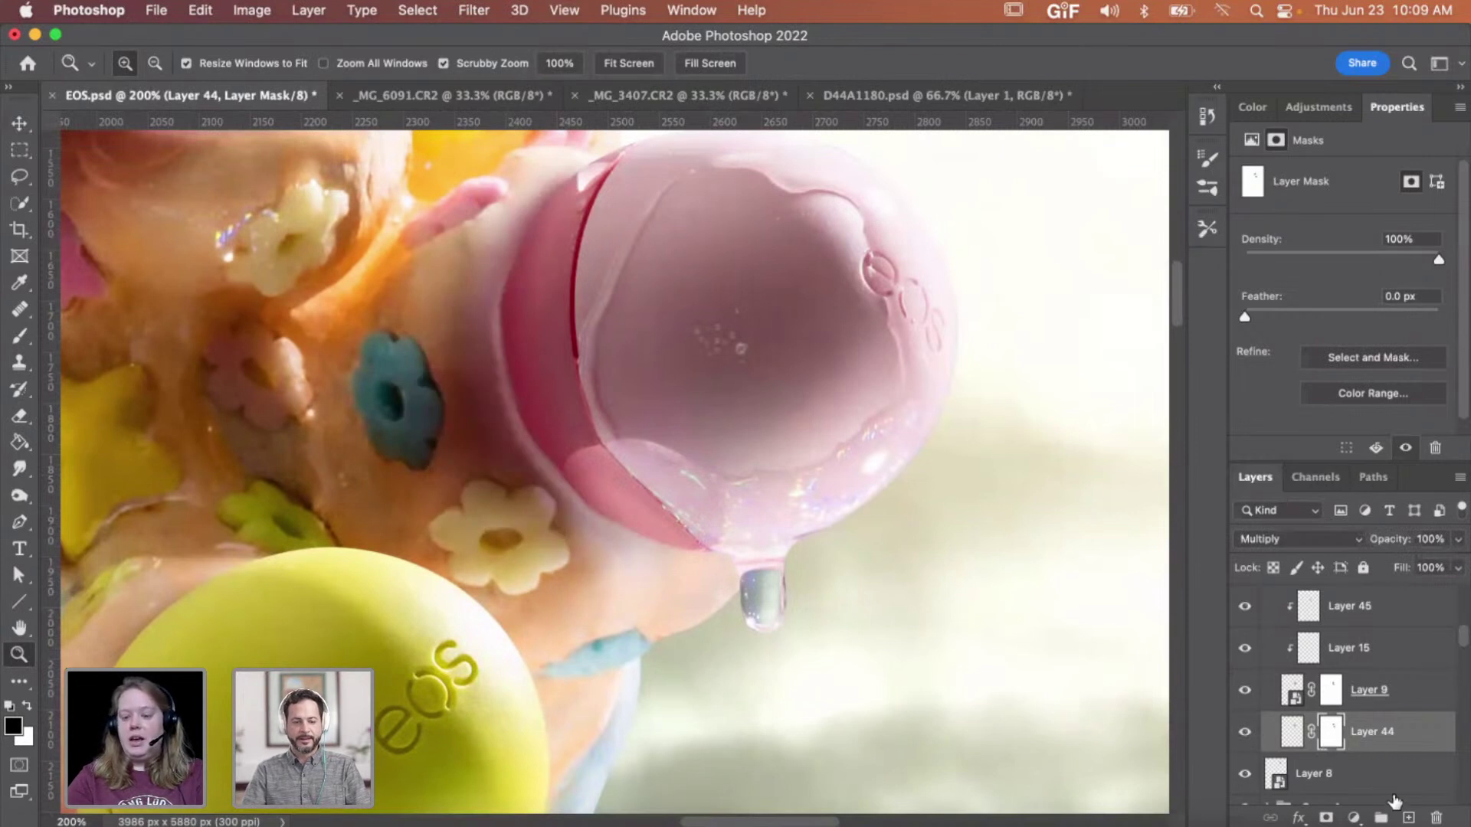
- Add a new layer above Layer 44 and paint a dark red shadow under the ball's lower rim with a 175 px brush
click(1408, 818)
key(b)
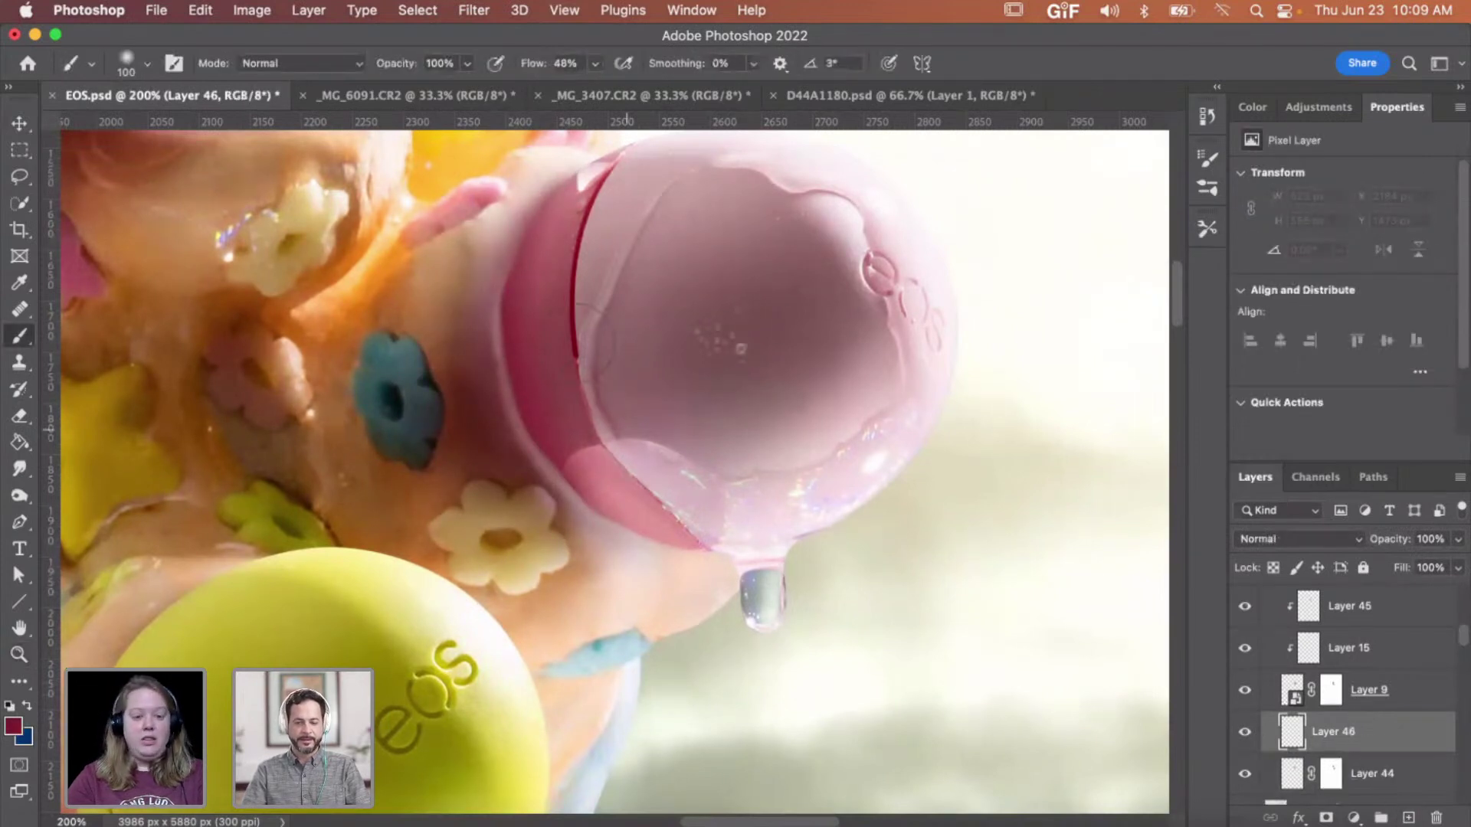
key(bracketright)
key(bracketright)
key(bracketright)
mouse_move(622, 572)
mouse_down()
mouse_move(624, 525)
mouse_move(701, 478)
mouse_move(647, 427)
mouse_move(735, 472)
mouse_move(728, 515)
mouse_move(700, 495)
mouse_move(770, 490)
mouse_up()
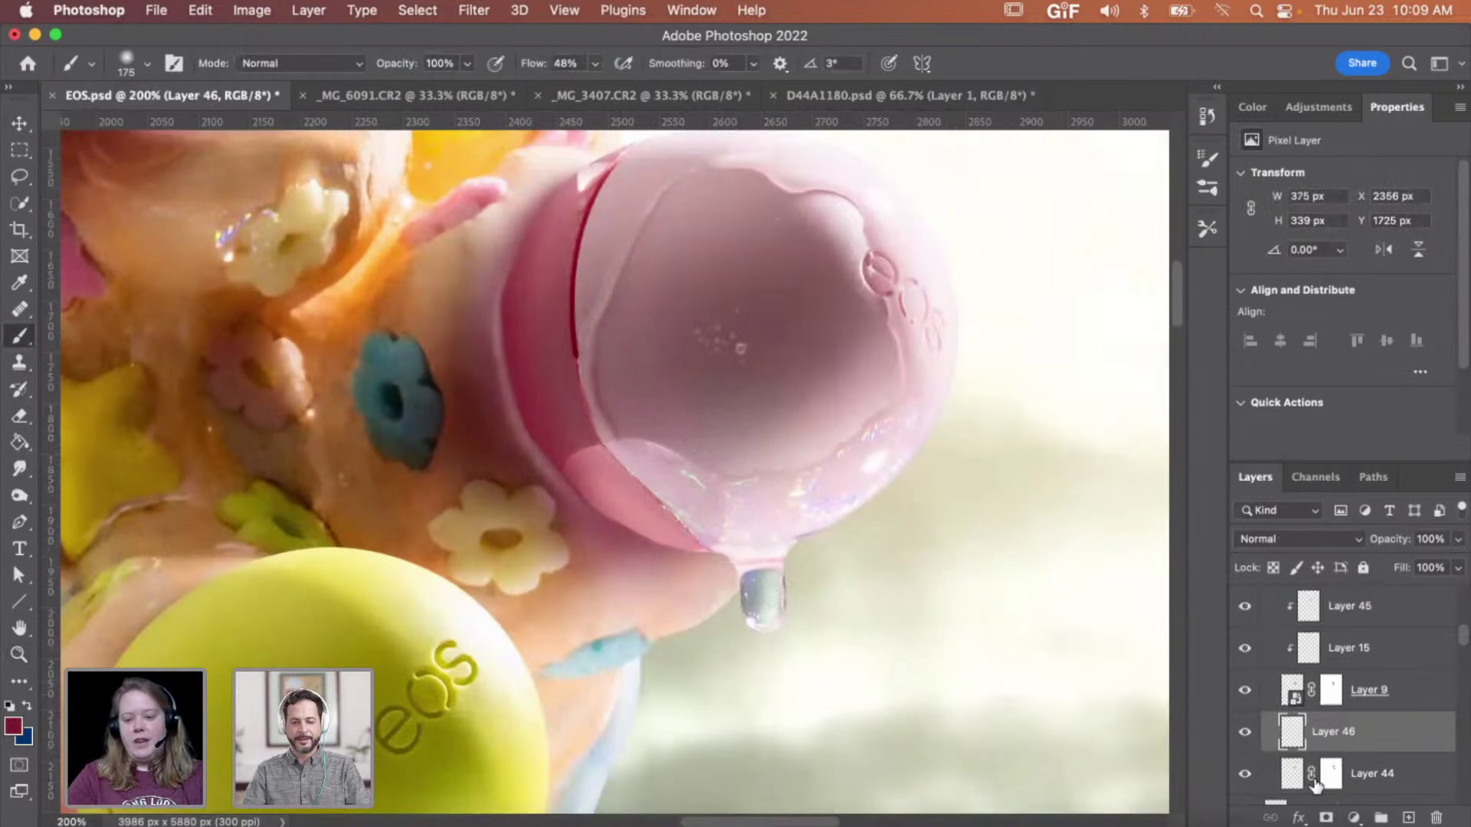
- Add a mask to Layer 46 and refine the shadow around the drip with a 90 px black brush and a 150 px white one
click(1326, 819)
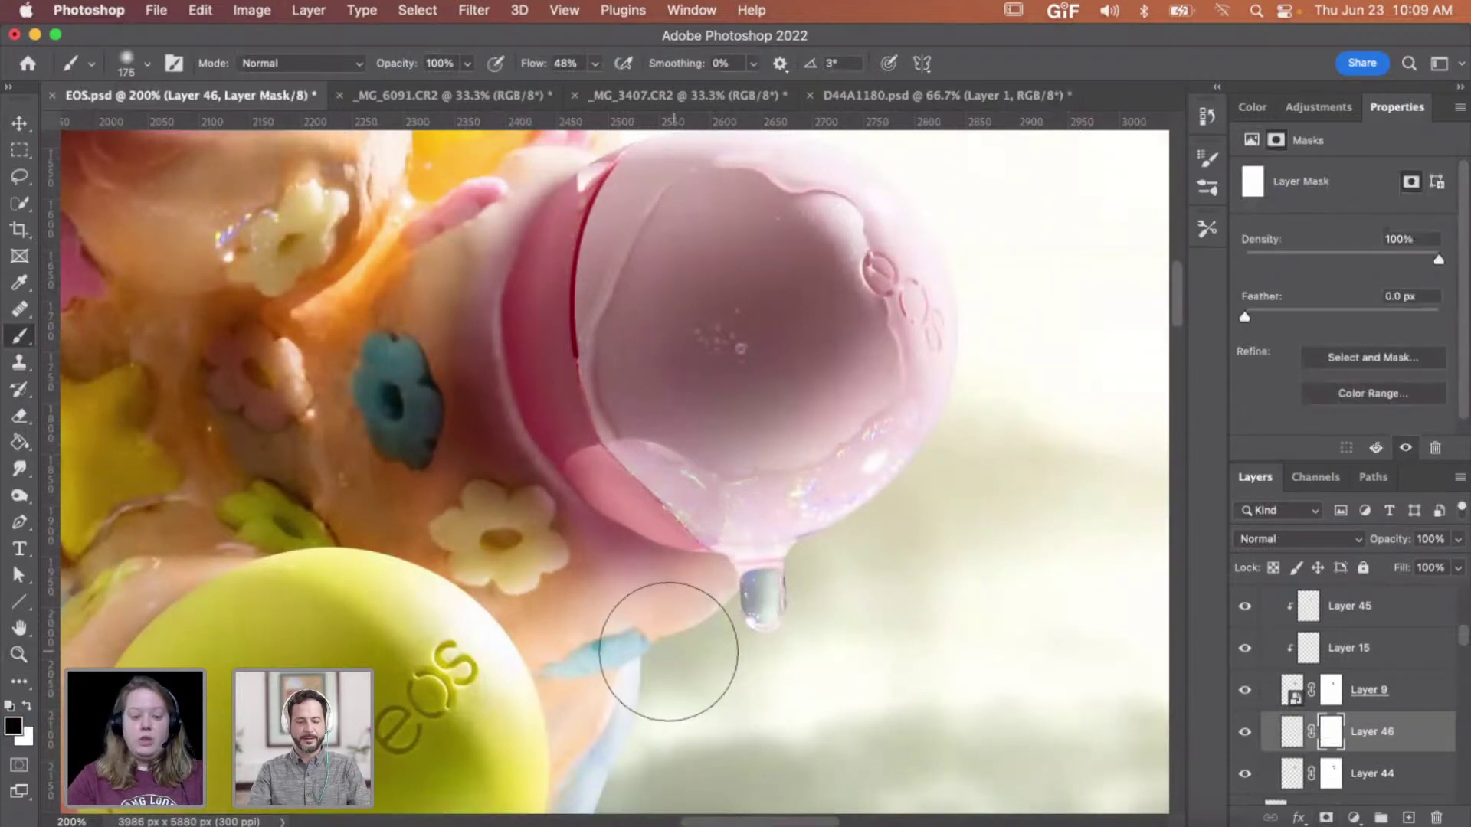
key(bracketleft)
key(bracketleft)
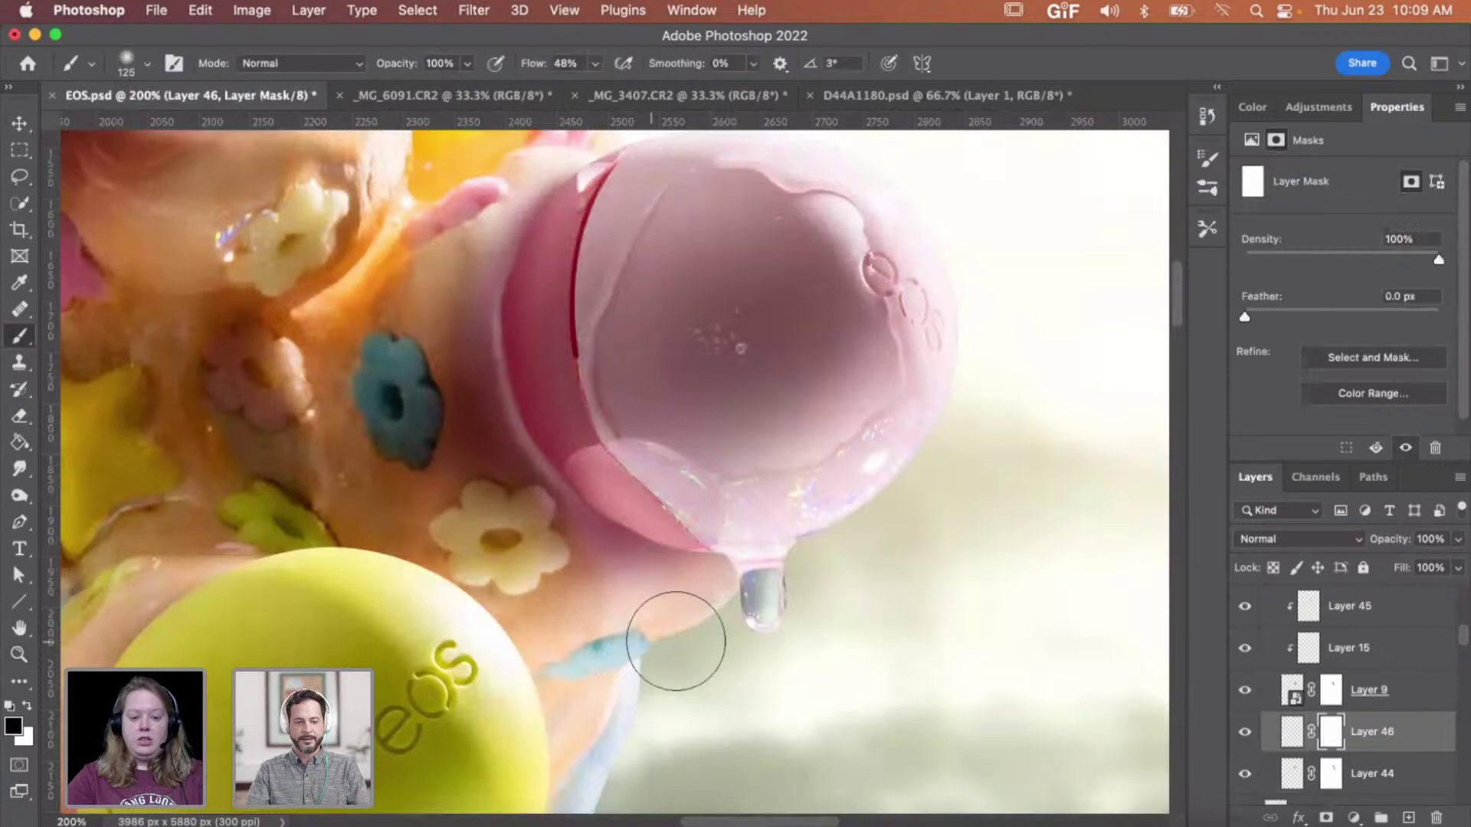
key(bracketleft)
key(bracketleft)
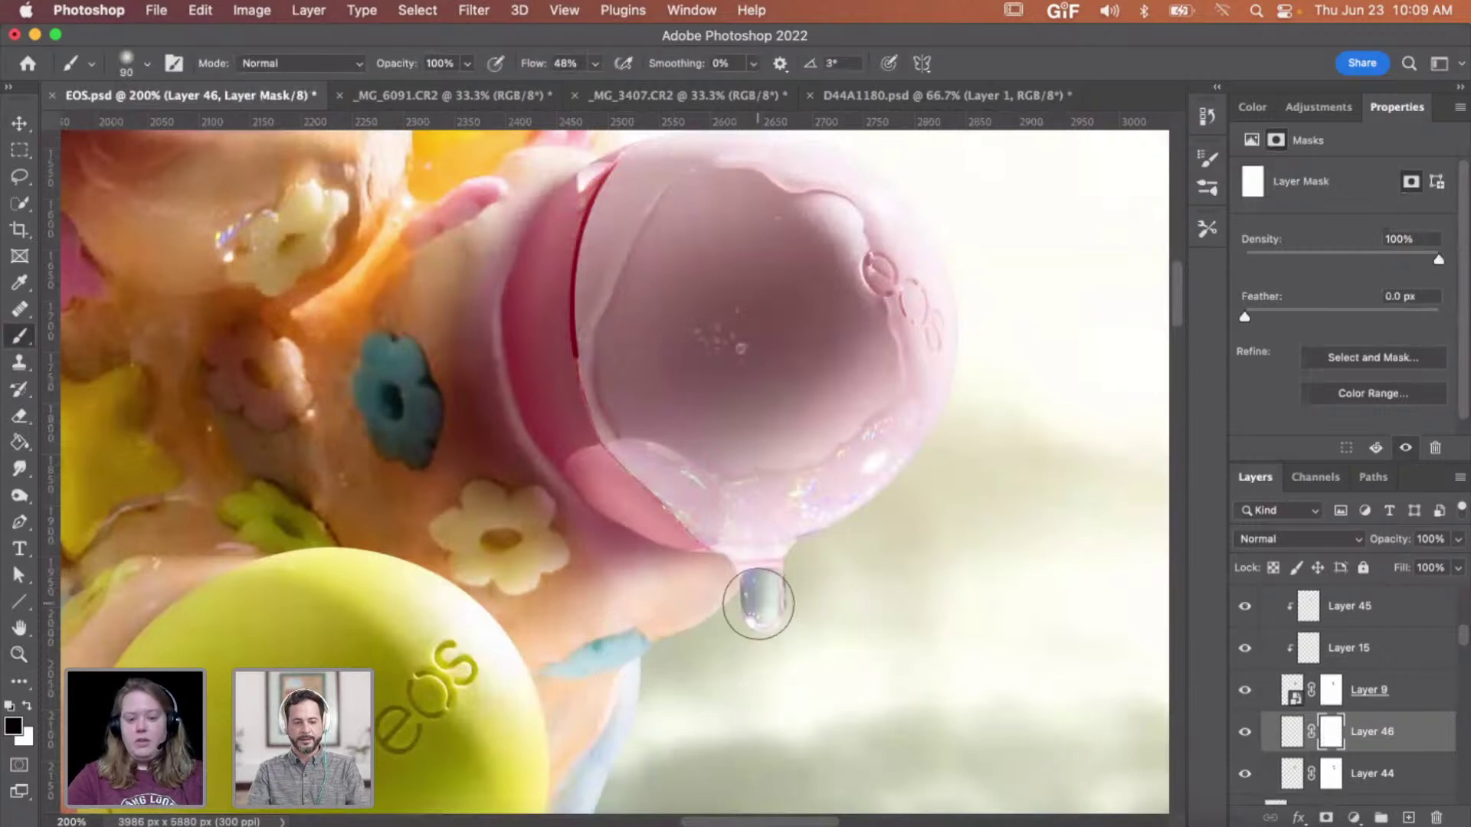
key(bracketright)
key(bracketright)
key(bracketright)
key(x)
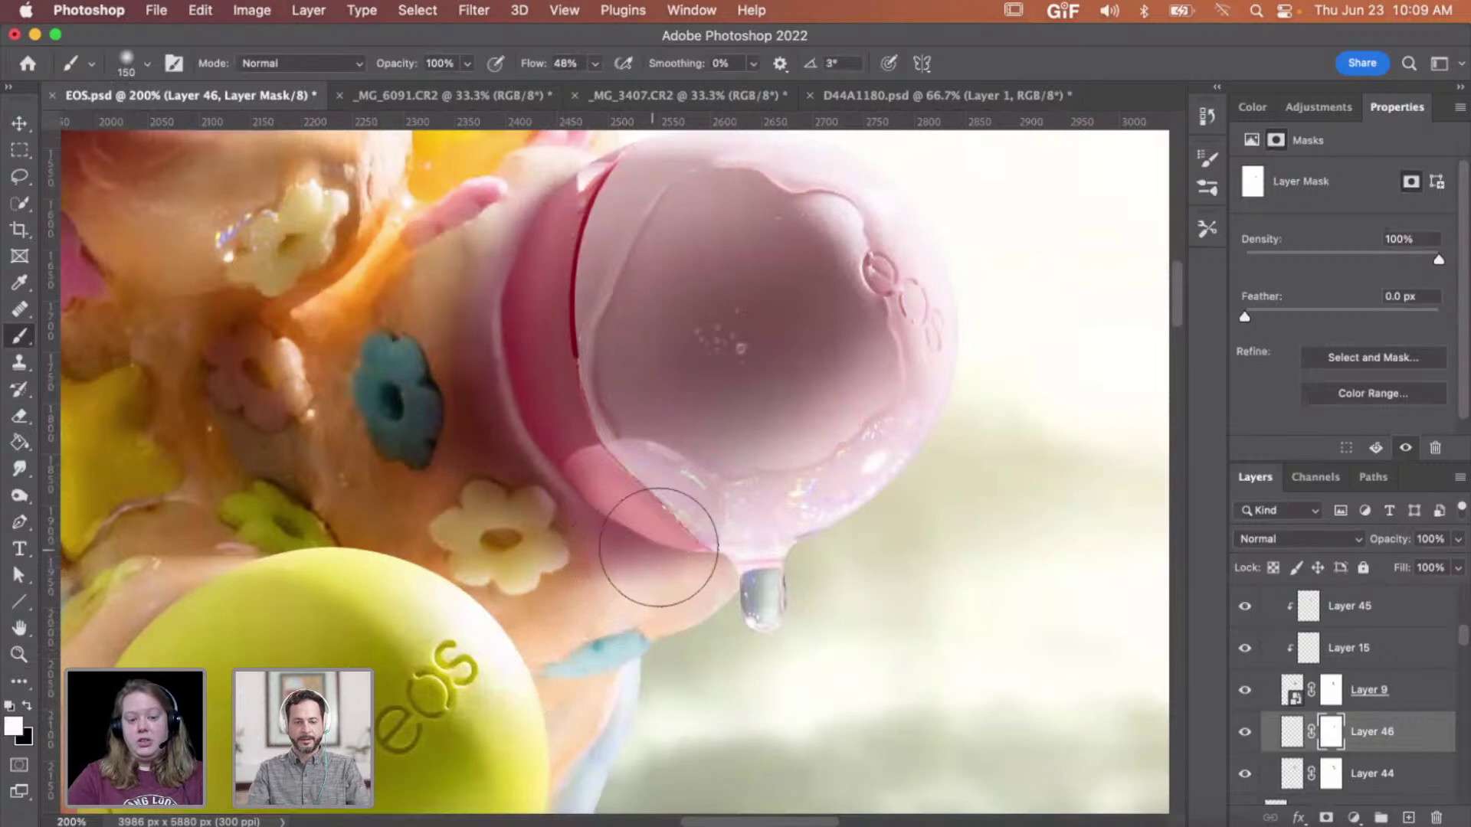
key(z)
alt+click(810, 478)
alt+click(808, 491)
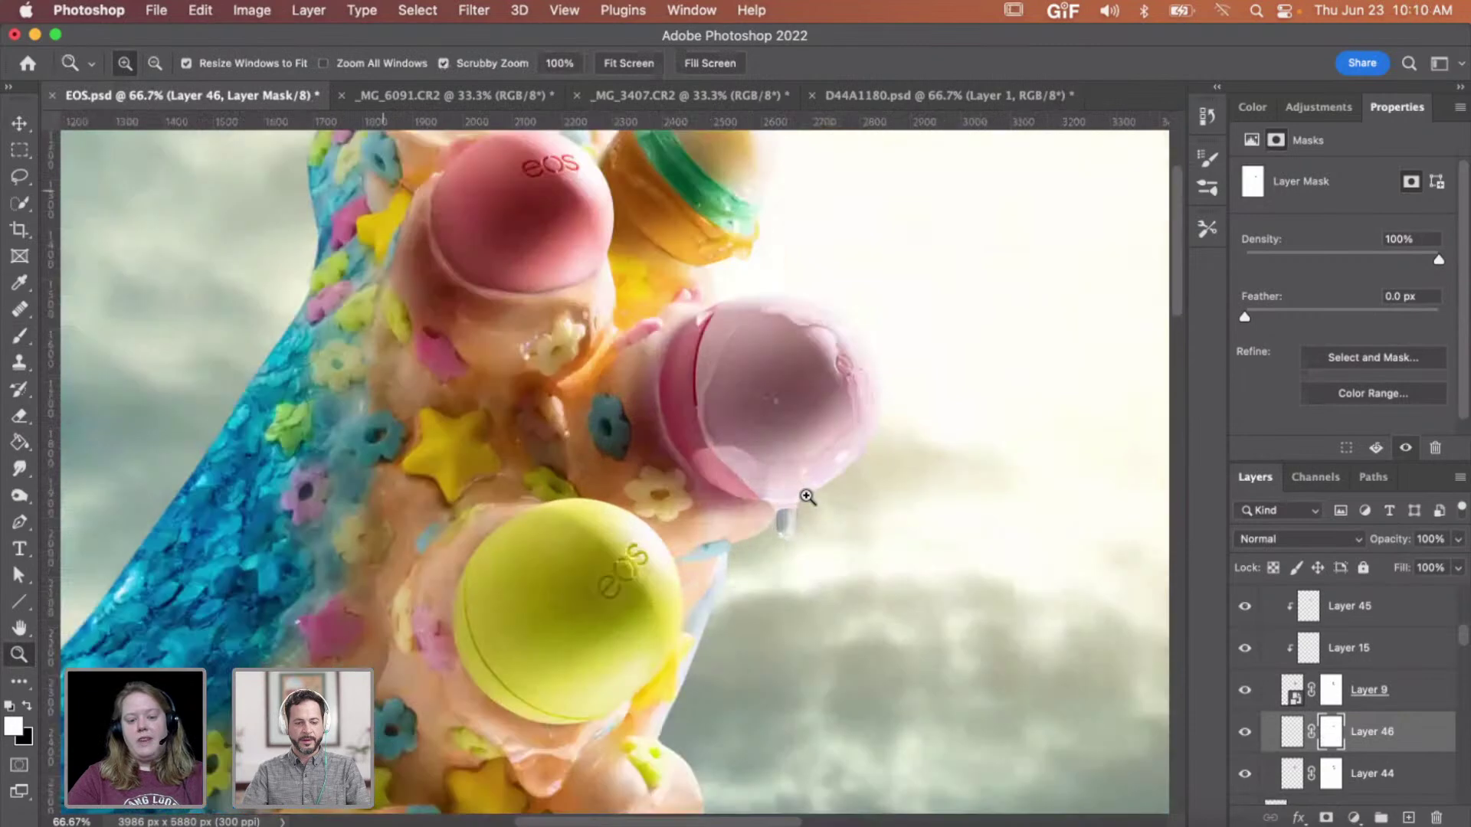
- Refine Layer 46's mask along the lower rim with a 50 px white brush, and smudge it at 200 px and 45% strength
click(808, 497)
click(807, 497)
click(807, 497)
key(b)
key(x)
mouse_move(542, 404)
mouse_down()
mouse_move(629, 442)
mouse_move(663, 437)
mouse_up()
key(bracketleft)
key(bracketleft)
key(bracketleft)
key(x)
mouse_move(537, 431)
mouse_down()
mouse_move(667, 469)
mouse_move(573, 443)
mouse_move(676, 475)
mouse_up()
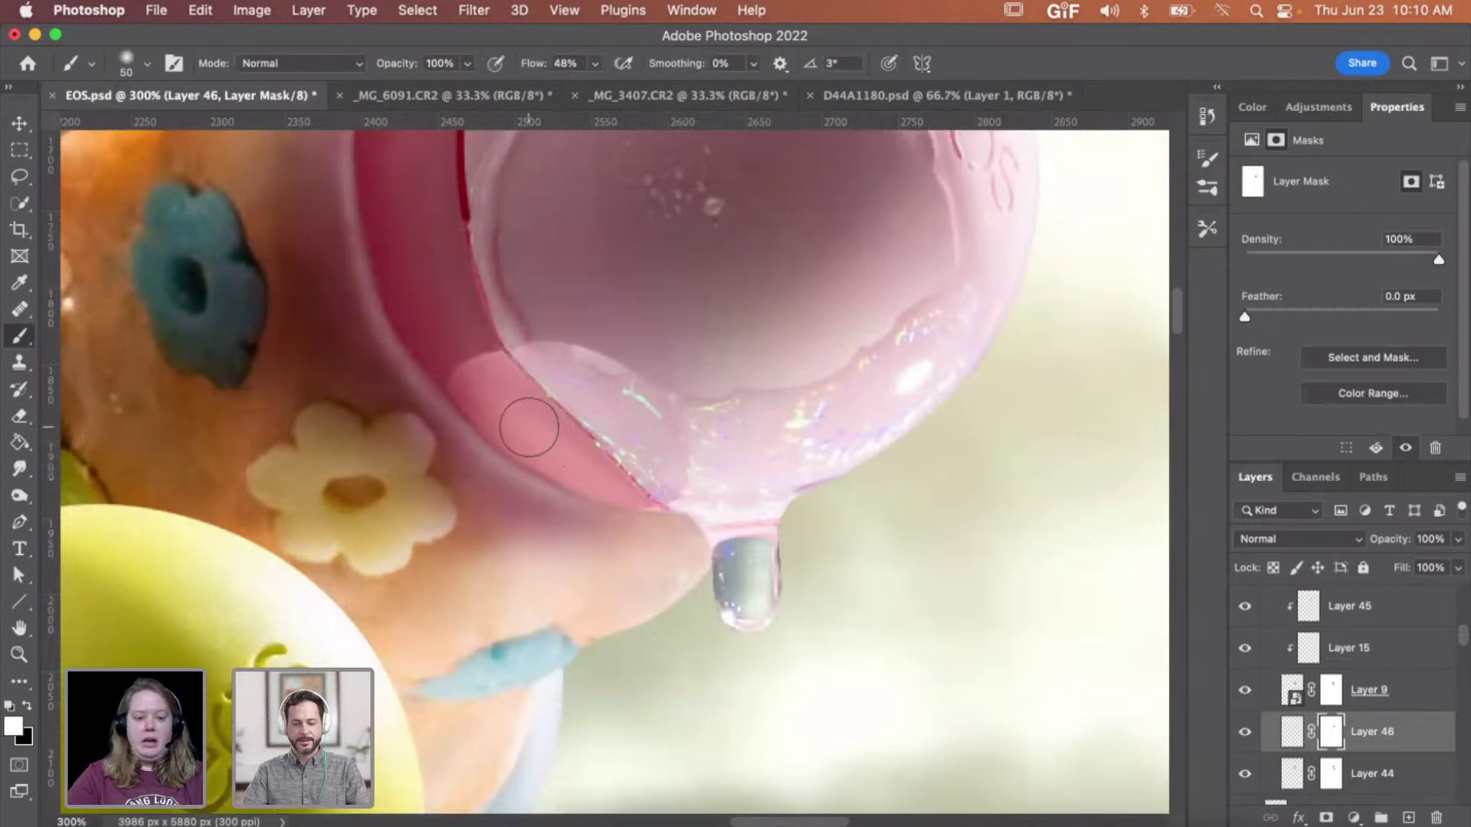
click(20, 468)
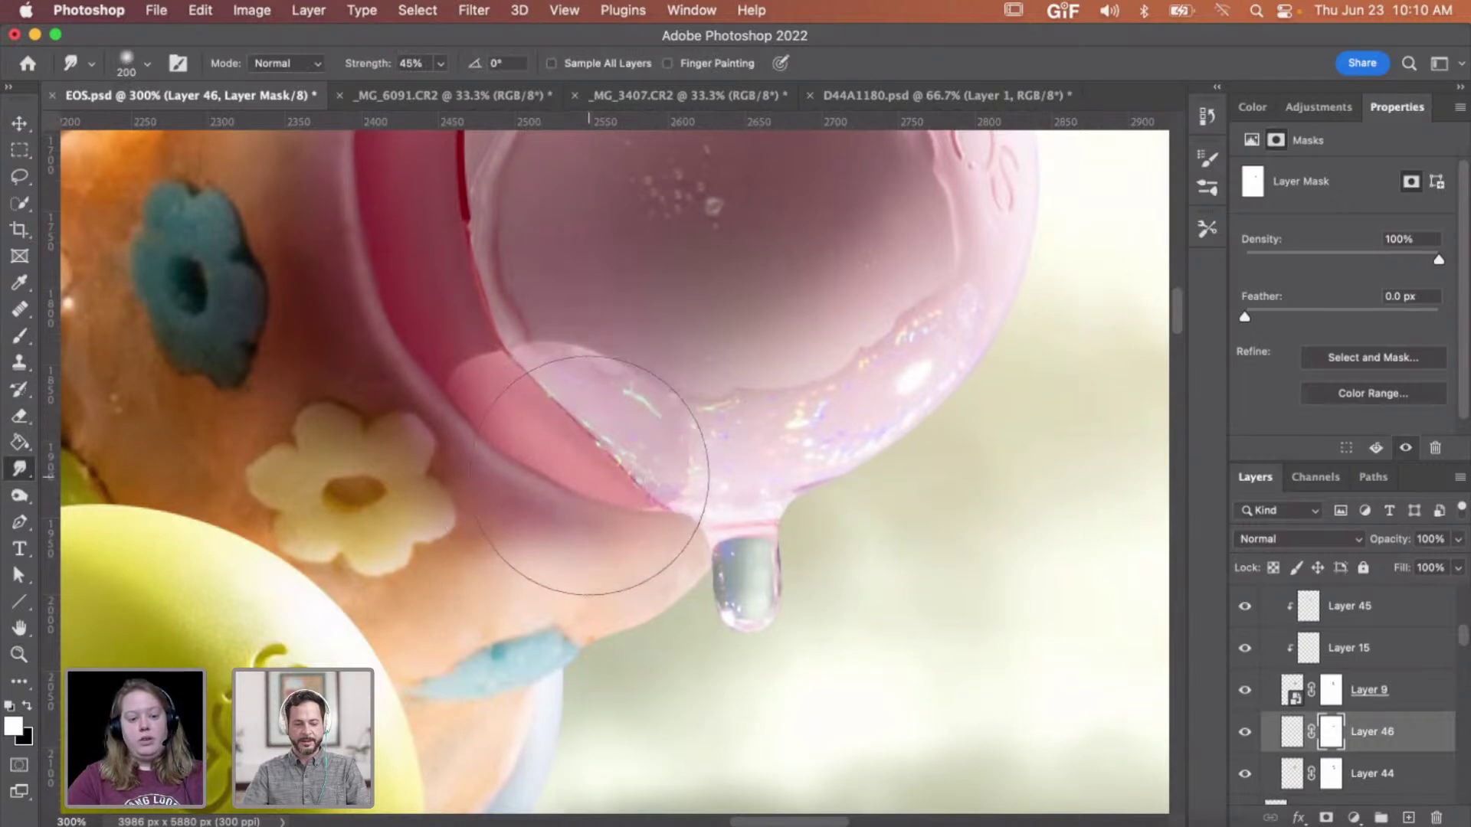
- Examine the shadow under the lilac ball both up close and in the context of the whole tentacle
key(z)
alt+click(719, 475)
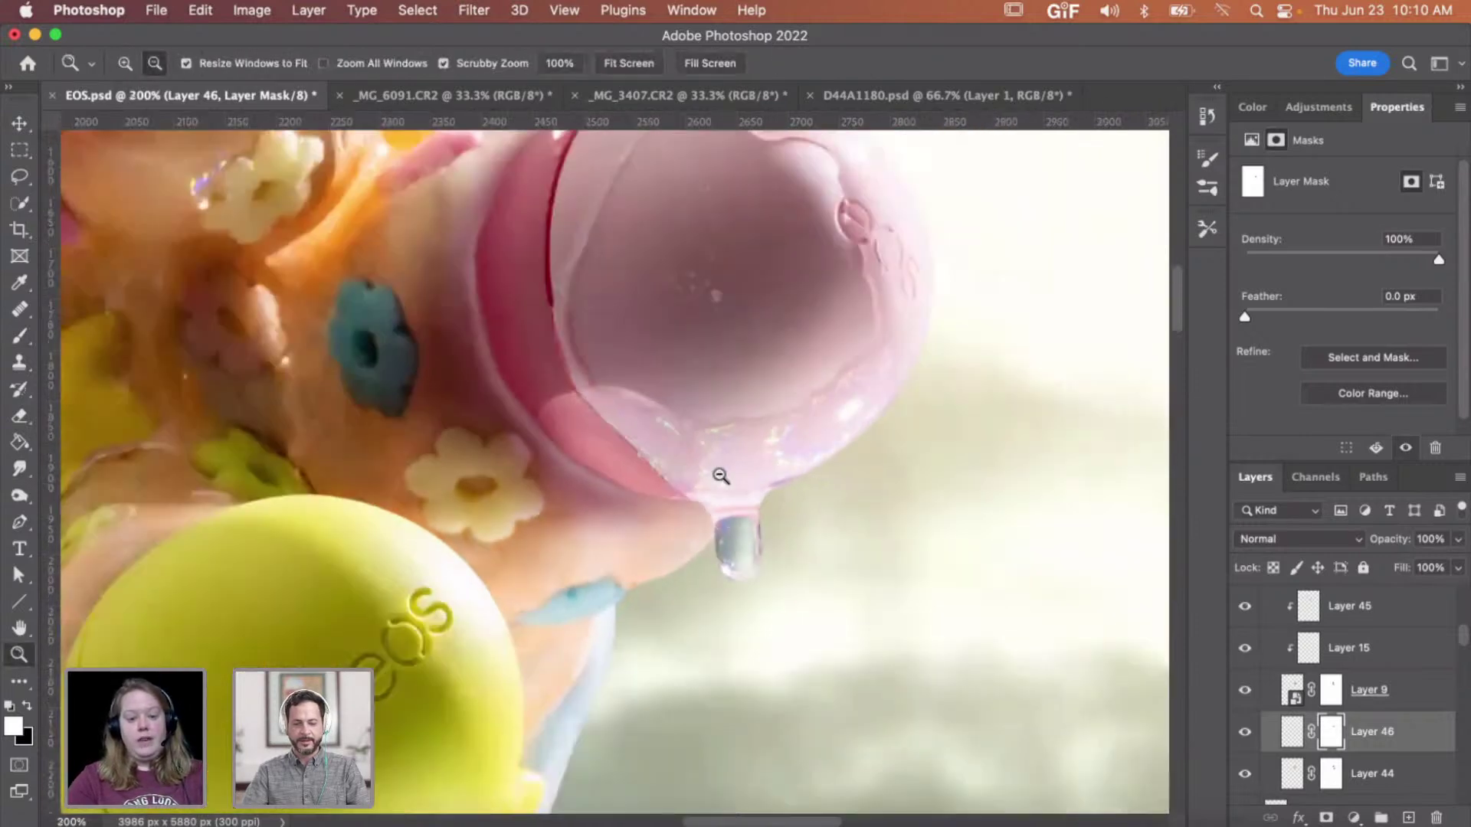
alt+click(718, 476)
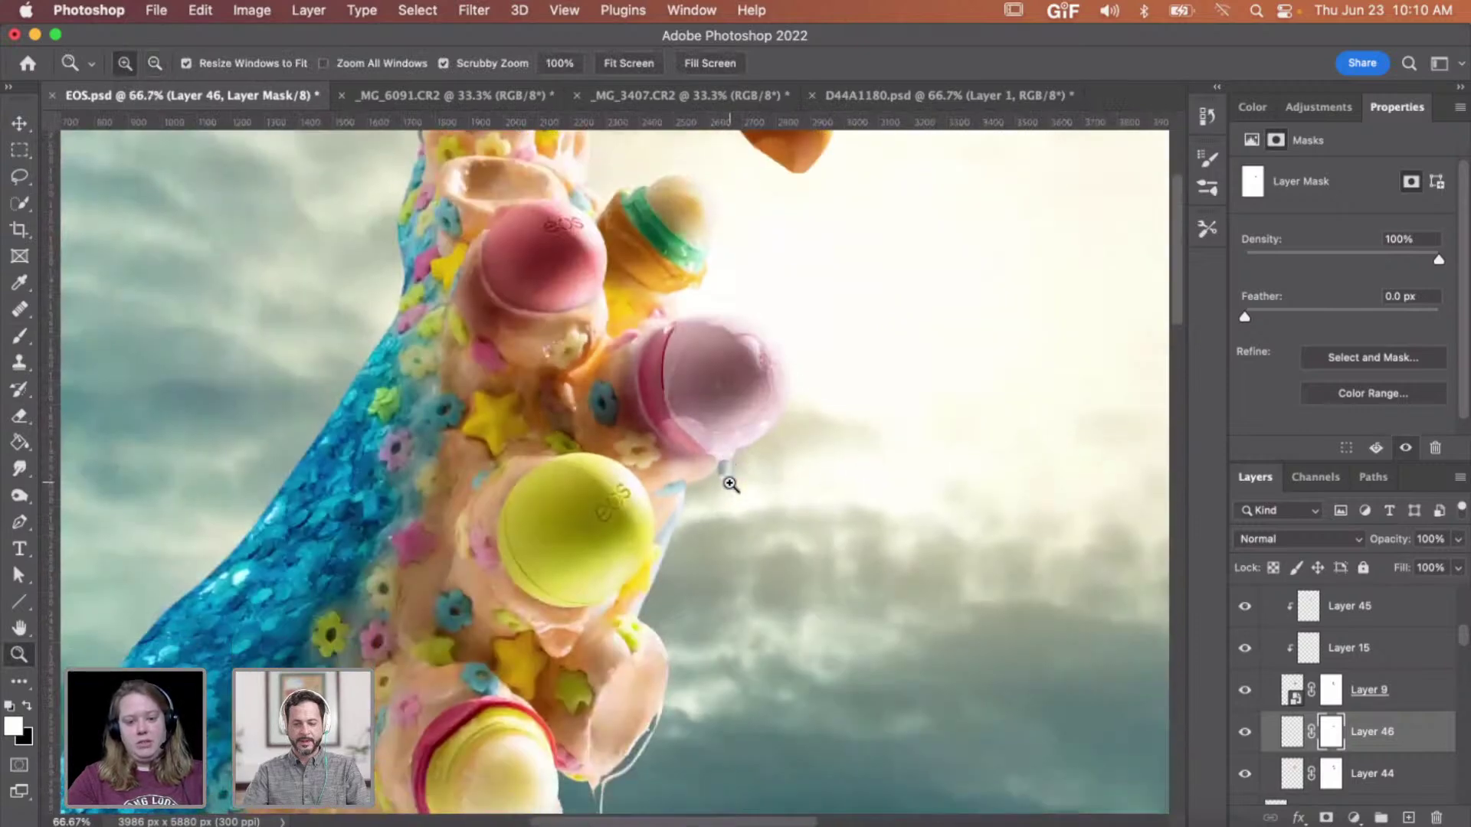
alt+click(730, 484)
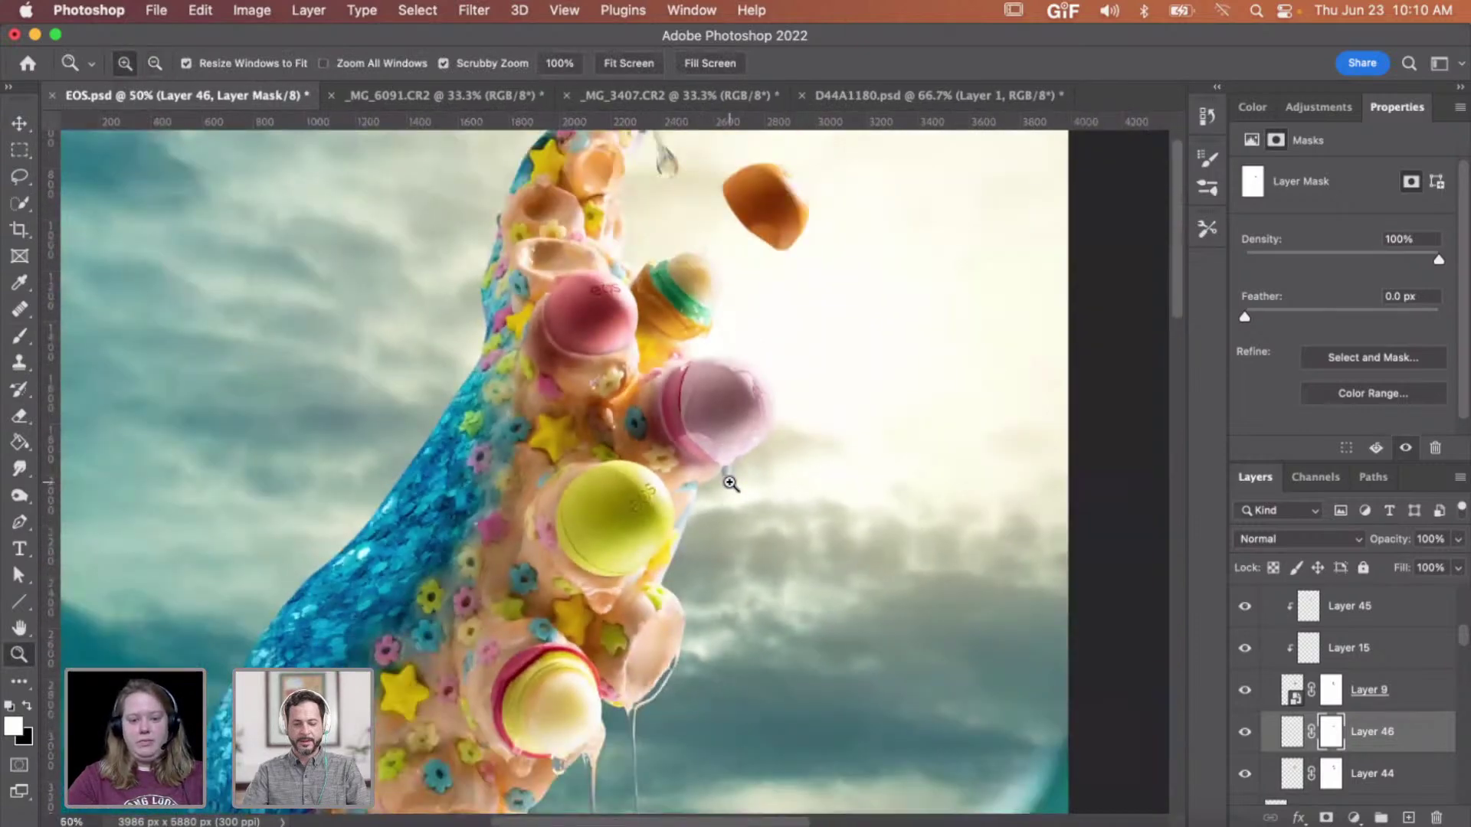
click(718, 438)
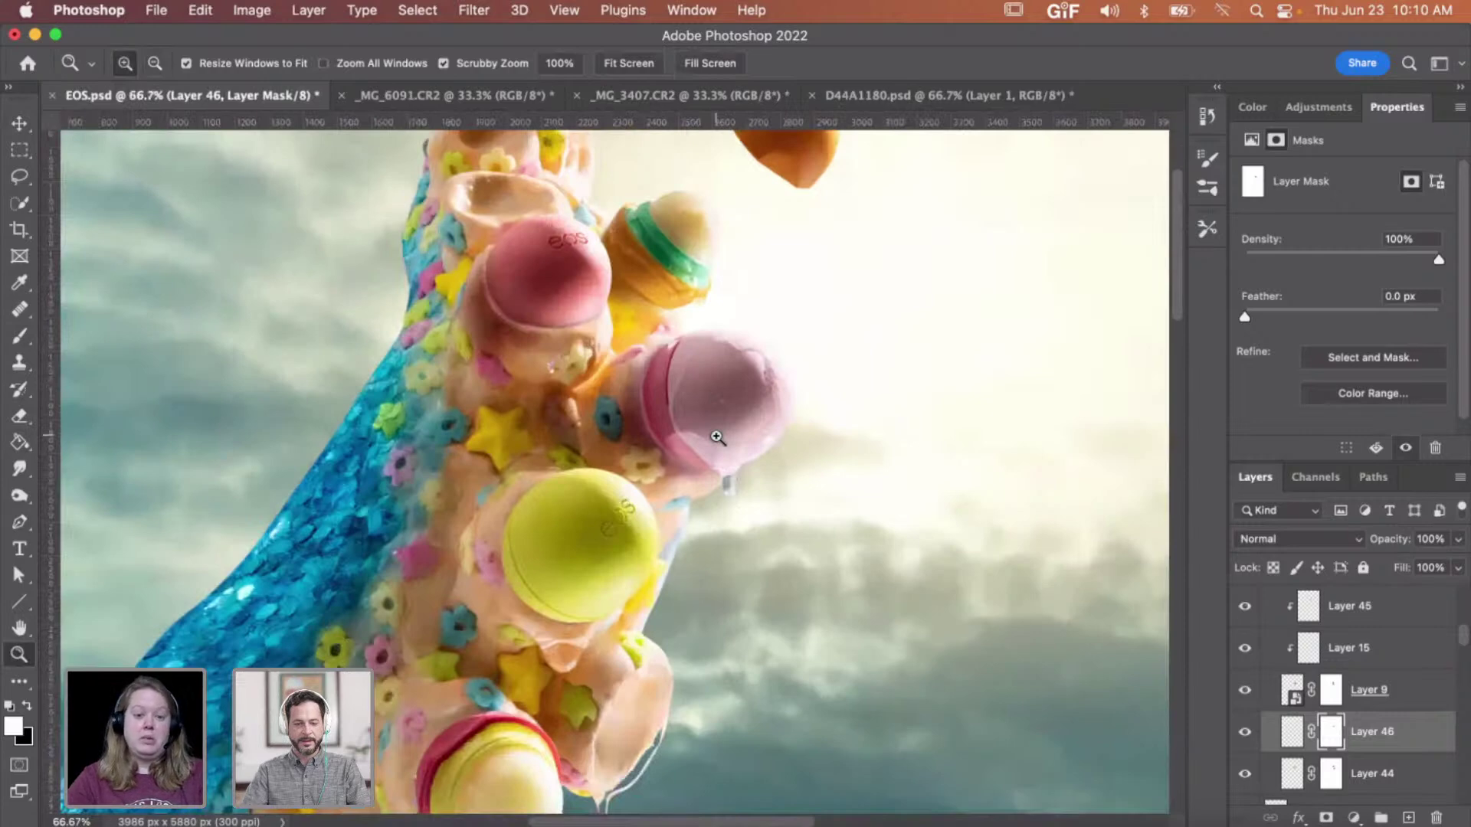
scroll(727, 443, up, 2)
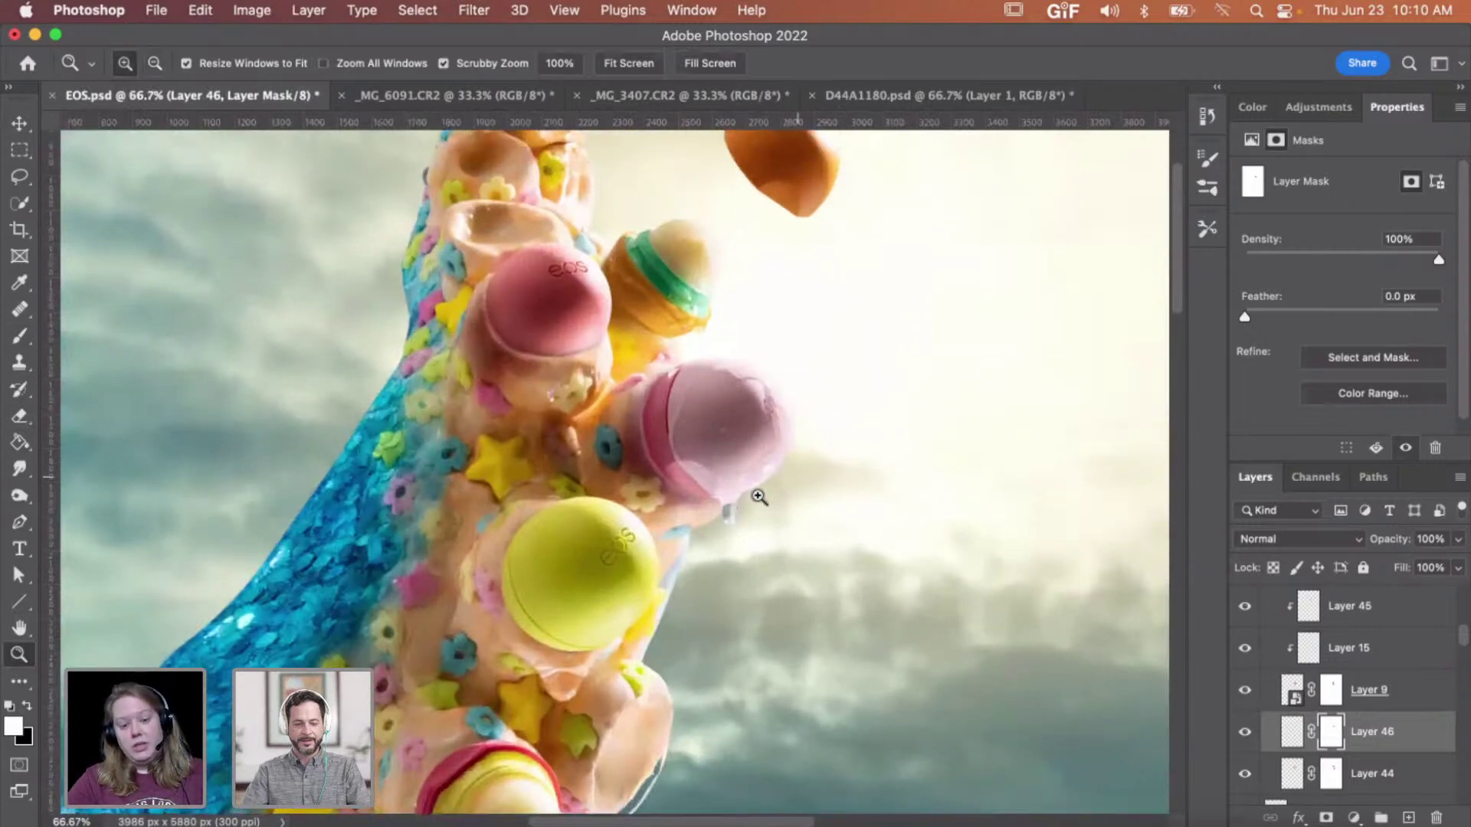
click(741, 500)
click(617, 465)
click(617, 465)
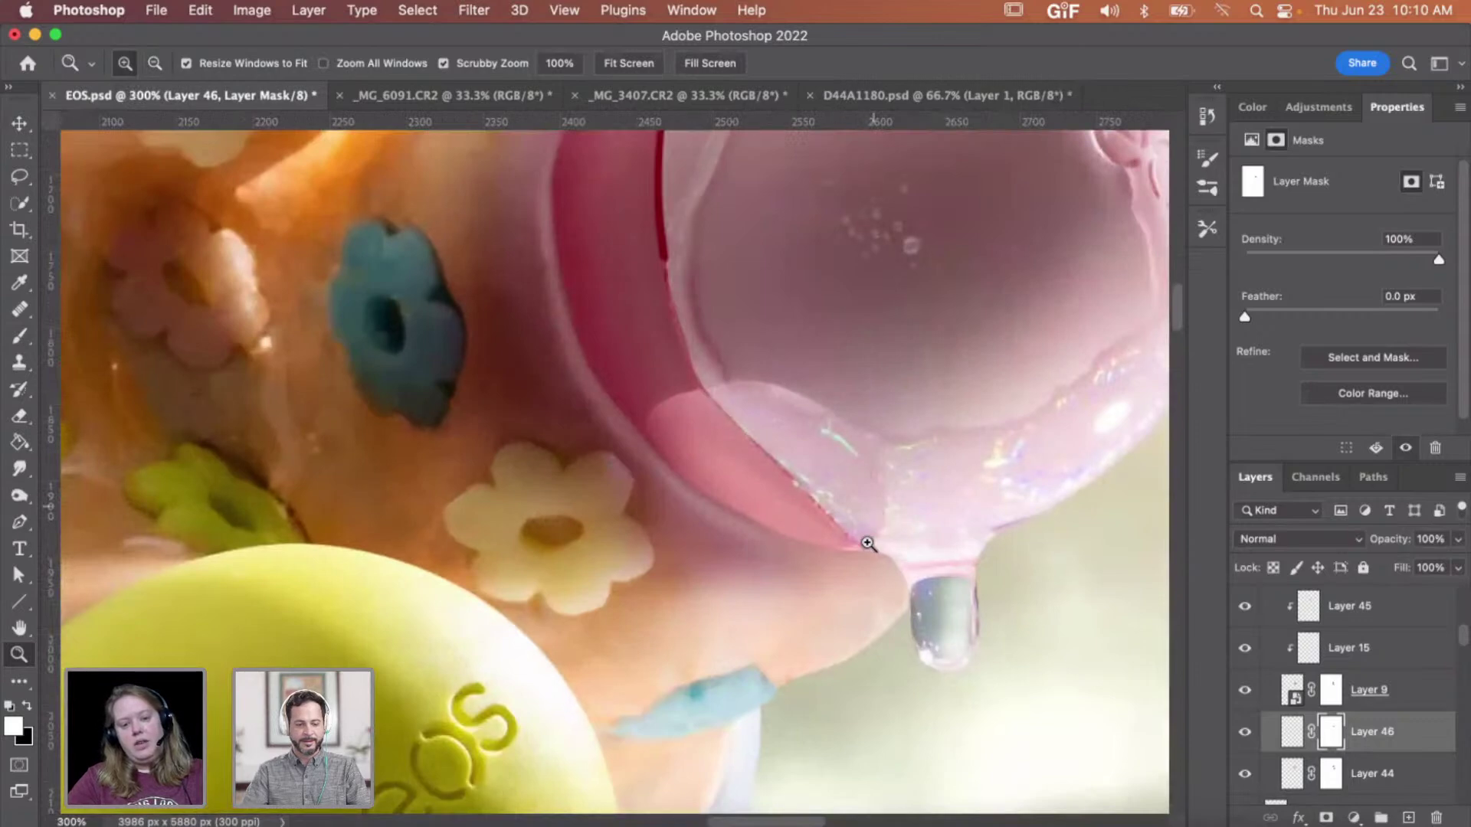
scroll(751, 442, down, 10)
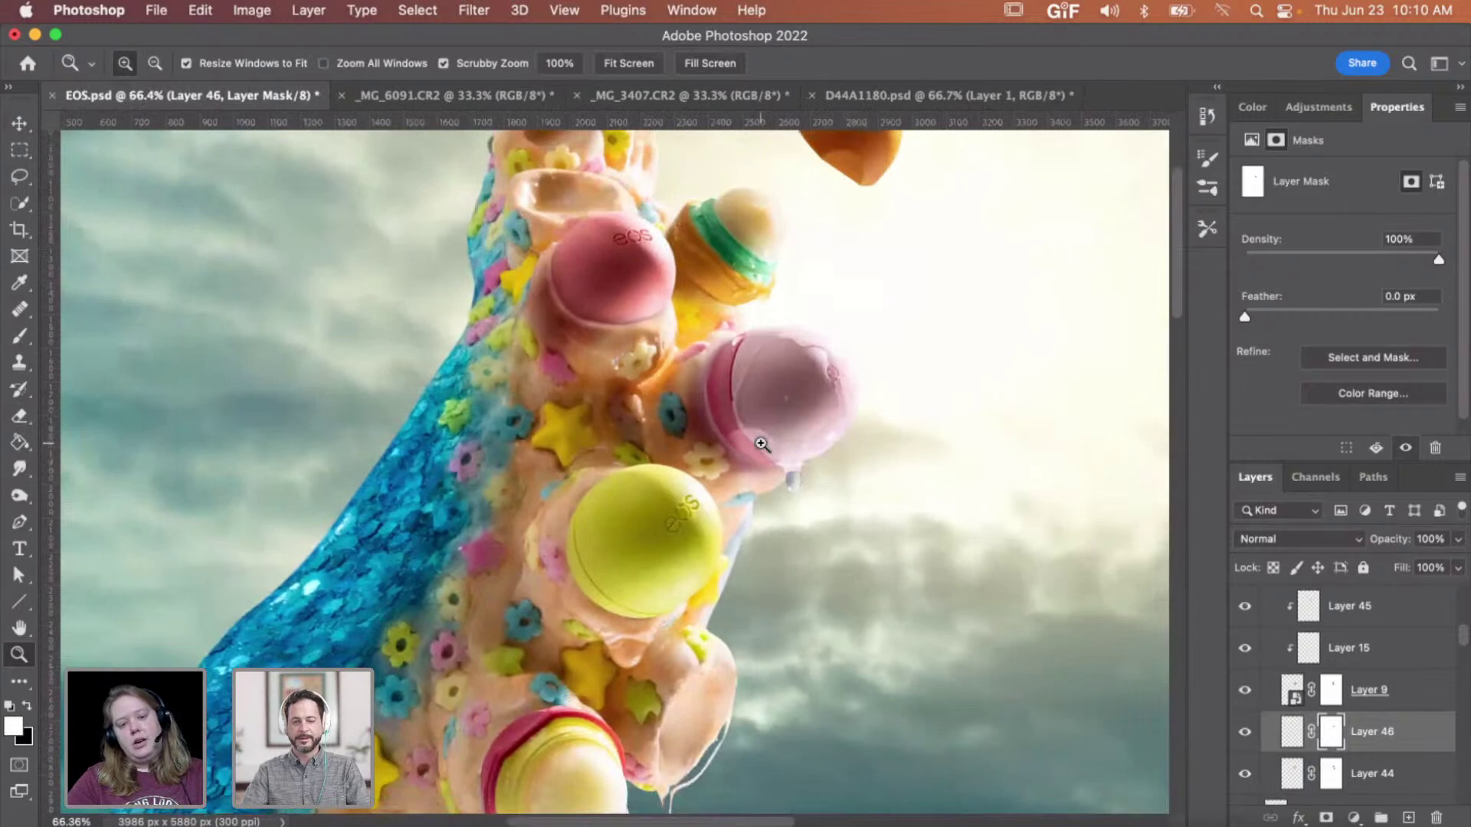
scroll(758, 438, up, 10)
- Add a new layer clipped to Layer 9, directly above it, for shading the lilac ball's lower rim
click(668, 477)
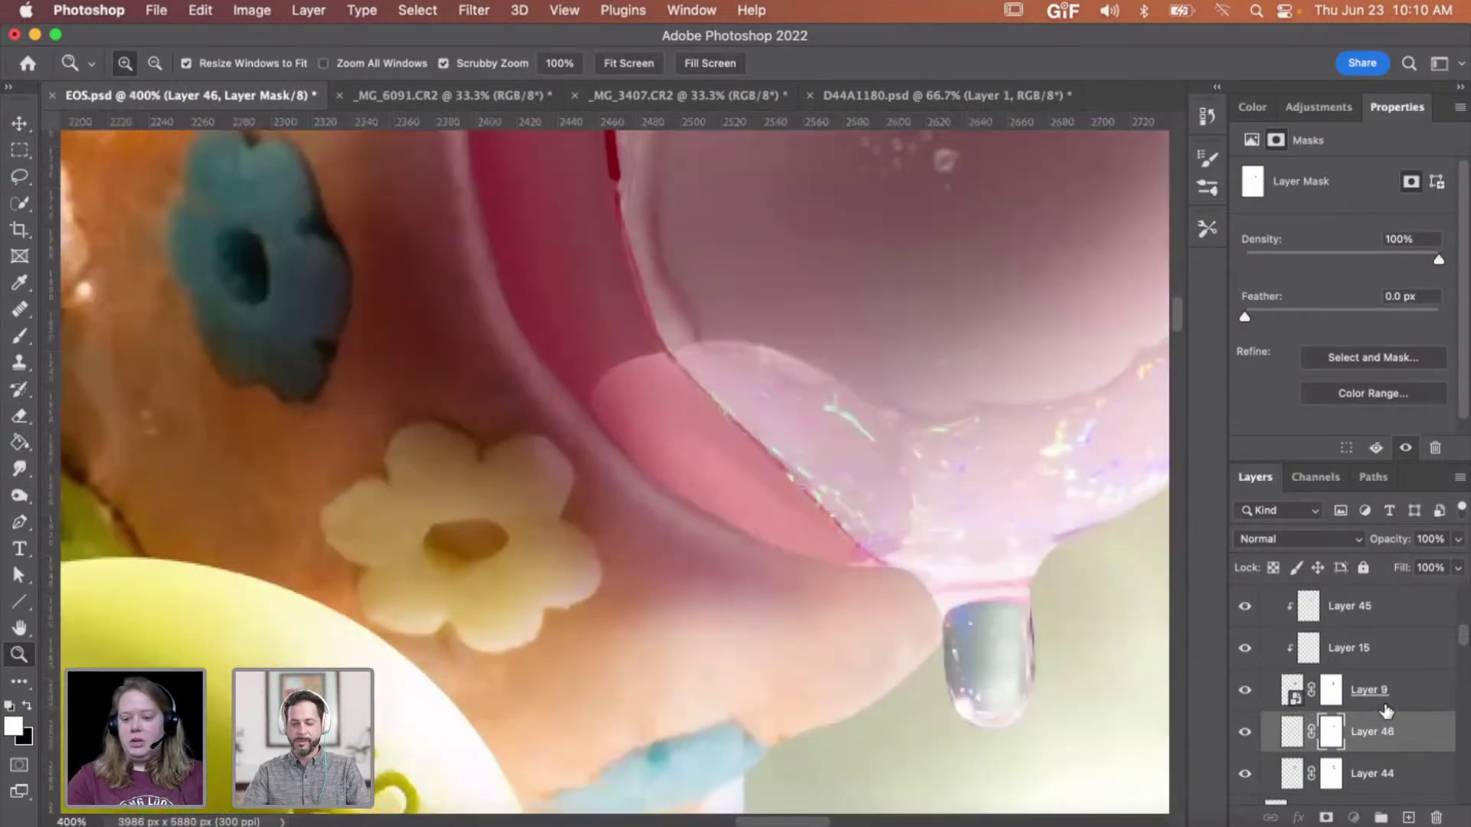
click(1386, 710)
click(1407, 818)
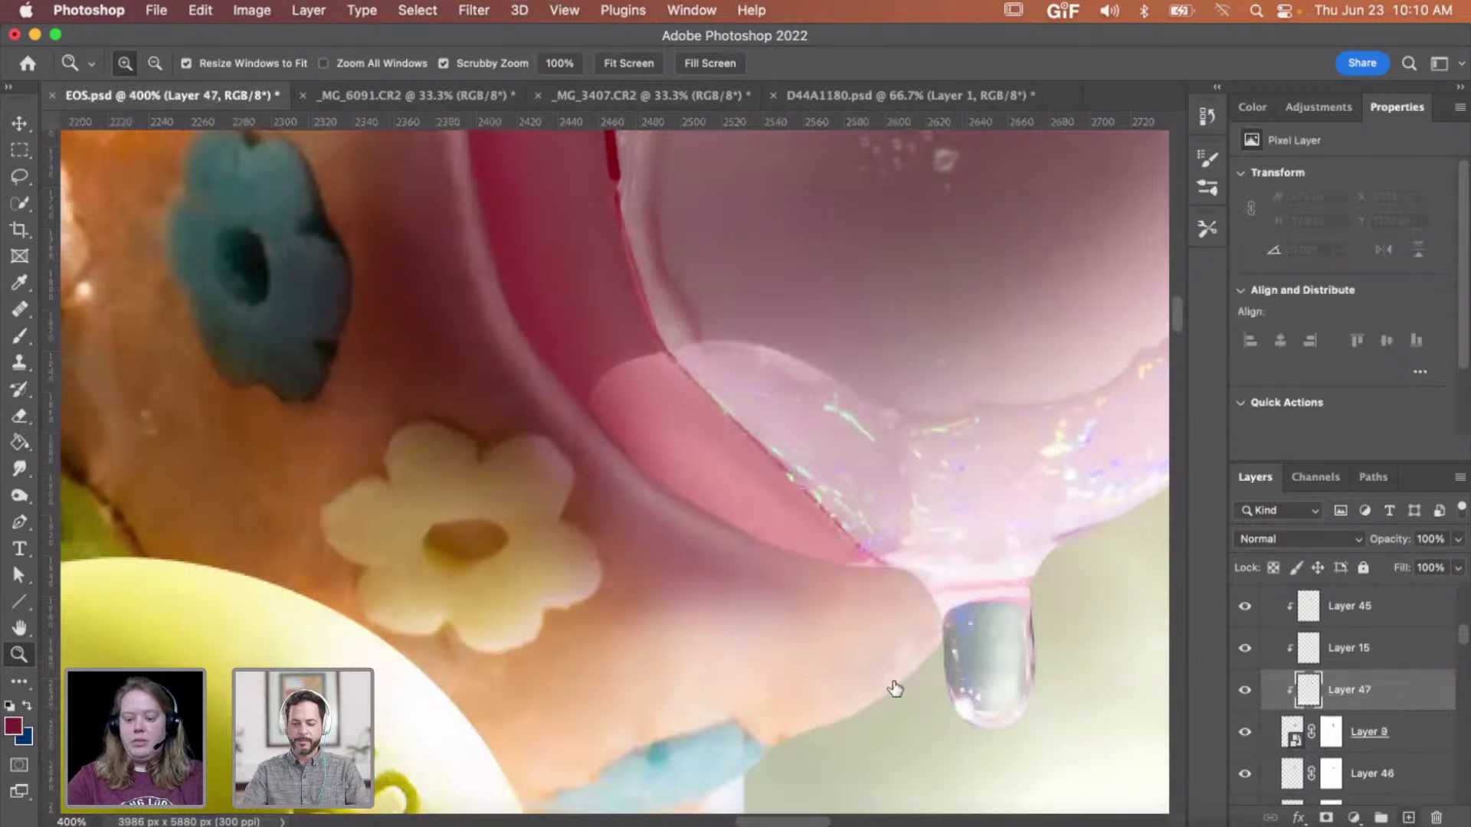
- Trace a closed Pen path about 158 by 108 px around the oval notch on the lilac ball's lower rim
key(p)
click(587, 417)
click(655, 350)
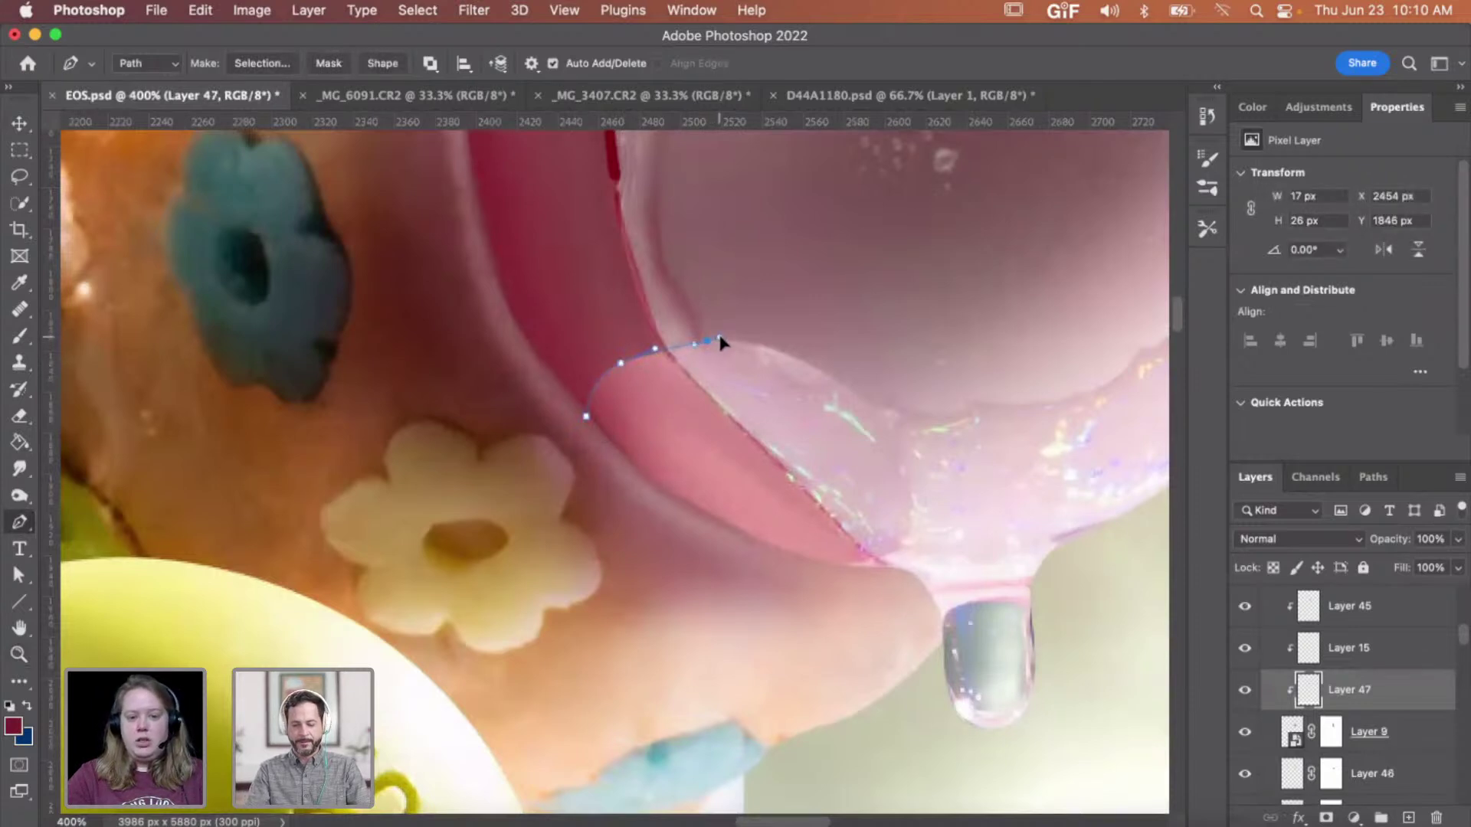
click(841, 383)
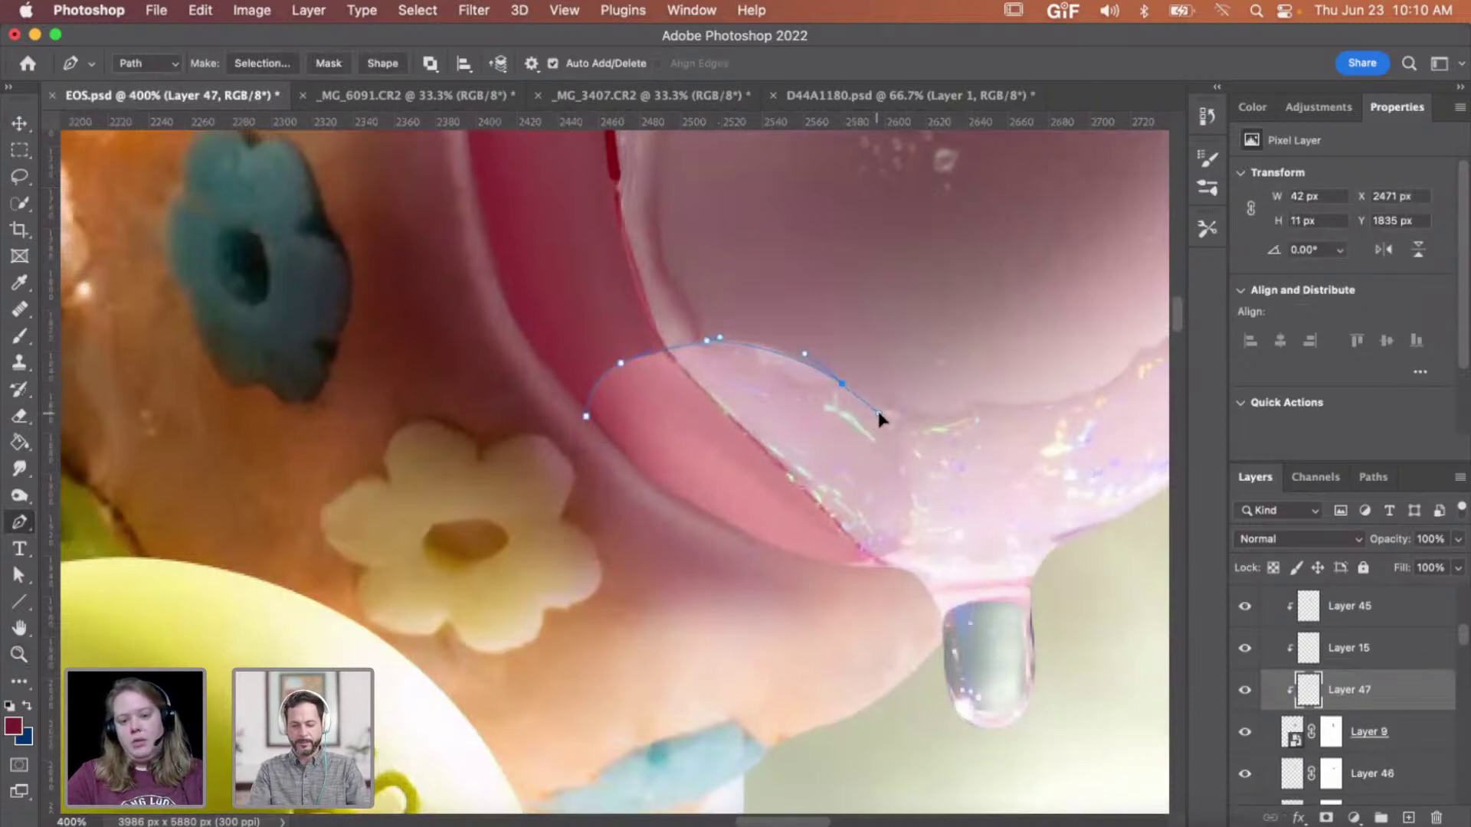
click(906, 464)
drag(874, 555, 831, 569)
drag(689, 524, 629, 480)
click(586, 417)
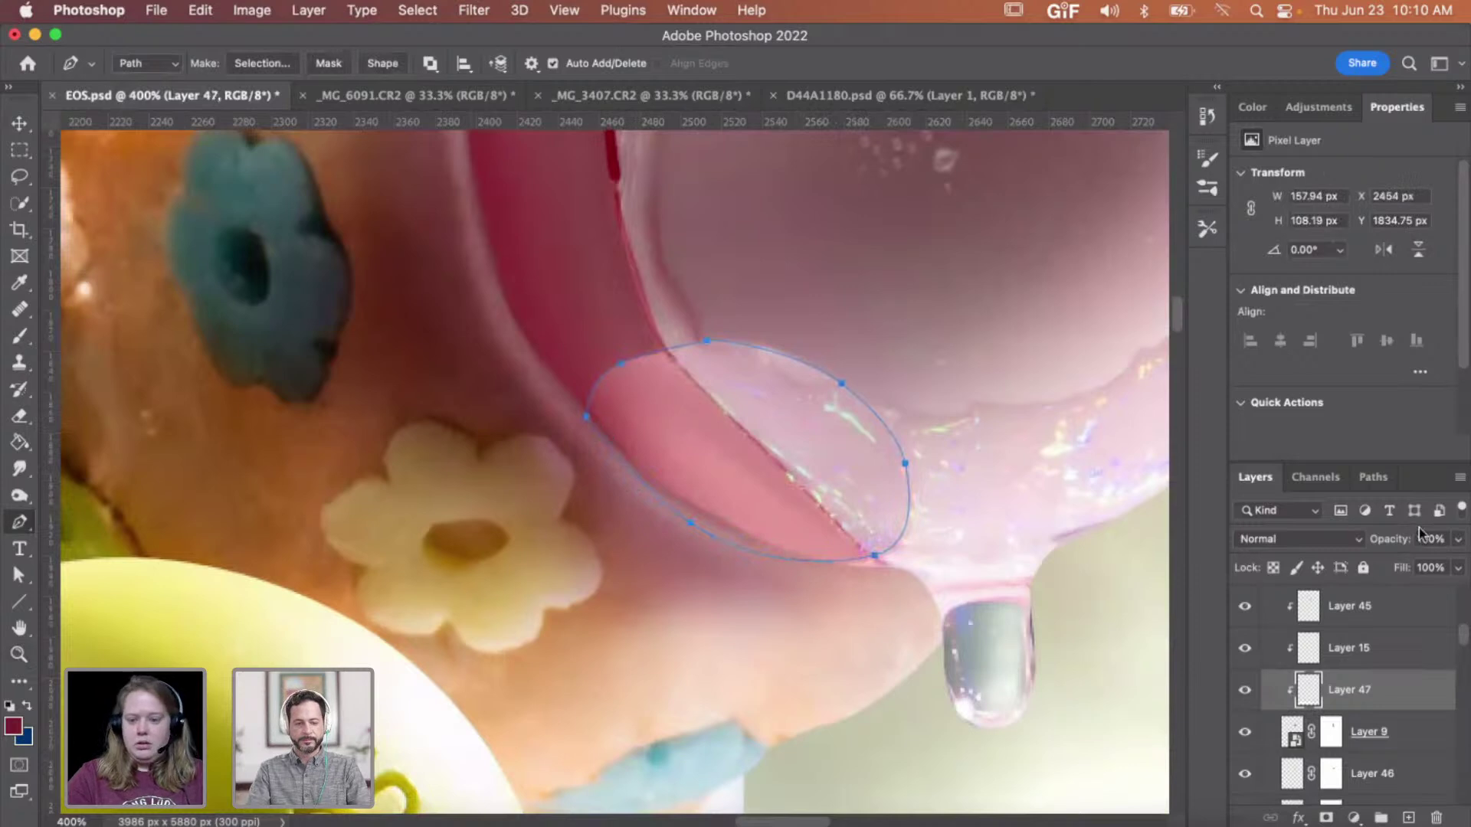
- Convert the oval work path into a selection and return to the layer list
click(1374, 476)
right_click(1337, 570)
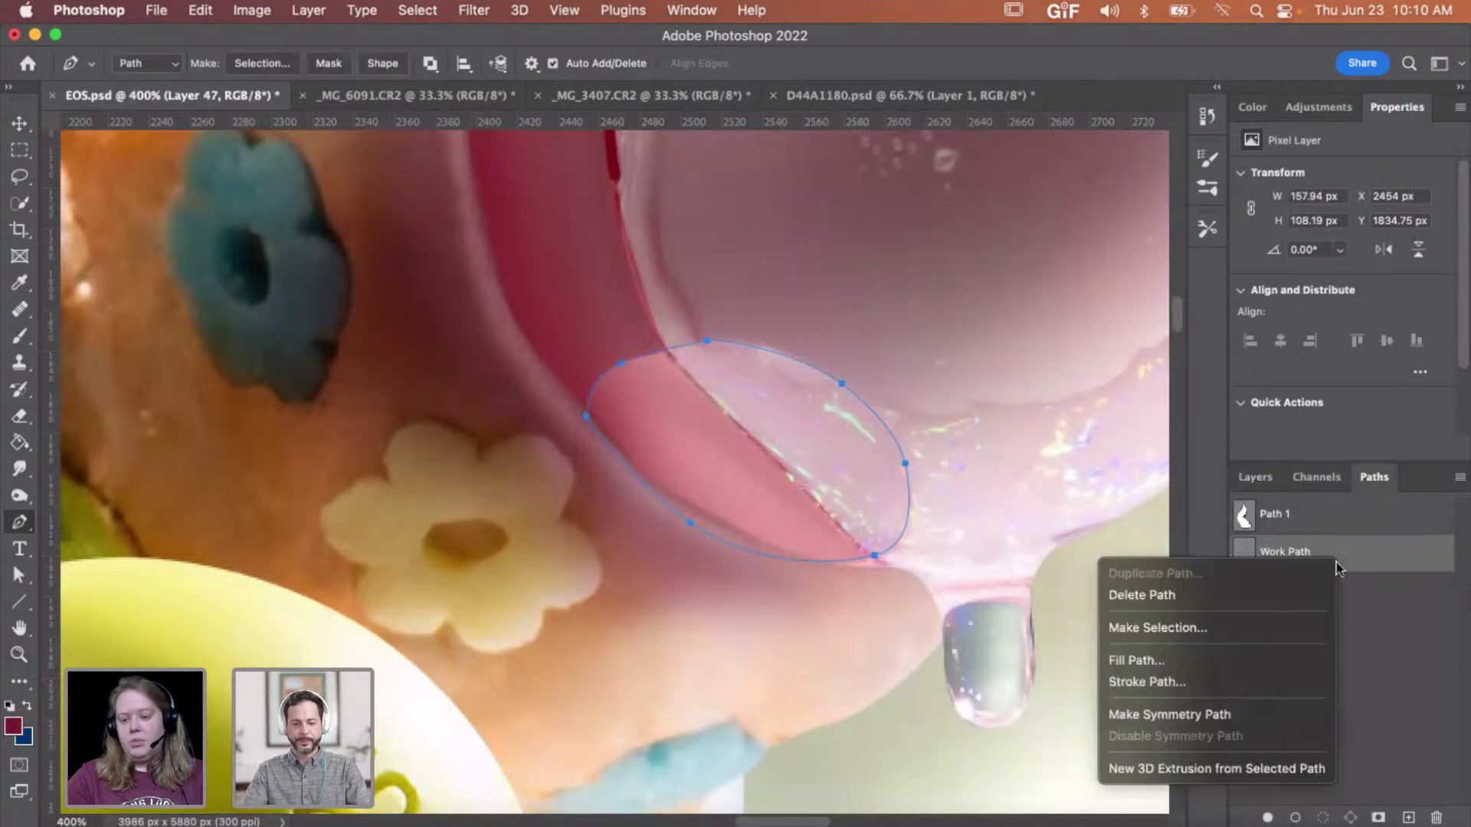
click(1264, 624)
click(1260, 476)
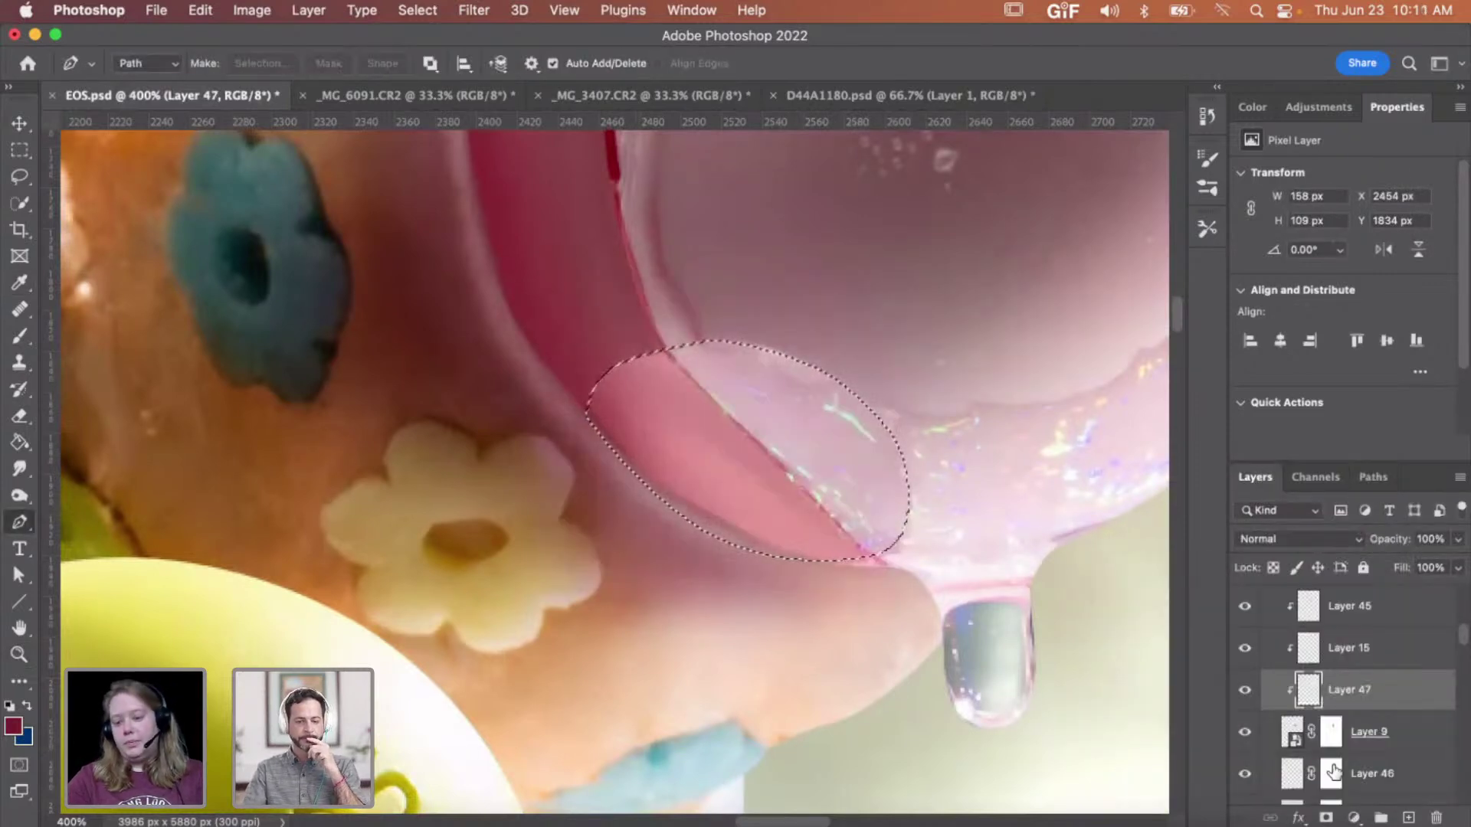
- Paint dark red shading over the upper part of the selected notch with a 200 px brush at 48% flow, and deselect
key(b)
key(bracketright)
key(bracketright)
key(bracketright)
key(bracketright)
key(bracketright)
key(bracketright)
key(bracketright)
key(bracketright)
key(bracketright)
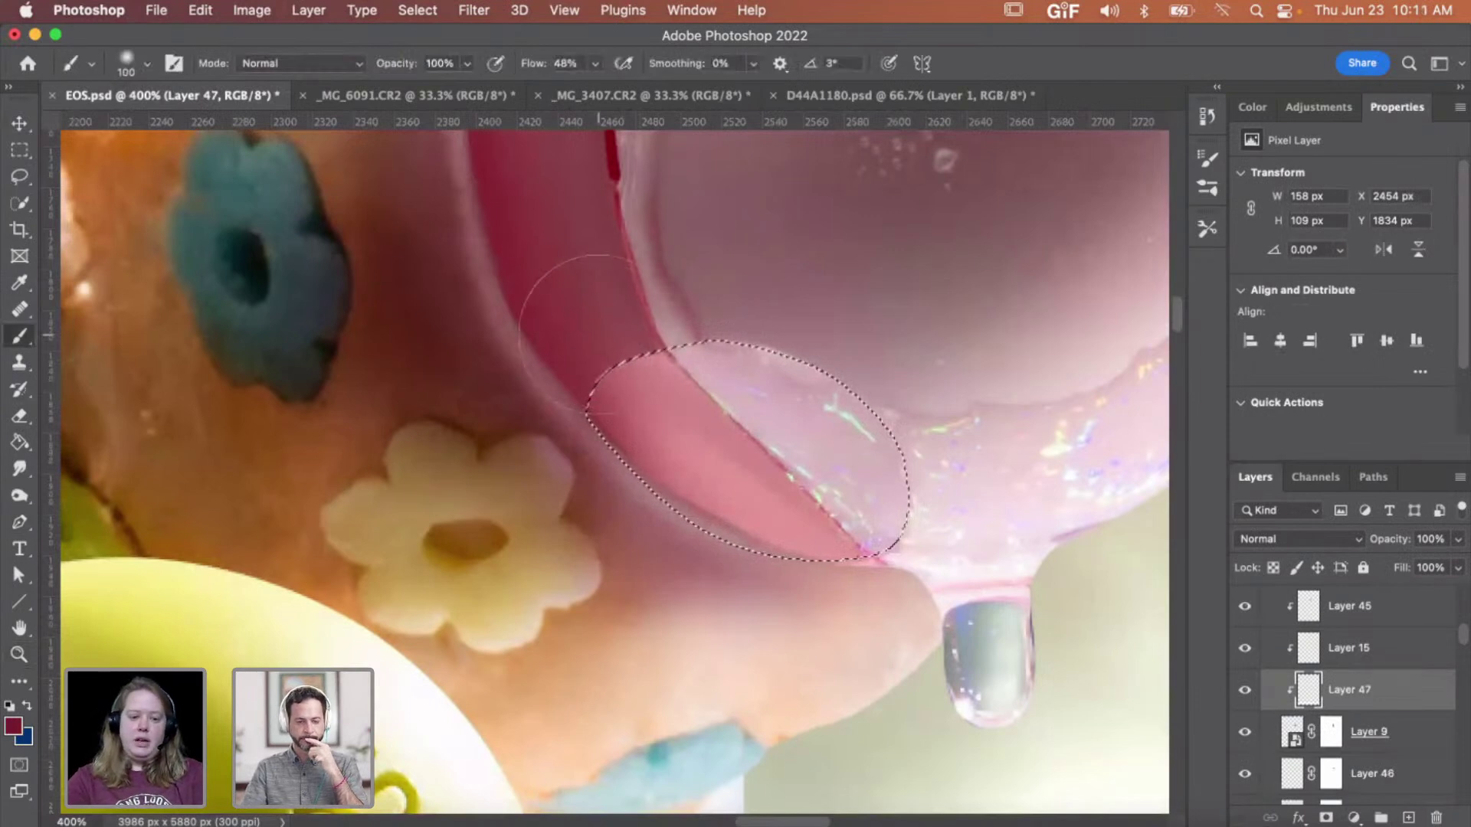
mouse_move(599, 335)
mouse_down()
mouse_move(656, 262)
mouse_move(705, 312)
mouse_up()
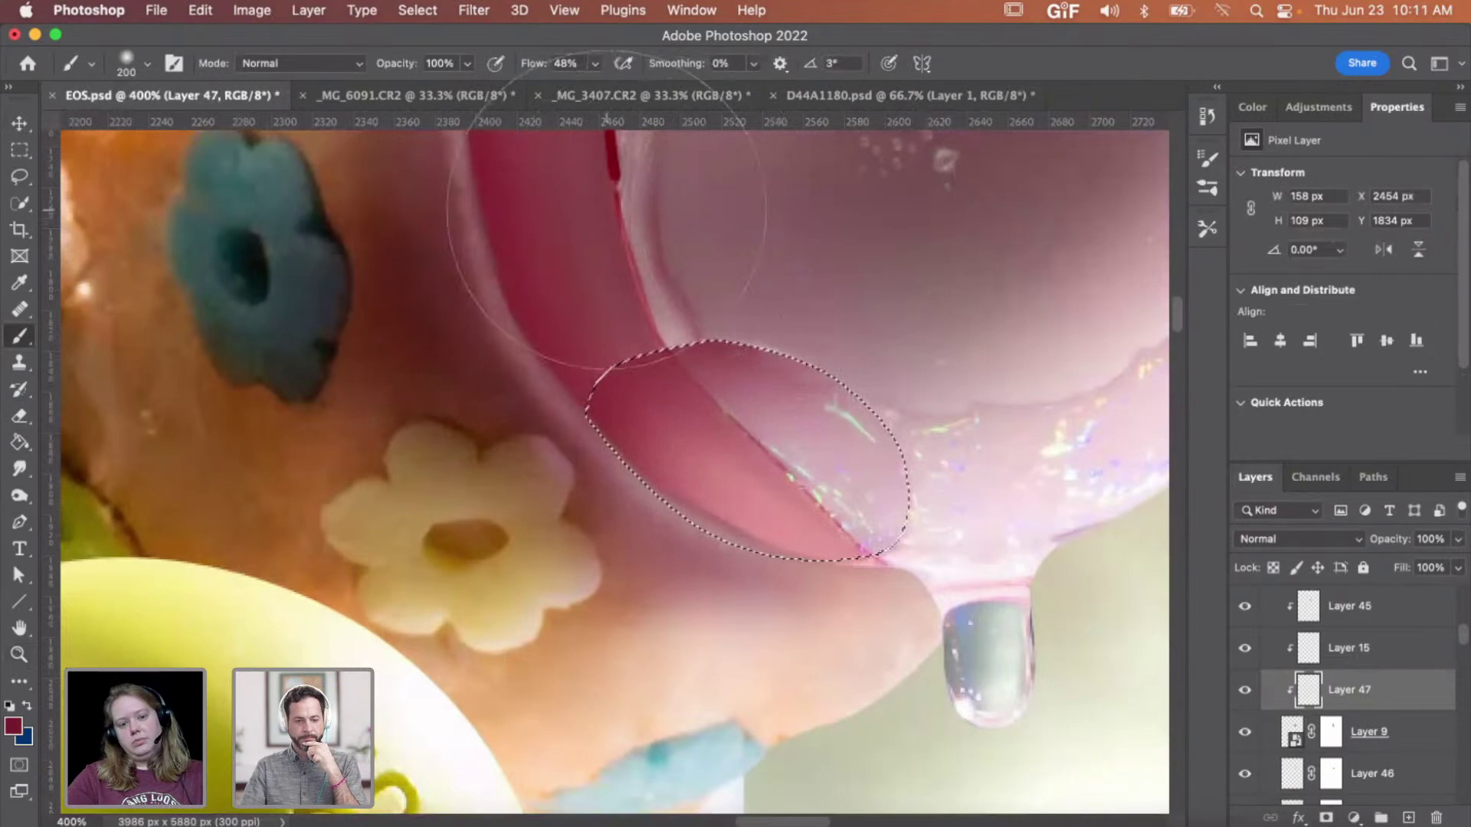
key(super+d)
- Compare the ball with and without Layer 47, and set that layer's blend mode to Multiply
key(z)
alt+click(833, 280)
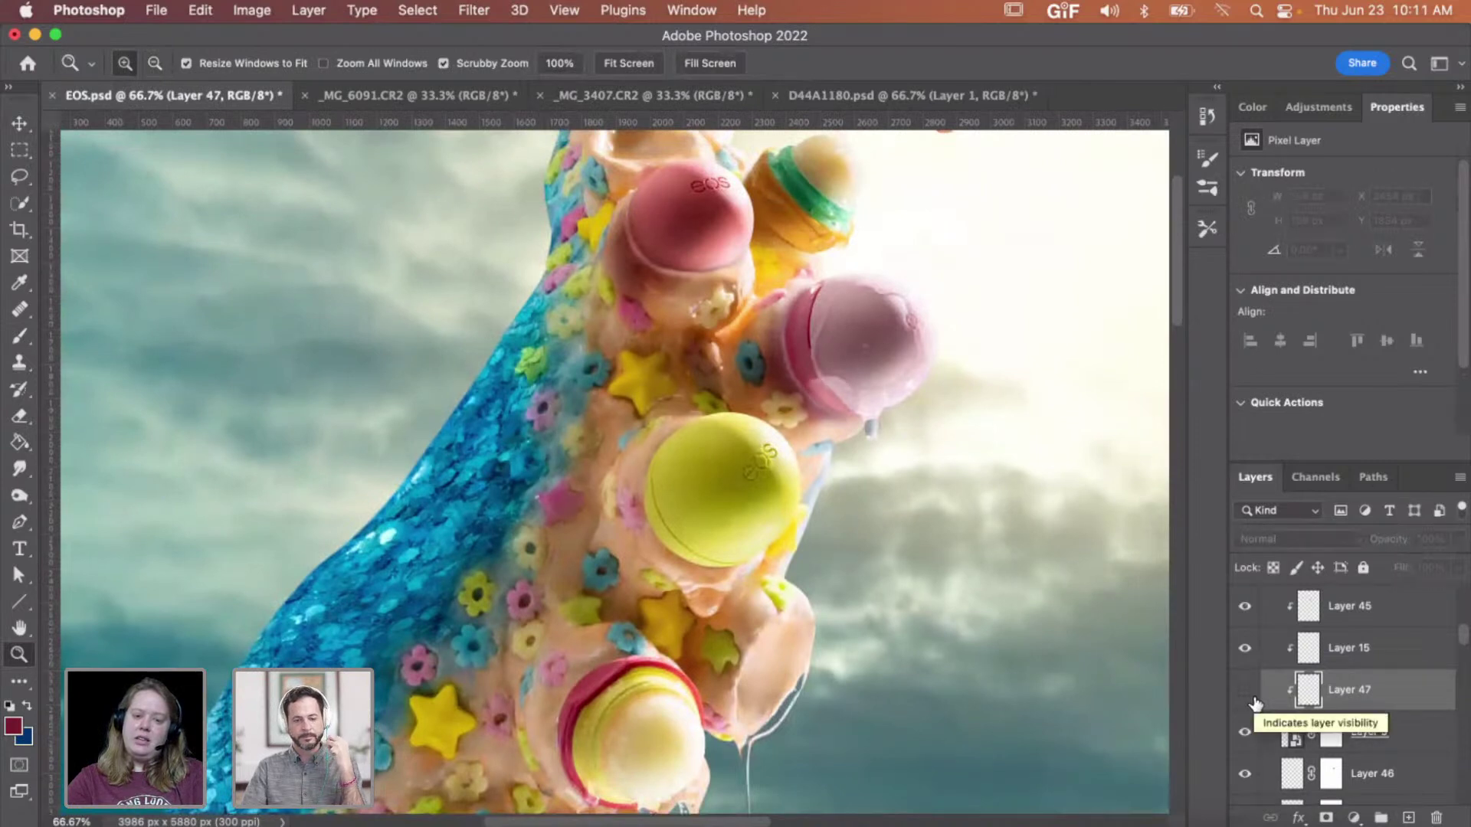
click(1245, 690)
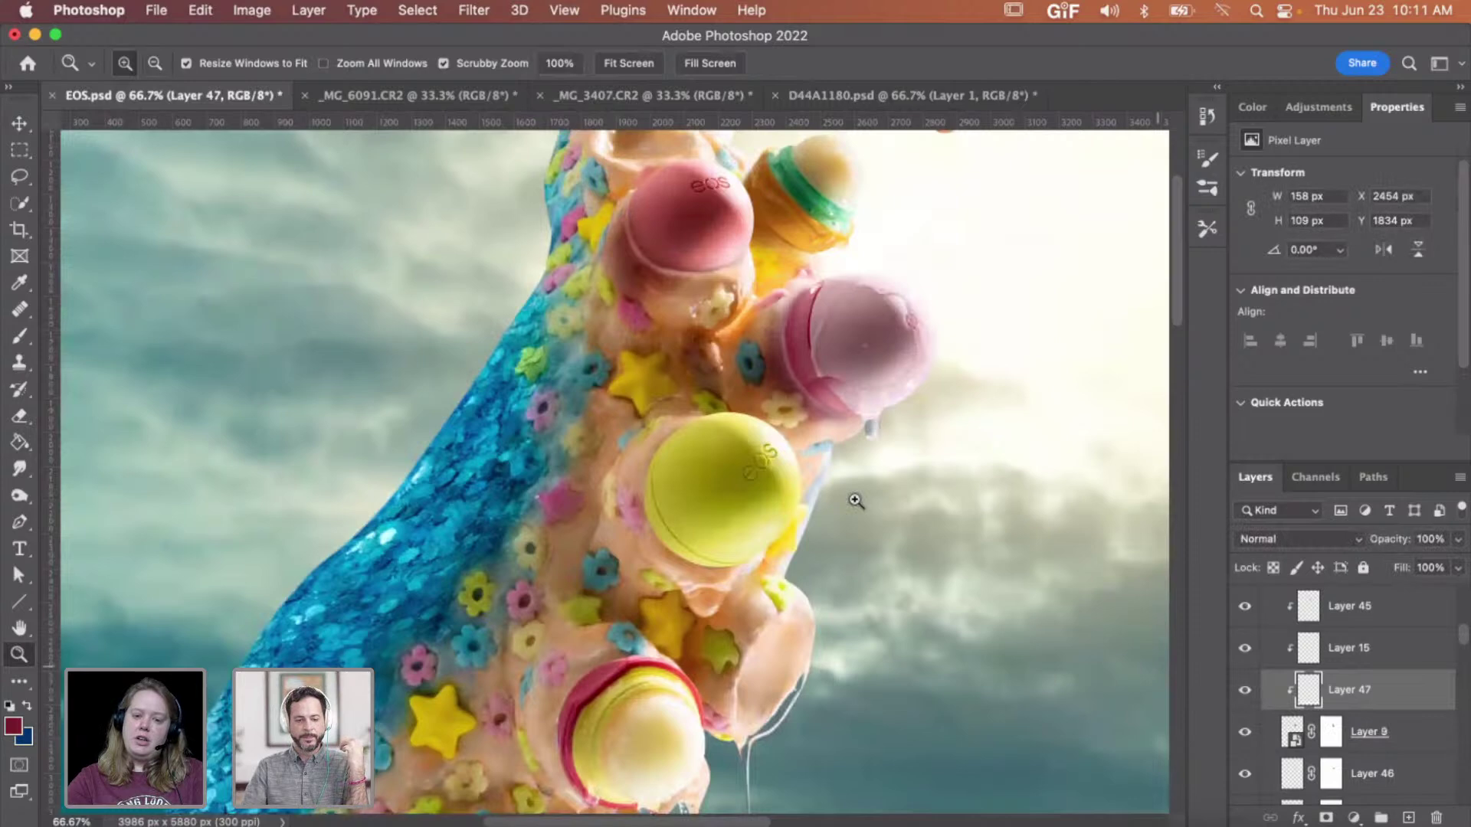
click(851, 397)
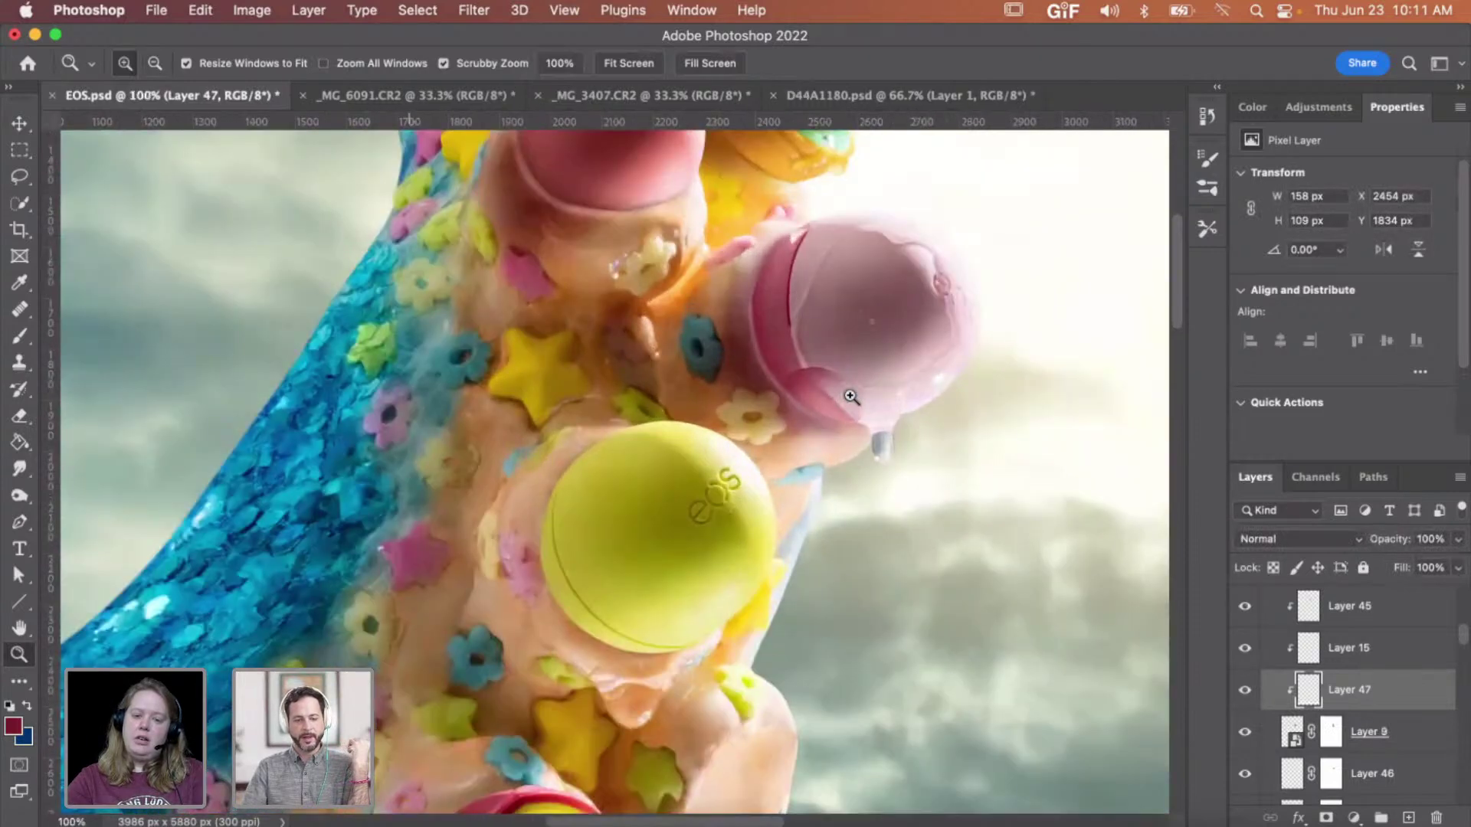
click(850, 397)
click(850, 397)
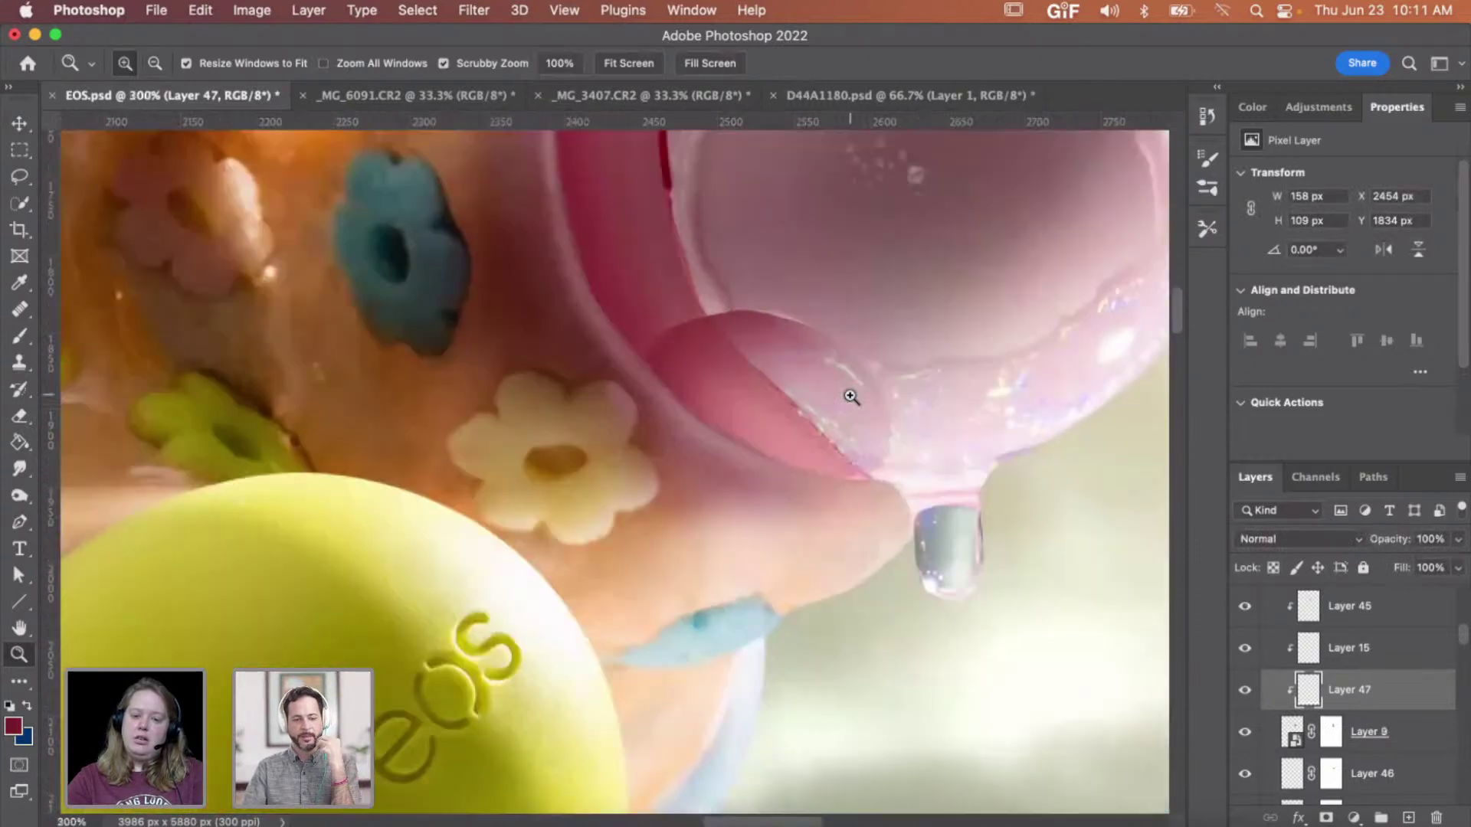
click(1327, 546)
click(1302, 606)
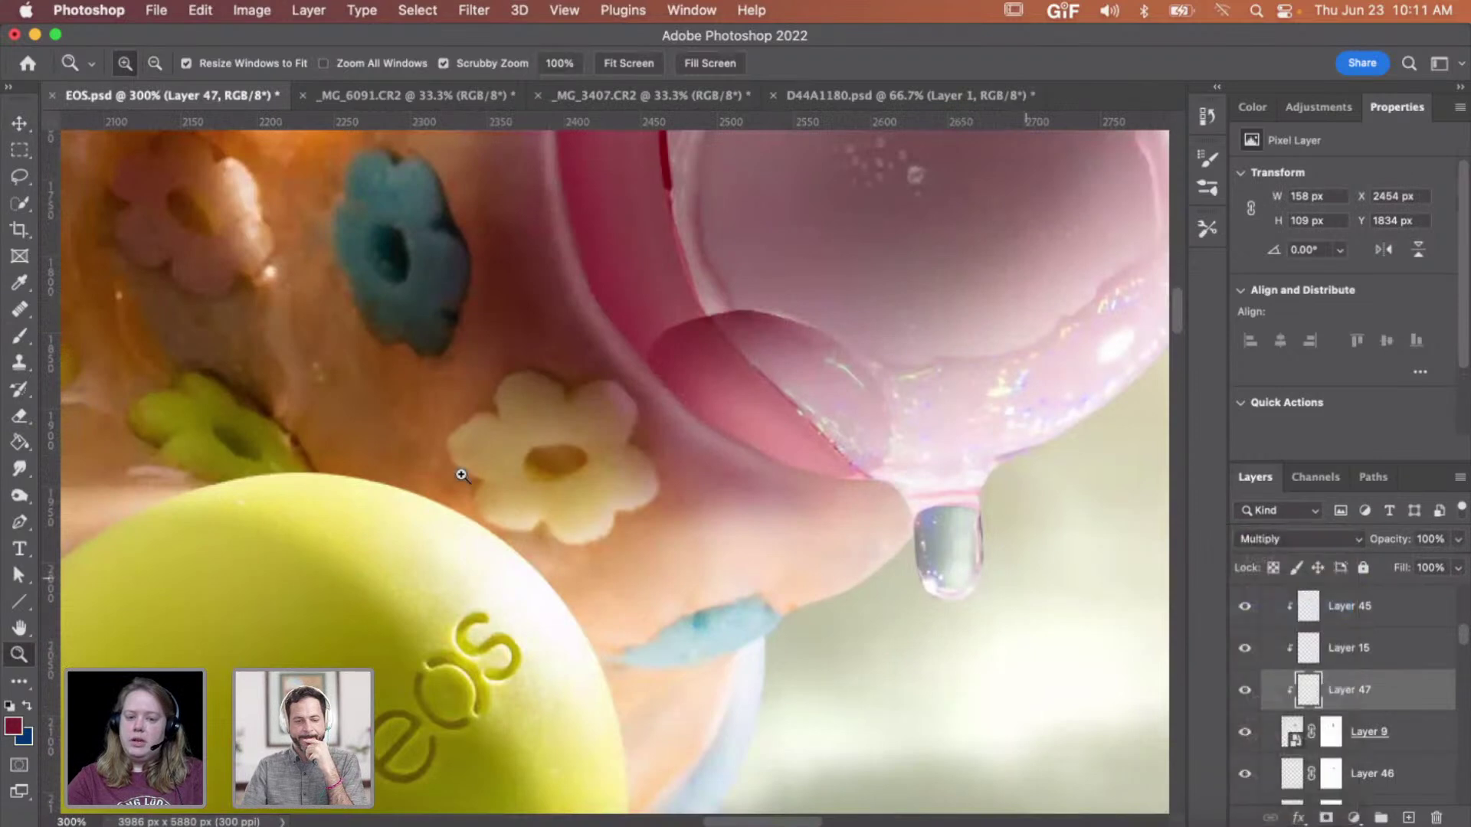
- Smudge Layer 47's shading around the notch's upper edge at 200 px and 45% strength, and reduce the smudge brush to 80 px
click(708, 264)
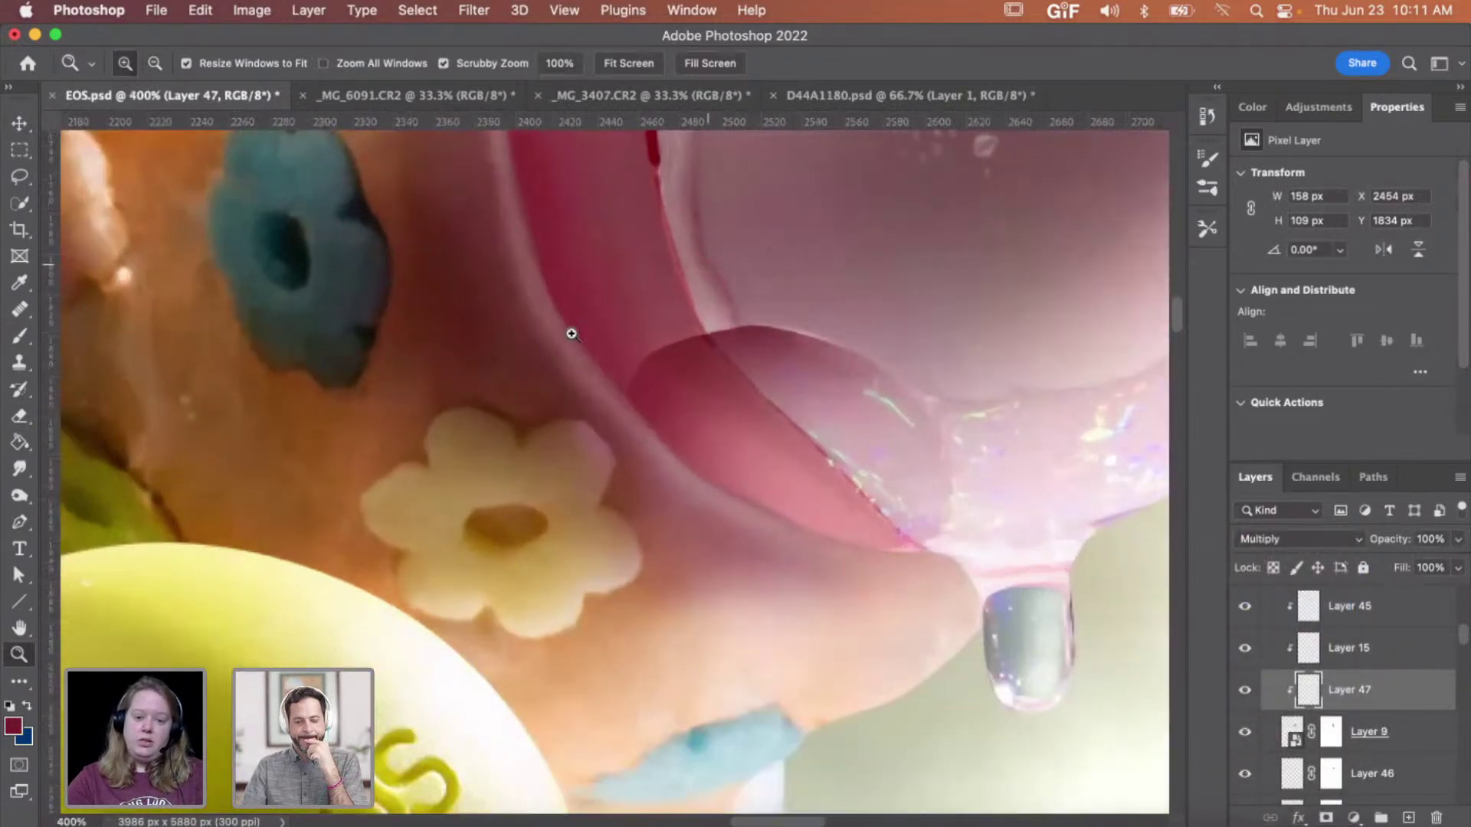
click(21, 470)
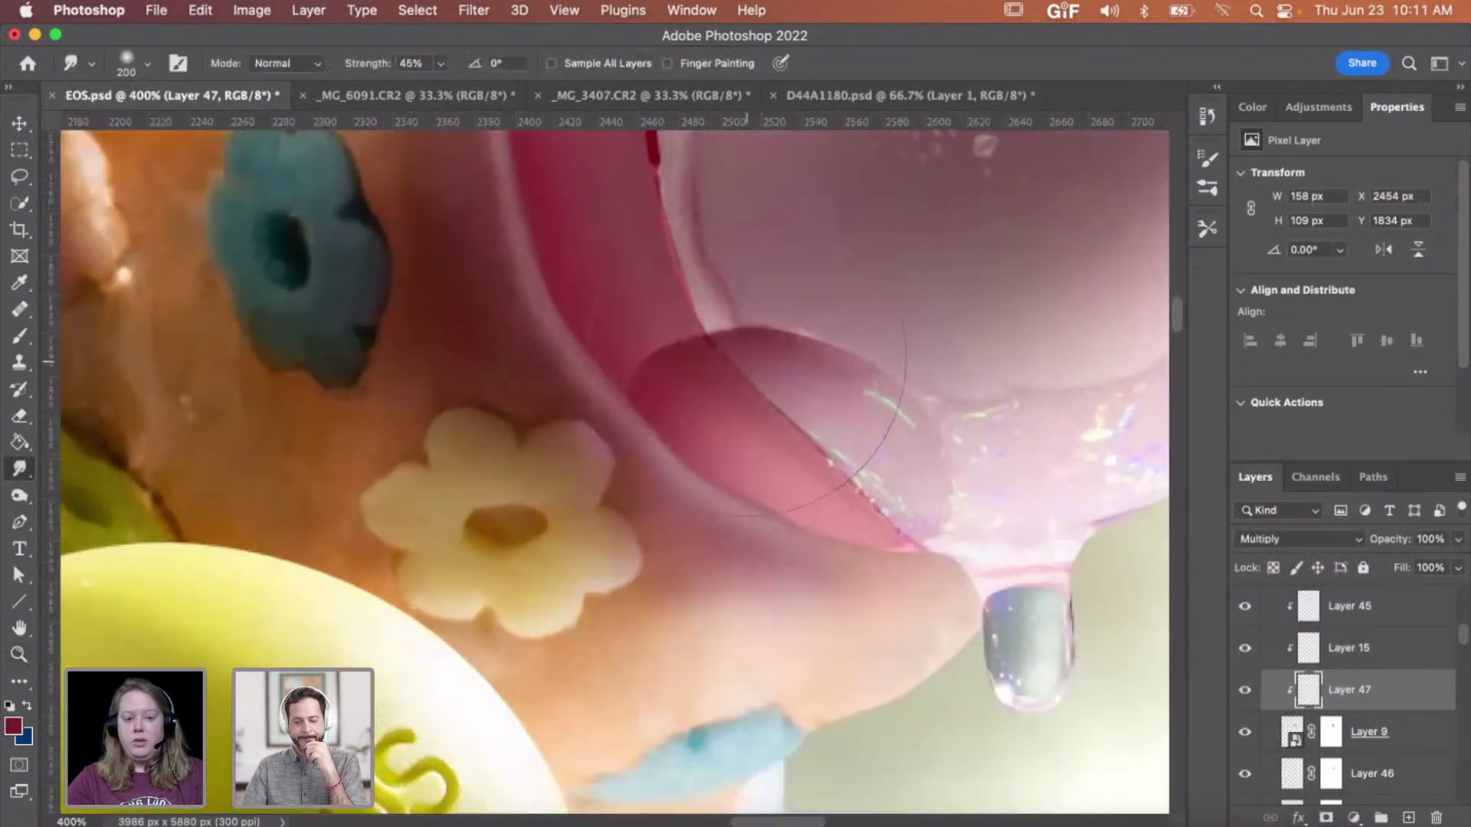
mouse_move(754, 364)
mouse_down()
mouse_move(858, 329)
mouse_move(881, 297)
mouse_move(893, 310)
mouse_move(788, 332)
mouse_up()
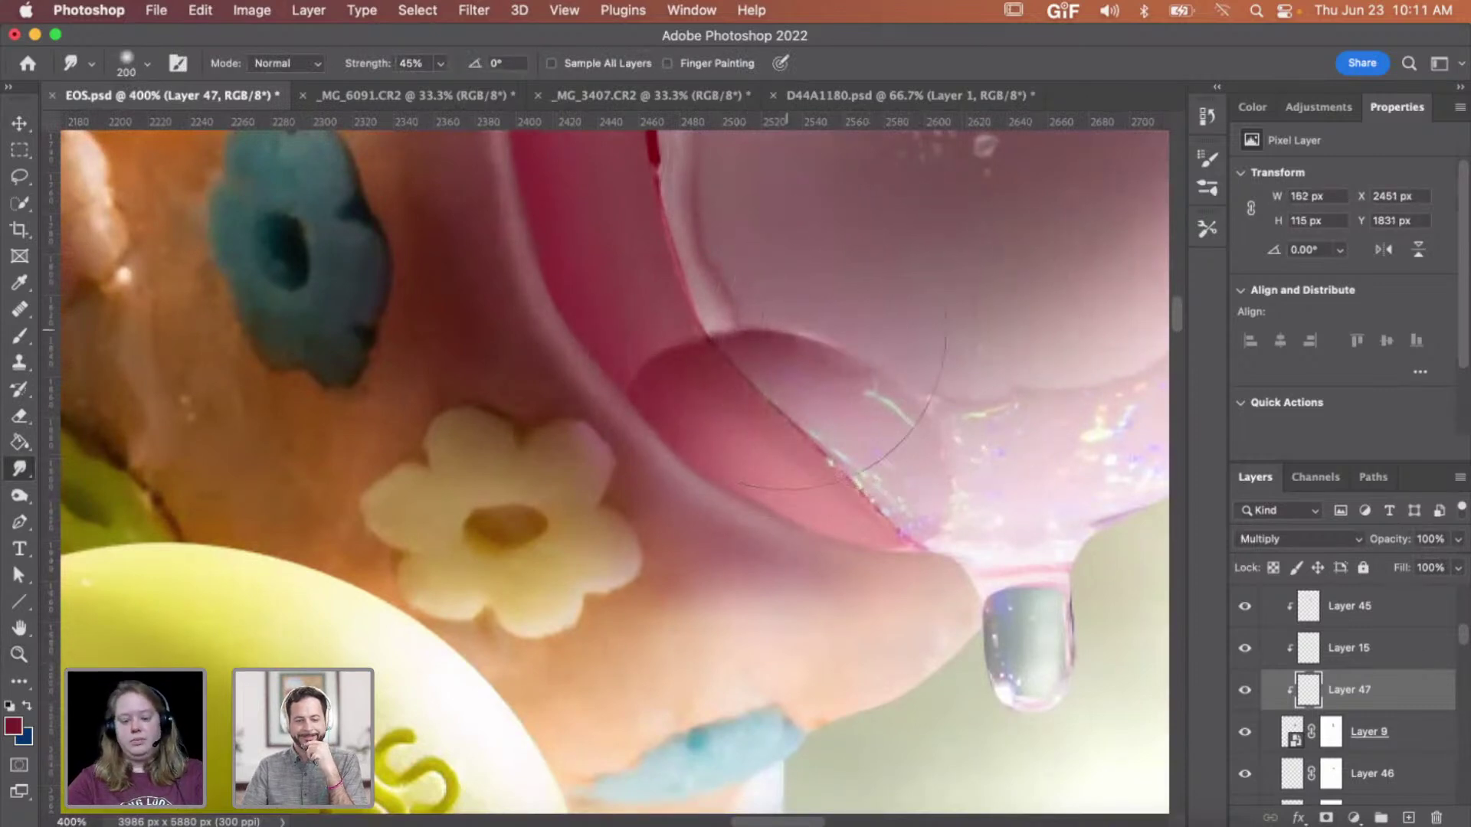
key(bracketleft)
key(bracketleft)
key(bracketleft)
key(bracketleft)
key(bracketleft)
key(bracketleft)
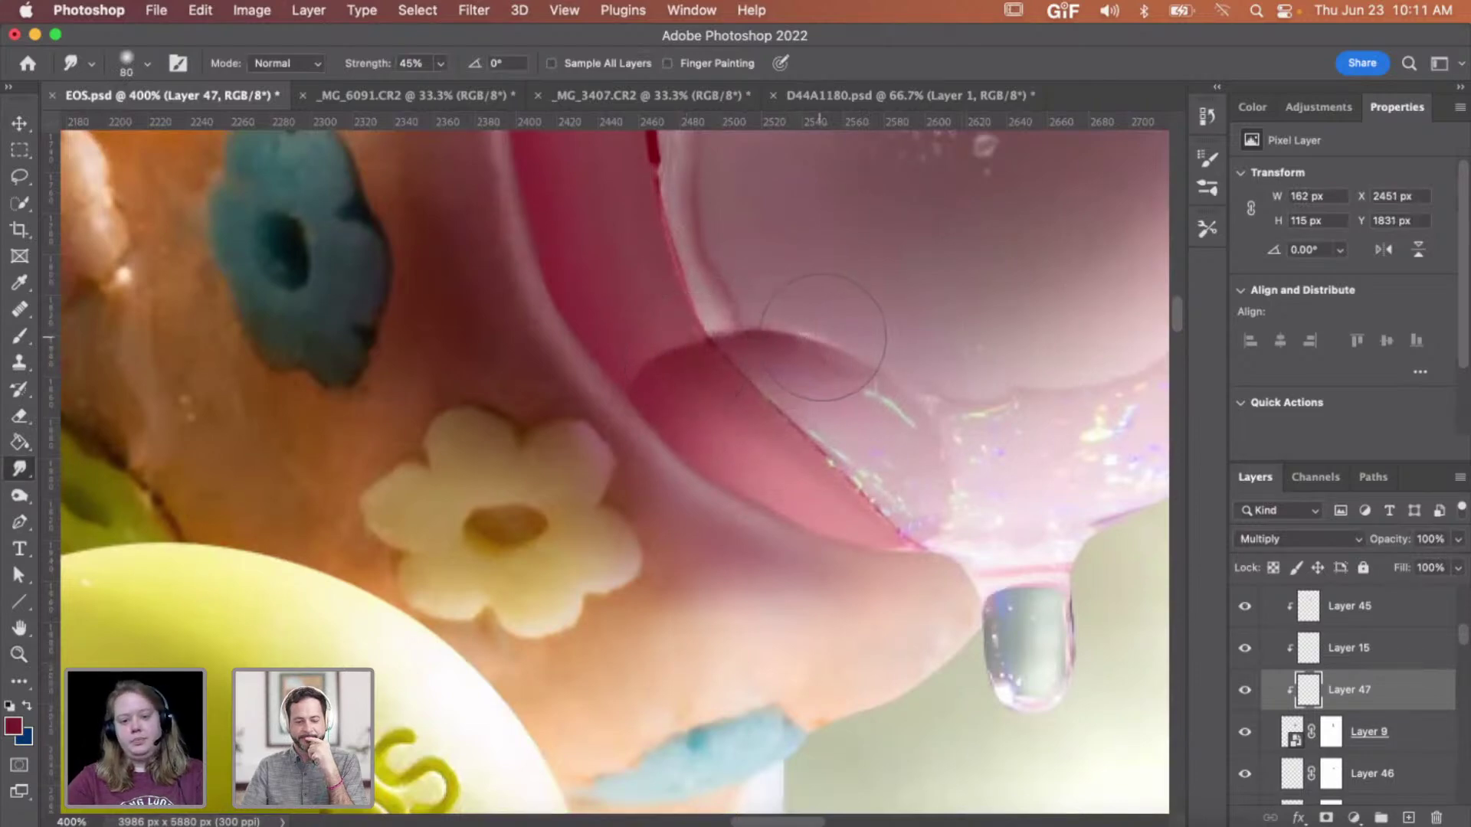
- Collapse Group 3 and compare the whole tentacle with that group hidden and shown
key(z)
alt+click(880, 338)
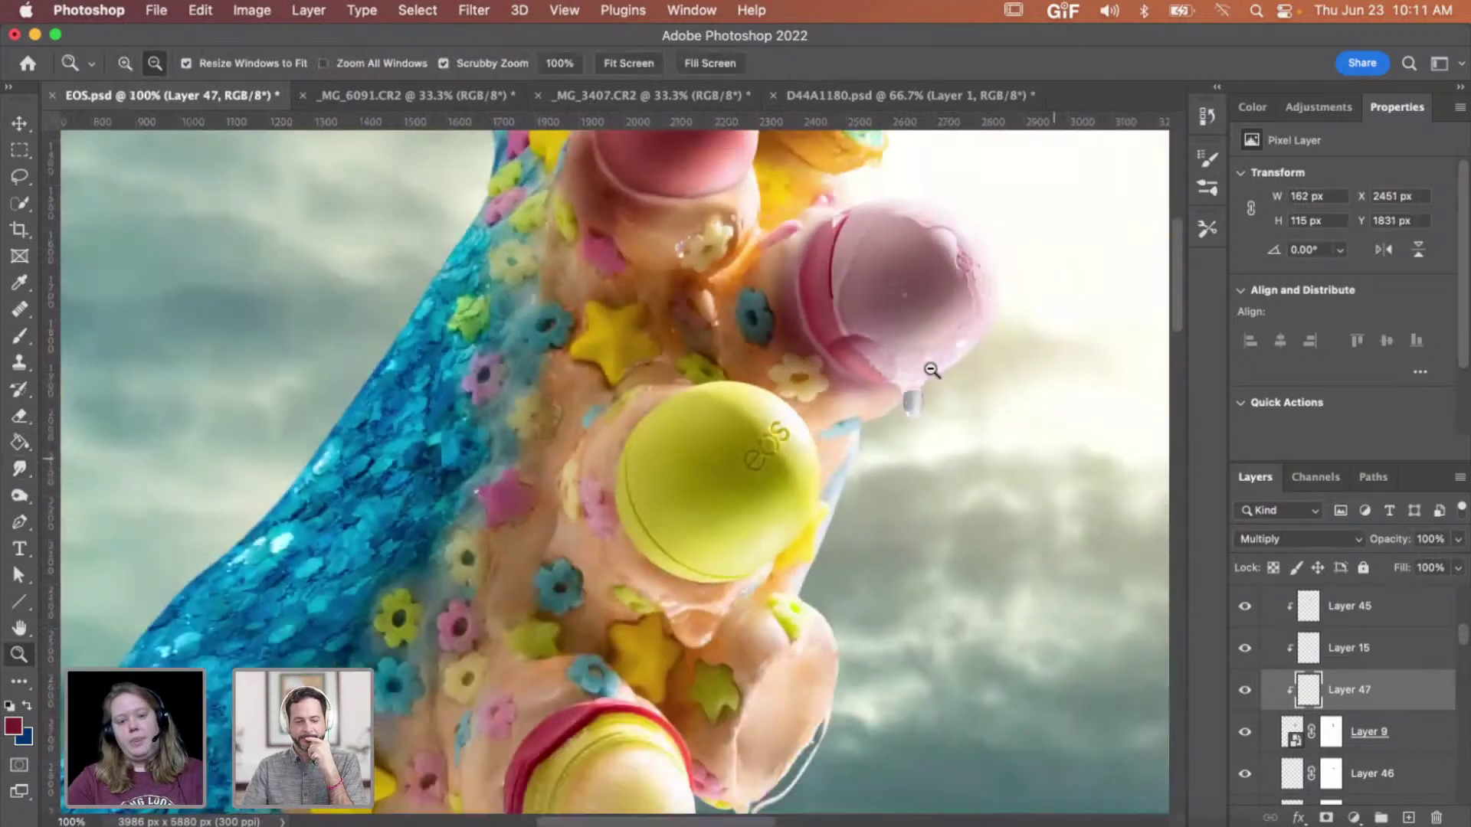
alt+click(931, 371)
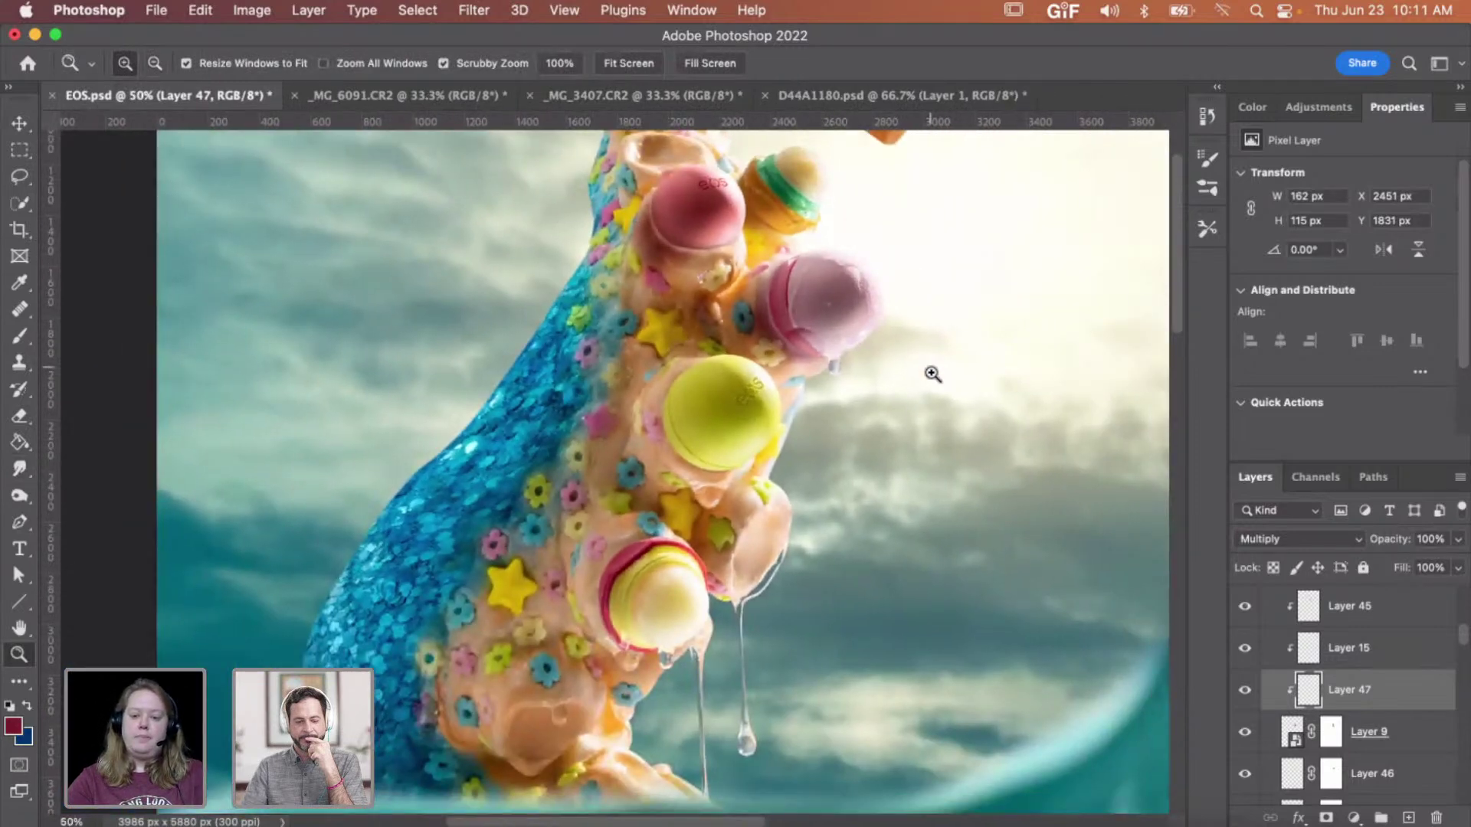
scroll(1392, 706, up, 2)
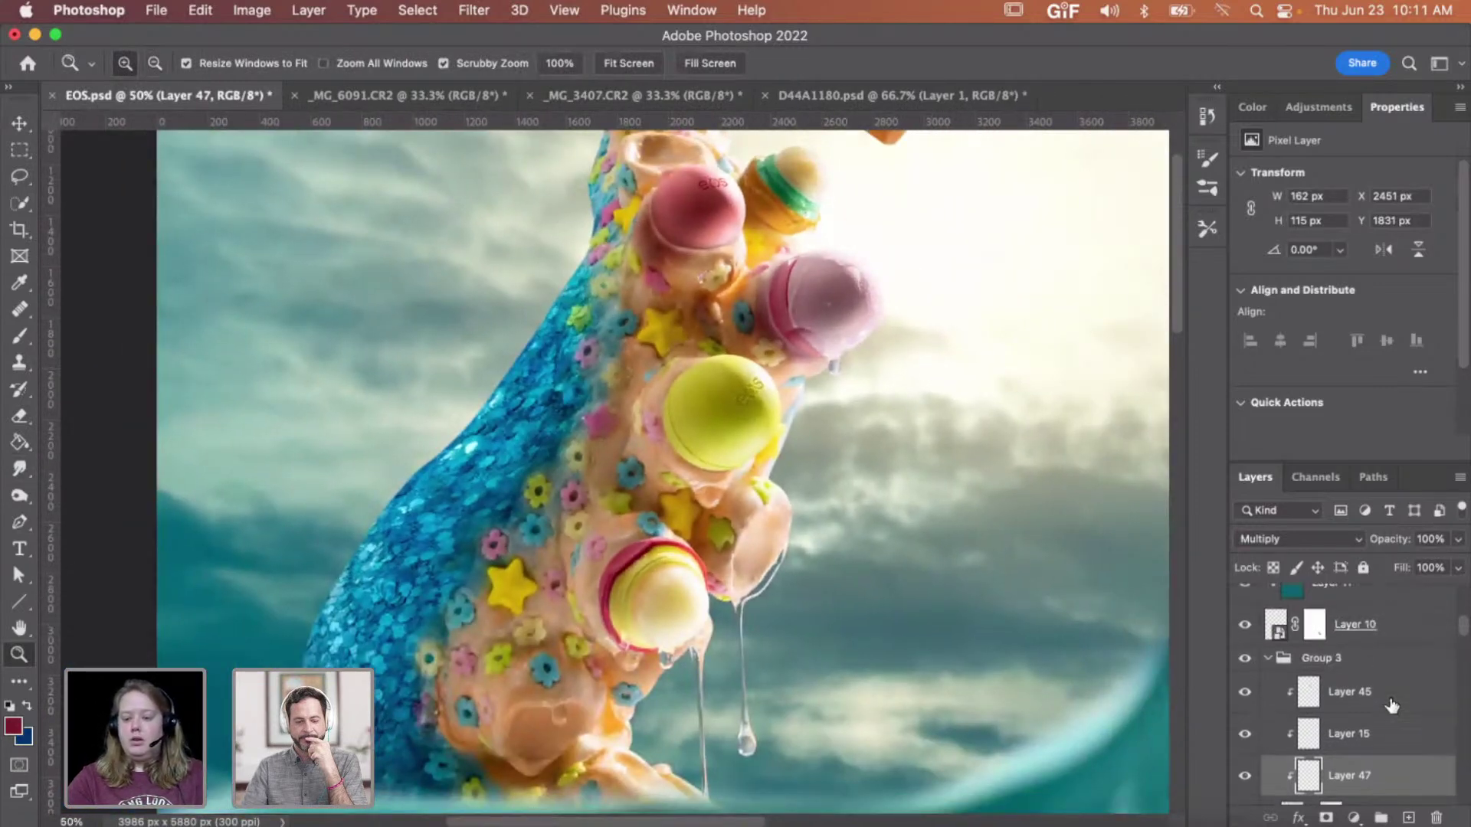
click(1268, 658)
scroll(984, 633, up, 3)
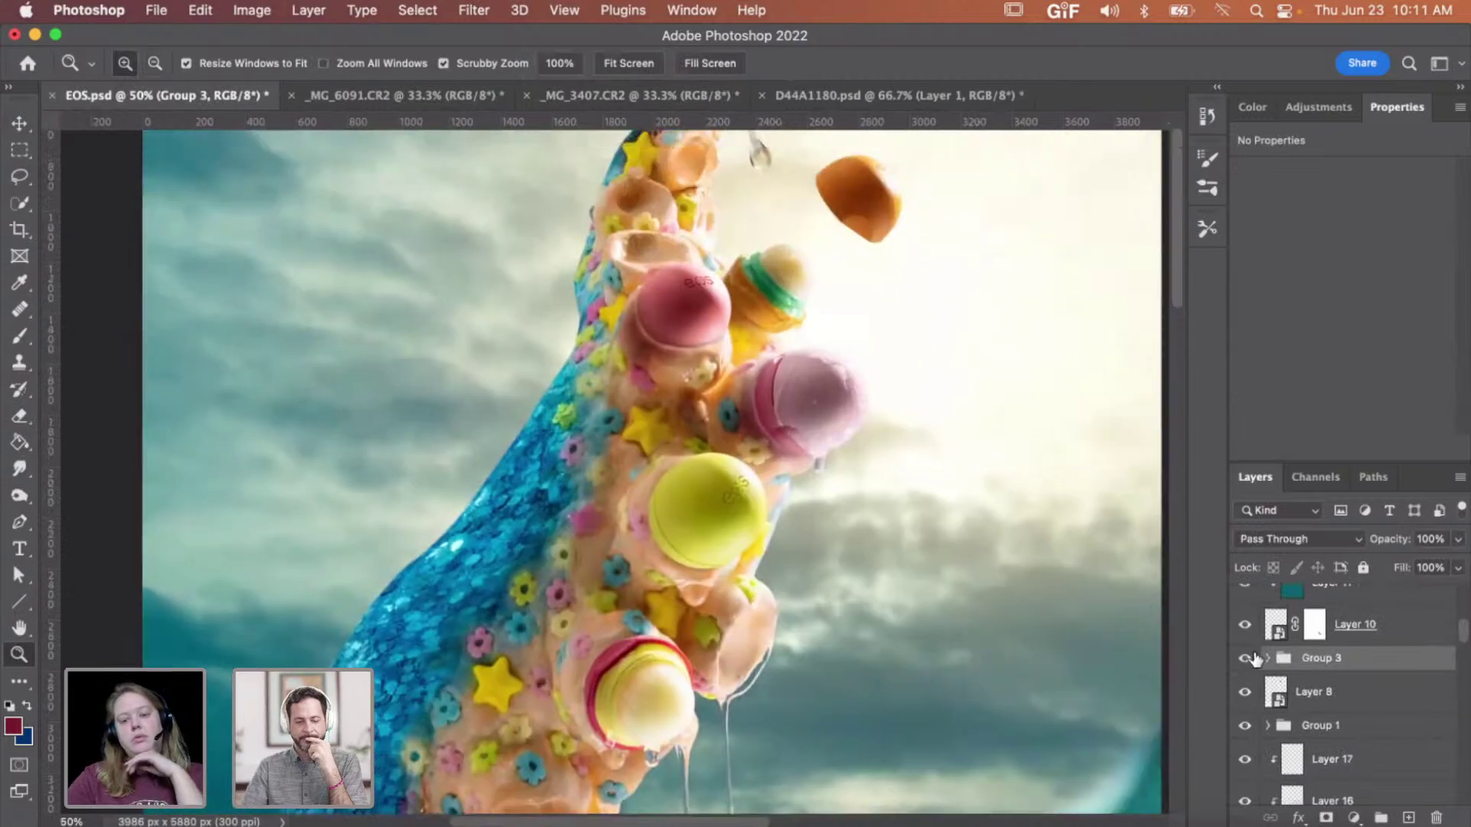
click(1247, 659)
click(1246, 659)
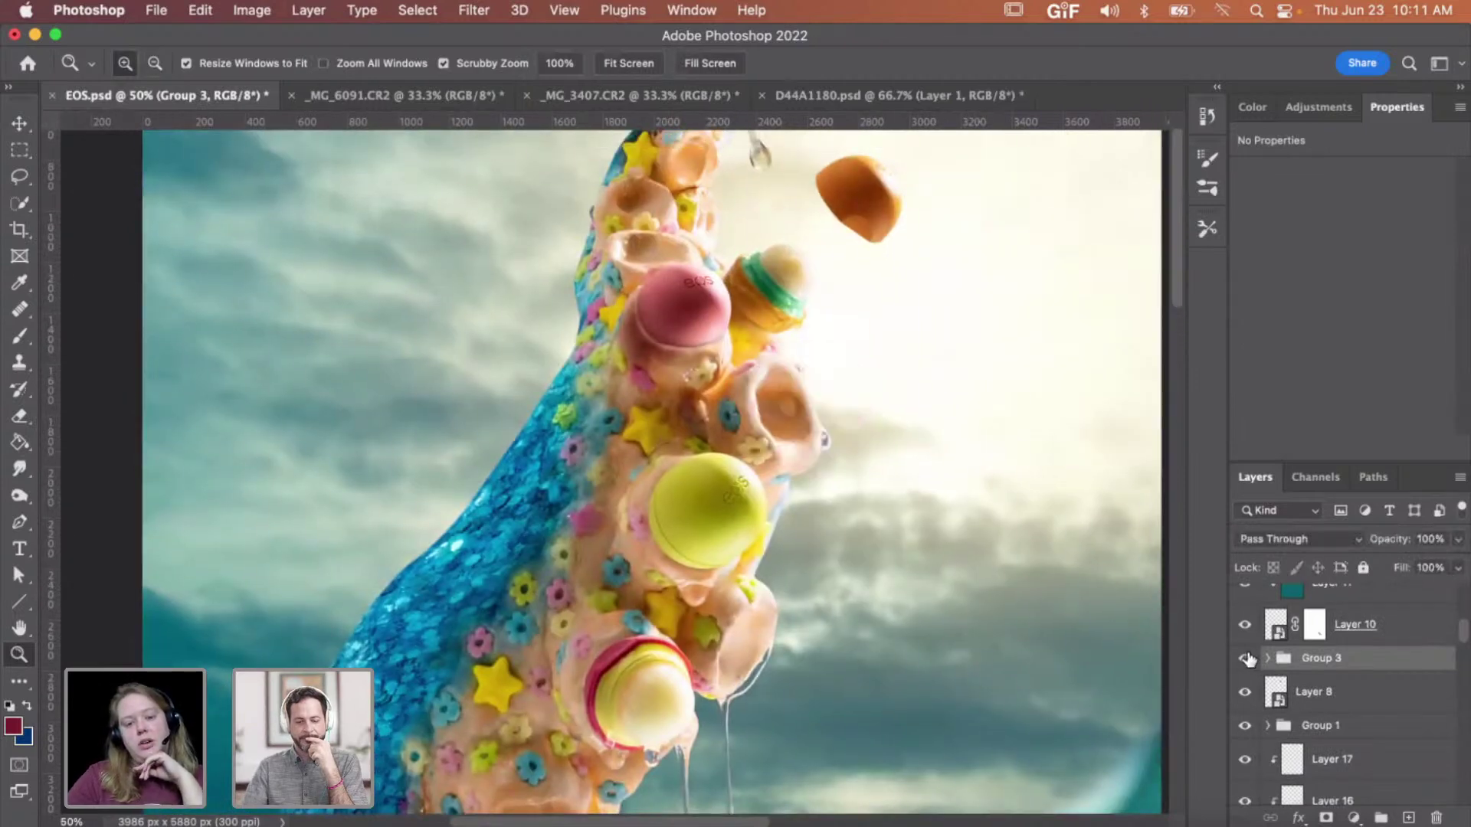
click(1247, 659)
click(1246, 659)
scroll(767, 540, right, 3)
scroll(767, 541, down, 2)
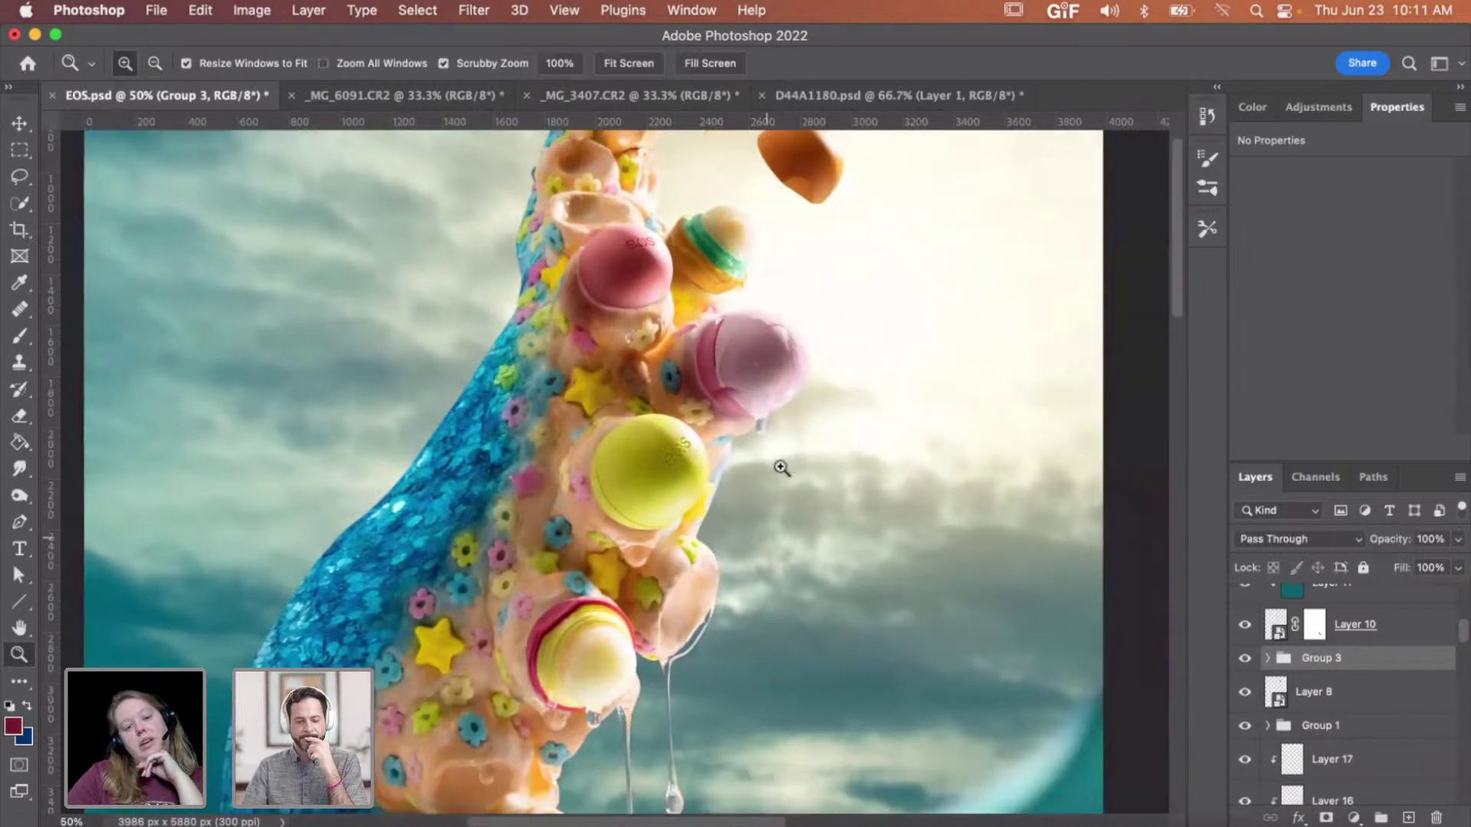
scroll(756, 461, down, 2)
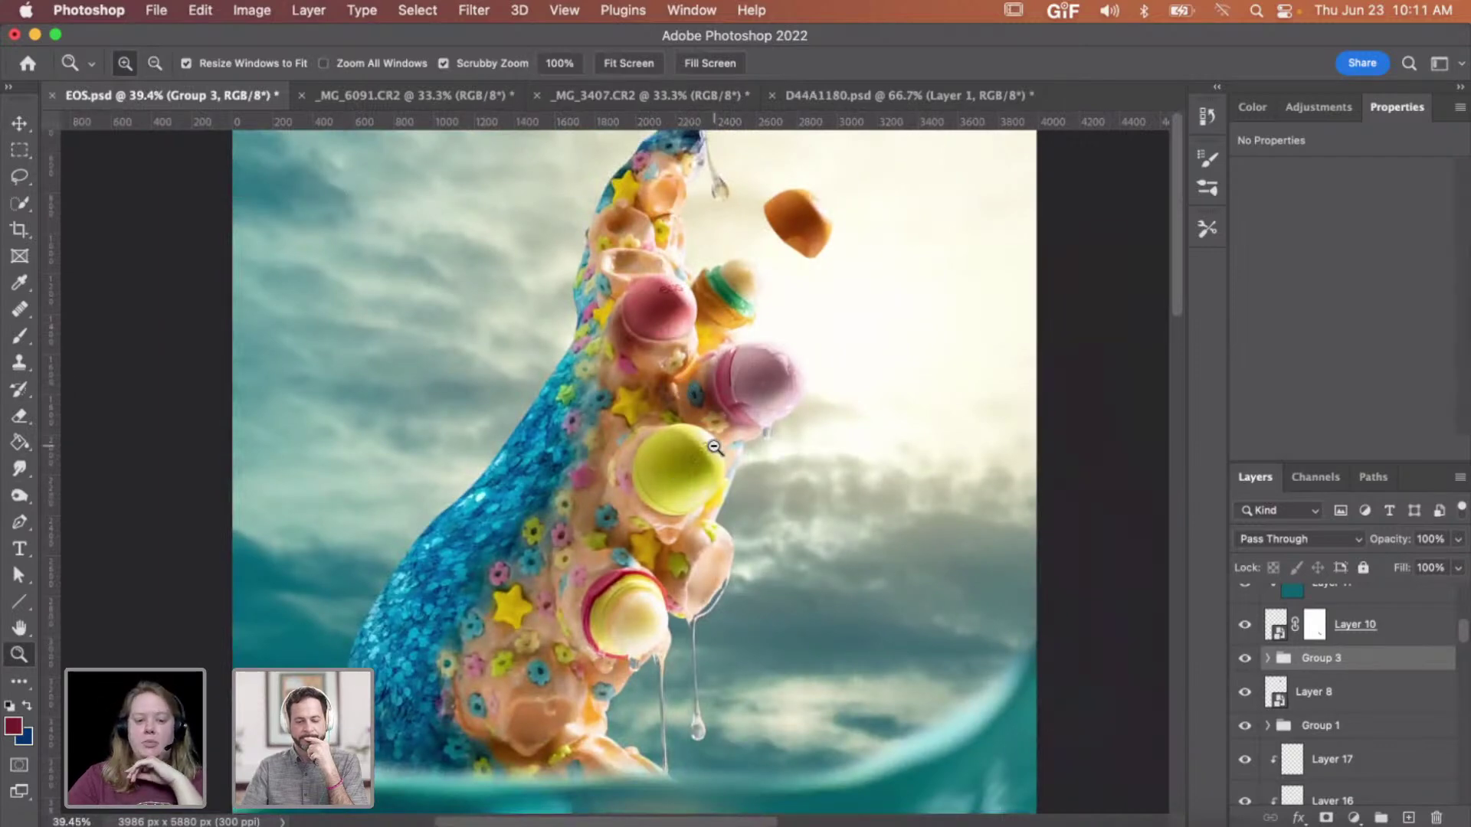
- Check Layer 8's visibility against the yellow ball and select that layer
scroll(714, 447, up, 5)
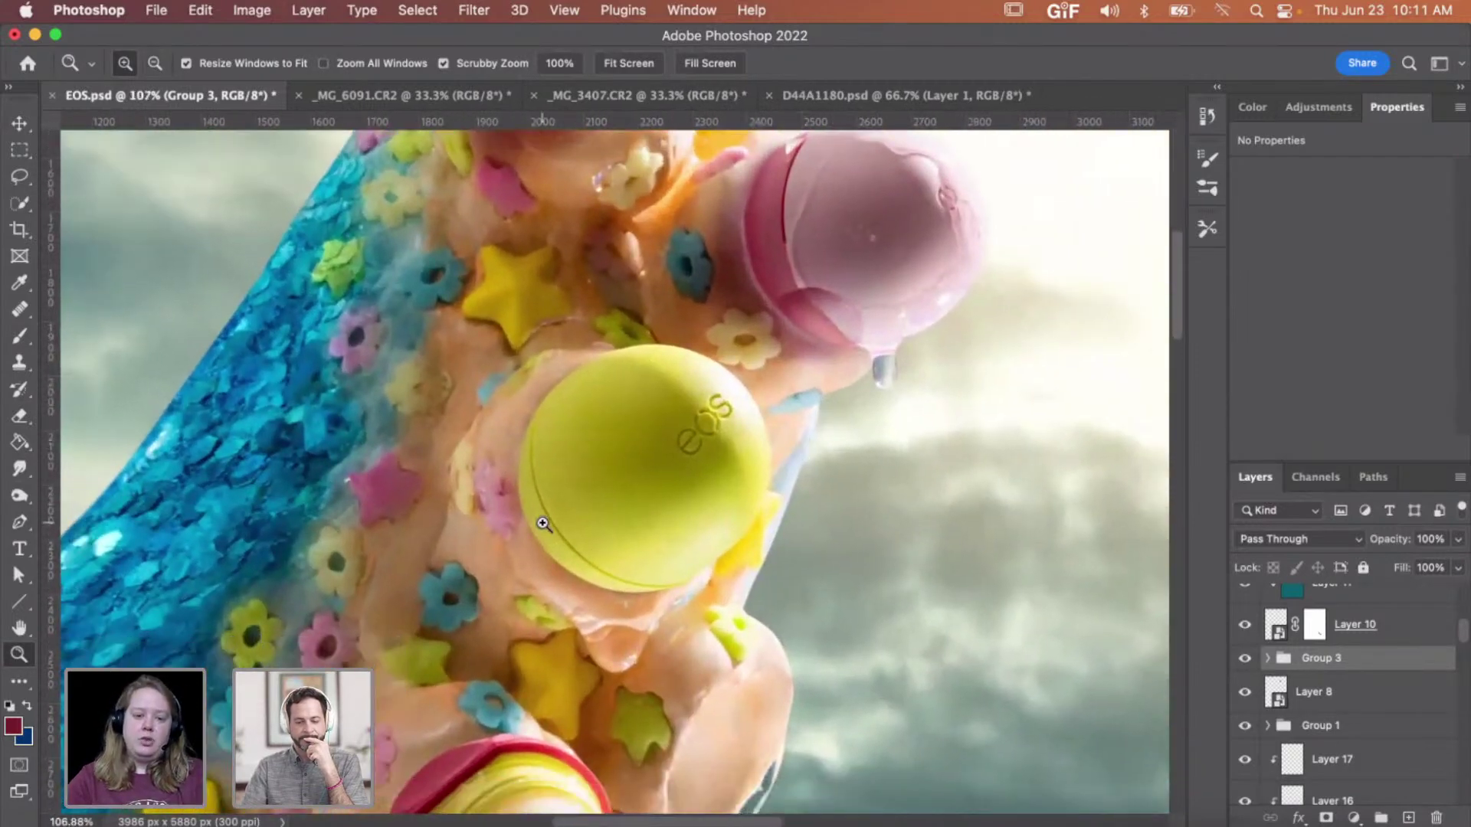
scroll(578, 521, up, 1)
click(1244, 693)
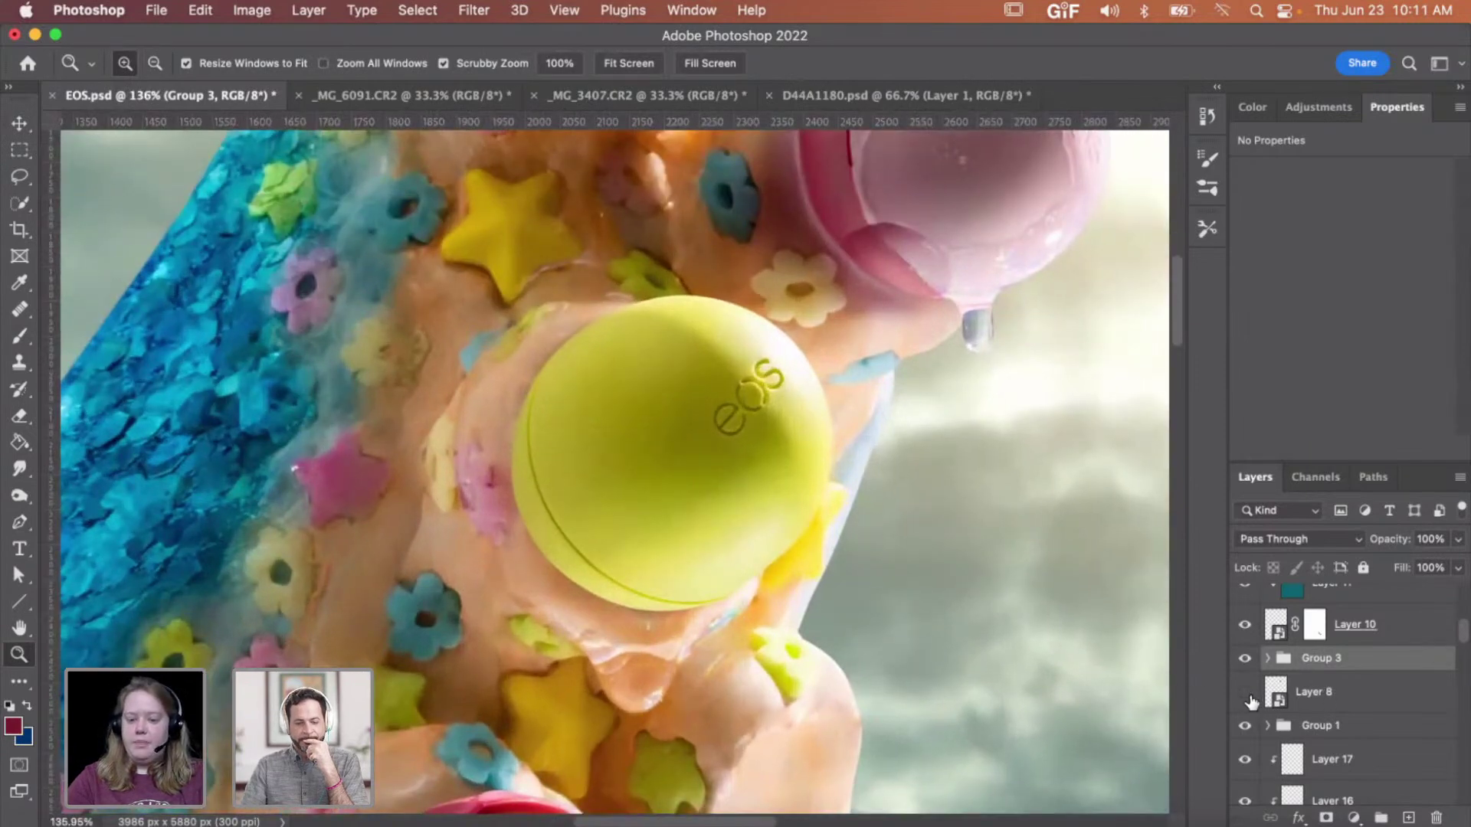
click(1356, 704)
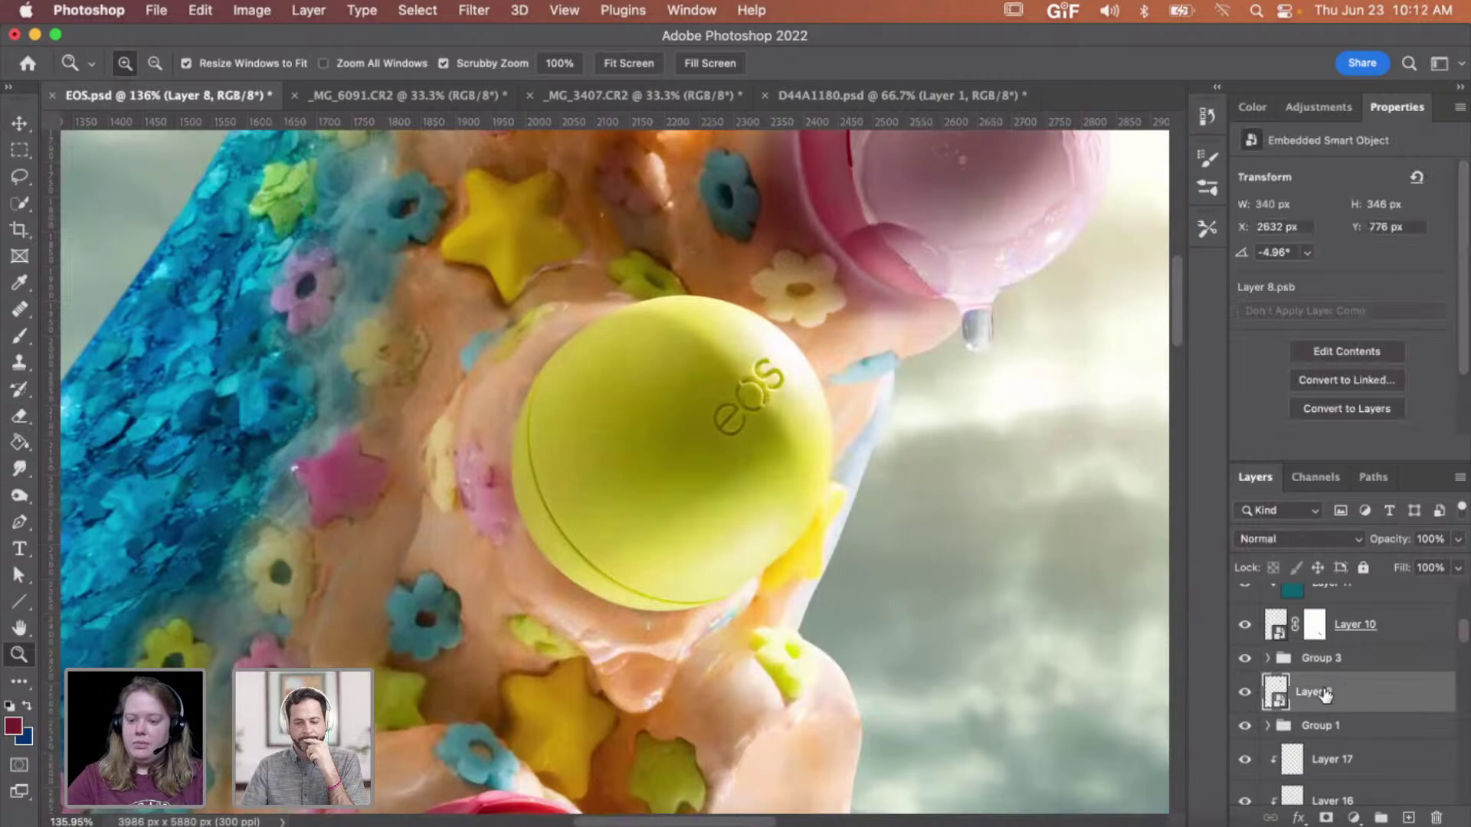
- Use Free Transform's bounds to locate Layer 8's object within the whole image, and inspect that object up close
scroll(951, 565, down, 10)
key(super+t)
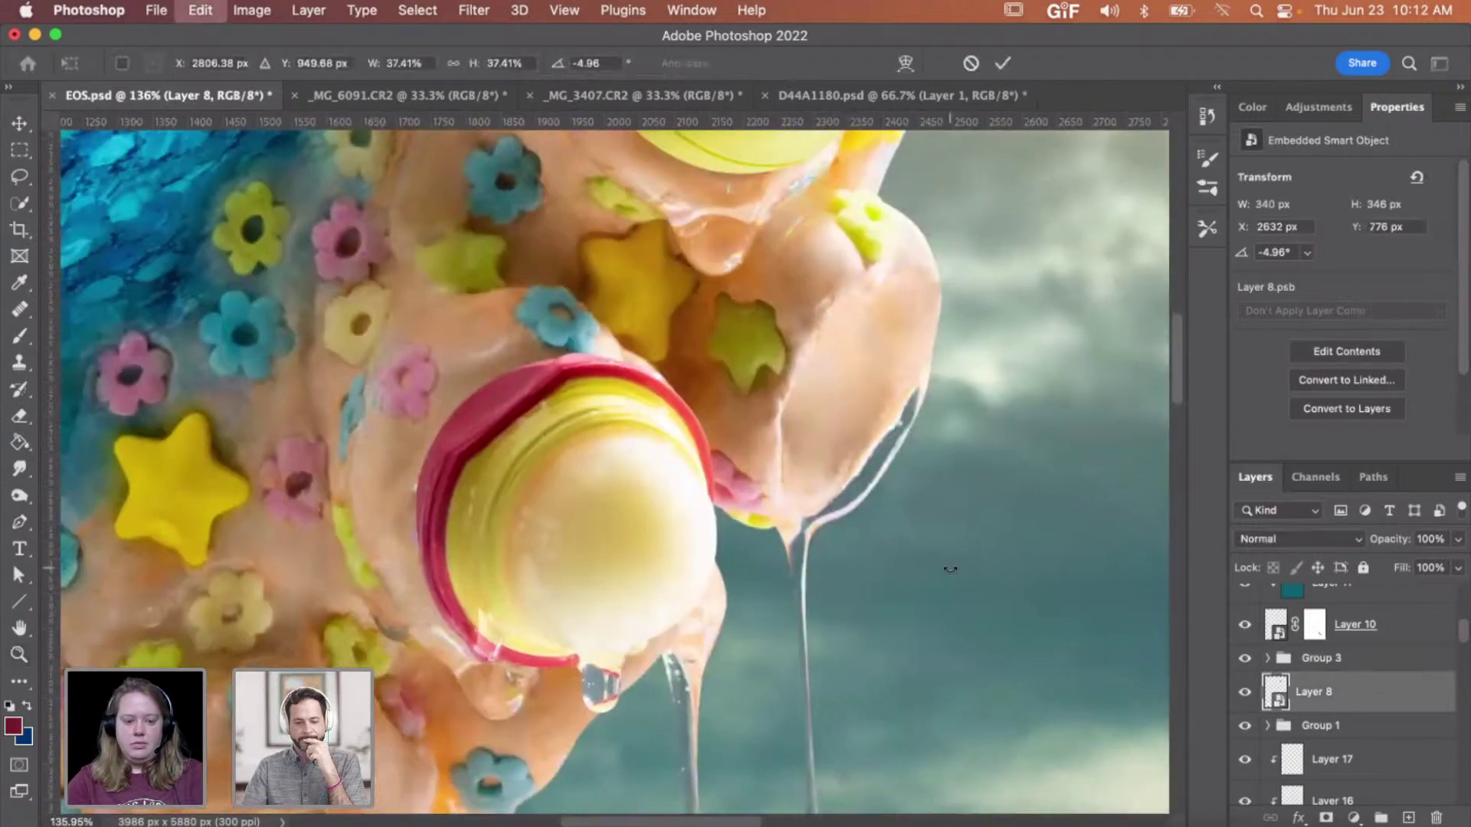
key(Return)
key(z)
scroll(952, 573, down, 10)
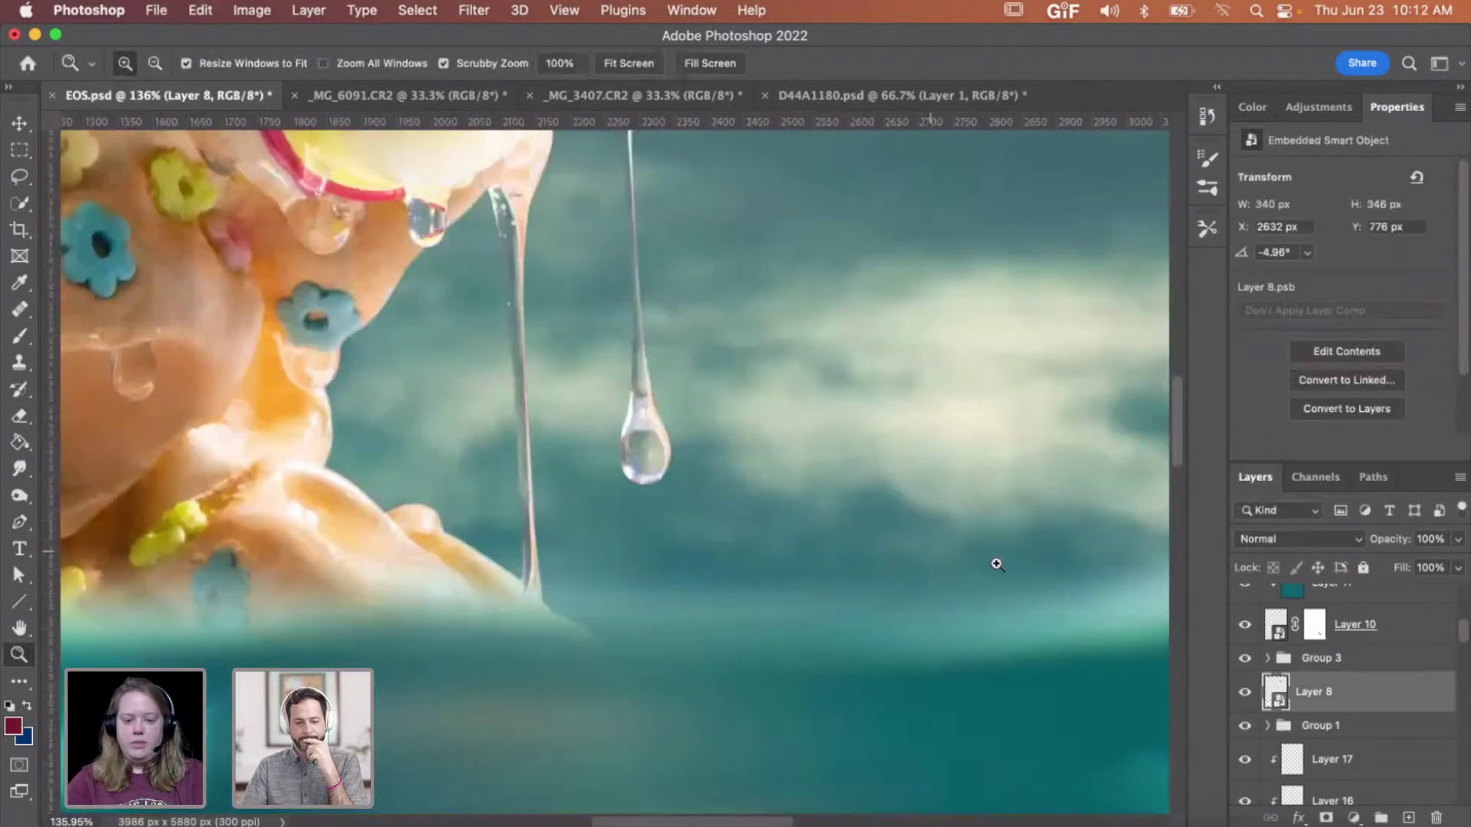
scroll(988, 567, right, 5)
scroll(996, 564, down, 5)
scroll(996, 563, right, 5)
key(super+t)
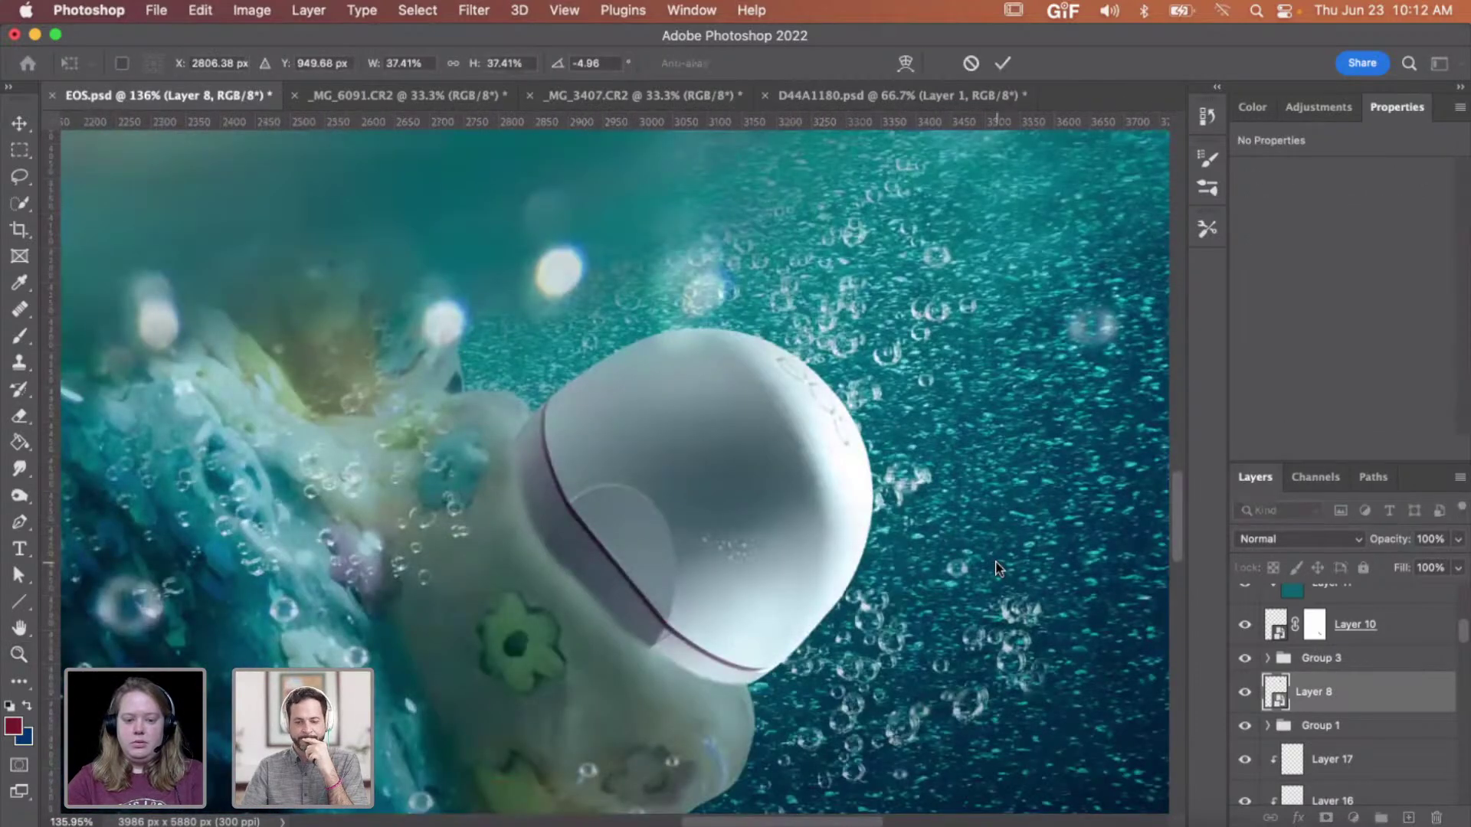
key(Return)
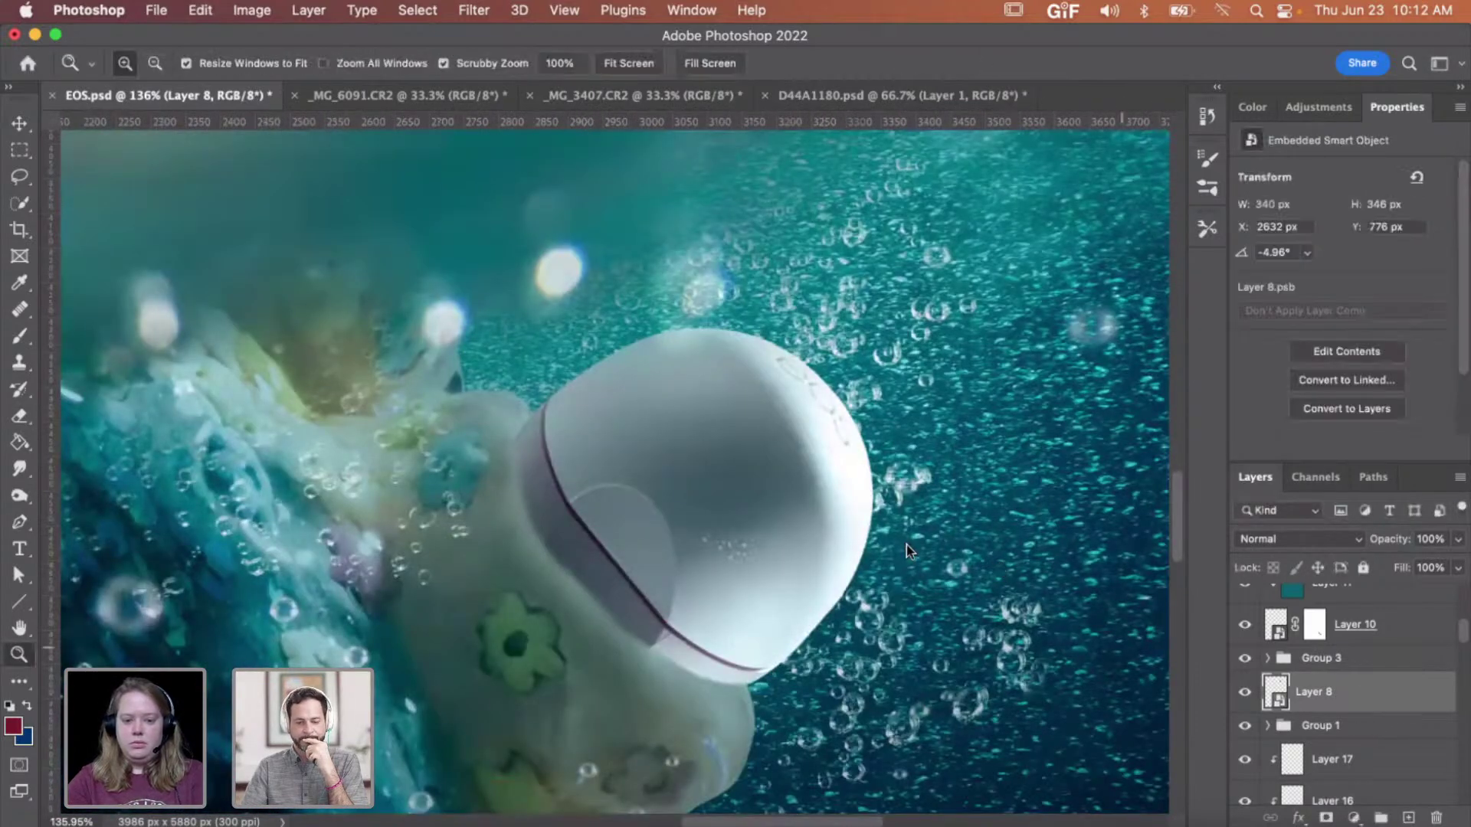
alt+click(876, 491)
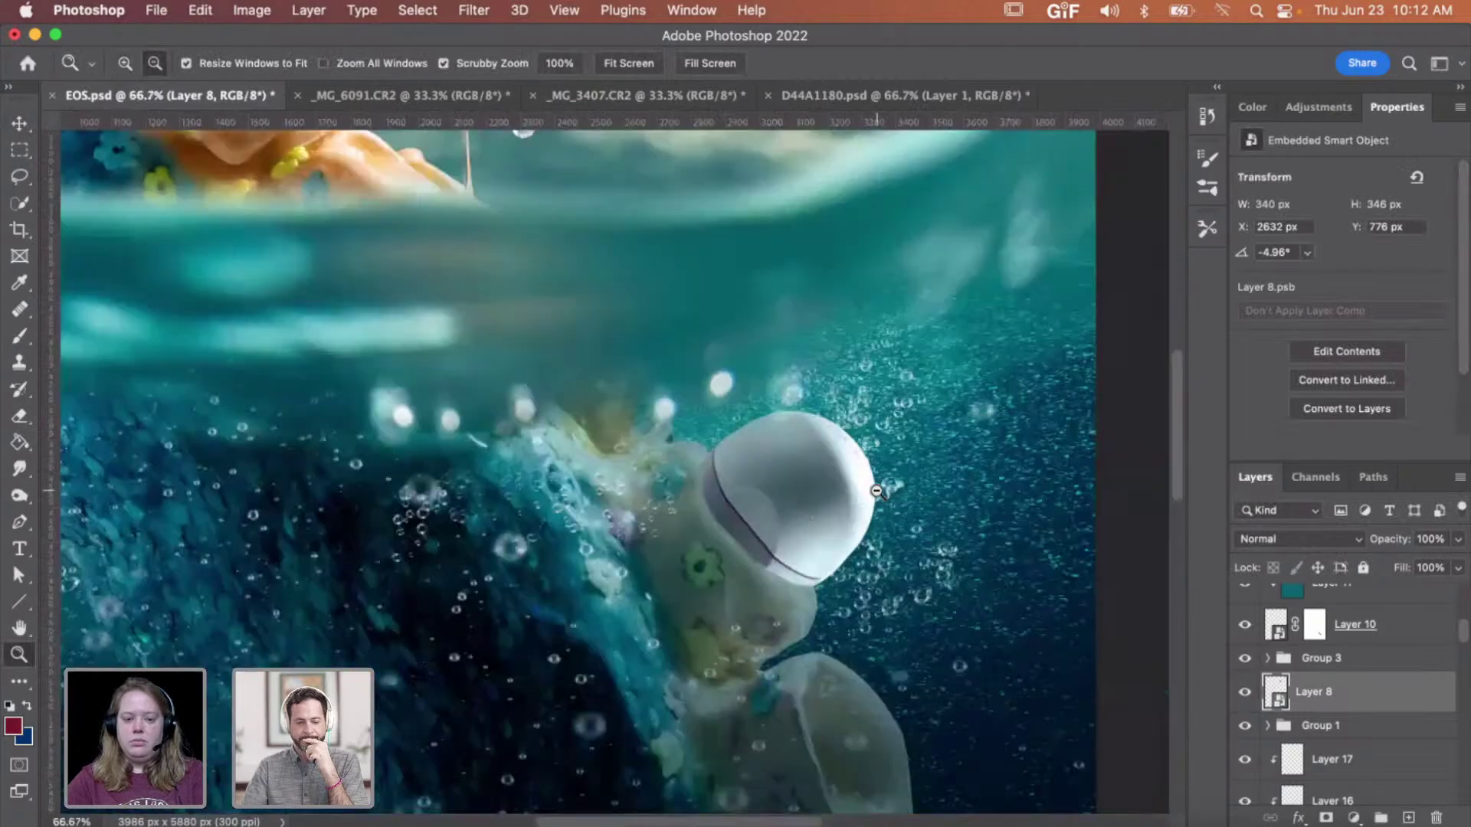
scroll(876, 491, up, 5)
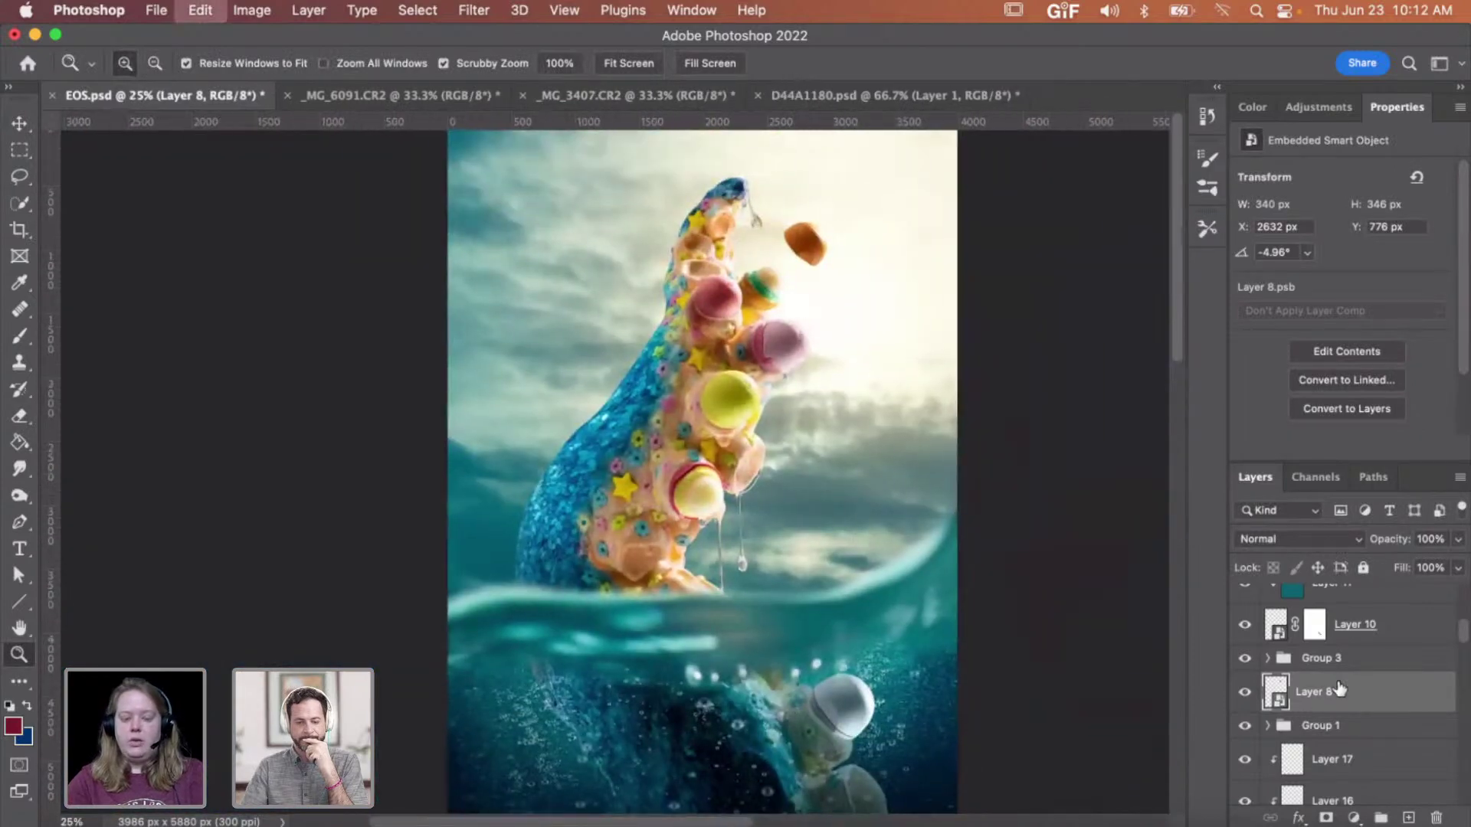
key(super+t)
key(Return)
drag(818, 220, 812, 273)
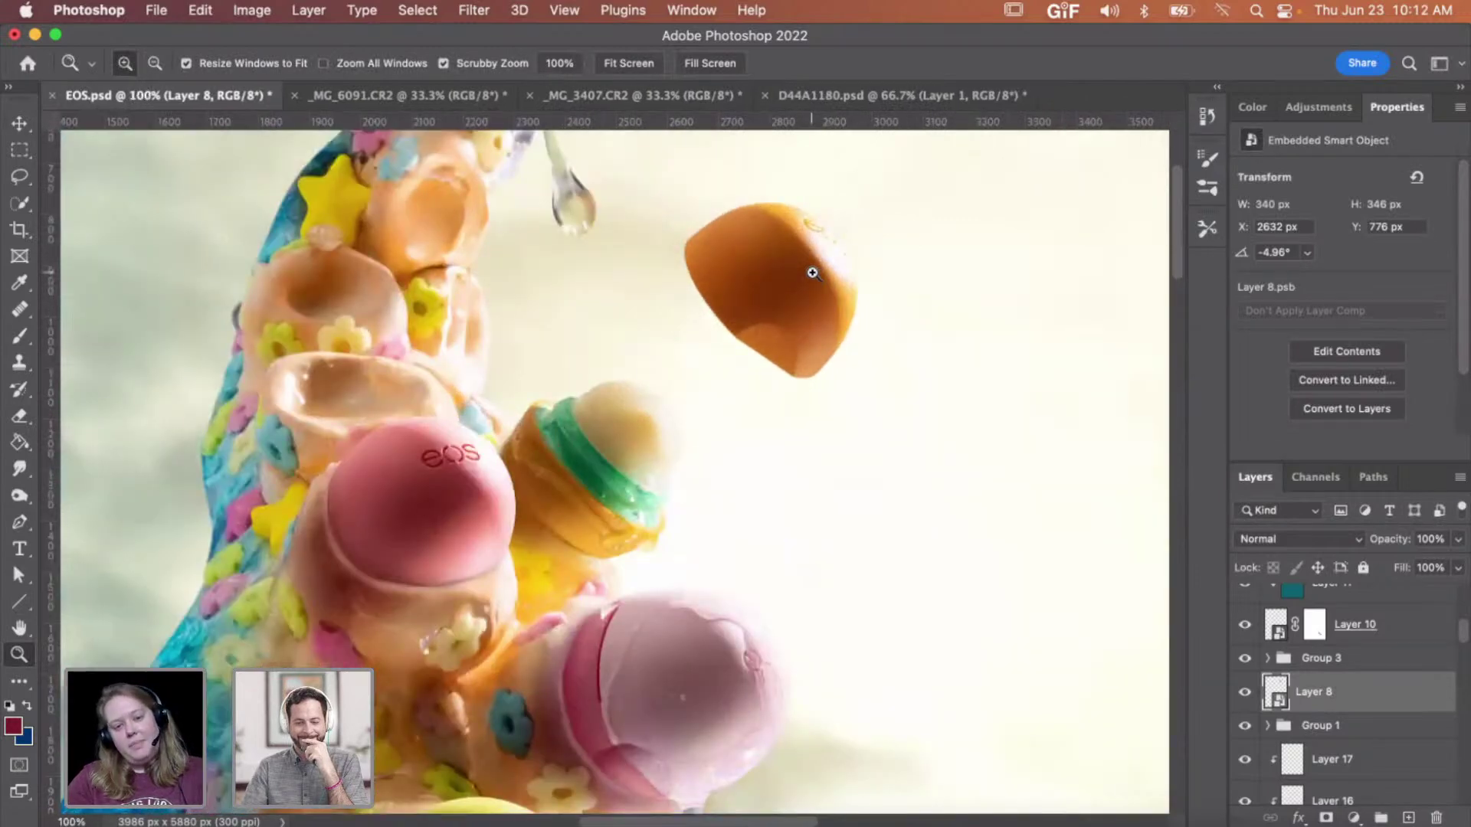
- Inspect the orange piece beside the tentacle and check which ball Group 1 holds by hiding and showing that group
scroll(812, 273, up, 2)
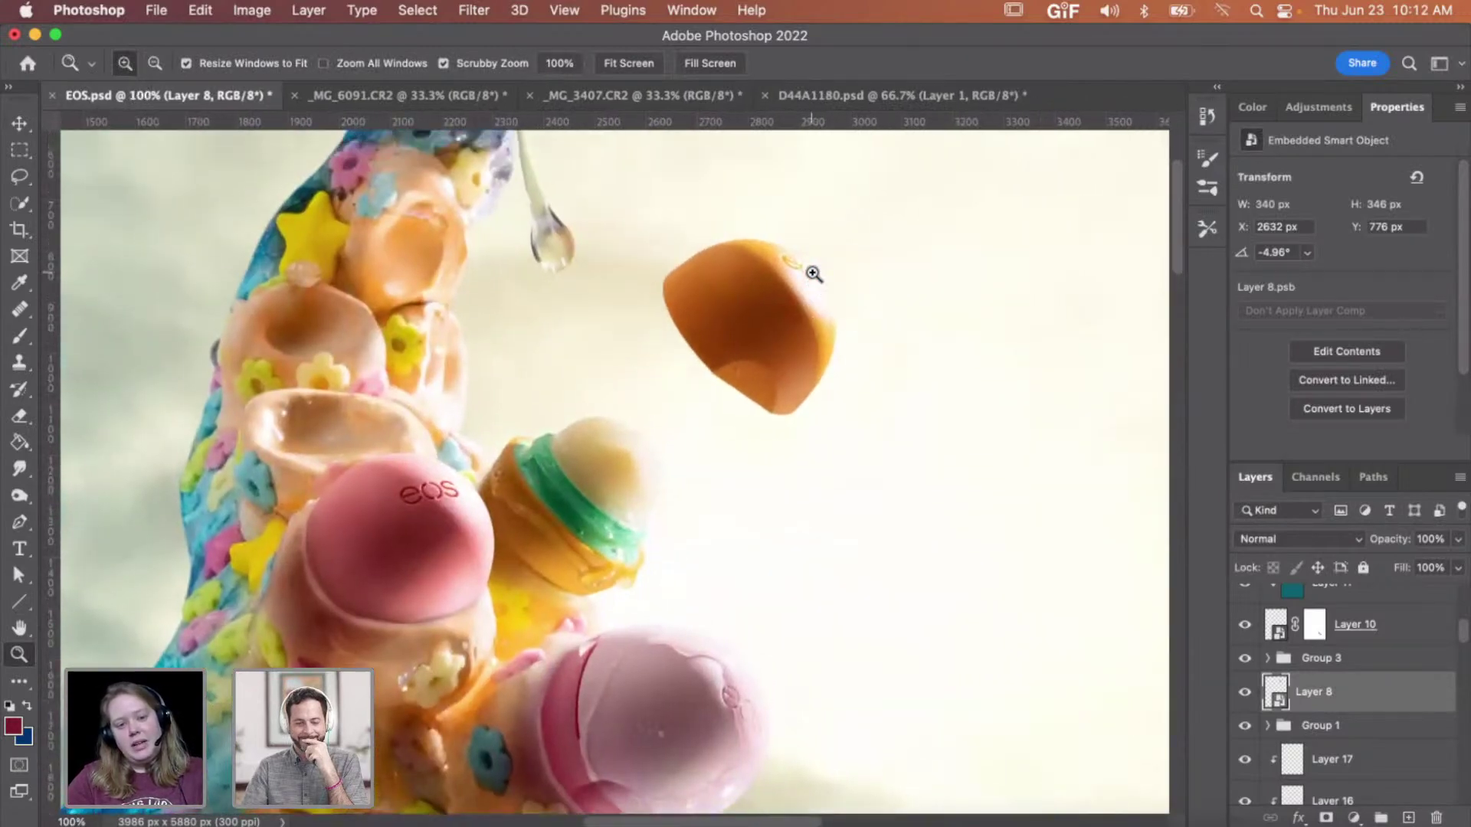
alt+click(789, 330)
alt+click(789, 330)
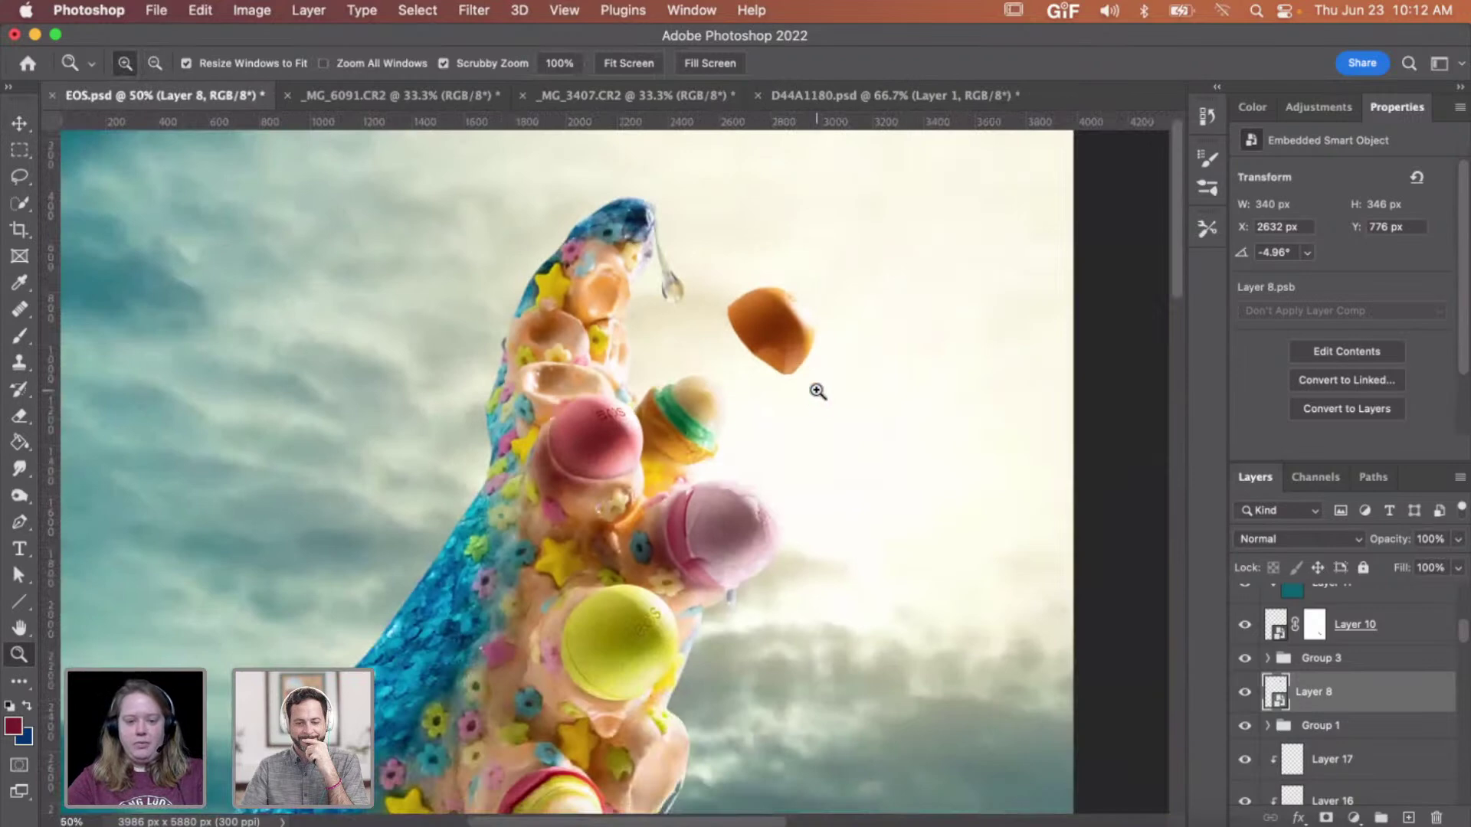
scroll(816, 389, down, 1)
scroll(818, 391, left, 1)
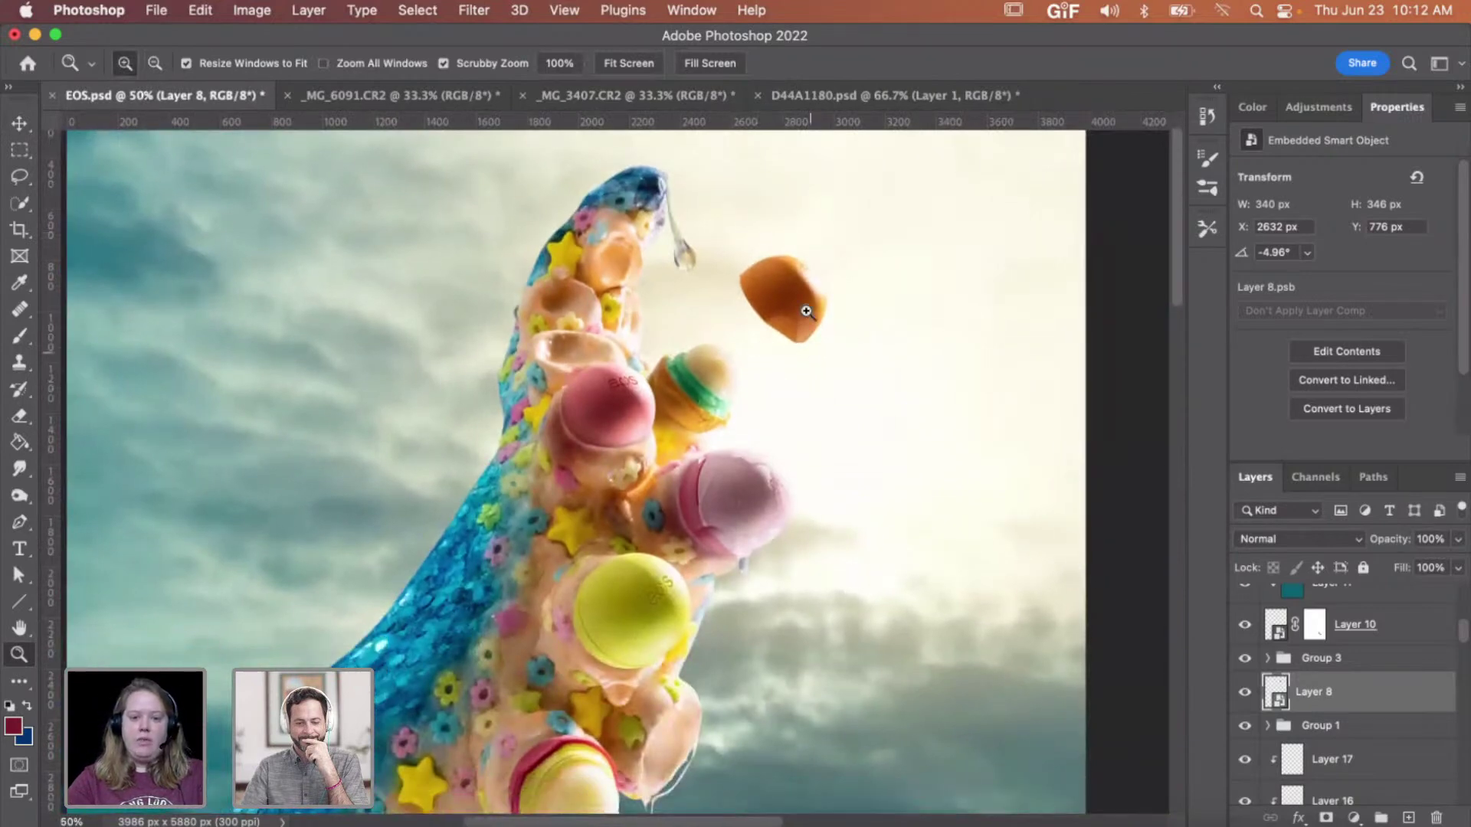
scroll(812, 424, down, 1)
click(765, 388)
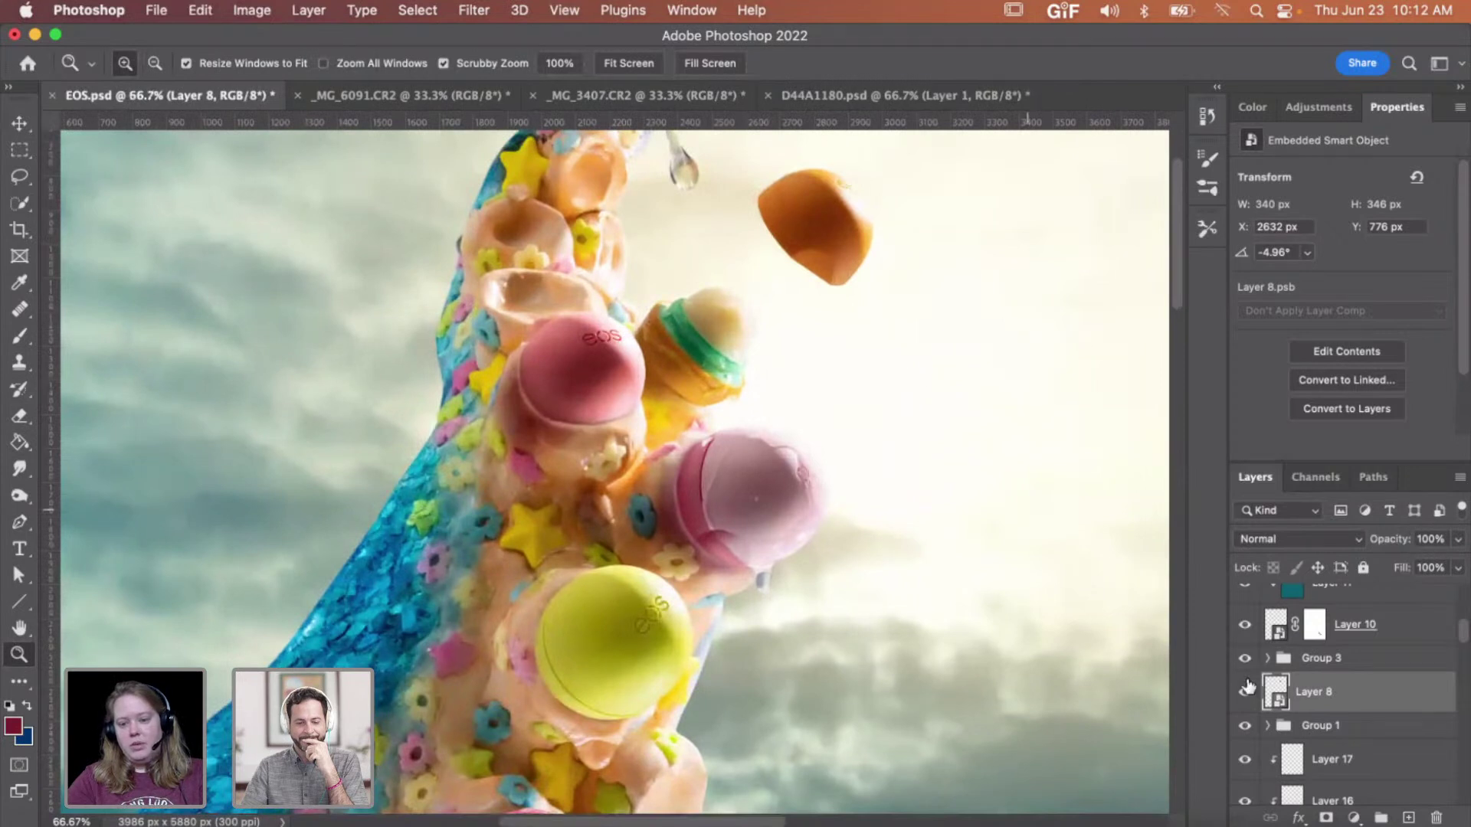
click(1246, 728)
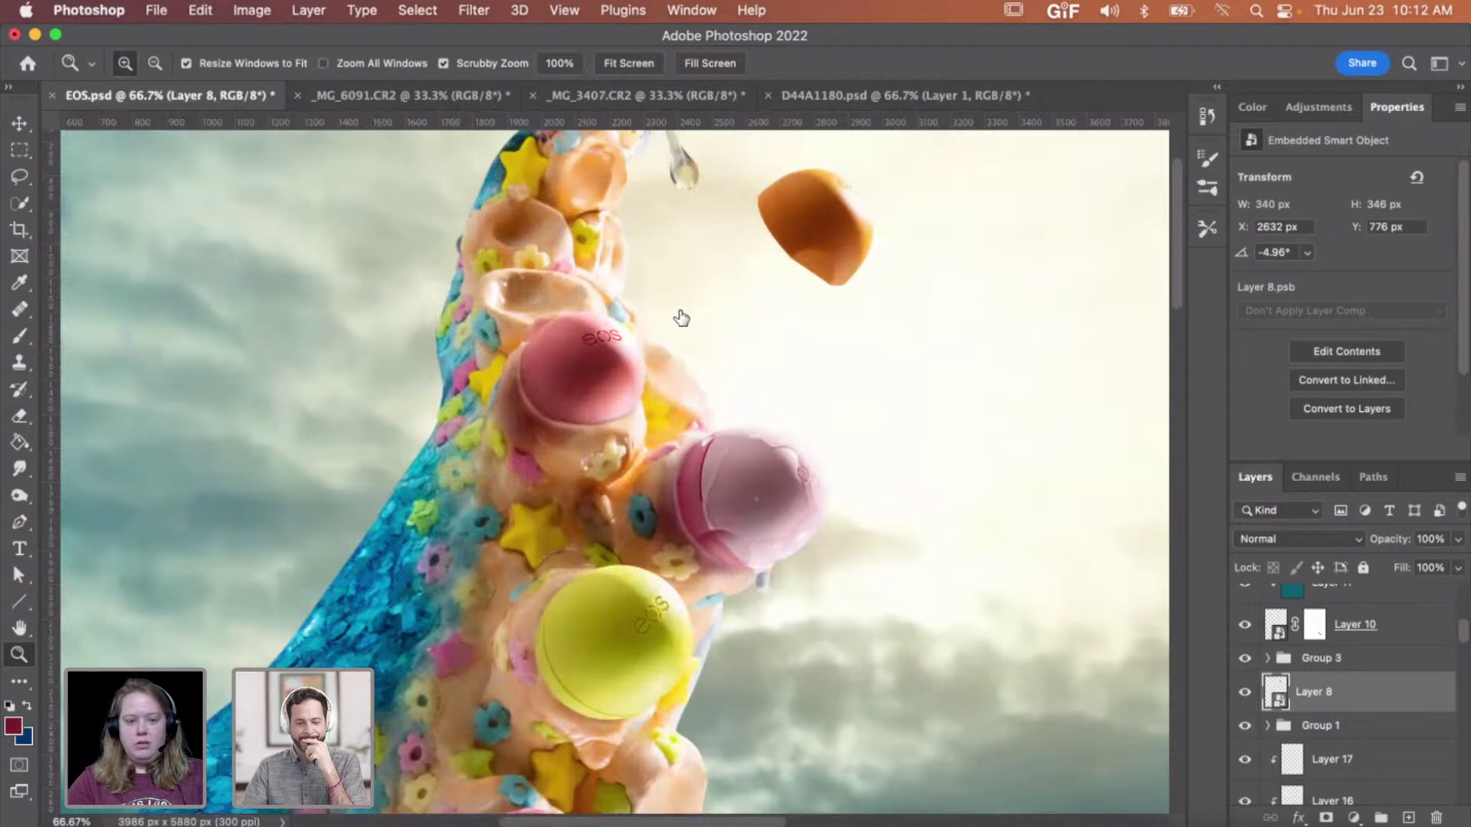
key(super+z)
click(688, 335)
scroll(814, 394, down, 1)
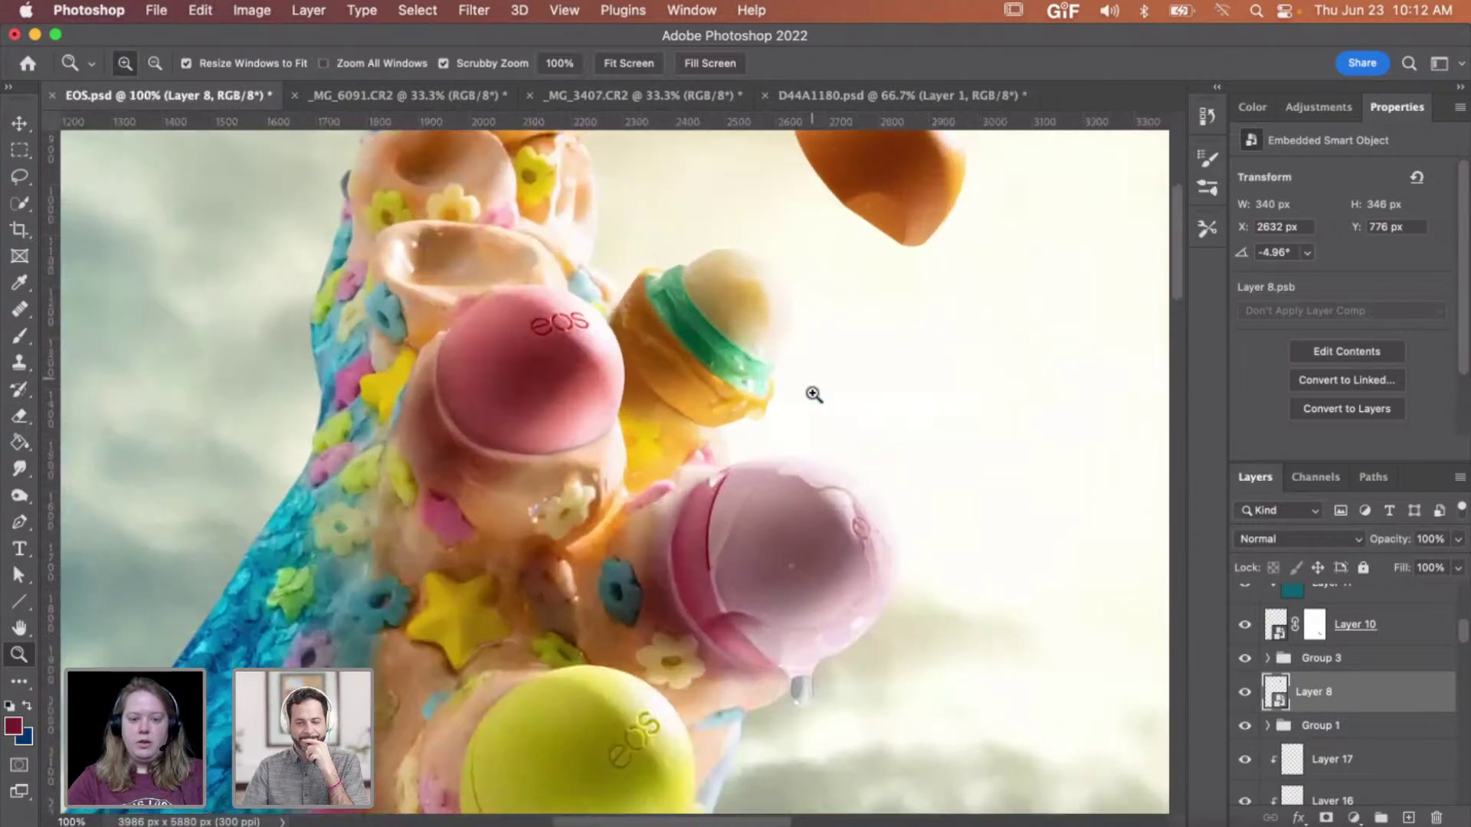
- Survey the lower tentacle and check the visibility of Group 1 and Layer 6 to match layers to their balls
scroll(814, 394, down, 5)
scroll(1322, 730, down, 2)
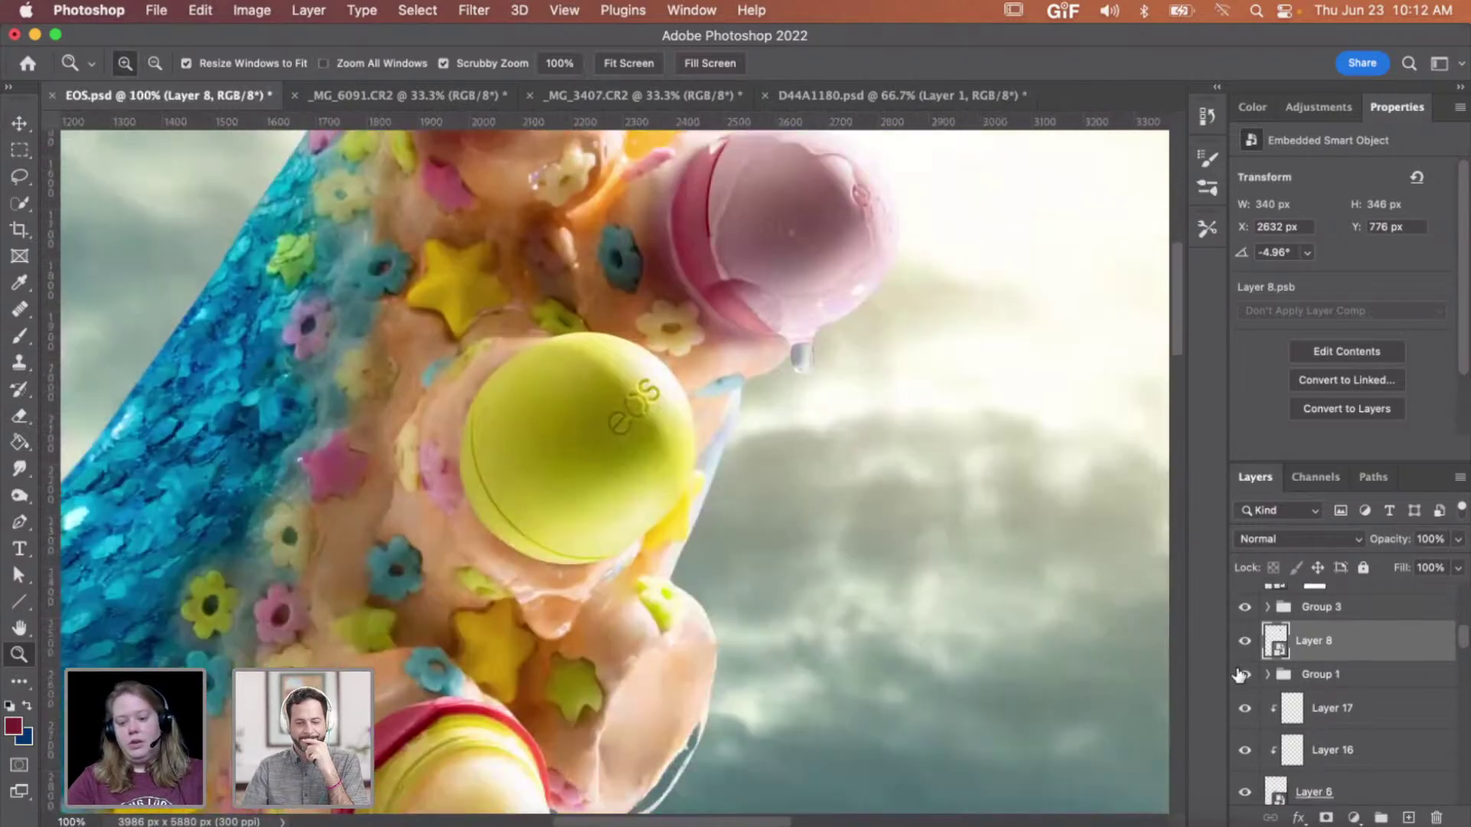
scroll(1078, 645, down, 3)
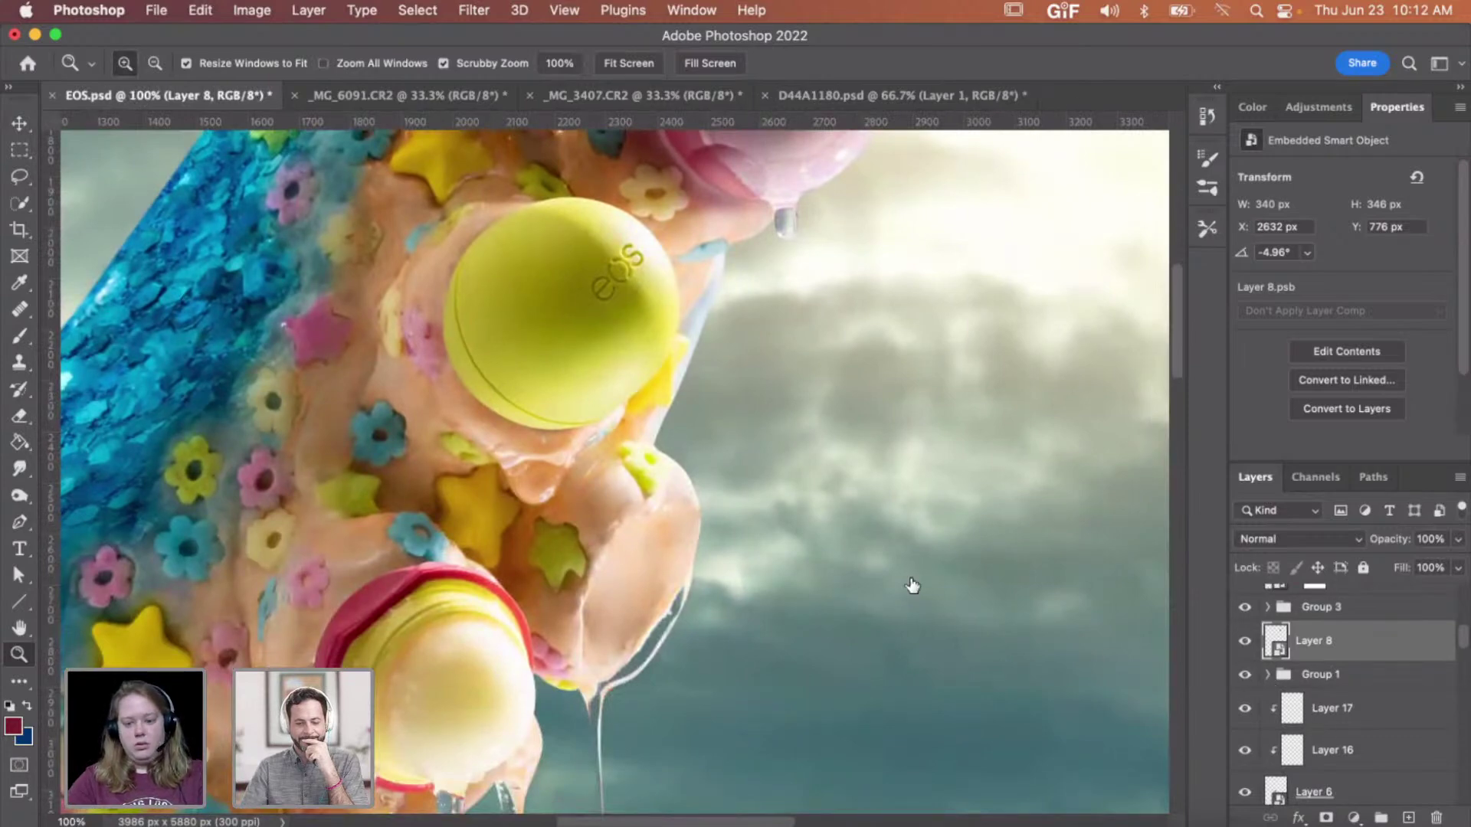
scroll(912, 586, down, 5)
alt+click(794, 516)
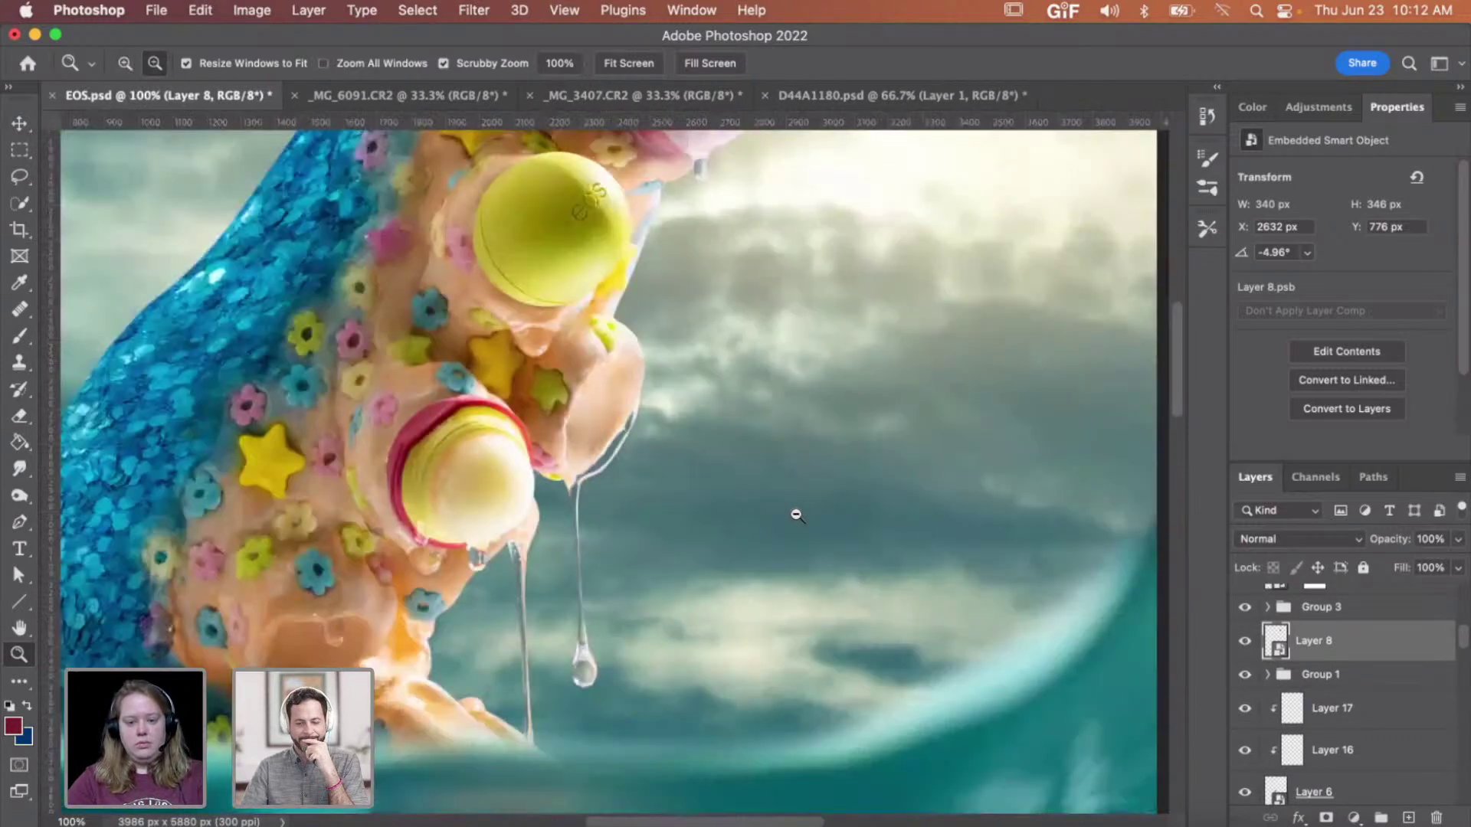
alt+click(794, 515)
key(super+minus)
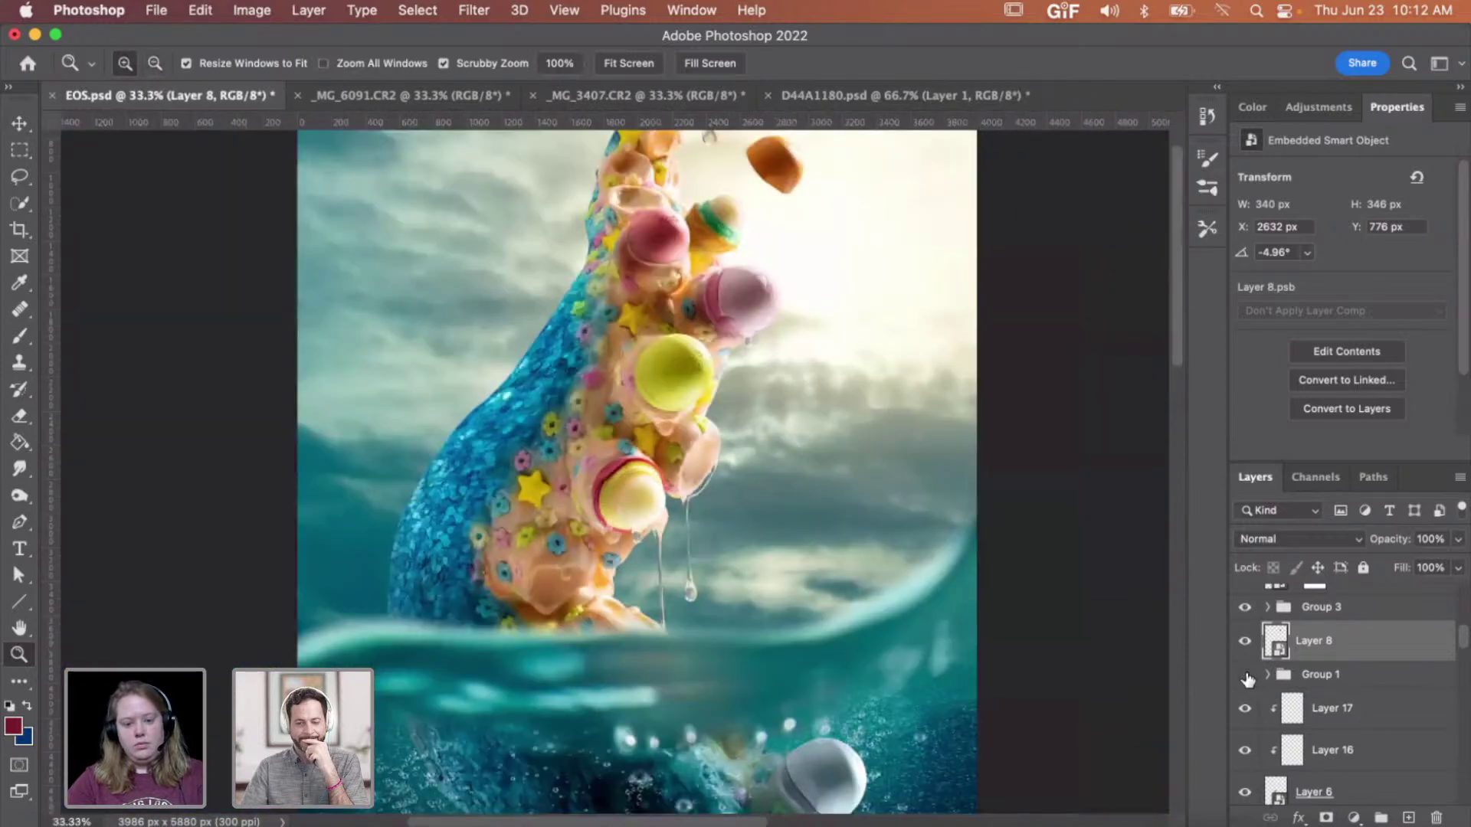
click(1245, 678)
scroll(1244, 689, down, 3)
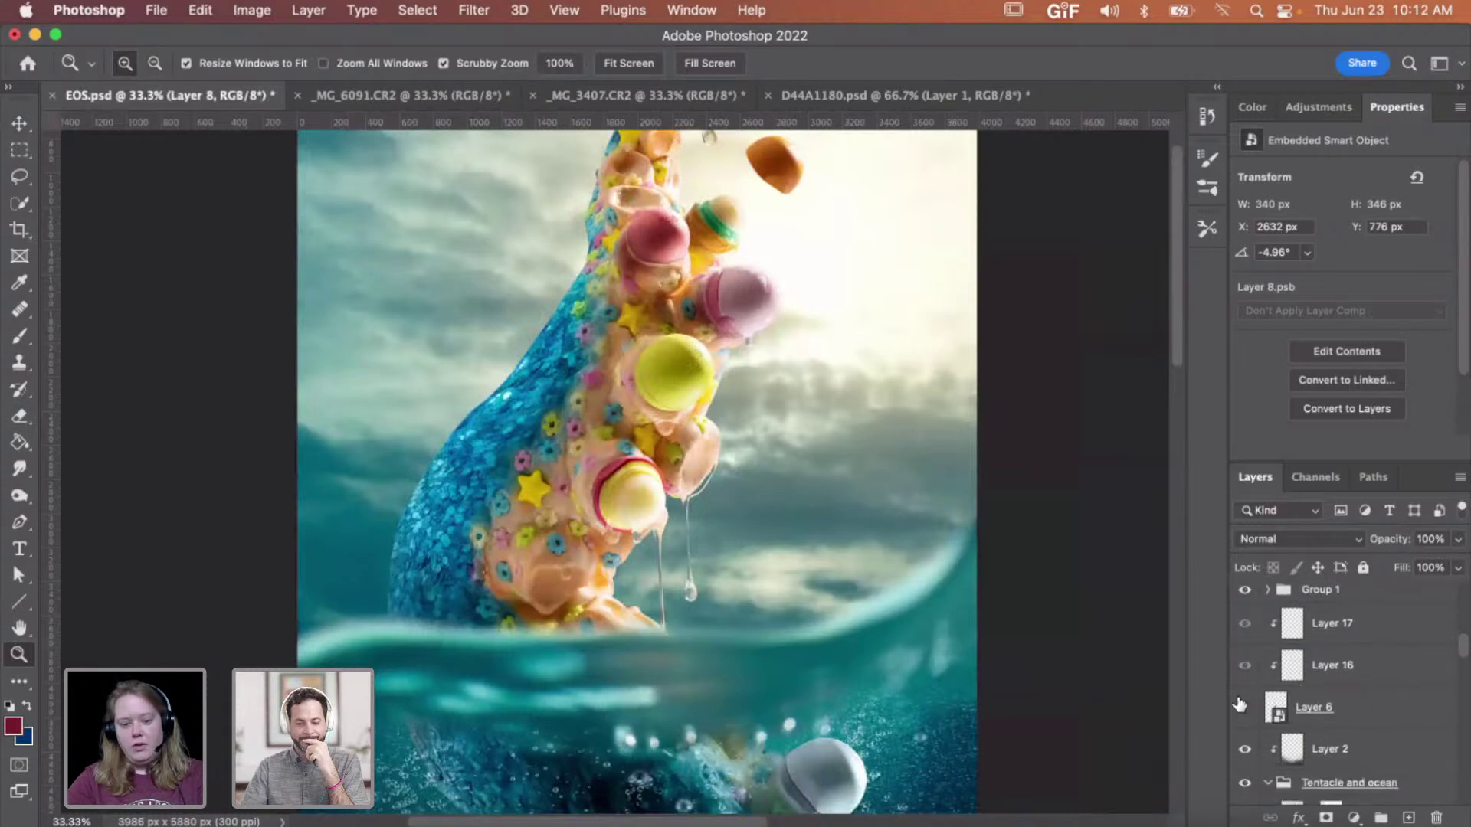
click(1245, 708)
- Examine the pale yellow ball in its crimson ring up close and compare the tentacle with Layer 6 hidden
click(607, 501)
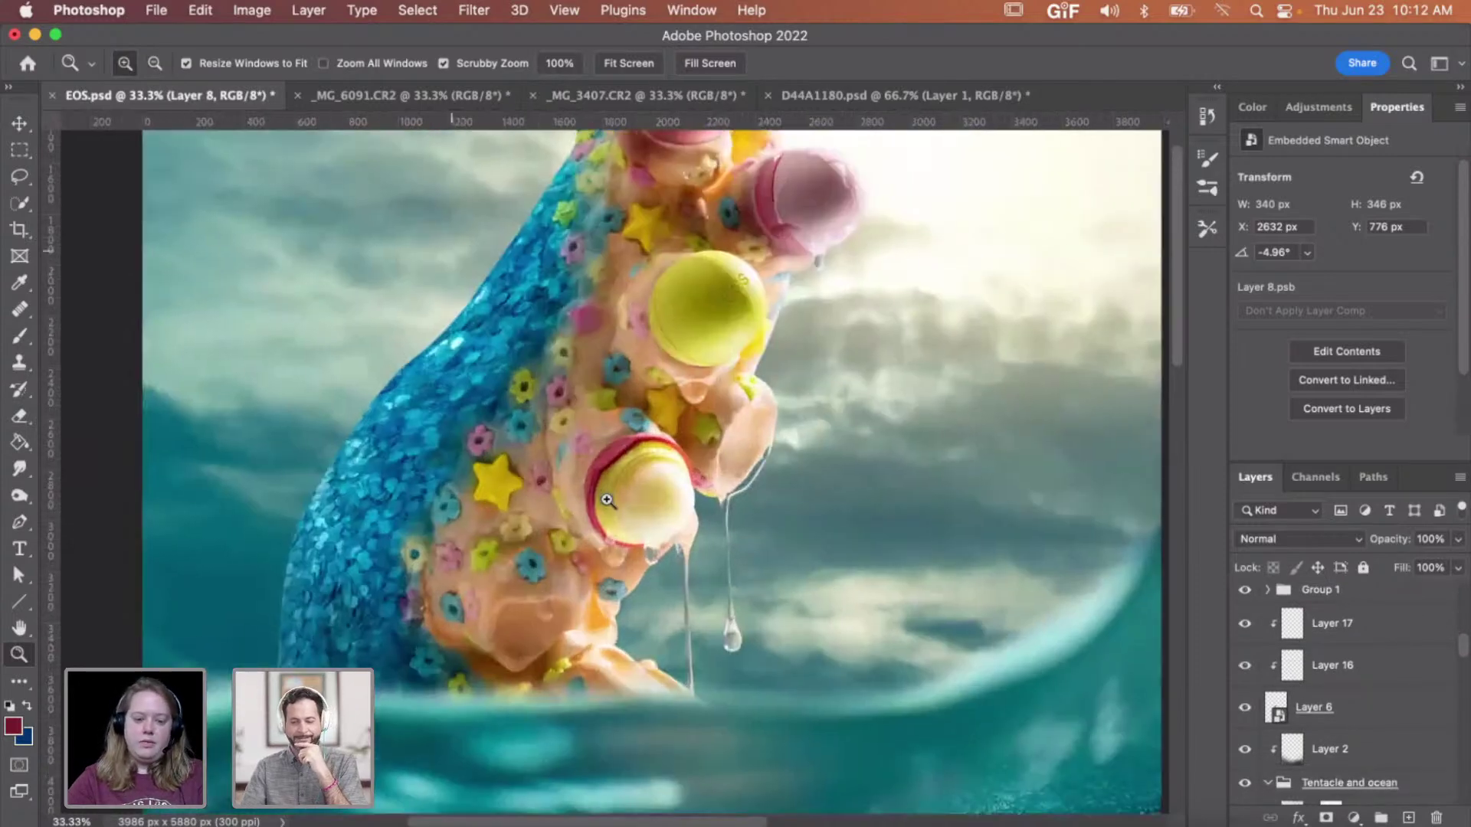
click(645, 497)
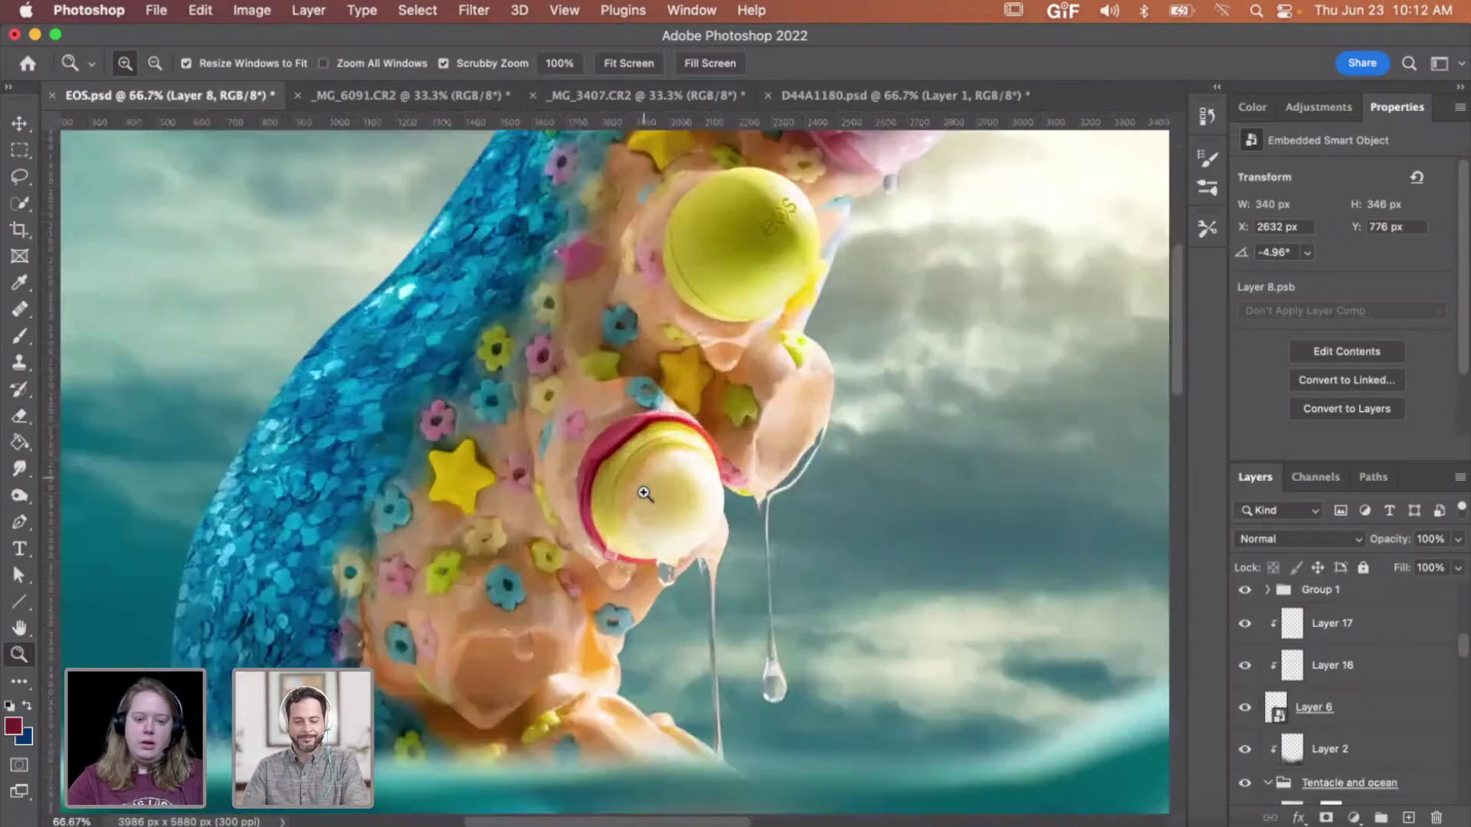
click(645, 498)
click(644, 494)
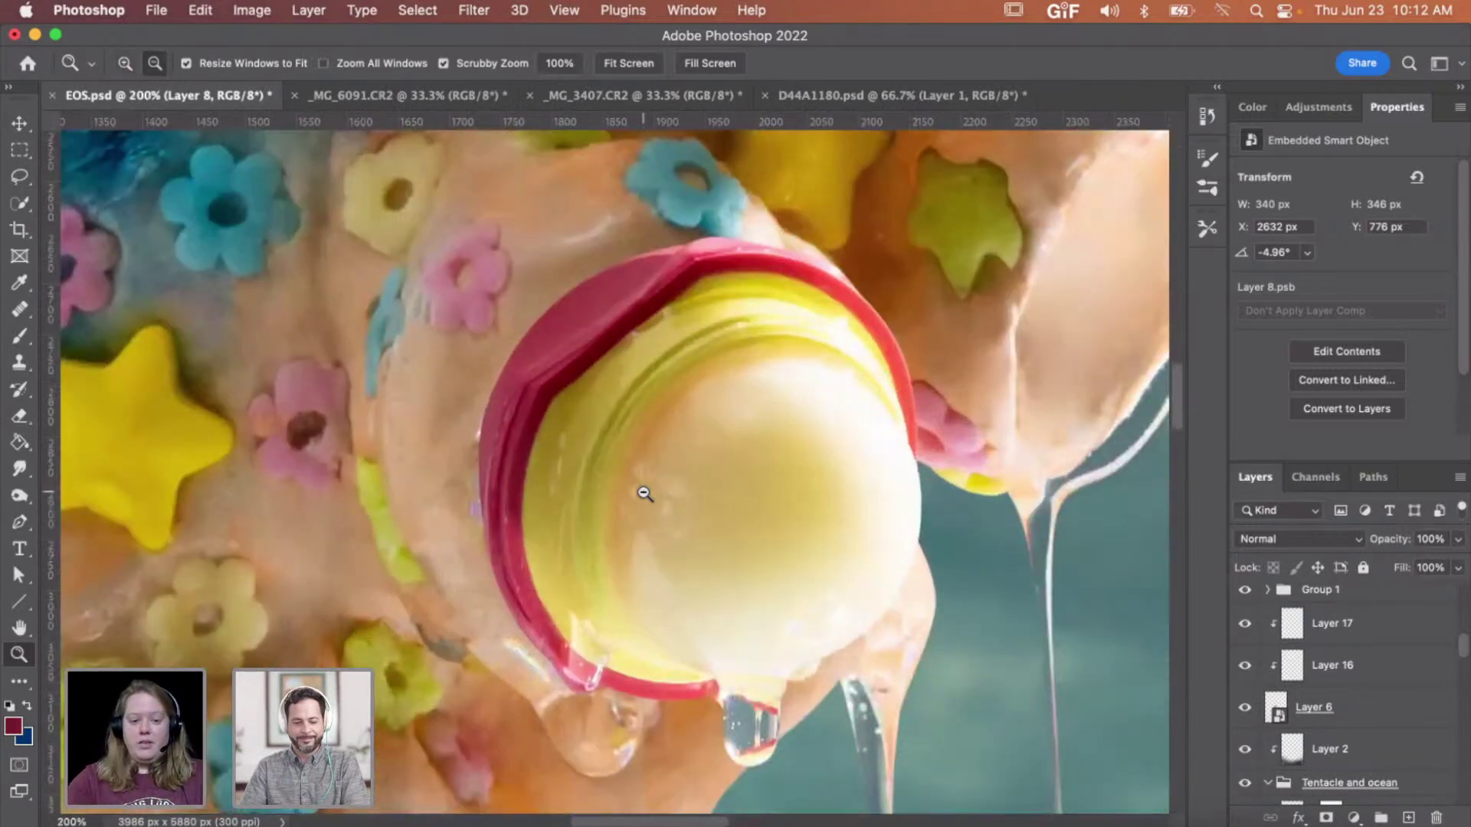
alt+click(644, 493)
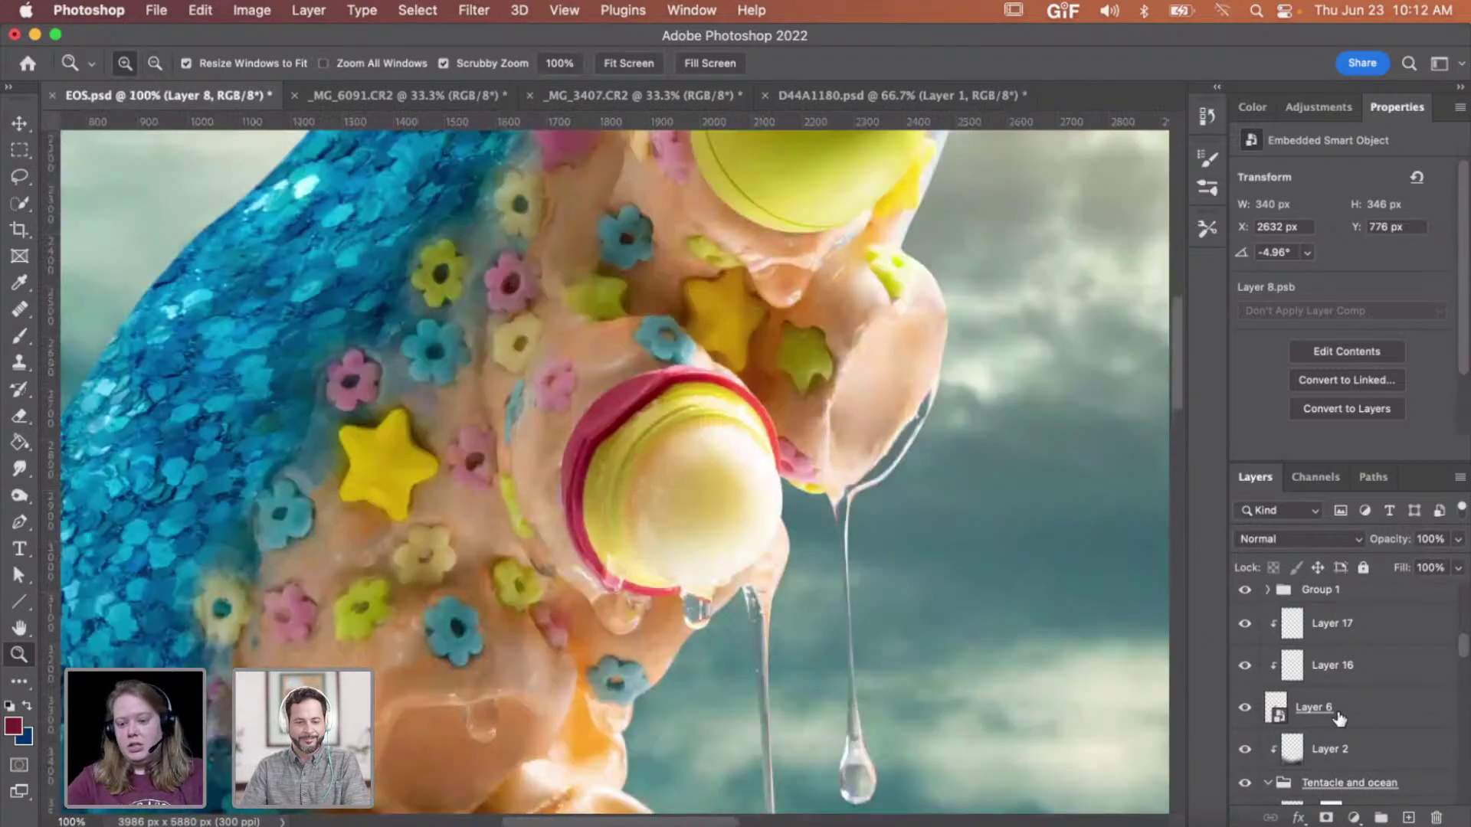
click(1244, 713)
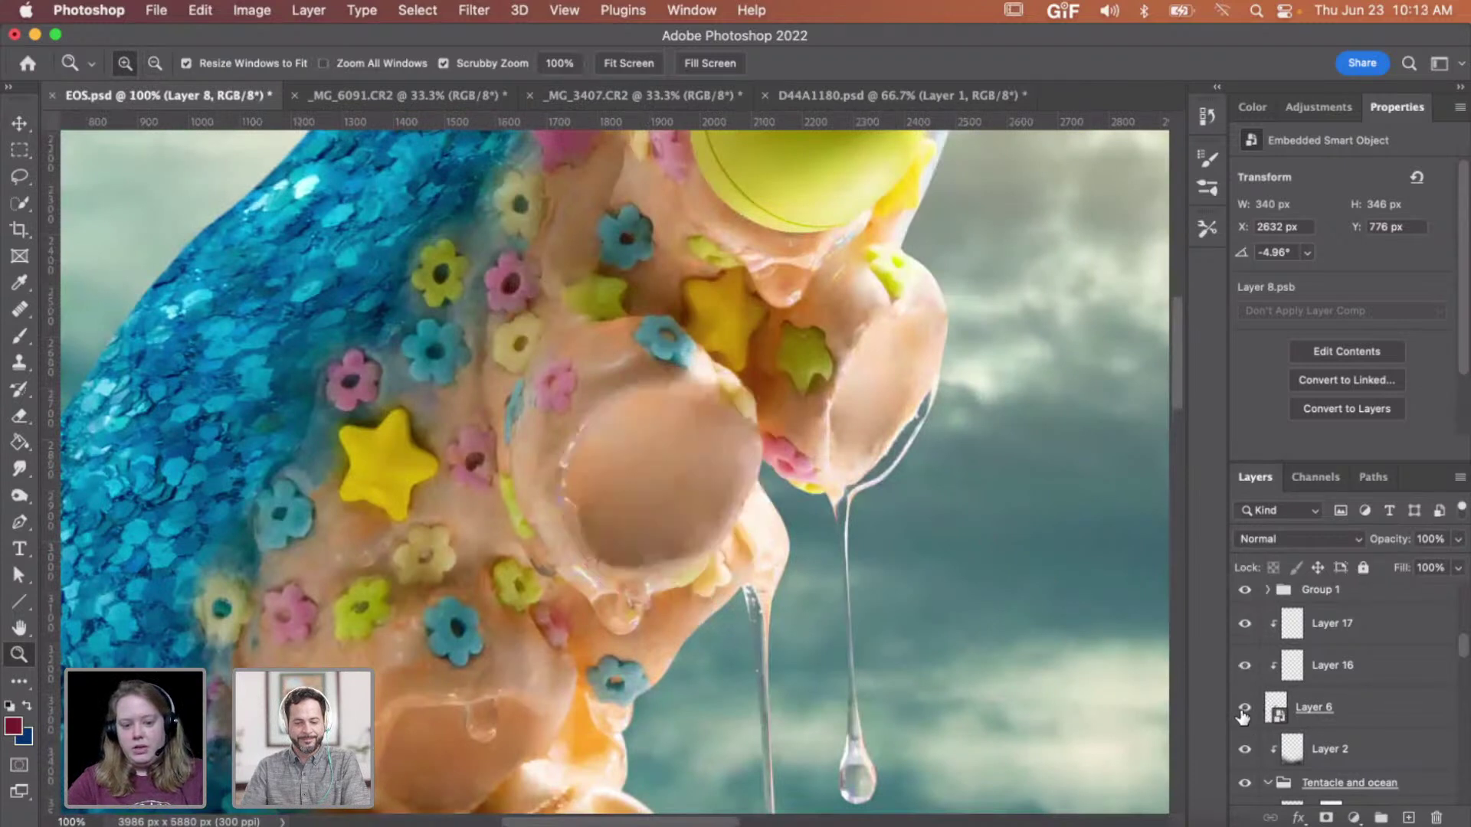
- Group Layer 6 with its clipped Layers 16 and 17, and expand the new group
click(1356, 718)
scroll(1358, 655, up, 1)
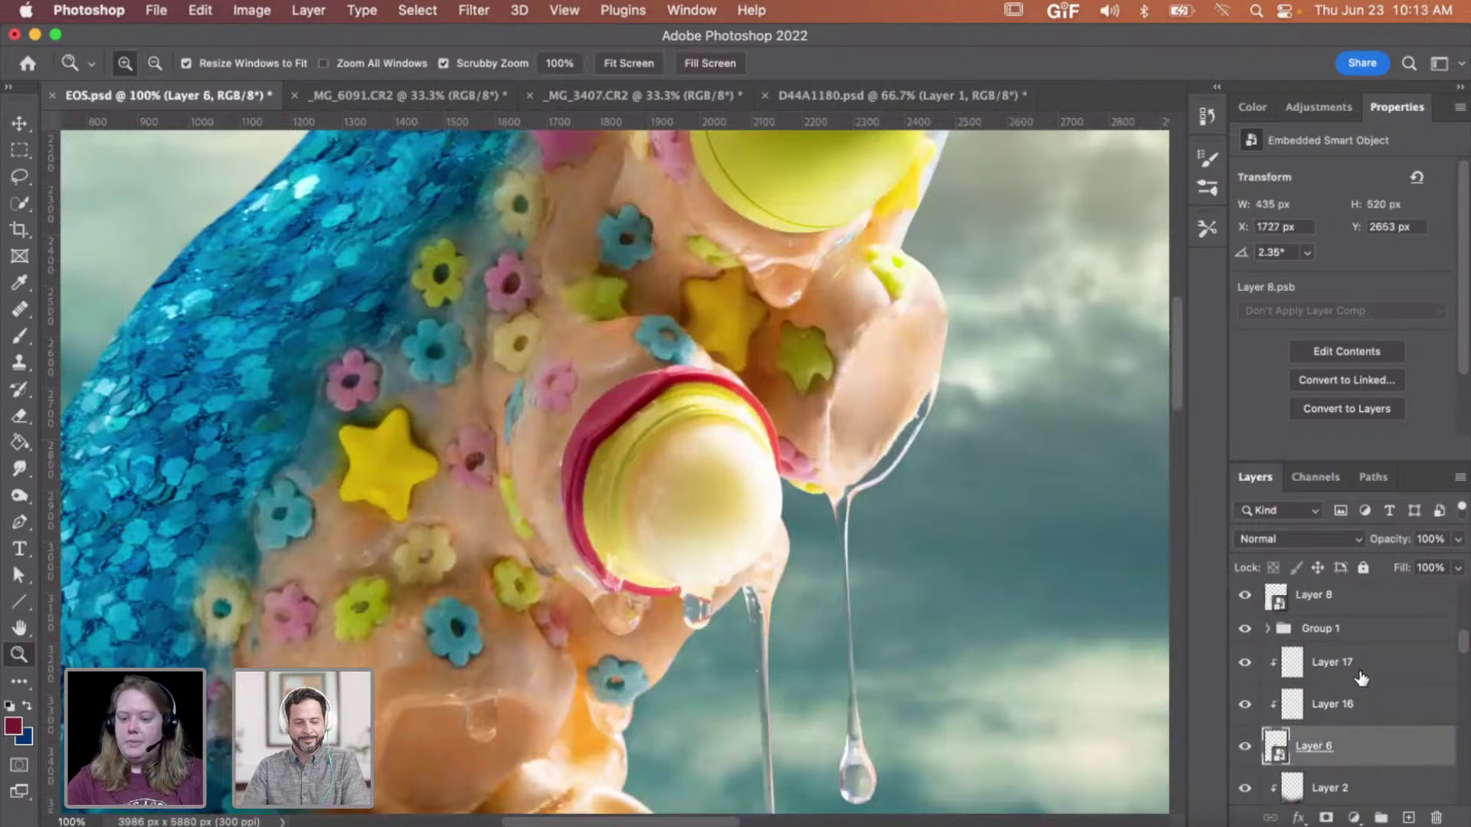
shift+click(1360, 673)
key(super+g)
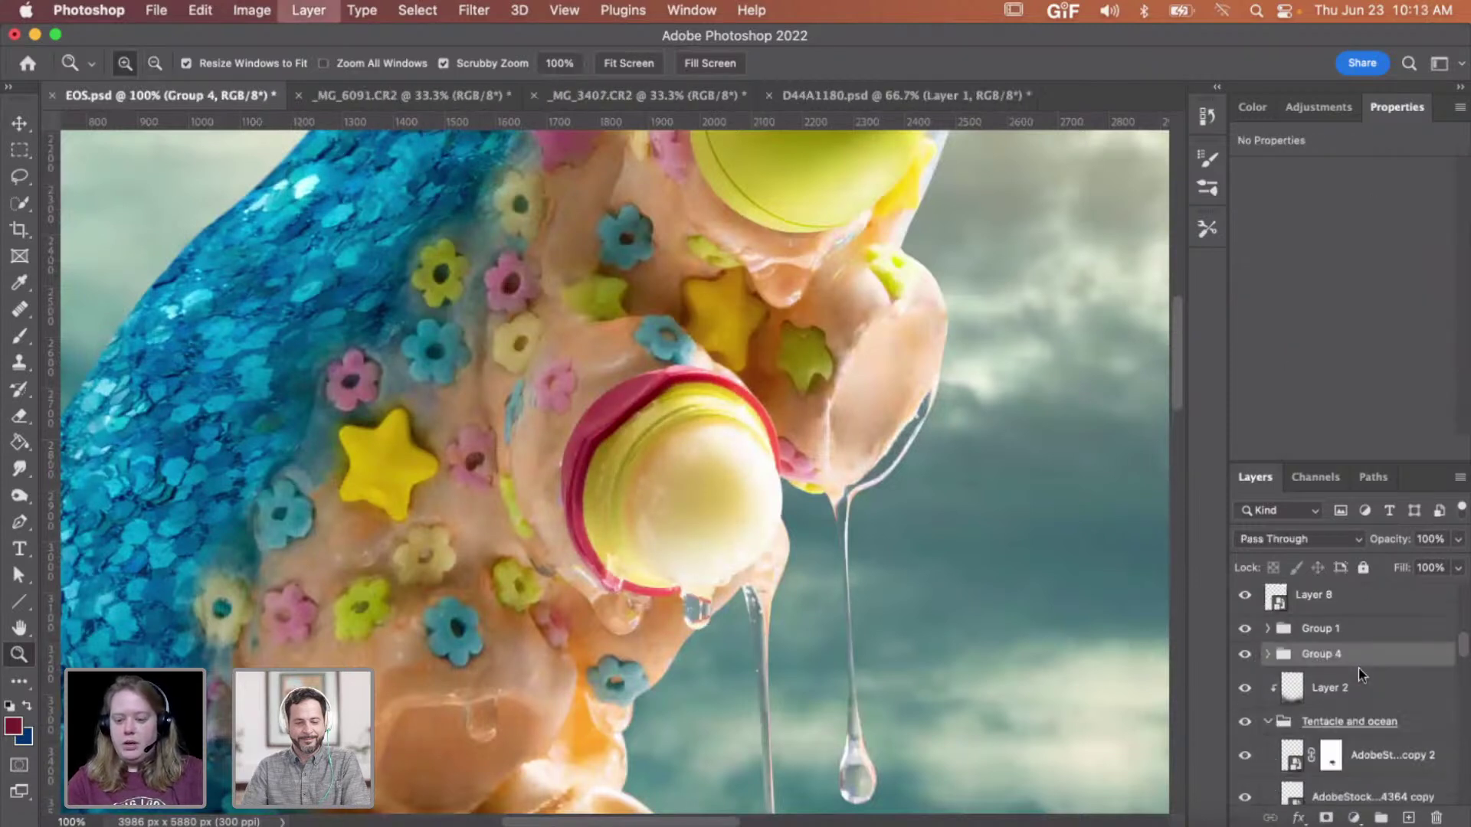
click(1267, 655)
scroll(1419, 763, down, 1)
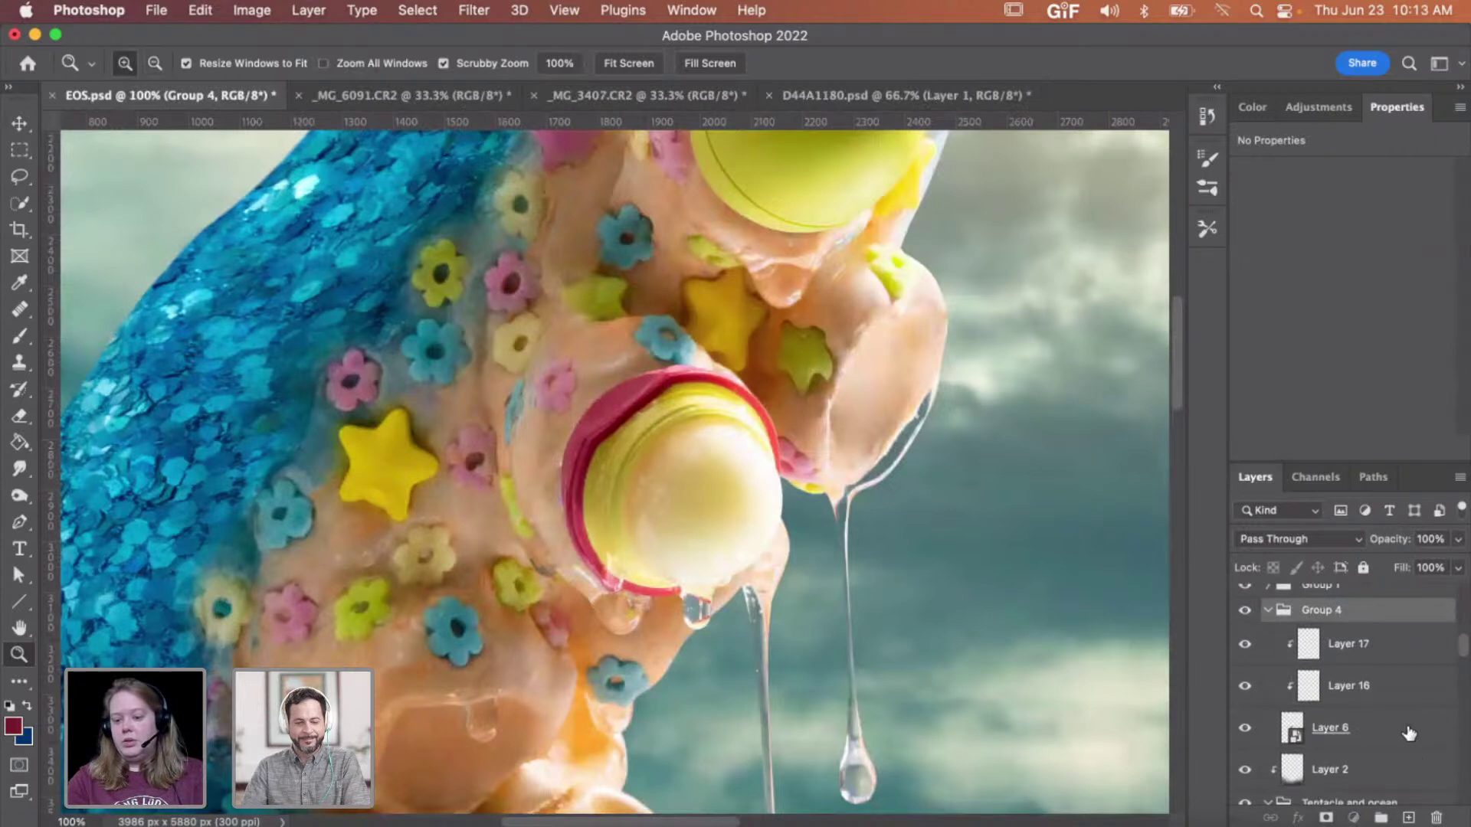
- Add a new empty layer directly beneath Layer 6
click(1409, 734)
click(1409, 818)
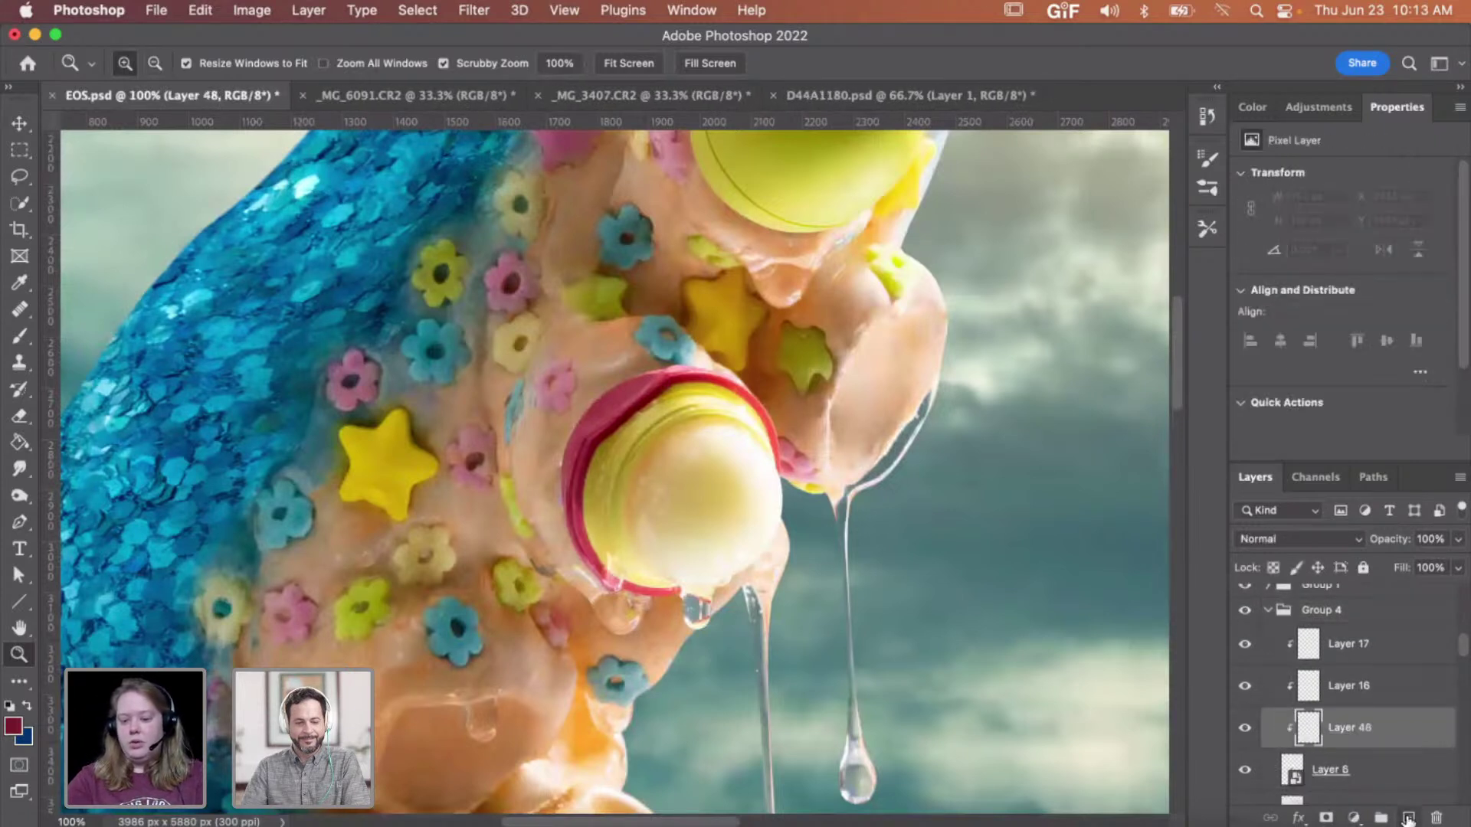
key(super+bracketleft)
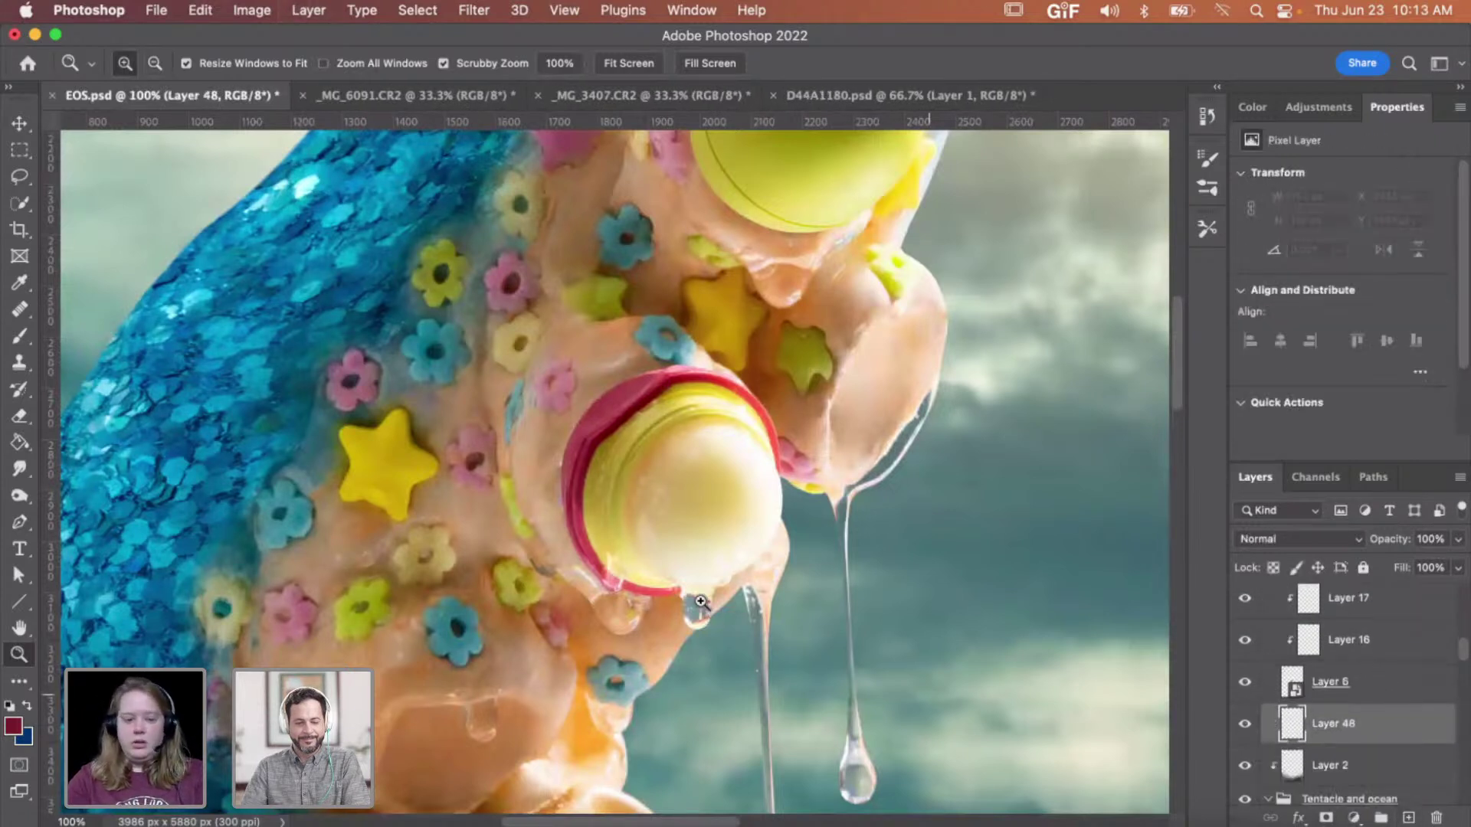
- Brush crimson sampled from the ring around the pale yellow ball's outer edge at 250 px, and erase the spill above it
key(b)
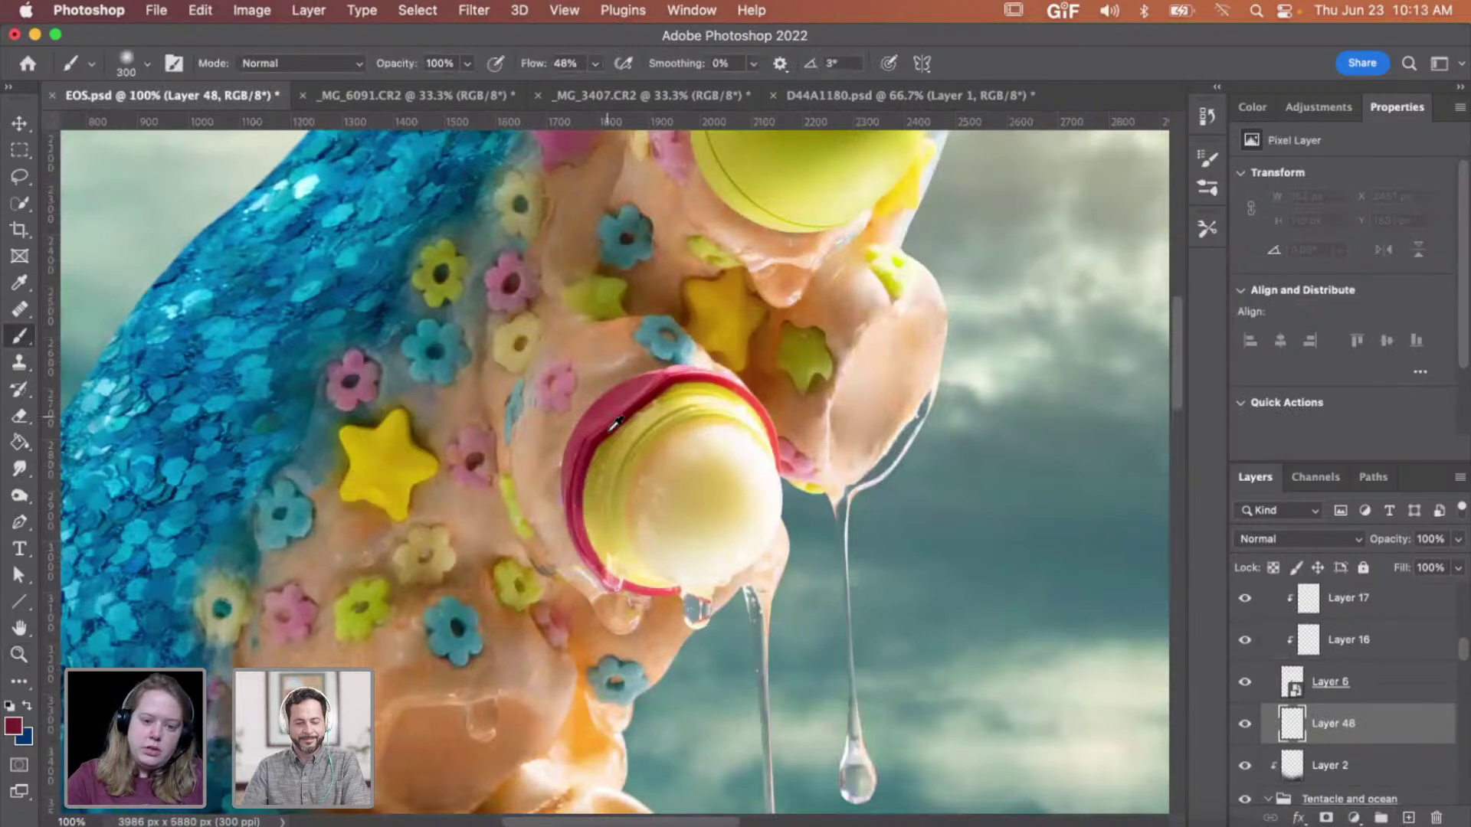
key(bracketleft)
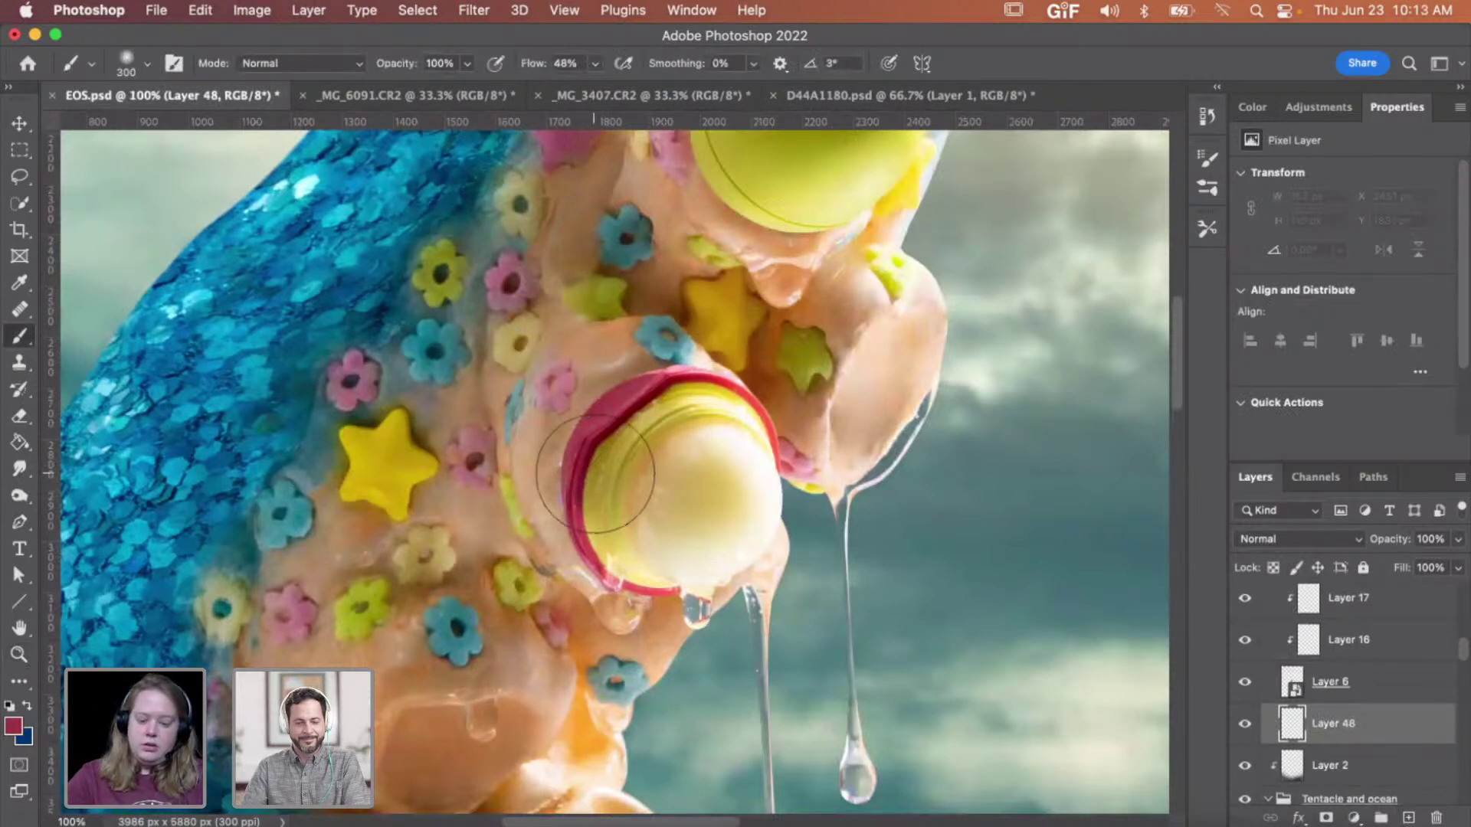
mouse_move(590, 475)
mouse_down()
mouse_move(565, 454)
mouse_move(558, 467)
mouse_move(606, 526)
mouse_move(602, 461)
mouse_move(673, 417)
mouse_move(551, 469)
mouse_move(576, 471)
mouse_move(669, 401)
mouse_move(673, 374)
mouse_up()
key(e)
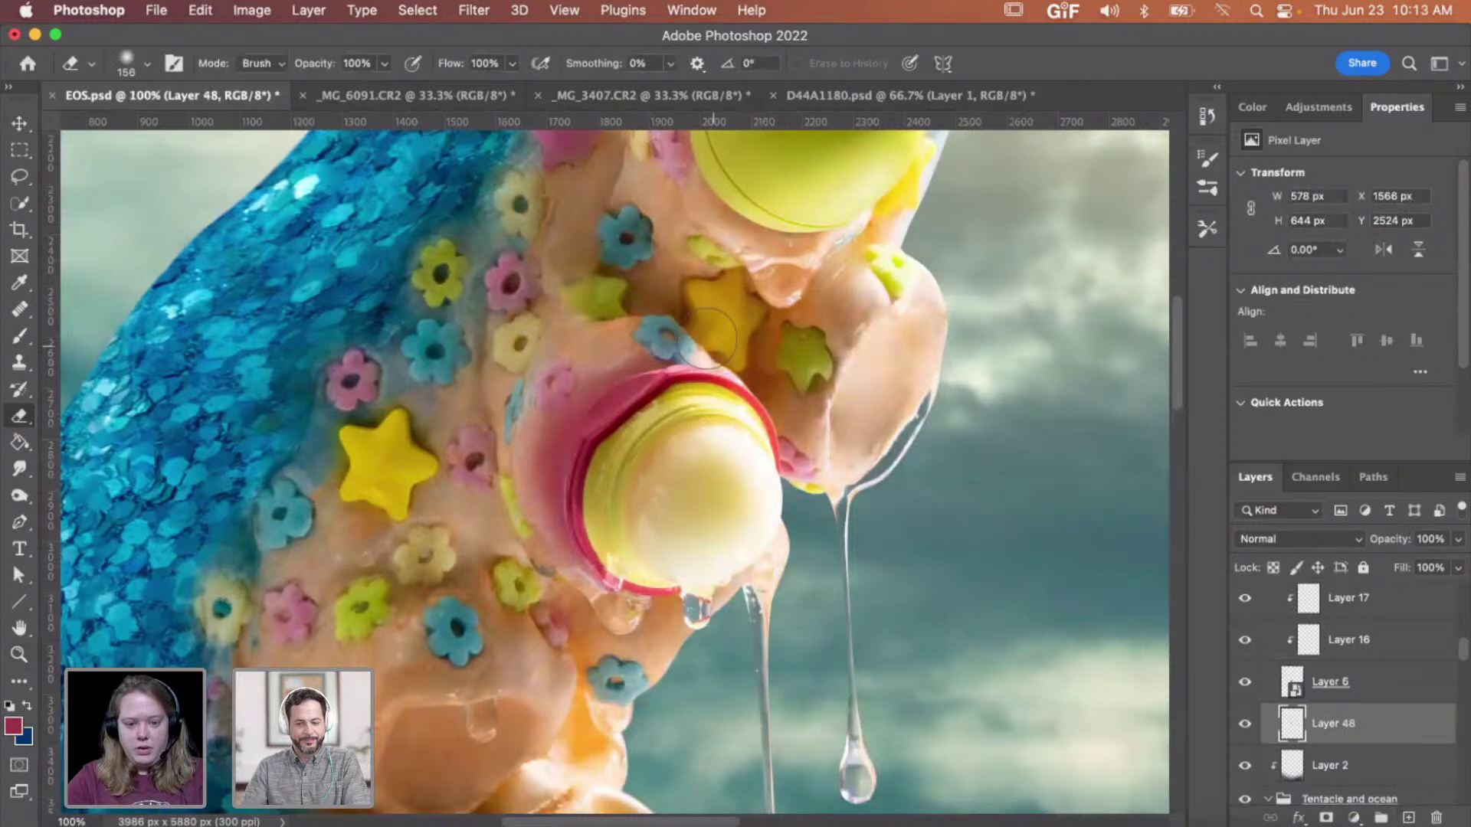
click(632, 335)
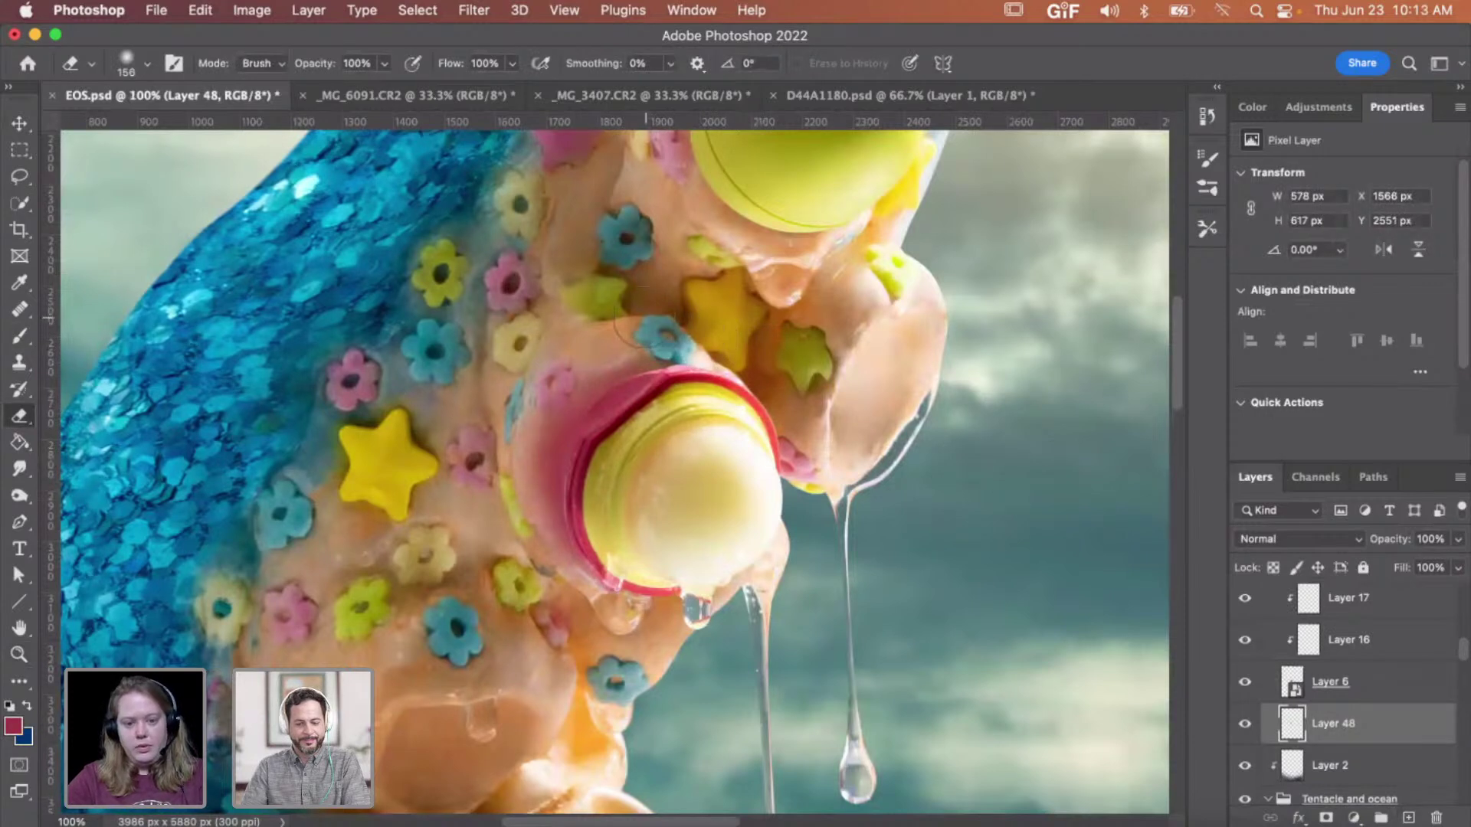
- Set the crimson shading layer to Multiply blending at 78% opacity
click(1302, 538)
click(1278, 605)
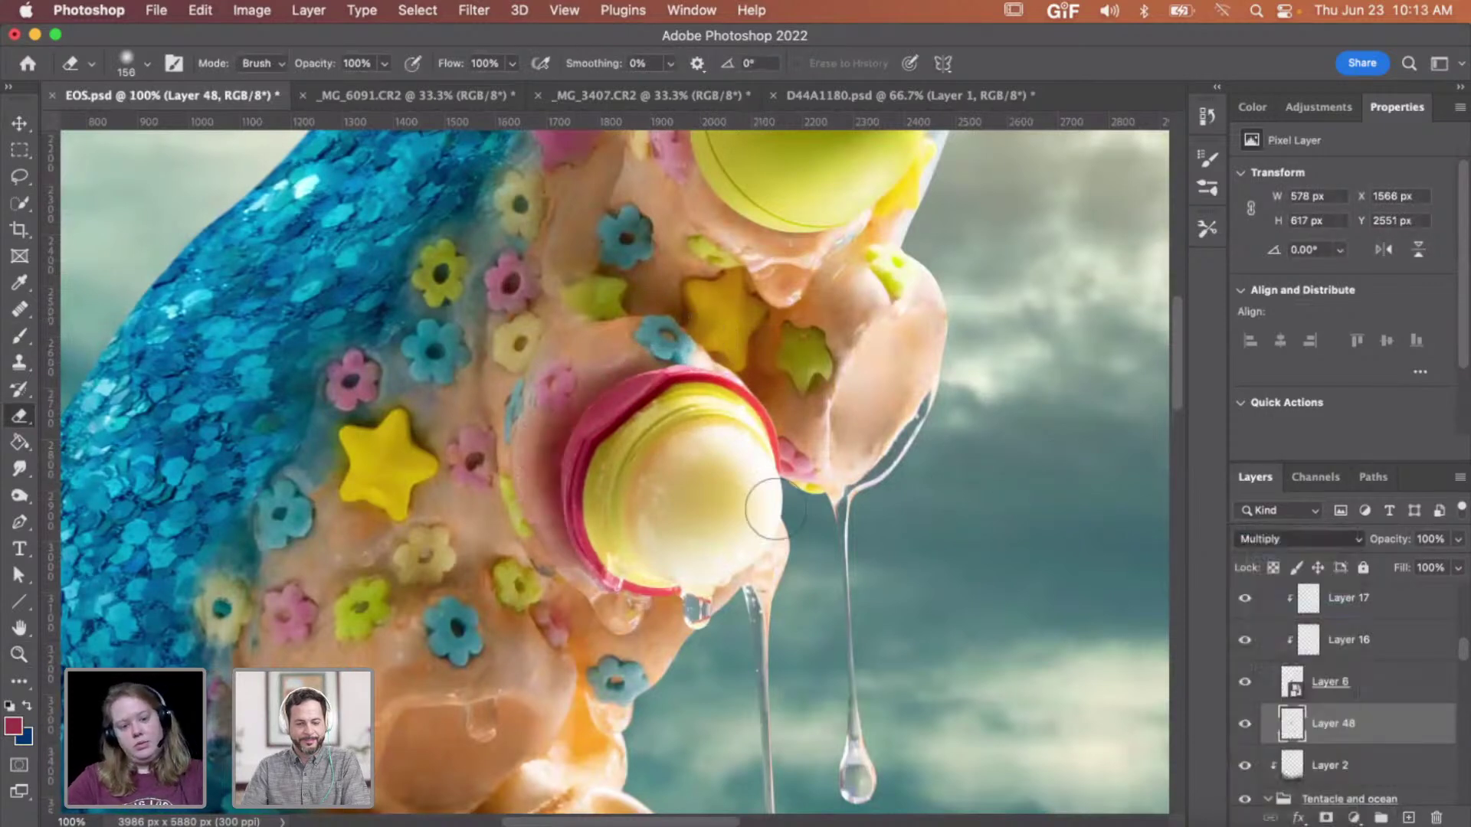
key(z)
alt+click(772, 508)
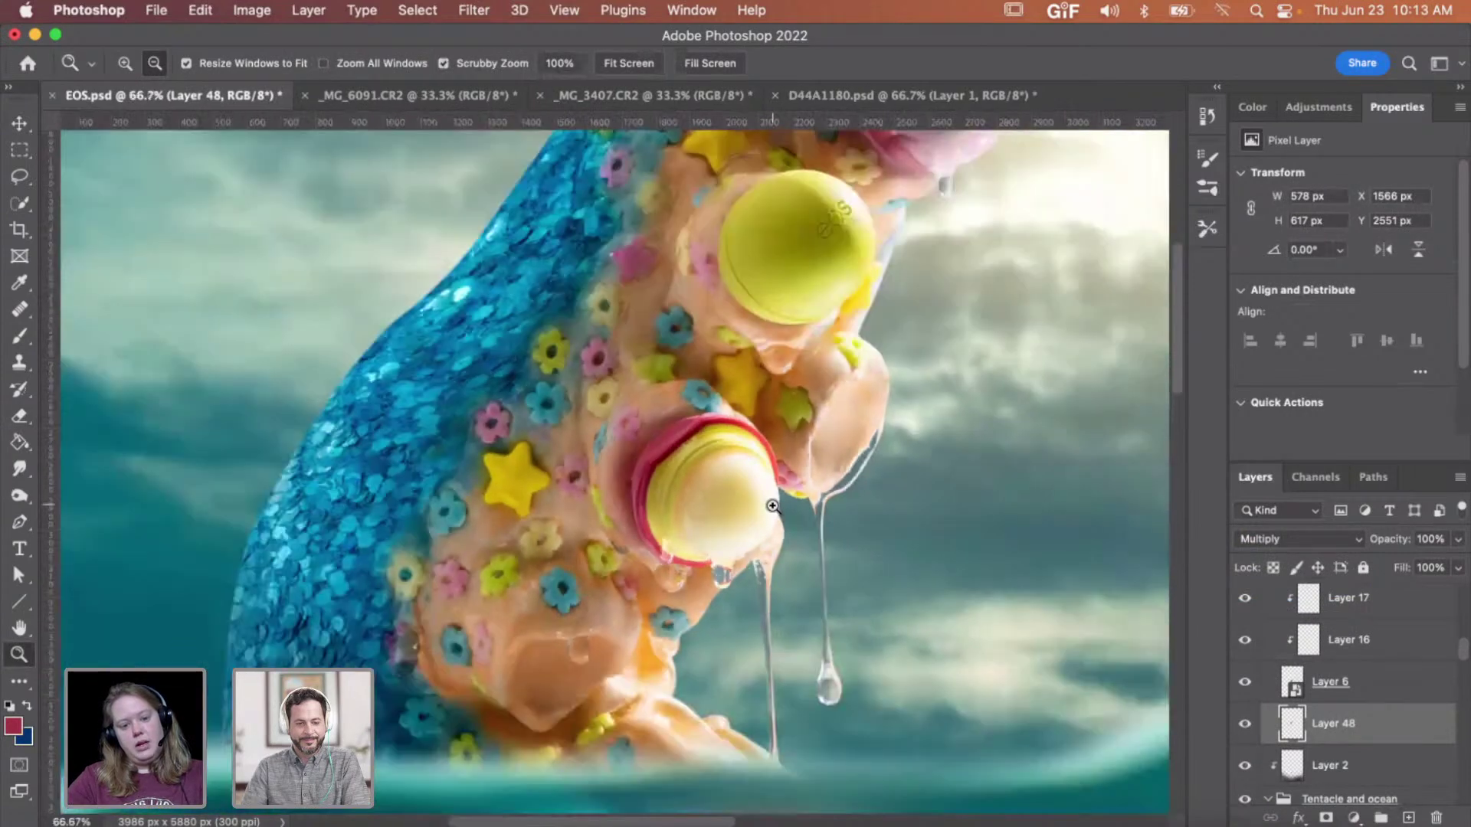
click(713, 475)
click(725, 482)
click(724, 482)
click(1458, 539)
click(1436, 567)
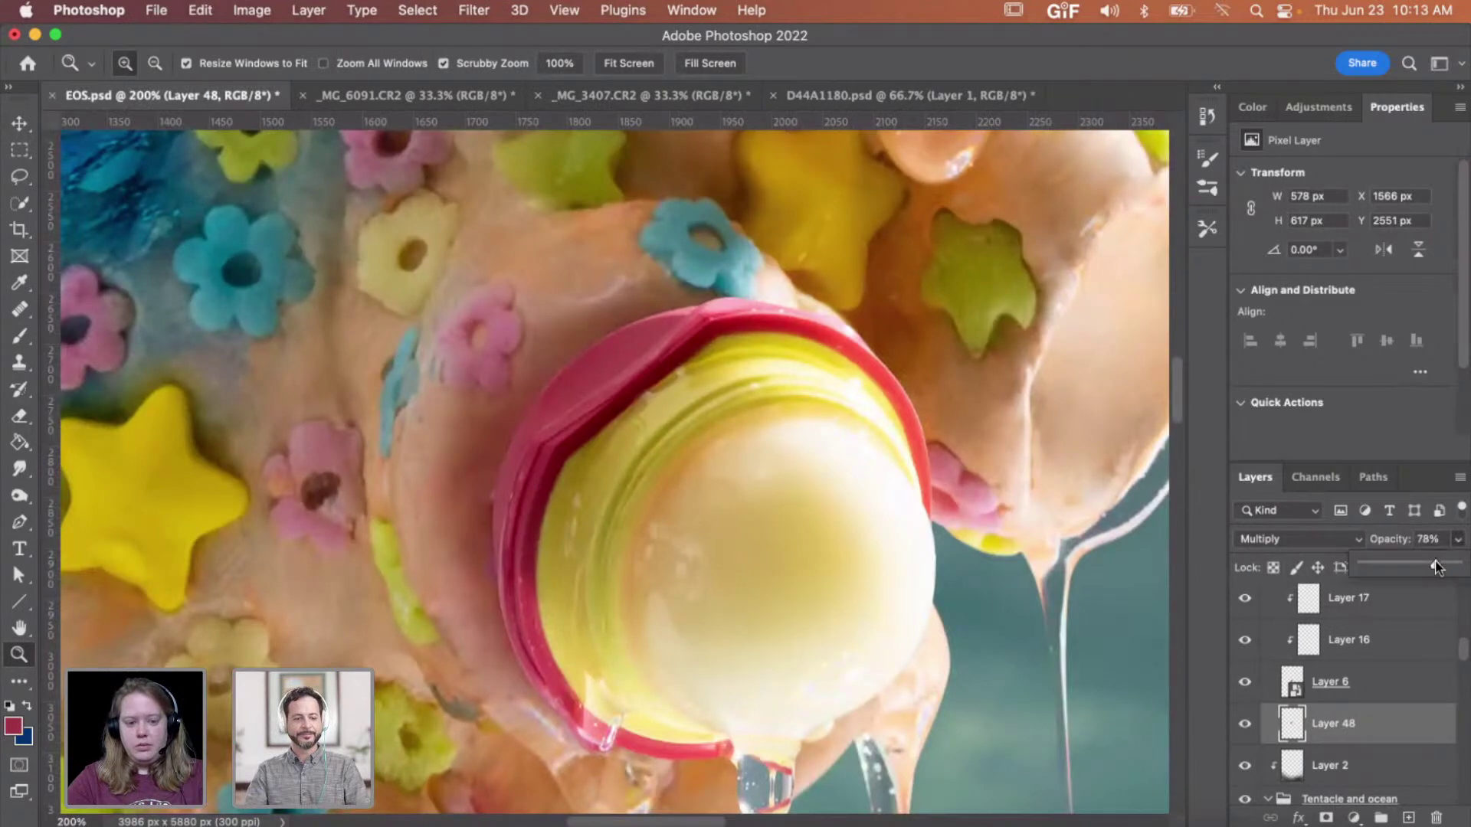
- Compare the tentacle with Layer 48's crimson shading hidden and shown at 50% zoom
alt+click(724, 449)
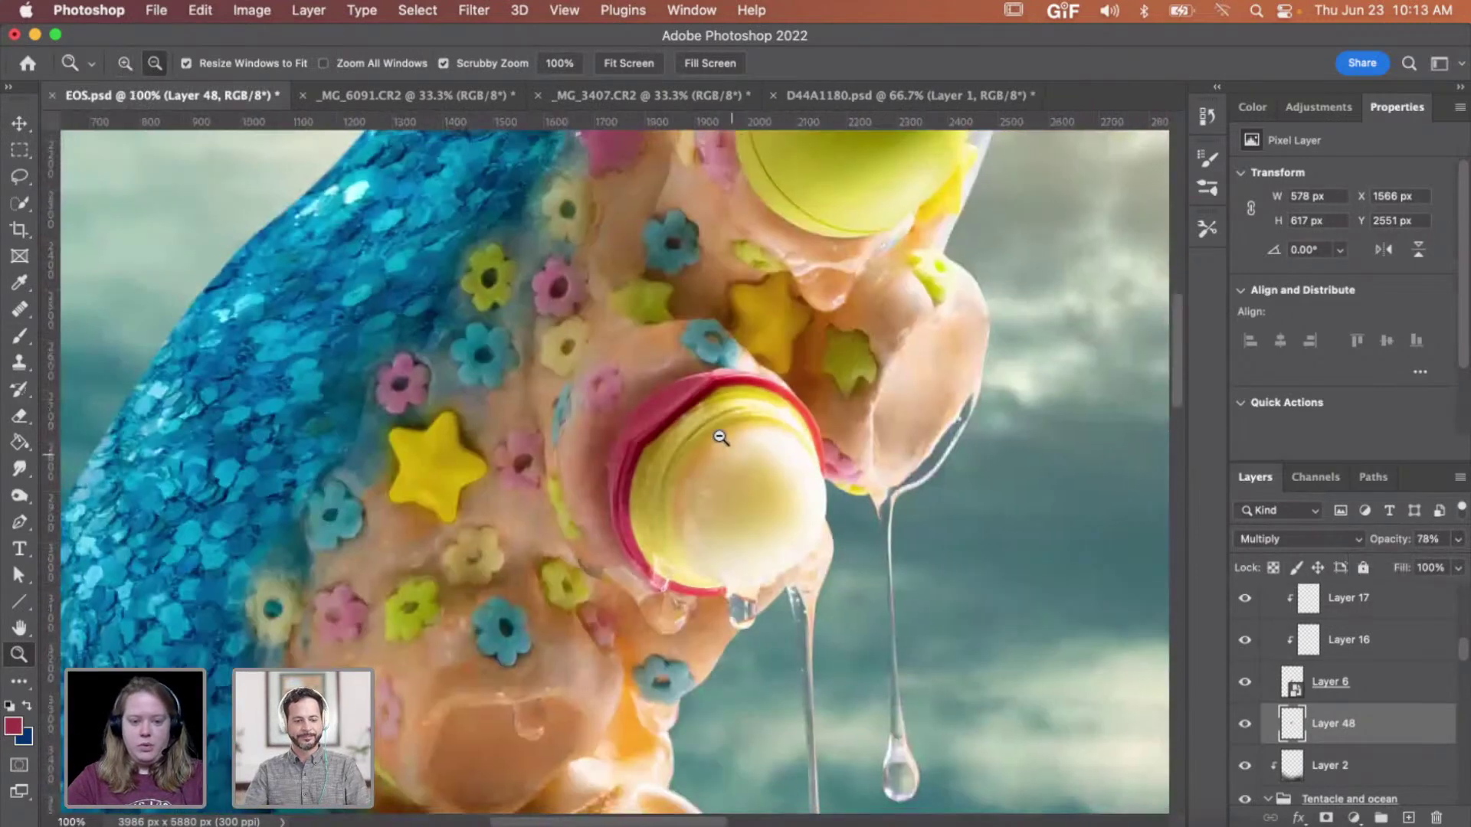
alt+click(724, 432)
alt+click(817, 438)
scroll(824, 429, up, 3)
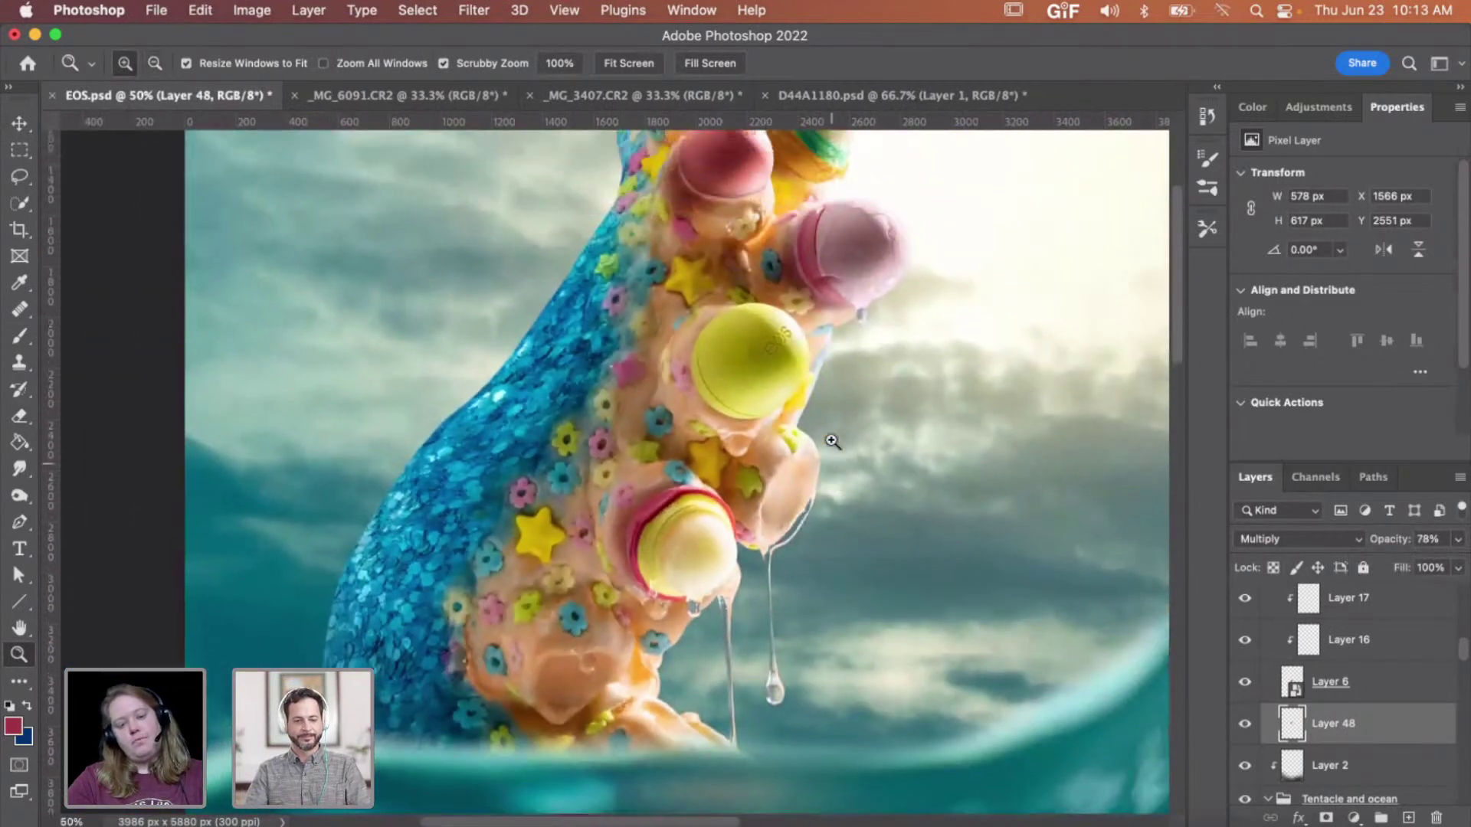
click(1247, 724)
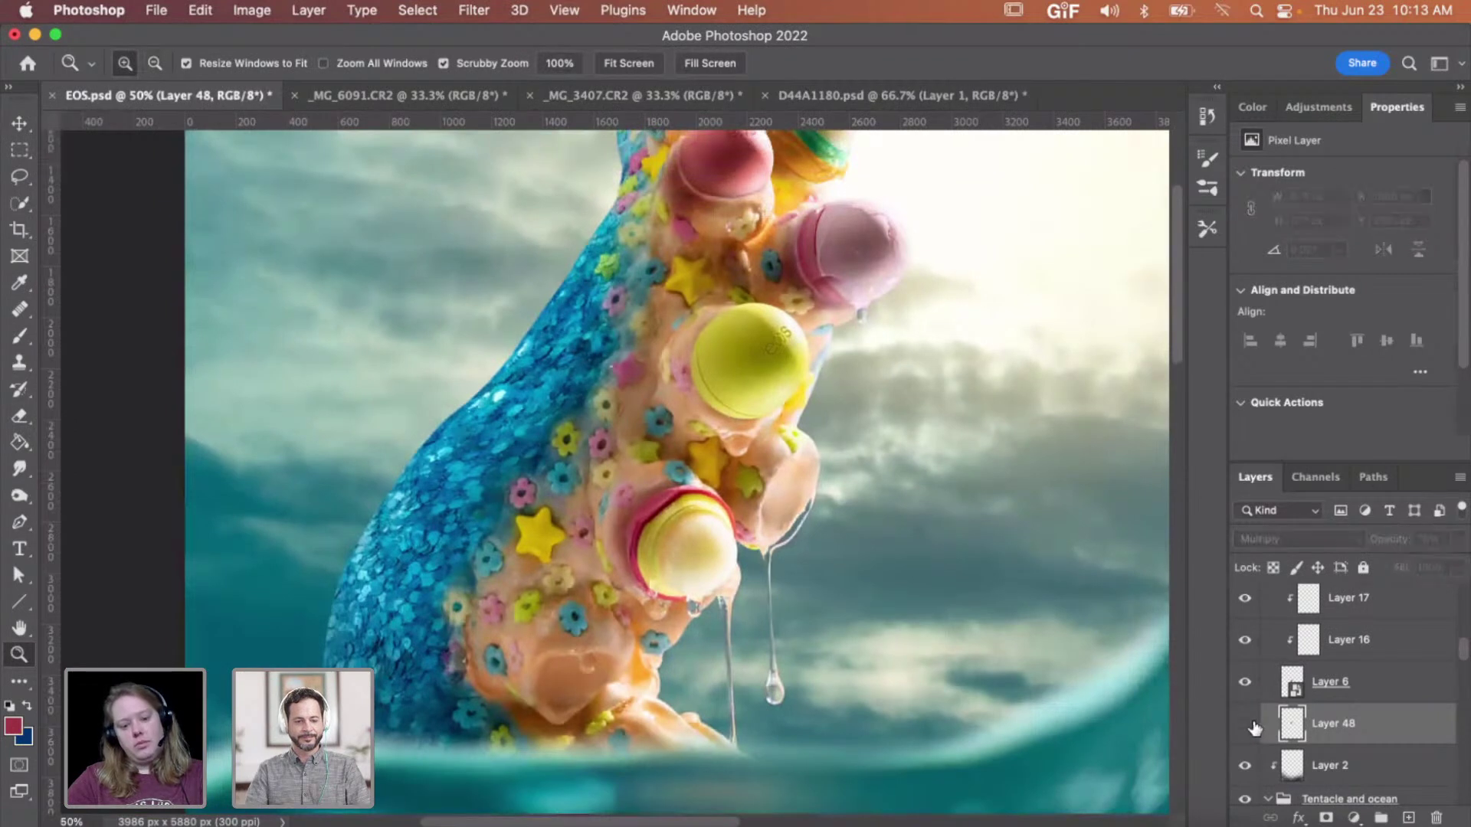
click(1252, 725)
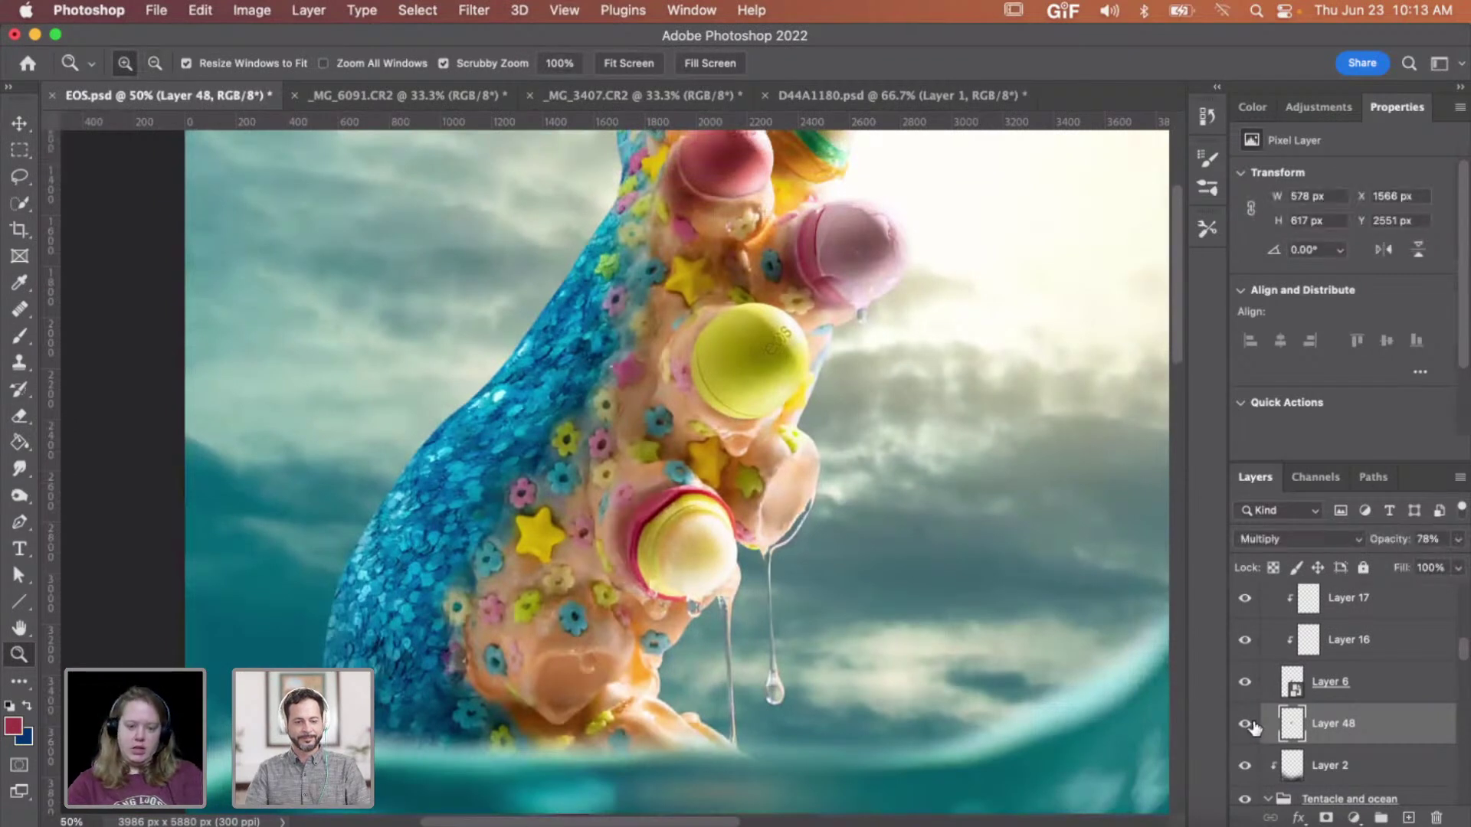
click(1253, 725)
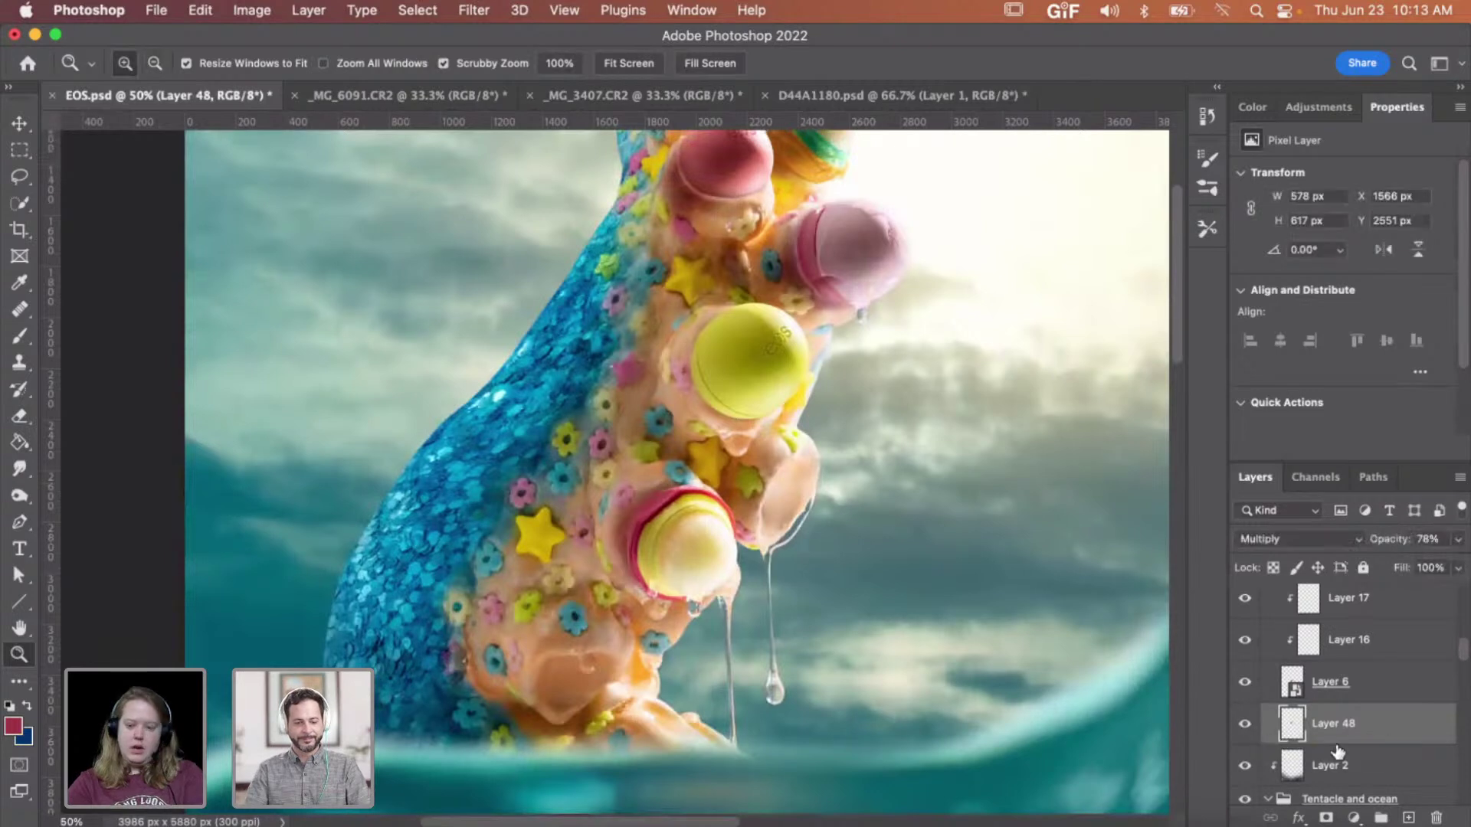
- Add a layer mask to Layer 48 and mask the crimson shading off the candies above the ring with a black 250 px brush
click(1326, 818)
key(b)
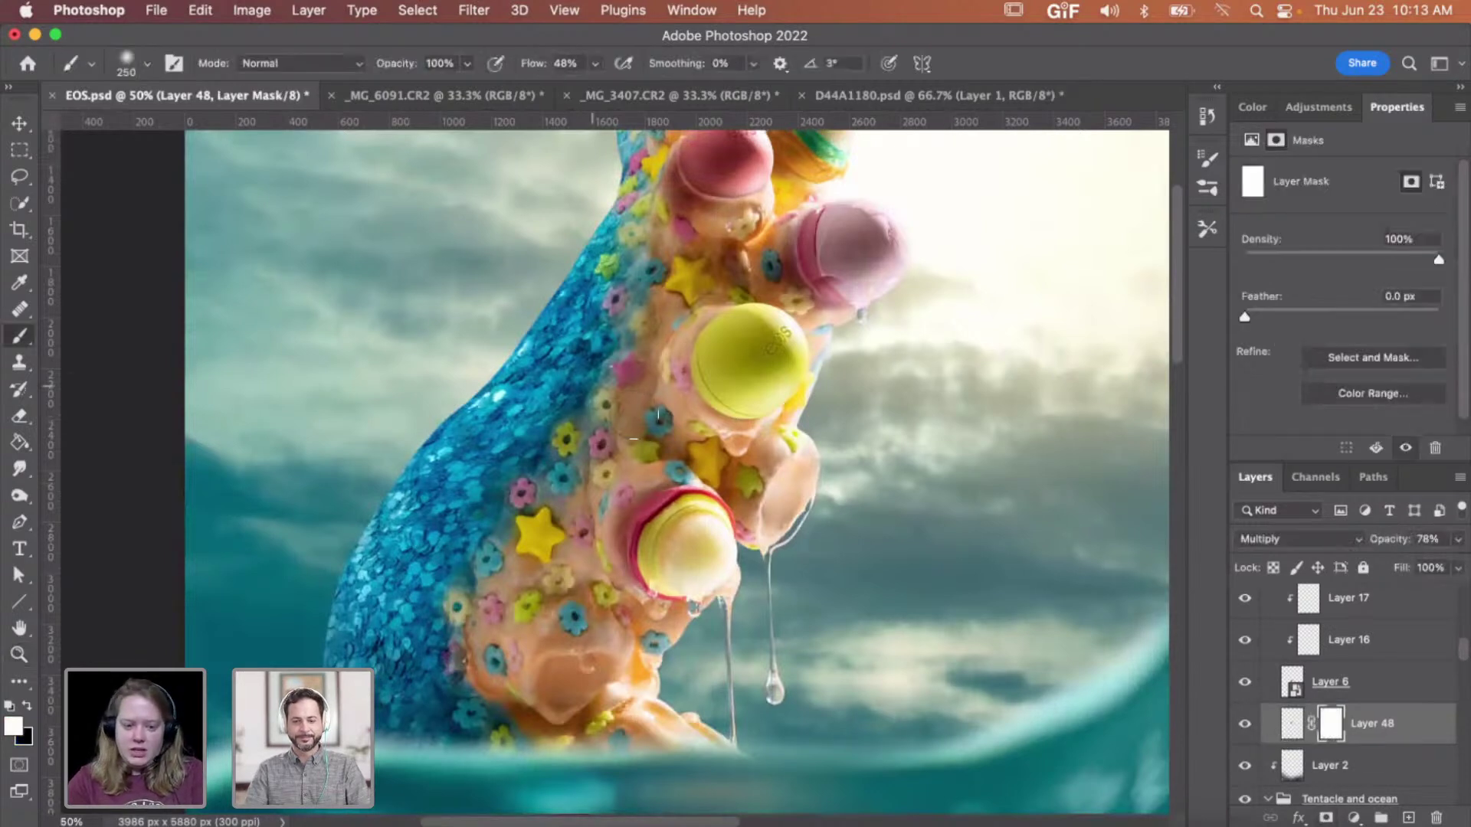
key(x)
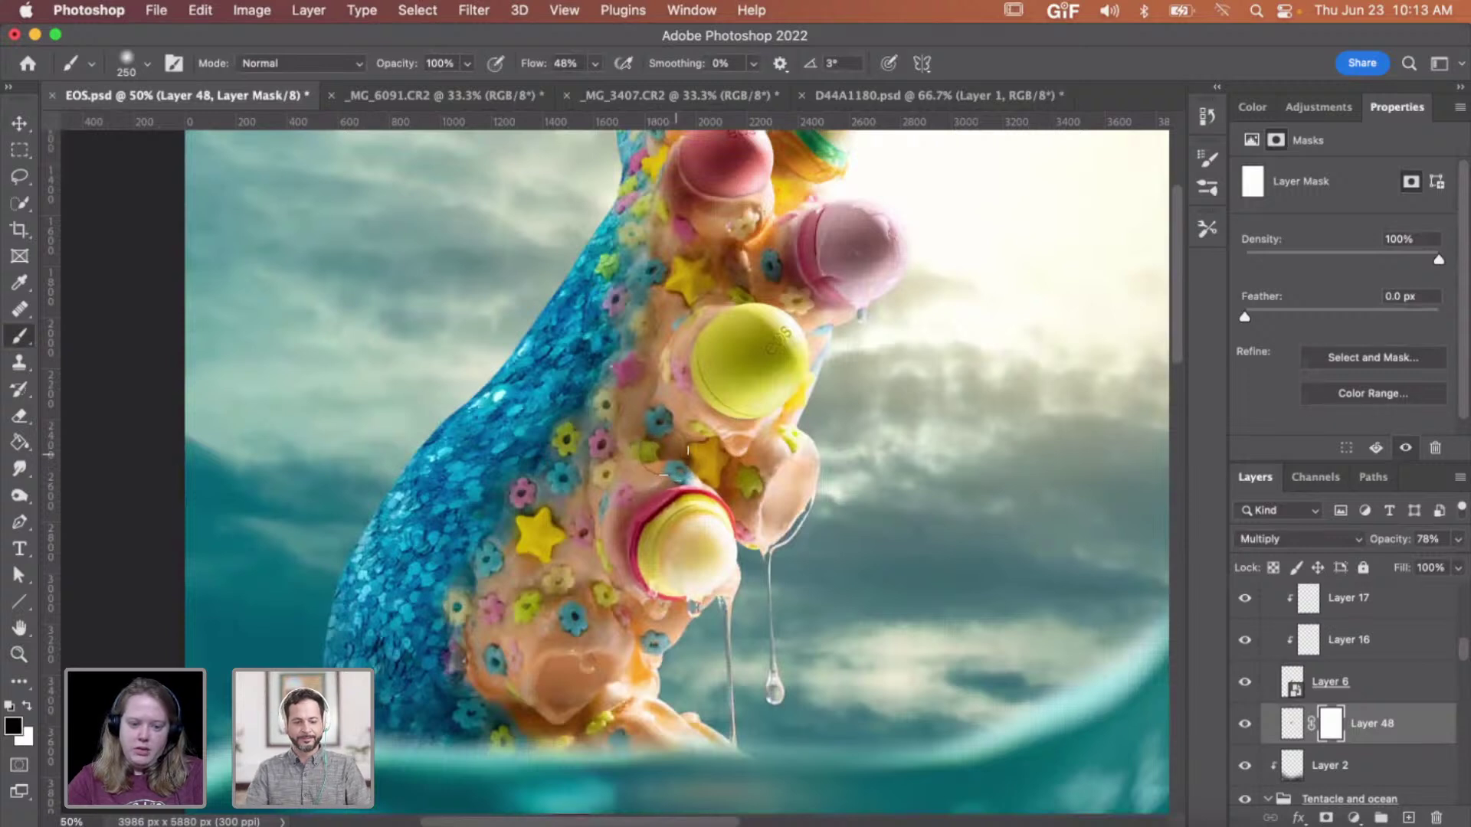
key(z)
click(677, 460)
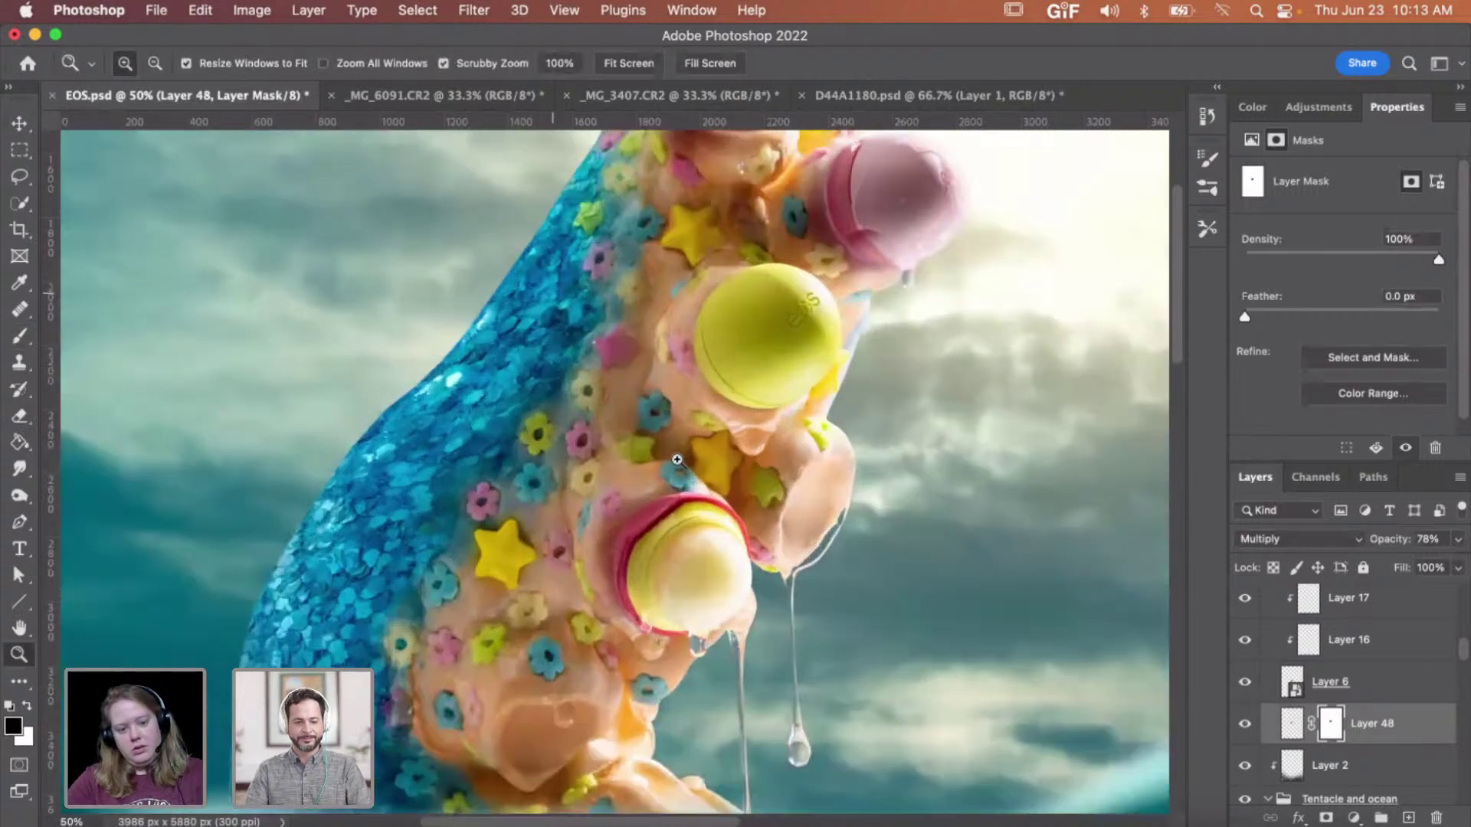
click(677, 460)
click(677, 460)
- Refine Layer 48's mask along the ring's upper edge, painting with 70 px and 50 px brushes and alternating between white and black
key(b)
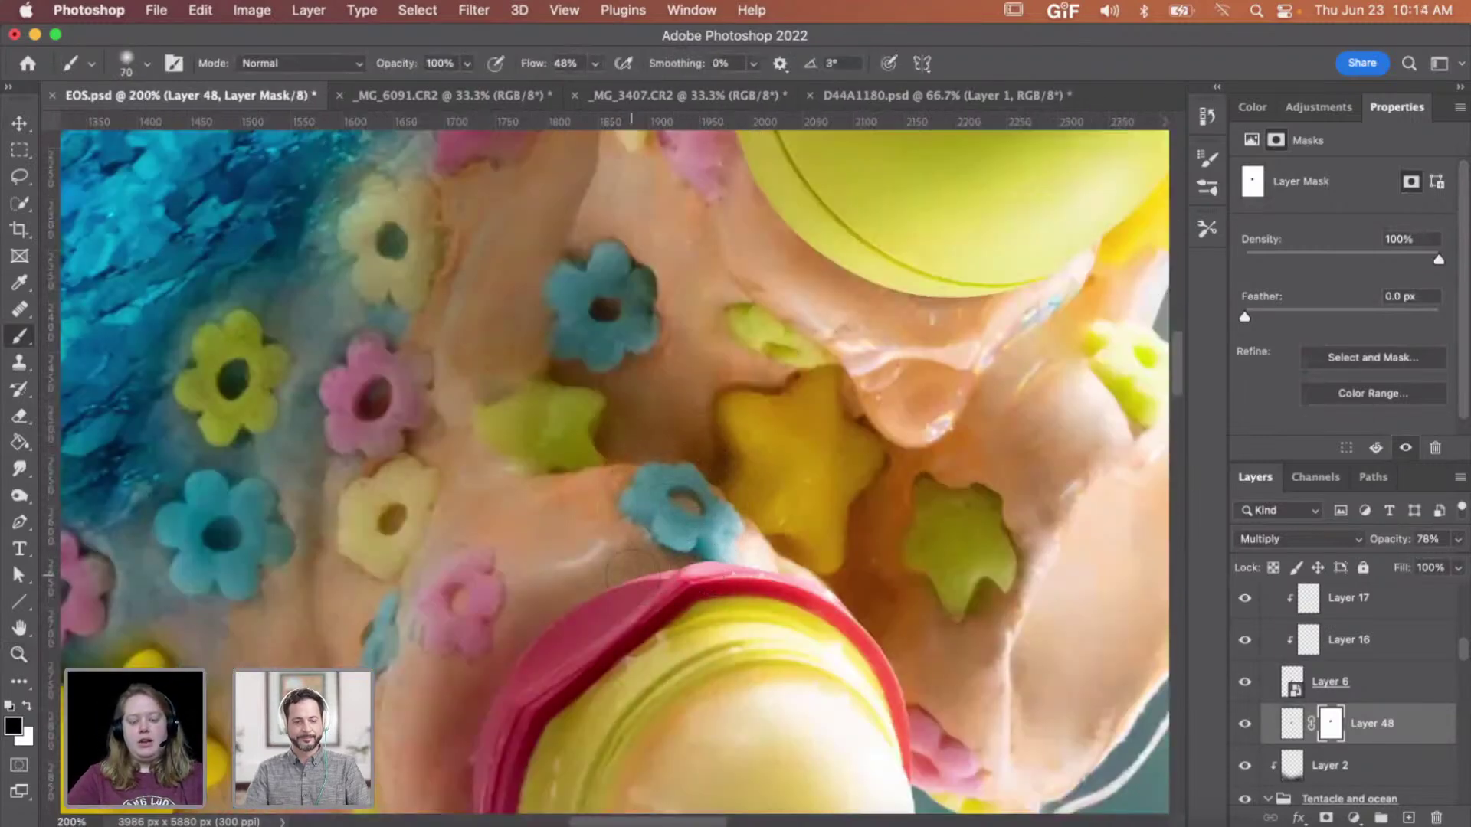
key(x)
drag(552, 632, 561, 633)
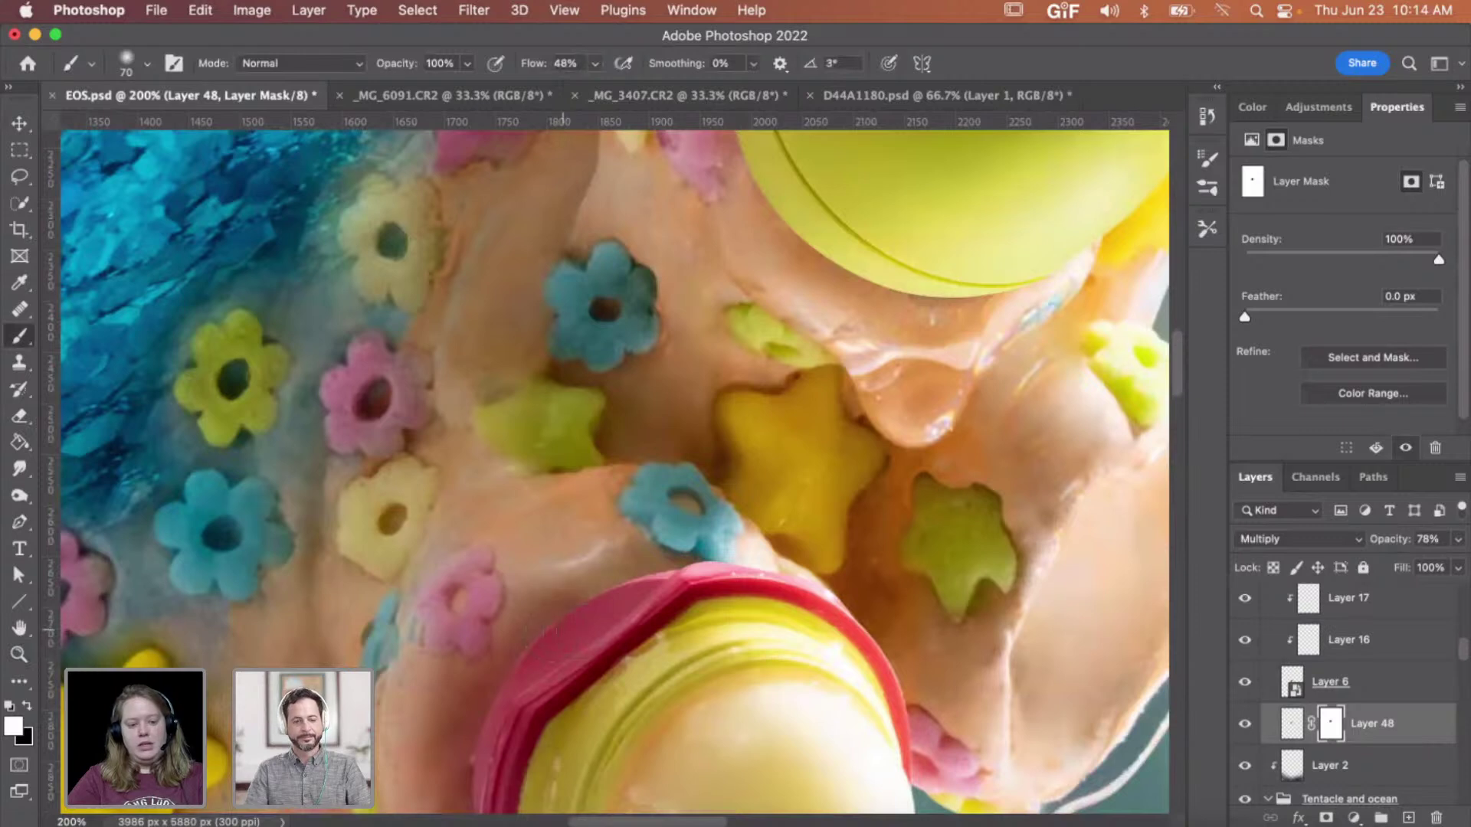
key(bracketleft)
key(x)
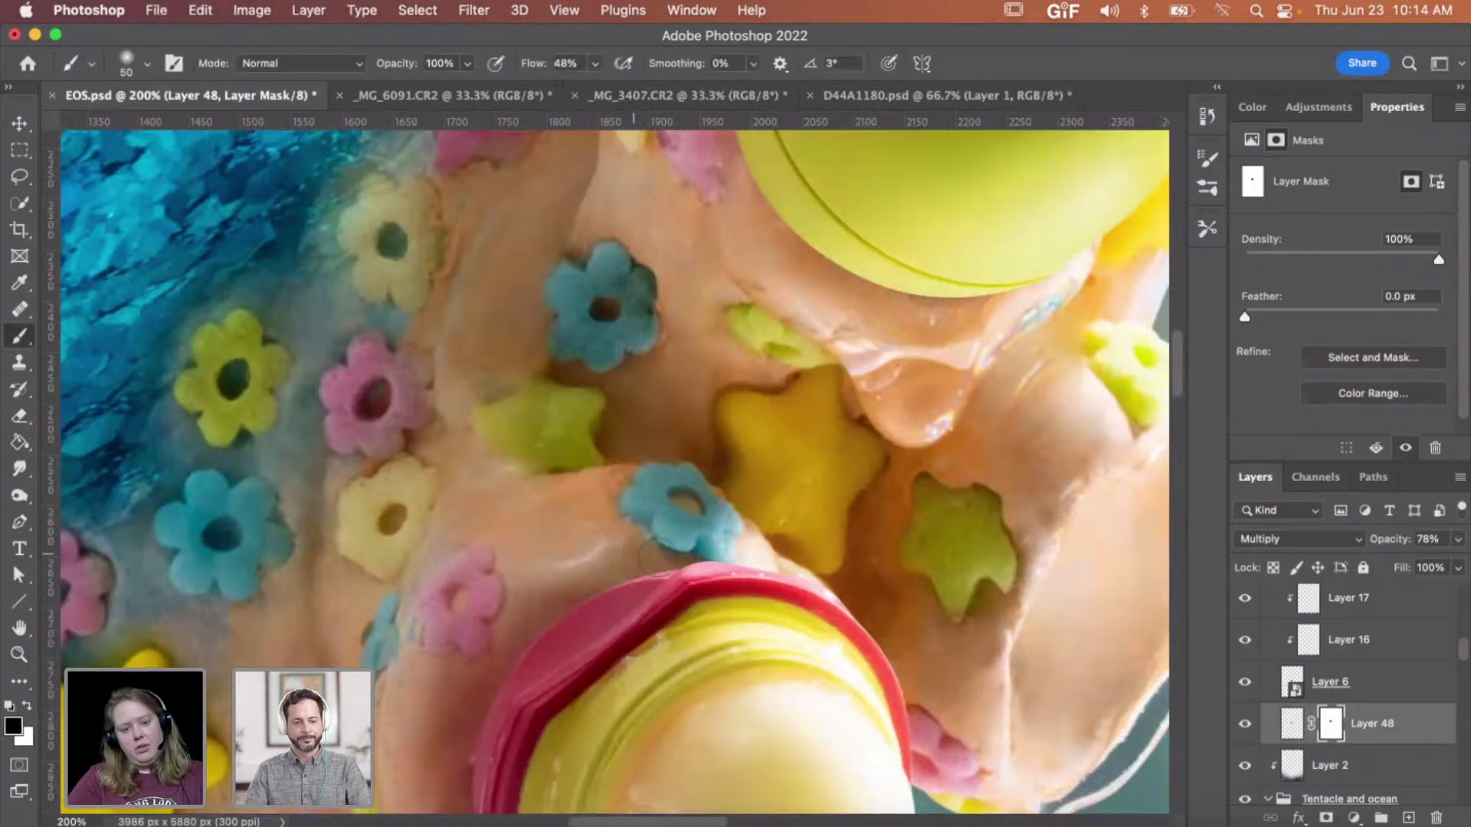
key(x)
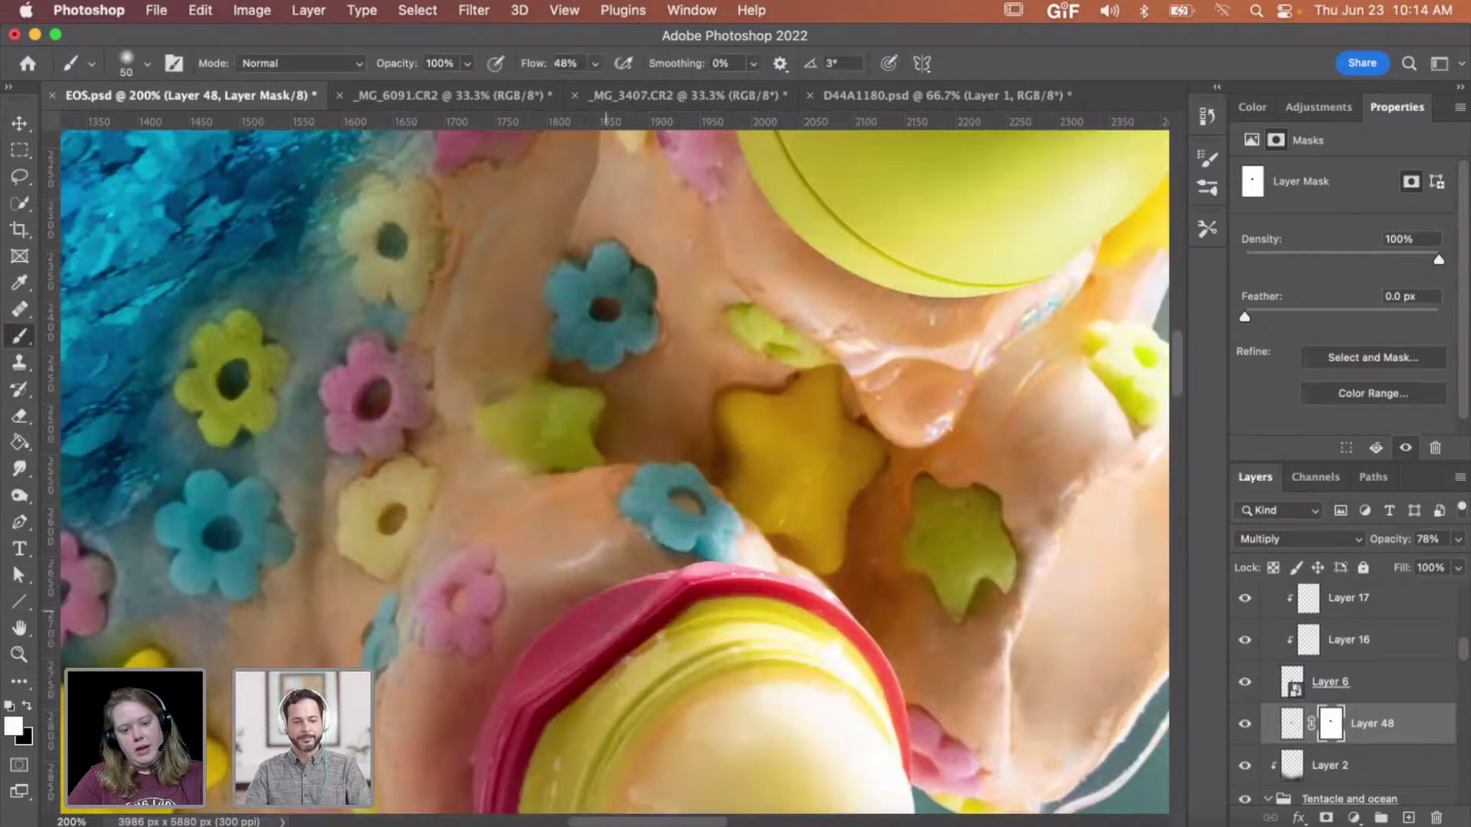
- Inspect the masked crimson shading around the pale yellow ball's ring, both from a distance and close up at 300% zoom
key(z)
alt+click(799, 578)
alt+click(798, 578)
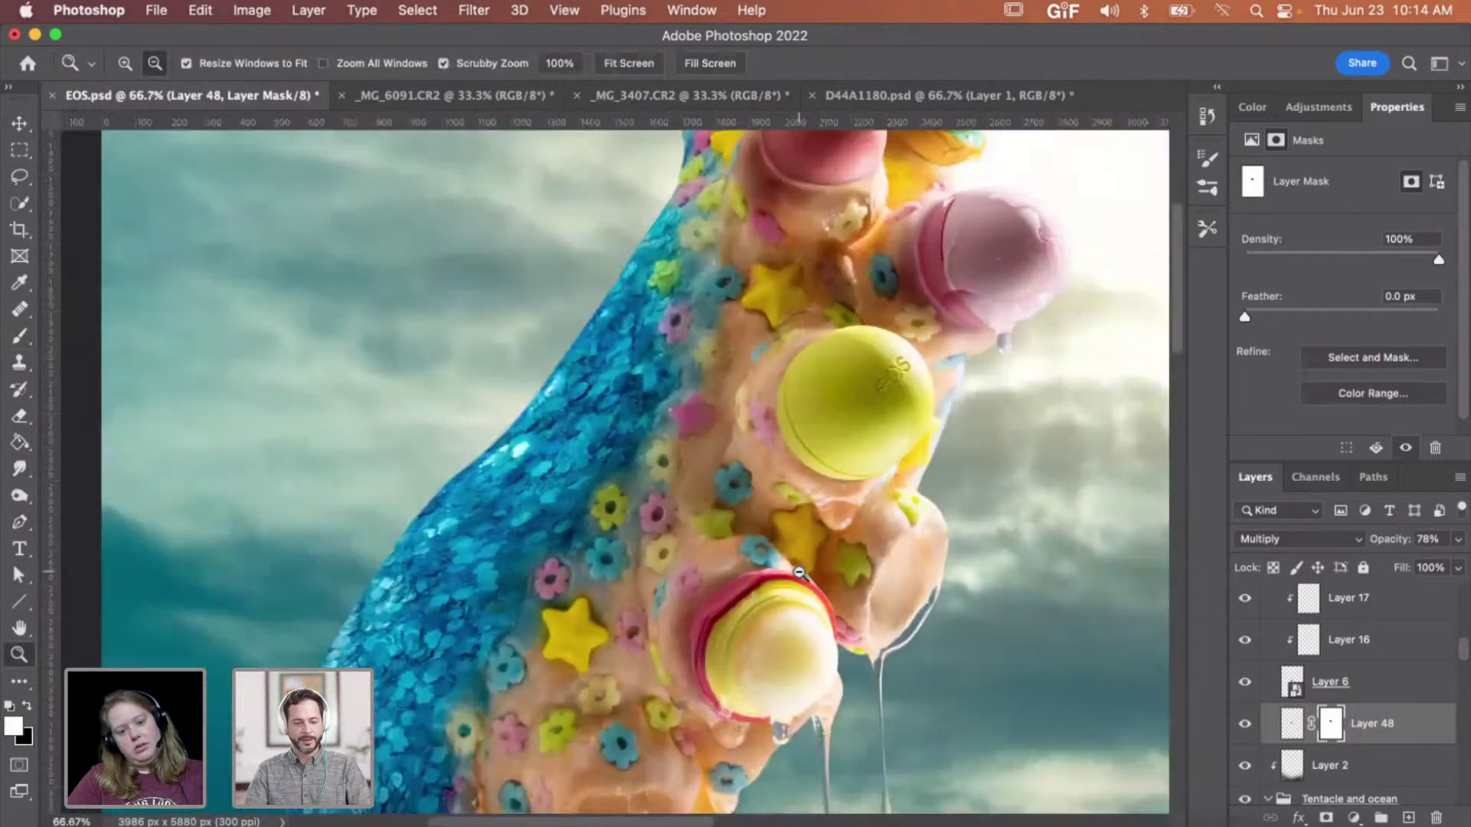
scroll(801, 579, right, 3)
scroll(801, 579, down, 2)
scroll(801, 580, down, 2)
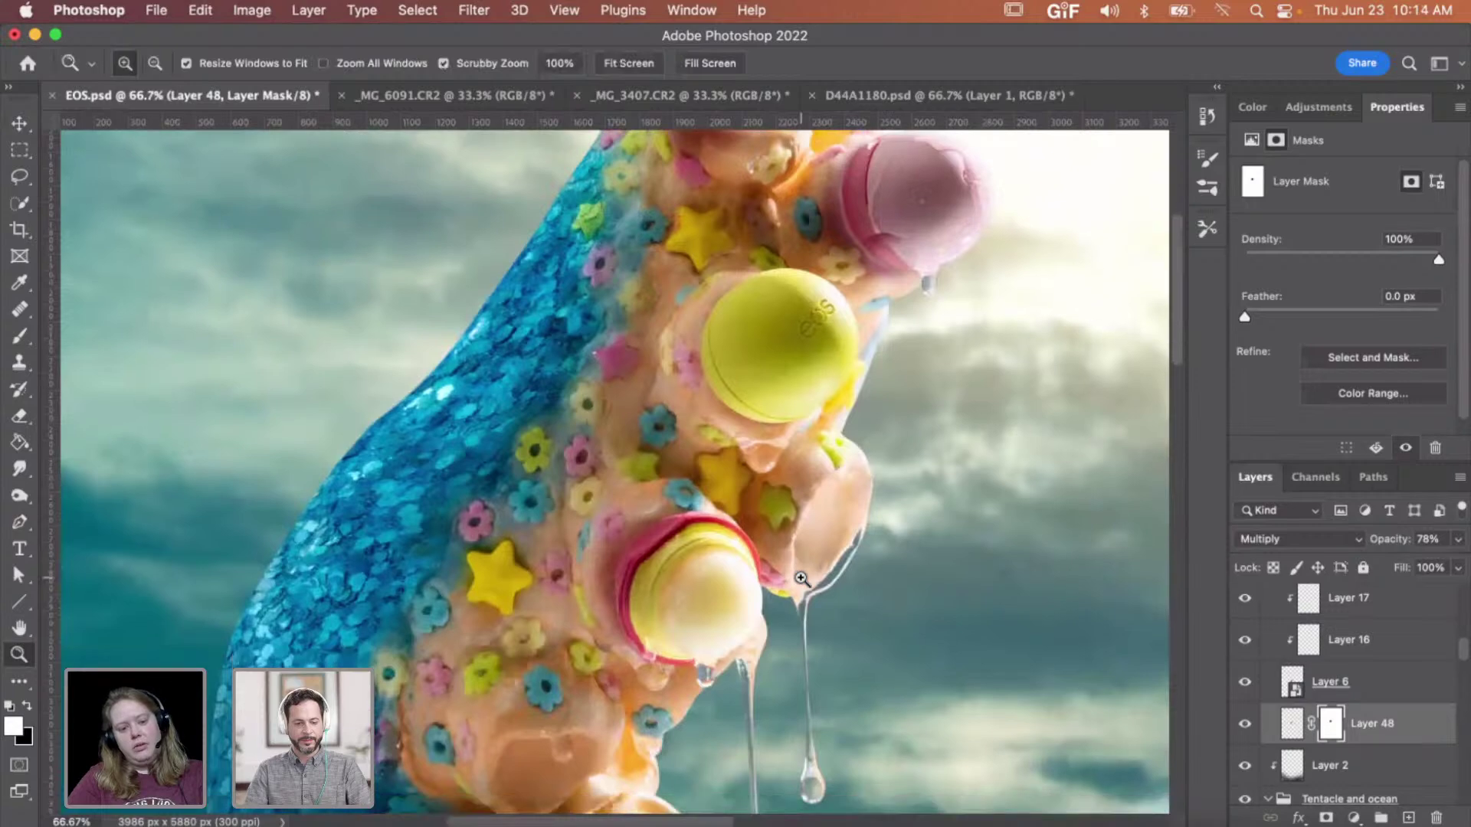
click(740, 588)
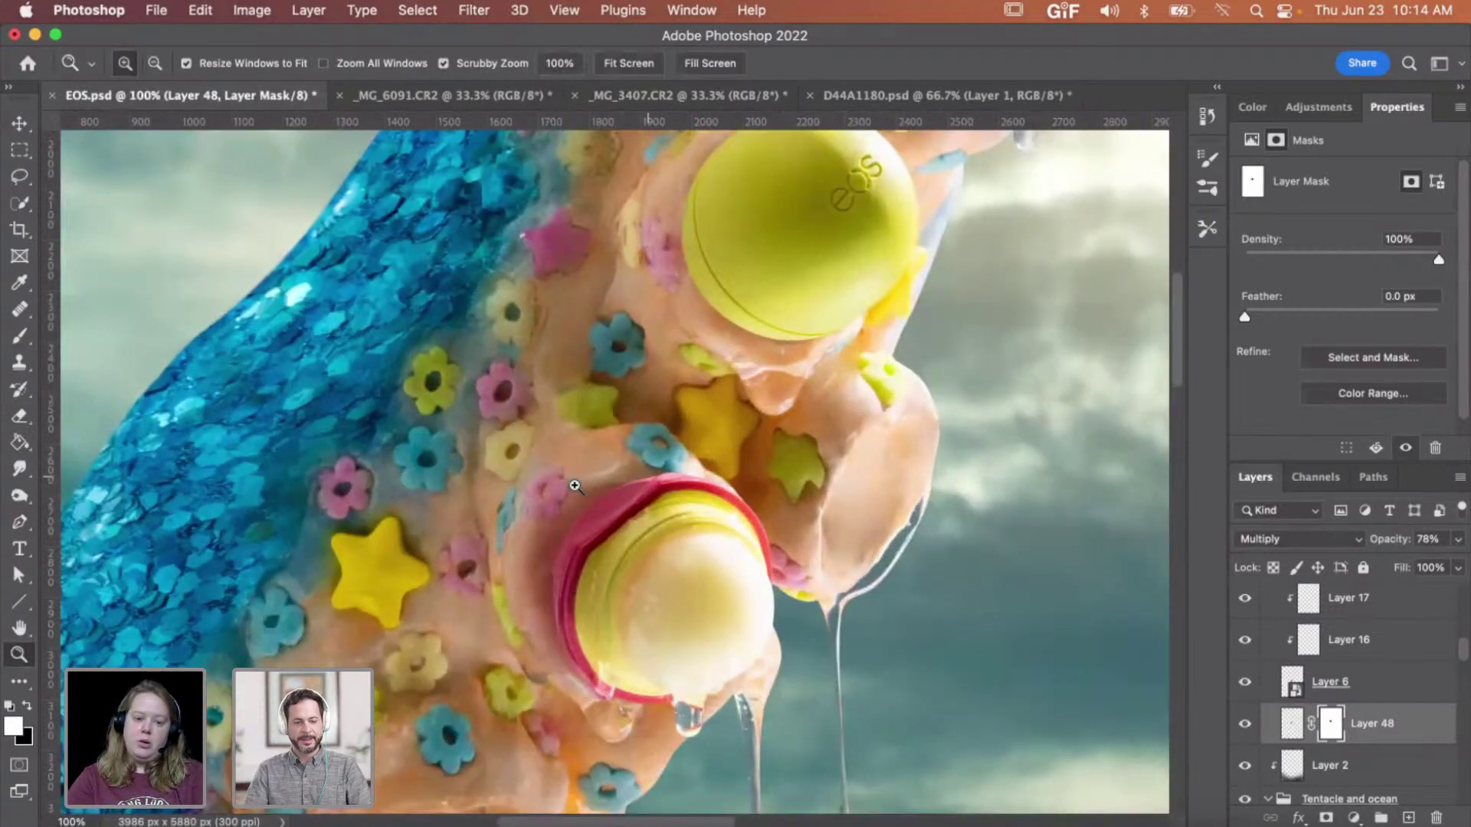
click(650, 486)
click(636, 475)
alt+click(668, 488)
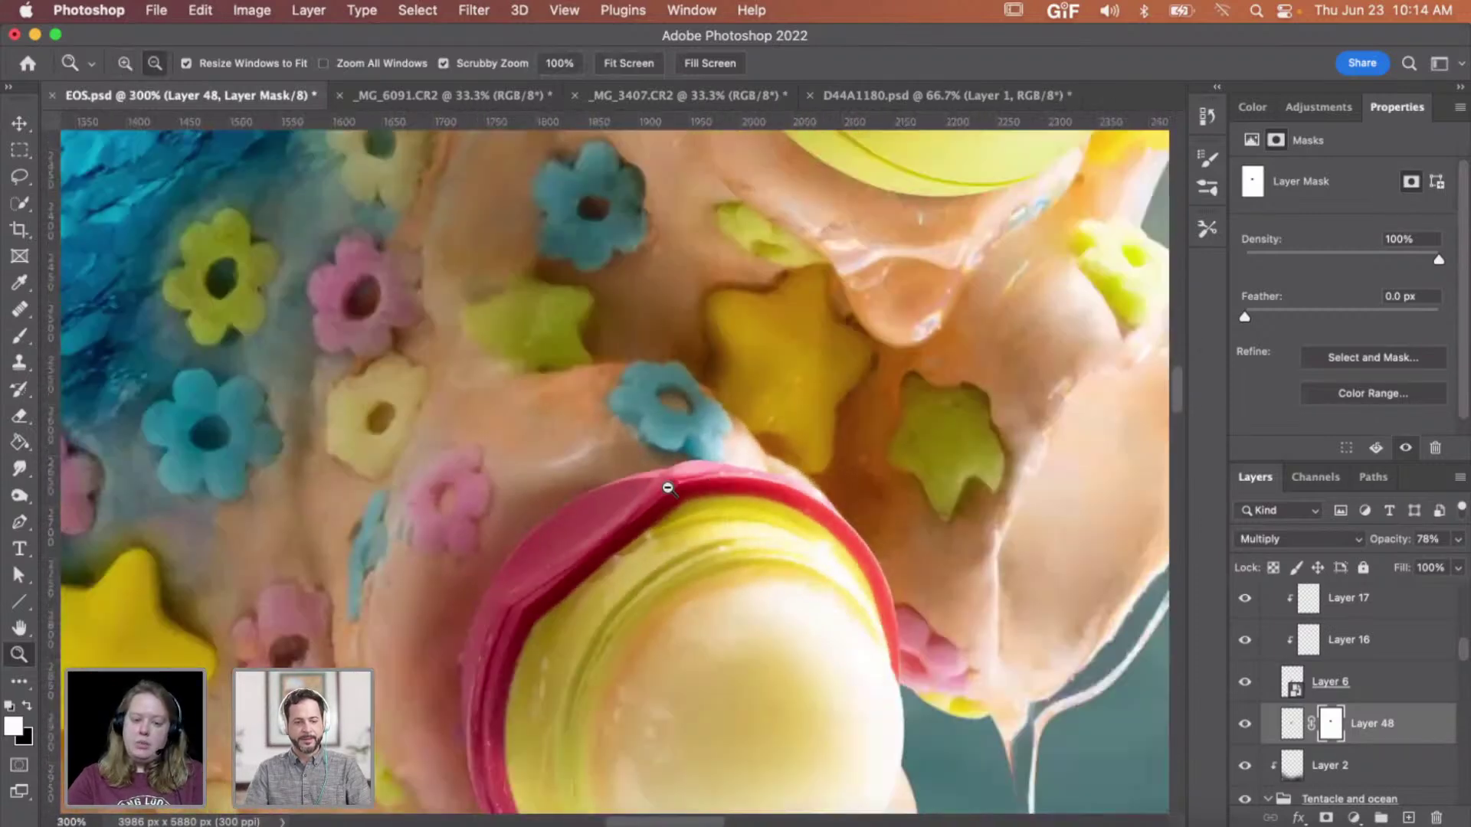
alt+click(668, 488)
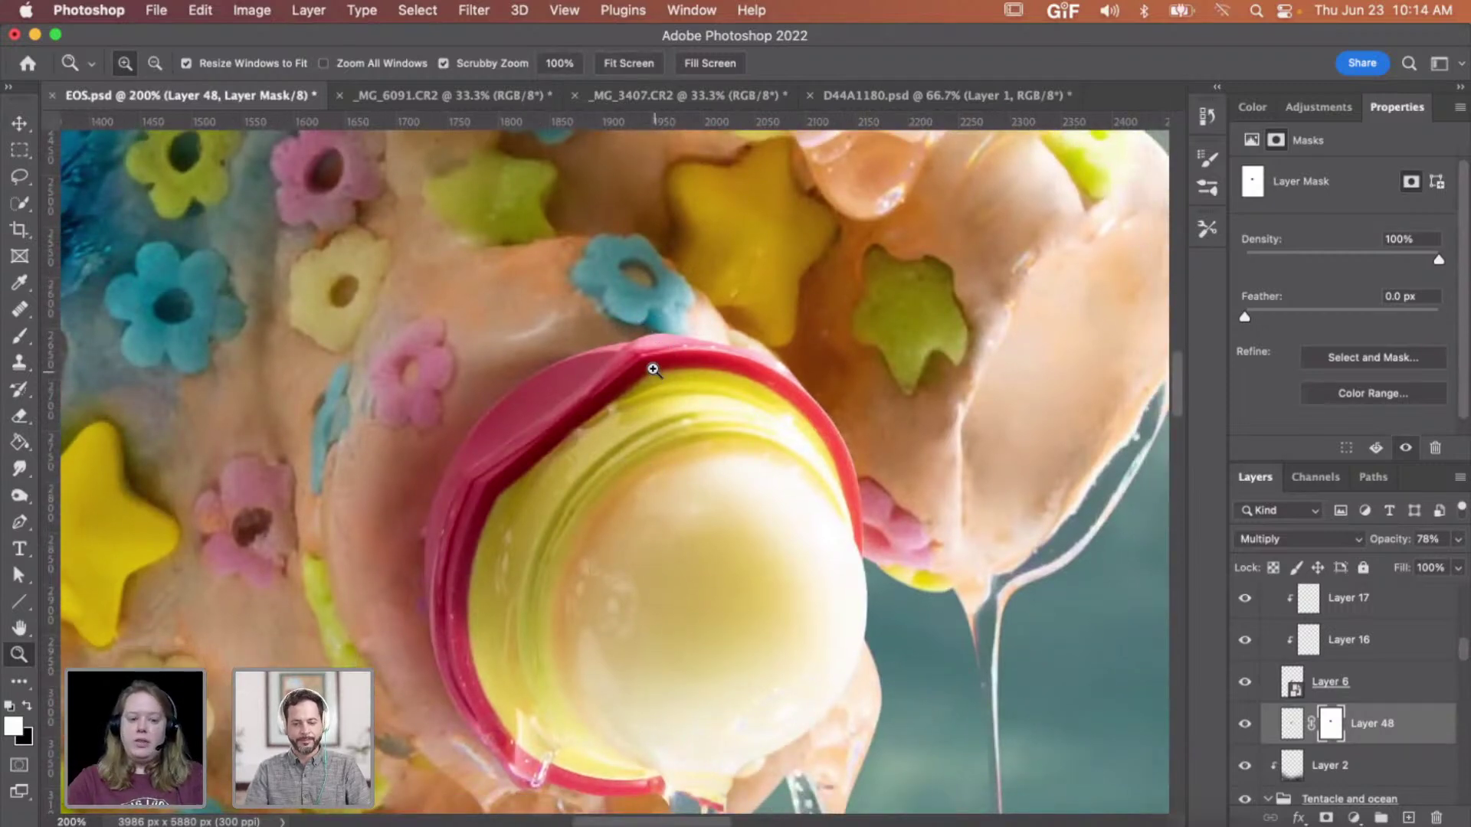
- Review how the pale yellow ball sits in the whole tentacle at 100%, 66.7% and 50% zoom
alt+click(652, 371)
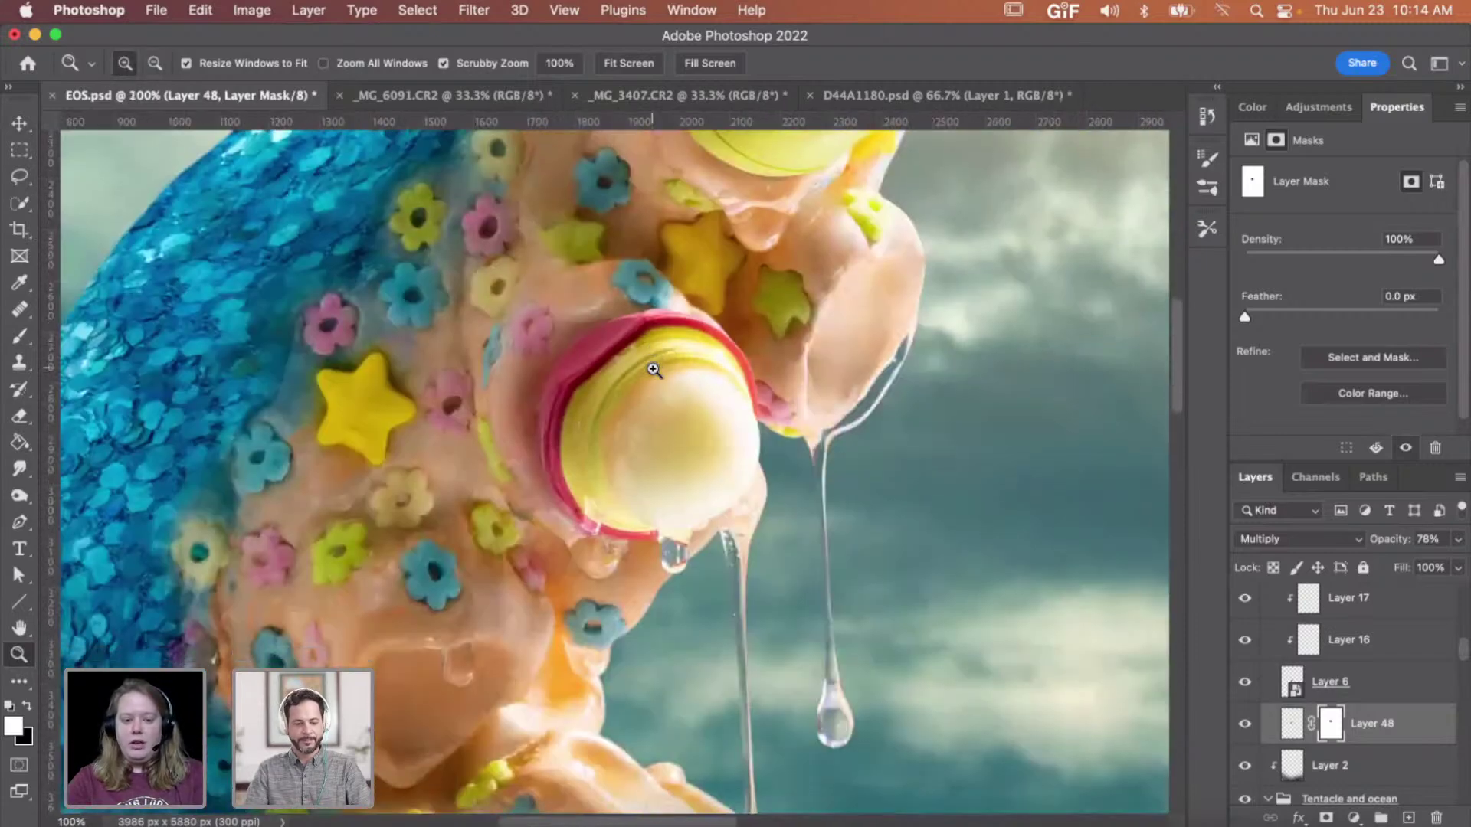
alt+click(653, 370)
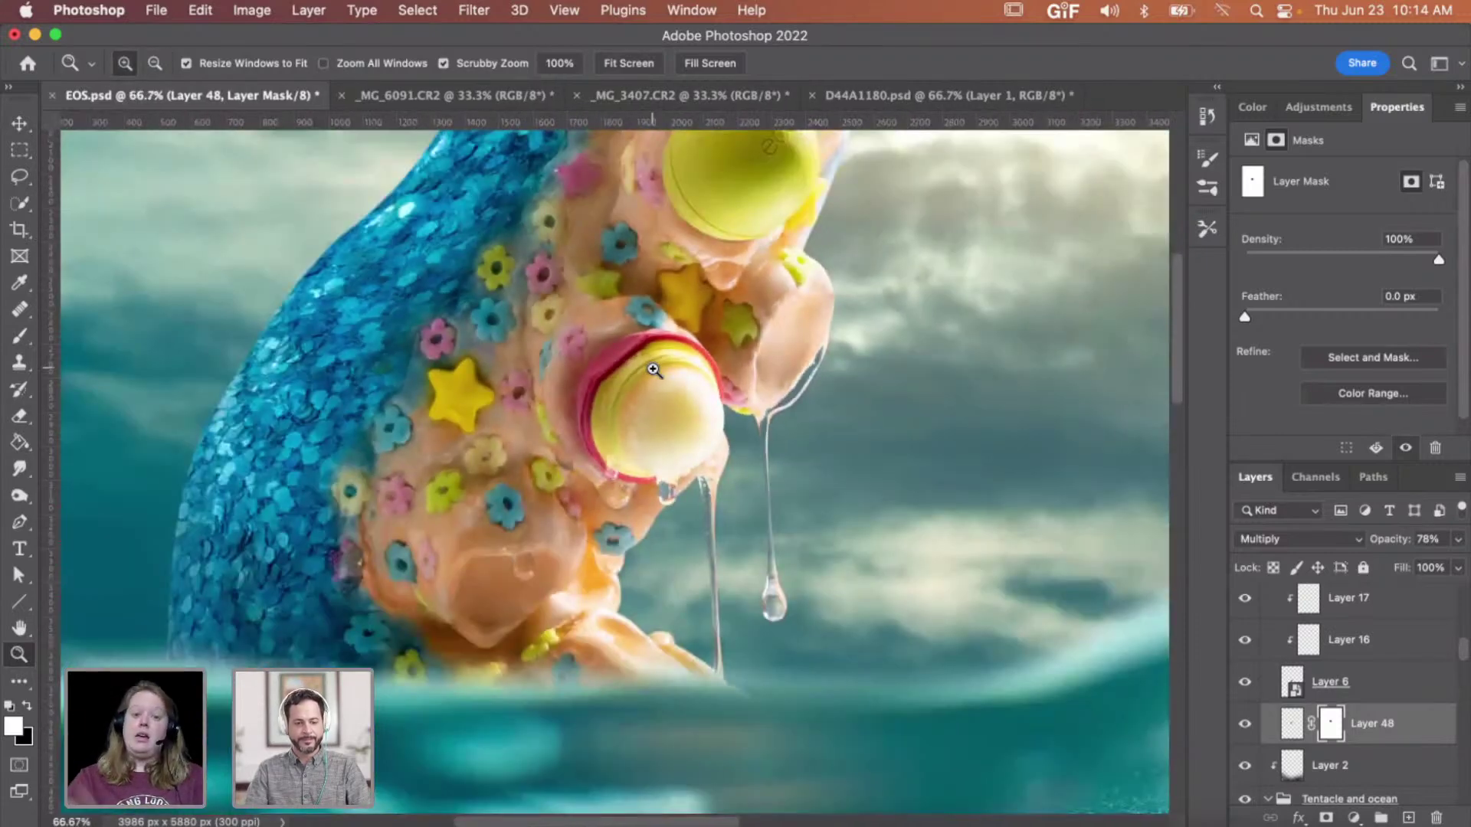
scroll(652, 370, up, 5)
scroll(653, 370, down, 1)
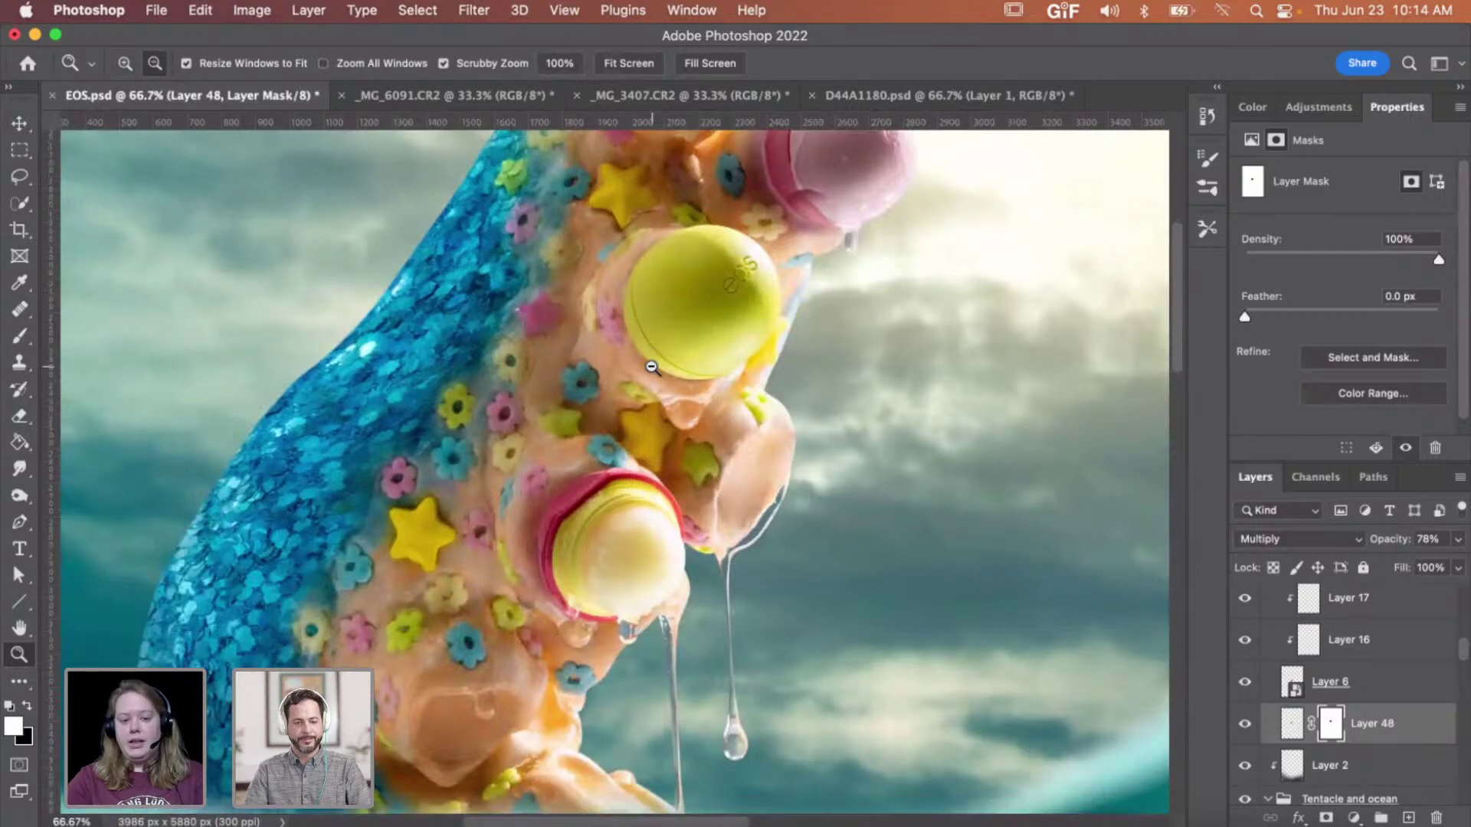
alt+click(653, 370)
scroll(674, 391, down, 3)
scroll(818, 450, right, 3)
scroll(818, 450, up, 1)
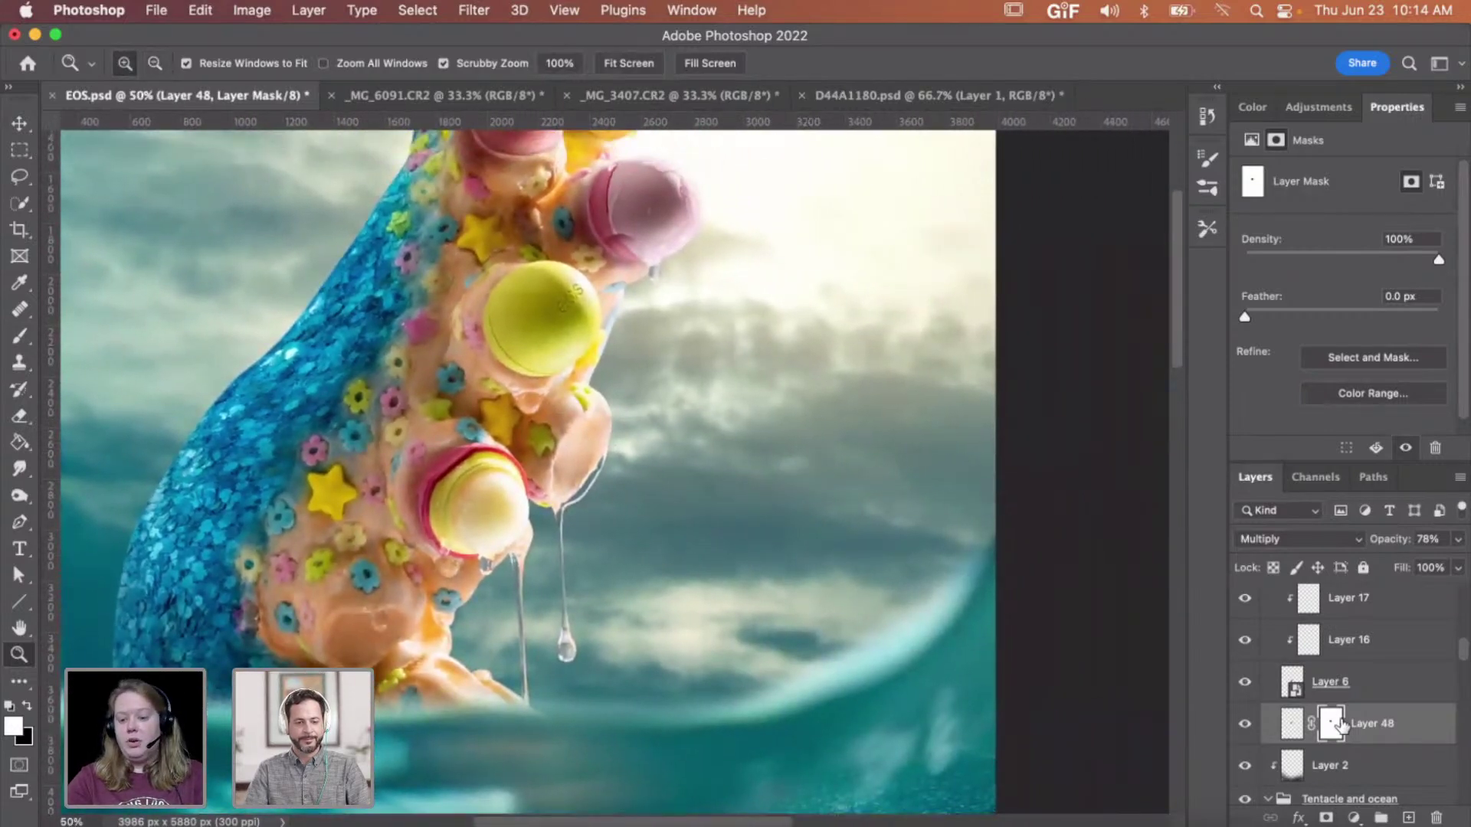
- Collapse Group 4 and the Tentacle and ocean group in the layer stack
scroll(1341, 726, down, 1)
scroll(1343, 726, up, 2)
click(1270, 631)
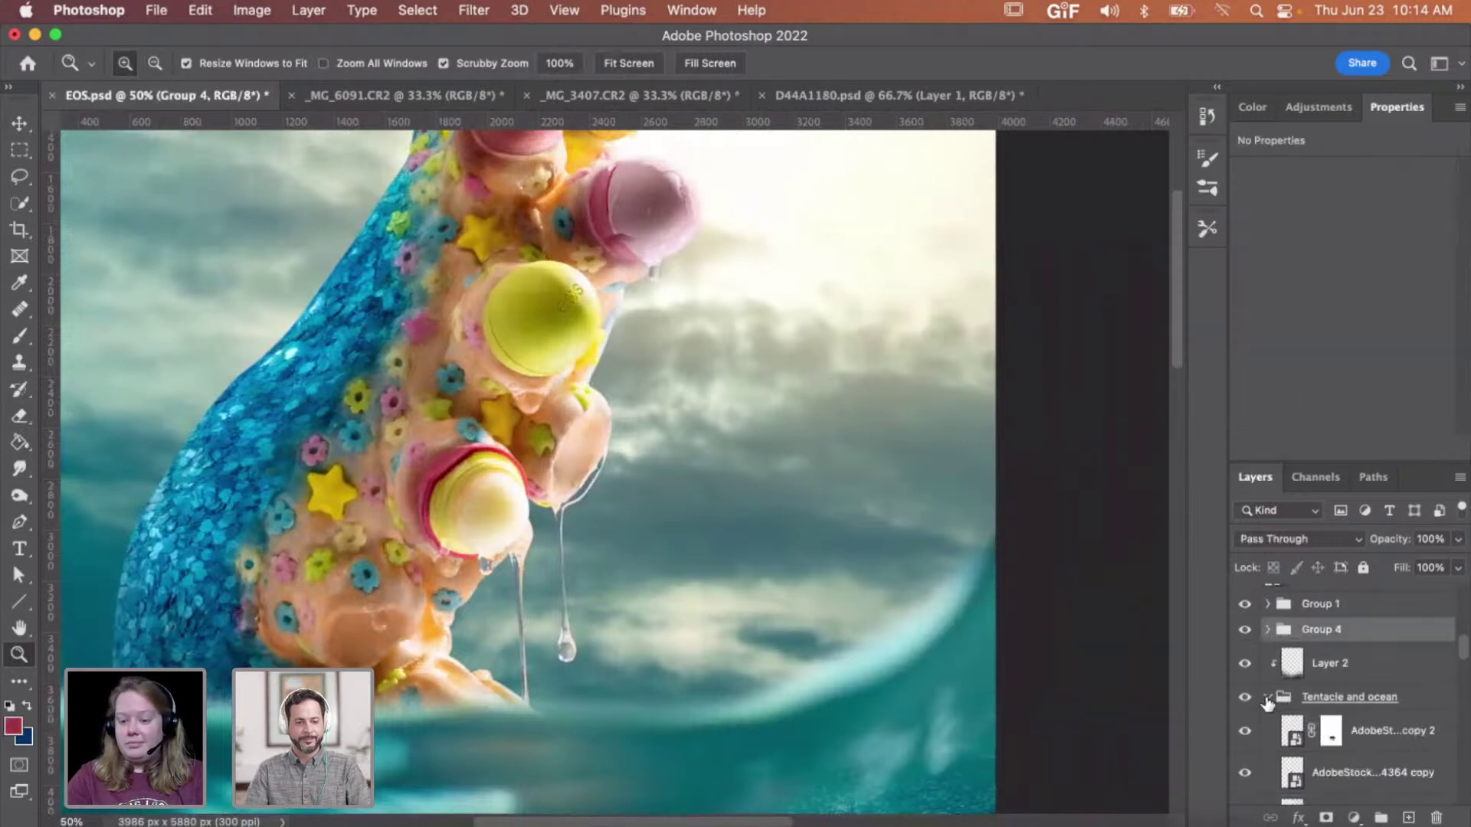
scroll(1338, 721, down, 5)
scroll(1335, 689, down, 1)
scroll(626, 488, down, 3)
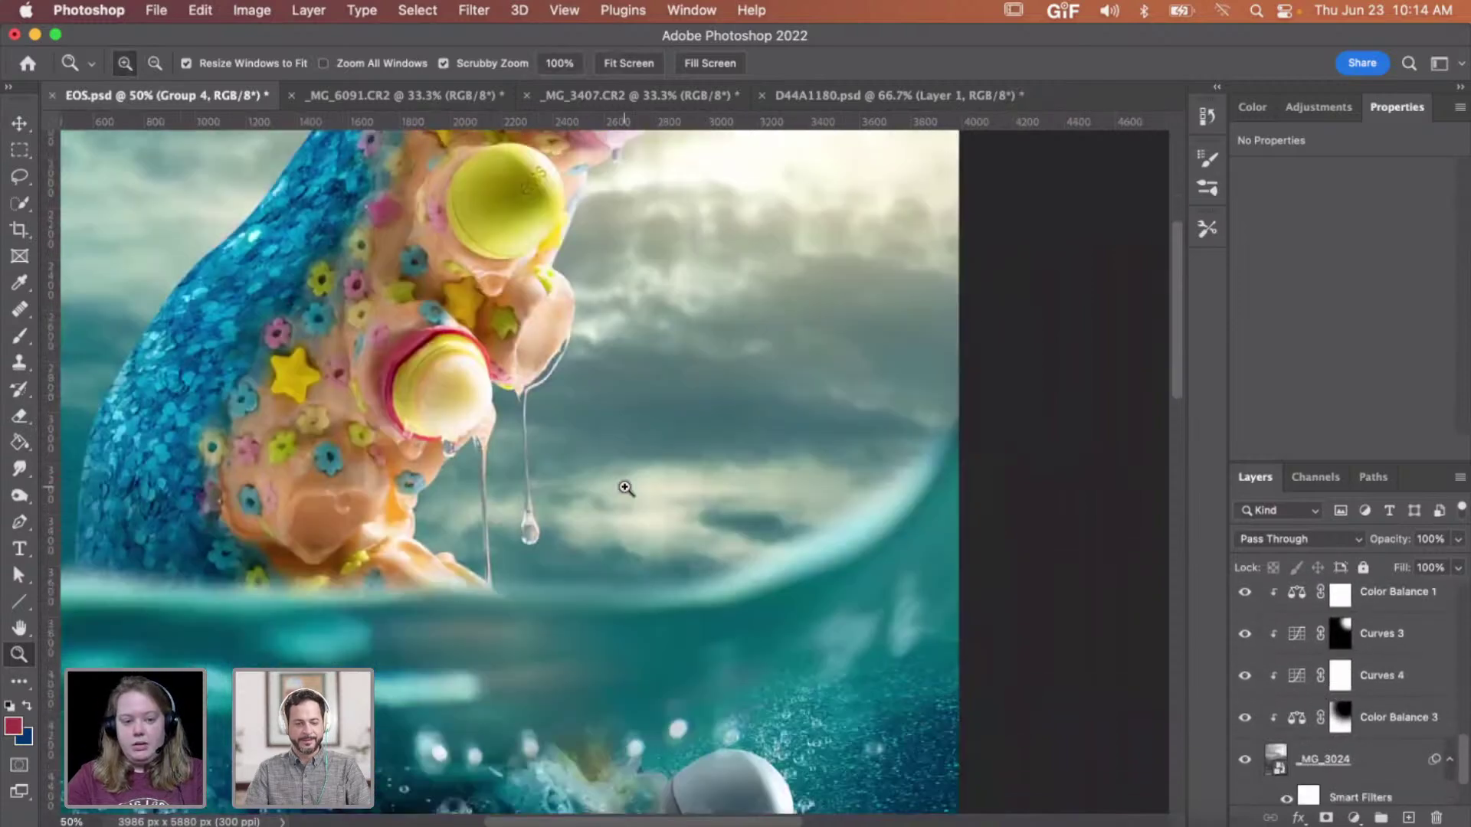
scroll(626, 488, up, 5)
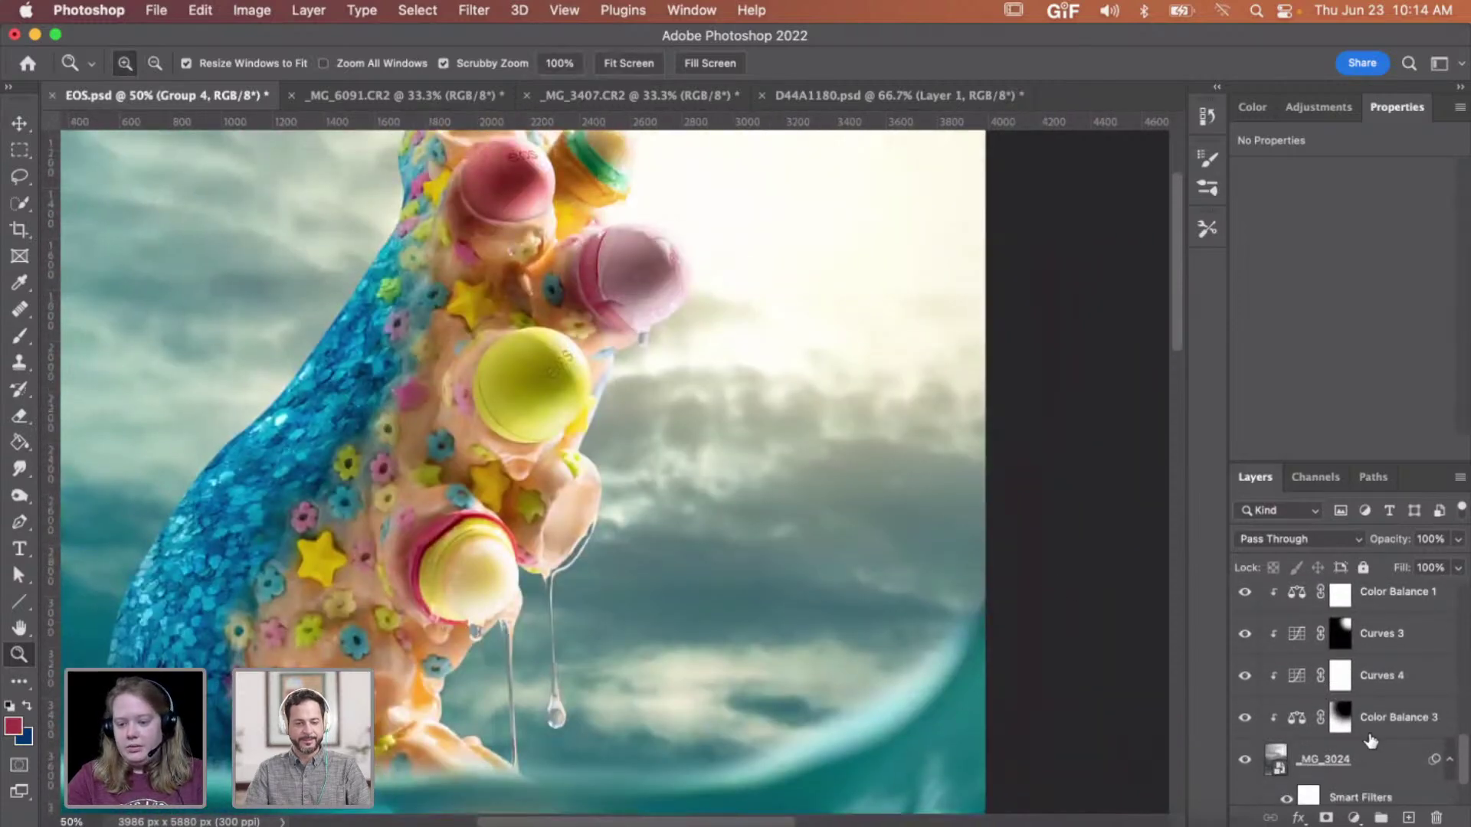
scroll(1370, 739, up, 8)
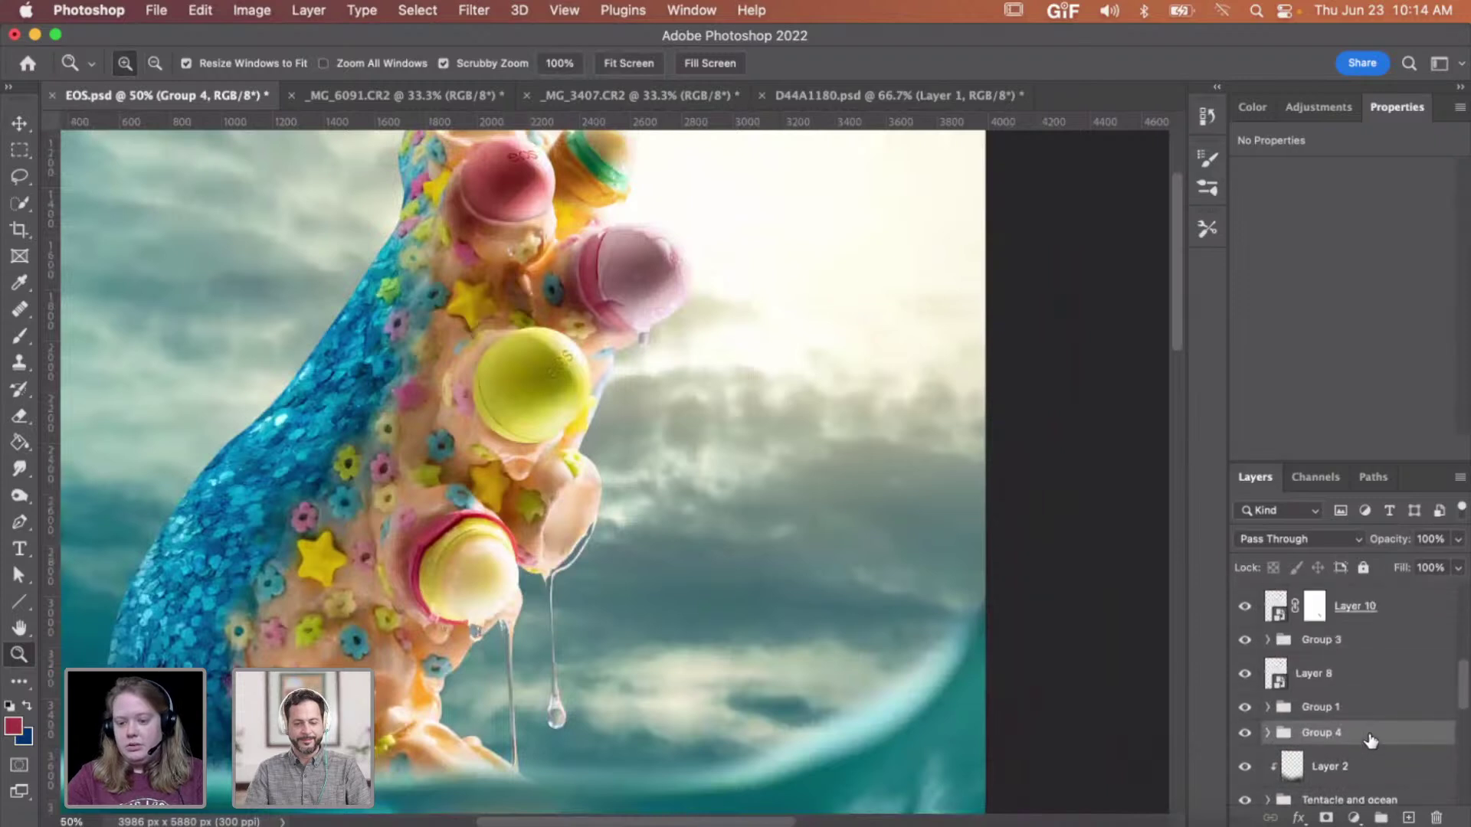
- Toggle the visibility of Group 1, Layer 8, Group 3 and Layer 11 to identify which ball each one affects
scroll(1371, 740, up, 2)
click(1245, 747)
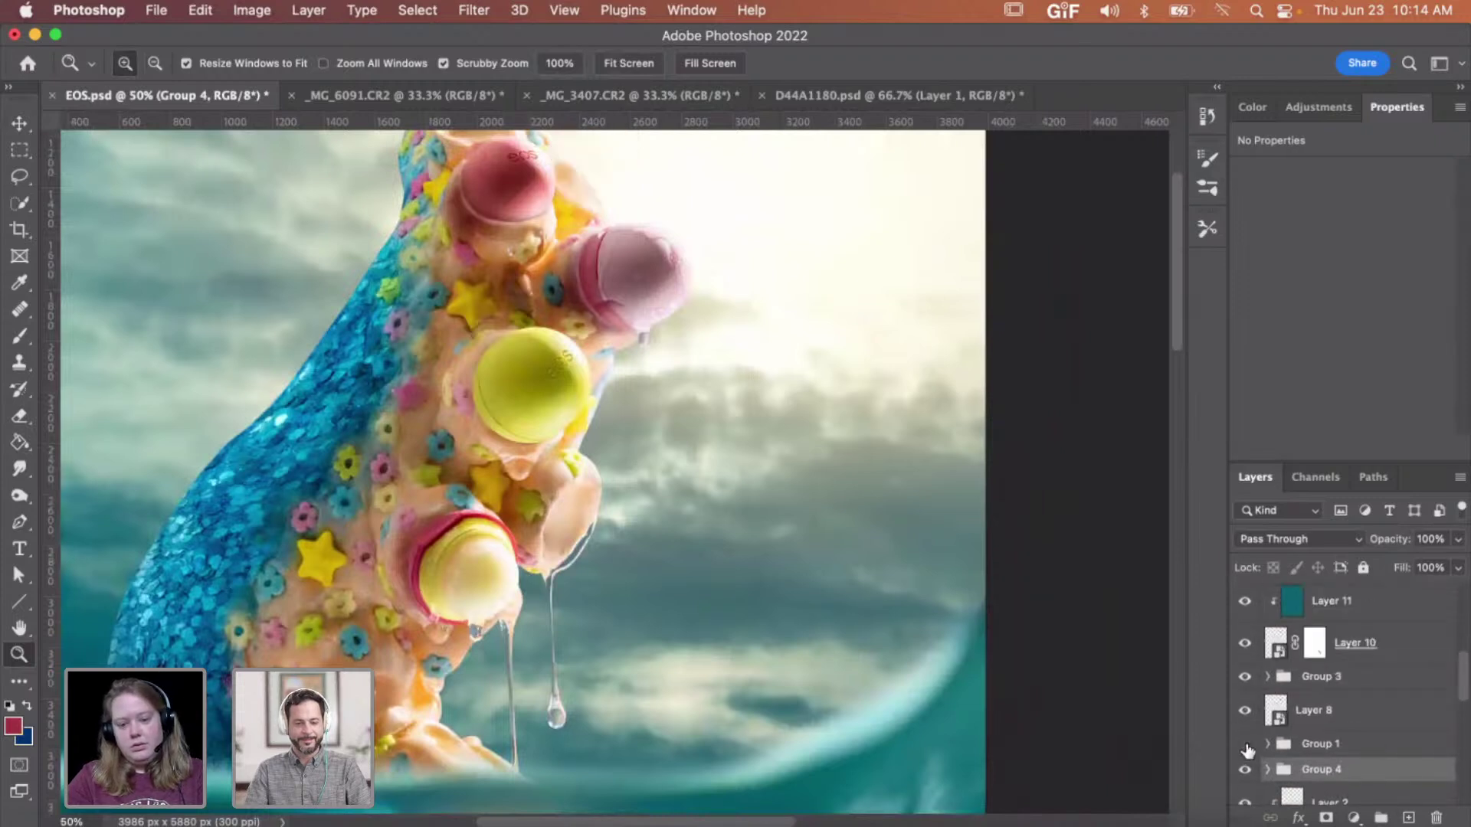
click(1245, 745)
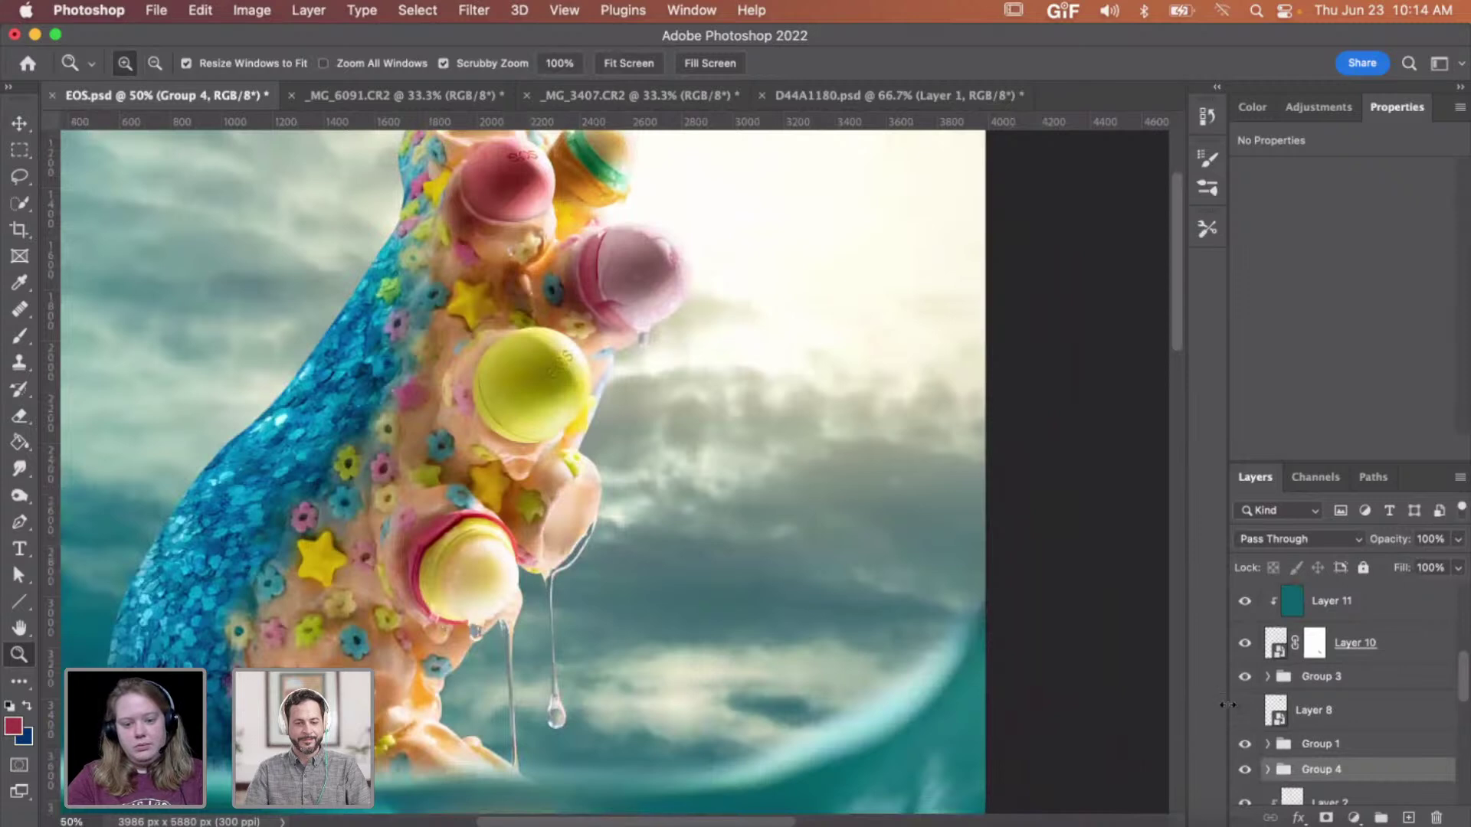
scroll(791, 579, down, 5)
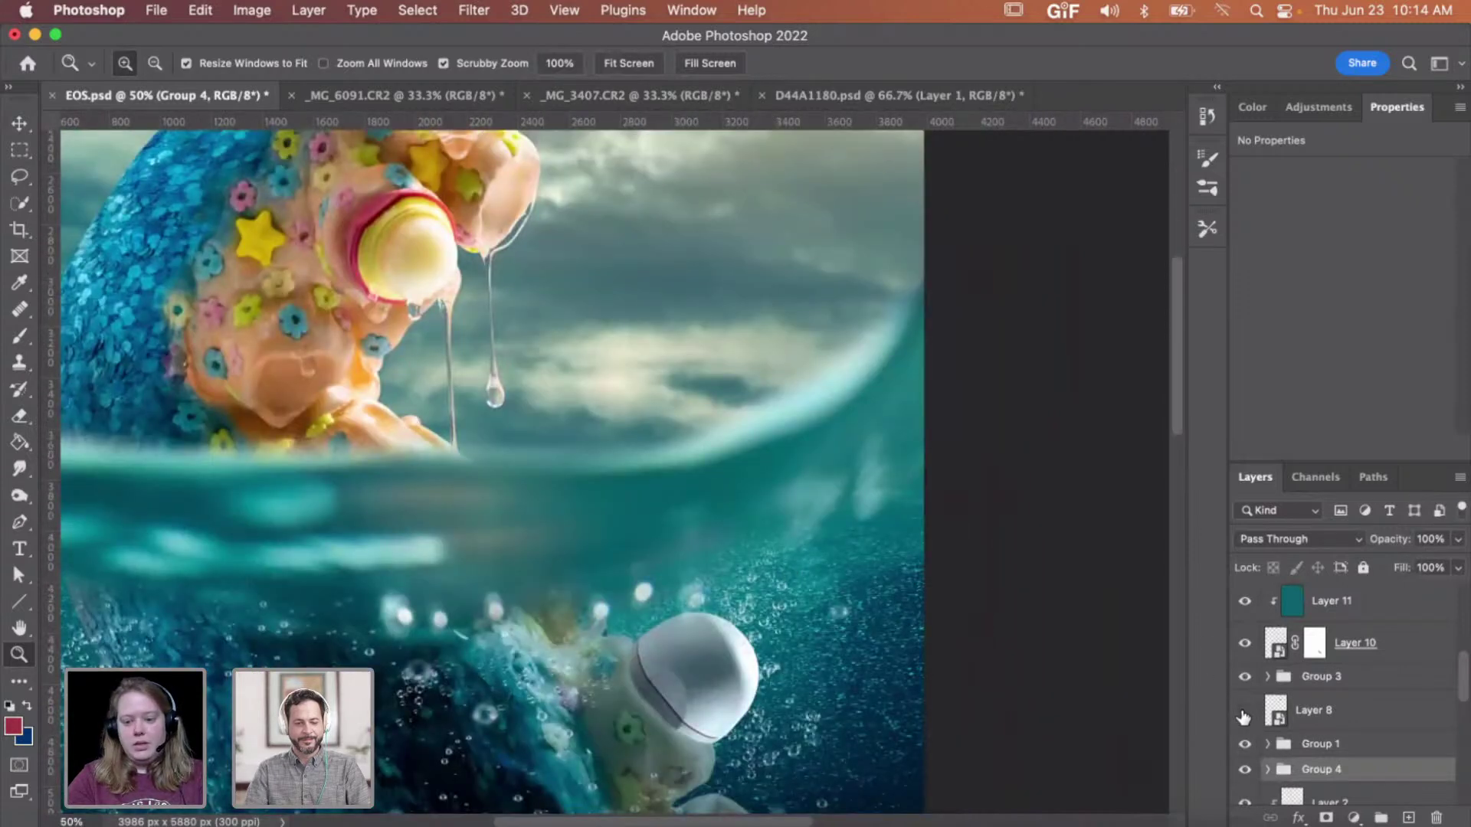
scroll(797, 542, up, 7)
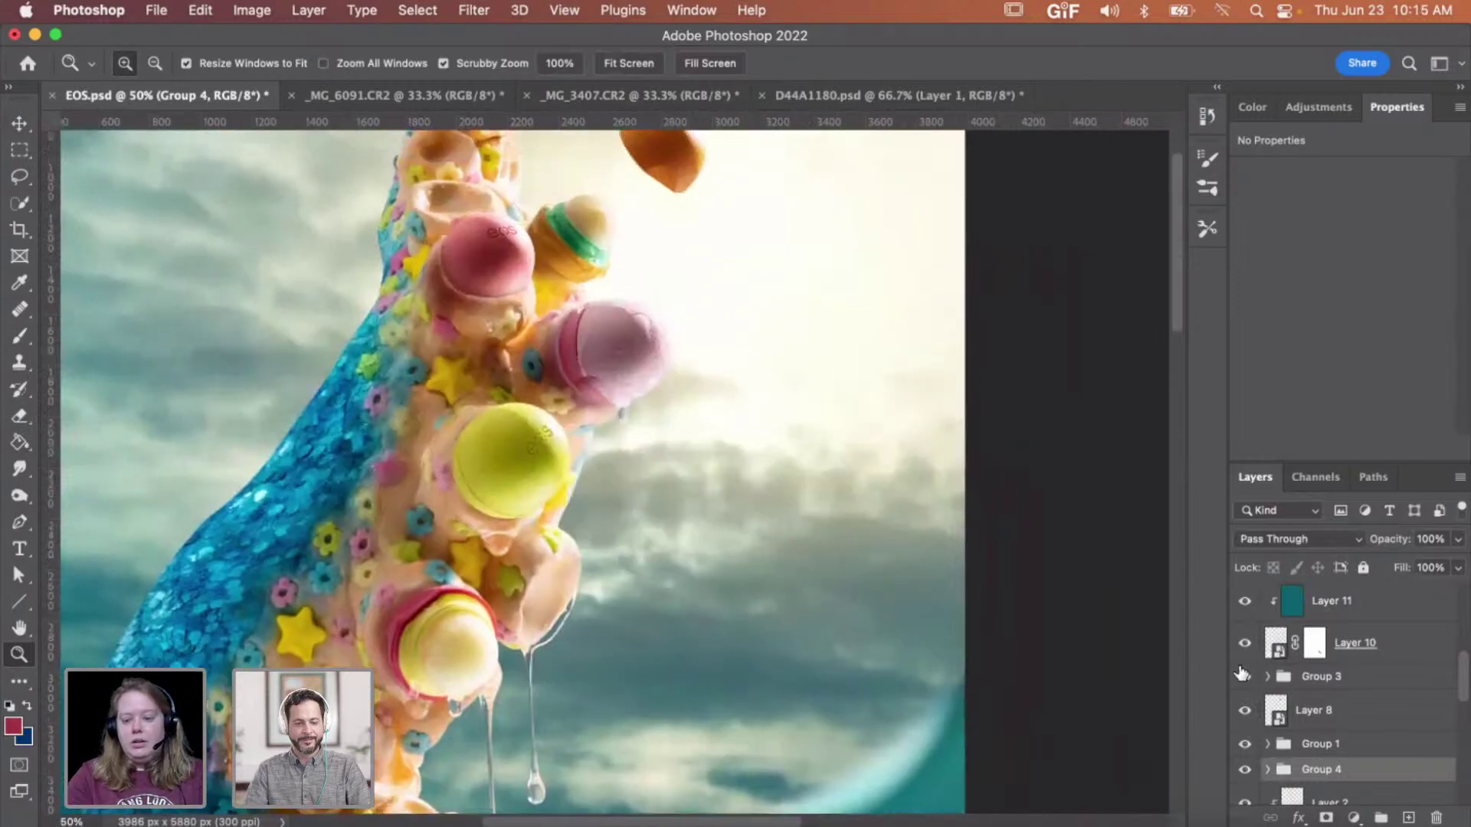
click(1244, 676)
click(1243, 676)
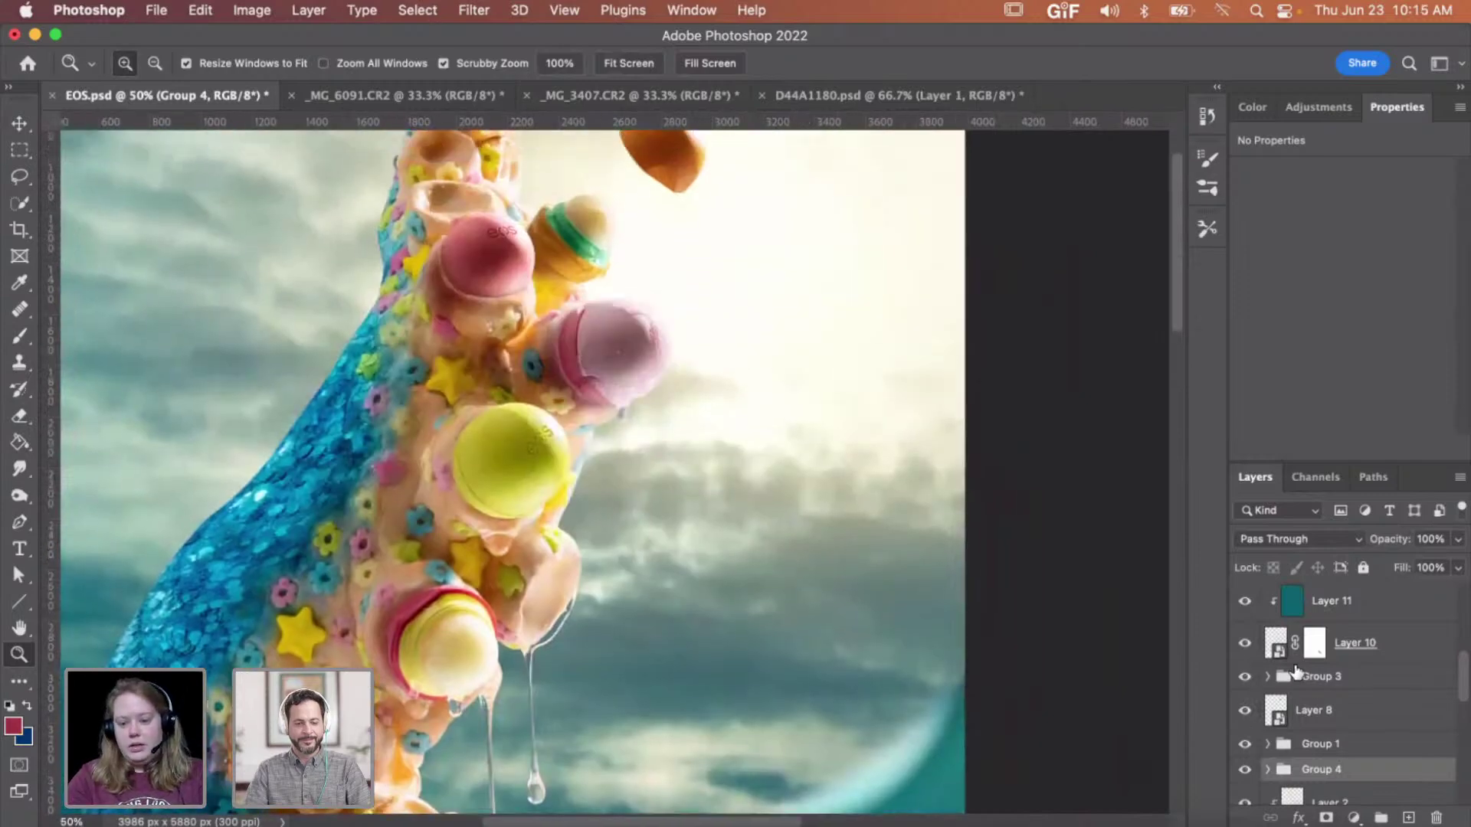
scroll(1295, 672, up, 2)
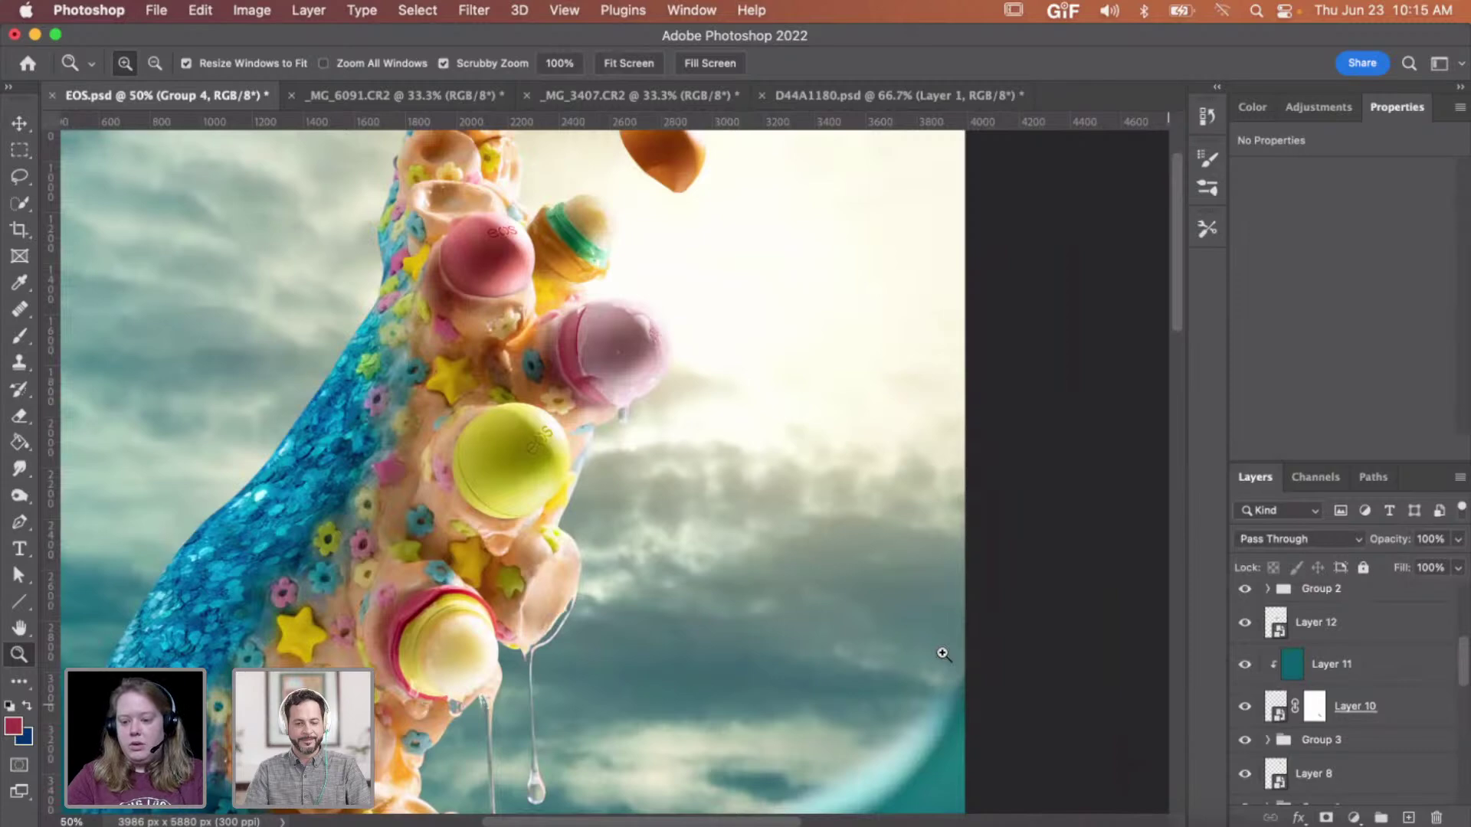
scroll(942, 654, down, 10)
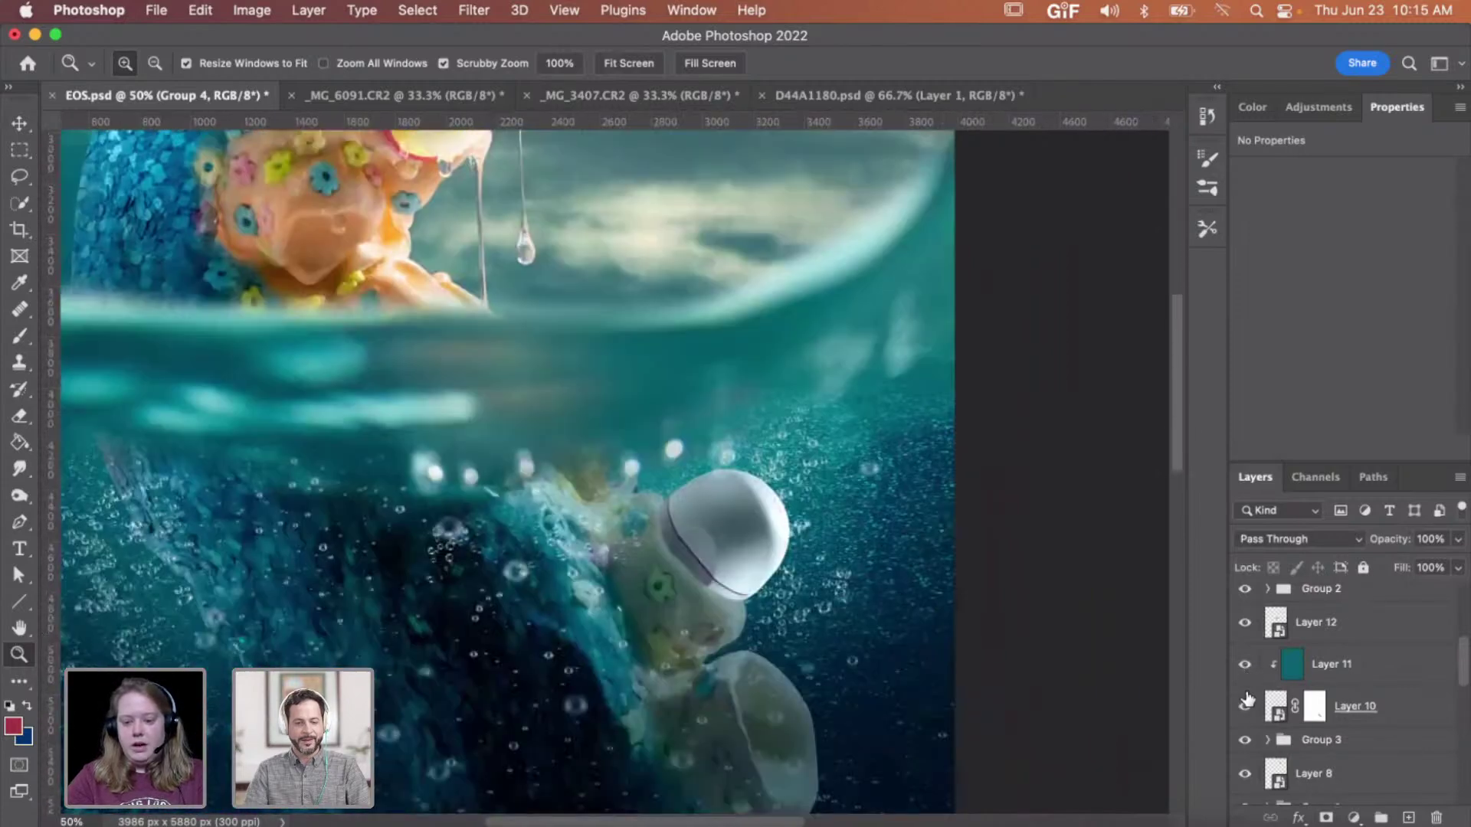
click(1245, 665)
click(1245, 664)
- Target Layer 10's mask on the white underwater ball and switch to a brush with black as the foreground colour
click(730, 582)
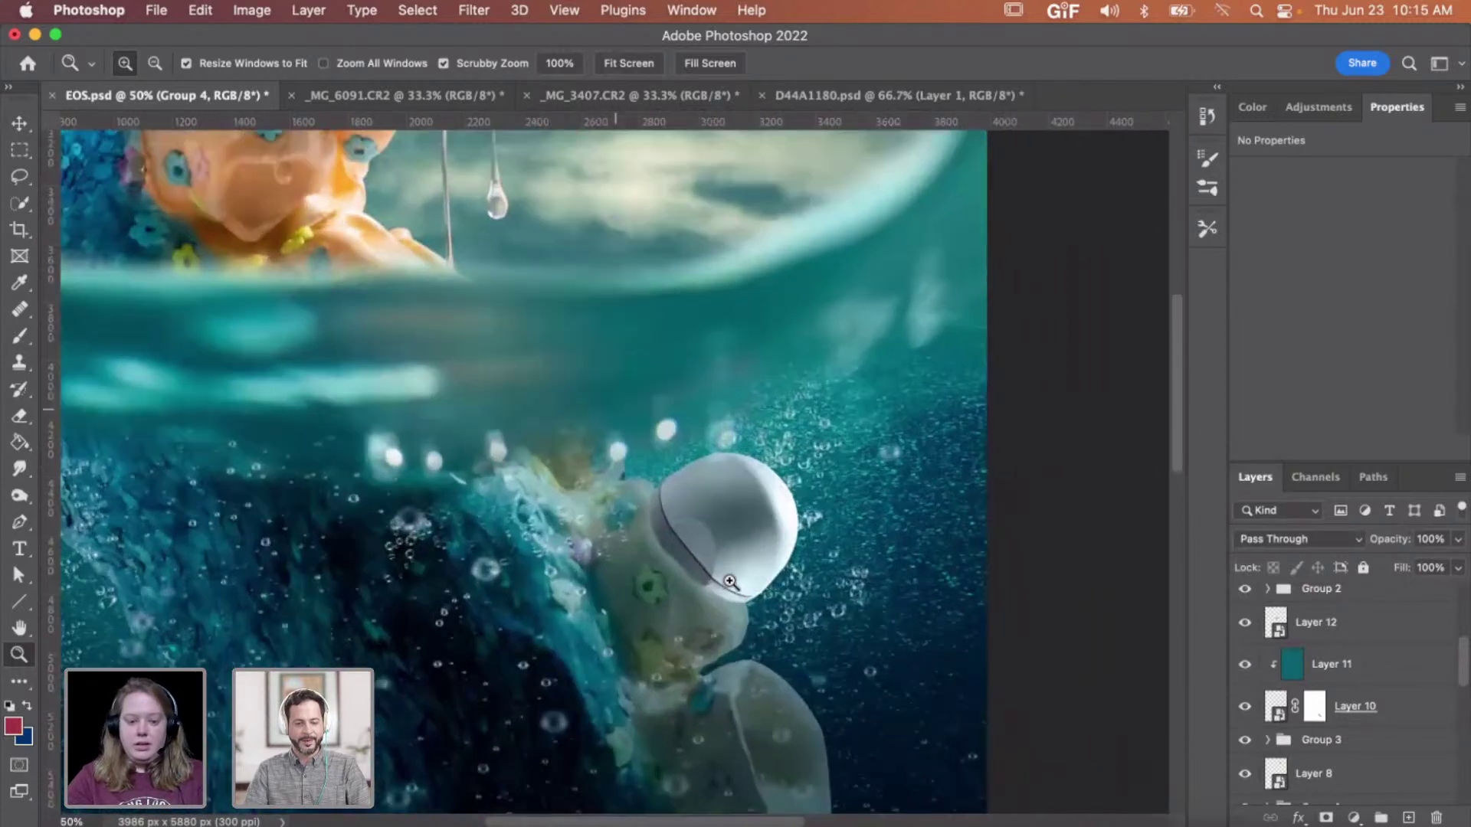
click(729, 582)
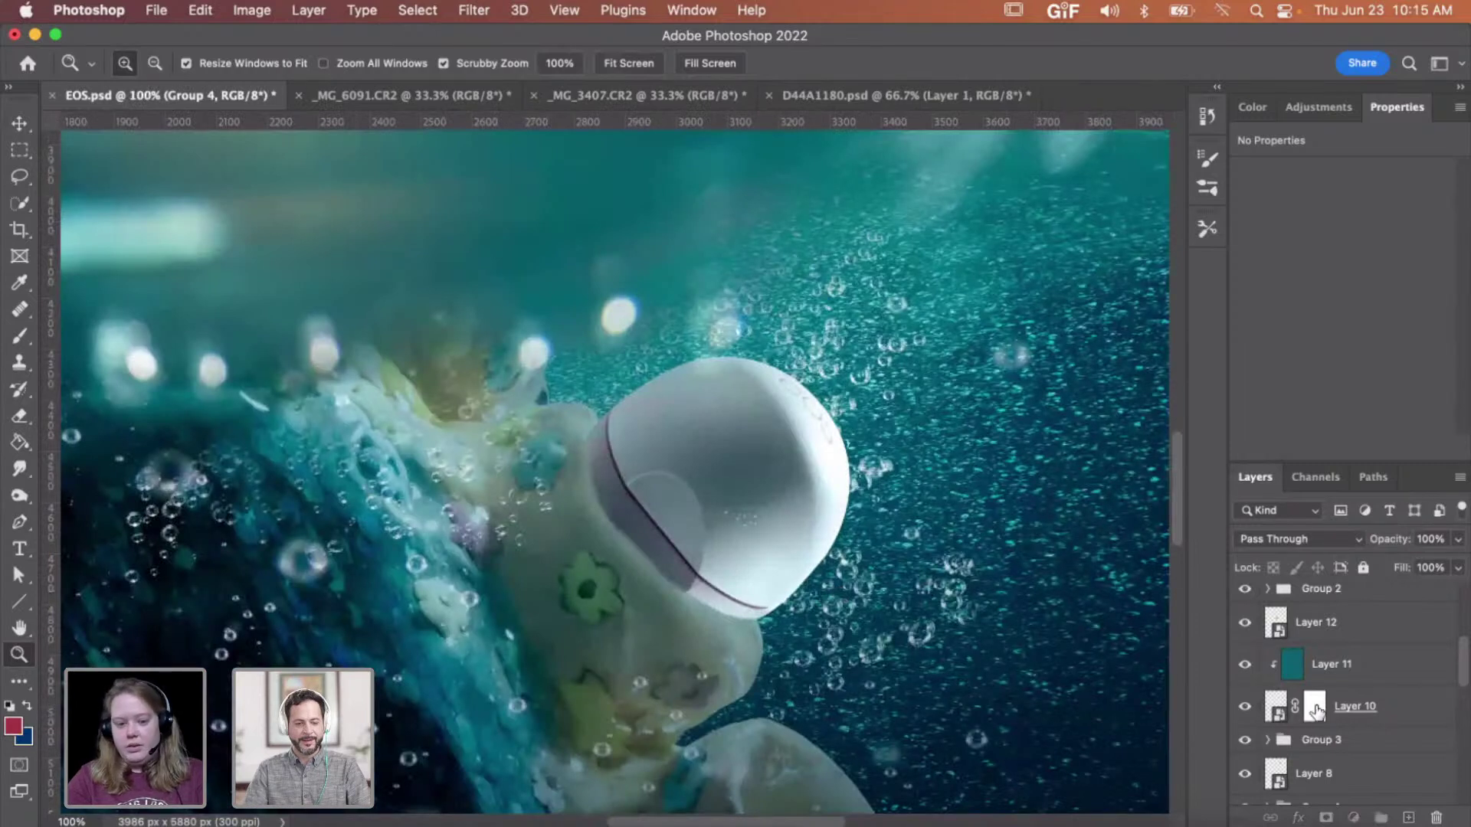
click(1315, 707)
click(727, 603)
key(b)
key(d)
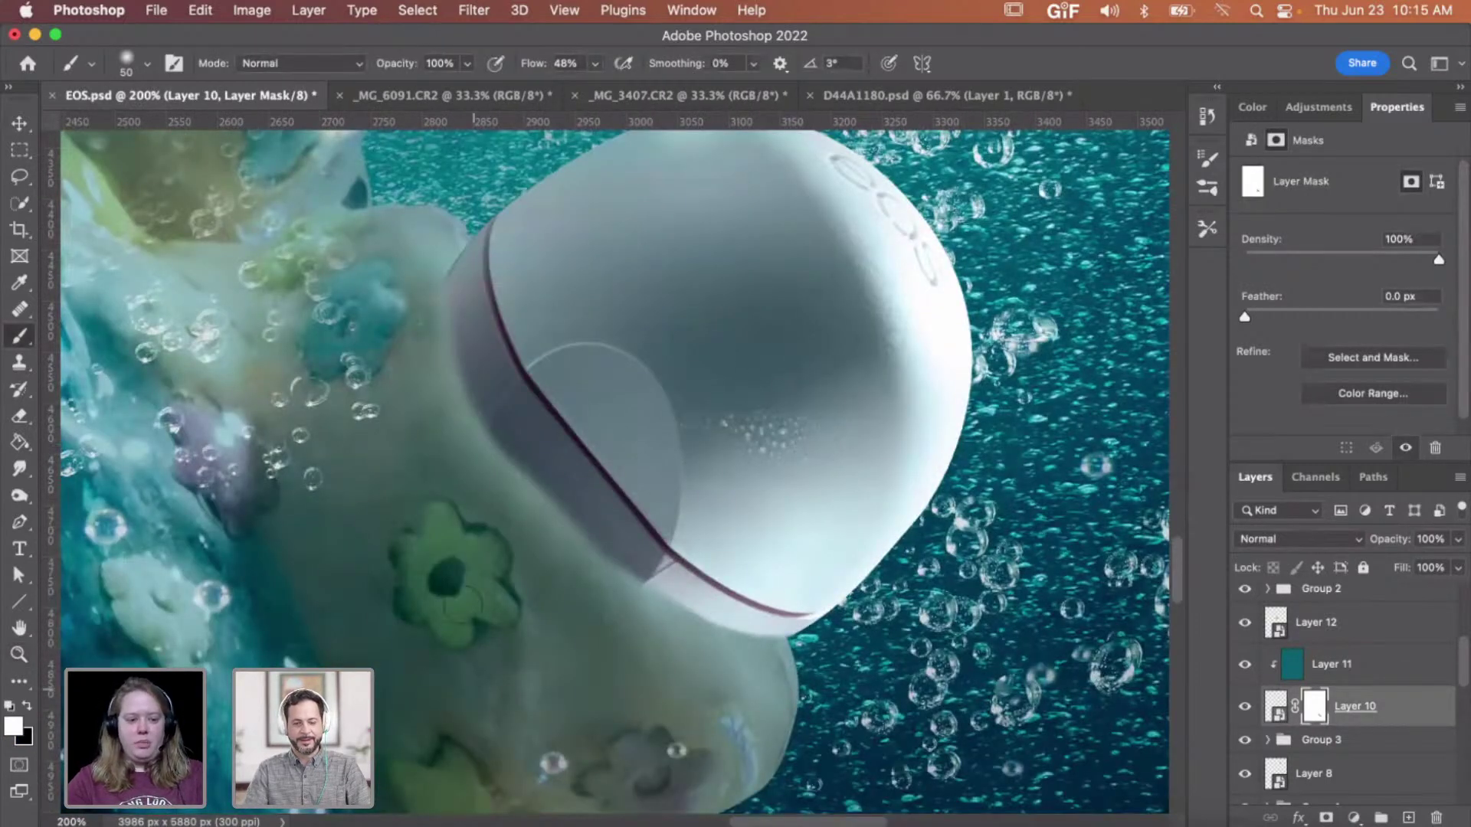
key(x)
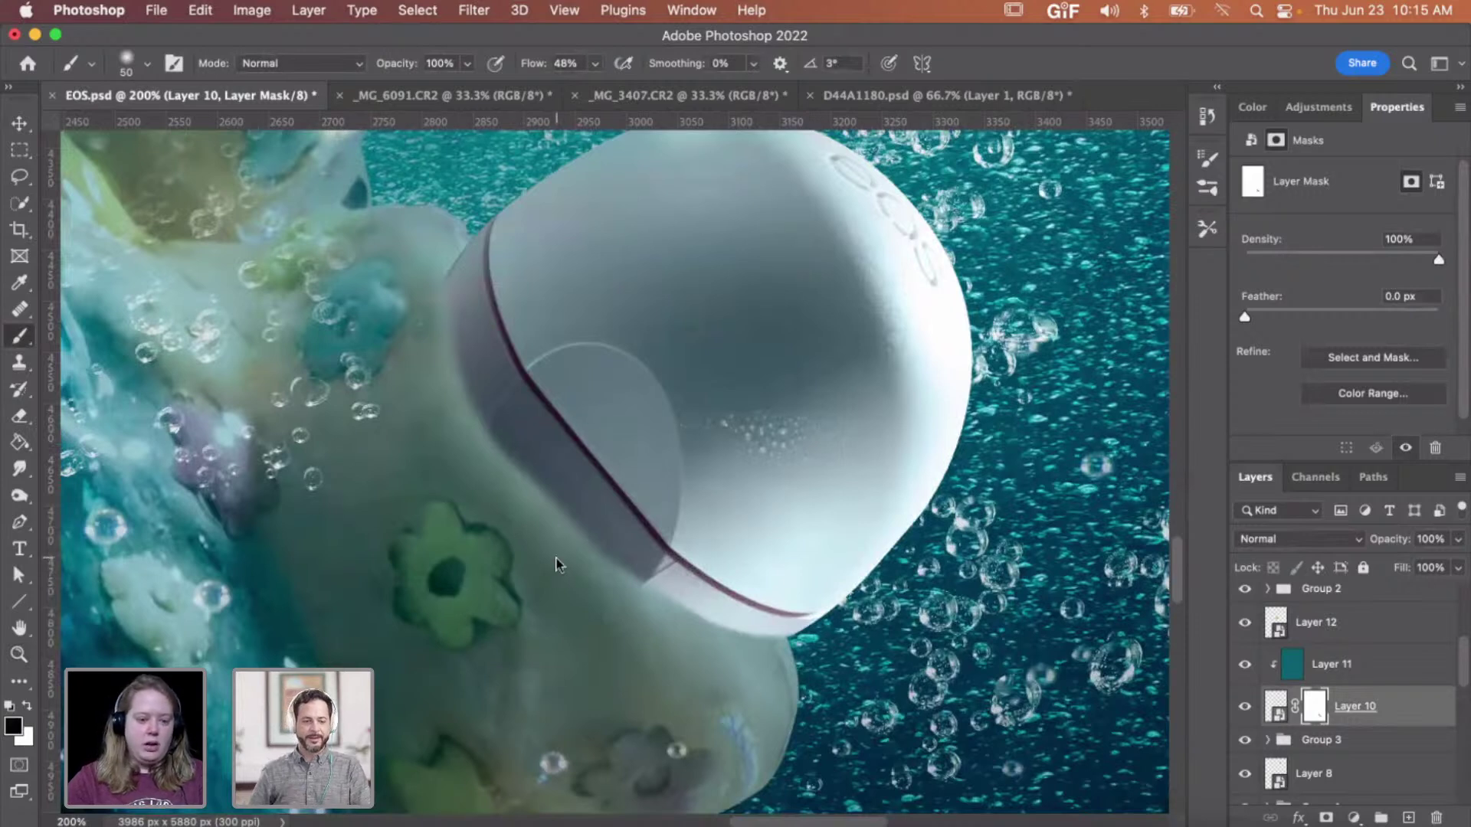
- Trim the white underwater ball's lower band on Layer 10's mask with a black brush at 70 px and 78% hardness
right_click(561, 565)
drag(667, 557, 687, 515)
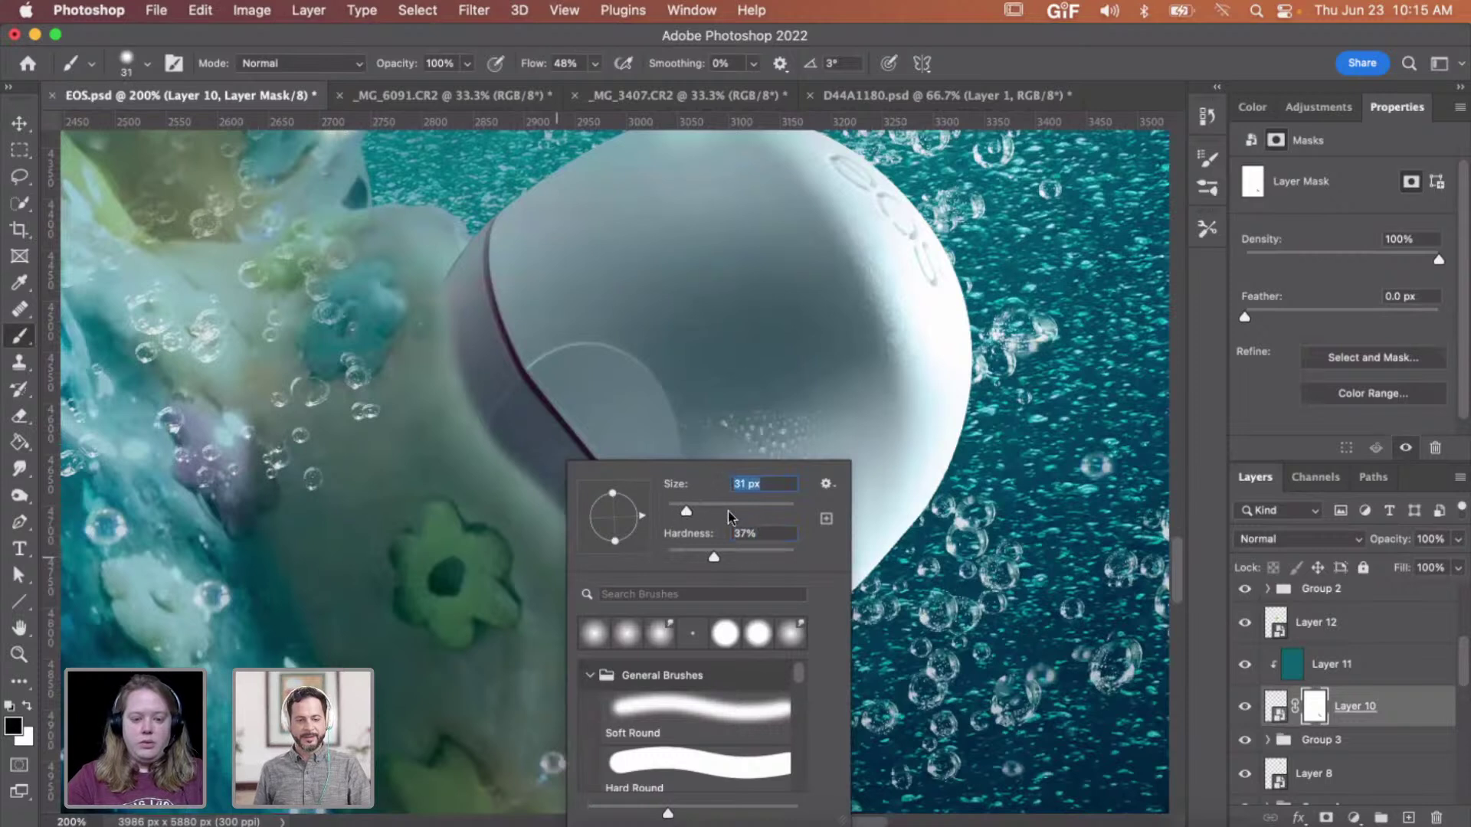
text(90)
key(Return)
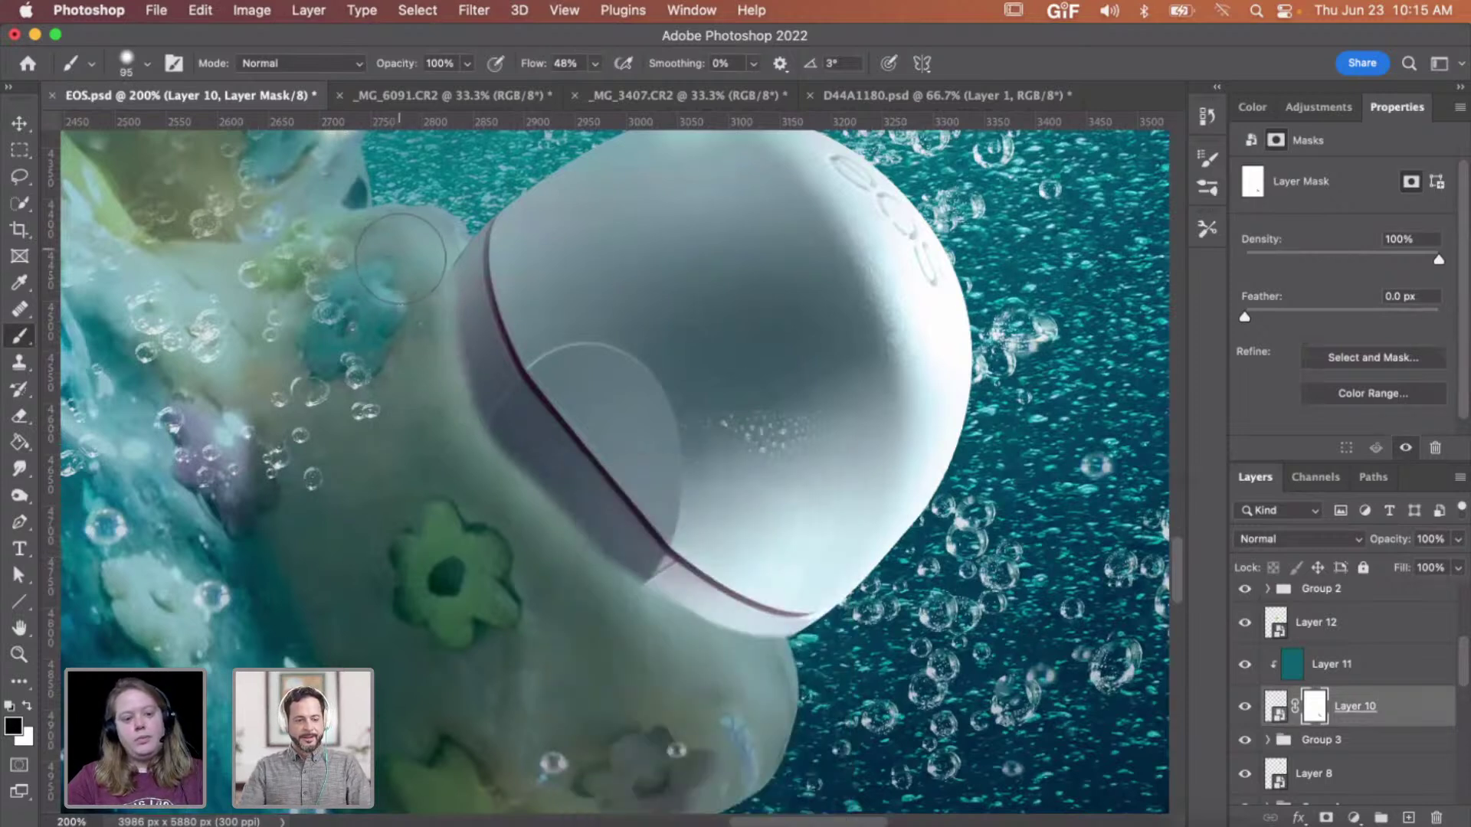
key(bracketleft)
key(bracketleft)
right_click(399, 263)
drag(558, 358, 610, 359)
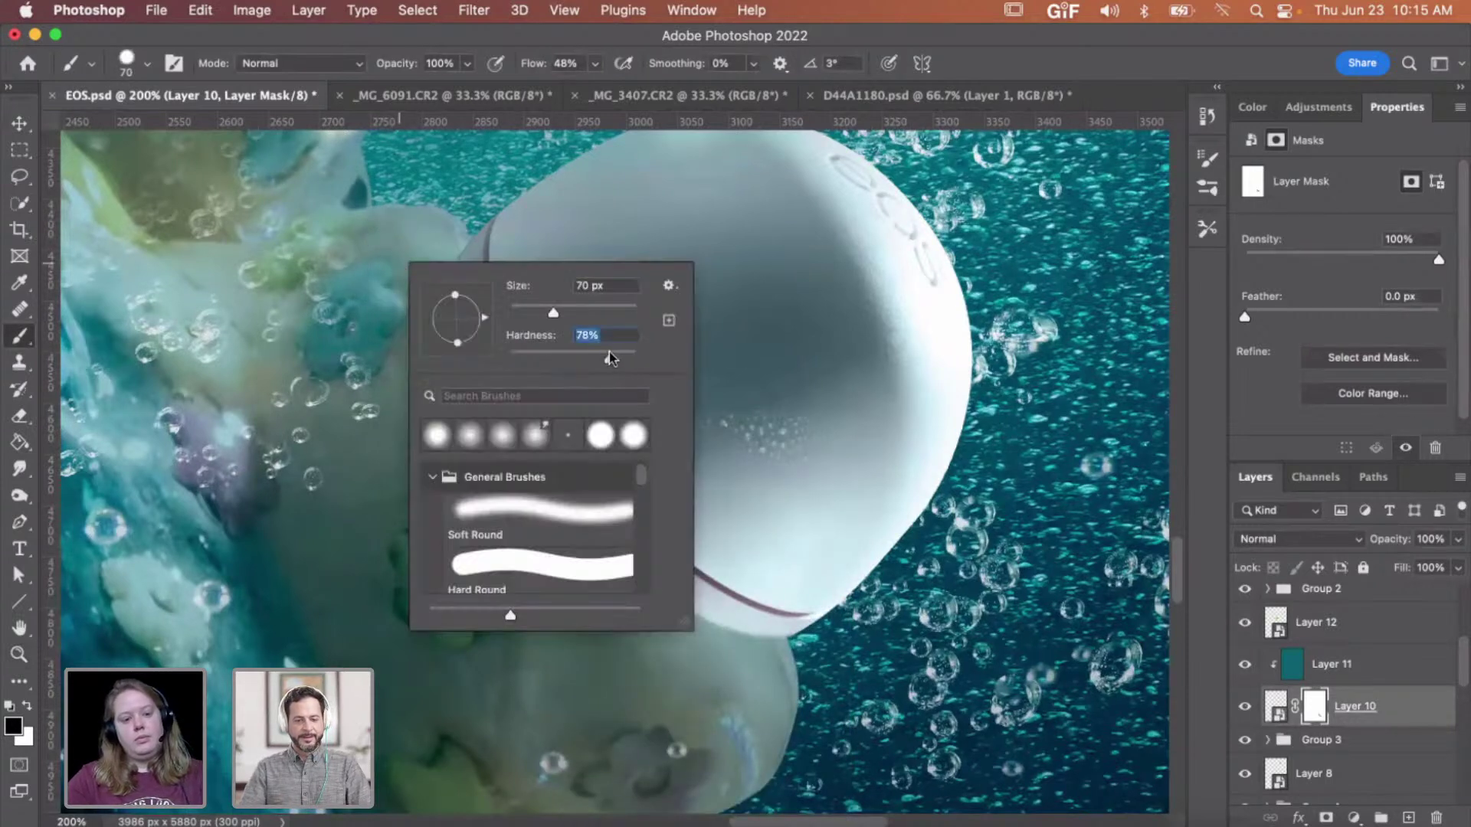
key(Return)
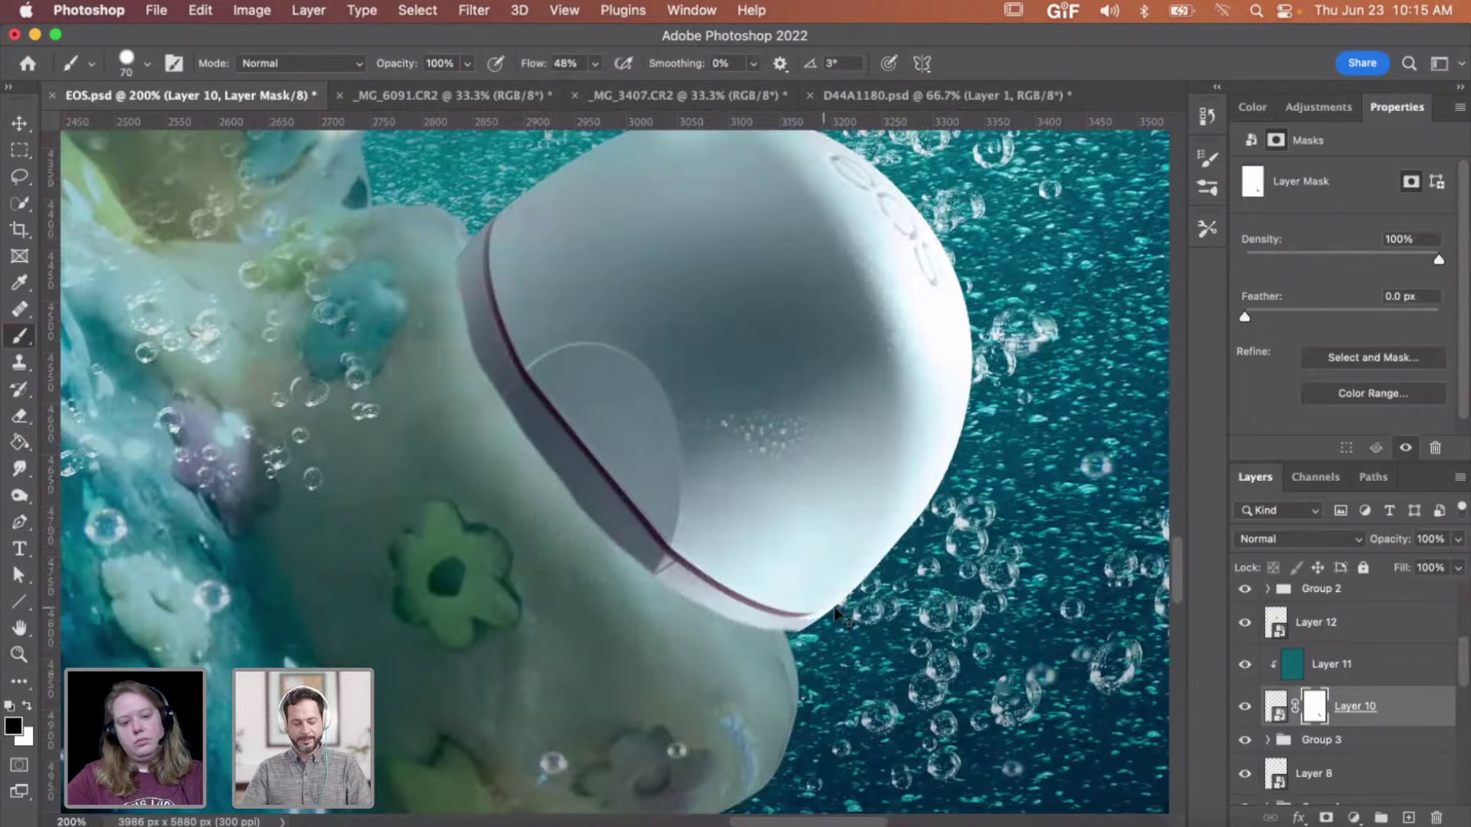
- Shift the white underwater ball slightly toward the tentacle and trim its grey band on Layer 10's mask with a 70 px black brush
key(v)
drag(827, 516, 806, 522)
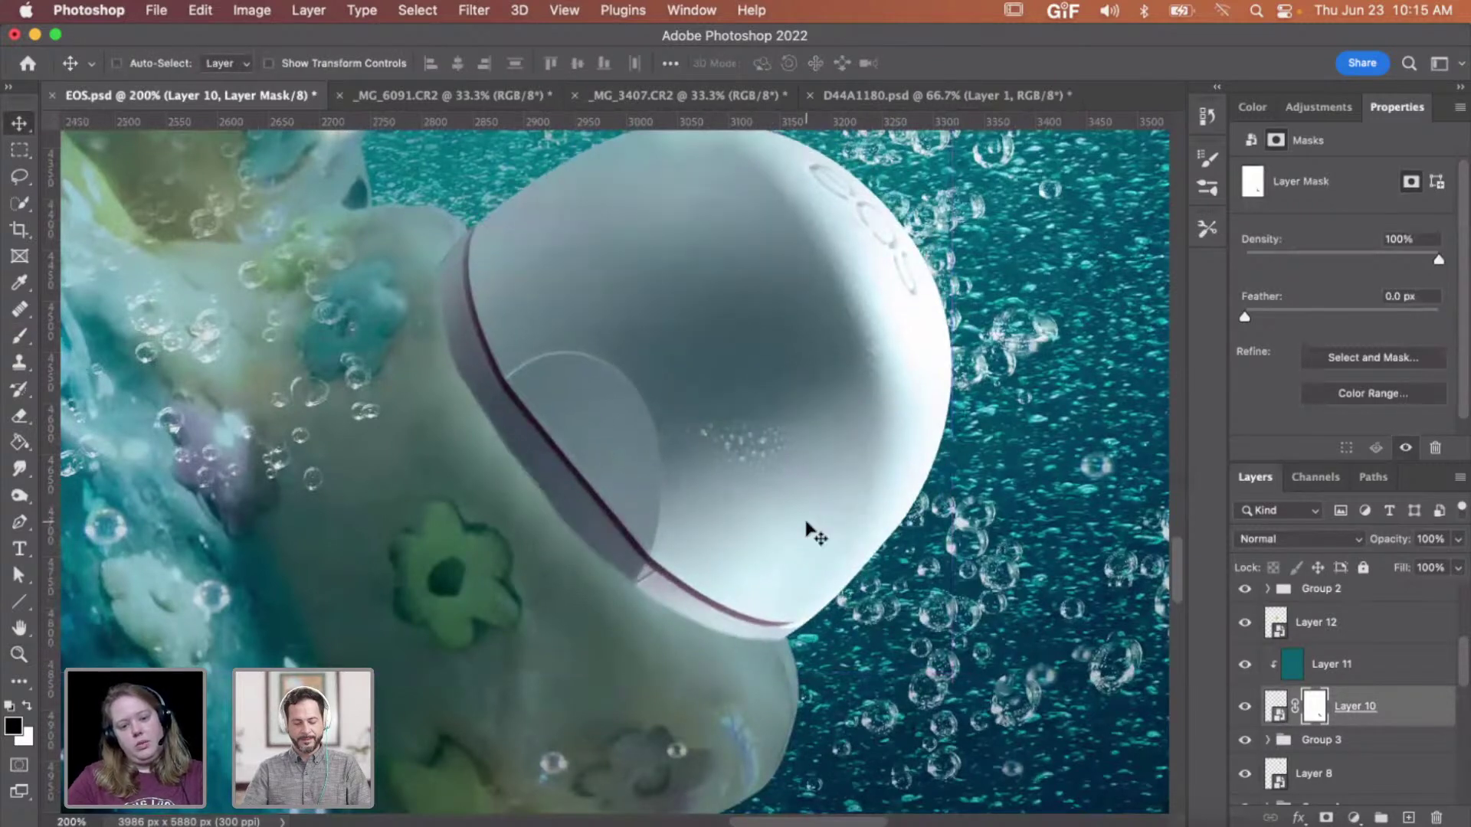
key(b)
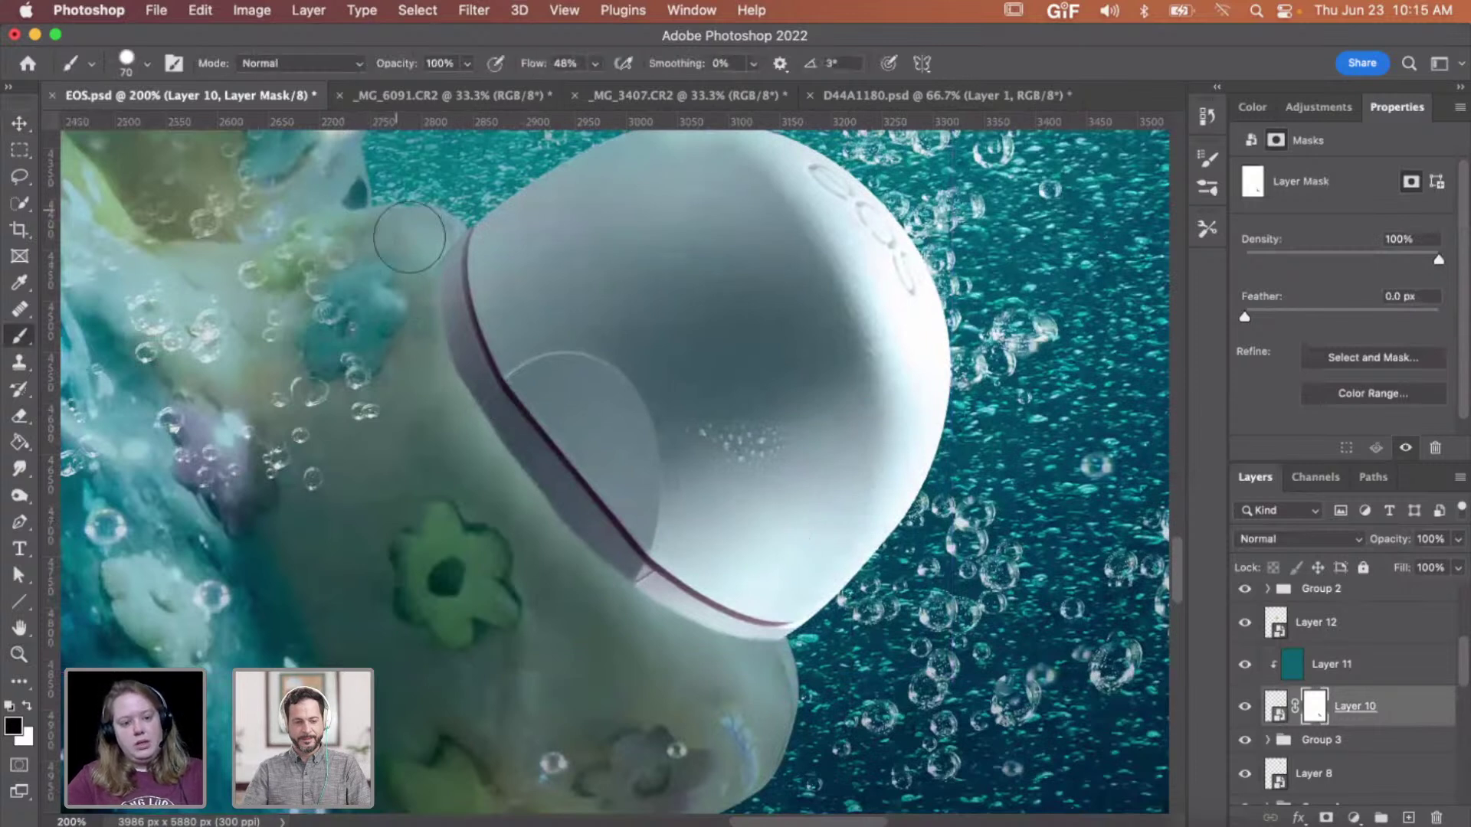
mouse_move(418, 247)
mouse_down()
mouse_move(444, 392)
mouse_move(490, 467)
mouse_move(563, 525)
mouse_move(611, 595)
mouse_up()
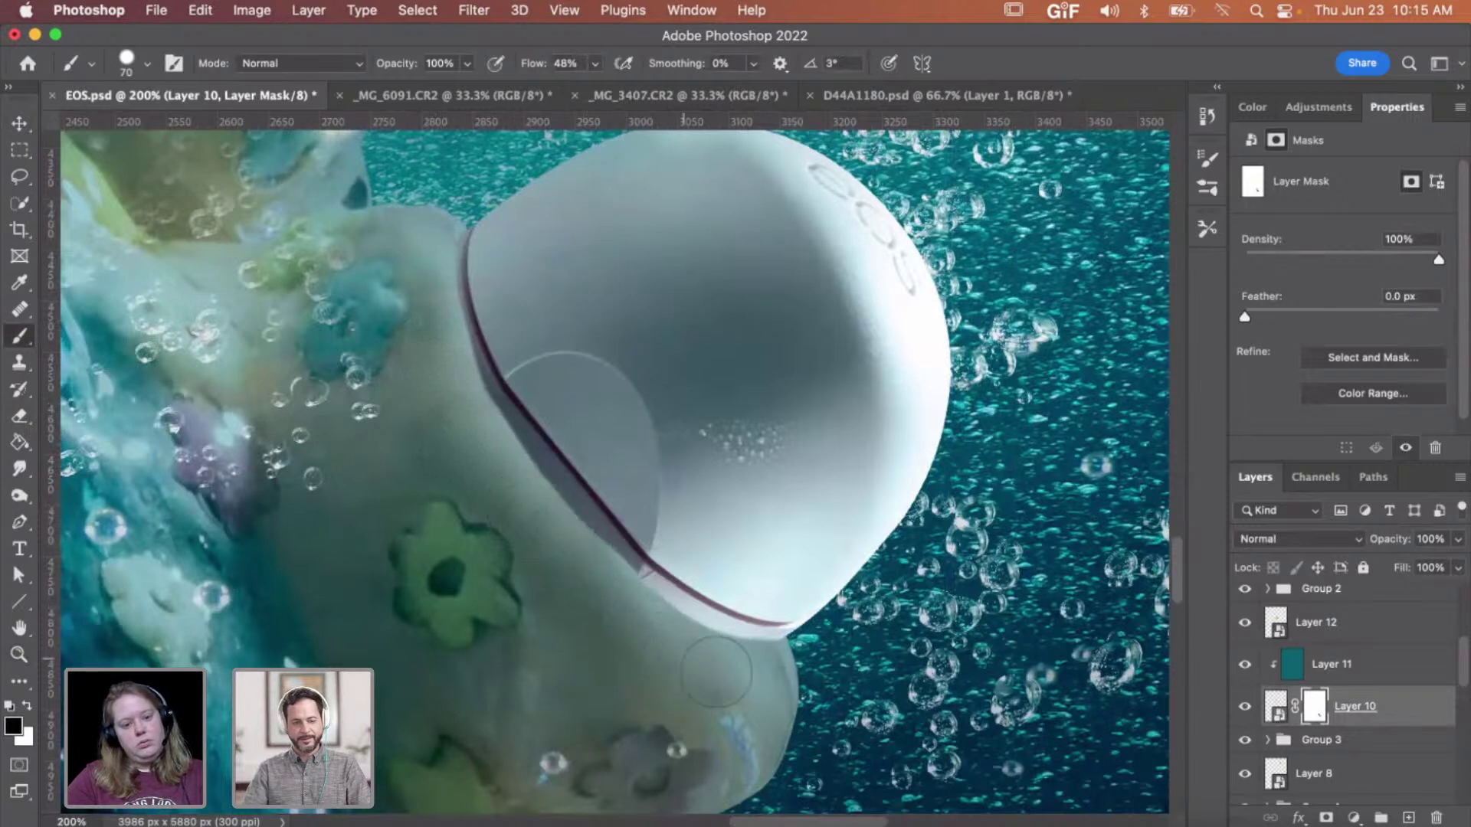
- Examine the trimmed white ball against the surrounding tentacle at 50% and its rim up close at 200%
key(z)
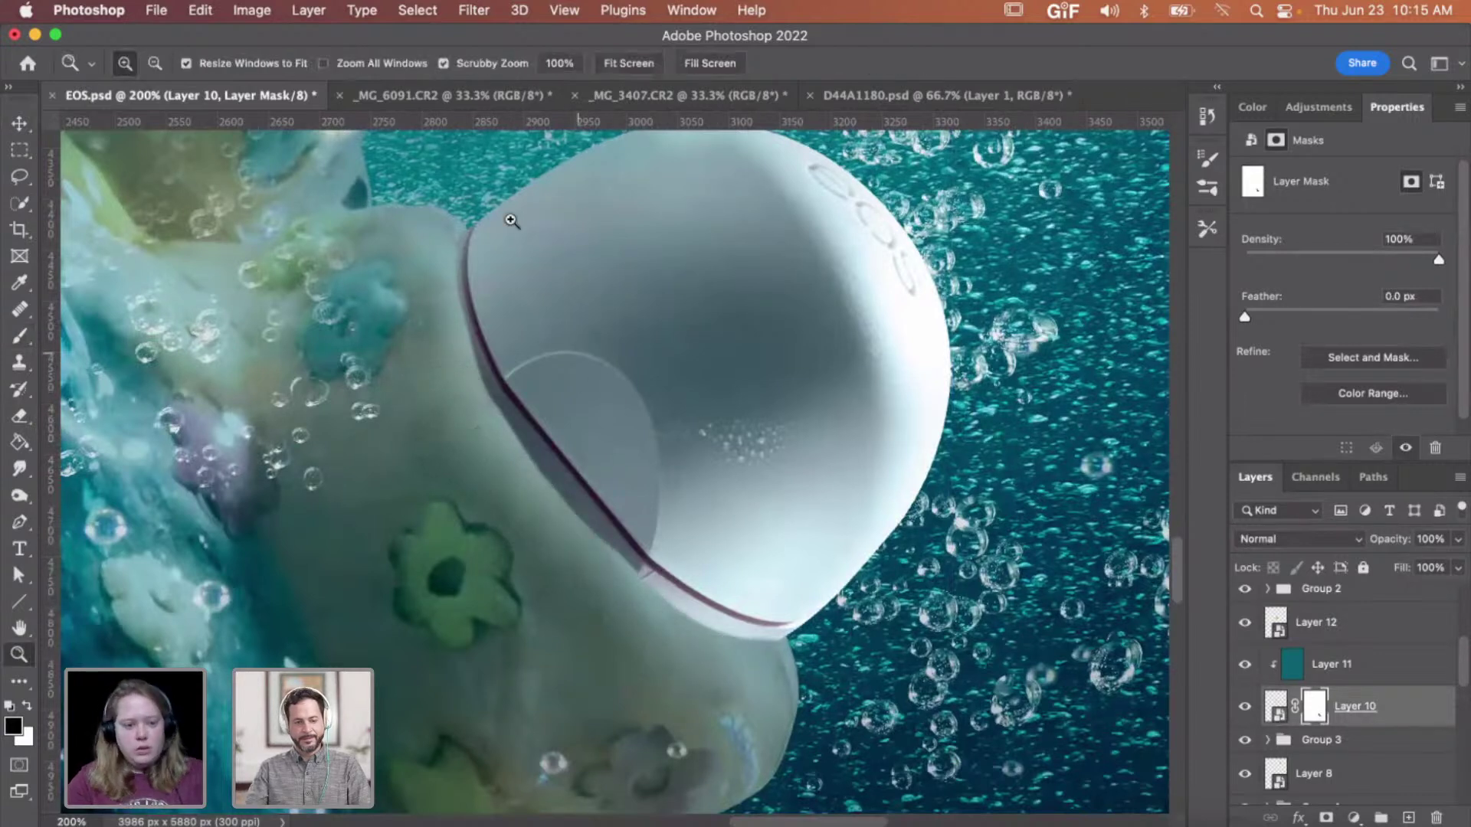
alt+click(529, 258)
alt+click(529, 258)
alt+click(528, 268)
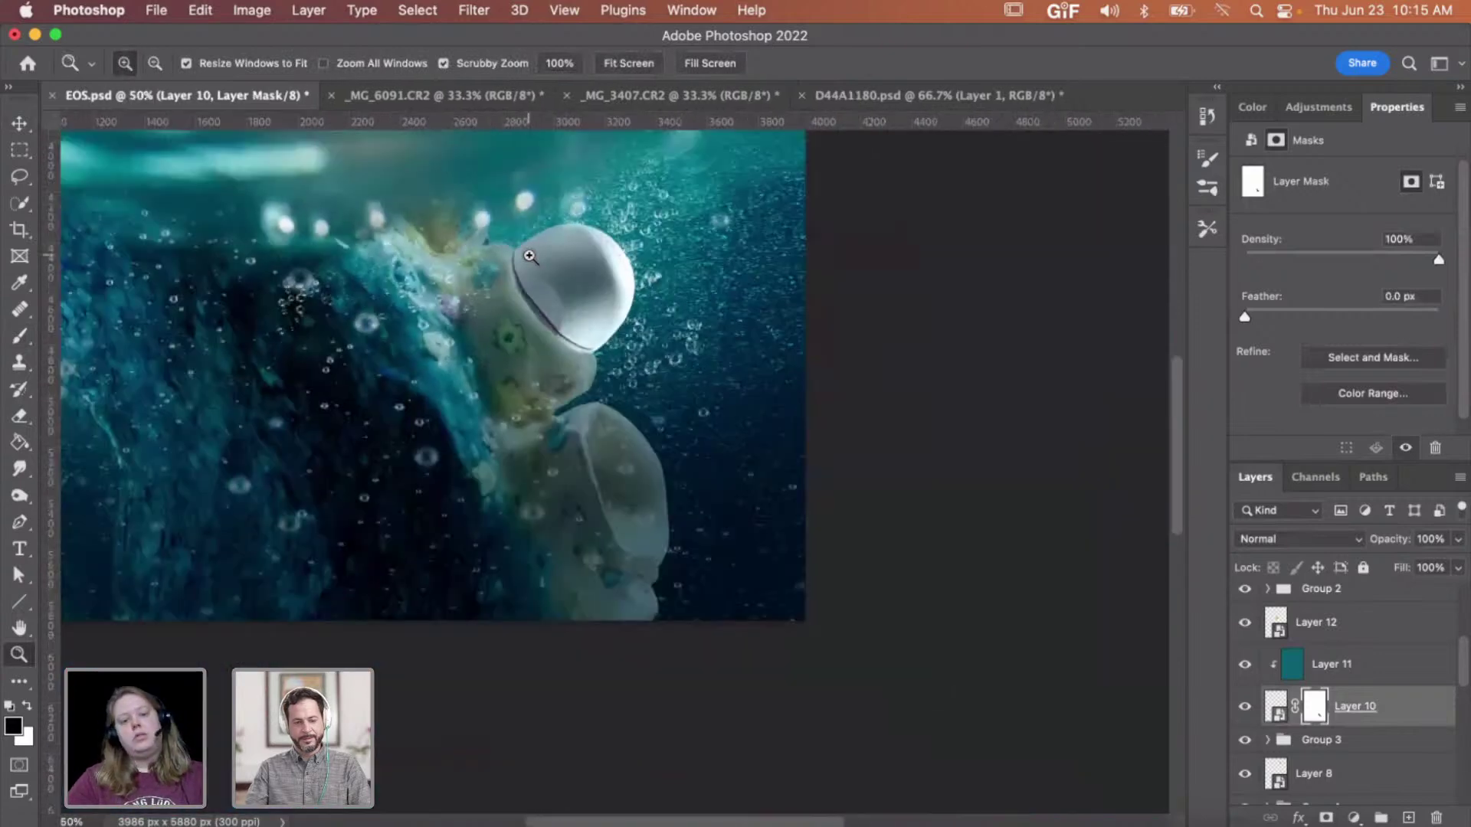
click(534, 278)
click(534, 279)
click(765, 484)
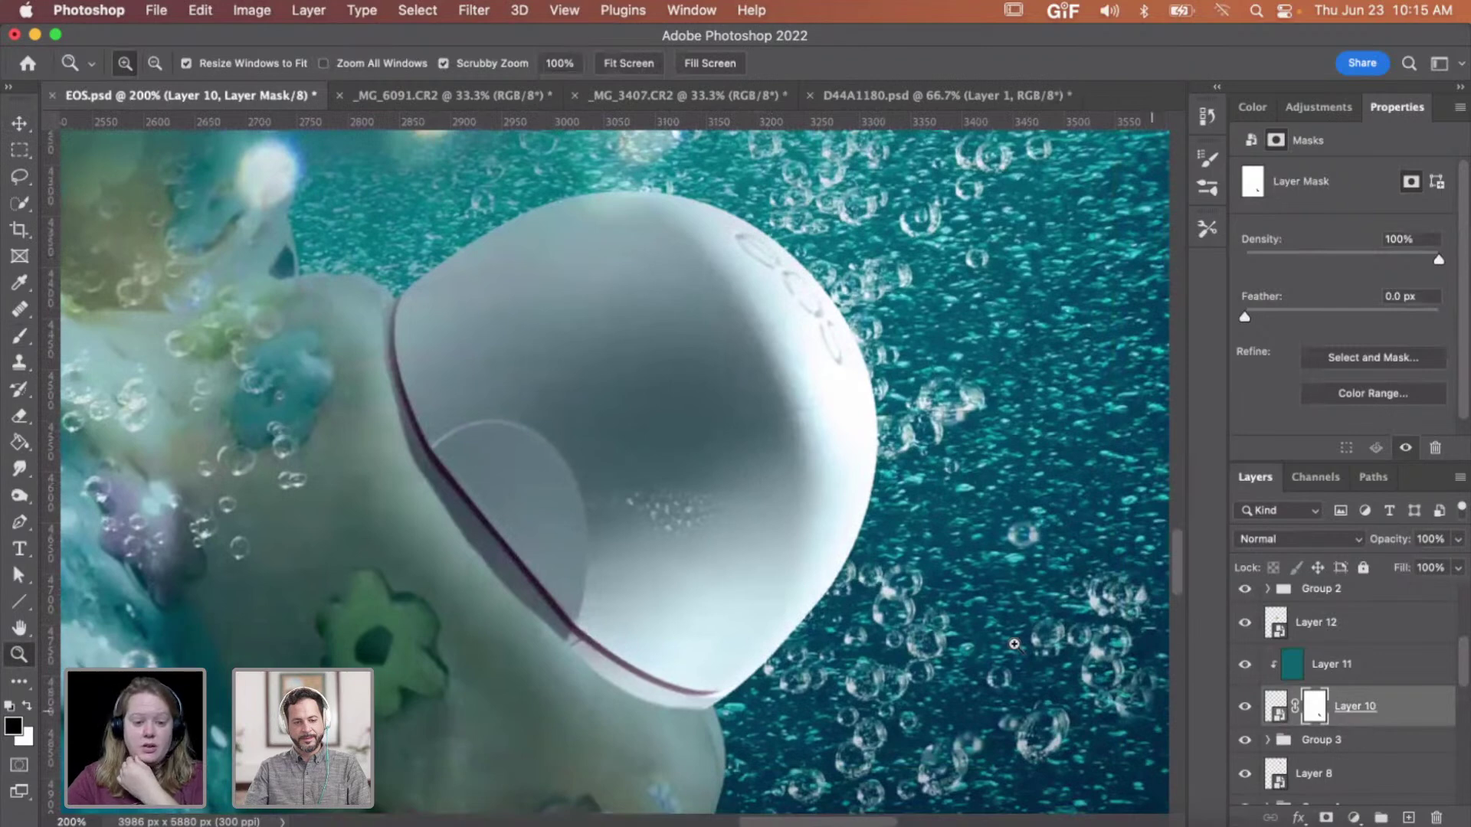
scroll(1015, 645, down, 2)
- Apply a Gaussian Blur with a 0.8-pixel radius to Layer 10's smart object
click(1284, 722)
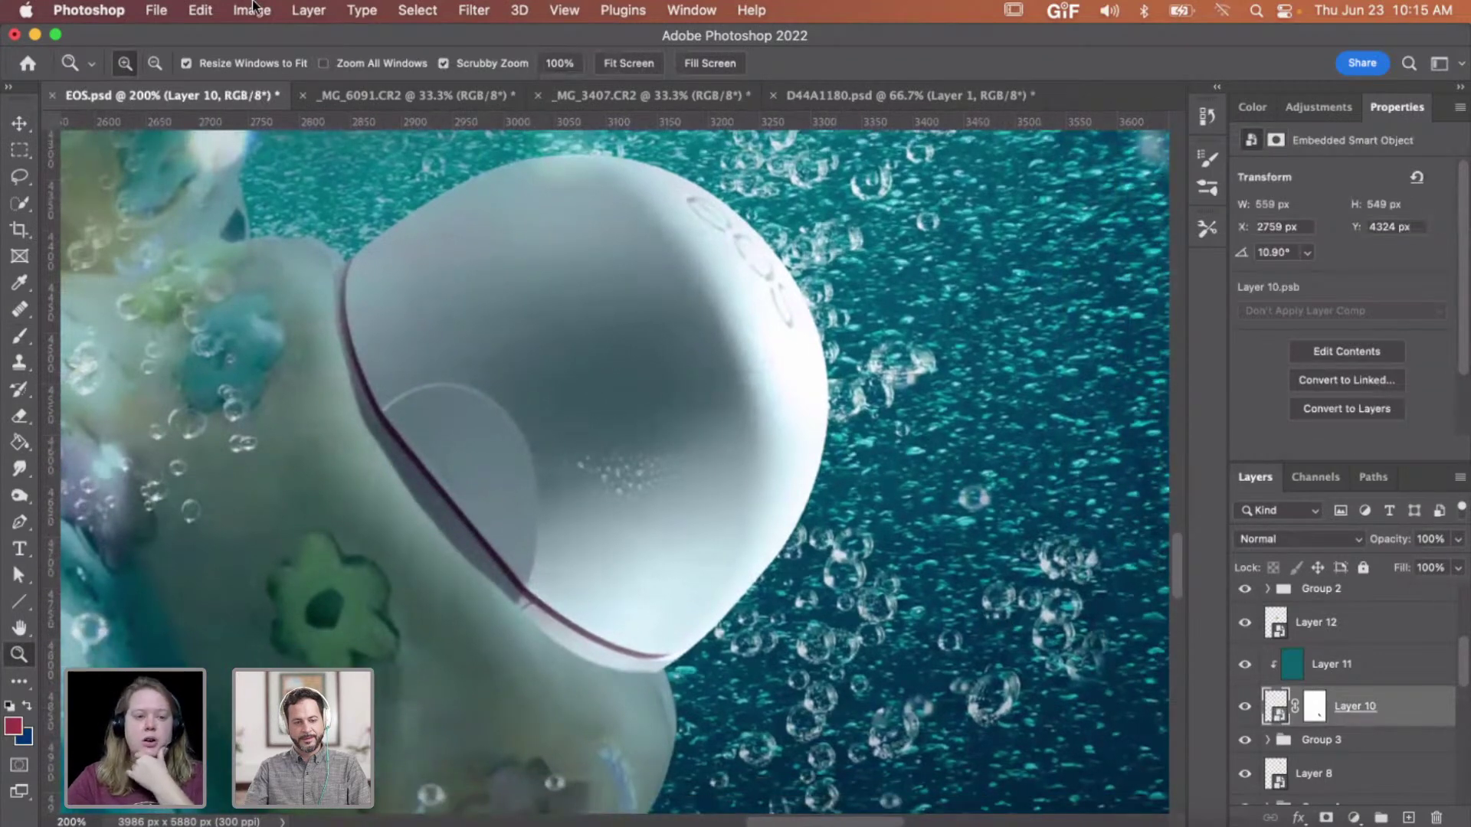
click(481, 13)
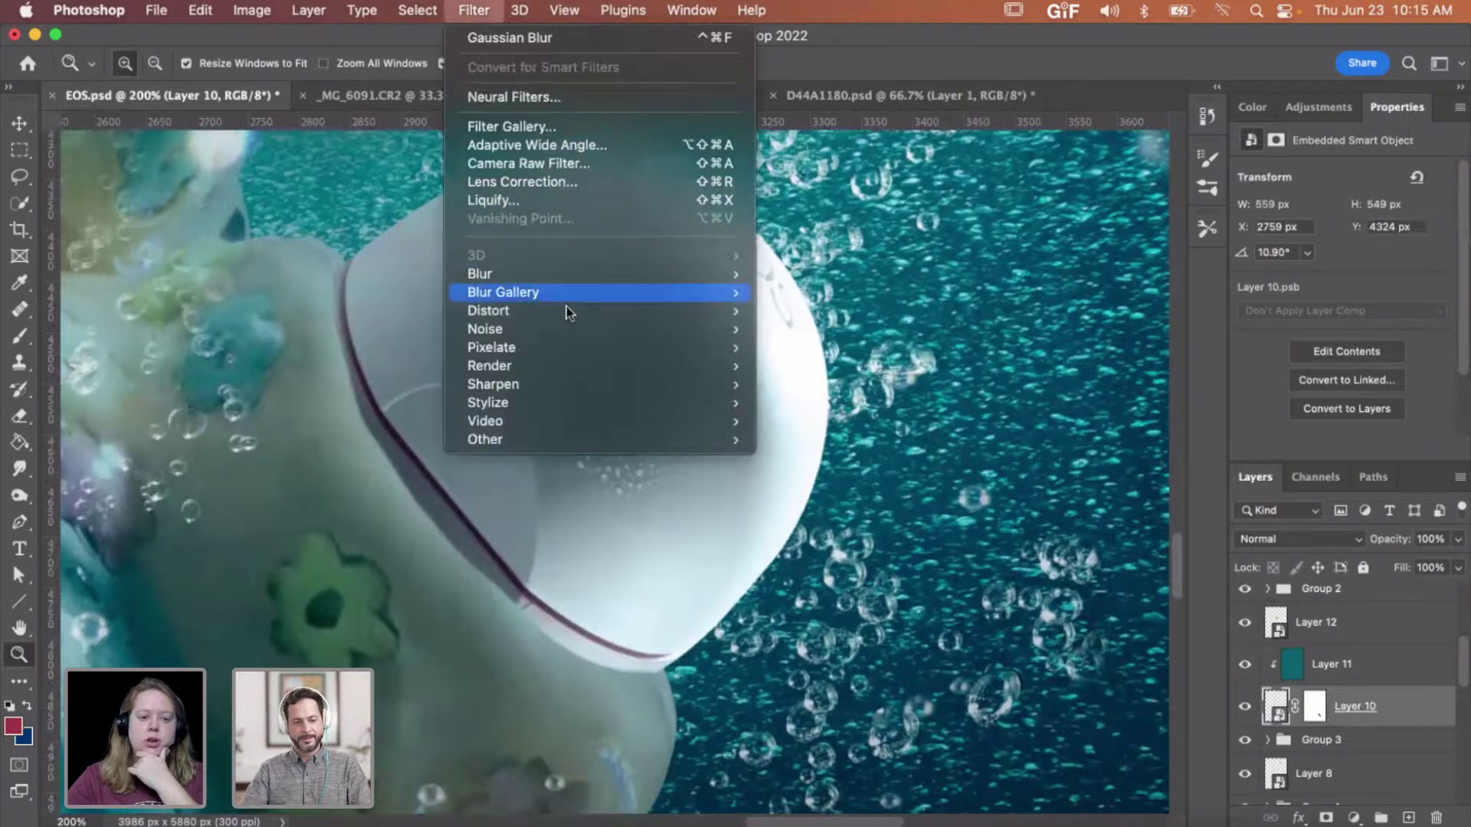
mouse_move(569, 273)
click(876, 350)
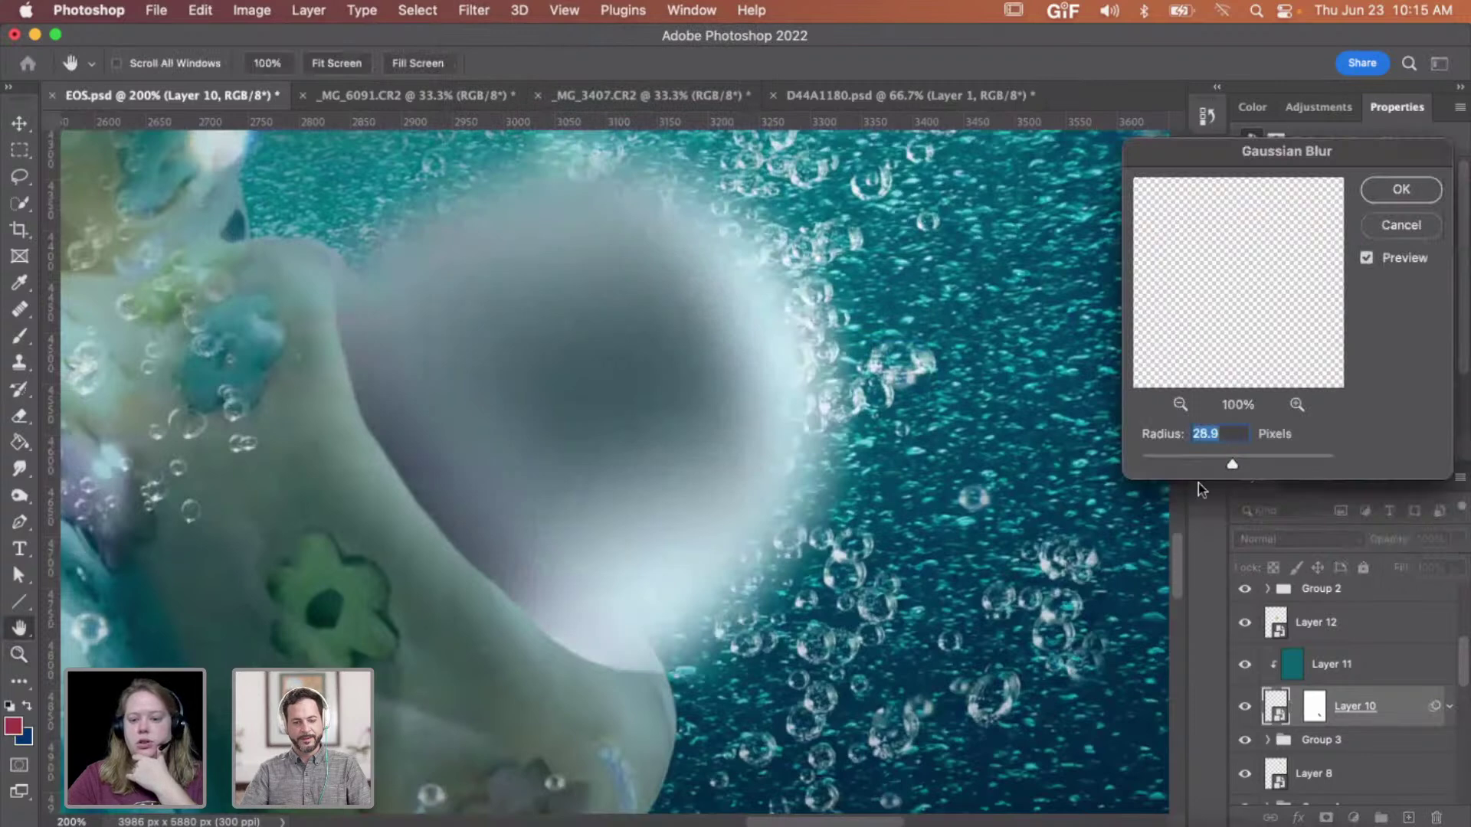
click(1148, 460)
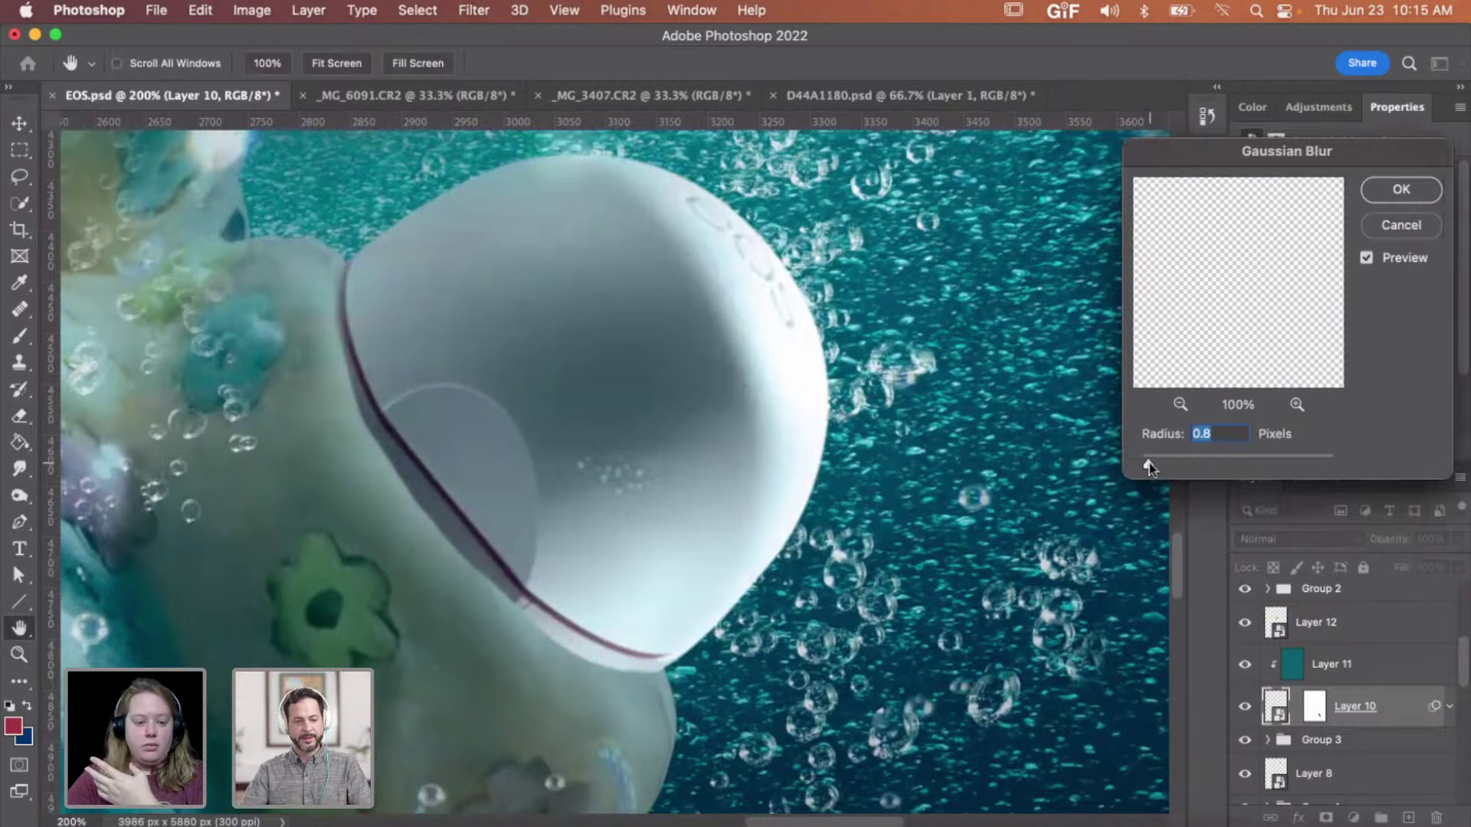
click(1399, 196)
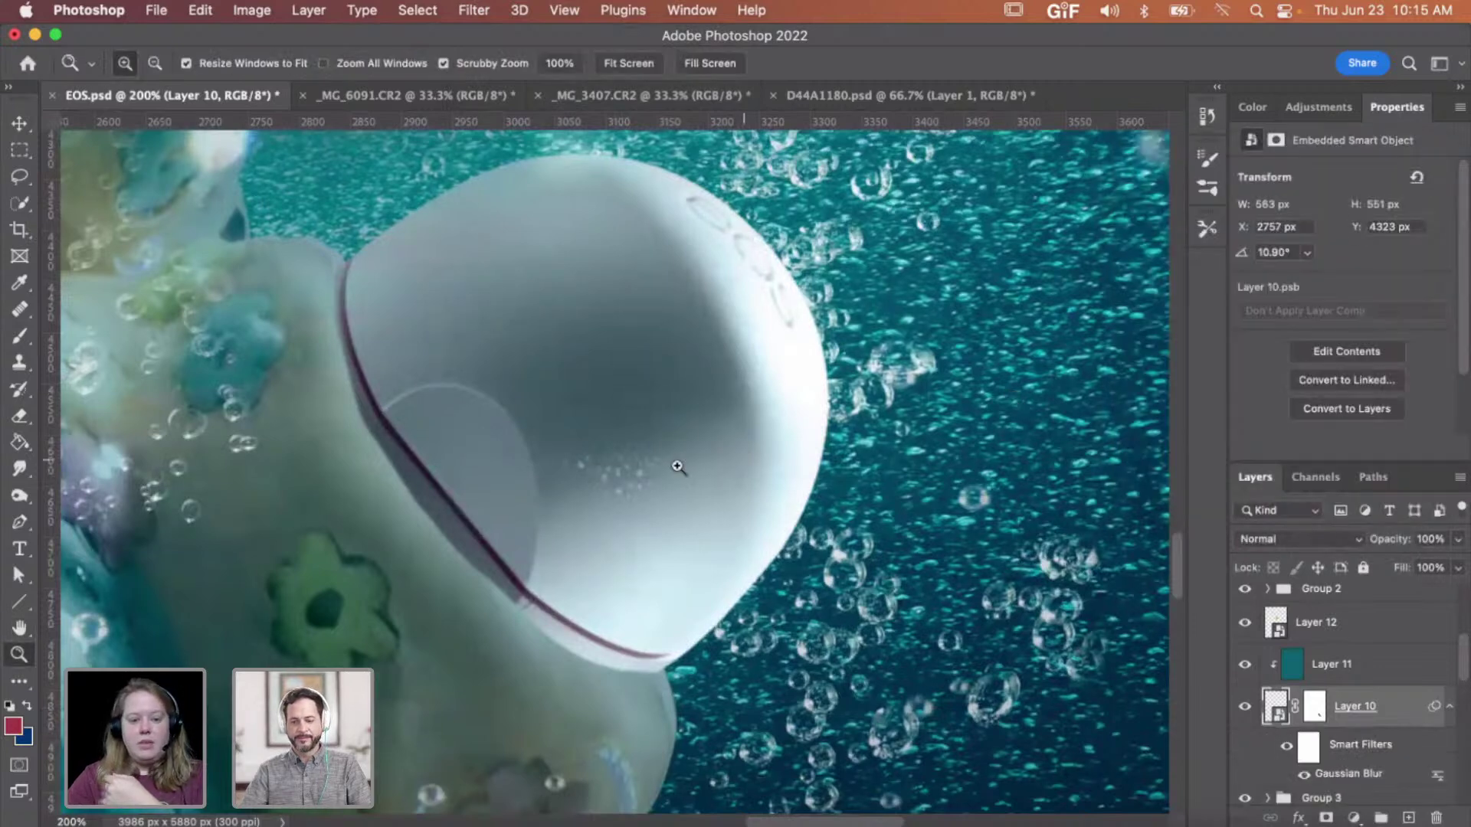
- Create a clipped layer directly above Layer 10 and prepare a 200 px brush with a dark grey-teal foreground colour
mouse_move(747, 677)
mouse_down()
mouse_move(727, 675)
mouse_move(746, 672)
mouse_up()
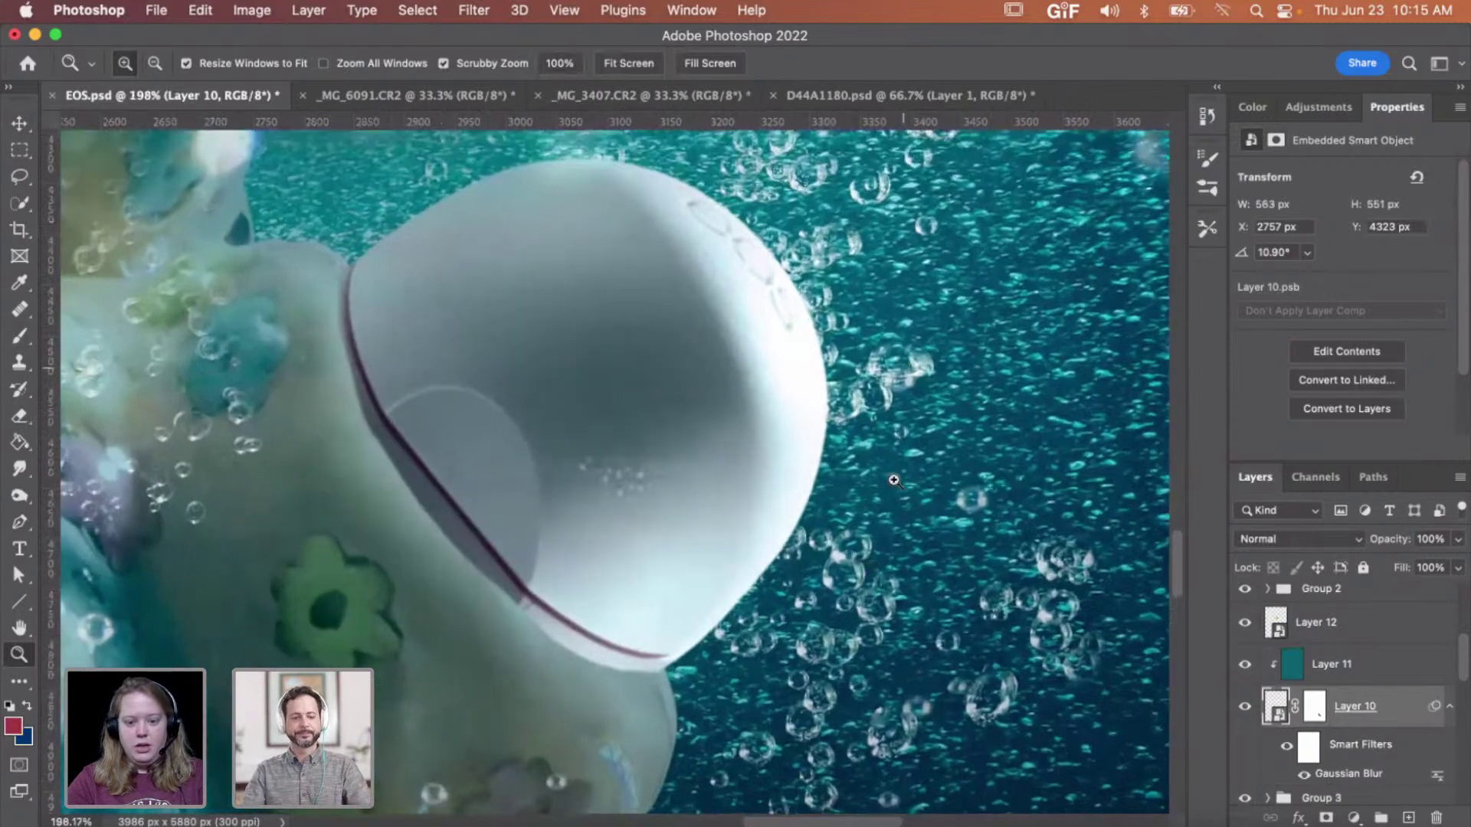
scroll(842, 383, left, 2)
mouse_move(838, 385)
mouse_down()
mouse_move(797, 378)
mouse_move(817, 397)
mouse_up()
scroll(805, 394, right, 2)
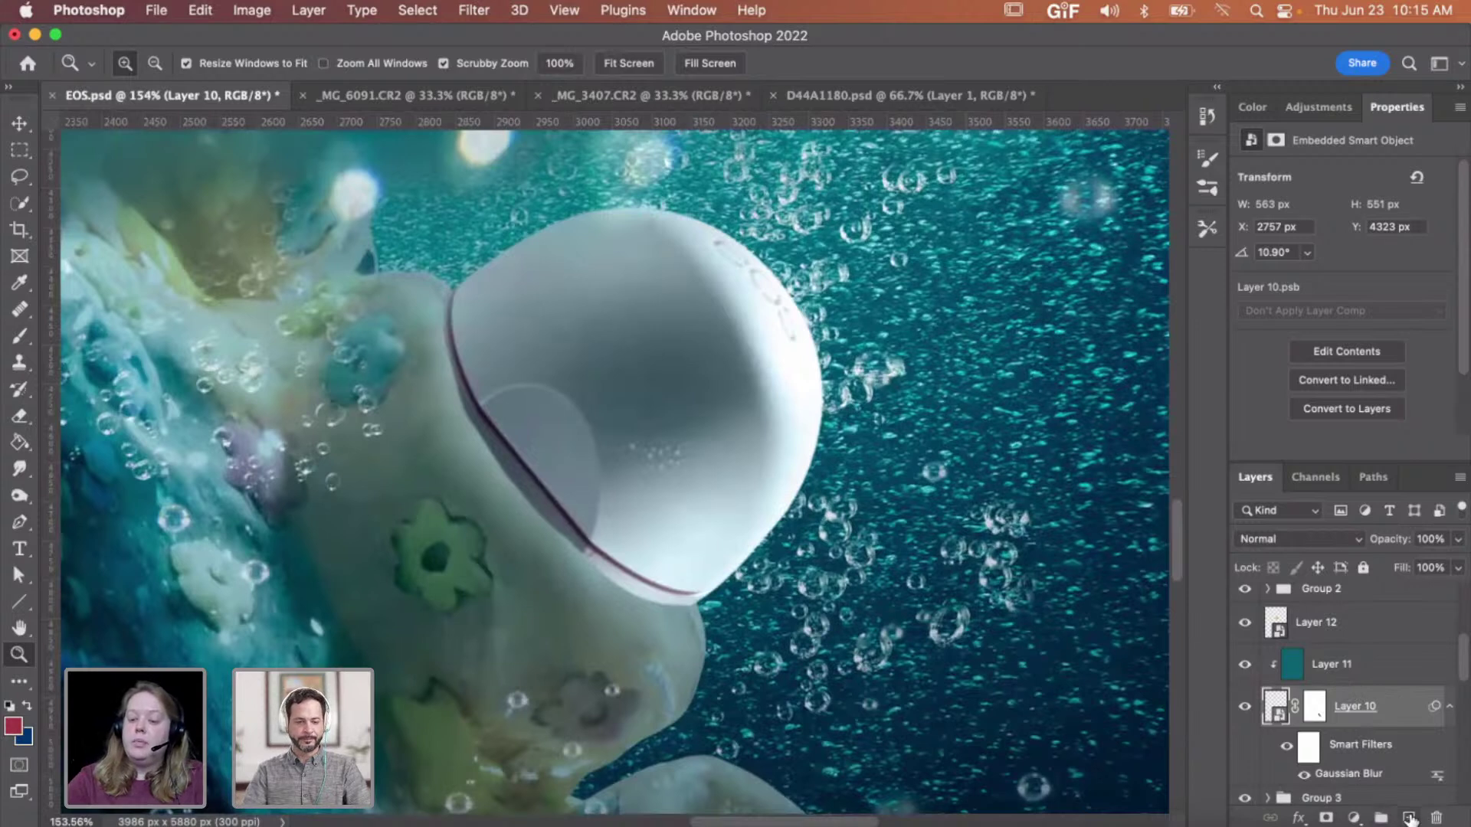
click(1408, 818)
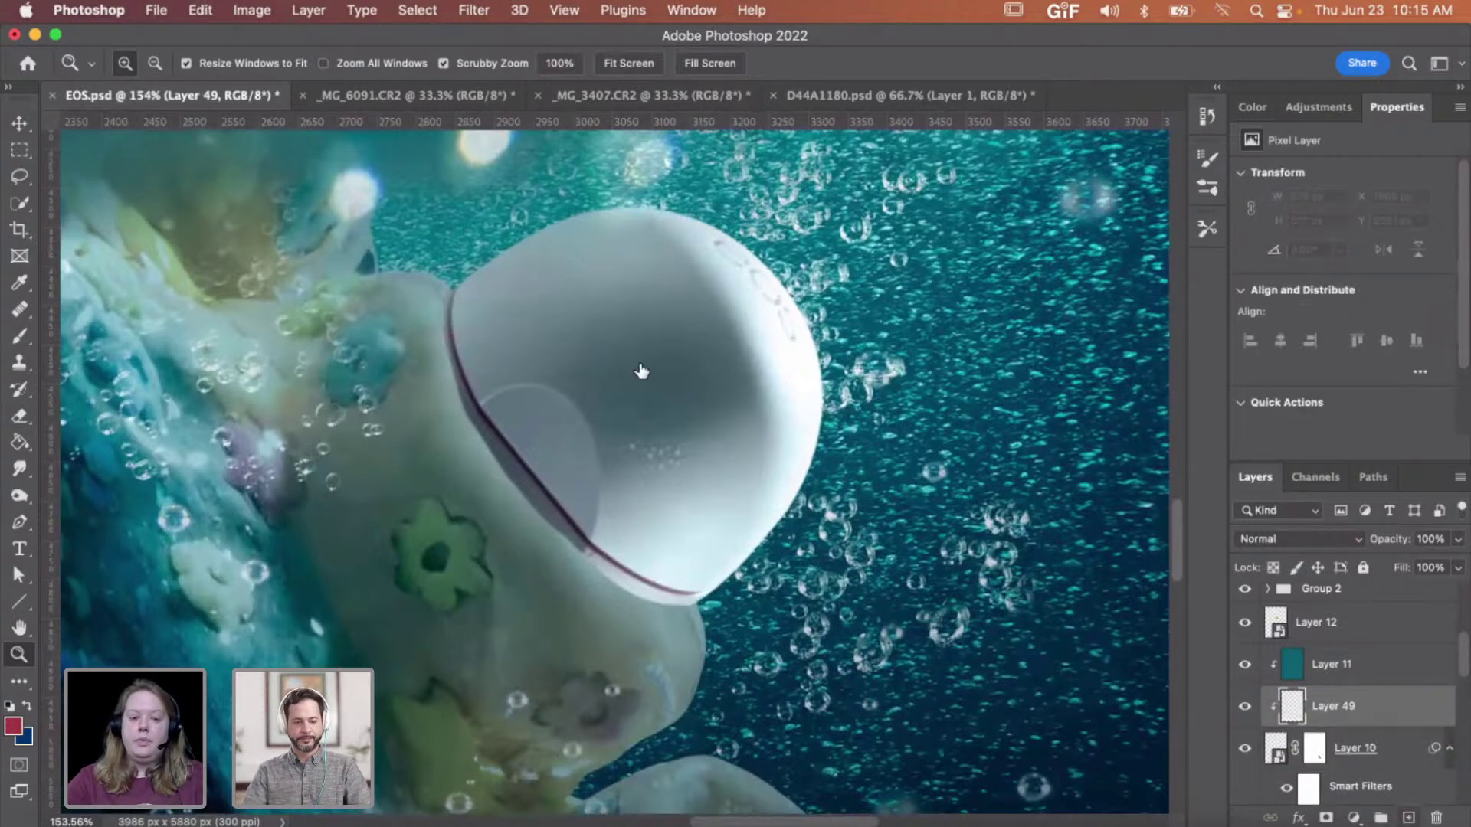
key(b)
key(bracketright)
key(bracketright)
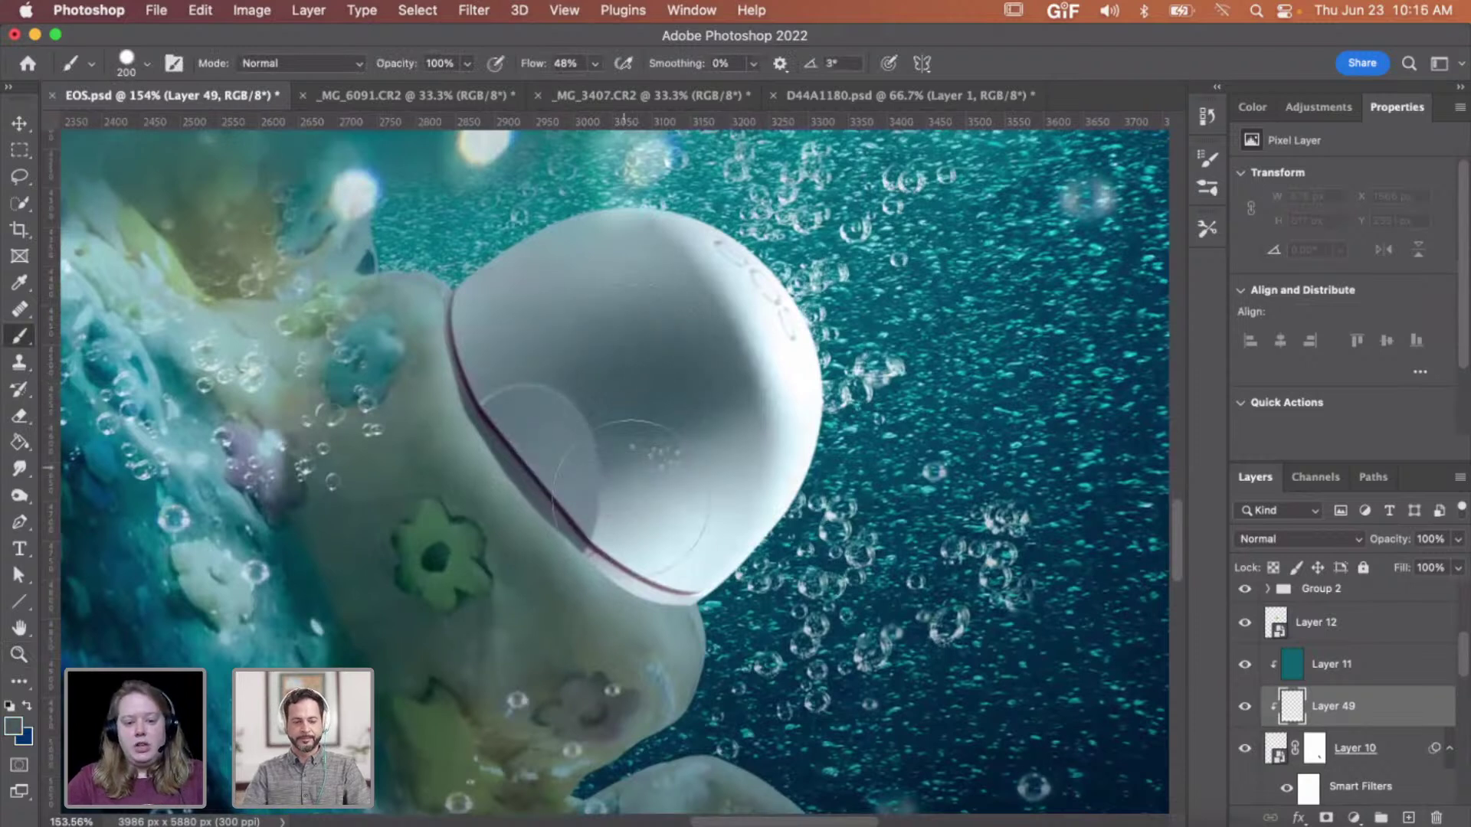
click(644, 528)
click(642, 533)
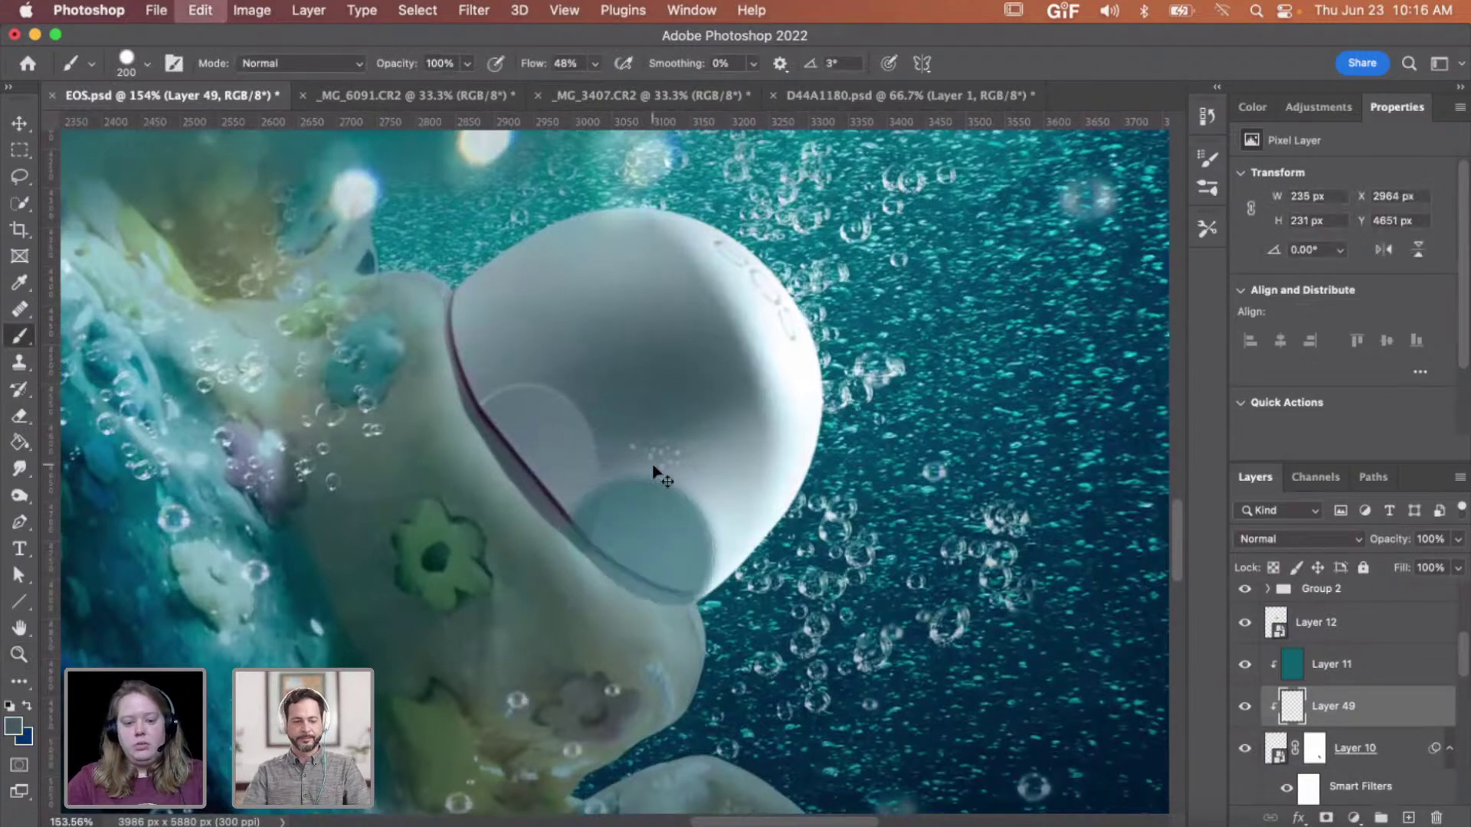
key(super+z)
- Shade the white ball's lower part on the new clipped layer with a soft 200 px brush and set the layer to Multiply
right_click(659, 468)
click(768, 550)
click(623, 540)
click(616, 560)
mouse_move(599, 588)
mouse_down()
mouse_move(657, 493)
mouse_move(674, 509)
mouse_move(707, 475)
mouse_move(628, 490)
mouse_move(590, 521)
mouse_move(705, 600)
mouse_move(759, 456)
mouse_move(594, 517)
mouse_move(671, 625)
mouse_move(724, 570)
mouse_move(728, 501)
mouse_move(767, 490)
mouse_up()
click(1297, 539)
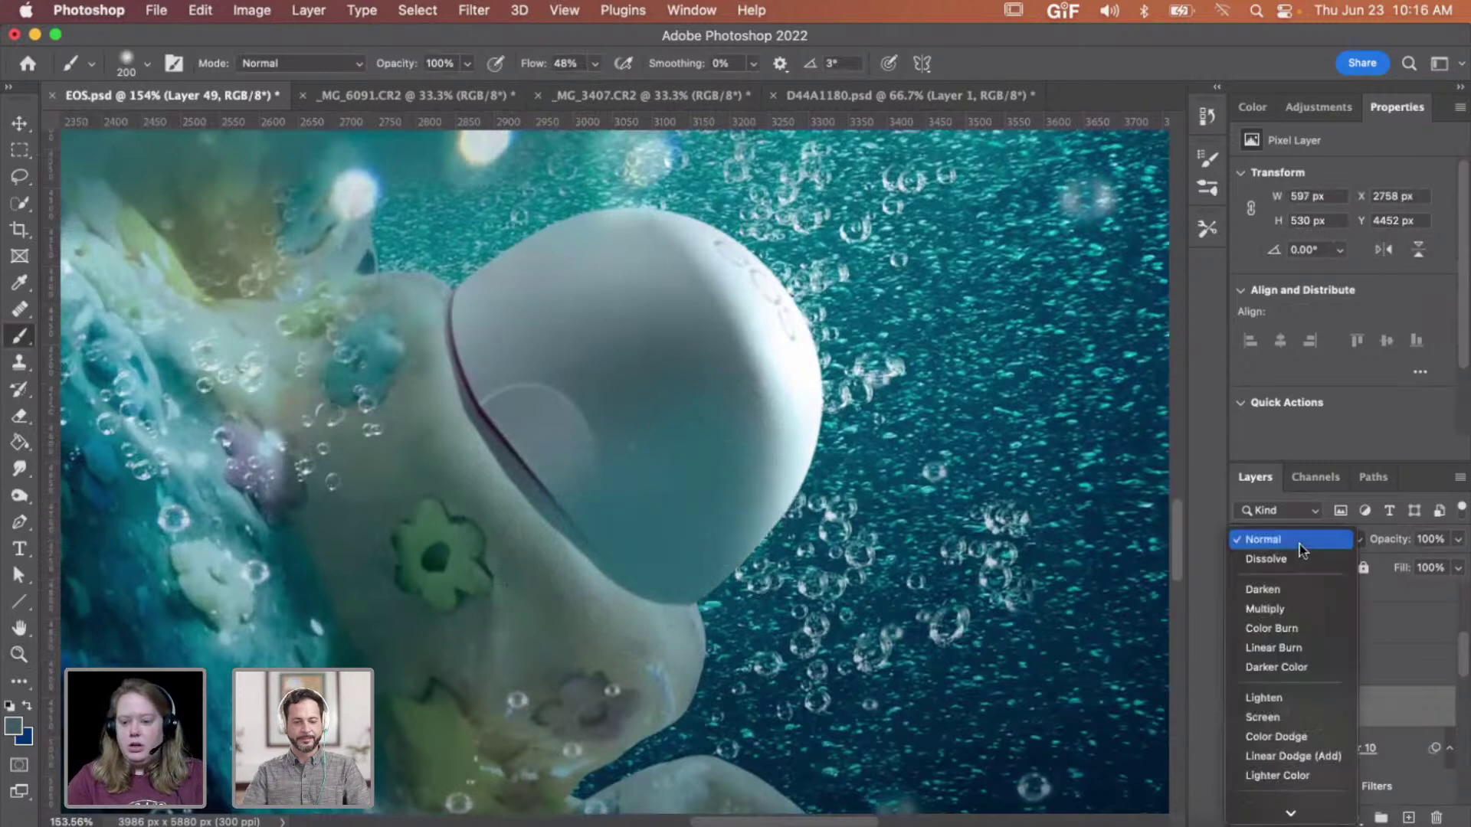
click(1284, 605)
- Erase the upper edge of the ball's shading with a soft 500 px eraser, and reduce the eraser to 300 px
key(e)
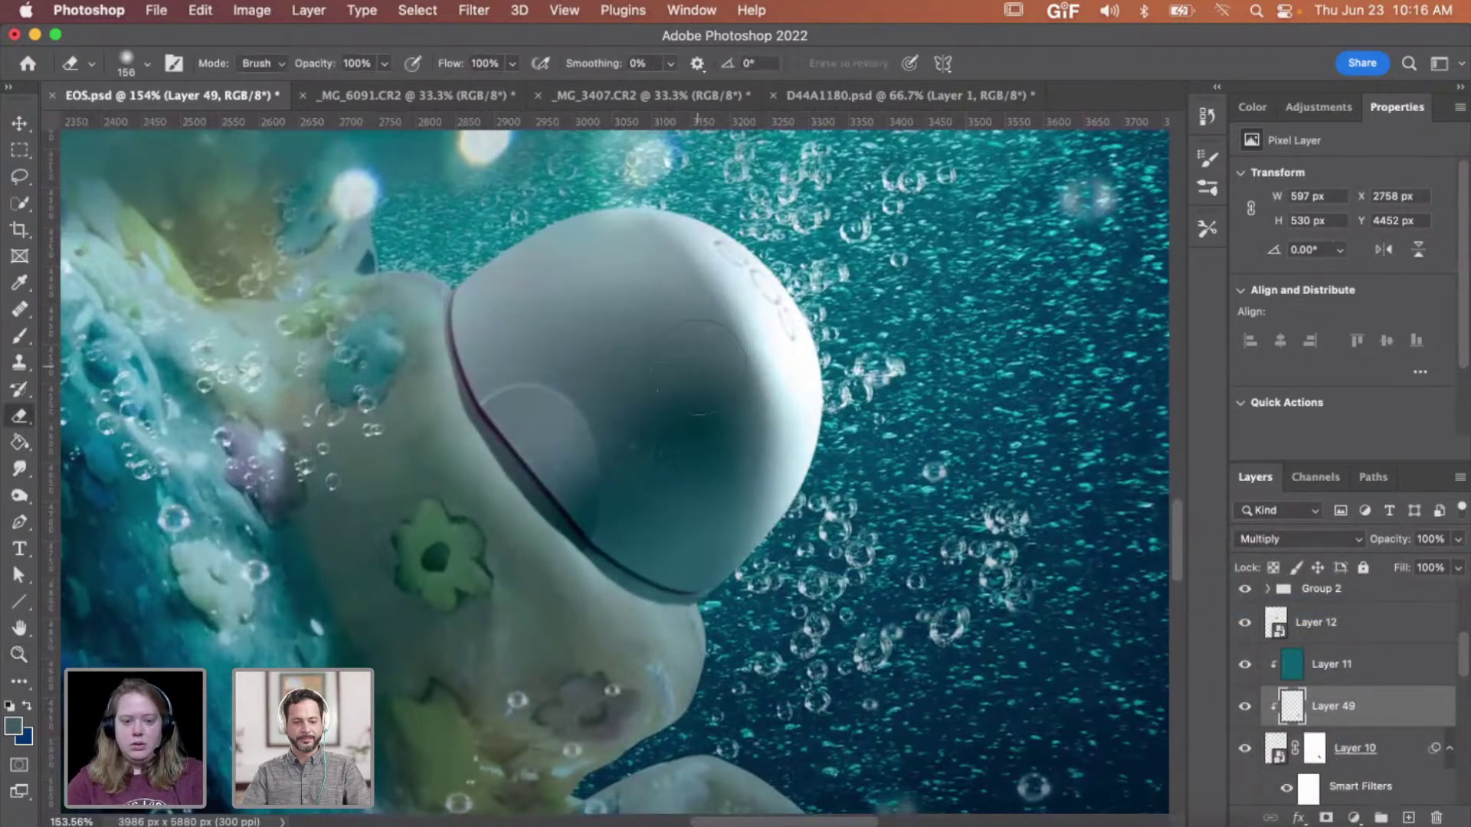
right_click(702, 372)
drag(903, 417, 906, 416)
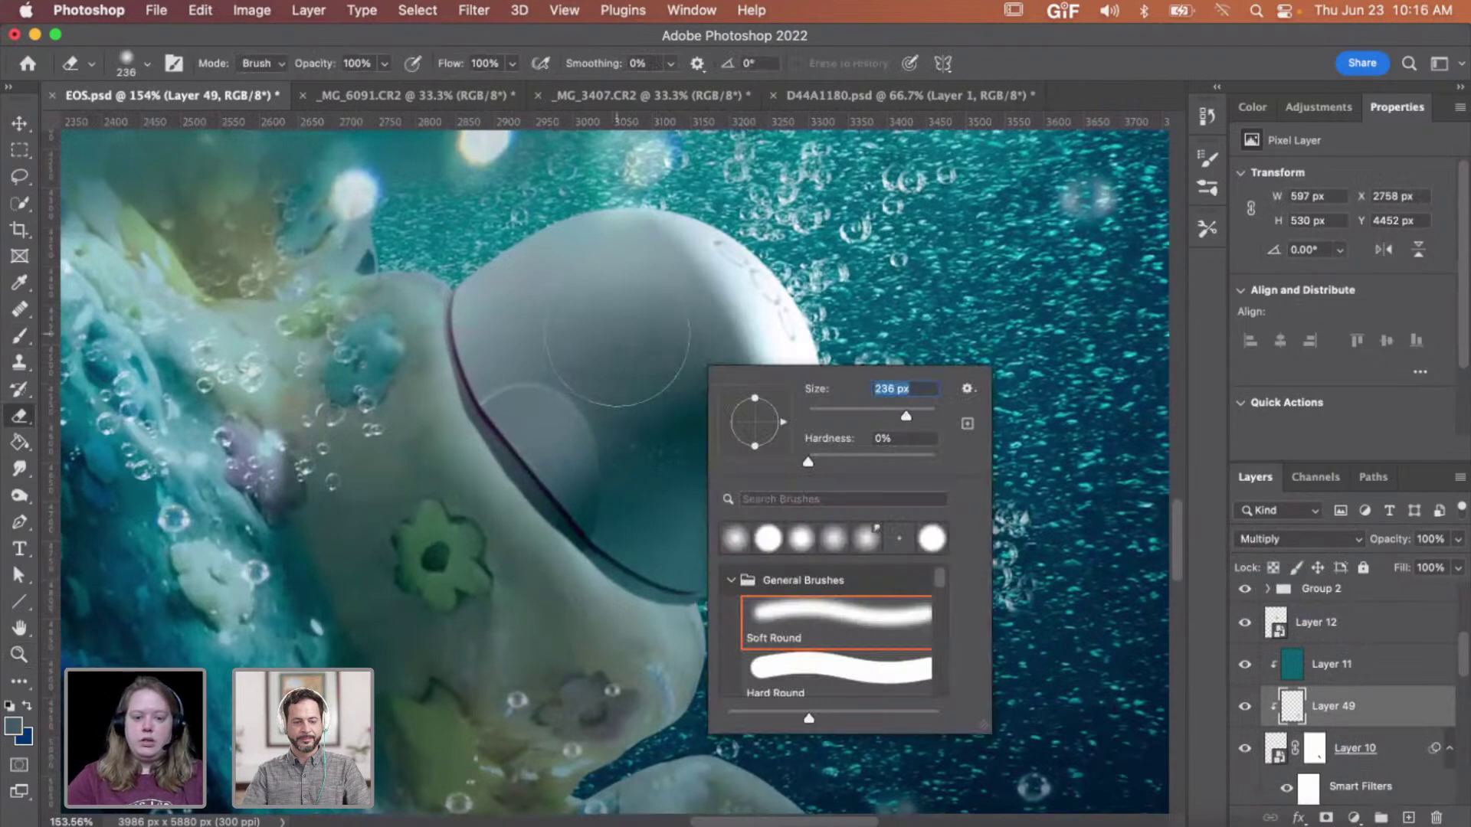
text(500)
key(Return)
click(634, 440)
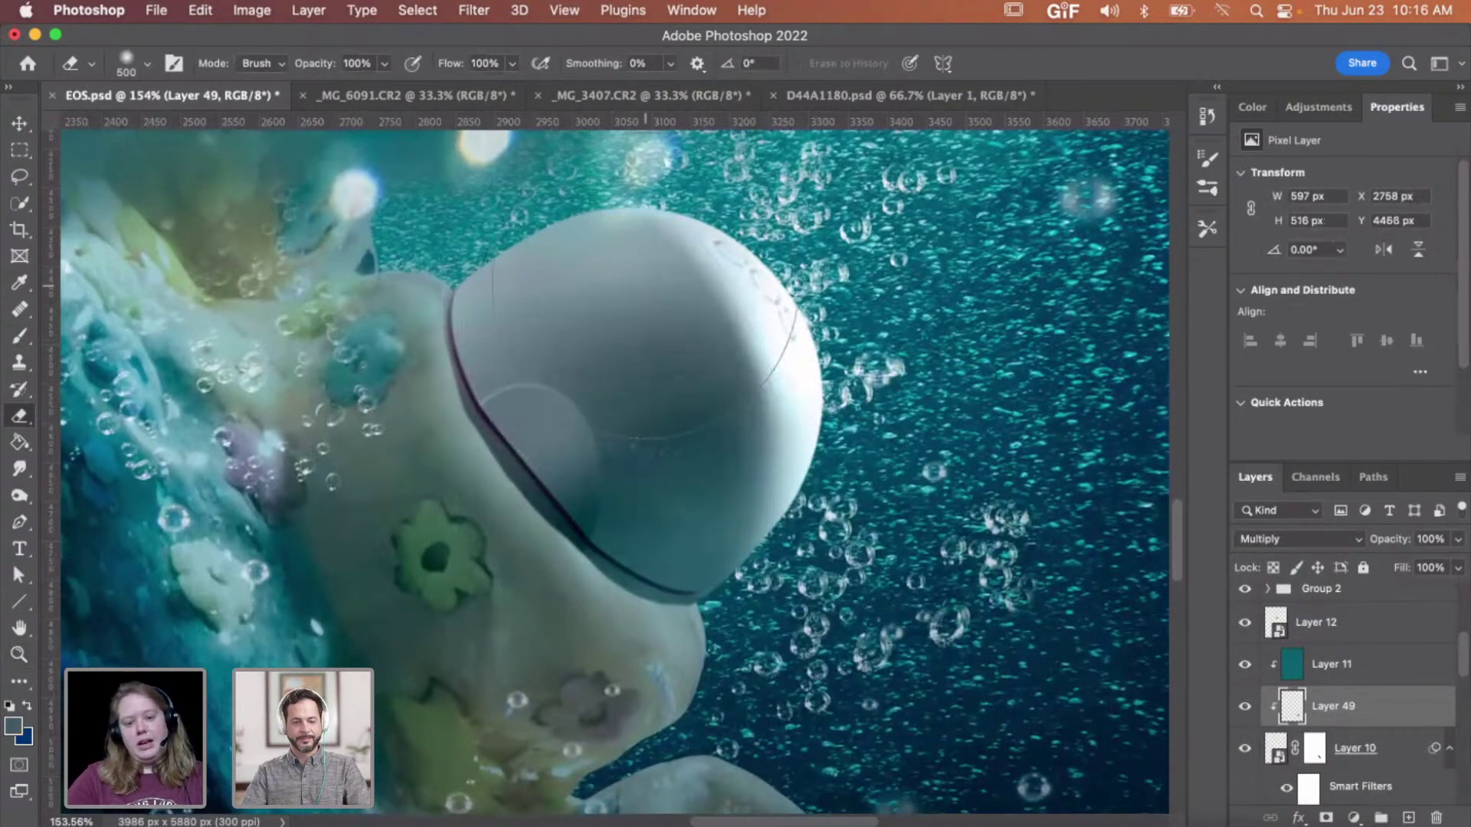
key(bracketleft)
key(bracketleft)
key(bracketleft)
key(bracketleft)
key(bracketright)
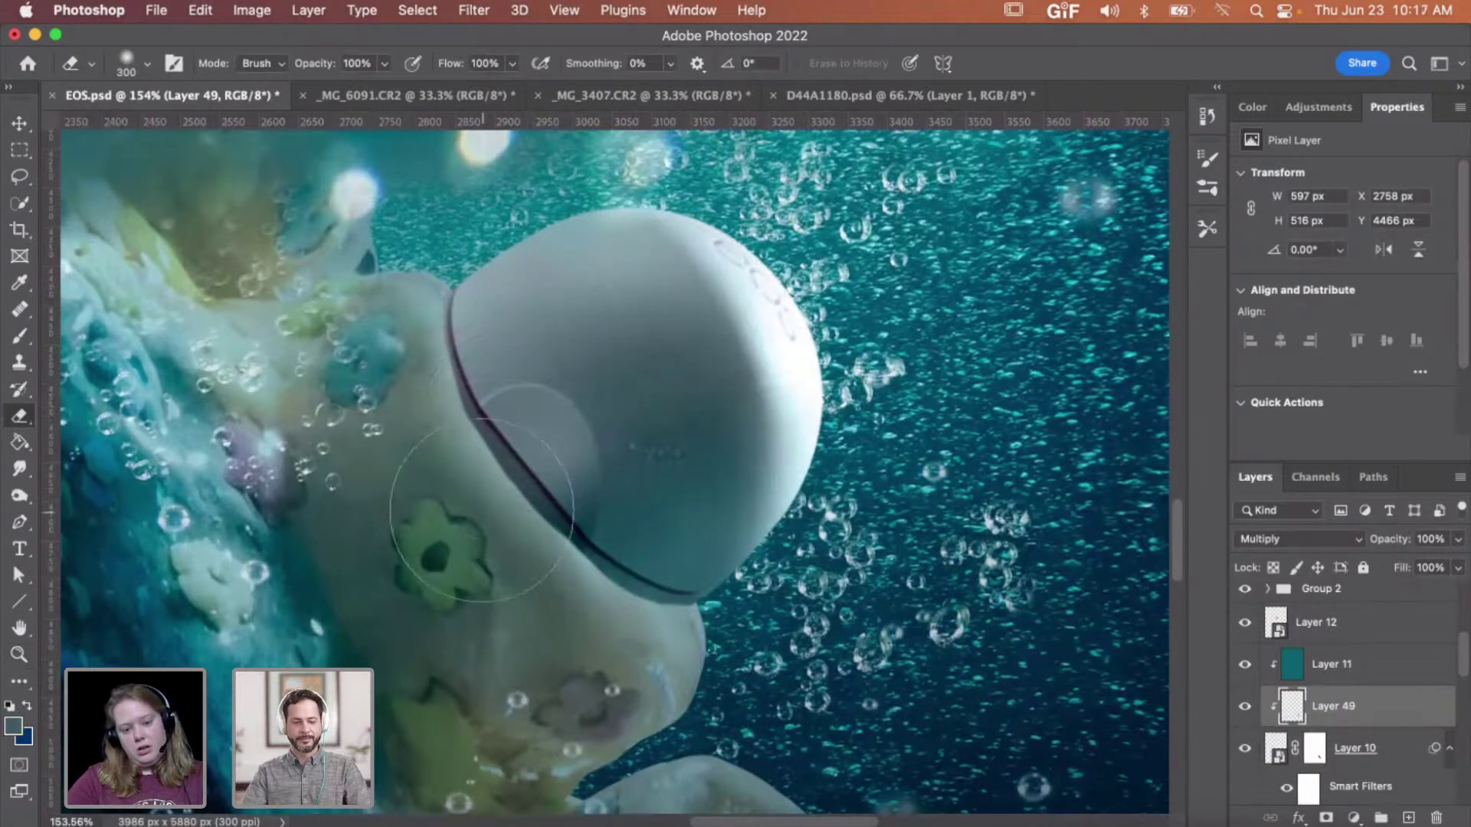
- Darken the pale oval patch beside the ball's rim on Layer 49 with repeated dabs of the soft 200 px brush
key(b)
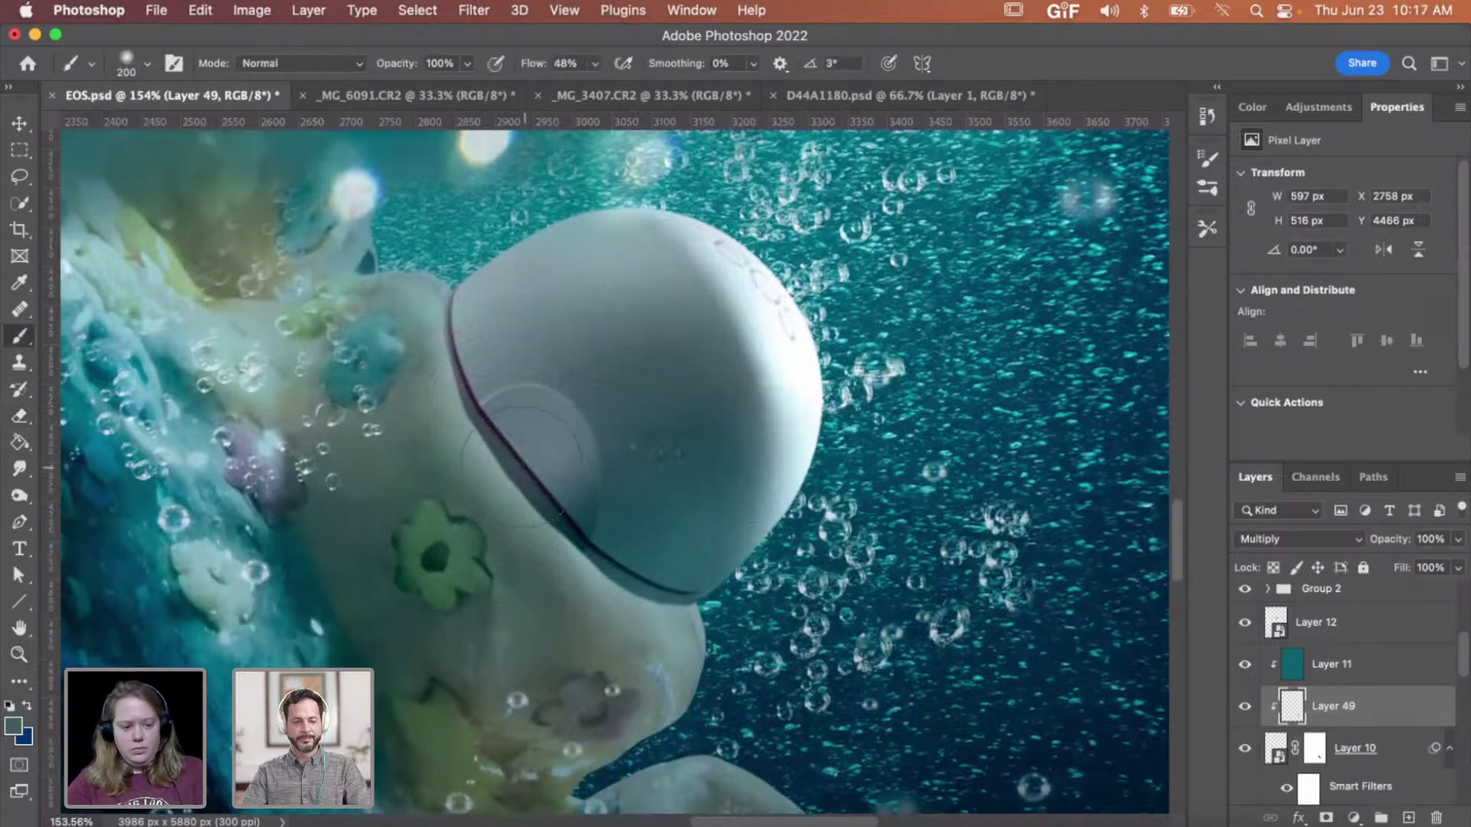
click(531, 451)
click(533, 450)
click(535, 452)
click(536, 449)
click(538, 449)
click(543, 455)
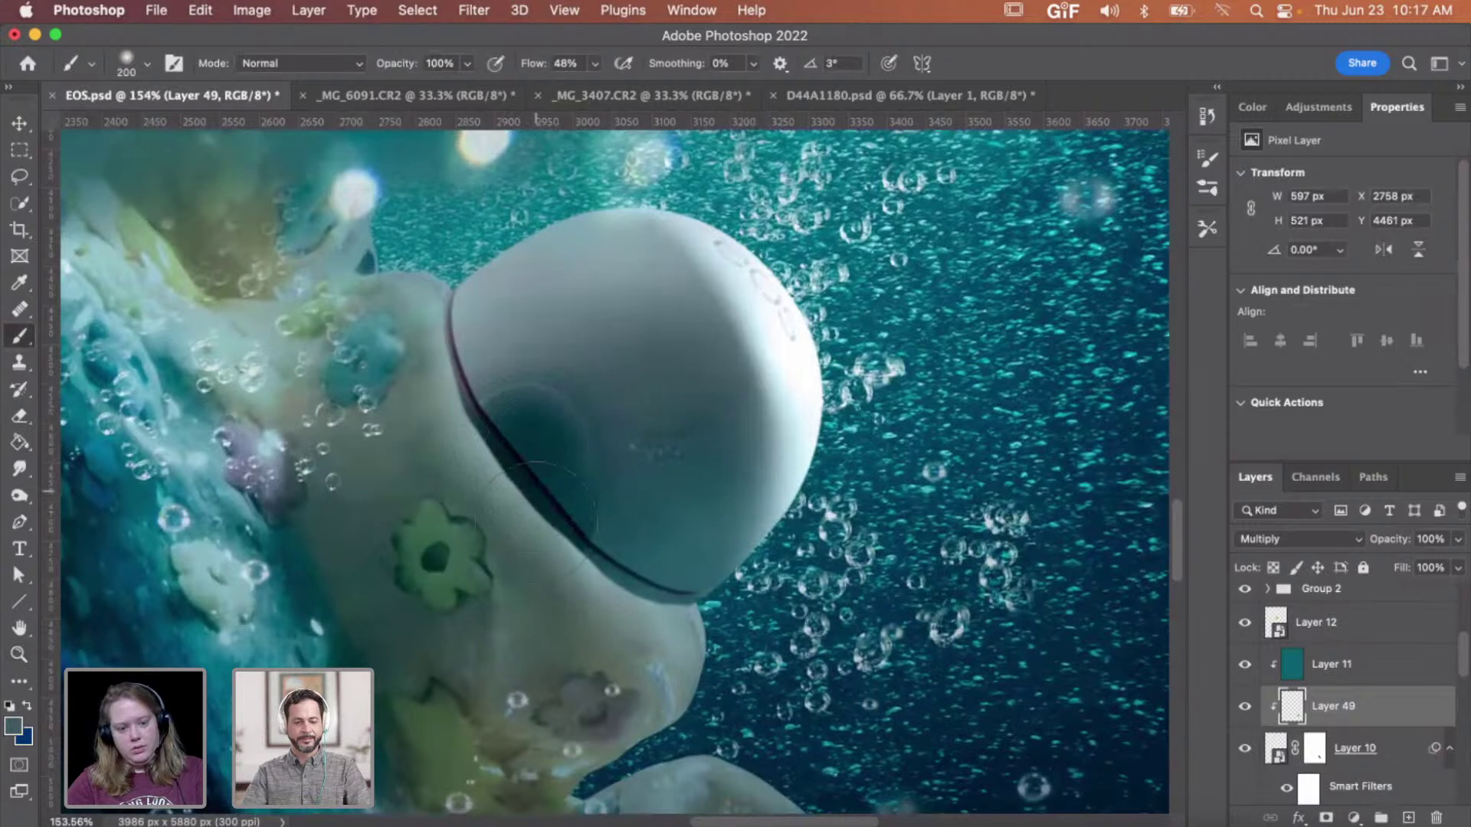
- Deepen the shading along the ball's rim where it meets the tentacle with the soft 200 px brush
click(521, 395)
click(460, 383)
click(440, 367)
click(432, 399)
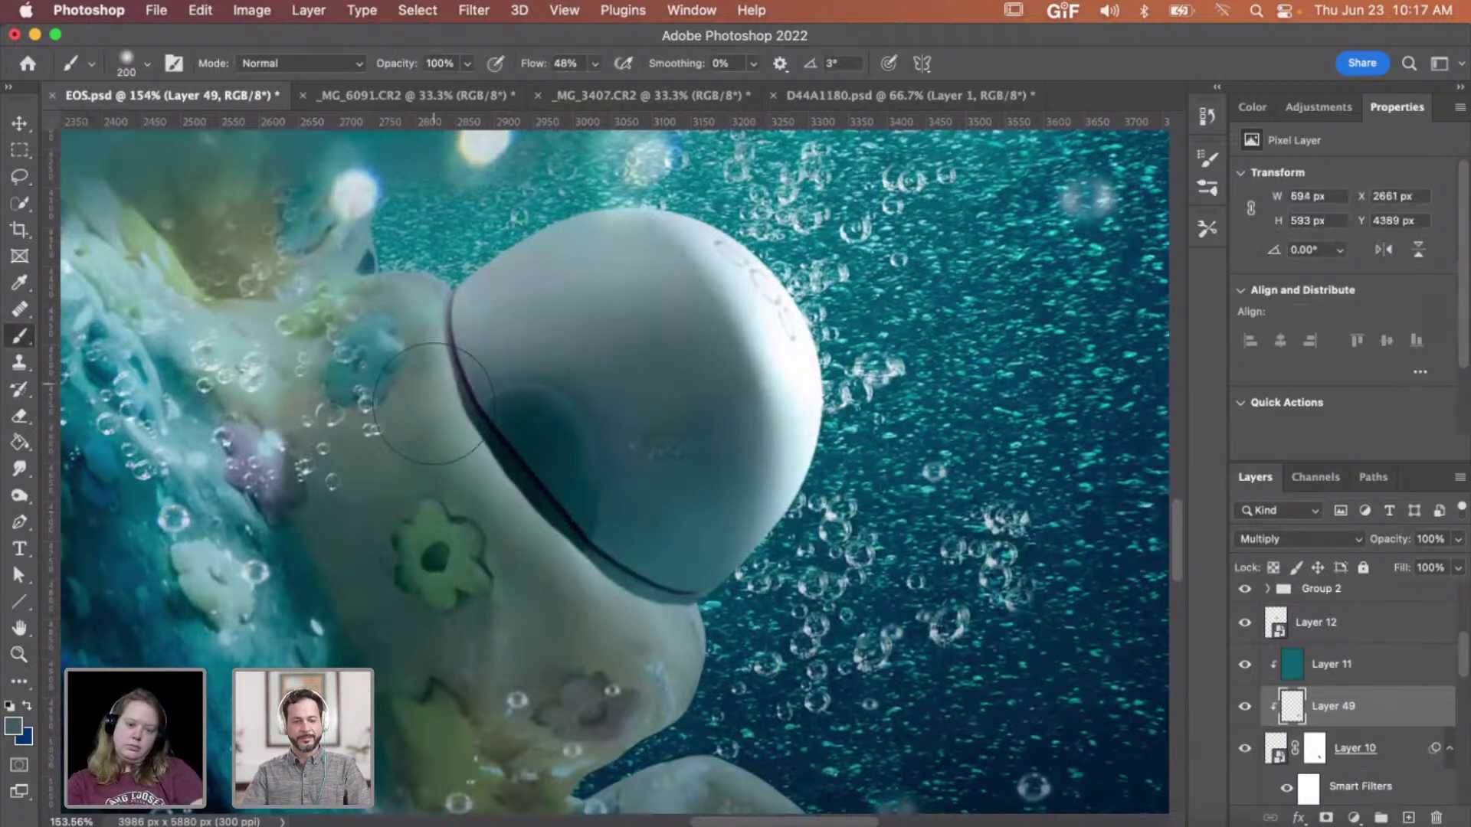
click(648, 647)
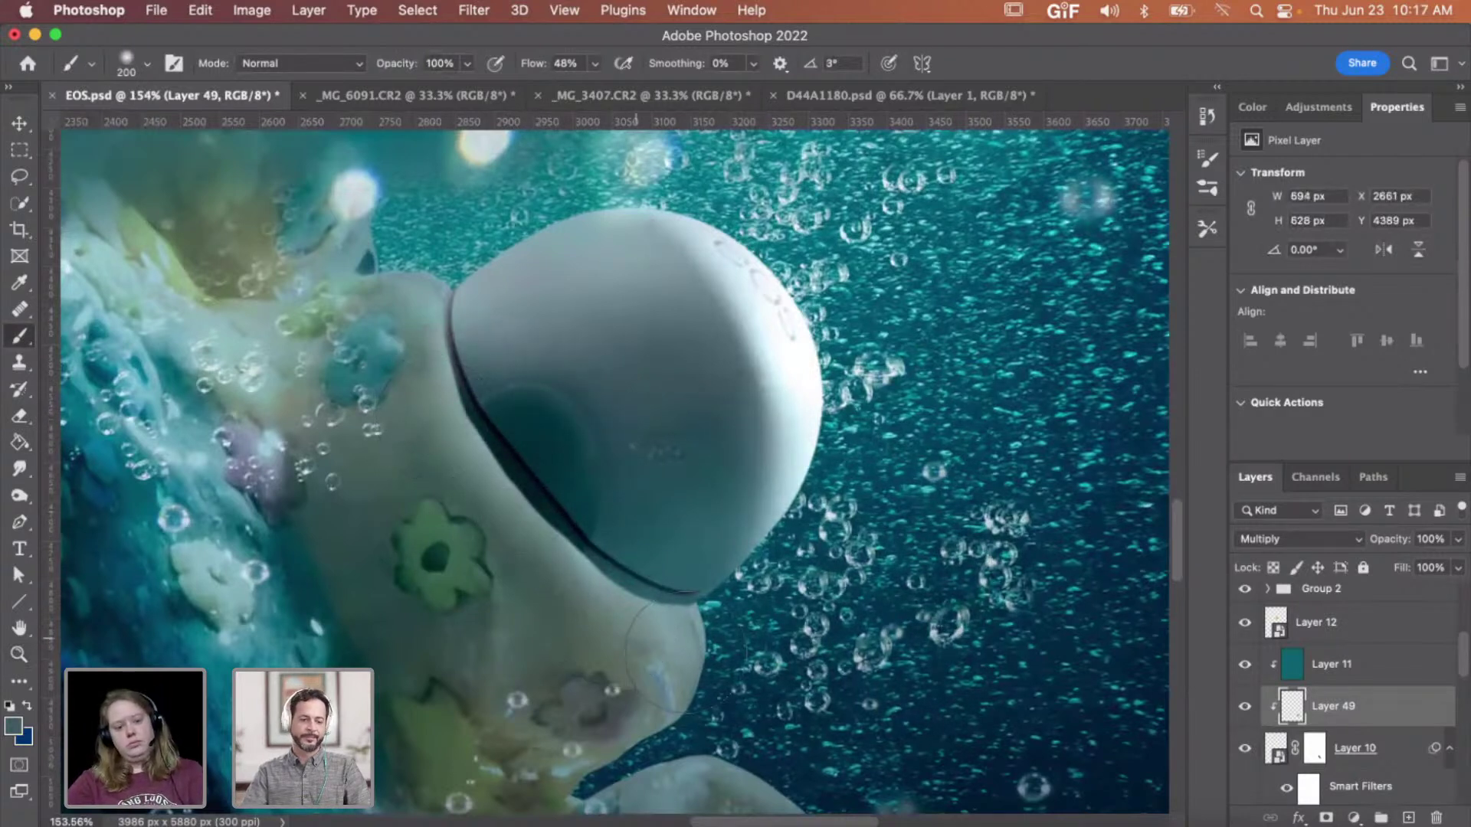
- Examine the shaded white ball within the underwater scene at 50% and its surface up close at 200%
key(z)
alt+click(687, 637)
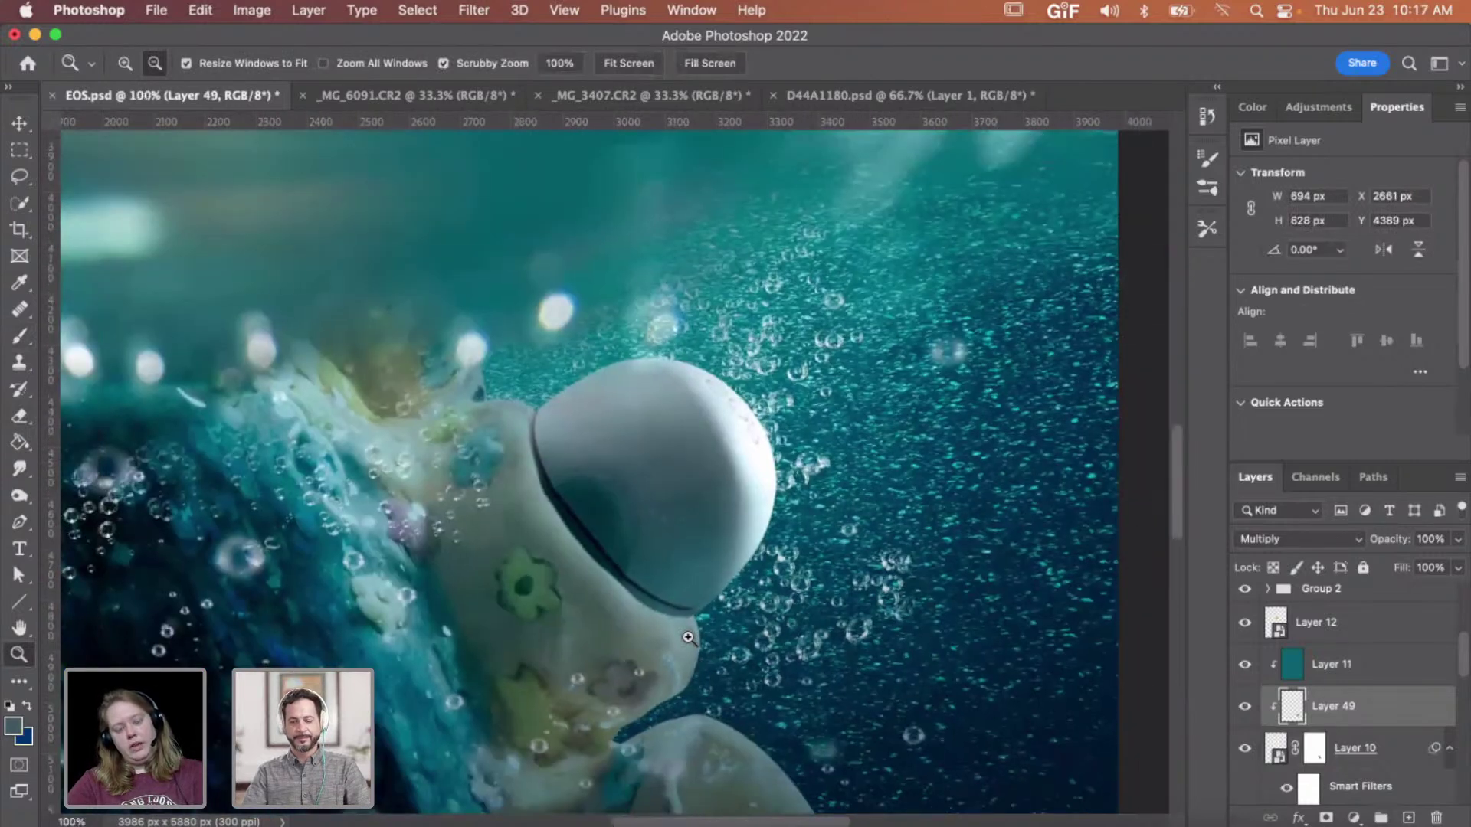
alt+click(688, 637)
click(691, 603)
click(690, 603)
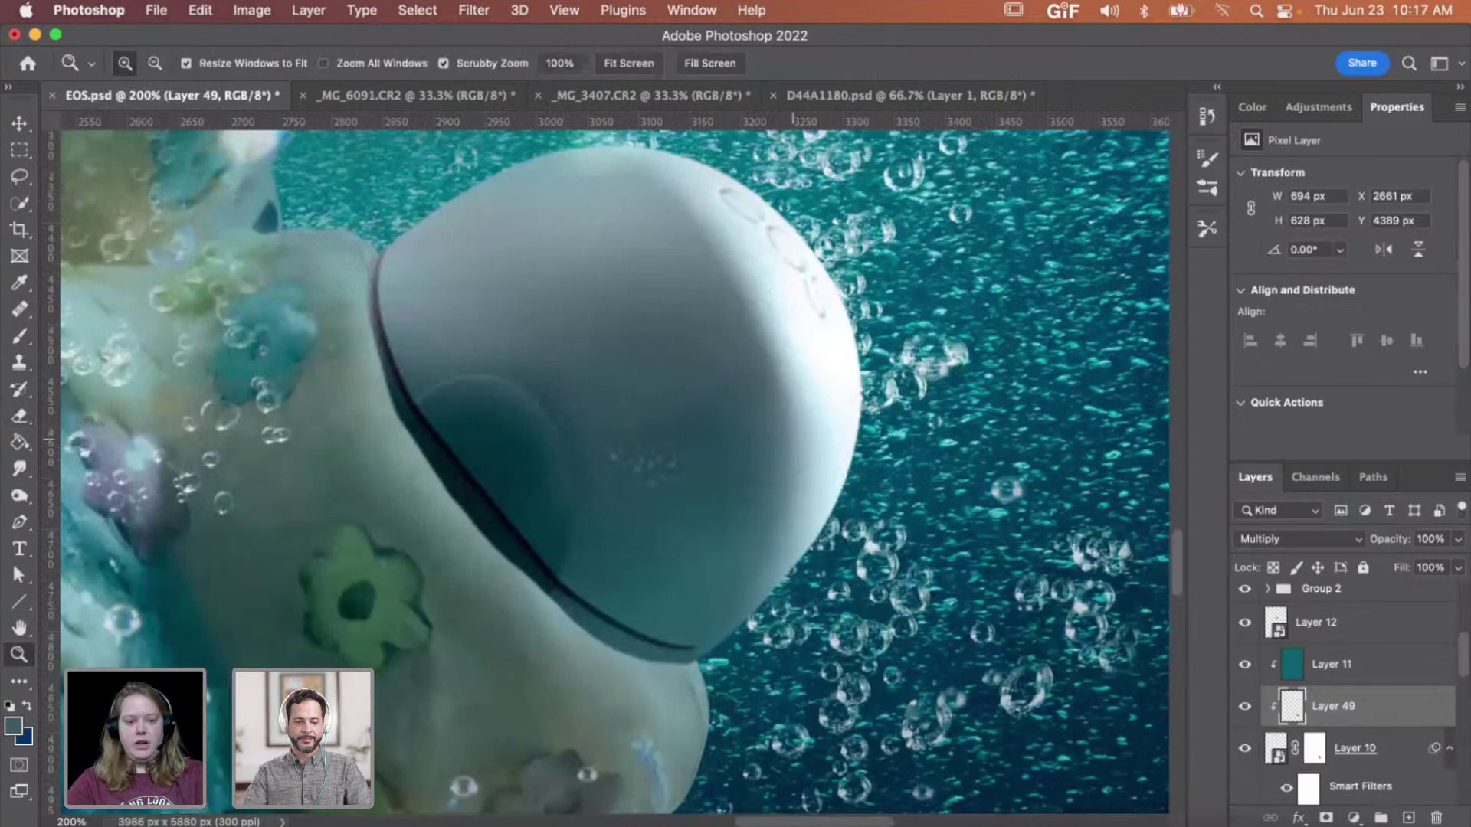
alt+click(794, 439)
alt+click(793, 436)
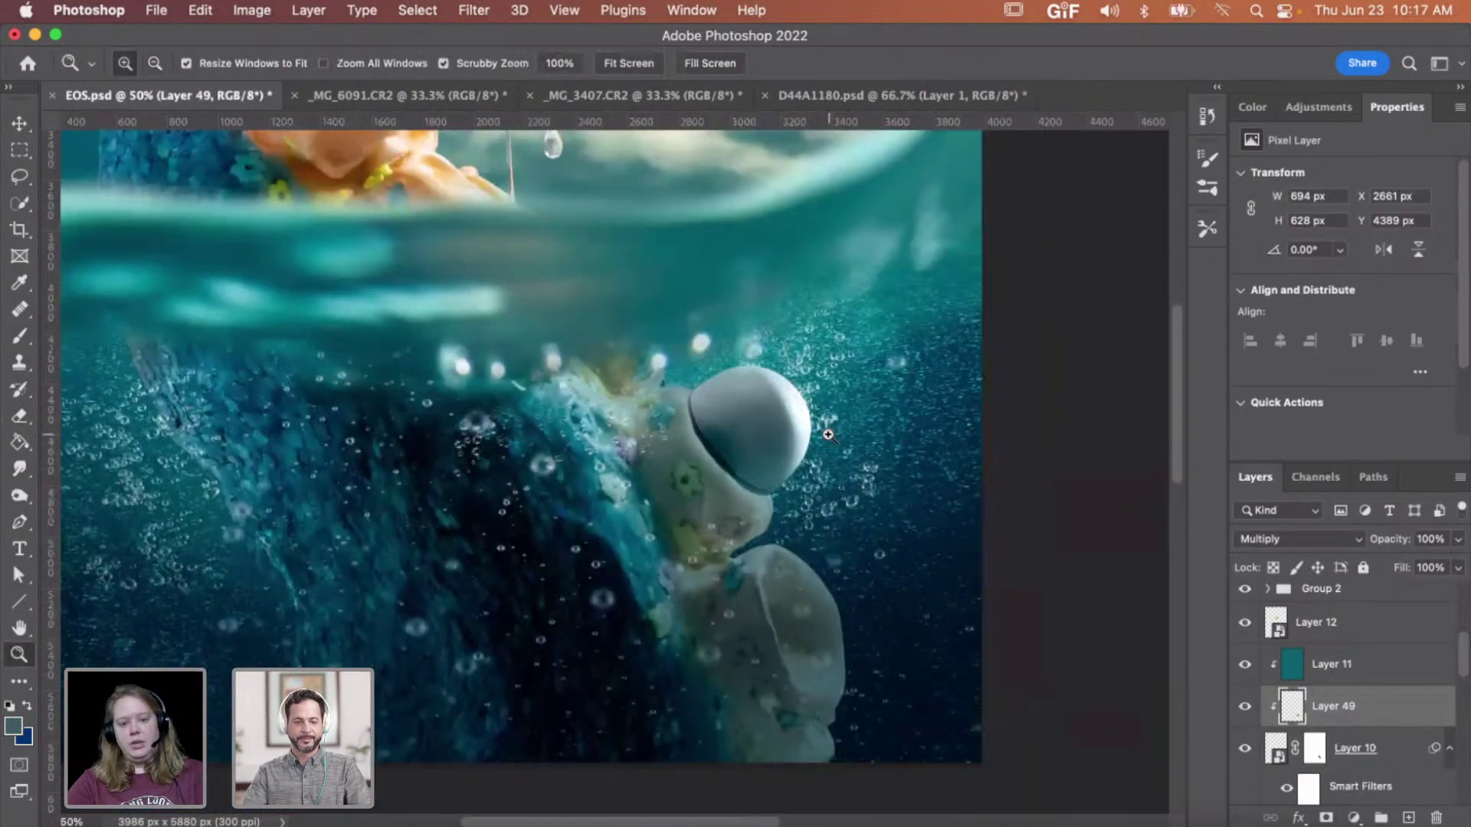
click(828, 434)
click(829, 435)
click(830, 436)
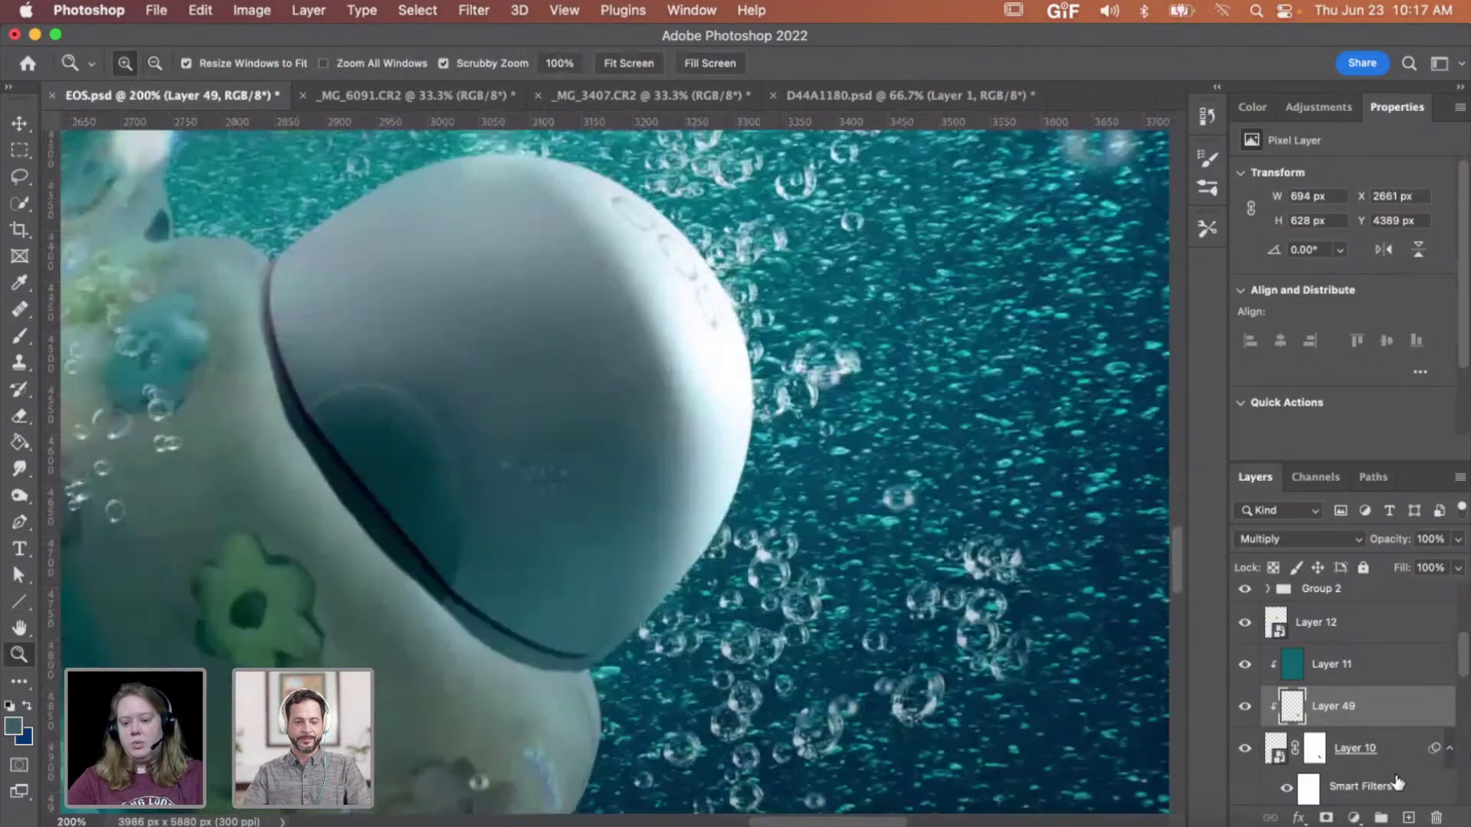
click(1394, 765)
click(1408, 818)
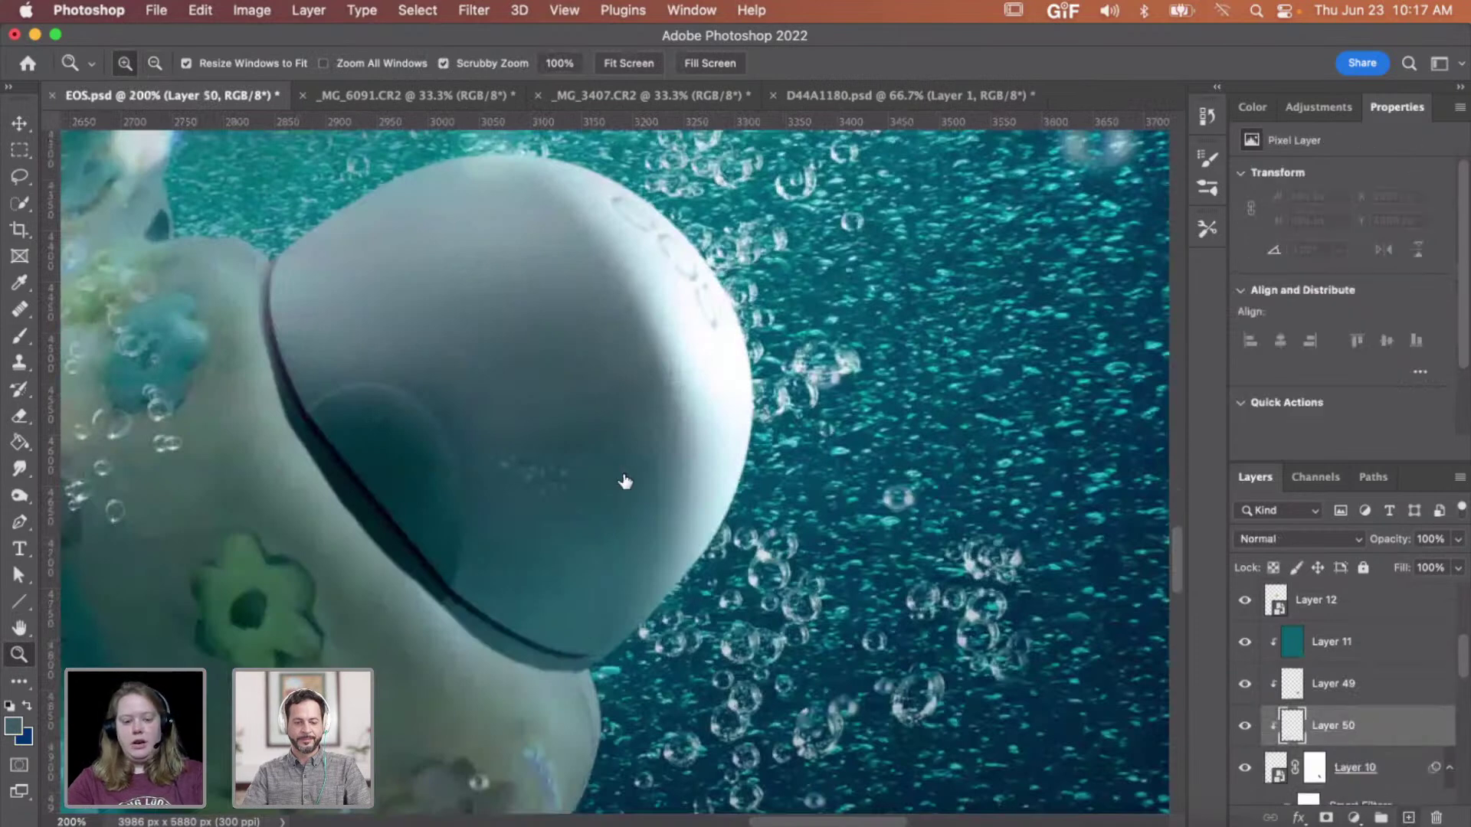
scroll(623, 475, down, 3)
key(b)
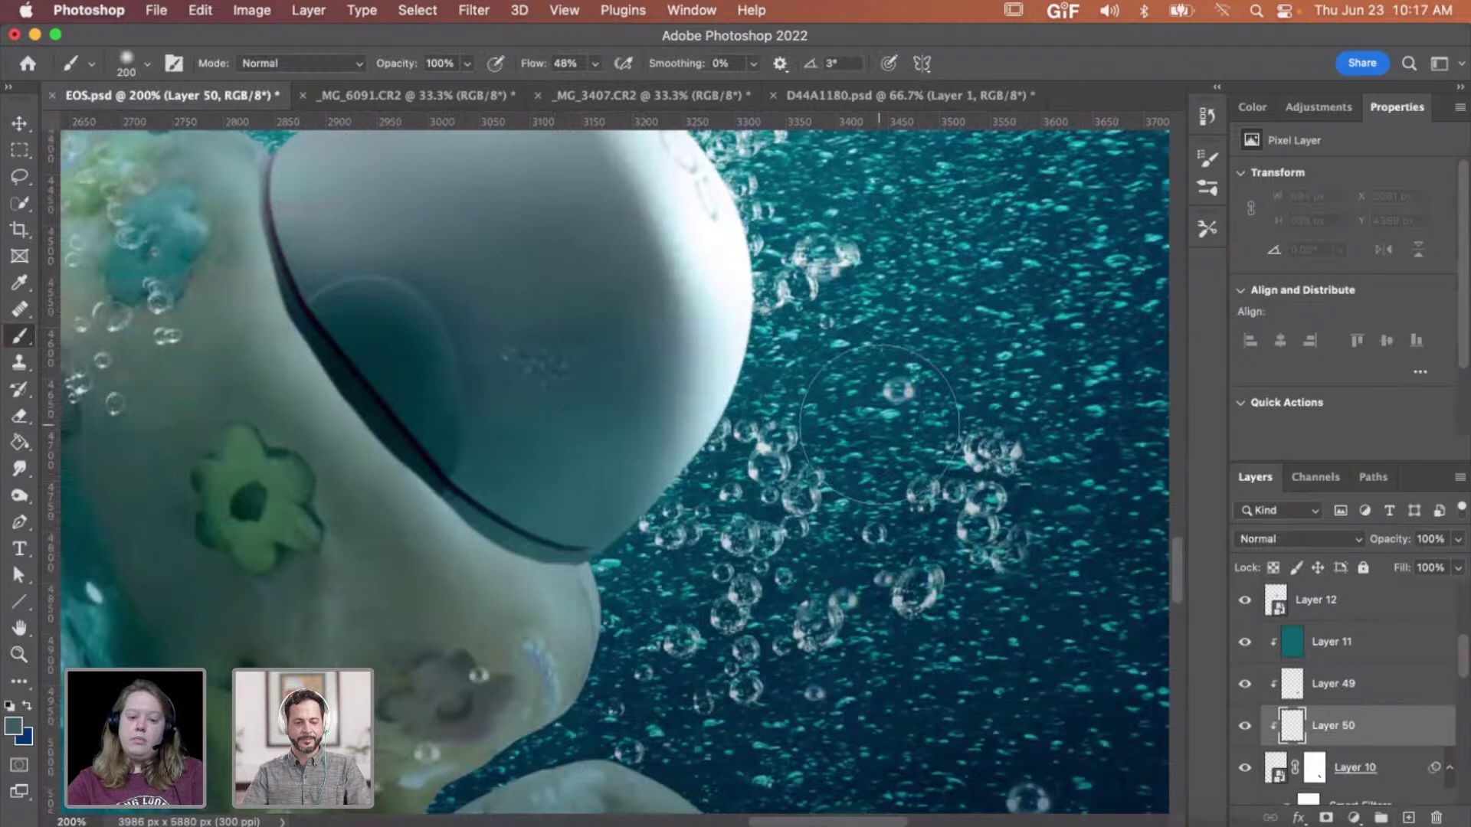
key(super+z)
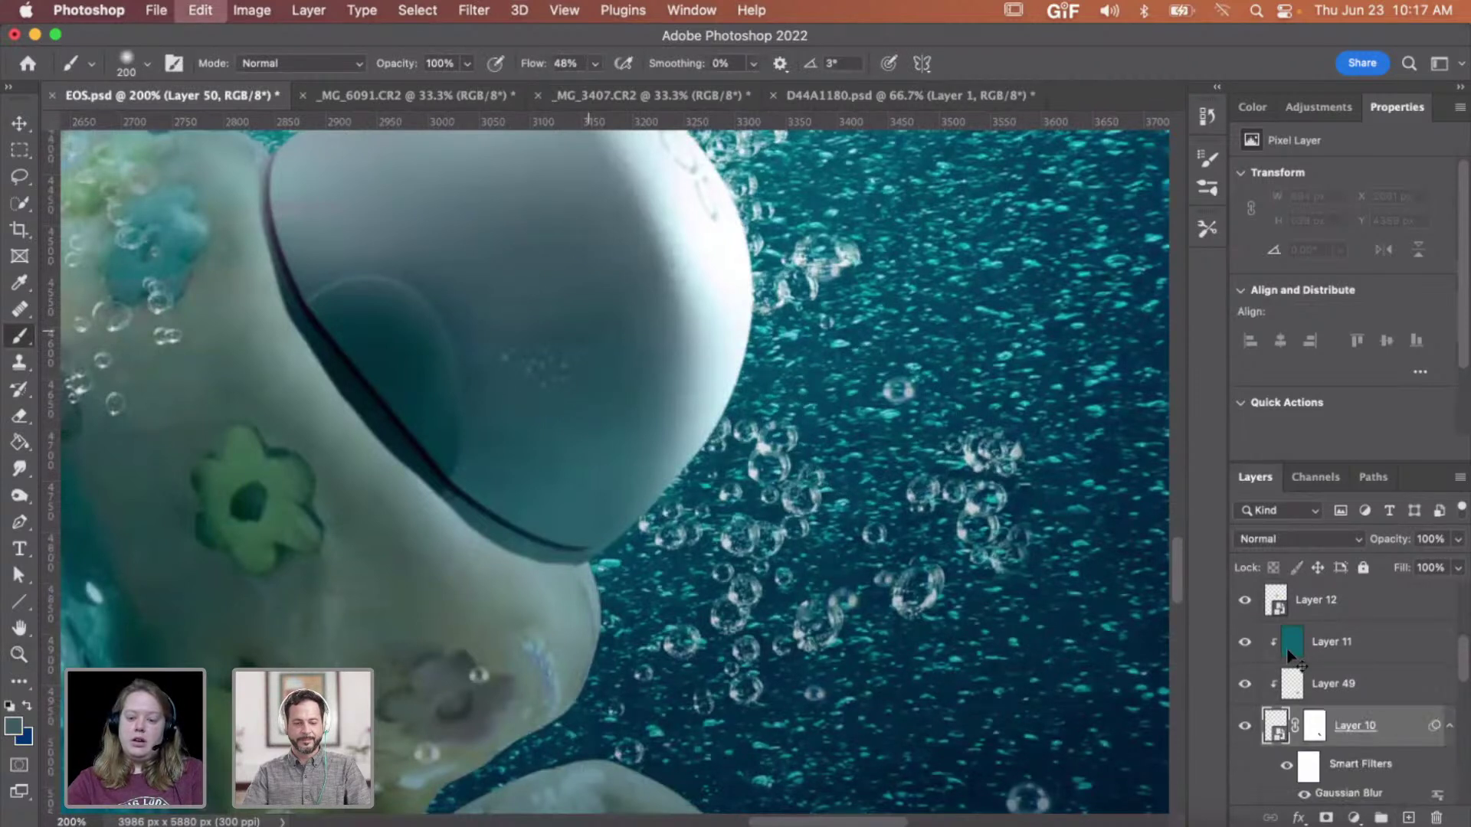
- Add a Curves adjustment clipped to Layer 10 with white output 216 and a point at input 150, output 98, and fill its mask with black
click(1333, 114)
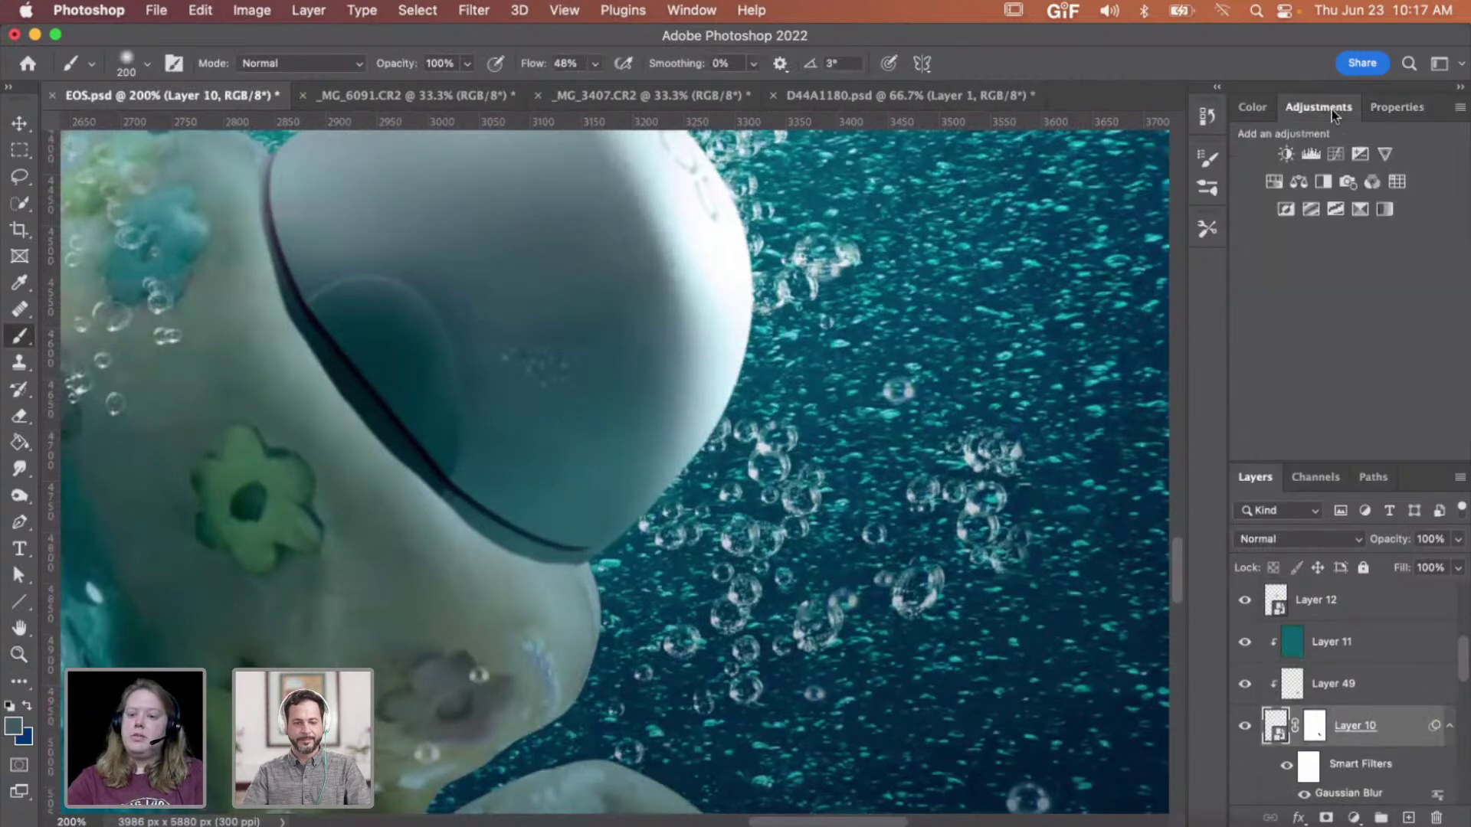
click(1335, 154)
drag(1440, 240, 1435, 249)
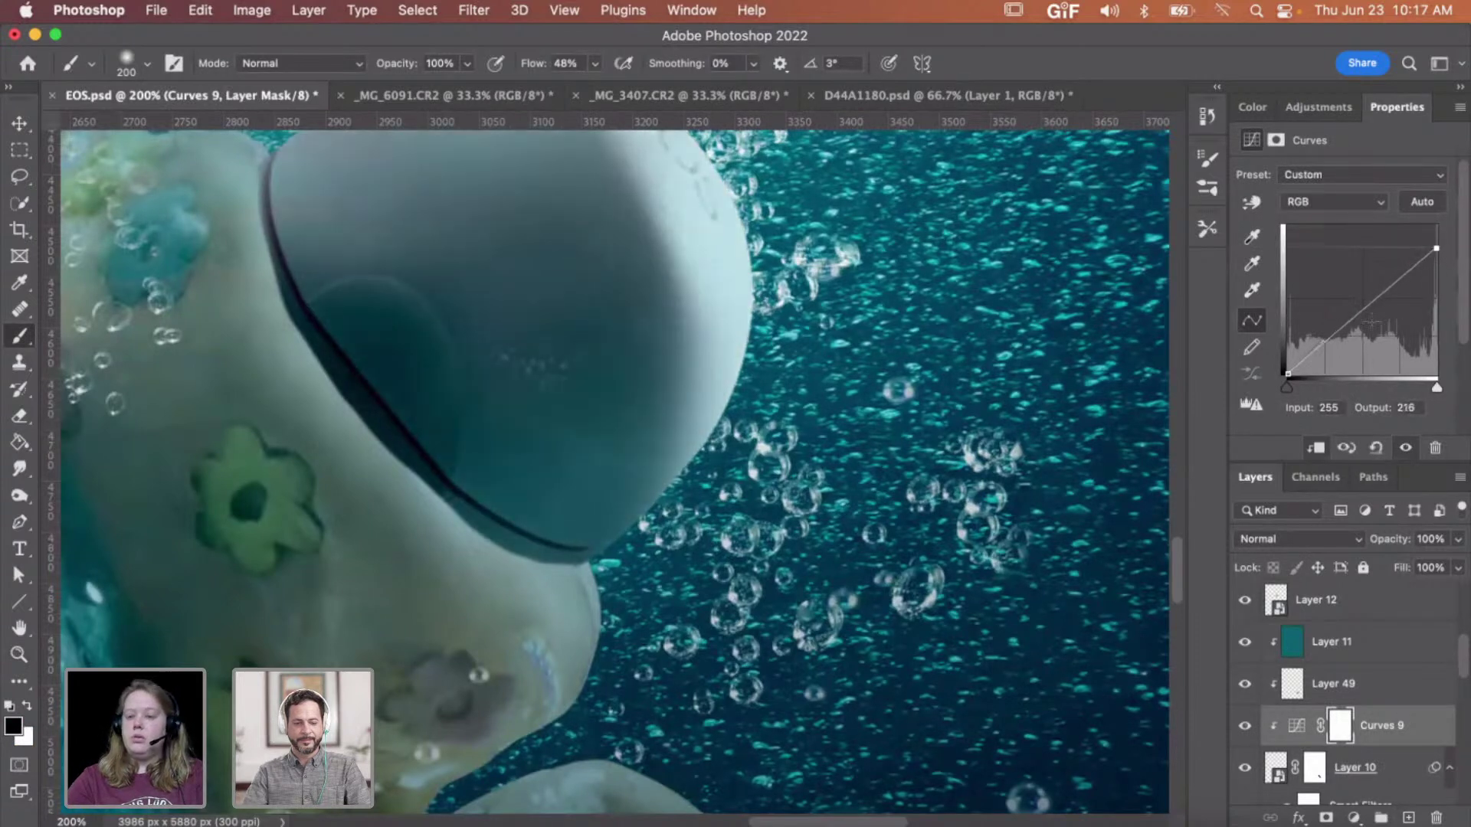
drag(1371, 309, 1375, 317)
key(g)
click(576, 449)
key(b)
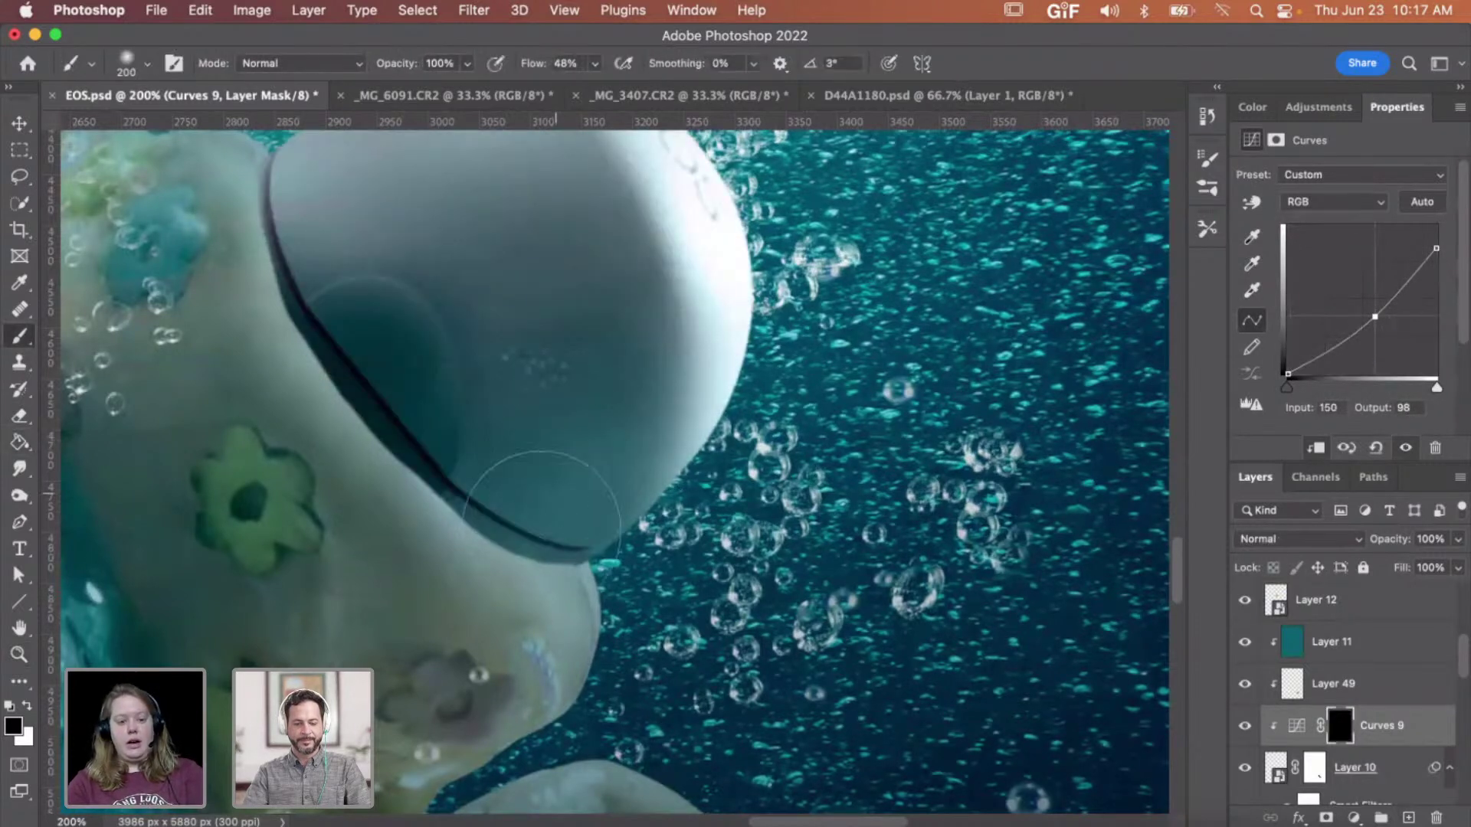
- Darken the ball's lower edge by painting white on the Curves 9 mask with a soft 300 px brush
key(bracketright)
key(bracketright)
key(x)
click(539, 522)
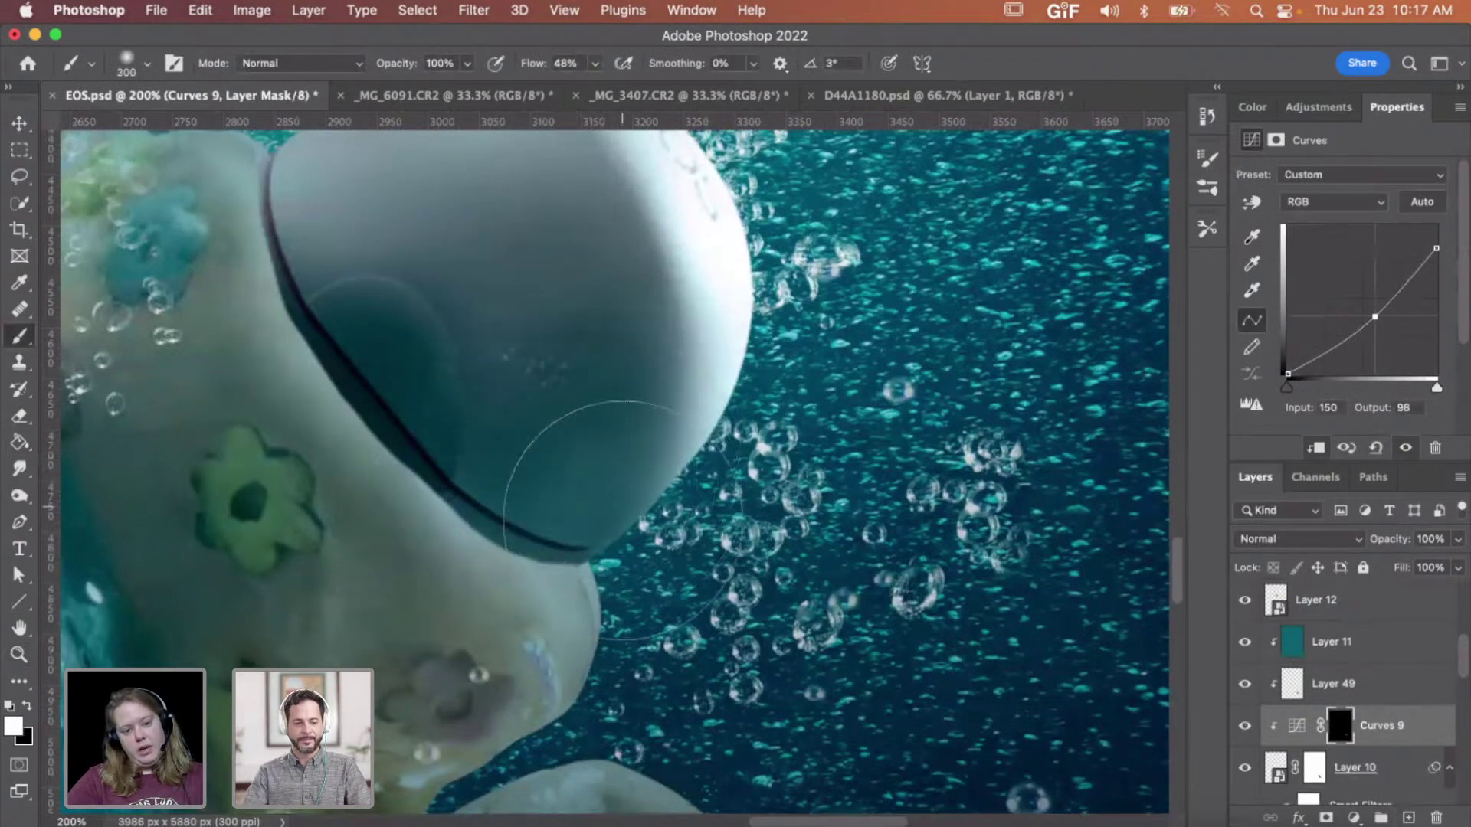
- Group the ball's layers from Layer 11 down to Layer 10
key(z)
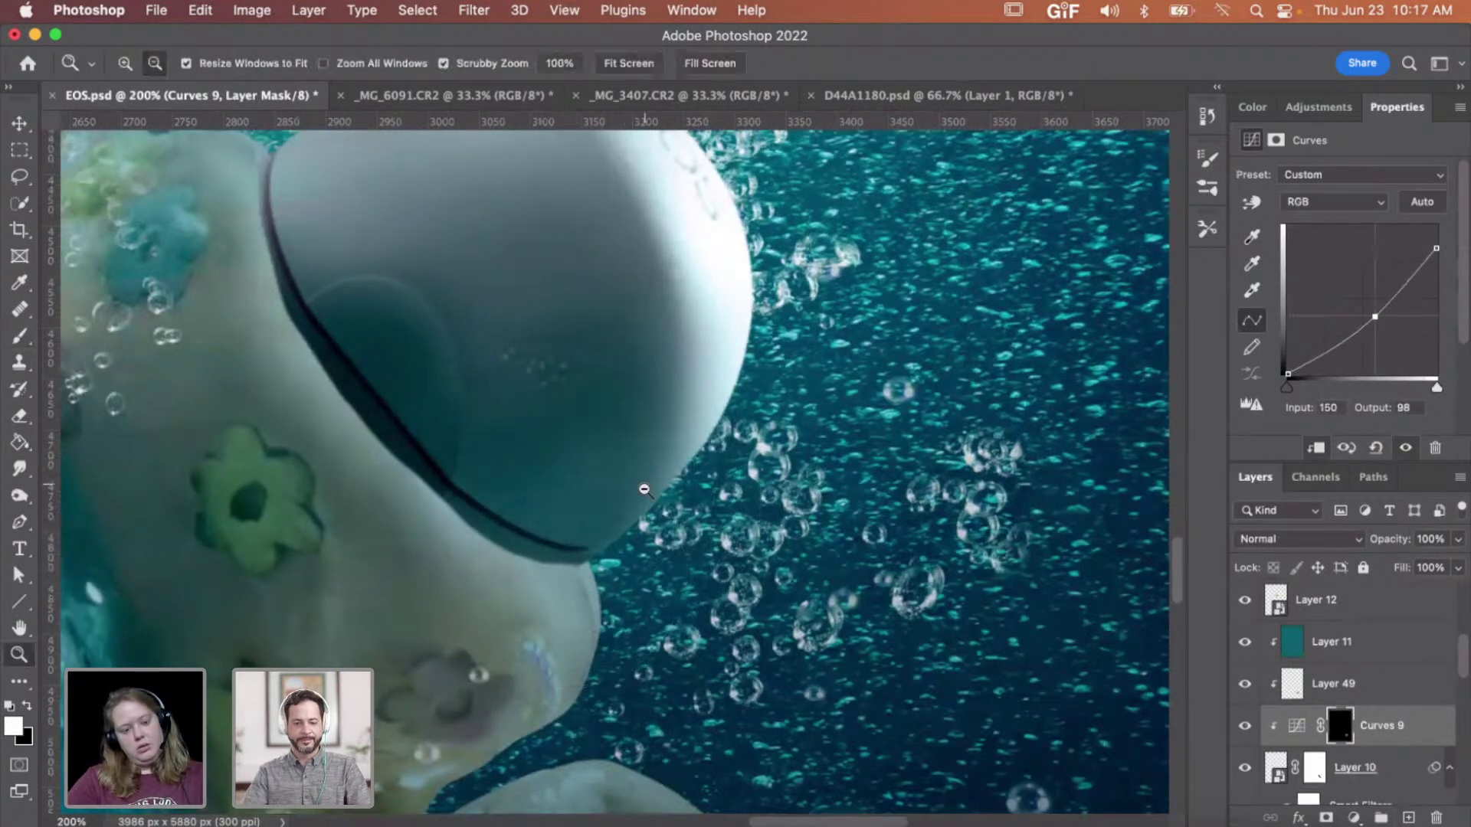
alt+click(644, 491)
alt+click(643, 490)
alt+click(644, 491)
alt+click(613, 479)
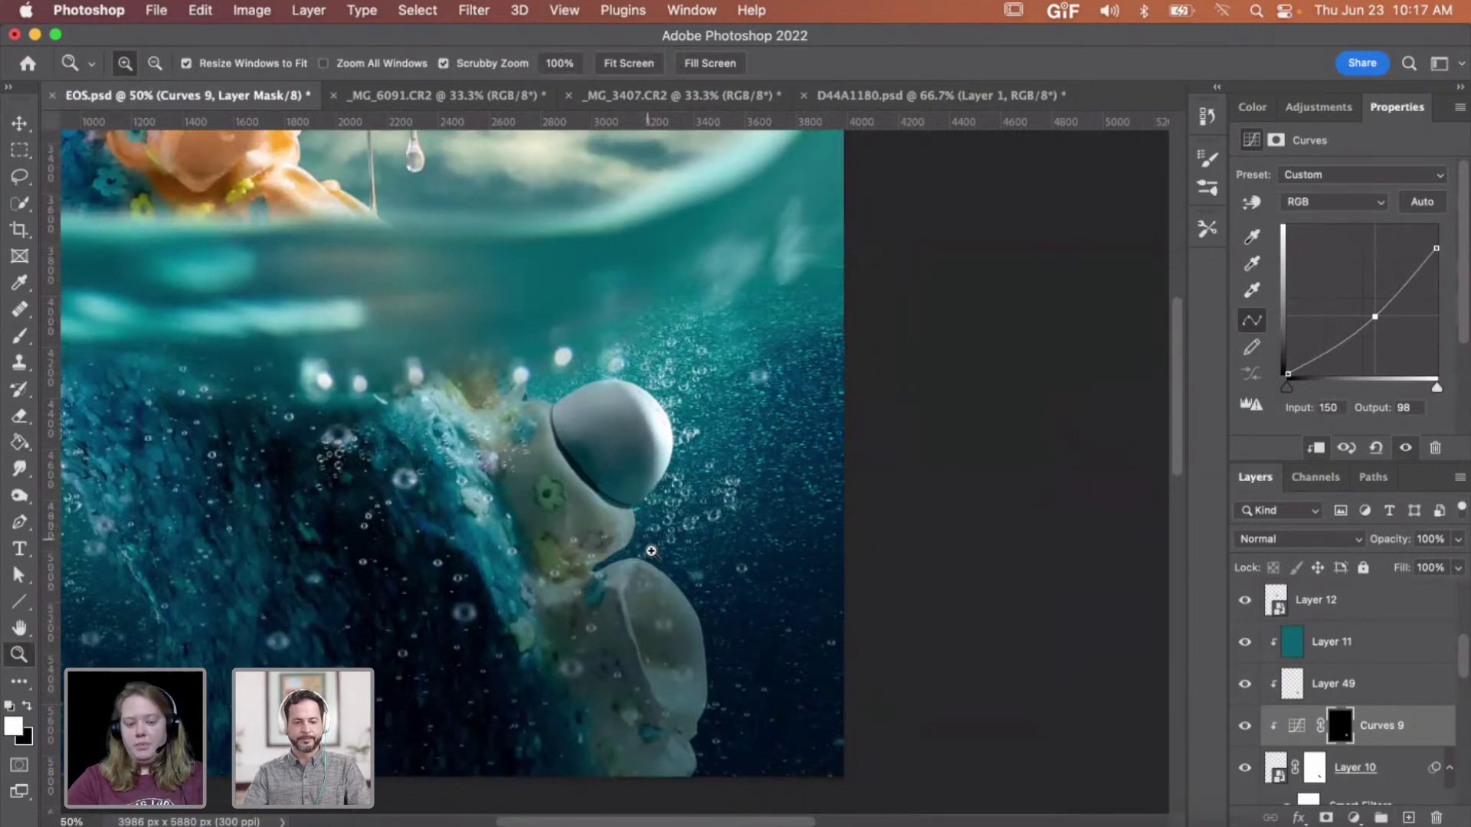
drag(624, 560, 676, 563)
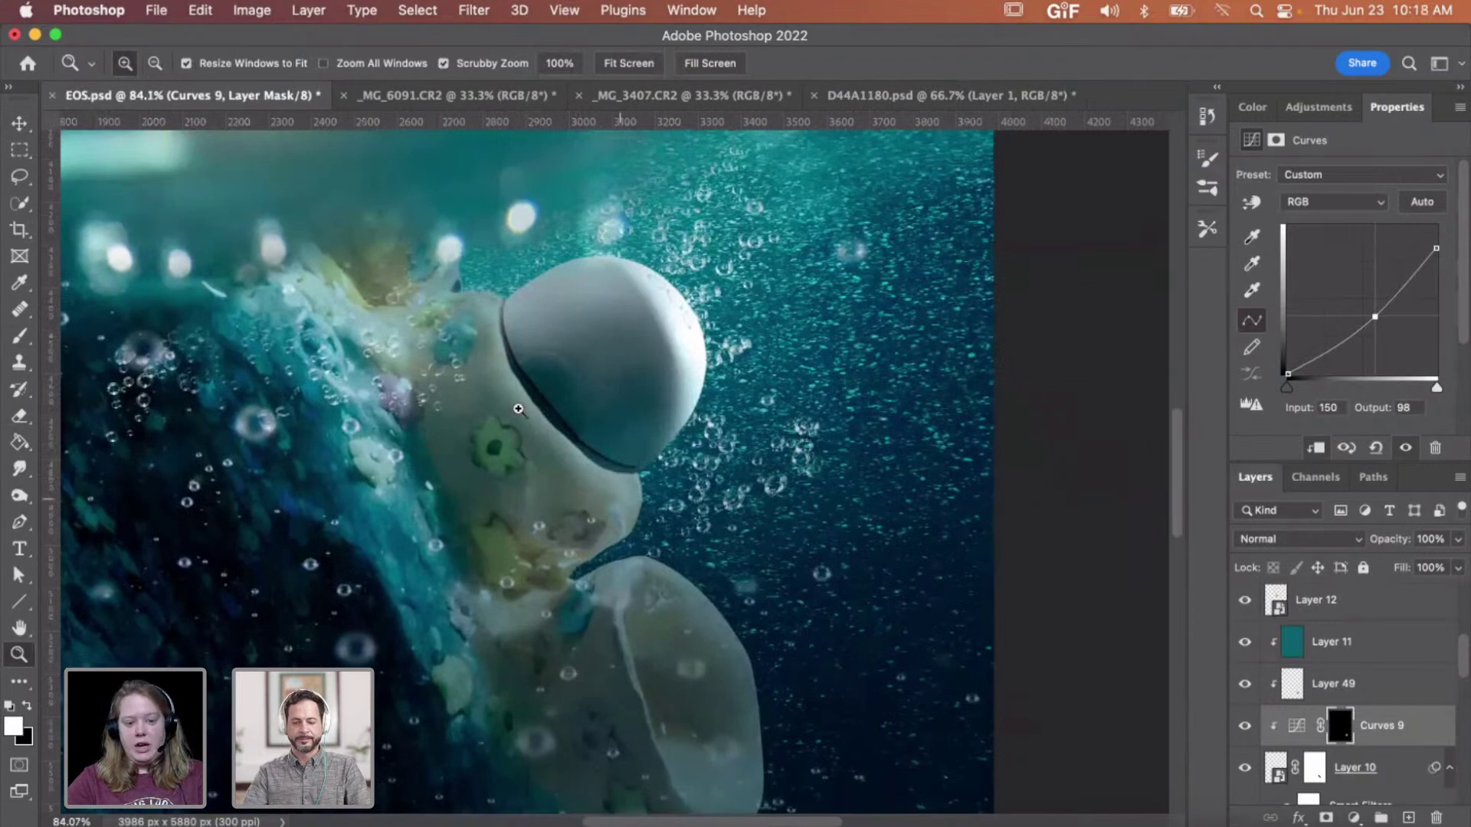
scroll(1349, 689, down, 1)
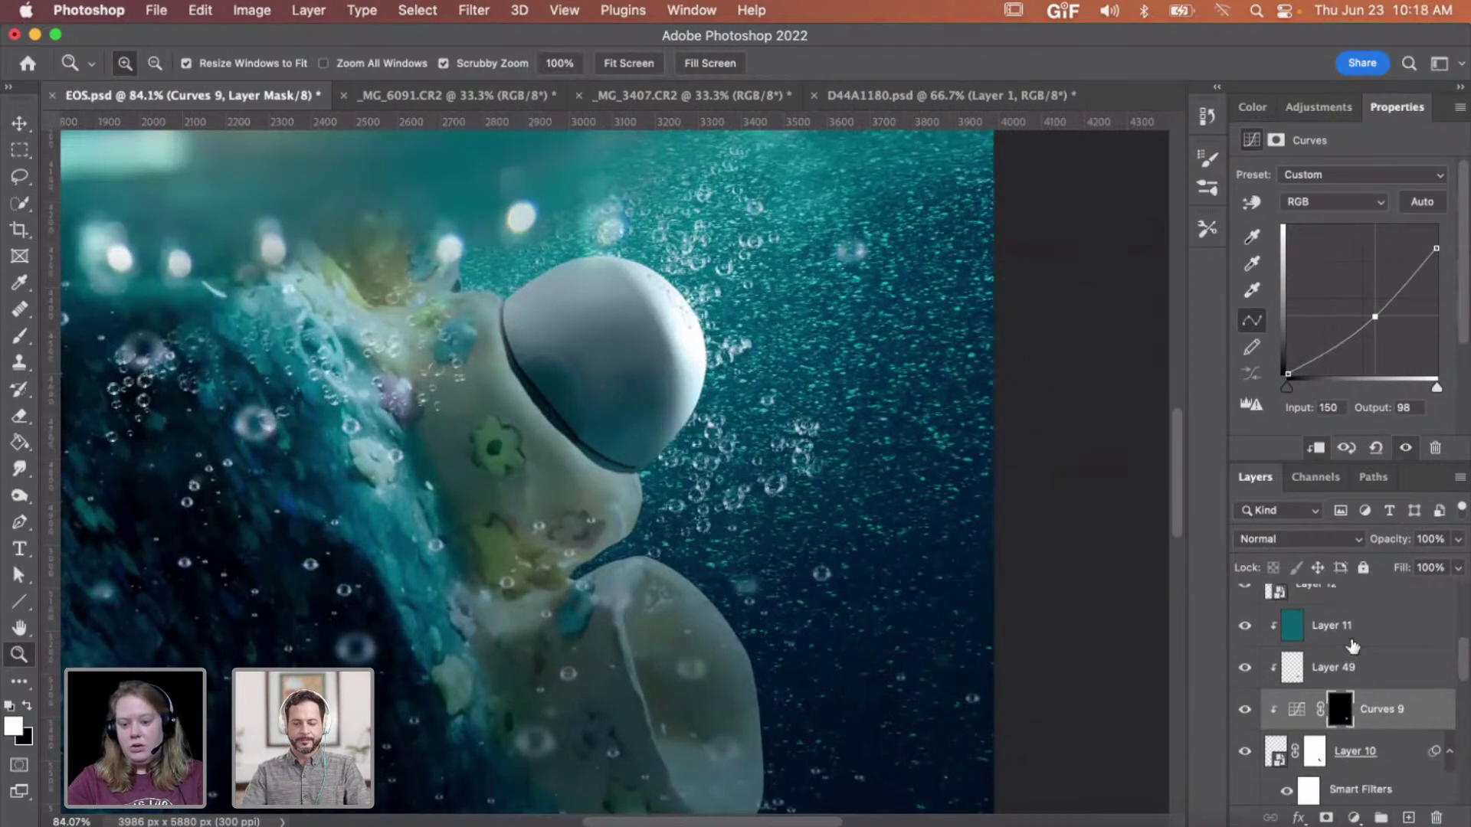
click(1355, 642)
scroll(1348, 708, down, 3)
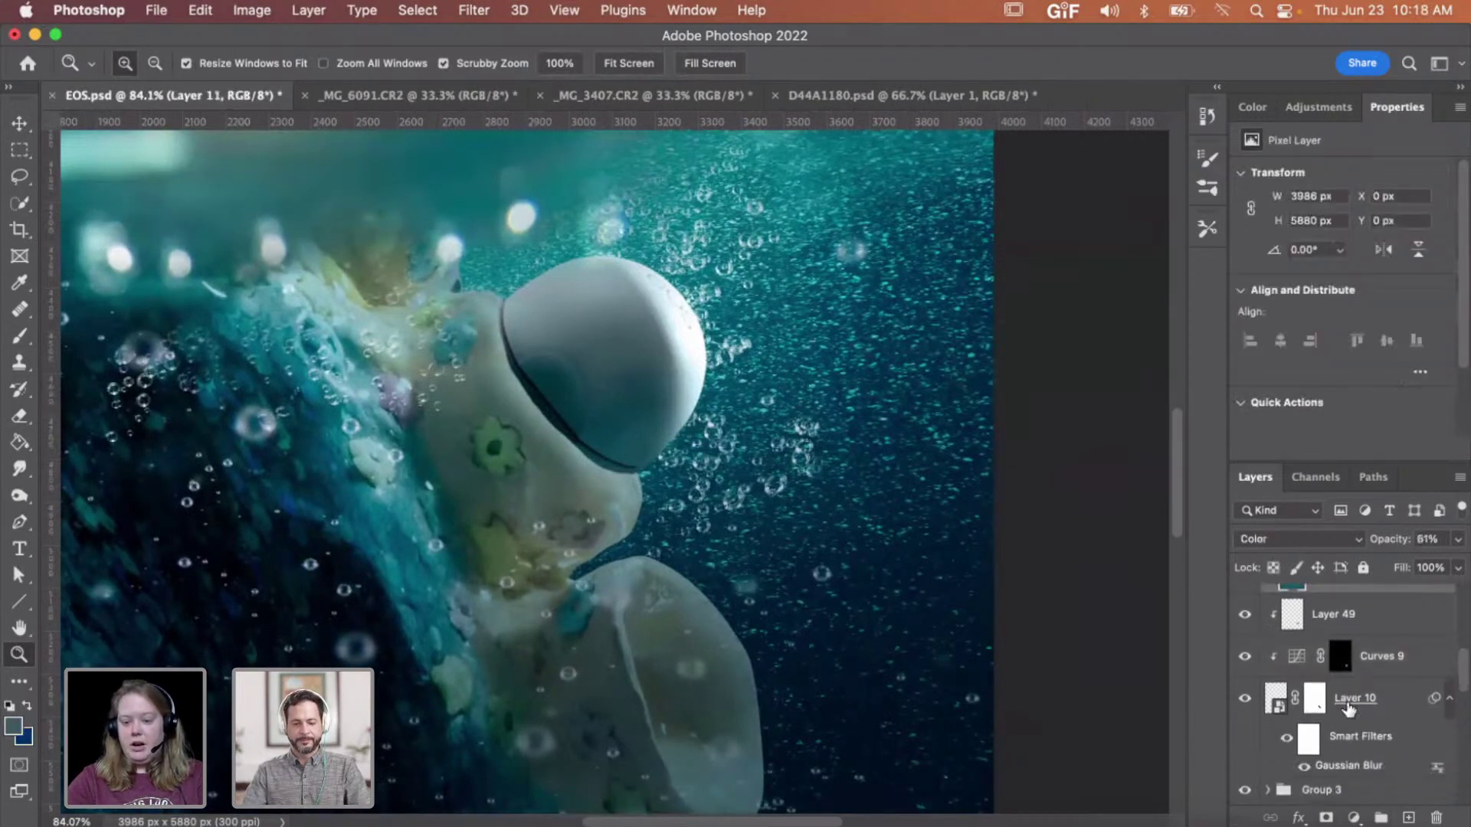
shift+click(1389, 701)
key(super+g)
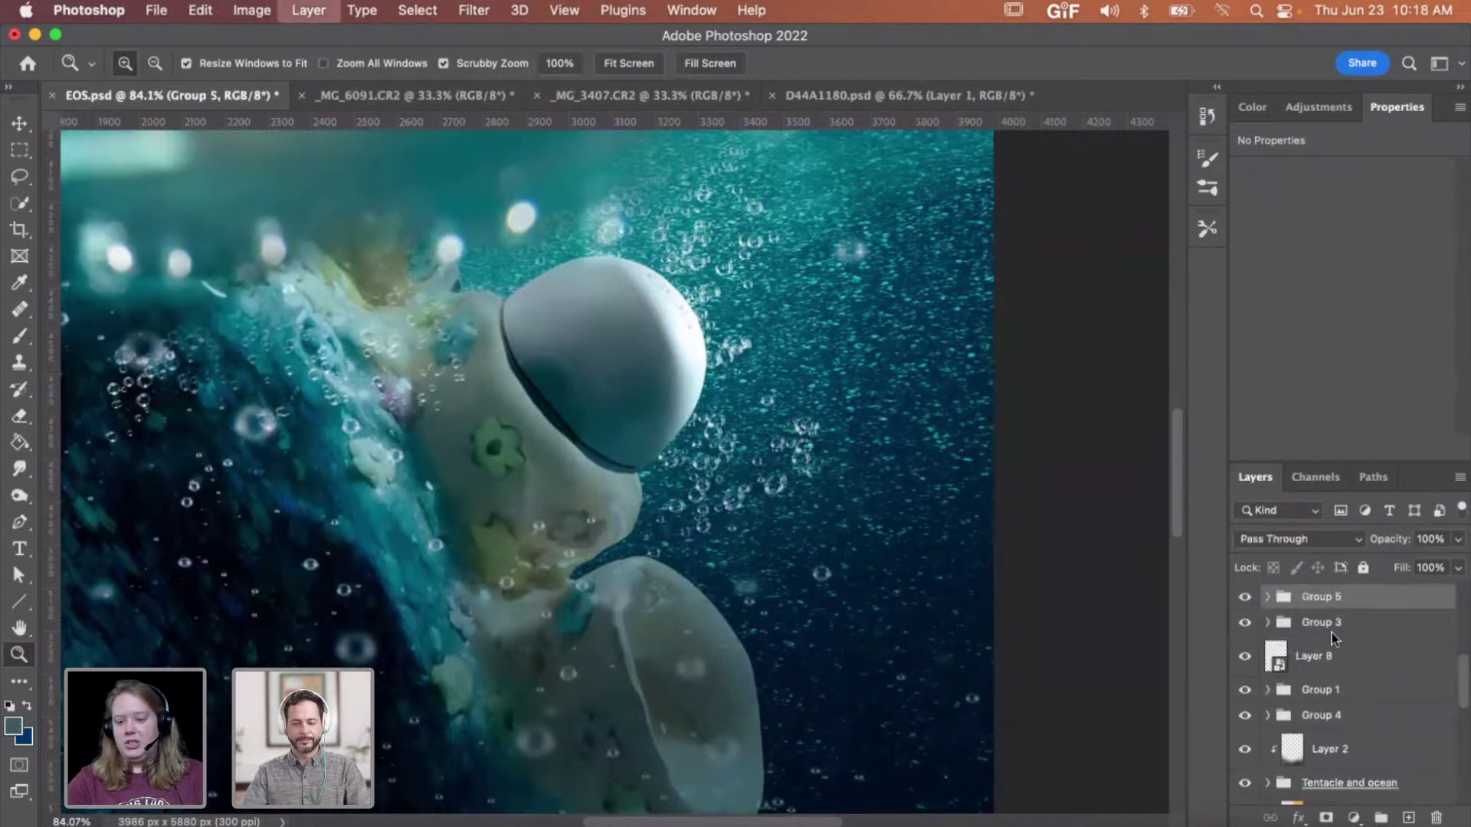
- Expand the ball's group and add a new empty layer directly beneath Layer 10
scroll(1303, 641, up, 2)
click(1268, 640)
scroll(1350, 697, down, 5)
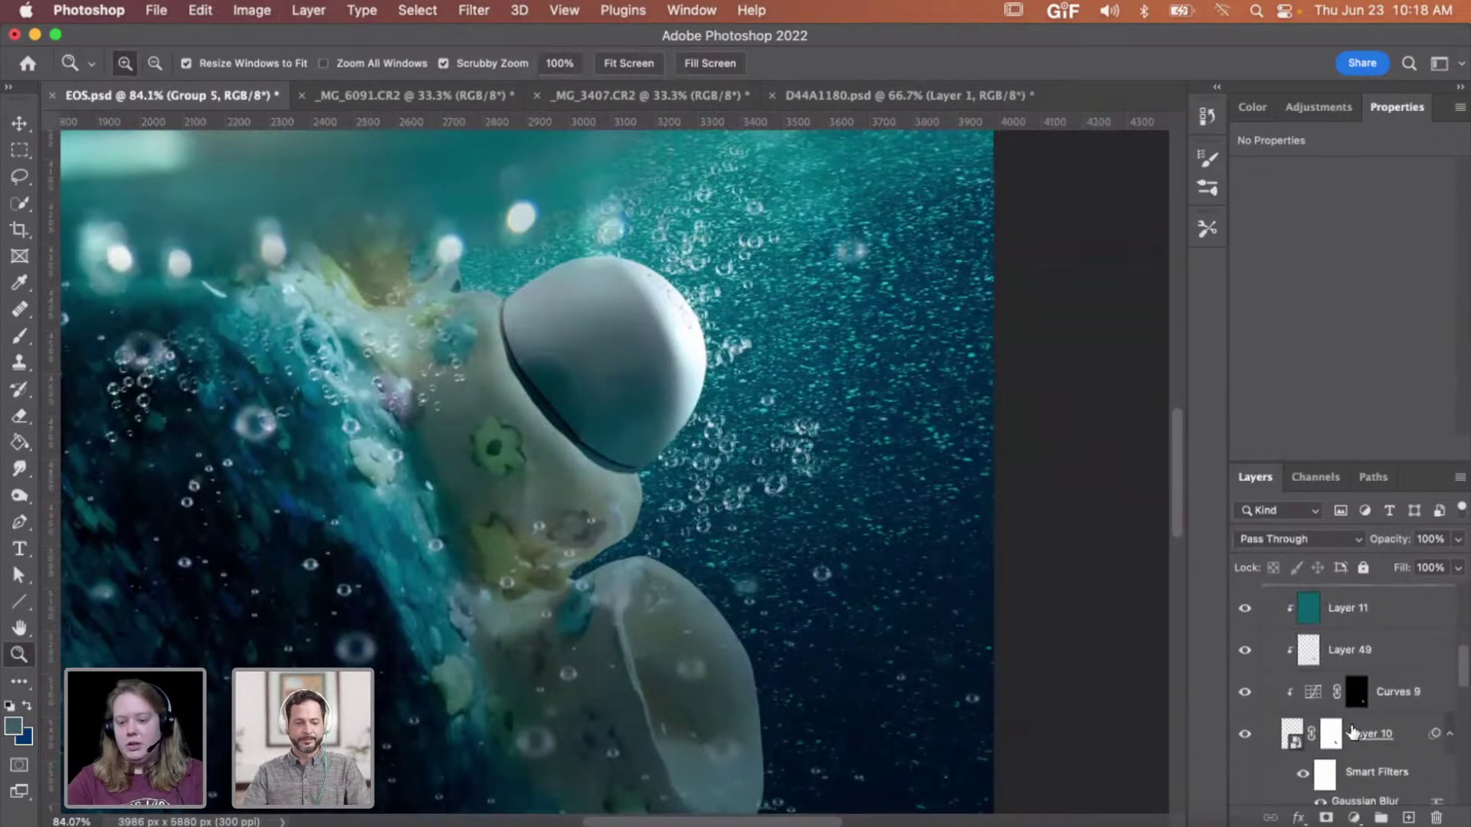
click(1373, 703)
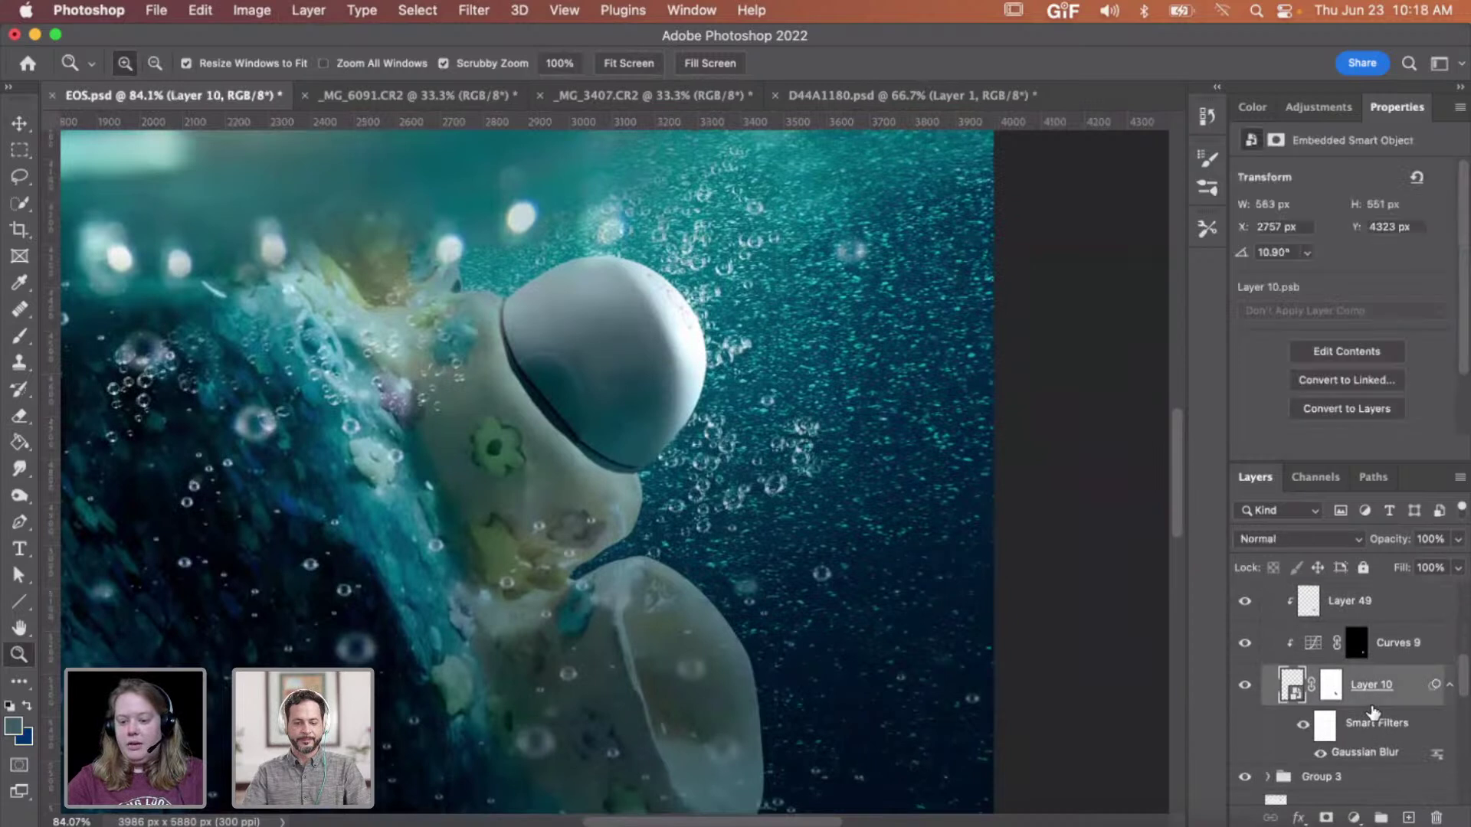
click(1391, 655)
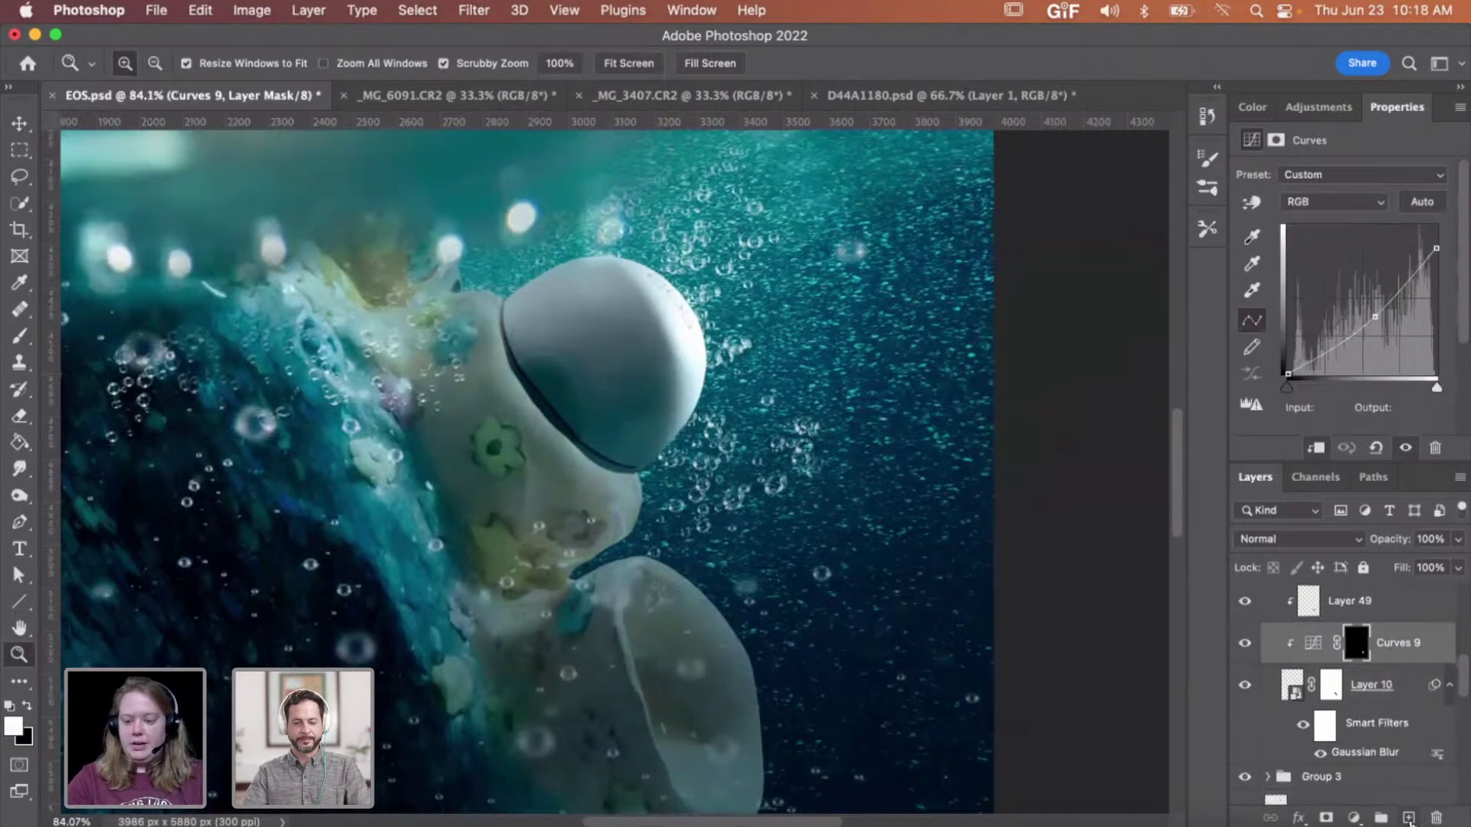
click(1409, 819)
key(super+bracketleft)
key(super+bracketleft)
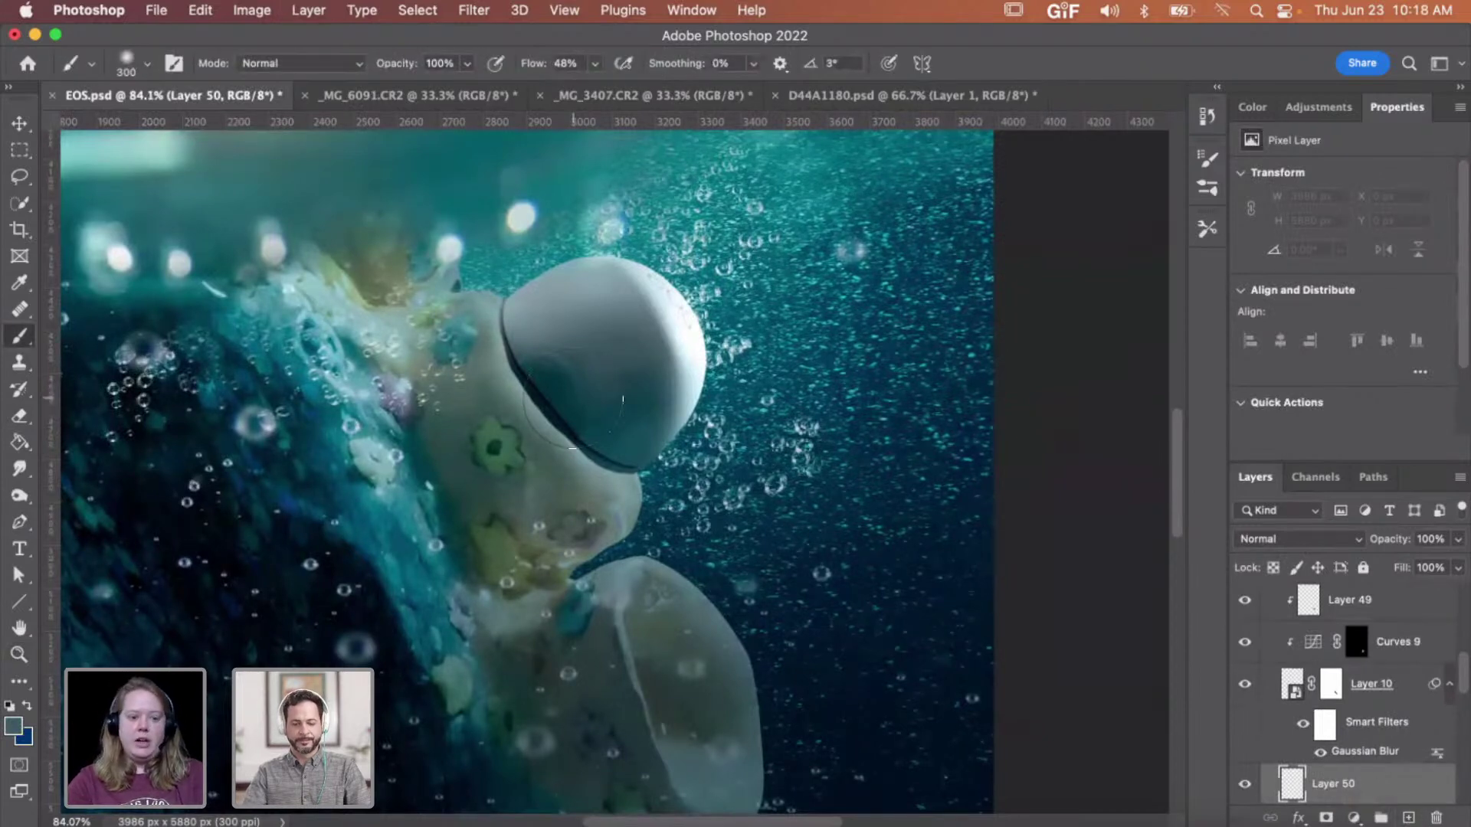
- Paint a soft shadow on the tentacle beneath the ball in a sampled dark teal, enlarging the brush to 400 px
click(564, 383)
key(b)
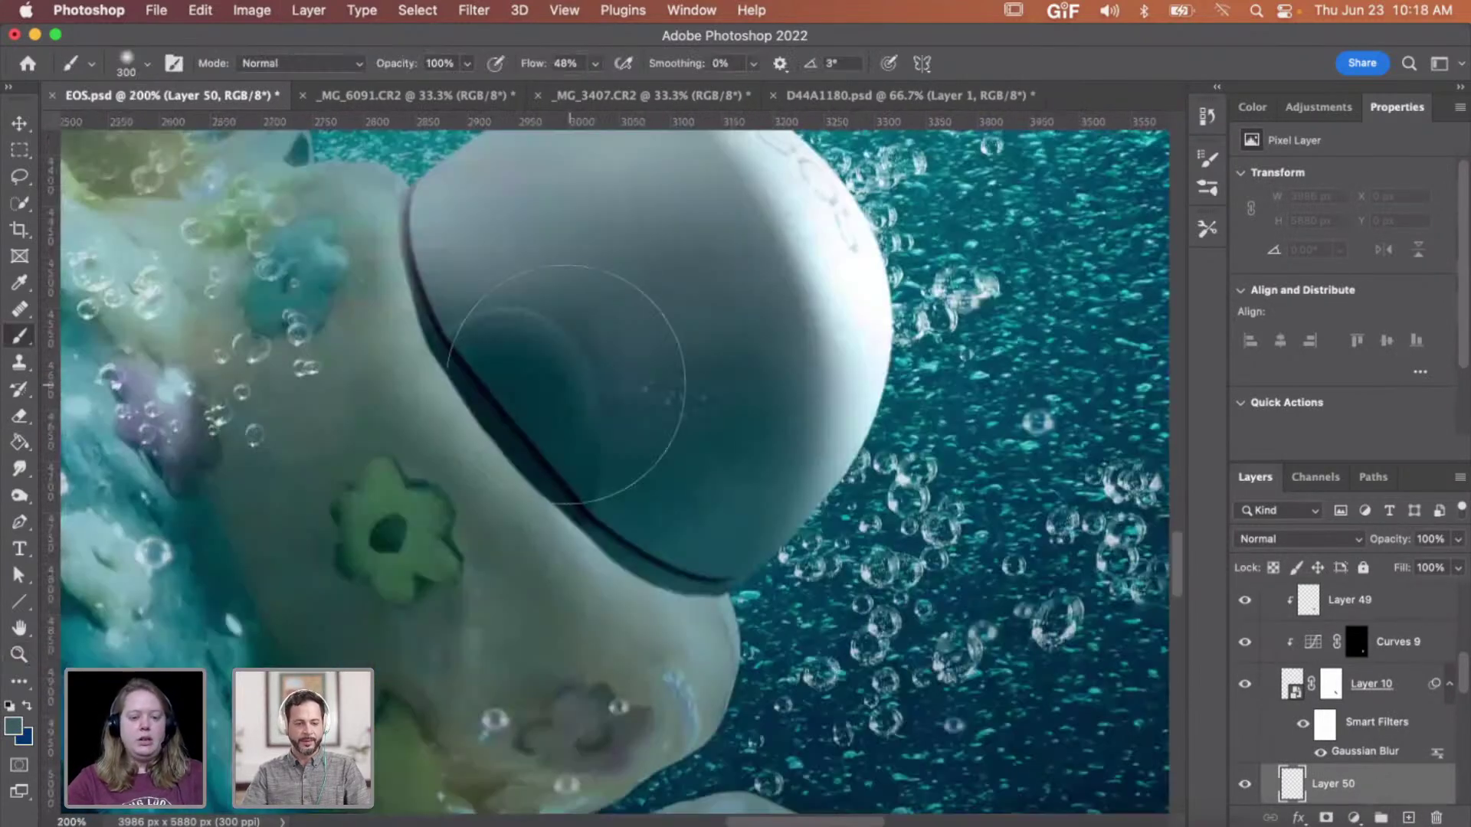
alt+click(500, 399)
mouse_move(492, 378)
mouse_down()
mouse_move(456, 366)
mouse_move(436, 289)
mouse_move(495, 426)
mouse_move(574, 511)
mouse_move(681, 567)
mouse_move(674, 519)
mouse_move(625, 523)
mouse_move(508, 441)
mouse_move(589, 494)
mouse_move(514, 524)
mouse_move(664, 540)
mouse_move(653, 489)
mouse_move(498, 408)
mouse_move(426, 481)
mouse_move(544, 304)
mouse_up()
key(bracketright)
key(bracketright)
key(bracketright)
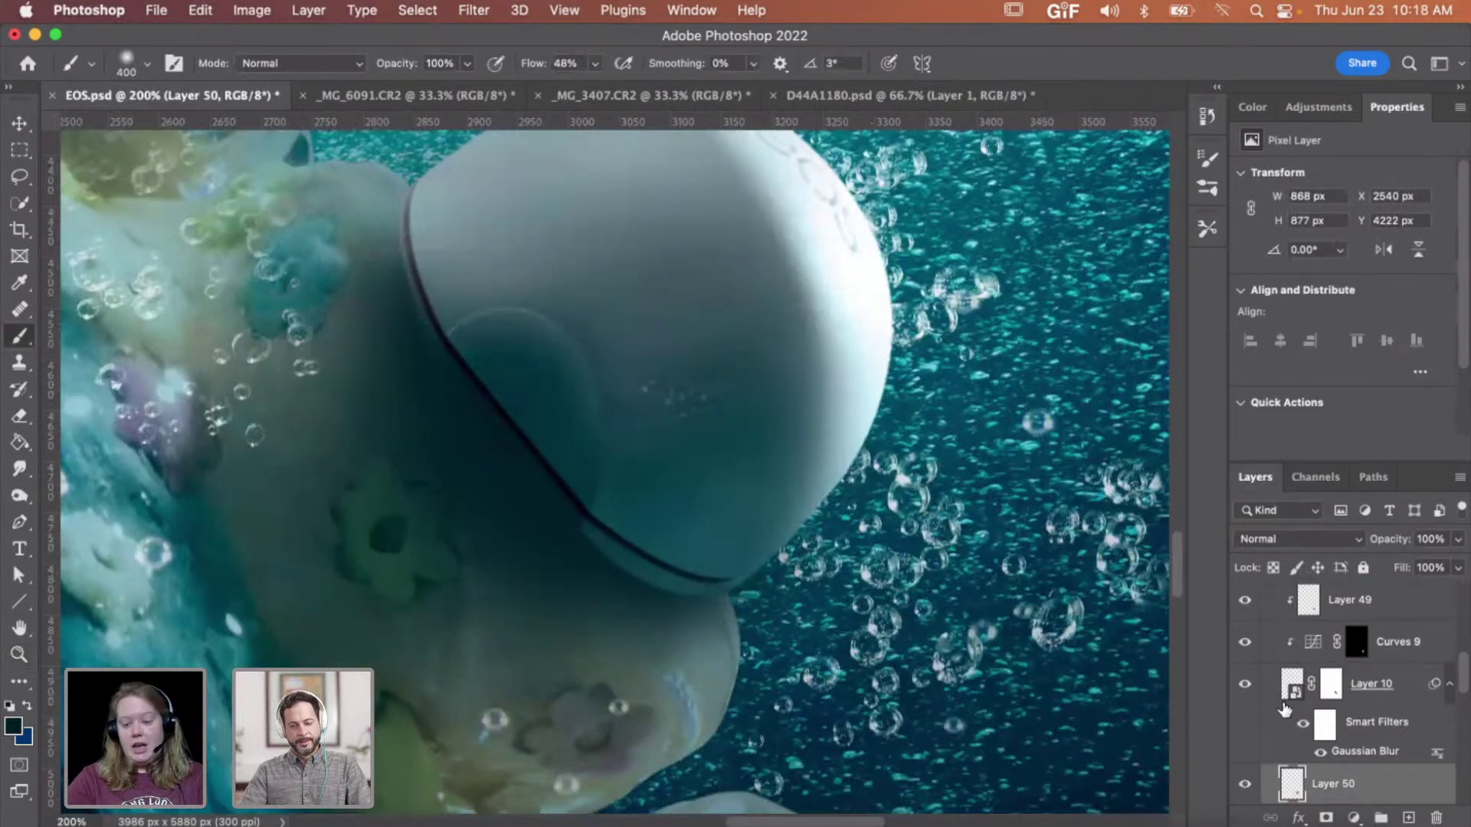
- Add a white layer mask to Layer 50 and ready a 100 px brush with black for trimming the shadow
click(1326, 818)
key(bracketleft)
key(bracketleft)
key(bracketleft)
key(bracketleft)
key(bracketleft)
key(bracketleft)
key(bracketleft)
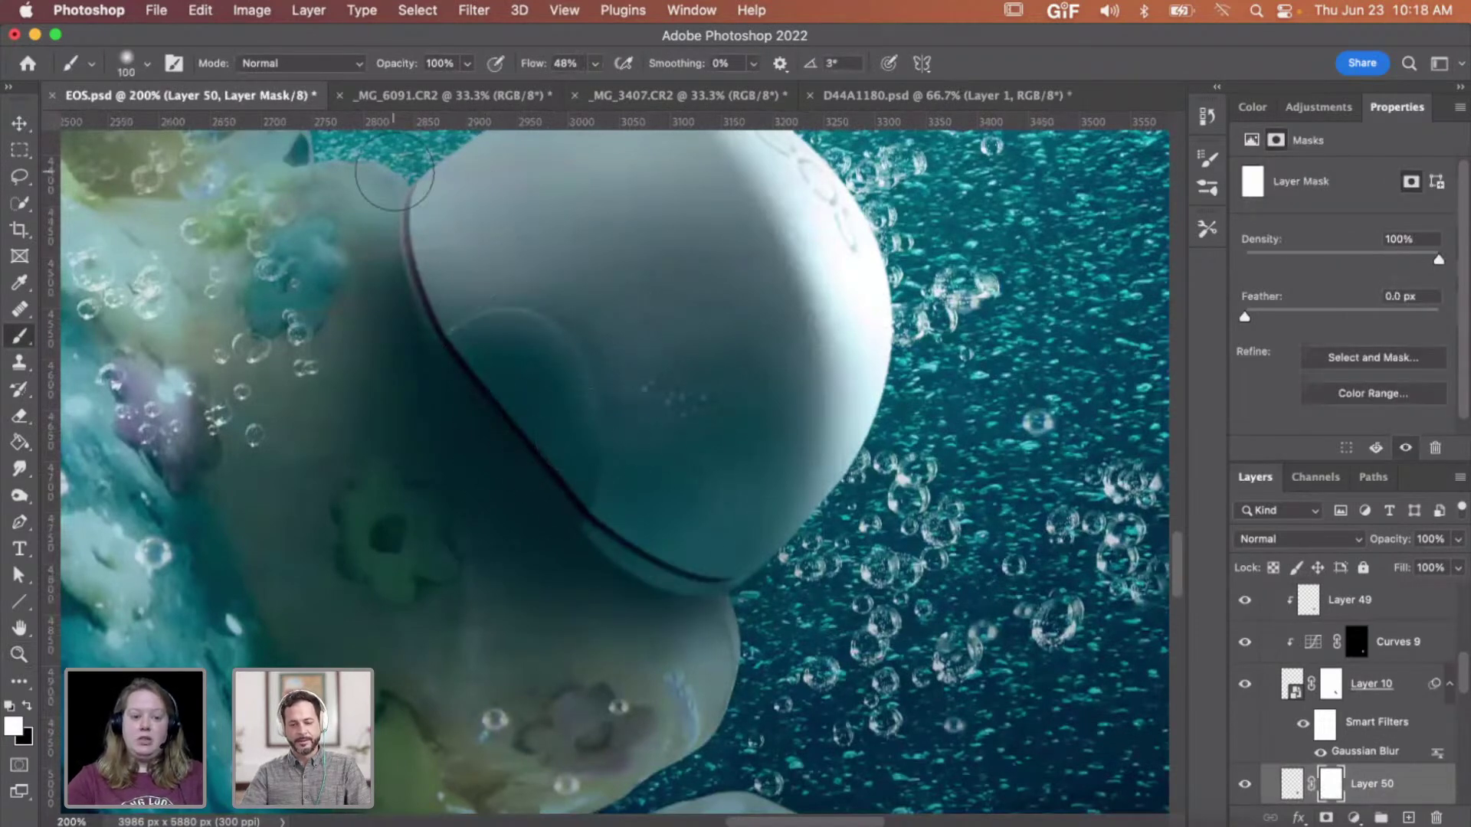
scroll(406, 195, up, 2)
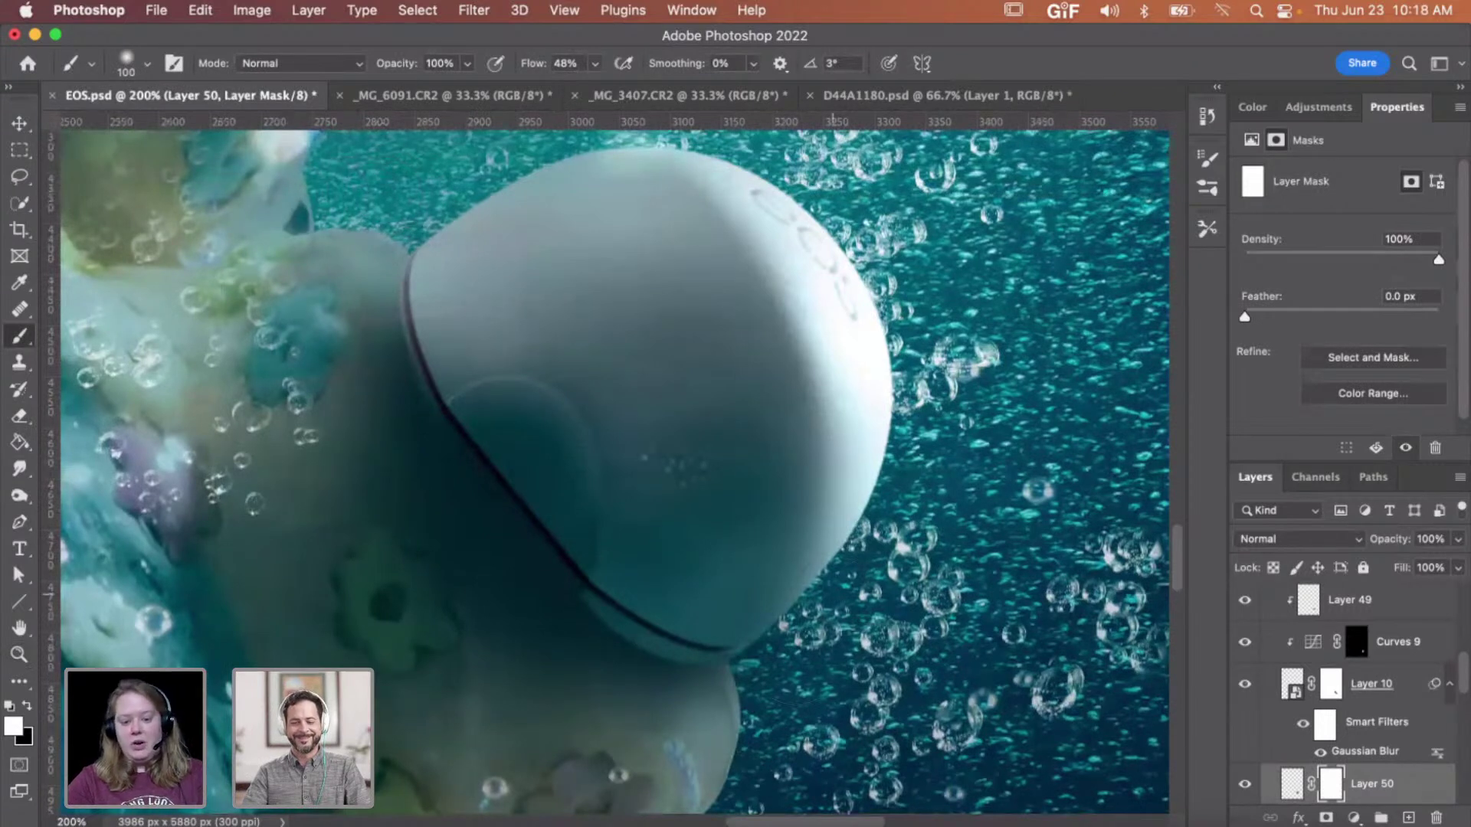
scroll(606, 468, down, 1)
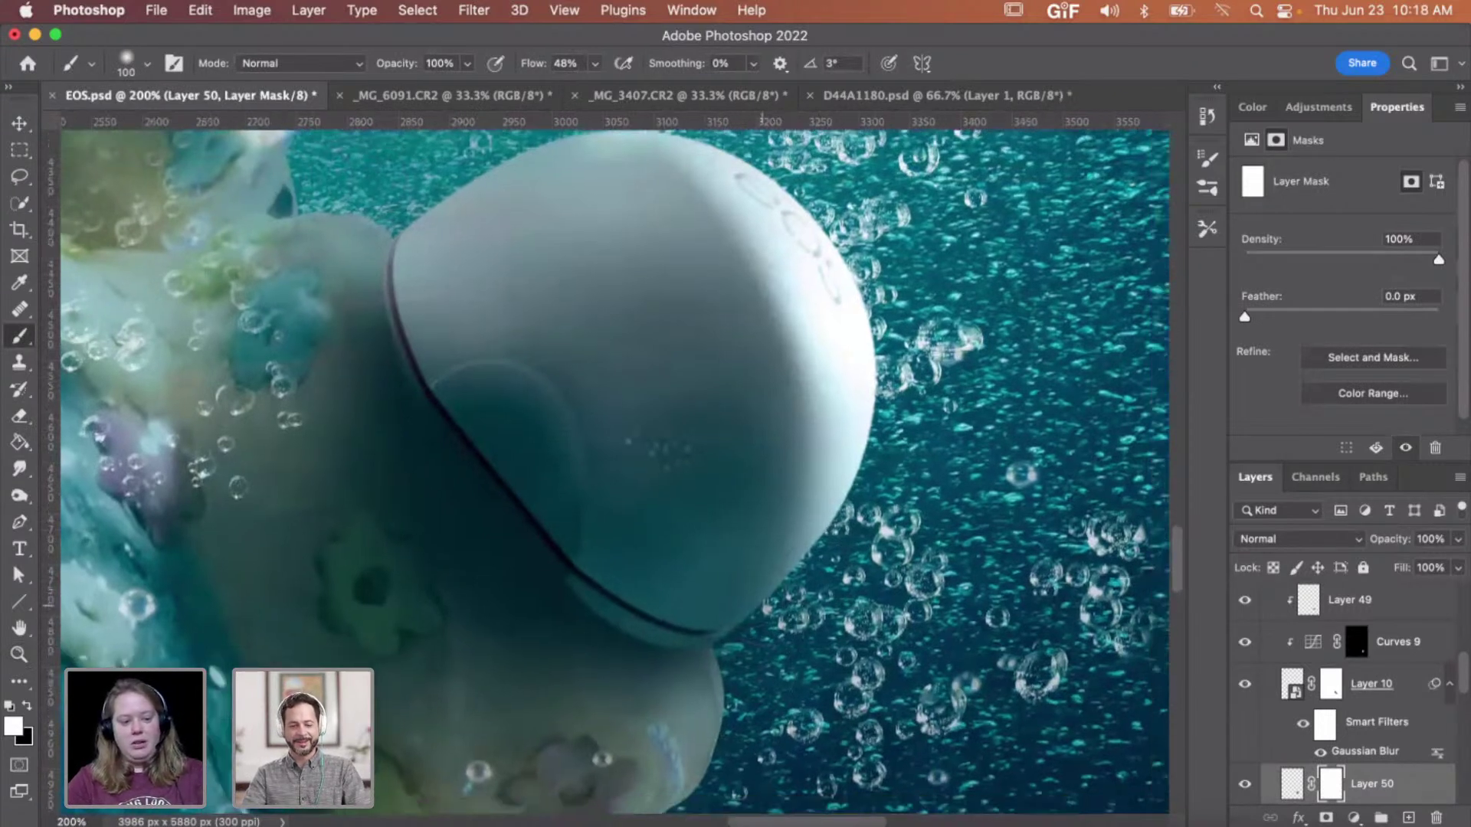
key(x)
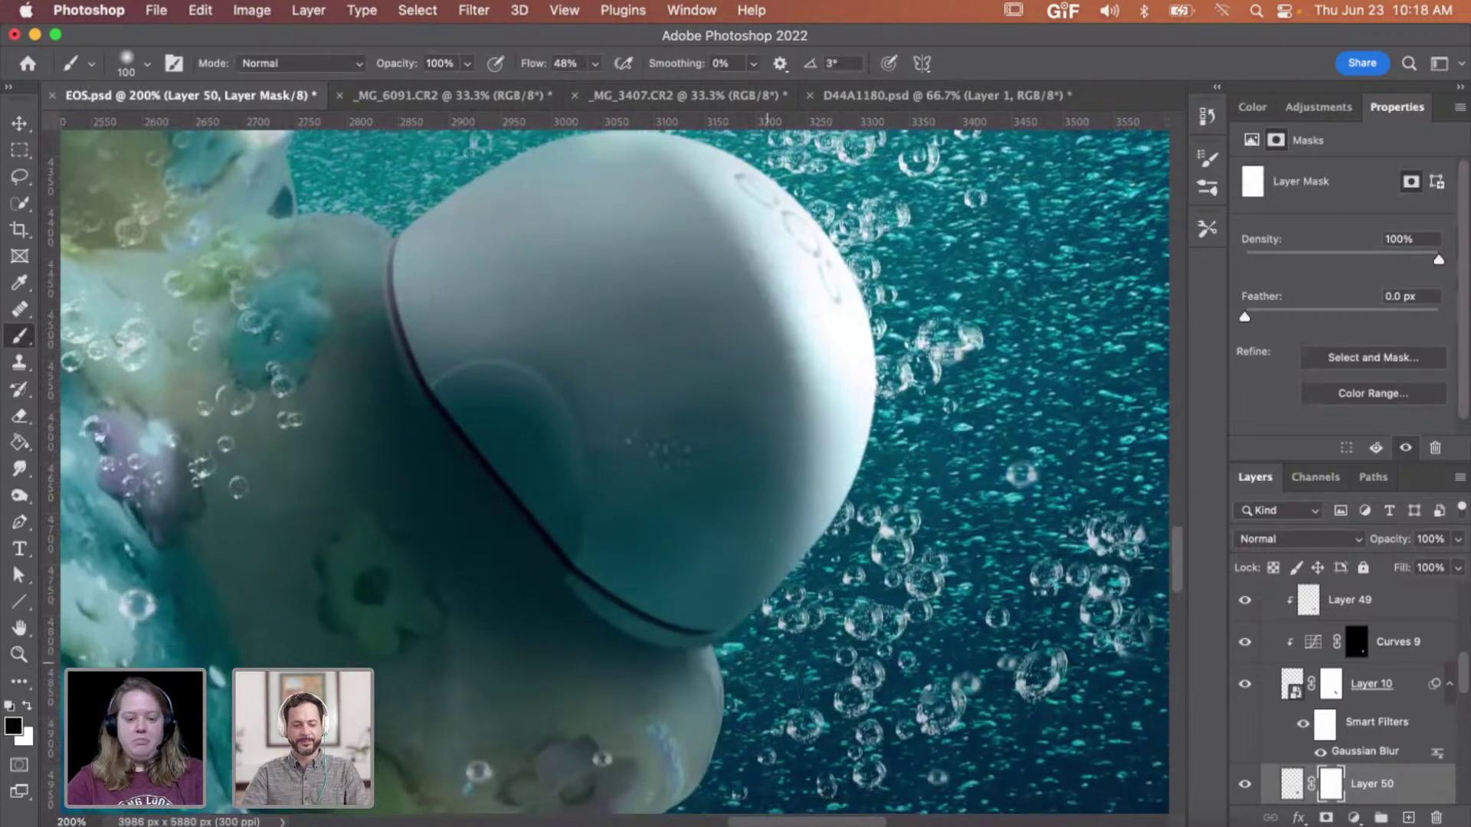
- Examine the Layer 50 shadow around the submerged EOS lip balm's rim, both up close and within the wider scene
key(x)
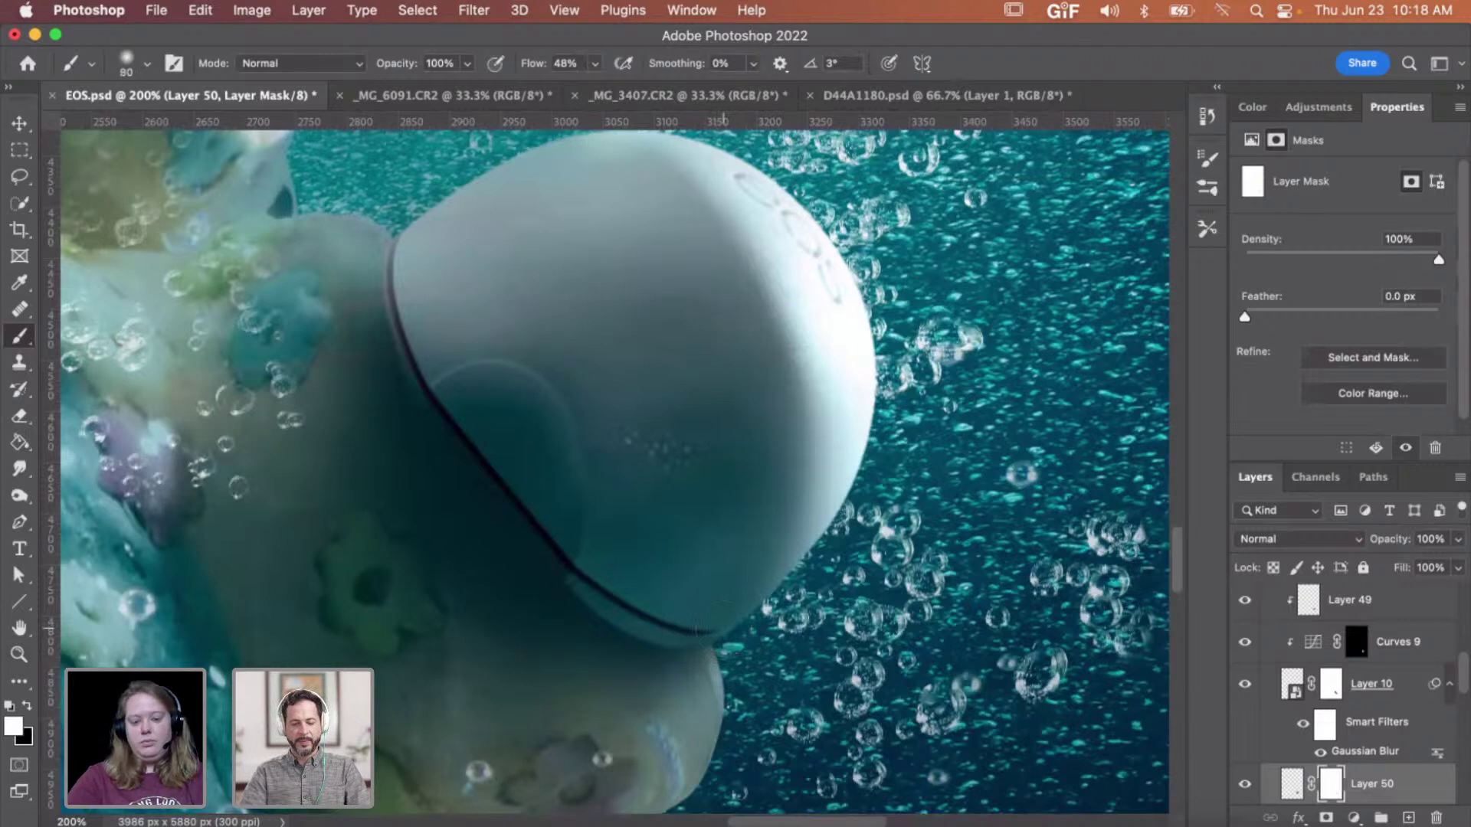
key(x)
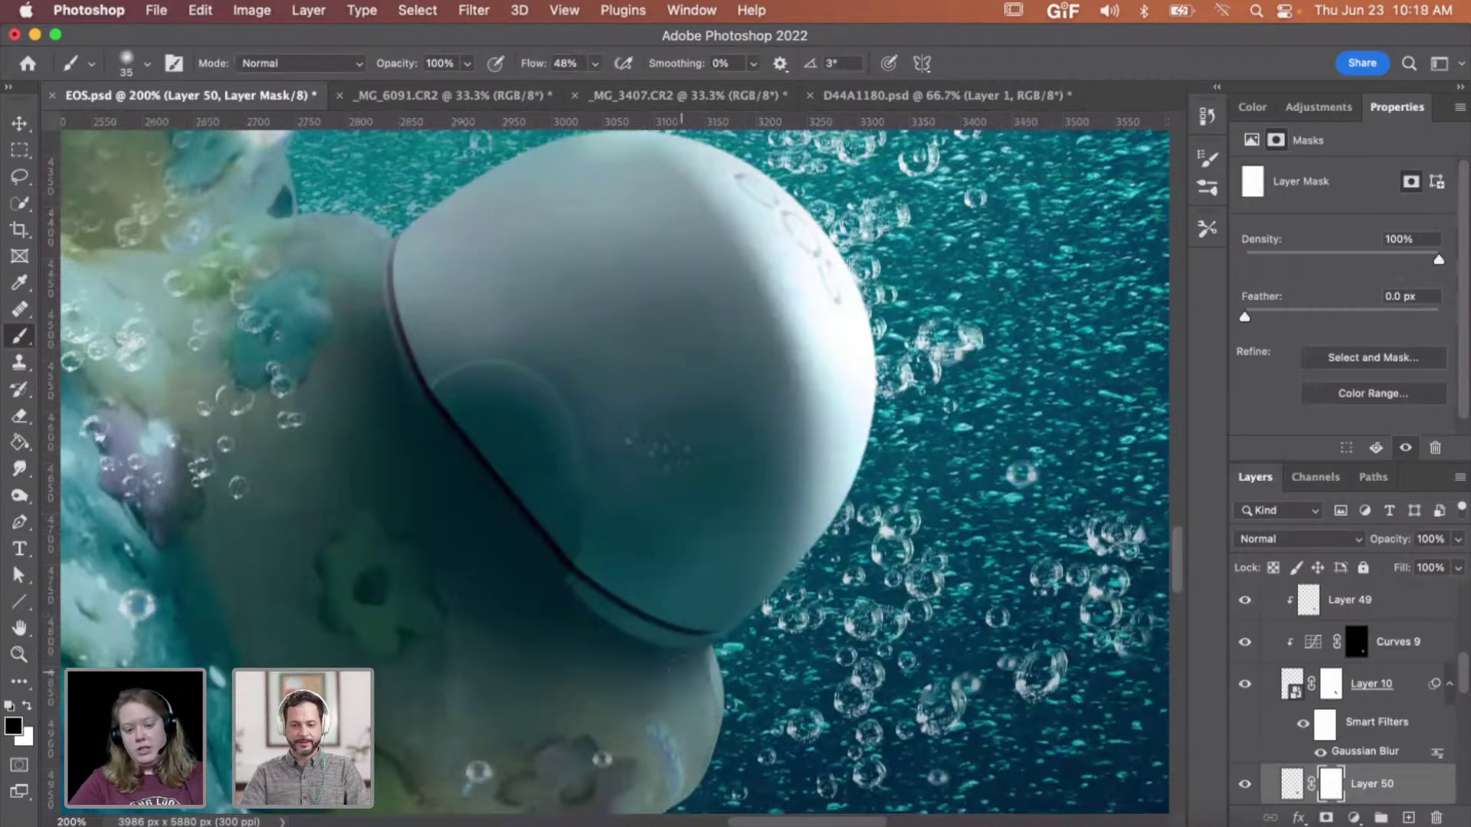
click(730, 697)
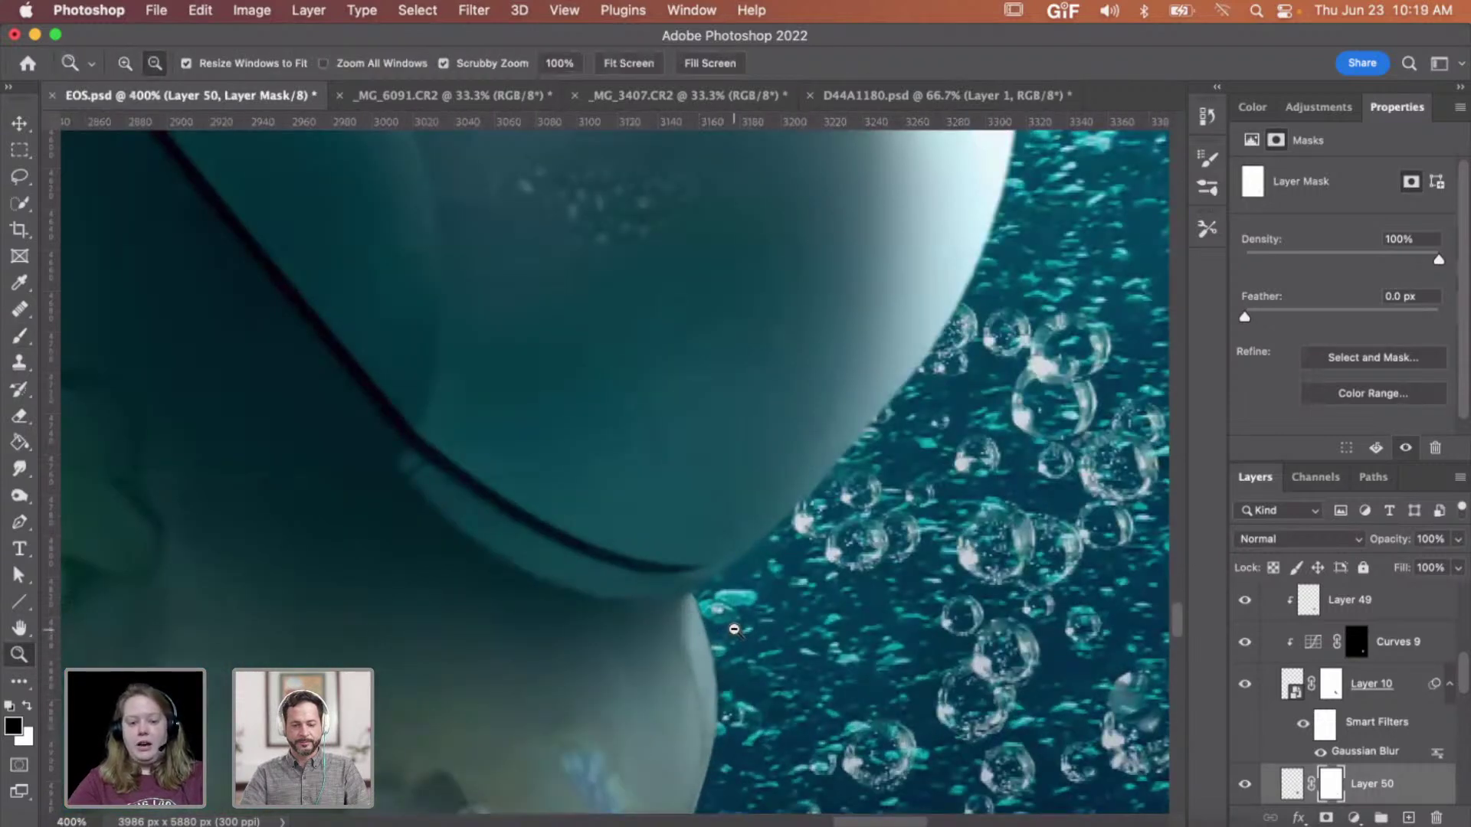
scroll(695, 641, down, 6)
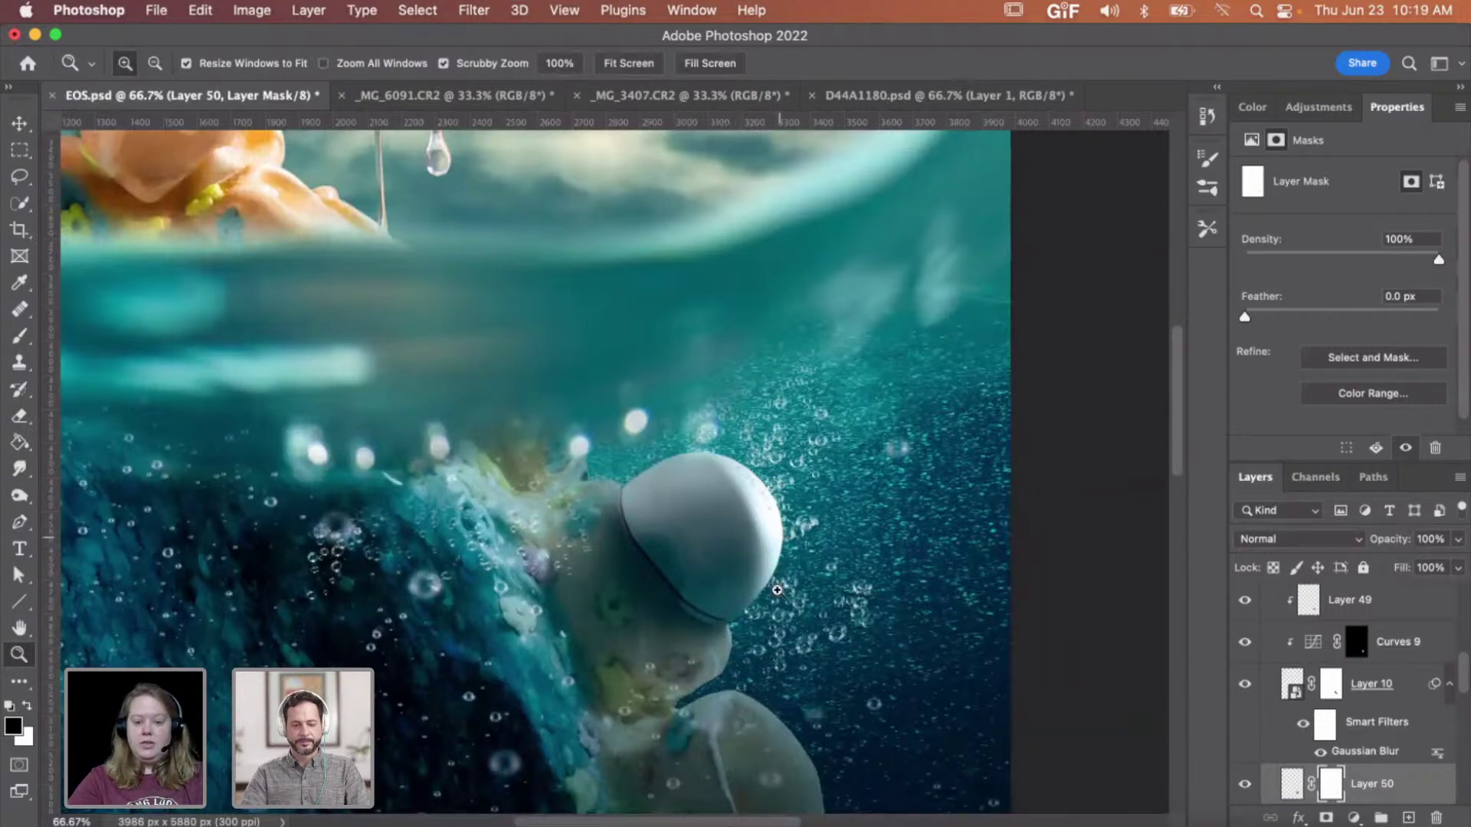
drag(743, 646, 671, 570)
scroll(670, 565, up, 10)
scroll(670, 565, left, 5)
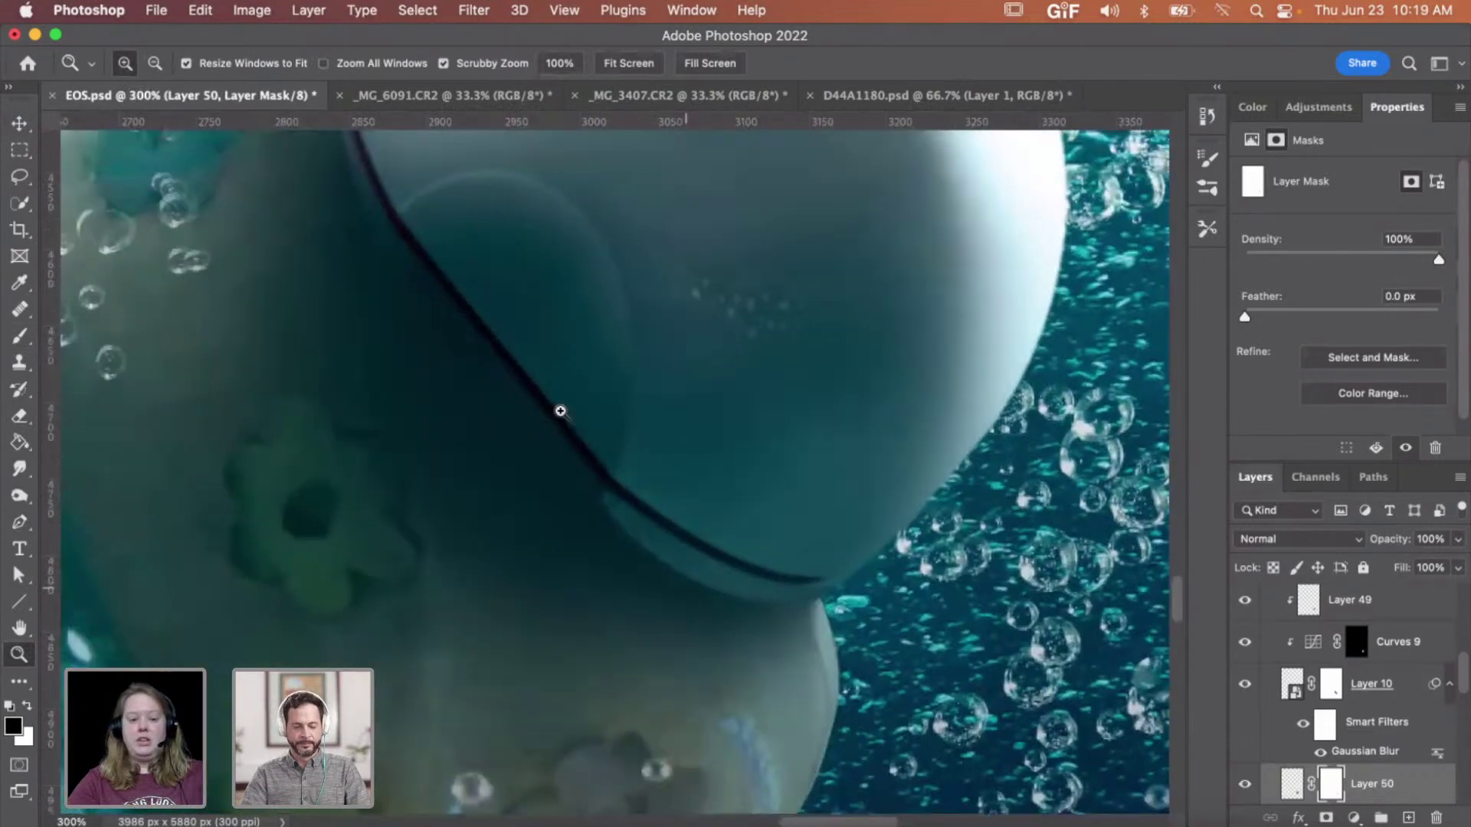
scroll(561, 412, up, 2)
scroll(561, 413, left, 1)
- Paint black on Layer 50's mask over the skin bump beside the lip balm's upper rim to remove stray shadow
key(b)
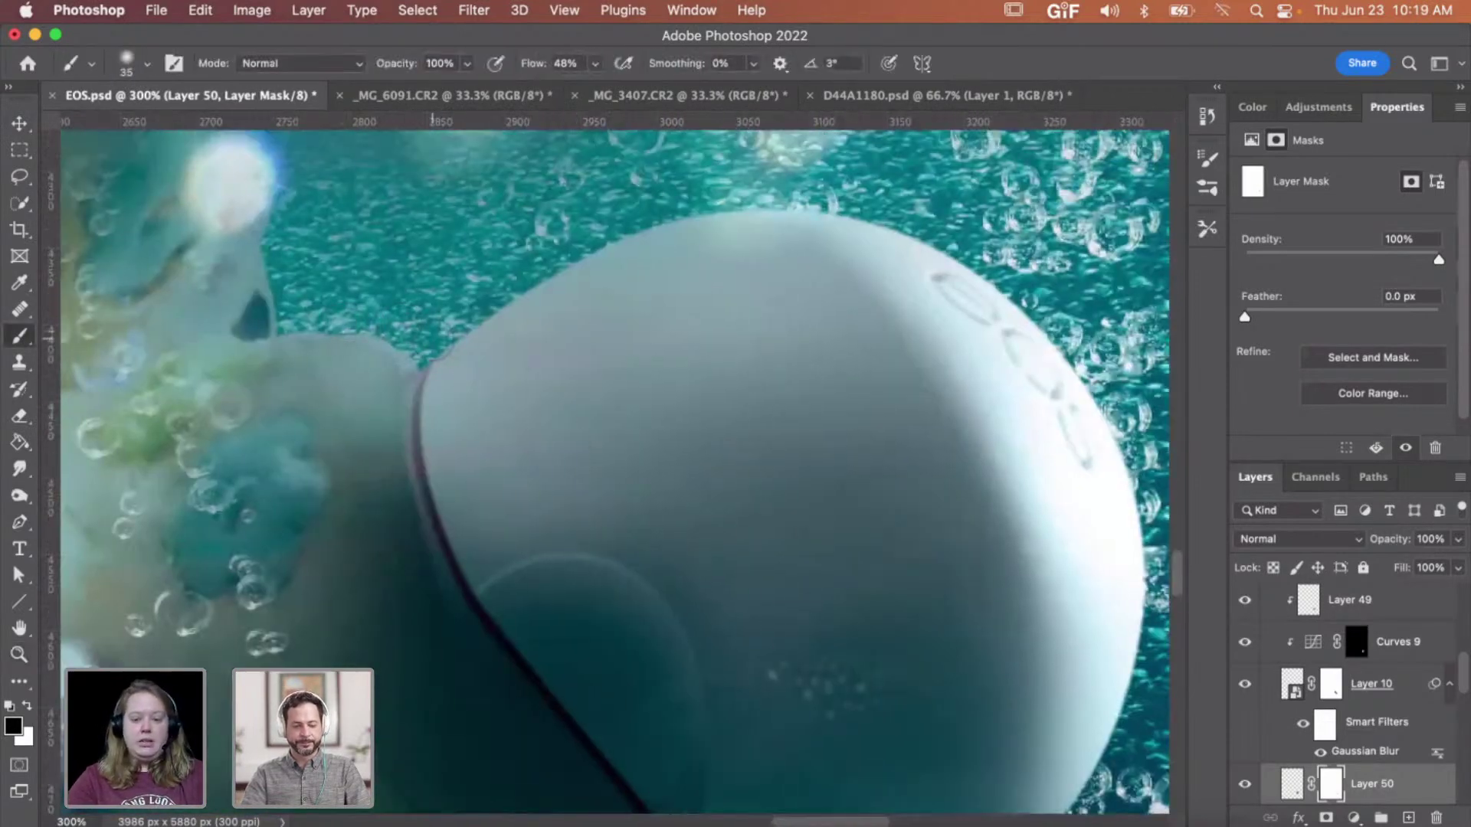
key(bracketright)
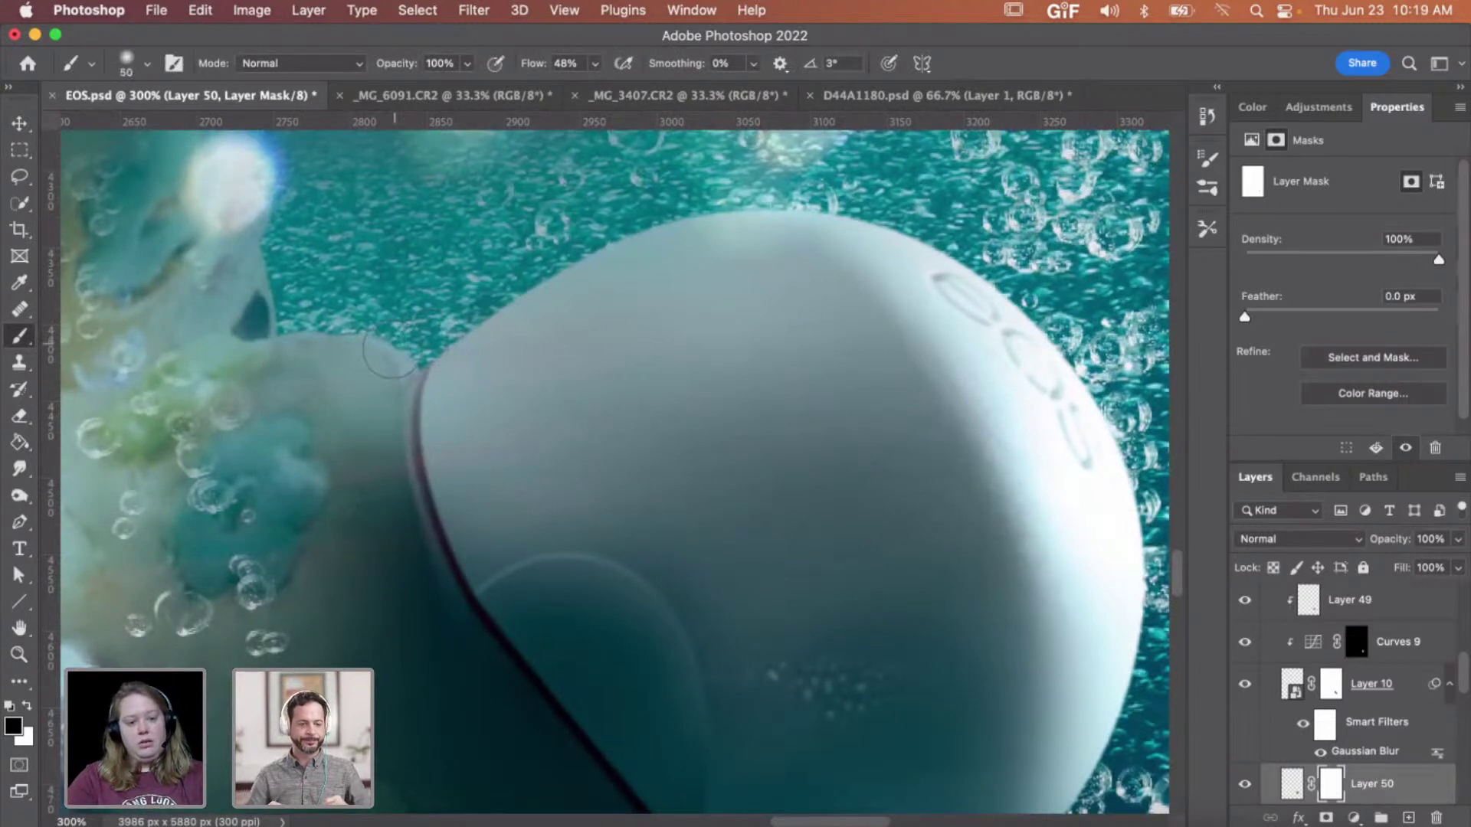
key(bracketright)
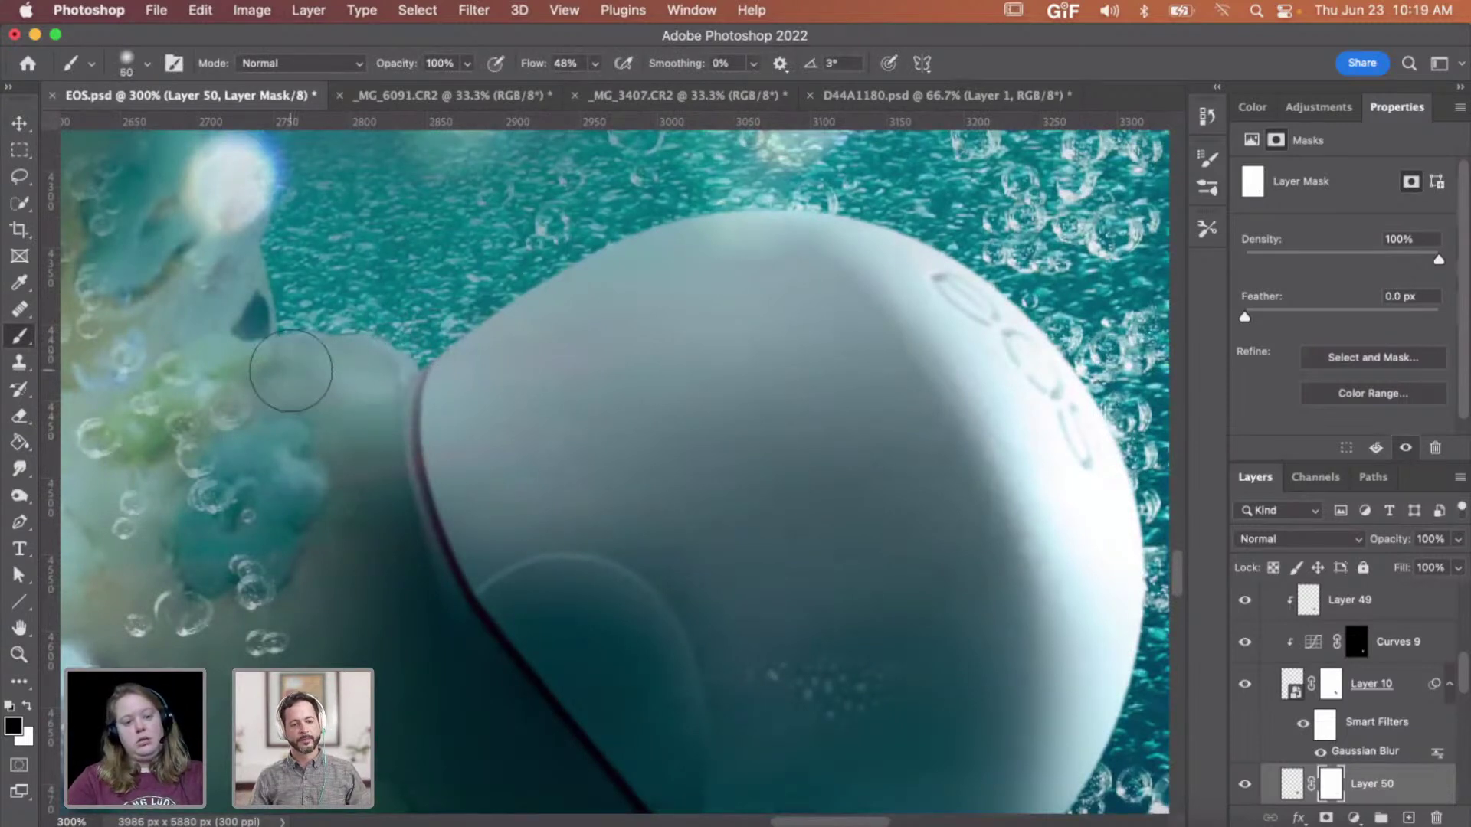
mouse_move(292, 371)
mouse_down()
mouse_move(256, 371)
mouse_move(256, 394)
mouse_move(207, 427)
mouse_move(274, 399)
mouse_move(237, 408)
mouse_move(331, 343)
mouse_up()
key(z)
alt+click(559, 438)
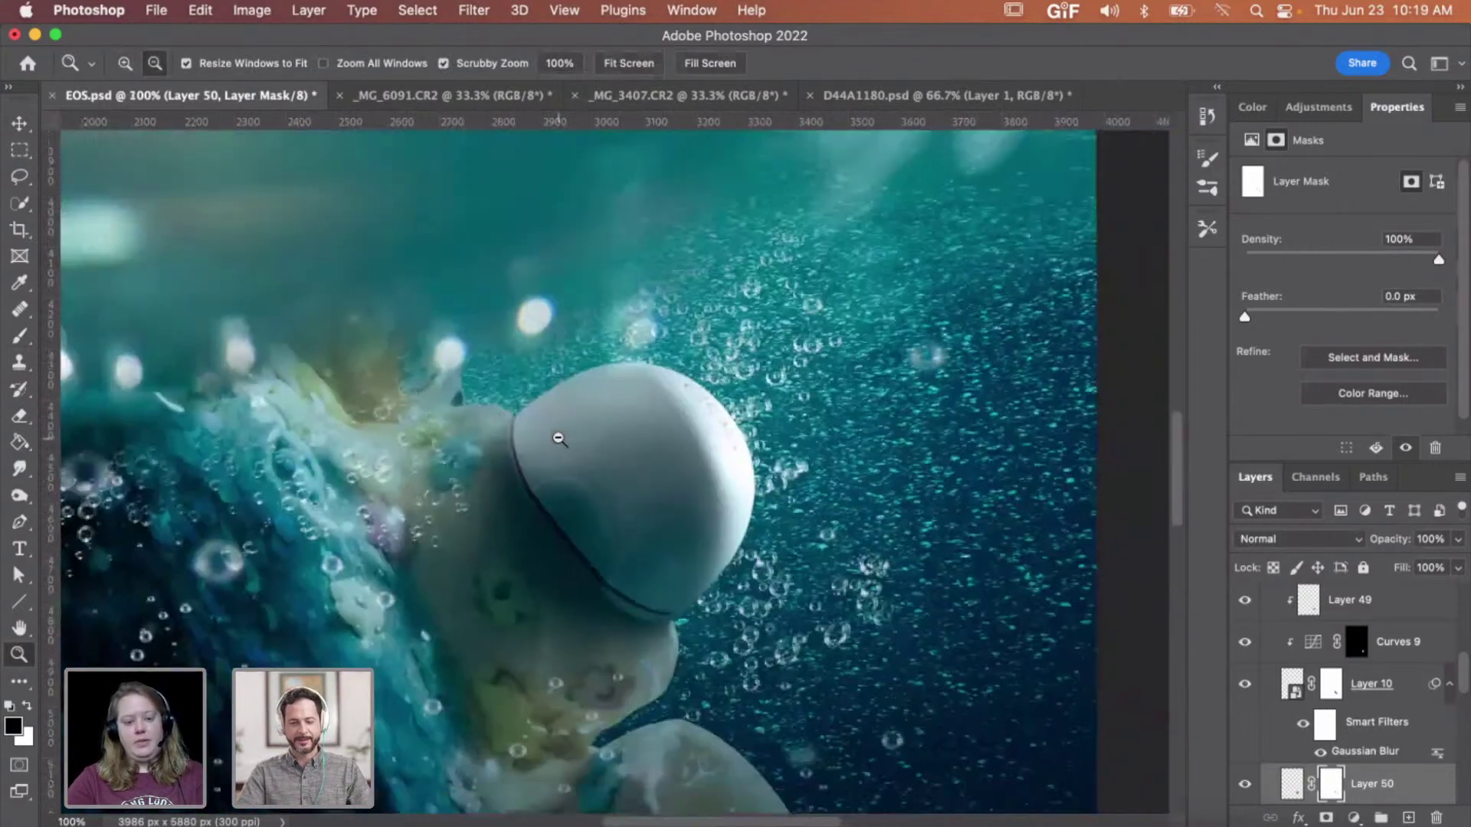
scroll(632, 587, down, 2)
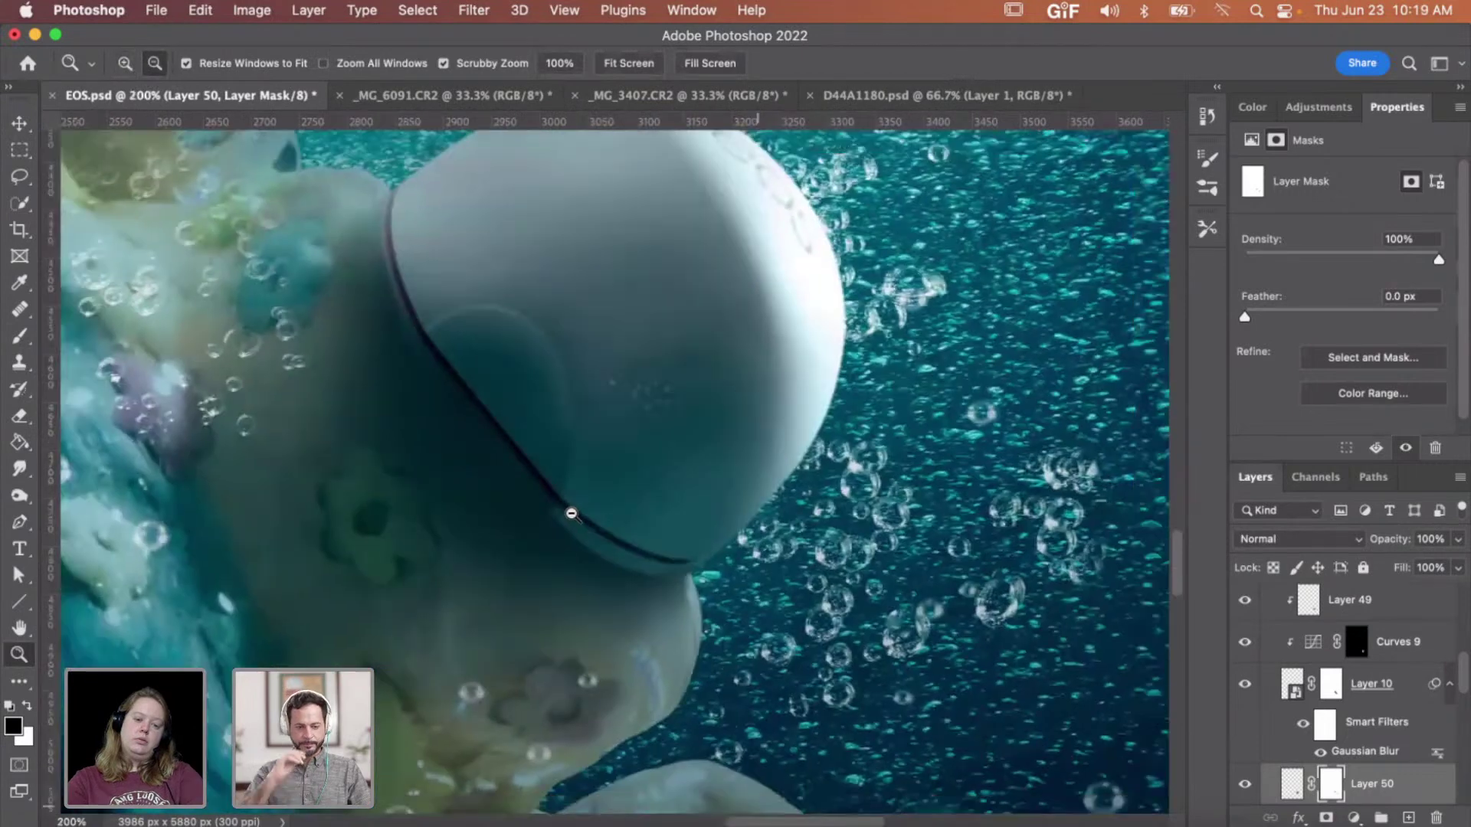
- Set Layer 50's opacity to 92%
alt+click(620, 544)
alt+click(621, 544)
alt+click(620, 544)
click(583, 483)
click(582, 483)
click(582, 484)
click(1459, 541)
drag(1450, 567, 1448, 568)
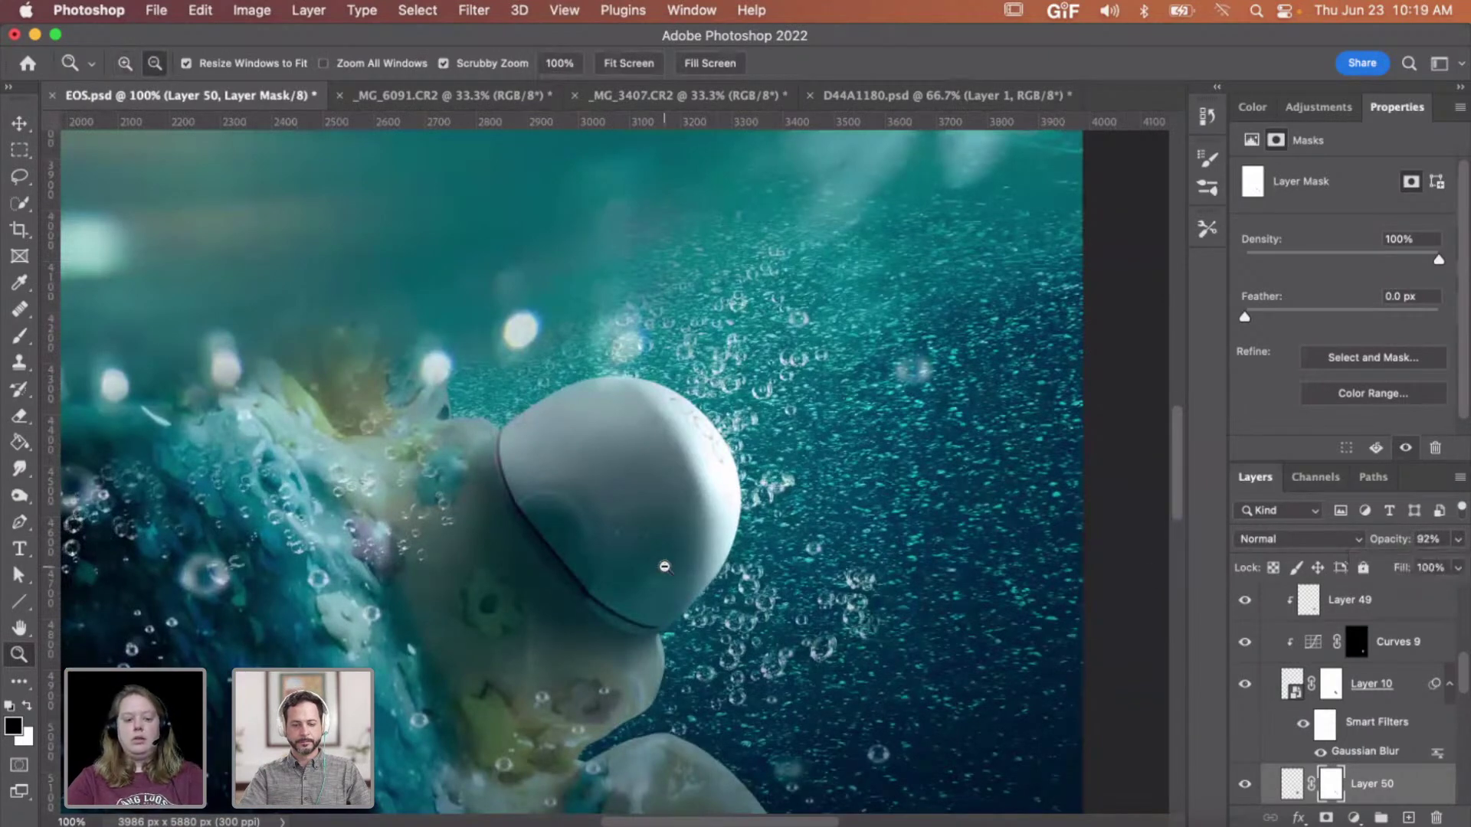
- Paint black on Layer 50's mask along the lip balm's dark rim with a 50 px brush, leaving a lighter edge
alt+click(664, 567)
alt+click(664, 567)
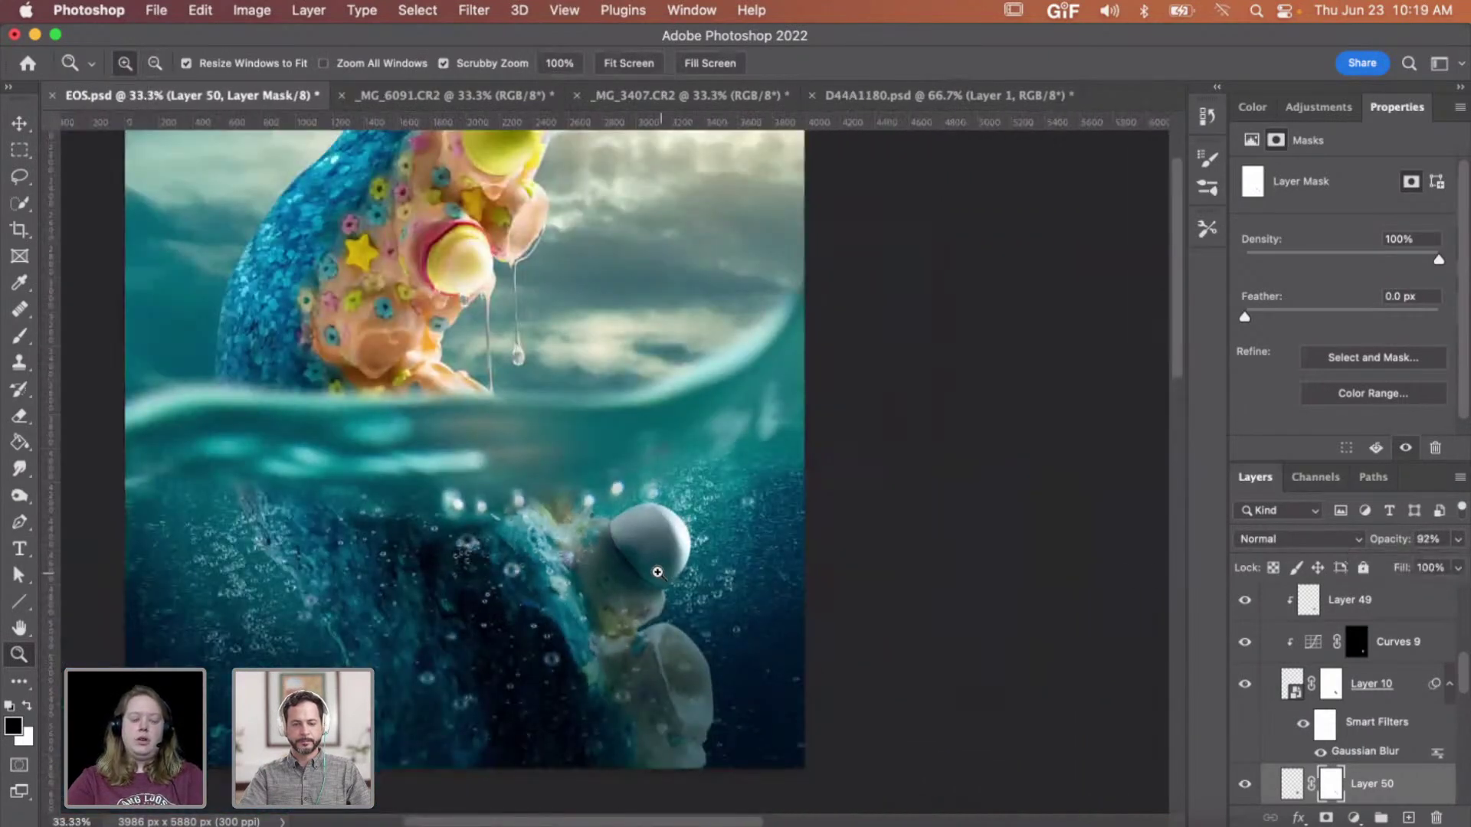
click(658, 573)
click(657, 572)
click(657, 573)
click(657, 572)
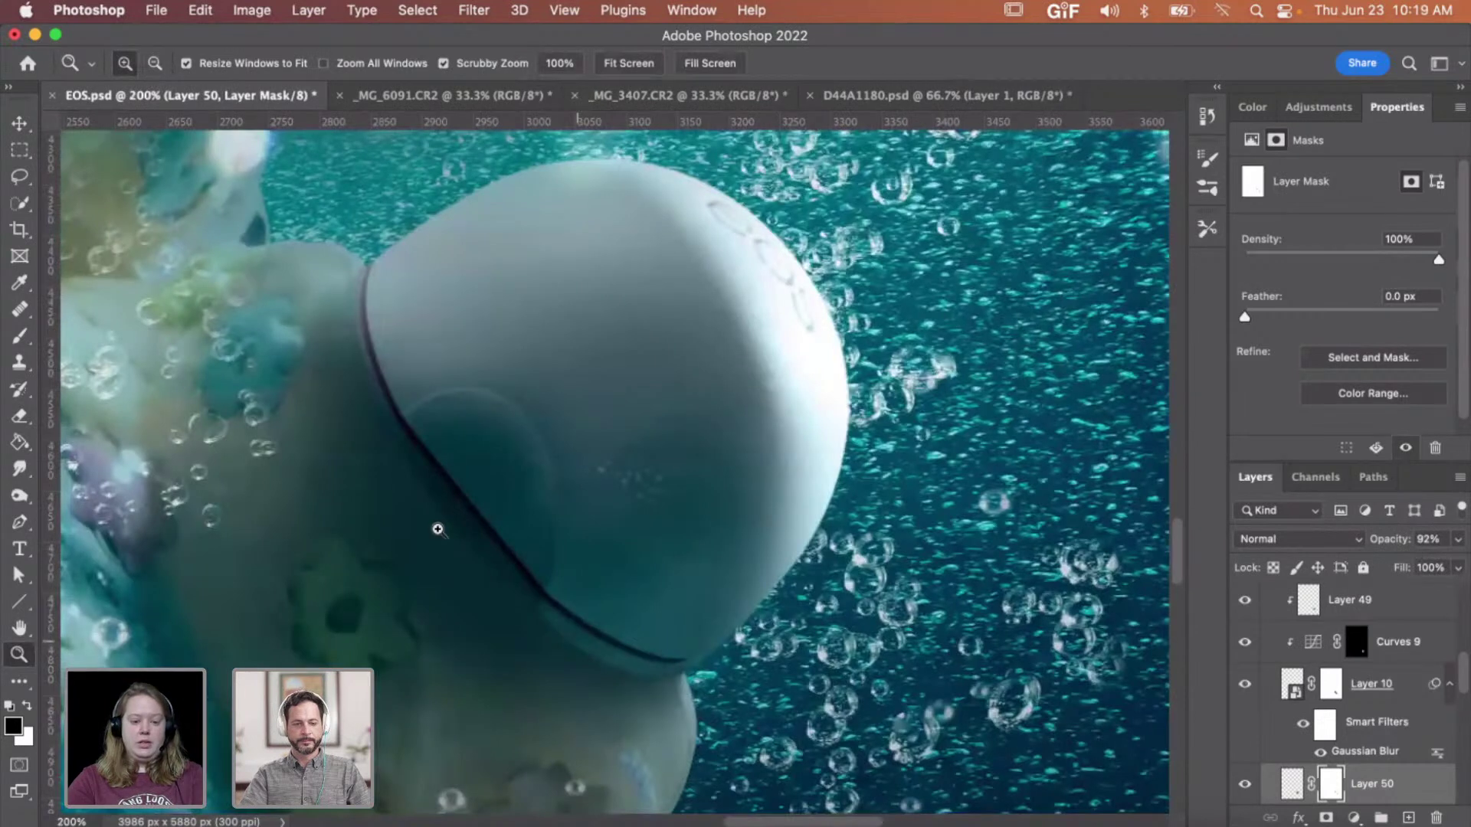
key(b)
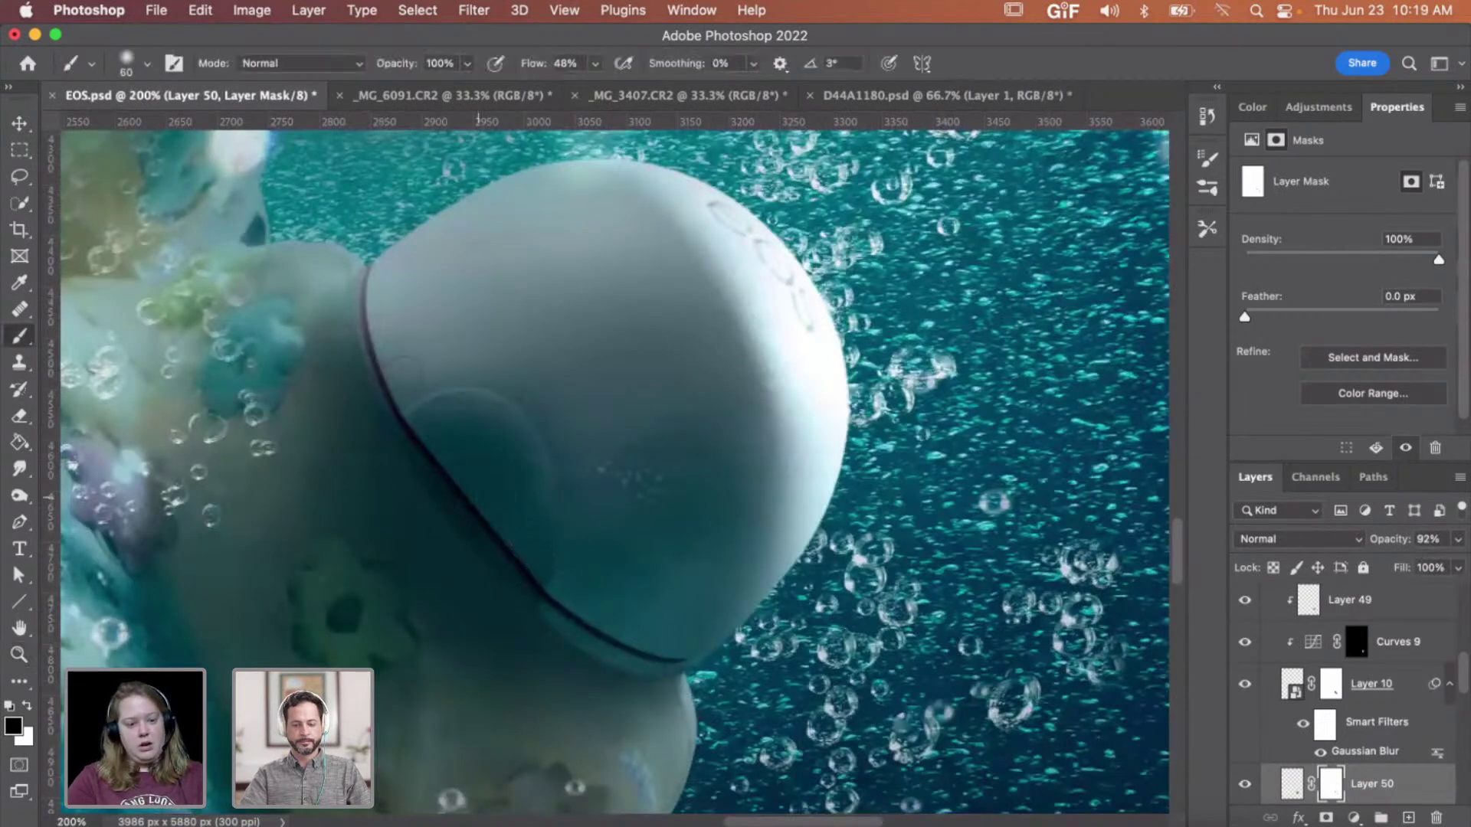
key([)
mouse_move(383, 338)
mouse_down()
mouse_move(361, 375)
mouse_move(380, 425)
mouse_move(437, 518)
mouse_move(470, 522)
mouse_move(455, 540)
mouse_move(505, 598)
mouse_move(541, 627)
mouse_move(696, 676)
mouse_up()
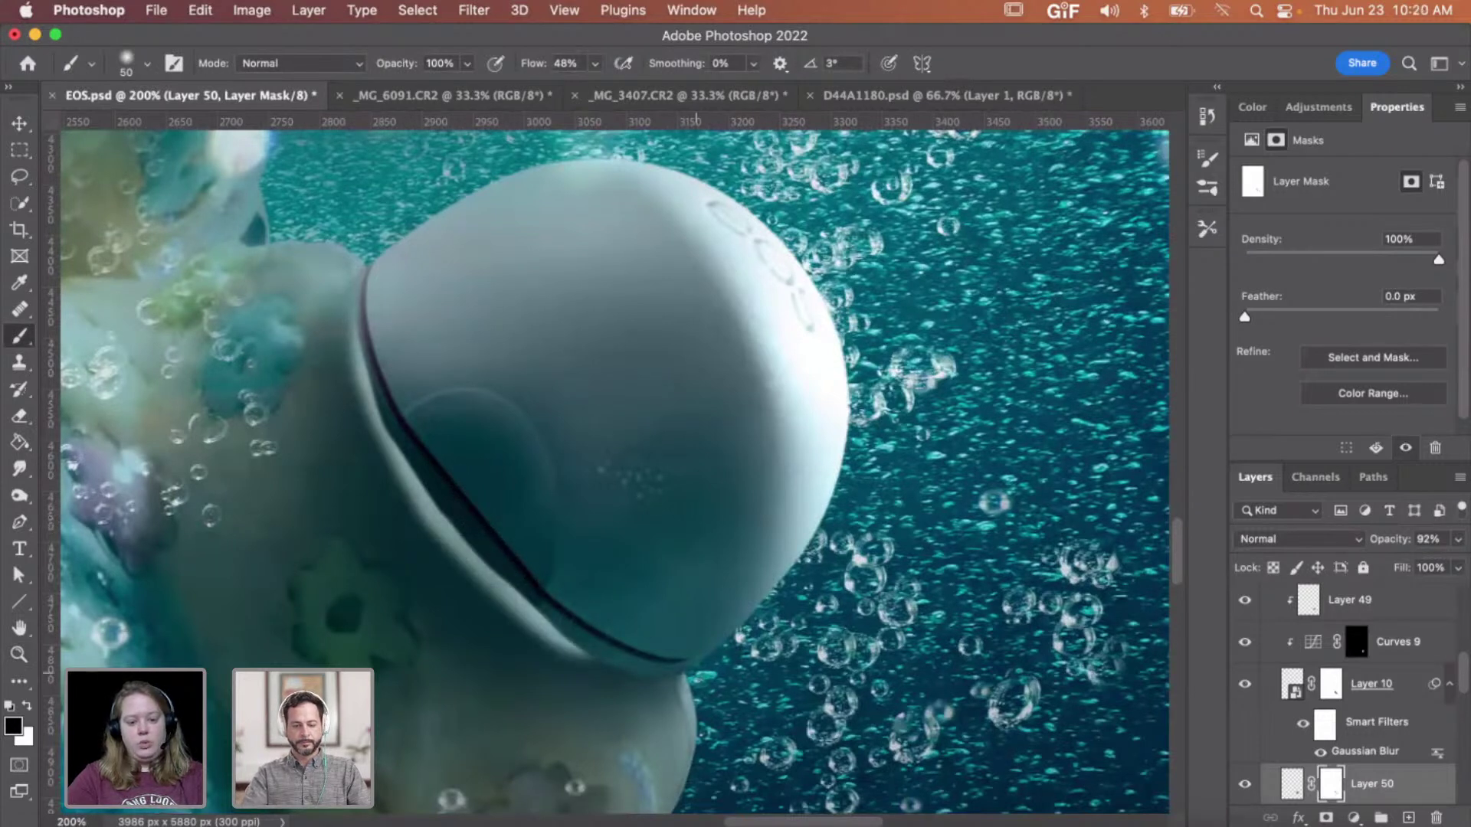
drag(580, 637, 654, 660)
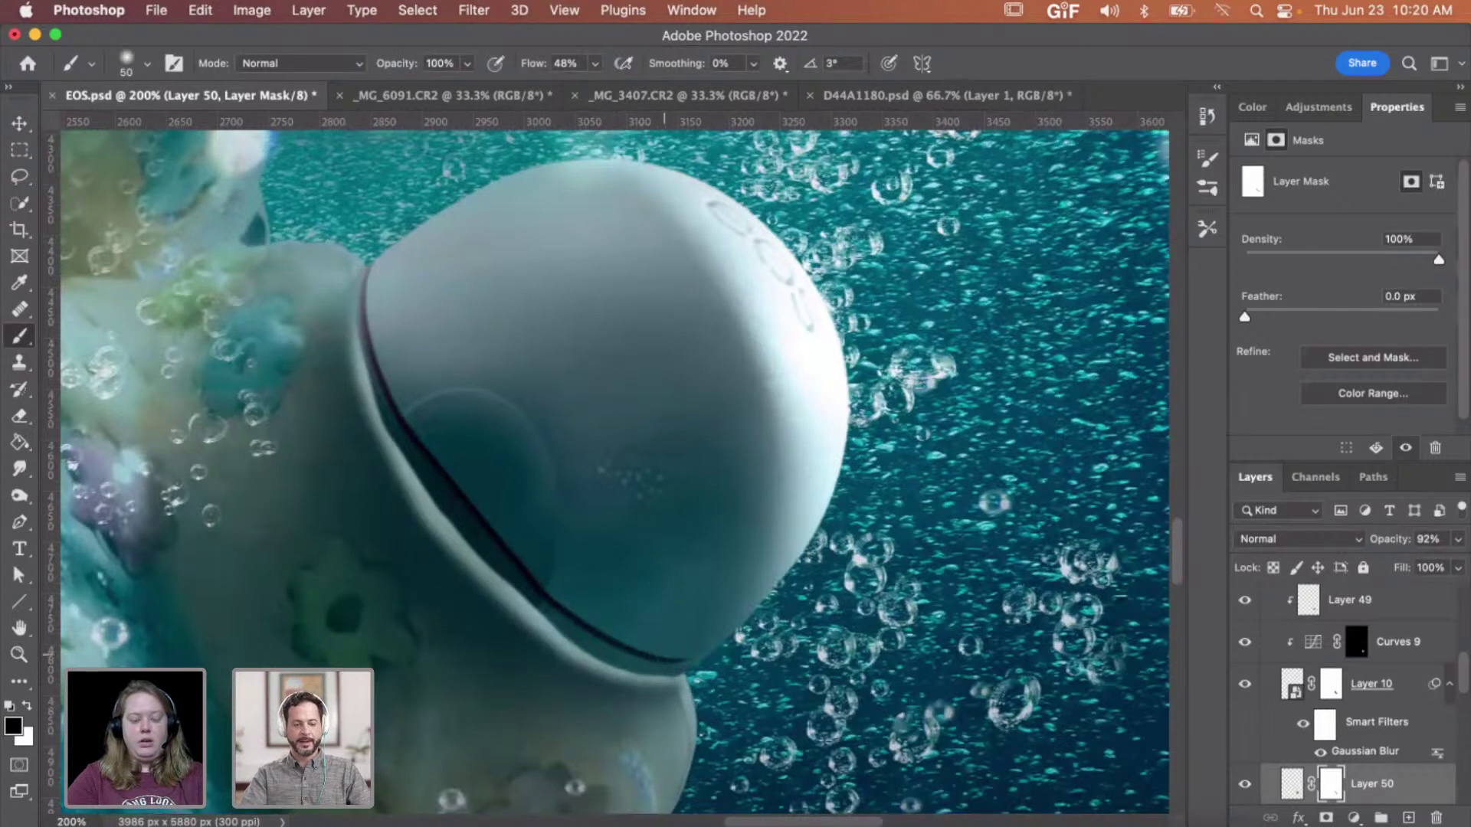
mouse_move(390, 357)
mouse_down()
mouse_move(387, 290)
mouse_move(381, 321)
mouse_up()
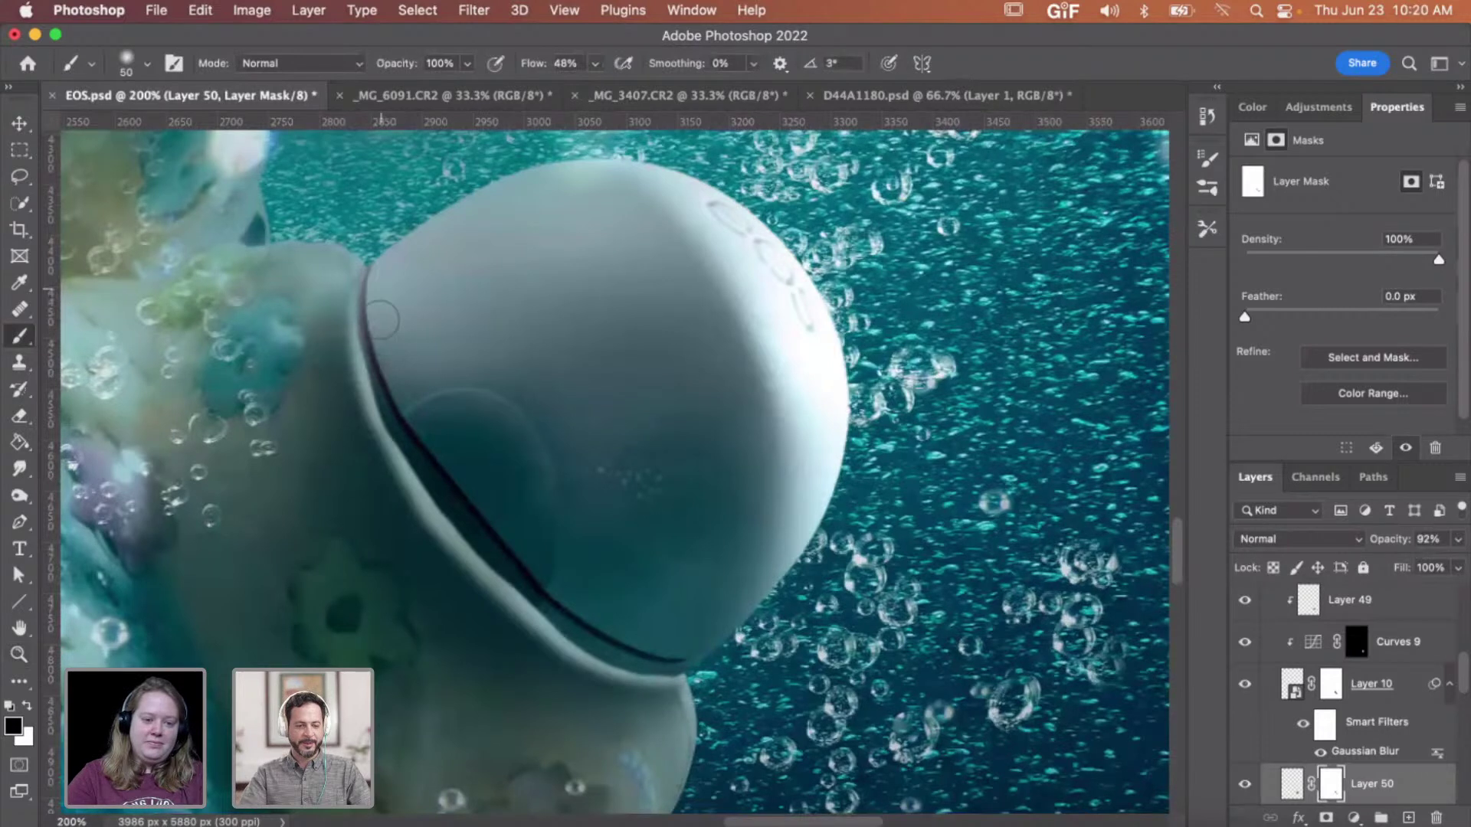
mouse_move(391, 418)
mouse_down()
mouse_move(439, 490)
mouse_move(399, 468)
mouse_move(374, 402)
mouse_move(389, 298)
mouse_up()
- Paint white on Layer 50's mask just beside the rim's dark line to bring back part of the shadow
key(x)
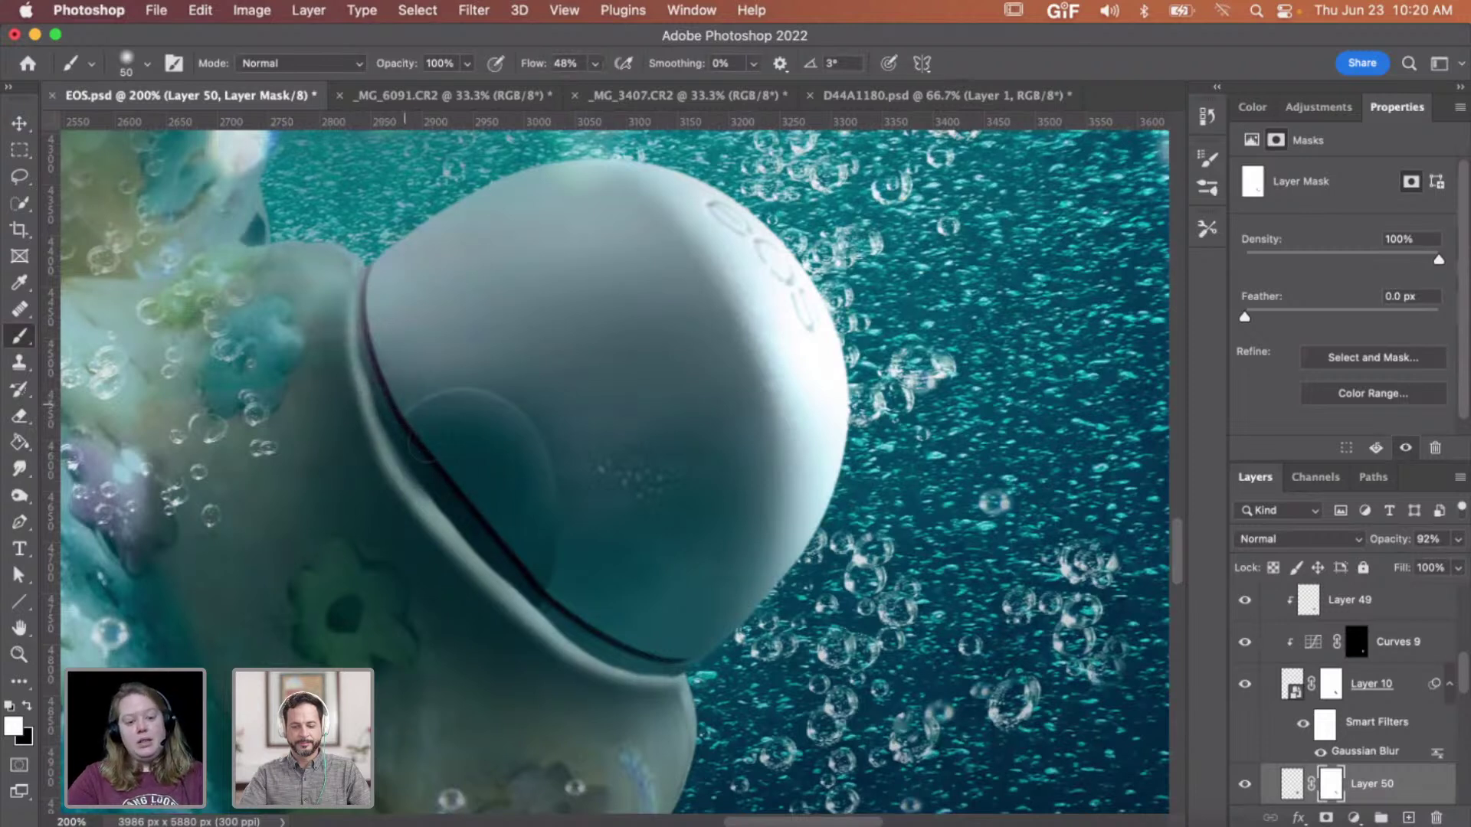
mouse_move(475, 515)
mouse_down()
mouse_move(464, 543)
mouse_move(446, 524)
mouse_move(469, 499)
mouse_move(529, 575)
mouse_up()
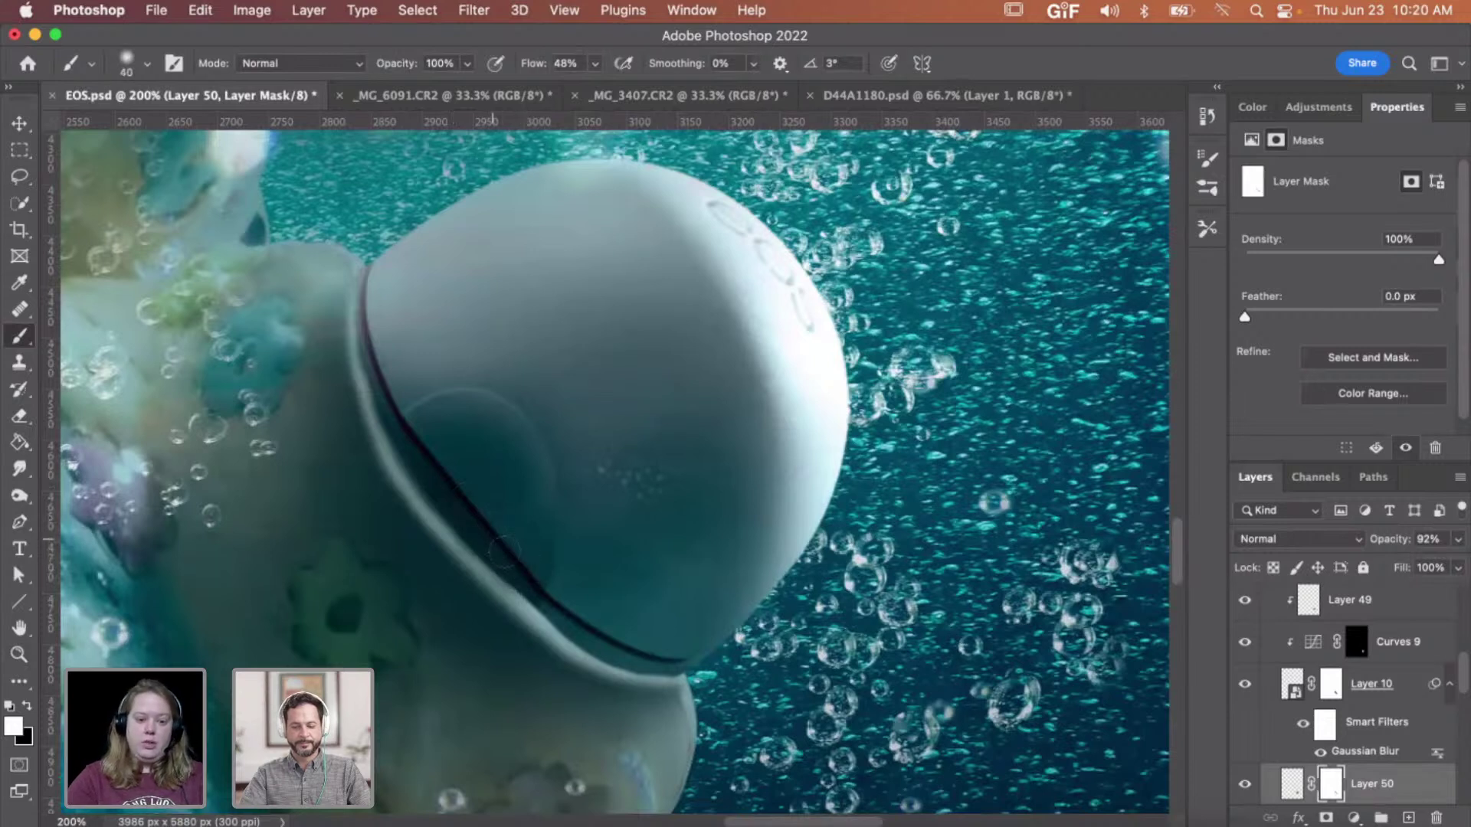
mouse_move(518, 576)
mouse_down()
mouse_move(569, 632)
mouse_move(609, 636)
mouse_up()
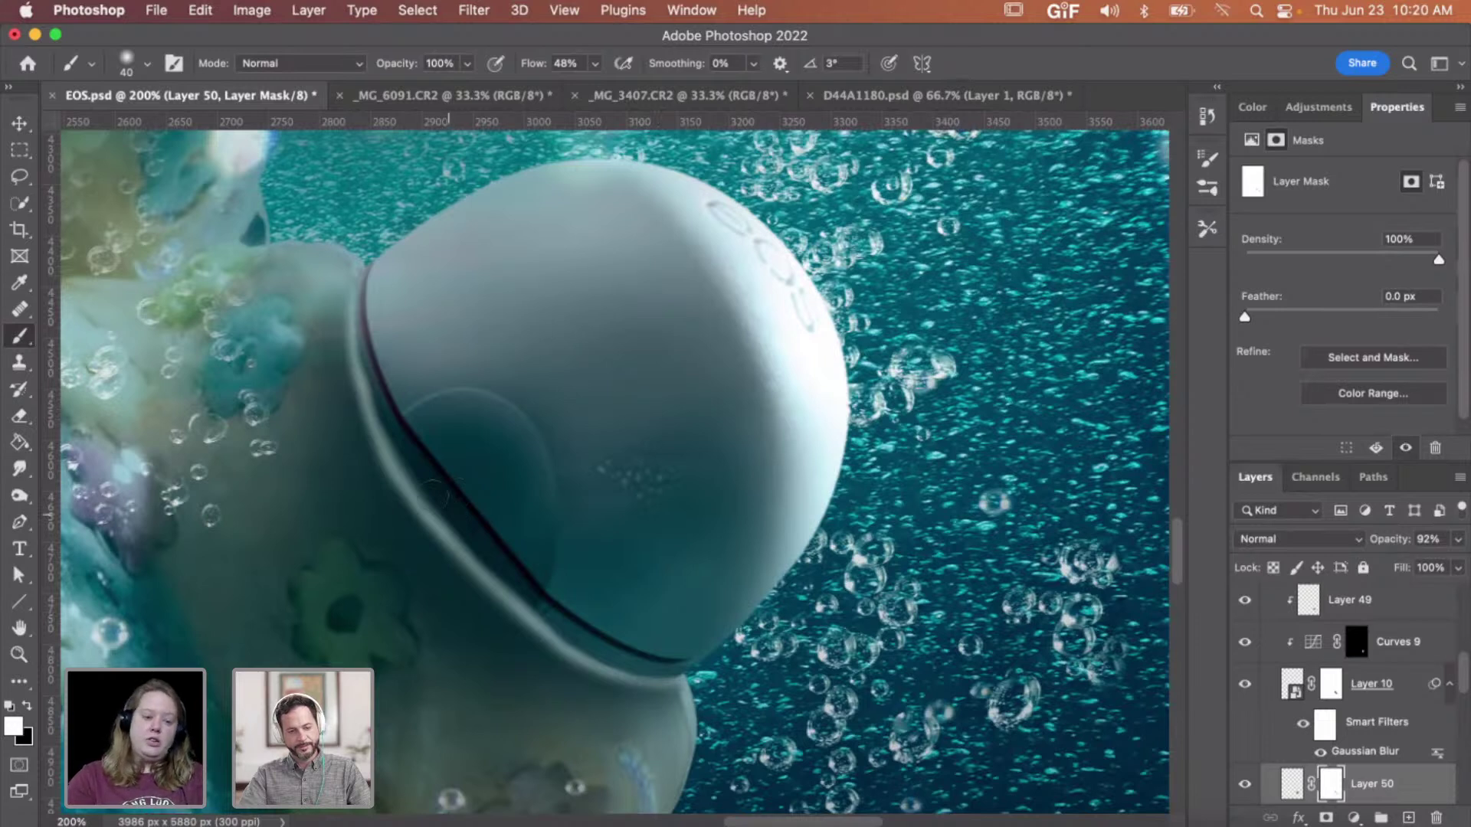
- Paint white on Layer 50's mask along the whole rim with a 200 px brush and fade the stroke to 79% opacity
key(bracketright)
key(bracketright)
key(bracketright)
key(bracketright)
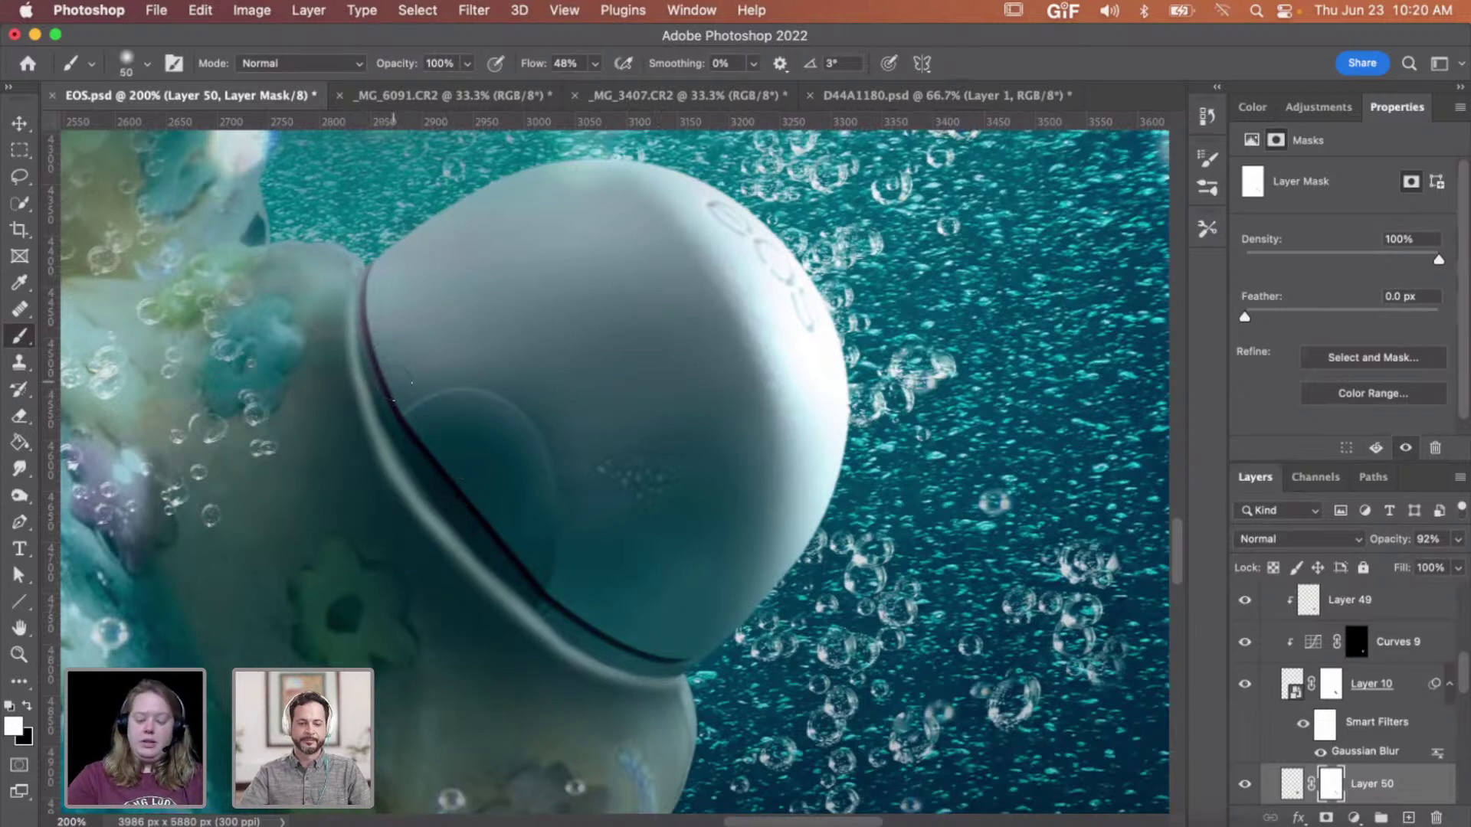
key(bracketright)
key(bracketright)
key(bracketright)
key(bracketright)
key(bracketright)
key(bracketright)
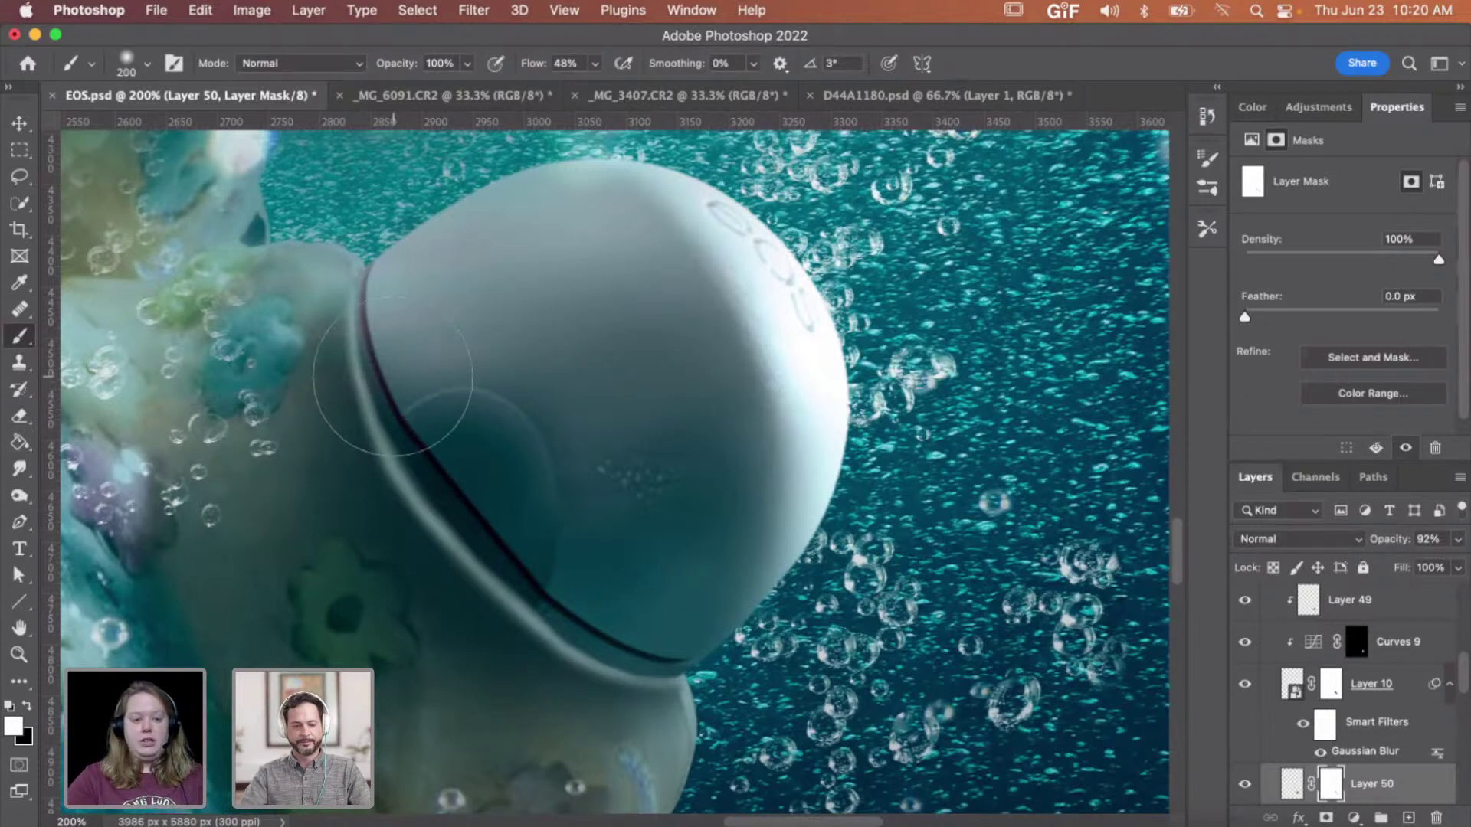
mouse_move(413, 432)
mouse_down()
mouse_move(486, 540)
mouse_move(585, 608)
mouse_up()
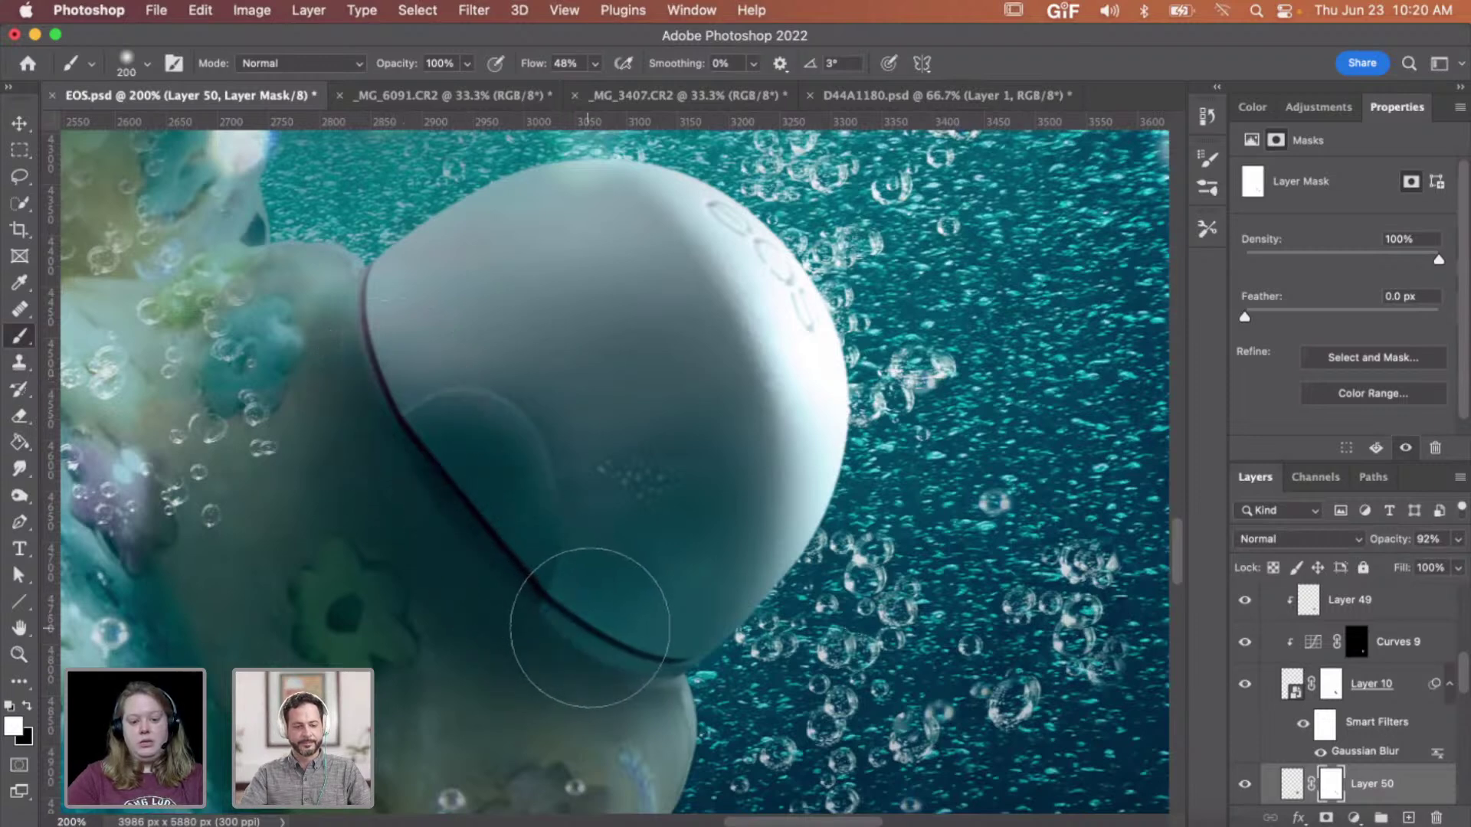
key(super+z)
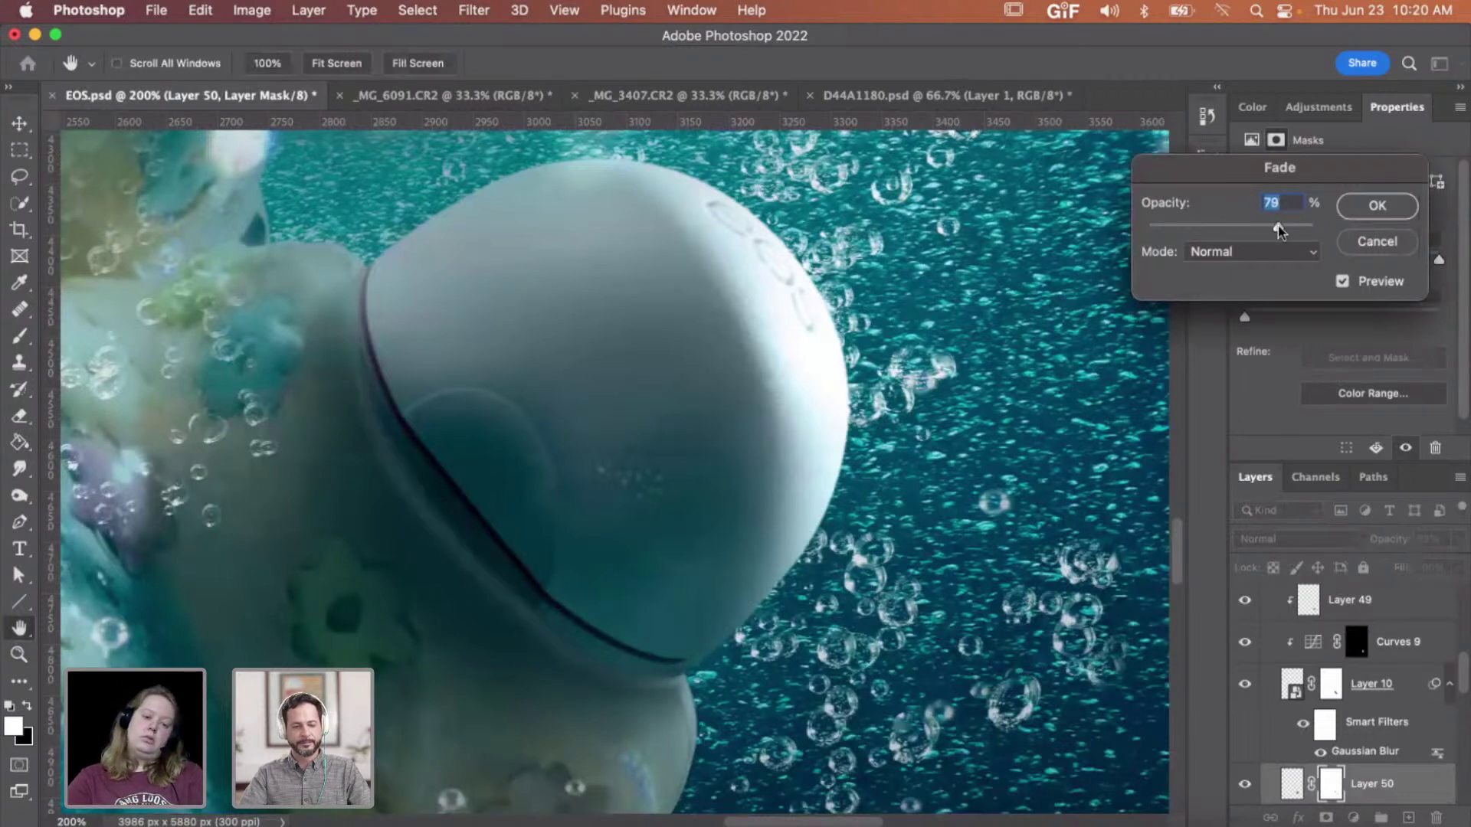
click(1378, 207)
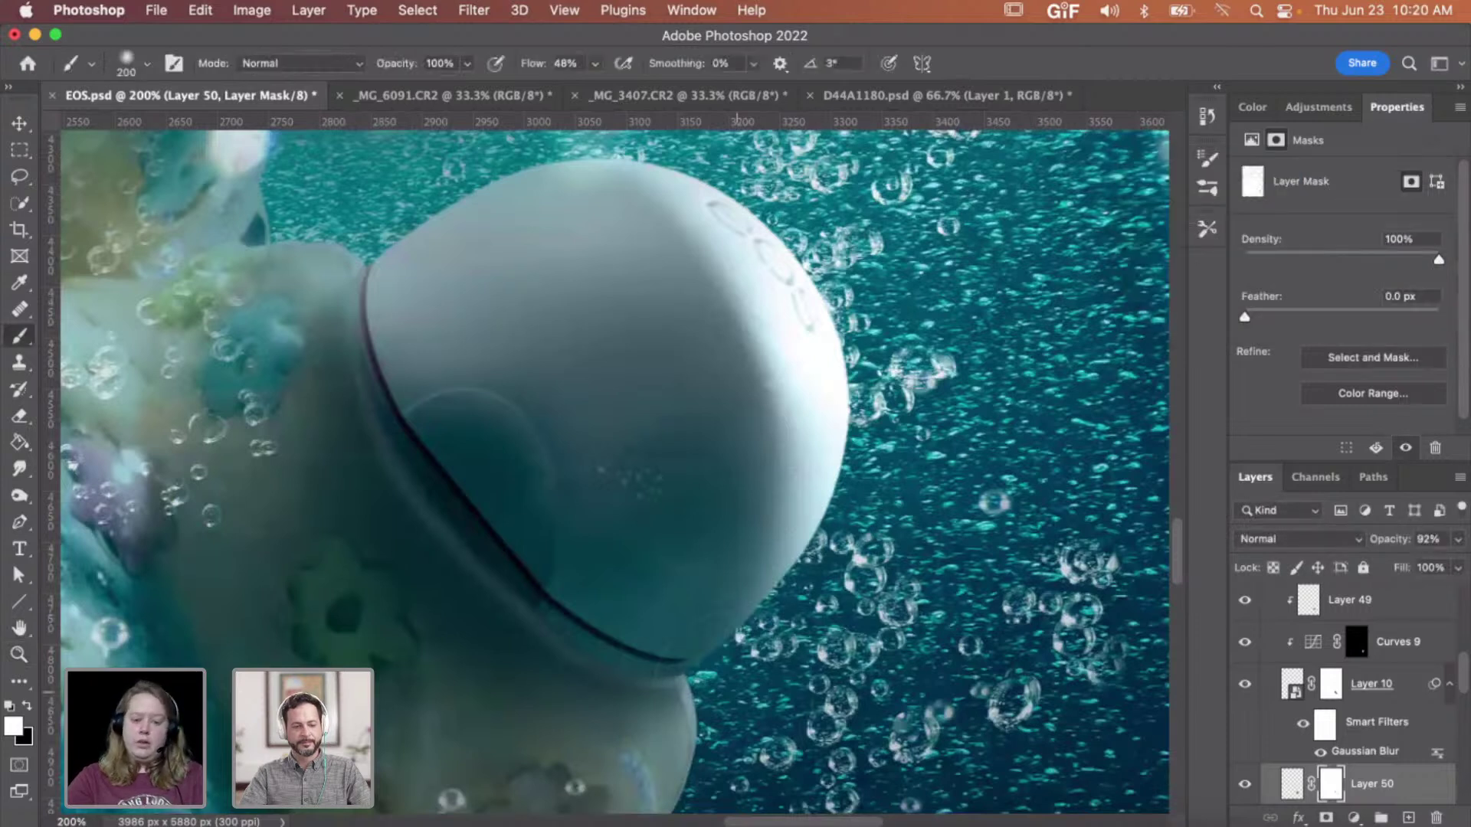
key(x)
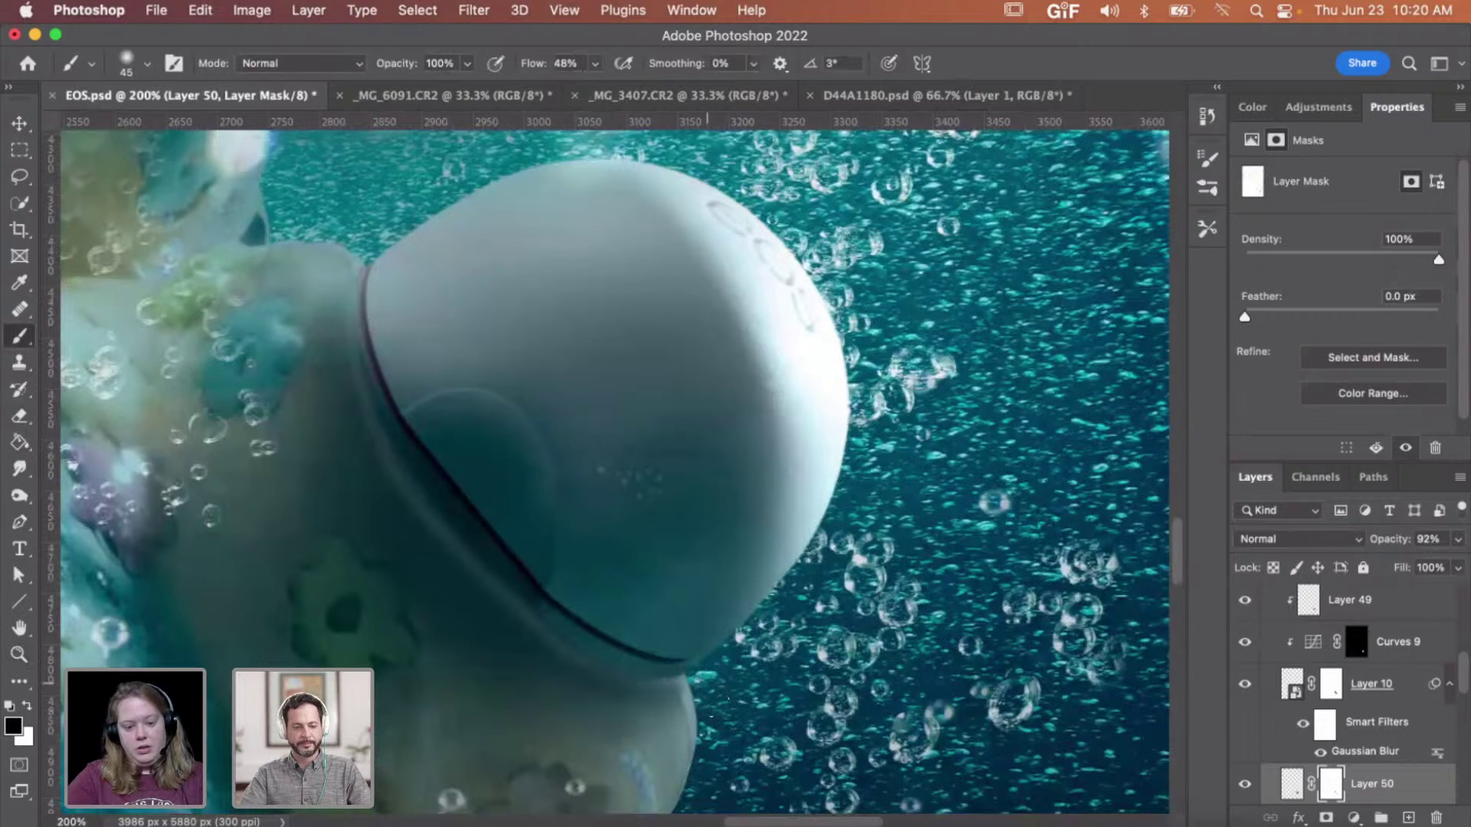
key(x)
click(20, 468)
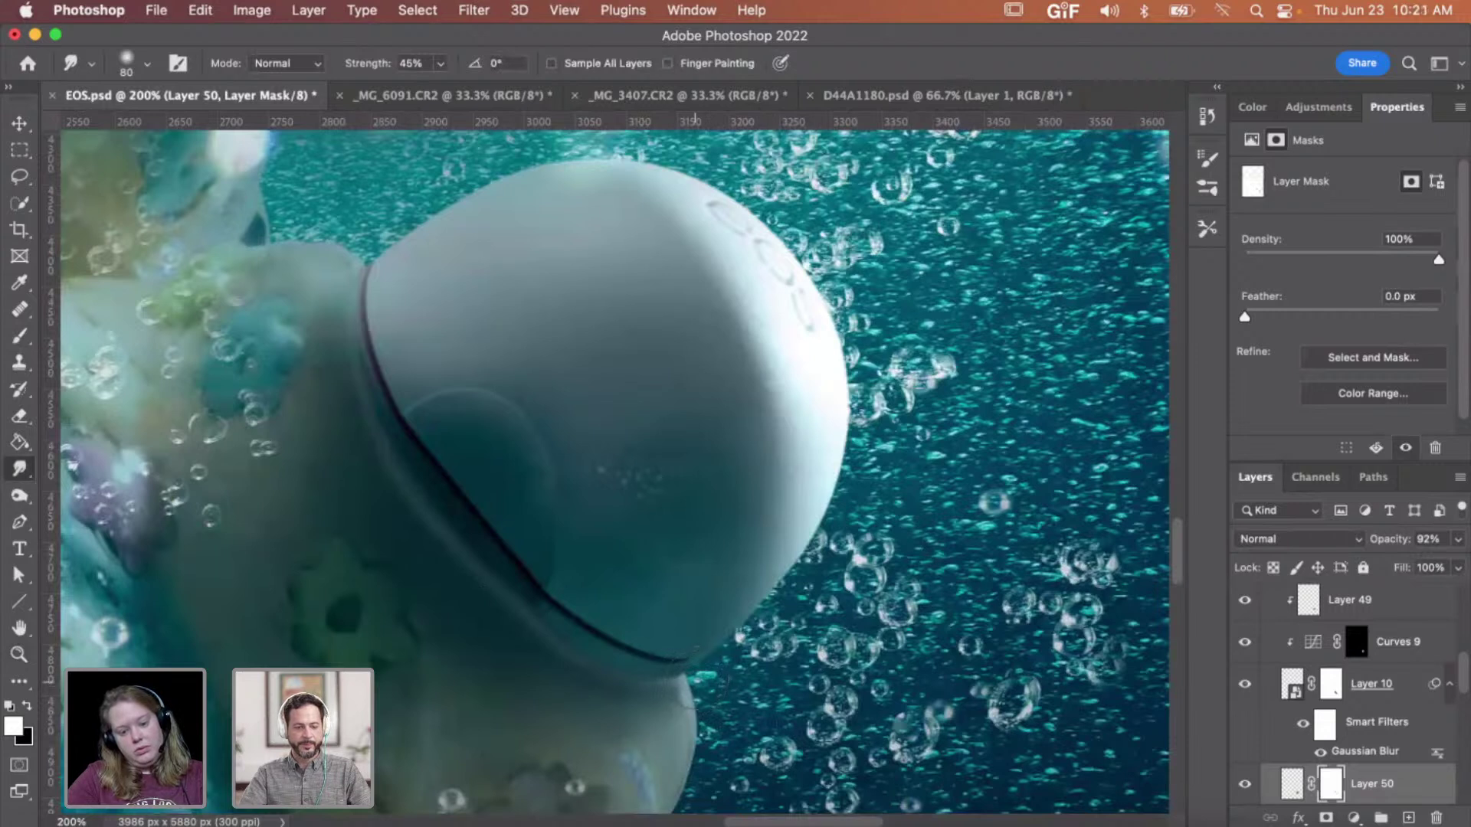
key(b)
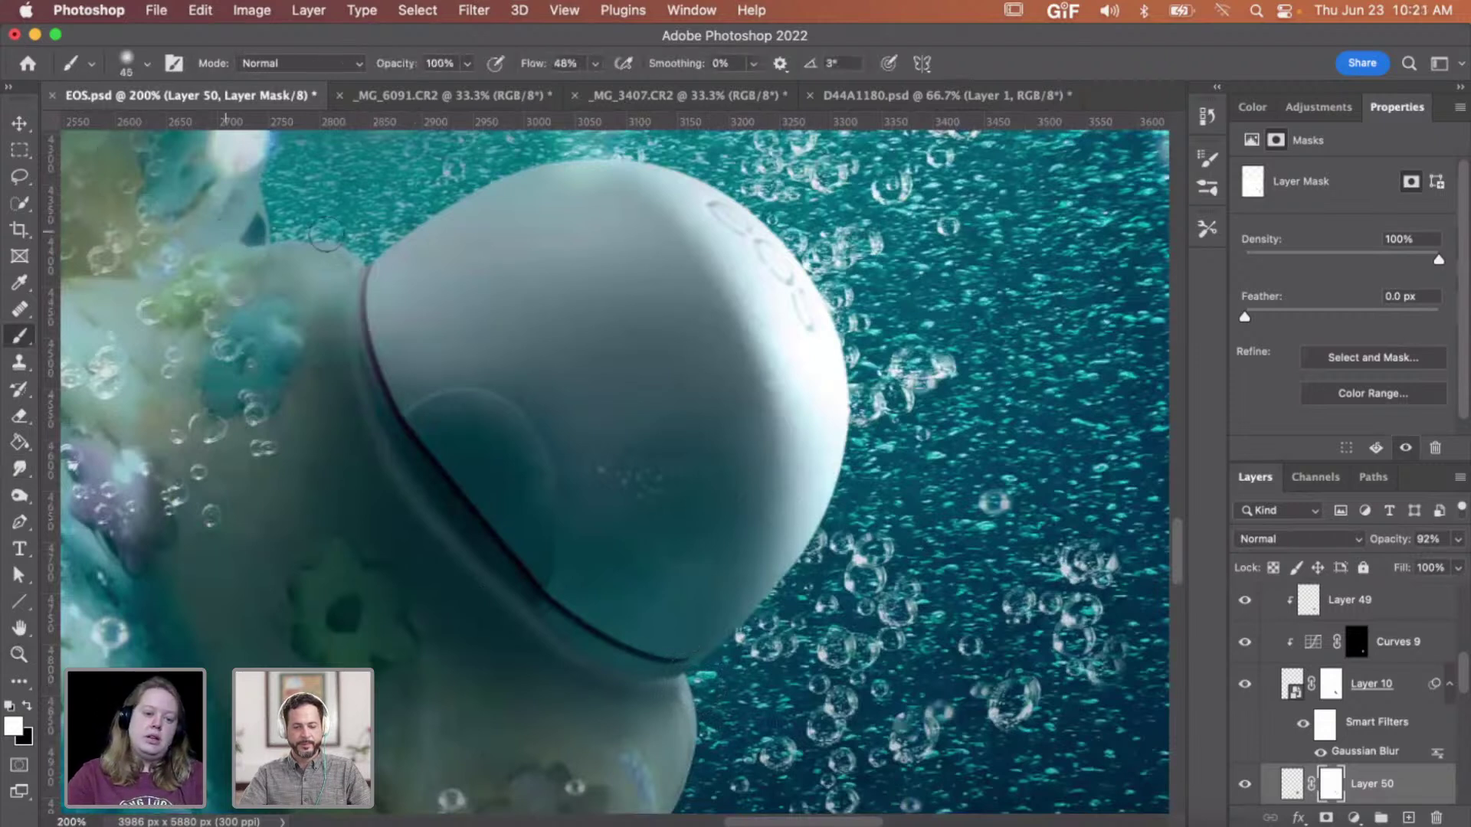
key(x)
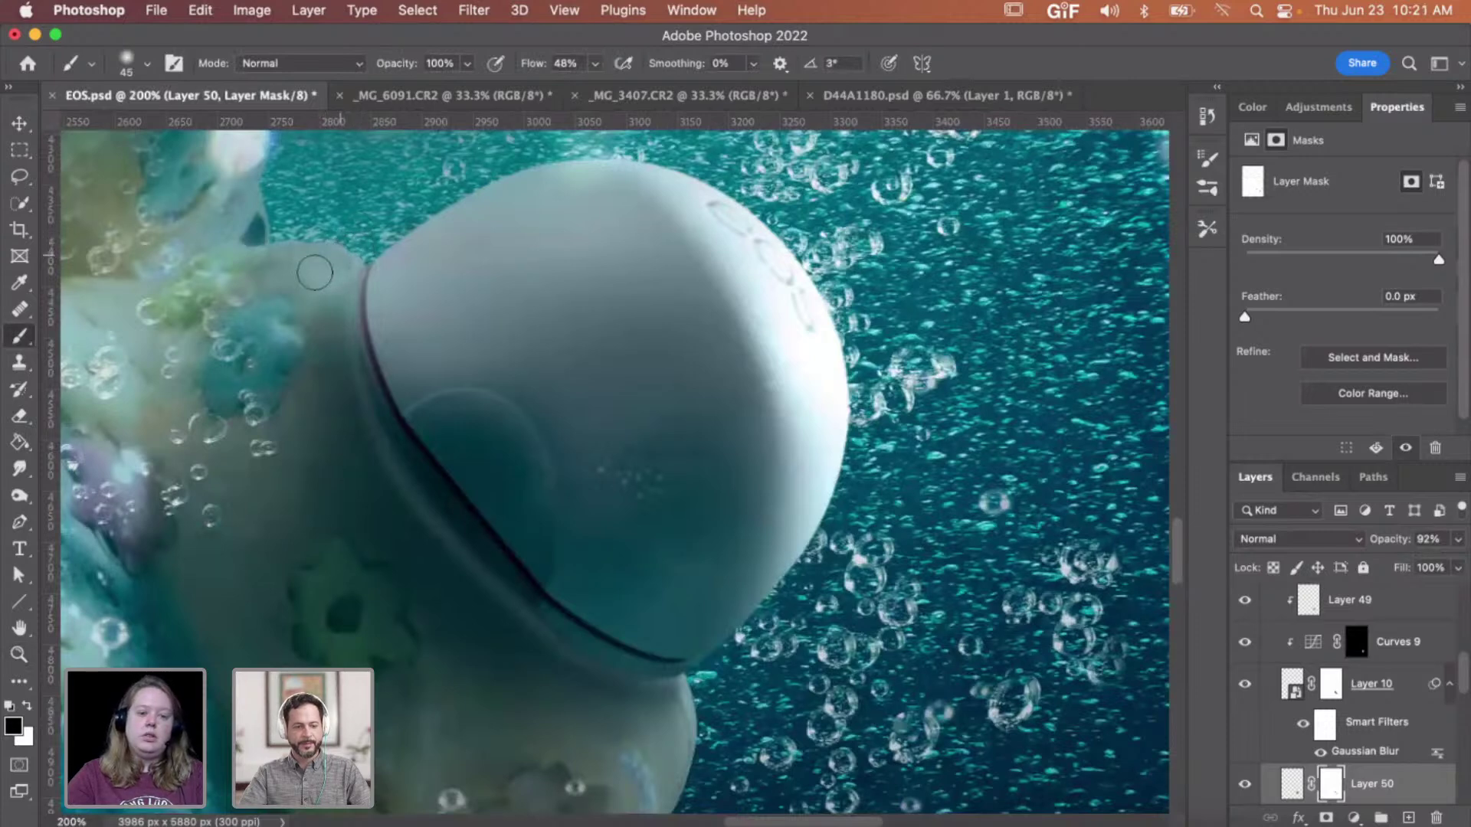
- Examine the blended rim shadow up close at the upper edge and against the full underwater composition
key(z)
click(338, 279)
click(338, 279)
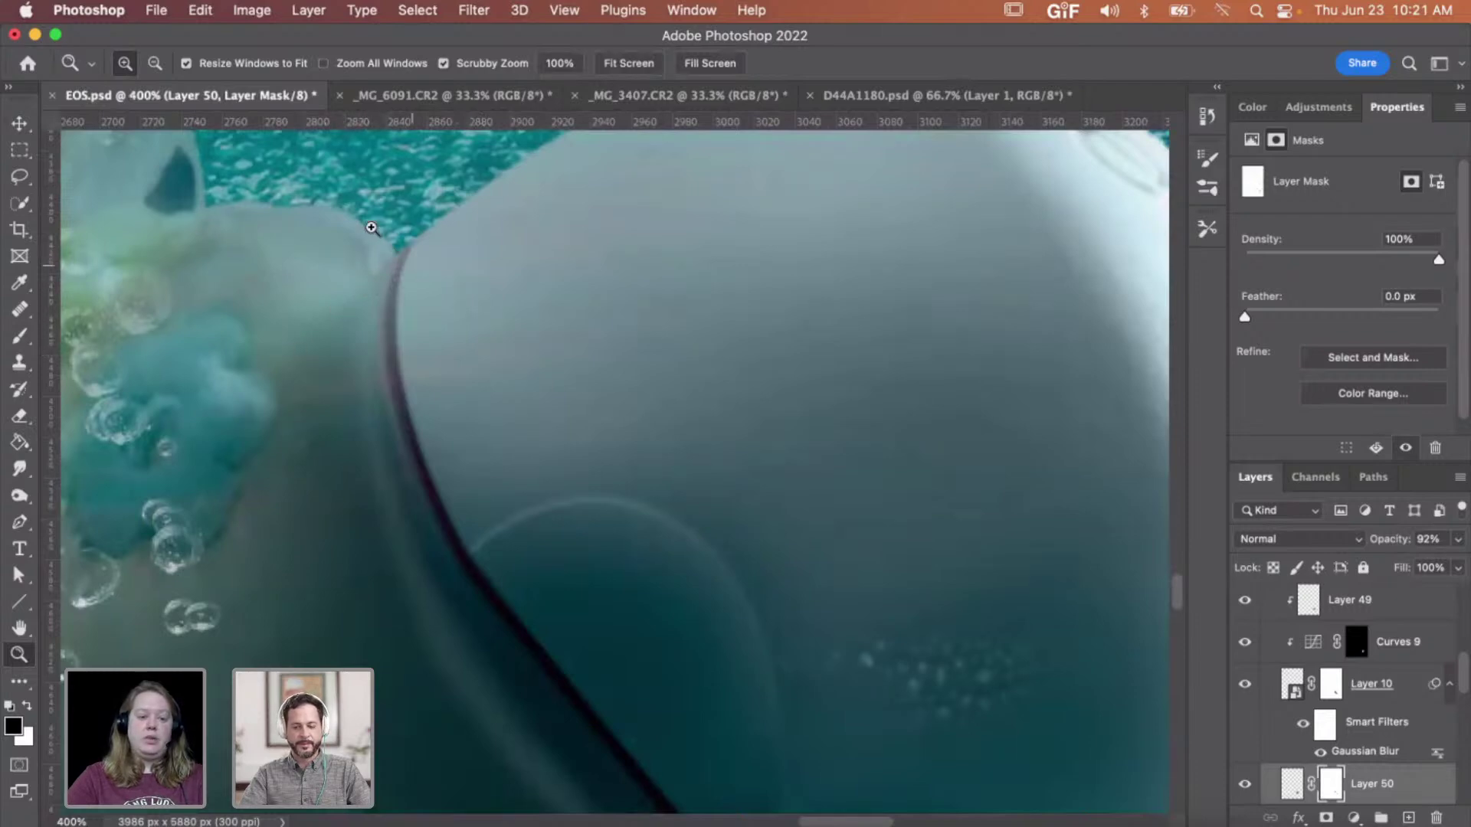
key(alt)
alt+click(412, 272)
alt+click(404, 270)
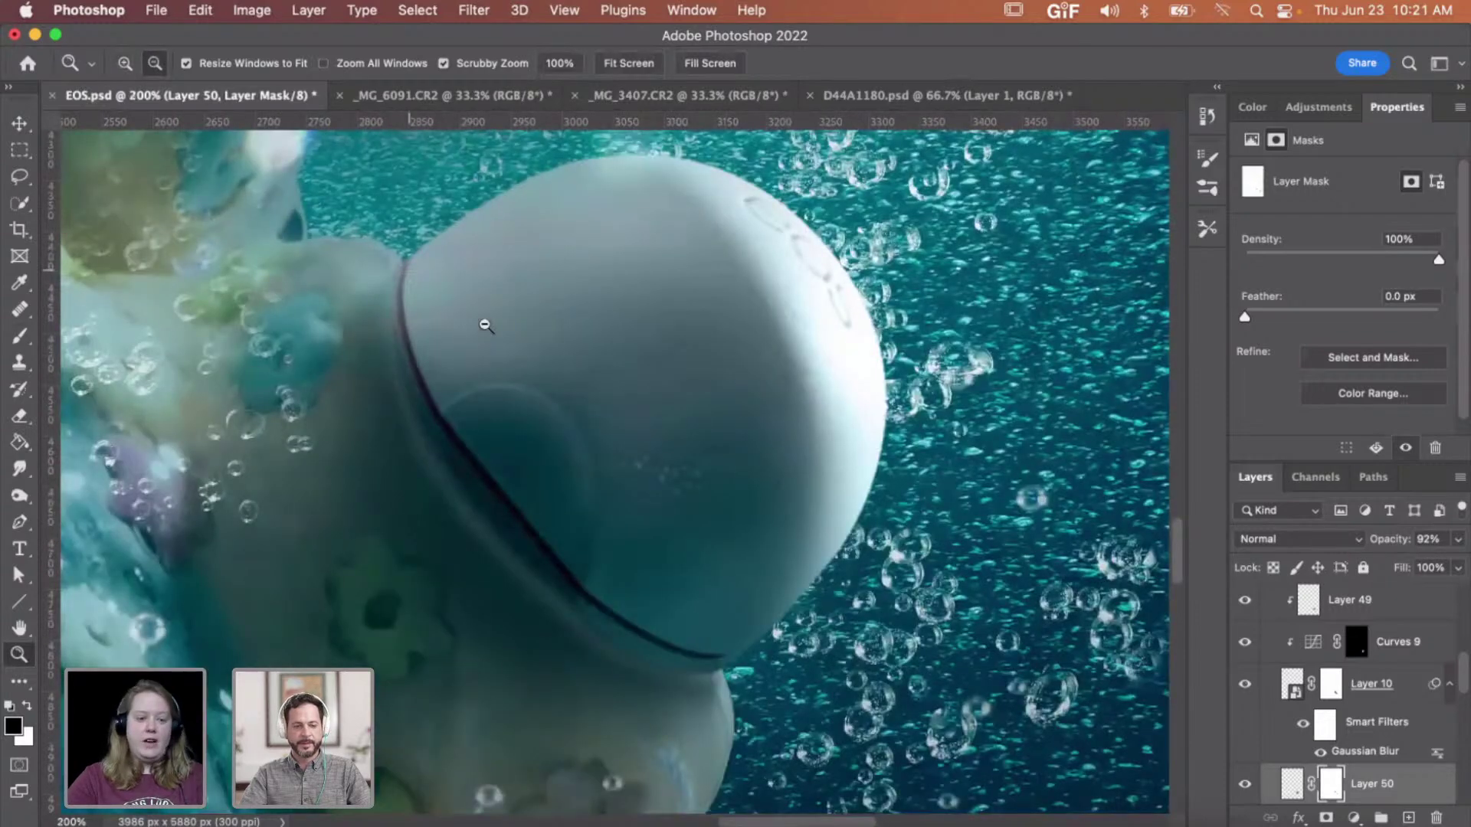
alt+click(486, 321)
alt+click(505, 345)
alt+click(509, 357)
alt+click(529, 414)
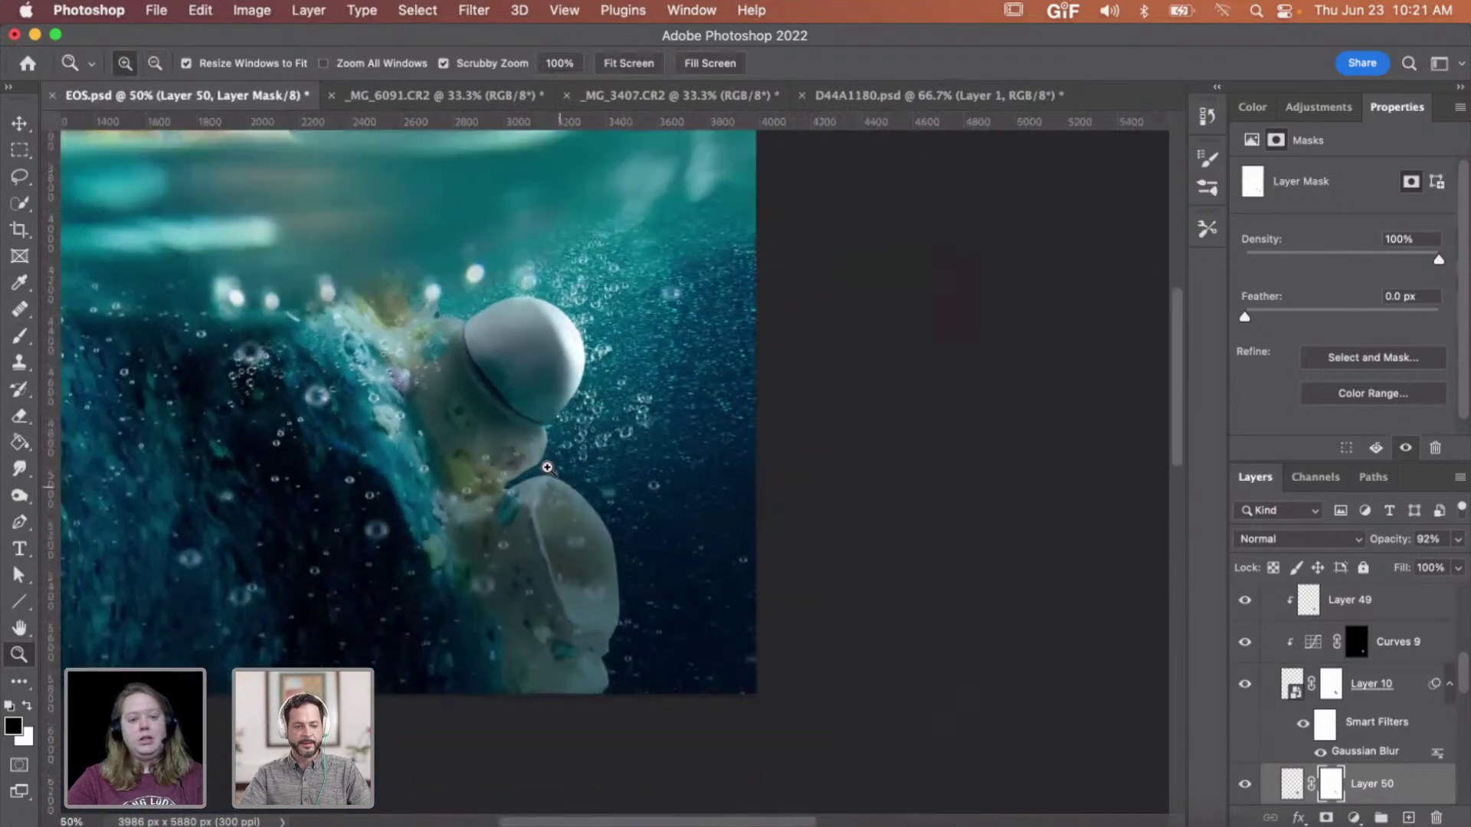
alt+click(545, 470)
scroll(549, 468, up, 3)
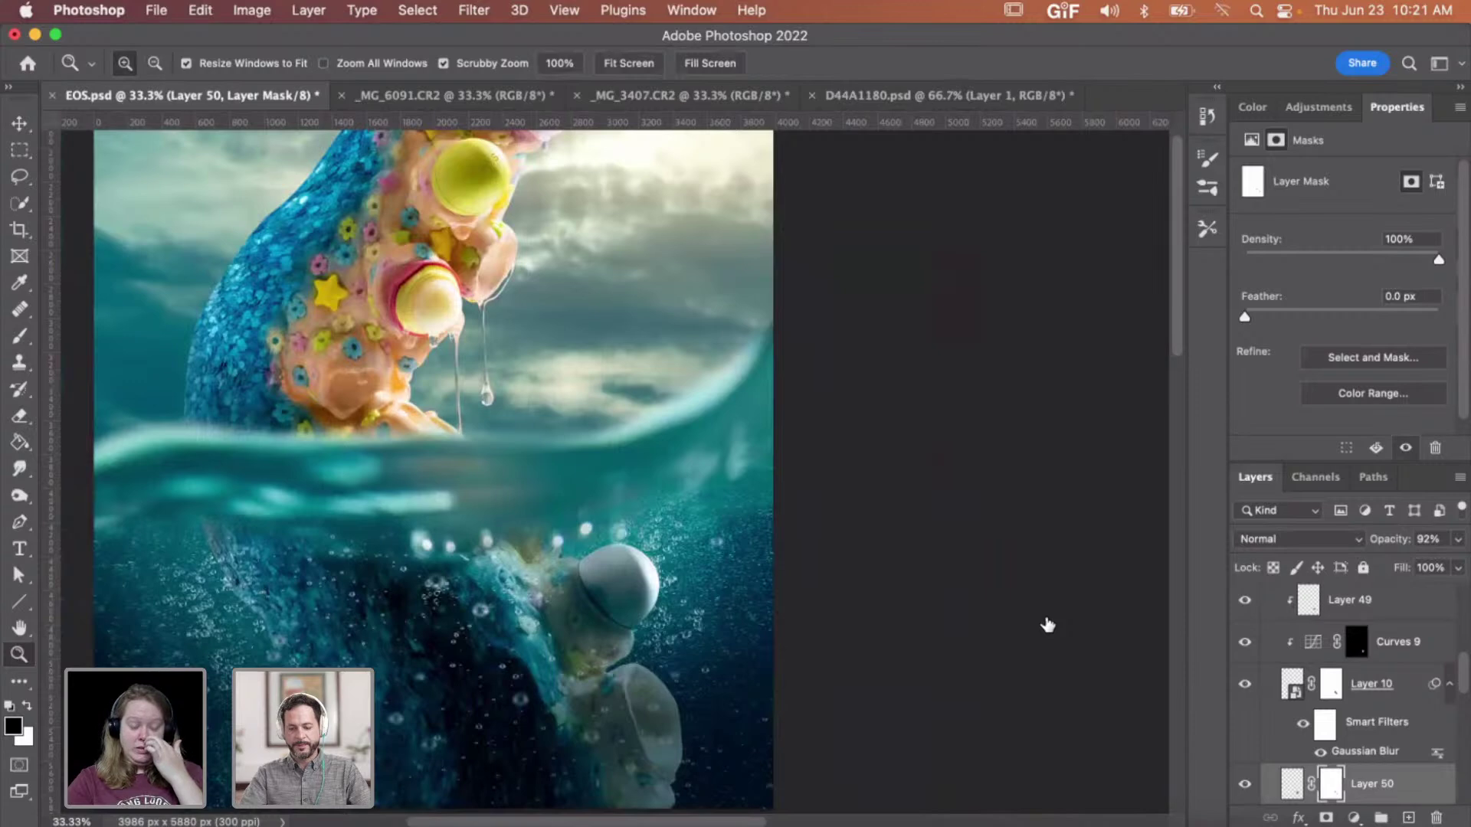
click(607, 573)
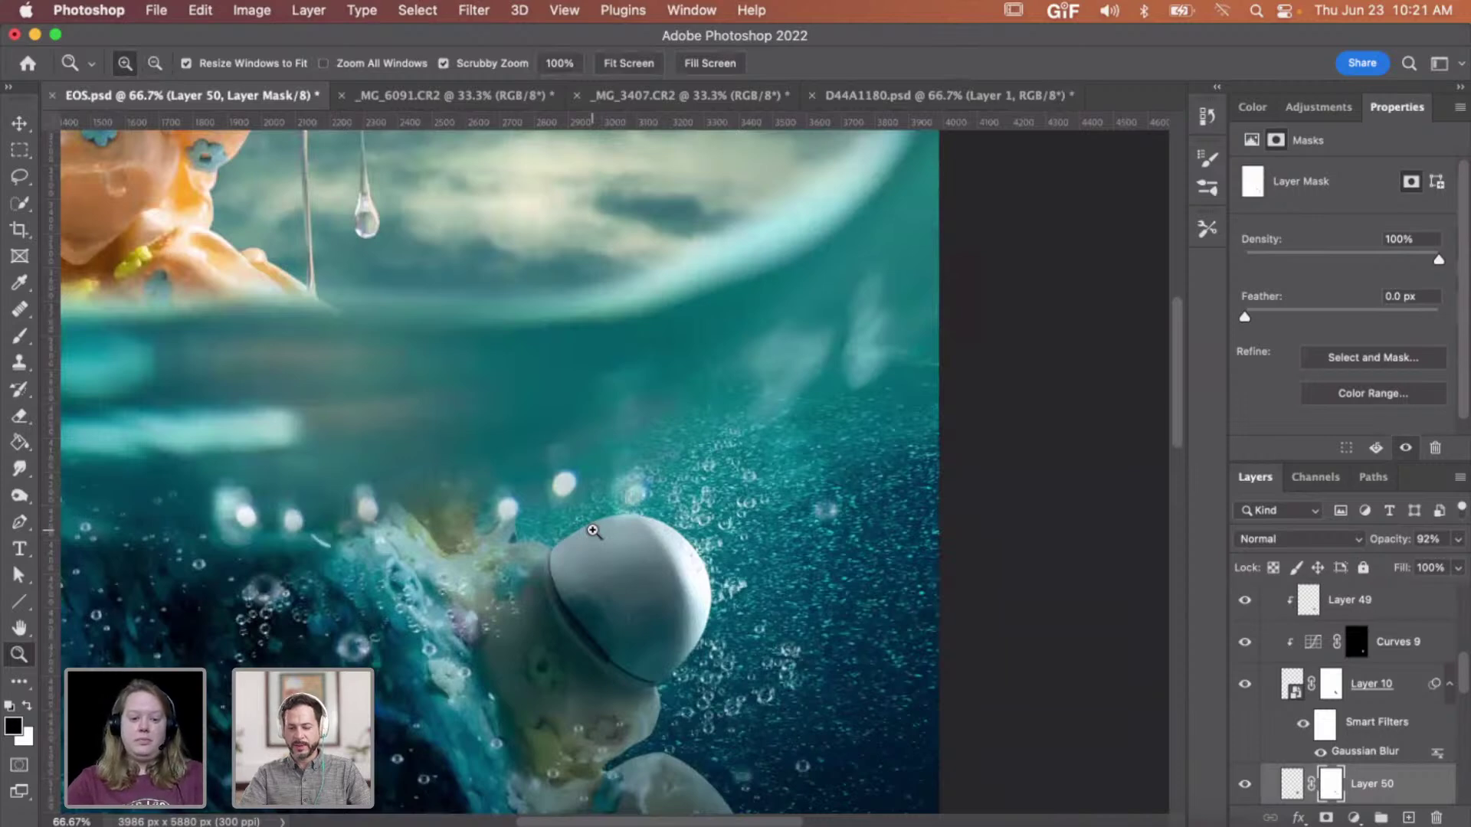
click(601, 566)
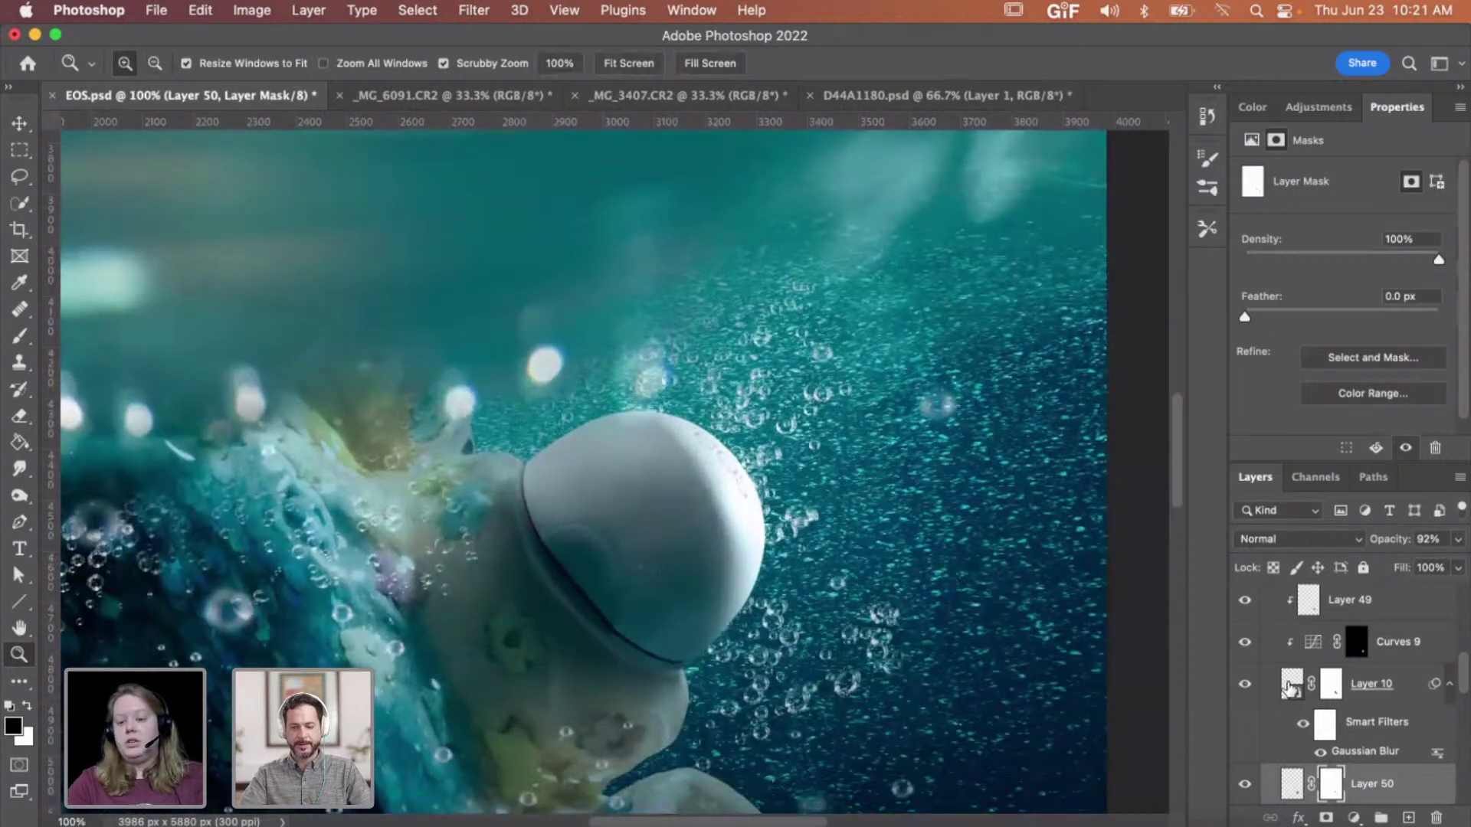
- Examine the submerged lip balm's shadow within the full composition and the coloured lip balms on the above-water tentacle at several zoom levels
scroll(1388, 720, down, 2)
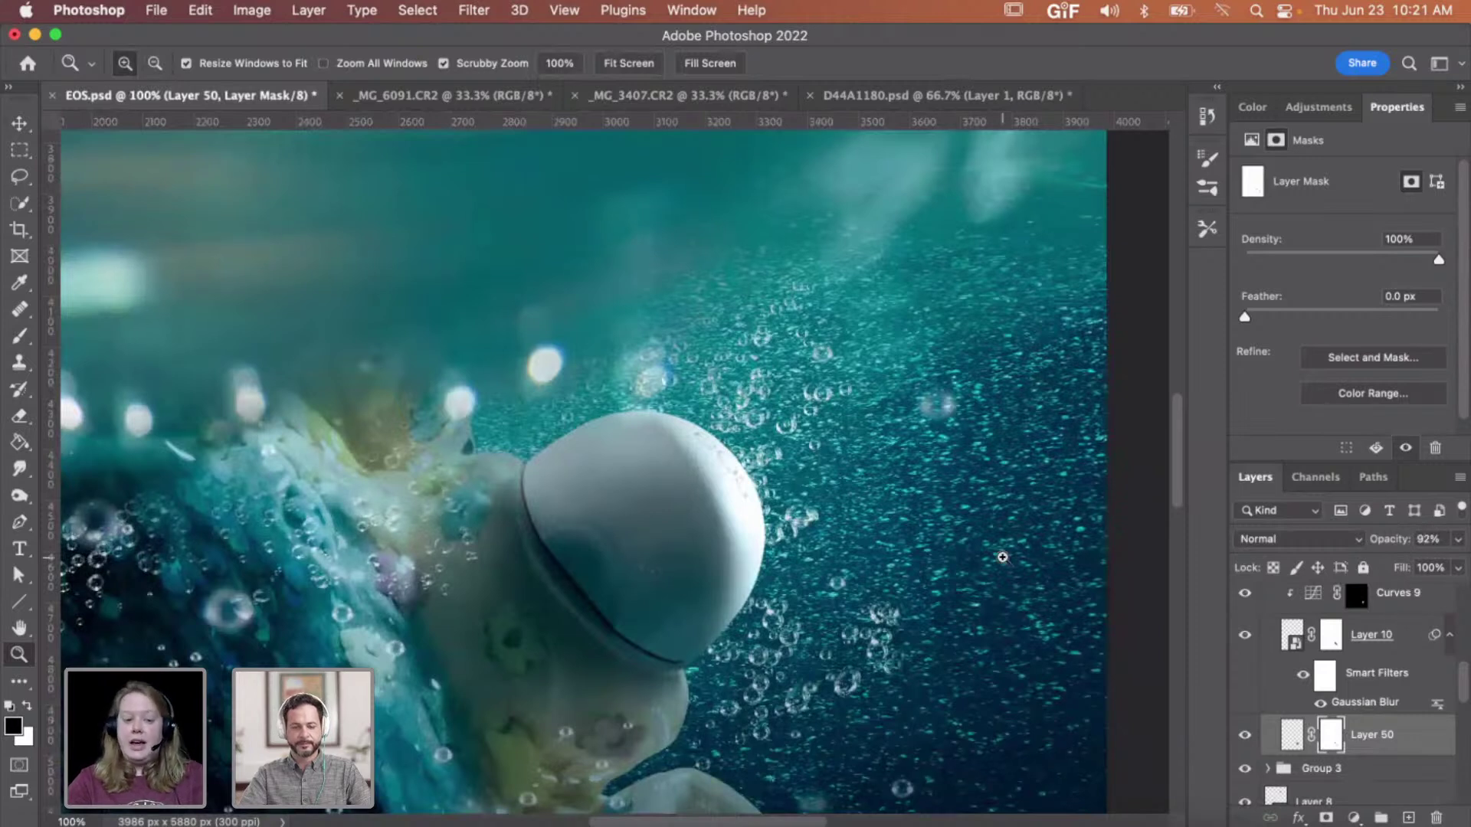
alt+click(768, 454)
alt+click(768, 453)
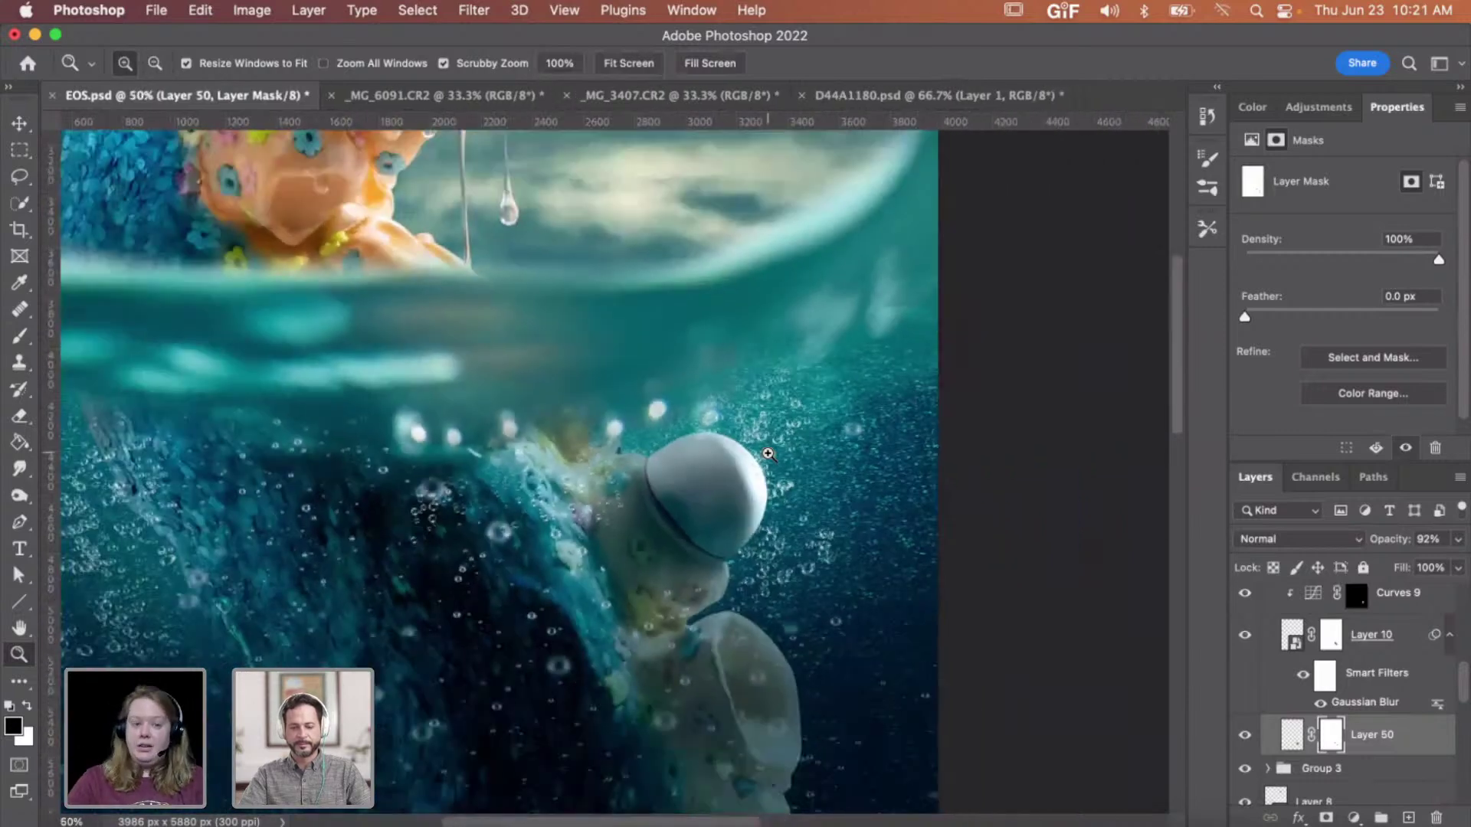
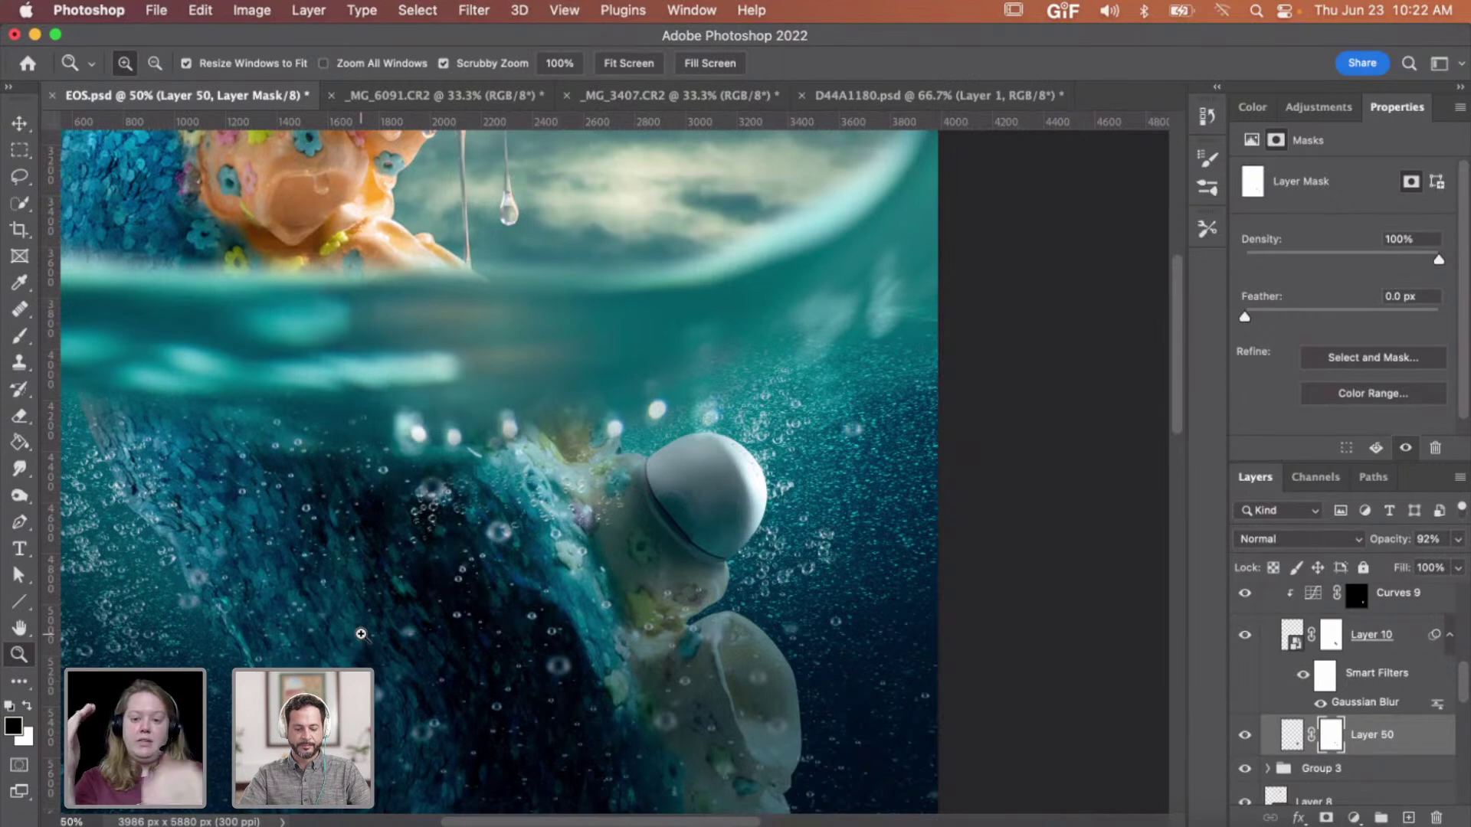
alt+click(262, 514)
scroll(269, 502, up, 5)
scroll(643, 384, up, 2)
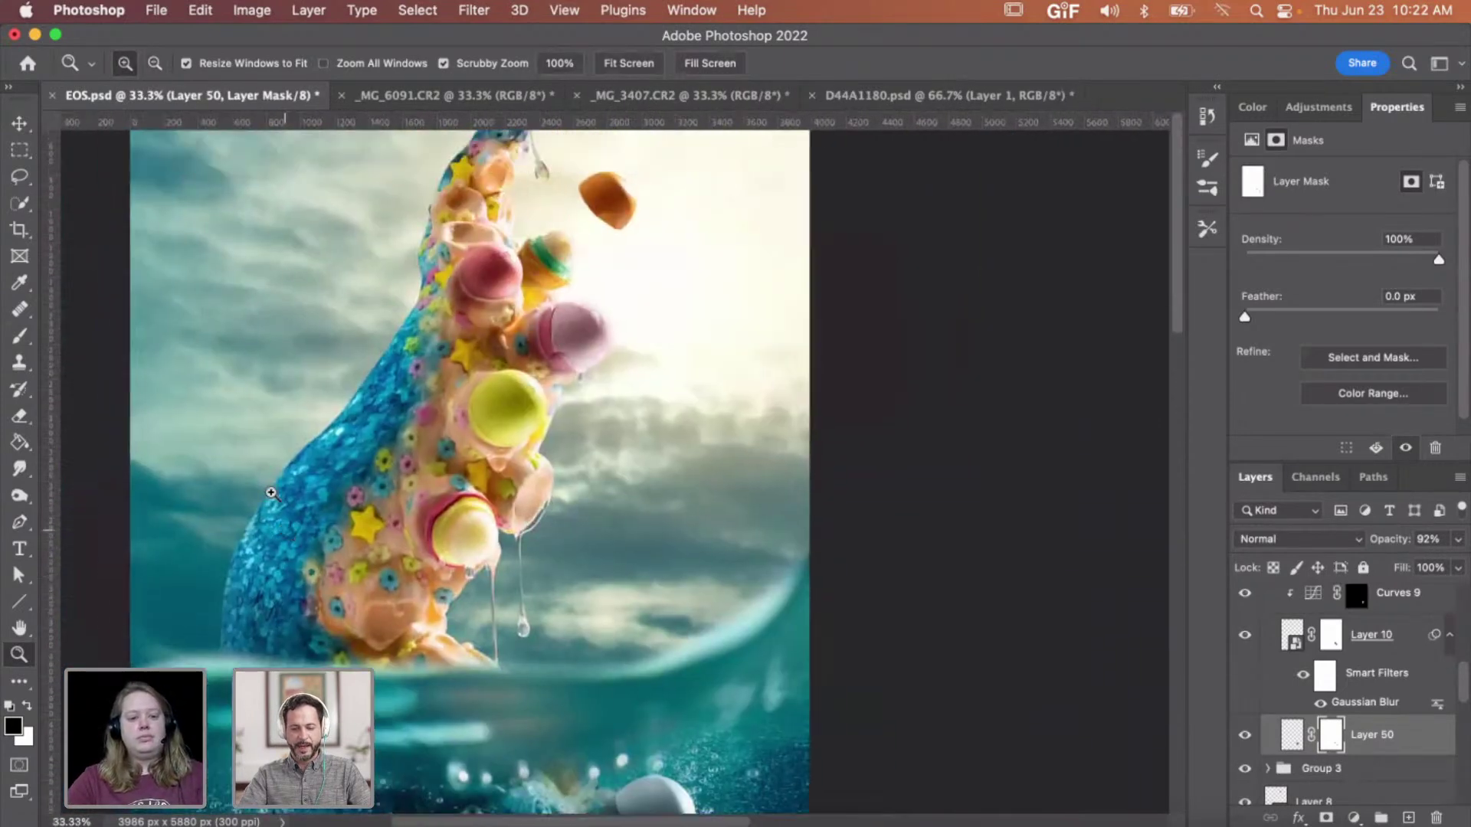
scroll(565, 329, up, 1)
click(535, 424)
click(556, 426)
click(565, 431)
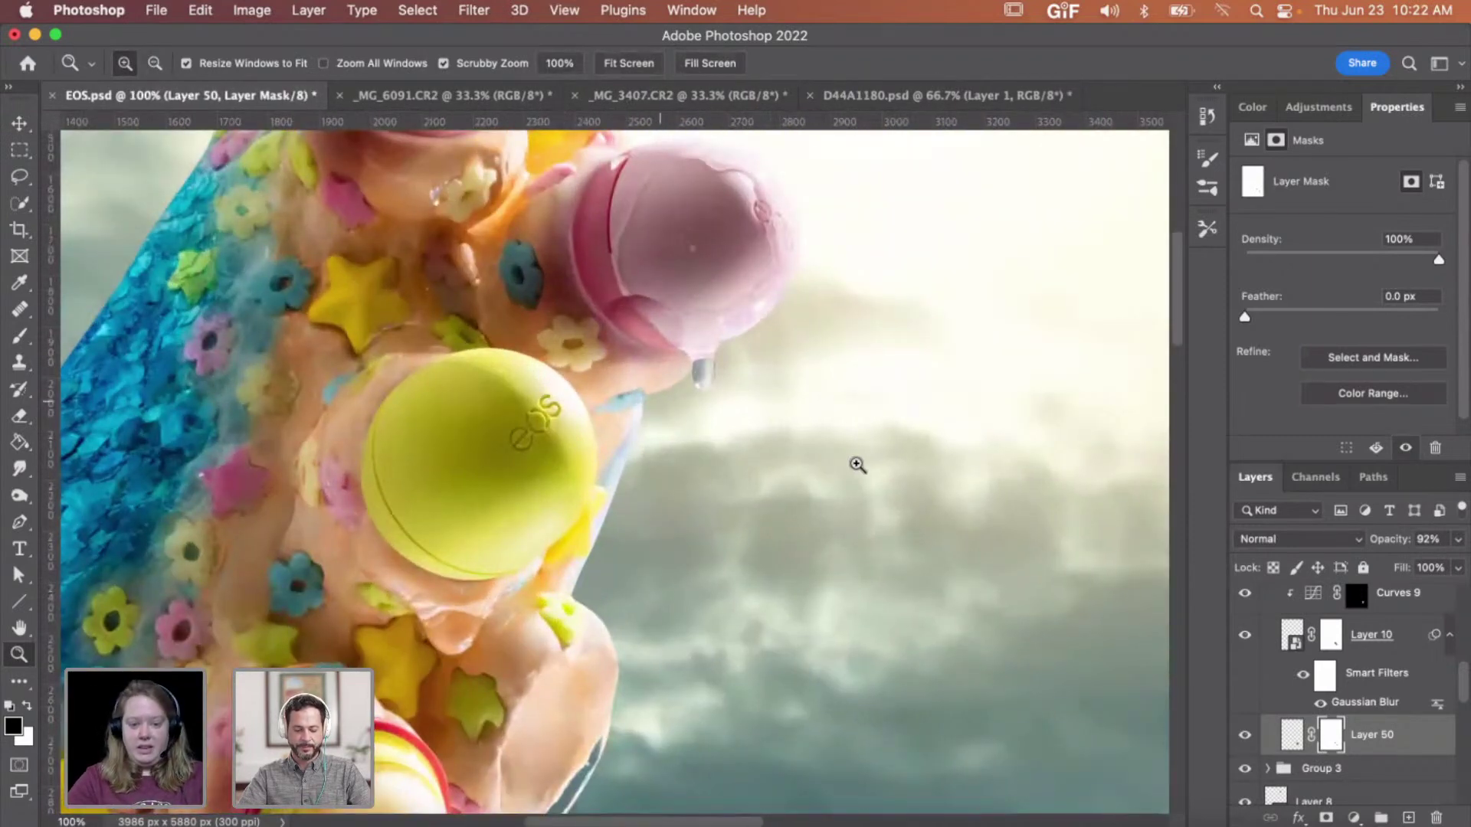
alt+click(970, 646)
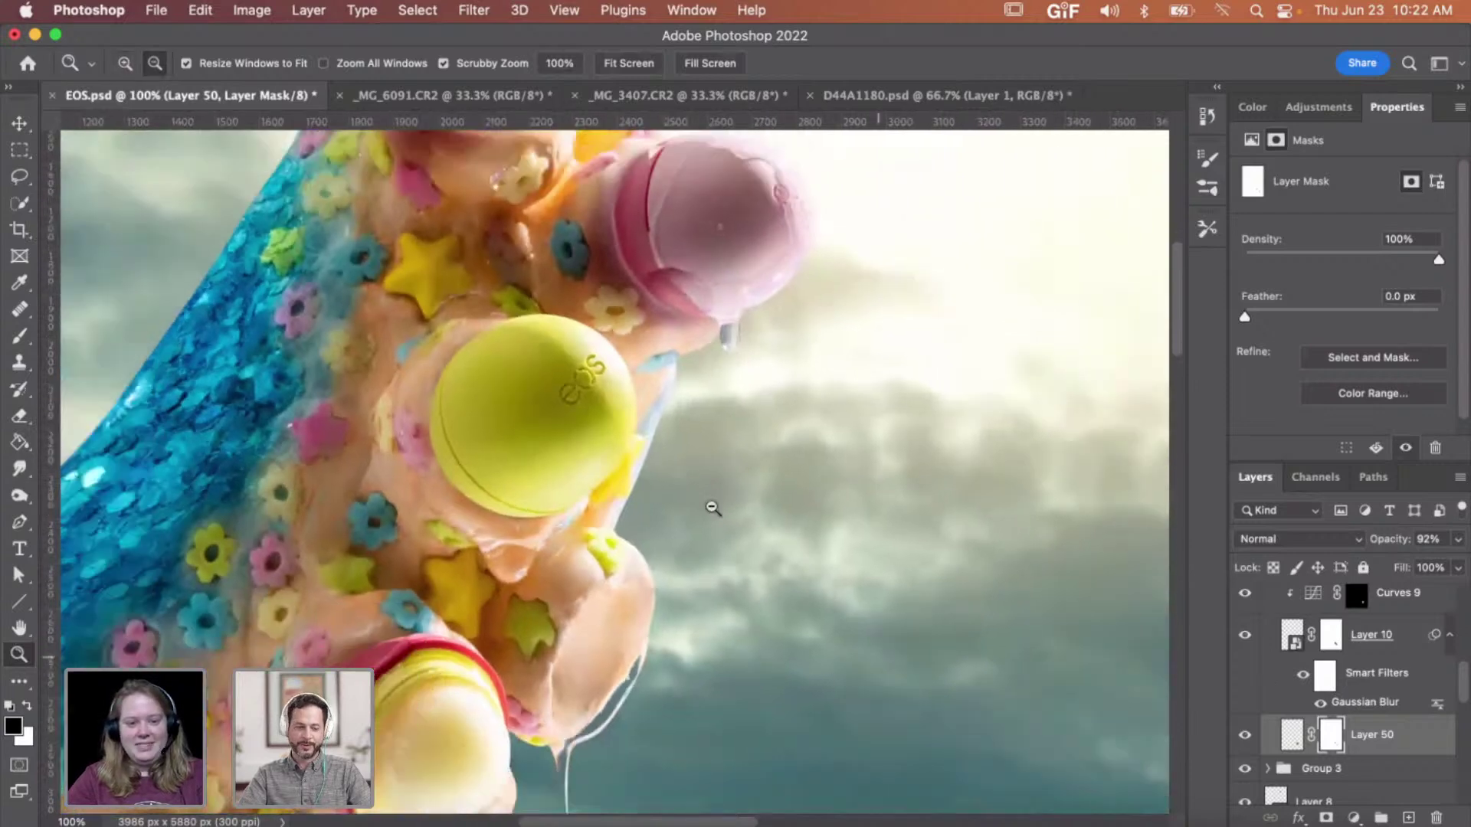
alt+click(712, 508)
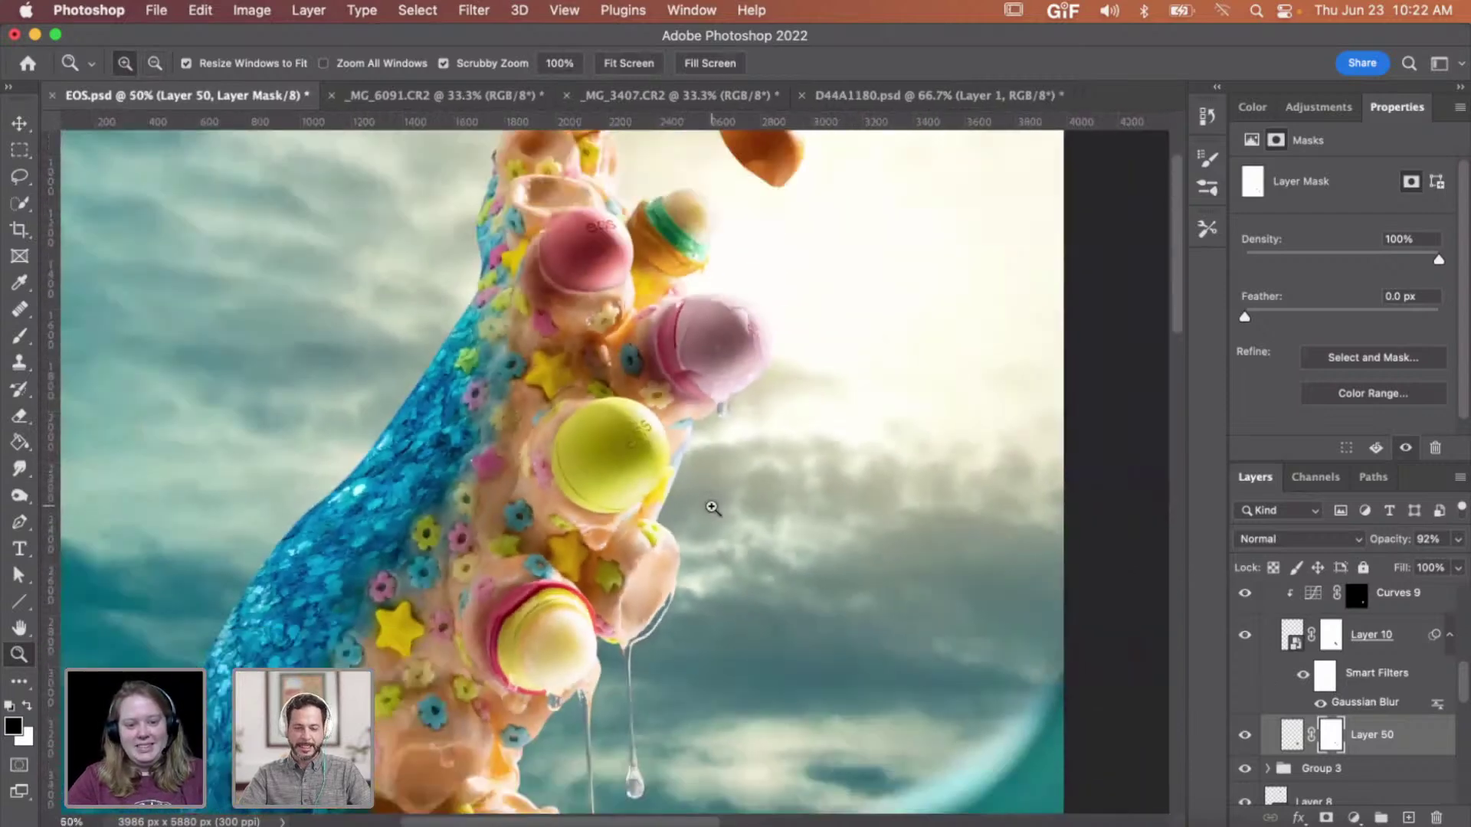
scroll(712, 508, down, 3)
scroll(712, 508, down, 2)
scroll(709, 509, up, 5)
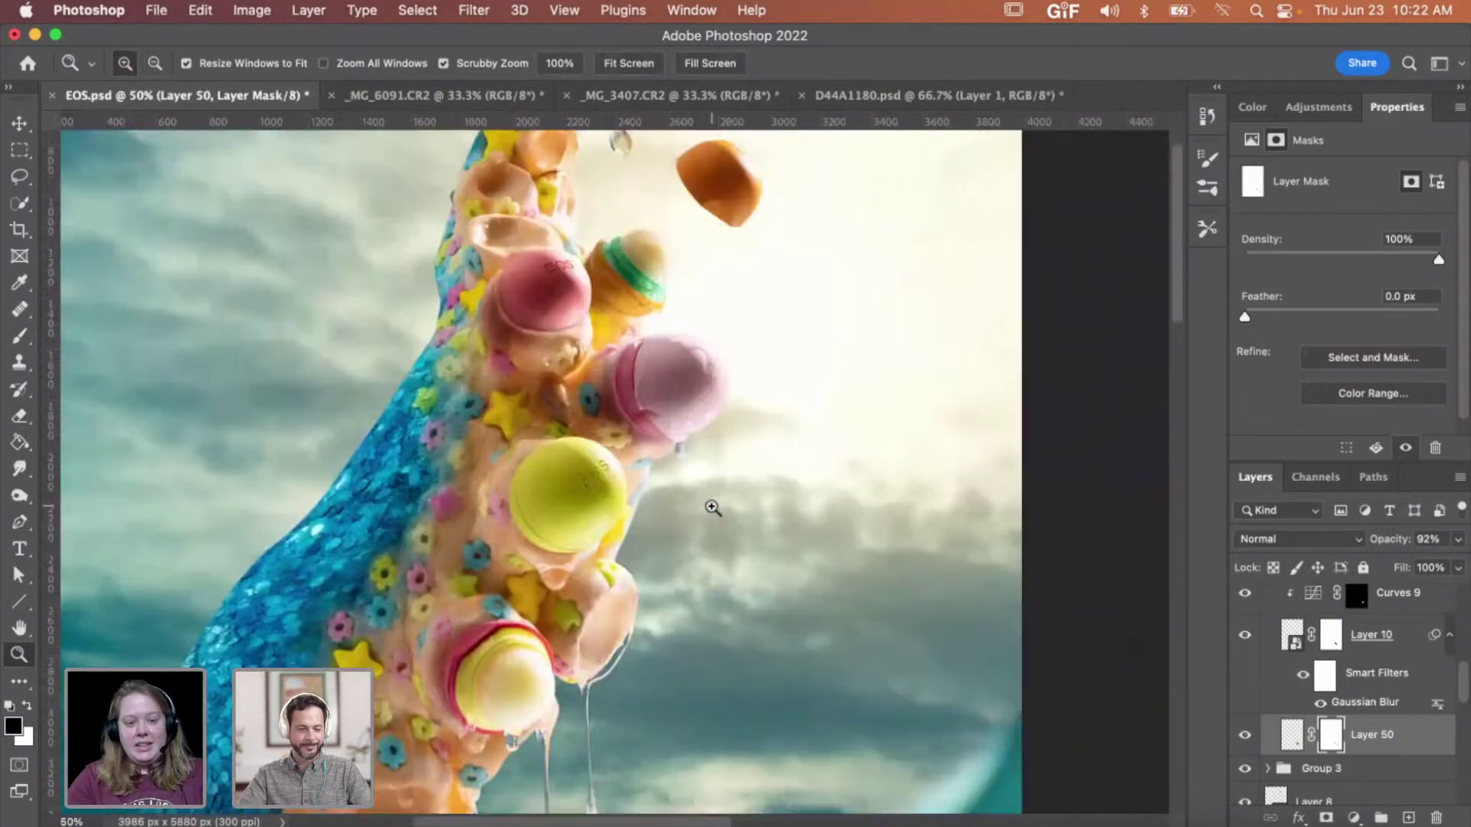
click(650, 404)
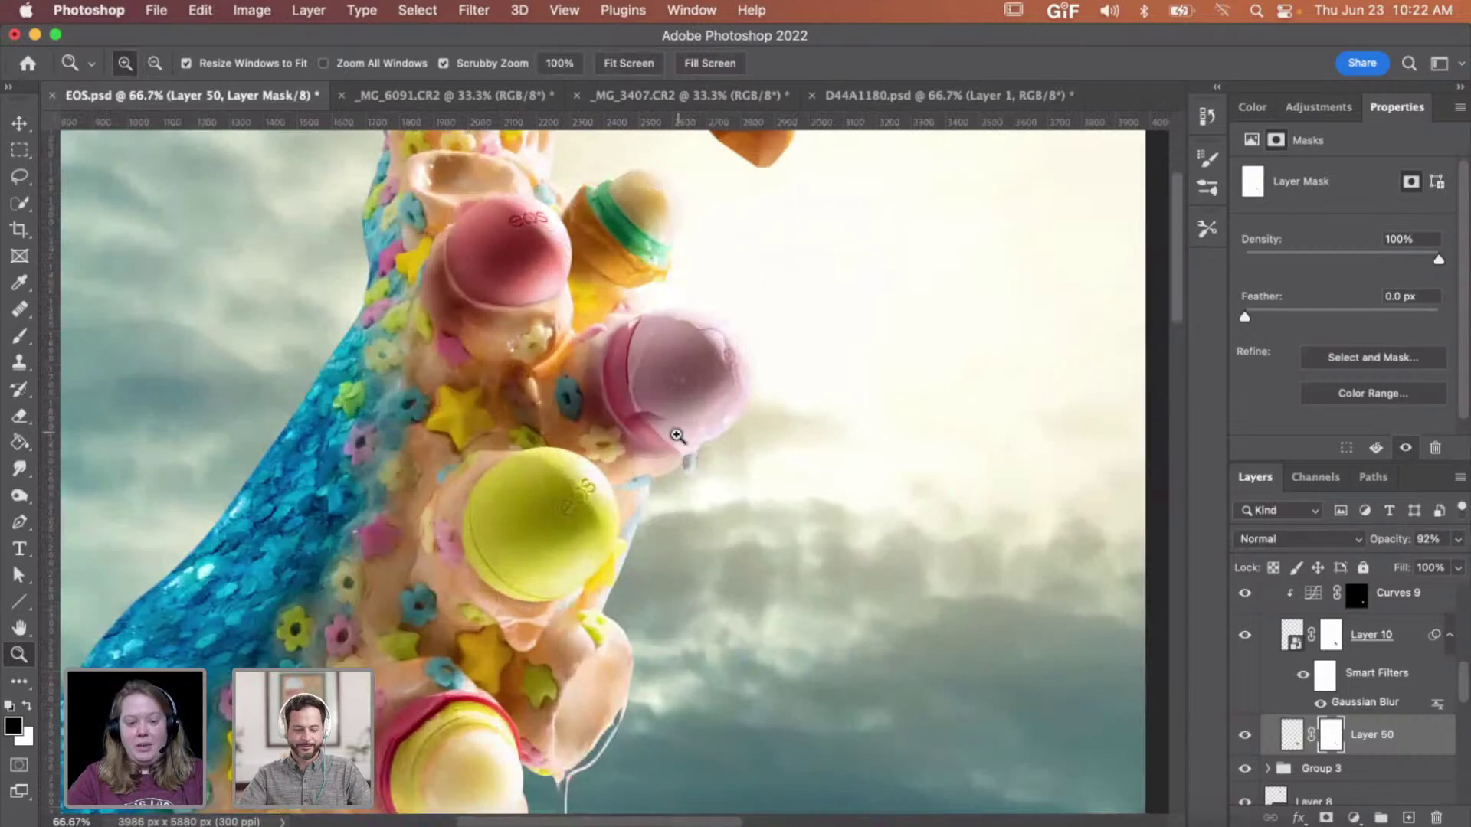
drag(670, 536, 610, 528)
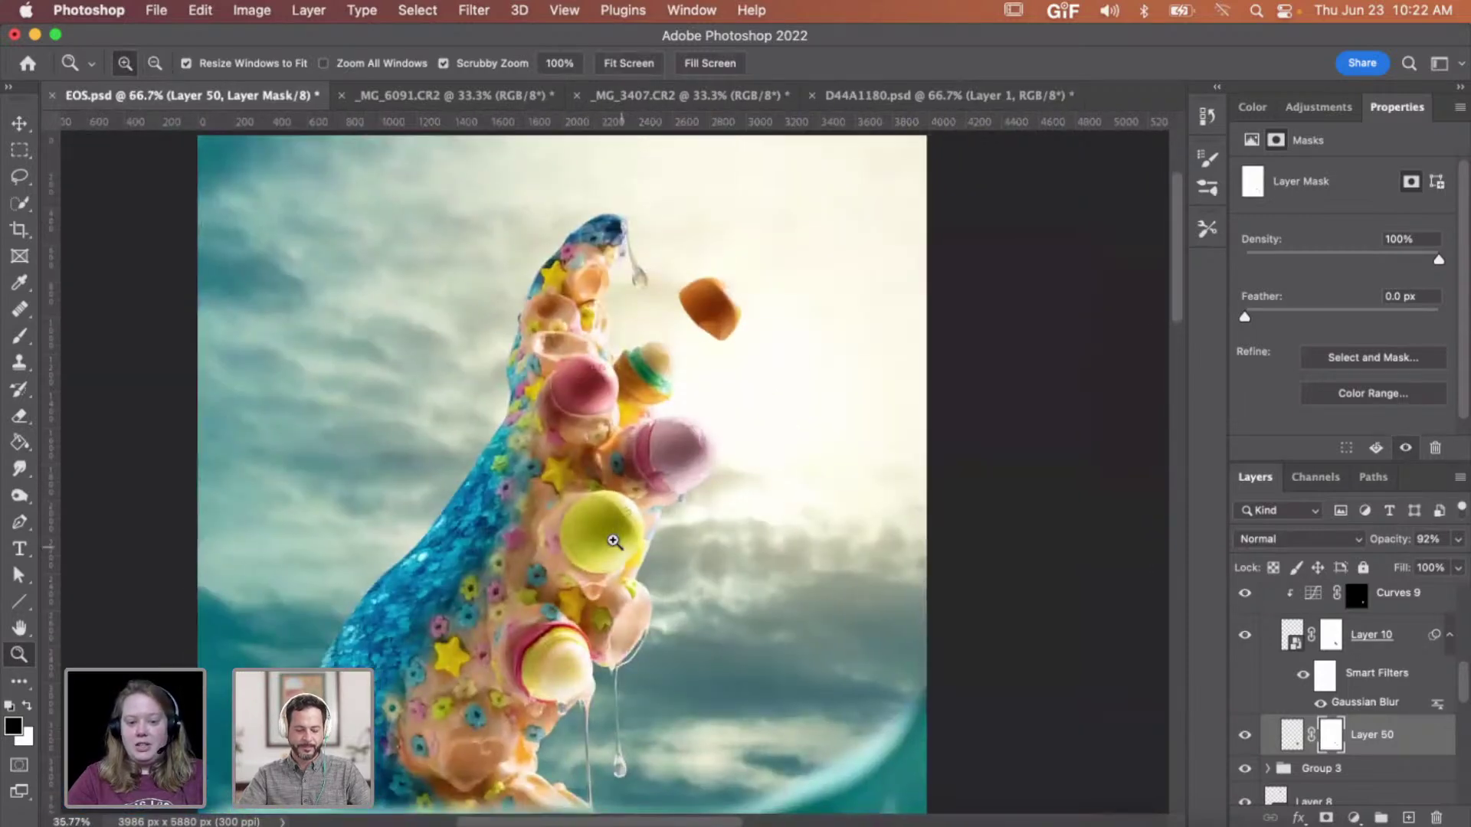
scroll(613, 541, down, 2)
scroll(614, 541, down, 5)
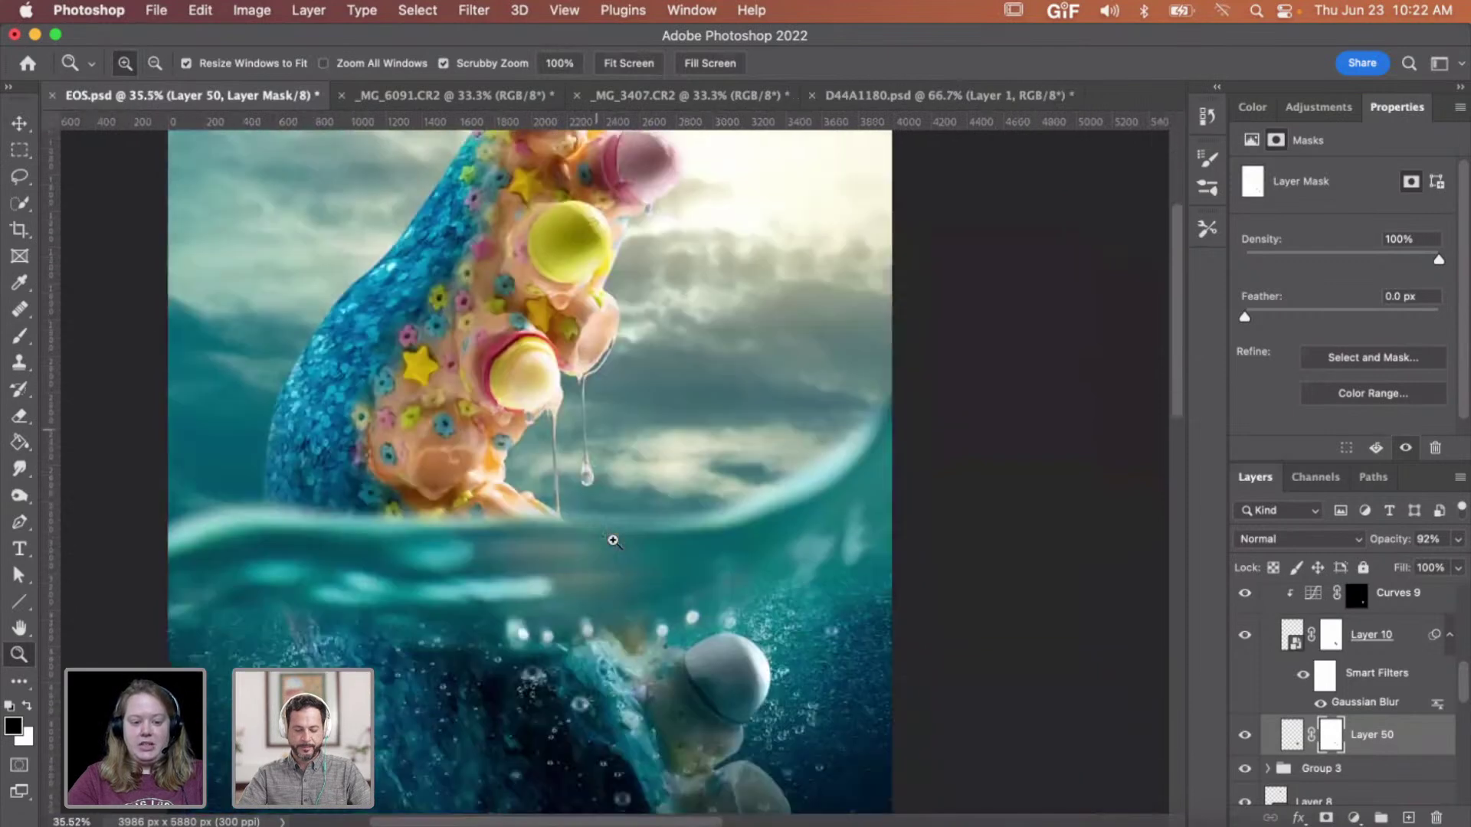
- Collapse Group 5 and select the yellow lip balm's layer, Layer 12
click(576, 244)
click(577, 244)
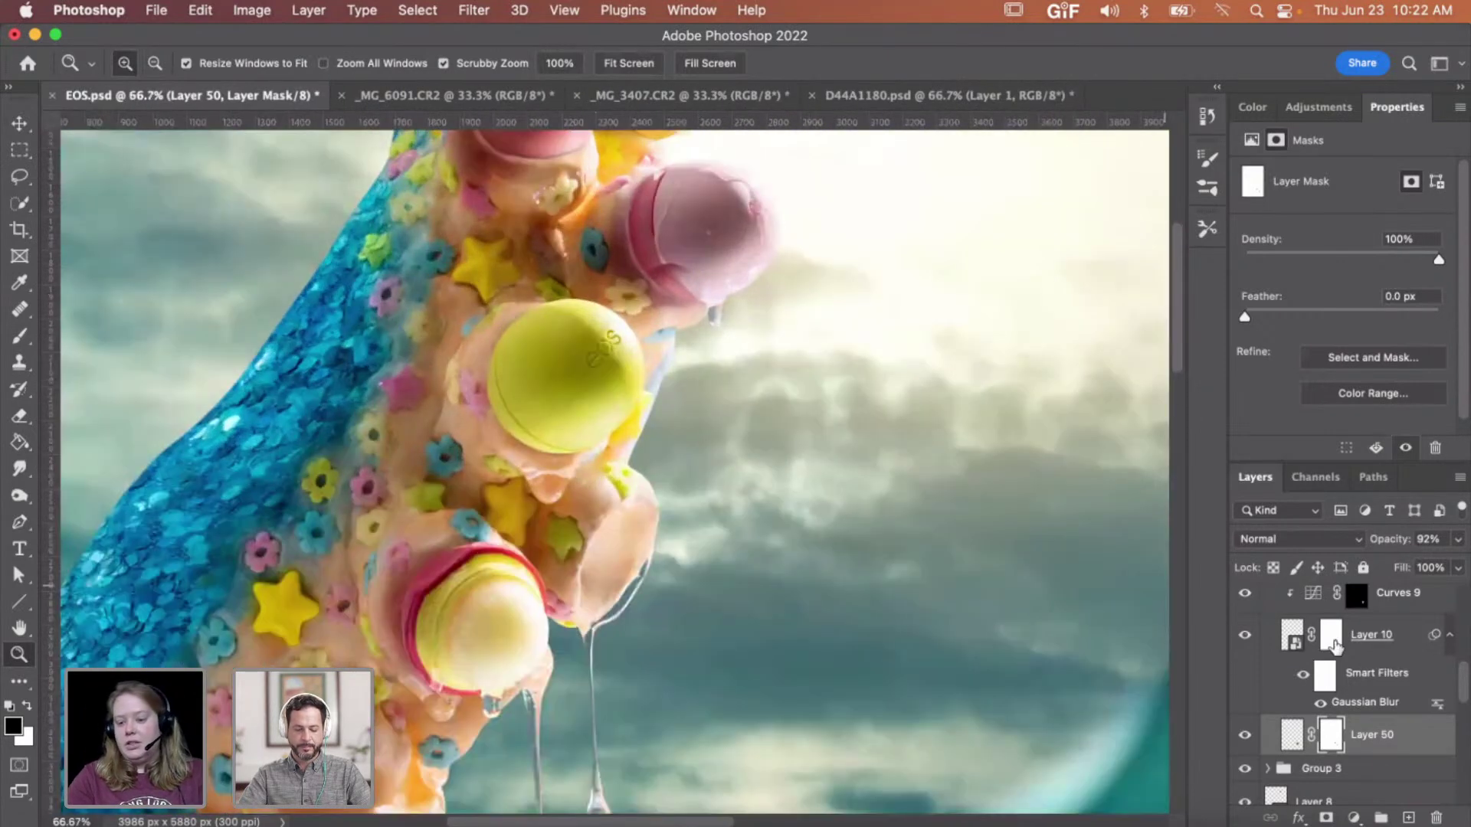
scroll(1334, 646, up, 5)
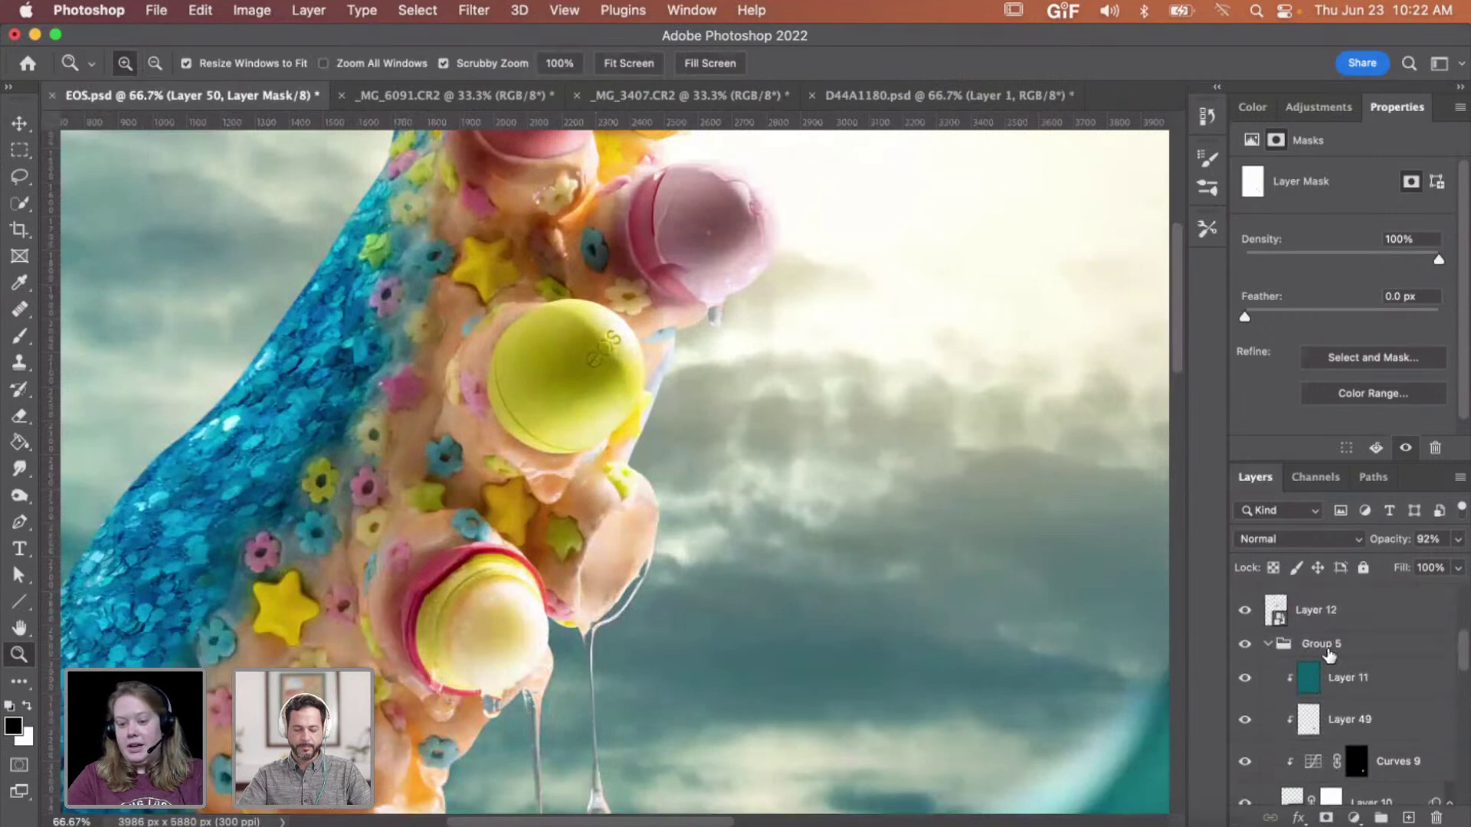
click(1269, 645)
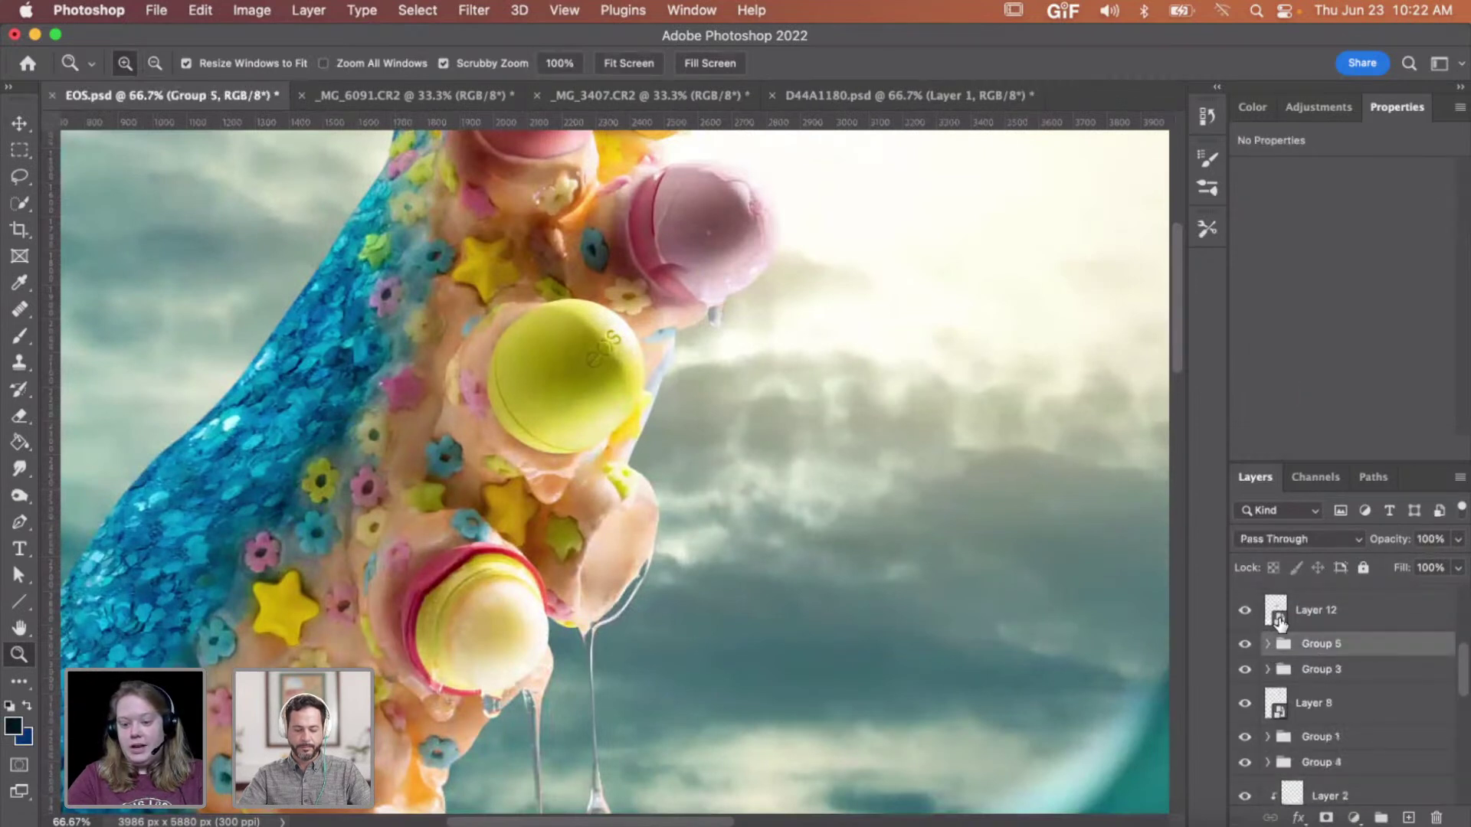
scroll(1280, 622, up, 1)
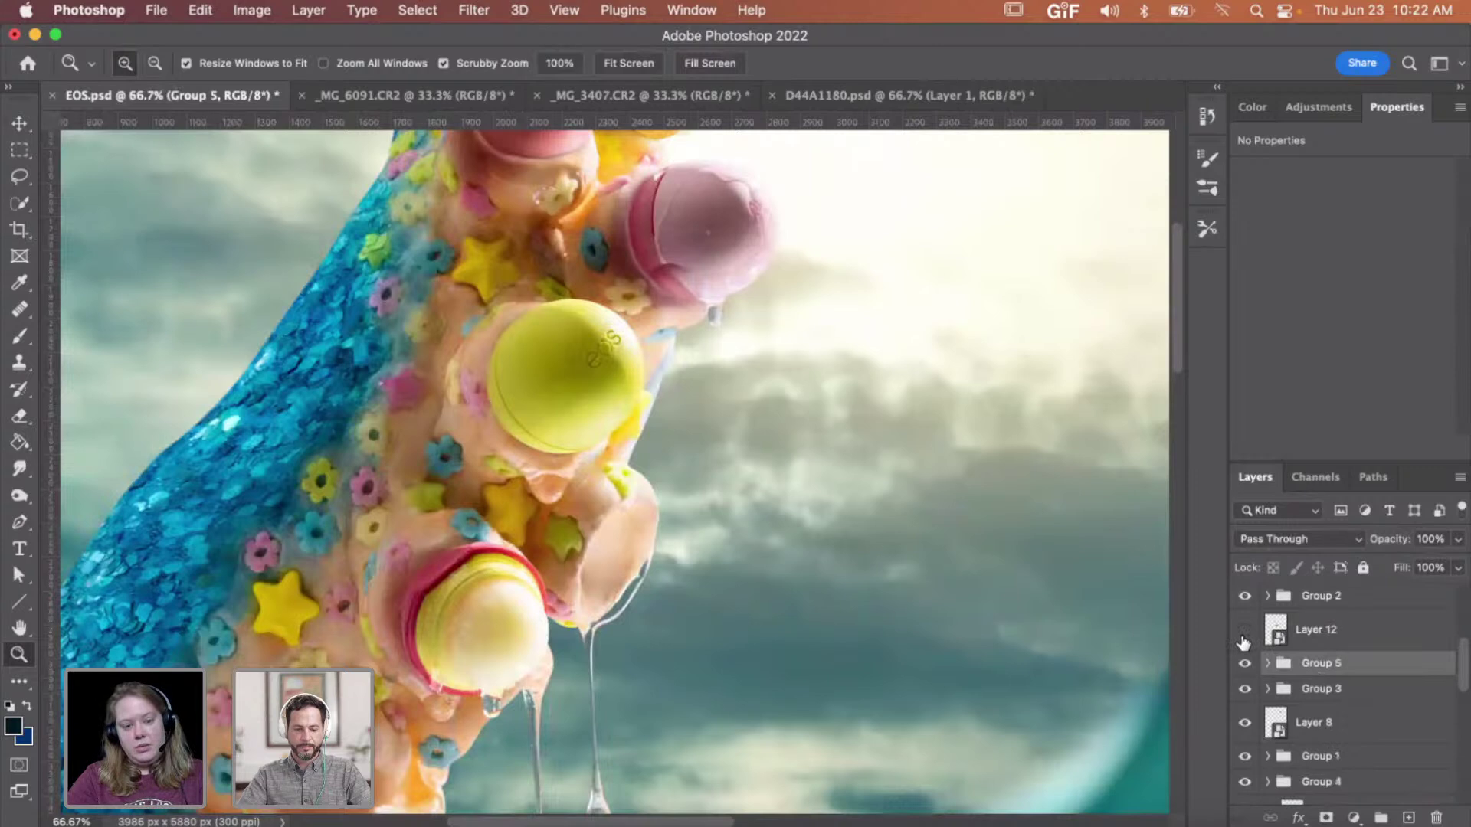
click(1247, 642)
click(1353, 646)
- Add a new empty layer directly beneath Layer 12, group it with Layer 12, and select the empty layer inside the group
click(1408, 818)
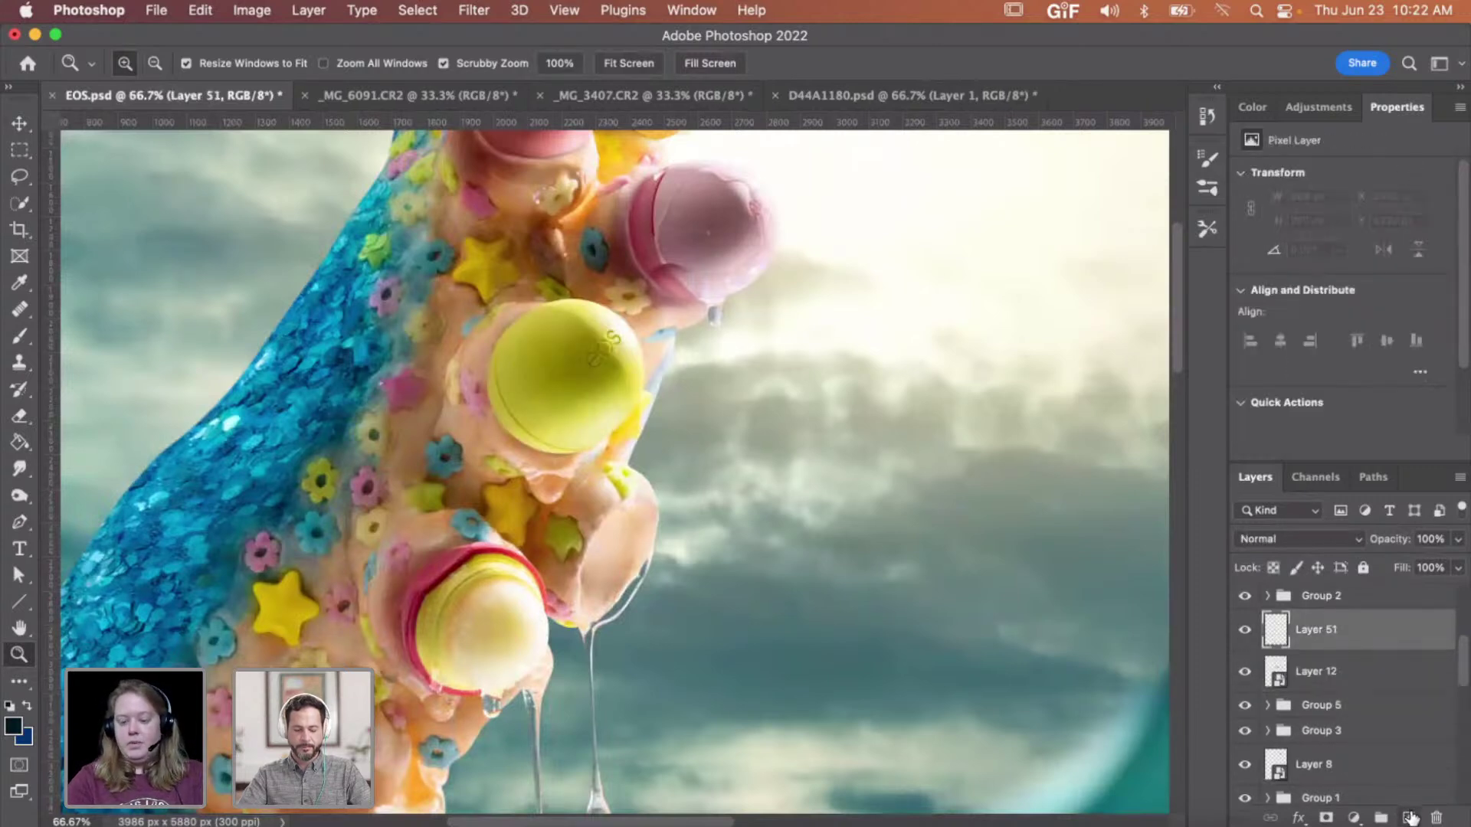
key(super+bracketleft)
key(super+g)
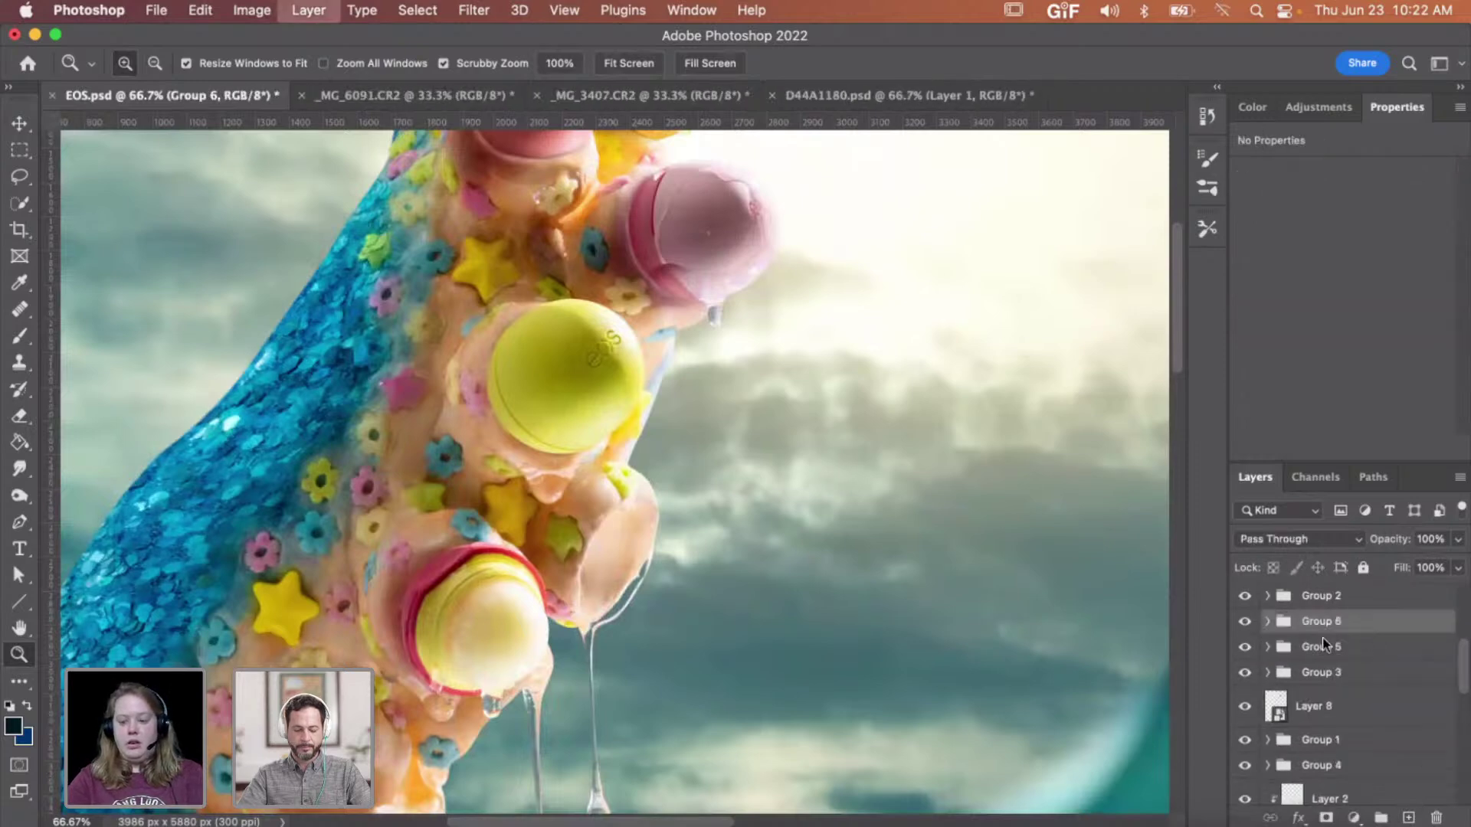
click(1268, 622)
click(1302, 708)
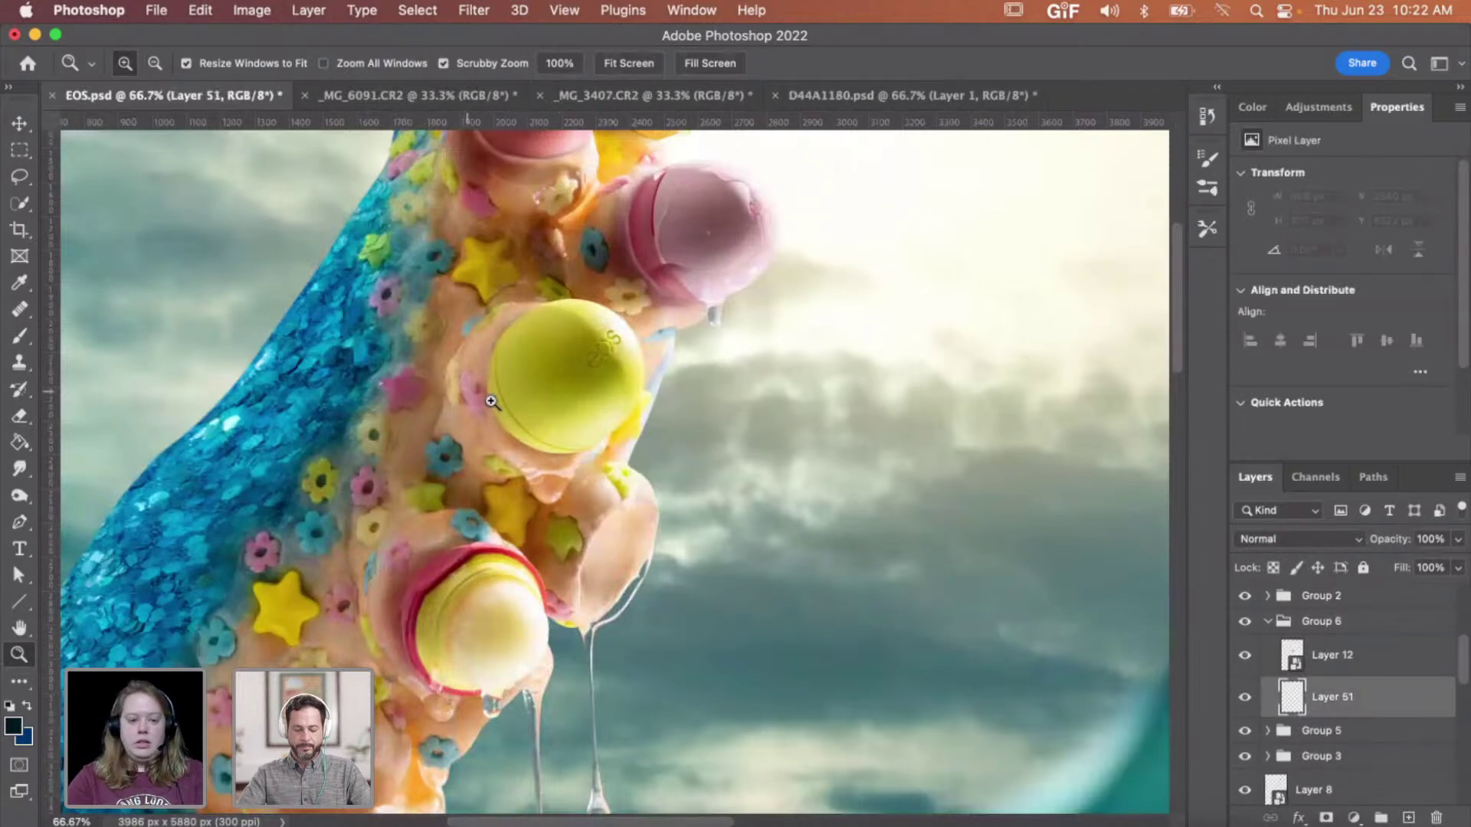
- Sample the dark olive tone from the yellow lip balm's shaded area as the brush colour
click(479, 394)
click(589, 410)
key(b)
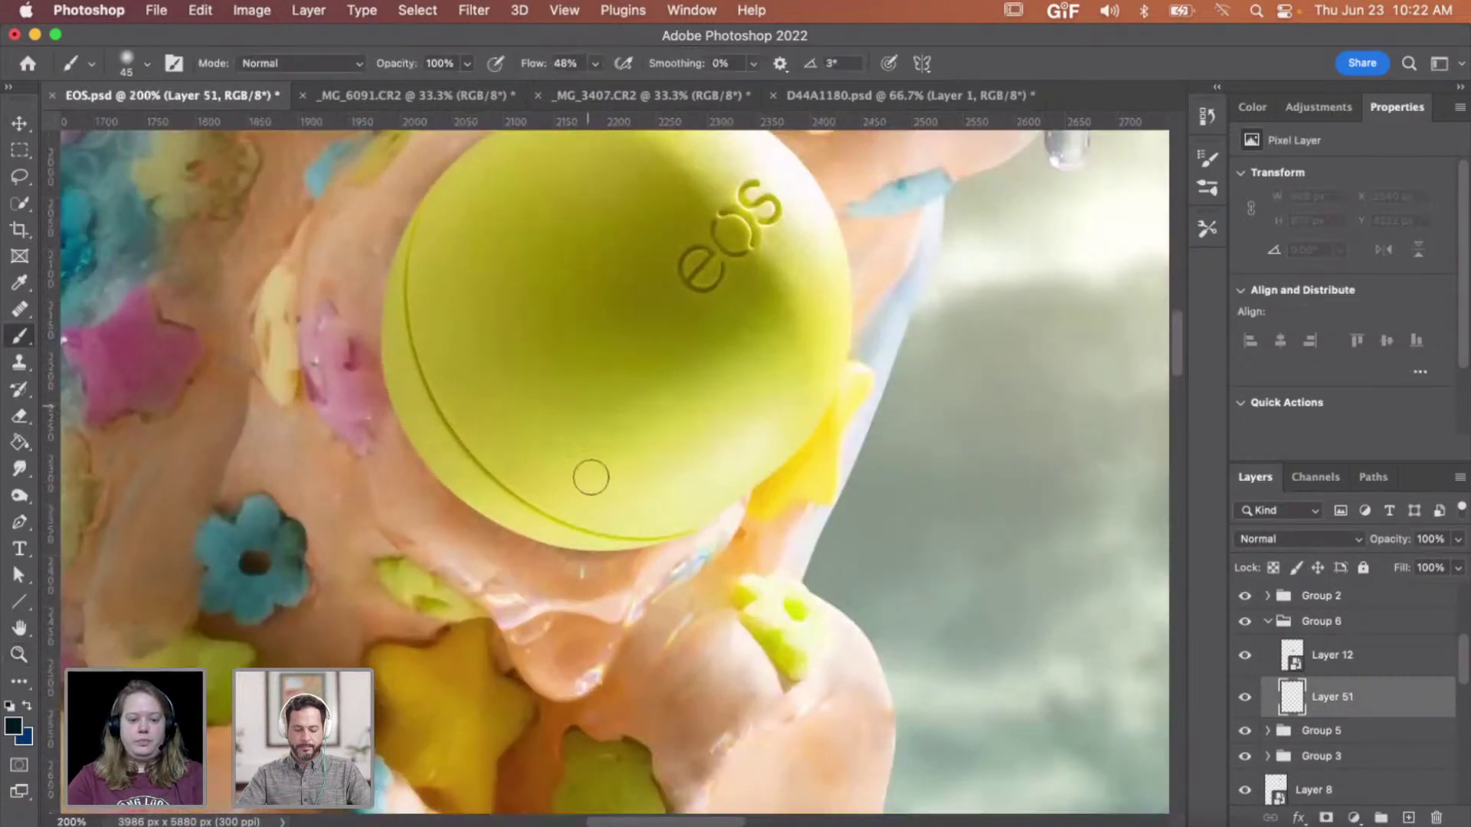
alt+click(586, 487)
key(z)
click(584, 489)
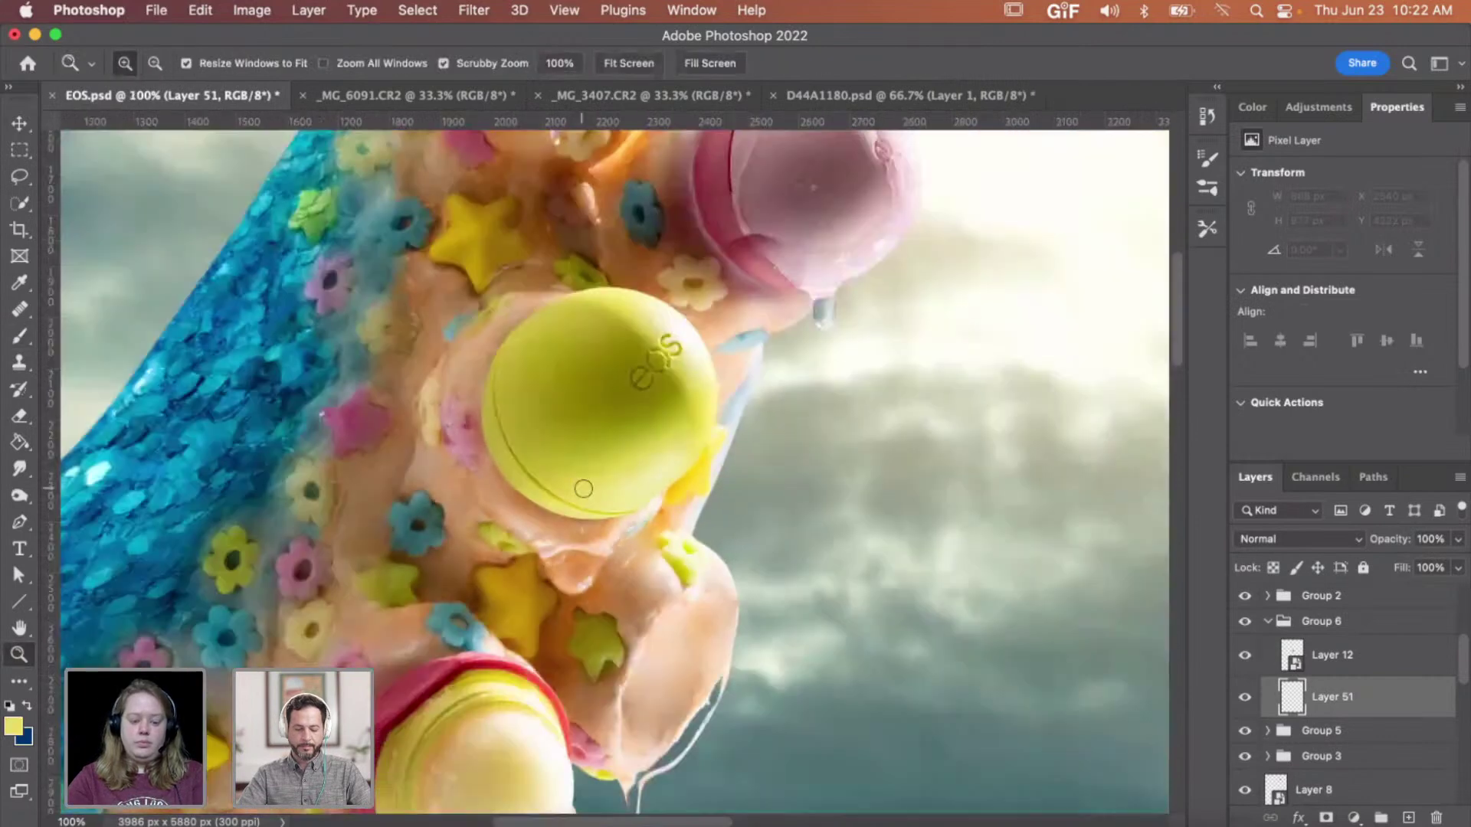
key(b)
alt+click(674, 387)
- Paint an olive shadow on Layer 51 along the yellow lip balm's left side with a 250 px brush and set the layer to Multiply
key(bracketright)
key(bracketright)
key(bracketright)
key(bracketright)
key(bracketright)
key(bracketright)
key(bracketright)
key(bracketright)
key(bracketright)
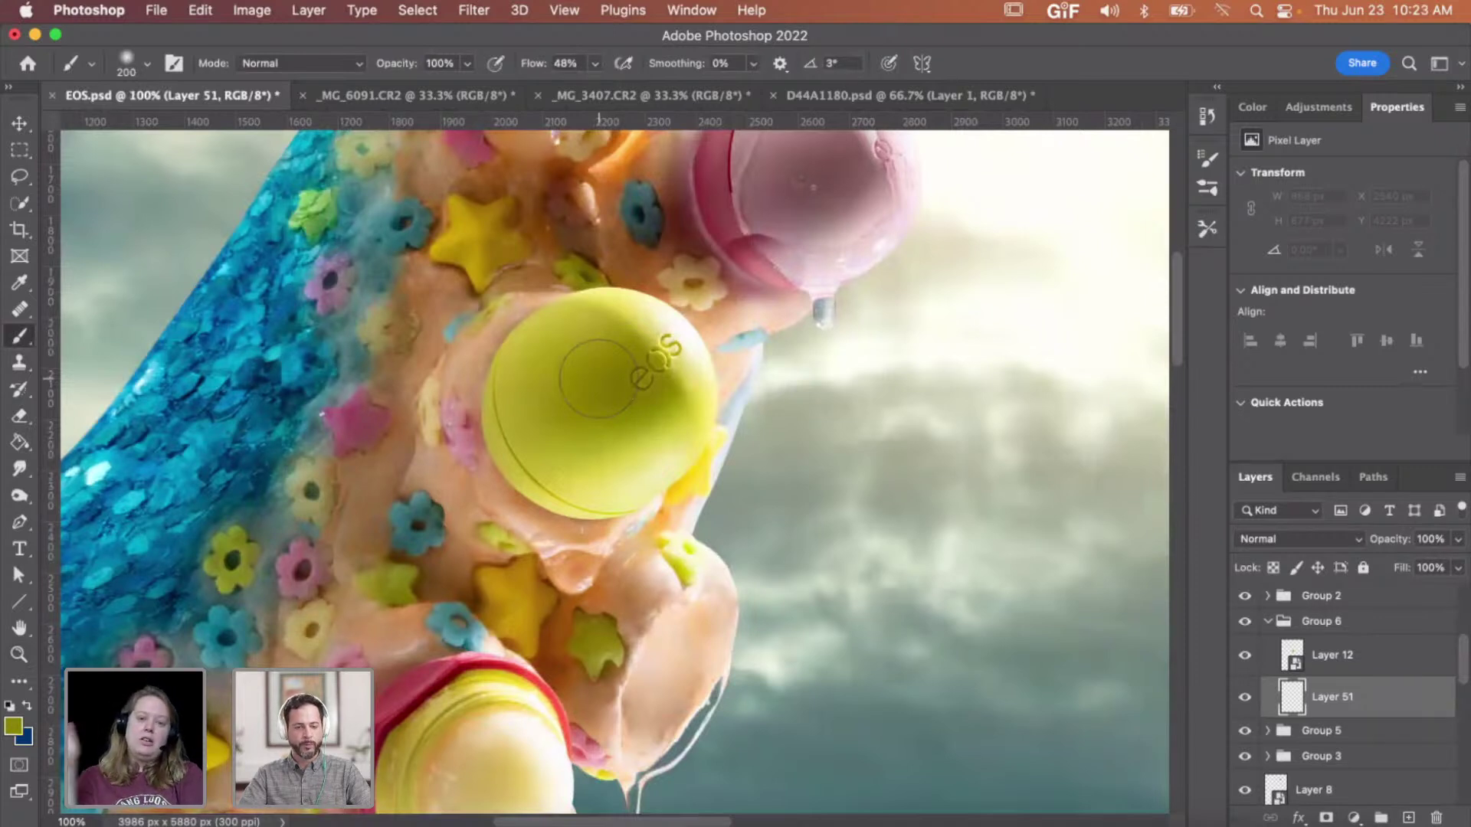
key(bracketright)
click(494, 389)
mouse_move(495, 389)
mouse_down()
mouse_move(525, 368)
mouse_move(551, 384)
mouse_move(481, 423)
mouse_move(506, 464)
mouse_move(536, 469)
mouse_move(582, 420)
mouse_move(515, 390)
mouse_move(552, 368)
mouse_move(489, 429)
mouse_move(459, 432)
mouse_move(566, 402)
mouse_move(442, 446)
mouse_move(591, 344)
mouse_up()
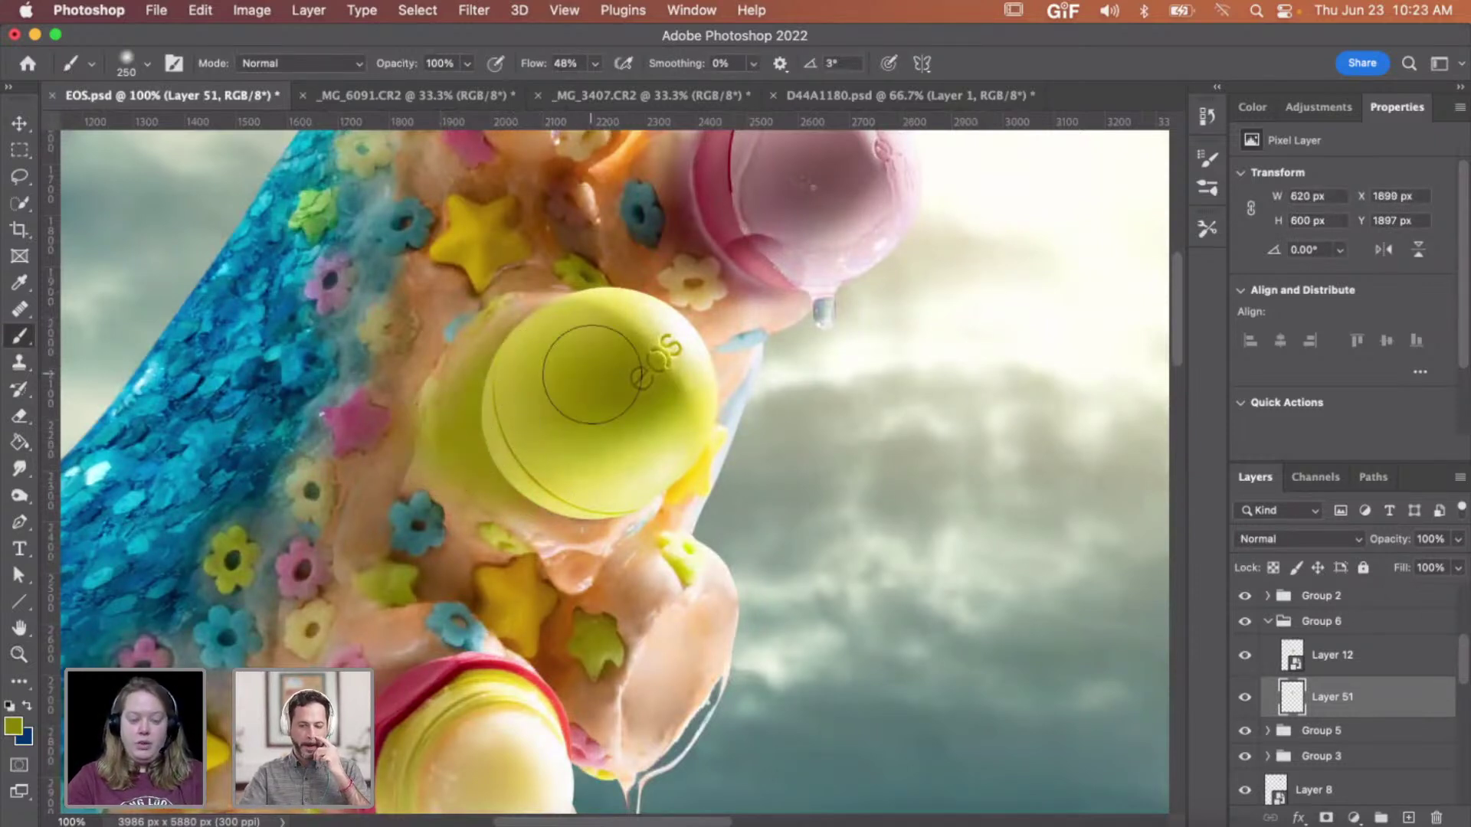
click(1298, 546)
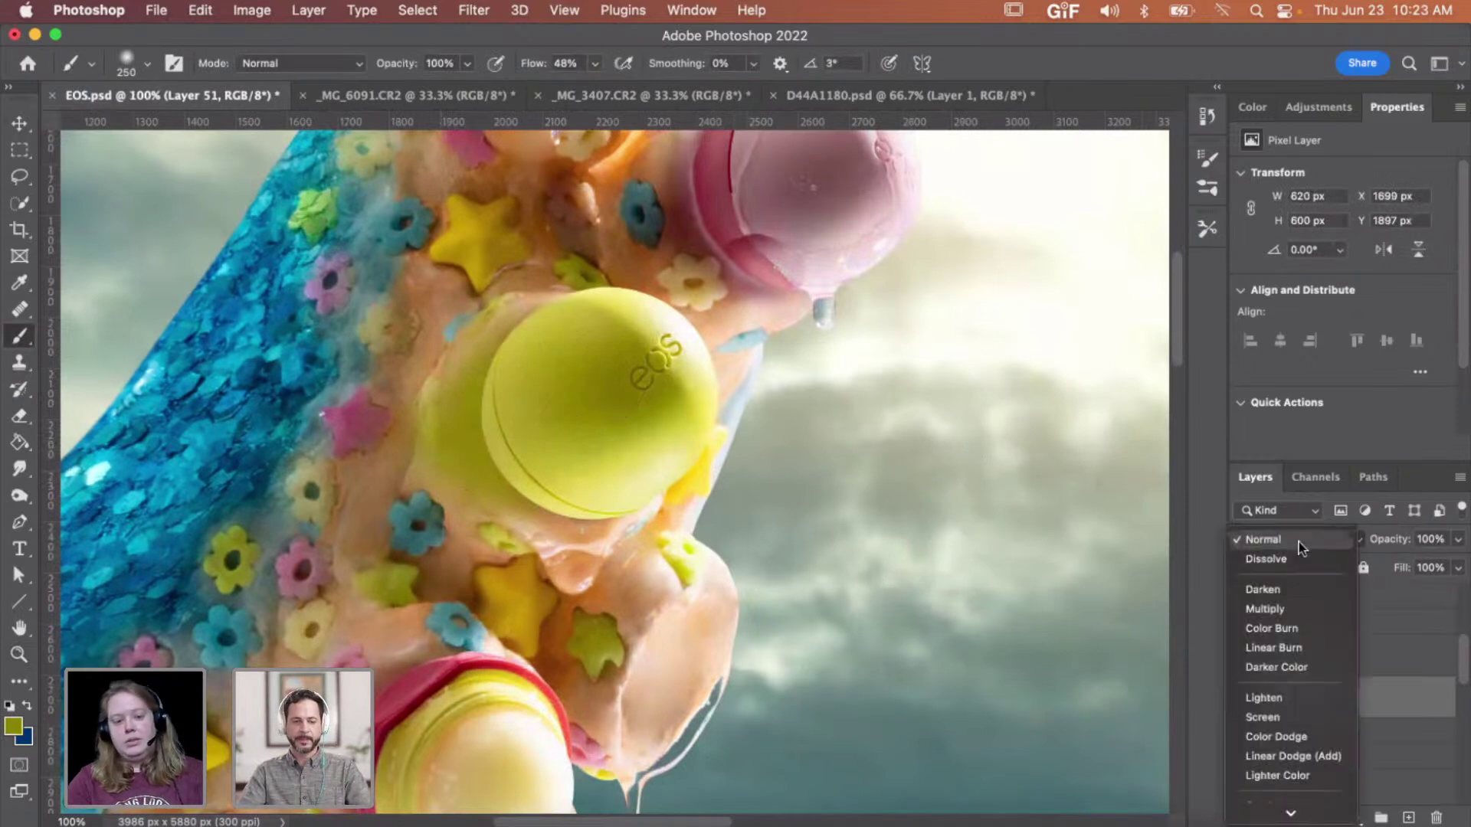
click(1292, 611)
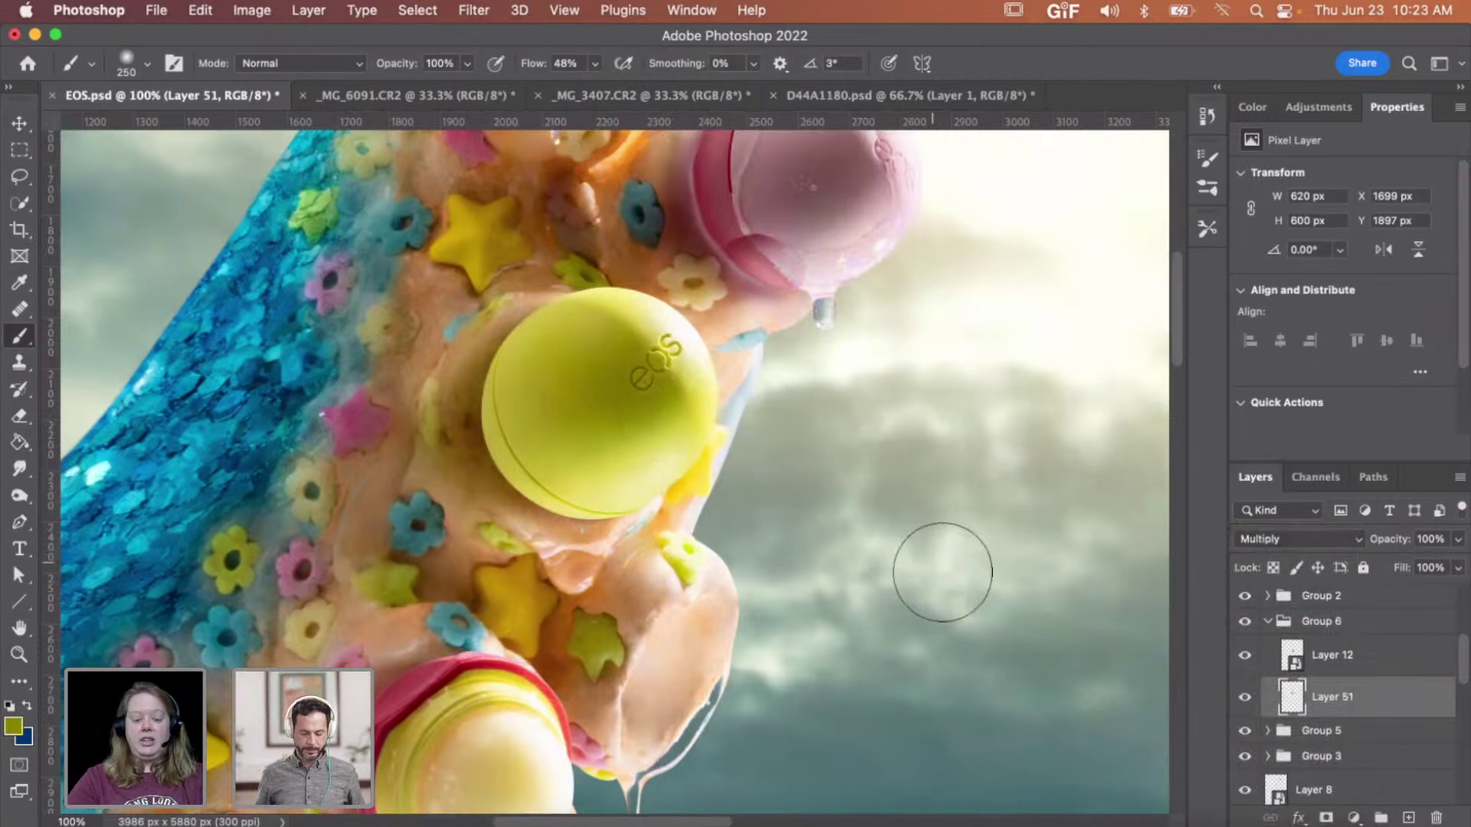
- Try turning the painted shadow on Layer 51 black using Hue/Saturation with Lightness at -100
key(super+u)
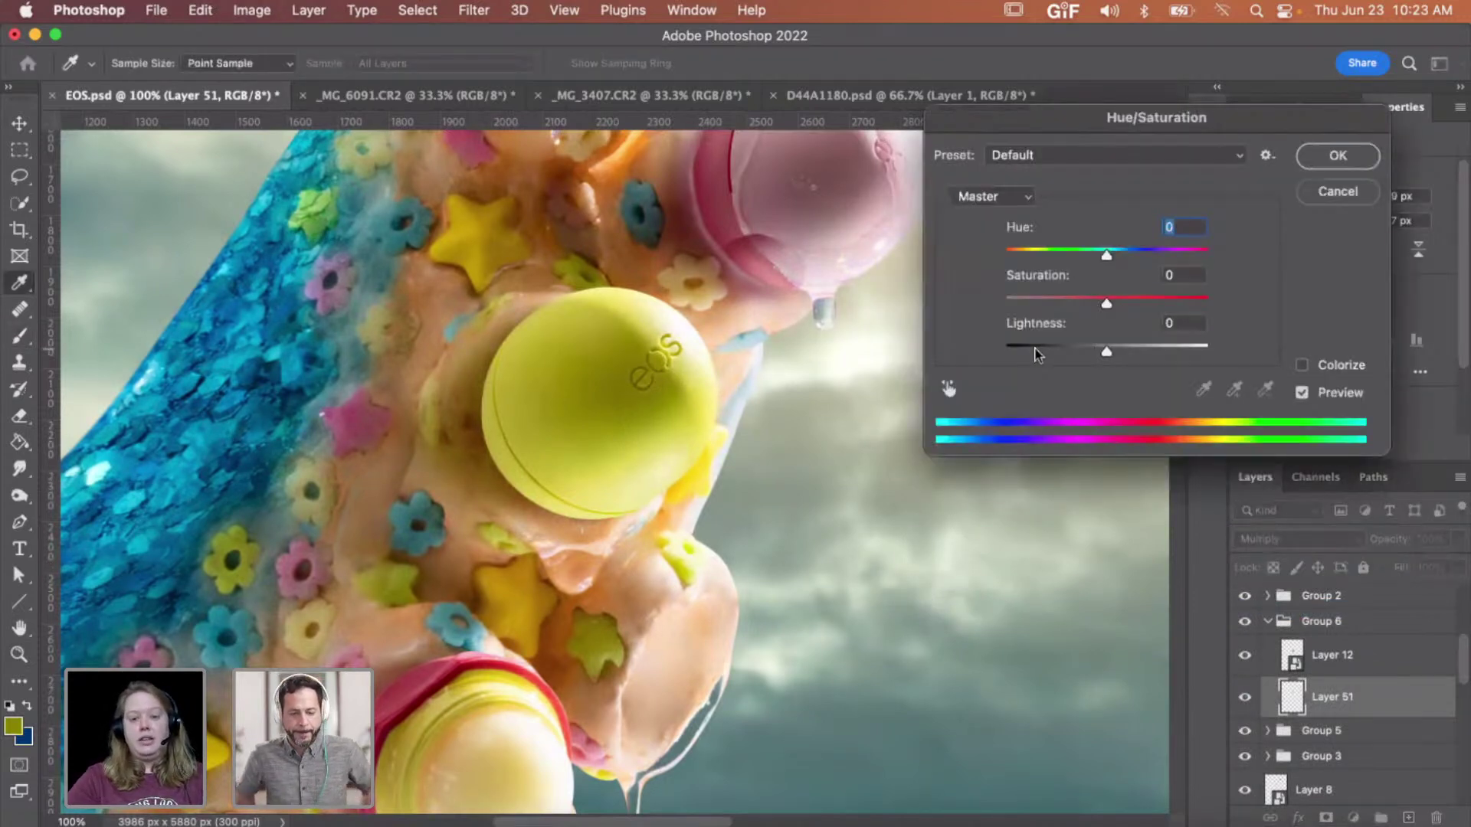
key(Tab)
key(Tab)
key(shift+Down)
key(shift+Down)
key(shift+Down)
key(shift+Down)
key(shift+Down)
key(shift+Down)
key(shift+Down)
key(shift+Down)
key(shift+Down)
key(shift+Down)
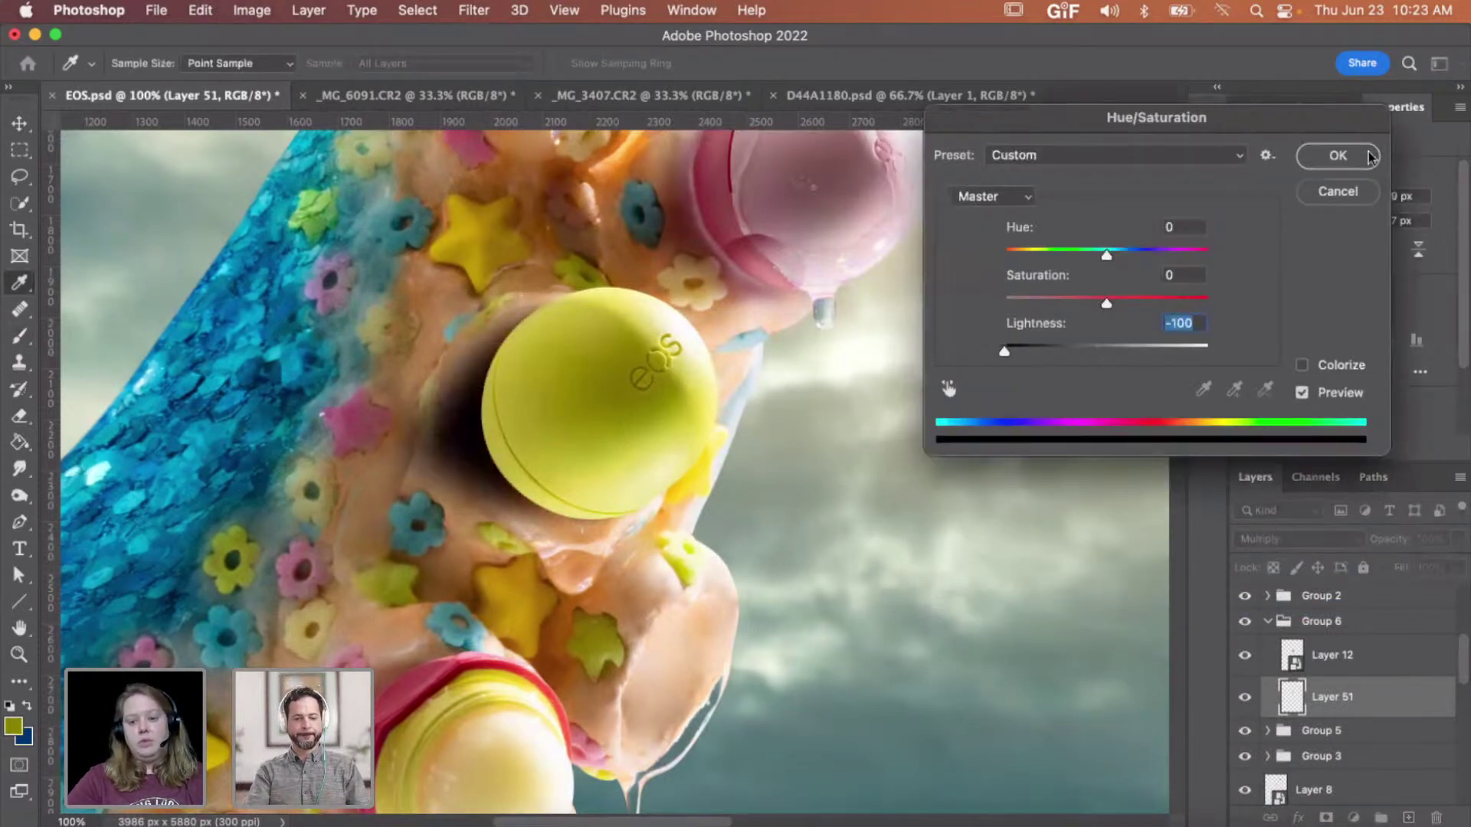
click(1367, 158)
- Try the black shadow at 41% layer opacity and revert Layer 51 to the olive shadow at 100% opacity
click(1457, 541)
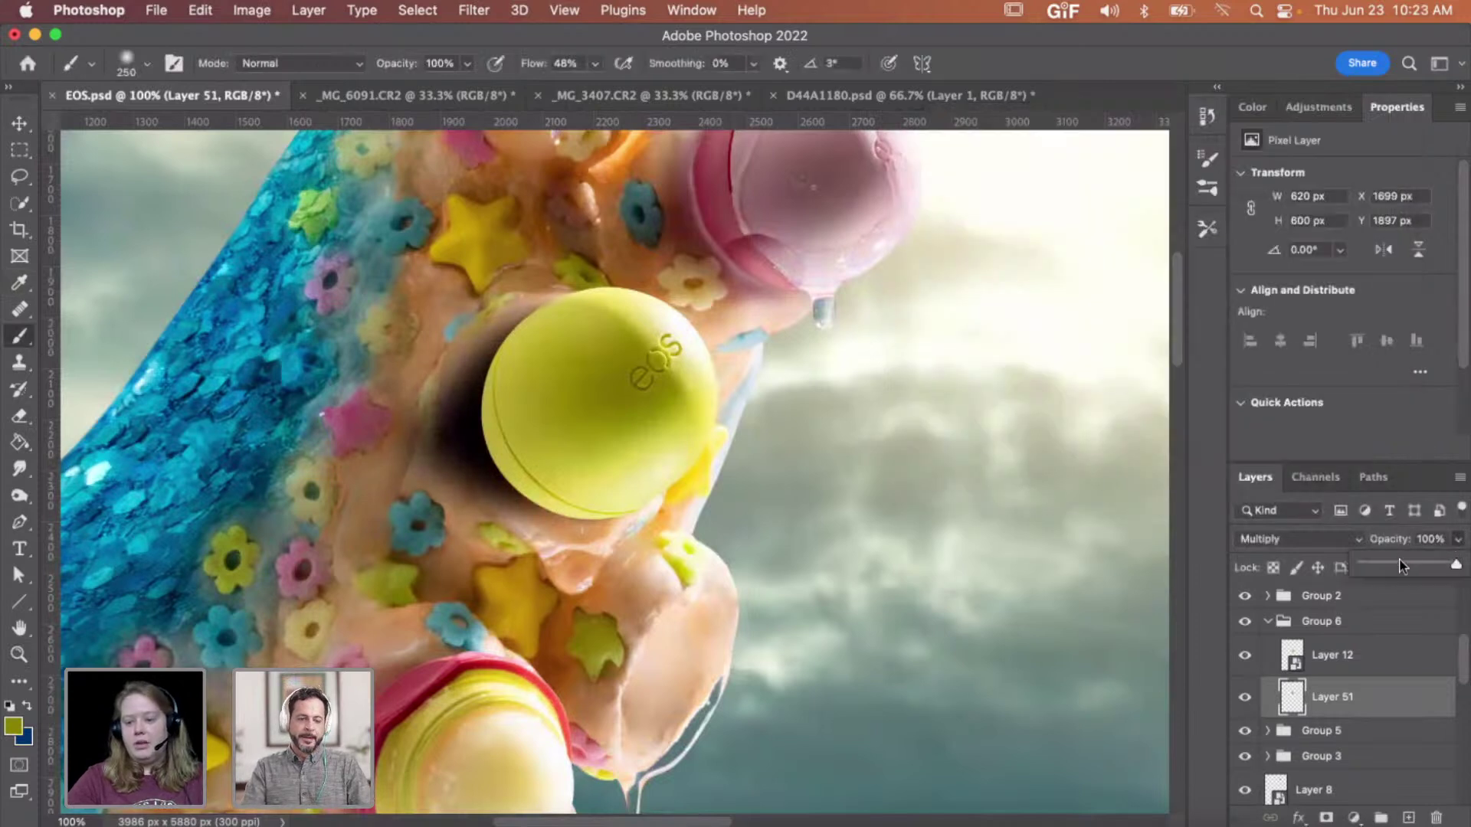
key(super+z)
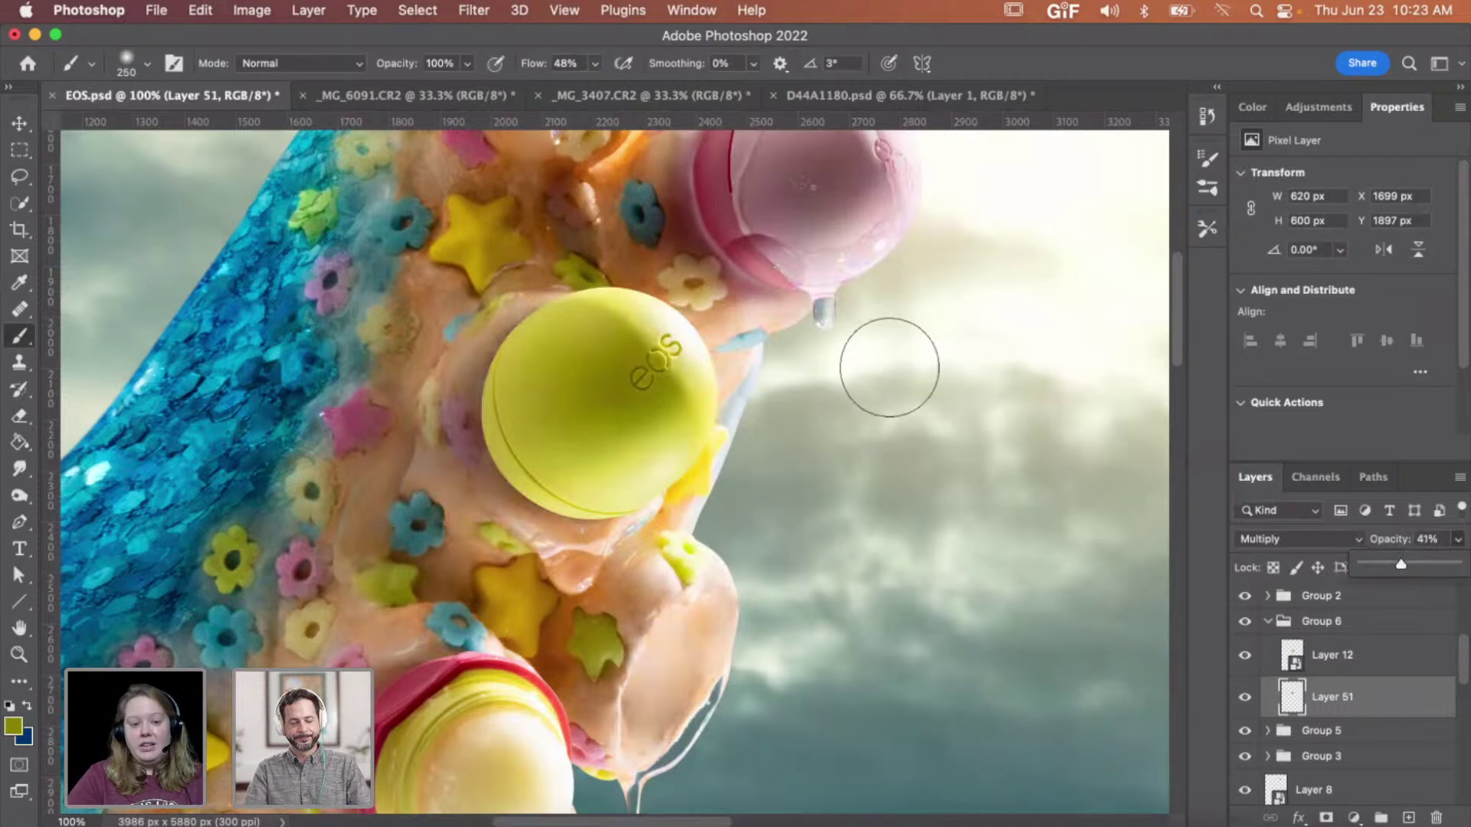
key(v)
key(0)
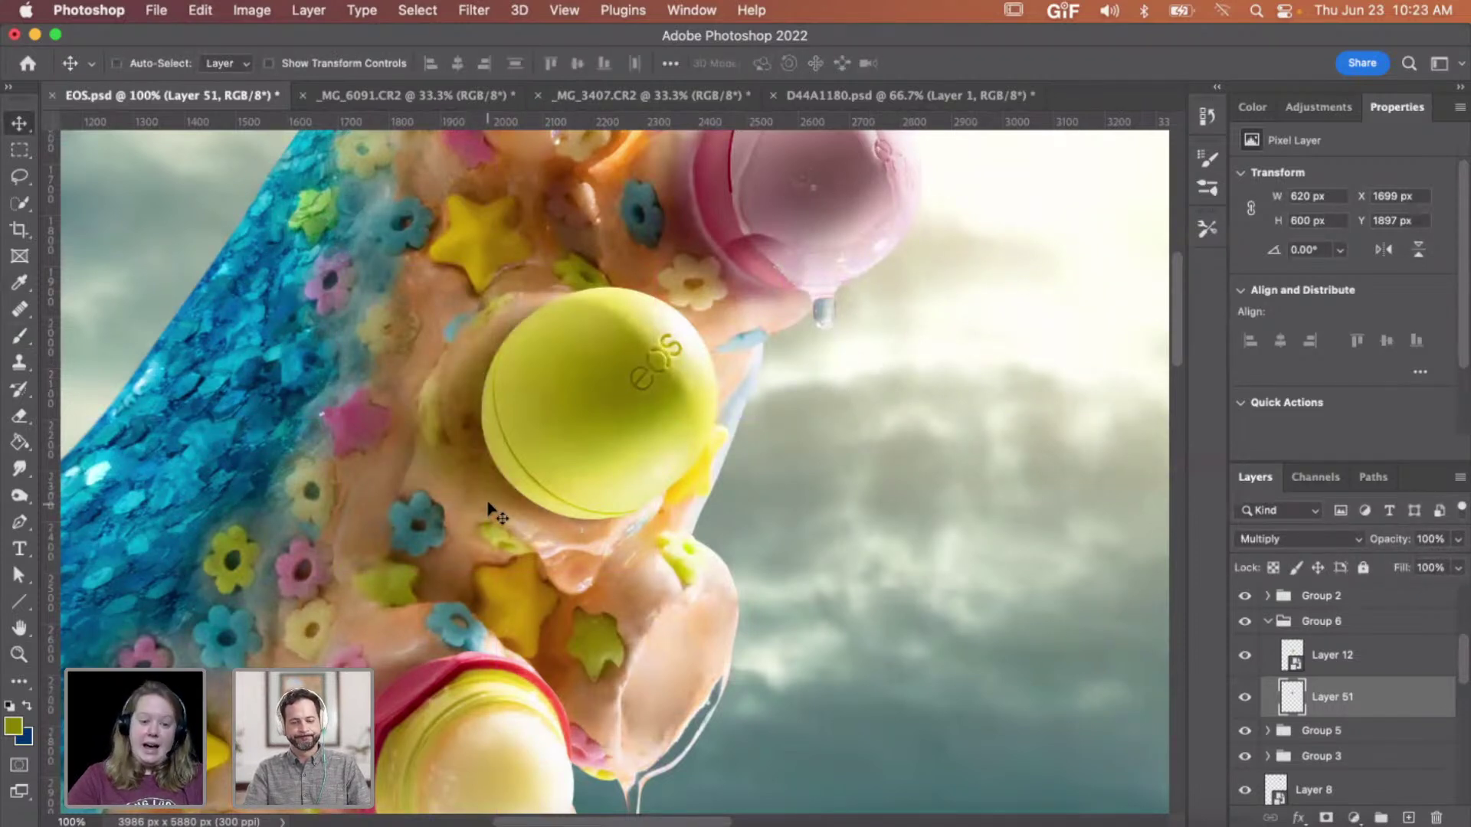
- Extend the olive shadow on Layer 51 around the yellow lip balm's lower and upper-left edges with the 250 px brush
key(z)
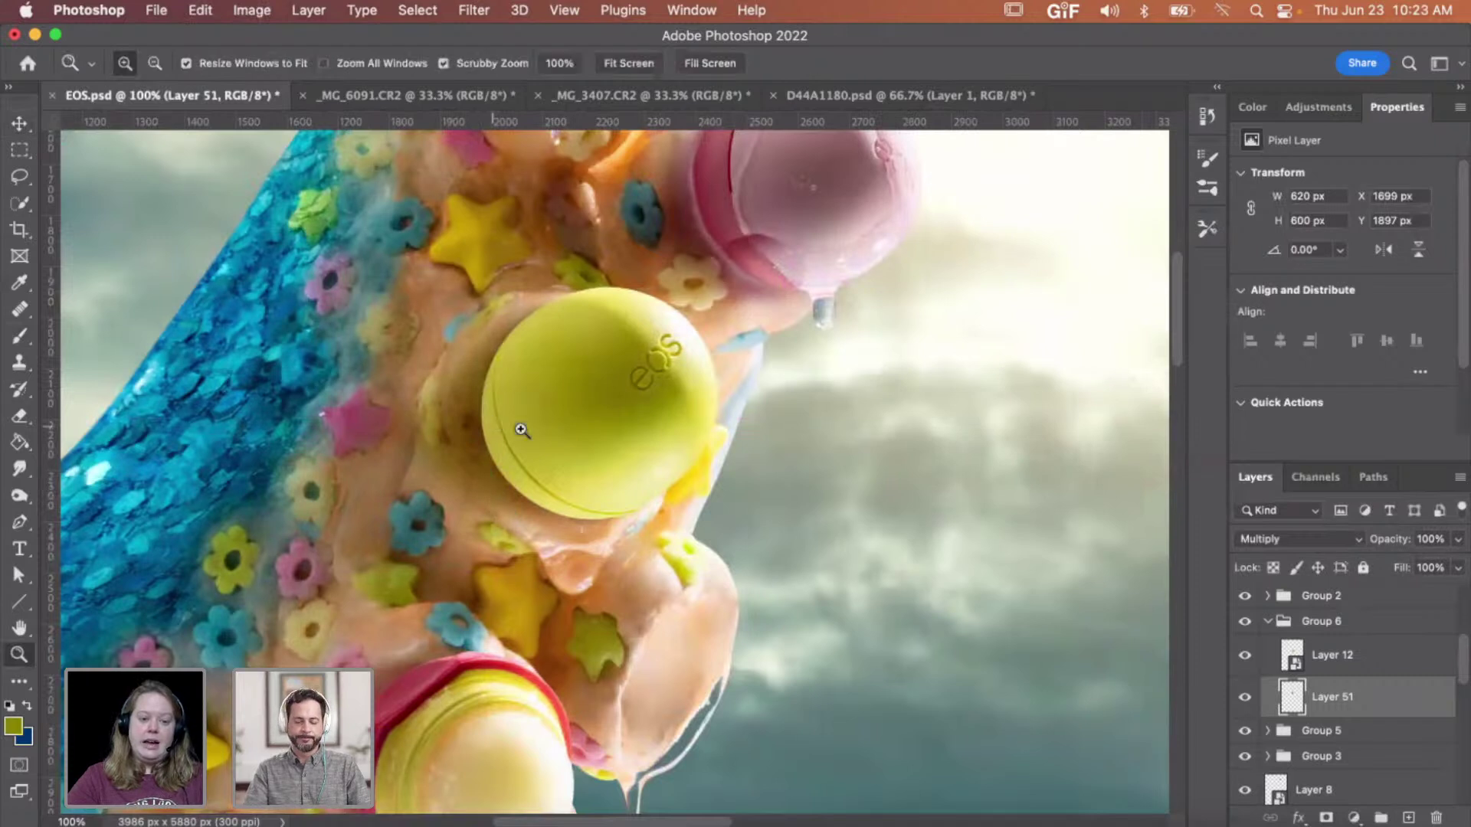
click(496, 466)
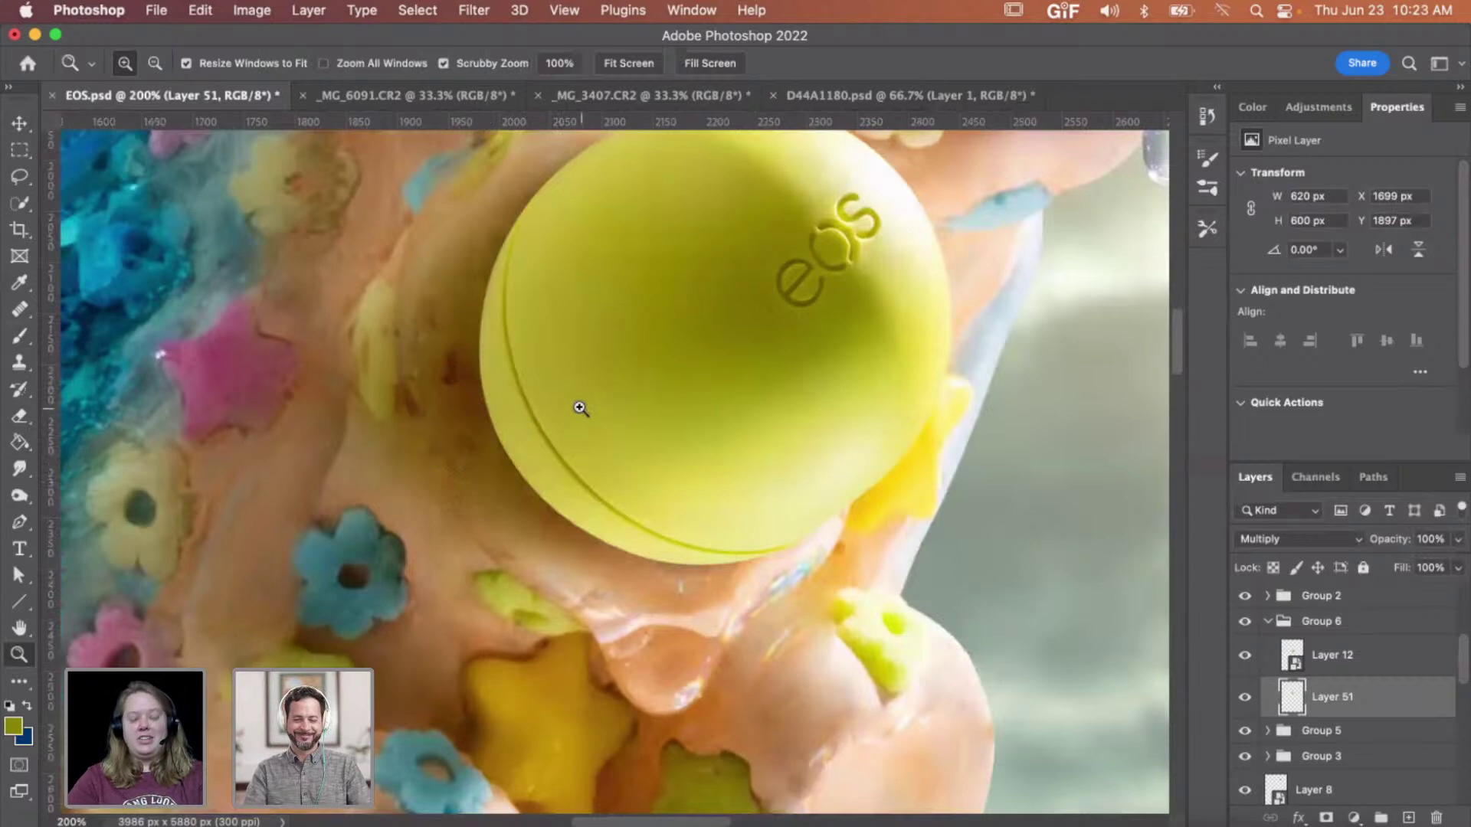
alt+click(748, 585)
alt+click(748, 585)
key(b)
key(z)
click(698, 550)
click(699, 550)
key(b)
mouse_move(699, 550)
mouse_down()
mouse_move(688, 490)
mouse_move(743, 494)
mouse_up()
scroll(747, 490, up, 3)
scroll(753, 483, up, 2)
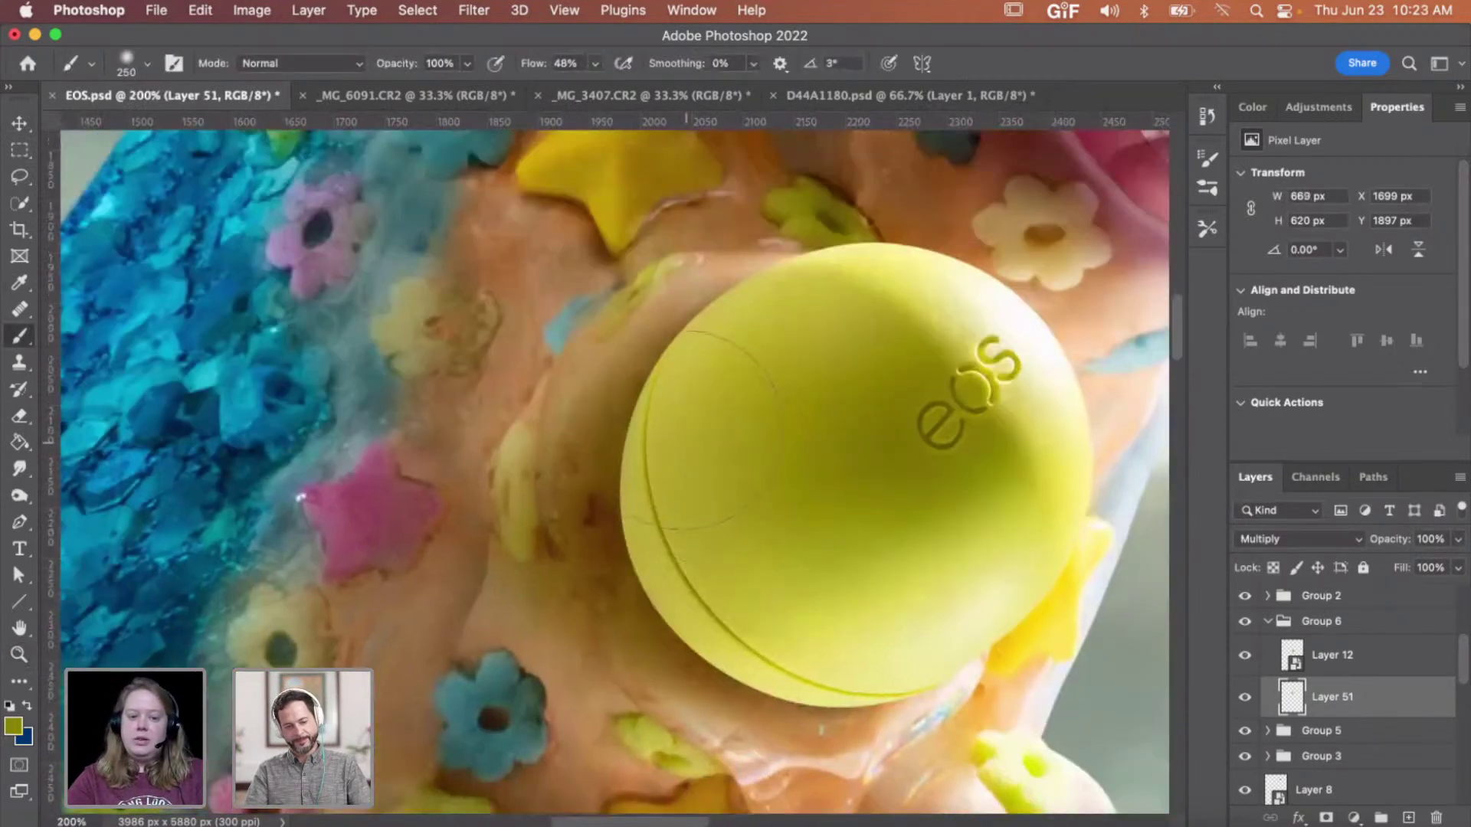
drag(757, 399, 711, 399)
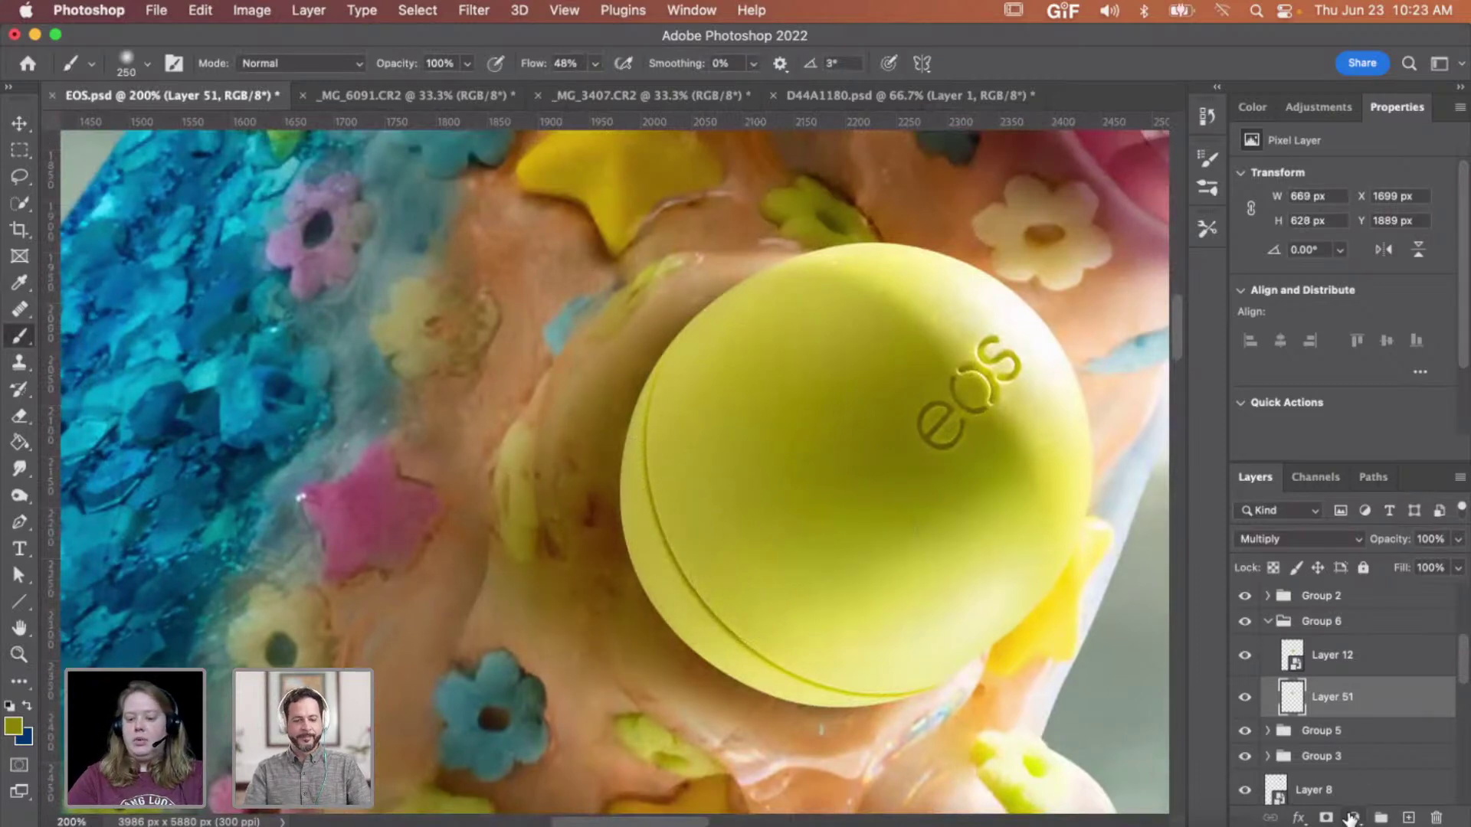
- Add a mask to Layer 51 and paint black on it along the lip balm's lower-left rim with an 80 px brush
click(1326, 817)
key(bracketleft)
key(bracketleft)
key(bracketleft)
key(bracketleft)
key(bracketleft)
key(bracketleft)
key(bracketleft)
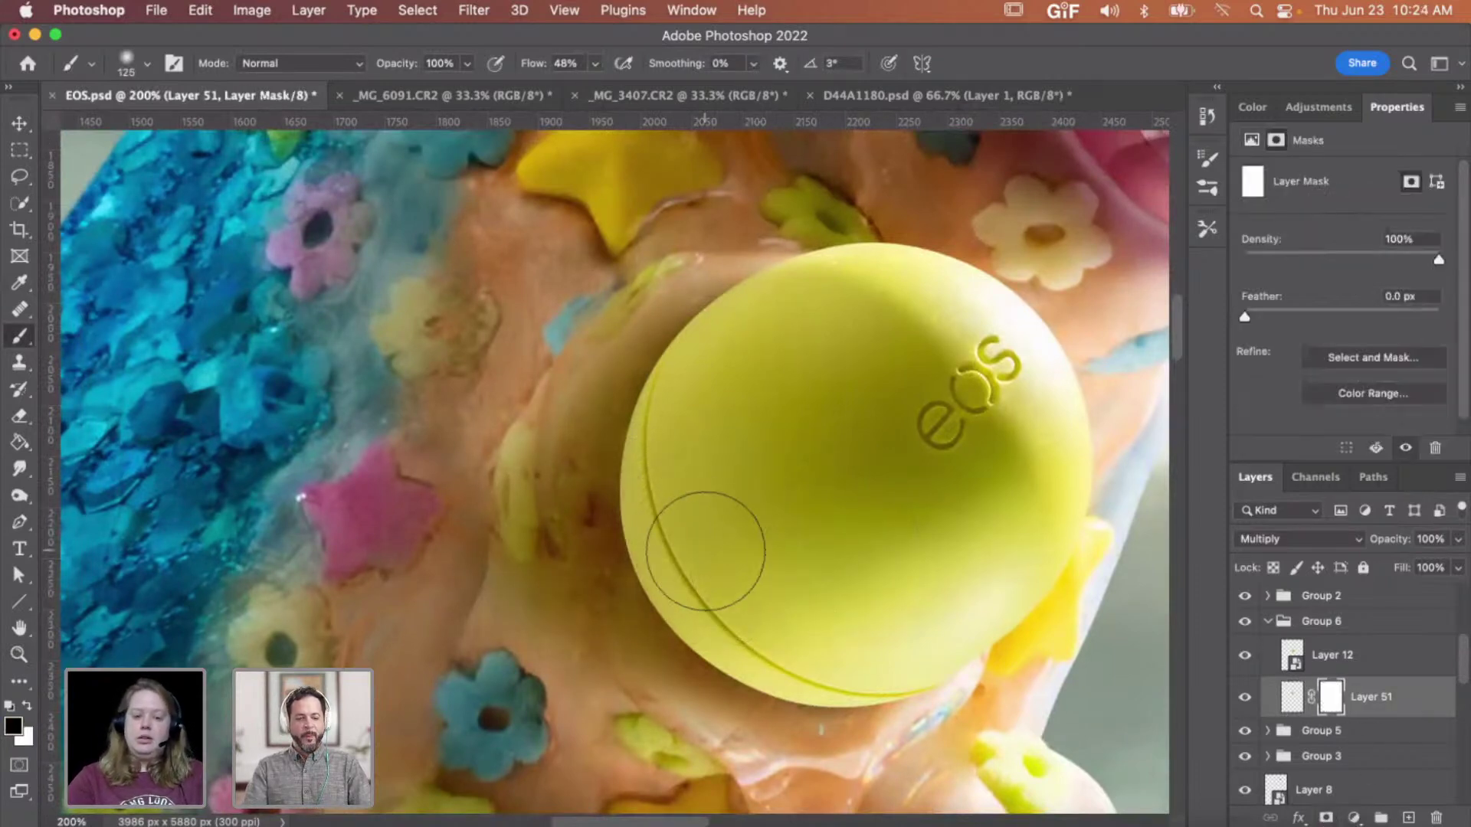
mouse_move(630, 519)
mouse_down()
mouse_move(652, 427)
mouse_move(704, 376)
mouse_move(653, 479)
mouse_move(646, 535)
mouse_move(720, 631)
mouse_move(818, 659)
mouse_up()
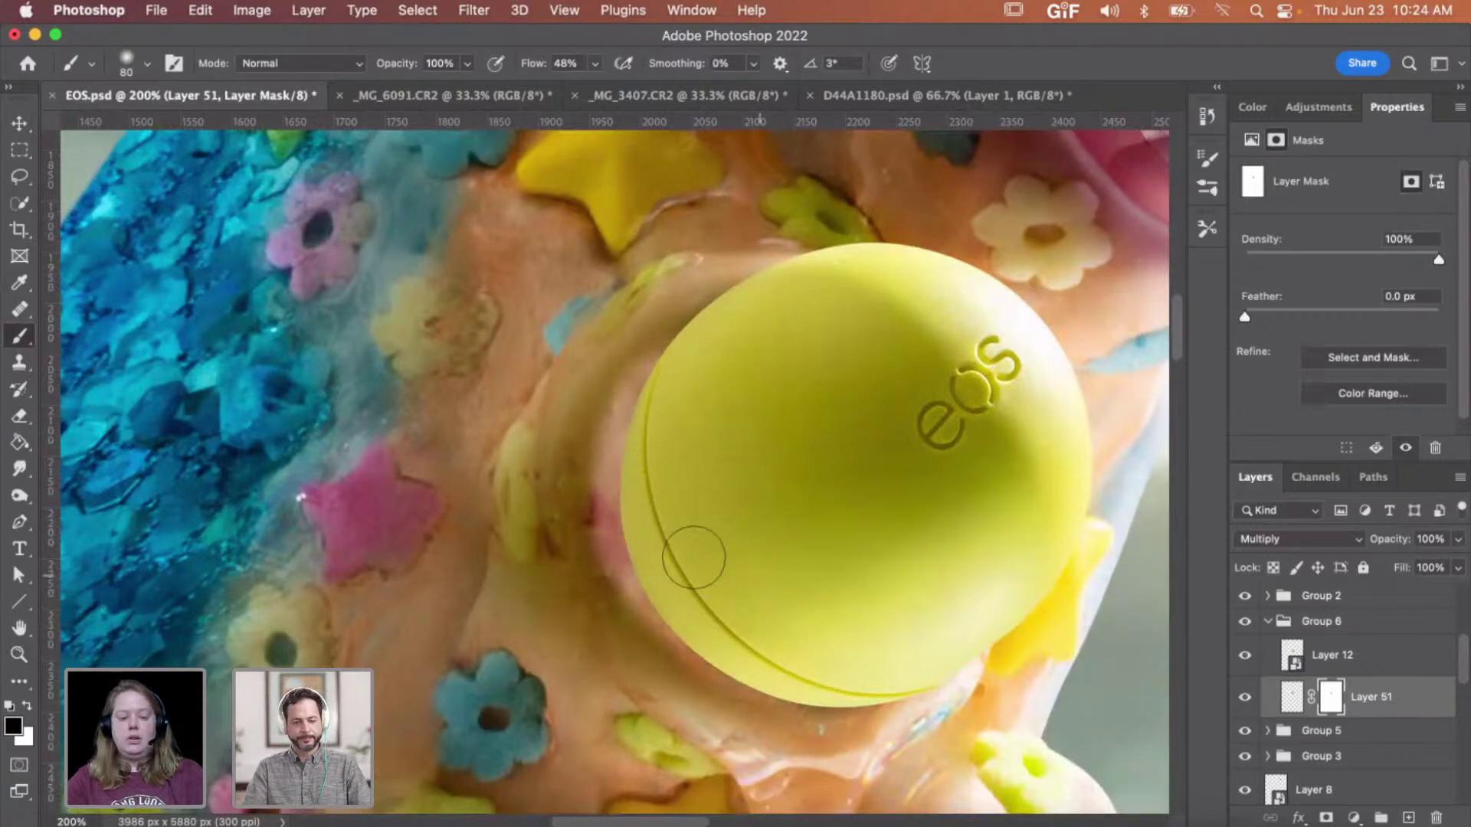
- Touch up Layer 51's mask along the yellow lip balm's left rim and enlarge the brush to 175 px
mouse_move(661, 545)
mouse_down()
mouse_move(646, 462)
mouse_move(699, 338)
mouse_move(653, 434)
mouse_move(679, 381)
mouse_move(665, 575)
mouse_move(735, 651)
mouse_move(827, 674)
mouse_move(677, 594)
mouse_move(653, 547)
mouse_up()
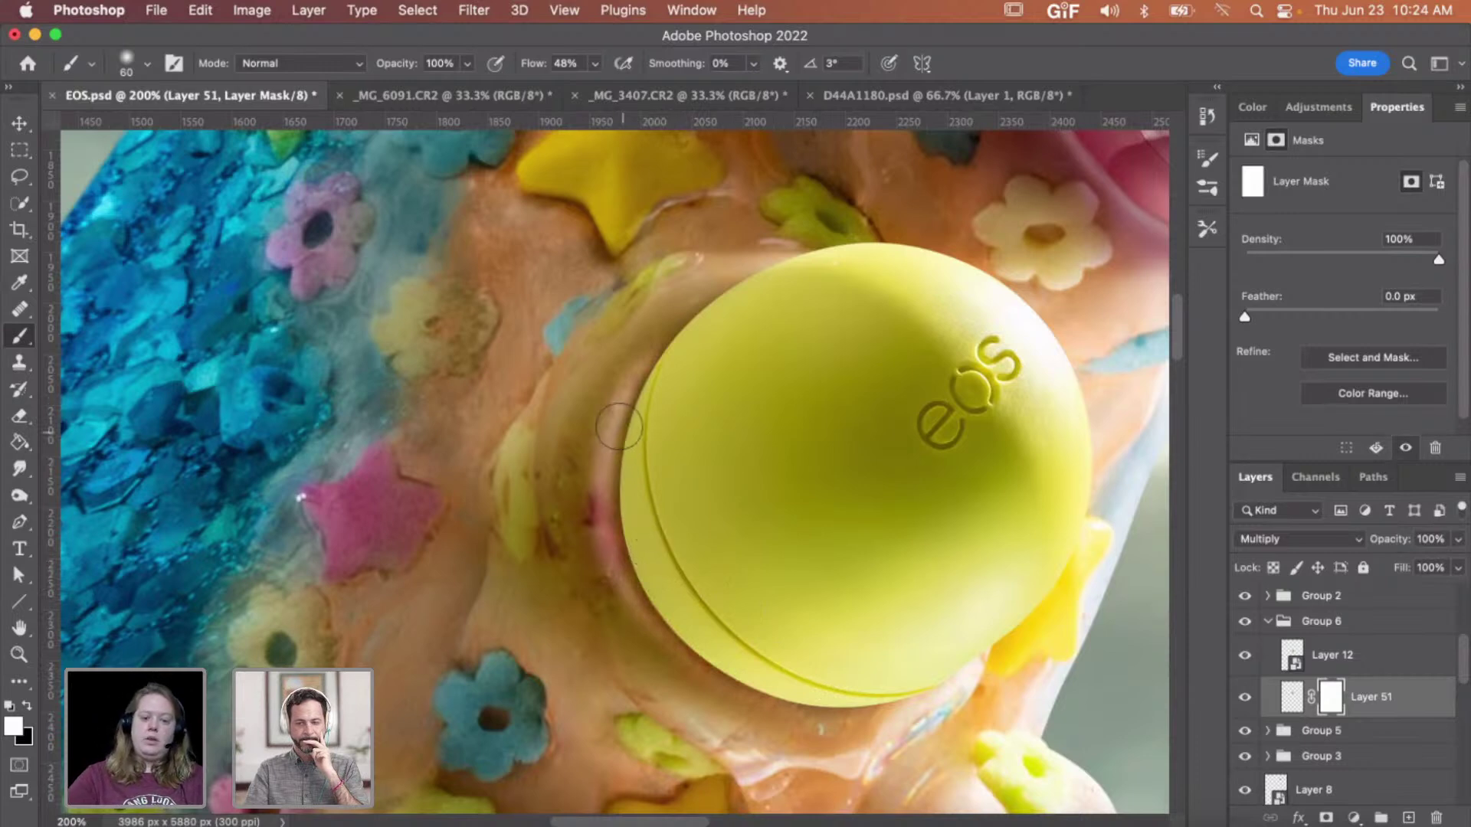
key(bracketright)
key(bracketright)
key(bracketright)
key(bracketright)
key(bracketright)
key(bracketright)
key(bracketright)
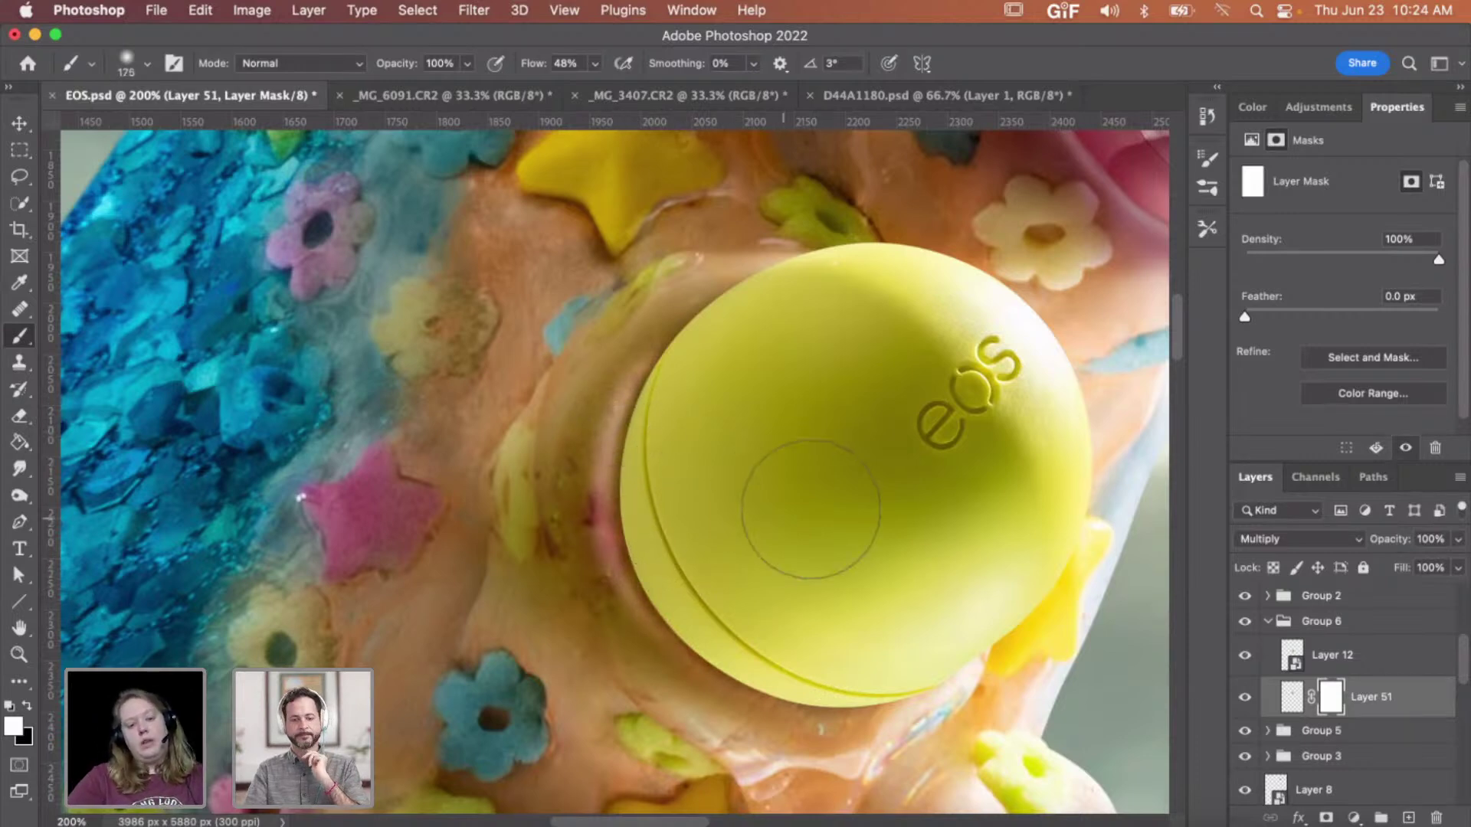
- Smudge the shadow on Layer 51 along the lip balm's upper-left edge with a 100 px Smudge tool at 45% strength
click(19, 468)
key(bracketright)
key(bracketright)
drag(683, 328, 659, 354)
click(1292, 697)
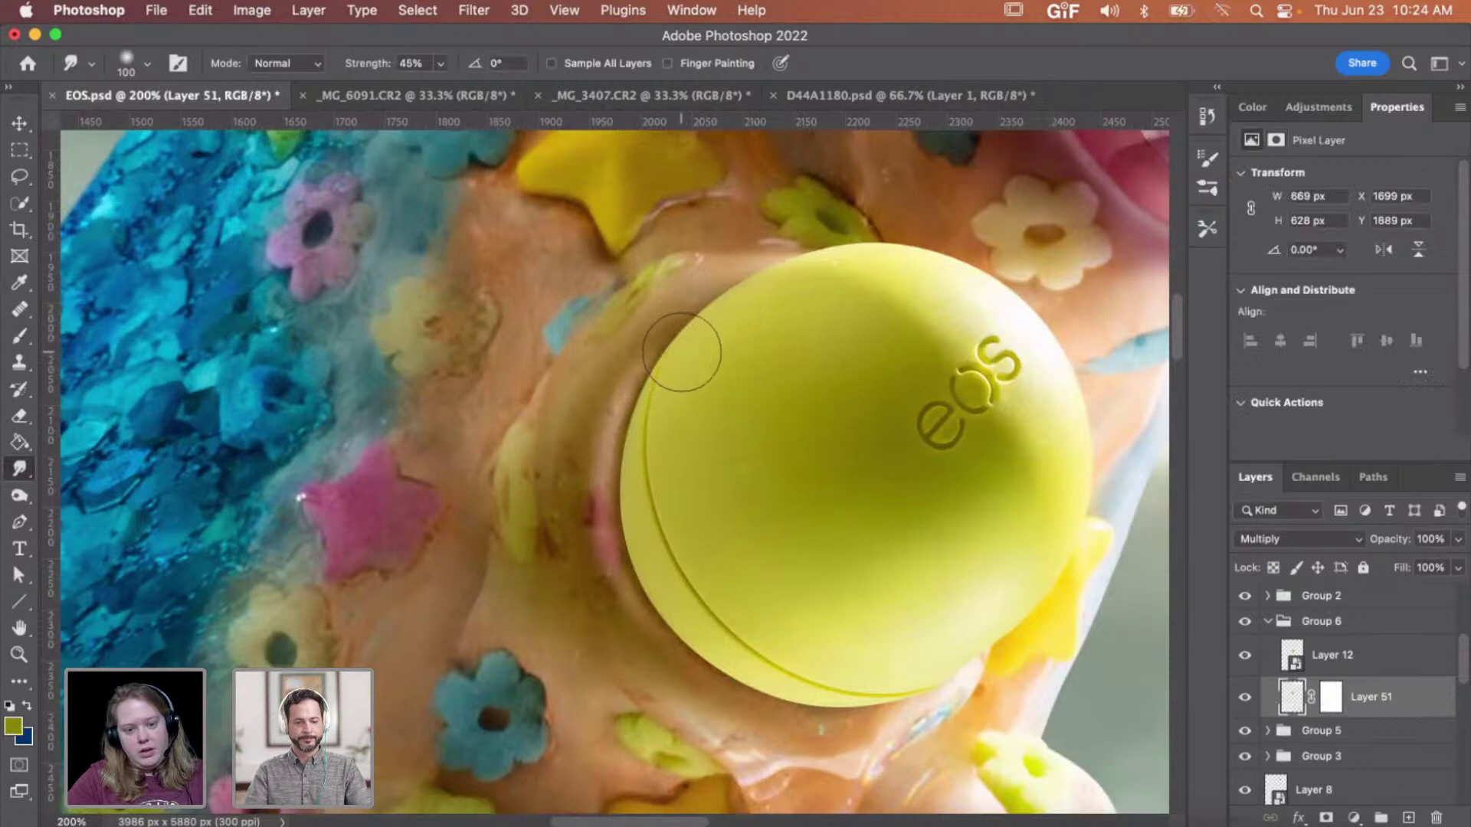
mouse_move(682, 351)
mouse_down()
mouse_move(656, 348)
mouse_move(651, 381)
mouse_up()
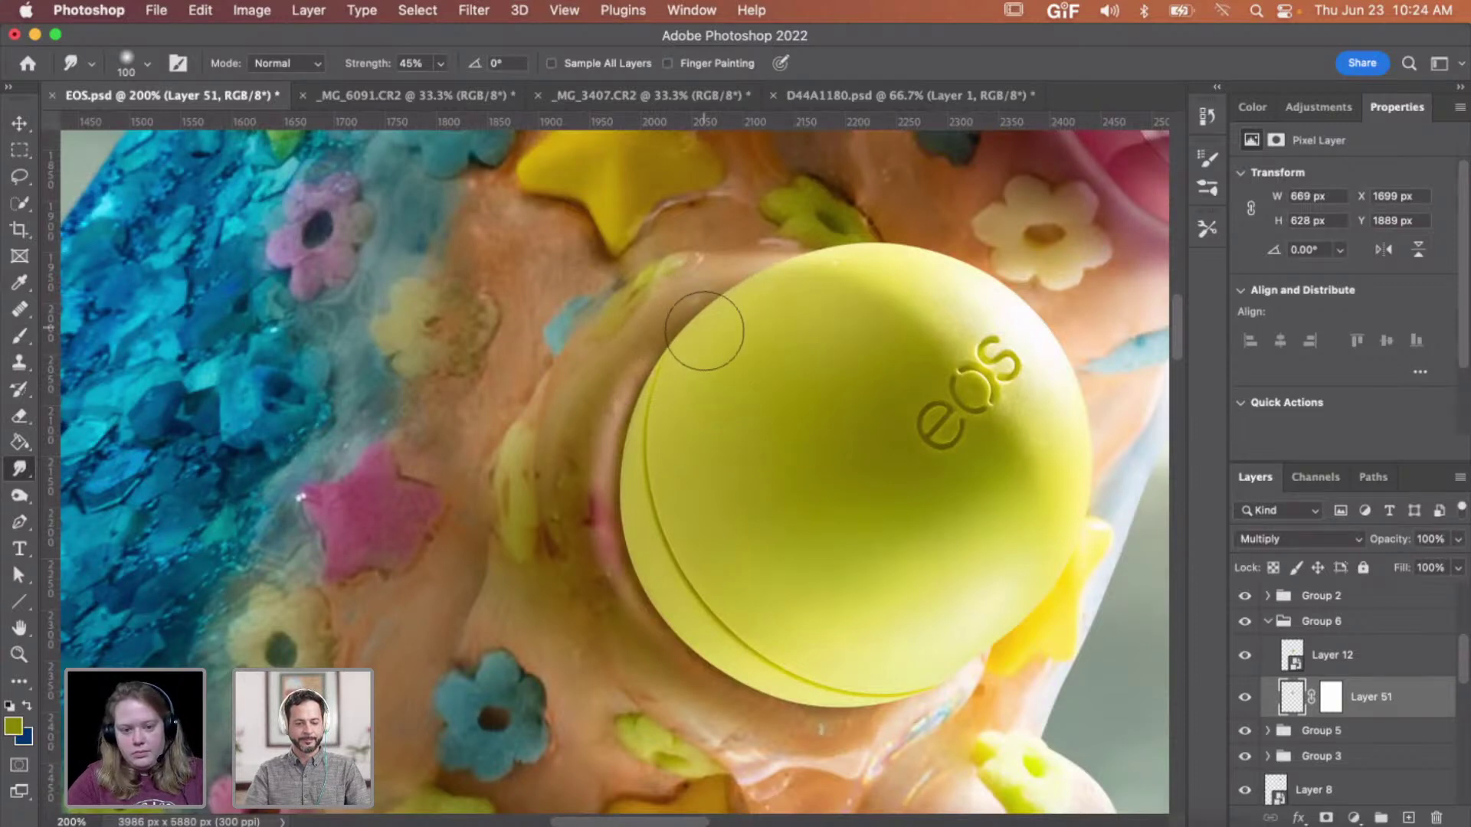
drag(639, 357, 645, 386)
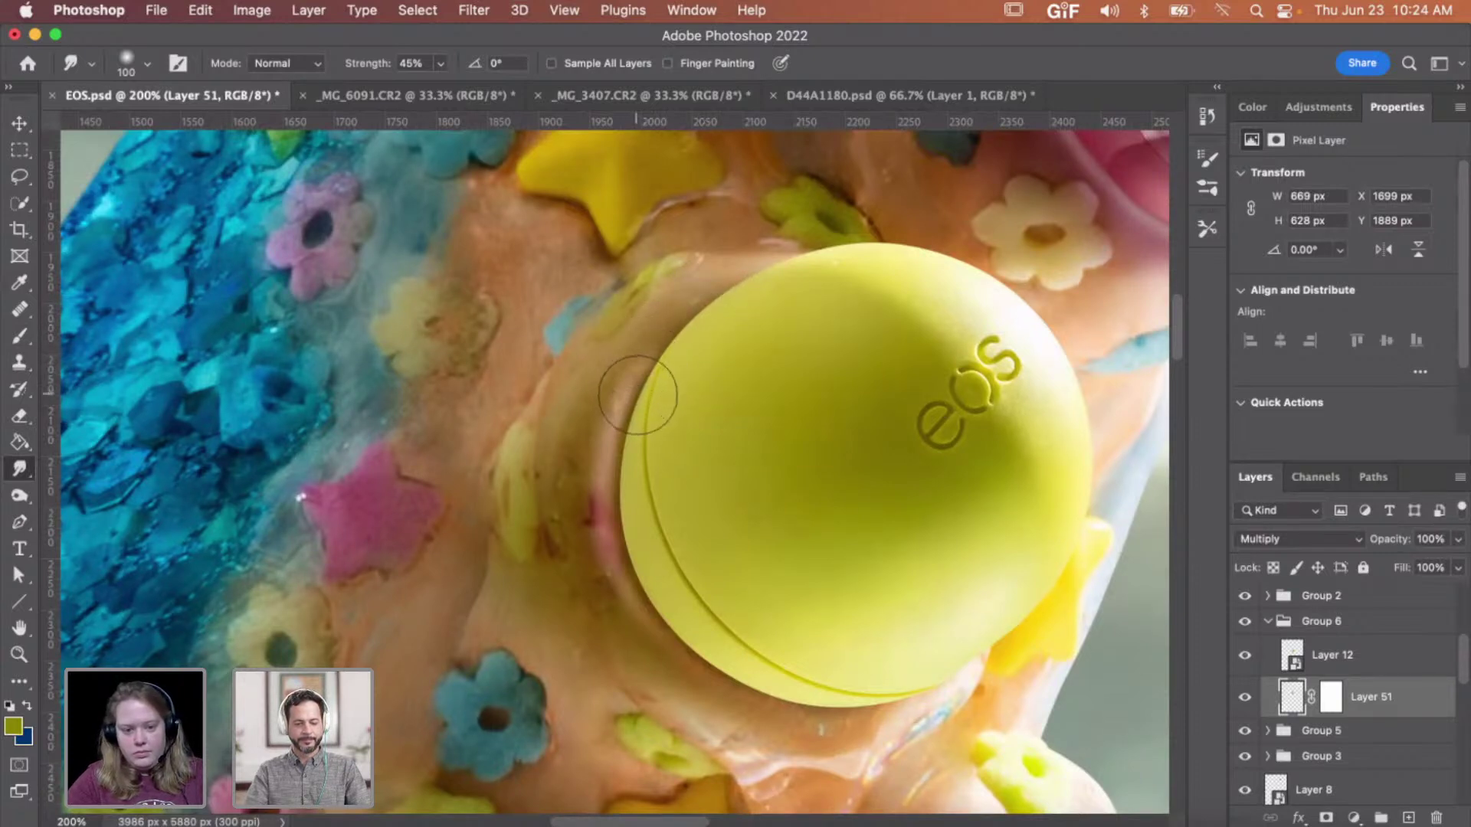
- Paint white on Layer 51's mask along the lip balm's left rim with the 175 px brush and fade the stroke to 32%
click(1329, 696)
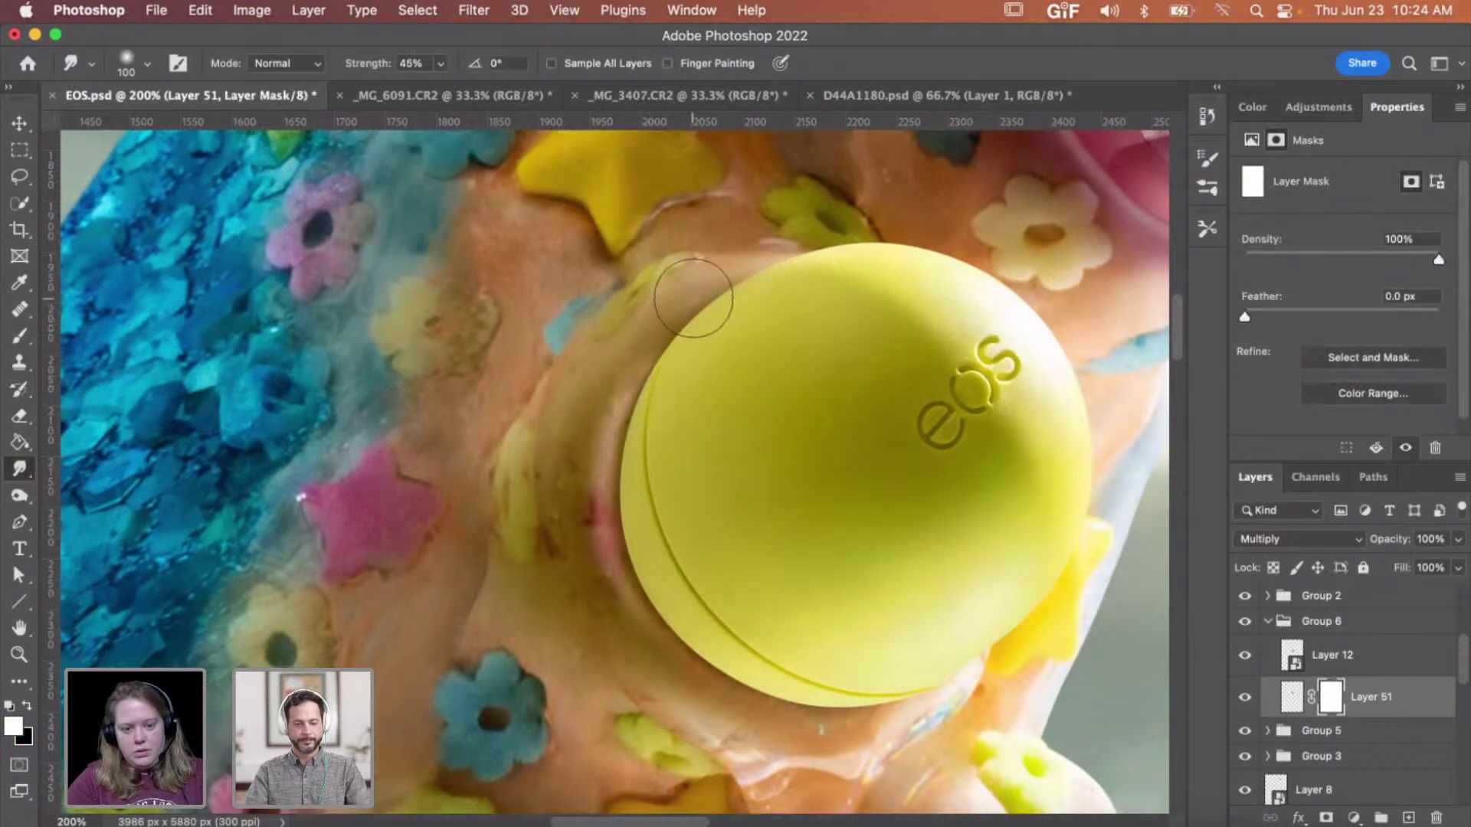
click(1292, 696)
key(b)
alt+click(674, 521)
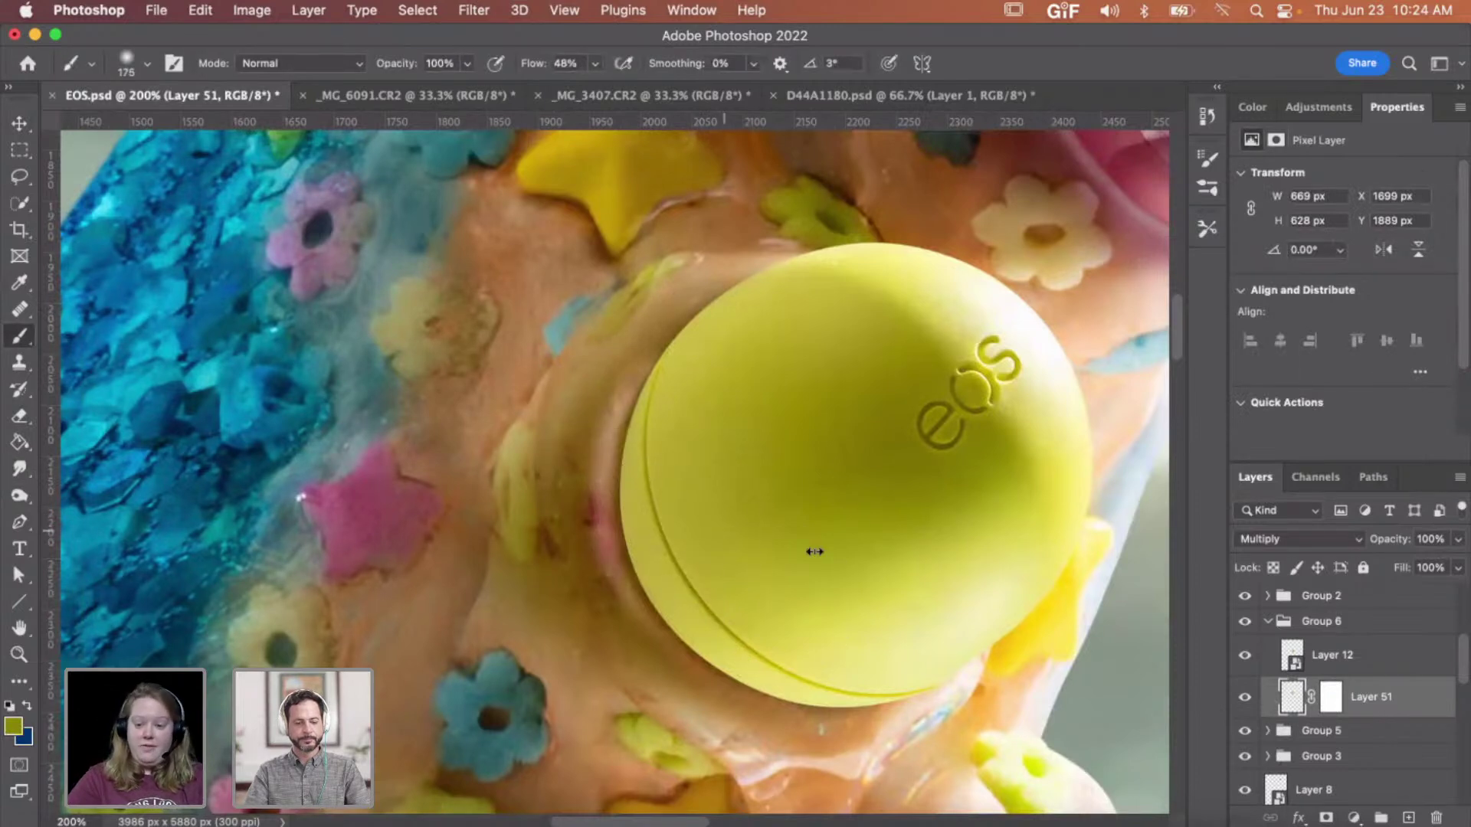
click(1332, 697)
key(d)
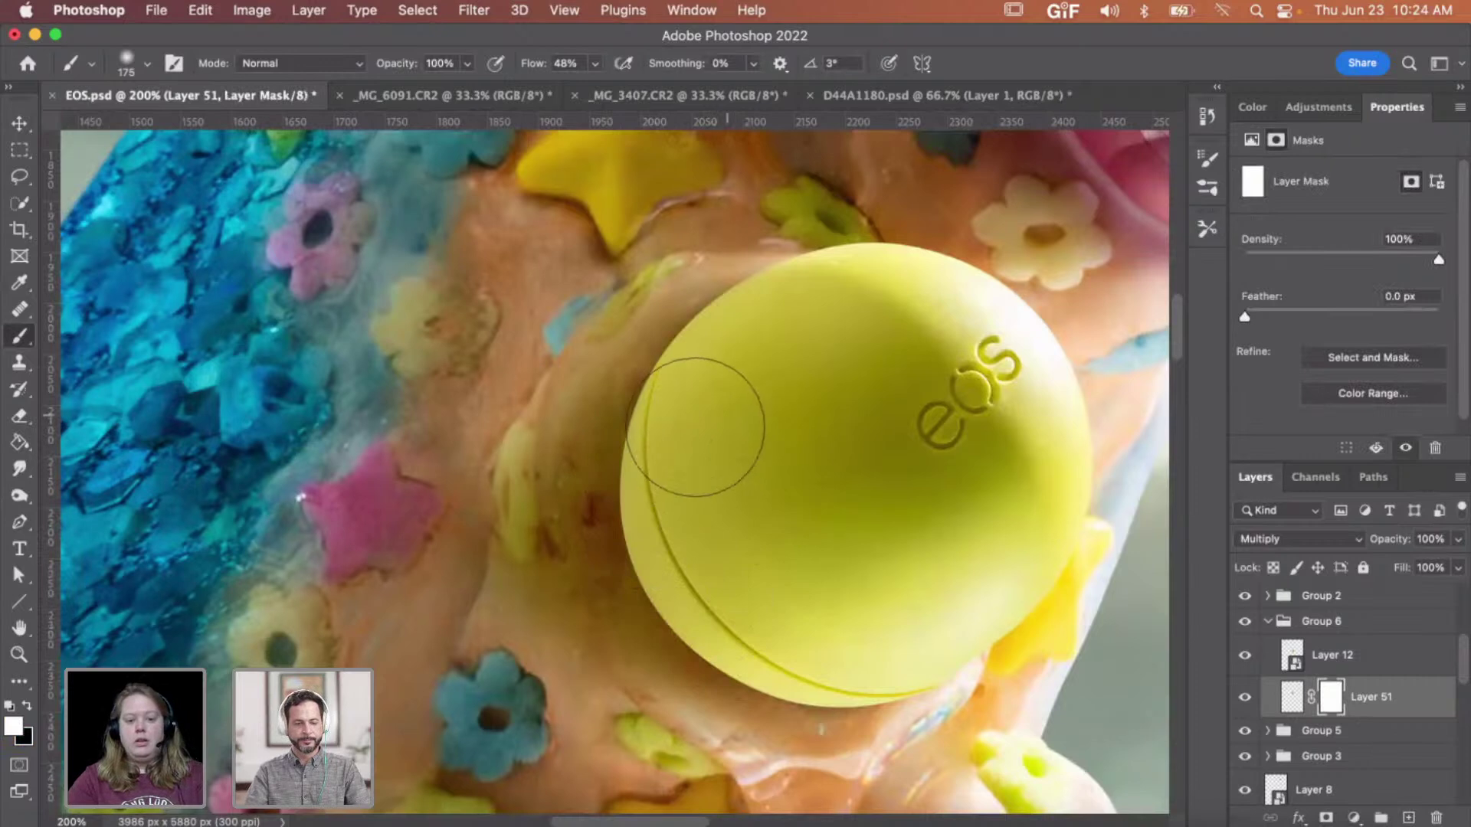
key(super+z)
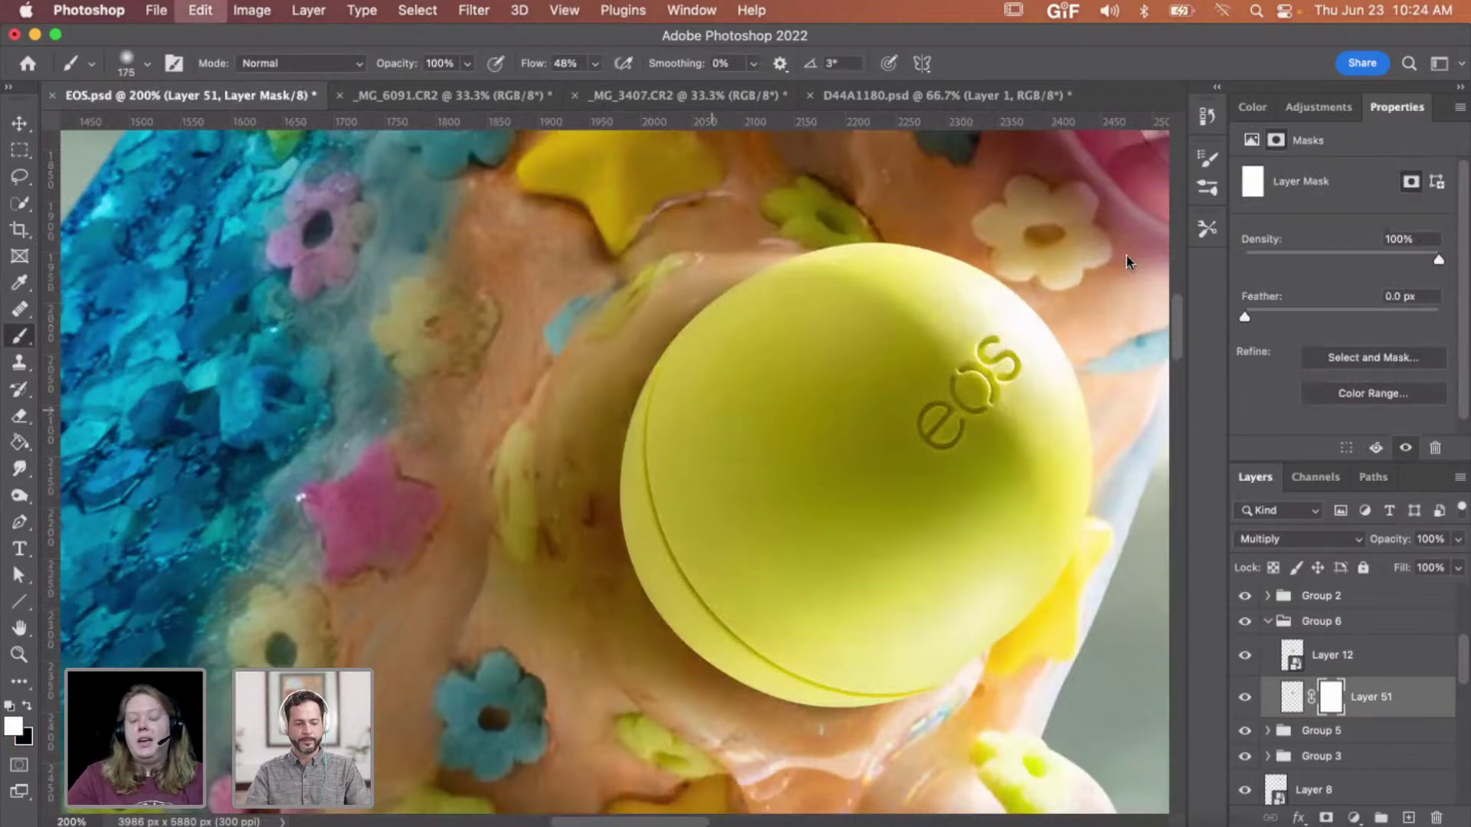
key(shift+super+f)
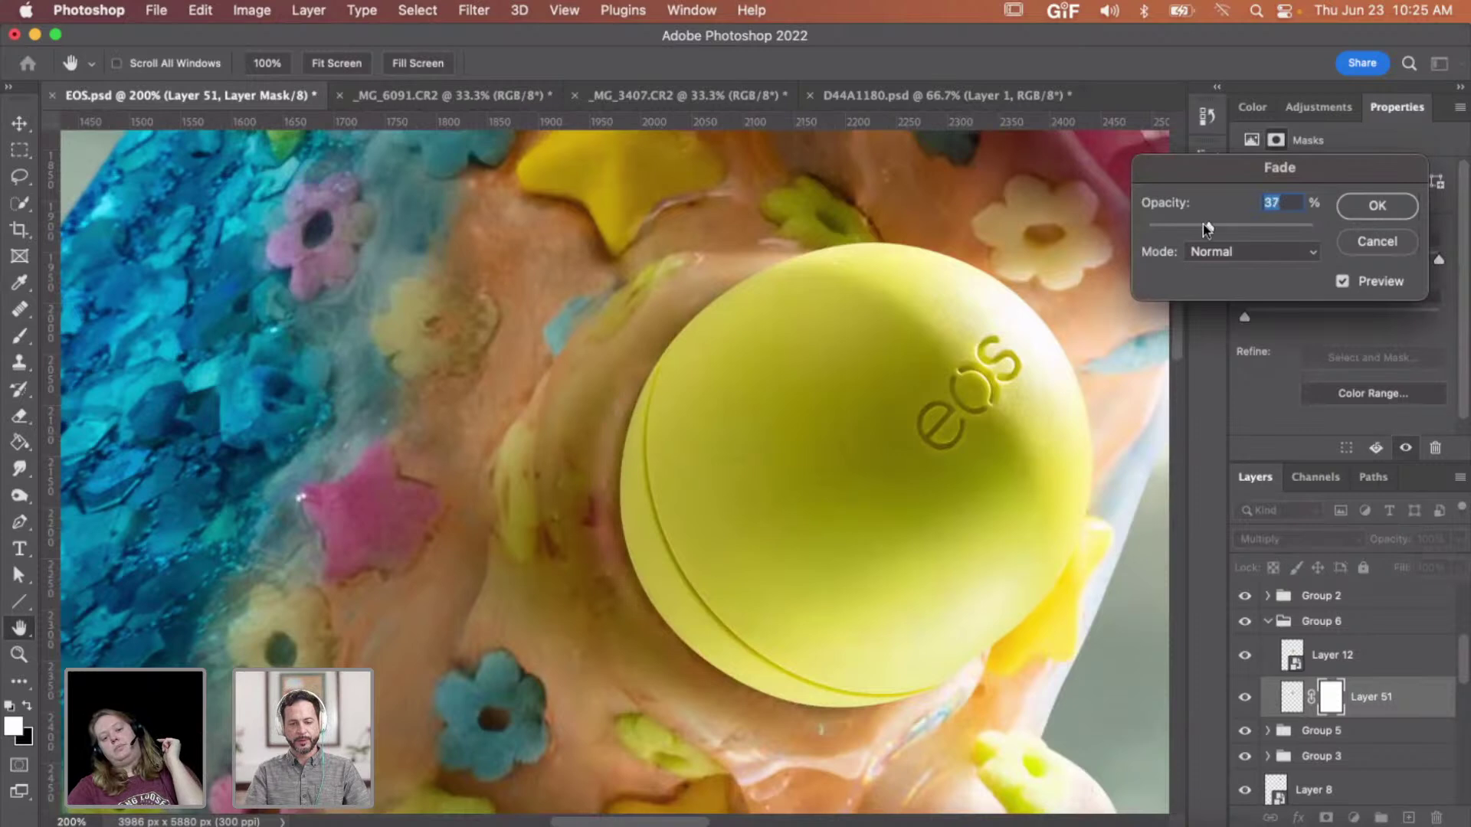
drag(1205, 227, 1201, 225)
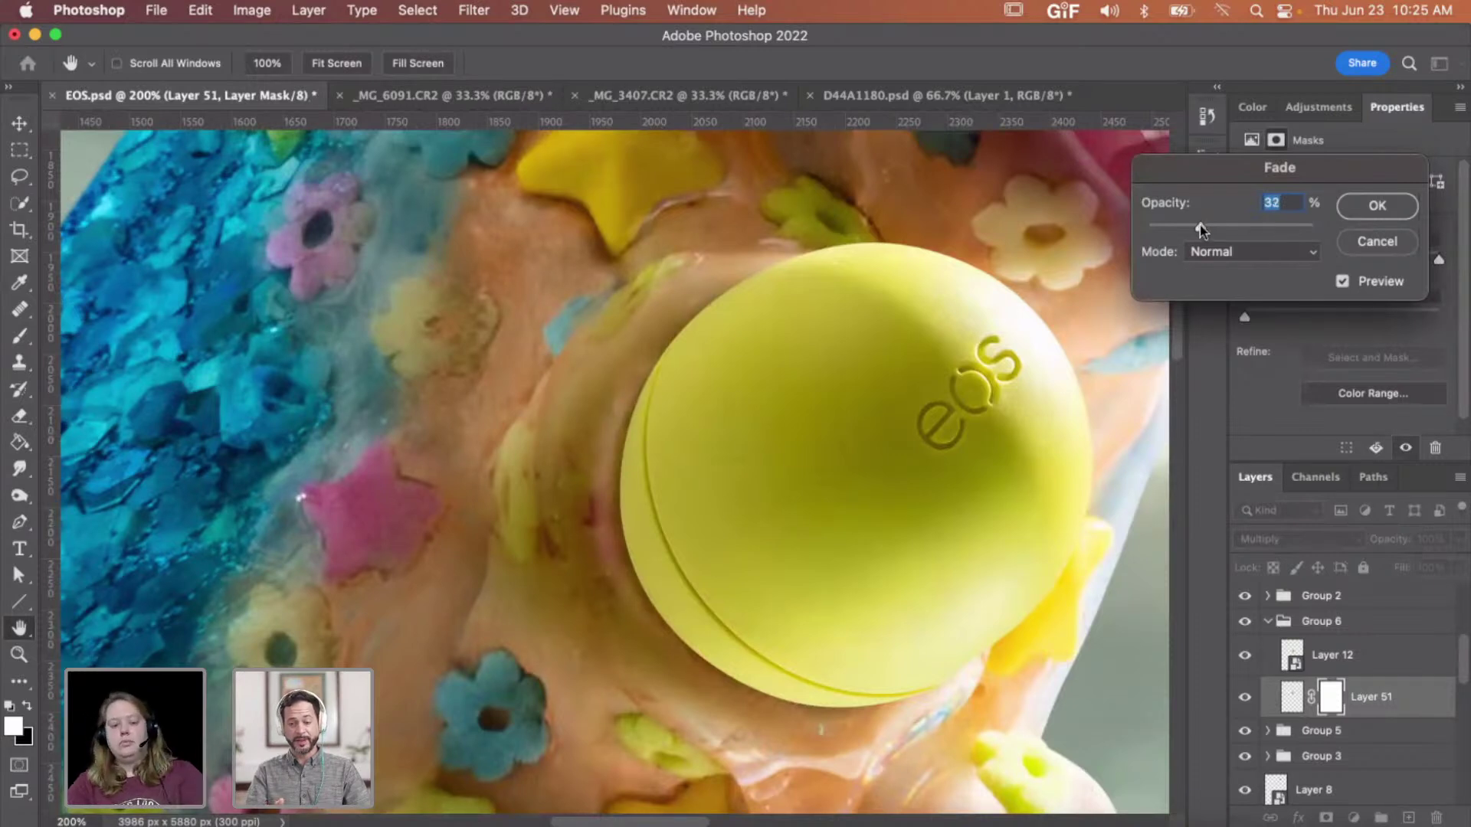
click(1370, 206)
- Examine the yellow lip balm's contact shadow against the surrounding tentacle at wider and closer views
key(z)
alt+click(634, 443)
alt+click(637, 558)
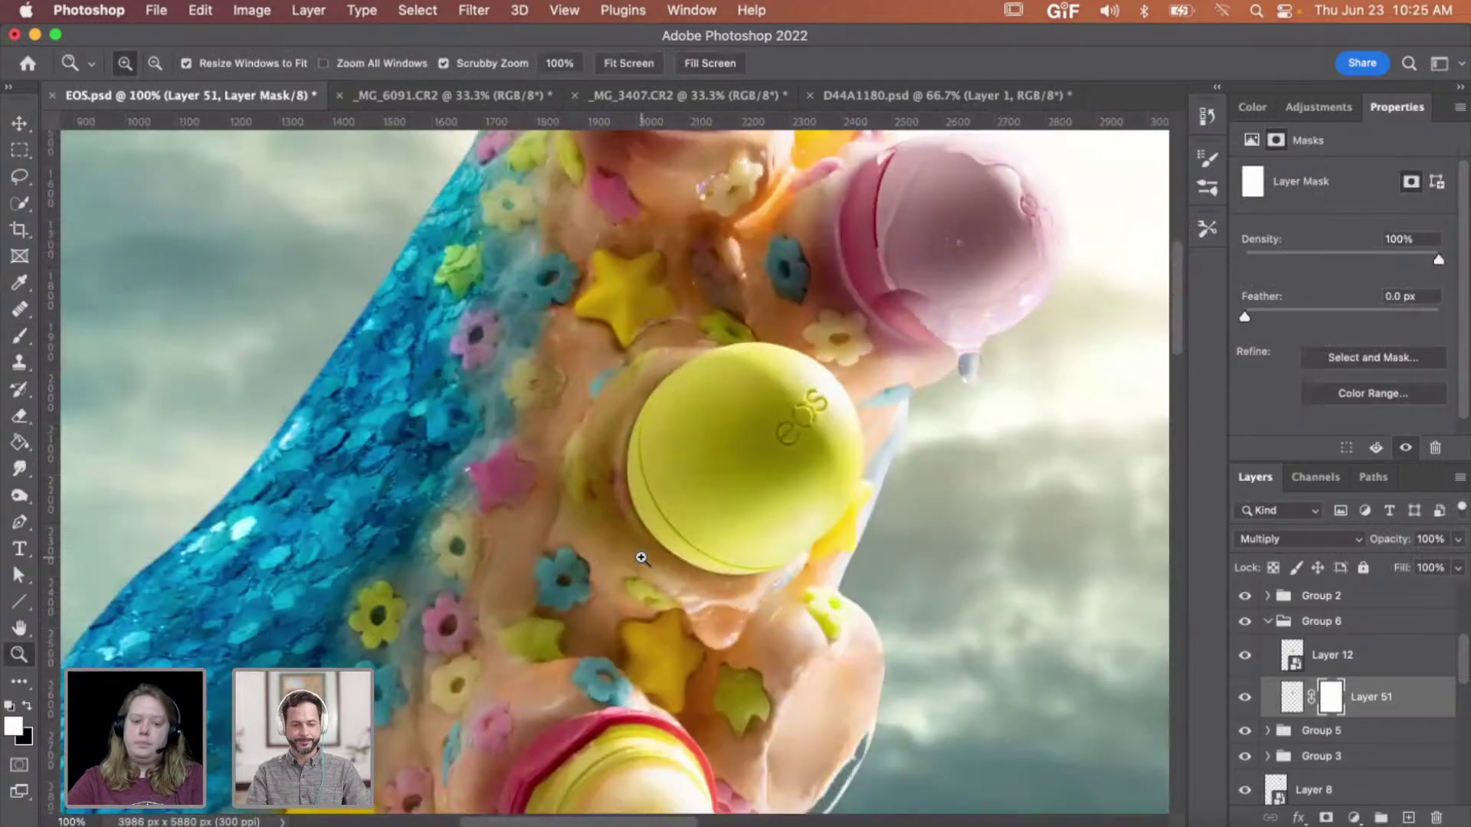
click(642, 558)
alt+click(642, 557)
alt+click(640, 558)
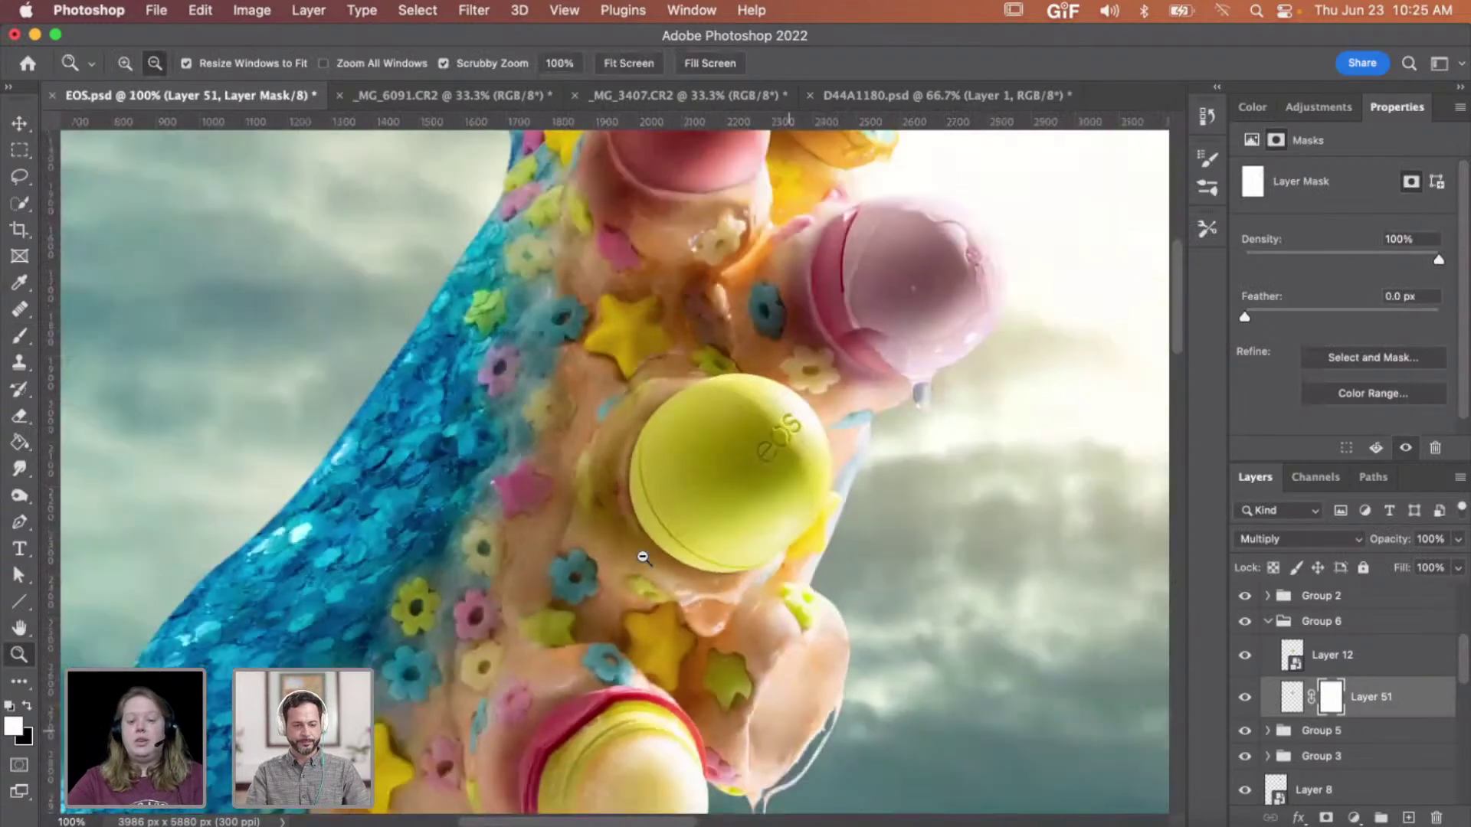
click(644, 488)
click(642, 491)
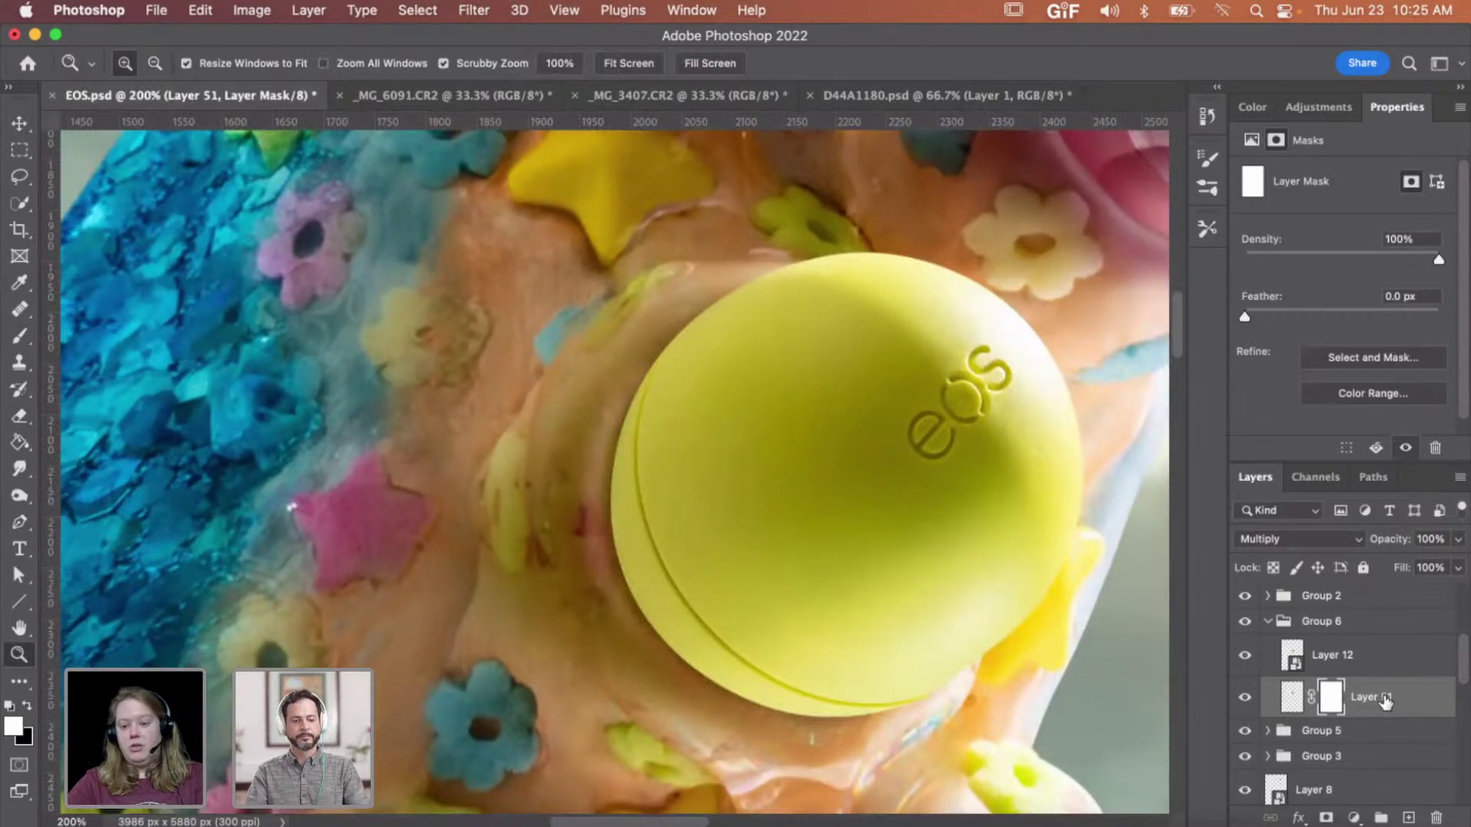
- Add a new layer above Layer 51 and sample a yellow-green from the lip balm's upper part for the brush
click(1371, 672)
click(1373, 699)
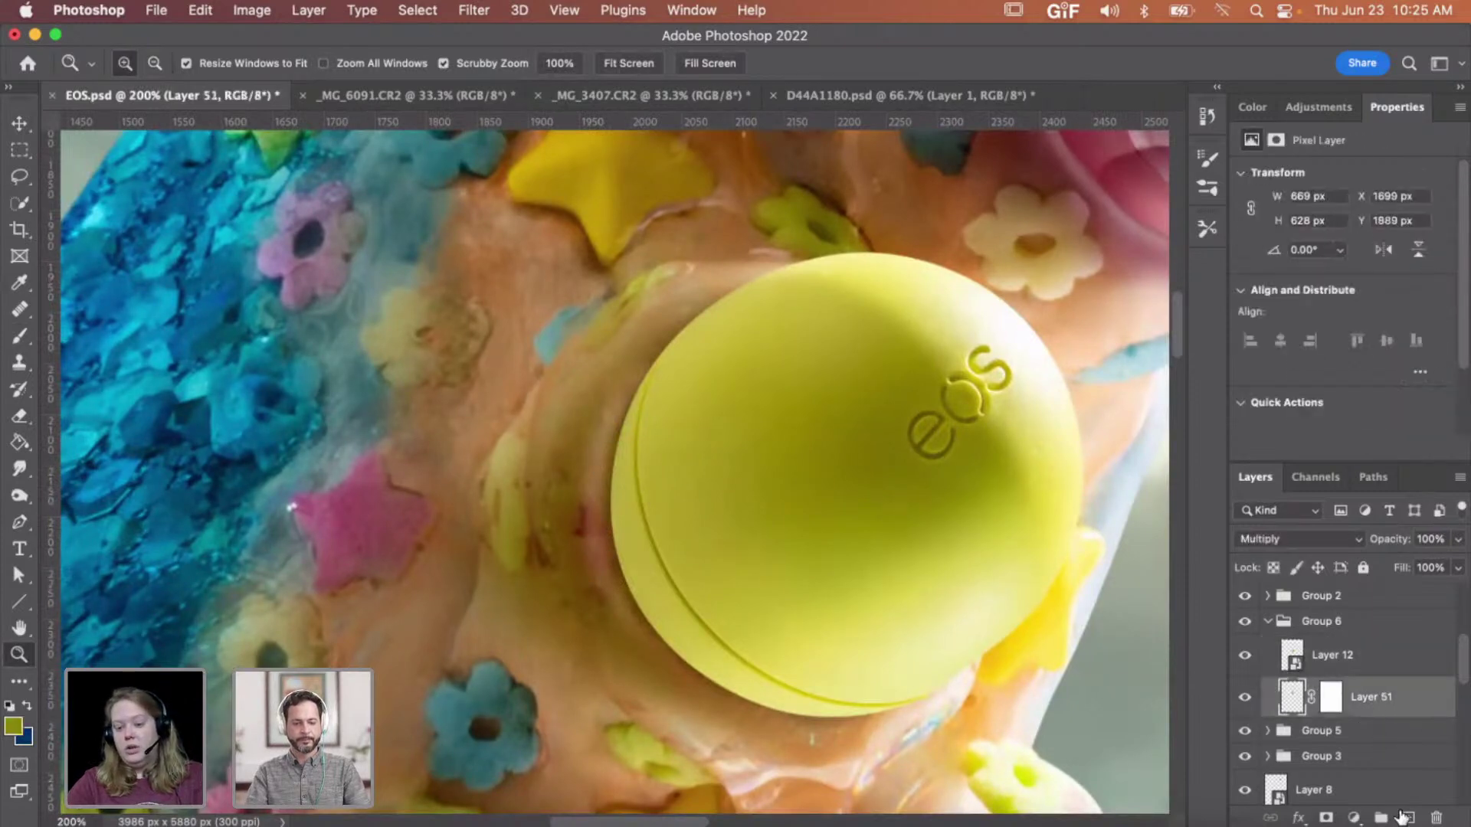
click(1408, 817)
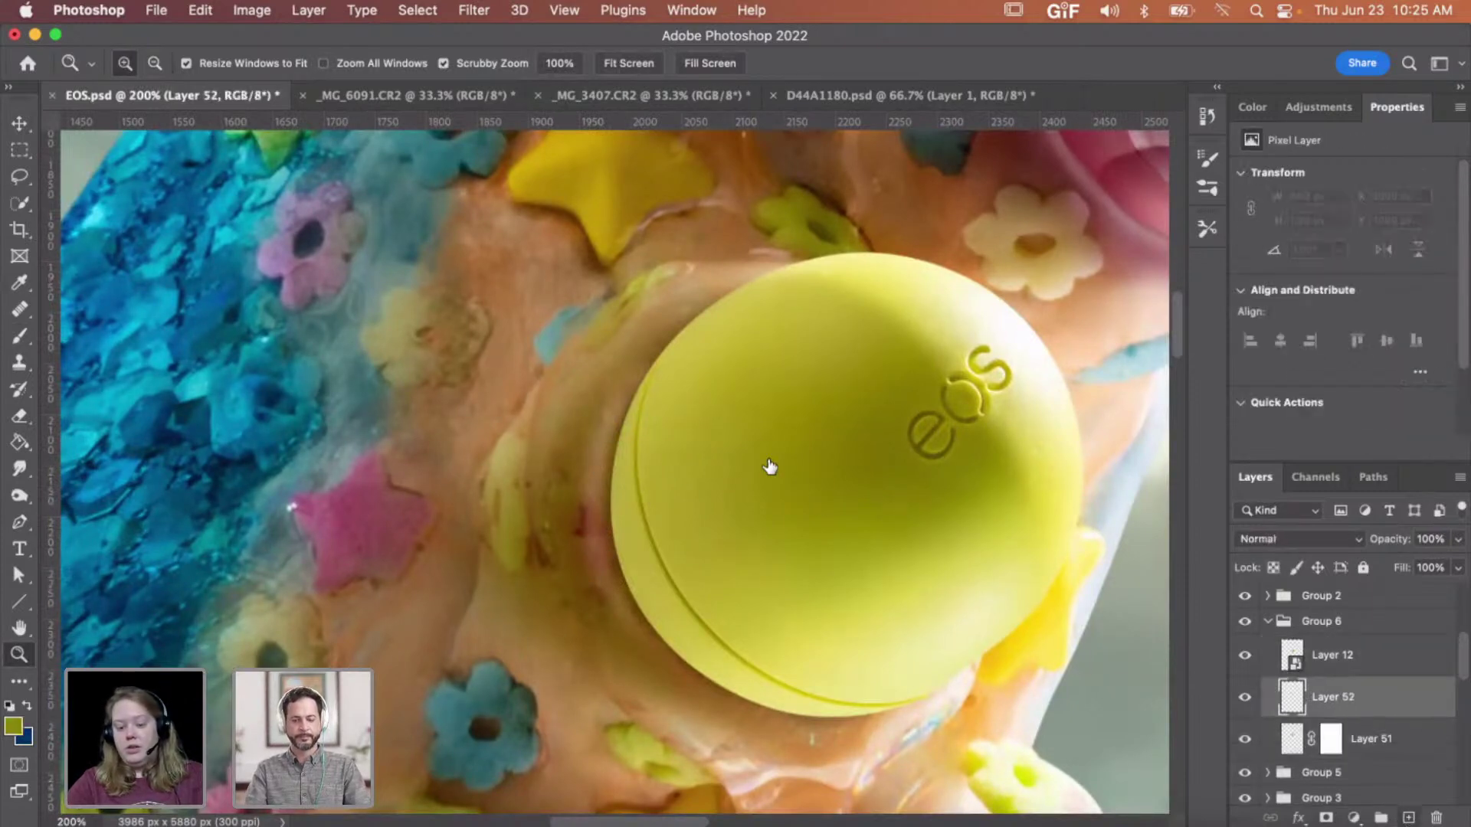
key(b)
alt+click(830, 298)
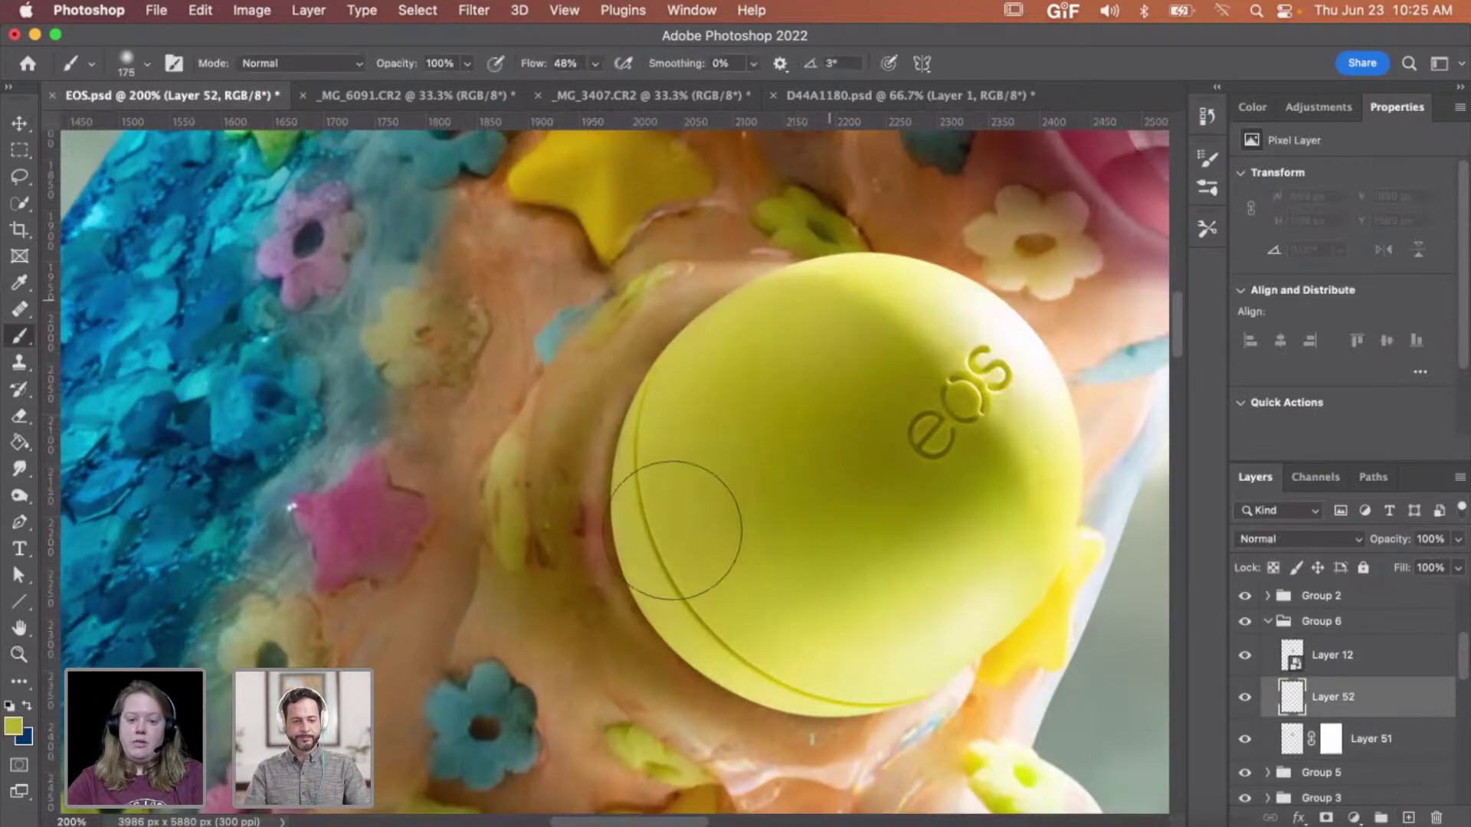
- Paint the yellow-green along the lip balm's left and lower-left rim on Layer 52, reducing the brush to 80 px
key(bracketleft)
key(bracketleft)
key(bracketleft)
key(bracketleft)
mouse_move(651, 613)
mouse_down()
mouse_move(629, 541)
mouse_move(633, 457)
mouse_move(681, 390)
mouse_up()
key(bracketleft)
drag(675, 613, 673, 623)
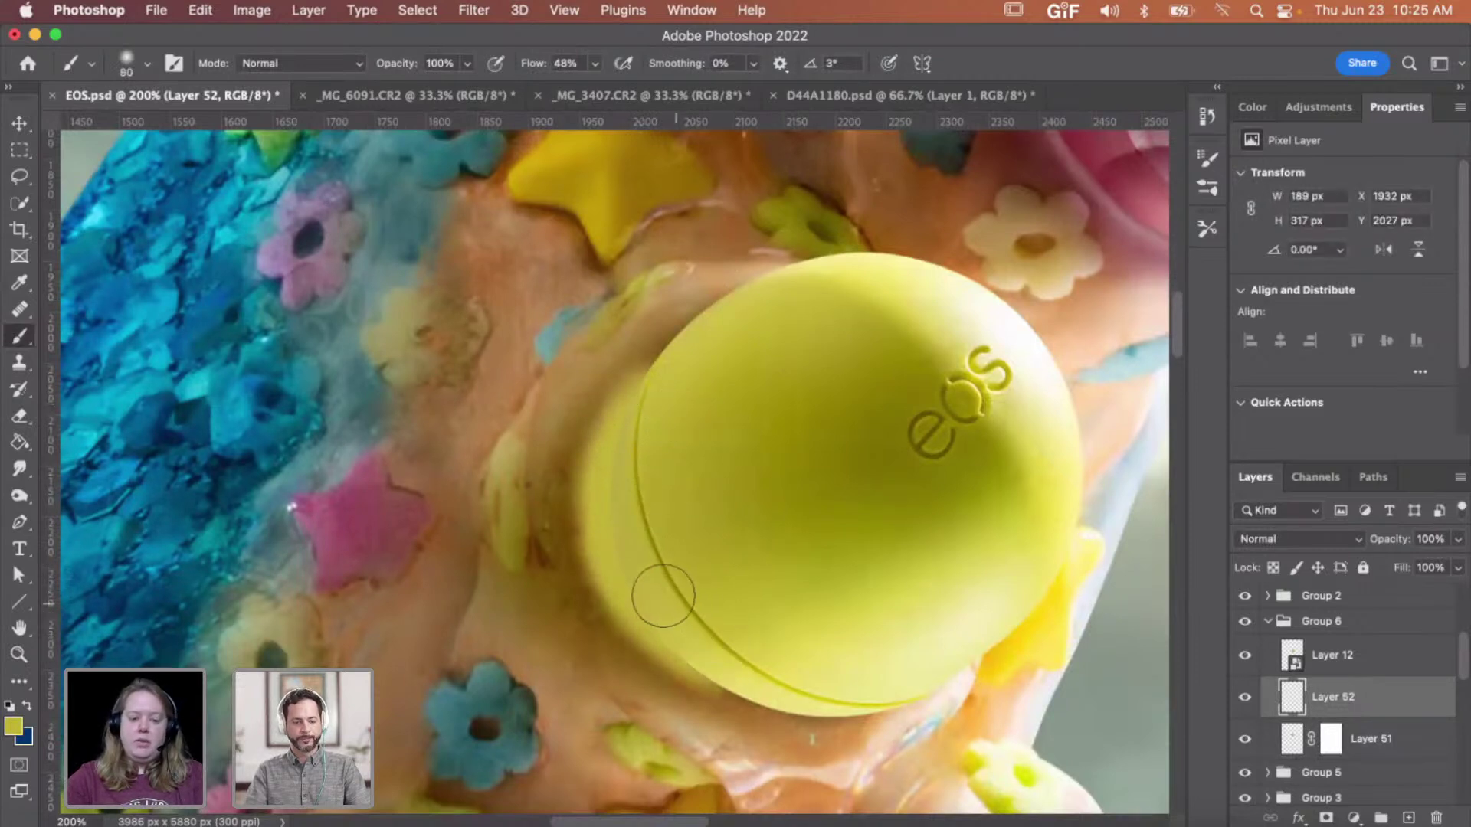
- Try Overlay on Layer 52, settle on the Color blend mode and lower the layer's opacity to 60%
key(v)
click(1295, 540)
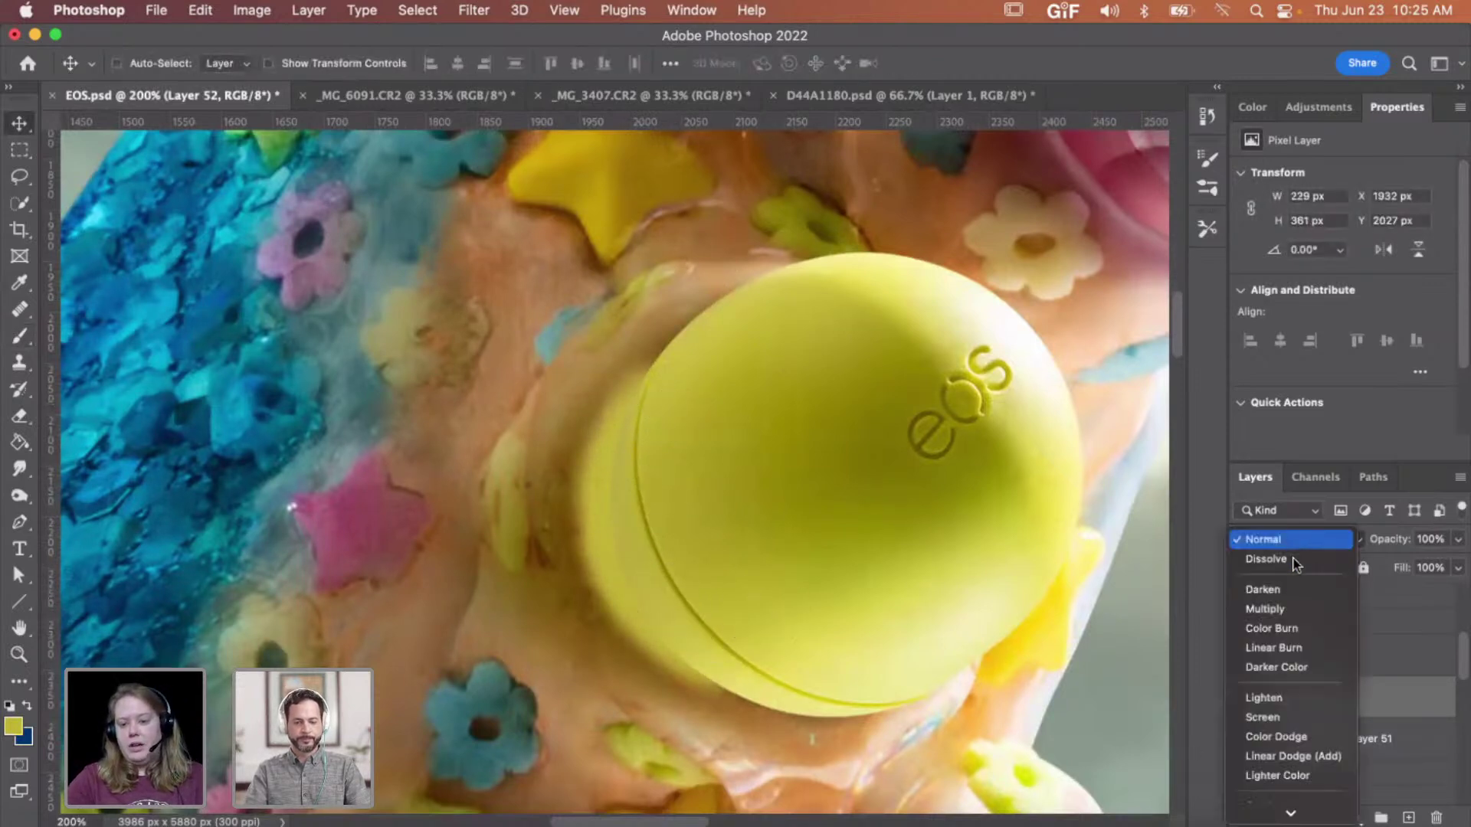
scroll(1287, 627, down, 5)
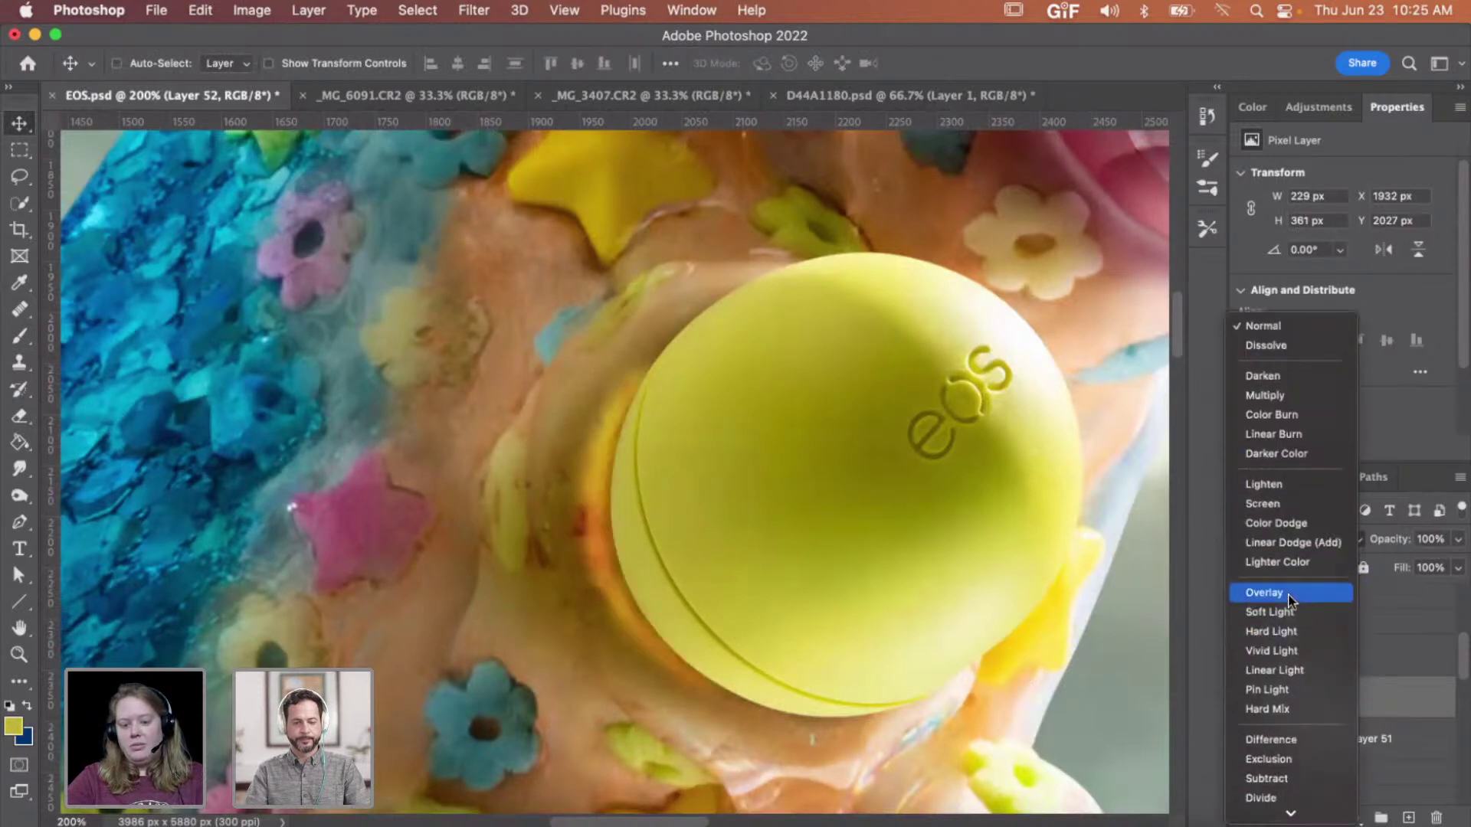
click(1287, 599)
click(1288, 542)
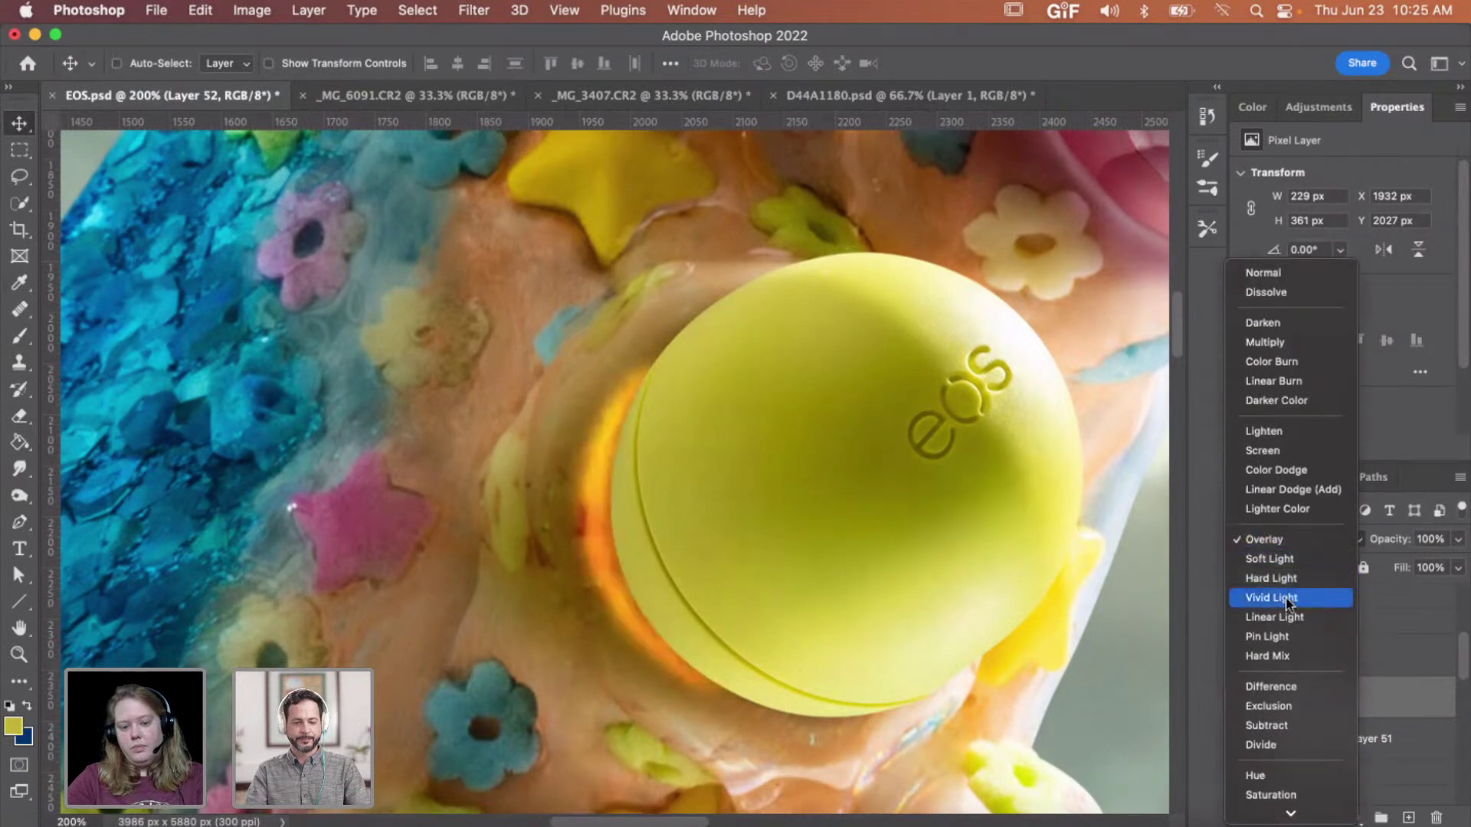
scroll(1287, 659, down, 1)
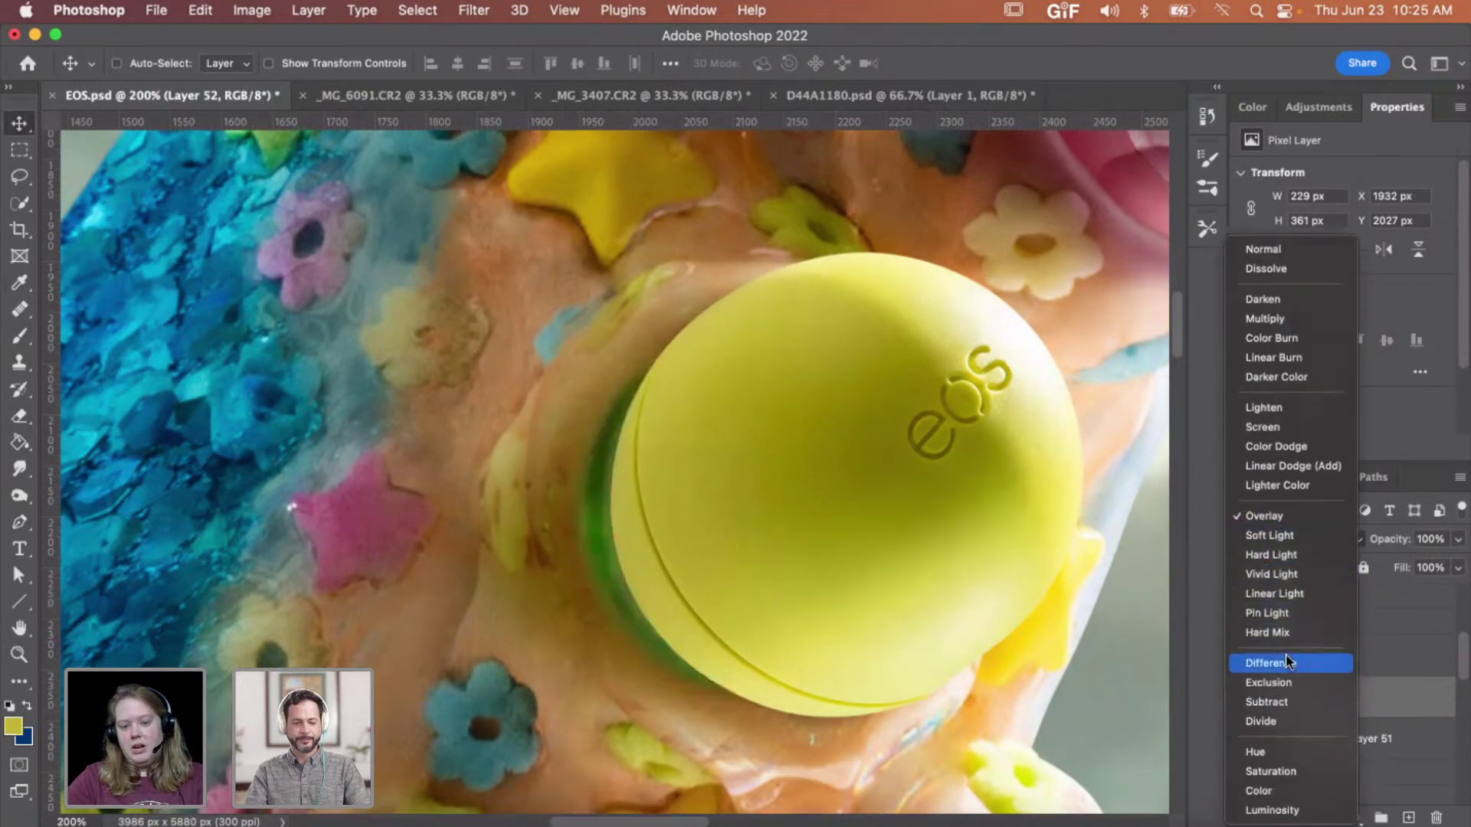
click(1261, 793)
click(1457, 543)
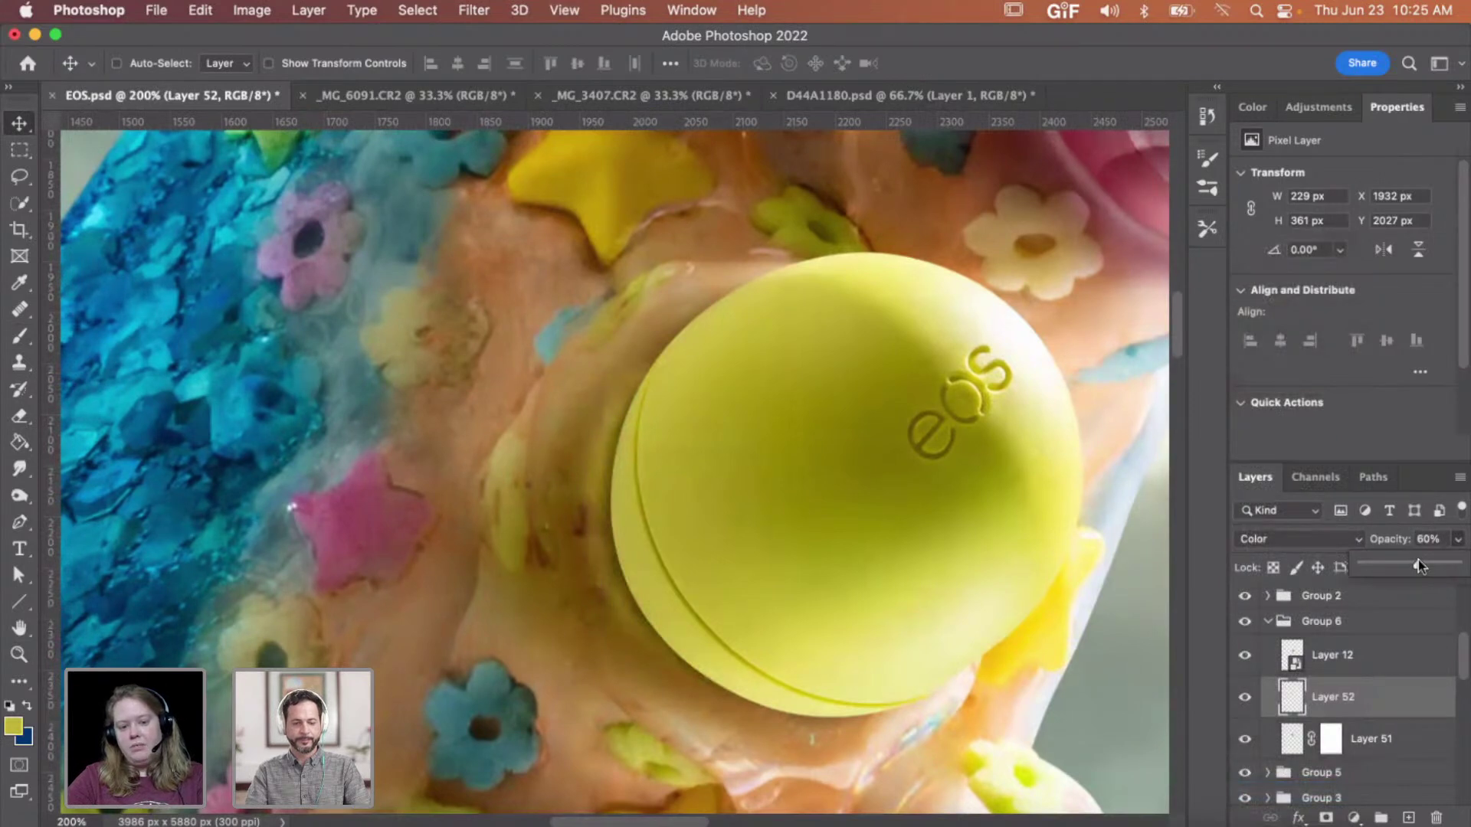
- Compare the lip balm's rim with and without Layer 52 and check the tint against the neighbouring lip balms
click(1245, 699)
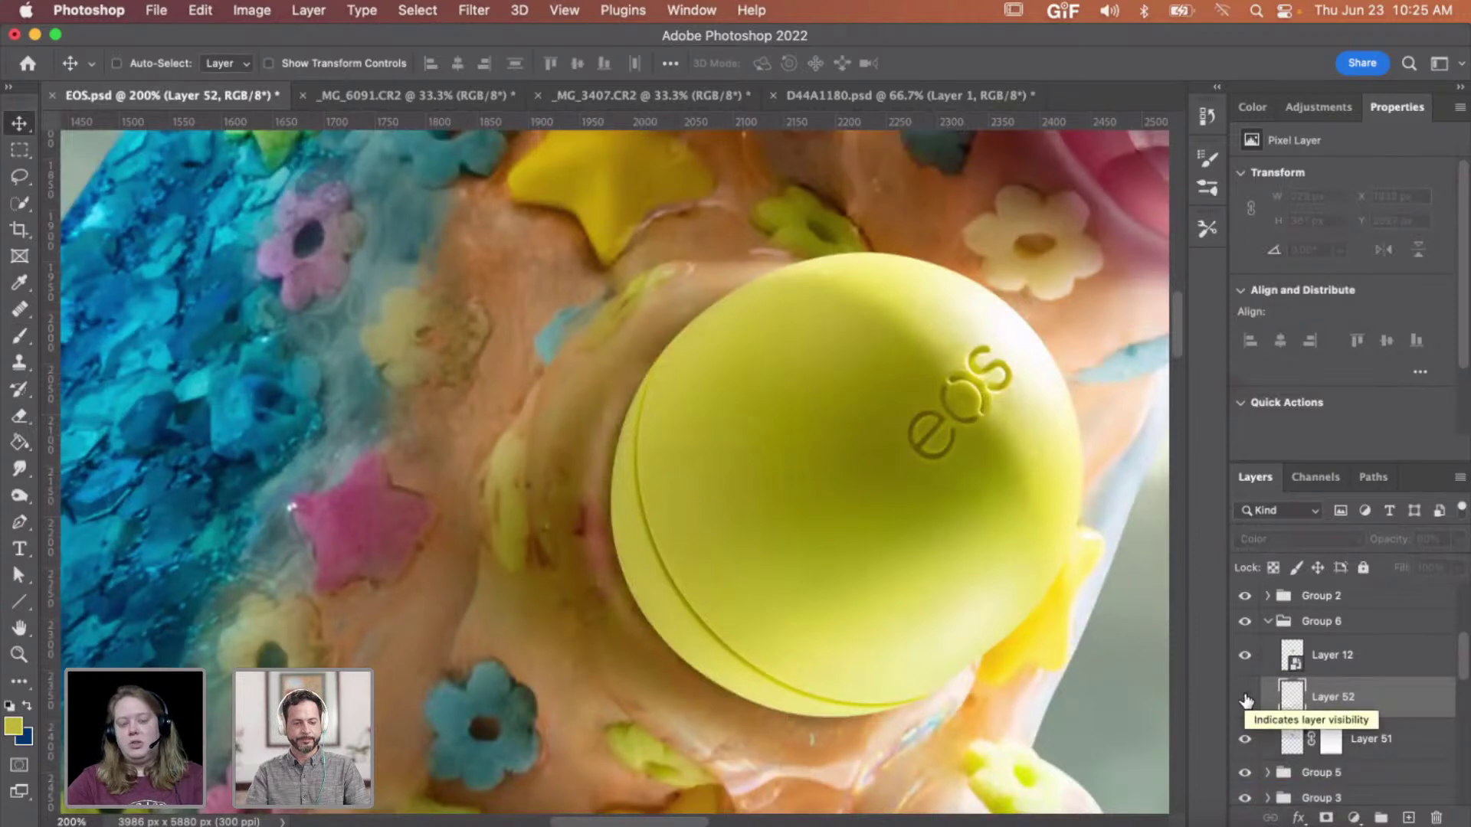
click(1244, 699)
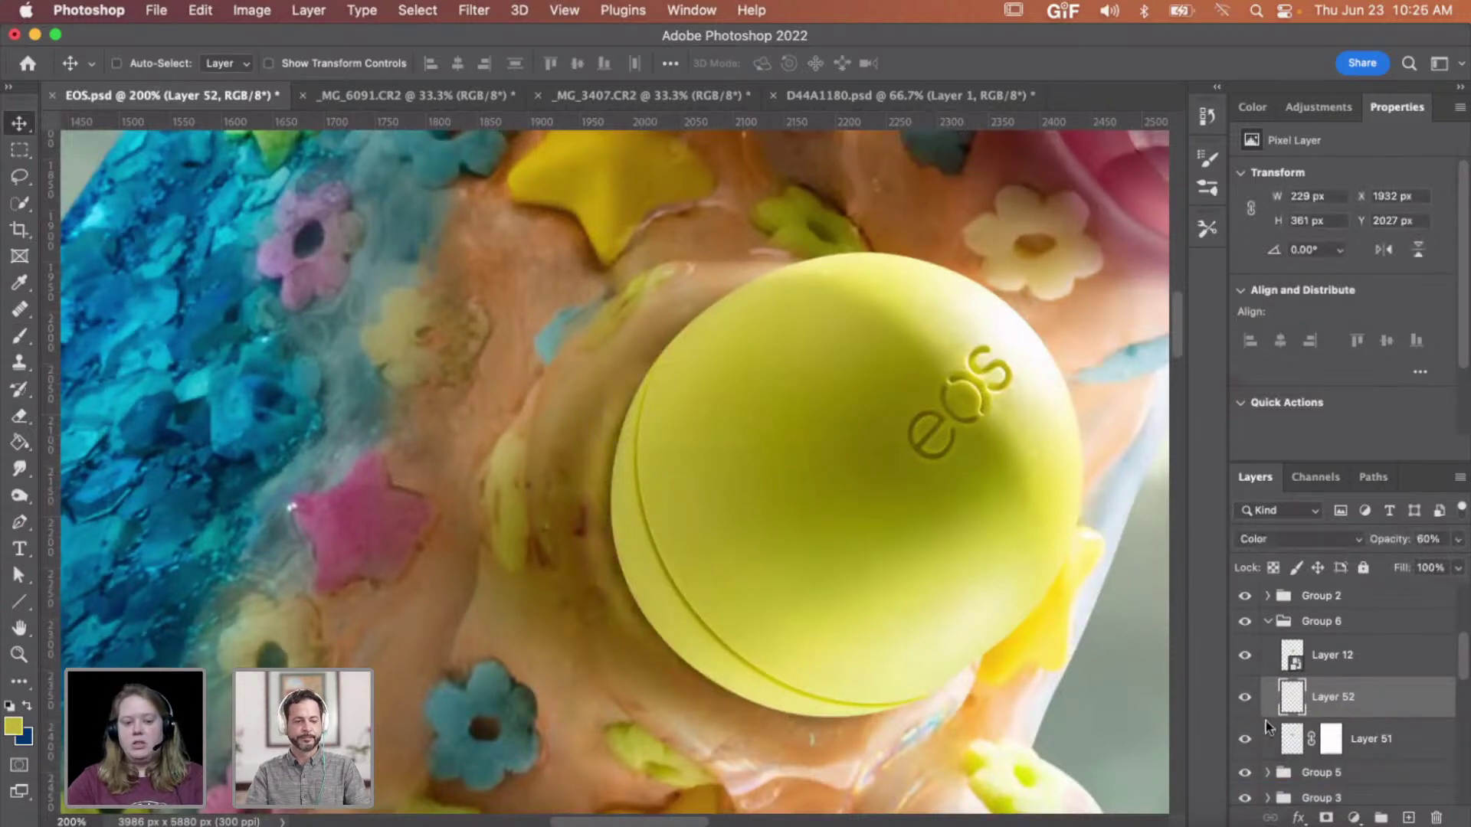
key(z)
alt+click(631, 509)
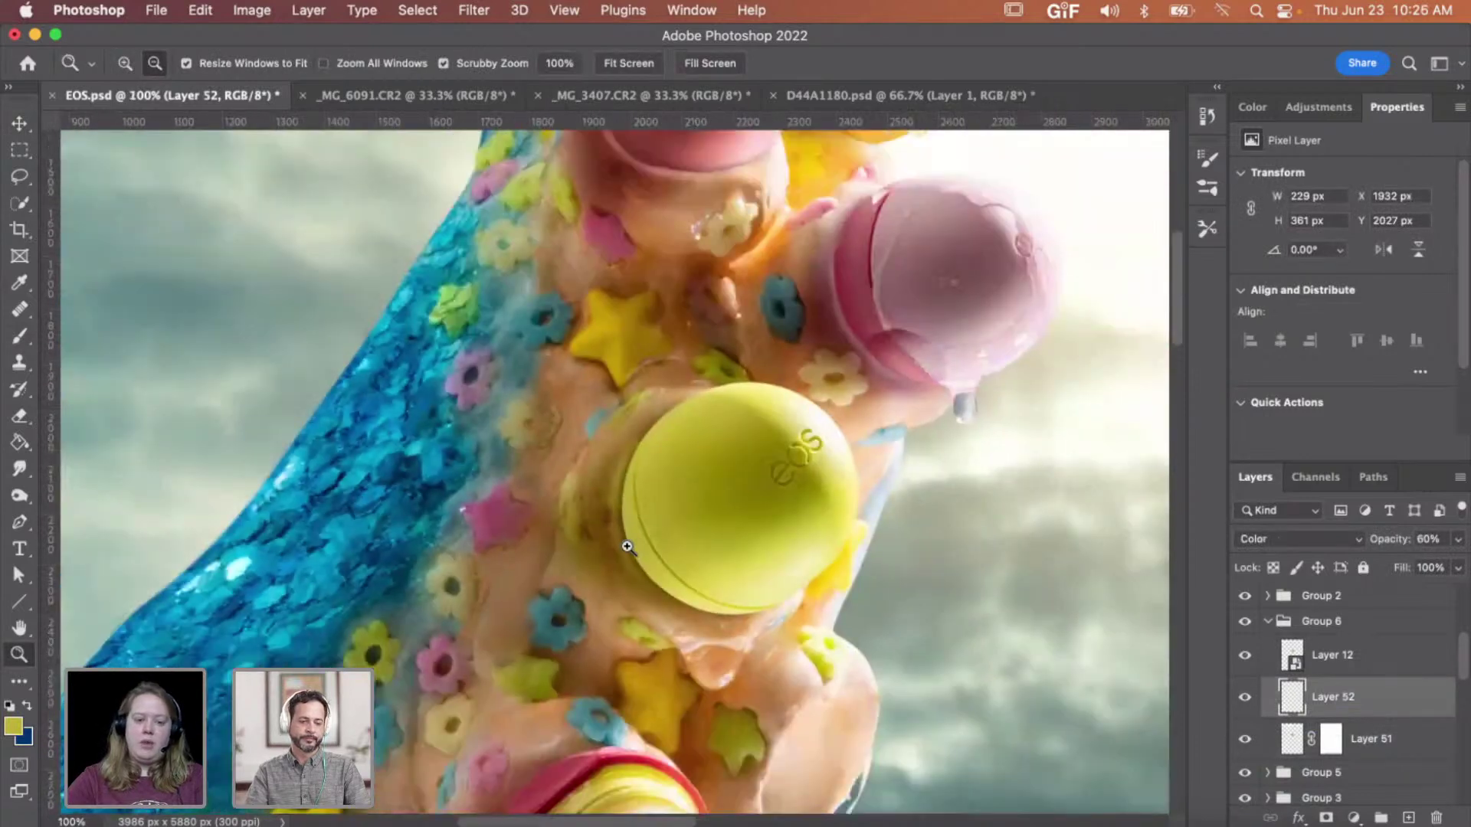
alt+click(626, 545)
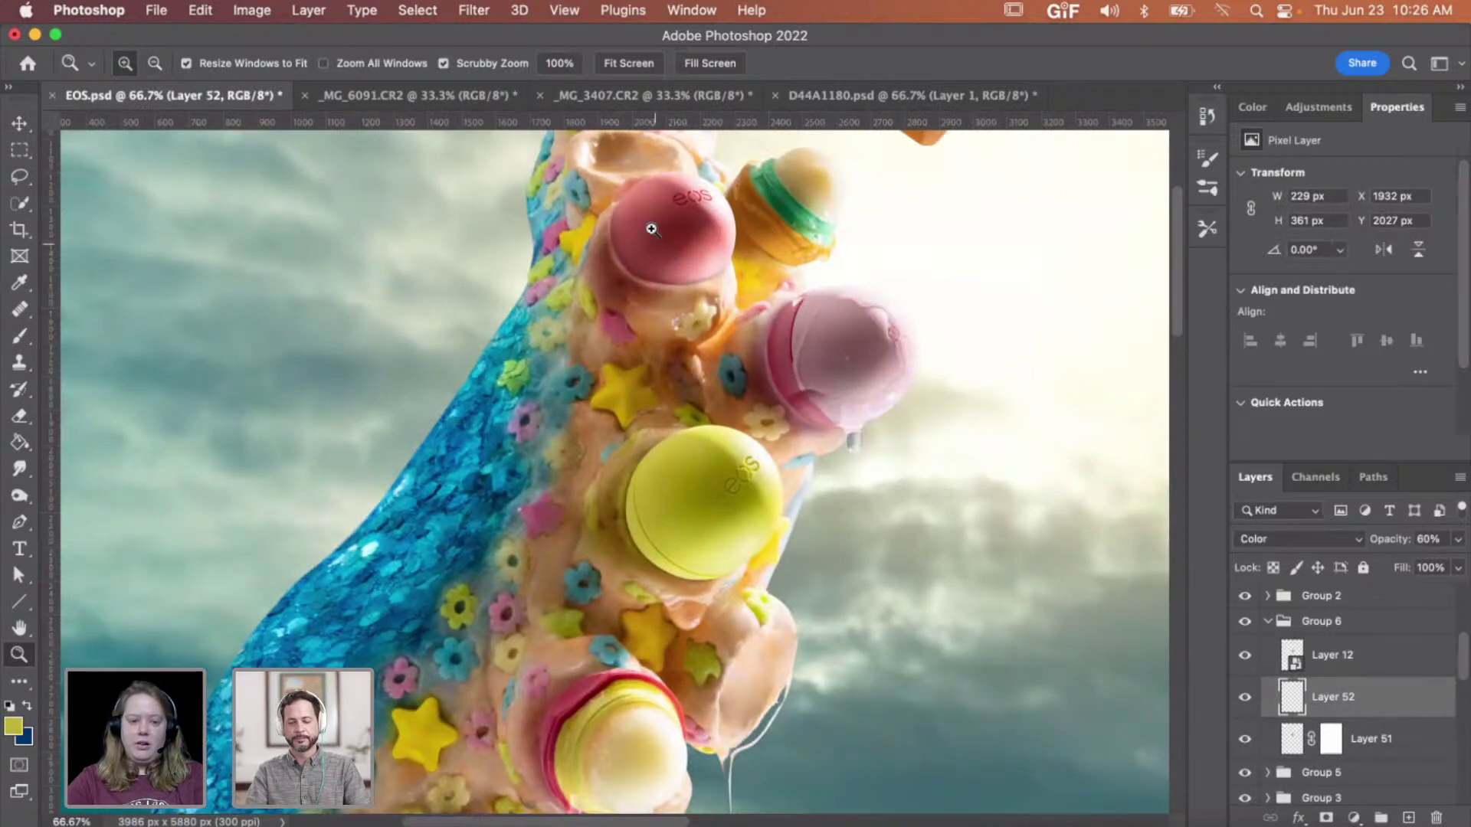
scroll(780, 471, down, 1)
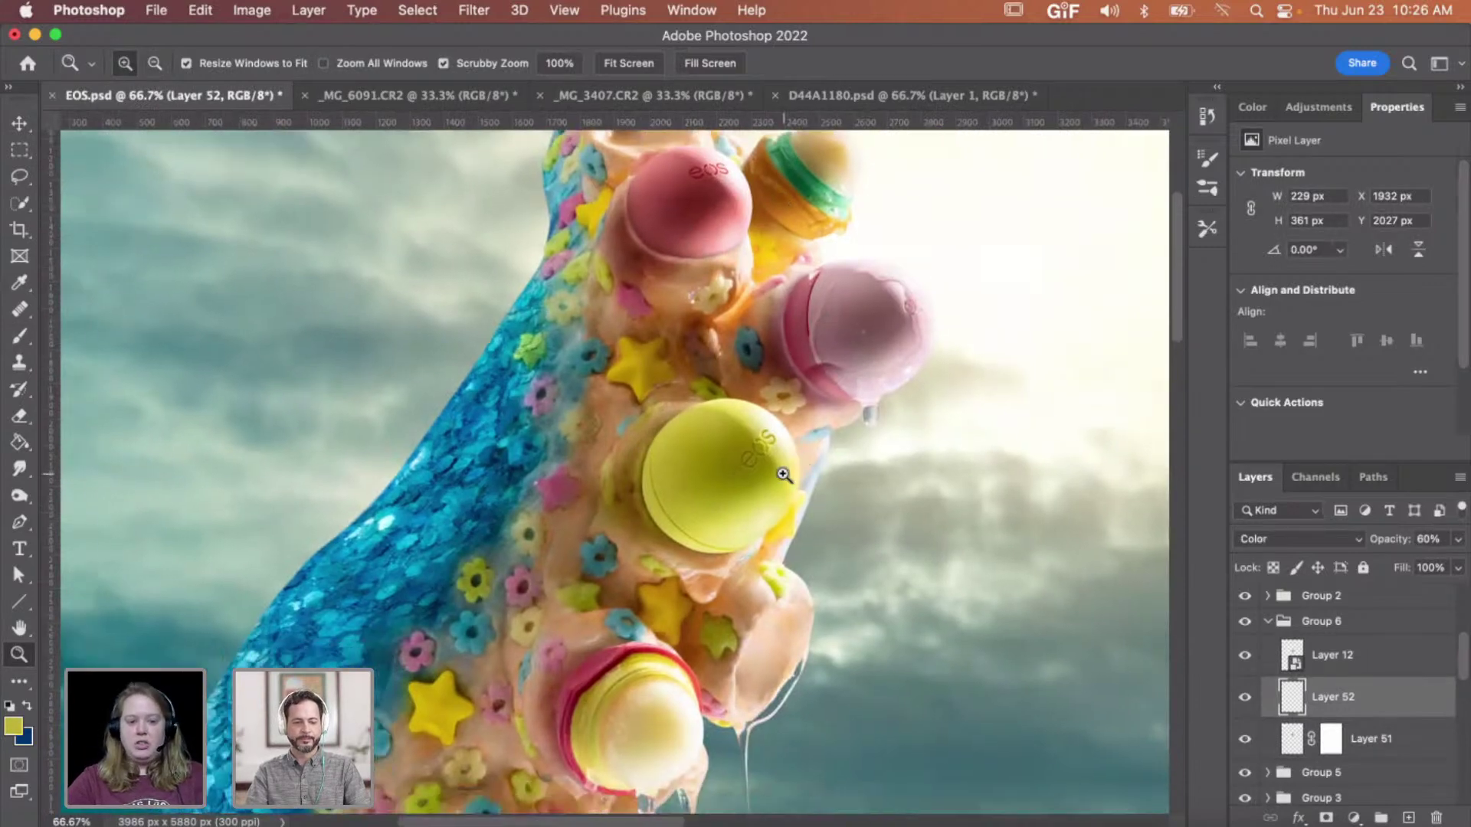
click(715, 501)
click(667, 488)
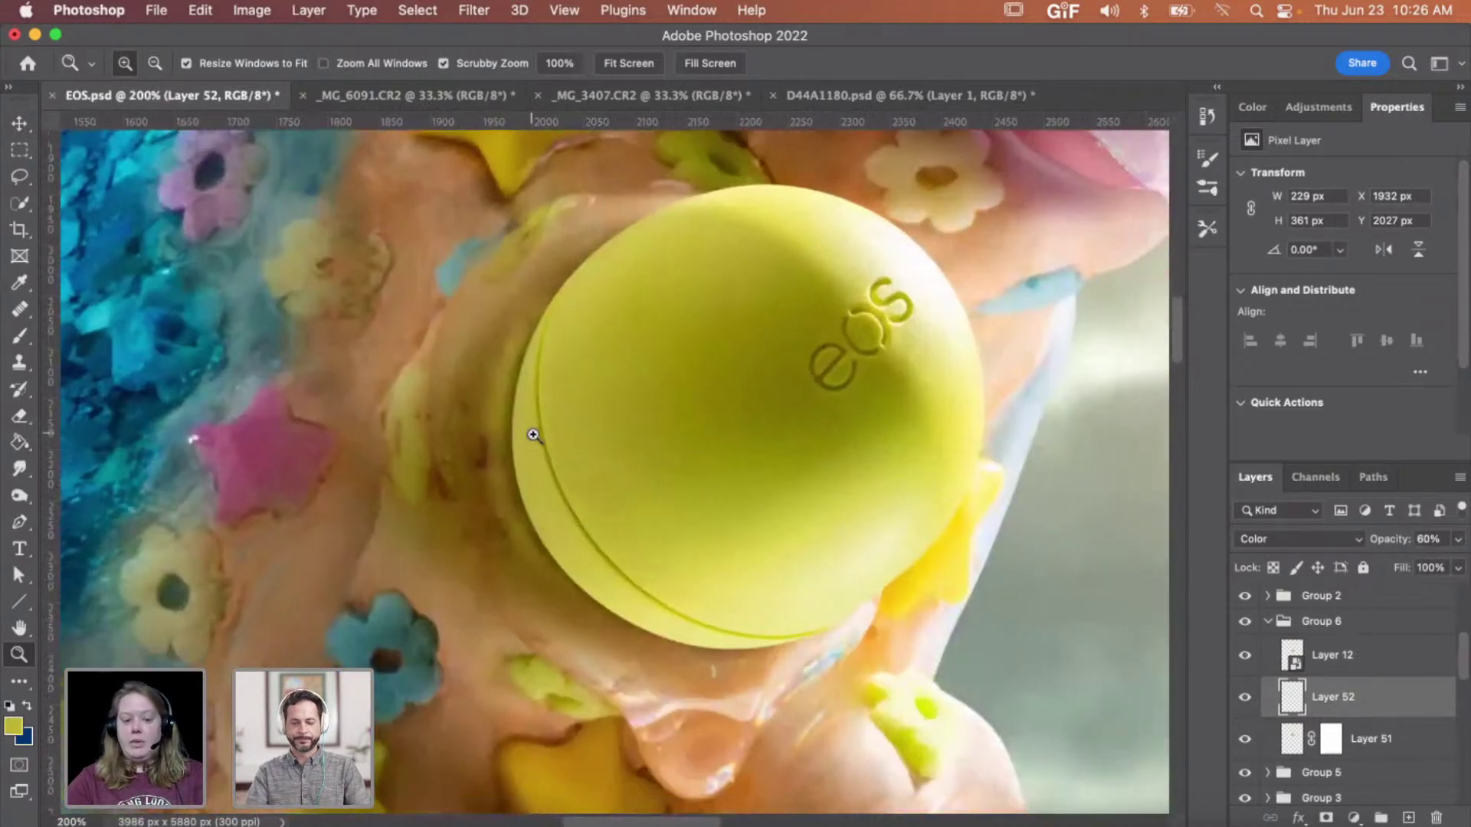
- Add a new layer above Layer 12 and clip it to the yellow lip balm
click(1341, 655)
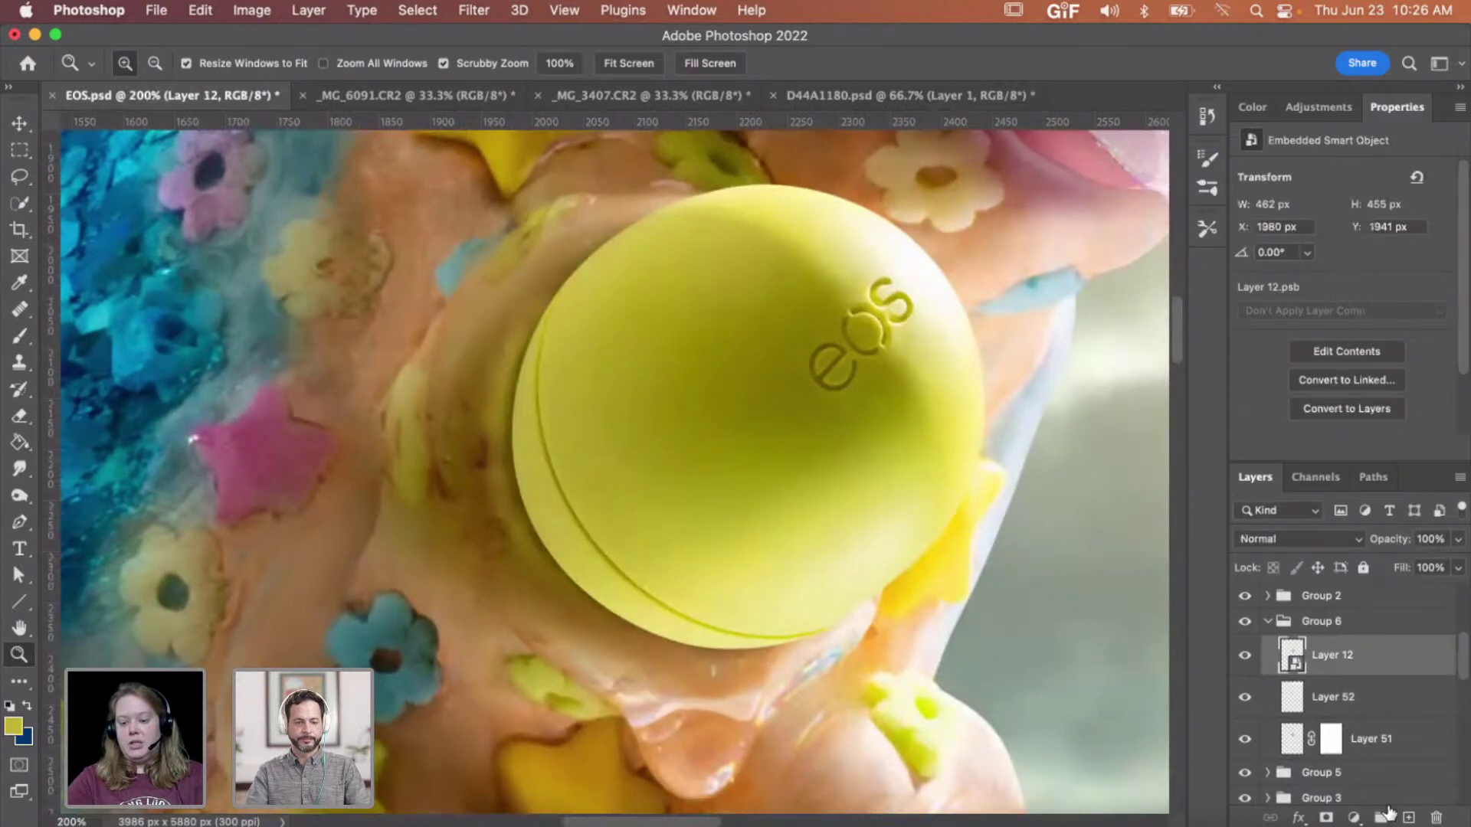
right_click(1357, 662)
scroll(1192, 719, down, 10)
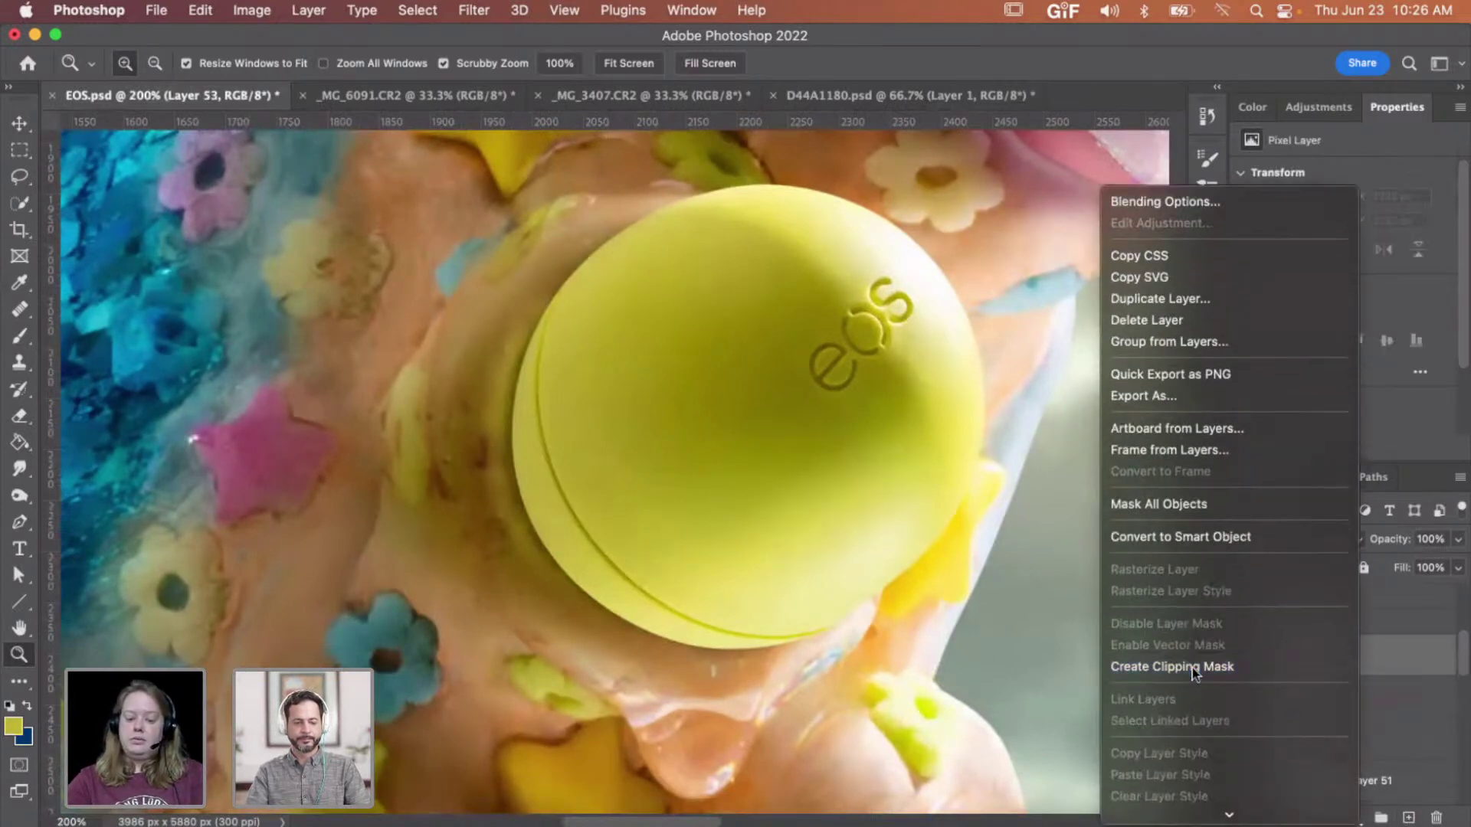
click(1186, 667)
- Sample olive near the eos logo and paint the lip balm's left edge on Layer 53 with a brush enlarged to 150 px
key(b)
key(bracketright)
key(bracketright)
key(bracketright)
key(bracketright)
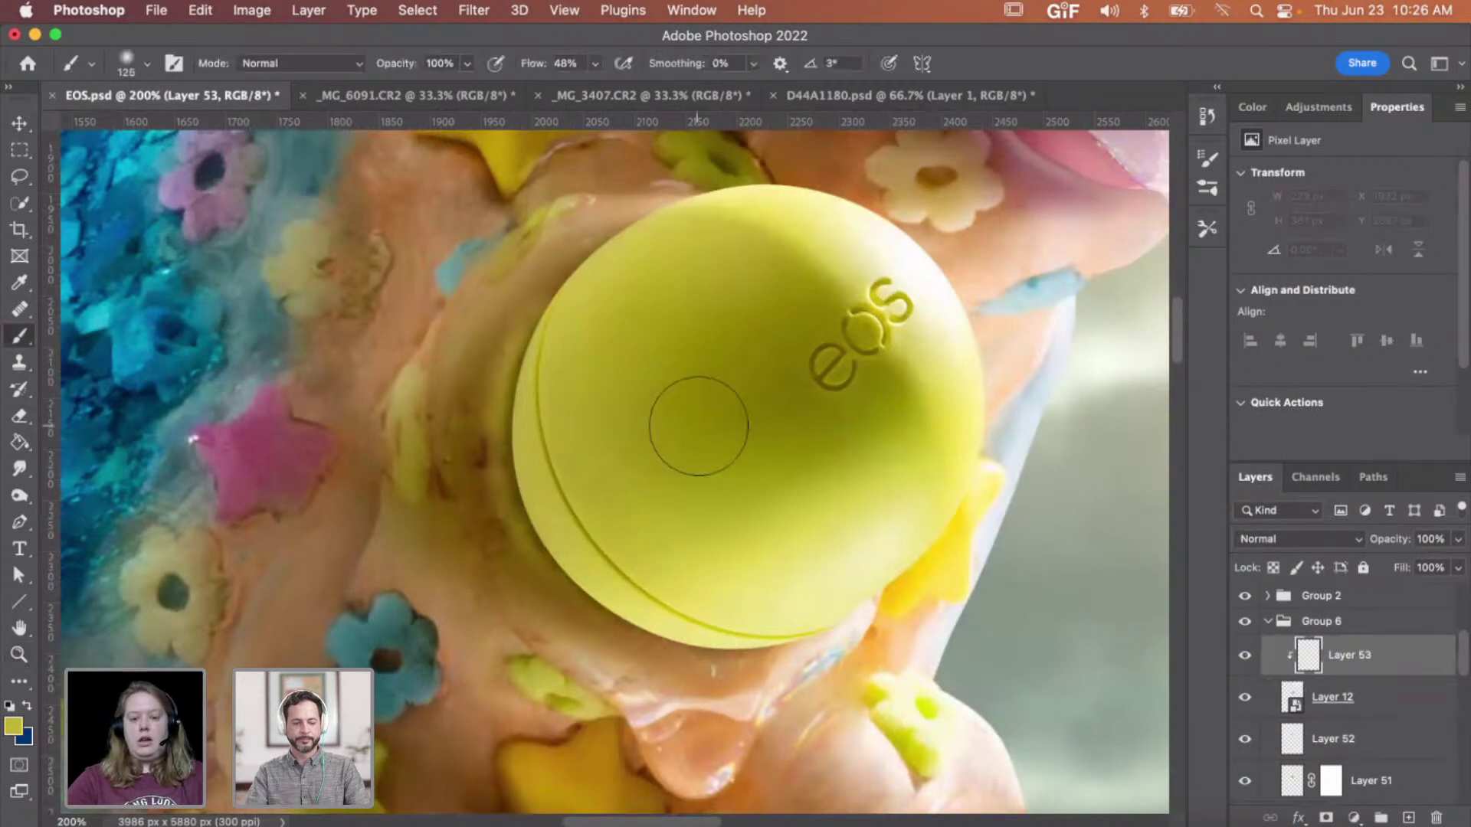
alt+click(829, 384)
click(524, 498)
alt+click(850, 402)
mouse_move(538, 552)
mouse_down()
mouse_move(553, 460)
mouse_move(526, 474)
mouse_move(539, 323)
mouse_move(509, 427)
mouse_move(591, 542)
mouse_move(599, 627)
mouse_move(674, 675)
mouse_move(657, 607)
mouse_move(565, 493)
mouse_up()
- Set Layer 53 to Multiply and shade the lip balm's lower-left side with a 400 px olive brush
click(1297, 540)
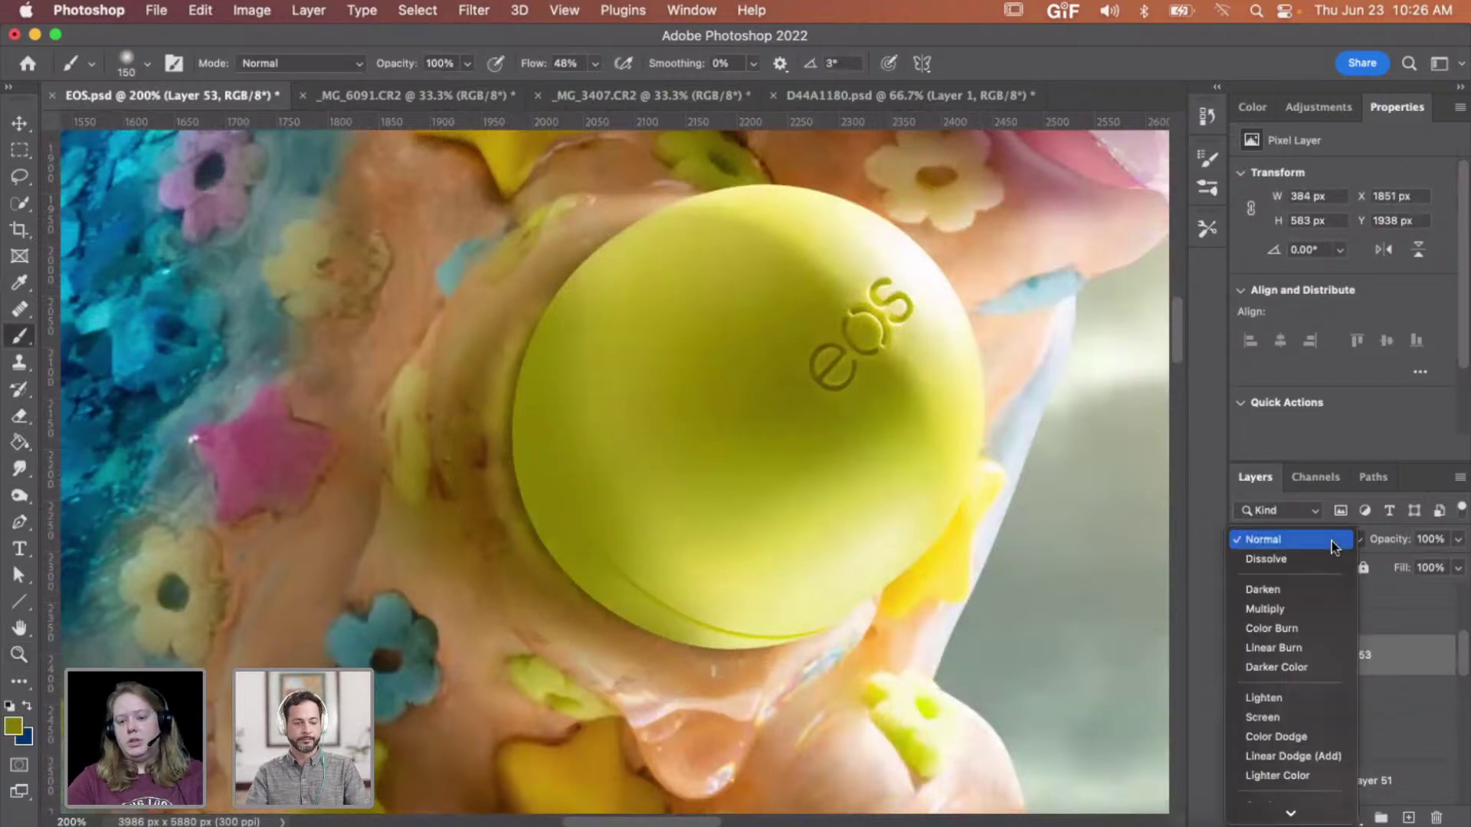
click(1307, 608)
key(bracketright)
key(bracketright)
key(bracketright)
key(bracketright)
key(bracketright)
key(bracketright)
key(bracketright)
key(bracketright)
mouse_move(520, 678)
mouse_down()
mouse_move(573, 467)
mouse_move(675, 414)
mouse_move(552, 582)
mouse_move(483, 609)
mouse_up()
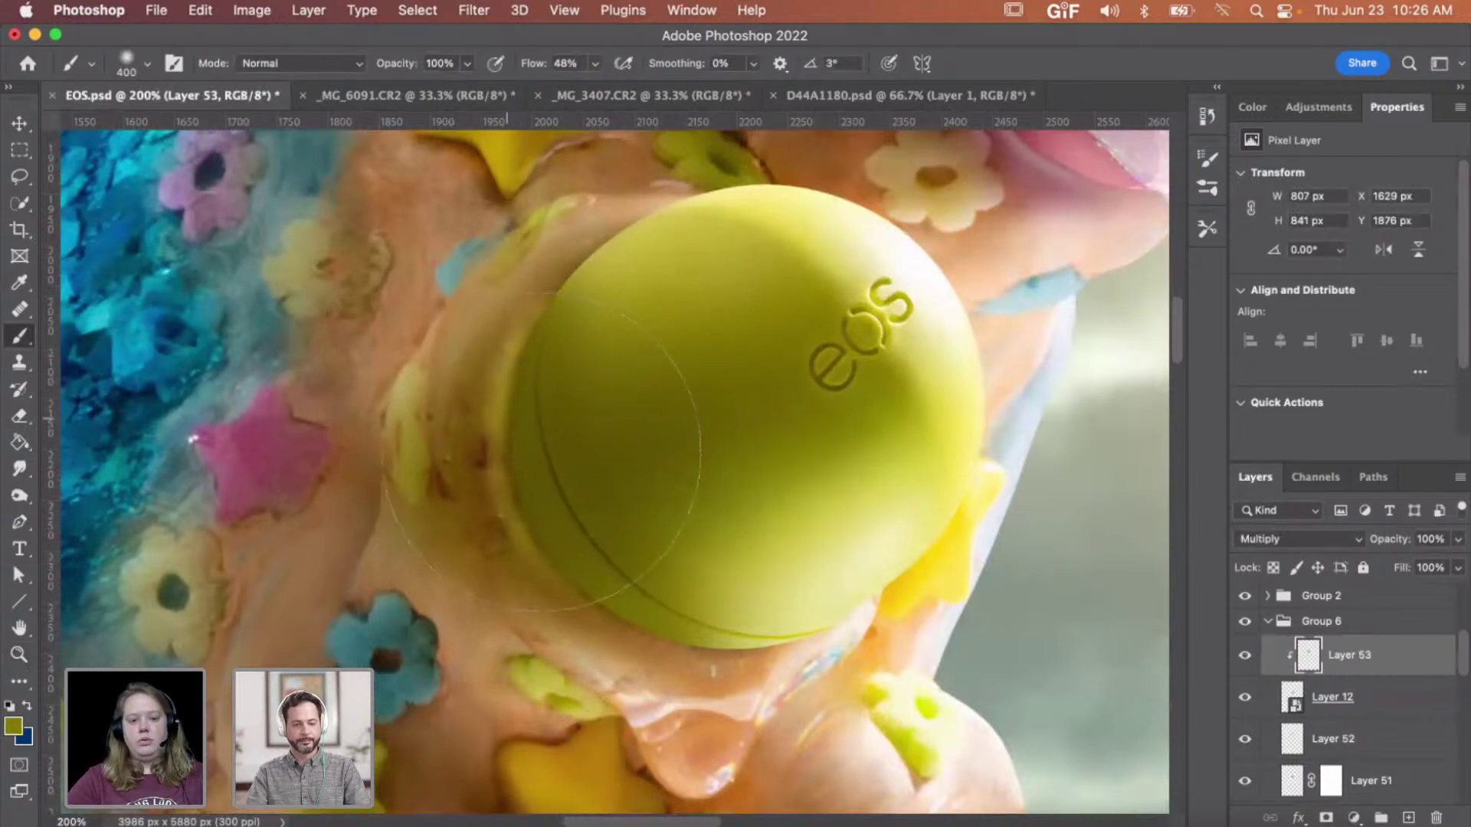
key(z)
alt+click(663, 470)
alt+click(664, 472)
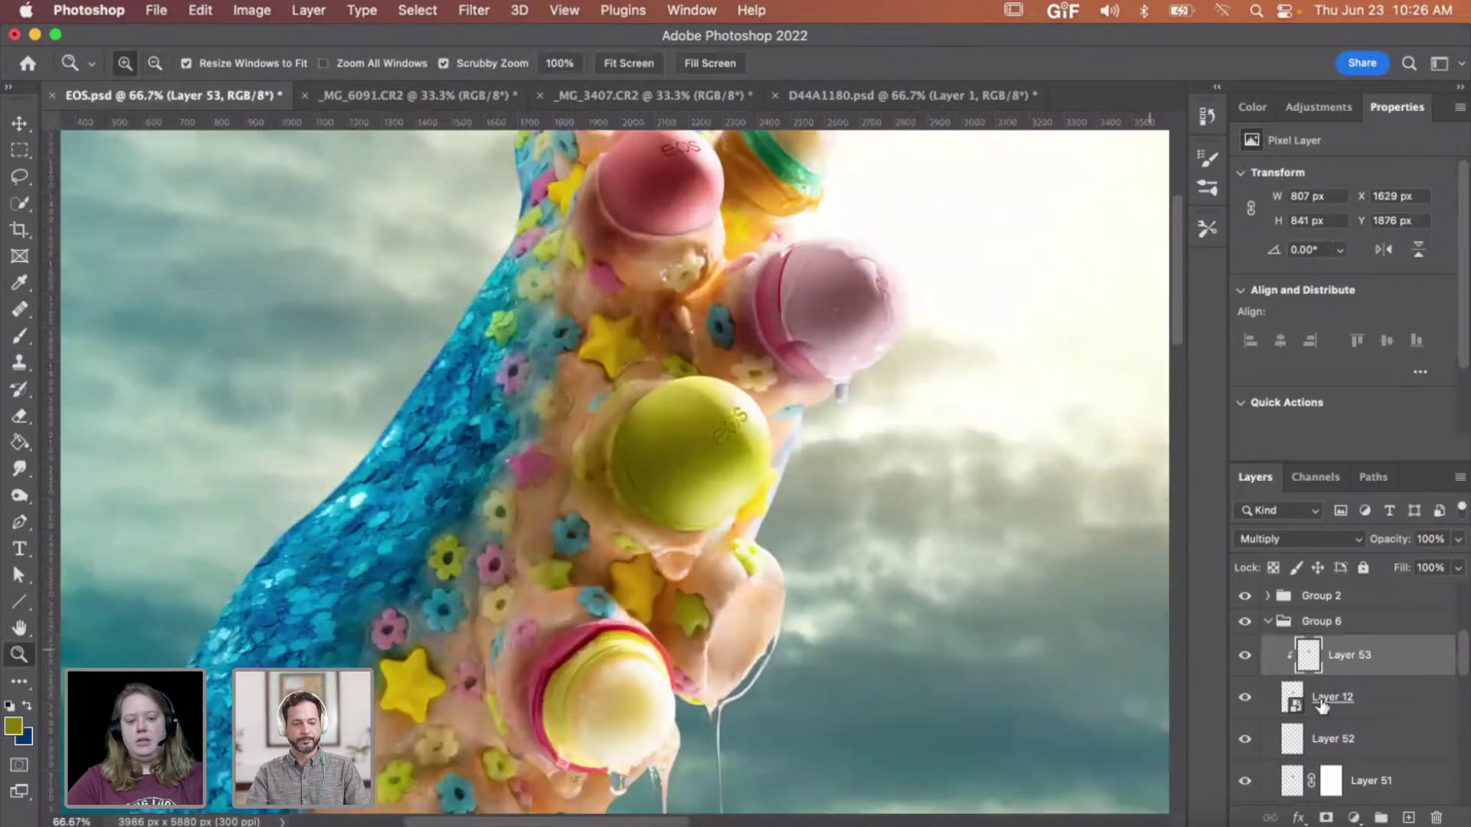
- Compare the yellow lip balm with and without Layer 53 and examine its shading up close
click(1246, 655)
click(1246, 656)
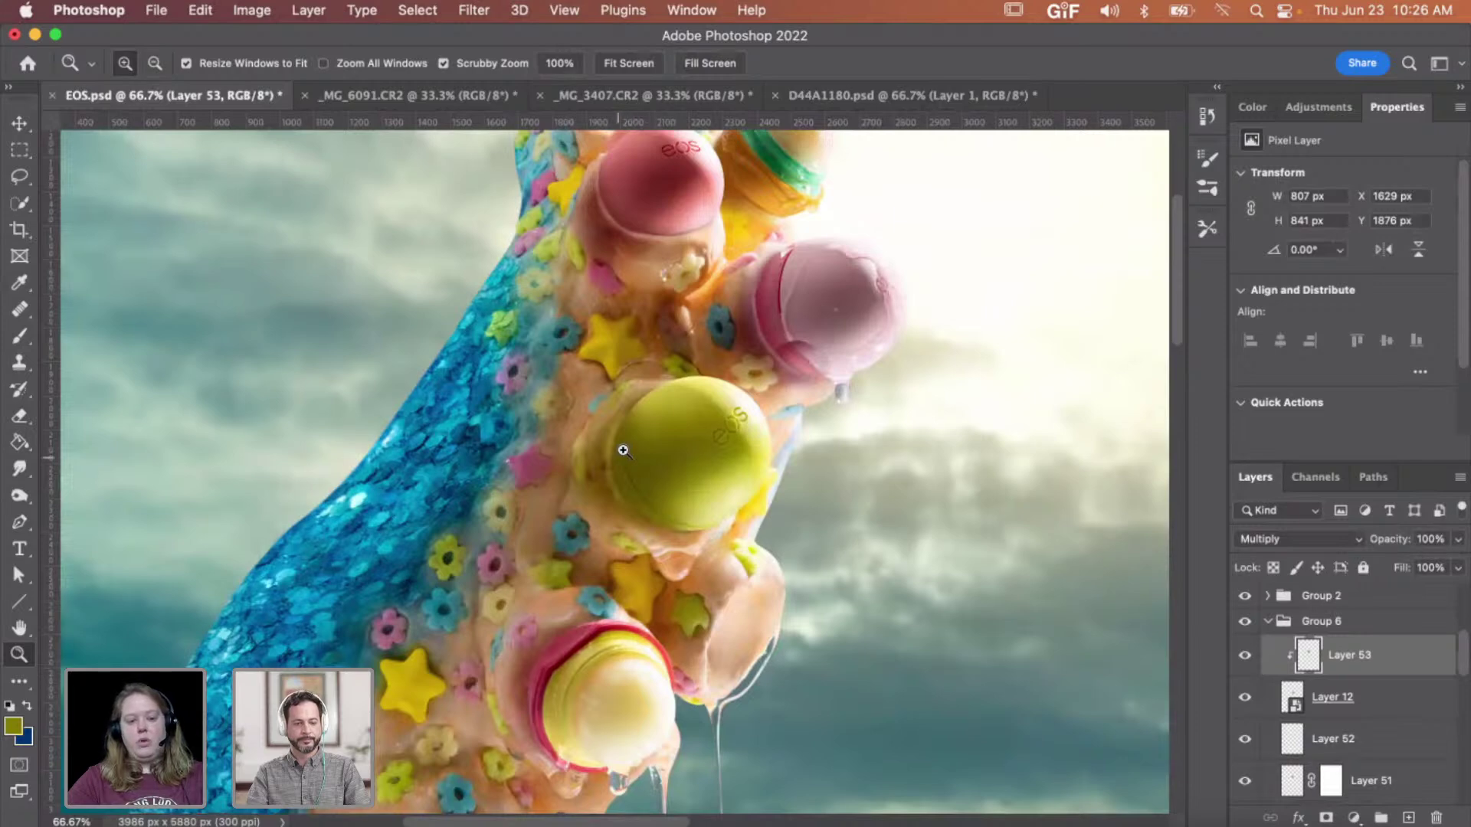
click(692, 491)
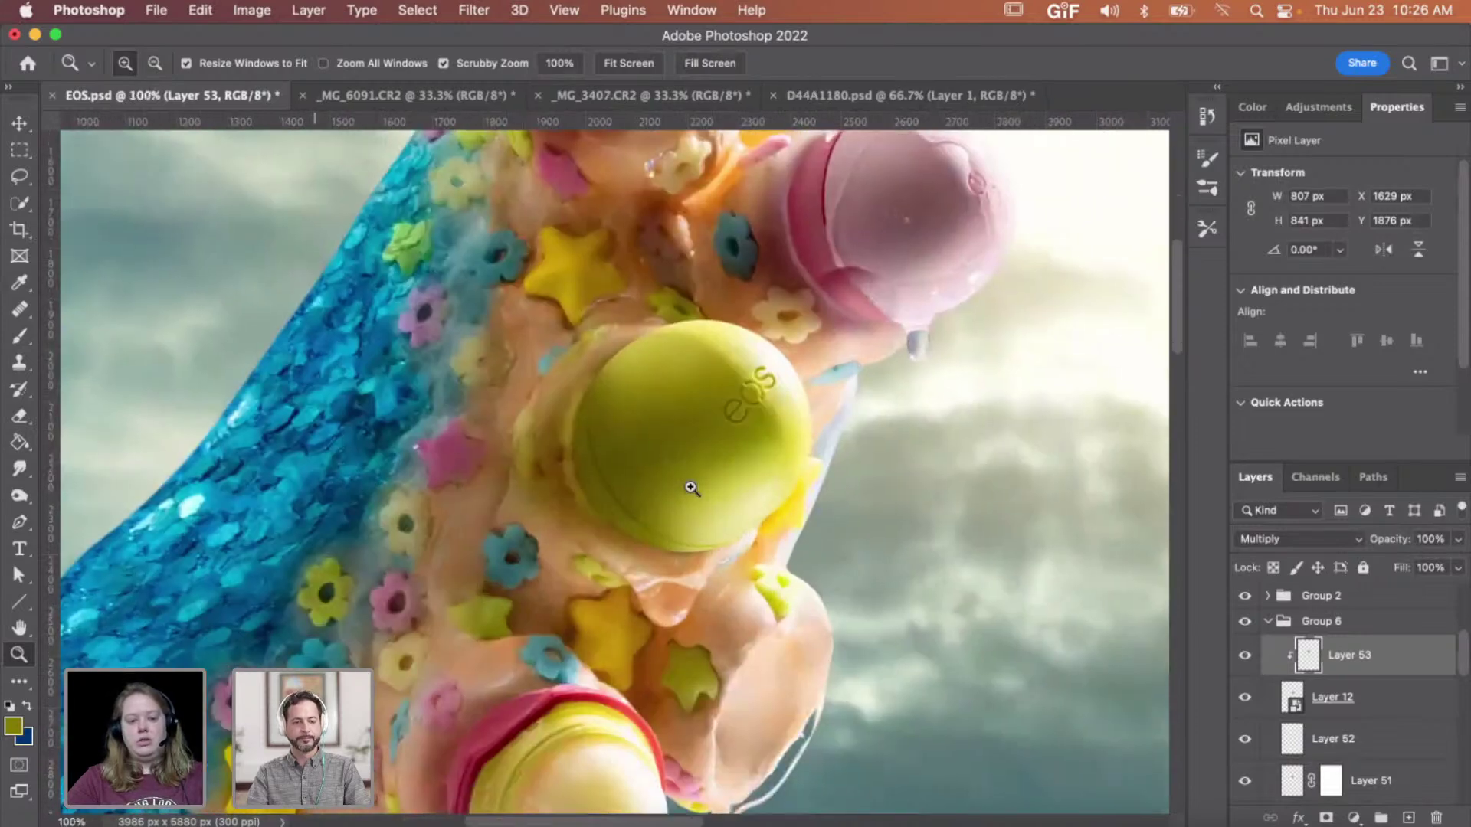
click(691, 490)
- Add a new clipped layer directly above Layer 12 and darken the lip balm's lower-left rim with a 90 px olive brush
click(1439, 703)
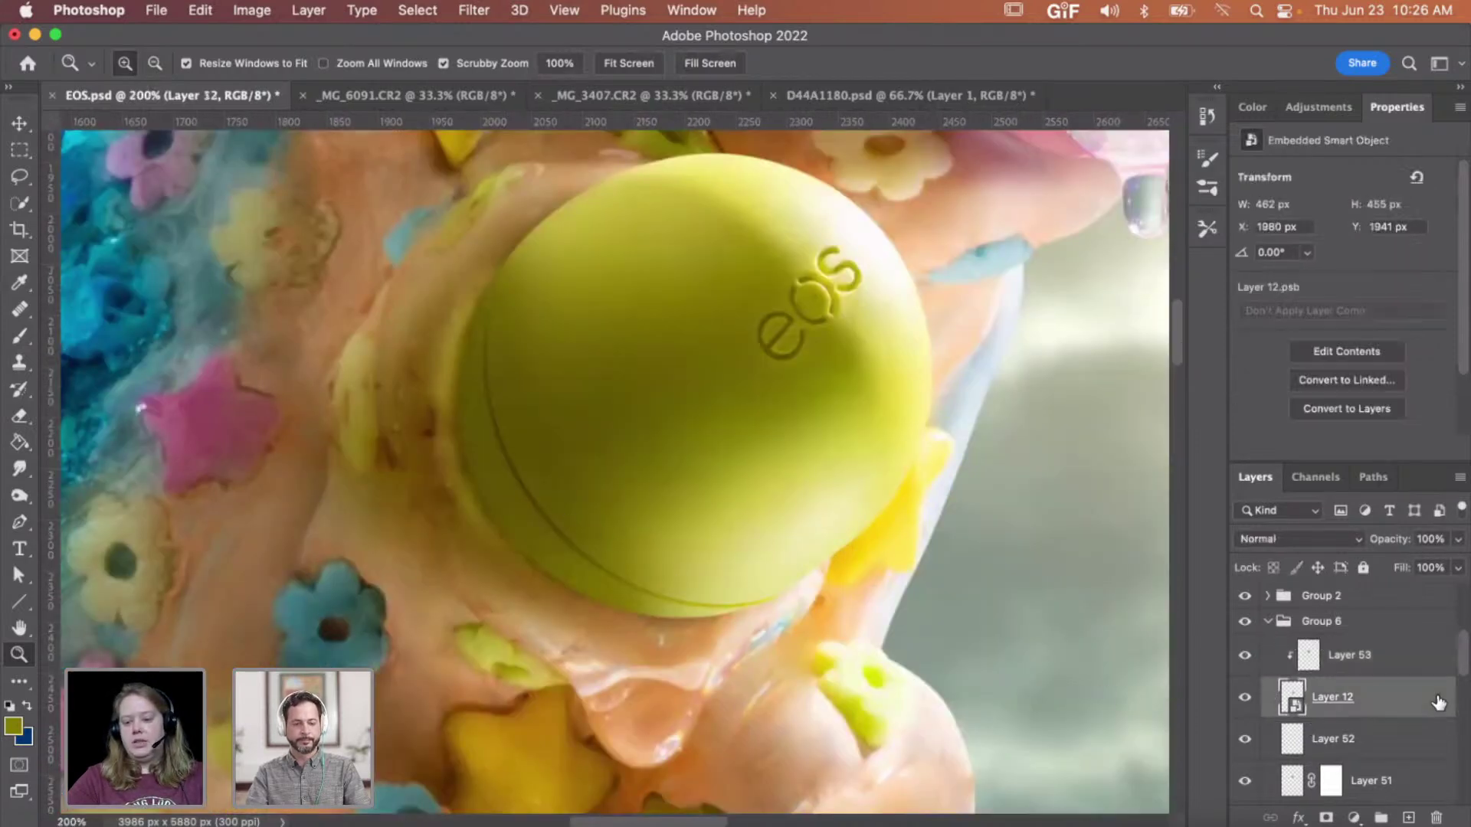
click(1408, 817)
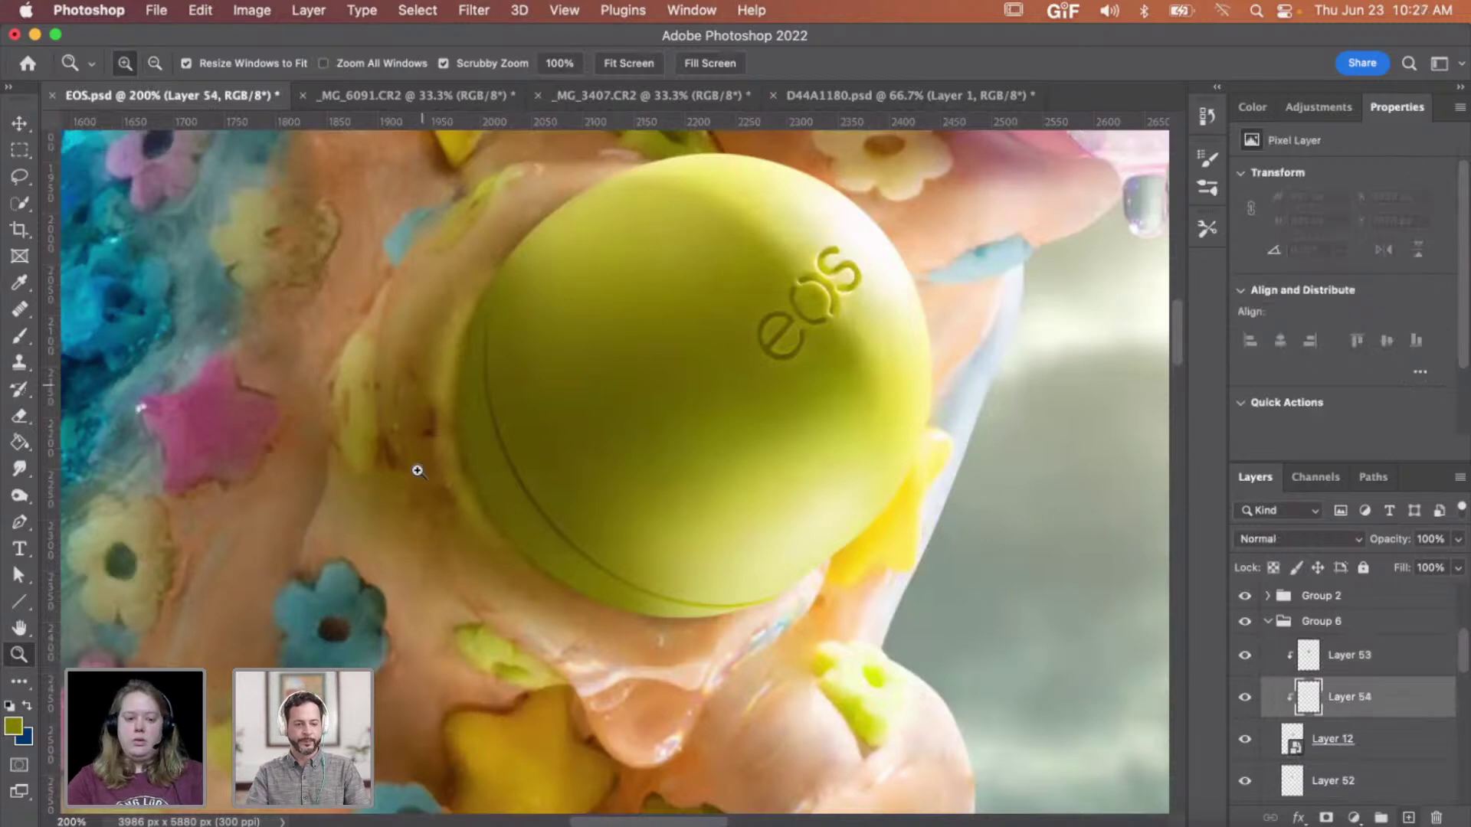
key(b)
key(bracketleft)
key(bracketleft)
key(bracketleft)
key(bracketleft)
key(bracketleft)
key(bracketleft)
key(bracketleft)
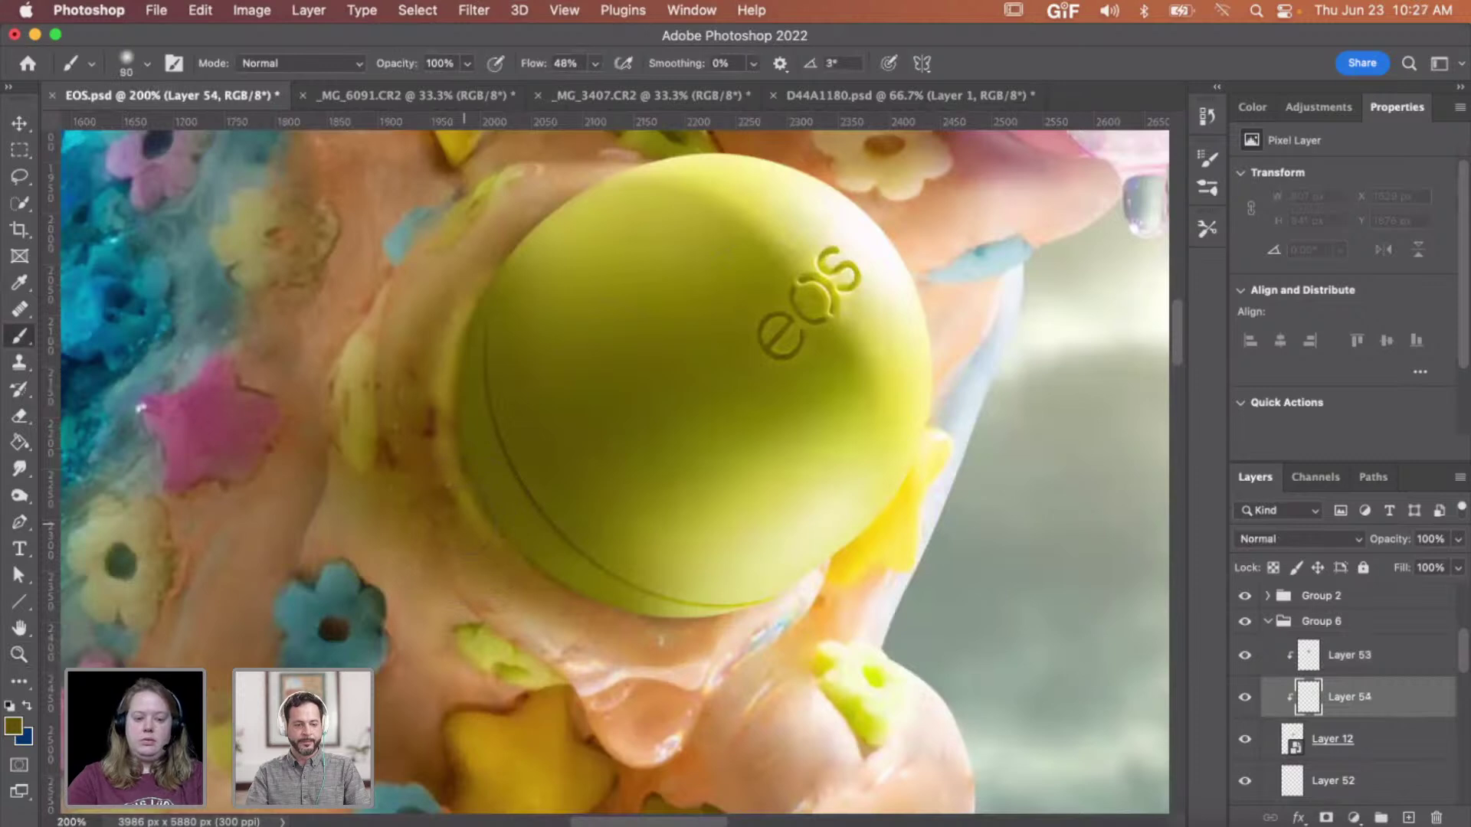
drag(467, 524, 452, 491)
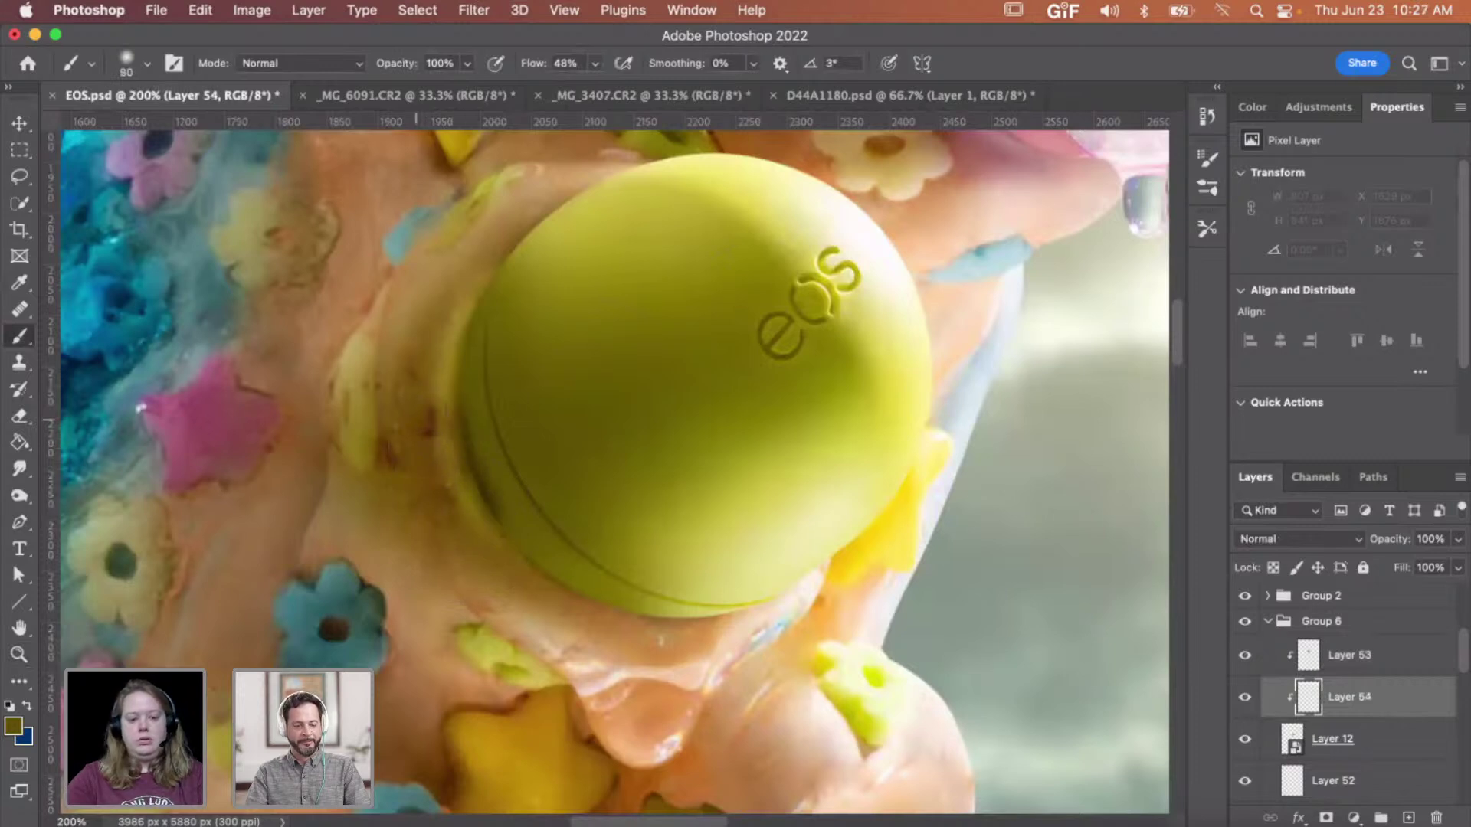
- Extend the olive rim shading on Layer 54 up the left side and along the bottom edge with an 80 px brush
key(bracketleft)
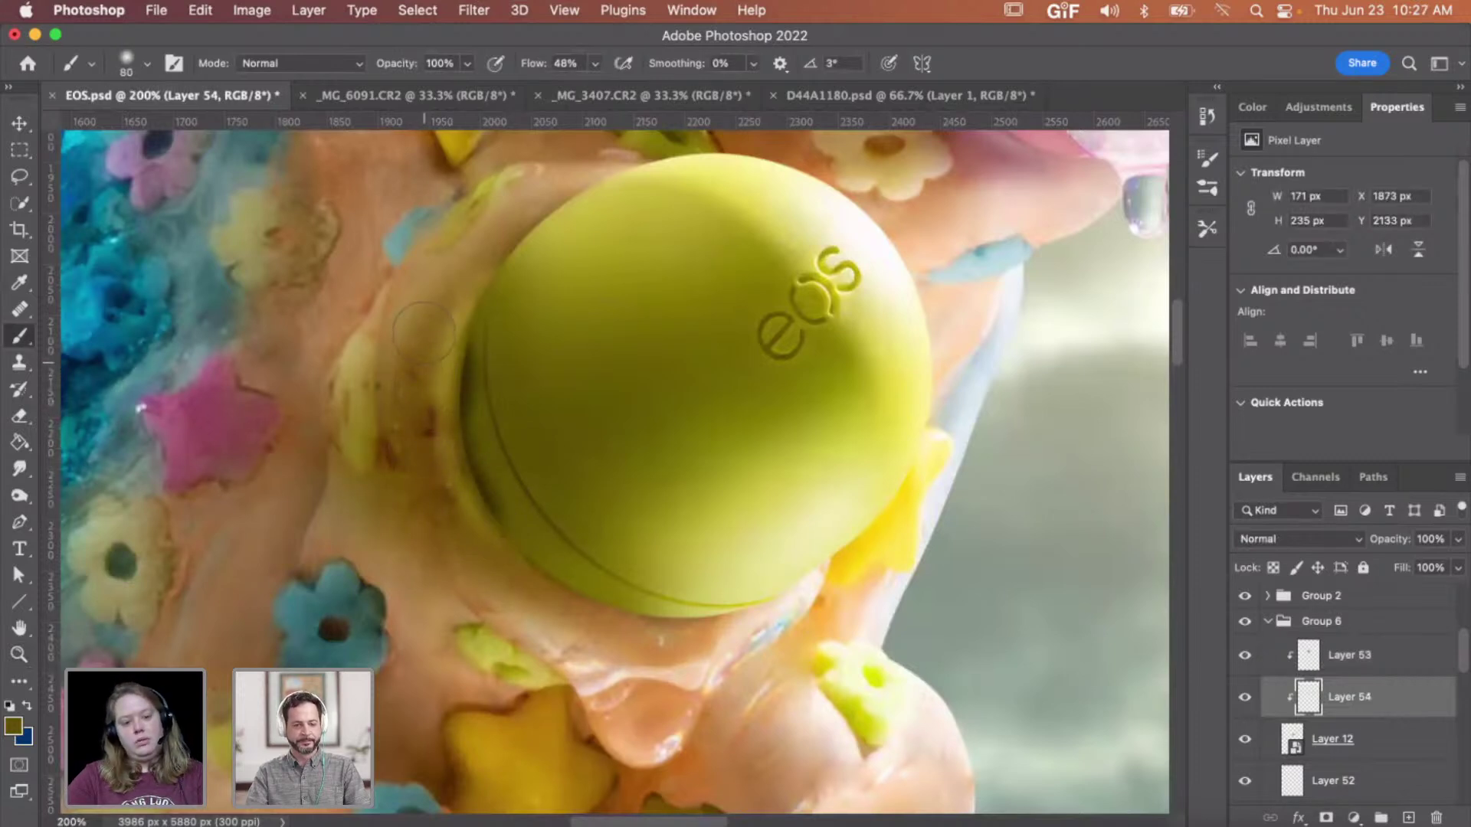
click(427, 296)
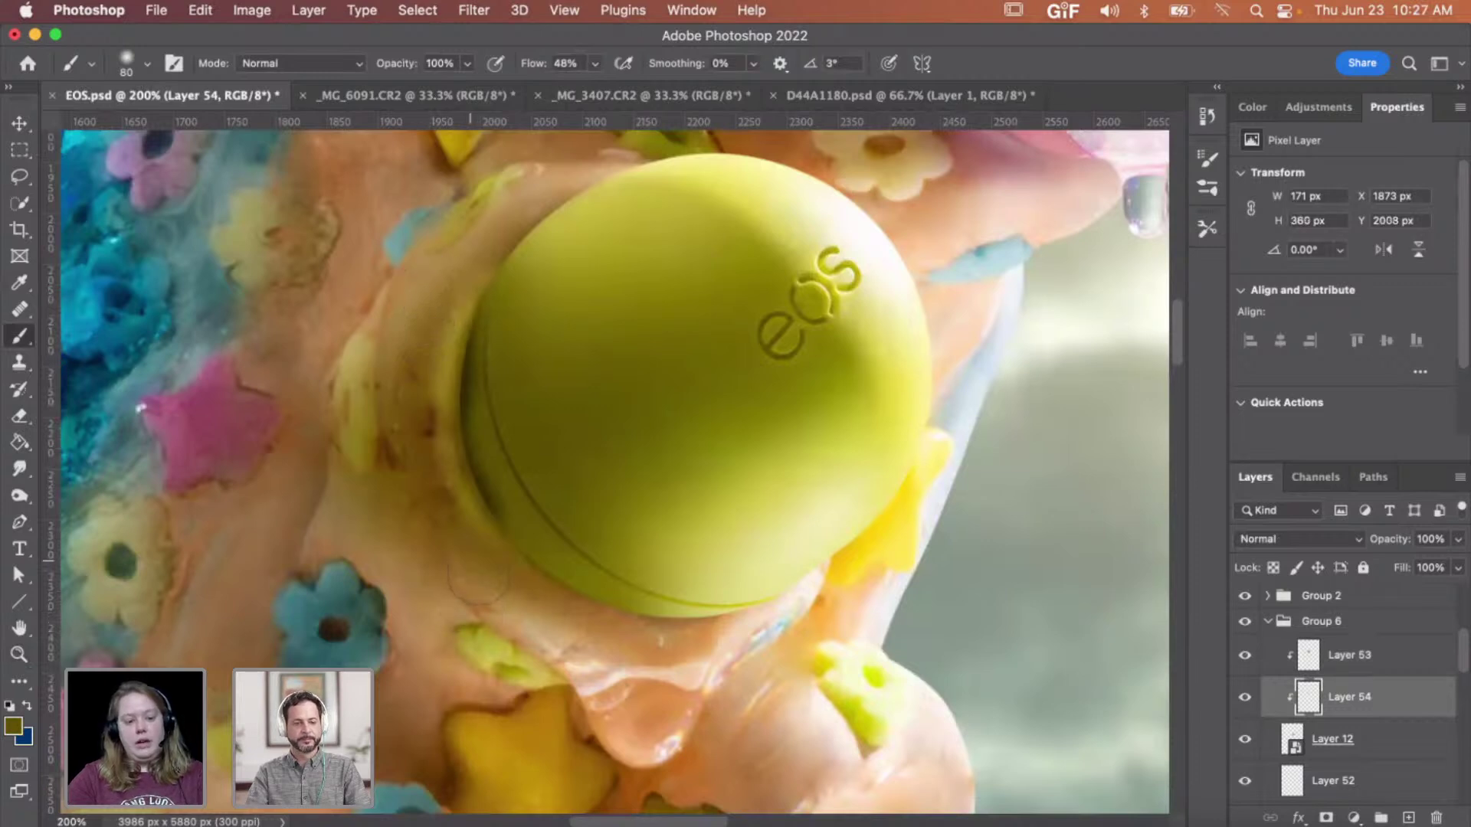
mouse_move(523, 613)
mouse_down()
mouse_move(617, 655)
mouse_move(847, 689)
mouse_up()
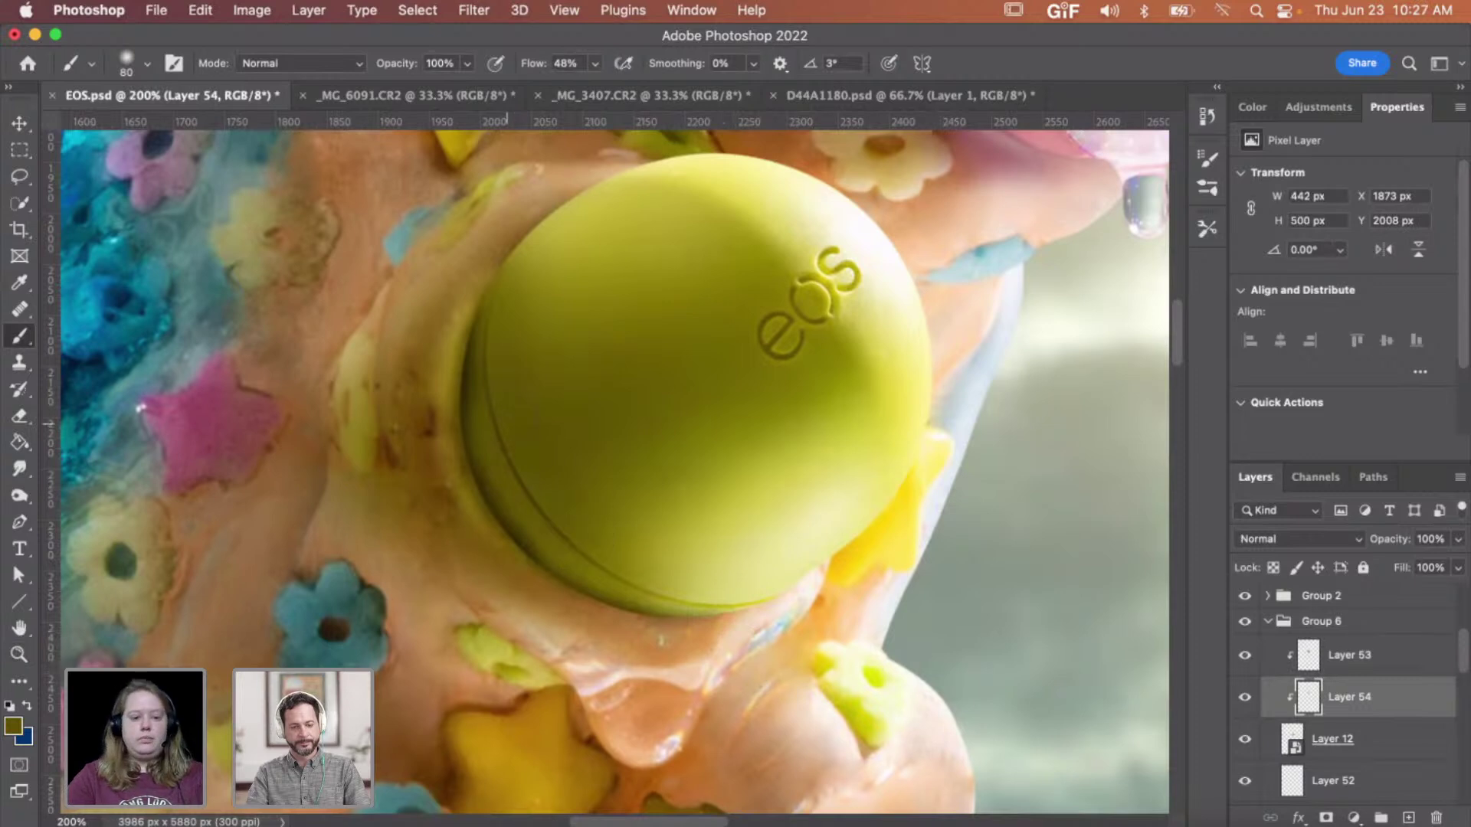
- Set Layer 54 to Multiply and check the rim shading up close
key(e)
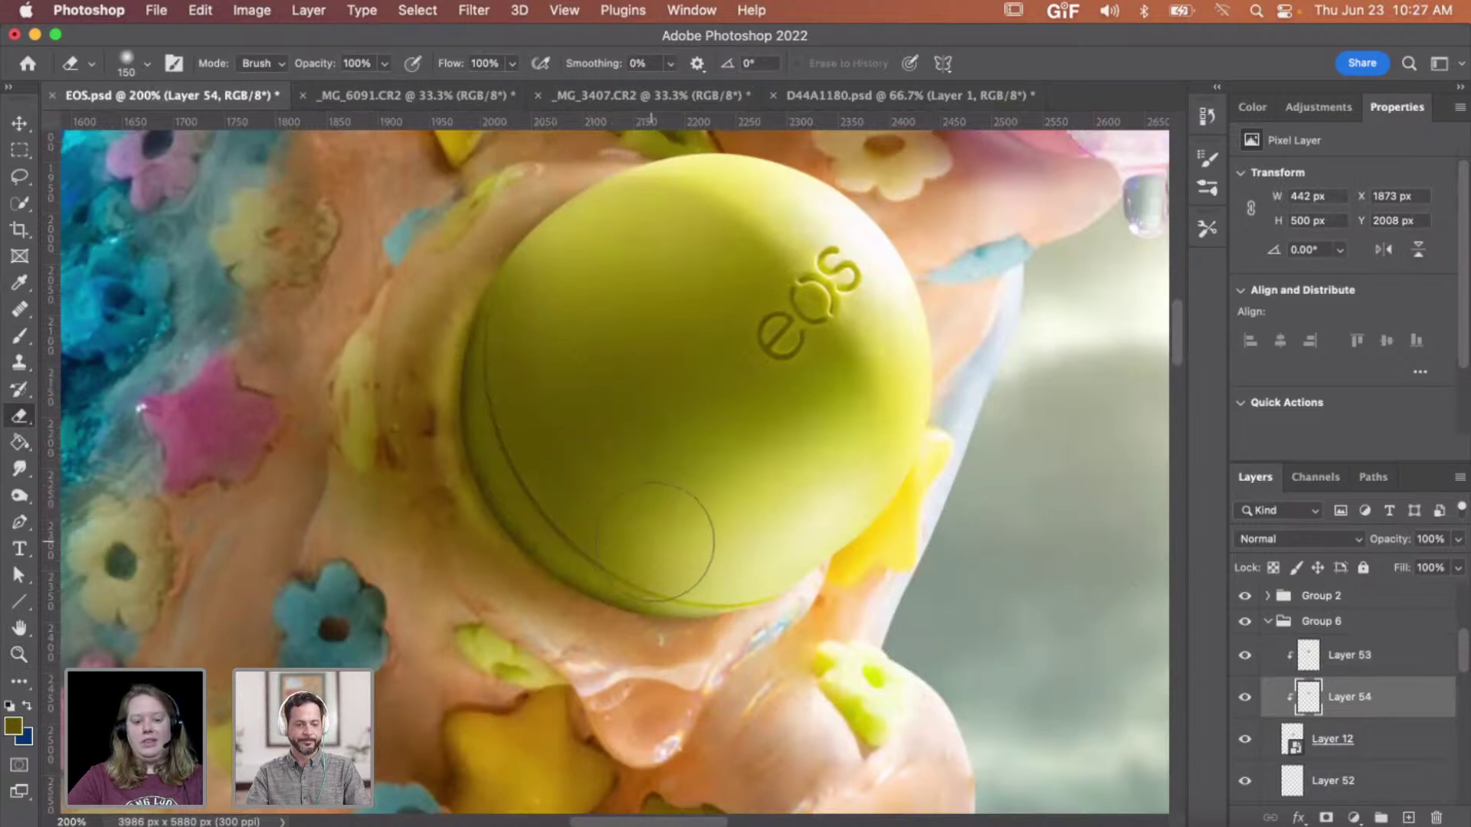
key(v)
click(1307, 540)
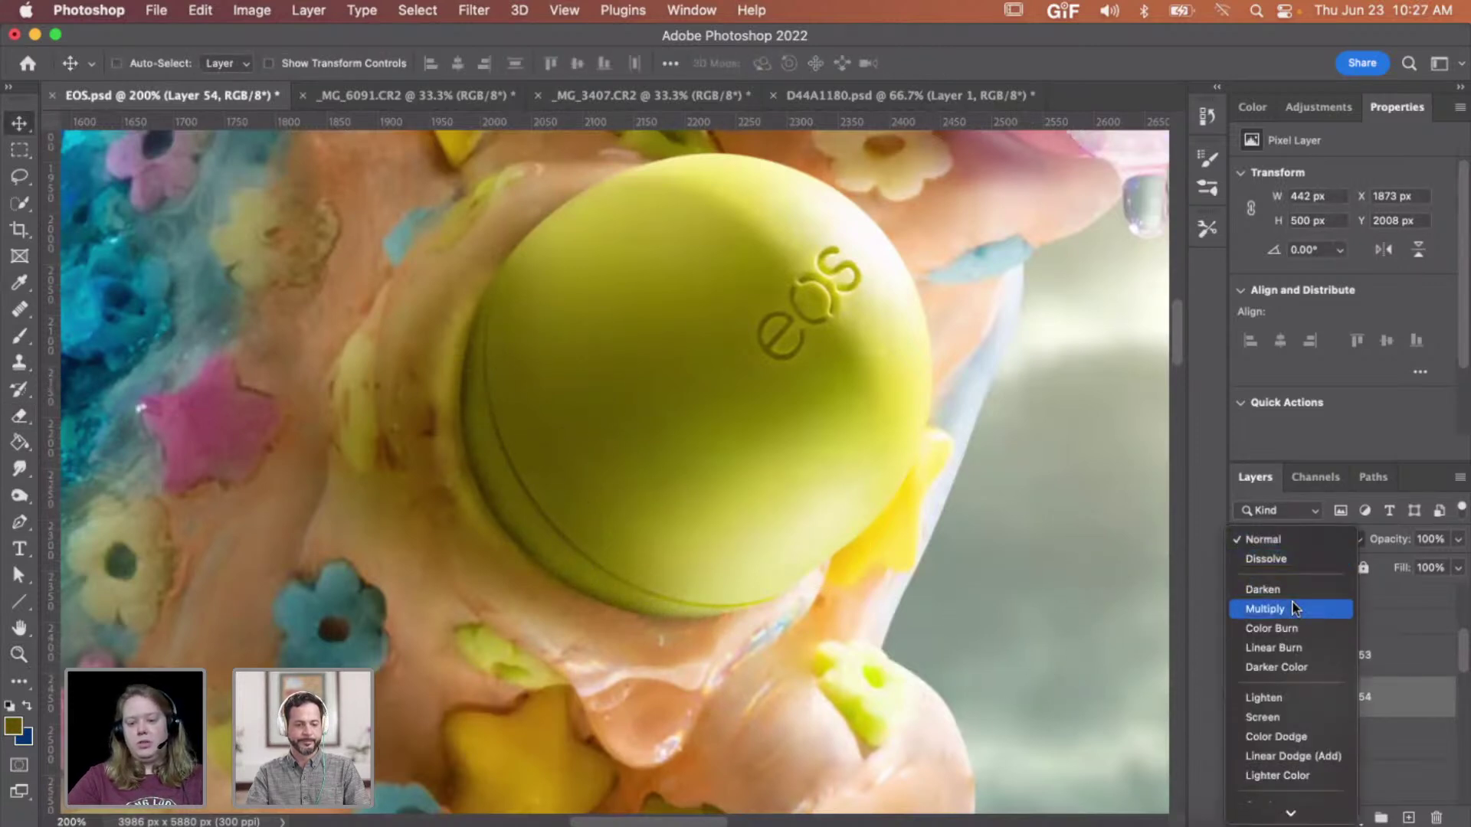
click(1293, 610)
key(z)
click(509, 438)
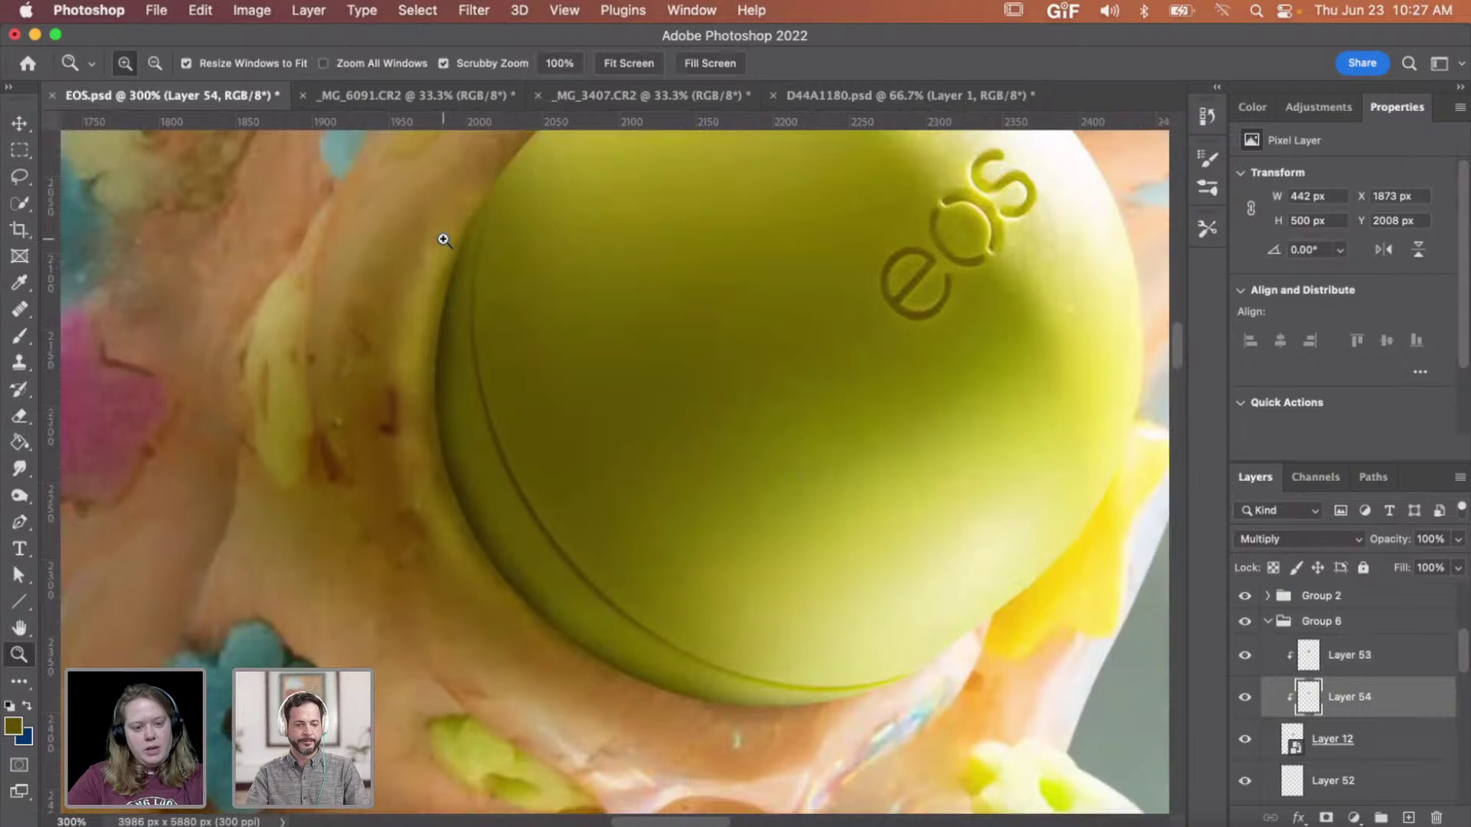
click(508, 512)
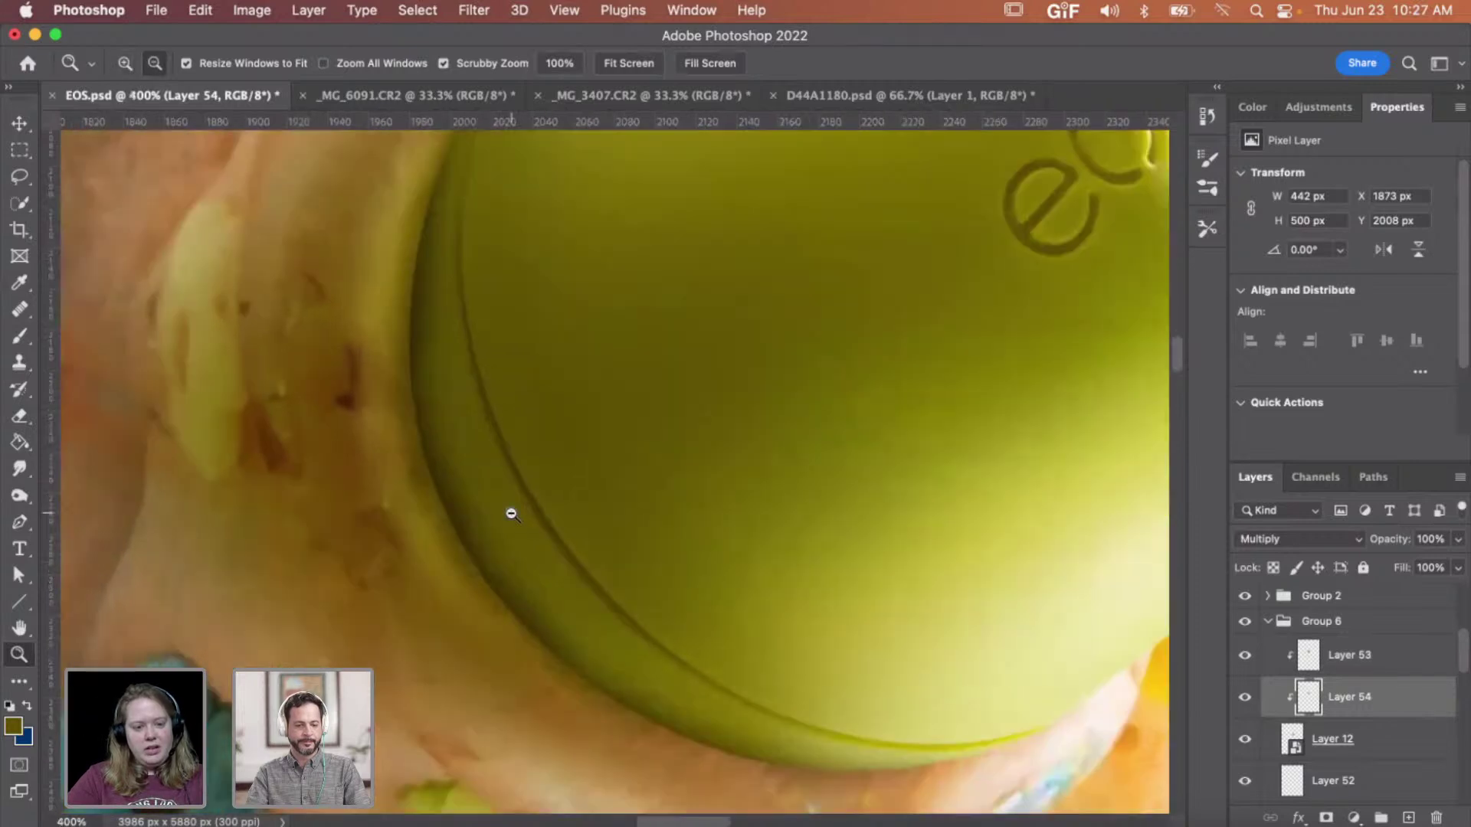
alt+click(512, 514)
- Add a layer mask to Layer 12 and hide the left and lower rim with a black 47 px brush at 86% hardness
click(1401, 742)
click(1325, 817)
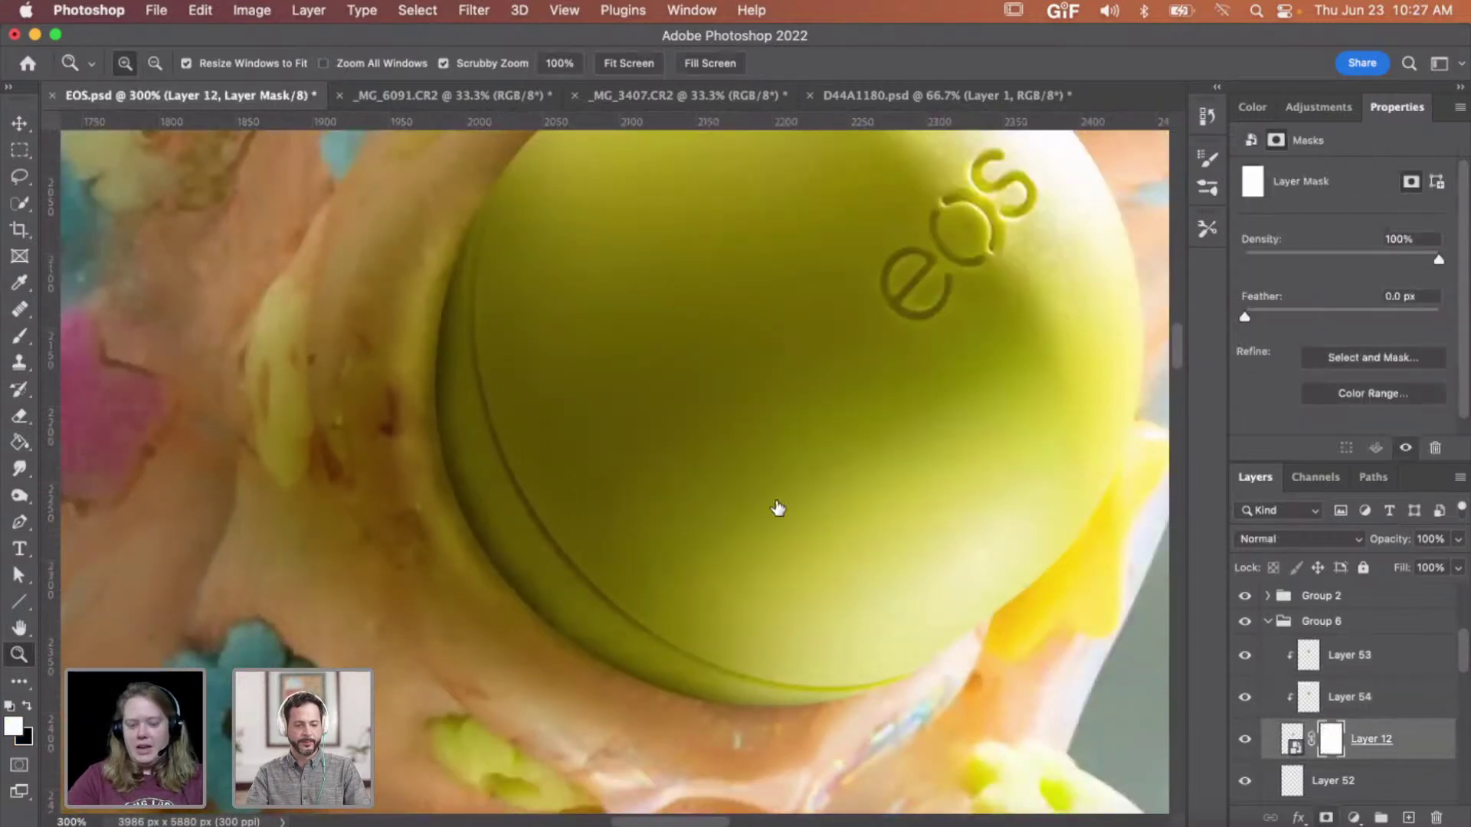
key(b)
key(x)
right_click(468, 347)
click(690, 438)
click(608, 393)
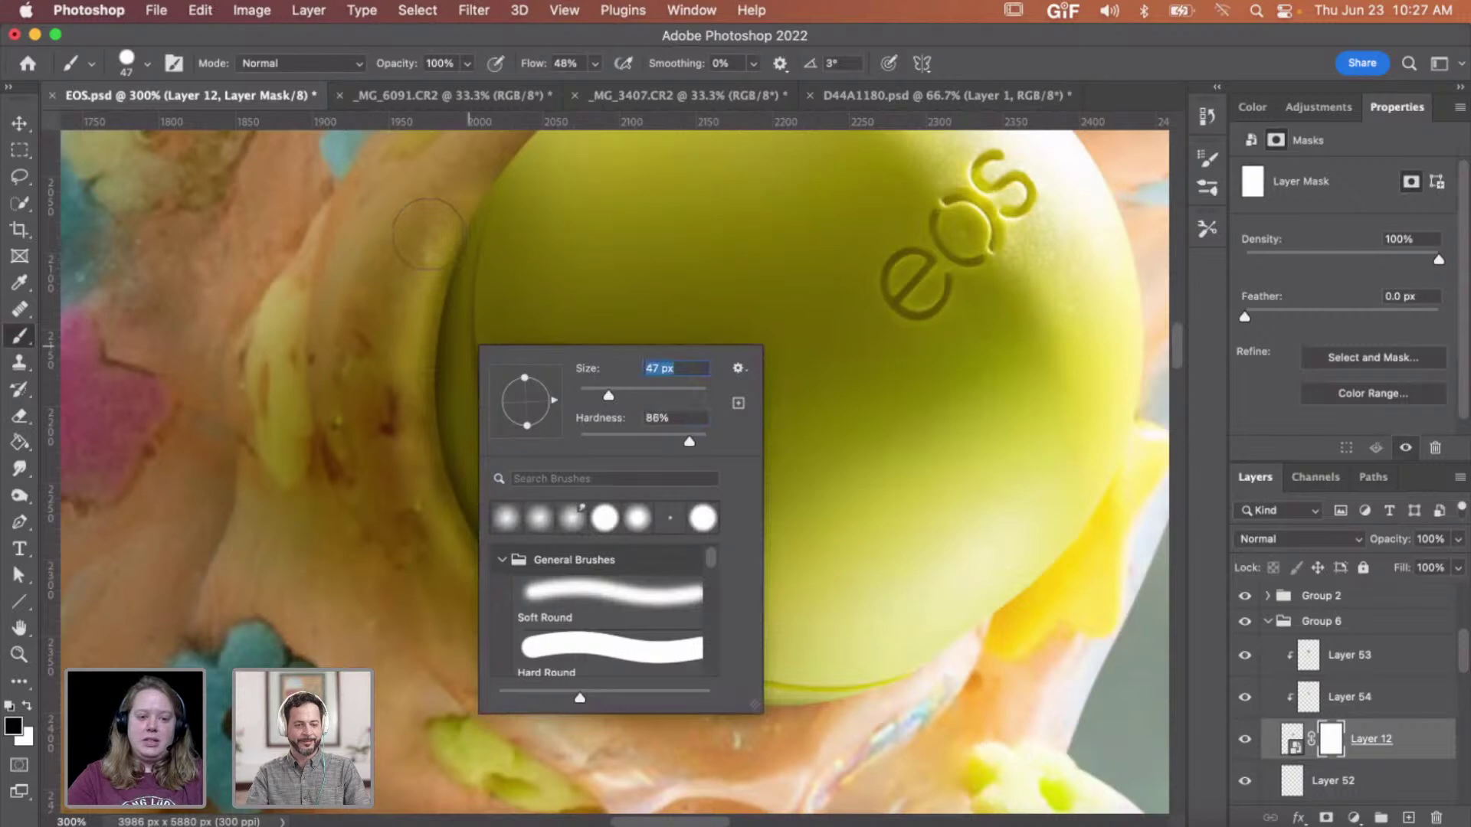
key(Return)
drag(417, 282, 423, 471)
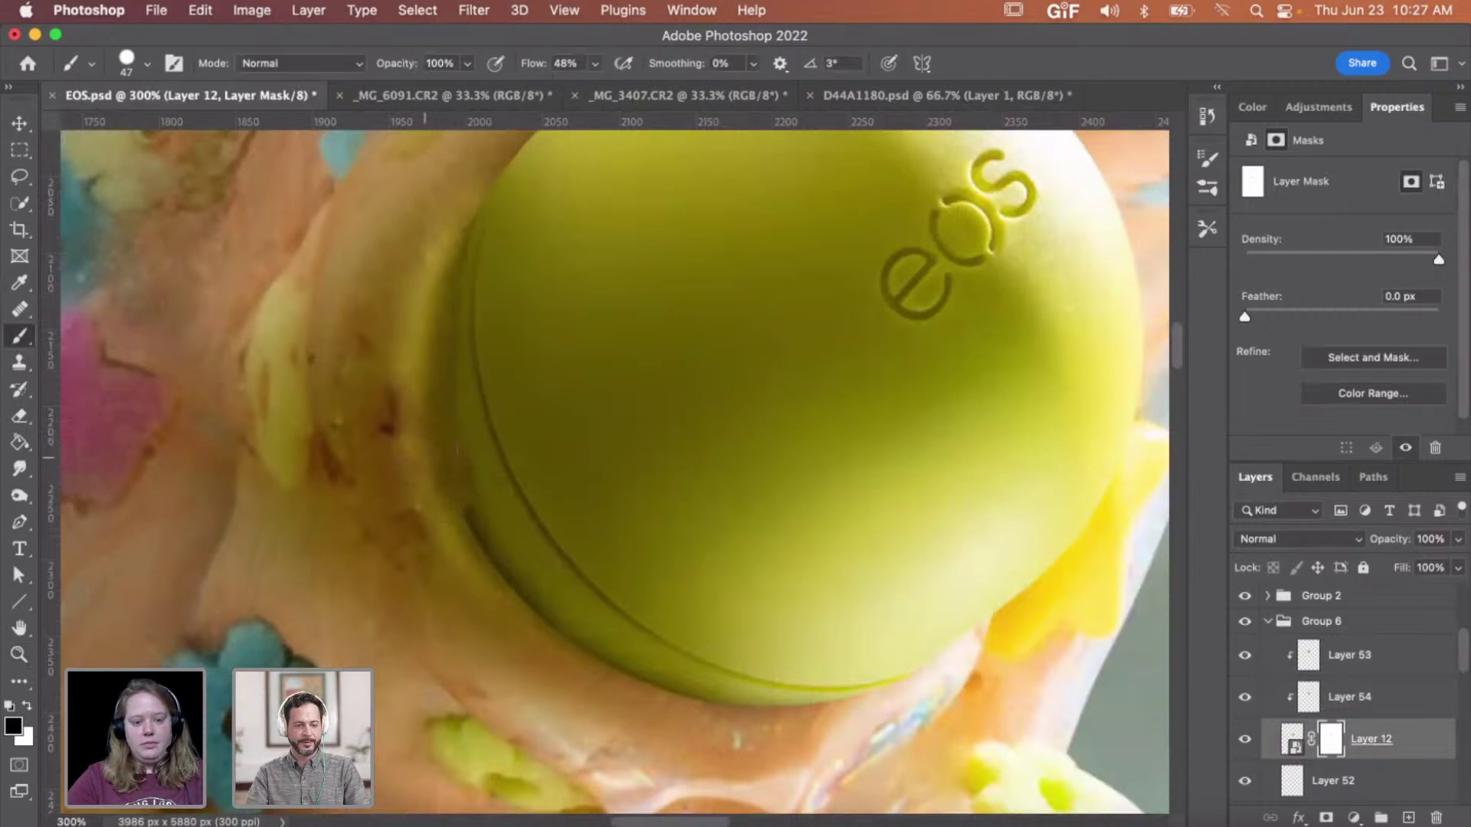
mouse_move(452, 490)
mouse_down()
mouse_move(559, 621)
mouse_move(659, 681)
mouse_move(687, 721)
mouse_move(766, 736)
mouse_move(896, 713)
mouse_move(771, 737)
mouse_up()
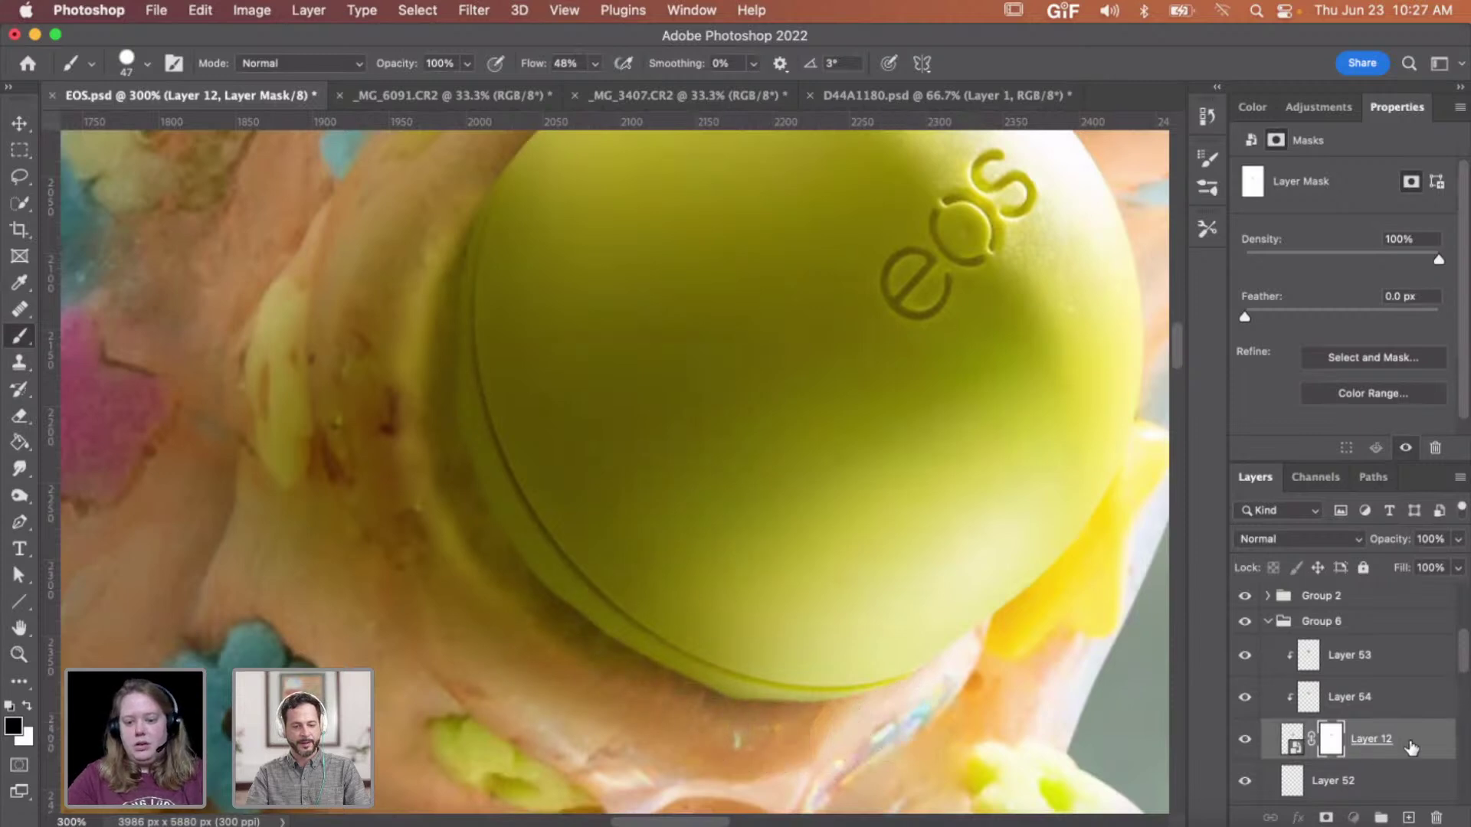
- Move the lip balm on Layer 12 left and slightly down into its socket, to X 1960 px and Y 1949 px
click(1292, 739)
key(v)
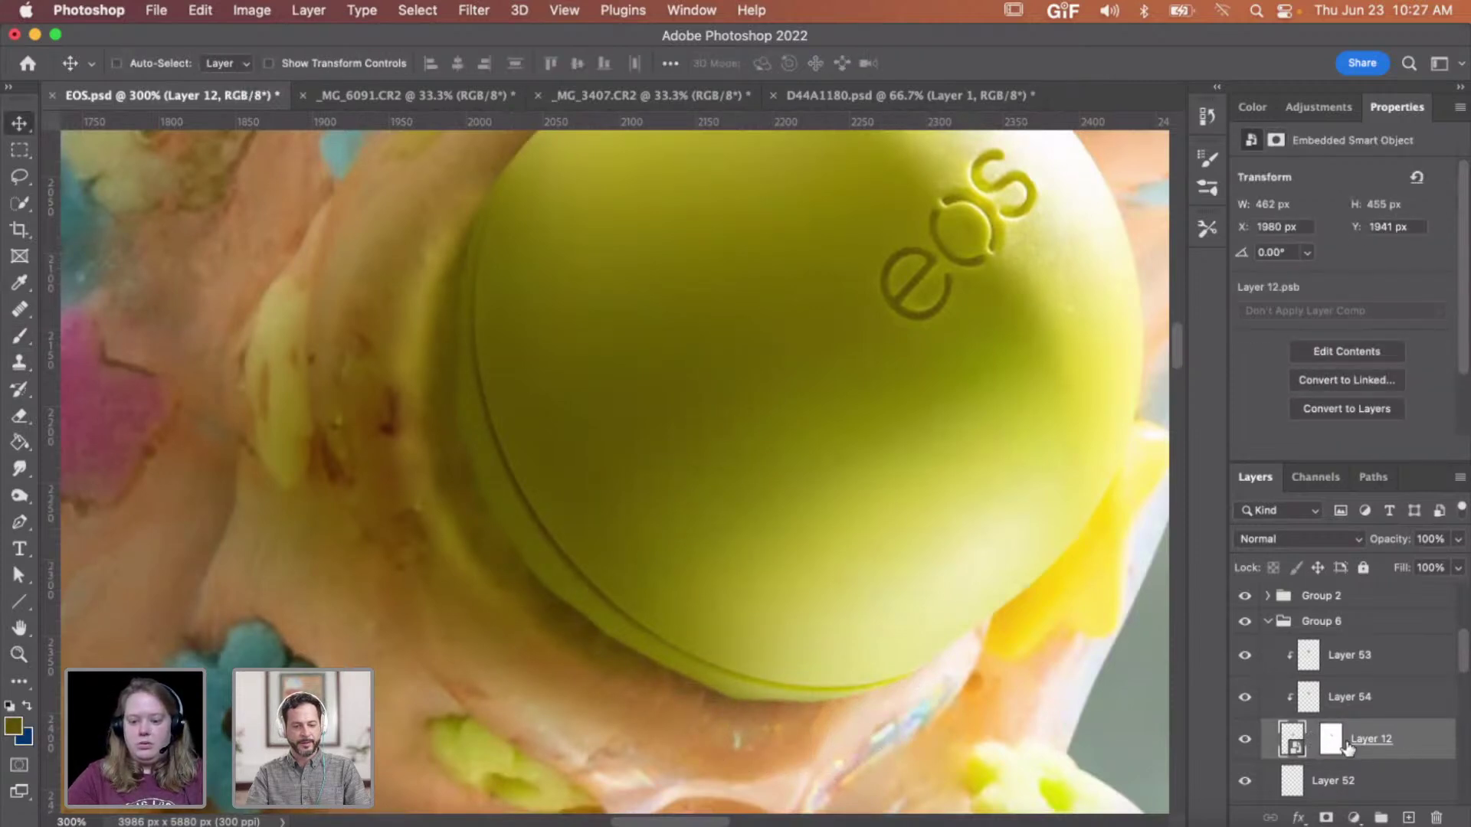
drag(834, 373, 810, 376)
key(shift+Left)
key(shift+Left)
key(Left)
key(Left)
key(Left)
key(Left)
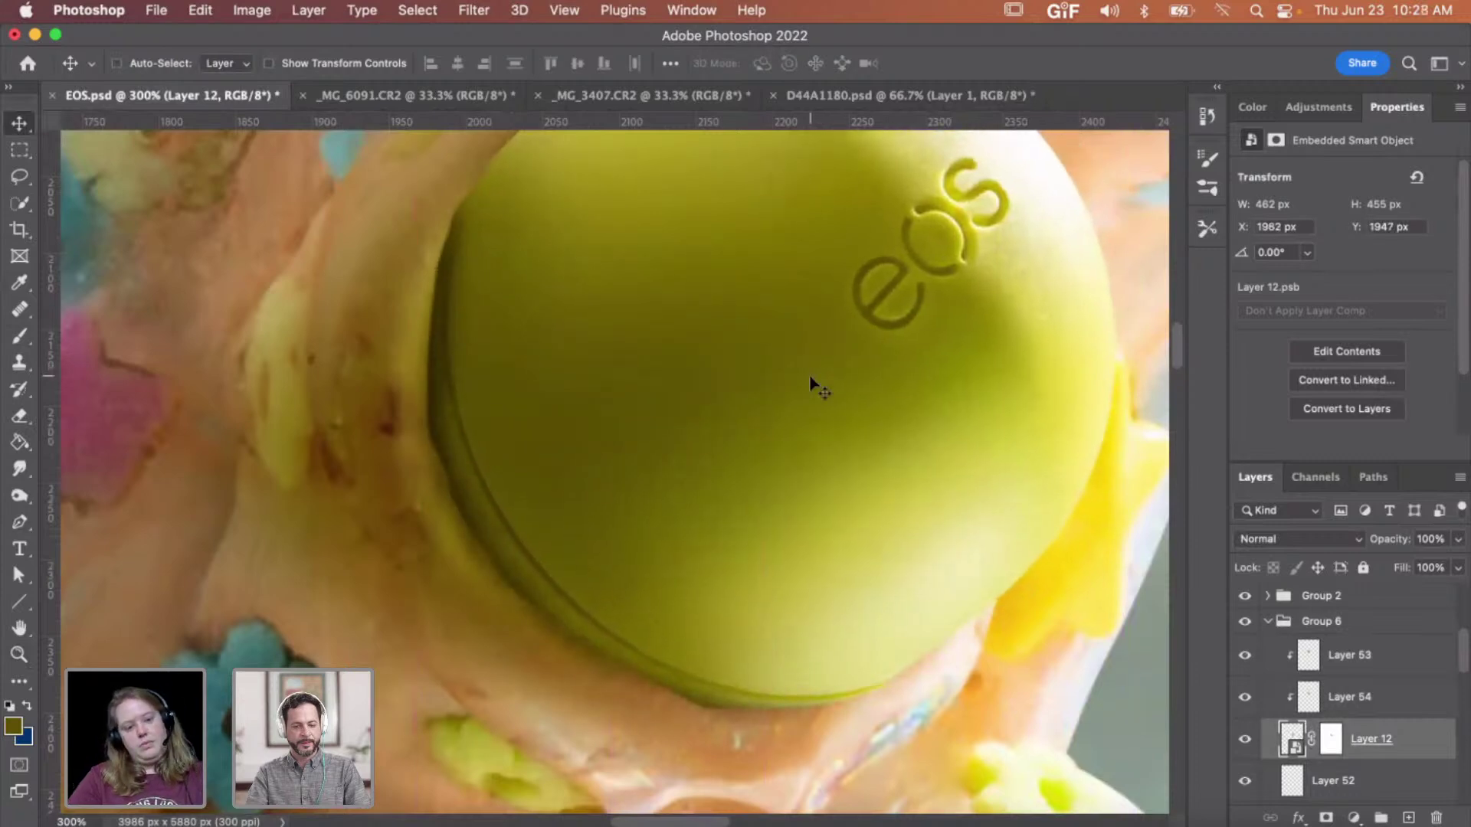
key(Down)
key(Down)
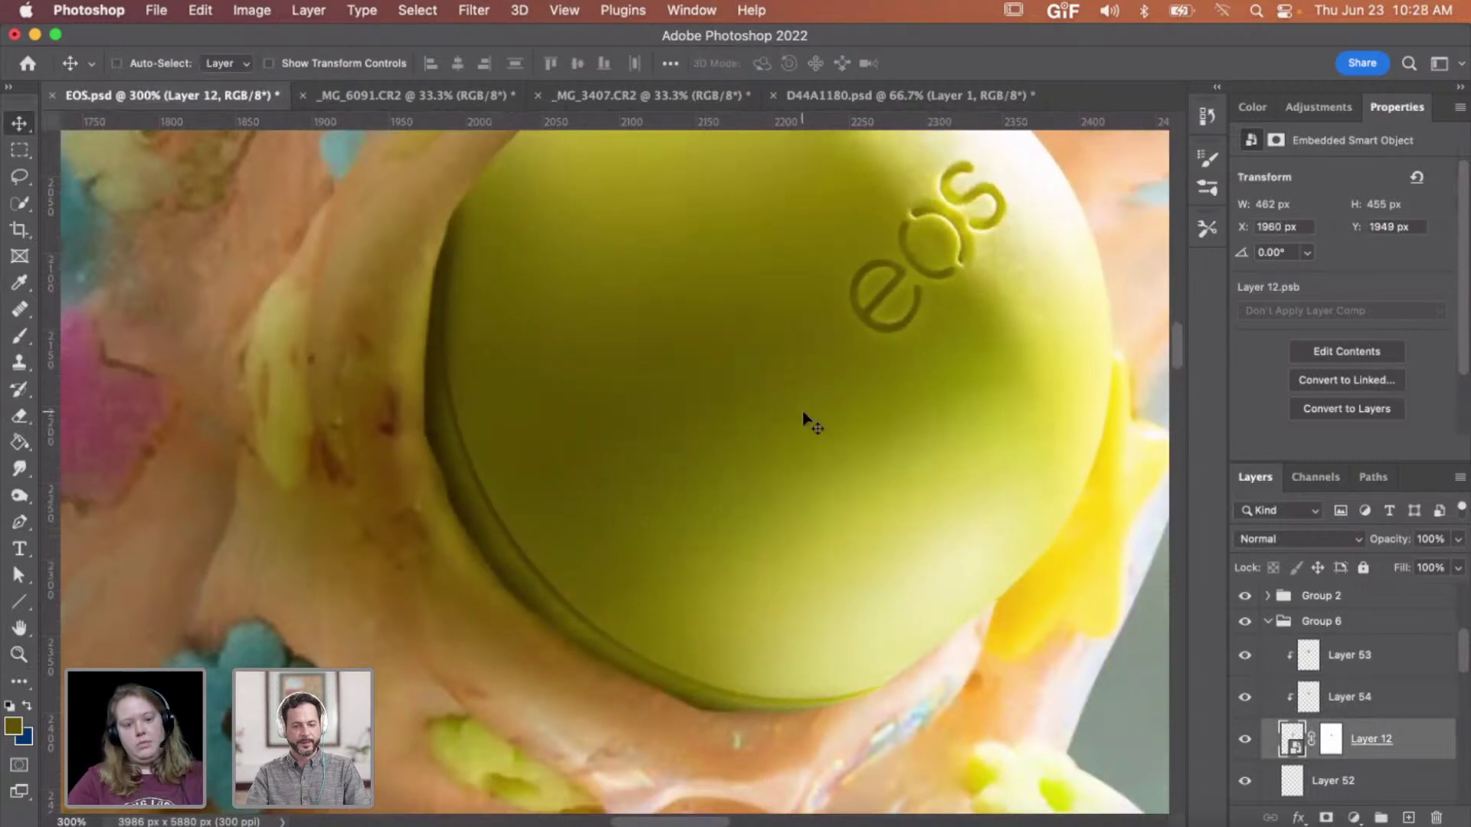
- Nudge the lip balm right and down to X 1964 px and Y 1950 px
scroll(802, 411, up, 3)
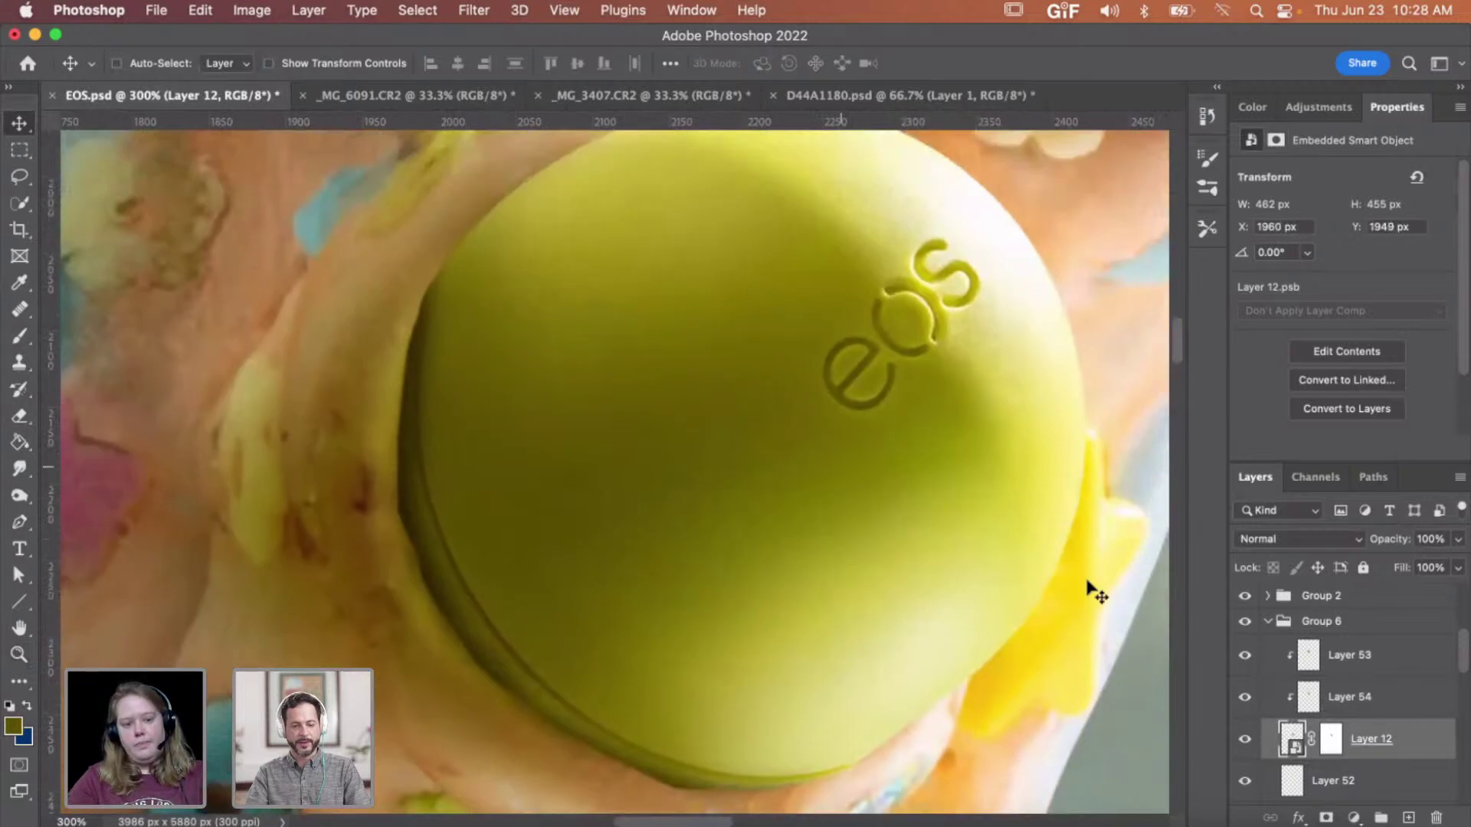
key(Right)
key(Right)
key(Right)
key(Down)
key(Right)
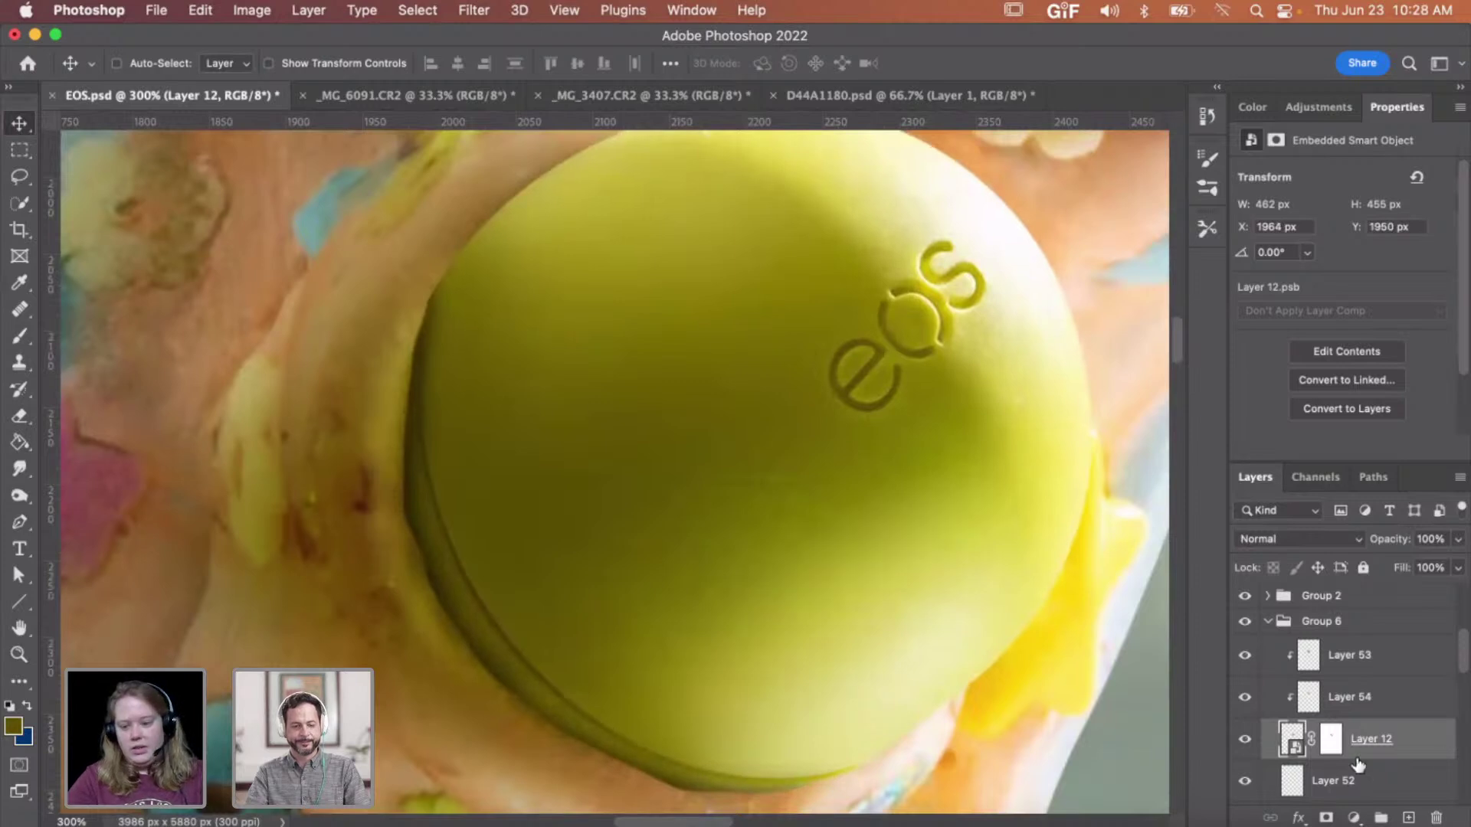
- Refine Layer 12's mask along the lip balm's left and lower rim, using black and a 150 px Smudge tool
click(1333, 739)
key(d)
key(b)
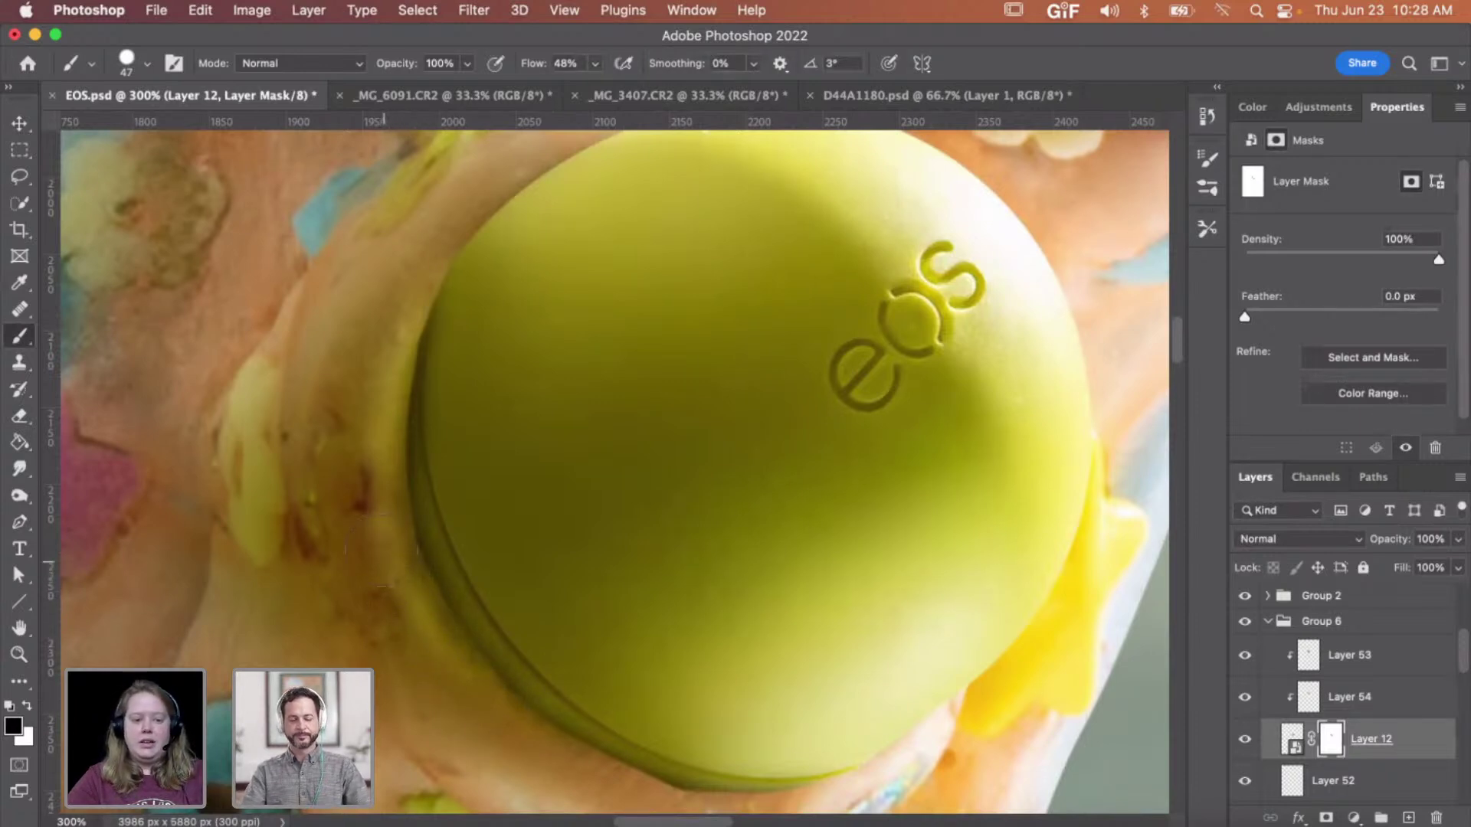
scroll(452, 659, down, 3)
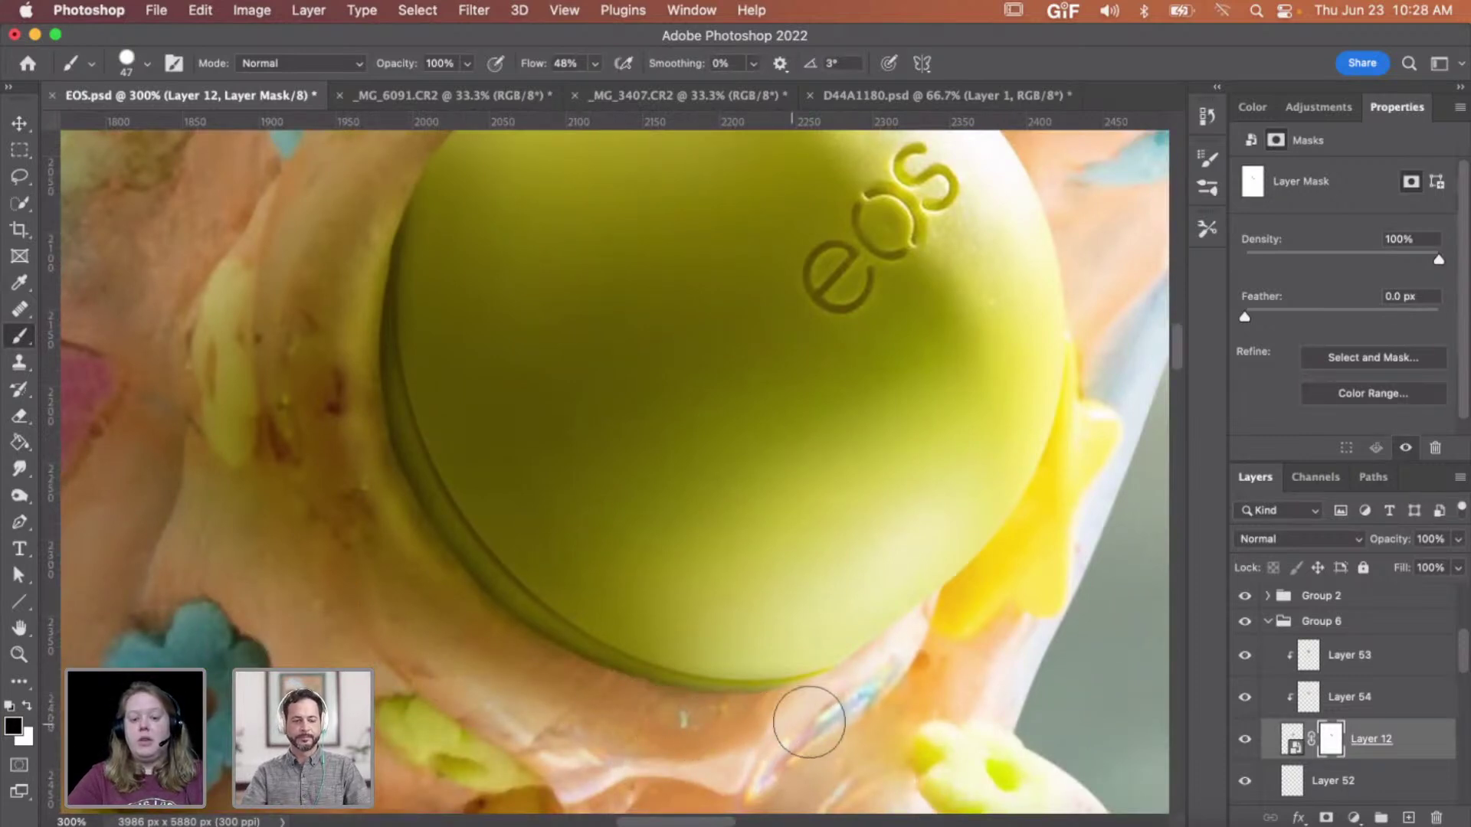
click(16, 469)
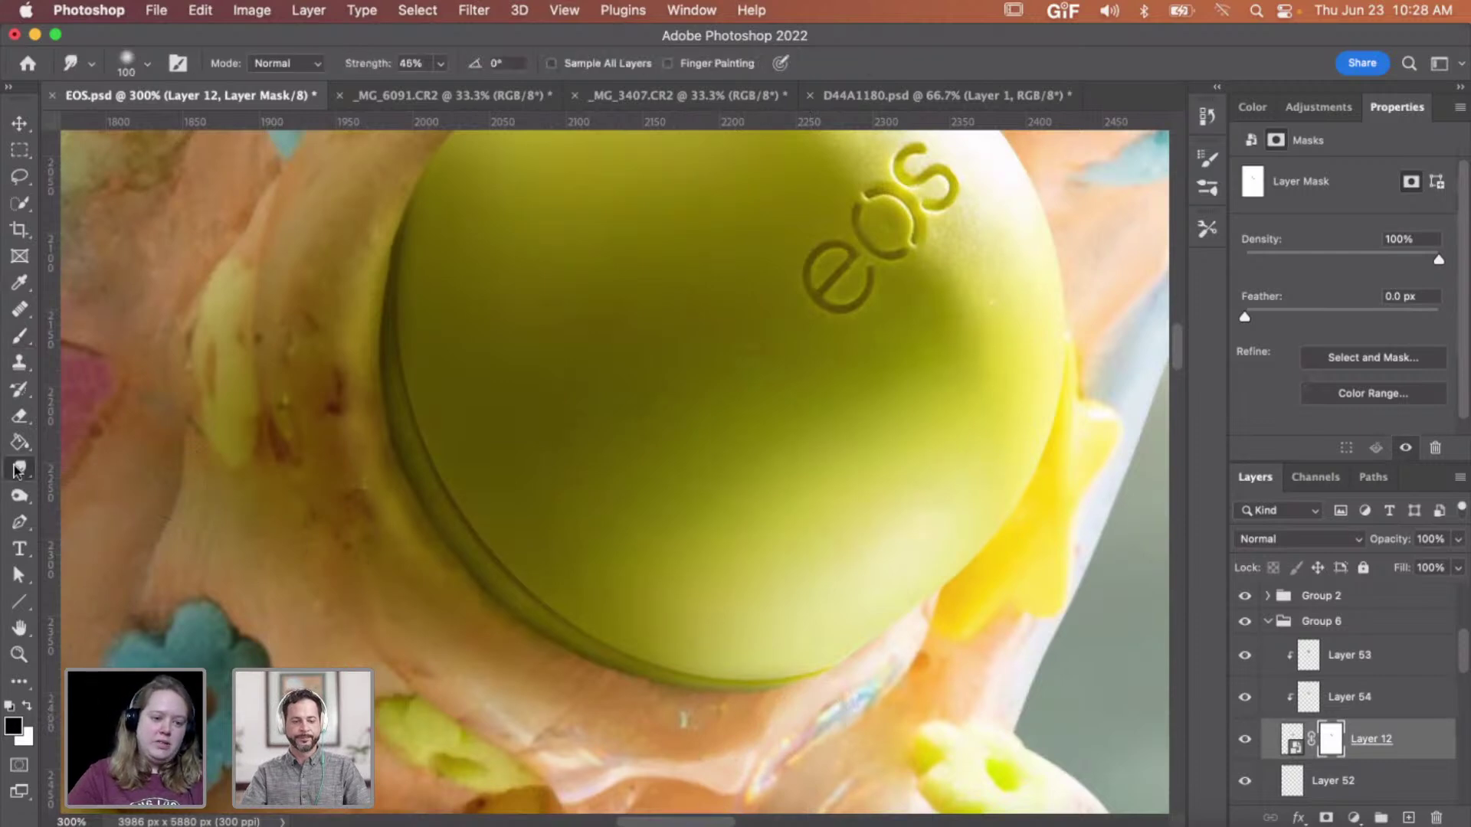
key(bracketright)
key(bracketright)
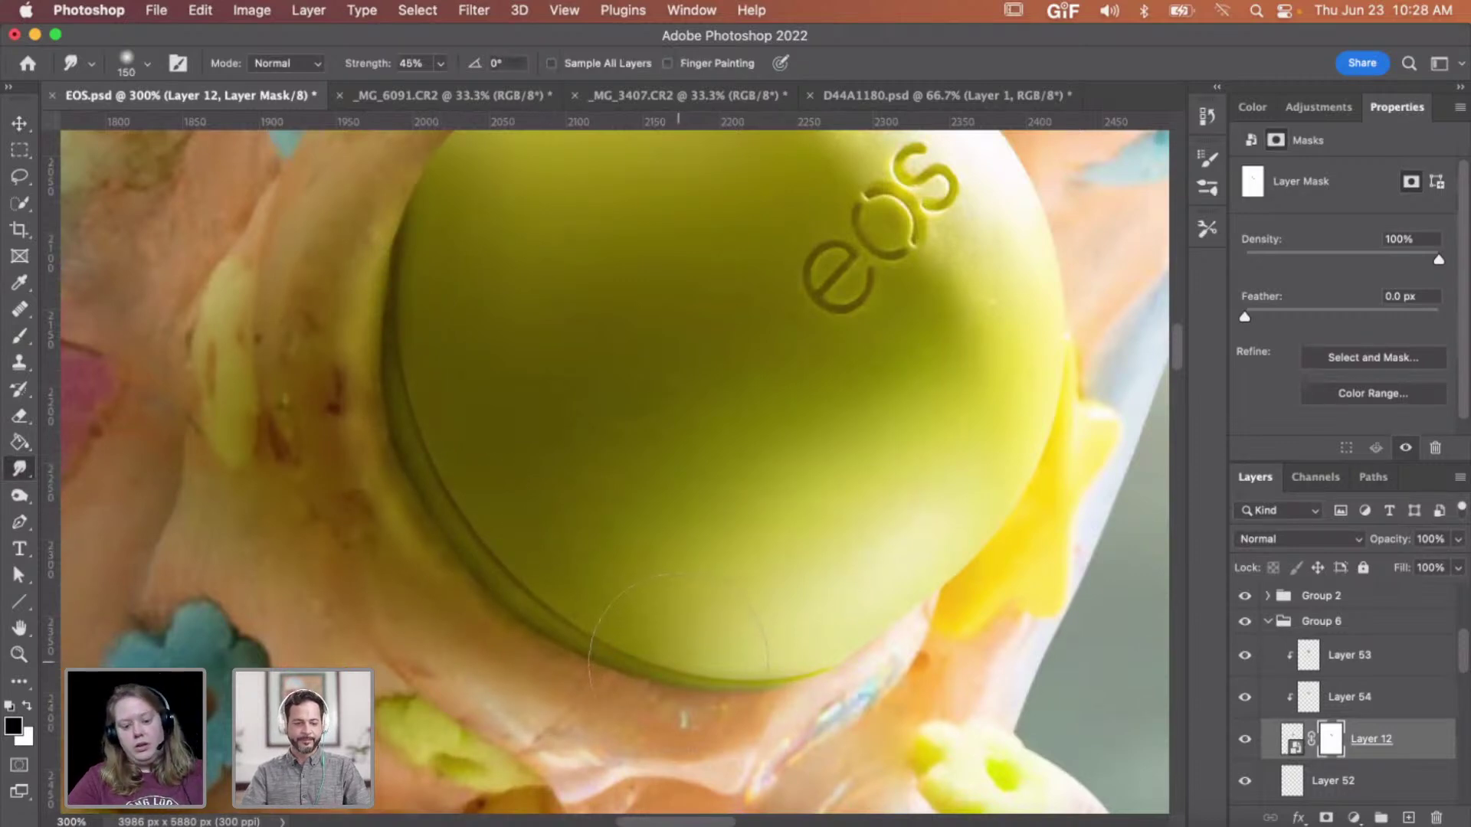
scroll(789, 621, up, 5)
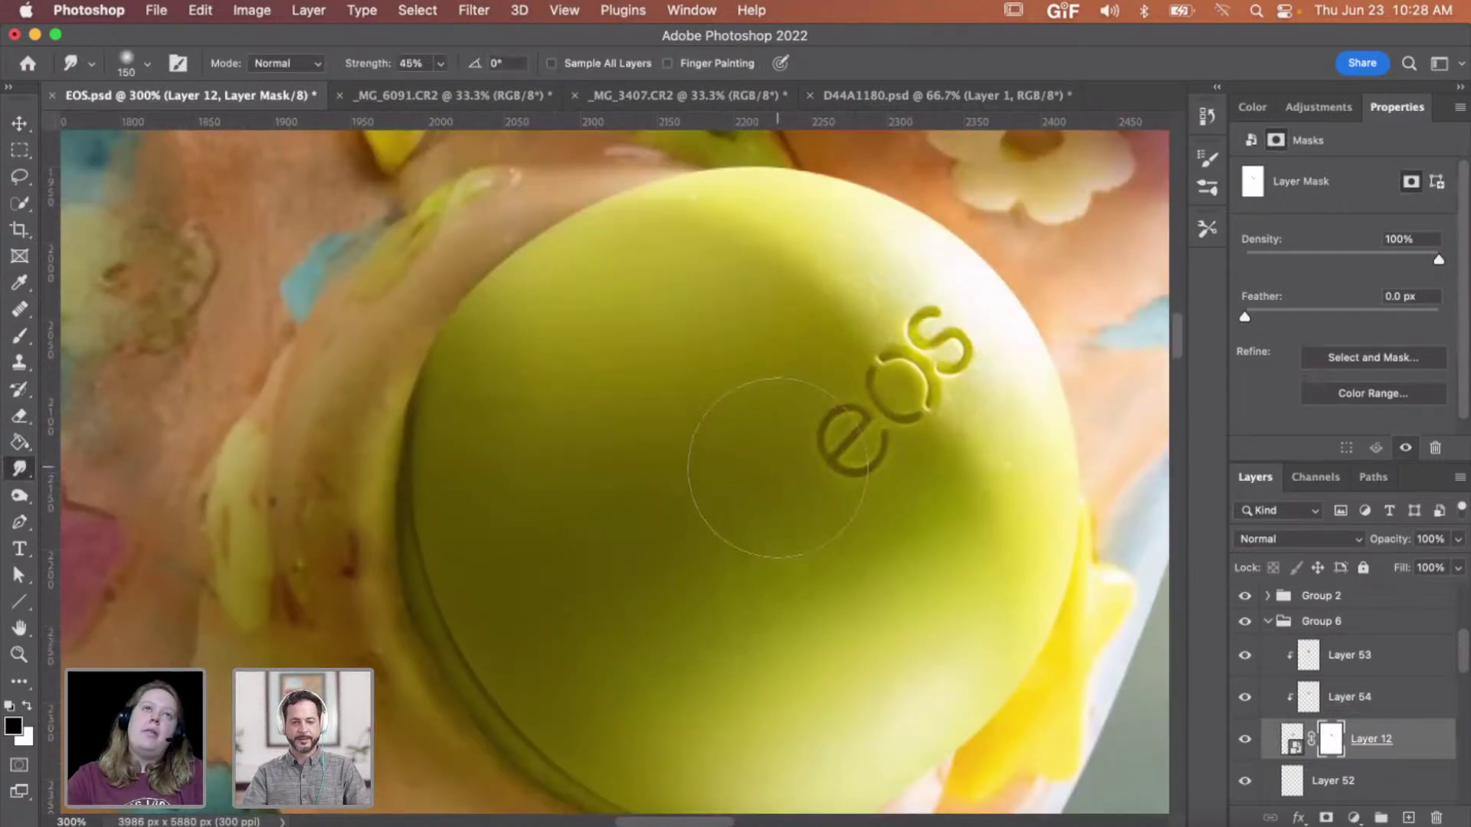
- Examine the yellow lip balm's edges and its fit in the tentacle beside the neighbouring pink lip balm
key(v)
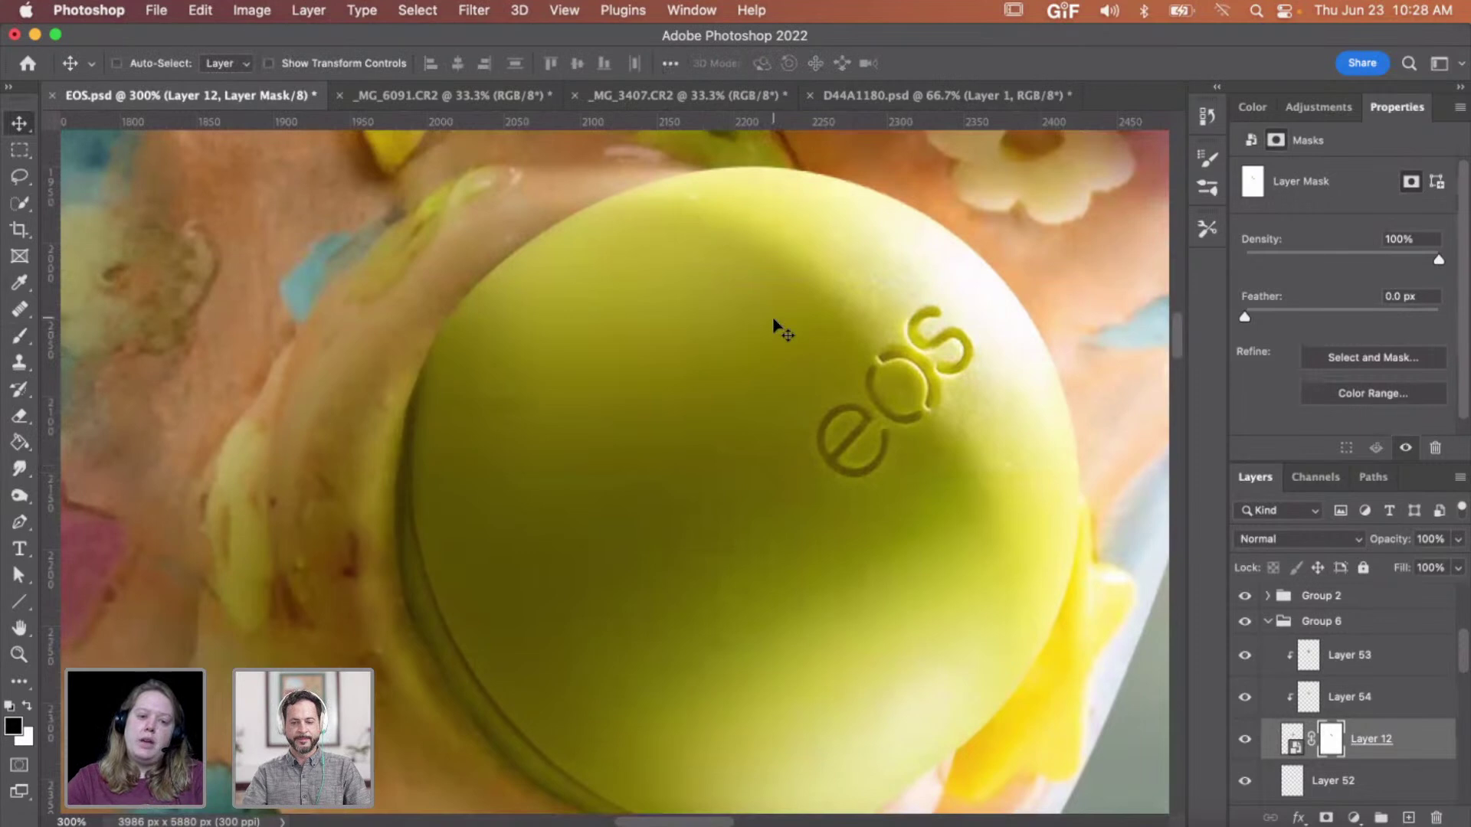
scroll(776, 347, up, 1)
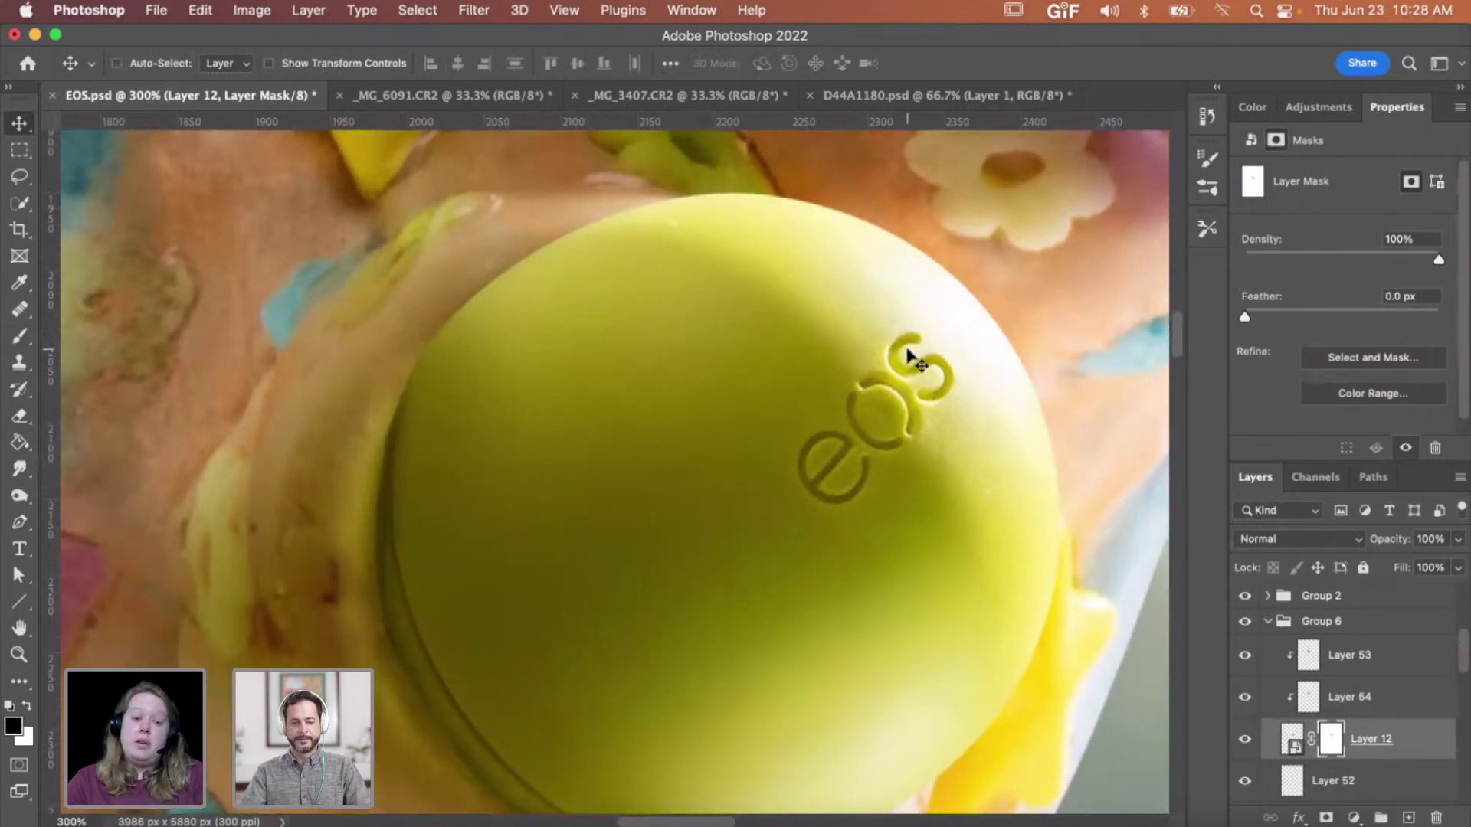
scroll(915, 353, right, 2)
scroll(748, 319, up, 3)
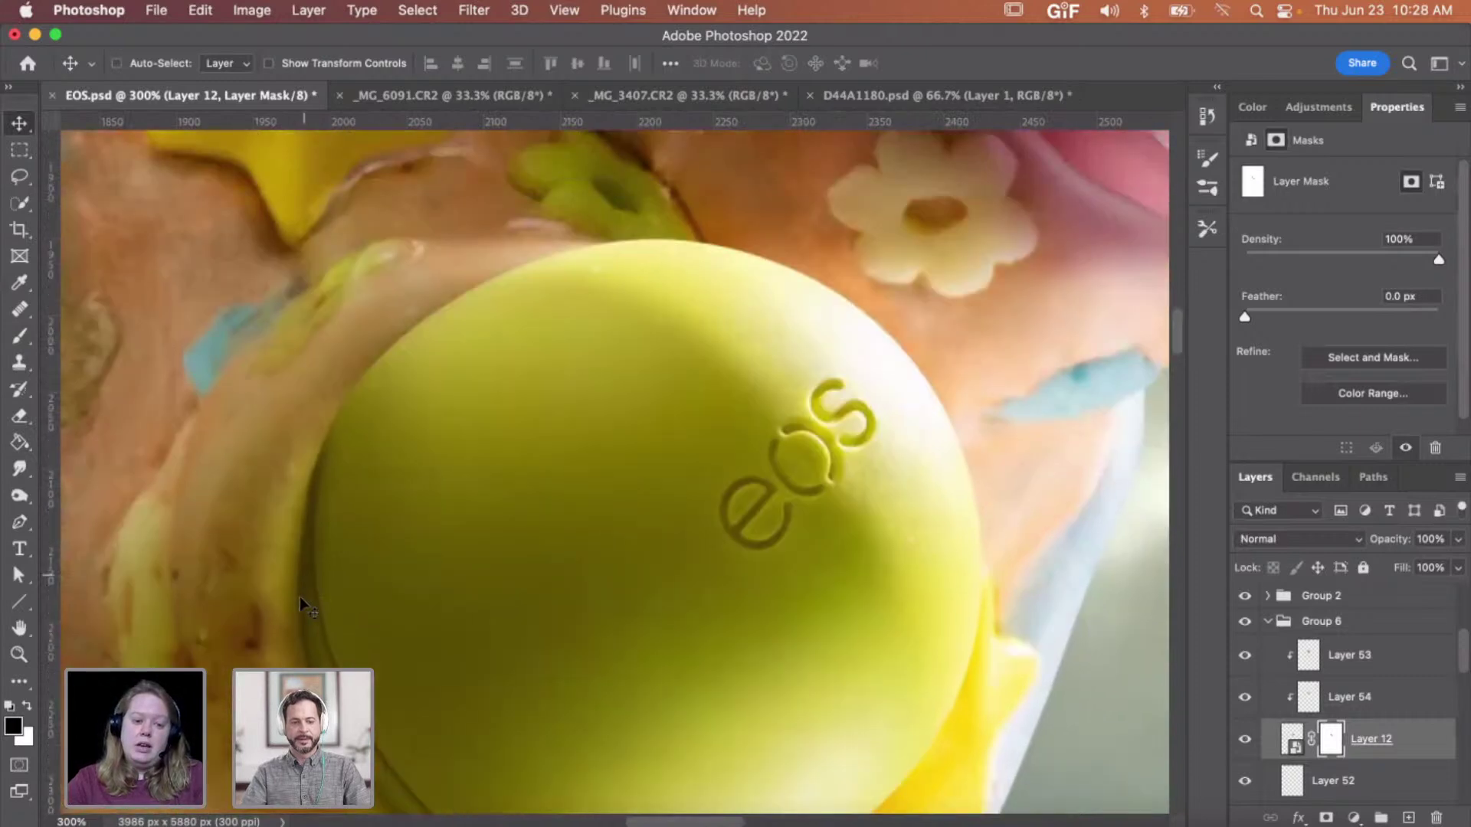
key(z)
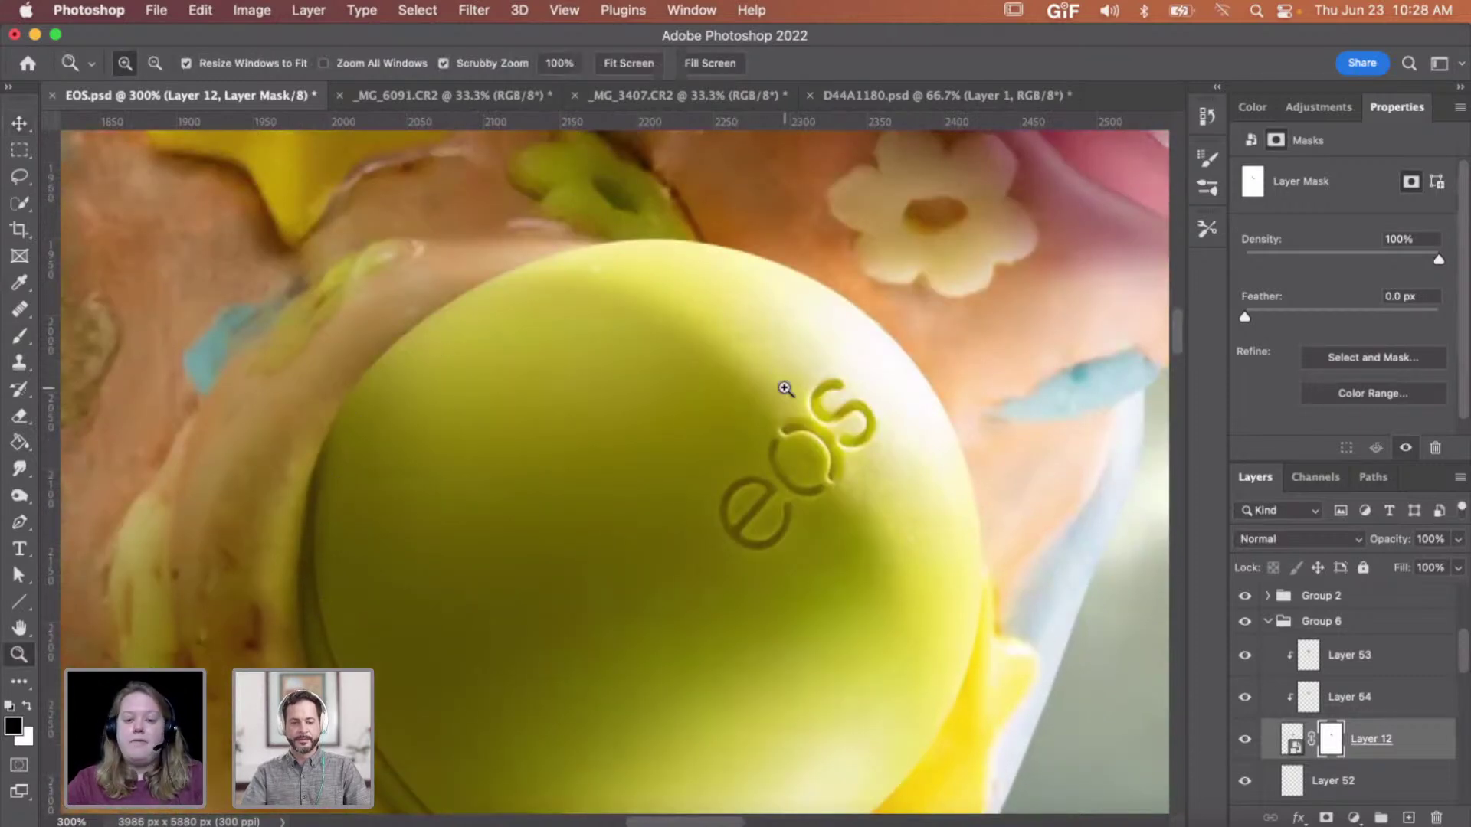
alt+click(785, 389)
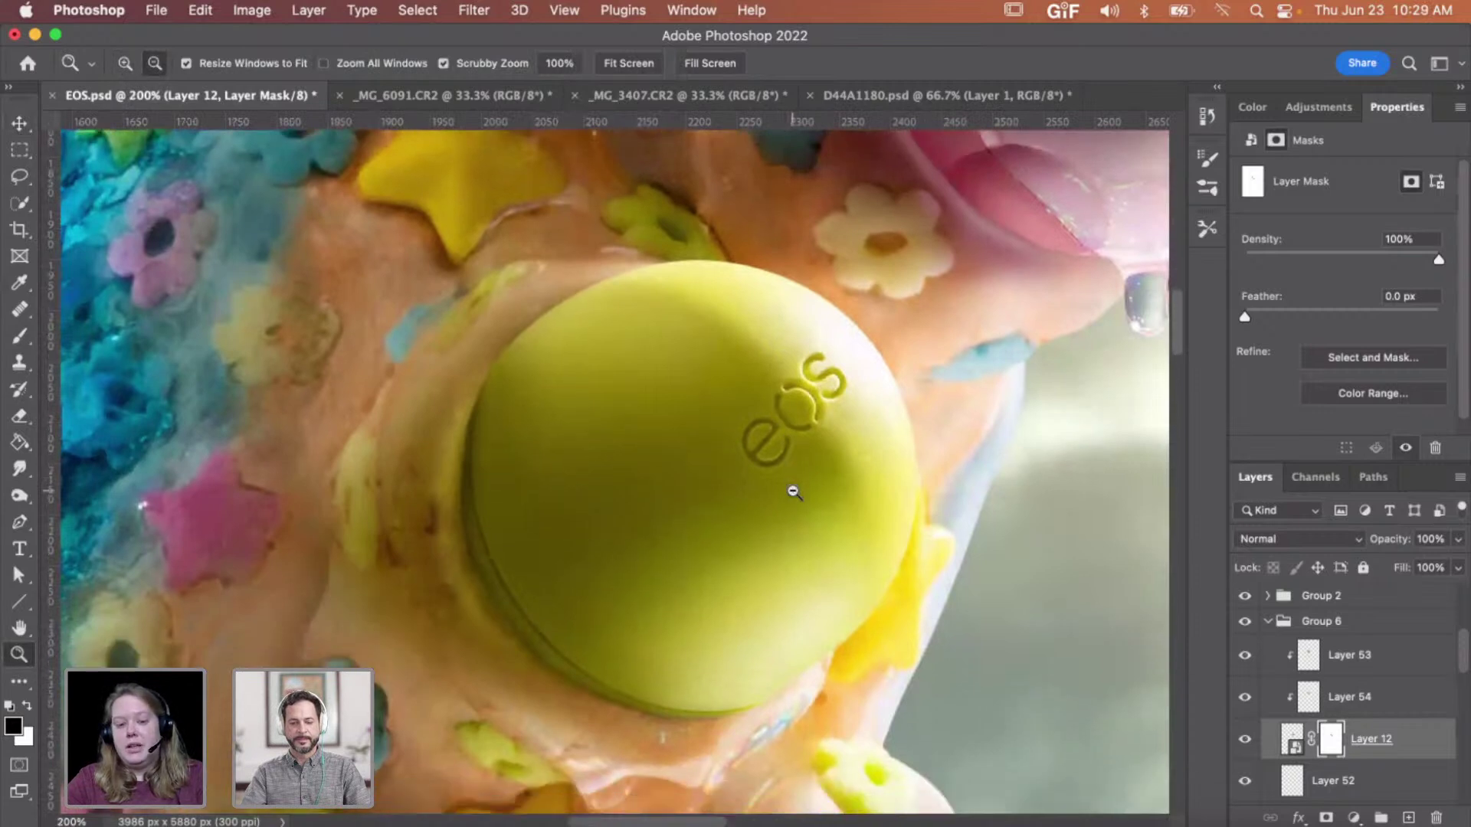
alt+click(791, 490)
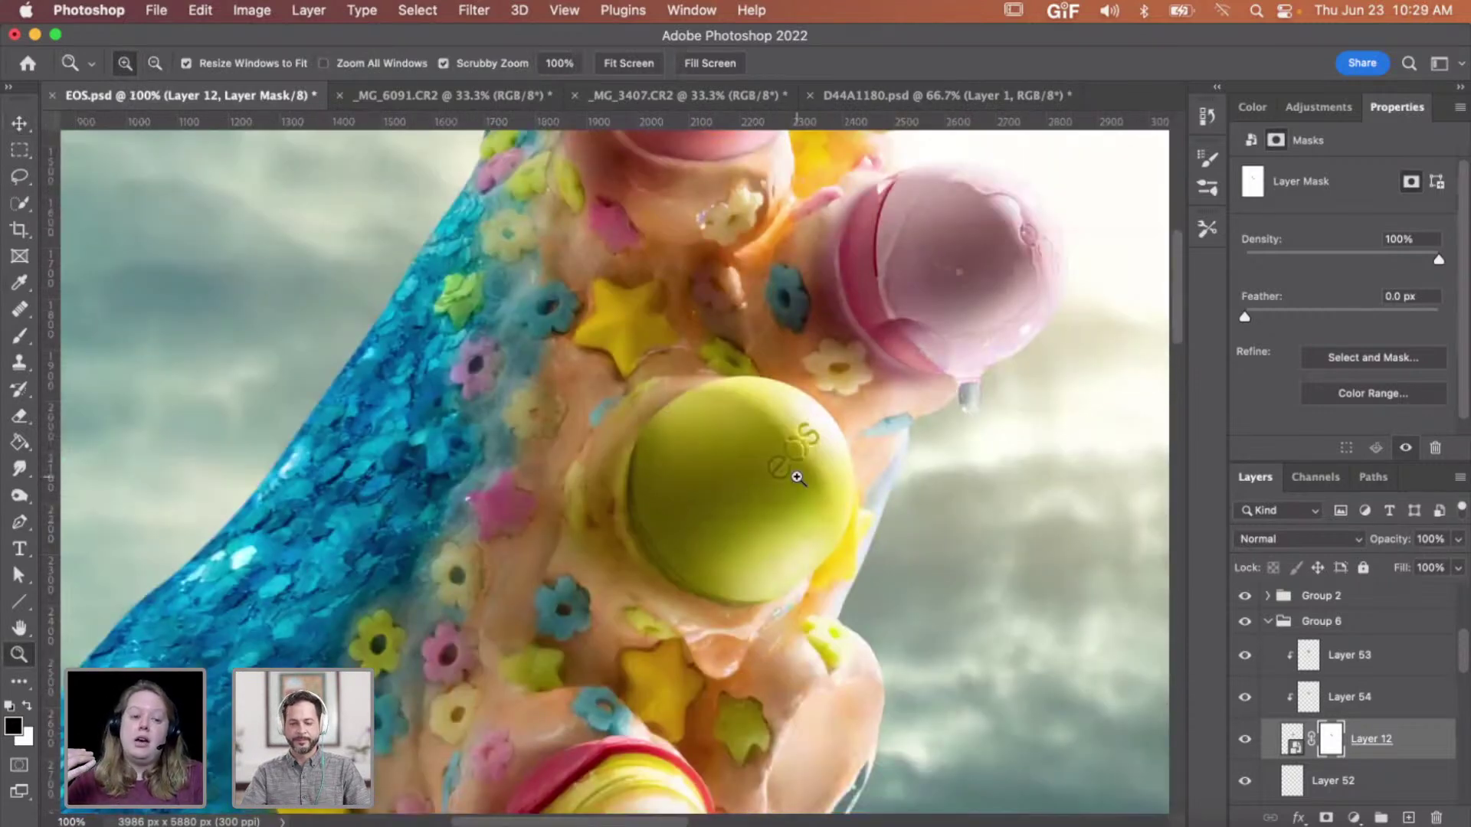
scroll(798, 477, right, 3)
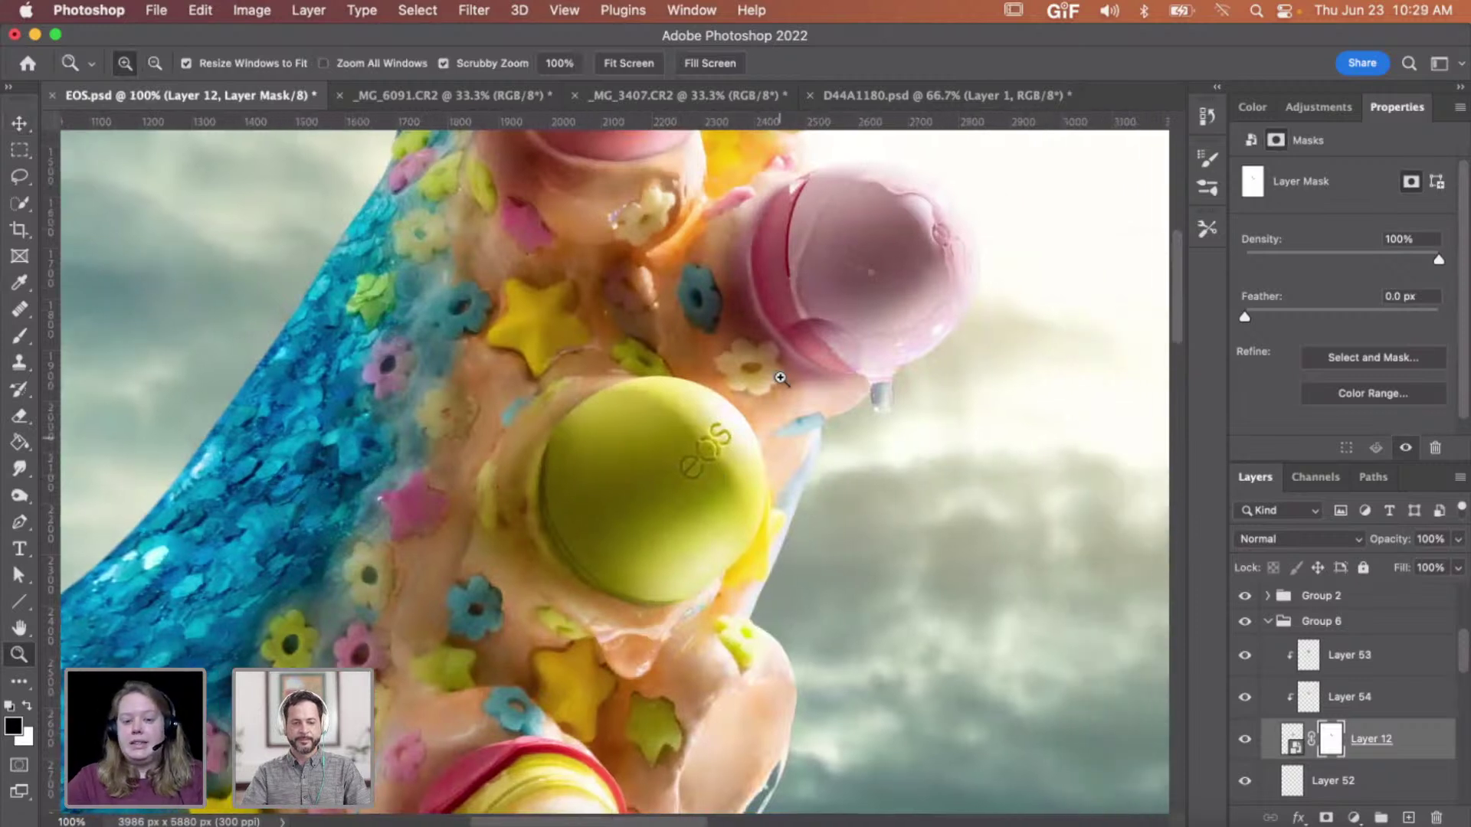
scroll(807, 375, up, 2)
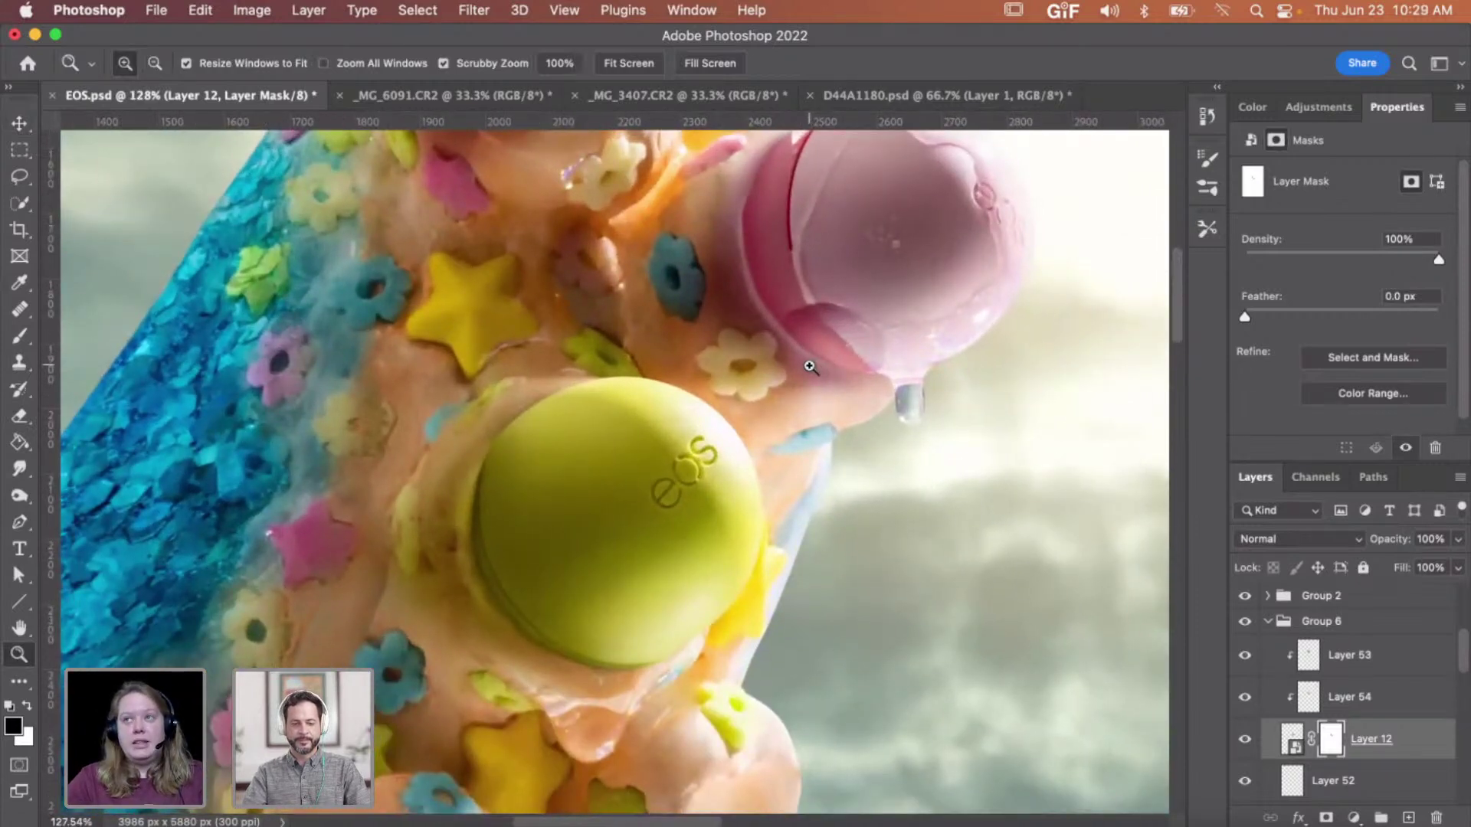
- Examine the yellow lip balm's rim up close and its fit in the tentacle from further out
scroll(730, 350, up, 2)
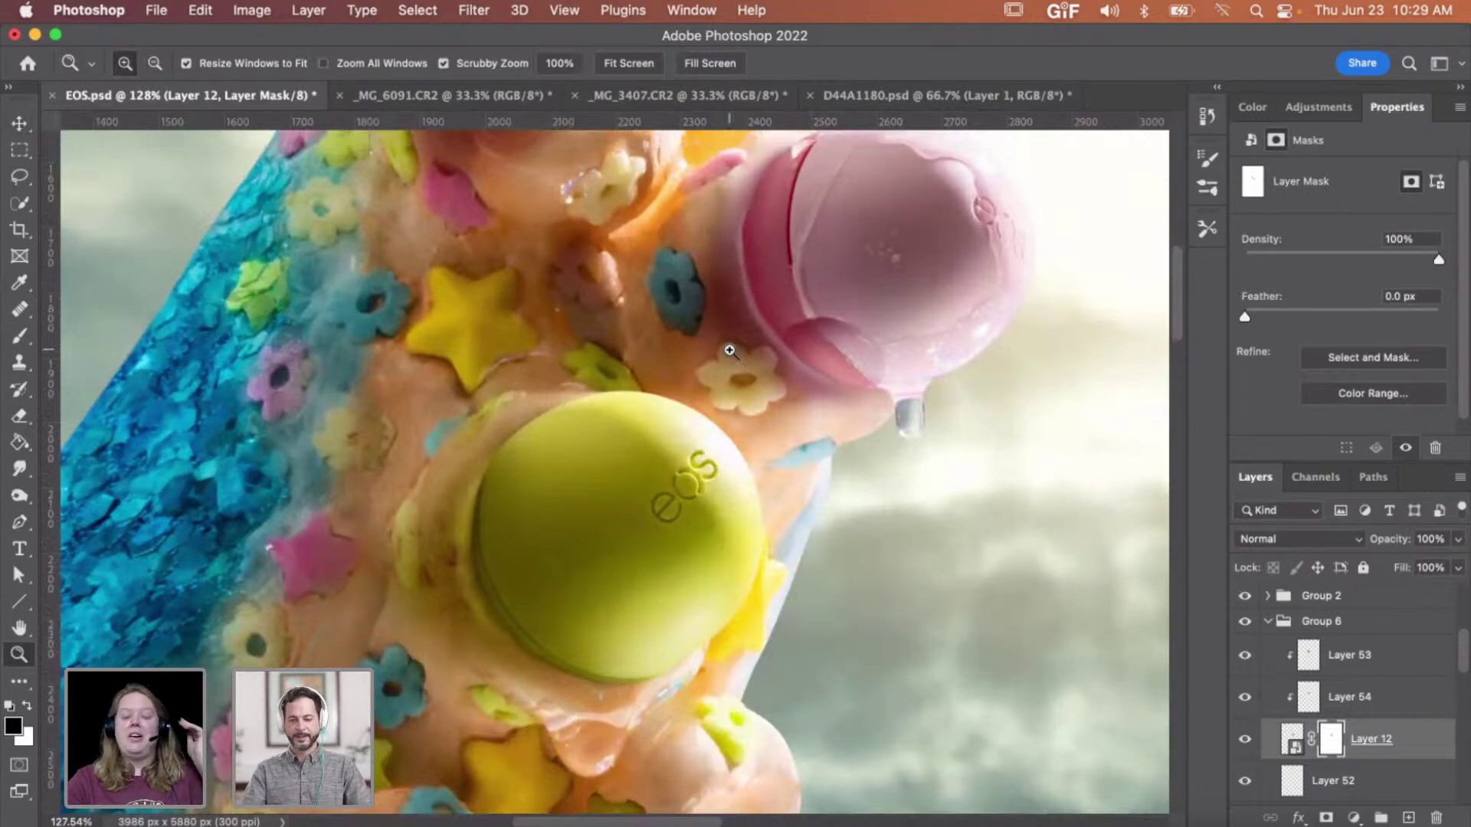
scroll(660, 508, up, 2)
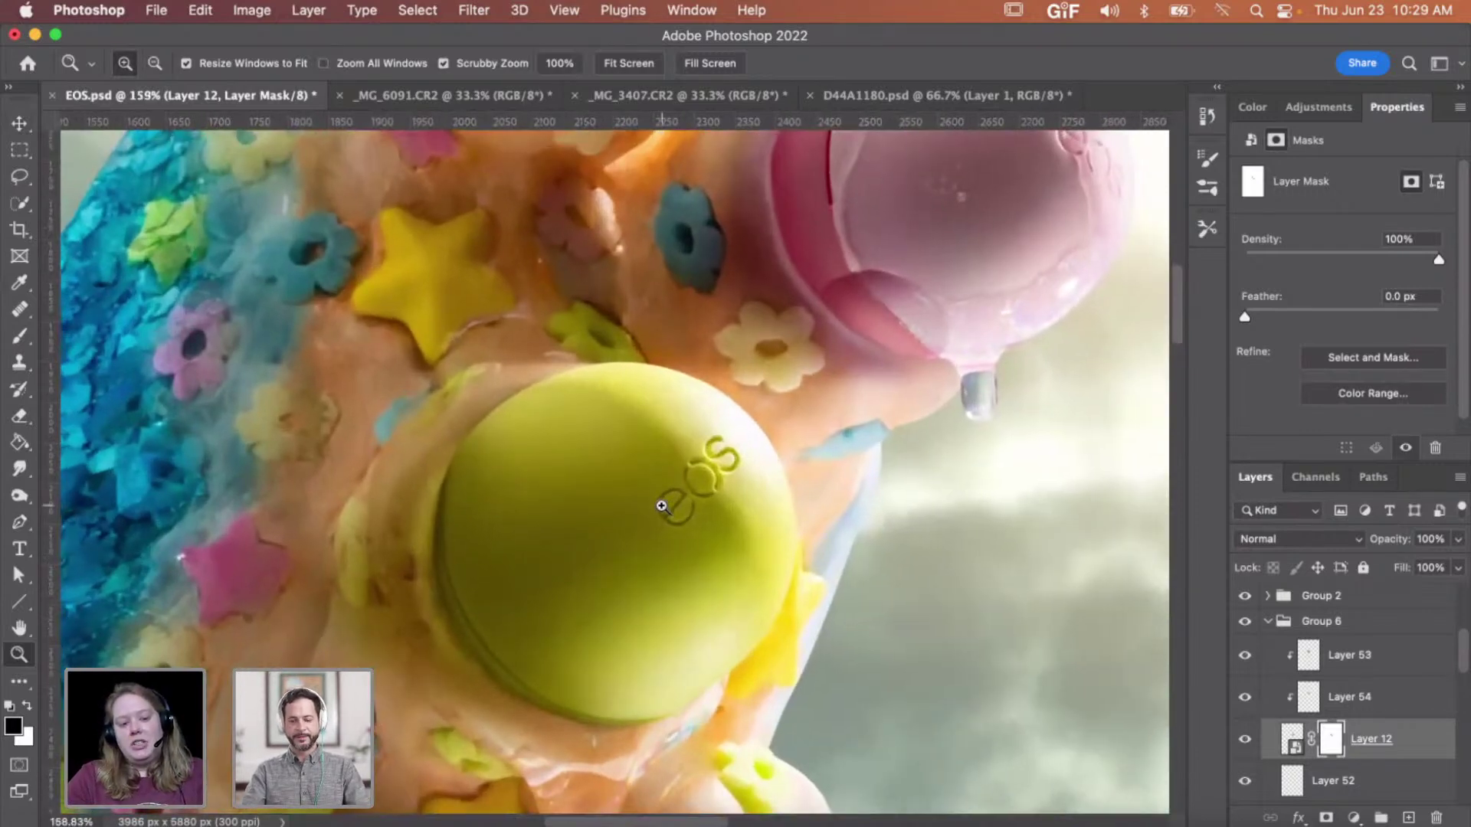
scroll(733, 527, up, 1)
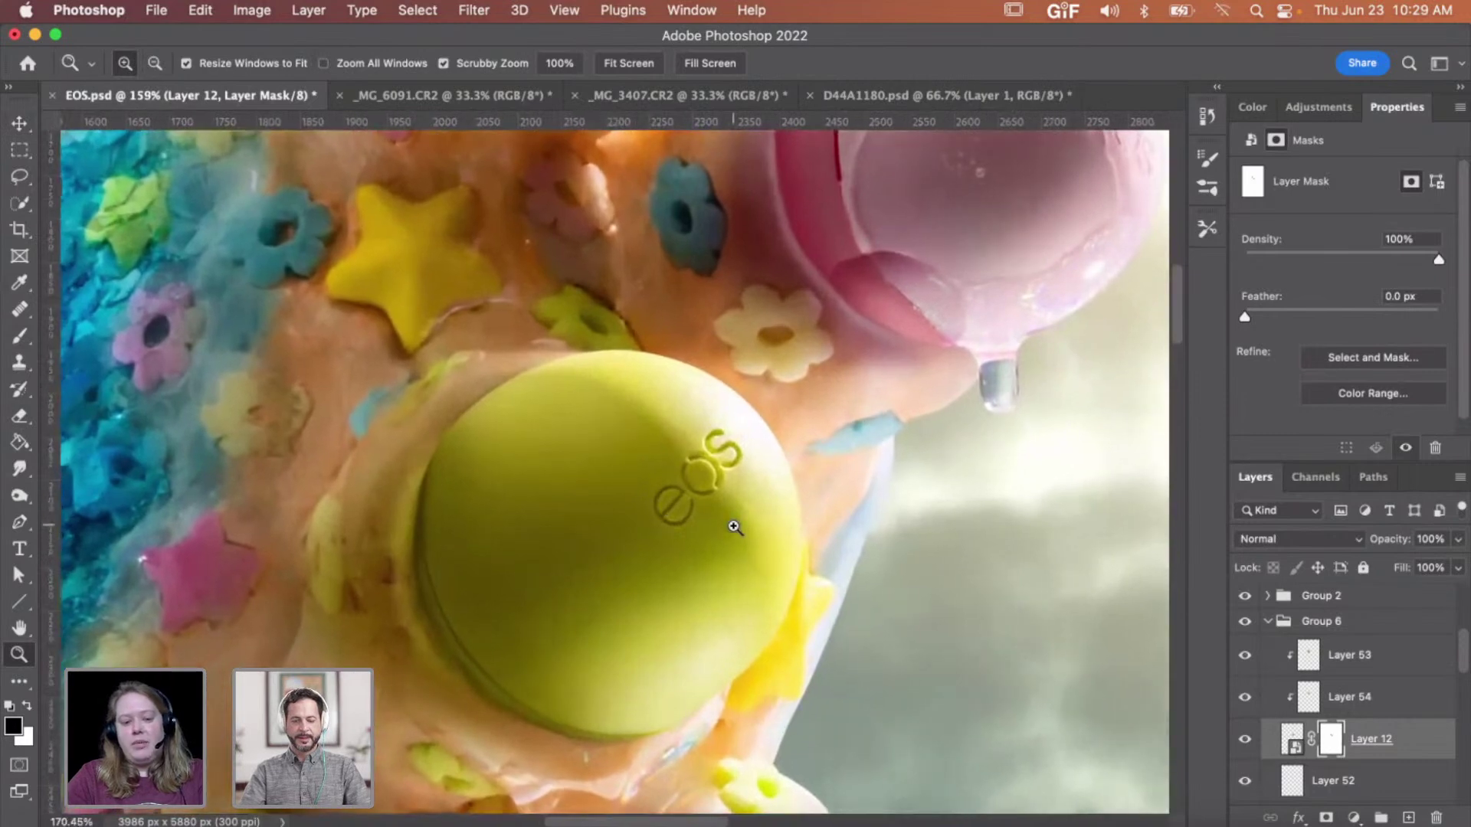
scroll(720, 527, down, 2)
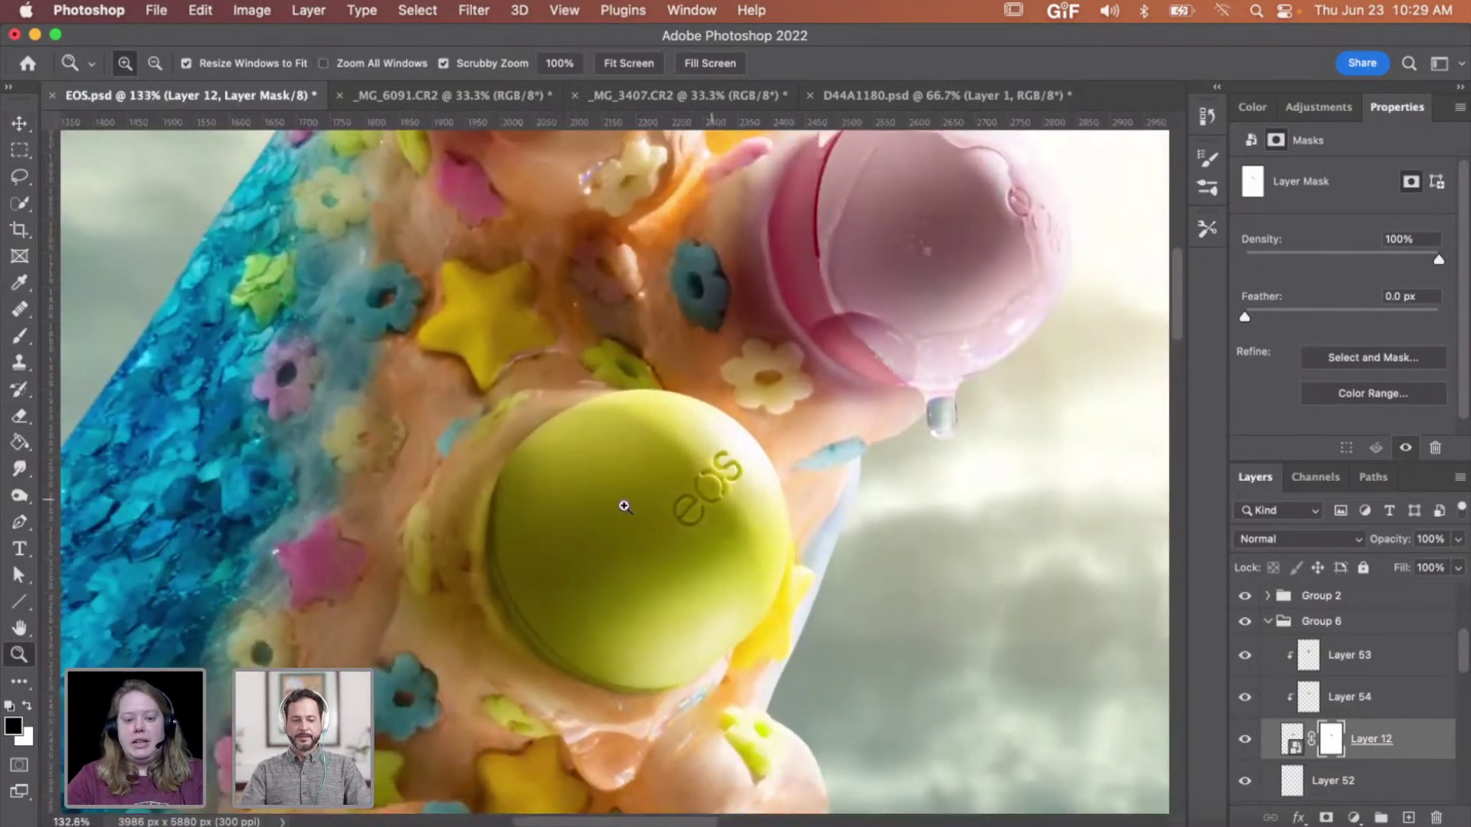
scroll(714, 537, down, 4)
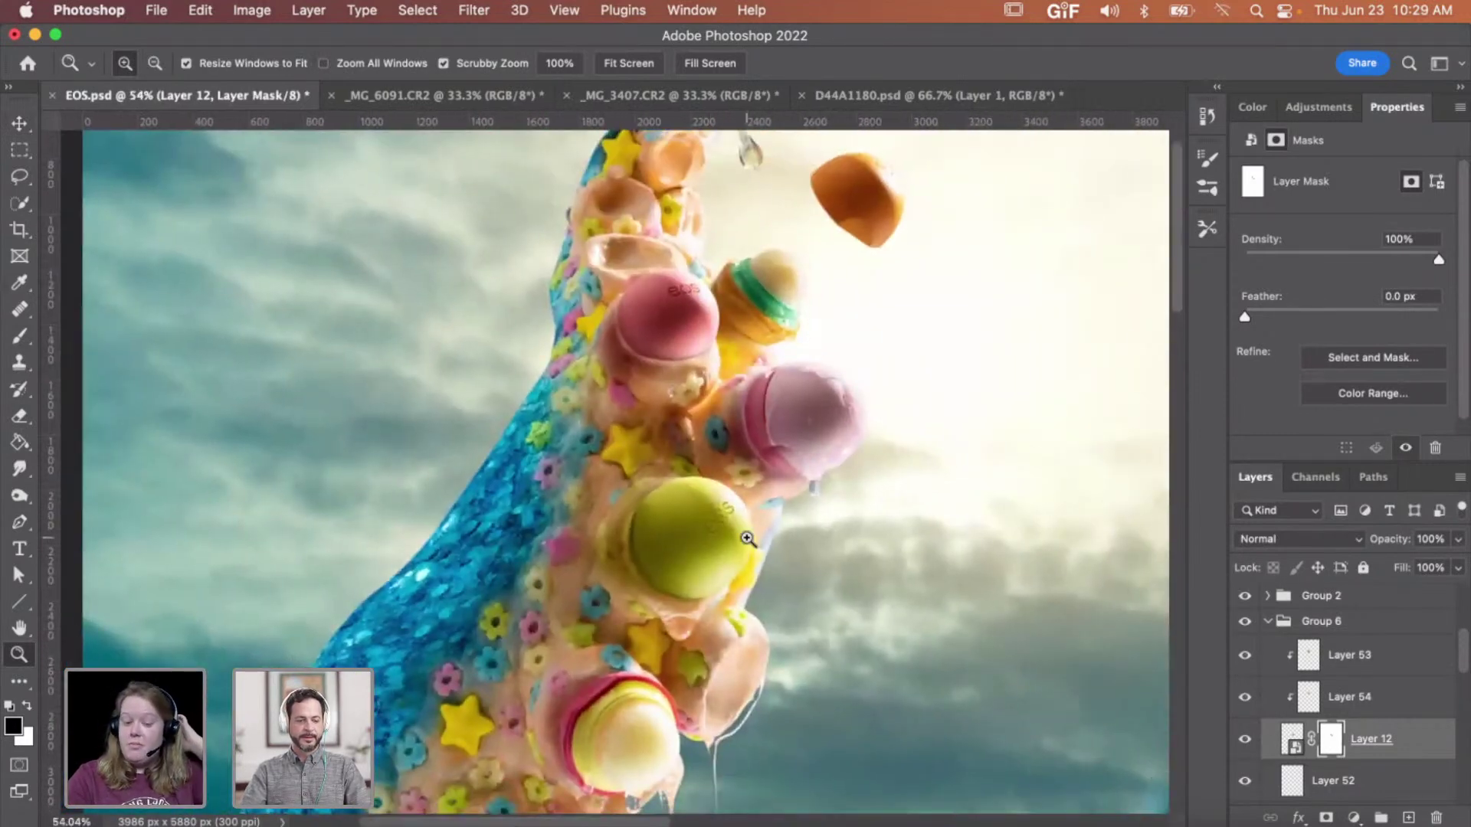
scroll(747, 538, up, 6)
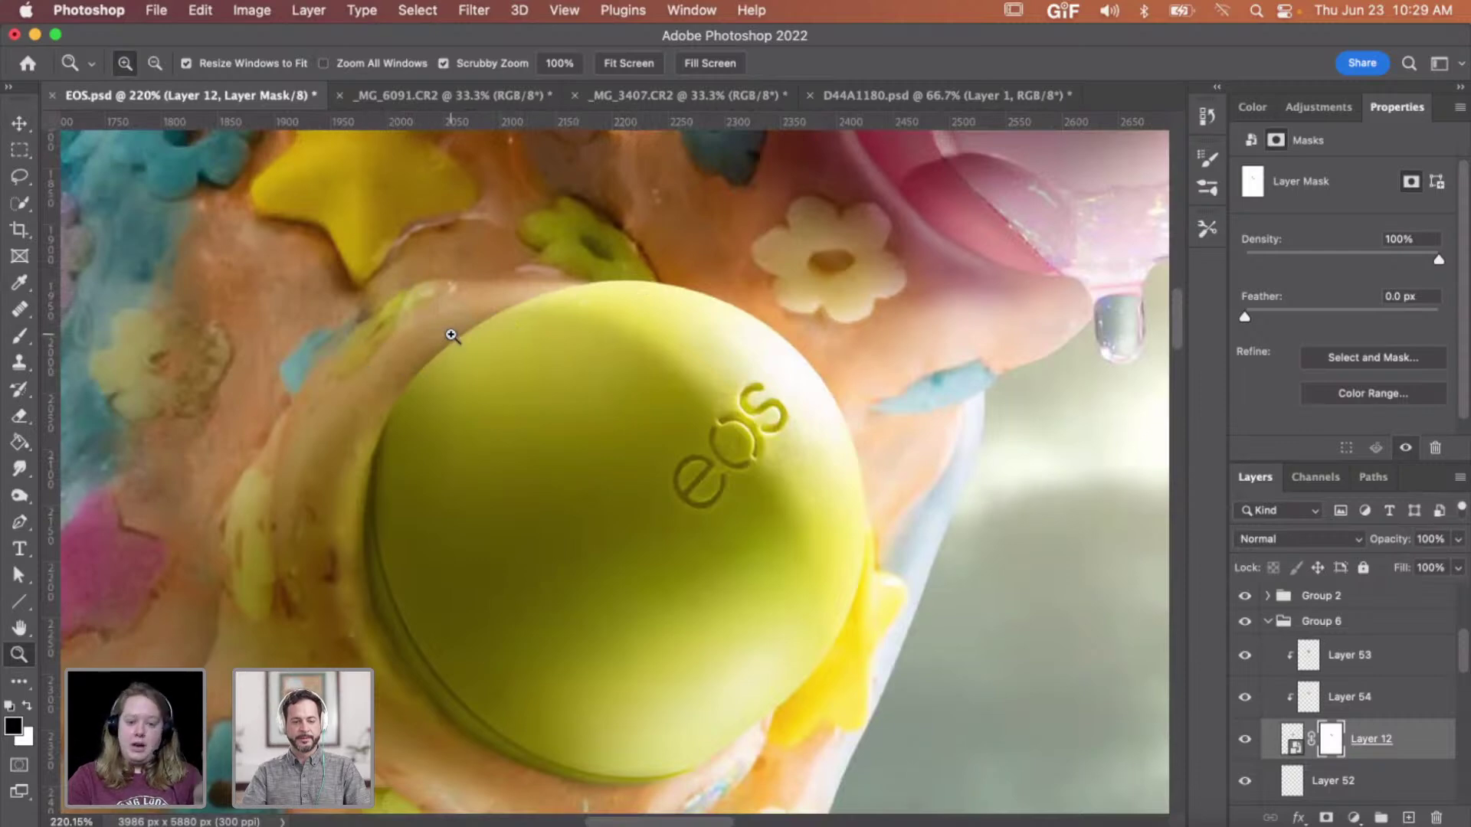
alt+click(714, 365)
alt+click(714, 366)
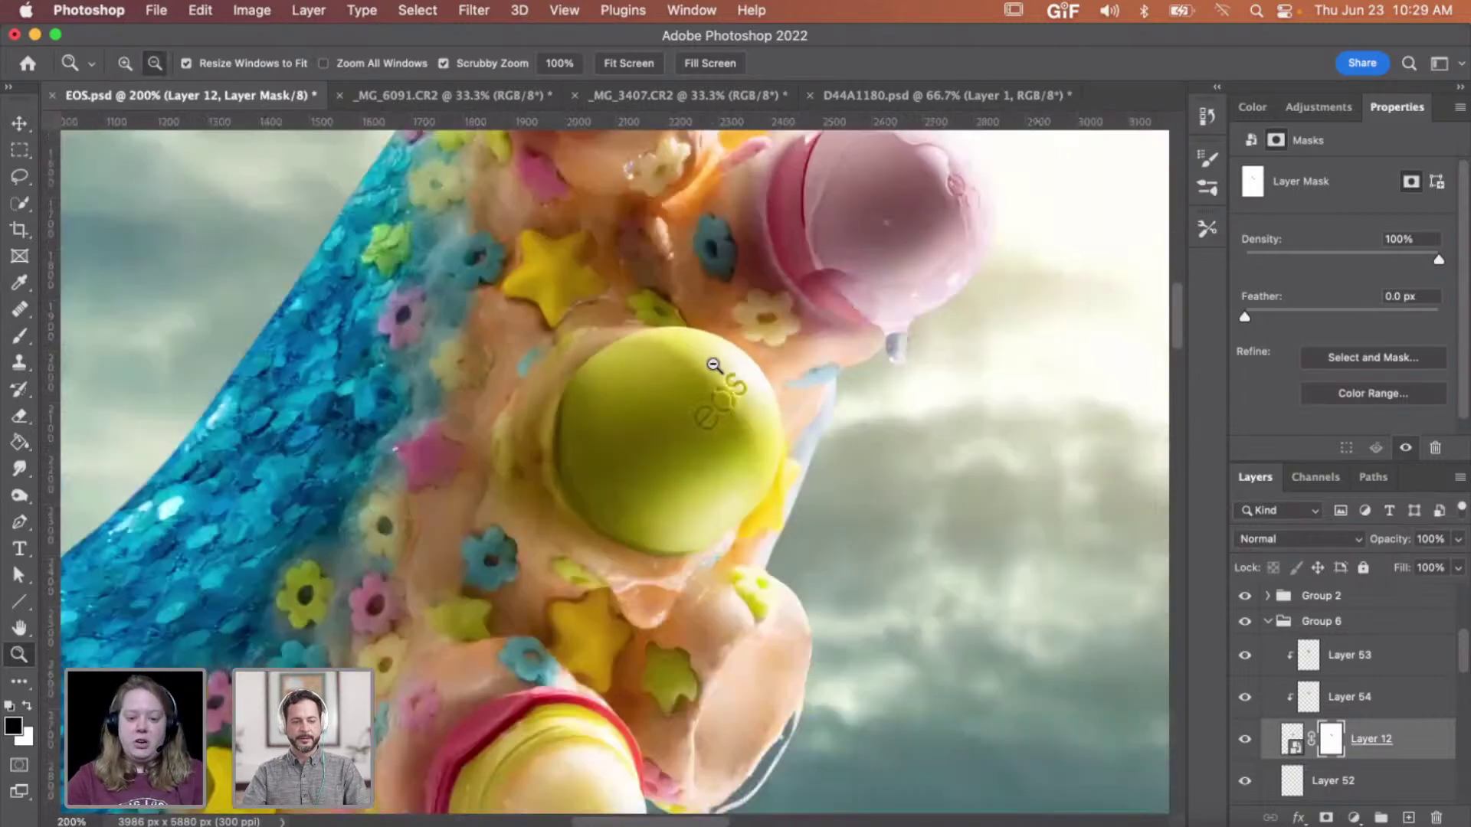
alt+click(713, 366)
alt+click(713, 366)
alt+click(712, 365)
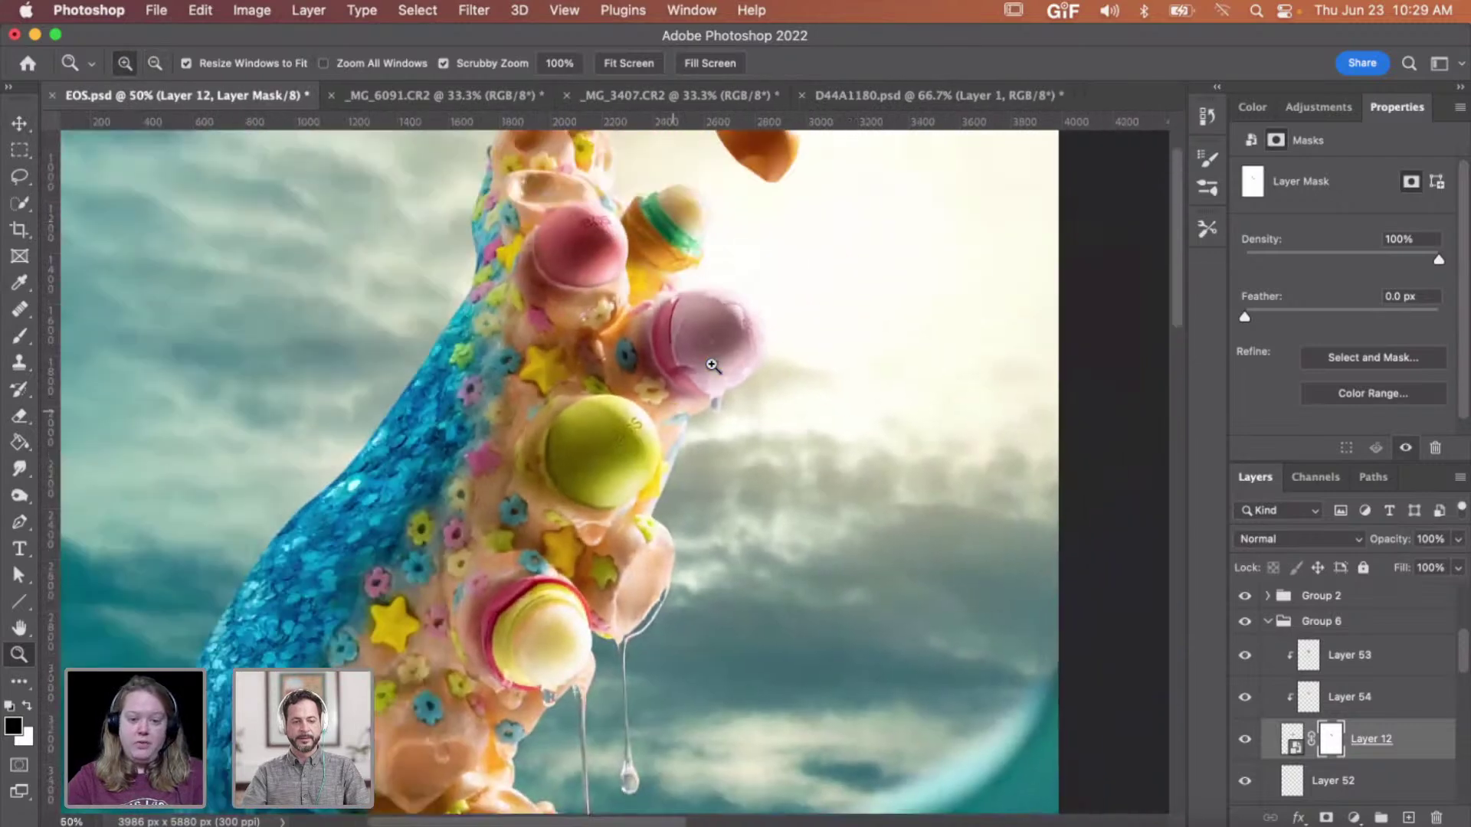
- Compare the yellow and pink lip balms with the rest of the tentacle, including its underwater part
scroll(691, 444, up, 3)
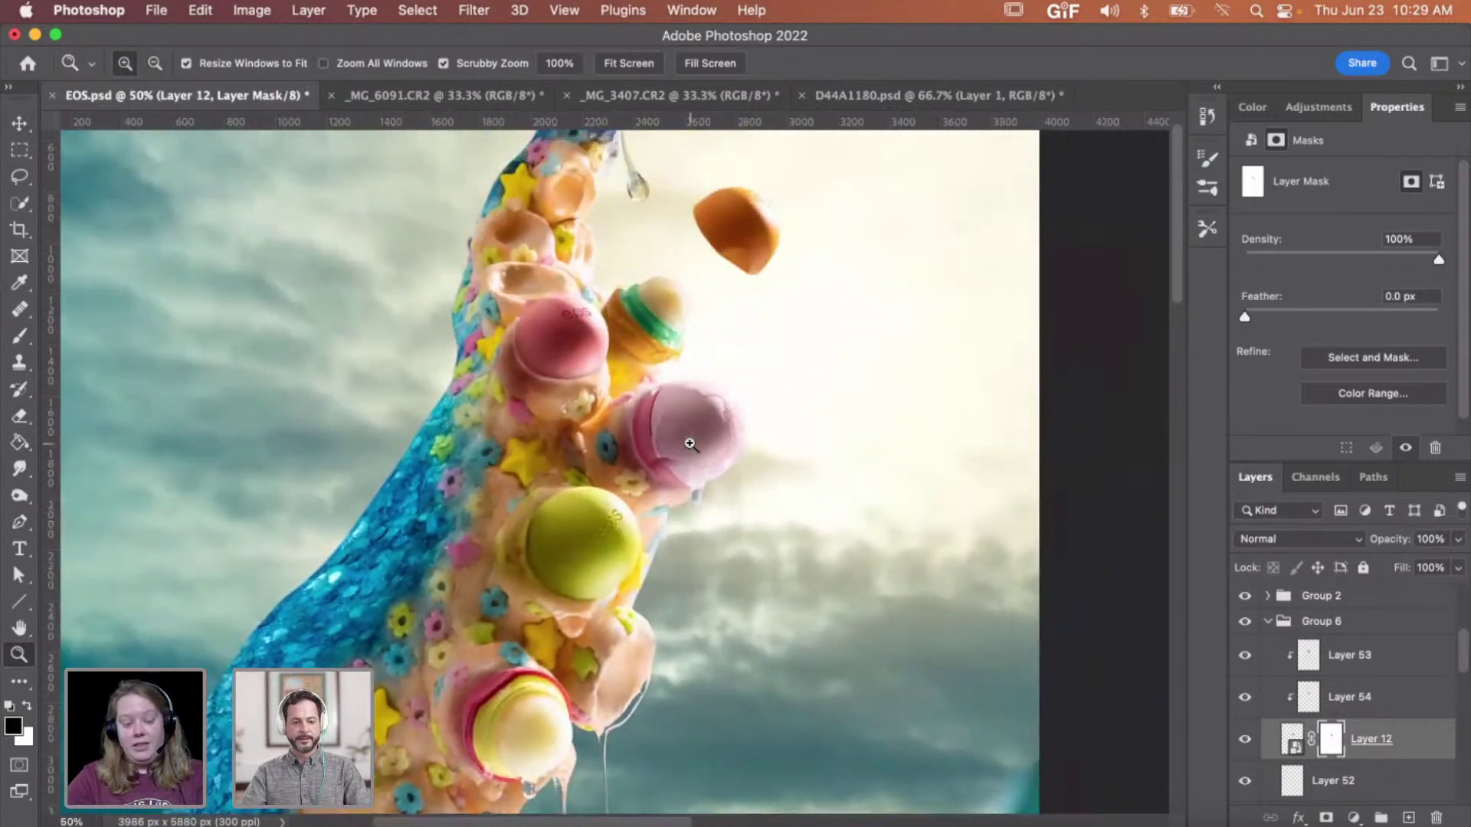
click(676, 403)
click(676, 403)
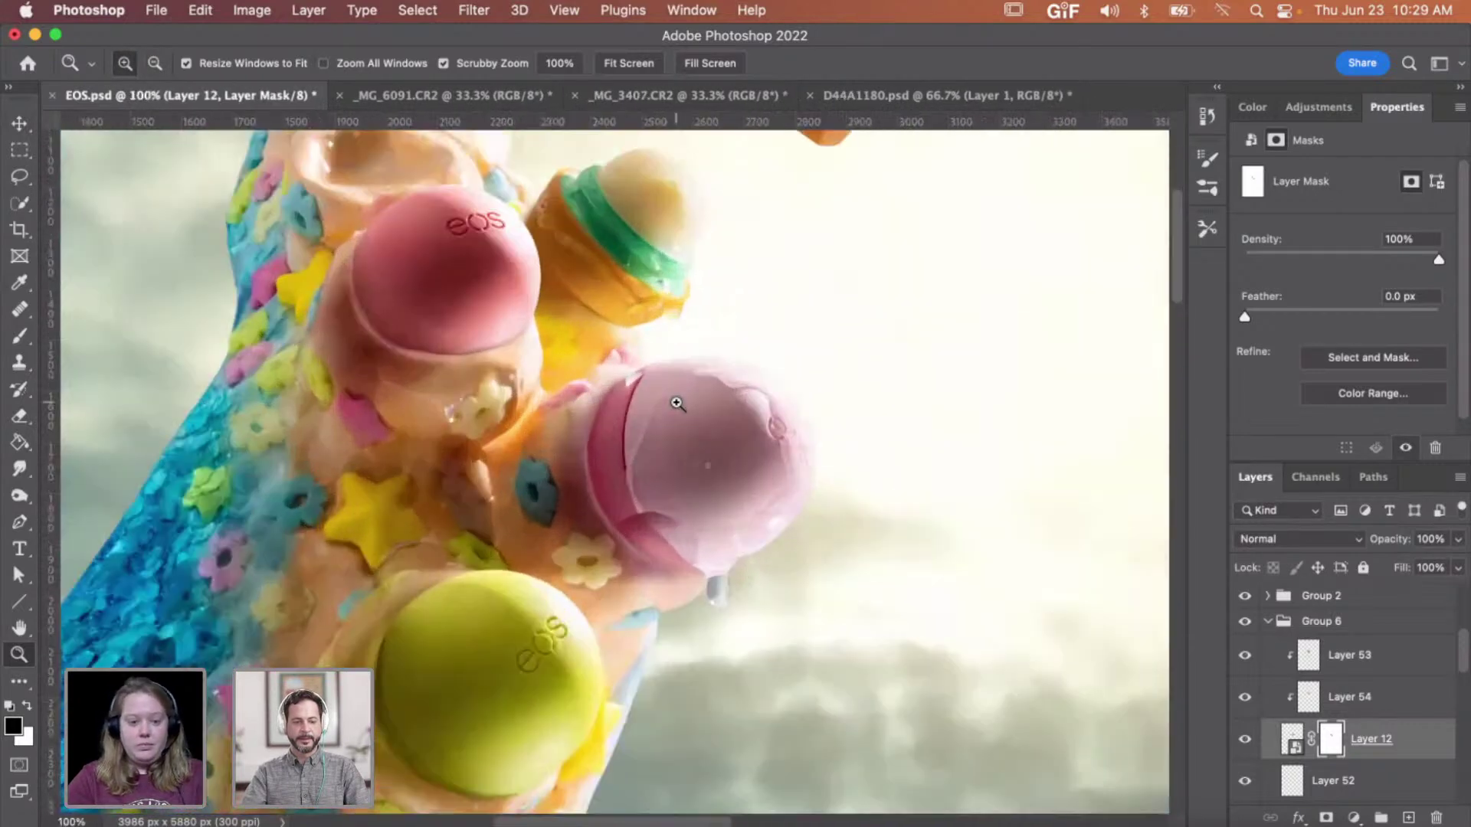
scroll(675, 404, down, 1)
alt+click(676, 403)
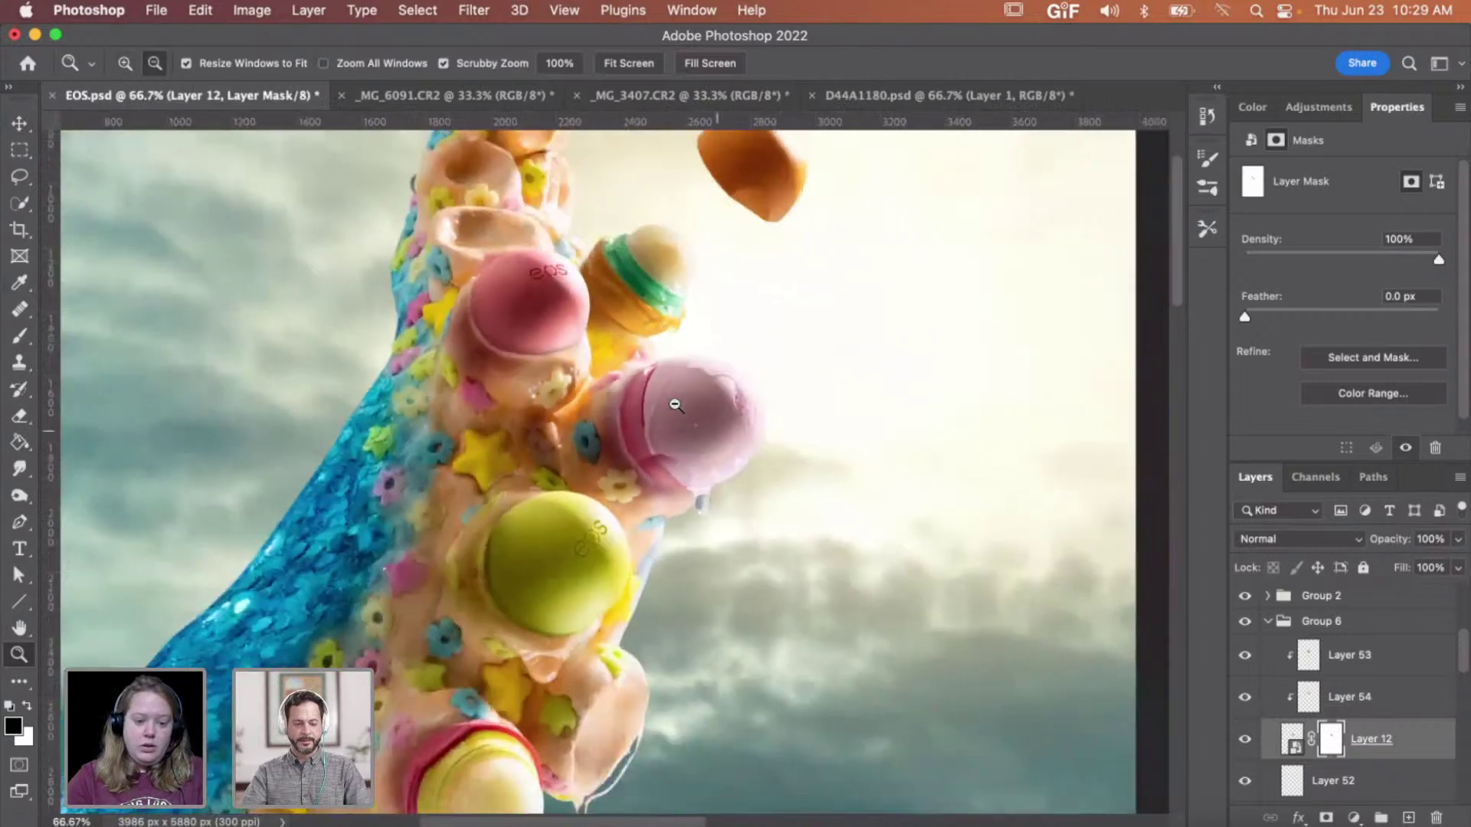
alt+click(676, 403)
click(559, 551)
click(560, 550)
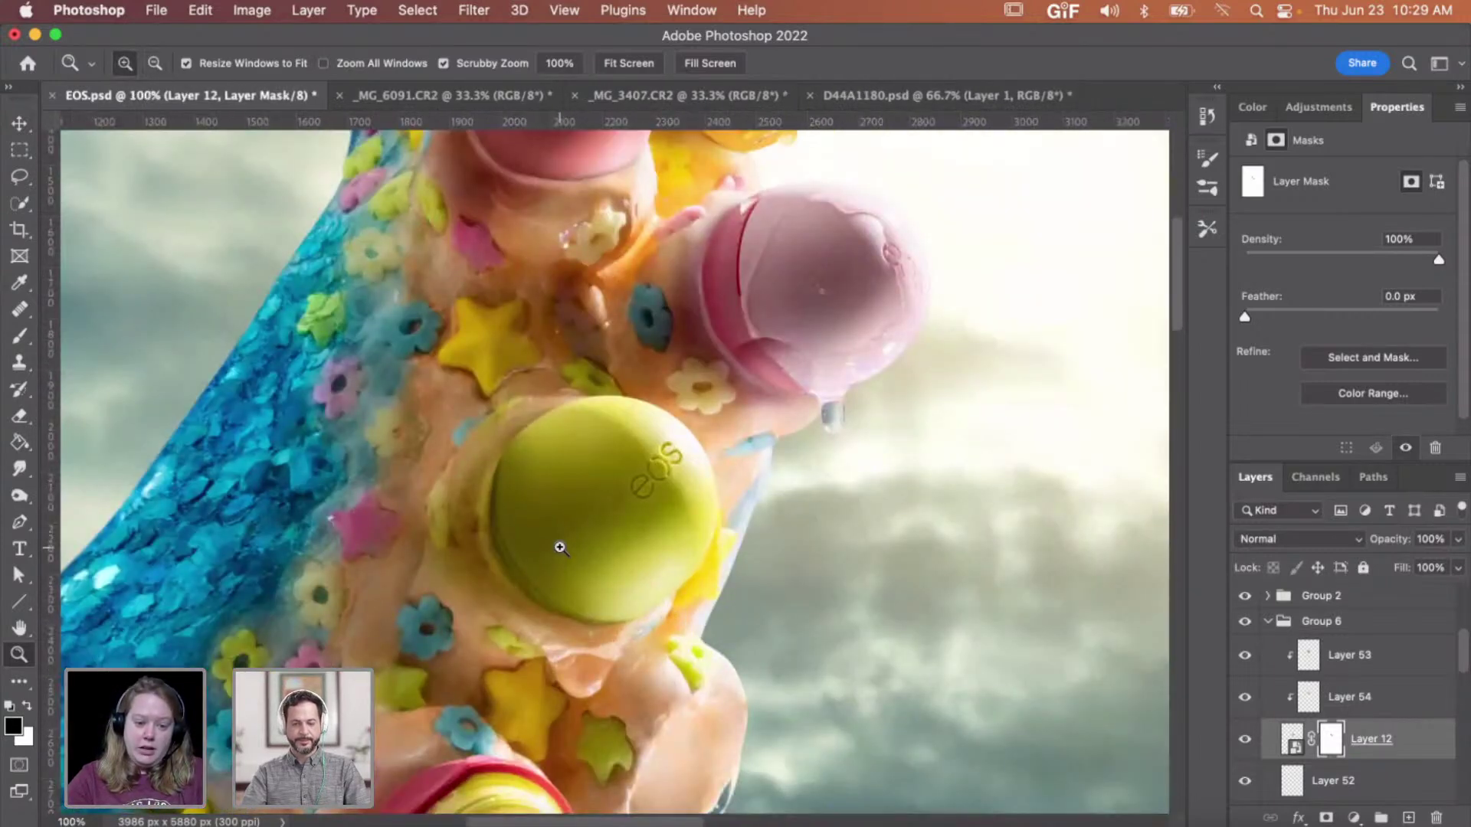
click(521, 491)
alt+click(515, 483)
alt+click(516, 483)
alt+click(515, 483)
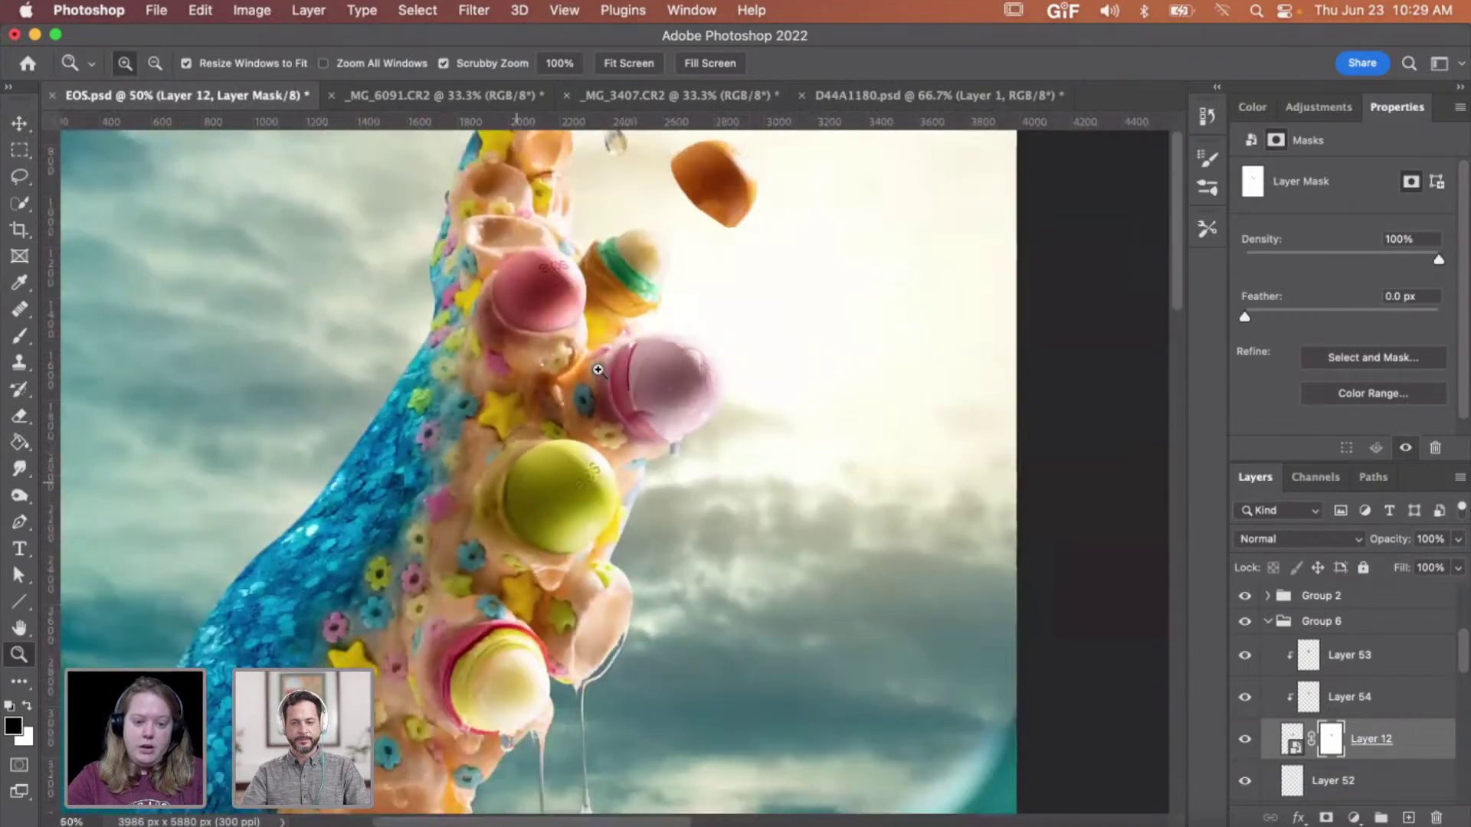
scroll(598, 370, down, 5)
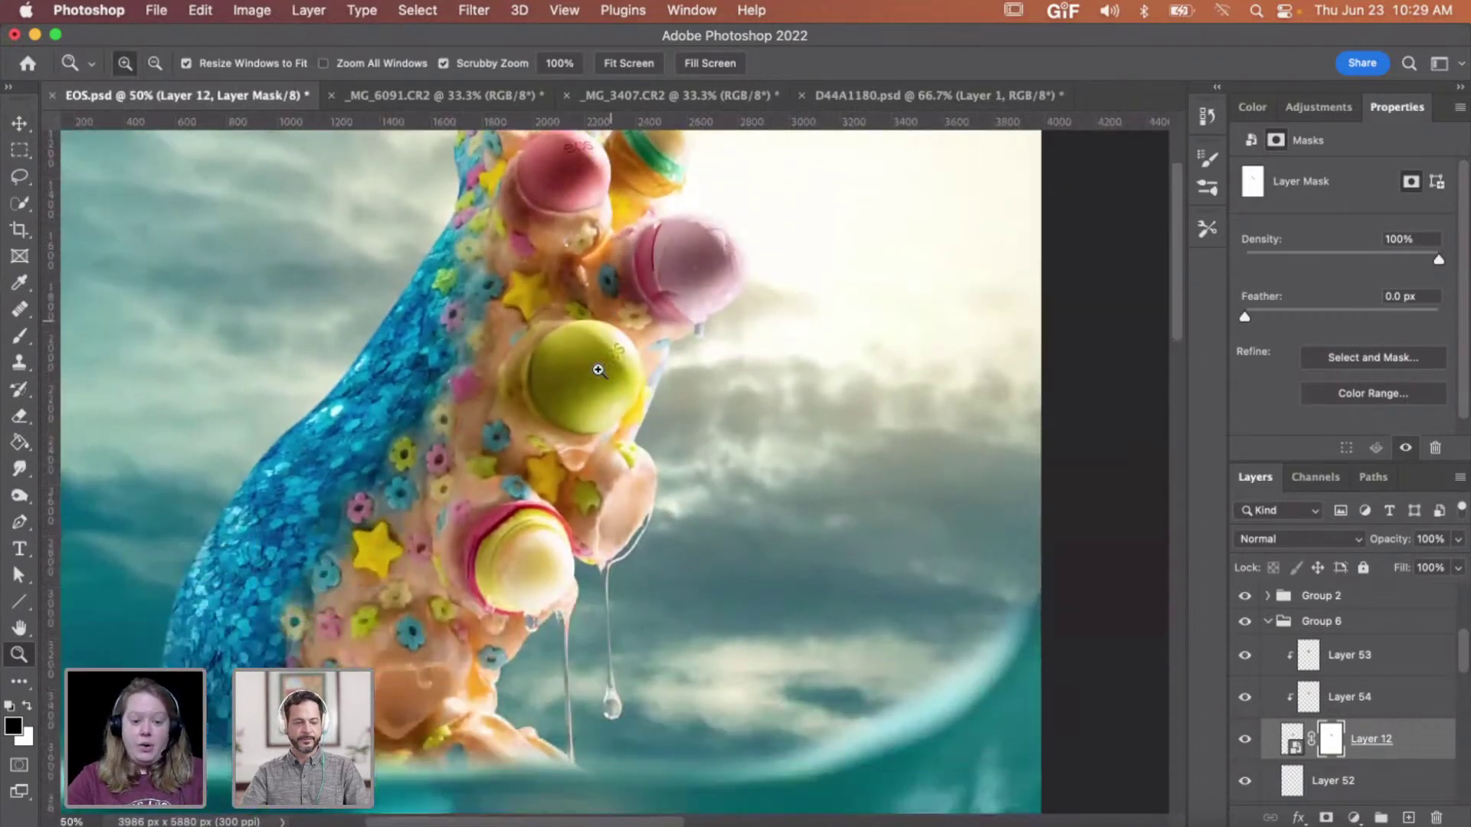
scroll(598, 370, down, 7)
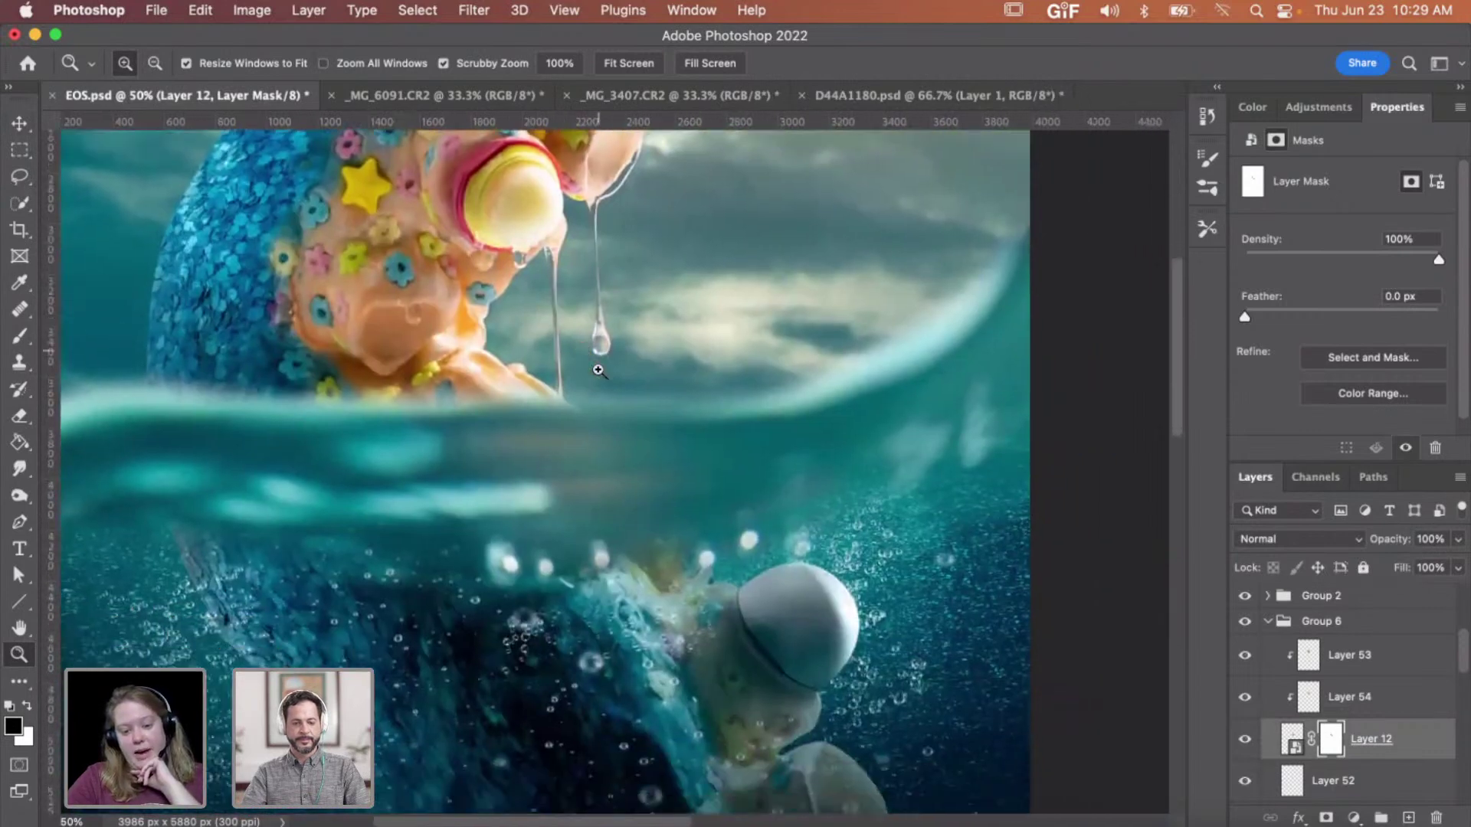
scroll(598, 370, down, 1)
scroll(598, 370, up, 11)
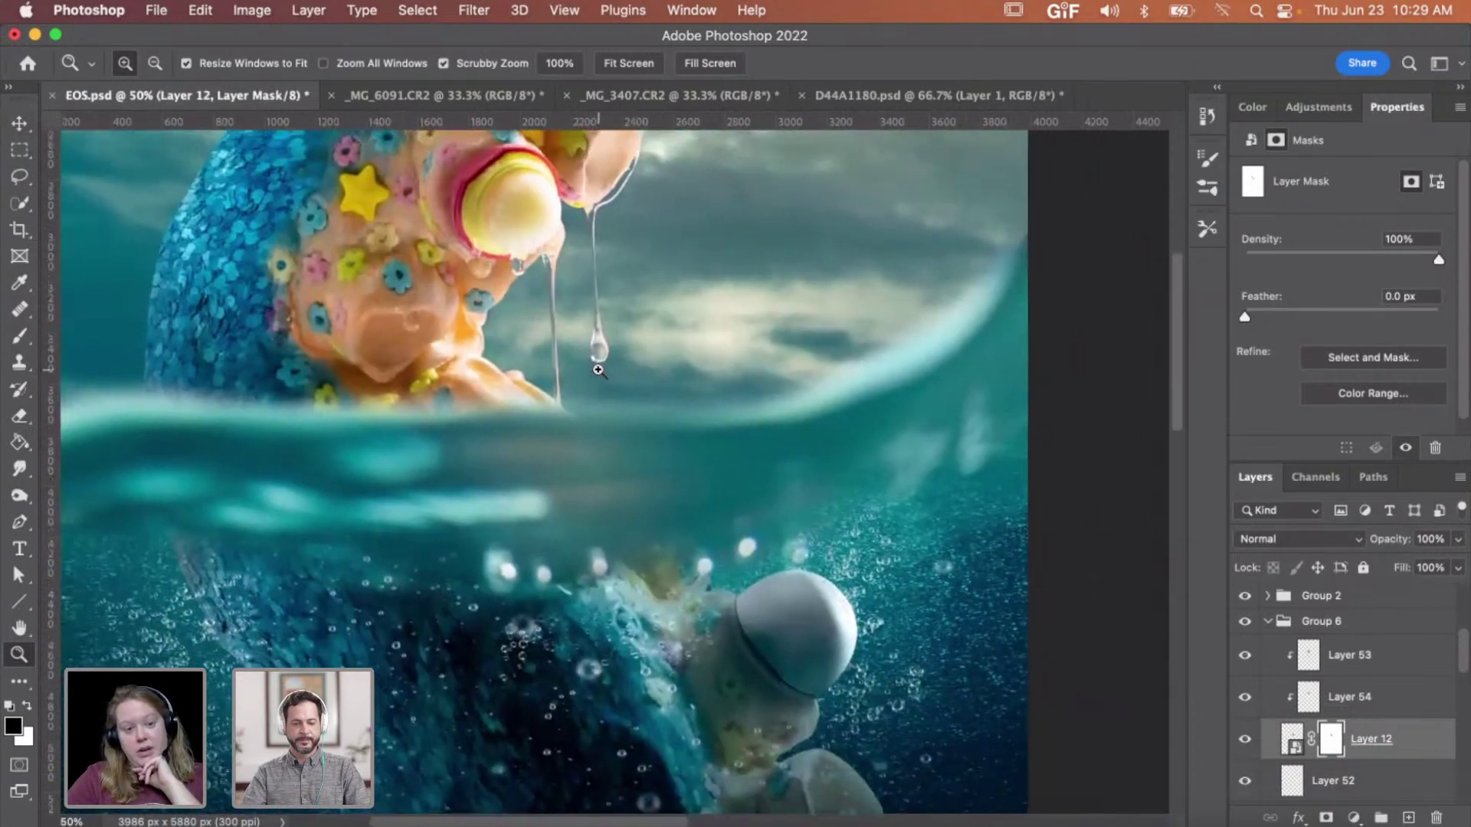
scroll(599, 370, up, 3)
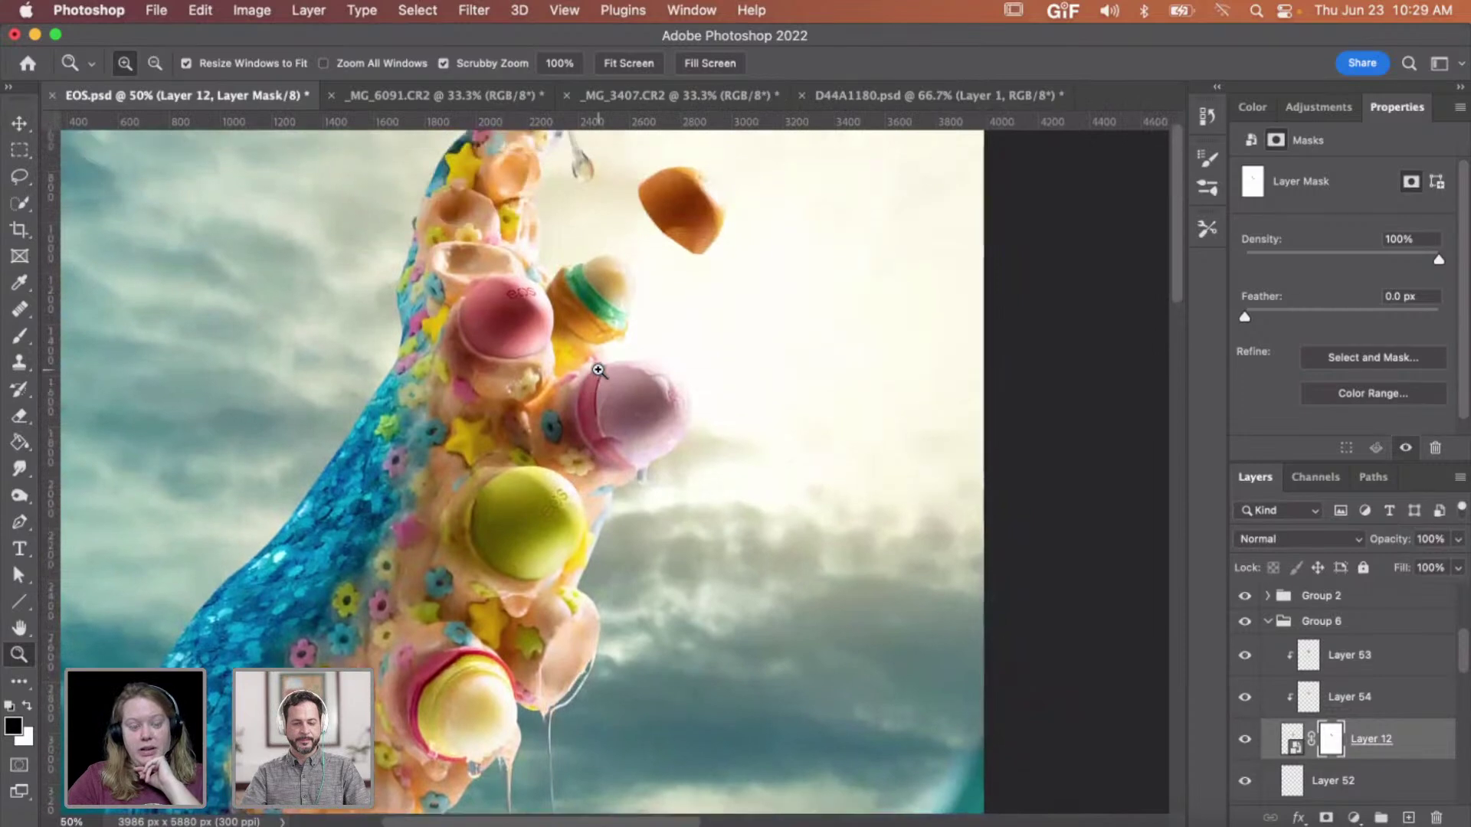
- Collapse Group 6, toggle group visibility to find the light pink lip balm's group, and expand Group 3
drag(613, 348, 666, 558)
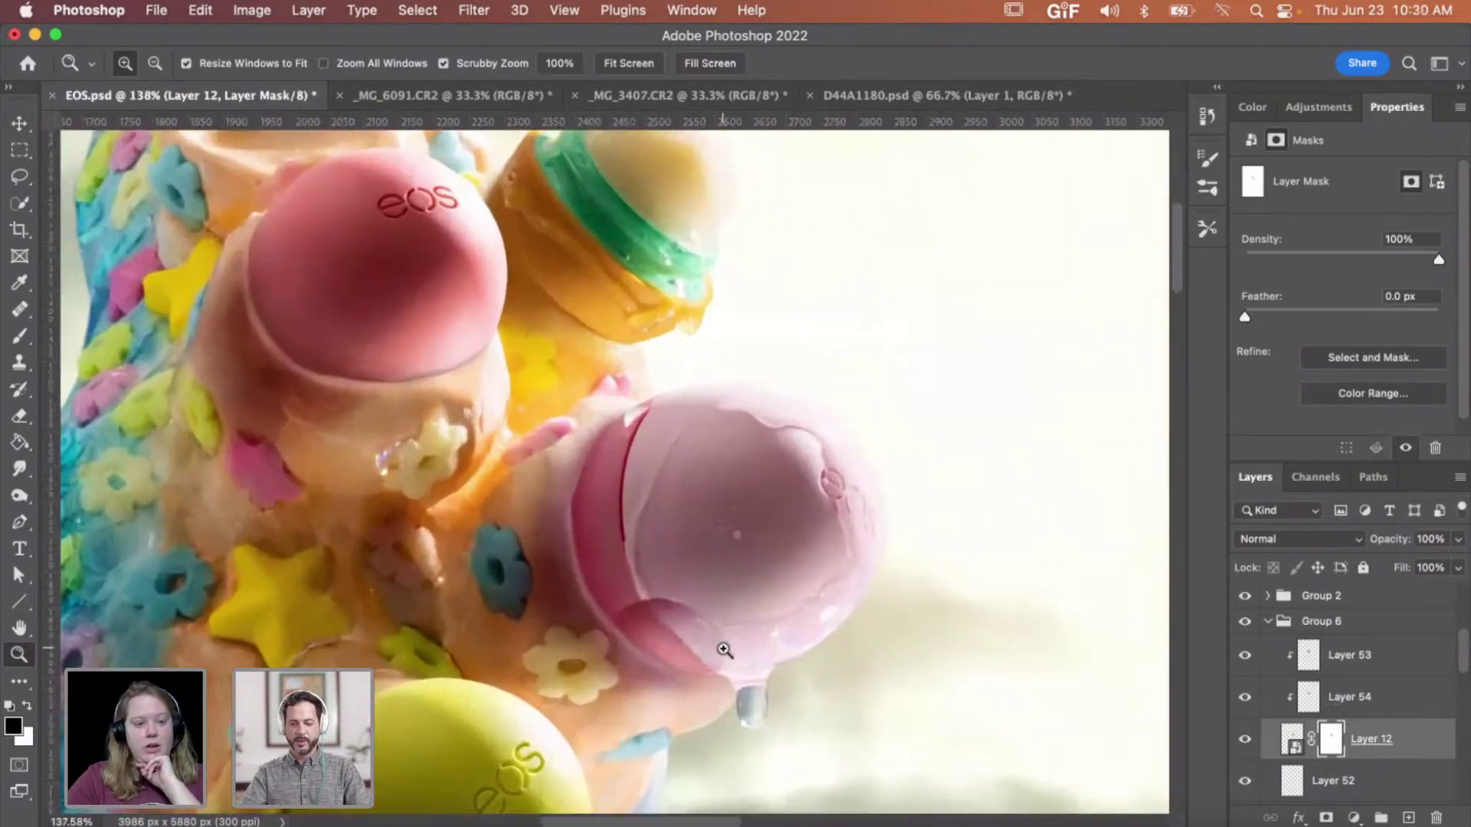
click(1269, 623)
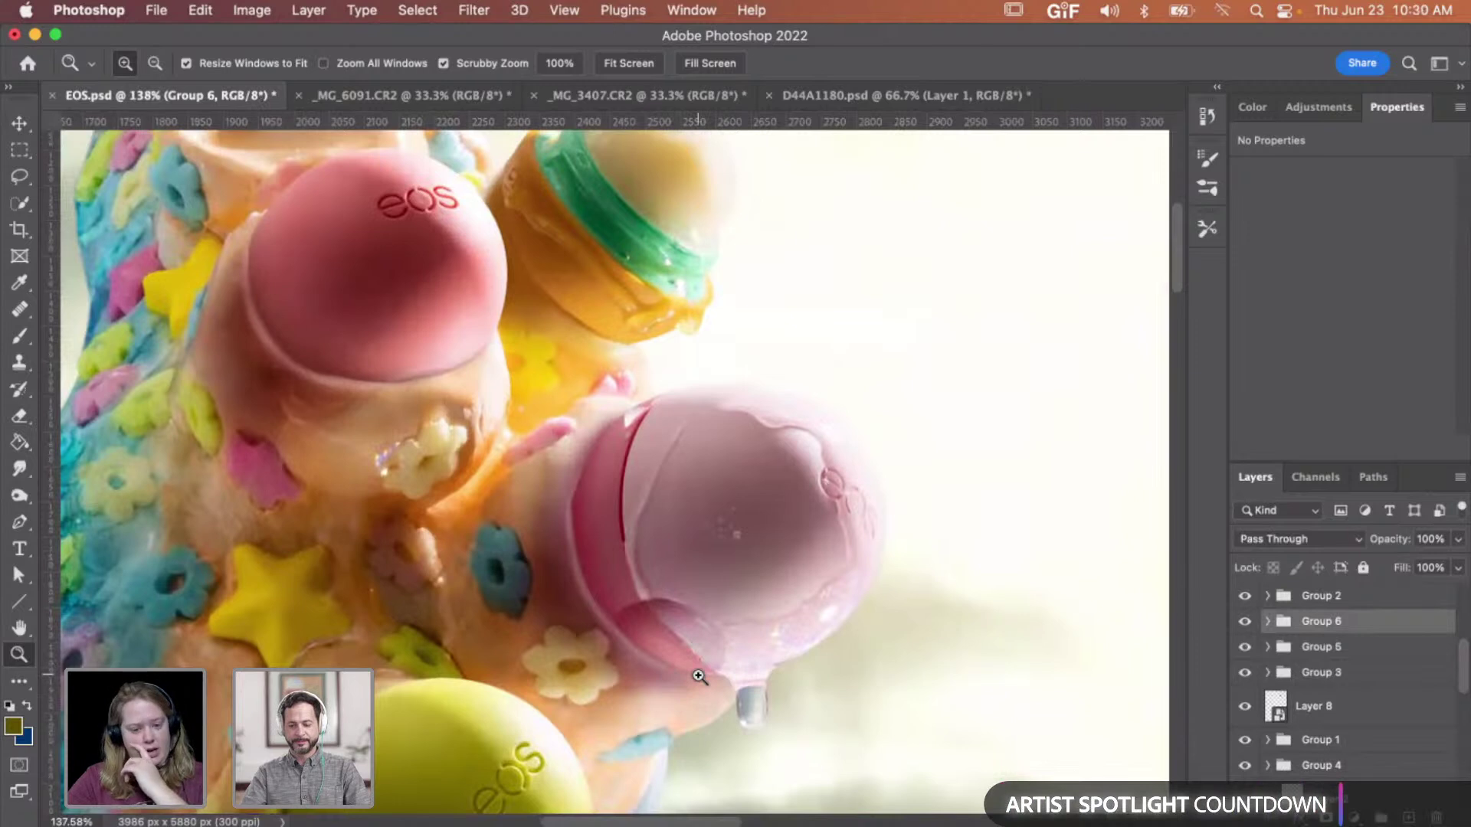
click(1246, 596)
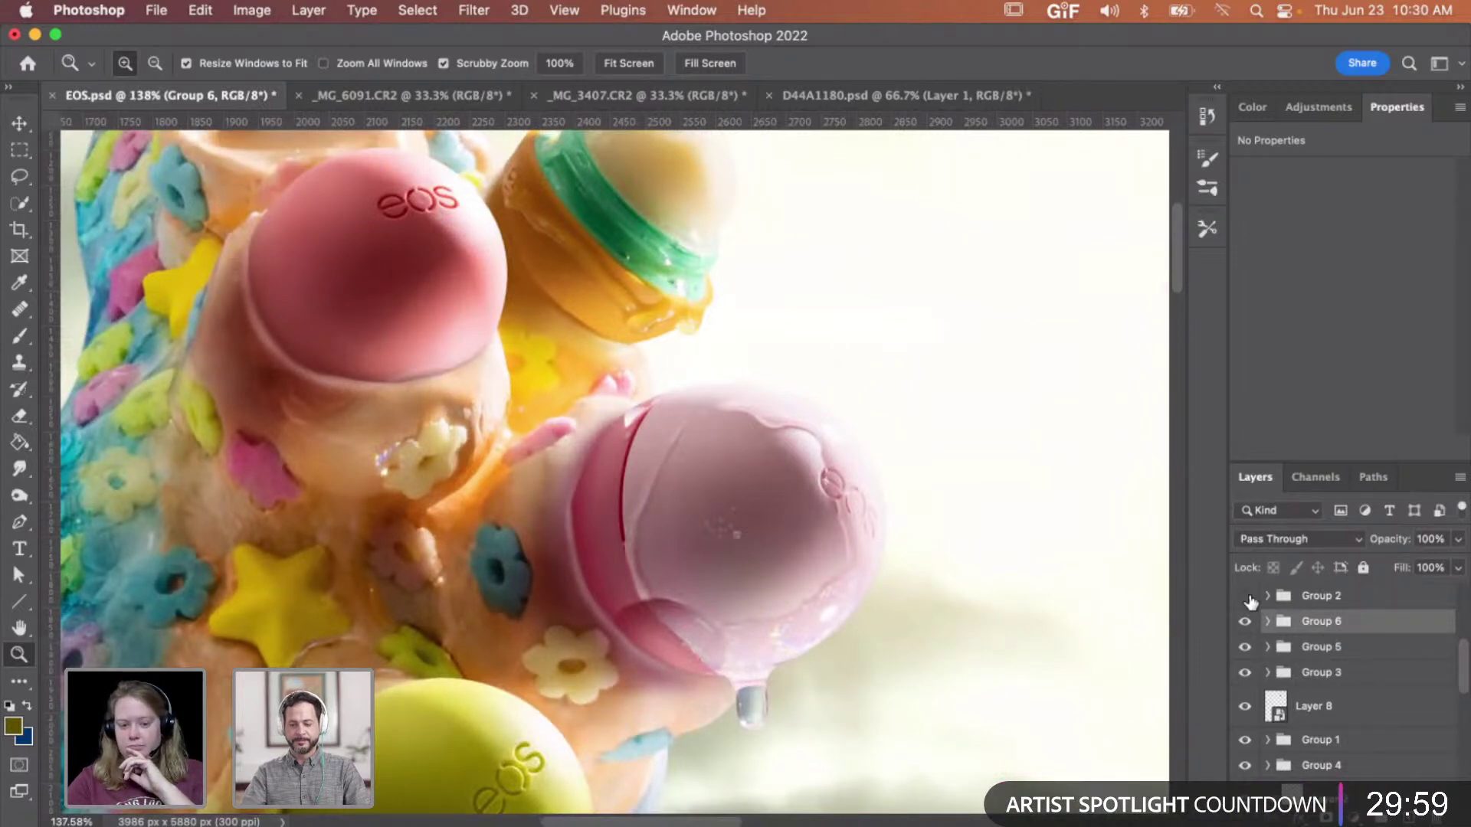
click(1245, 597)
scroll(1255, 609, up, 3)
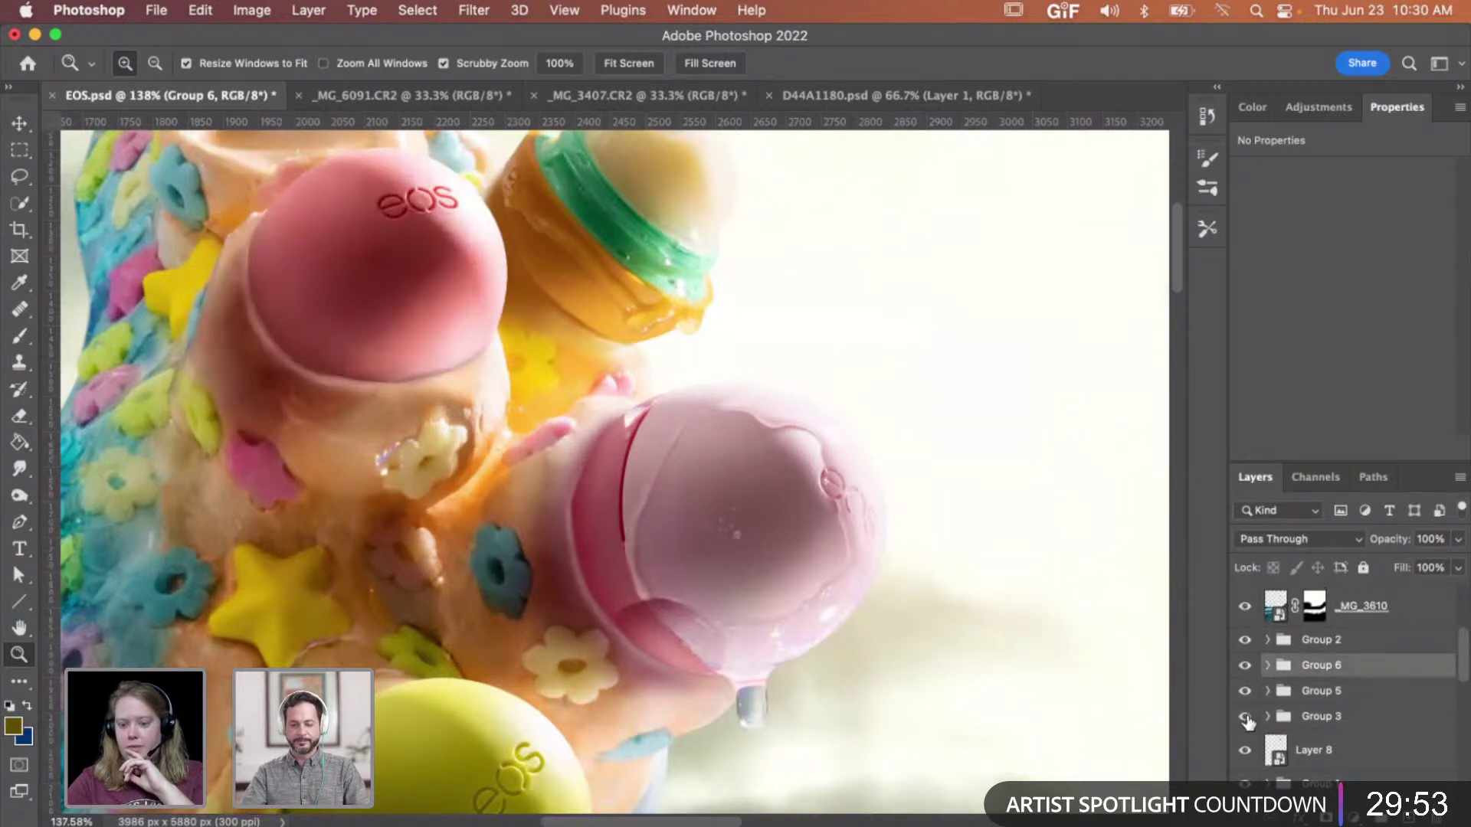
click(1246, 718)
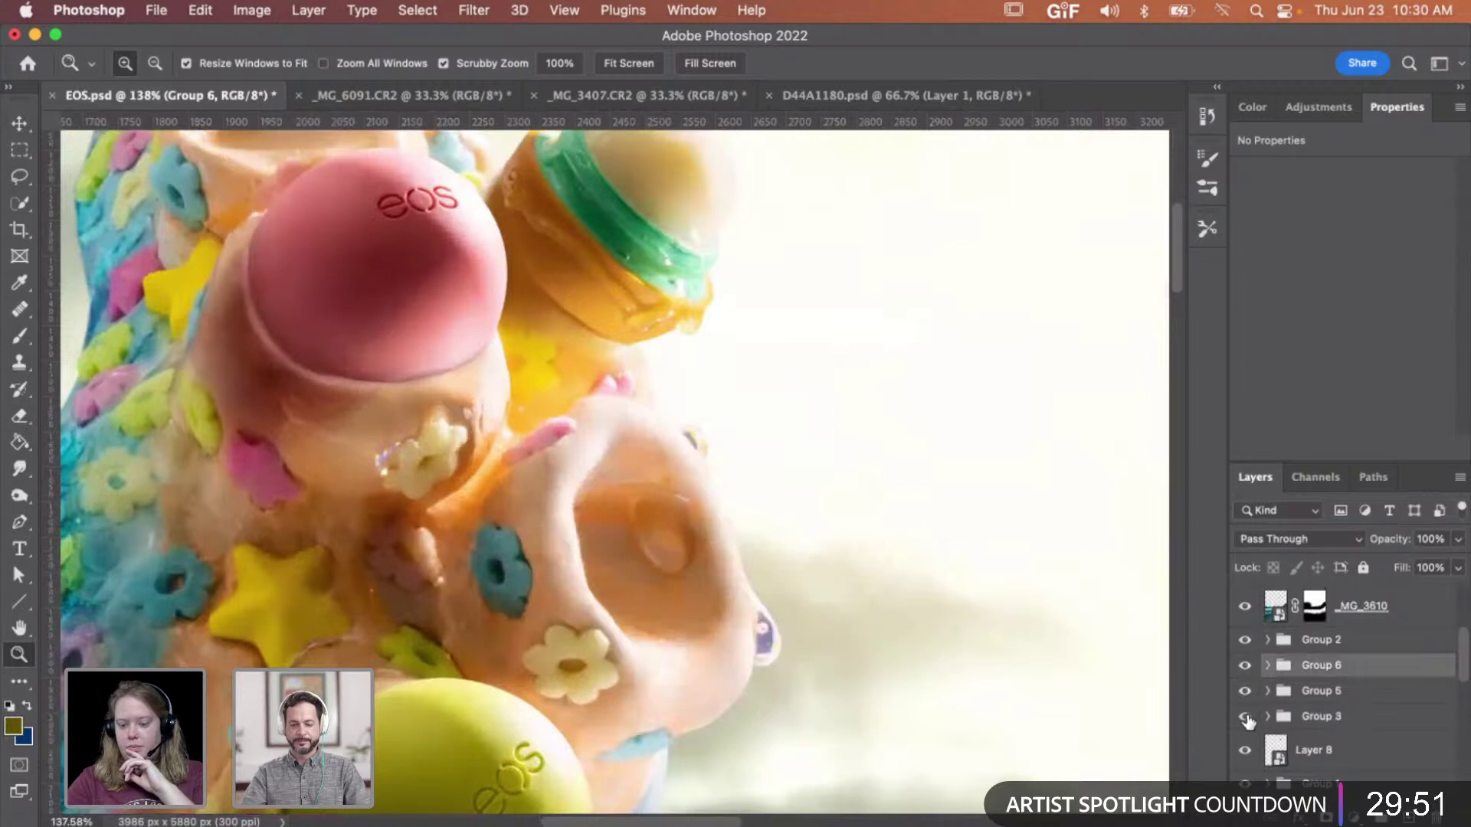
click(1269, 718)
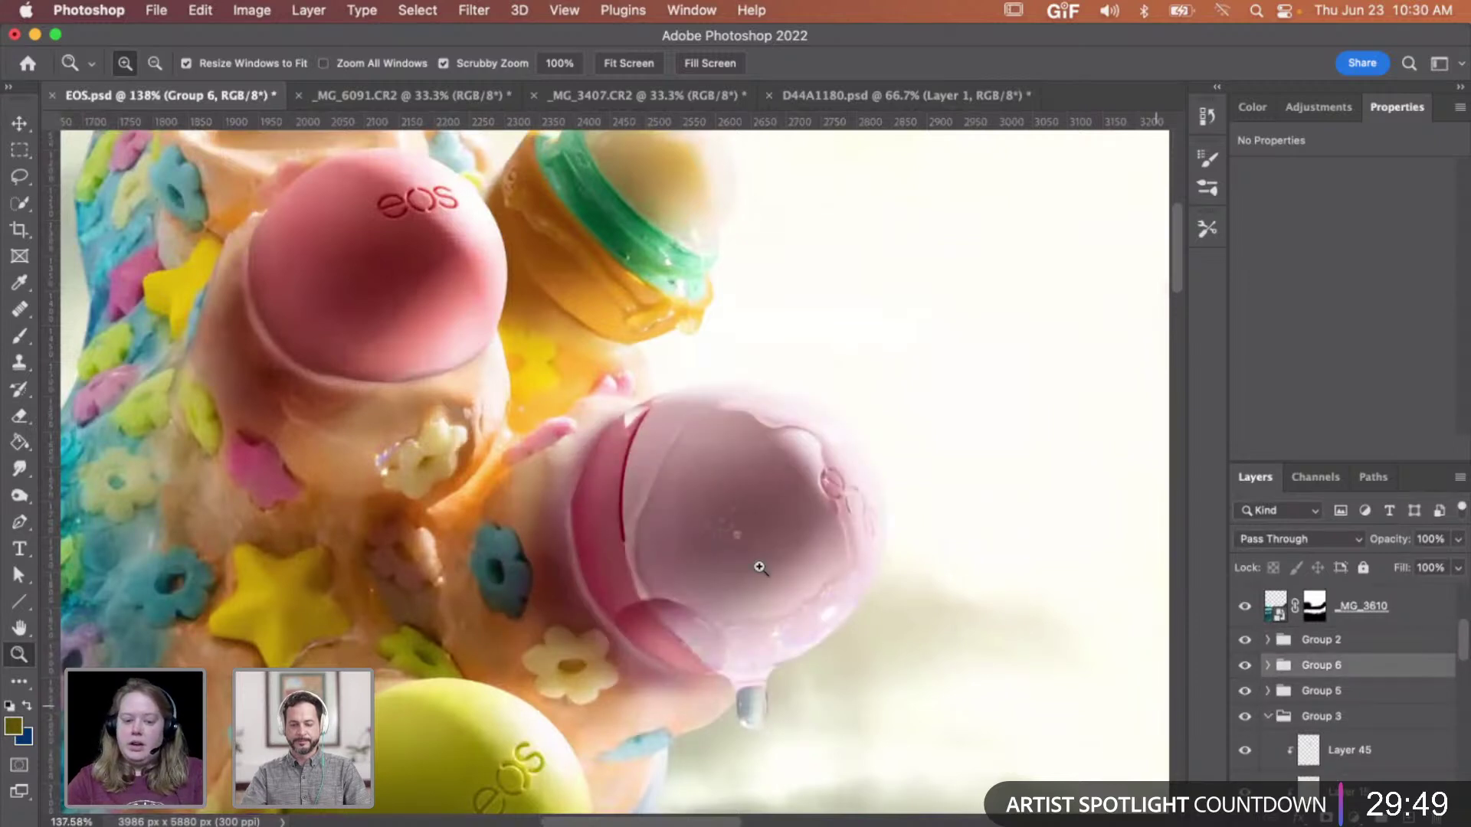
- Add a new clipped layer directly above Layer 9 in Group 3 for shading the light pink lip balm
scroll(756, 564, down, 2)
click(730, 589)
scroll(1348, 695, down, 3)
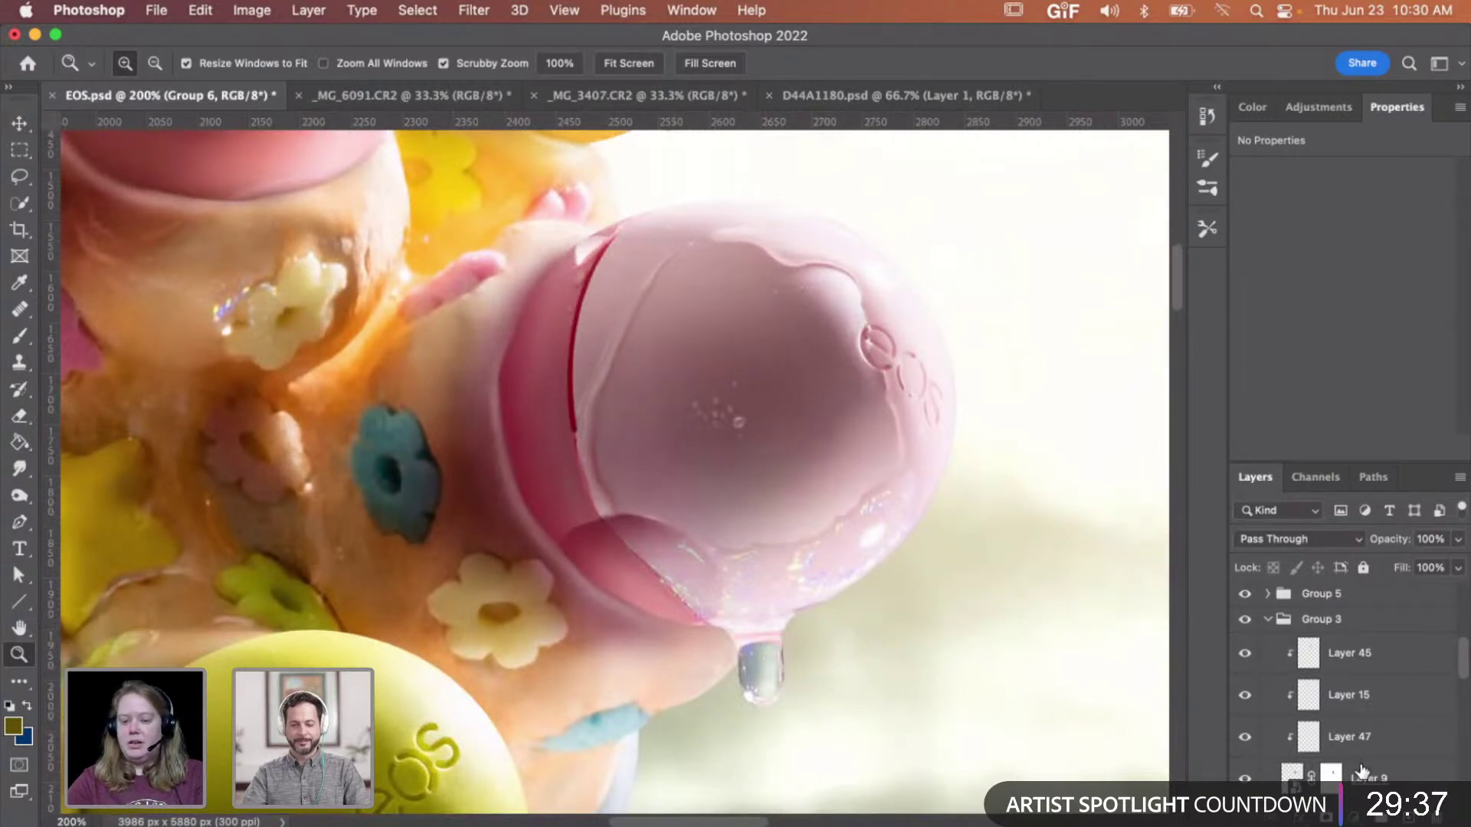
click(1427, 819)
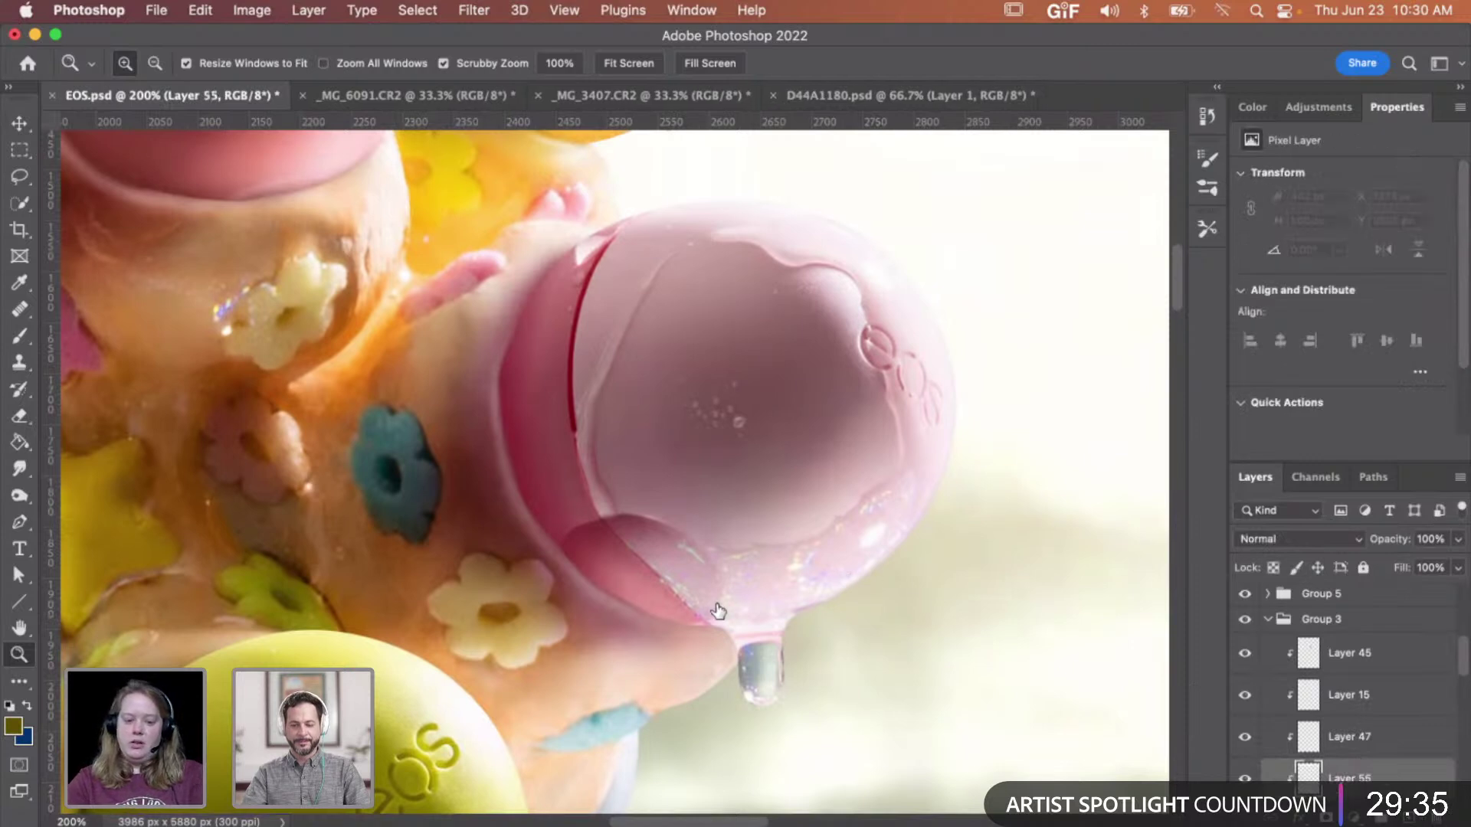
- Set the brush to 175 px, sample the dark red of the lip balm's seam, and try a dab over its lower opening
key(b)
key(bracketright)
key(bracketright)
key(bracketright)
key(bracketright)
key(bracketright)
key(bracketright)
key(bracketright)
key(bracketright)
key(bracketright)
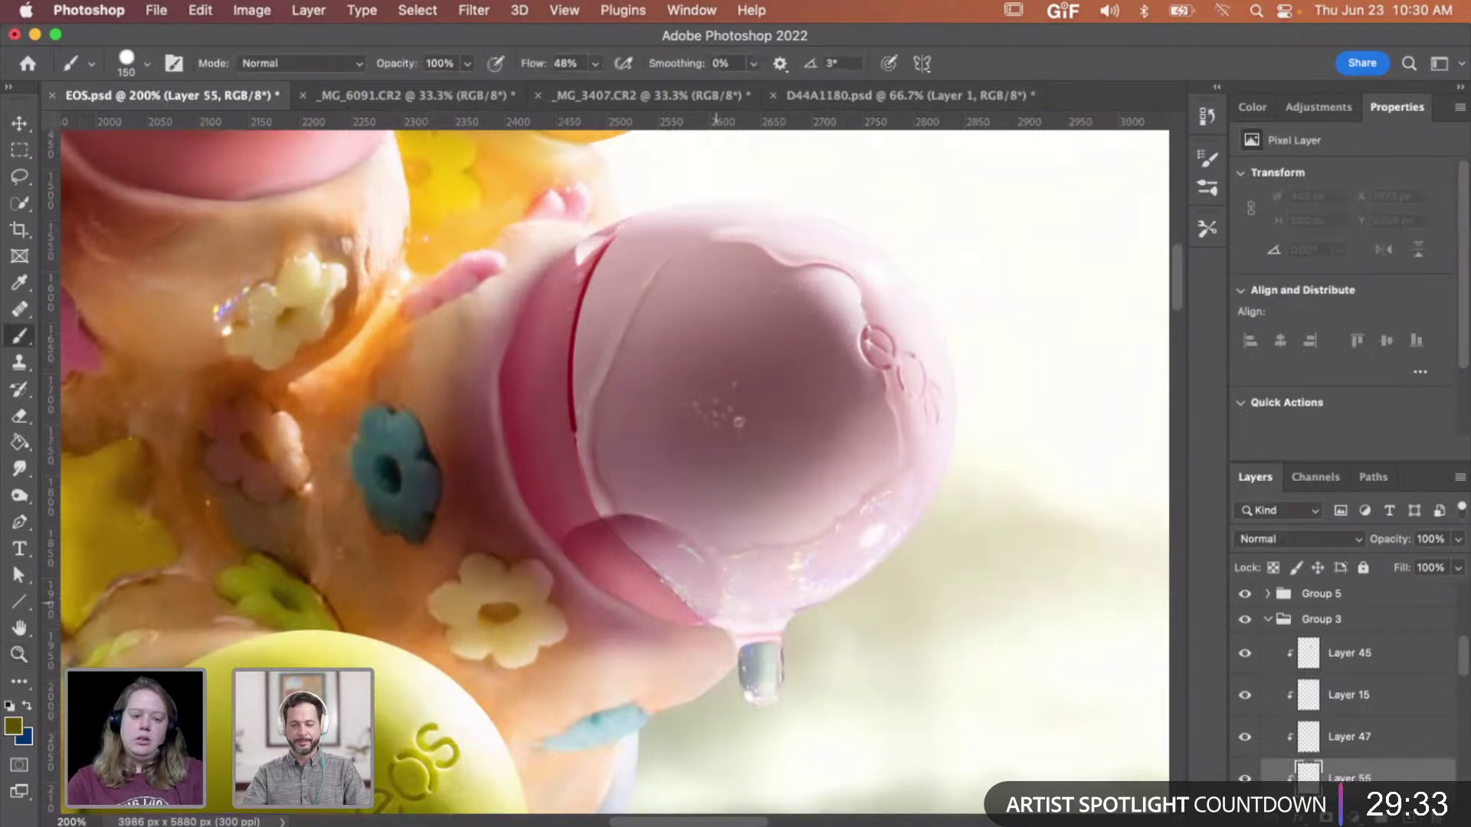
alt+click(574, 372)
click(629, 624)
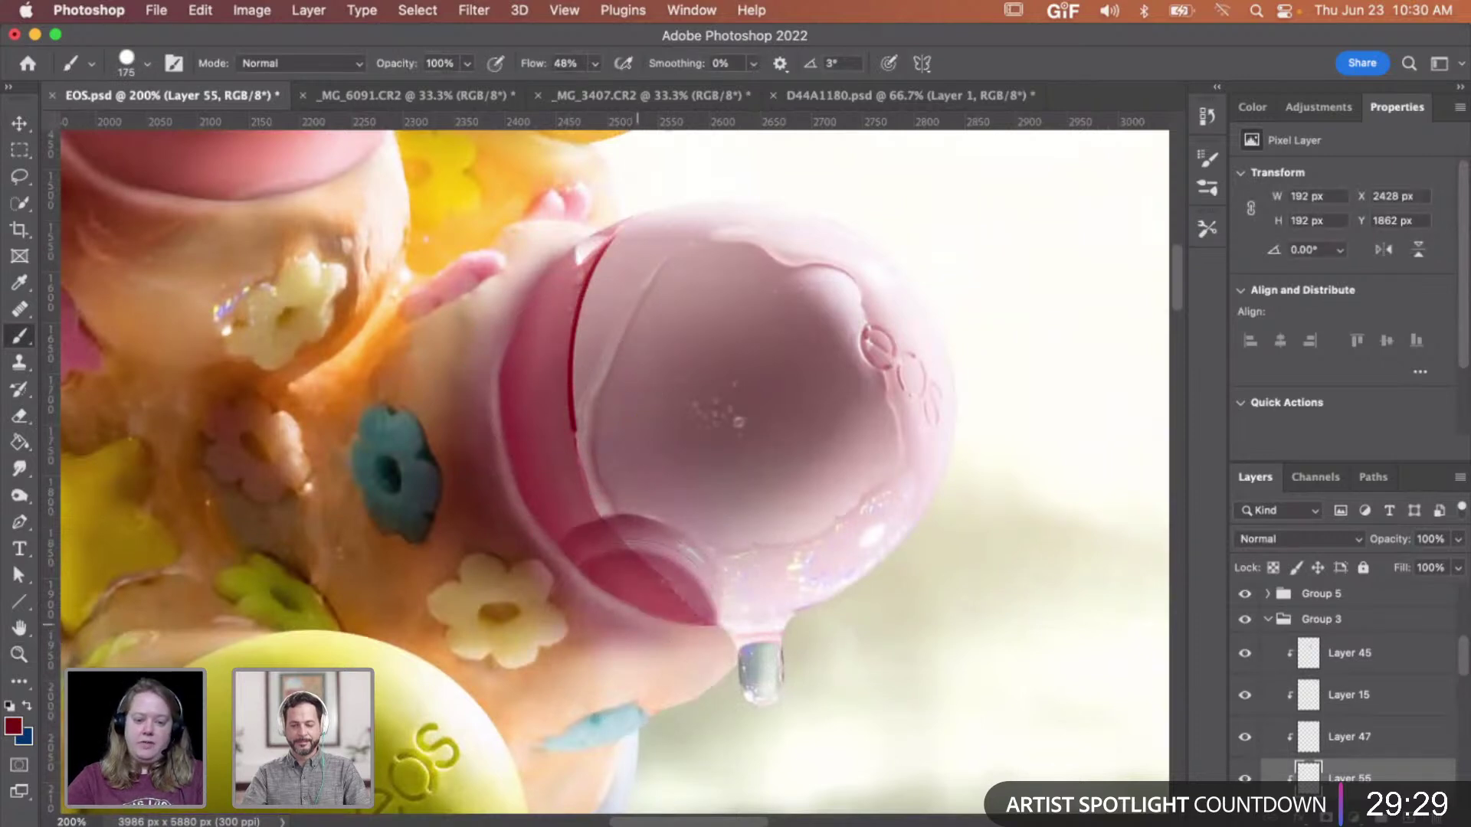
- Soften the brush edge and paint dark red shading over the light pink lip balm's lower opening and lower-left rim
right_click(659, 549)
drag(825, 559, 718, 551)
click(632, 593)
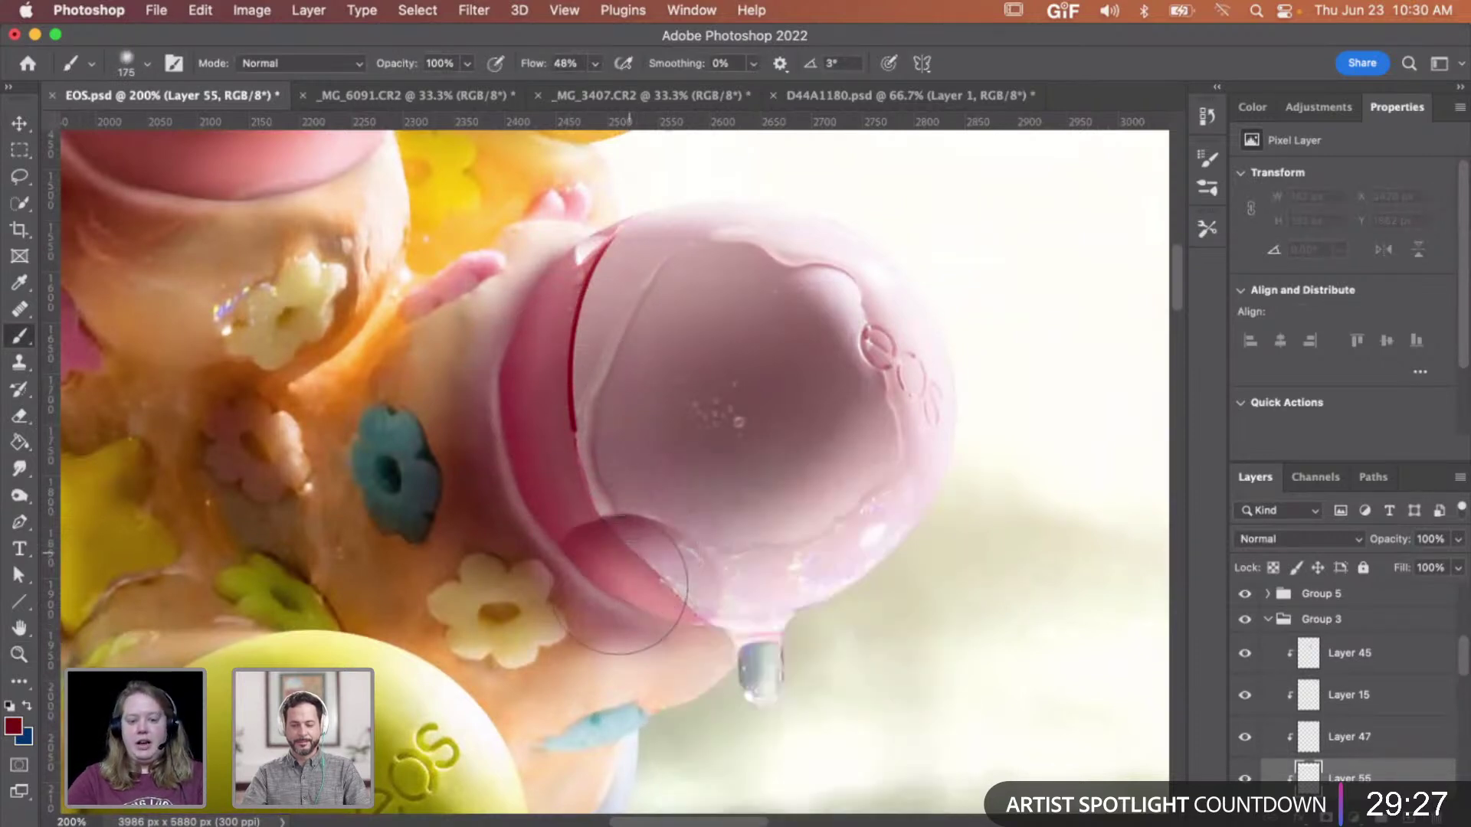
click(623, 602)
click(657, 638)
click(656, 657)
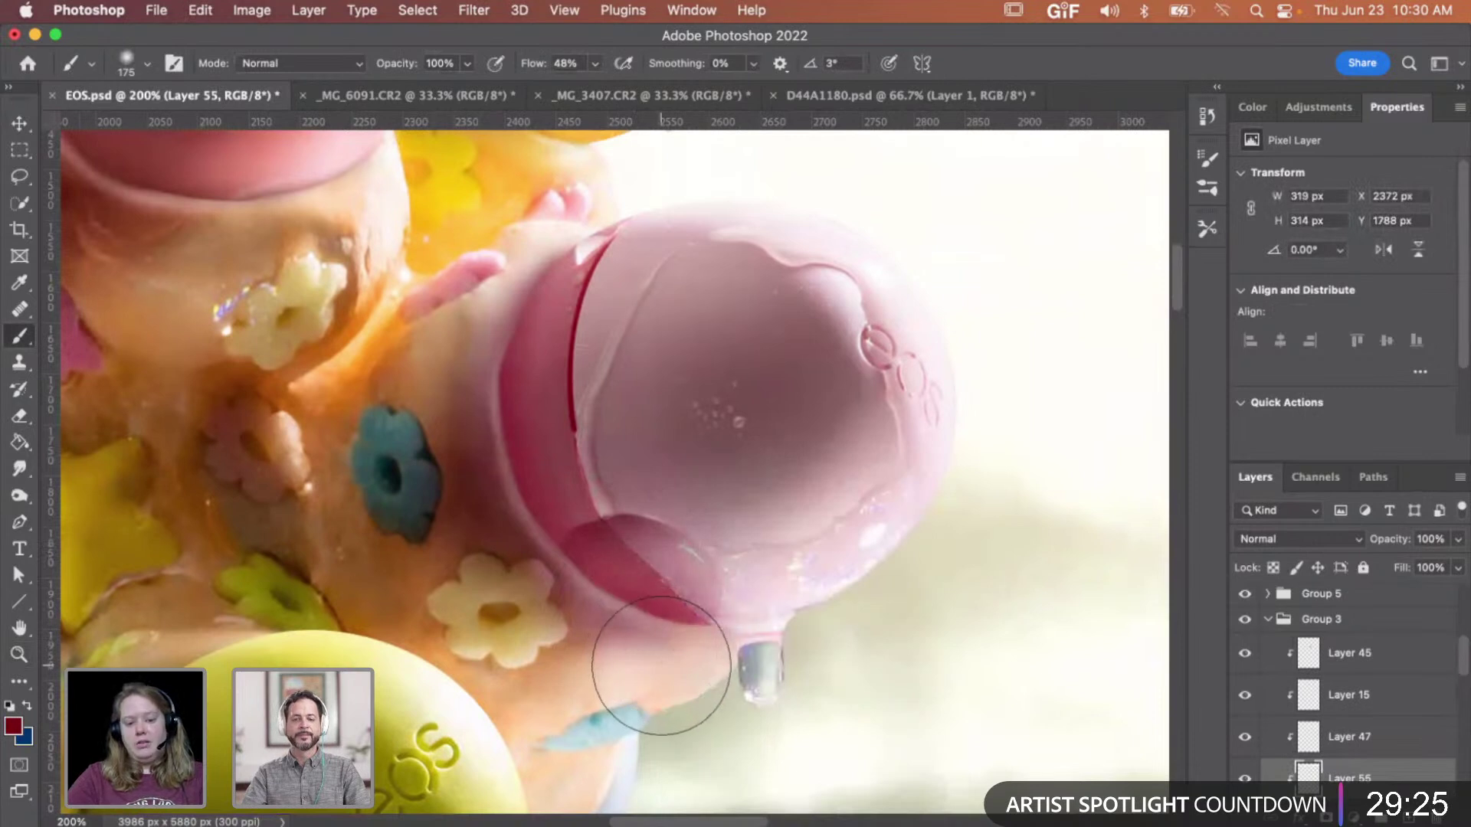
click(679, 639)
mouse_move(678, 639)
mouse_down()
mouse_move(584, 650)
mouse_move(559, 629)
mouse_up()
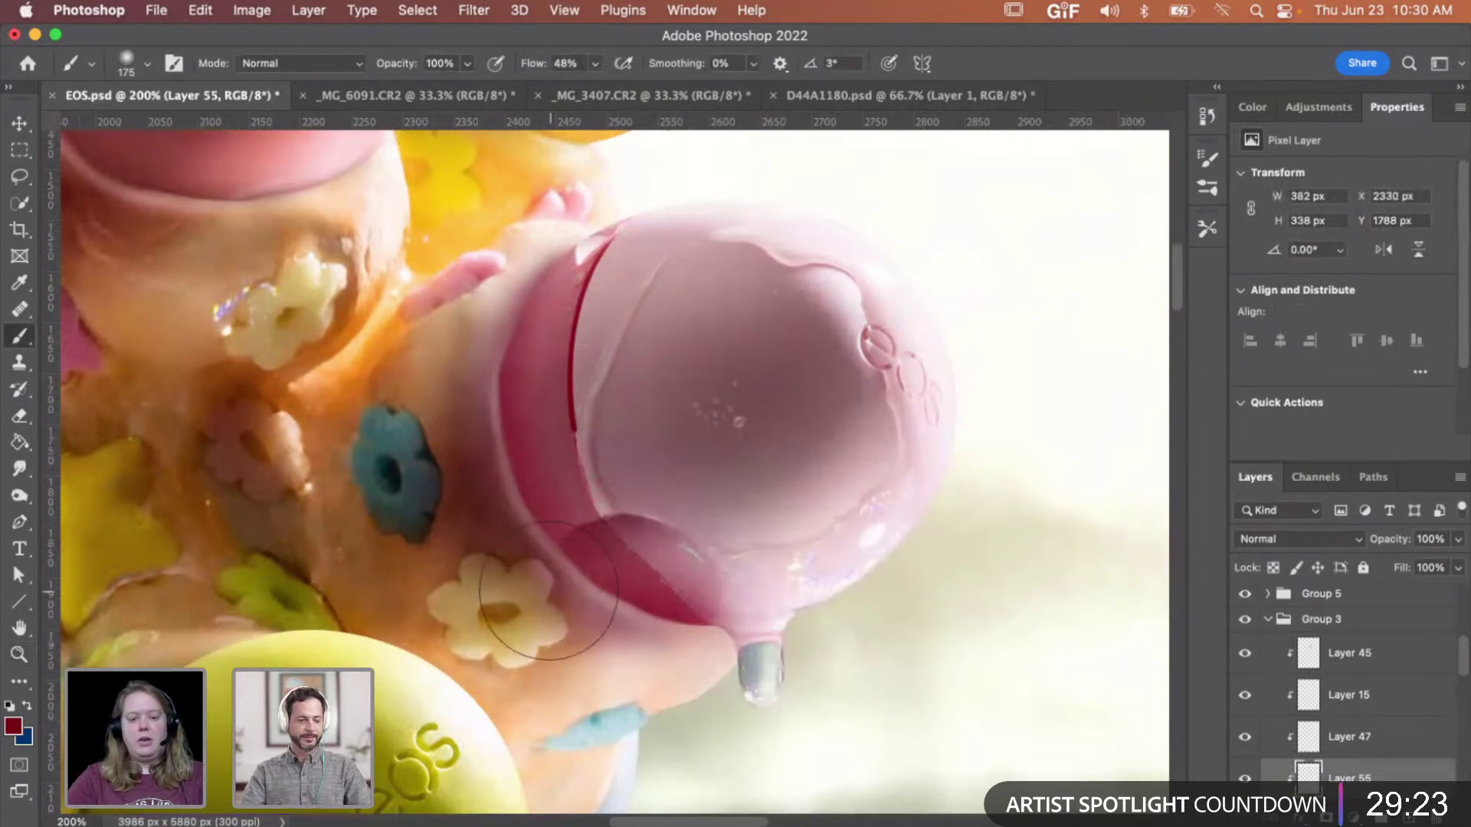
- Erase the shading spill from the water droplet below the light pink lip balm with a 70 px eraser
key(e)
key([)
key([)
key([)
key([)
key([)
key([)
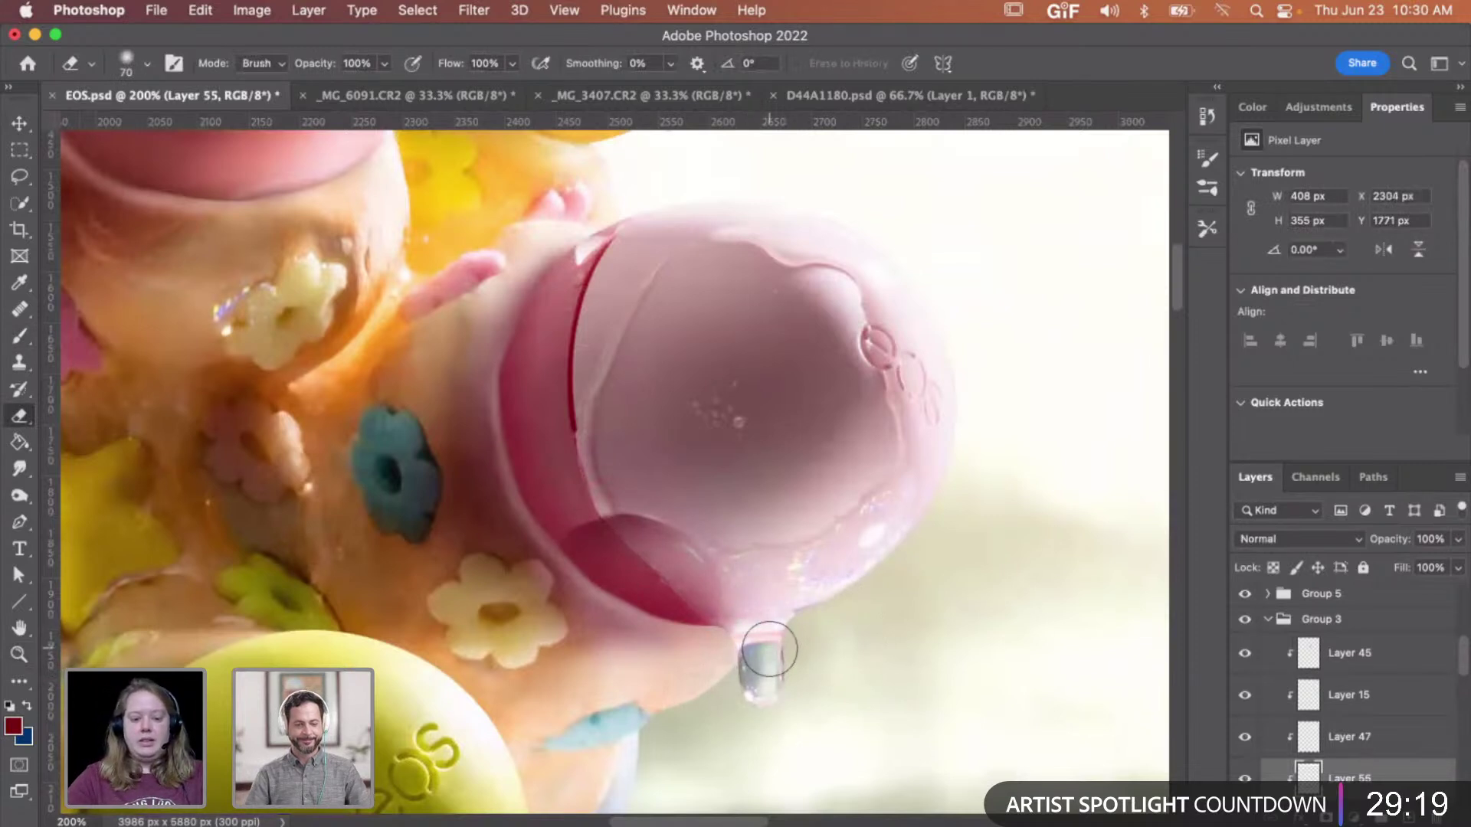
mouse_move(782, 652)
mouse_down()
mouse_move(756, 667)
mouse_move(786, 680)
mouse_up()
- Compare the light pink lip balm with and without the new shading layer at 66.7% zoom
key(z)
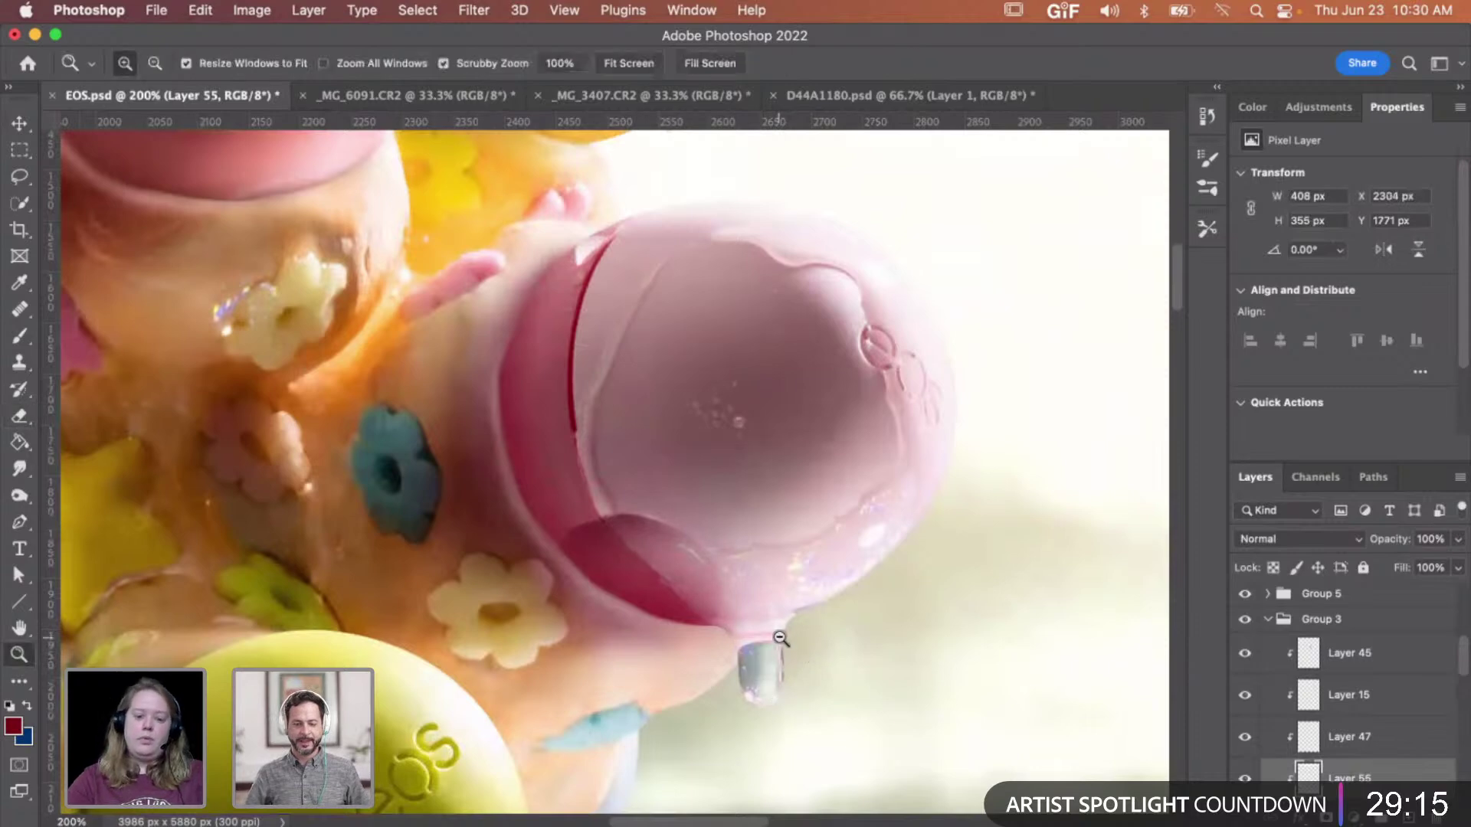
alt+click(775, 644)
alt+click(786, 617)
alt+click(785, 617)
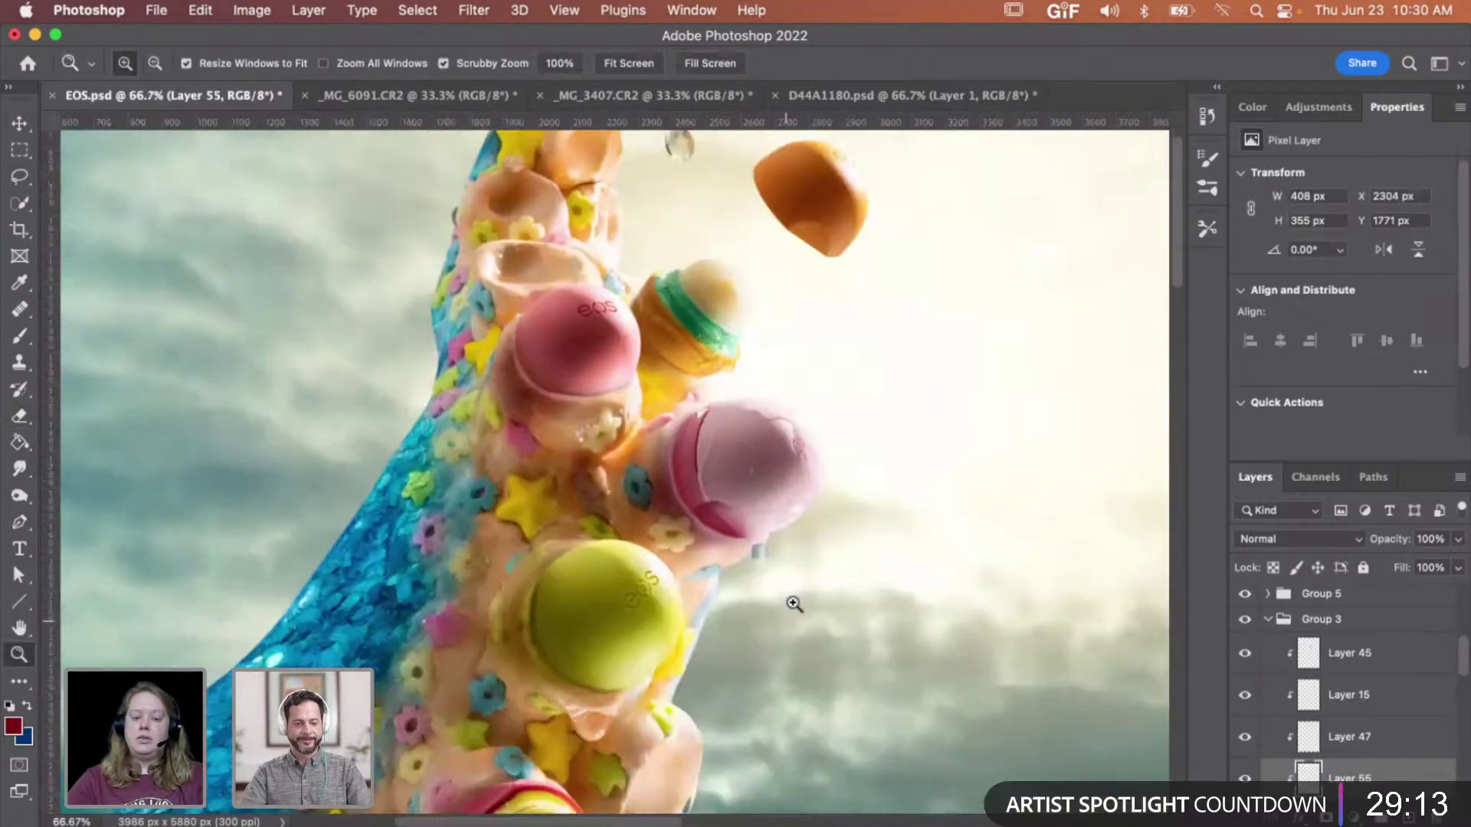
click(1244, 778)
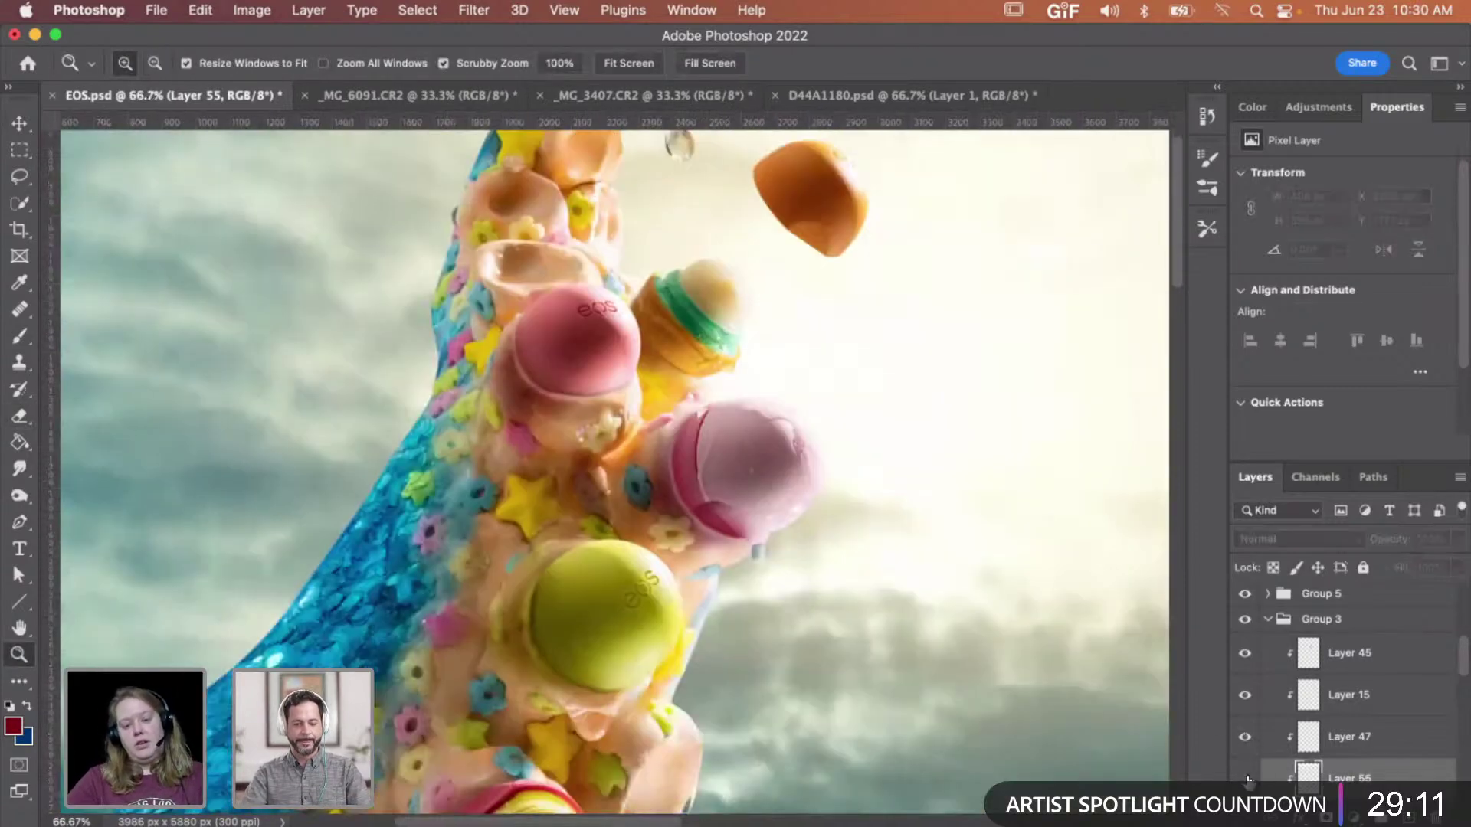
click(1245, 779)
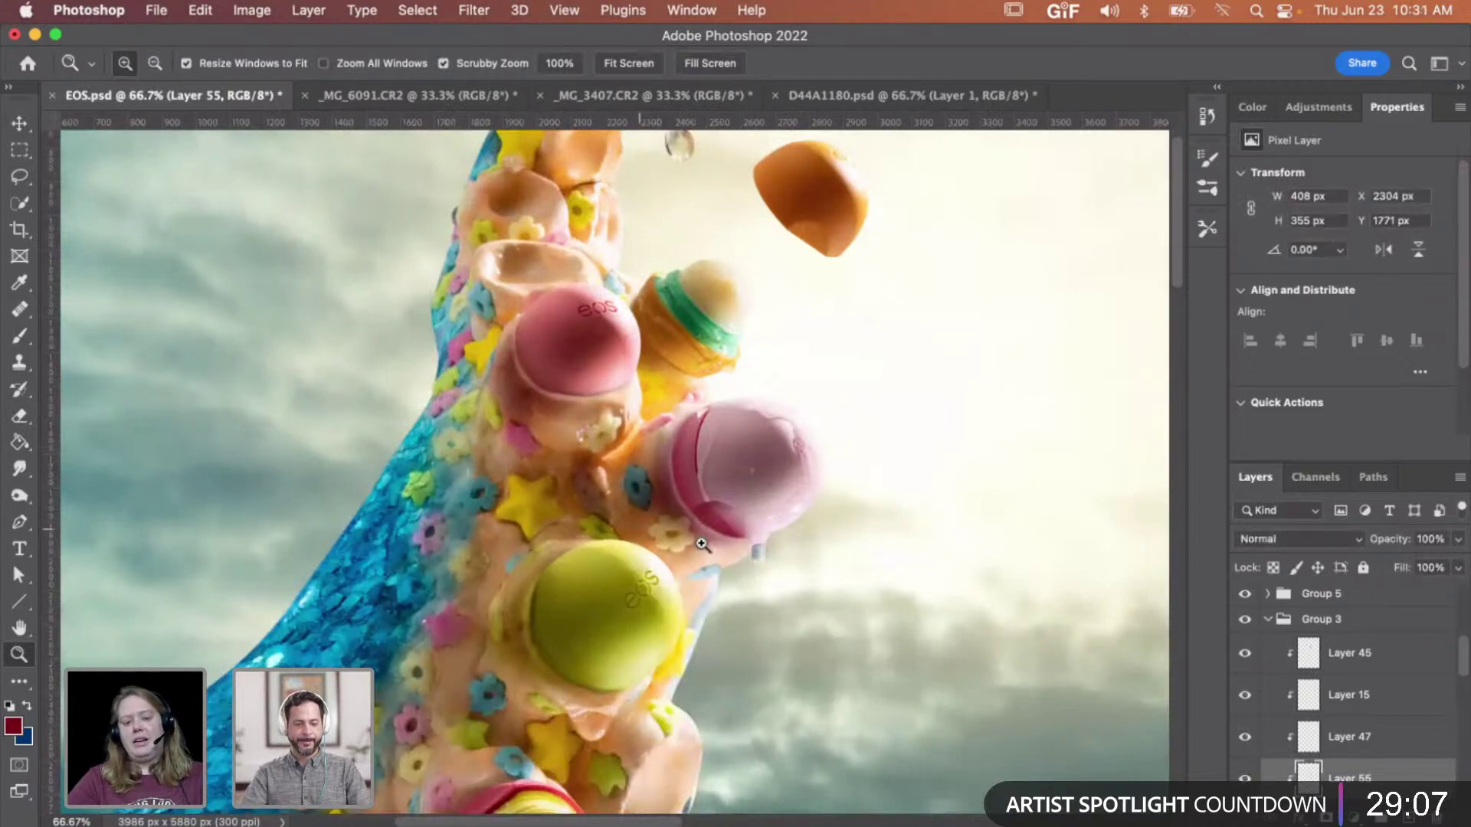
- Add a new layer directly above Layer 46, beneath the light pink lip balm in Group 3
click(747, 553)
click(751, 546)
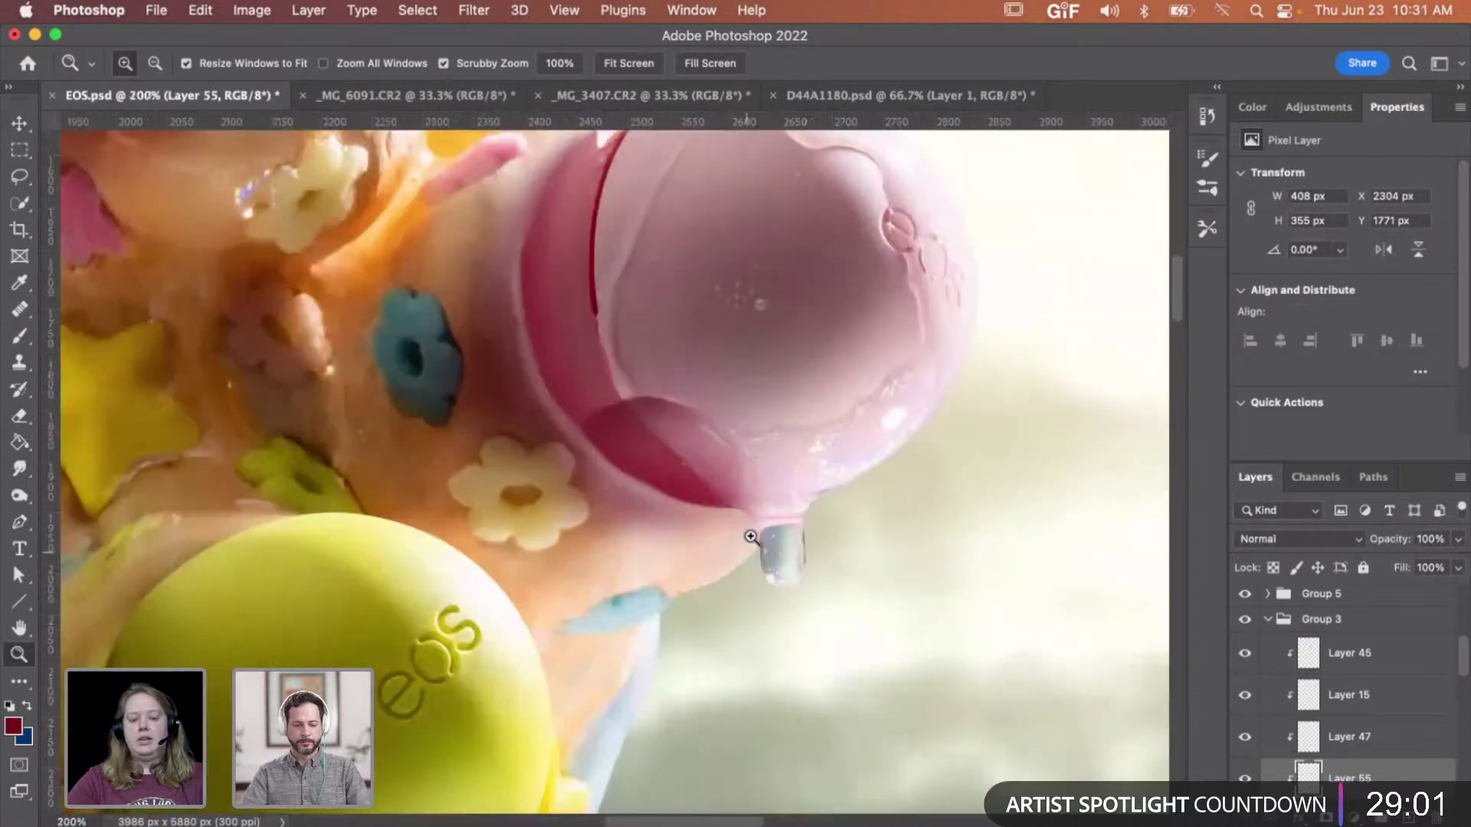
click(753, 540)
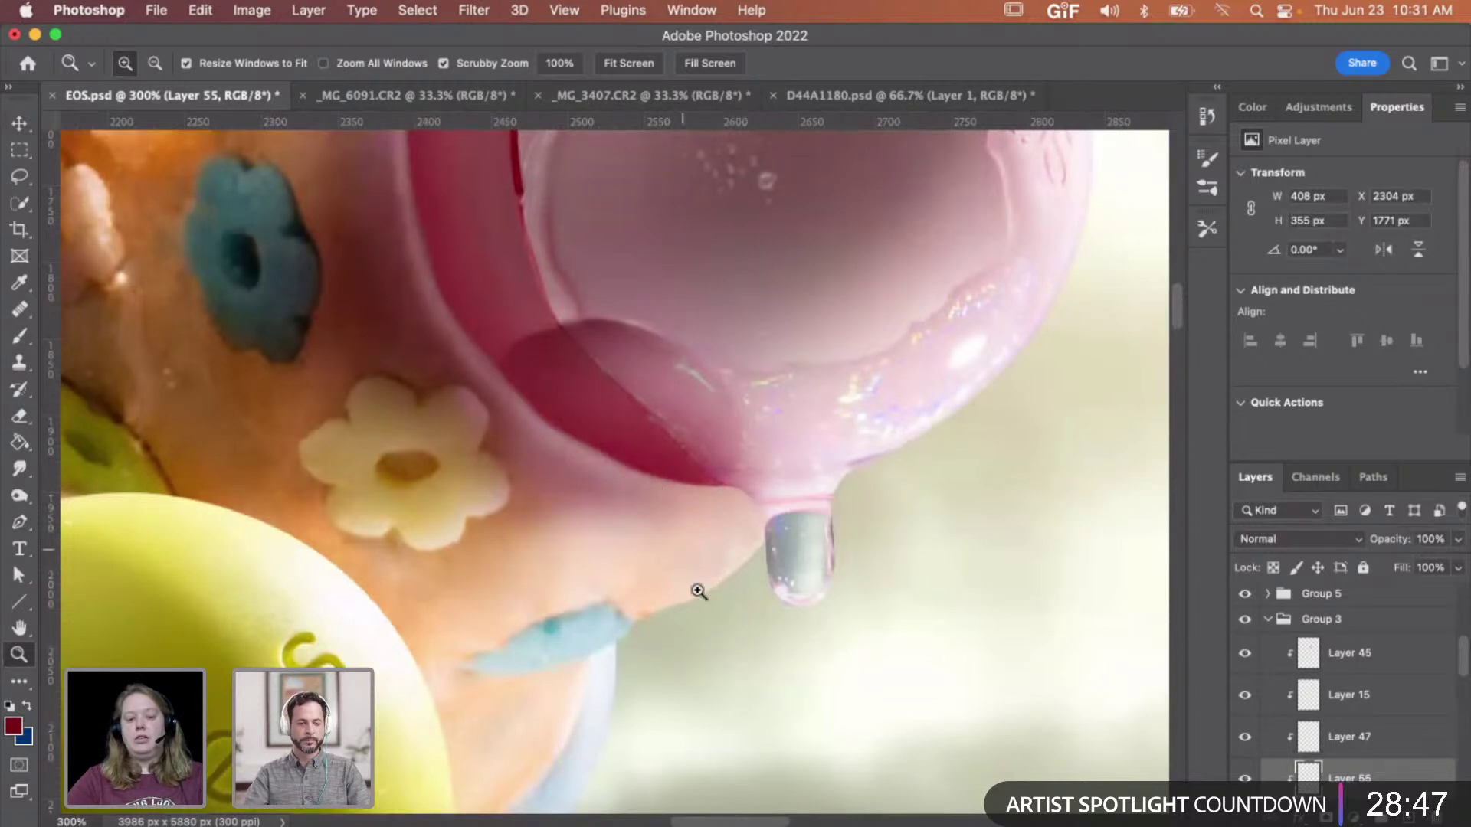
scroll(1330, 734, down, 1)
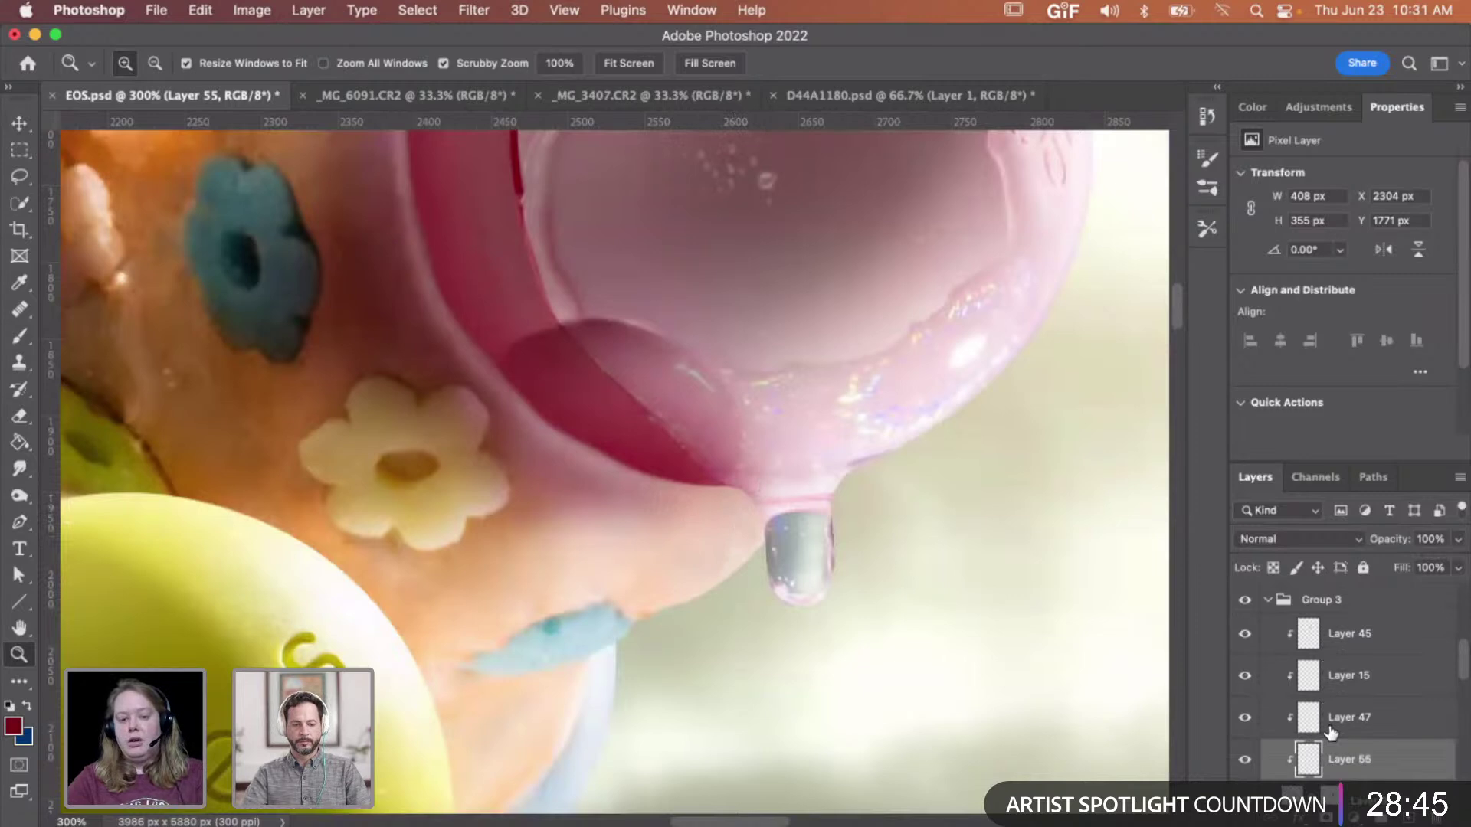
scroll(1339, 740, down, 4)
click(1360, 766)
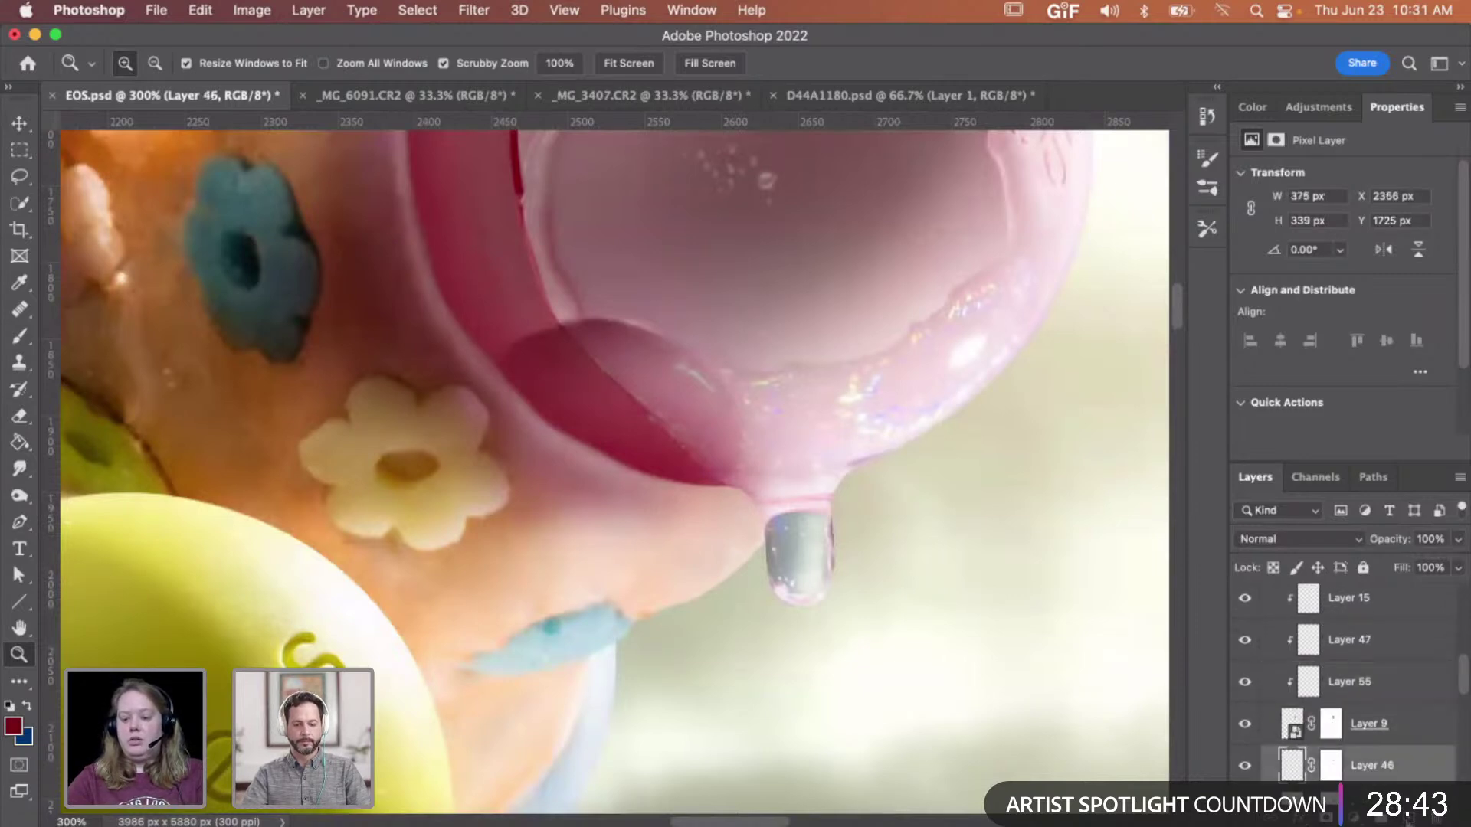
- Paint a dark red drip onto the tentacle just below the light pink lip balm's lower opening, starting with a 70 px brush
key(b)
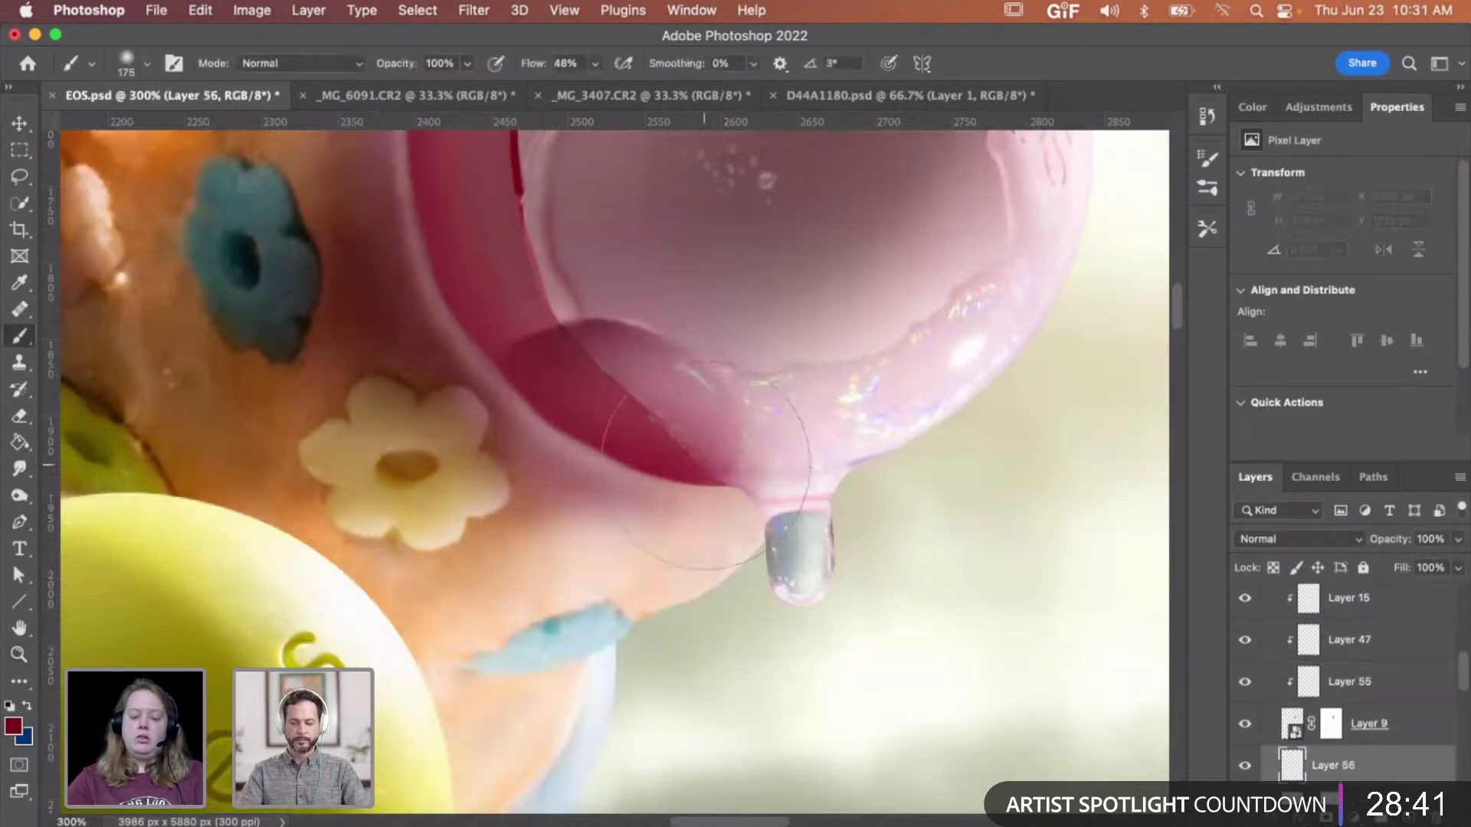
key(bracketleft)
key(bracketleft)
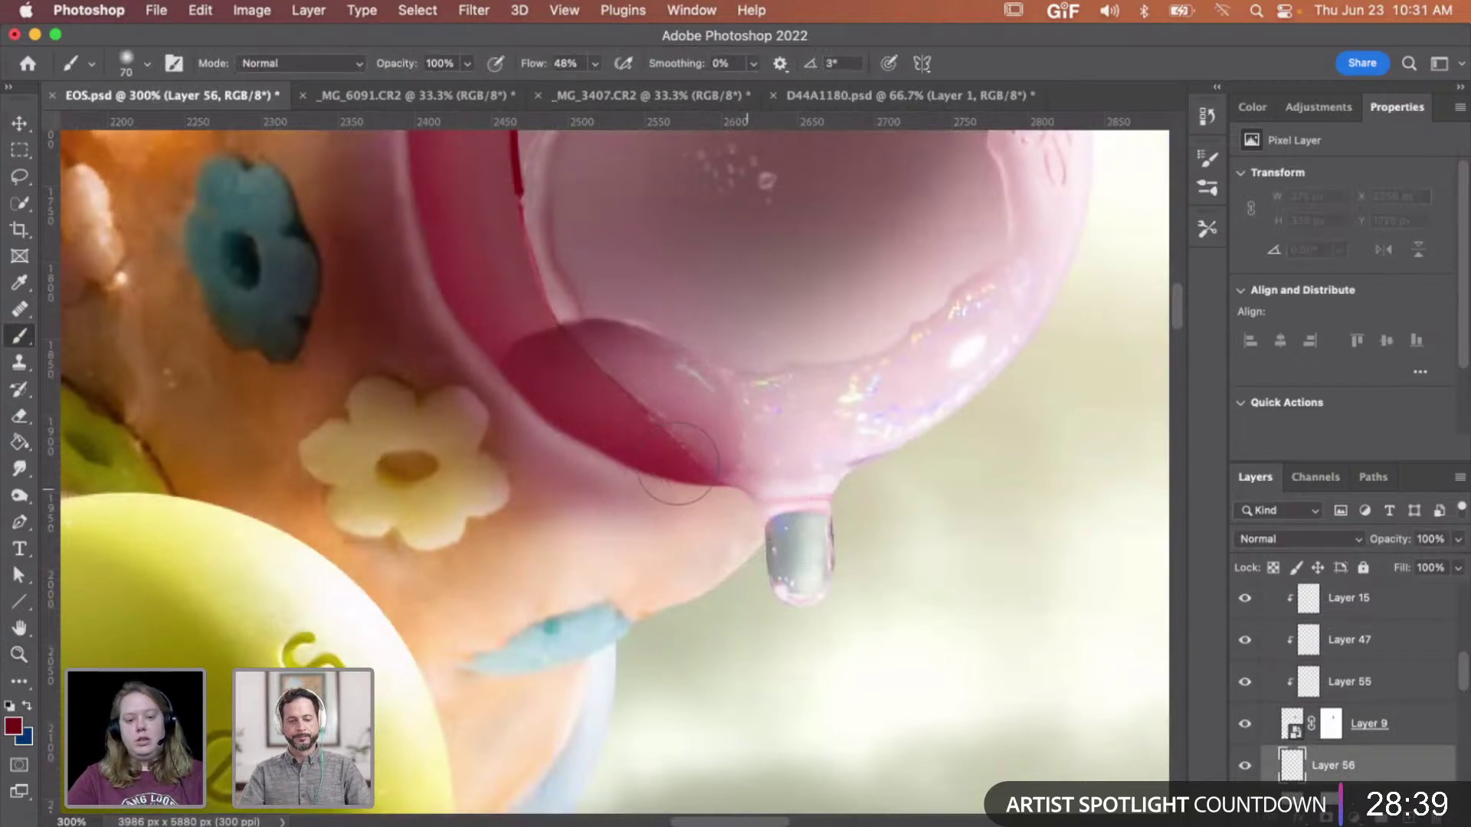
mouse_move(674, 454)
mouse_down()
mouse_move(701, 467)
mouse_move(687, 493)
mouse_move(699, 502)
mouse_move(694, 569)
mouse_move(670, 476)
mouse_move(735, 458)
mouse_move(670, 515)
mouse_move(647, 459)
mouse_up()
key(bracketleft)
- Choose a soft eraser, reduce it to 30 px, and try a highlight dab near the tip of the dark red drip
key(z)
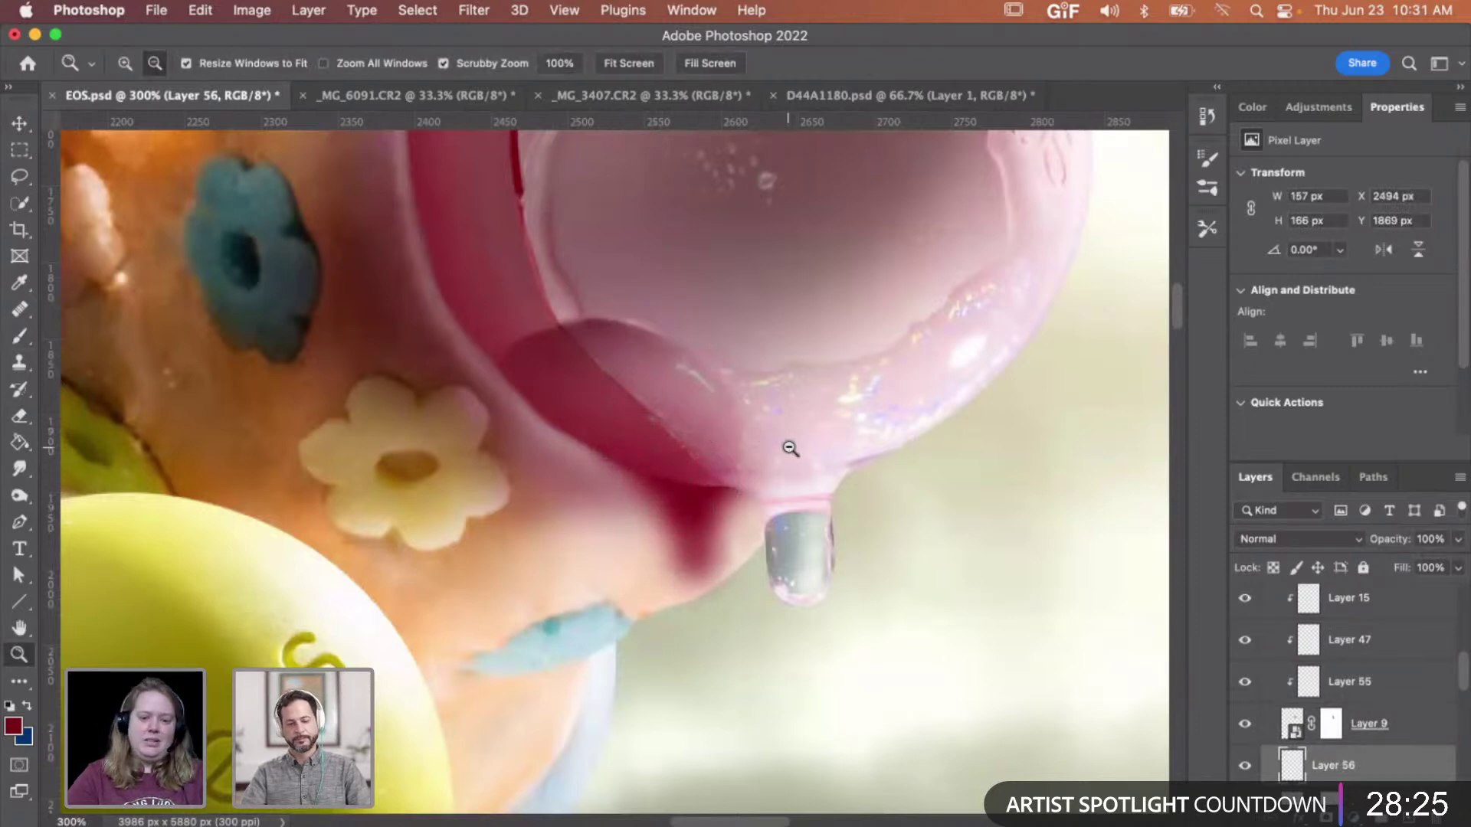
alt+click(789, 448)
click(789, 448)
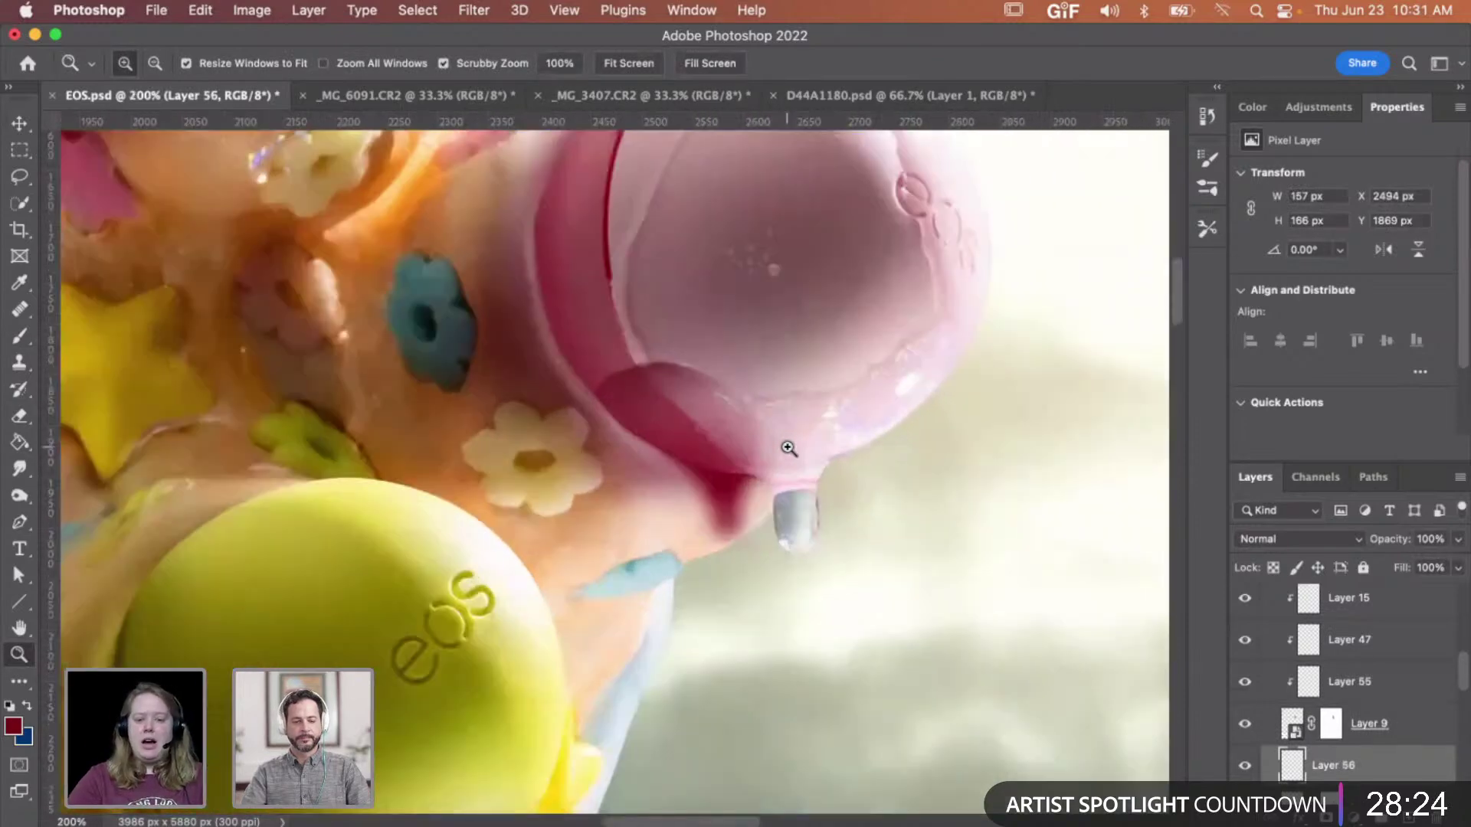
click(762, 504)
key(e)
key(bracketleft)
key(bracketleft)
key(bracketleft)
key(bracketleft)
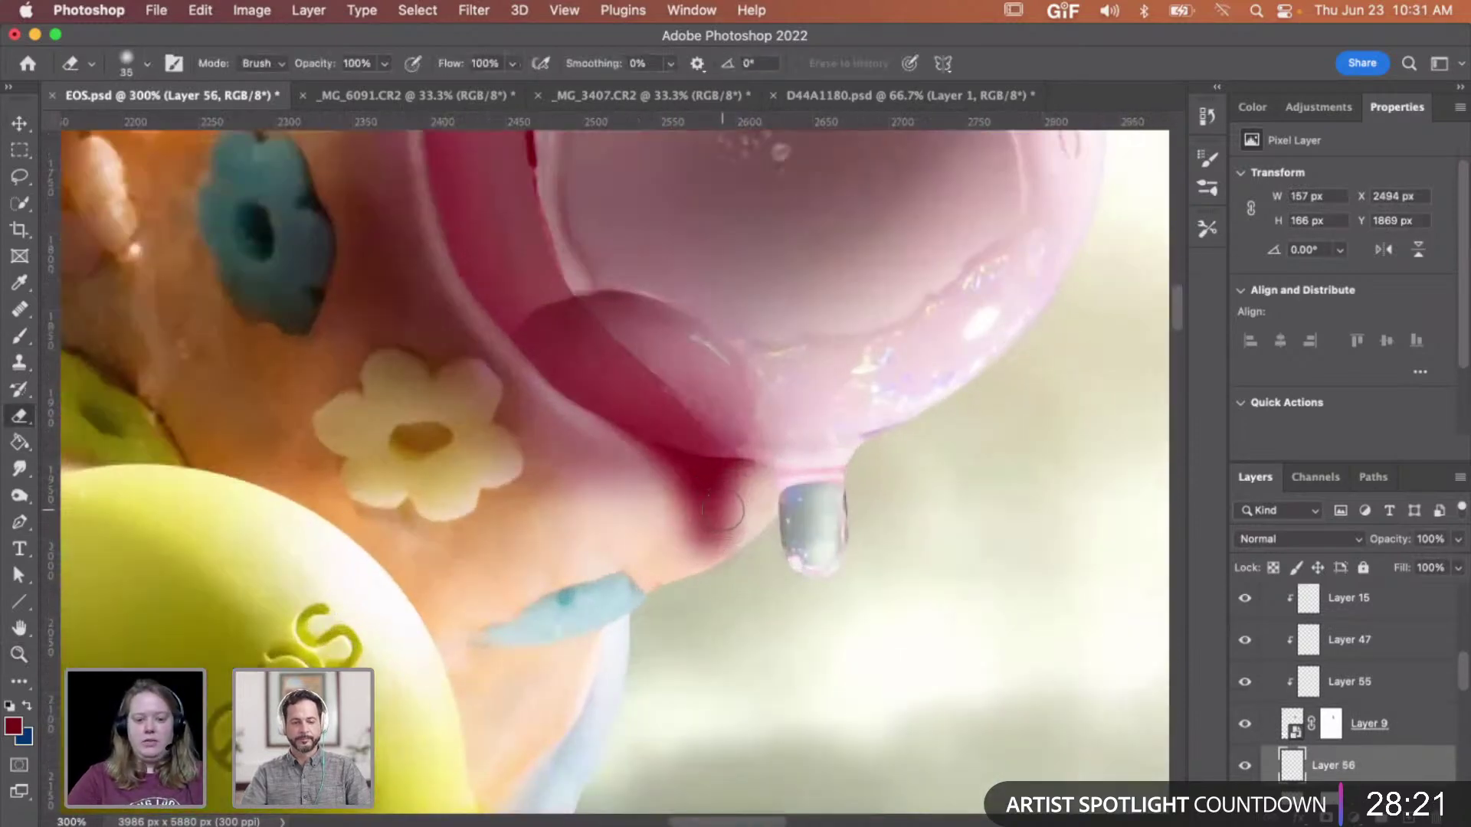
right_click(721, 509)
drag(850, 501, 871, 503)
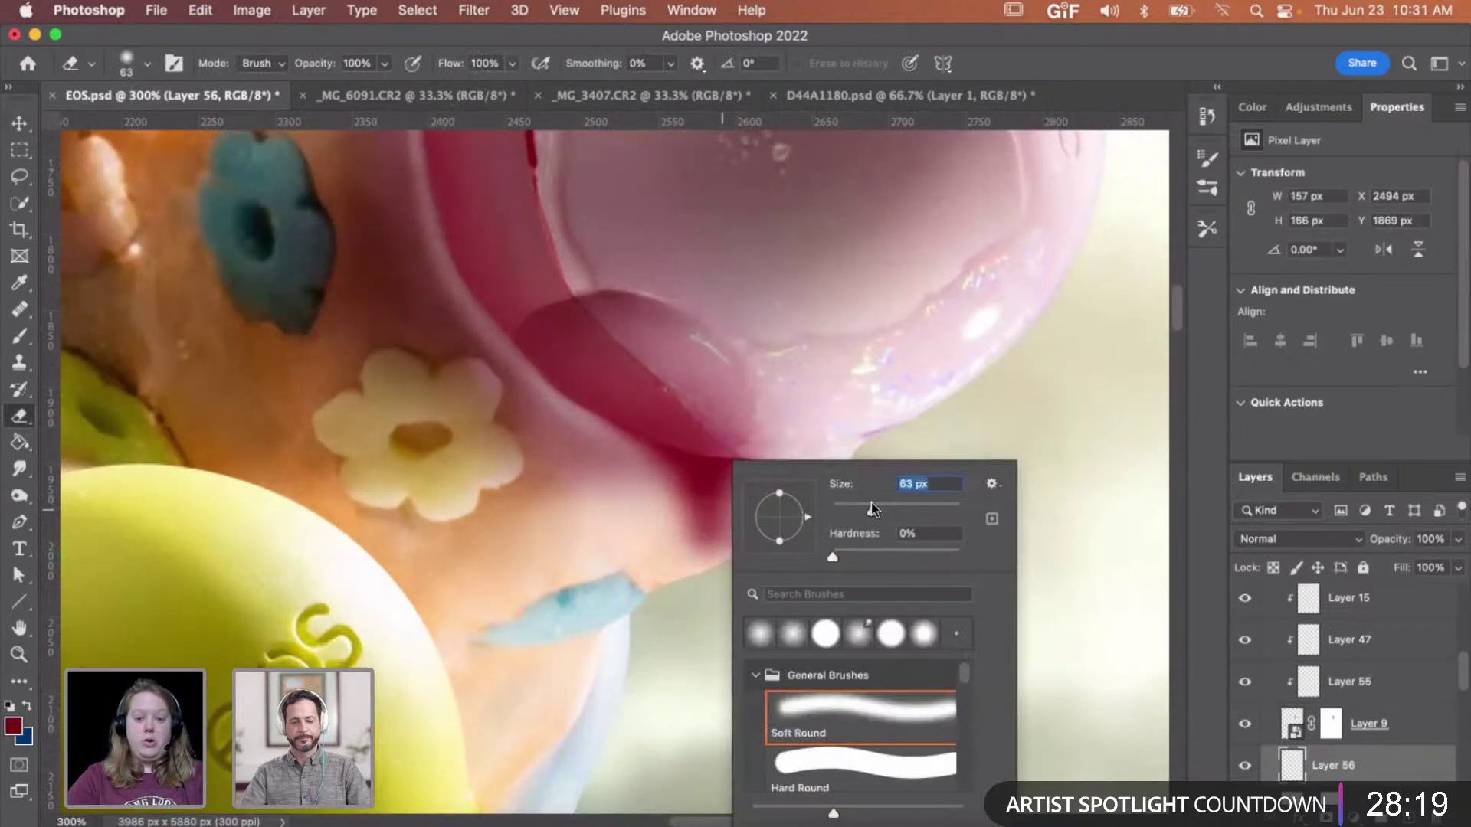
key(Return)
key(bracketleft)
key(bracketleft)
key(bracketleft)
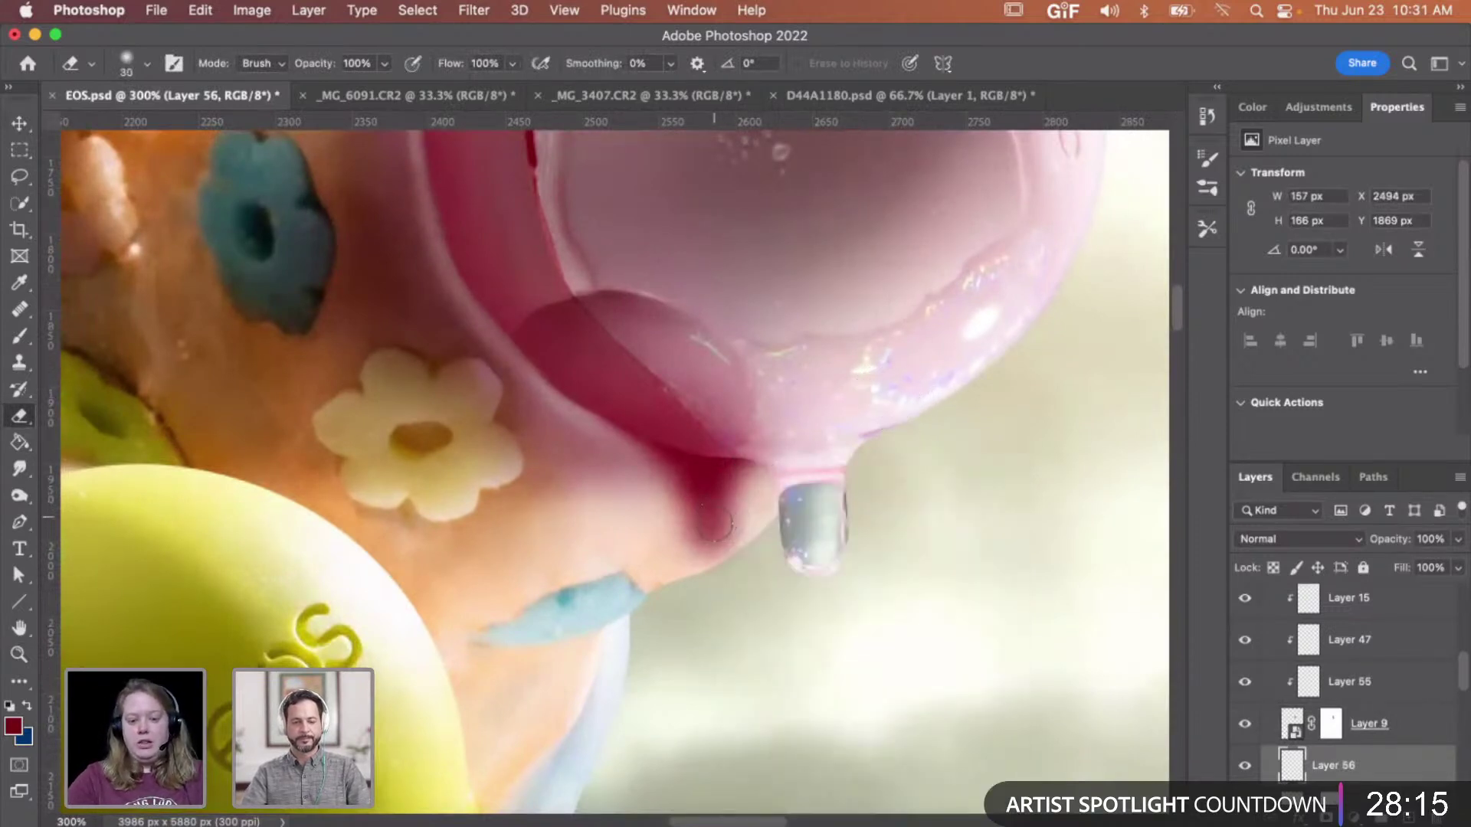
click(716, 520)
- Undo the oversized dab and erase two tiny highlight dots, one above the other, in the drip with an eraser of about 10 px
key(bracketleft)
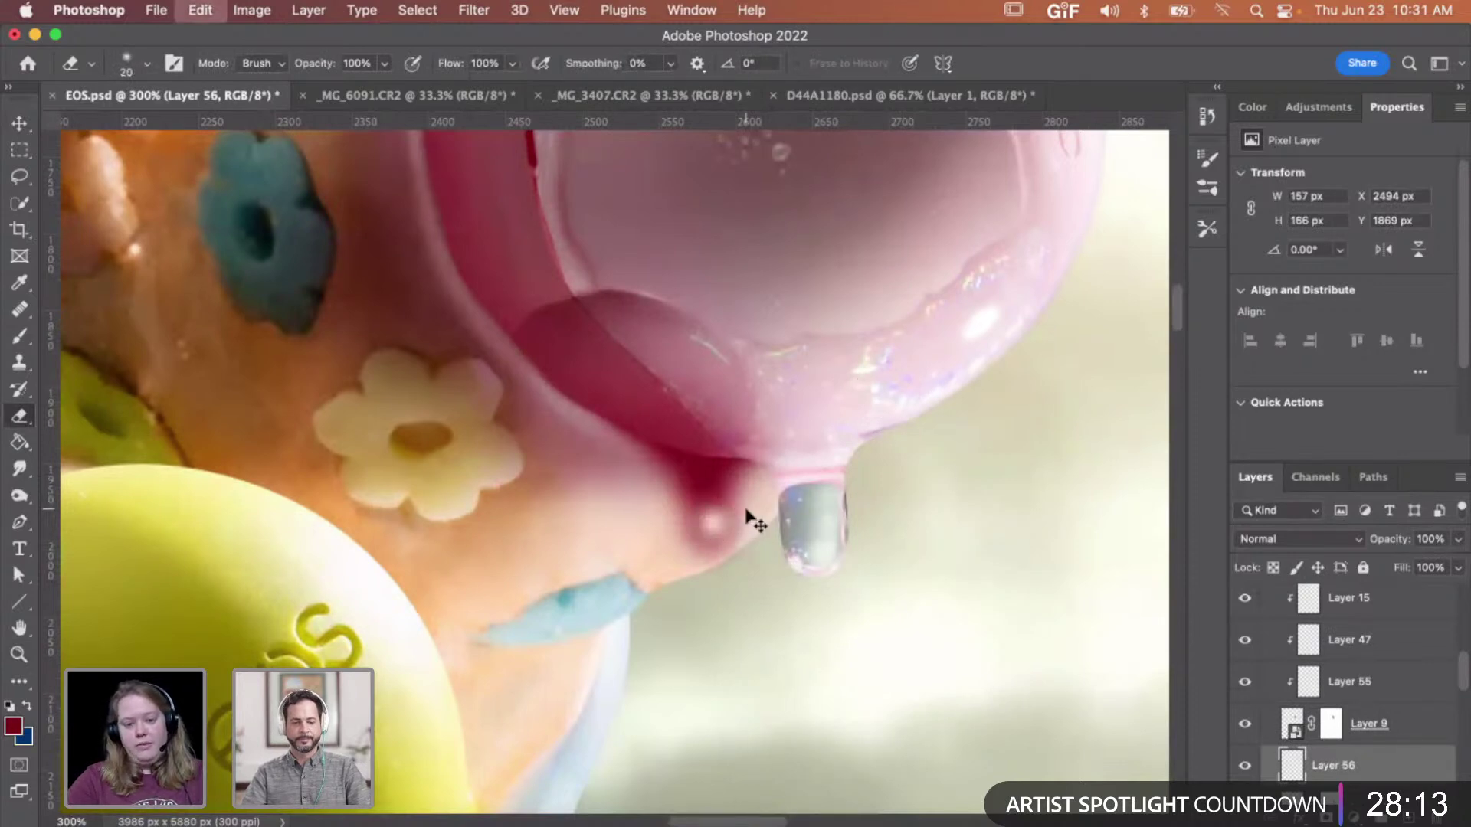
key(bracketleft)
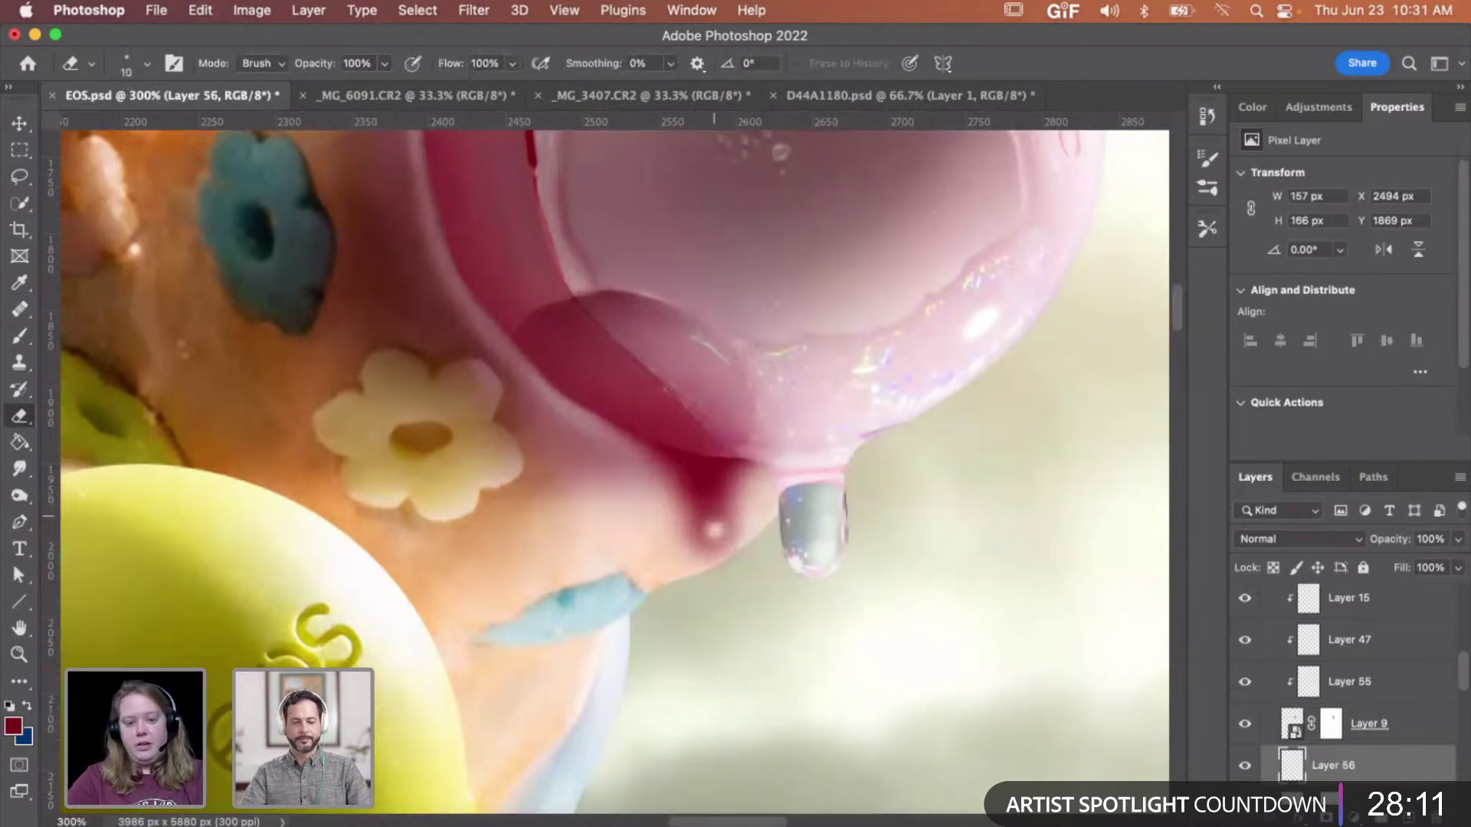
click(714, 510)
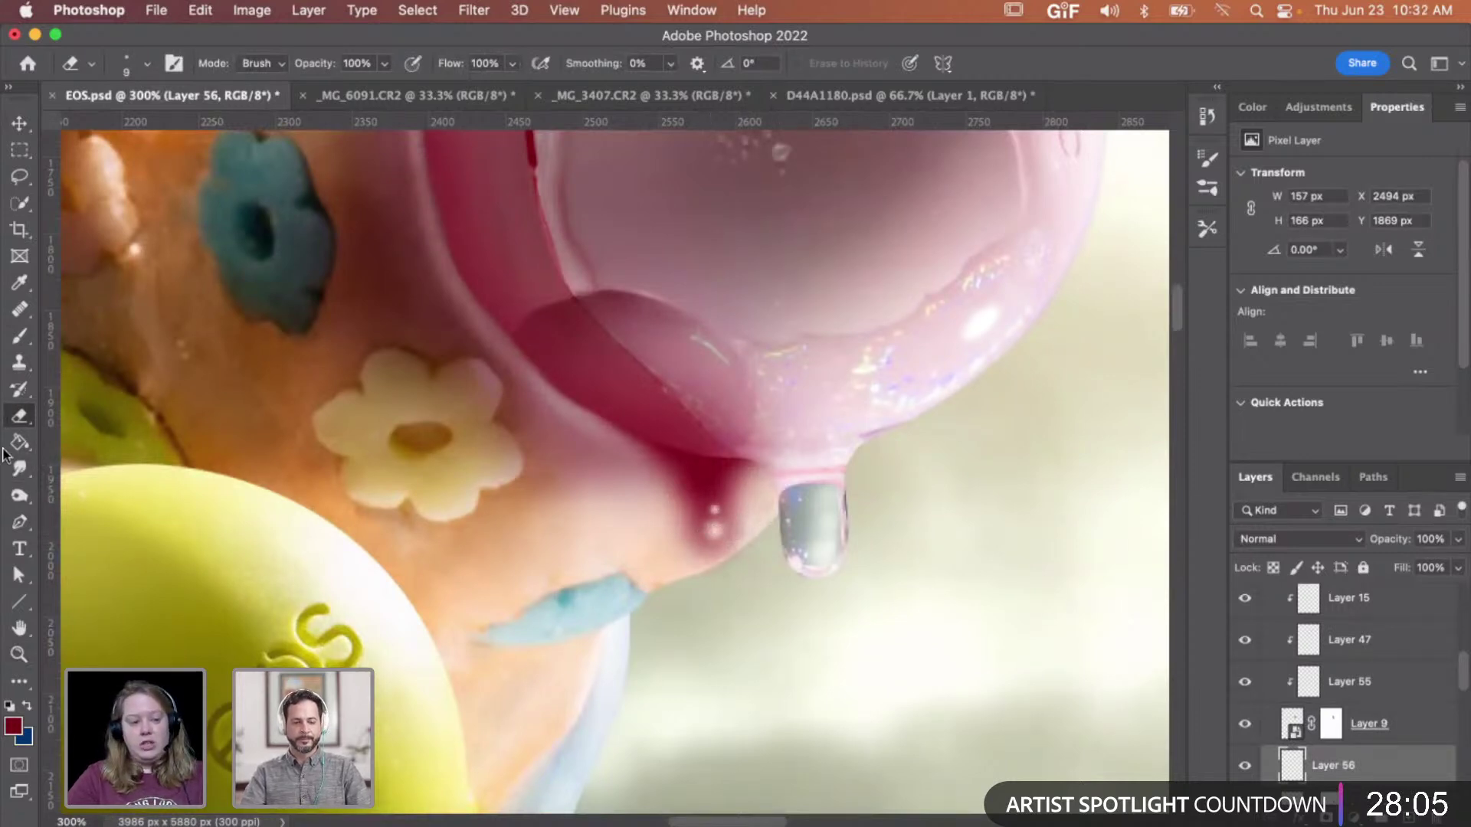
- Smudge the two erased dots into one elongated highlight within the drip, using a 35 px Smudge brush at 45% strength
click(19, 468)
key(bracketleft)
key(bracketleft)
key(bracketleft)
key(bracketleft)
key(bracketleft)
key(bracketleft)
key(bracketleft)
key(bracketleft)
key(bracketleft)
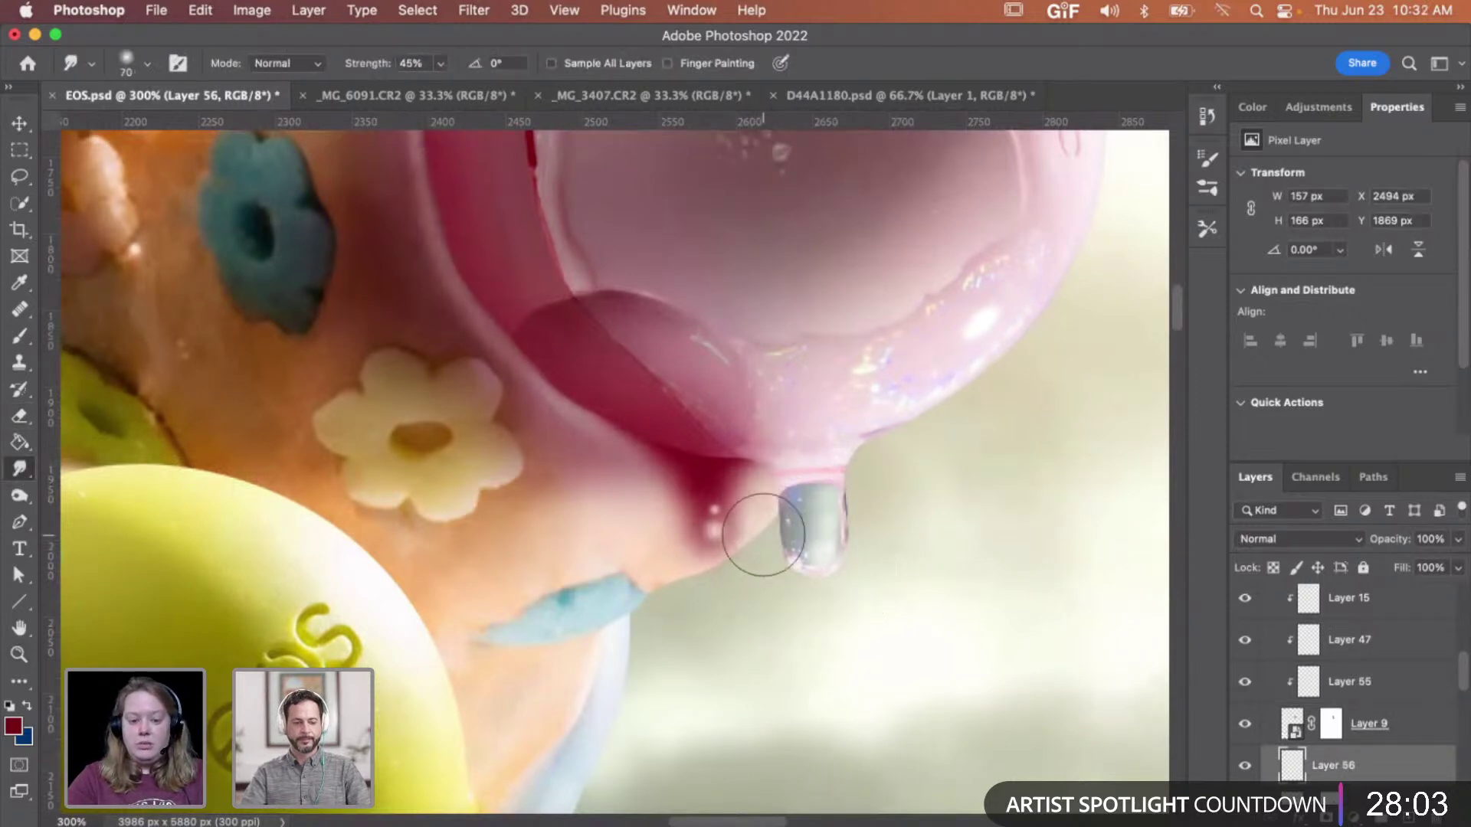
drag(730, 512, 725, 470)
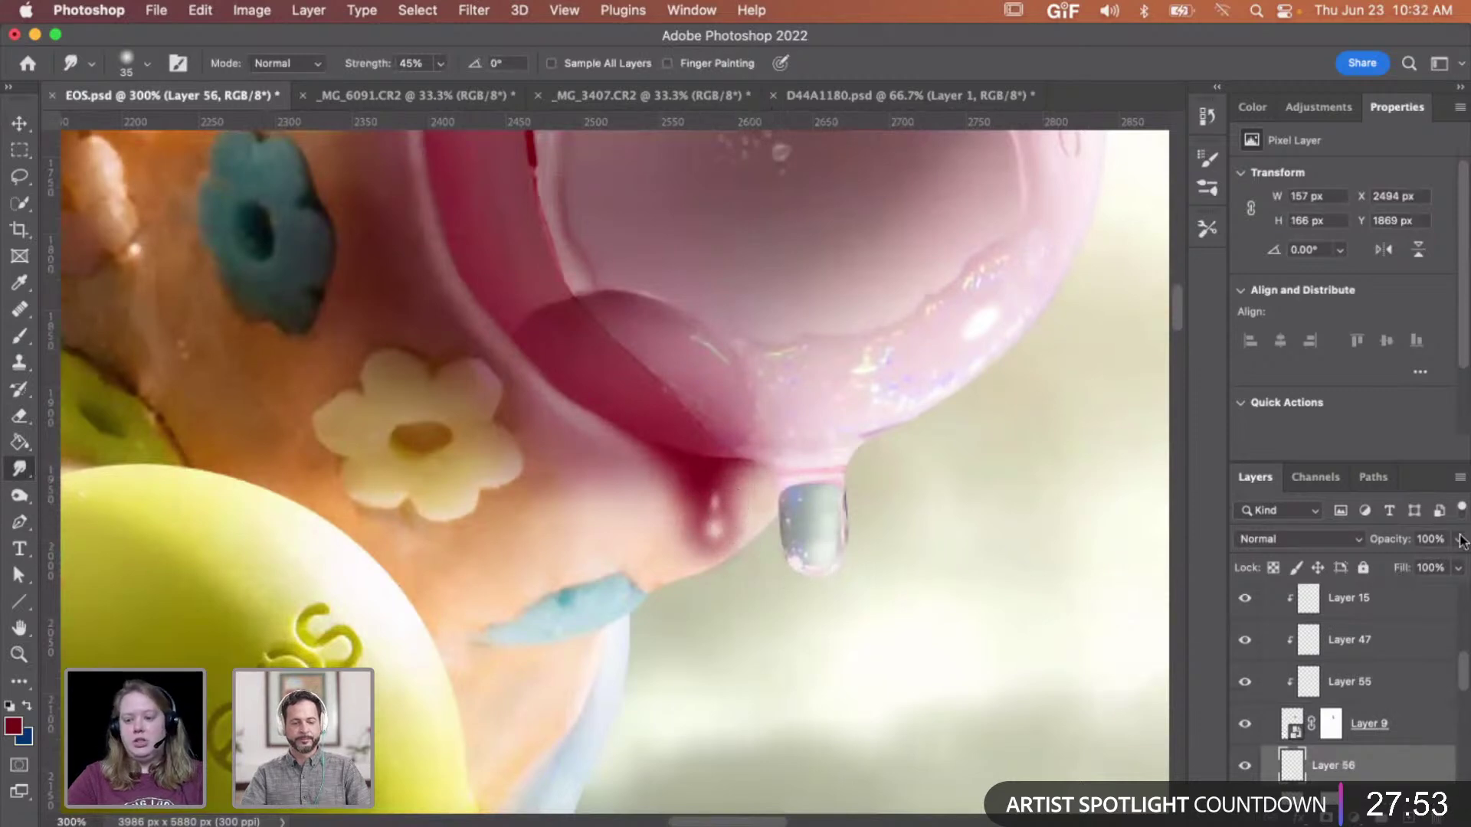
- Set the drip layer's blend mode to Multiply and its opacity to 68%
click(1344, 539)
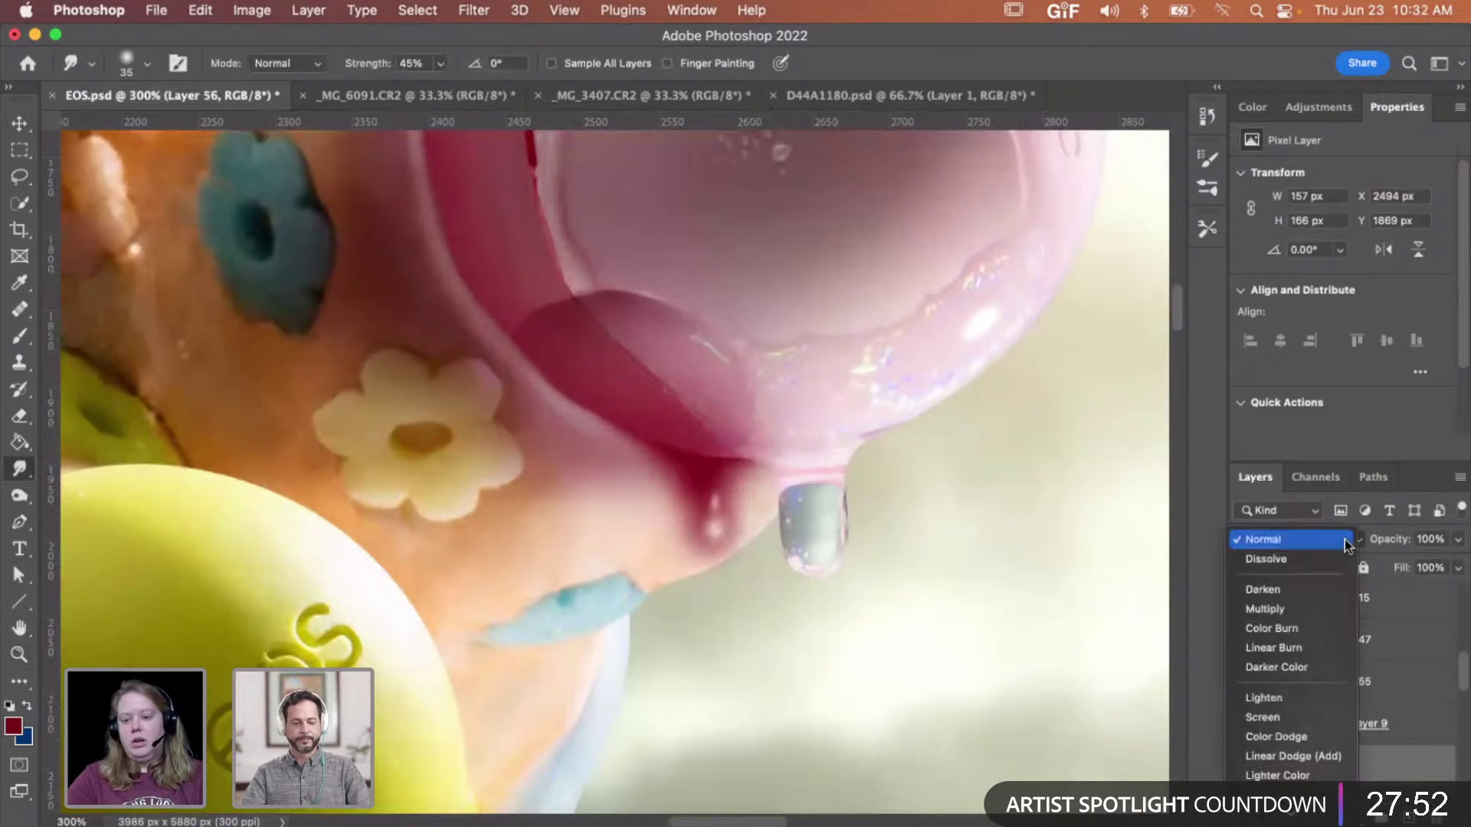
click(1317, 605)
click(1458, 539)
drag(1460, 565, 1428, 565)
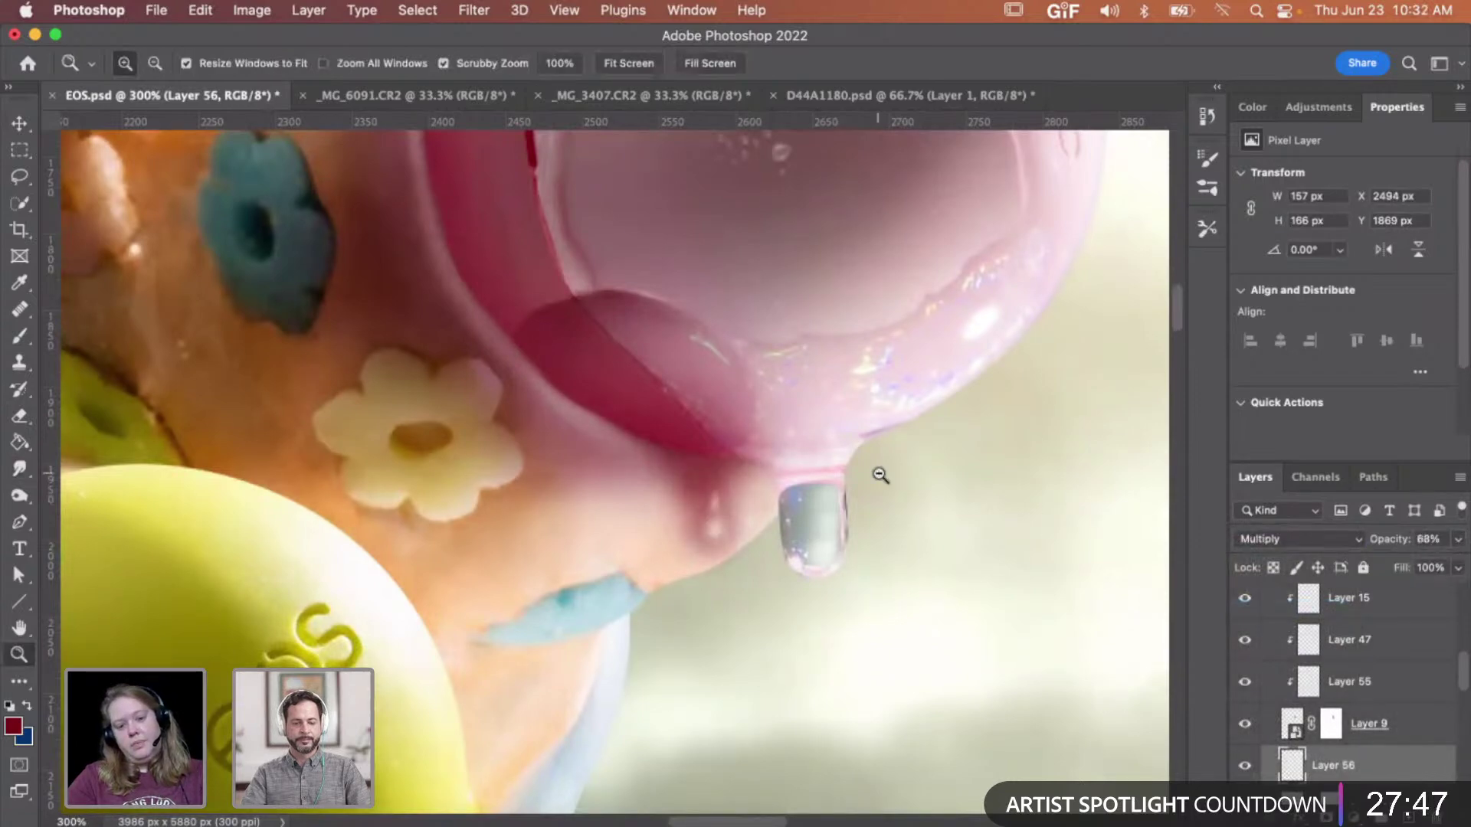
- Judge the drip within the wider composite and lower its layer opacity to 49%
key(z)
alt+click(878, 473)
alt+click(880, 475)
alt+click(881, 477)
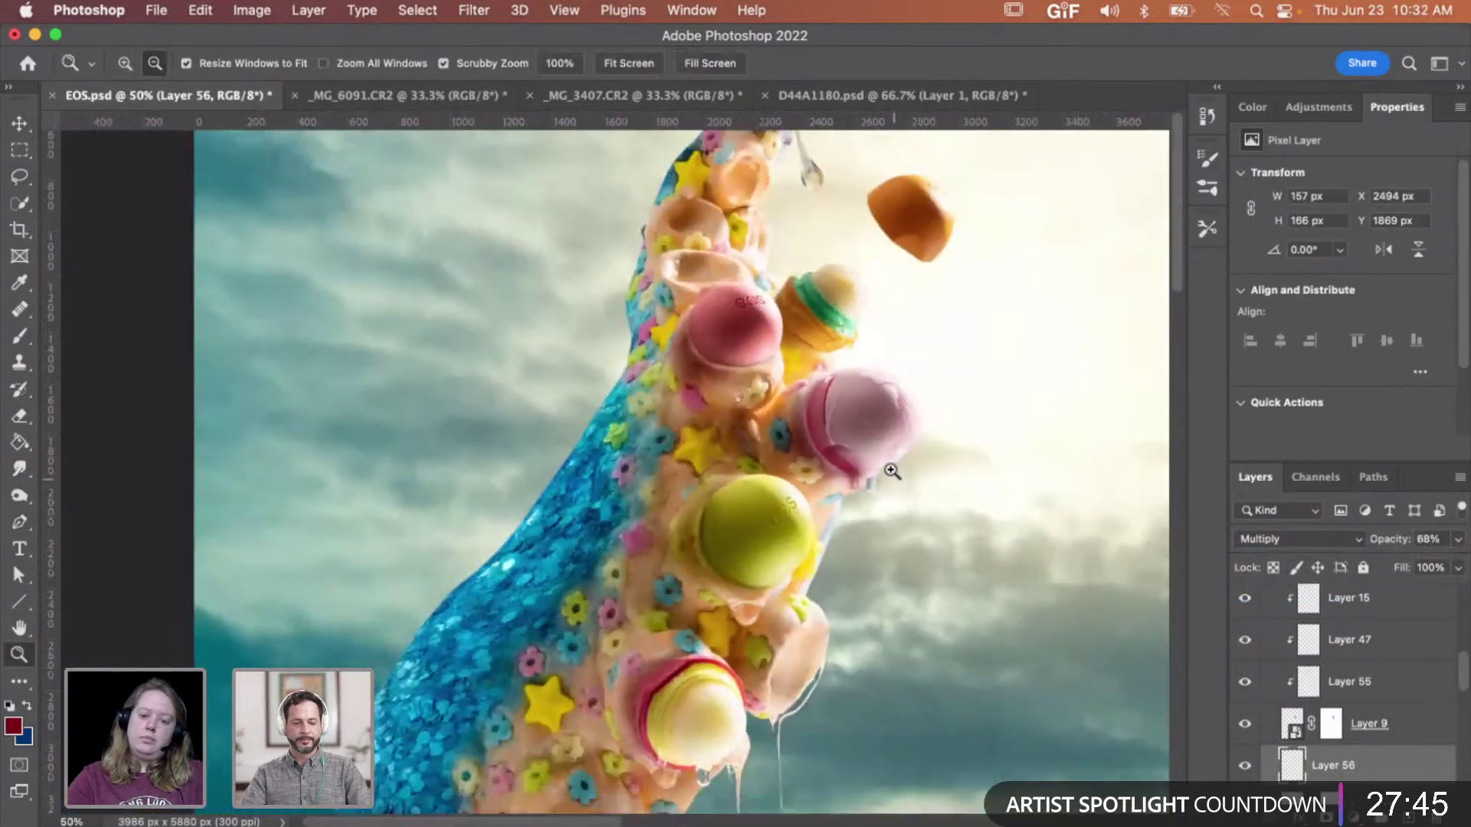
click(886, 477)
click(886, 476)
click(1458, 539)
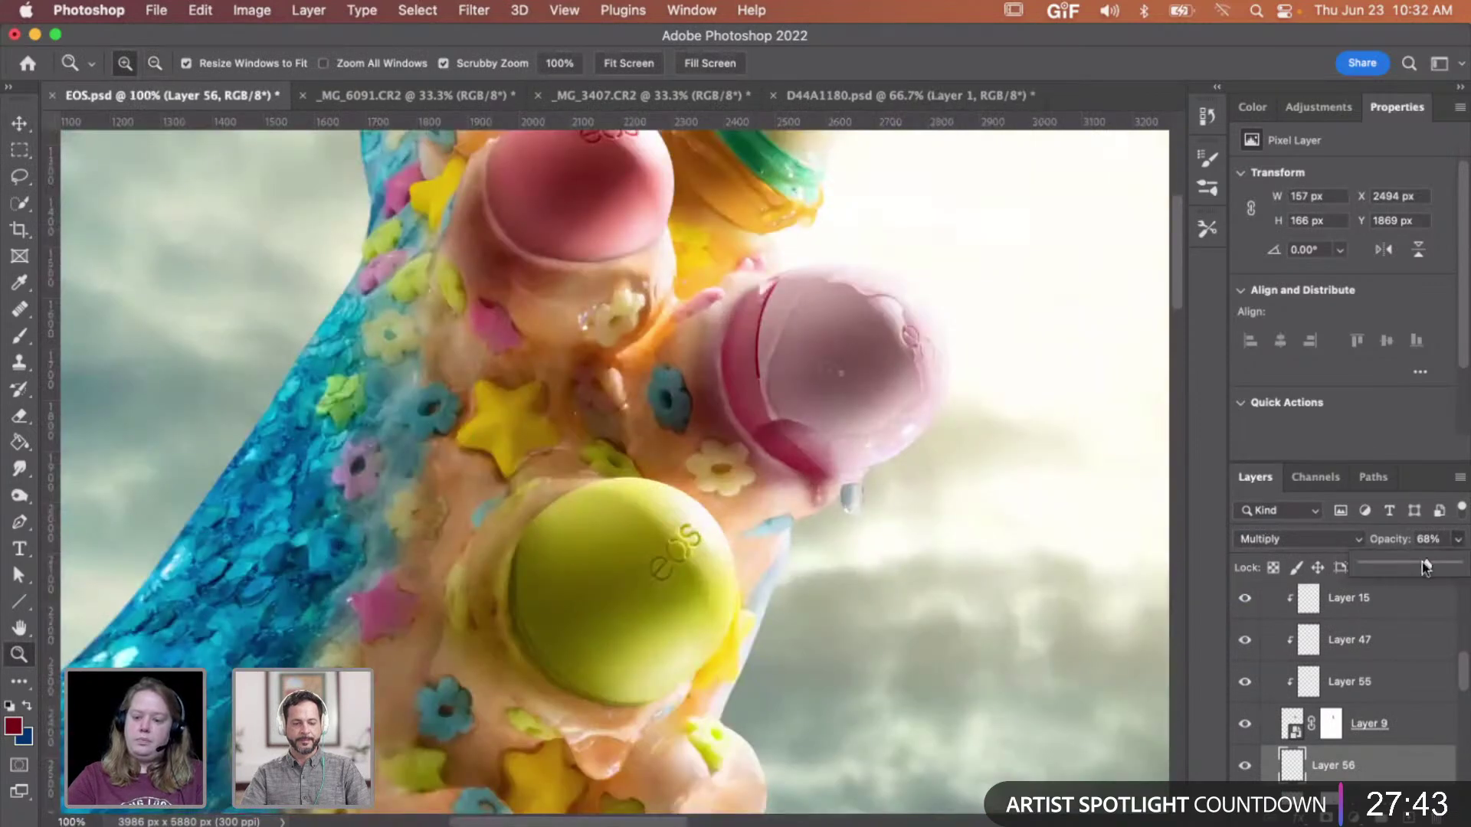
drag(1417, 565, 1407, 565)
- Smudge the drip shading outward to the left below the light pink lip balm with a 90 px Smudge brush
alt+click(1038, 474)
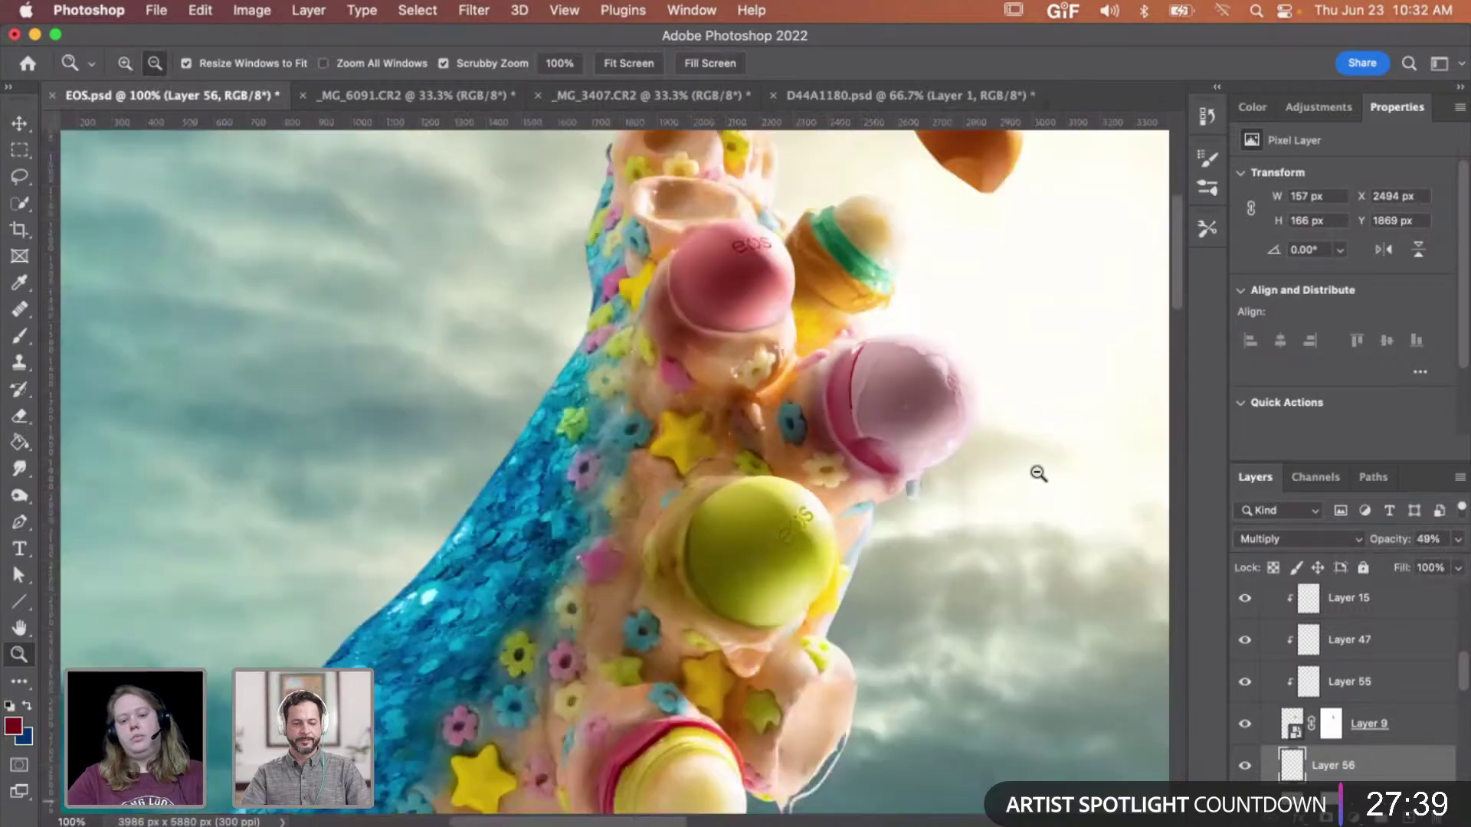
click(1001, 470)
click(996, 482)
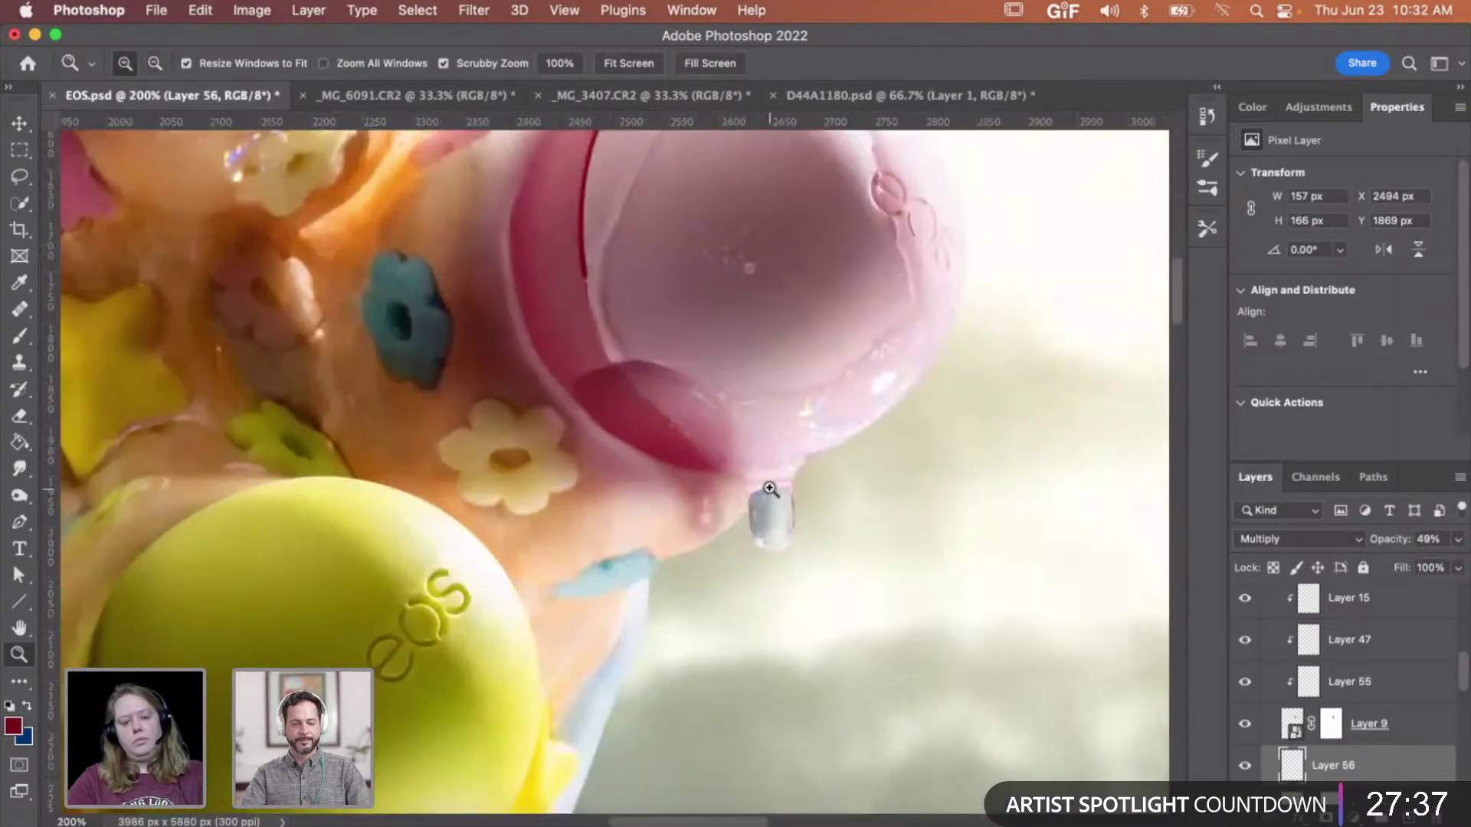
click(754, 439)
click(19, 468)
key(bracketright)
key(bracketright)
key(bracketright)
key(bracketright)
key(bracketright)
key(bracketright)
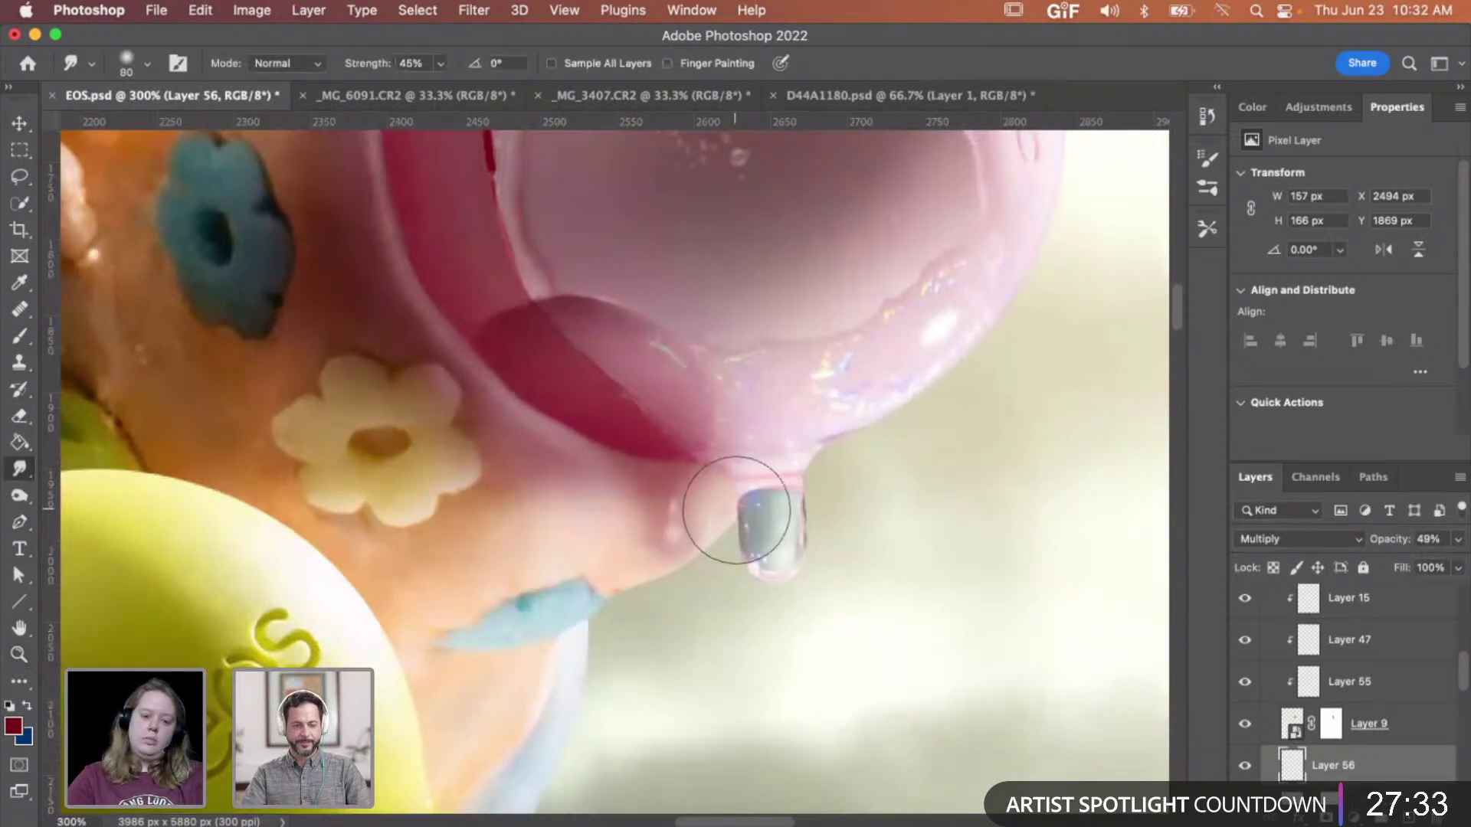
mouse_move(724, 510)
mouse_down()
mouse_move(694, 544)
mouse_move(649, 556)
mouse_move(637, 525)
mouse_up()
- Warp the drip layer, shifting the drip to the left, bulging its right edge slightly, and pulling its upper-left corner outward along the rim
key(z)
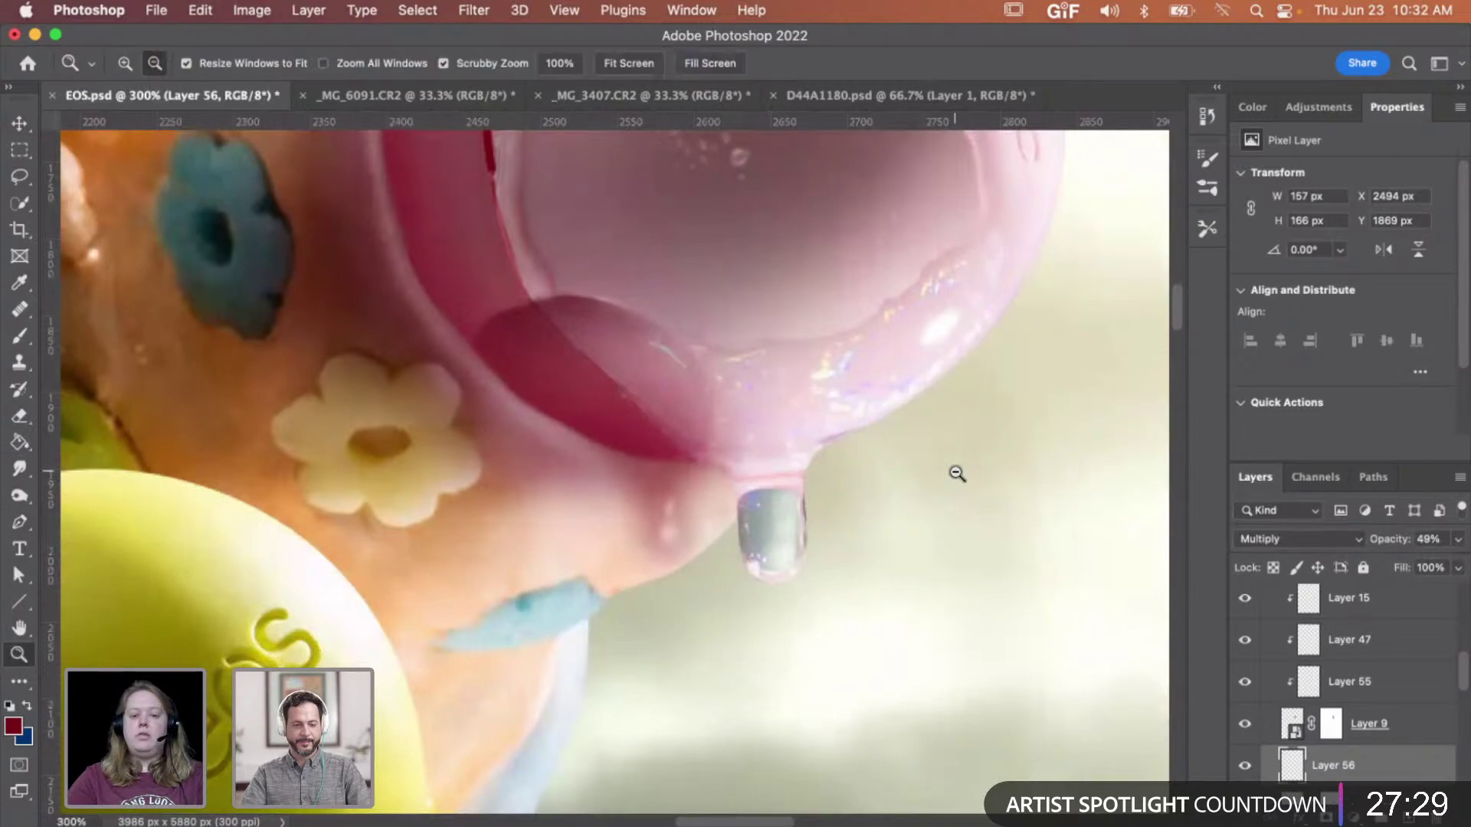
alt+click(955, 473)
alt+click(956, 473)
alt+click(1065, 441)
scroll(1061, 434, right, 5)
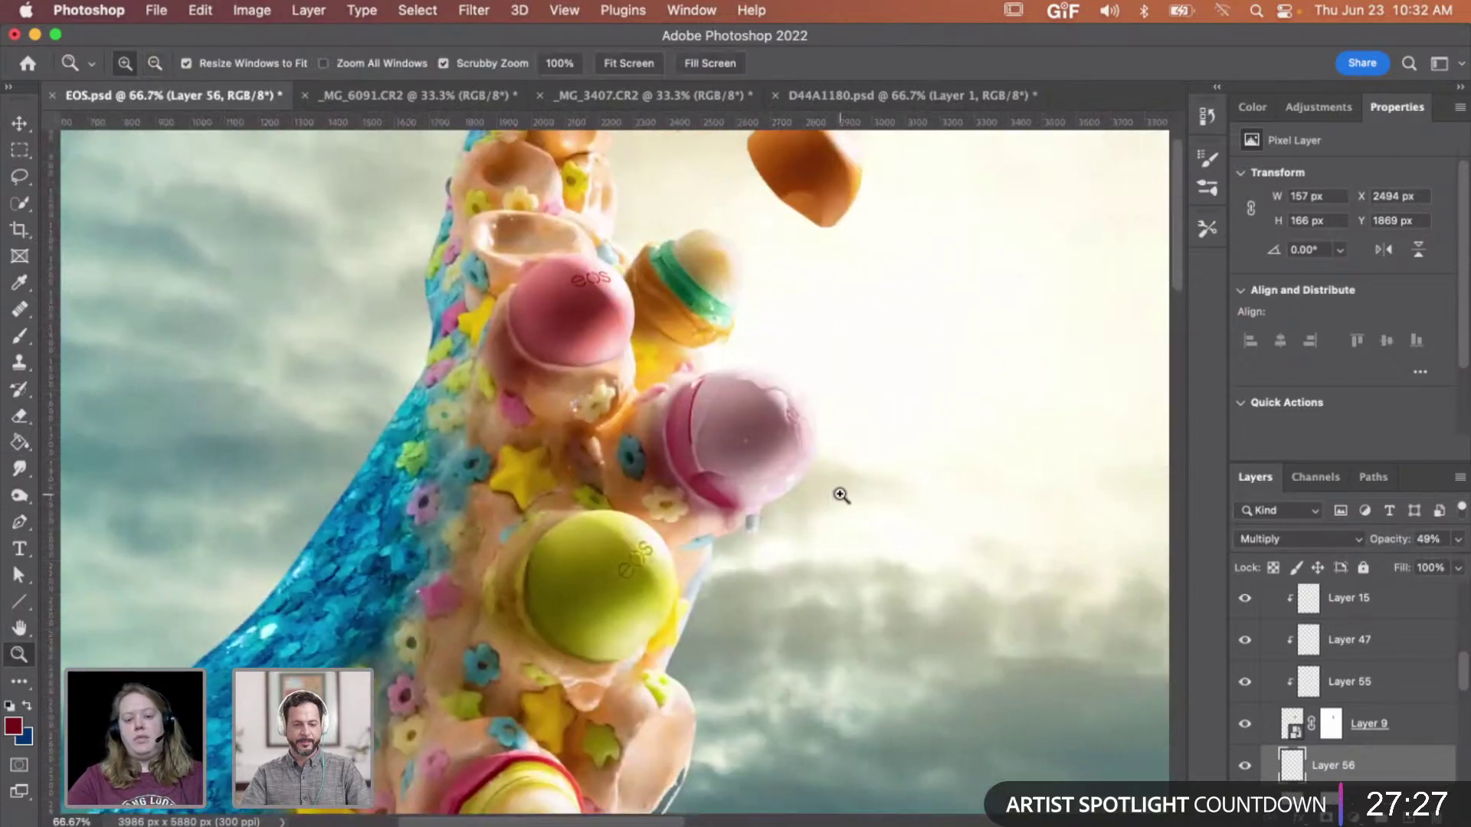
click(738, 528)
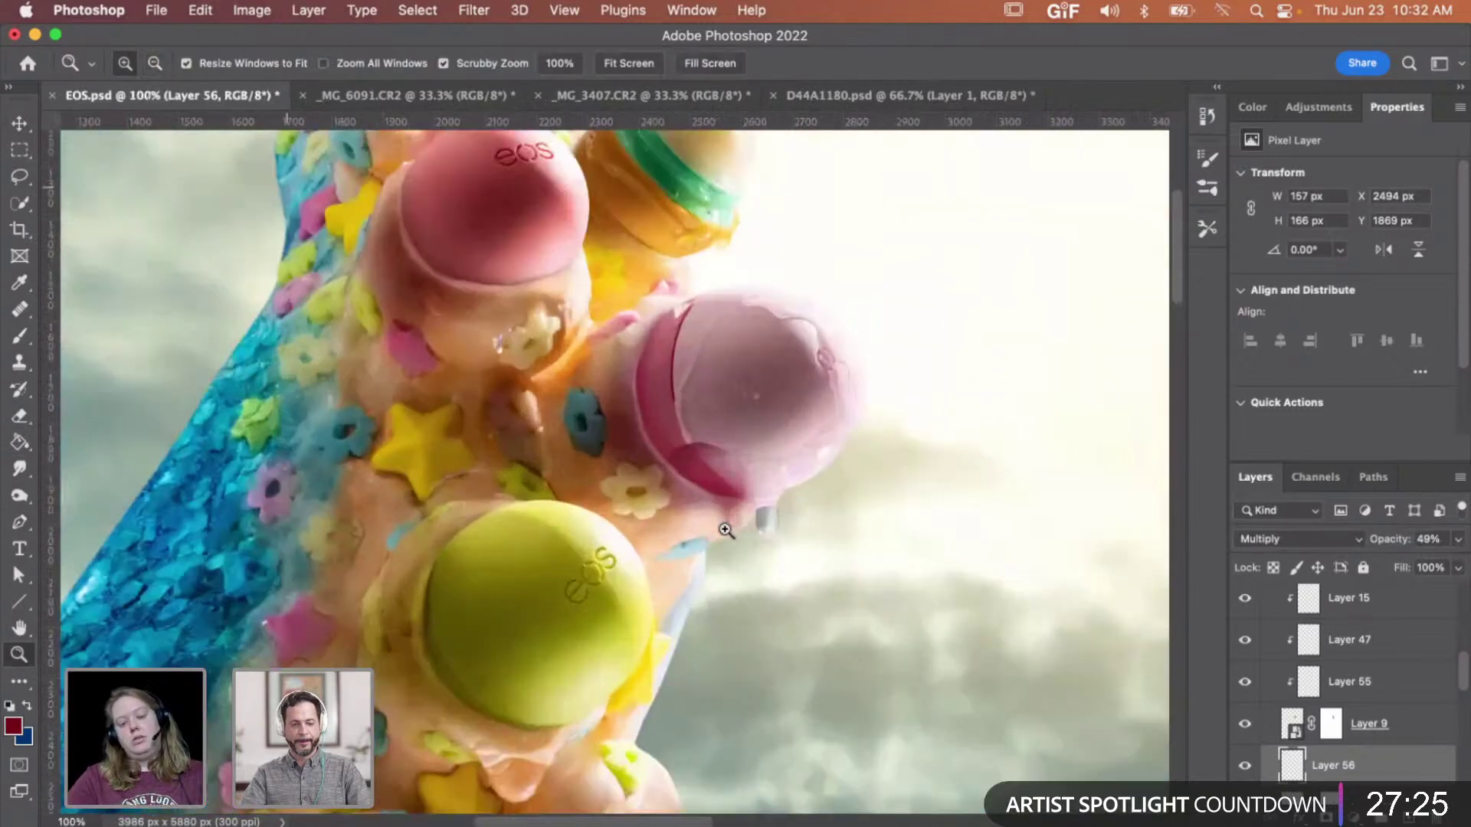
click(738, 529)
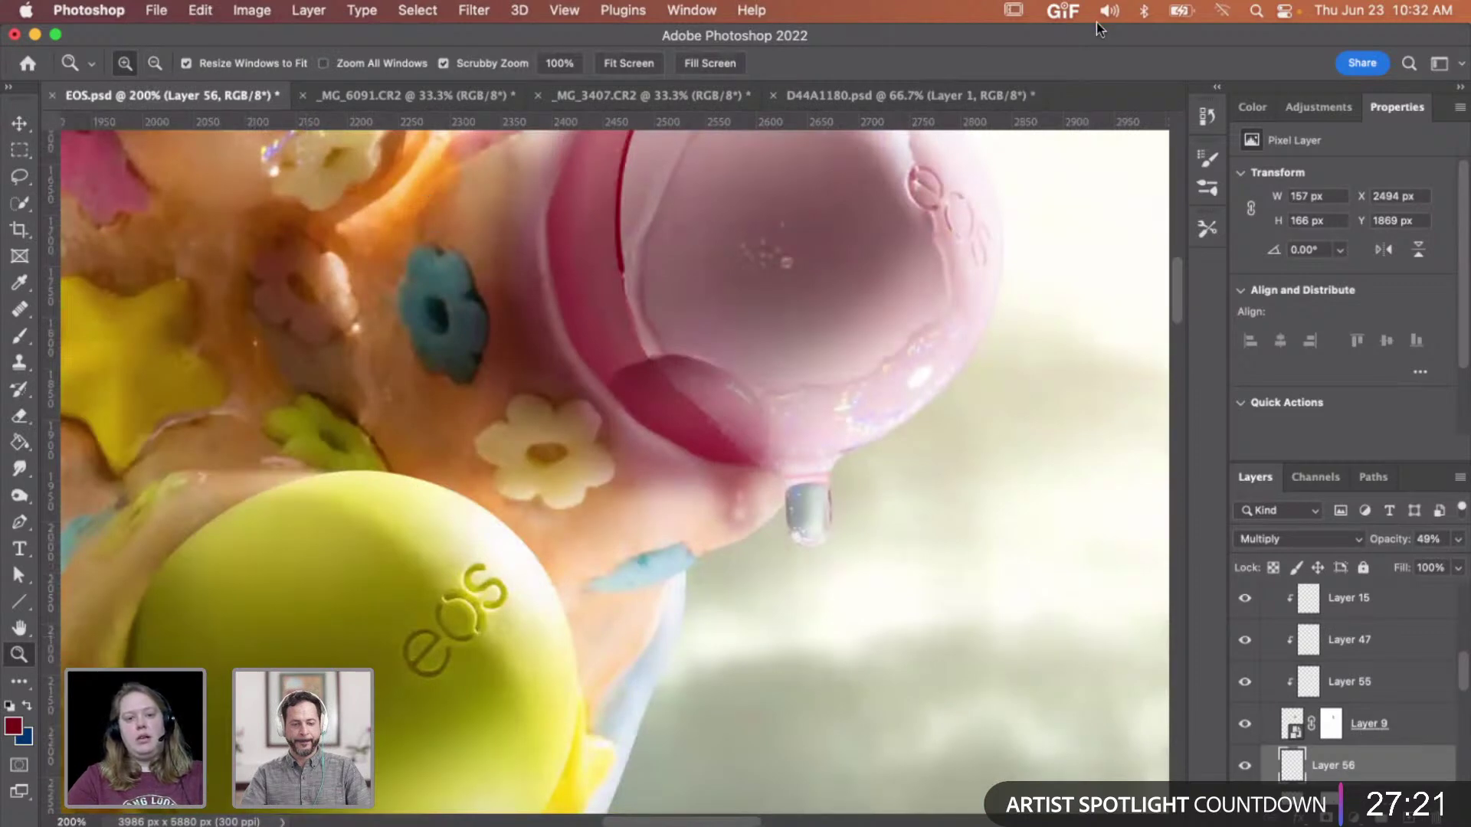
click(201, 13)
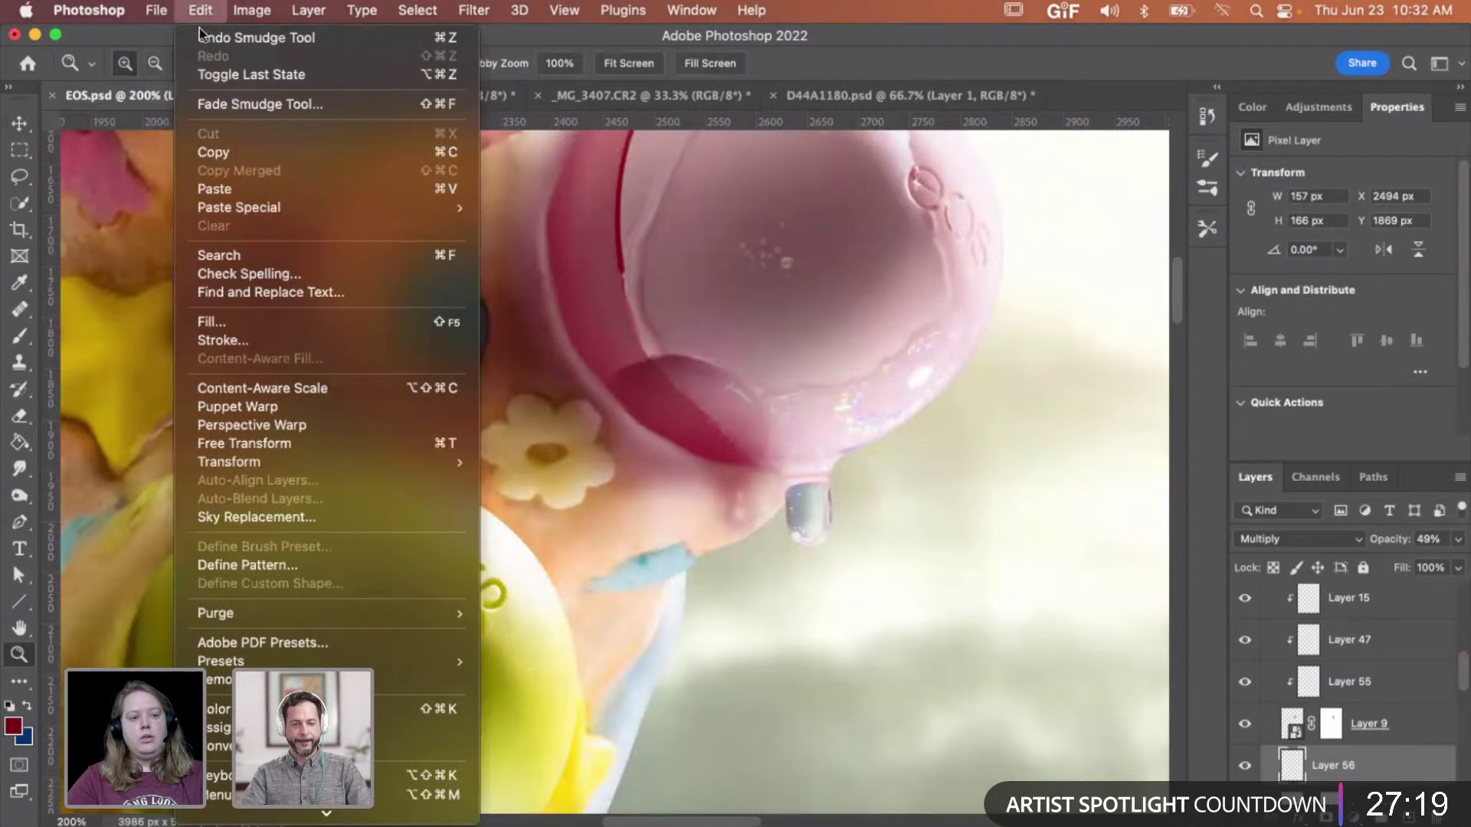
mouse_move(375, 462)
click(562, 570)
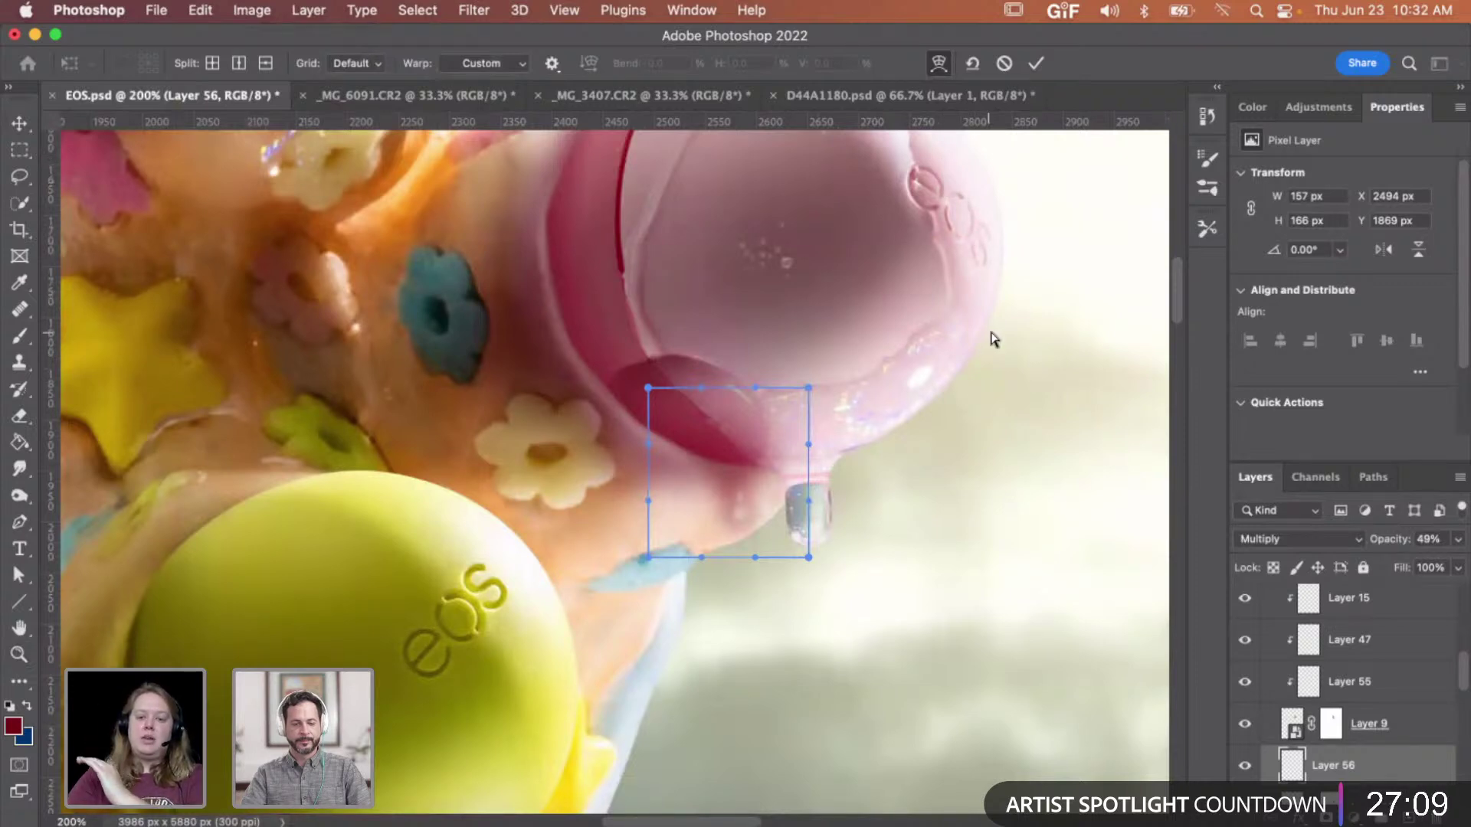
drag(724, 534, 687, 429)
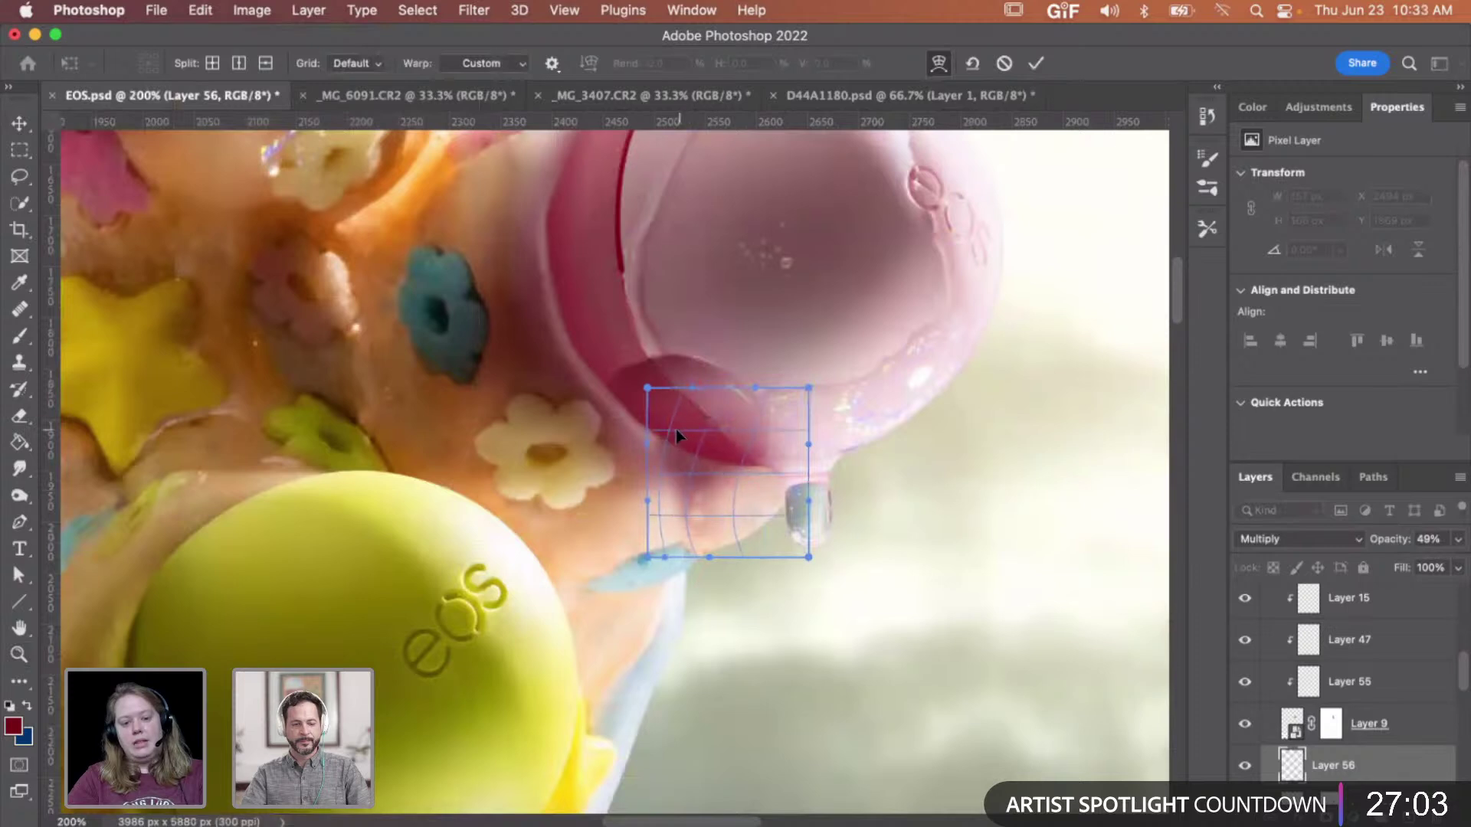
drag(761, 469, 775, 470)
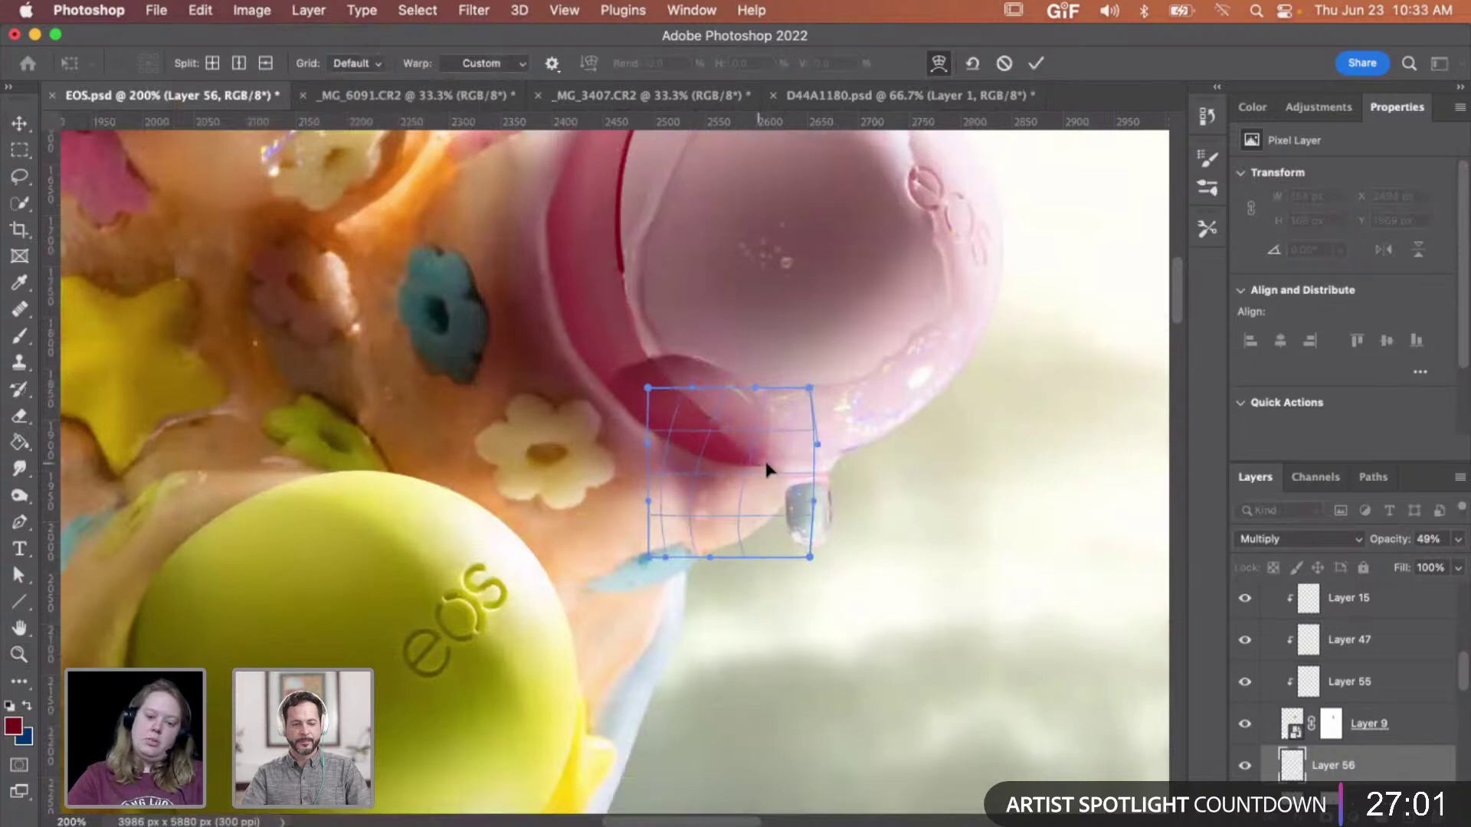
drag(641, 385, 620, 375)
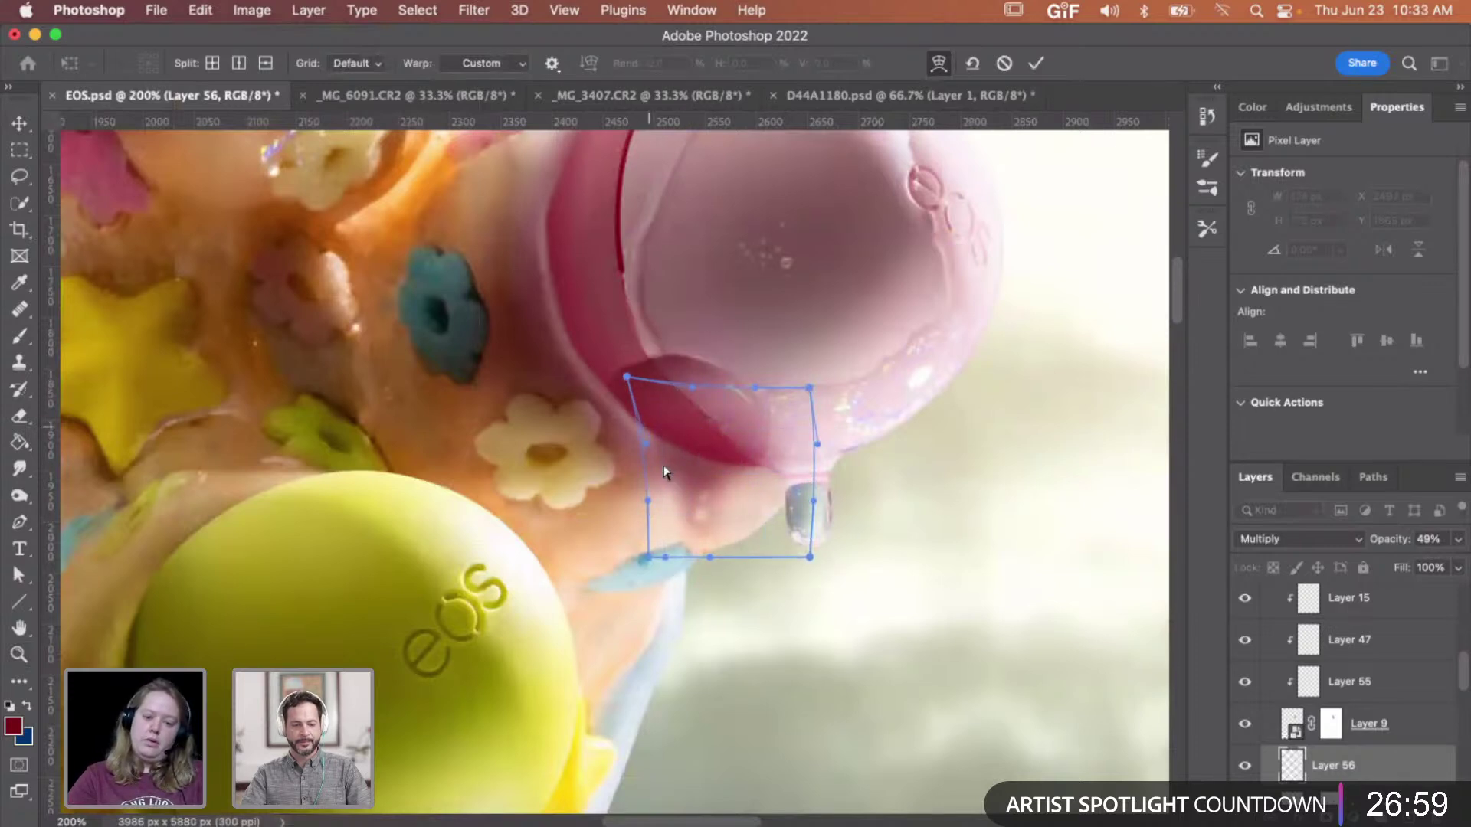
key(Return)
- Review the warped drip shading under the light pink lip balm against the surrounding composite at 66.7% zoom
key(z)
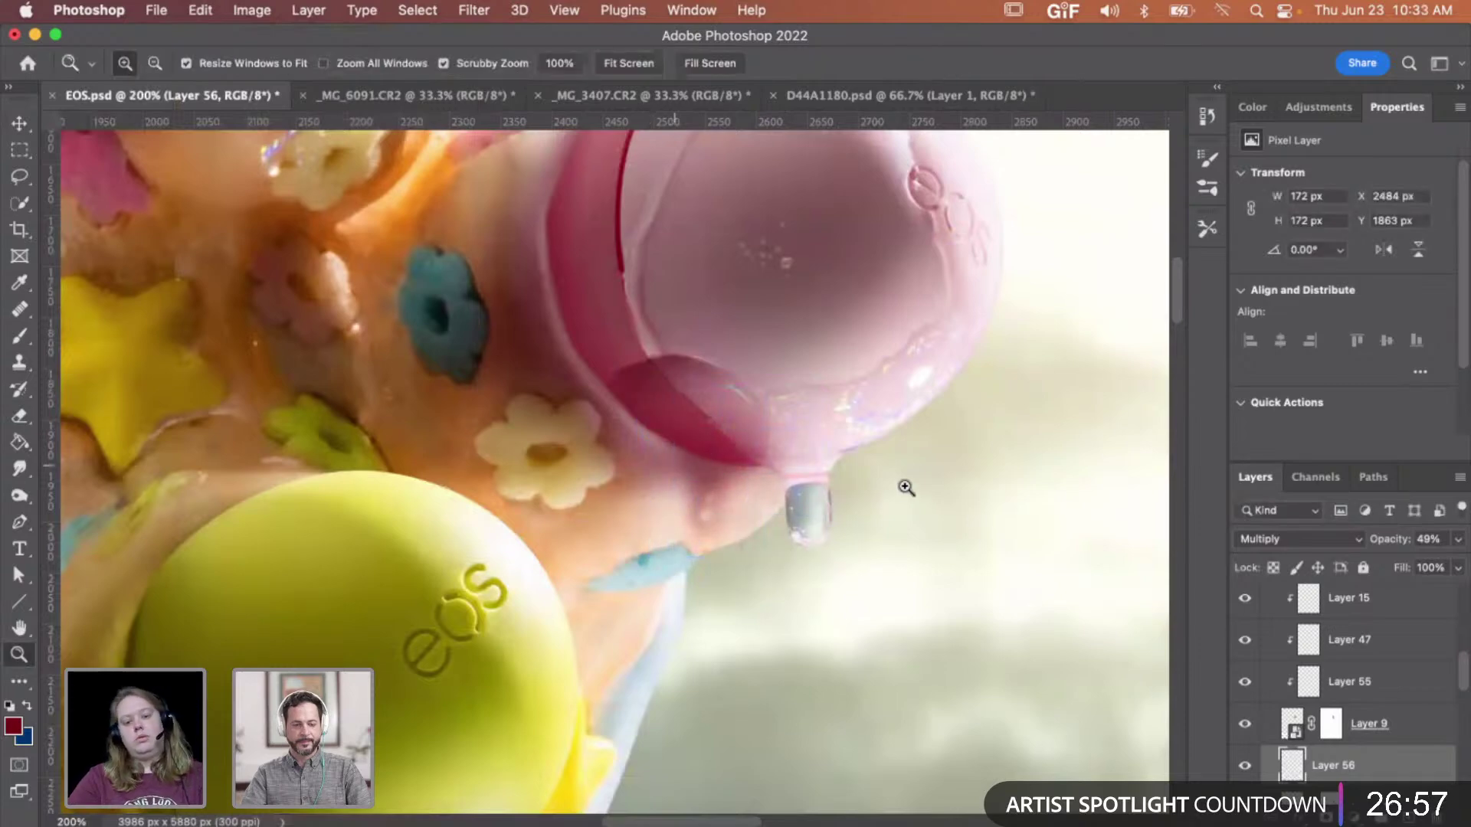
alt+click(907, 488)
alt+click(902, 485)
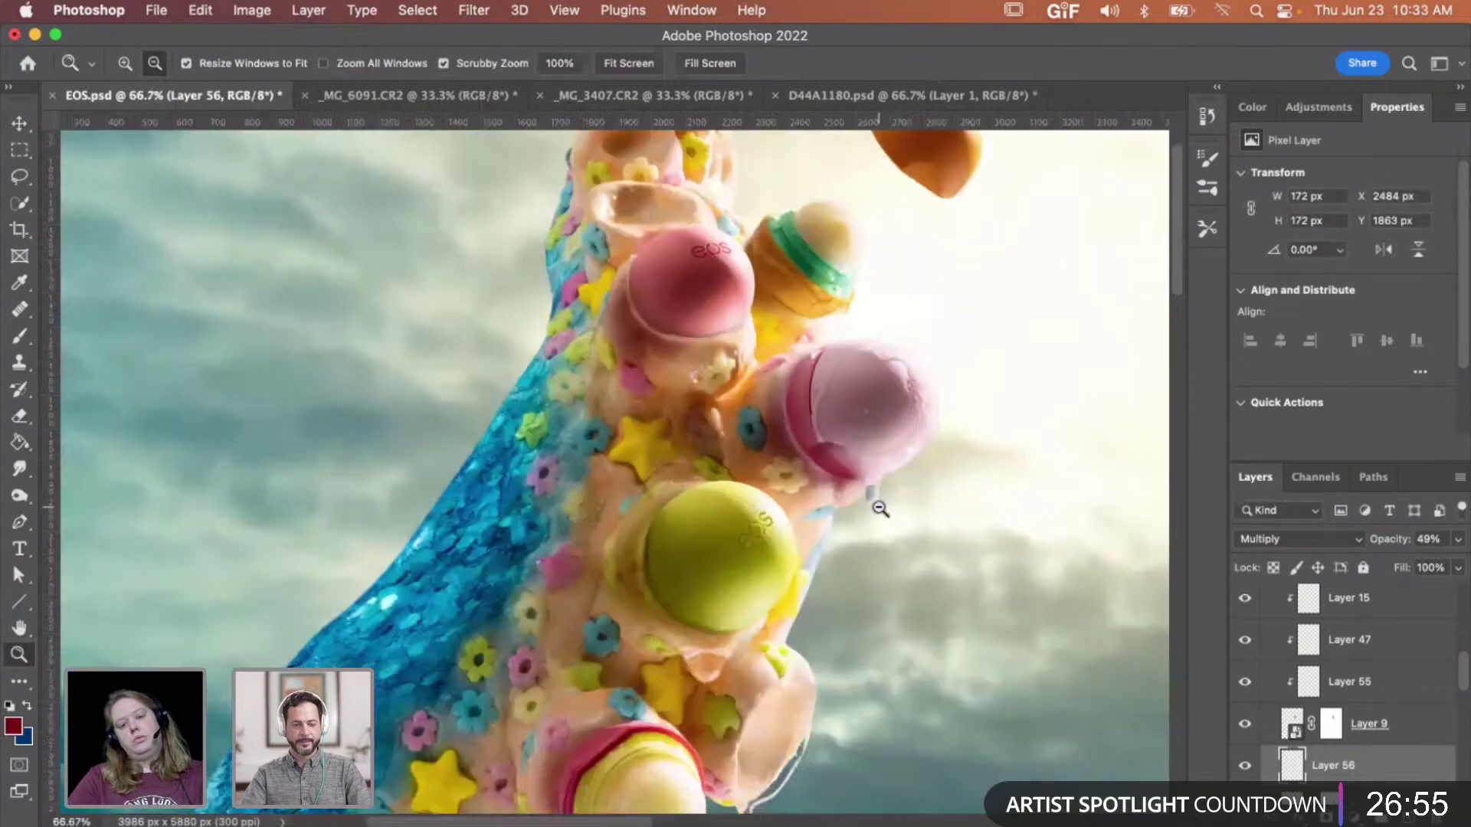
alt+click(885, 512)
click(798, 504)
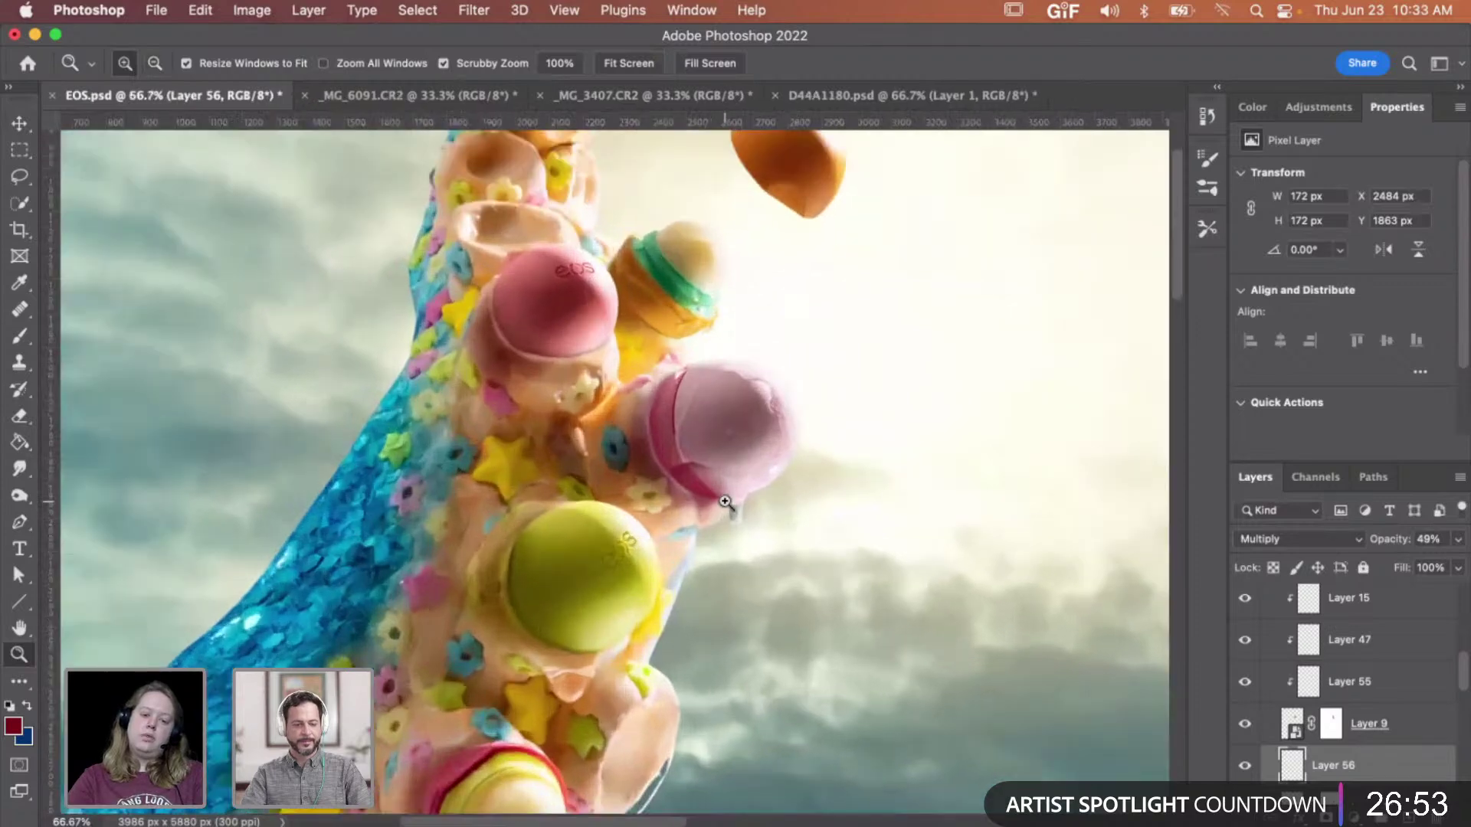
- Warp the drip shading layer beneath the light pink lip balm, pulling its inner area slightly to the right
click(725, 501)
click(725, 501)
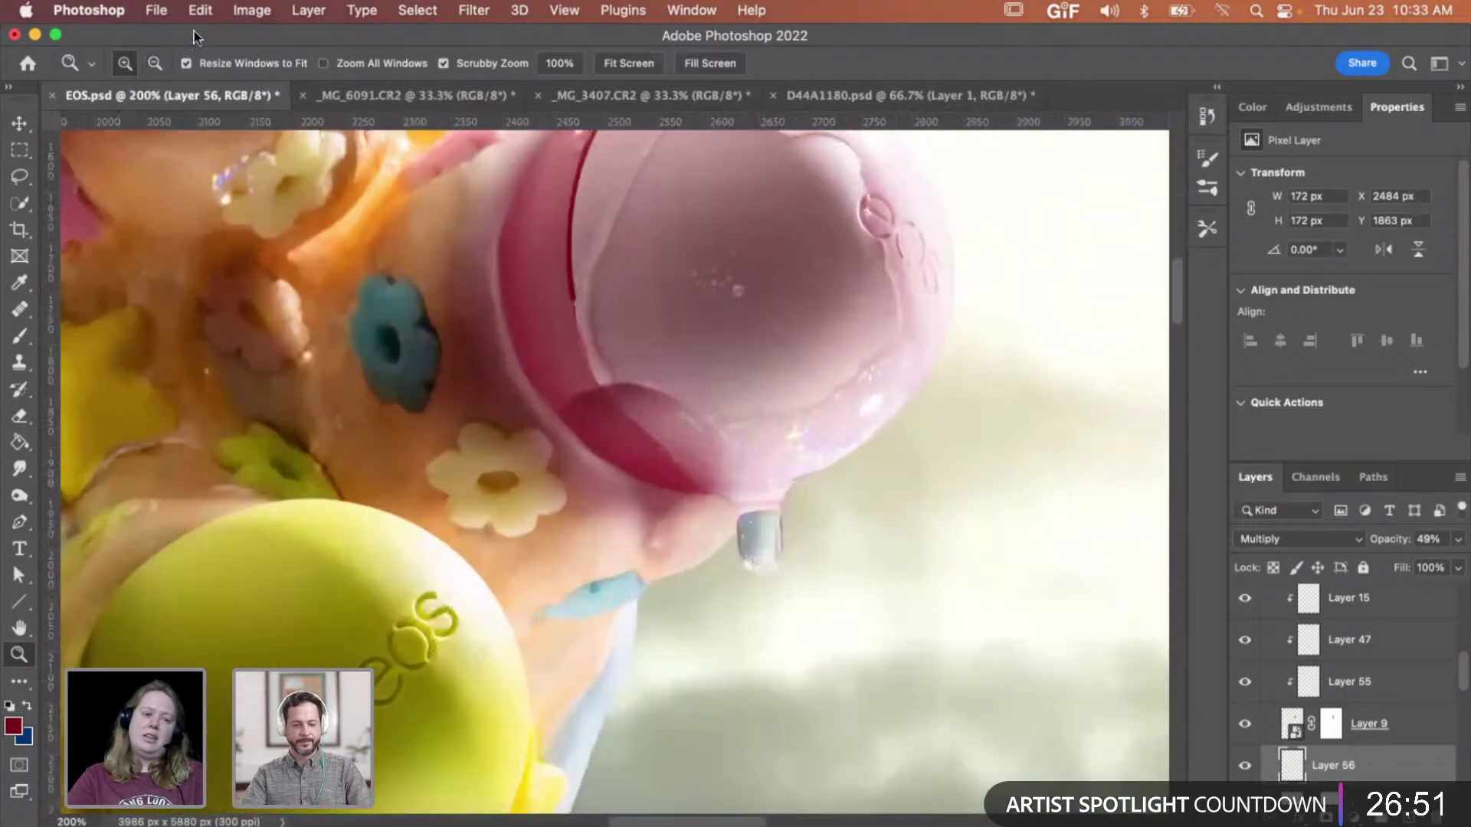
click(200, 10)
mouse_move(399, 462)
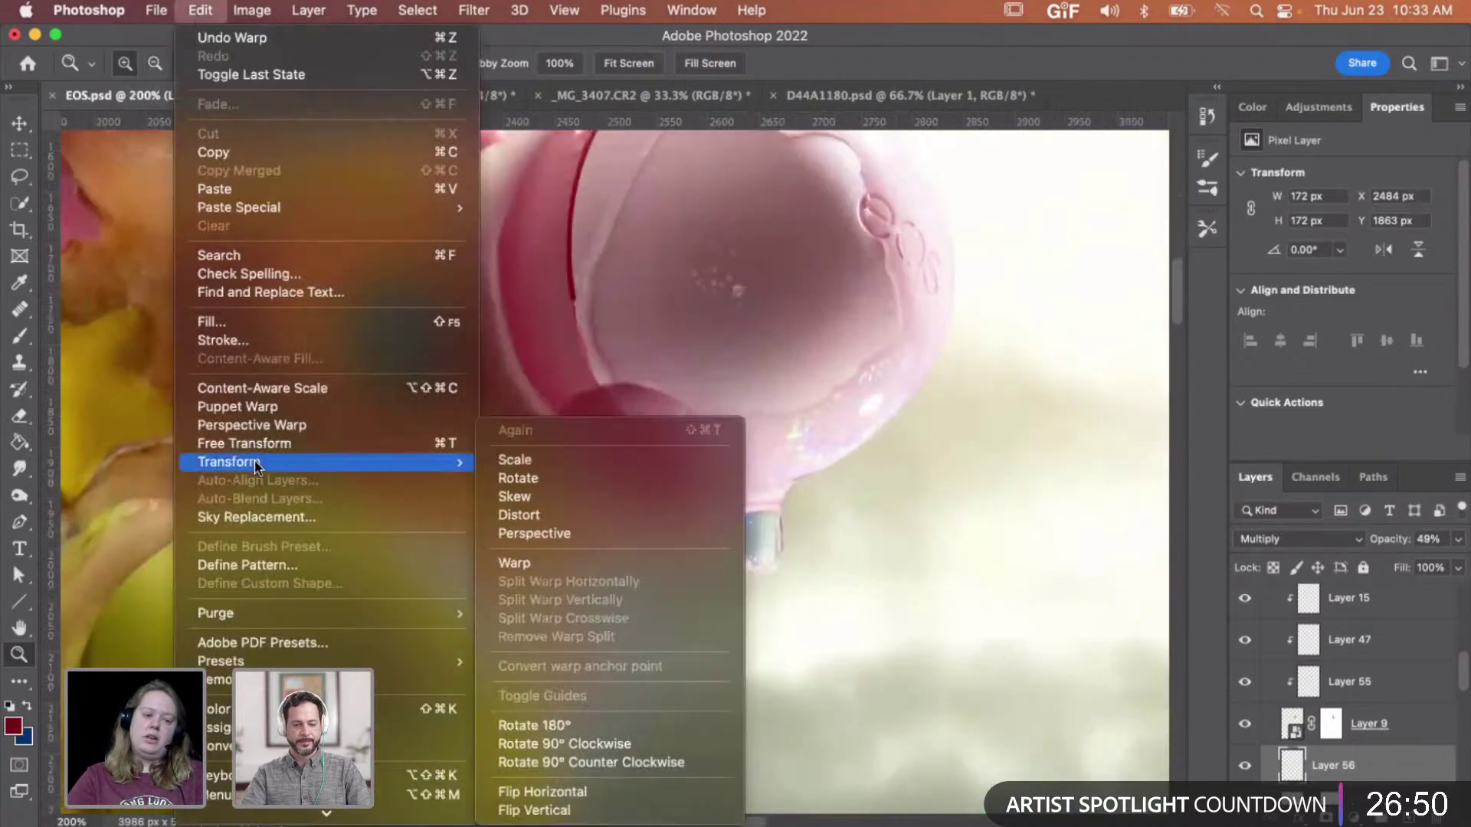
click(603, 564)
drag(703, 482, 741, 485)
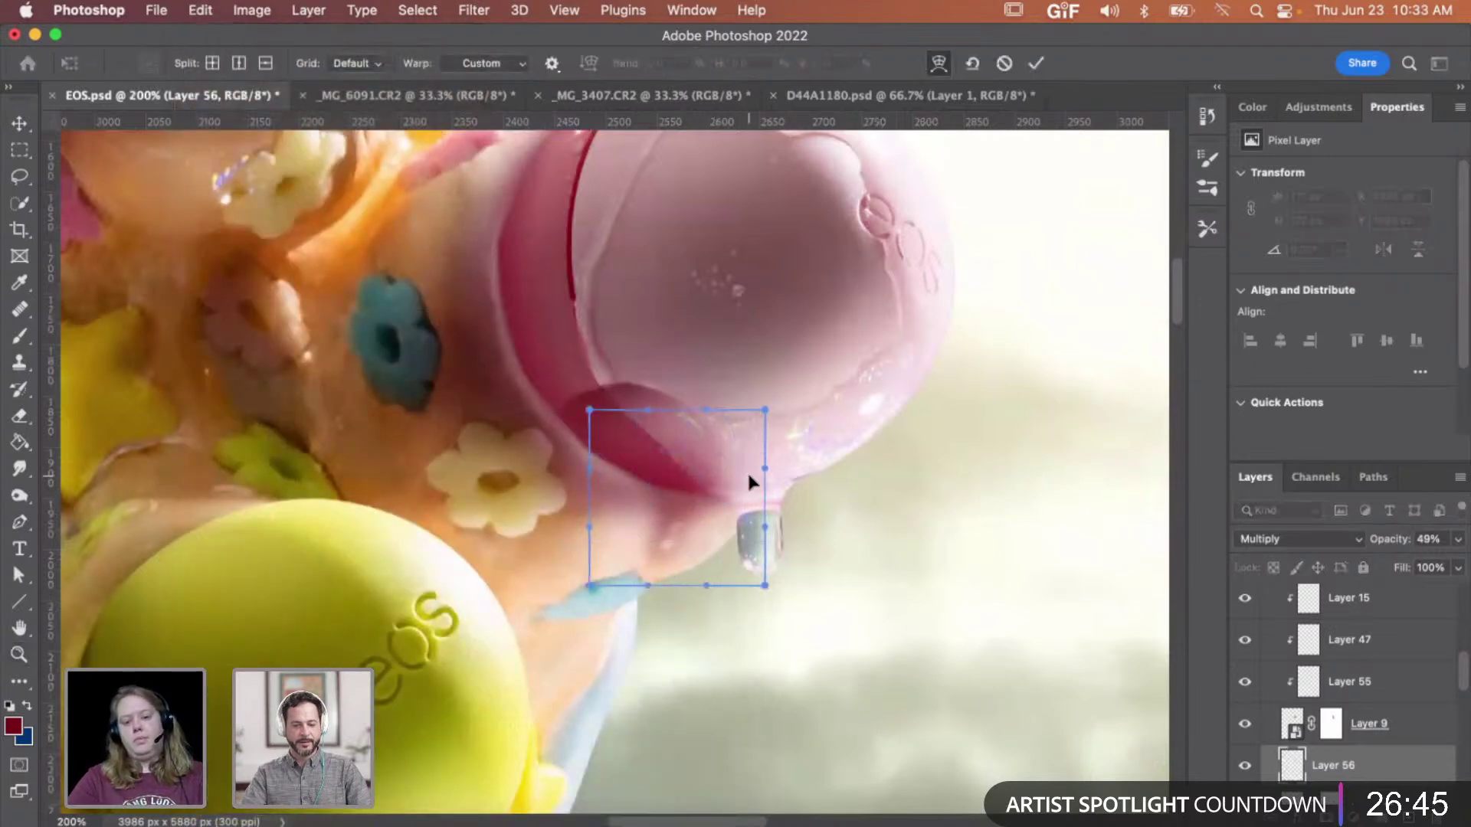
key(Return)
key(z)
alt+click(755, 477)
alt+click(757, 478)
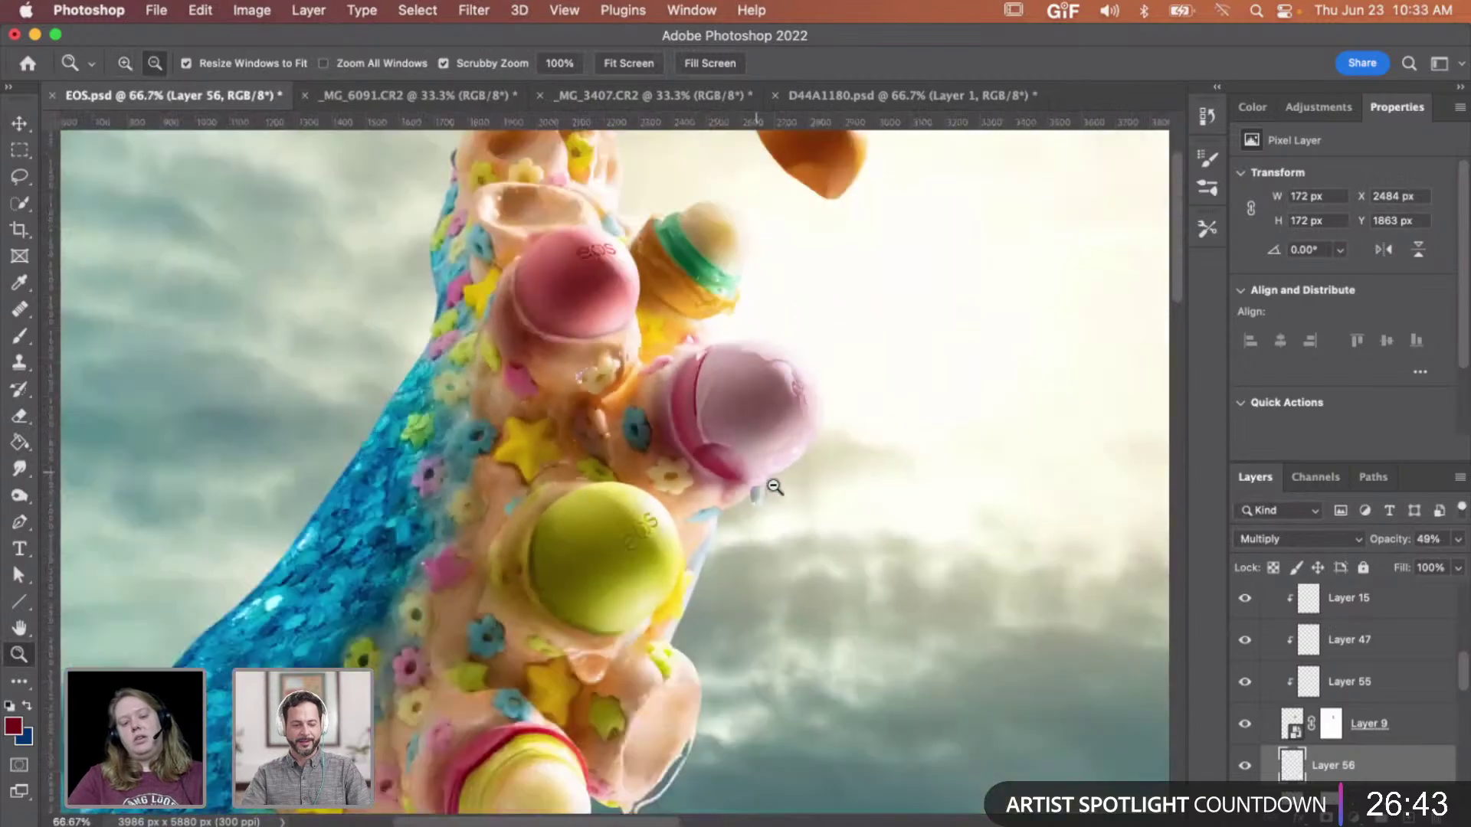
- Lower the drip shading layer's opacity to 32% and check it both close up and within the whole tentacle
click(761, 500)
click(762, 500)
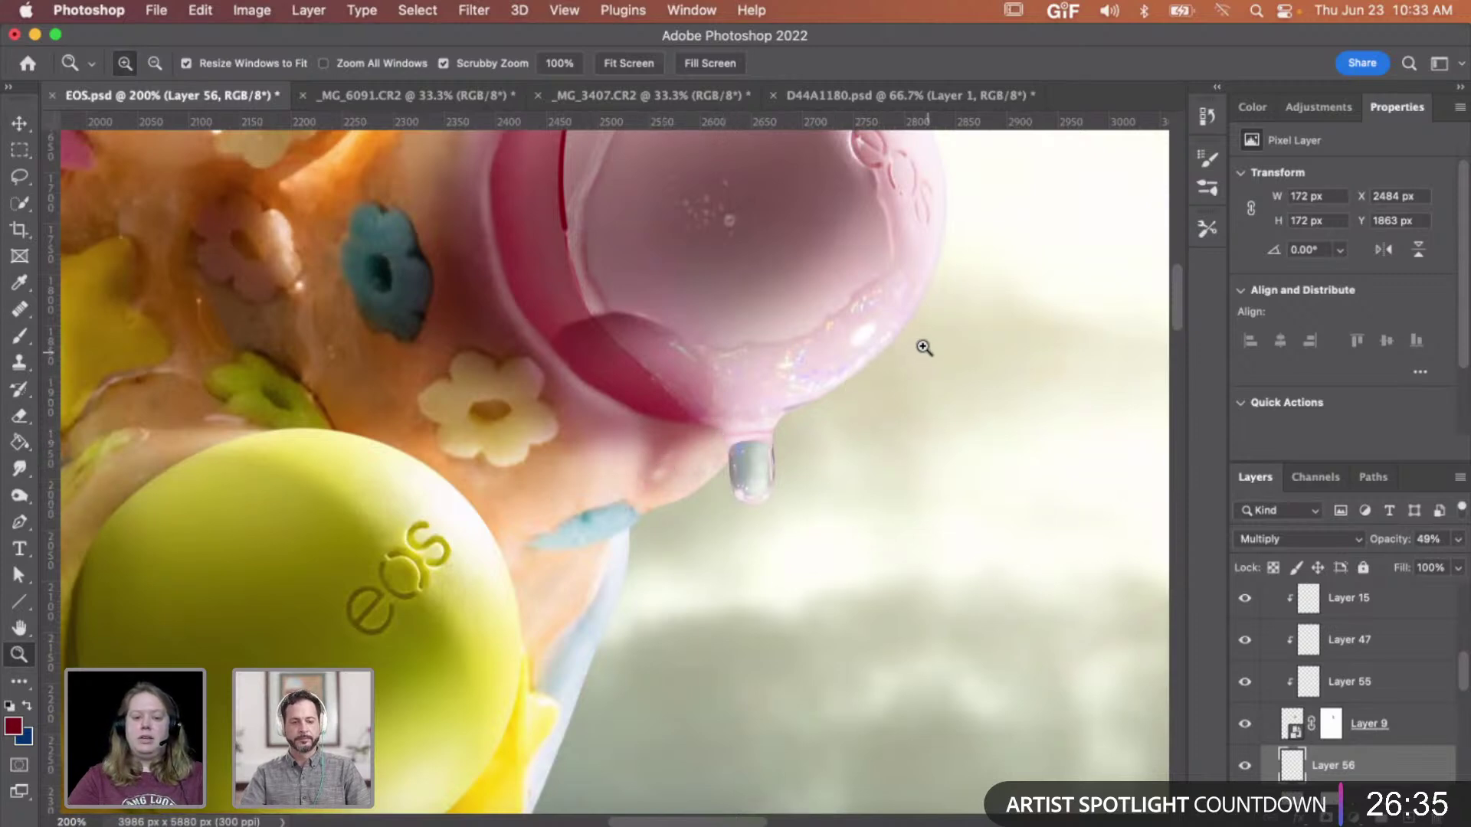
alt+click(837, 456)
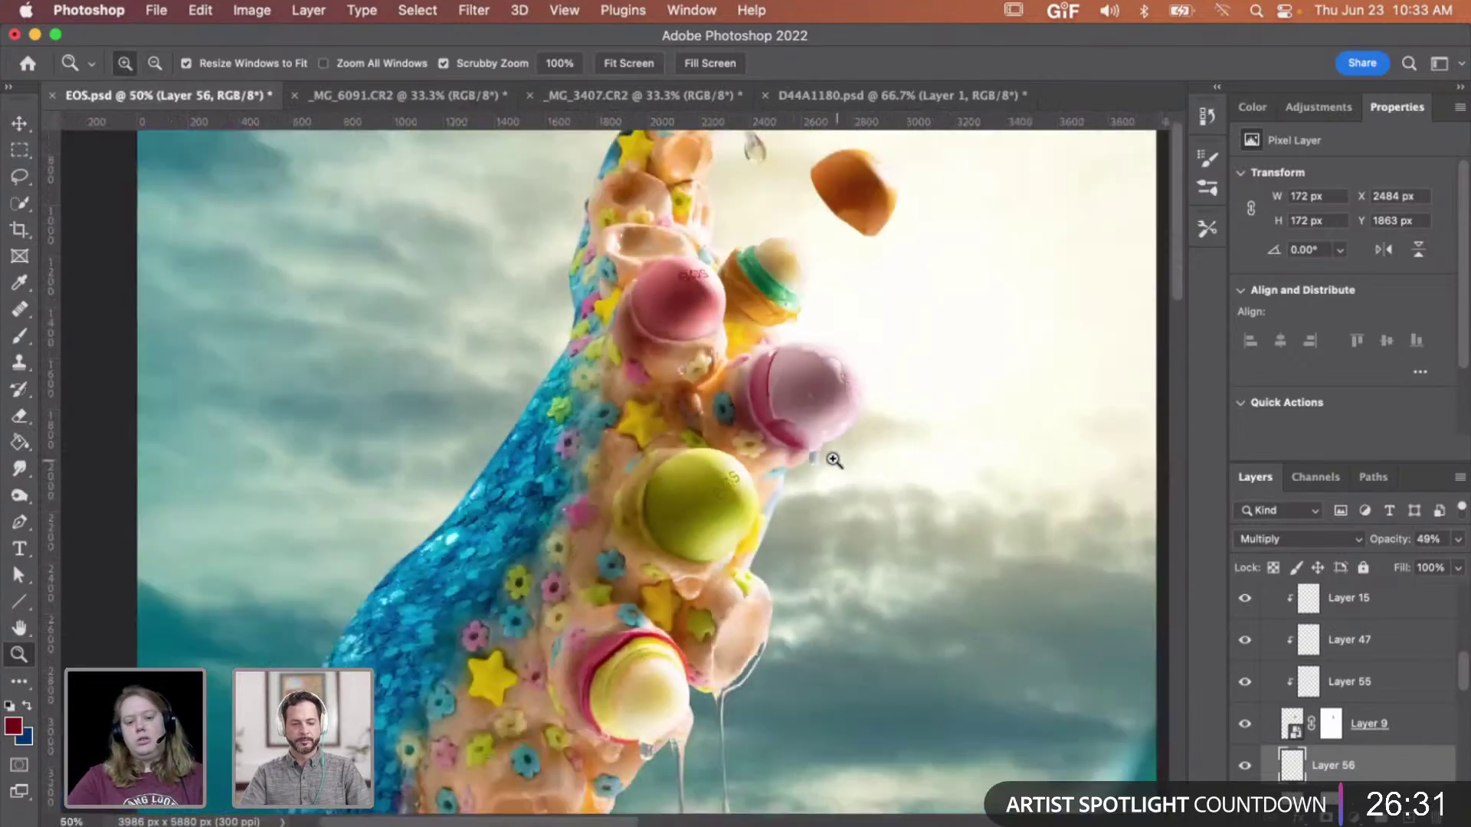
click(834, 460)
click(1459, 541)
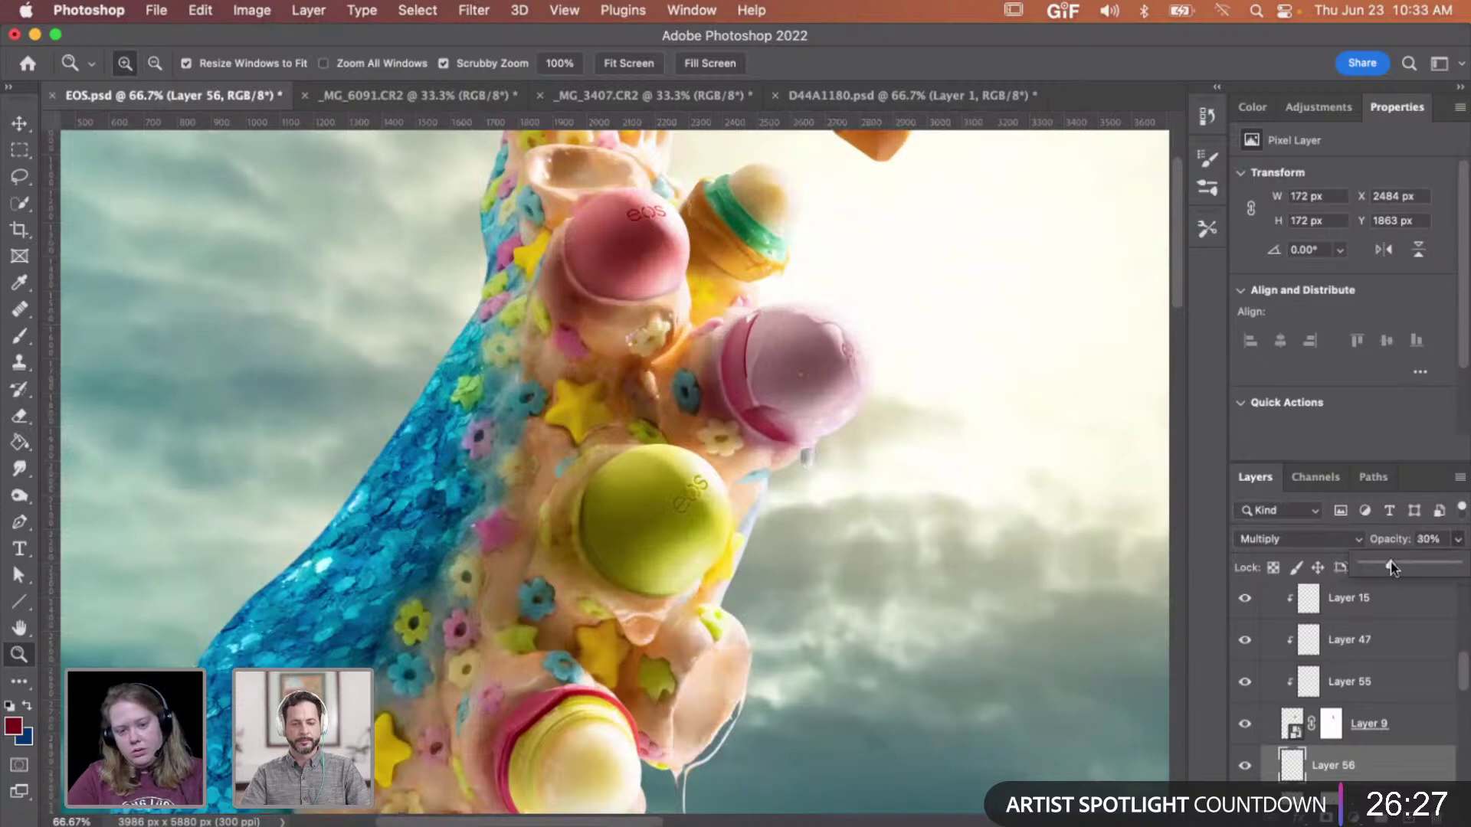
click(873, 467)
alt+click(867, 465)
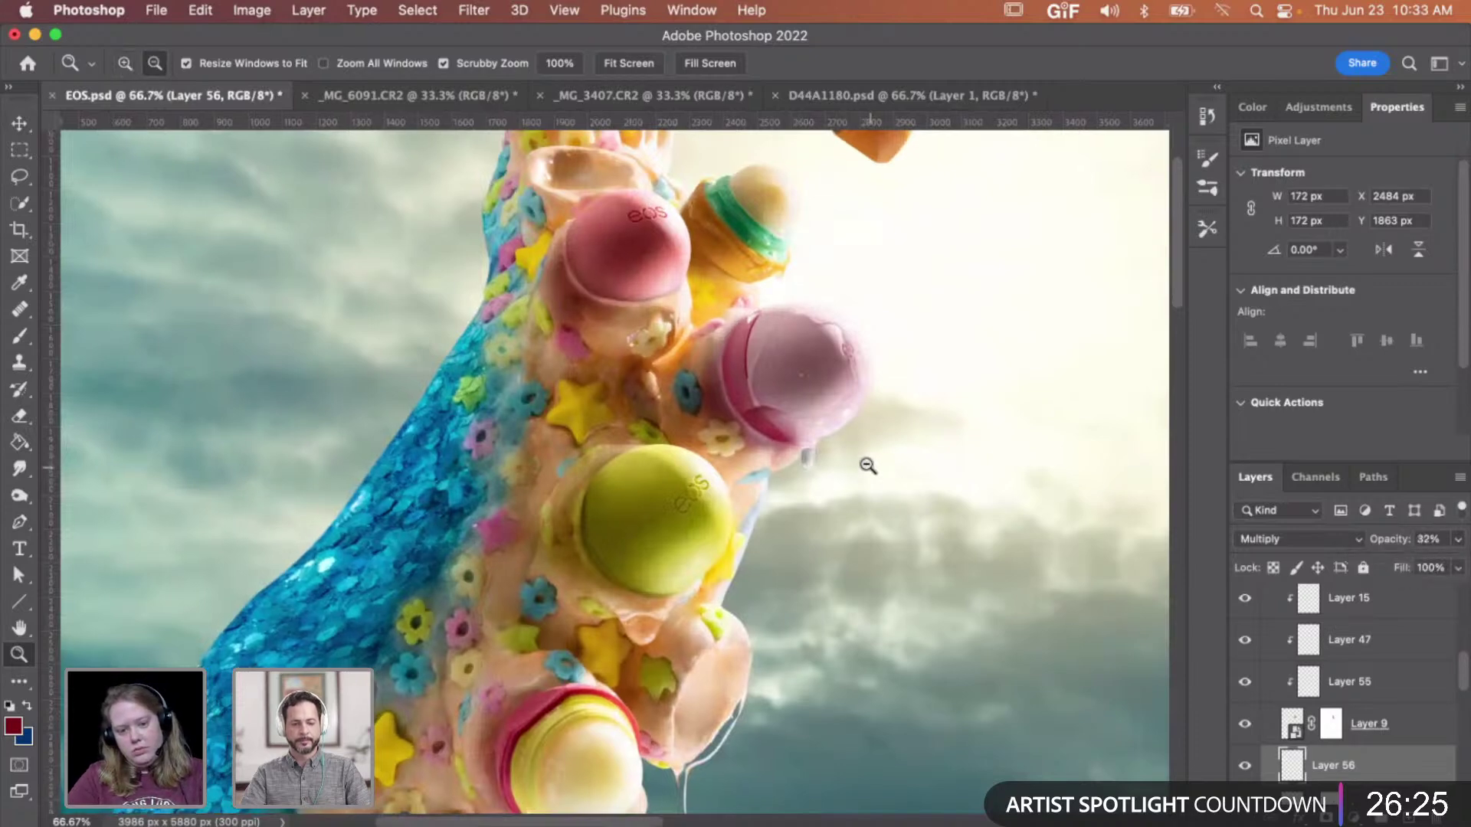
scroll(880, 496, down, 3)
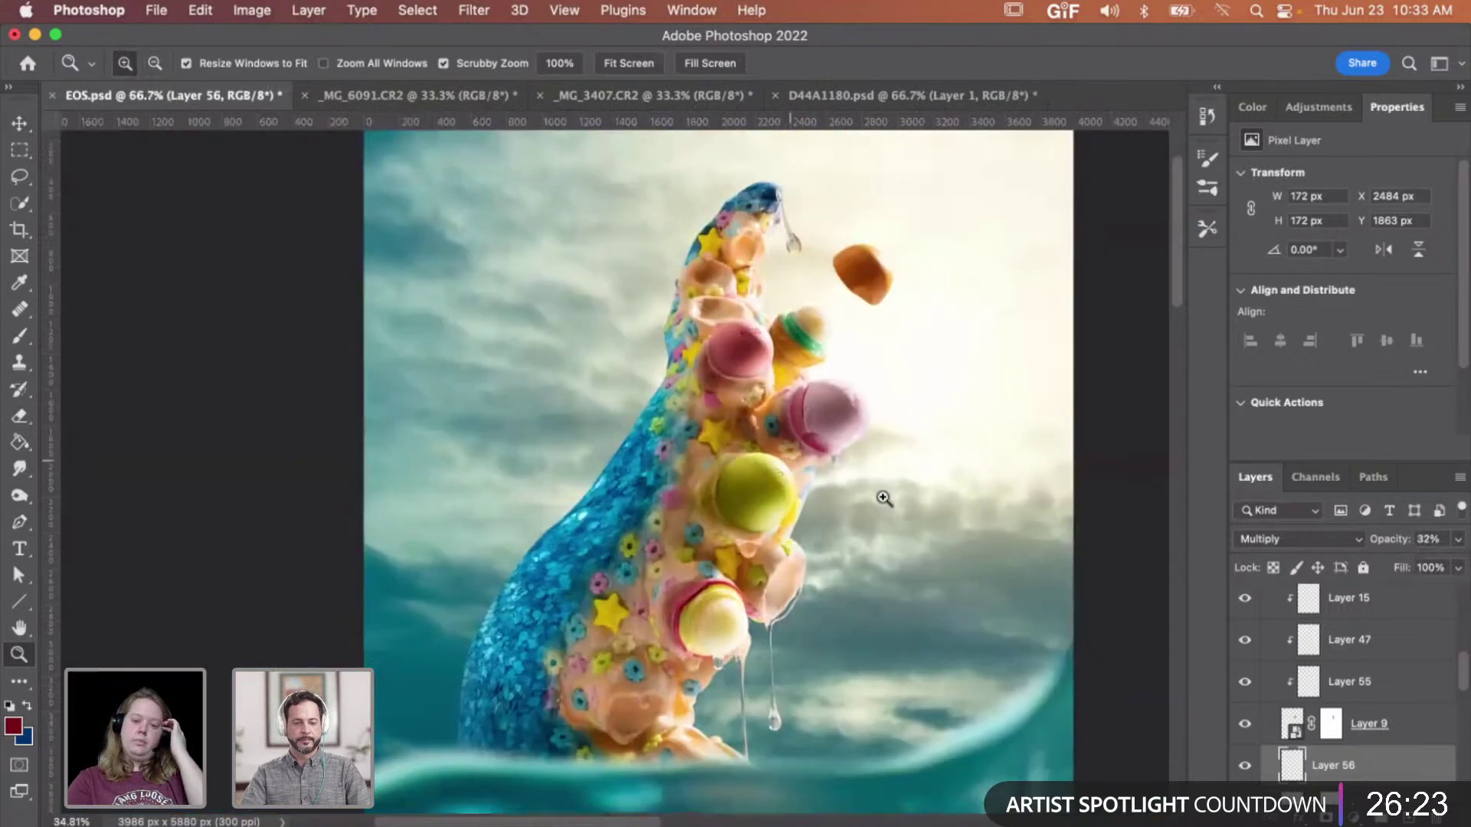
scroll(844, 431, up, 10)
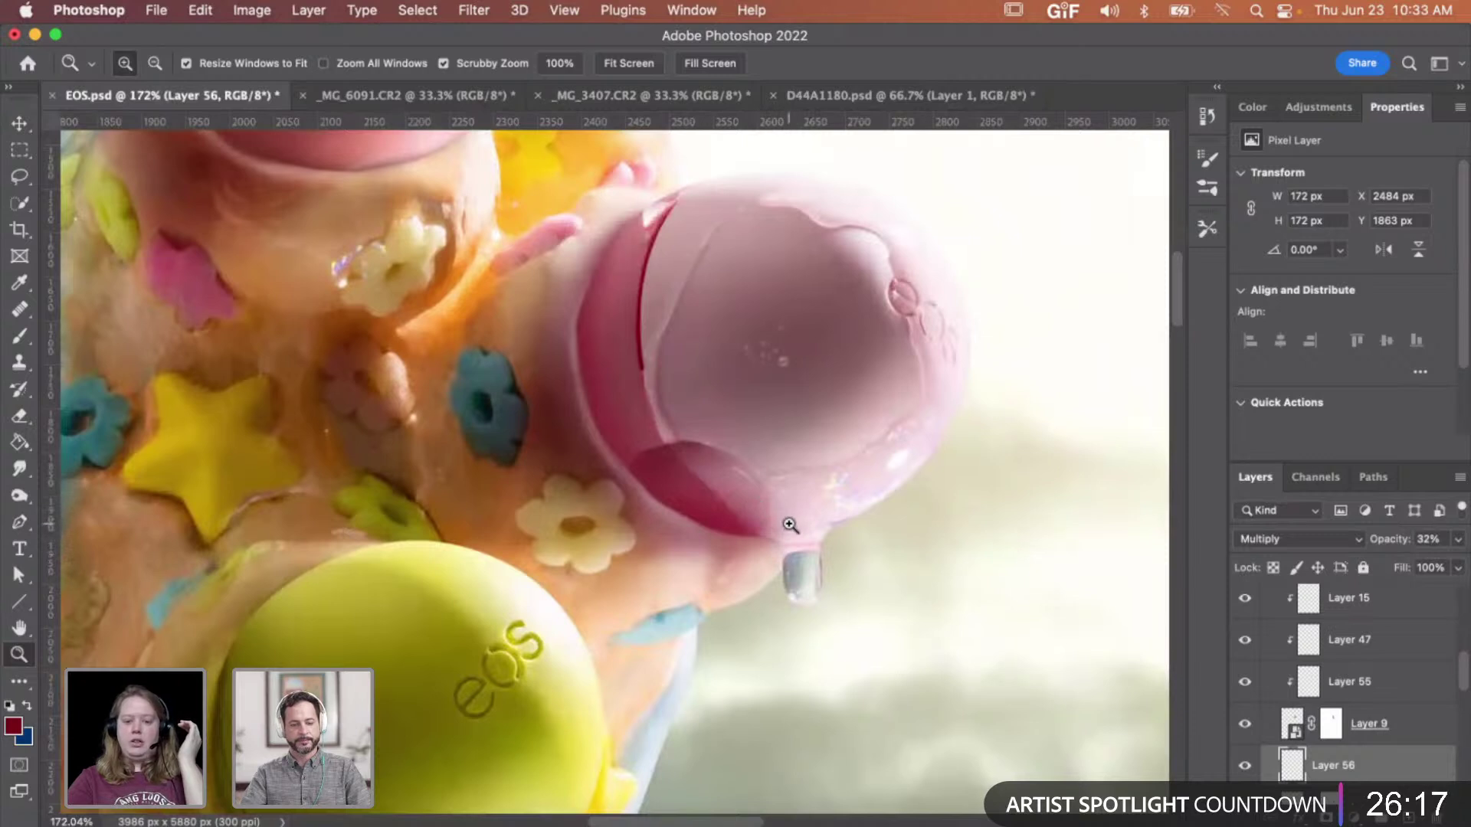
- Add a new layer clipped to Layer 9 and brush deep pink along the light pink lip balm's lower rim, down into the drip
click(1397, 742)
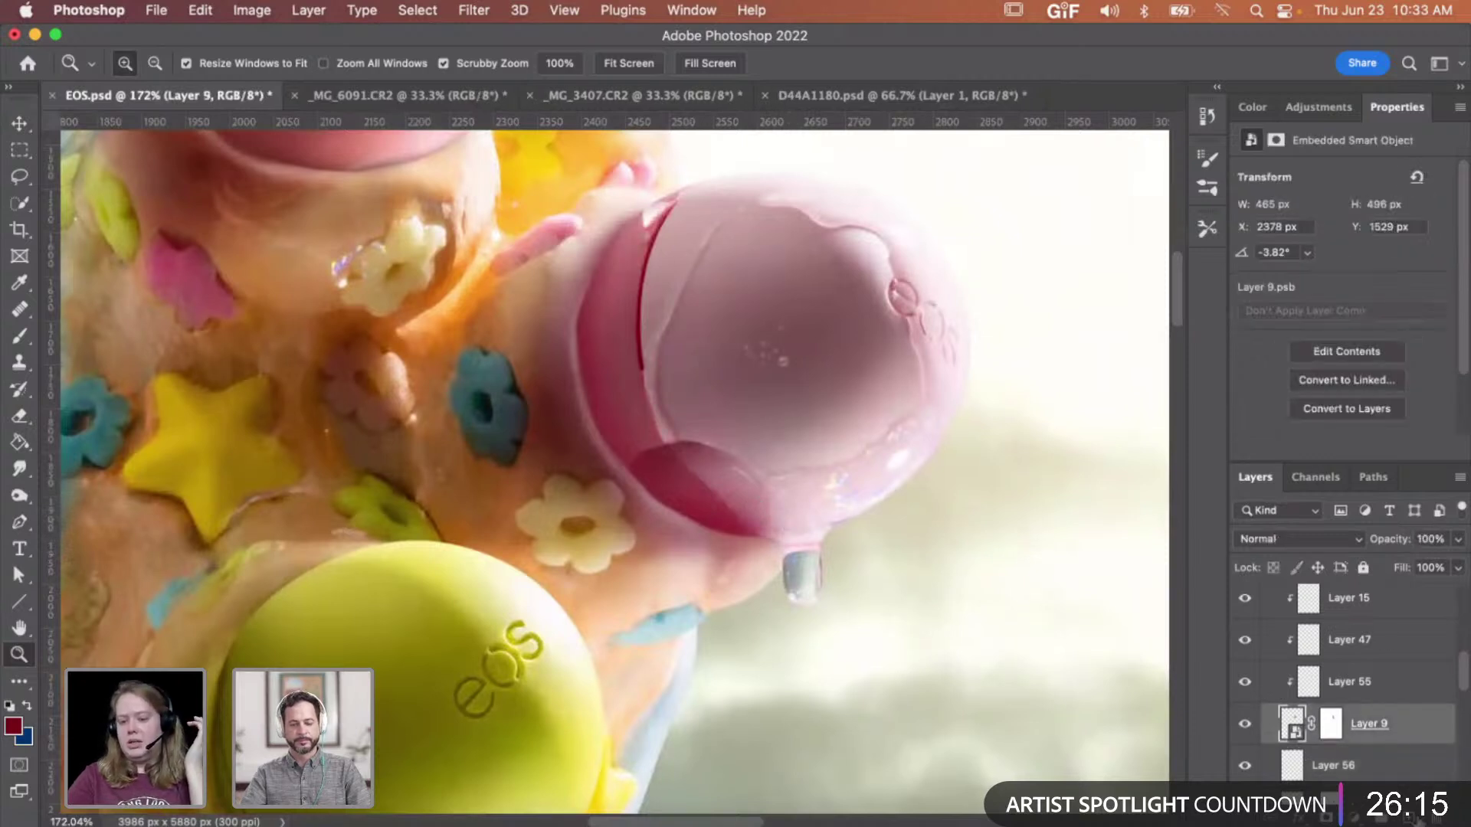
key(alt+shift+super+n)
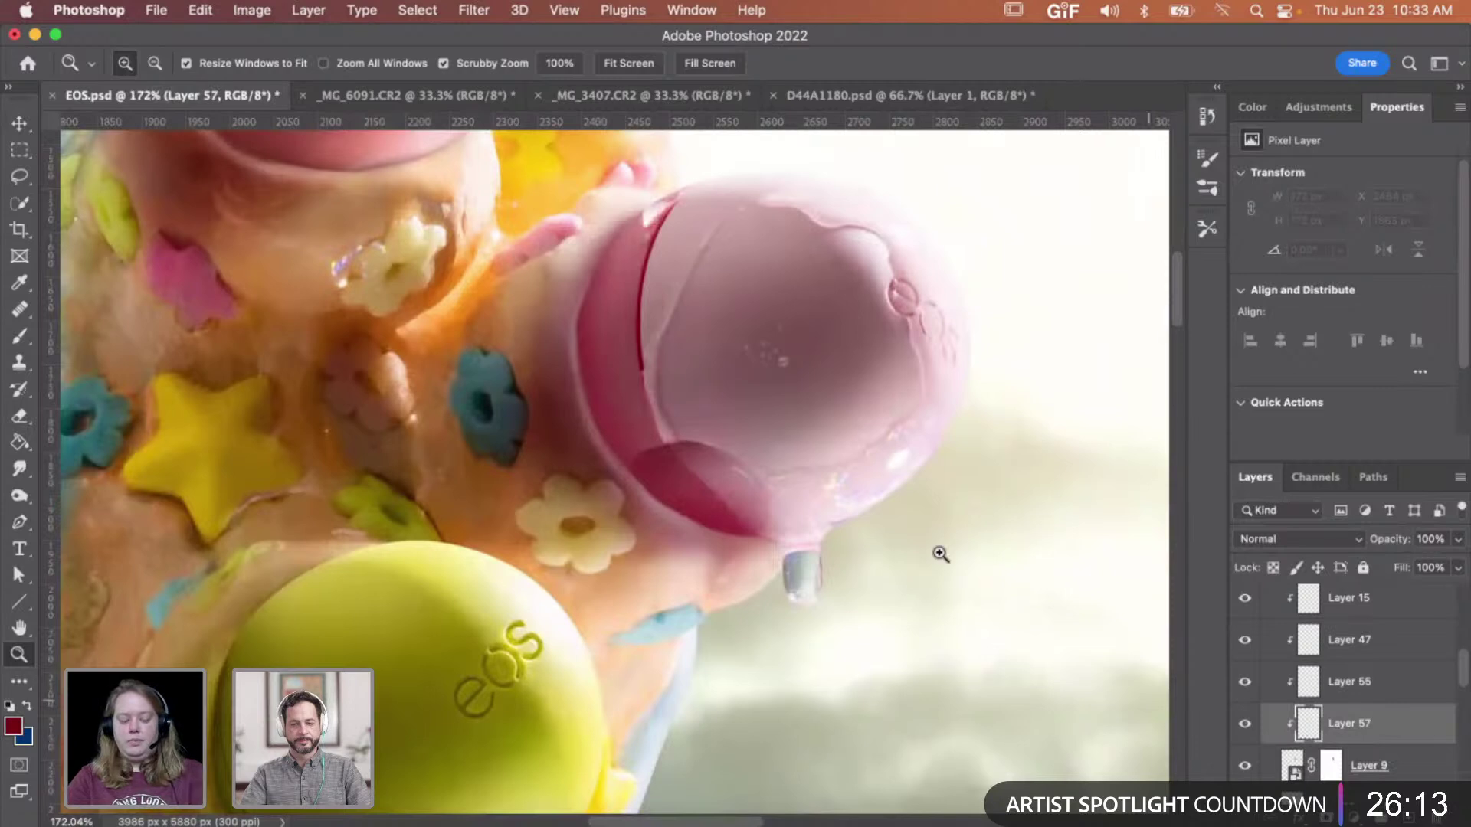
key(b)
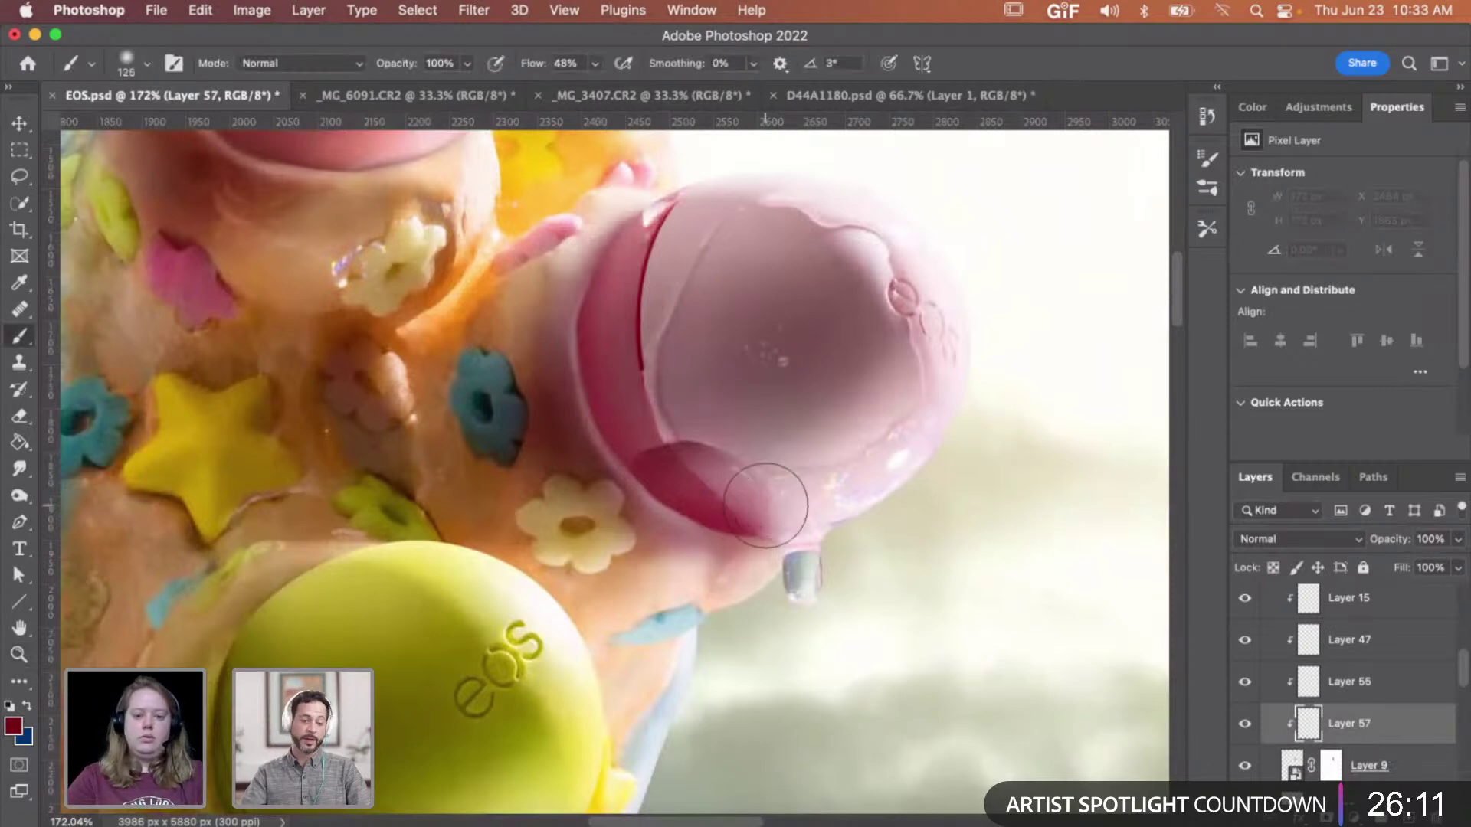
key([)
mouse_move(766, 536)
mouse_down()
mouse_move(751, 555)
mouse_move(788, 519)
mouse_move(717, 548)
mouse_move(788, 568)
mouse_move(762, 575)
mouse_up()
key([)
key([)
key([)
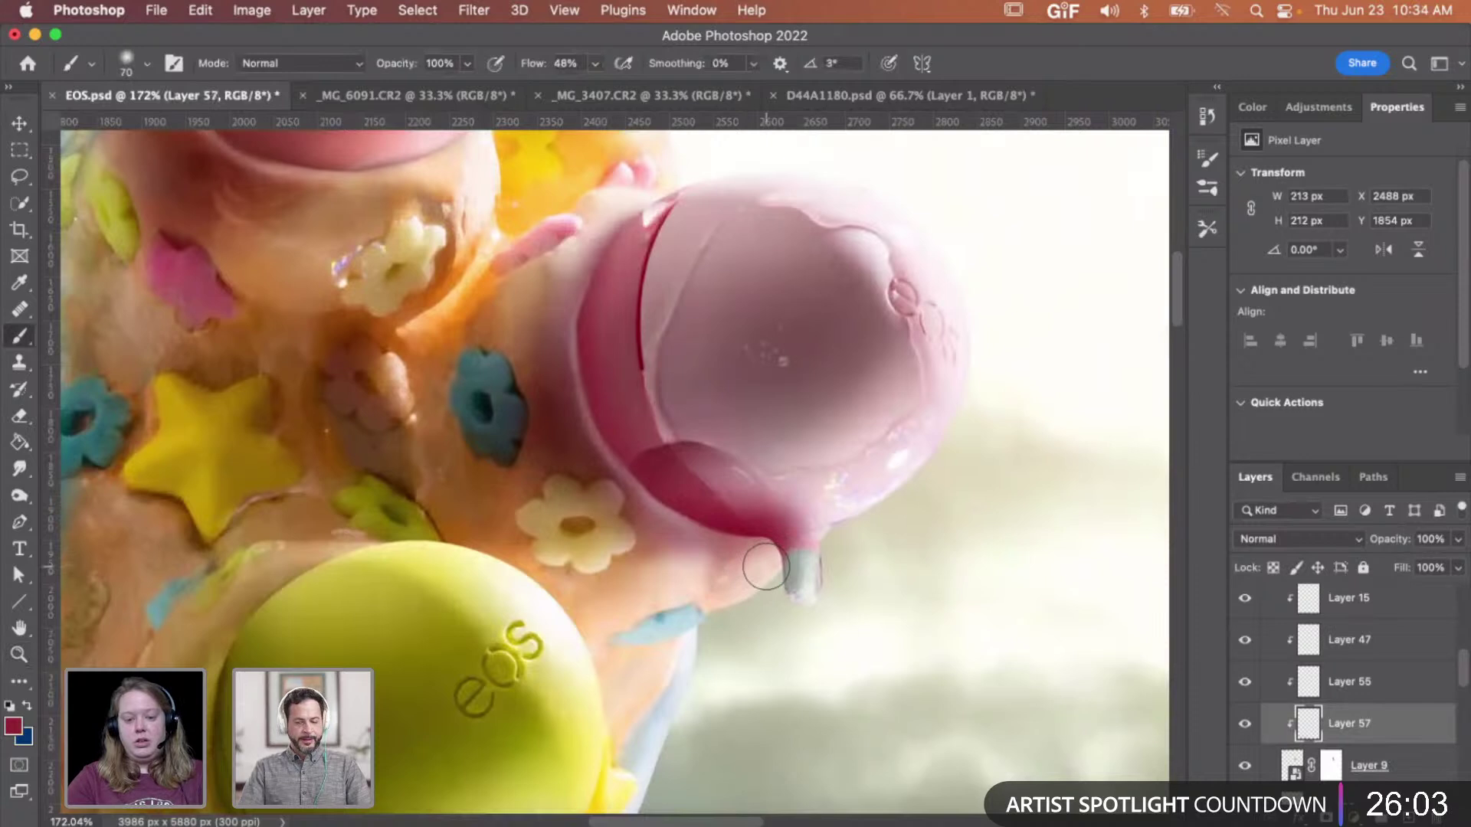
- Erase the excess pink along the drip's right side and up to the rim with a 45 px Eraser
key(e)
key(bracketright)
key(bracketright)
key(bracketright)
key(bracketright)
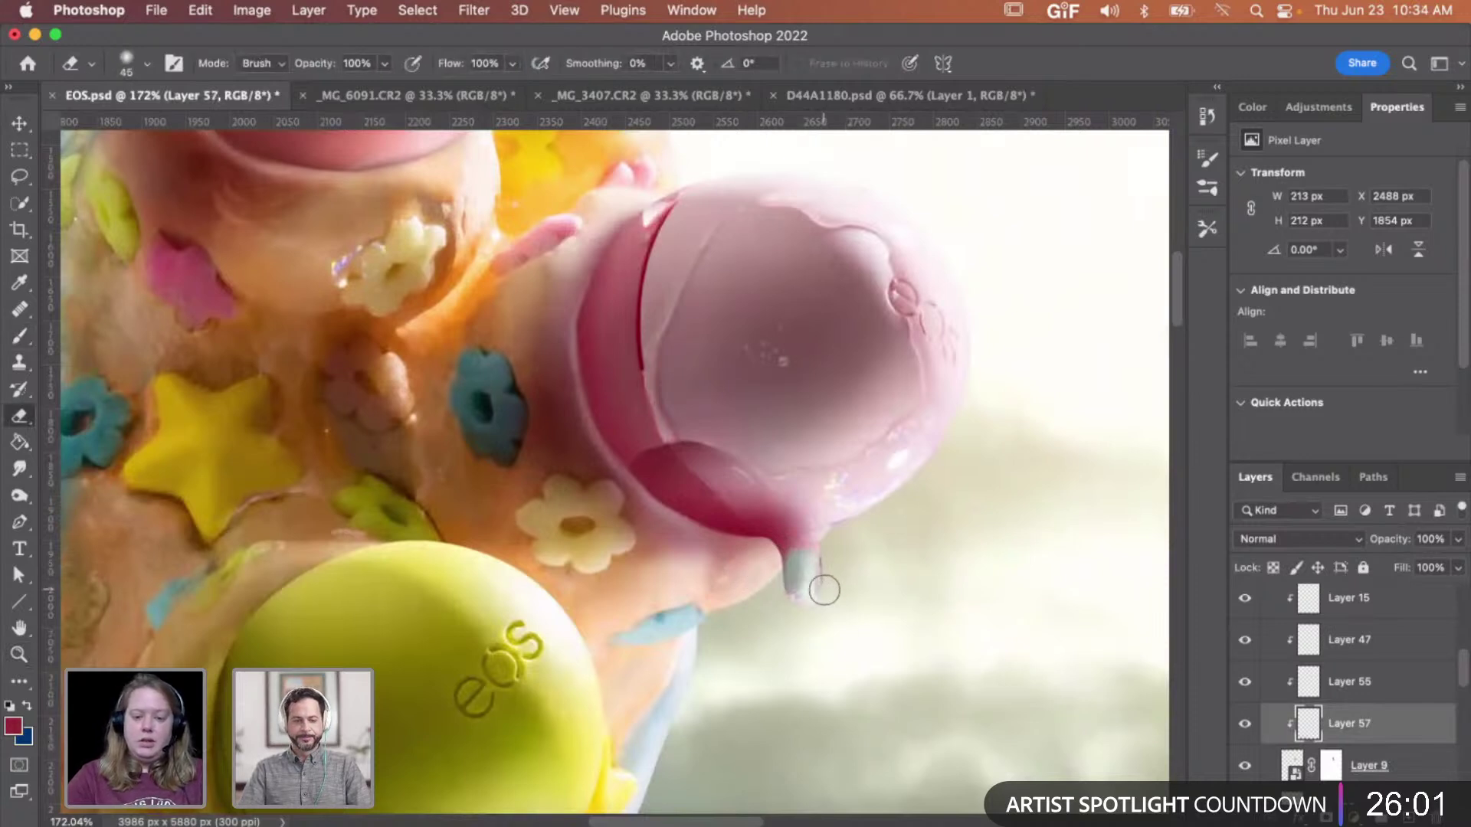
drag(825, 590, 832, 530)
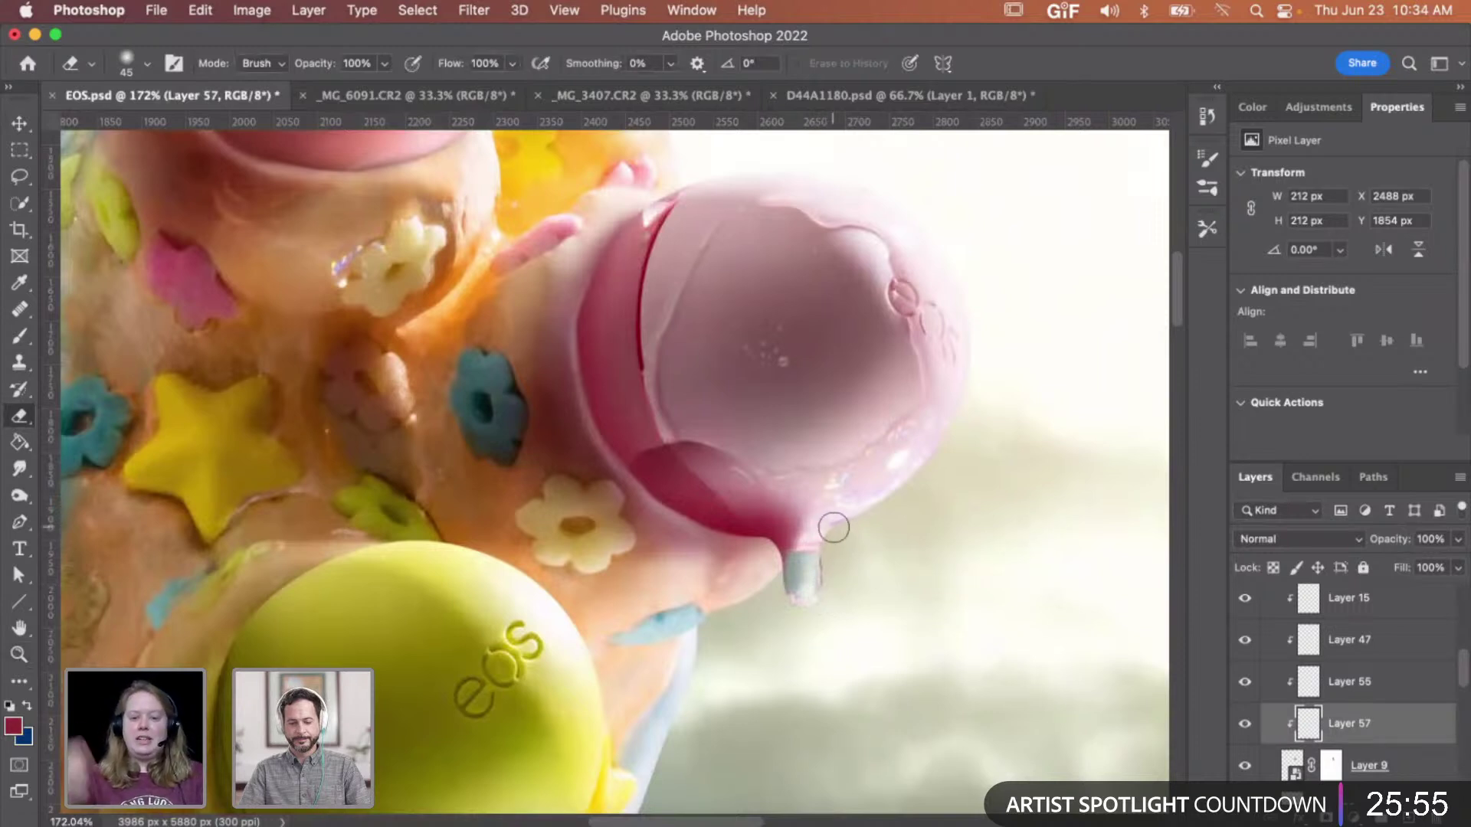
- Set the clipped pink shading layer to Multiply blending at 58% opacity
click(1282, 540)
click(1276, 605)
click(1458, 541)
drag(1417, 565, 1416, 564)
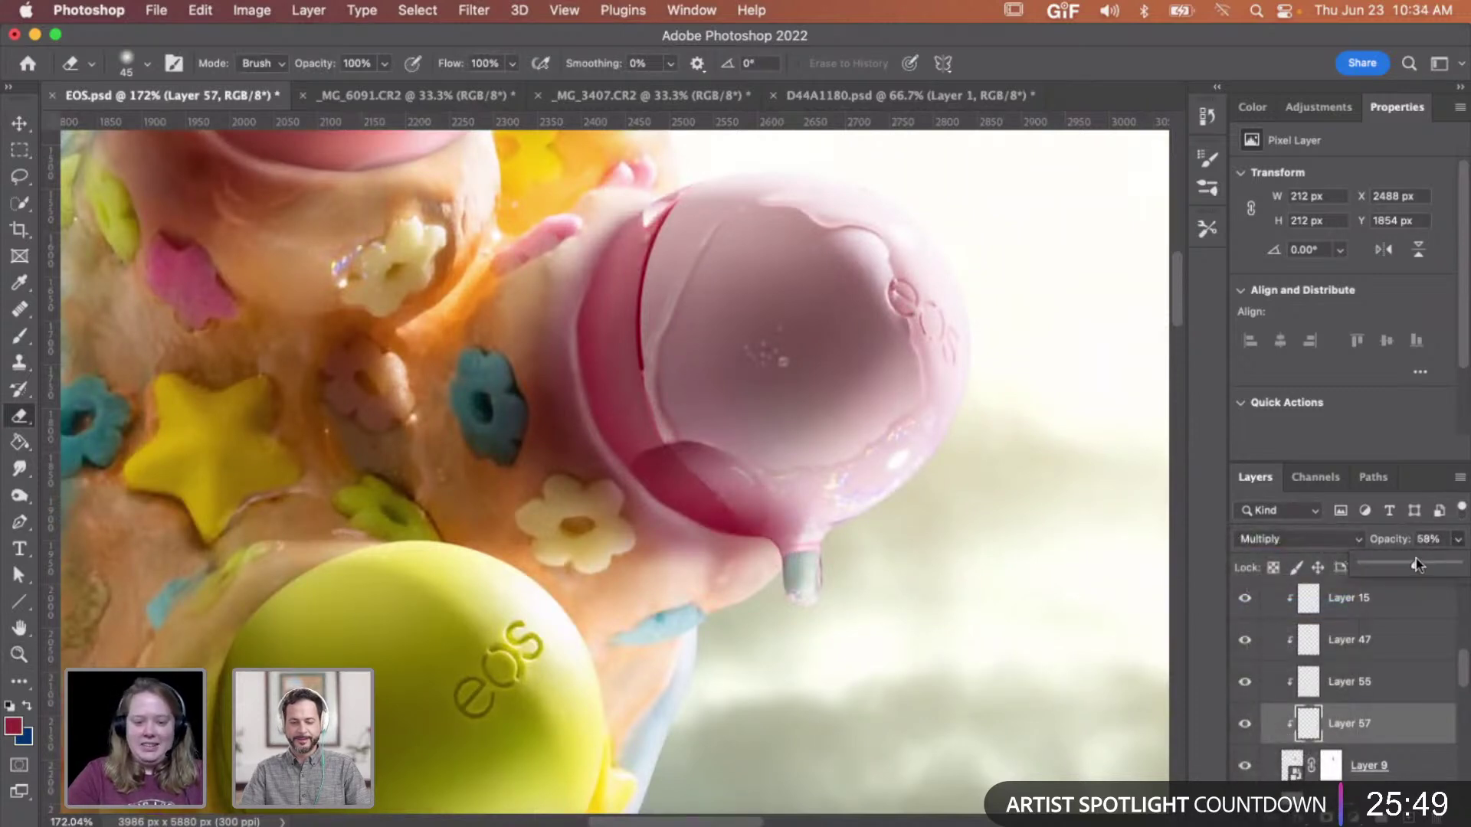
- Examine the rim and drip shading of the light pink lip balm close up and against the surrounding composite
click(19, 468)
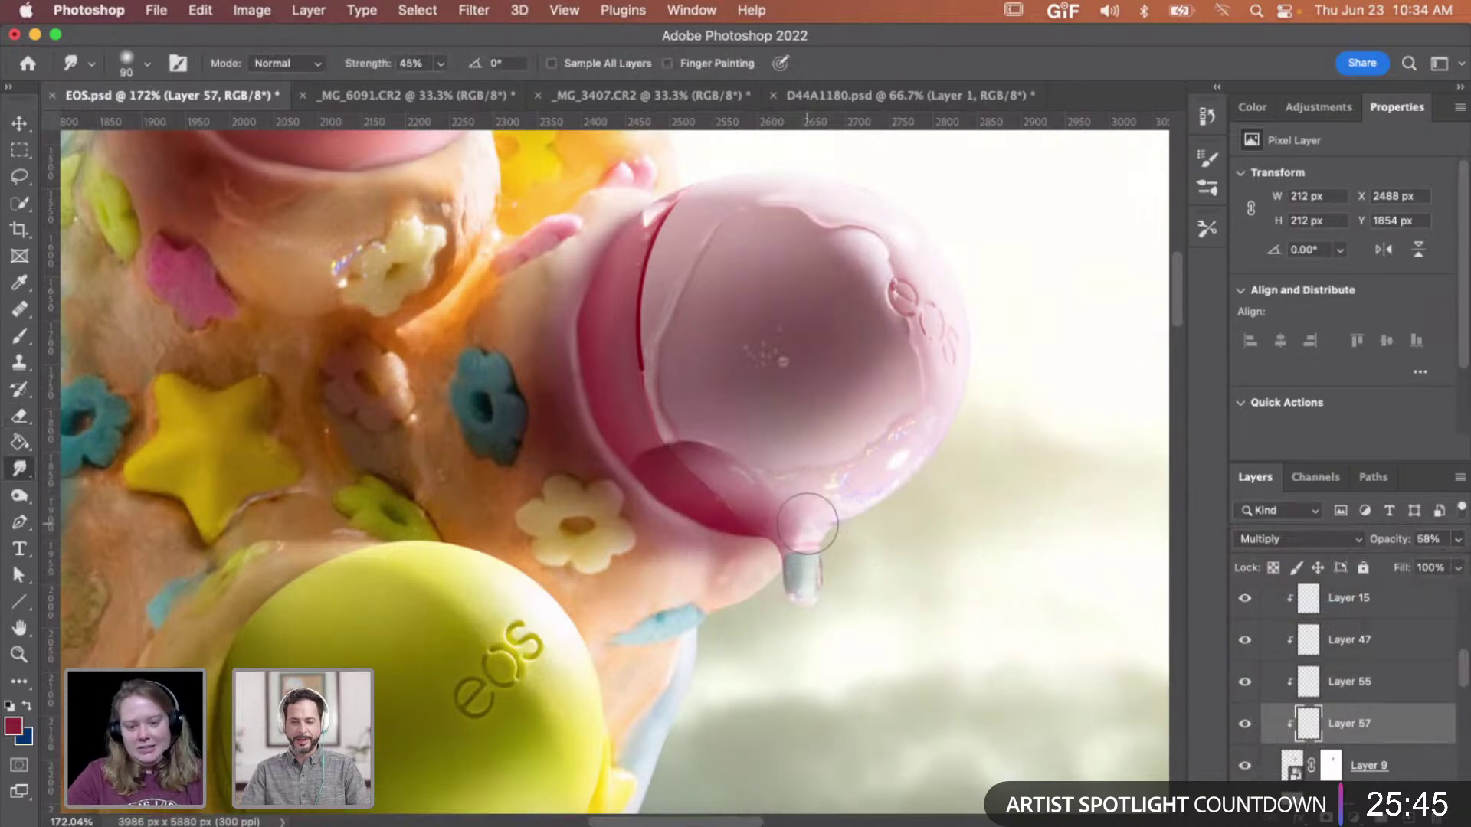
key(z)
alt+click(894, 587)
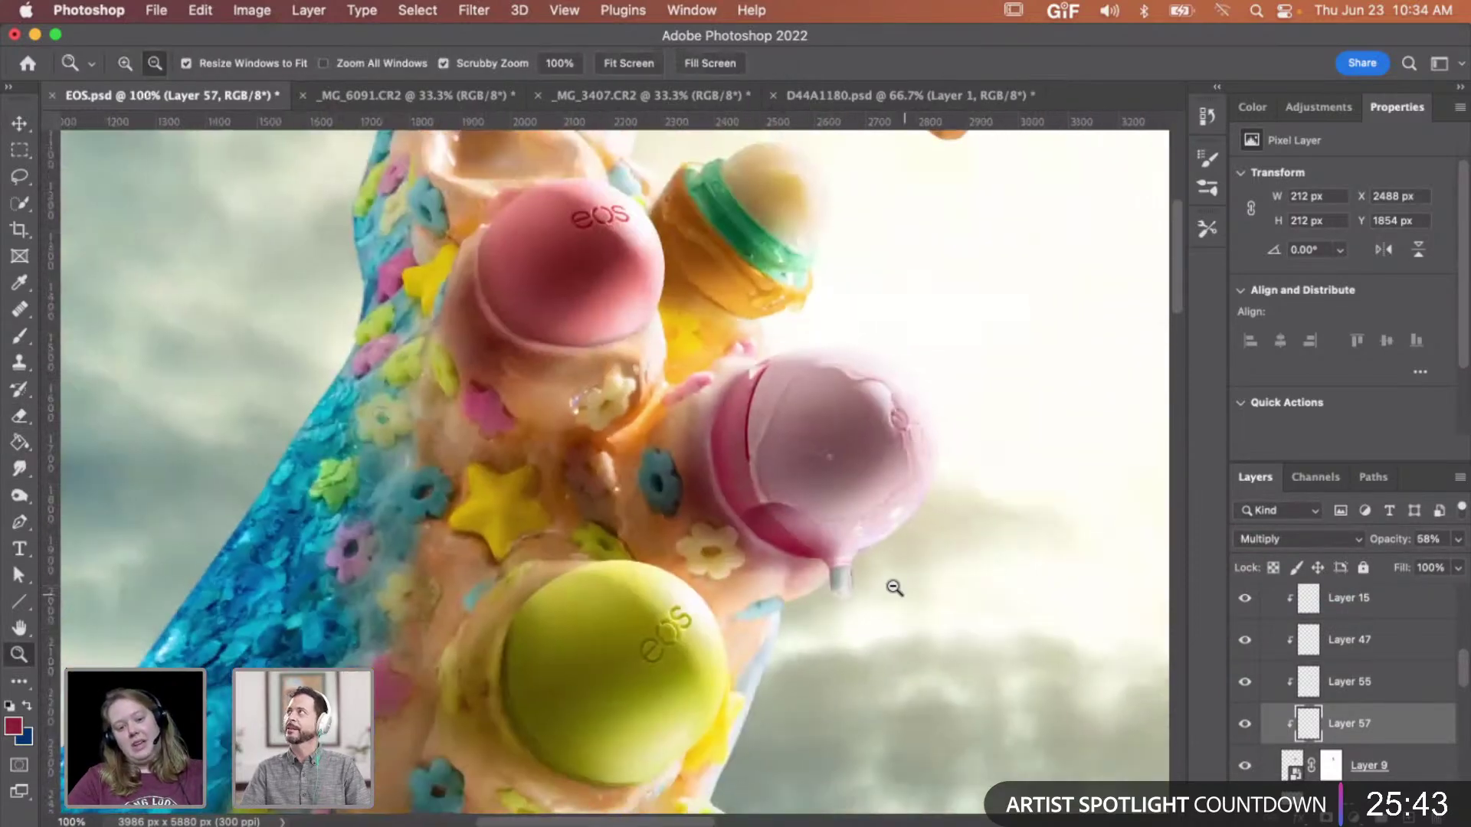
alt+click(894, 588)
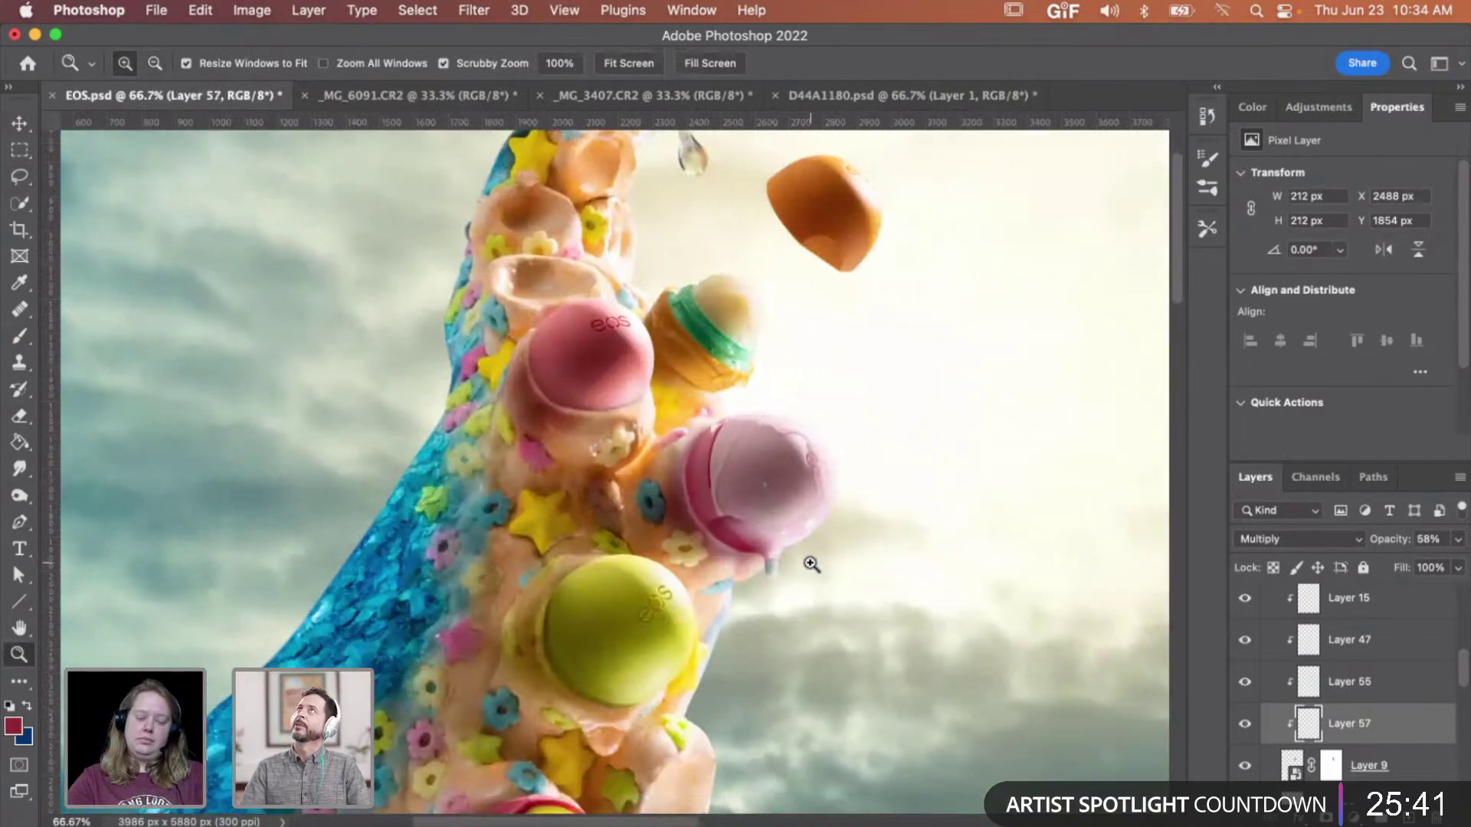
click(728, 564)
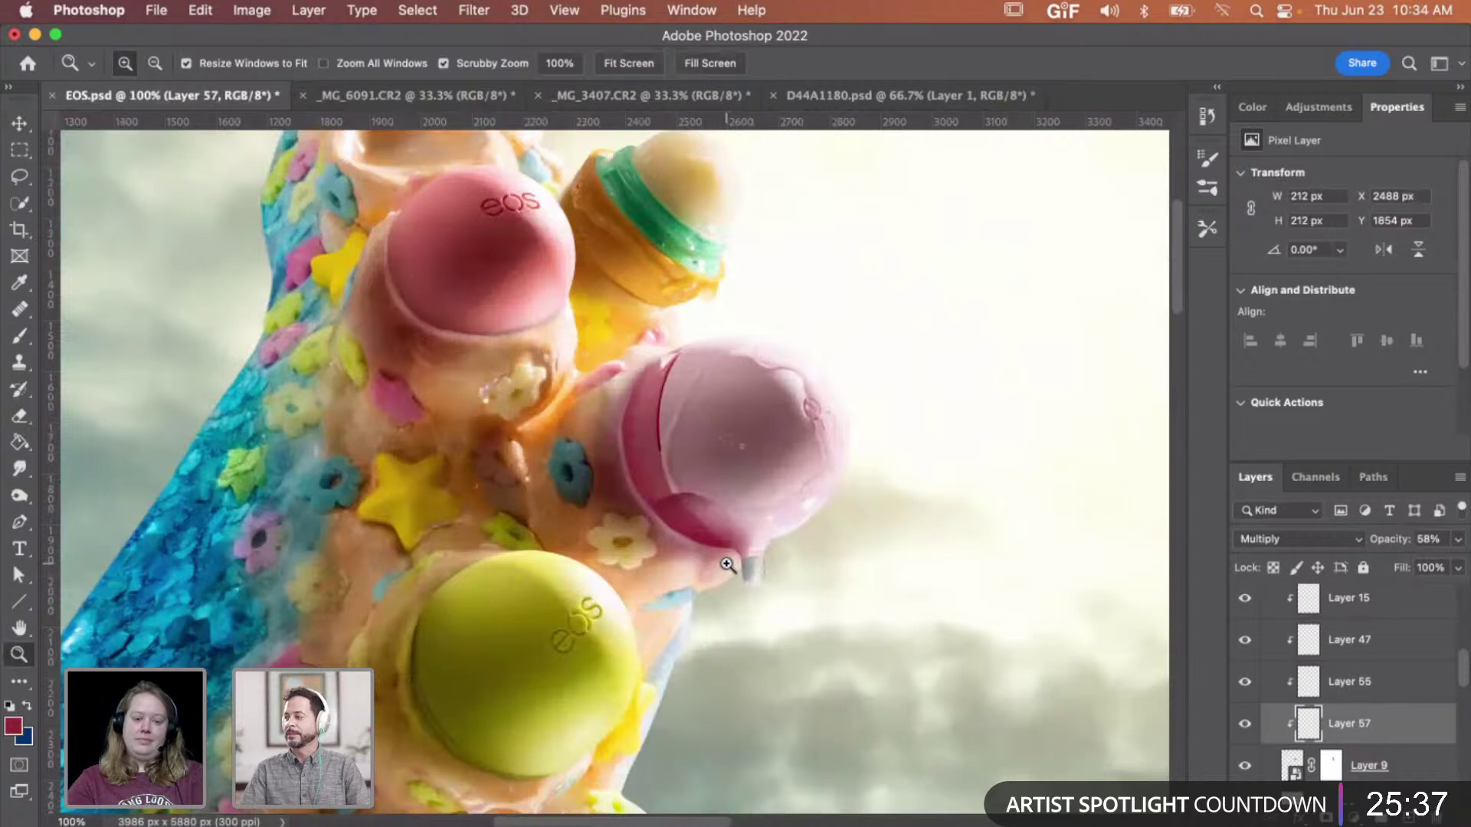
alt+click(728, 565)
alt+click(749, 564)
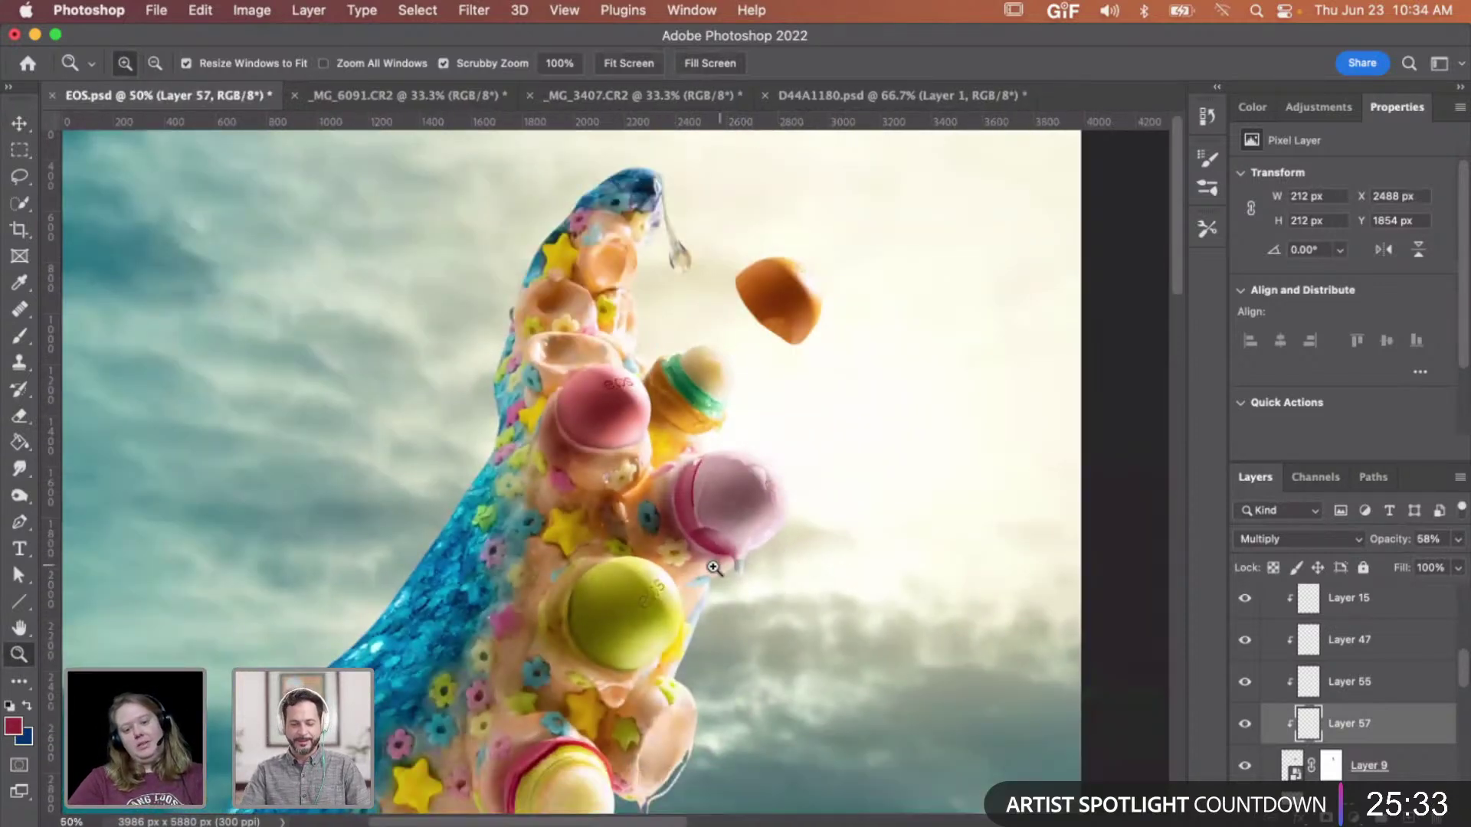
click(731, 564)
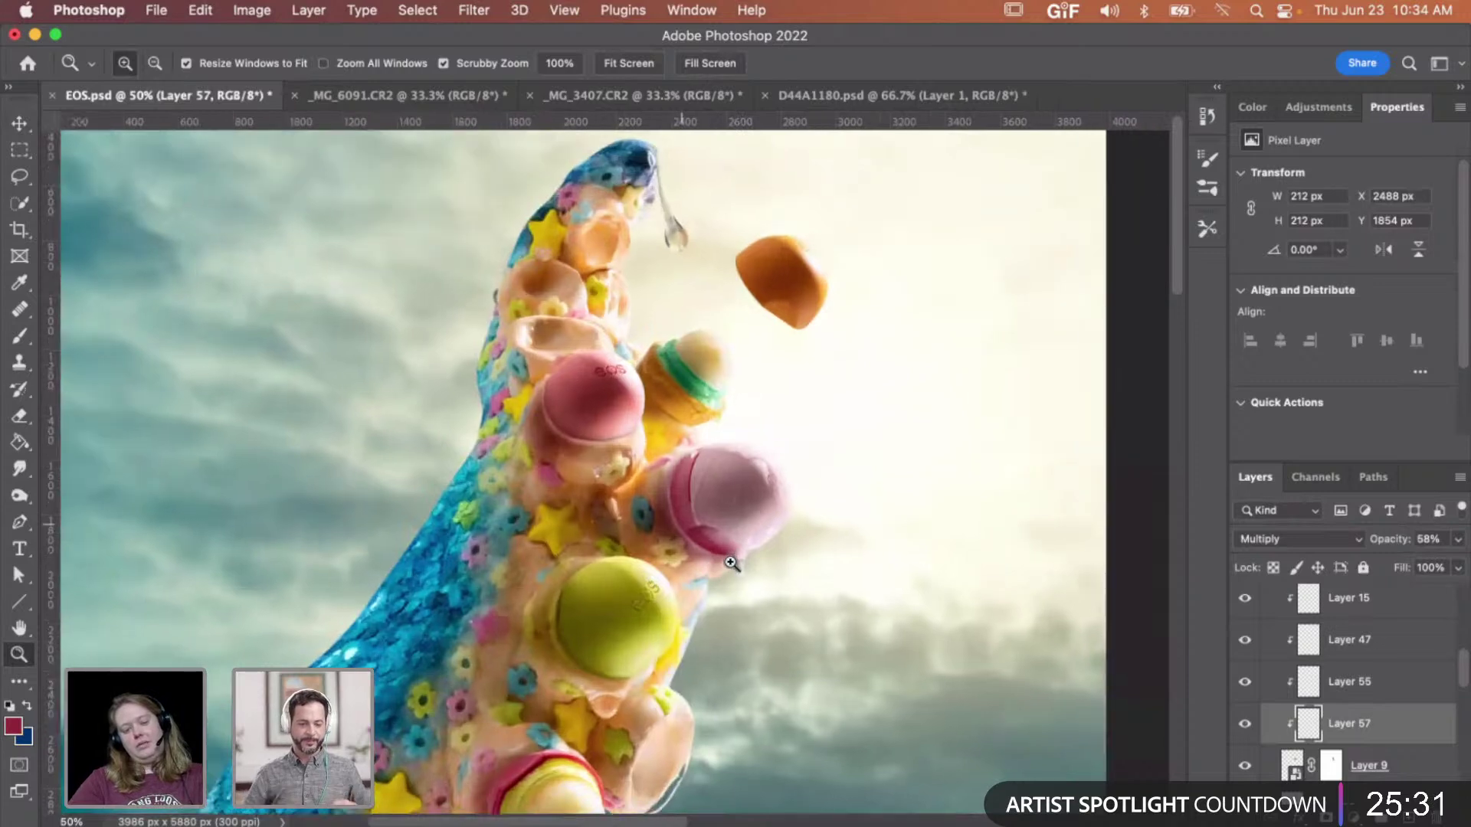
click(731, 562)
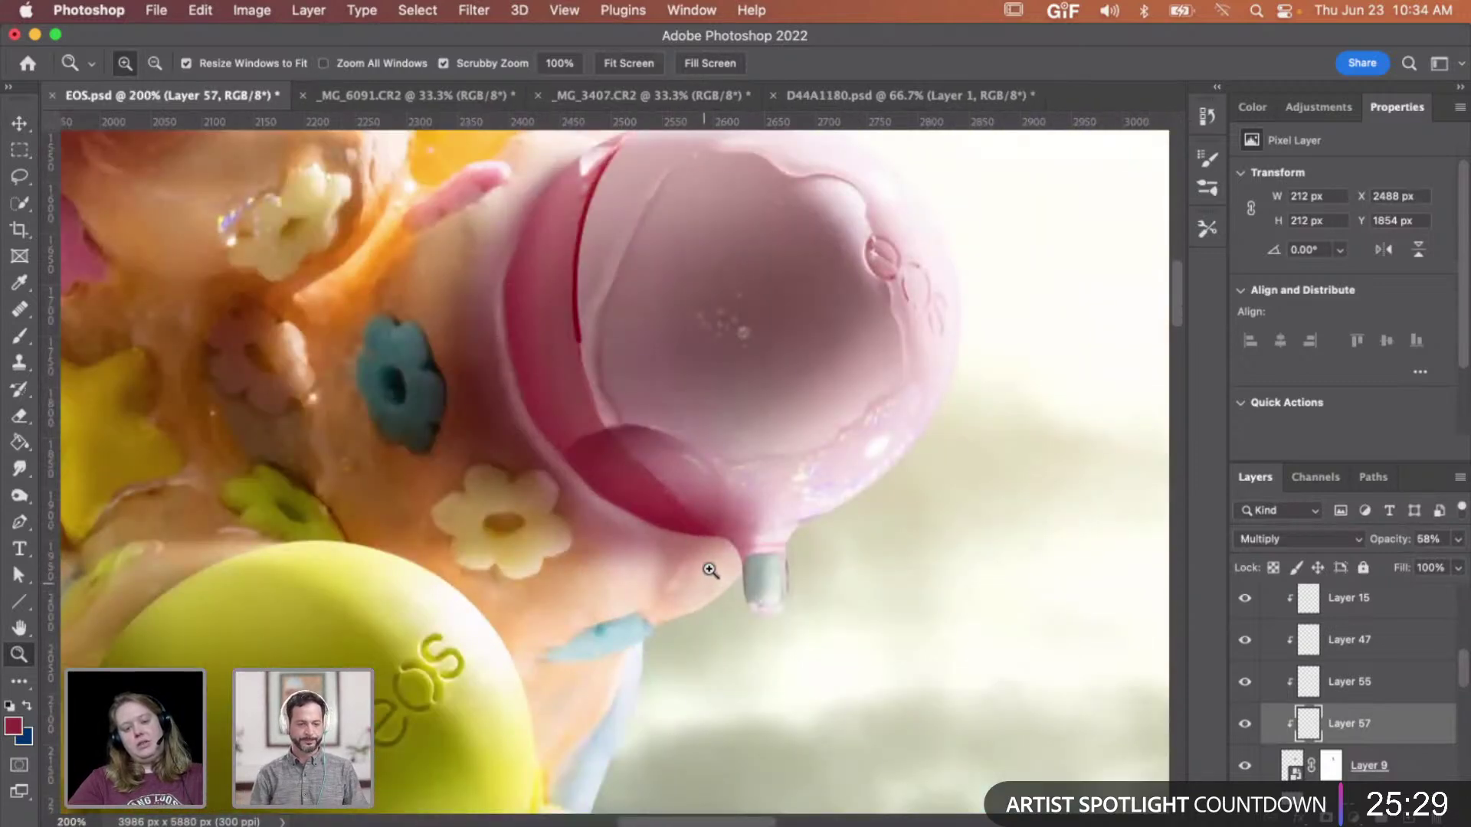
- Compare the lip balm with and without the clipped pink shading of Layer 57, leaving that layer hidden
click(1244, 723)
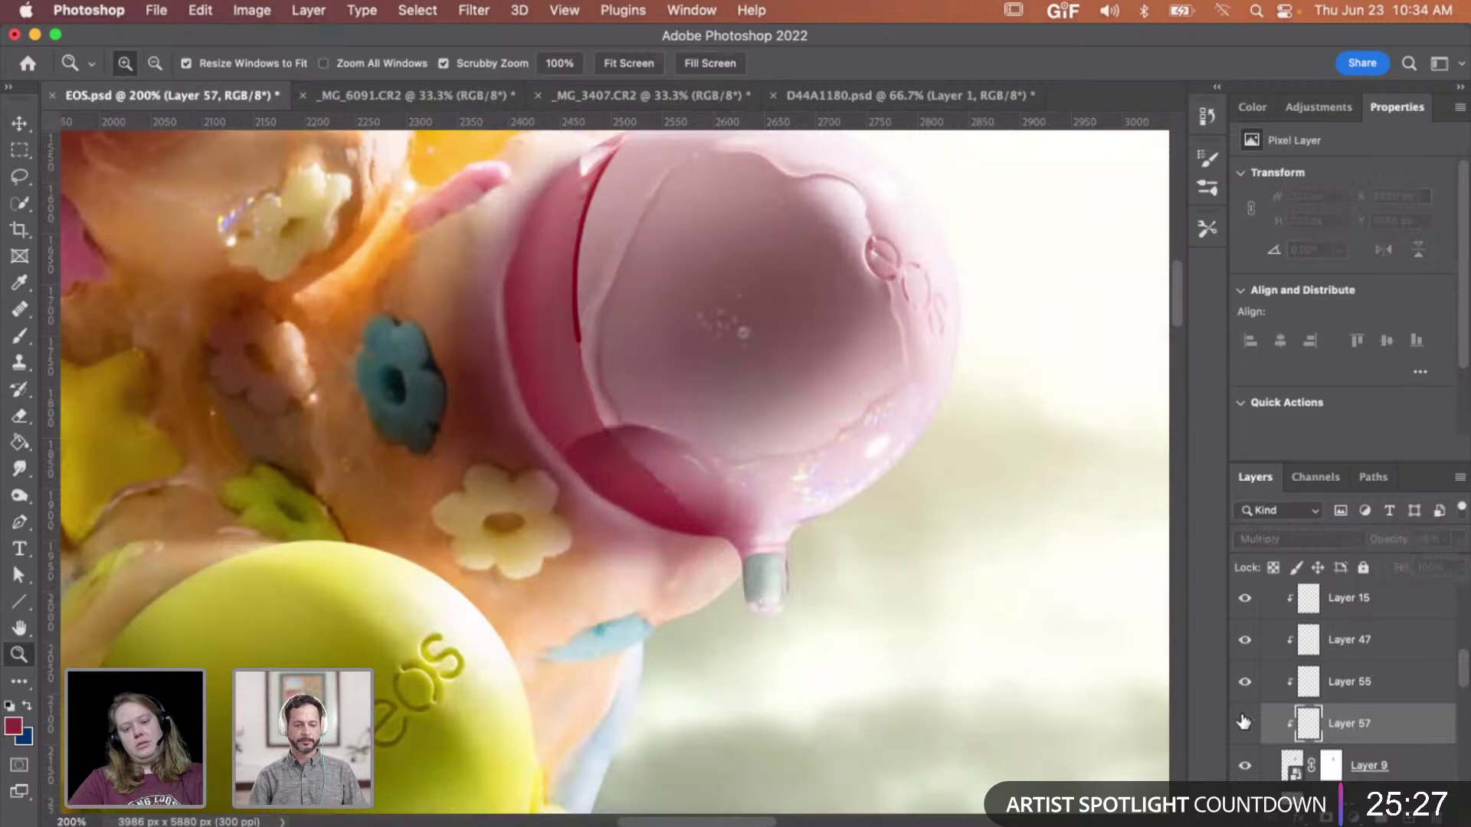
click(1244, 722)
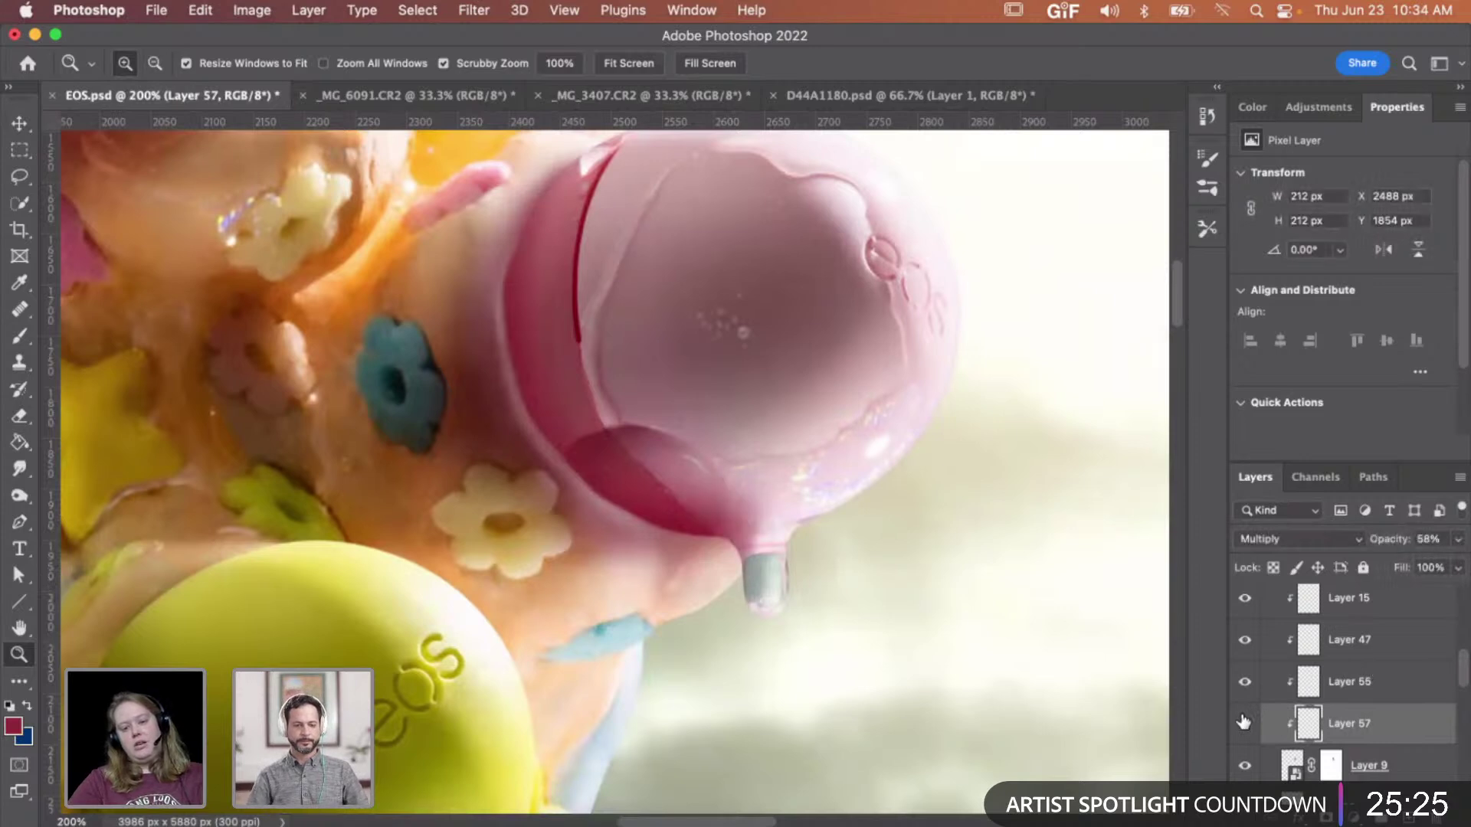
click(1243, 723)
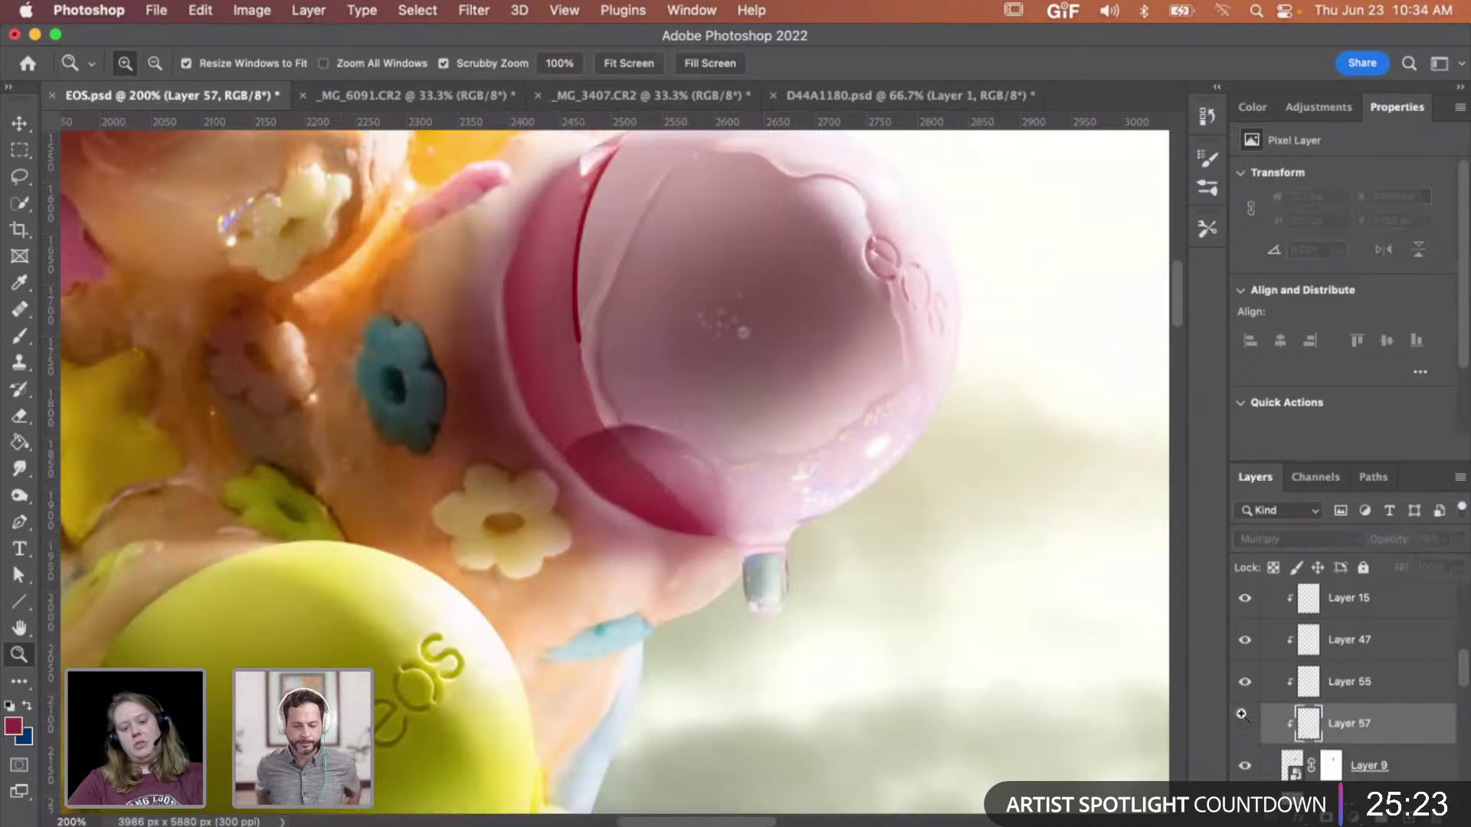
scroll(659, 574, down, 1)
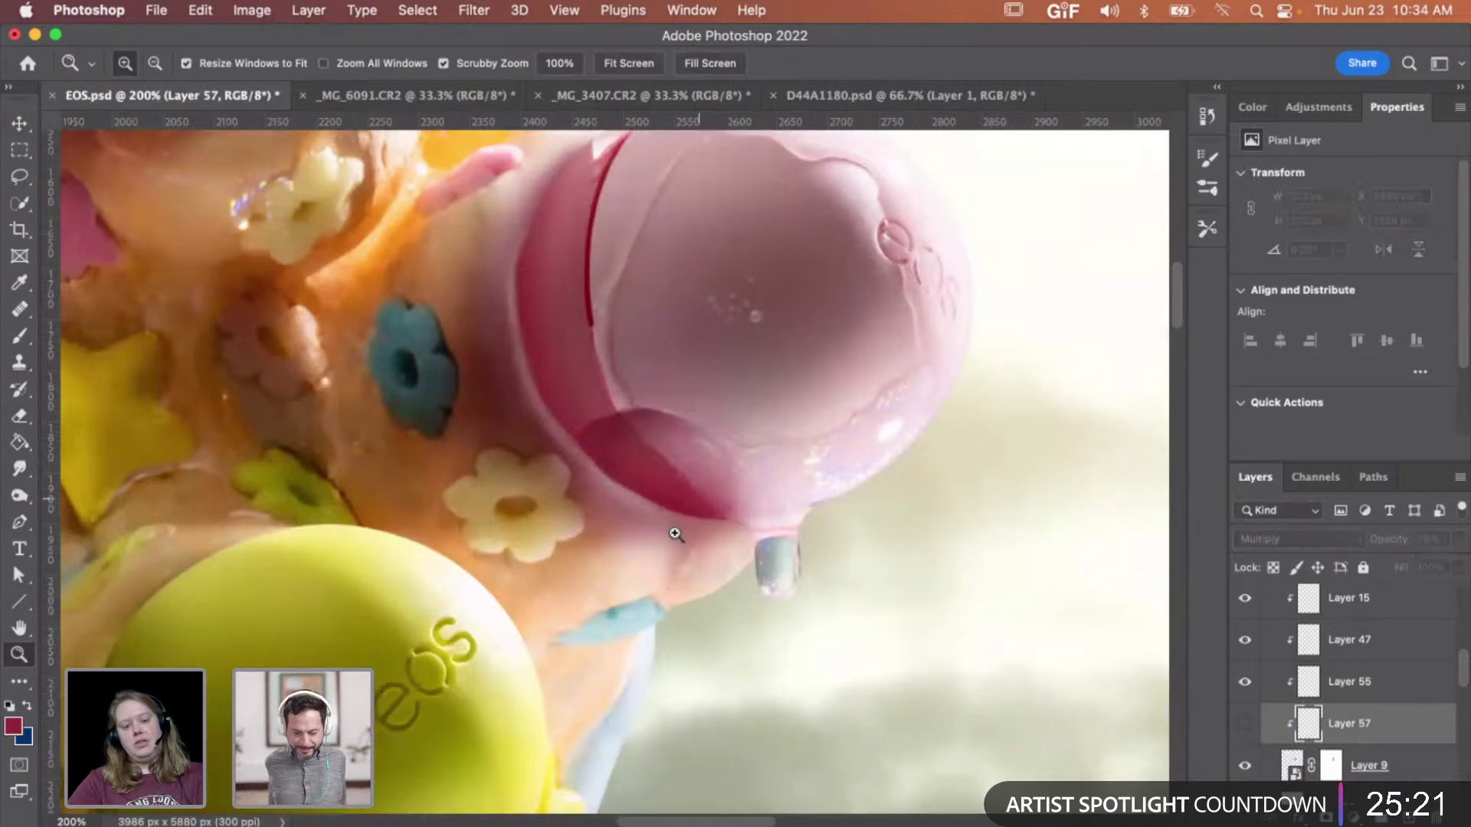
alt+click(673, 536)
alt+click(673, 545)
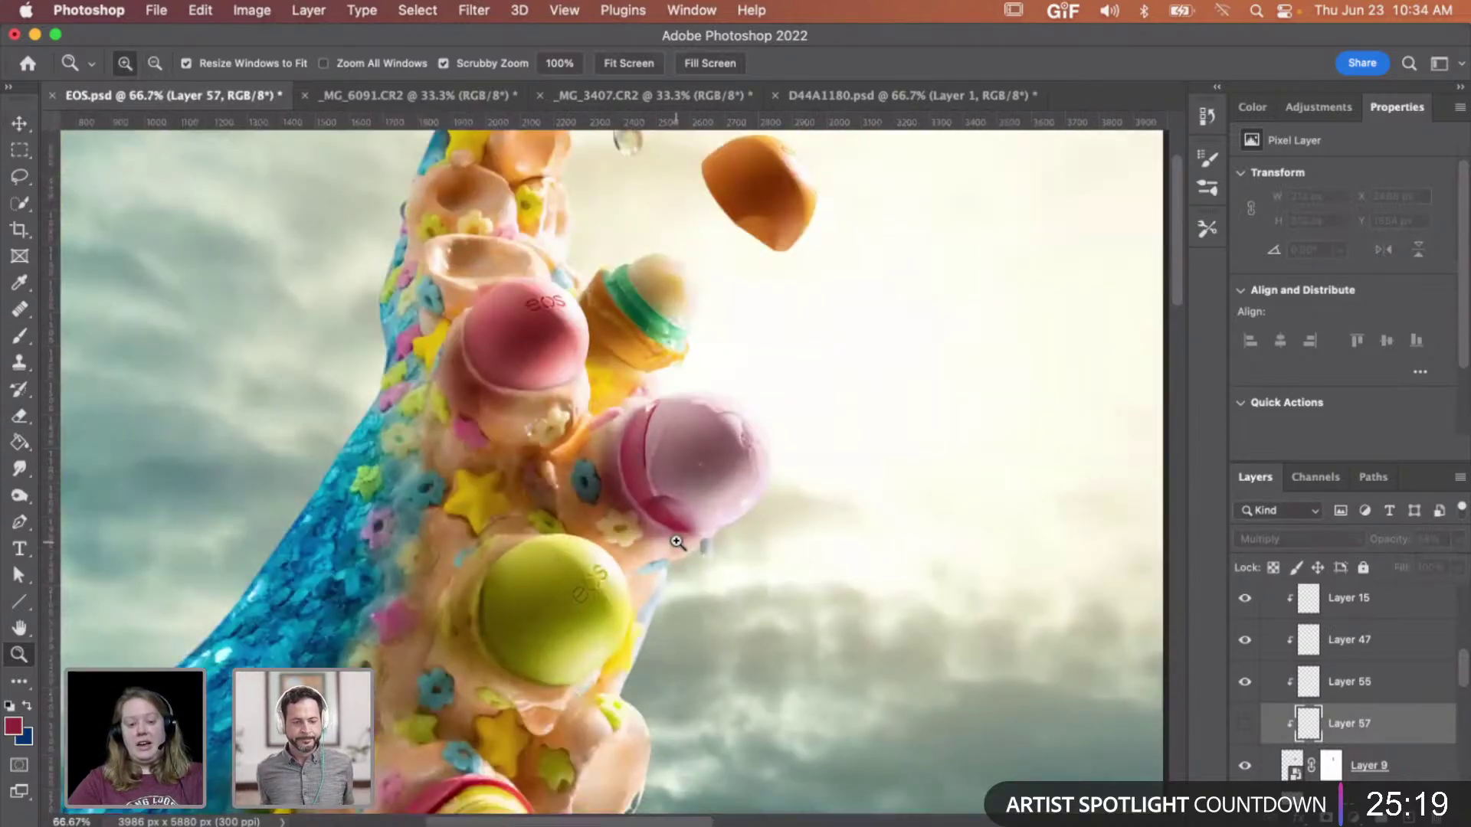
click(673, 538)
click(674, 537)
scroll(1397, 745, down, 2)
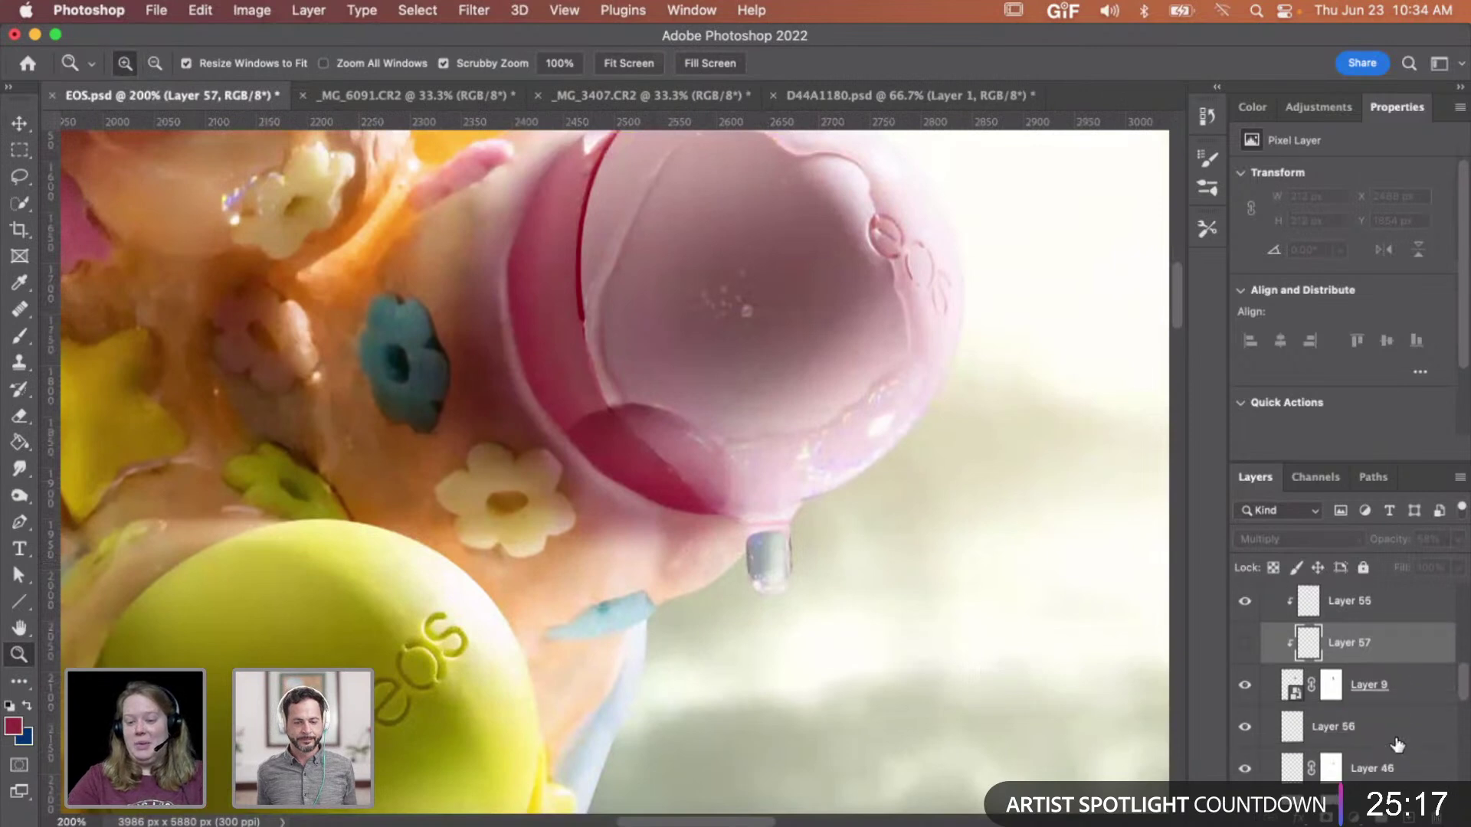
- Add a new layer above Layer 56 and paint dark red sampled from the lip balm's seam beneath its lower left edge with a 150 px brush
click(1398, 743)
click(1407, 820)
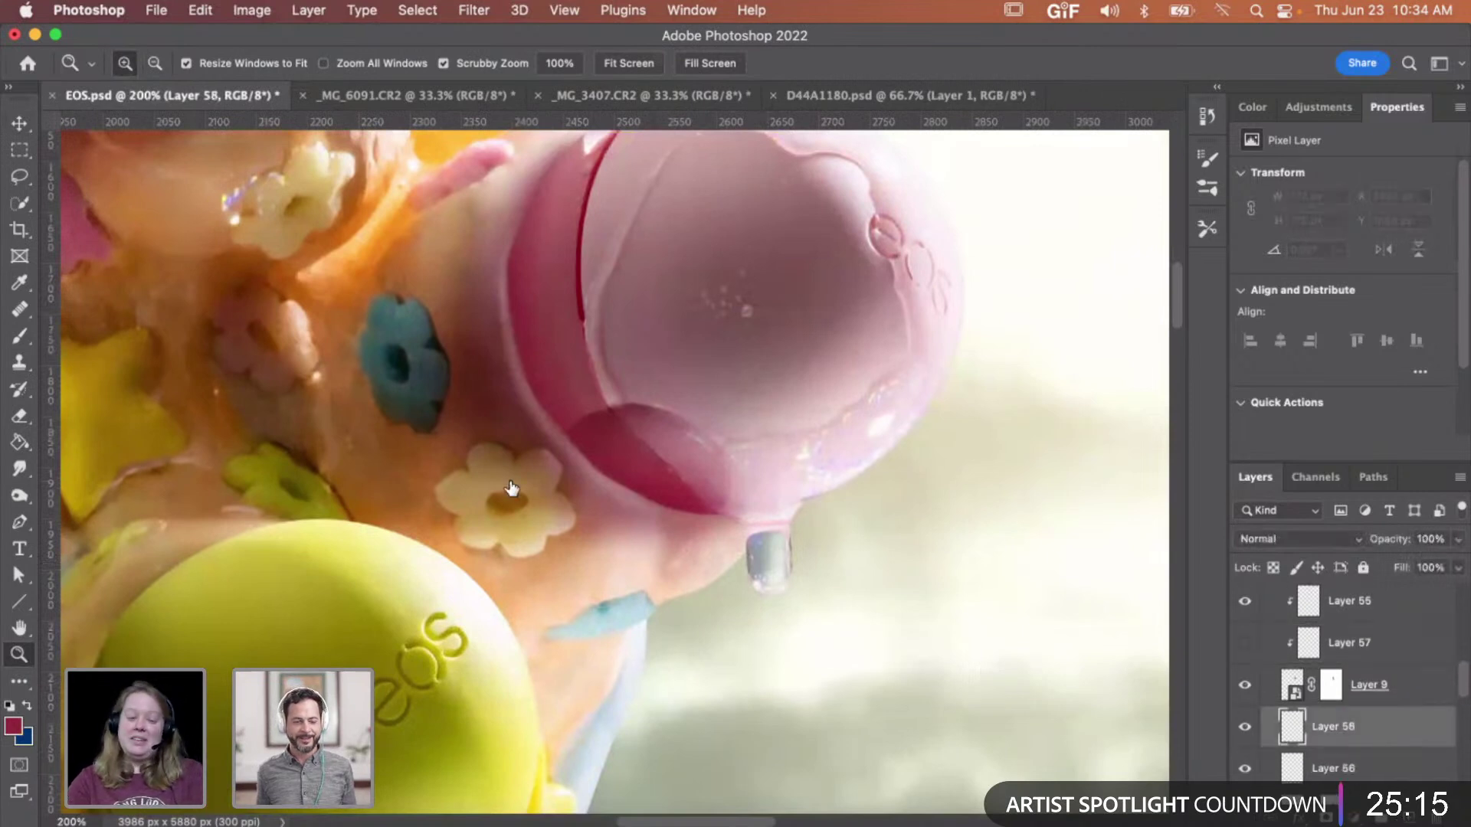
key(b)
key(bracketright)
key(bracketright)
key(bracketleft)
key(bracketleft)
key(bracketleft)
key(bracketleft)
key(bracketleft)
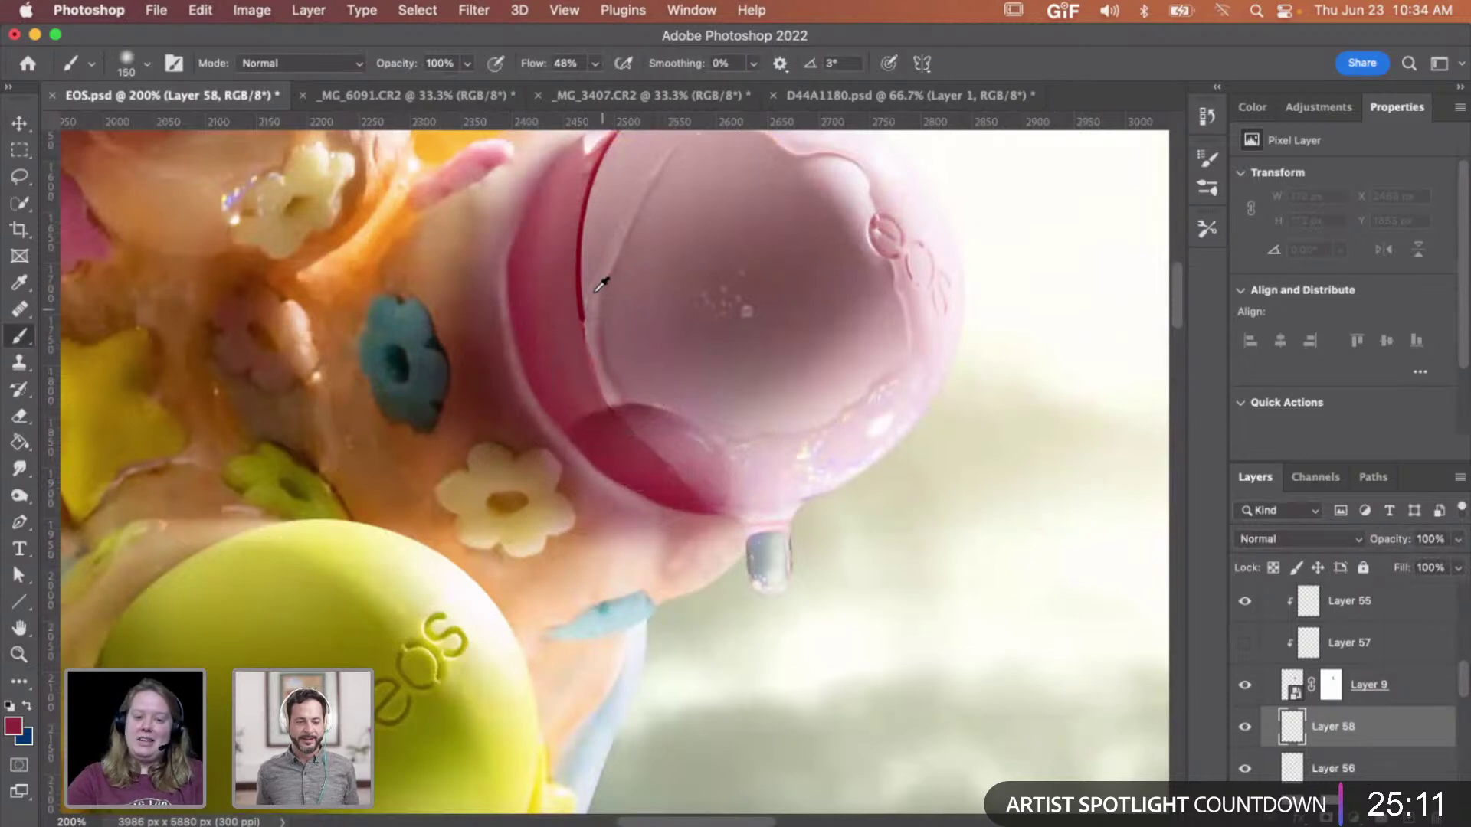
alt+click(590, 297)
mouse_move(628, 529)
mouse_down()
mouse_move(723, 460)
mouse_move(666, 508)
mouse_move(617, 501)
mouse_move(585, 466)
mouse_up()
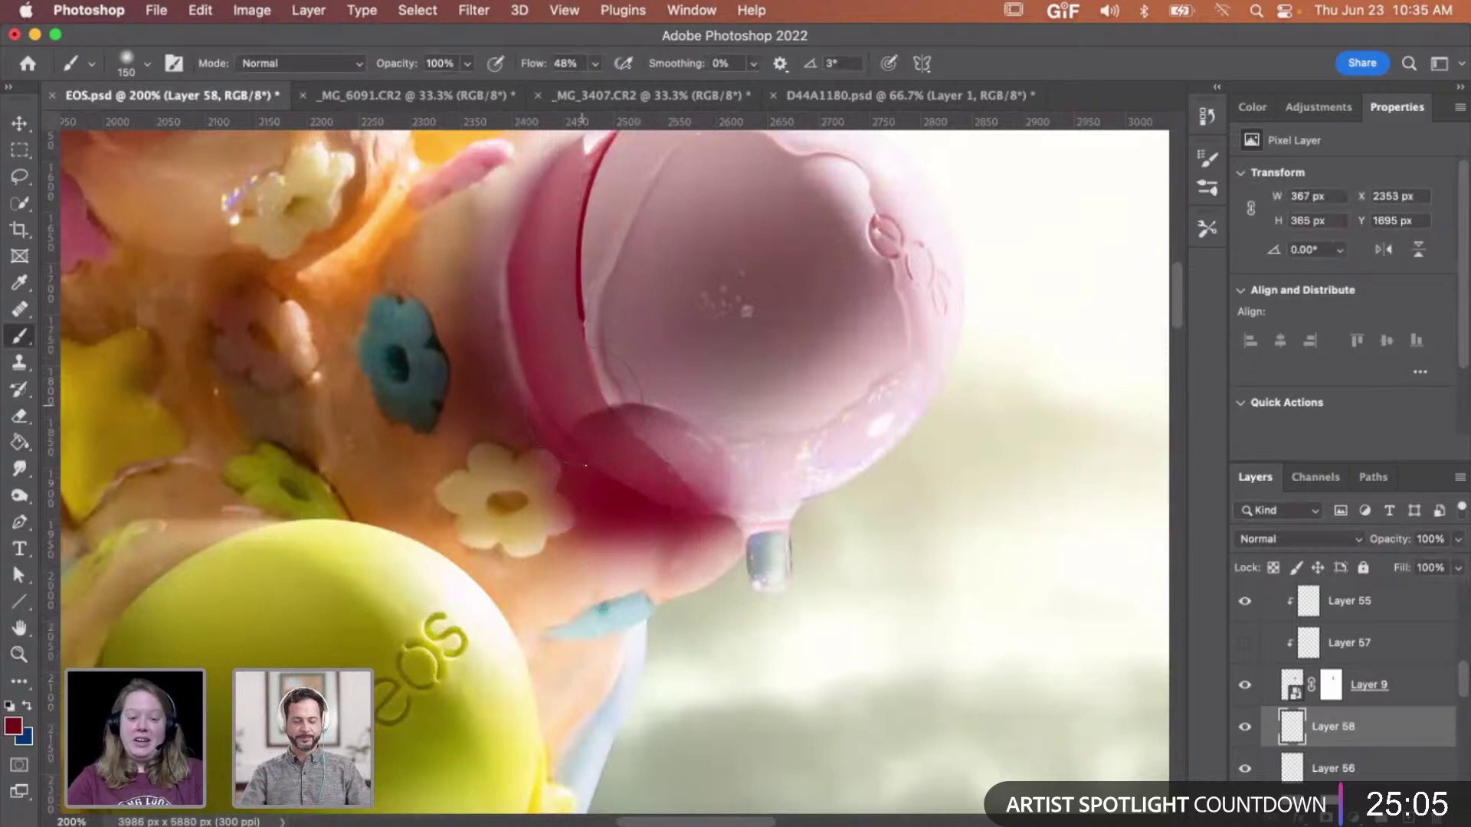
- Erase the excess red below the light pink lip balm and set Layer 58 to Multiply blending
key(e)
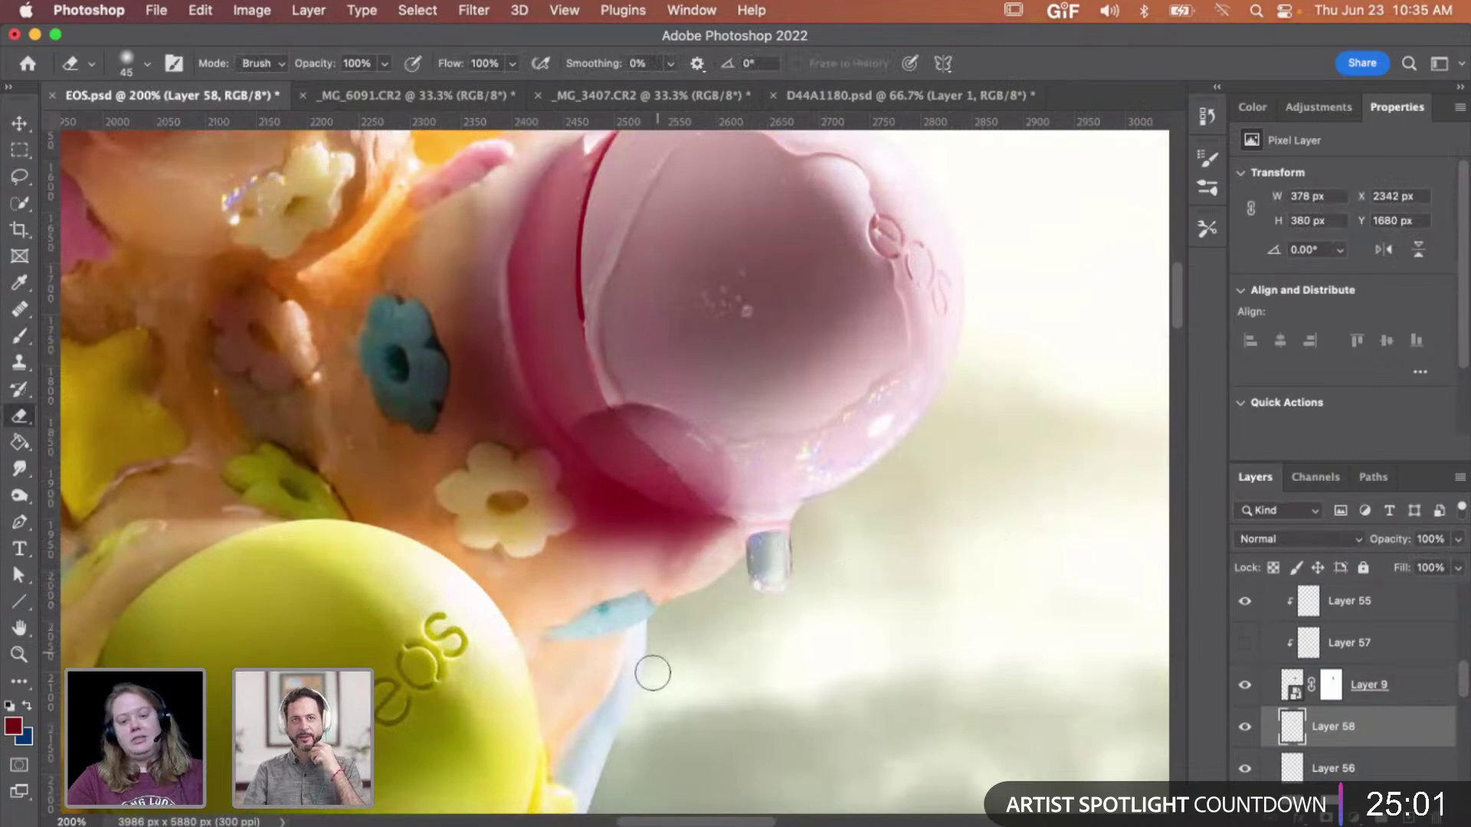
click(1336, 538)
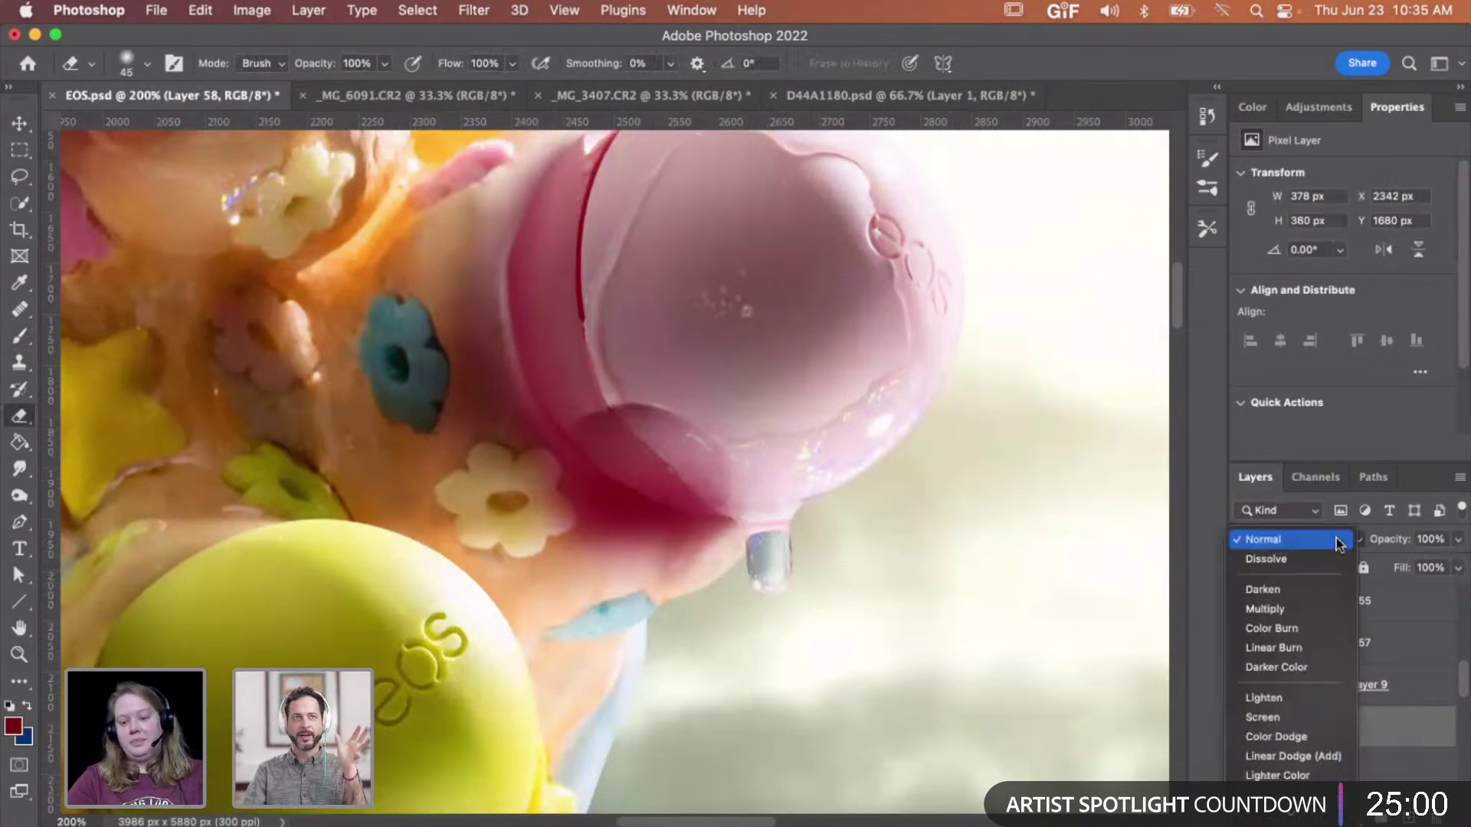
click(1303, 609)
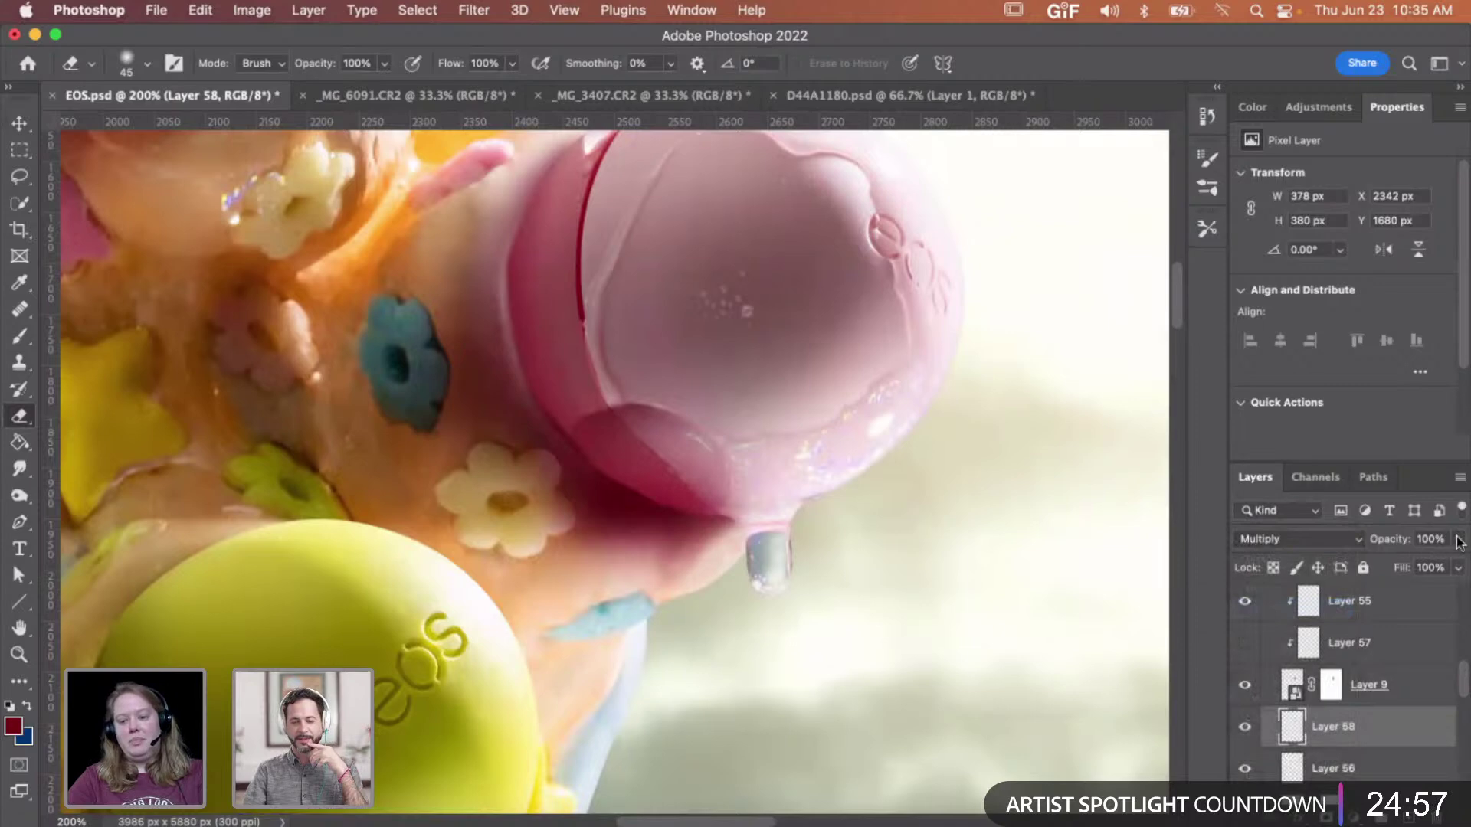
- Set Layer 58's opacity to 60% and compare the composite with and without its red spill, leaving the layer visible
key(z)
alt+click(950, 552)
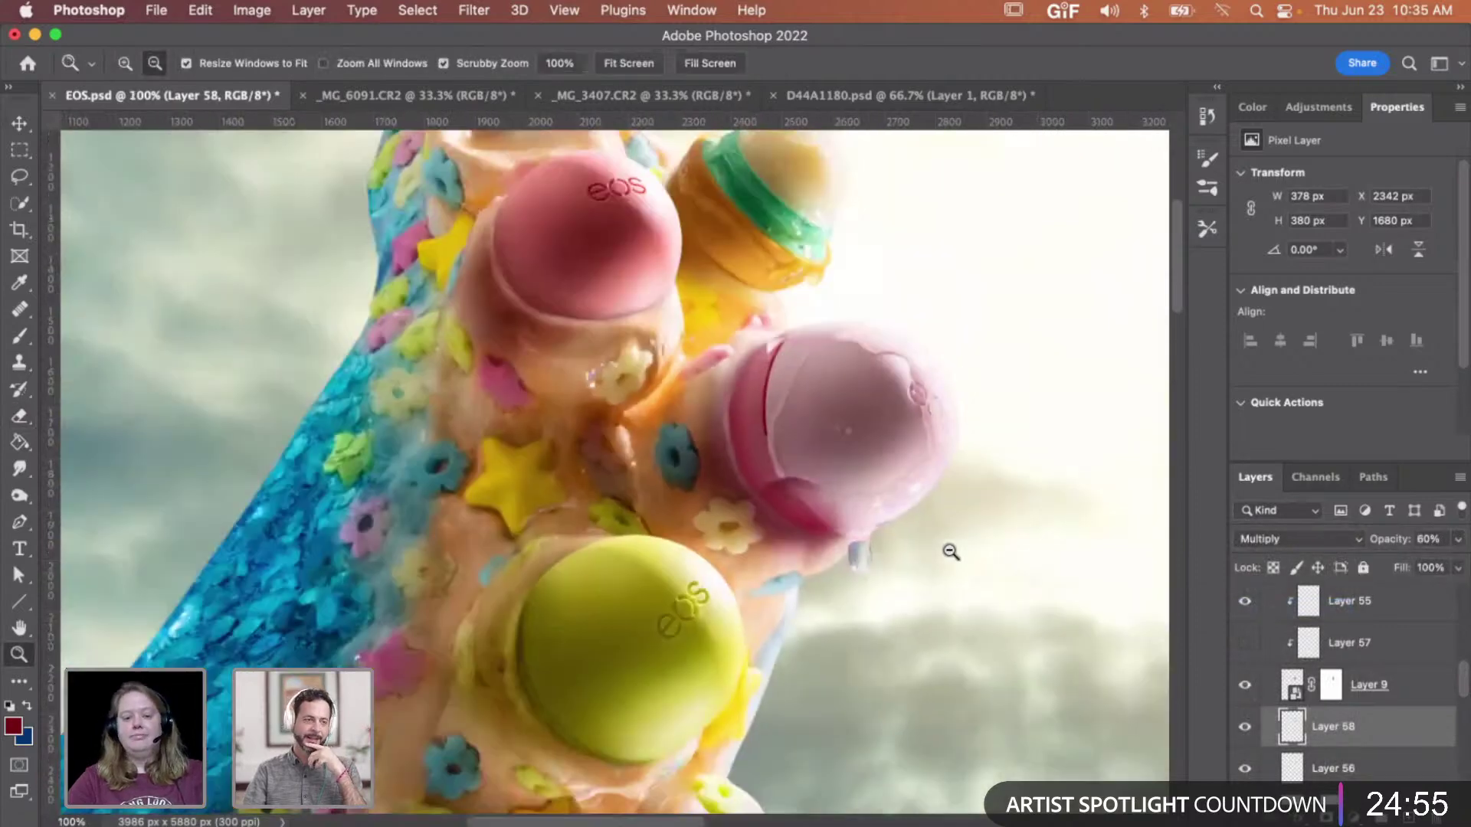
alt+click(950, 551)
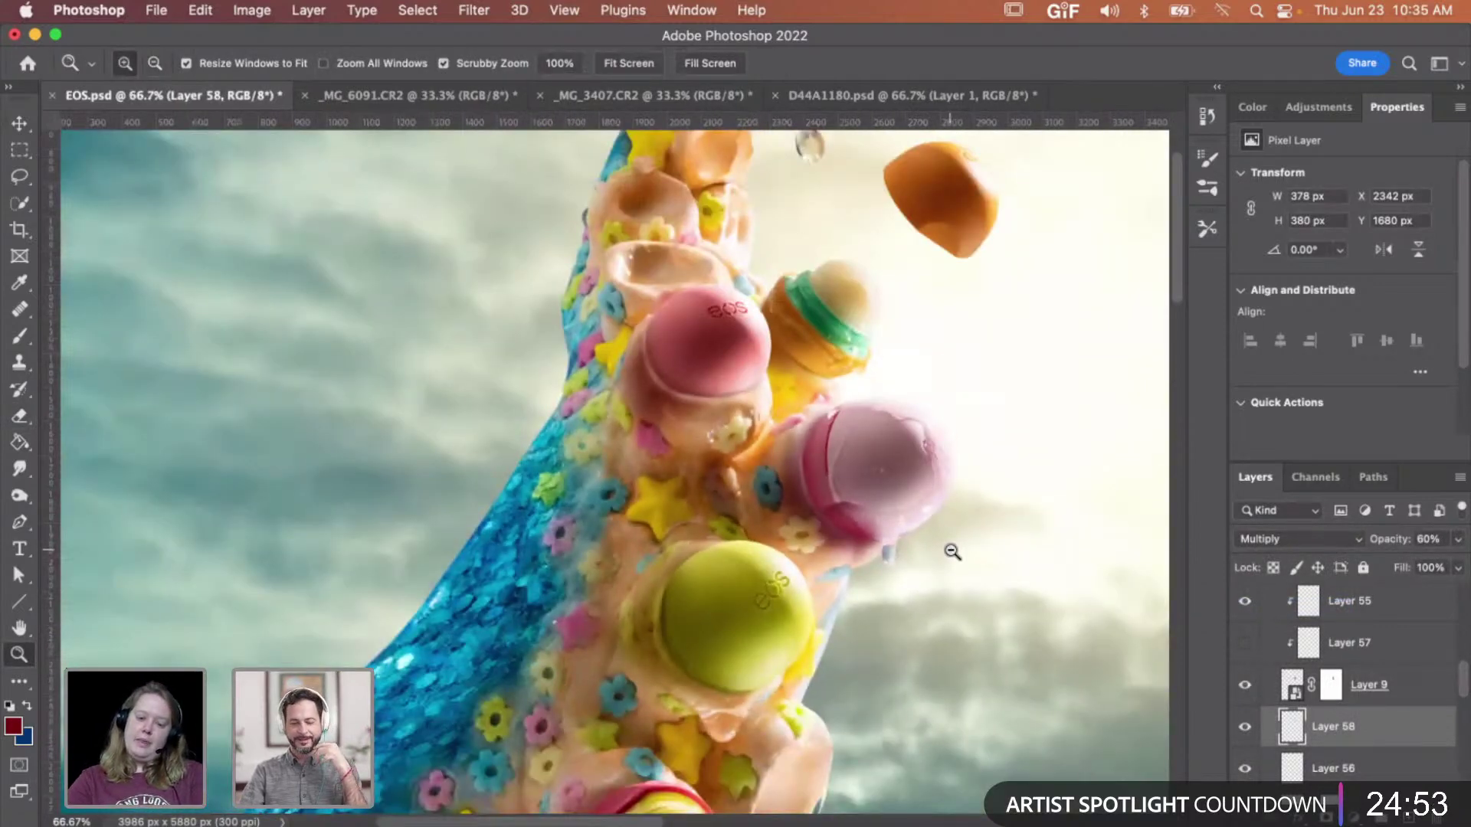
alt+click(950, 550)
click(922, 534)
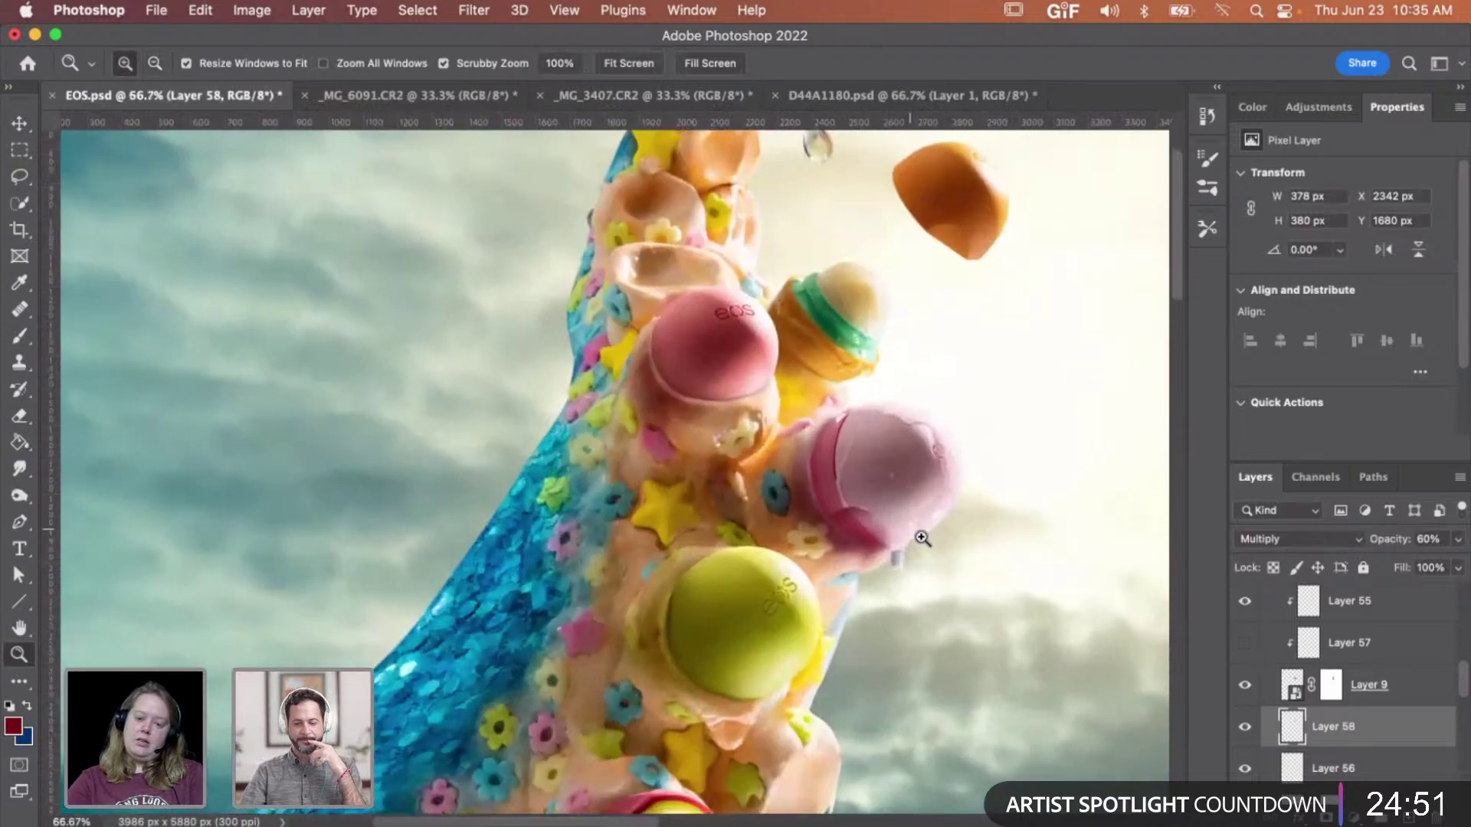
click(922, 537)
click(1245, 726)
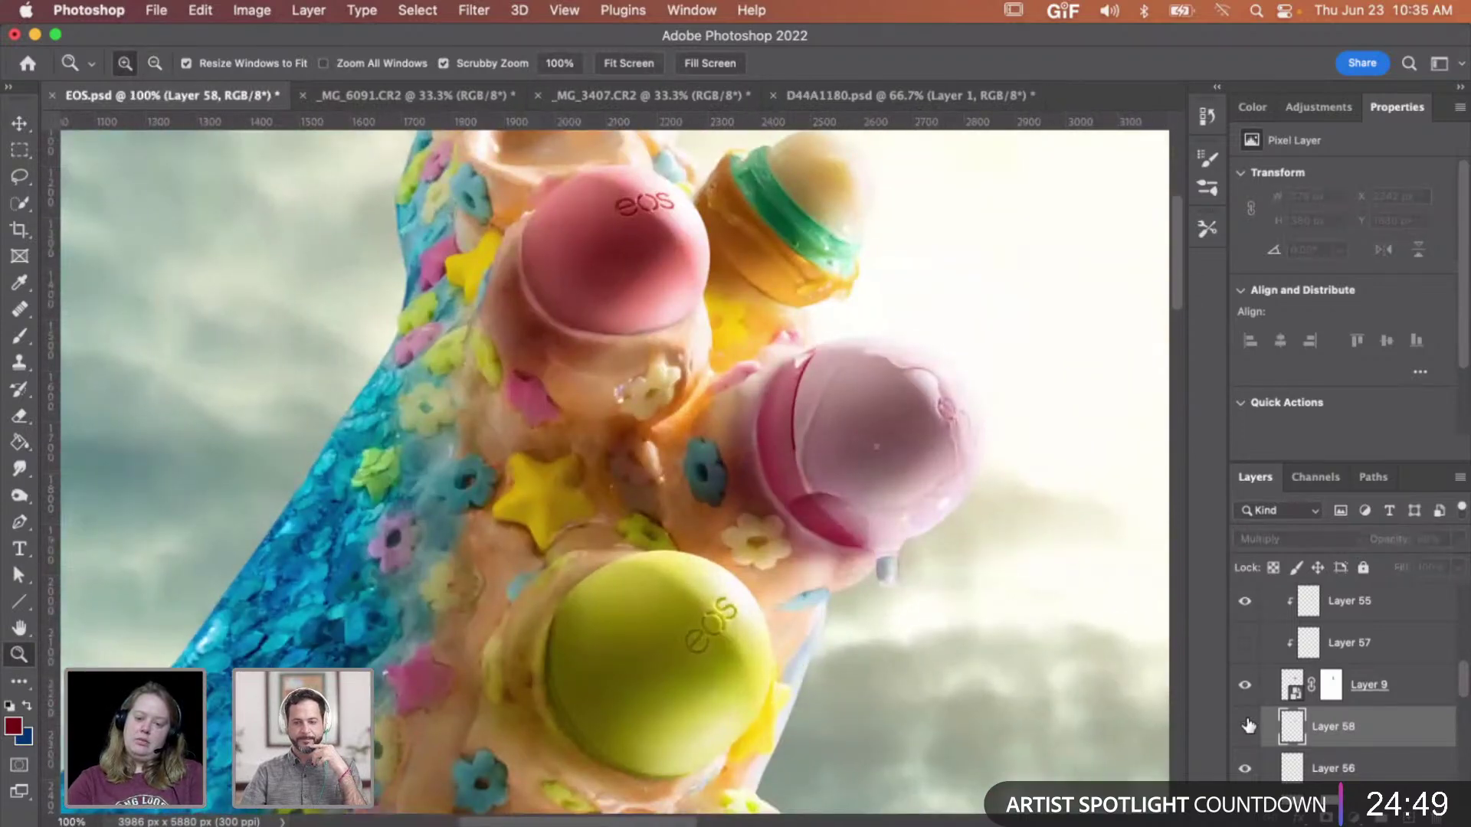
click(1246, 726)
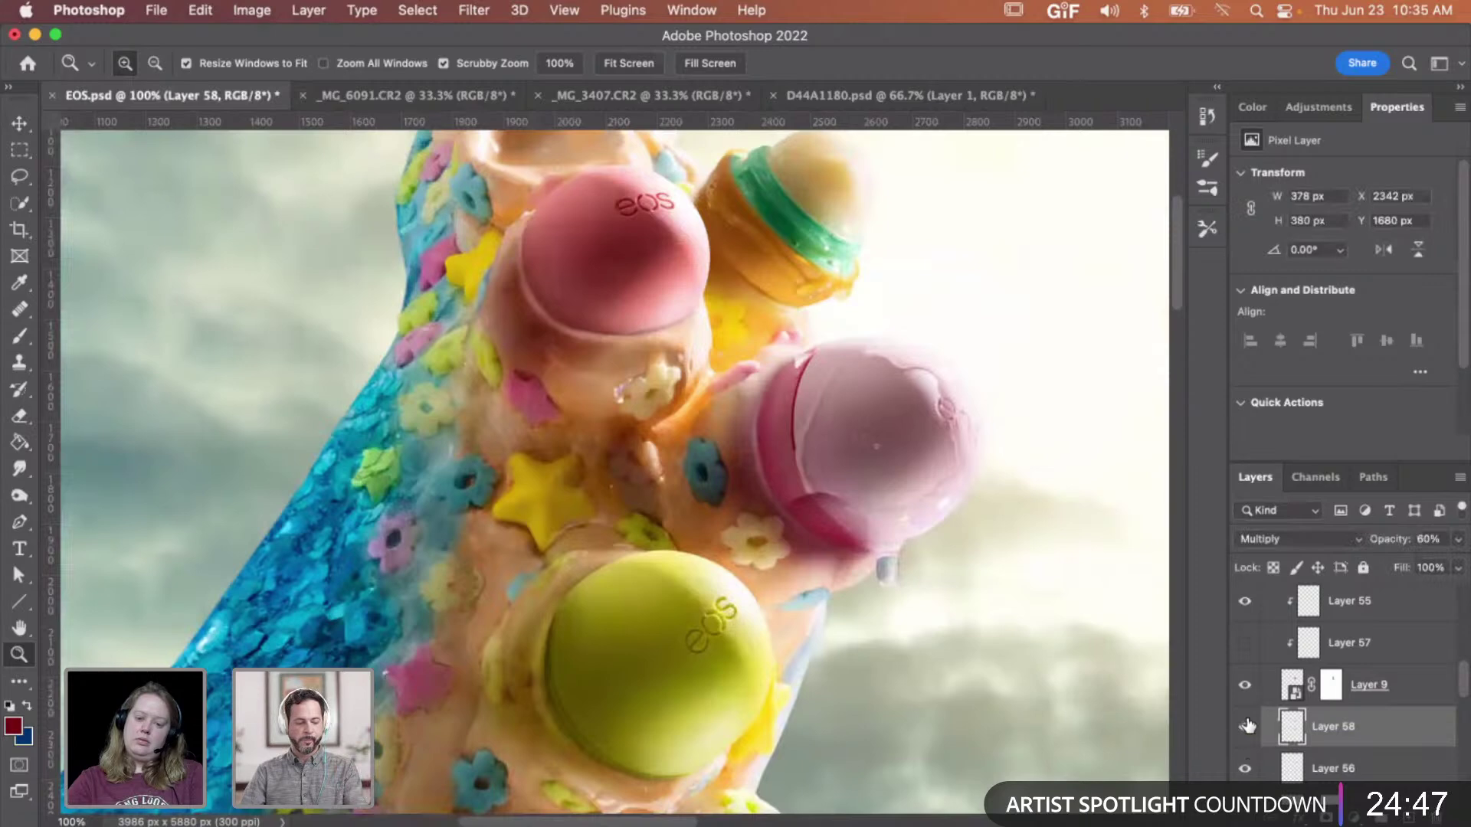
- Add a layer mask to Layer 58 and paint black over the excess red beneath the lip balm with a 90 px brush
click(874, 550)
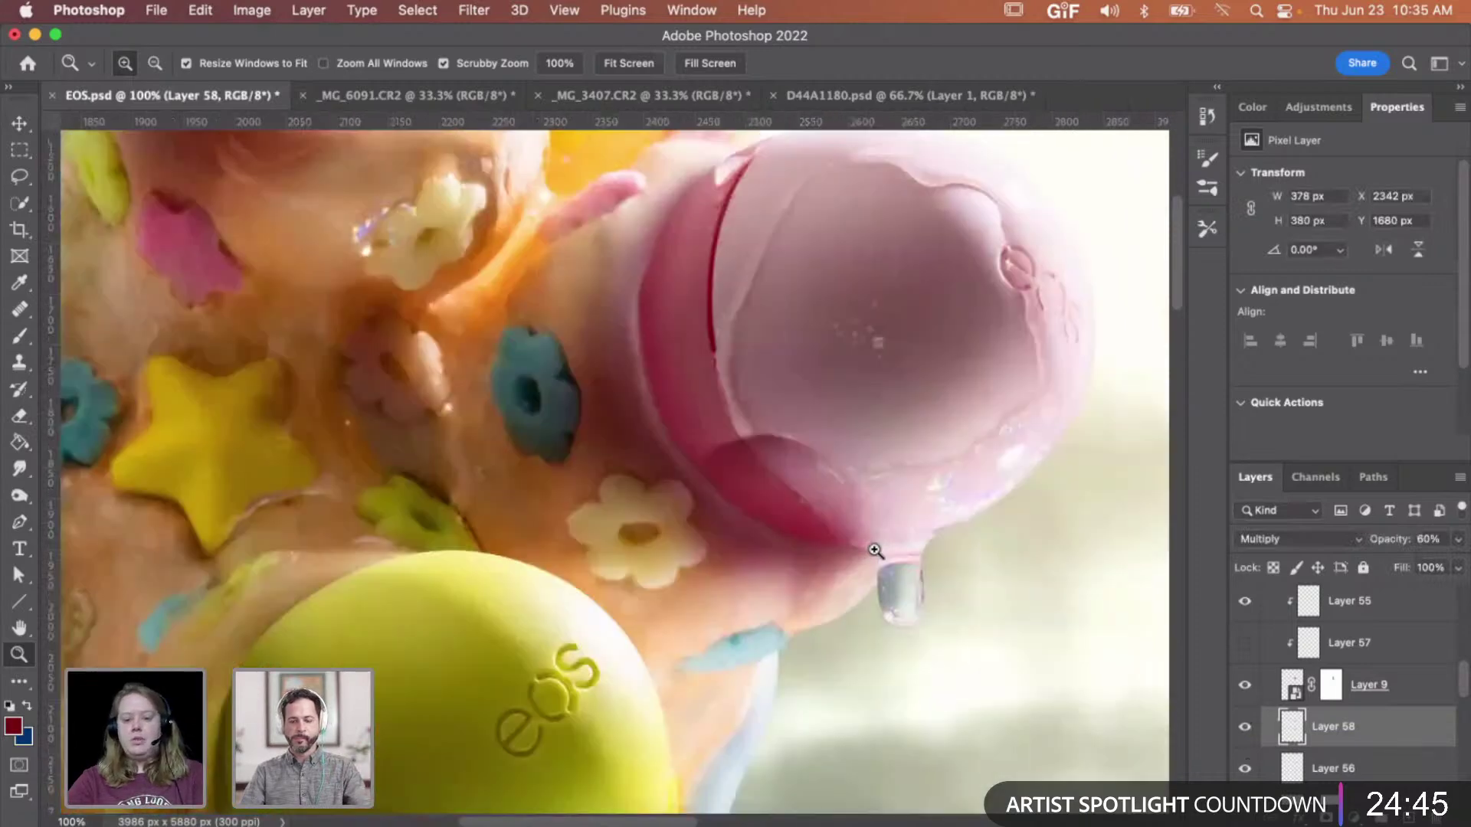
click(876, 553)
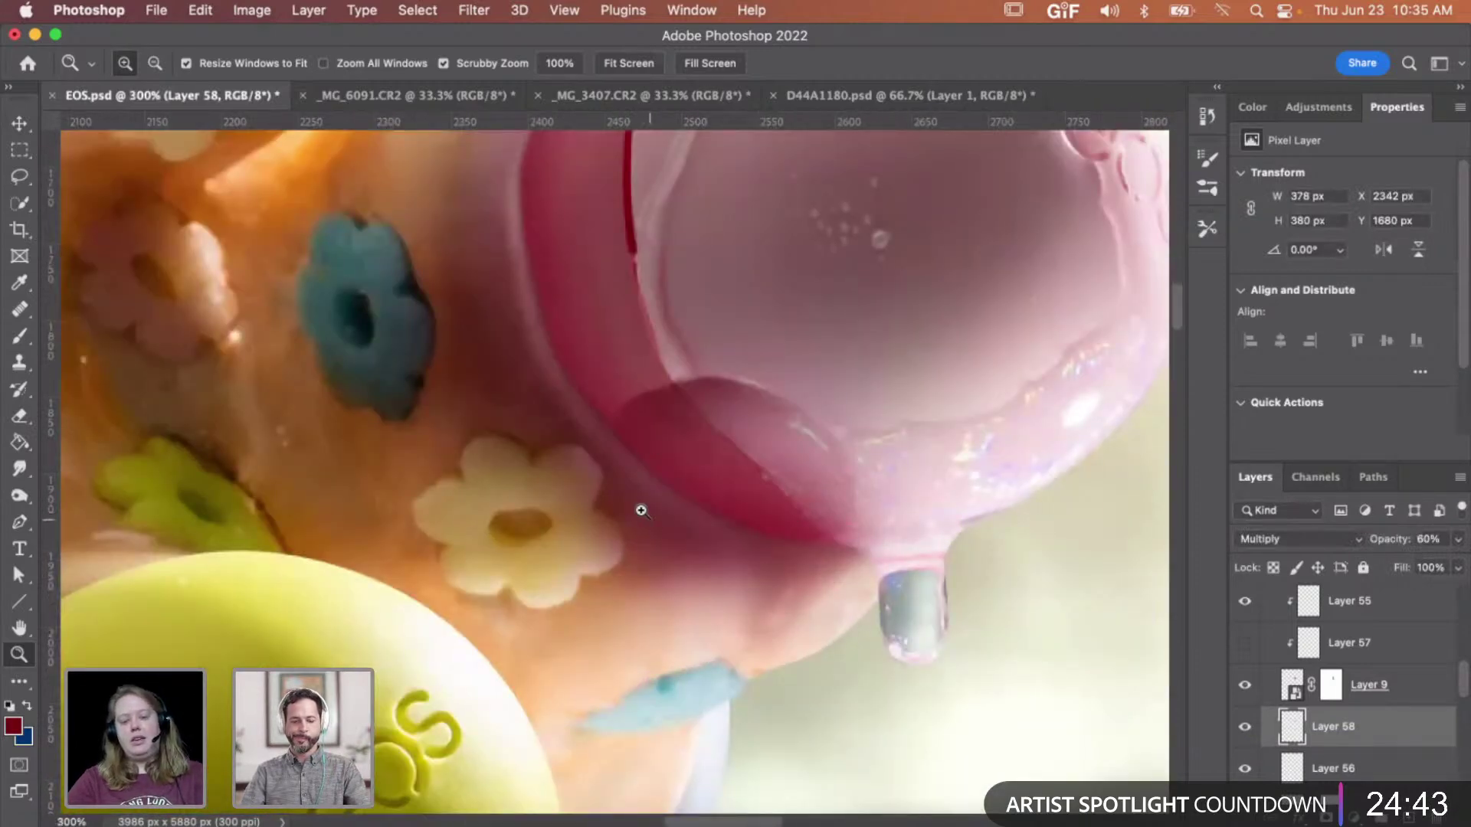
click(1327, 818)
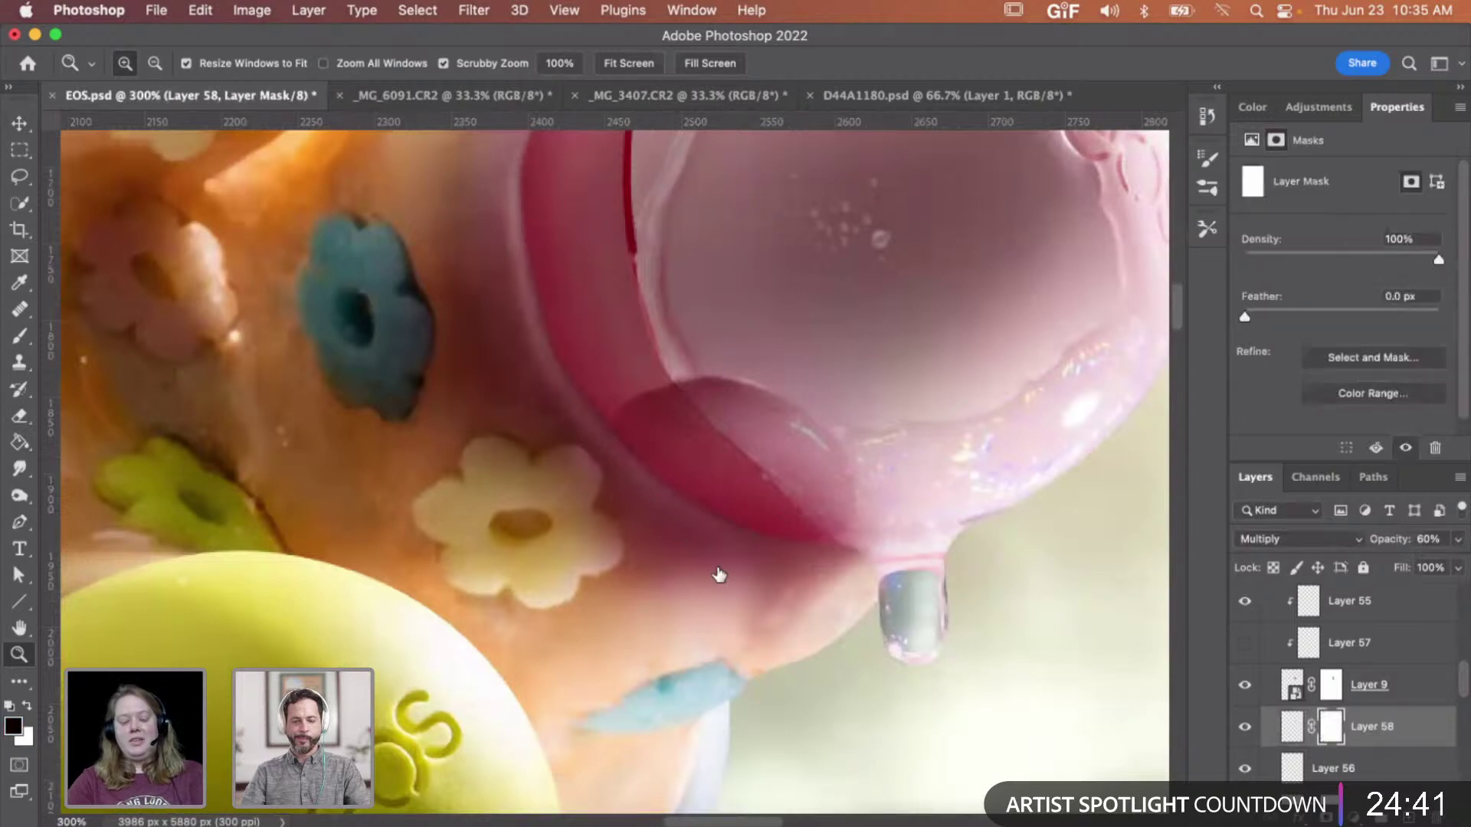
key(b)
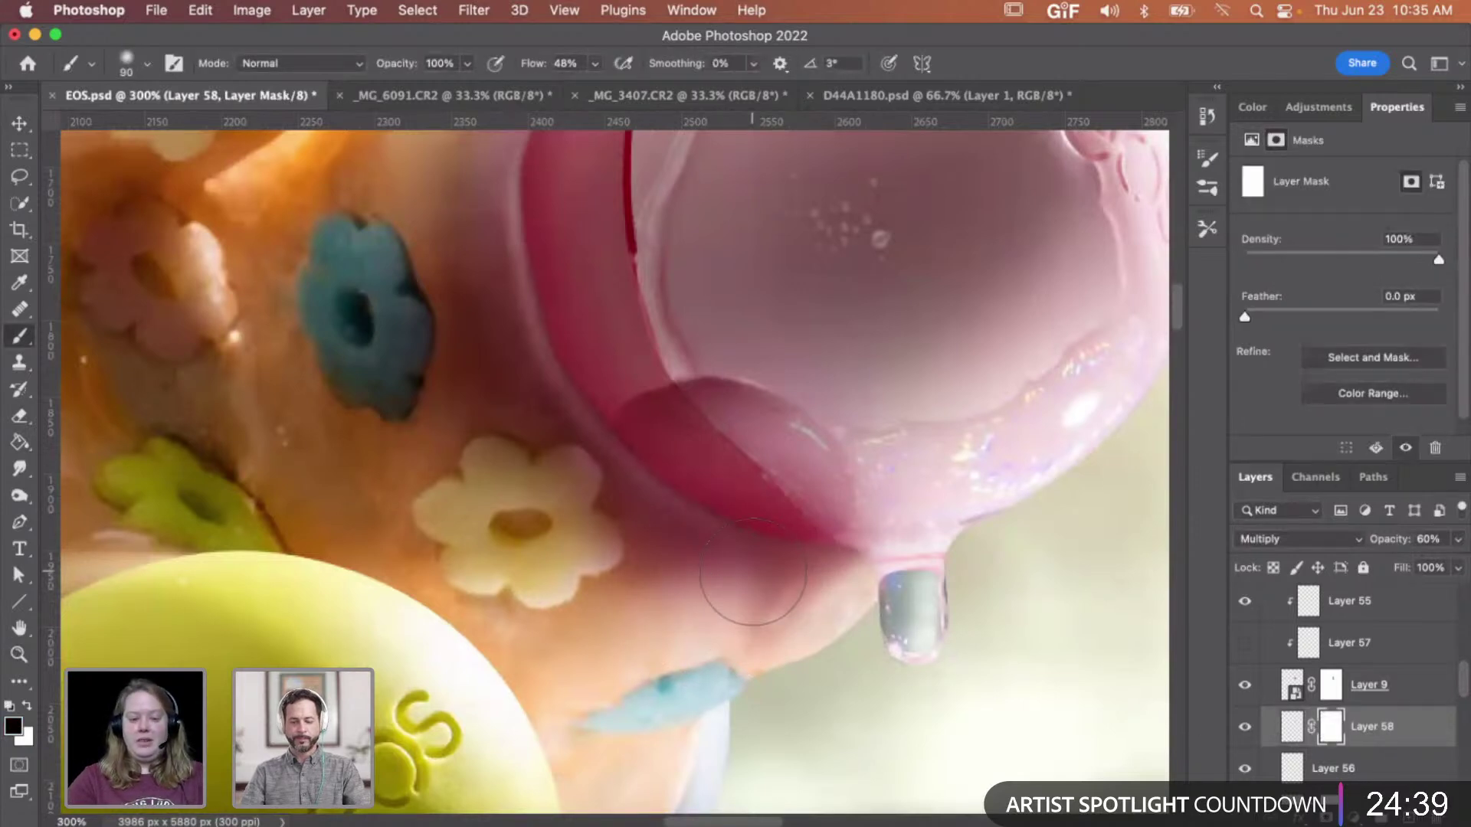
mouse_move(728, 619)
mouse_down()
mouse_move(656, 622)
mouse_move(712, 608)
mouse_move(820, 537)
mouse_move(700, 660)
mouse_up()
key(x)
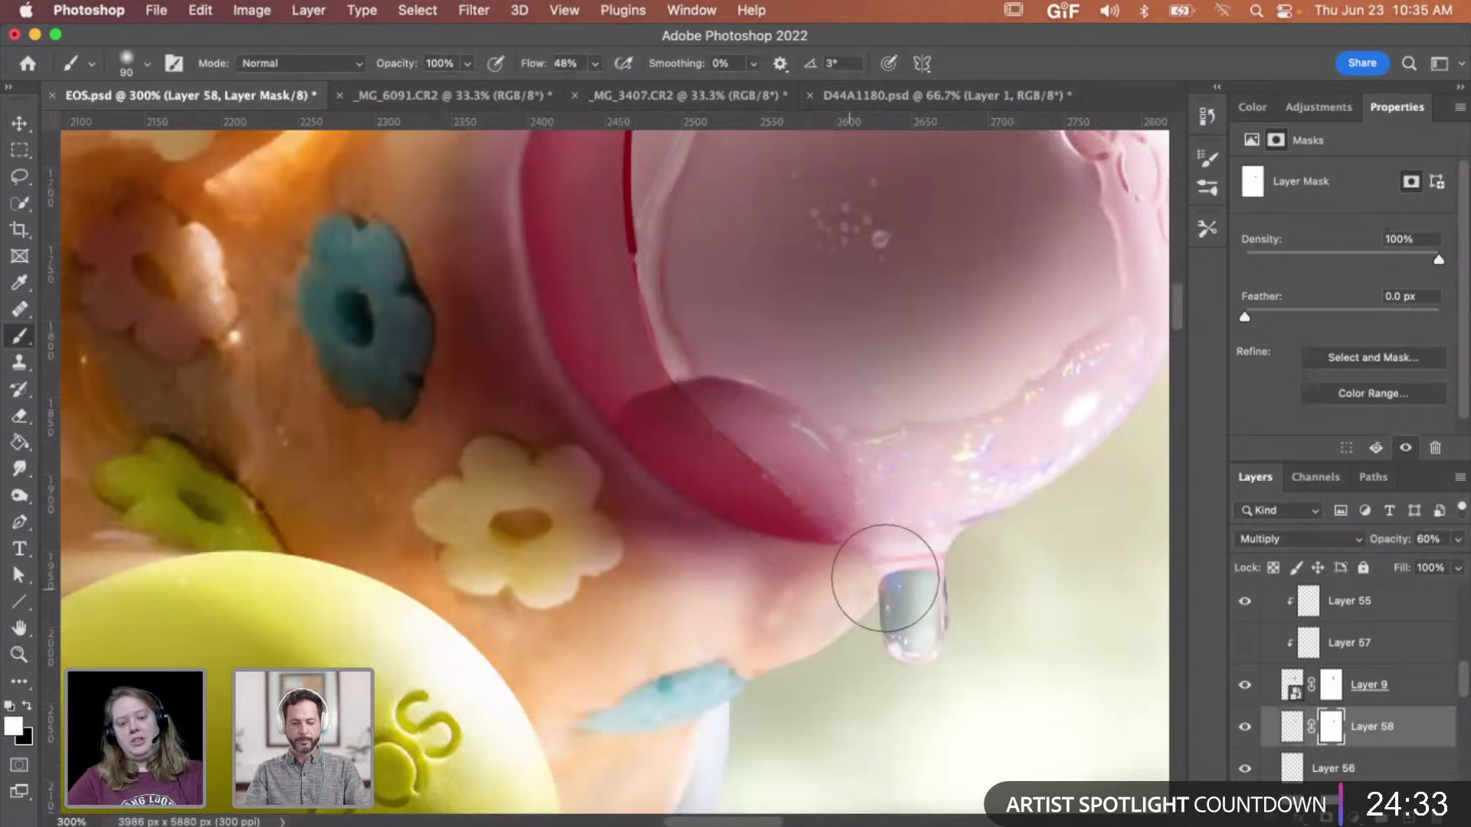
- Add a new layer above Layer 56 and paint near-white sampled from the sky behind the lip balm's drip and lower edge at 125 px
click(1361, 768)
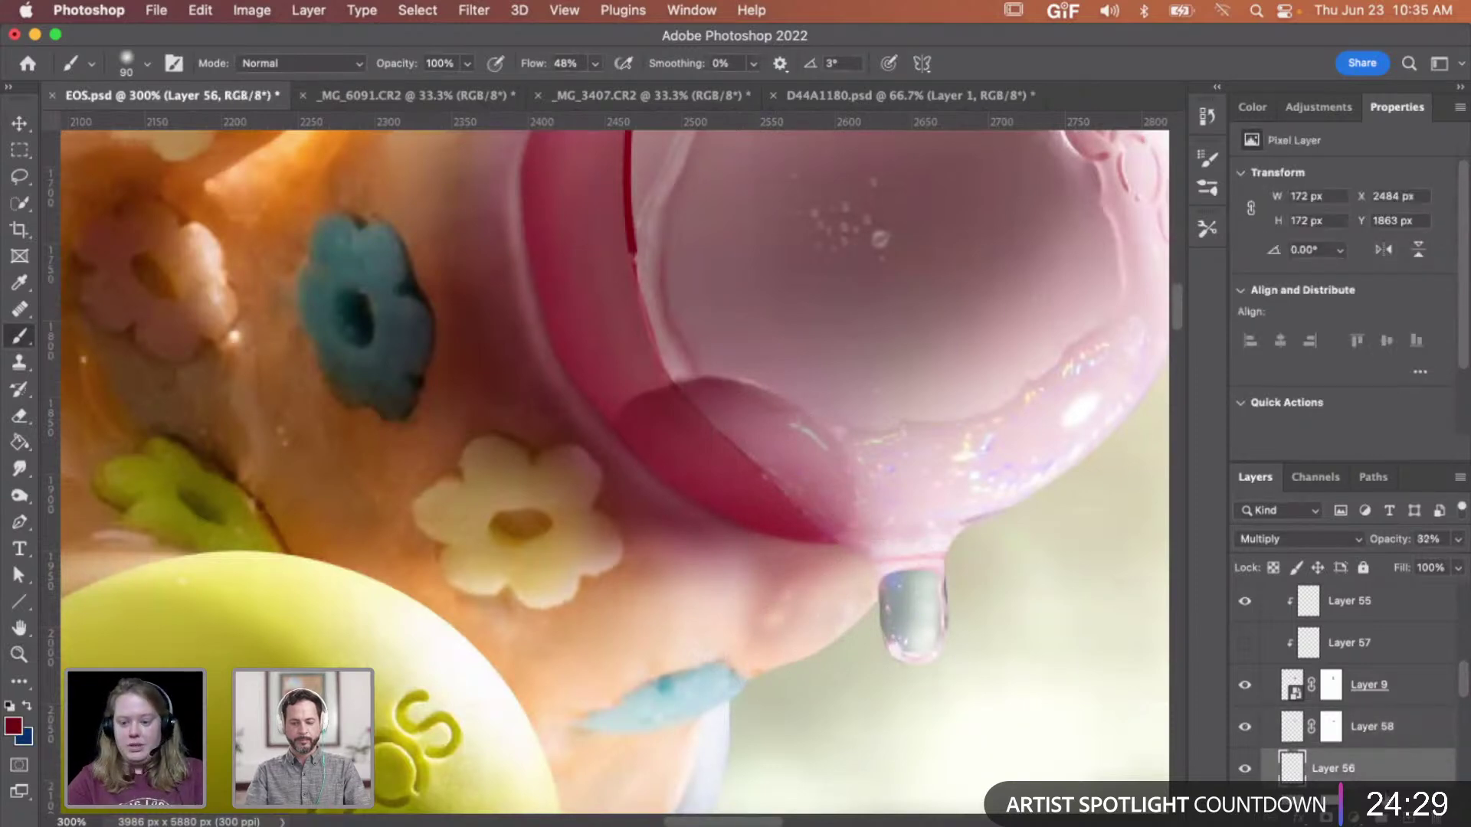
key(super+alt+shift+n)
key(bracketright)
key(bracketright)
scroll(768, 560, down, 6)
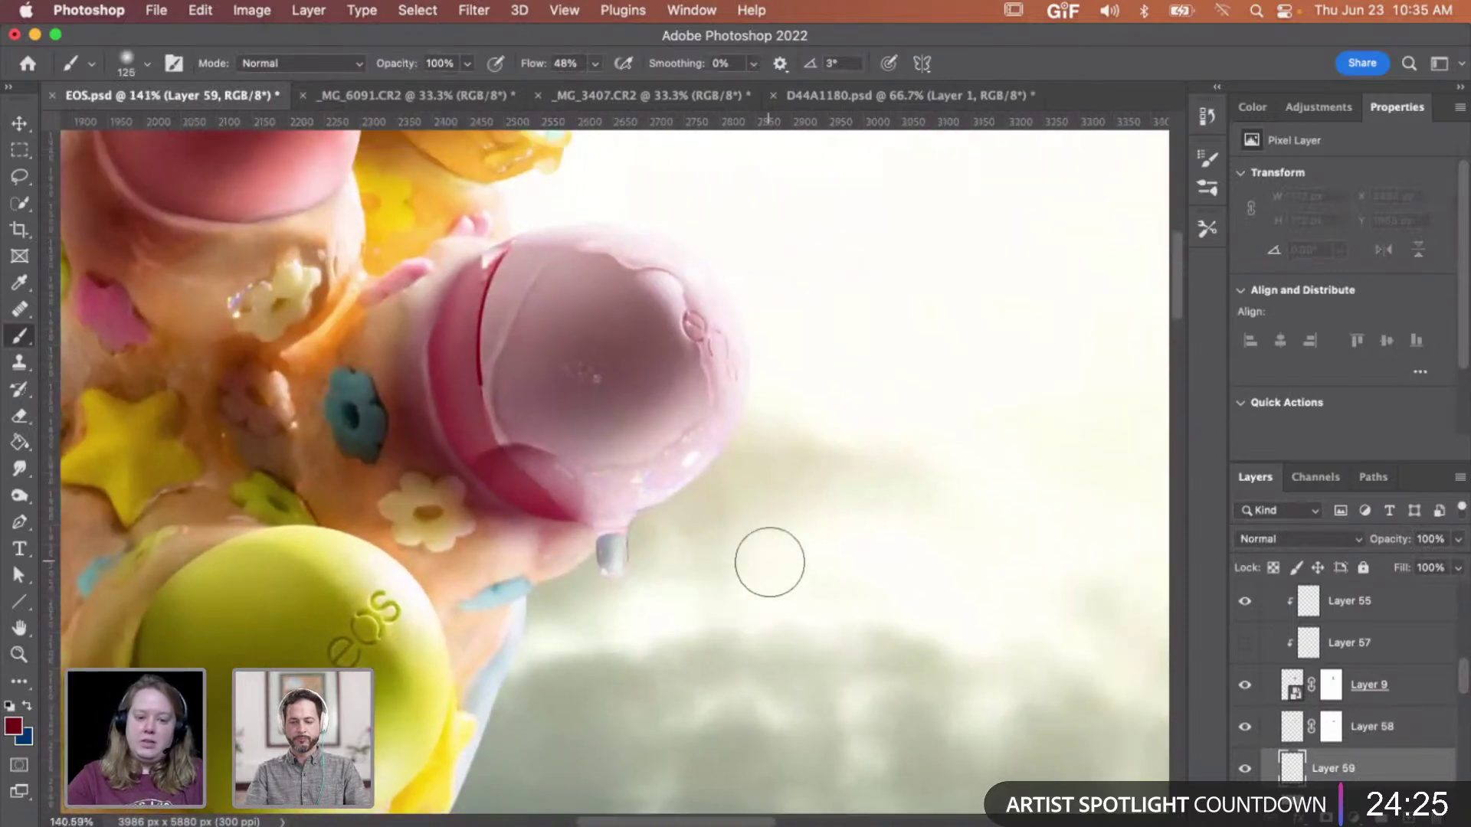
alt+click(825, 391)
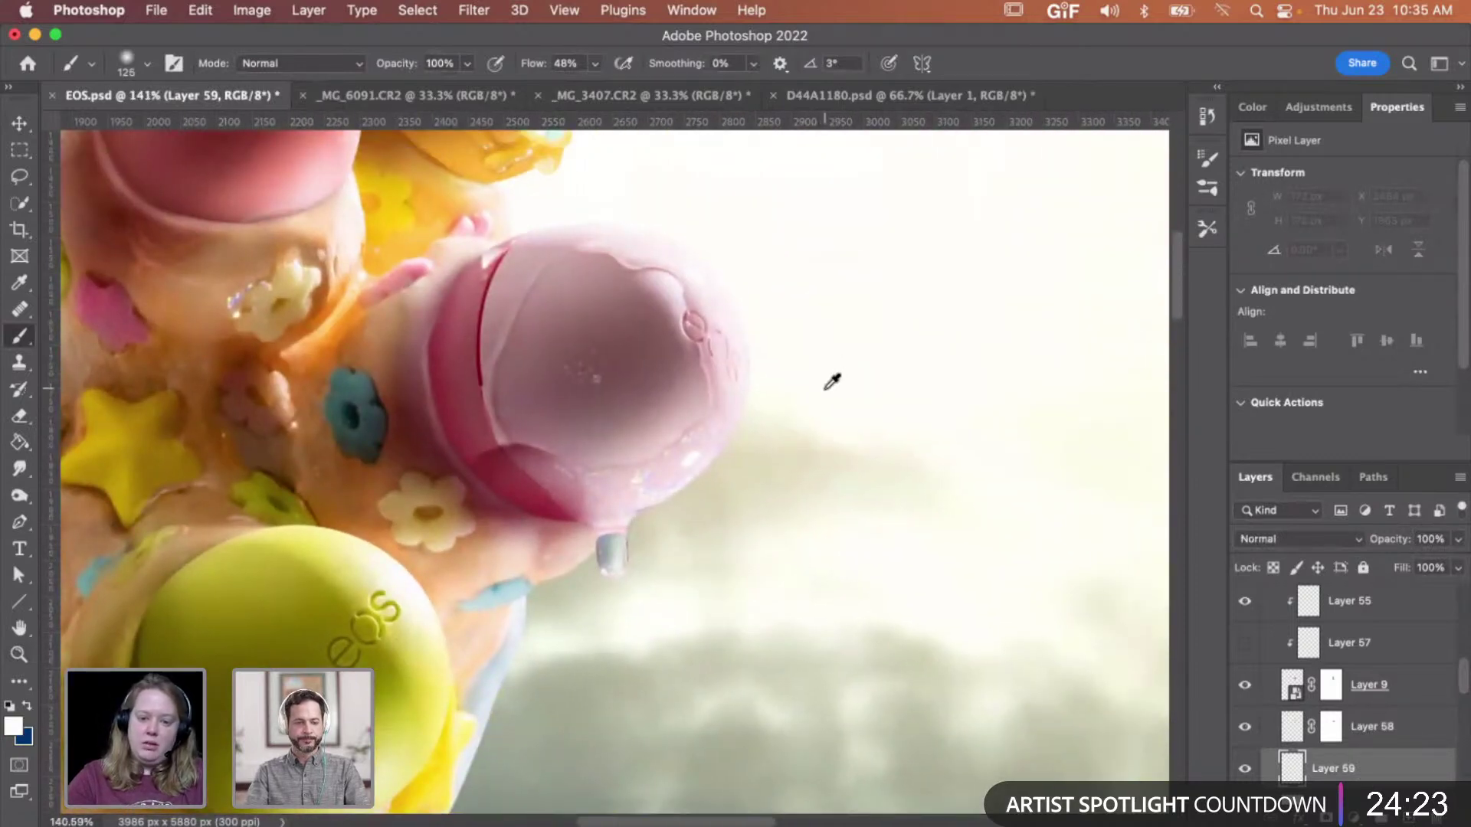
mouse_move(605, 574)
mouse_down()
mouse_move(590, 564)
mouse_move(631, 530)
mouse_move(559, 598)
mouse_move(631, 528)
mouse_move(624, 485)
mouse_up()
- Erase the excess near-white paint on Layer 59 along the tentacle edge below the lip balm with a 25 px eraser
key(z)
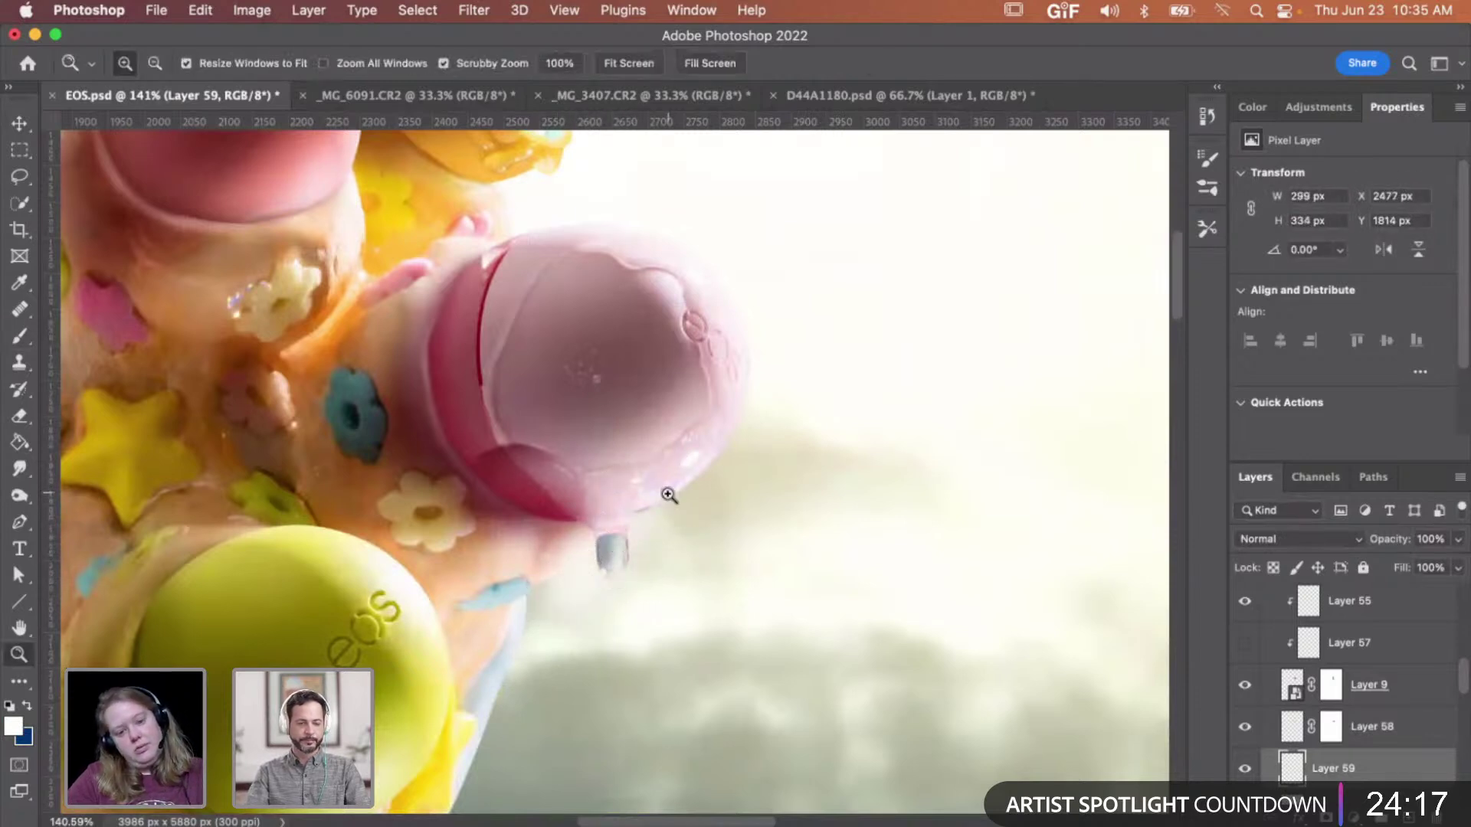
alt+click(668, 494)
alt+click(668, 494)
alt+click(668, 494)
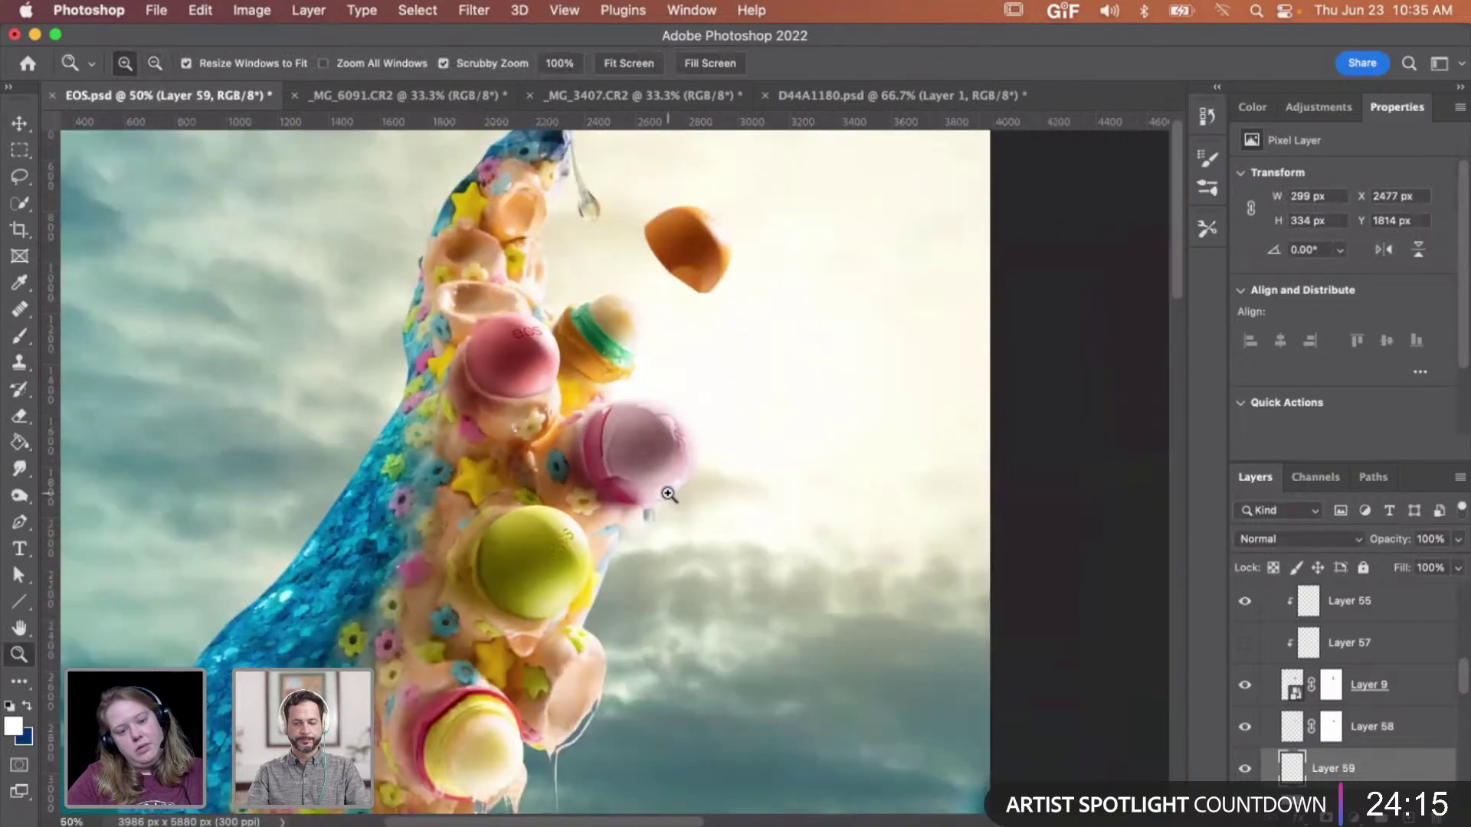
click(653, 512)
click(652, 512)
click(652, 512)
key(e)
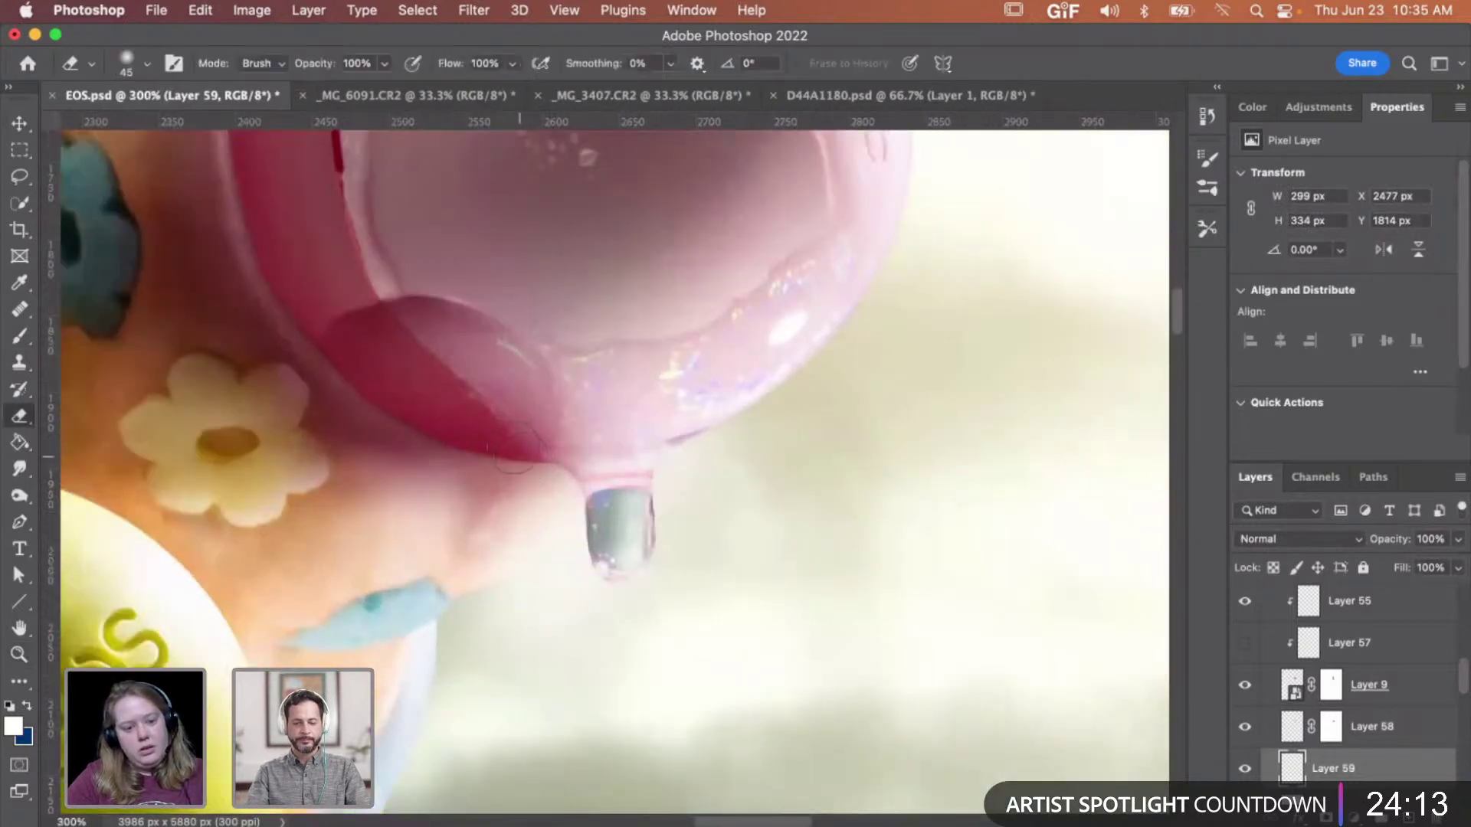
key(bracketleft)
key(bracketleft)
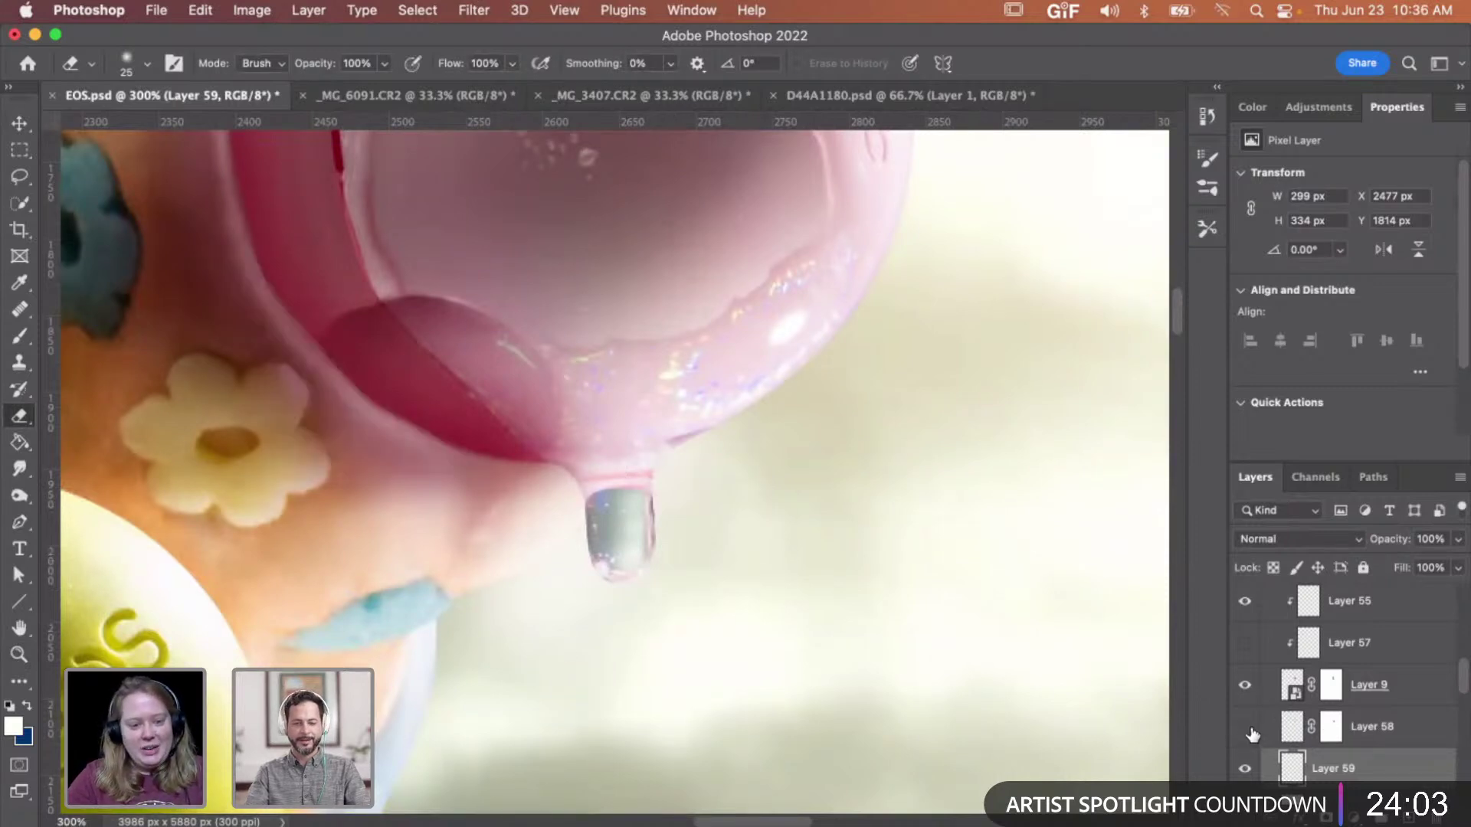
- Refine Layer 58's mask with white along the lip balm's lower edge using a 50 px brush and check the blend
key(bracketleft)
key(bracketleft)
key(bracketleft)
key(bracketleft)
key(bracketleft)
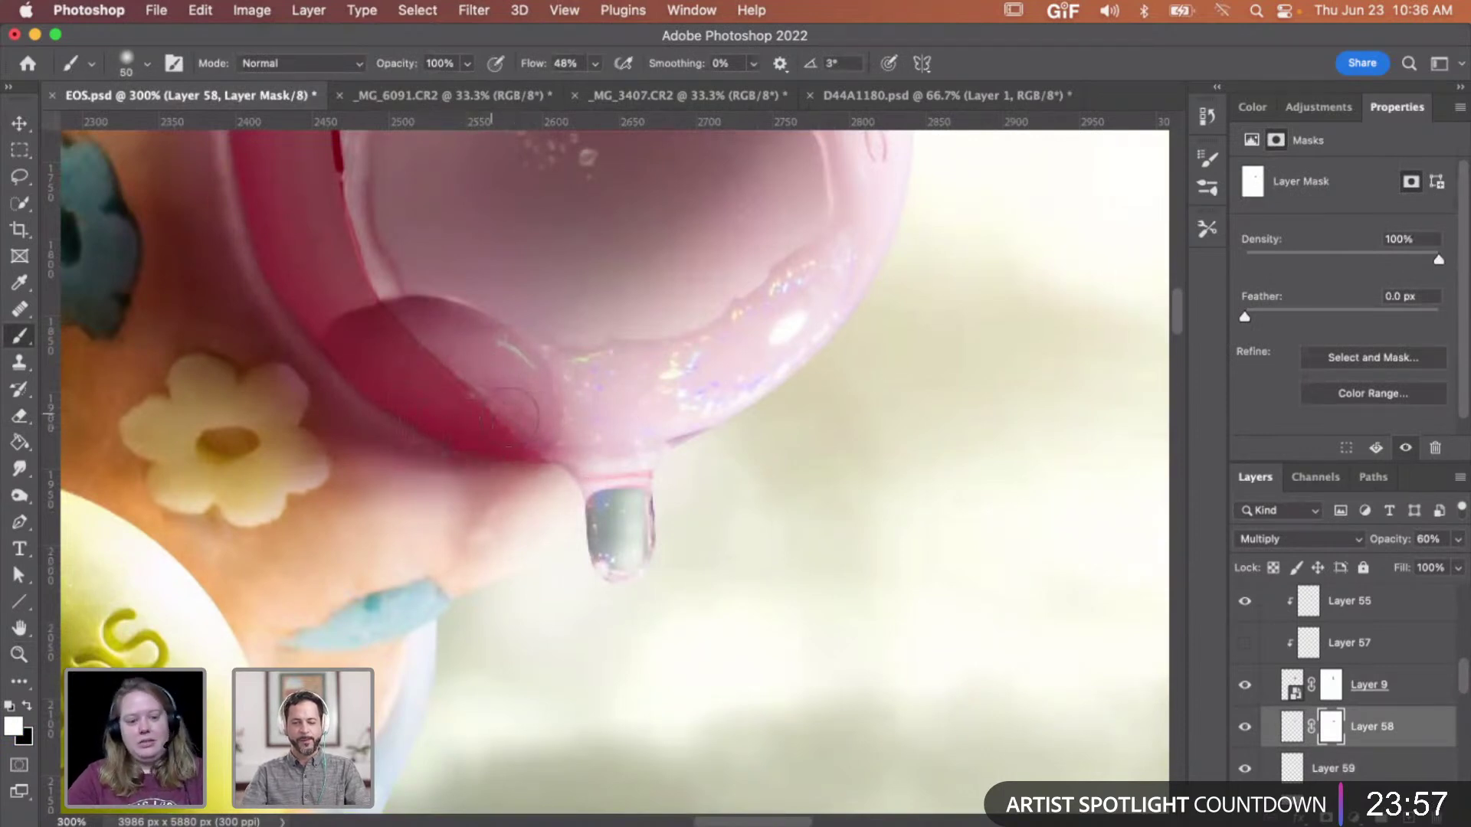
key(z)
alt+click(664, 402)
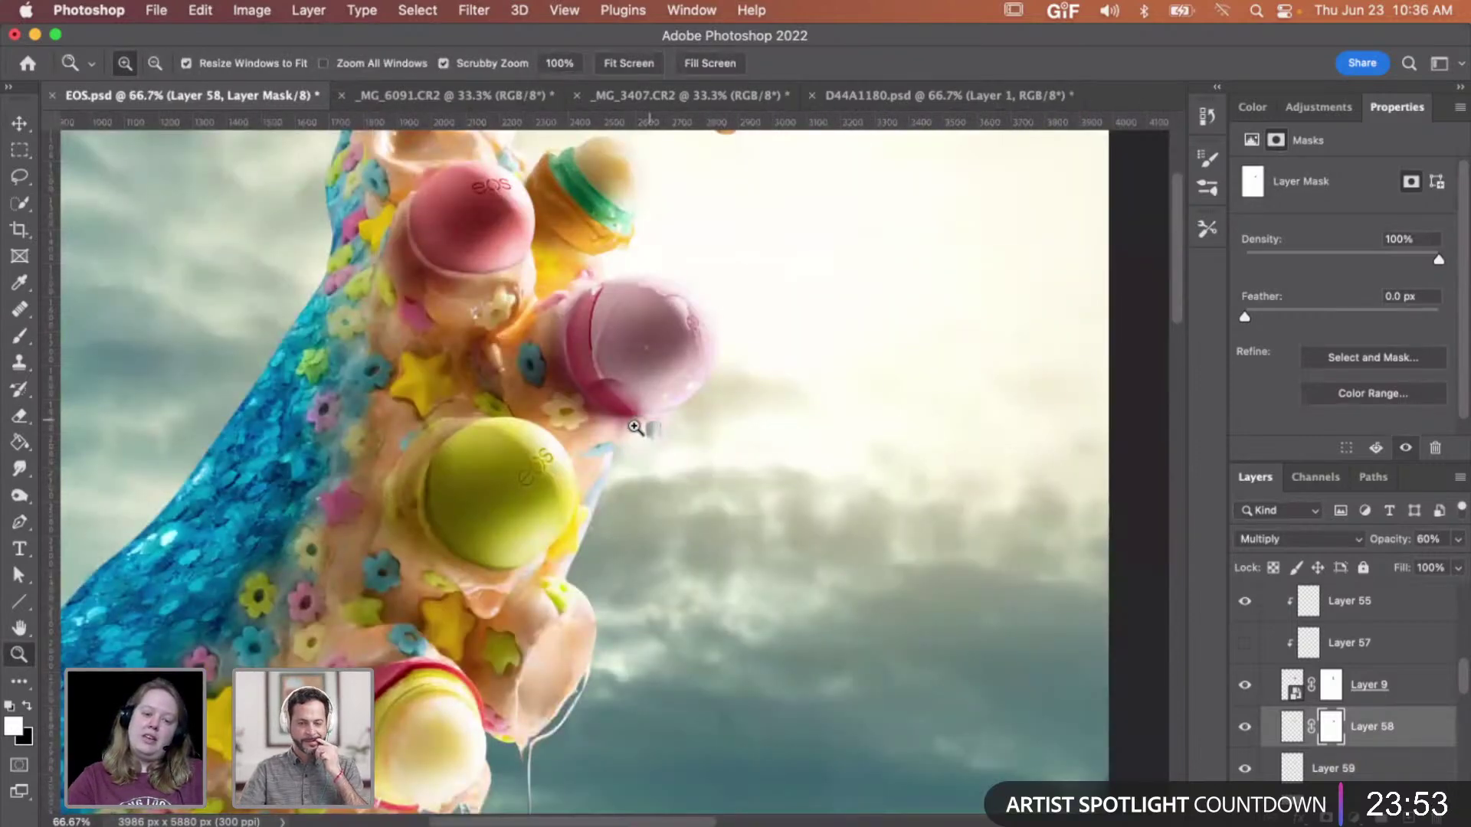
click(640, 423)
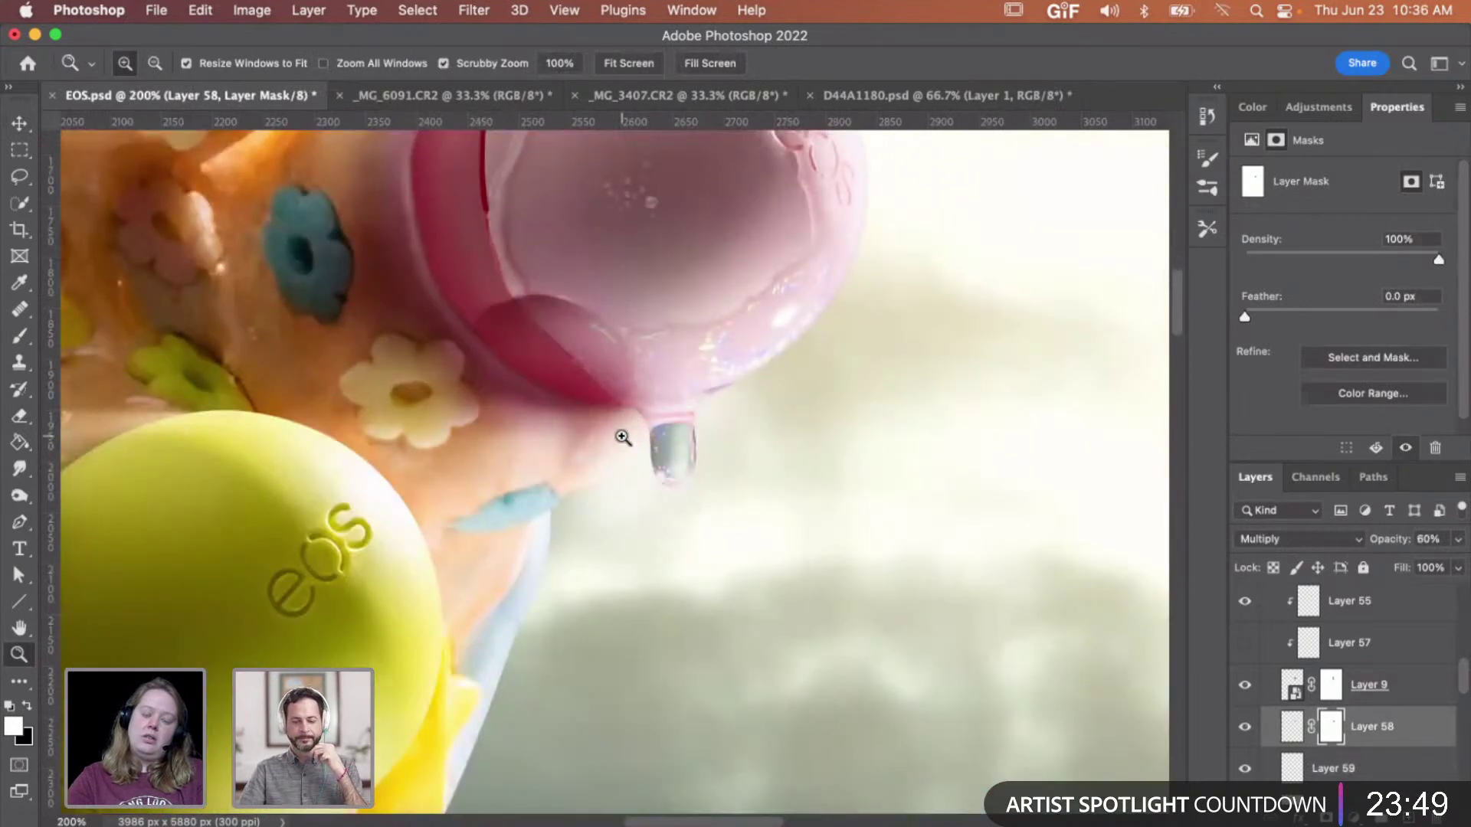
- Expand the Tentacle and ocean group, select the image of Layer 1, and activate the Magic Wand tool
scroll(1341, 763, down, 1)
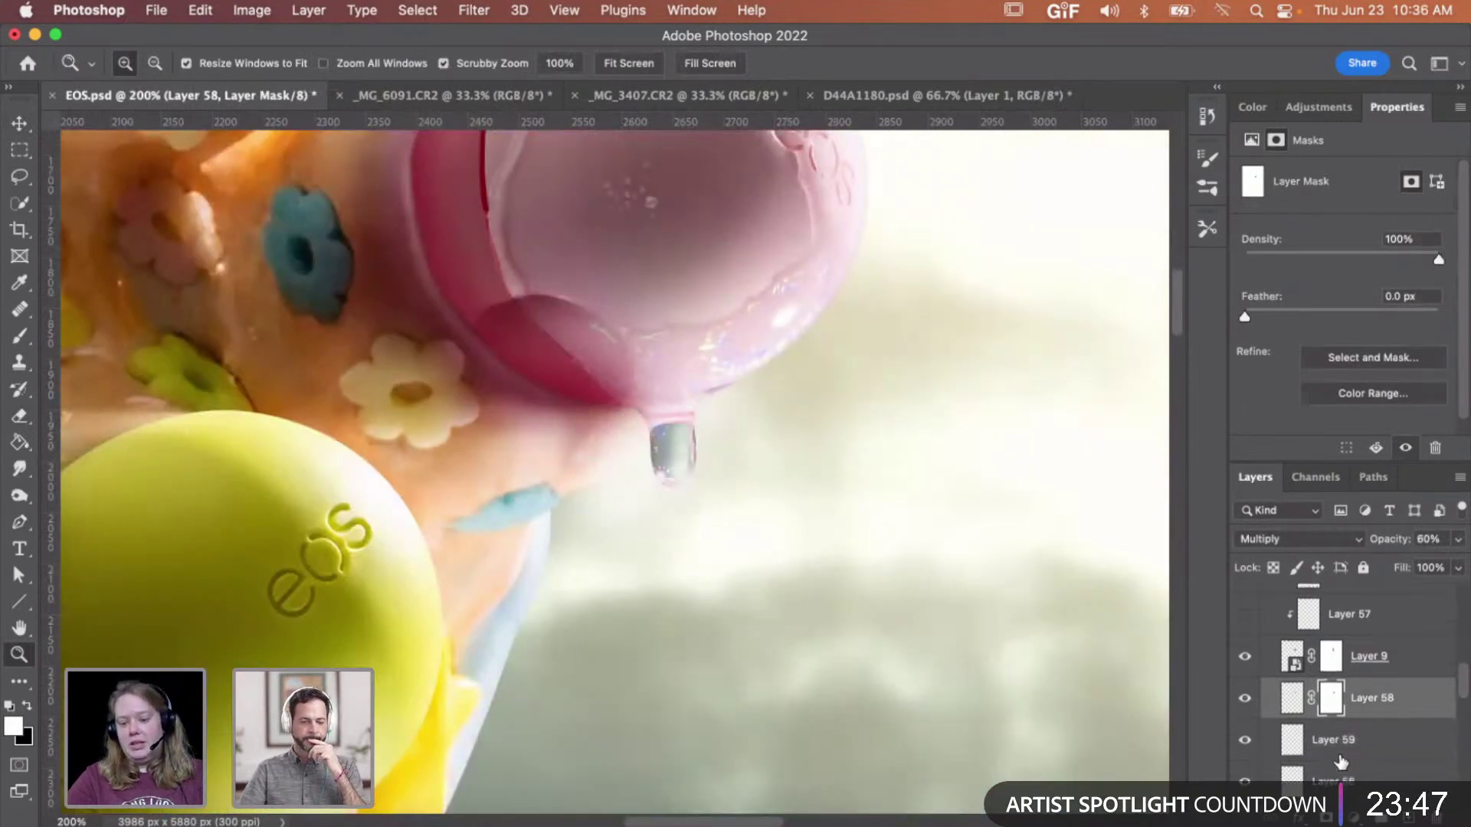
click(1339, 757)
scroll(1339, 757, down, 1)
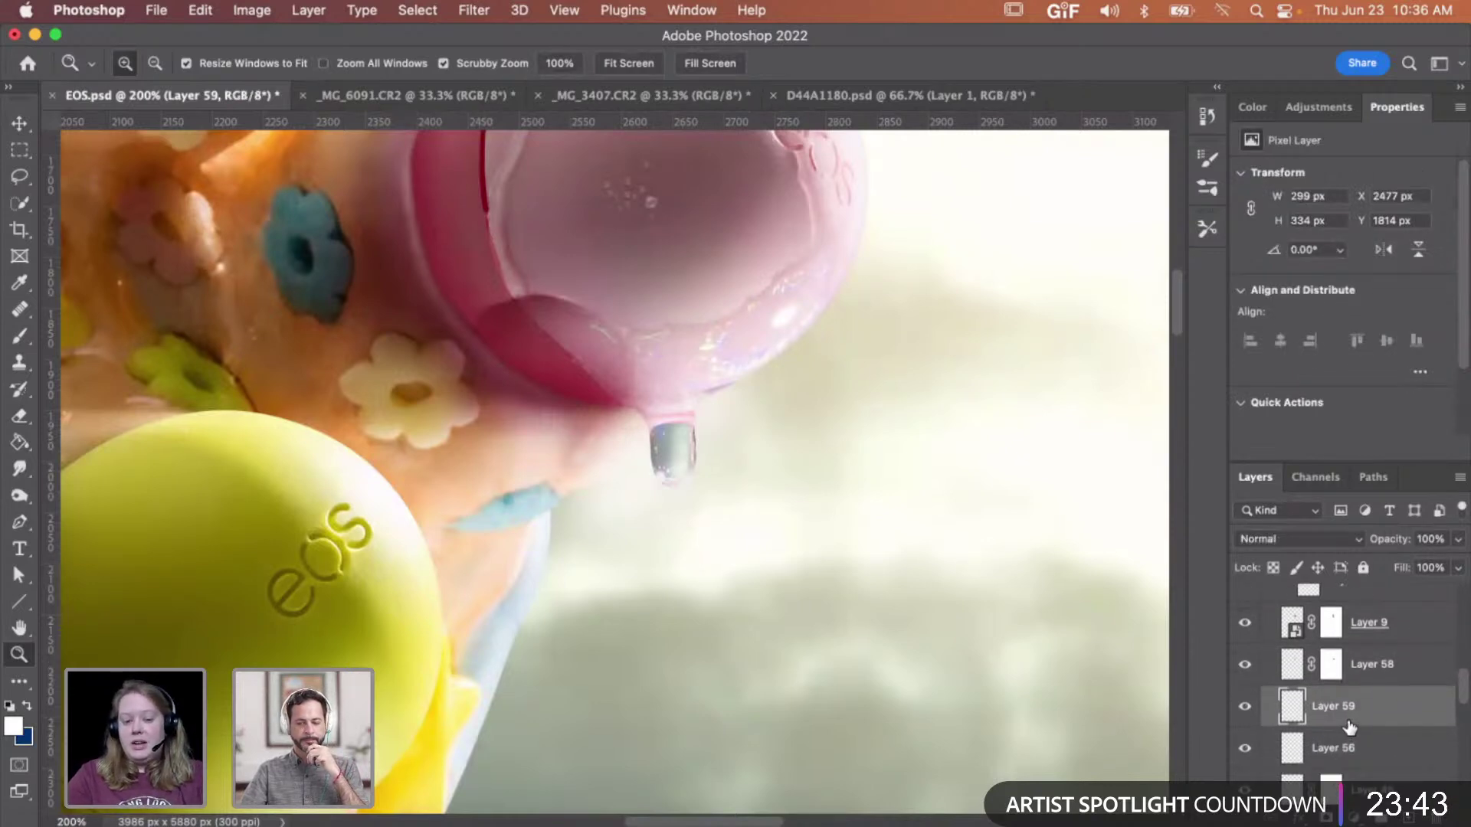
scroll(1350, 728, down, 1)
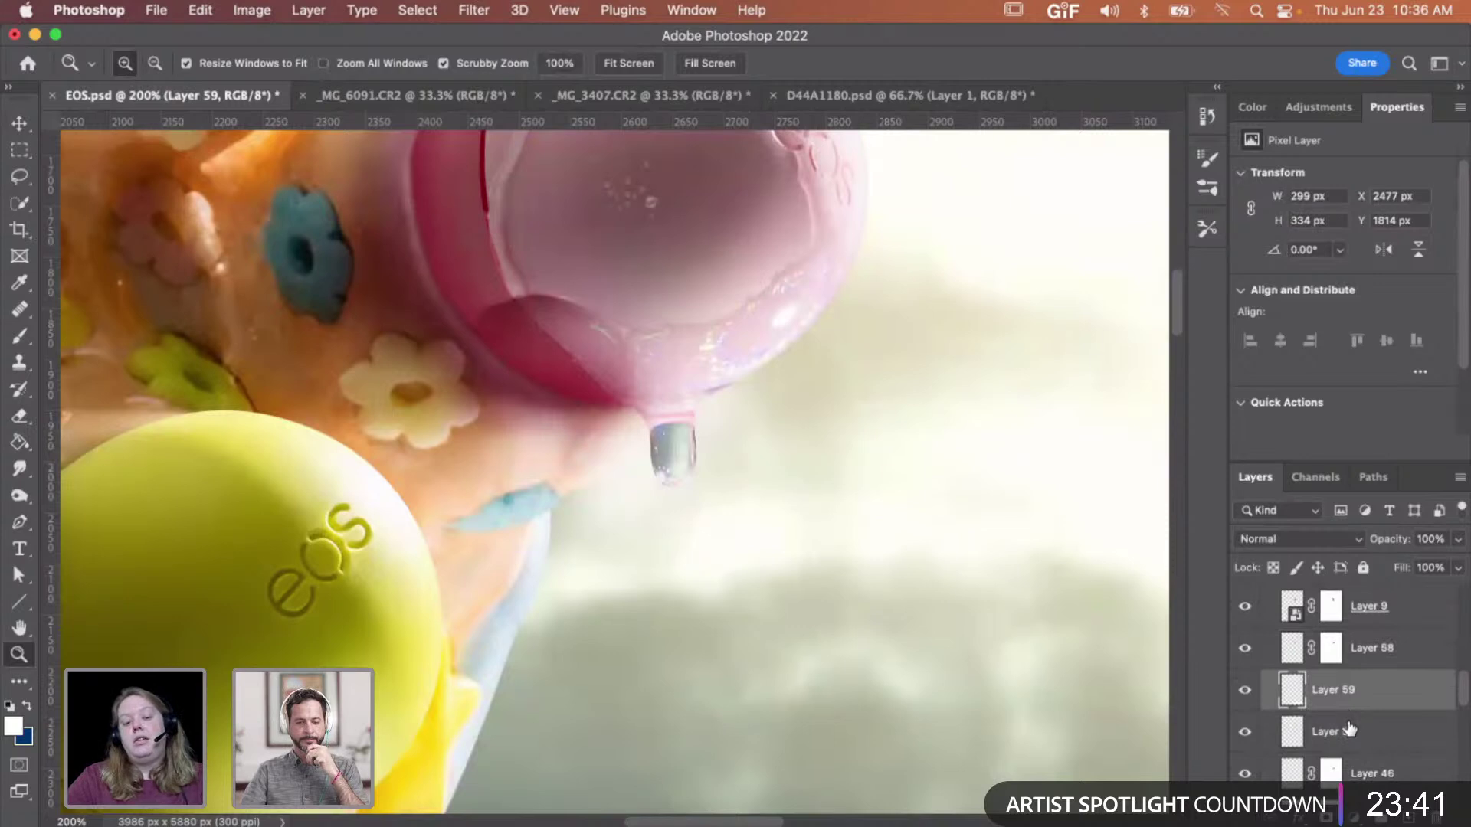
scroll(1349, 730, down, 6)
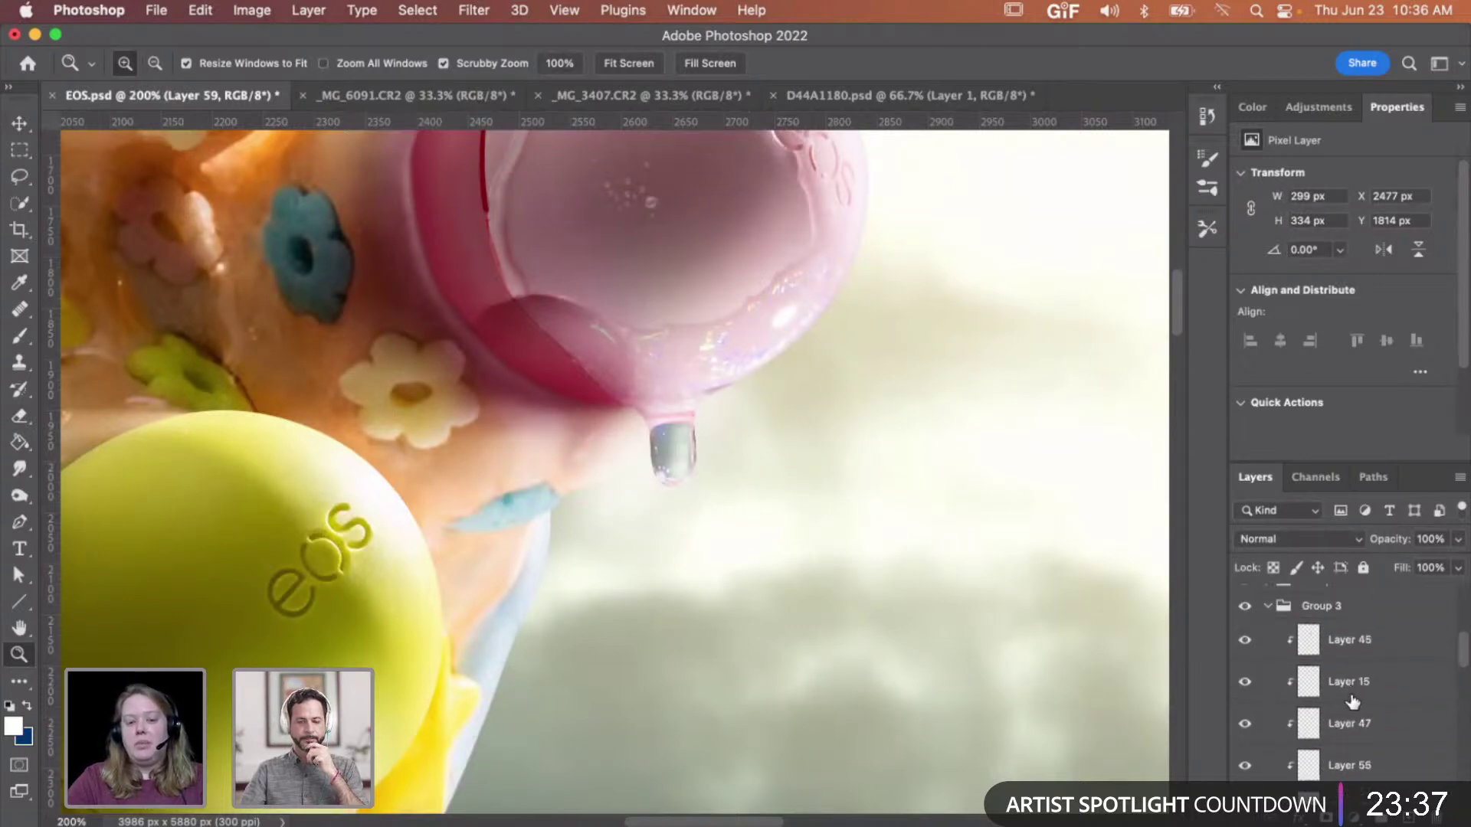
scroll(1349, 698, down, 5)
scroll(1351, 701, up, 4)
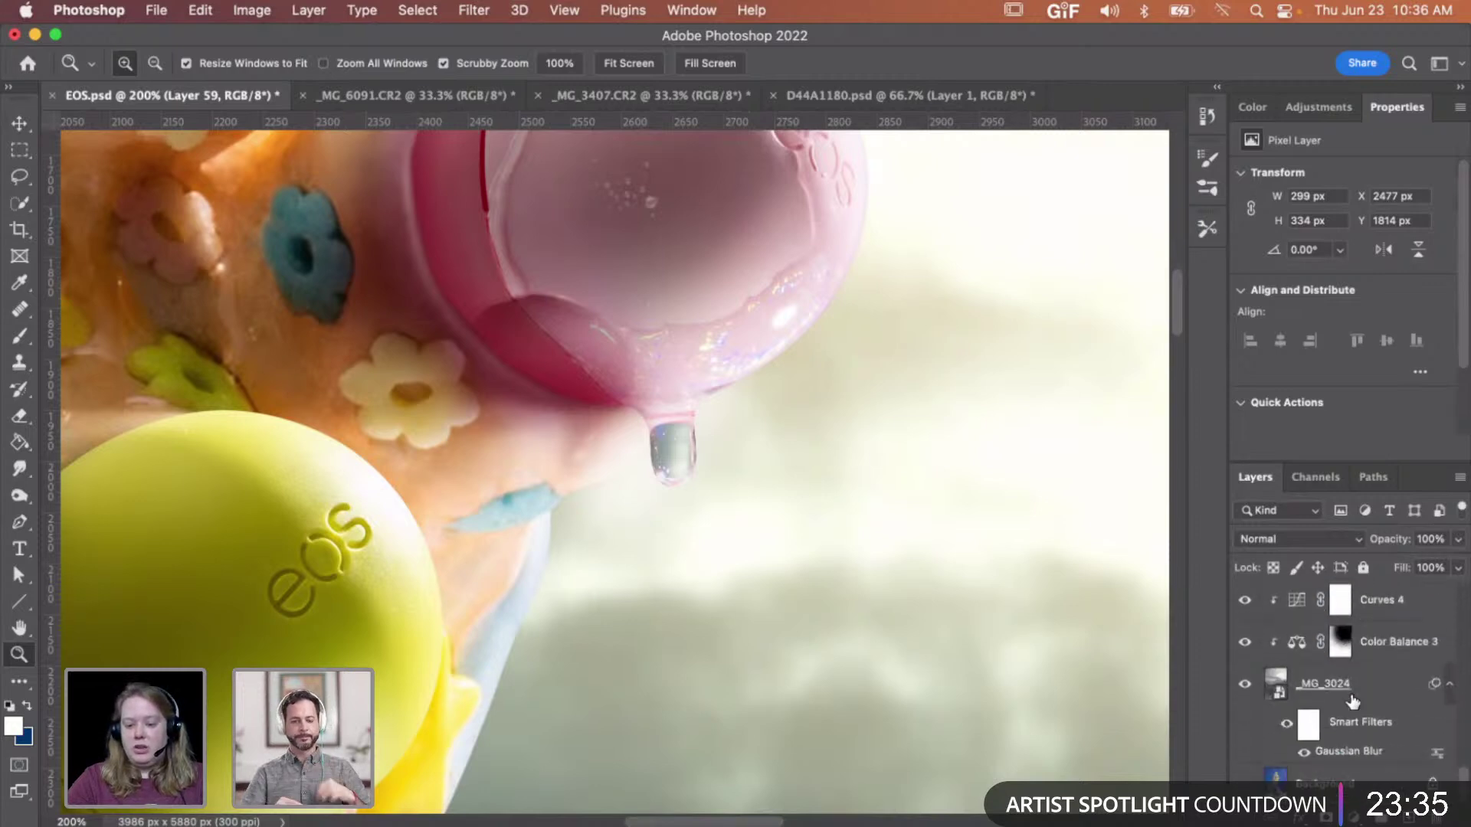
scroll(1353, 700, up, 3)
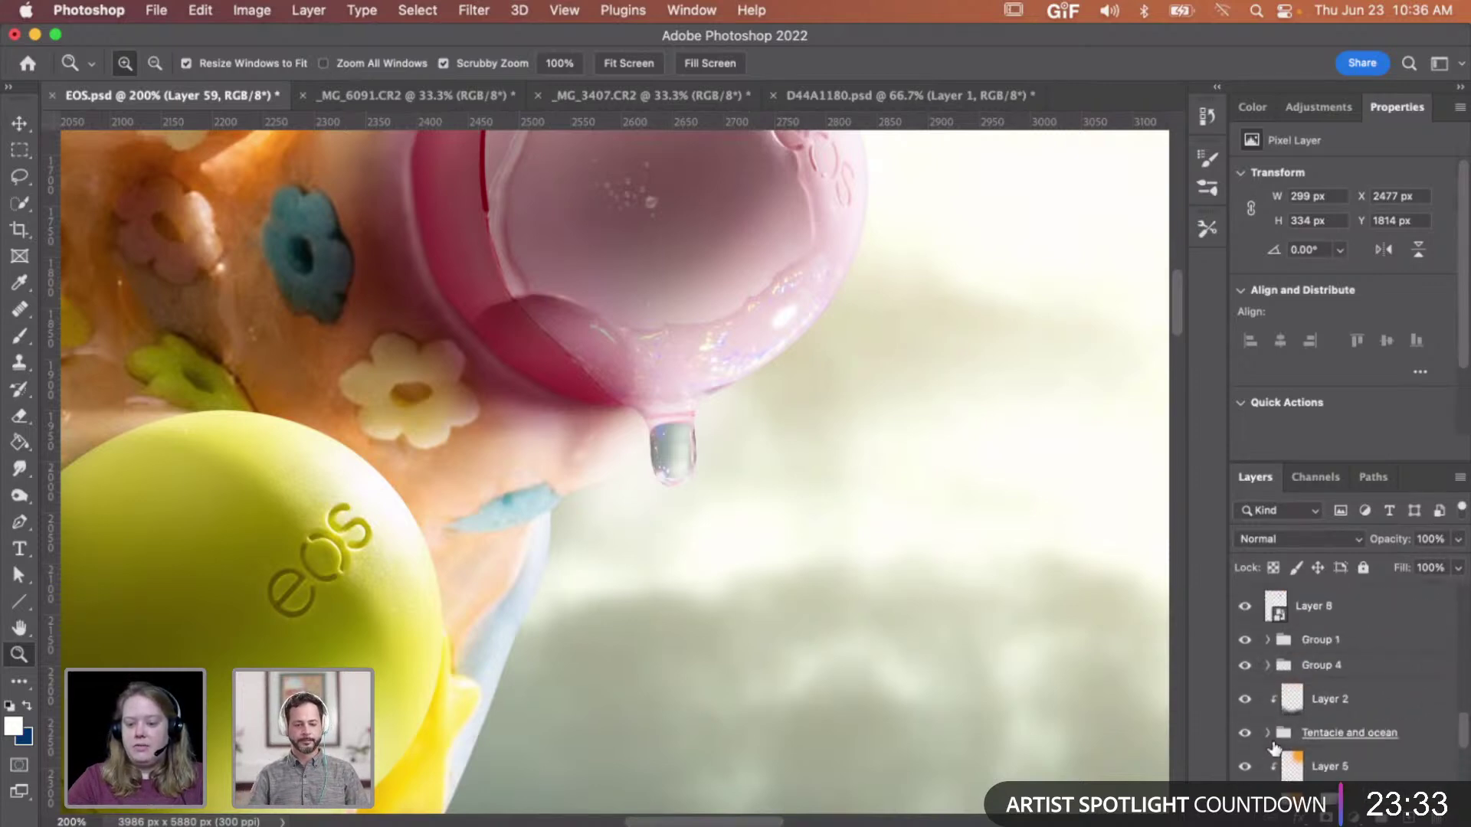
click(1268, 734)
scroll(1344, 732, down, 4)
scroll(1346, 730, down, 6)
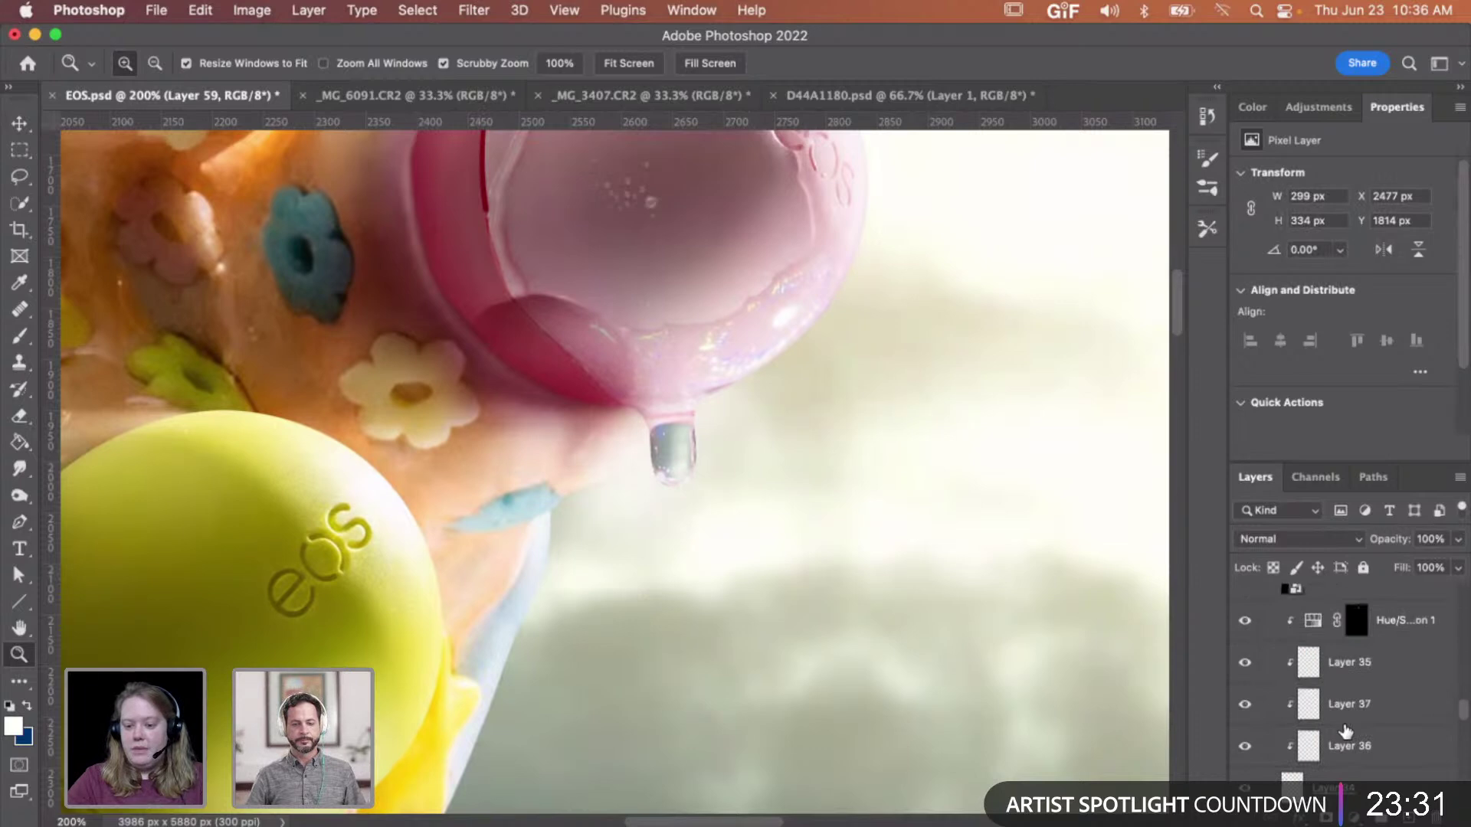
scroll(1318, 701, down, 4)
click(1292, 697)
key(w)
key(shift+w)
click(614, 498)
key(super+d)
click(722, 444)
key(super+d)
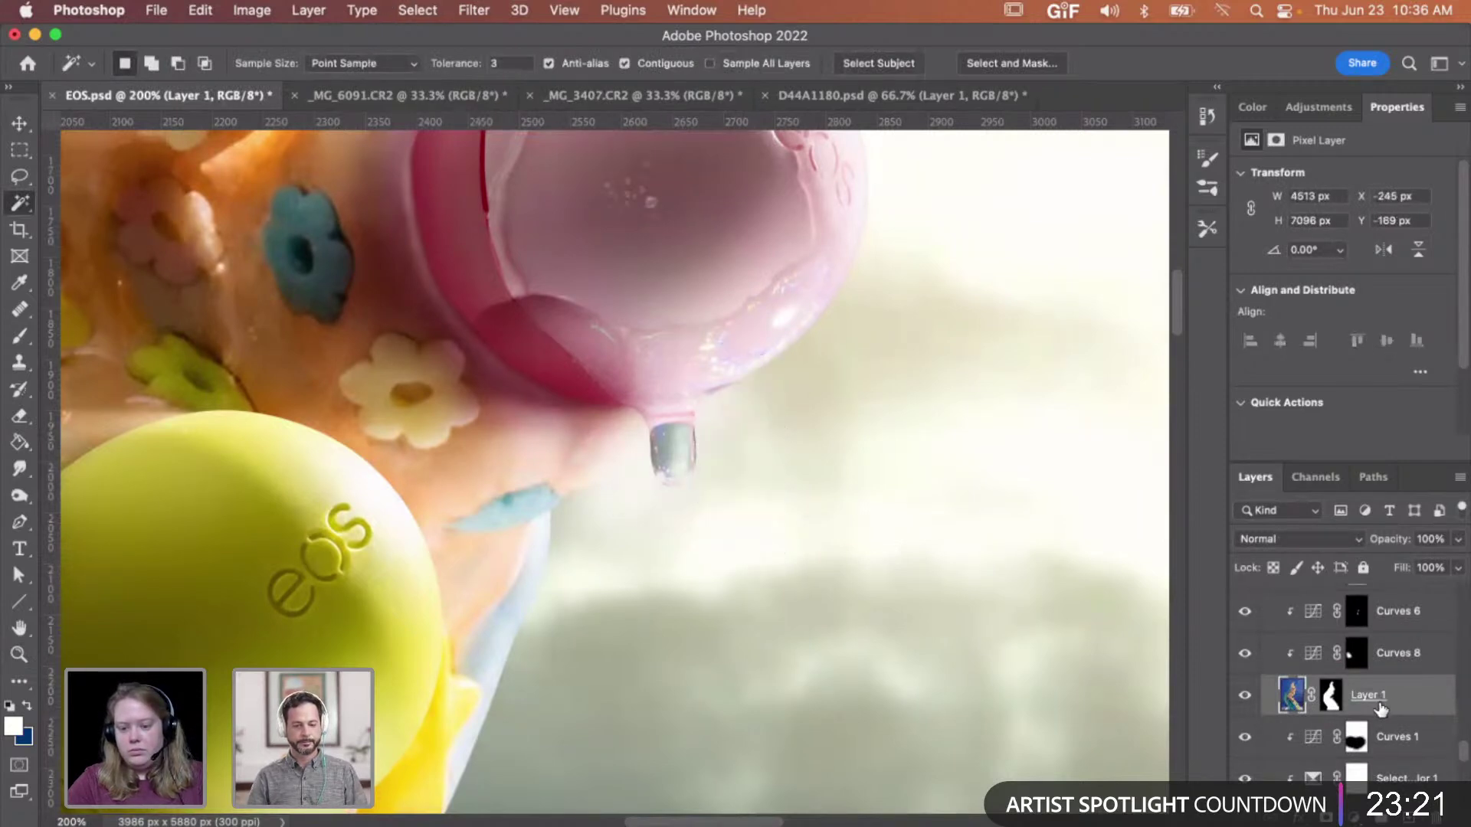
- Duplicate Layer 1 as a backup and apply the layer mask of the original Layer 1
key(super+j)
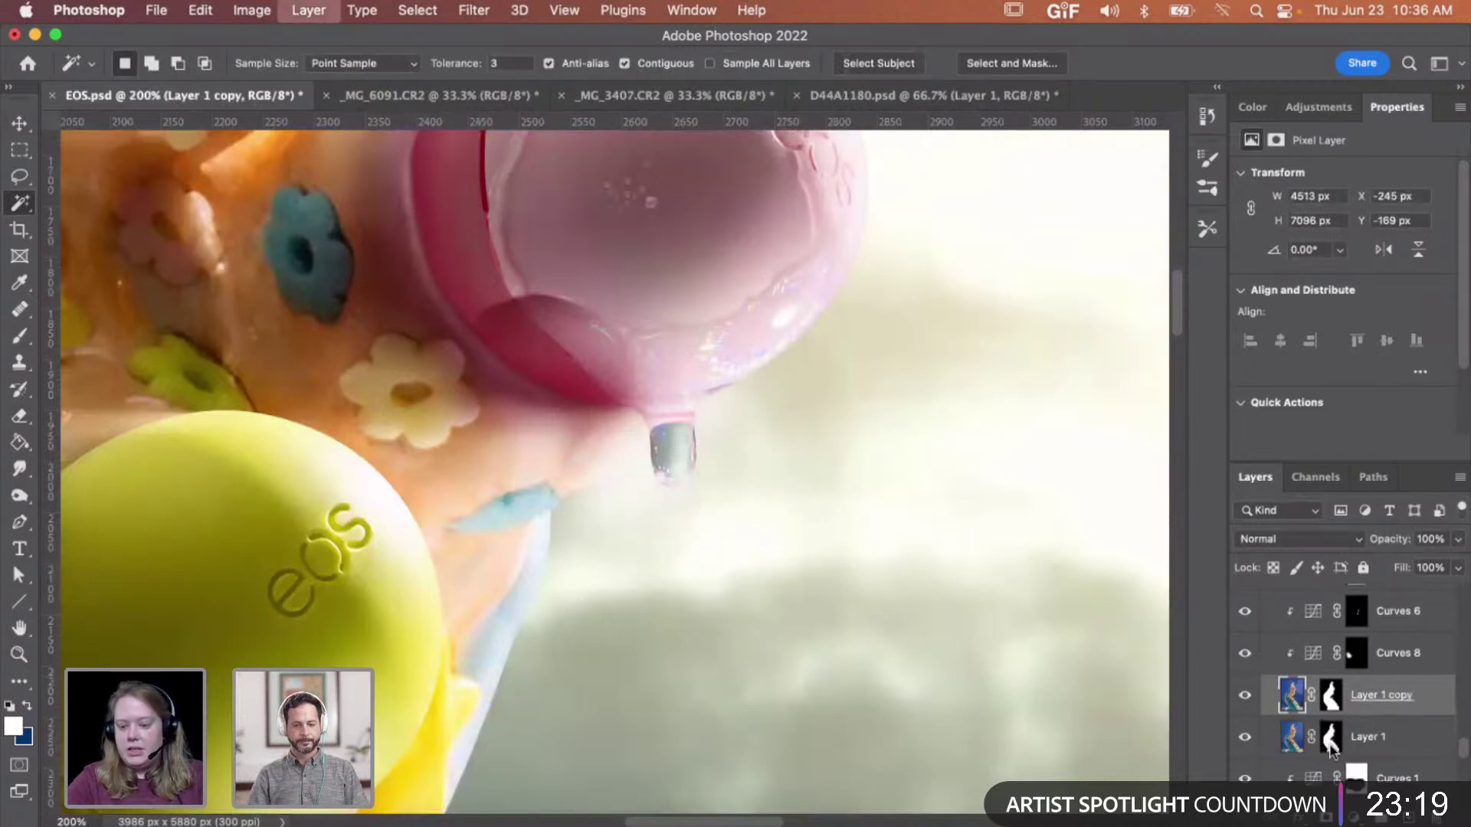
click(1331, 750)
right_click(1332, 749)
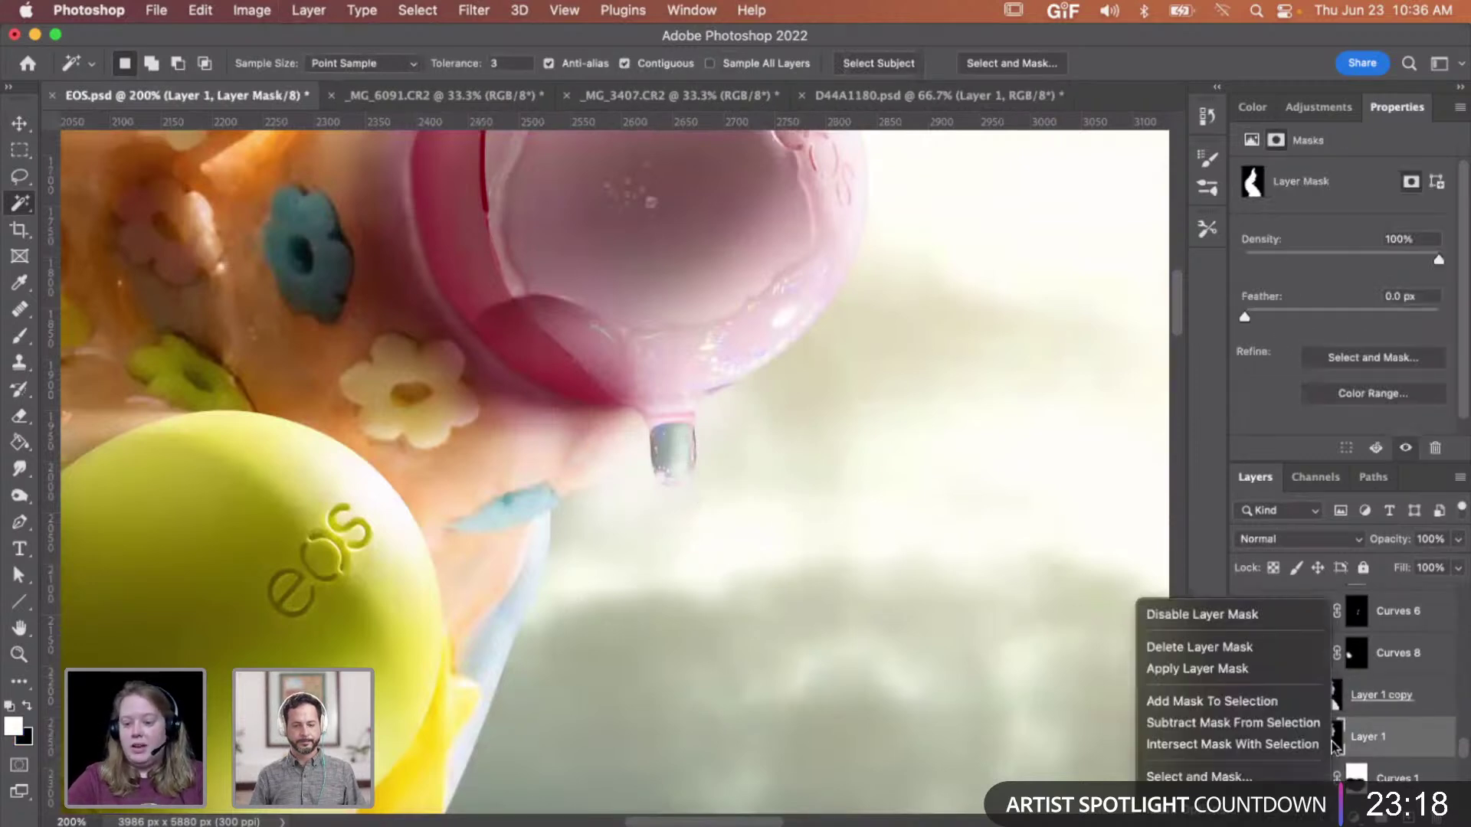
click(1294, 671)
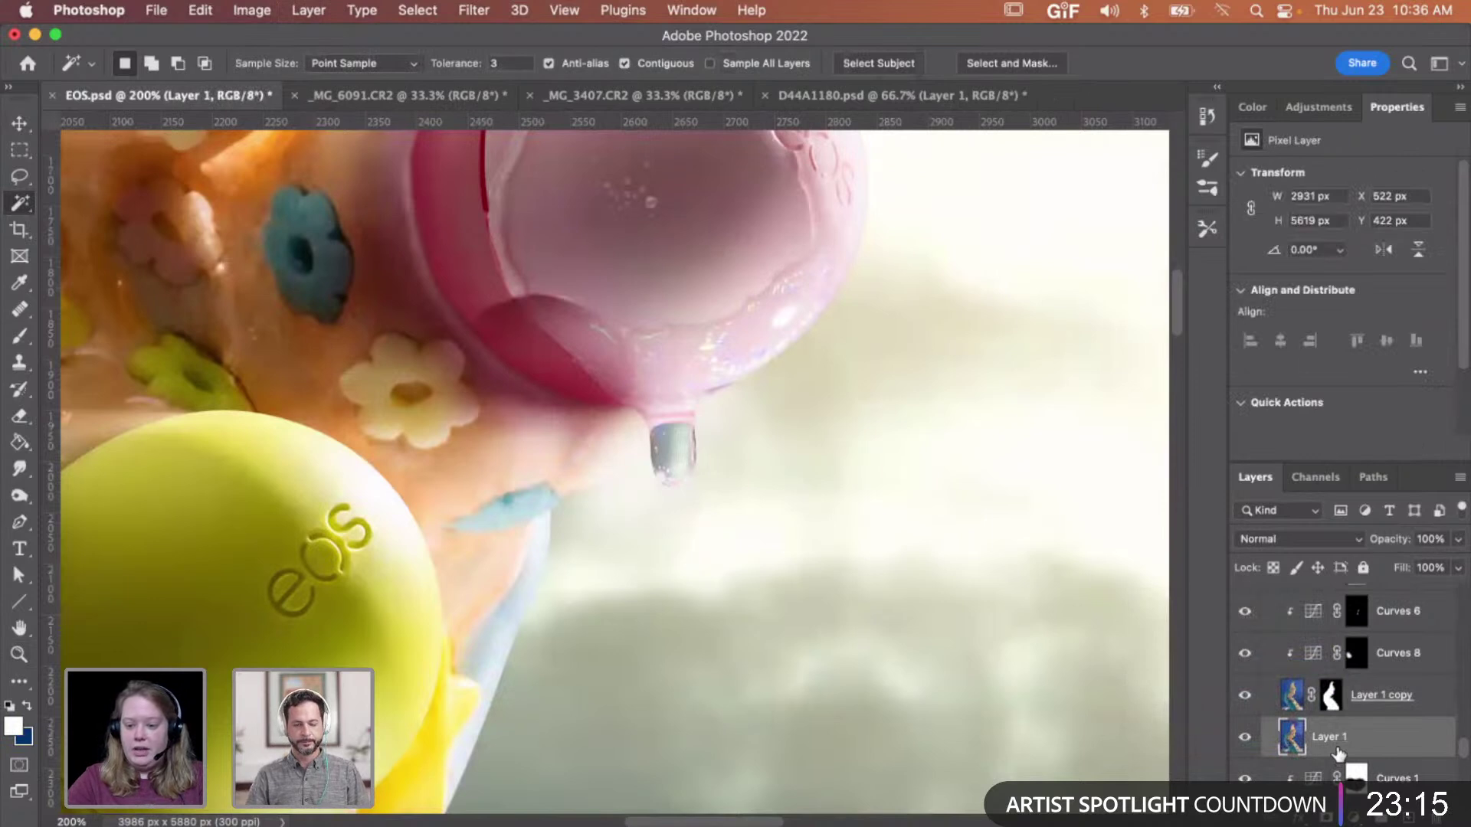
- Select the area outside the tentacle on Layer 1 with the Magic Wand and cut that area from Layer 59
click(657, 507)
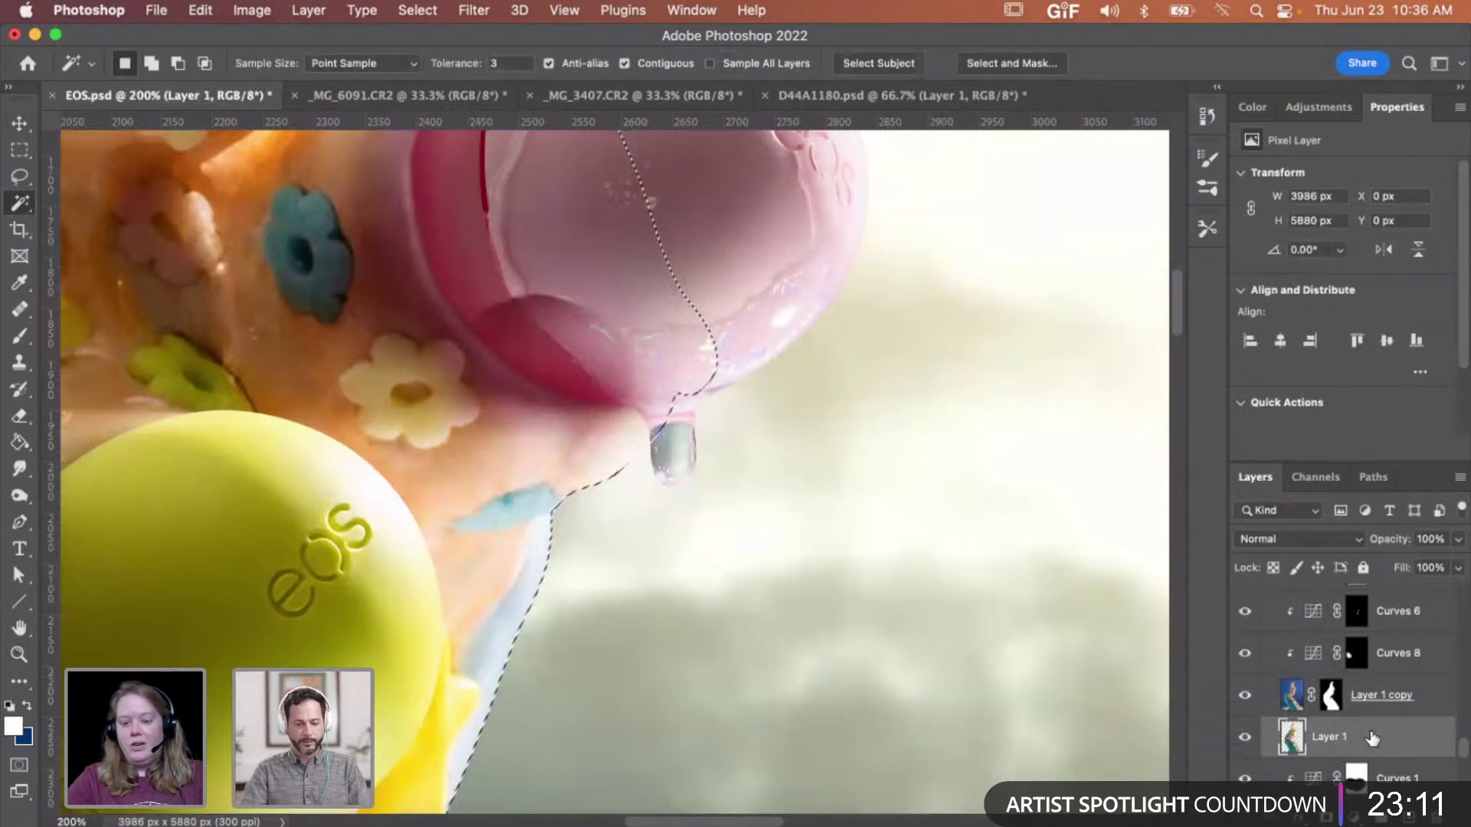
scroll(1379, 740, up, 5)
scroll(1371, 738, up, 10)
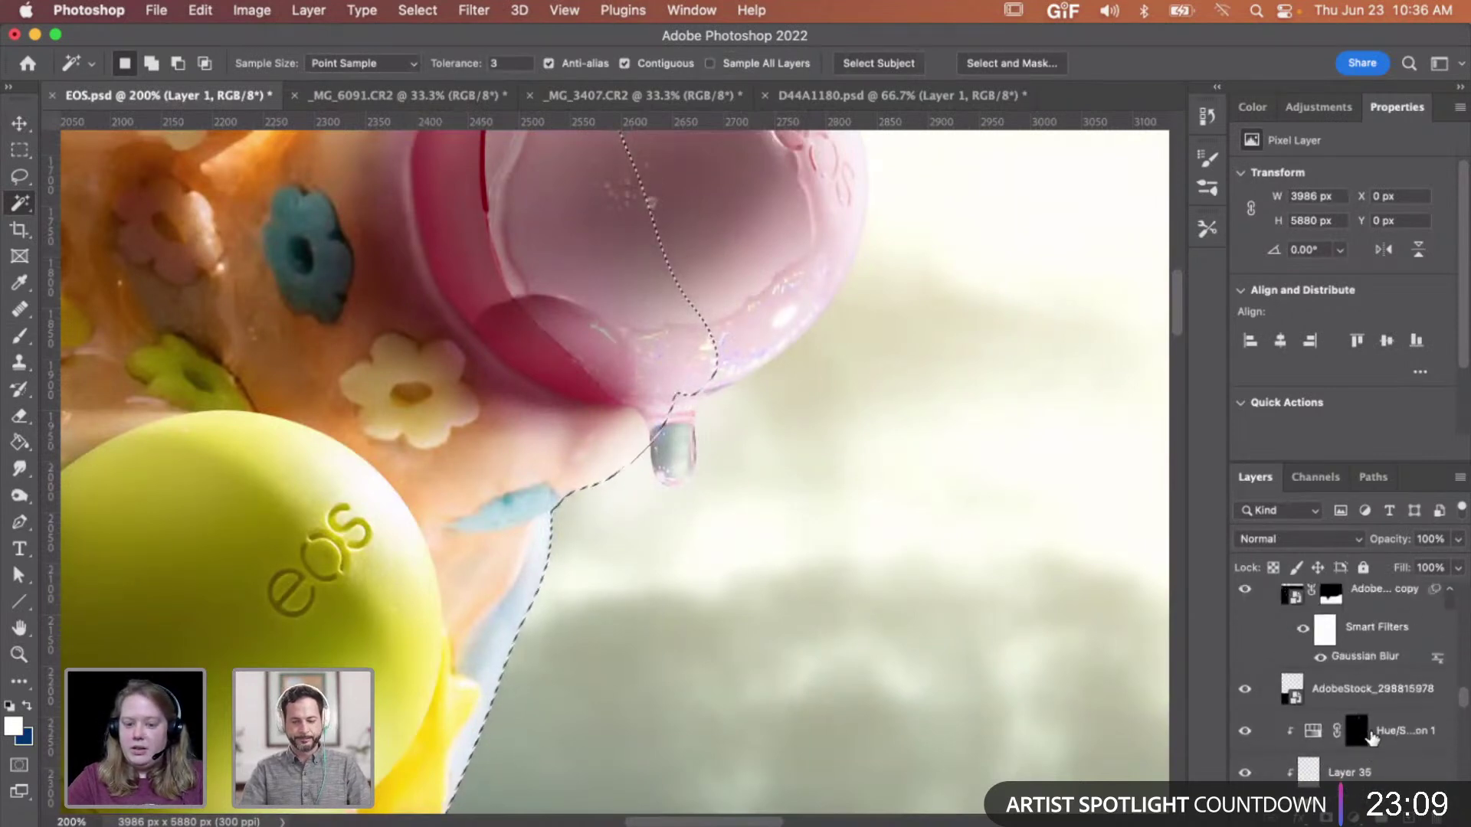
scroll(1371, 738, up, 8)
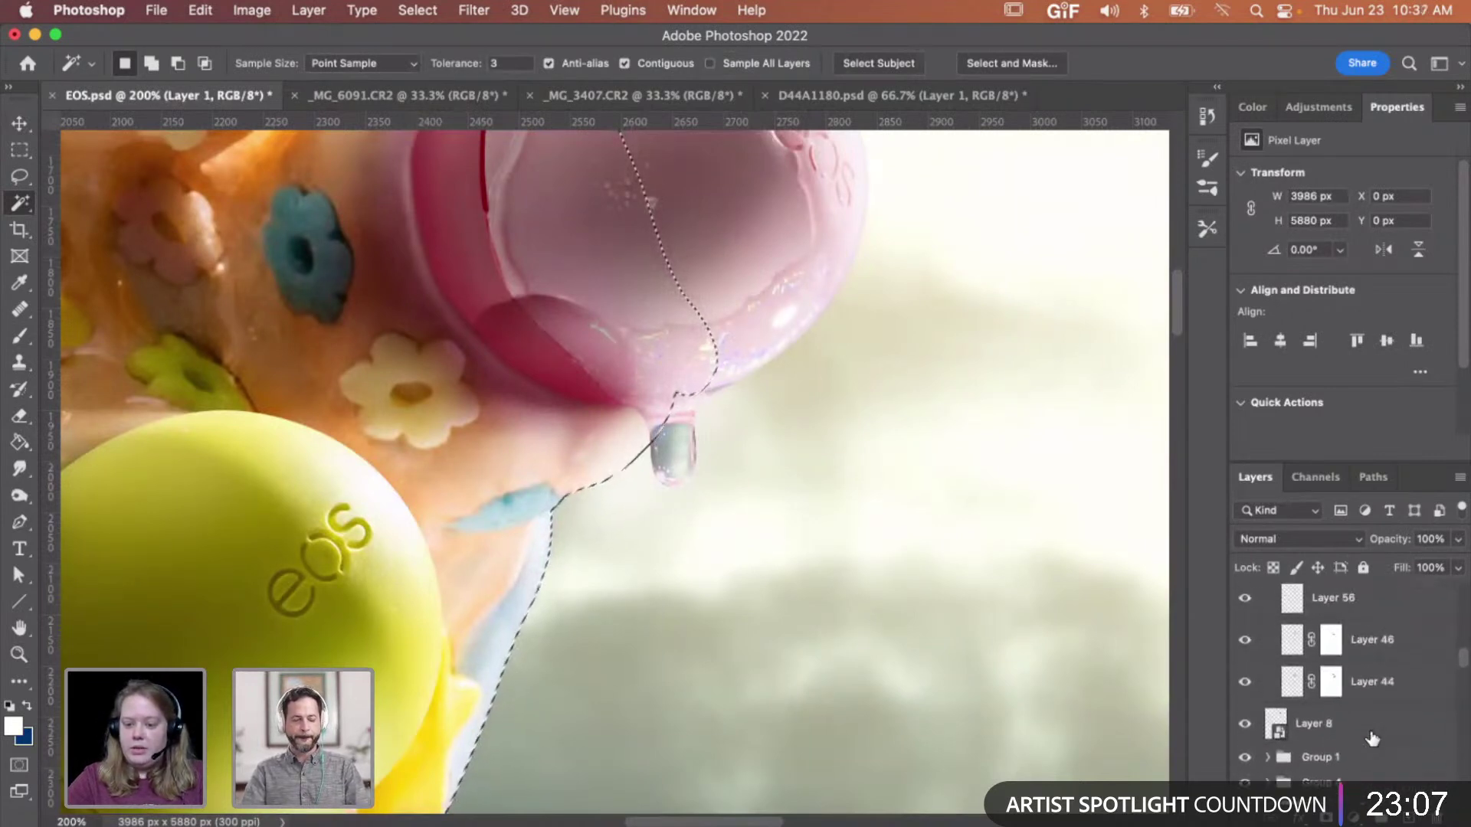
scroll(1371, 737, down, 3)
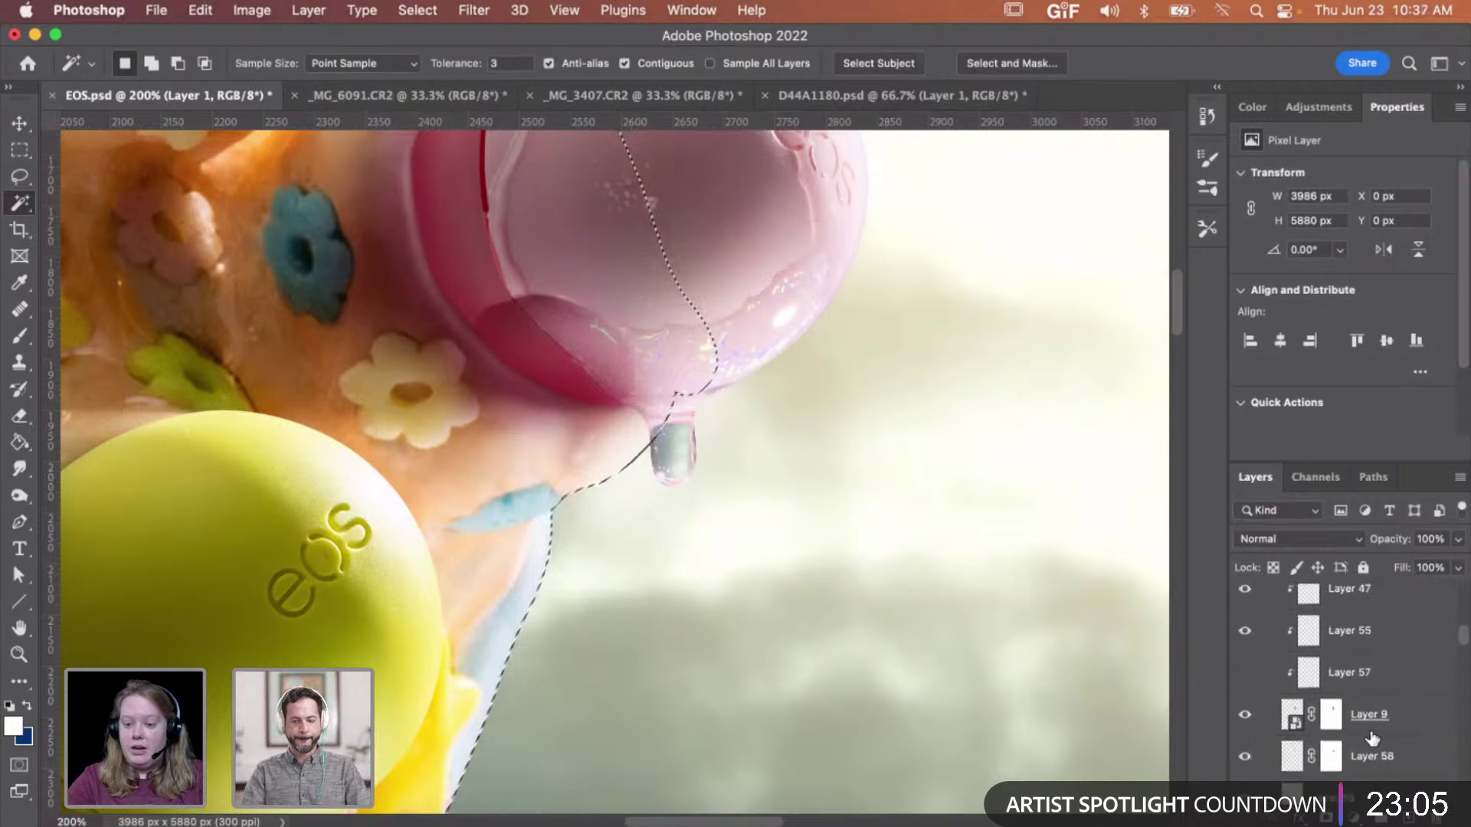
scroll(1371, 738, down, 1)
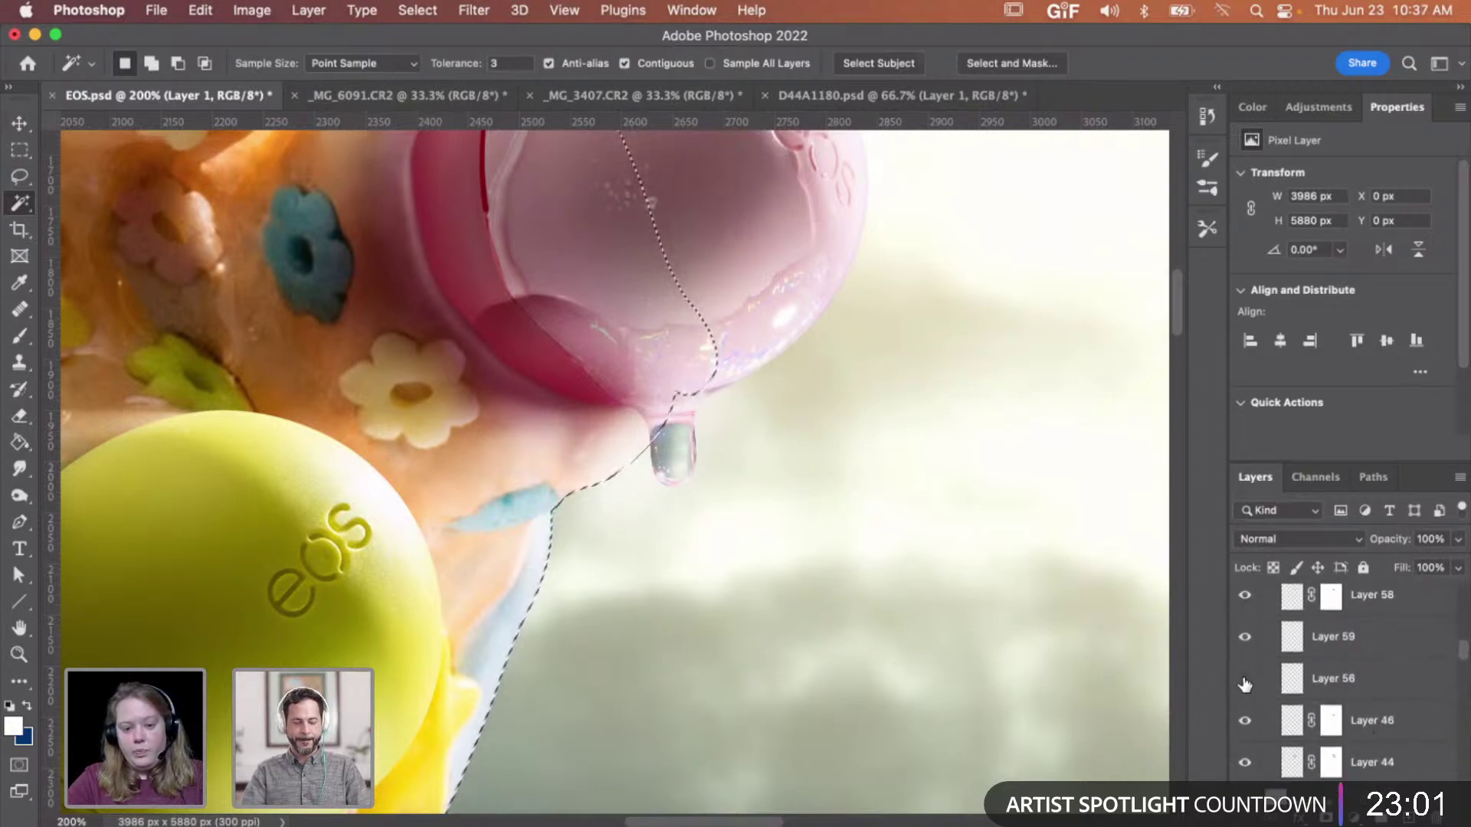
click(1245, 637)
click(1343, 642)
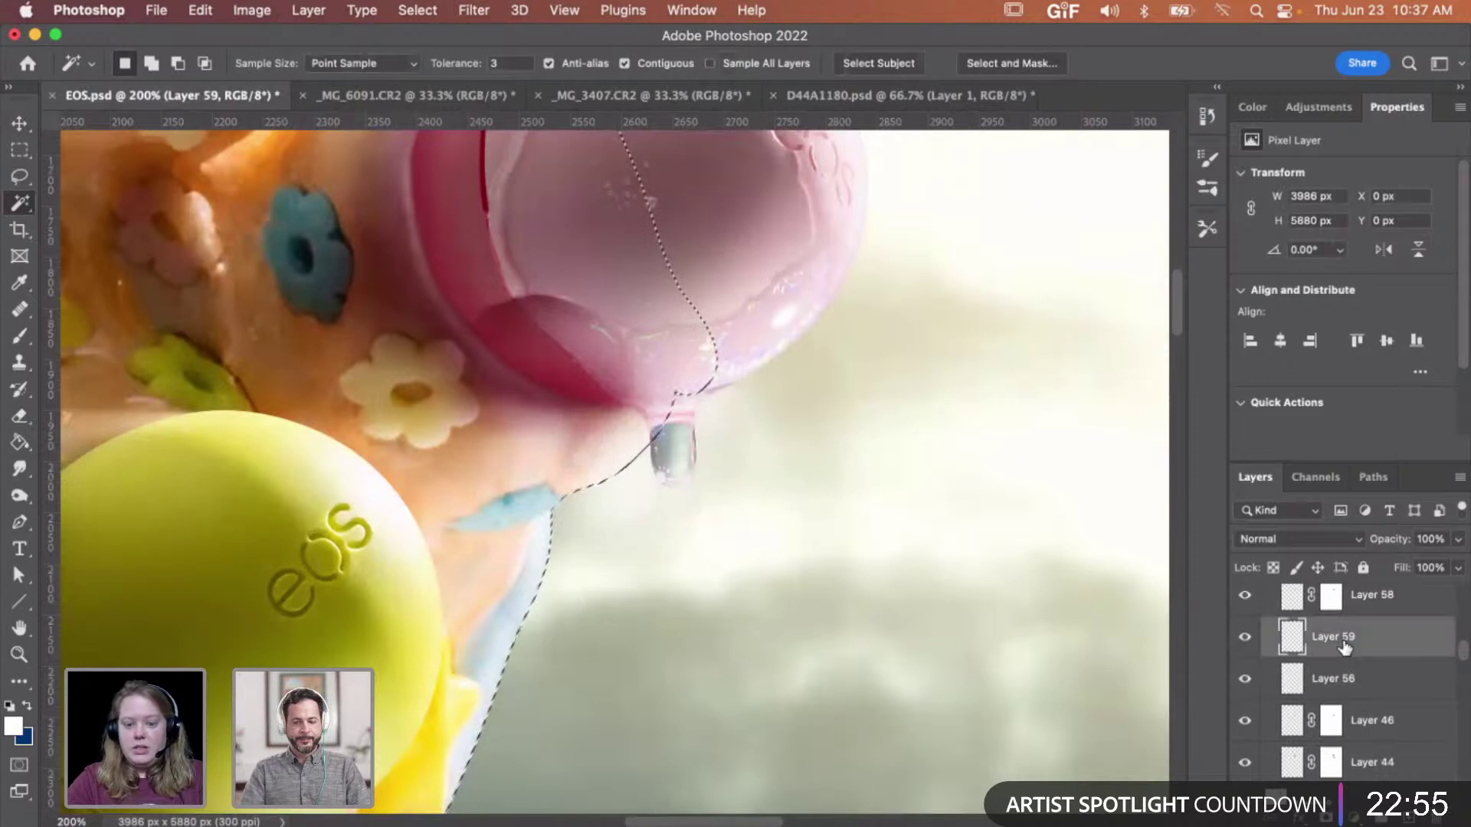
key(e)
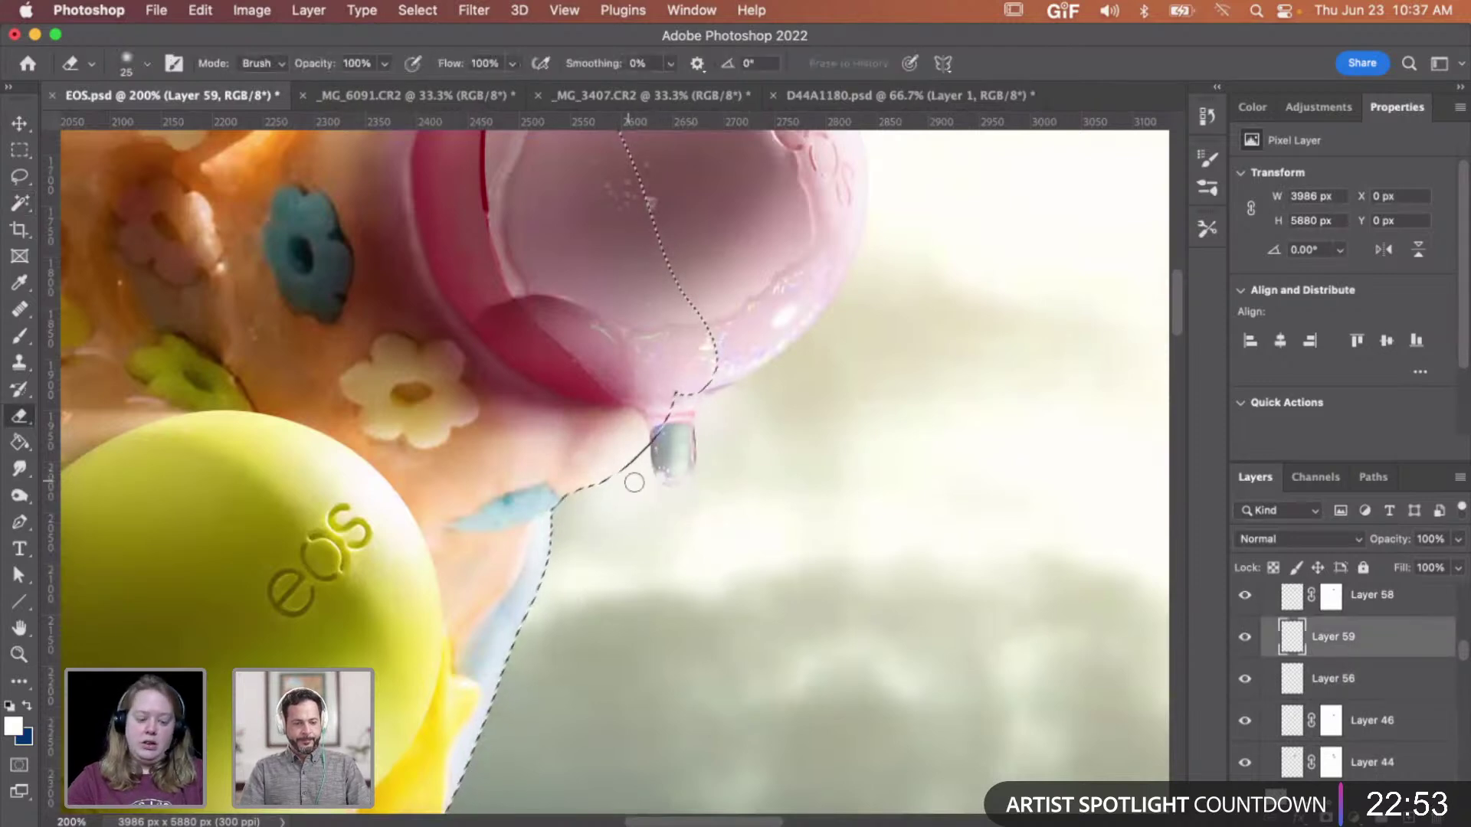
key(super+x)
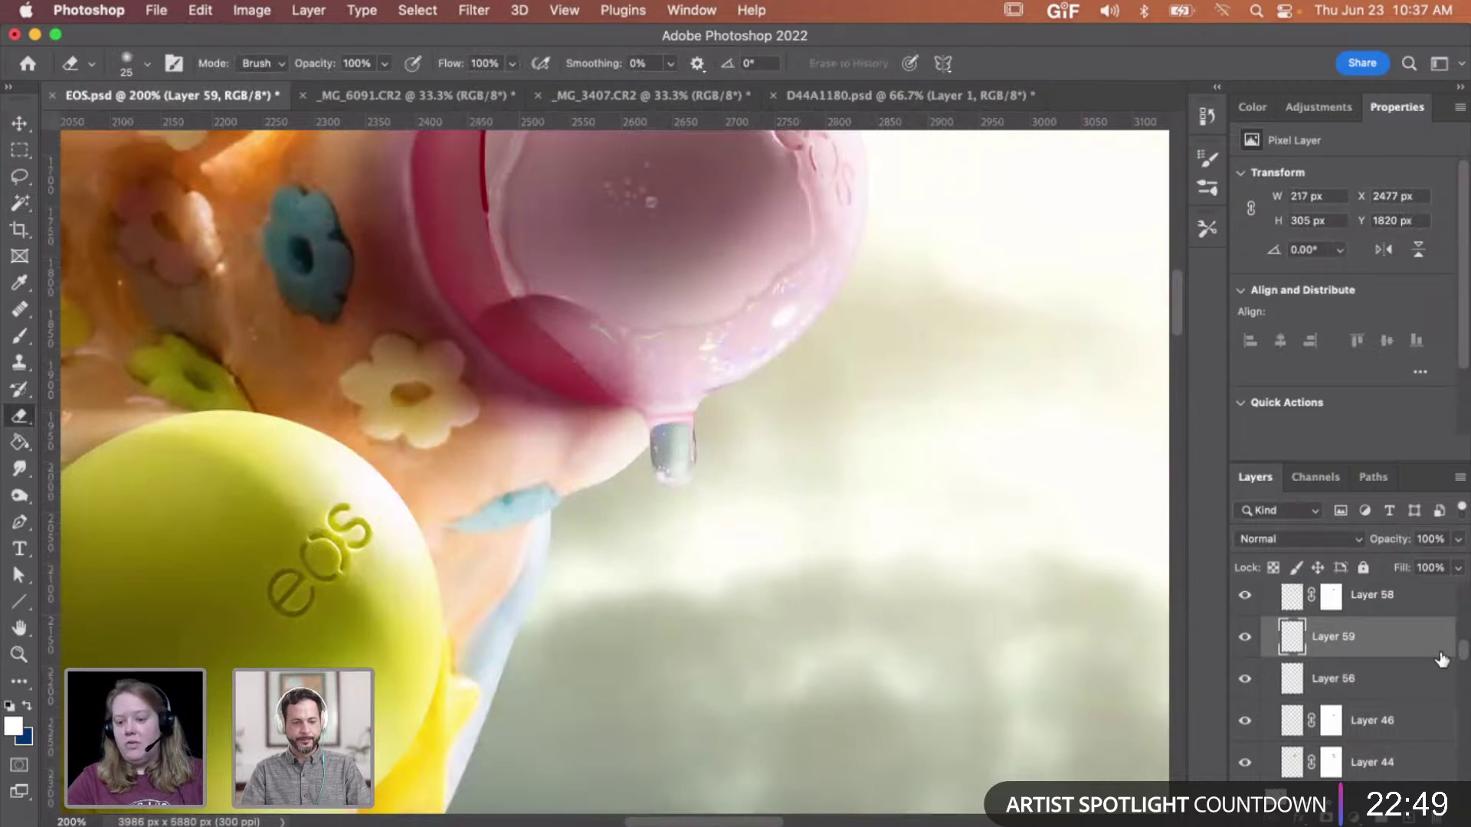
- Delete the original Layer 1 beneath Layer 1 copy in the Tentacle and ocean group
scroll(1429, 667, down, 10)
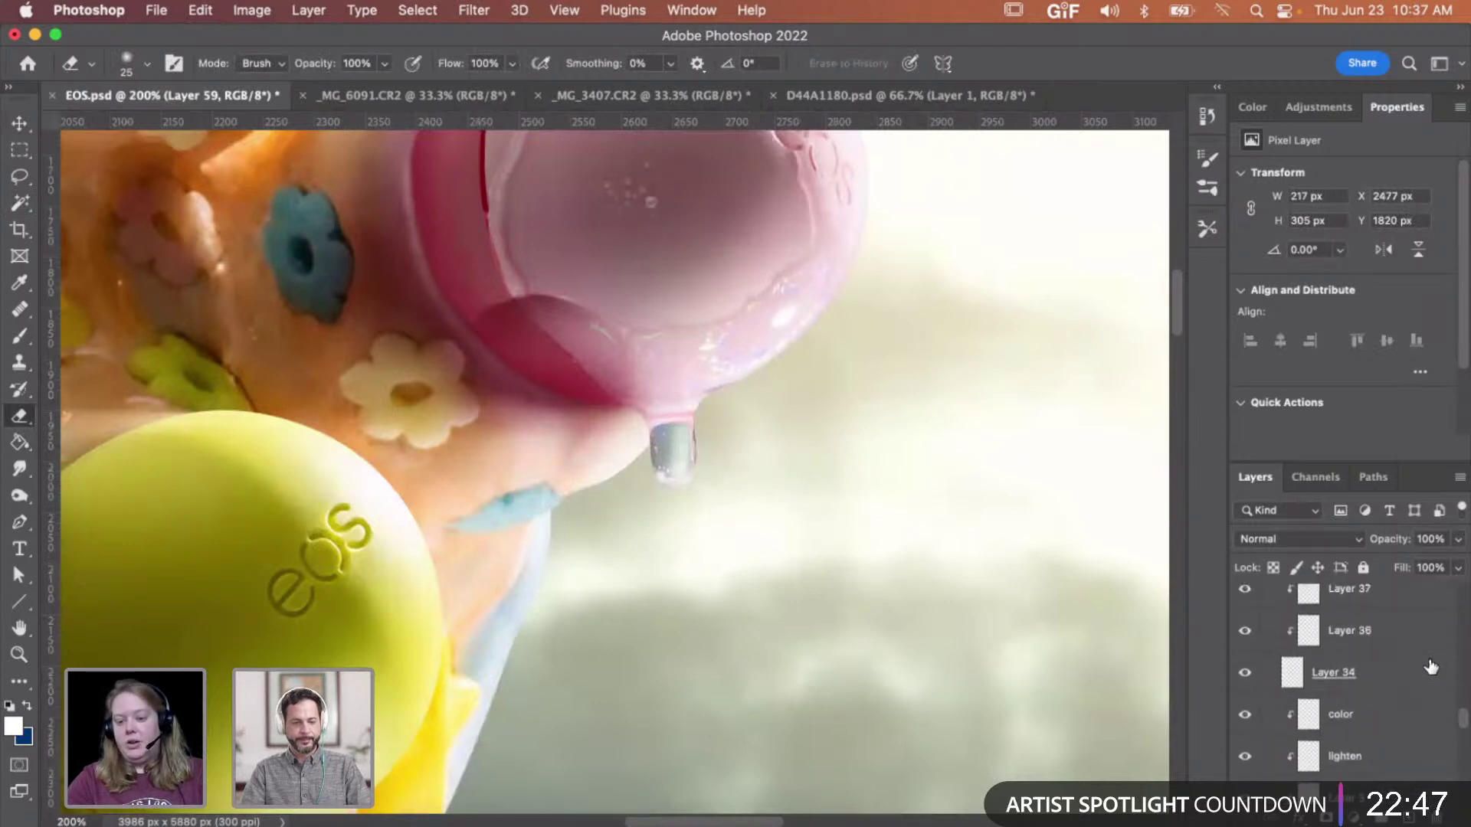
scroll(1430, 666, down, 5)
click(1366, 707)
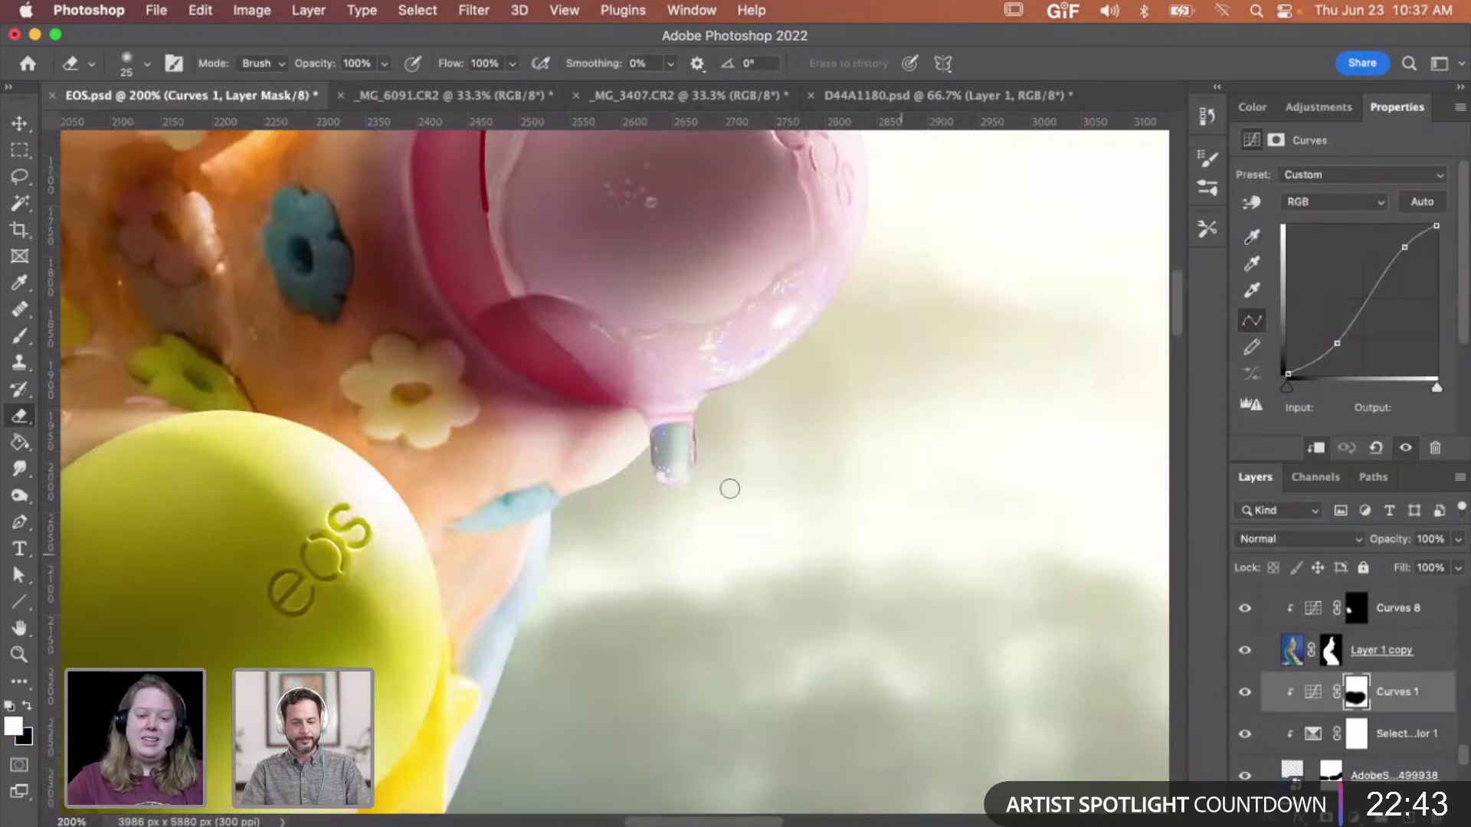
- Examine the cleaned tentacle edge below the light pink lip balm and how it reads in the wider composite
key(z)
alt+click(702, 452)
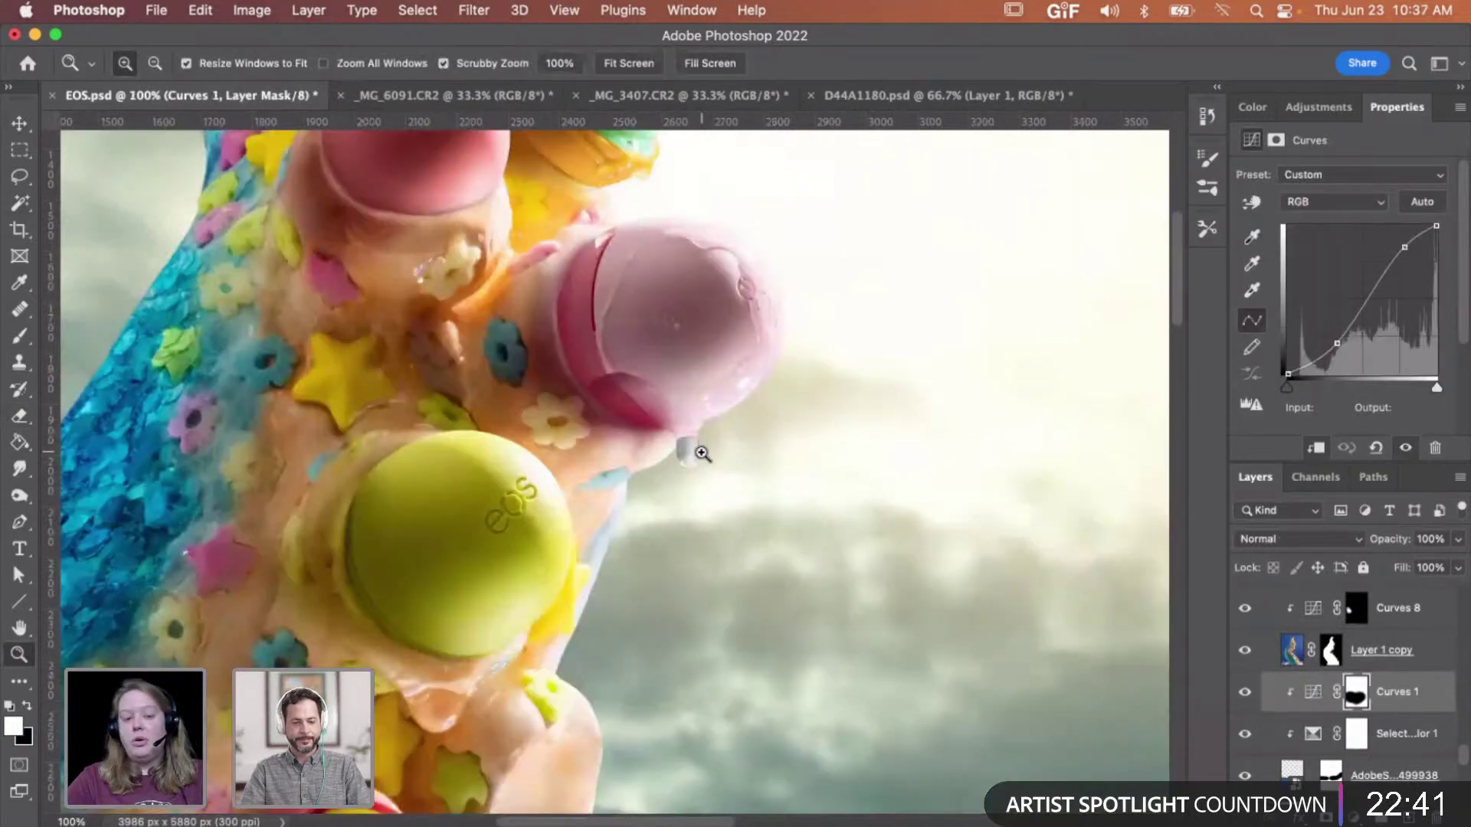
scroll(703, 454, up, 2)
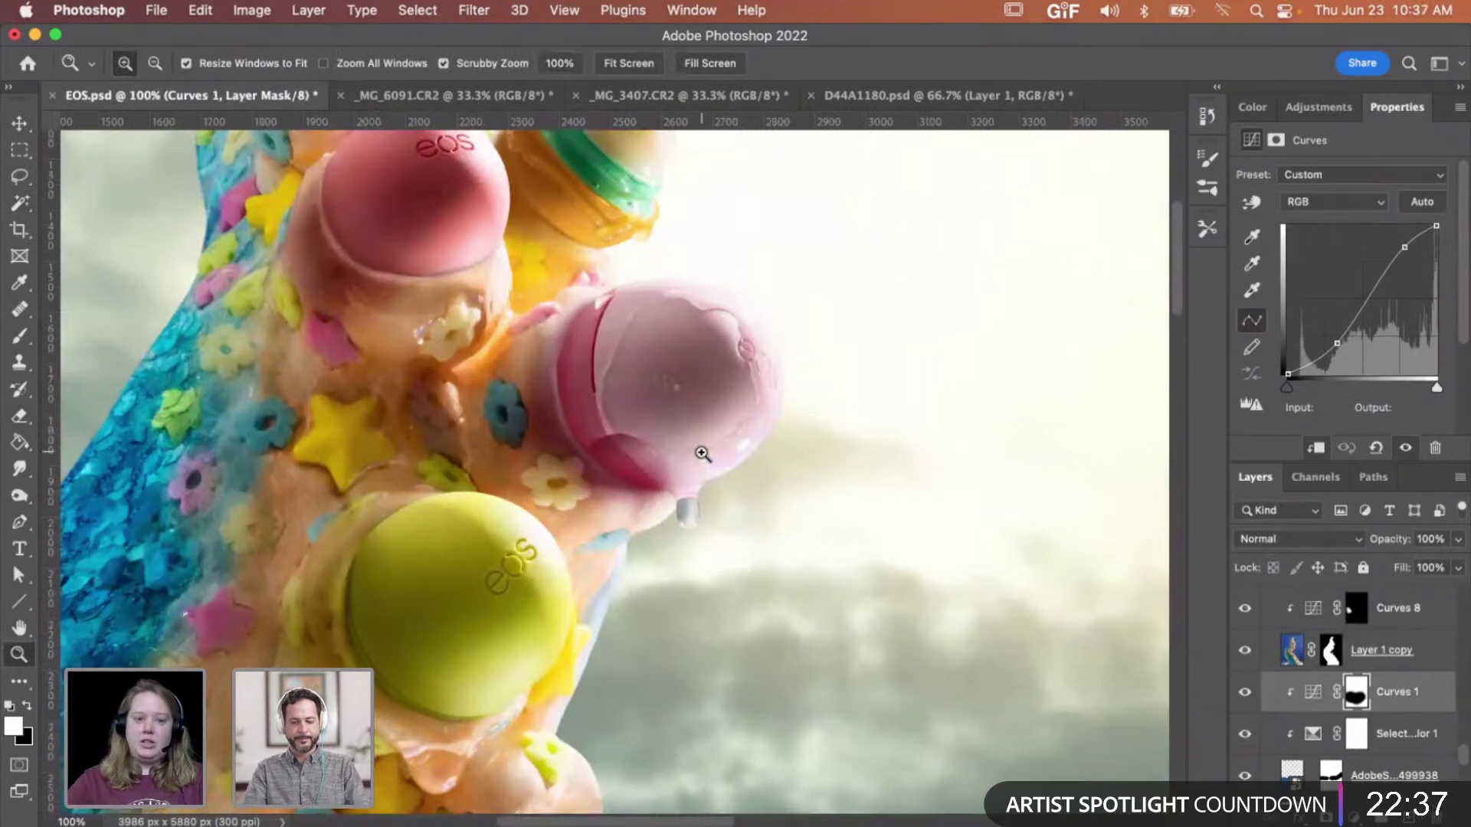
alt+click(694, 495)
scroll(694, 495, up, 1)
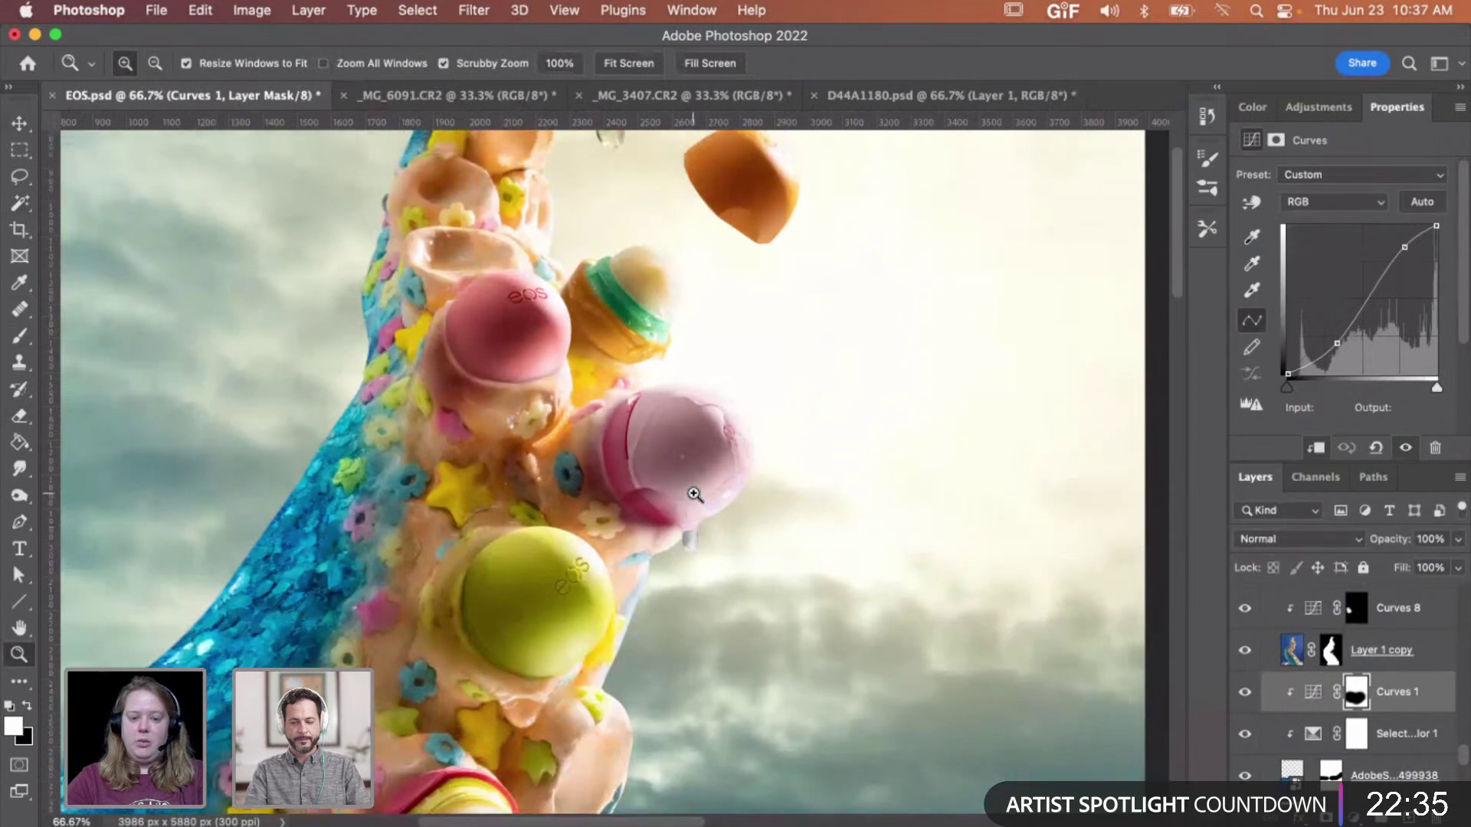
scroll(1322, 648, up, 10)
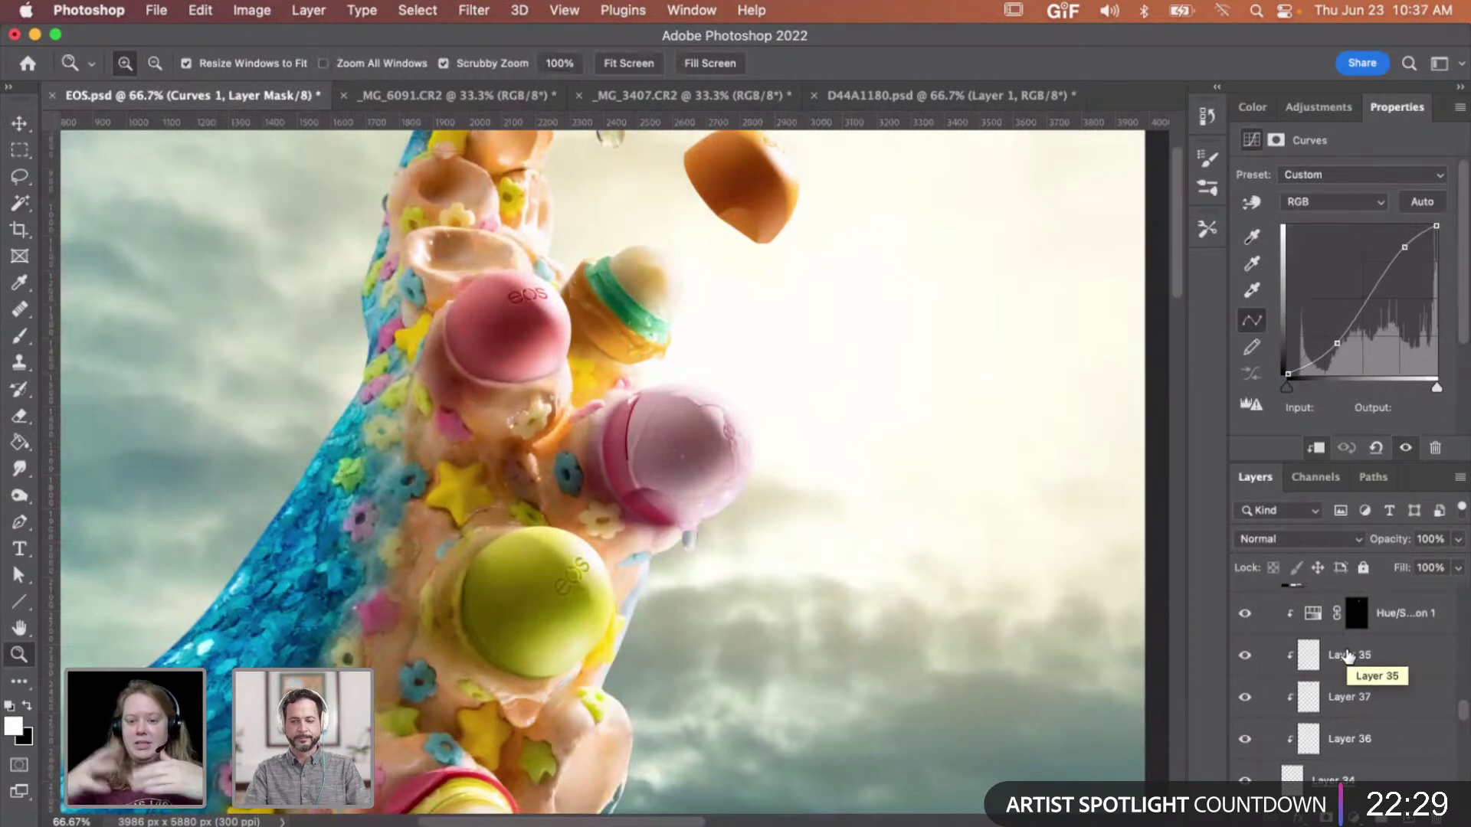
scroll(1360, 663, up, 5)
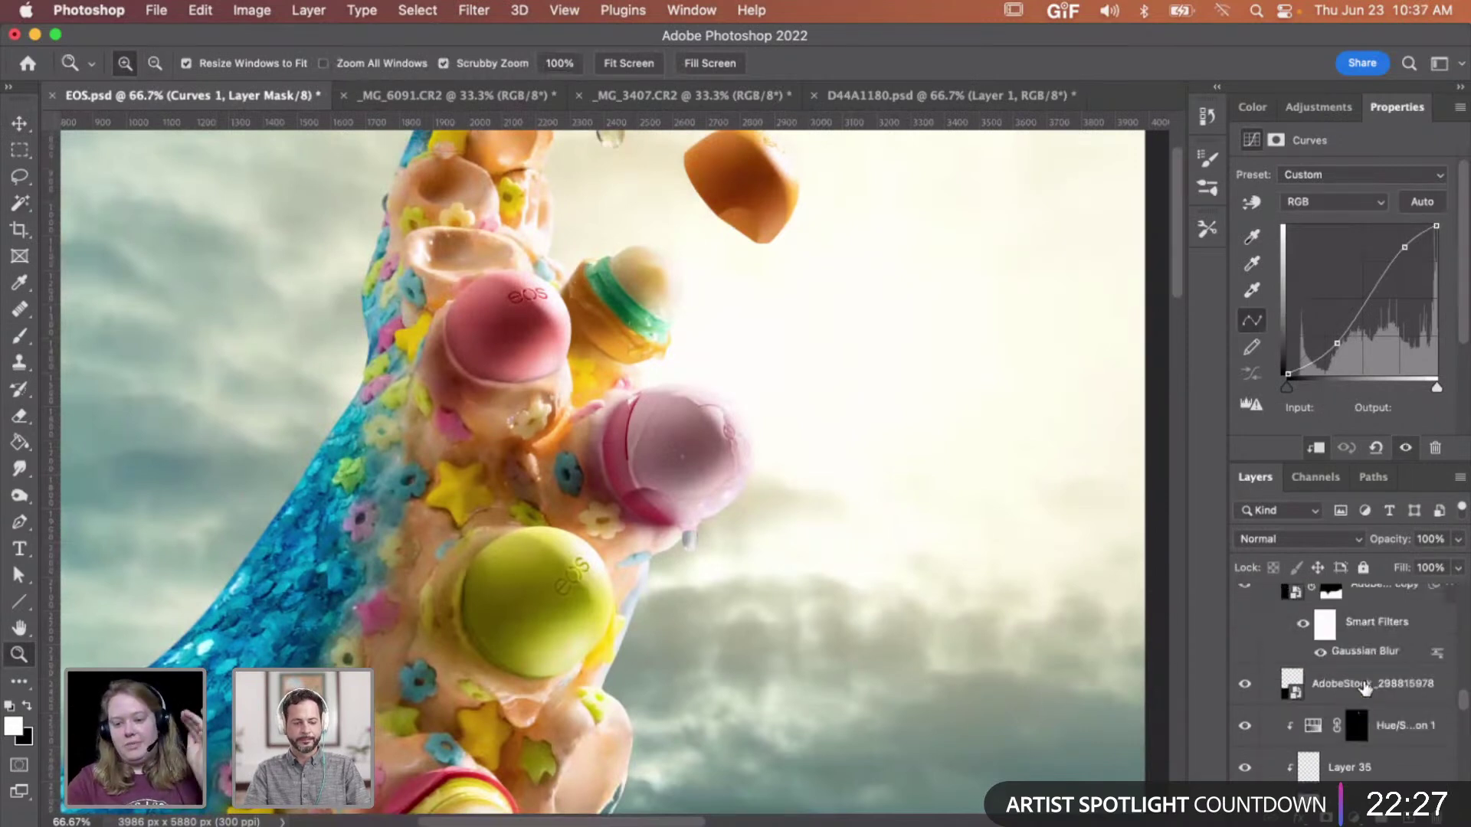
scroll(1360, 688, up, 5)
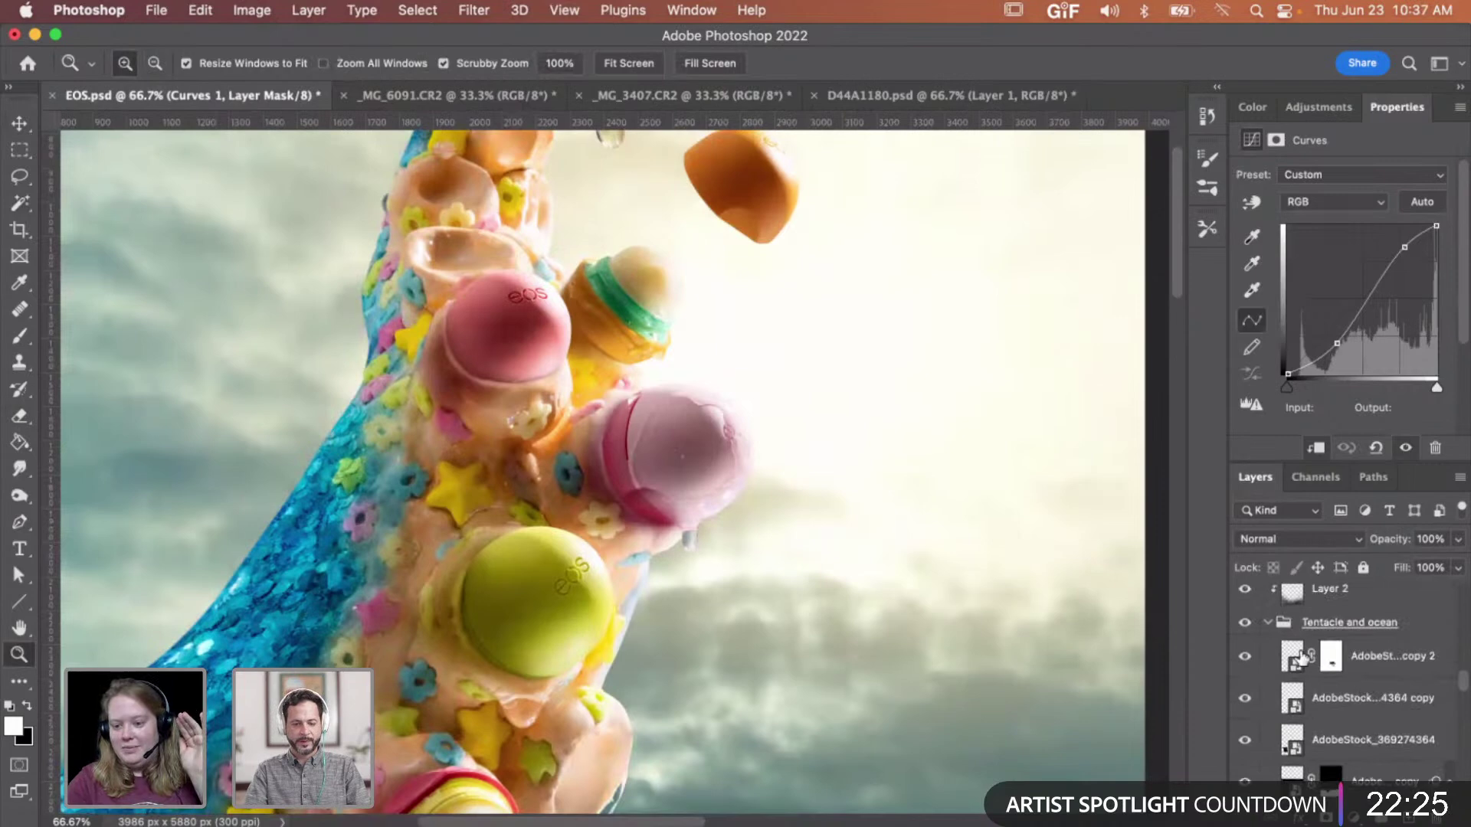
click(1269, 623)
scroll(792, 559, down, 3)
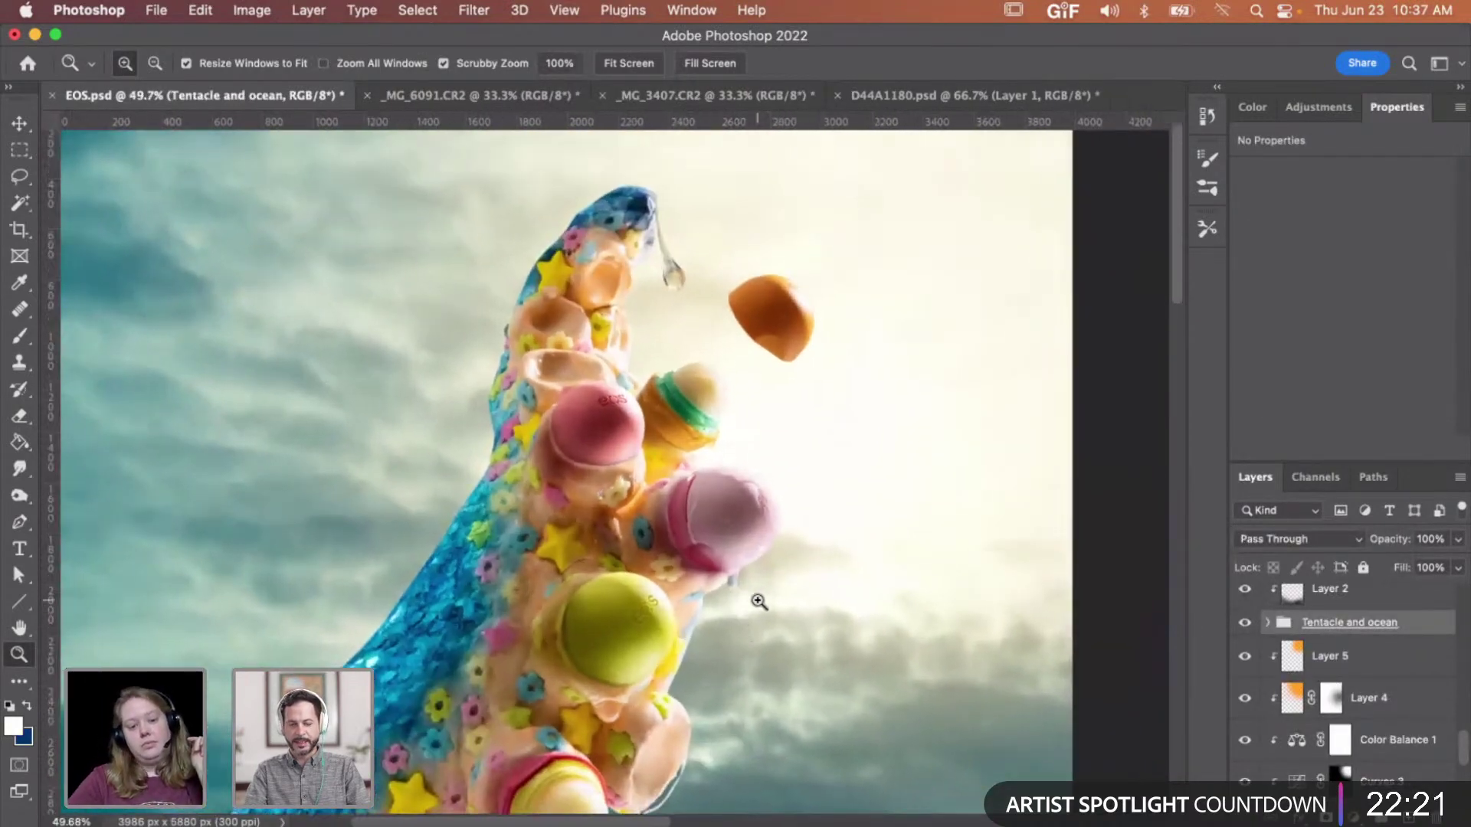
click(728, 592)
mouse_move(715, 611)
mouse_down()
mouse_move(699, 608)
mouse_move(716, 617)
mouse_up()
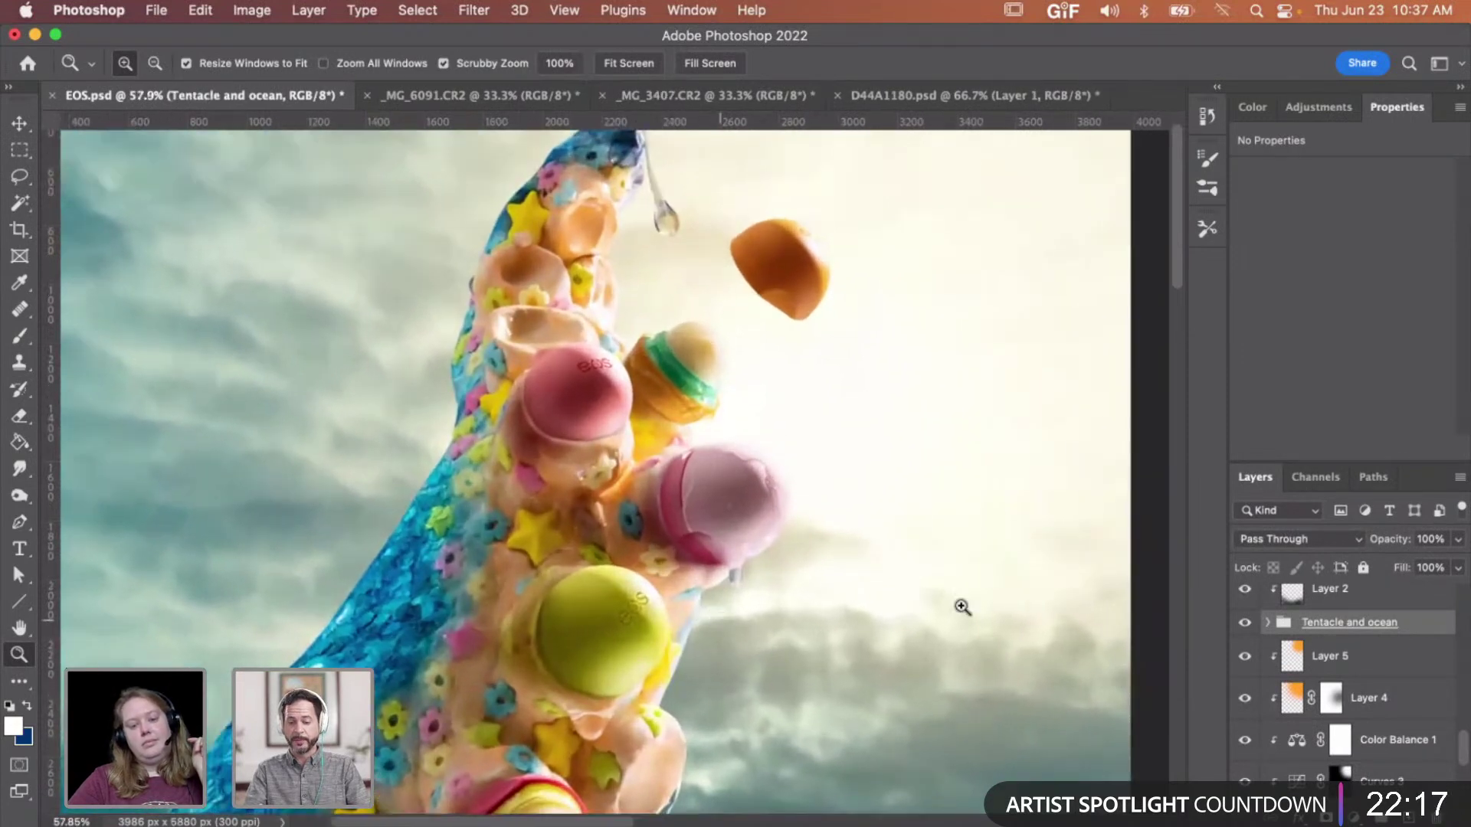
click(1267, 625)
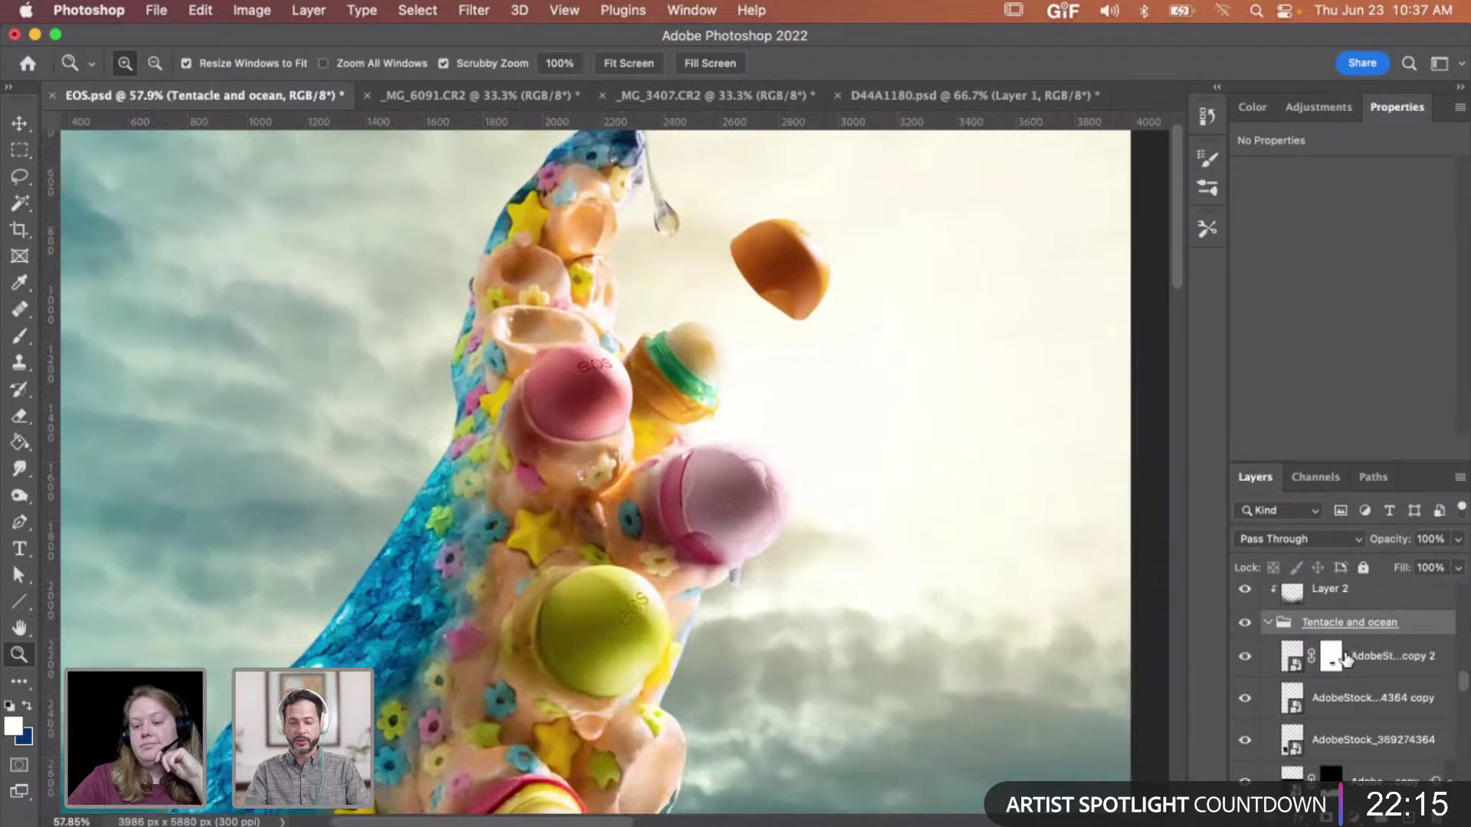
- Assign the orange colour label to Group 1 and toggle its visibility to check which objects it contains
scroll(1348, 663, down, 3)
scroll(1348, 662, down, 2)
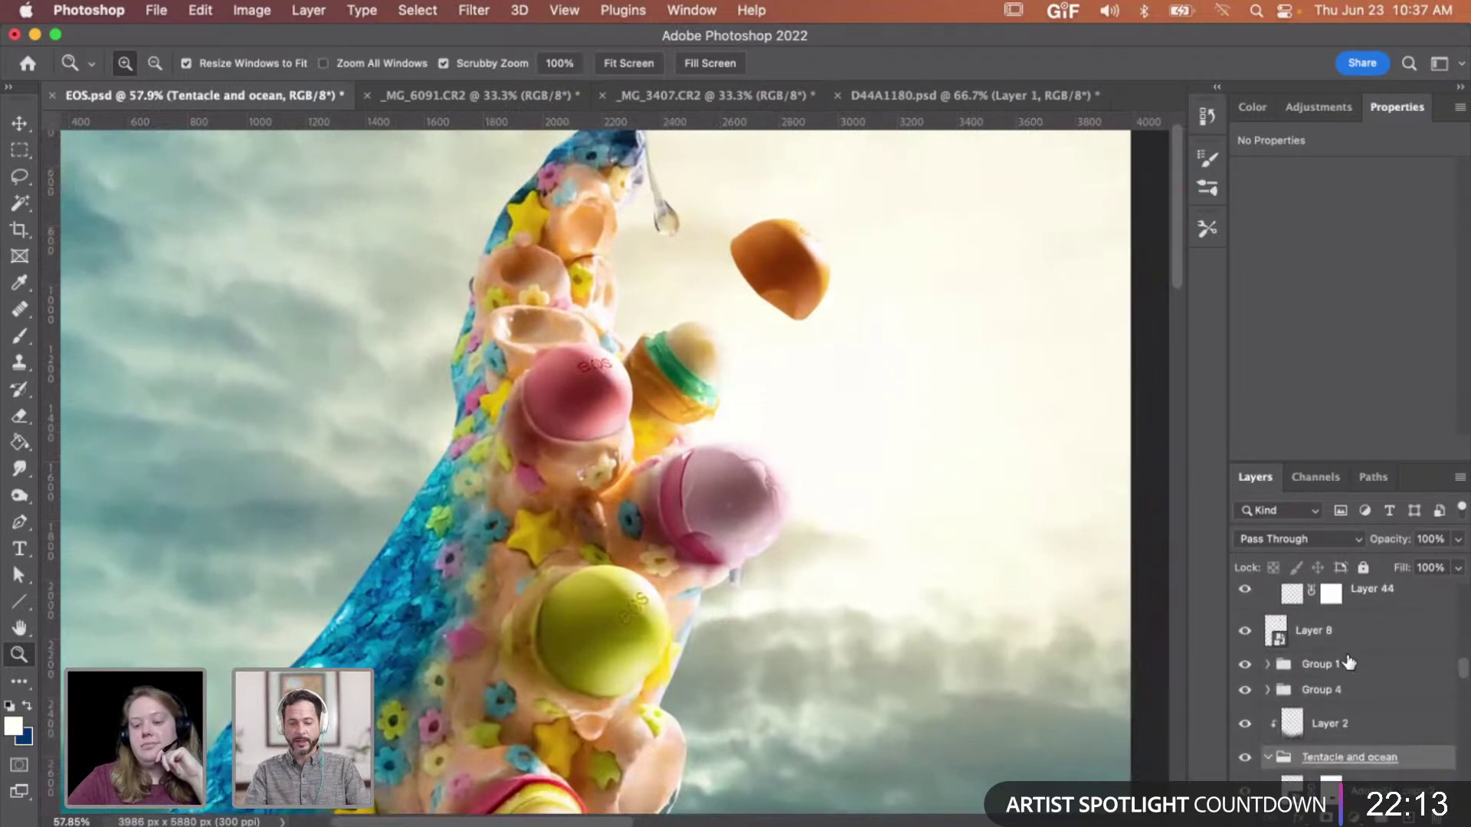
click(1245, 665)
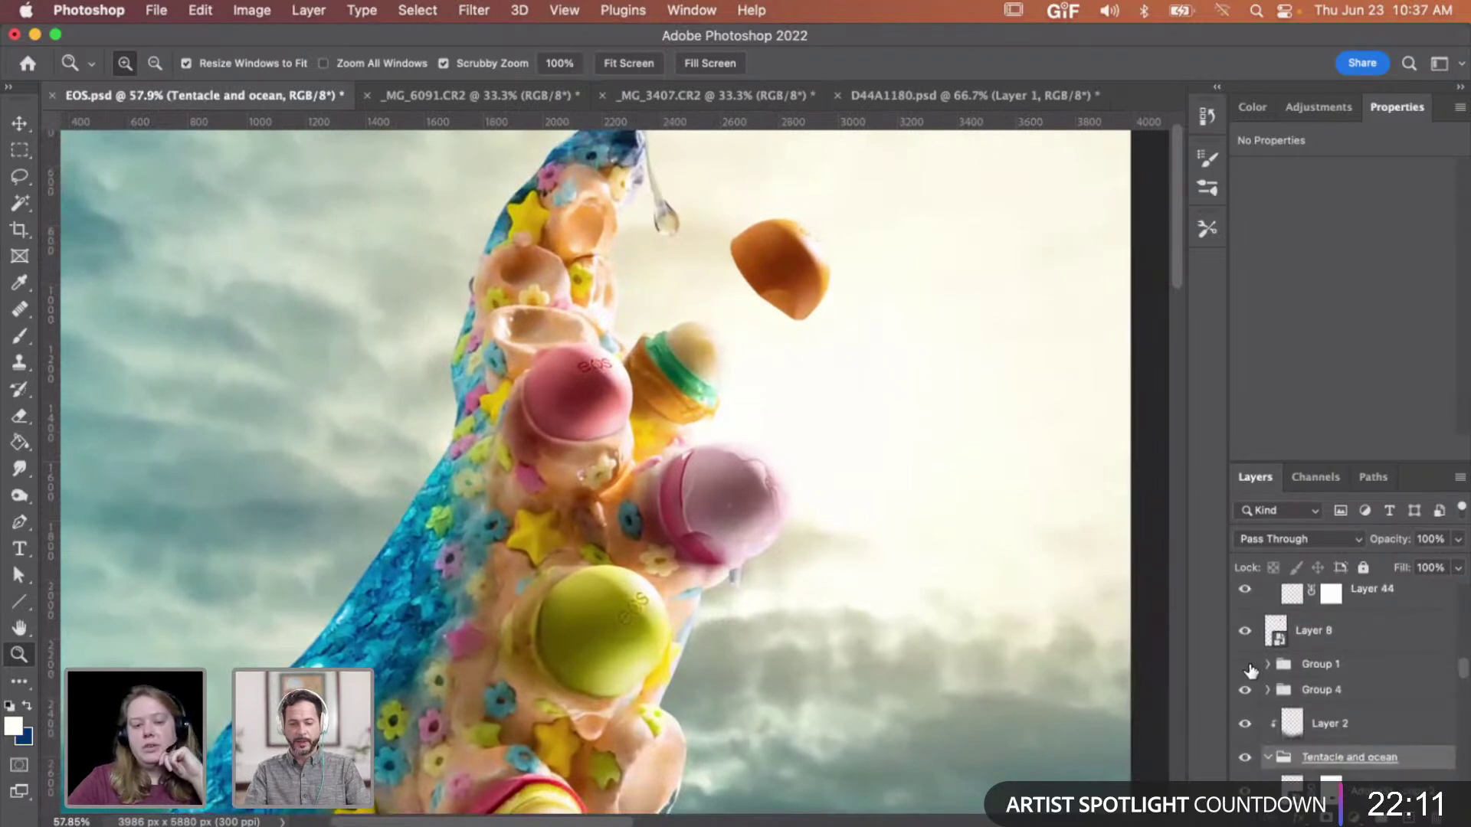
scroll(1302, 651, up, 5)
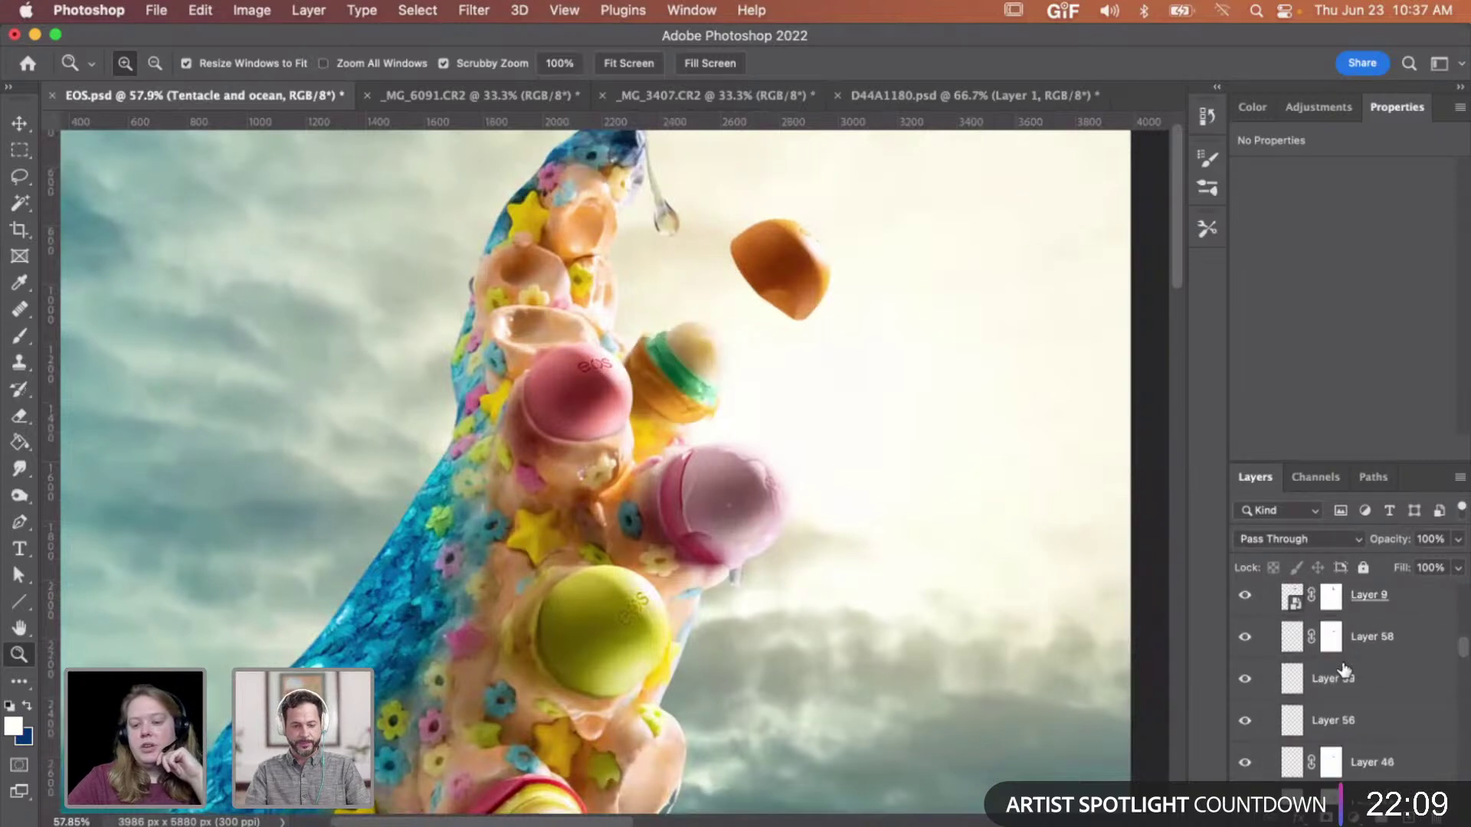
scroll(1345, 668, down, 5)
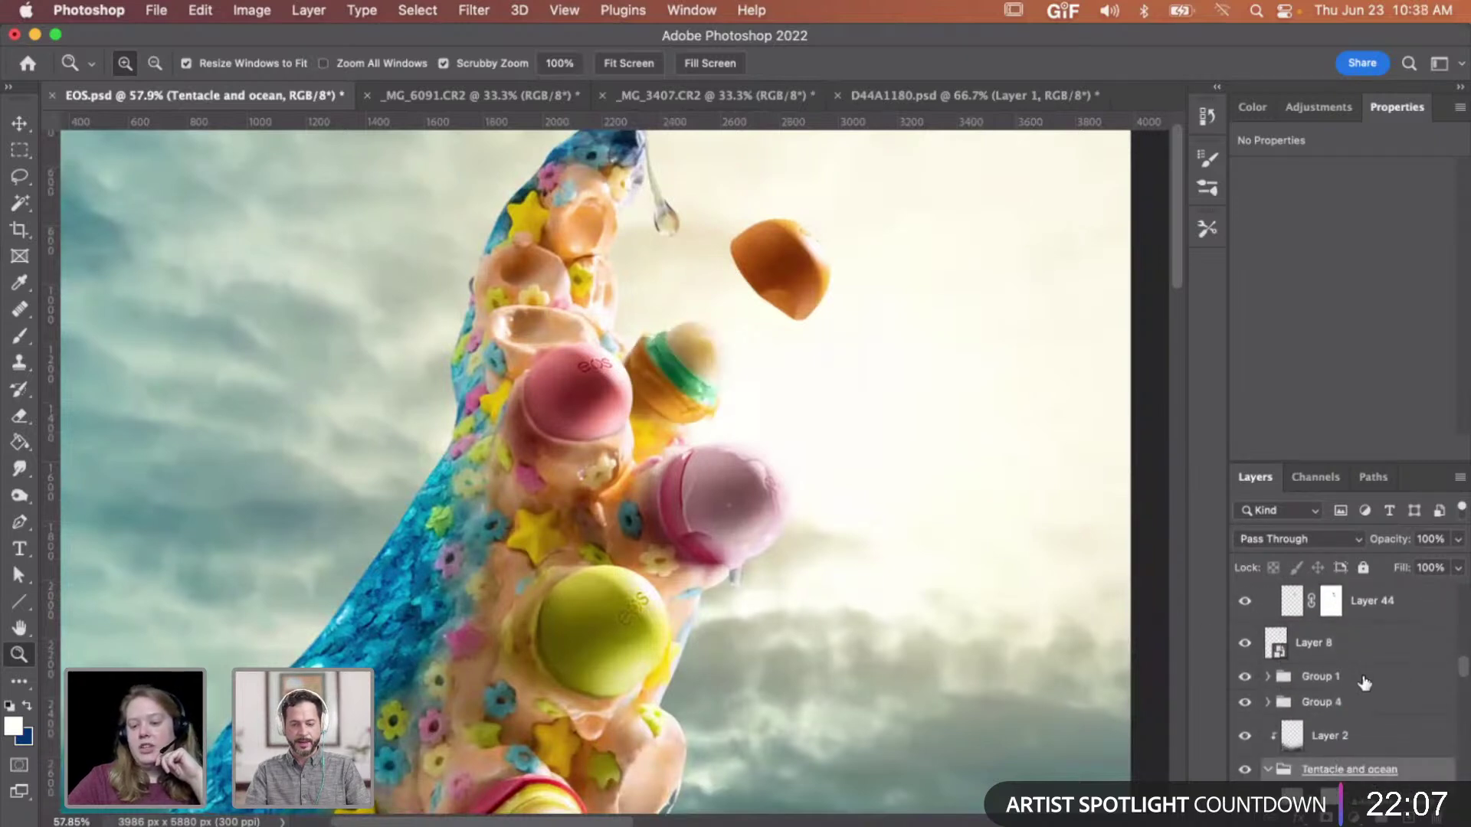
right_click(1370, 682)
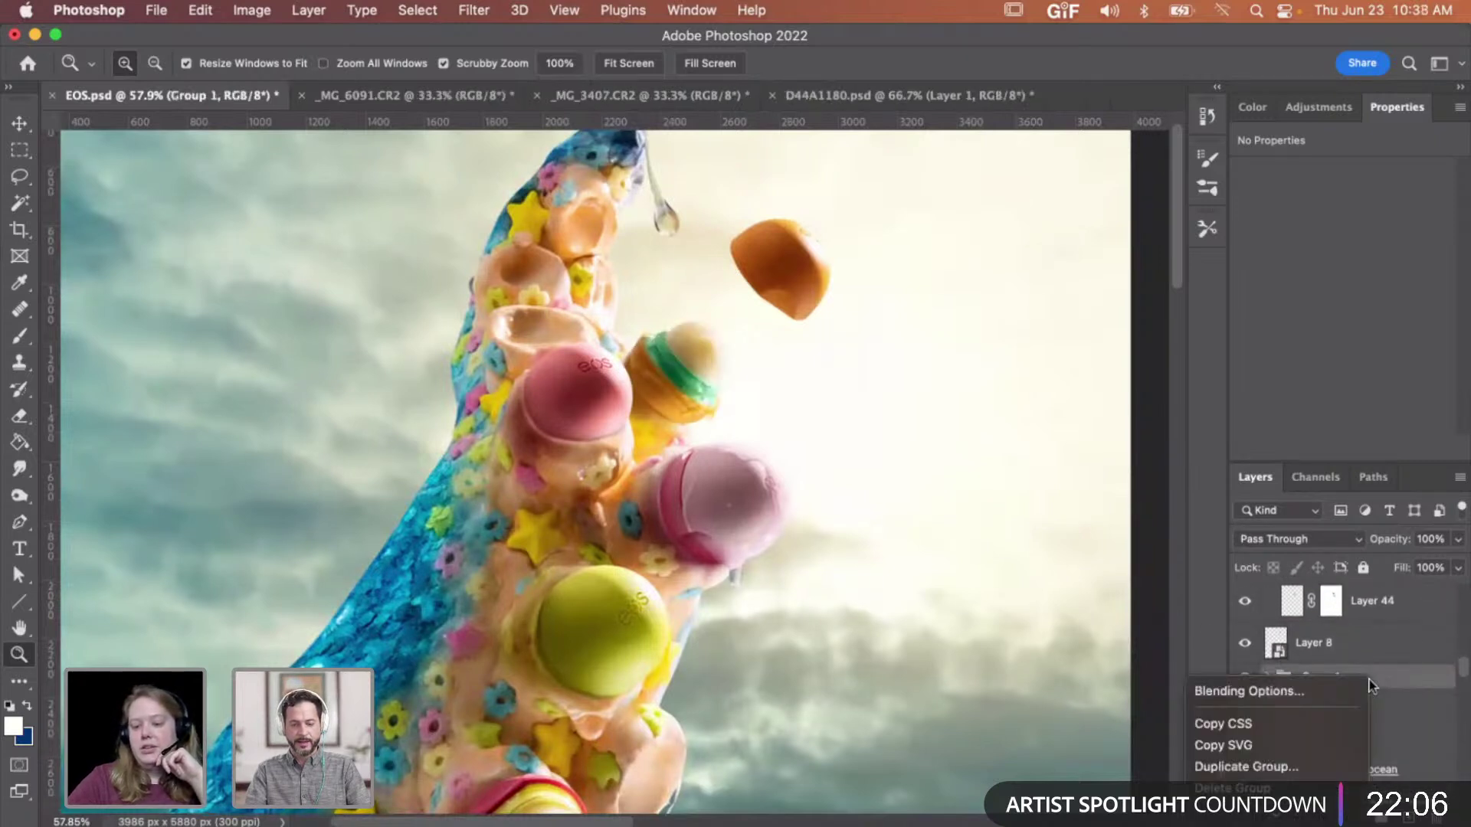
click(1412, 682)
right_click(1245, 677)
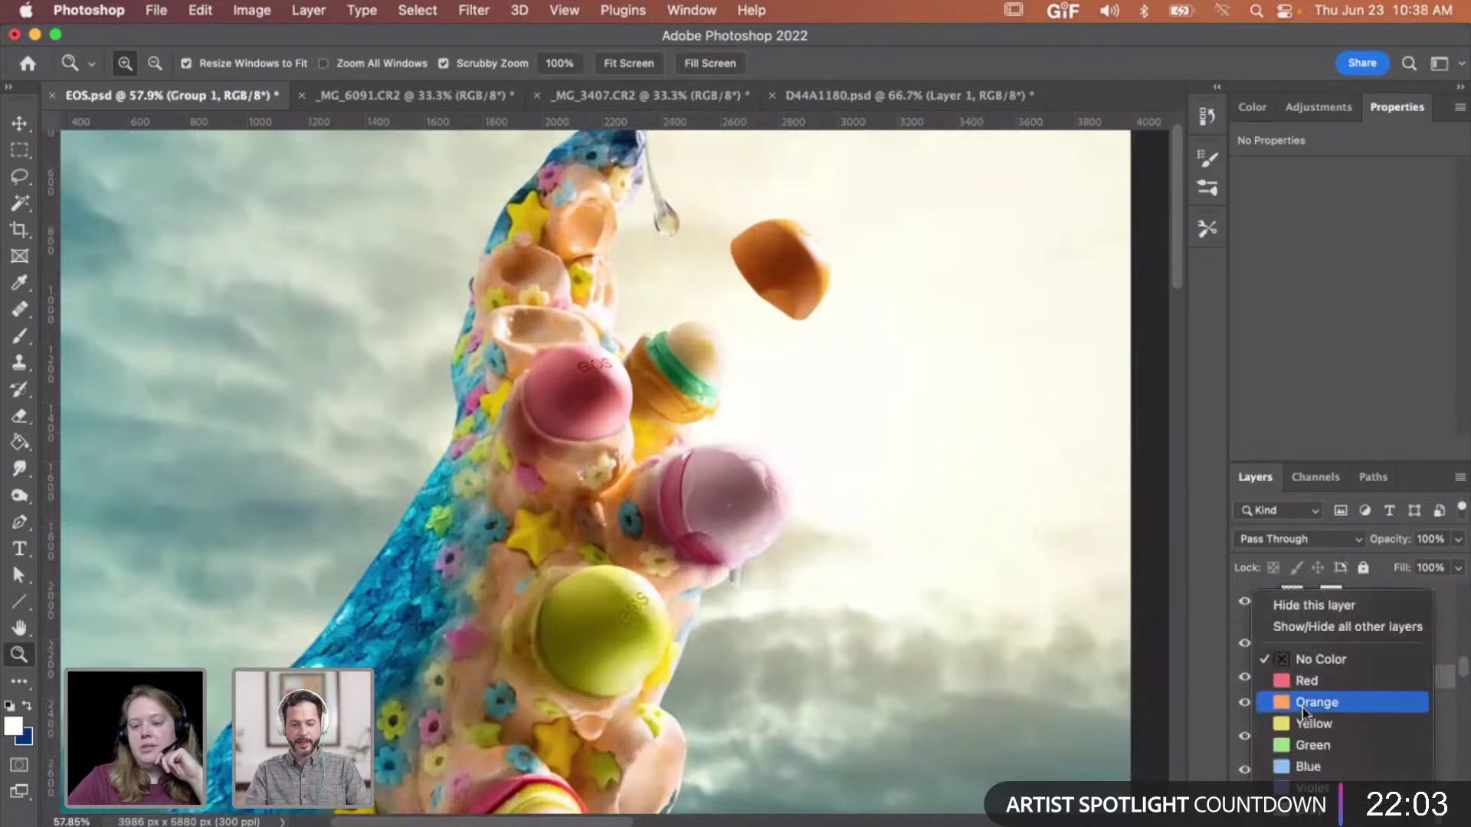
click(1303, 702)
click(1246, 679)
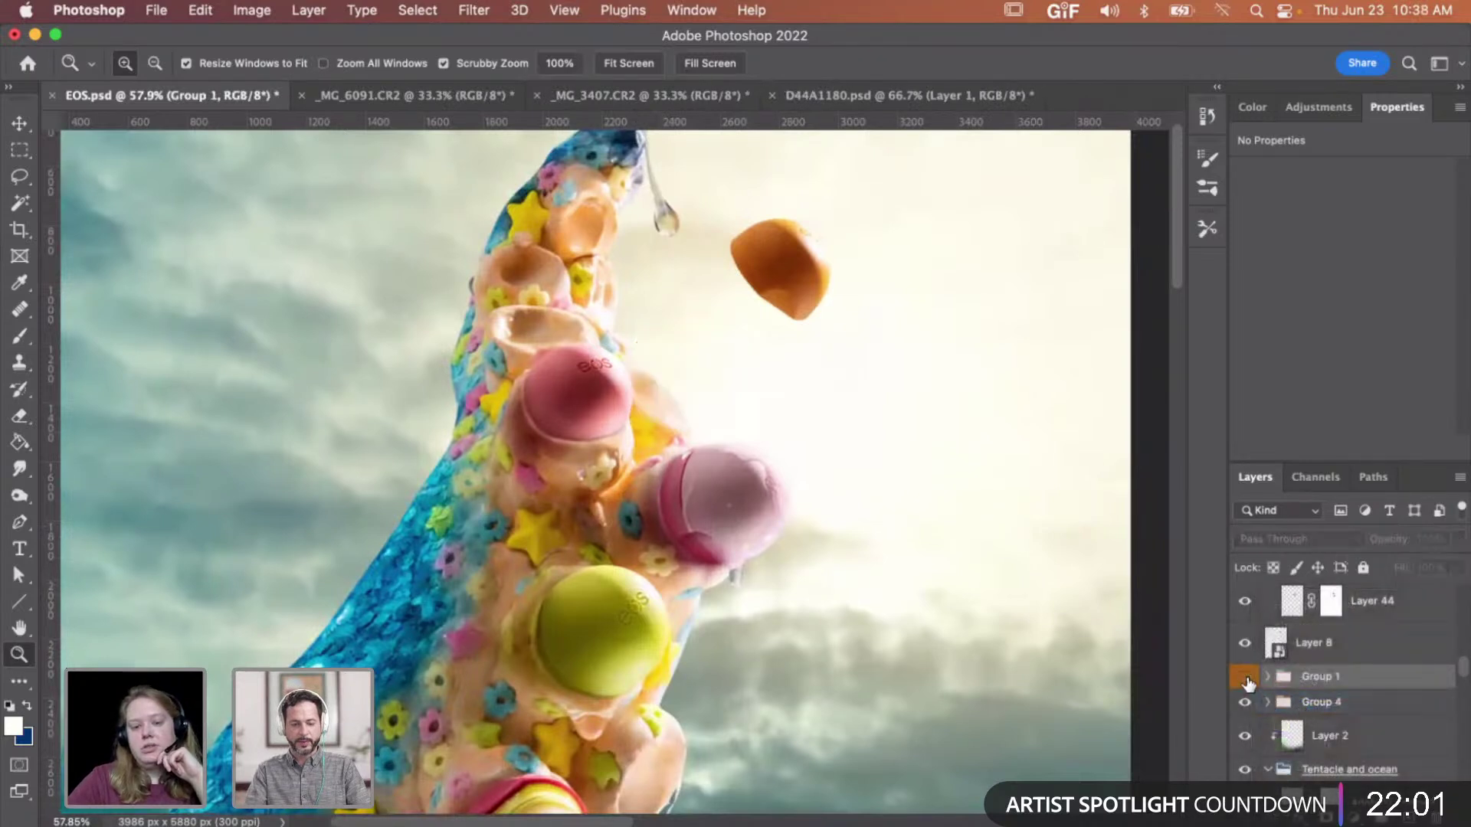
click(1246, 679)
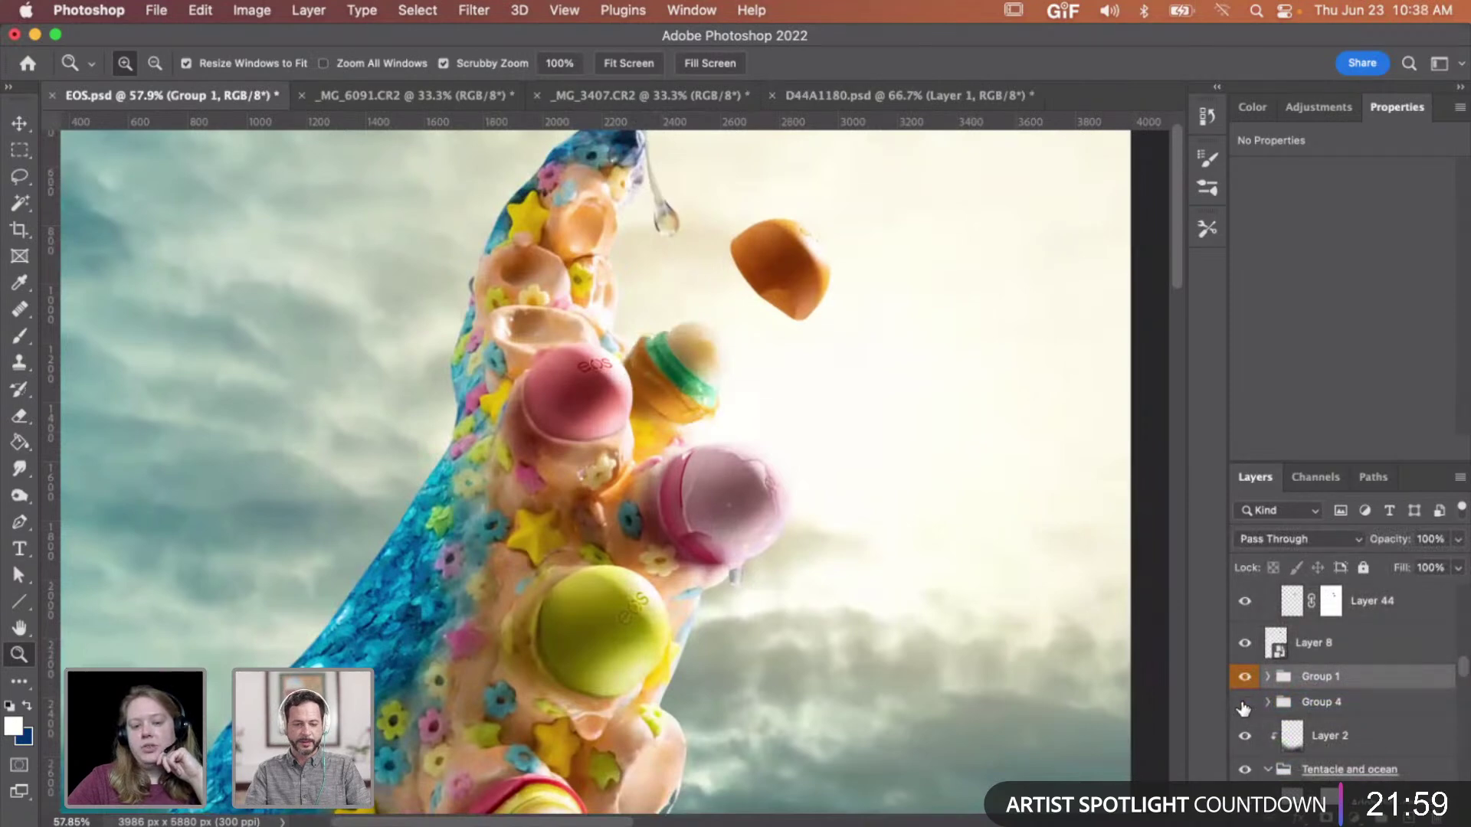
- Check the objects in Group 4 by toggling its visibility and assign it the red colour label
click(1243, 704)
scroll(826, 708, down, 5)
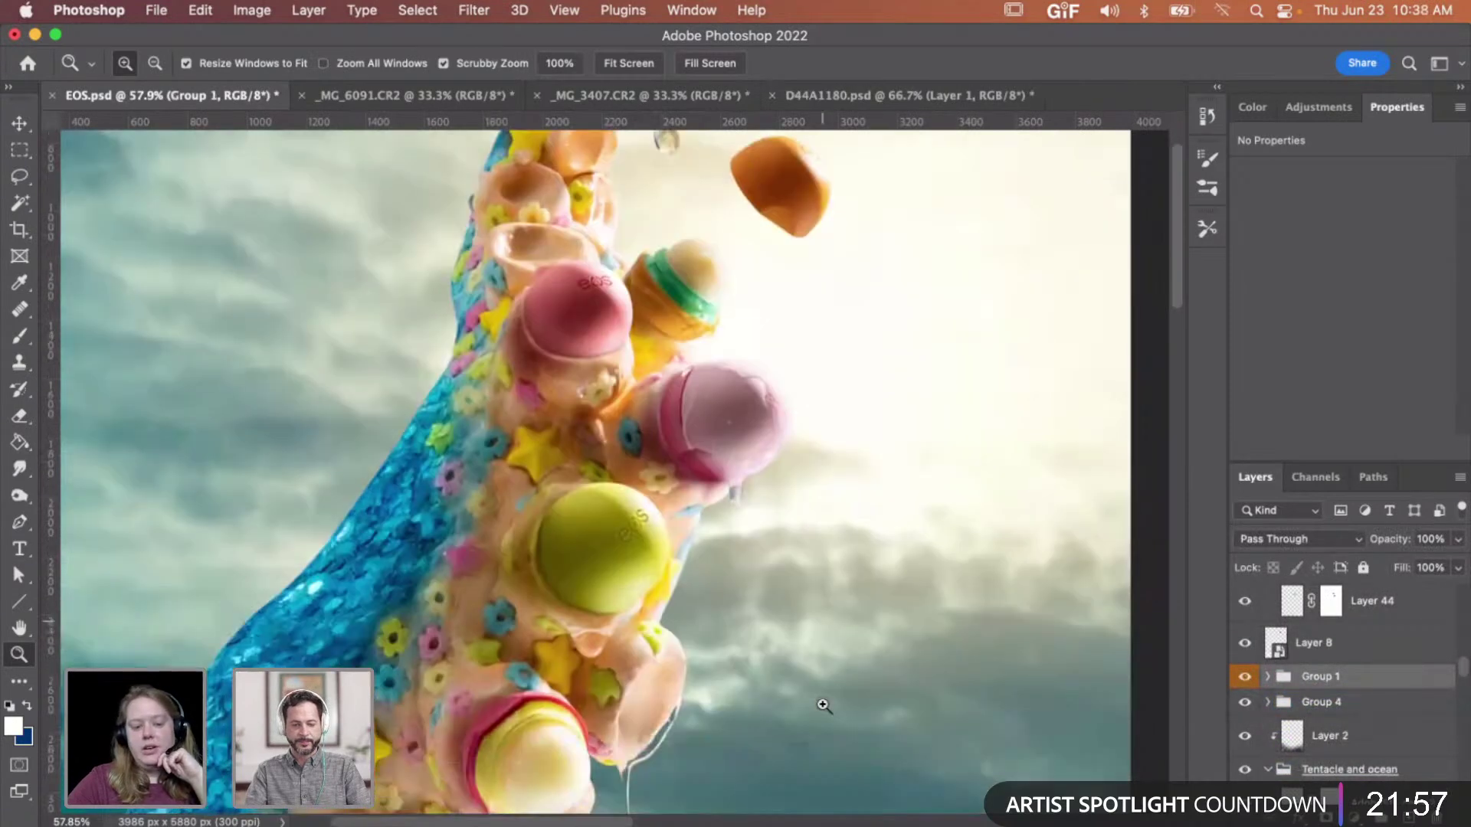
right_click(1246, 703)
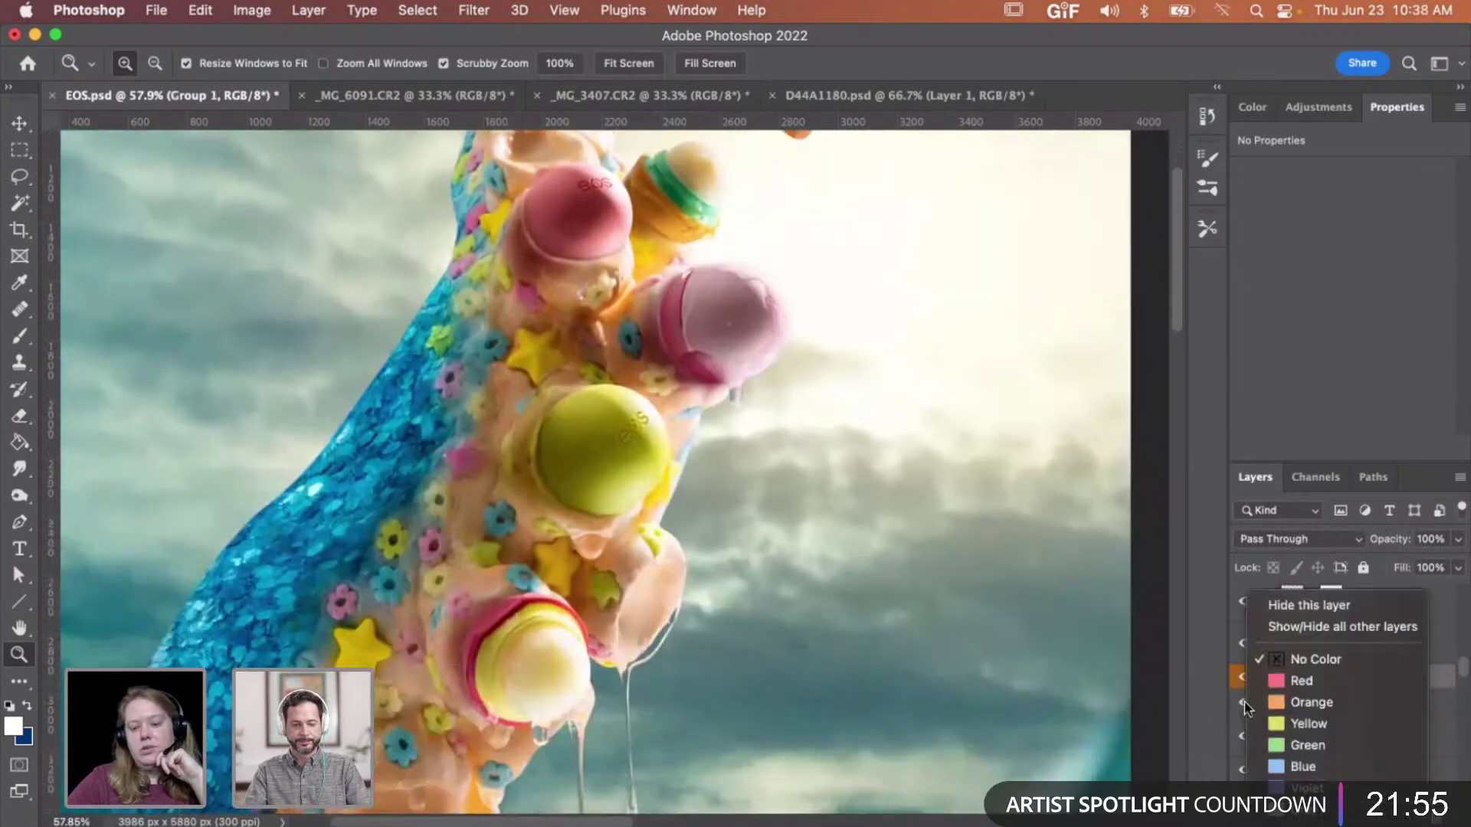
click(1295, 681)
scroll(866, 668, up, 1)
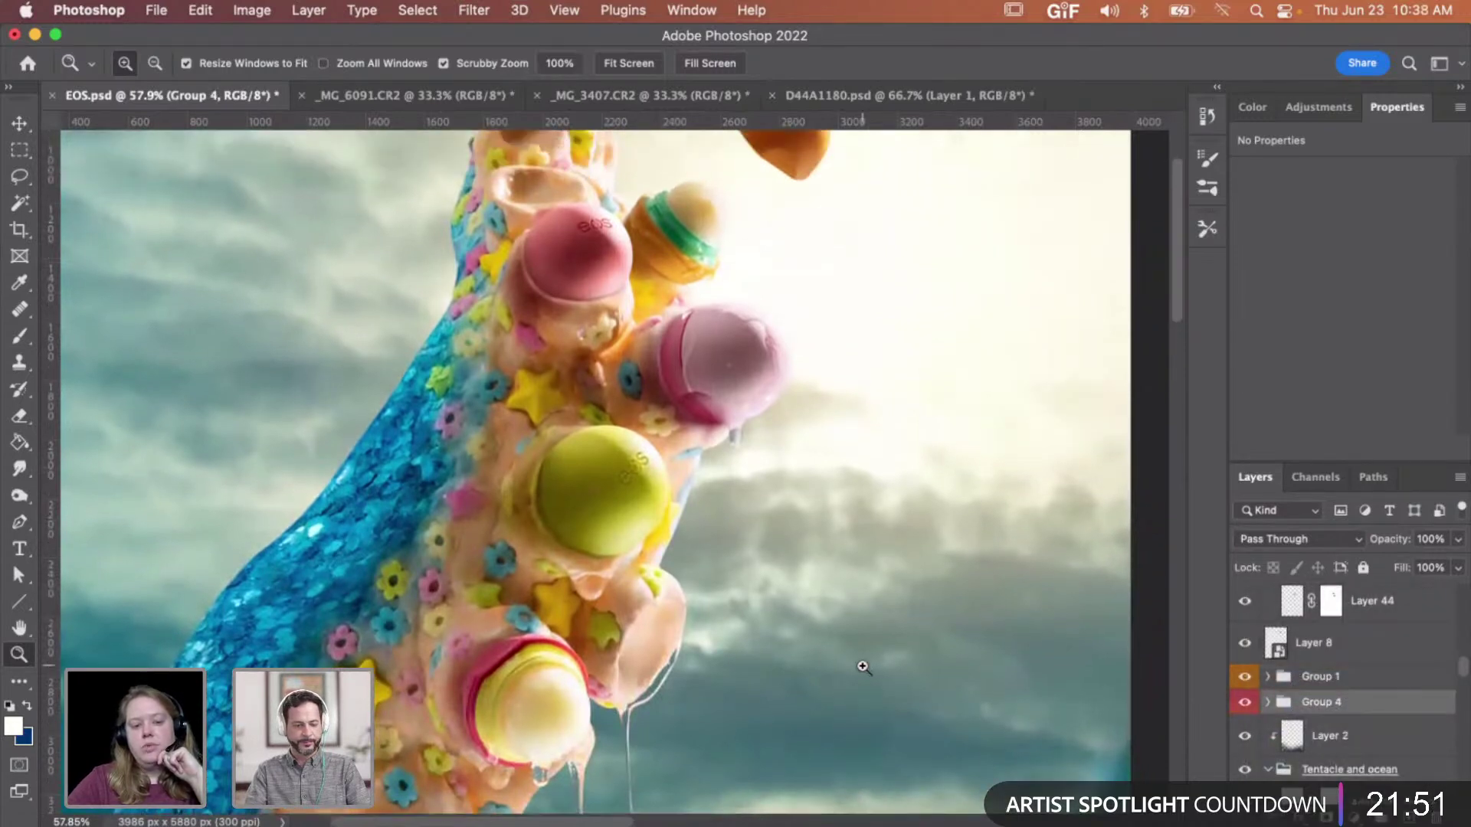
- Hide and show Layer 8 to identify its content, and inspect the lip balms along the tentacle
click(1247, 644)
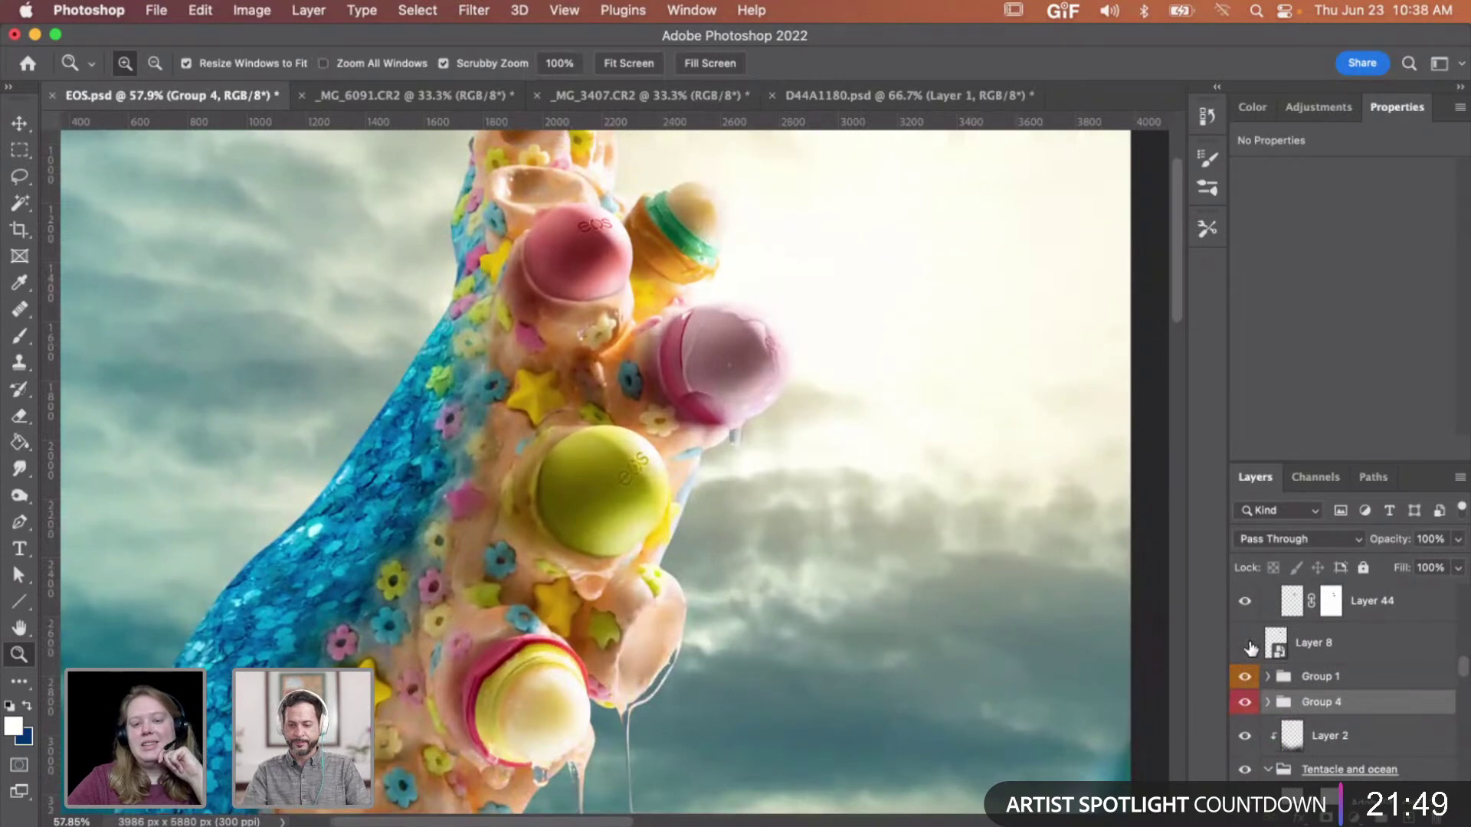
click(1247, 644)
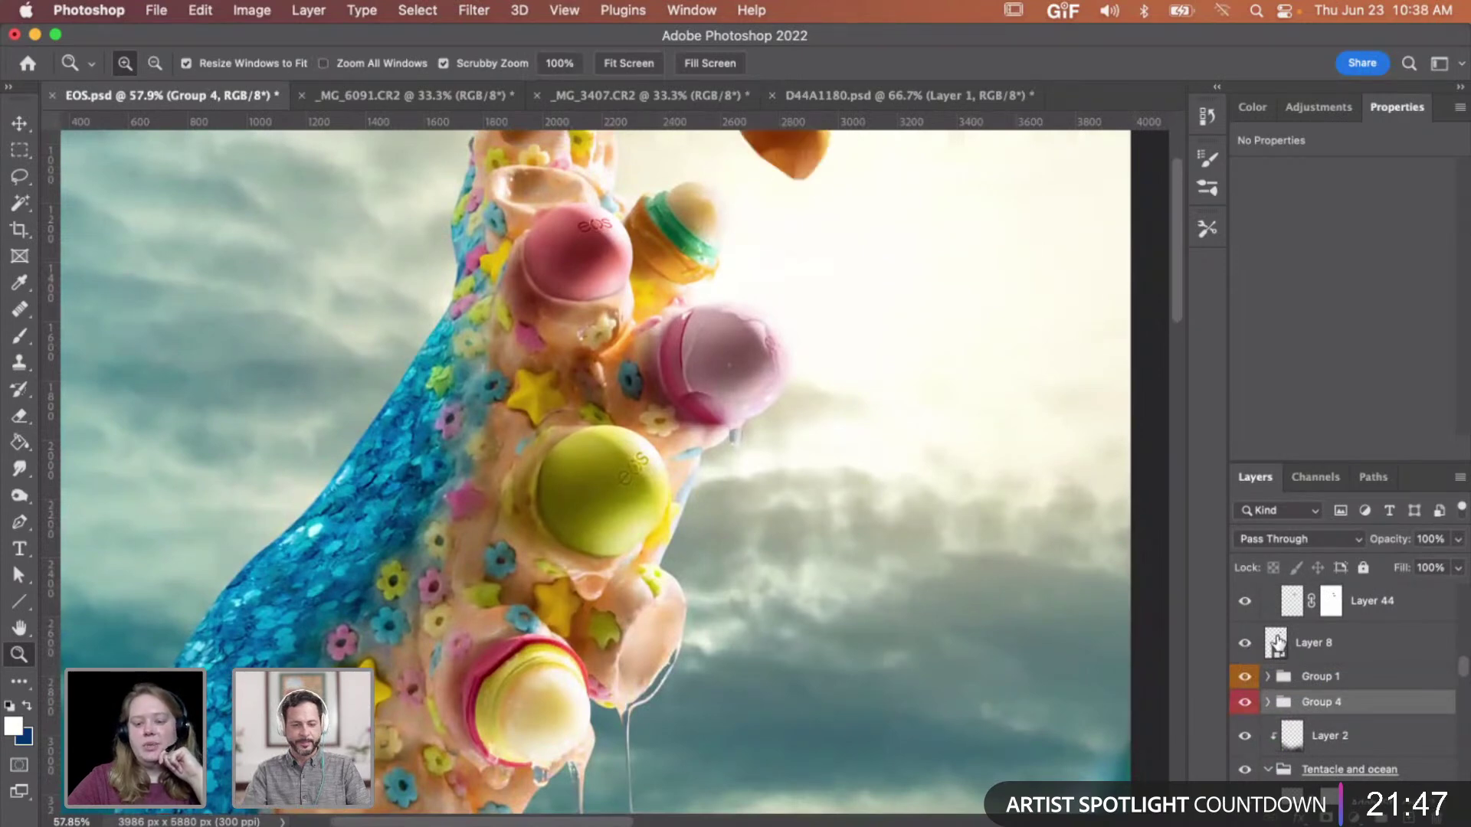
scroll(1252, 624, up, 1)
scroll(935, 515, up, 5)
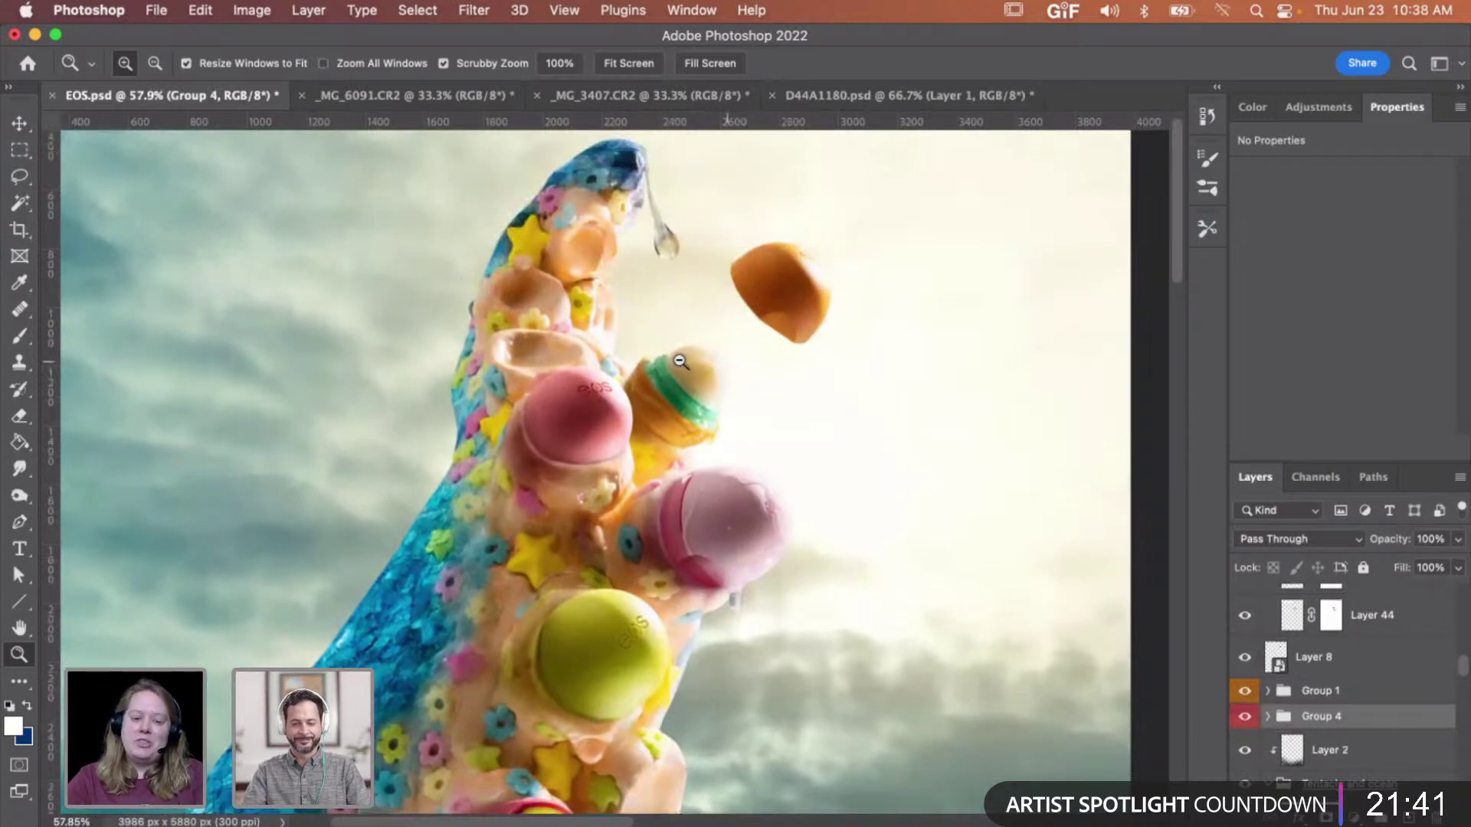
drag(611, 448, 770, 410)
scroll(723, 425, down, 1)
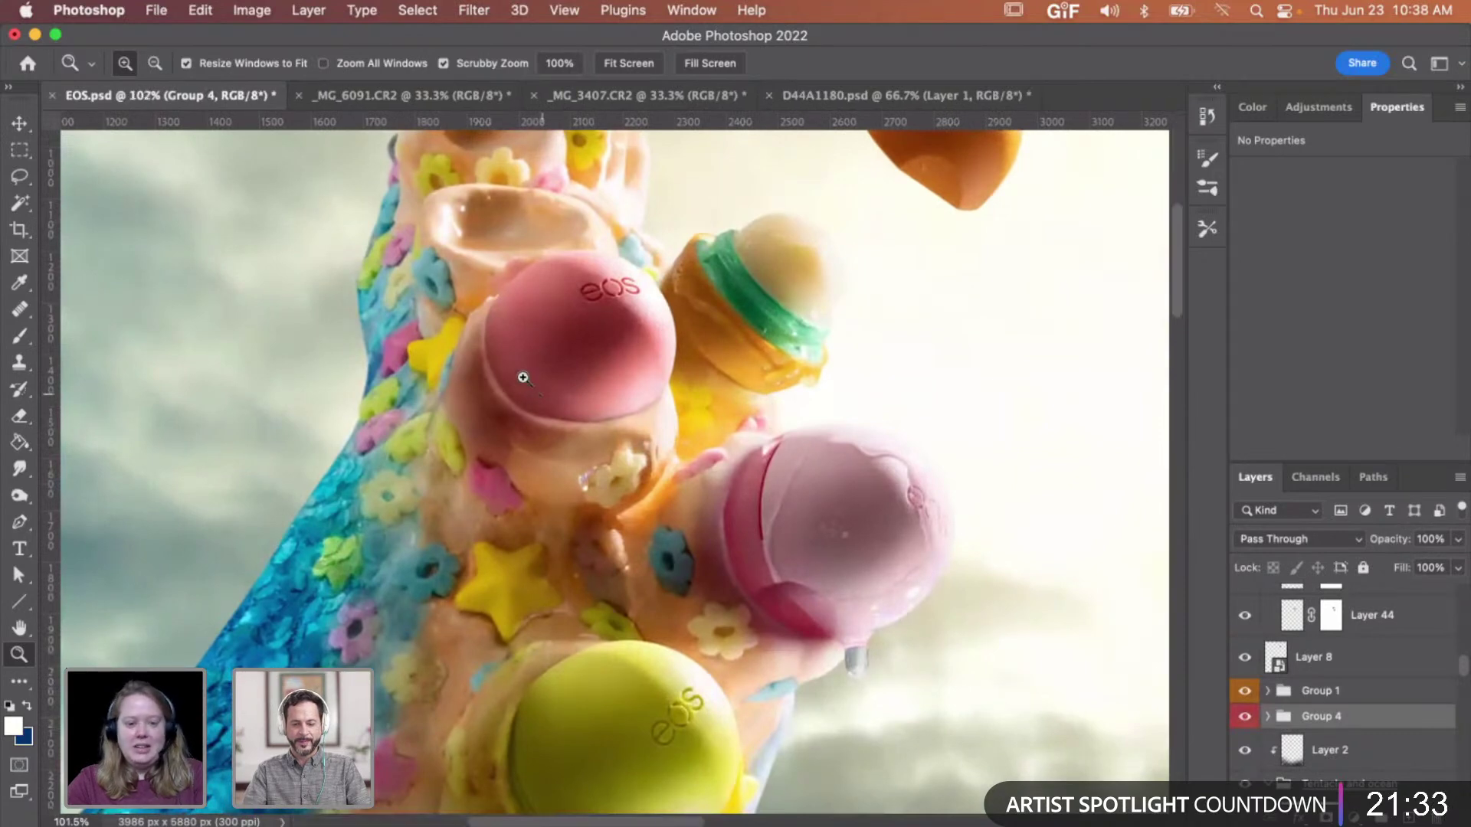
drag(509, 381, 474, 392)
scroll(475, 391, down, 10)
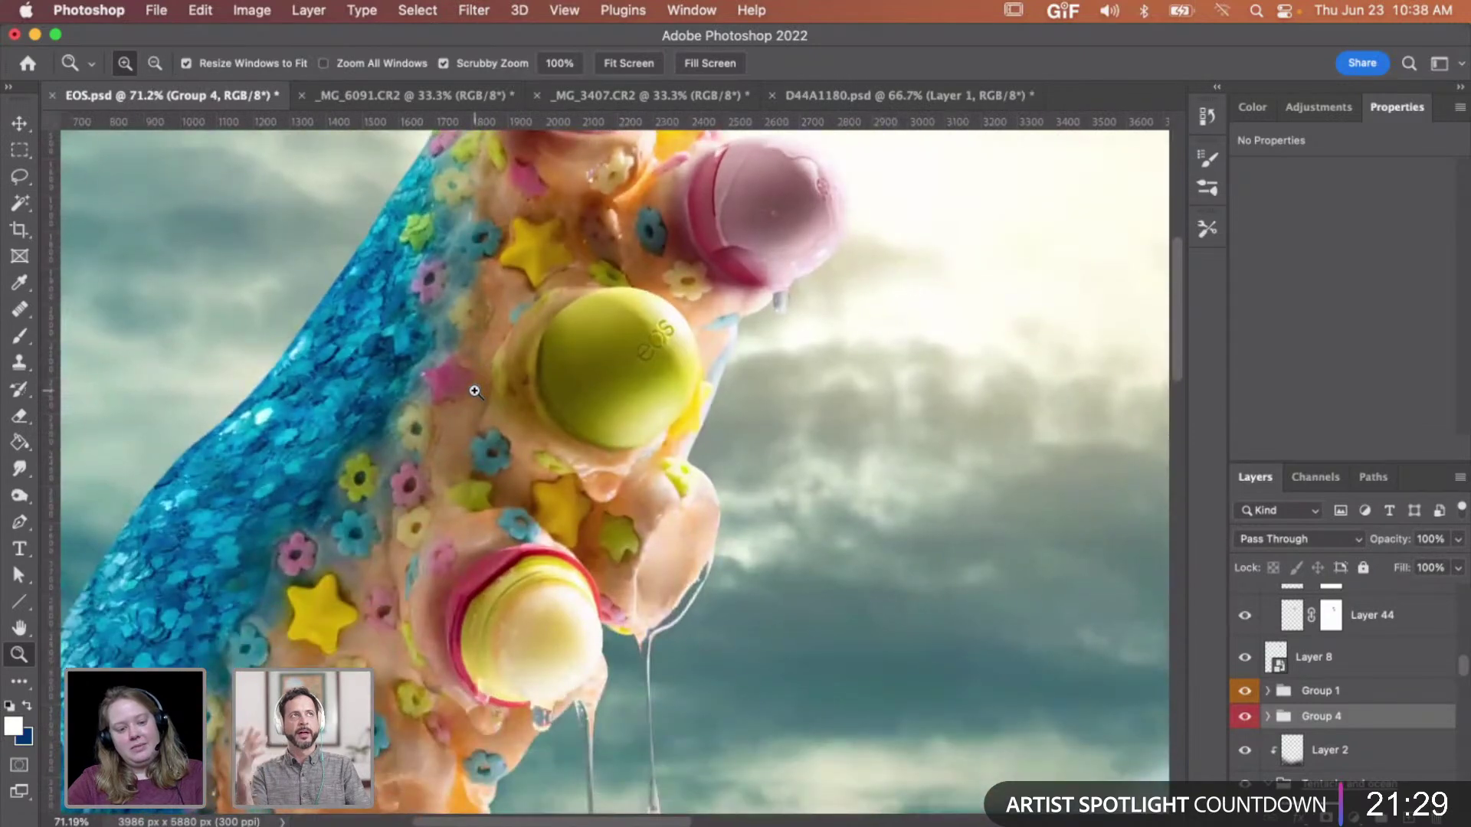
- Check which lip balm Group 3 contains by toggling its visibility and assign the group the gray colour label
scroll(475, 392, down, 7)
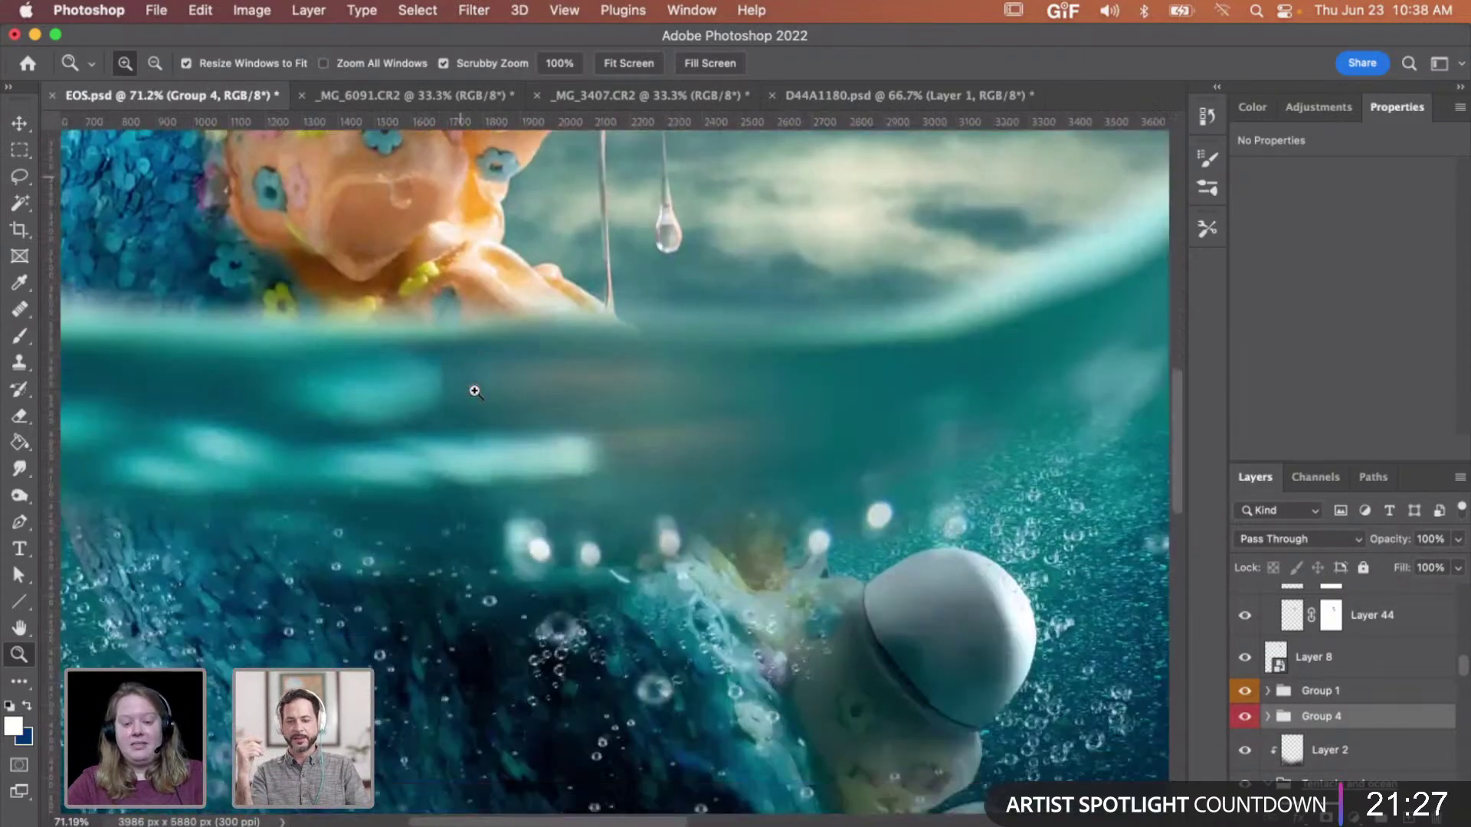
scroll(475, 391, up, 8)
scroll(475, 392, up, 10)
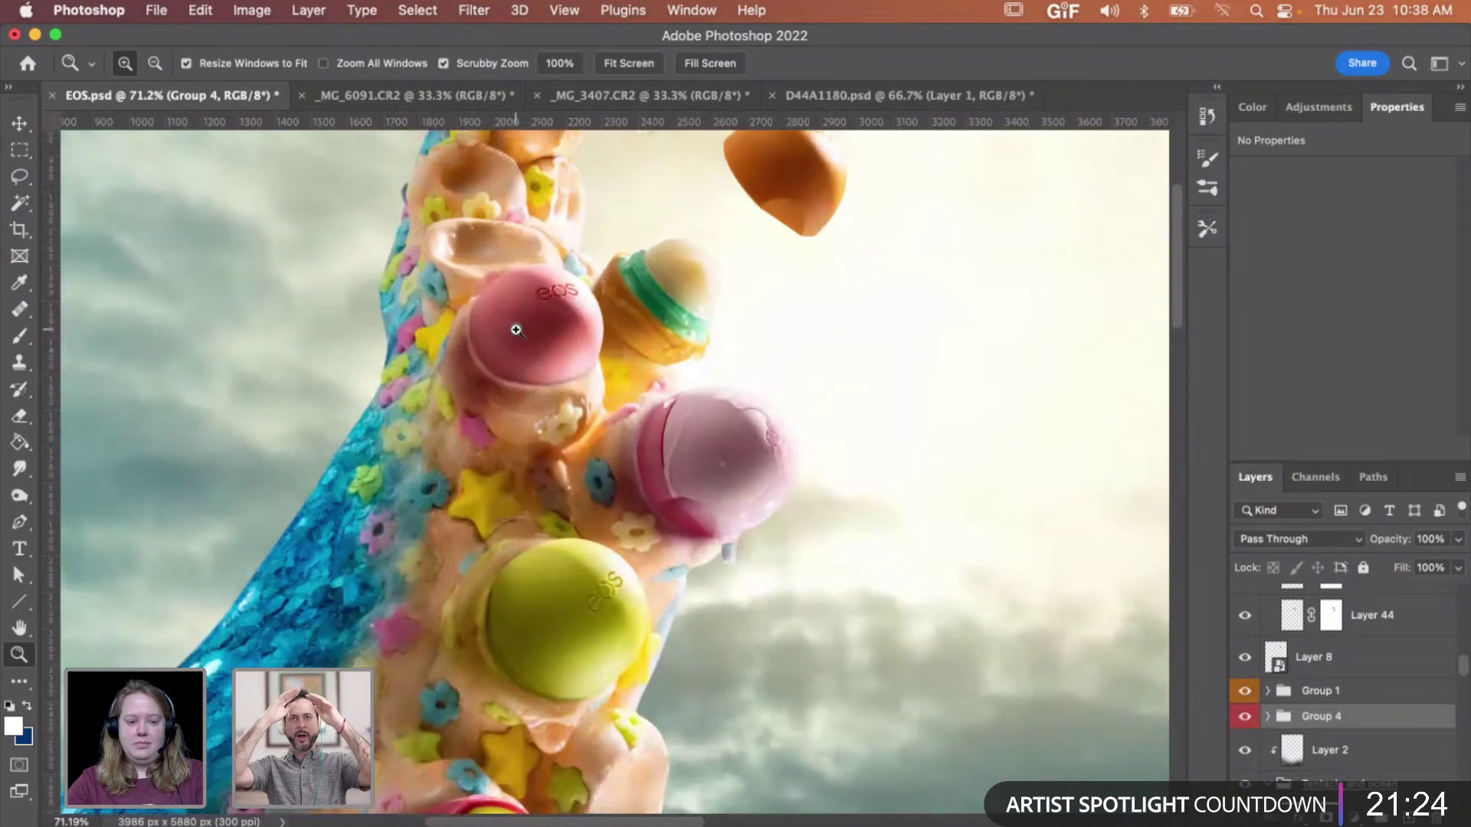
drag(508, 328, 607, 331)
scroll(1243, 716, up, 3)
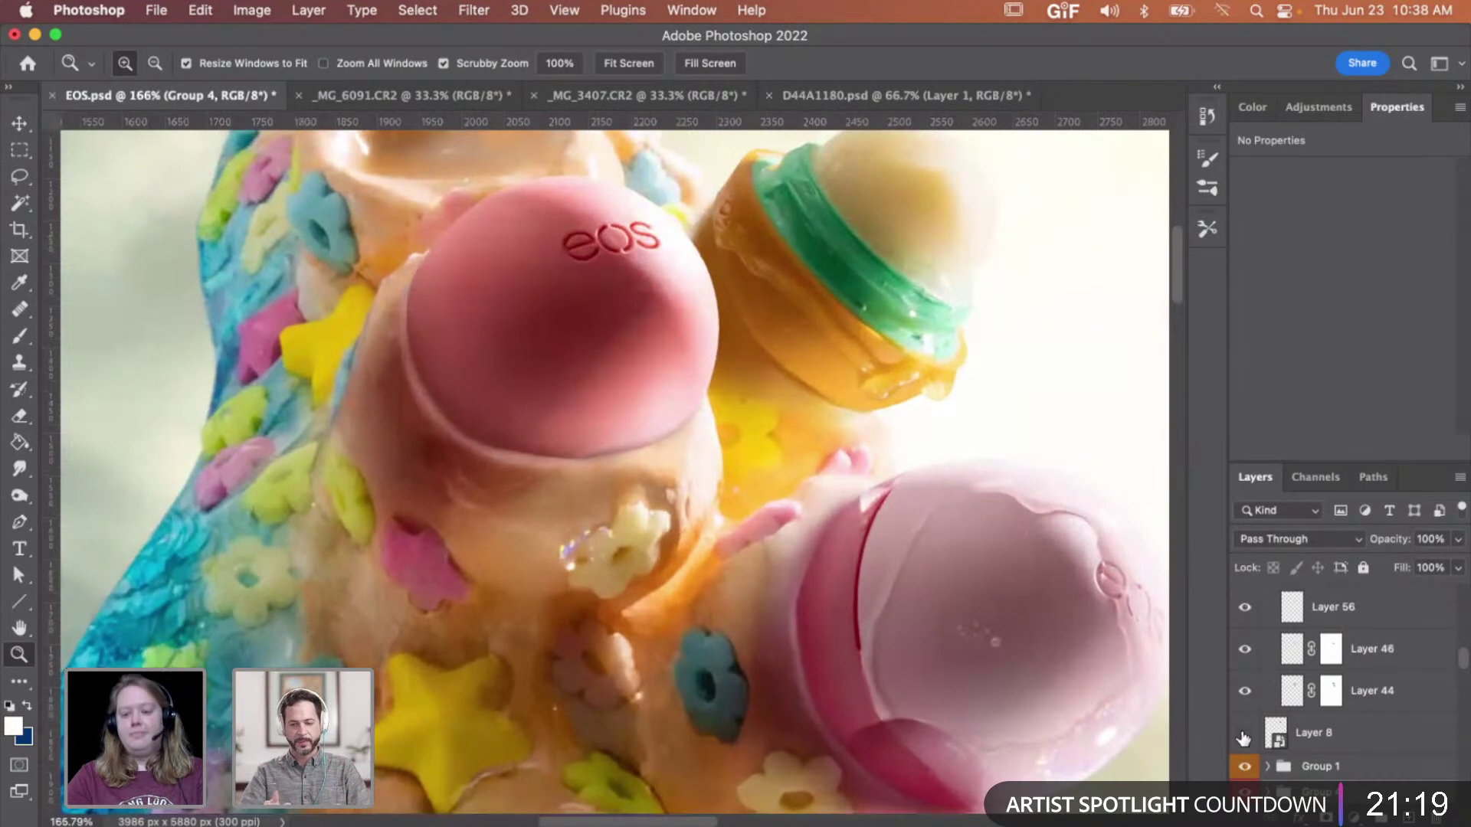
scroll(1331, 735, up, 10)
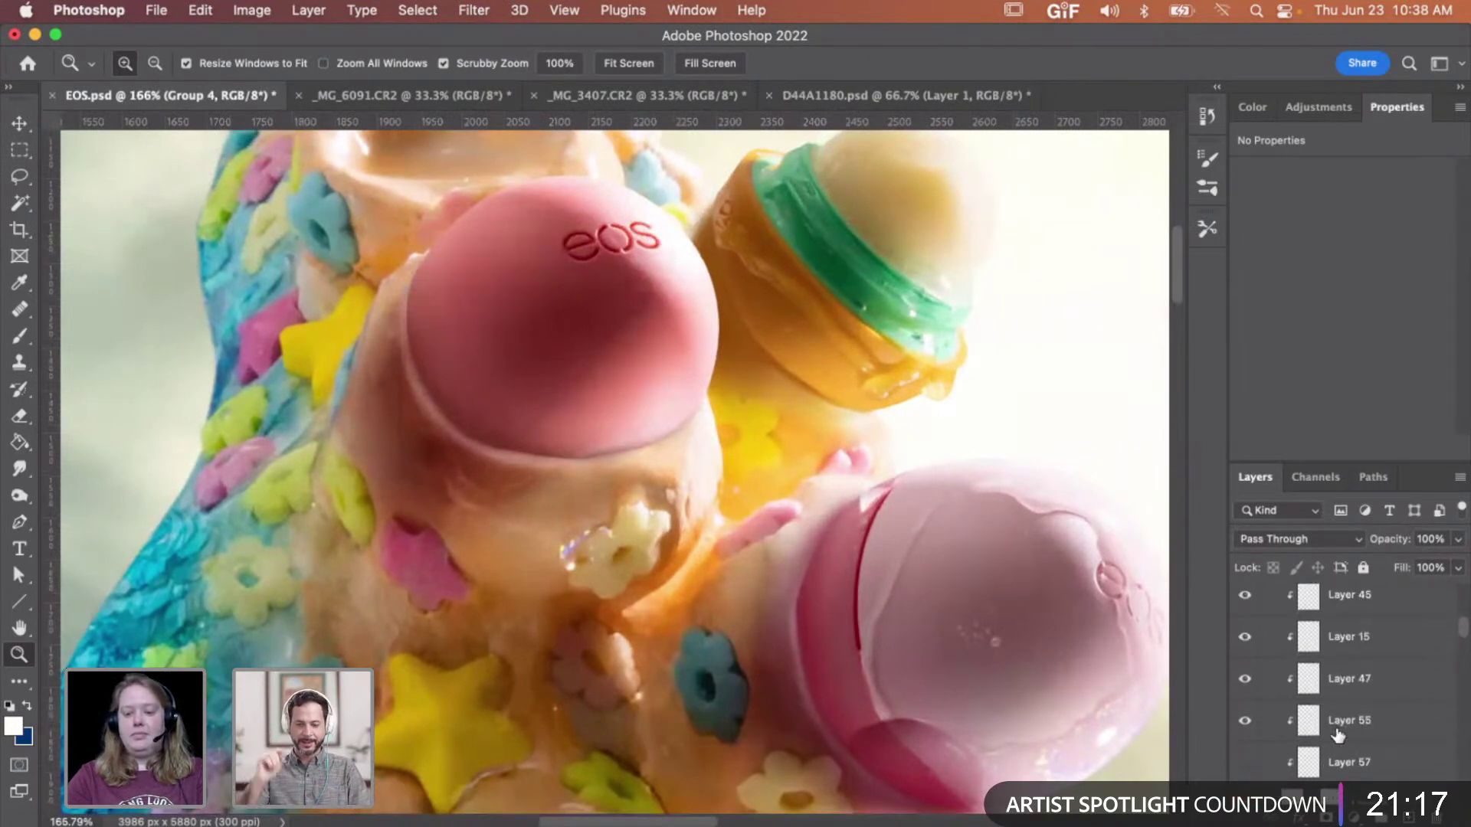
scroll(1337, 736, up, 2)
click(1268, 676)
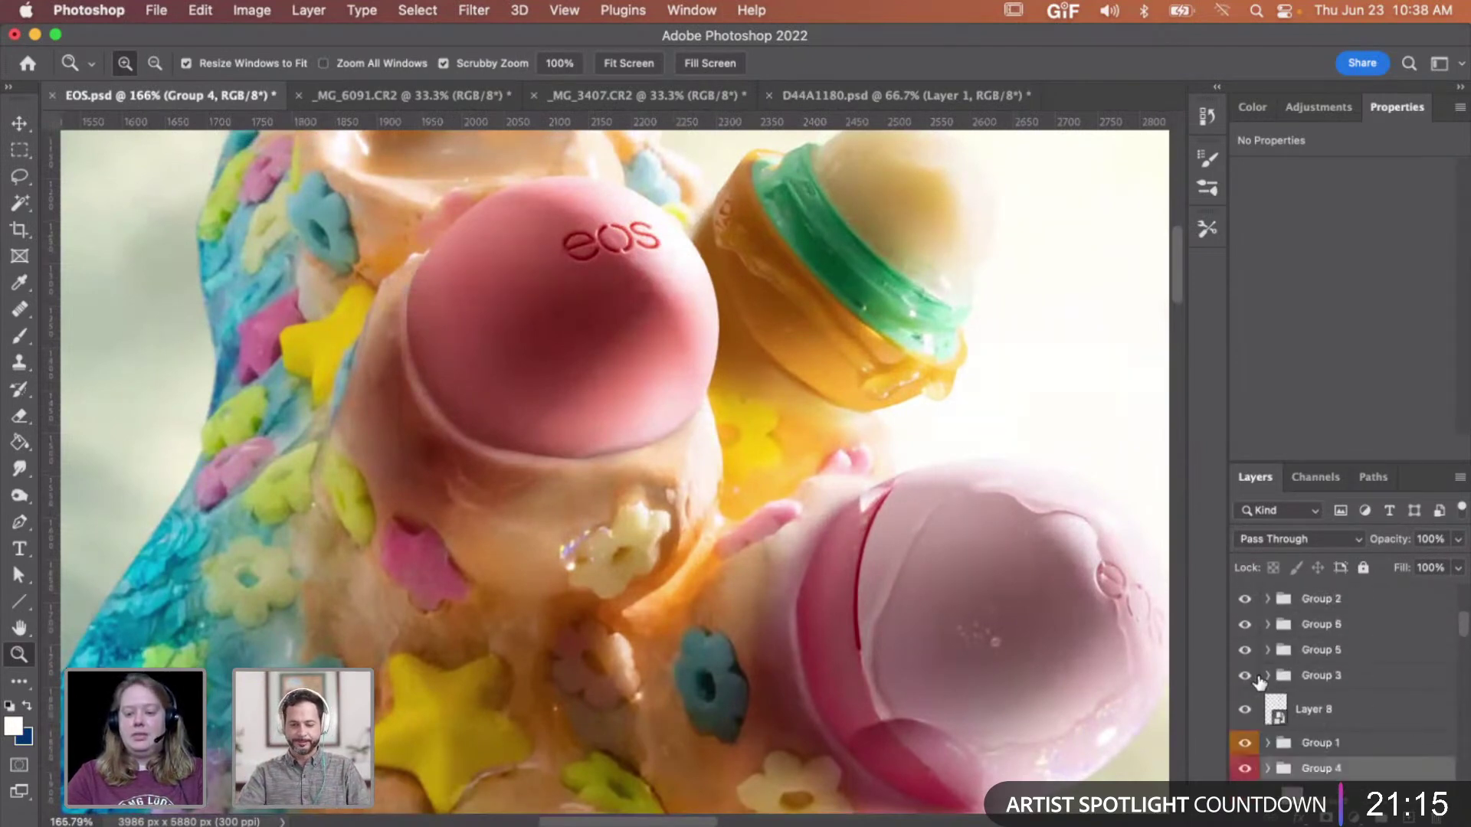
click(1247, 678)
click(1246, 677)
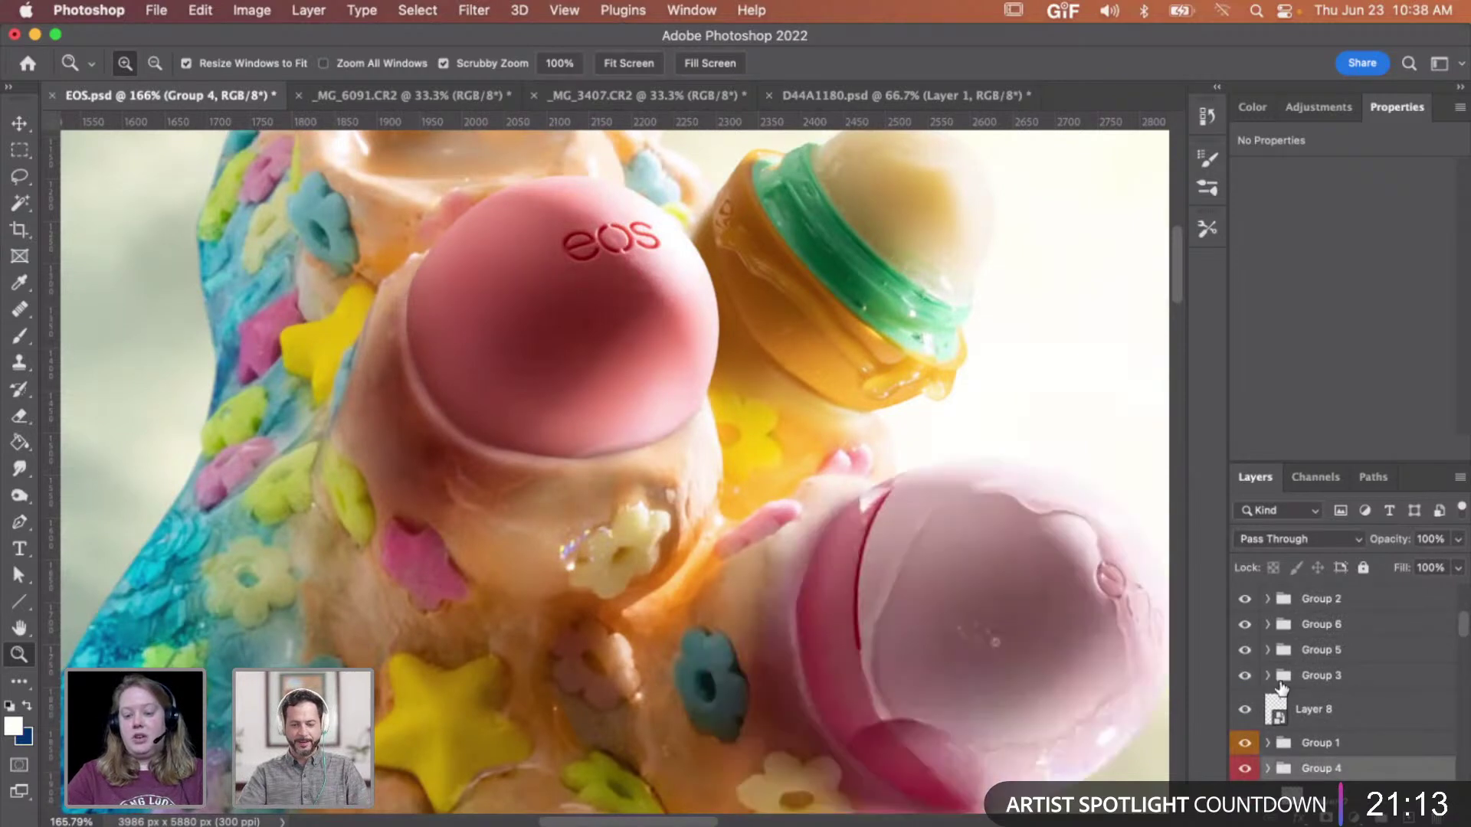
right_click(1247, 677)
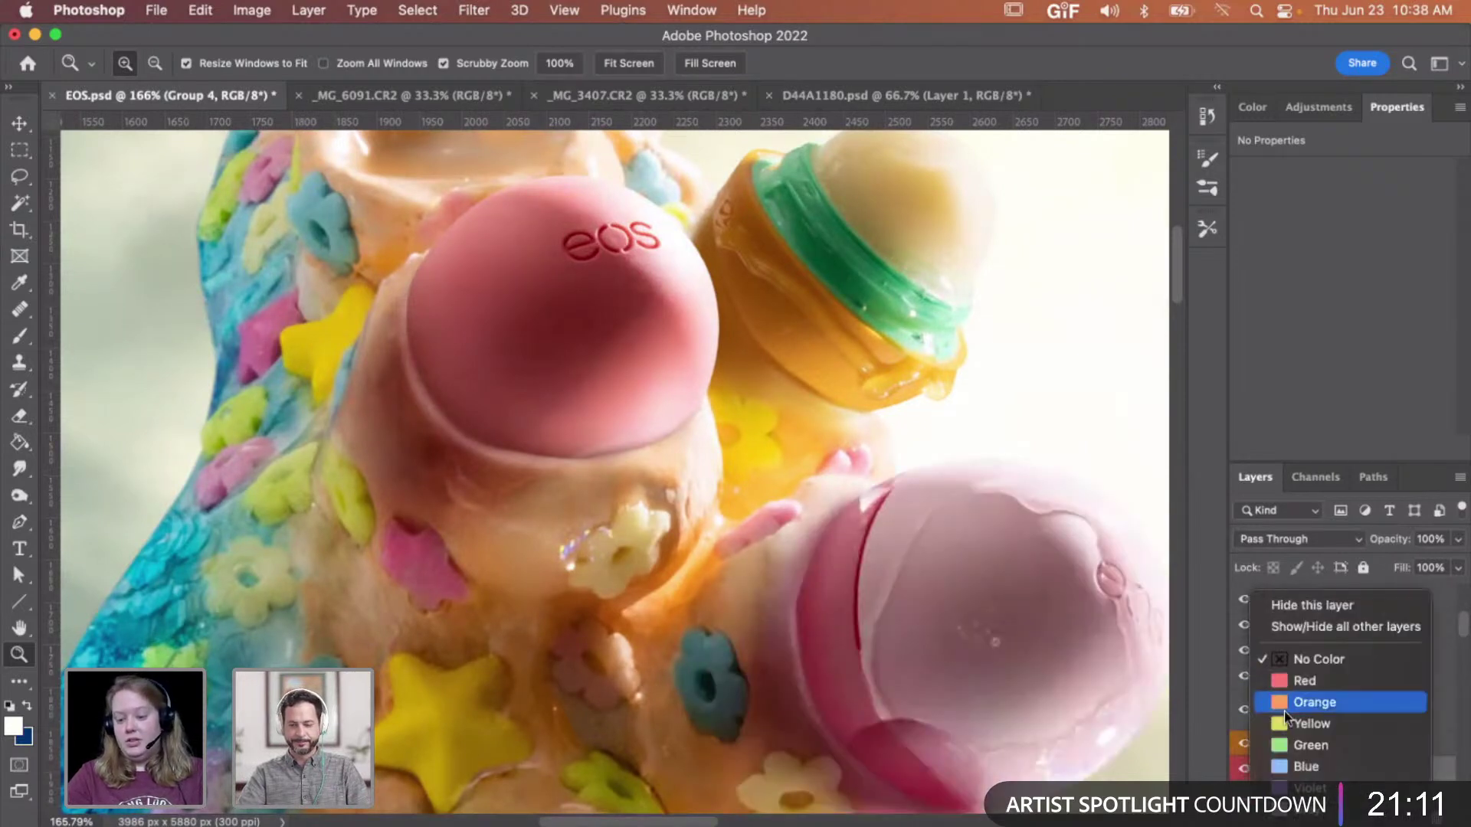
click(1247, 677)
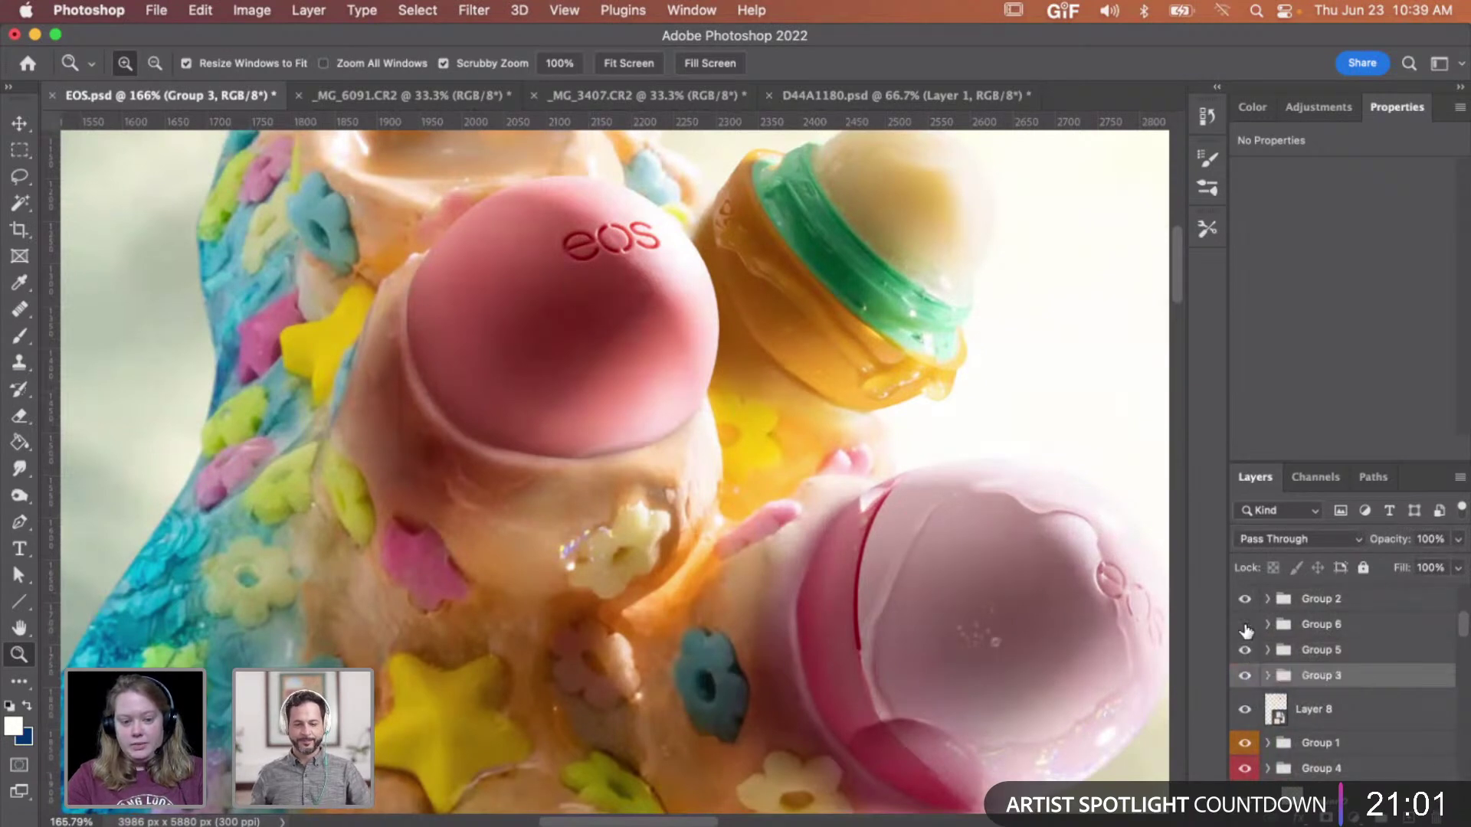
- Toggle Group 2's visibility to confirm it holds the pink lip balm and assign it the red colour label
click(1245, 599)
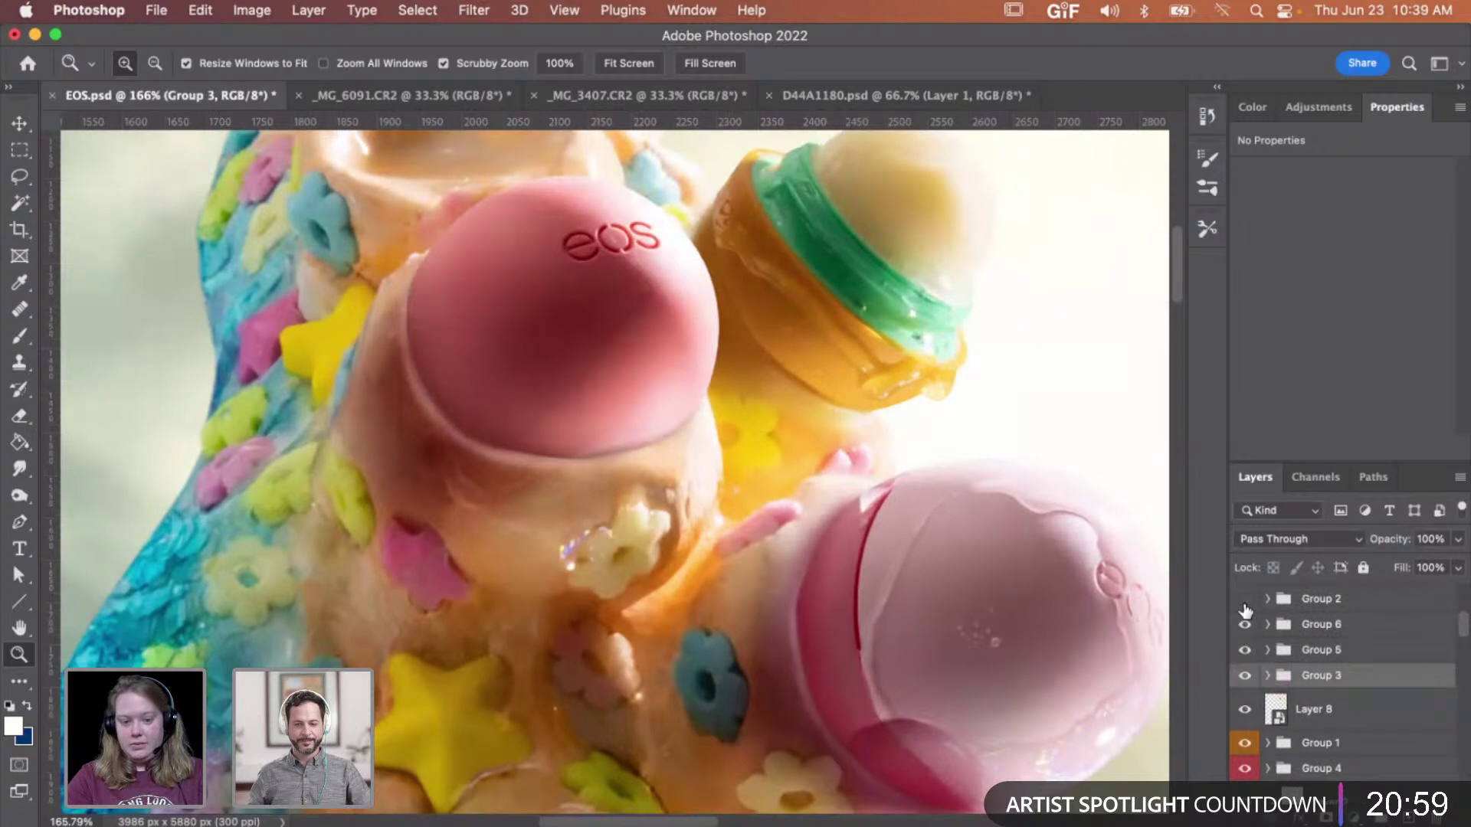
click(1247, 601)
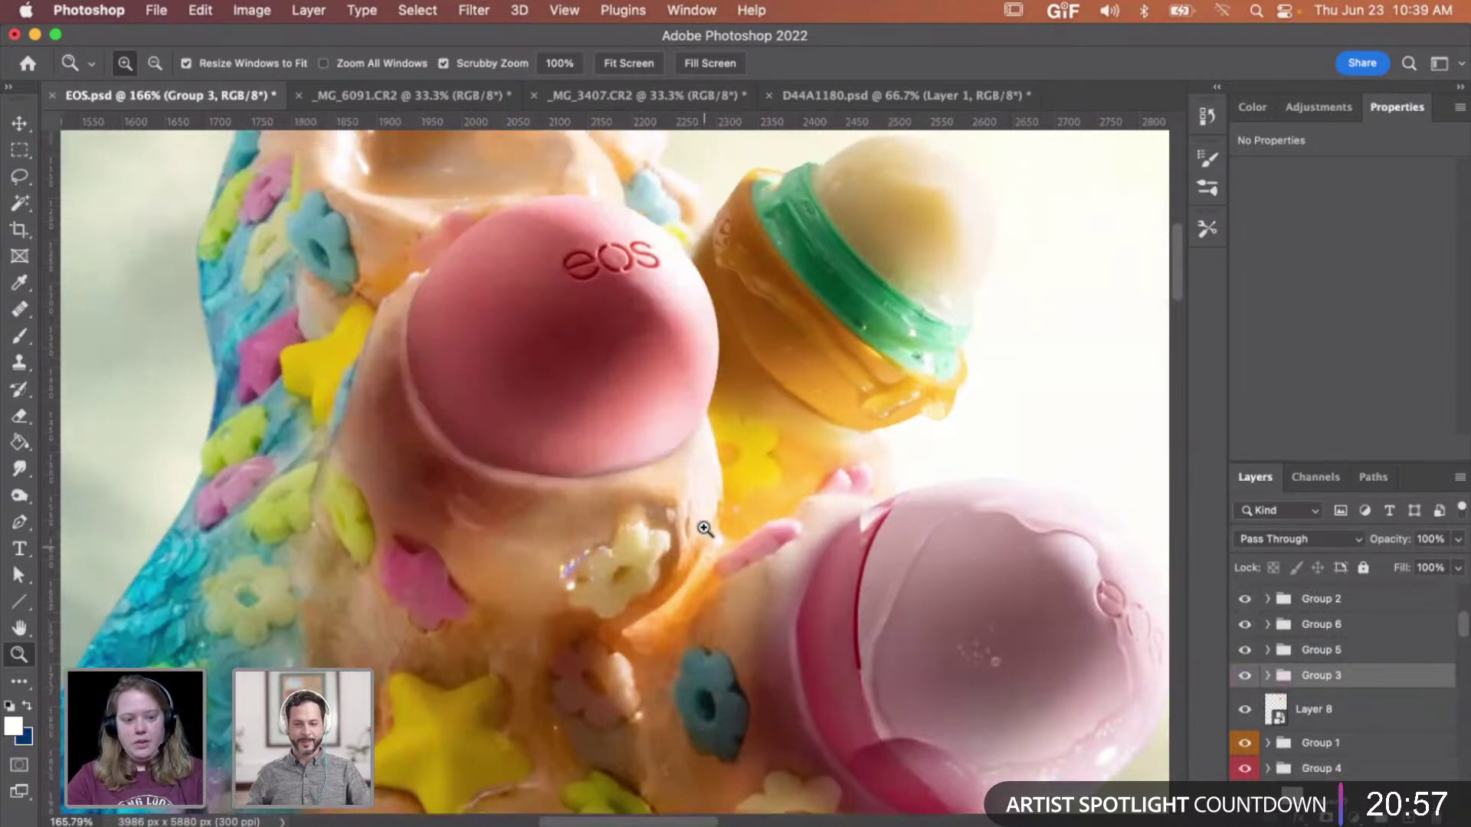
scroll(699, 525, up, 3)
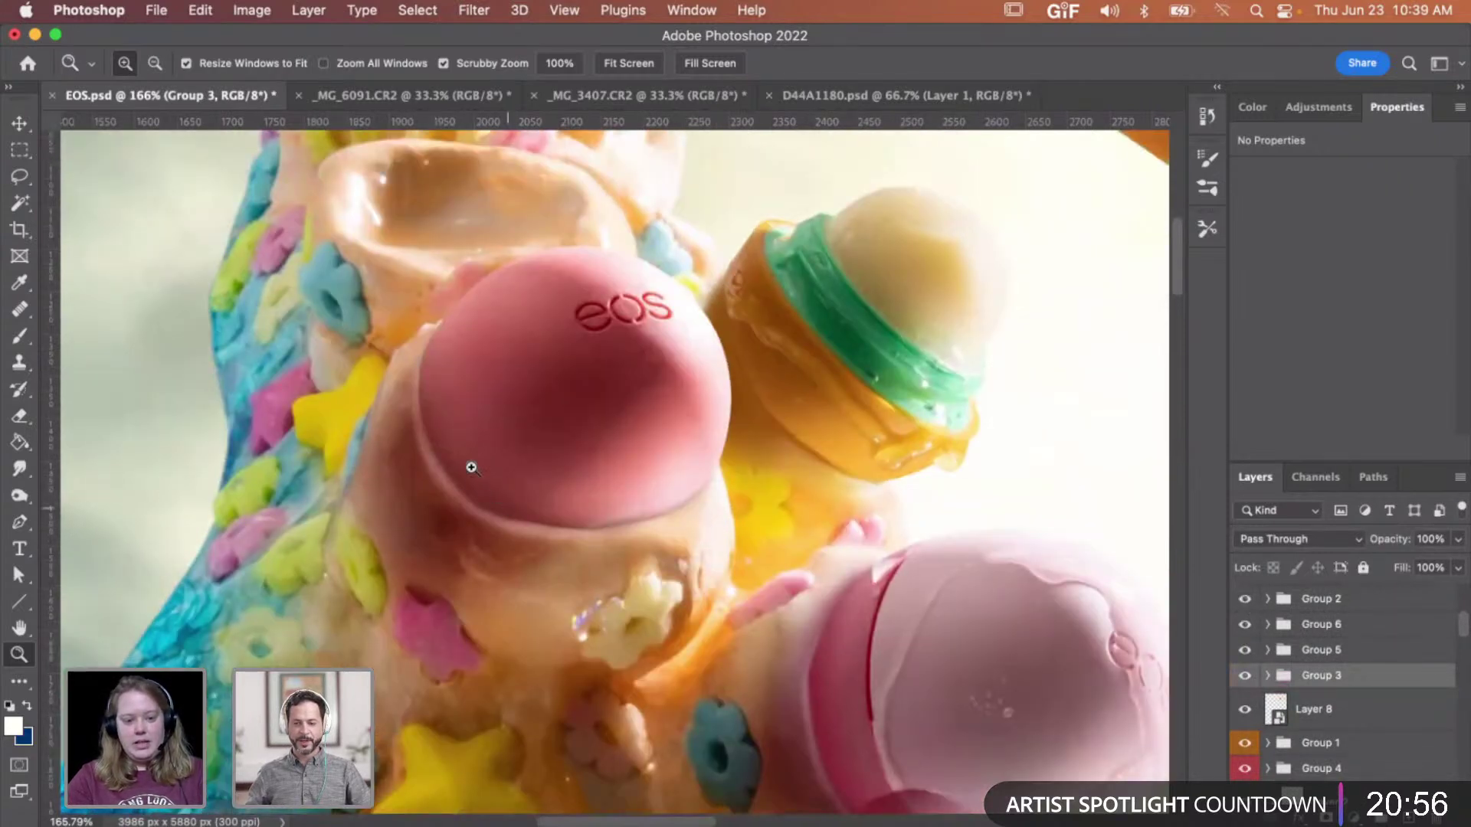
click(1248, 600)
click(1248, 598)
right_click(1248, 595)
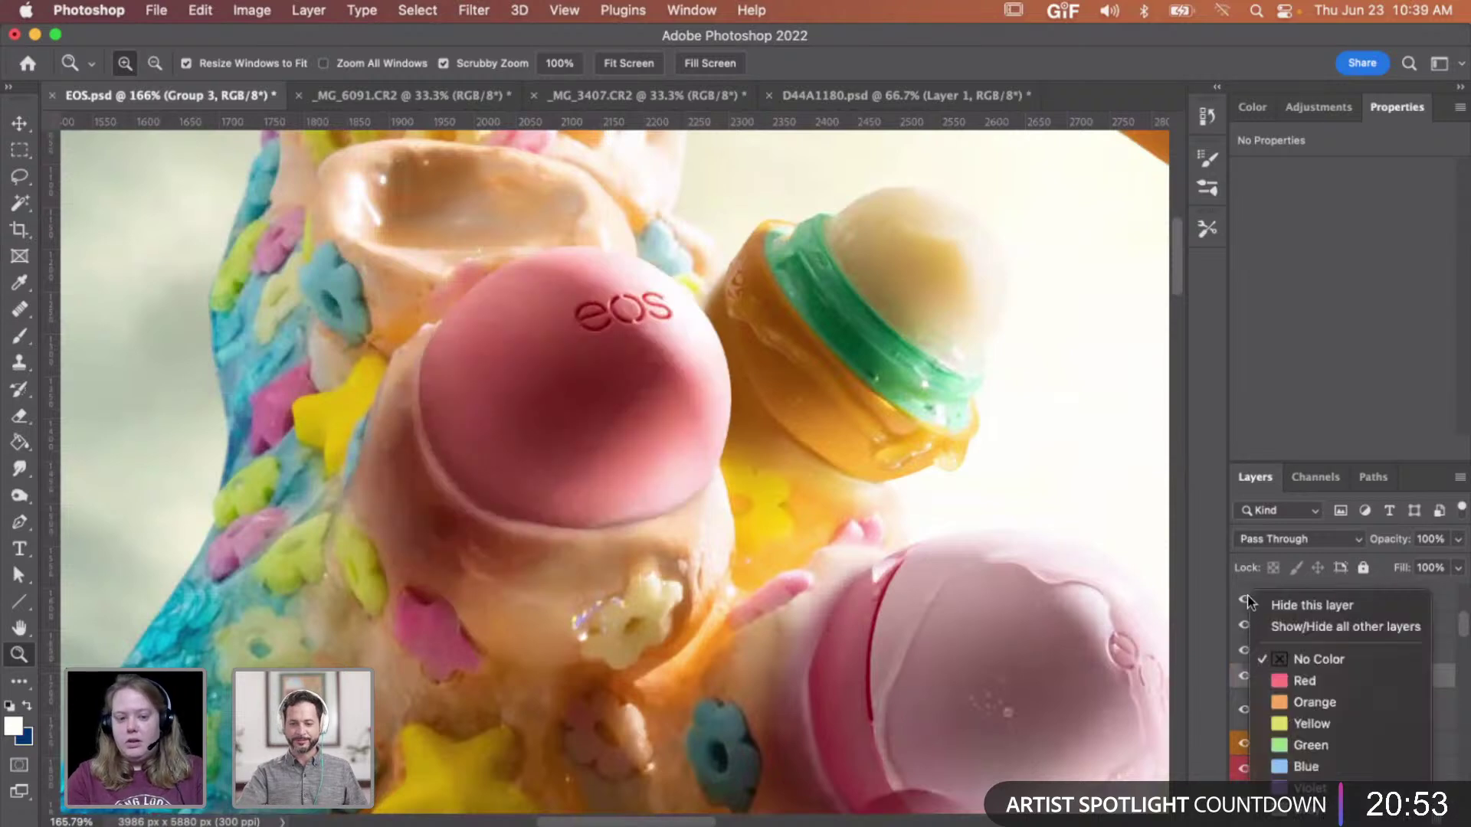
click(1332, 687)
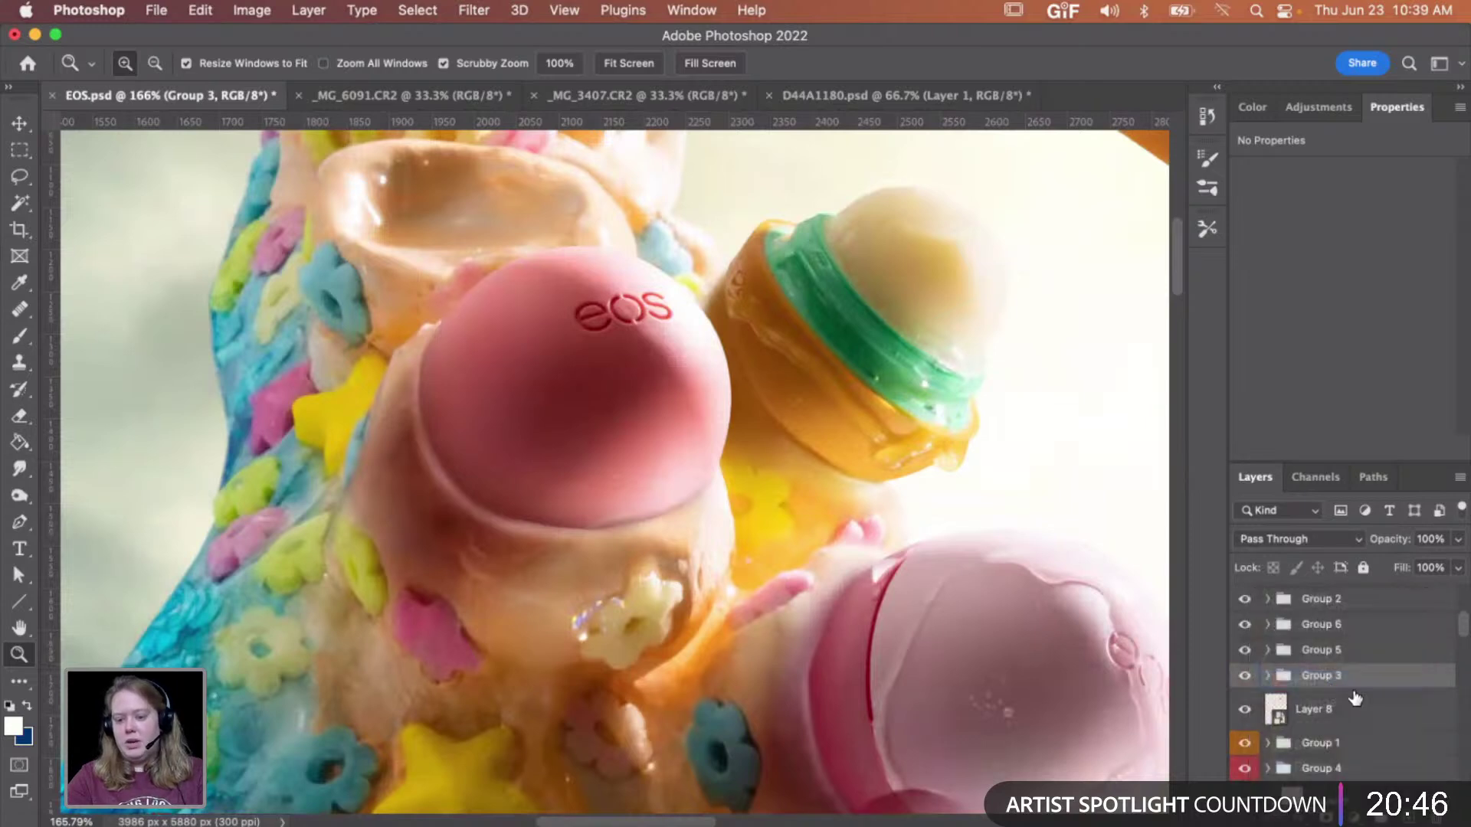
- Expand Group 2 and add a new empty layer directly above Layer 40 for brush work around the pink lip balm
alt+click(561, 467)
alt+click(561, 467)
alt+click(524, 448)
click(550, 478)
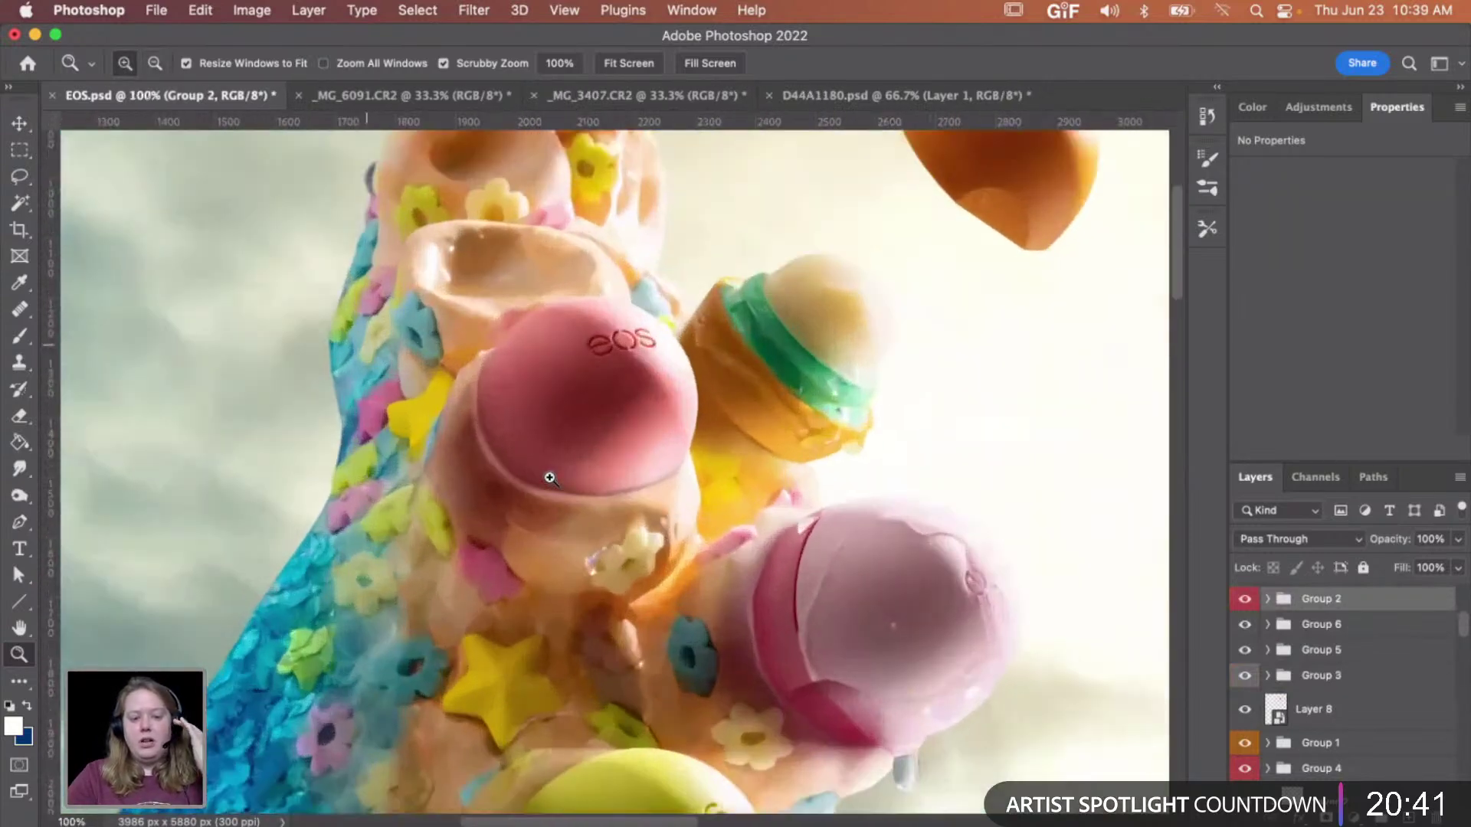
click(531, 430)
click(756, 484)
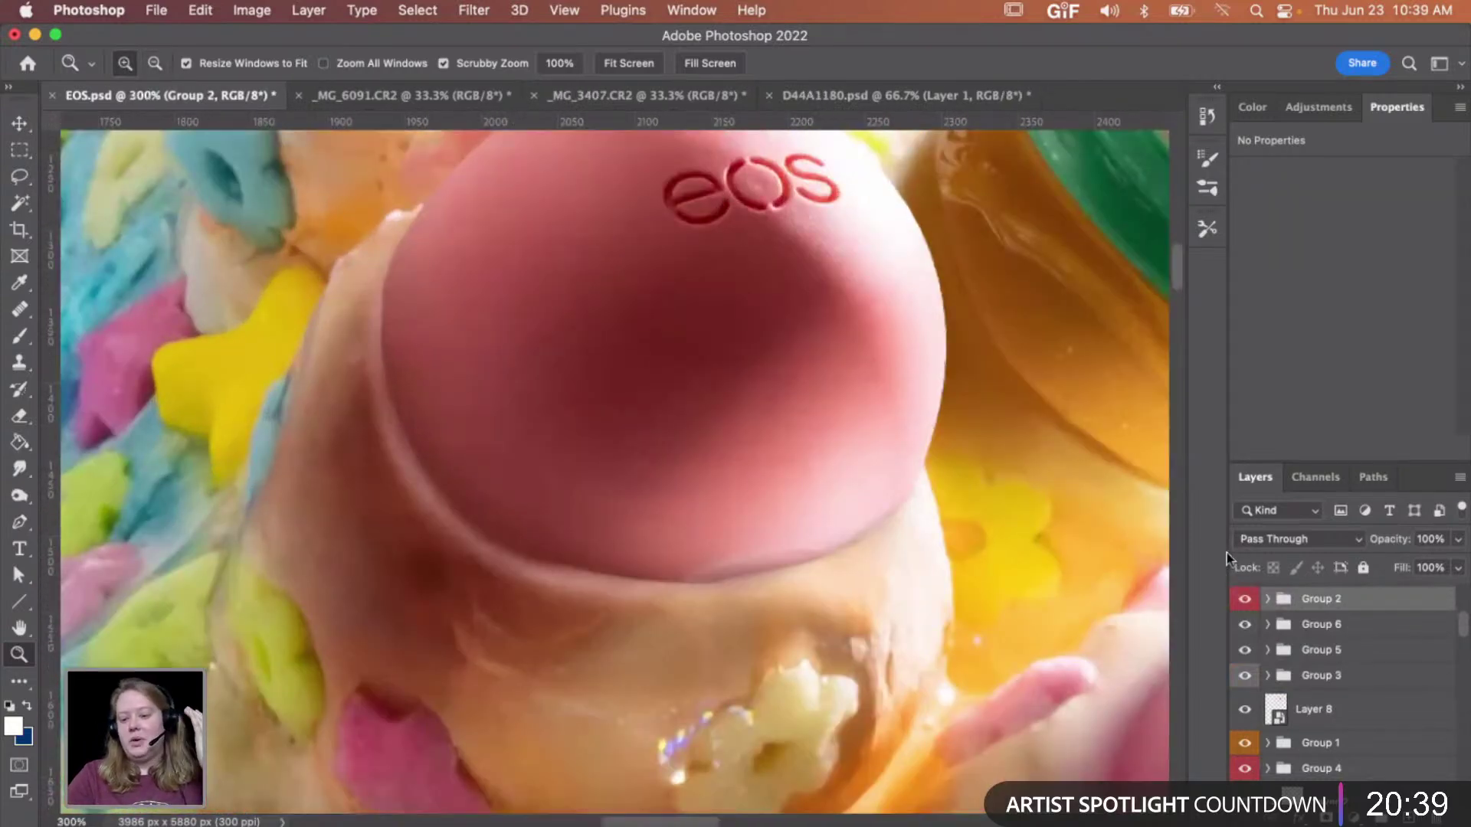
click(1269, 599)
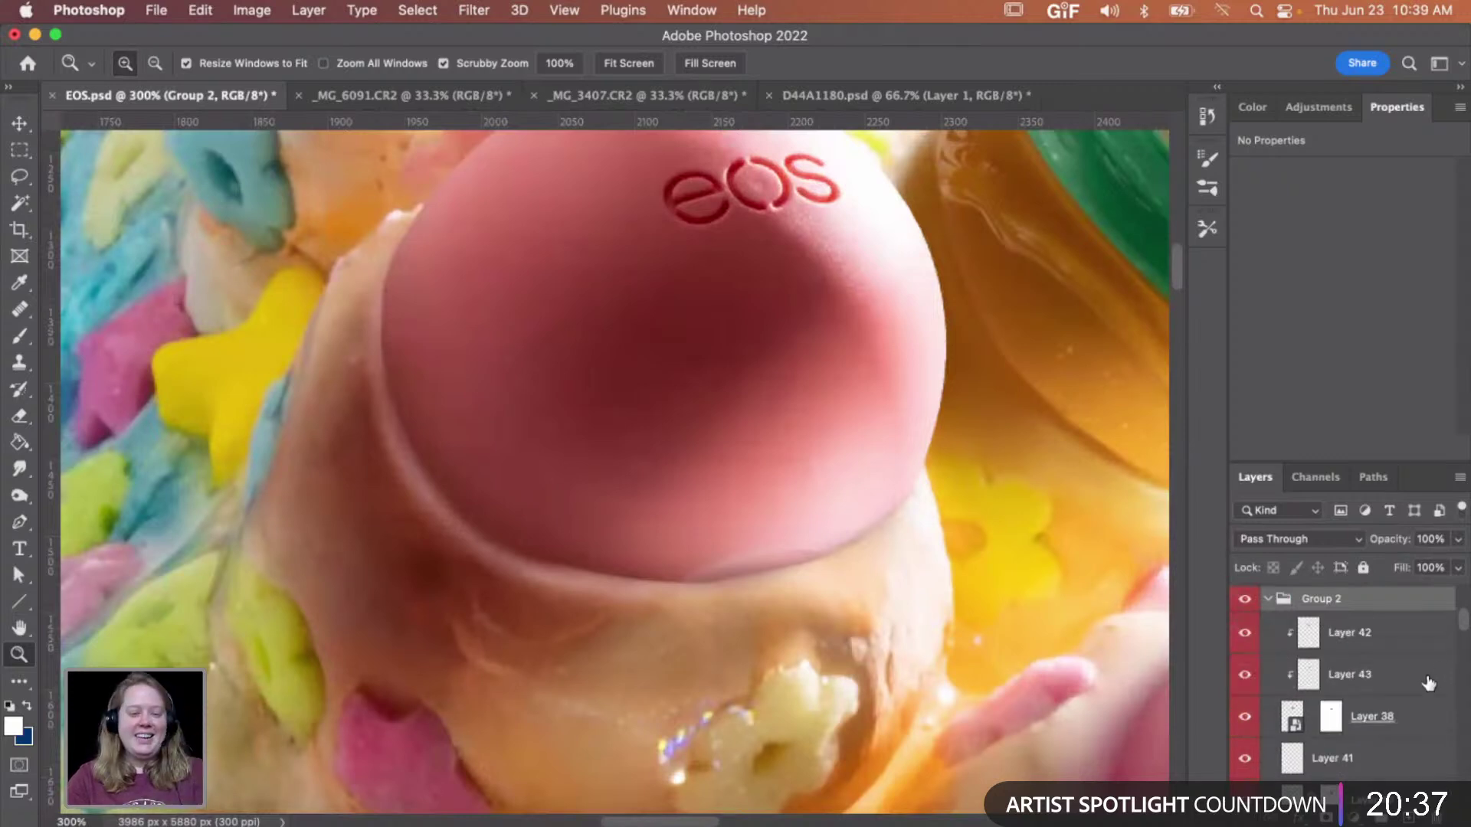
scroll(1389, 675, down, 3)
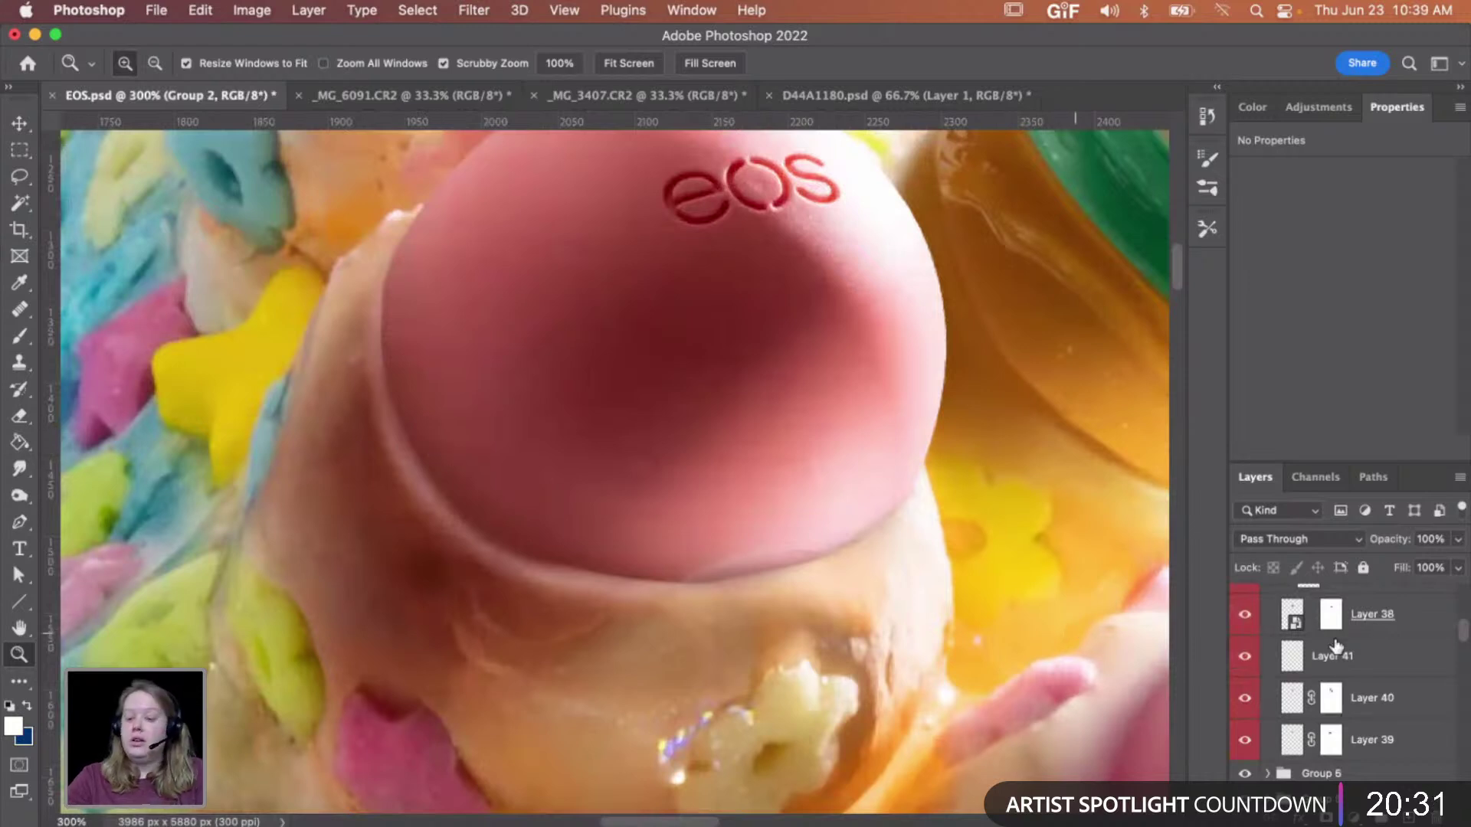
click(1379, 700)
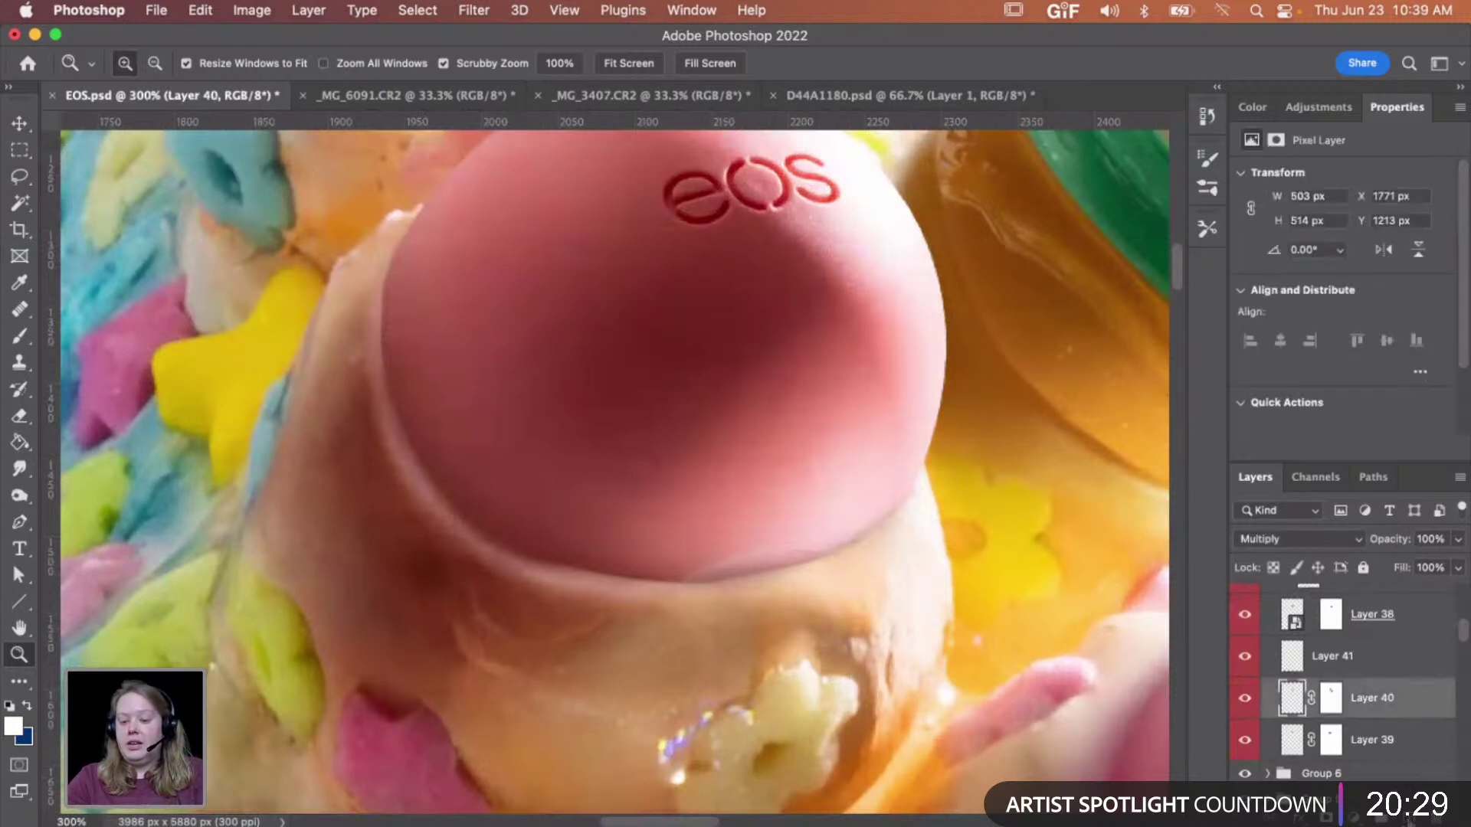
key(super+alt+shift+n)
key(b)
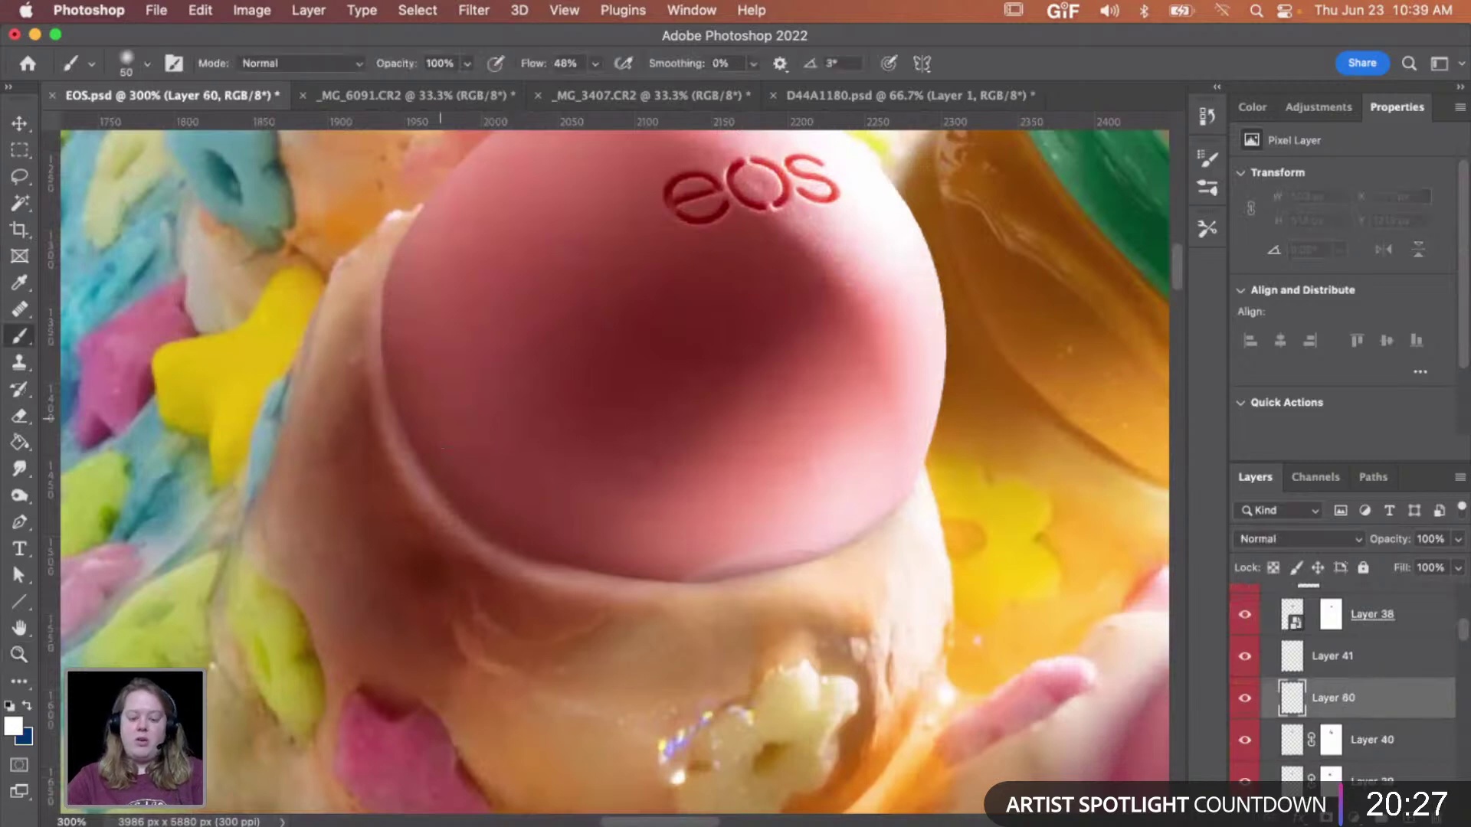
- Sample dark red from the eos lettering for the brush and clip the new layer to Layer 38, directly below Layer 43
alt+click(693, 174)
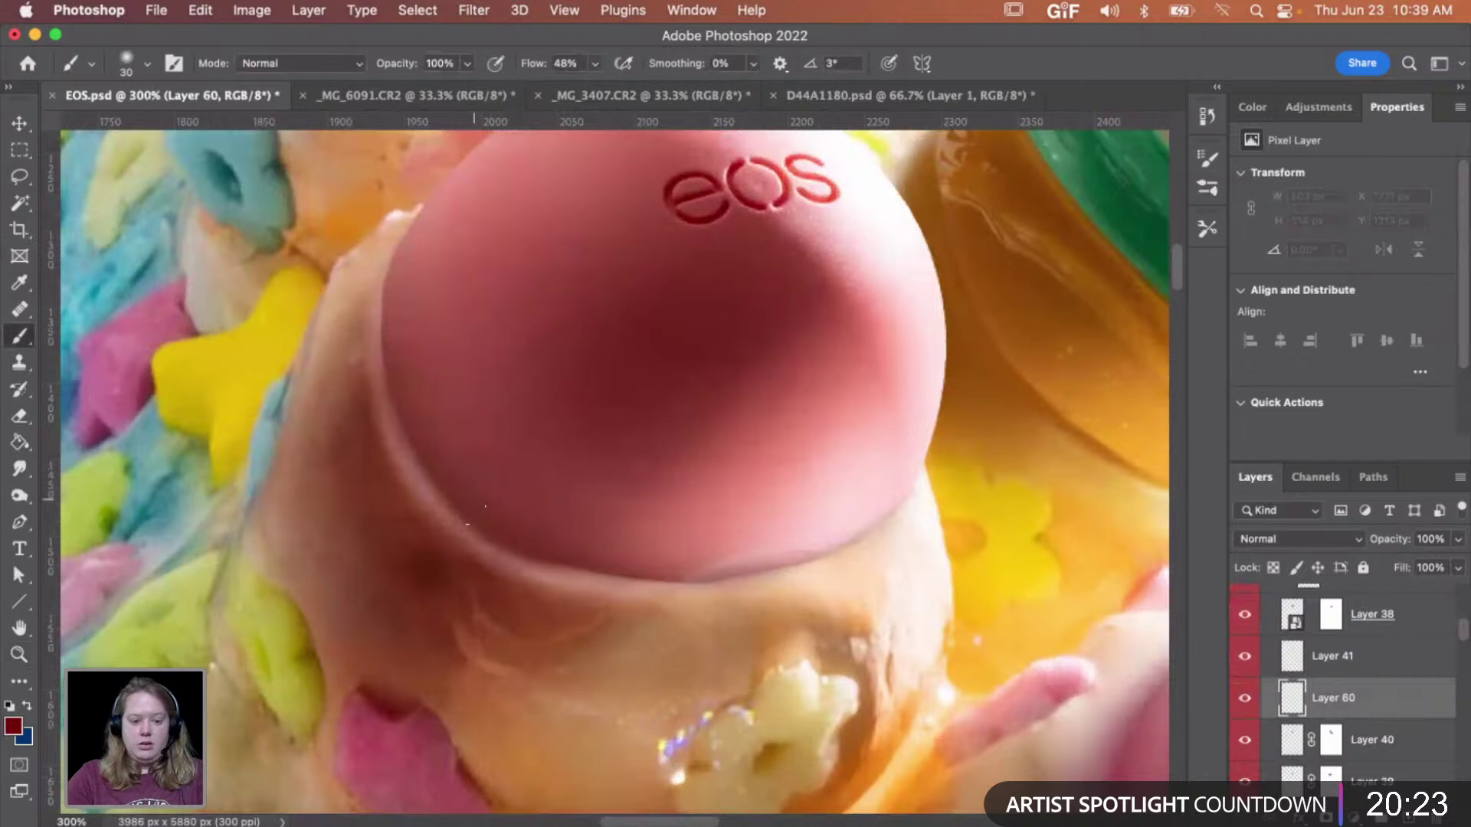
scroll(1368, 684, up, 1)
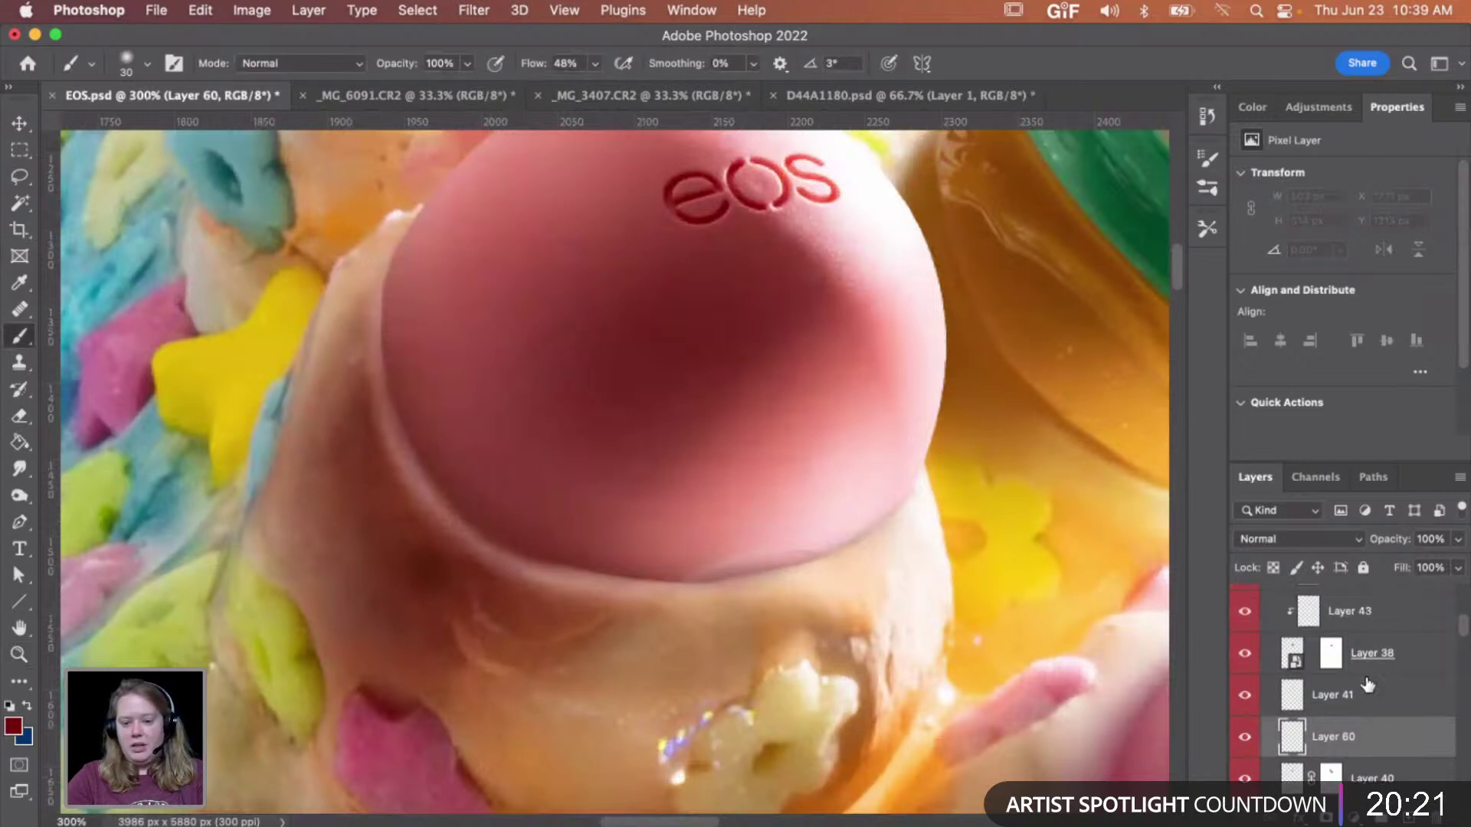
drag(1361, 747, 1361, 640)
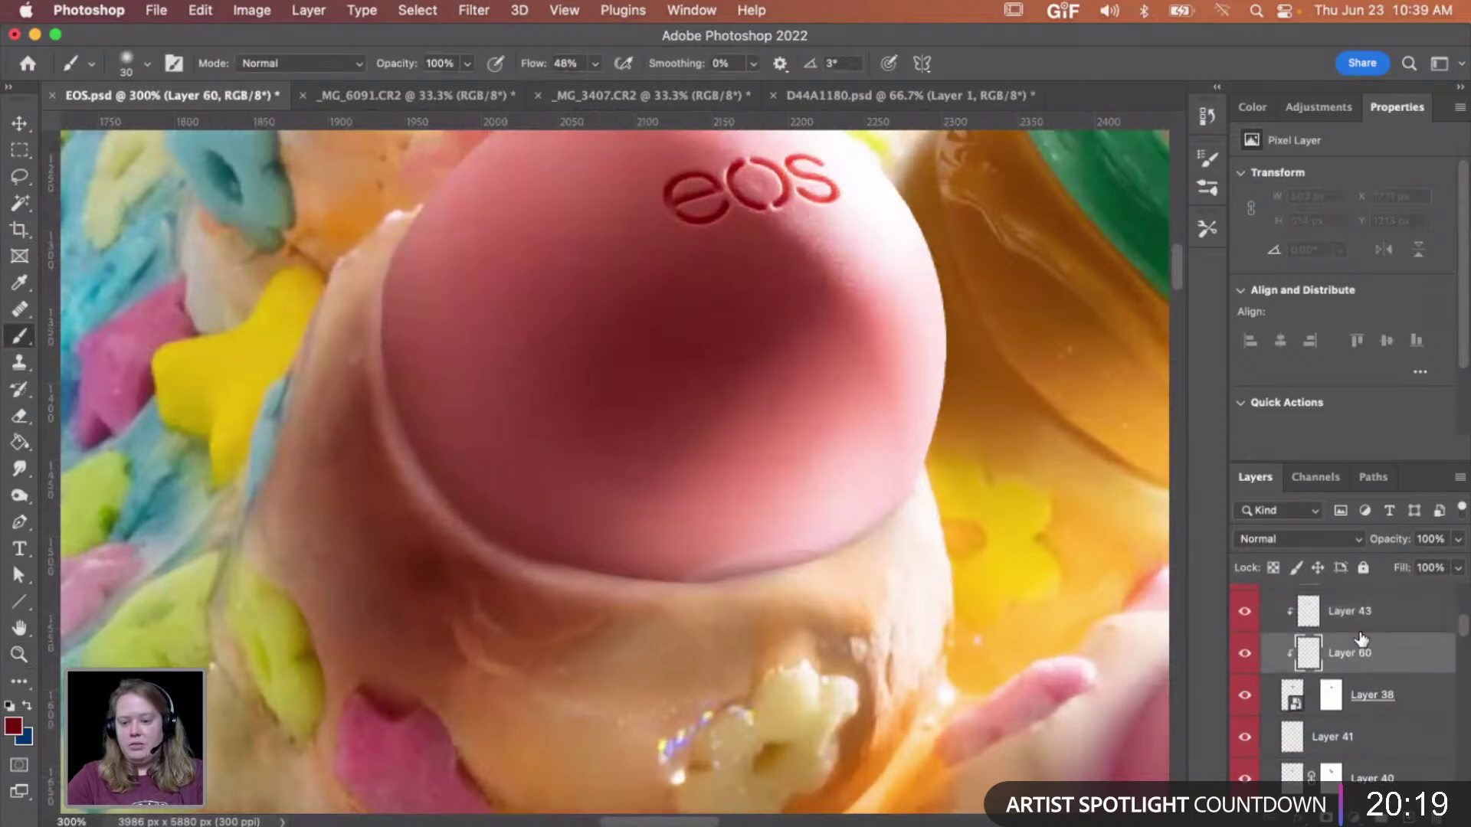
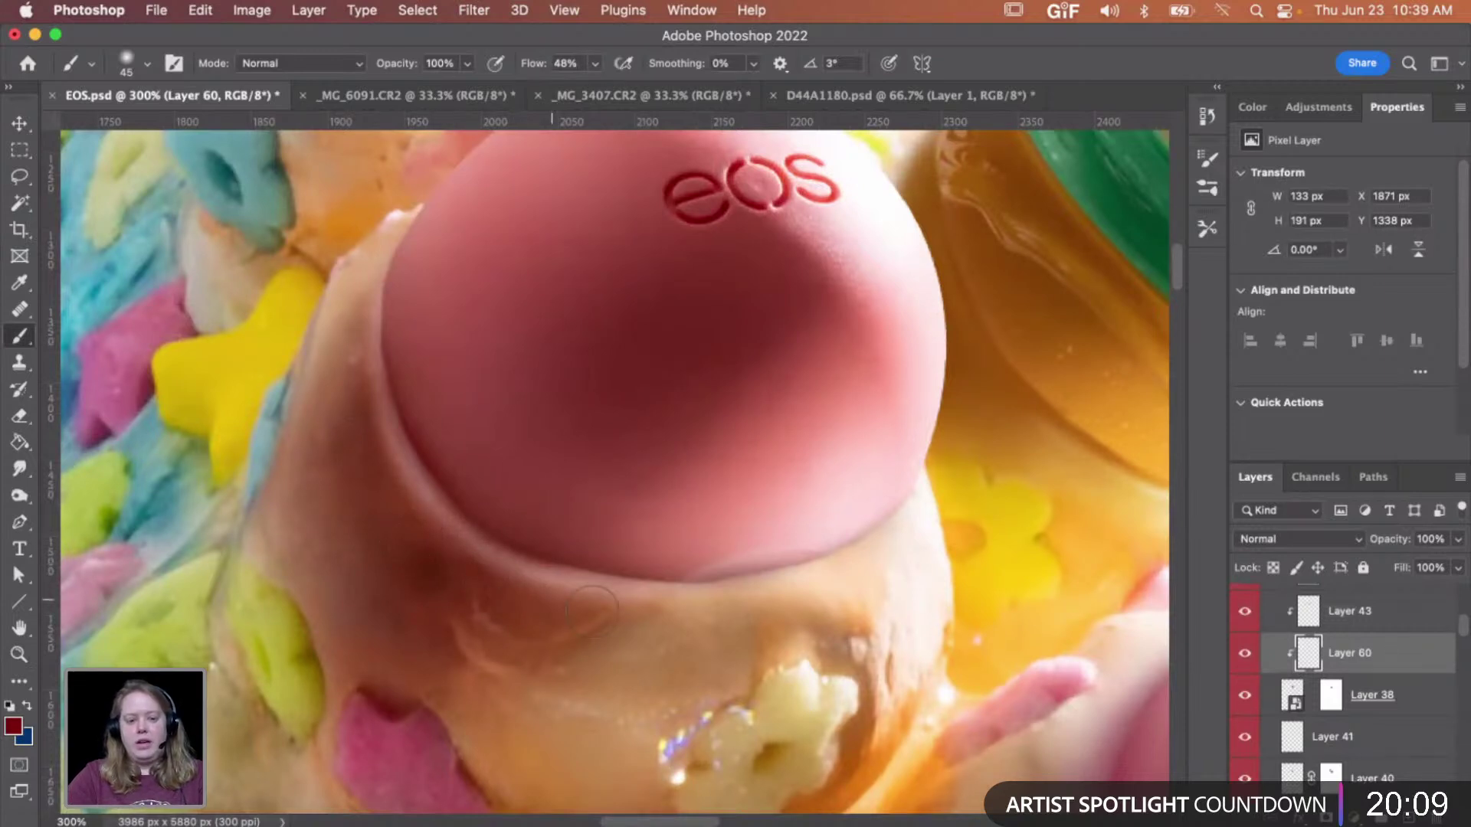
- Paint soft dark red shading along the pink lip balm's left and lower edge with a 45 px brush, and set the eraser to 50 px
click(650, 622)
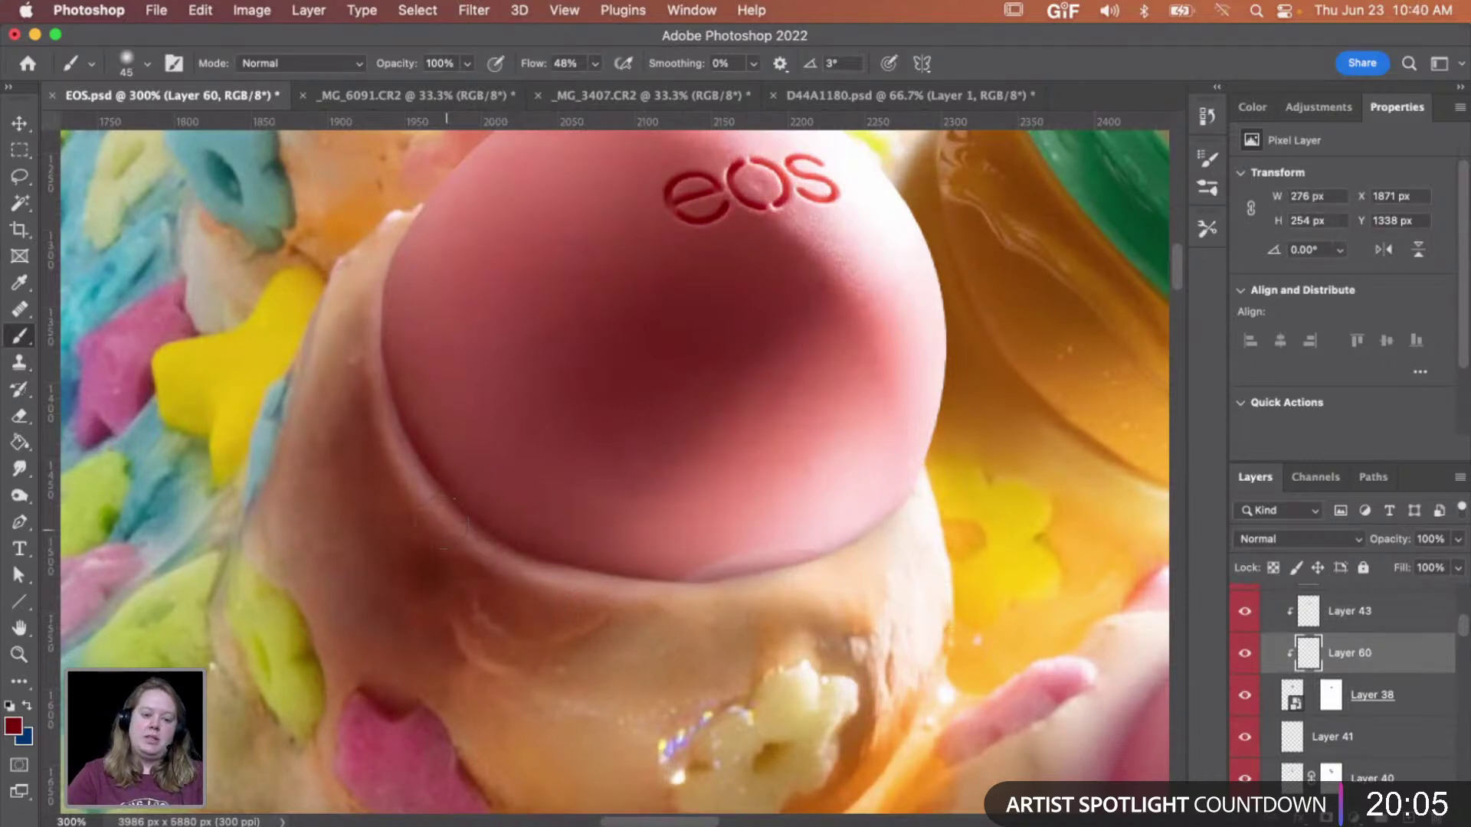
click(351, 330)
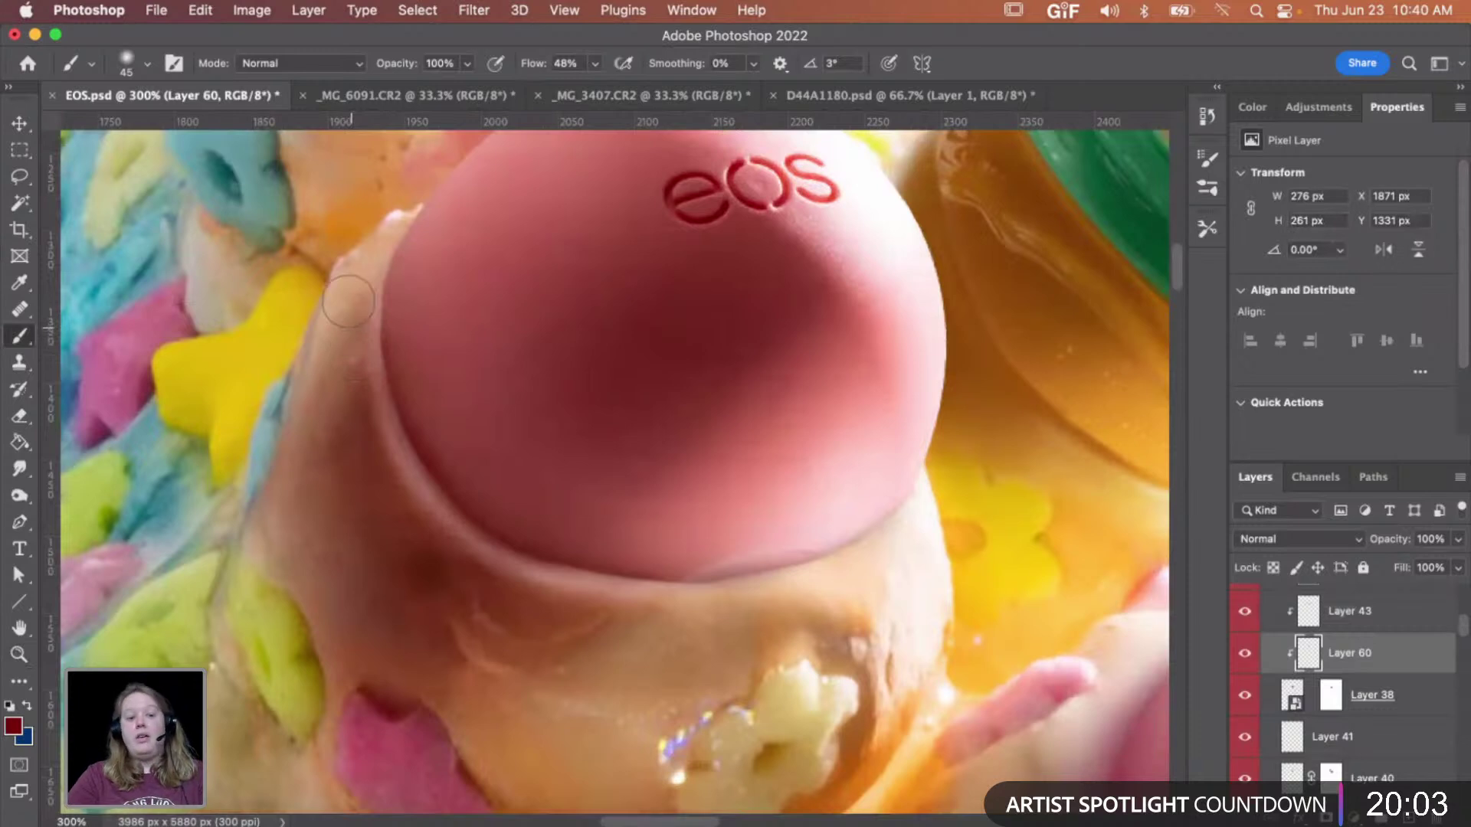
mouse_move(366, 242)
mouse_down()
mouse_move(441, 191)
mouse_move(443, 238)
mouse_move(407, 269)
mouse_up()
key(e)
key(bracketright)
key(bracketright)
key(bracketright)
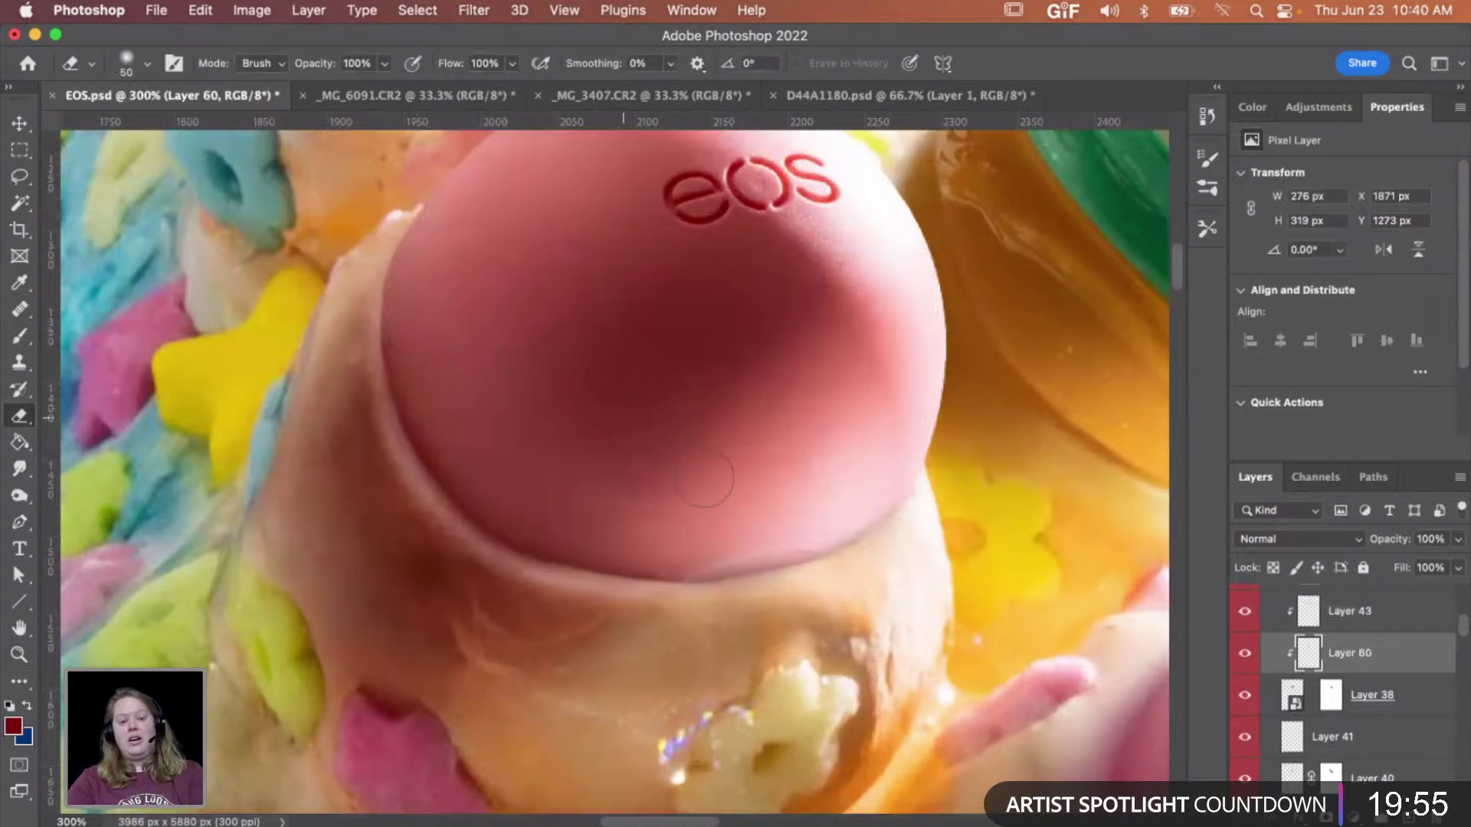
- Review the shaded pink lip balm in the composite, toggle Layer 40 and Layer 39 to compare their shadows, and select Layer 40
key(z)
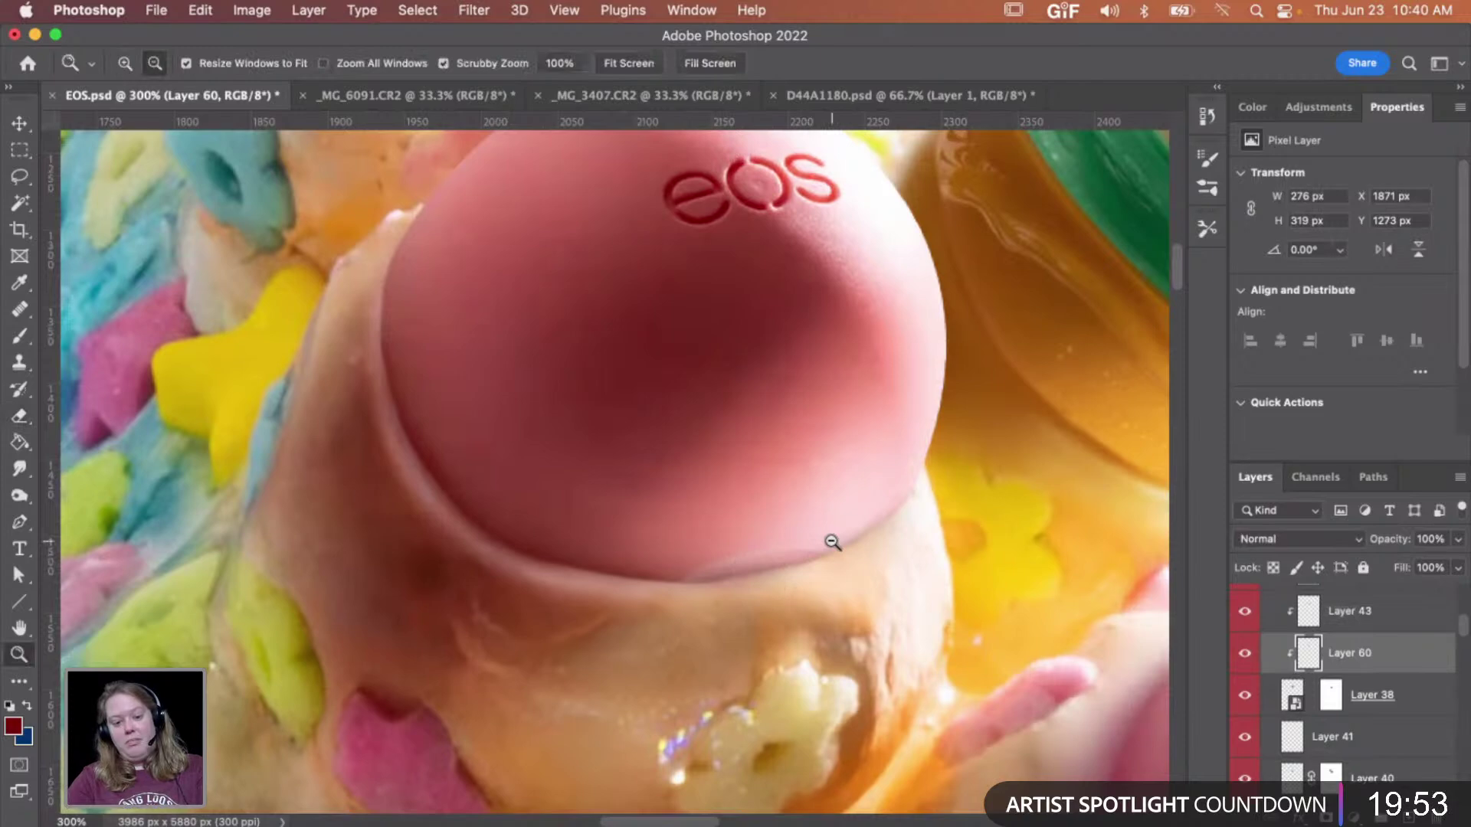
alt+click(832, 542)
alt+click(832, 541)
alt+click(832, 541)
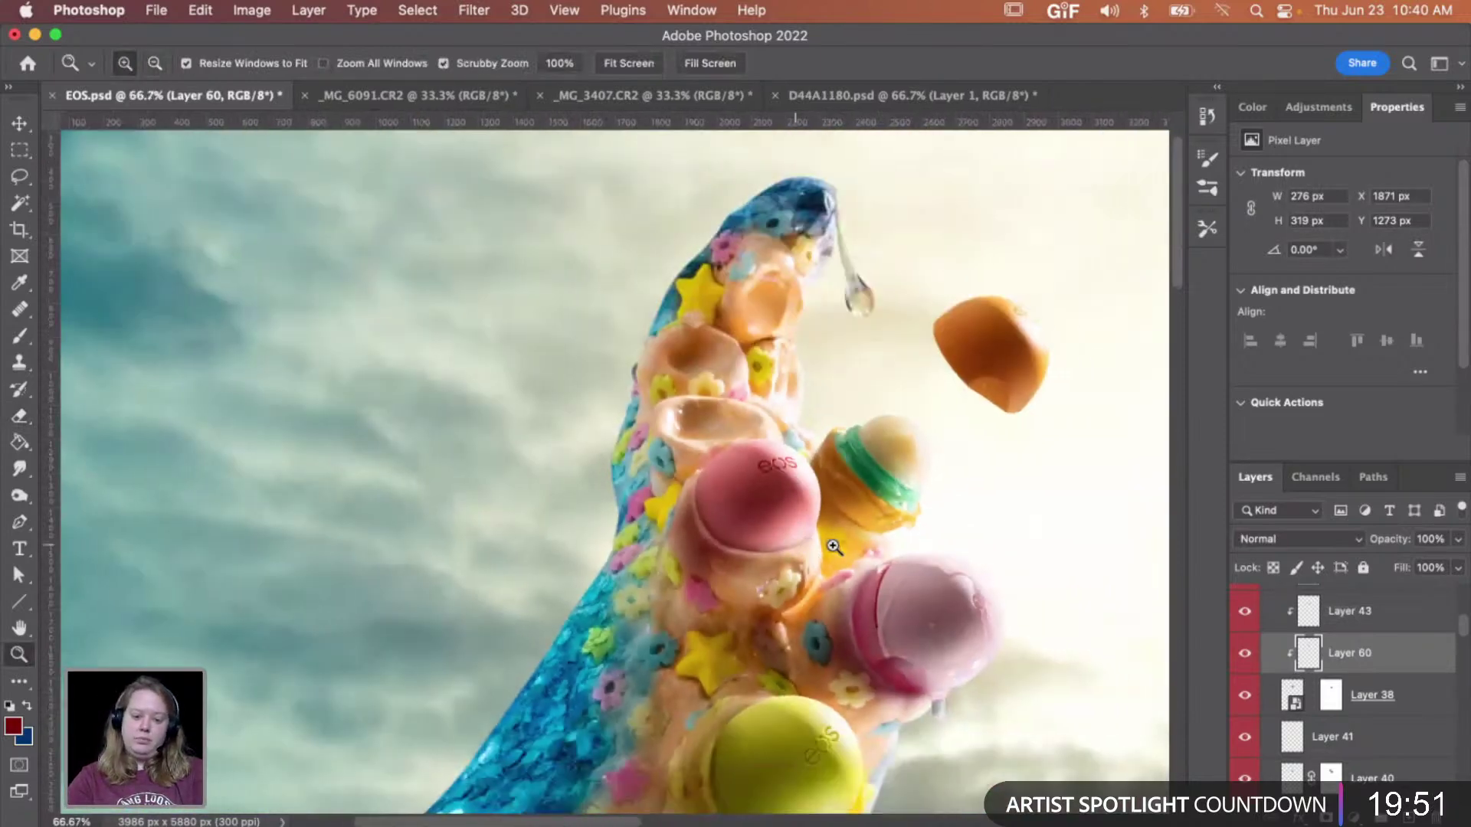
click(701, 524)
click(699, 520)
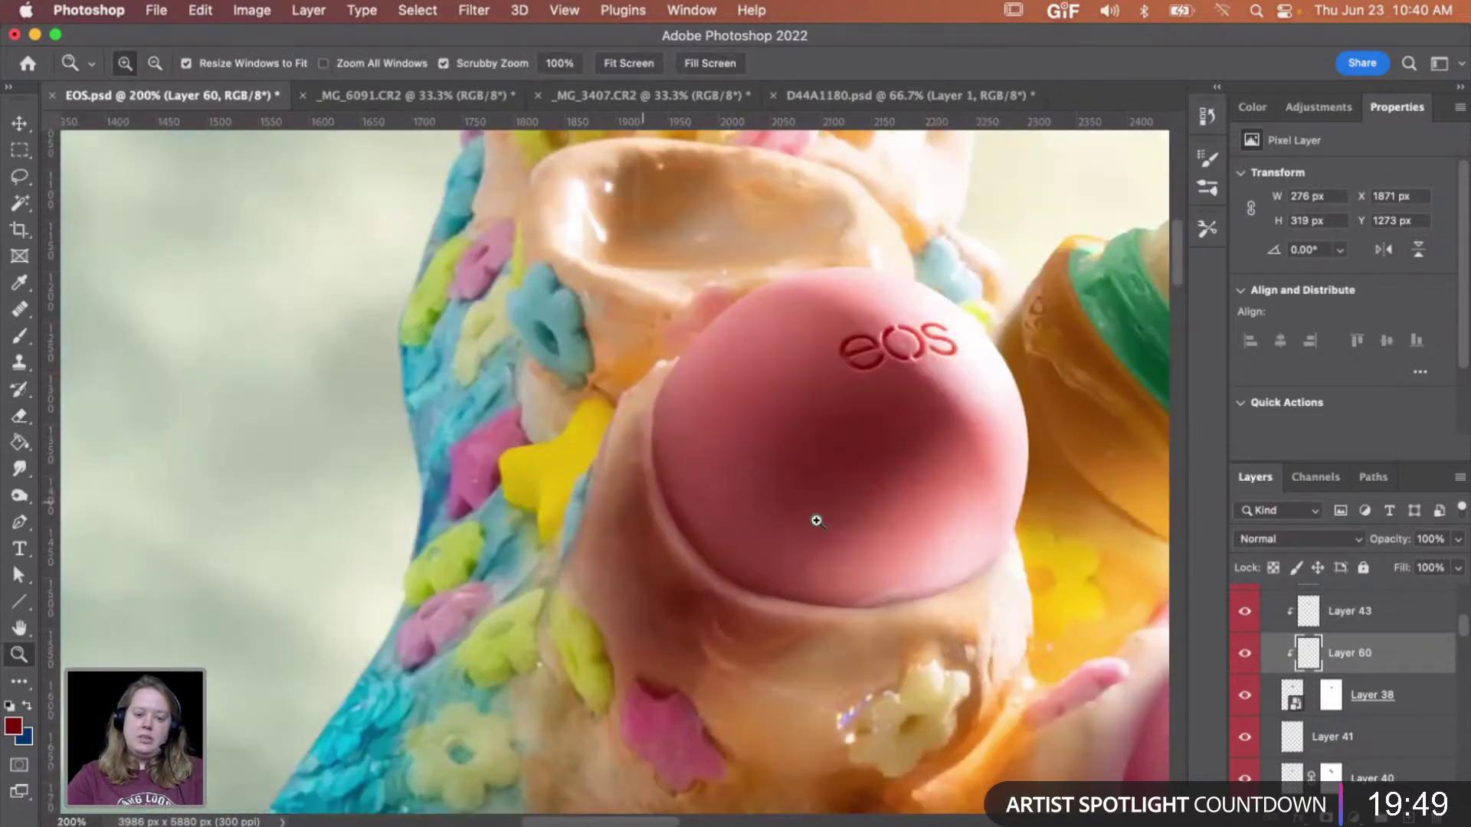
scroll(1356, 682, up, 2)
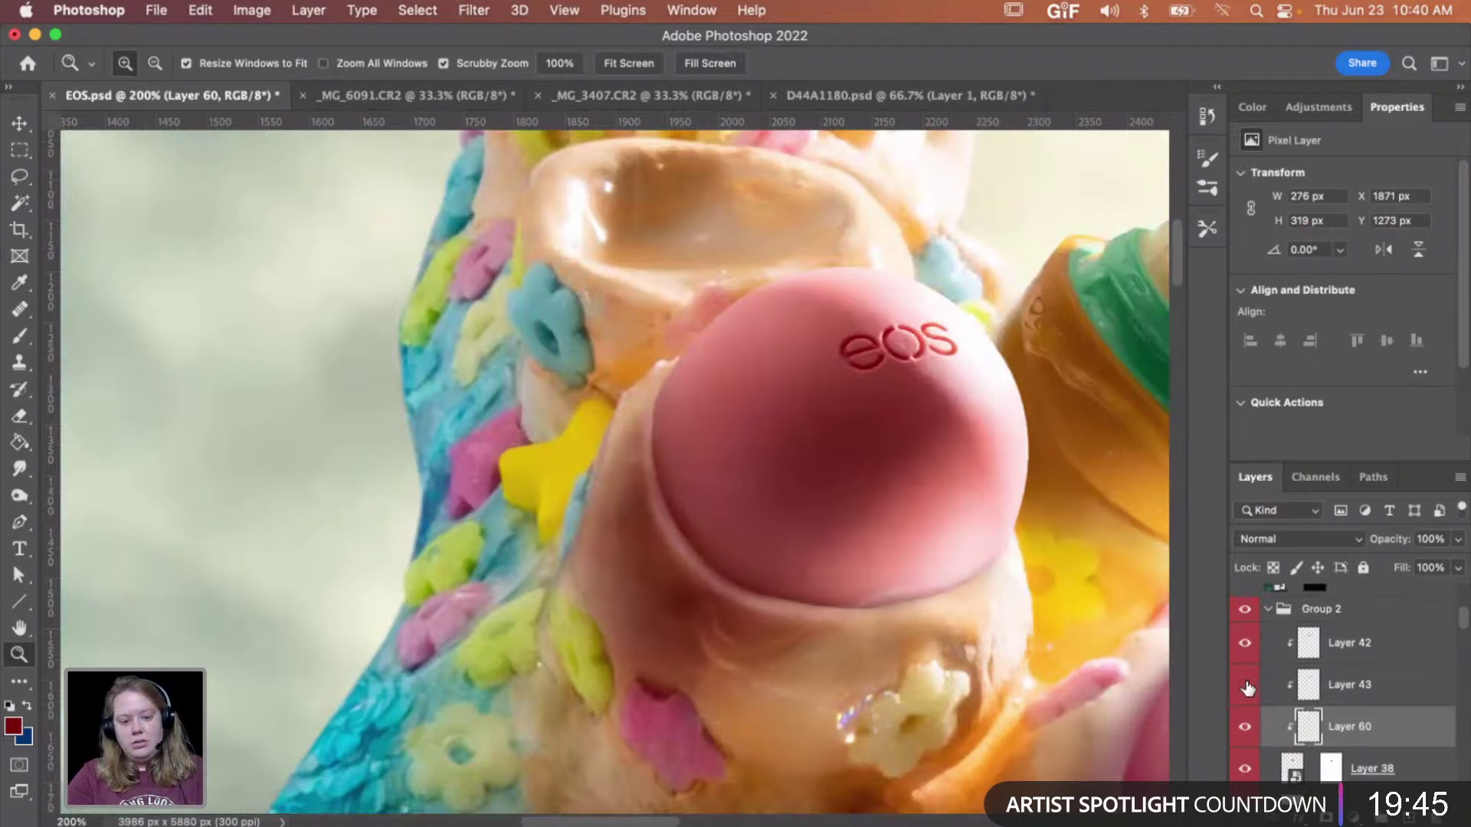
scroll(1268, 688, down, 4)
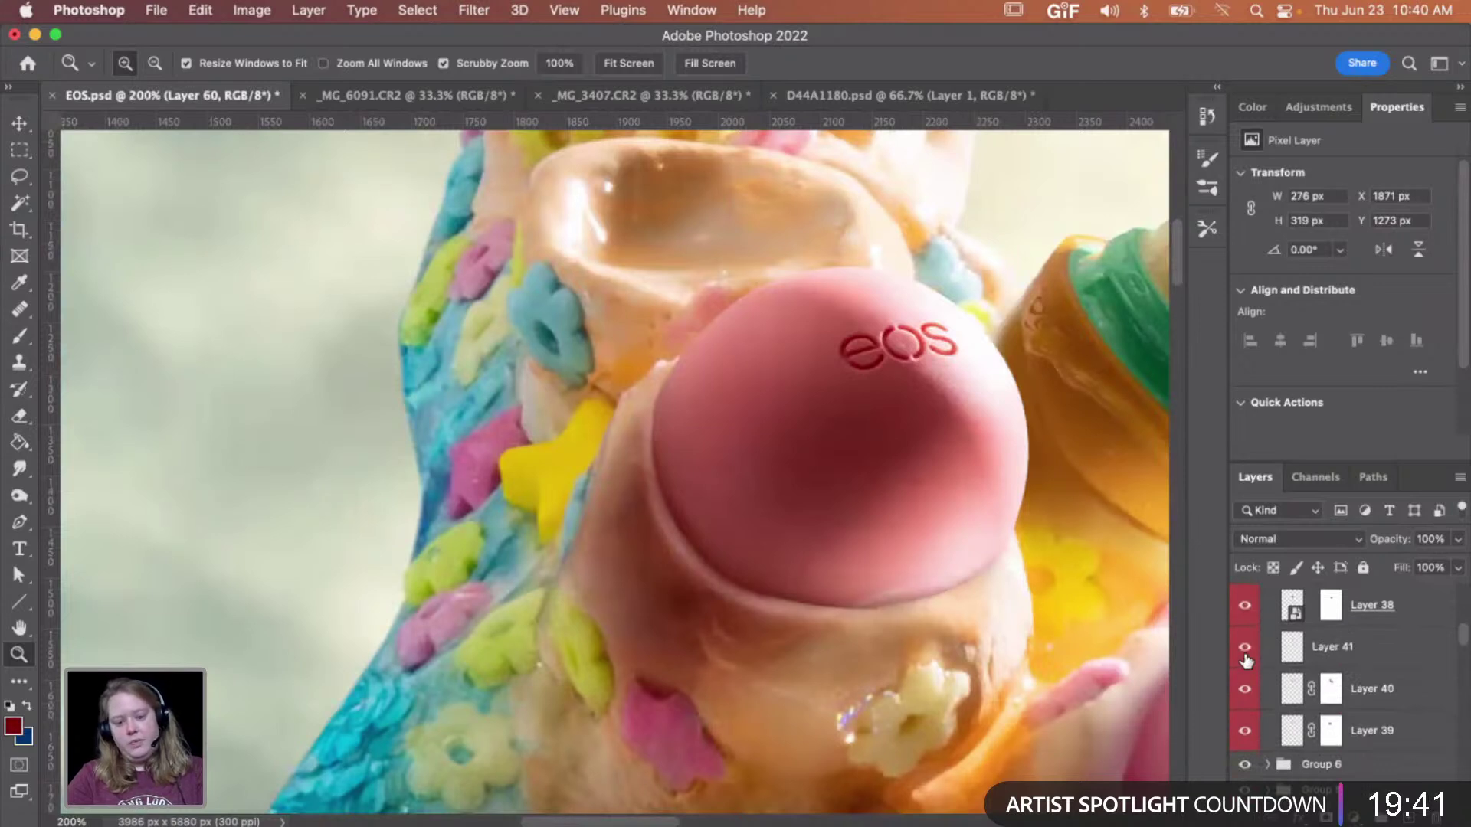
click(1245, 690)
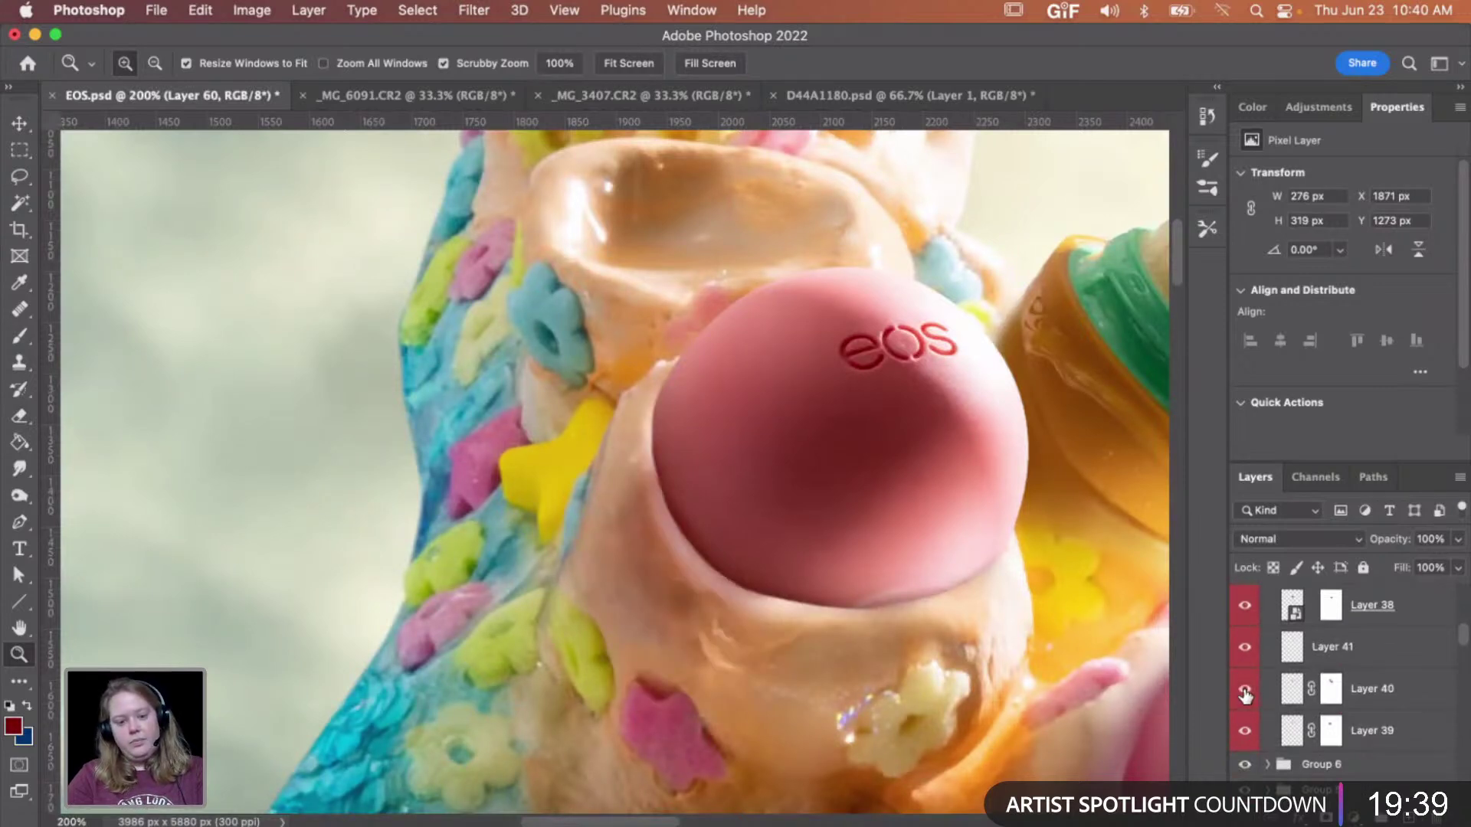
click(1245, 689)
click(1245, 731)
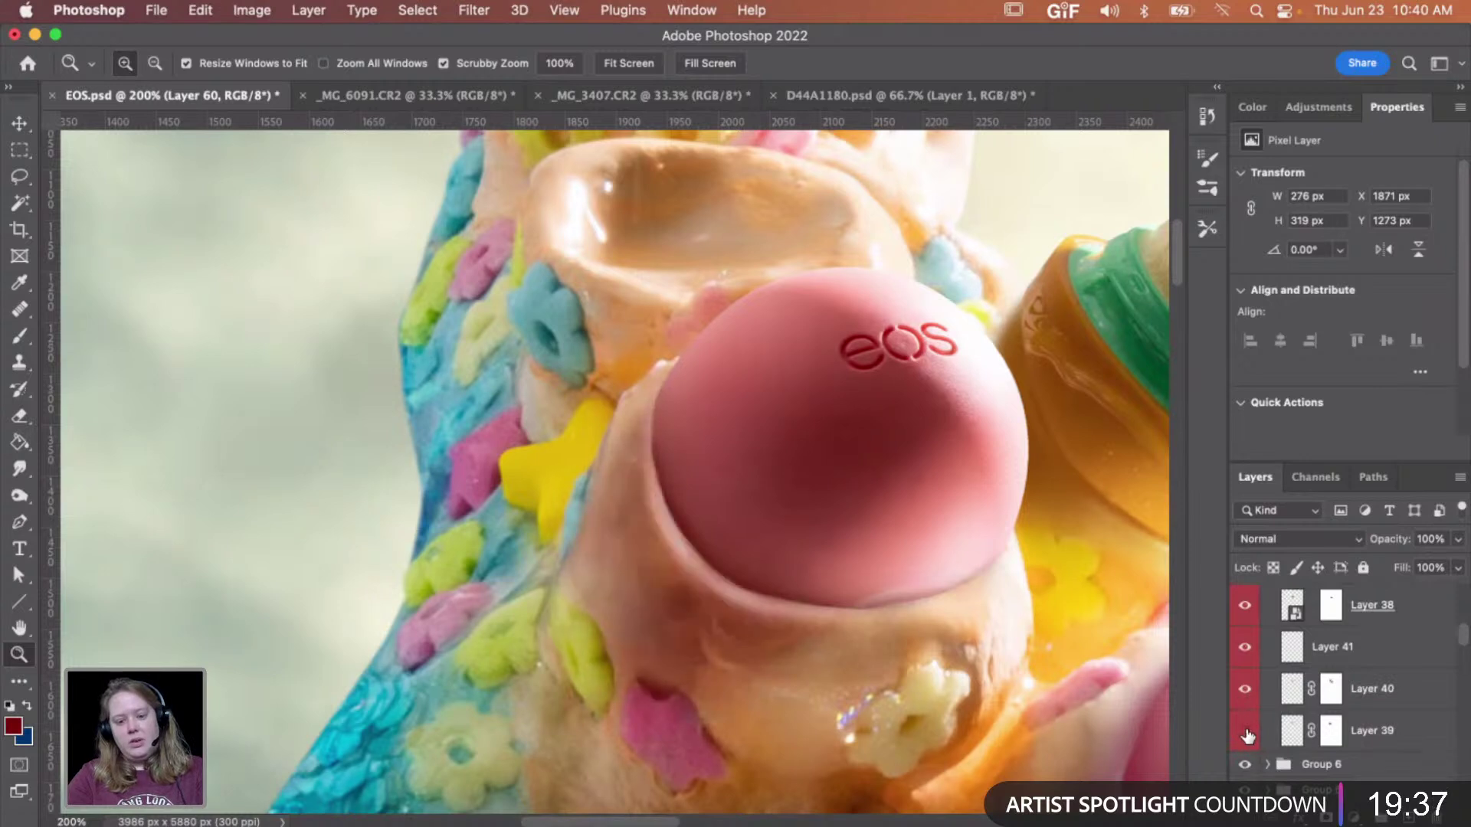
click(1246, 732)
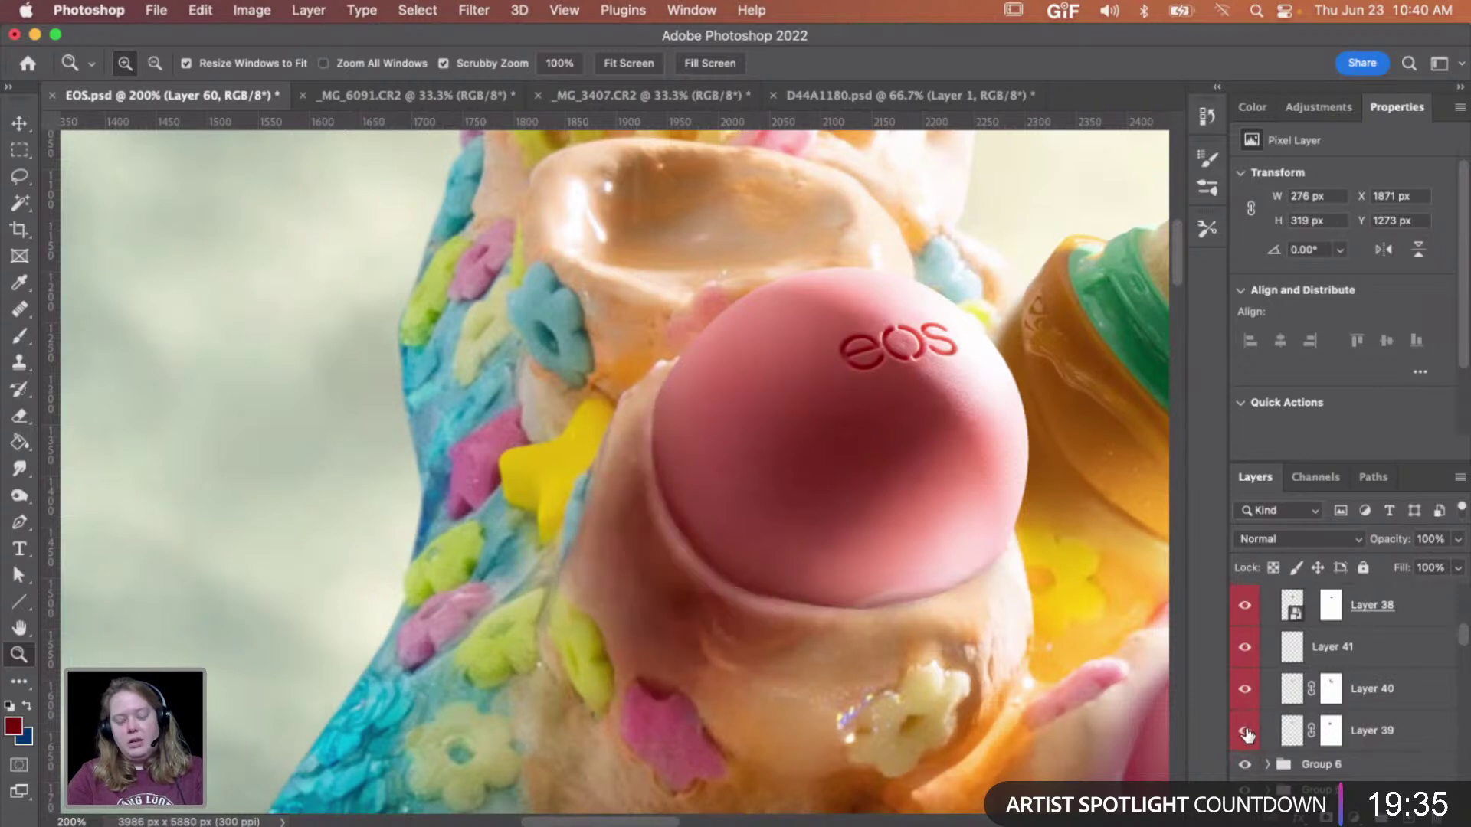
click(1387, 699)
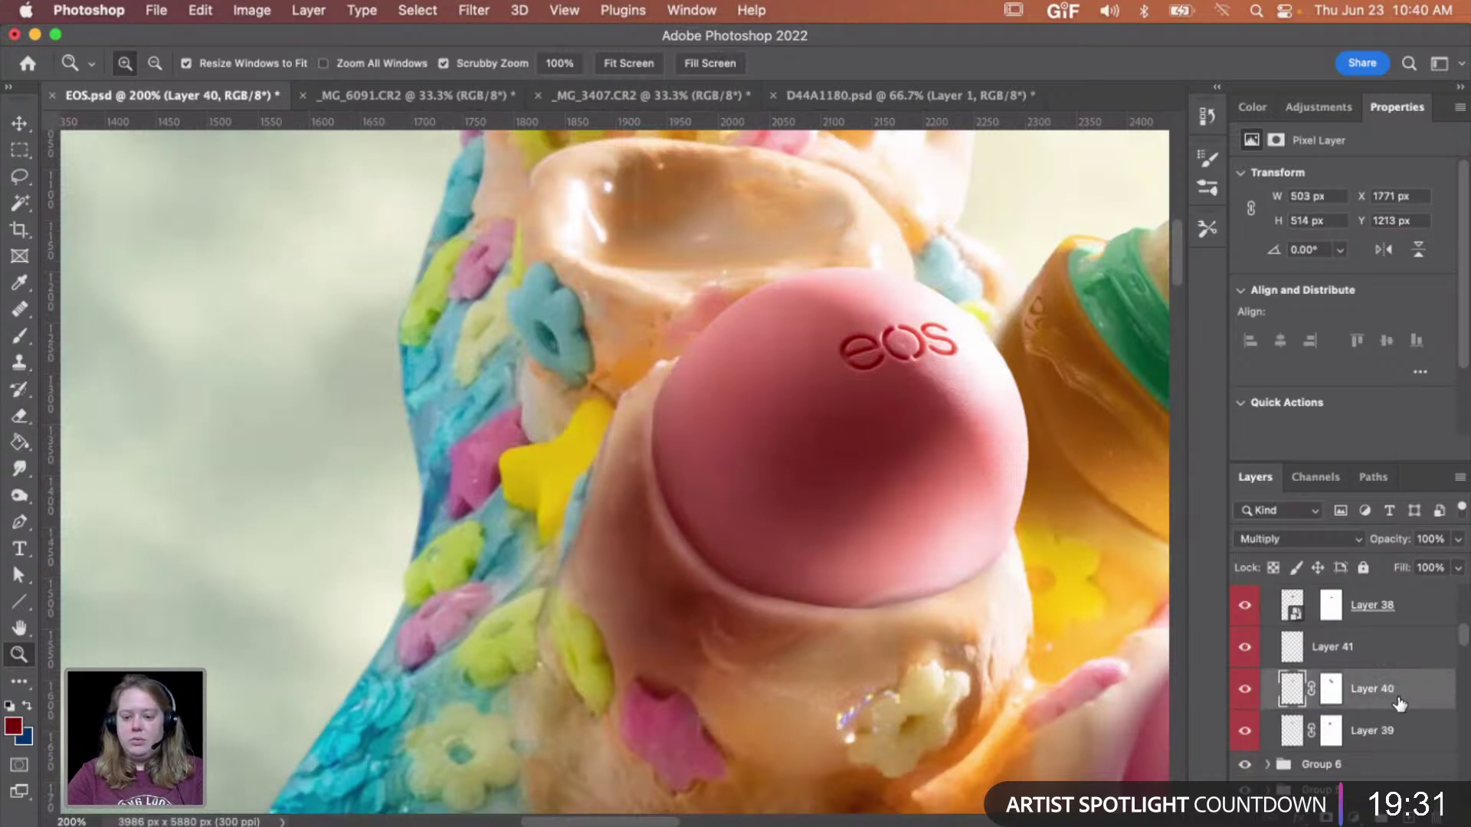
- Toggle Layer 40 to compare its shadow, and delete Layer 40 and Layer 39 beneath the pink lip balm
click(1245, 689)
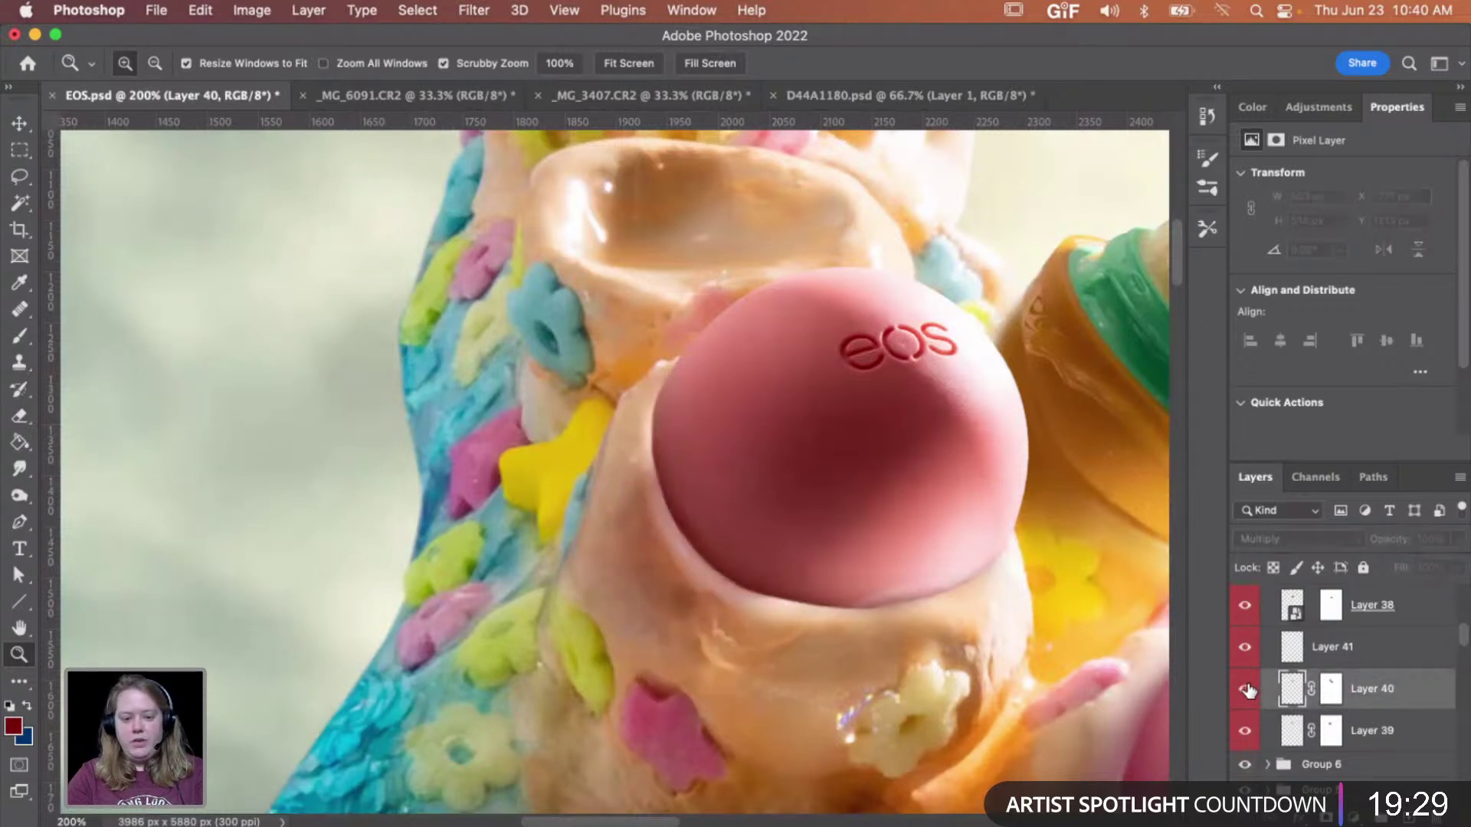
click(1245, 689)
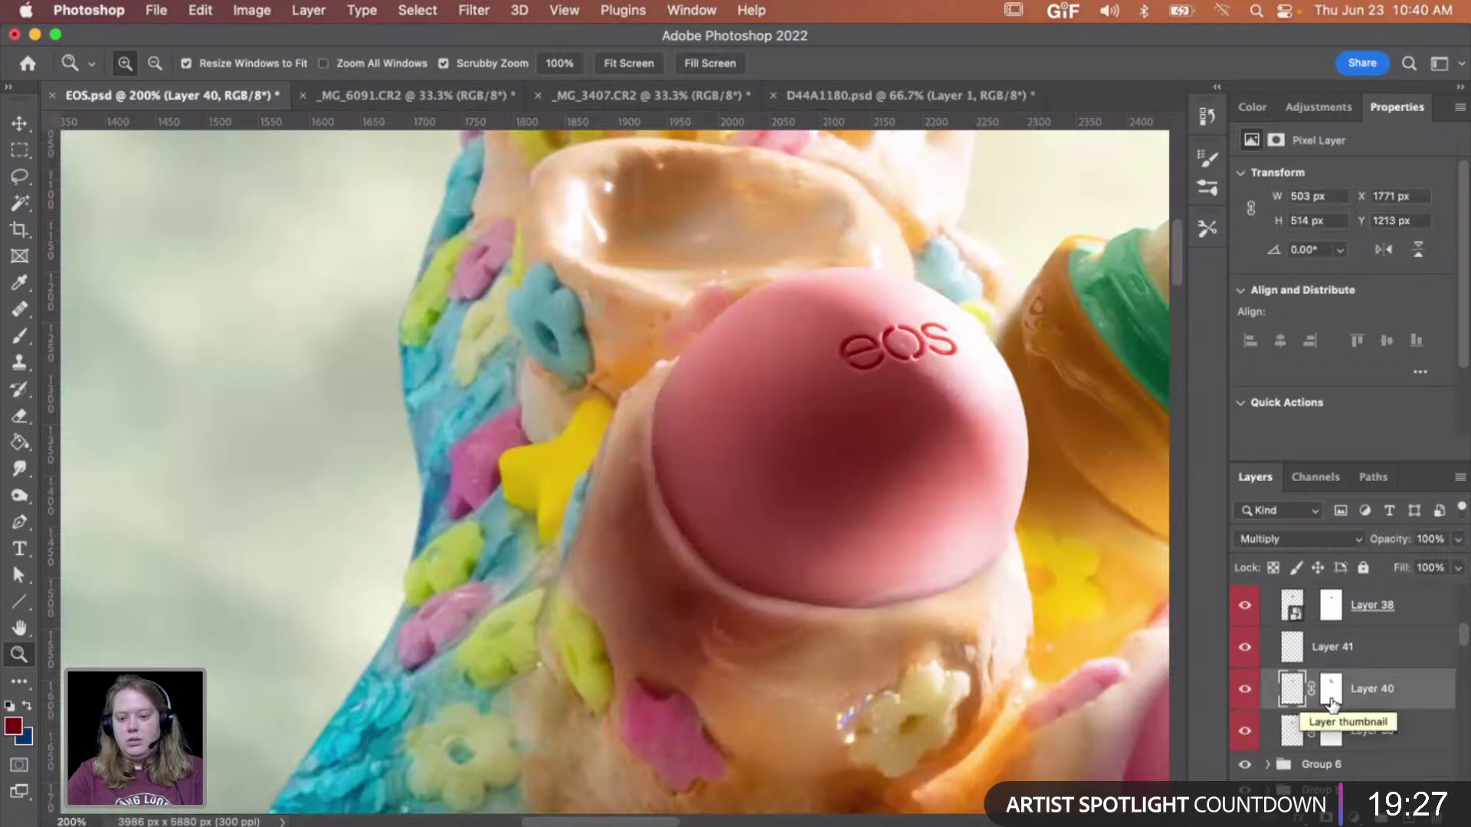
shift+click(1410, 737)
key(Delete)
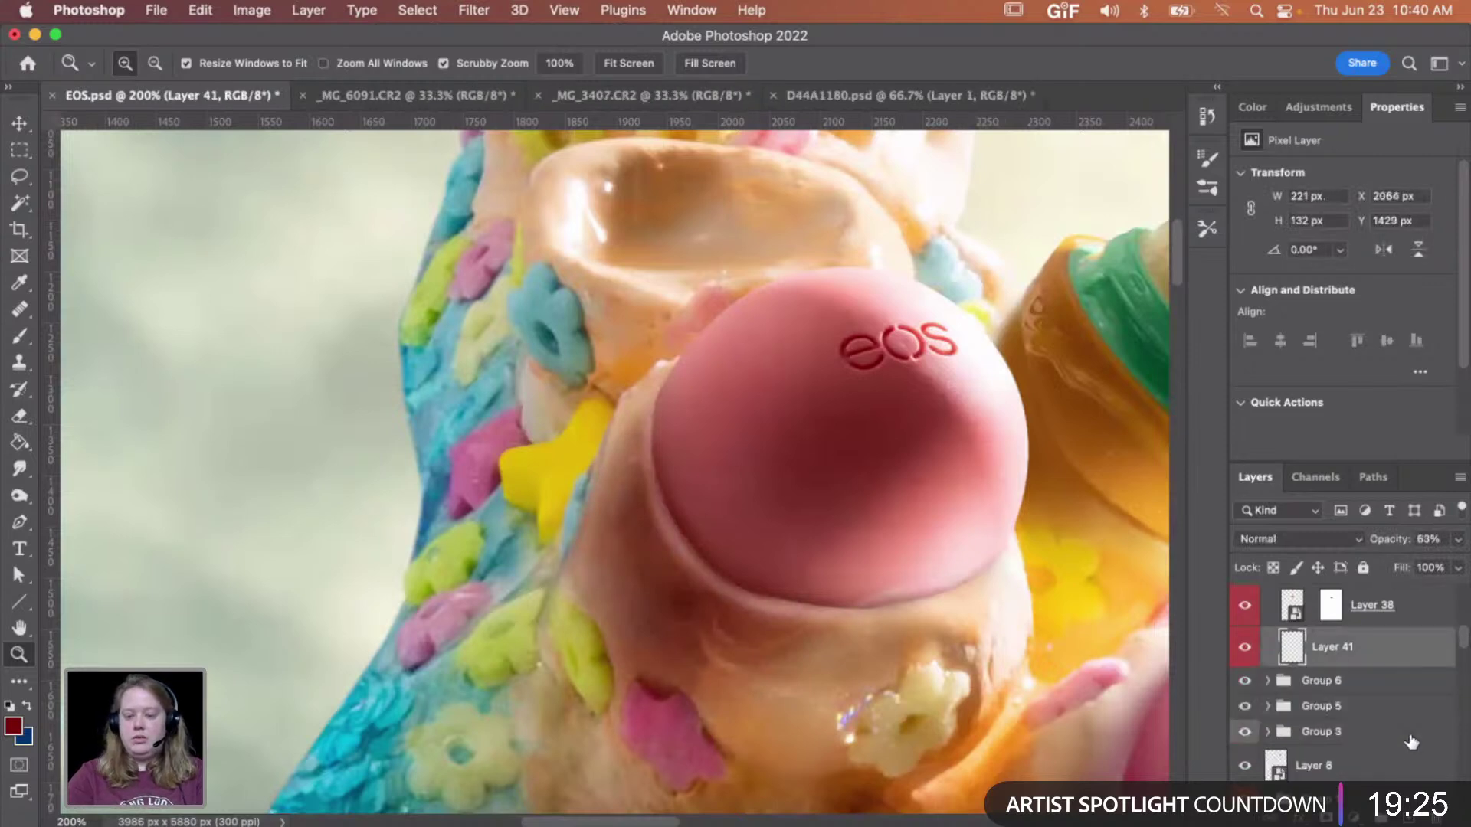
- Add a new empty layer inside the lip balm's group directly below Layer 41, and enlarge the brush to 125 px
key(super+alt+shift+n)
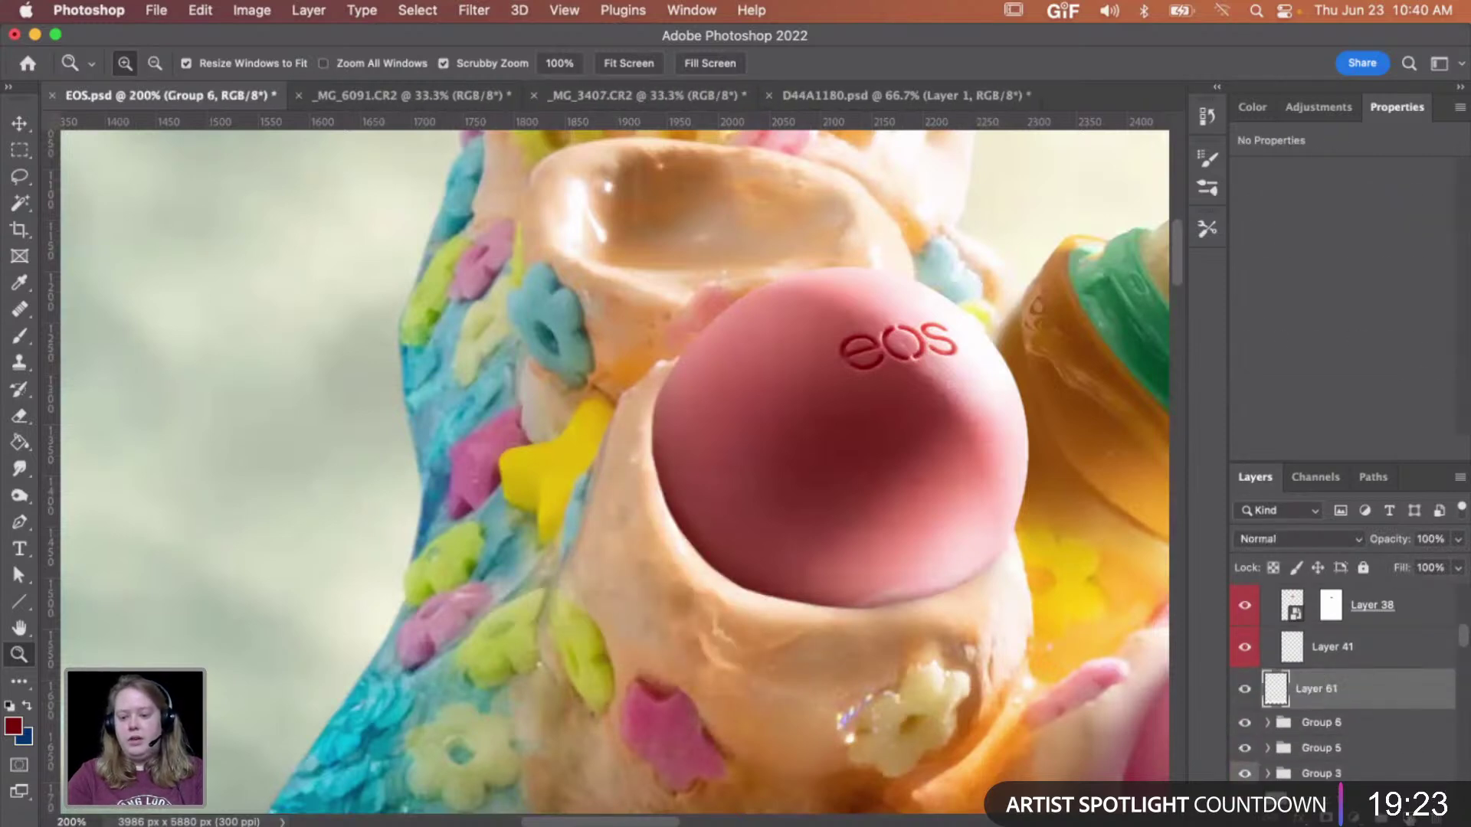
key(b)
key(bracketright)
key(bracketright)
key(bracketright)
key(bracketright)
key(bracketright)
key(bracketright)
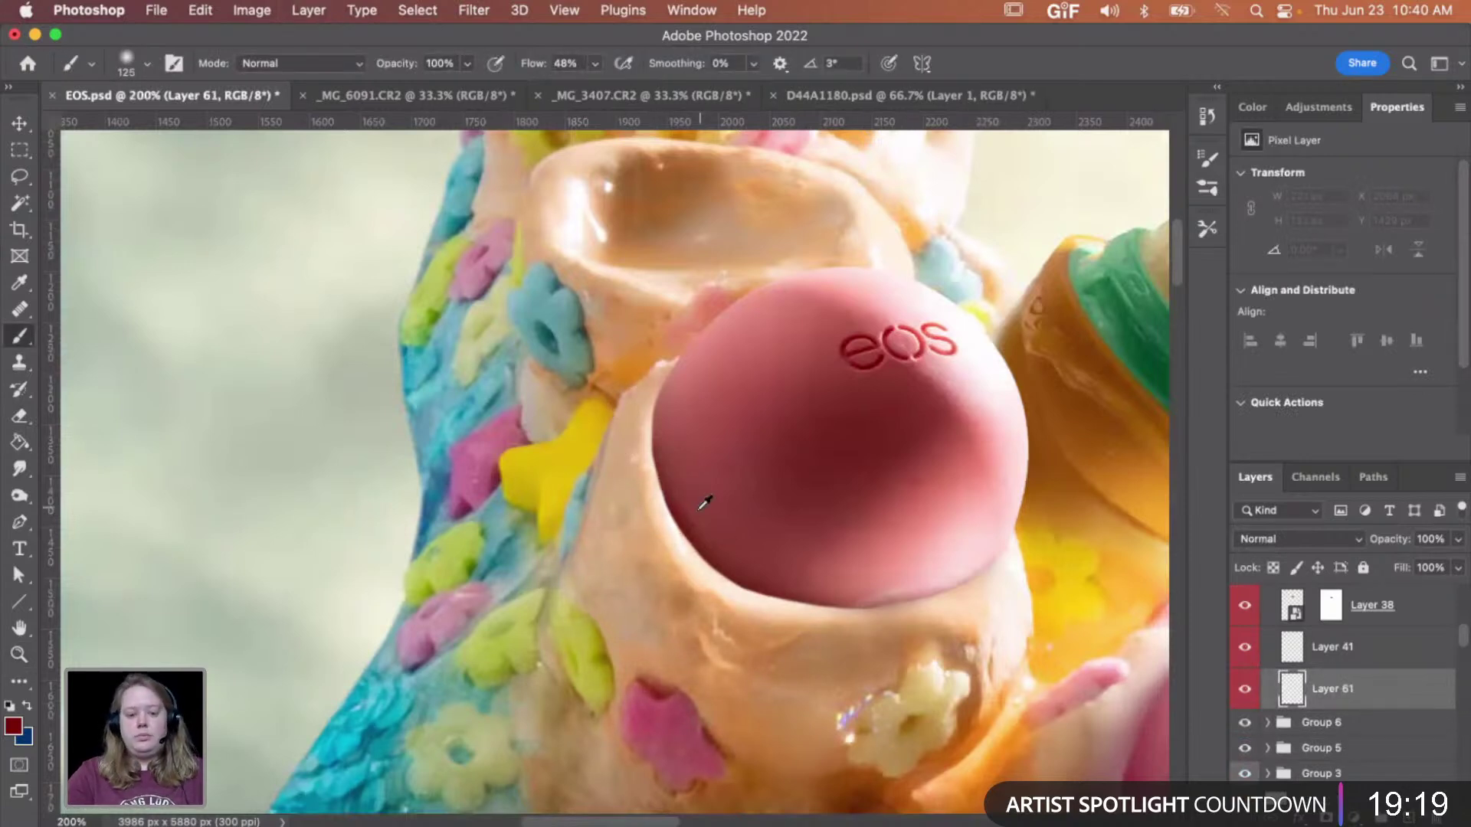
- Sample dark red from the pink lip balm and paint a soft shadow around its left and lower edge, sizing the brush to 175 px
alt+click(863, 429)
mouse_move(673, 490)
mouse_down()
mouse_move(682, 468)
mouse_move(648, 452)
mouse_move(636, 552)
mouse_move(658, 588)
mouse_move(691, 552)
mouse_move(747, 605)
mouse_move(740, 528)
mouse_move(689, 536)
mouse_move(695, 586)
mouse_move(689, 526)
mouse_move(779, 519)
mouse_move(781, 552)
mouse_move(843, 613)
mouse_move(843, 475)
mouse_move(681, 523)
mouse_move(712, 491)
mouse_move(674, 399)
mouse_up()
key(bracketright)
key(bracketright)
key(bracketright)
key(bracketright)
key(bracketright)
key(bracketleft)
key(bracketleft)
key(bracketright)
key(bracketleft)
key(bracketleft)
key(bracketleft)
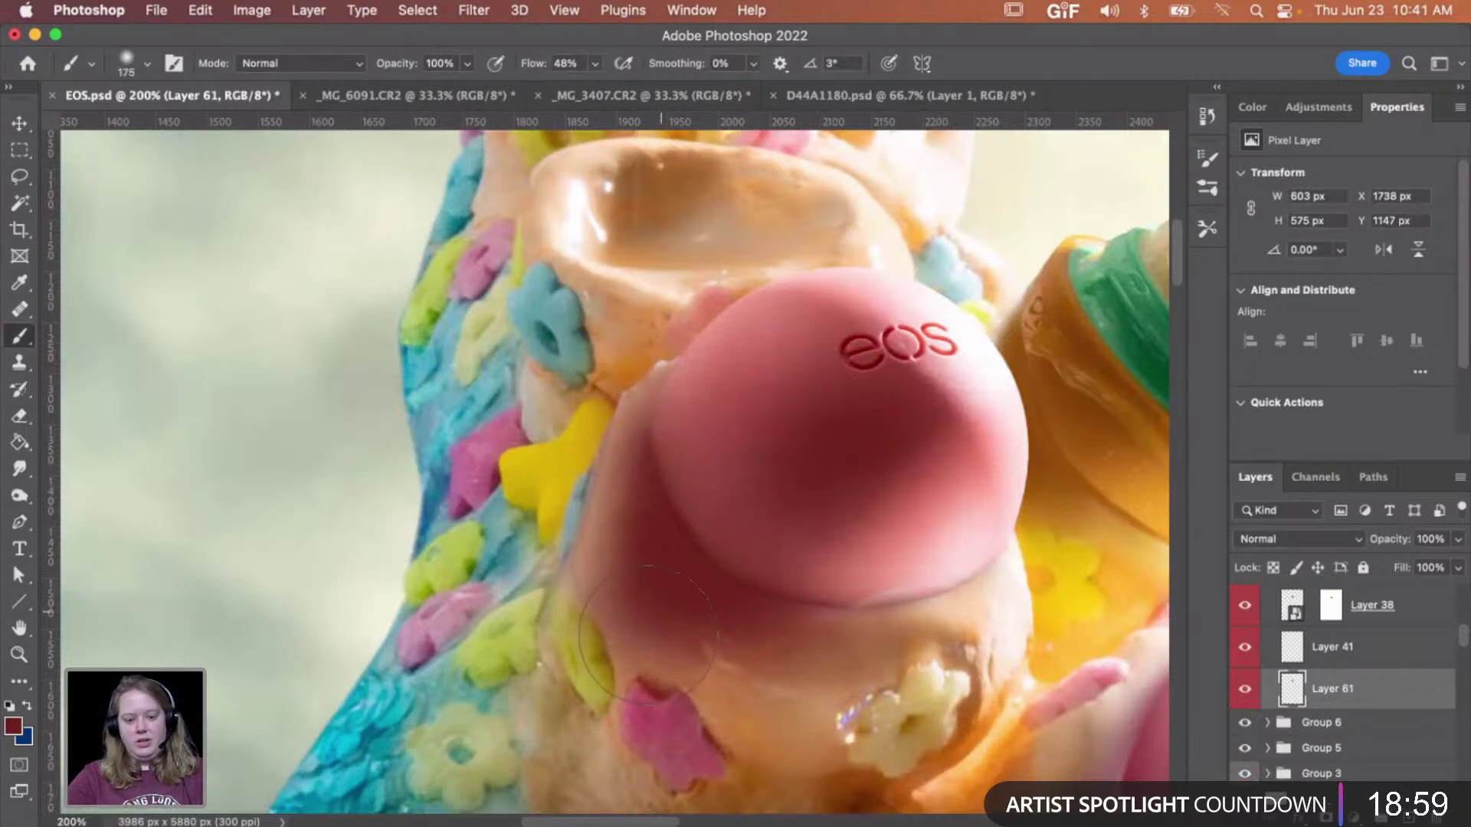
- Set Layer 61's blend mode to Multiply and add a layer mask to it
click(1322, 537)
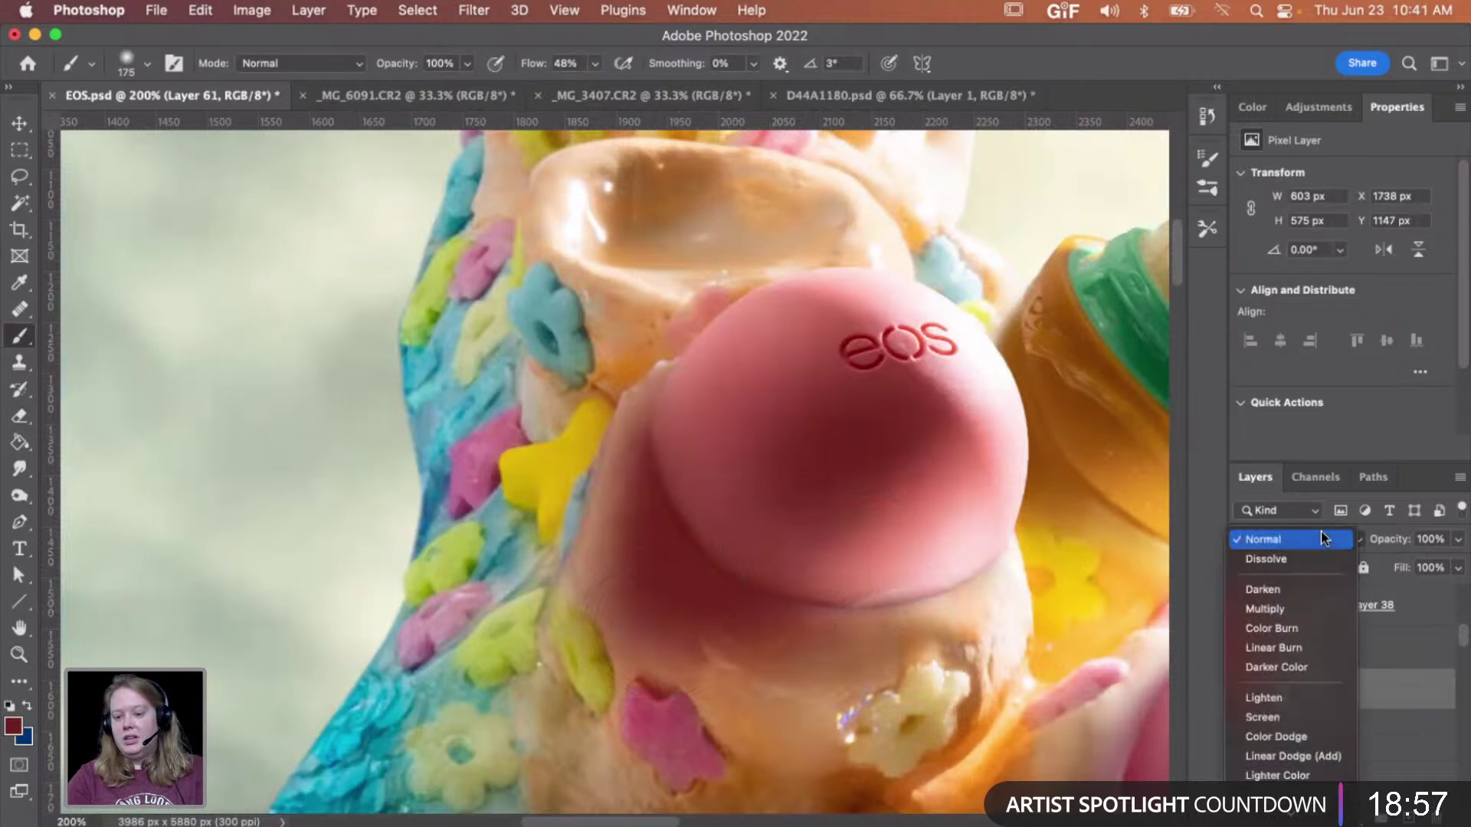
click(1297, 607)
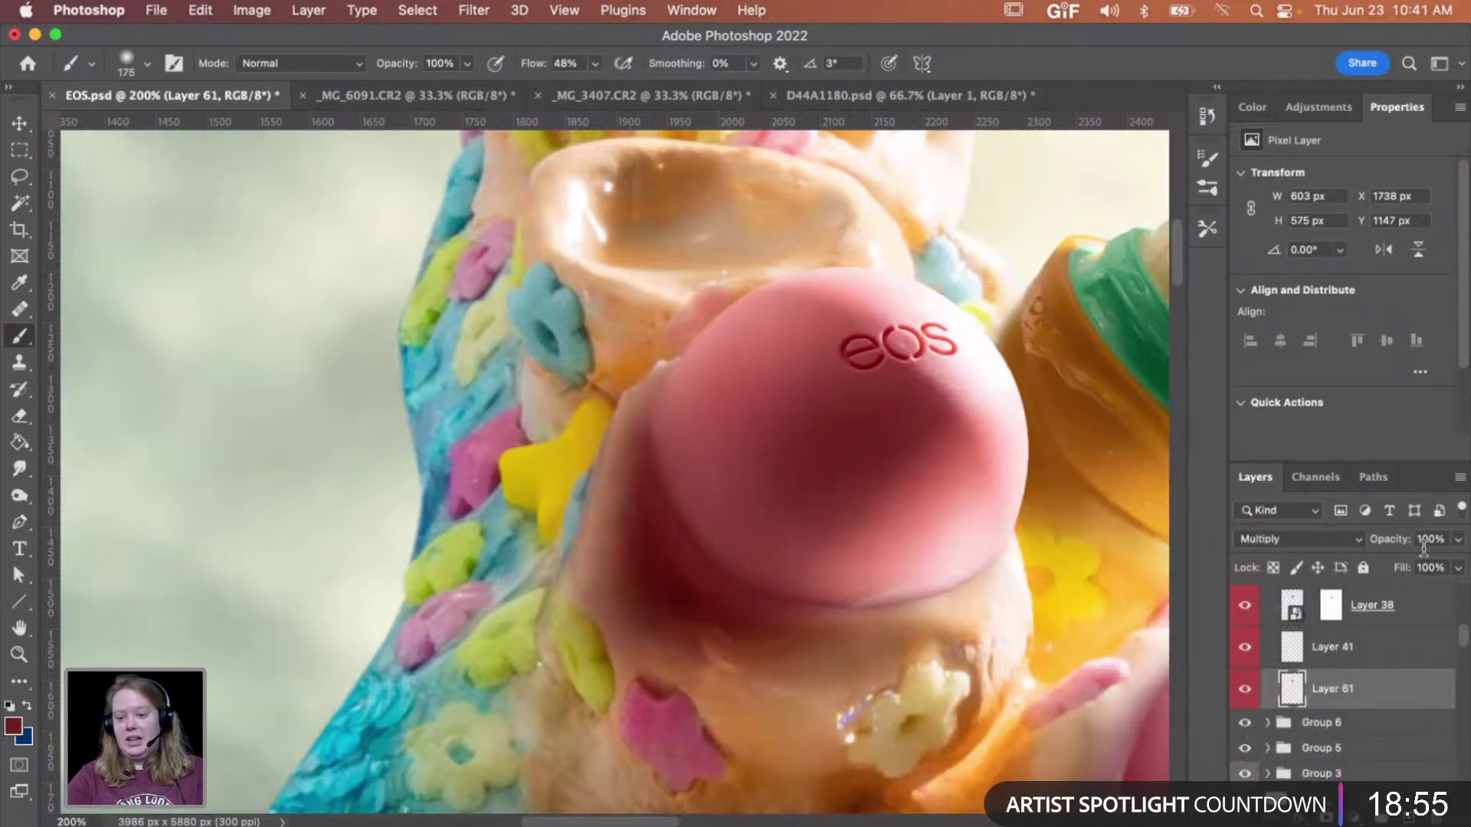
click(1327, 818)
- Reduce the brush to 60 px for refining the shadow on Layer 61's mask
key([)
key(bracketleft)
key(bracketleft)
key(bracketleft)
key(bracketleft)
key(bracketleft)
key(bracketleft)
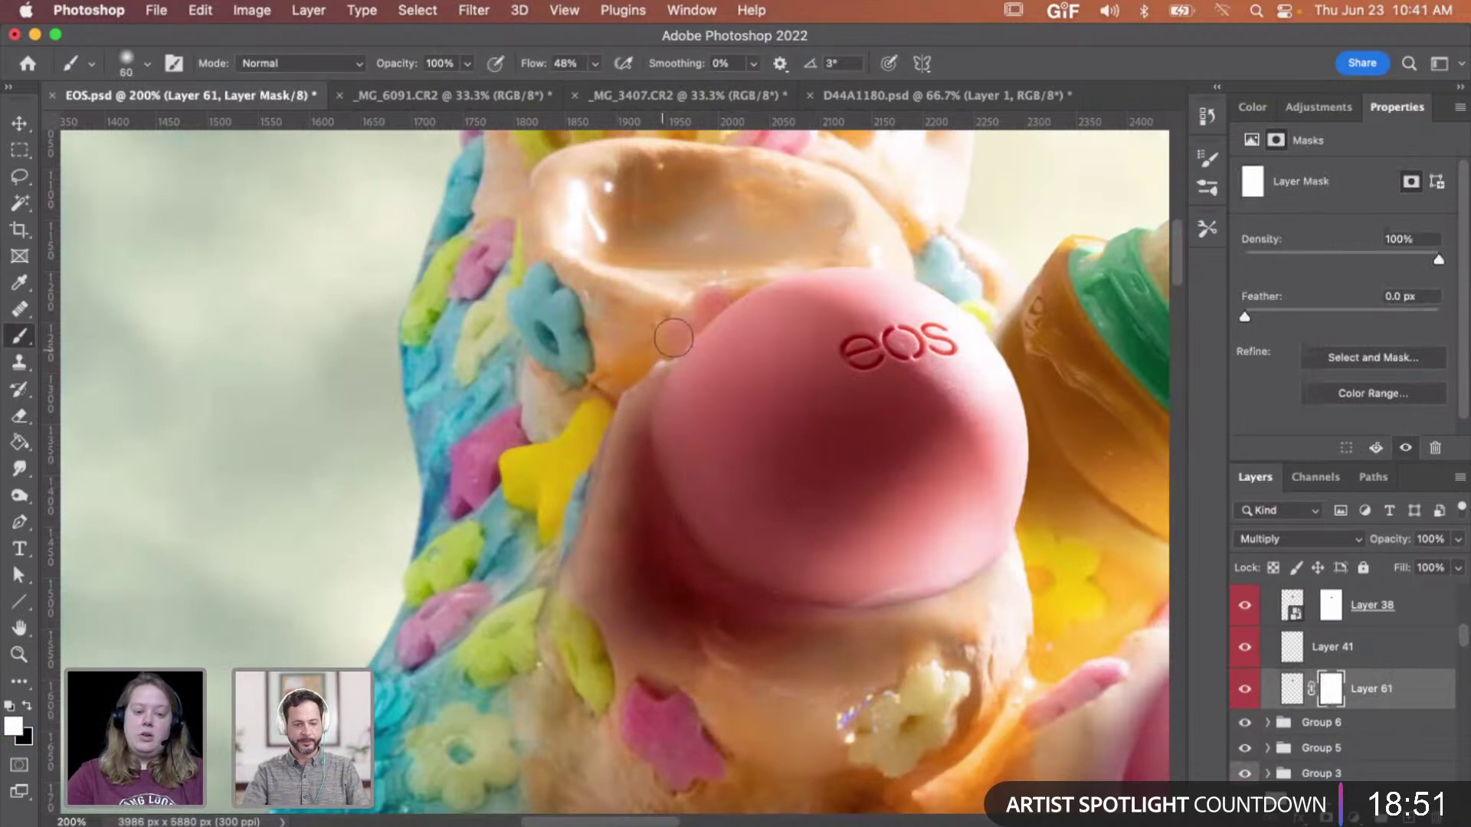
- Paint black with a 50 px brush on Layer 61's mask to hide shadow spill around the yellow star and above-left of the pink ball, checking the mask overlay
key(x)
key(bracketleft)
mouse_move(655, 361)
mouse_down()
mouse_move(627, 377)
mouse_move(649, 345)
mouse_move(584, 400)
mouse_move(693, 325)
mouse_move(594, 396)
mouse_move(602, 383)
mouse_move(546, 526)
mouse_move(588, 392)
mouse_move(513, 554)
mouse_move(612, 314)
mouse_move(556, 524)
mouse_move(631, 375)
mouse_move(617, 414)
mouse_move(674, 558)
mouse_up()
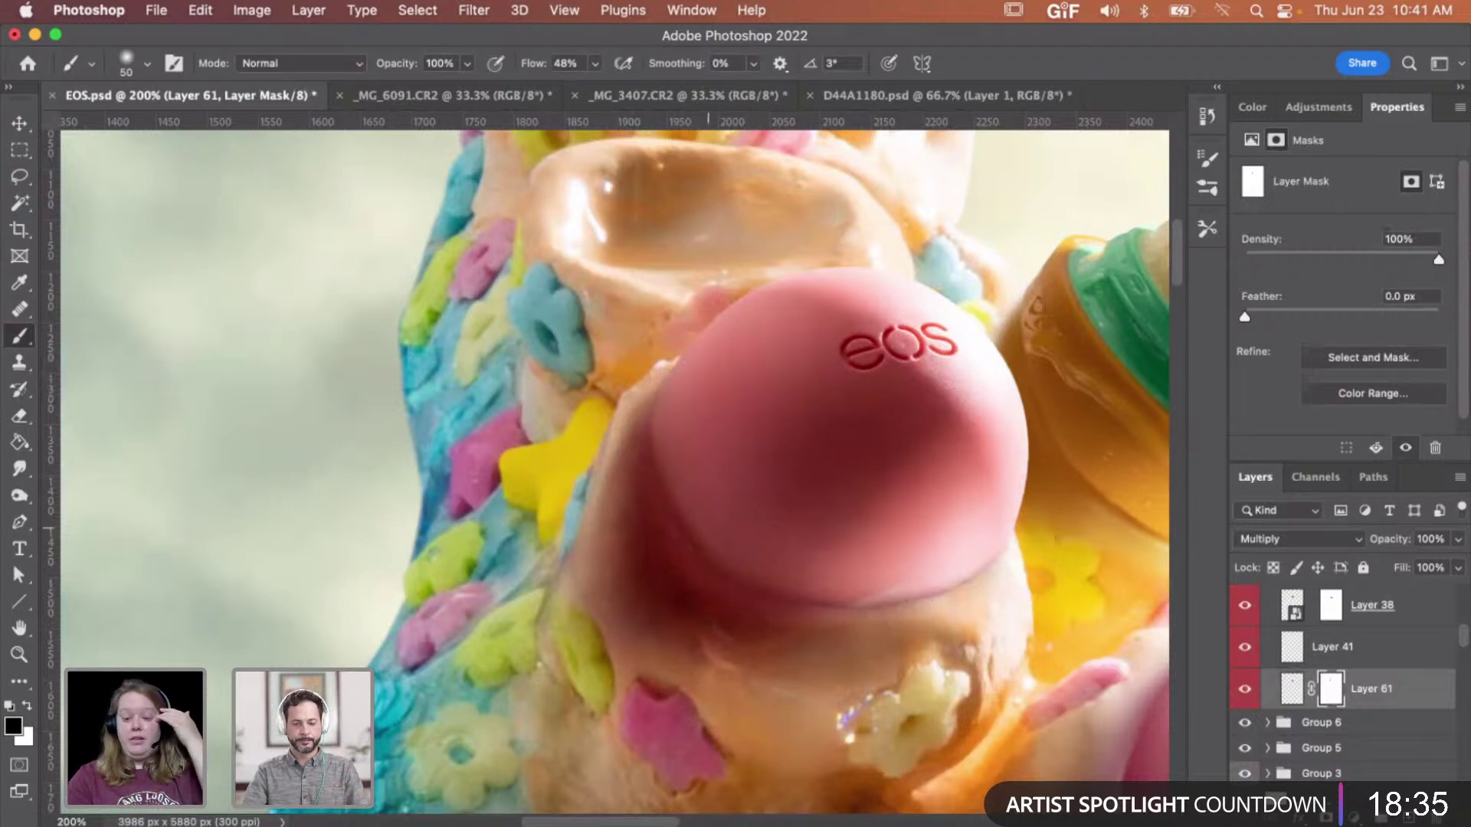
key(backslash)
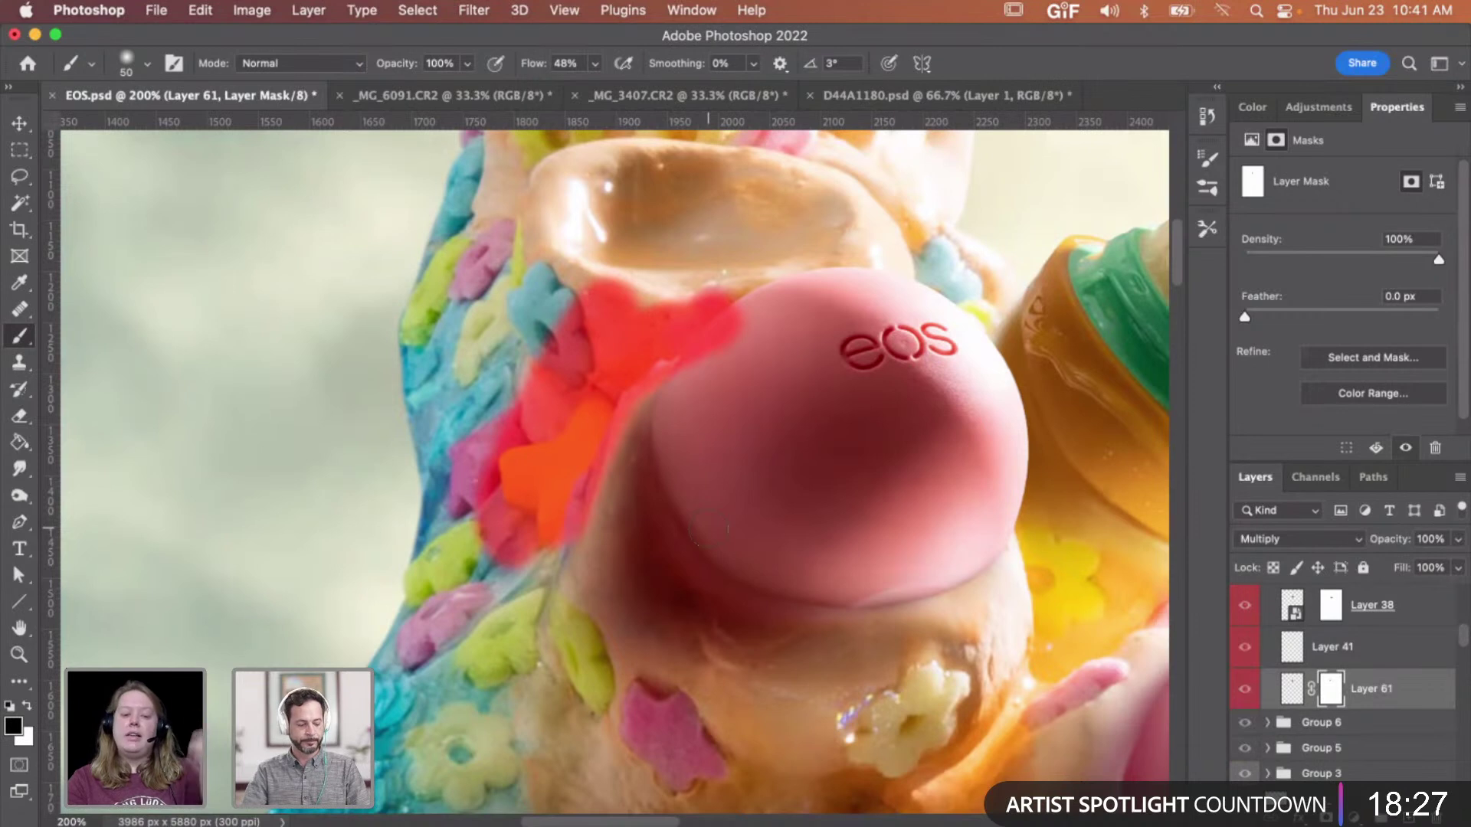
key(backslash)
key(backslash)
key(backslash)
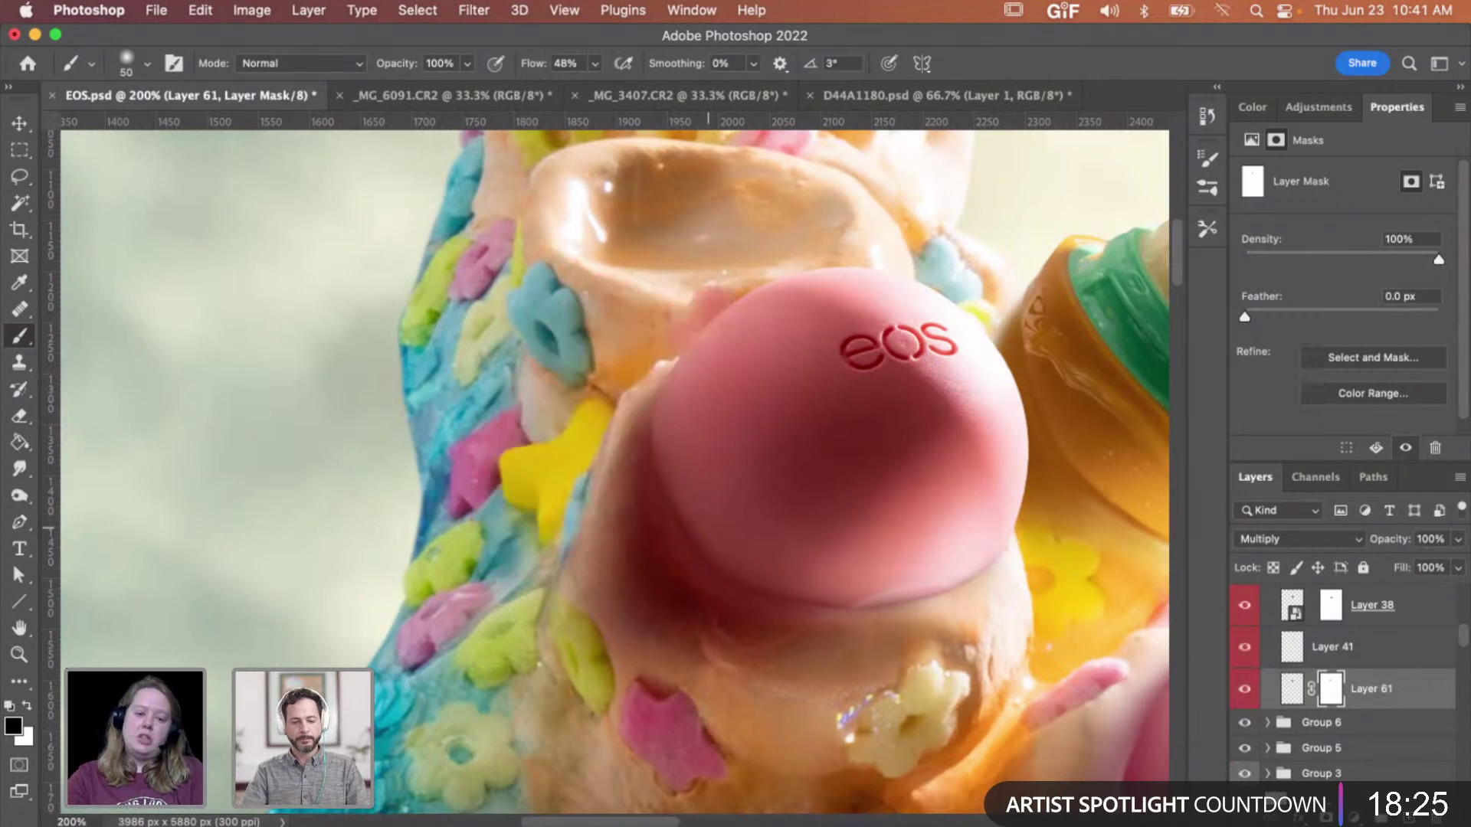
- Reveal a small spot just above the yellow star on Layer 61's mask with white, and mask it out again with black
key(x)
drag(569, 400, 559, 421)
key(backslash)
key(x)
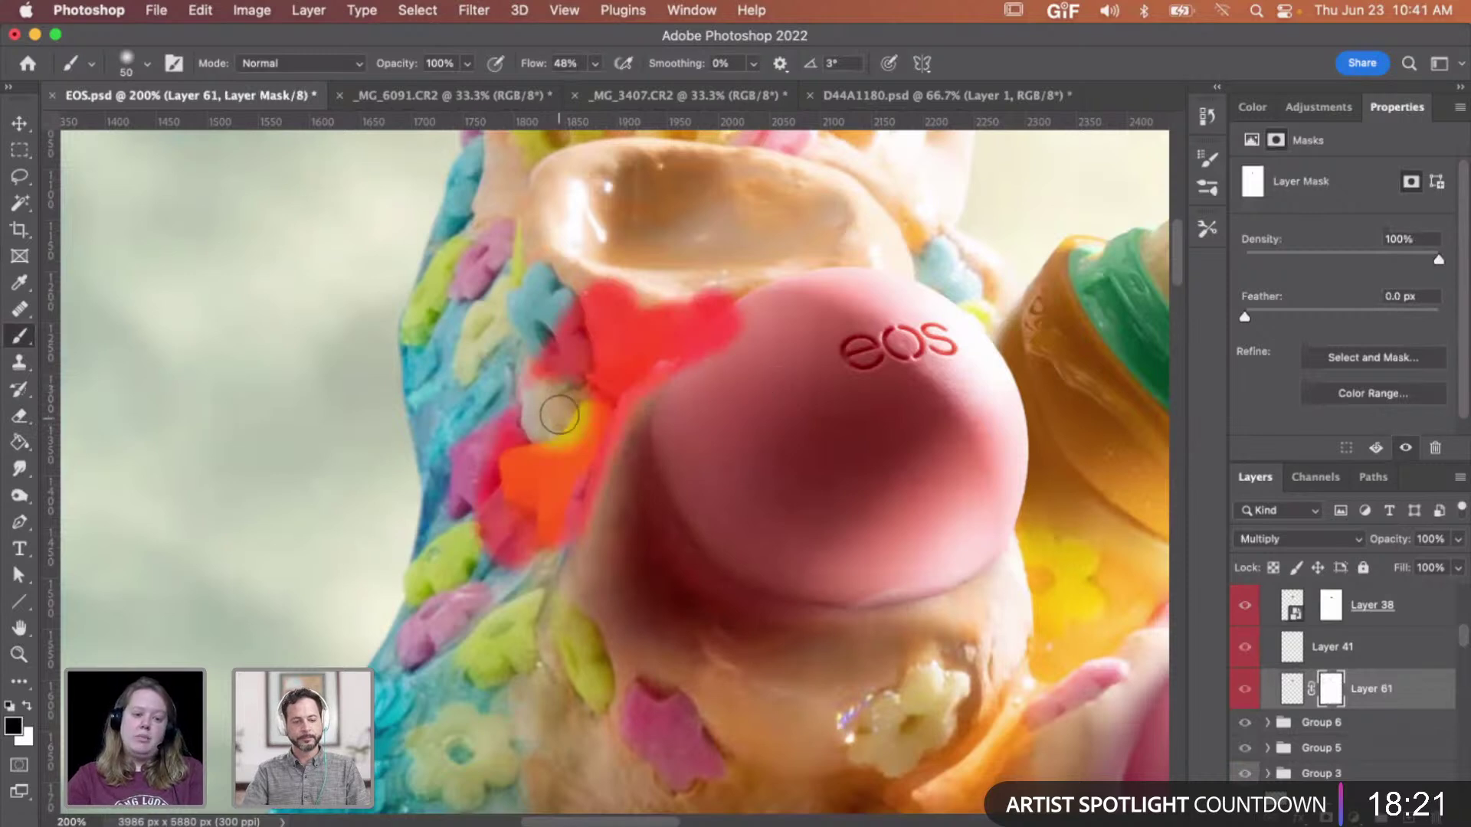
key(x)
key(x)
mouse_move(571, 376)
mouse_down()
mouse_move(560, 434)
mouse_move(517, 413)
mouse_move(542, 369)
mouse_move(527, 413)
mouse_up()
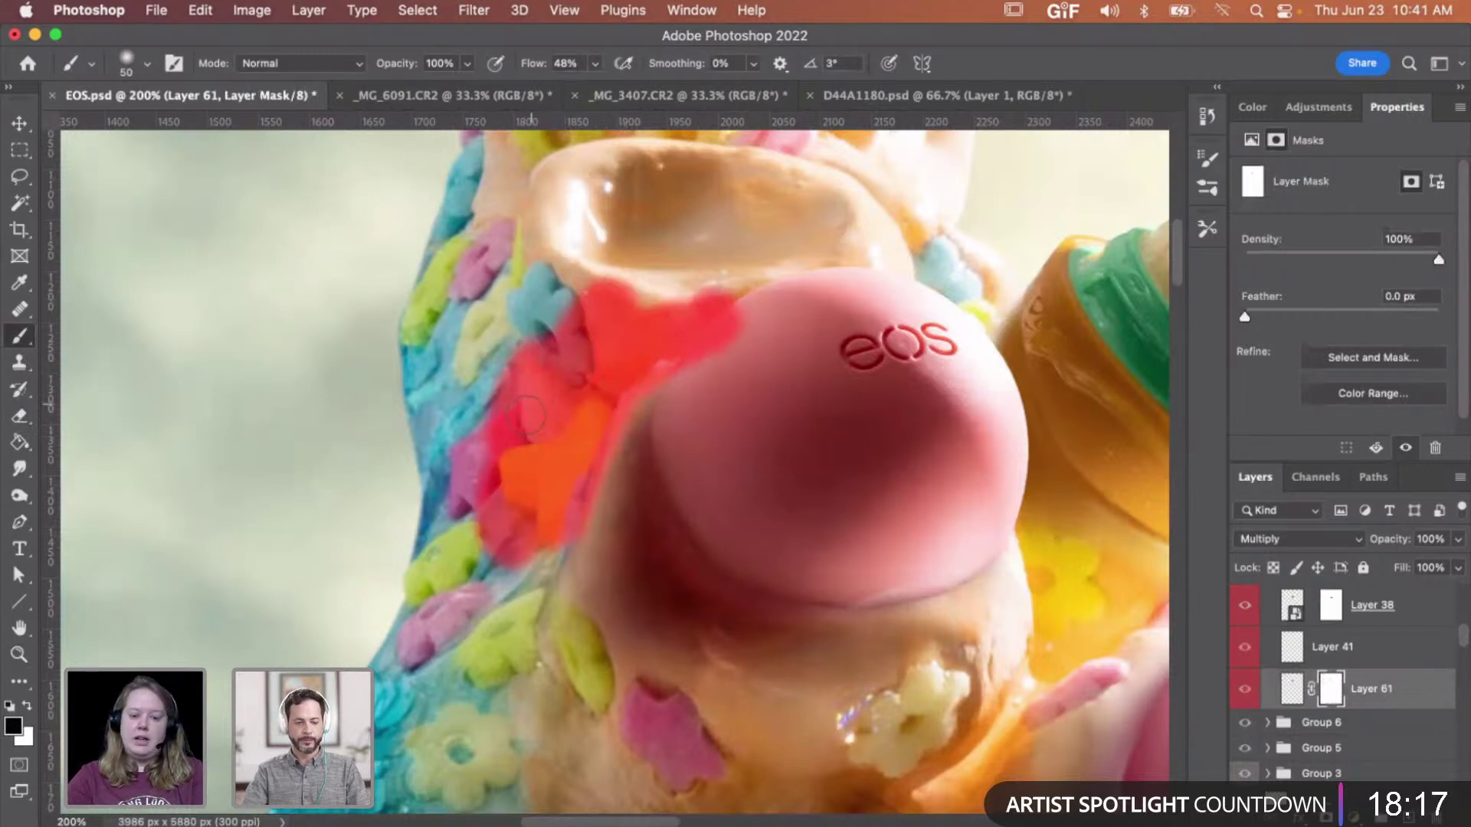
key(backslash)
key(x)
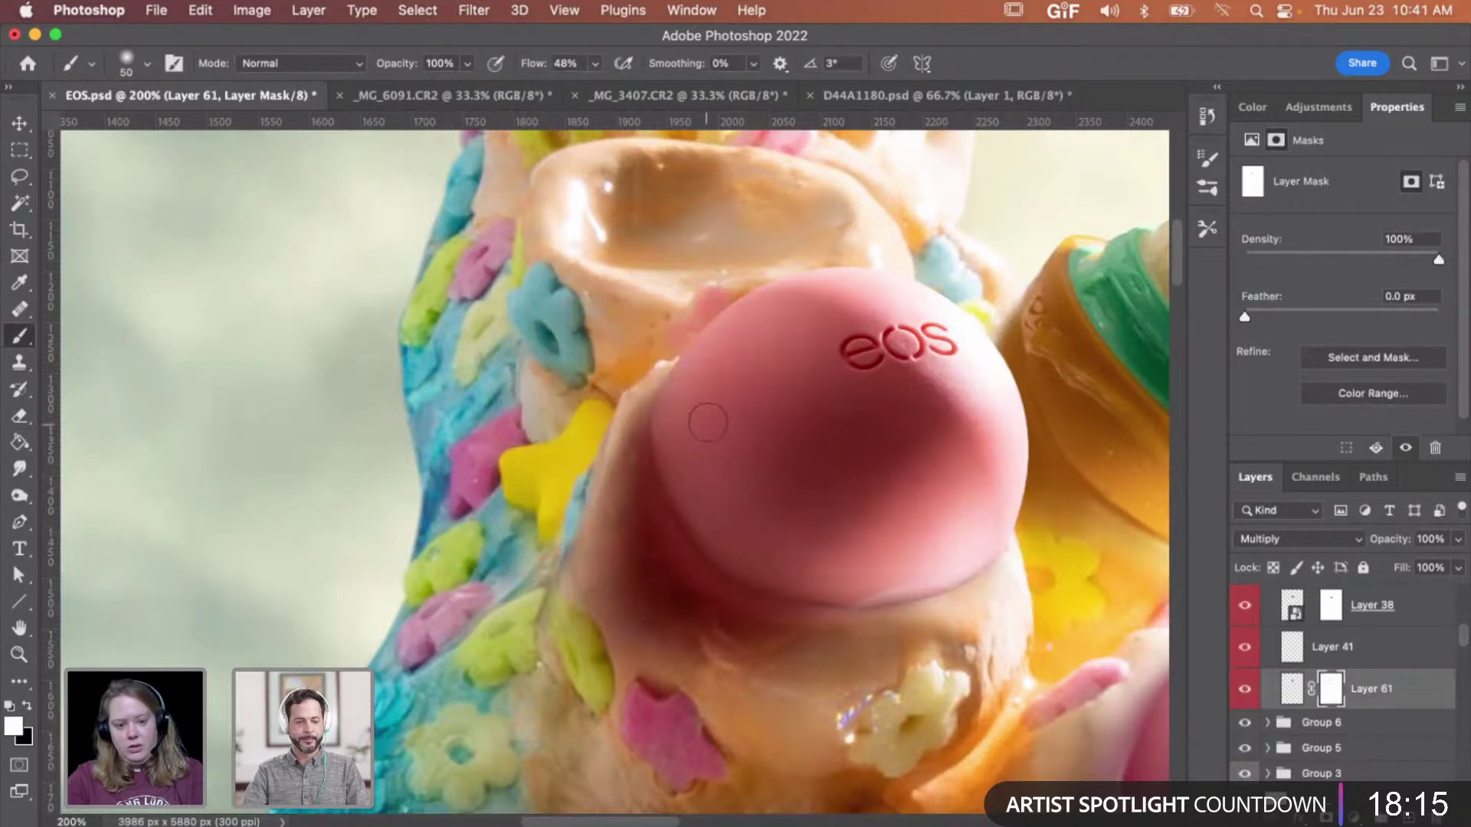
- Mask the shadow along the pink ball's lower-left edge with a 35 px black brush, and partly restore it with a 60 px white brush
key(x)
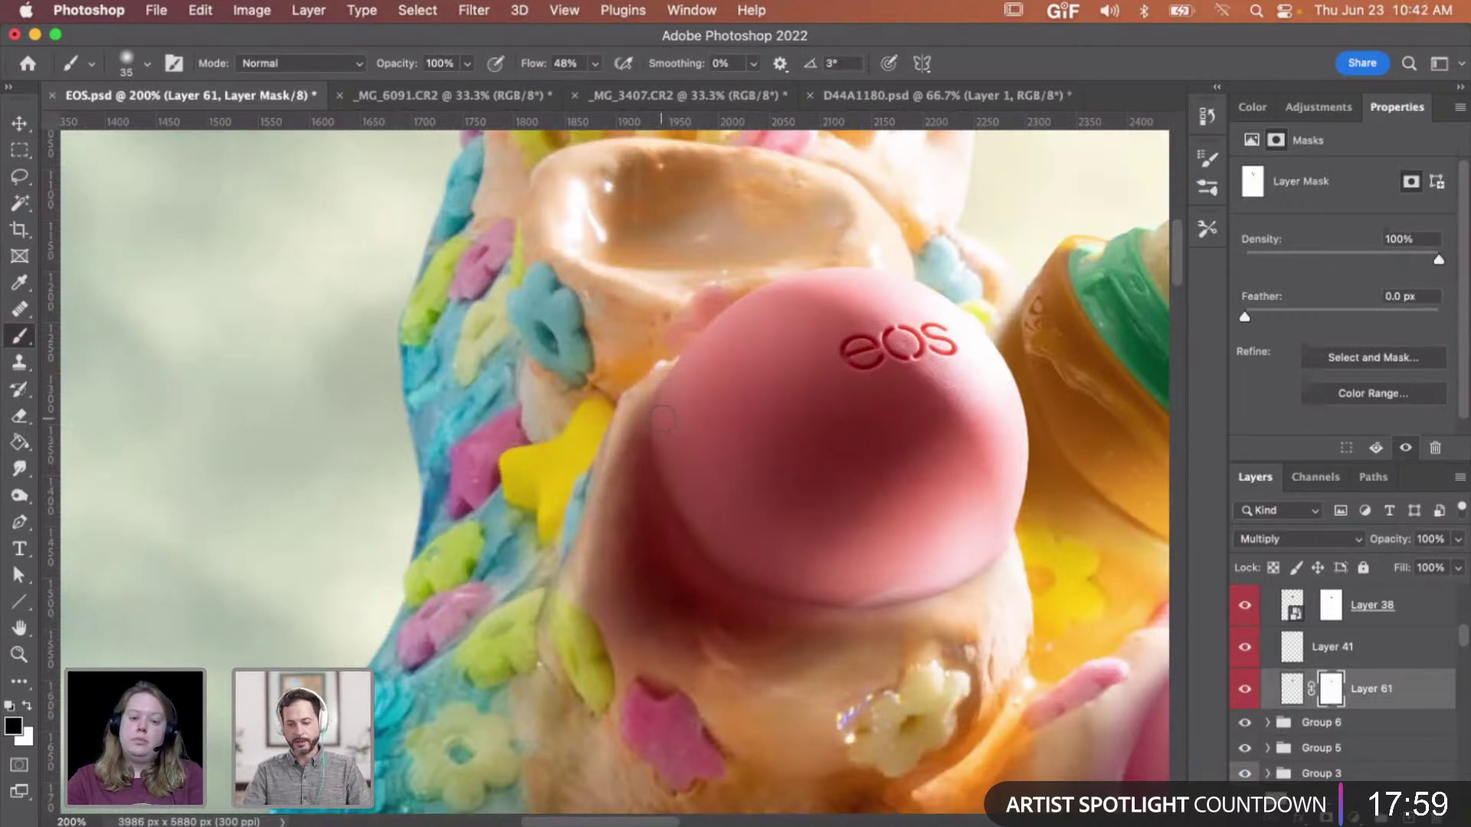
mouse_move(663, 419)
mouse_down()
mouse_move(646, 460)
mouse_move(659, 525)
mouse_move(693, 565)
mouse_move(824, 613)
mouse_move(888, 591)
mouse_move(885, 575)
mouse_up()
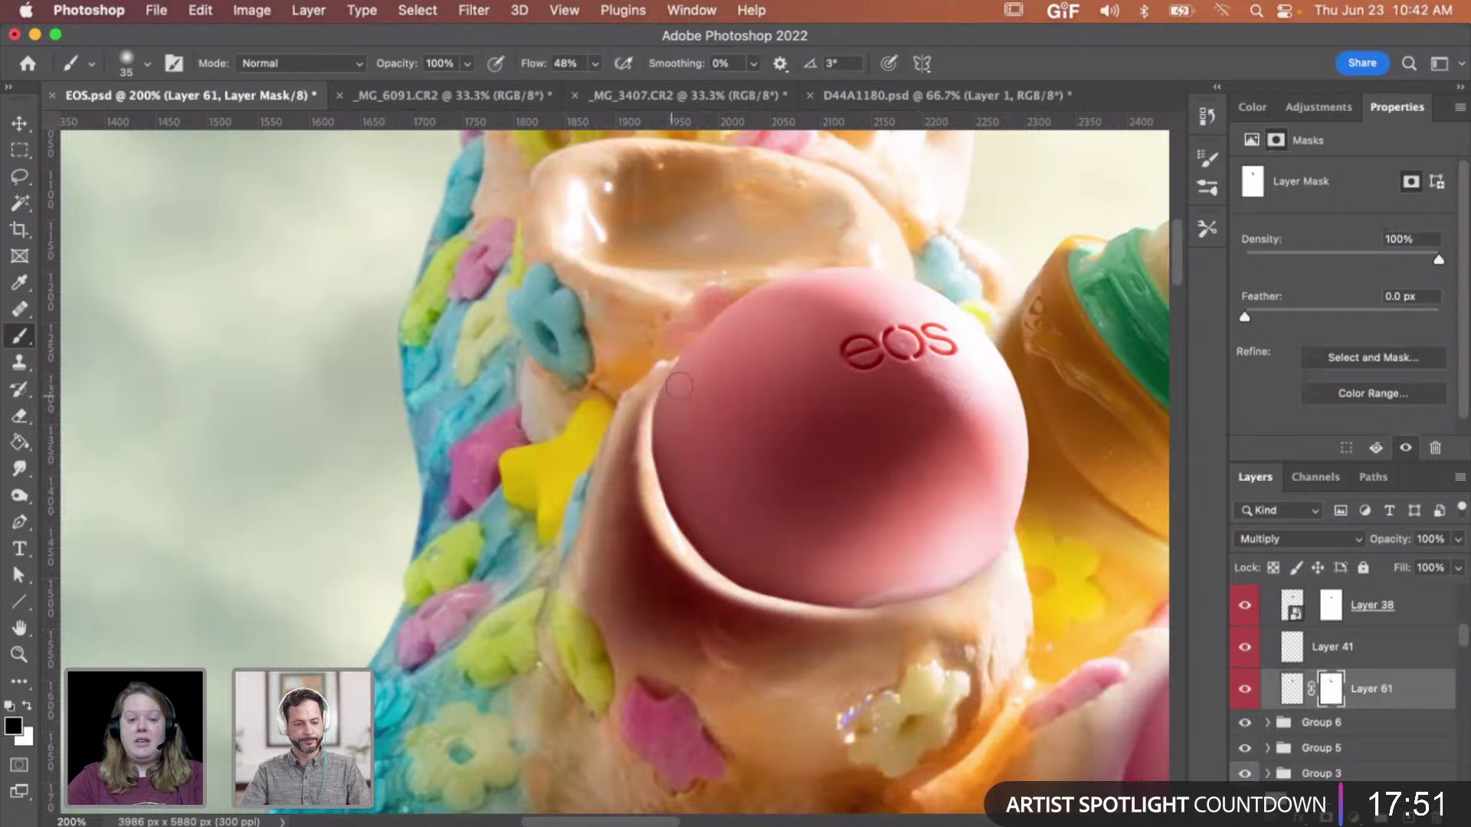
key(bracketright)
key(x)
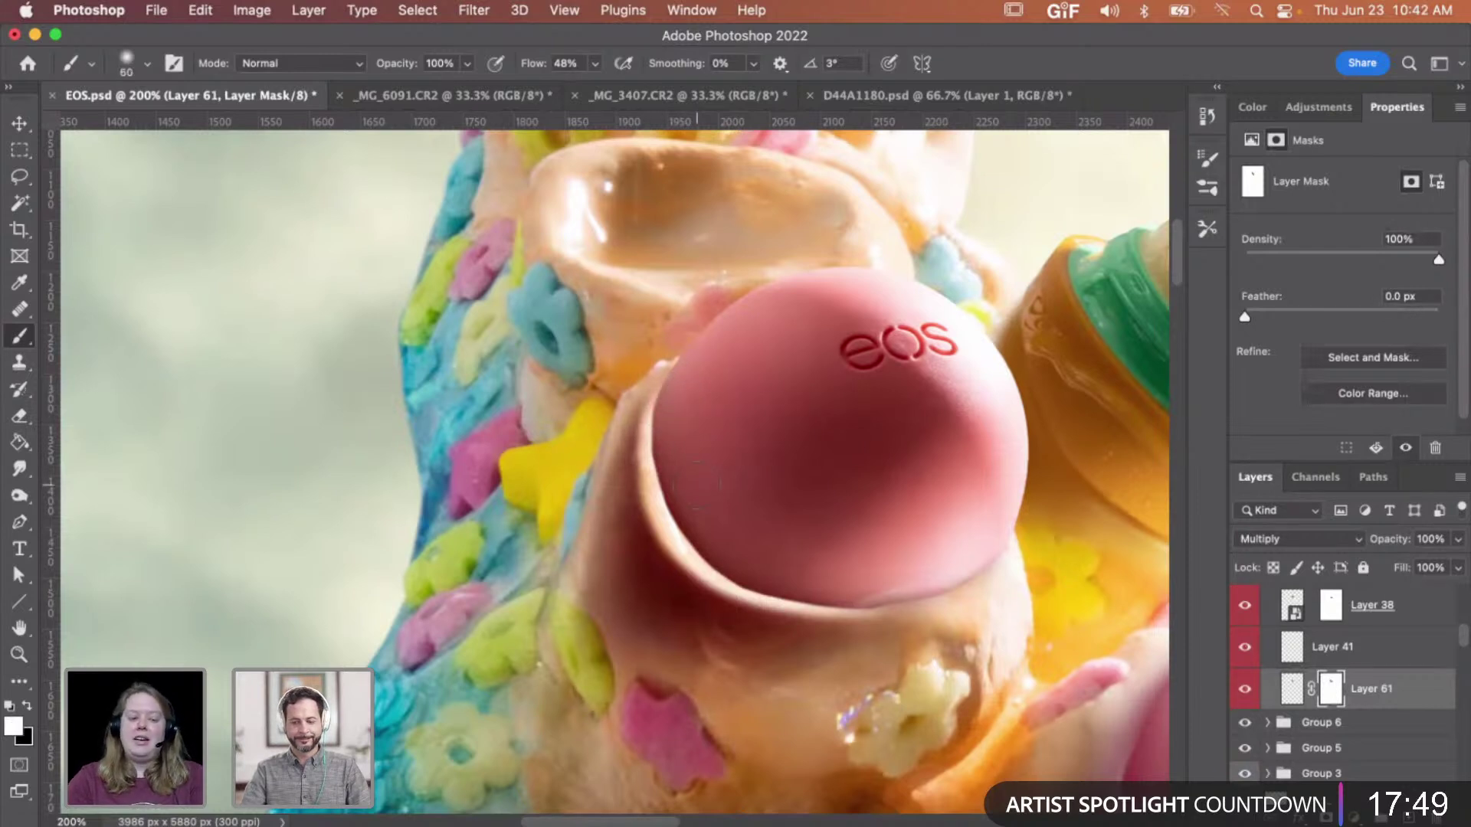
mouse_move(672, 512)
mouse_down()
mouse_move(657, 453)
mouse_move(689, 403)
mouse_move(665, 517)
mouse_move(701, 563)
mouse_move(741, 580)
mouse_move(722, 567)
mouse_move(879, 581)
mouse_move(775, 596)
mouse_move(706, 509)
mouse_up()
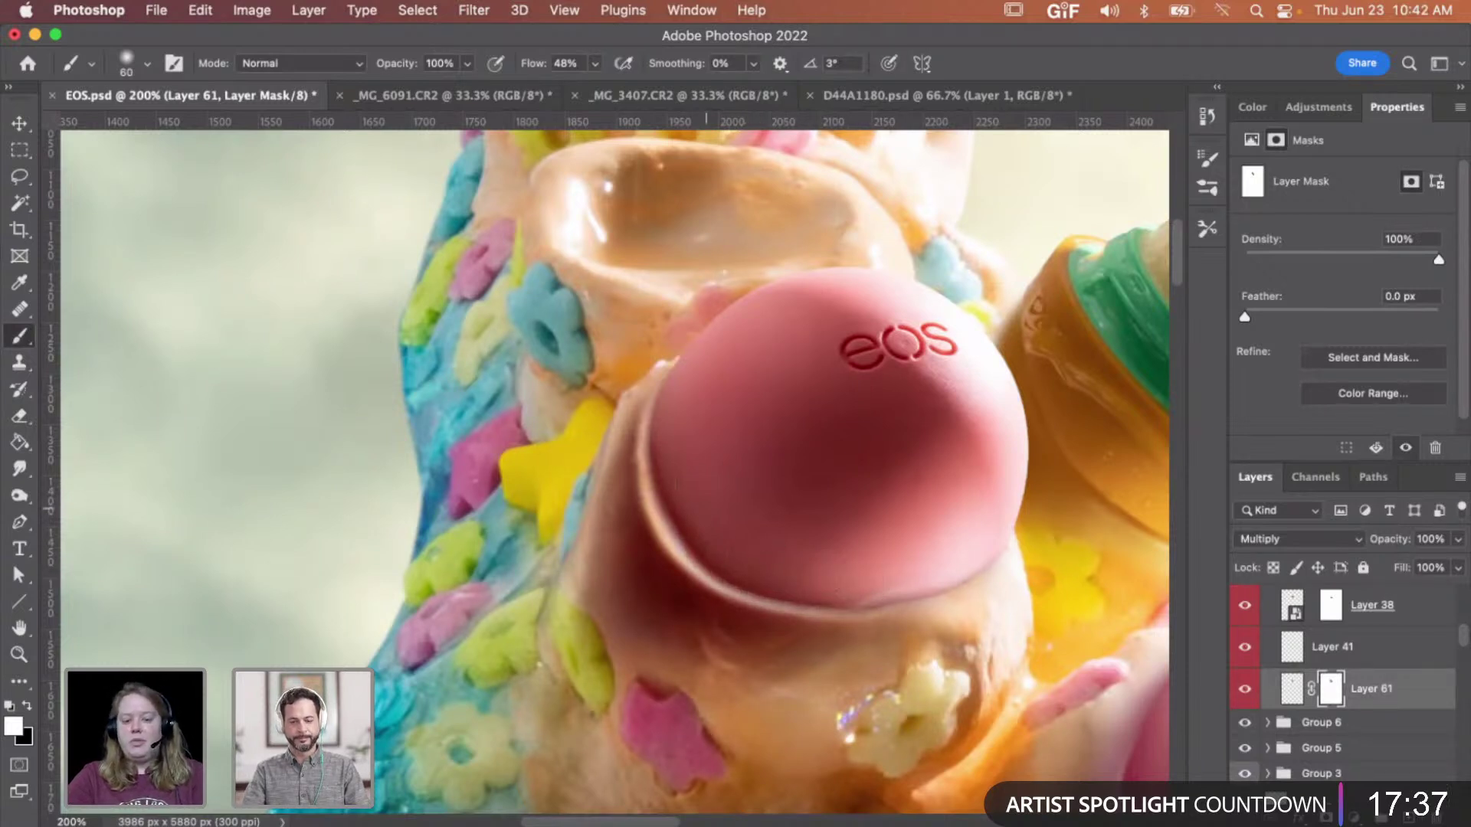
- Paint white with a 200 px brush along the ball's lower-left edge on the mask and fade the stroke to 69%
key(bracketright)
key(bracketright)
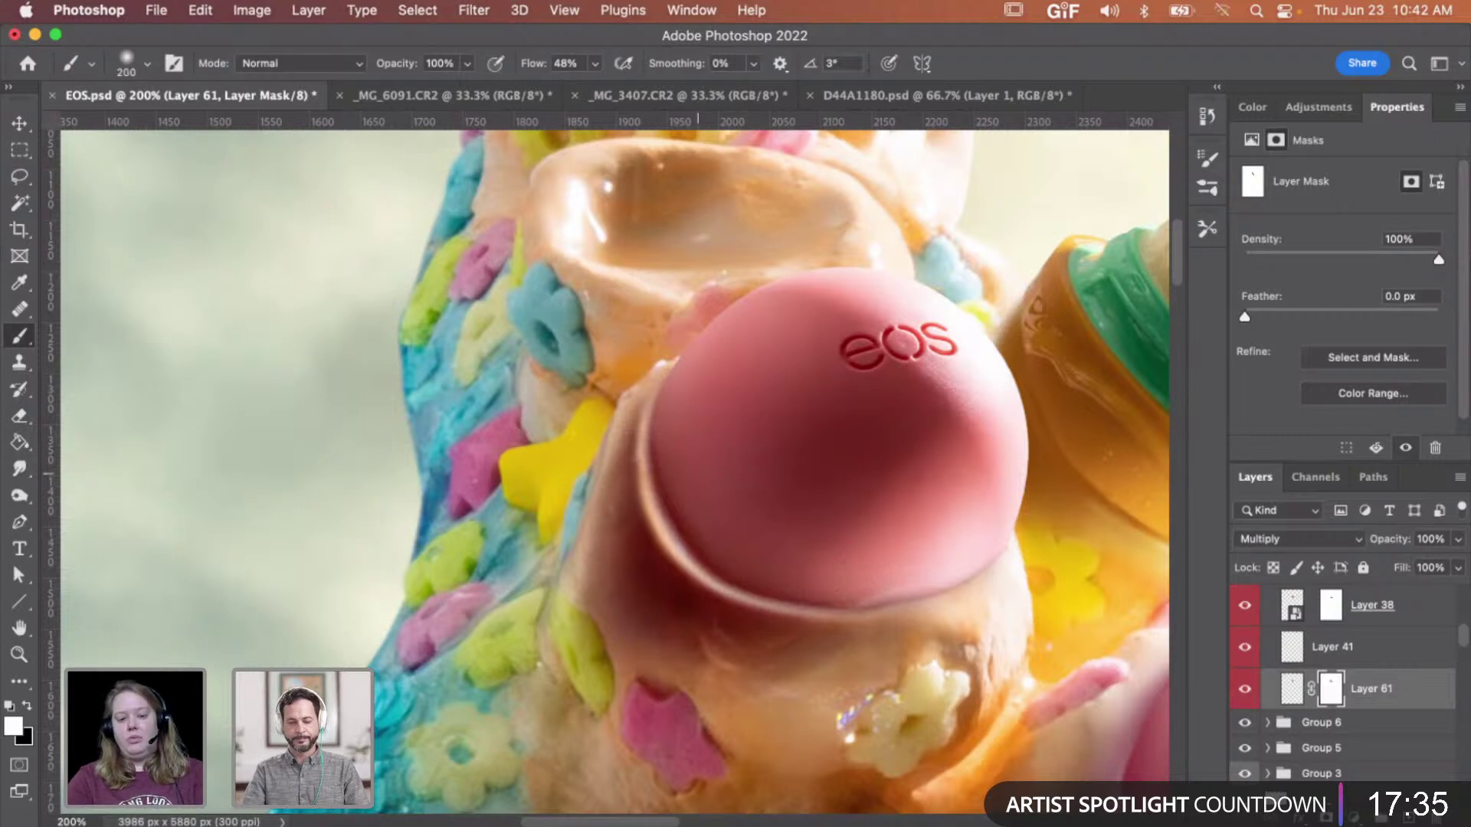
mouse_move(728, 471)
mouse_down()
mouse_move(782, 535)
mouse_move(834, 551)
mouse_up()
key(super+shift+f)
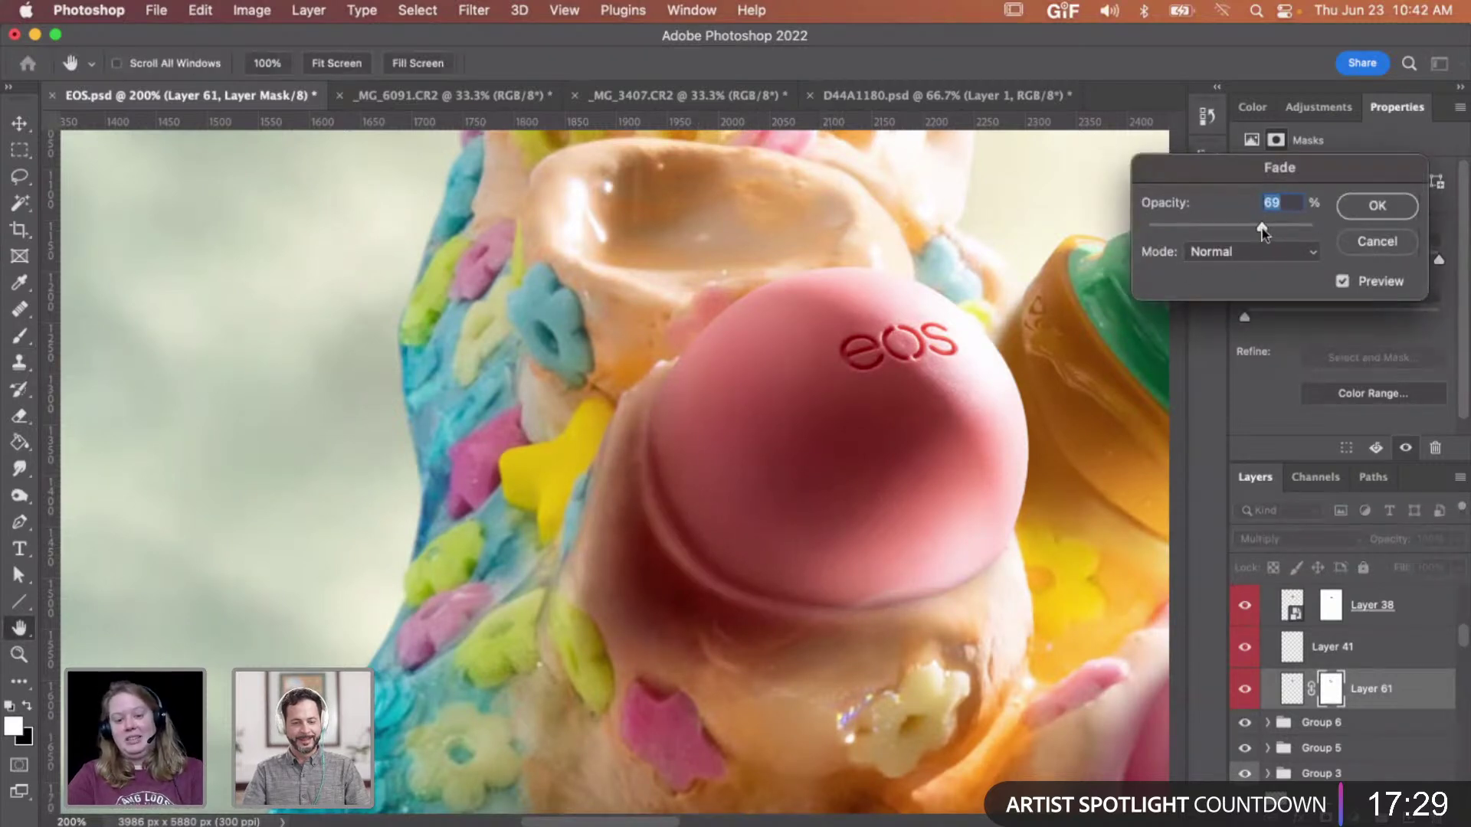
click(1360, 206)
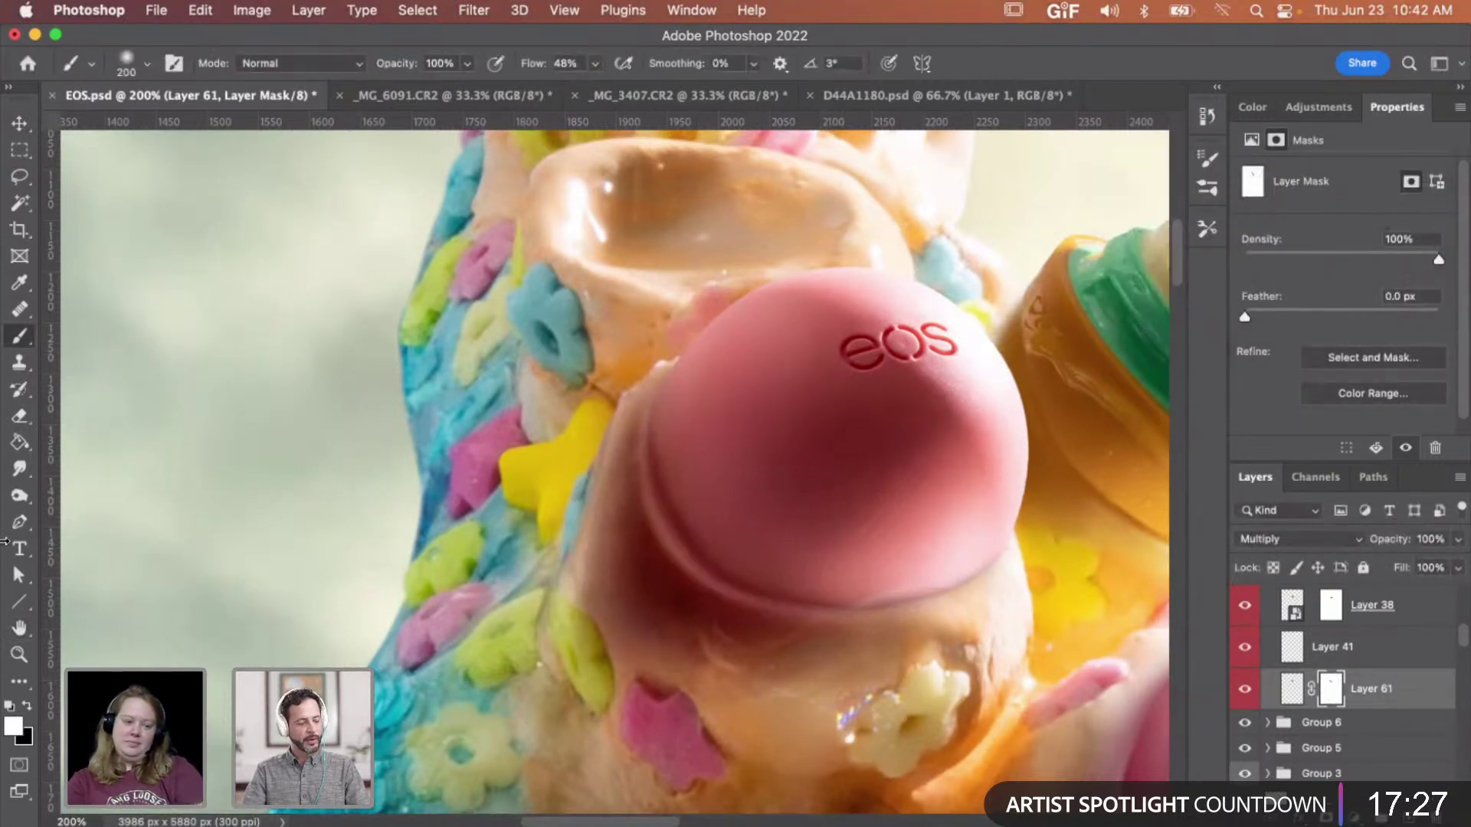
- Smudge the shadow's outer edge on Layer 61's mask with a 200 px Smudge tool at 45% strength
click(21, 470)
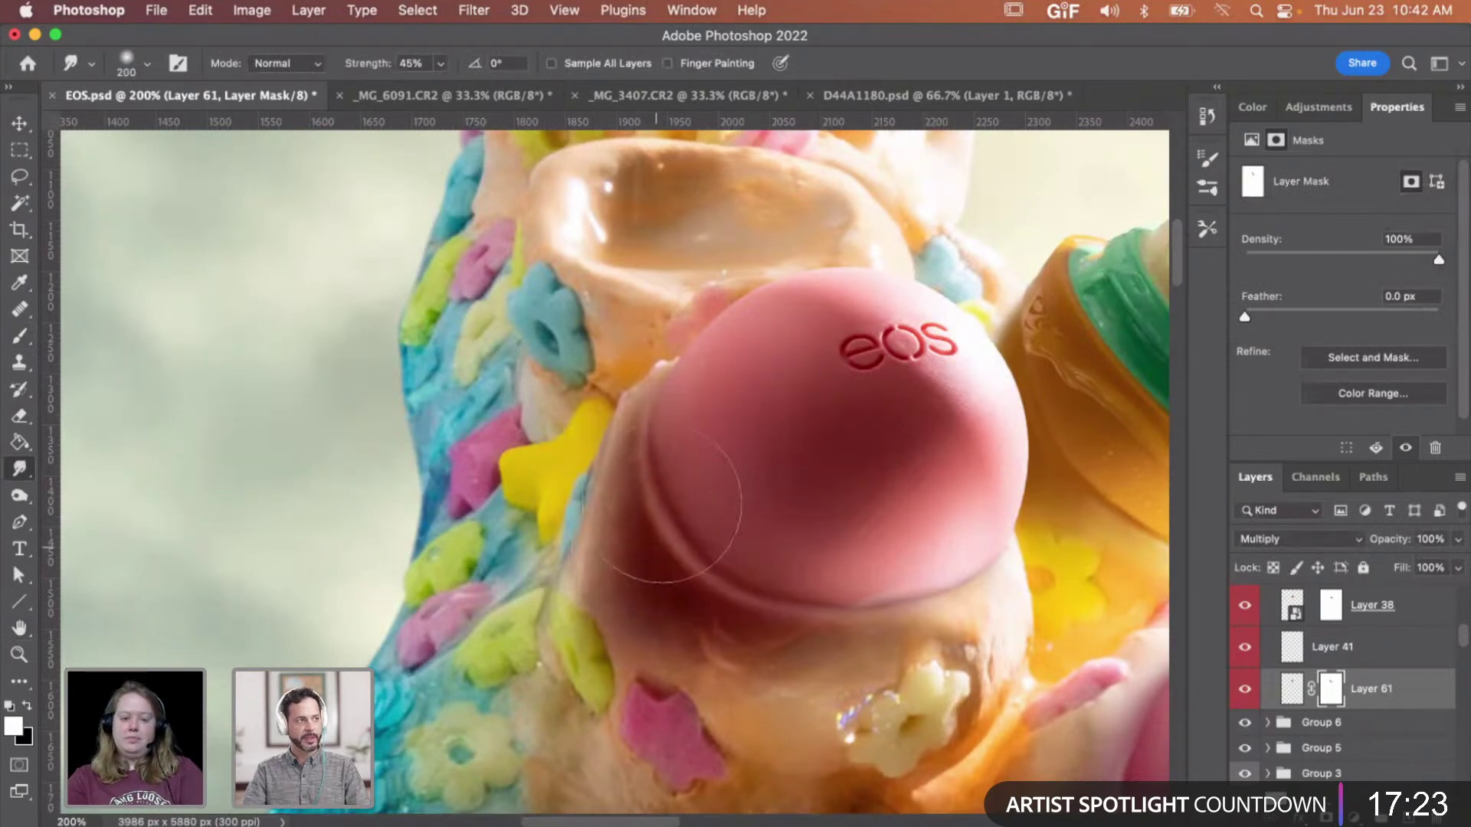
drag(602, 547, 593, 560)
drag(538, 650, 523, 638)
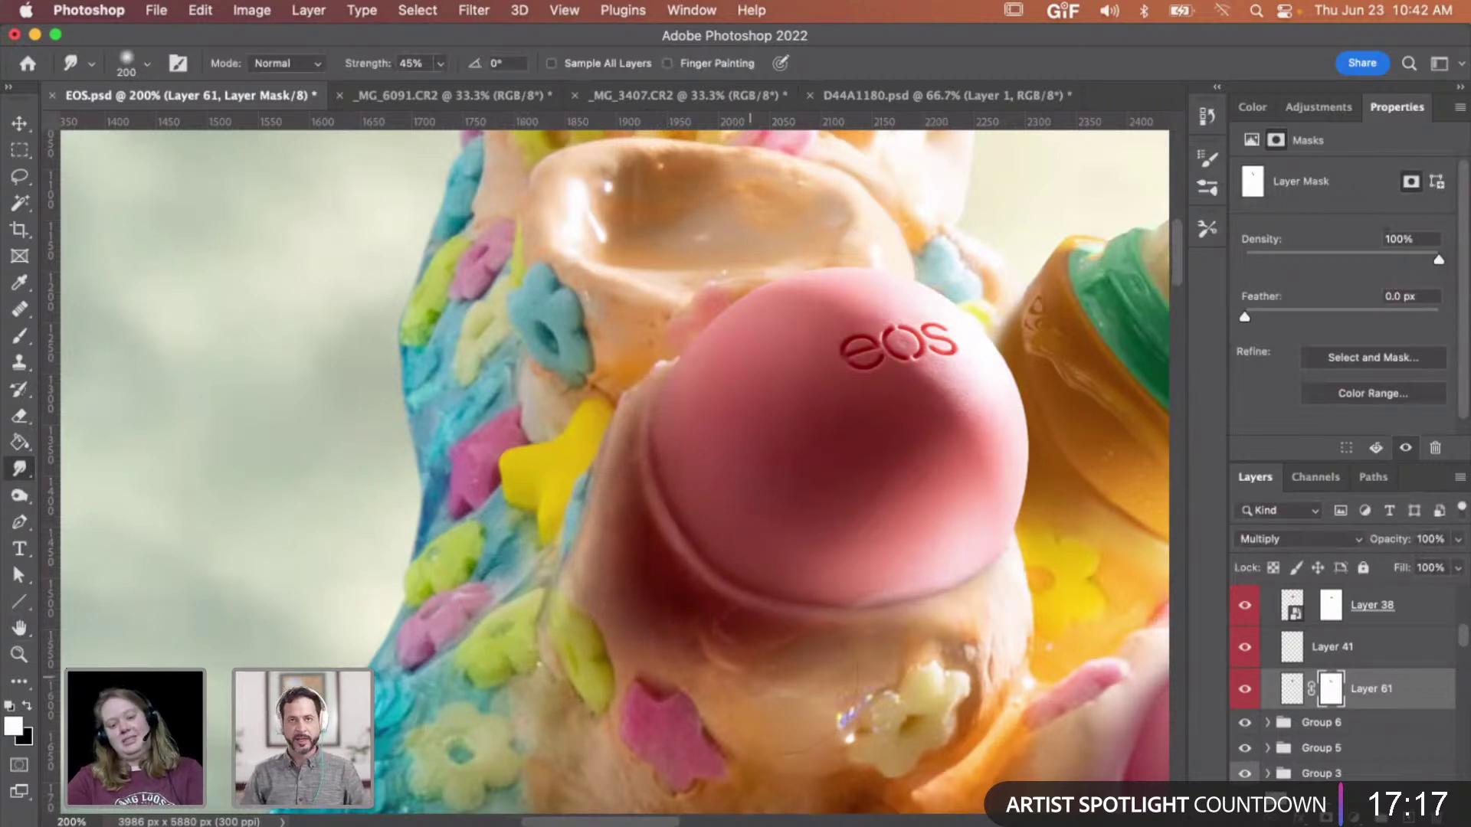
- Paint black with a 60 px brush on Layer 61's mask to clean up shadow spill above-left of the ball and over the yellow star
key(z)
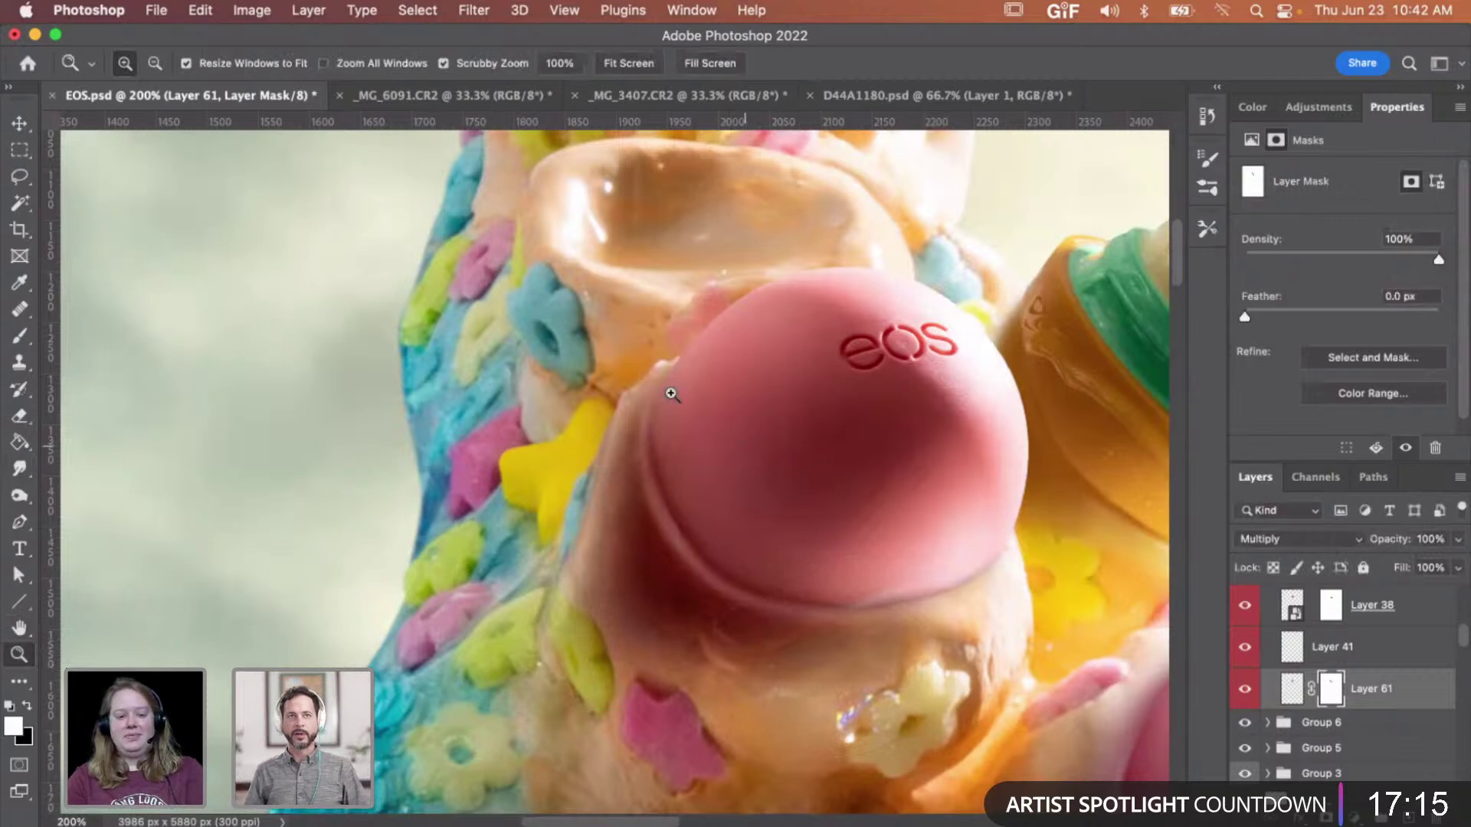
key(b)
key(bracketleft)
key(bracketleft)
key(bracketleft)
key(bracketleft)
key(x)
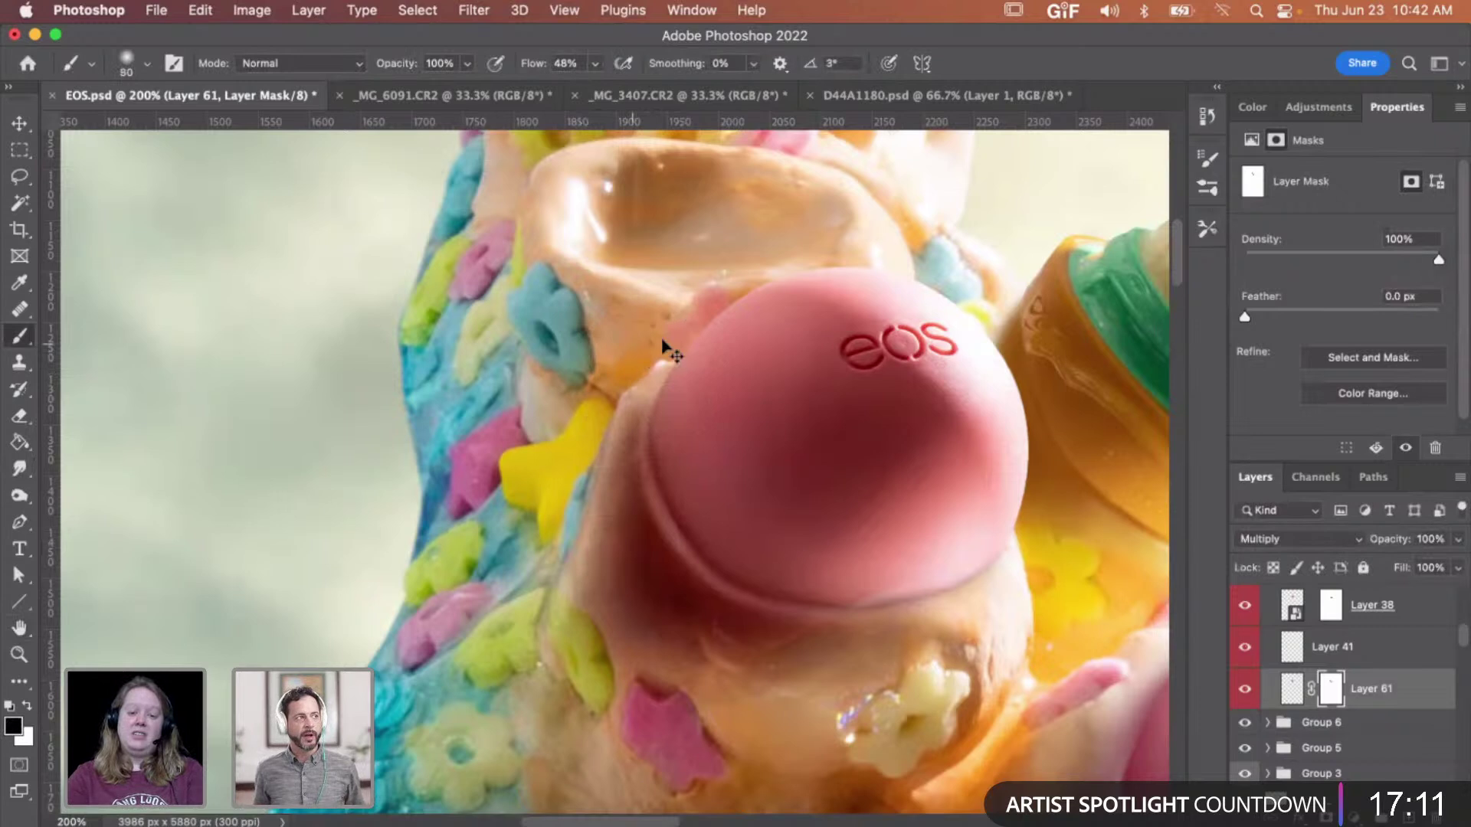
key(bracketleft)
key(bracketleft)
key(bracketleft)
mouse_move(642, 332)
mouse_down()
mouse_move(656, 329)
mouse_move(596, 387)
mouse_move(625, 331)
mouse_move(674, 314)
mouse_up()
mouse_move(578, 406)
mouse_down()
mouse_move(542, 495)
mouse_move(568, 408)
mouse_move(527, 523)
mouse_up()
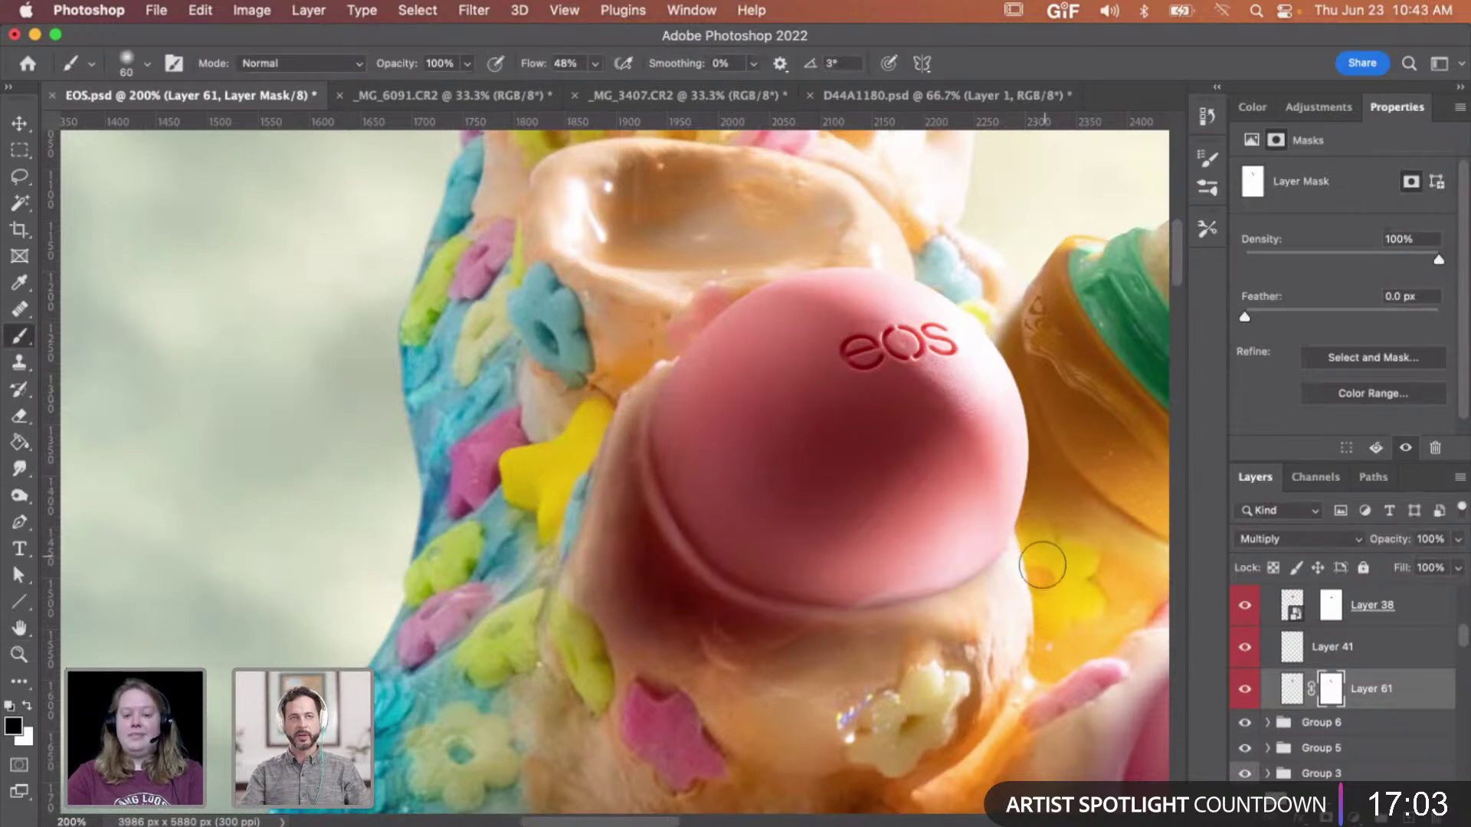
- Lower Layer 61's opacity to 83%
key(z)
alt+click(1011, 557)
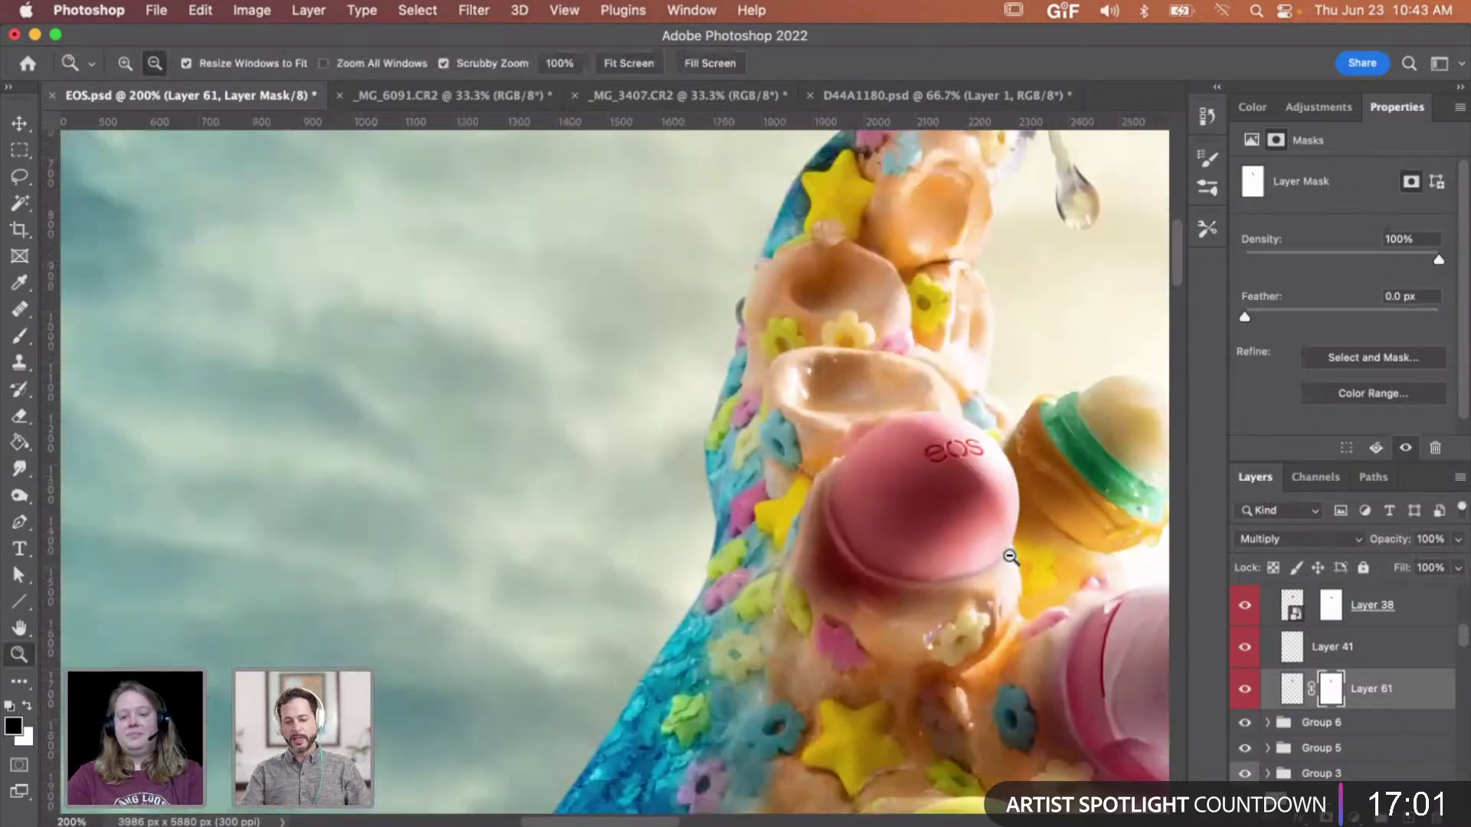
alt+click(1001, 559)
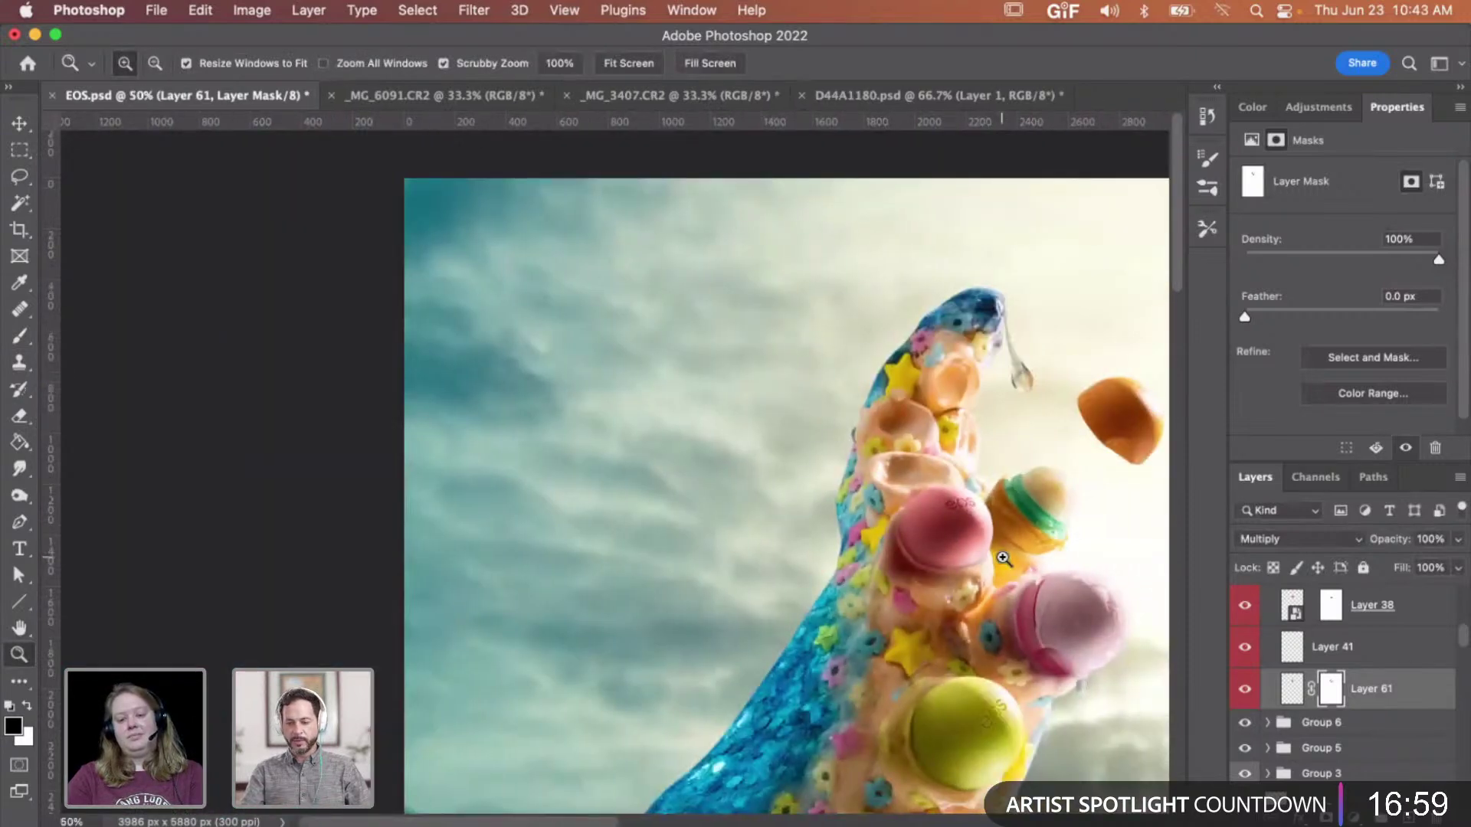
alt+click(1000, 559)
click(1000, 558)
click(996, 558)
click(1458, 540)
drag(1428, 567, 1442, 566)
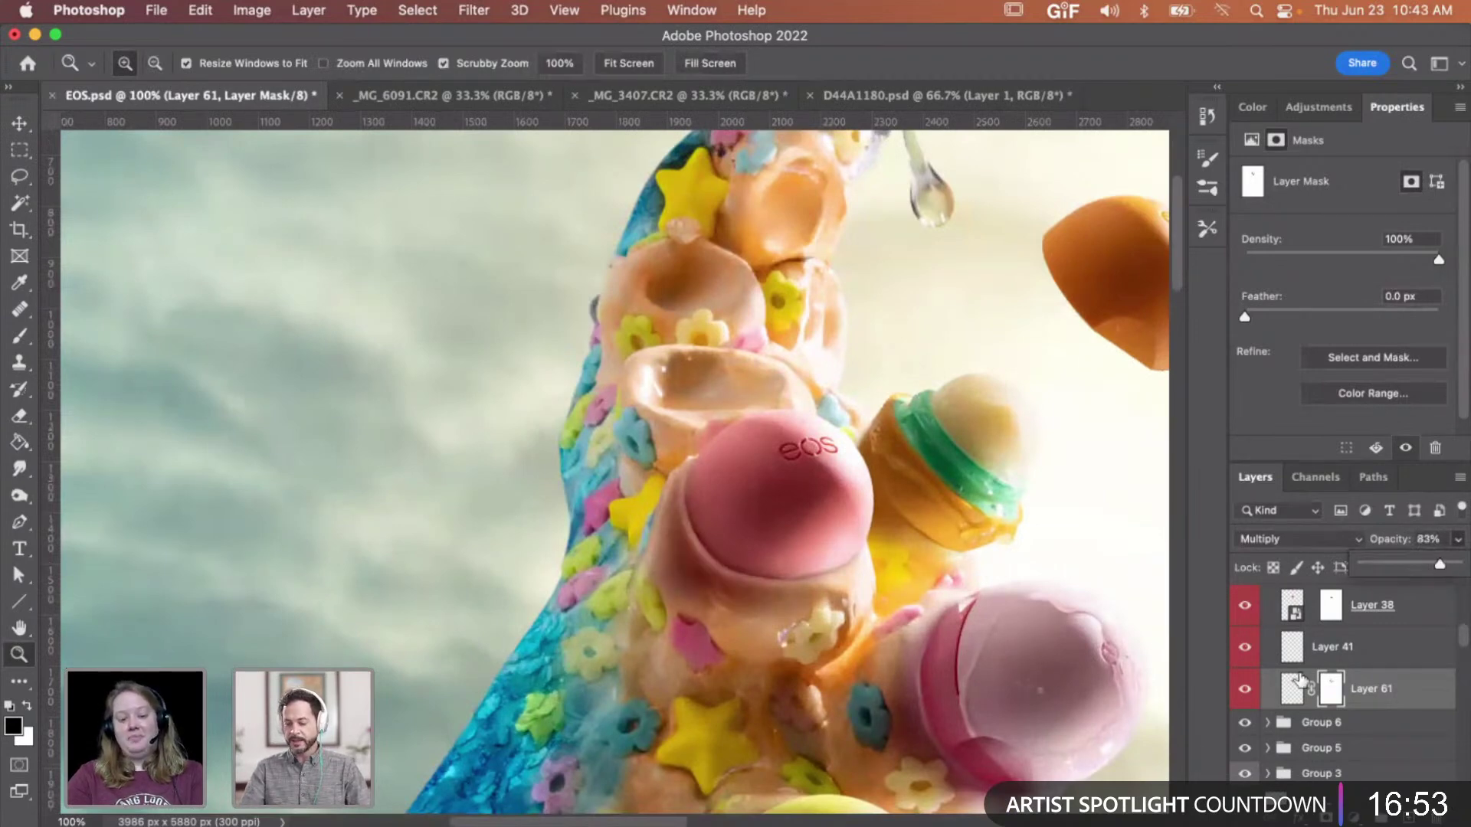
- Examine the shadow around the pink ball close up and within the whole tentacle, and look through the layer stack
click(728, 553)
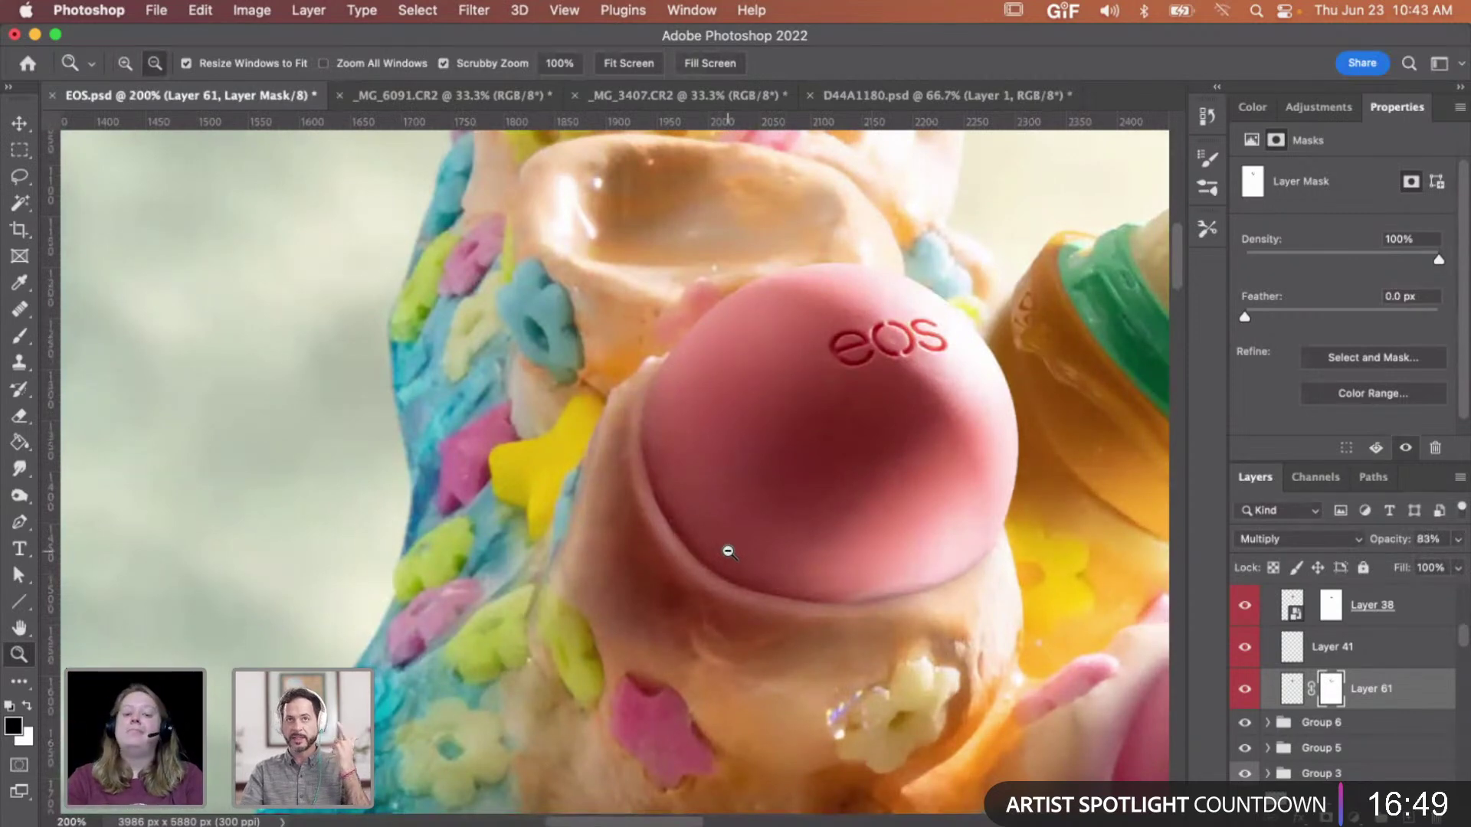
alt+click(728, 553)
alt+click(728, 553)
alt+click(728, 553)
scroll(768, 576, right, 2)
scroll(769, 576, down, 1)
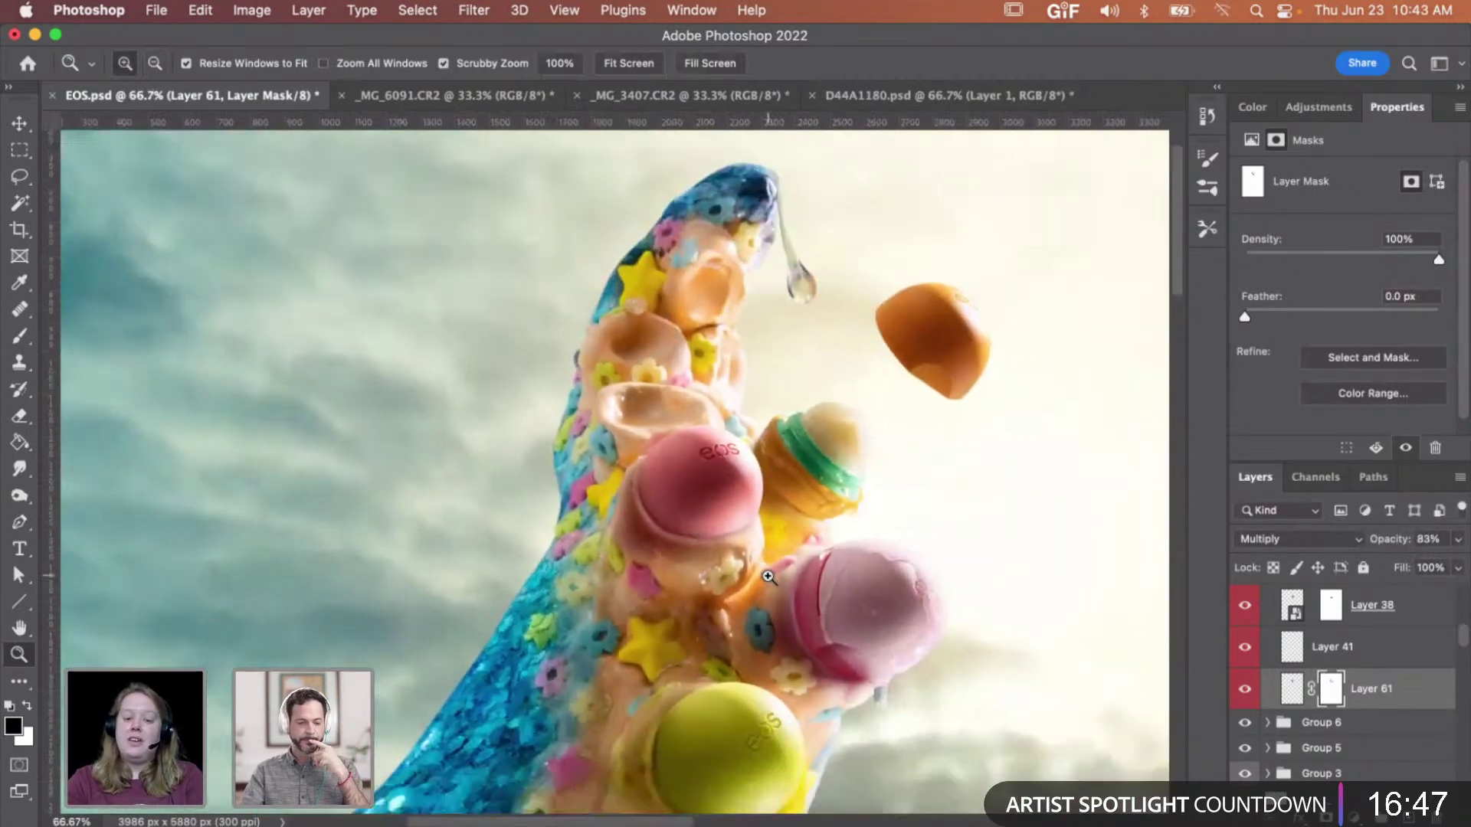
alt+click(768, 576)
scroll(768, 577, down, 2)
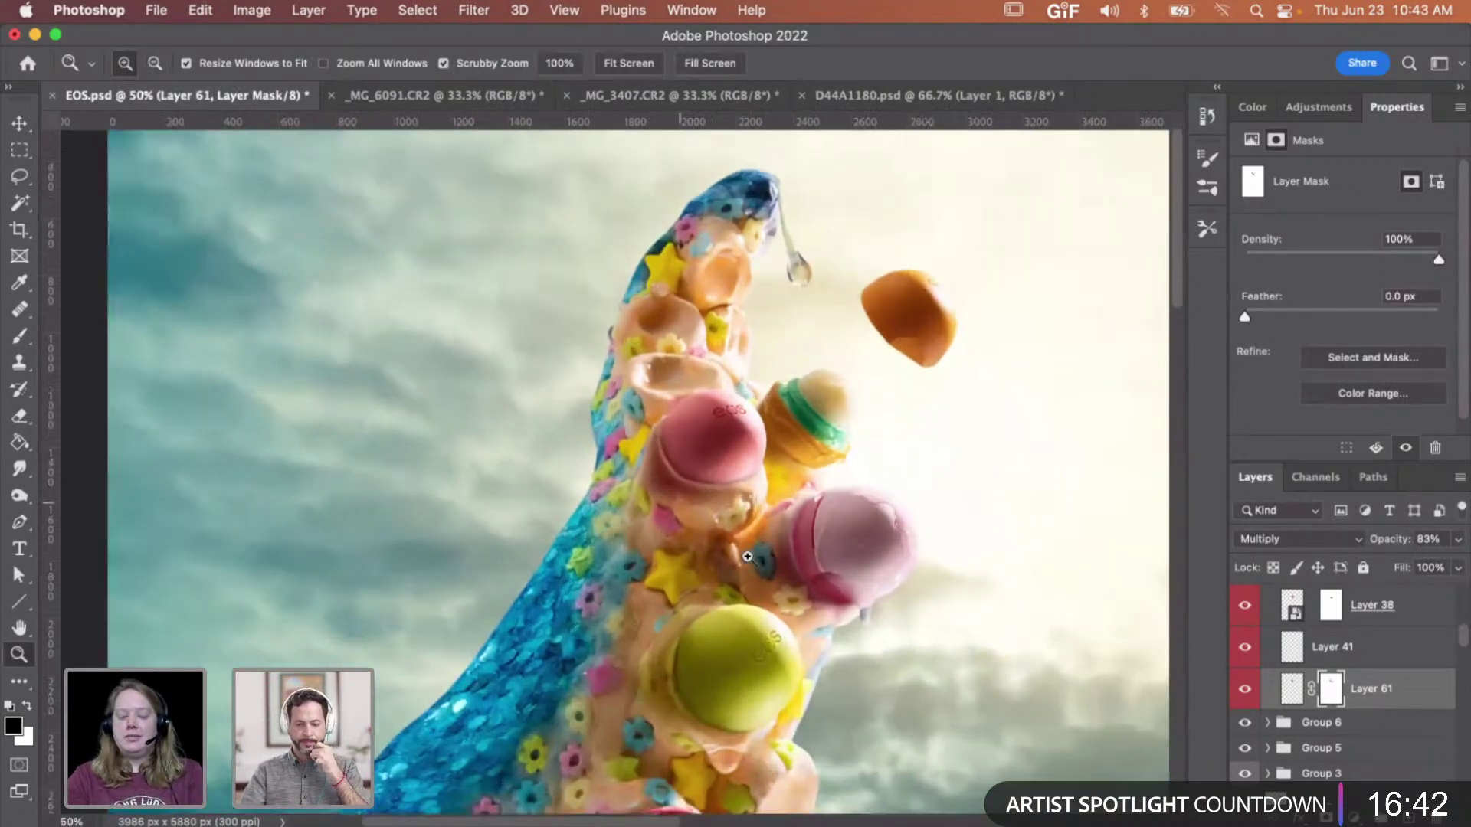
click(766, 573)
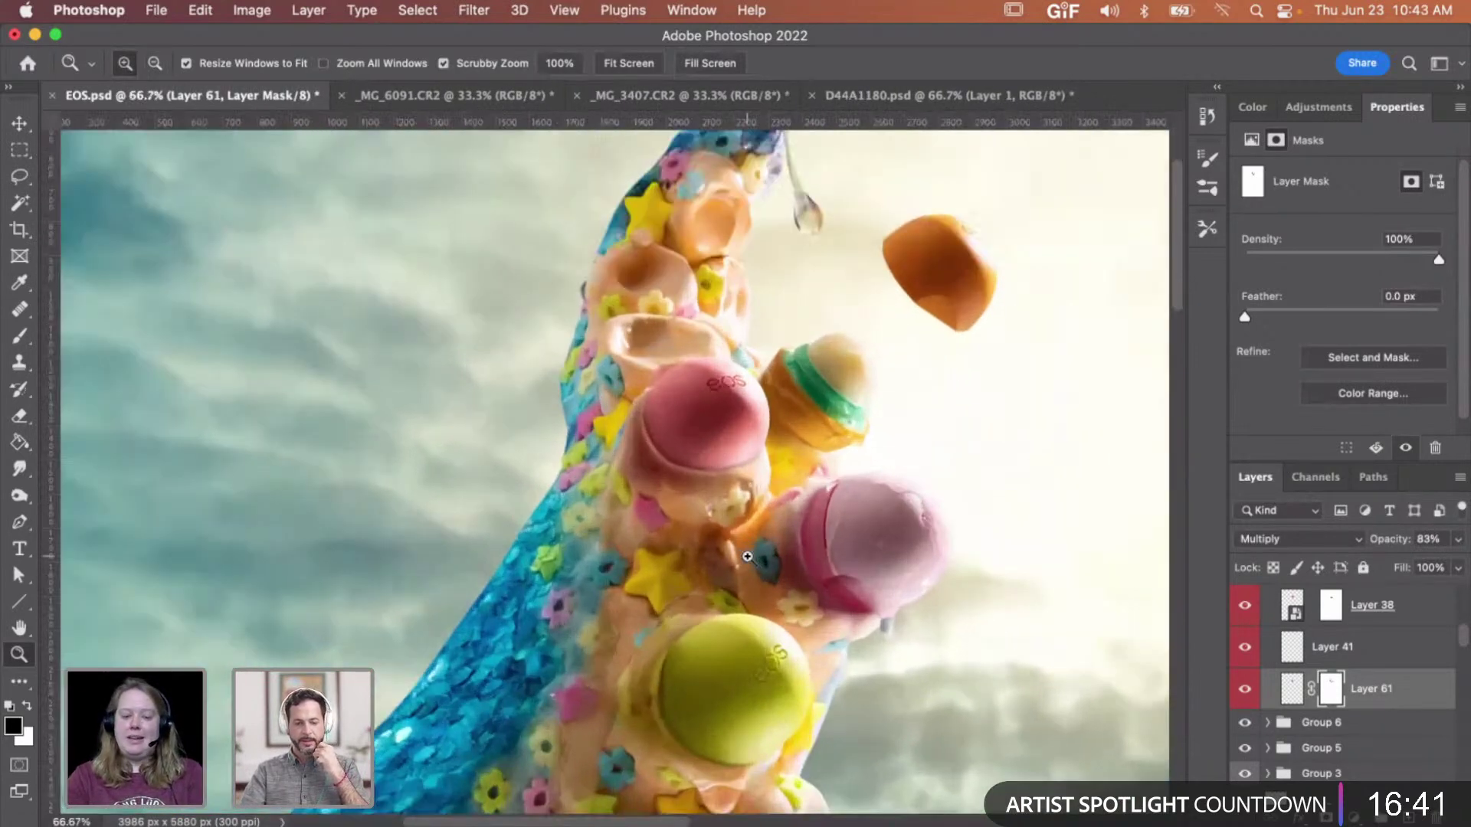
click(739, 459)
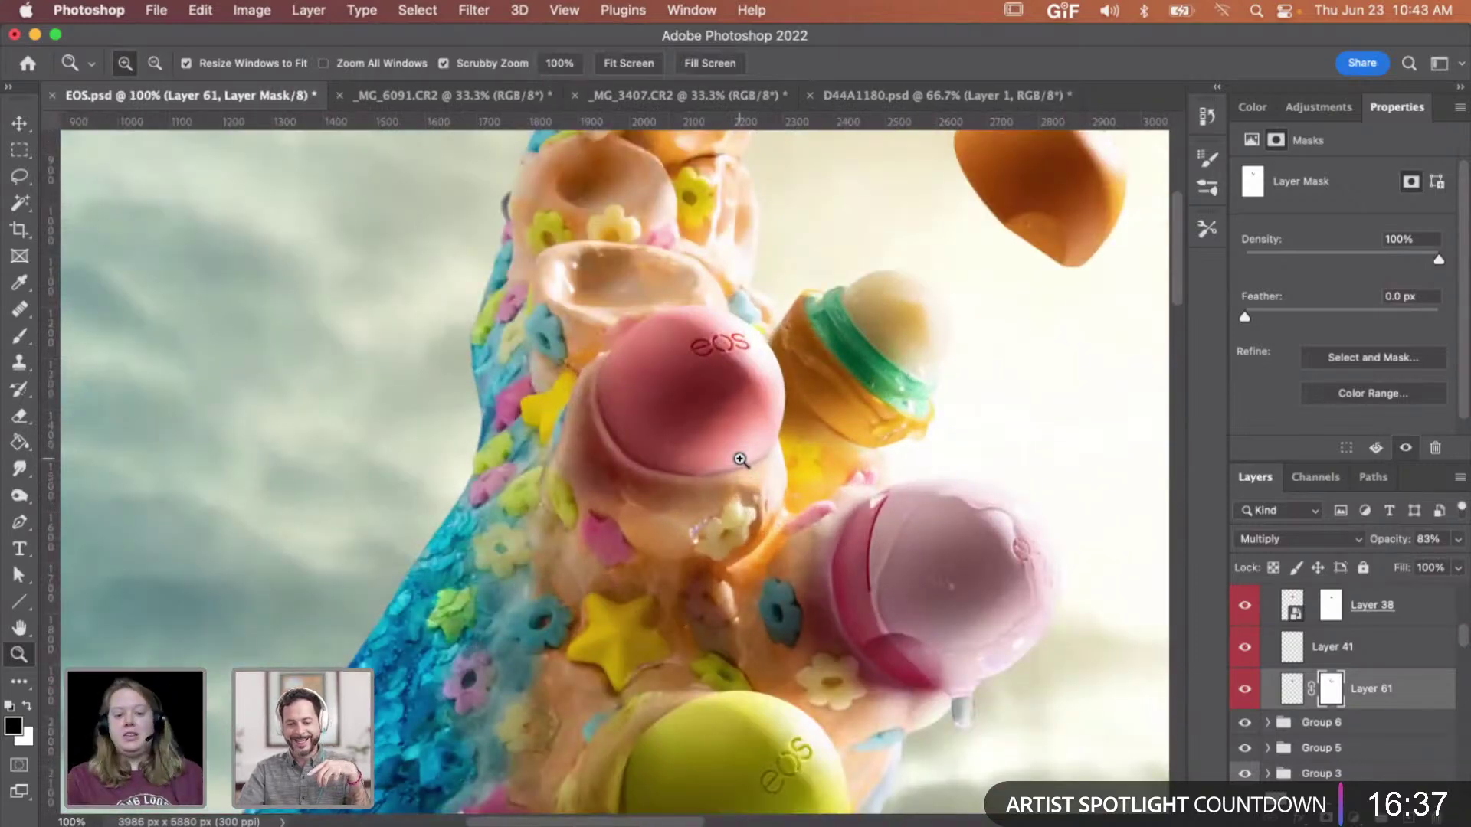
scroll(1356, 686, up, 5)
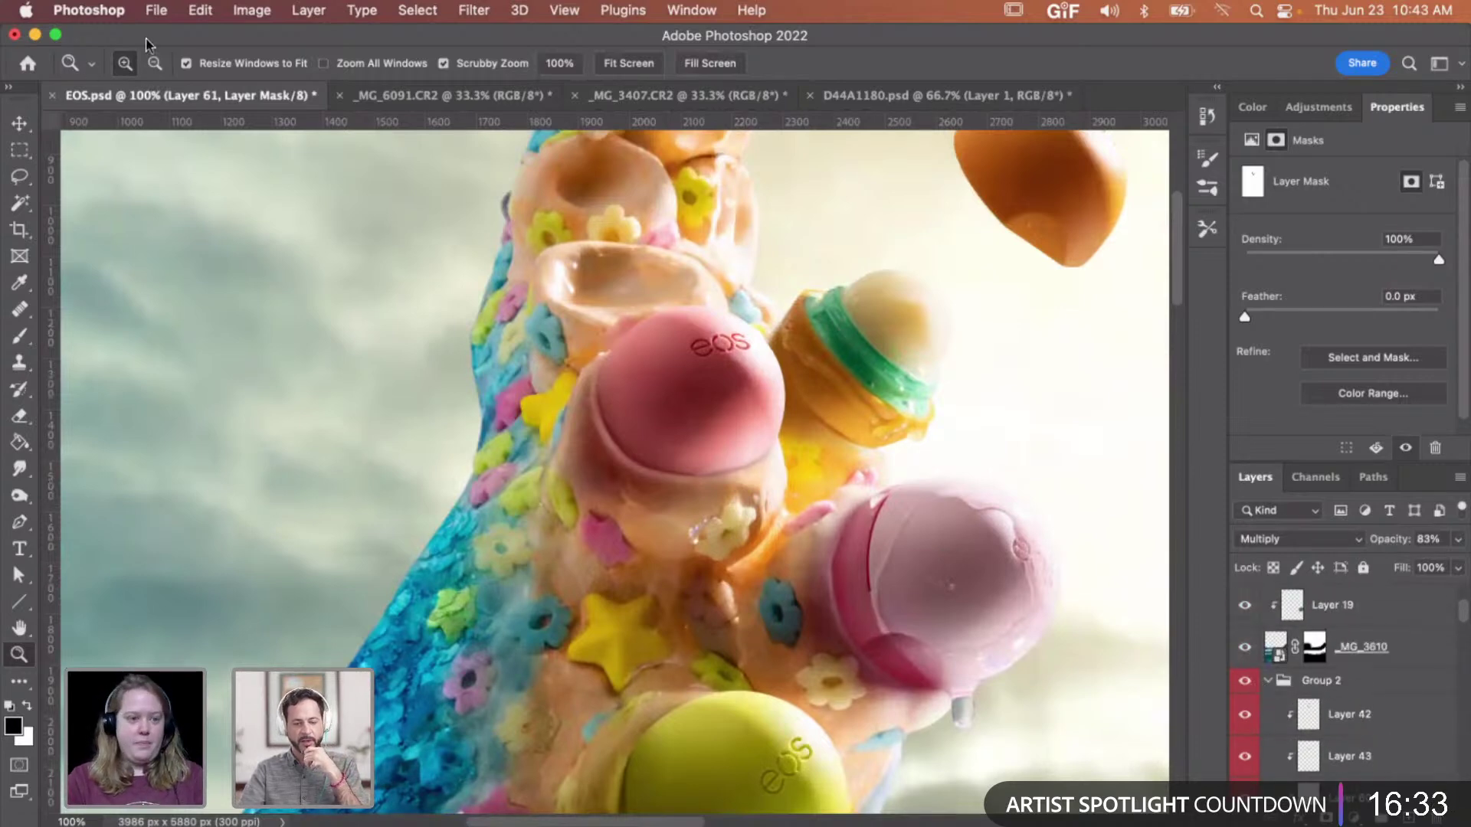
- Open the keyboard shortcuts editor for the application menus
click(156, 13)
mouse_move(206, 14)
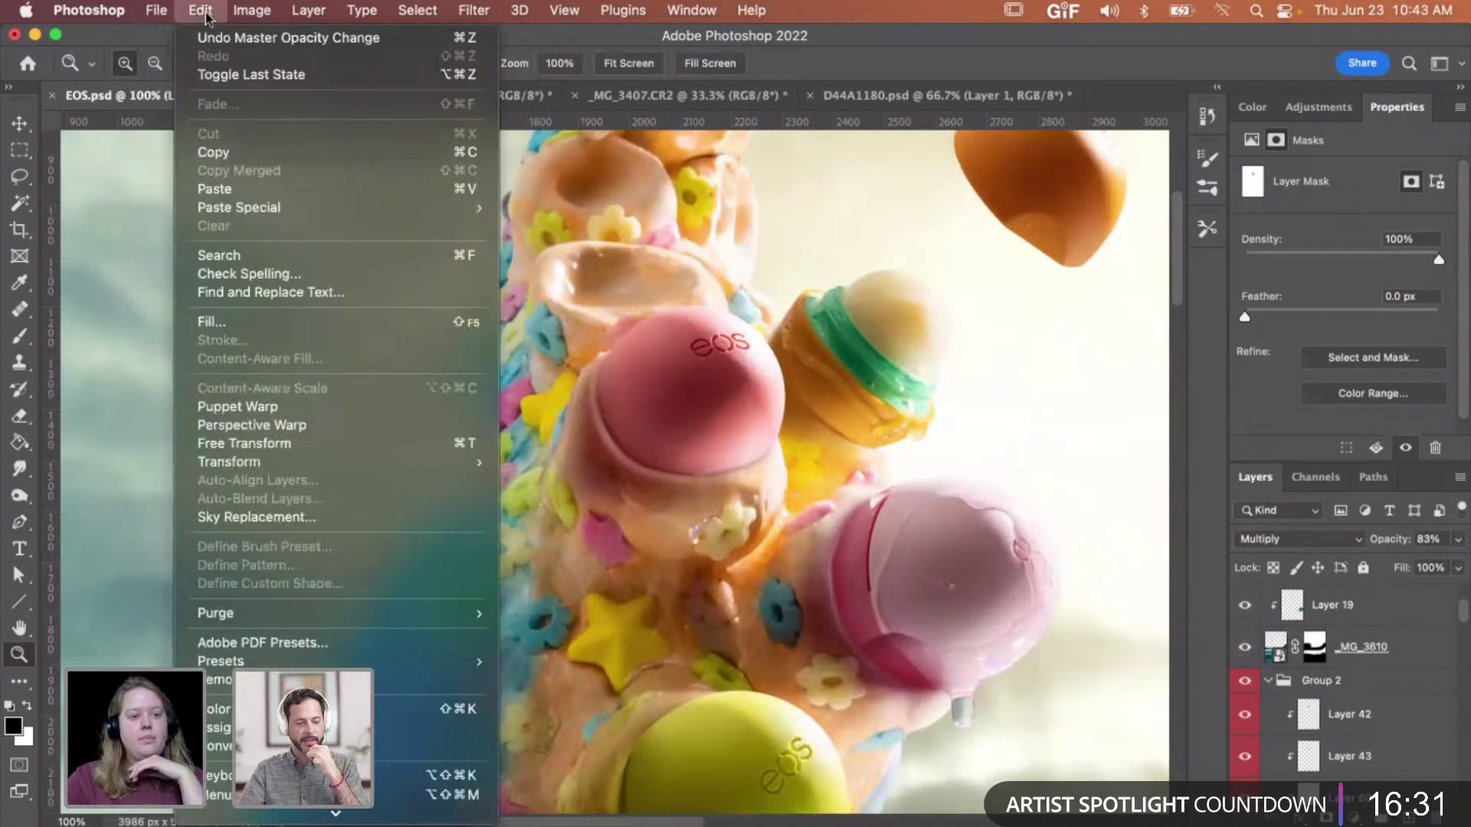
scroll(306, 739, down, 2)
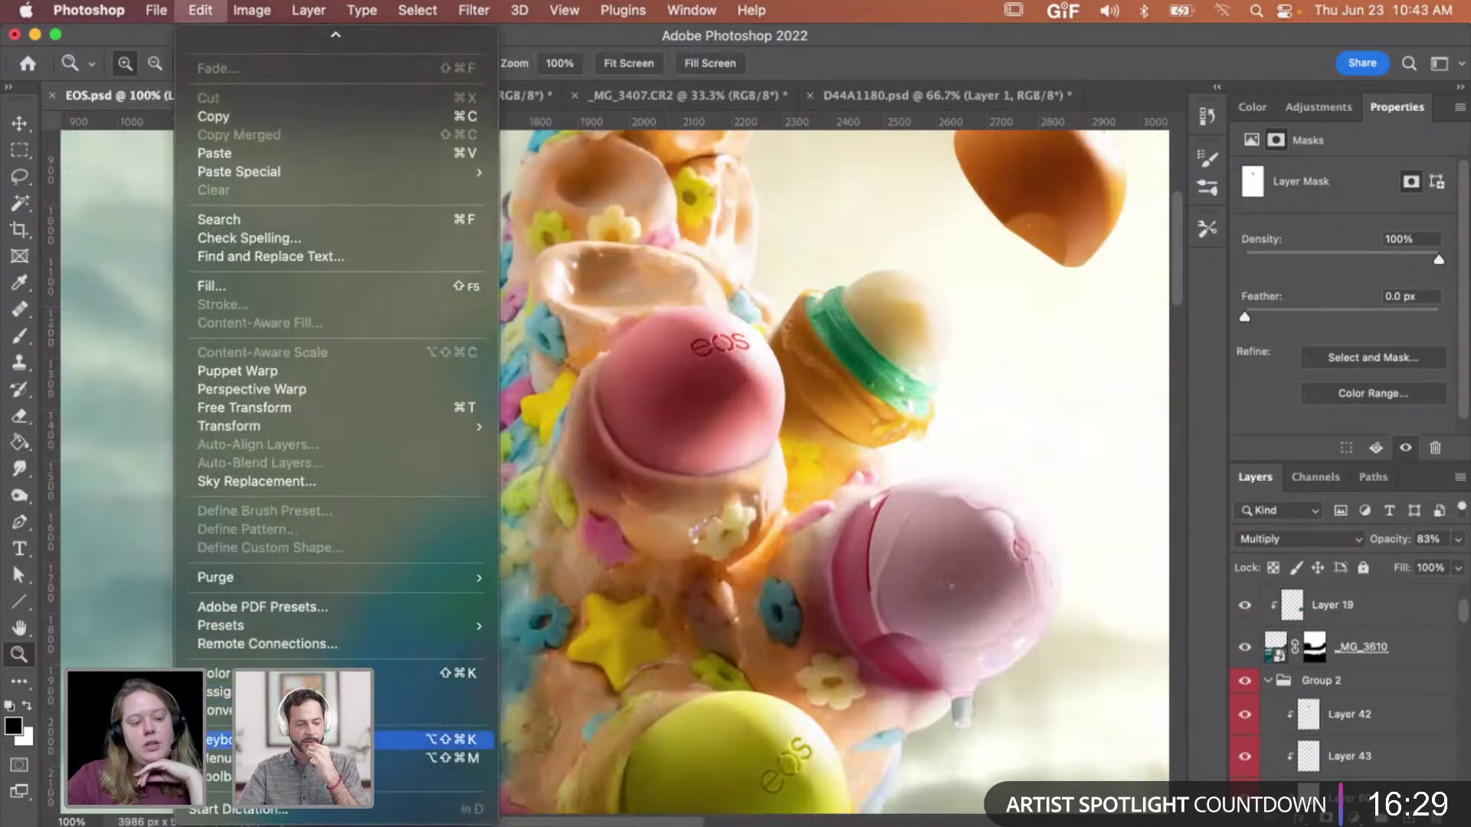
click(307, 739)
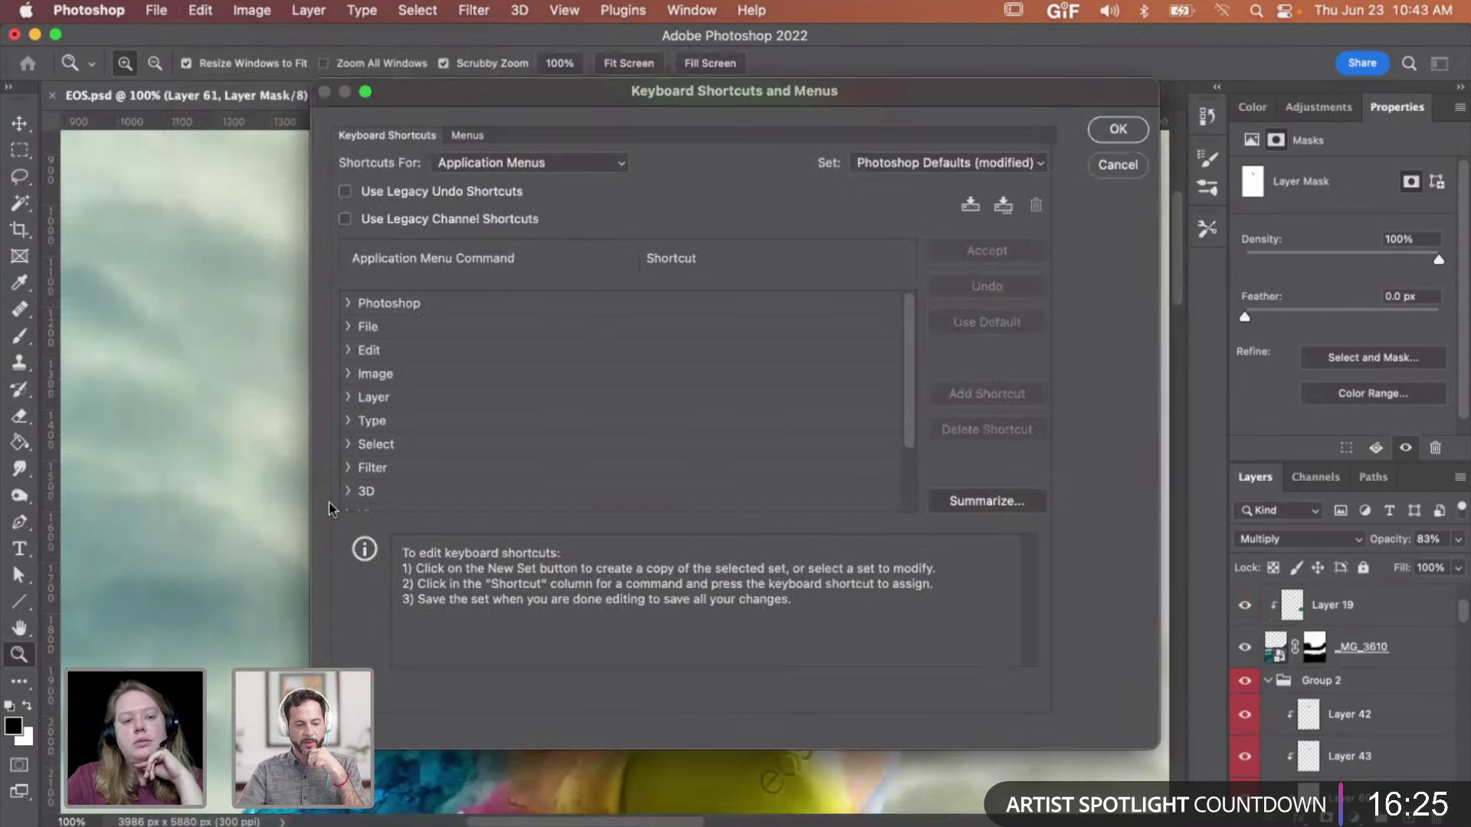
- Expand the Layer menu commands in the shortcut list and look through them for the Hide Layers entry
click(348, 398)
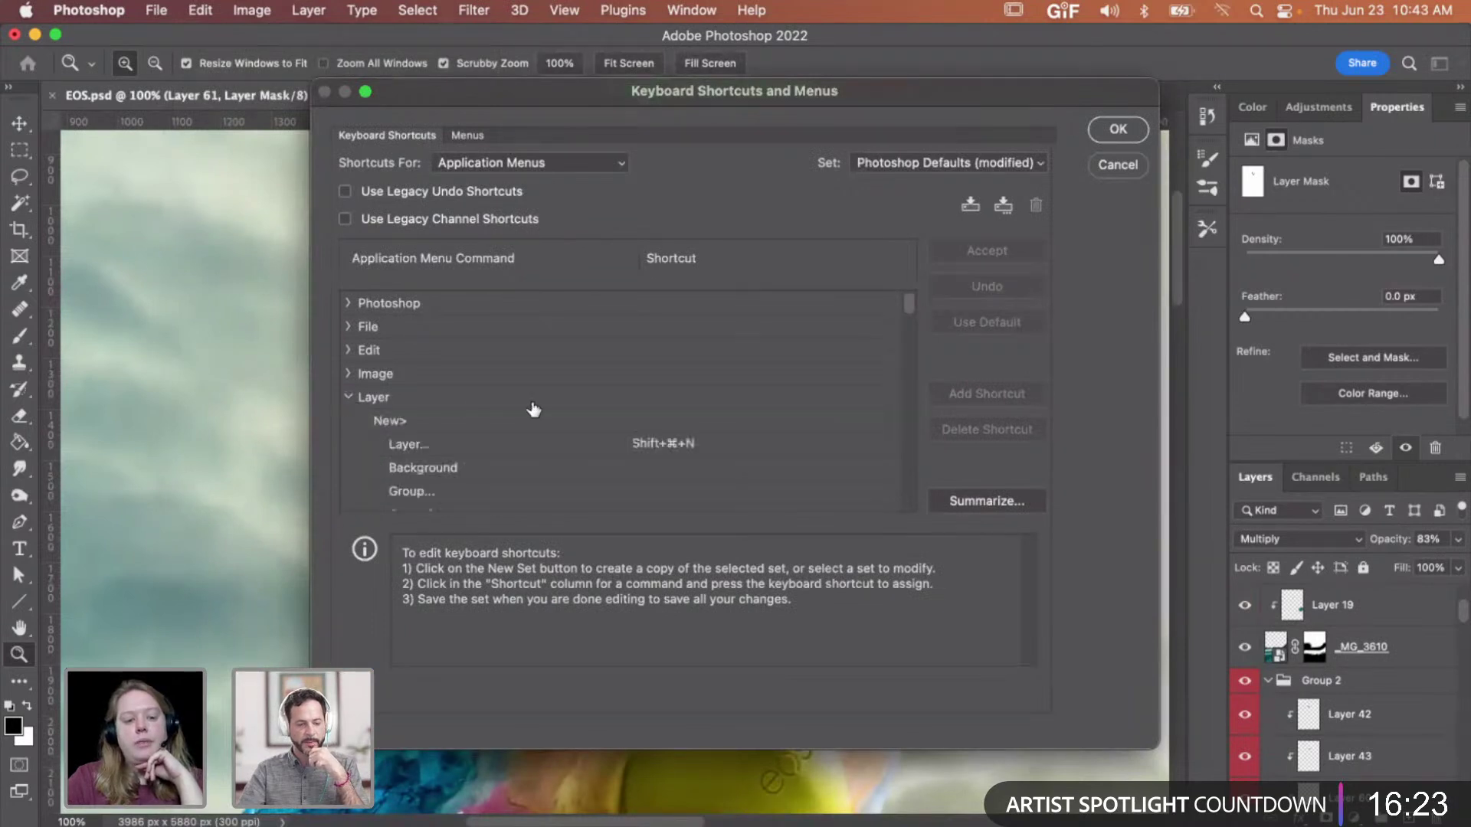
scroll(532, 409, down, 2)
scroll(534, 409, down, 1)
scroll(534, 410, down, 6)
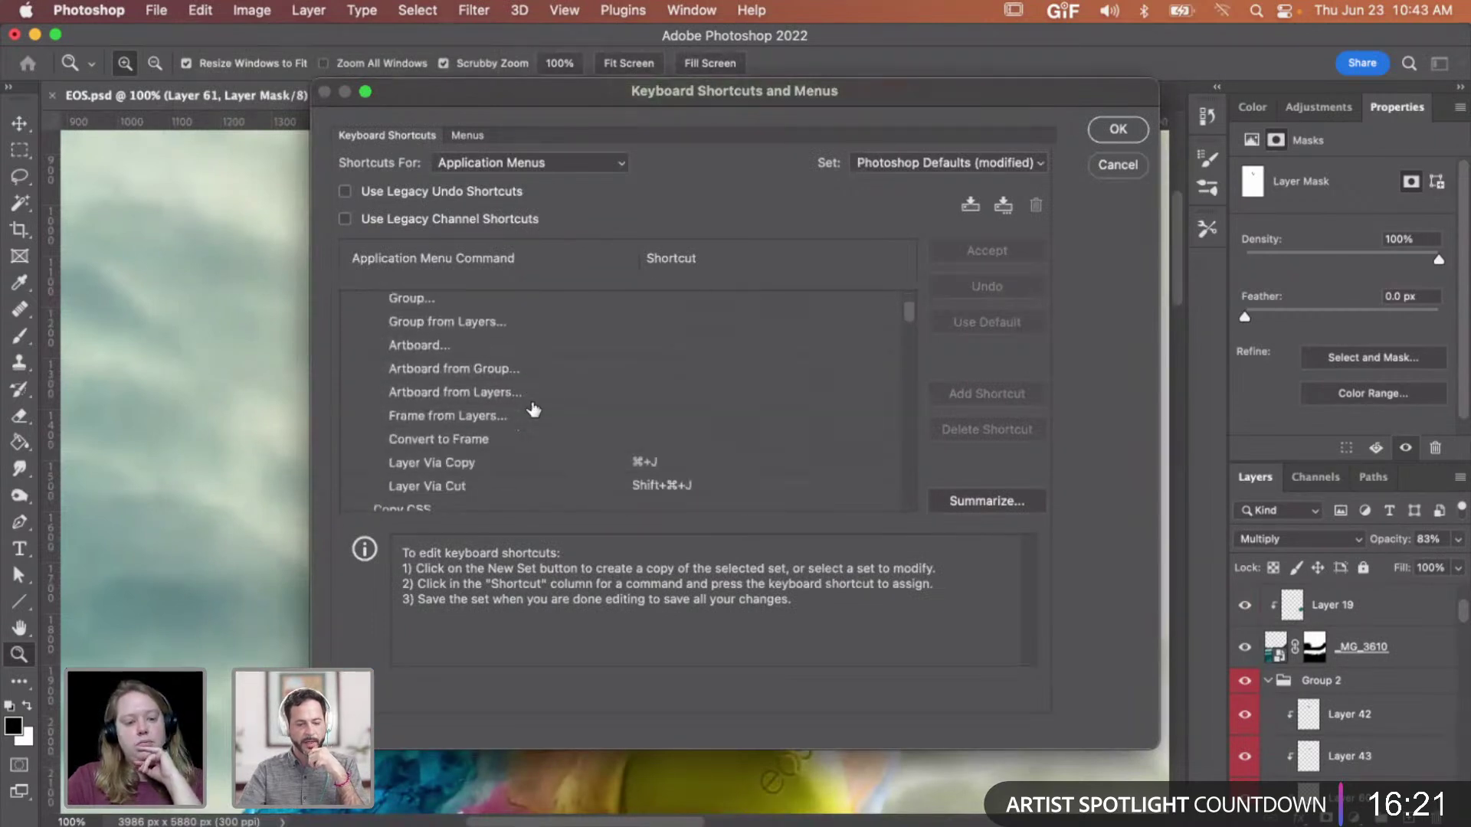
scroll(534, 409, down, 12)
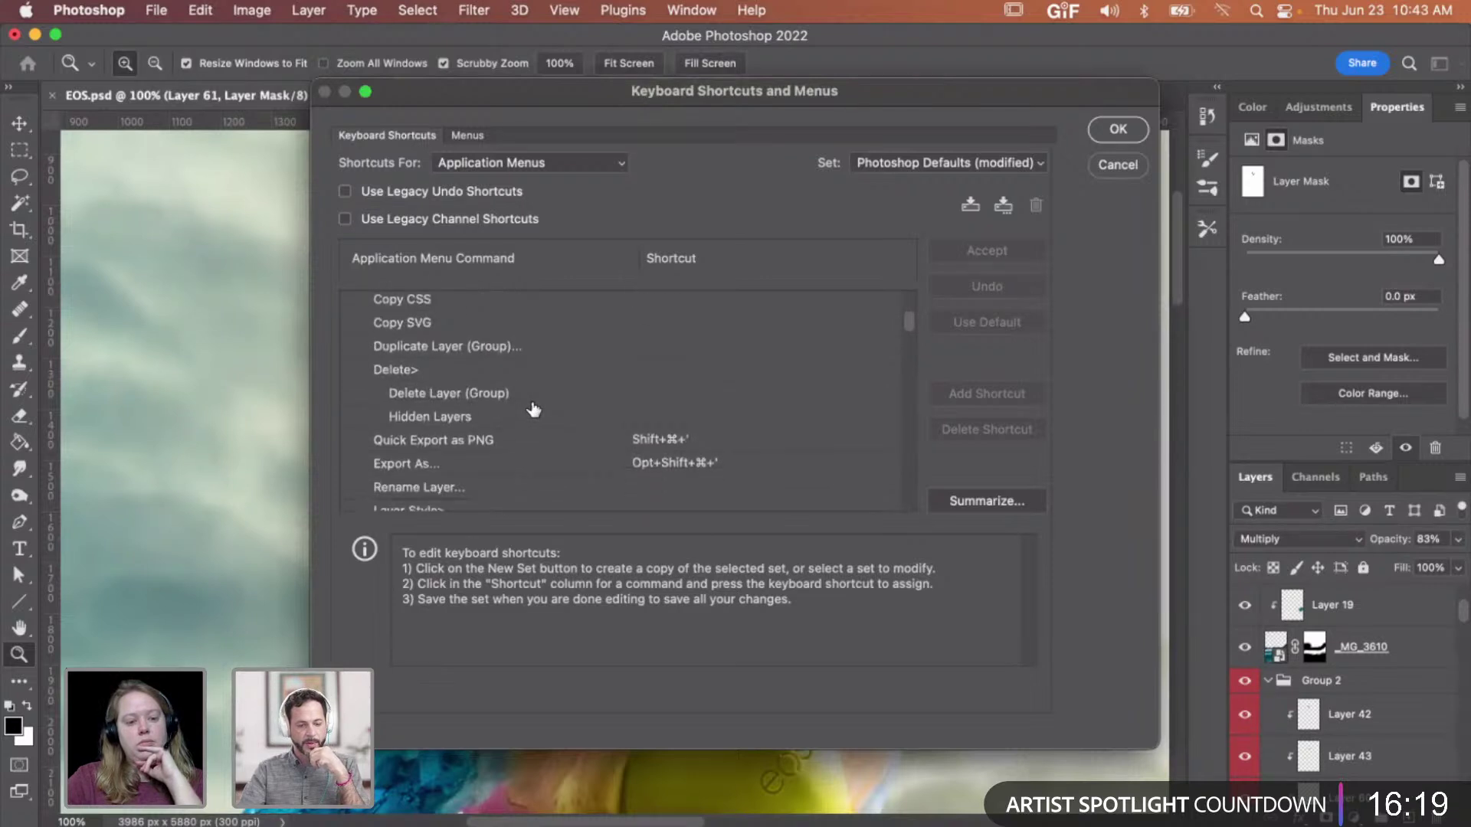
scroll(534, 410, down, 14)
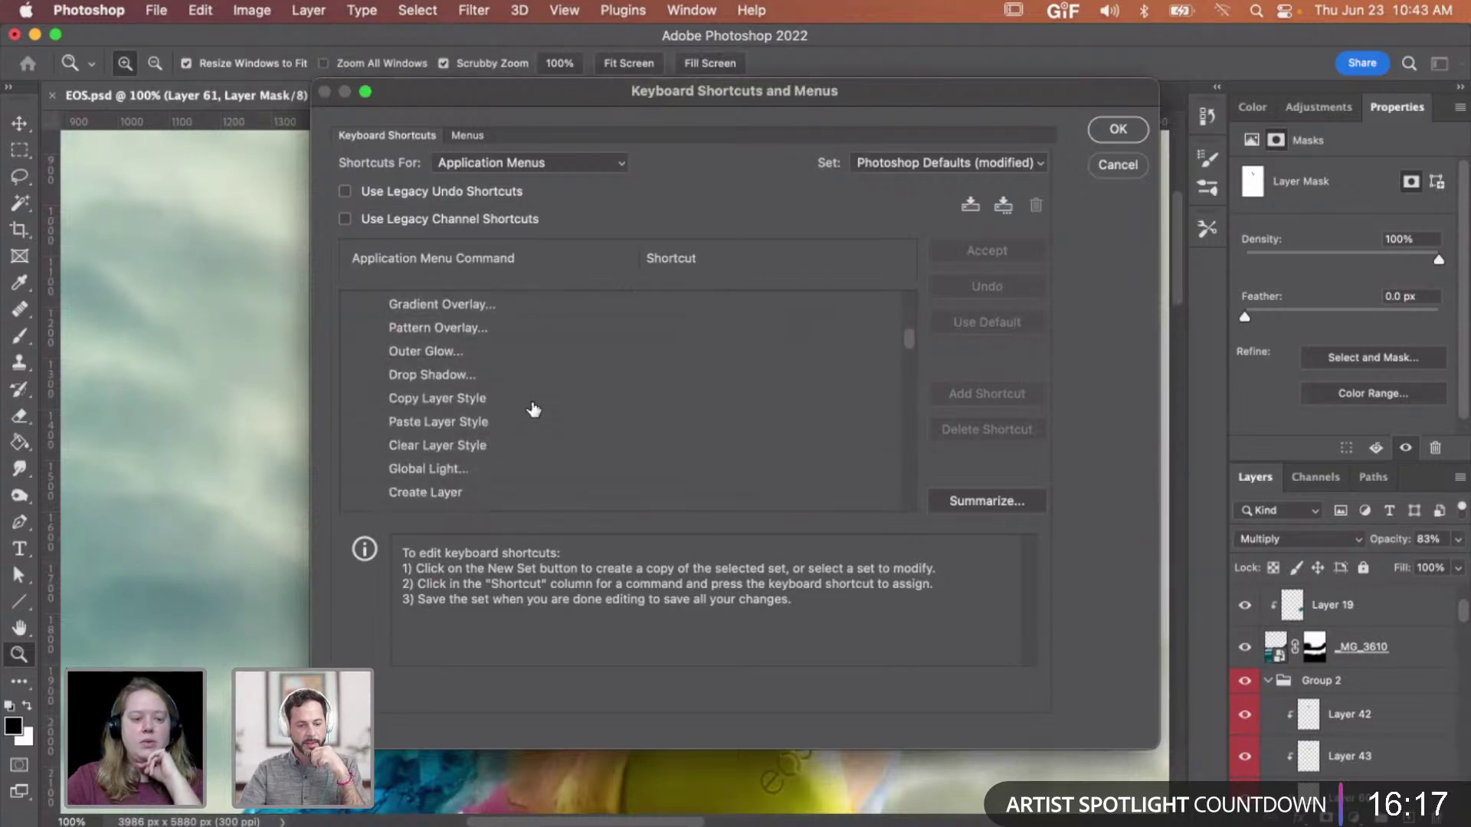
scroll(534, 409, down, 10)
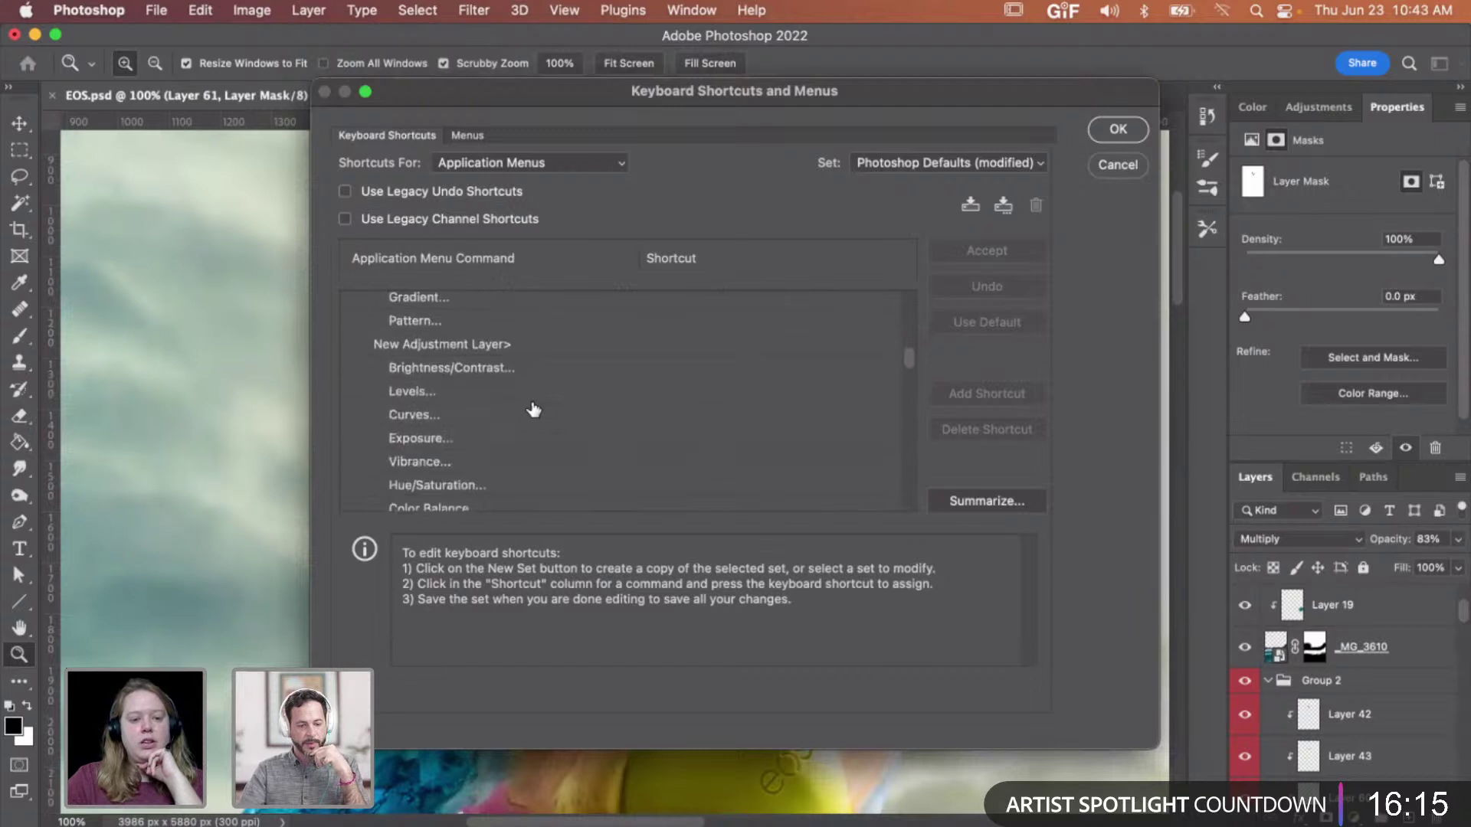
scroll(534, 409, down, 14)
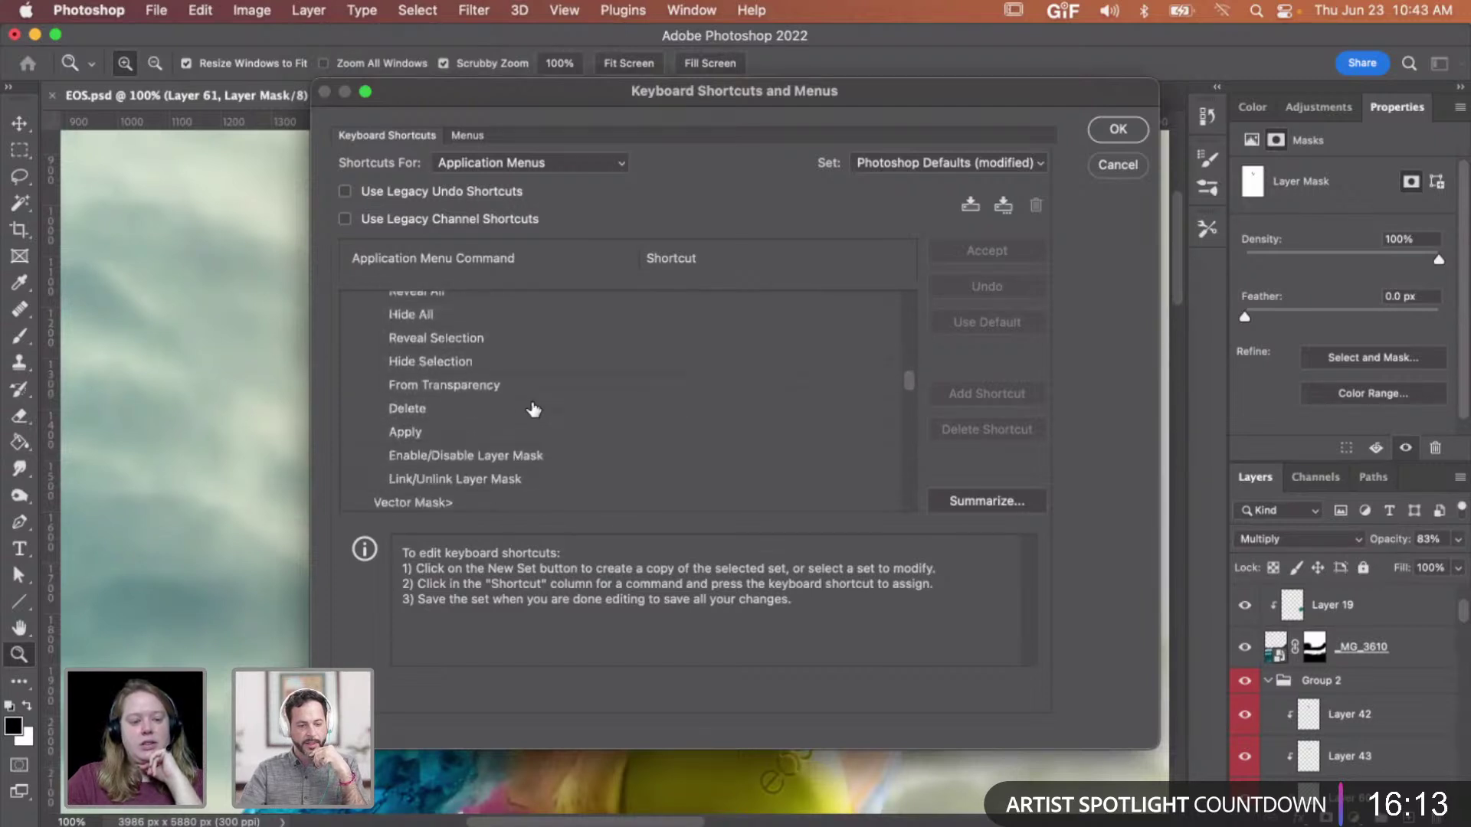
scroll(534, 409, down, 10)
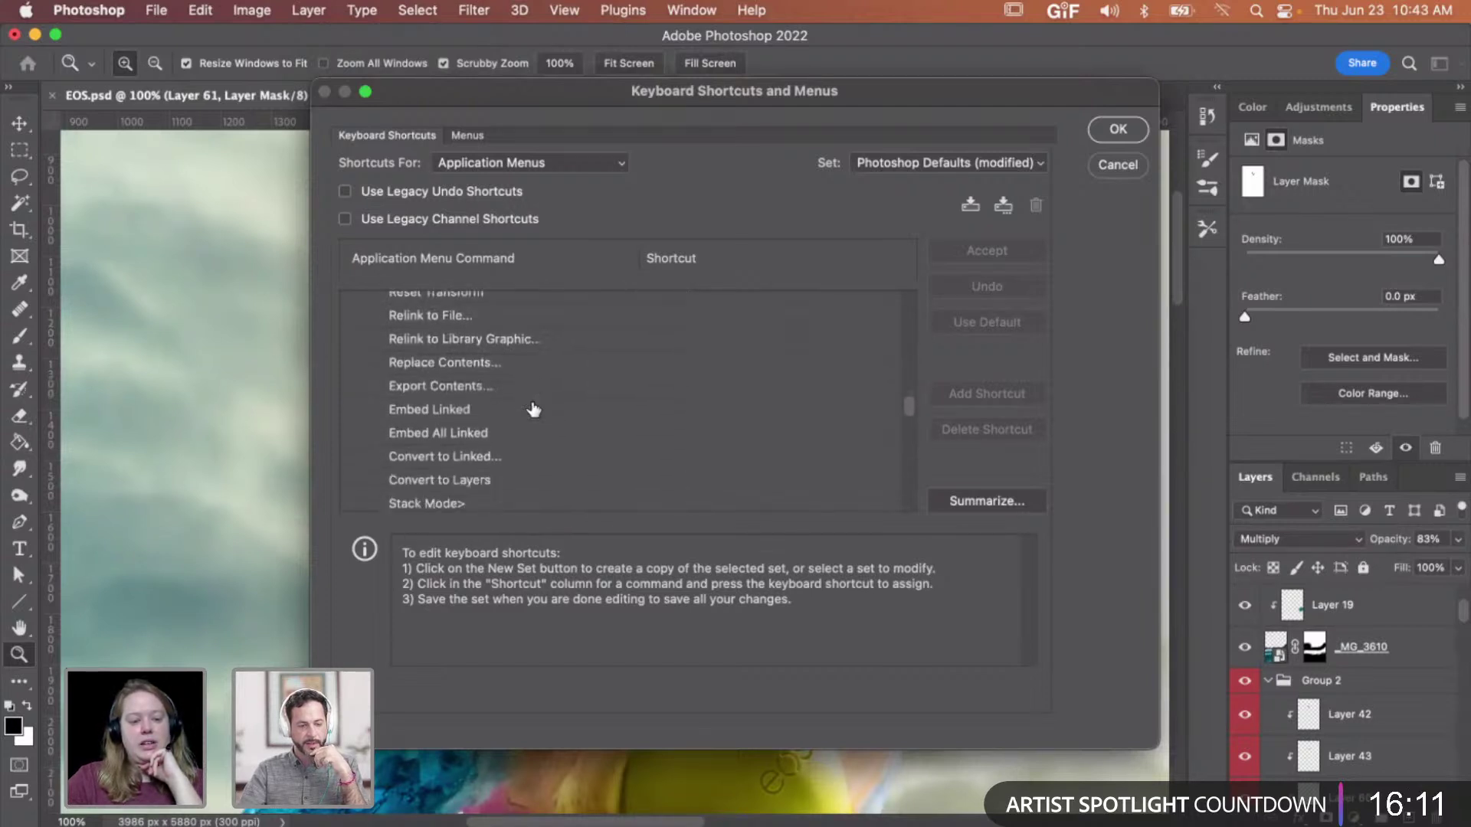
scroll(534, 409, down, 1)
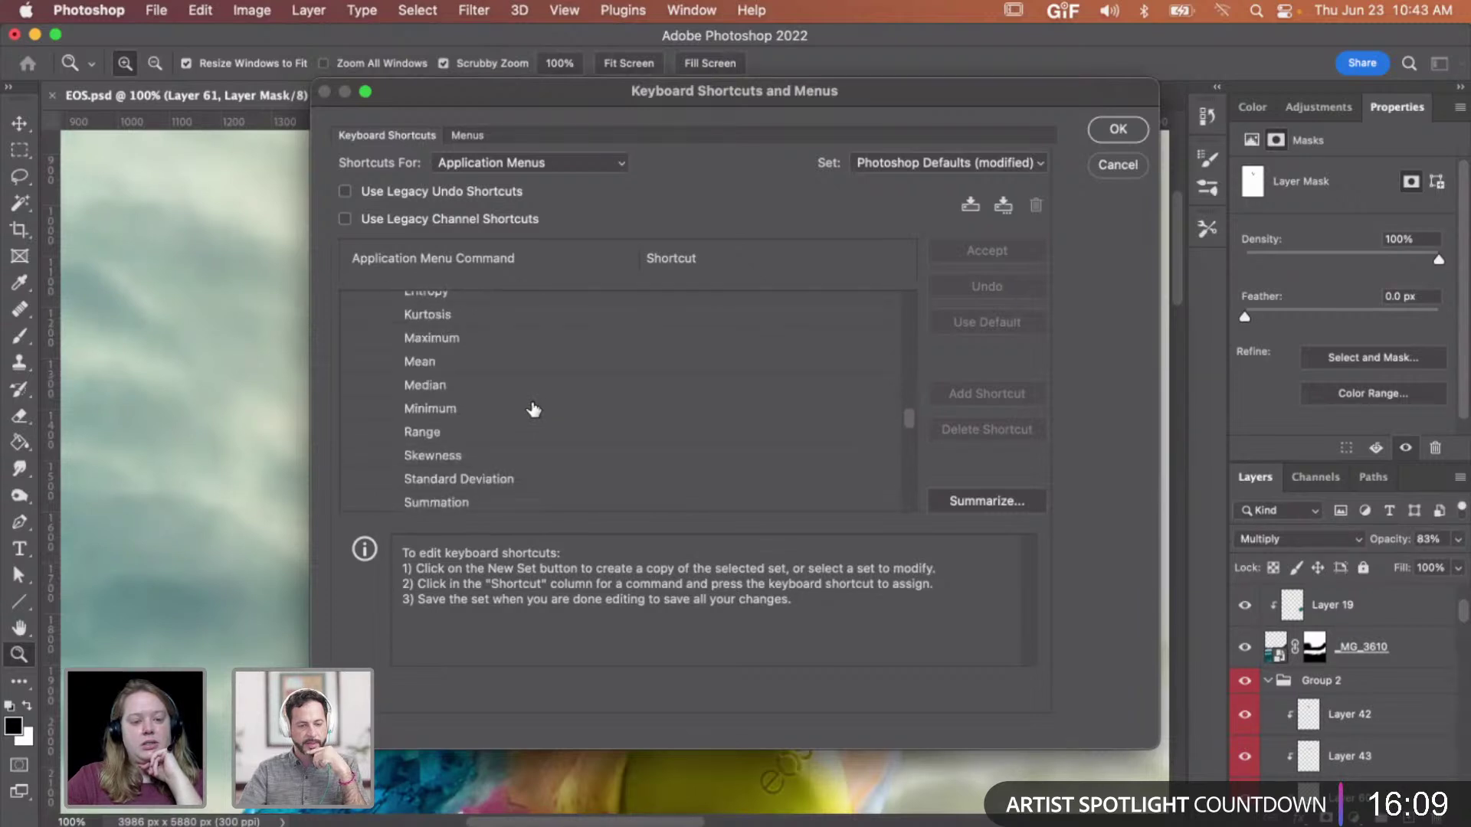
scroll(485, 360, up, 1)
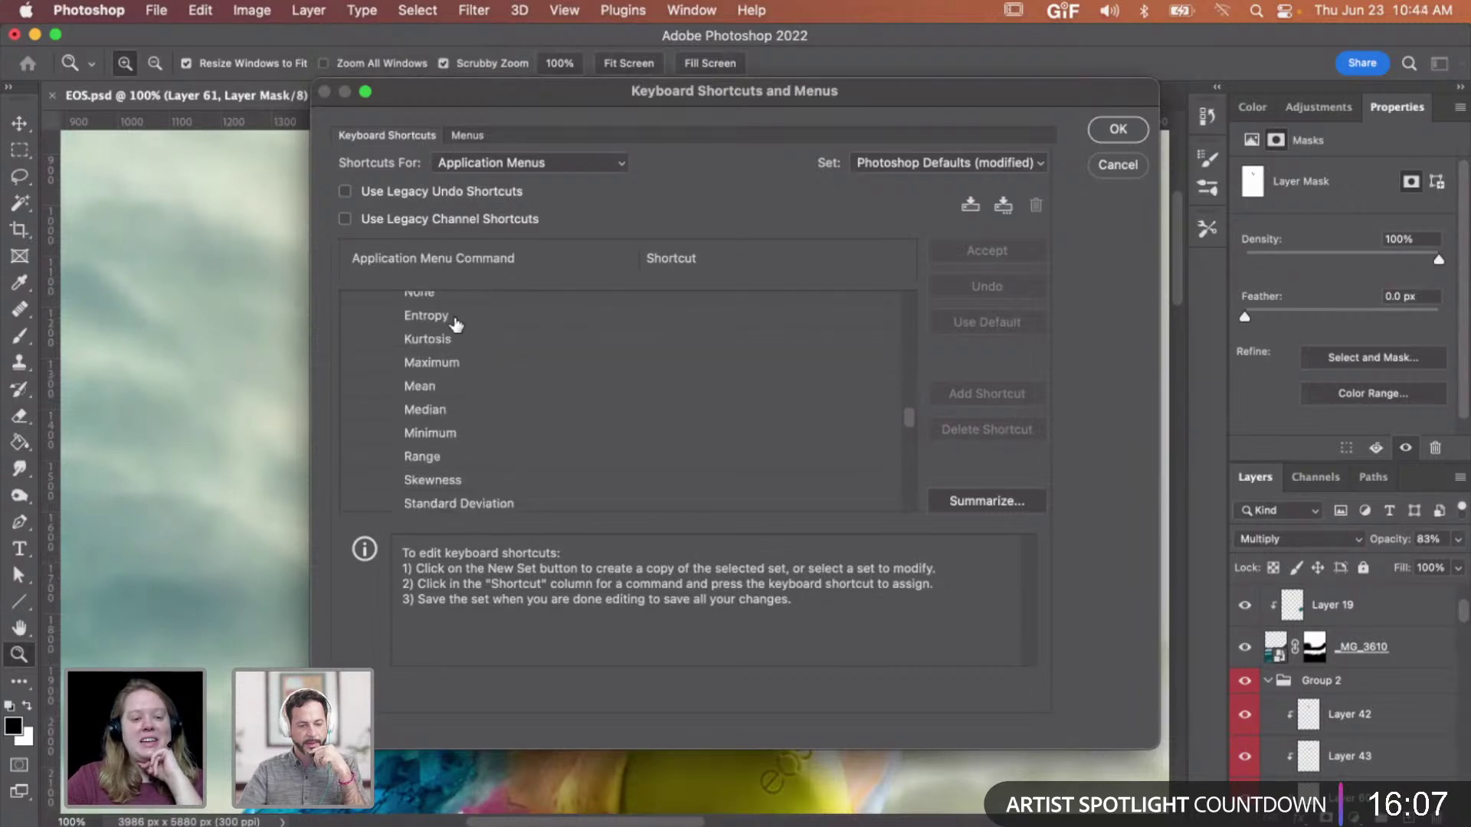
scroll(465, 341, up, 1)
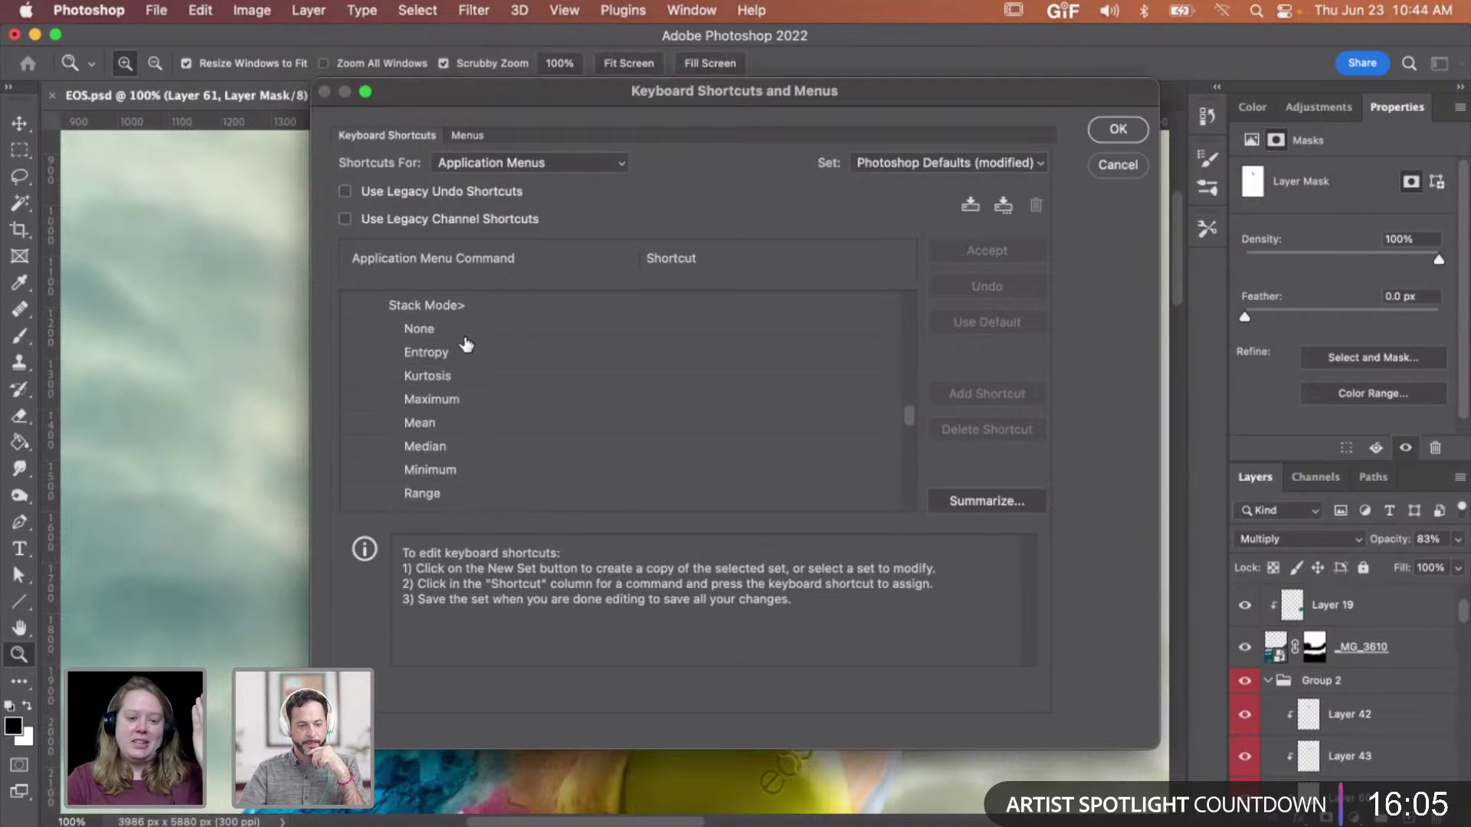
scroll(467, 362, down, 1)
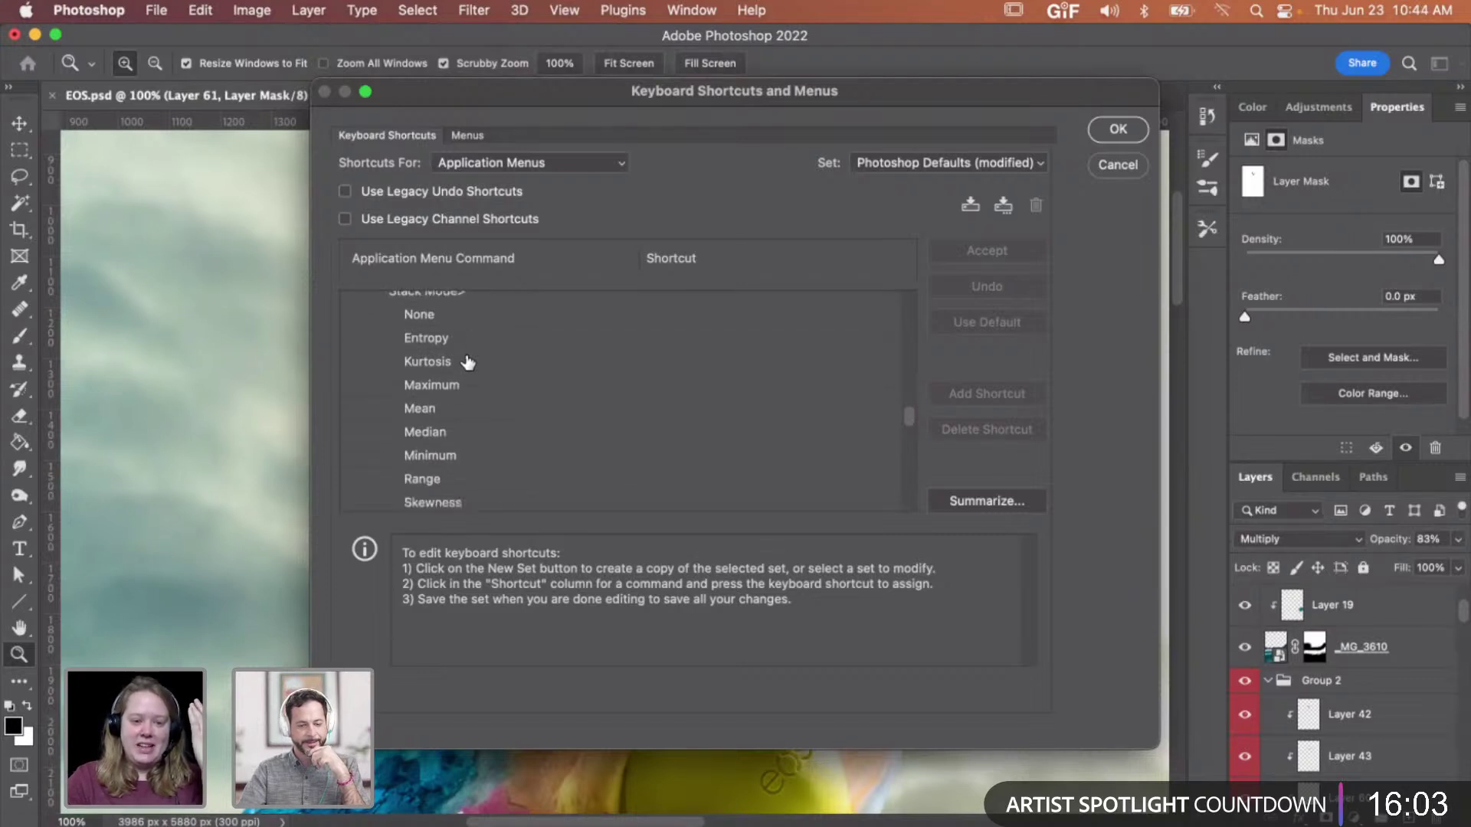
scroll(467, 361, down, 2)
scroll(467, 362, down, 4)
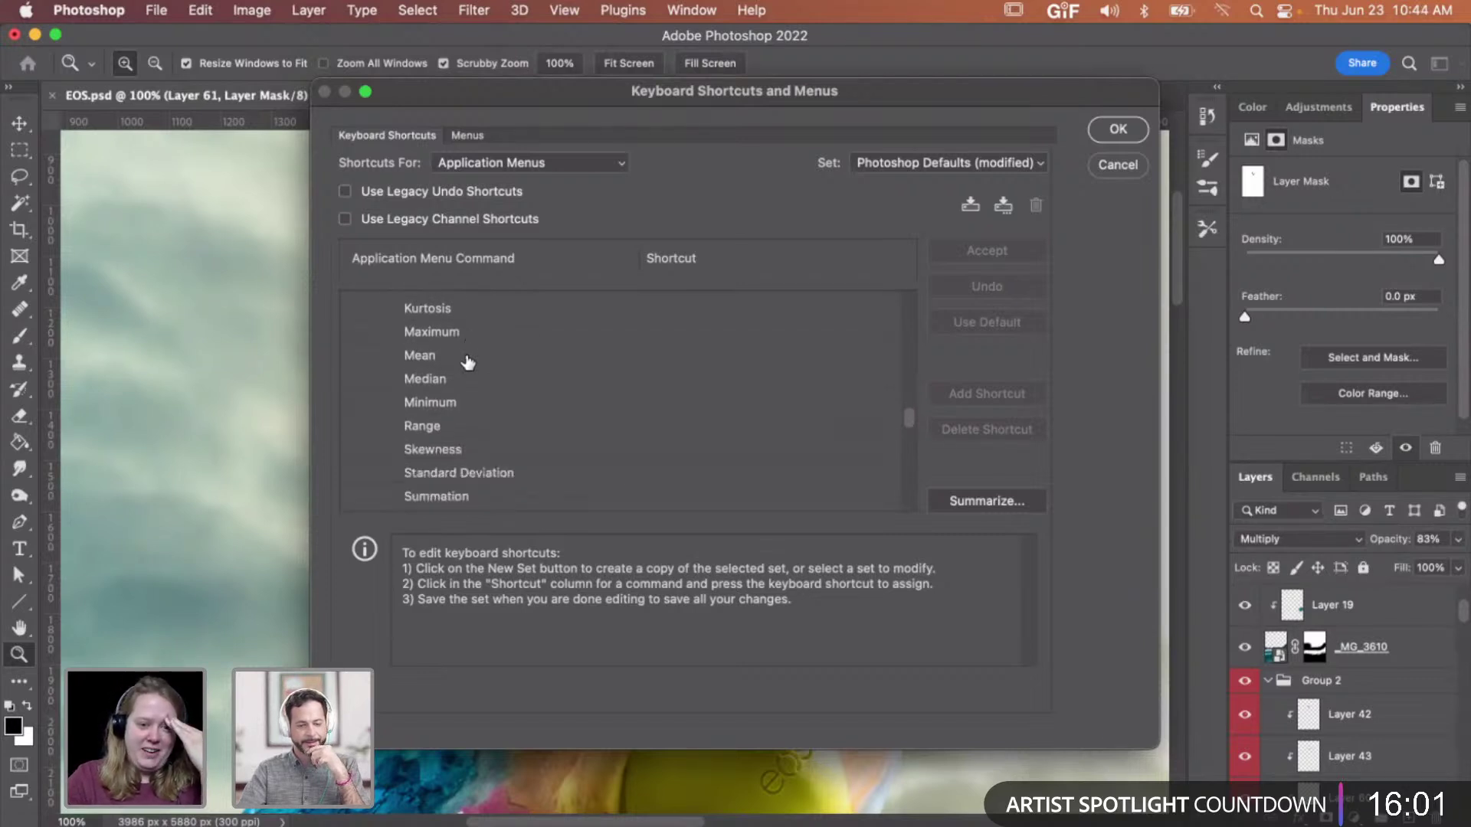
scroll(468, 362, down, 3)
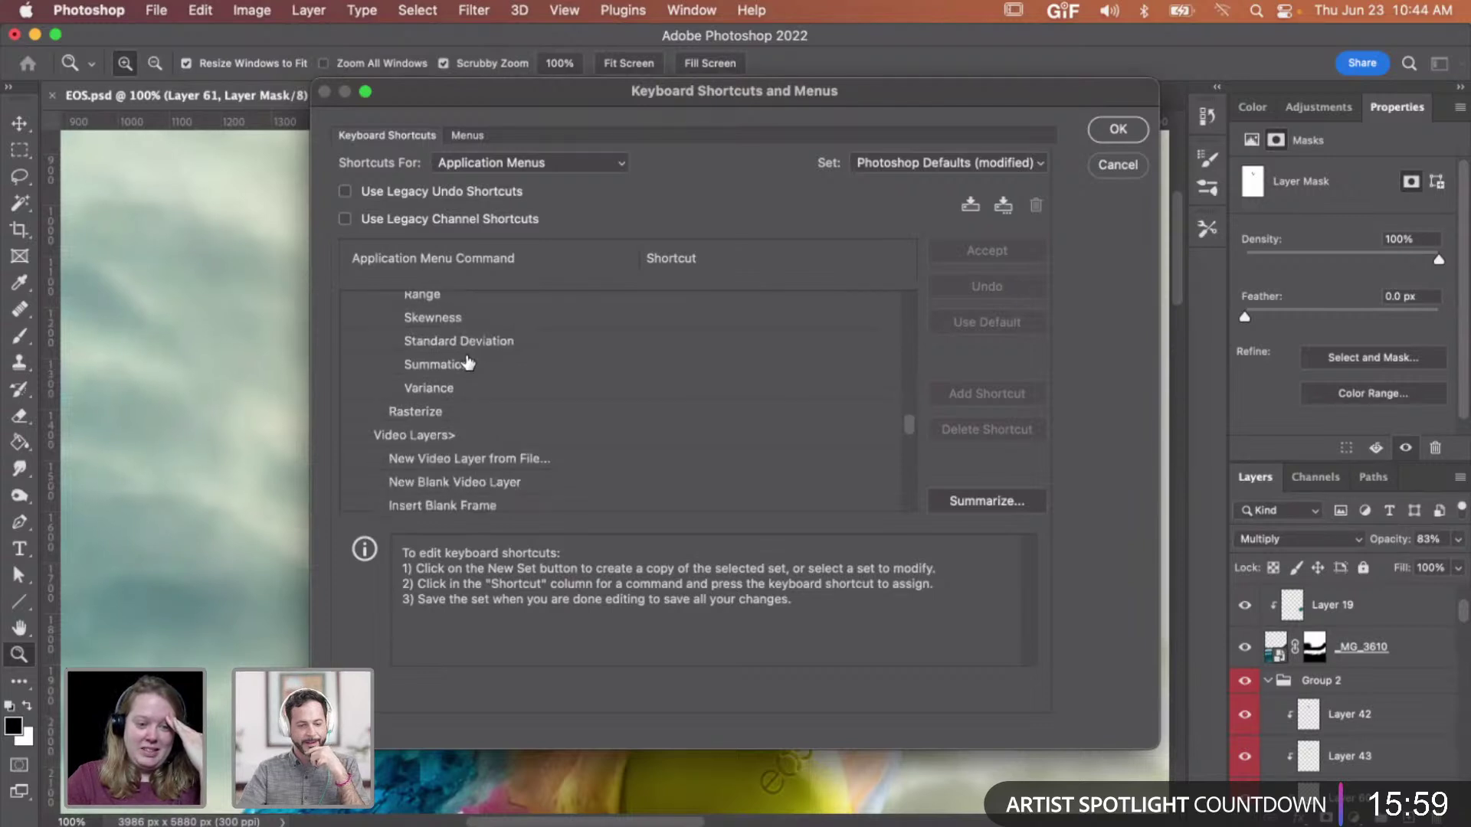
scroll(468, 361, down, 3)
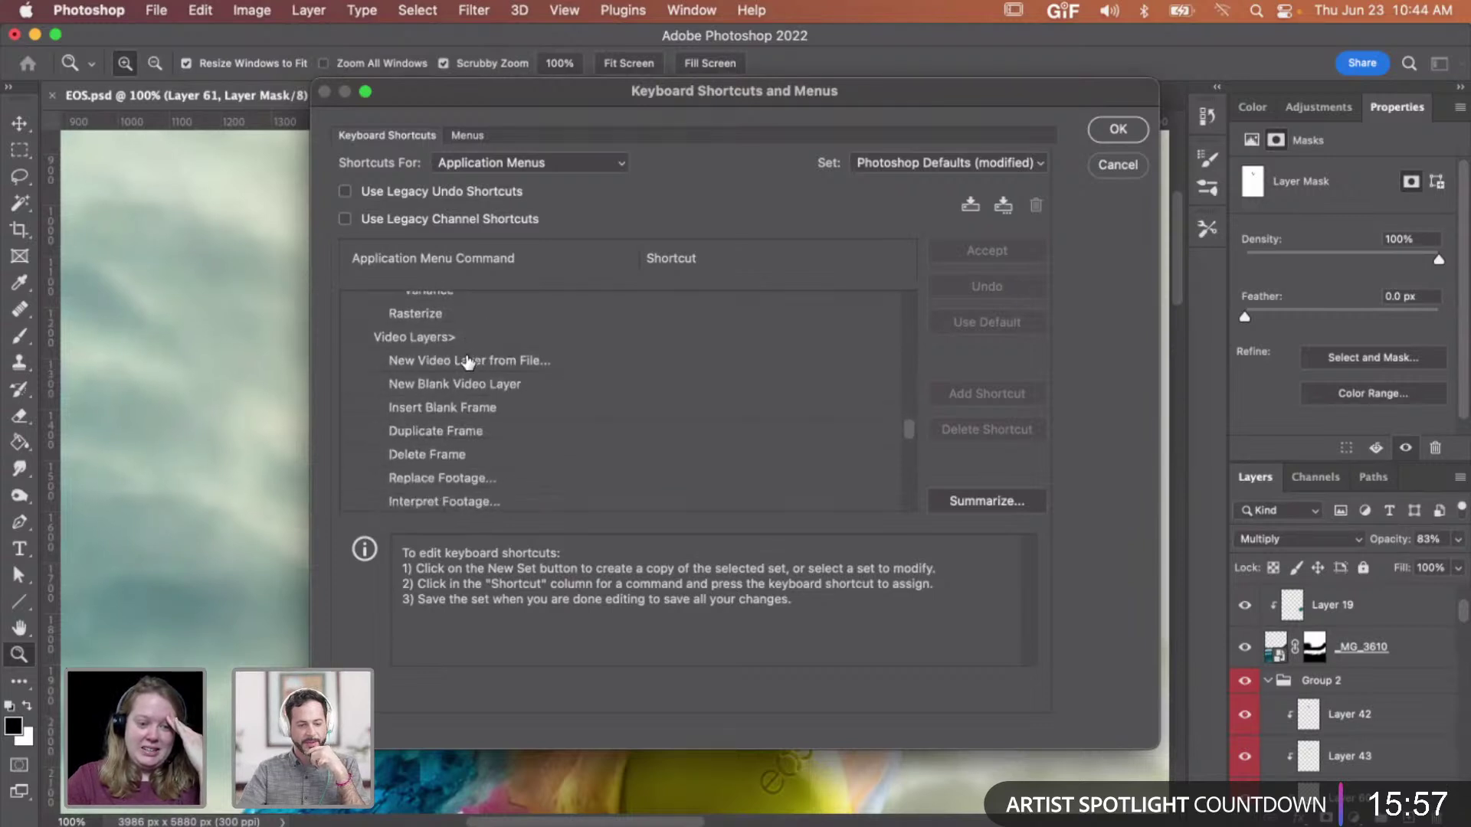
scroll(468, 362, up, 2)
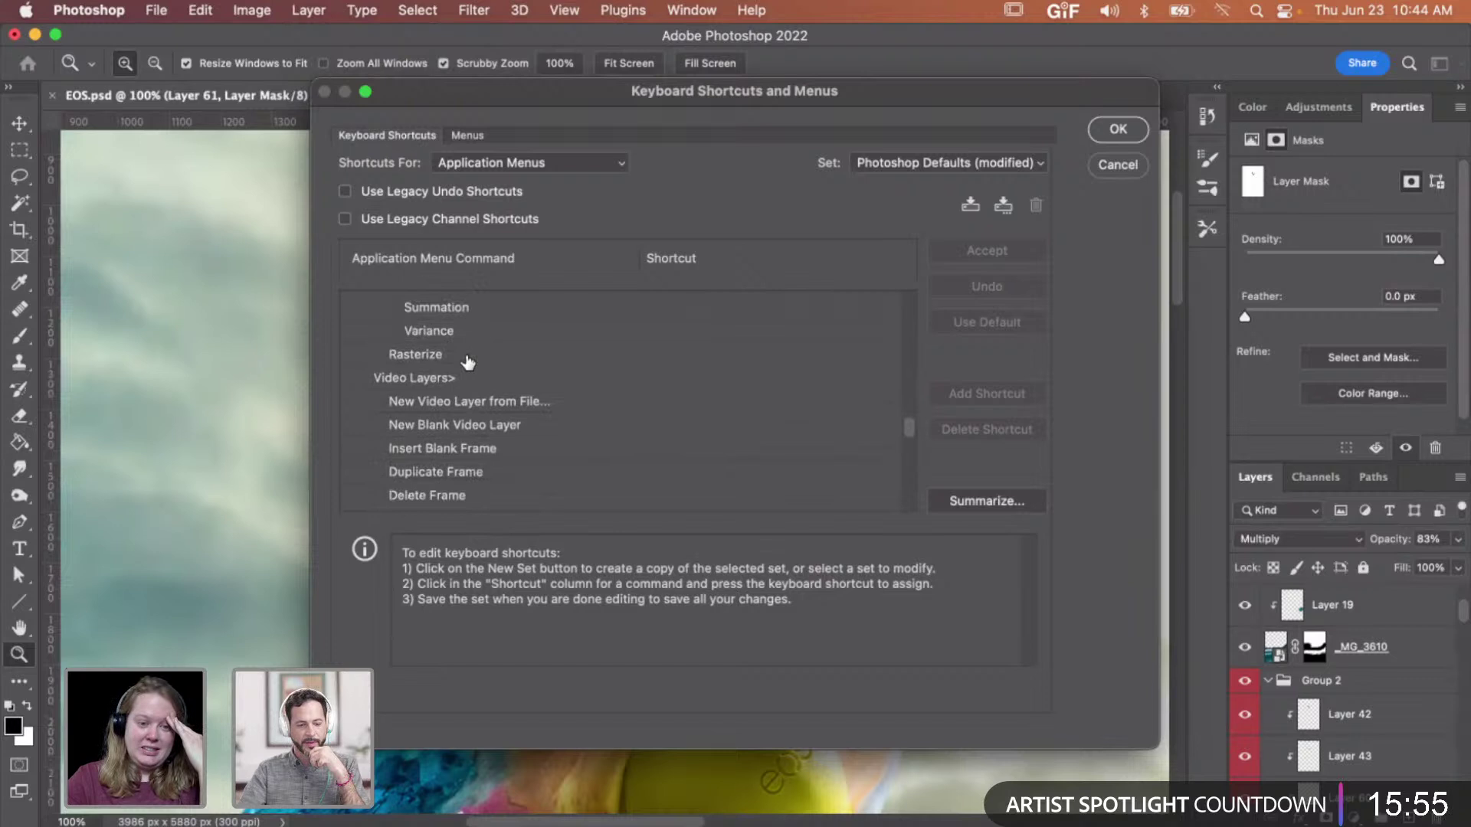
scroll(468, 362, down, 4)
scroll(467, 362, down, 10)
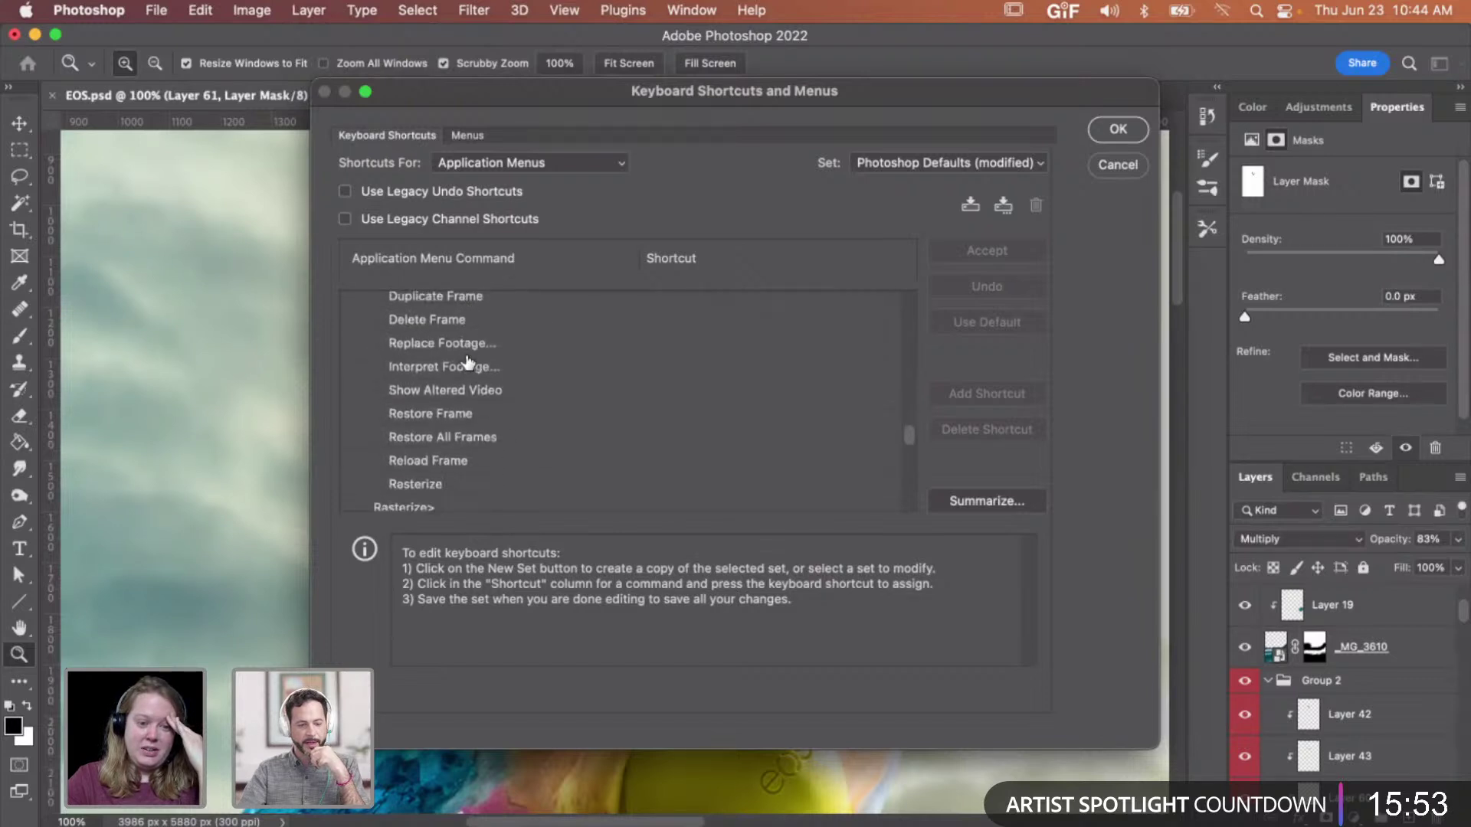
scroll(468, 362, down, 13)
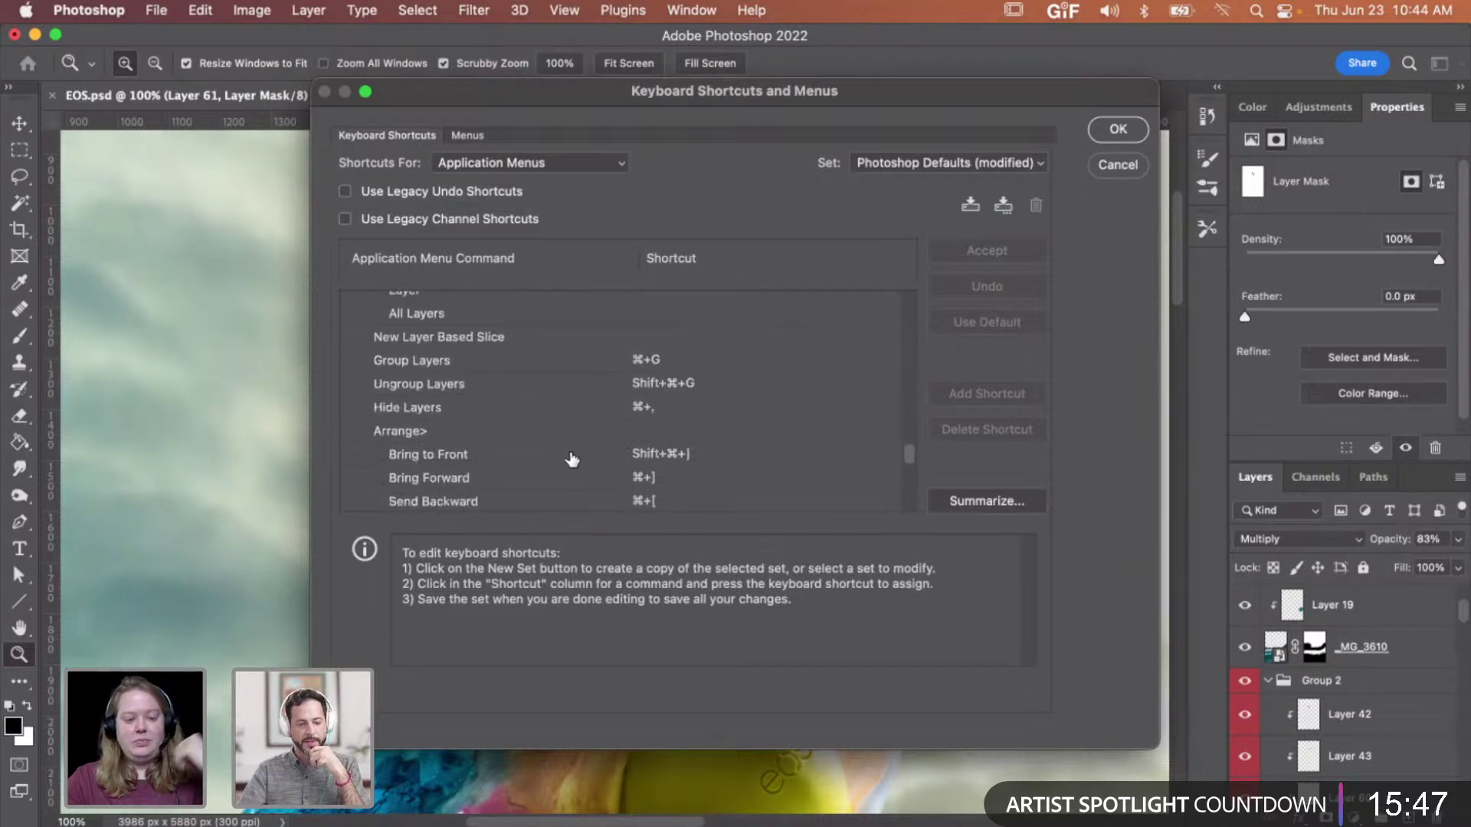
- Select the Hide Layers command and clear its assigned shortcut
click(489, 416)
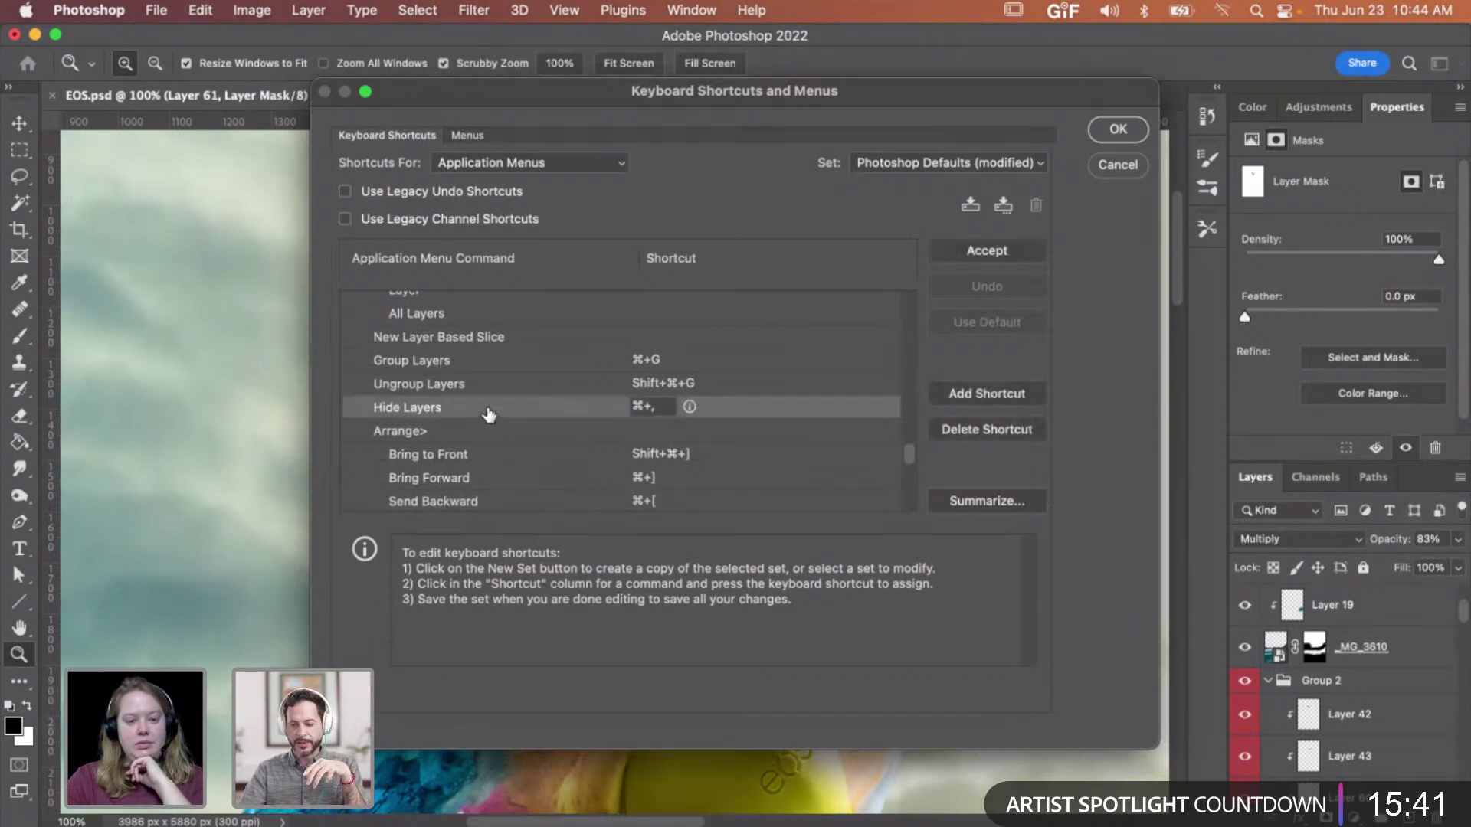
click(663, 407)
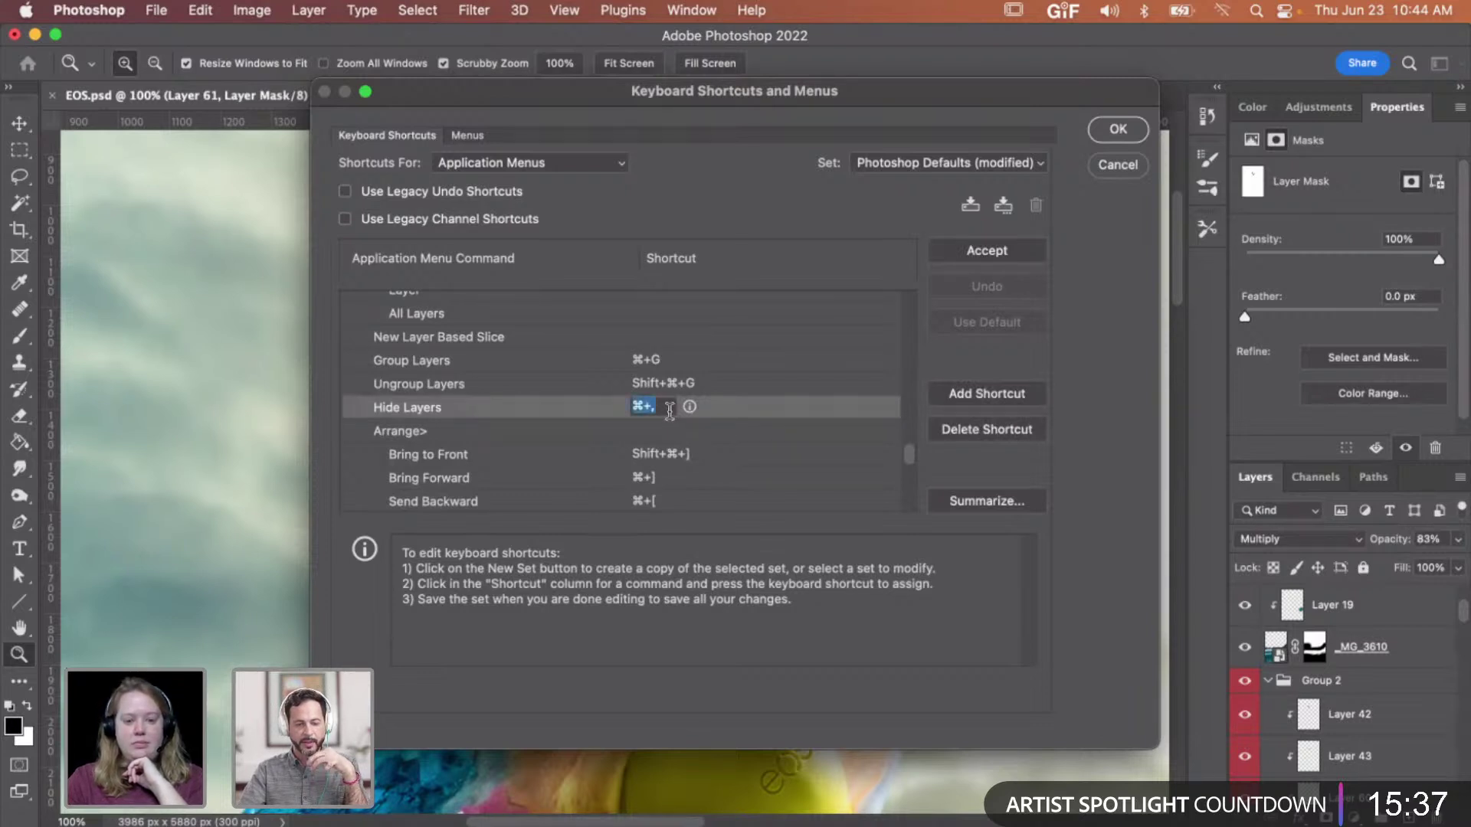
key(BackSpace)
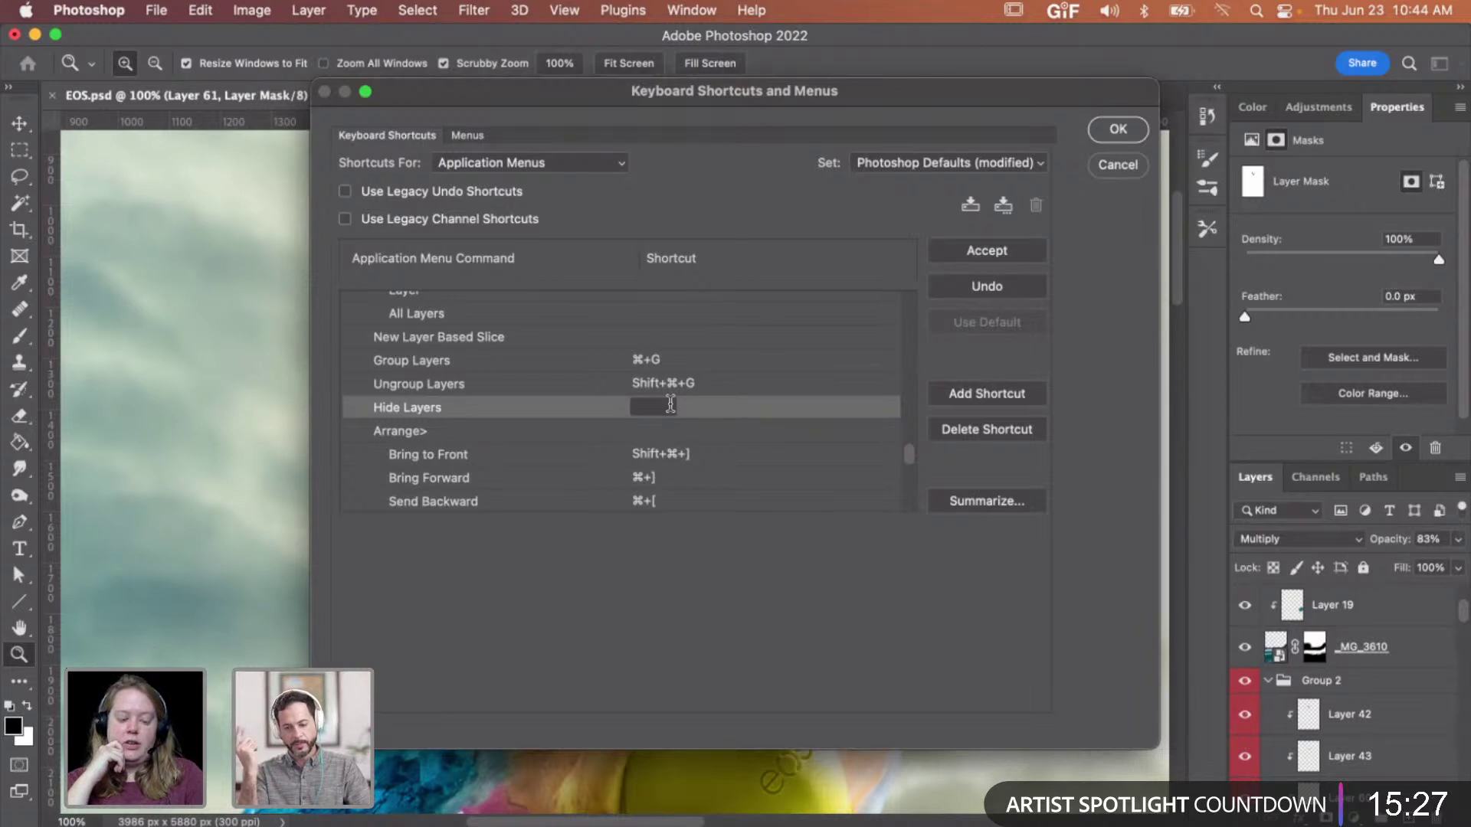
- Try Shift+⌘+Z as the shortcut for Hide Layers and clear the entry
key(super+shift+z)
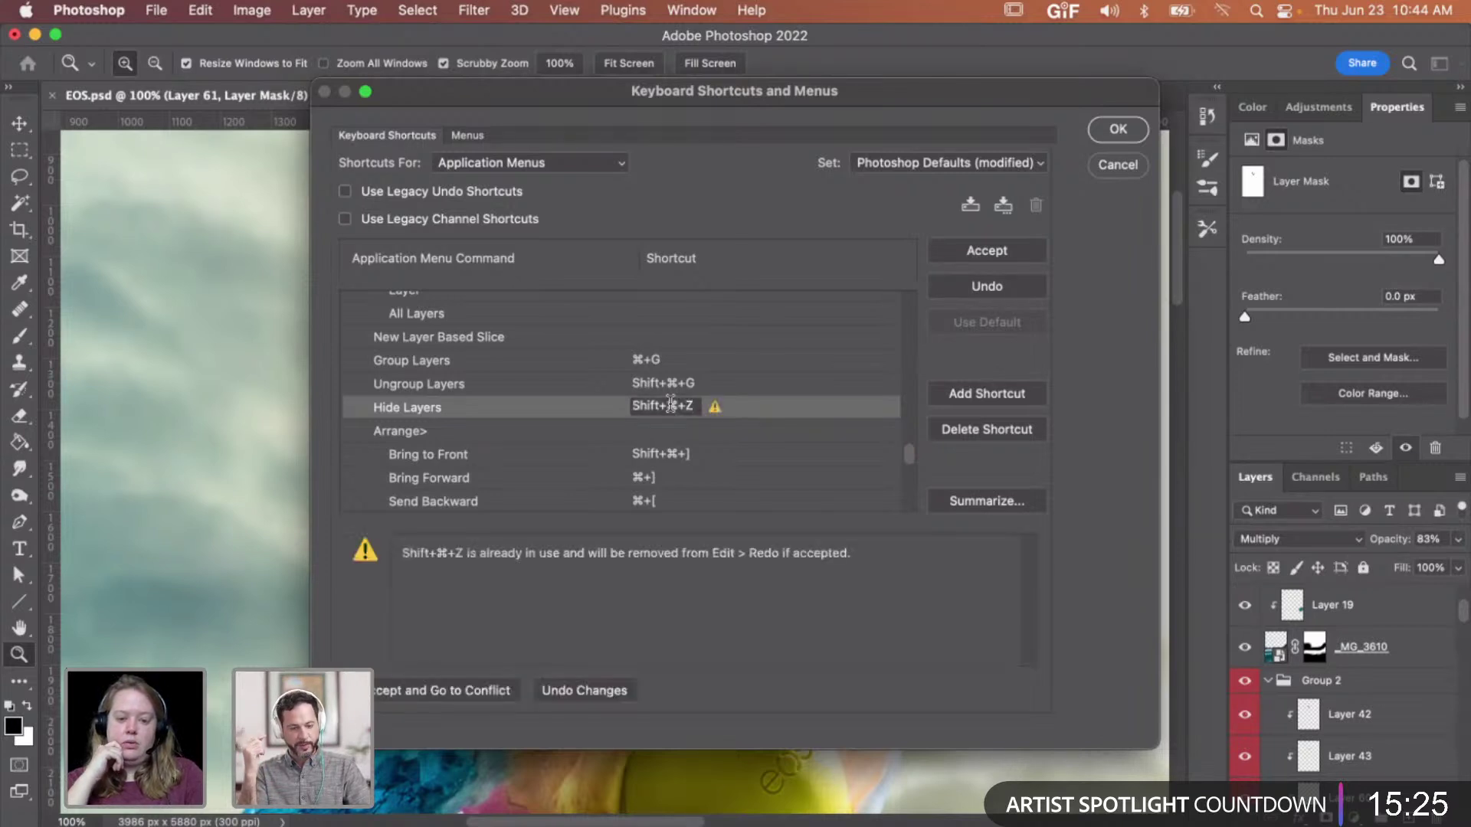
drag(694, 402, 673, 403)
key(BackSpace)
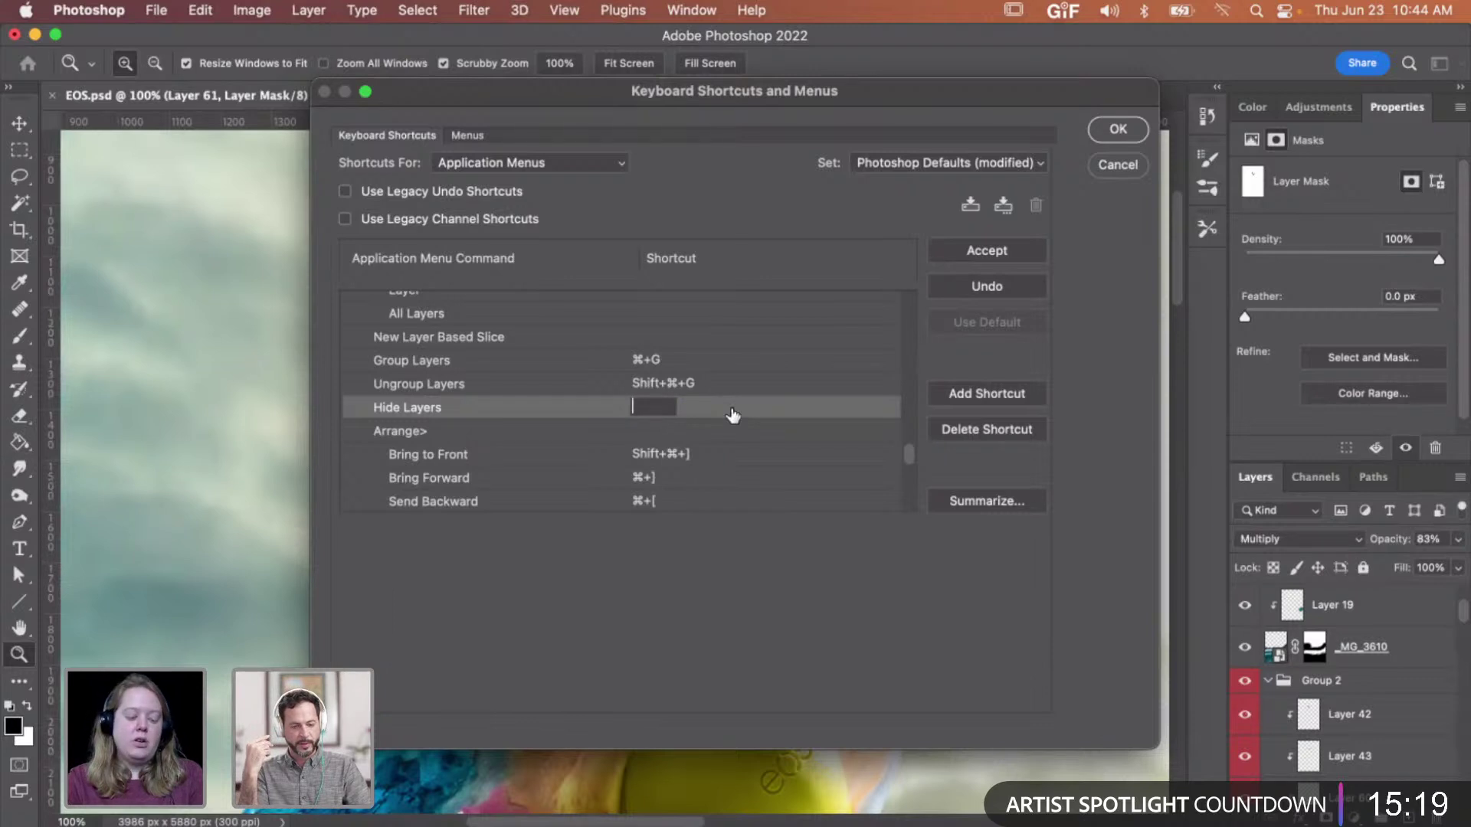
- Assign Opt+Shift+⌘+V to Hide Layers, accept its removal from Paste Into, and apply the shortcut changes
key(alt+shift+super+v)
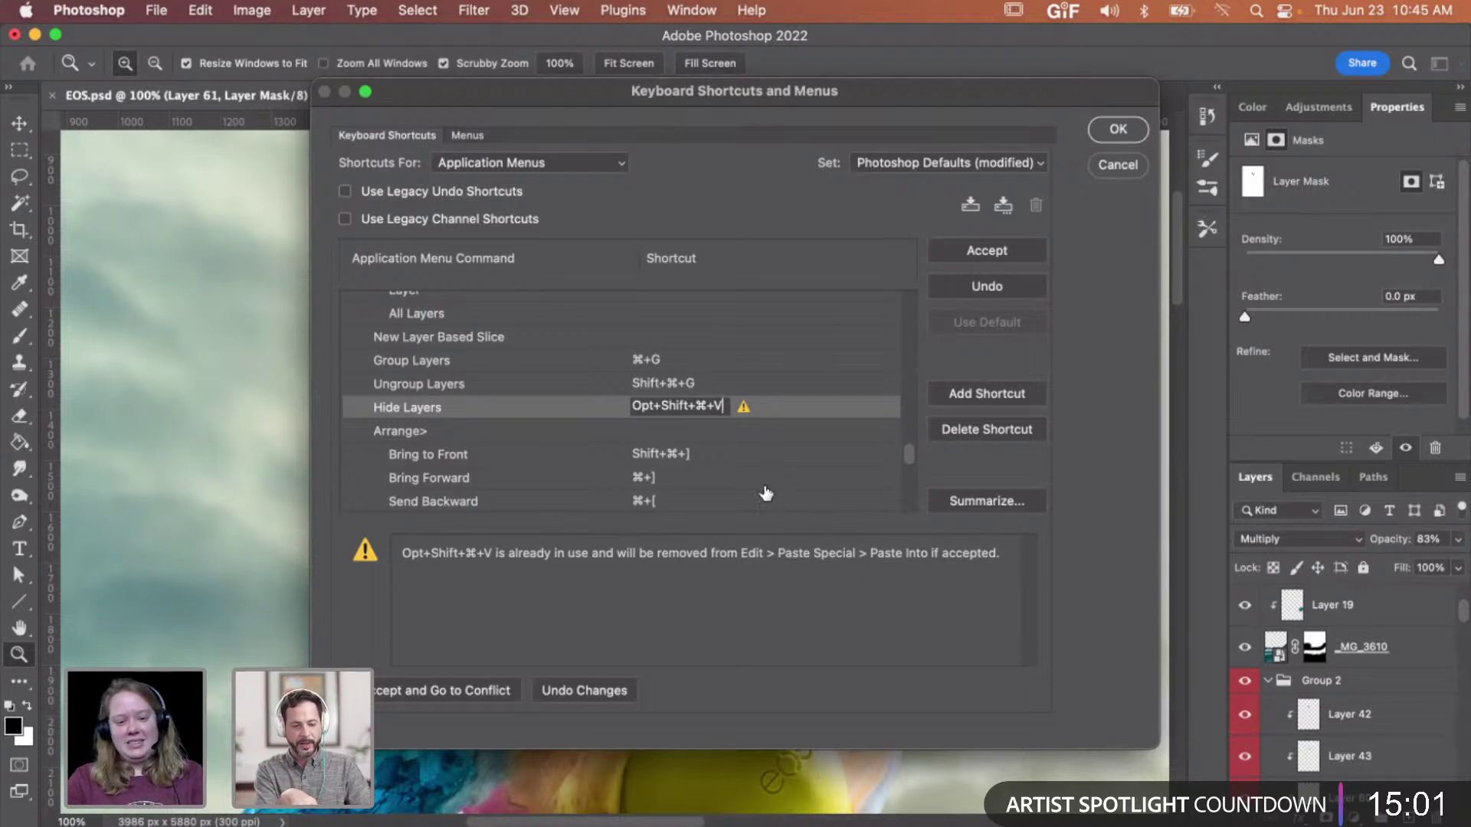
click(448, 690)
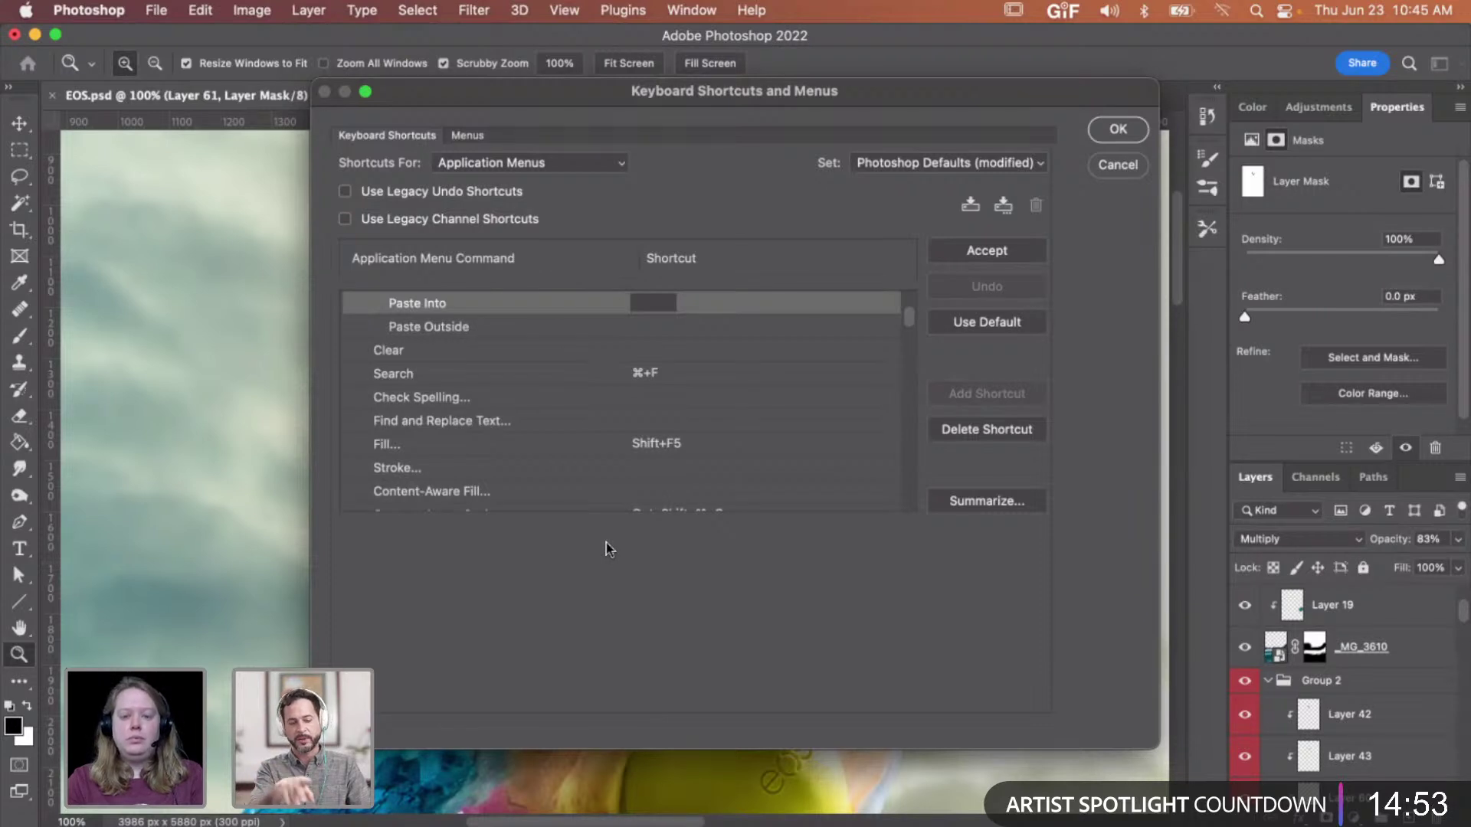
click(986, 251)
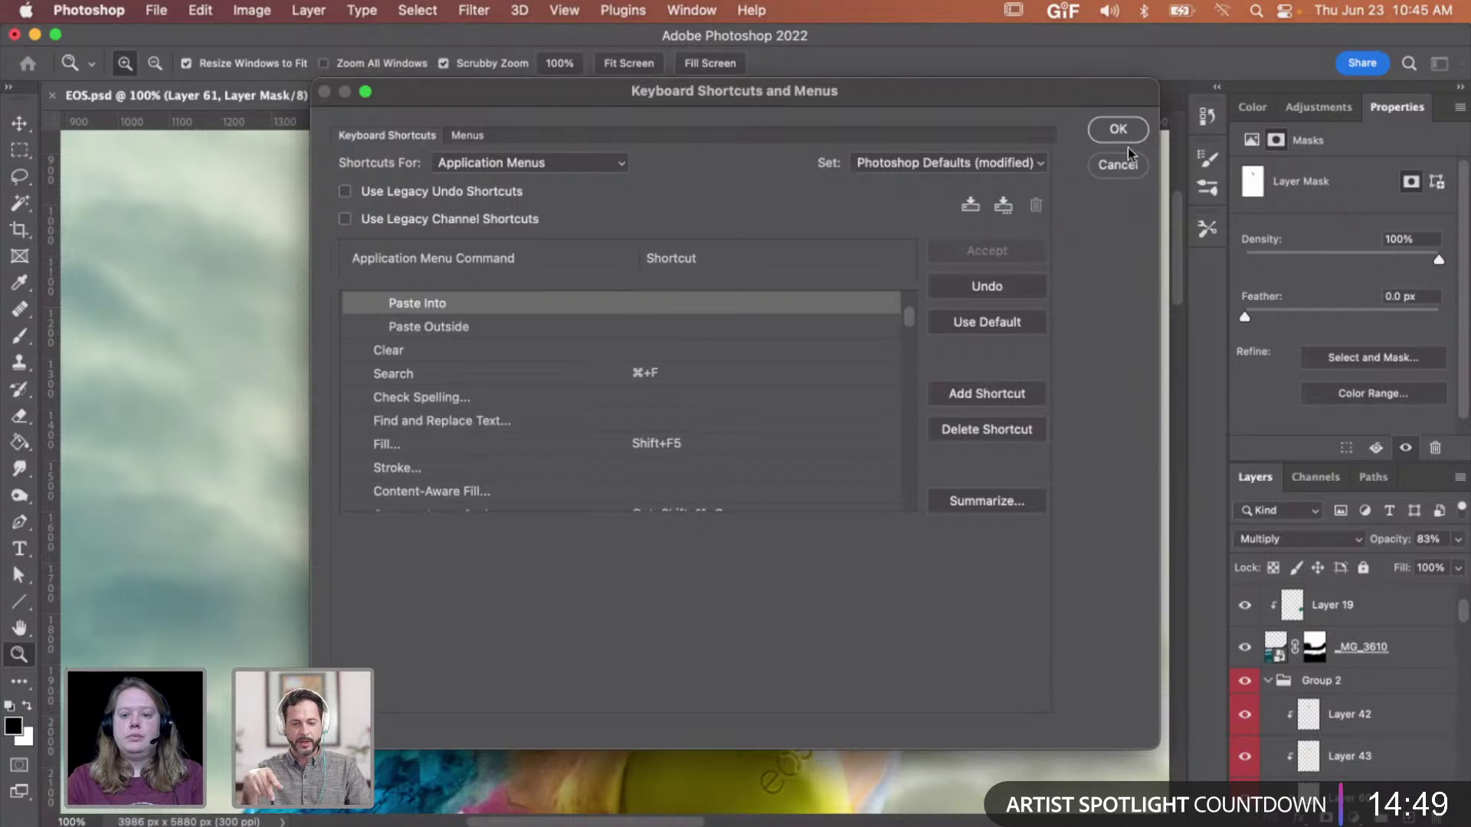
click(1115, 130)
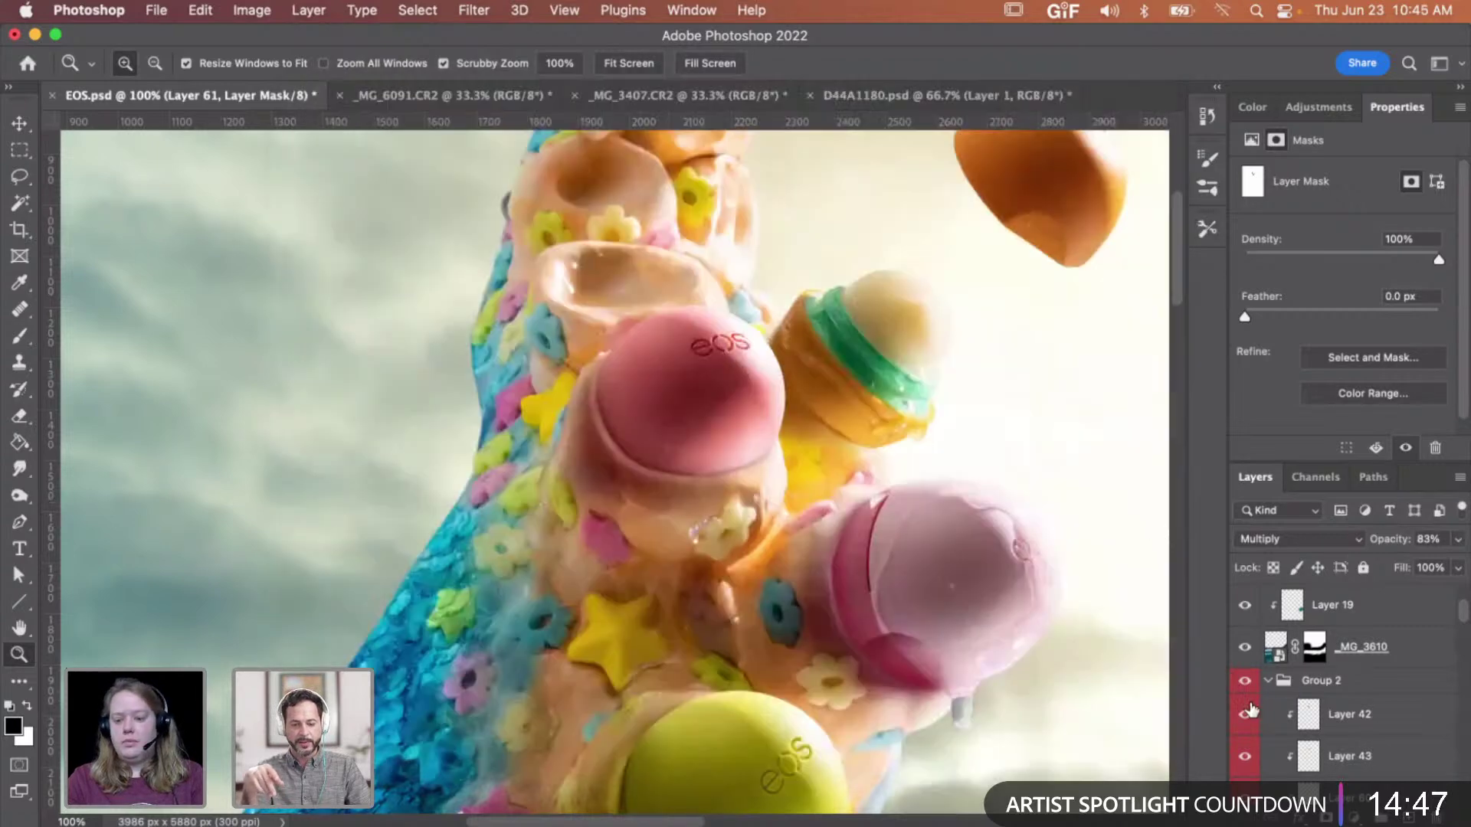
- Select the _MG_3610 wave layer and hide and show it repeatedly to compare the water area with and without it
alt+click(971, 584)
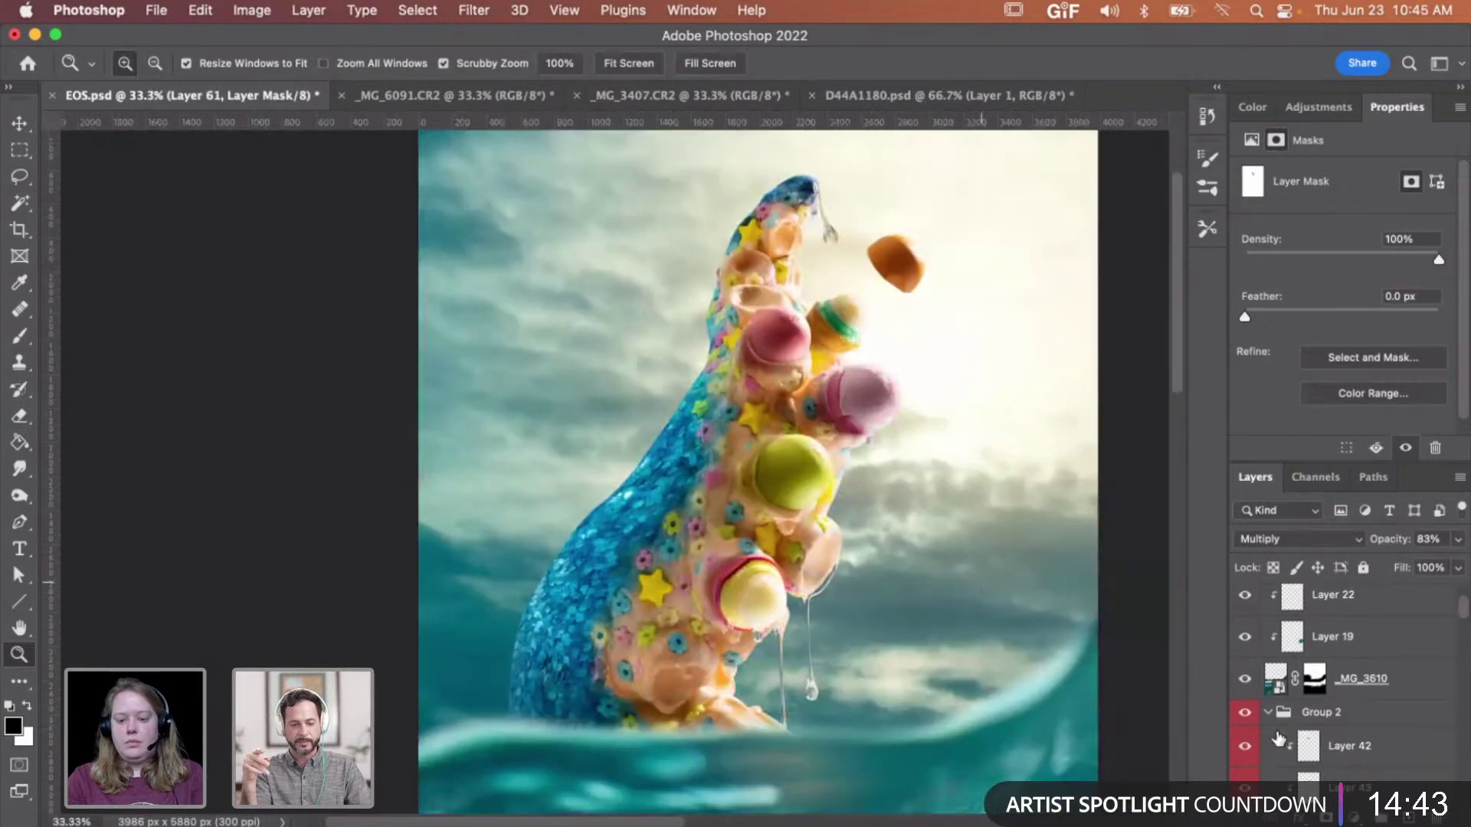
scroll(1279, 733, up, 3)
click(1279, 770)
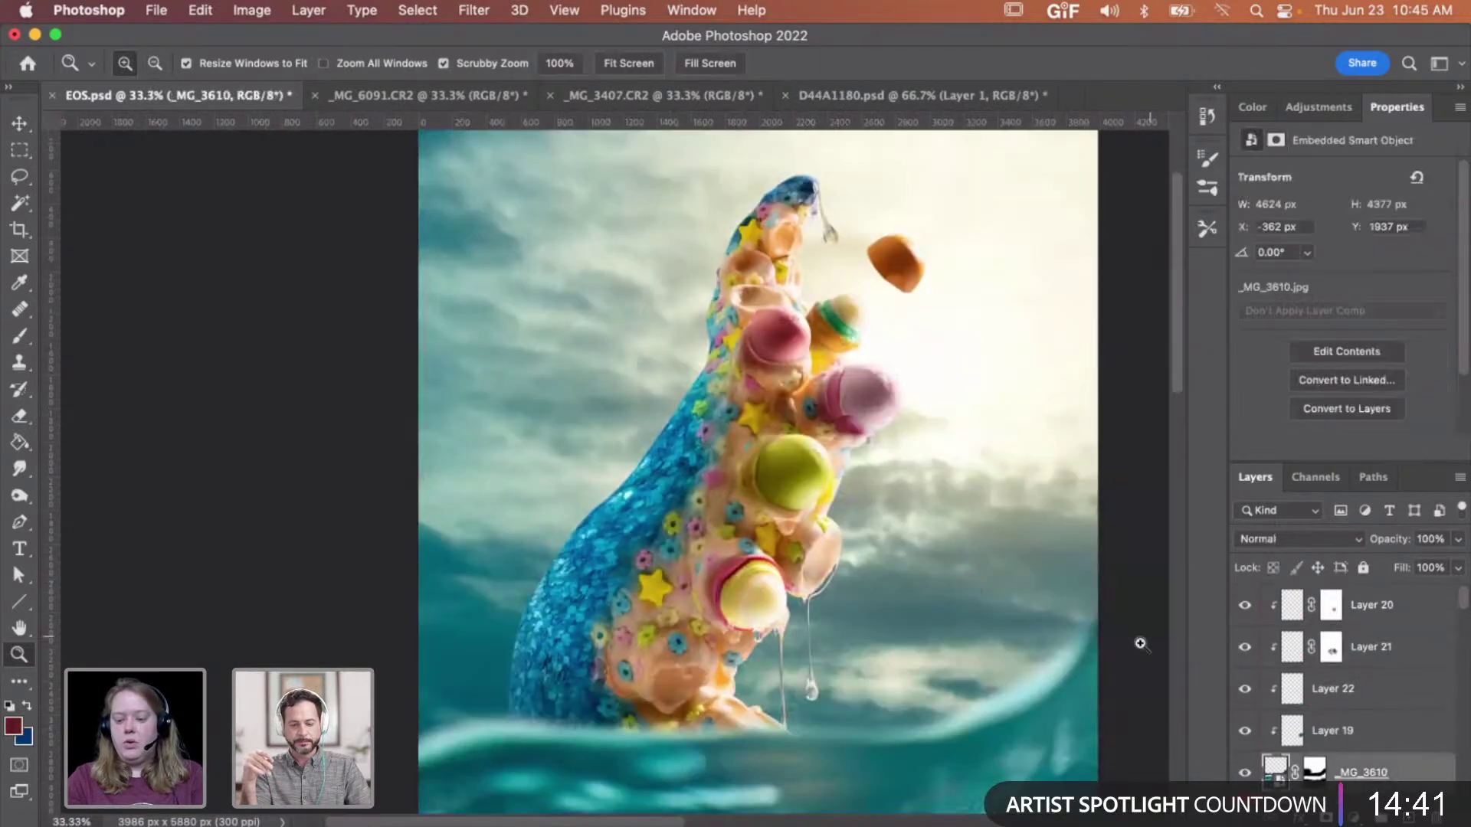
scroll(1080, 687, down, 5)
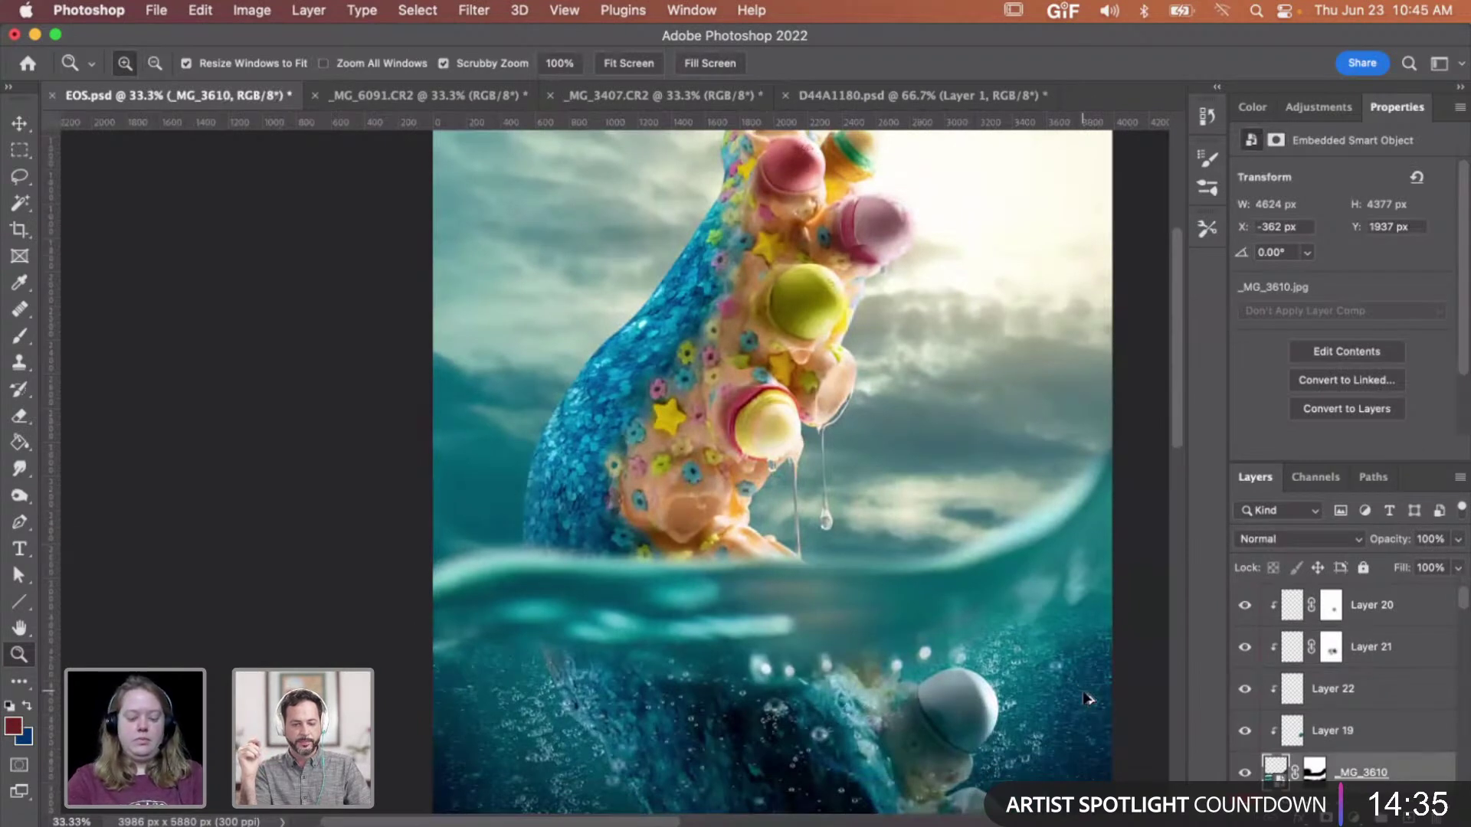
key(super+comma)
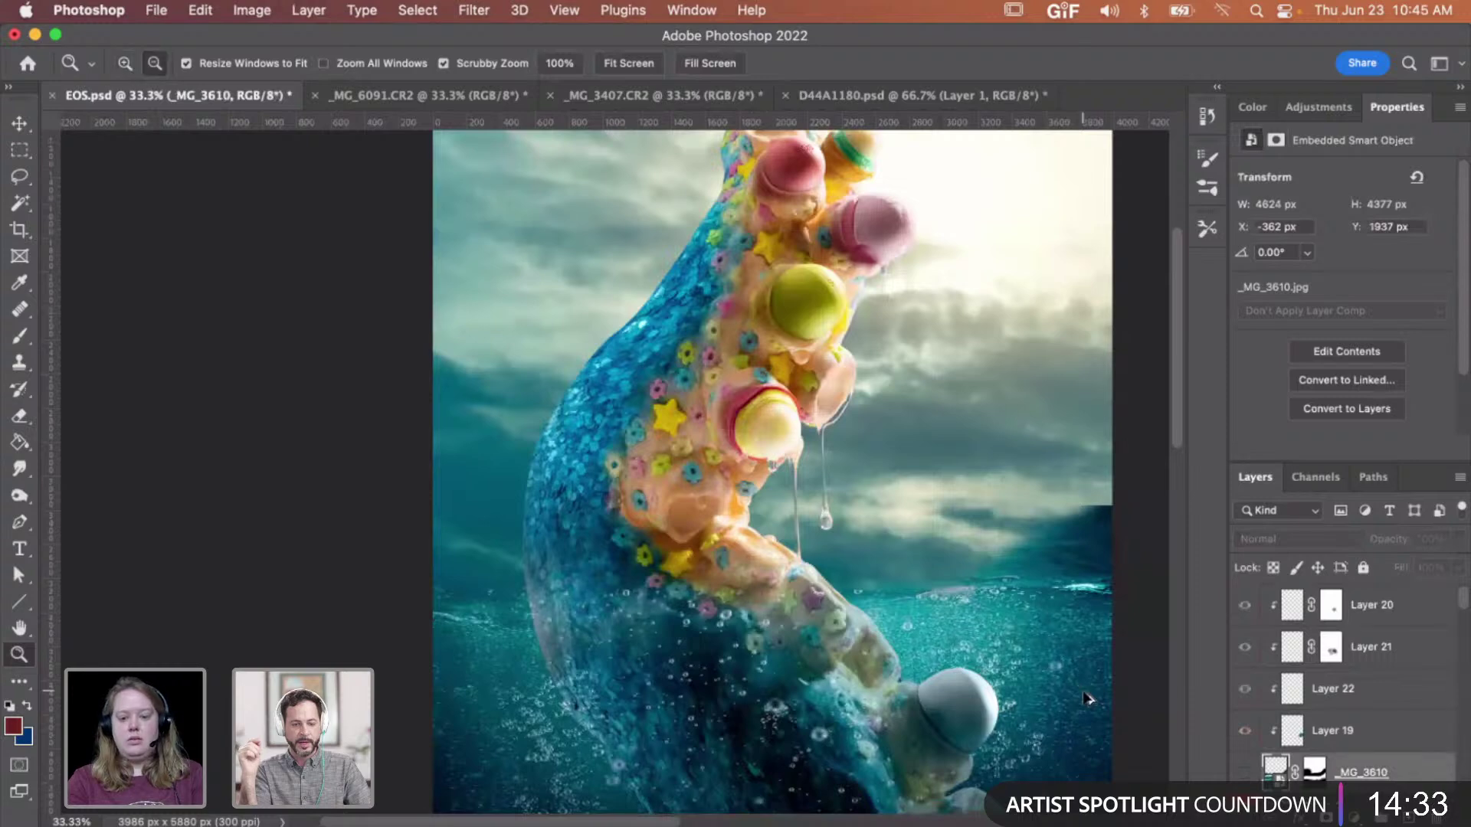
key(super+comma)
key(super+comma)
key(super+comma)
key(super+comma)
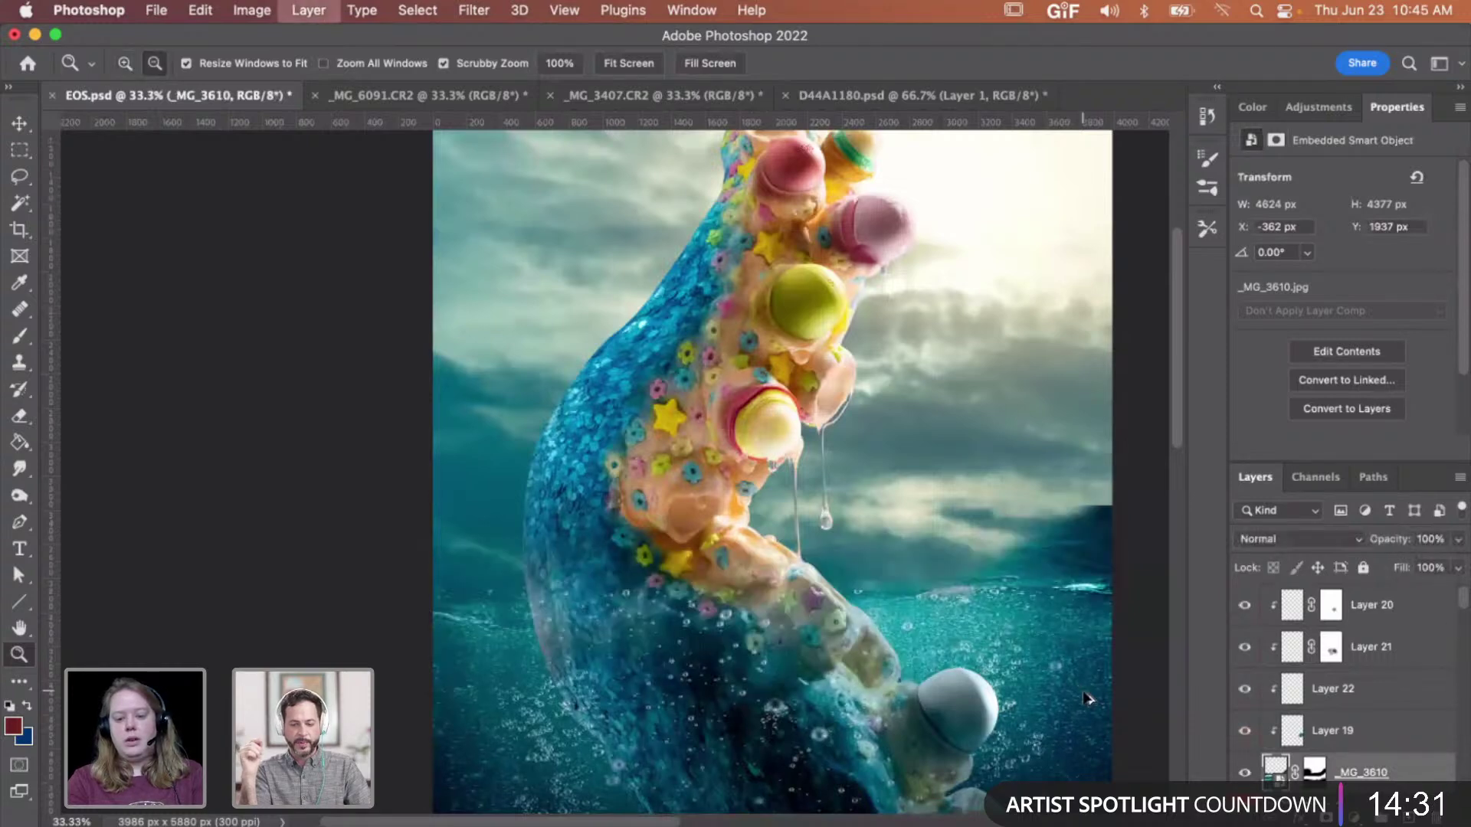
key(super+comma)
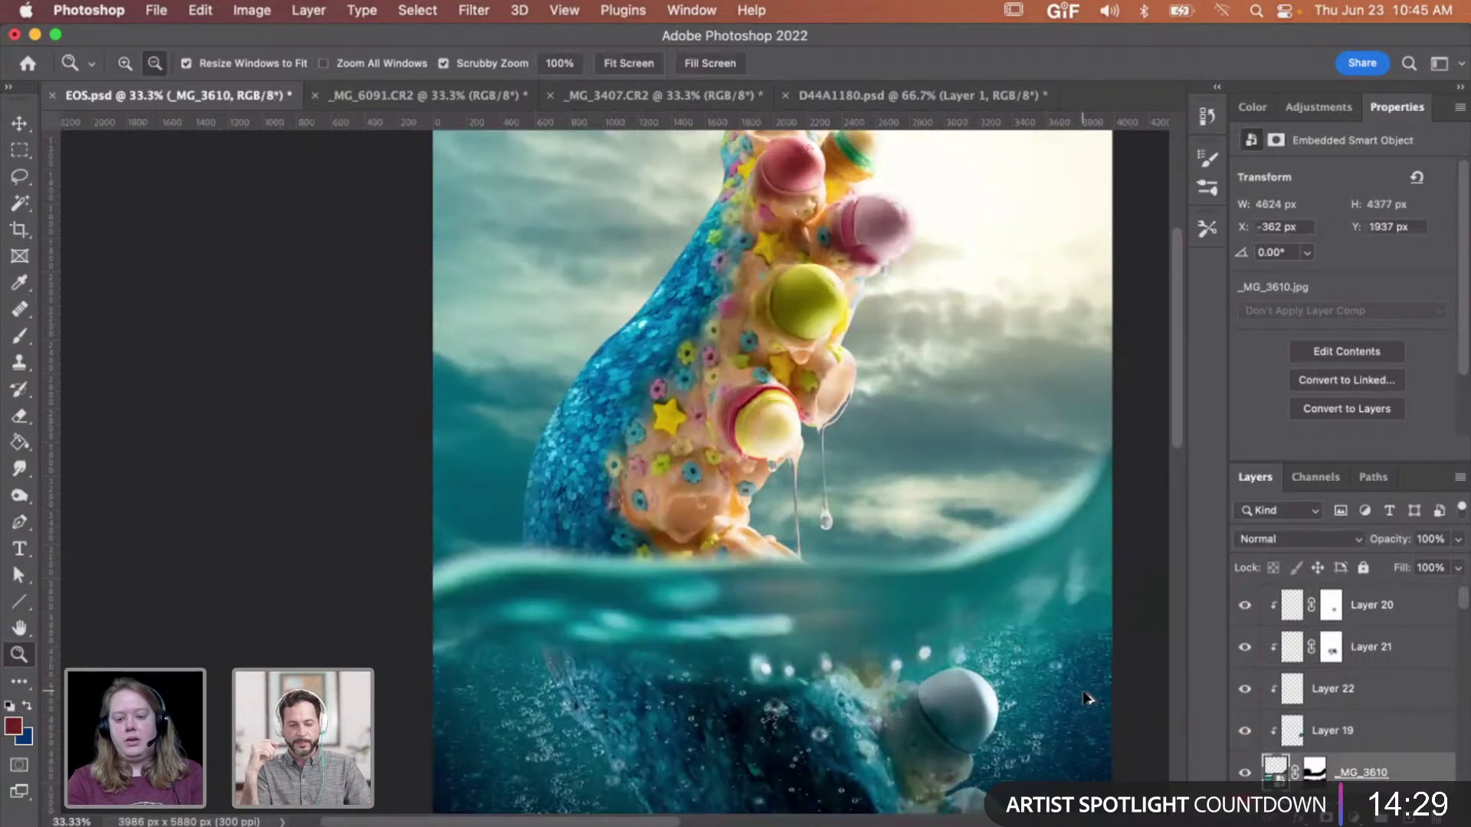
key(super+comma)
key(super+comma)
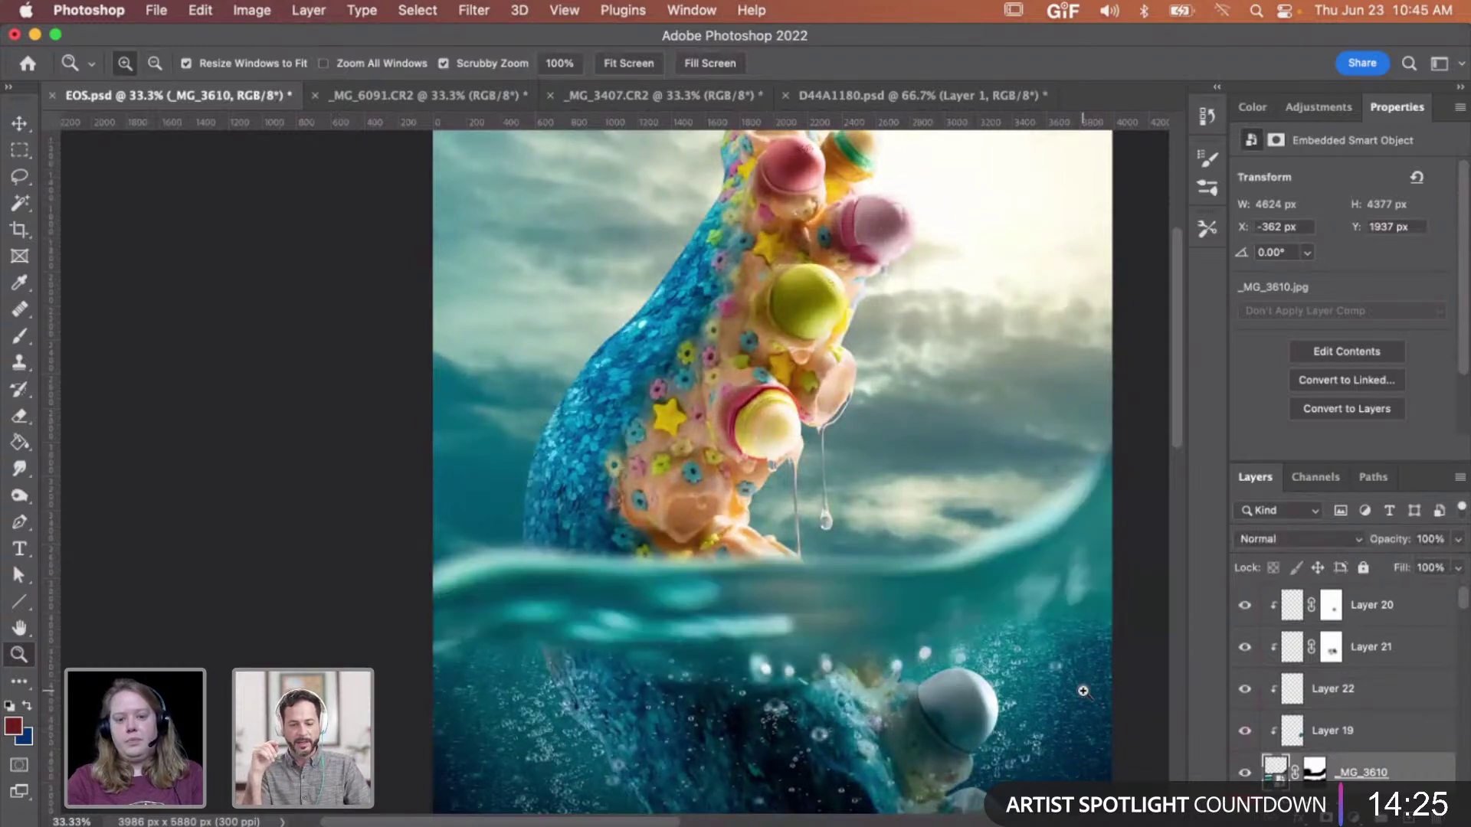
scroll(1082, 691, up, 3)
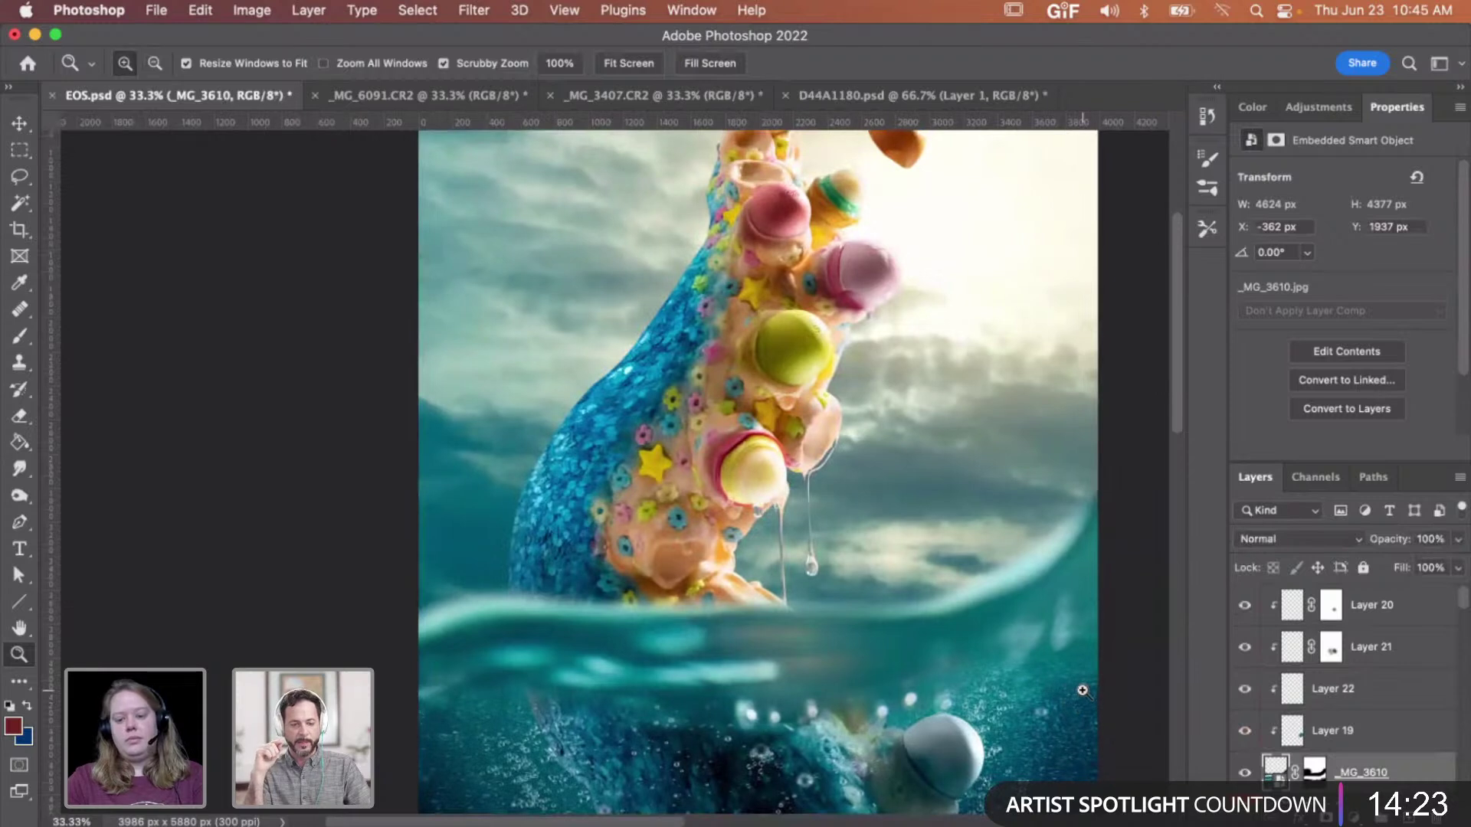
scroll(1062, 658, right, 2)
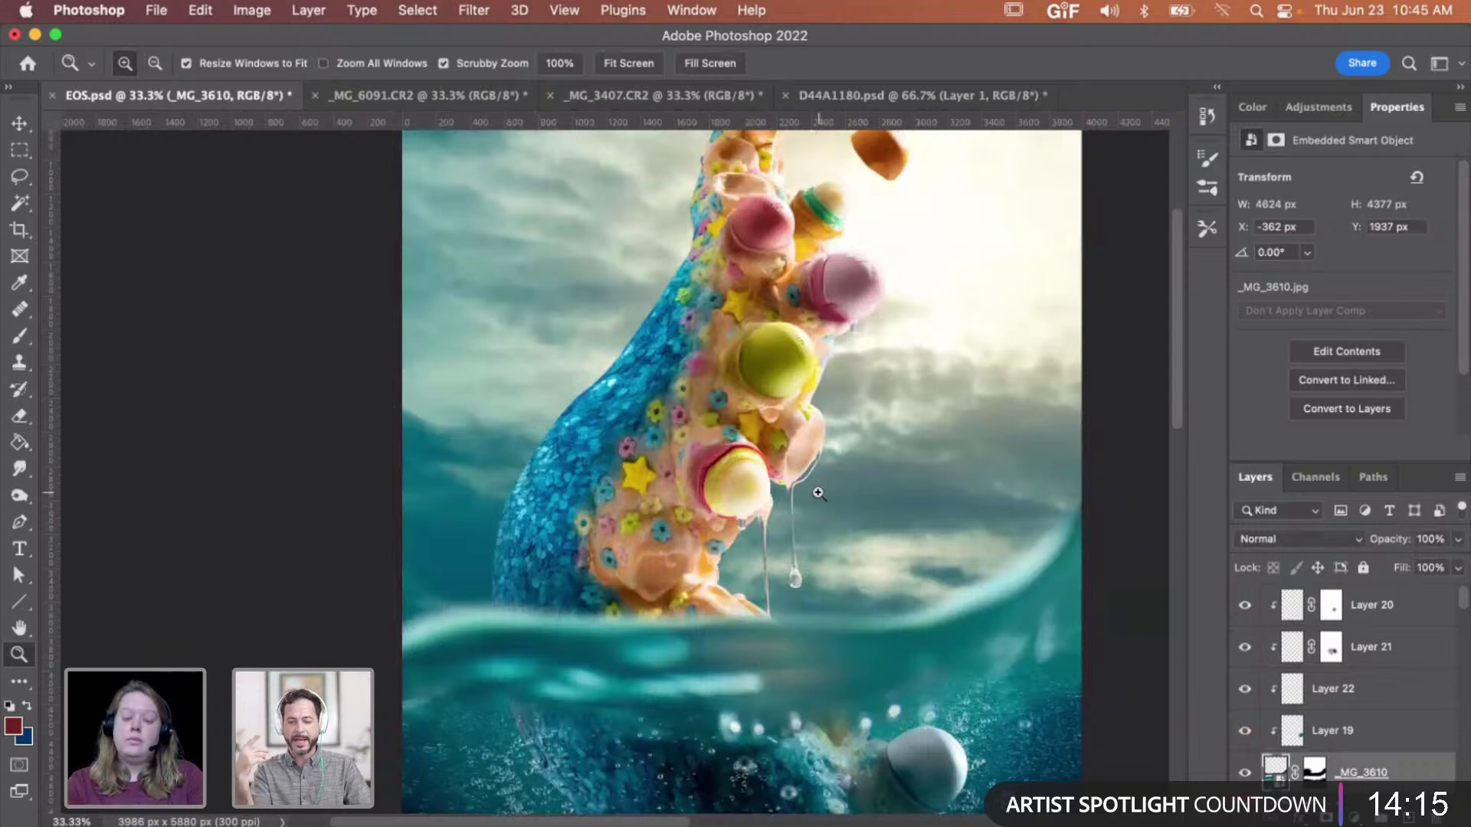
- Examine the tentacle, its dripping details and the blurred waterline in the composite at several magnifications
scroll(822, 476, up, 2)
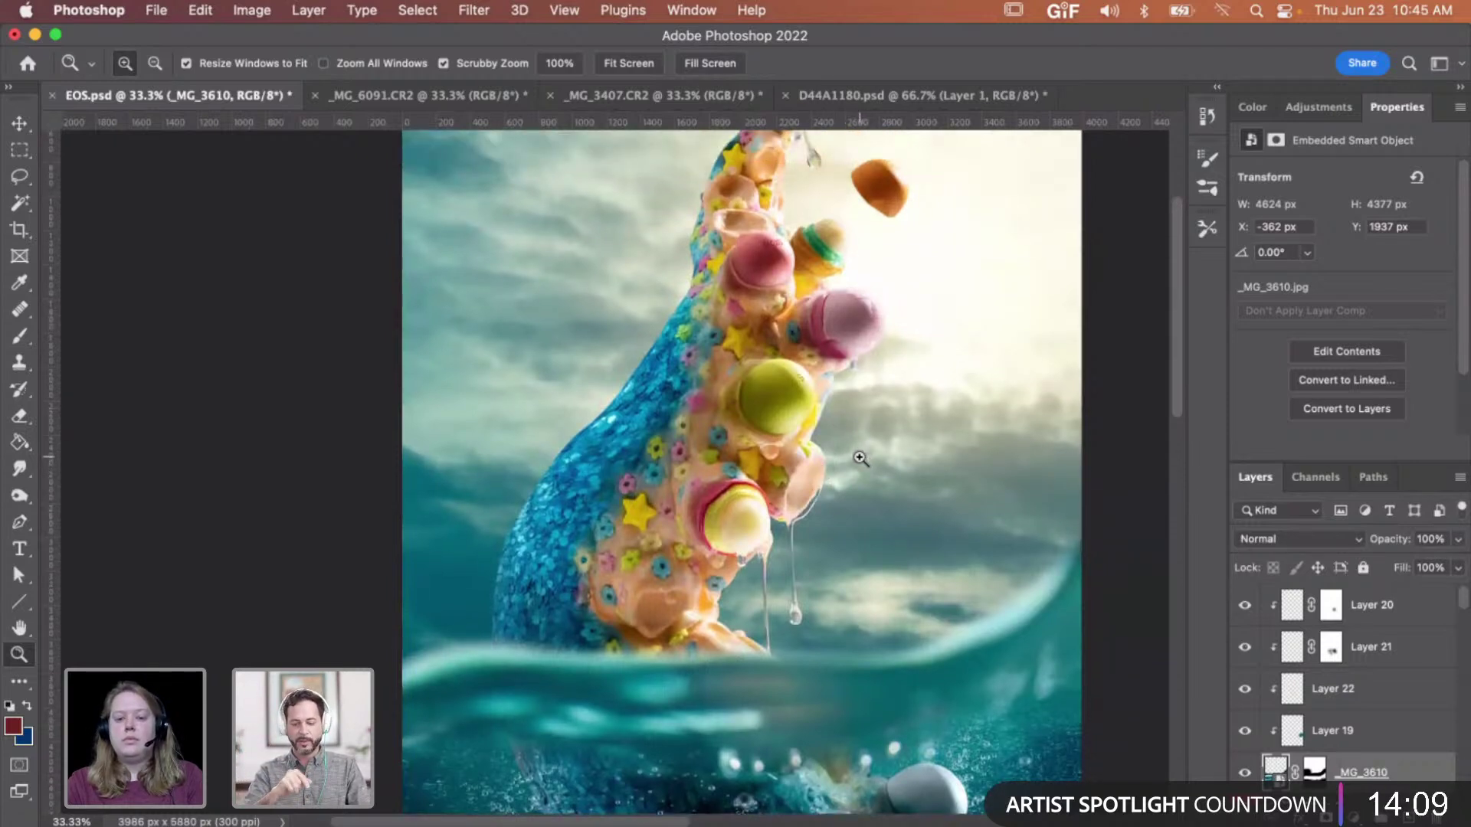
scroll(860, 458, up, 1)
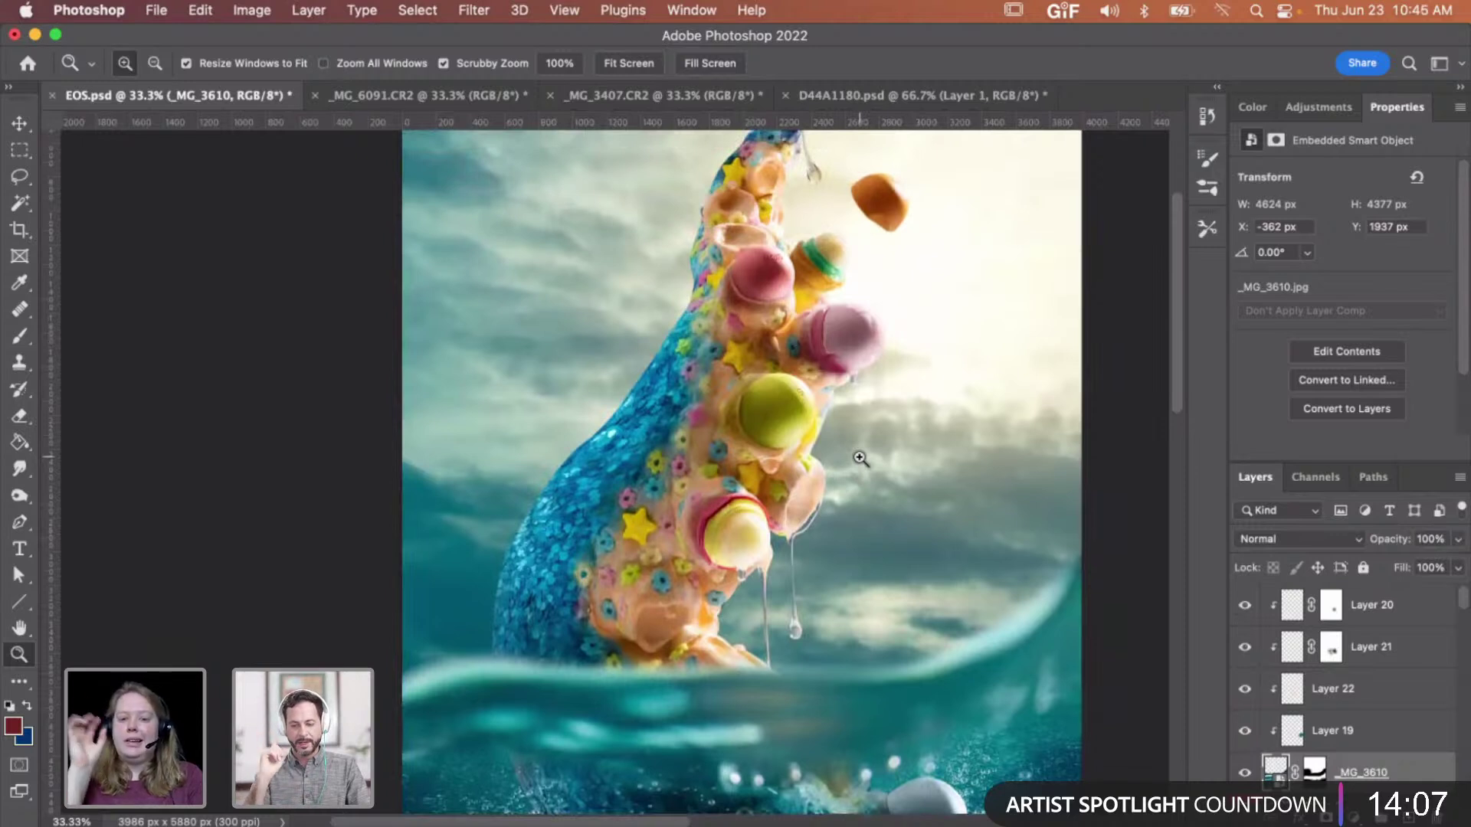
scroll(881, 424, up, 5)
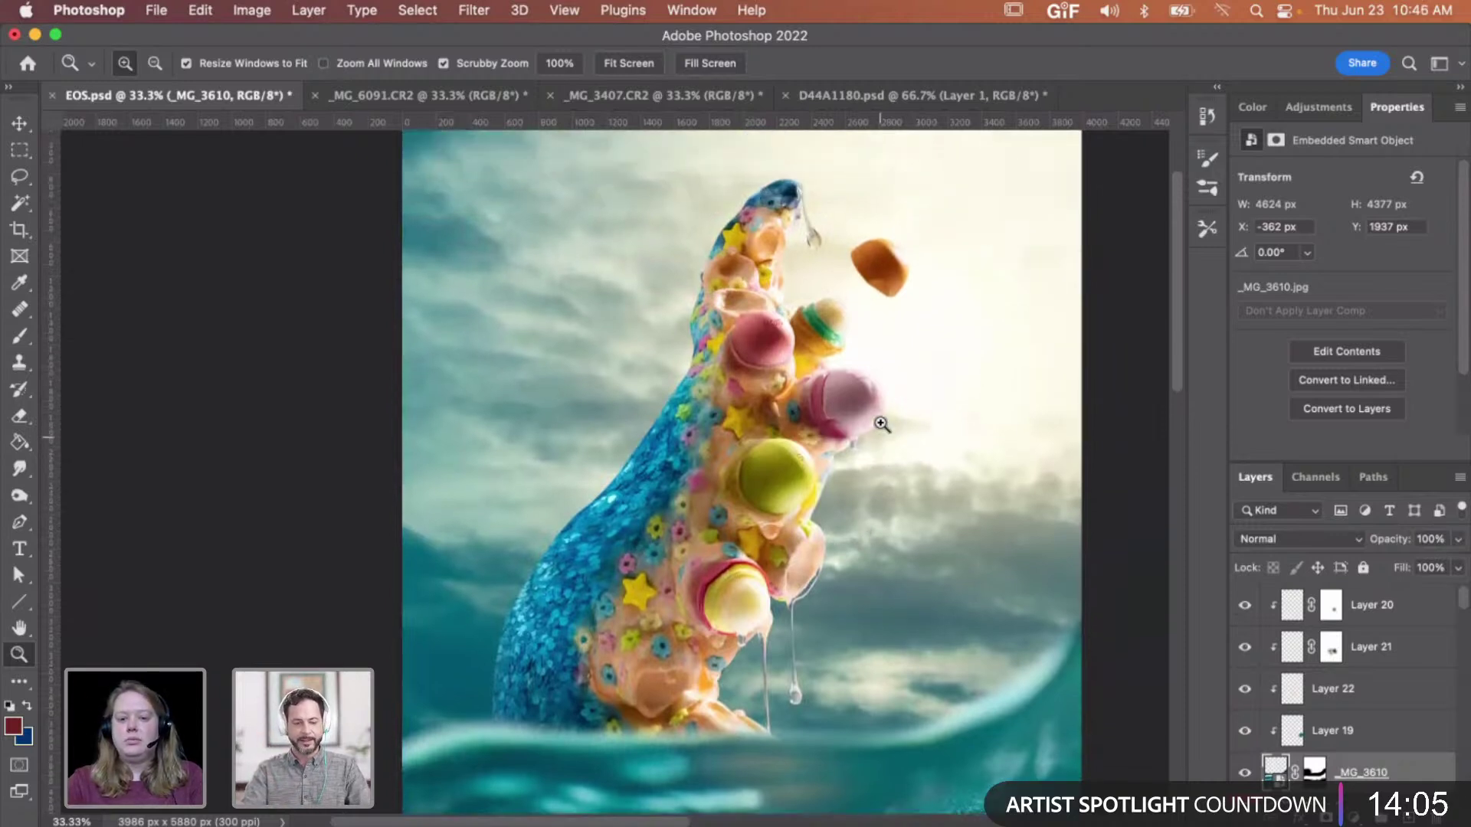
scroll(881, 423, down, 1)
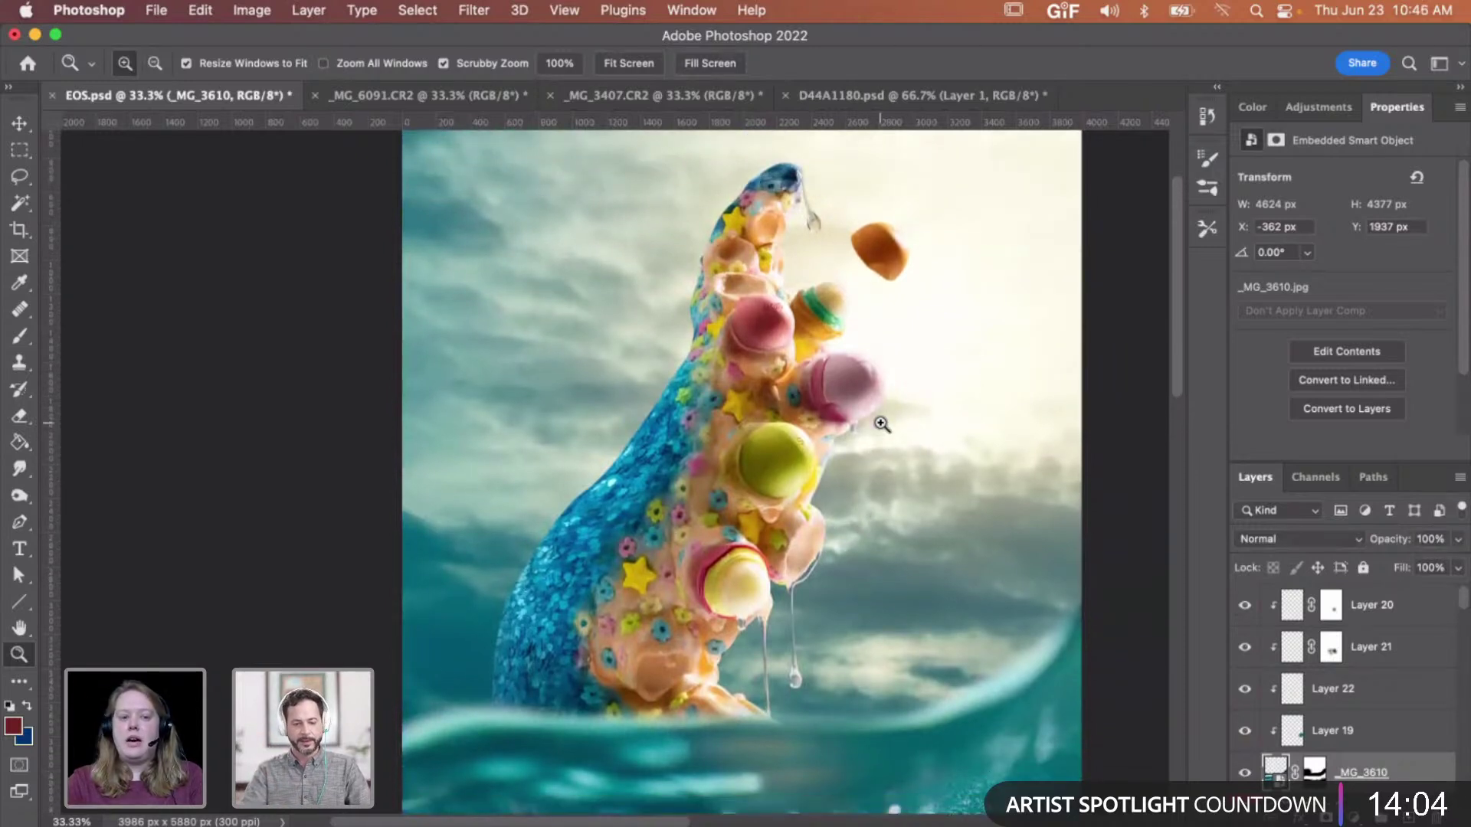
scroll(877, 374, up, 2)
click(877, 374)
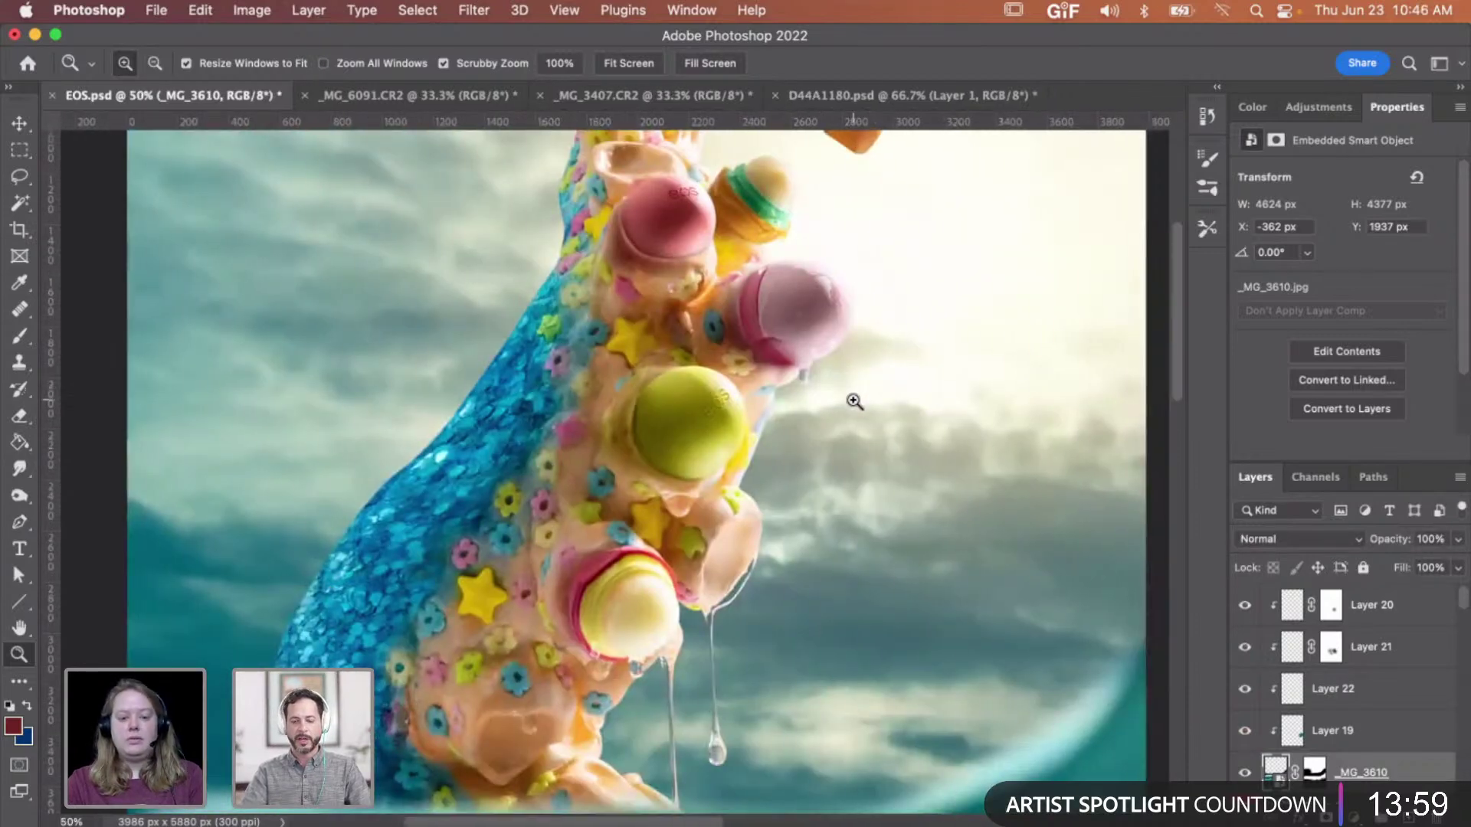
scroll(793, 513, down, 1)
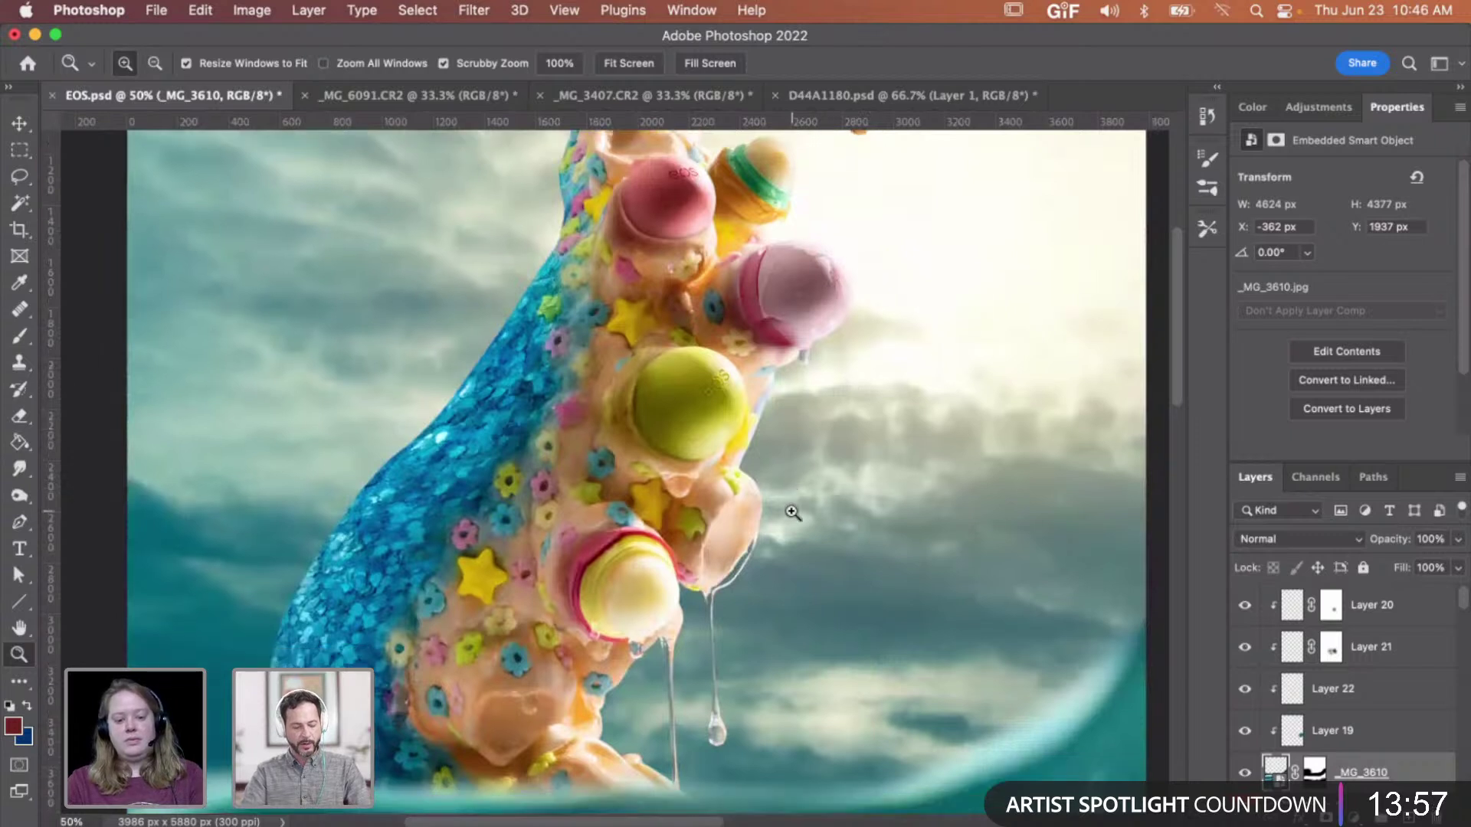
scroll(792, 513, left, 1)
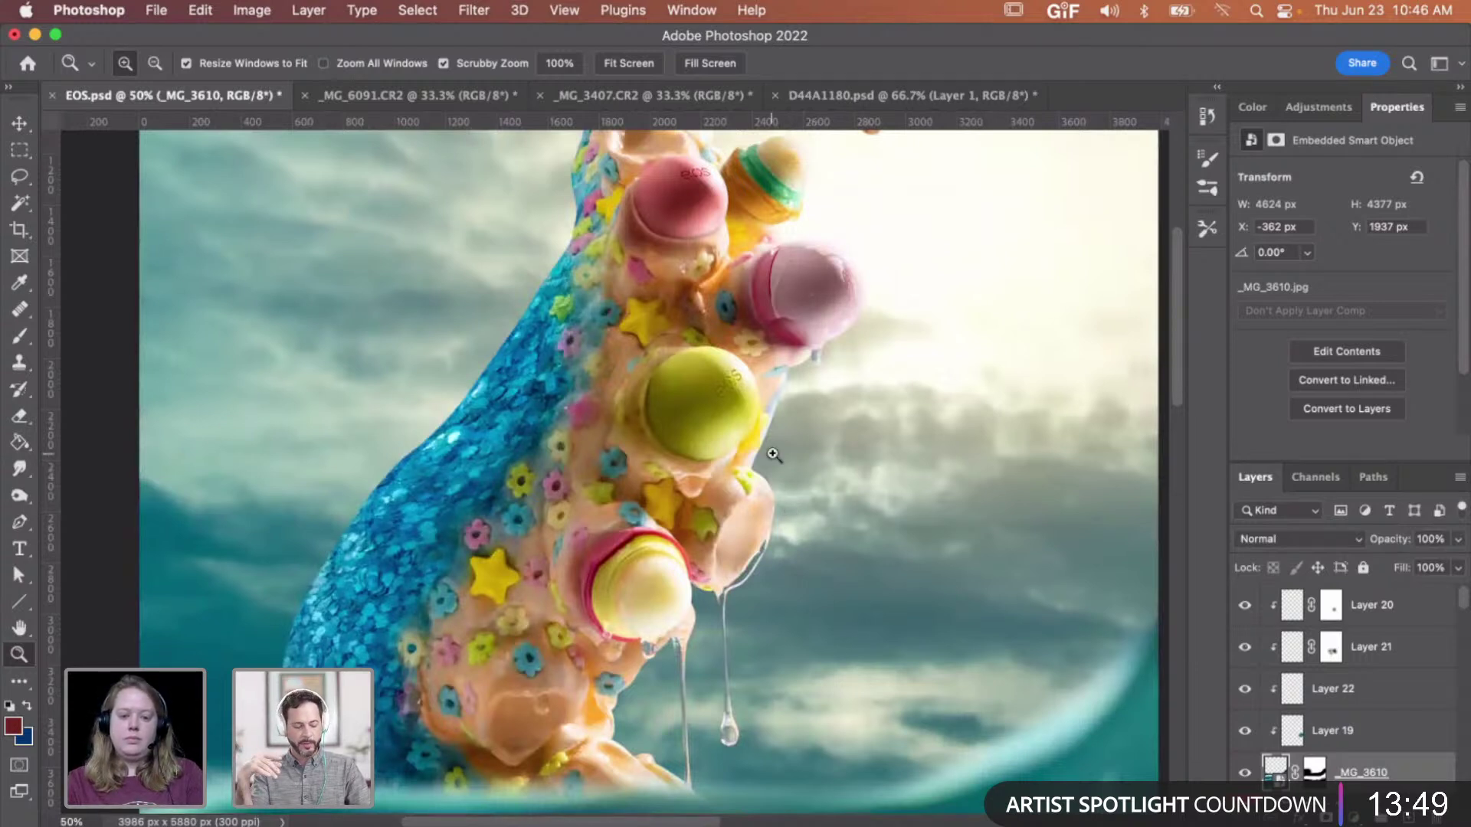
drag(781, 450, 705, 451)
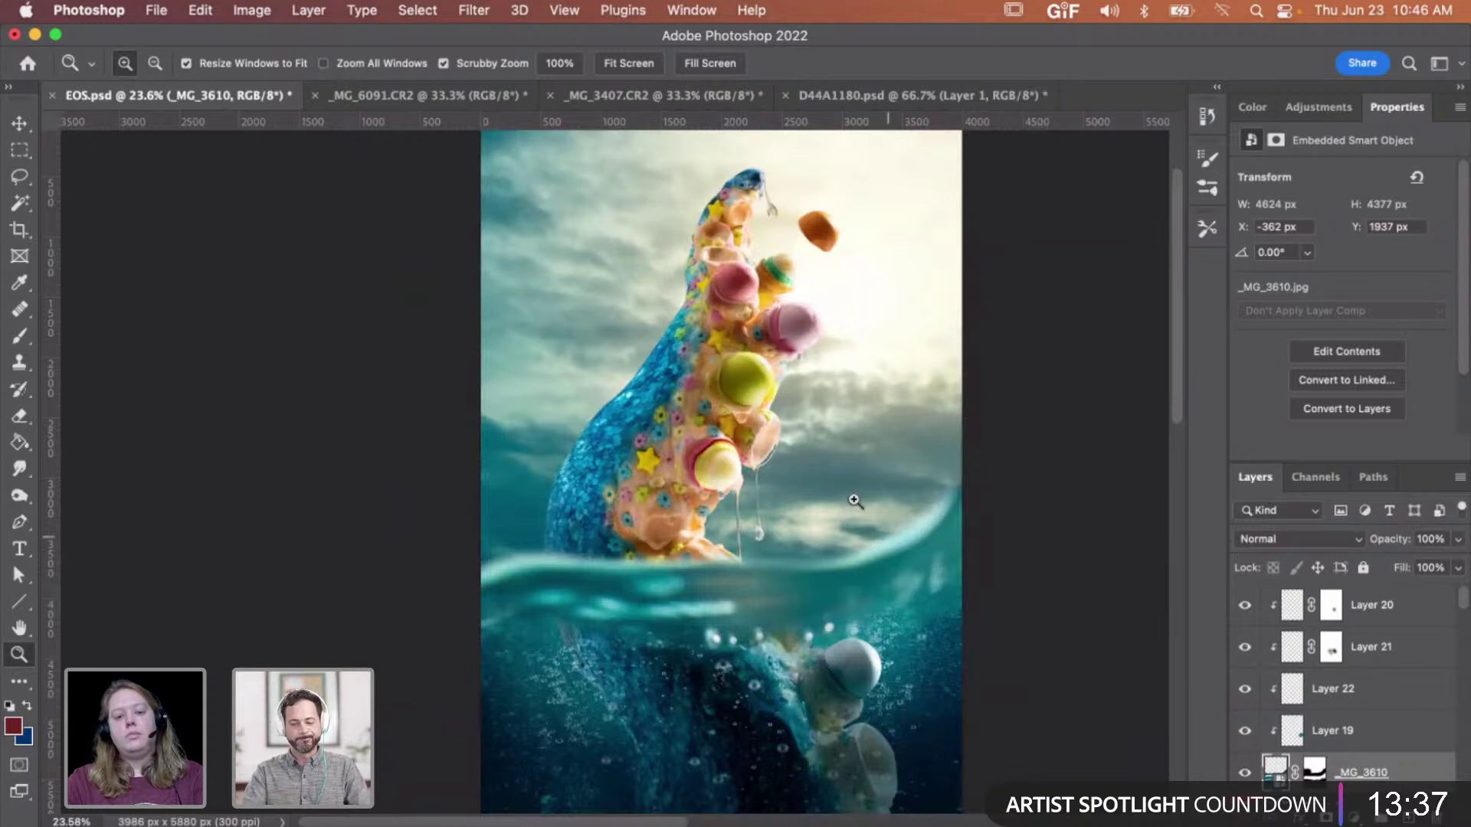
drag(804, 432, 845, 412)
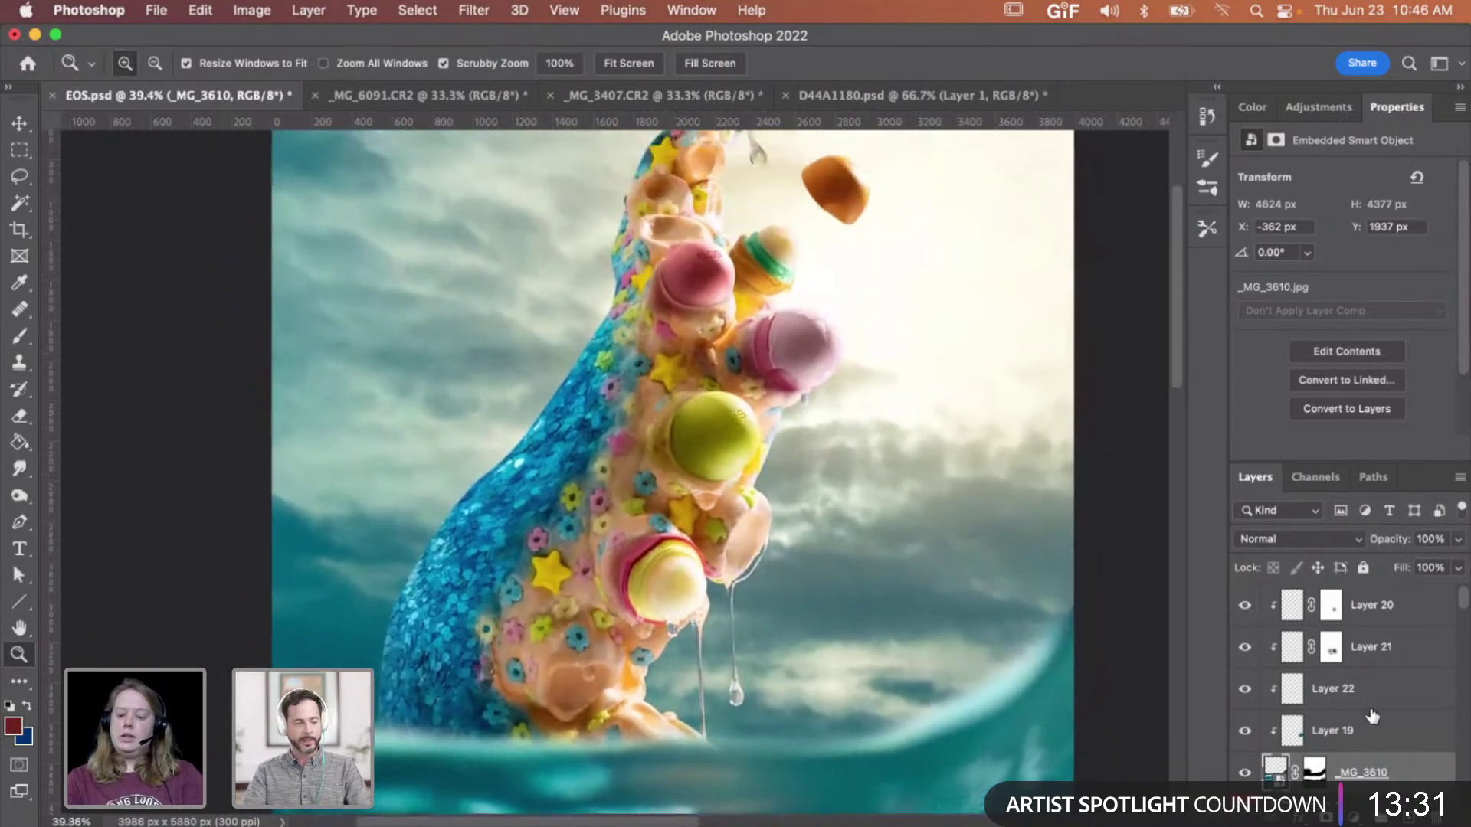
scroll(1372, 716, down, 3)
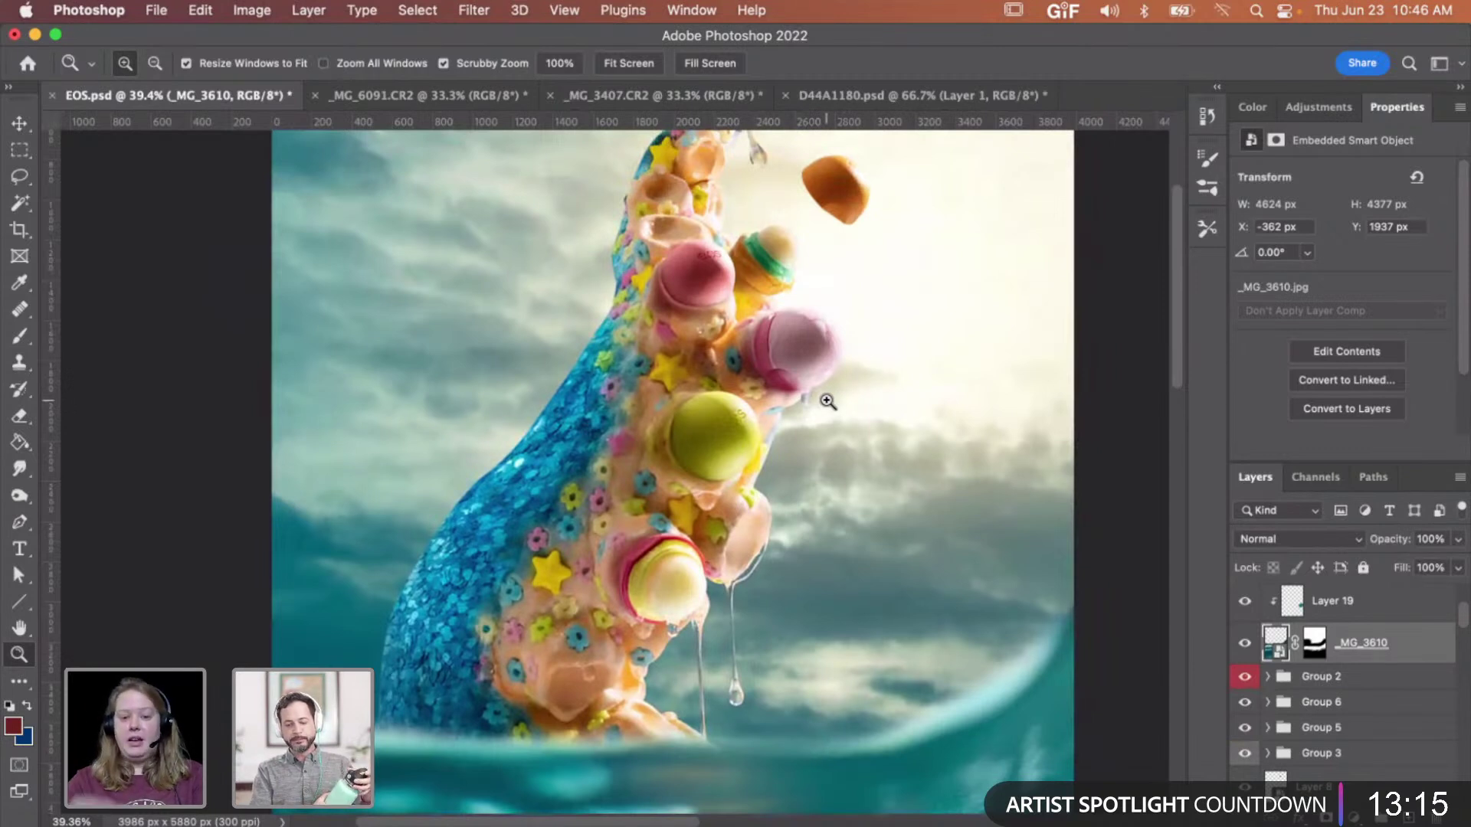
drag(740, 475, 685, 470)
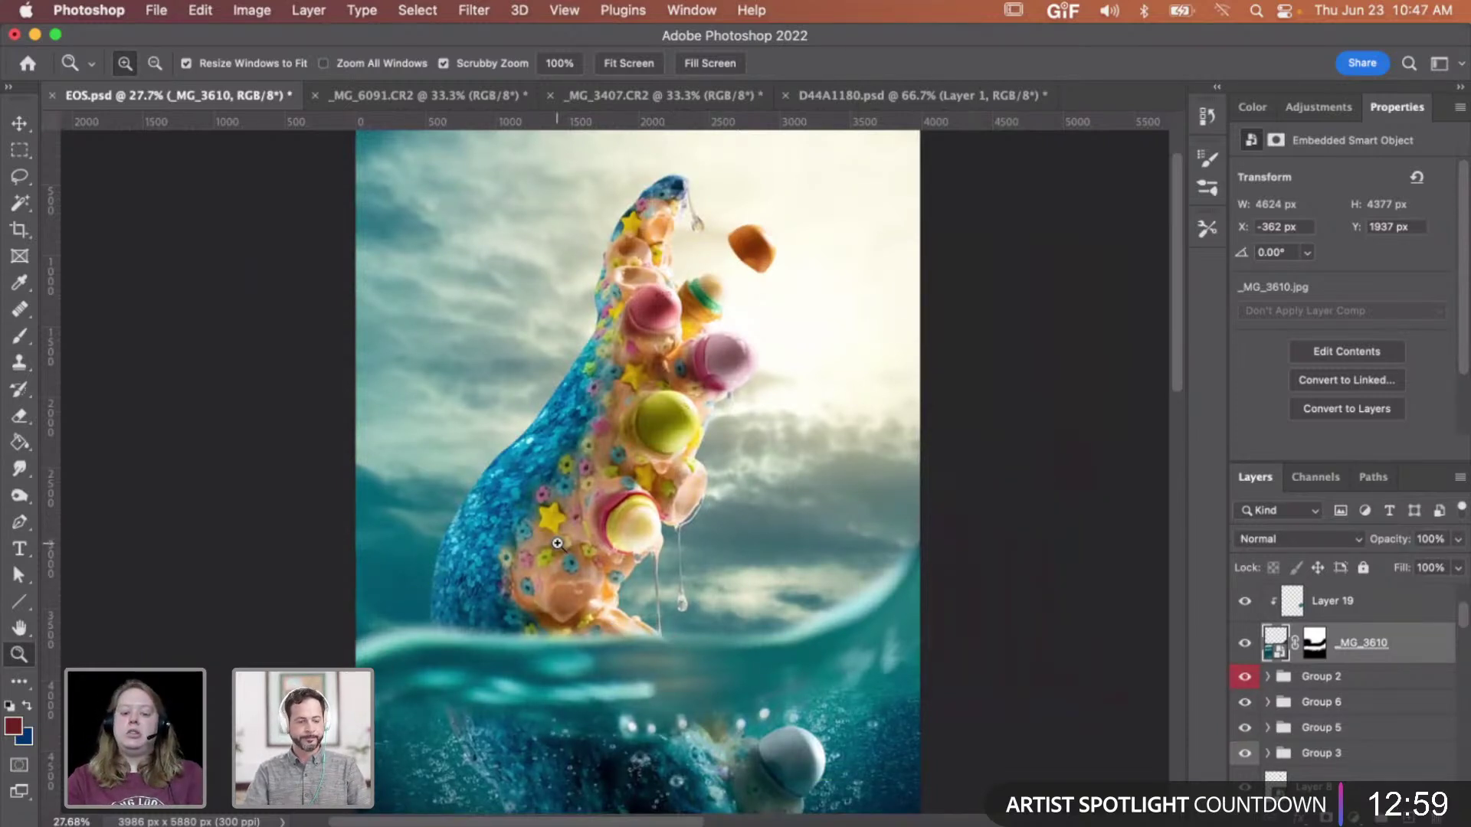
scroll(551, 540, down, 2)
scroll(551, 540, left, 2)
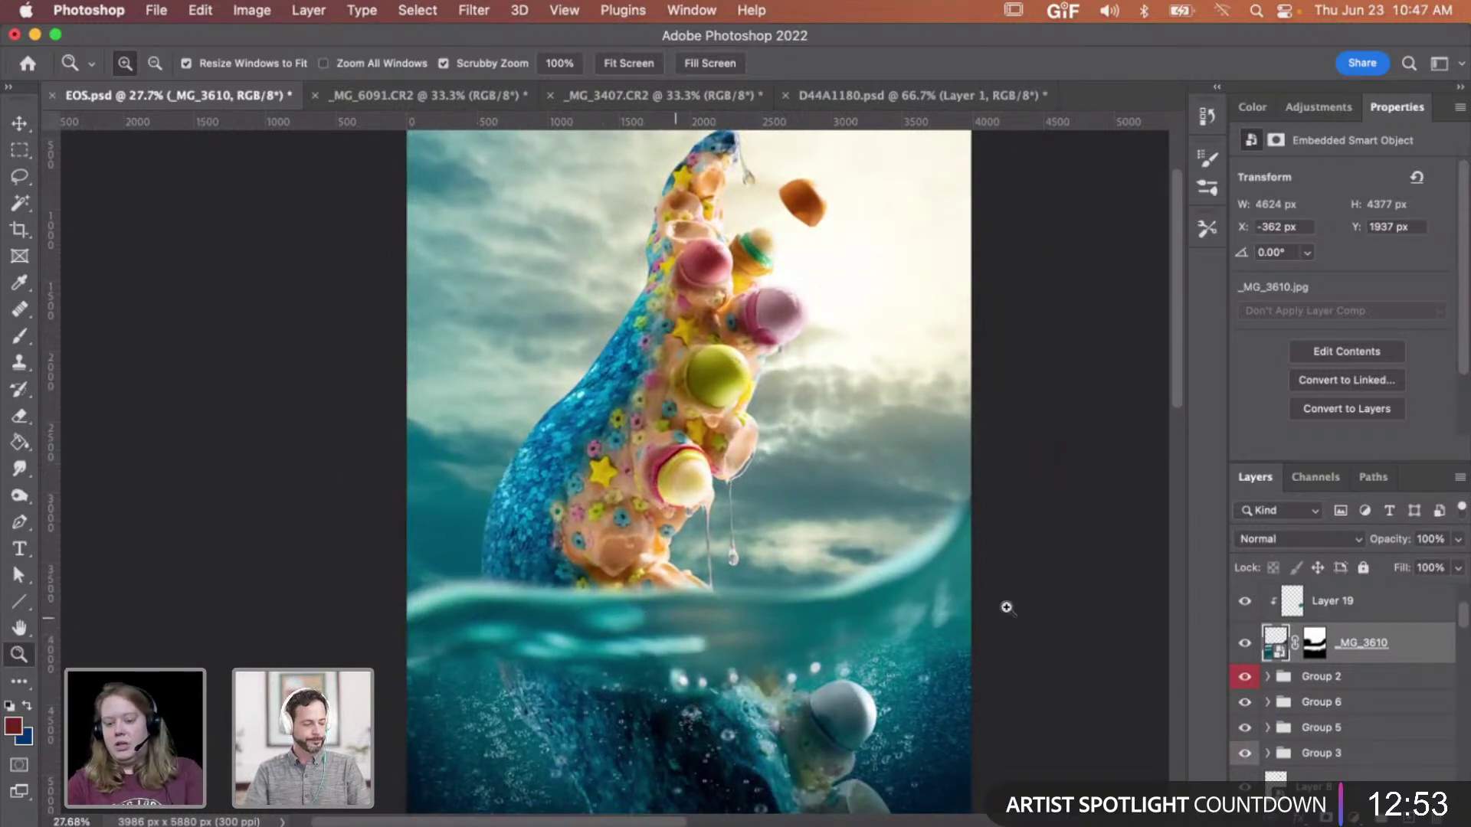
- Collapse the Tentacle and ocean group and select Layer 2 directly above it
scroll(1352, 685, down, 5)
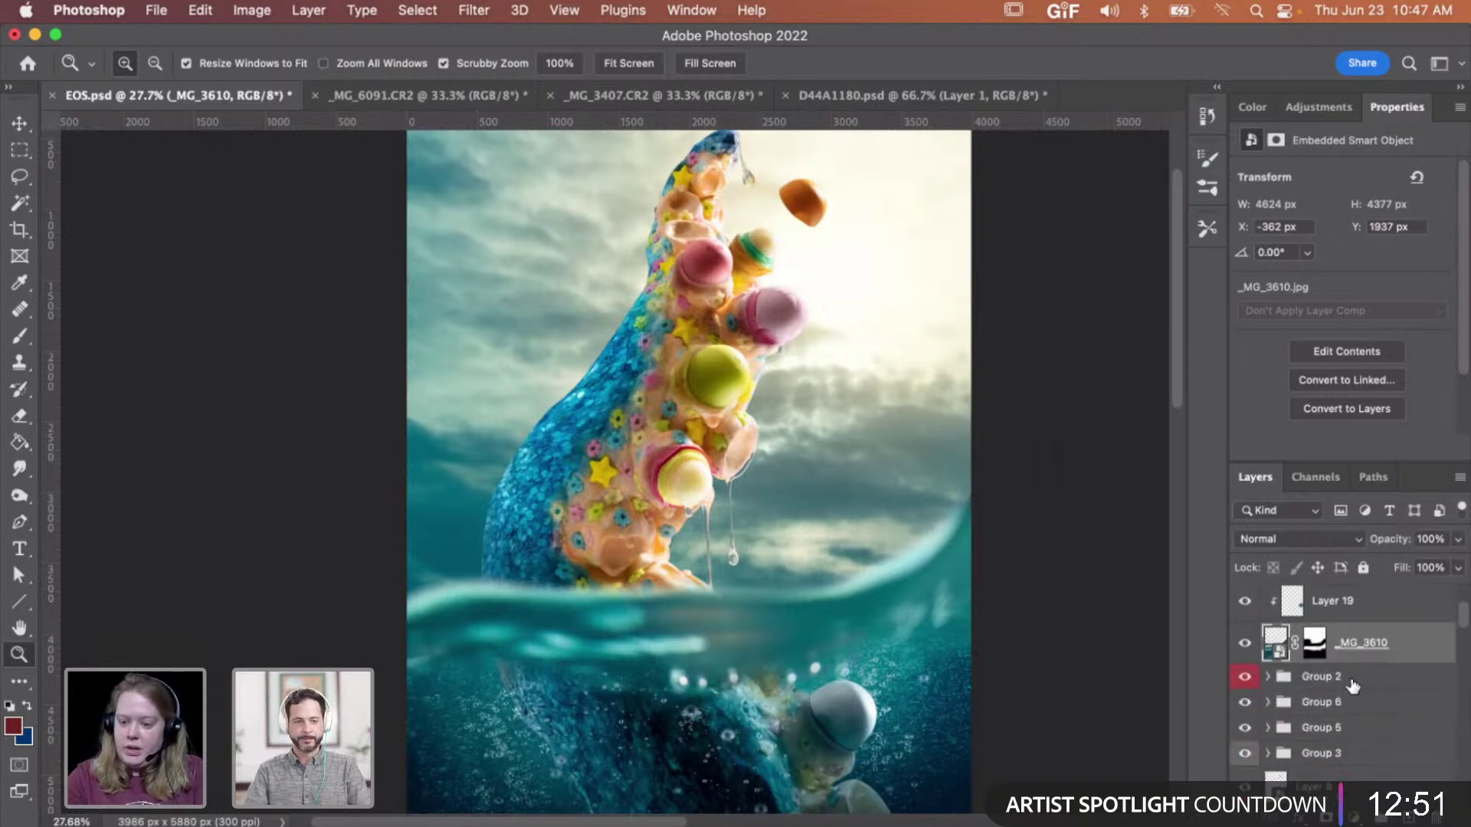
scroll(1352, 686, down, 4)
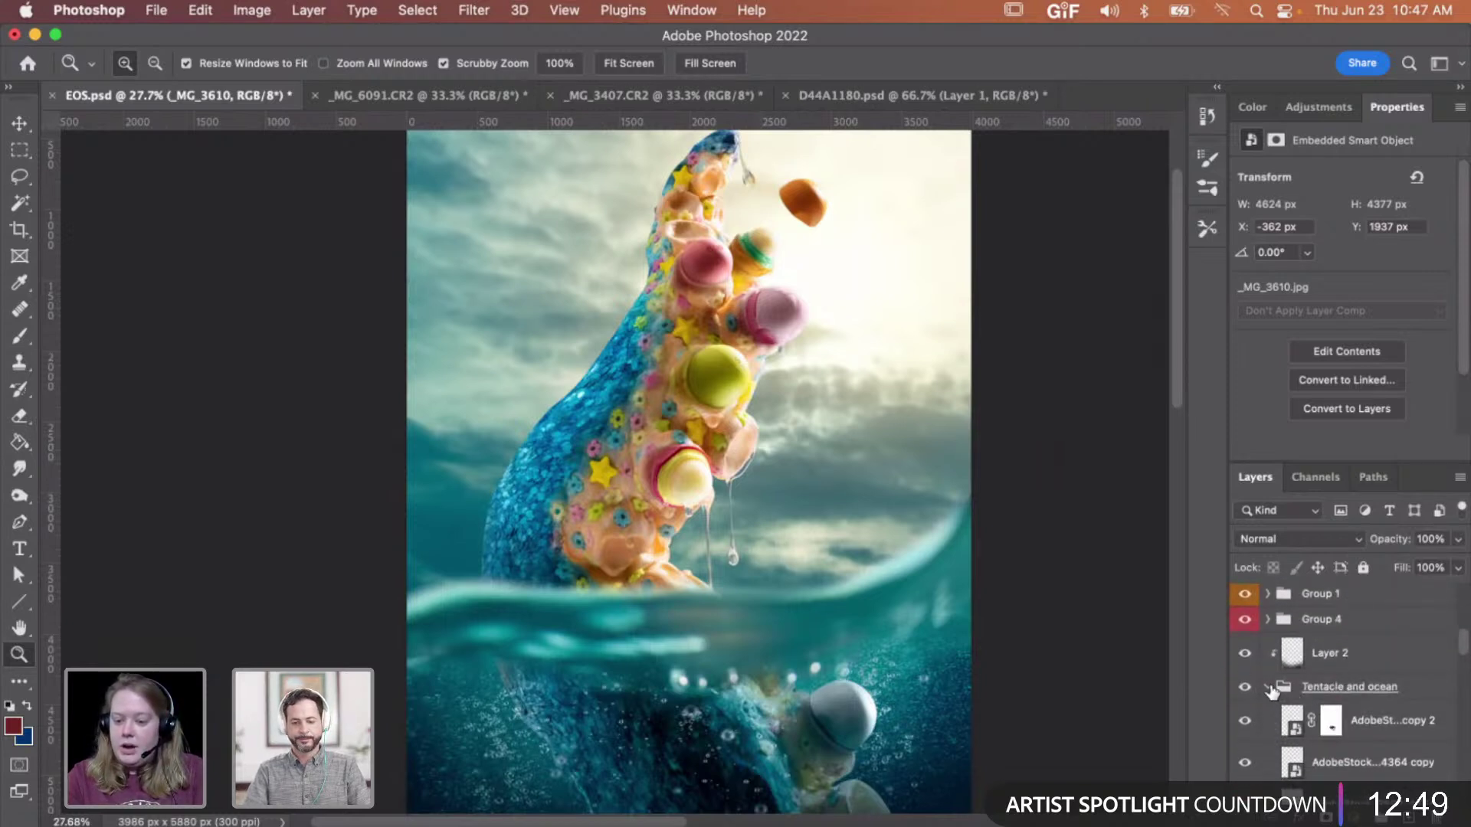
click(1342, 666)
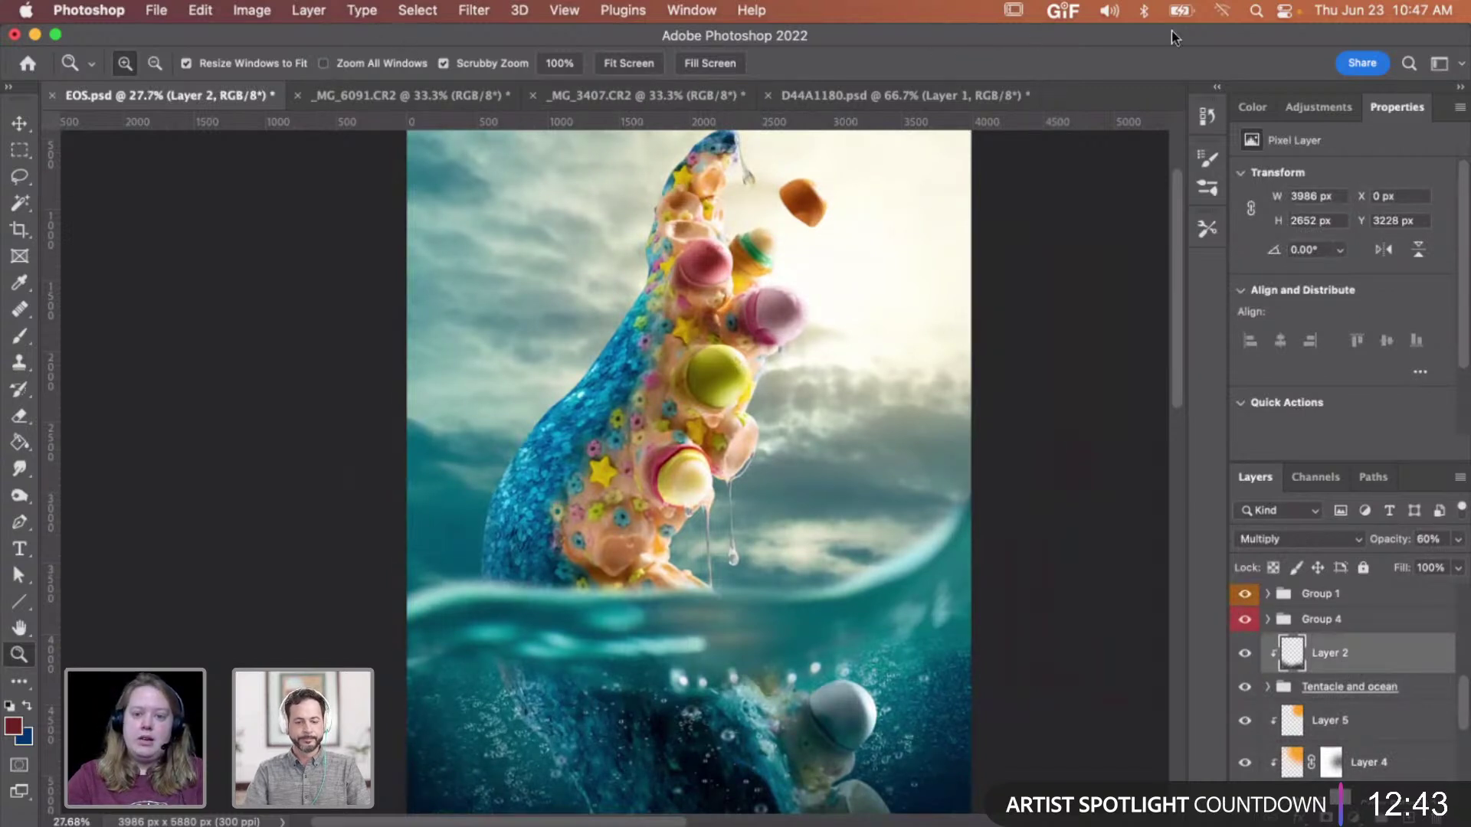
- Draw a loose lasso selection around the whole breaking wave in _MG_6091.CR2
click(472, 87)
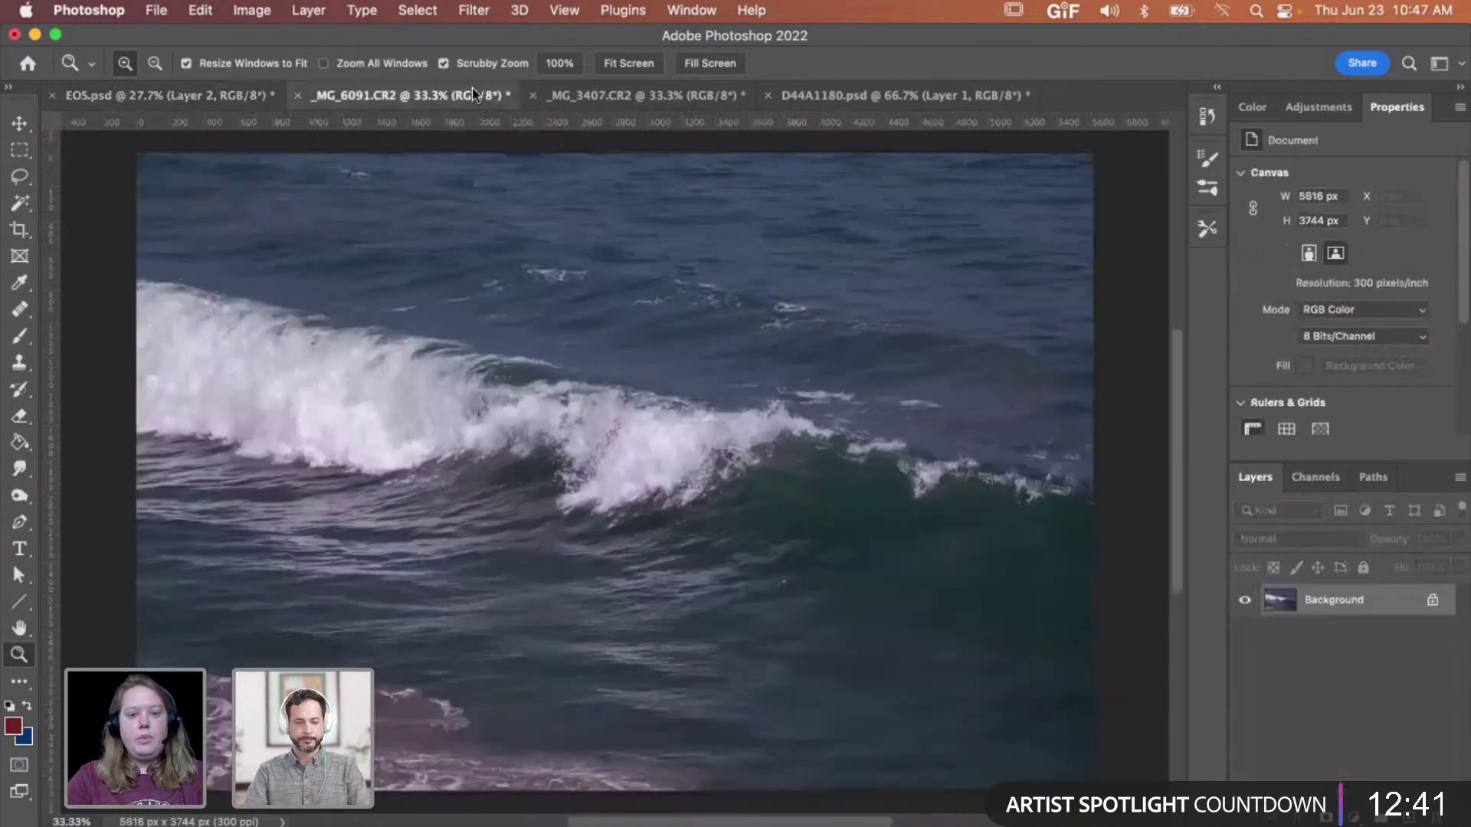
key(l)
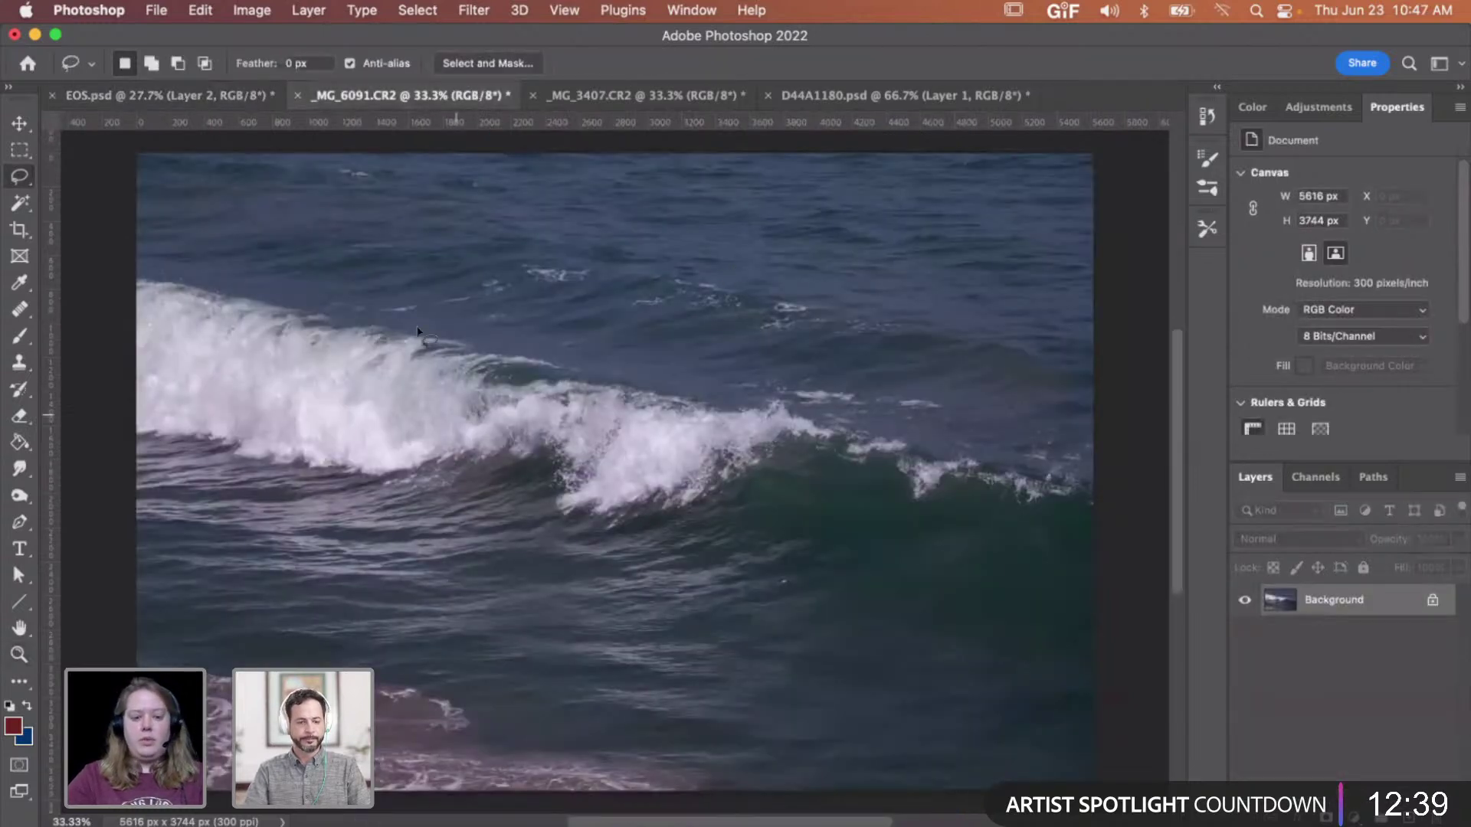
mouse_move(325, 264)
mouse_down()
mouse_move(84, 307)
mouse_move(103, 464)
mouse_move(392, 567)
mouse_move(1036, 615)
mouse_move(1104, 479)
mouse_move(908, 373)
mouse_up()
- Compare the waves in _MG_3407.CR2 and _MG_6091.CR2 as possible sources for the waterline
click(620, 97)
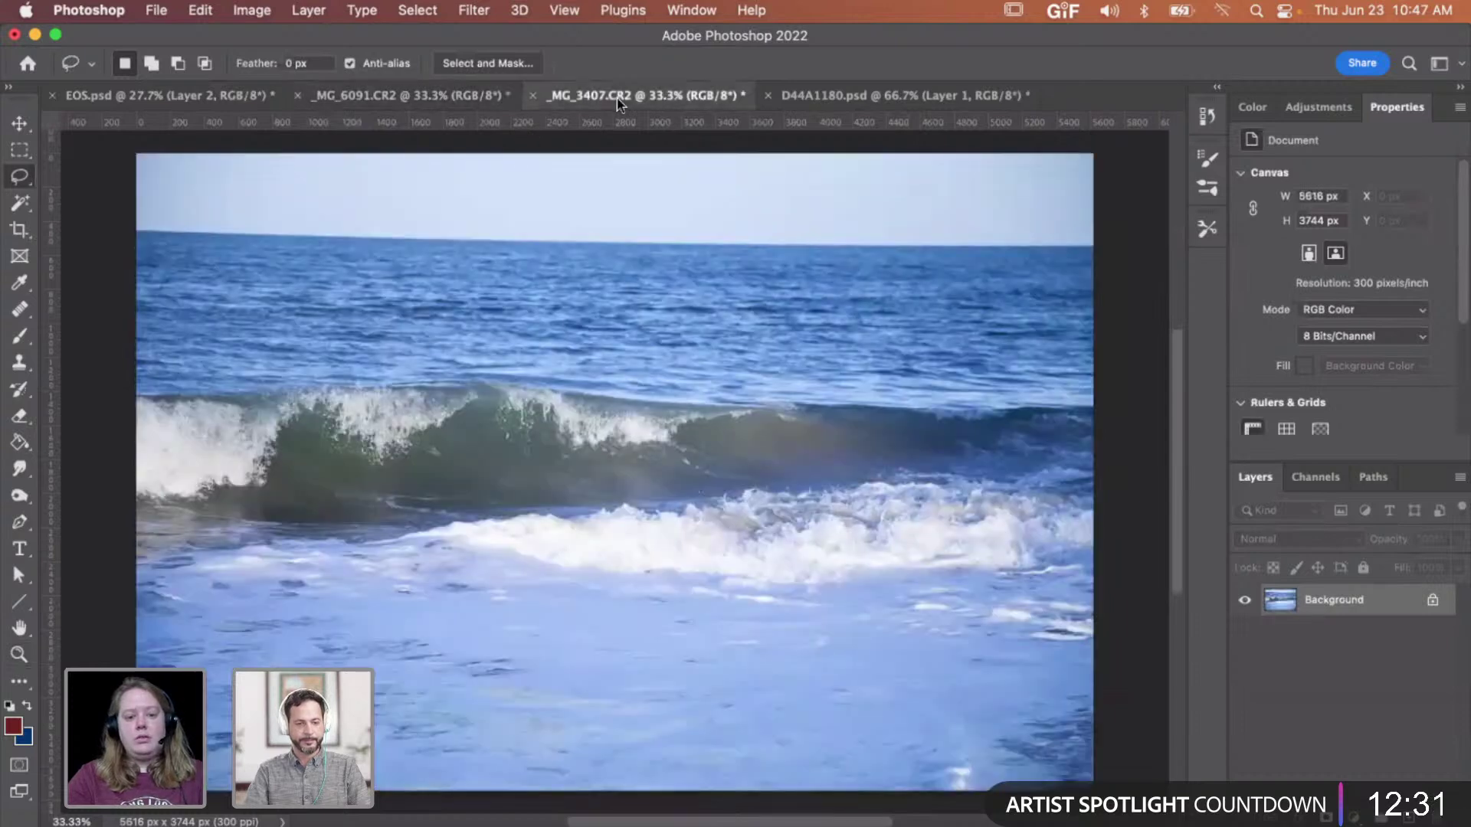
click(378, 98)
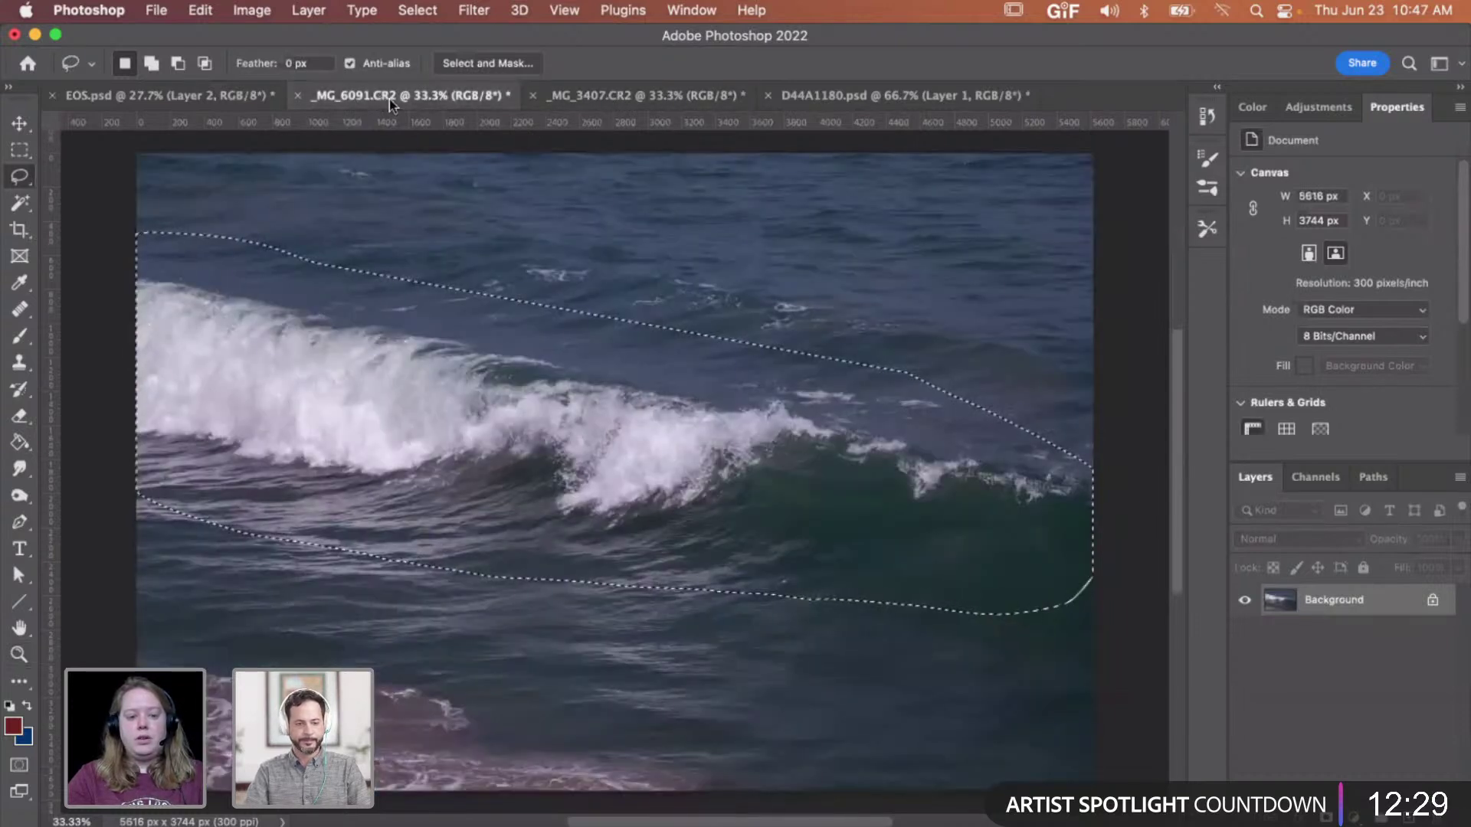
click(653, 95)
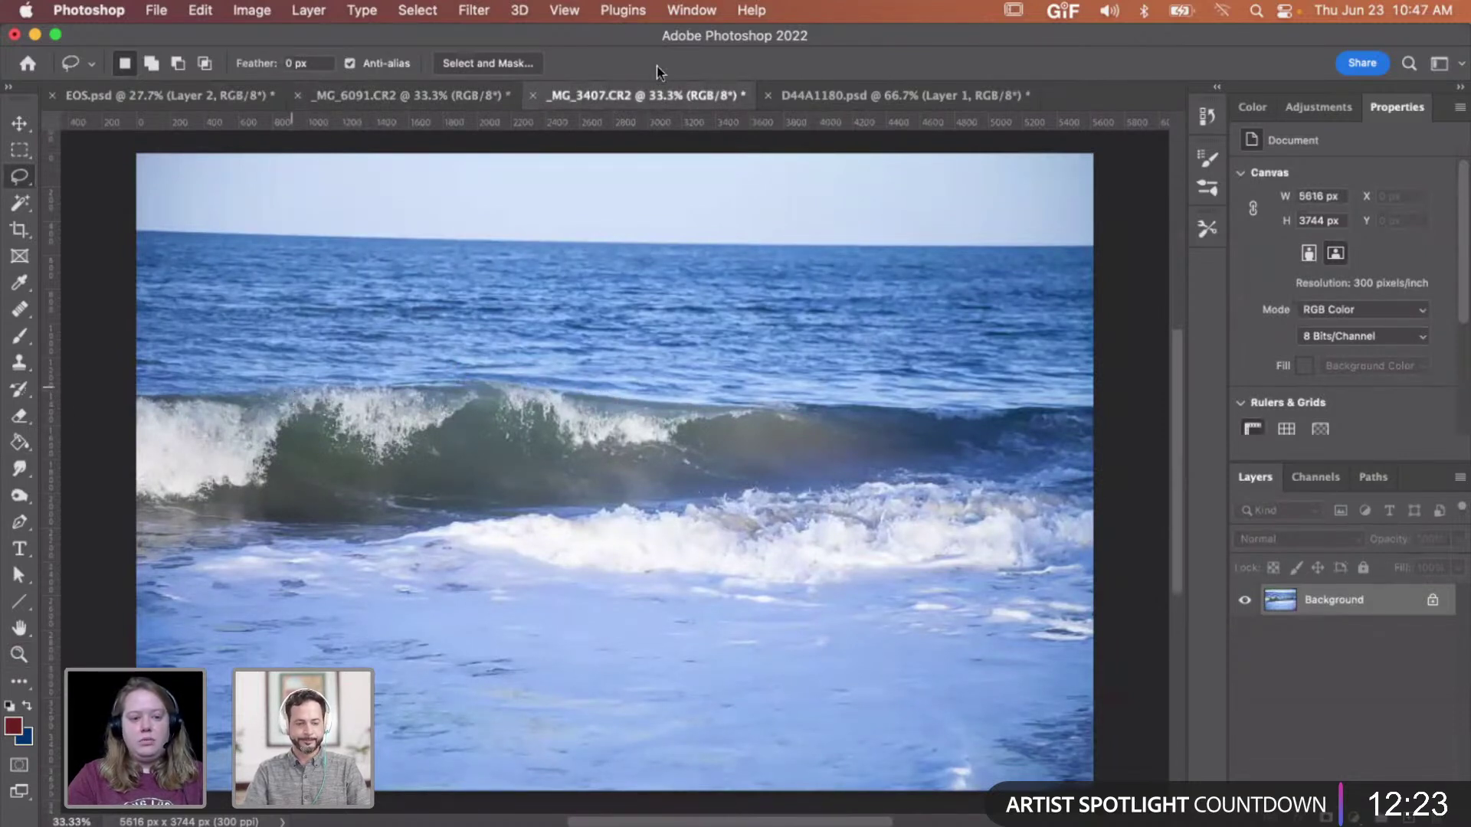
click(449, 92)
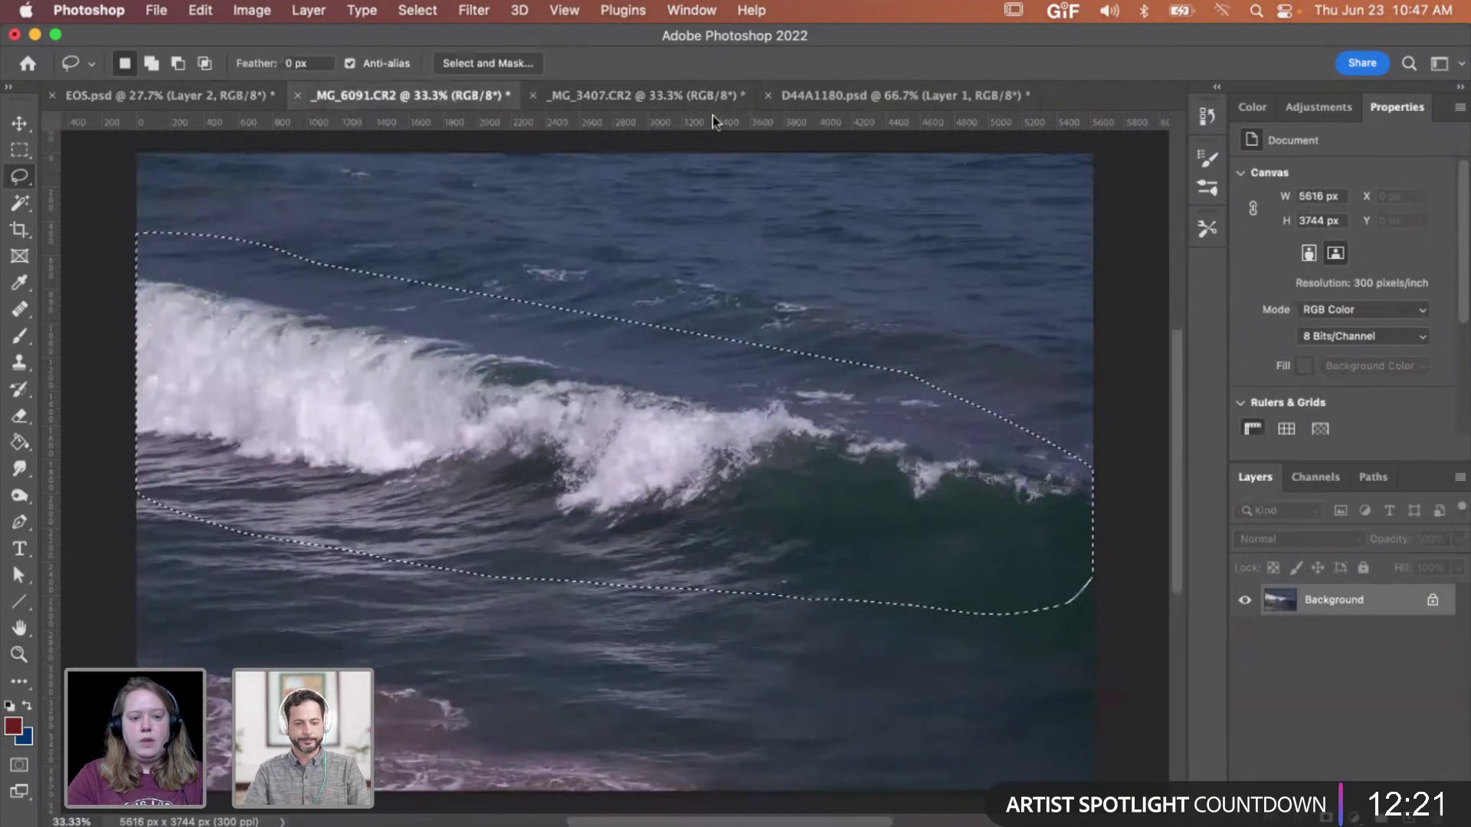
- Lasso the dark cresting wave in _MG_3407.CR2 and copy the selection onto its own layer
click(693, 96)
mouse_move(153, 369)
mouse_down()
mouse_move(125, 398)
mouse_move(195, 550)
mouse_move(911, 477)
mouse_move(950, 400)
mouse_move(843, 383)
mouse_up()
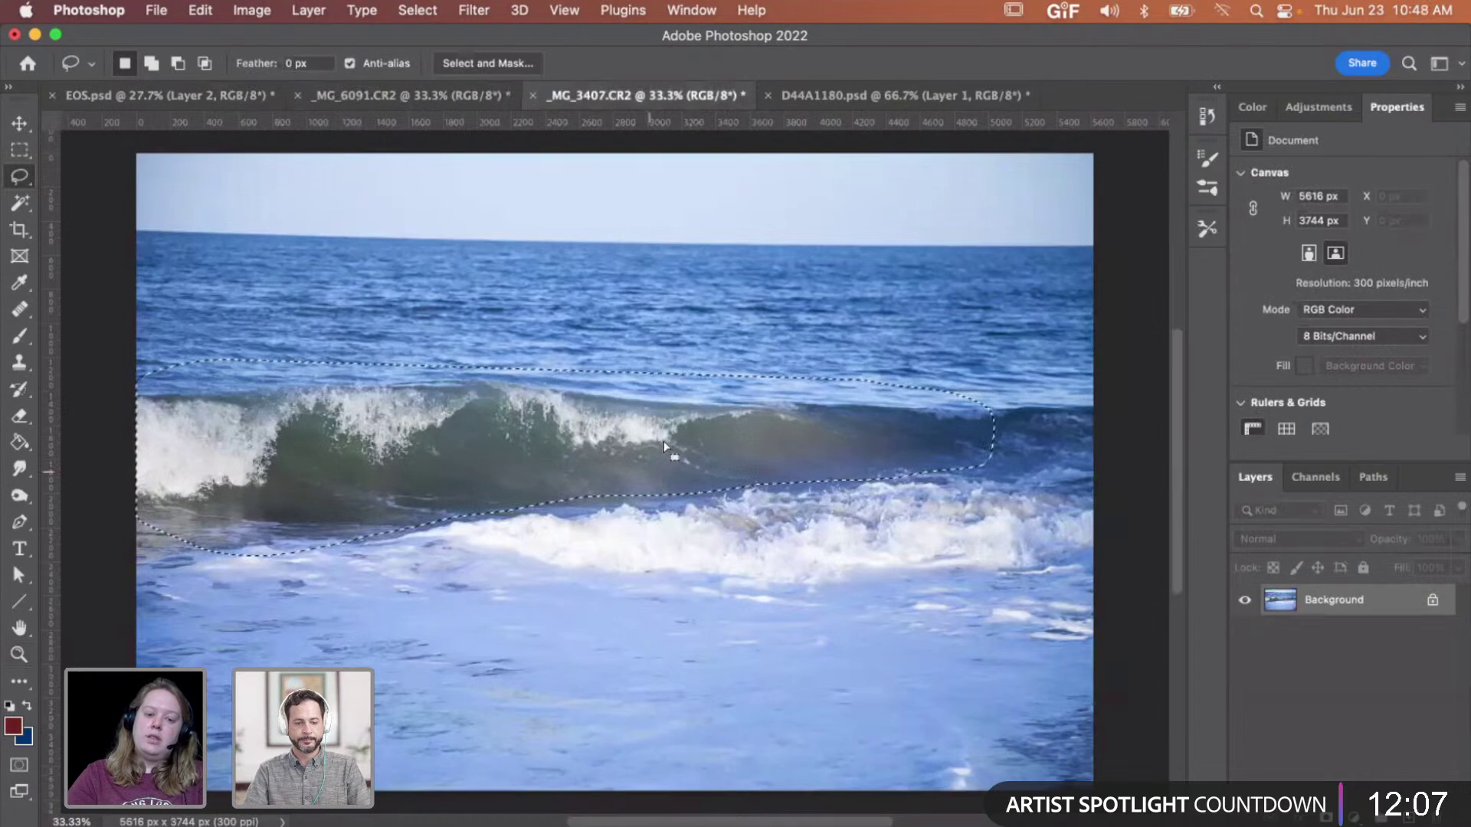
key(super+j)
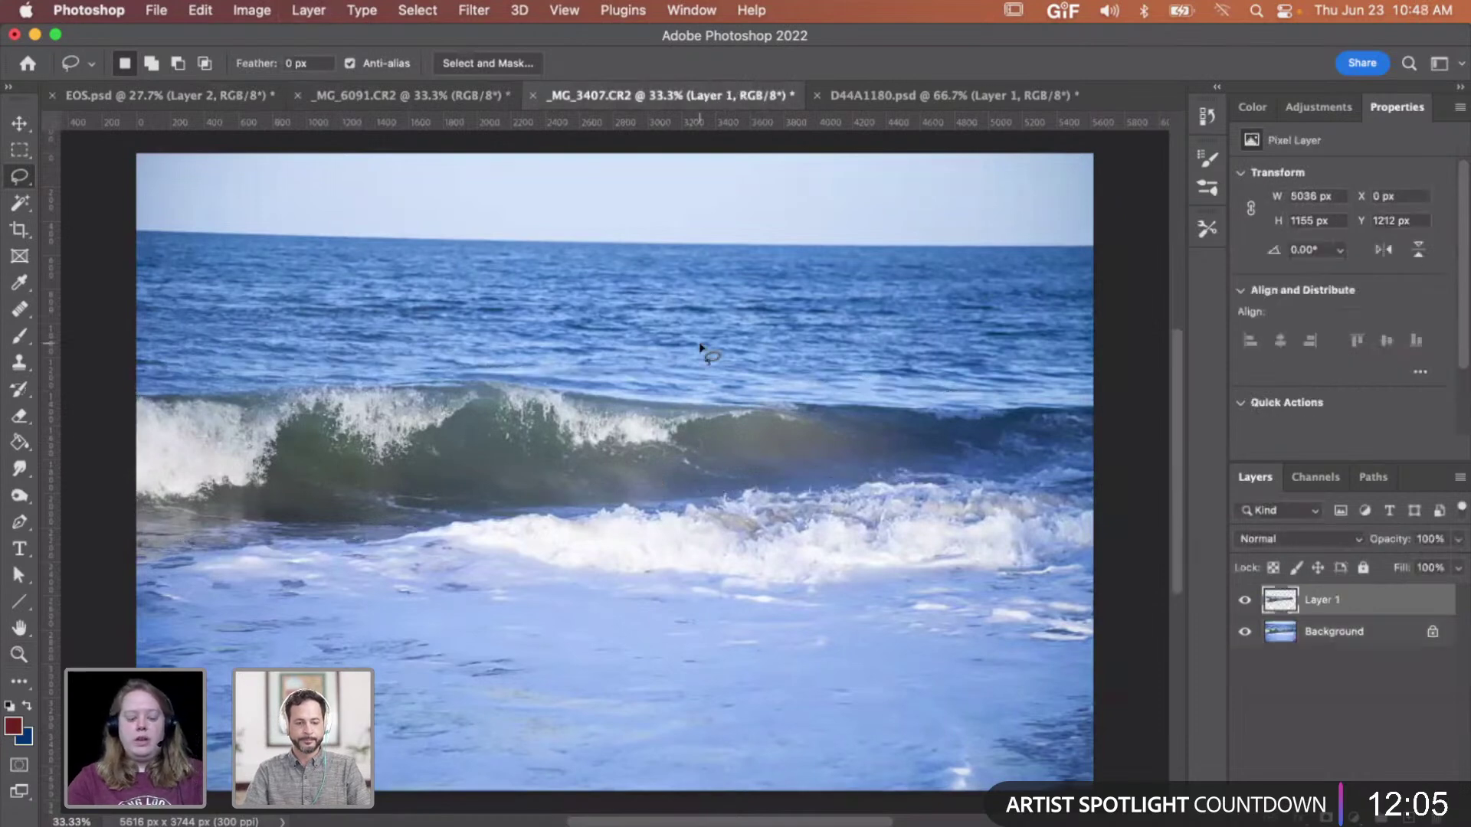
- Paste the wave into EOS.psd directly above Layer 2 and move it to about X -407 px, Y 2582 px
click(177, 101)
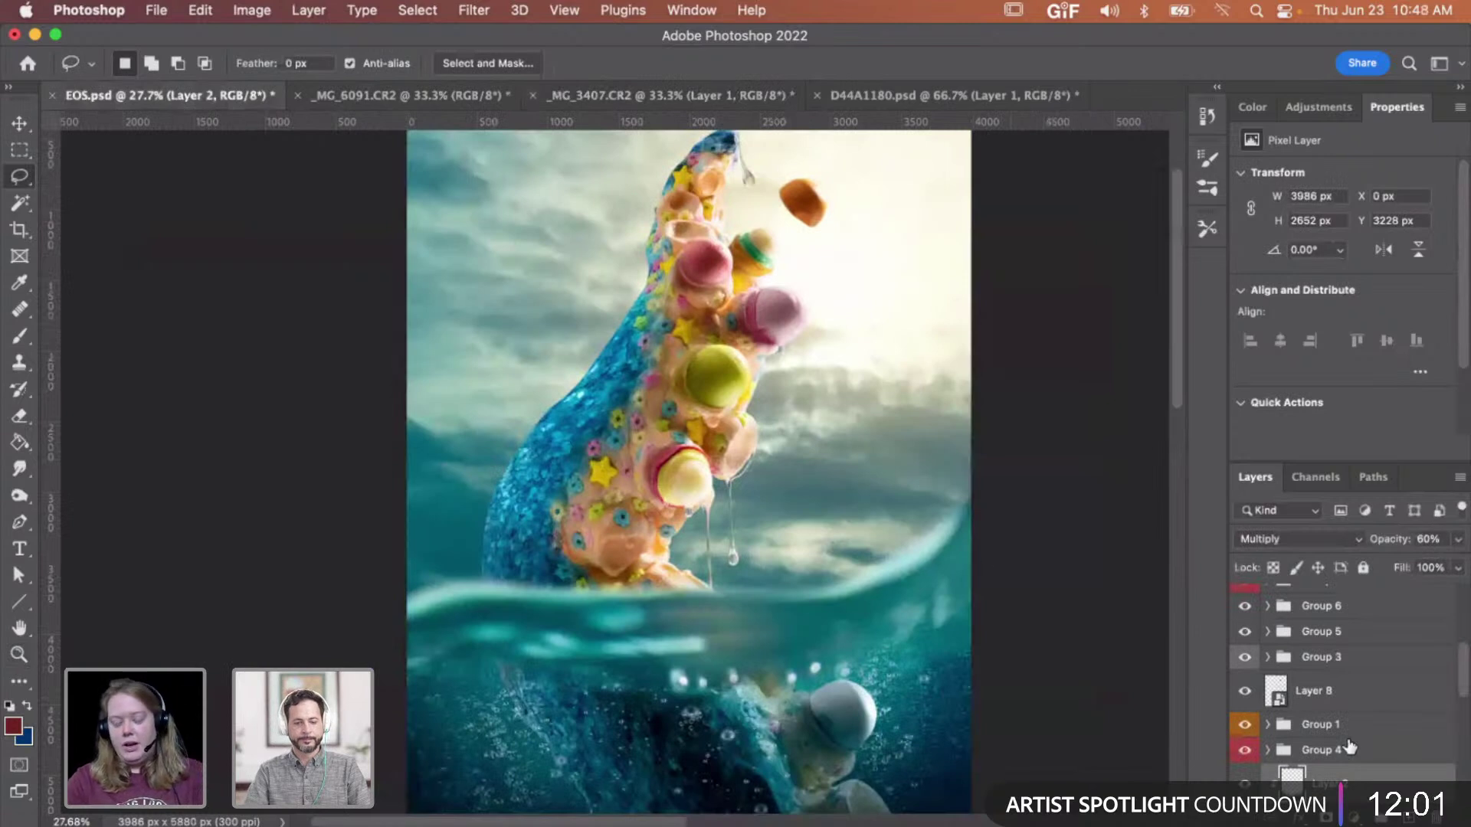
scroll(1350, 747, down, 3)
scroll(1352, 739, down, 1)
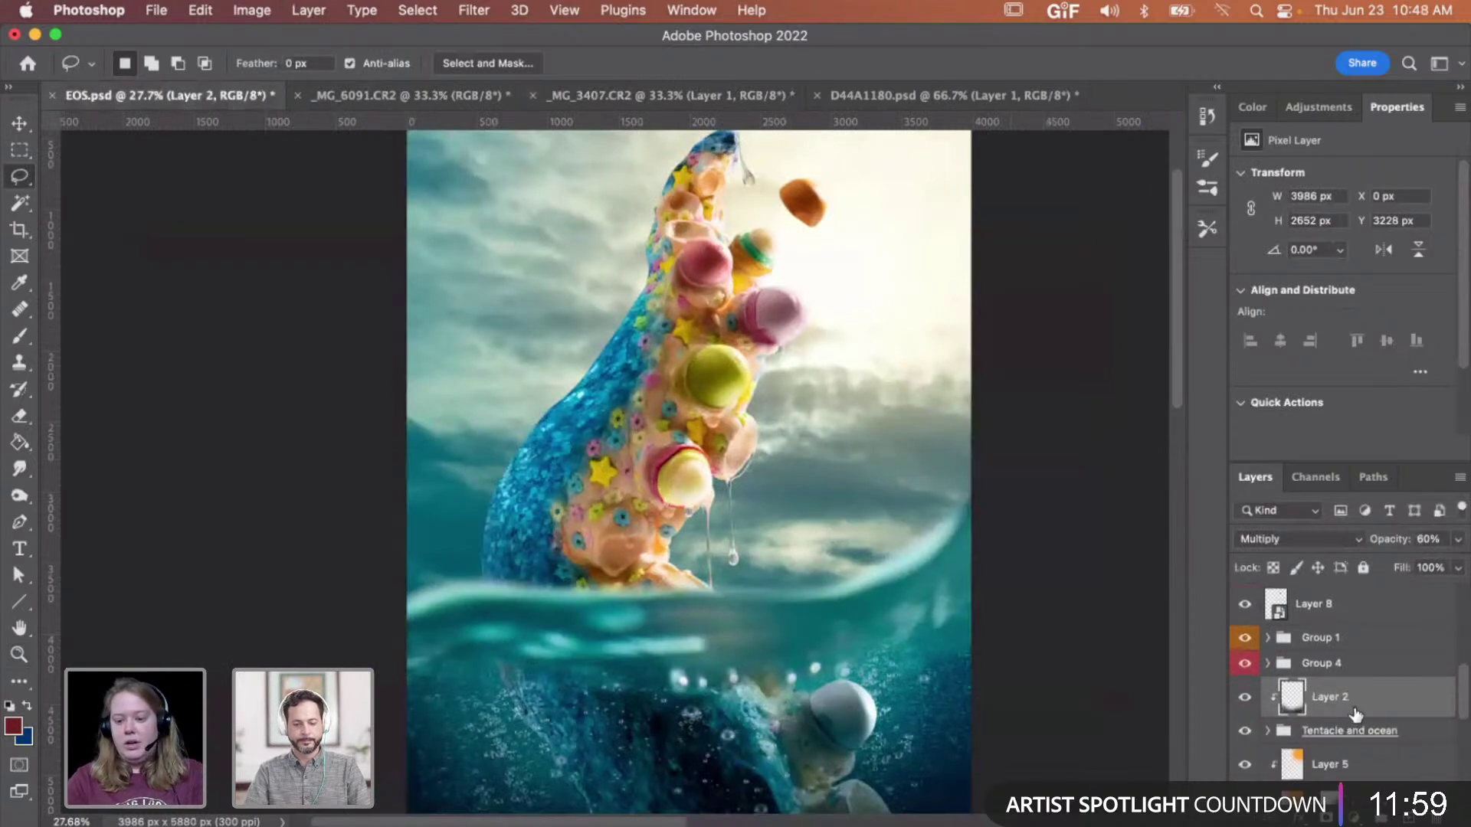
key(super+v)
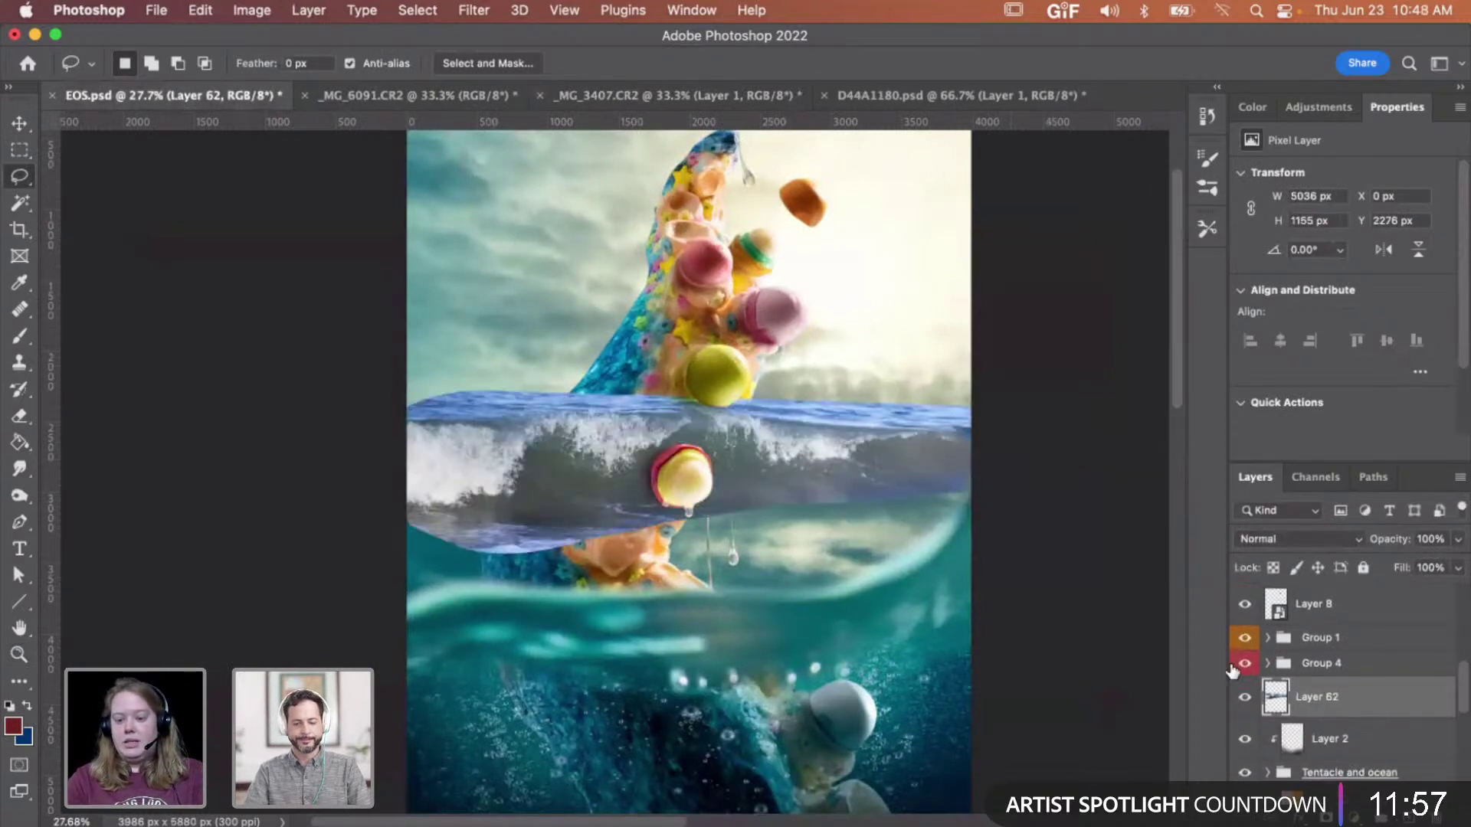
key(v)
drag(823, 530, 772, 438)
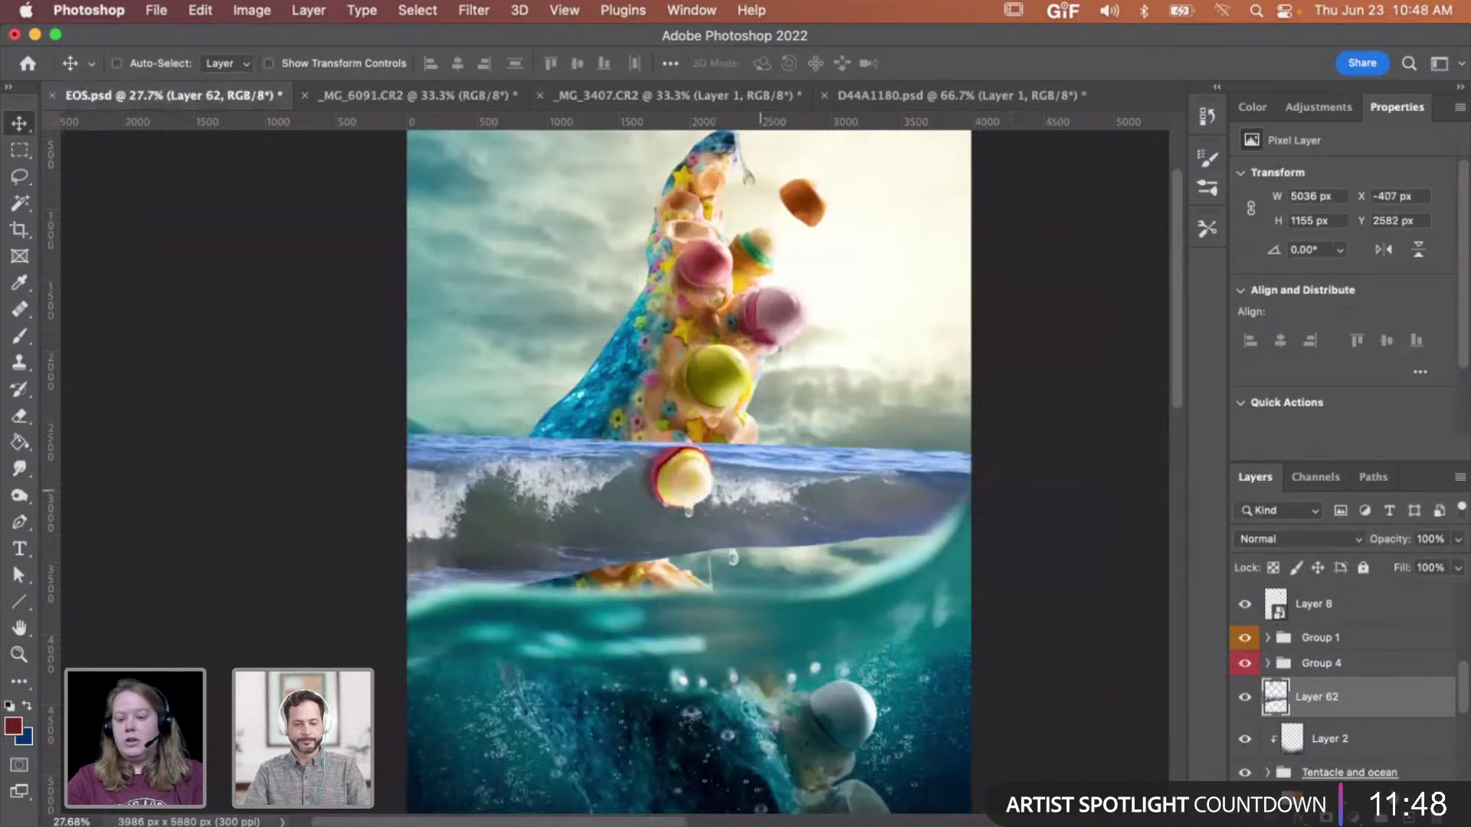
- Convert the pasted wave layer to a Smart Object
right_click(1396, 697)
scroll(1285, 761, down, 10)
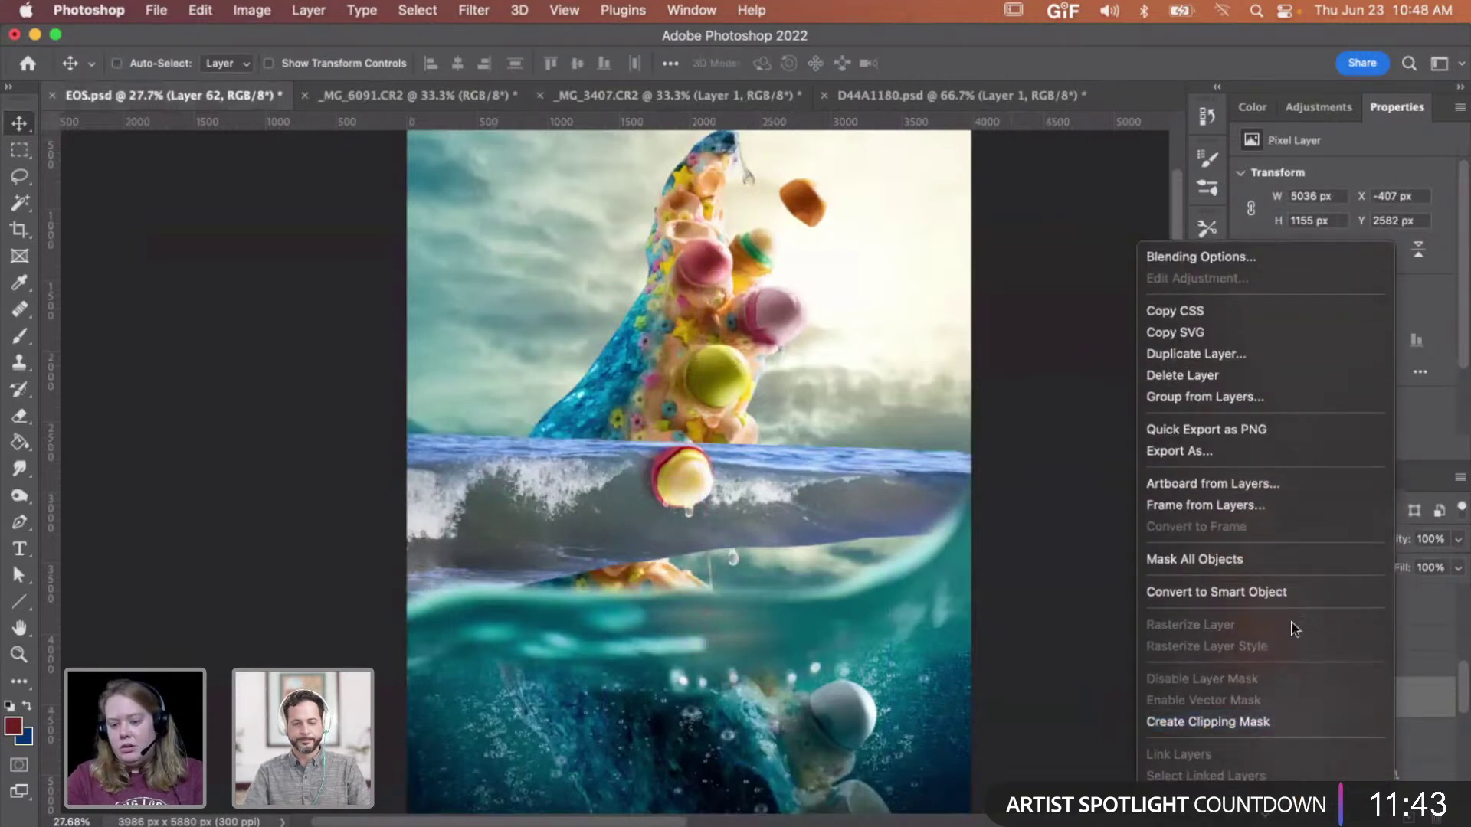
click(1289, 594)
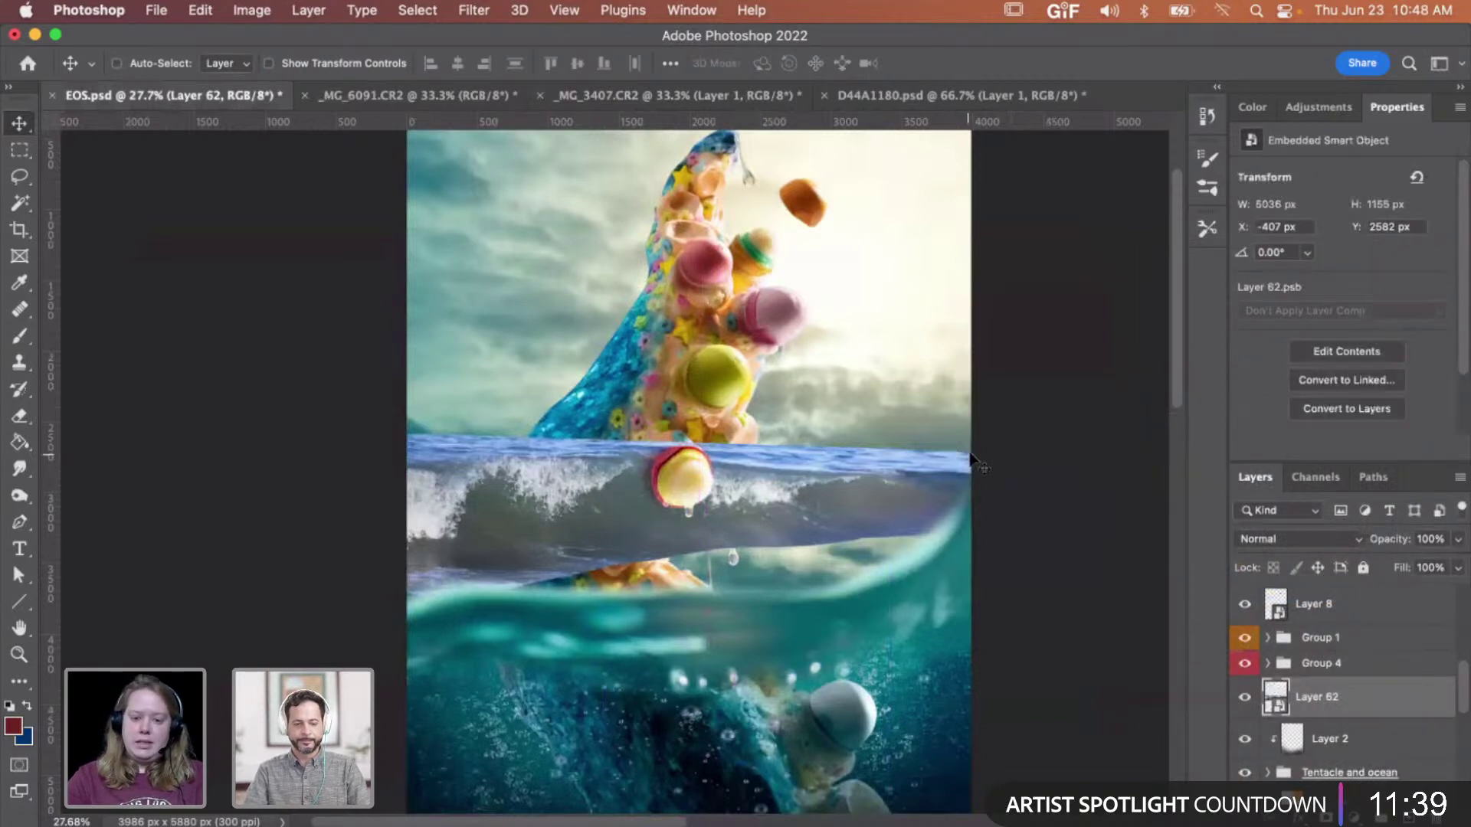
- Free-transform the wave to about 56% size, tilt it about 2.65° and place it behind the waterline at the tentacle's base
key(super+t)
drag(1057, 434, 744, 481)
drag(712, 534, 706, 563)
drag(801, 532, 802, 549)
drag(607, 560, 566, 559)
drag(729, 544, 721, 518)
drag(647, 570, 689, 576)
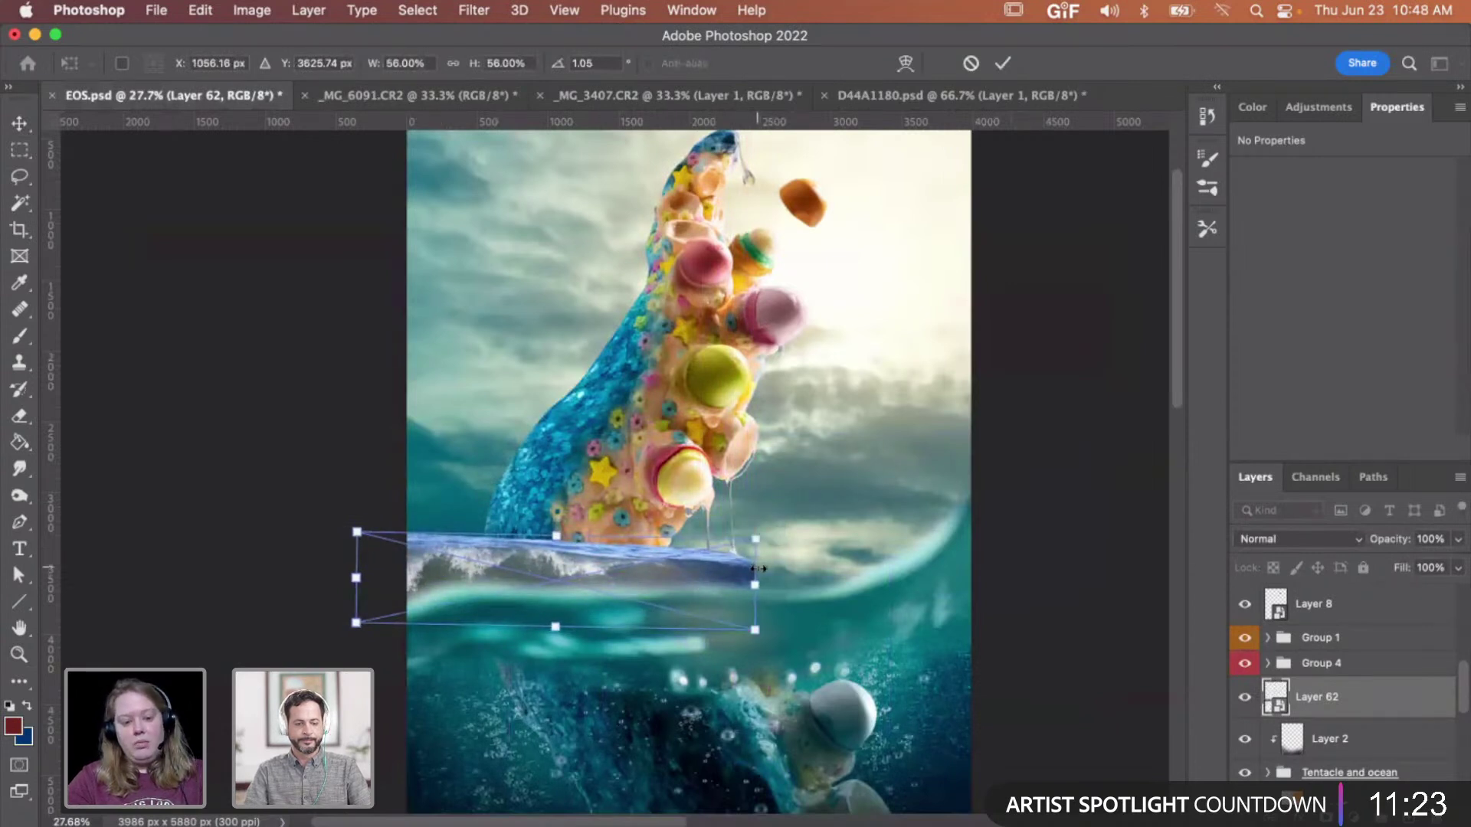
drag(735, 580, 507, 580)
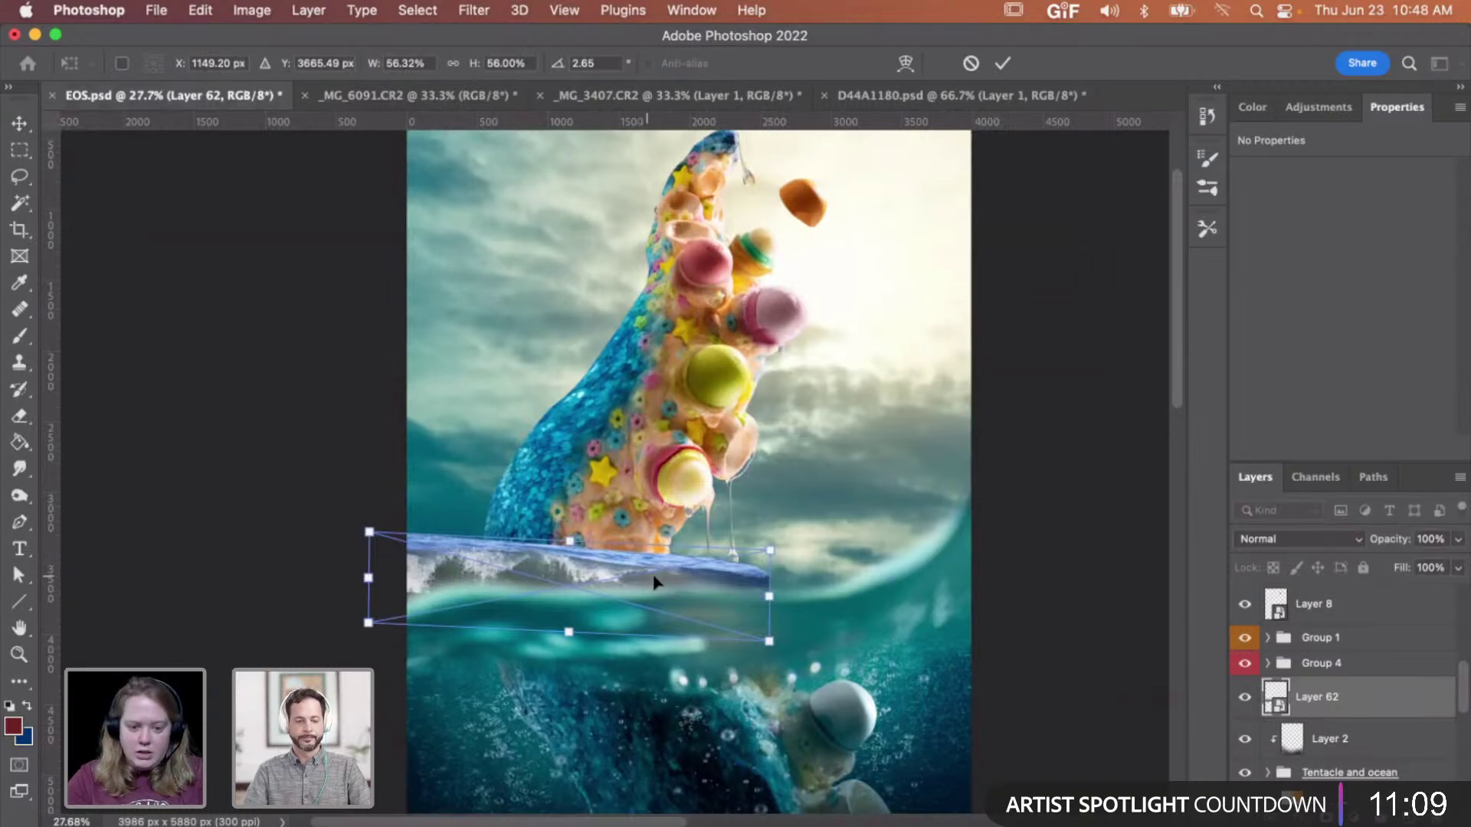
- Raise the wave slightly, skew its right end down to a 6.13° tilt along the waterline, and apply the transform
scroll(673, 574, up, 5)
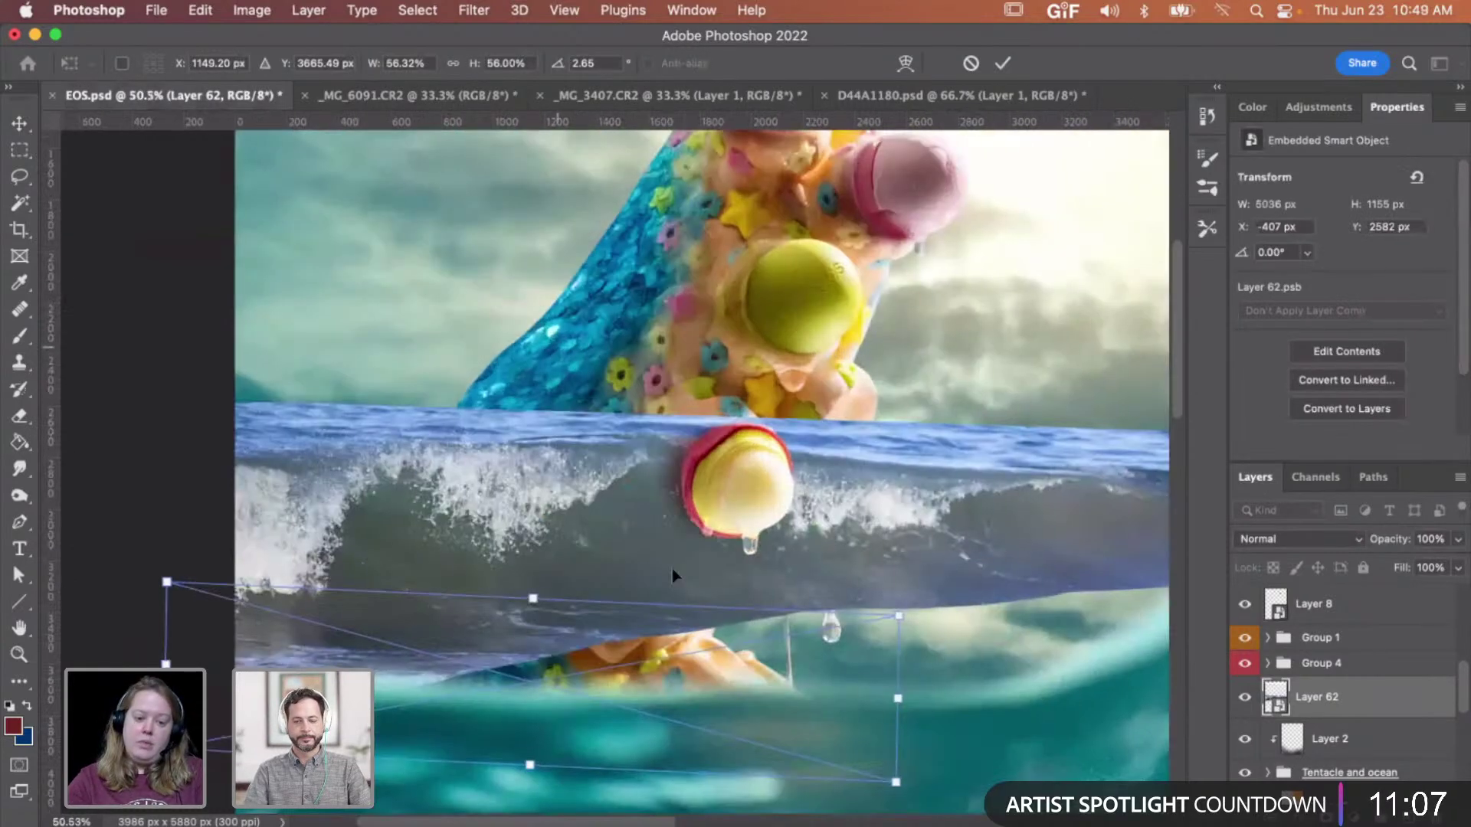
scroll(673, 570, down, 3)
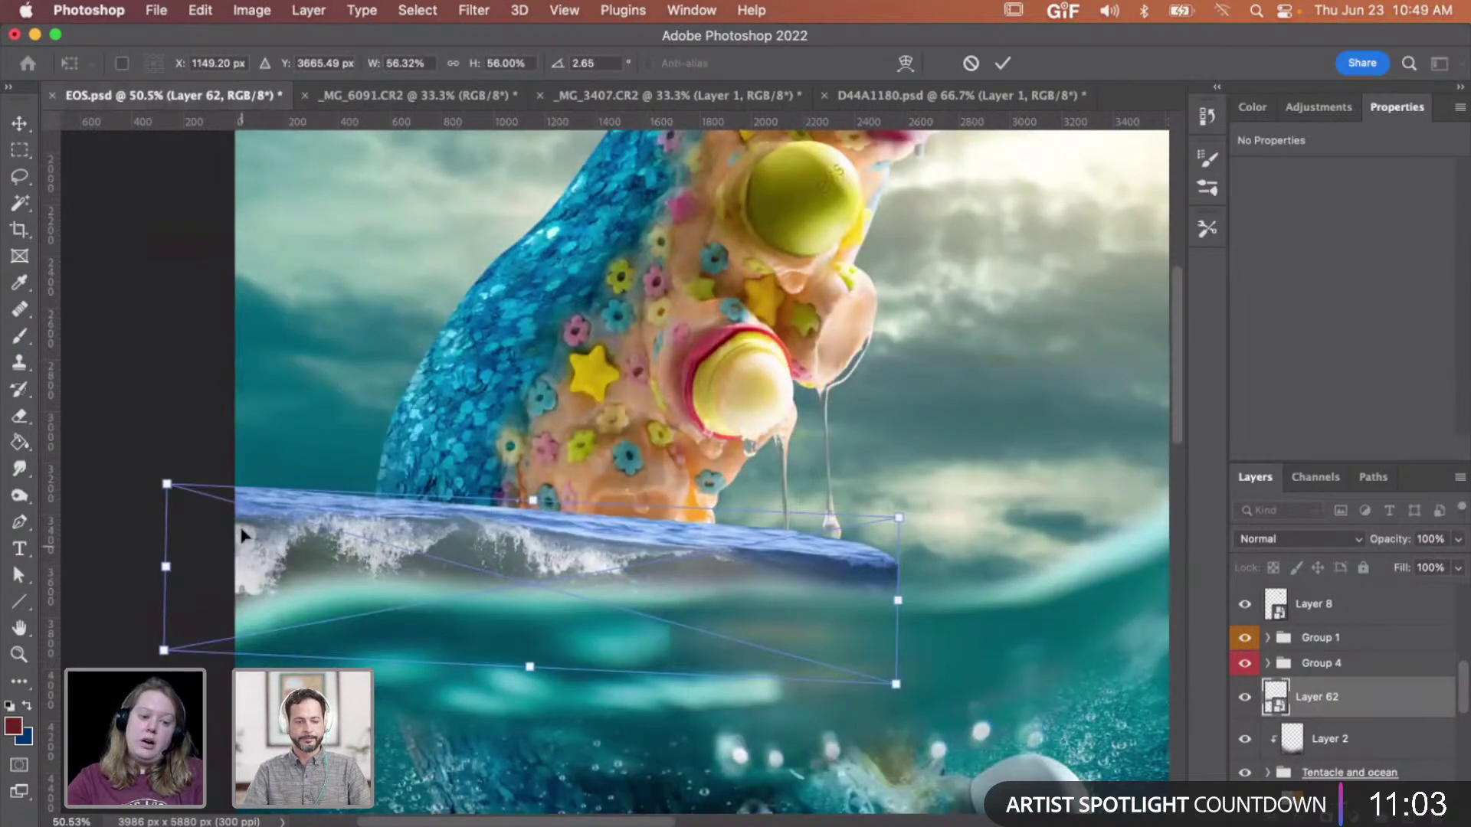
drag(439, 541, 375, 521)
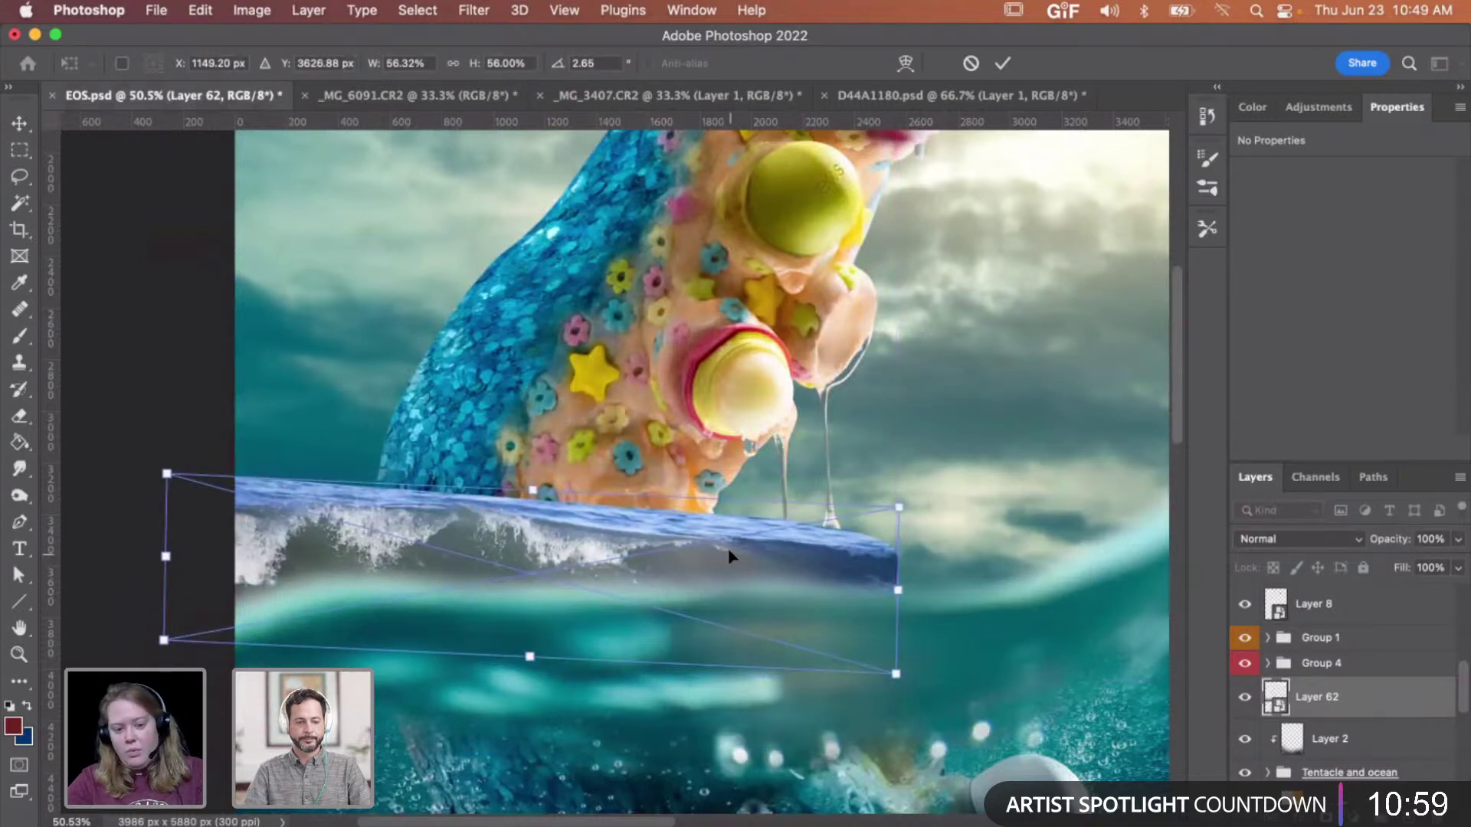
drag(898, 594, 896, 641)
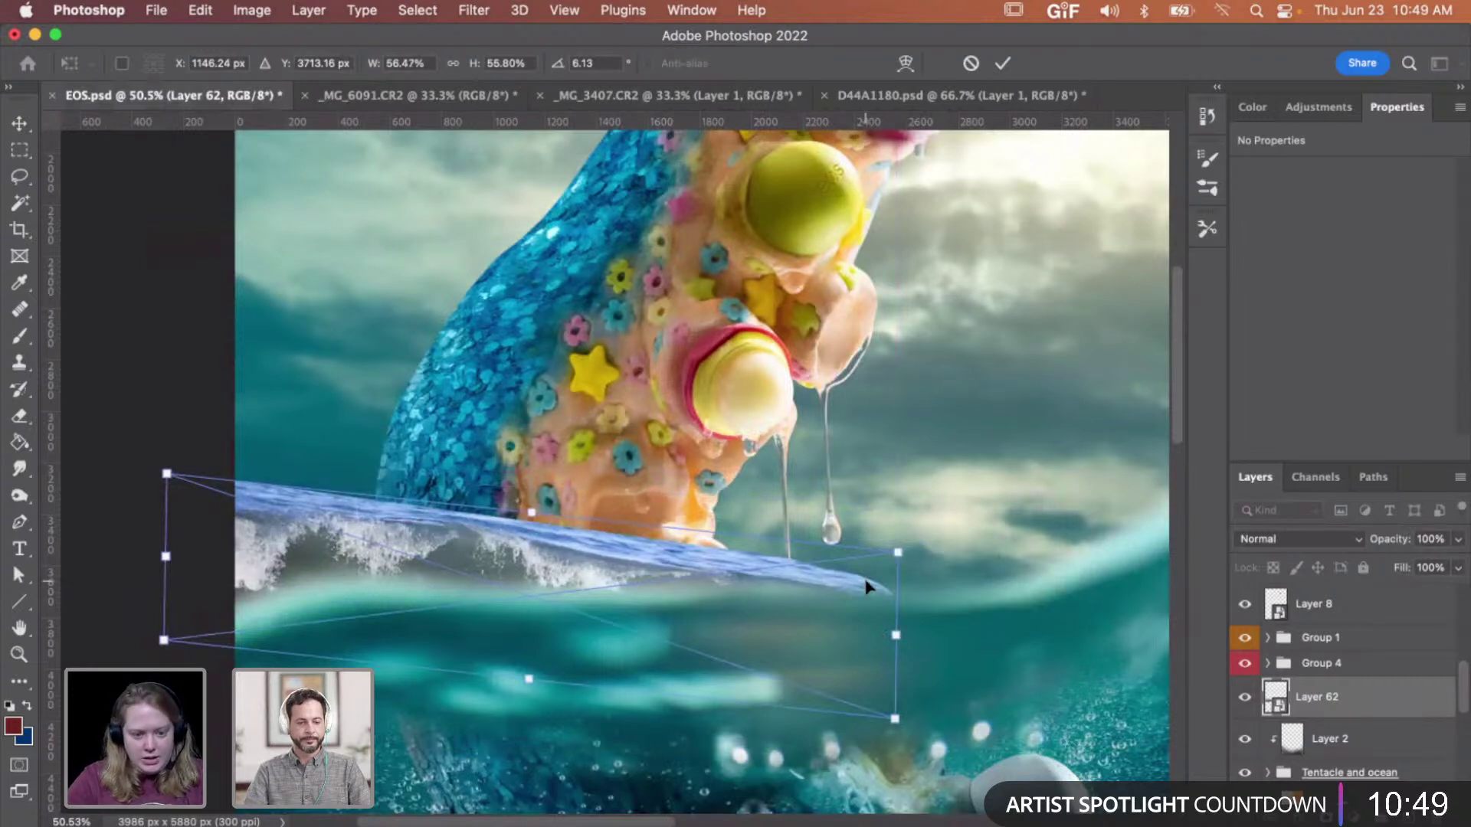
key(Return)
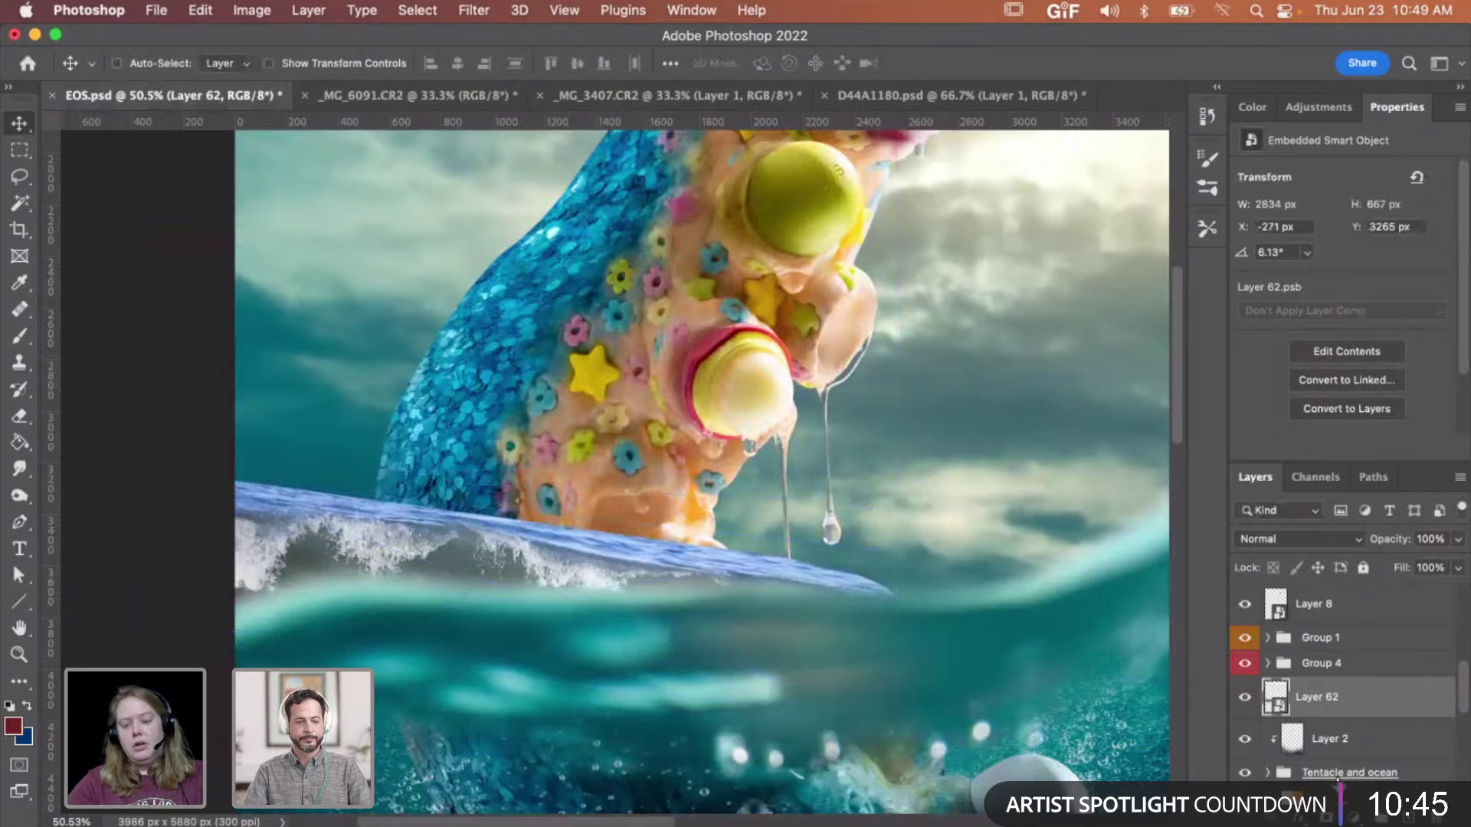
- Add a layer mask to the wave layer and set a black brush to 130 px with 57% hardness
click(1336, 804)
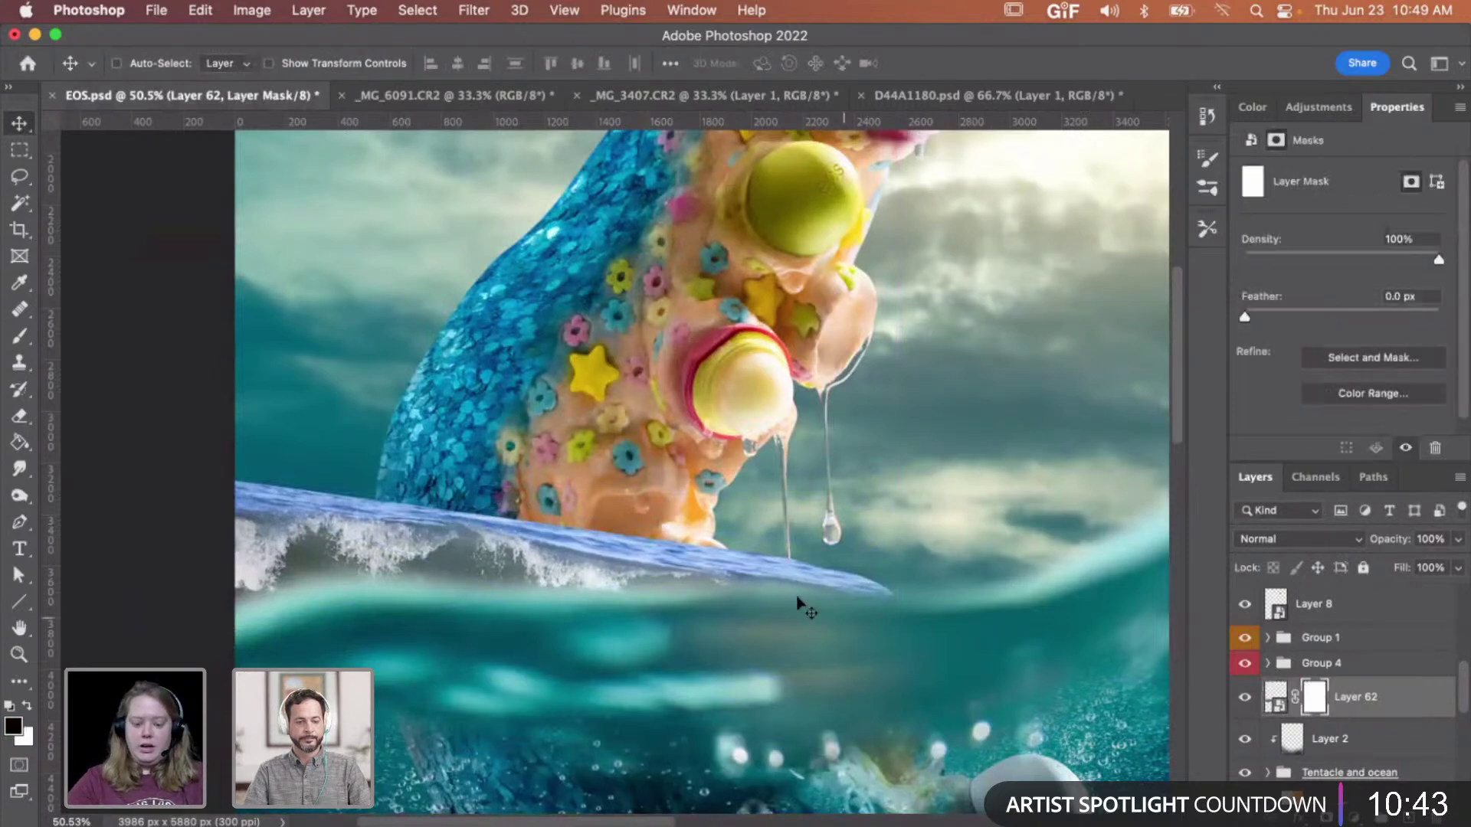
key(d)
key(b)
scroll(352, 525, up, 4)
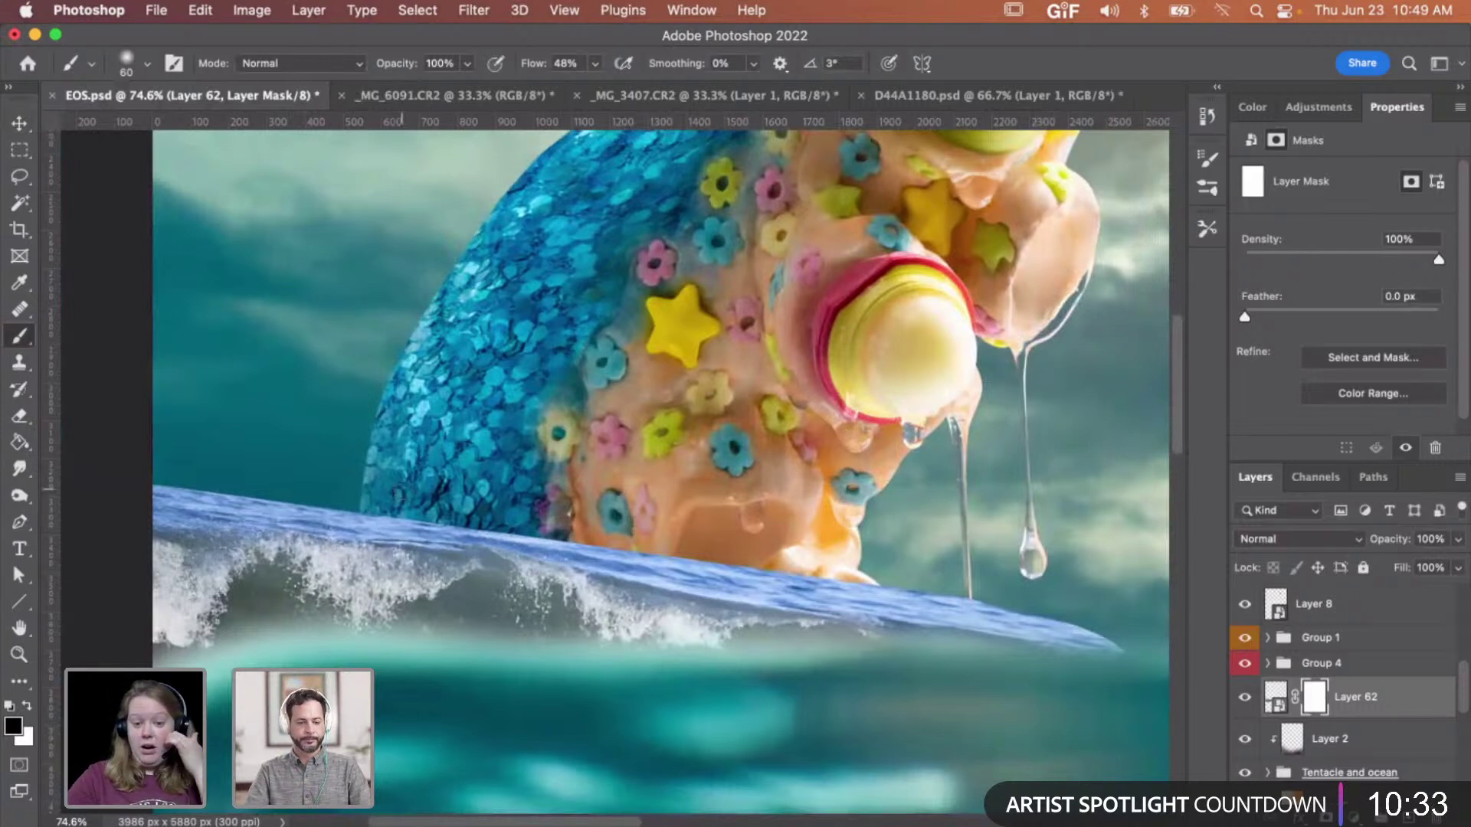
right_click(469, 461)
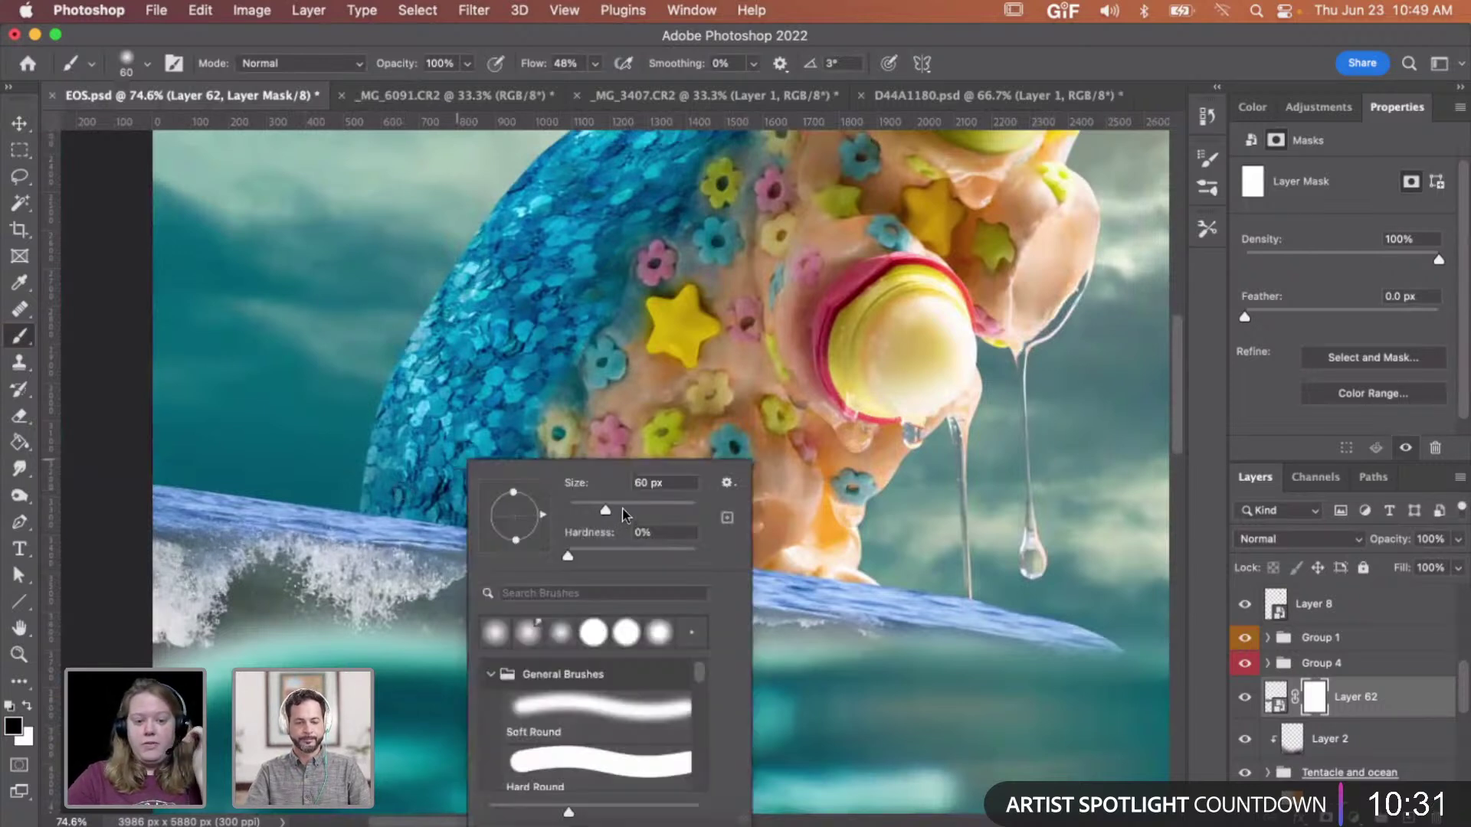
drag(624, 554, 642, 555)
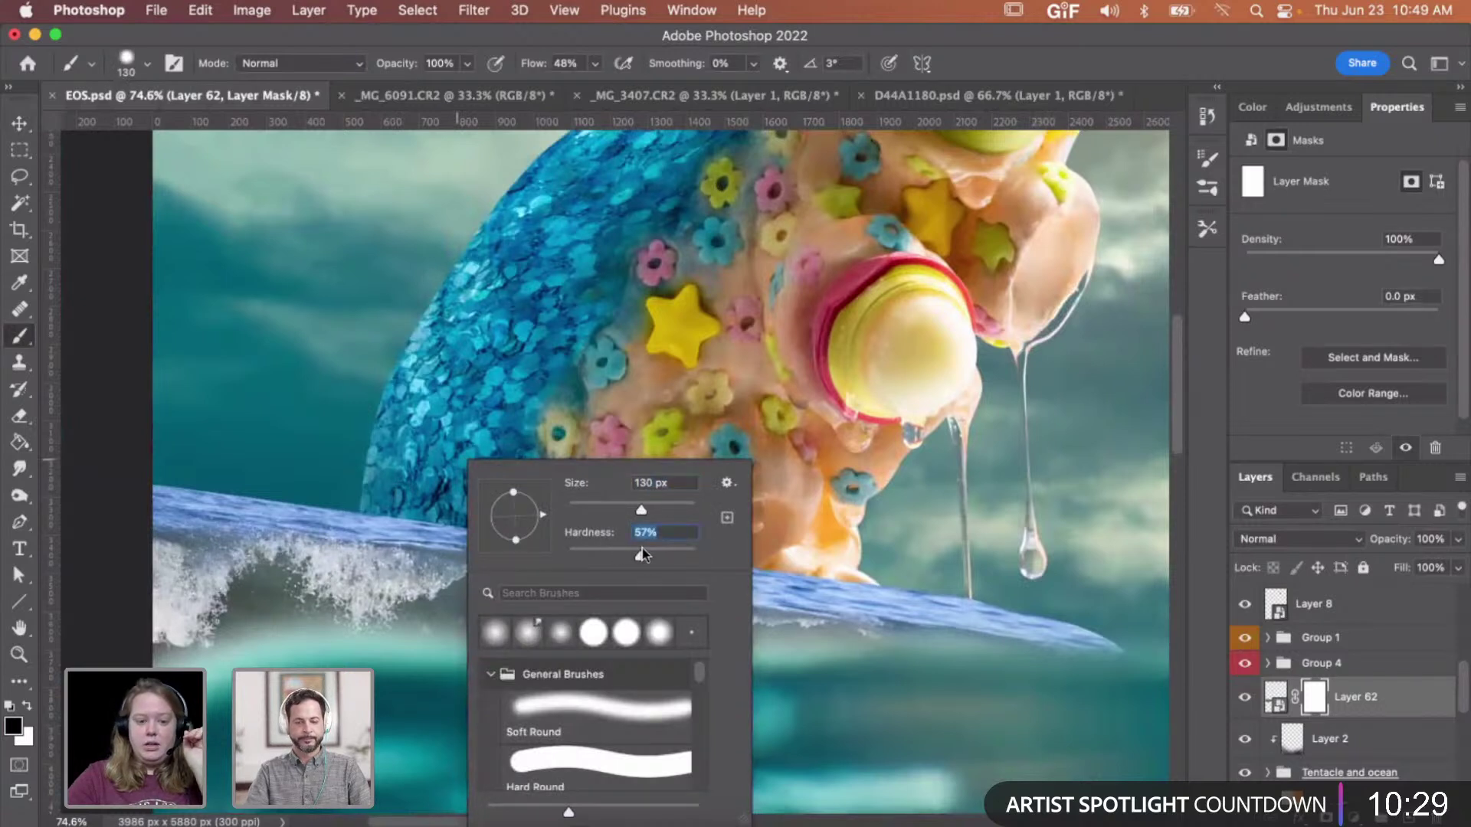
- Mask out the blue water above the foam crest from the canvas's left edge to the tentacle's base, following the wave's contour
click(300, 488)
mouse_move(284, 506)
mouse_down()
mouse_move(188, 530)
mouse_move(167, 498)
mouse_move(200, 492)
mouse_move(191, 542)
mouse_move(168, 530)
mouse_move(193, 547)
mouse_move(250, 510)
mouse_move(309, 514)
mouse_move(392, 540)
mouse_move(561, 540)
mouse_move(732, 583)
mouse_move(625, 571)
mouse_move(586, 544)
mouse_move(628, 584)
mouse_move(835, 606)
mouse_move(965, 652)
mouse_up()
key(bracketright)
key(bracketright)
key(bracketright)
key(bracketright)
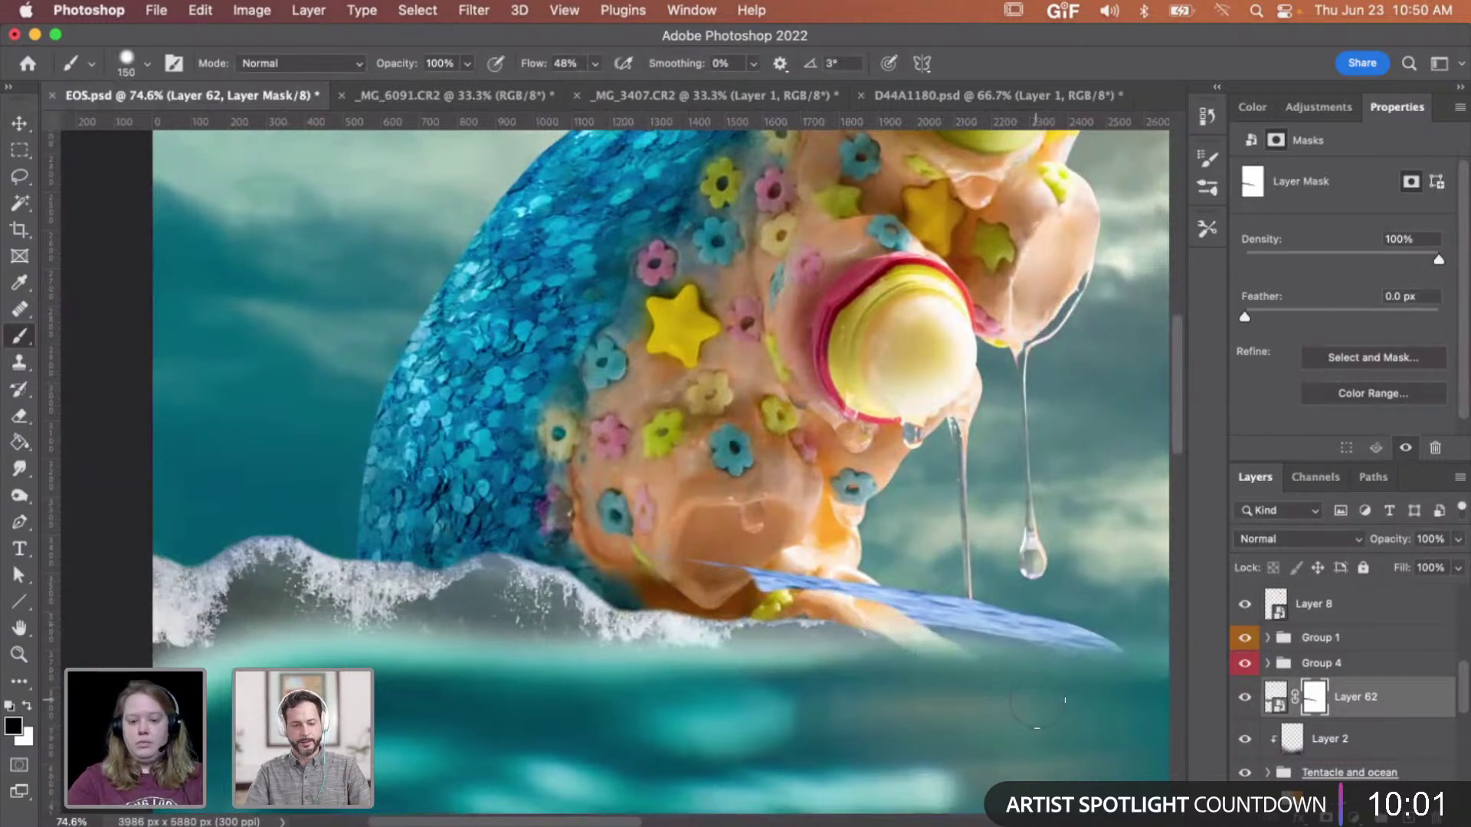
- Mask out the remaining blue water strip to the right of the tentacle's base, then reduce the brush to 125 px
mouse_move(1073, 643)
mouse_down()
mouse_move(1104, 646)
mouse_move(872, 557)
mouse_move(832, 582)
mouse_move(787, 580)
mouse_move(629, 523)
mouse_up()
key(bracketleft)
key(bracketleft)
key(bracketleft)
key(bracketleft)
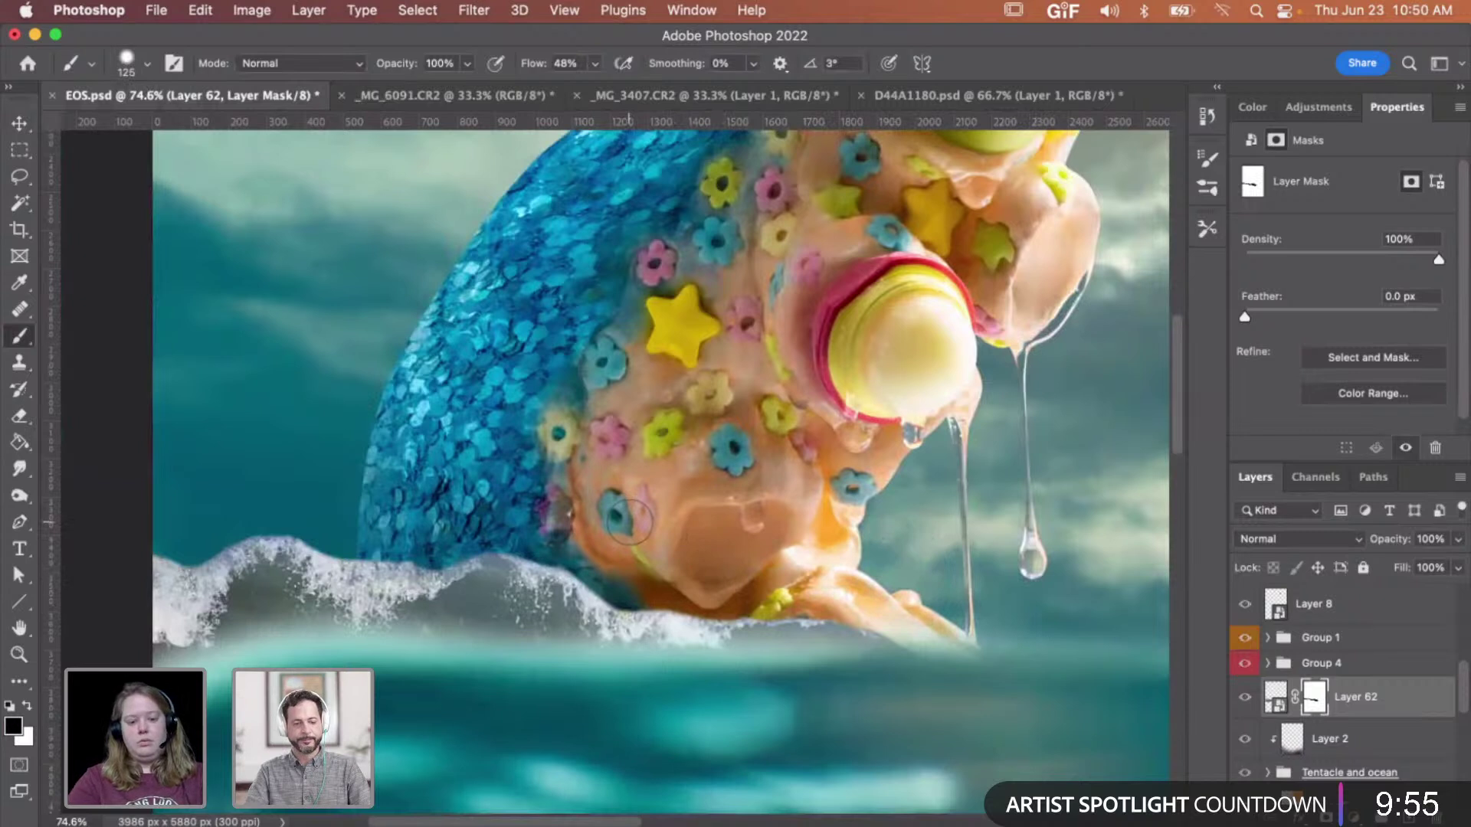
- Show the mask as a red overlay, paint over the missed area at the wave's right end, and hide the overlay
key(backslash)
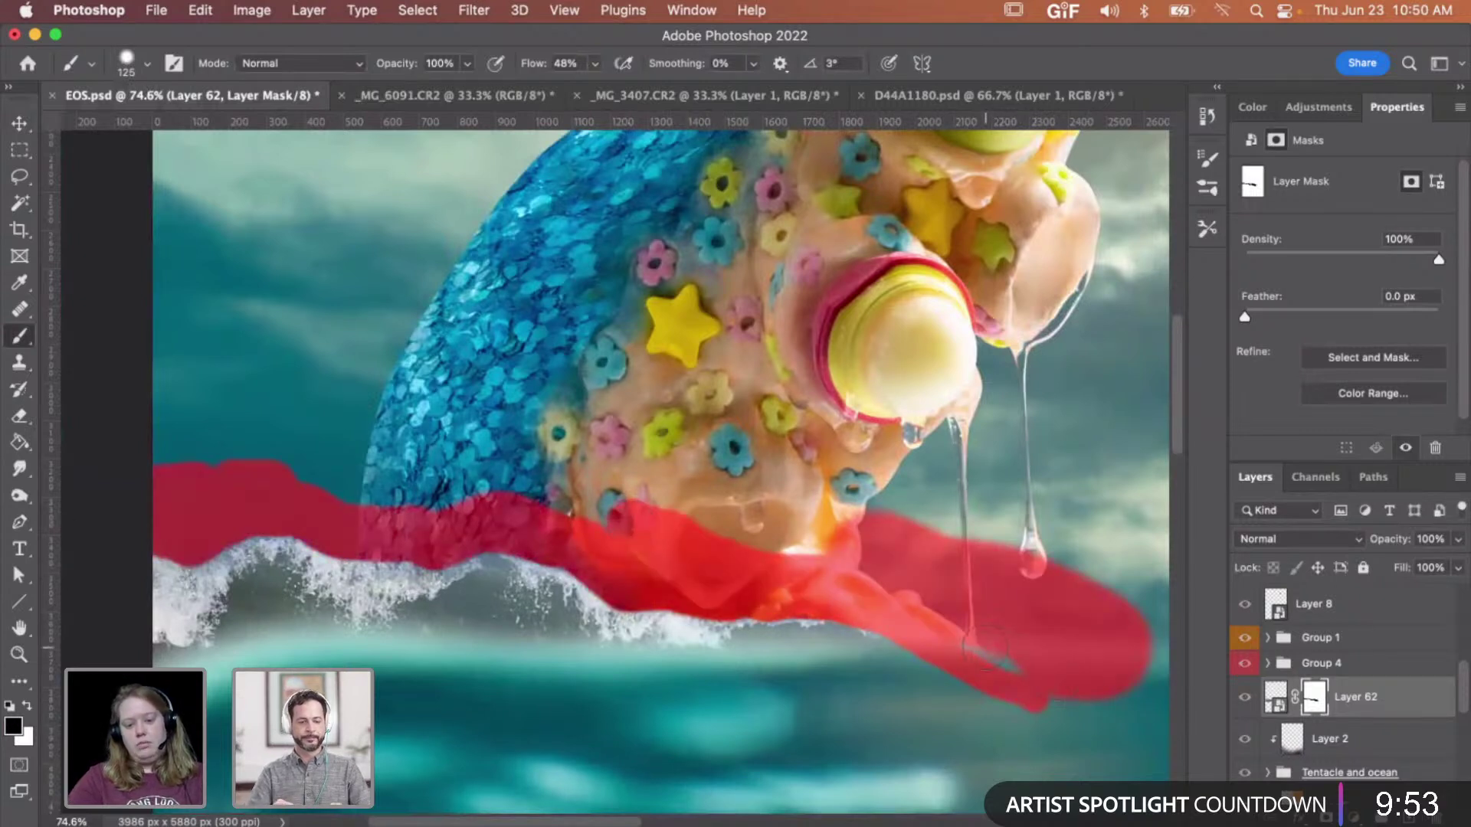
mouse_move(1103, 732)
mouse_down()
mouse_move(1130, 676)
mouse_move(1149, 719)
mouse_move(1142, 656)
mouse_move(1101, 741)
mouse_move(1049, 721)
mouse_move(1091, 763)
mouse_up()
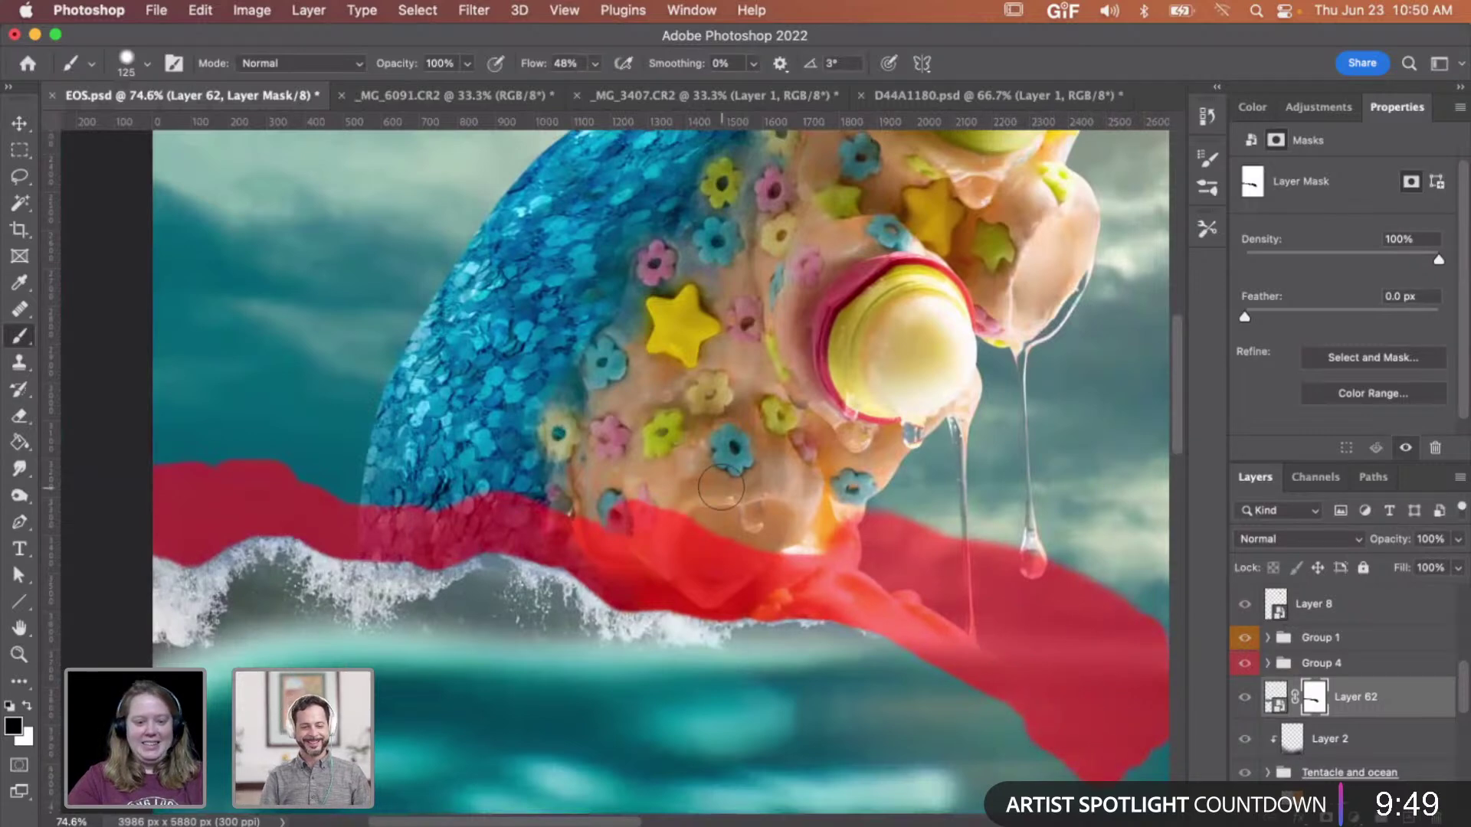
key(backslash)
- Examine the masked wave against the whole composition and its foam edge up close beside the tentacle
key(z)
drag(715, 488, 581, 464)
key(alt)
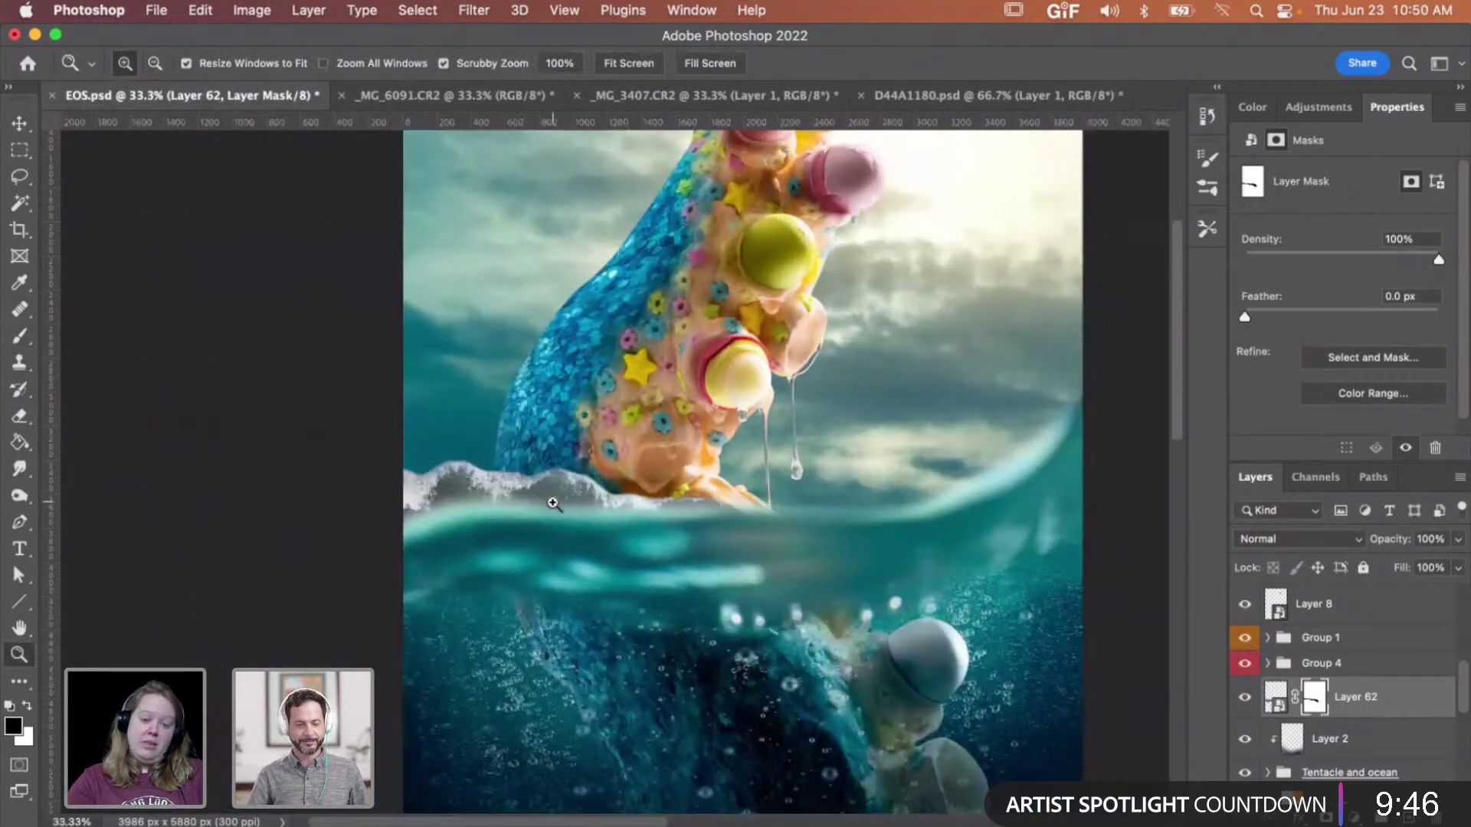
alt+click(636, 498)
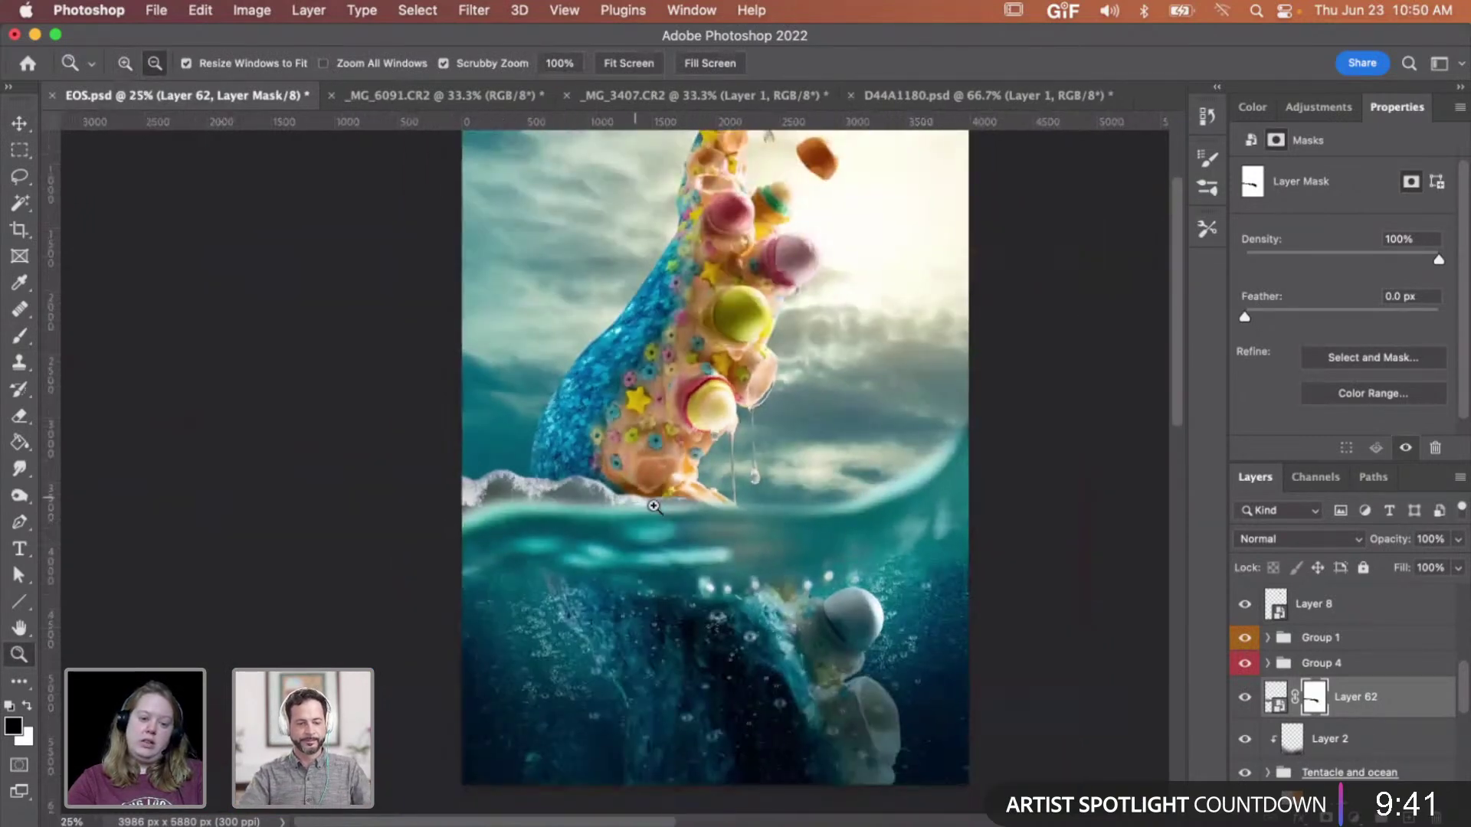
alt+click(649, 506)
click(567, 484)
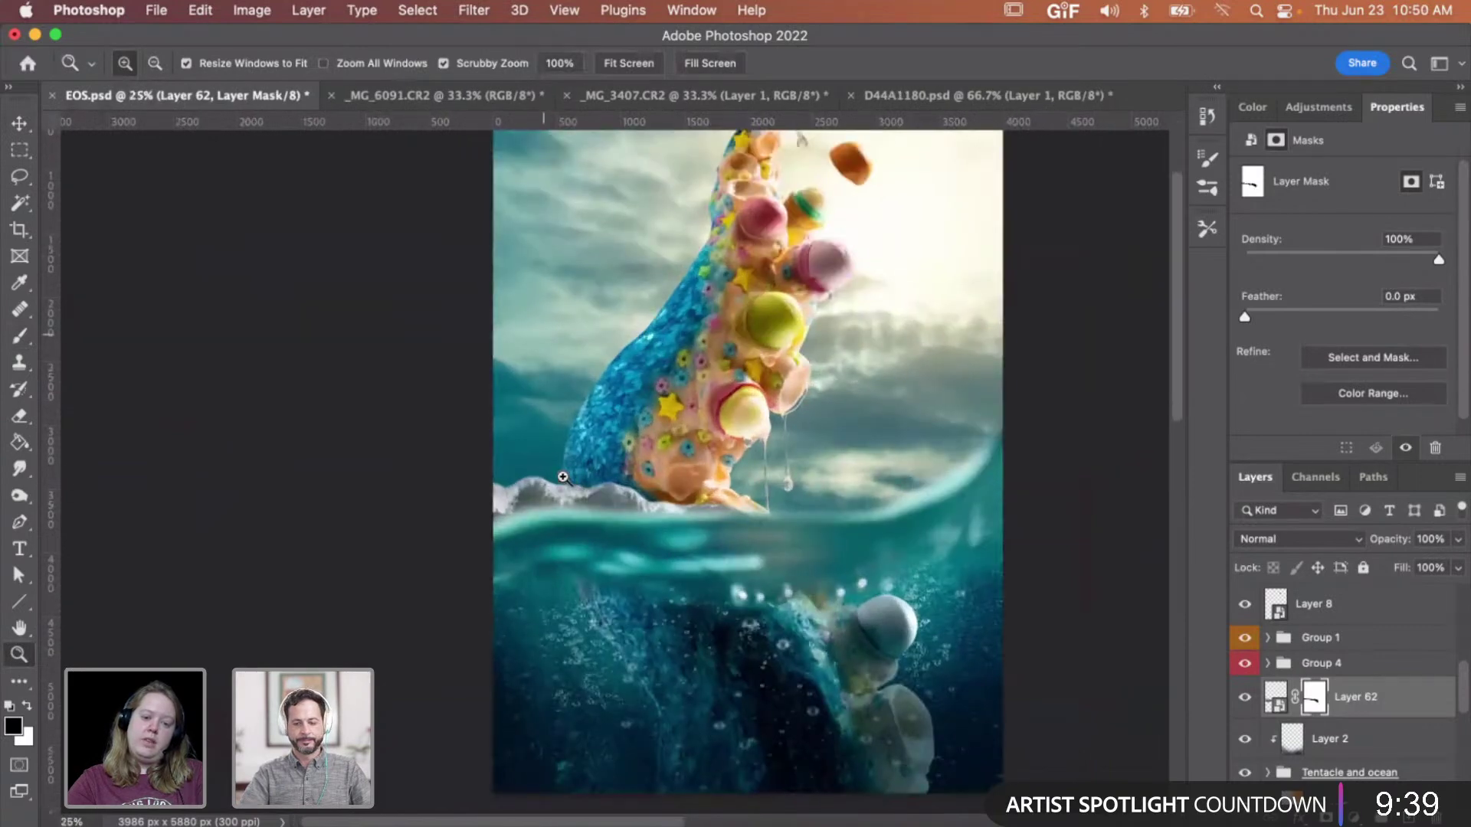
click(537, 484)
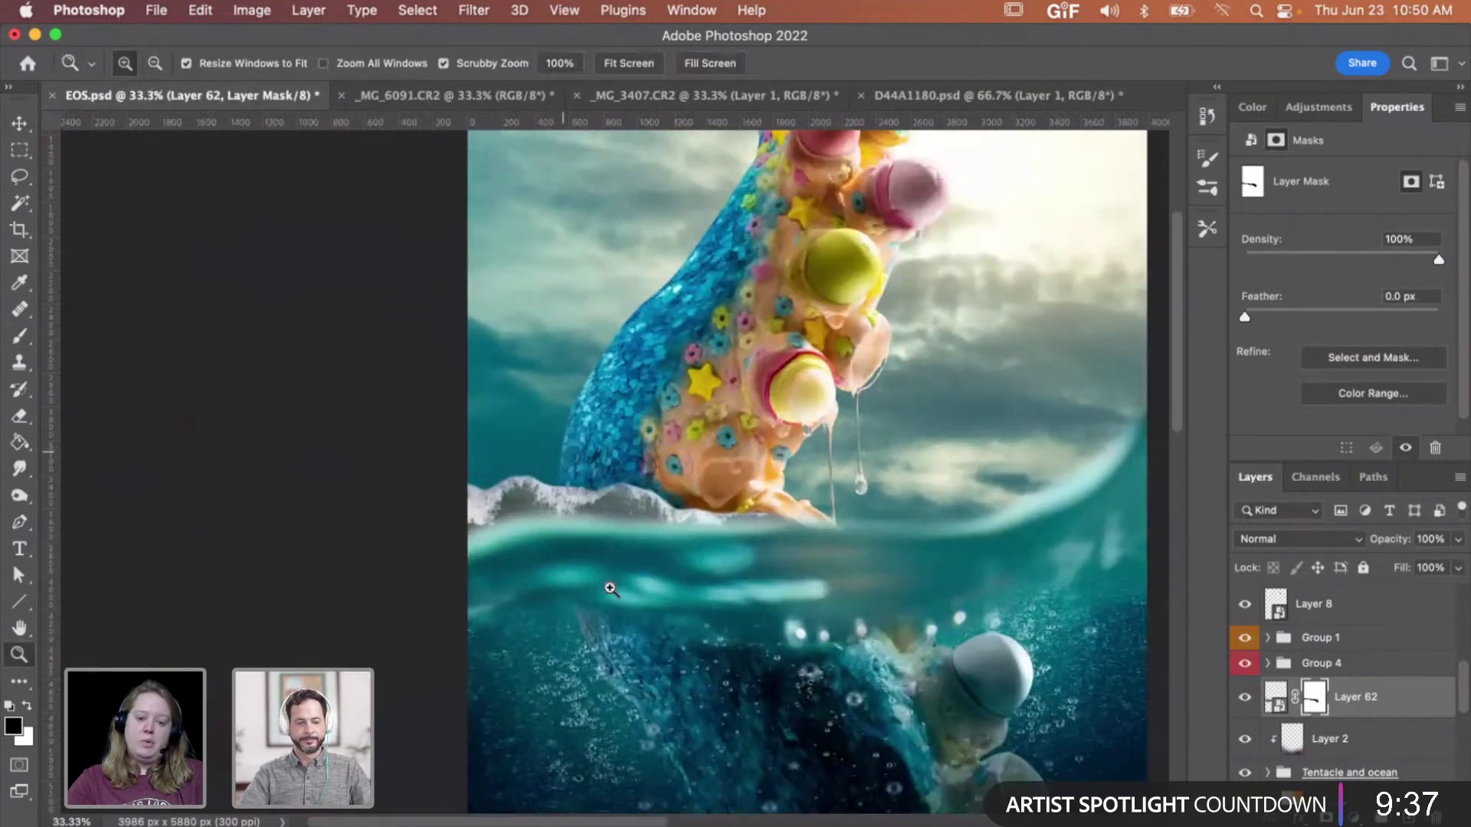
click(604, 552)
click(570, 452)
click(513, 443)
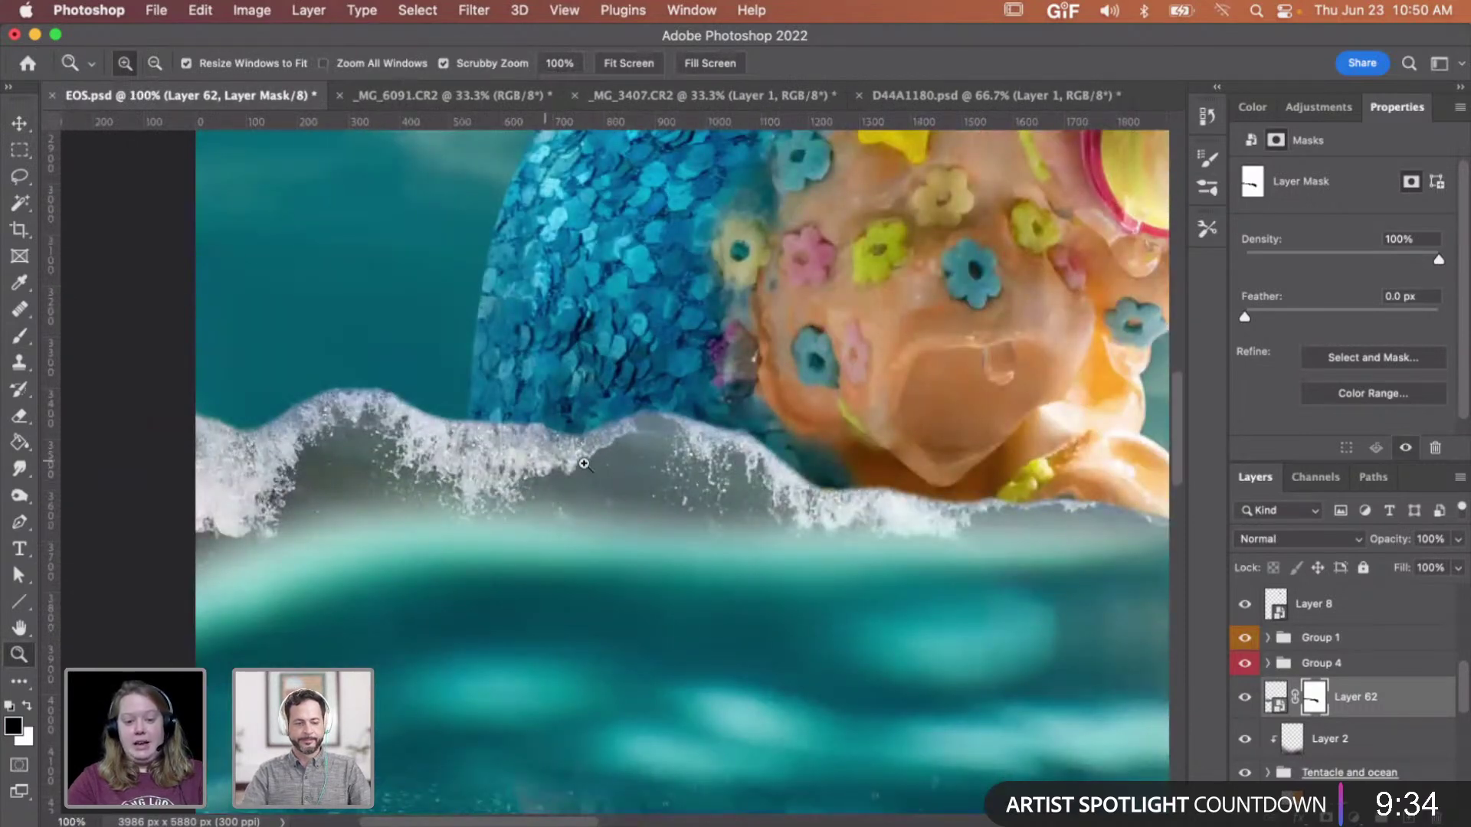
click(230, 466)
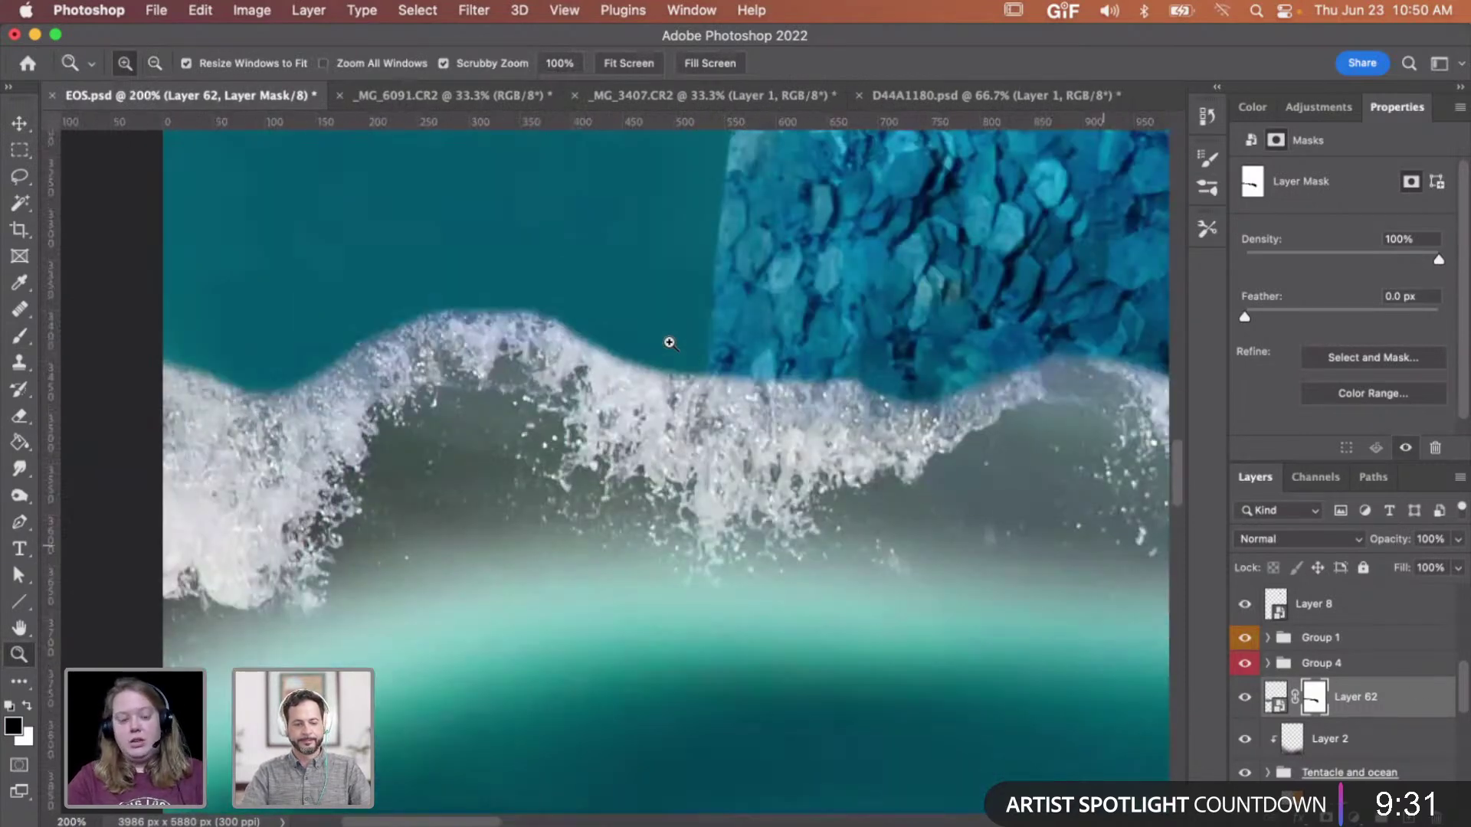
- Set the brush tip to 4 px size, 83% hardness and 433% spacing for a fine dotted stroke
key(b)
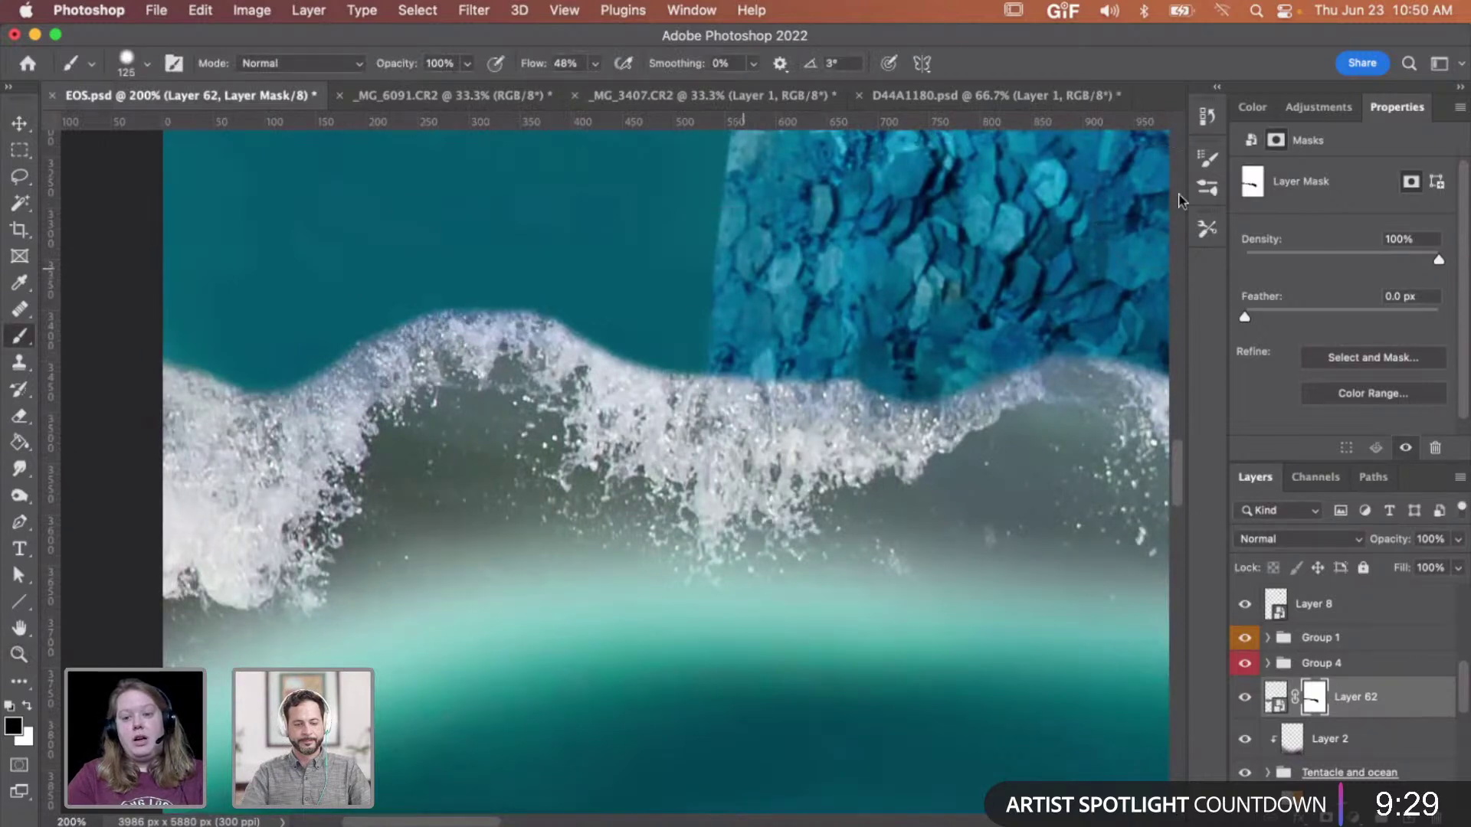
click(1206, 159)
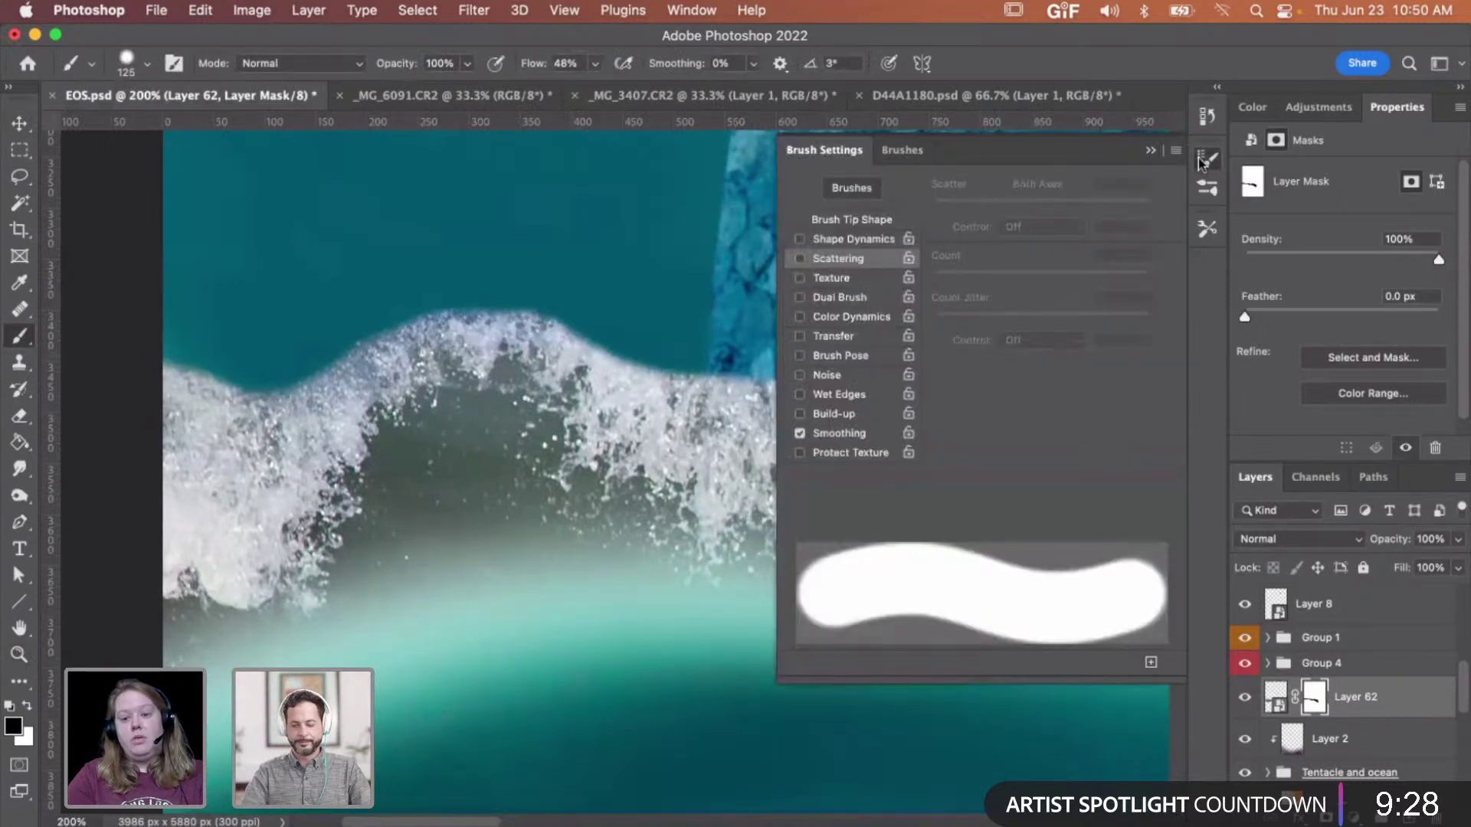
click(852, 220)
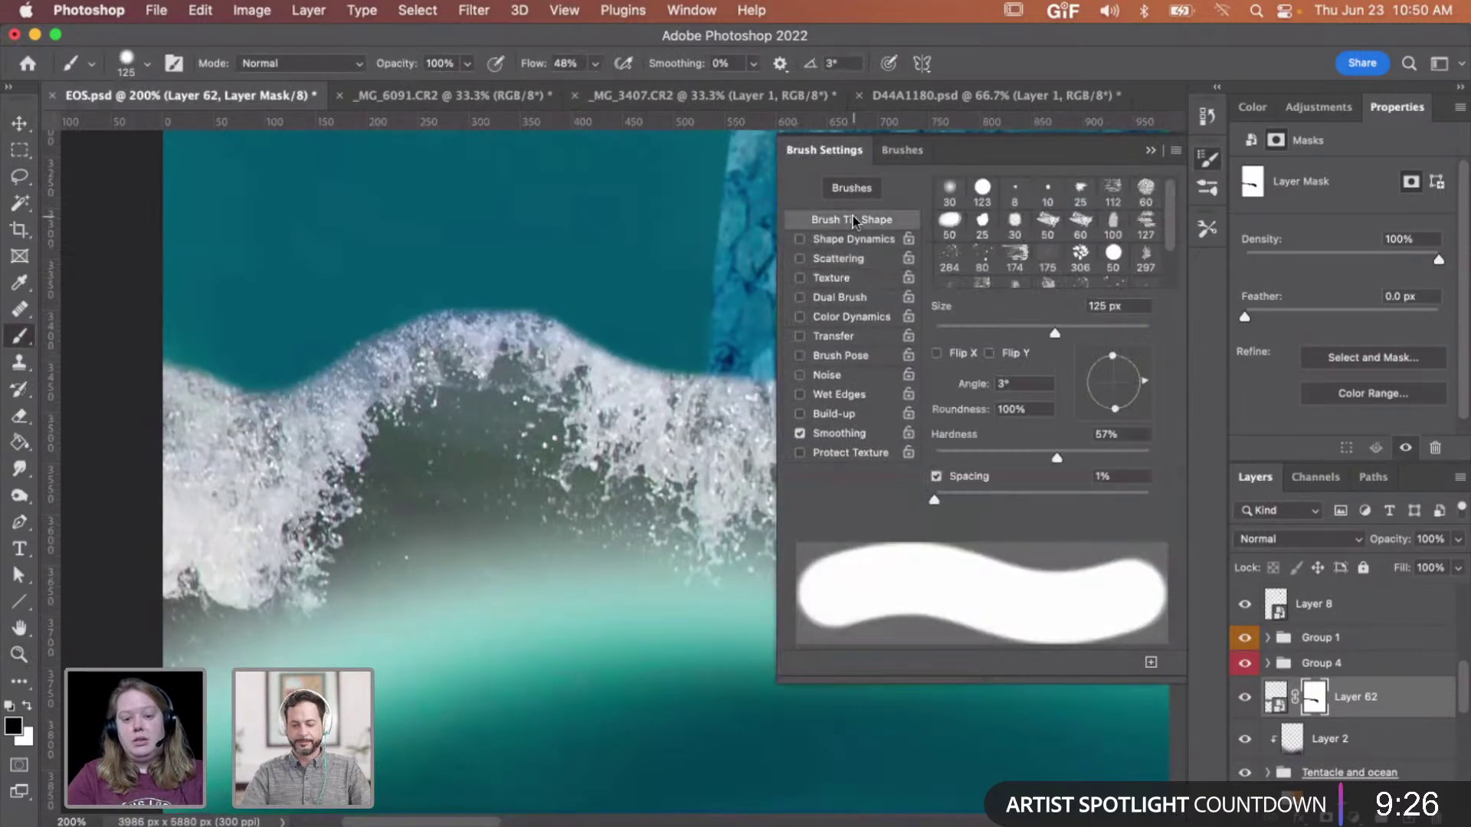
click(944, 325)
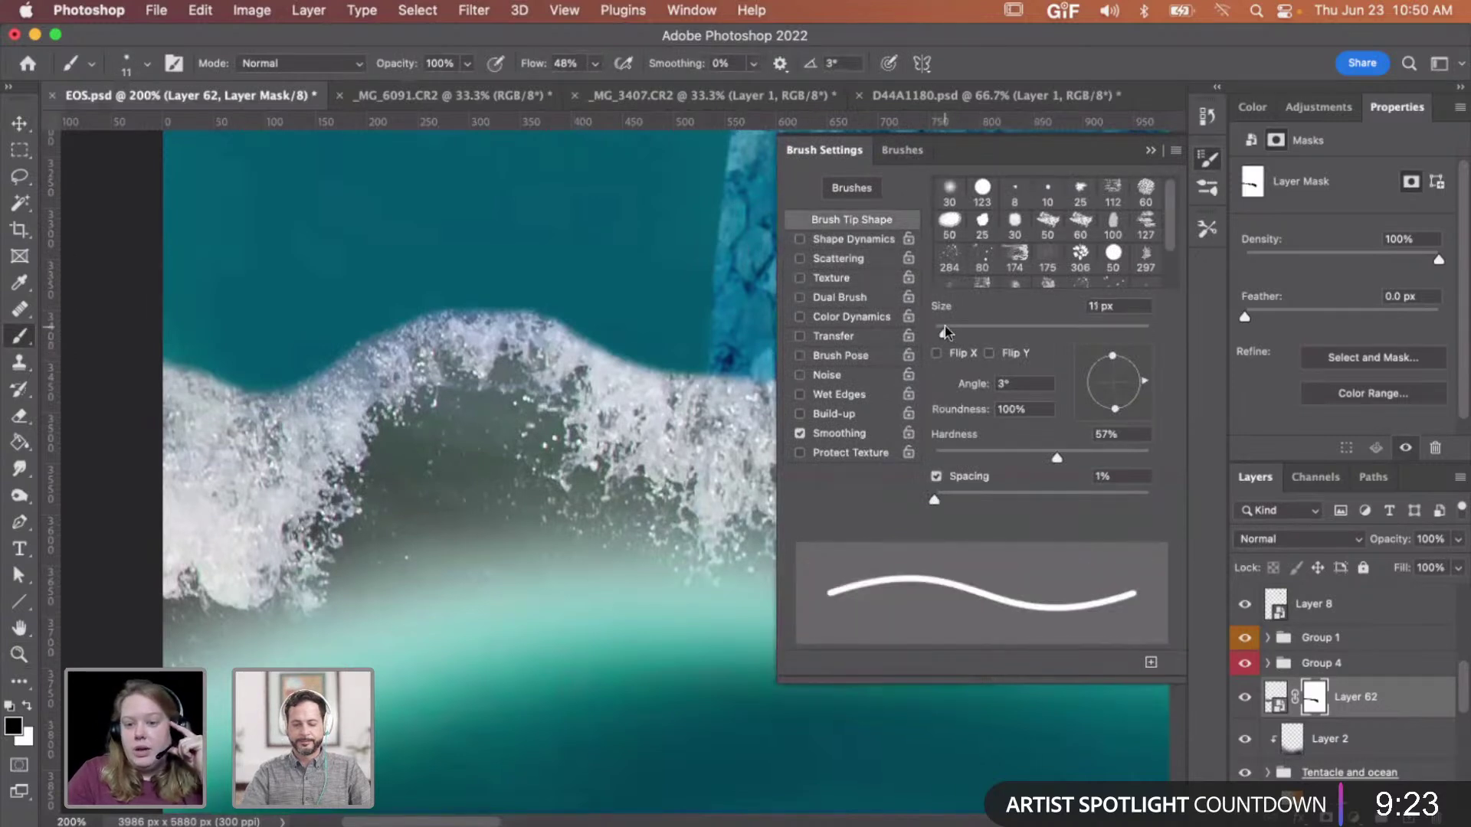
drag(944, 325, 939, 324)
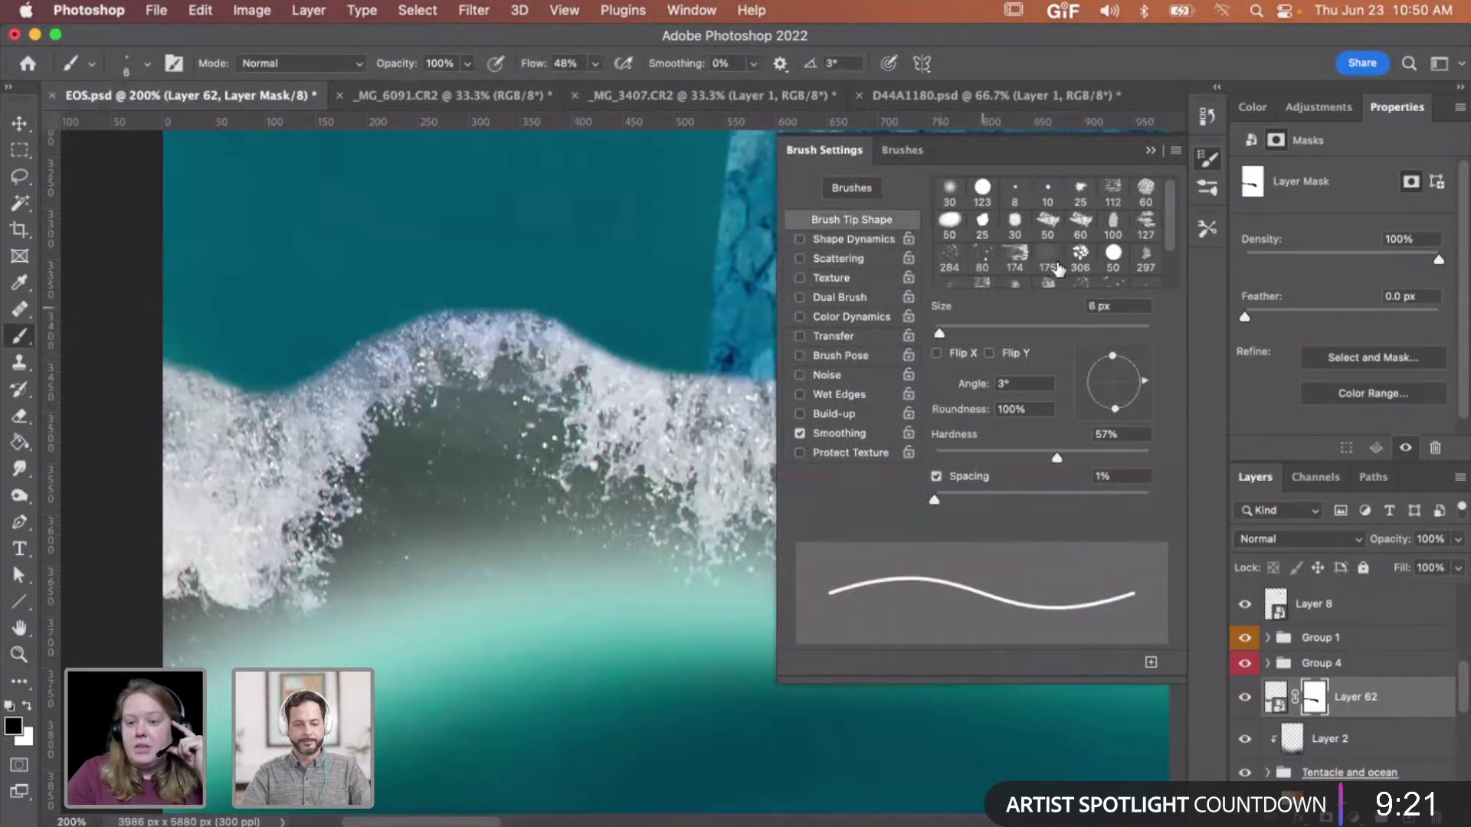
mouse_move(1170, 226)
mouse_down()
mouse_move(1169, 263)
mouse_move(1163, 208)
mouse_up()
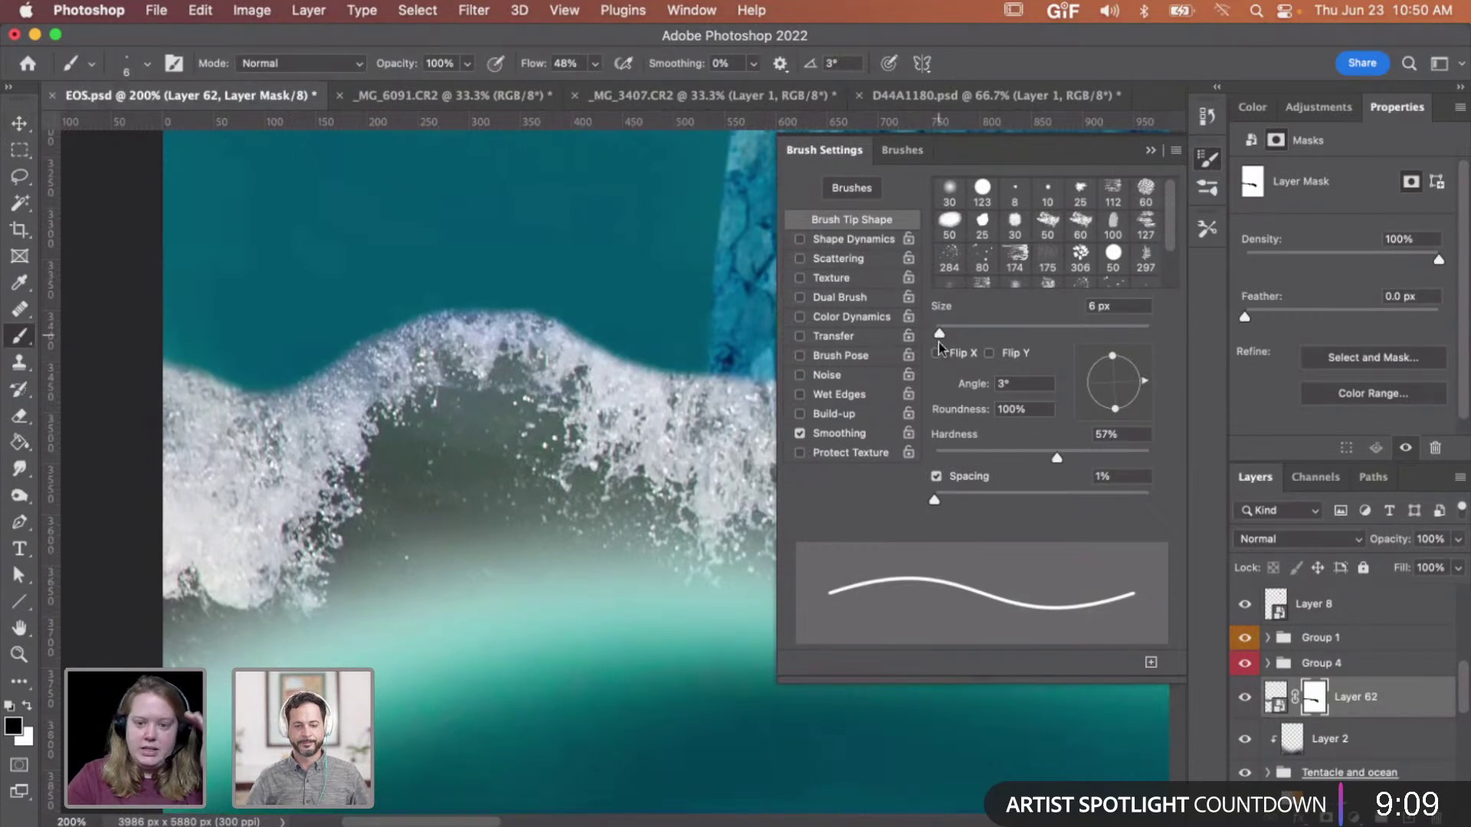
drag(940, 331, 937, 330)
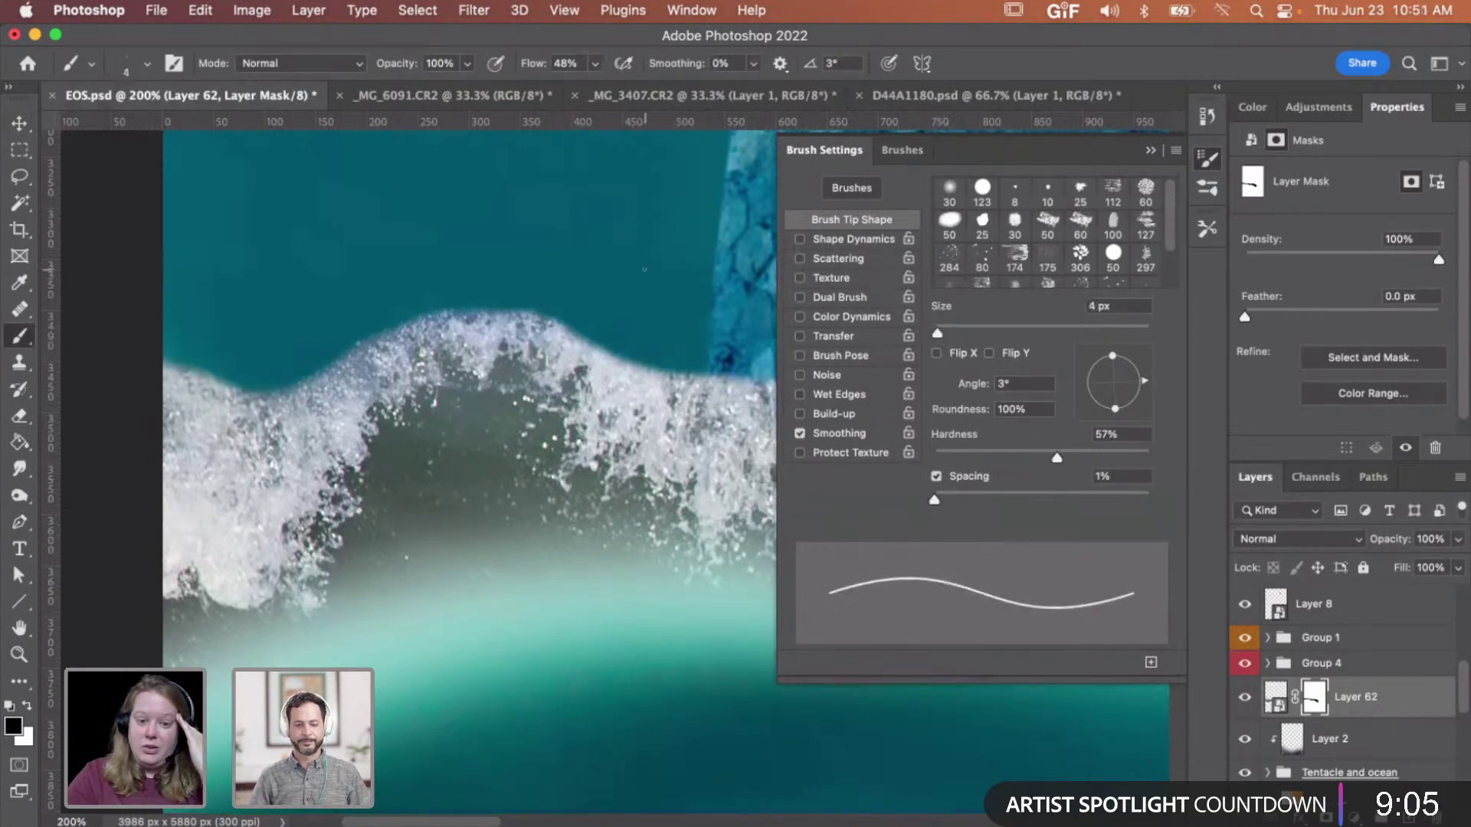
drag(1055, 458, 1111, 458)
drag(934, 500, 1126, 513)
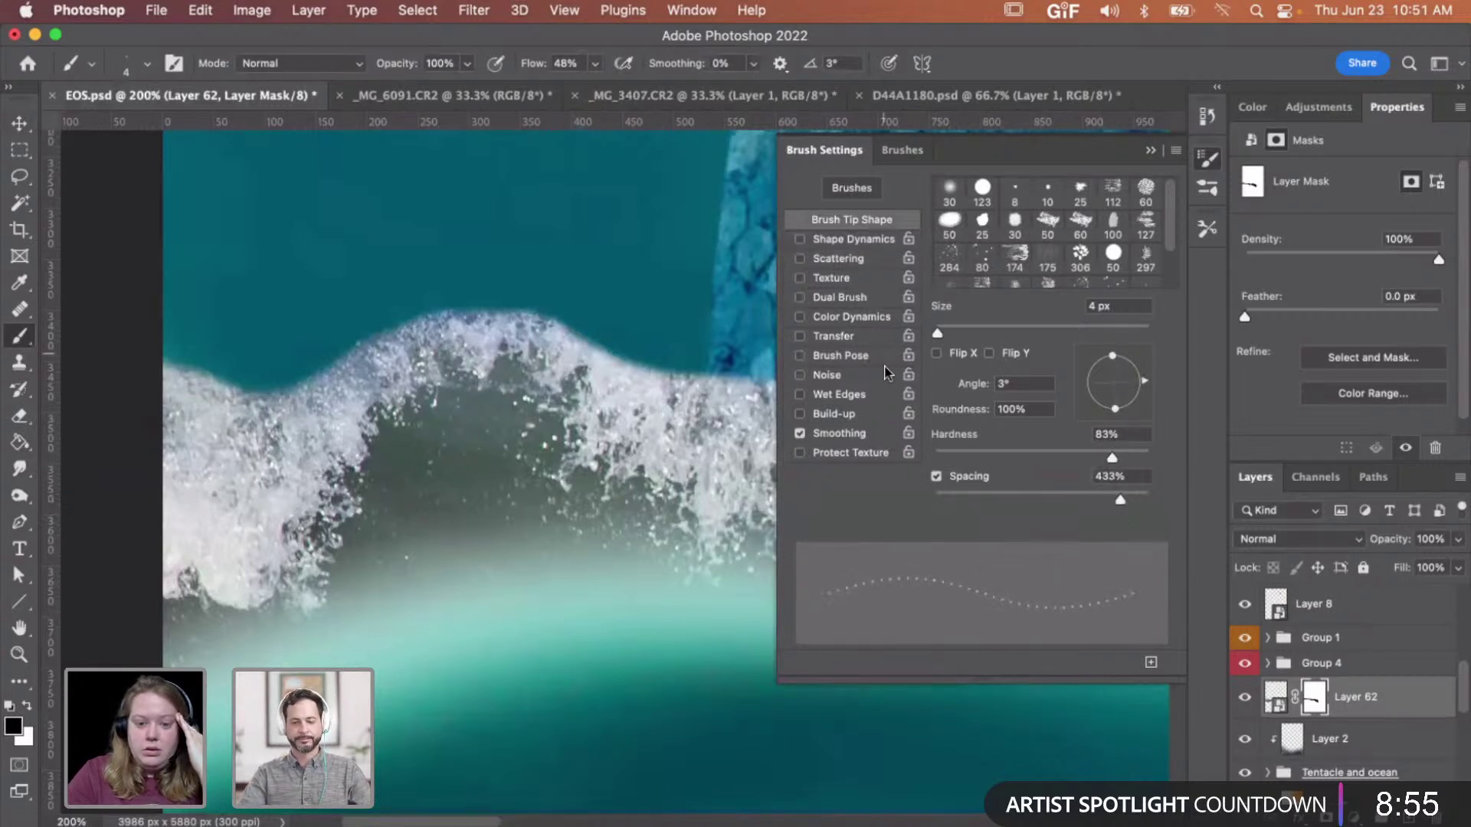
- Enable Shape Dynamics with size jitter 100%, minimum diameter 5%, angle jitter 81%, roundness jitter 92% and minimum roundness 10%
click(852, 239)
drag(958, 208, 1142, 208)
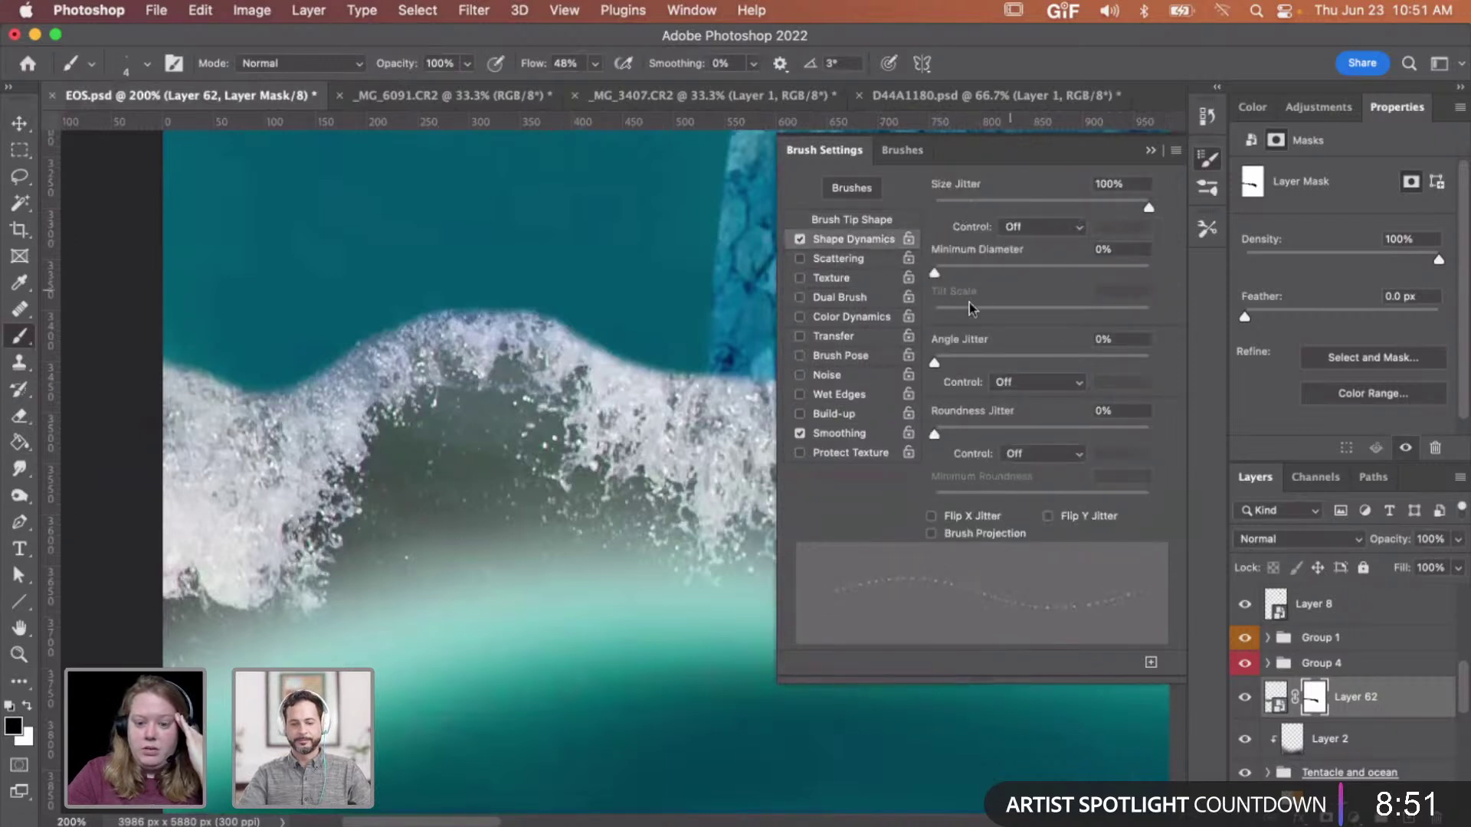
drag(947, 275, 944, 270)
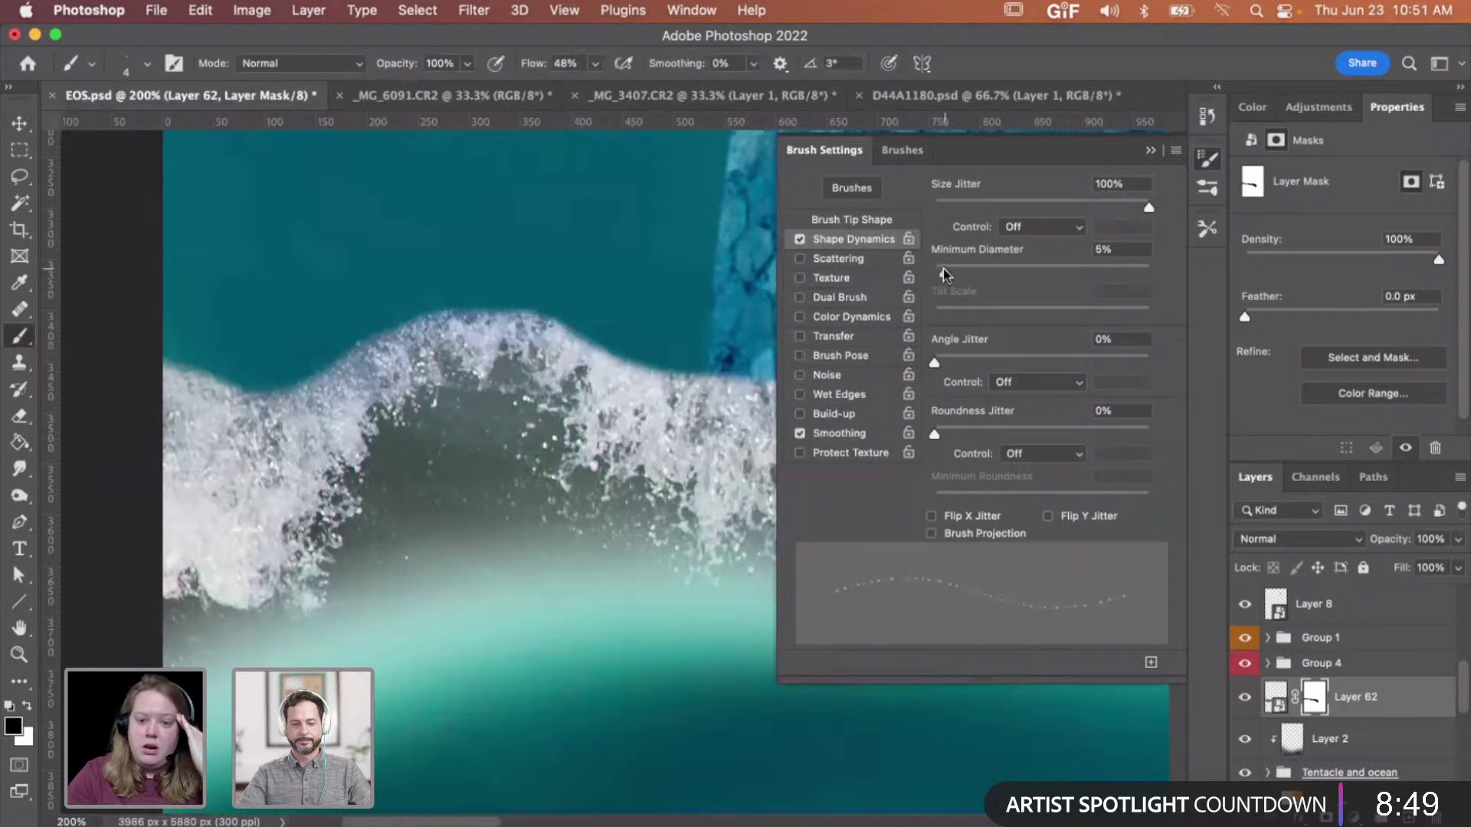
drag(933, 362, 1110, 363)
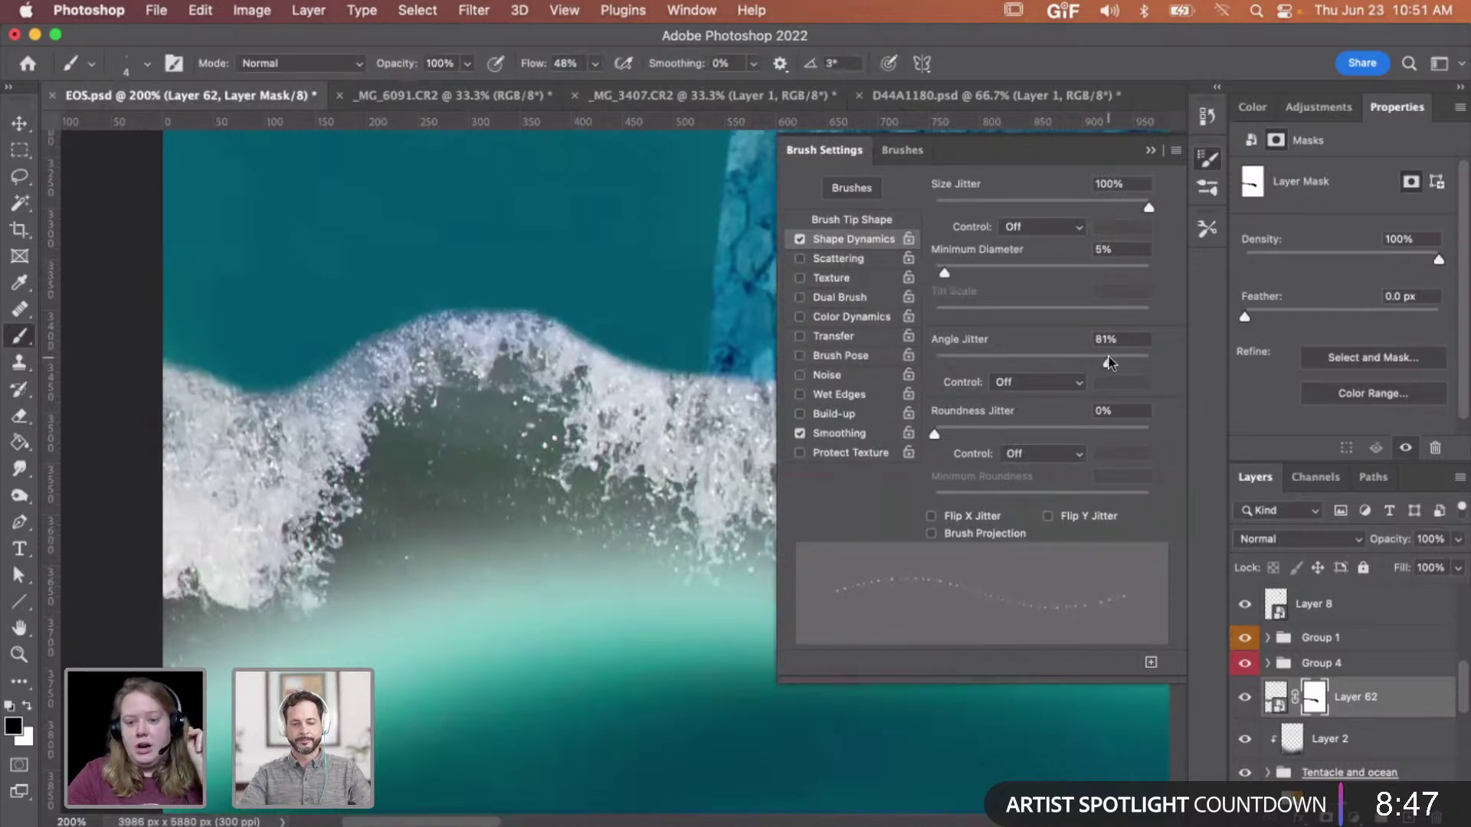
drag(935, 433, 1123, 437)
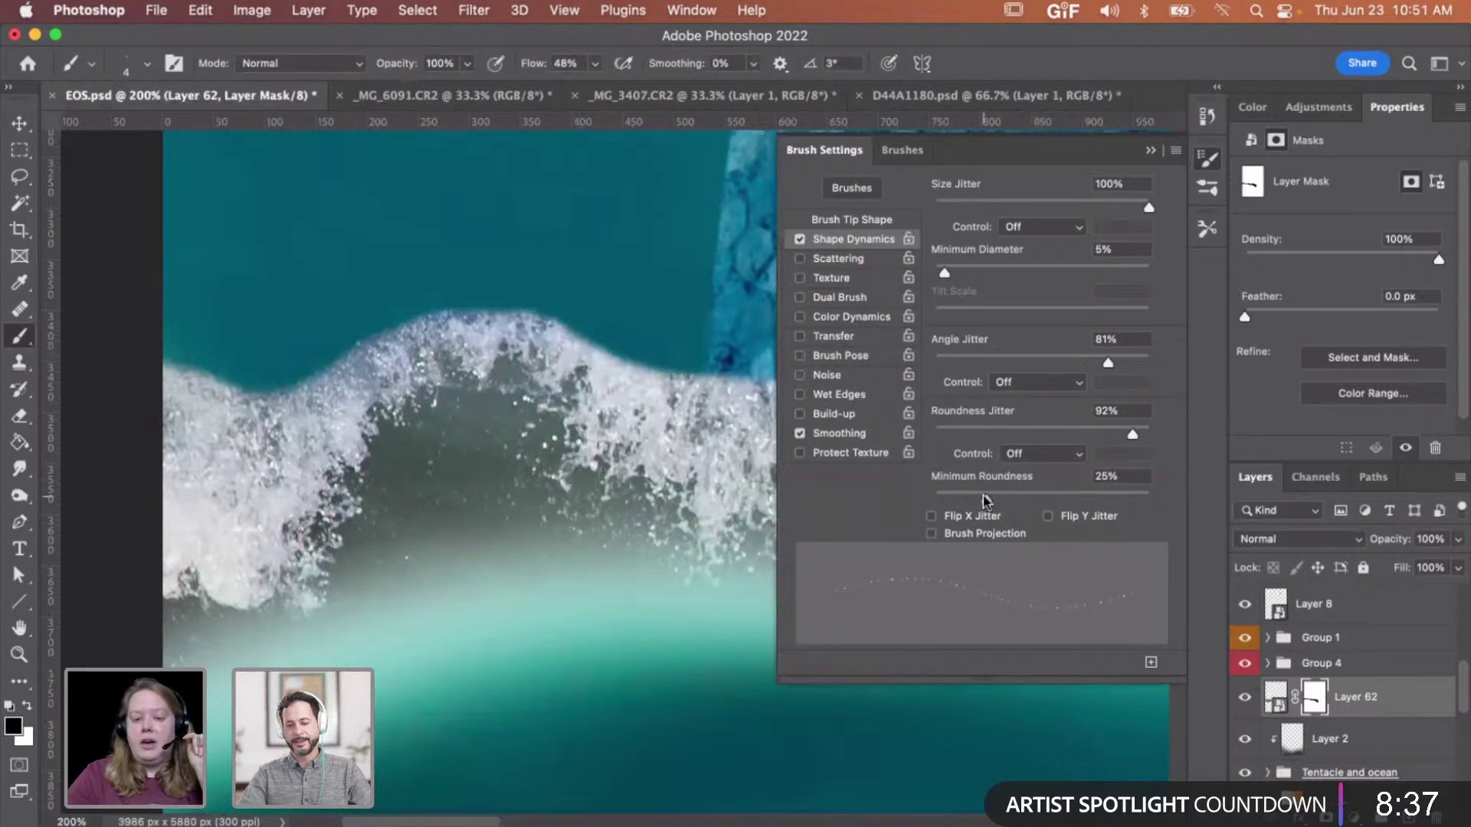
drag(986, 500, 954, 500)
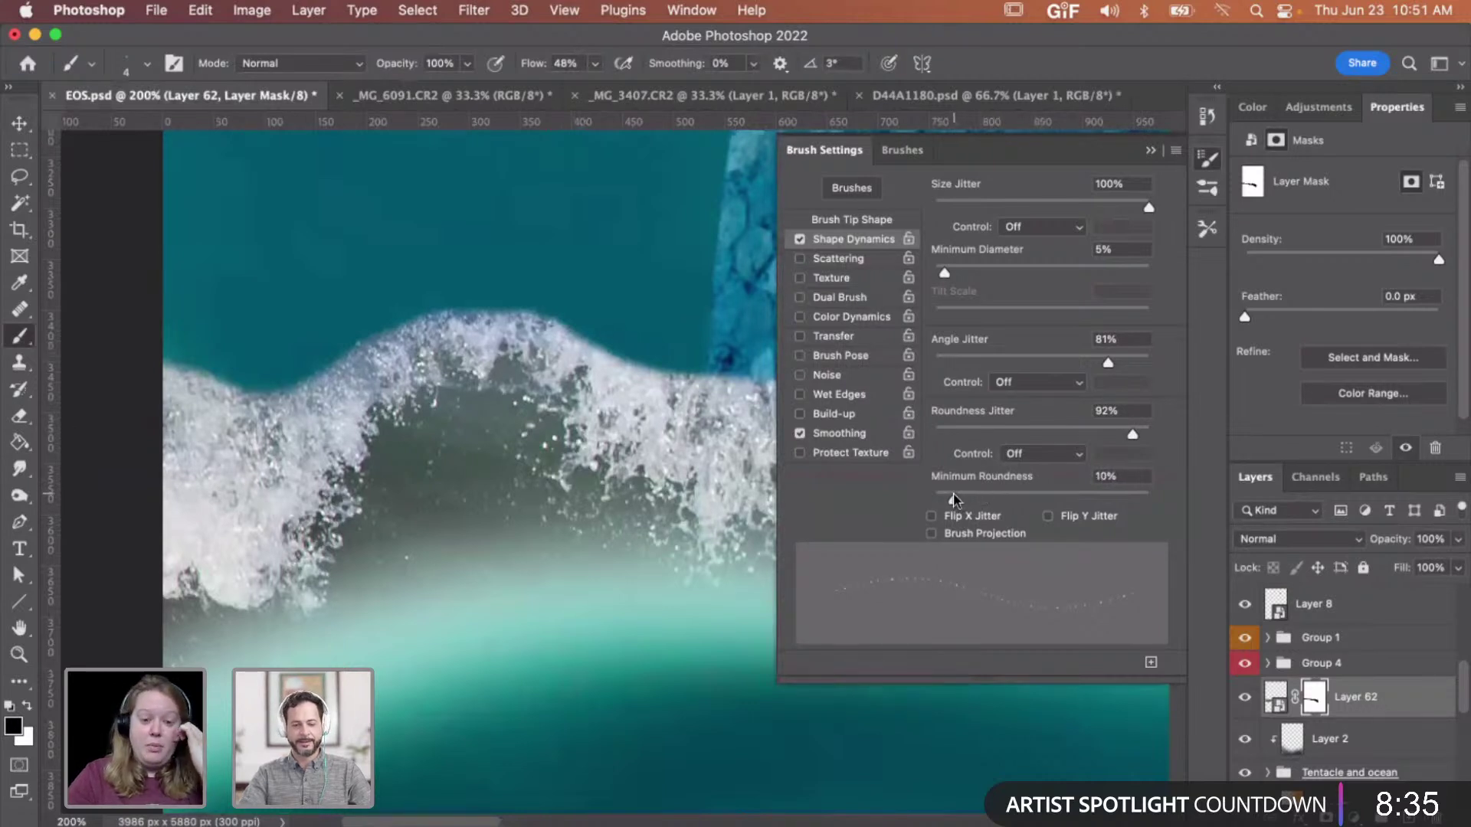
click(1065, 228)
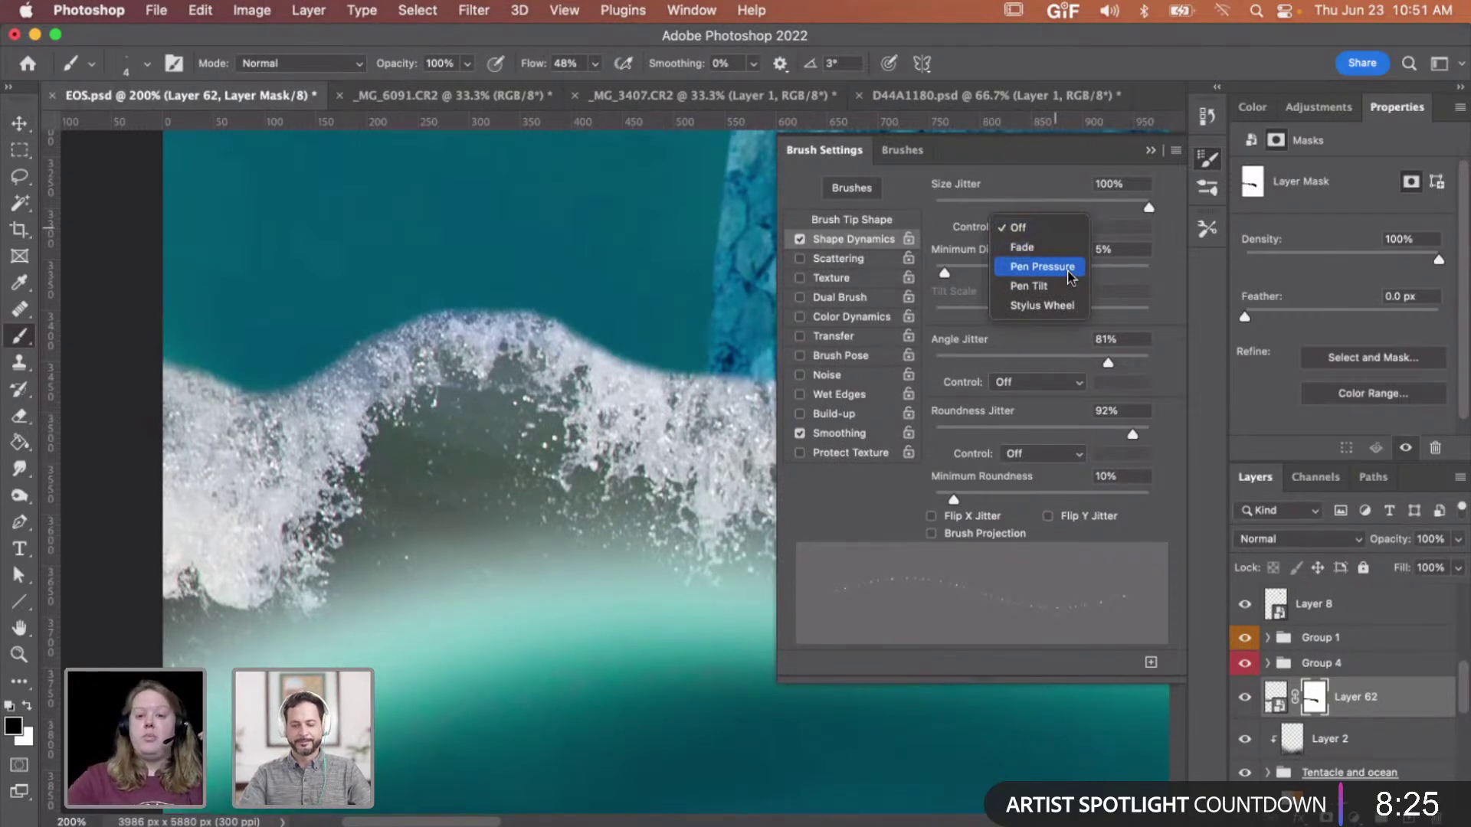
click(1161, 237)
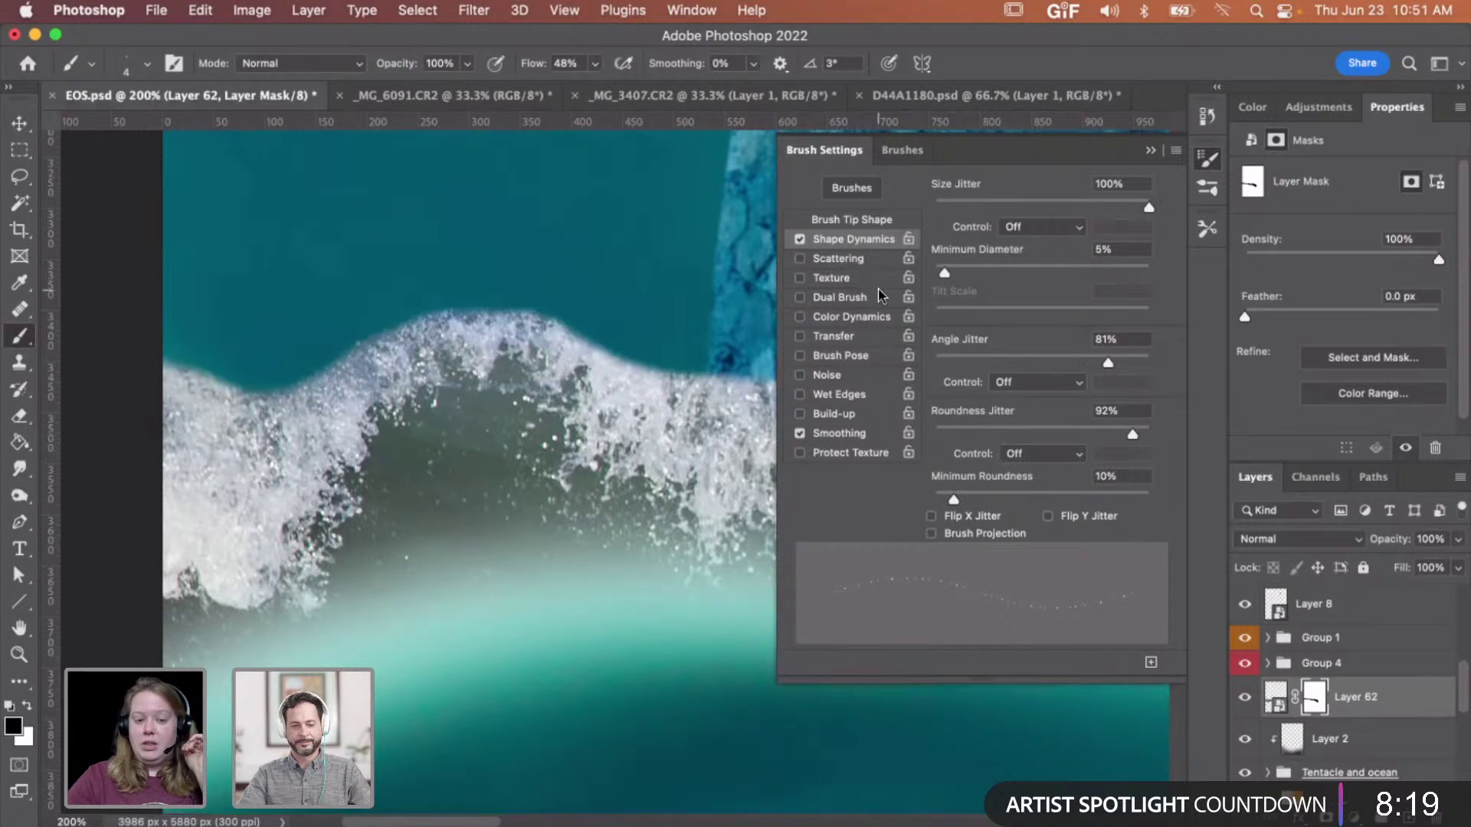
- Enable Scattering for the brush with a slight scatter amount and the count raised close to its maximum
click(875, 259)
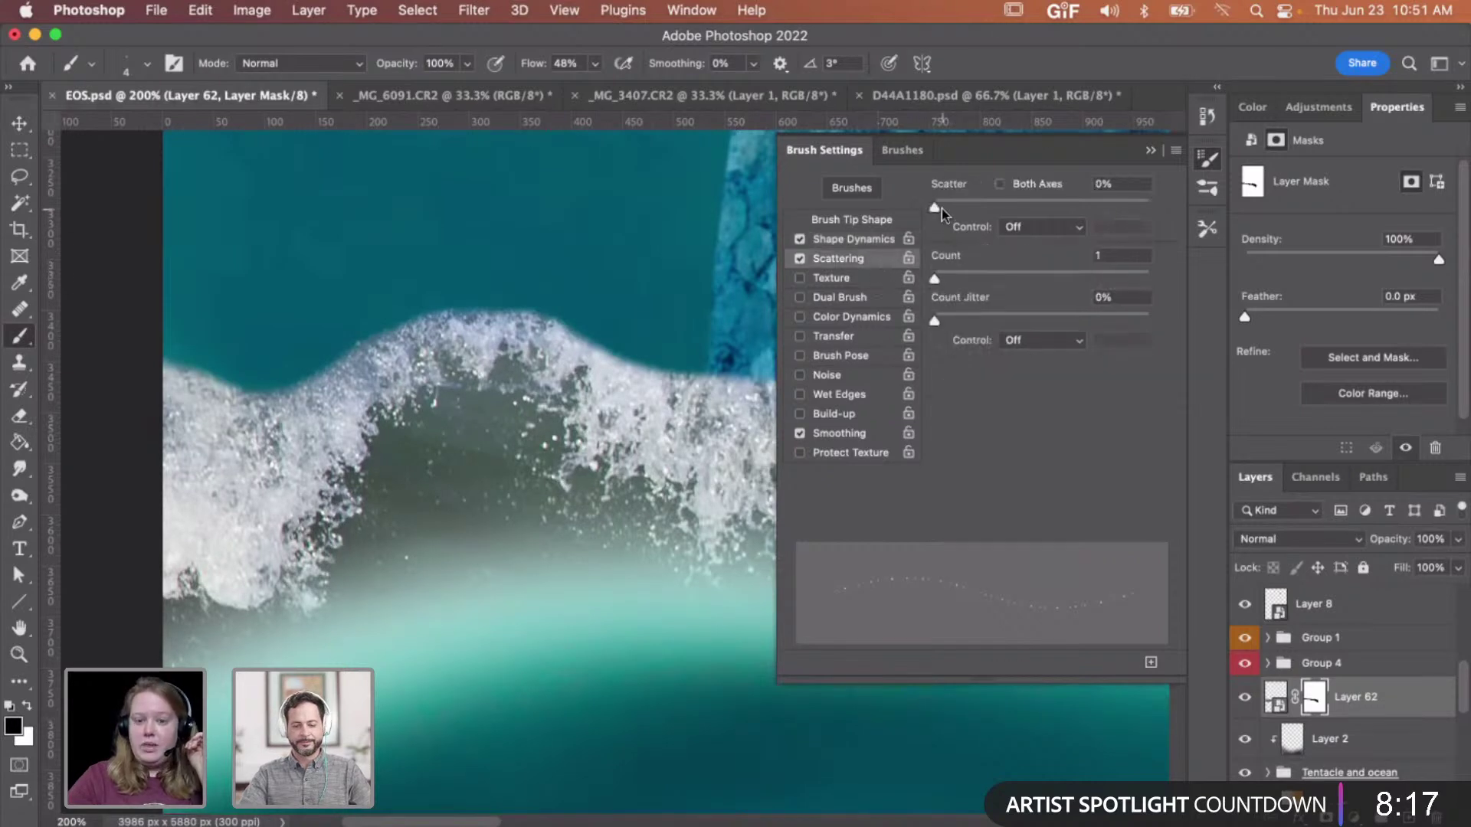
drag(1071, 297, 1096, 296)
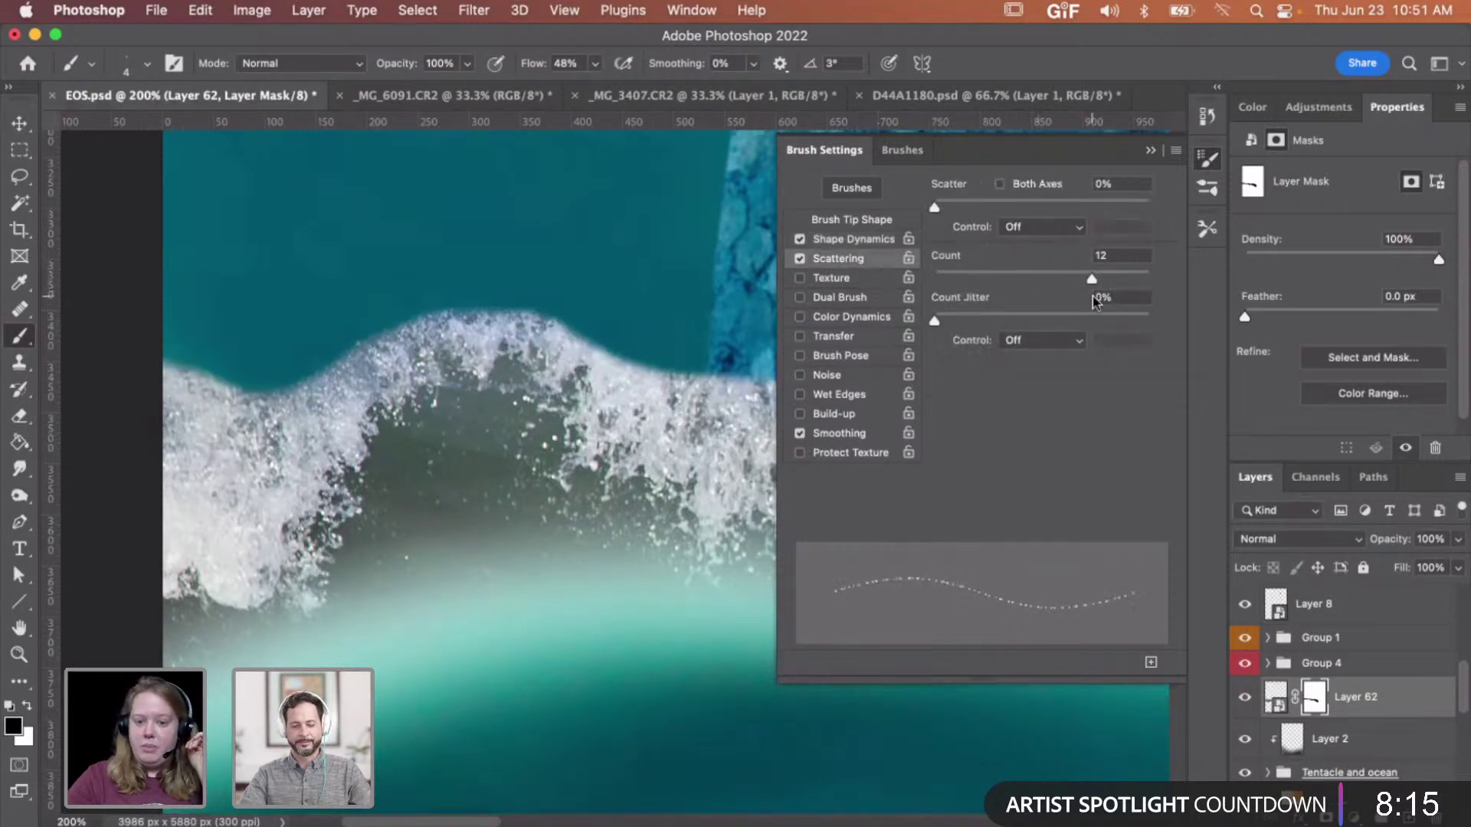
click(941, 203)
drag(941, 203, 955, 205)
drag(1115, 272, 1152, 277)
click(1150, 150)
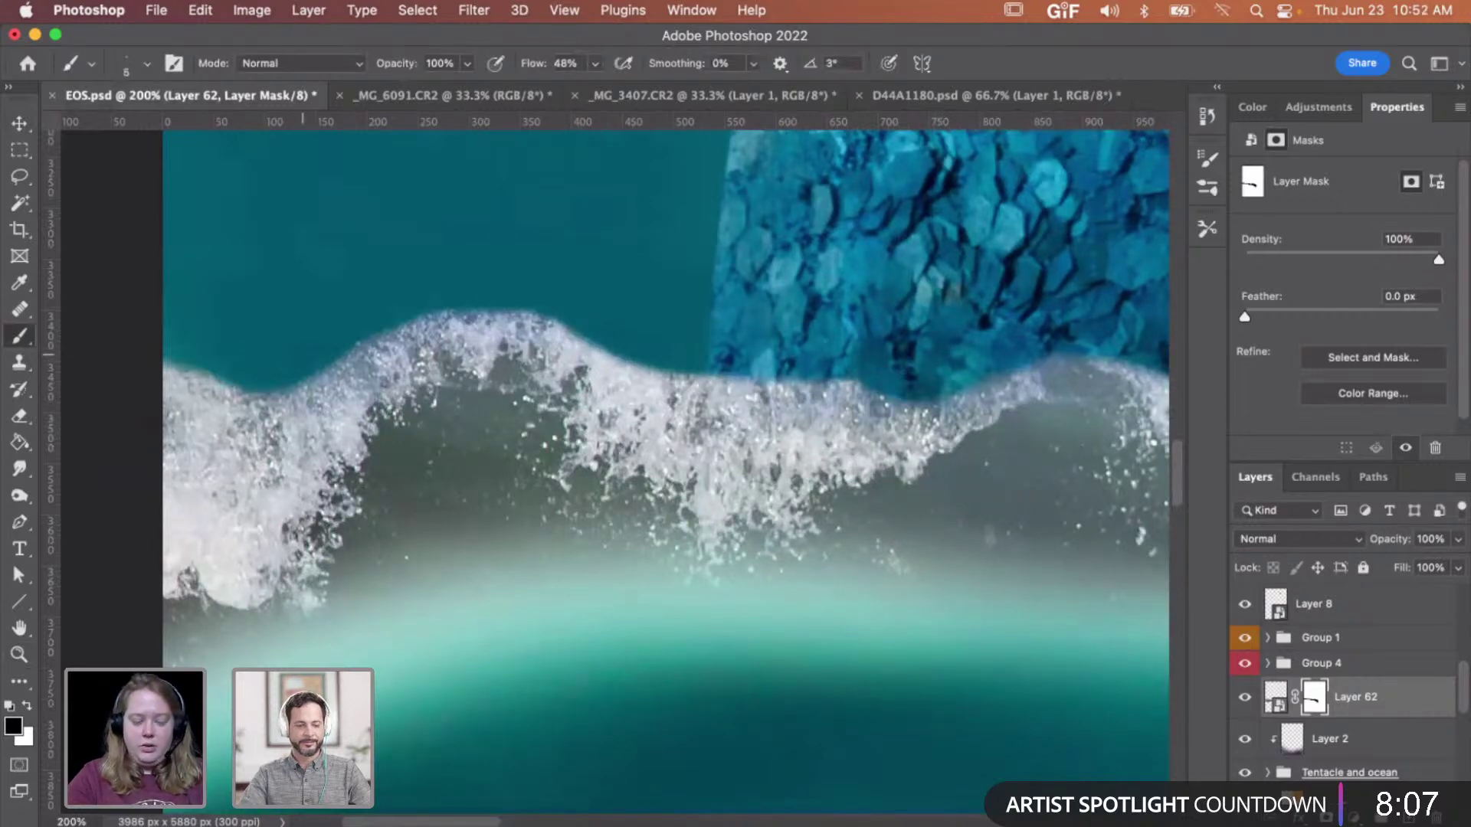
- Enlarge the brush to 15 px, switch the paint colour to white, and dab spray onto the mask at the wave's left end
key(bracketright)
key(bracketright)
key(bracketright)
key(x)
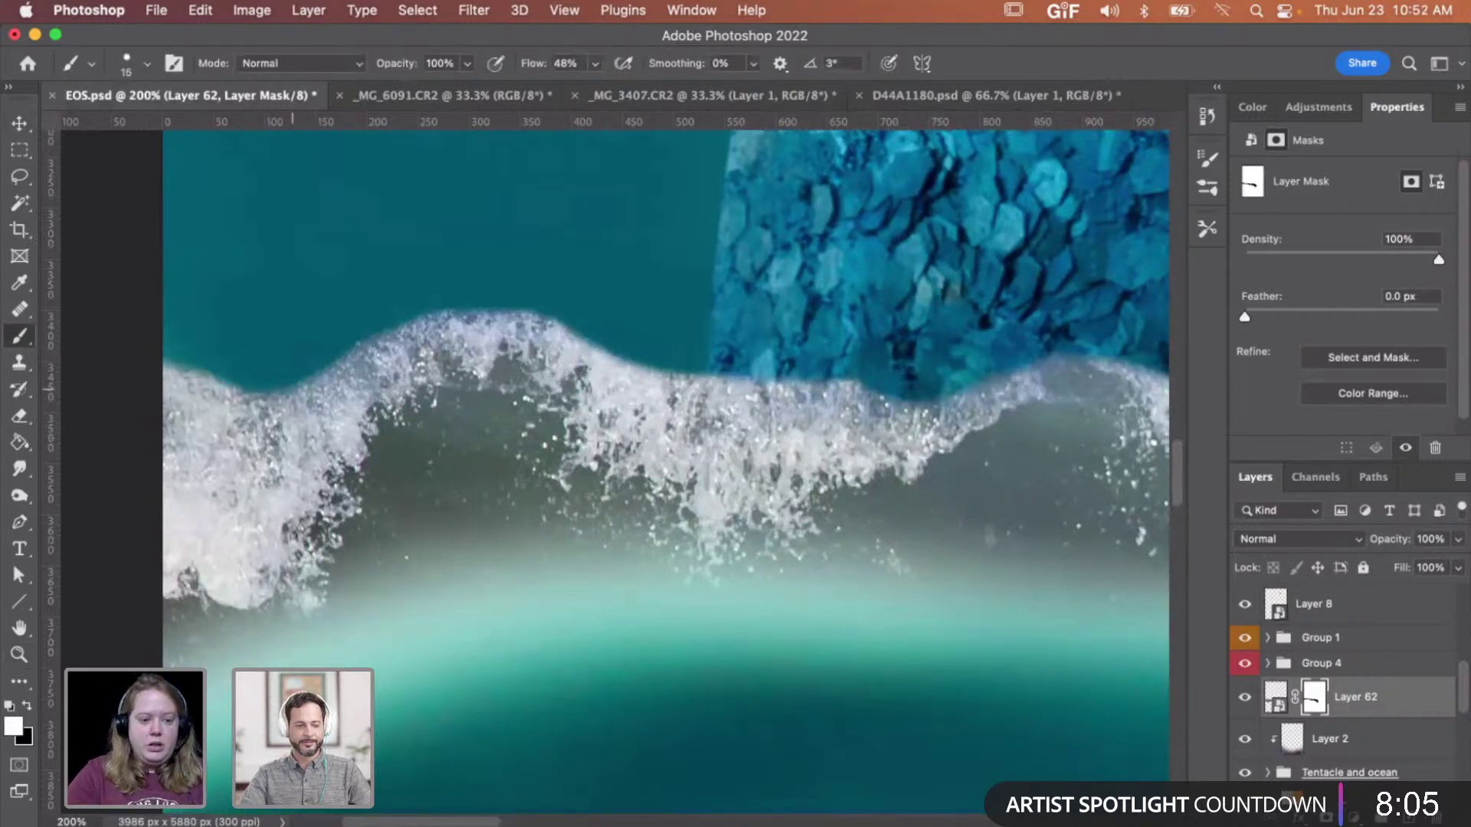
drag(288, 391, 208, 378)
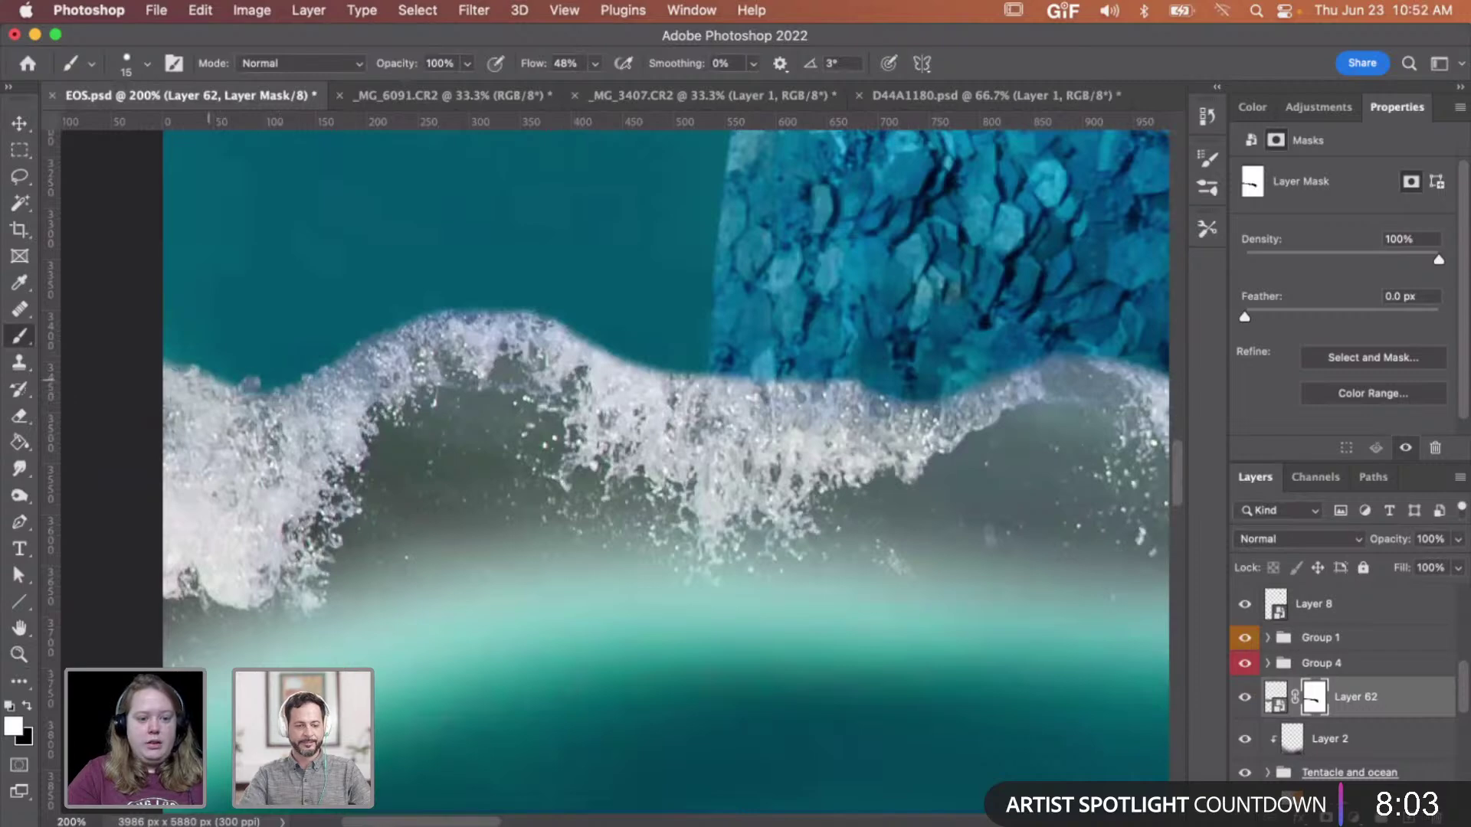
- Reduce the brush to 6 px and paint fine white spray on the mask along the top of the first crest
scroll(251, 395, up, 5)
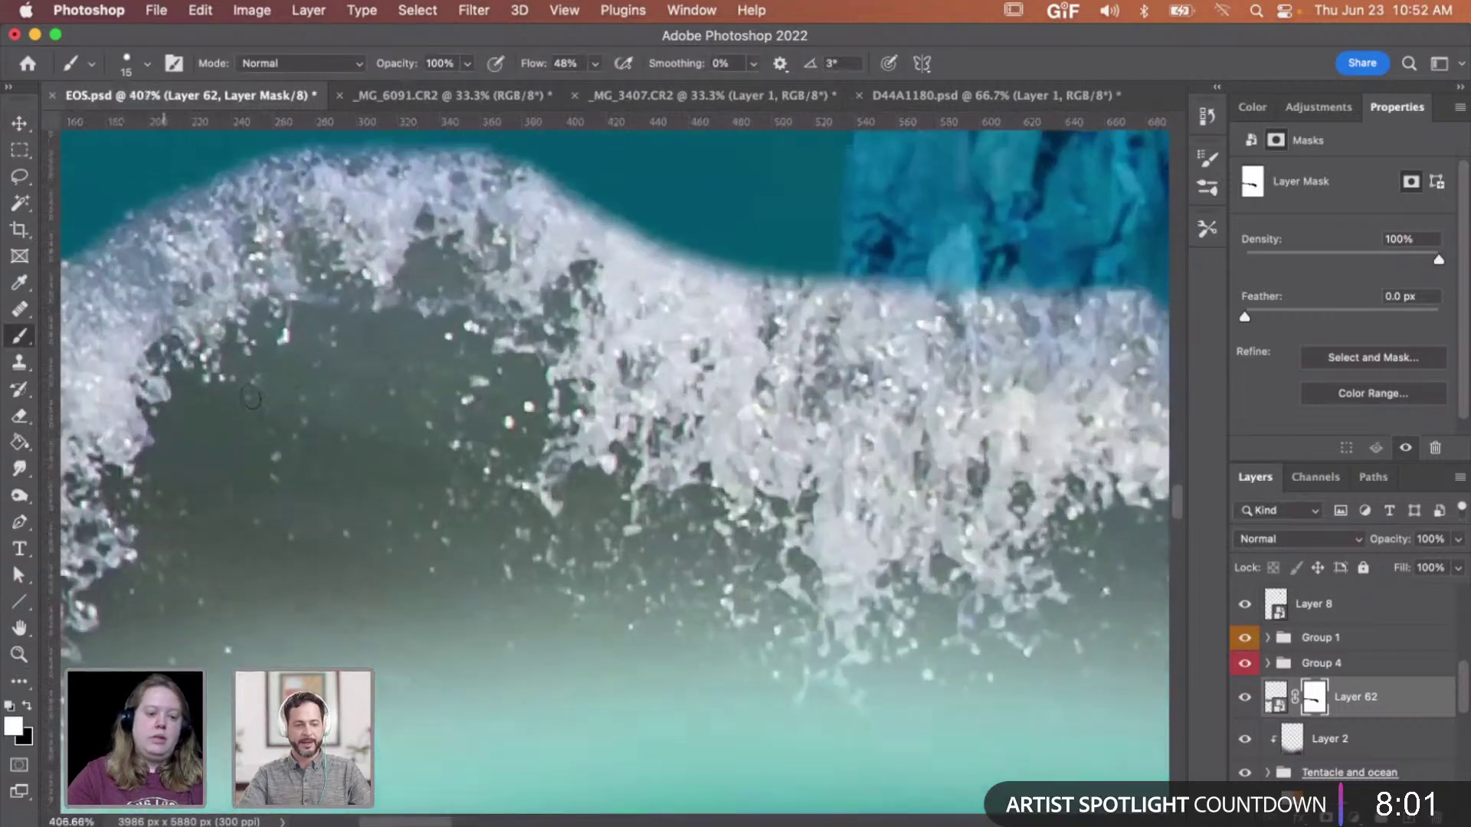
key(bracketleft)
key(bracketleft)
key(bracketleft)
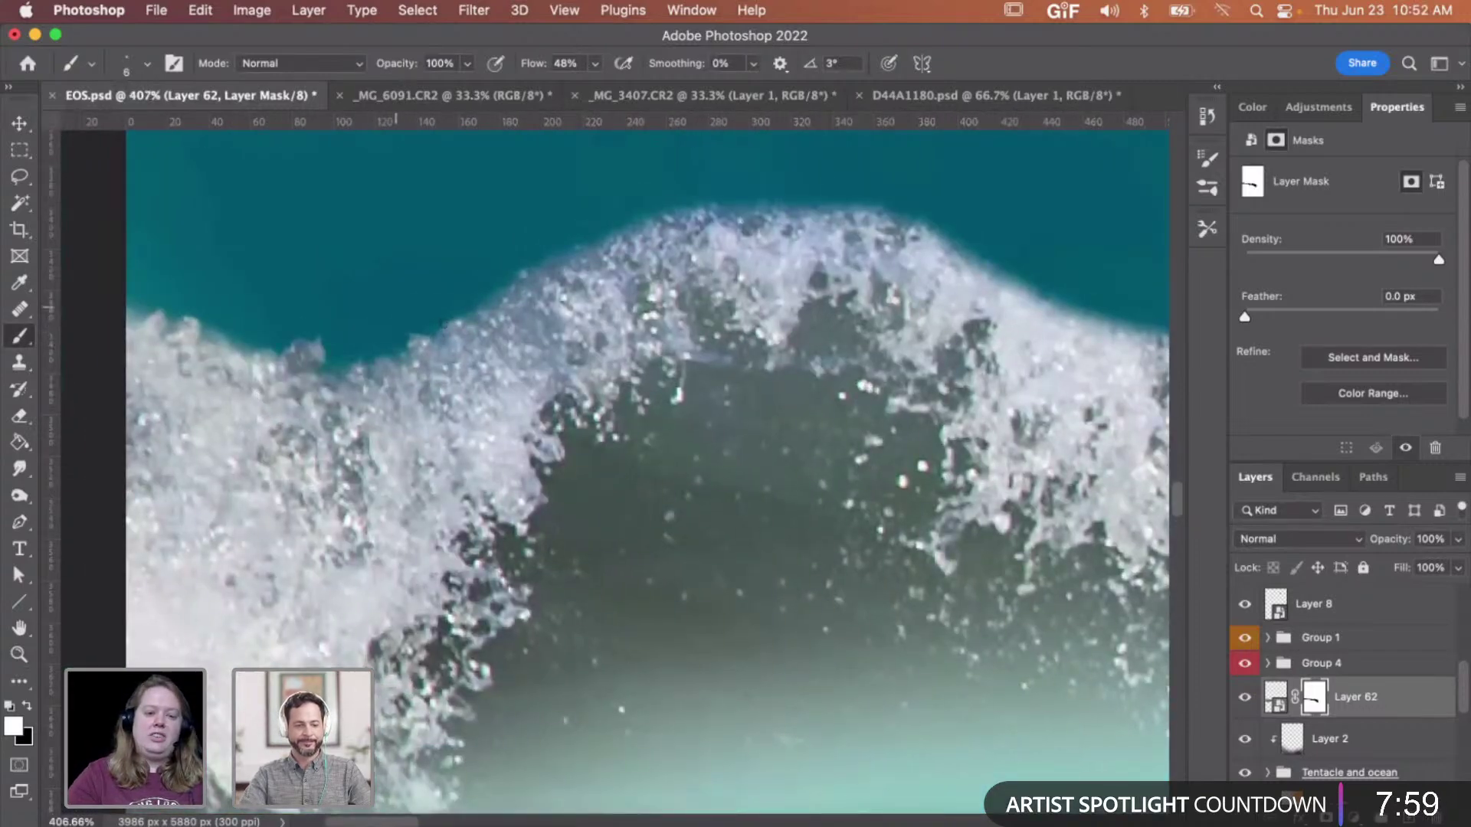
mouse_move(609, 233)
mouse_down()
mouse_move(717, 199)
mouse_move(778, 213)
mouse_move(616, 219)
mouse_up()
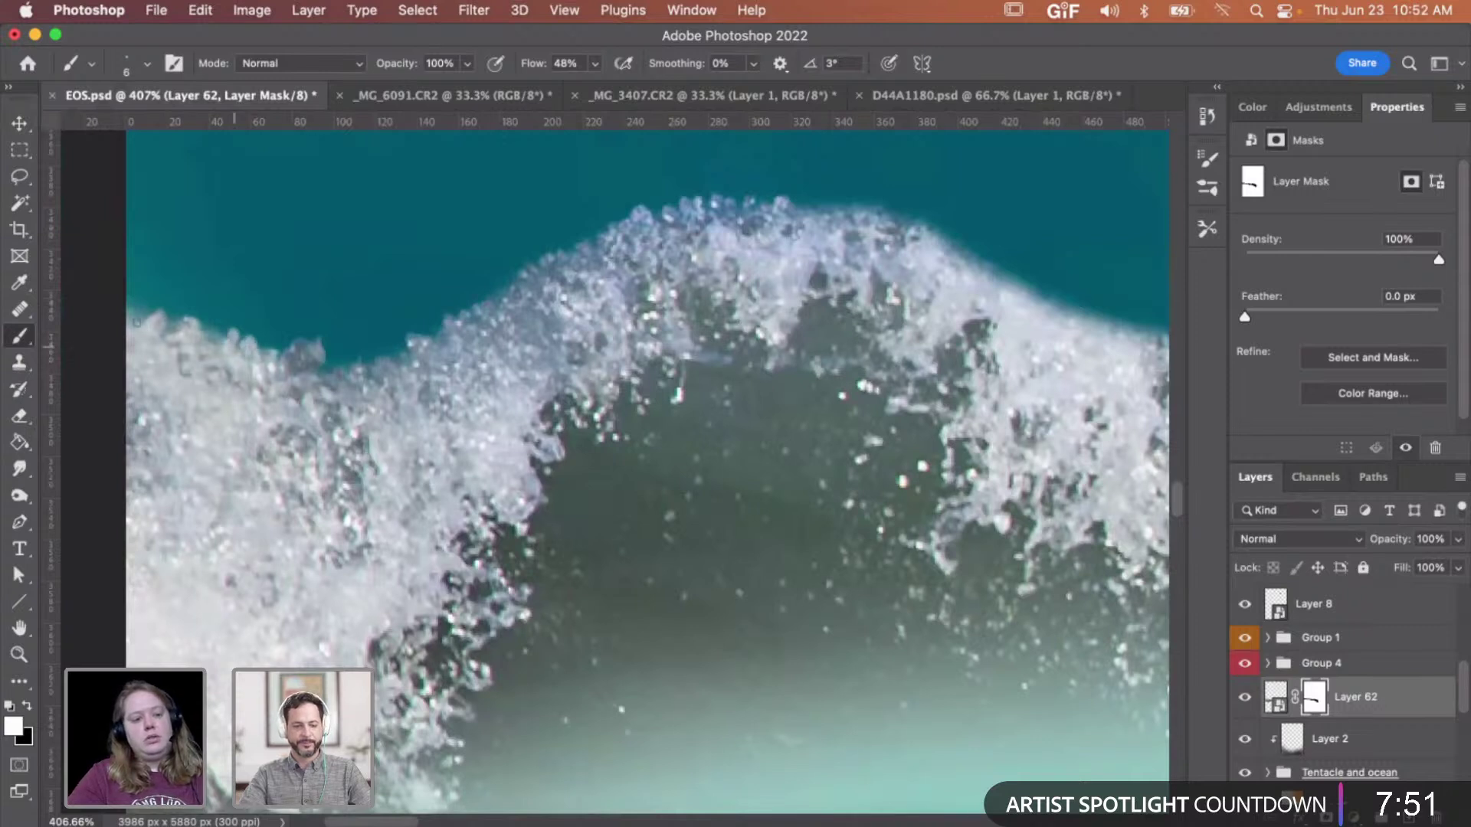
- Set the brush spacing to 86% and repaint the foam edge in the dip before the first crest
click(1204, 159)
click(837, 222)
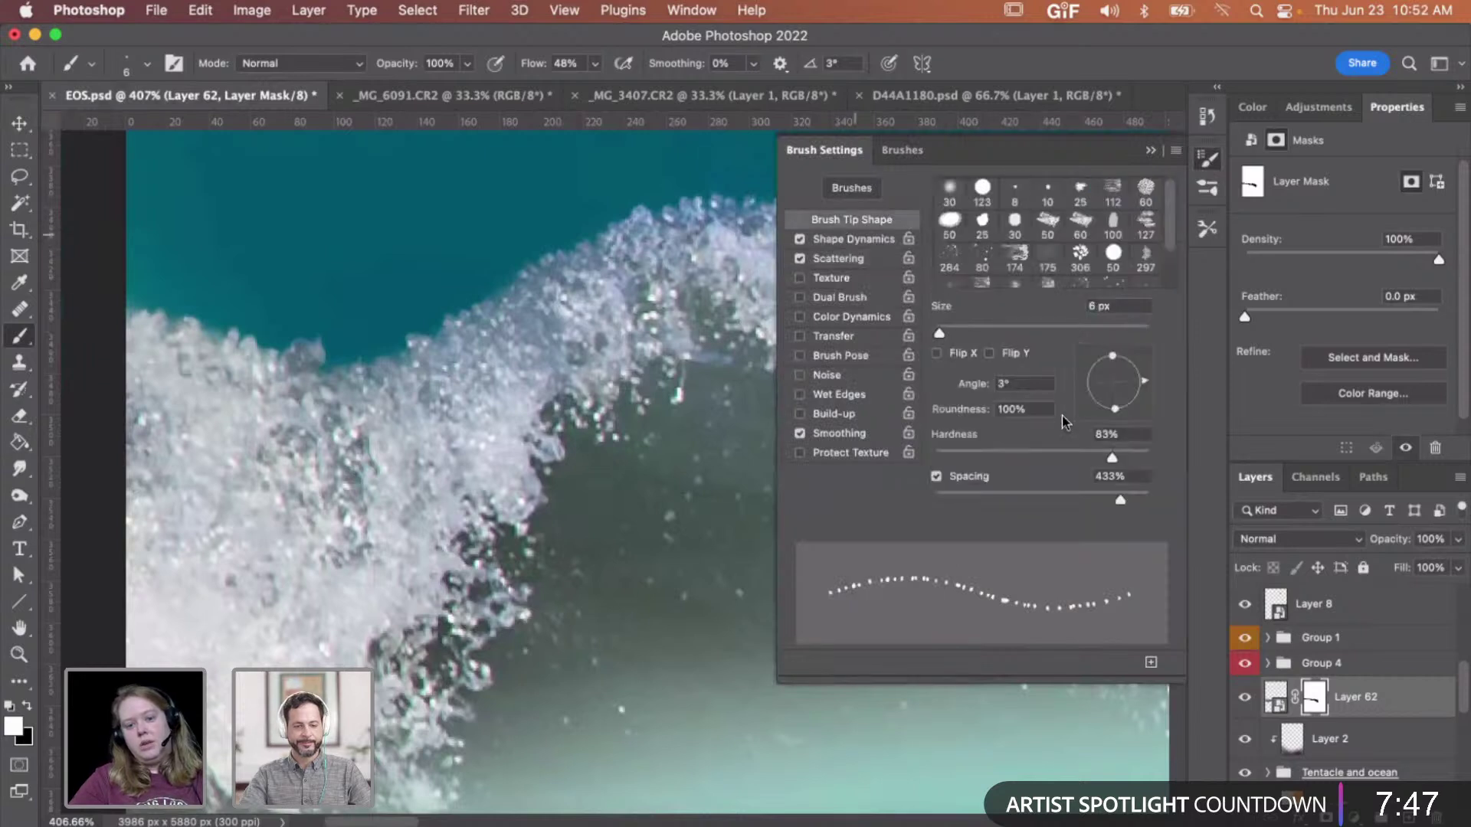
mouse_move(992, 492)
mouse_down()
mouse_move(954, 492)
mouse_move(1025, 493)
mouse_up()
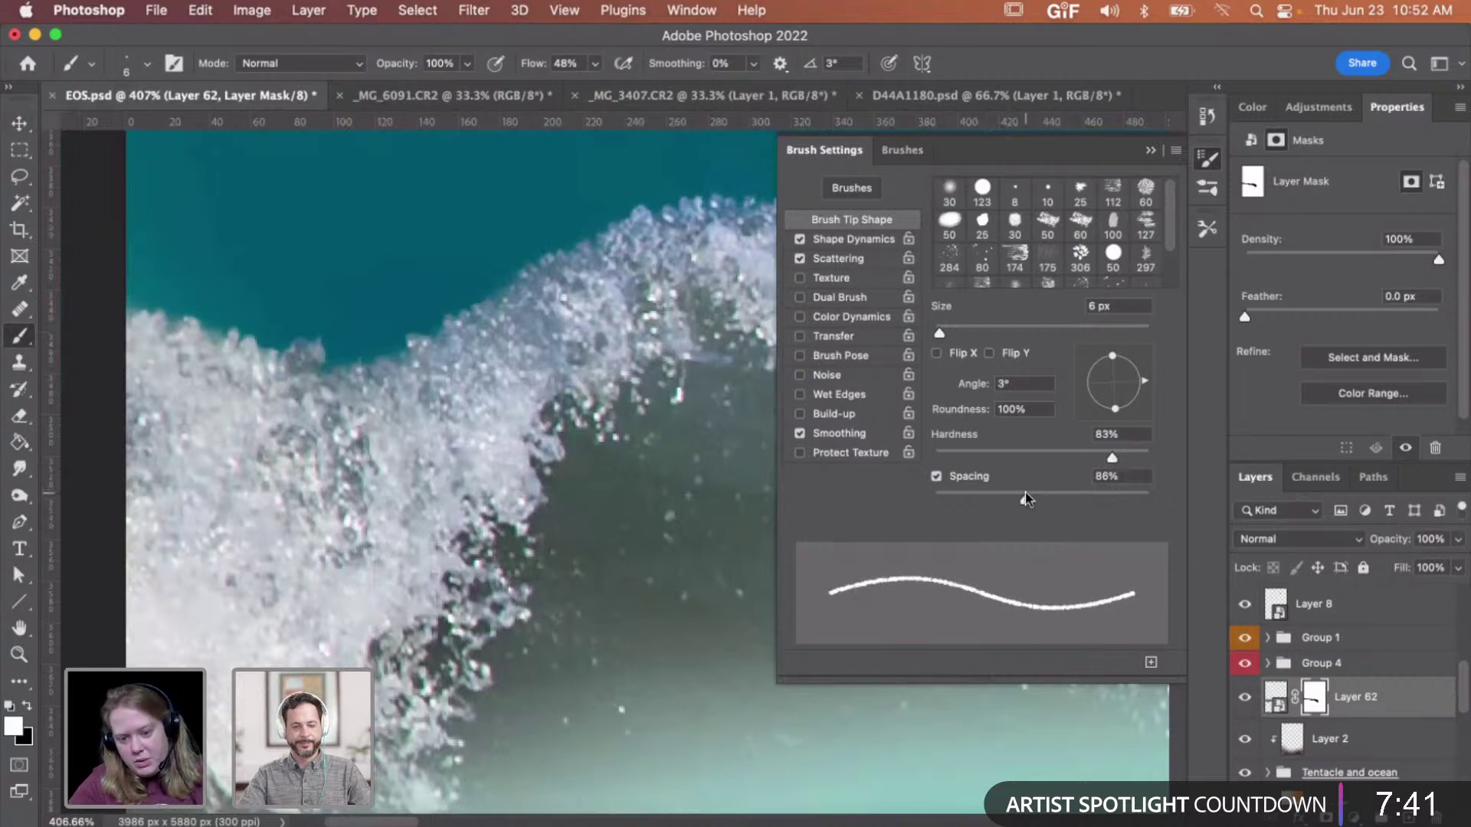
click(1152, 151)
mouse_move(319, 357)
mouse_down()
mouse_move(441, 334)
mouse_move(301, 370)
mouse_move(315, 370)
mouse_move(186, 326)
mouse_move(245, 339)
mouse_up()
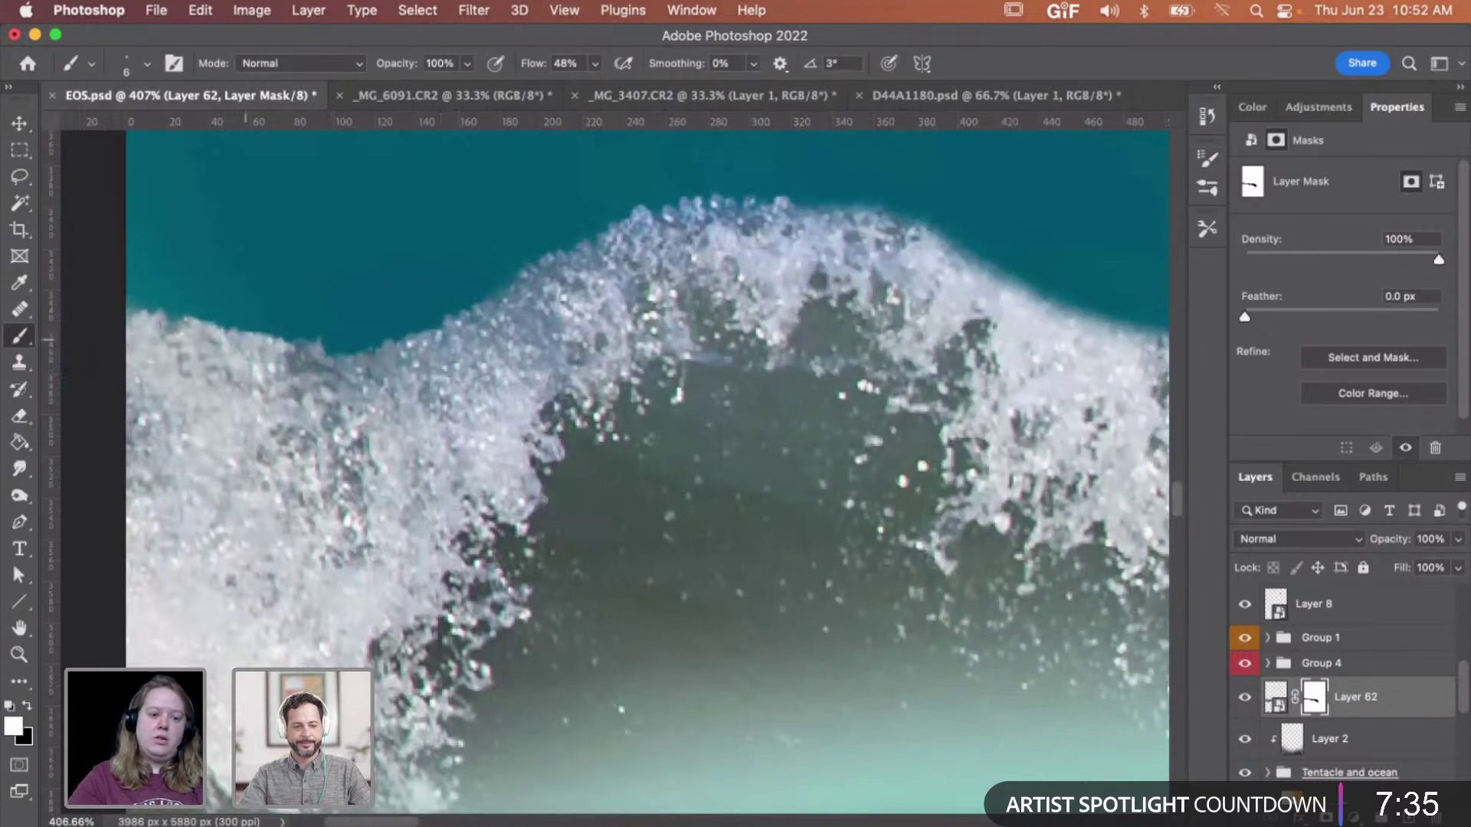
- Enlarge the brush slightly and paint white spray on the mask across the first crest and down its far slope
key(bracketright)
key(bracketright)
key(bracketright)
key(bracketright)
mouse_move(387, 370)
mouse_down()
mouse_move(621, 227)
mouse_move(794, 204)
mouse_move(847, 209)
mouse_move(950, 257)
mouse_move(970, 272)
mouse_move(898, 251)
mouse_move(1044, 335)
mouse_move(985, 297)
mouse_move(1146, 329)
mouse_up()
- Enlarge the brush to 25 px and break up the soft foam edge from the first crest's slope to the blue tentacle skin
key(bracketright)
key(bracketright)
key(bracketright)
scroll(1025, 346, right, 3)
scroll(1025, 346, right, 3)
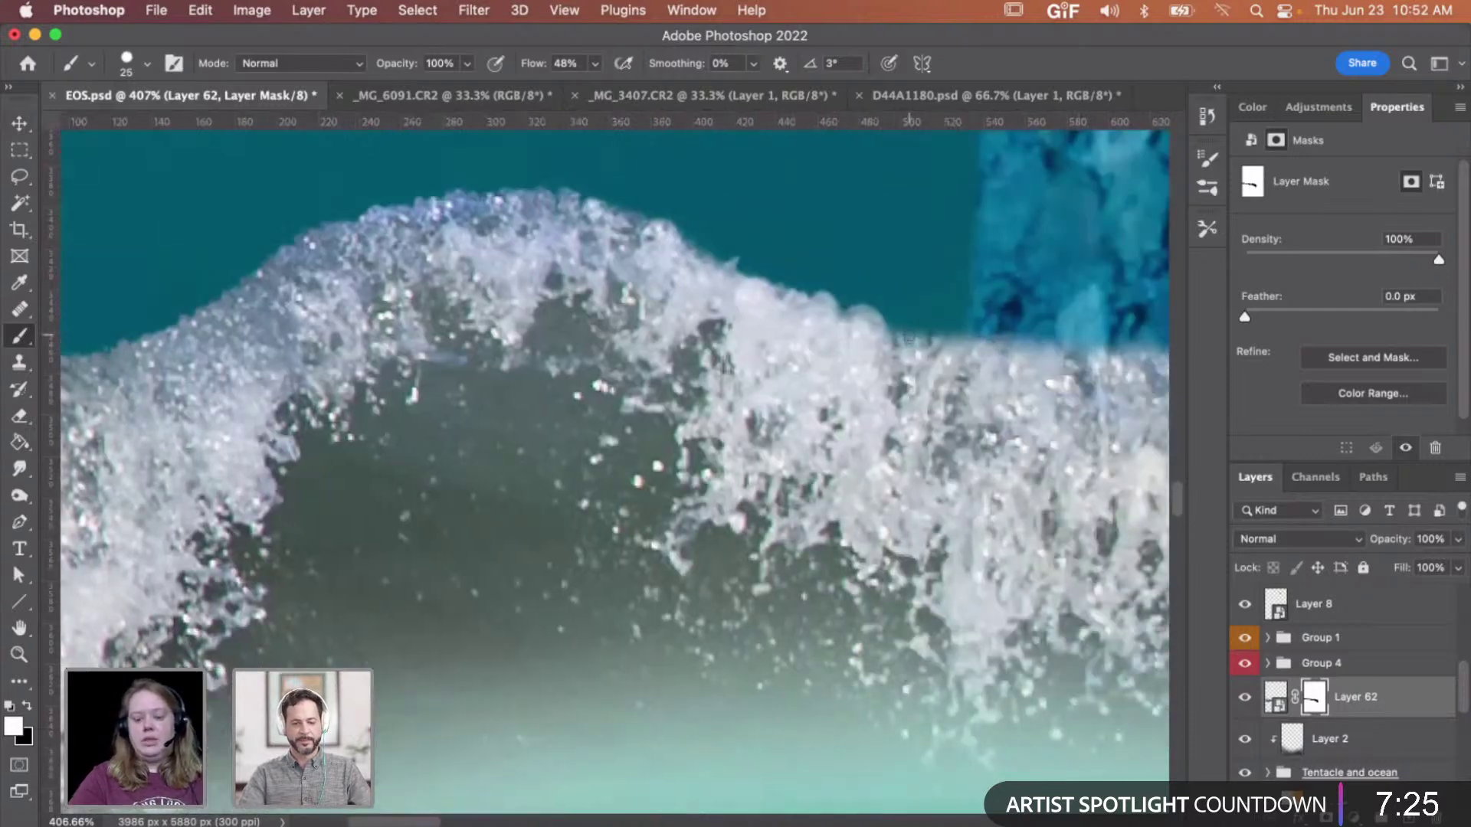
mouse_move(909, 335)
mouse_down()
mouse_move(860, 318)
mouse_move(946, 343)
mouse_move(1140, 351)
mouse_up()
mouse_move(766, 274)
mouse_down()
mouse_move(712, 243)
mouse_move(770, 284)
mouse_move(699, 262)
mouse_move(737, 299)
mouse_move(922, 315)
mouse_move(884, 295)
mouse_move(1006, 356)
mouse_move(994, 347)
mouse_move(1048, 357)
mouse_up()
- Paint white spray with a 20 px brush along the foam edge in front of the blue skin, up to the second crest
scroll(773, 313, right, 10)
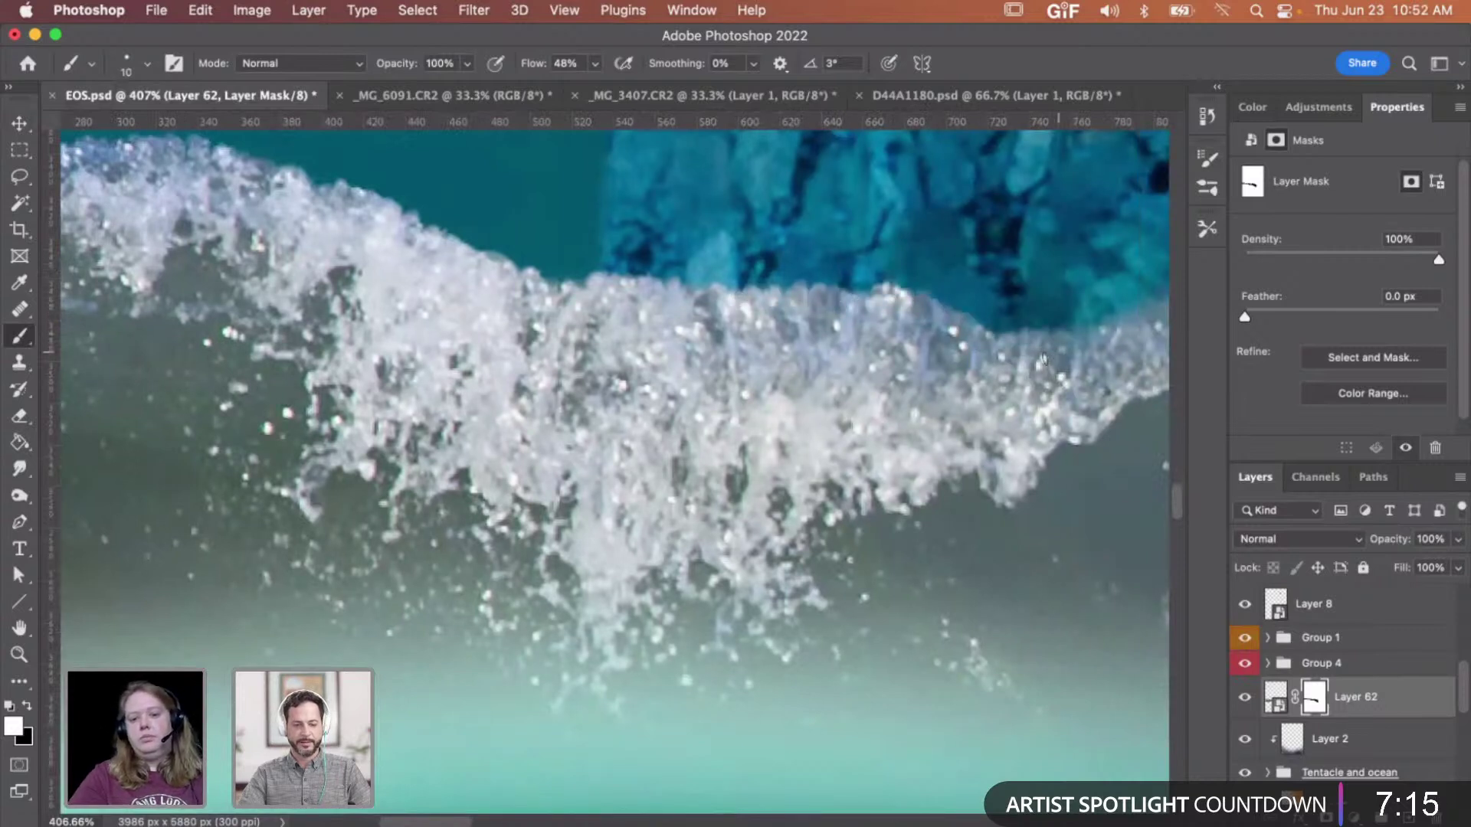
scroll(1047, 358, right, 6)
key(bracketright)
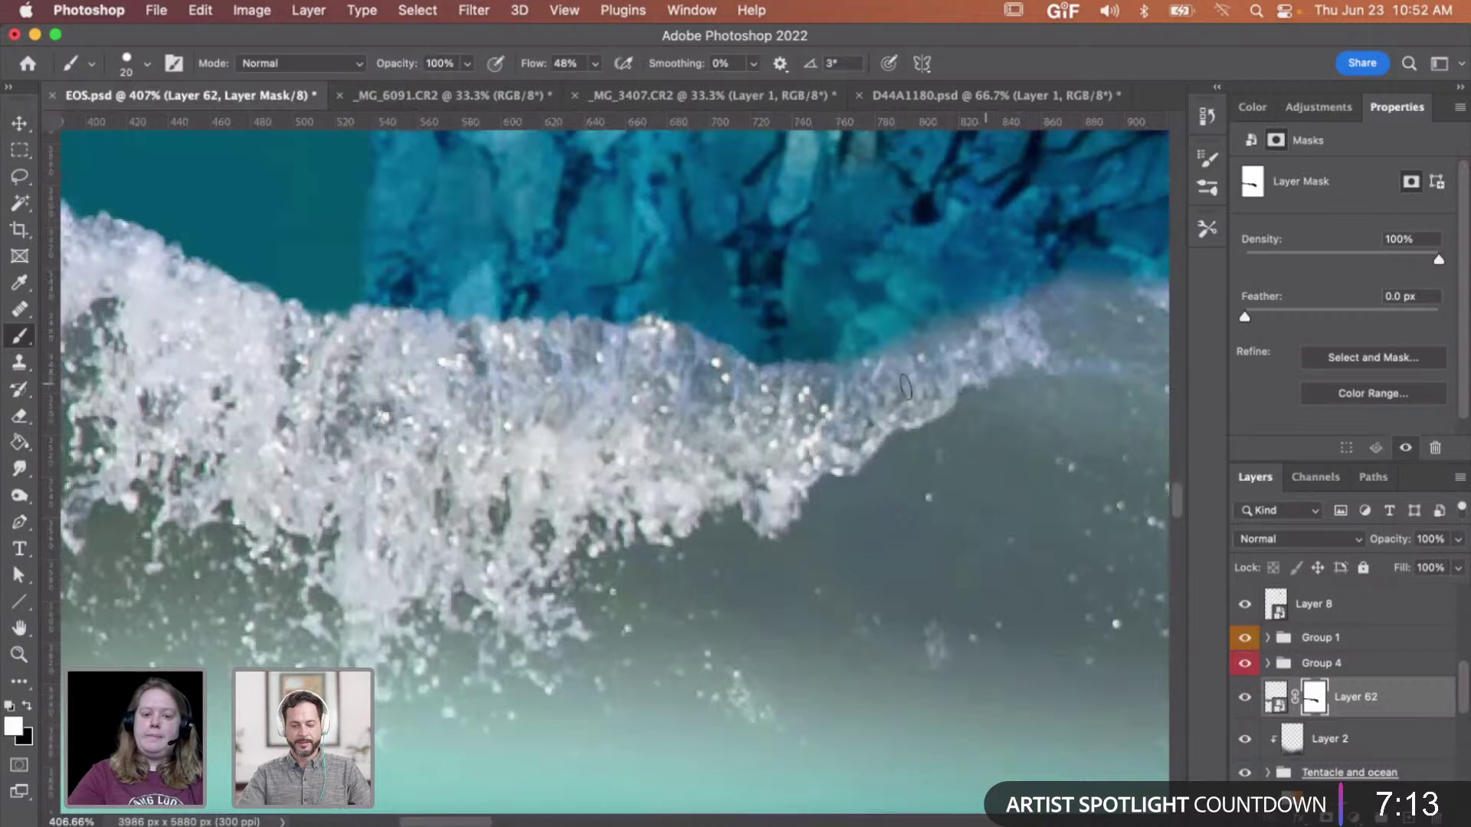
mouse_move(891, 337)
mouse_down()
mouse_move(1020, 318)
mouse_move(985, 333)
mouse_up()
scroll(985, 333, right, 6)
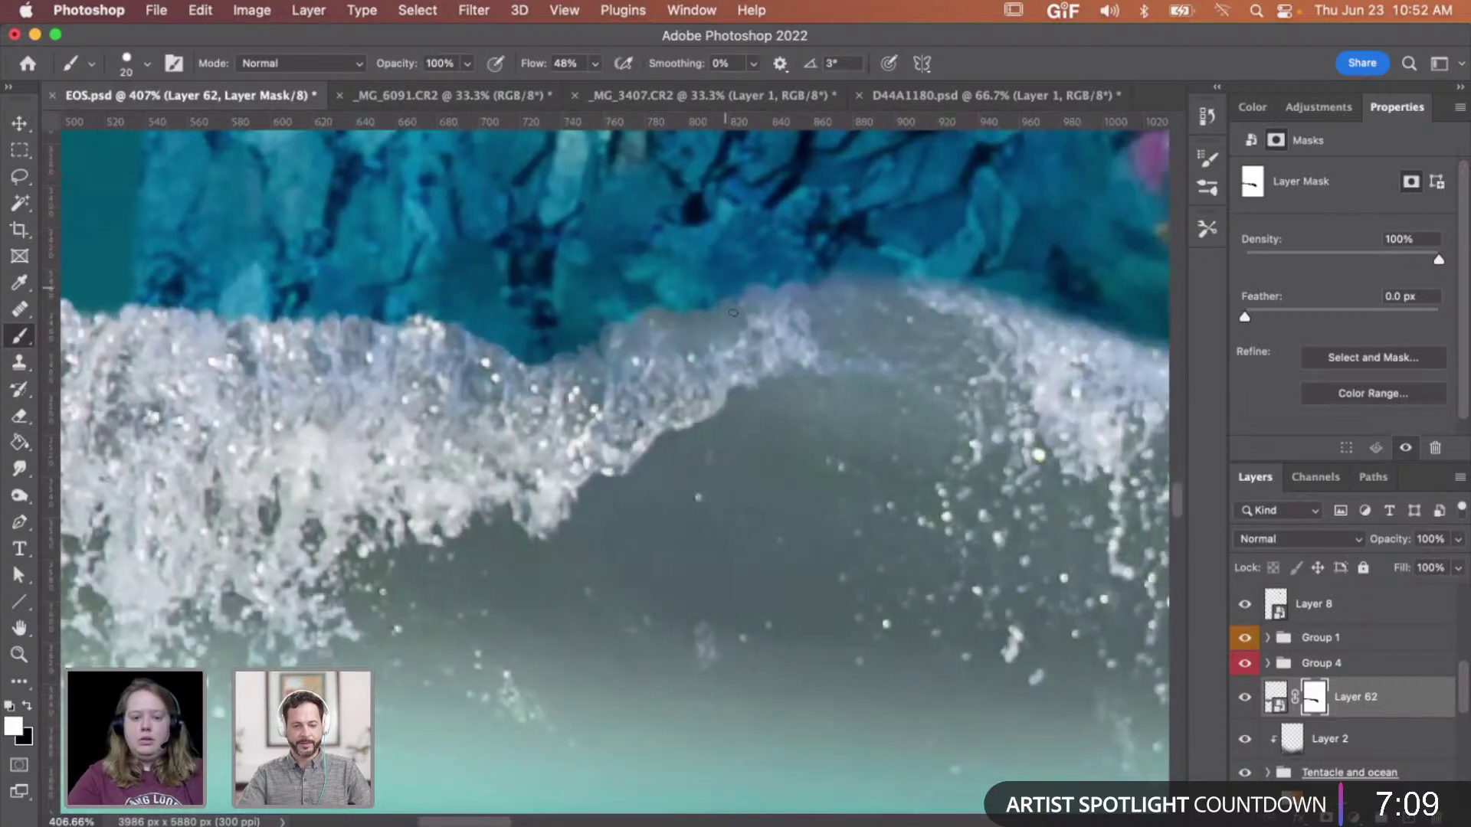
mouse_move(666, 315)
mouse_down()
mouse_move(625, 320)
mouse_move(733, 319)
mouse_move(595, 324)
mouse_move(723, 320)
mouse_move(881, 276)
mouse_up()
- Mask away the blurry edge in black along the second crest and down its far slope to the trough
scroll(881, 276, right, 8)
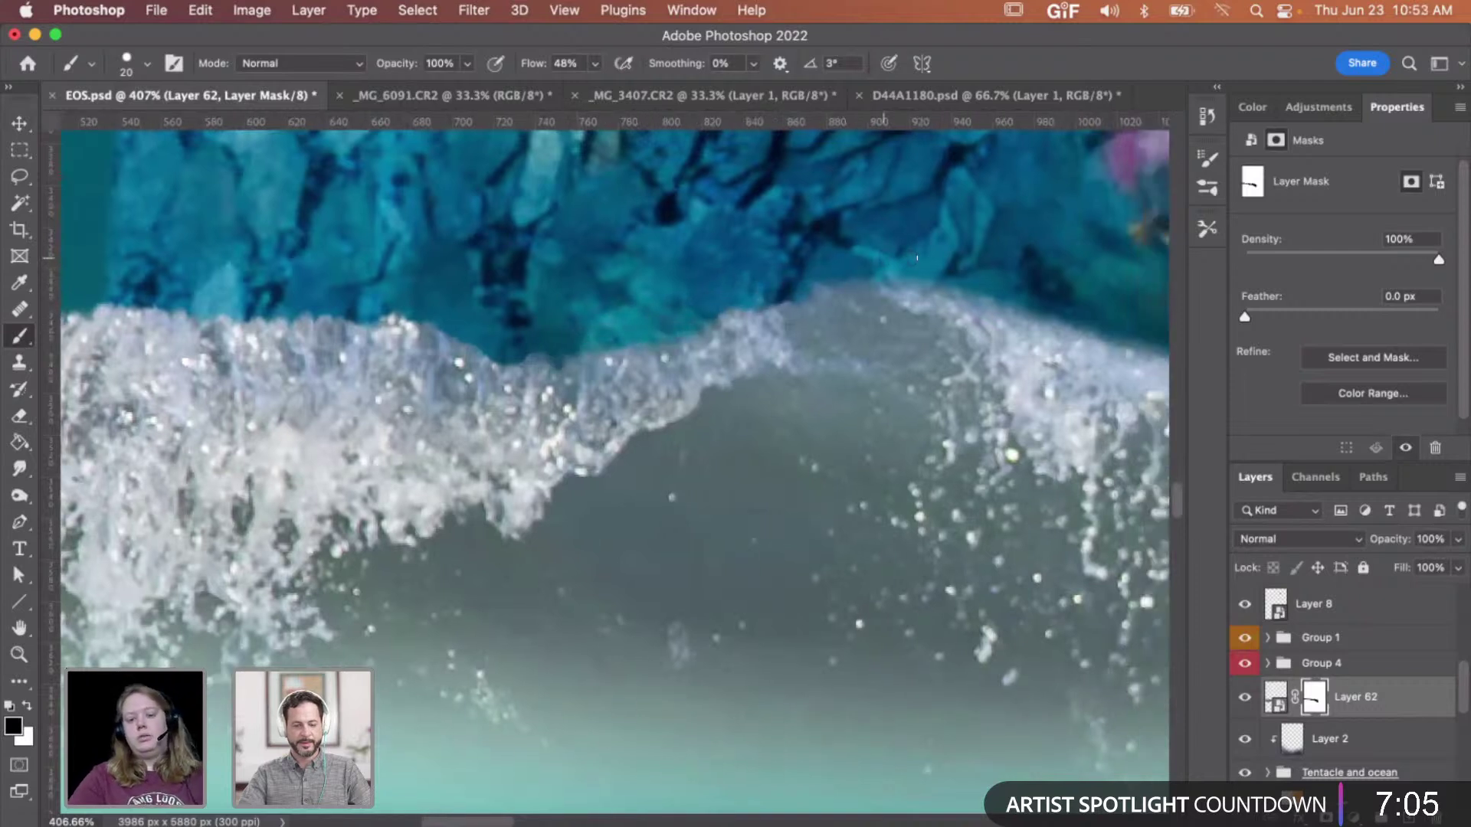
mouse_move(715, 265)
mouse_down()
mouse_move(580, 213)
mouse_move(714, 247)
mouse_move(798, 296)
mouse_move(893, 305)
mouse_move(715, 264)
mouse_move(797, 292)
mouse_up()
drag(949, 346, 1123, 487)
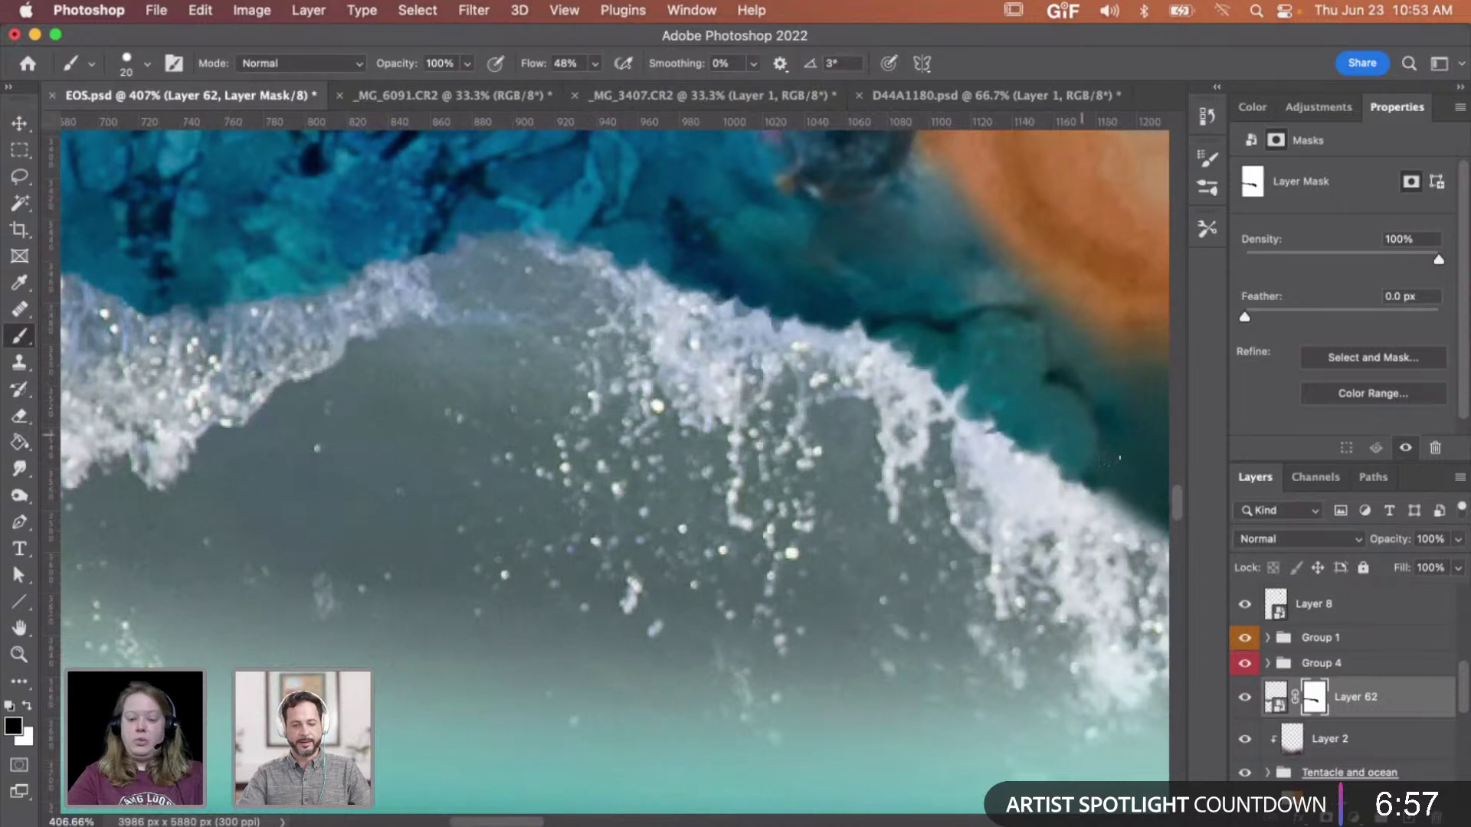
scroll(970, 449, right, 5)
mouse_move(896, 460)
mouse_down()
mouse_move(836, 404)
mouse_move(985, 499)
mouse_up()
mouse_move(825, 415)
mouse_down()
mouse_move(785, 400)
mouse_move(1004, 494)
mouse_up()
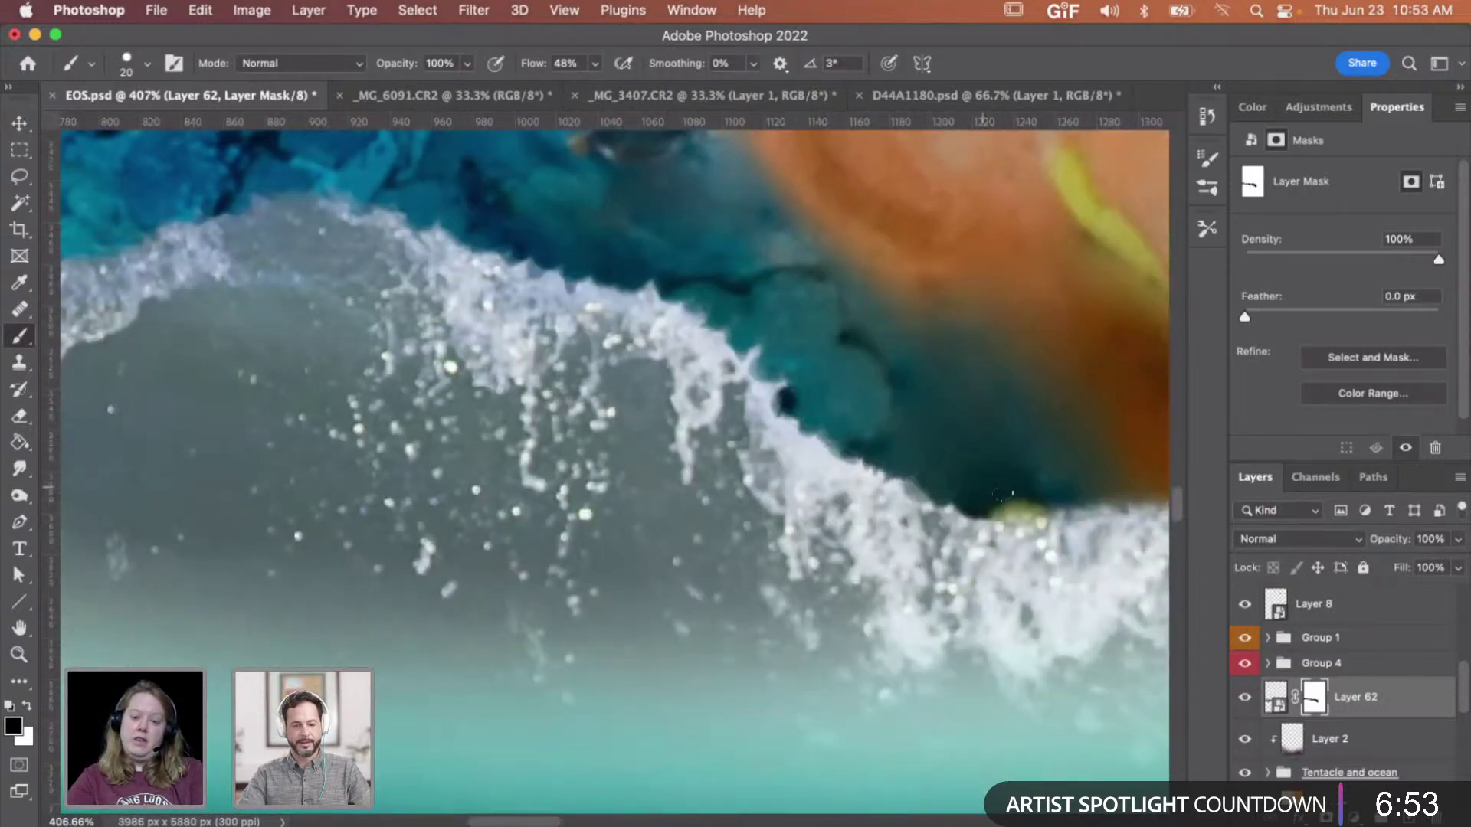
- Refine the foam edge on the second crest's slope and trough by alternating white and black brush strokes on the mask
key(x)
mouse_move(920, 504)
mouse_down()
mouse_move(755, 394)
mouse_move(894, 508)
mouse_move(1022, 553)
mouse_up()
key(x)
drag(938, 508, 854, 413)
key(x)
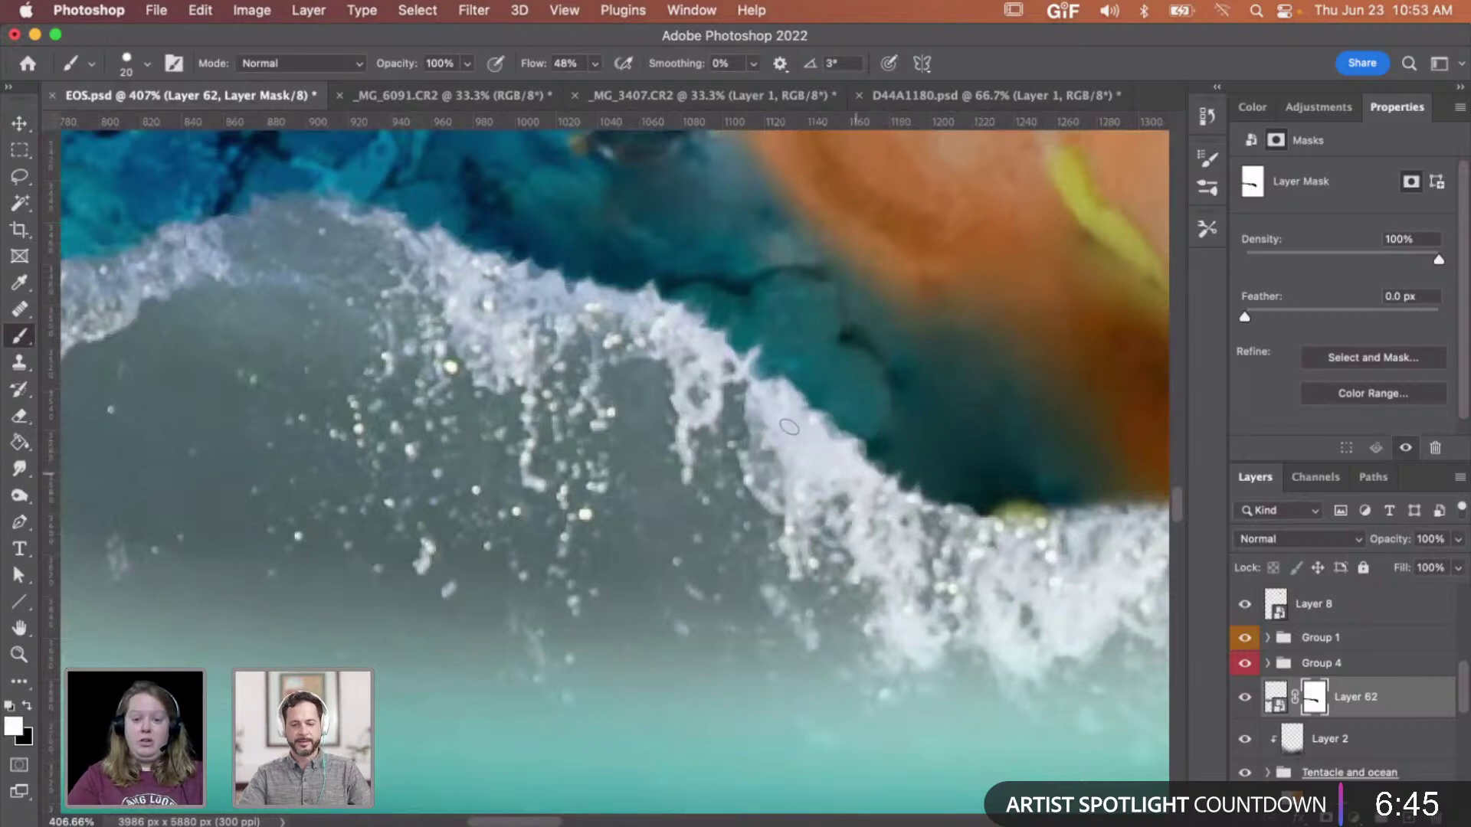
mouse_move(757, 373)
mouse_down()
mouse_move(720, 341)
mouse_move(804, 400)
mouse_up()
drag(587, 290, 402, 234)
- Paint white spray on the mask along the foam edge from the dark trough to the flesh beyond the yellow-green bumps
scroll(640, 337, right, 5)
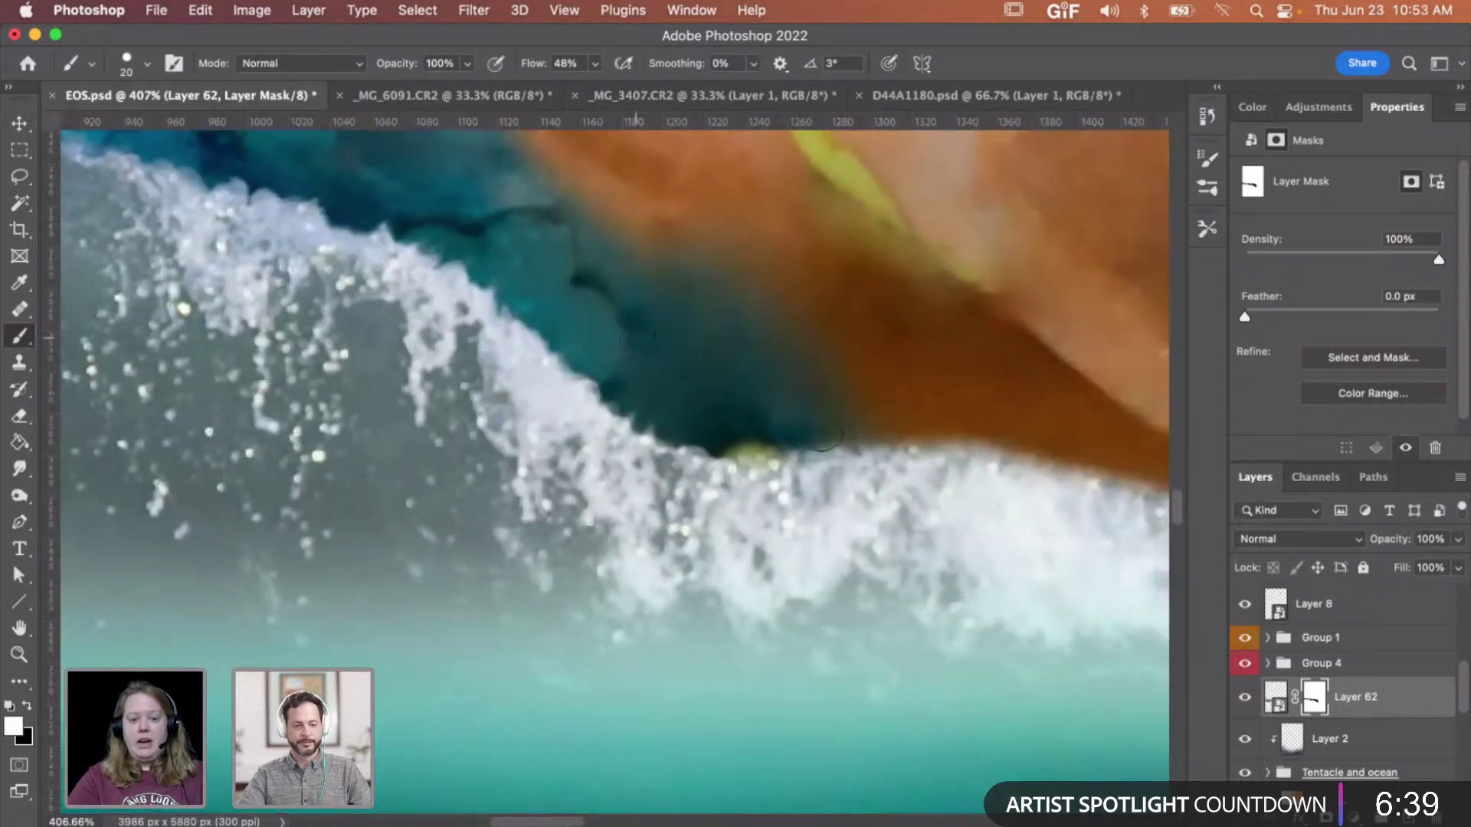
mouse_move(745, 463)
mouse_down()
mouse_move(714, 476)
mouse_move(922, 463)
mouse_move(706, 476)
mouse_move(594, 435)
mouse_up()
scroll(686, 465, right, 5)
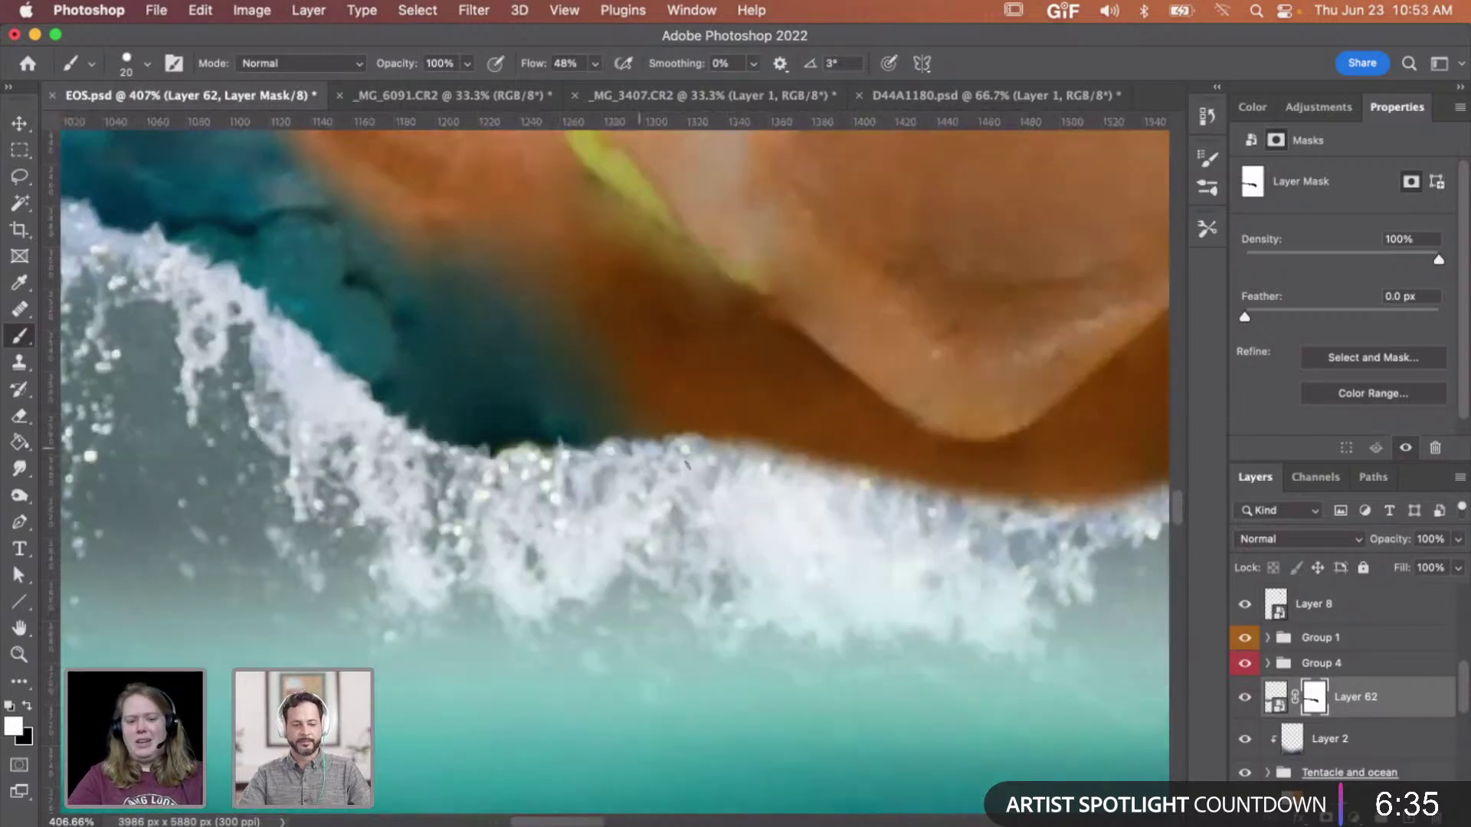
mouse_move(726, 464)
mouse_down()
mouse_move(827, 477)
mouse_move(930, 515)
mouse_move(1067, 526)
mouse_move(853, 490)
mouse_move(806, 499)
mouse_move(900, 485)
mouse_move(889, 493)
mouse_move(979, 524)
mouse_up()
scroll(842, 490, right, 5)
scroll(772, 489, right, 5)
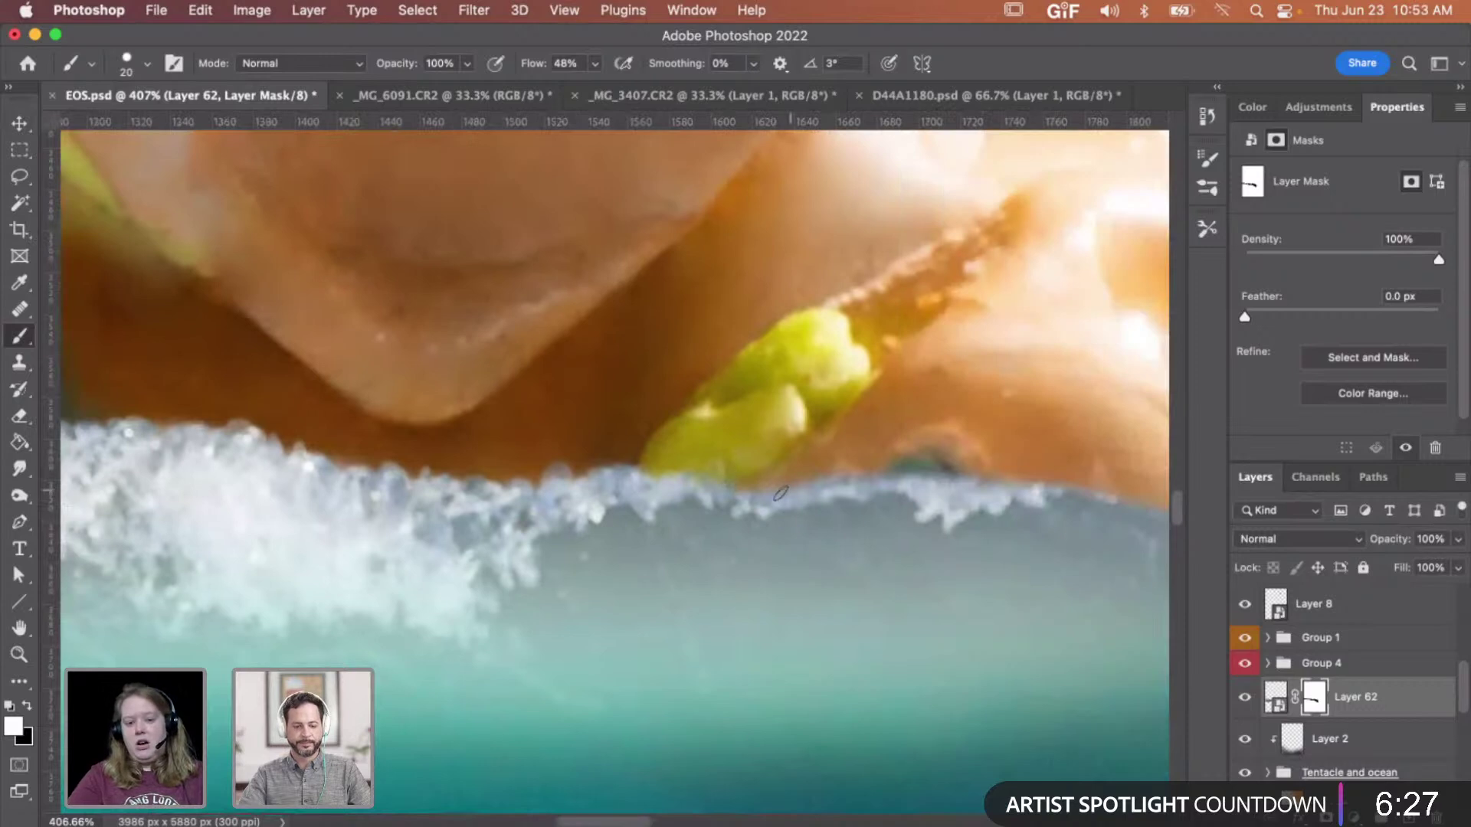
drag(846, 486, 1024, 518)
- Trim the foam edge in black below the orange flesh and carve the mask at the wave's far right end
key(x)
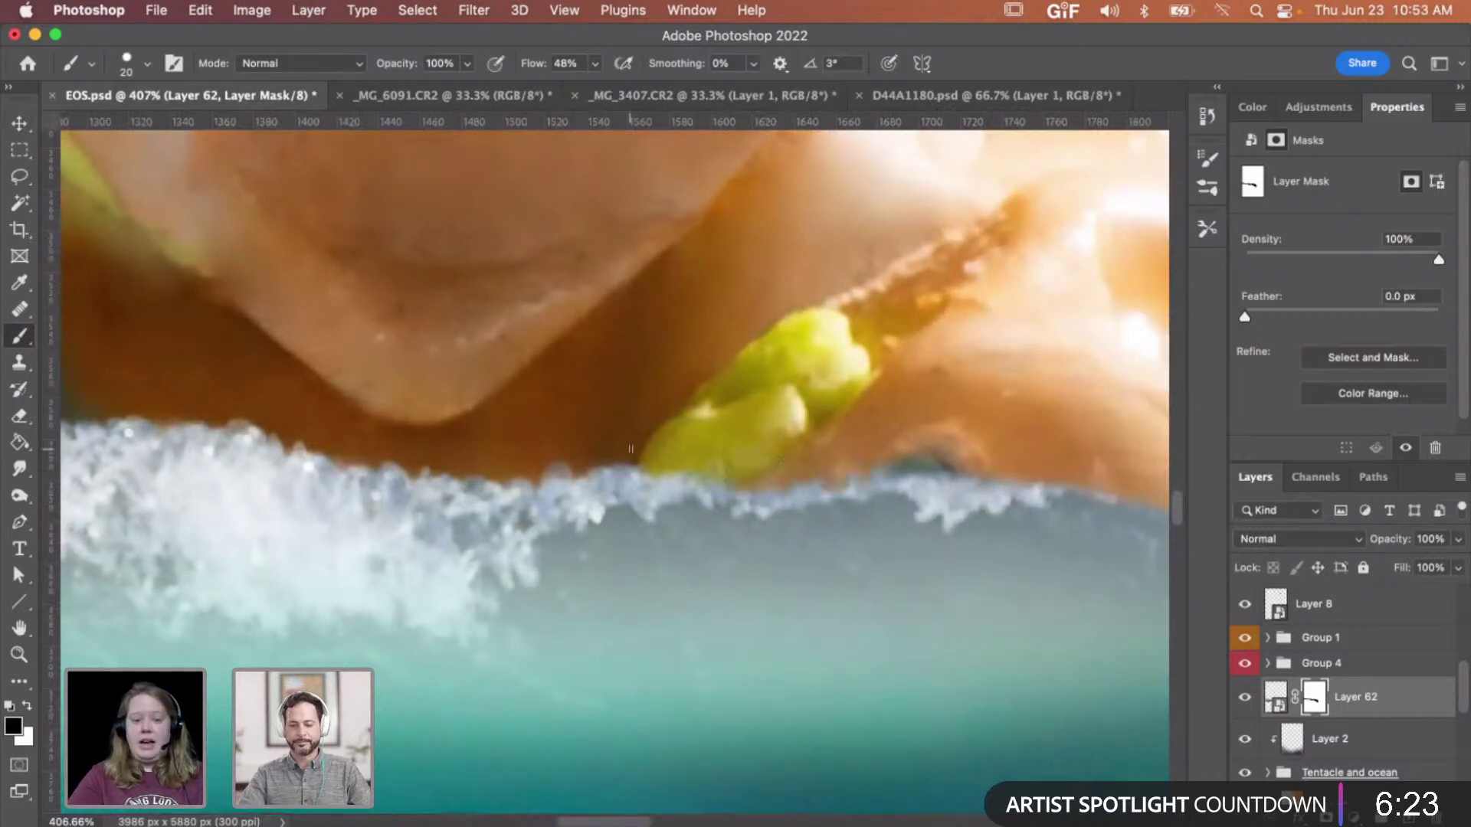
drag(366, 448, 213, 412)
scroll(743, 509, right, 10)
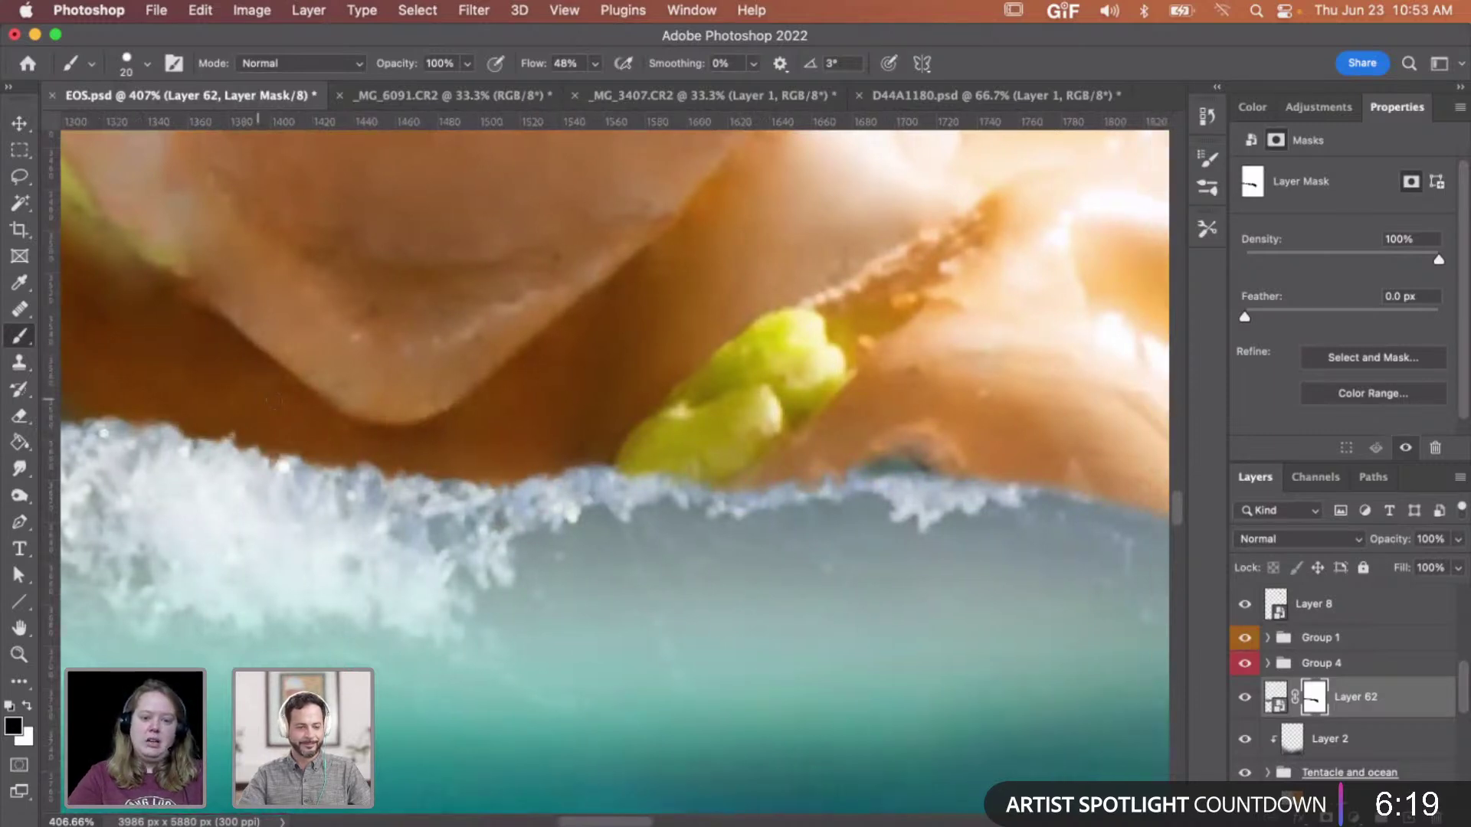
drag(646, 477, 573, 460)
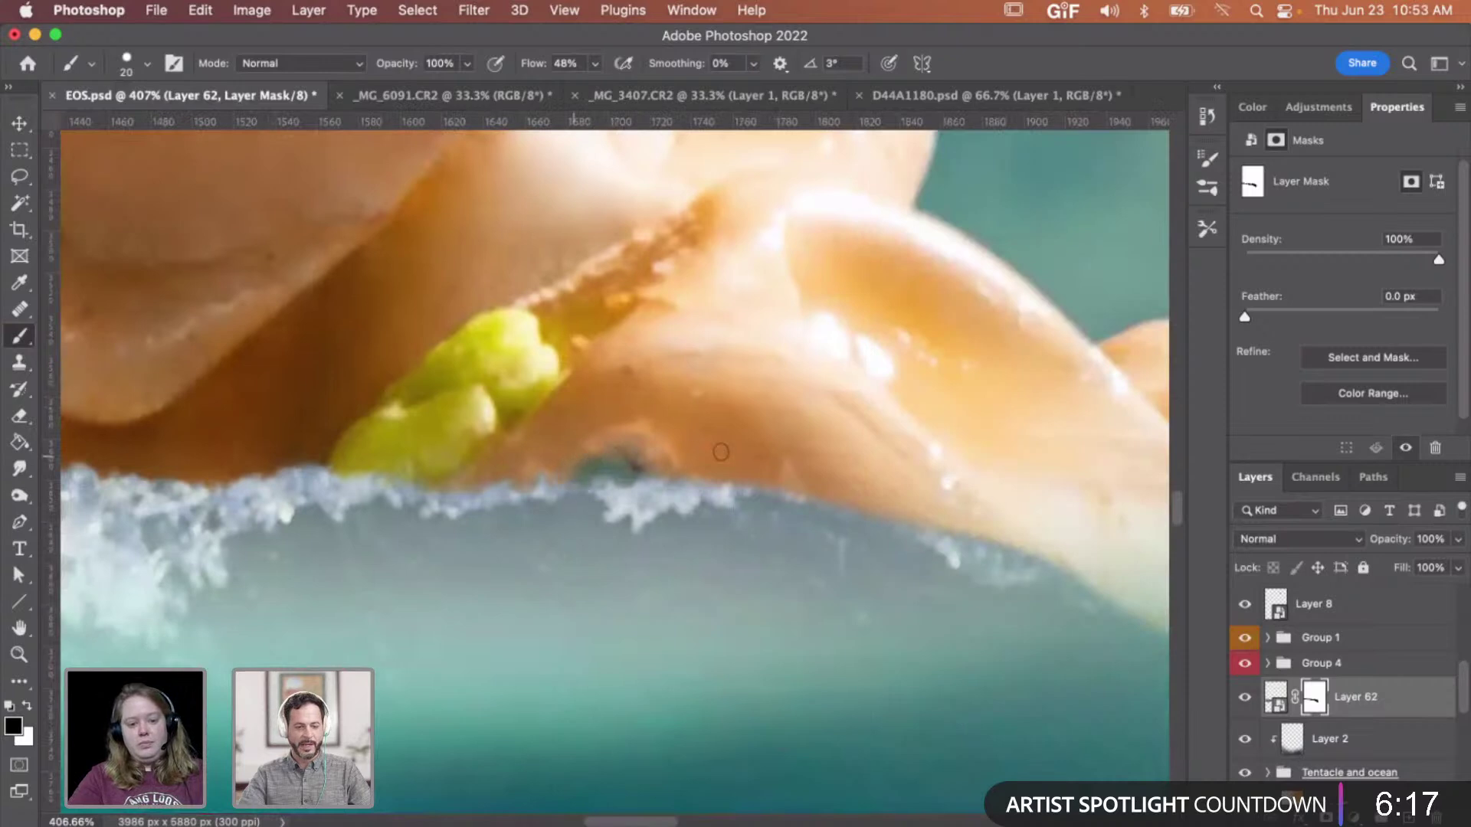
mouse_move(985, 545)
mouse_down()
mouse_move(668, 416)
mouse_move(878, 547)
mouse_up()
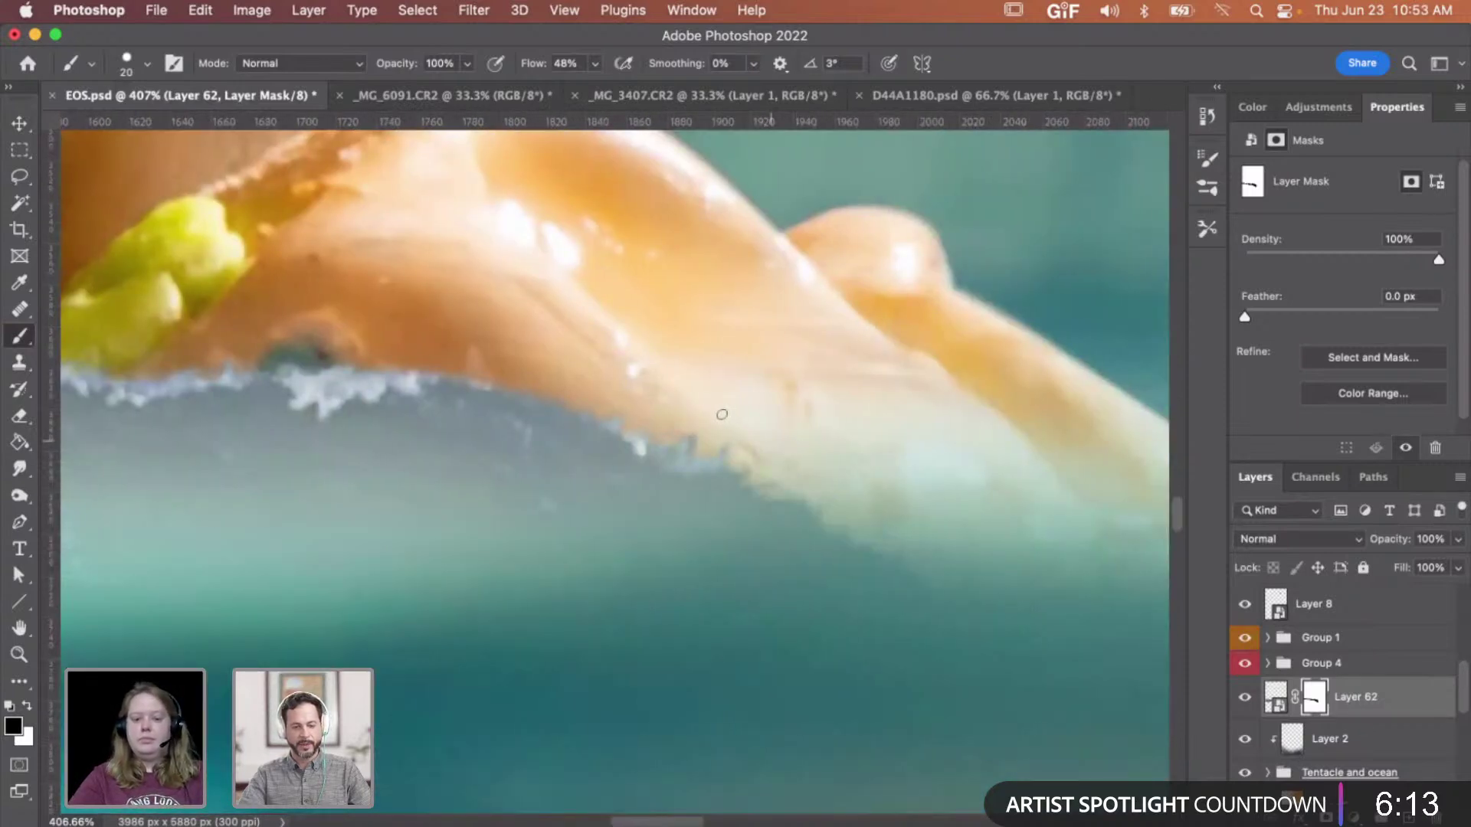
- Paint back an irregular water edge in white over the pale flesh at the wave's right end
key(x)
drag(706, 459, 962, 623)
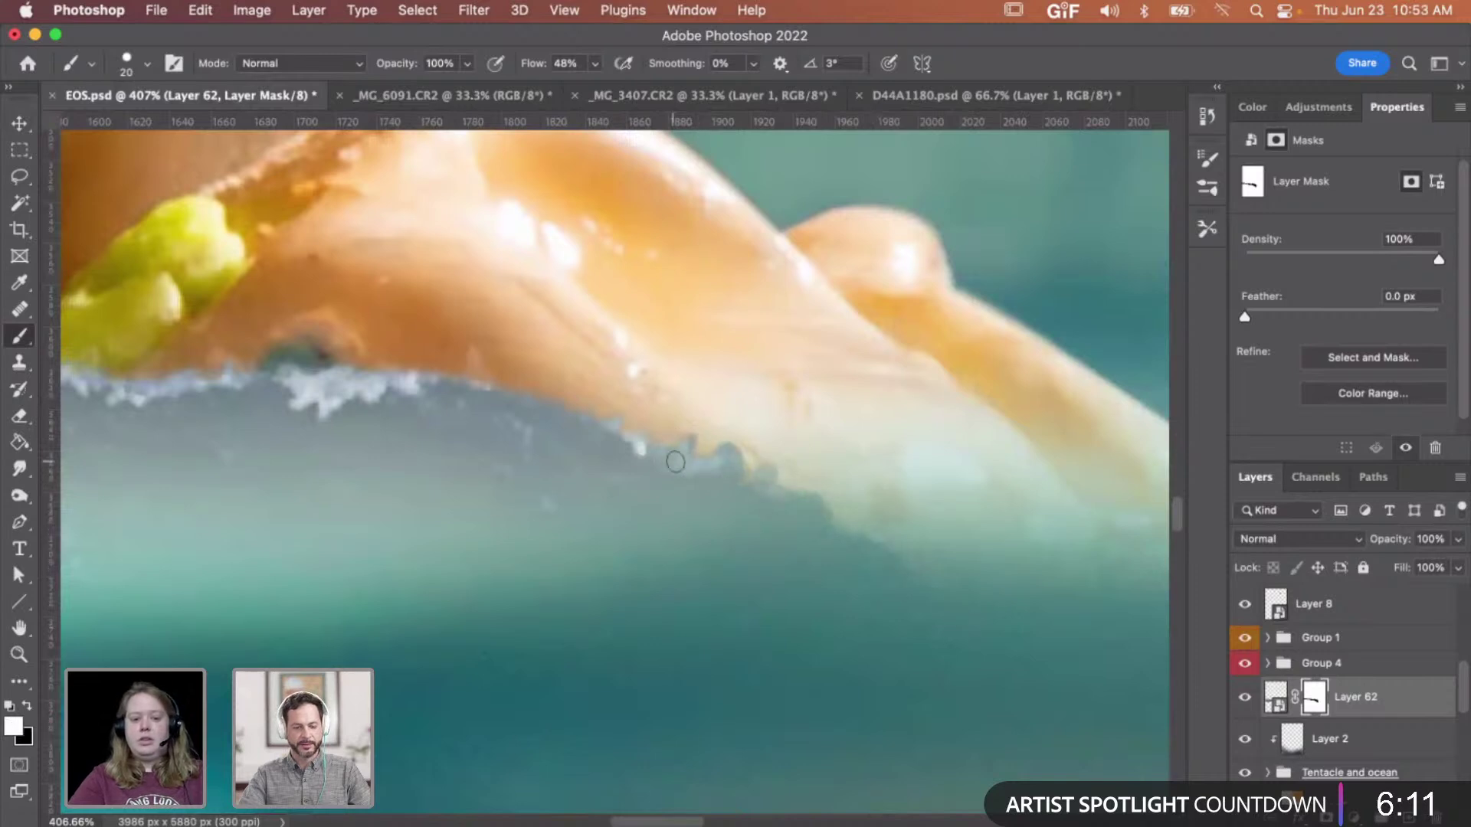
drag(582, 428, 501, 403)
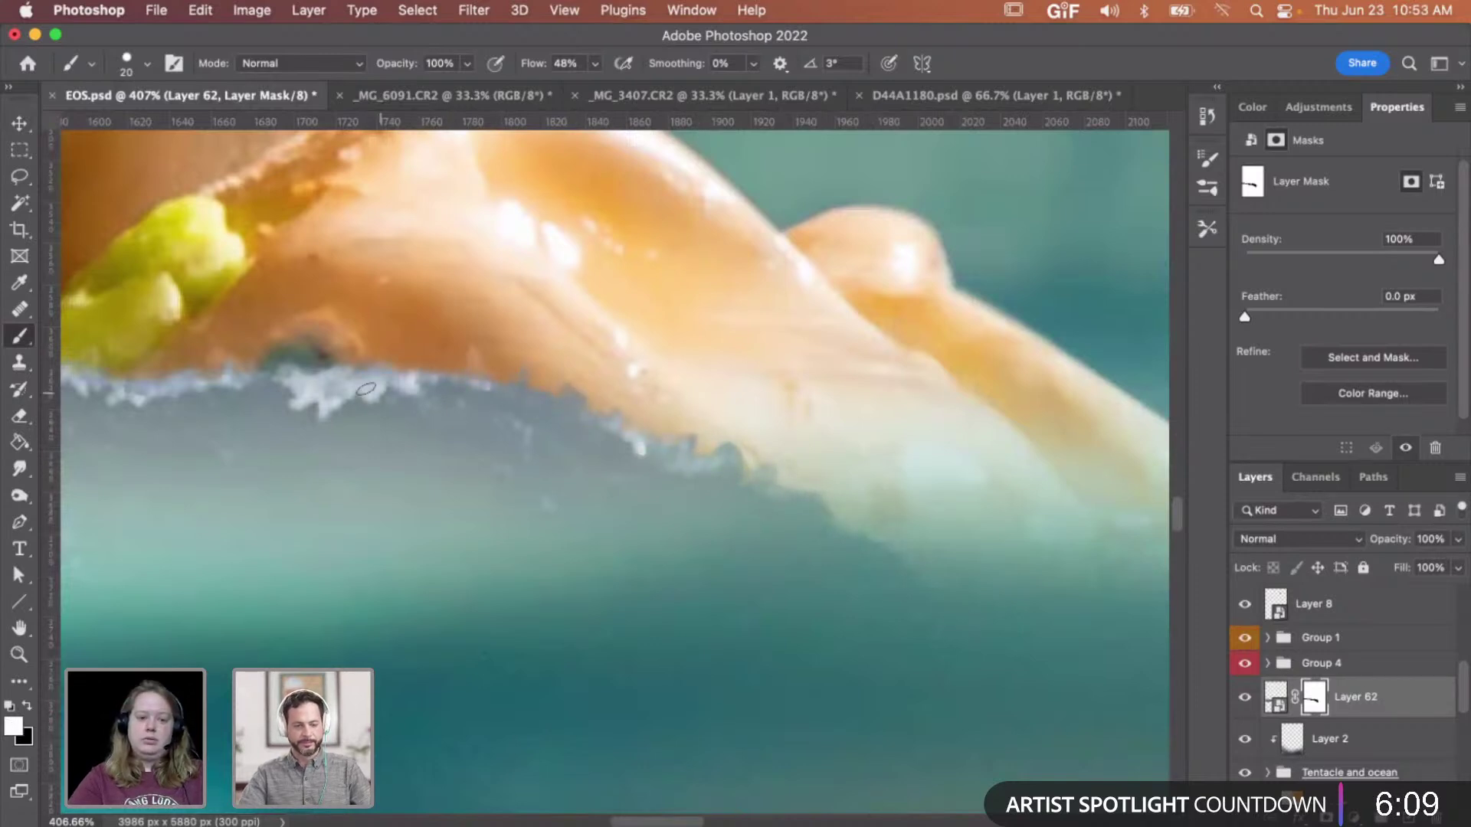
scroll(368, 395, left, 5)
scroll(366, 396, right, 5)
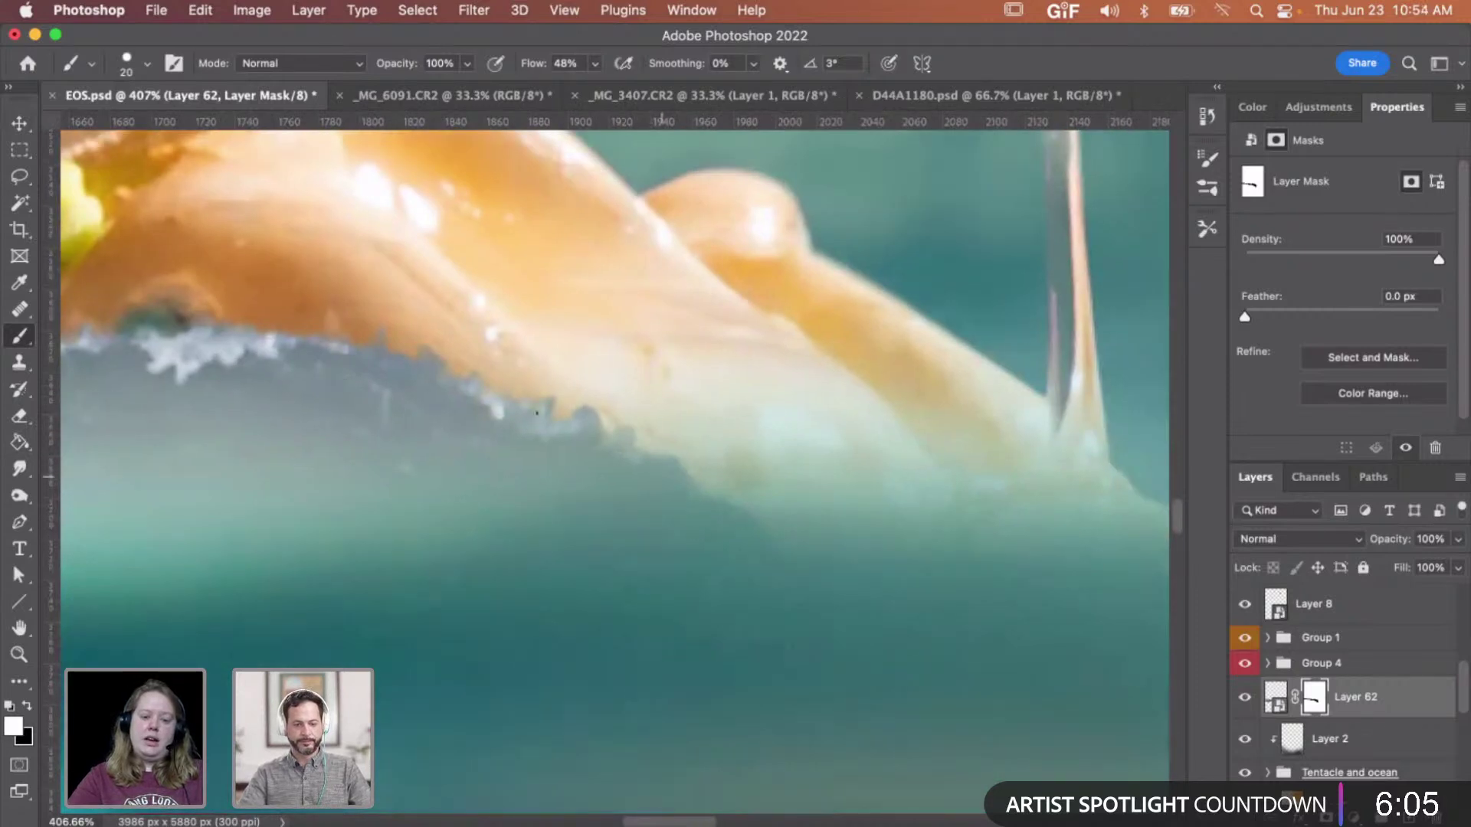
- Smooth the jagged edge beneath the orange flesh with a 10 px brush, using white and black strokes on the mask
scroll(682, 416, left, 4)
scroll(683, 416, up, 2)
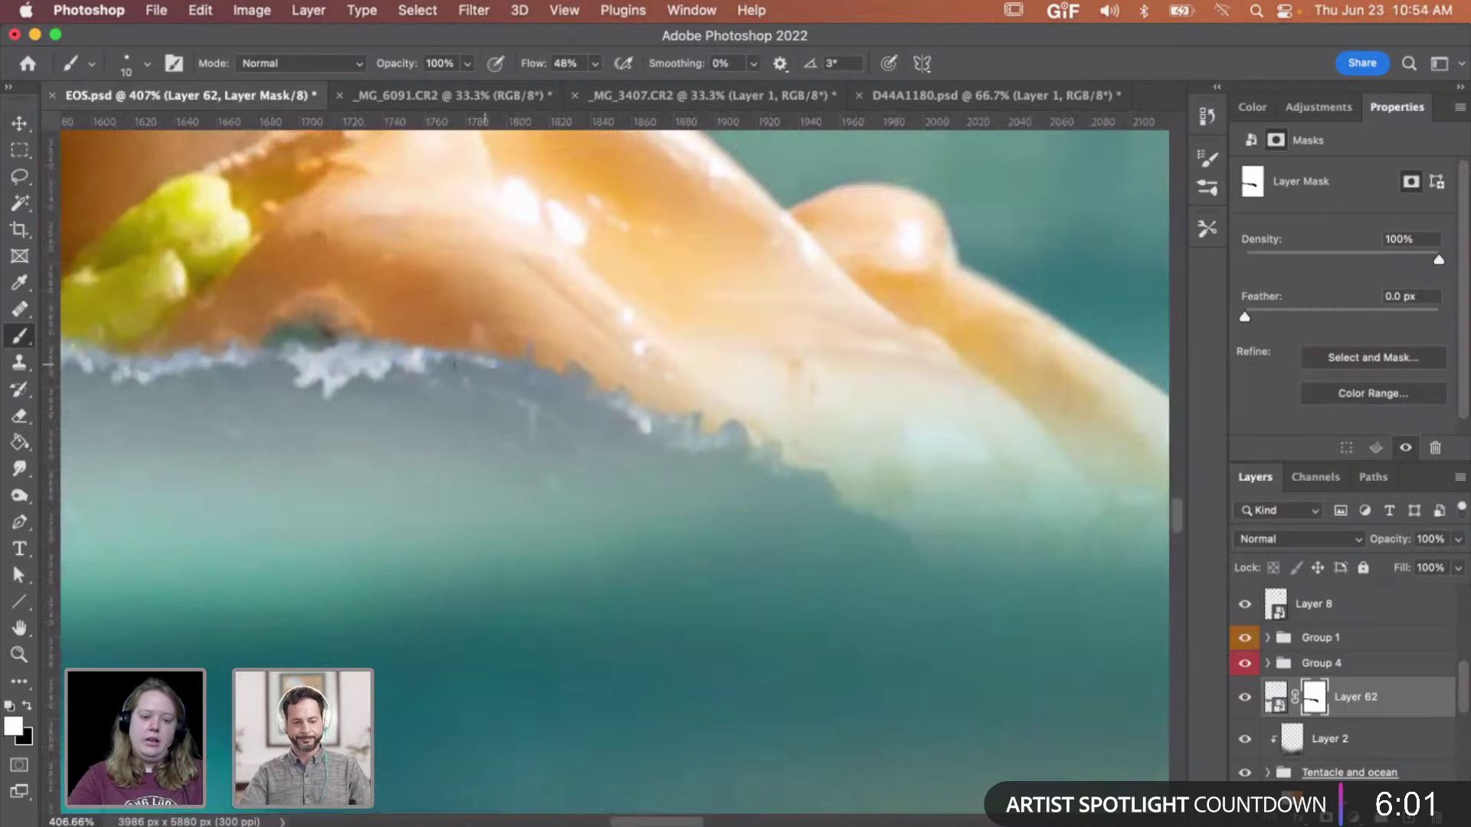
drag(540, 370, 647, 415)
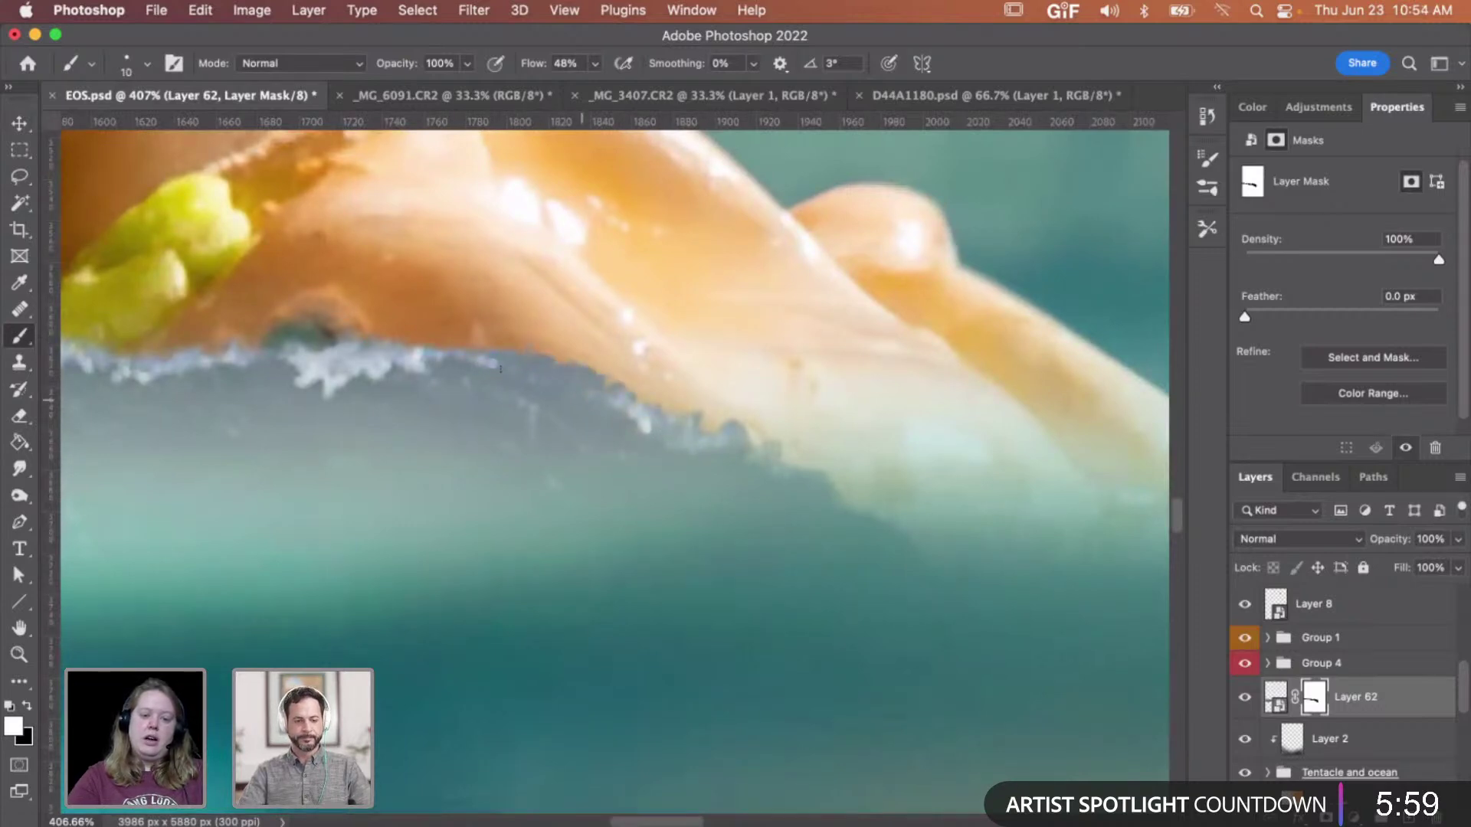
key(x)
drag(528, 354, 616, 373)
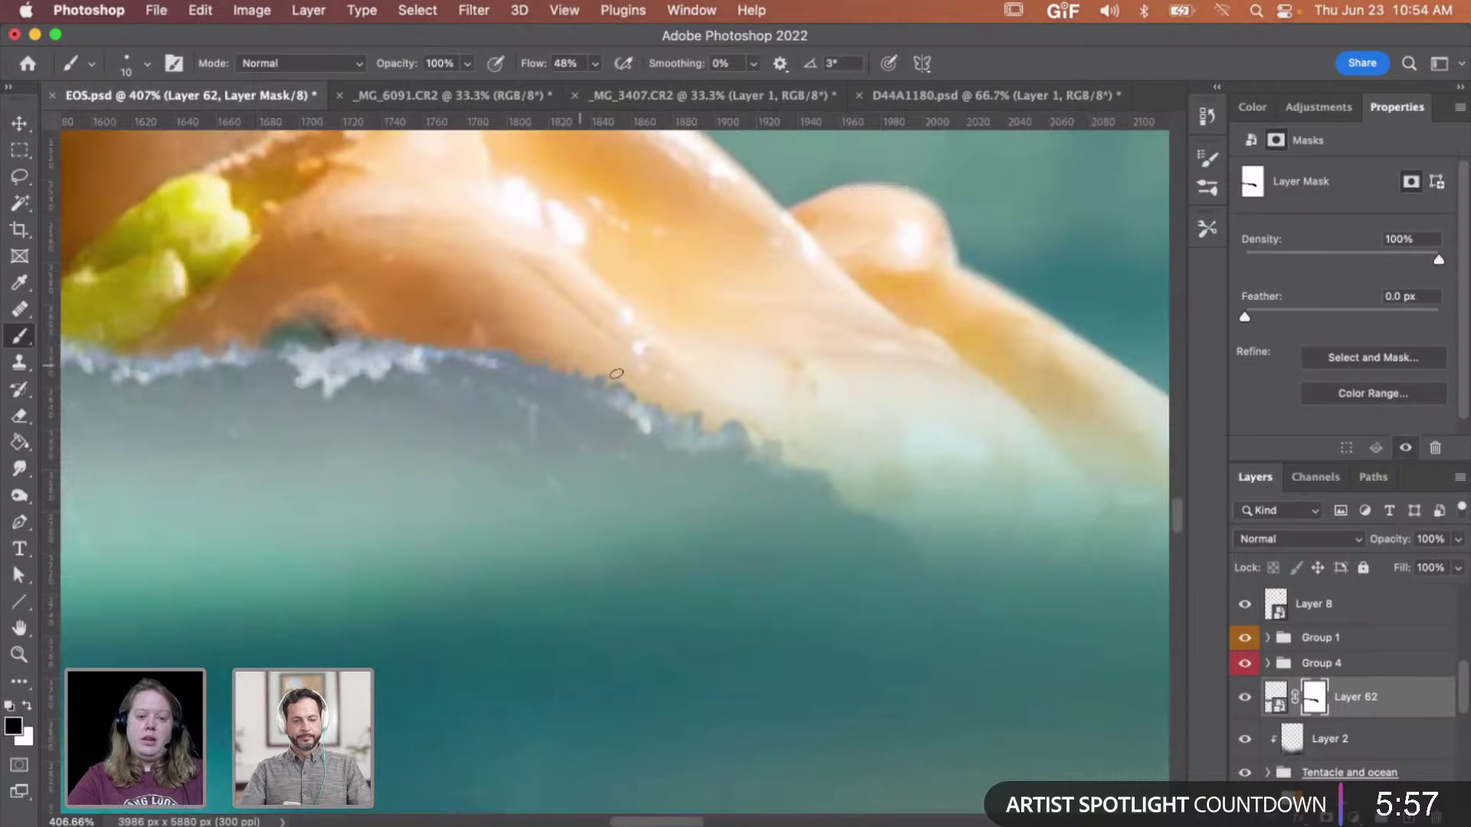
- Touch up the right tip of the water edge in black and review the foam line at 200% zoom
scroll(687, 392, left, 7)
scroll(688, 392, up, 2)
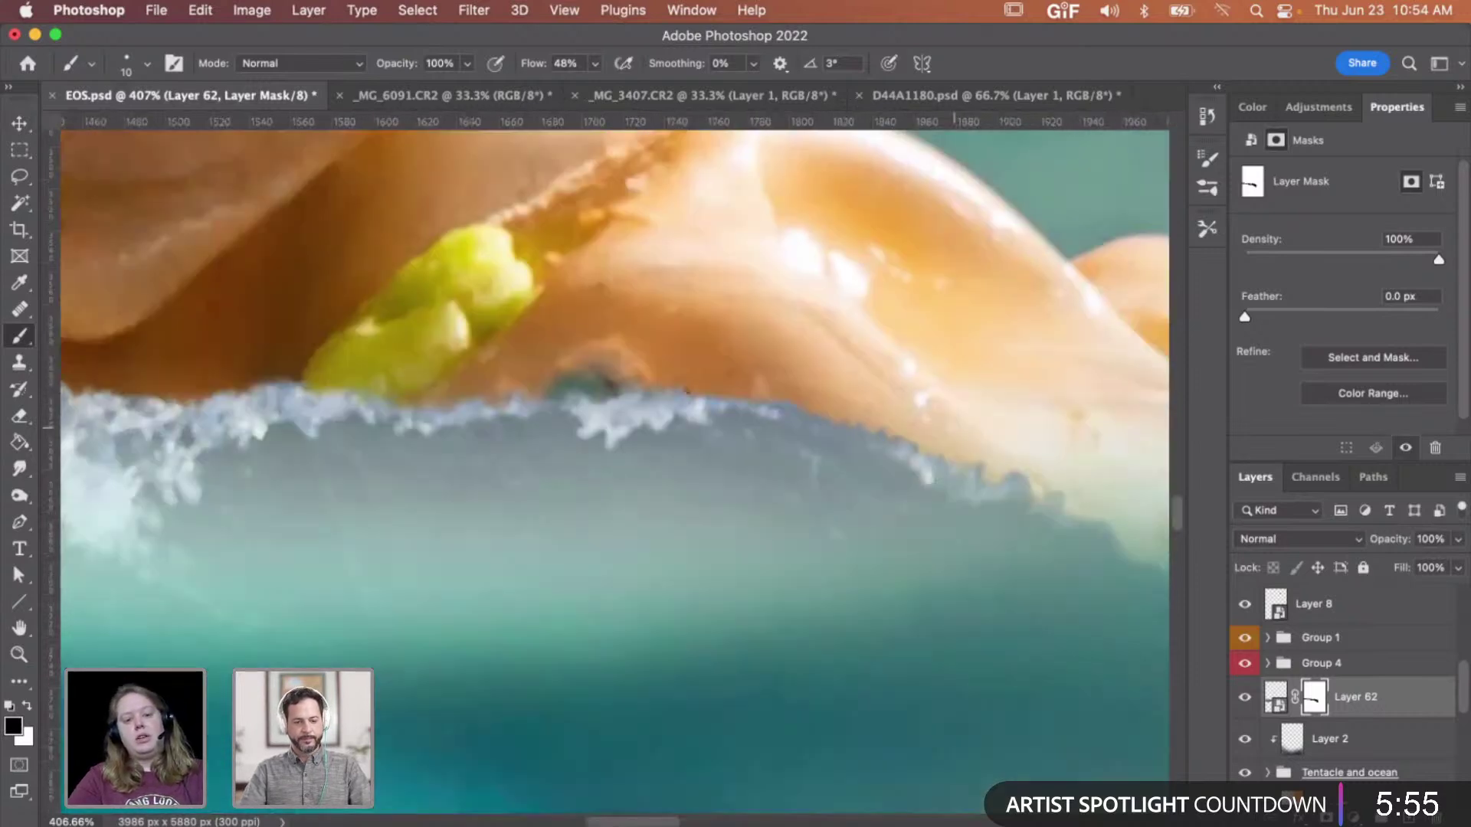
mouse_move(1032, 504)
mouse_down()
mouse_move(969, 457)
mouse_move(1081, 504)
mouse_up()
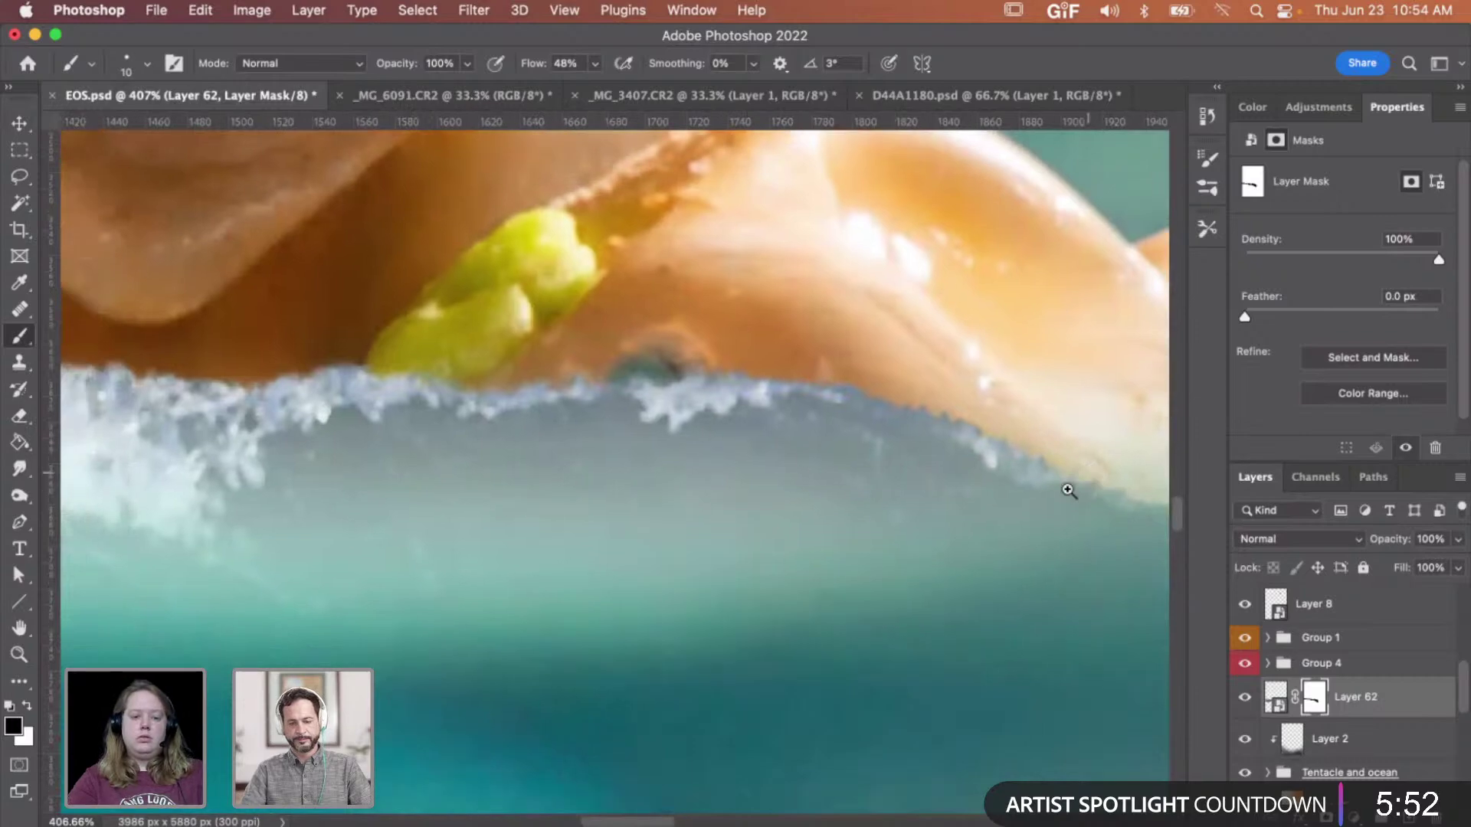
key(z)
alt+click(1069, 487)
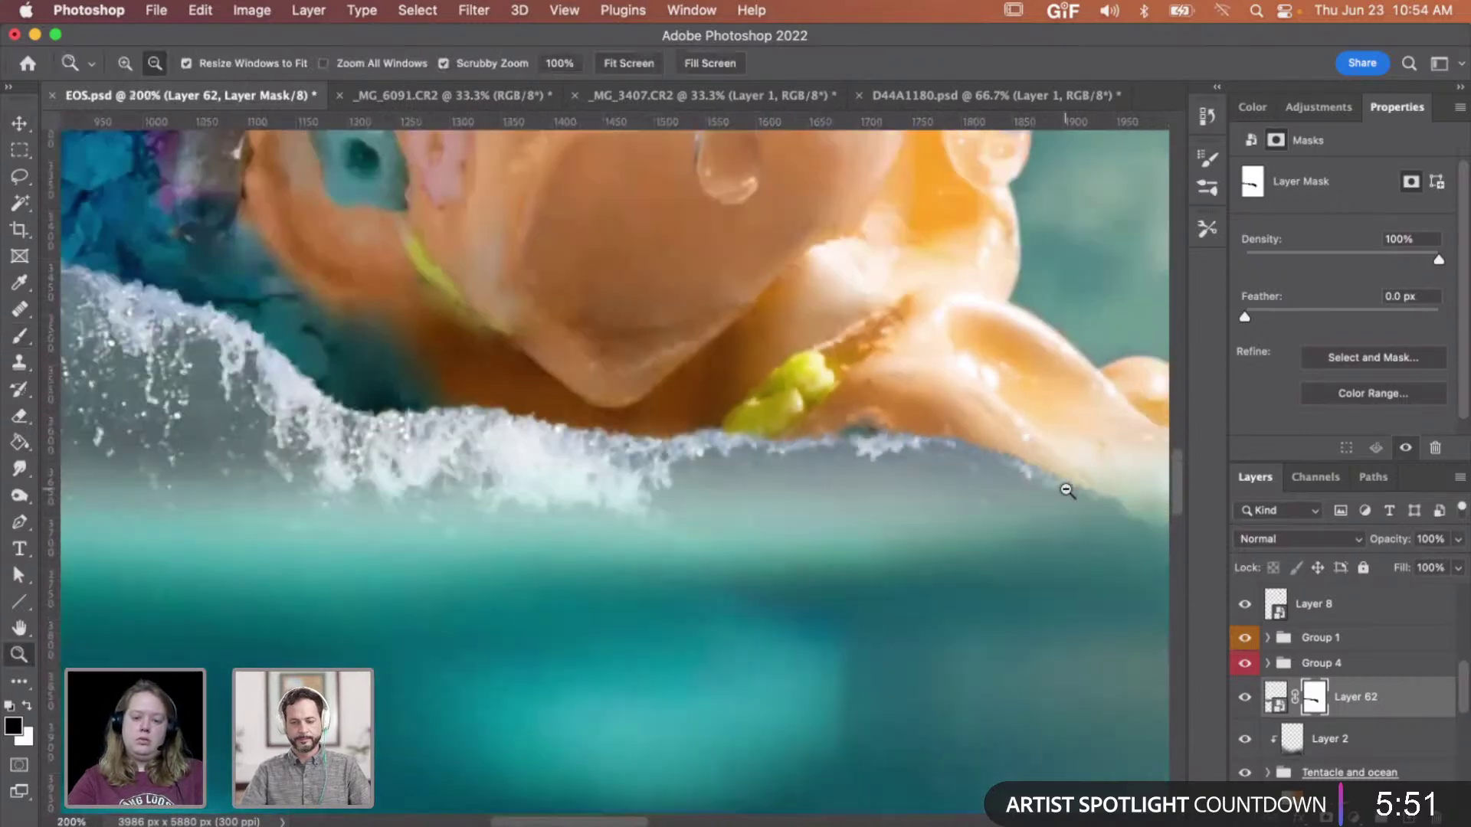
- Open the contents of the wave's smart object, Layer 62, at the smooth water to the right of the foam
alt+click(1067, 491)
scroll(530, 422, left, 3)
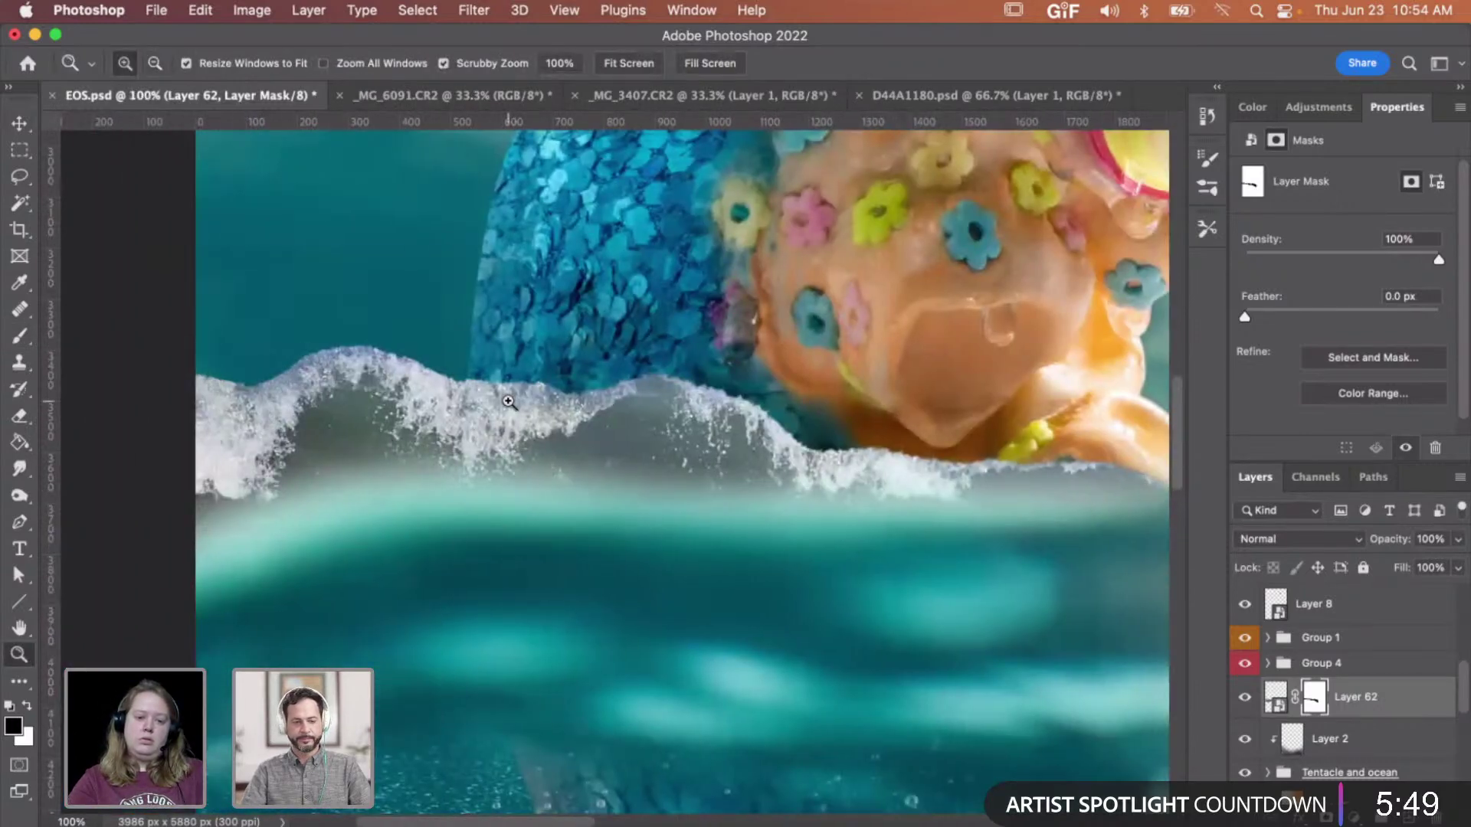
drag(505, 397, 537, 397)
alt+click(536, 397)
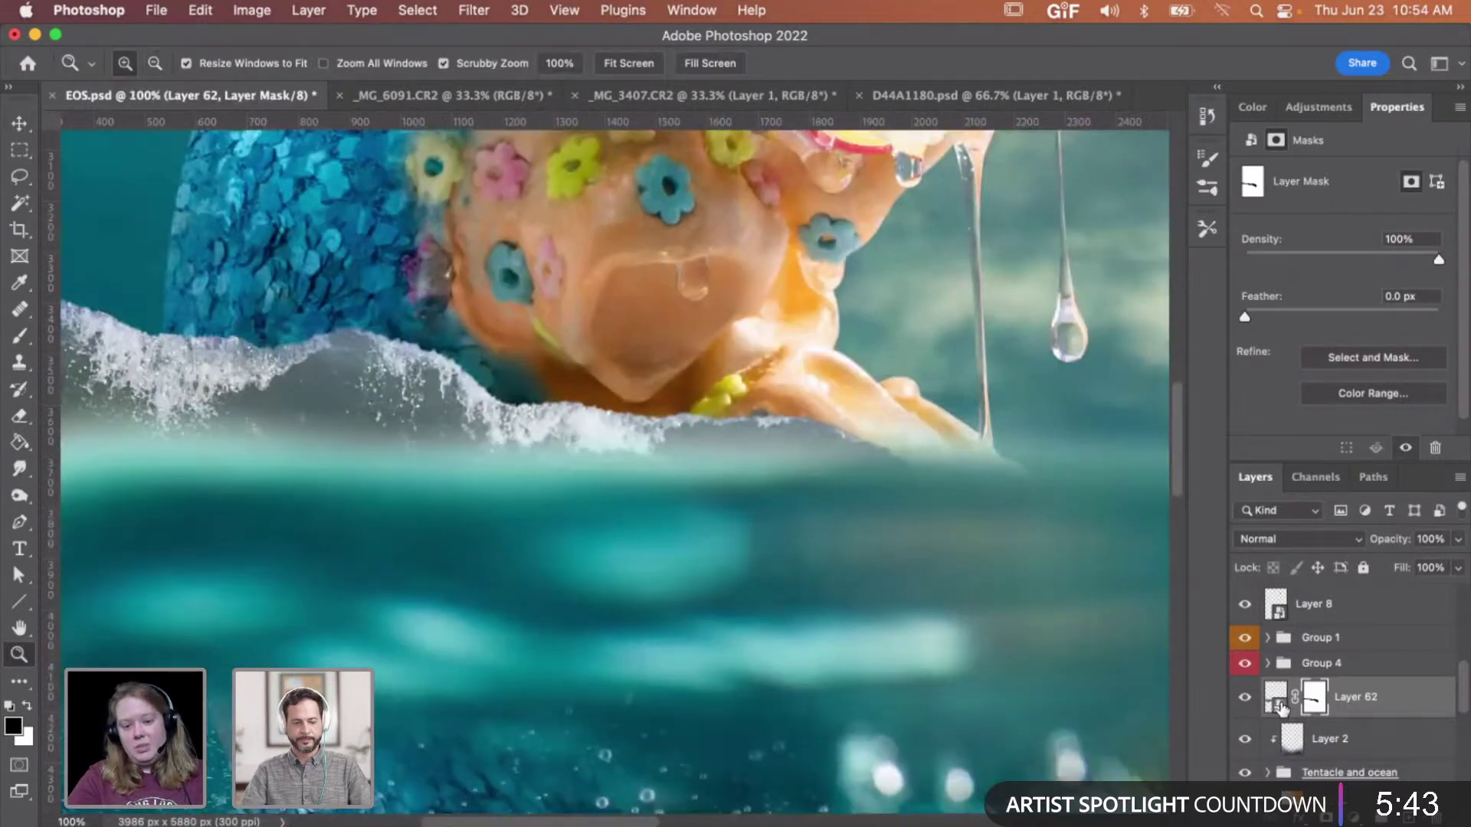
double_click(1284, 709)
click(923, 451)
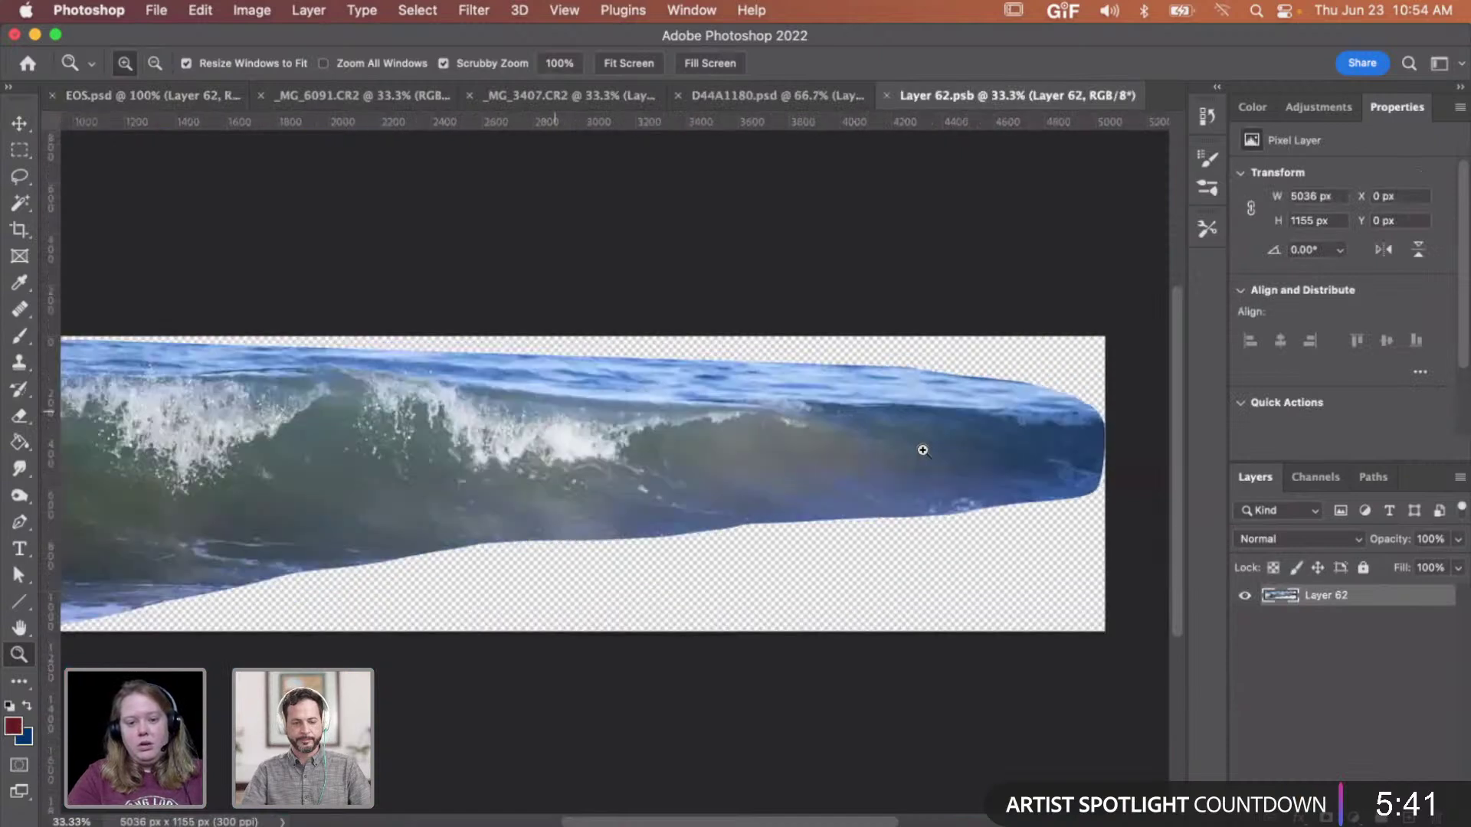
click(830, 447)
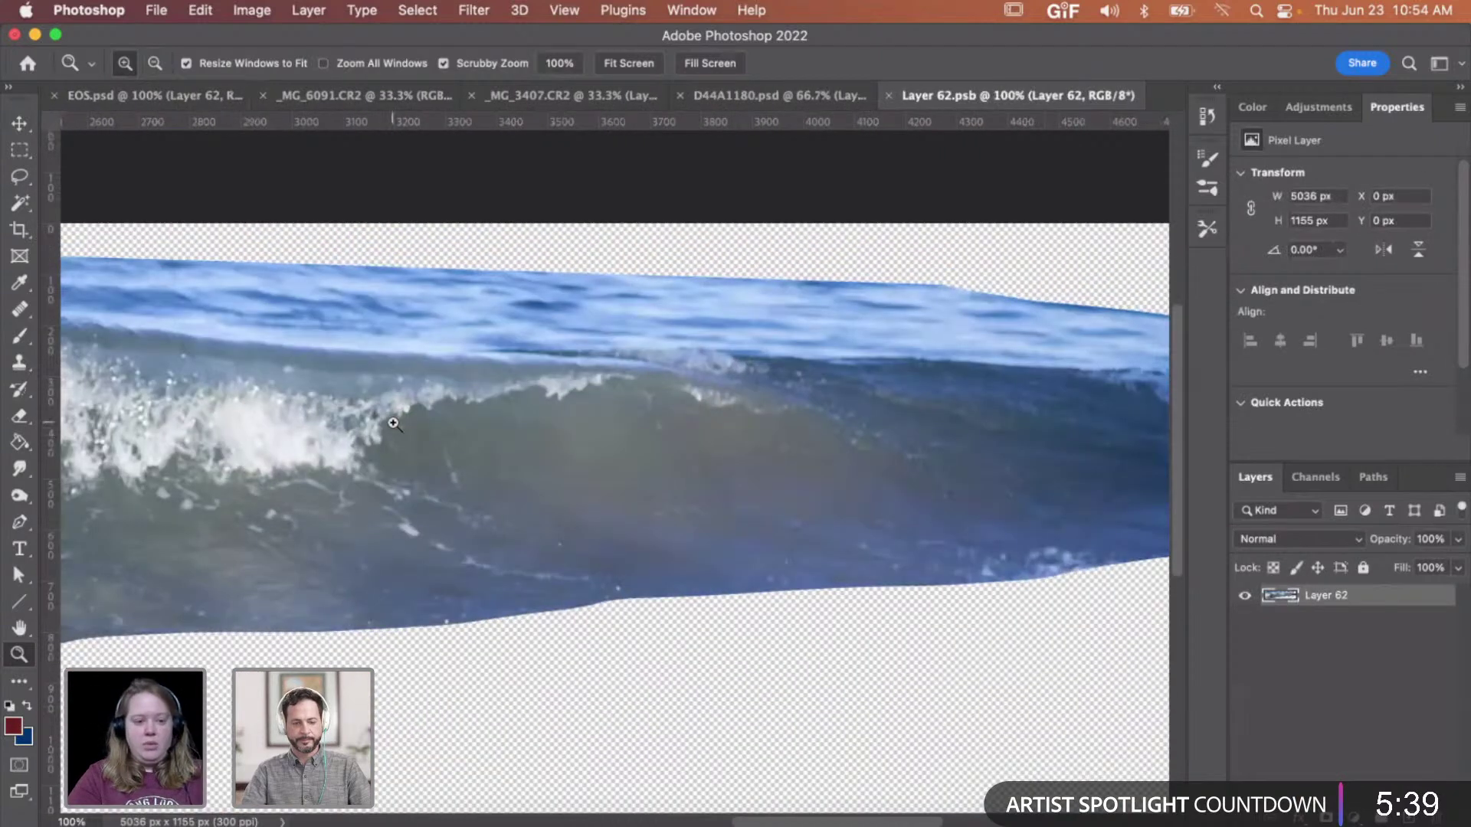
- Clone white foam onto the dark wave face right of the breaking crest with the Clone Stamp, enlarging the brush to 80 px
key(s)
key(bracketleft)
key(bracketleft)
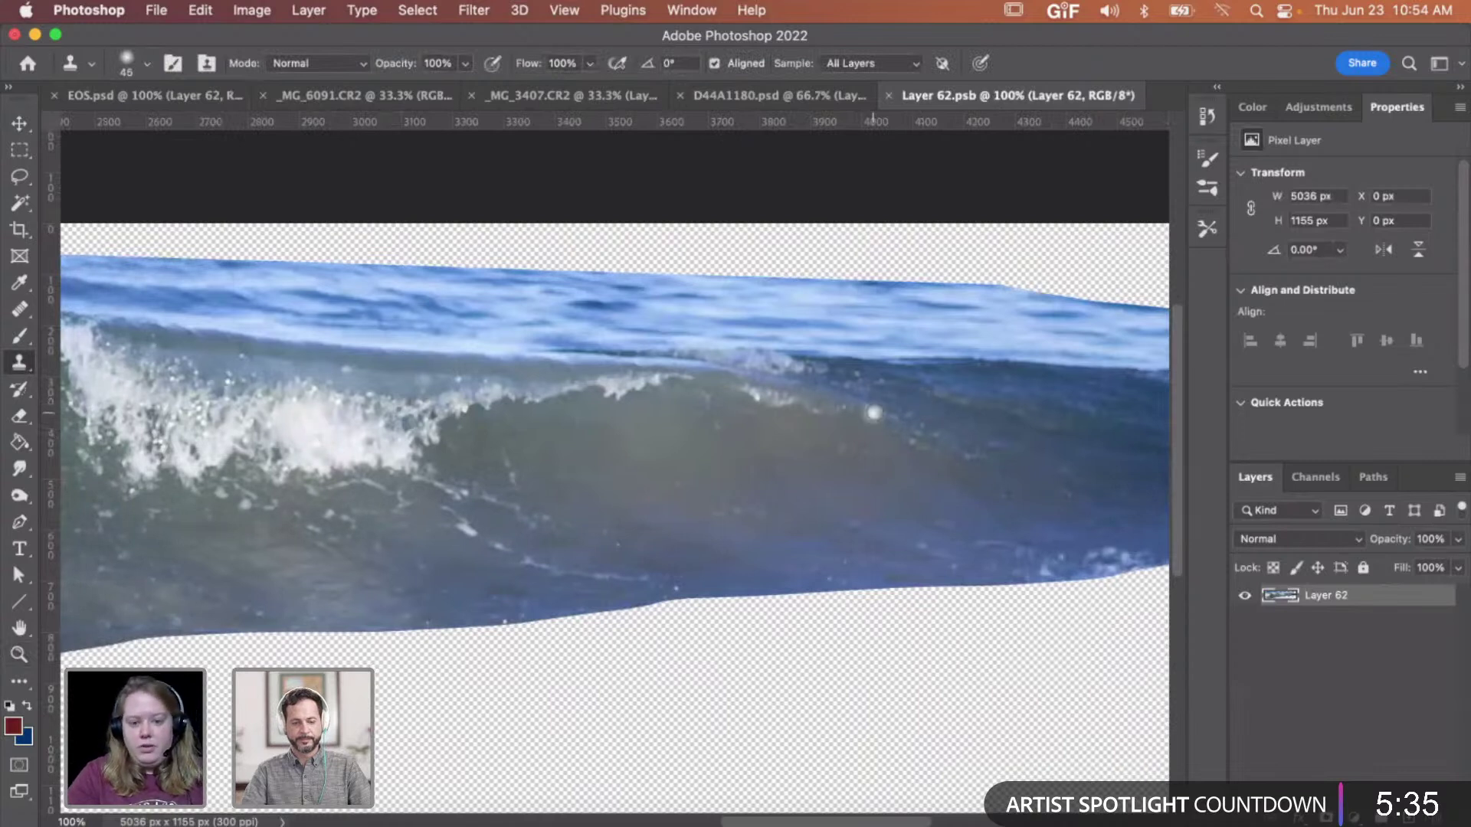
drag(876, 409, 850, 401)
key(bracketright)
key(bracketright)
key(bracketright)
key(bracketright)
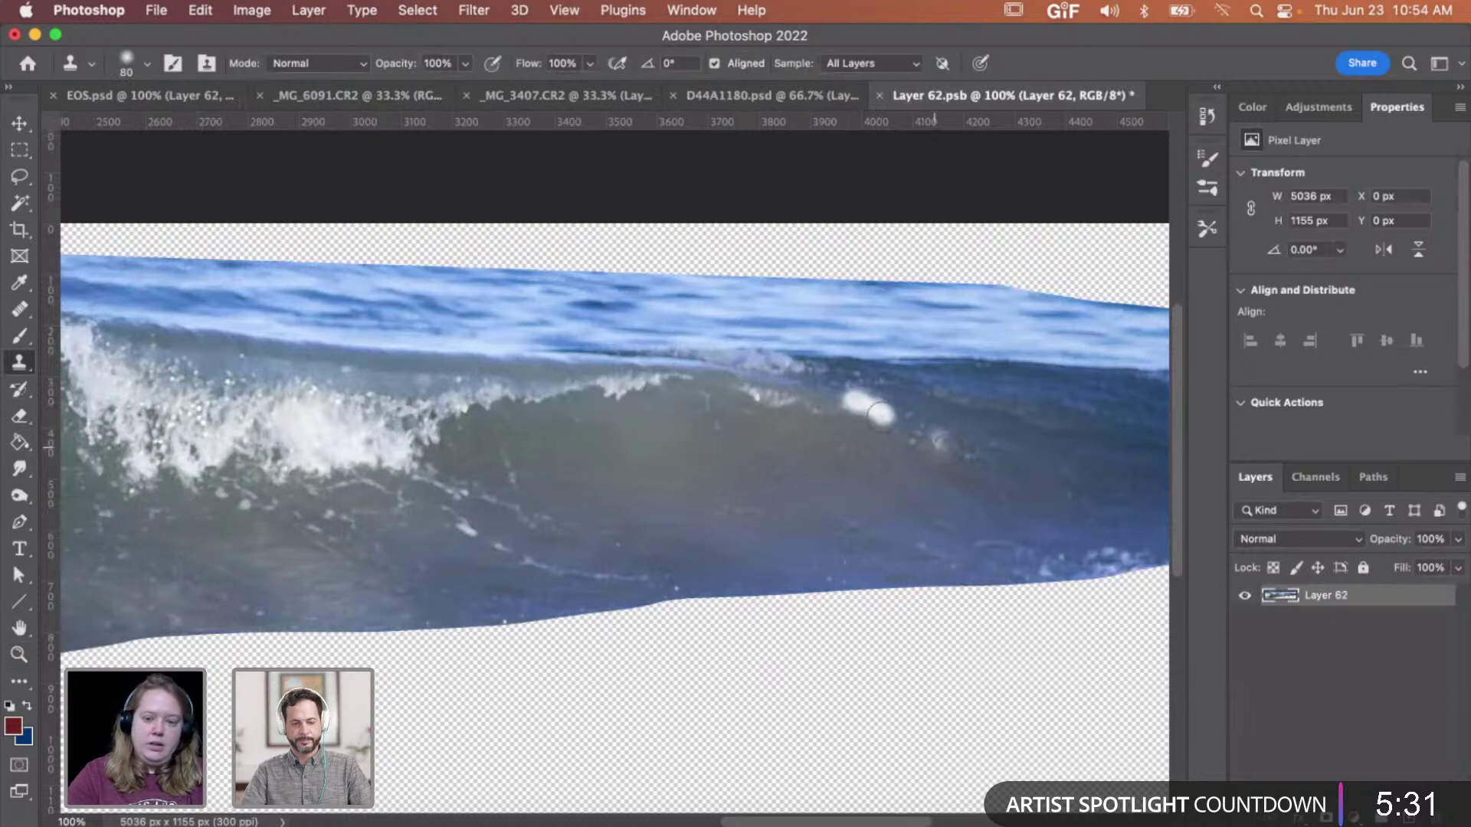
click(877, 415)
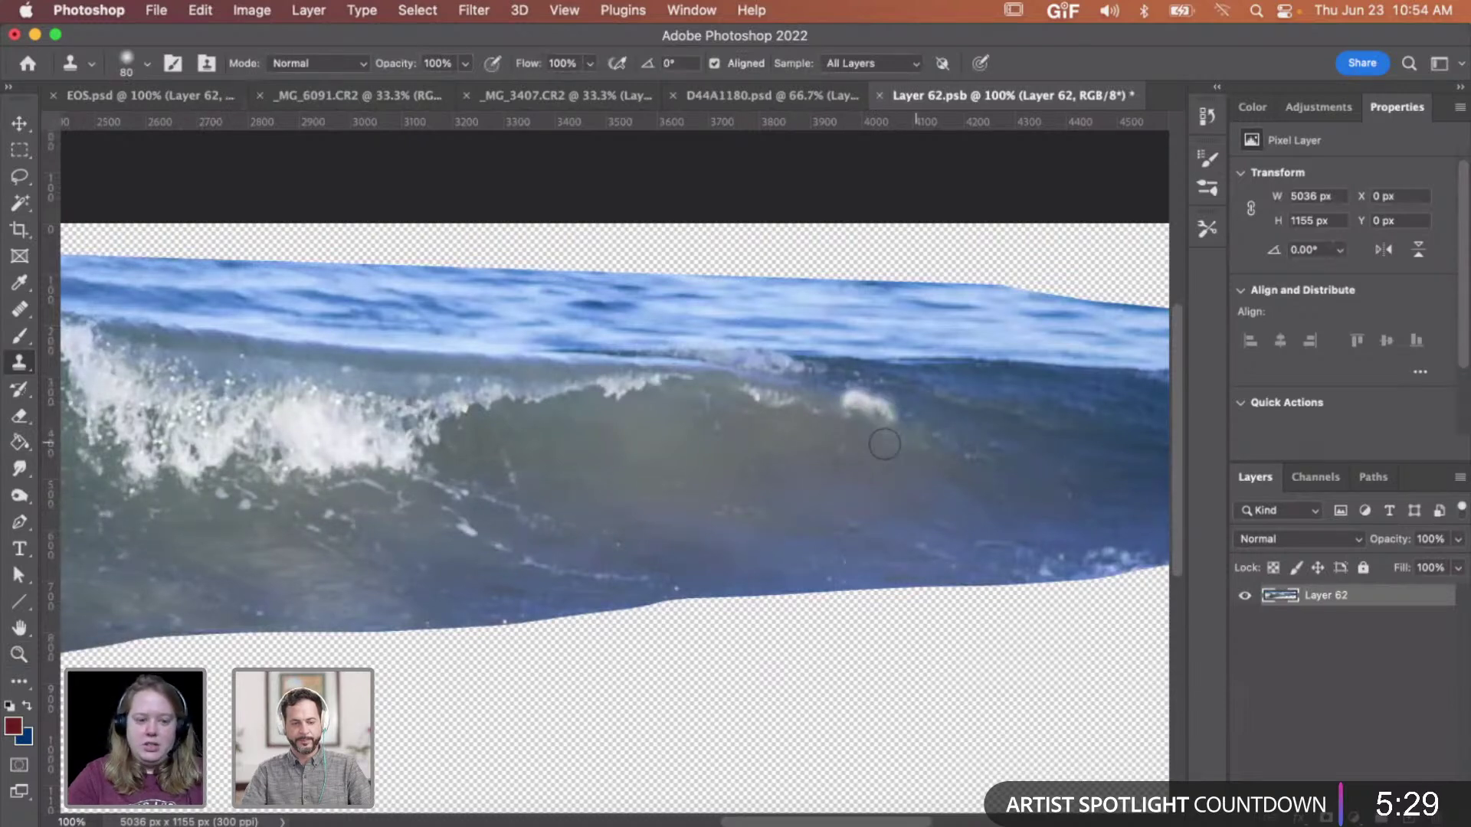
- Extend the cloned foam in a curve down the wave face, and save and close the smart object contents
mouse_move(863, 414)
mouse_down()
mouse_move(910, 432)
mouse_move(920, 457)
mouse_move(891, 414)
mouse_move(844, 403)
mouse_move(894, 419)
mouse_move(925, 442)
mouse_move(894, 442)
mouse_move(921, 441)
mouse_move(955, 487)
mouse_up()
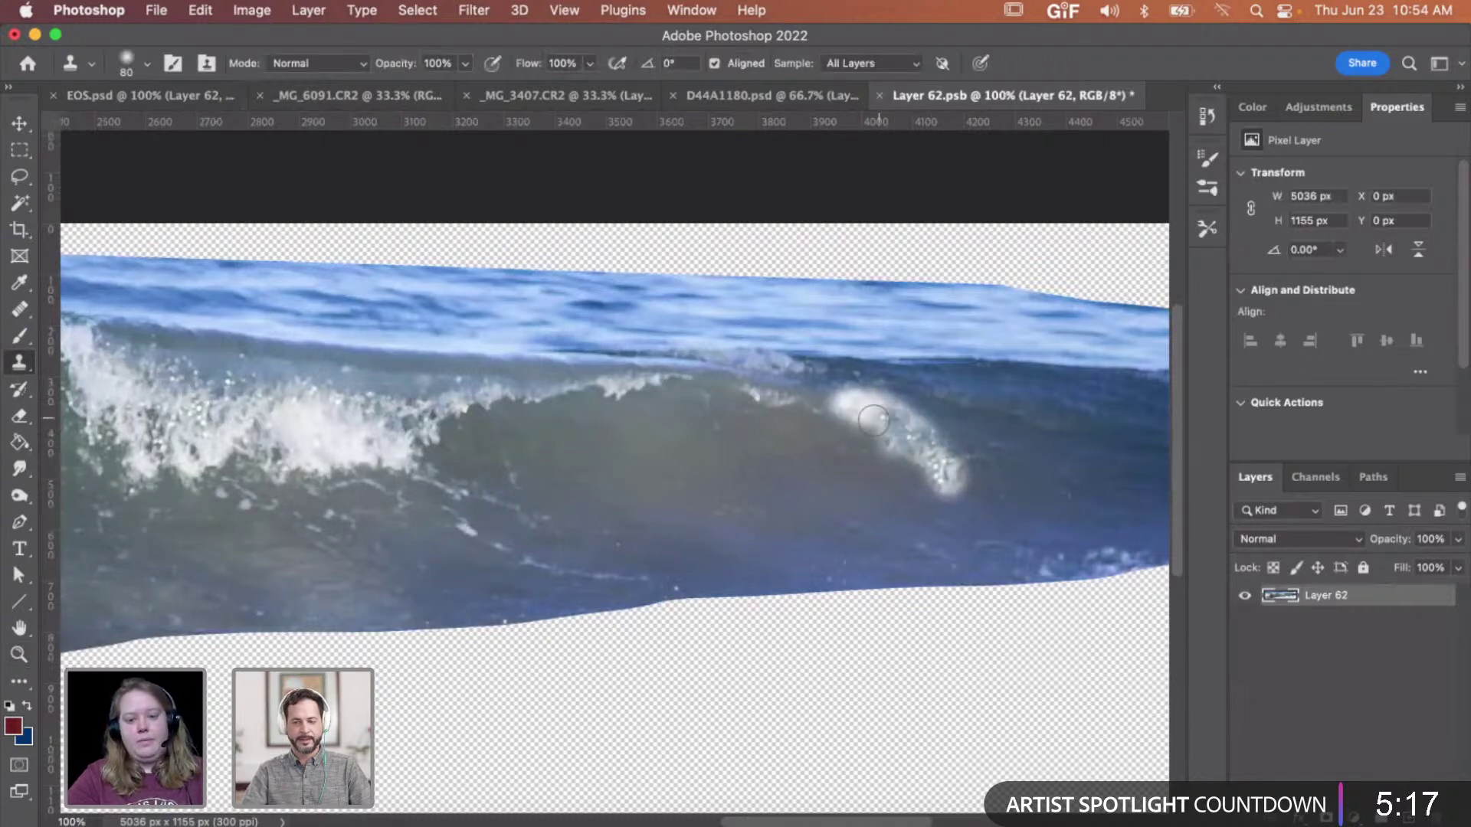
mouse_move(858, 415)
mouse_down()
mouse_move(841, 408)
mouse_move(878, 408)
mouse_up()
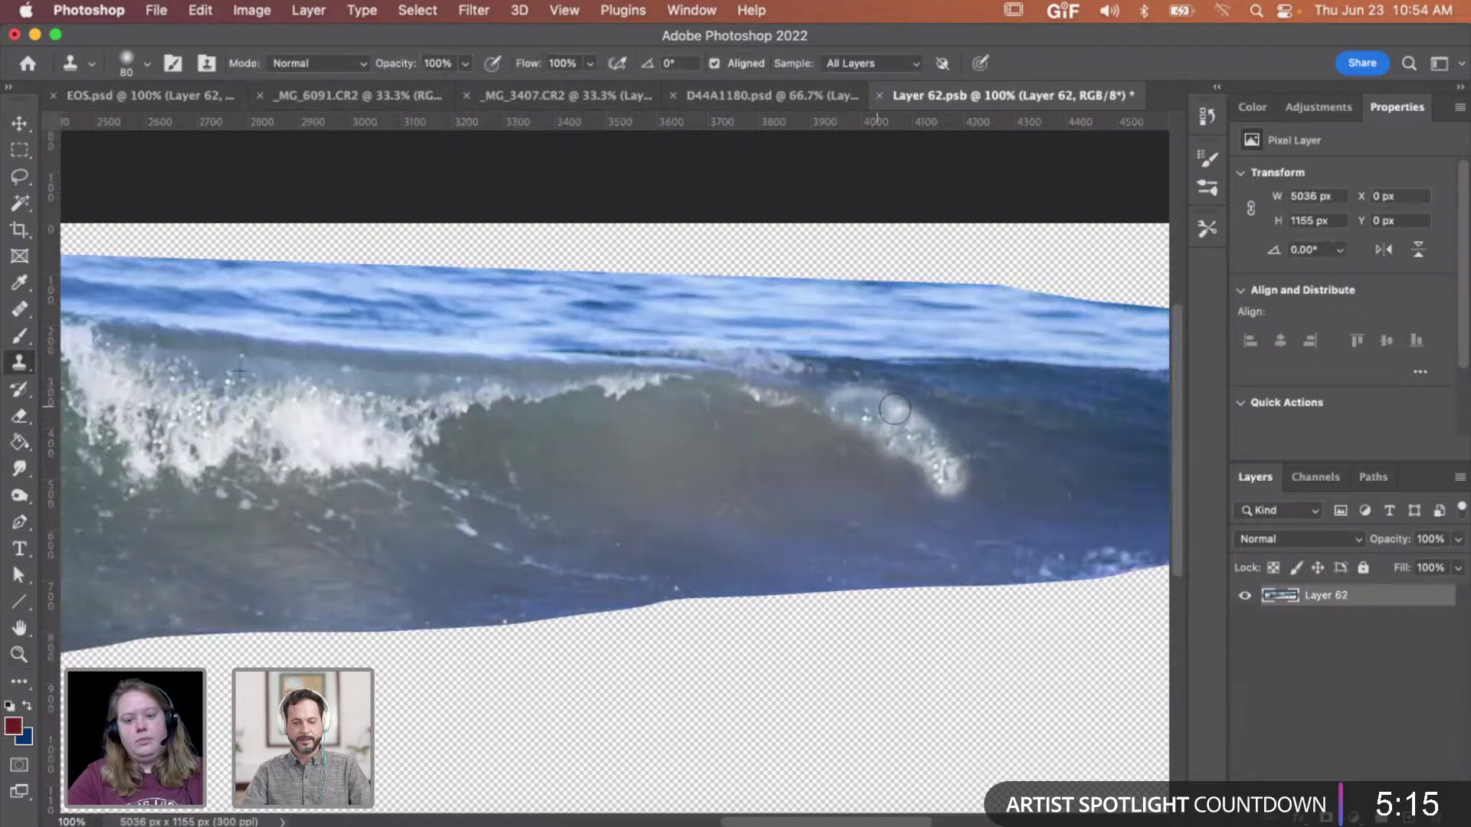
key(super+s)
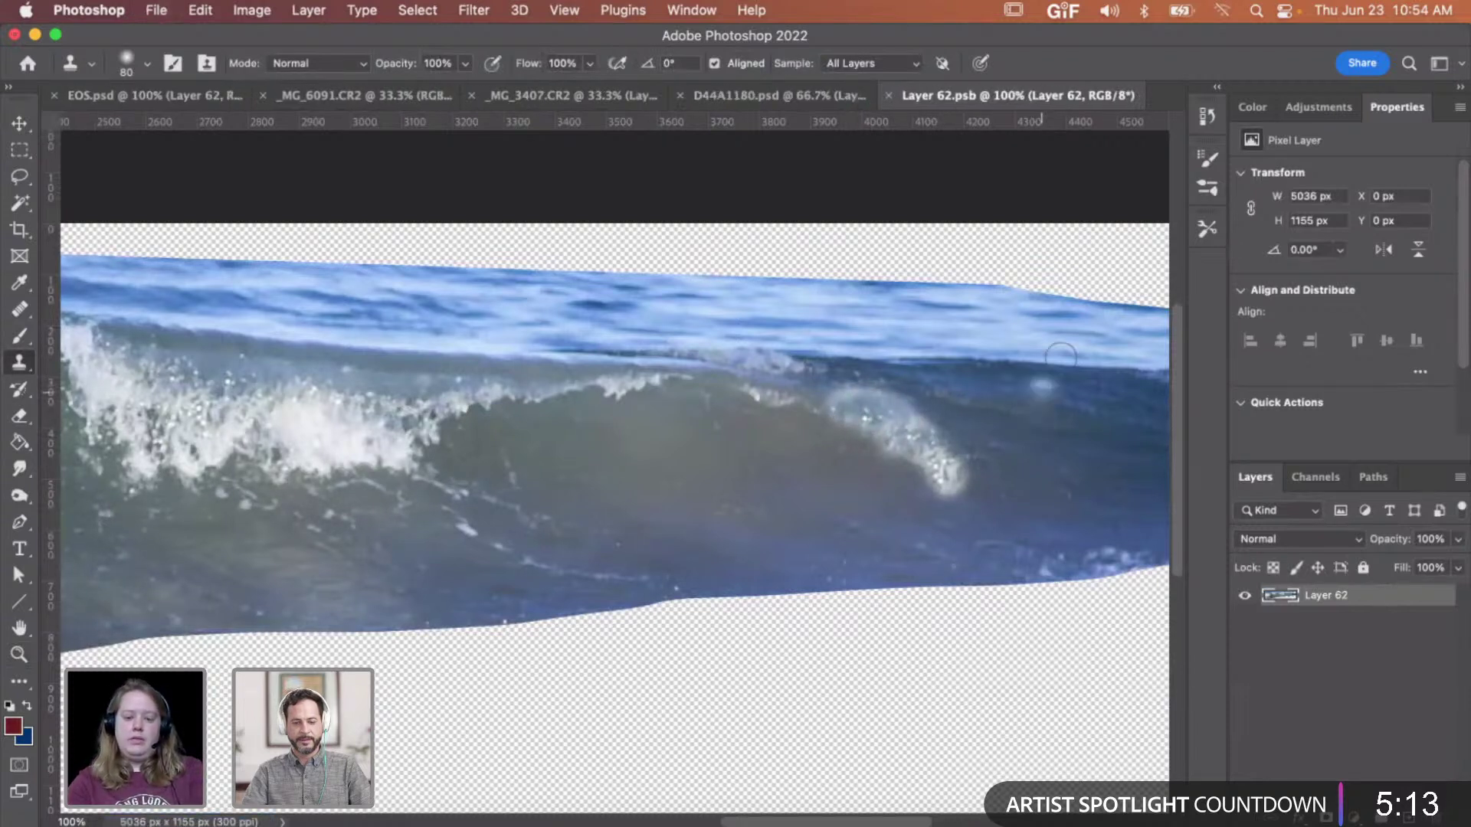
key(super+w)
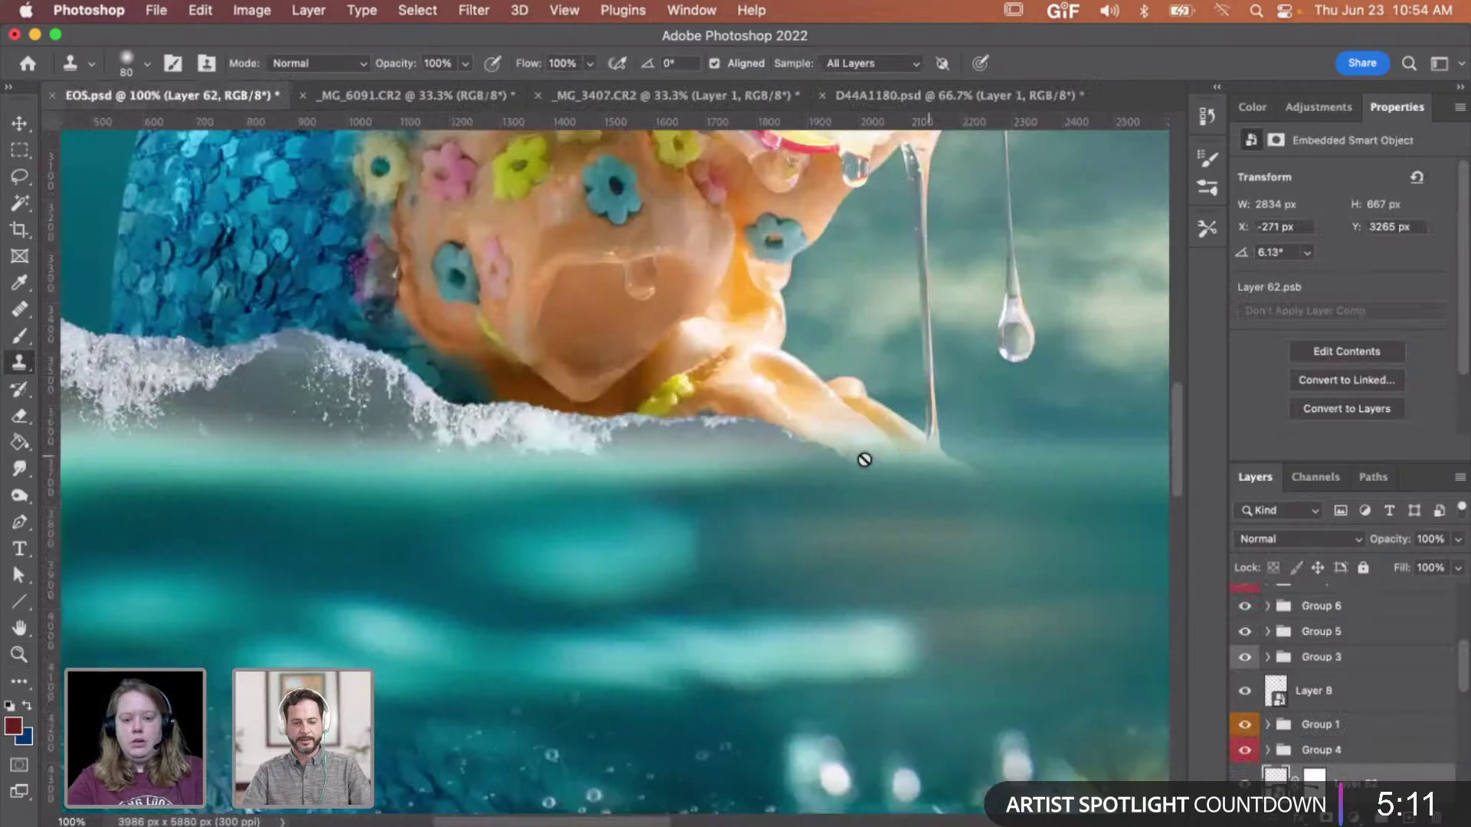
- Examine the updated water edge beneath the orange flesh in EOS.psd, close up and in context
key(z)
click(865, 460)
click(861, 458)
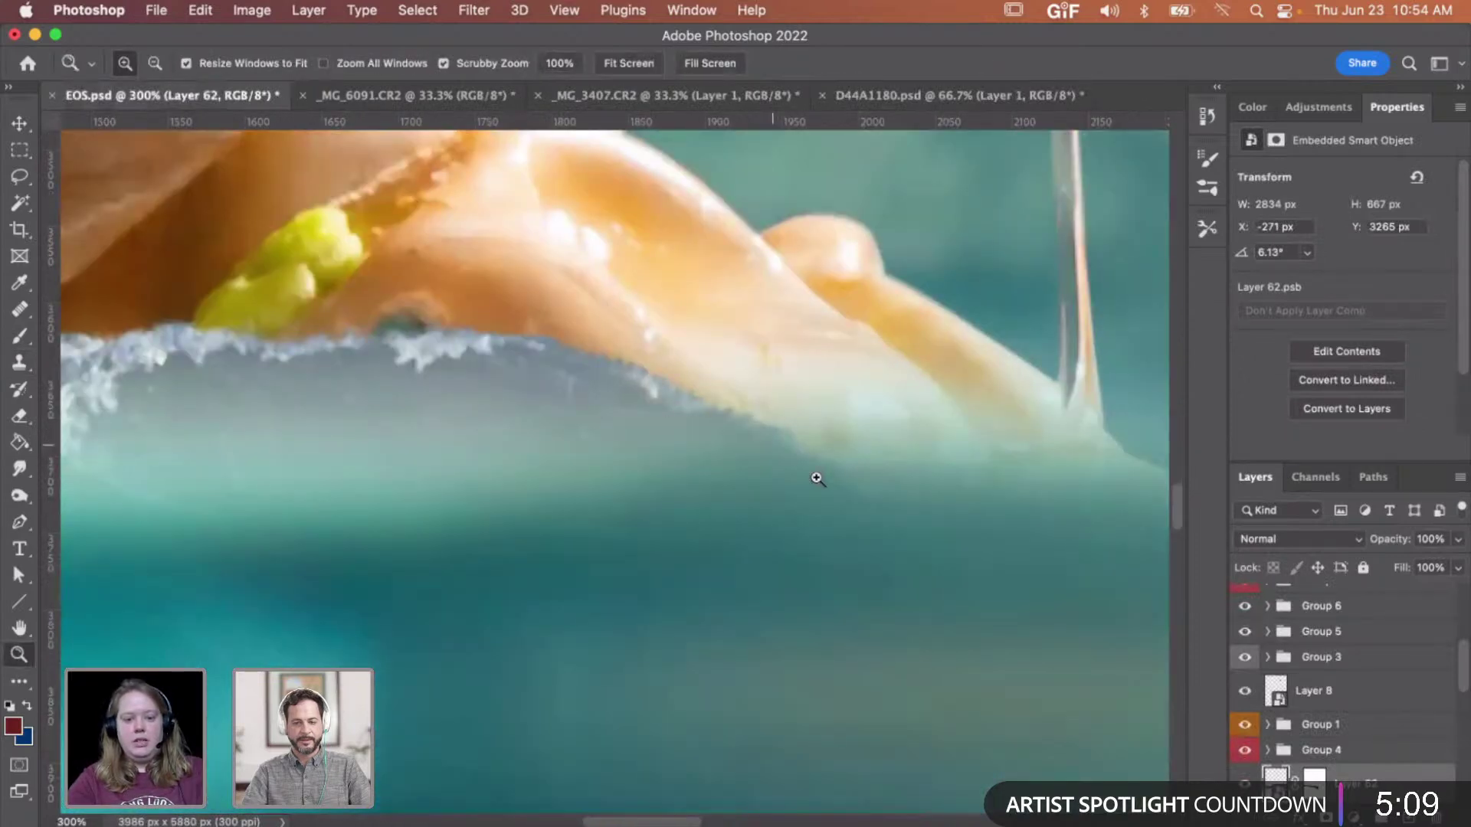
alt+click(532, 342)
alt+click(531, 342)
scroll(463, 351, left, 5)
scroll(462, 351, left, 5)
scroll(462, 351, up, 4)
key(super+minus)
key(super+minus)
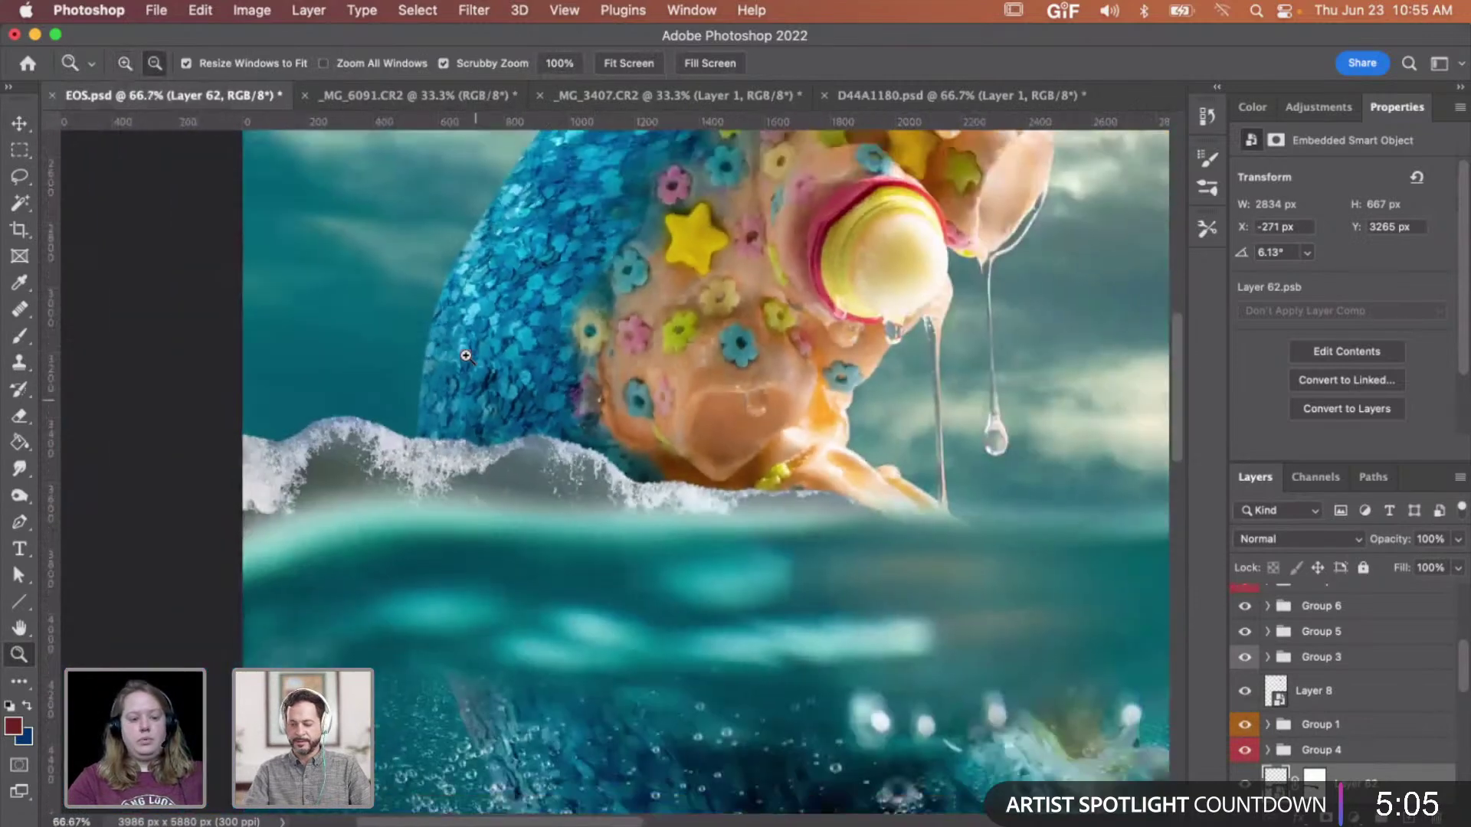
- Examine the foam crest from the wave's left end across the blue scaled base at 200% and 50% zoom
scroll(466, 355, up, 2)
scroll(465, 355, left, 1)
click(421, 502)
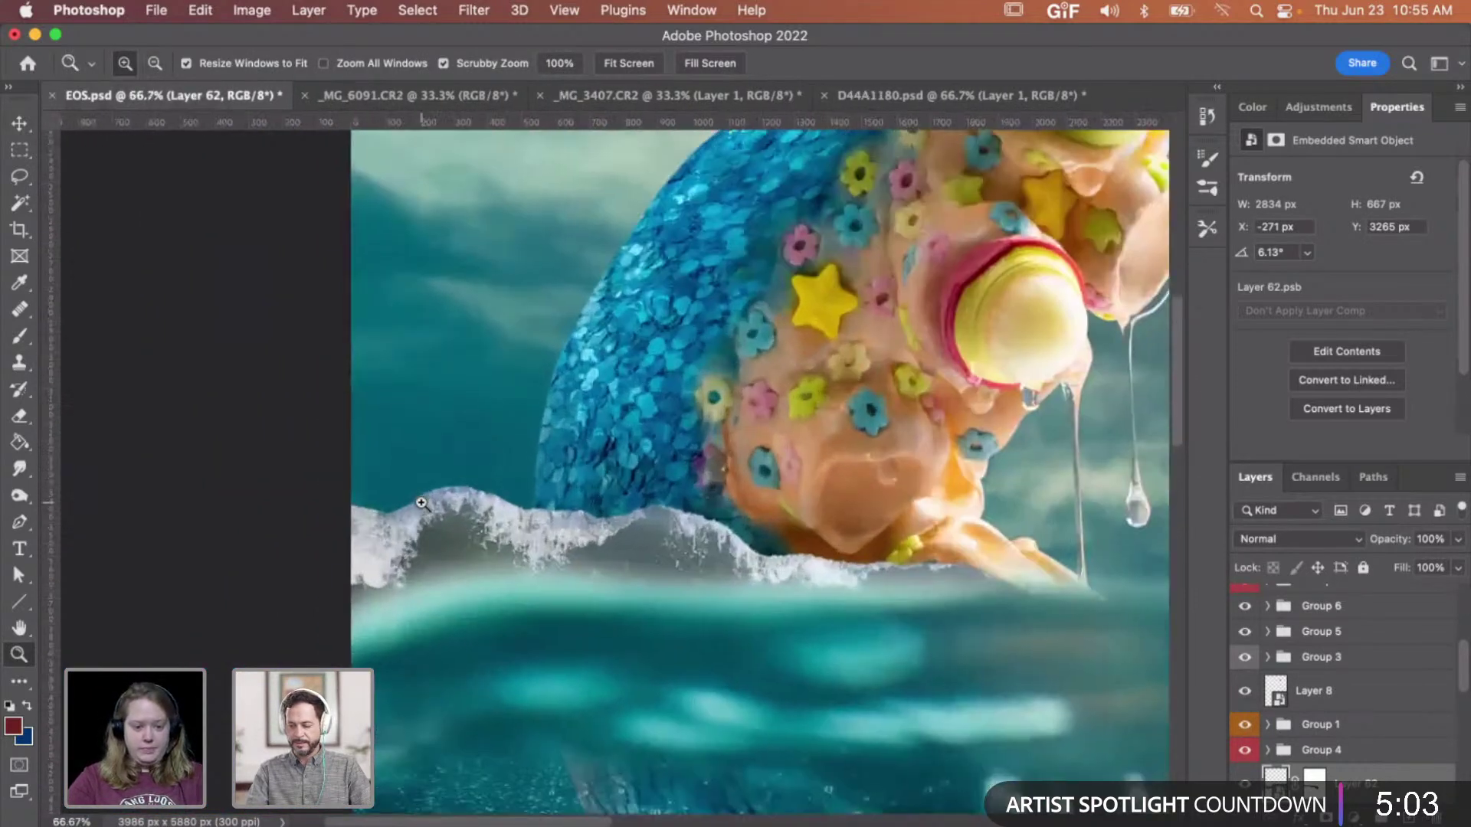
click(421, 502)
click(421, 502)
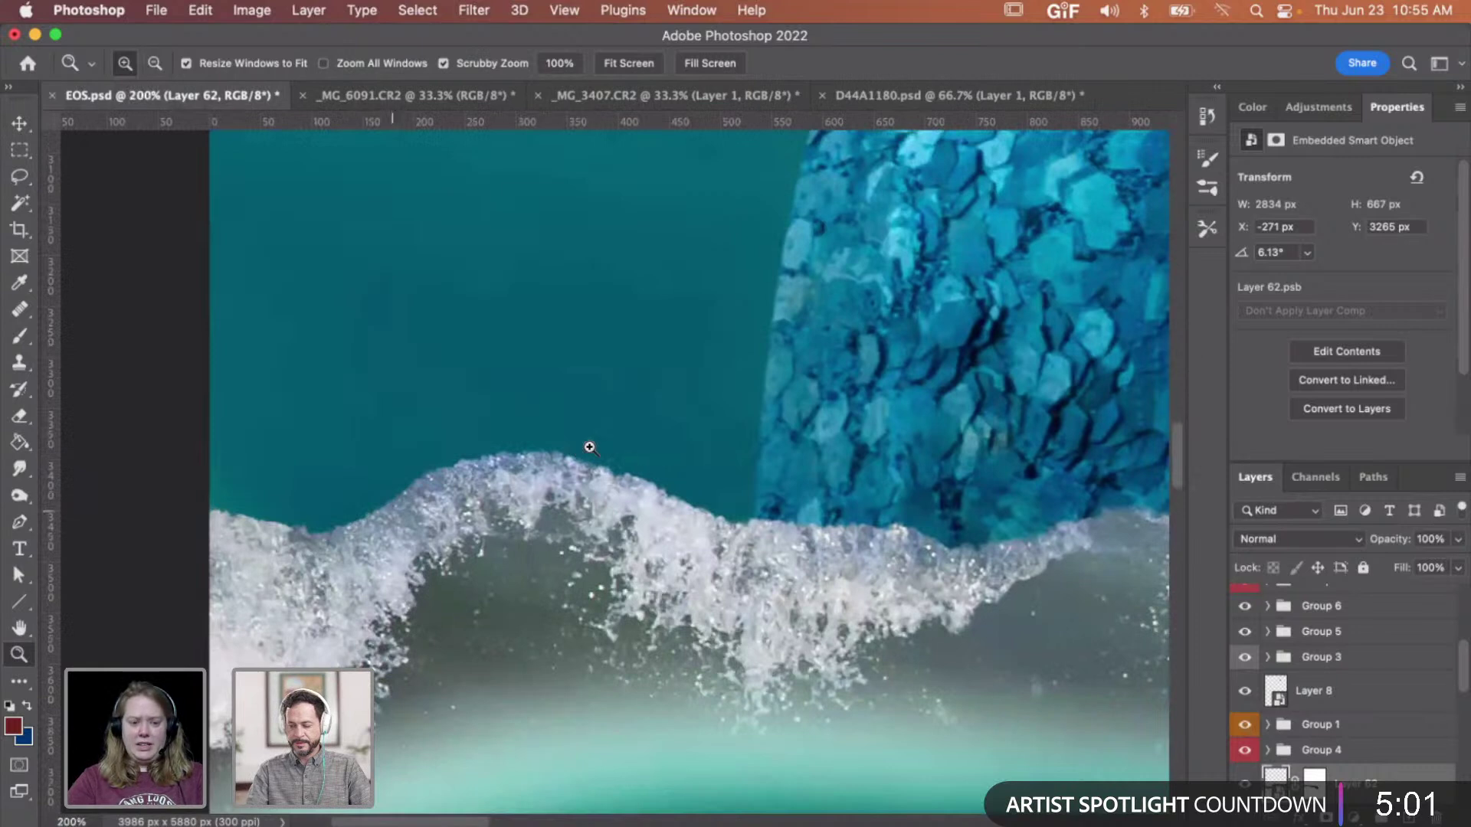
scroll(627, 457, right, 3)
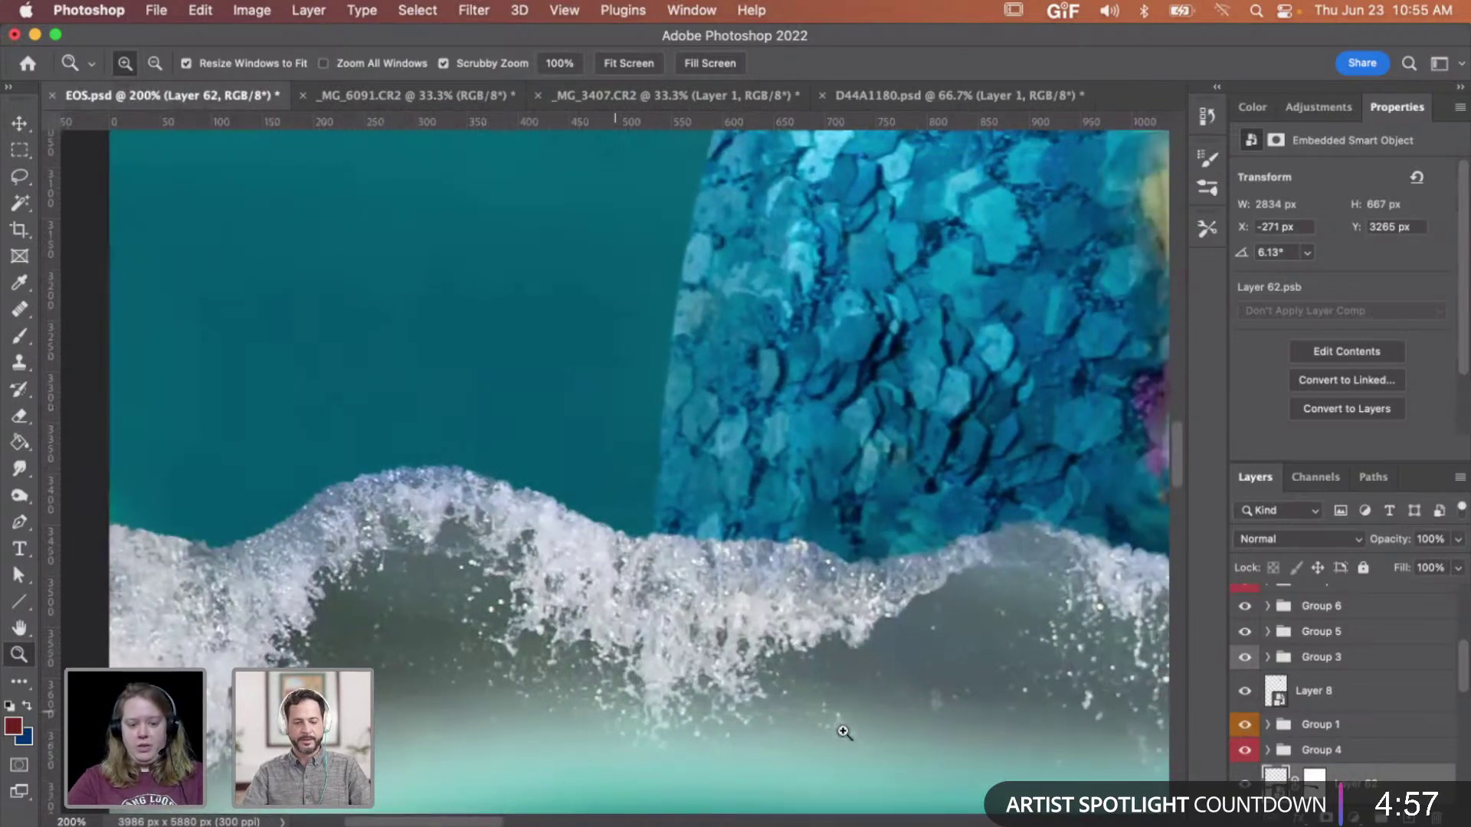
scroll(605, 575, right, 5)
scroll(606, 575, down, 1)
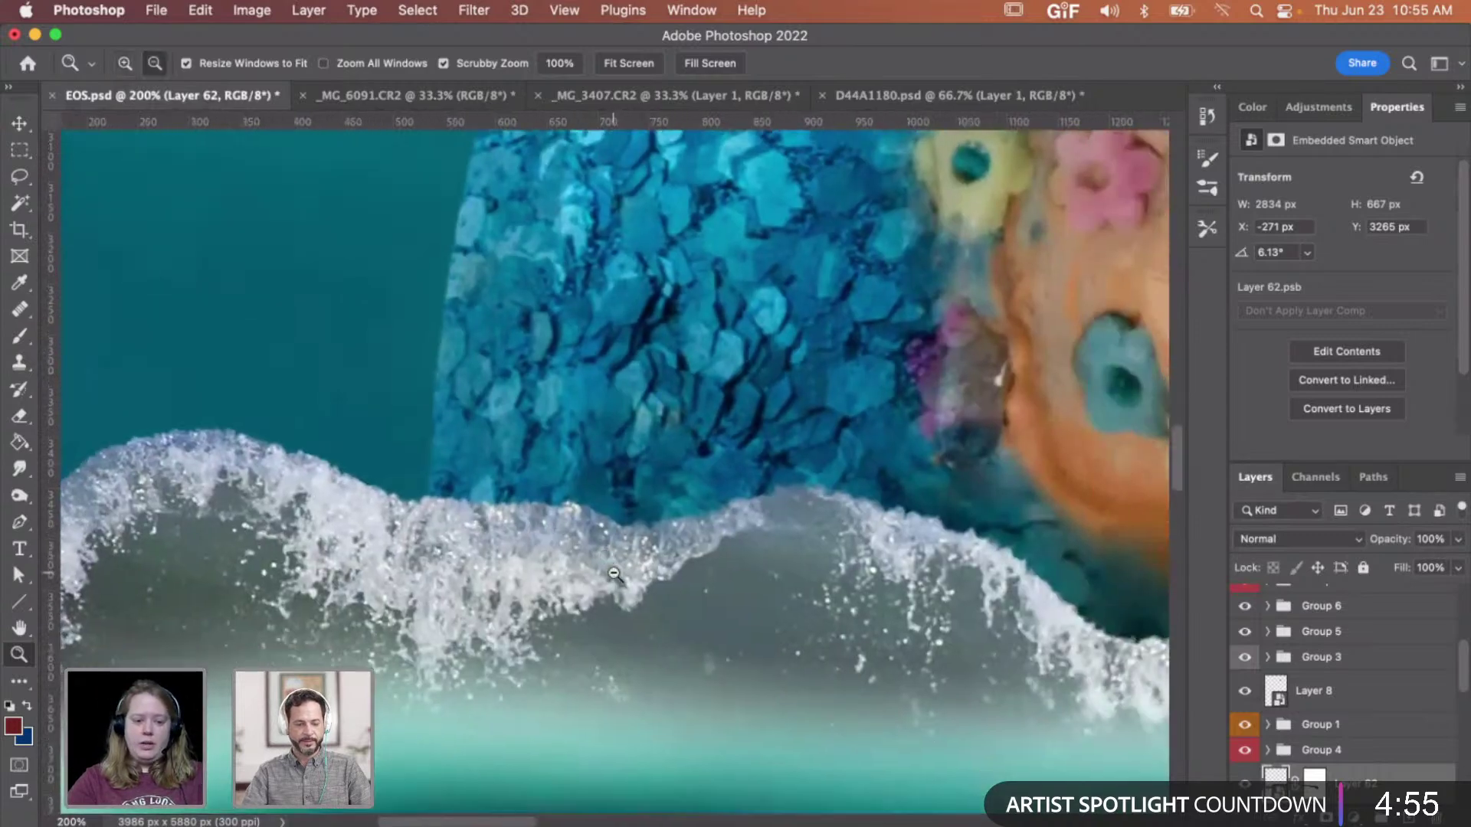
alt+click(613, 575)
alt+click(613, 575)
alt+click(613, 575)
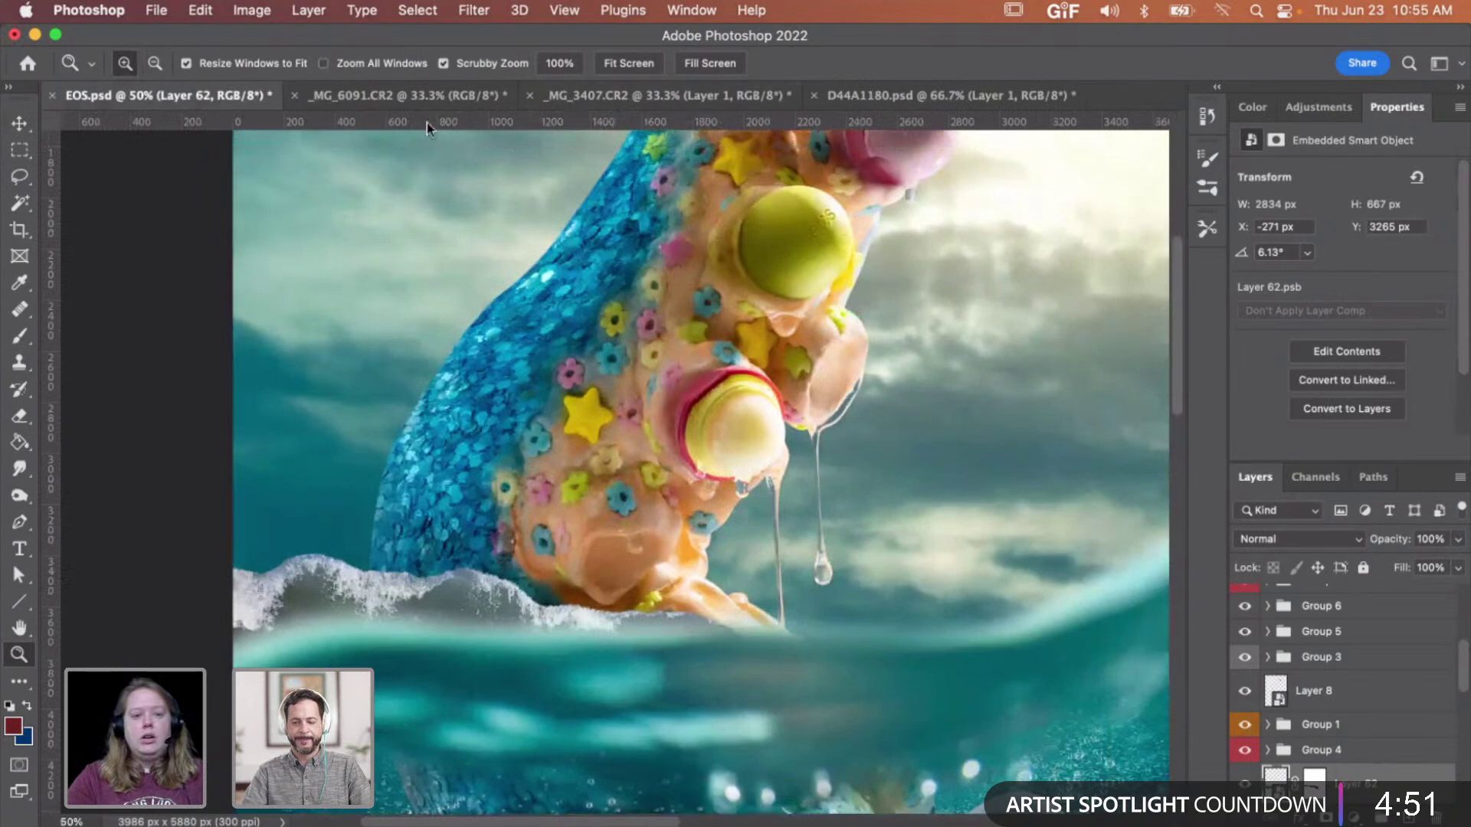
- In _MG_6091.CR2, drop the old selection, lasso the splash at the breaking wave's lower edge and copy it to a new layer
click(406, 95)
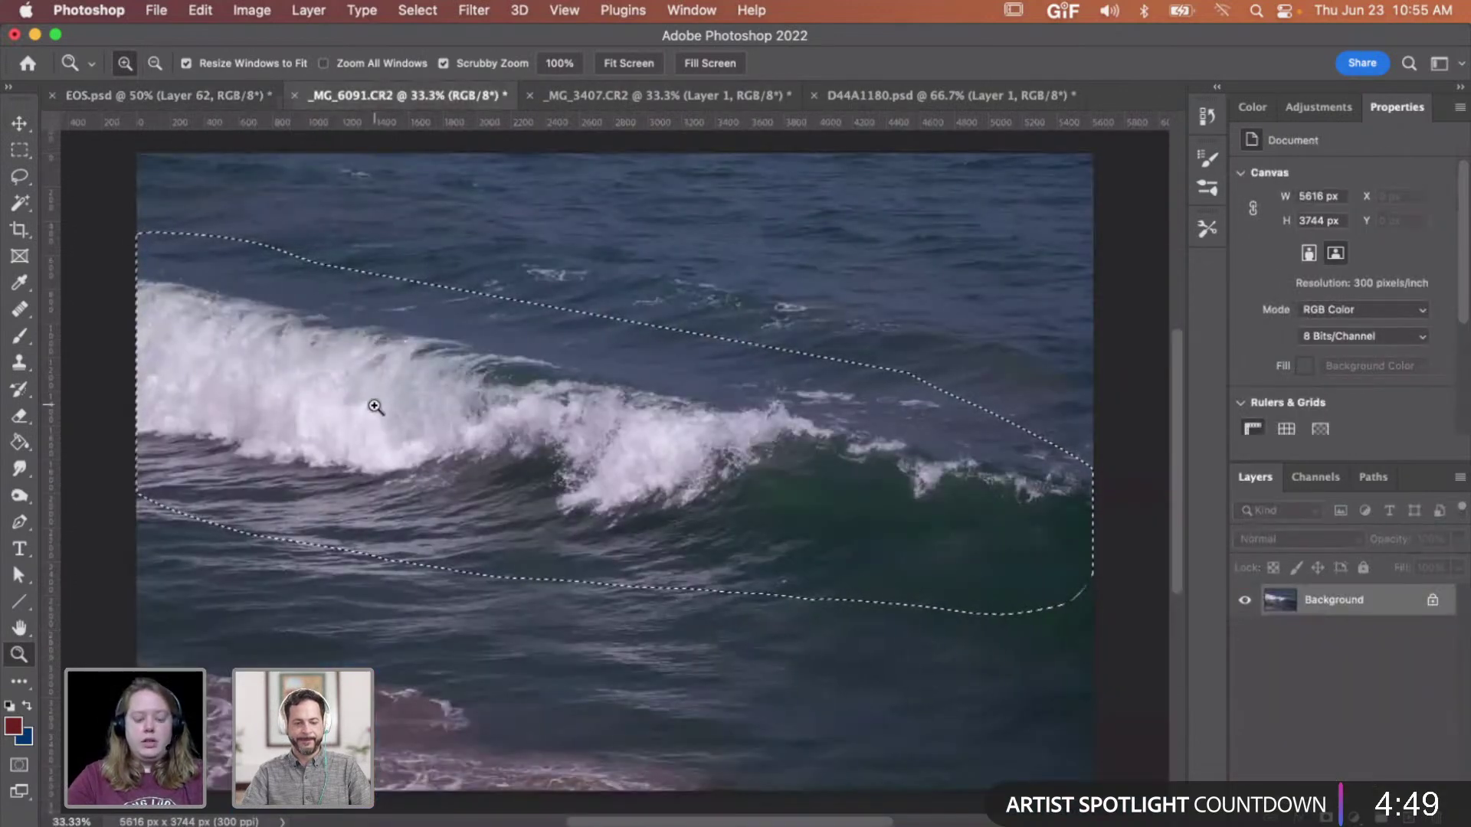
key(super+d)
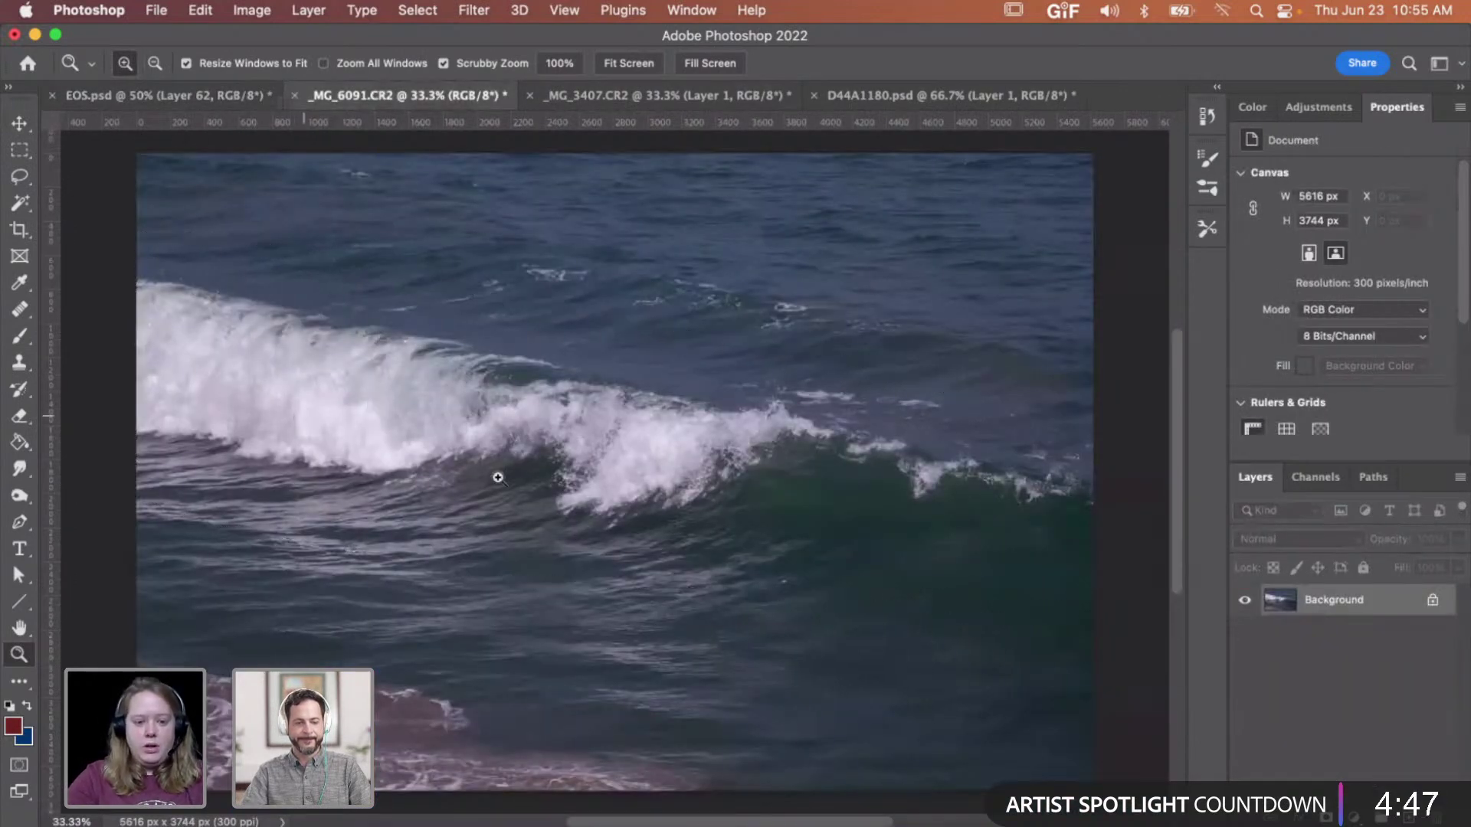
key(l)
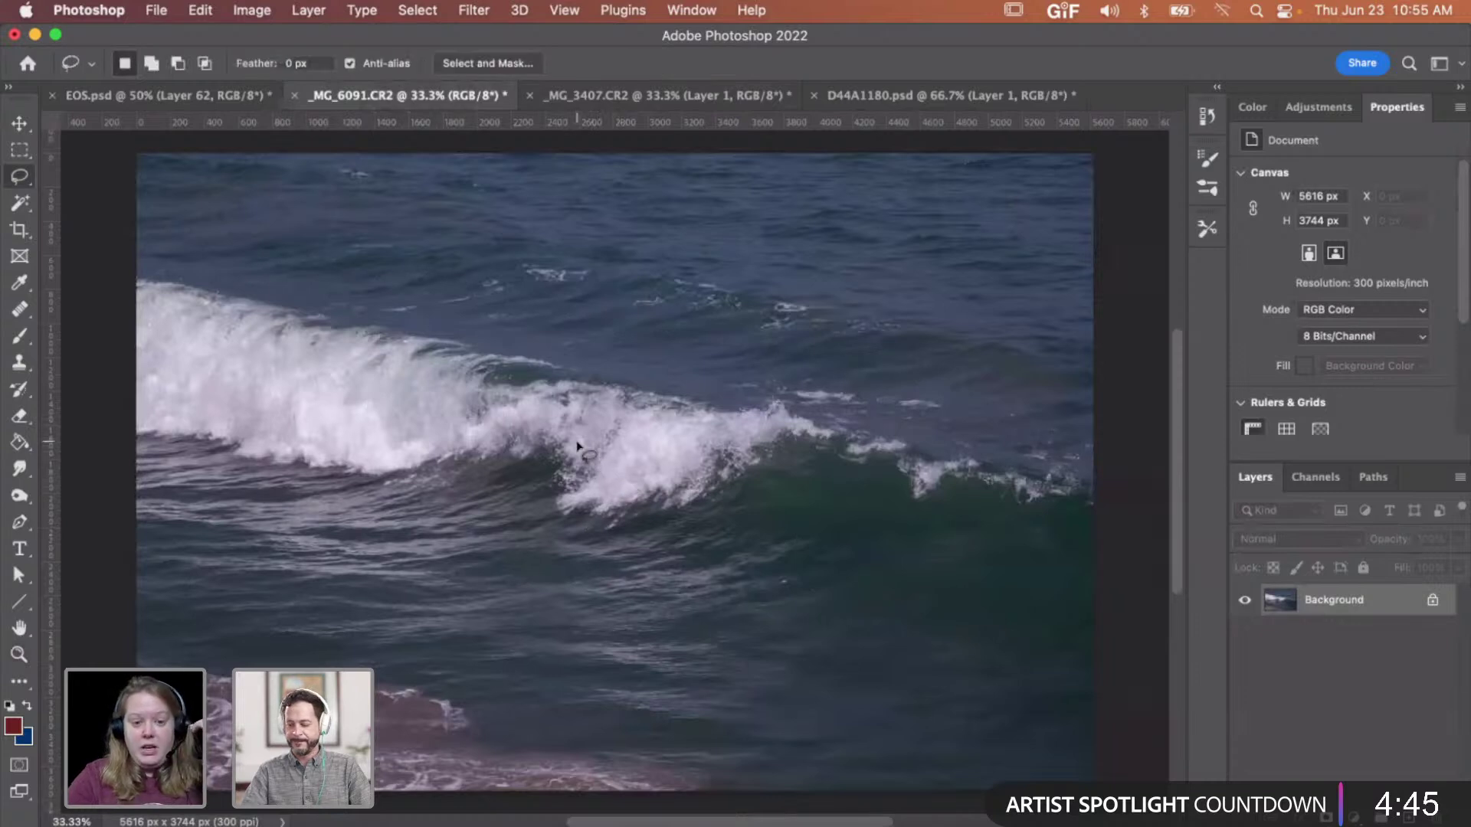
mouse_move(534, 469)
mouse_down()
mouse_move(605, 535)
mouse_move(664, 480)
mouse_move(605, 423)
mouse_move(584, 430)
mouse_move(634, 455)
mouse_up()
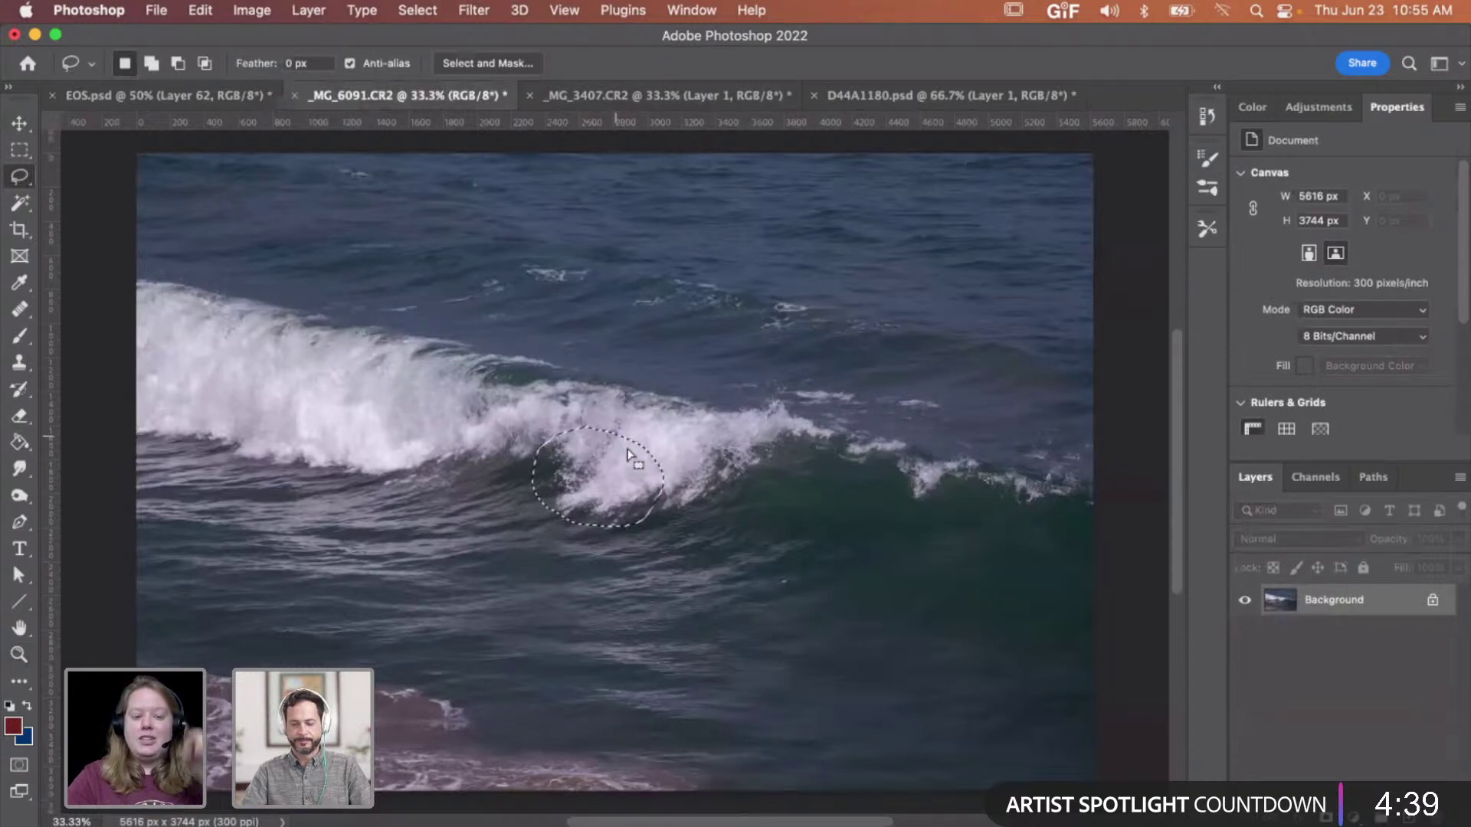
key(ctrl+j)
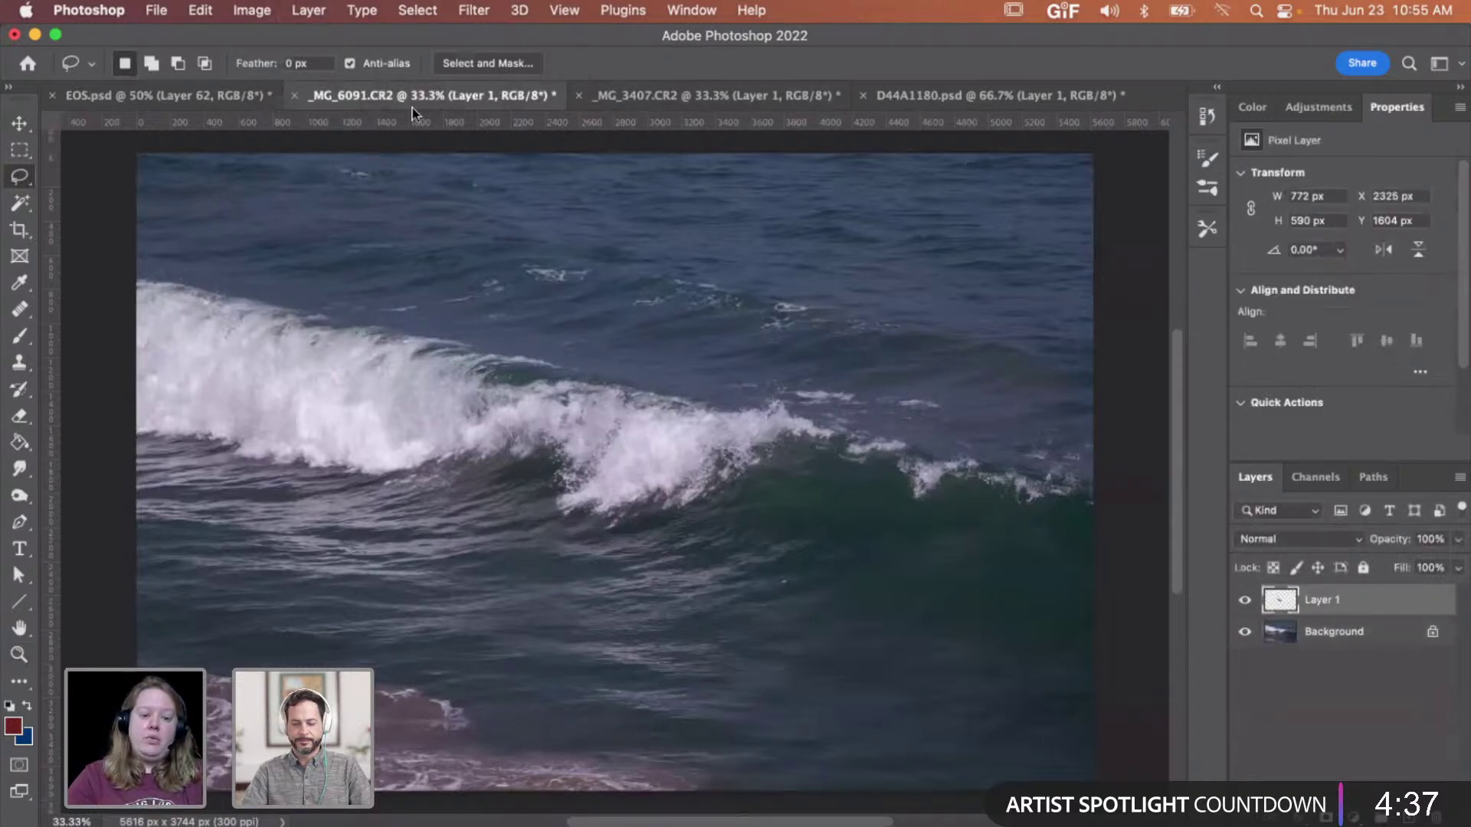
click(216, 92)
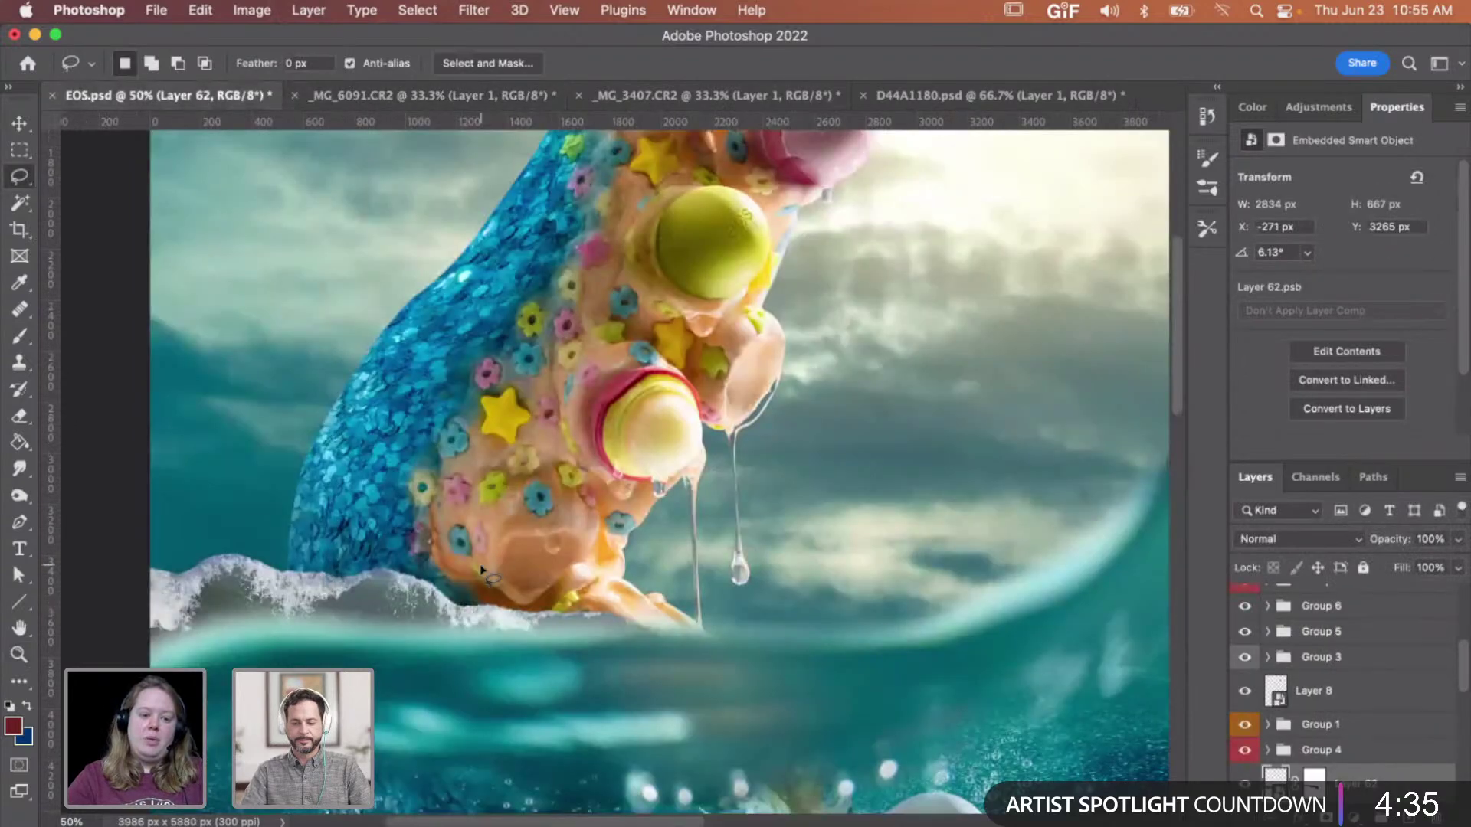
scroll(481, 571, up, 5)
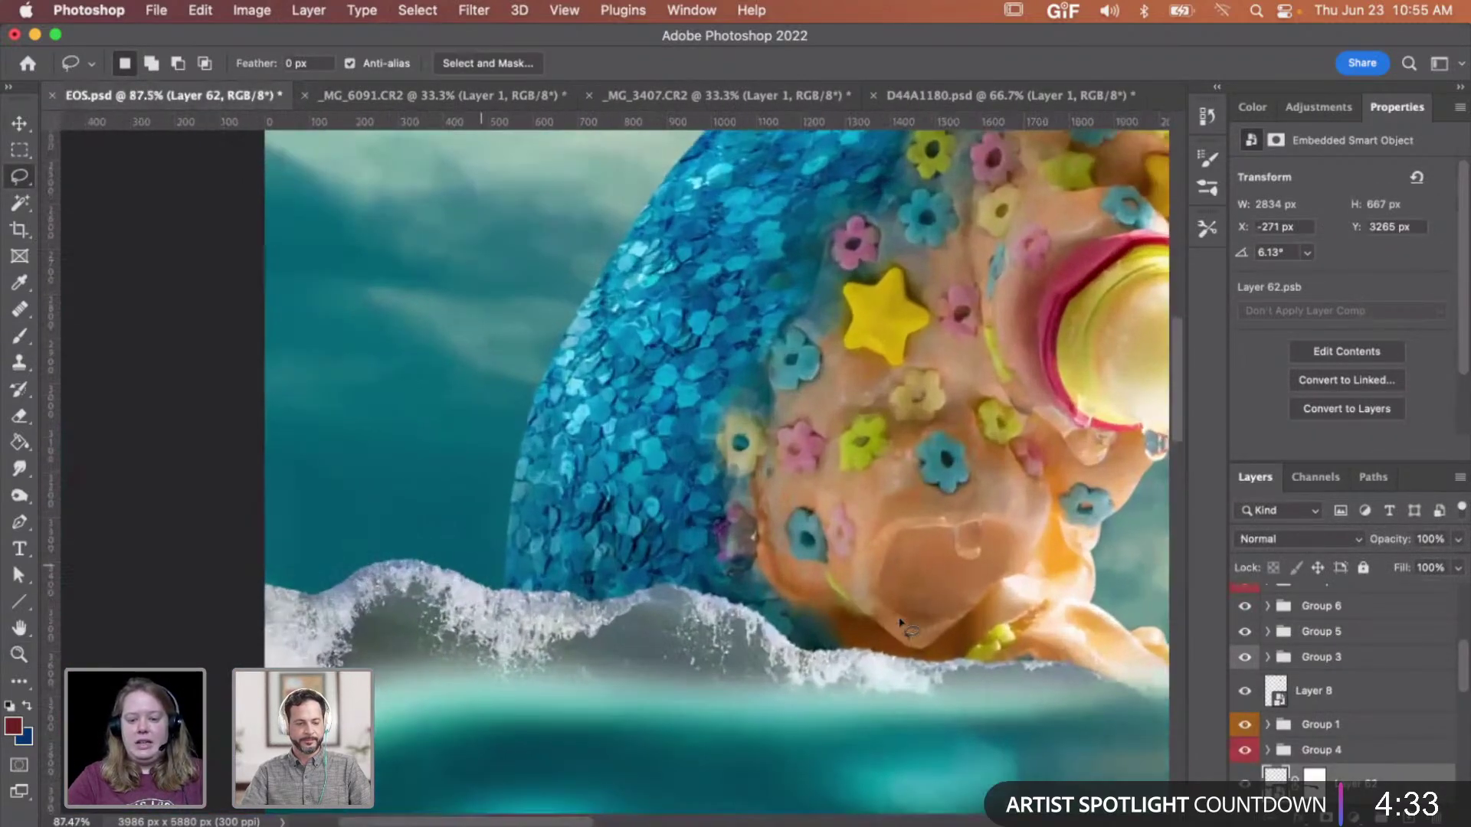
key(ctrl+v)
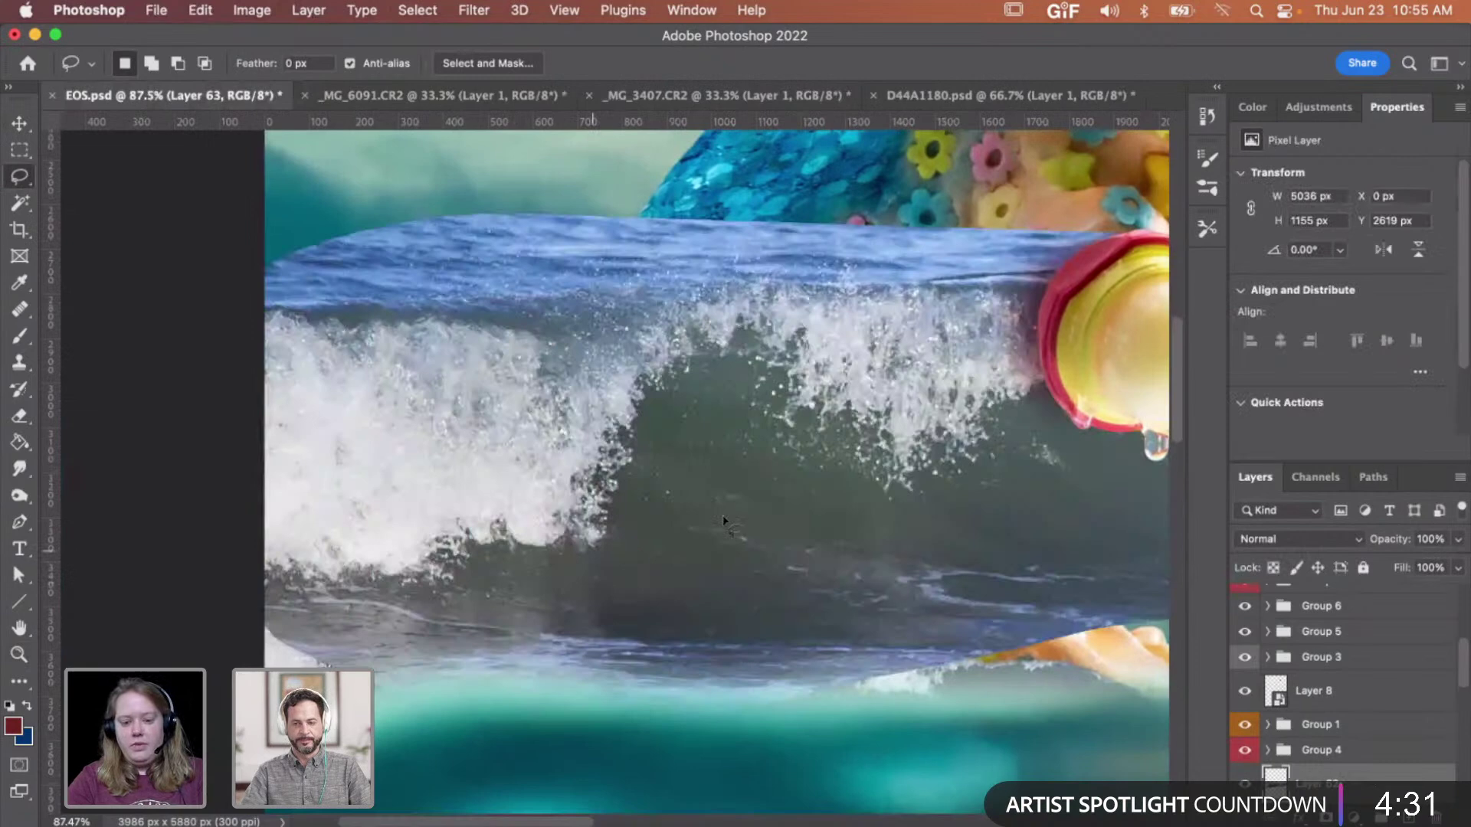
scroll(761, 480, down, 2)
scroll(806, 442, right, 5)
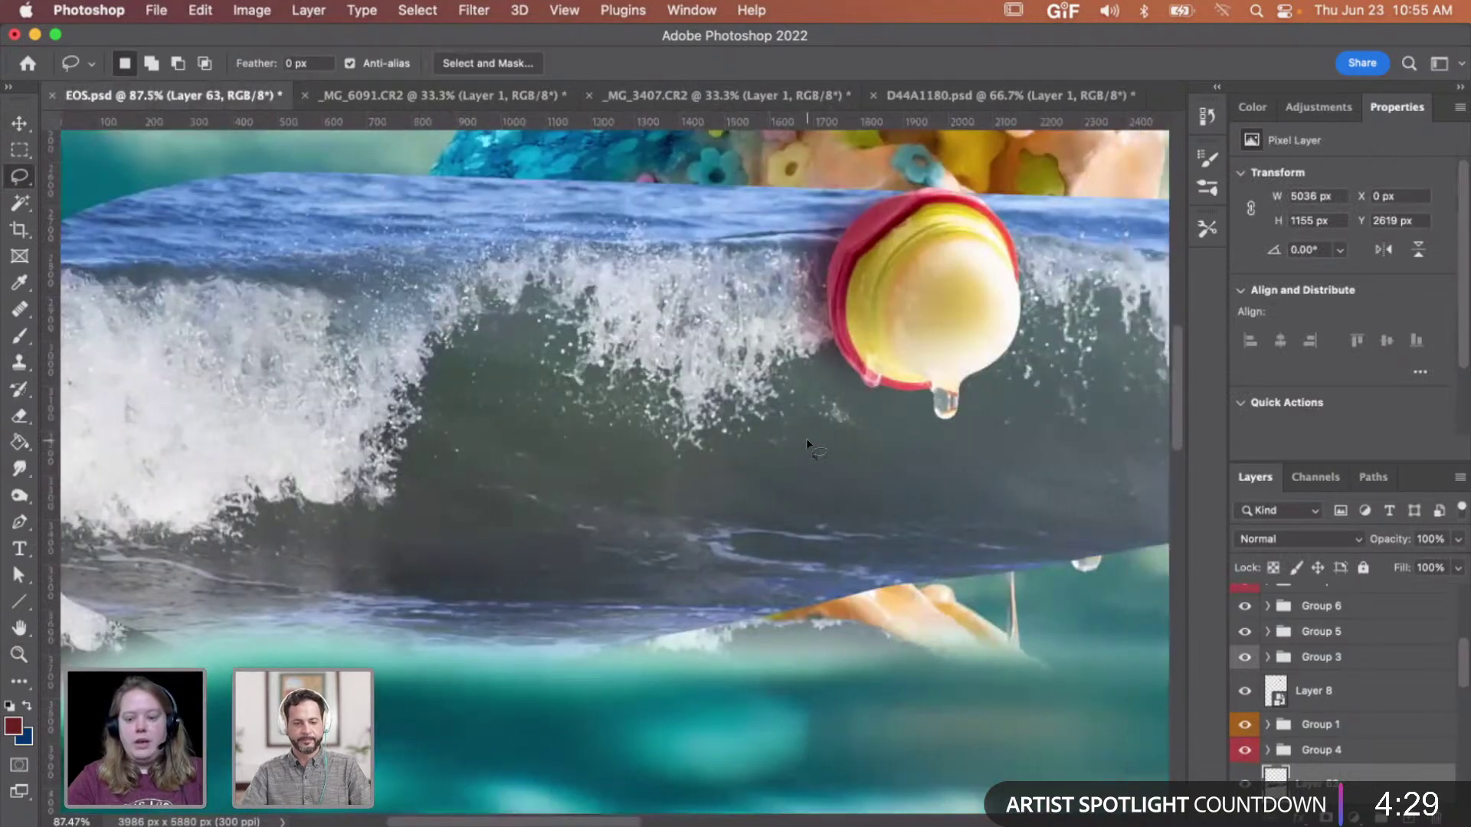
key(ctrl+z)
key(ctrl+Tab)
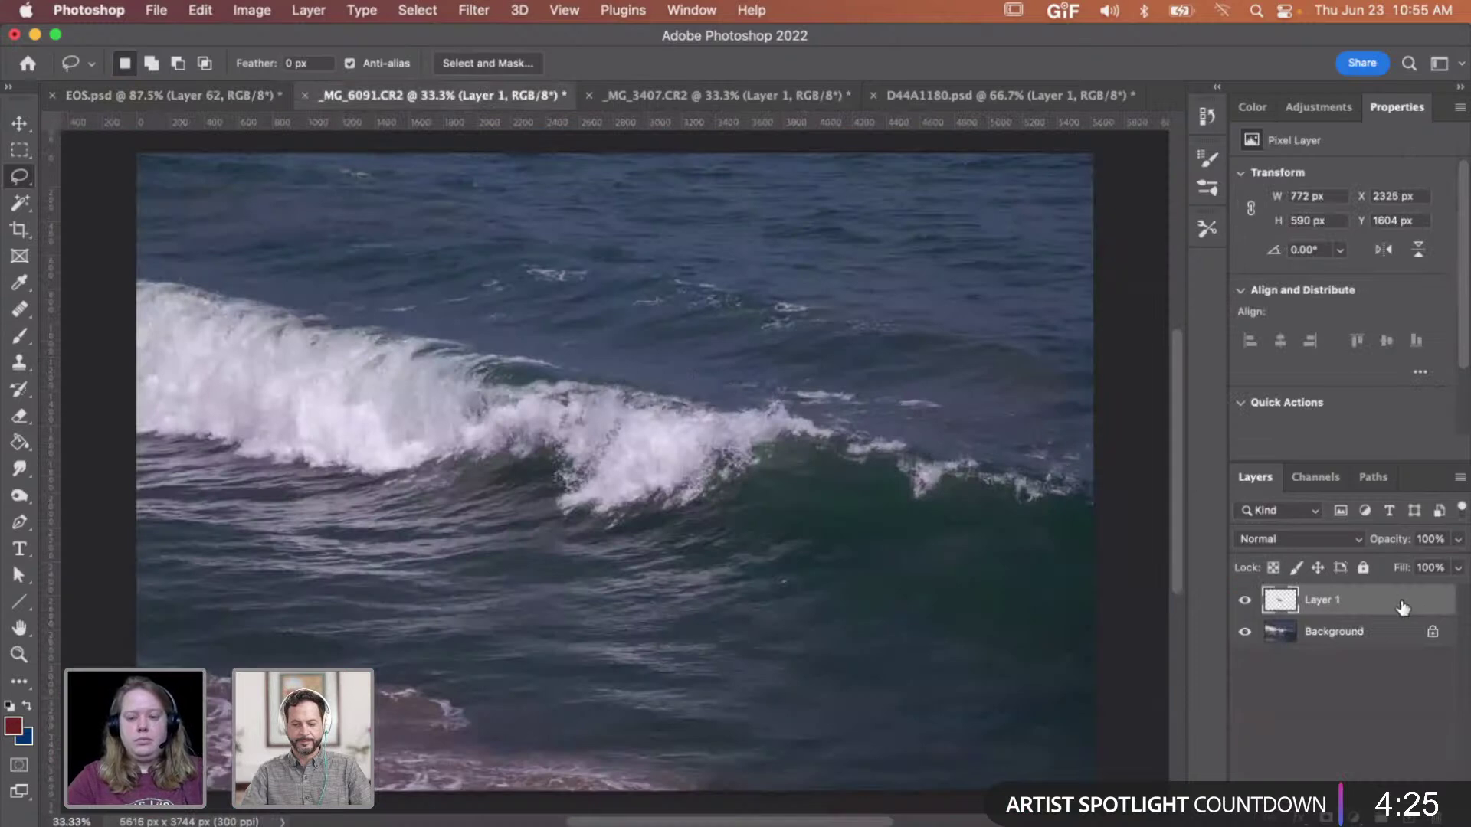
- Copy the splash layer into EOS.psd, position it over the wave's left crest and stack it directly below Layer 62
click(169, 95)
key(ctrl+v)
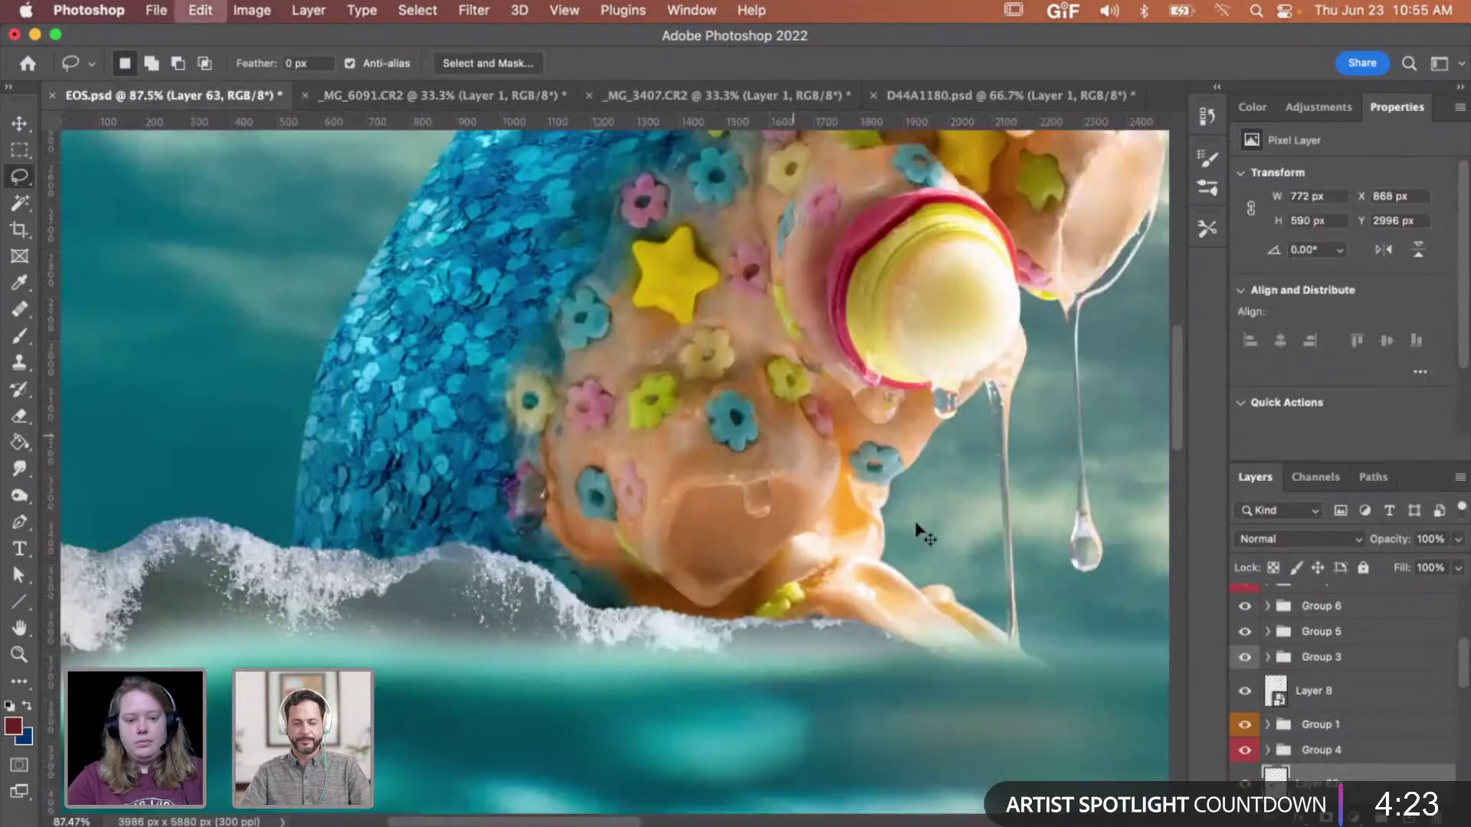
scroll(842, 506, left, 8)
key(v)
drag(724, 488, 395, 508)
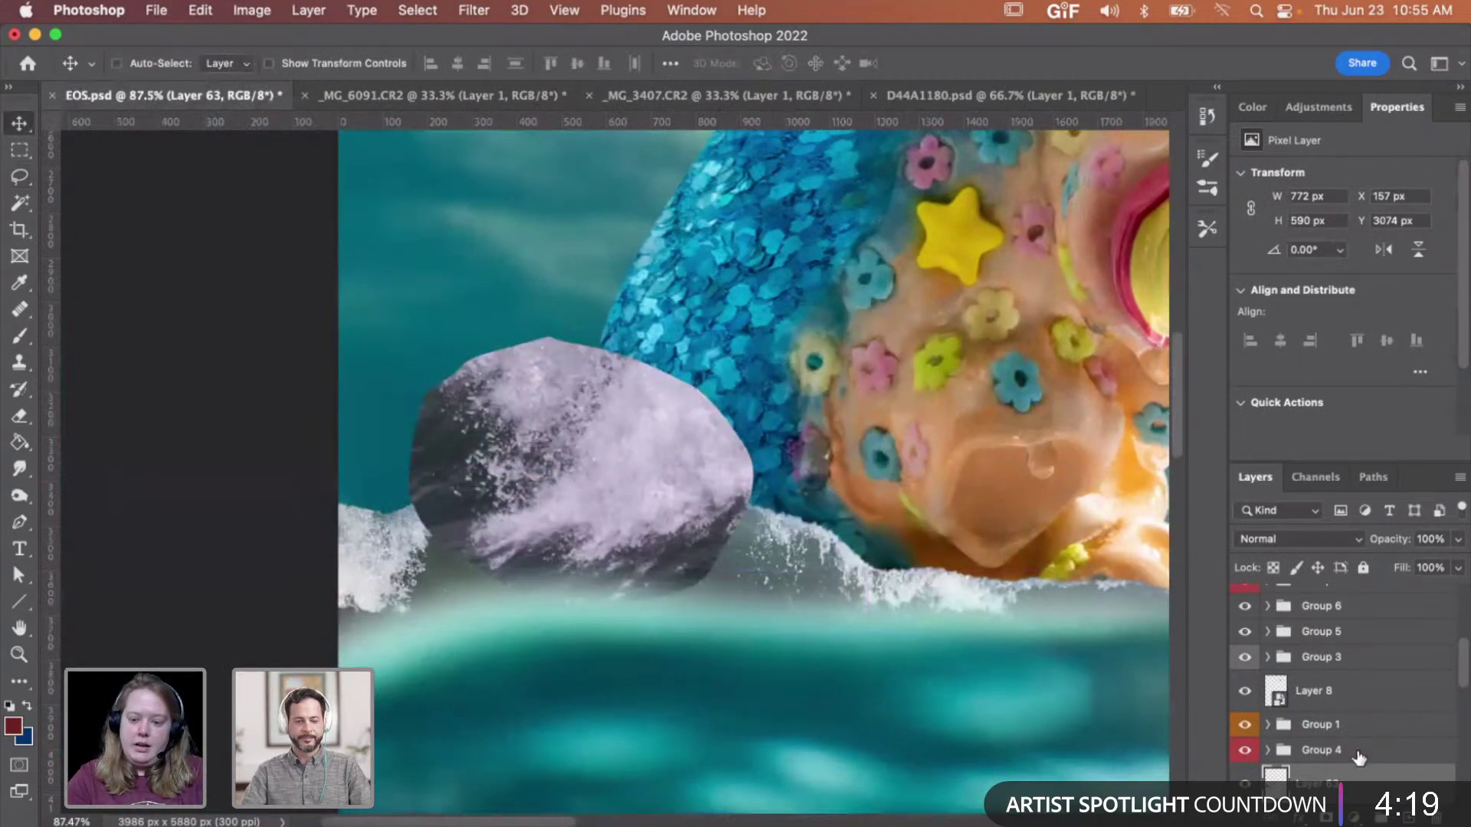
scroll(1372, 780, down, 2)
drag(1372, 722, 1370, 772)
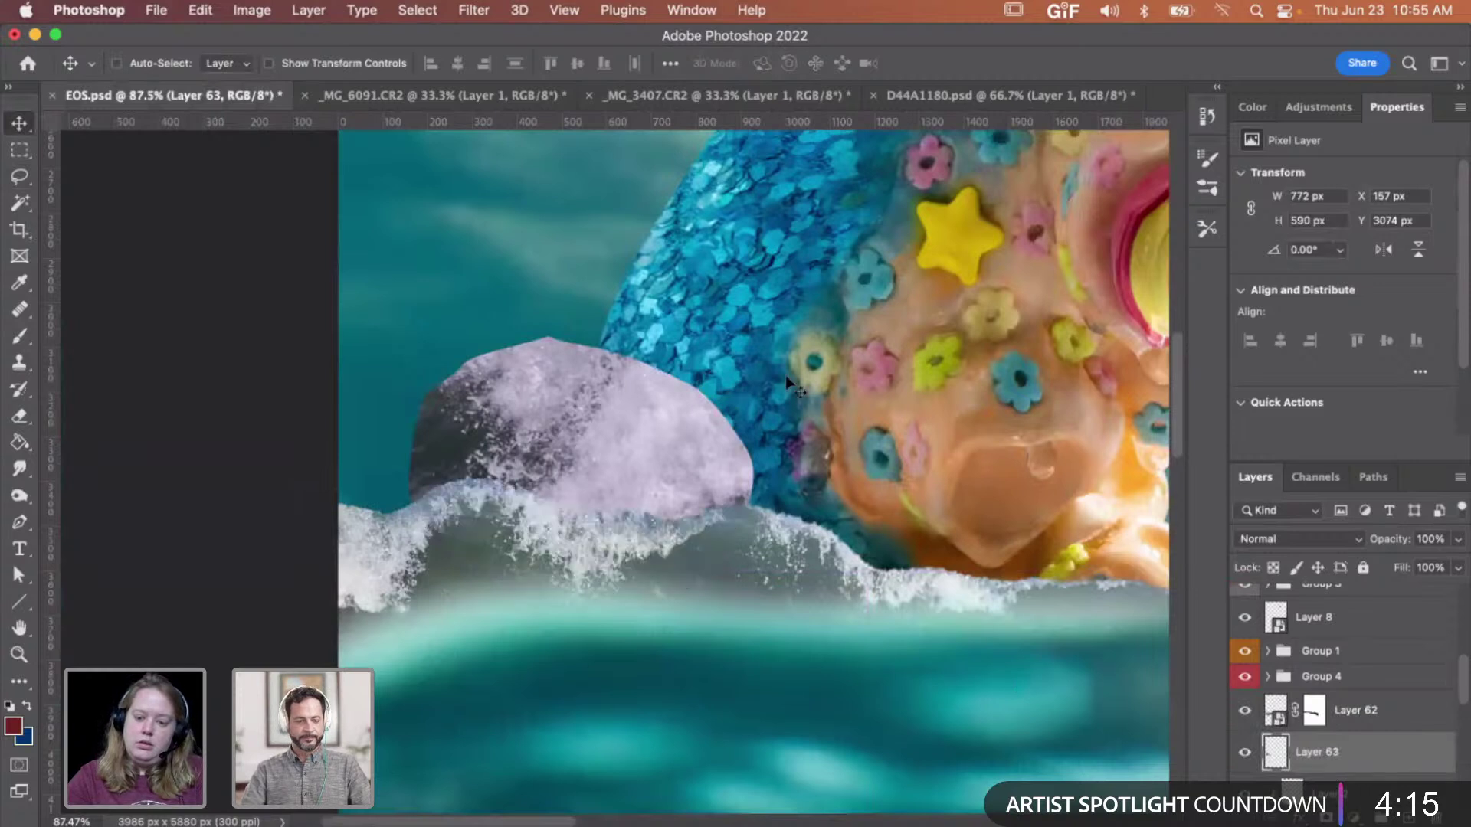
- Rotate the splash by 118.72° and place it behind the wave's far left crest, beside the blue scaled tentacle
key(super+t)
drag(789, 387, 529, 586)
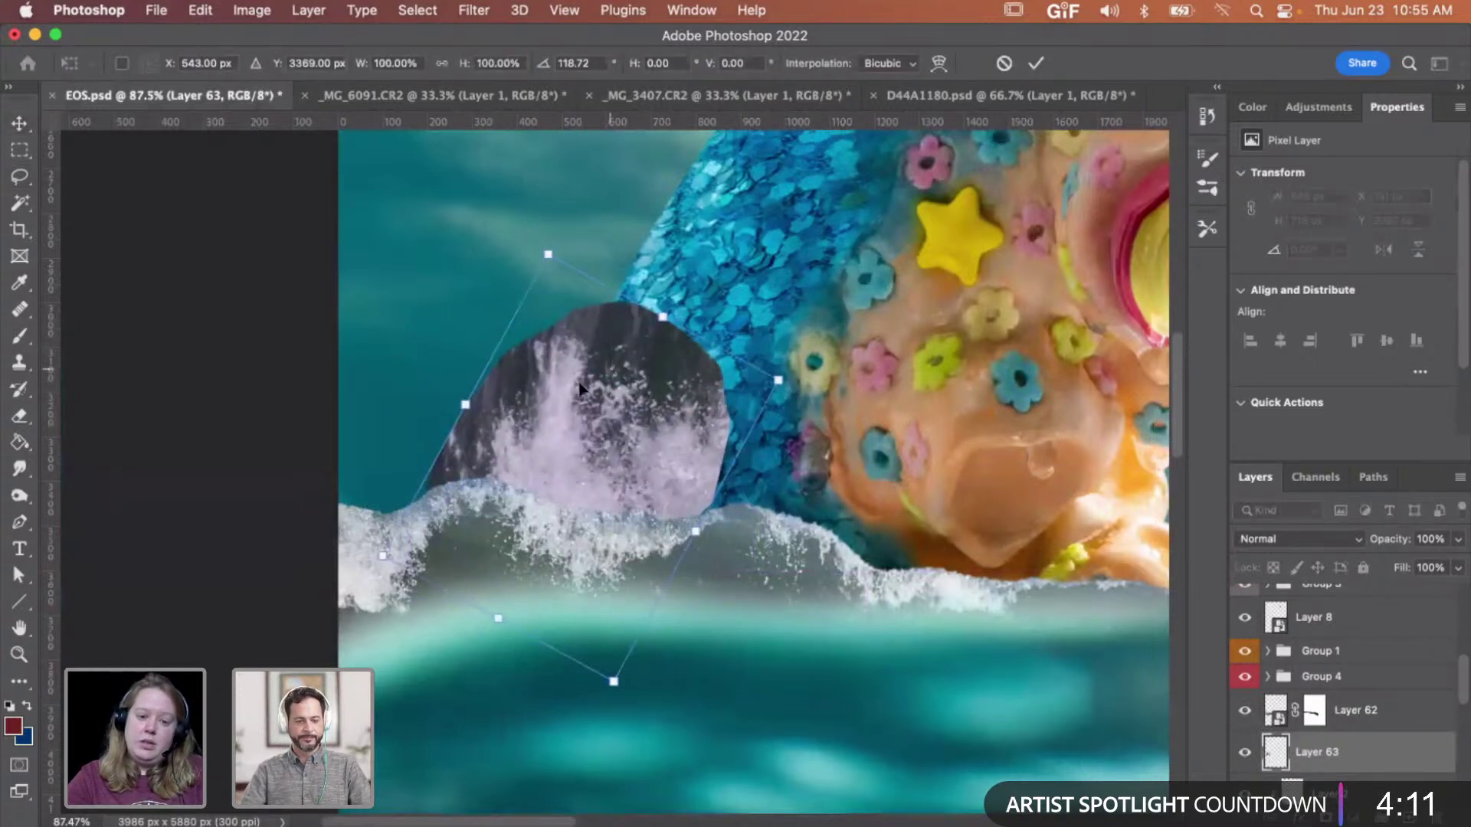
mouse_move(538, 410)
mouse_down()
mouse_move(490, 421)
mouse_move(521, 422)
mouse_up()
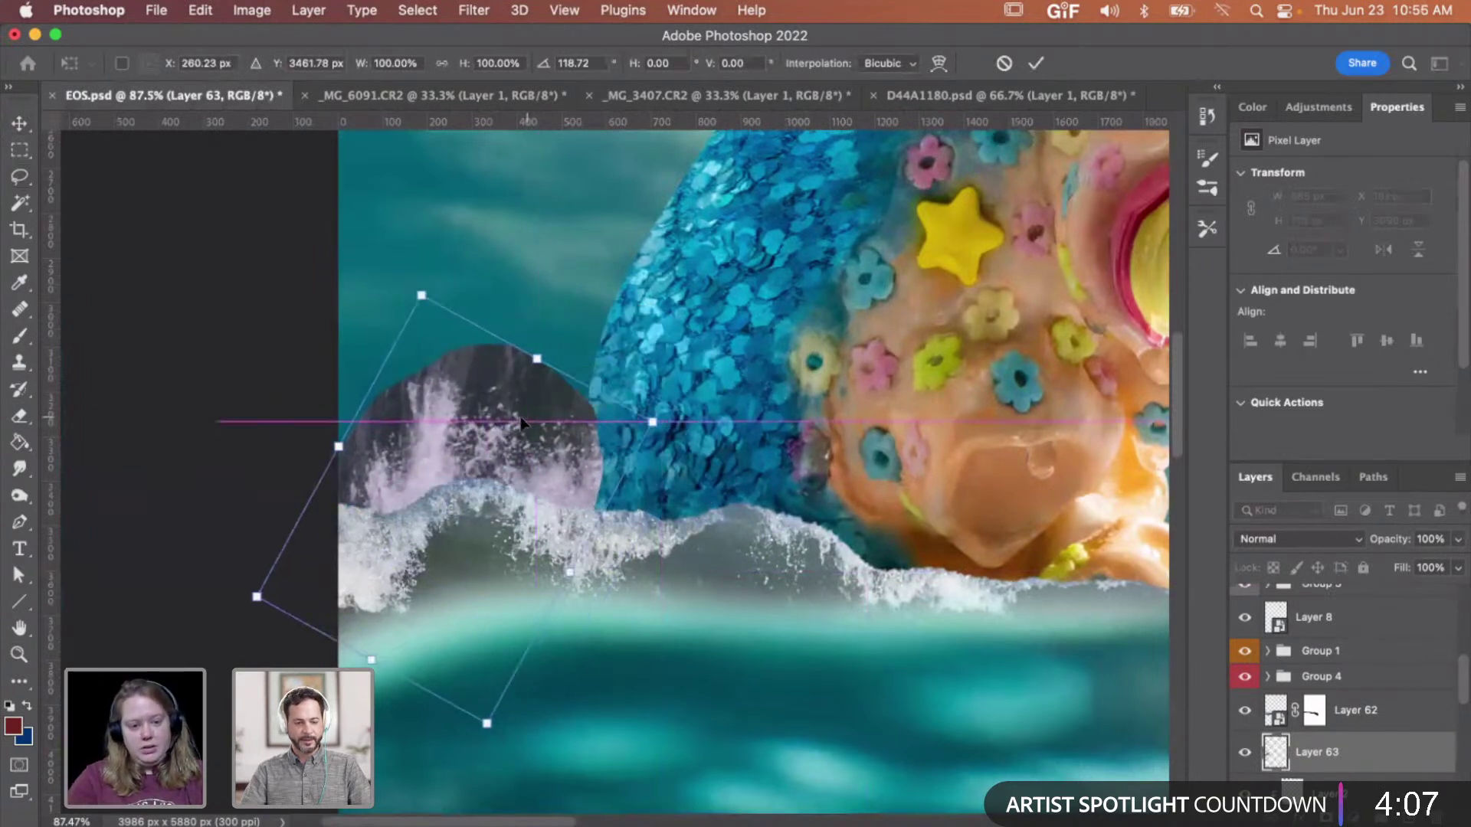
key(Return)
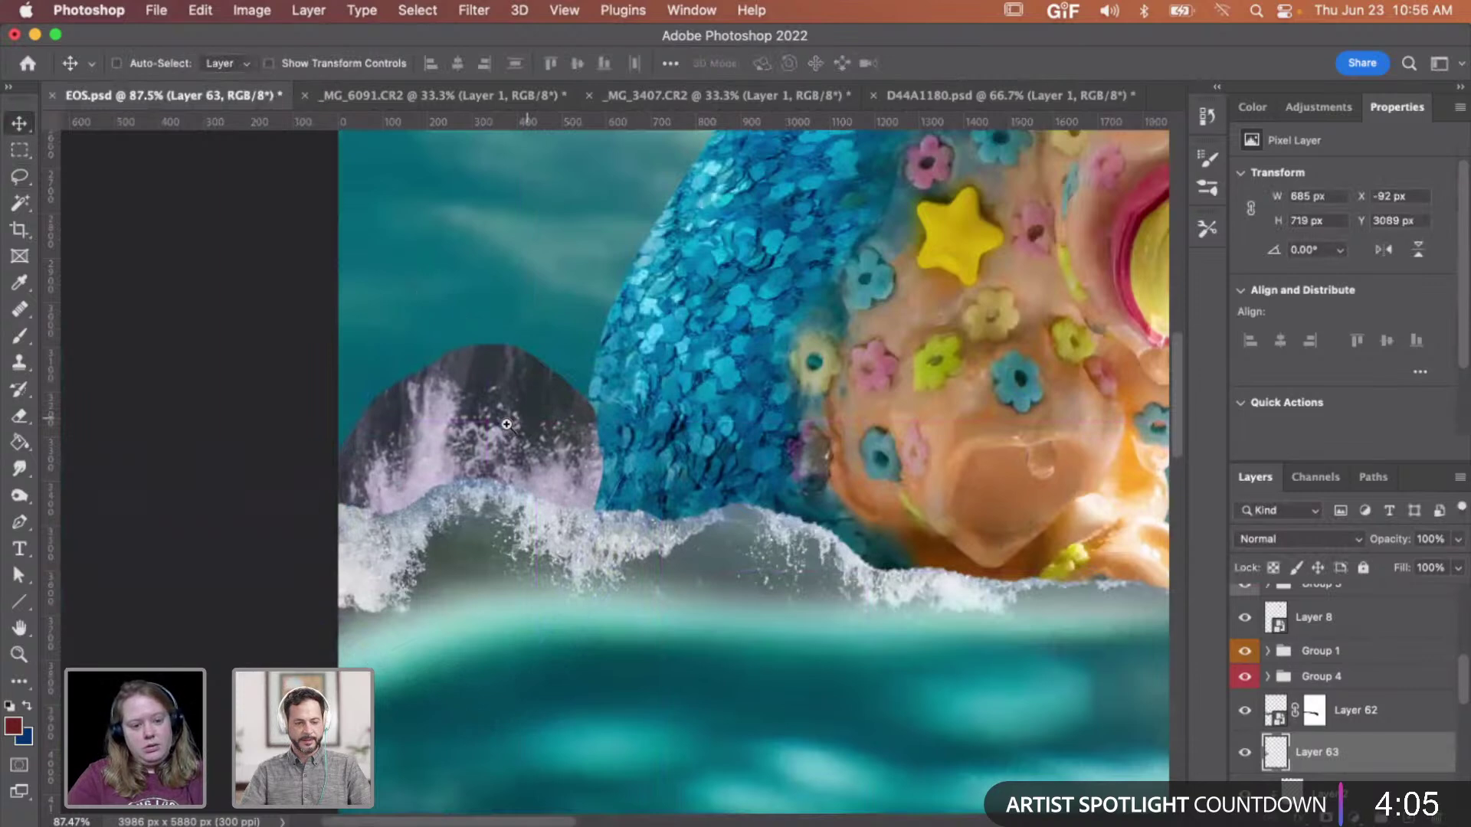
key(z)
click(508, 425)
click(507, 424)
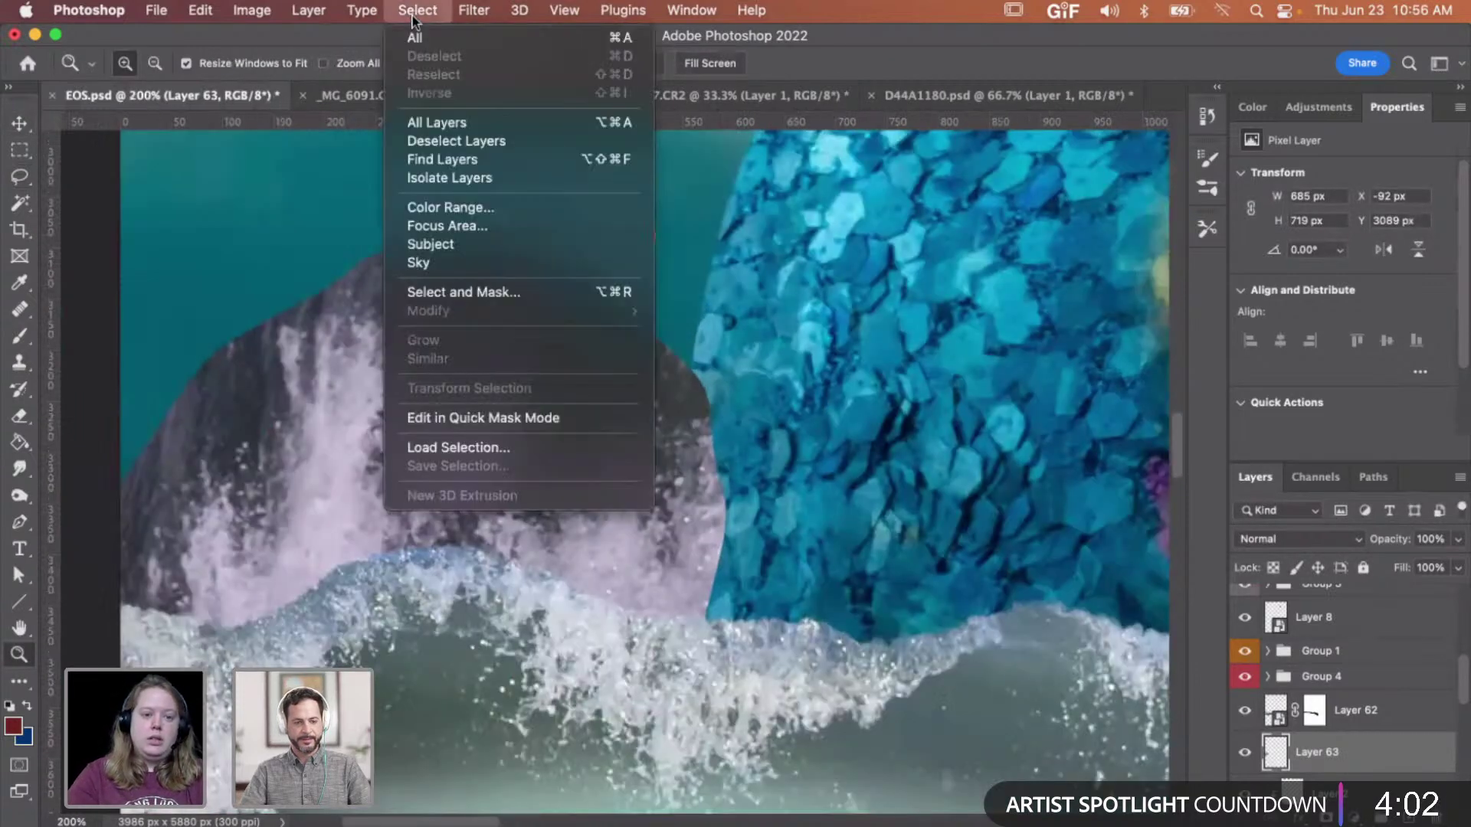
- Cancel the premature Color Range selection and bring Layer 63 in front of Layer 62, exposing the whole splash
click(451, 207)
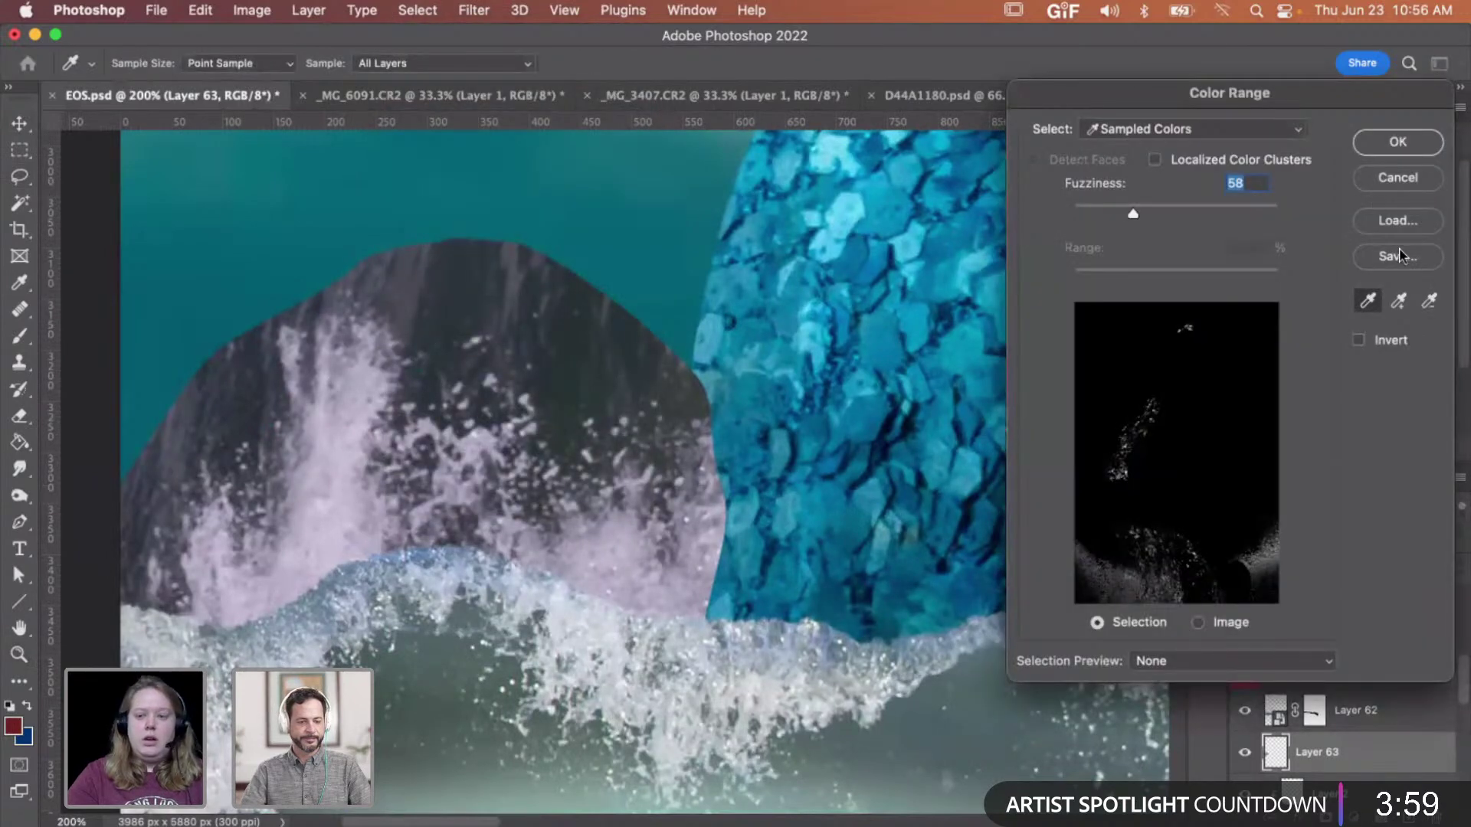
click(1387, 178)
key(super+bracketright)
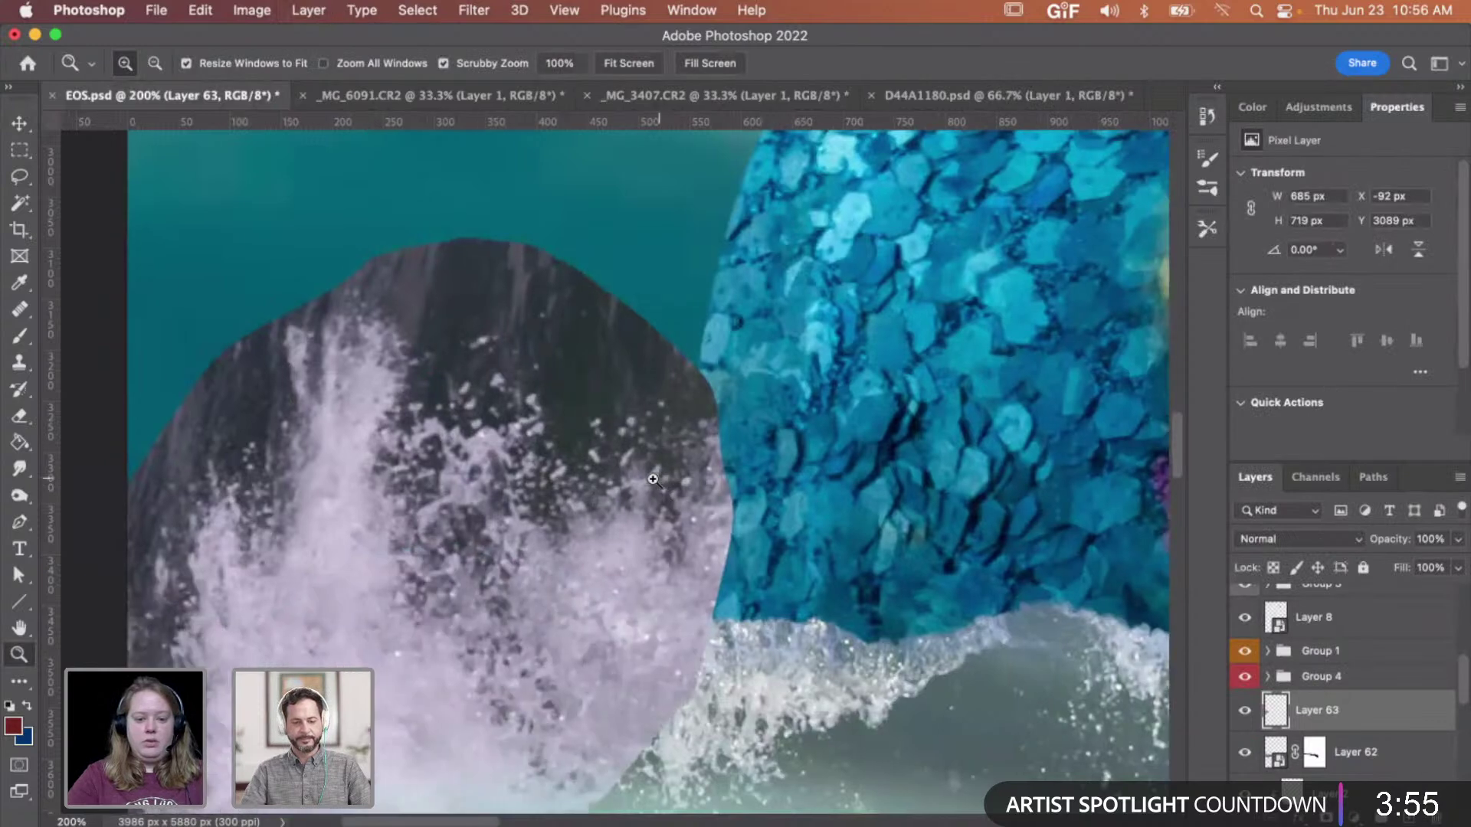
scroll(655, 490, left, 5)
scroll(655, 490, down, 3)
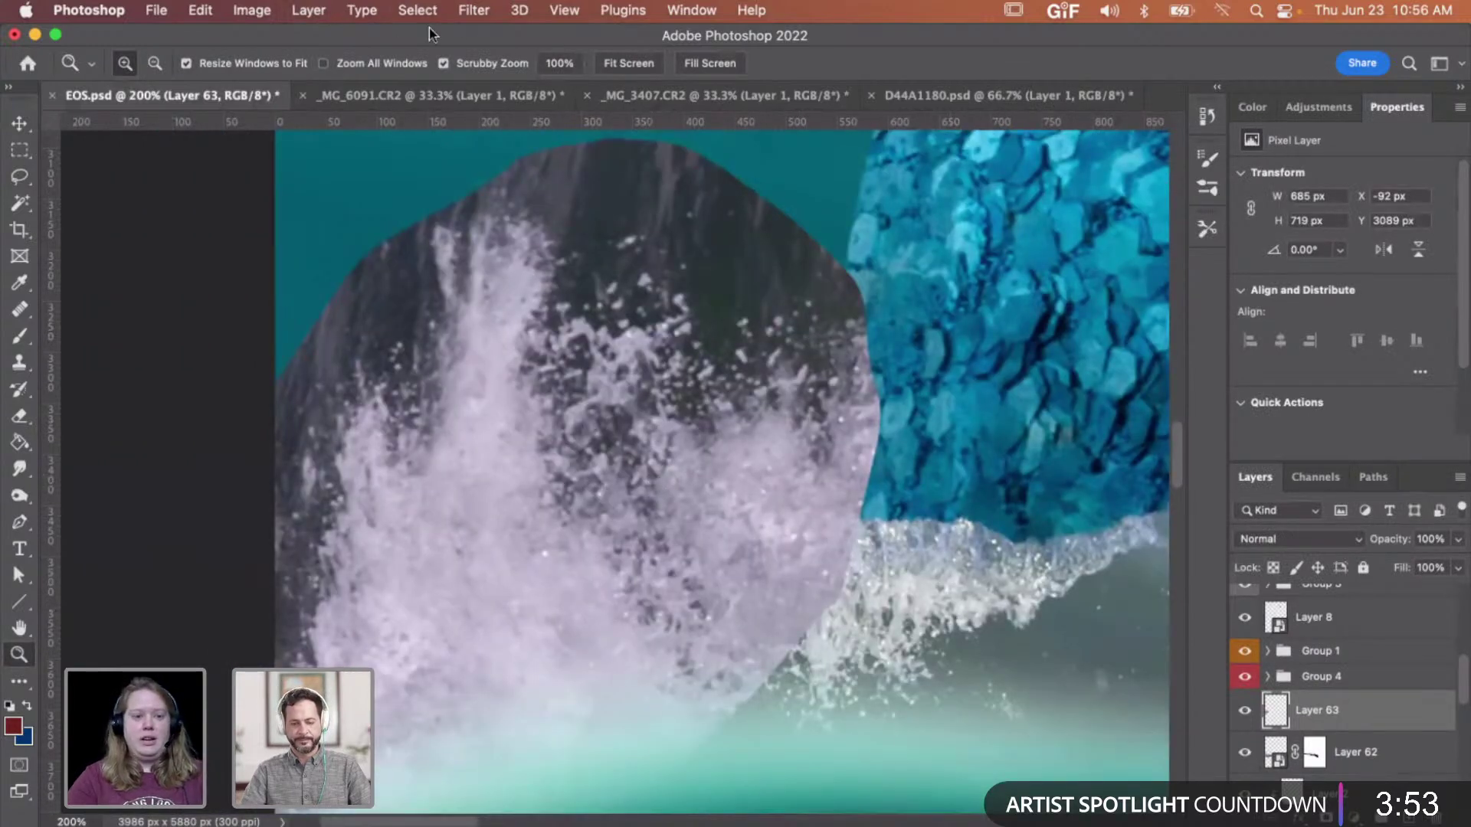
- Select the pale lilac splash on Layer 63 with Color Range, sampling its foam and using a fuzziness of 16
click(410, 10)
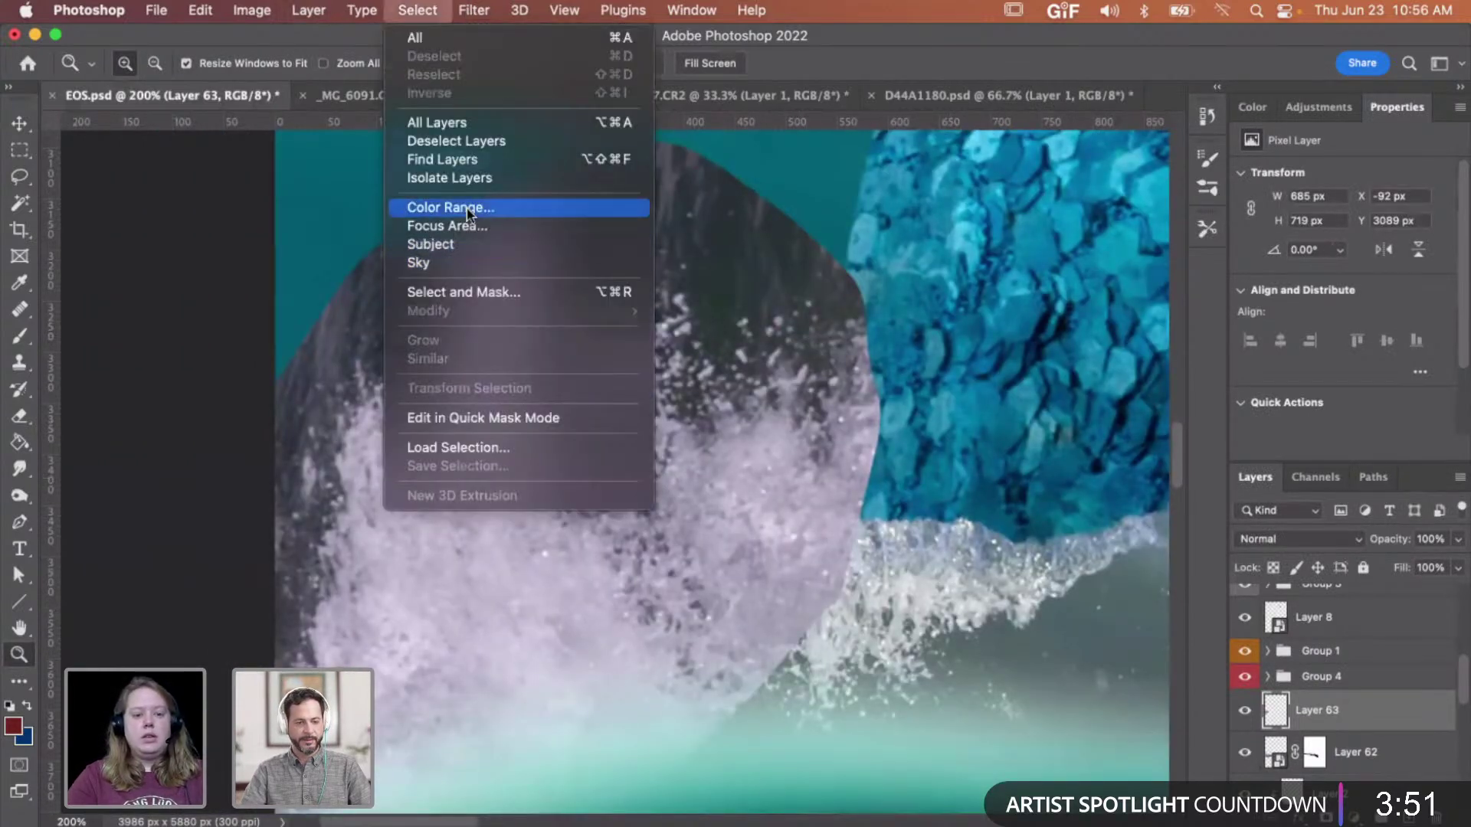
click(558, 516)
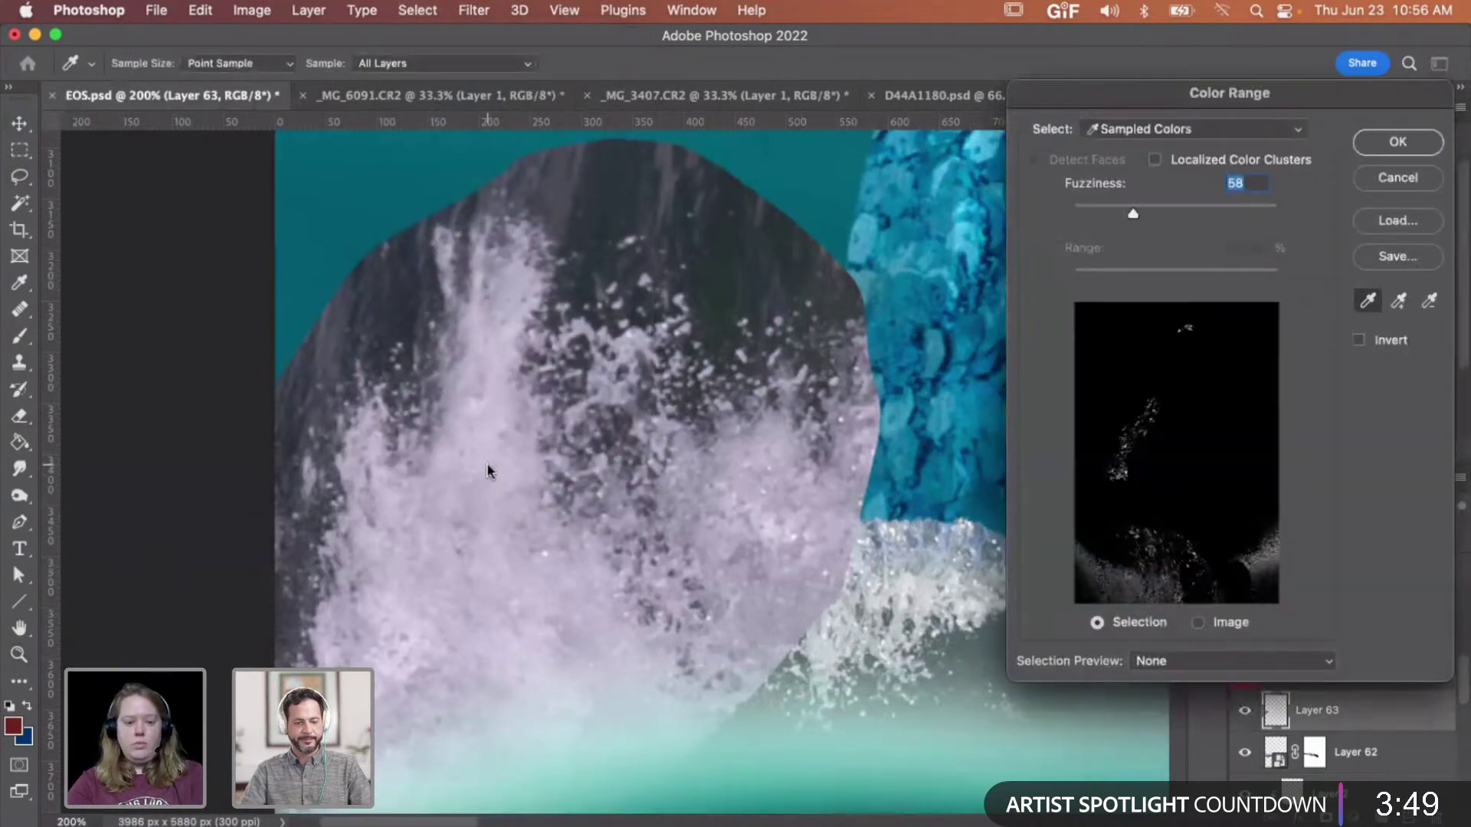
click(489, 463)
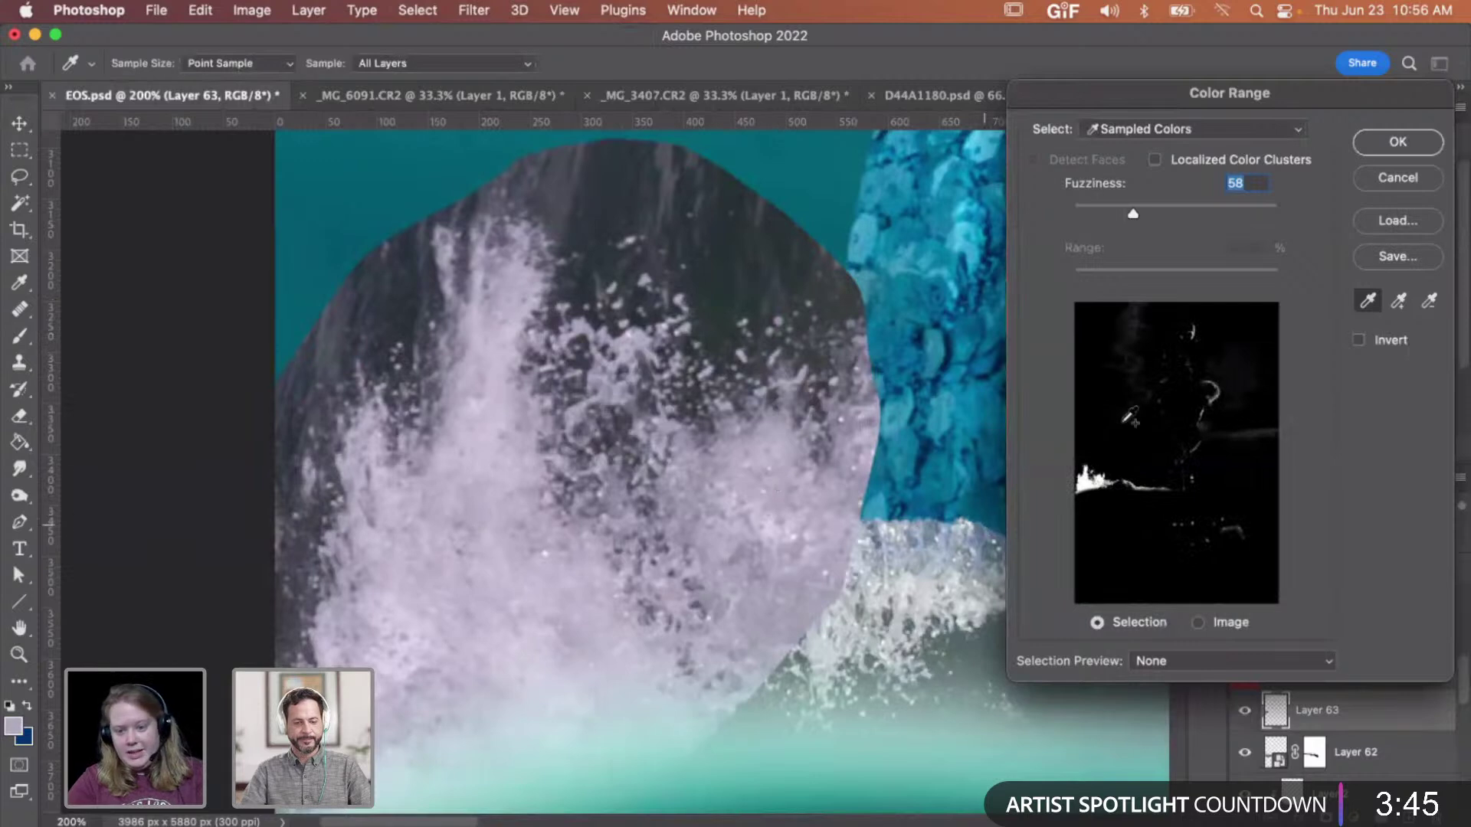
click(758, 451)
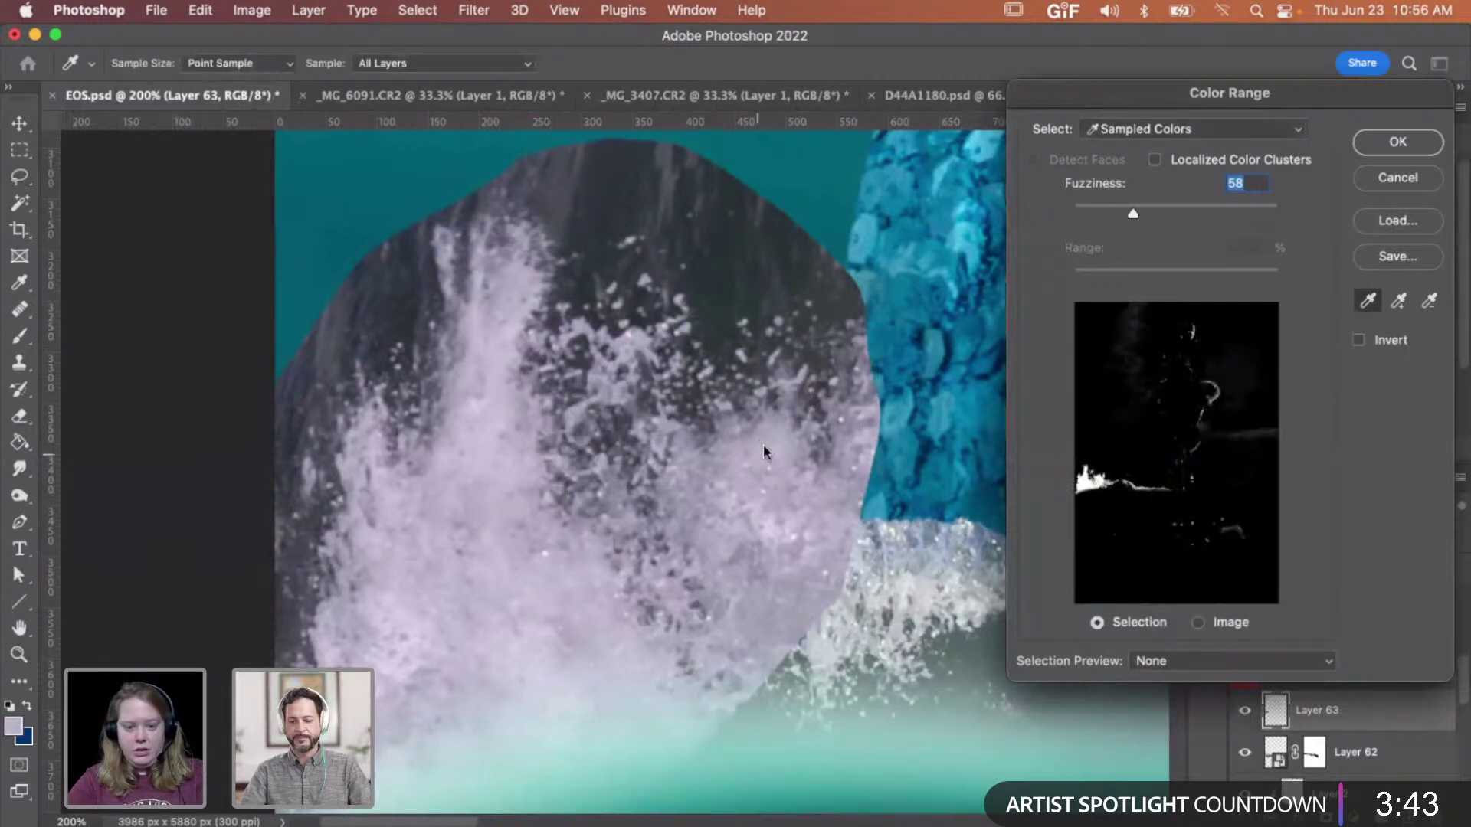
drag(1135, 212, 1090, 214)
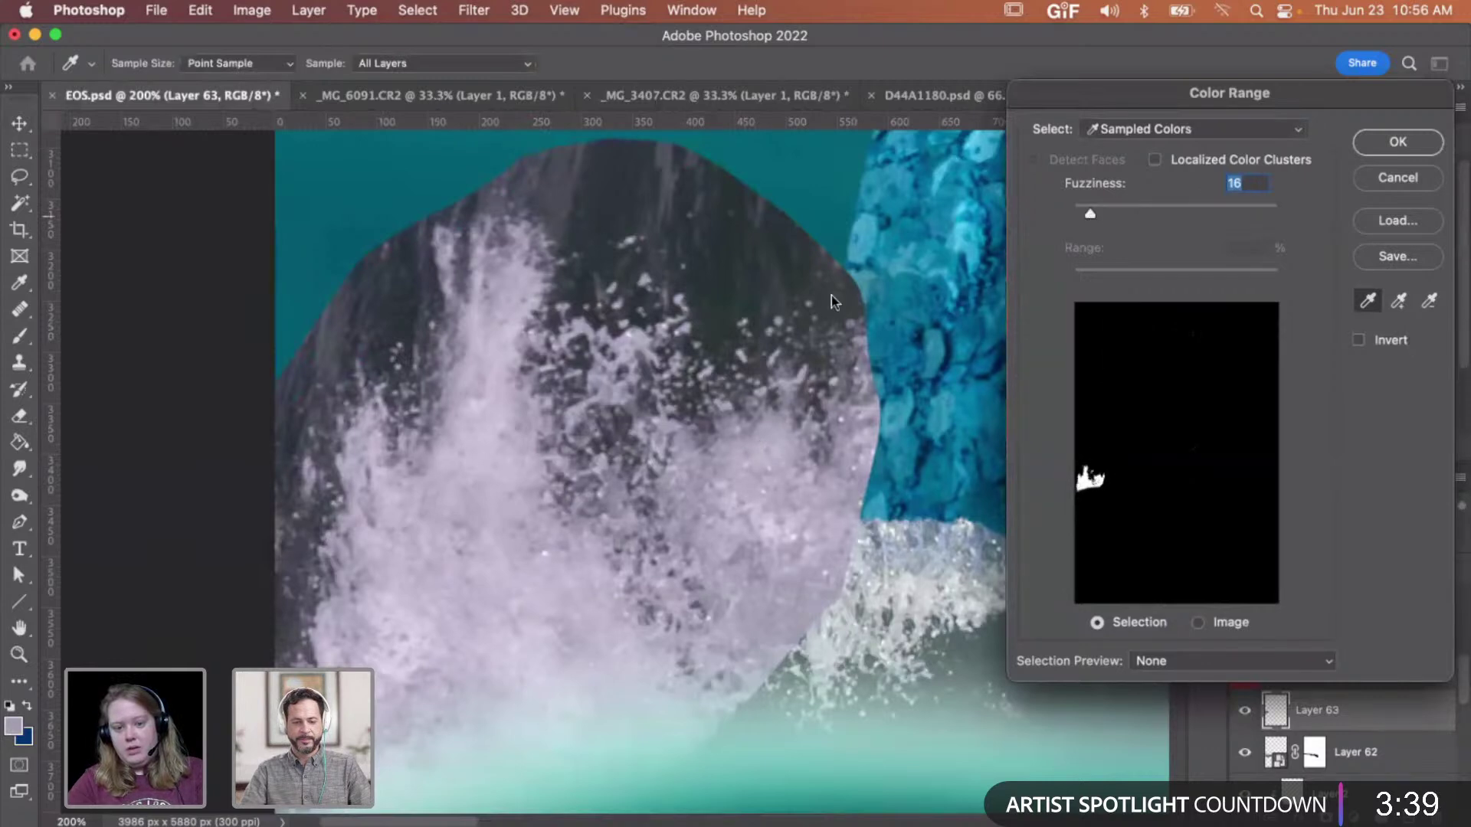
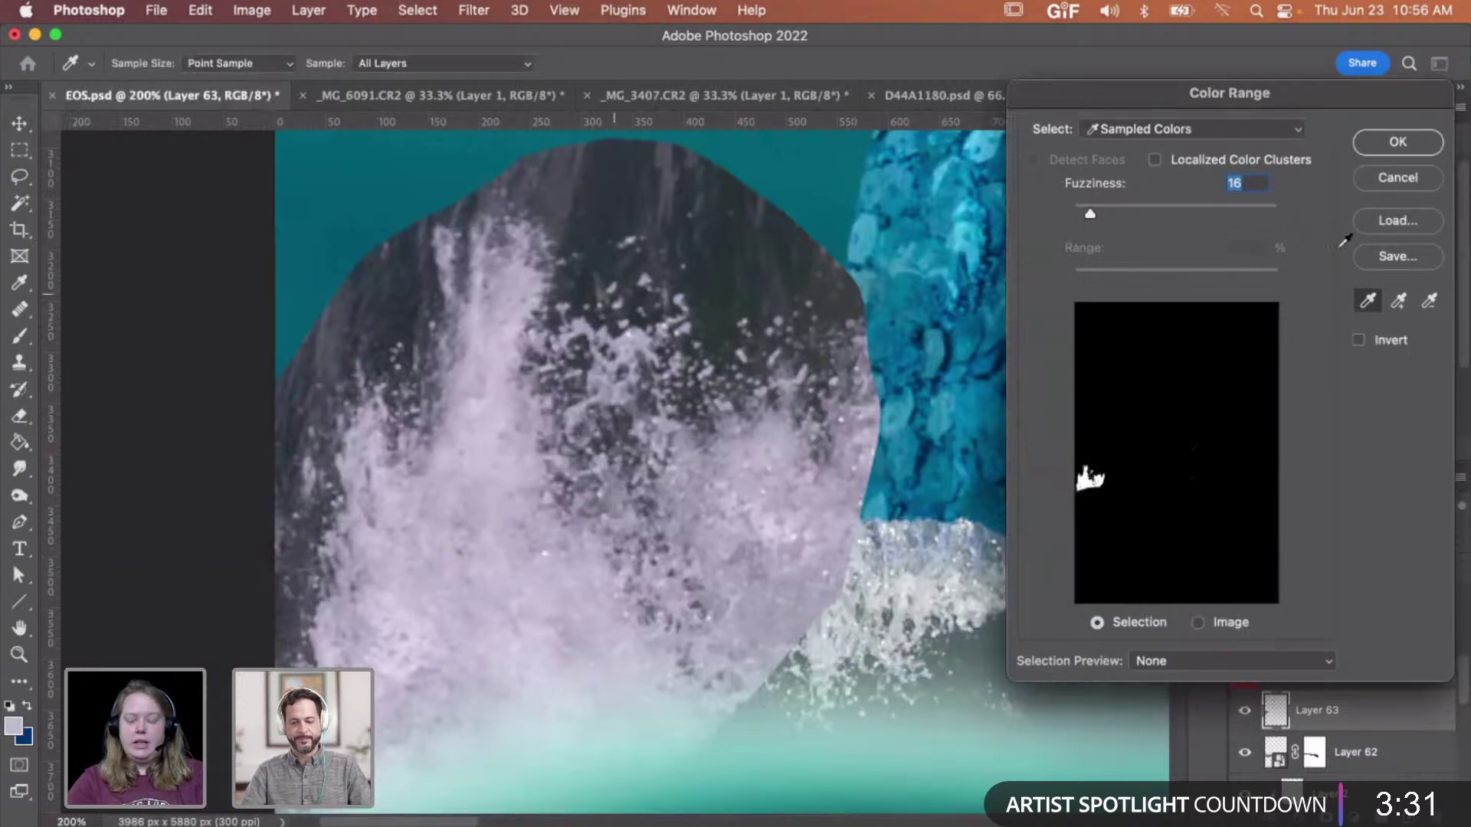
click(1398, 141)
key(z)
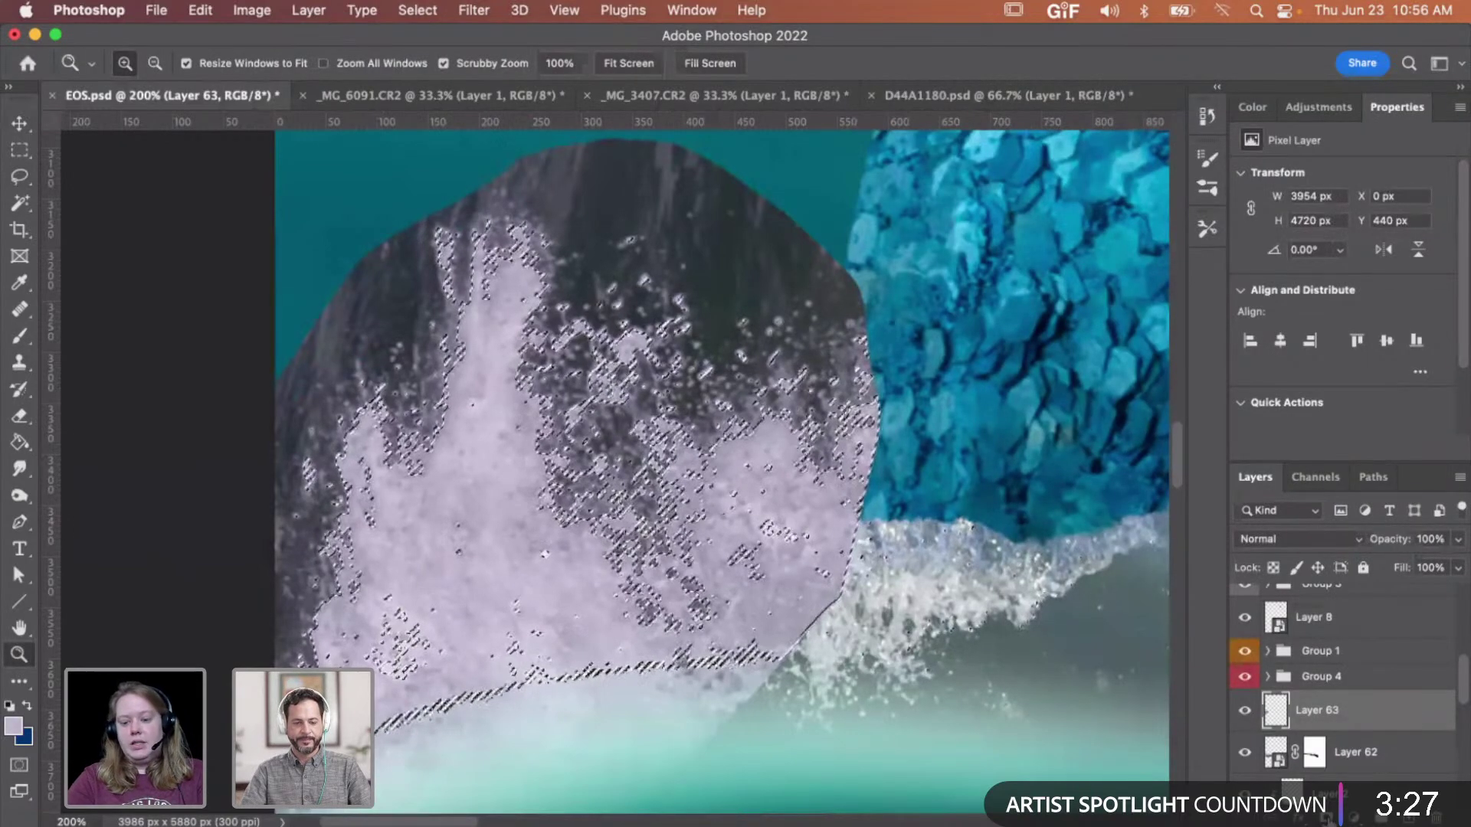
- Mask Layer 63 so only the selected splash foam shows, and send the layer back behind Layer 62
click(1335, 812)
key(super+i)
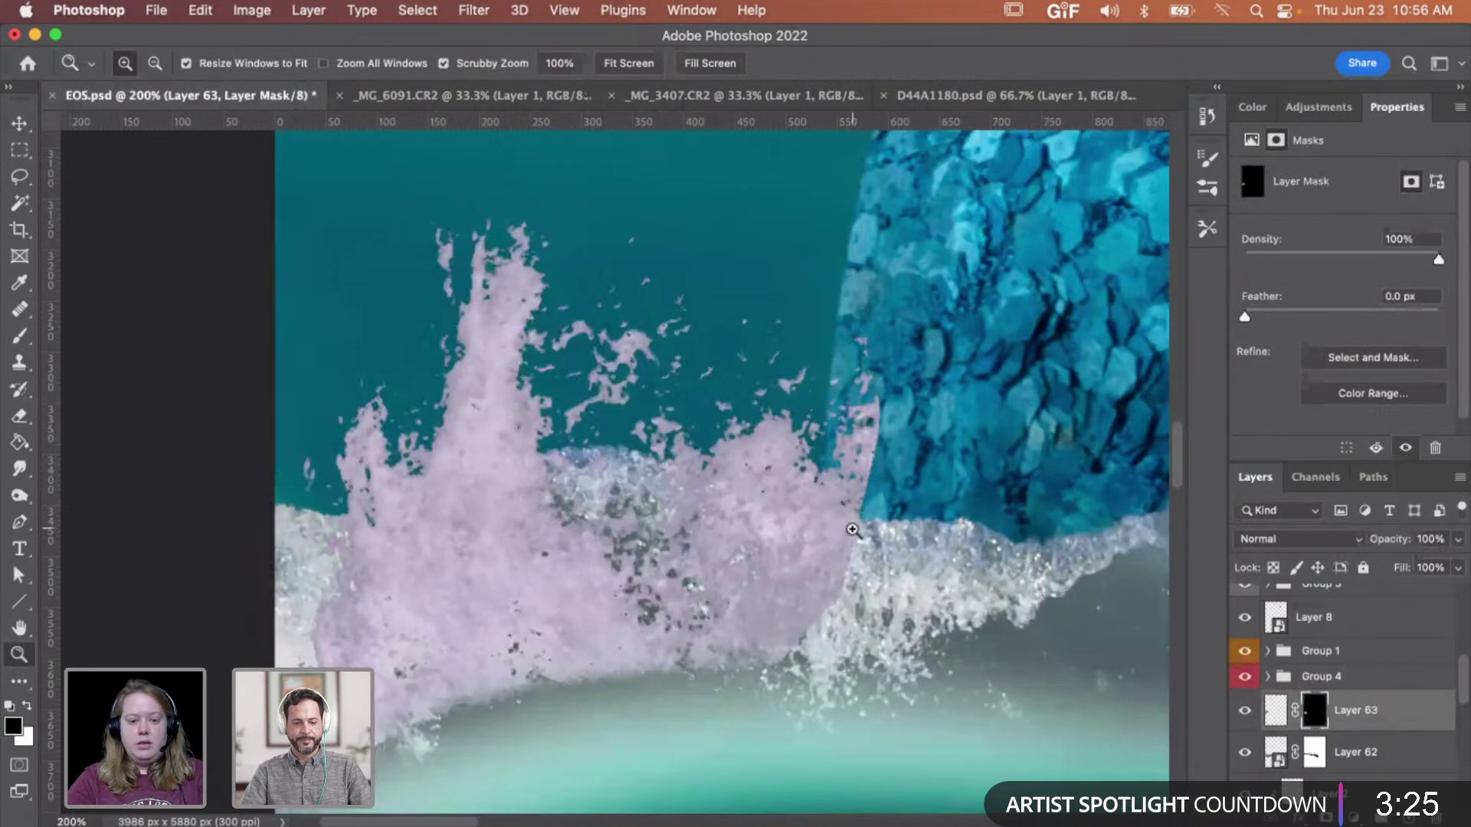
key(super+bracketleft)
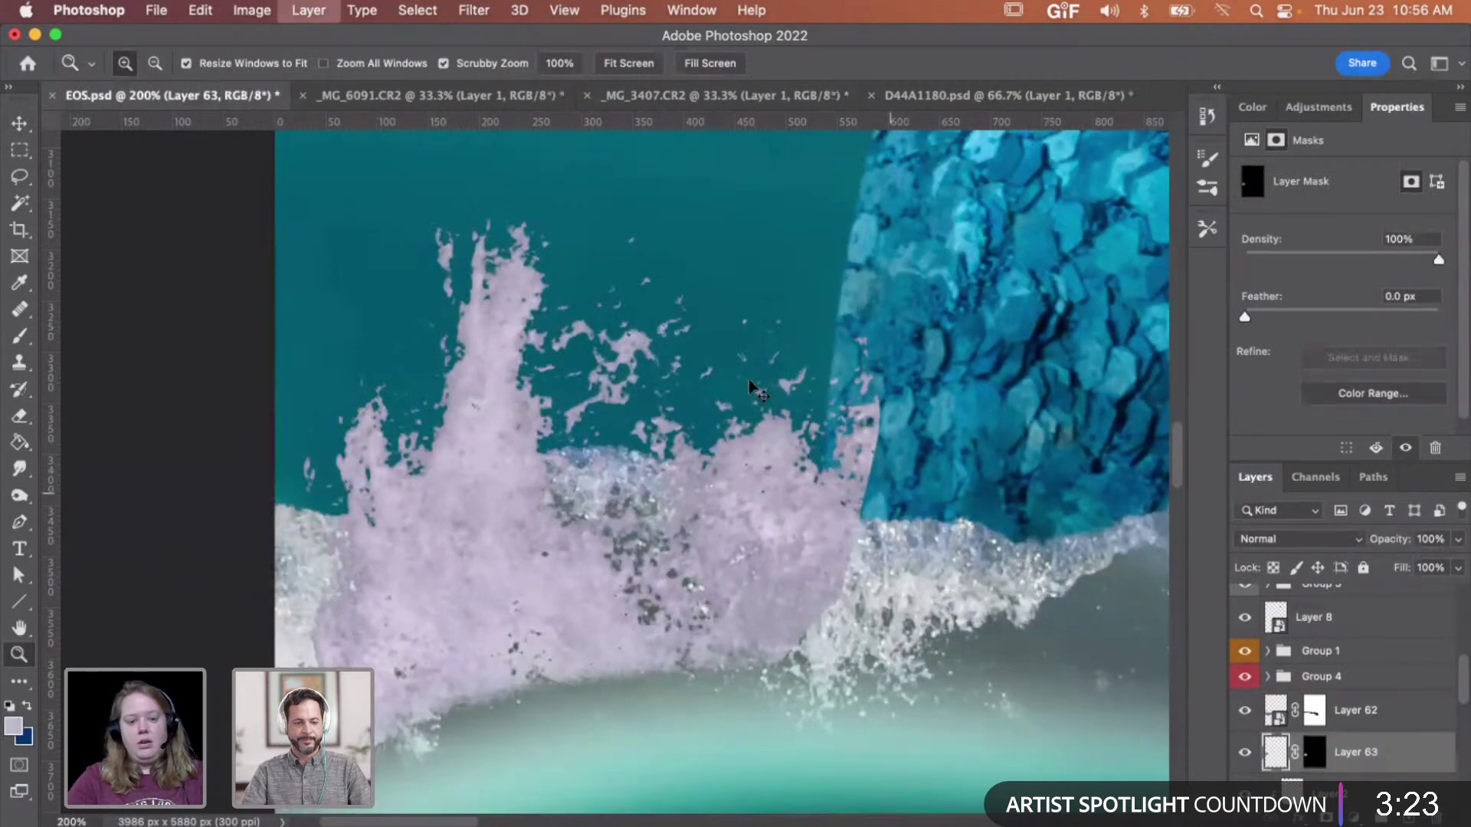
- Target Layer 63's mask with the Smudge tool, but leave it unsmudged and remove the mask from the layer
key(v)
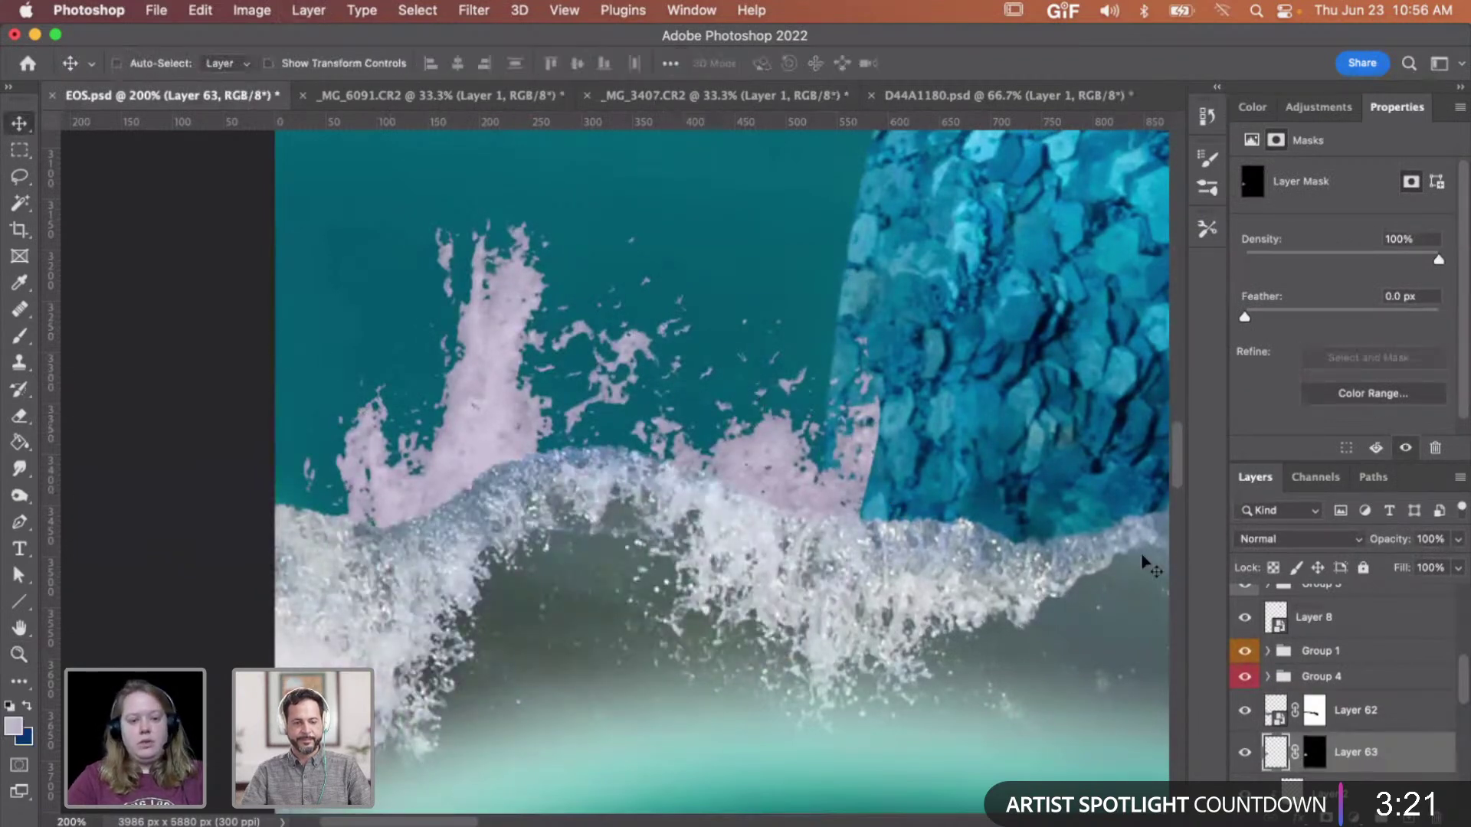
click(17, 468)
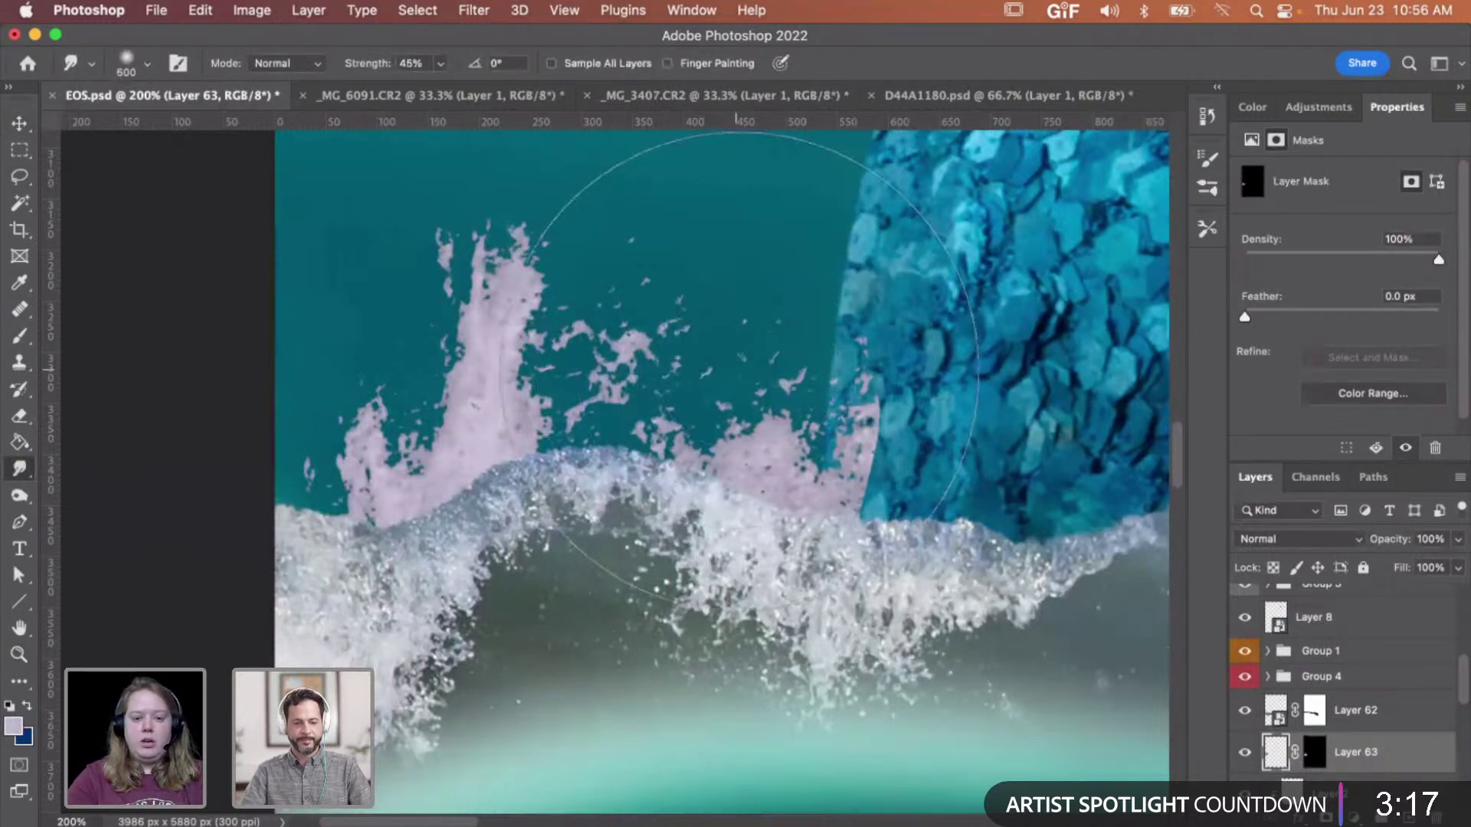
click(1321, 766)
click(1318, 762)
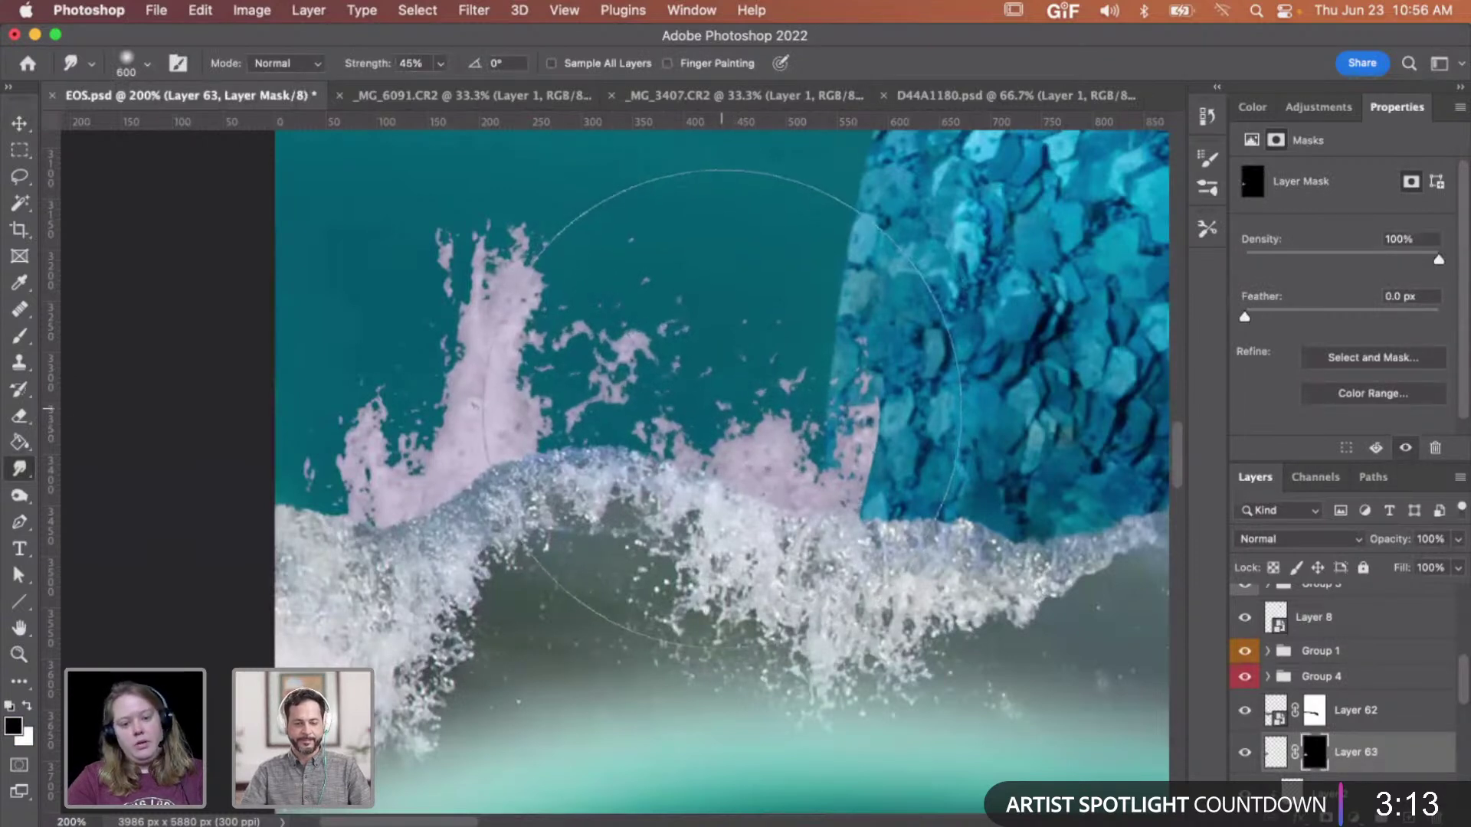
key(v)
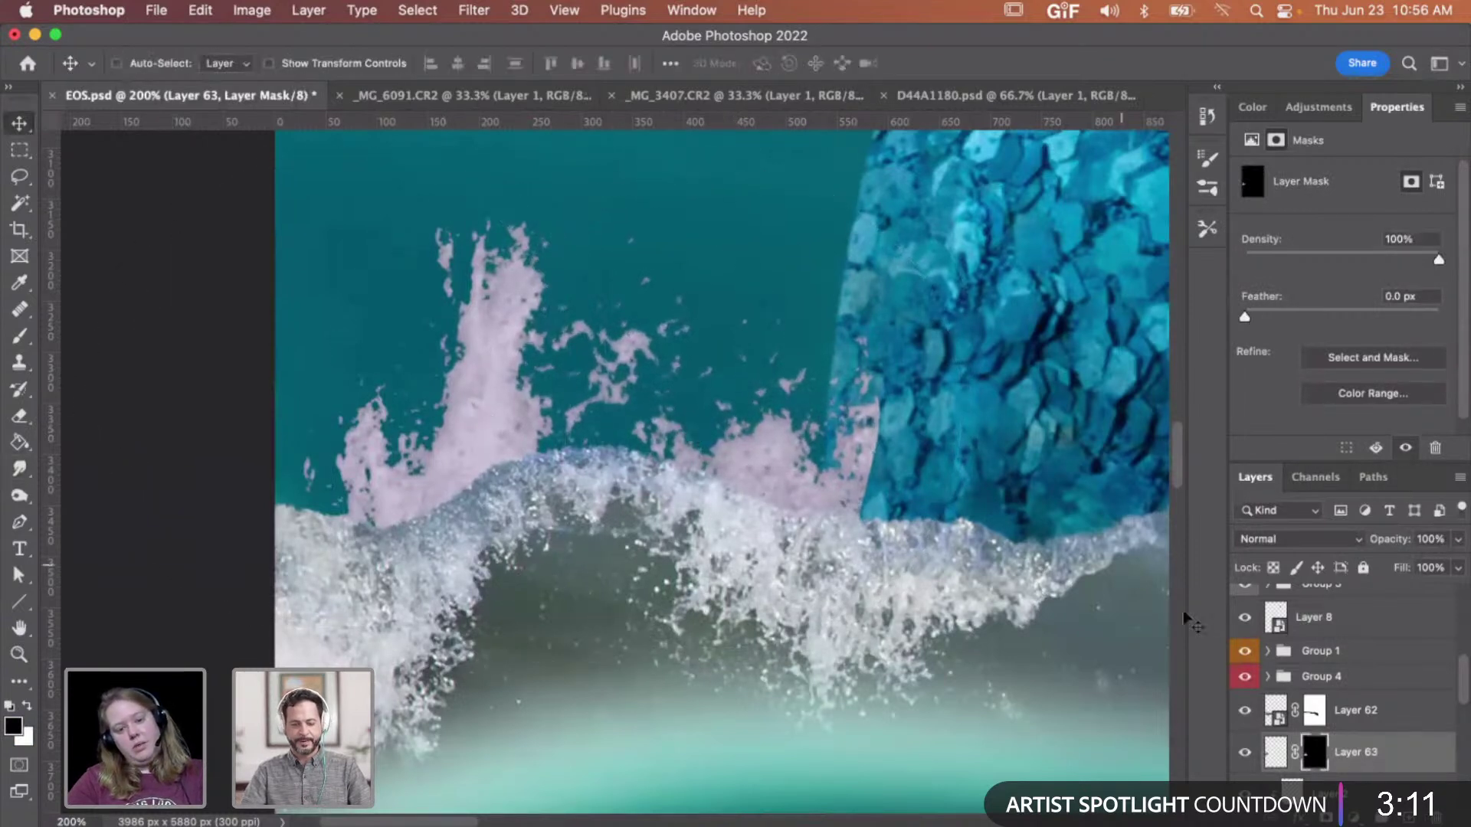
right_click(1345, 769)
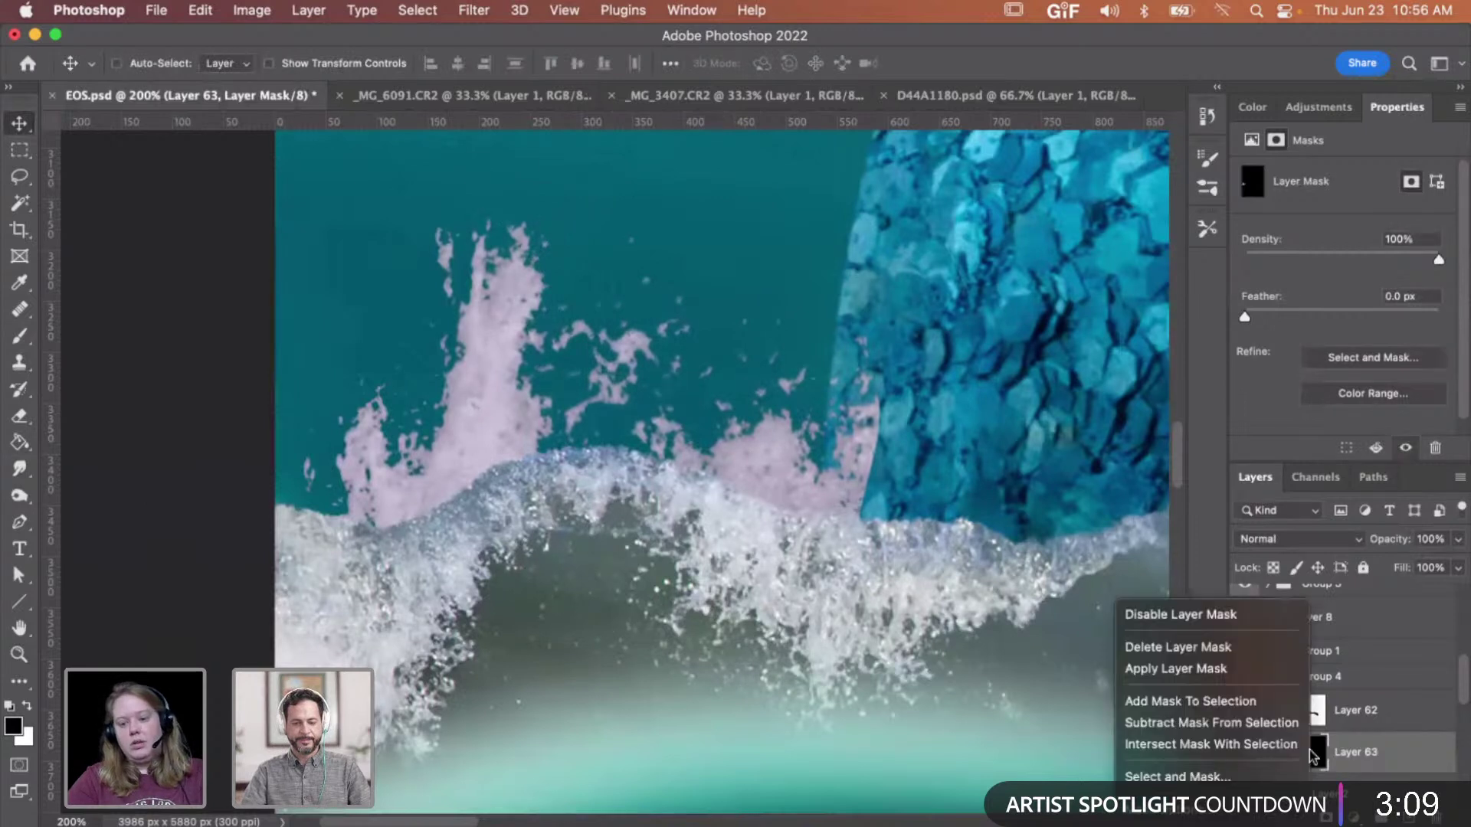
key(Escape)
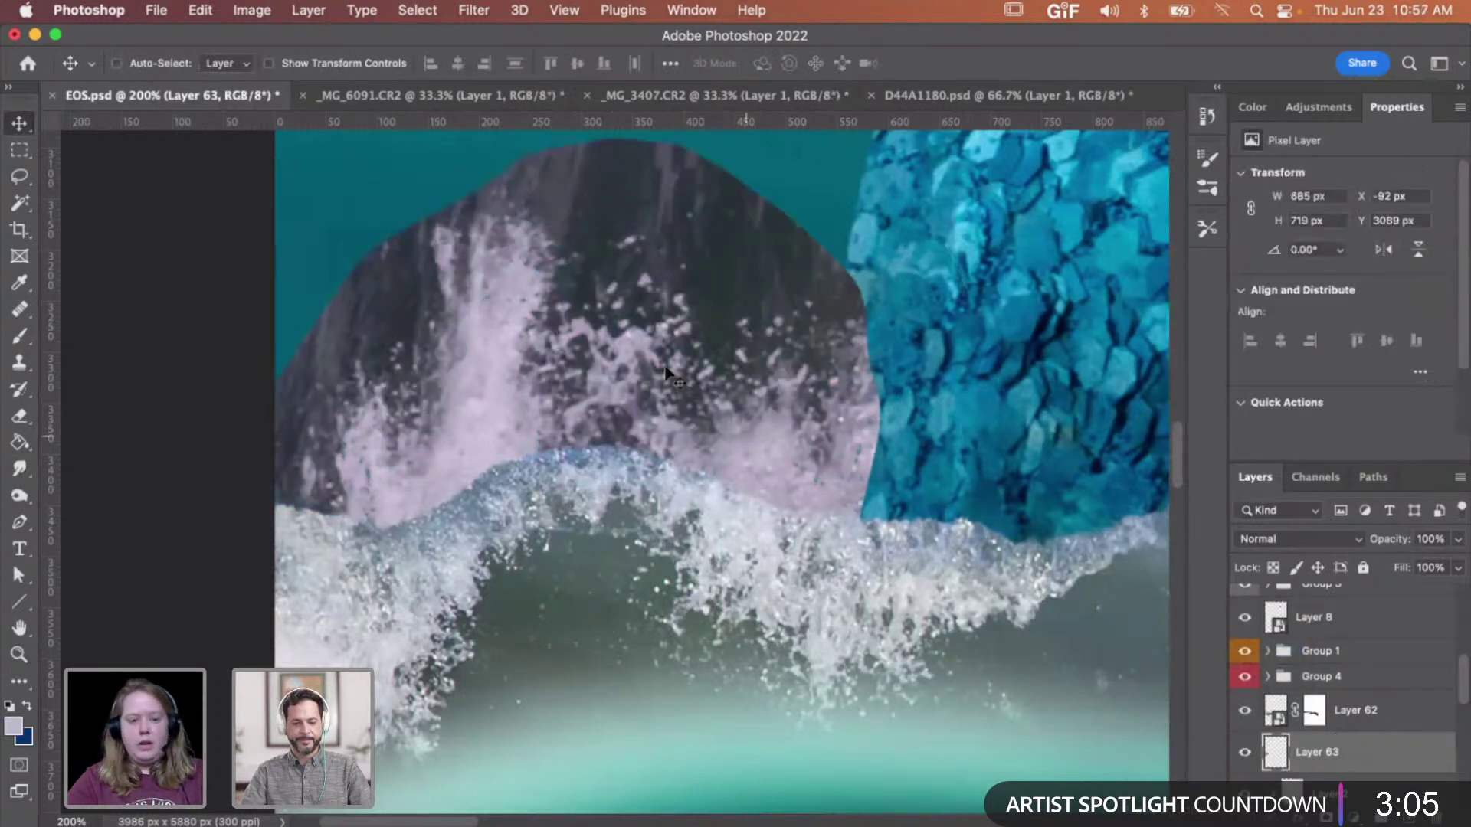
- Shift the unmasked splash to about X -172 px, Y 3131 px and bring Layer 63 in front of Layer 62
drag(711, 355, 668, 374)
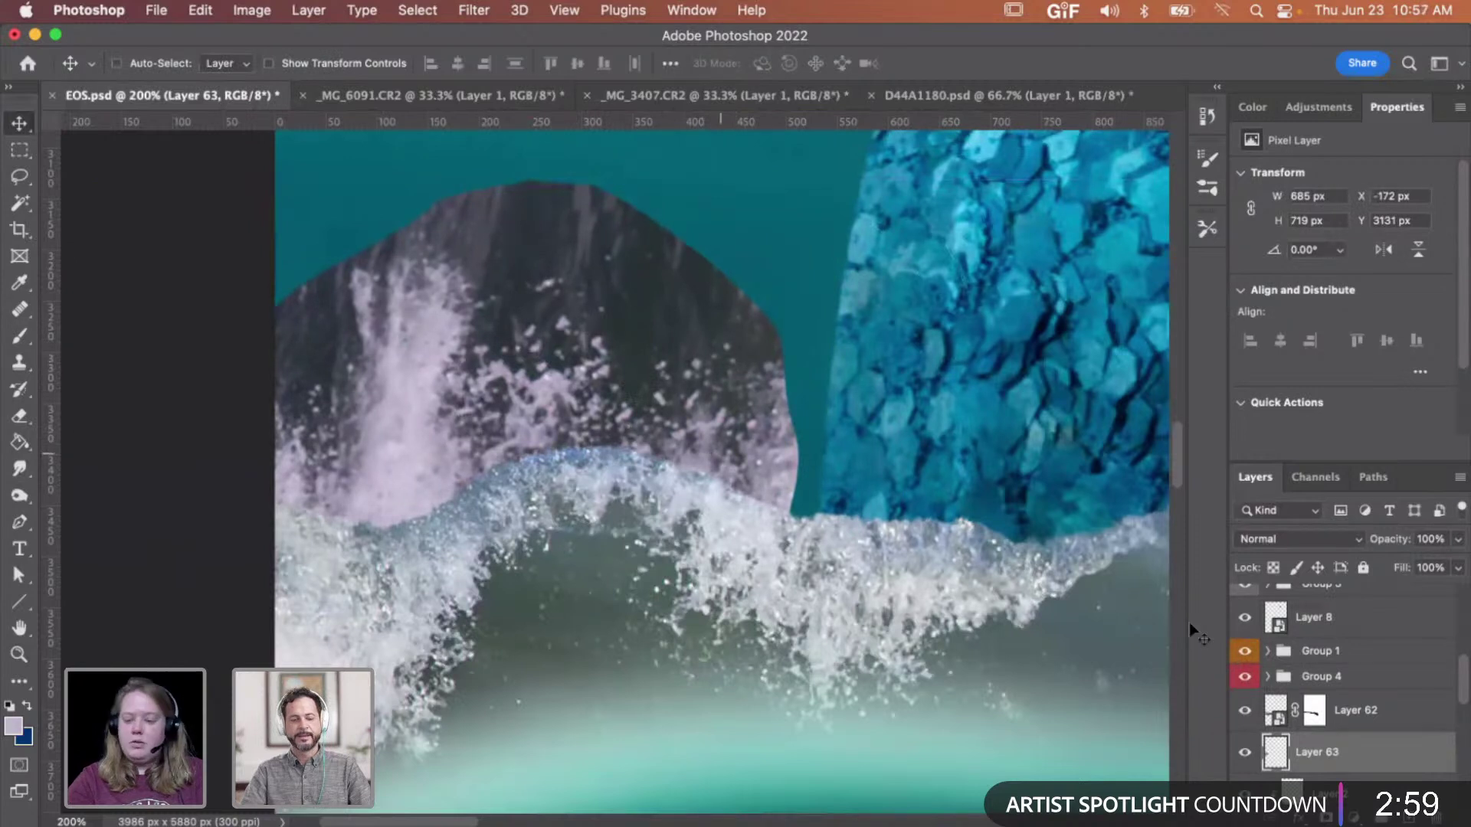
key(super+bracketright)
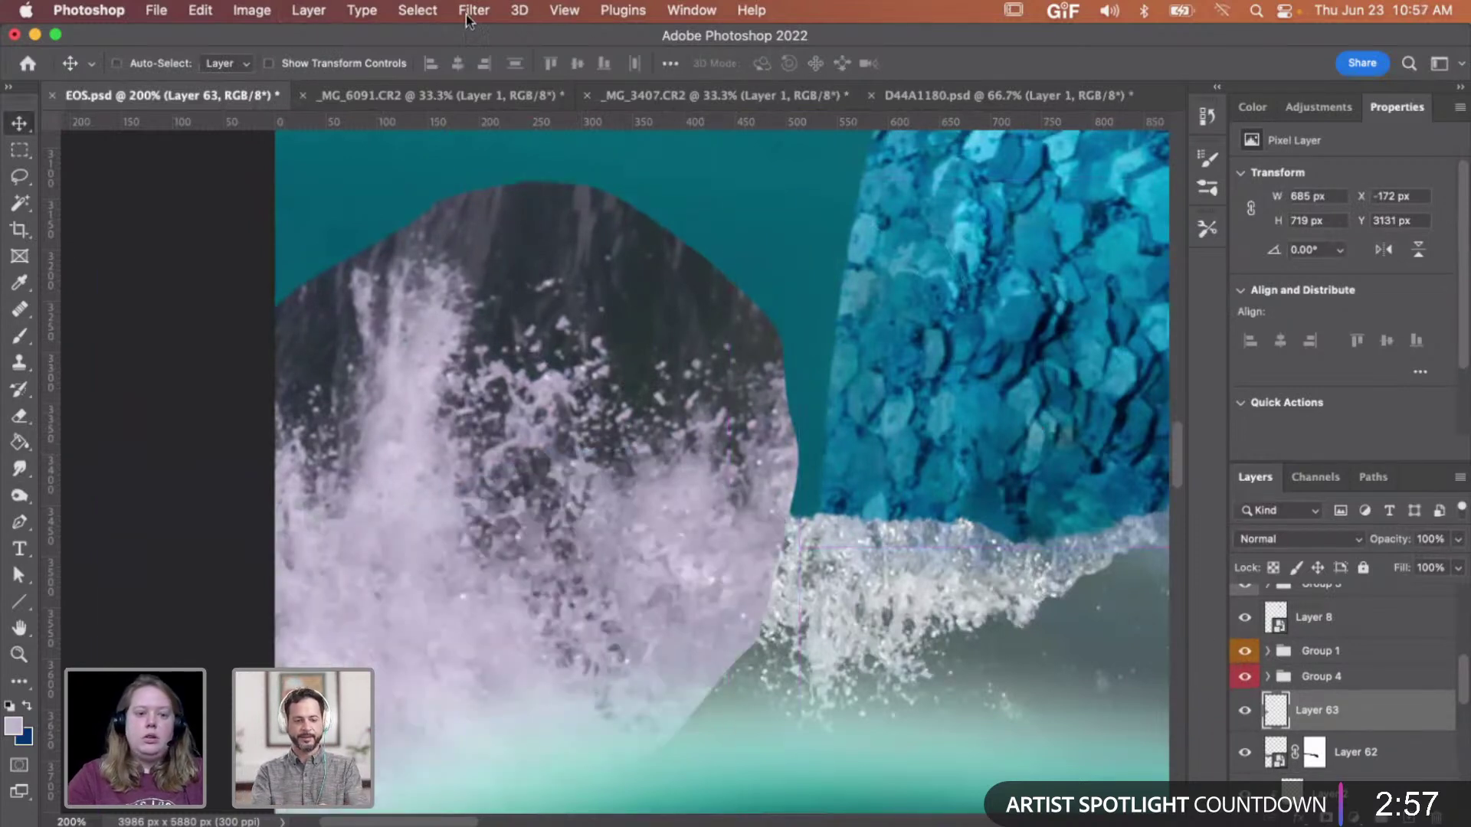
- Select the splash's foam and droplets with Color Range, sampling a droplet cluster and setting the fuzziness to 51
click(417, 10)
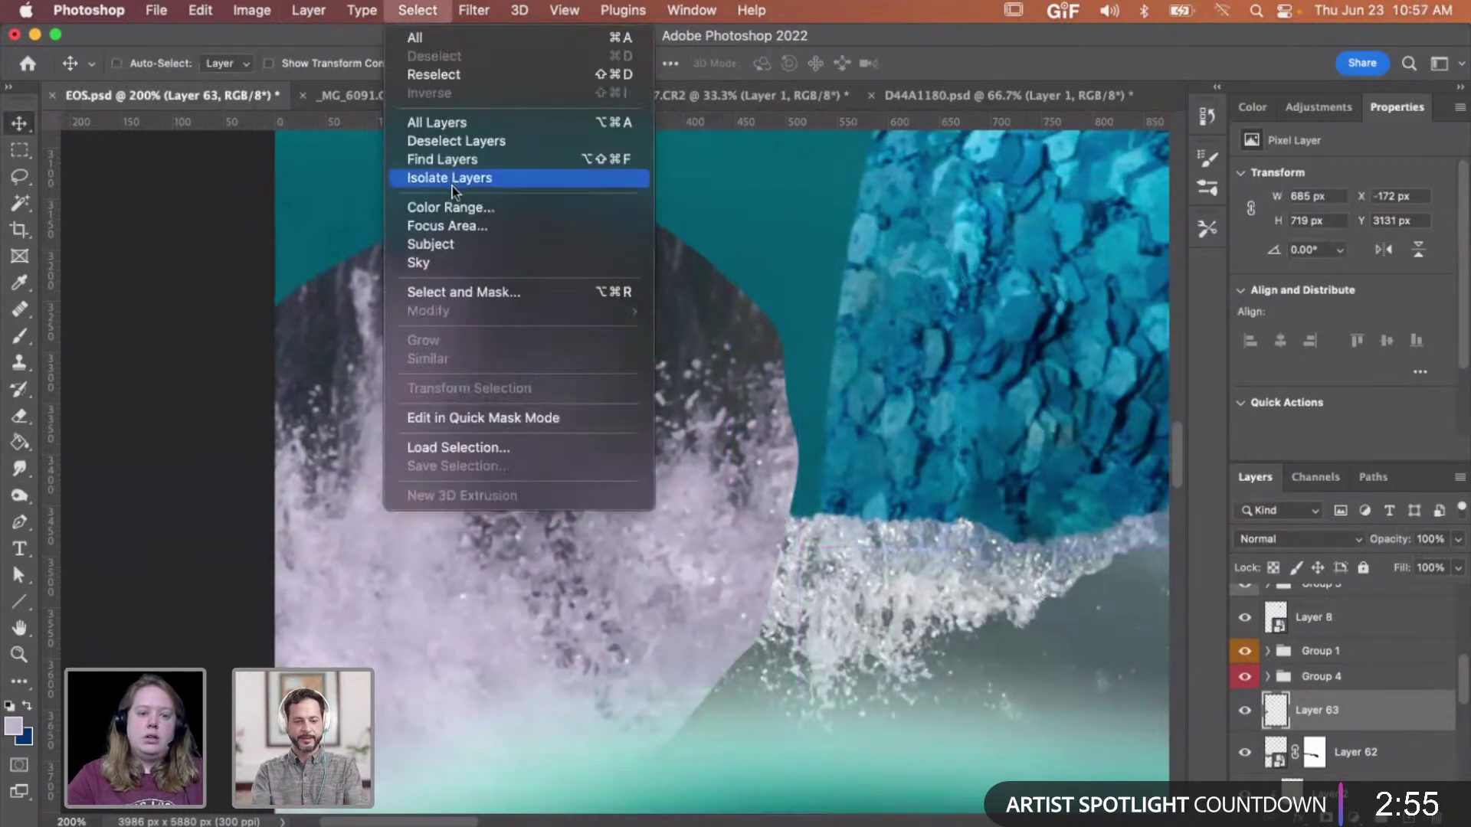
key(Escape)
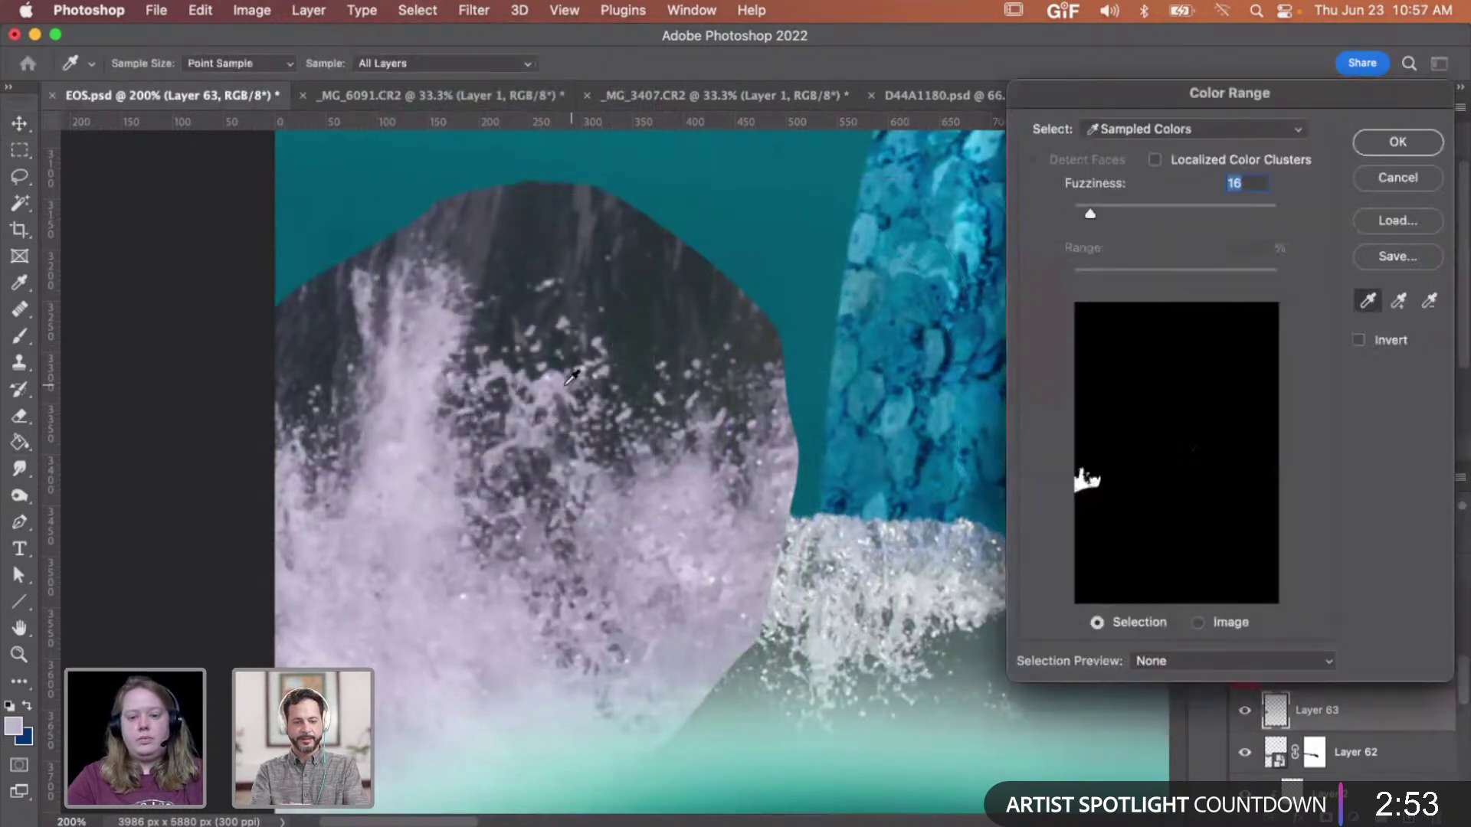
click(549, 382)
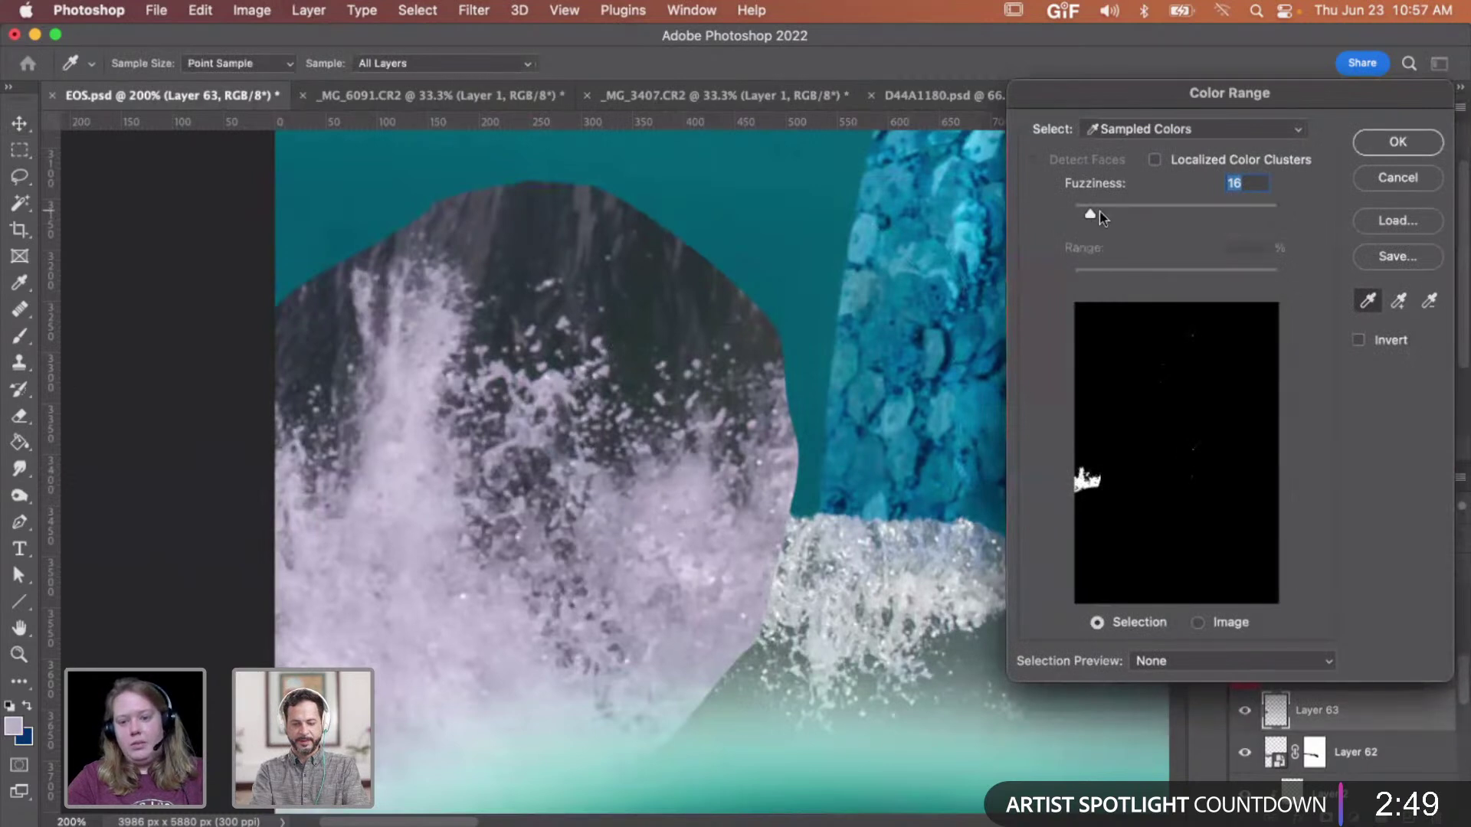
drag(1106, 219, 1126, 218)
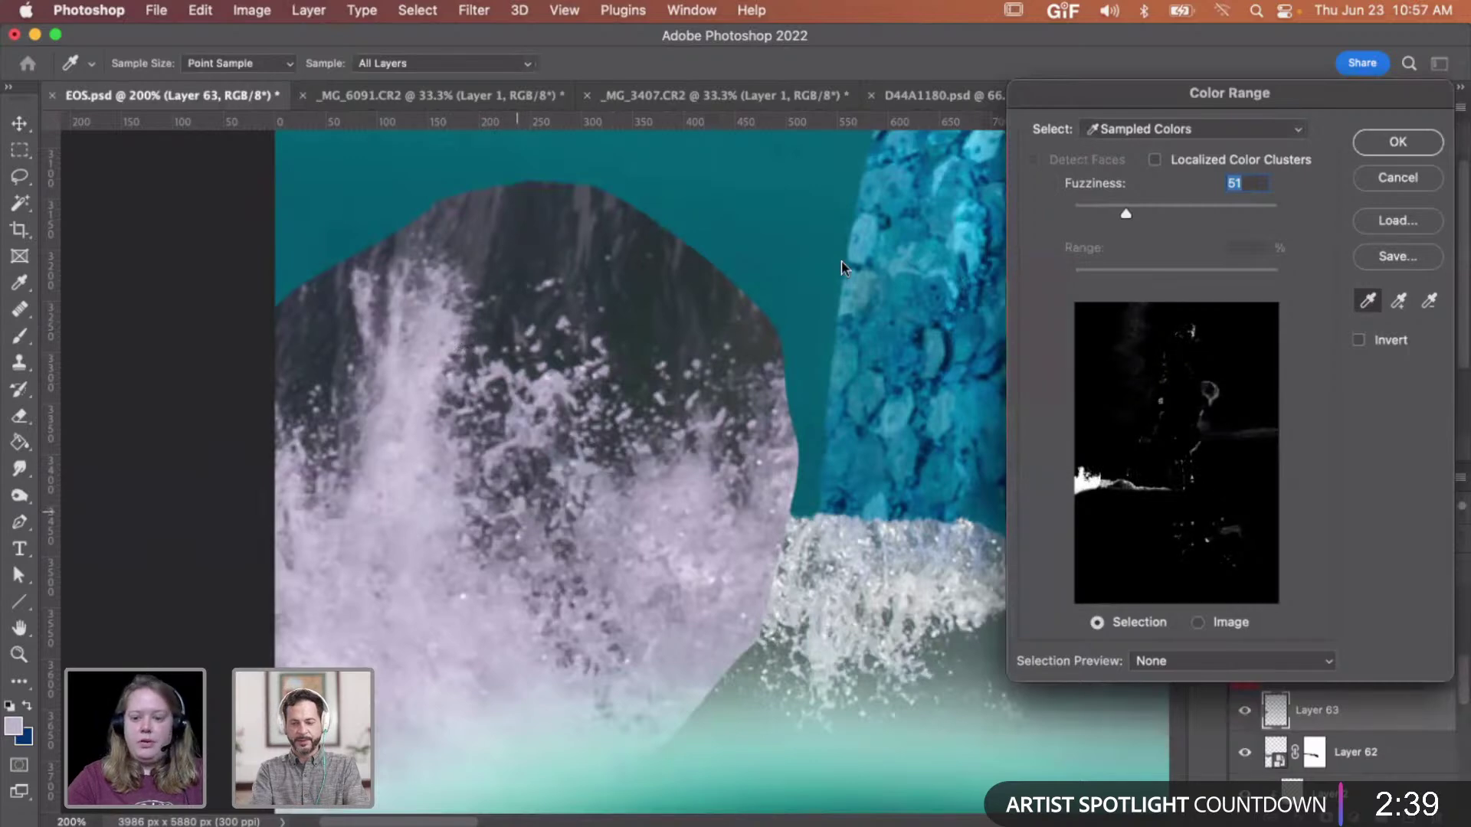
click(1395, 141)
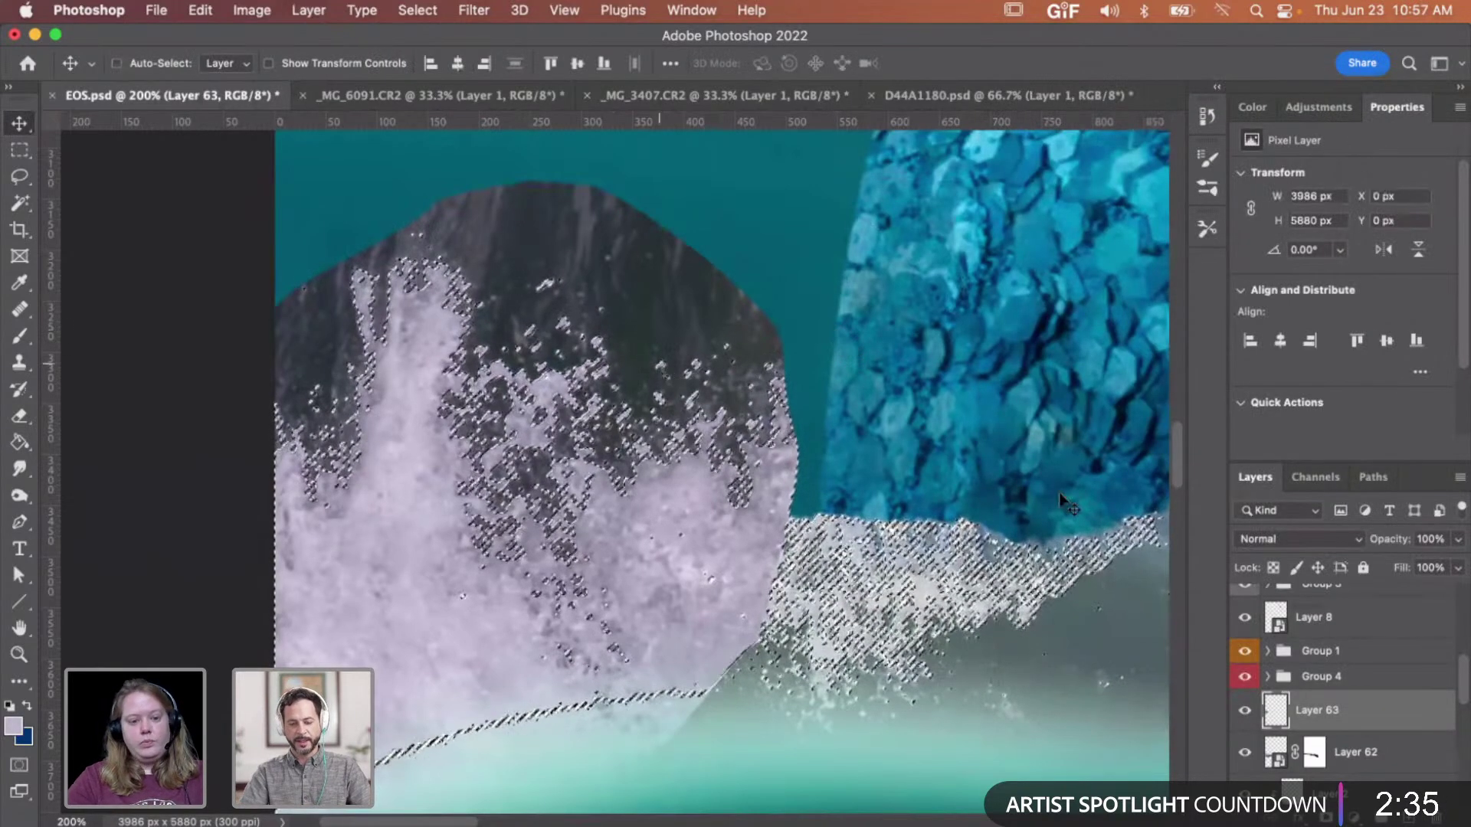
- Turn the selection into a mask on Layer 63 that hides the dark rock and keeps the splash foam
click(1348, 817)
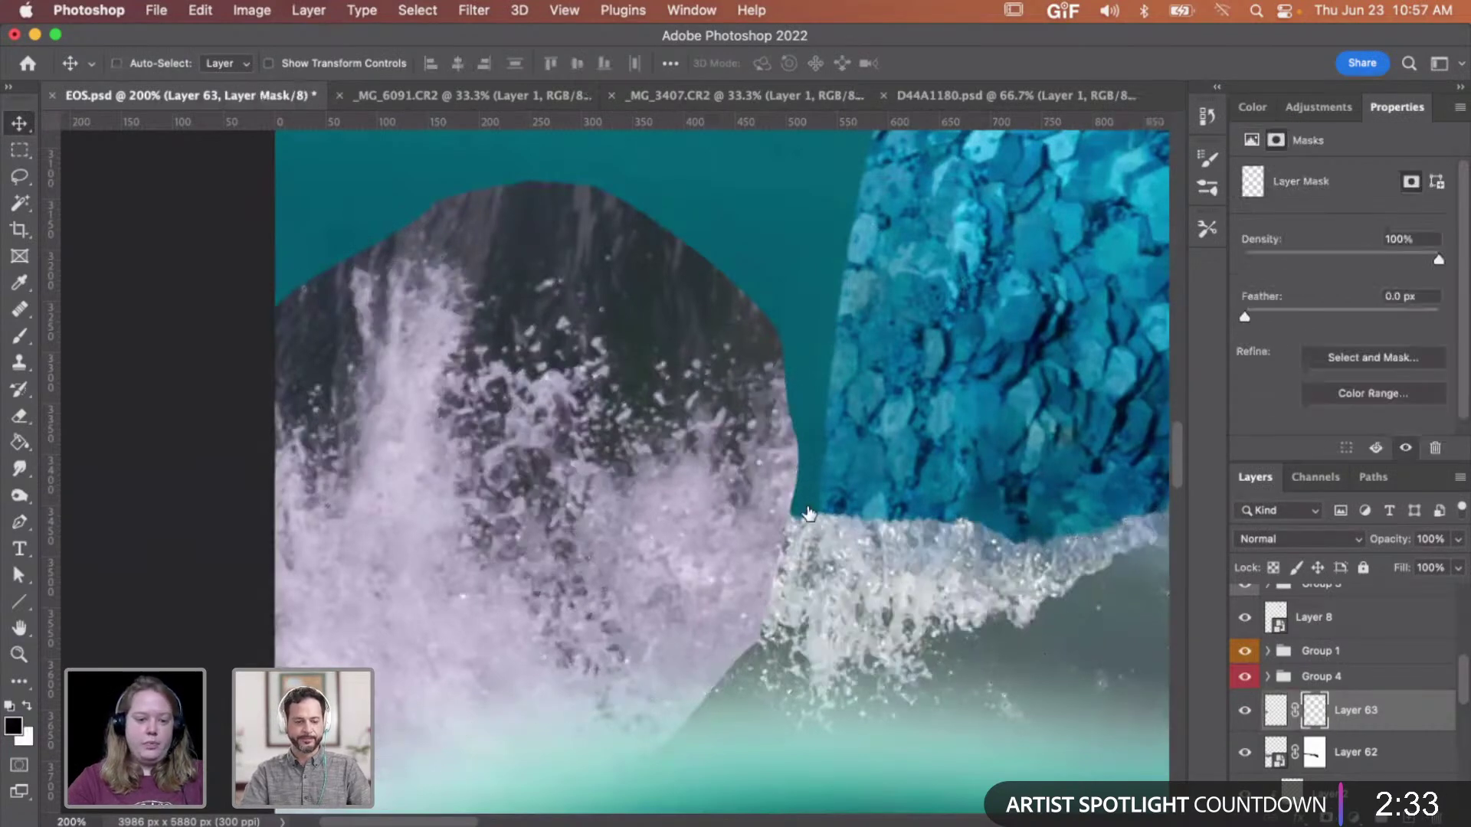
key(super+i)
key(z)
alt+click(694, 512)
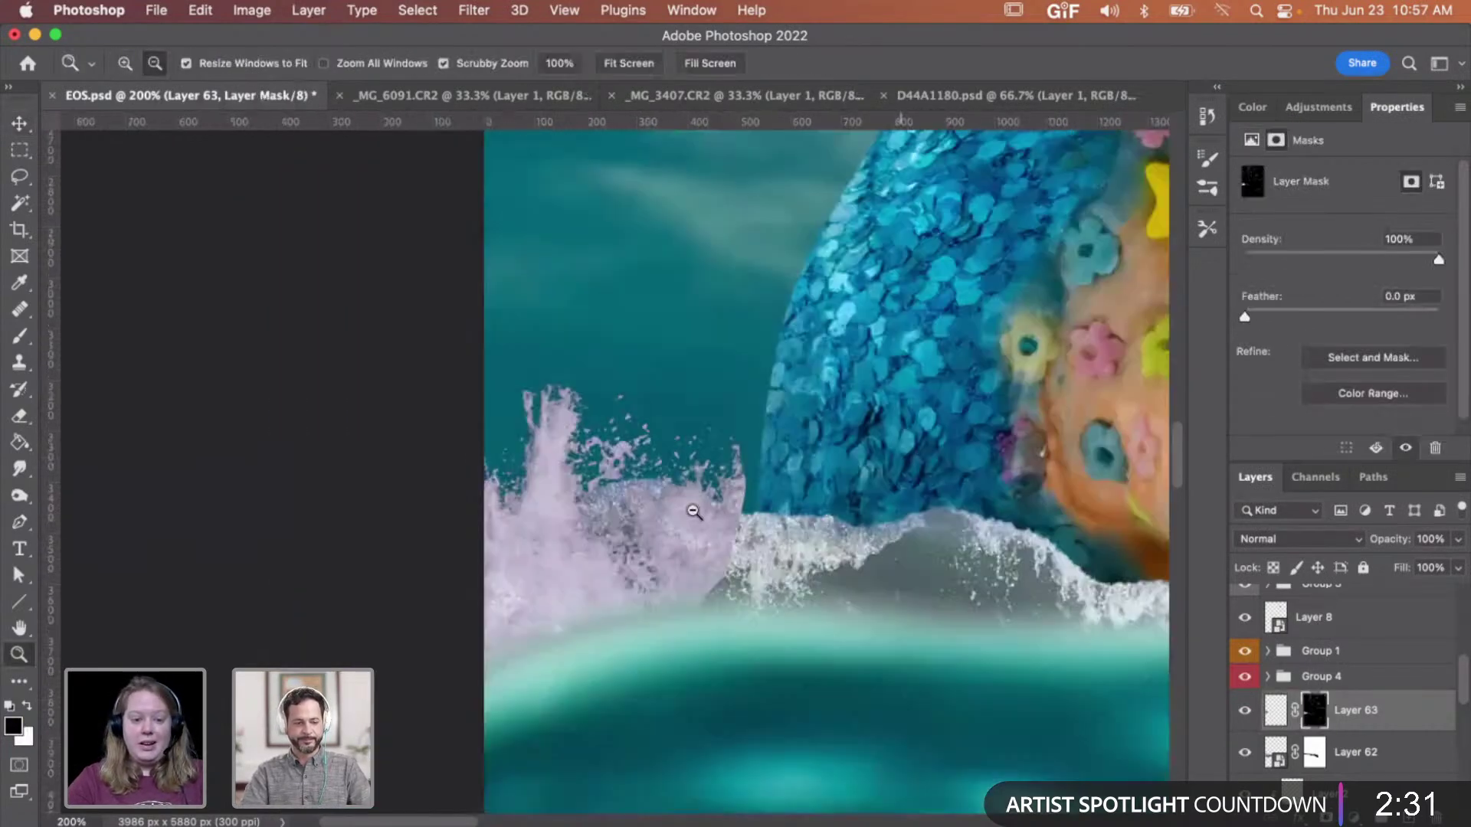
click(692, 504)
- Scale the masked splash down proportionally to about 82.63% and keep it over the wave's far left crest
key(super+t)
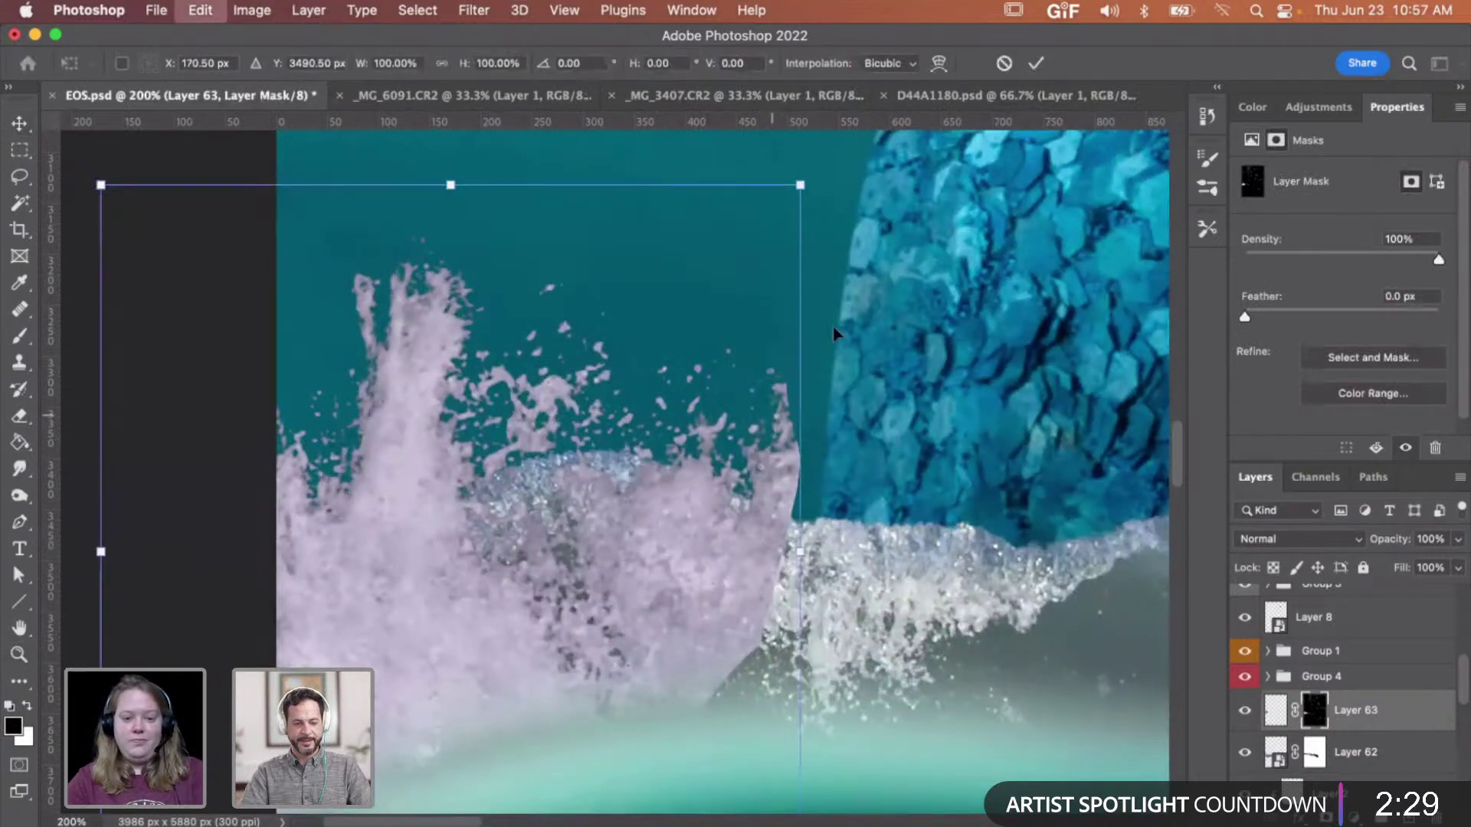
drag(752, 221, 691, 285)
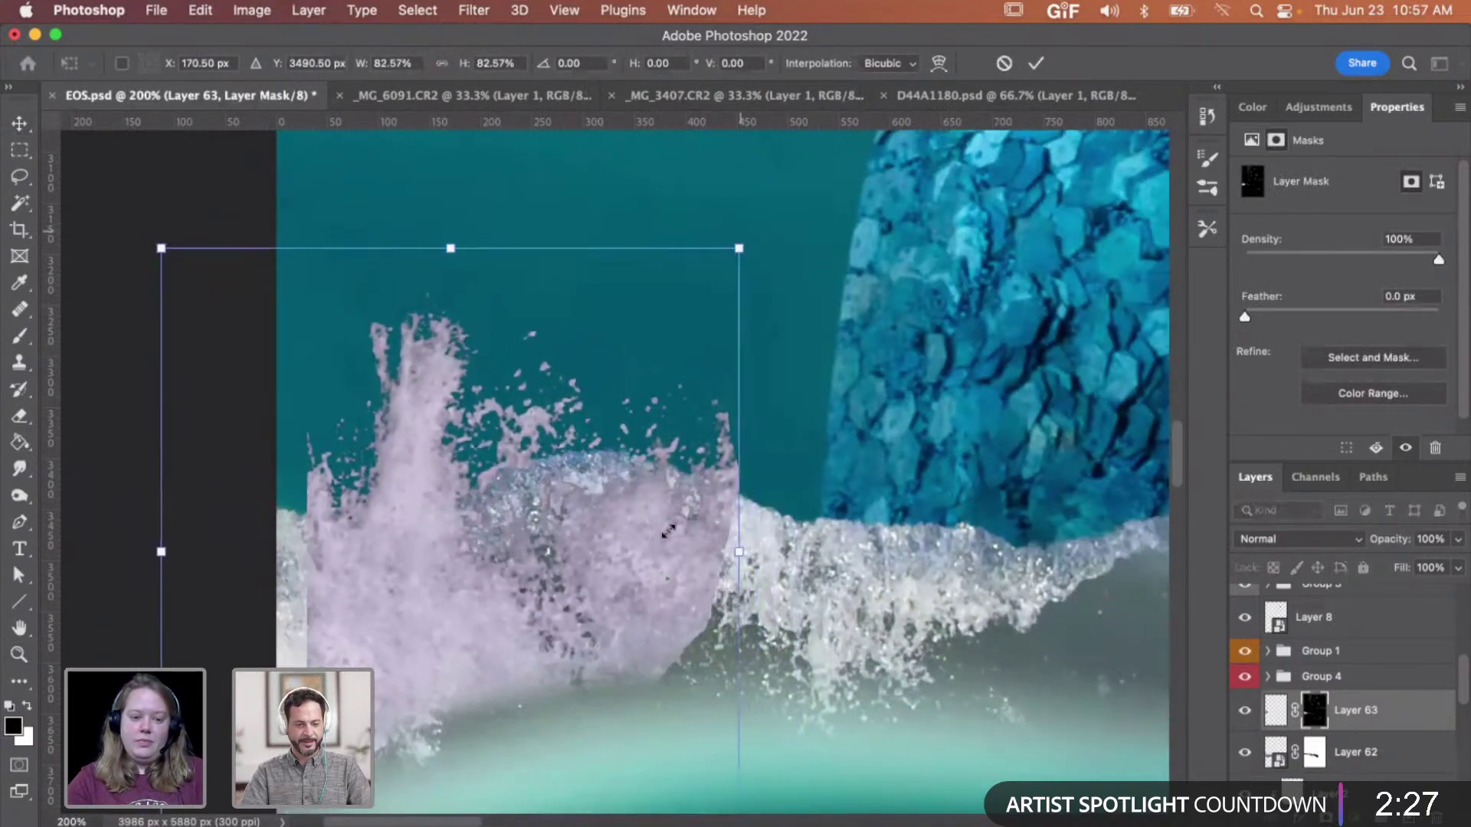
drag(668, 491, 668, 516)
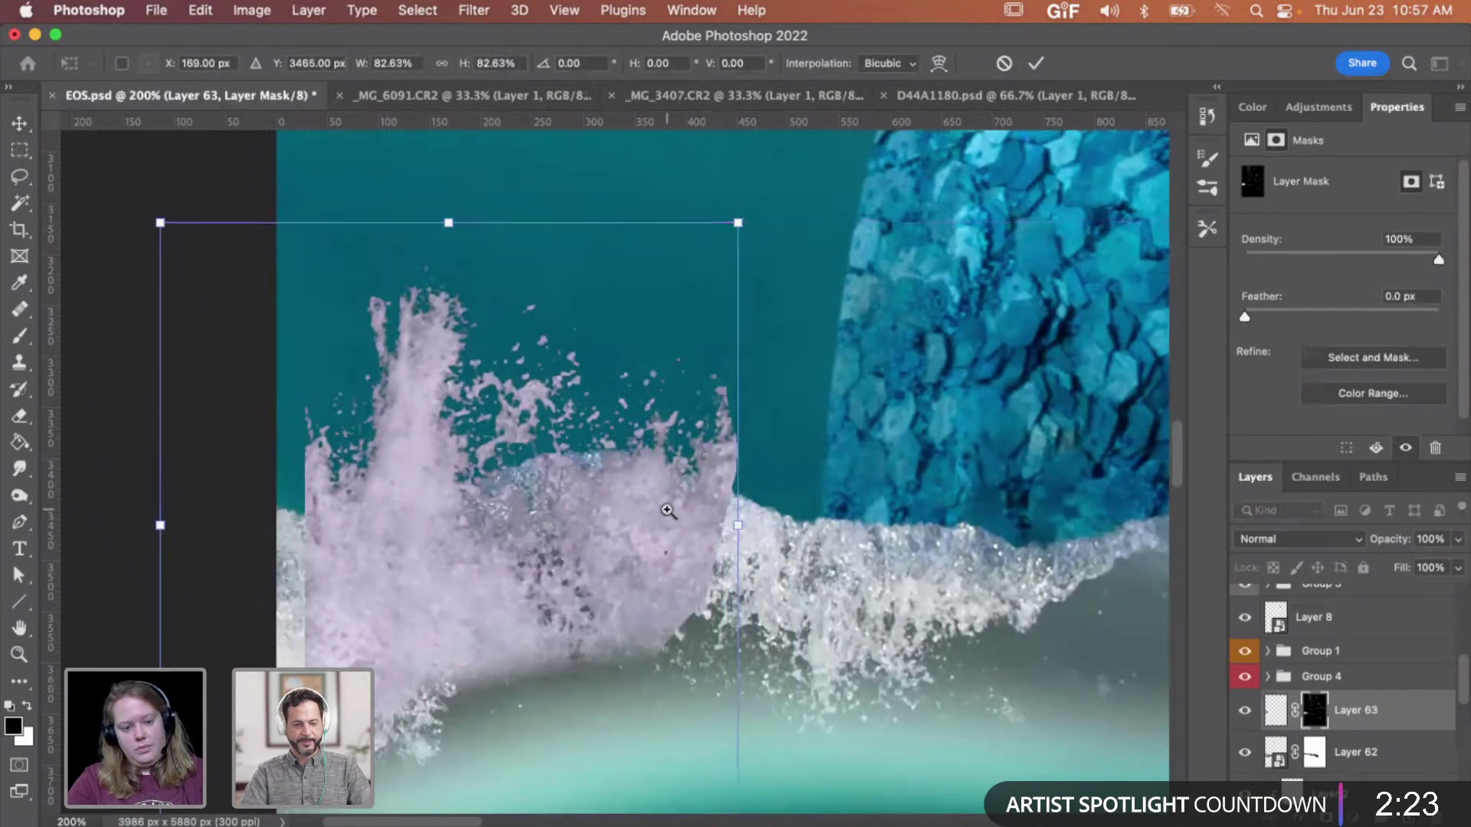
key(Return)
key(z)
key(v)
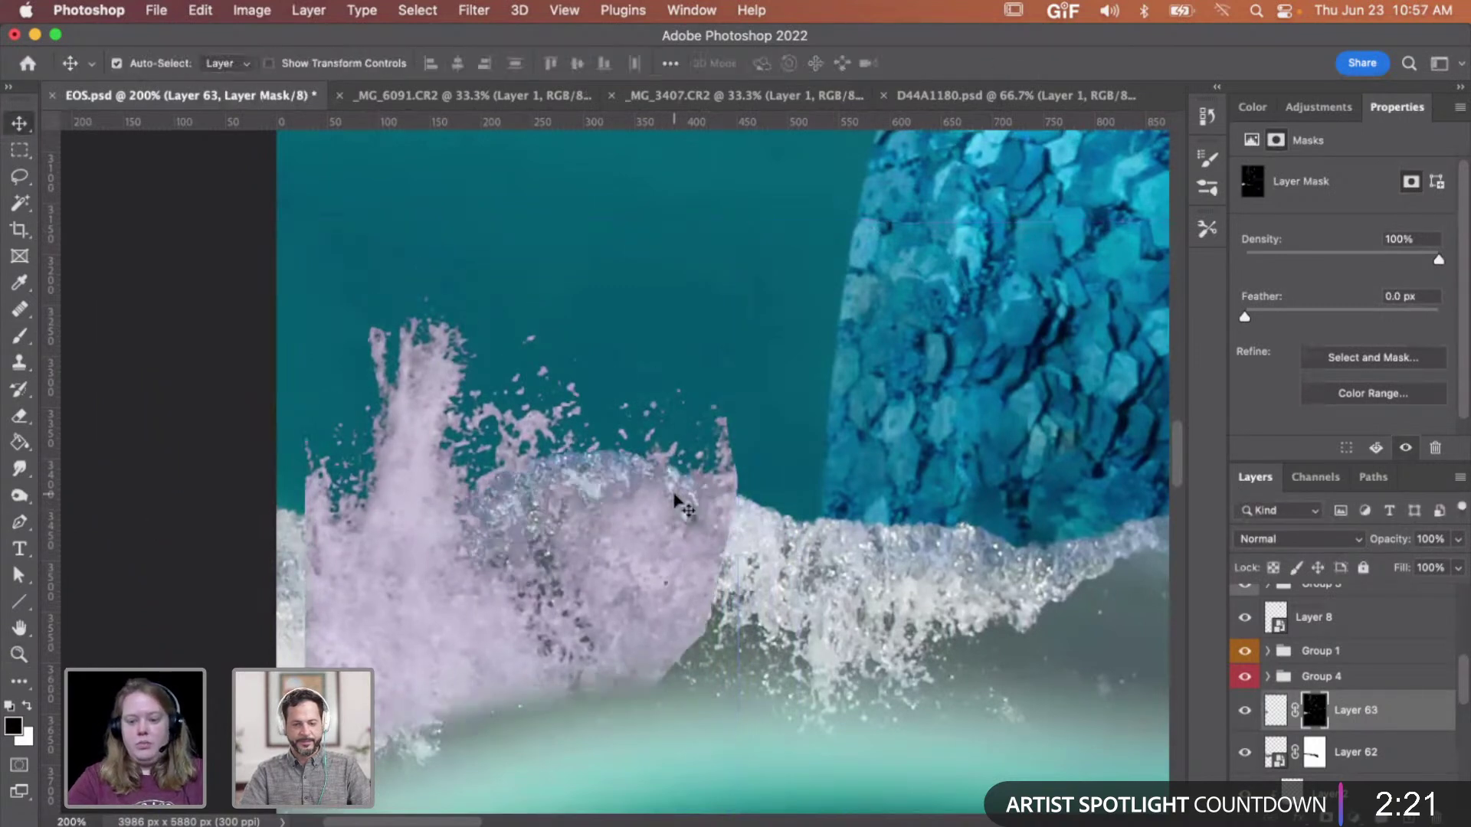
- Send Layer 63 back behind Layer 62 and nudge the splash up to Y 3188 px above the foam crest
key(super+bracketleft)
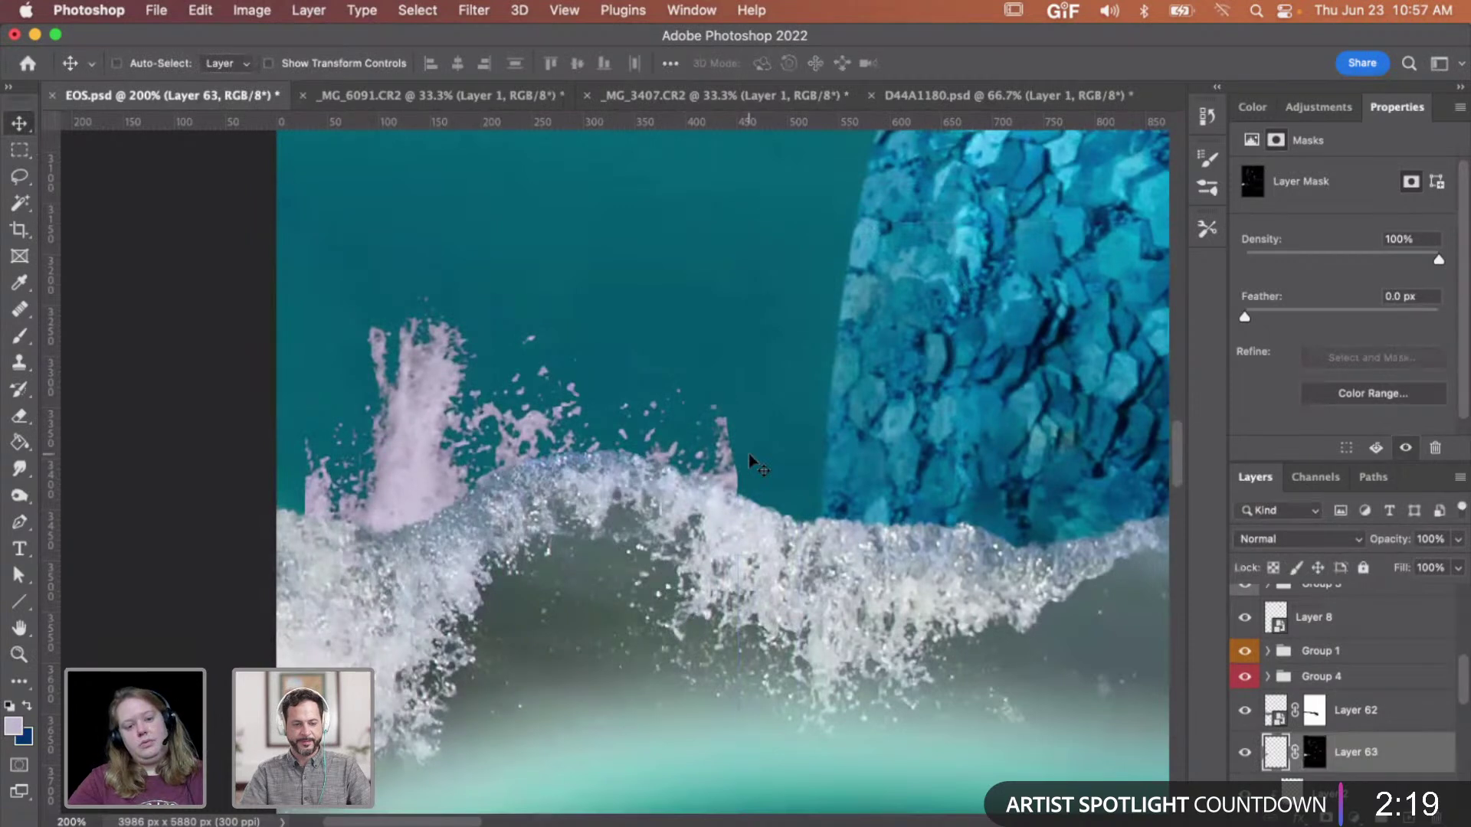
key(Up)
key(Up)
key(Up)
key(Up)
key(Up)
key(Up)
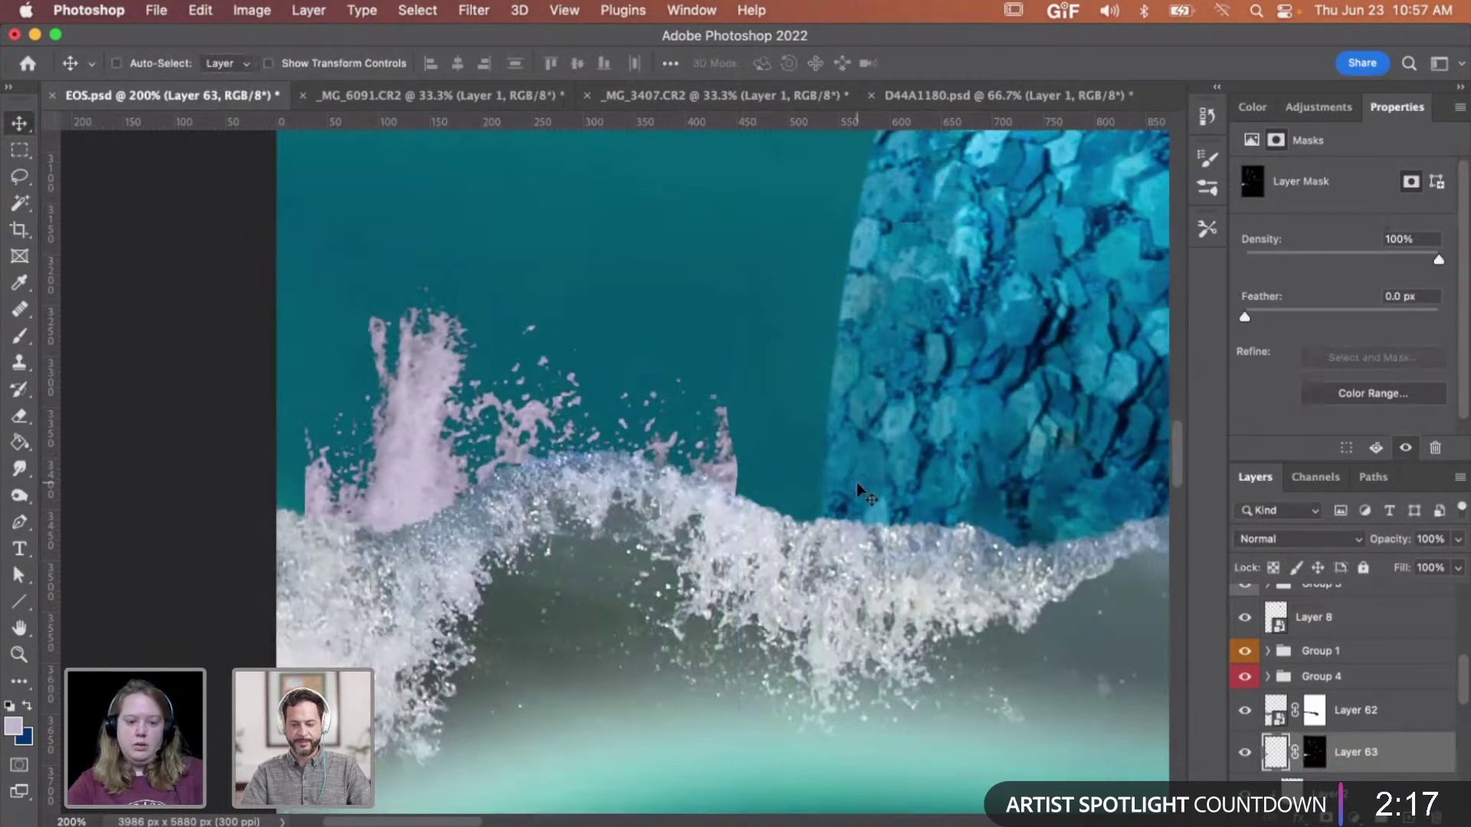
- Paint black on Layer 63's mask with a 90 px brush over the far right spike and the tall splash's top
key(b)
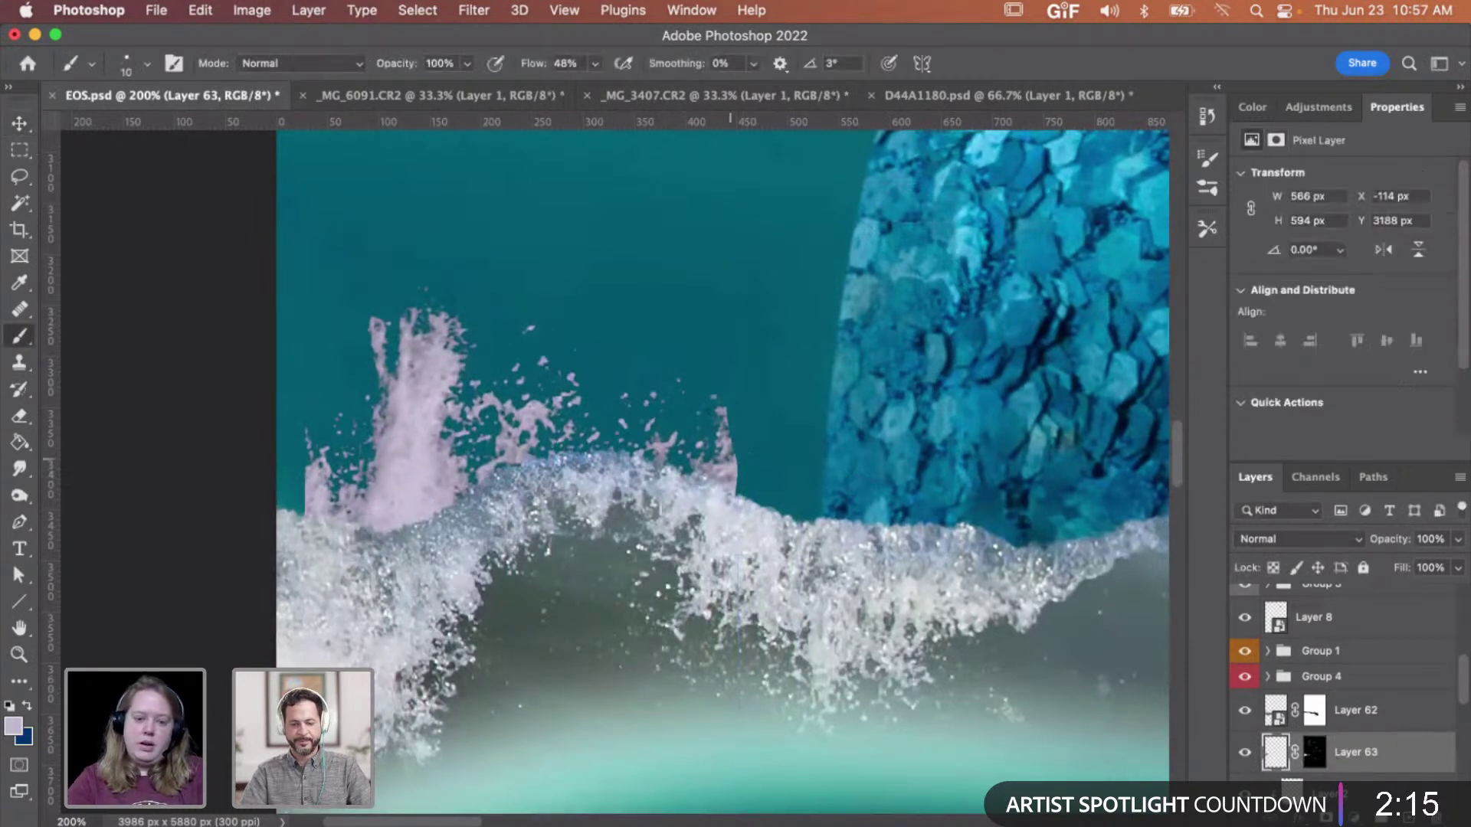
key(bracketright)
key(bracketright)
key(bracketright)
key(bracketright)
key(bracketright)
key(bracketright)
key(bracketright)
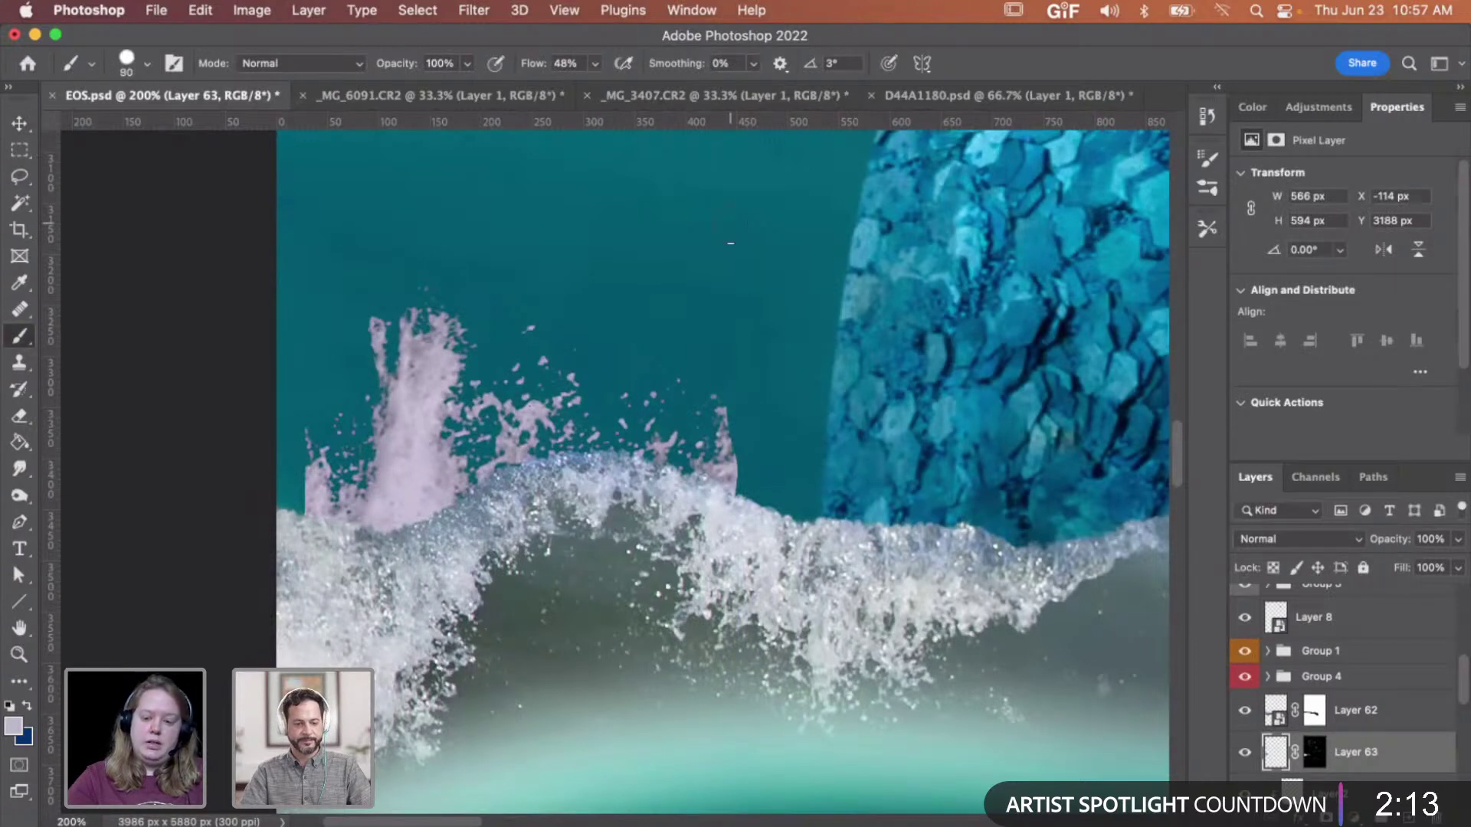
click(1314, 753)
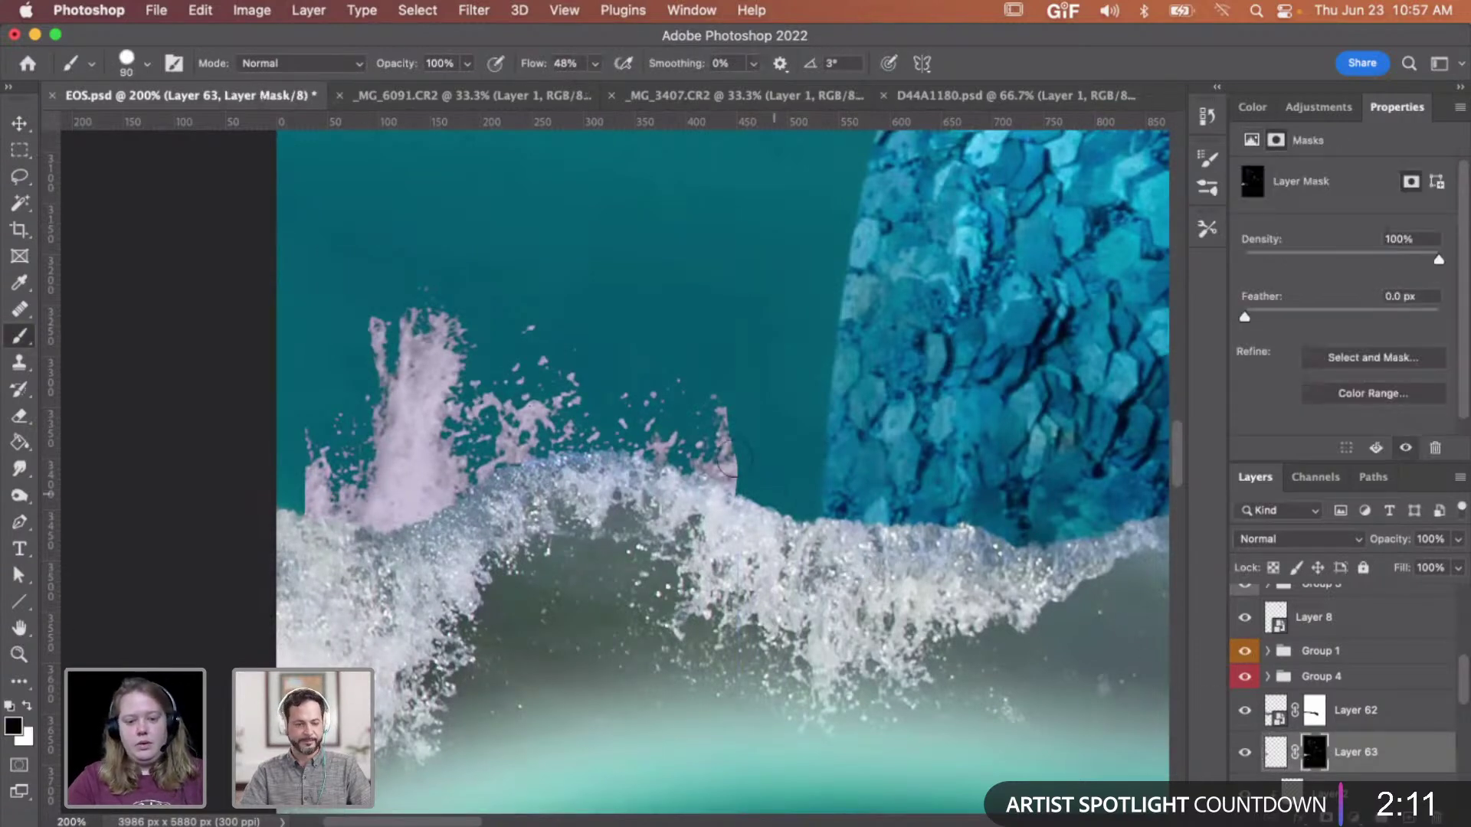
drag(734, 443, 728, 512)
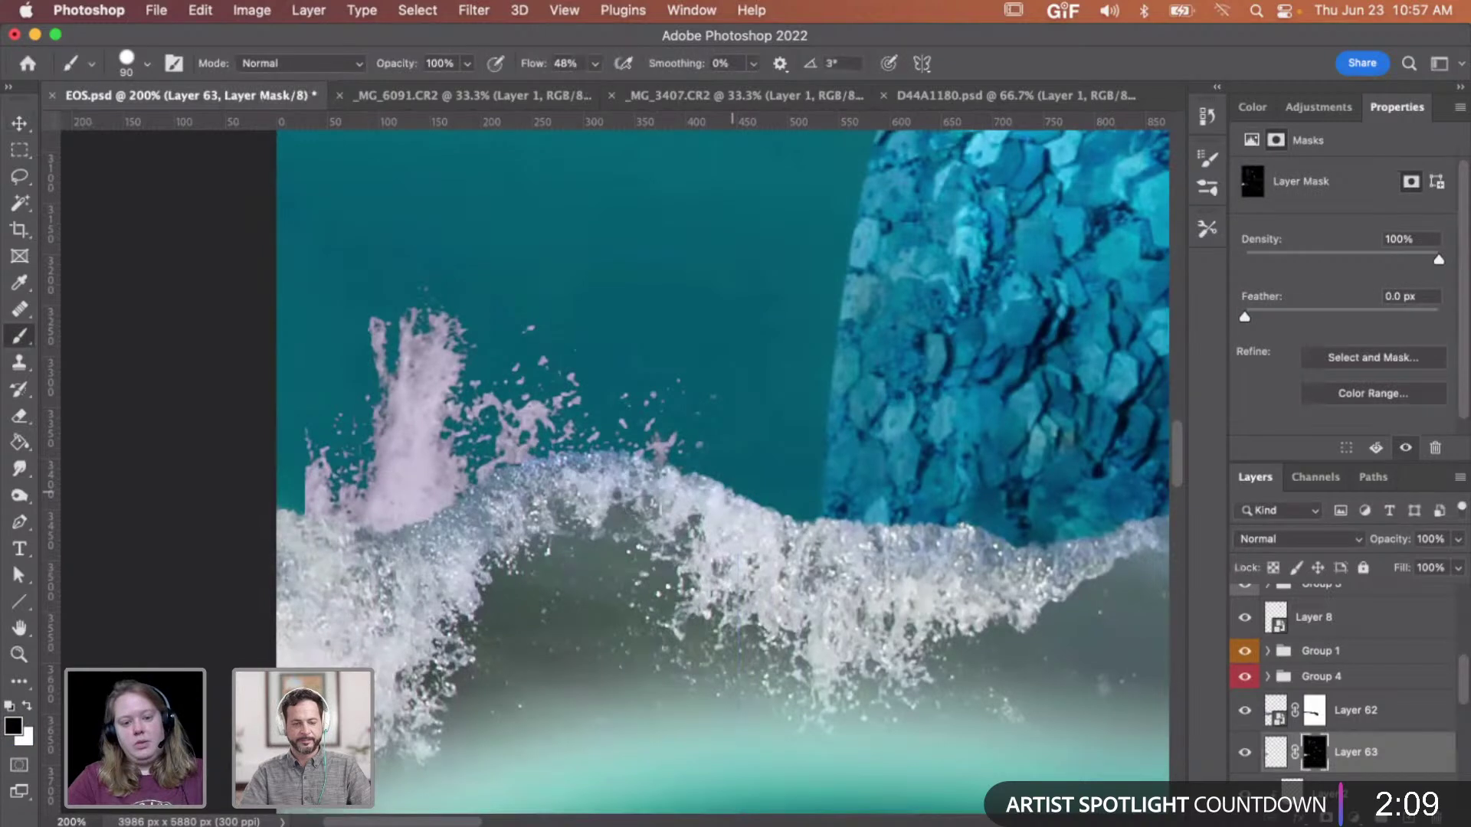
mouse_move(413, 329)
mouse_down()
mouse_move(444, 391)
mouse_move(456, 318)
mouse_up()
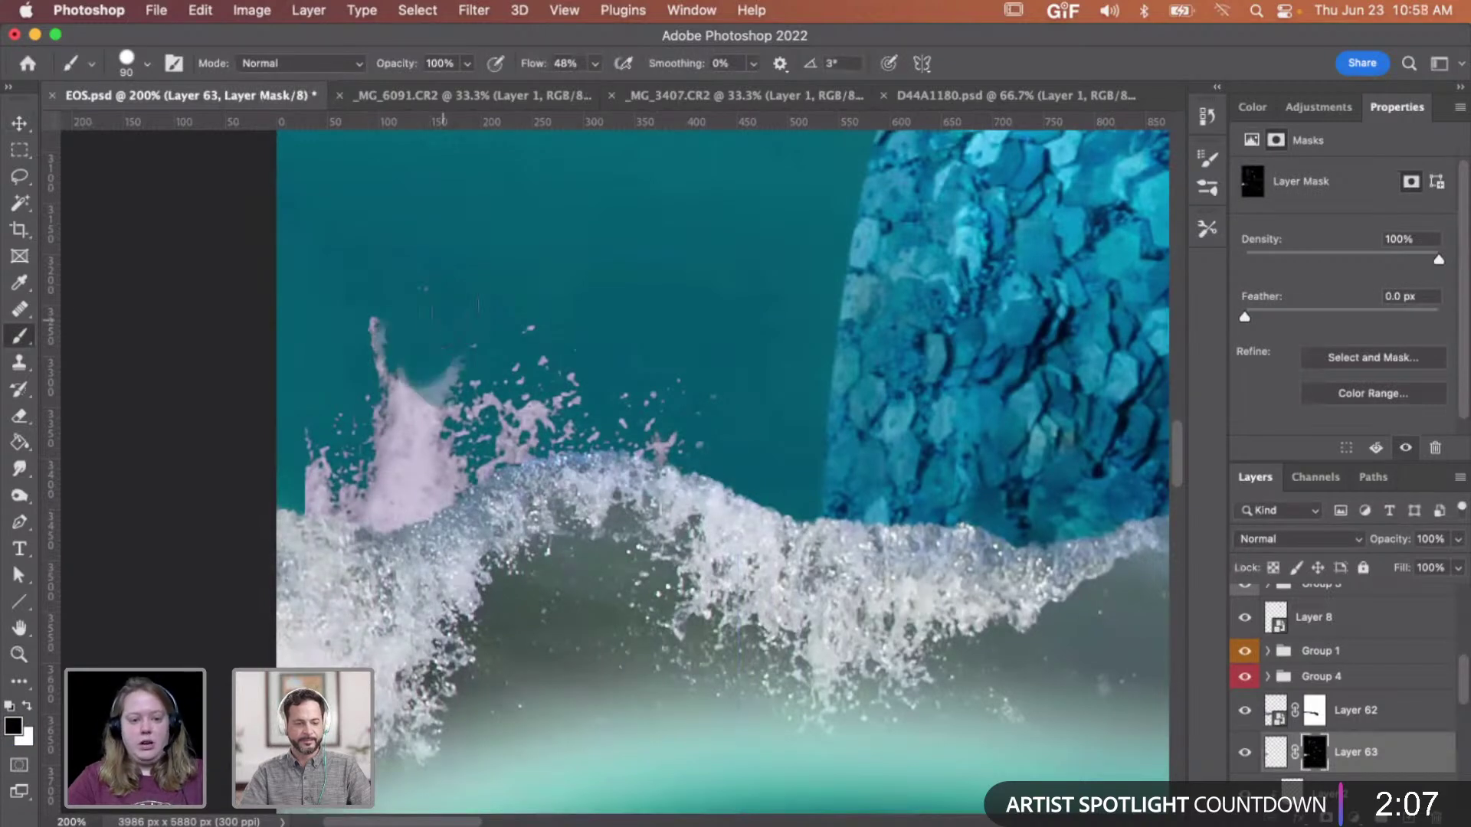
- Switch to the Hard Round brush and mask out the tall splash column and the small spray beside it
right_click(454, 313)
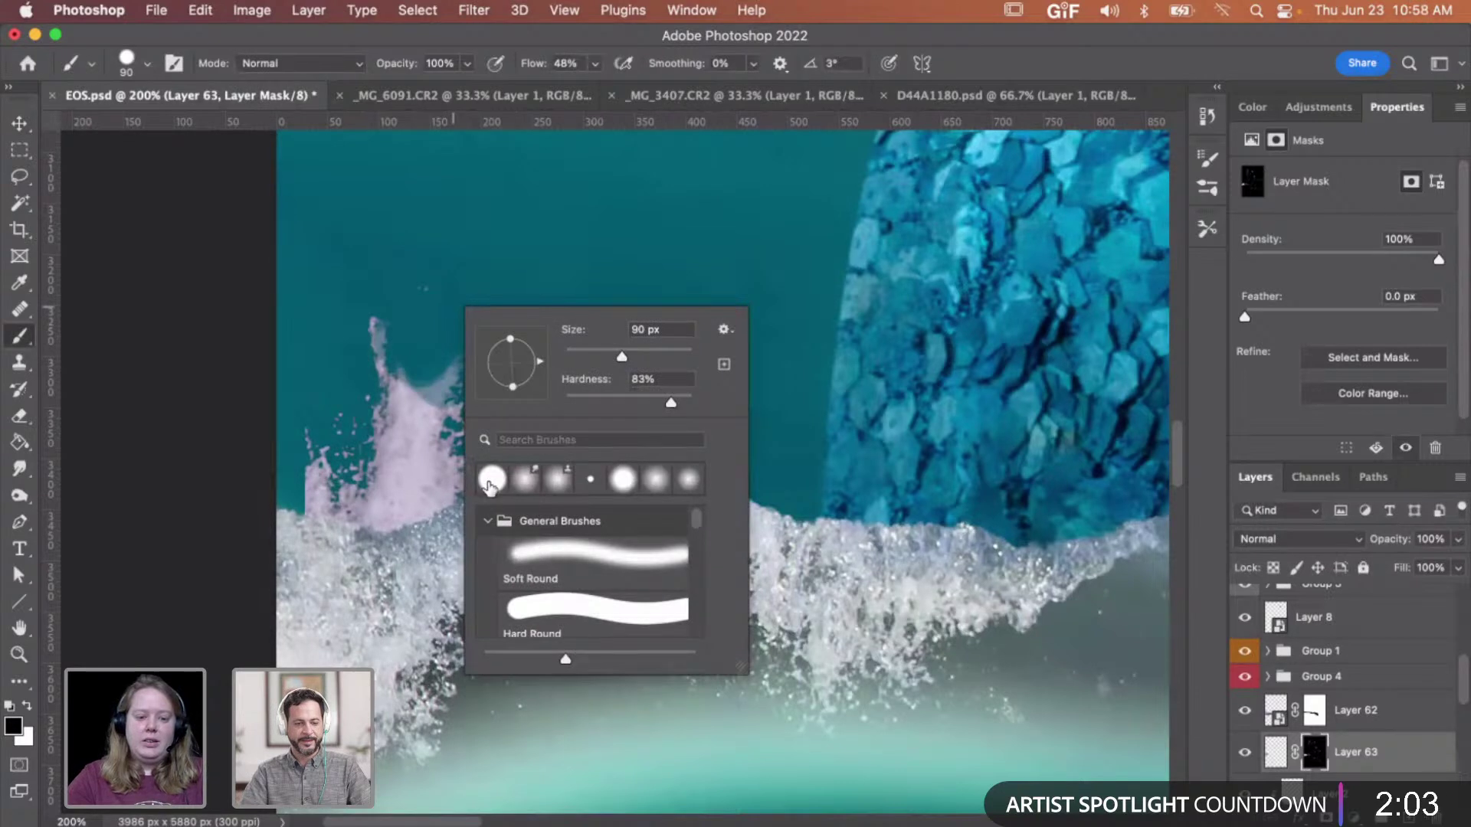
click(563, 555)
scroll(563, 543, down, 3)
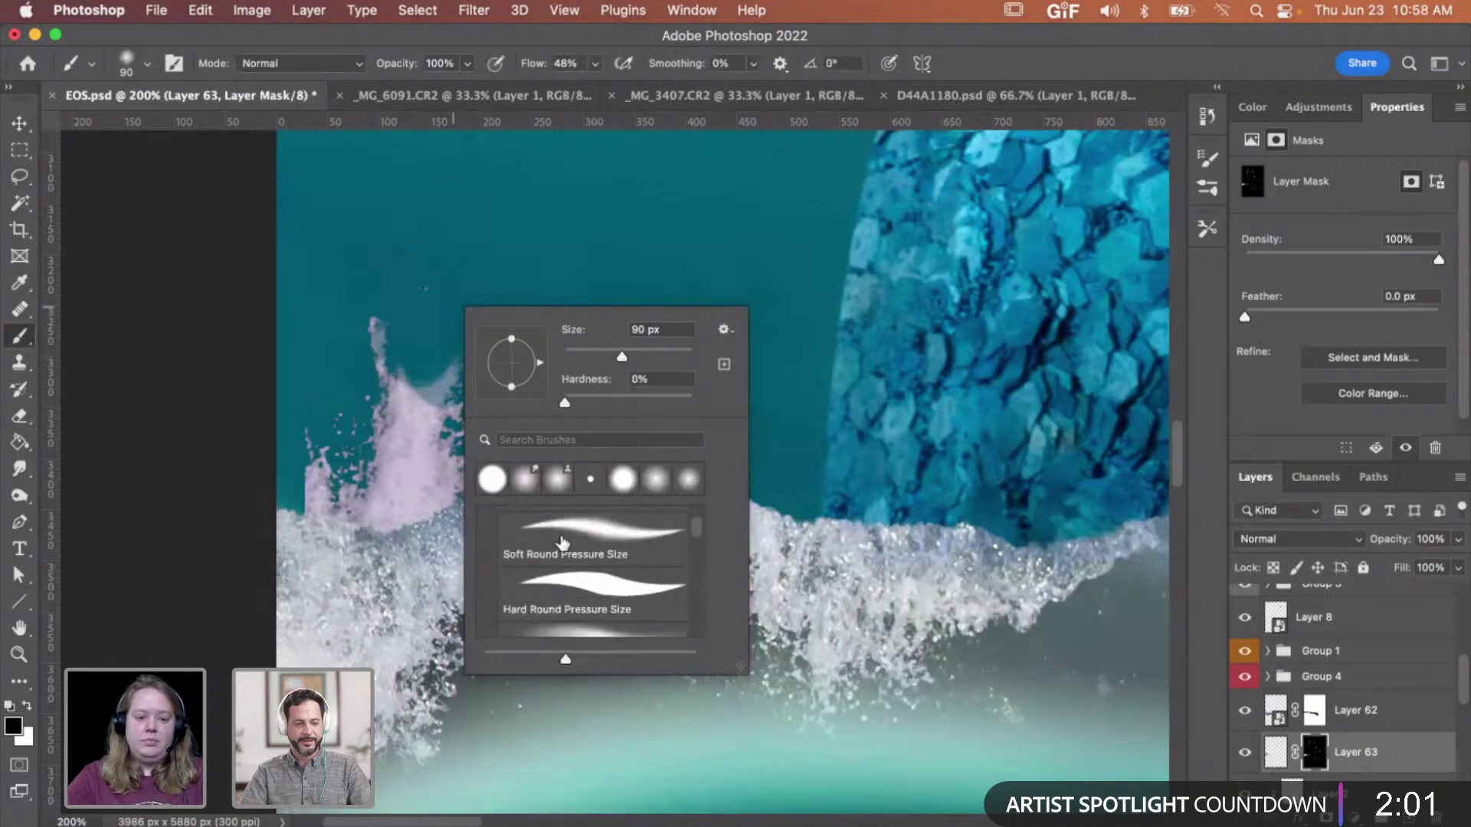
scroll(563, 540, up, 2)
click(563, 536)
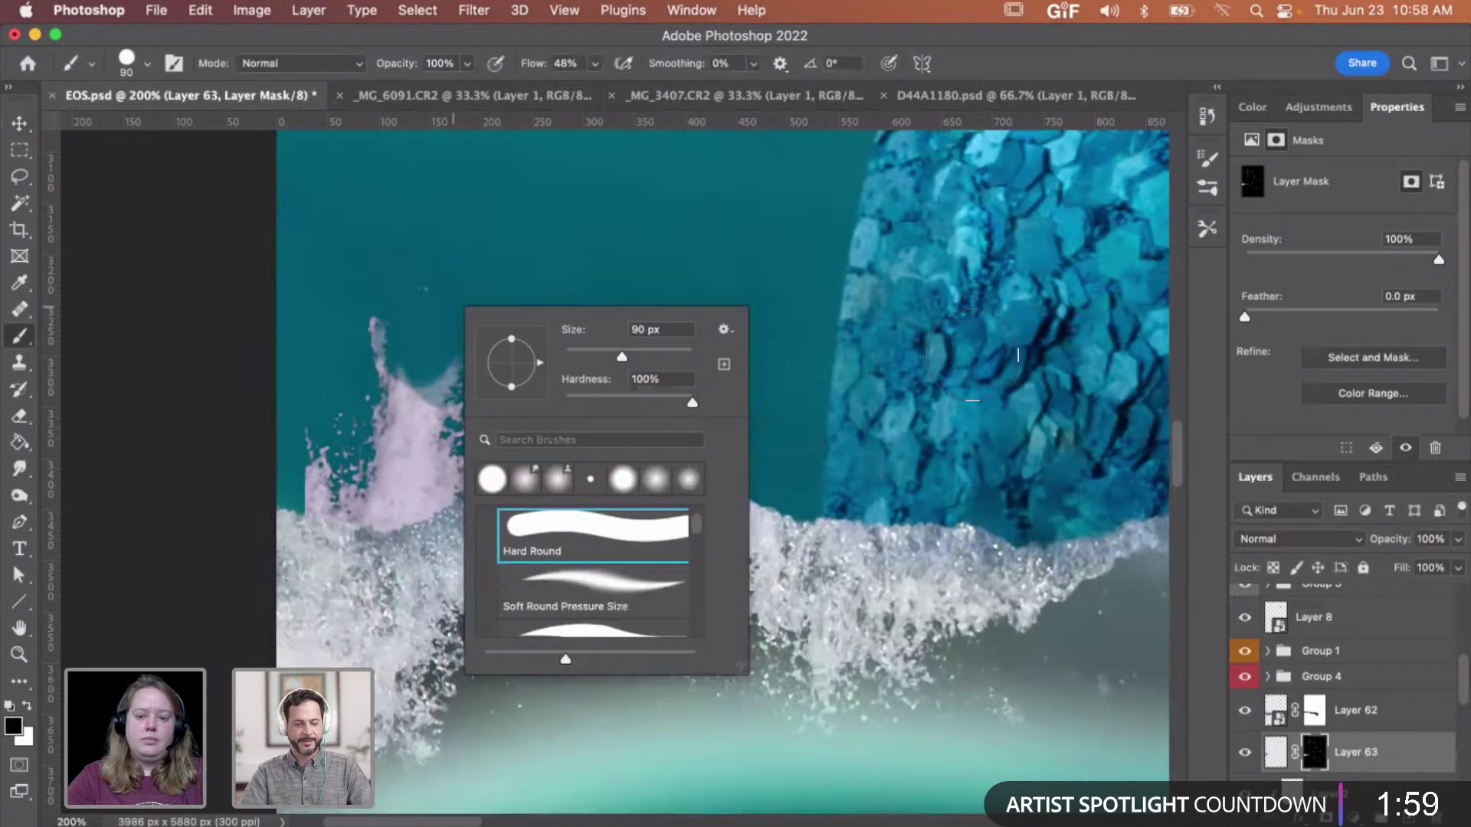
click(475, 417)
mouse_move(475, 417)
mouse_down()
mouse_move(395, 415)
mouse_move(383, 348)
mouse_move(389, 369)
mouse_move(418, 369)
mouse_move(409, 314)
mouse_move(441, 322)
mouse_move(402, 444)
mouse_move(426, 483)
mouse_move(408, 513)
mouse_move(389, 513)
mouse_move(315, 409)
mouse_move(344, 548)
mouse_move(325, 501)
mouse_move(355, 525)
mouse_move(400, 507)
mouse_up()
- Reduce the brush to 25 px and trim stray droplets from the remaining splash's left edge on the mask
key(bracketleft)
key(bracketleft)
key(bracketleft)
key(bracketleft)
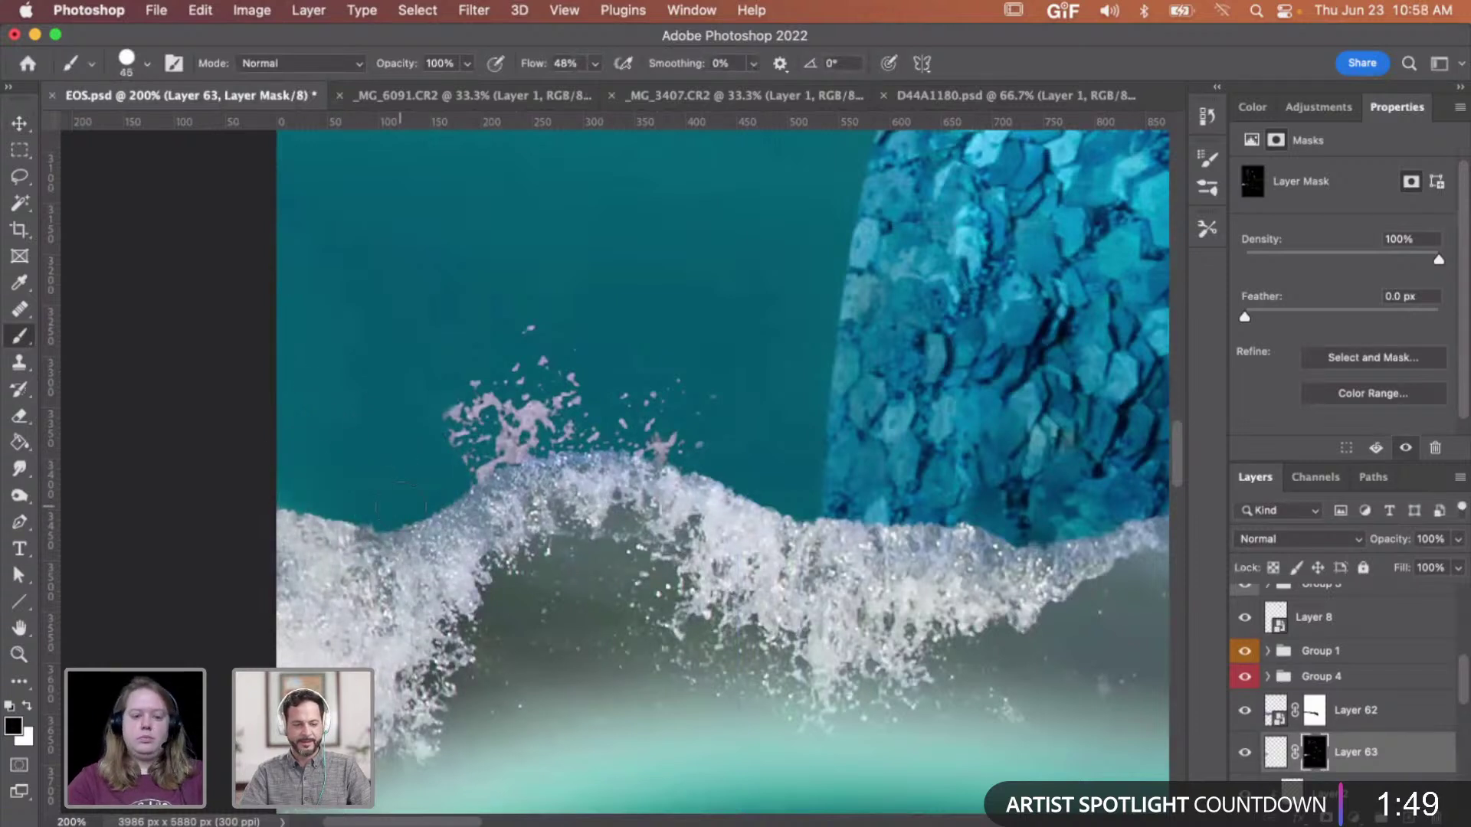
key(bracketleft)
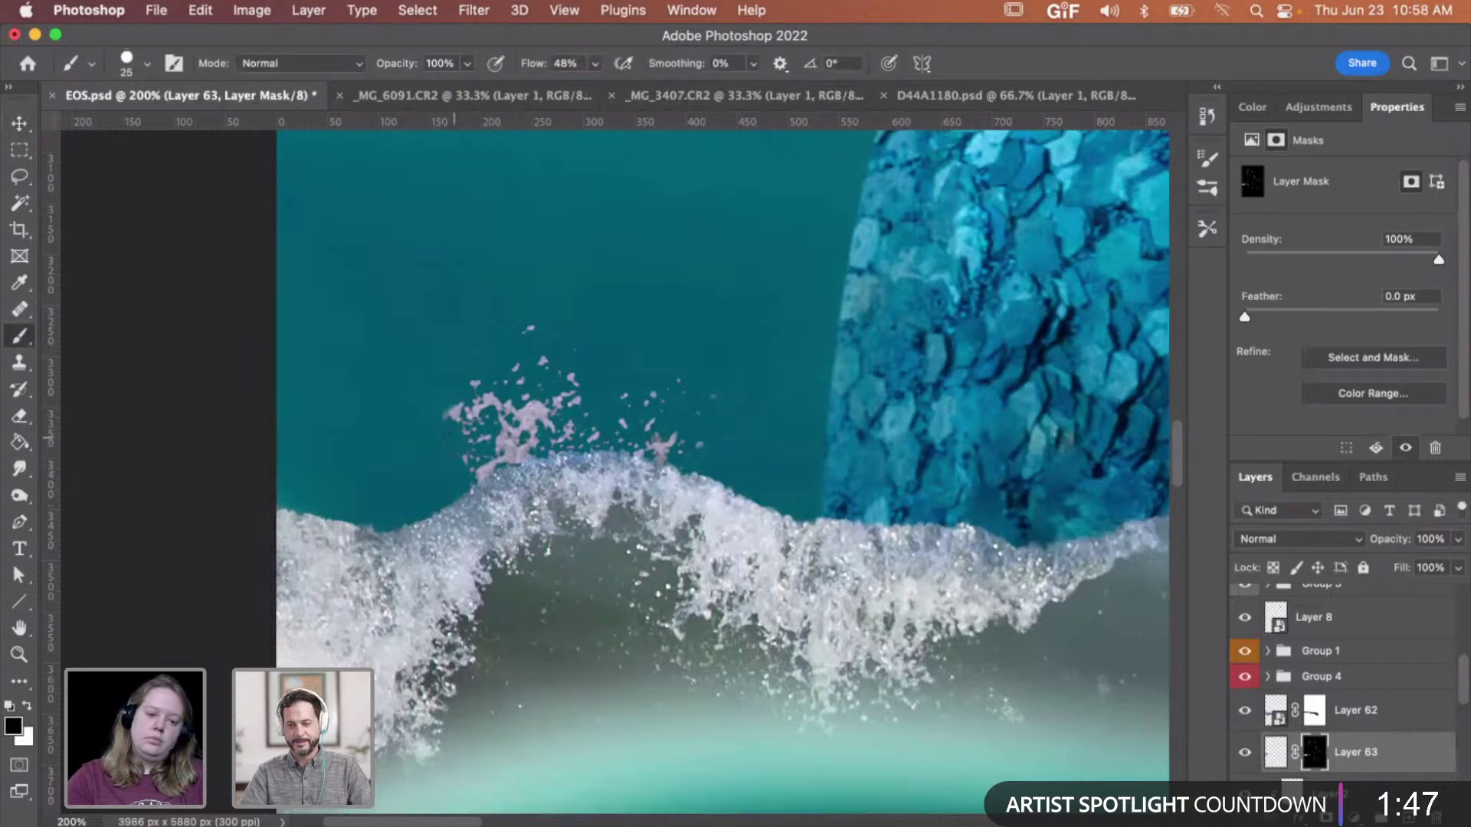
drag(457, 434, 447, 406)
- Move the trimmed splash left and slightly down so it rises from the slope beside the foam crest
key(v)
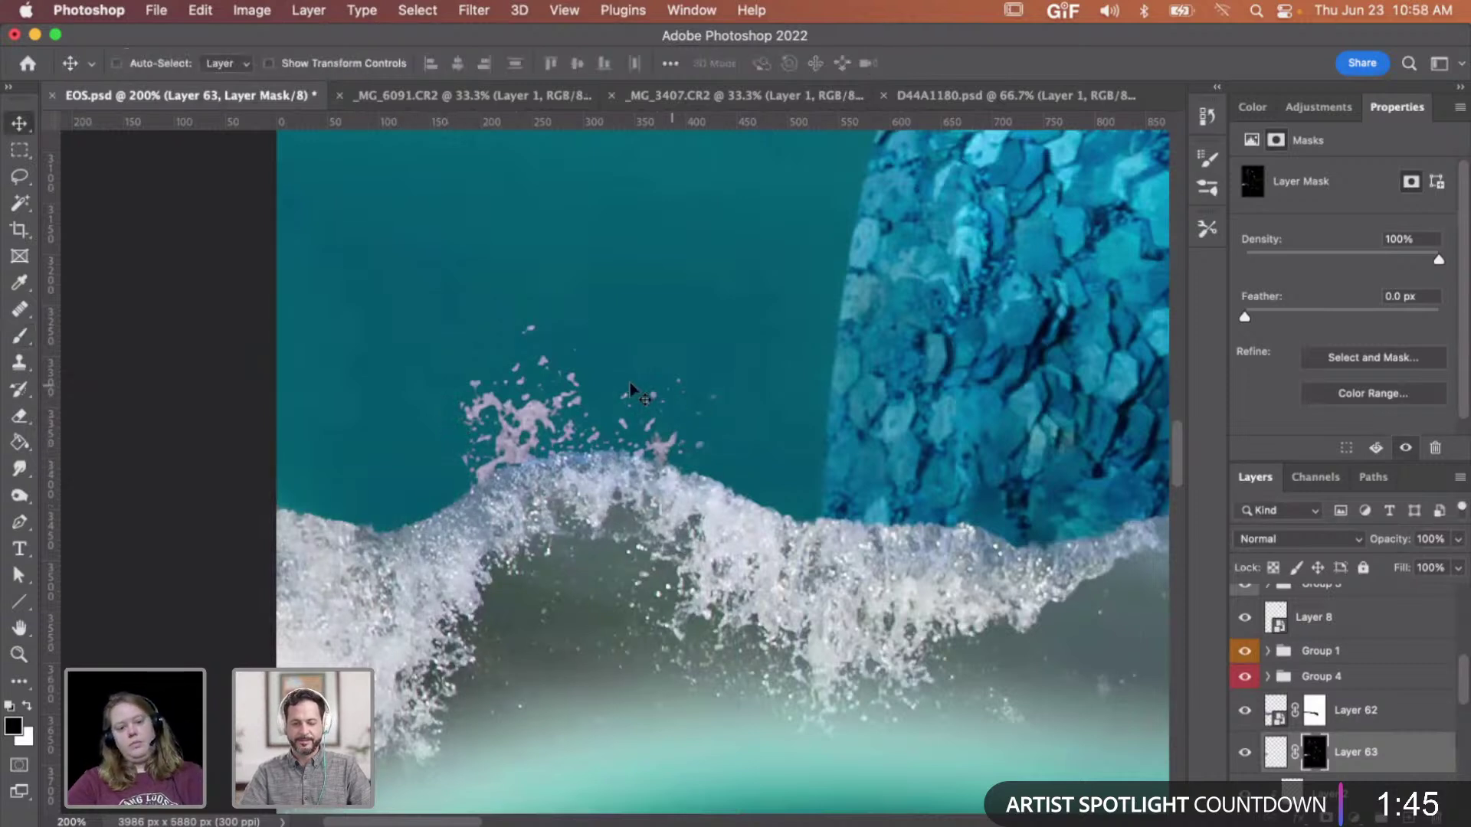
drag(600, 402, 531, 418)
key(z)
alt+click(617, 413)
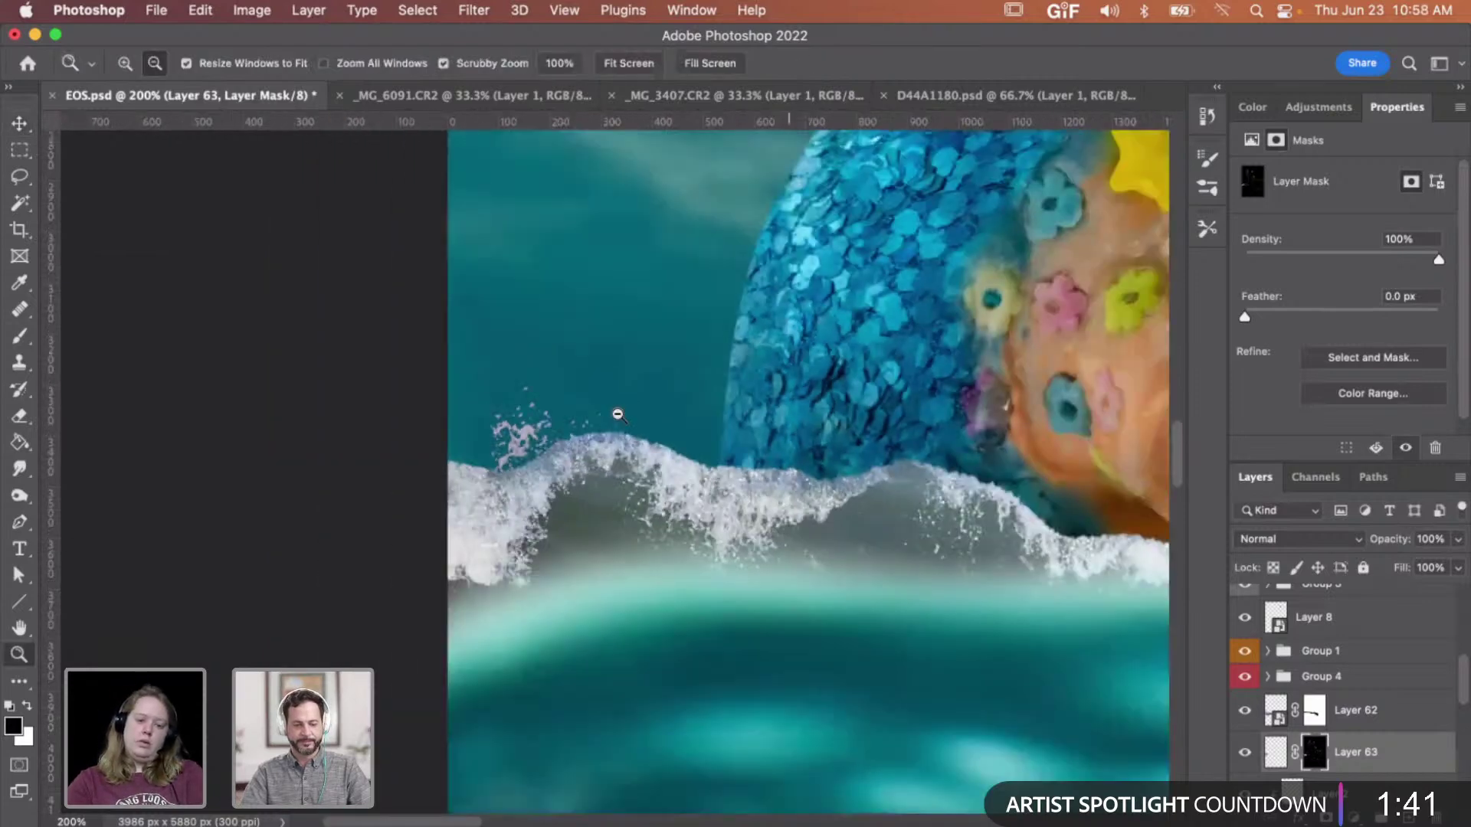
drag(558, 437, 599, 420)
scroll(767, 406, right, 3)
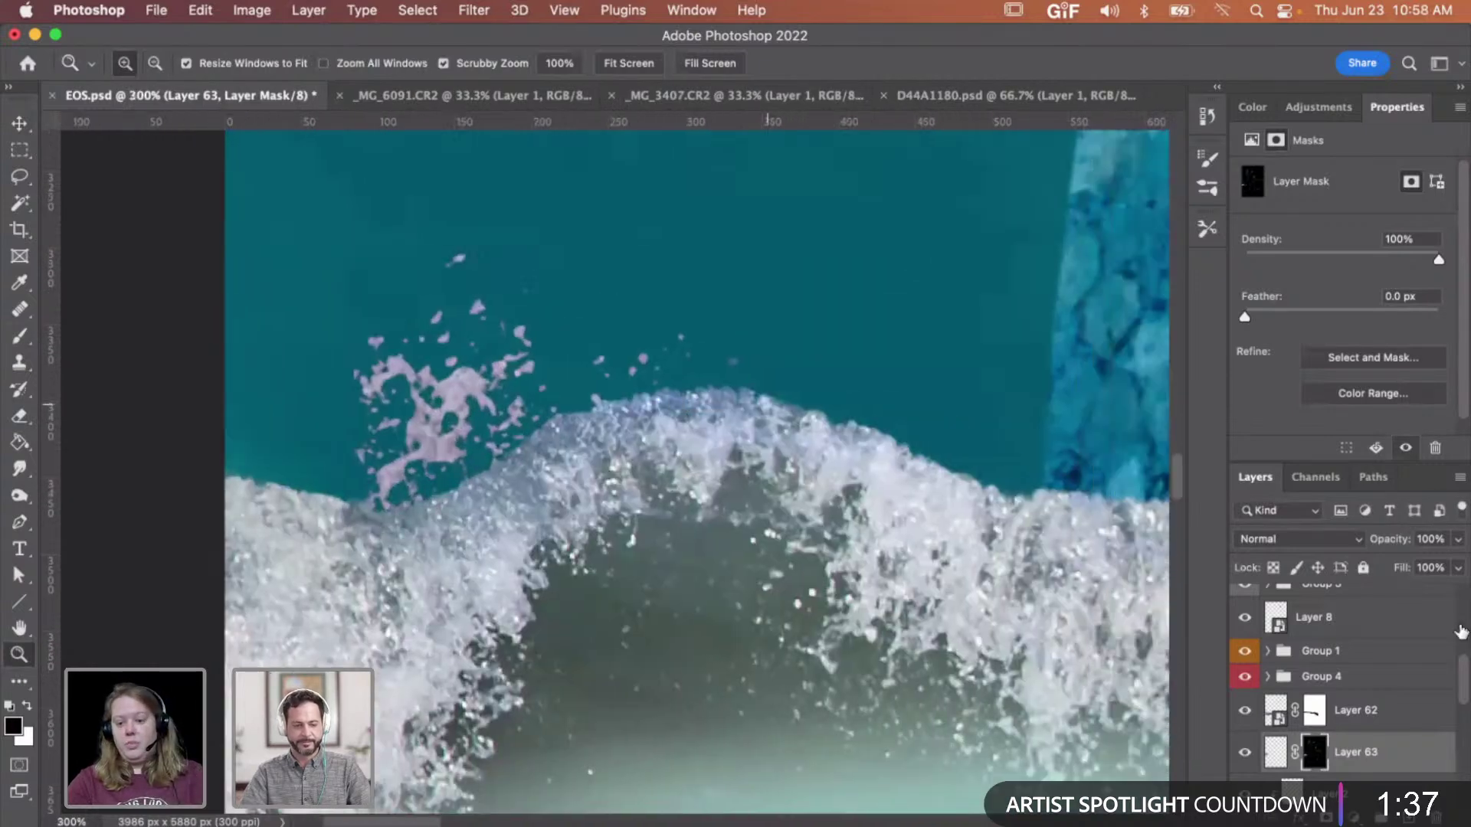
- Add a Color Balance adjustment clipped to Layer 63 and shift its midtones toward green to +20
click(1303, 114)
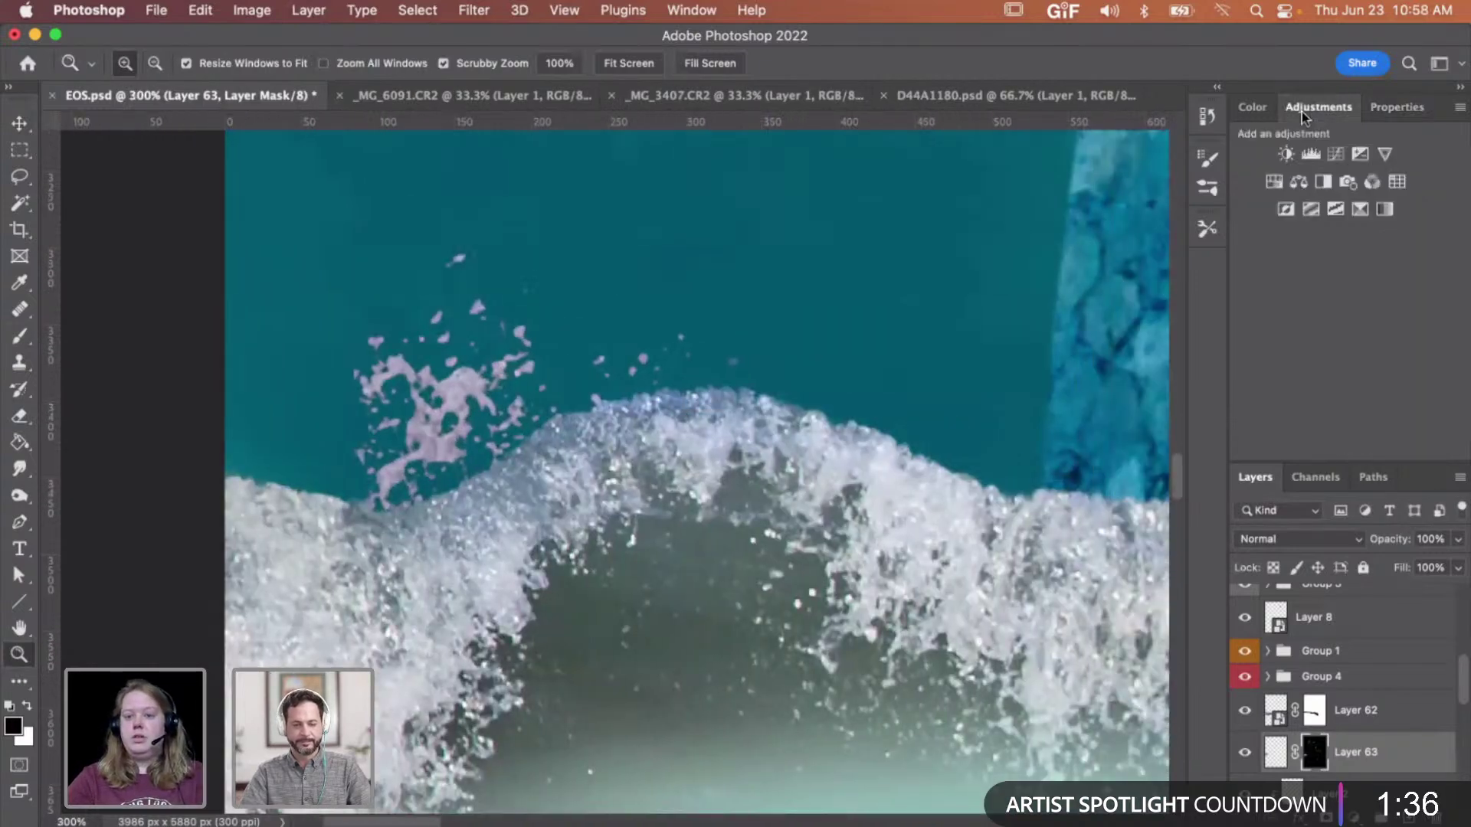
click(1297, 182)
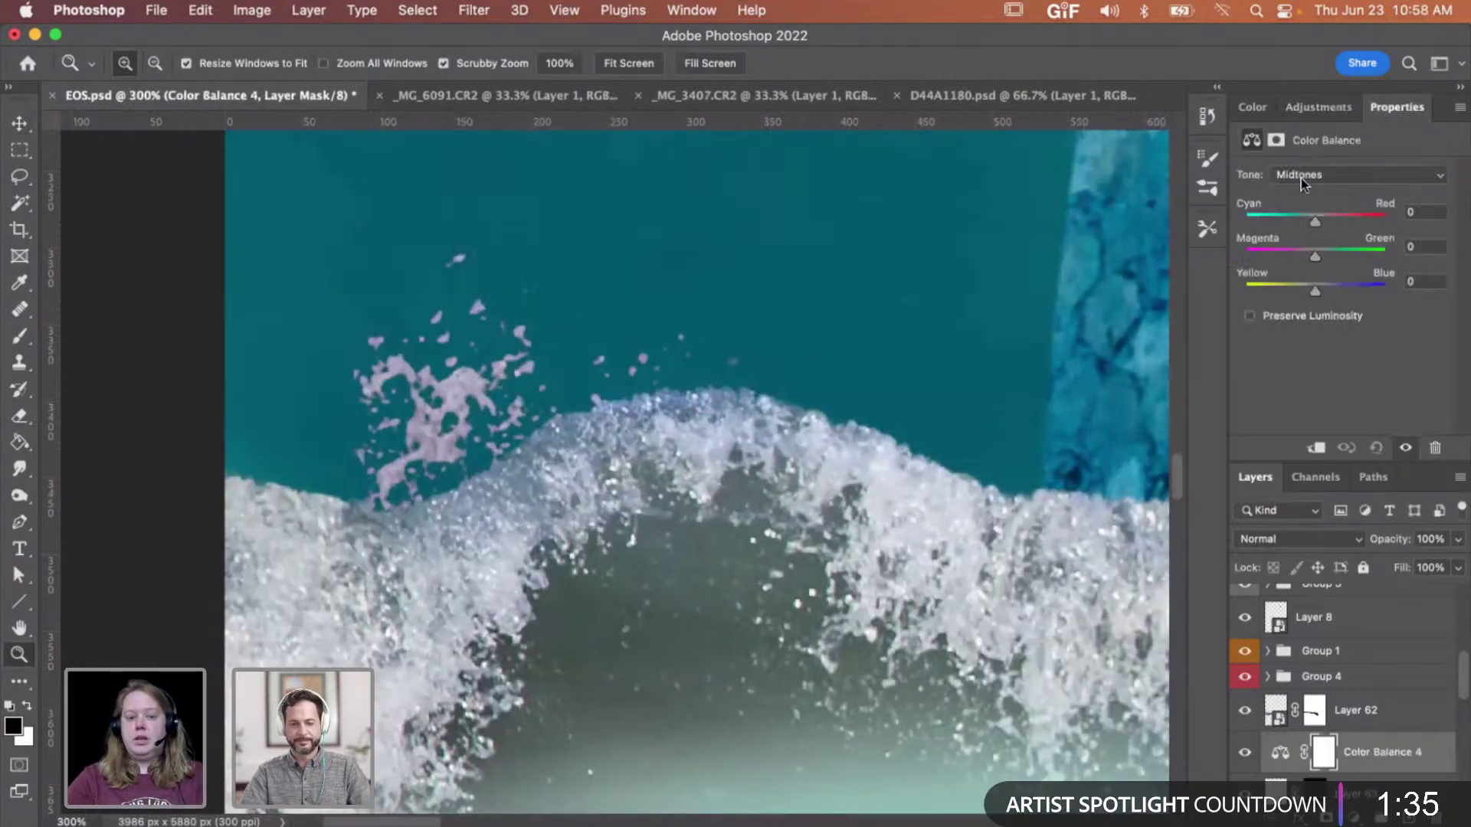
click(1316, 444)
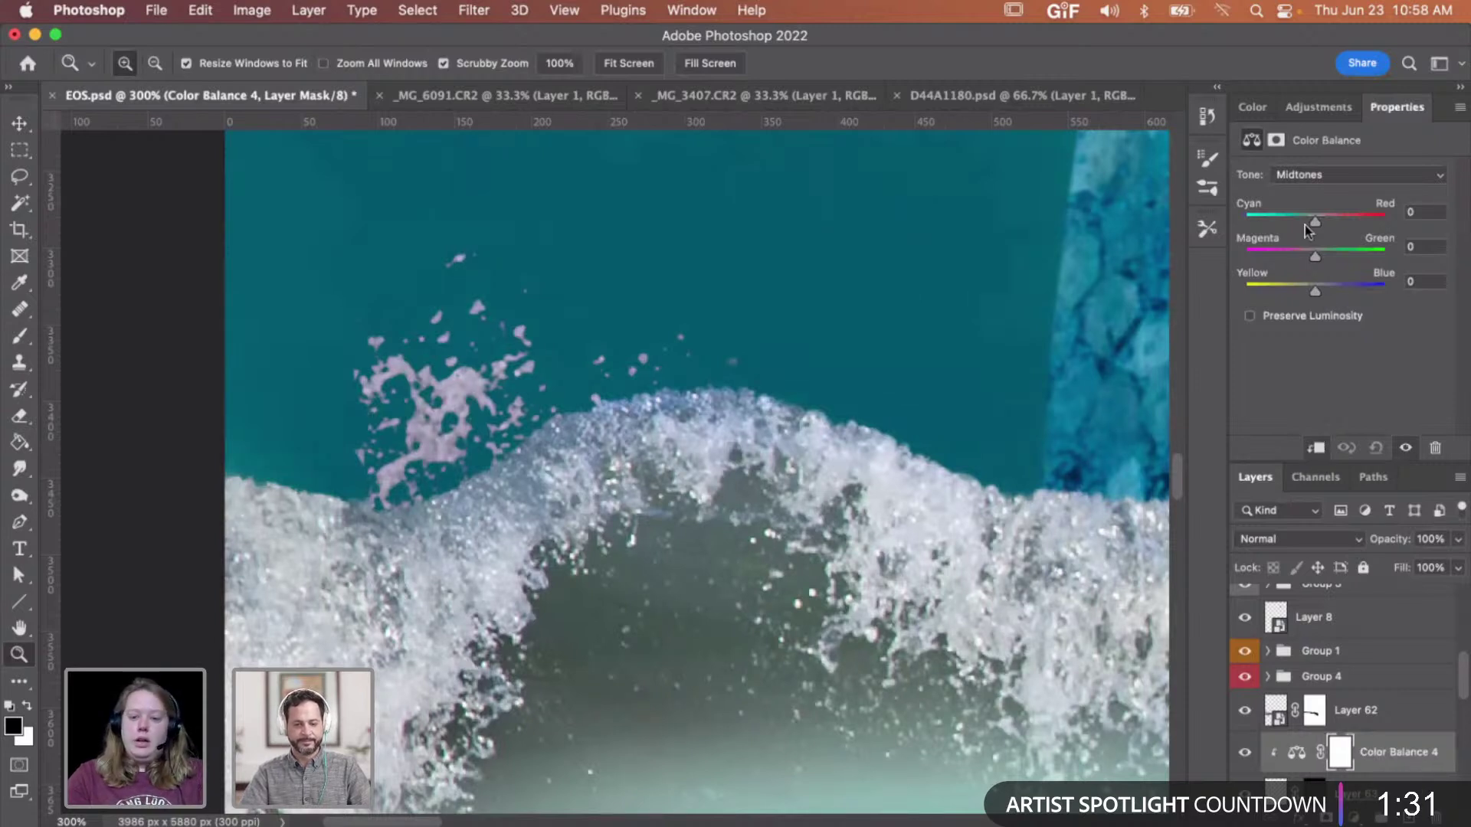
drag(1316, 255, 1327, 261)
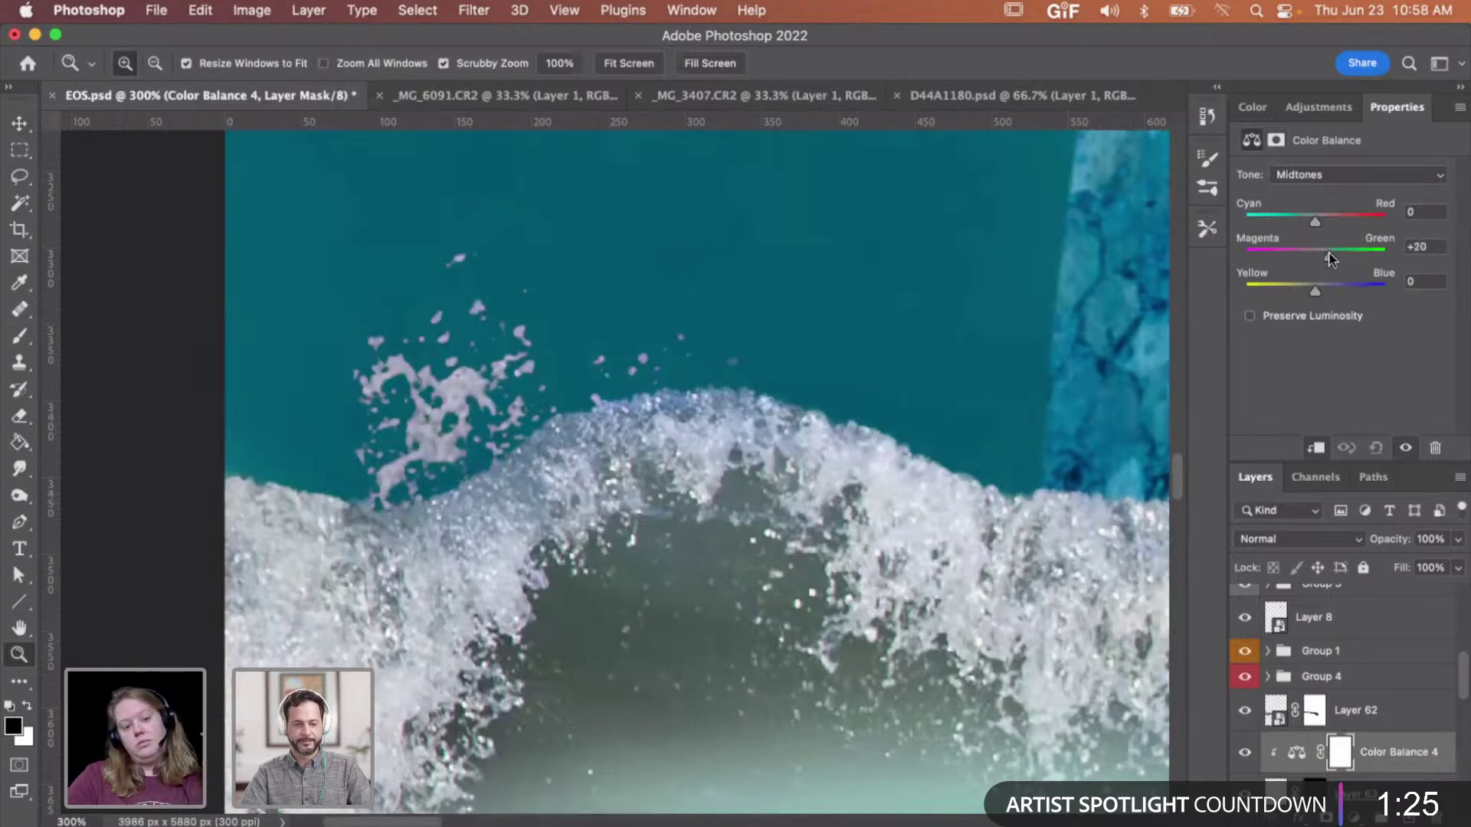
alt+click(652, 384)
alt+click(653, 385)
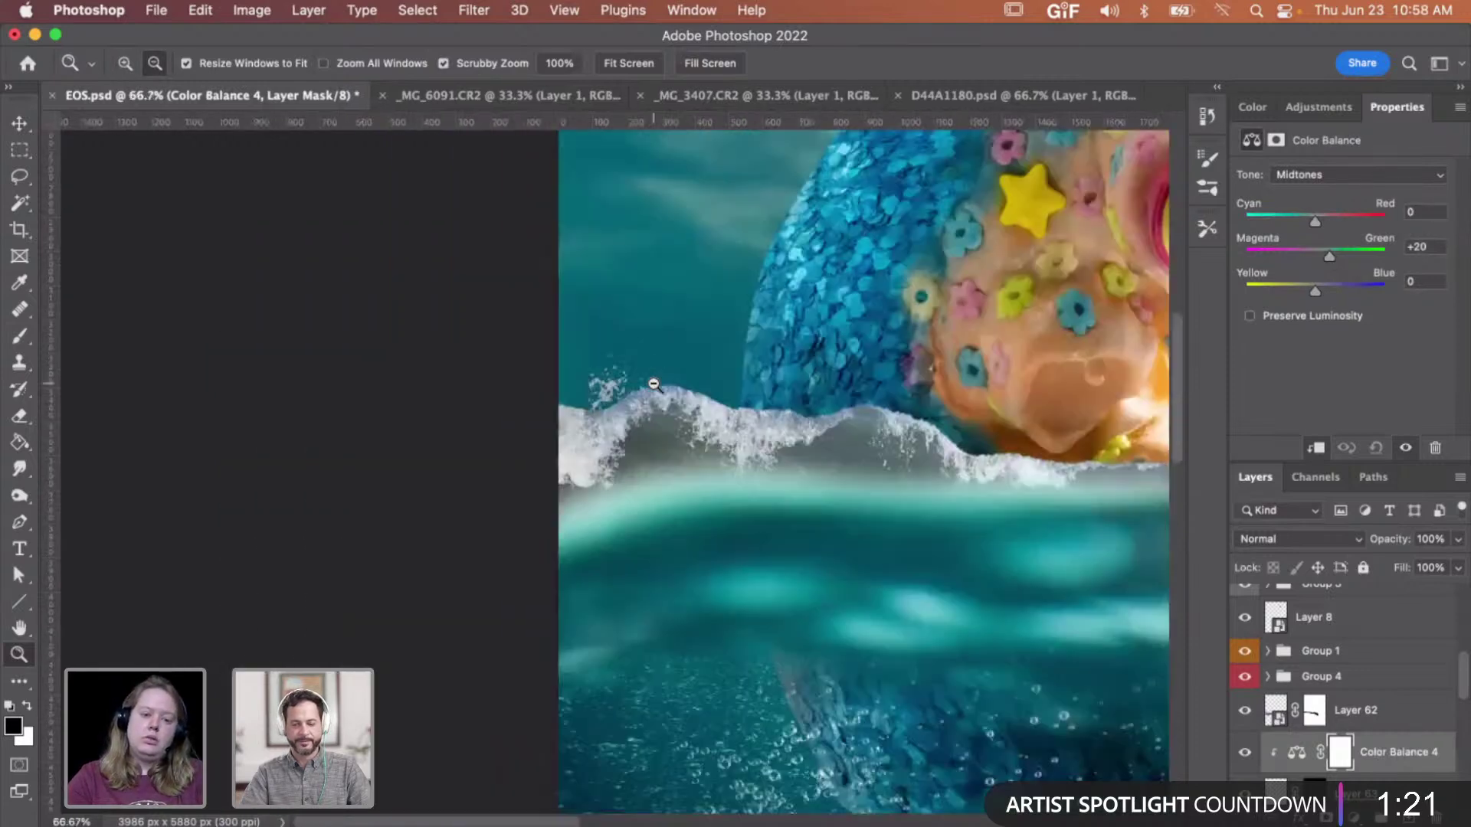
alt+click(653, 385)
- Target Layer 62's mask and choose the scattered round brush with 83% hardness at 25 px
click(587, 426)
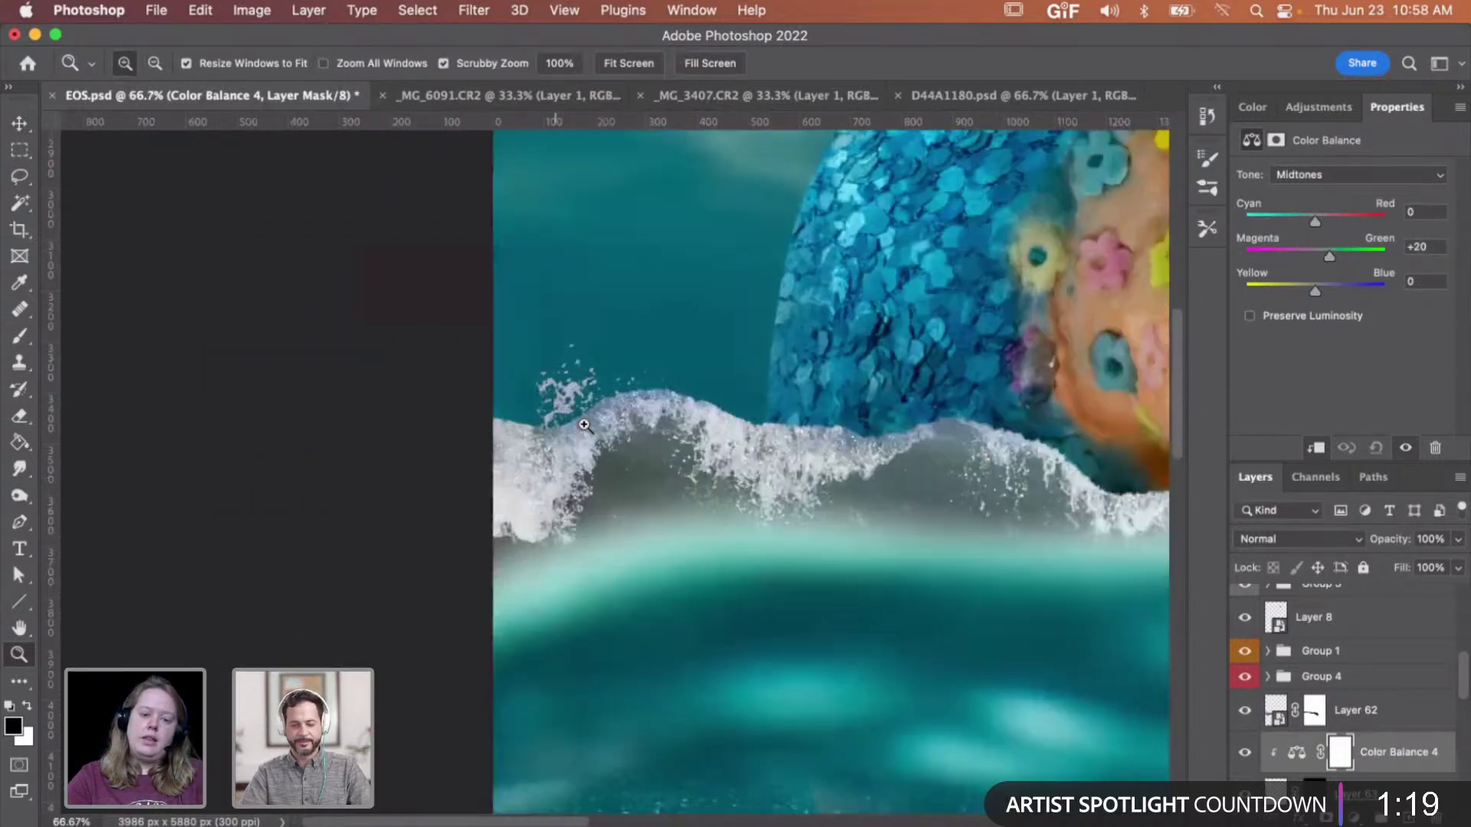
click(579, 417)
click(564, 404)
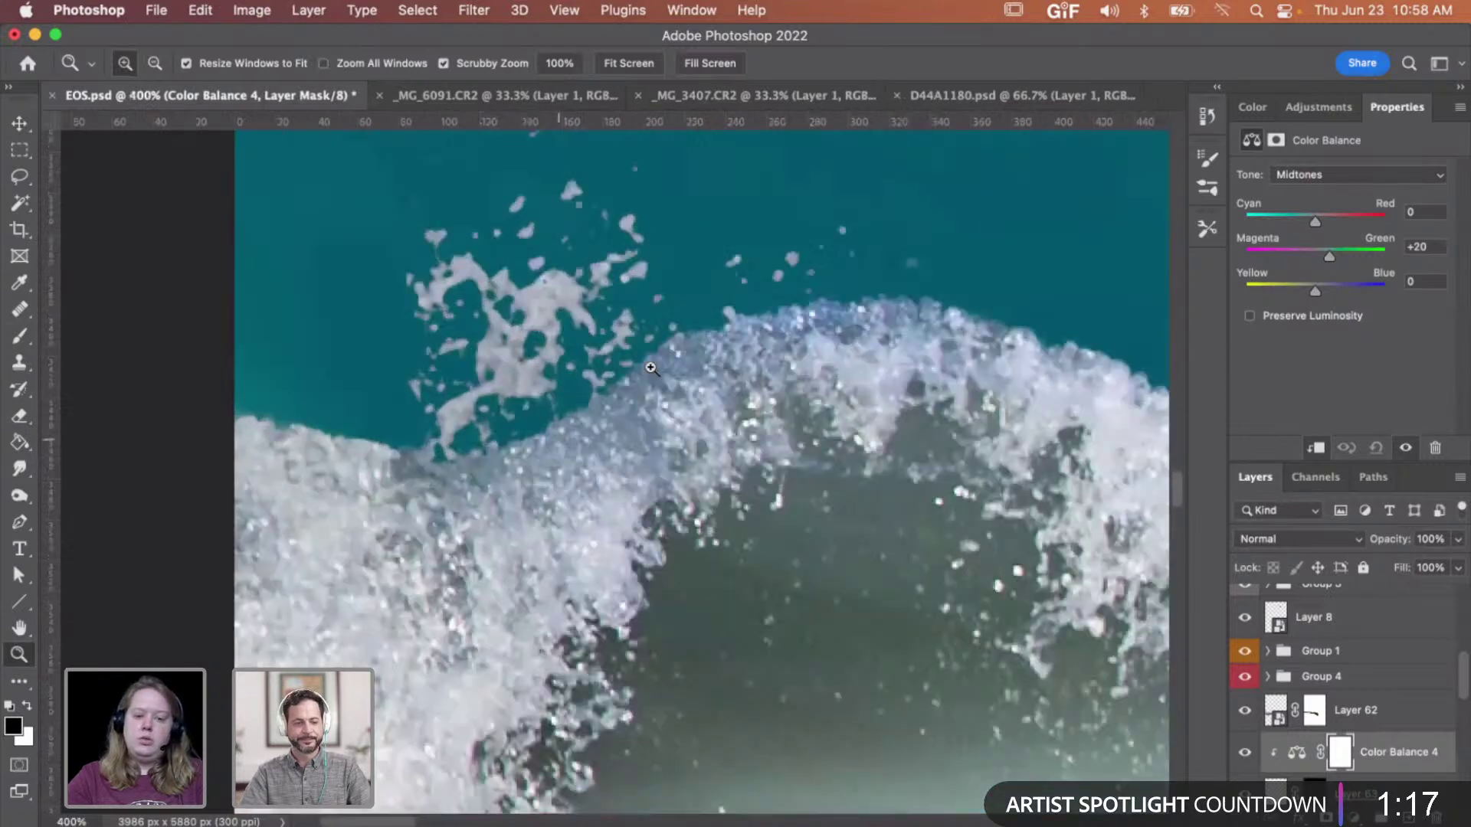
scroll(1352, 724, down, 3)
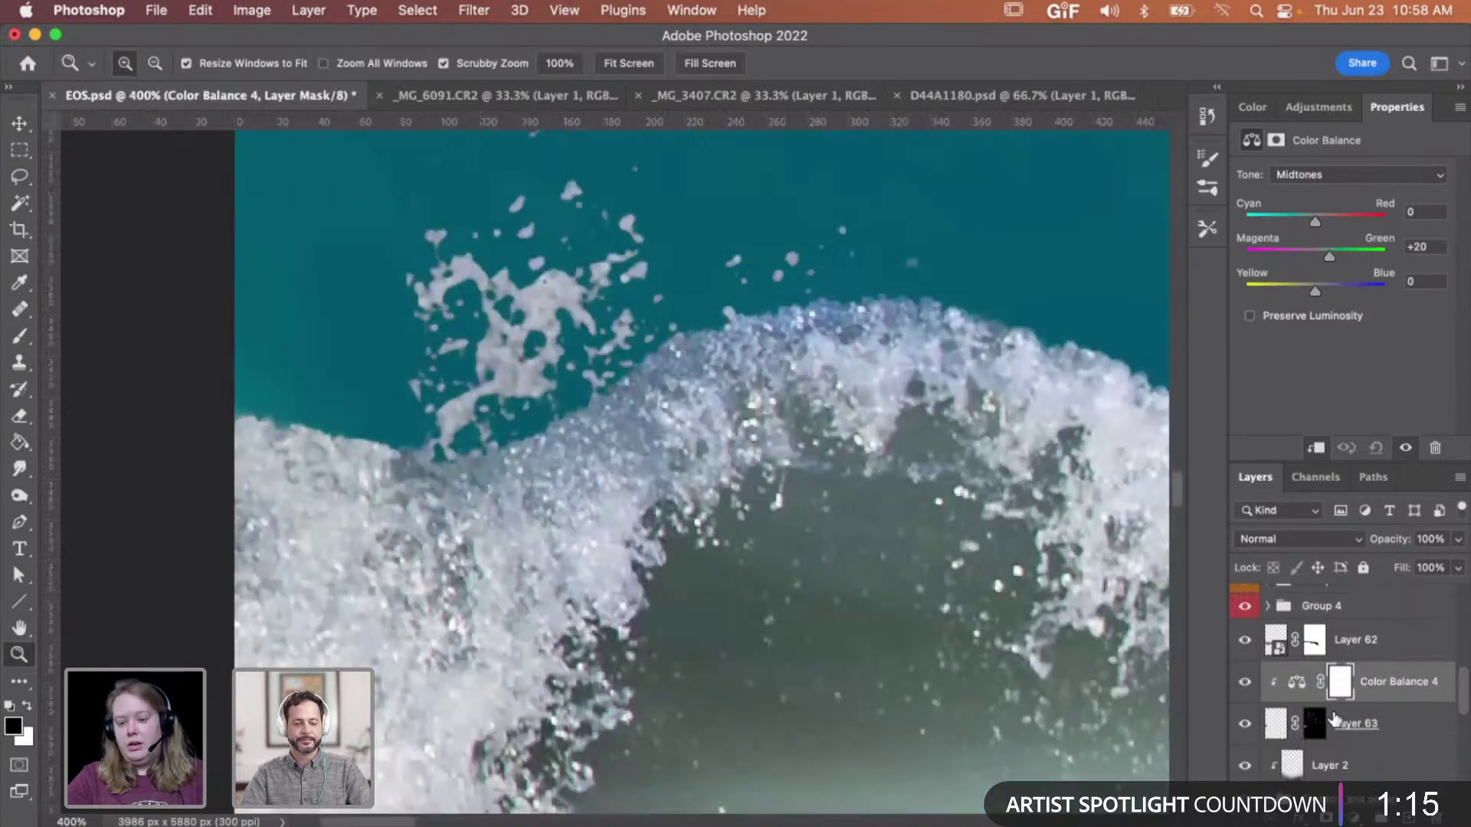
scroll(1336, 717, down, 1)
scroll(1311, 716, up, 2)
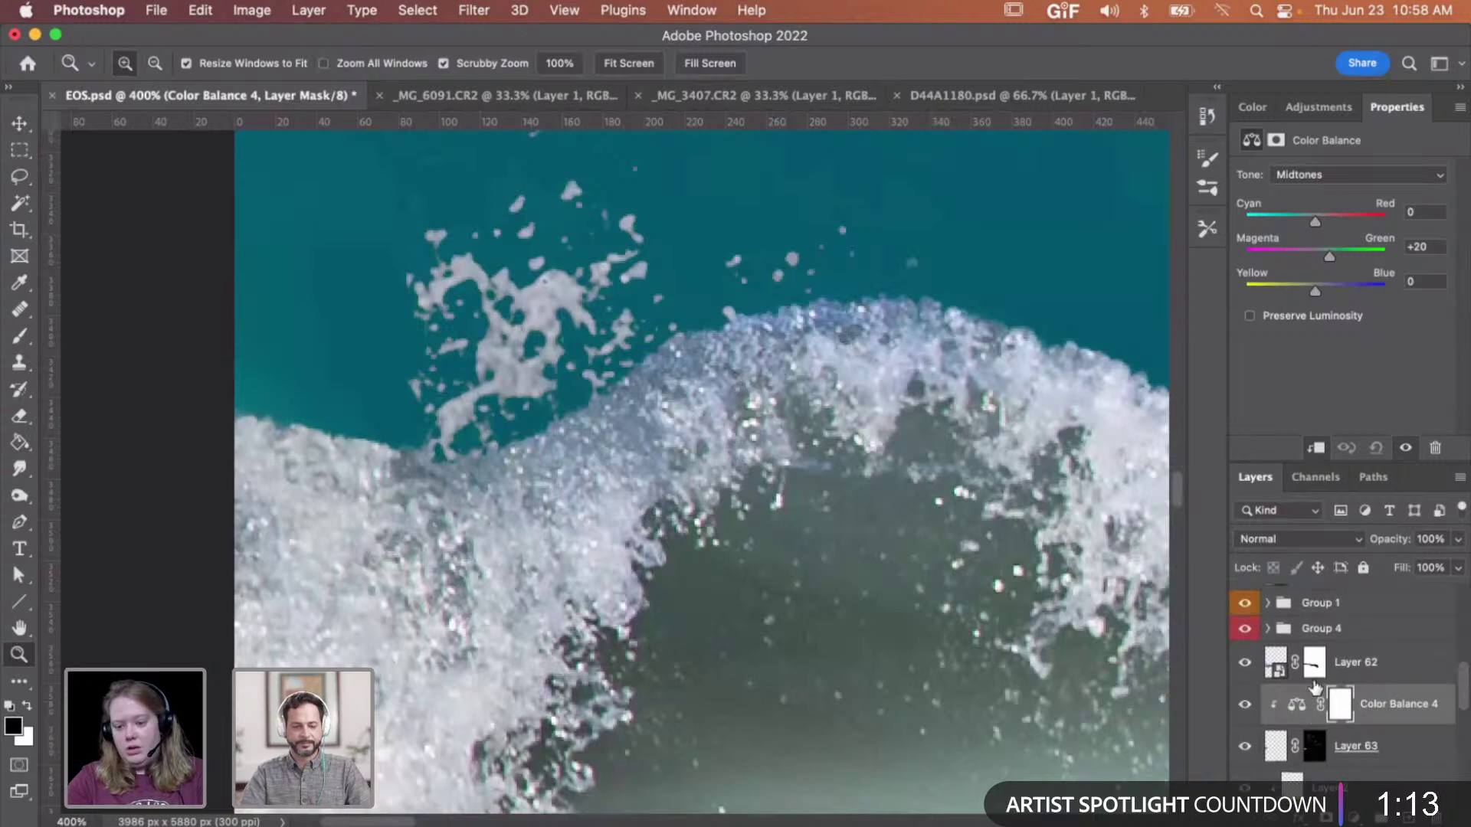
click(1313, 662)
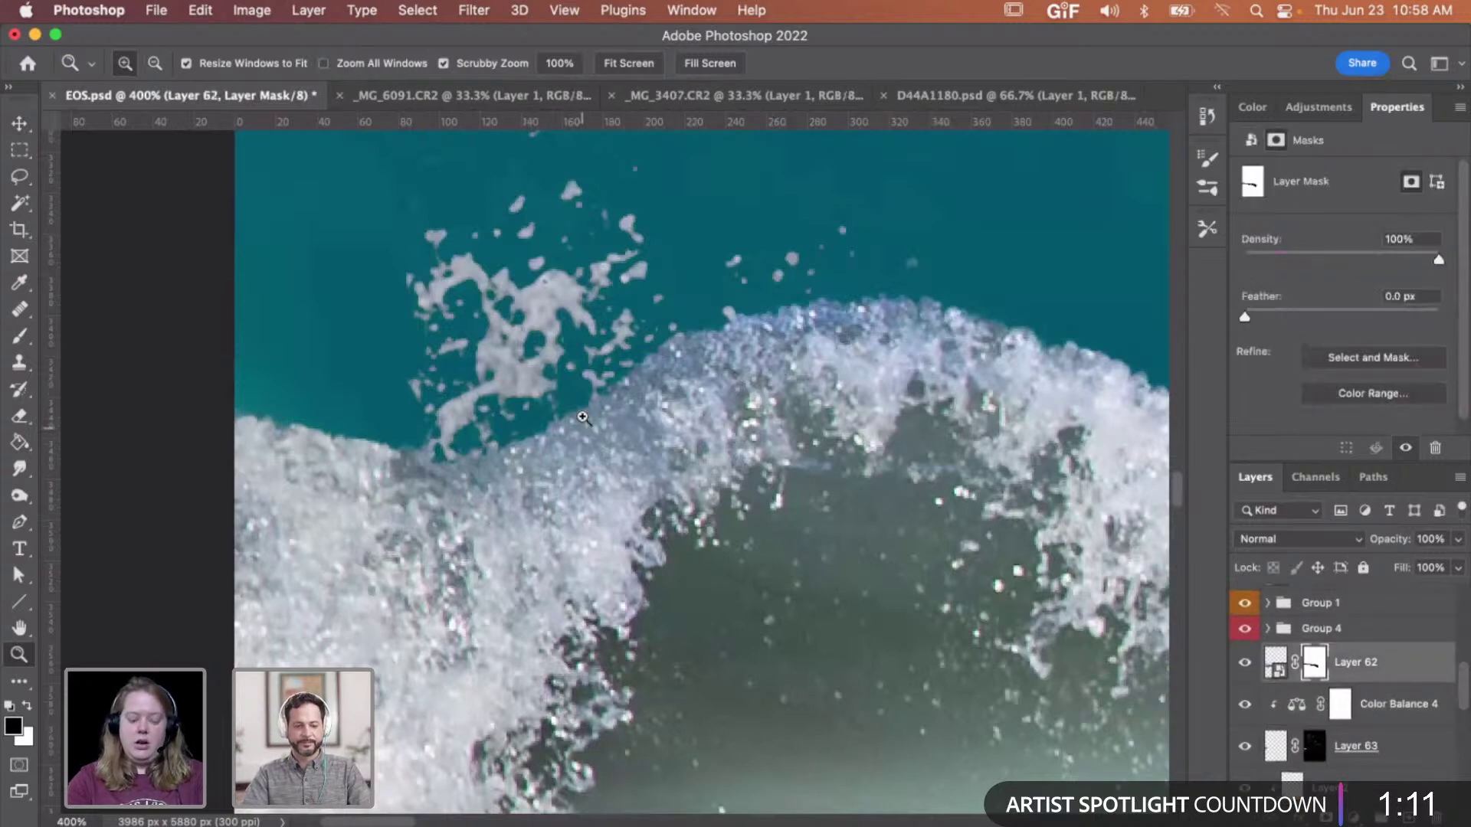
key(b)
right_click(590, 418)
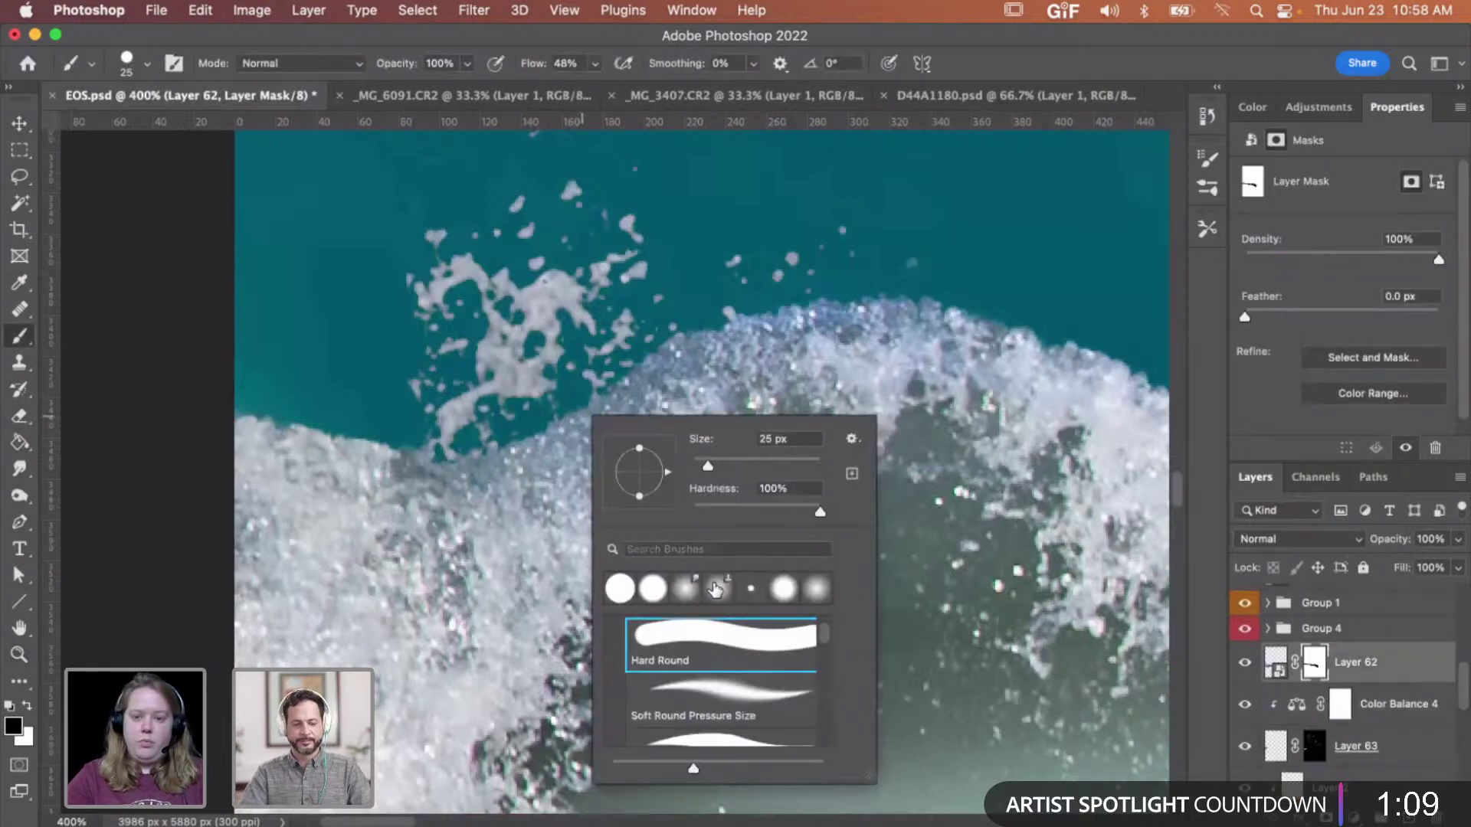
click(652, 590)
click(1208, 159)
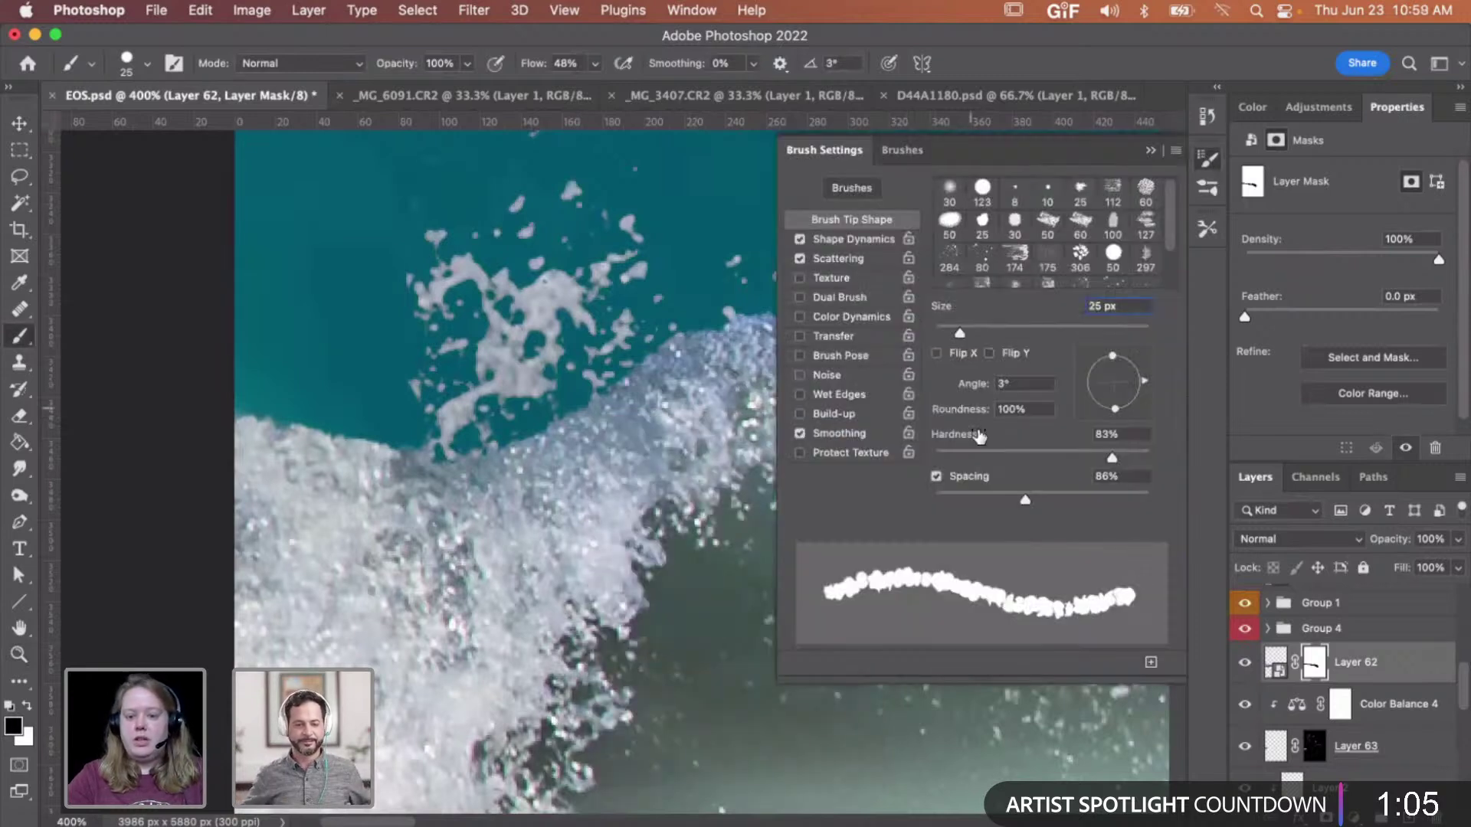
click(1151, 150)
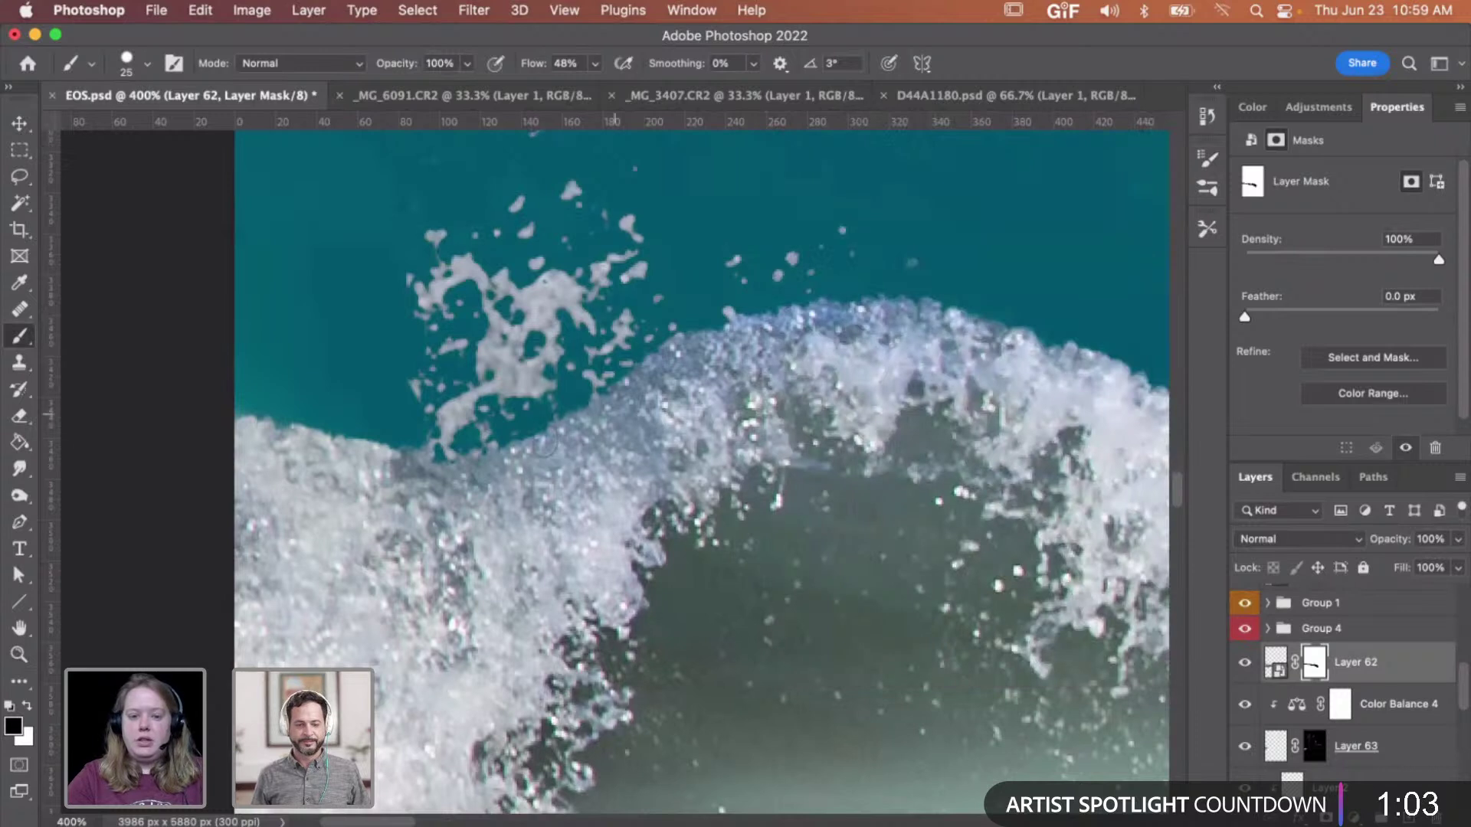
- Paint white on Layer 62's mask with an 8 px brush to restore foam specks along the crest below the splash
key(bracketleft)
key(bracketleft)
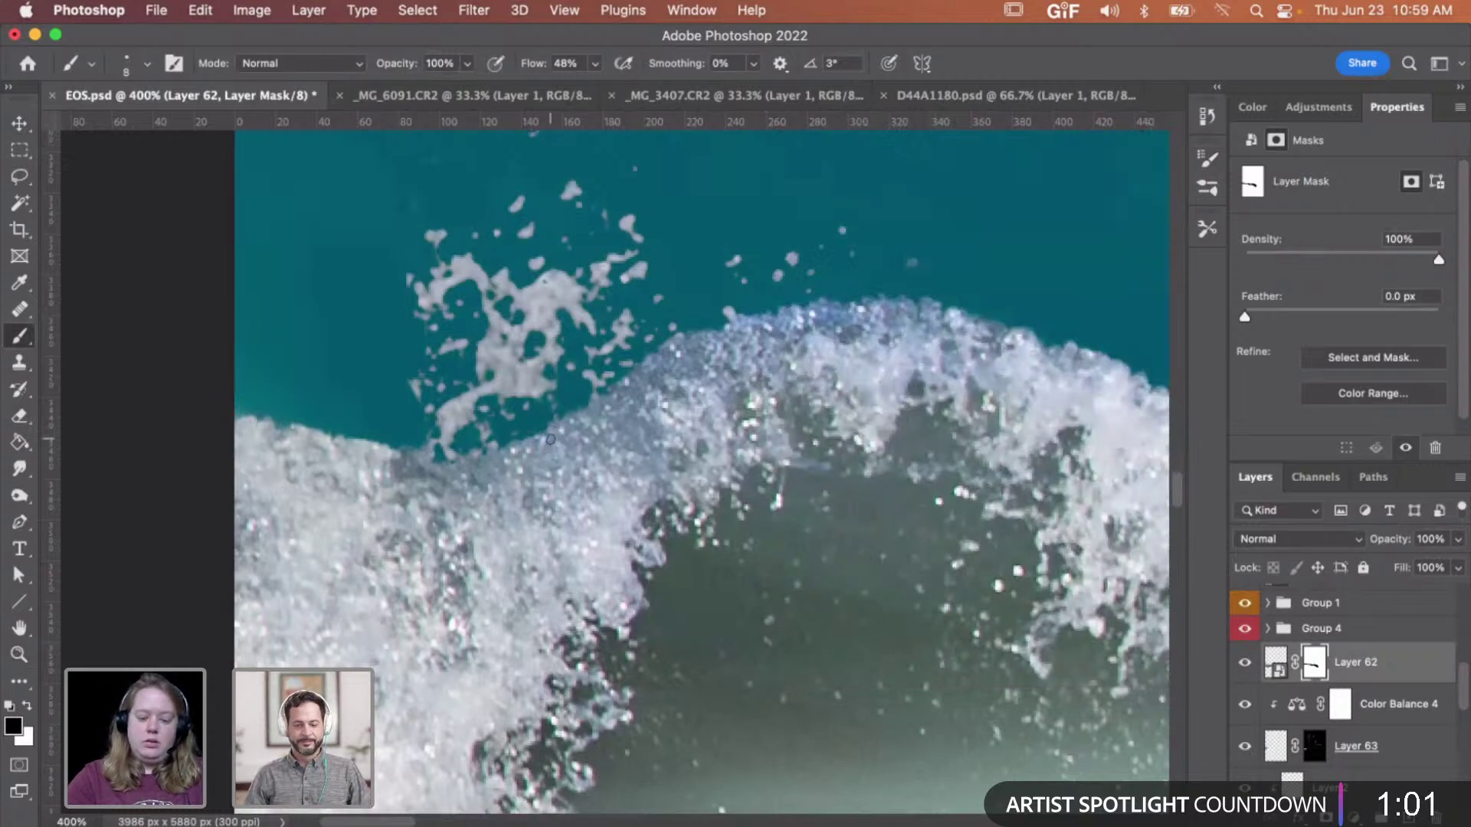
key(x)
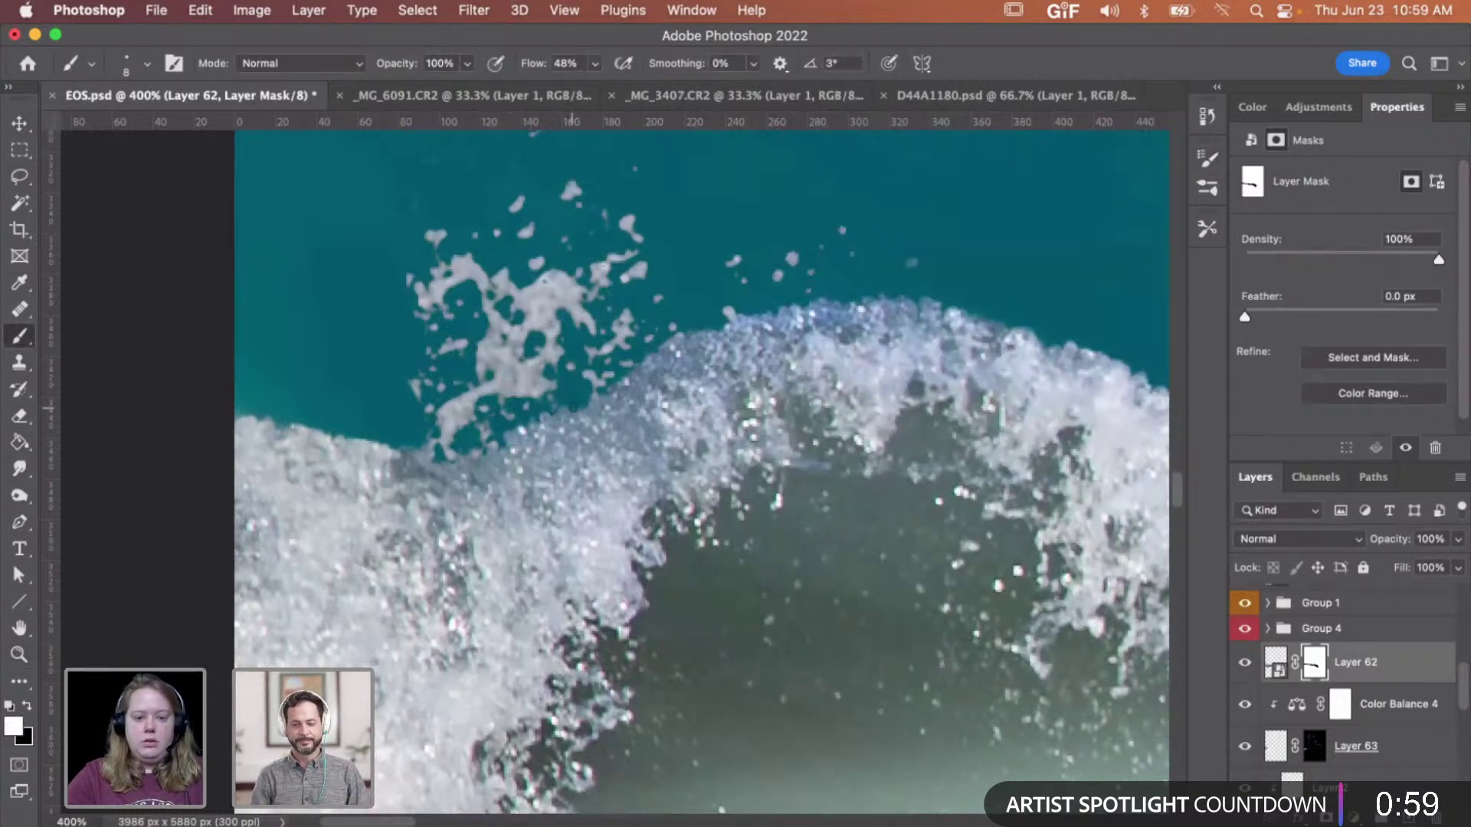
drag(584, 391, 531, 384)
- Enlarge the brush to 25 px and reveal more of Layer 62's foam along the slope over the splash's base
key(bracketright)
key(bracketright)
key(x)
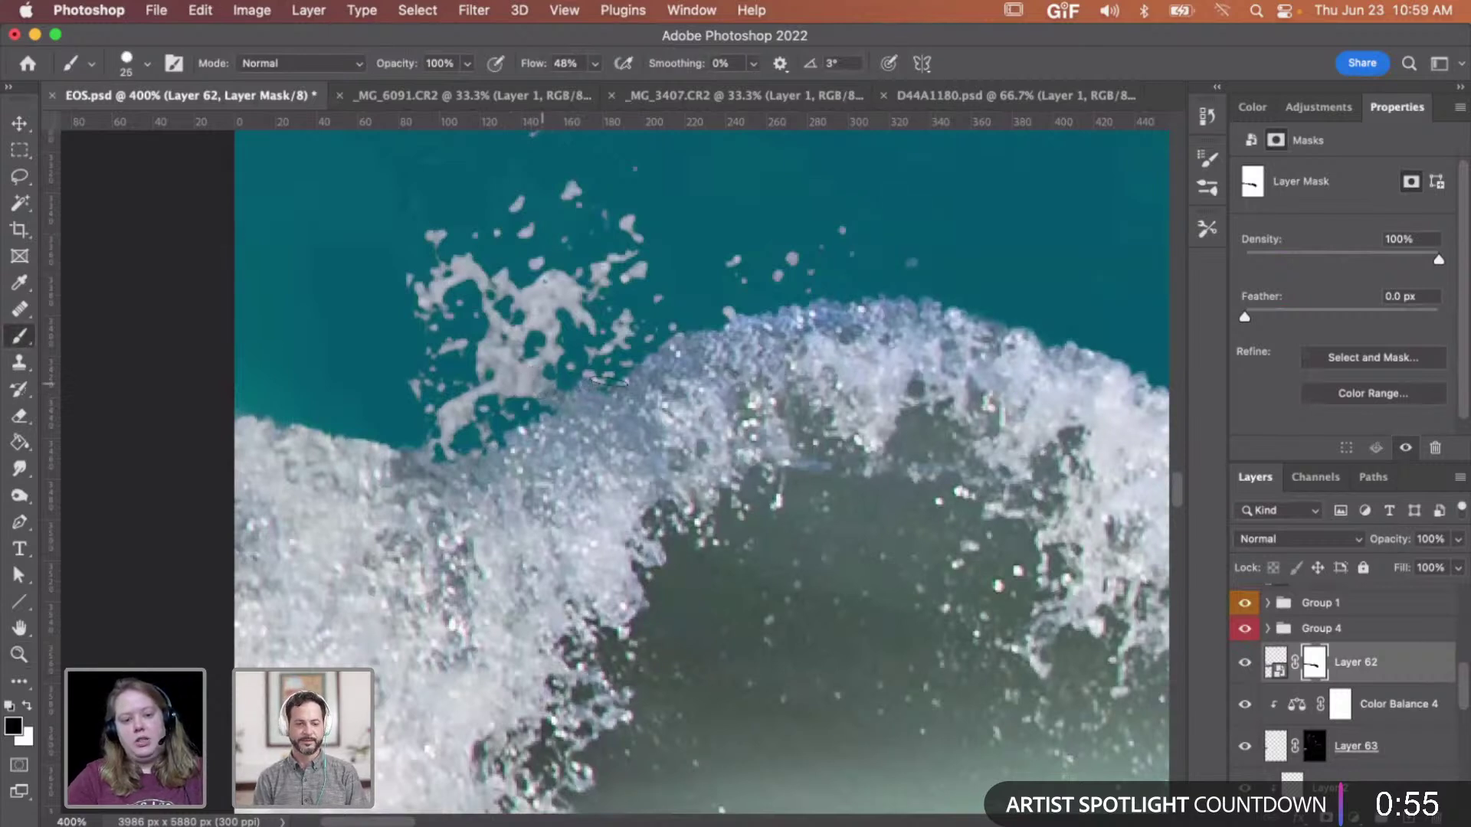
key(x)
drag(601, 386, 628, 379)
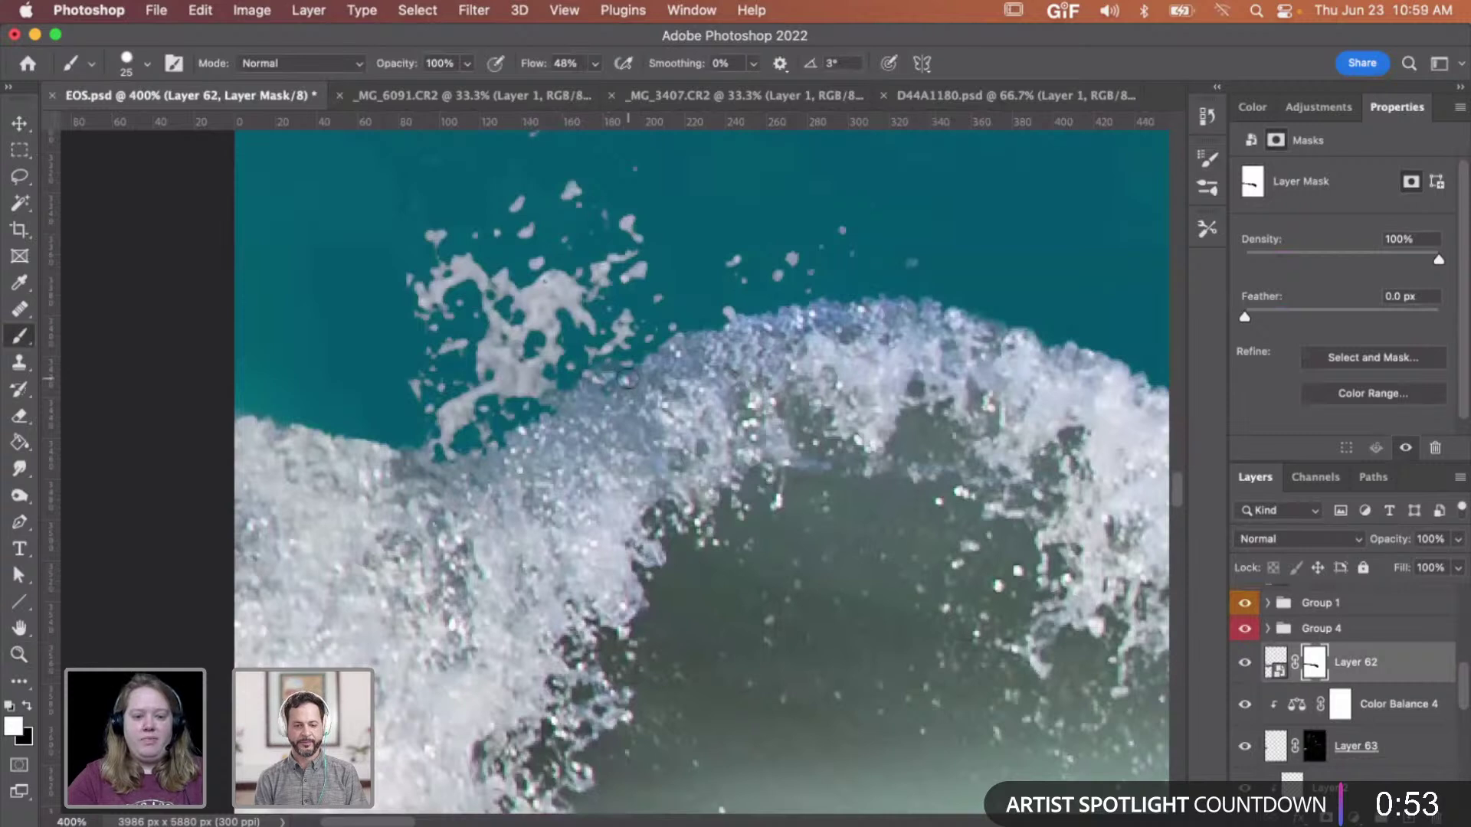
mouse_move(504, 434)
mouse_down()
mouse_move(441, 446)
mouse_move(464, 455)
mouse_move(444, 427)
mouse_up()
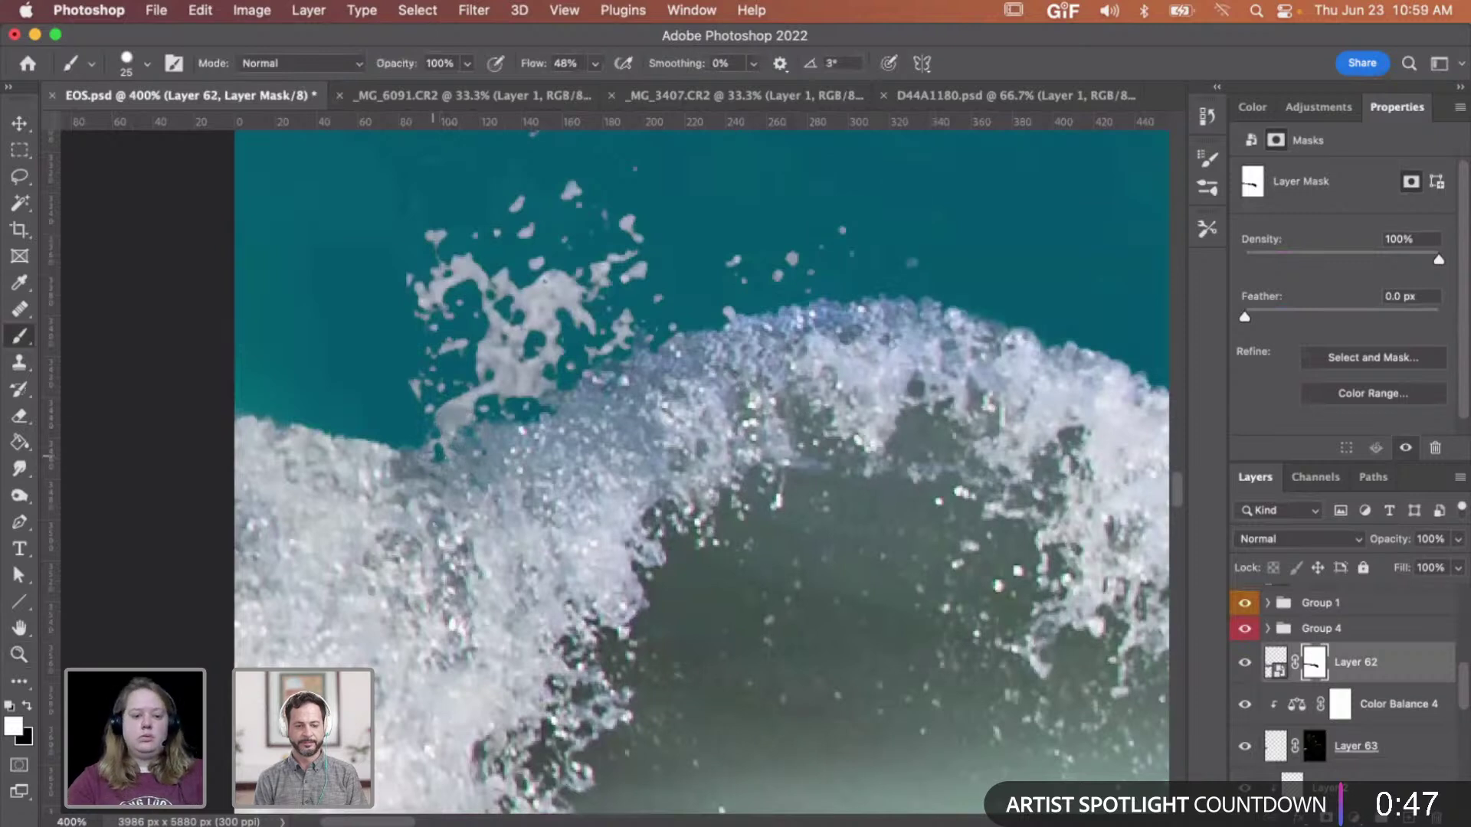
drag(522, 400, 524, 417)
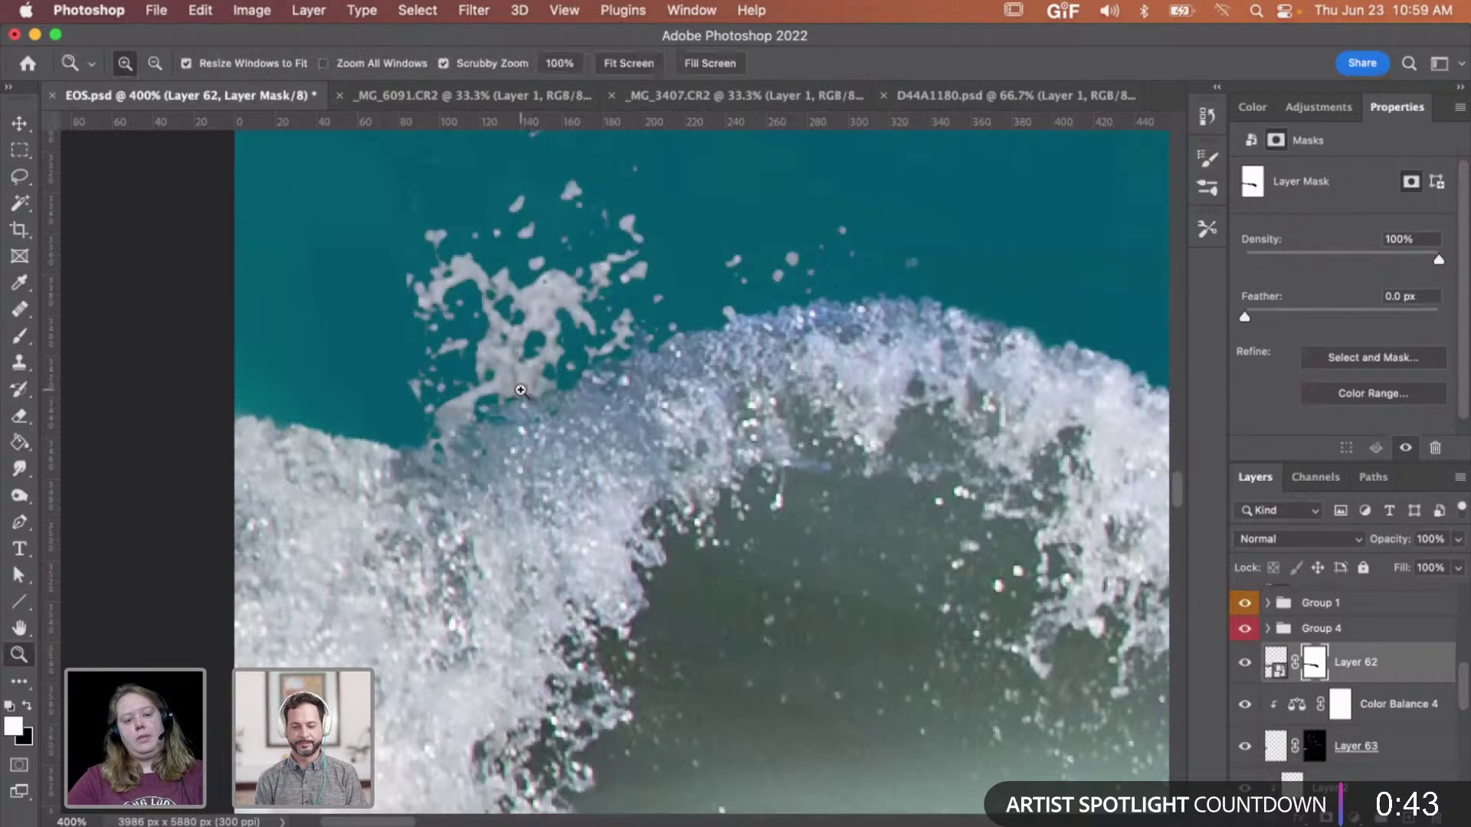
key(x)
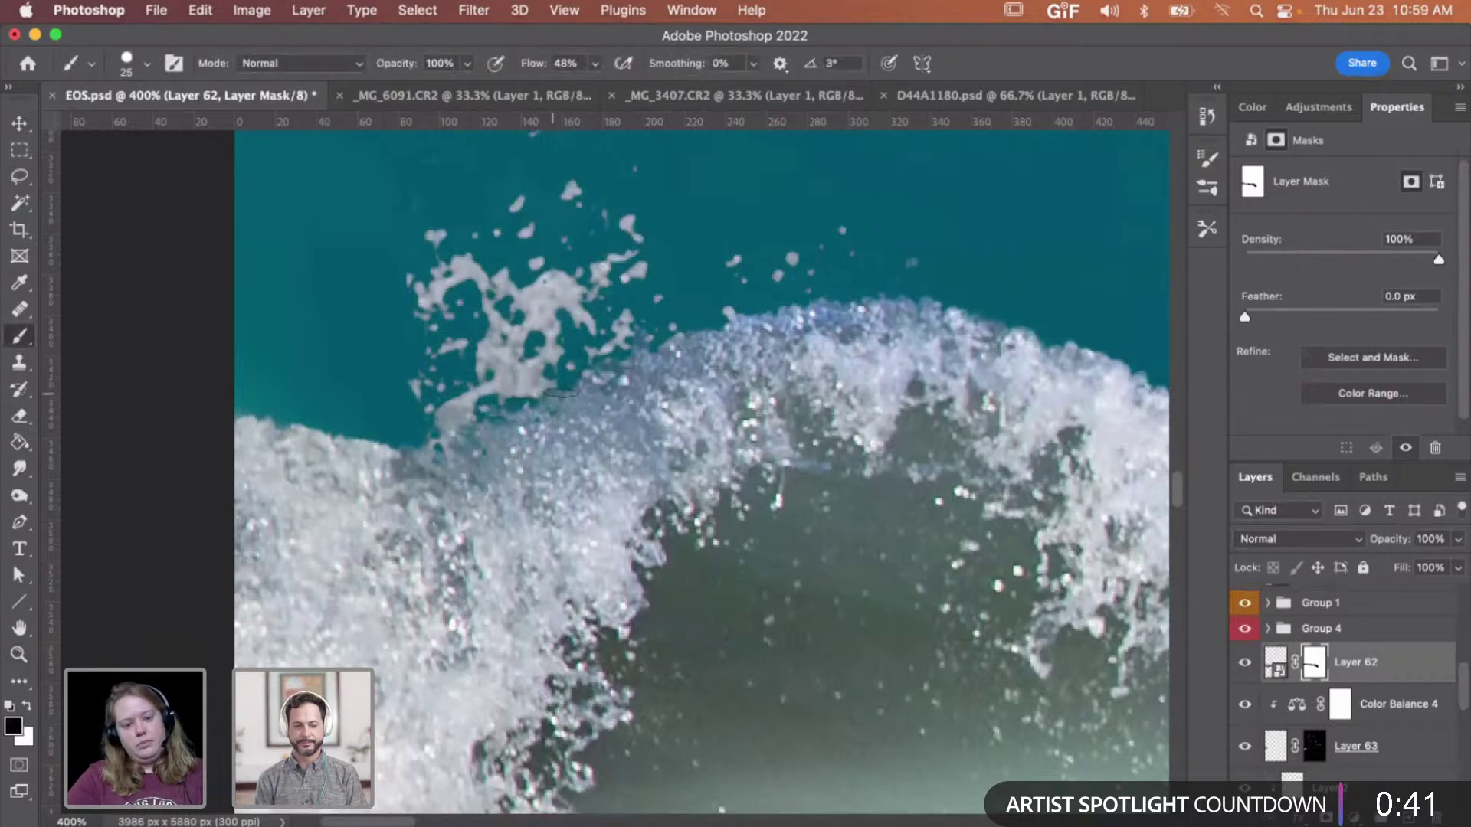
- Compare the wave crest with and without Layer 63's splash by toggling the layer's visibility
key(z)
alt+click(636, 391)
alt+click(636, 391)
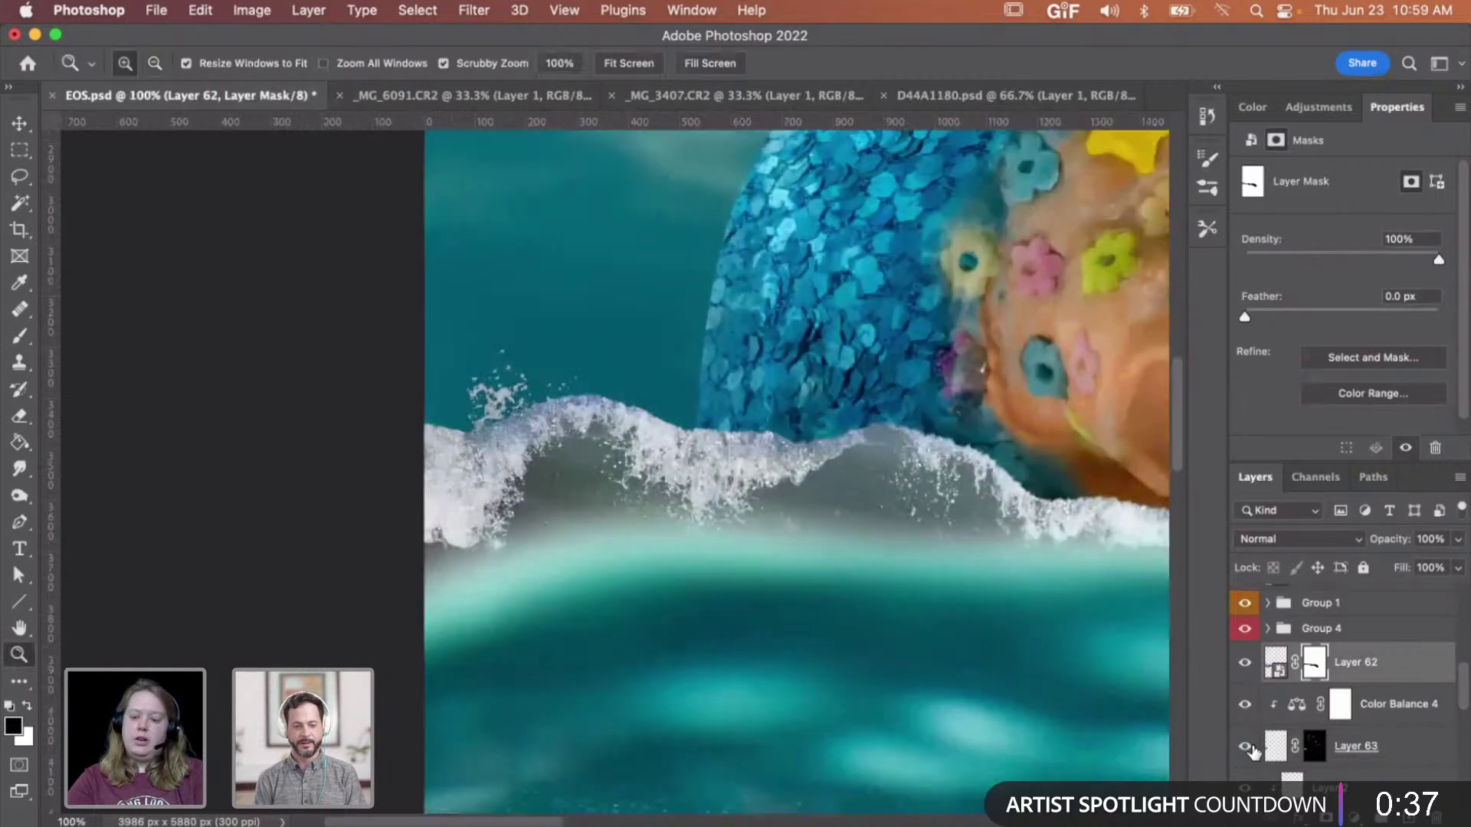
scroll(1255, 747, down, 1)
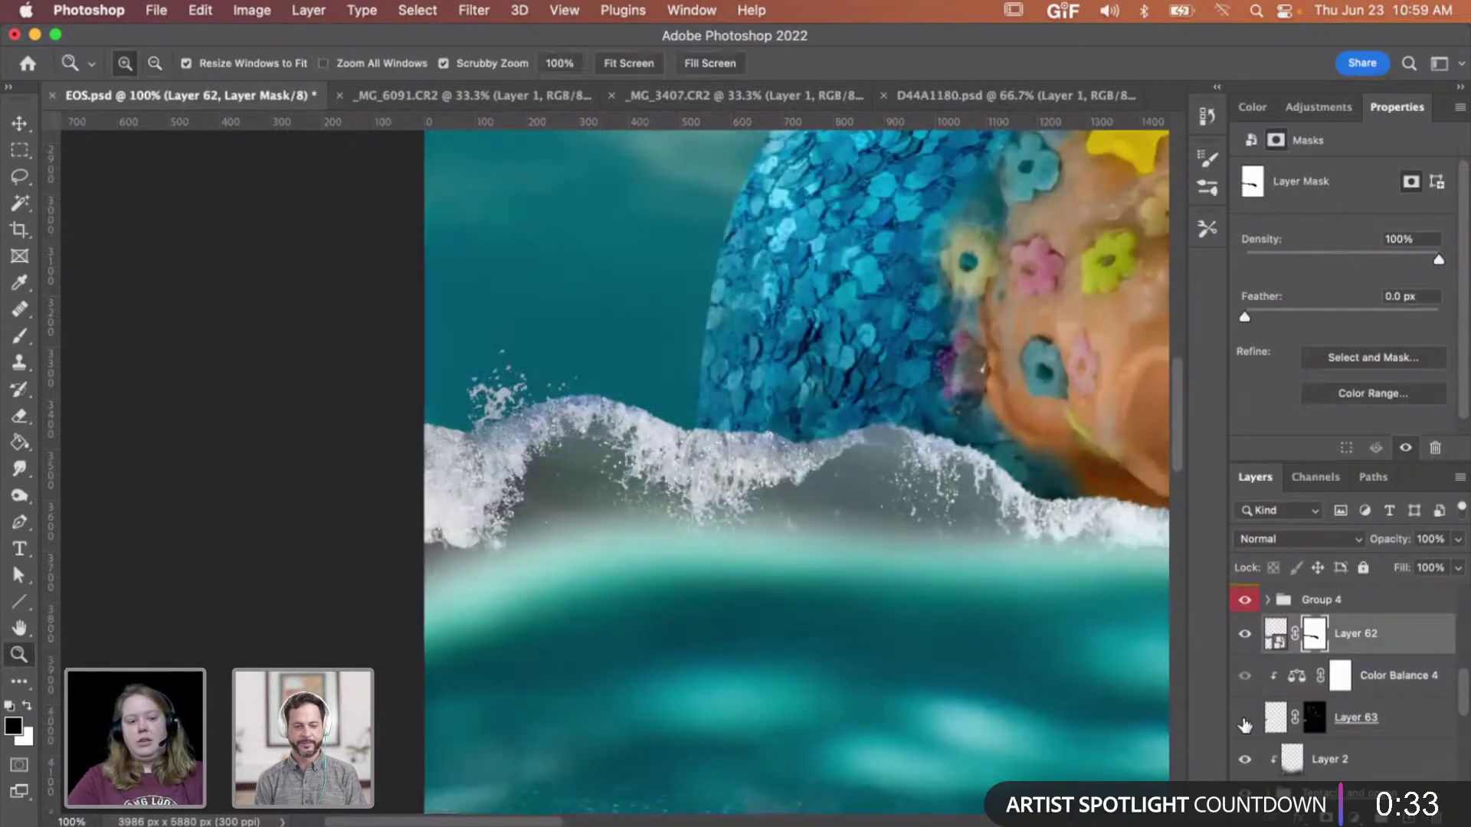
click(1245, 725)
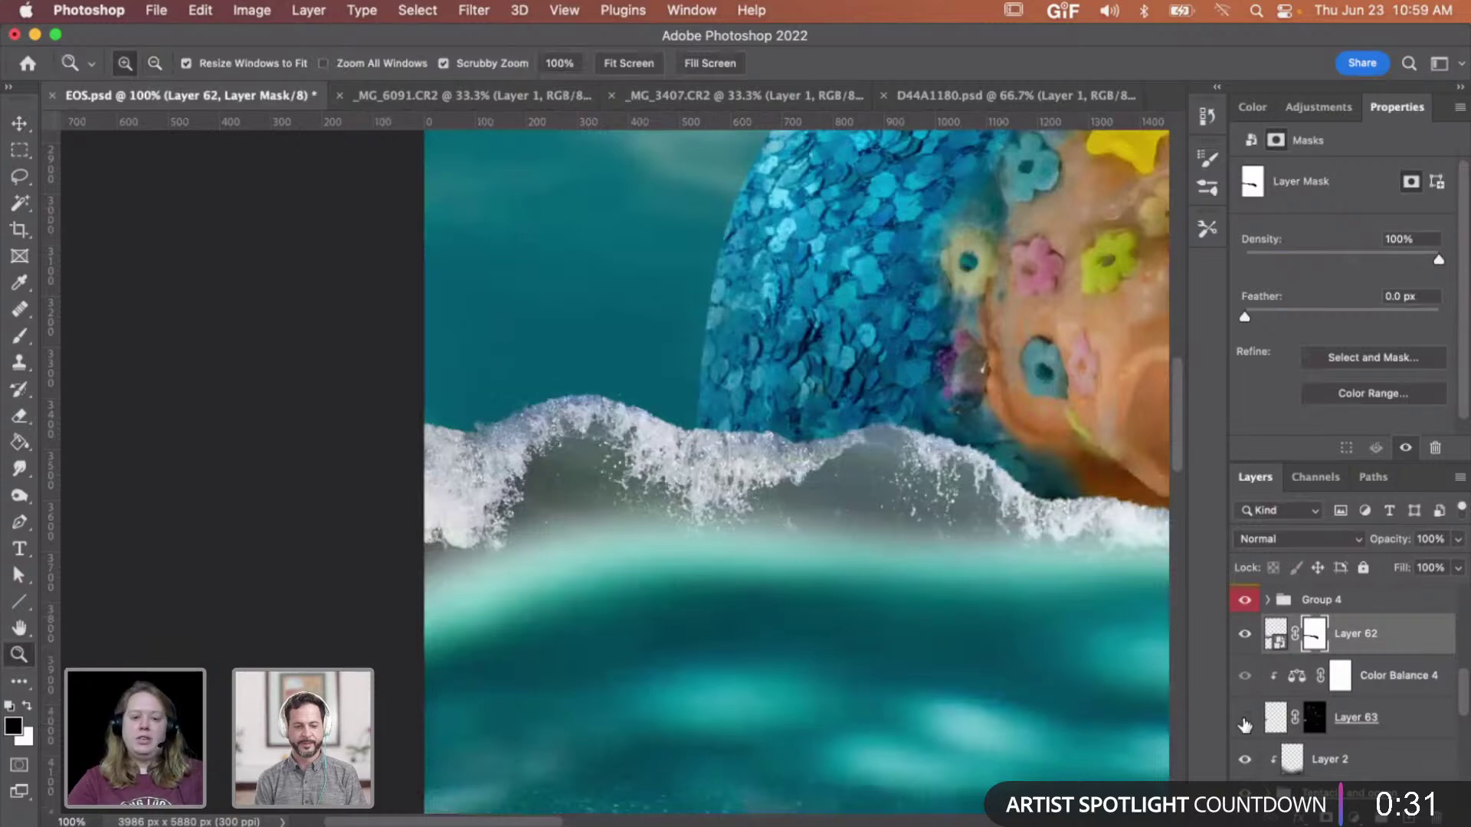
alt+click(833, 470)
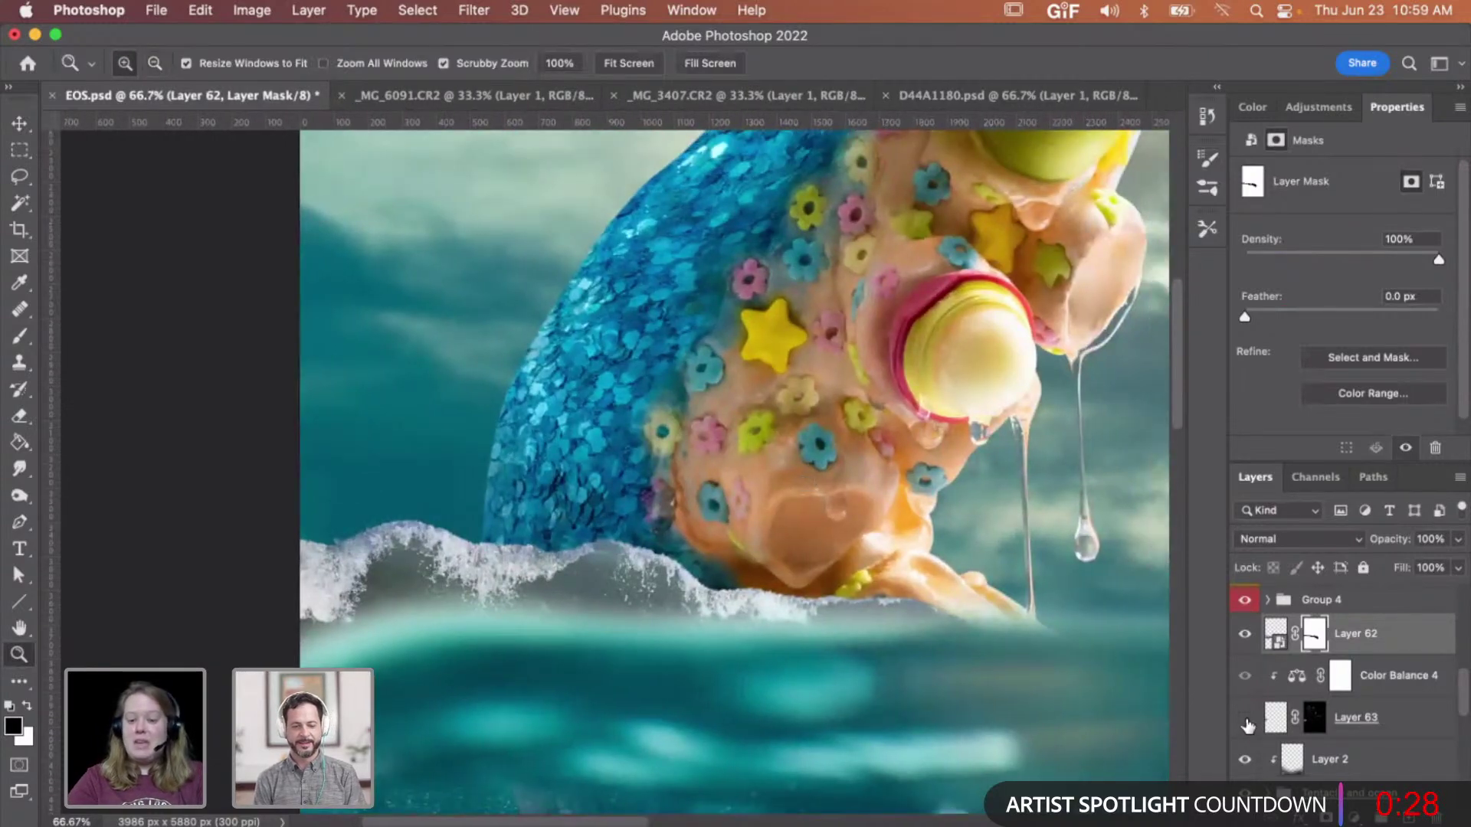
click(1246, 723)
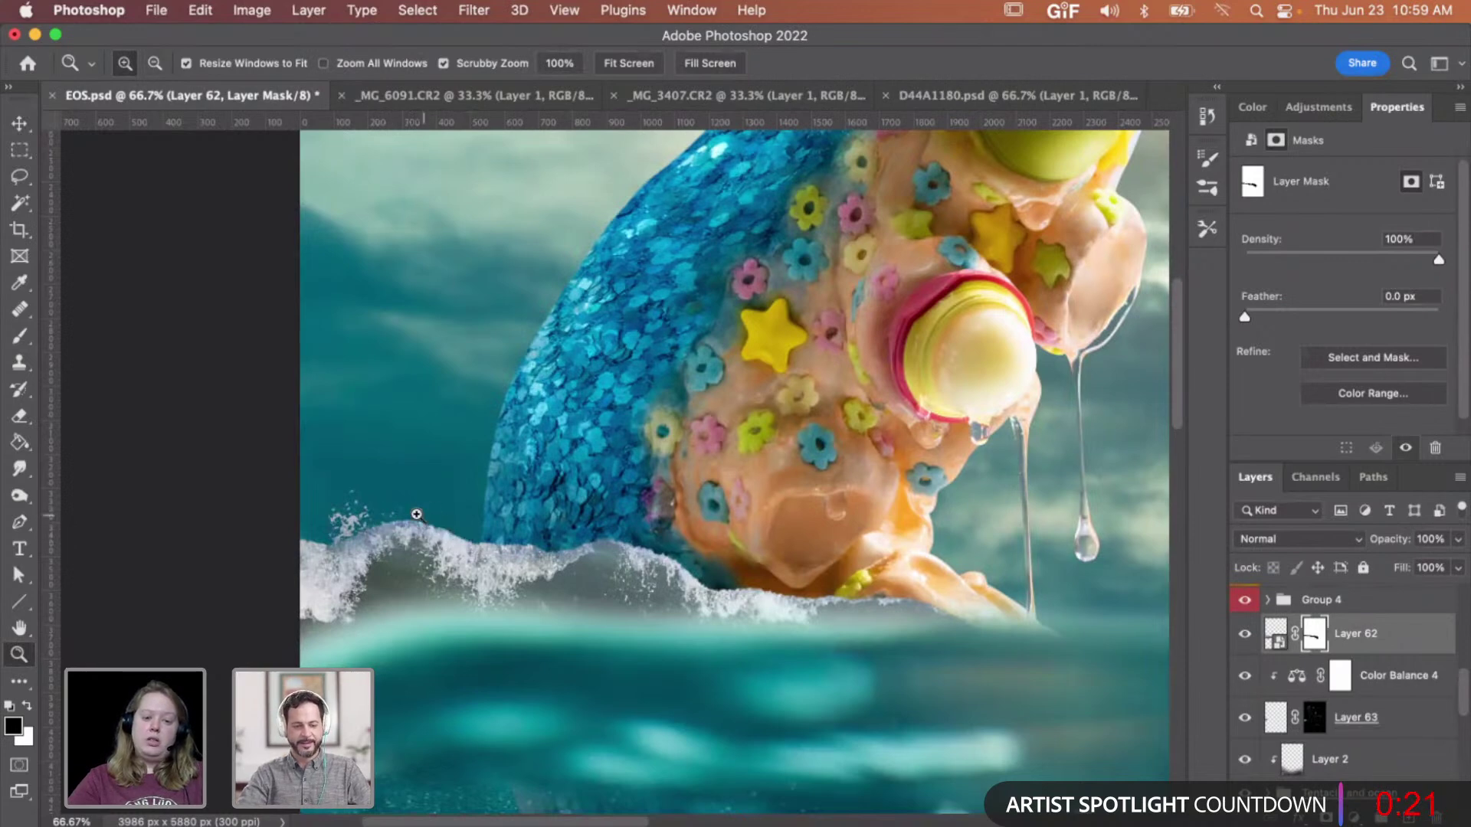
alt+click(534, 550)
click(556, 580)
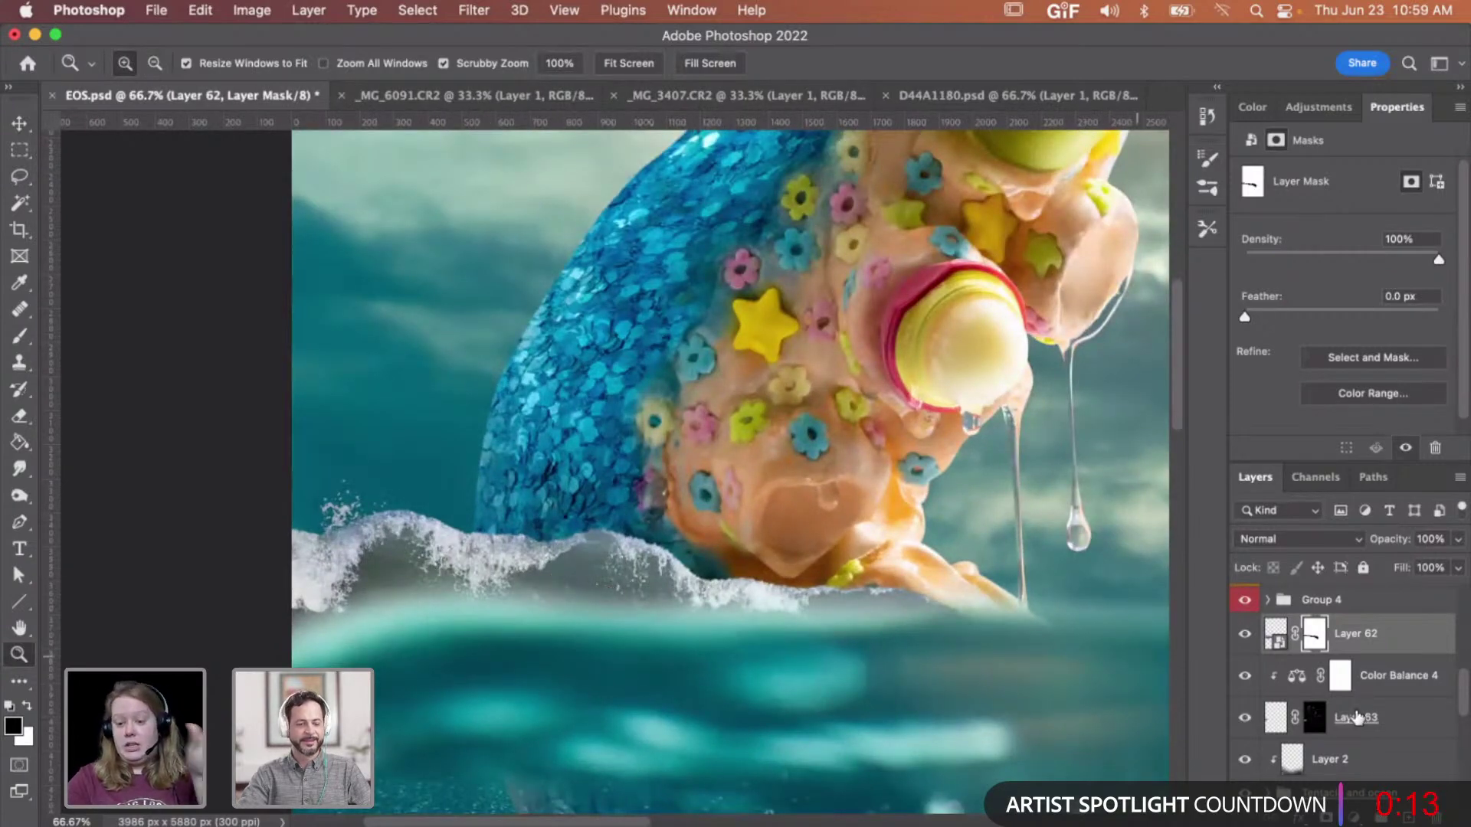
- Add a Color Balance adjustment clipped to Layer 62 and set its midtones to -28 Cyan-Red and -9 Magenta-Green
alt+click(692, 601)
scroll(692, 601, down, 1)
scroll(692, 601, right, 1)
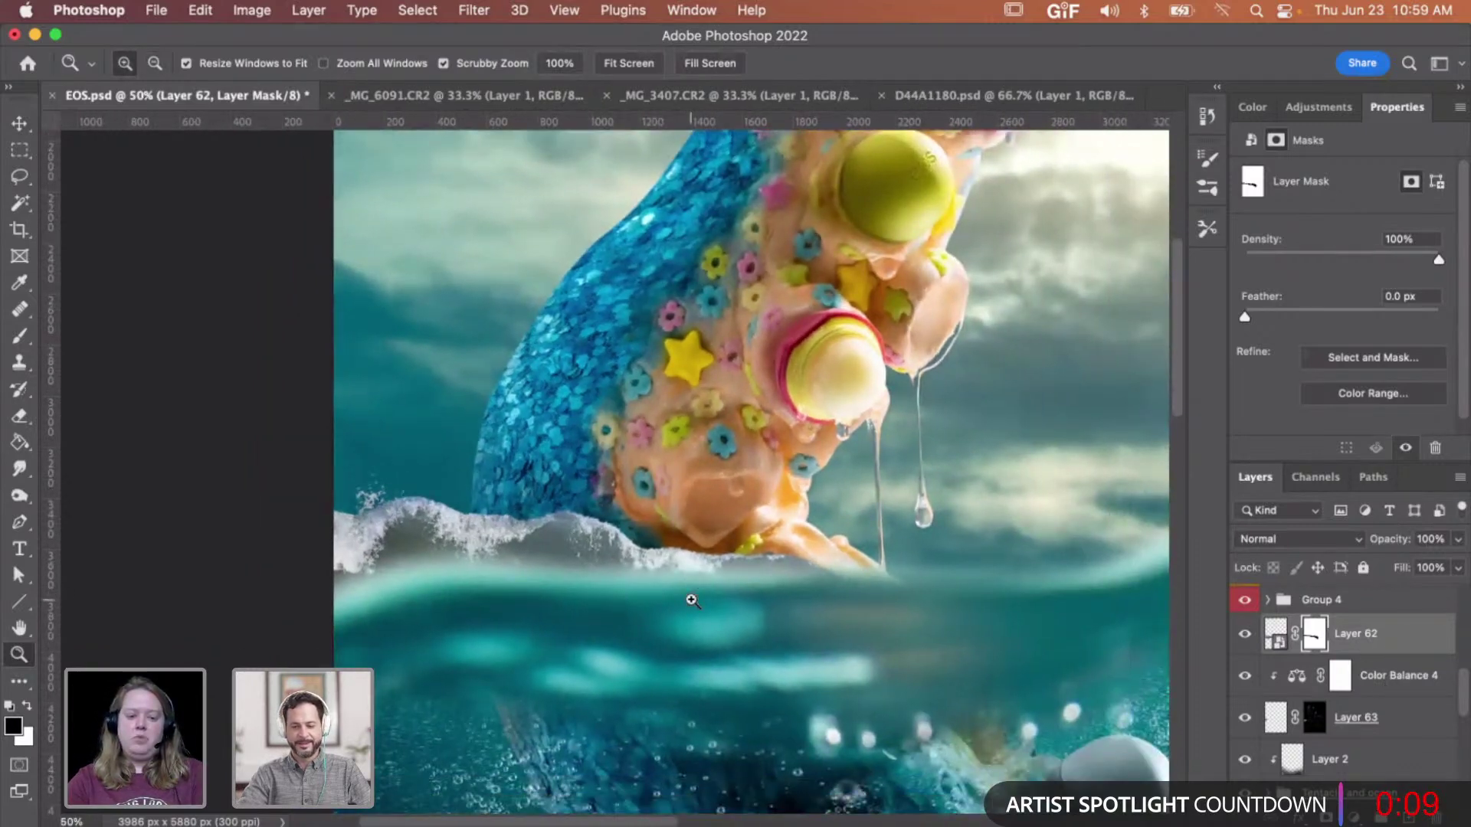
click(688, 597)
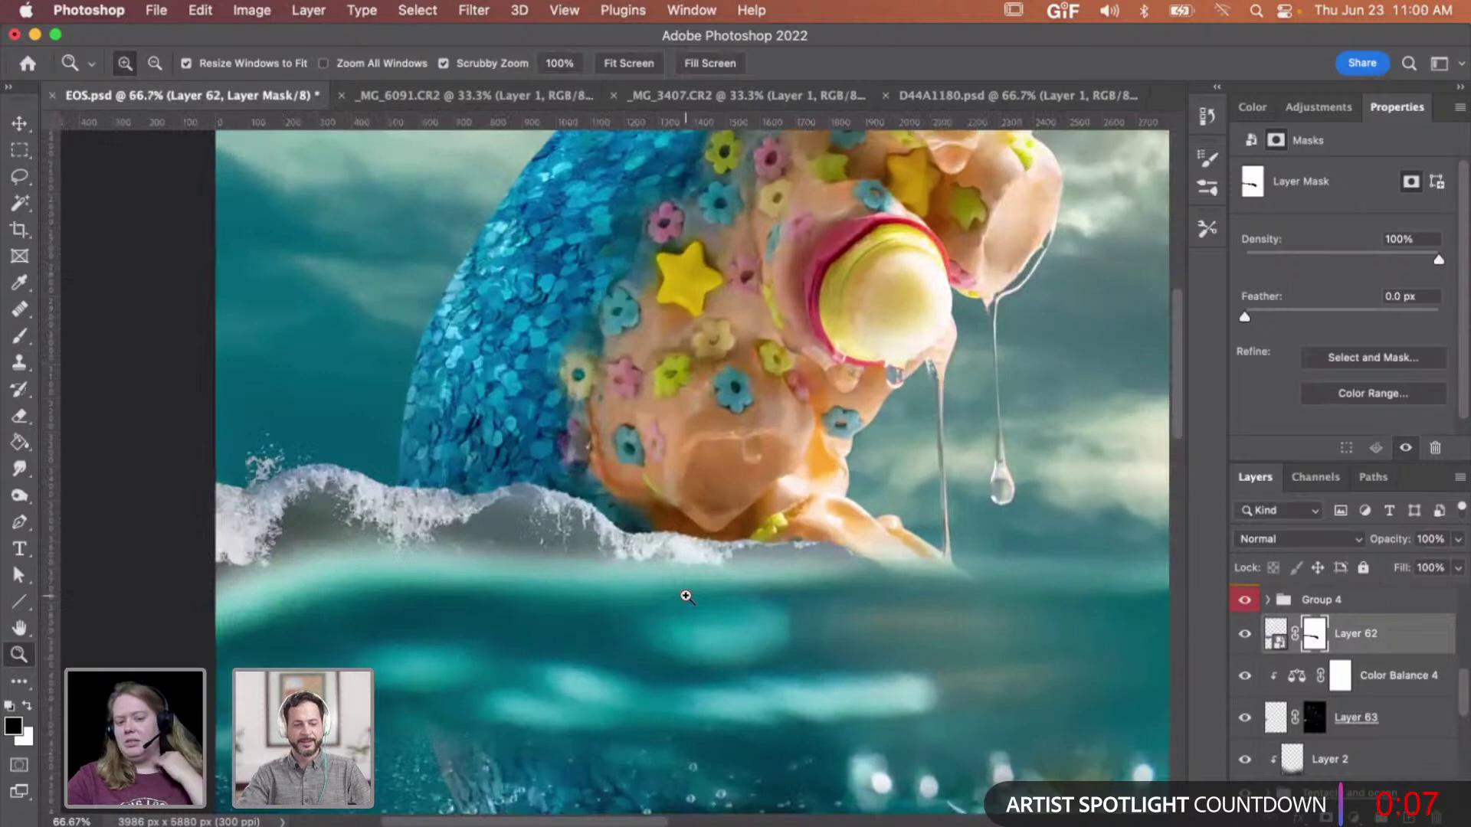
click(1318, 107)
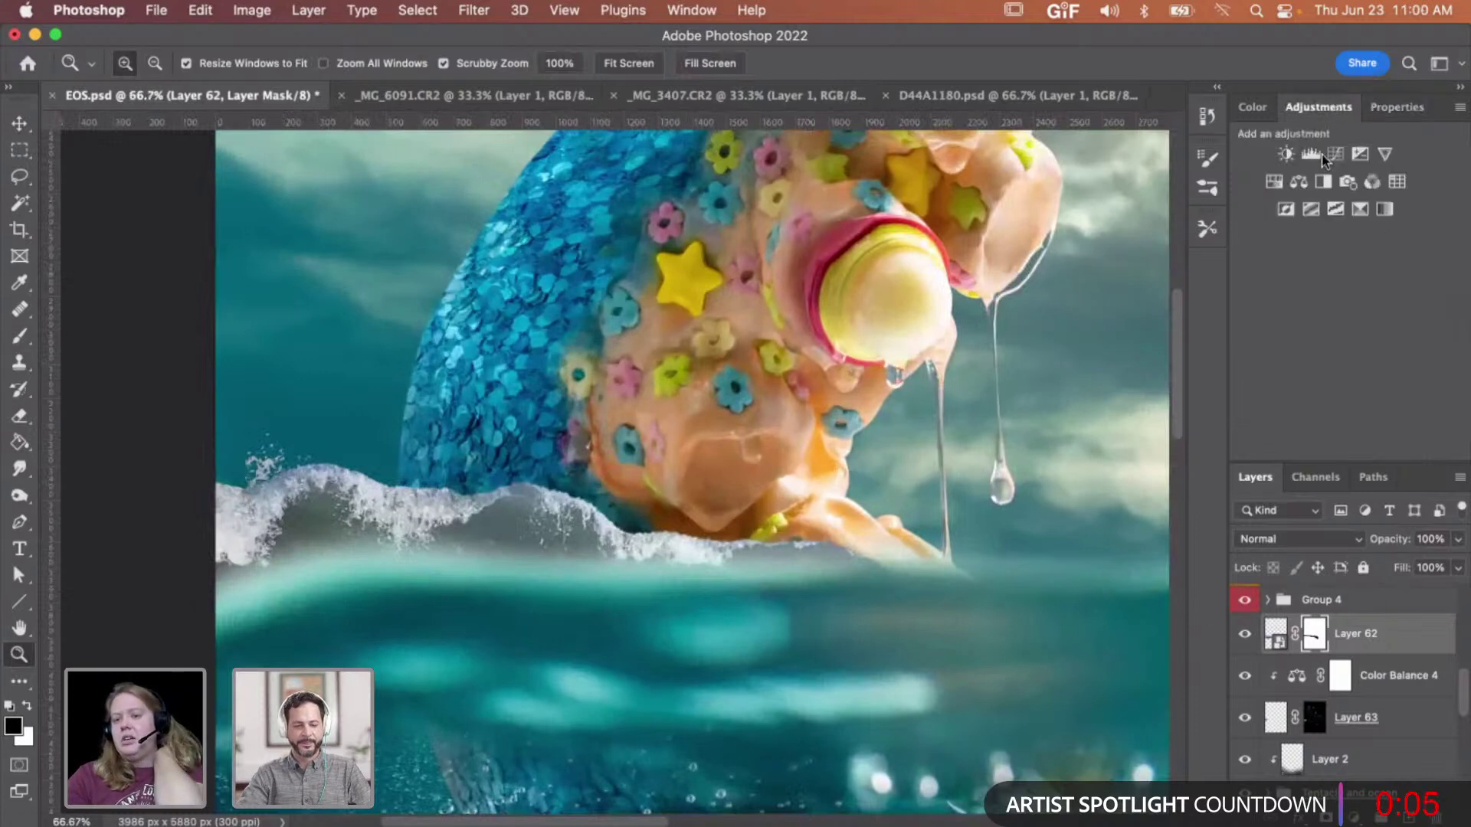
click(1299, 182)
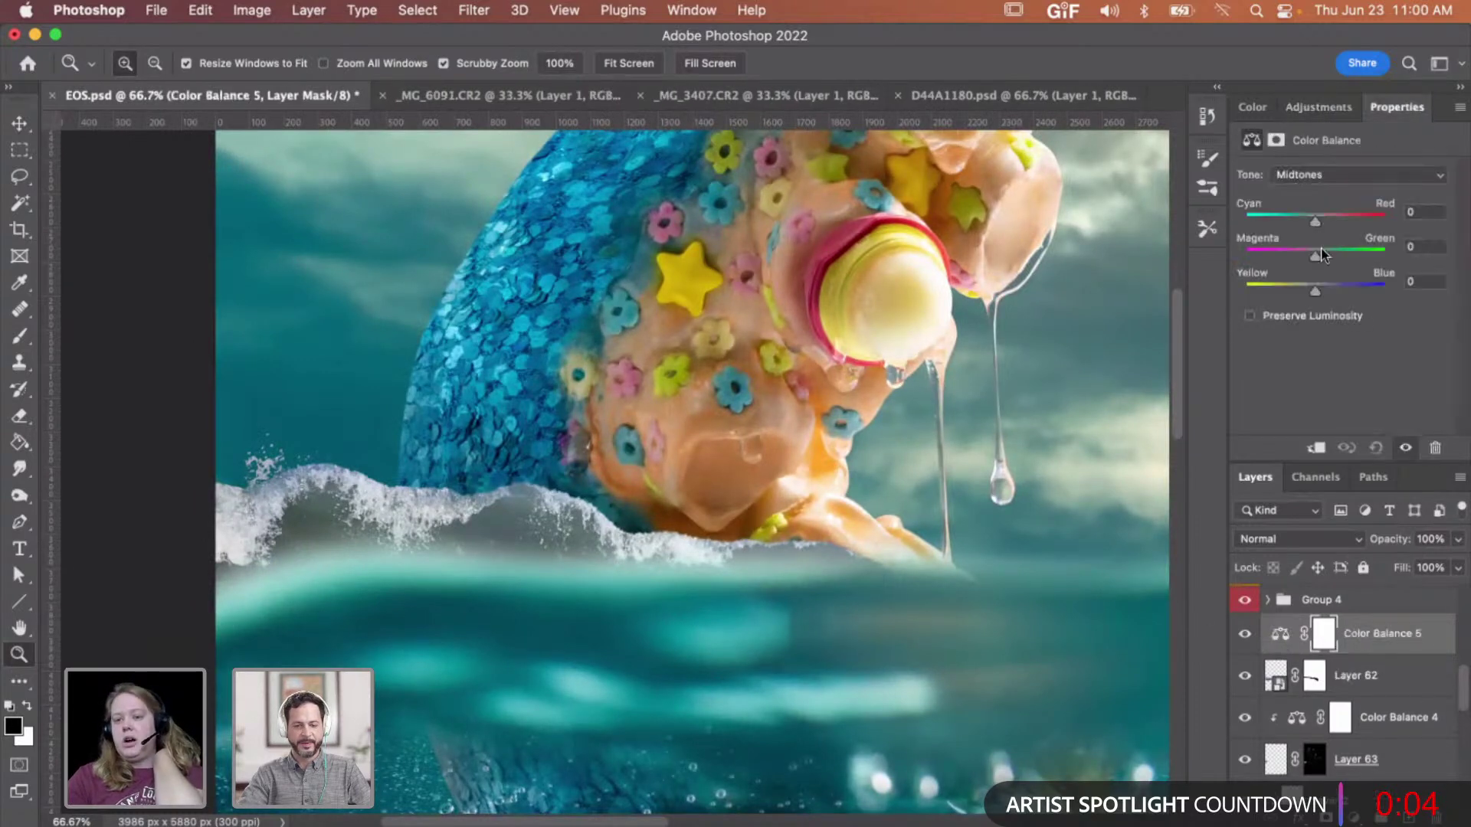
click(1316, 447)
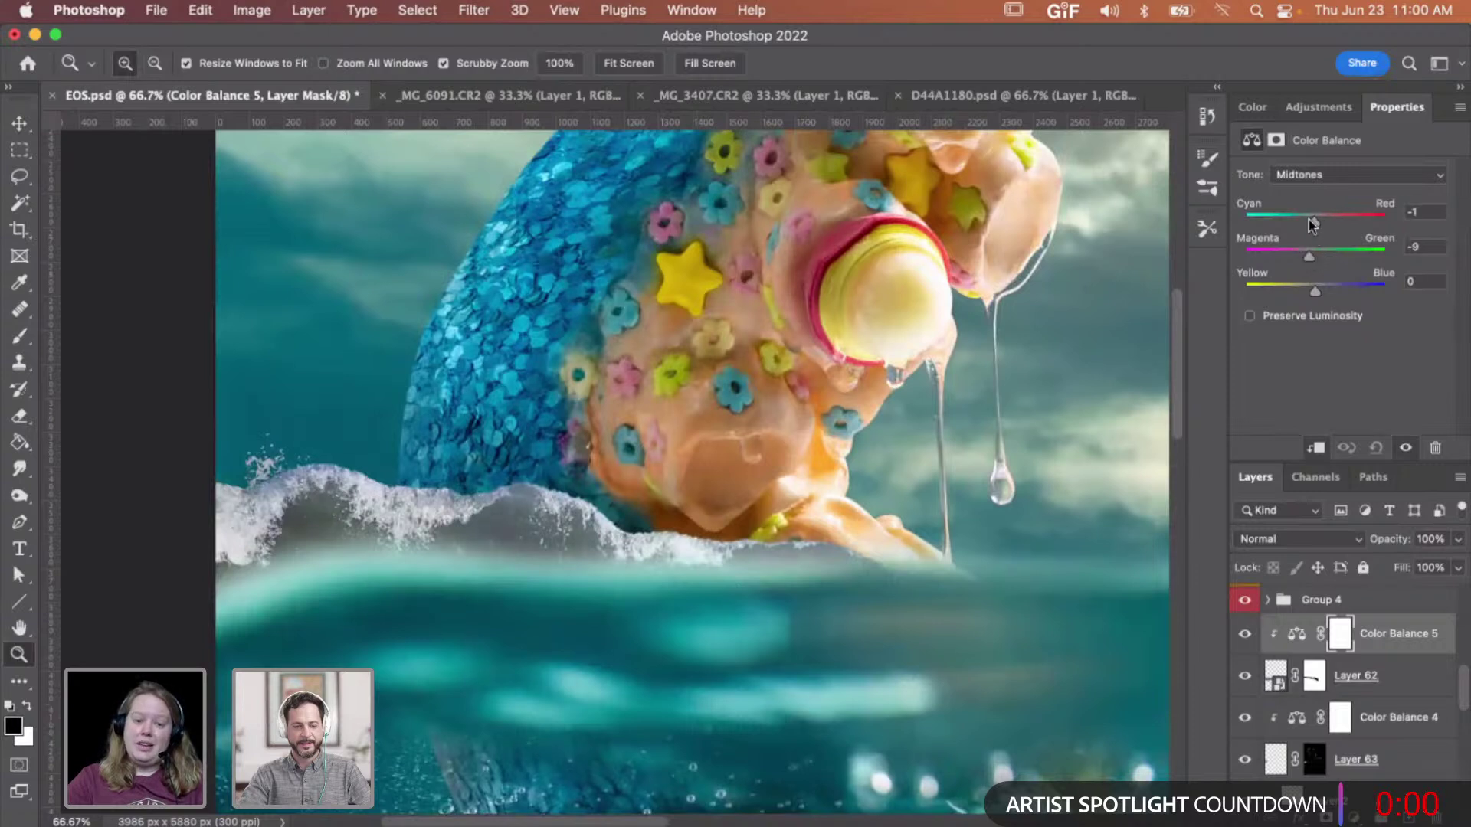
drag(1306, 218, 1296, 218)
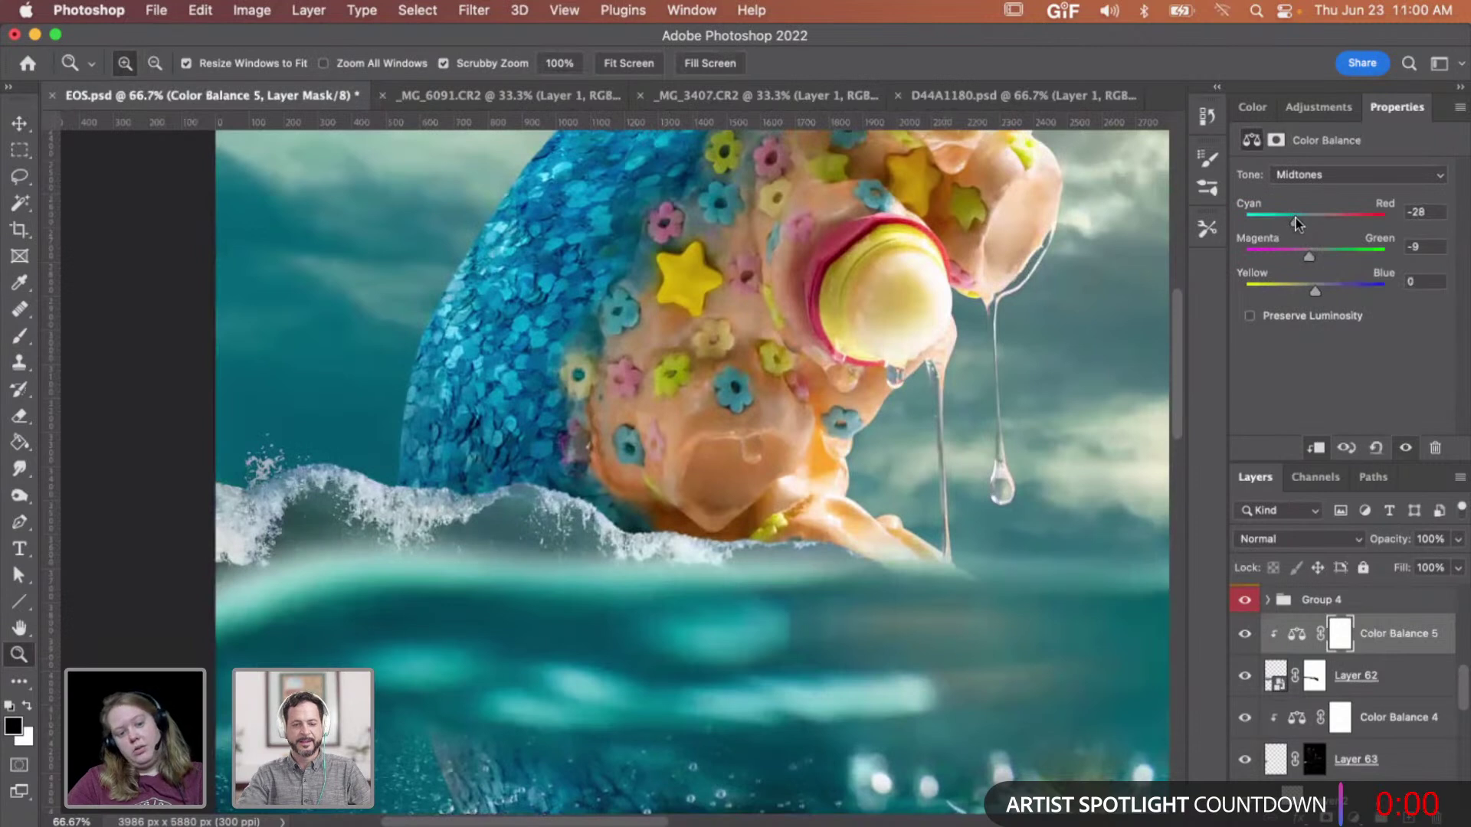
- Set the shadows of Layer 62's Color Balance to -7 Cyan-Red and -4 Magenta-Green, and review the wave against the whole image
click(1323, 178)
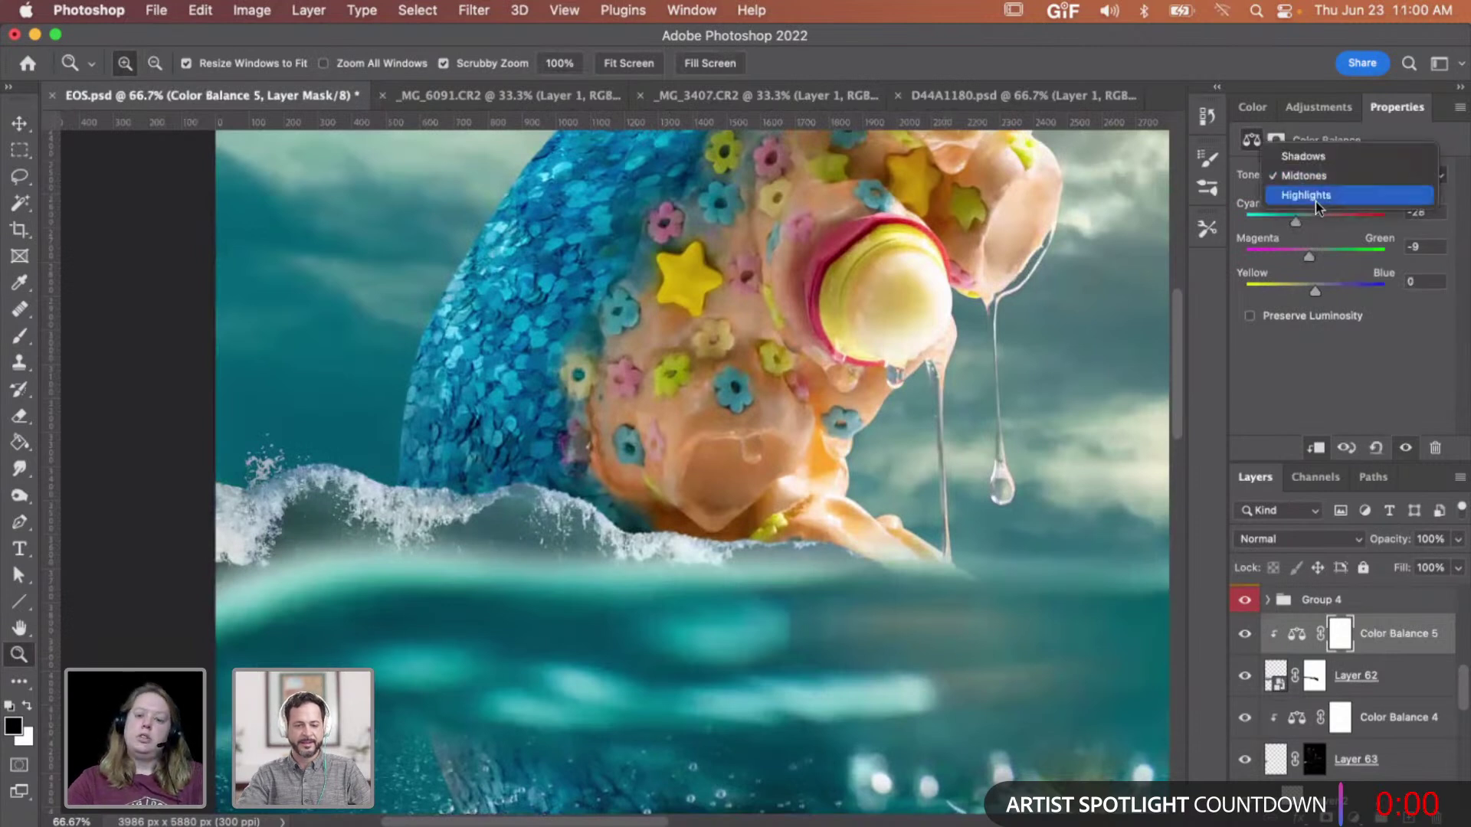
click(1314, 156)
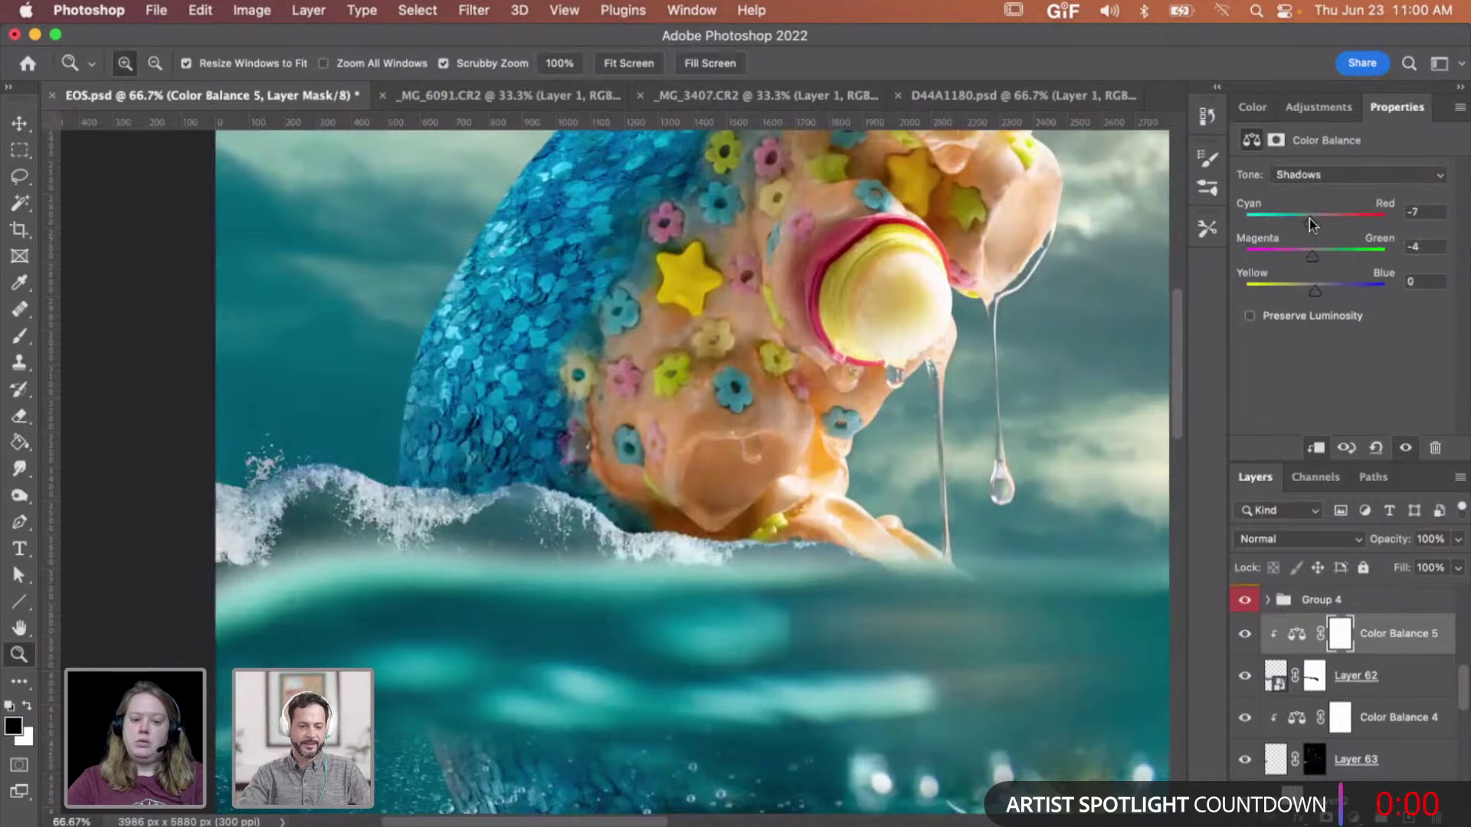
alt+click(564, 636)
alt+click(564, 636)
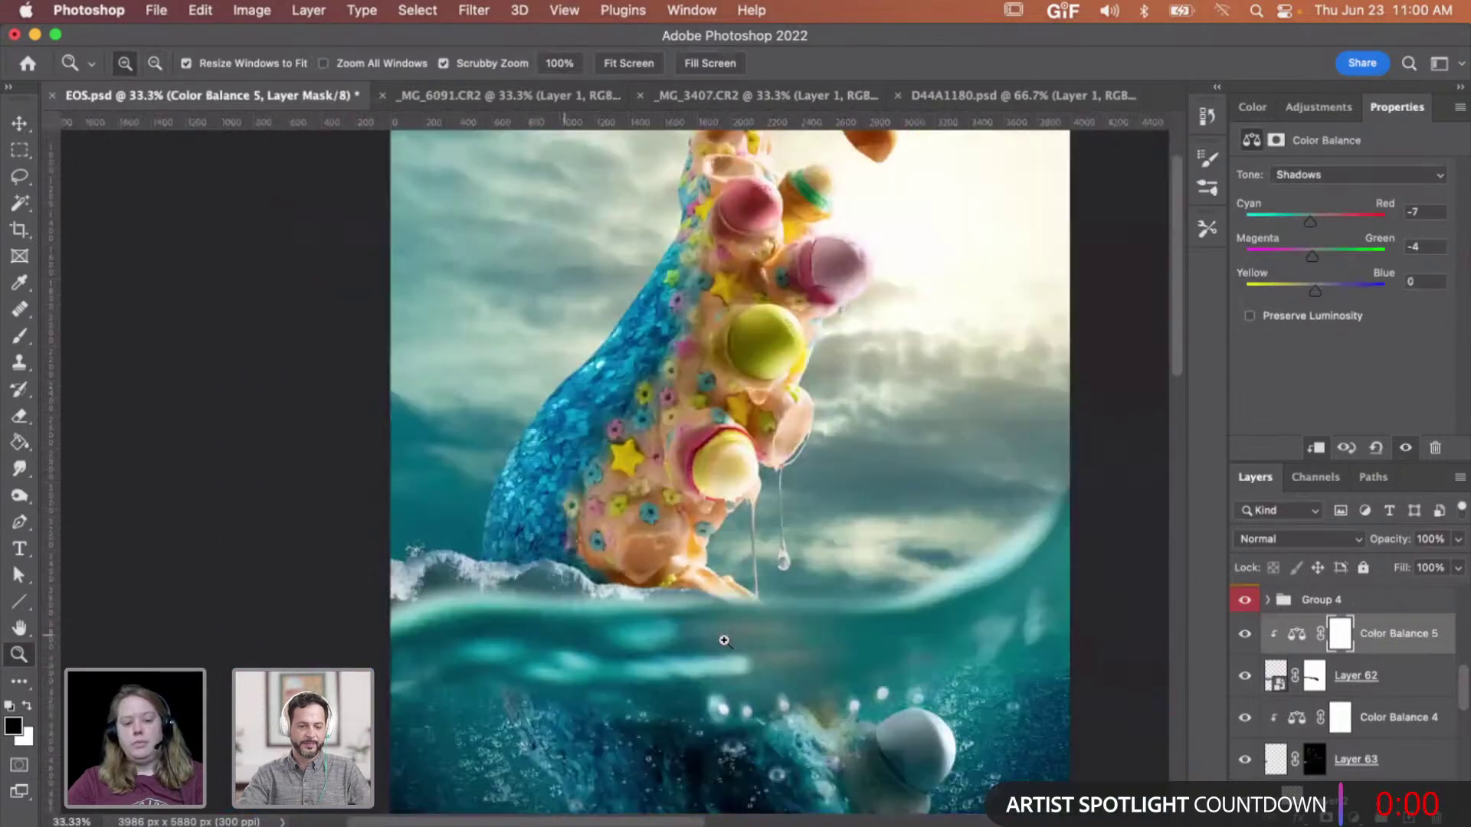
click(564, 636)
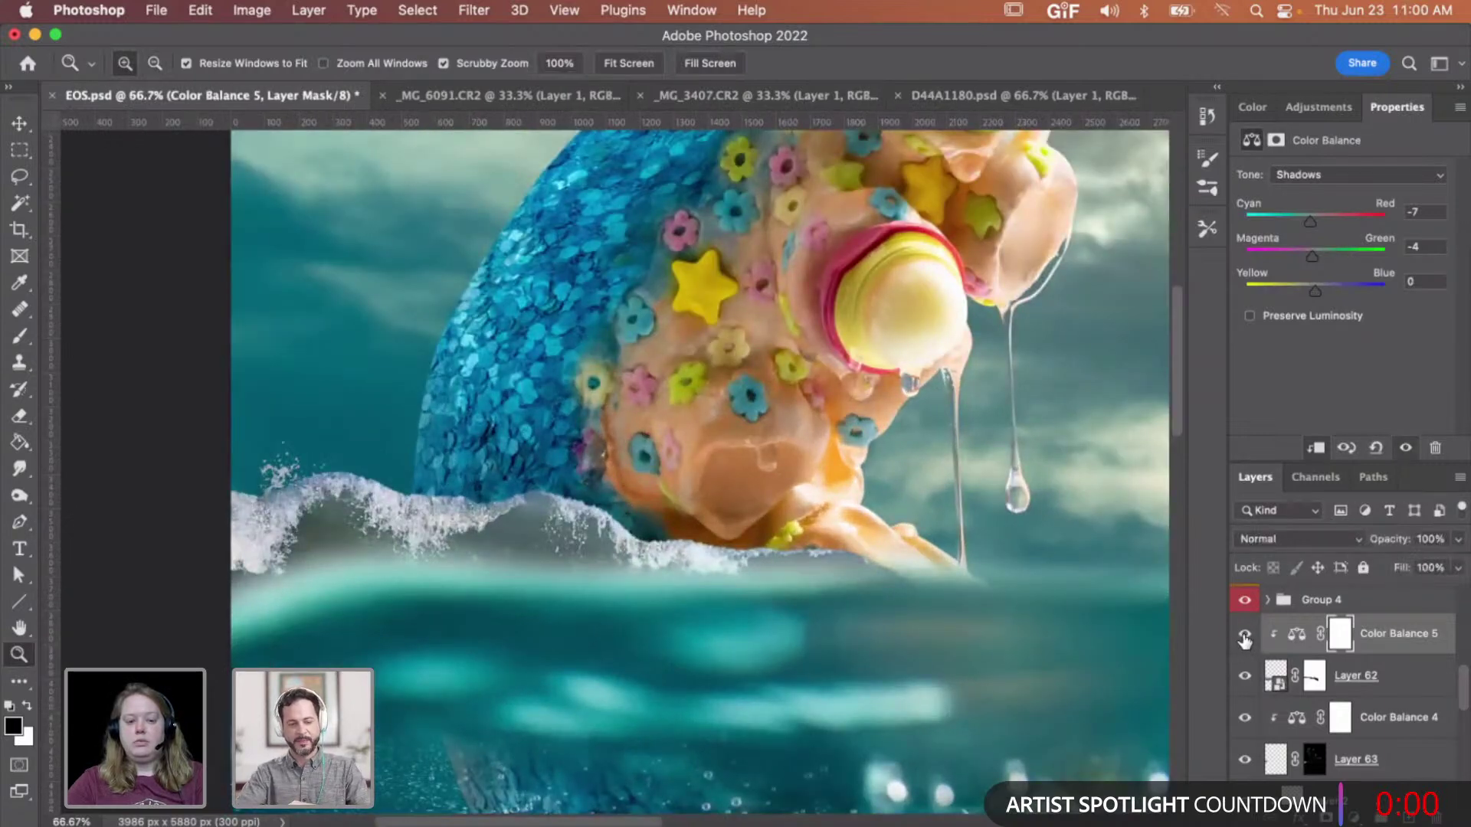
- Target Layer 62's mask and set up a soft round brush at 175 px
click(506, 531)
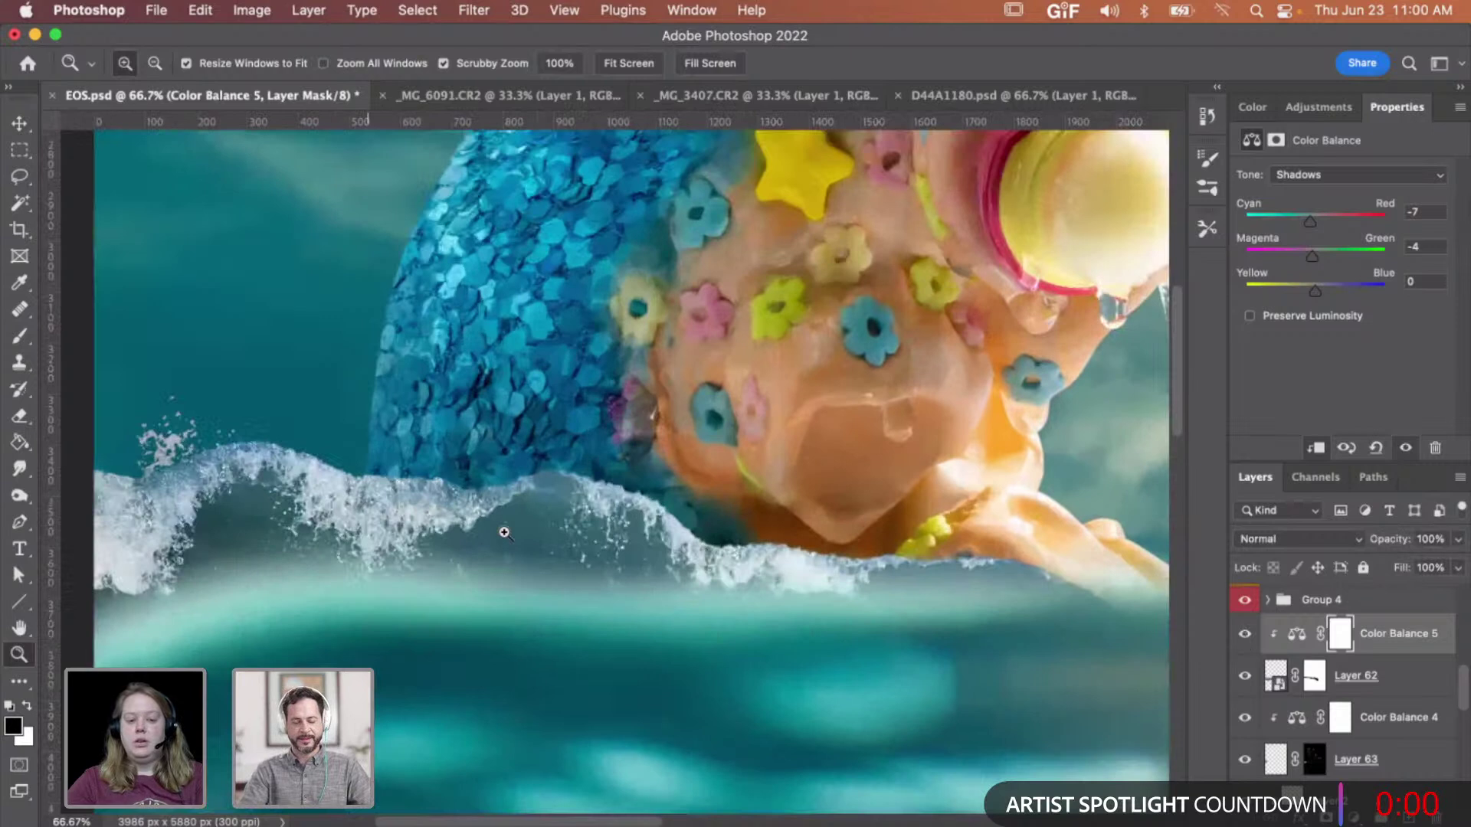
click(1314, 676)
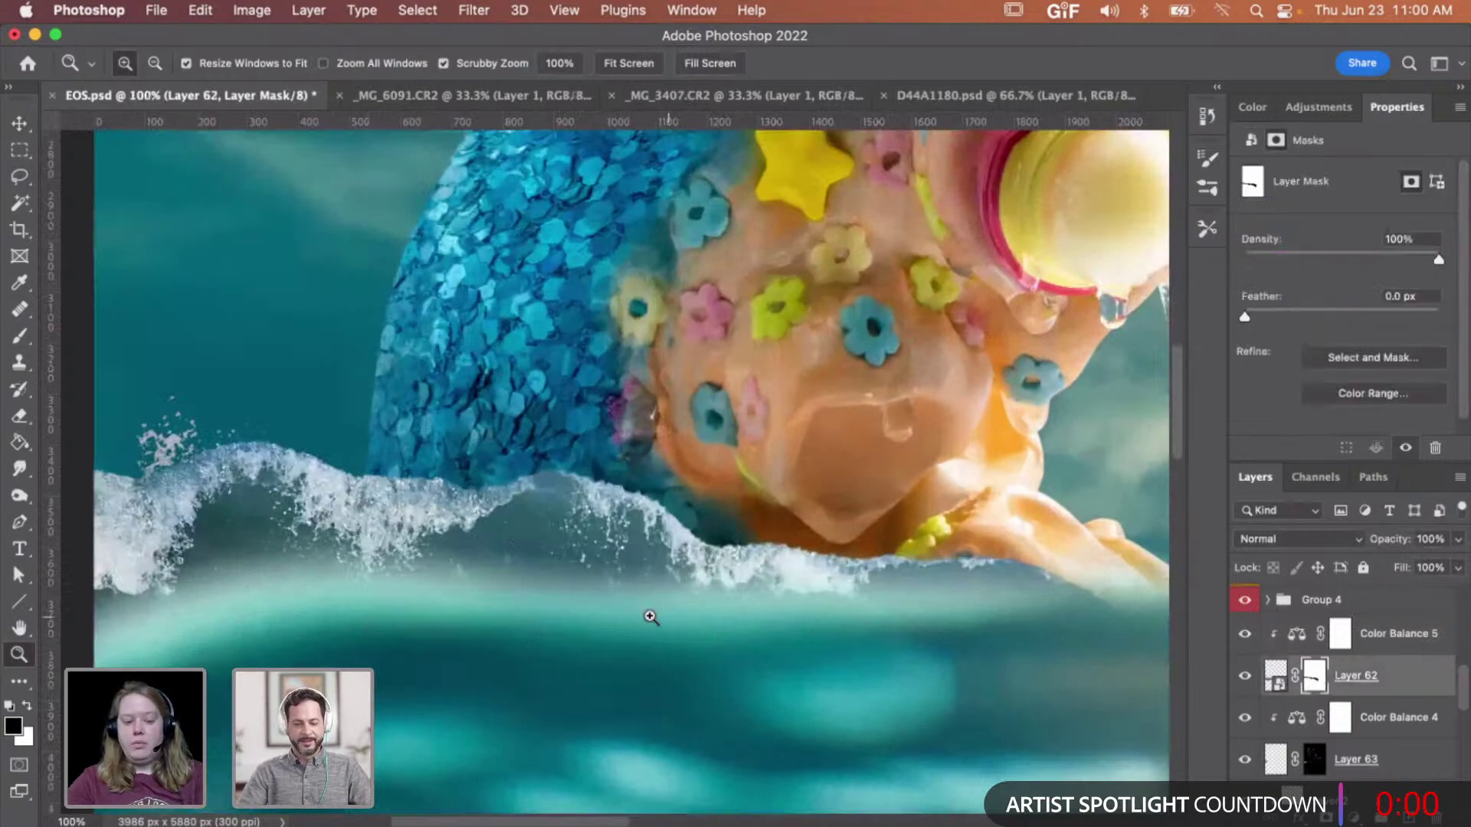
key(b)
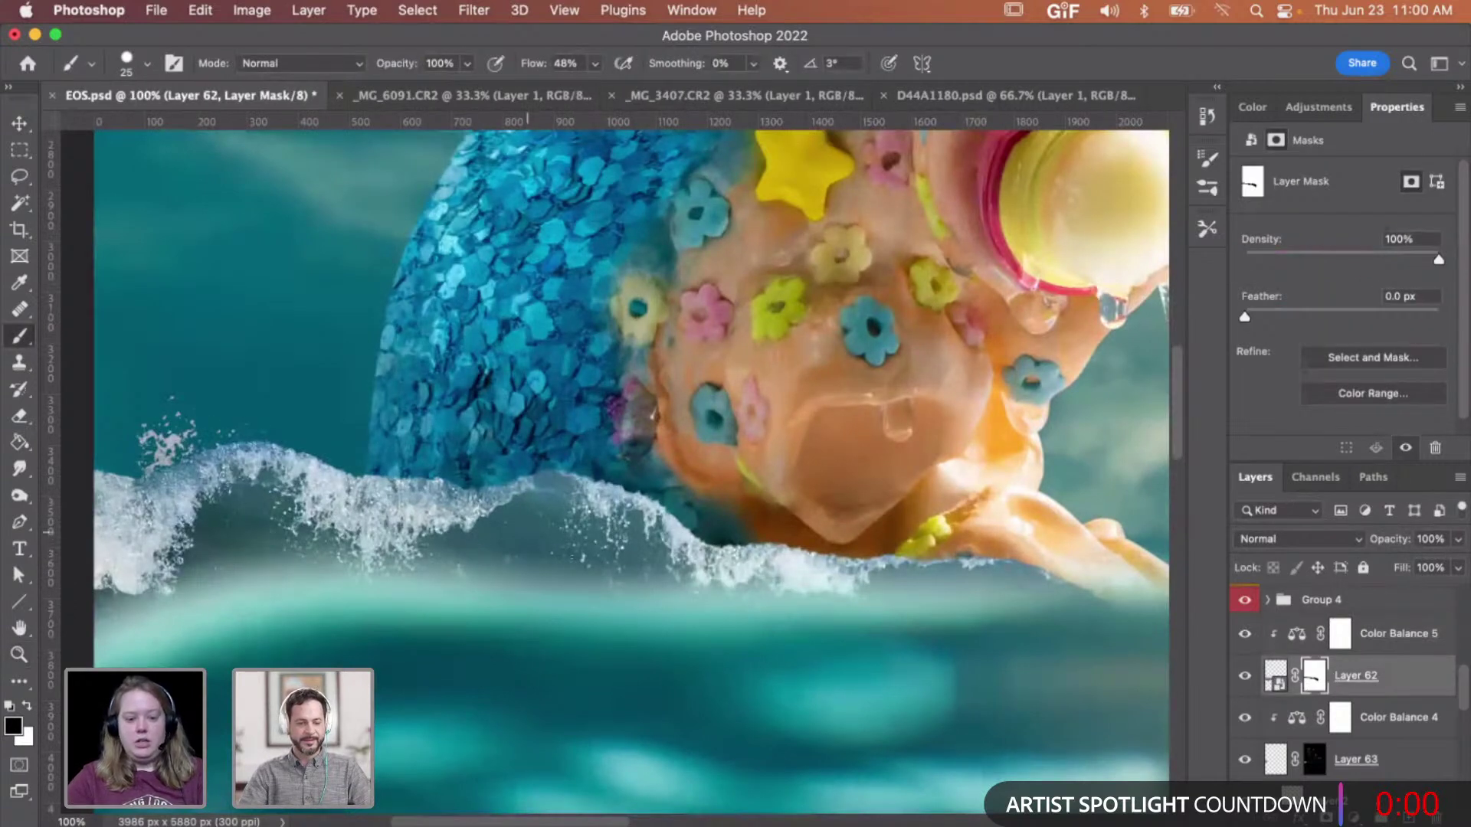
right_click(572, 561)
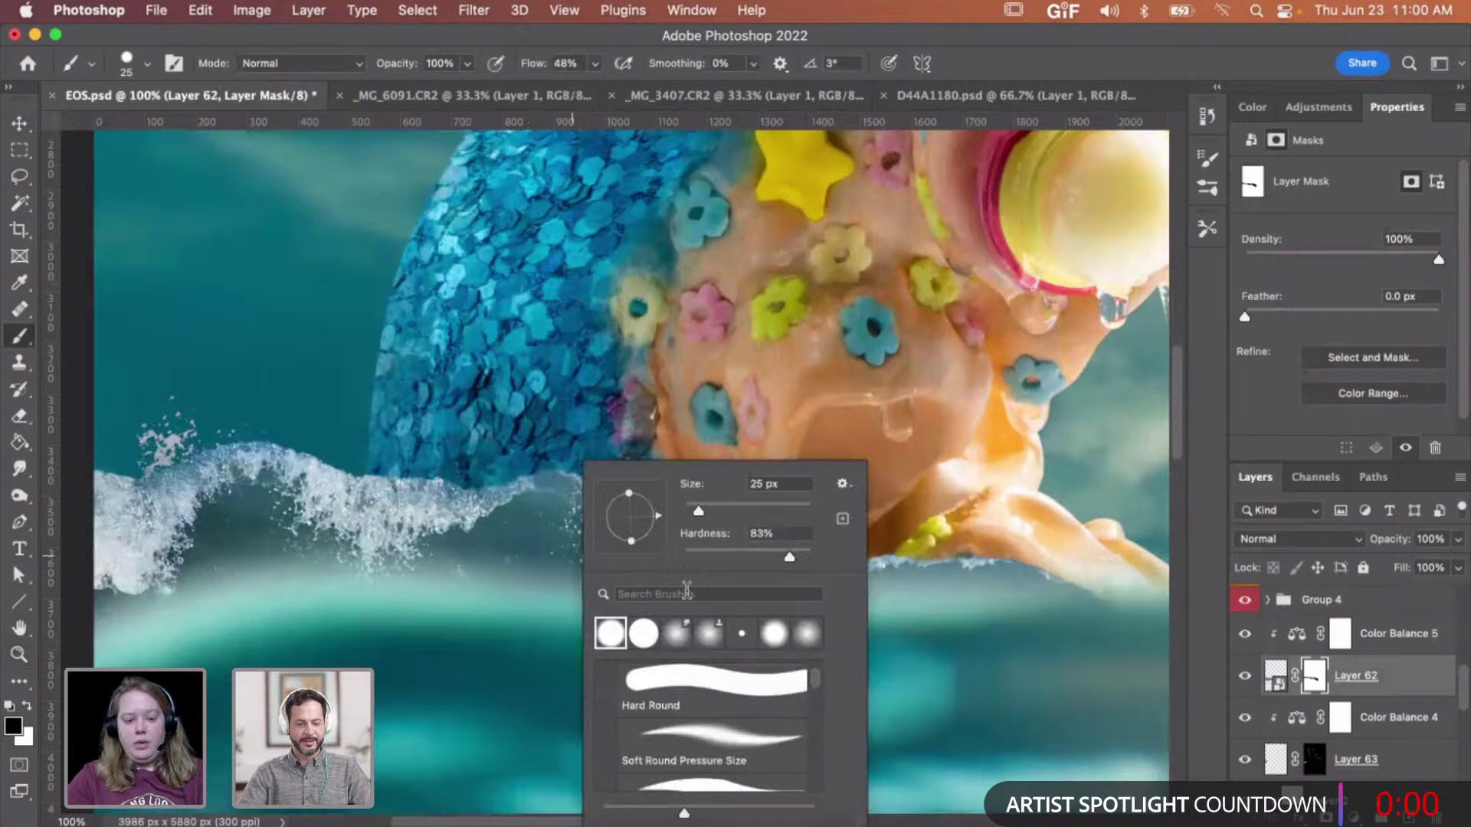
click(611, 633)
key(Return)
key(bracketright)
key(bracketright)
key(bracketright)
key(bracketright)
key(bracketright)
key(bracketright)
key(bracketright)
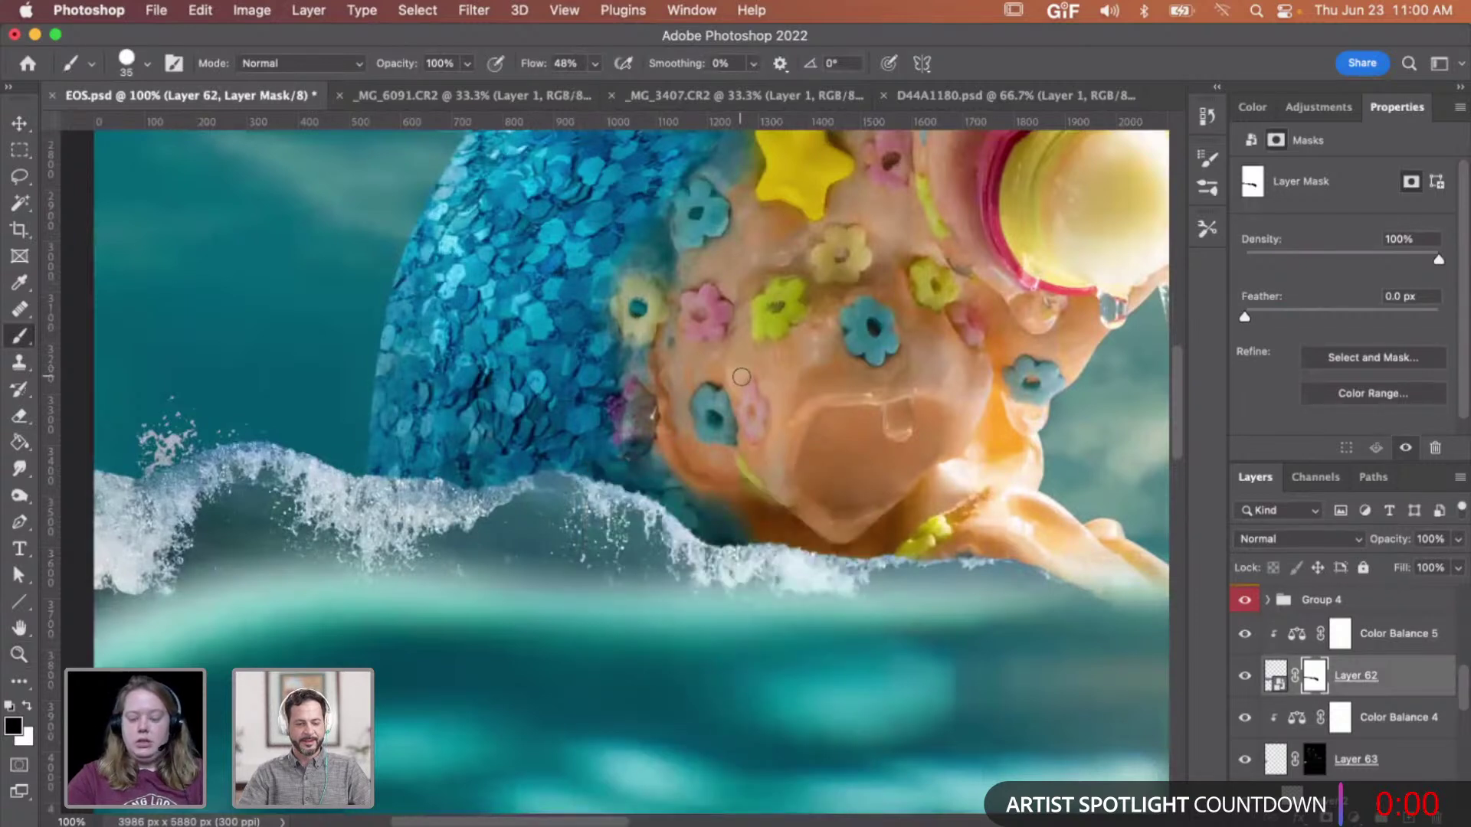
key(bracketright)
key(bracketright)
right_click(742, 376)
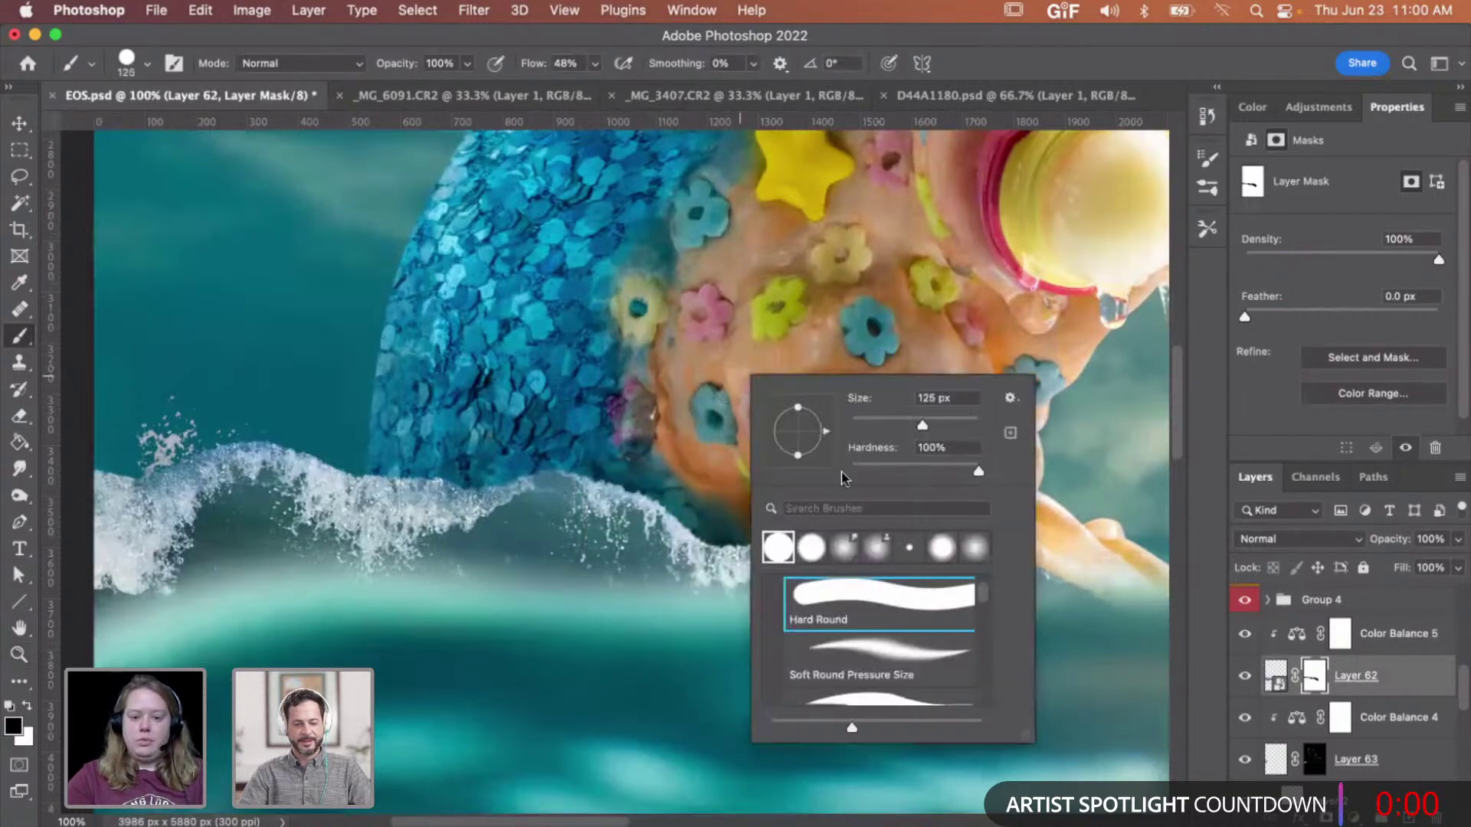
click(685, 471)
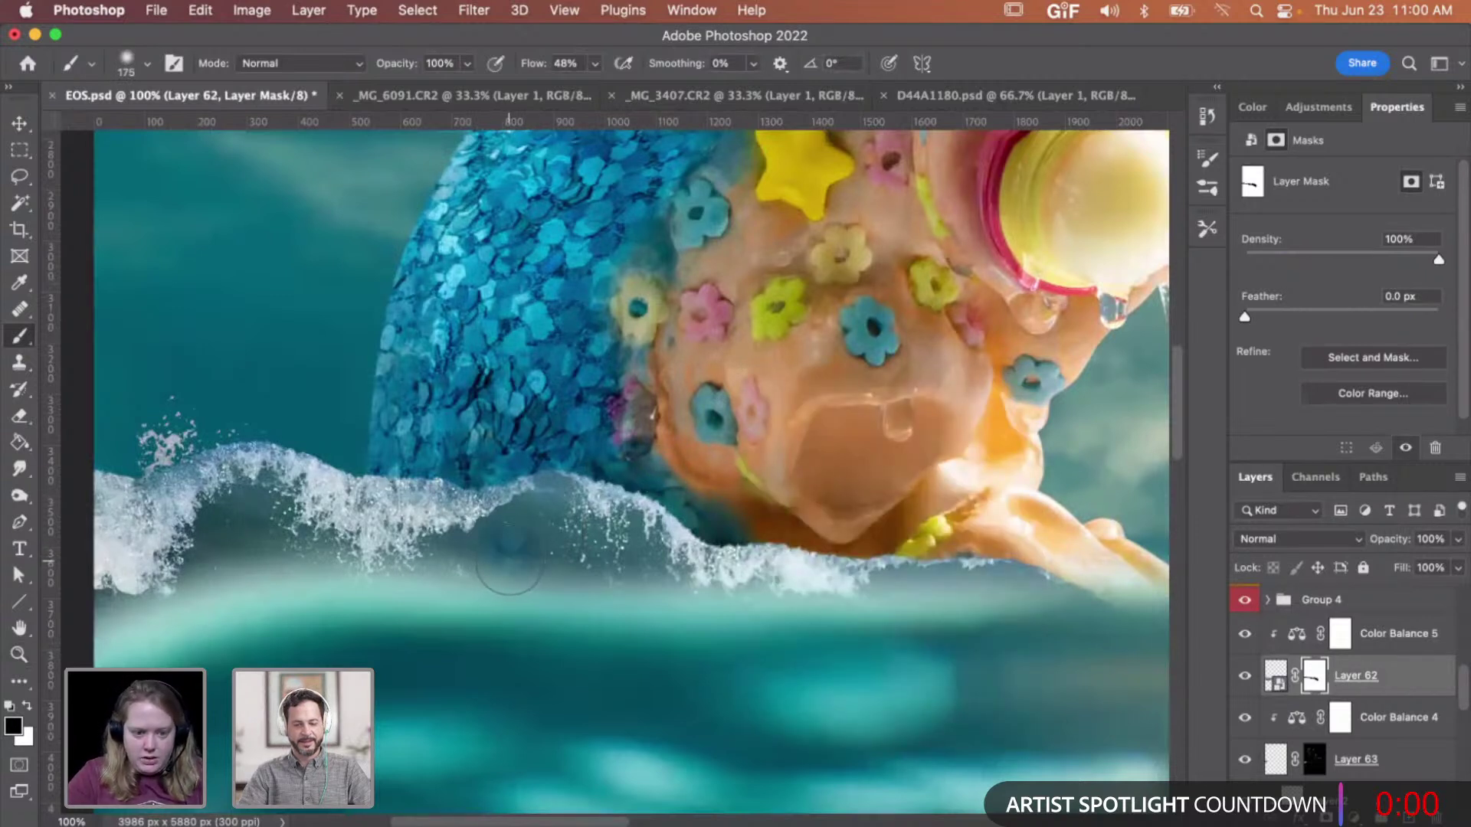
- Paint black with a 300 px brush across the wave's lower body on Layer 62's mask and fade the stroke to 33%
key(bracketright)
key(bracketright)
key(bracketright)
mouse_move(535, 597)
mouse_down()
mouse_move(483, 602)
mouse_move(583, 627)
mouse_move(601, 613)
mouse_move(544, 605)
mouse_move(584, 632)
mouse_move(571, 613)
mouse_move(537, 620)
mouse_move(619, 647)
mouse_move(525, 596)
mouse_move(855, 592)
mouse_up()
key(super+shift+f)
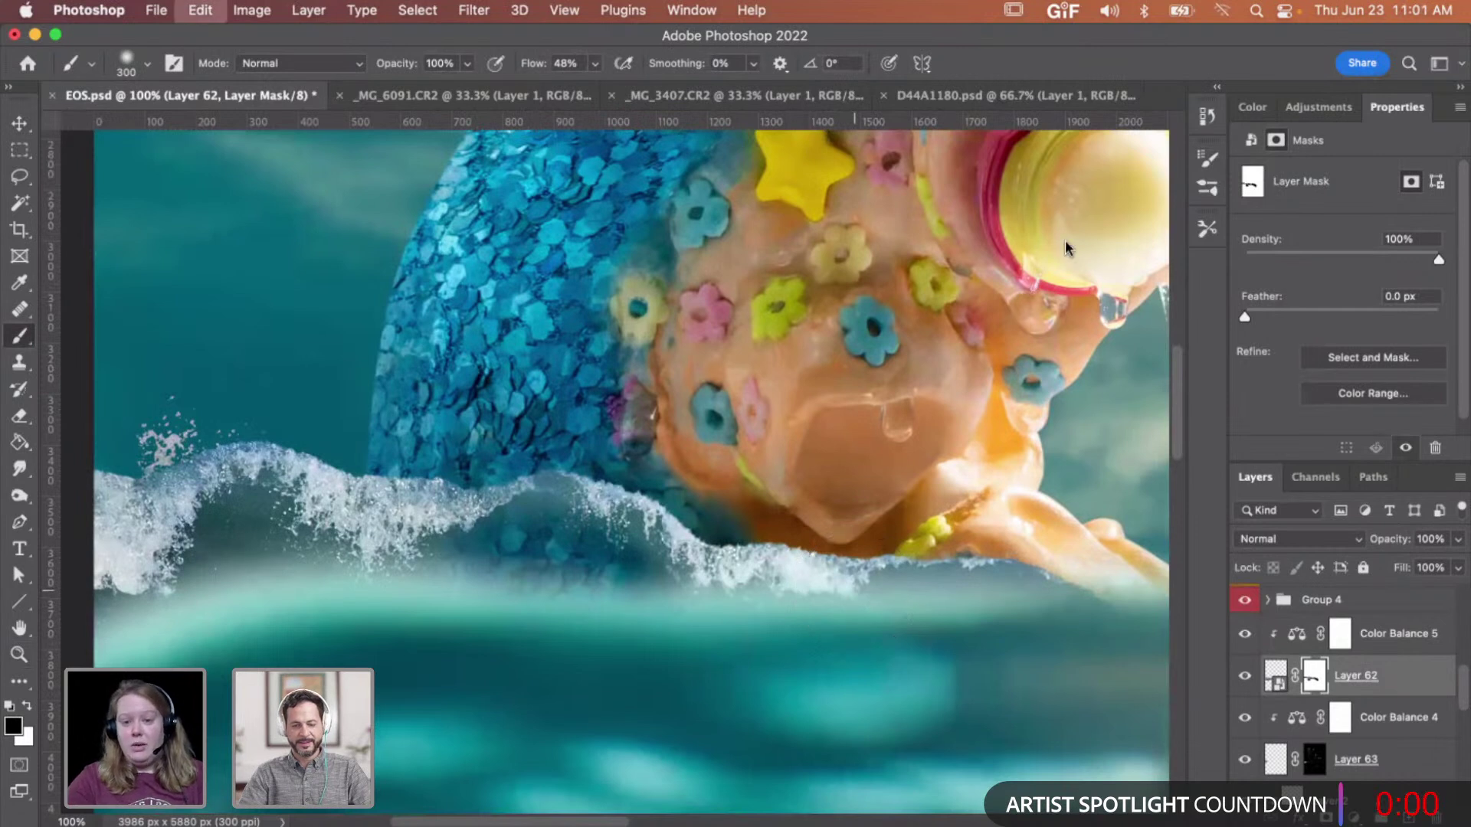
click(1195, 227)
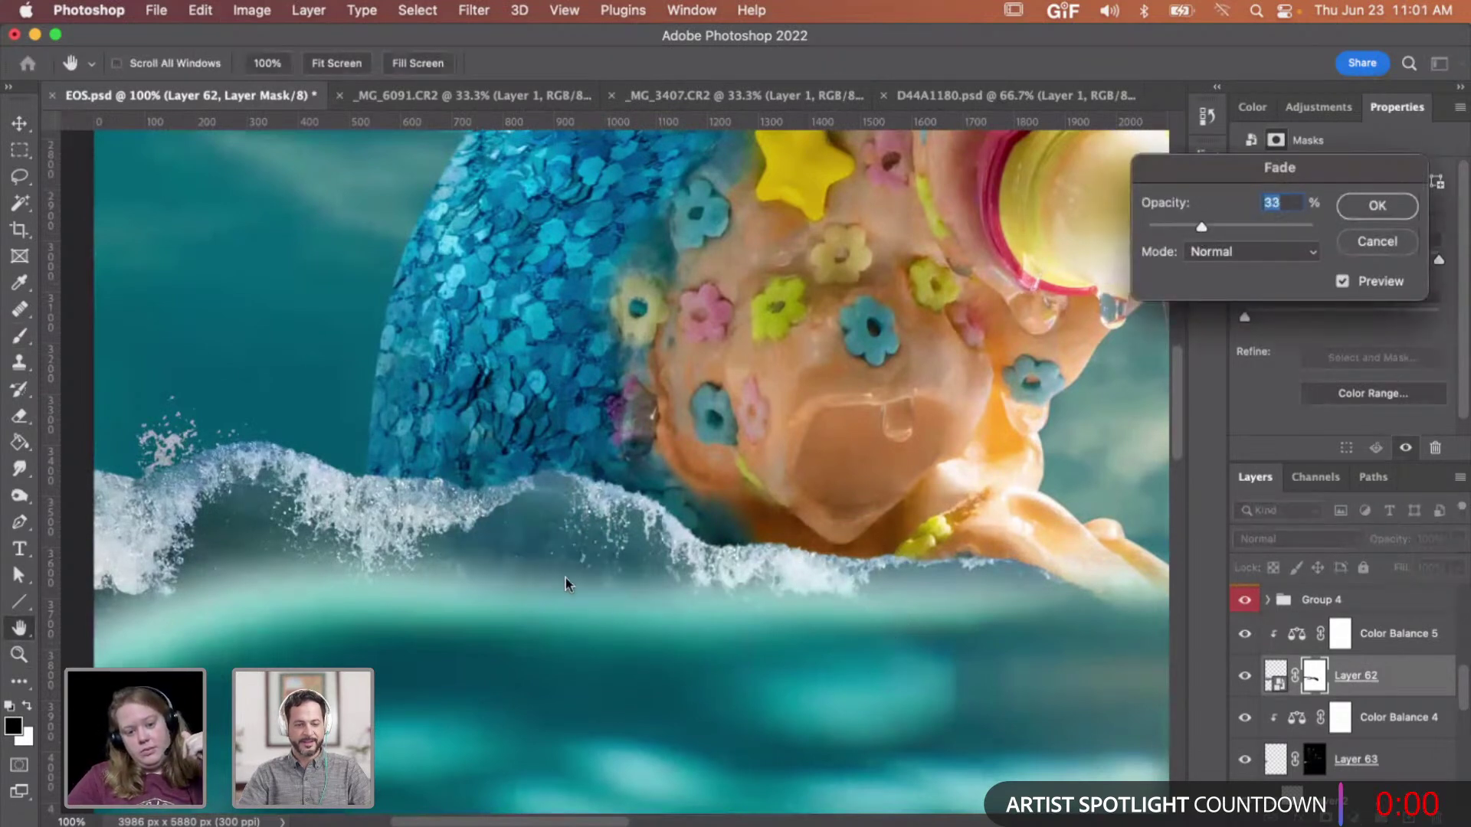
key(Return)
key(b)
- Check the blended wave up close and in the full composition, and save EOS.psd
key(z)
click(509, 551)
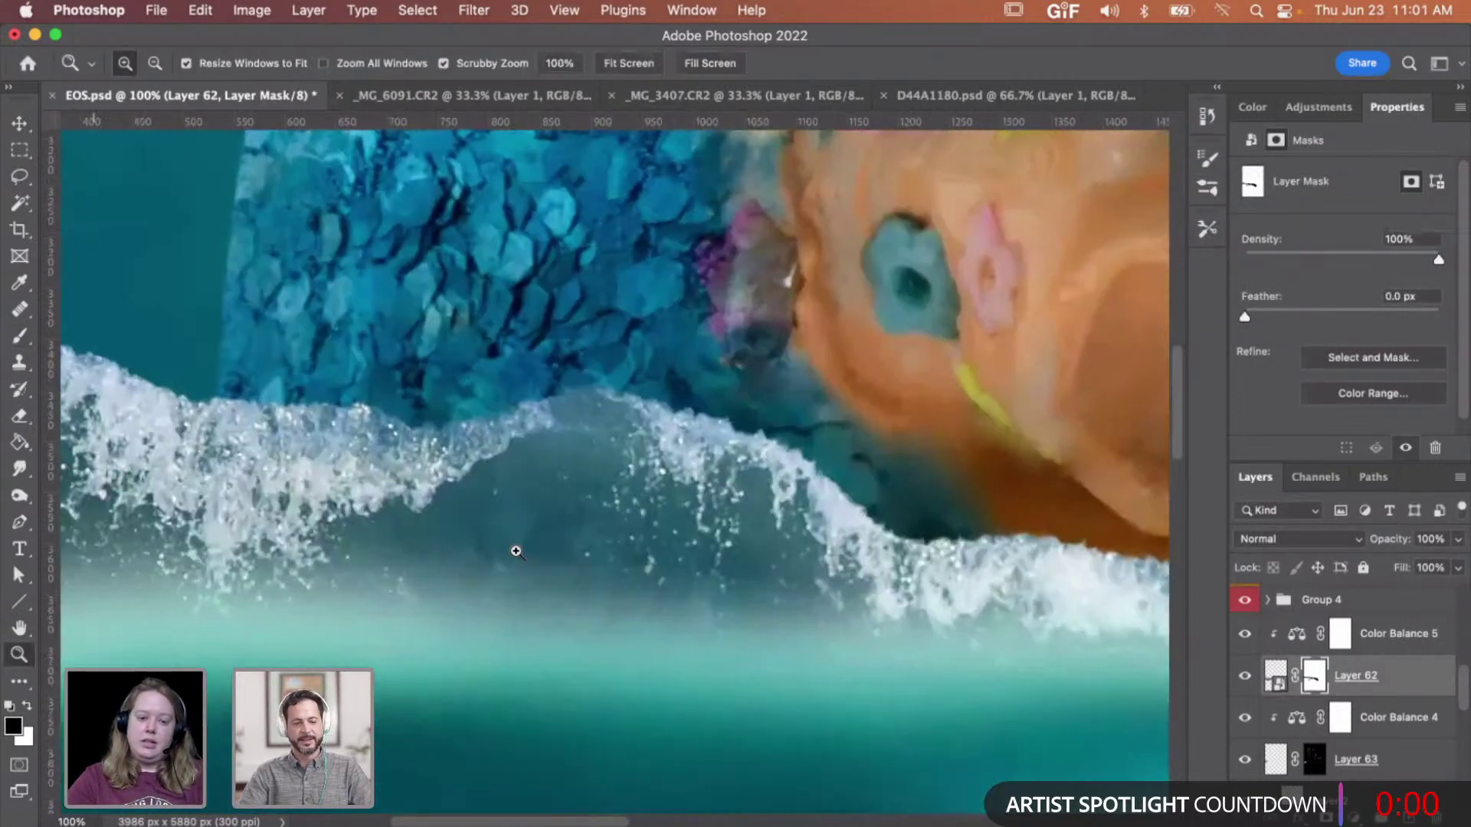
alt+click(552, 565)
alt+click(553, 565)
alt+click(598, 565)
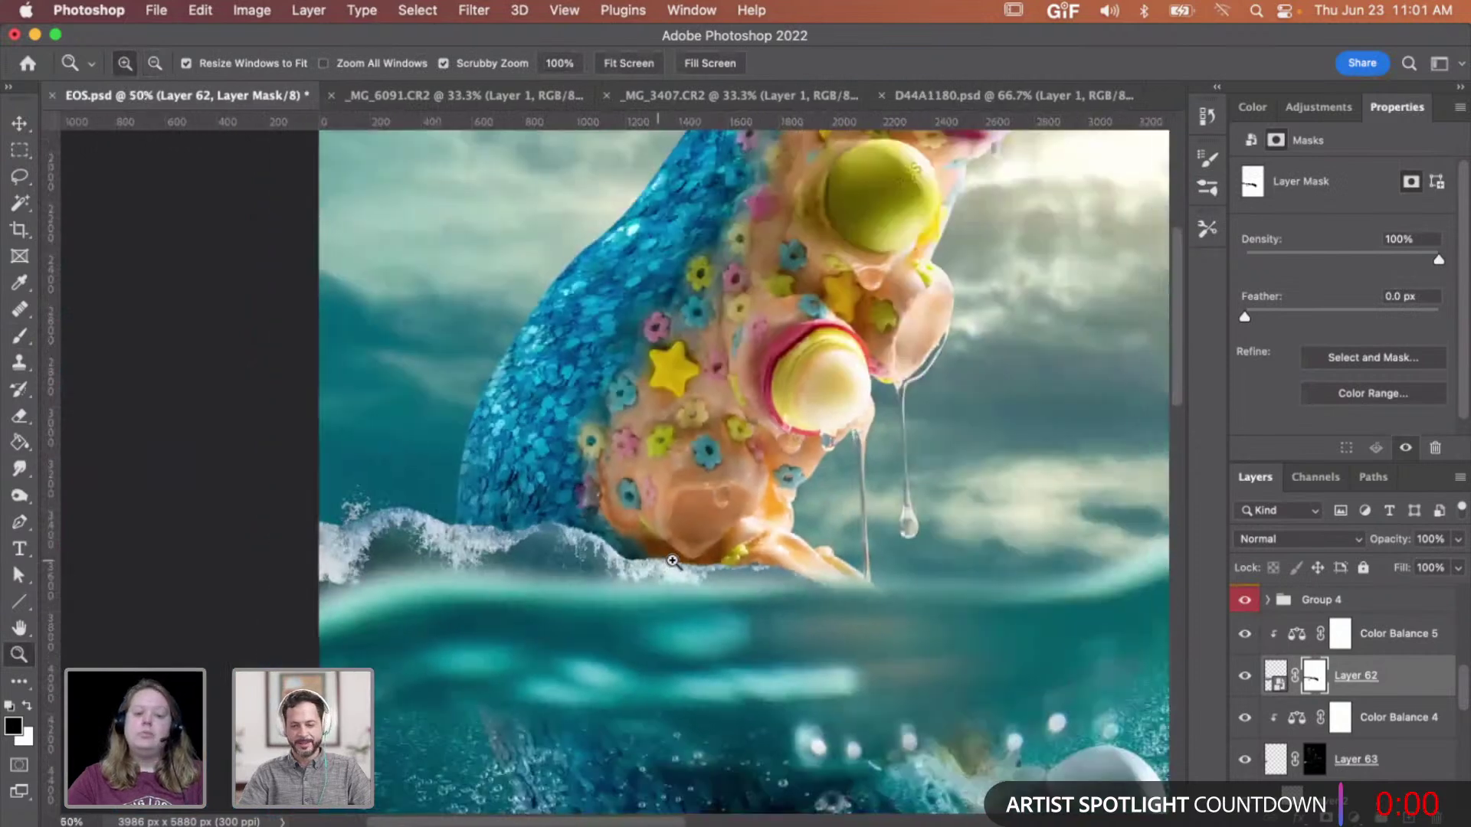
alt+click(673, 564)
scroll(673, 563, down, 3)
key(super+s)
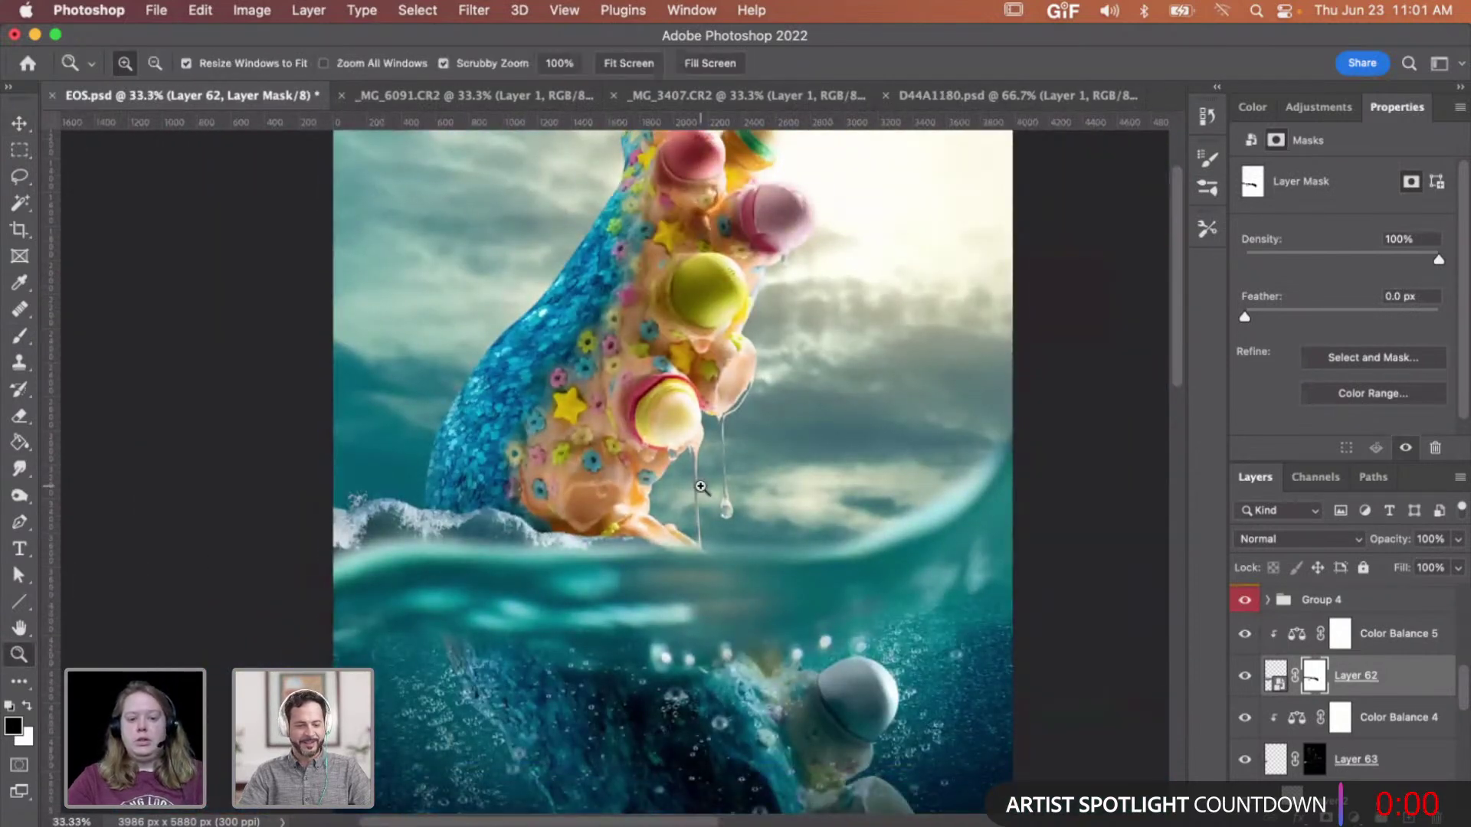
alt+click(746, 427)
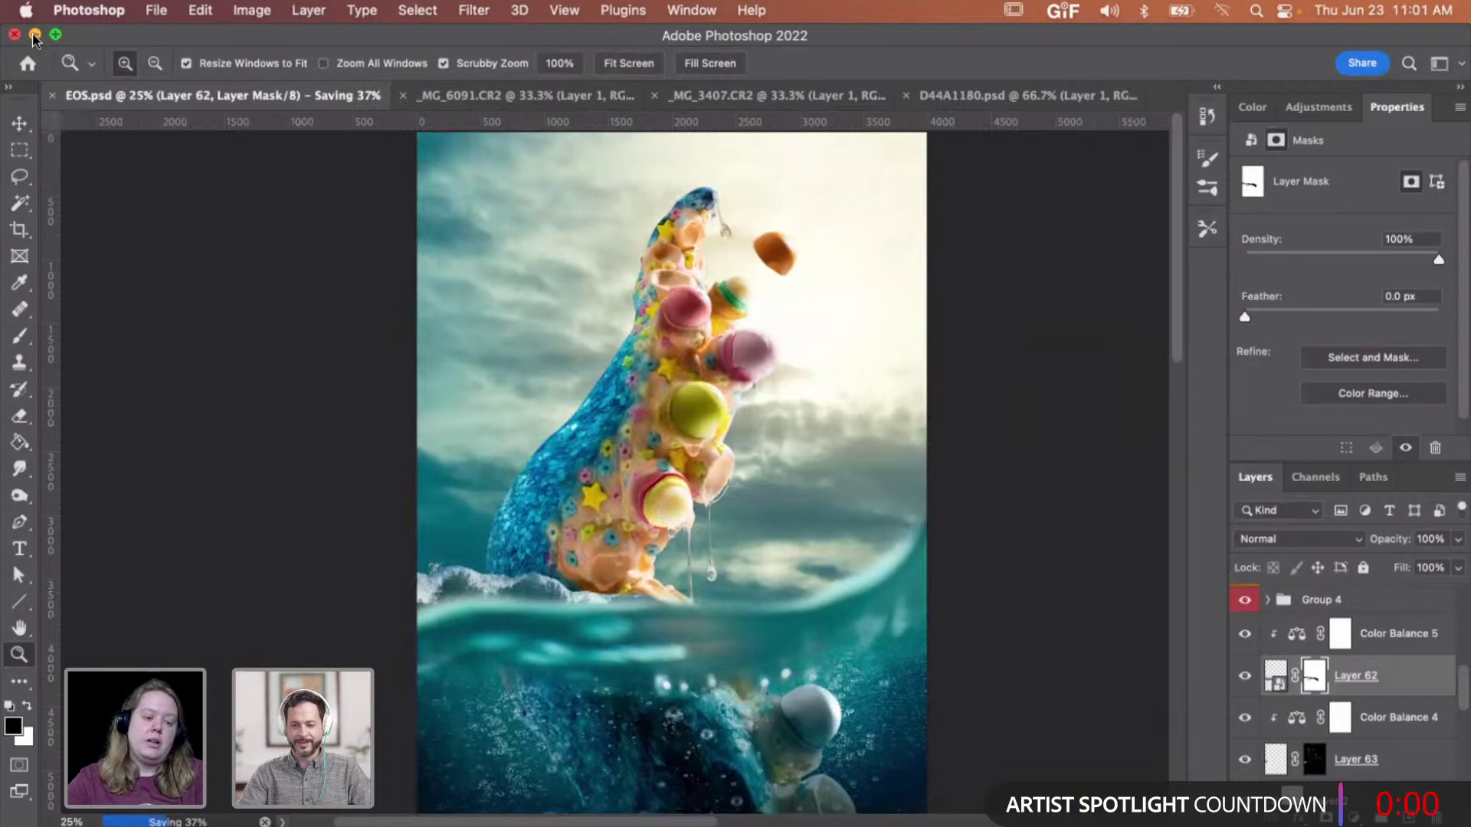
- Minimize the document window, switch to Safari and show the photographer's Behance profile
click(34, 34)
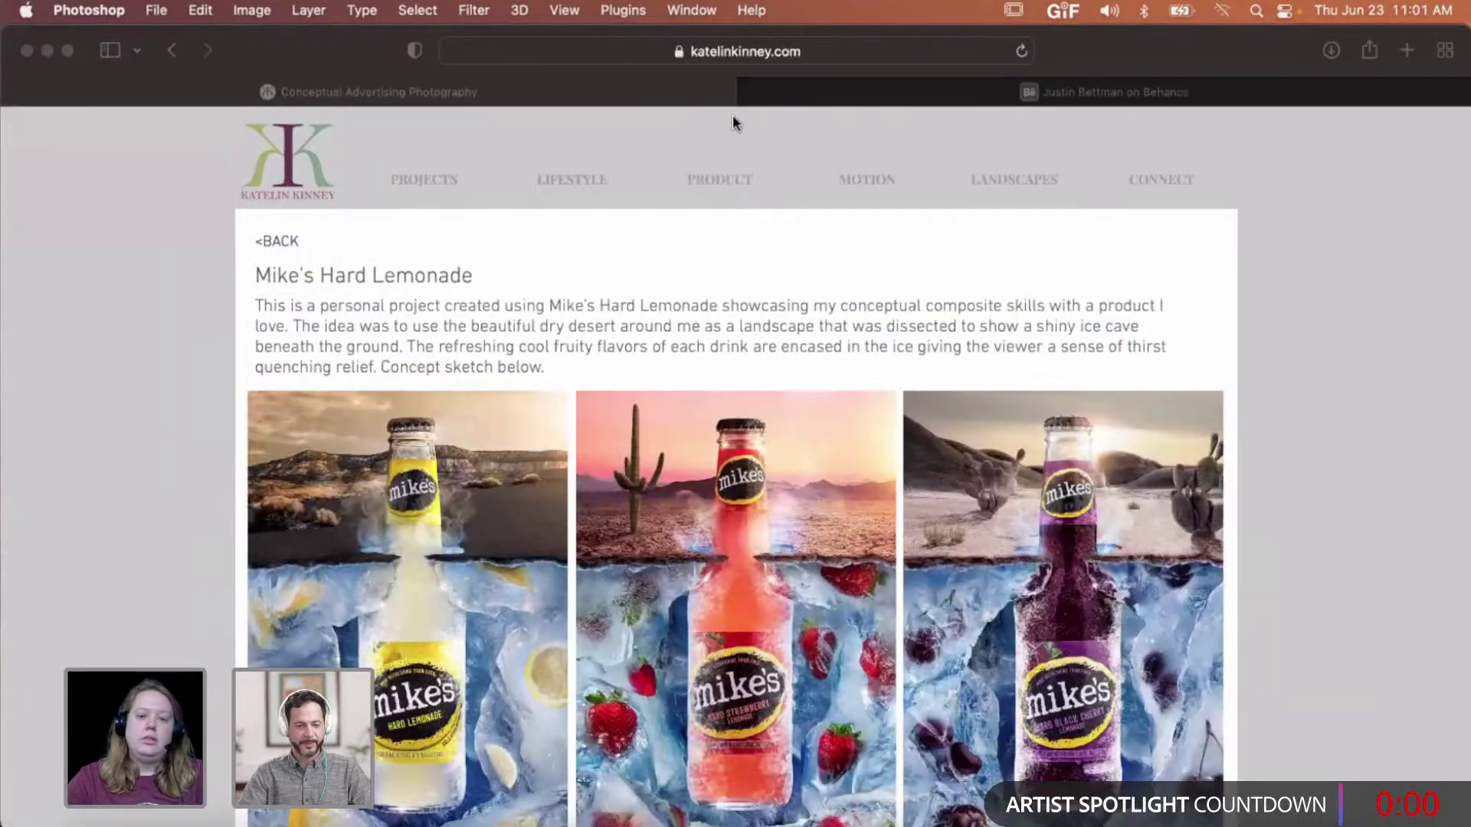
click(1246, 103)
click(1249, 103)
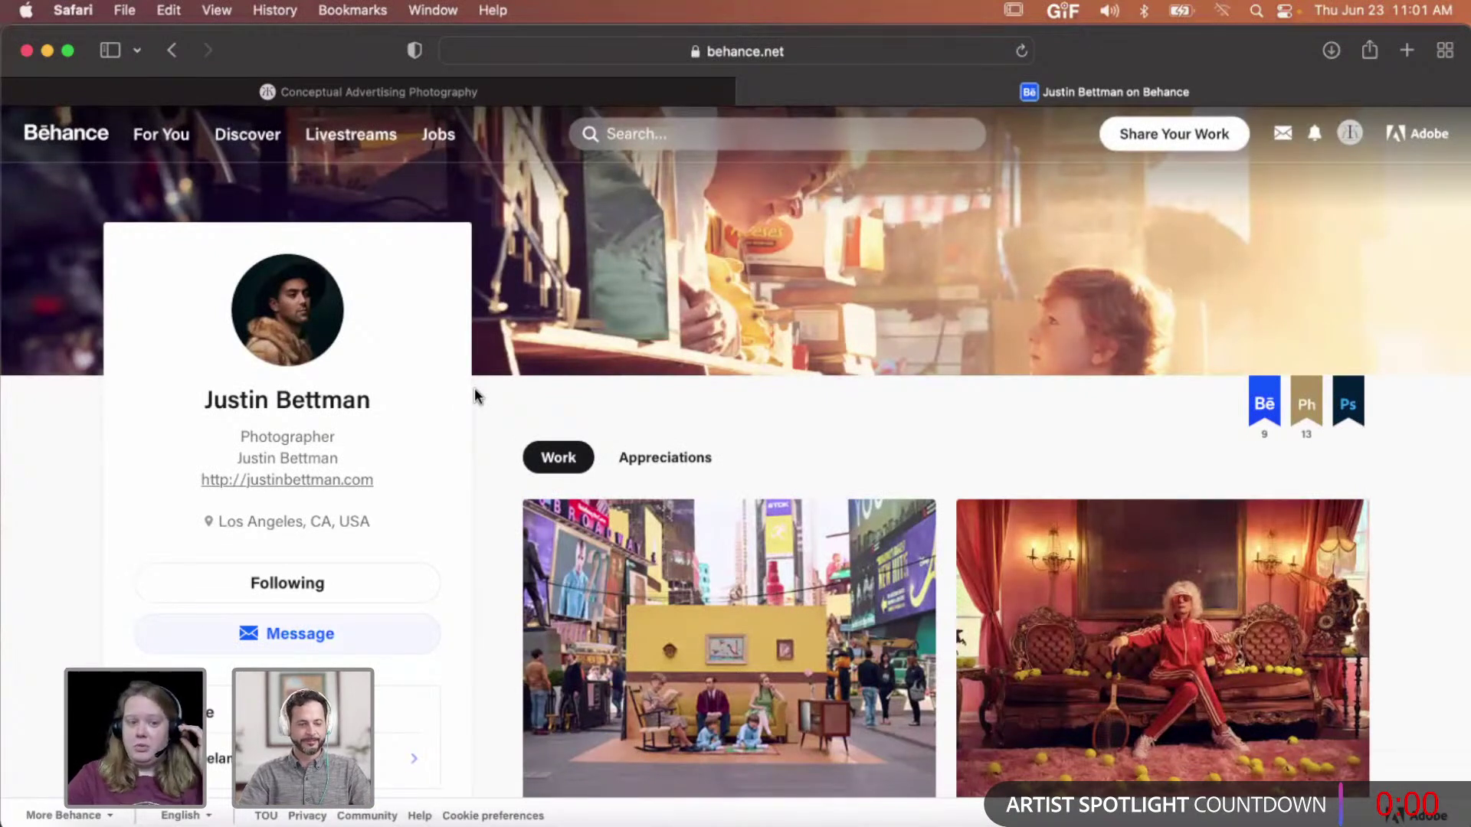
- Browse the photographer's profile details and project thumbnails on the Behance page
scroll(477, 397, down, 1)
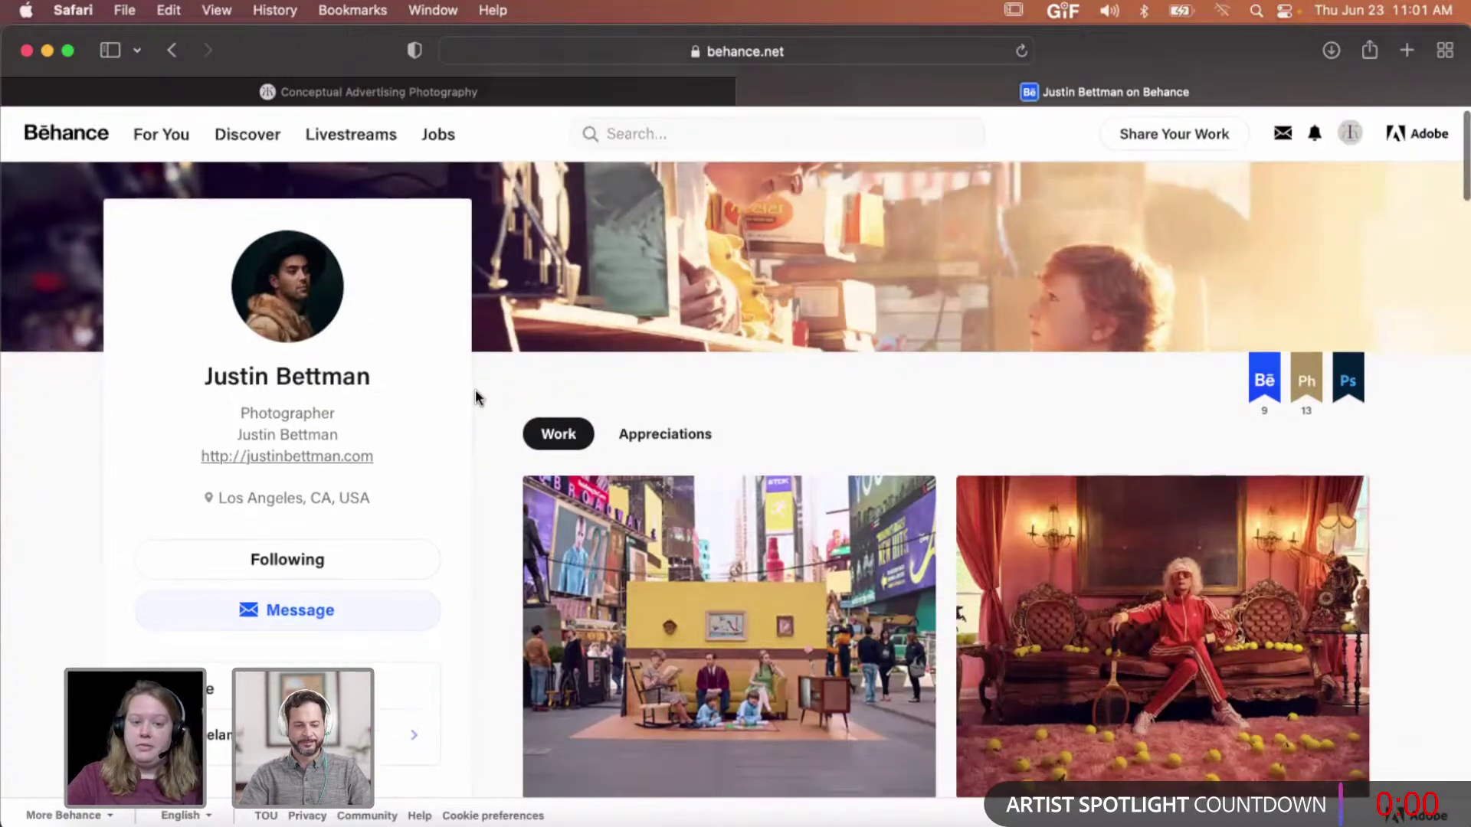
scroll(475, 390, down, 3)
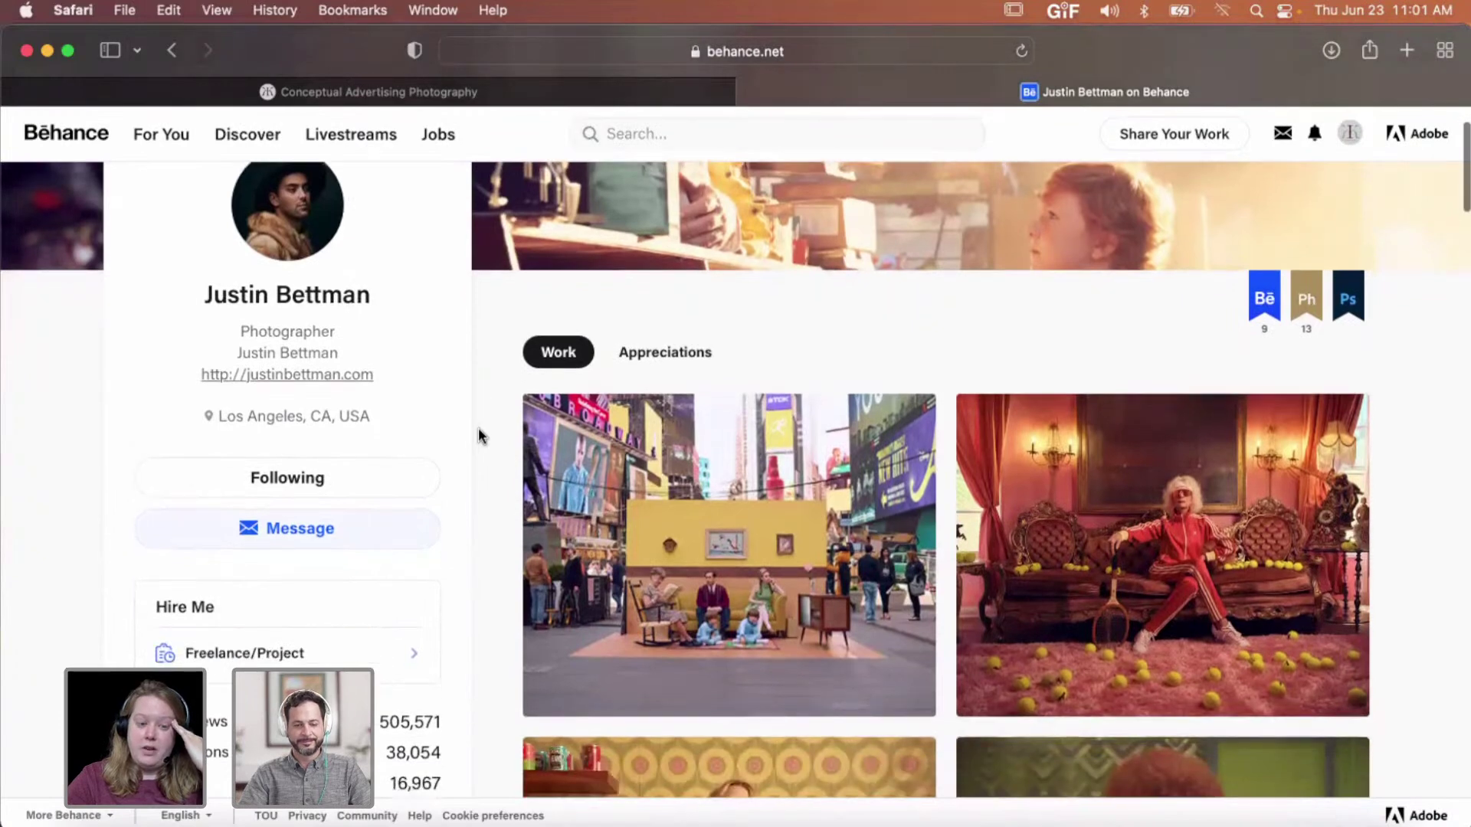
scroll(478, 433, down, 4)
scroll(482, 441, down, 4)
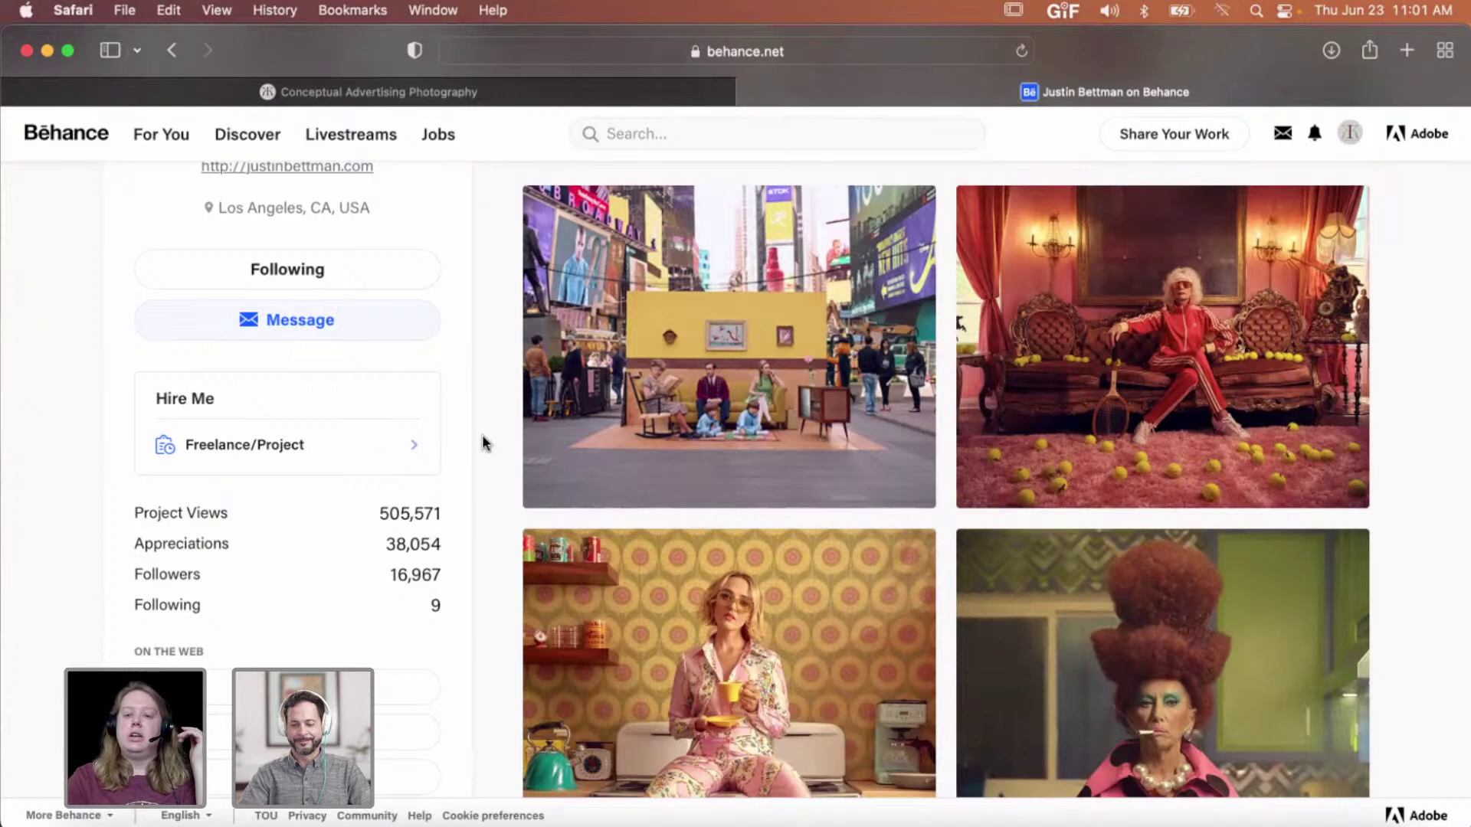
scroll(810, 435, down, 3)
scroll(809, 436, down, 2)
scroll(1399, 479, down, 1)
scroll(1399, 490, down, 3)
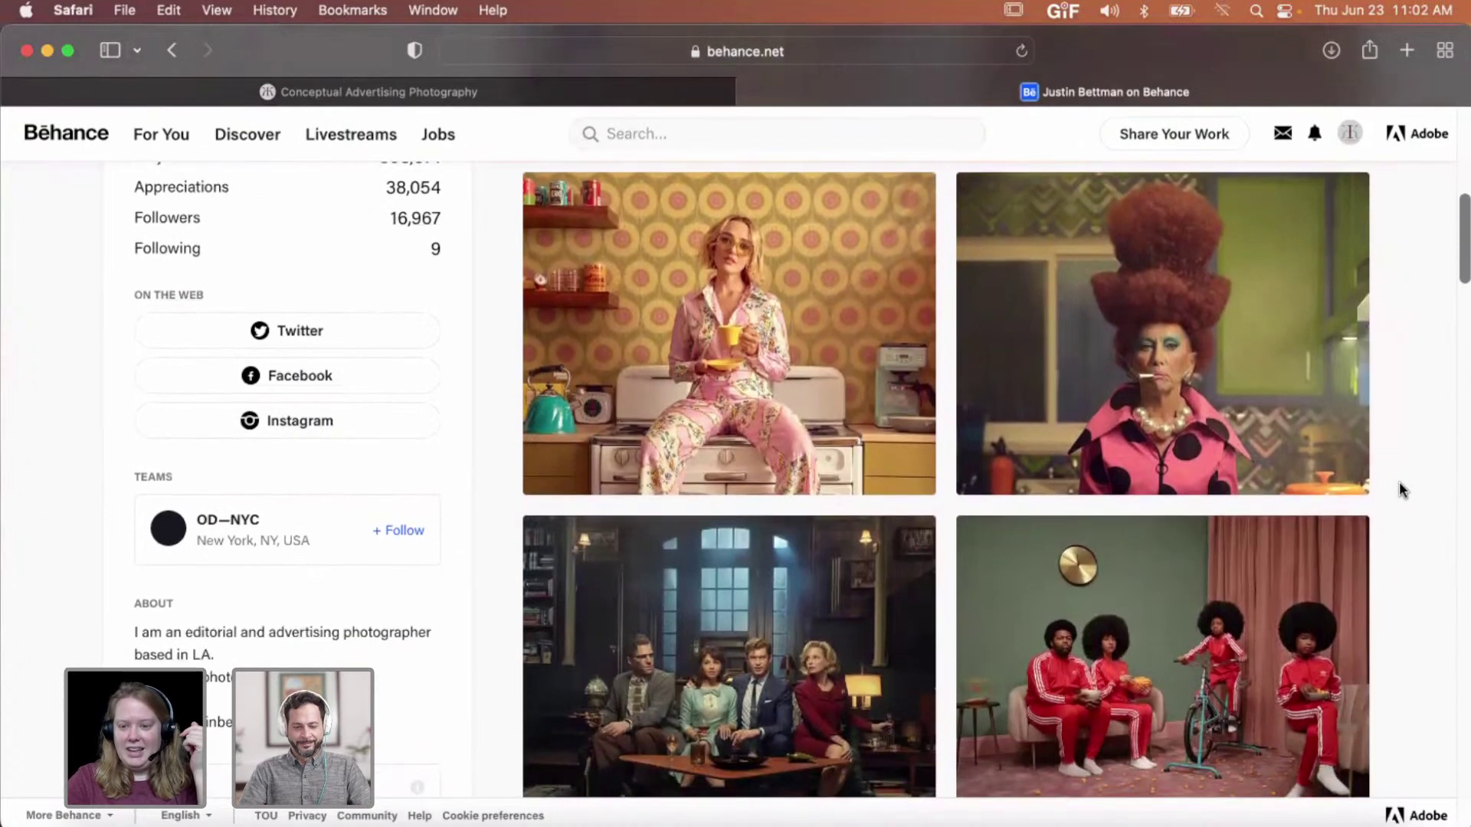
- Open the project with the towering red-haired woman and examine its kitchen portrait down to the food on the counter
click(1196, 327)
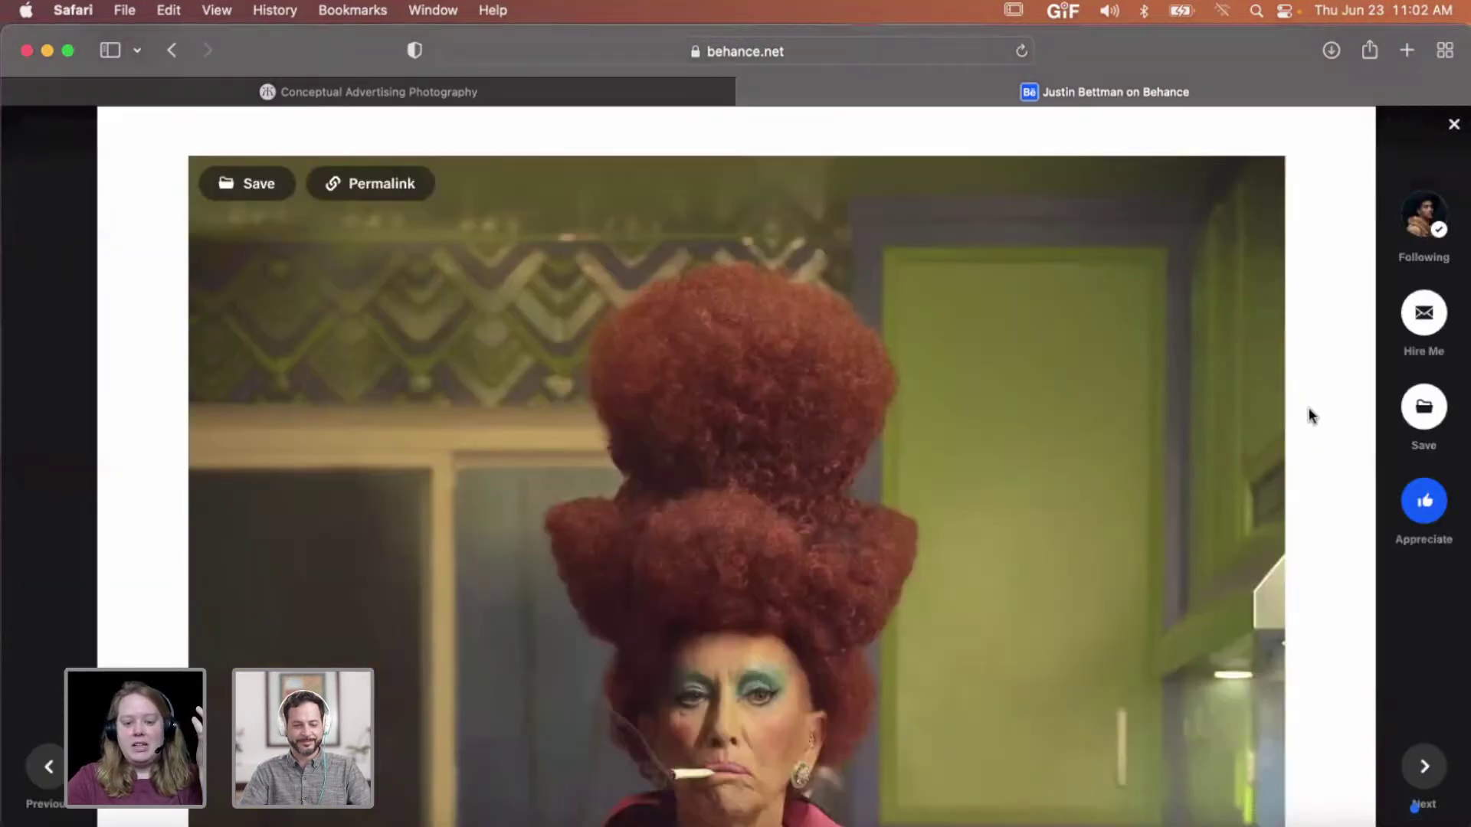
scroll(1310, 415, down, 4)
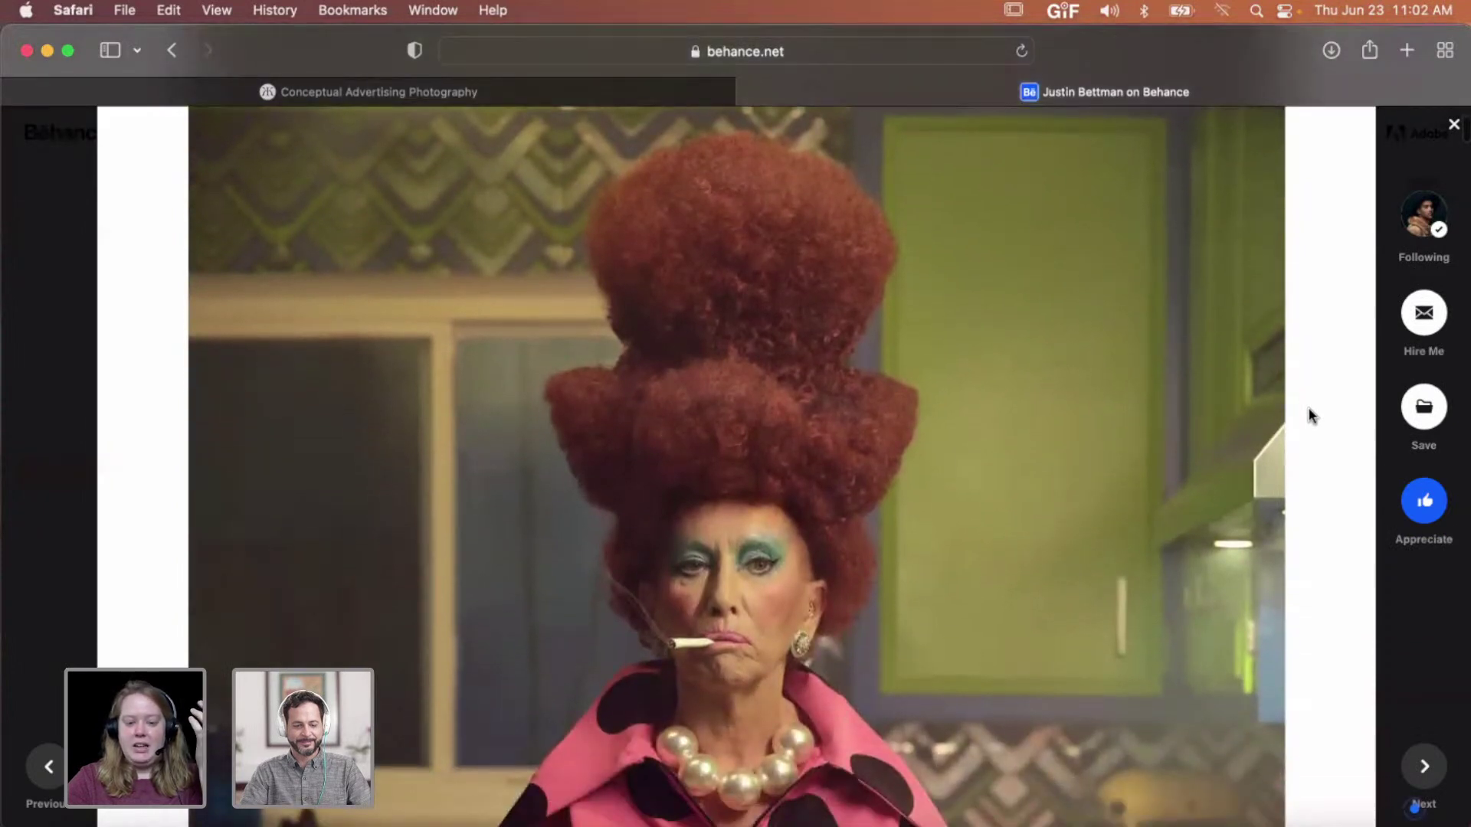
scroll(1310, 415, down, 5)
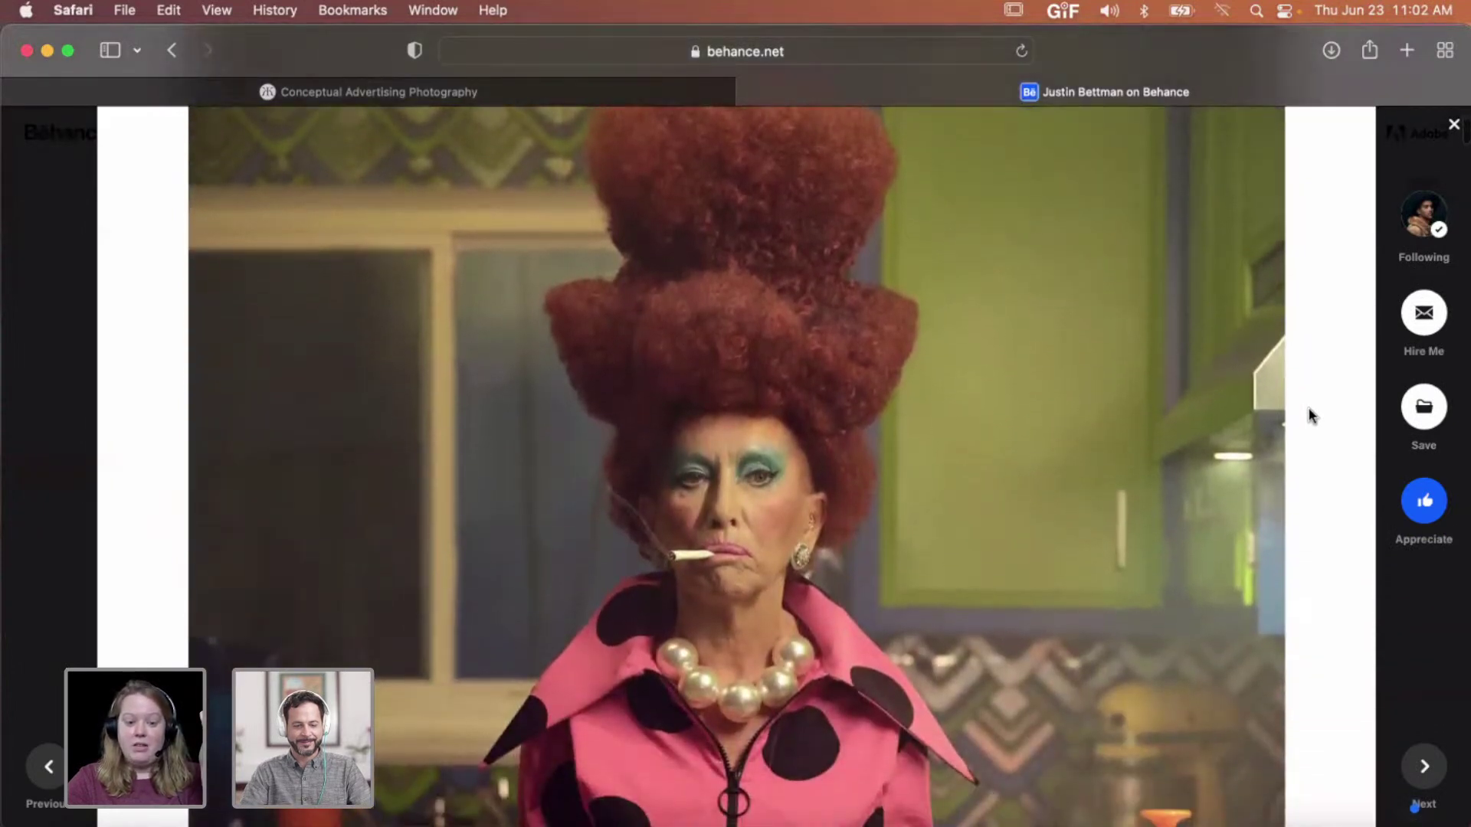
scroll(1310, 415, down, 4)
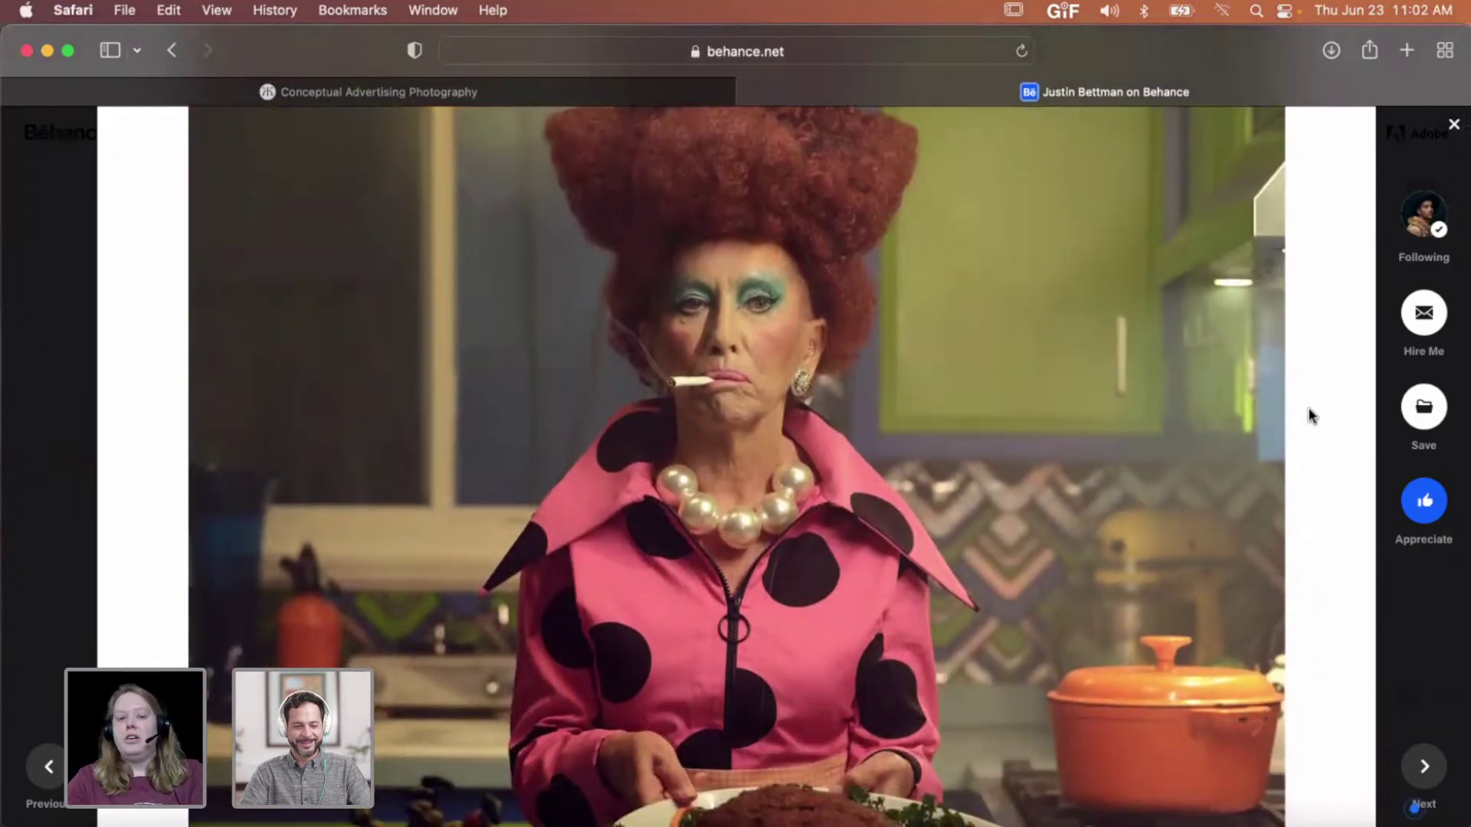
scroll(1310, 415, down, 4)
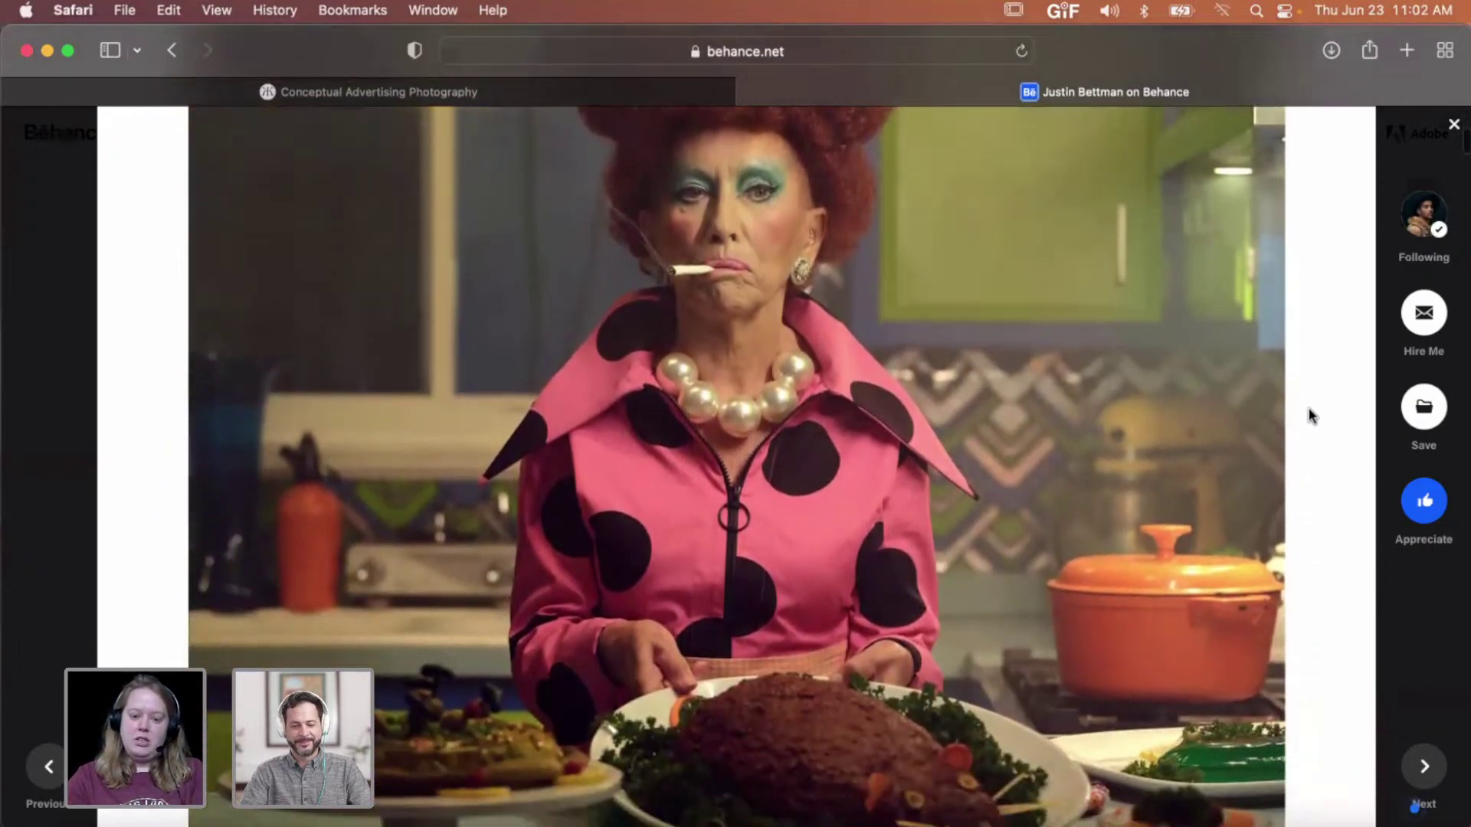
scroll(929, 751, down, 2)
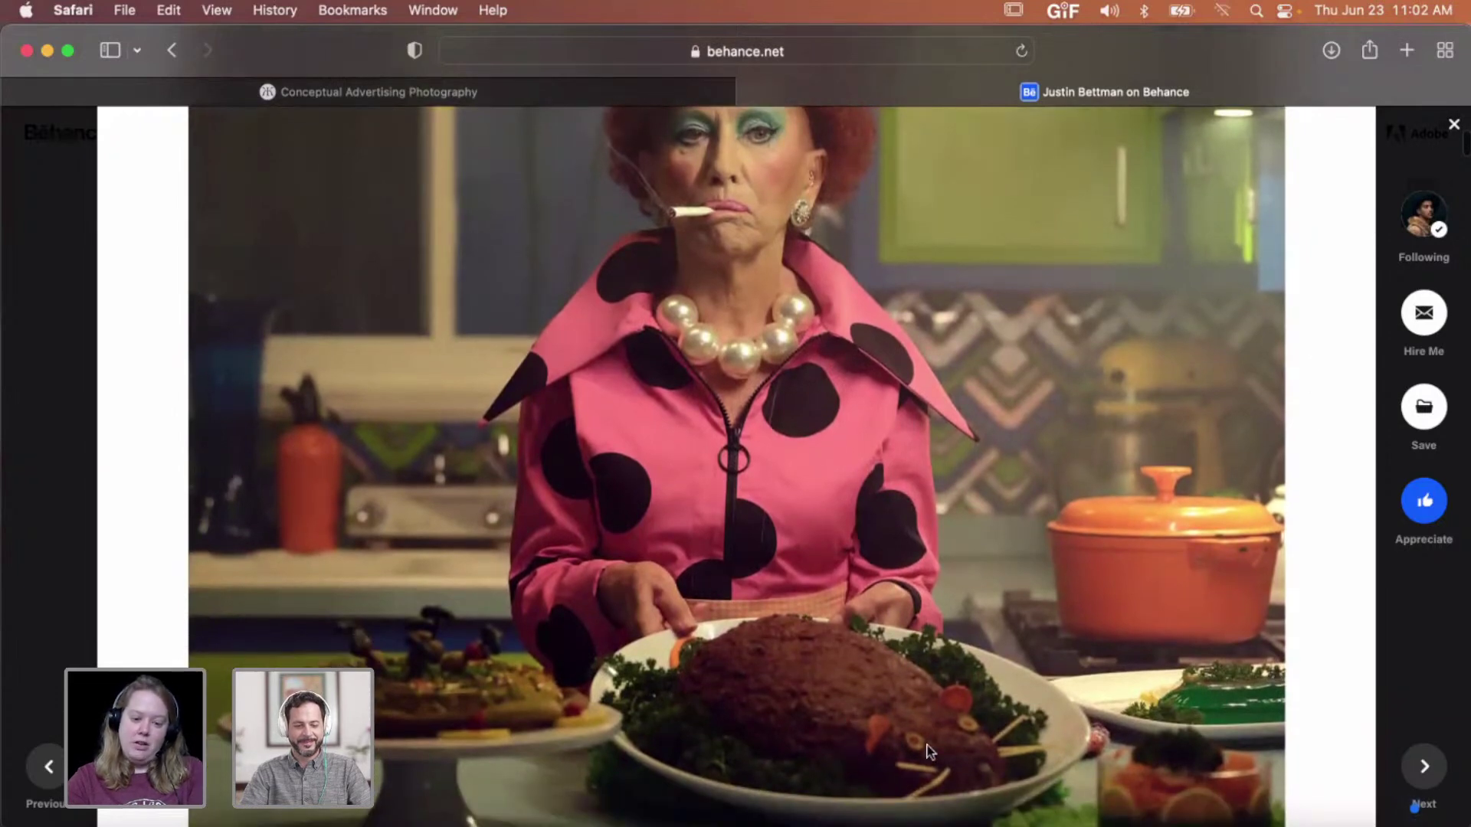
scroll(902, 692, down, 10)
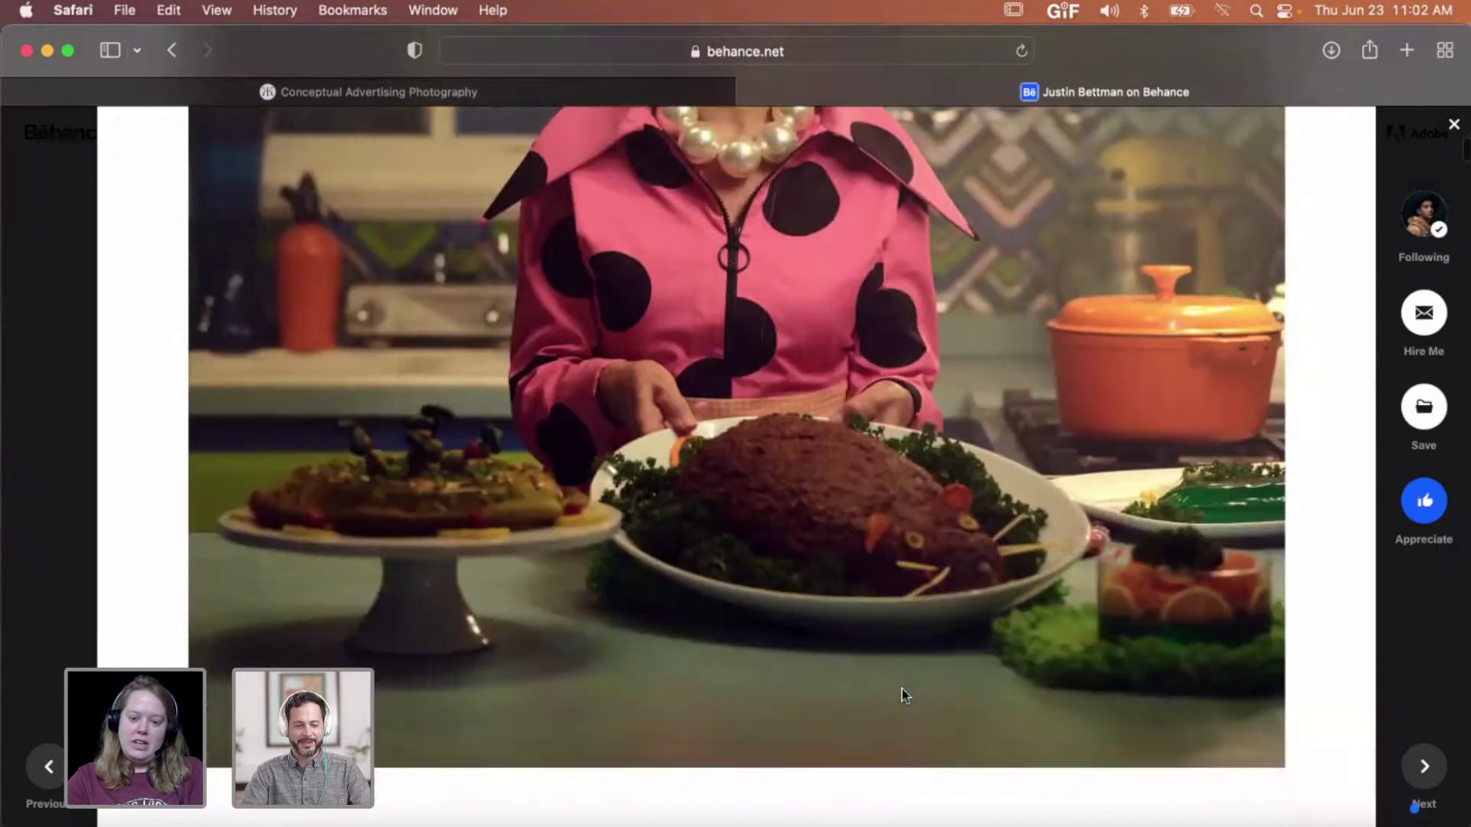
- Examine the project's rat-shaped meatloaf close-up, the dinner-table scene and the gelatin ring still life
scroll(903, 695, down, 12)
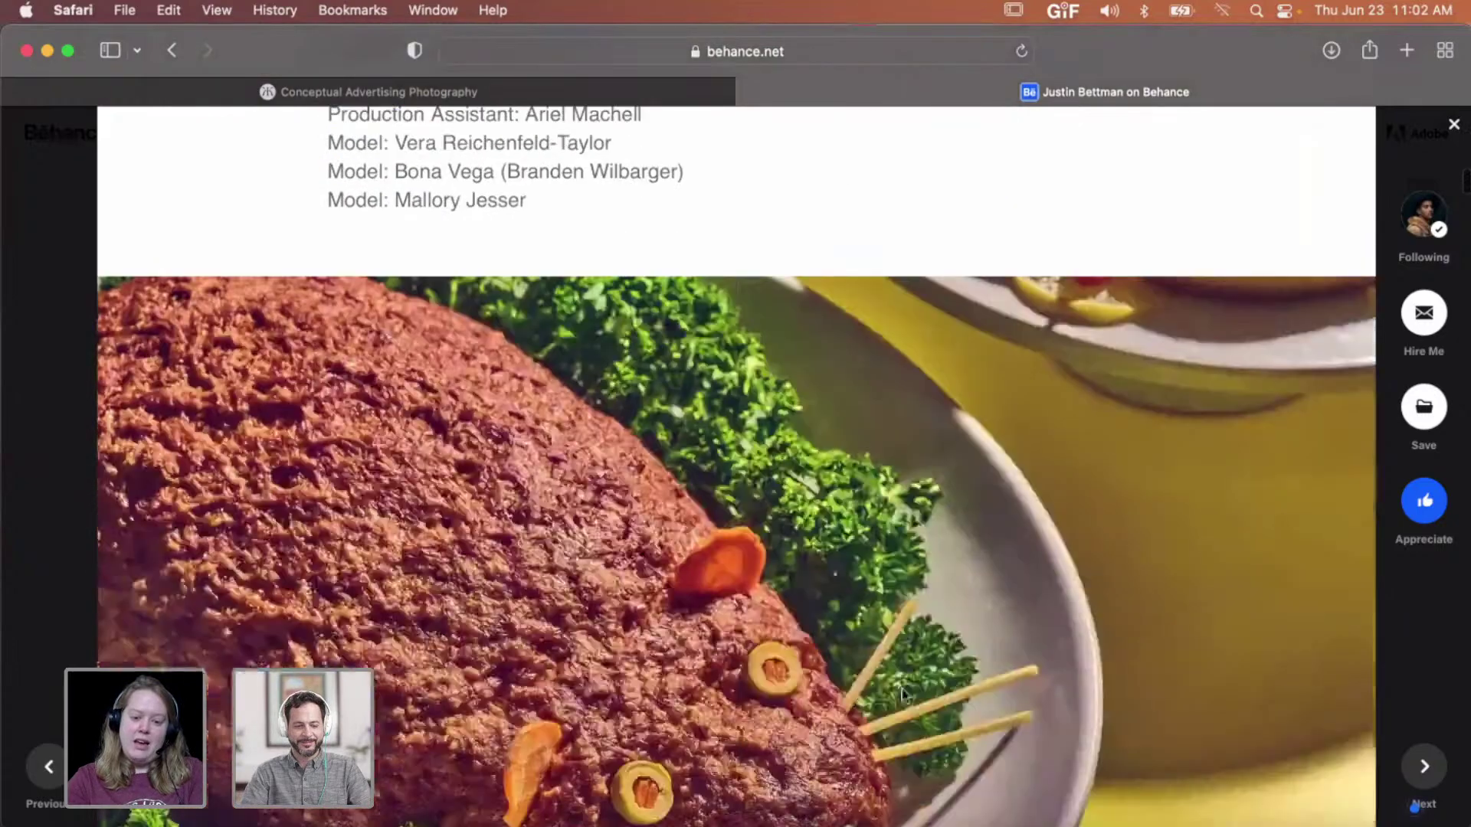
scroll(940, 674, down, 3)
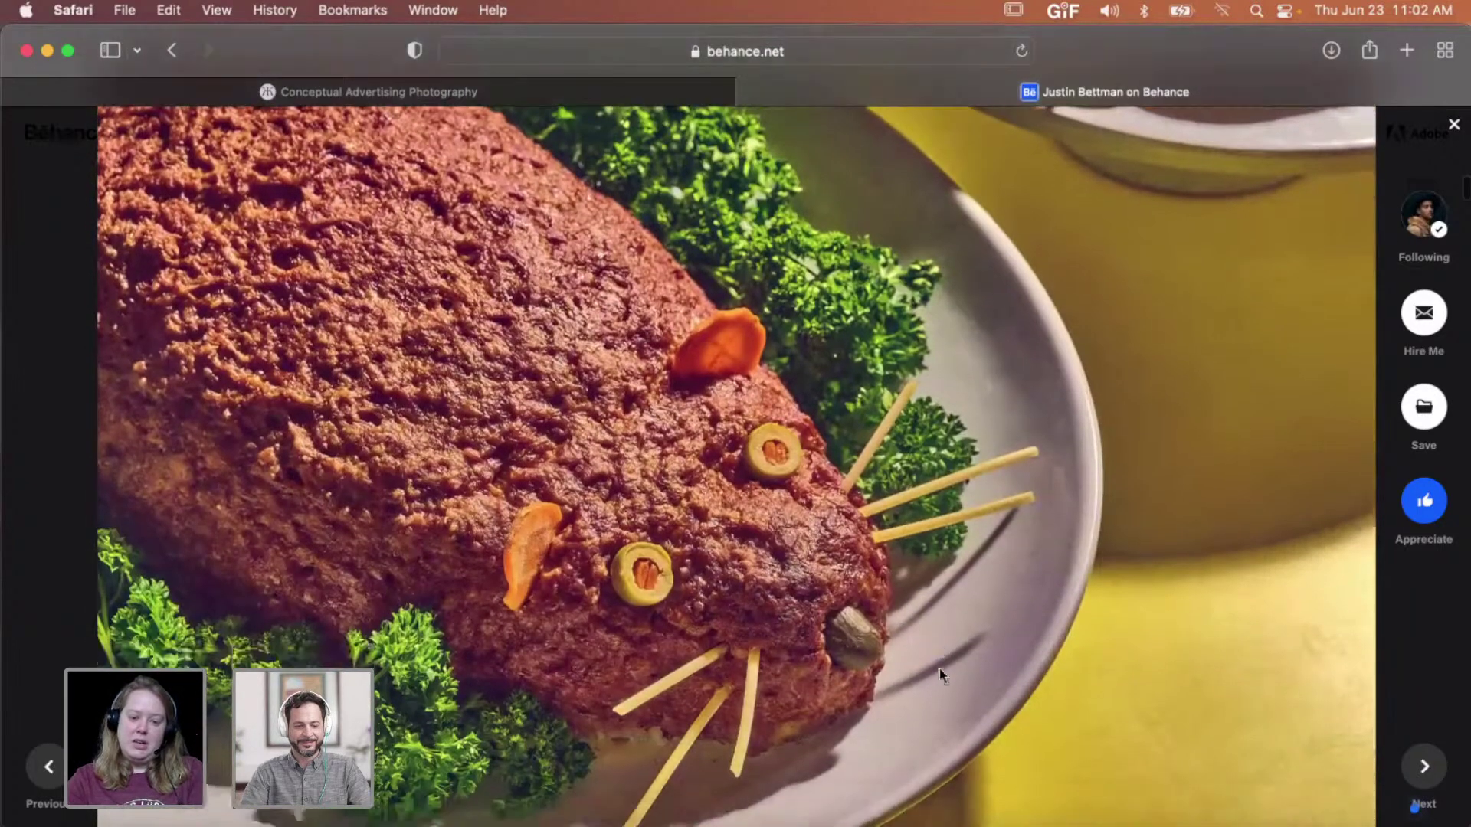
scroll(943, 674, down, 12)
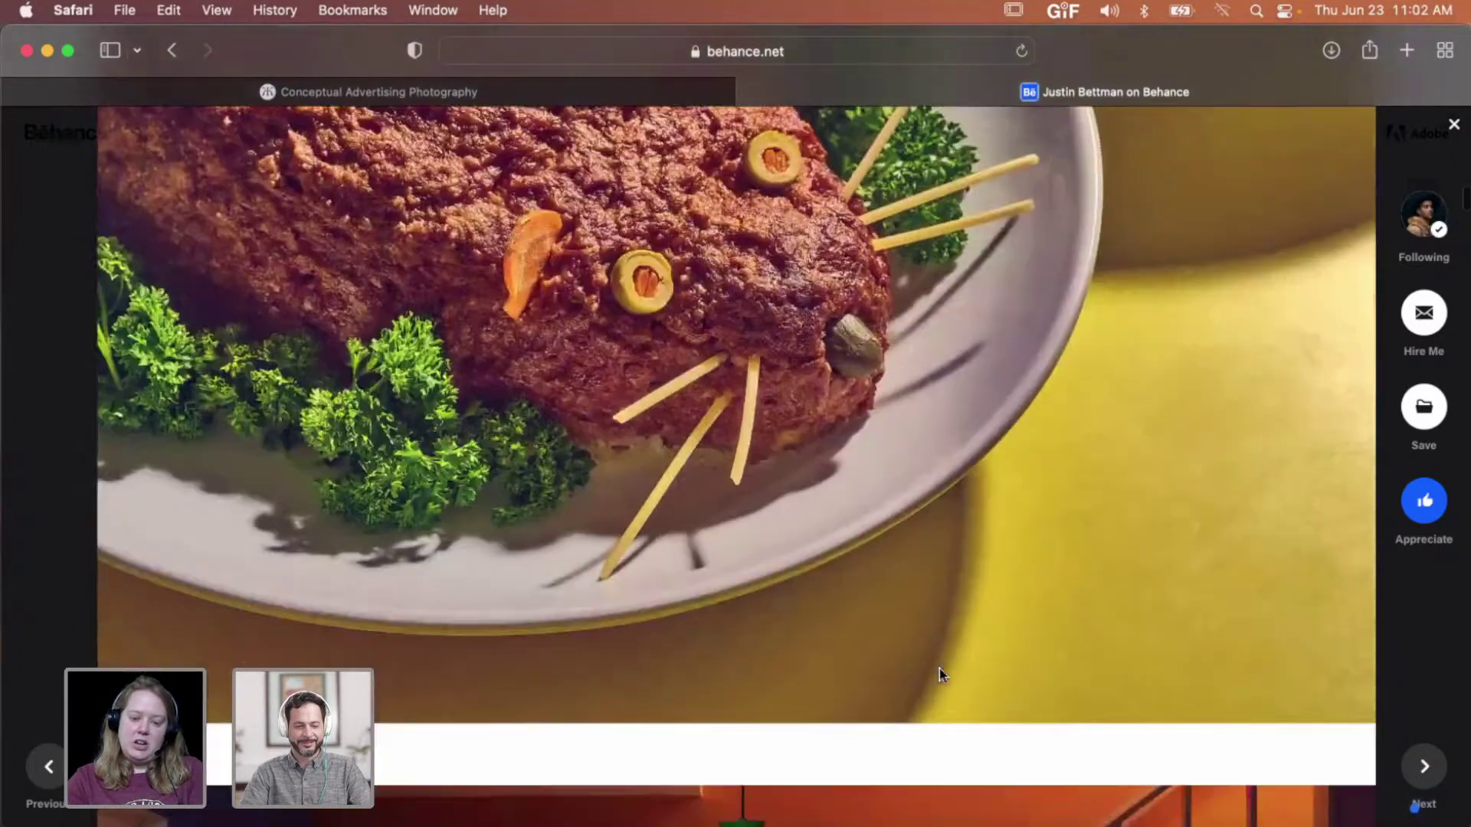
scroll(942, 674, down, 10)
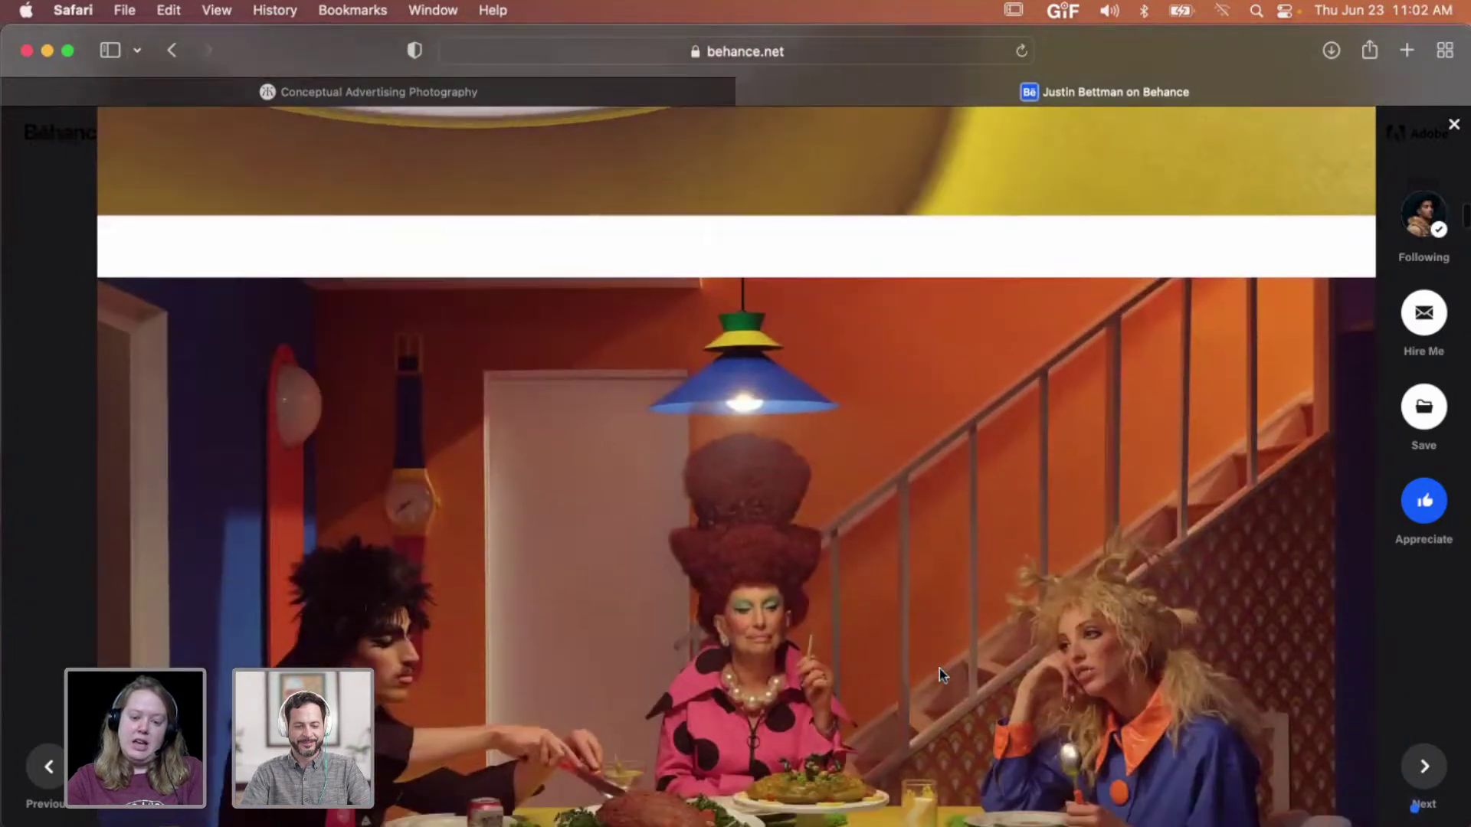
scroll(940, 668, down, 1)
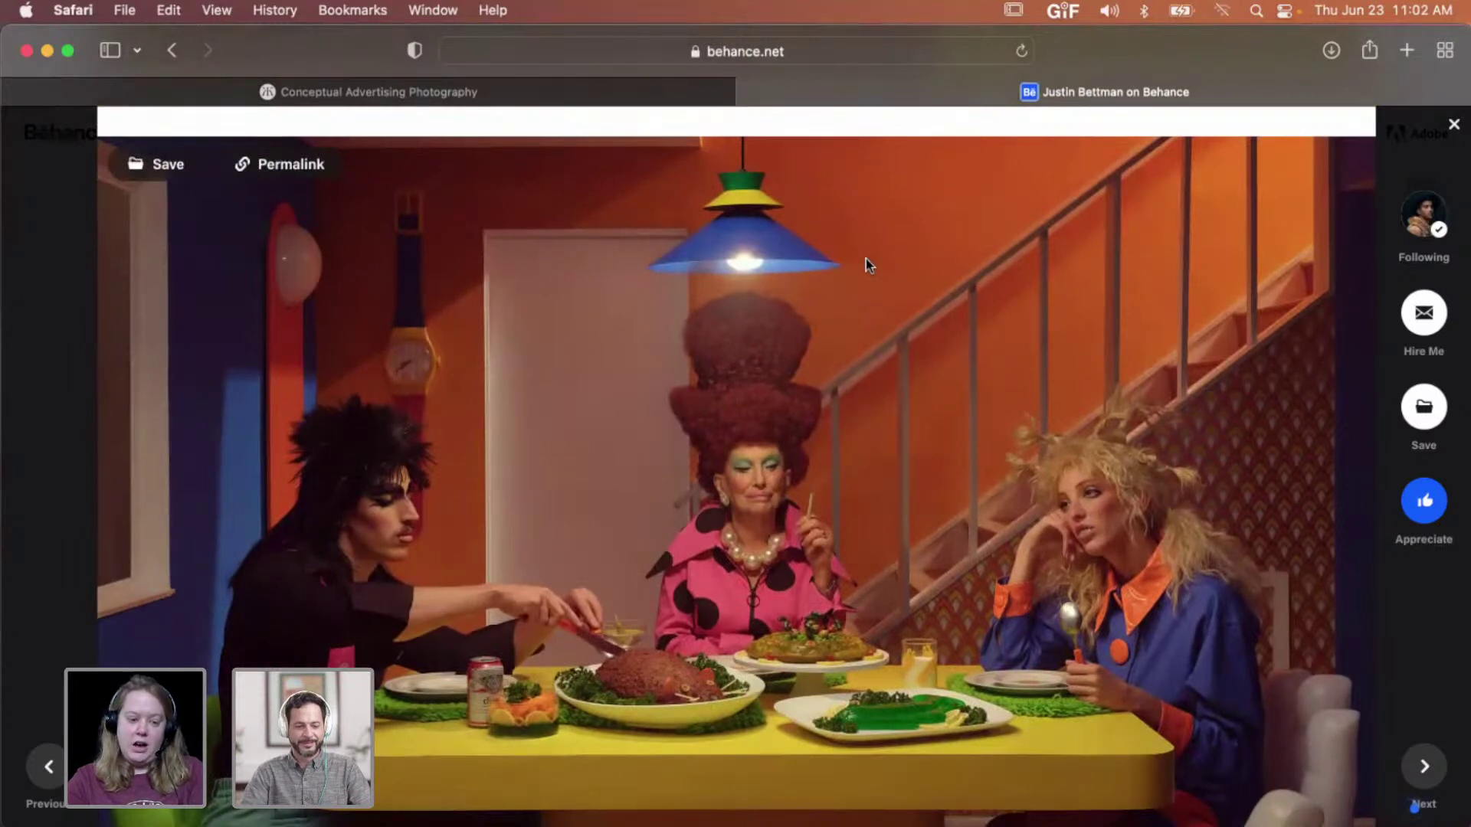
scroll(865, 265, down, 2)
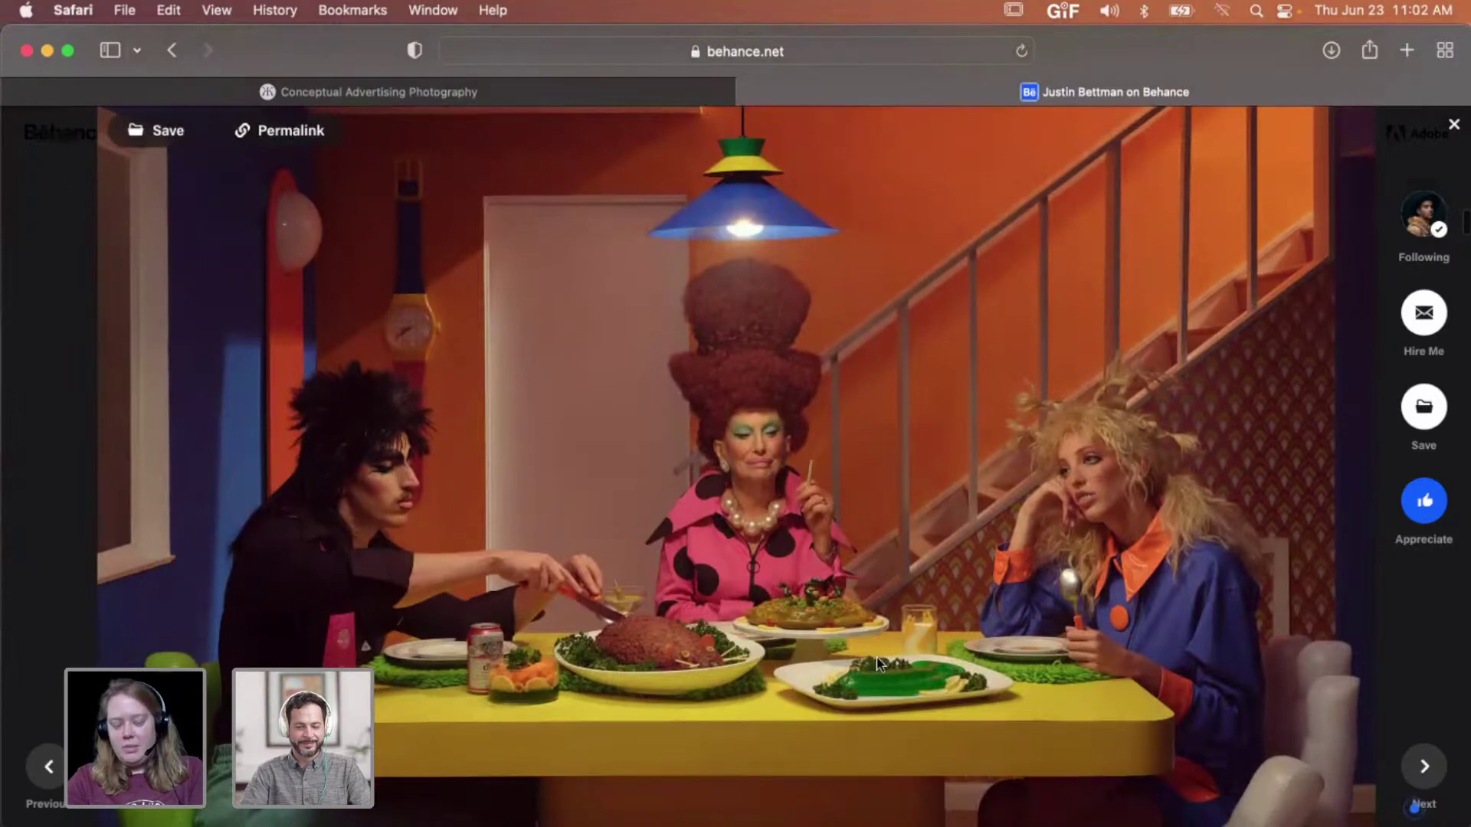
scroll(923, 687, down, 5)
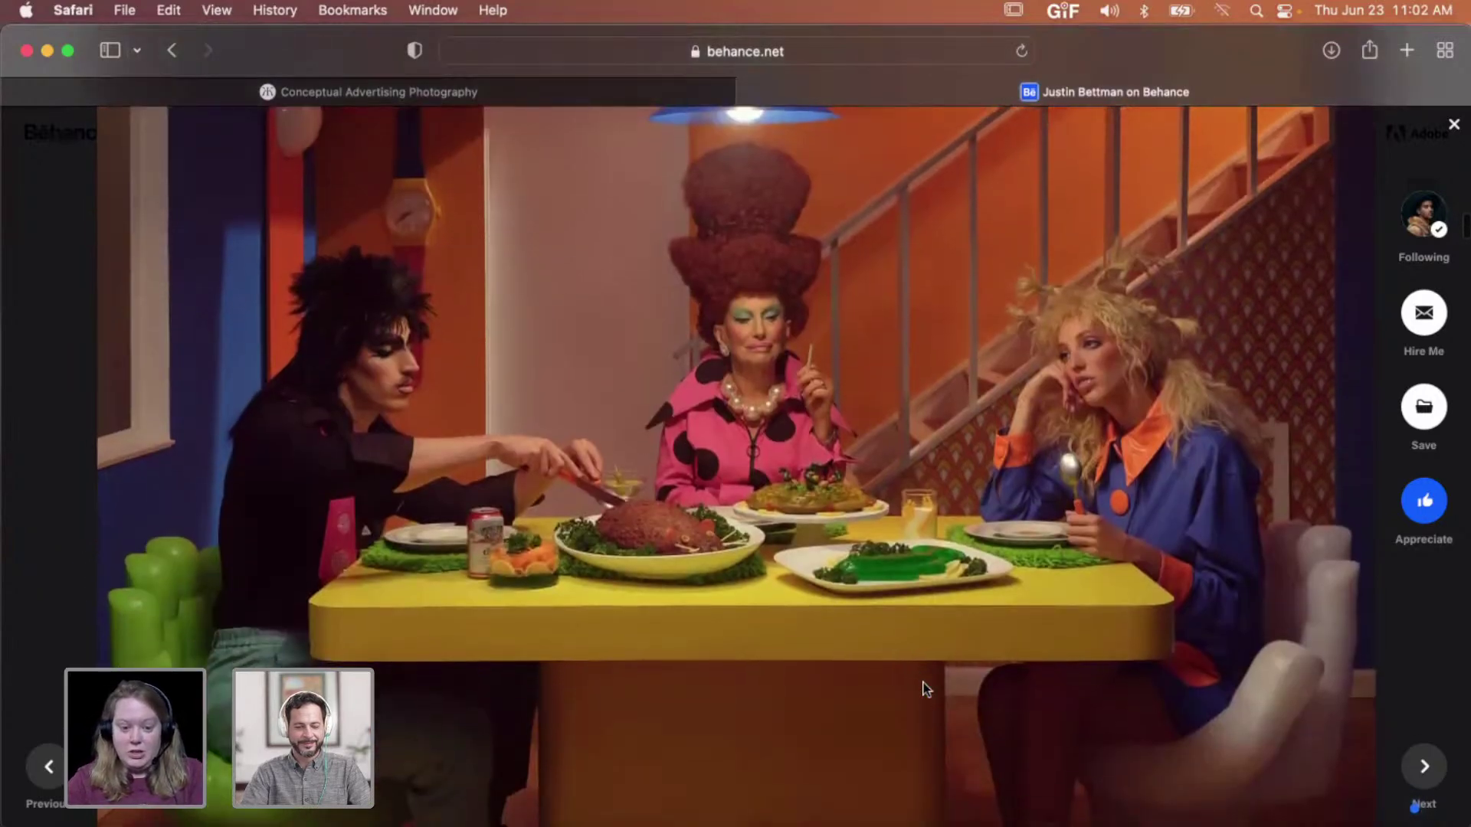
scroll(924, 688, down, 20)
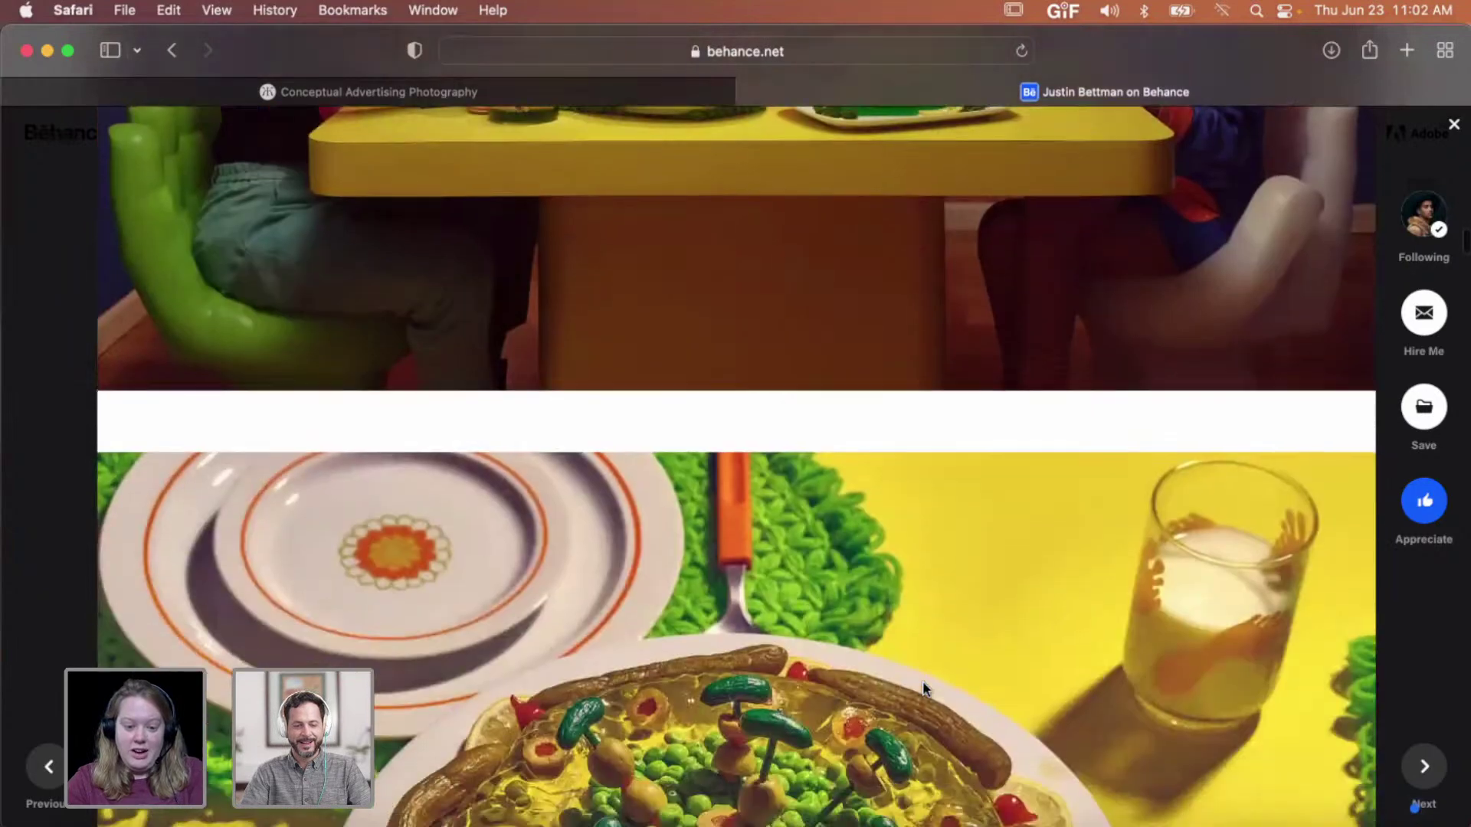
scroll(923, 687, down, 8)
scroll(923, 687, down, 6)
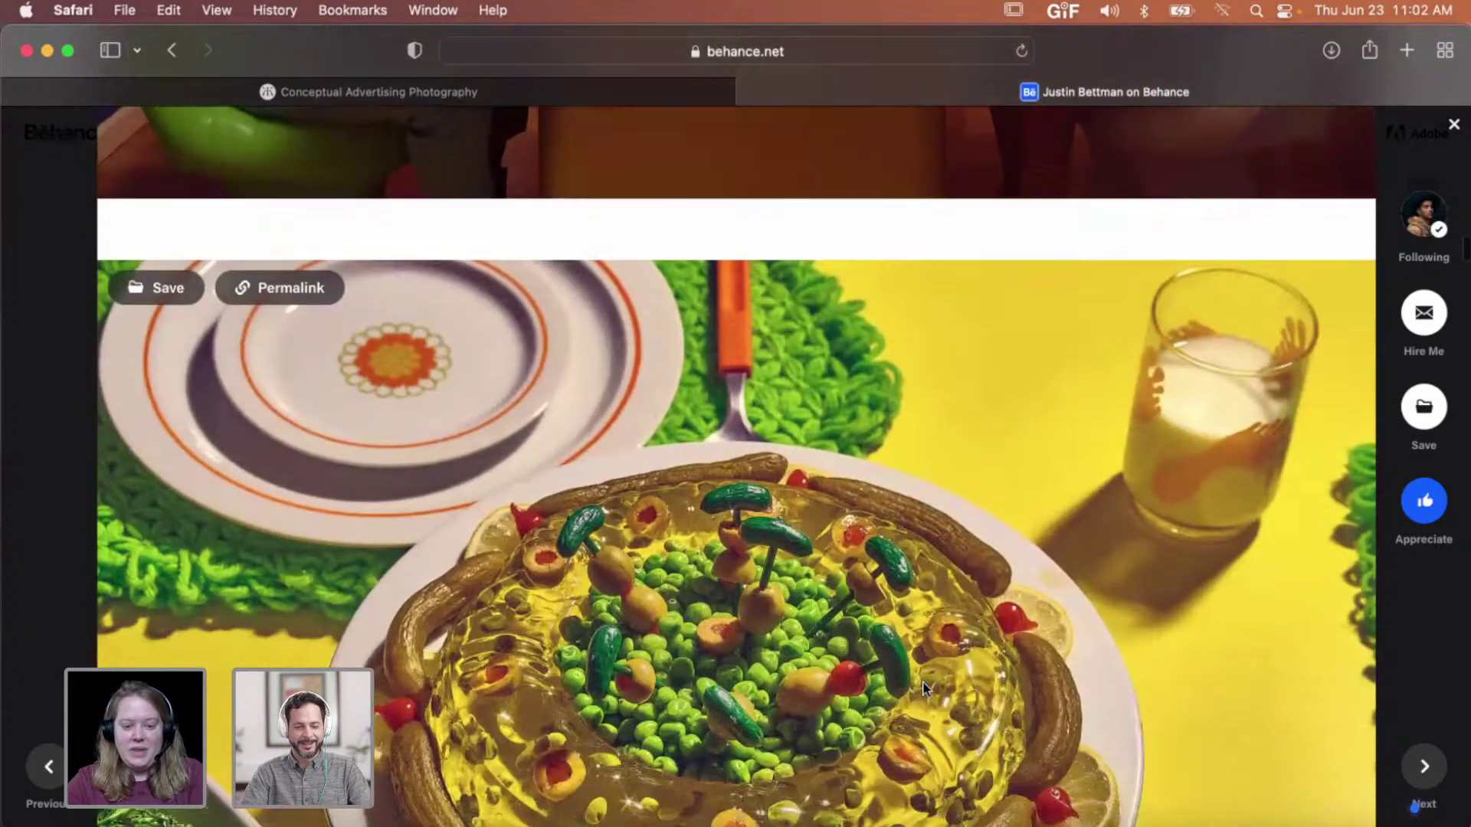
scroll(922, 689, down, 10)
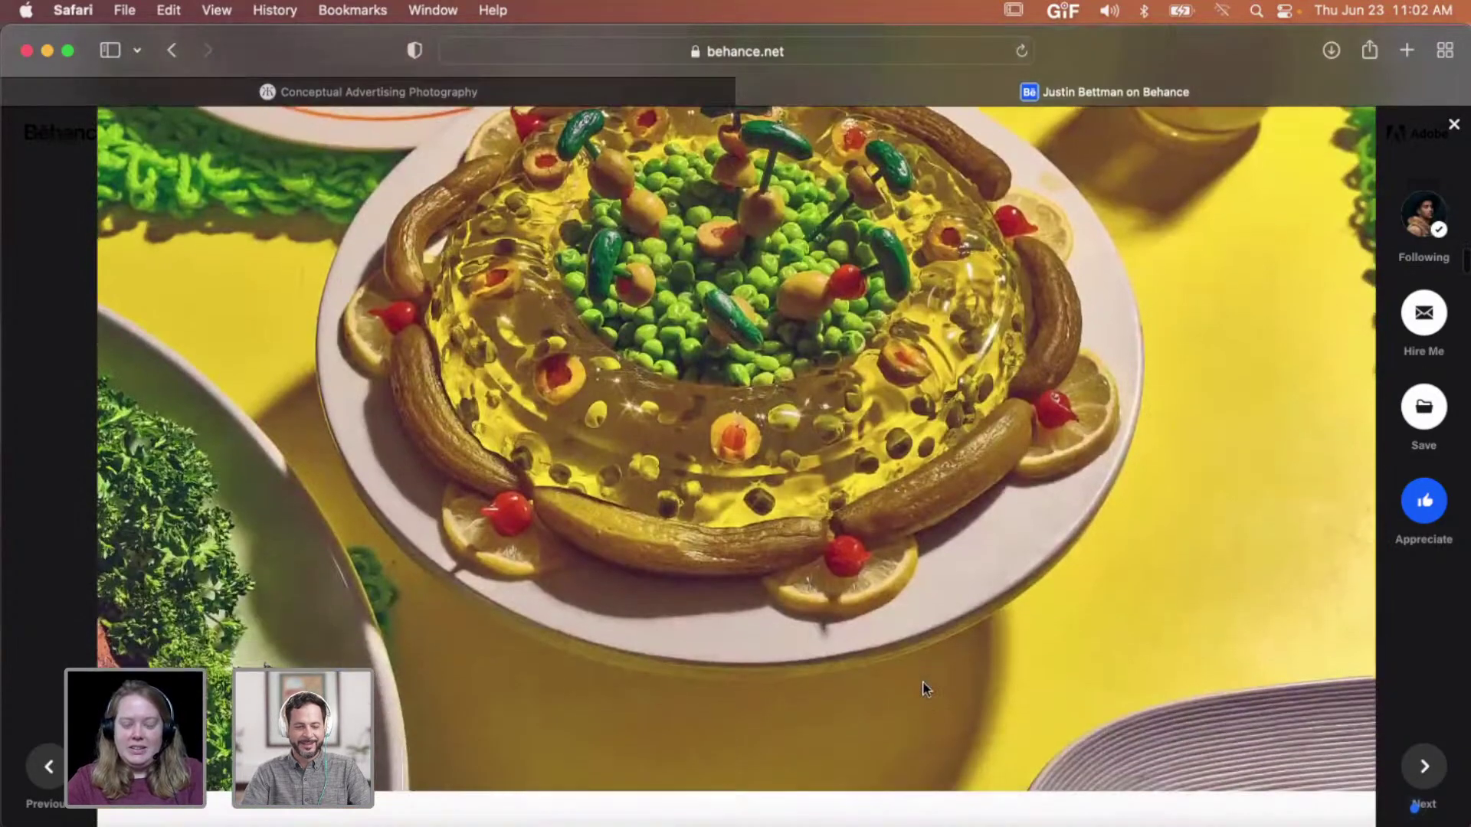
- Examine the giant-scissors wig scene, the orange telephone portrait and the couple on the couch in the same project
scroll(922, 689, down, 5)
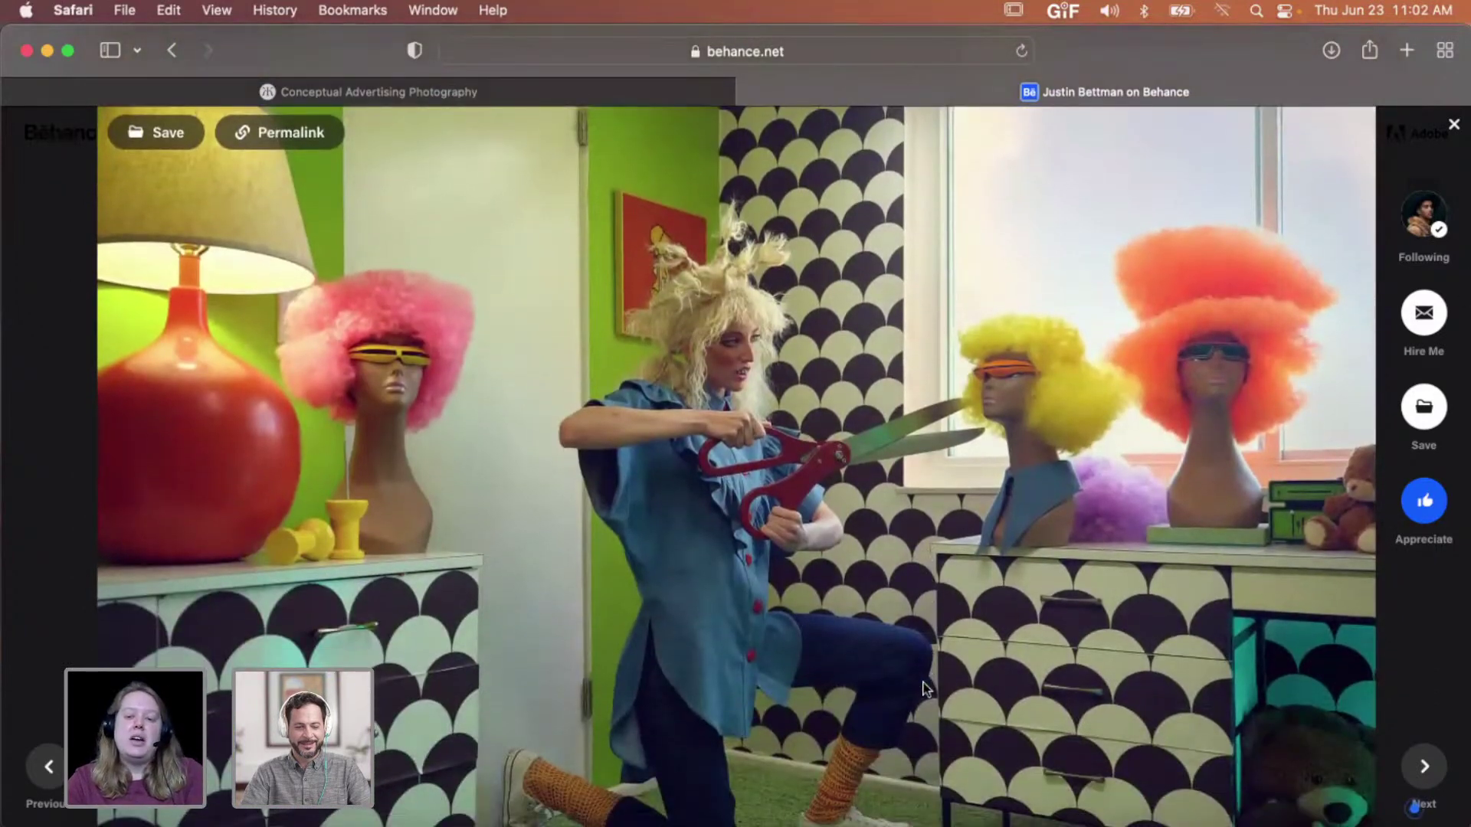
scroll(923, 689, down, 1)
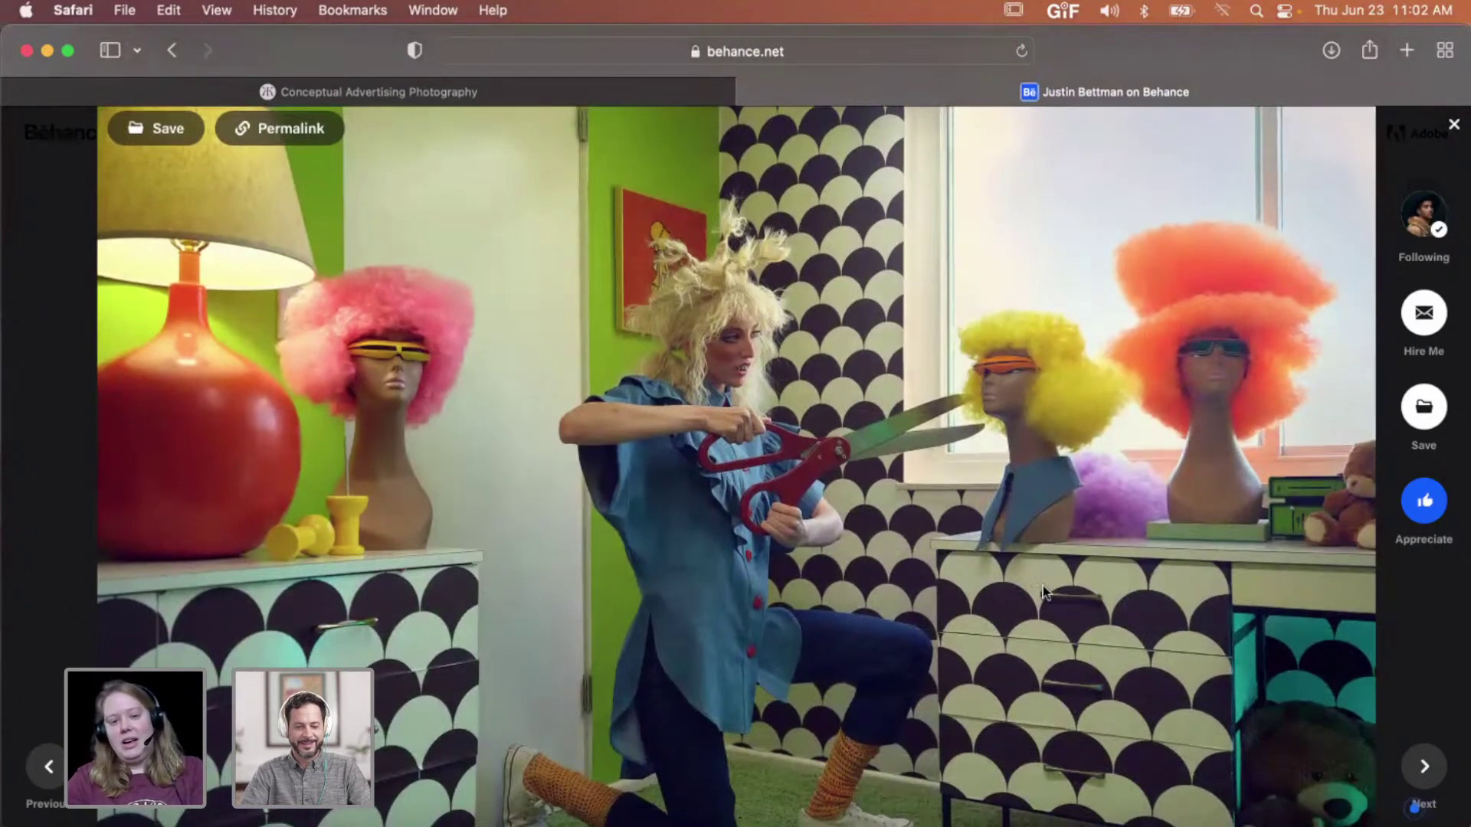
scroll(1043, 591, down, 3)
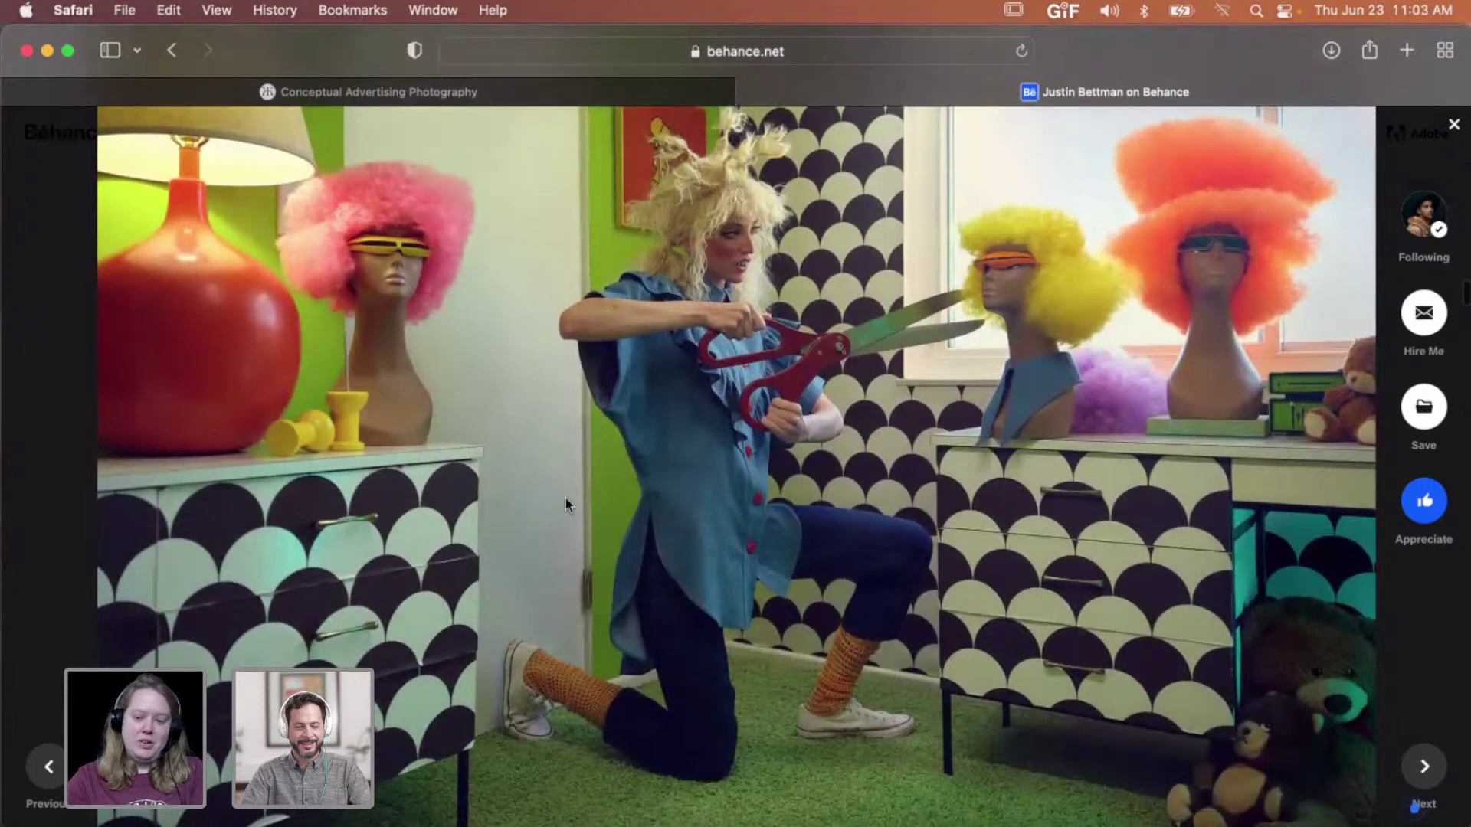
scroll(715, 472, down, 10)
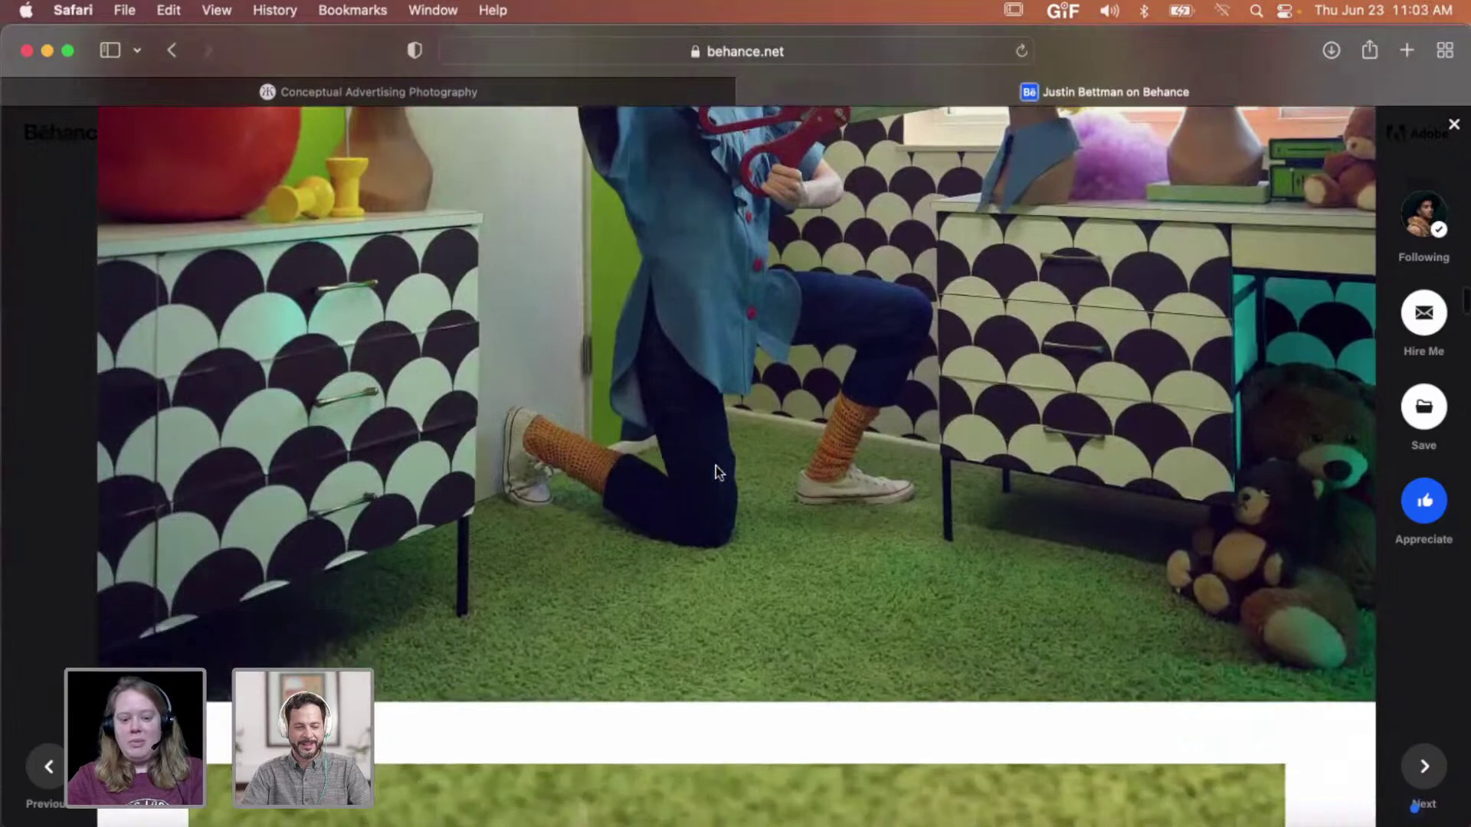
scroll(716, 465, down, 10)
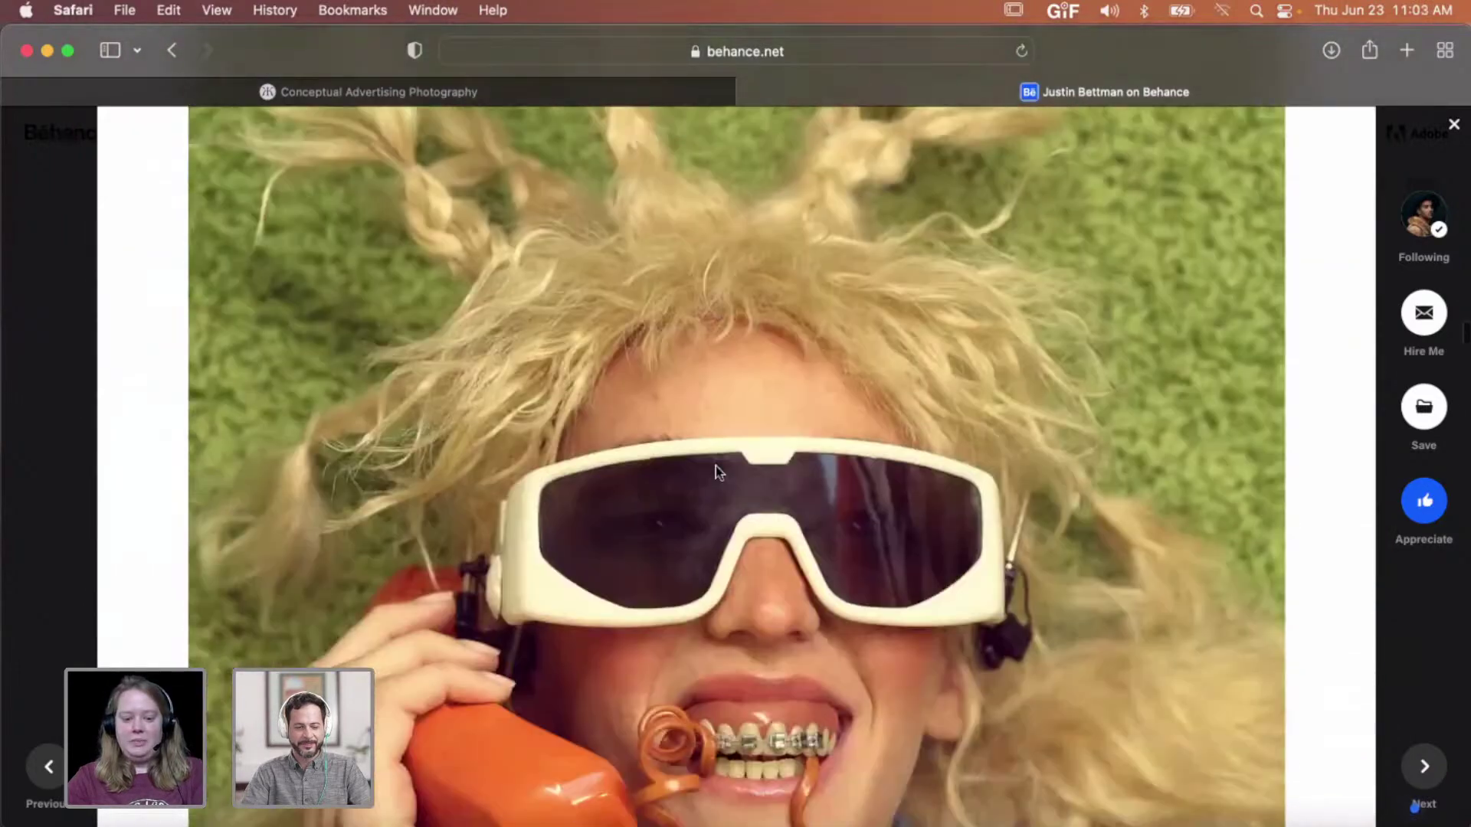
scroll(716, 465, down, 4)
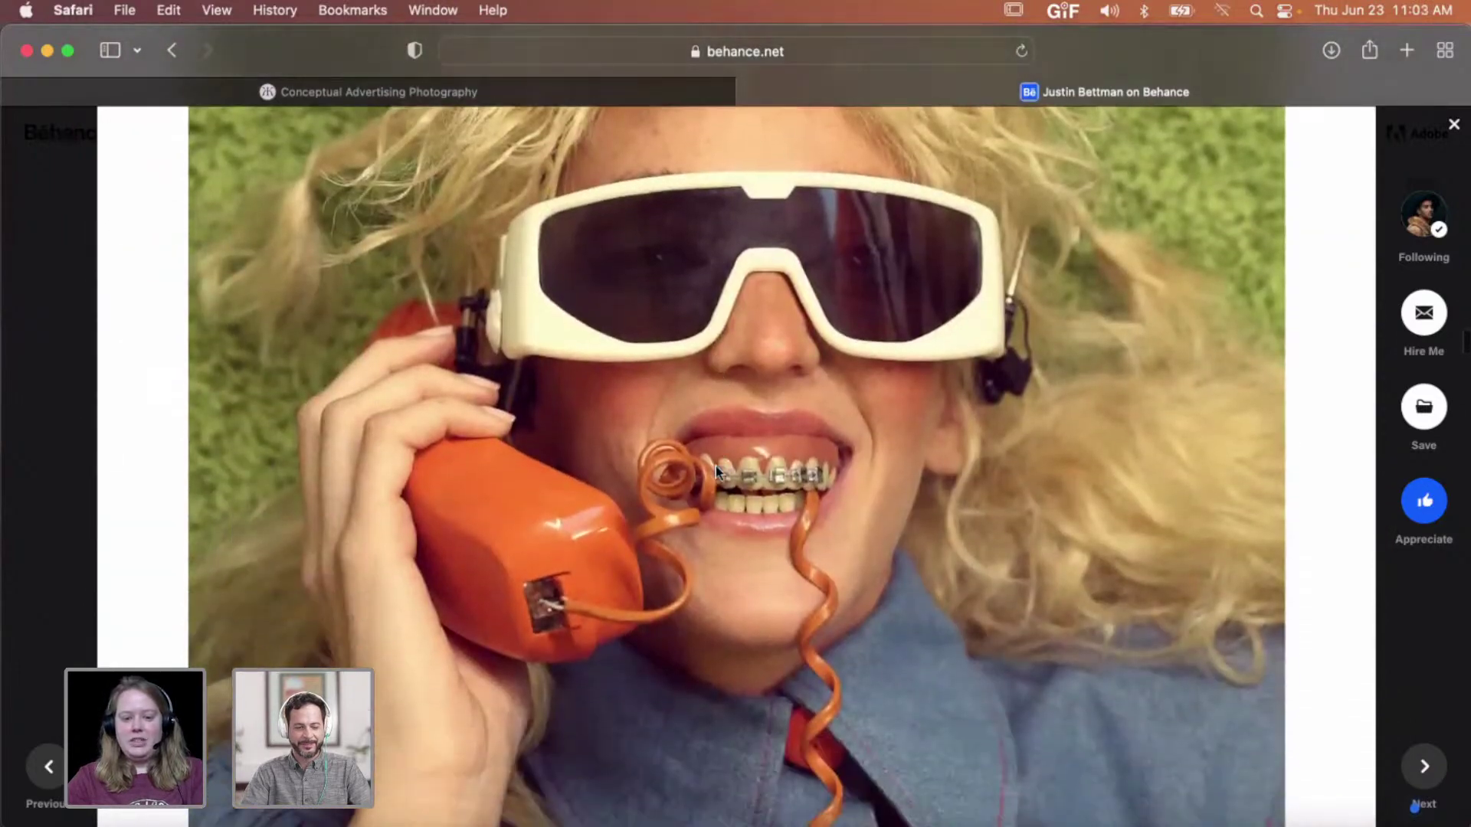
scroll(715, 469, down, 15)
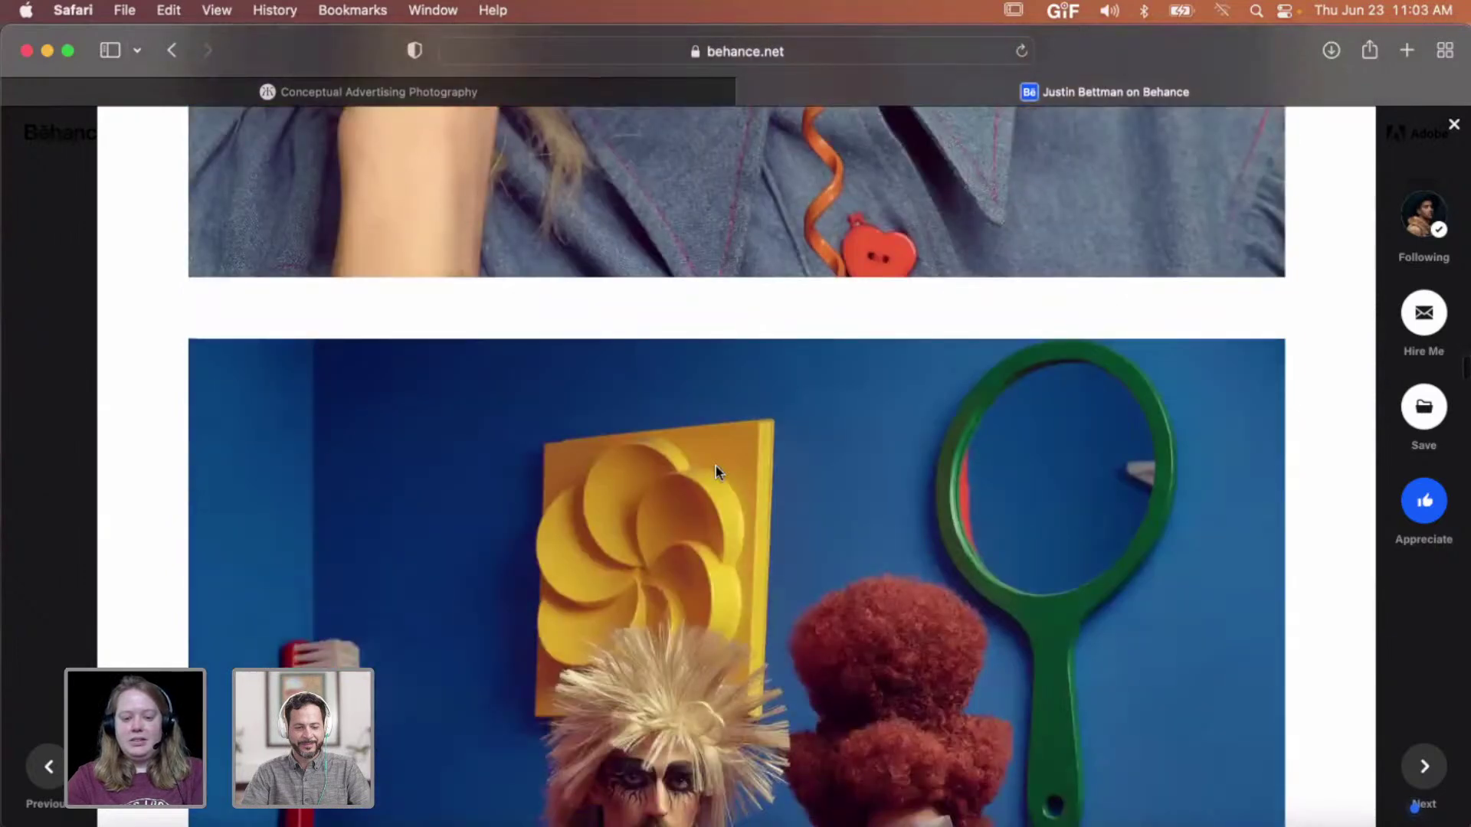
scroll(715, 467, down, 5)
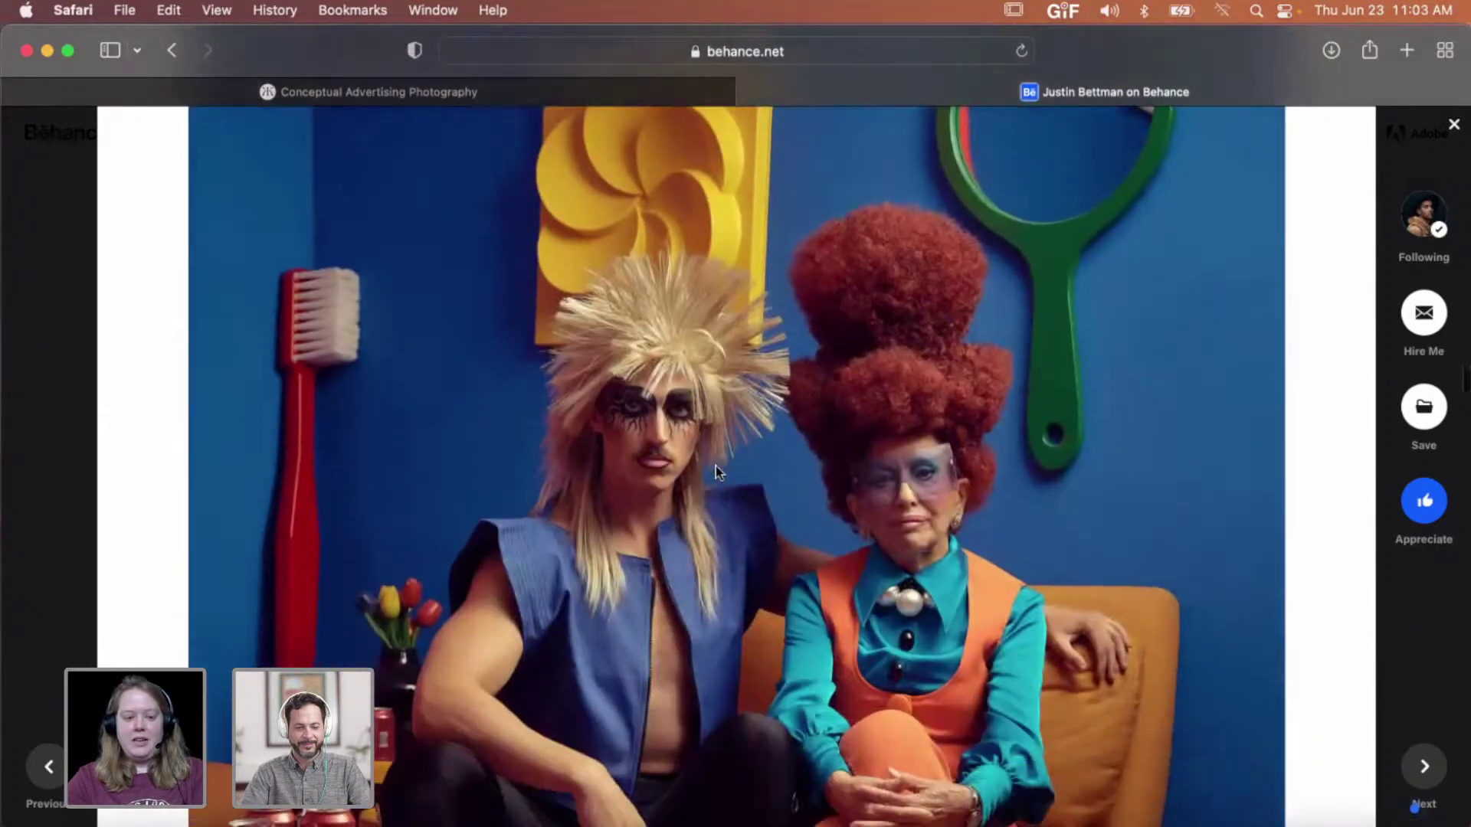
scroll(715, 469, down, 2)
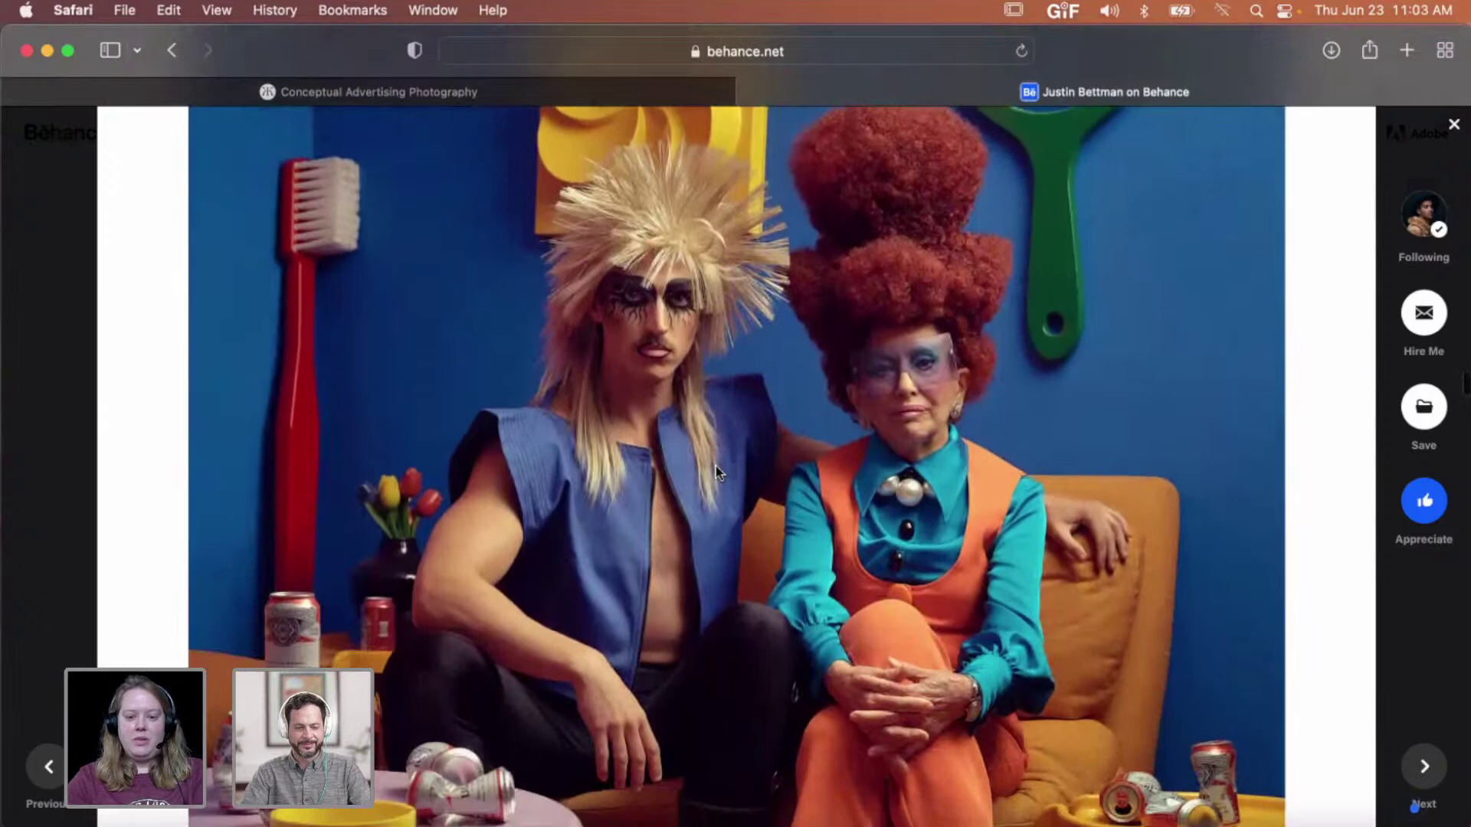
scroll(715, 469, down, 2)
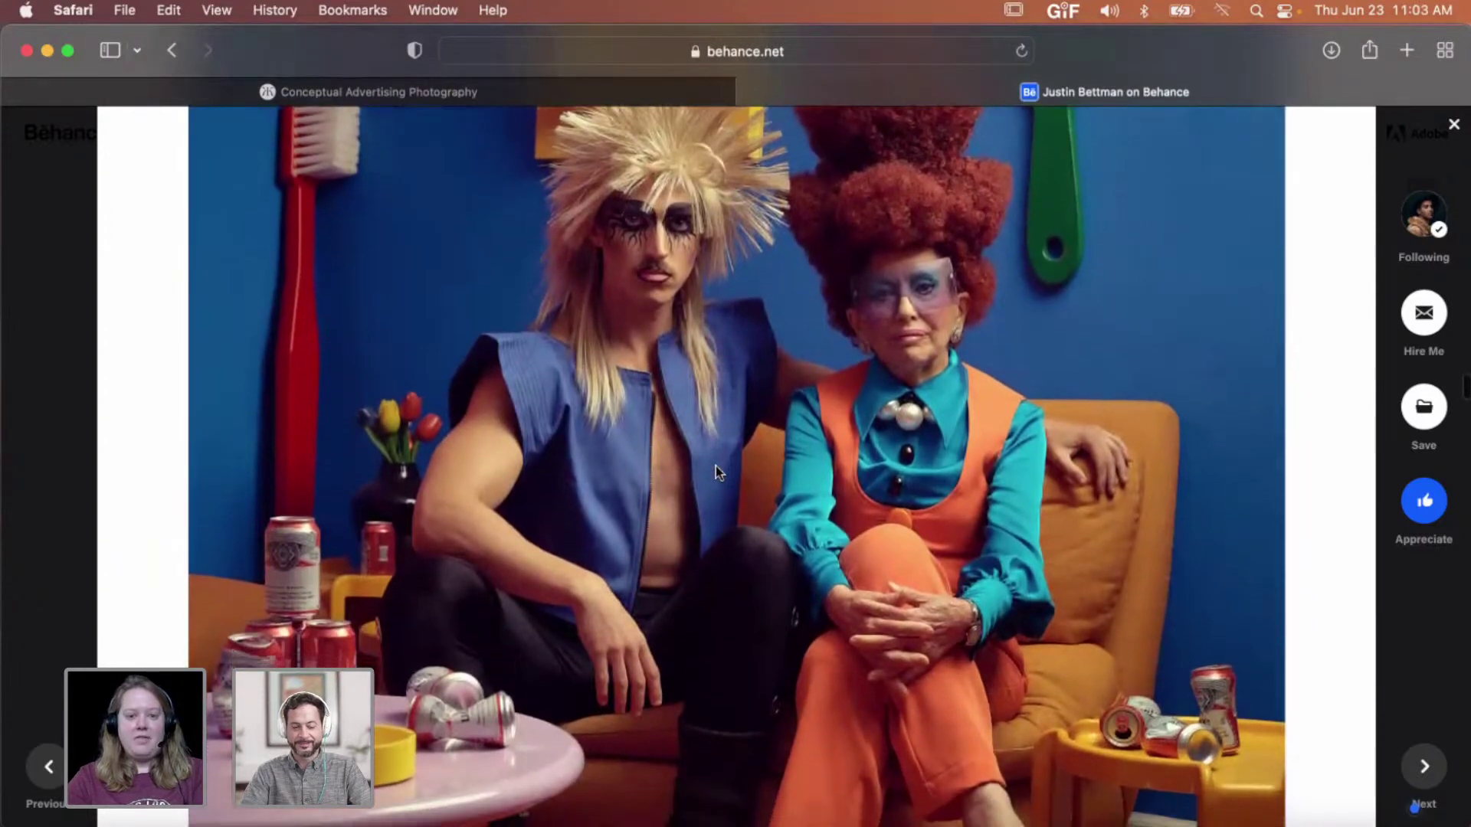
scroll(716, 469, down, 10)
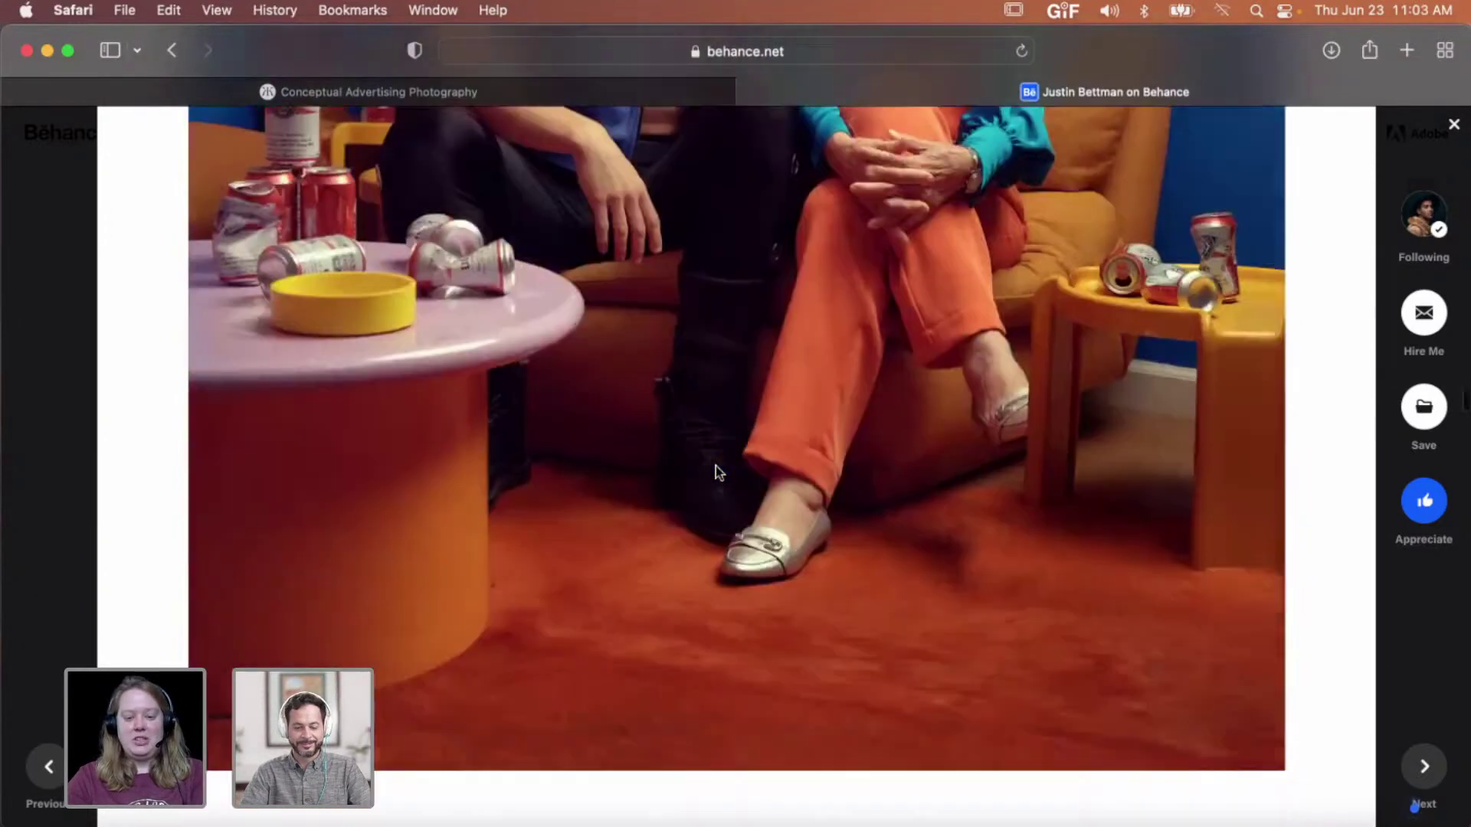
- Examine the green-tiled bath portrait and the blue-background portrait of the red-haired woman wearing transparent glasses
scroll(716, 465, down, 15)
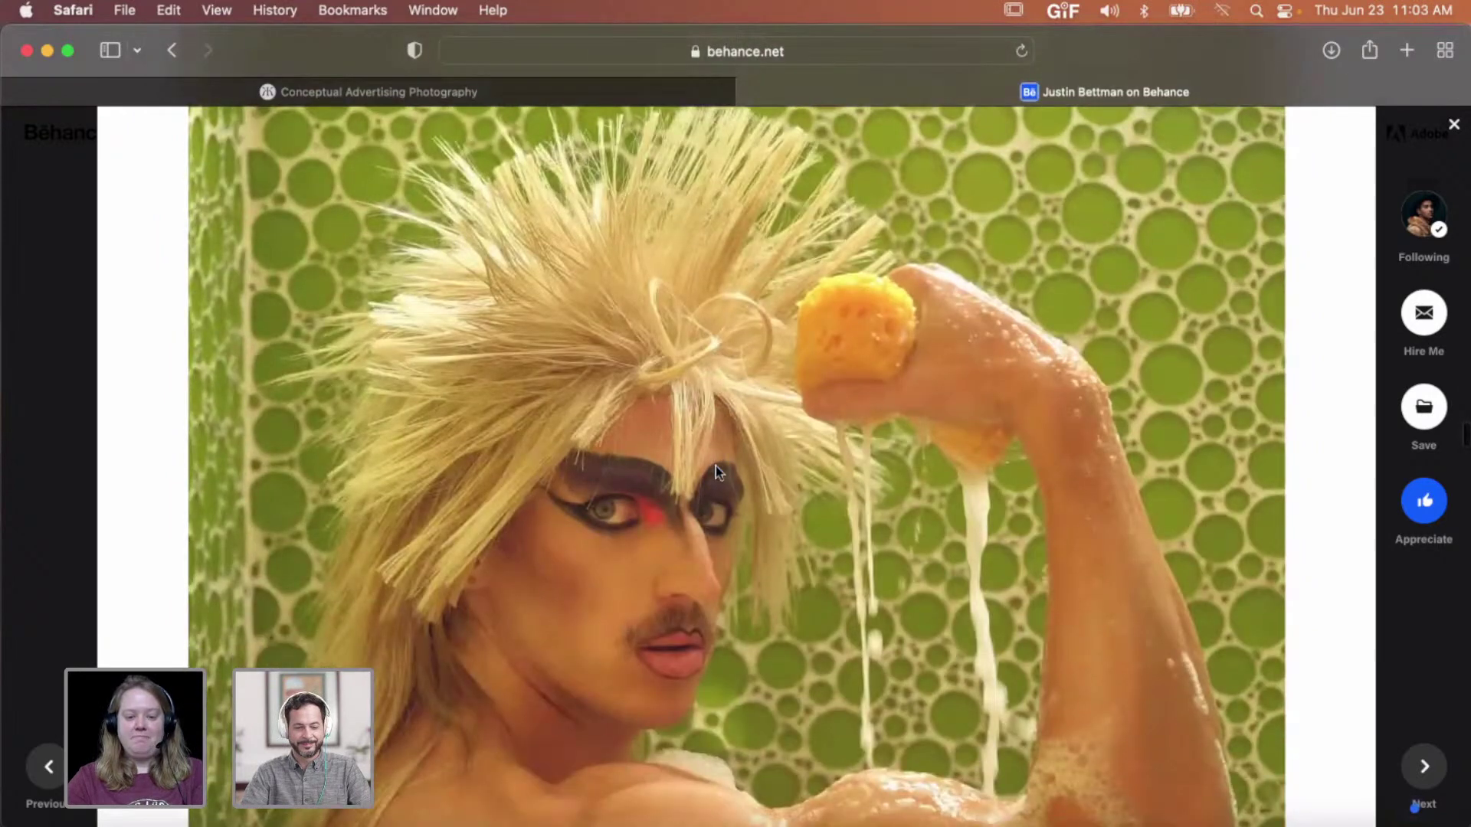
scroll(715, 466, down, 5)
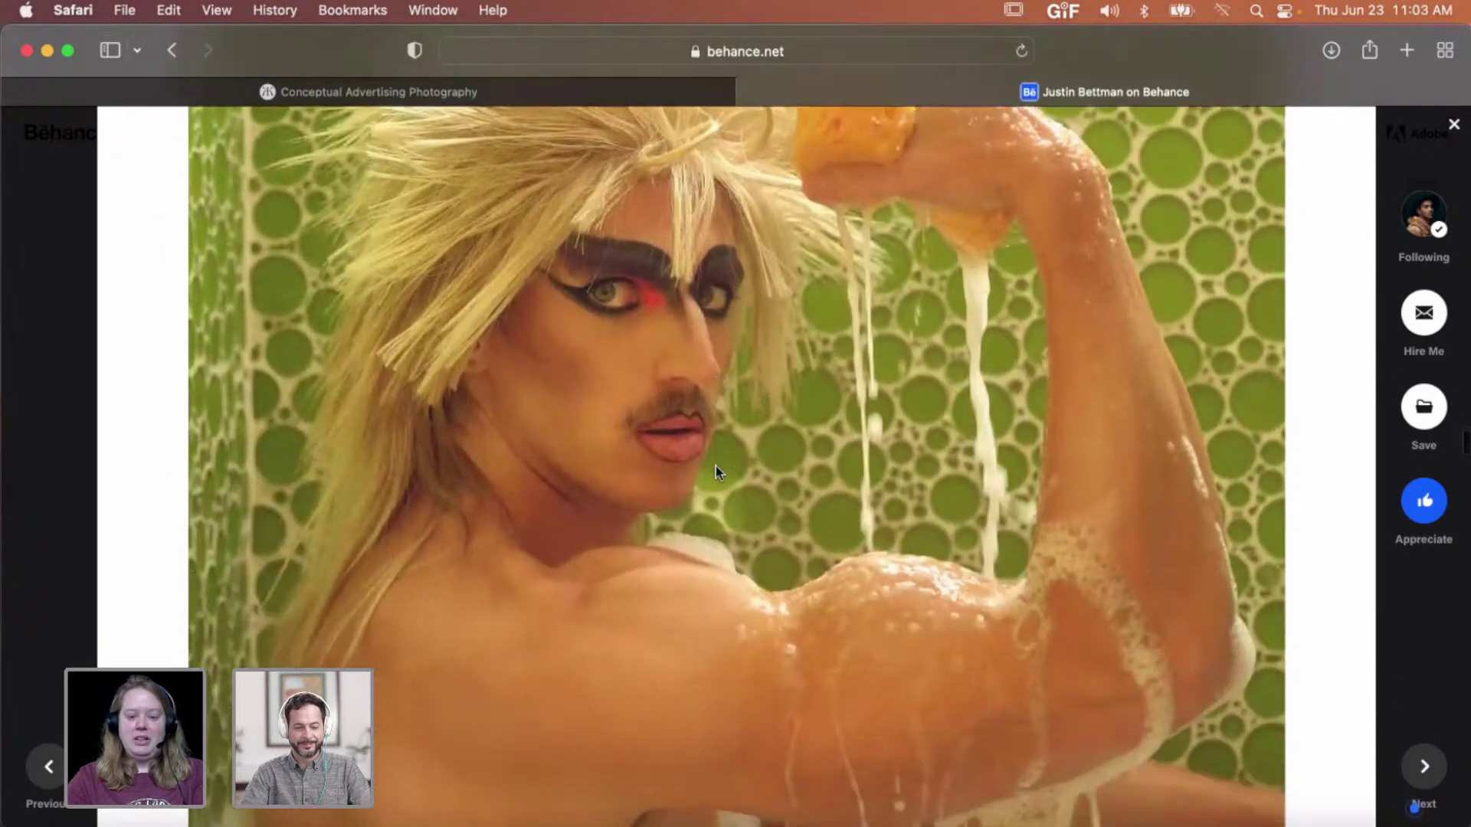
scroll(716, 469, down, 14)
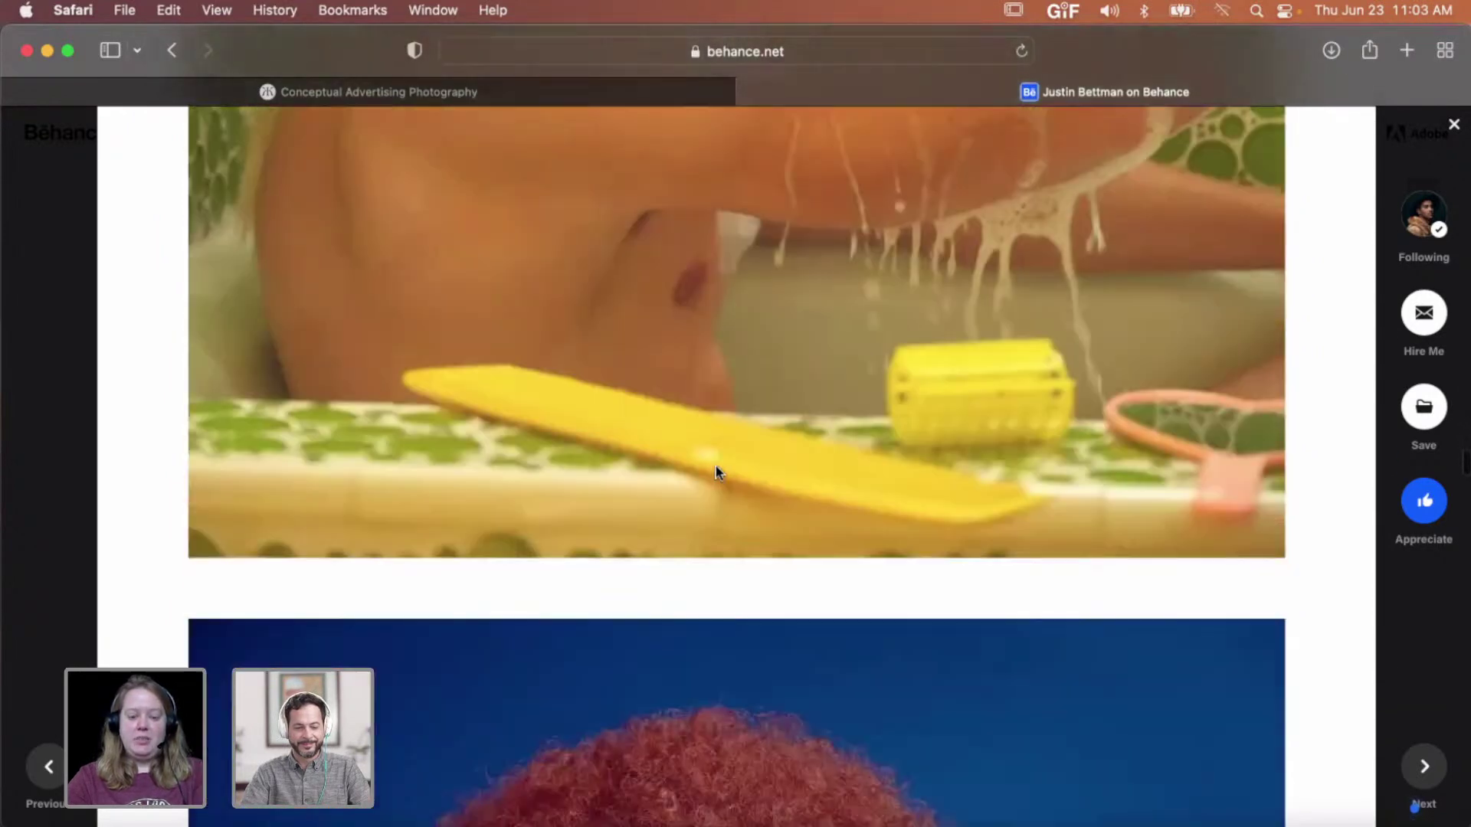
scroll(715, 465, down, 13)
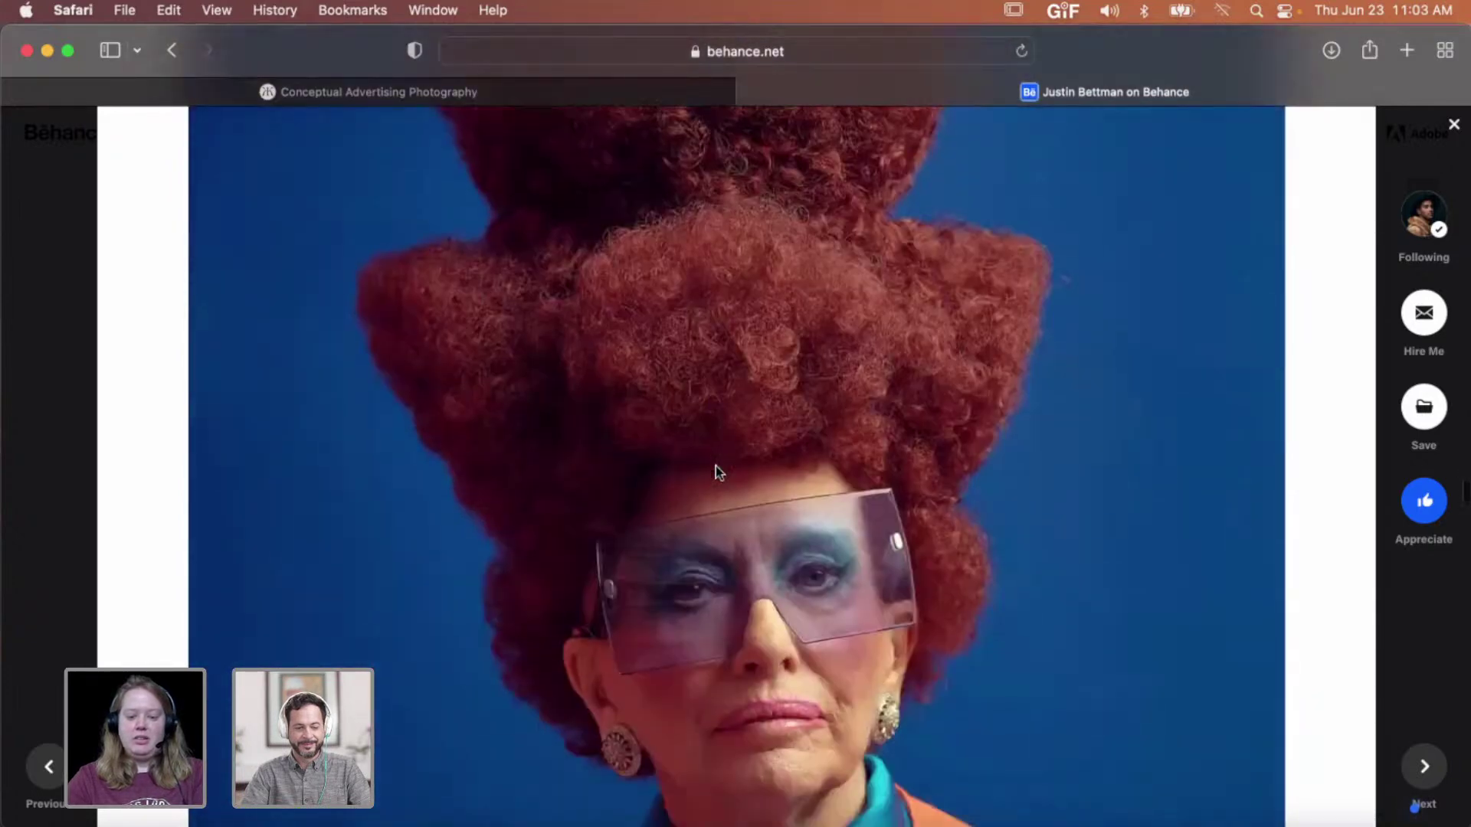
scroll(716, 466, down, 6)
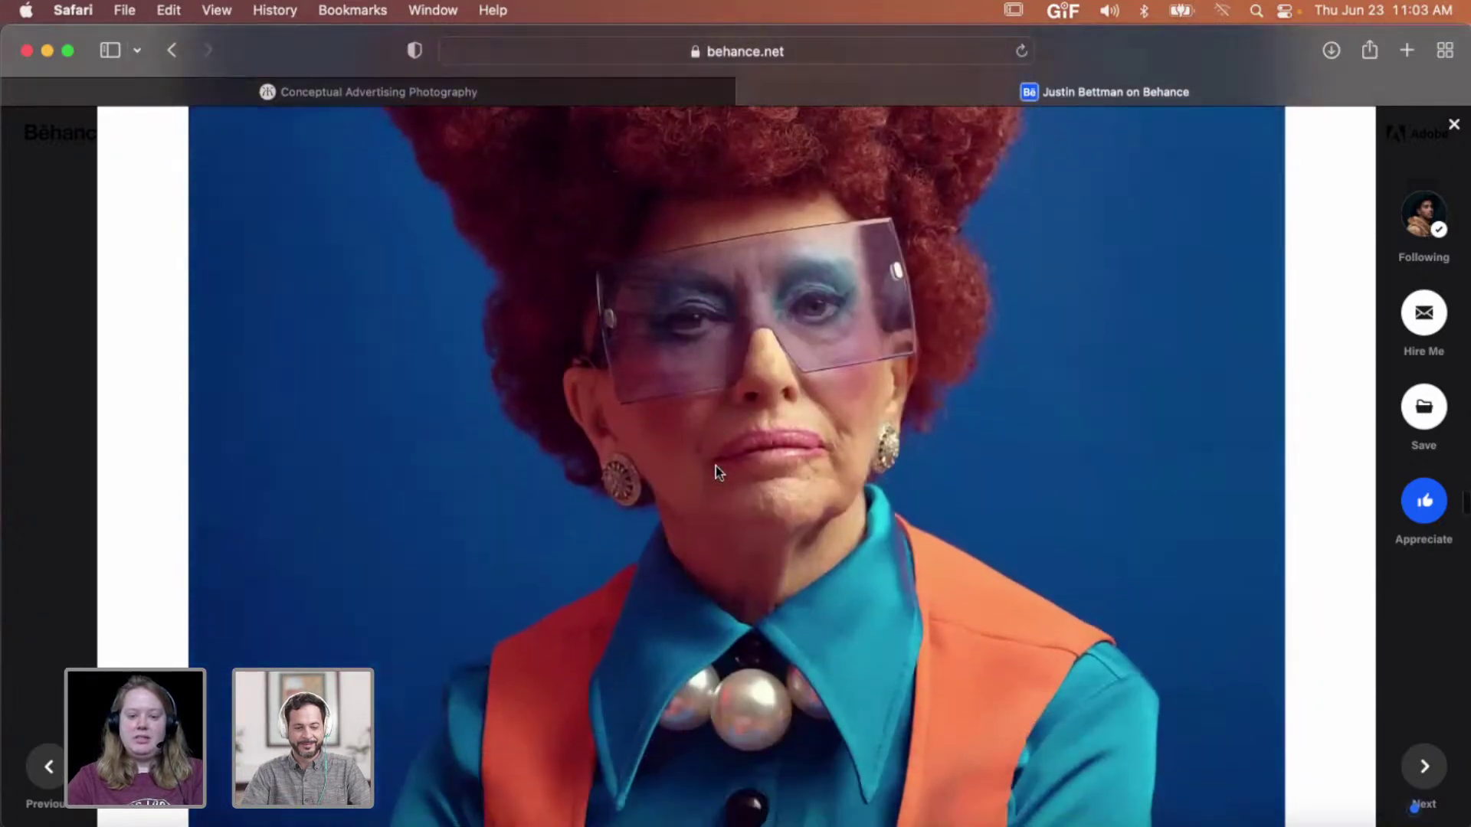
scroll(715, 466, down, 5)
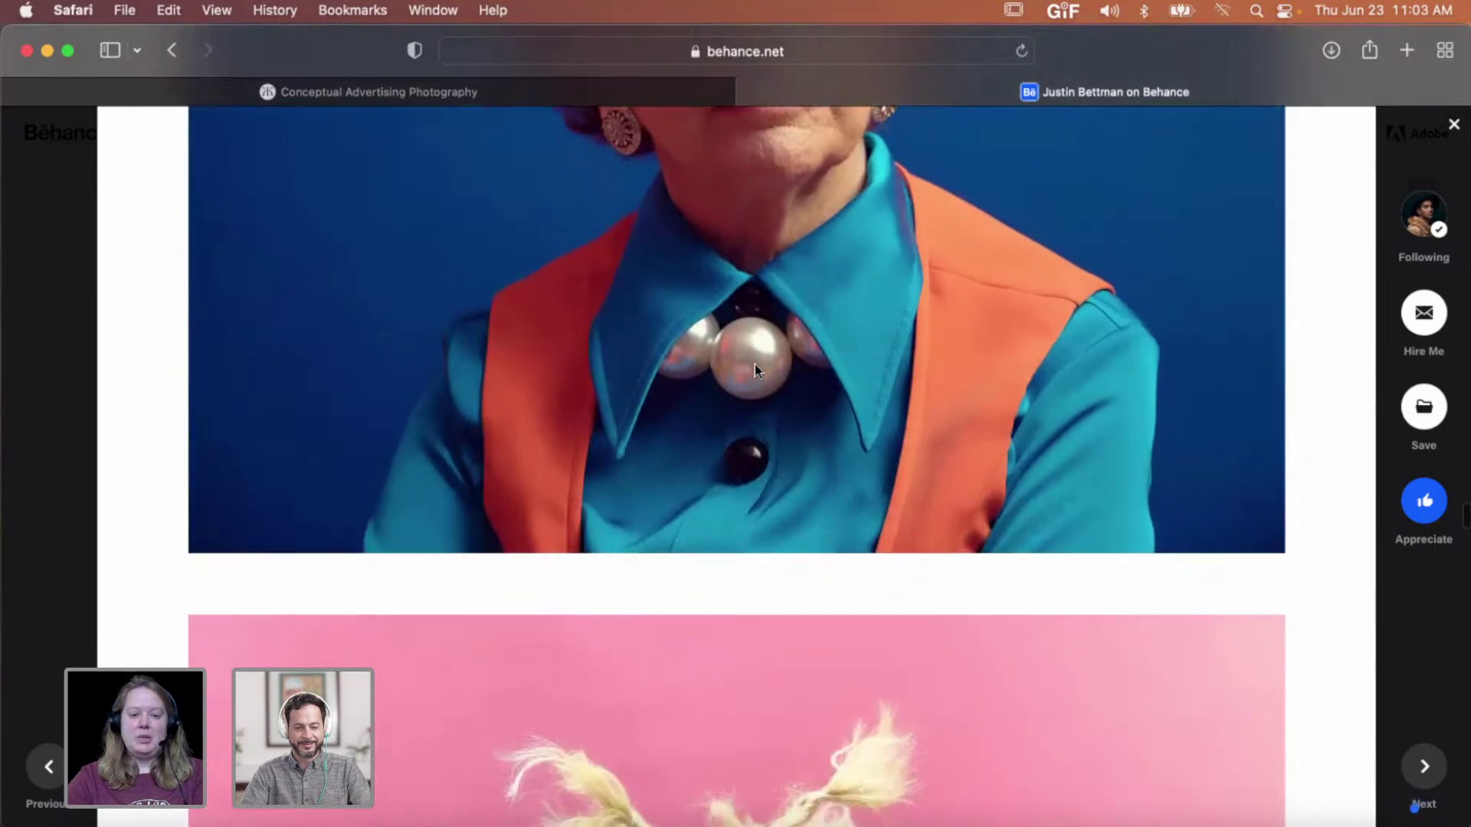
scroll(755, 369, up, 6)
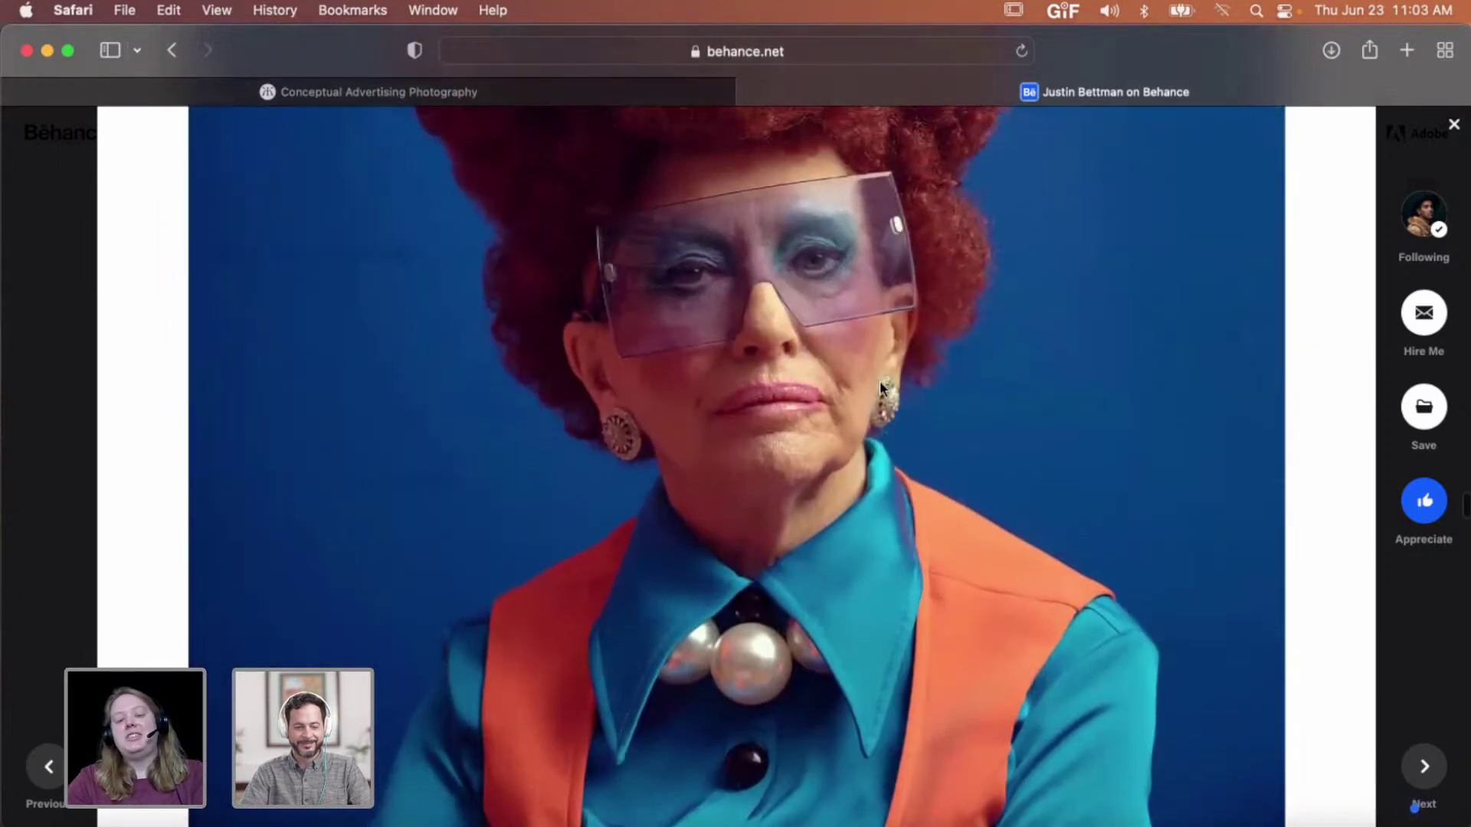
- Examine the blue-background portrait more closely, from the pearl necklace and orange vest up to the sculpted red hair
scroll(880, 380, up, 1)
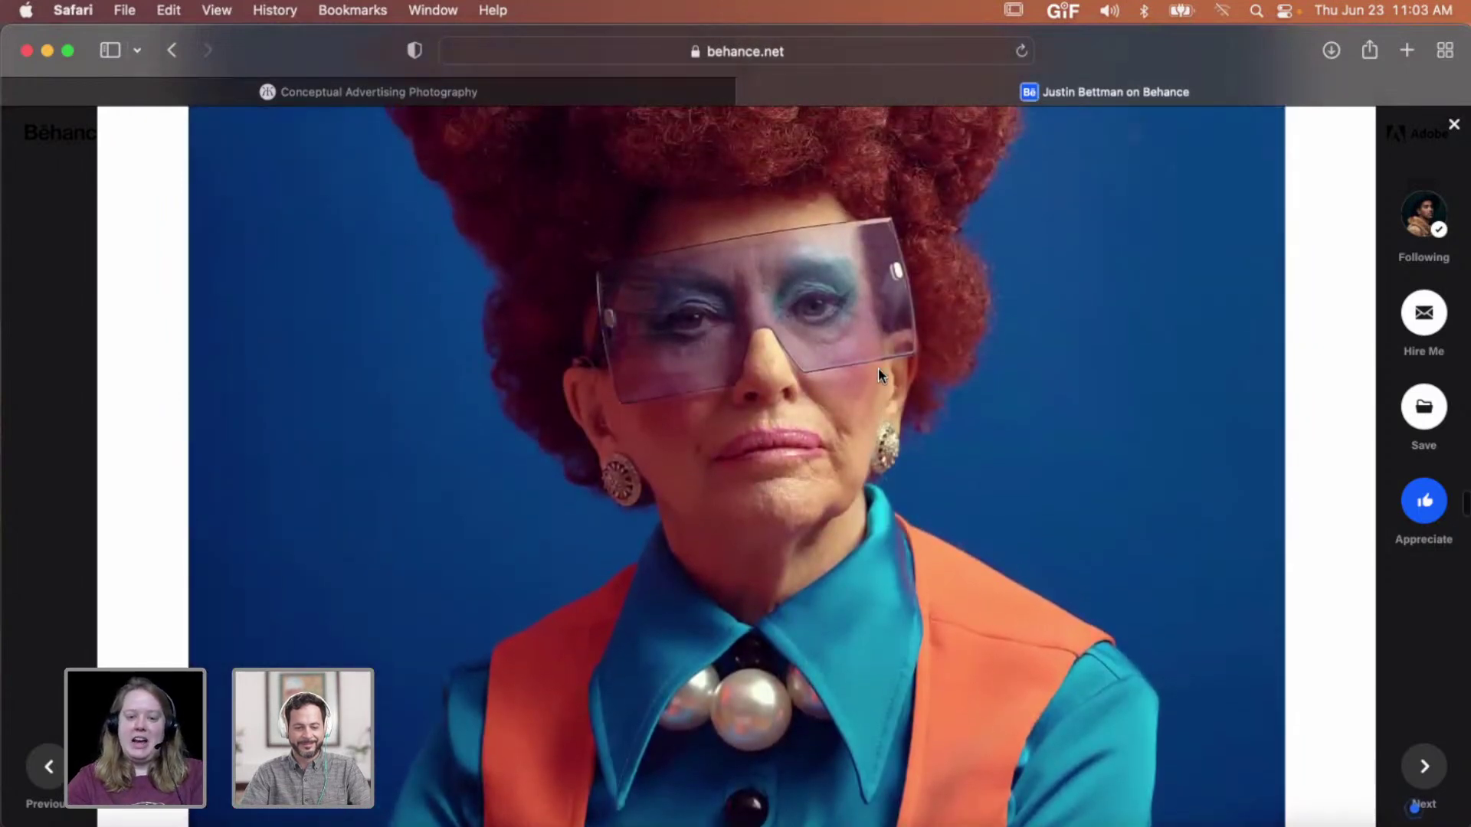
scroll(956, 406, up, 4)
scroll(956, 406, down, 5)
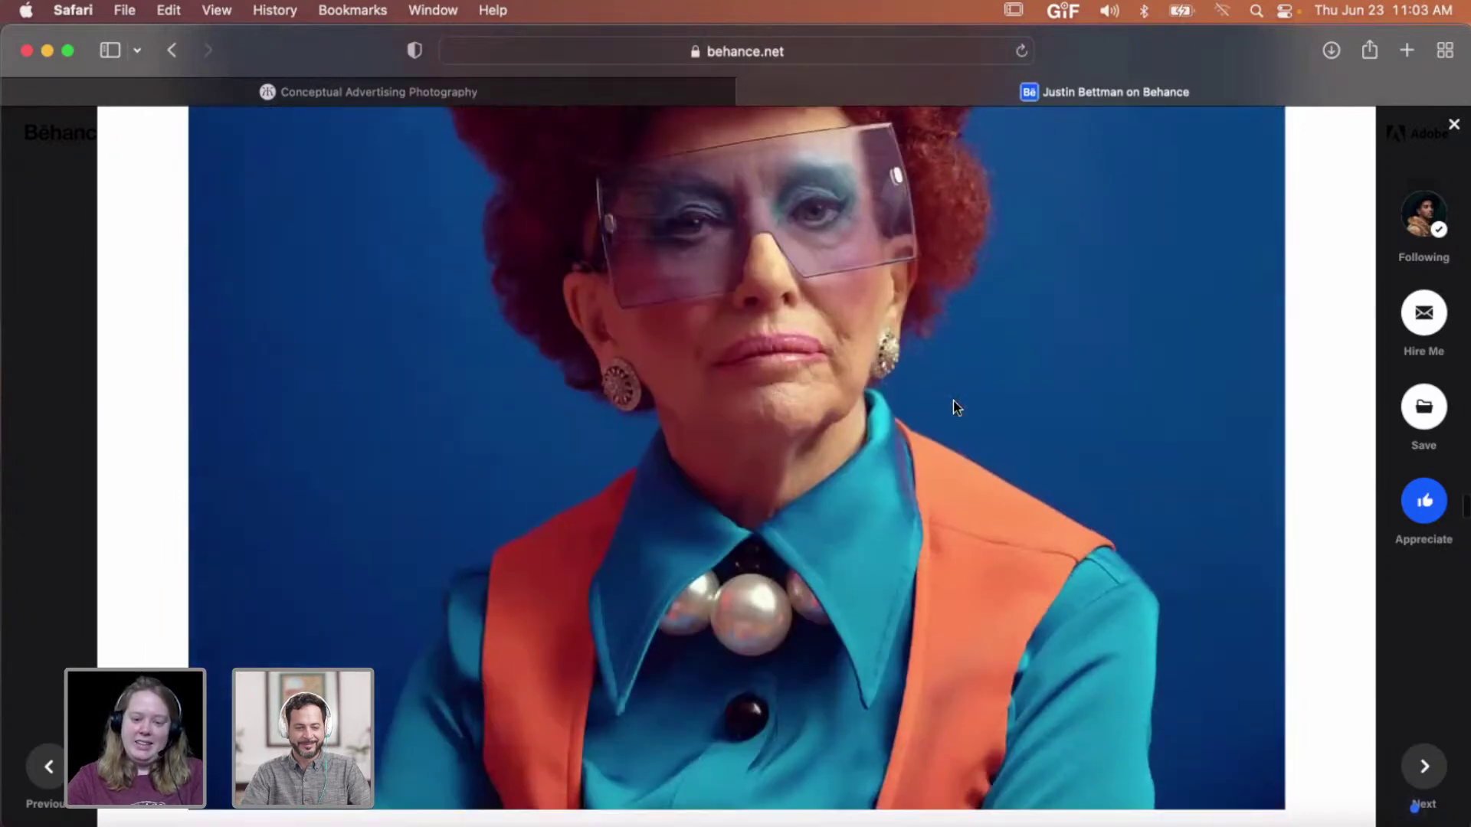
scroll(956, 406, up, 1)
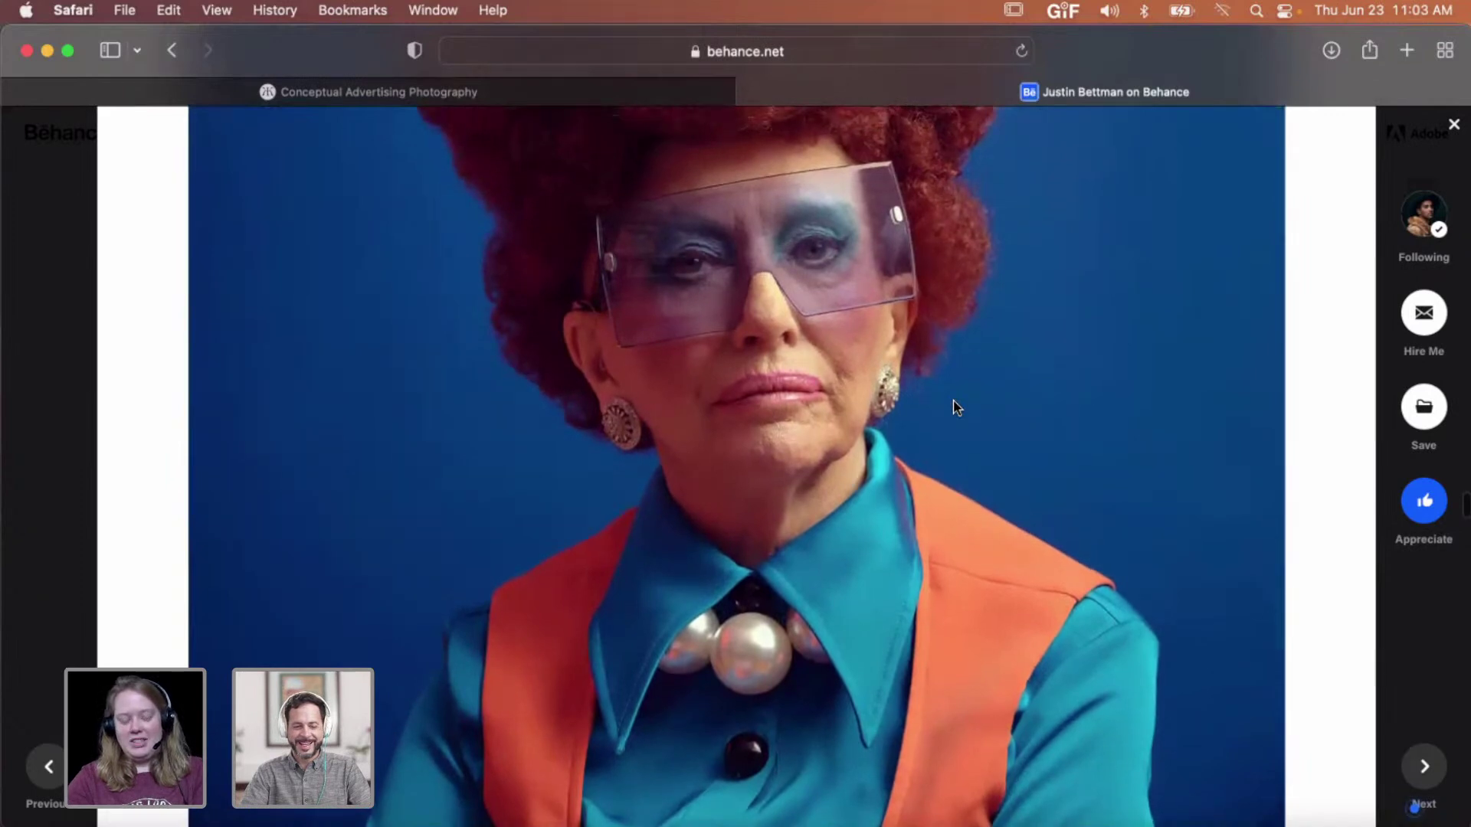
scroll(956, 406, up, 3)
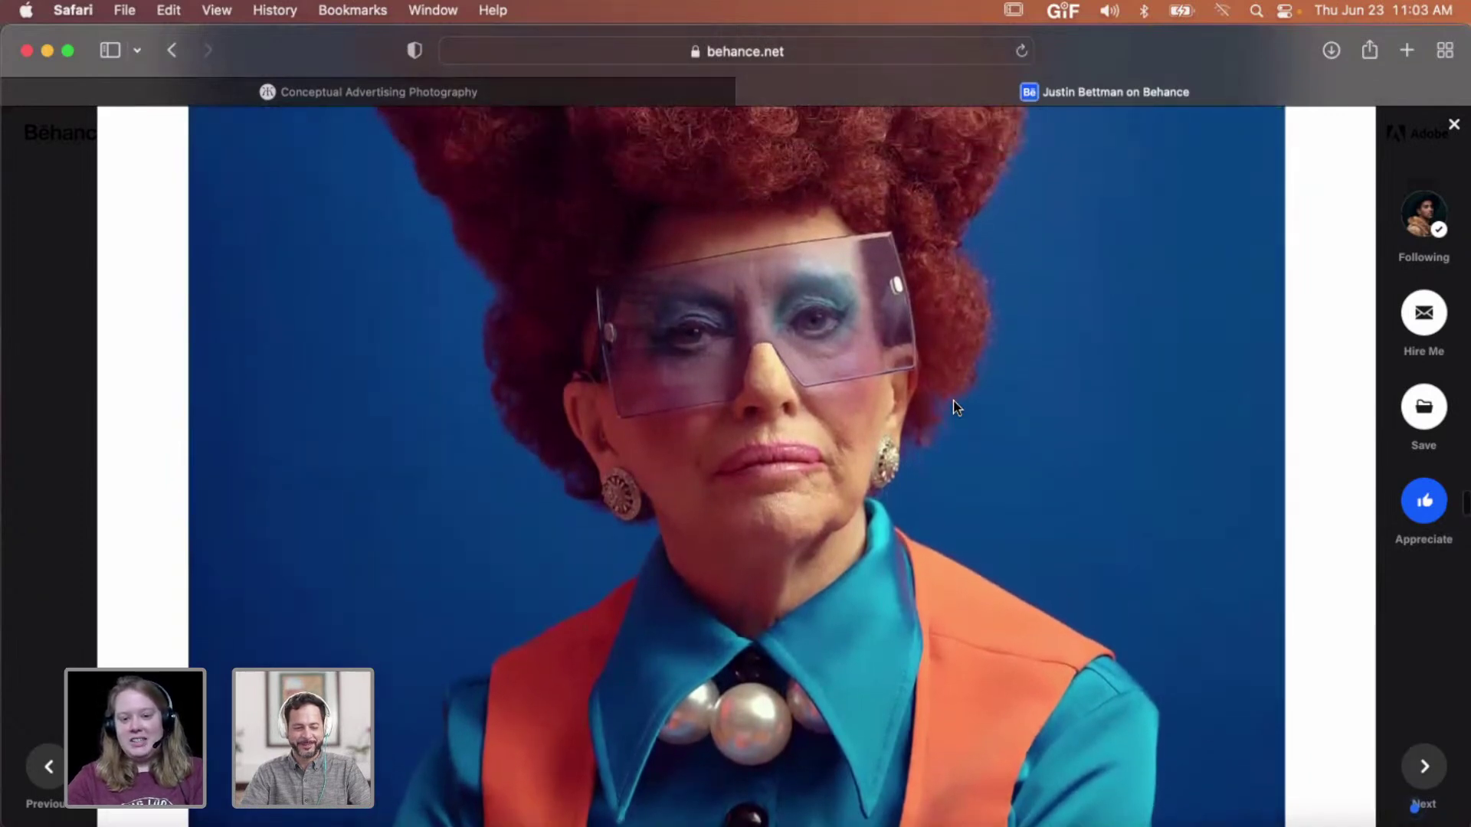
scroll(956, 406, up, 5)
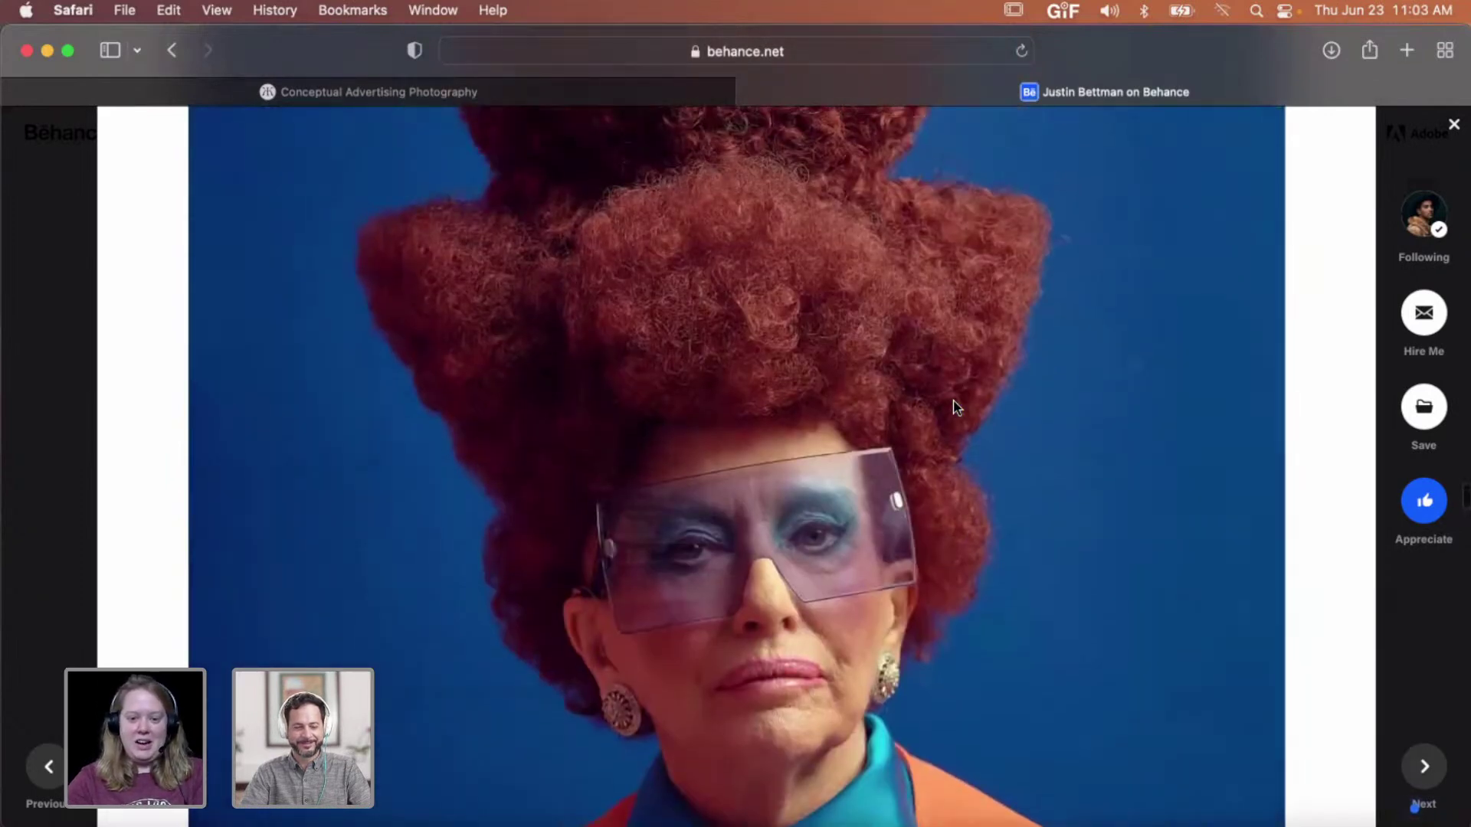
- Examine the pink-background profile portrait with braided blond hair and the light-blue-background portrait of the man in white sunglasses
scroll(956, 406, down, 10)
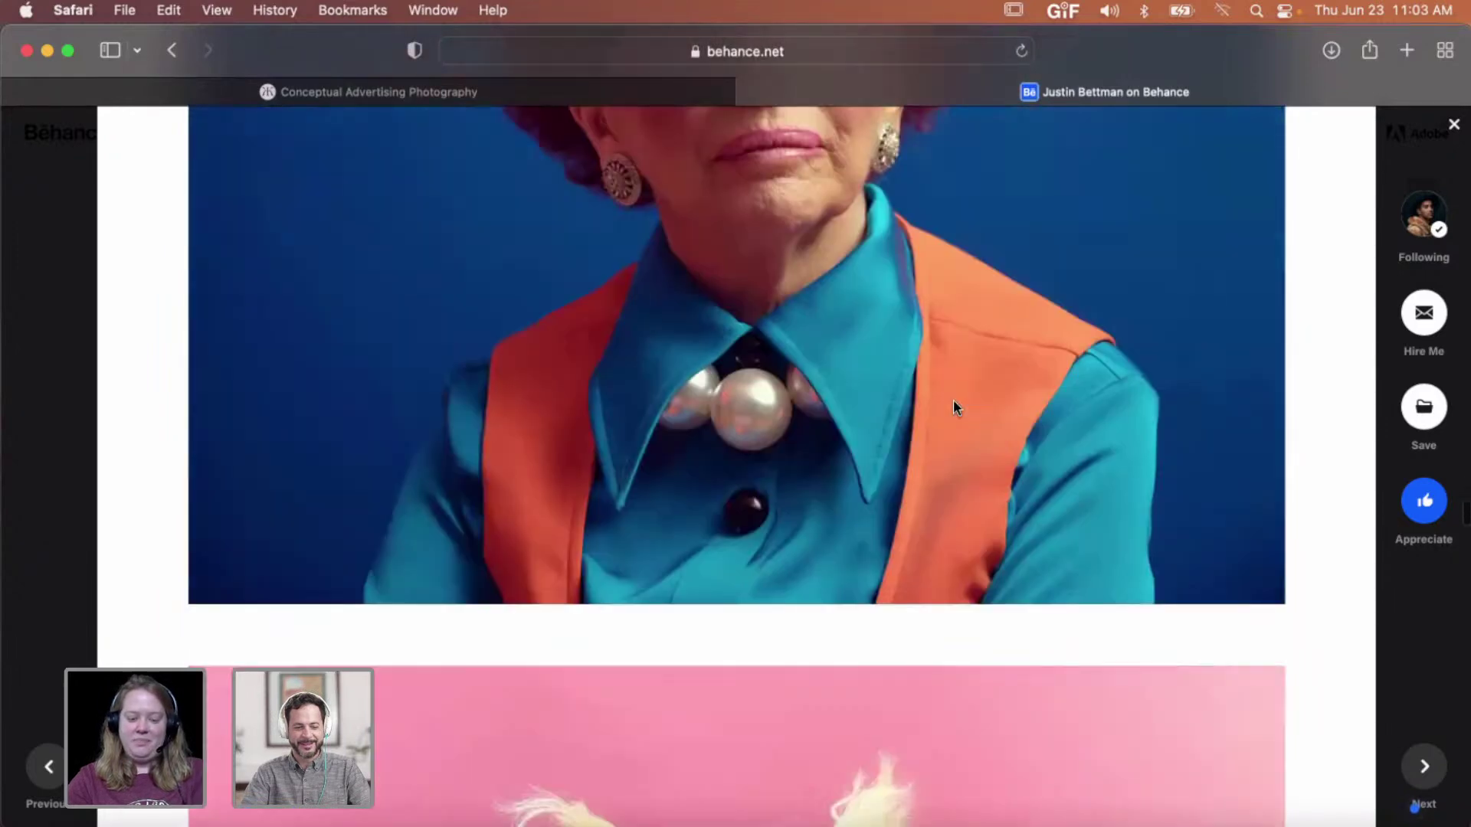
scroll(953, 406, down, 8)
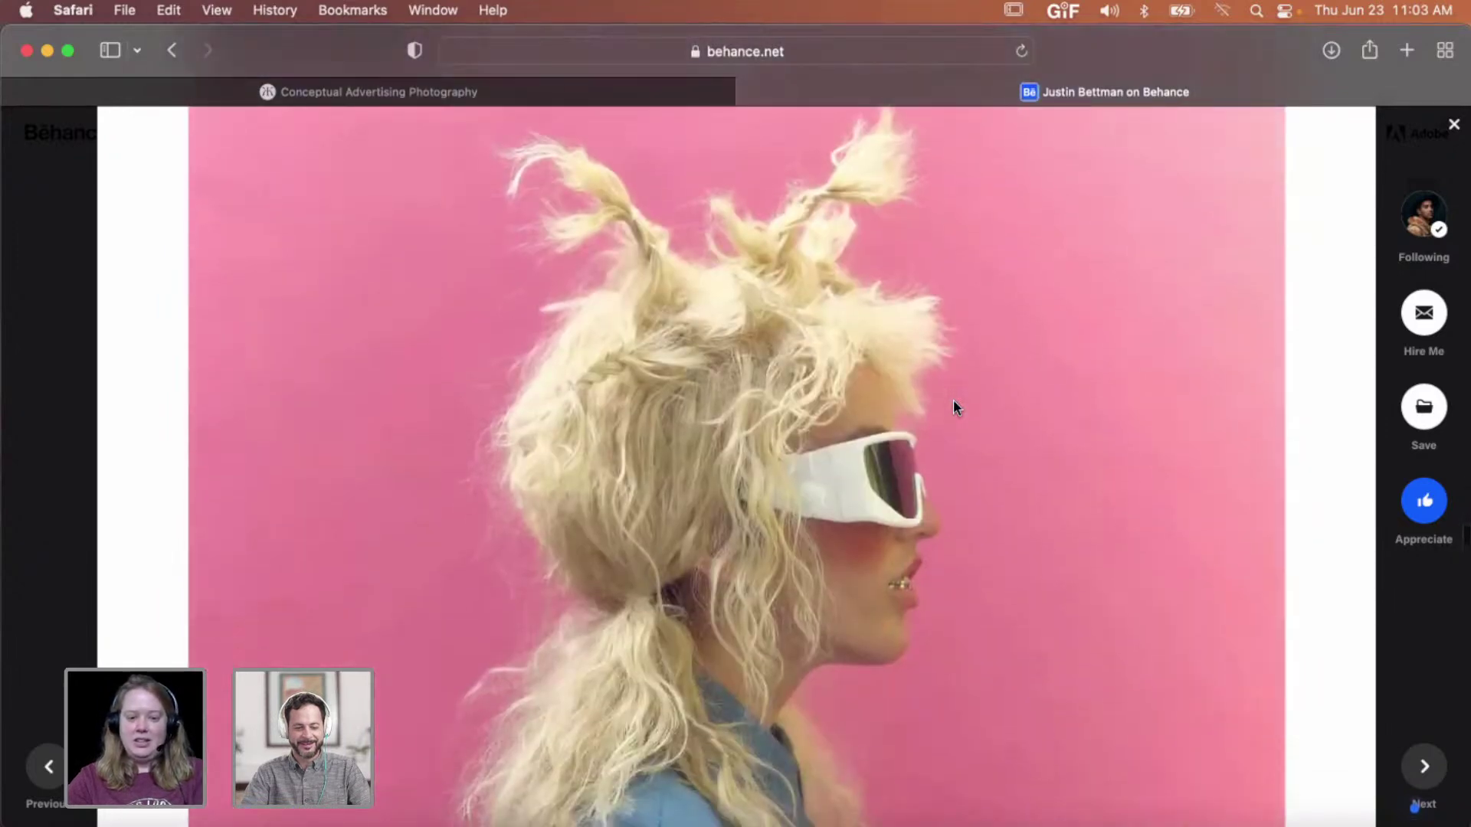
scroll(954, 401, down, 12)
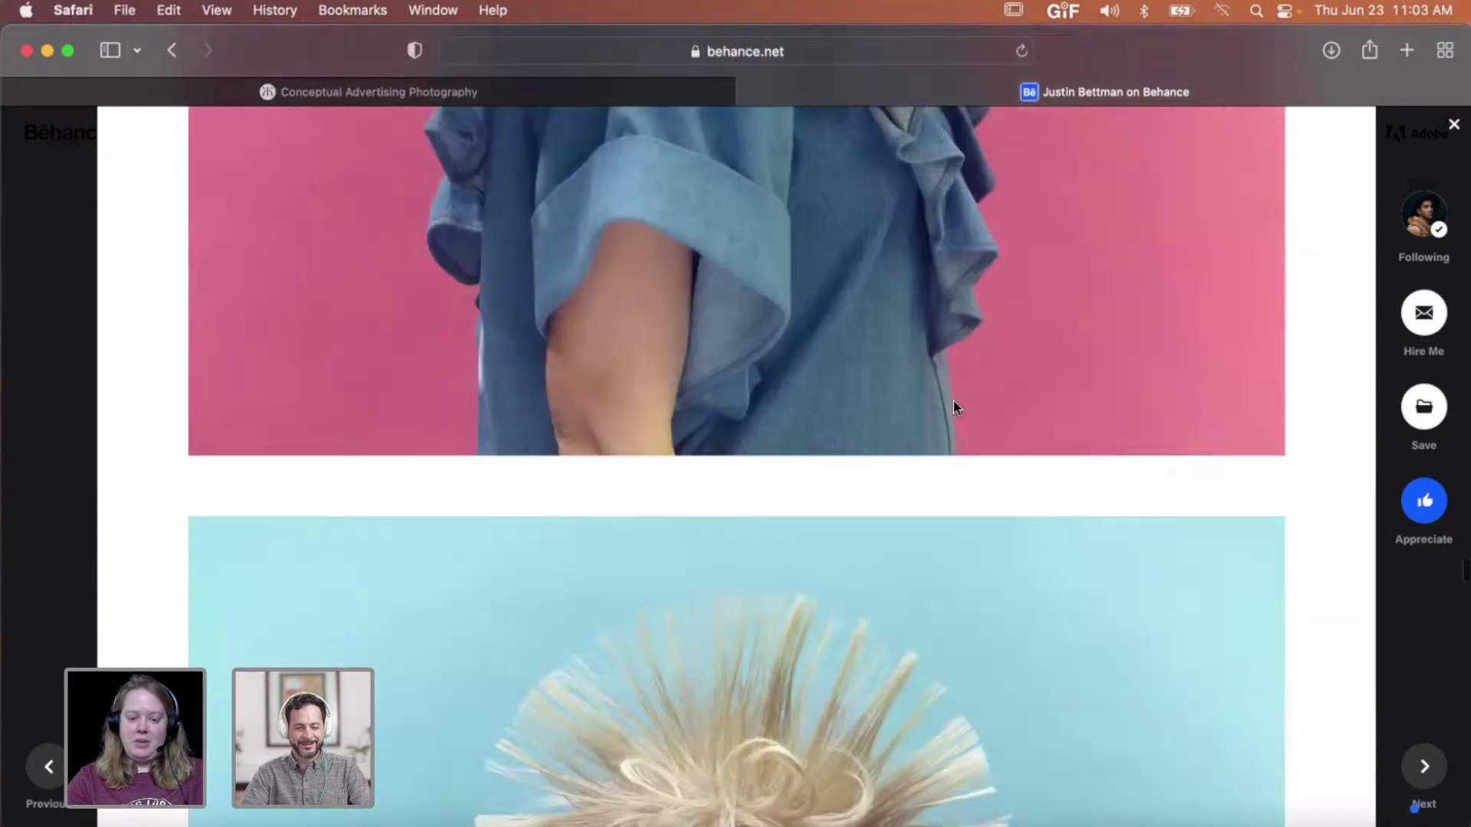
scroll(954, 406, down, 10)
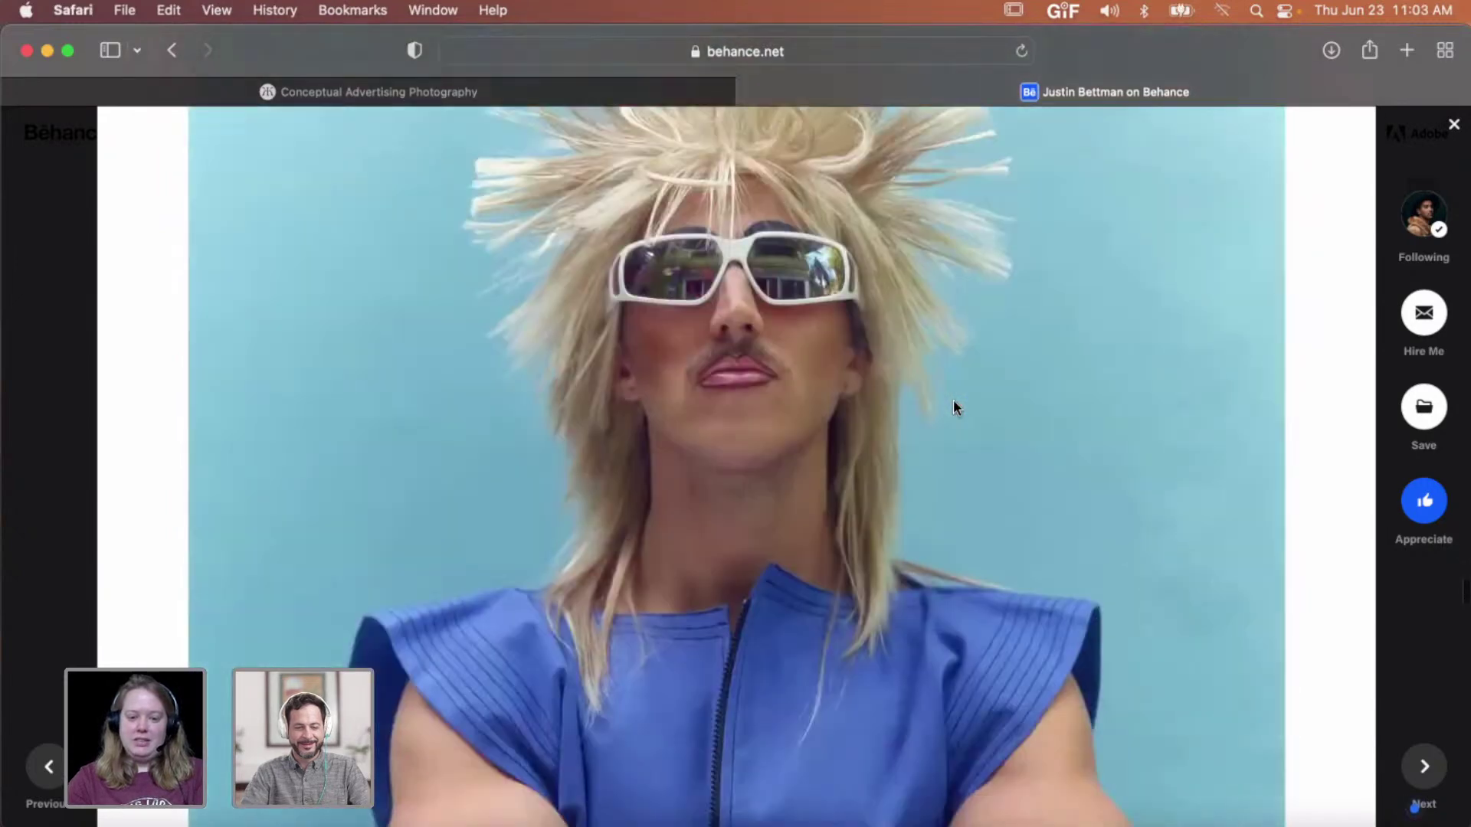
- Examine the green gelatin fish, the glass bowl of carrot ribbons and the crouching blond figure, down to the project's end
scroll(953, 408, down, 12)
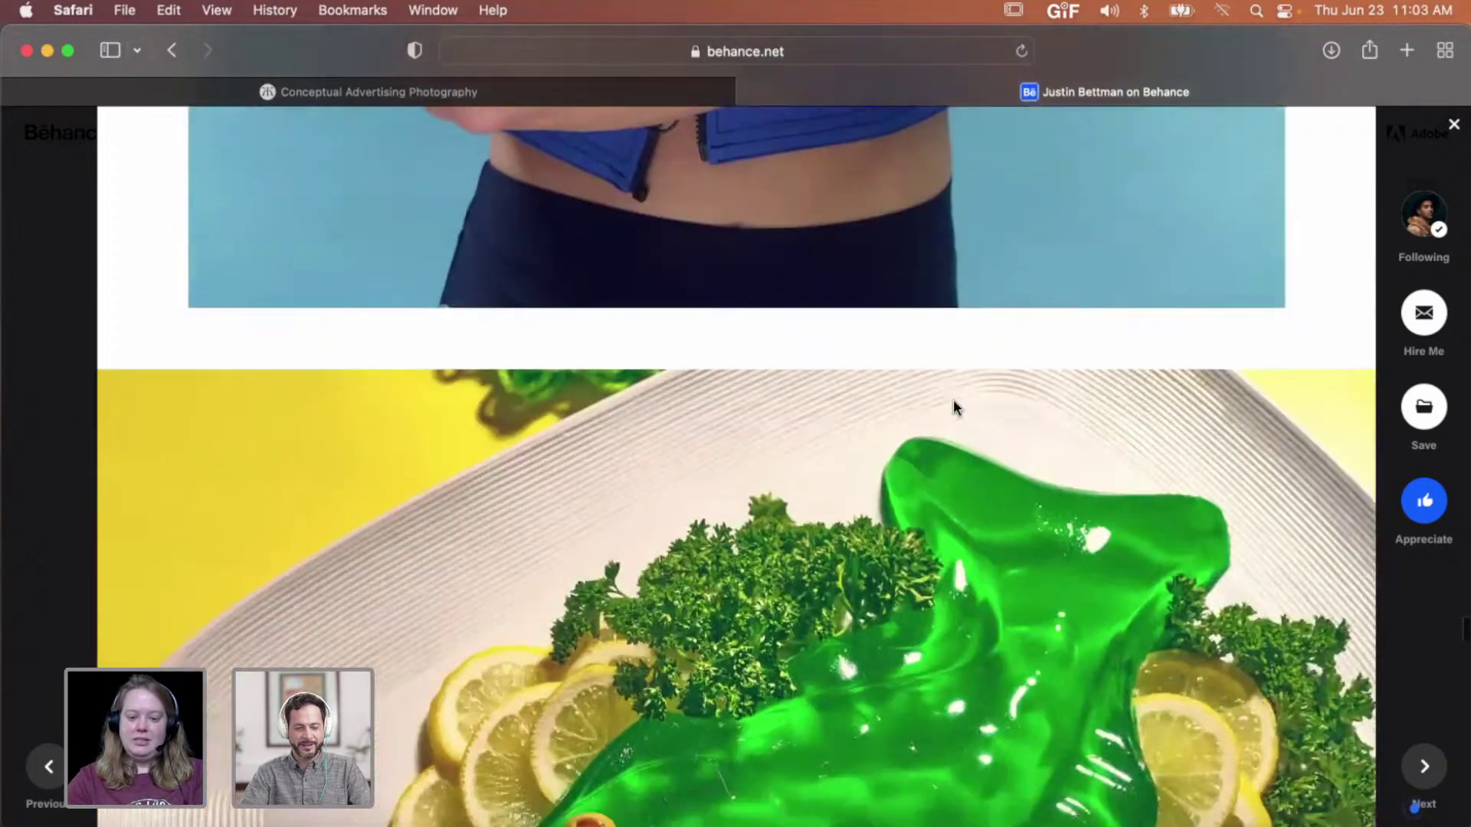
scroll(953, 406, down, 12)
scroll(954, 407, down, 12)
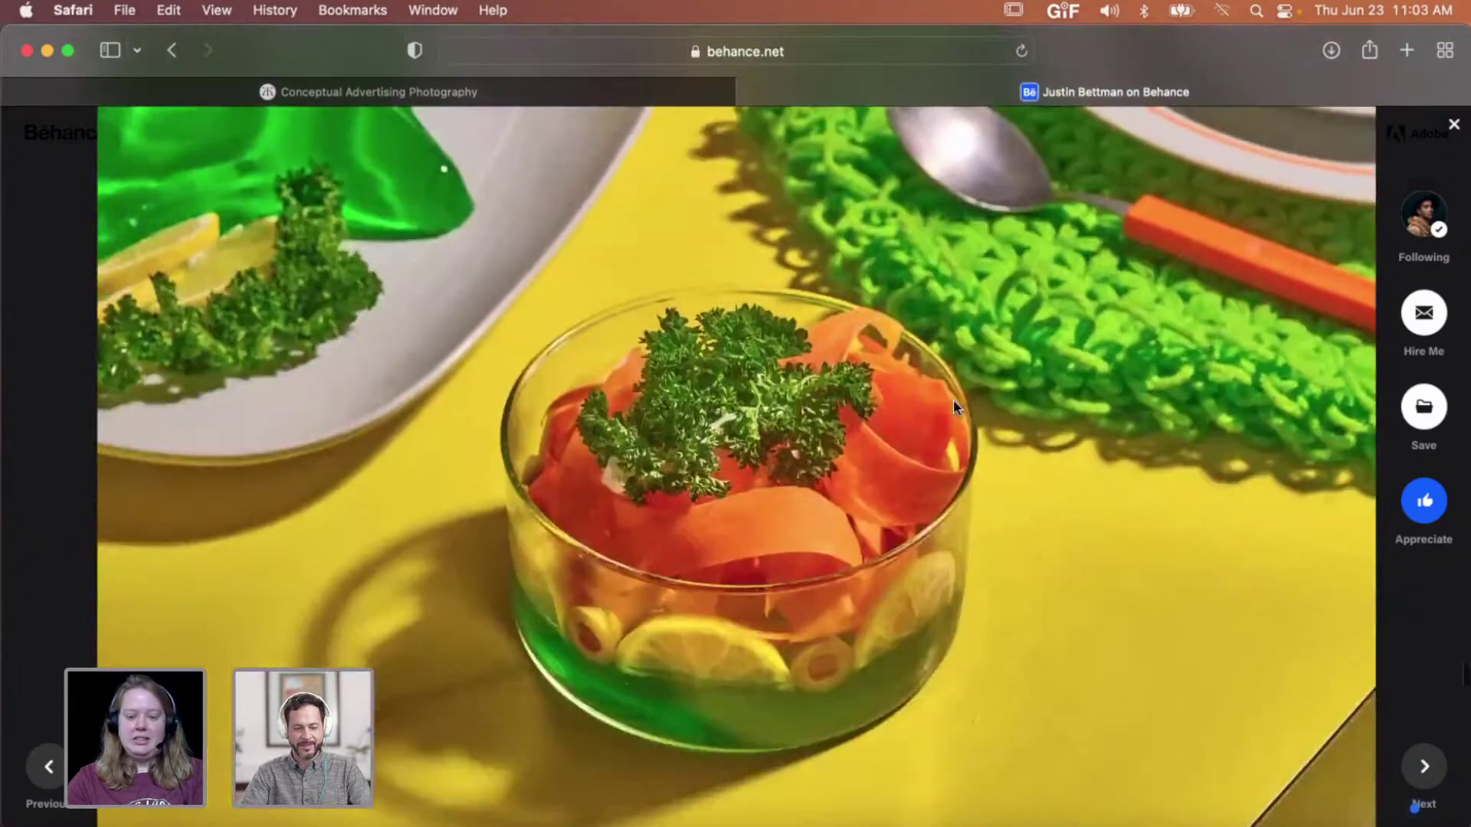
scroll(955, 406, down, 12)
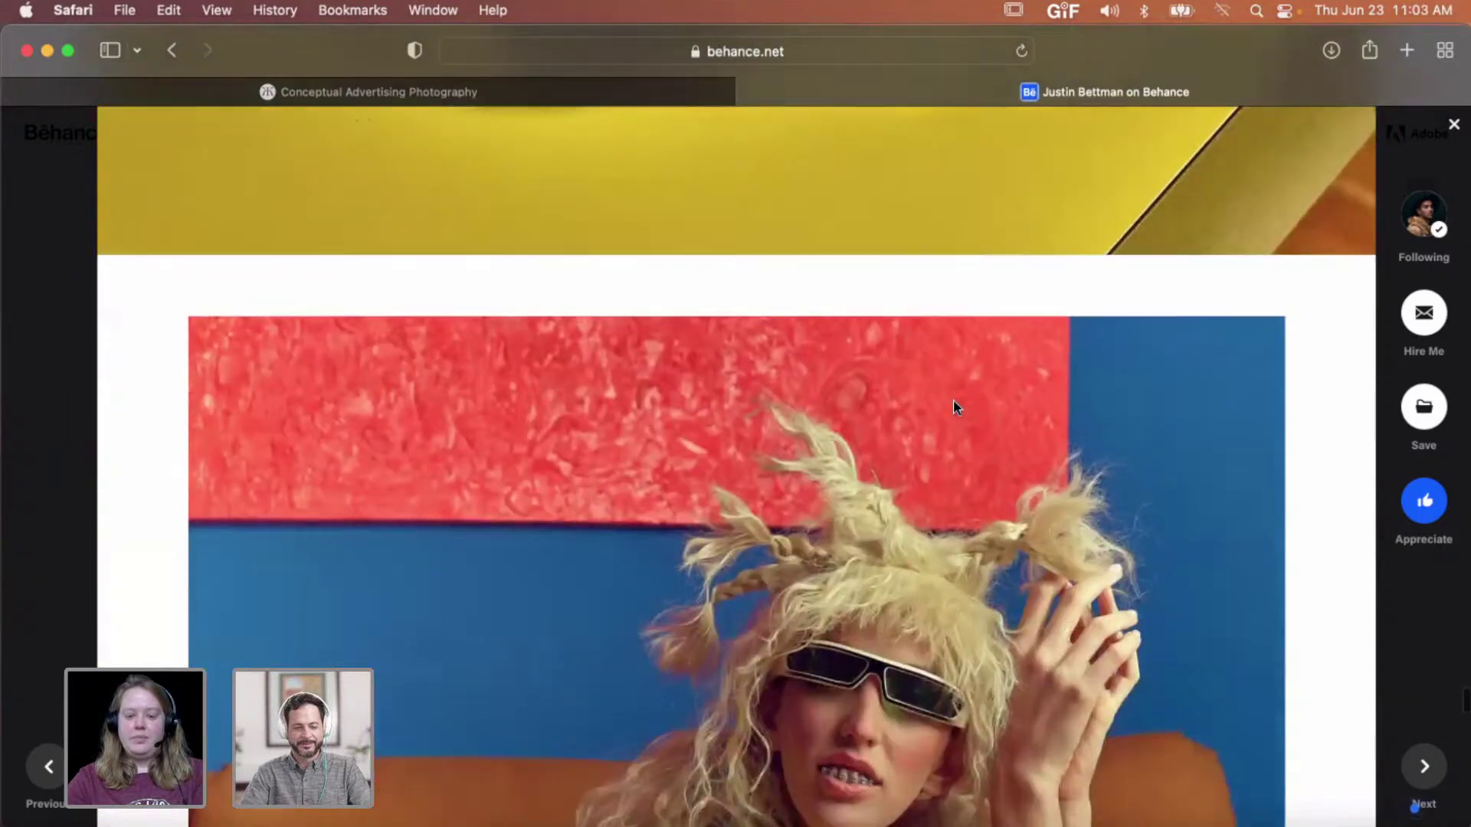
scroll(956, 406, down, 12)
scroll(373, 452, down, 4)
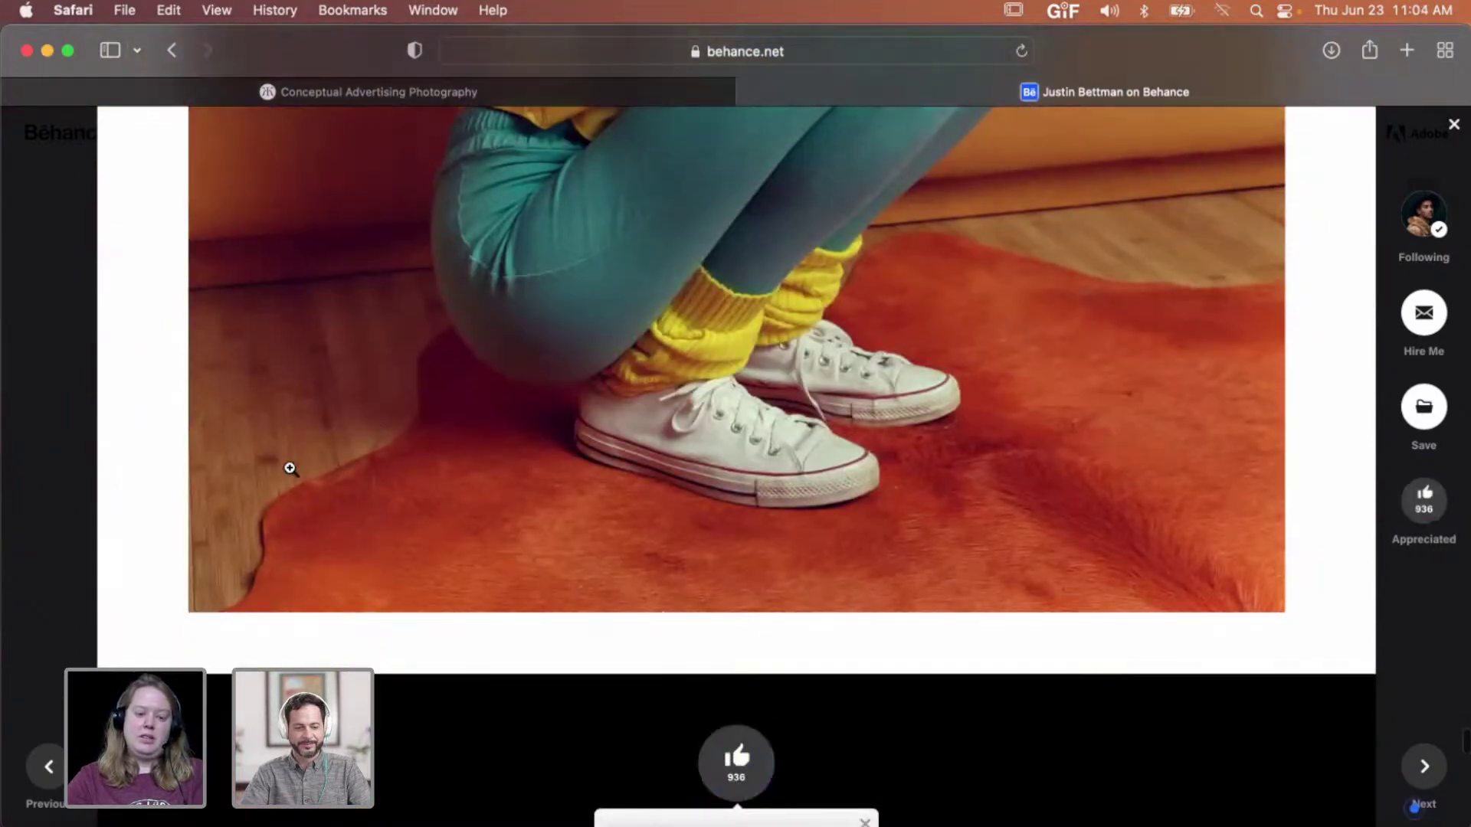
- Close the current project and open the NIKE project from the photographer's portfolio
click(54, 289)
scroll(1062, 457, down, 3)
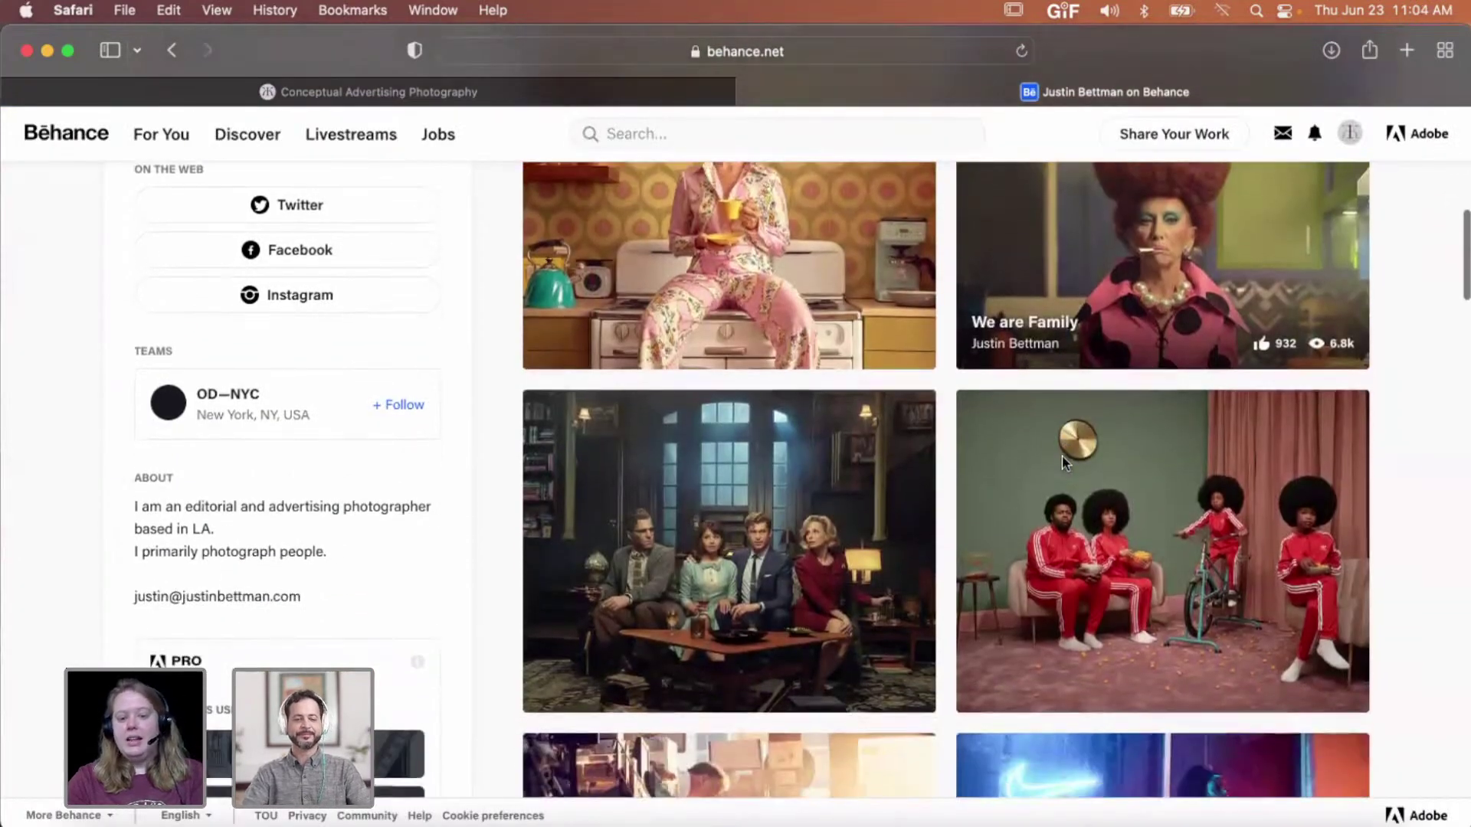
scroll(885, 473, down, 5)
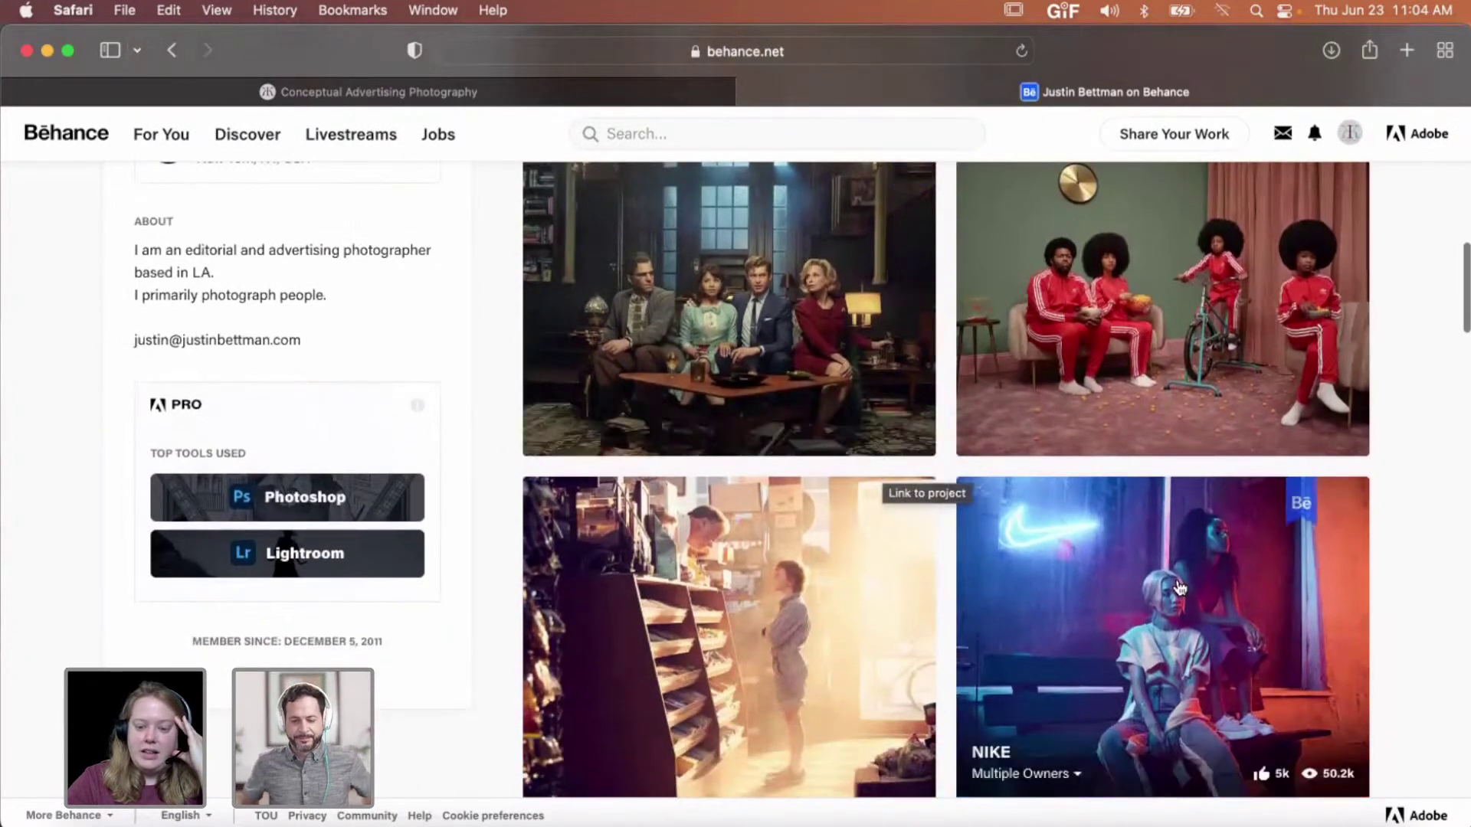
click(1178, 584)
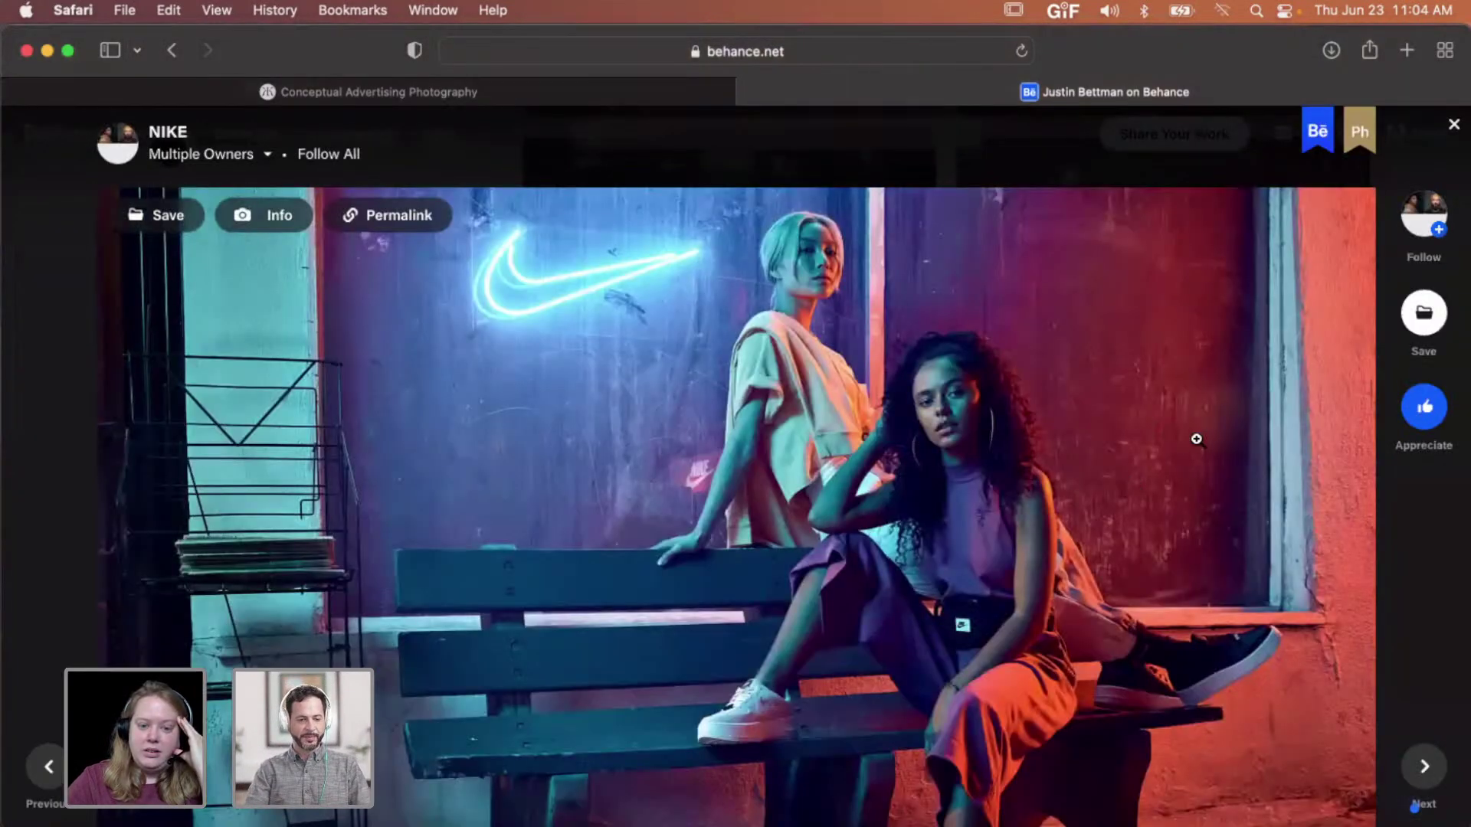
- Examine the NIKE project's neon-lit bench photo and the close-up portrait of the woman with hoop earrings below it
scroll(1196, 439, down, 1)
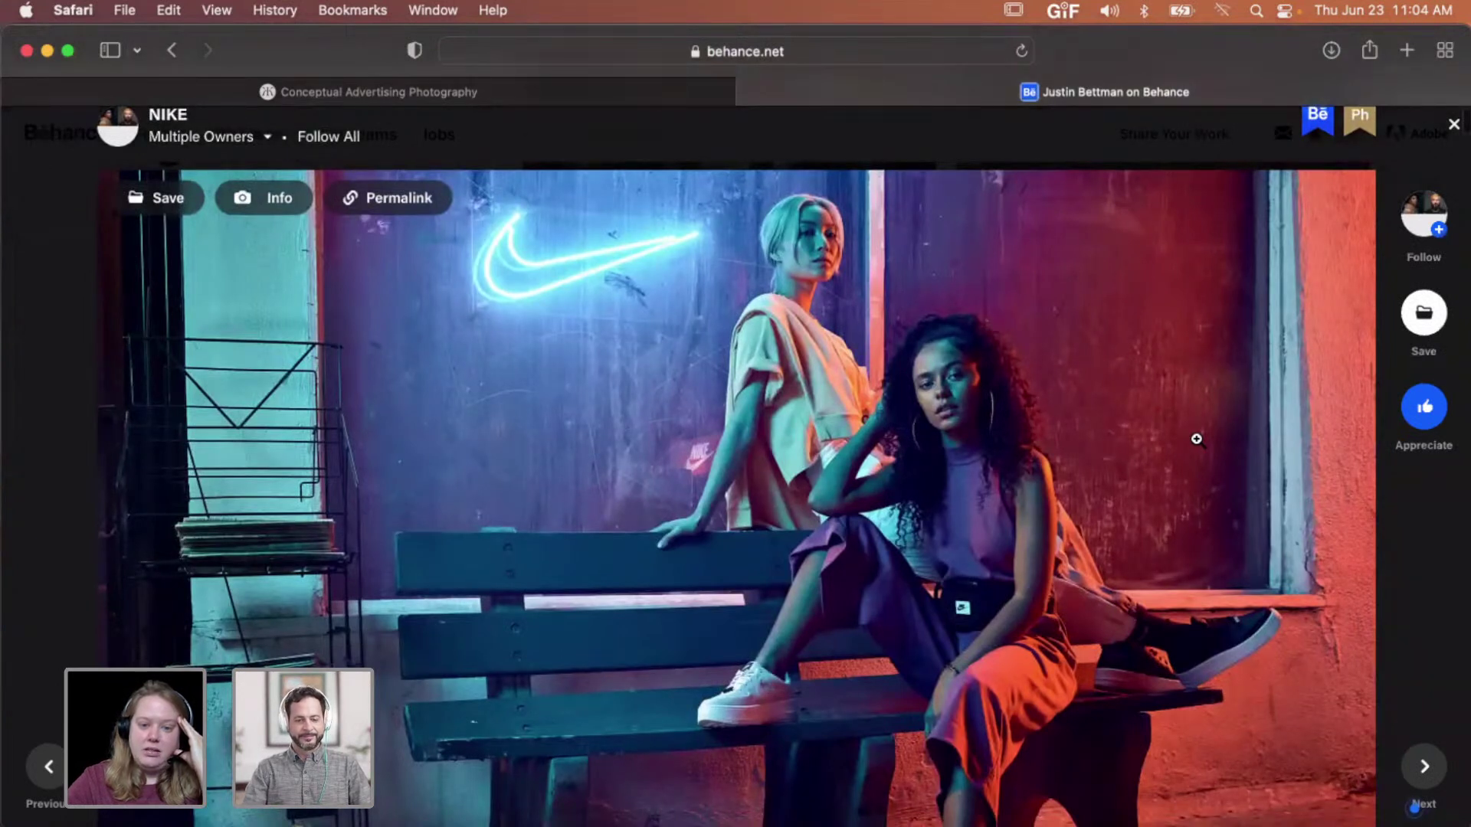
scroll(1197, 439, down, 3)
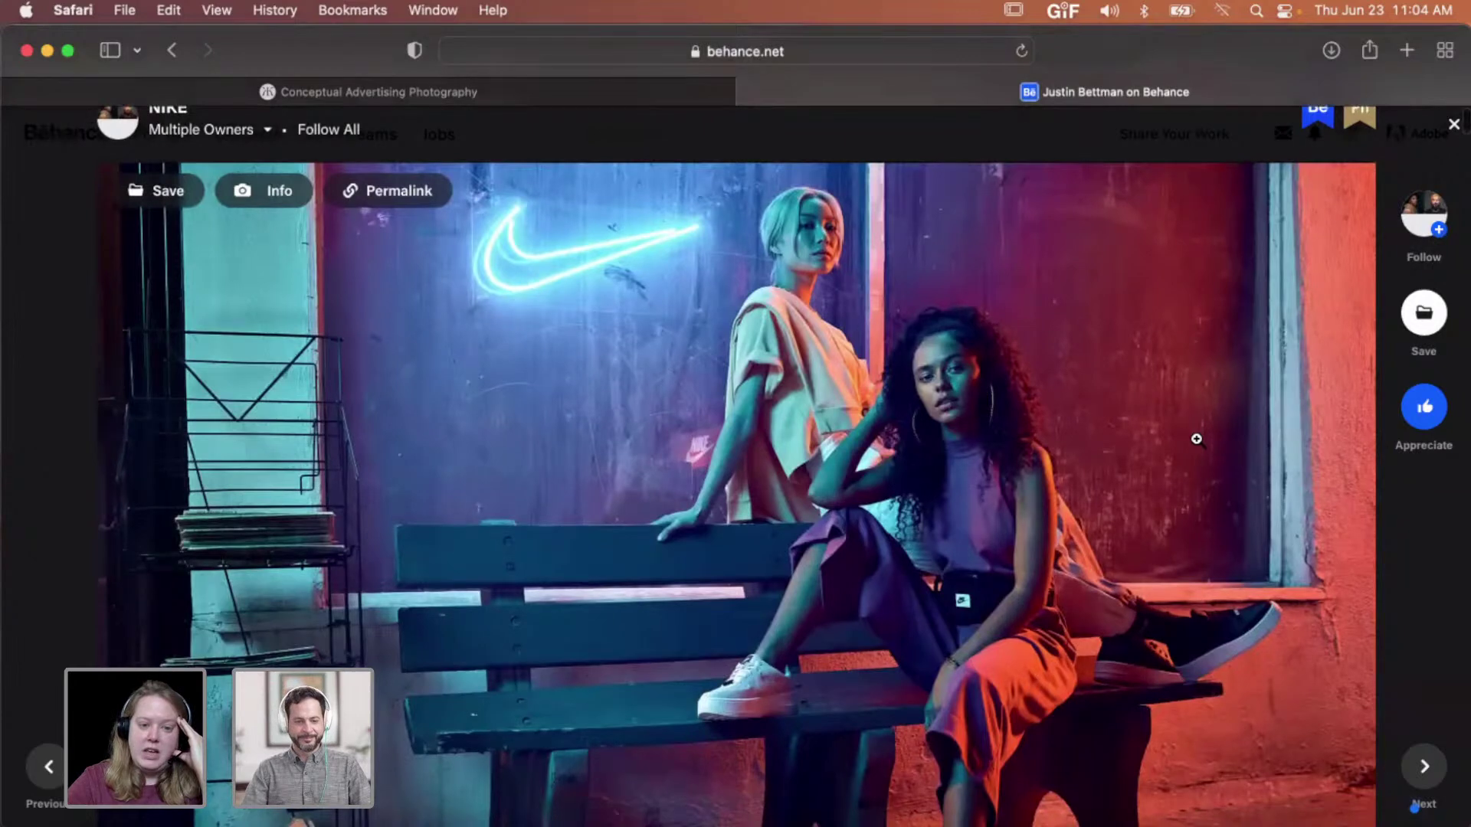
scroll(1196, 438, down, 7)
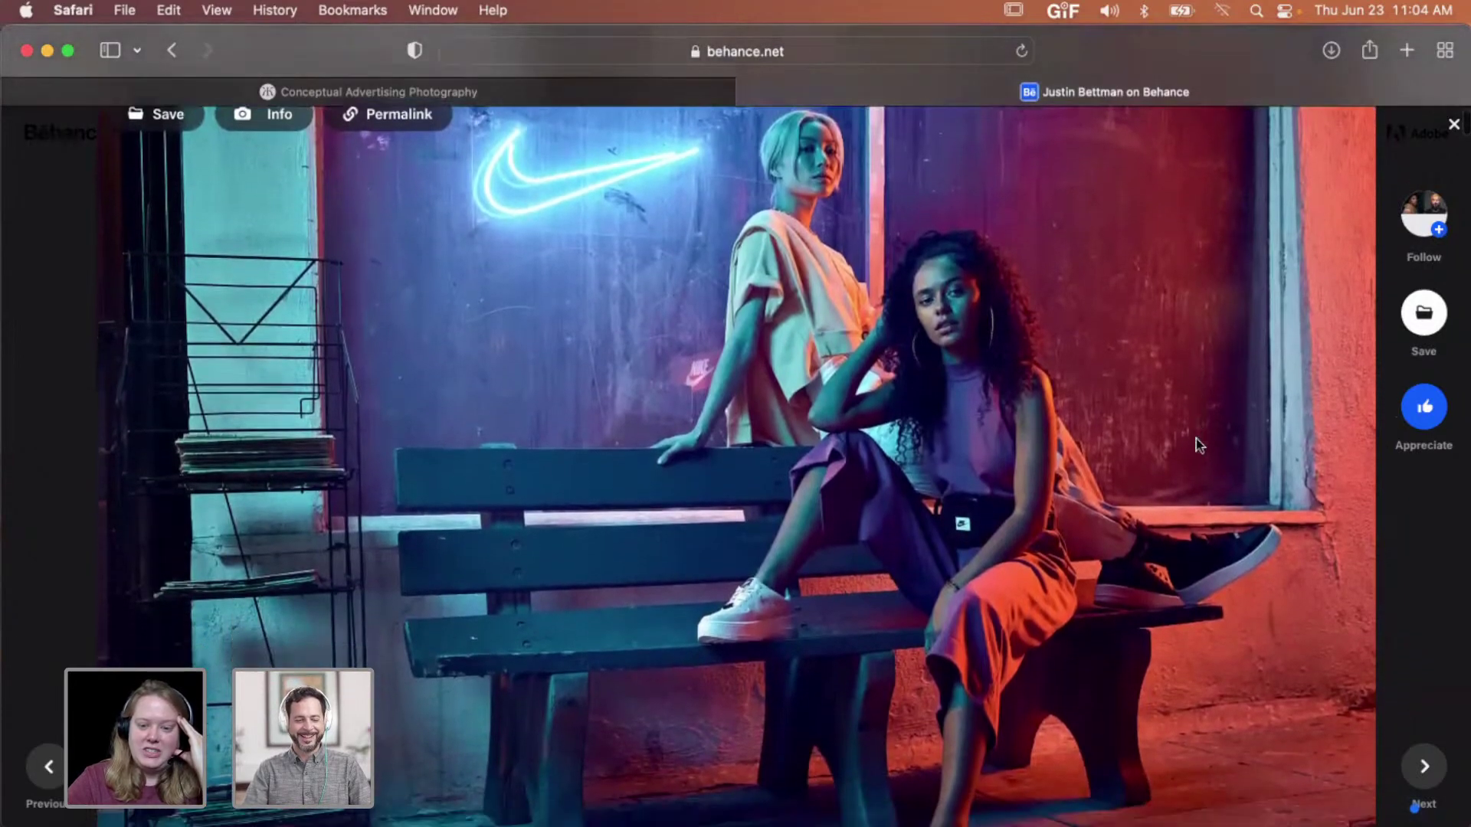
scroll(1196, 438, down, 20)
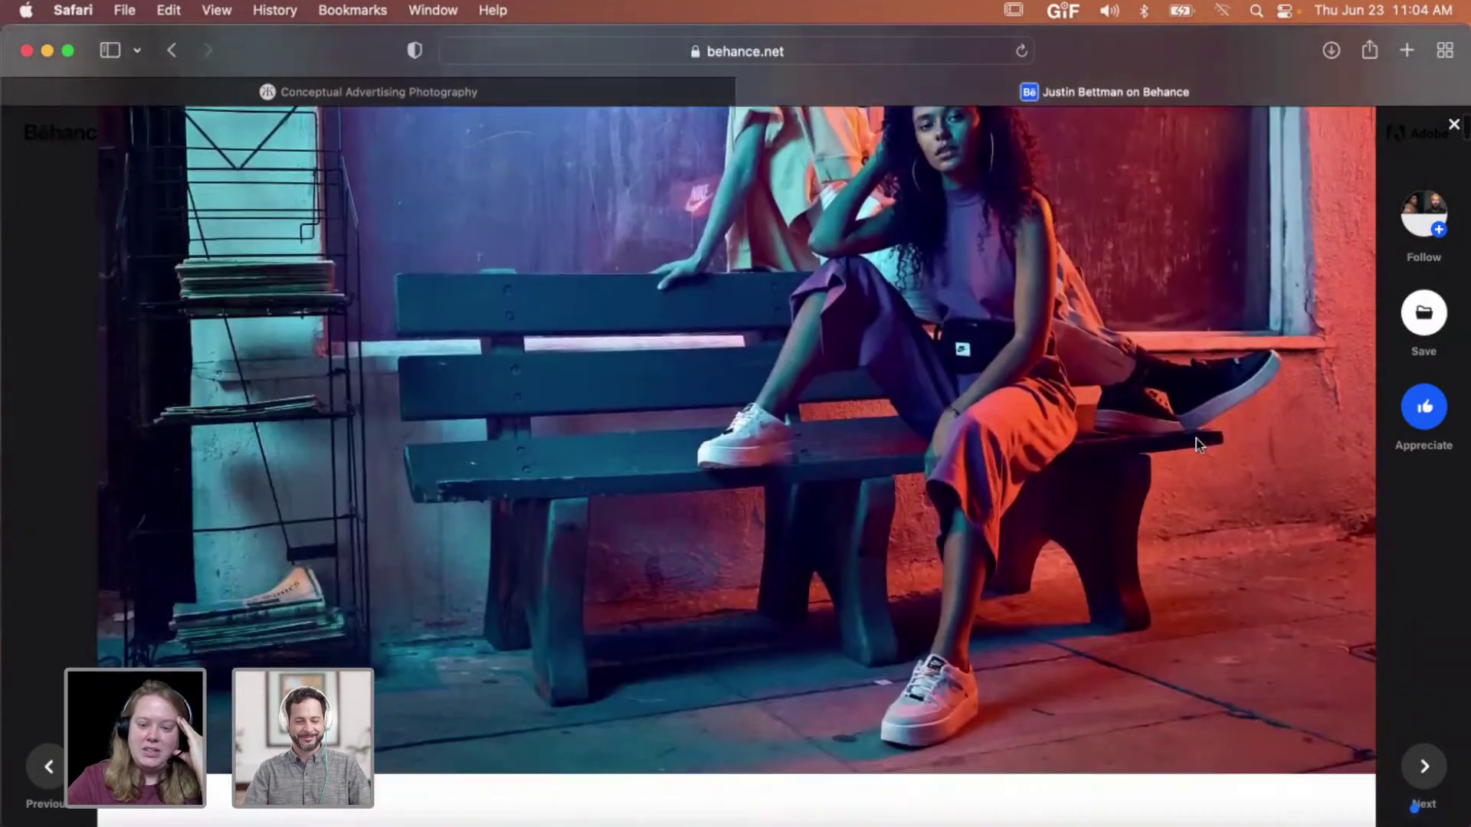
scroll(1196, 444, down, 20)
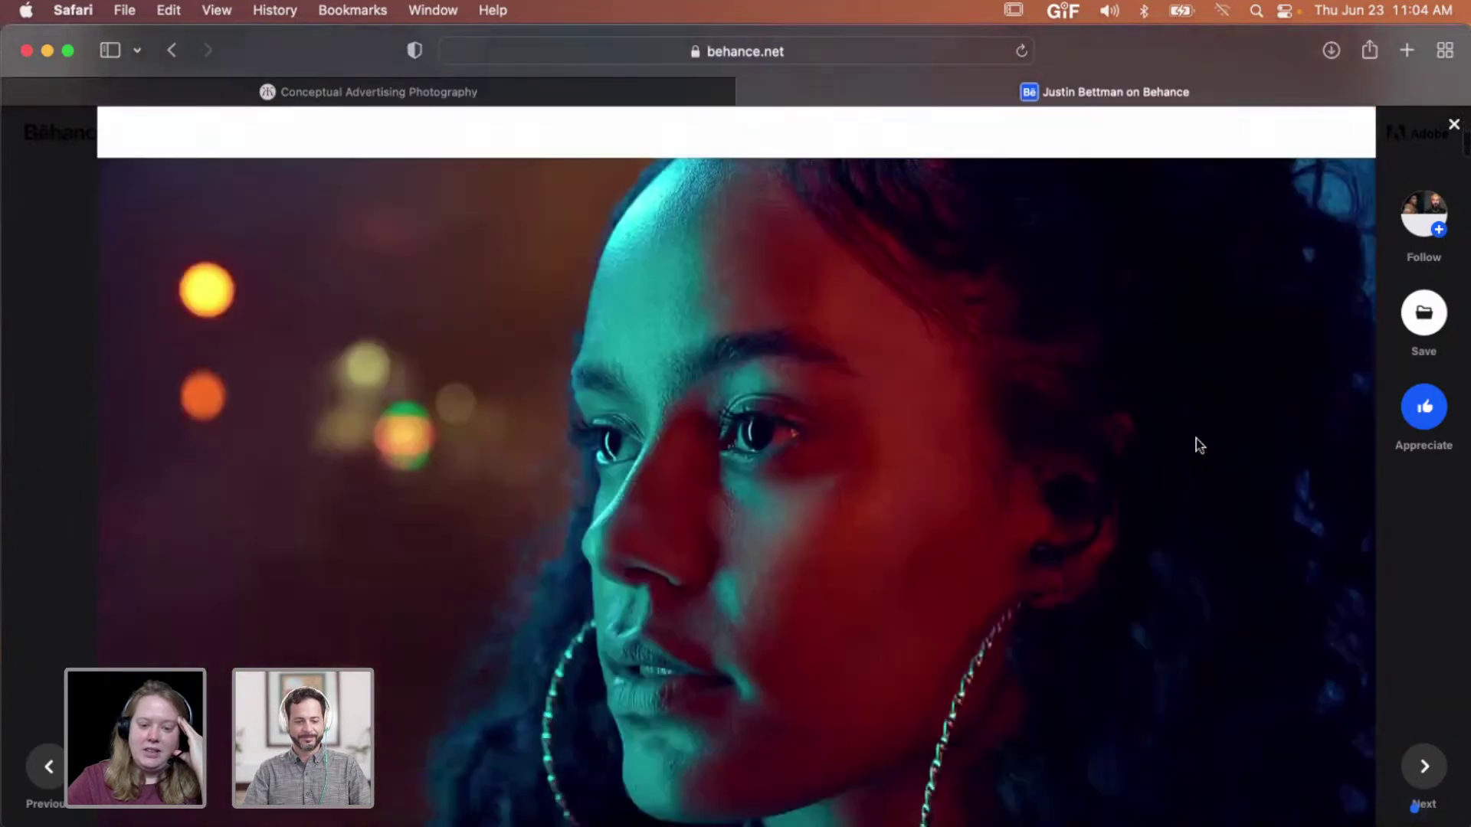
- Look through the neon-lit sneaker and streetwear portraits in the open project, and close it to return to the photographer's profile
scroll(1197, 444, down, 12)
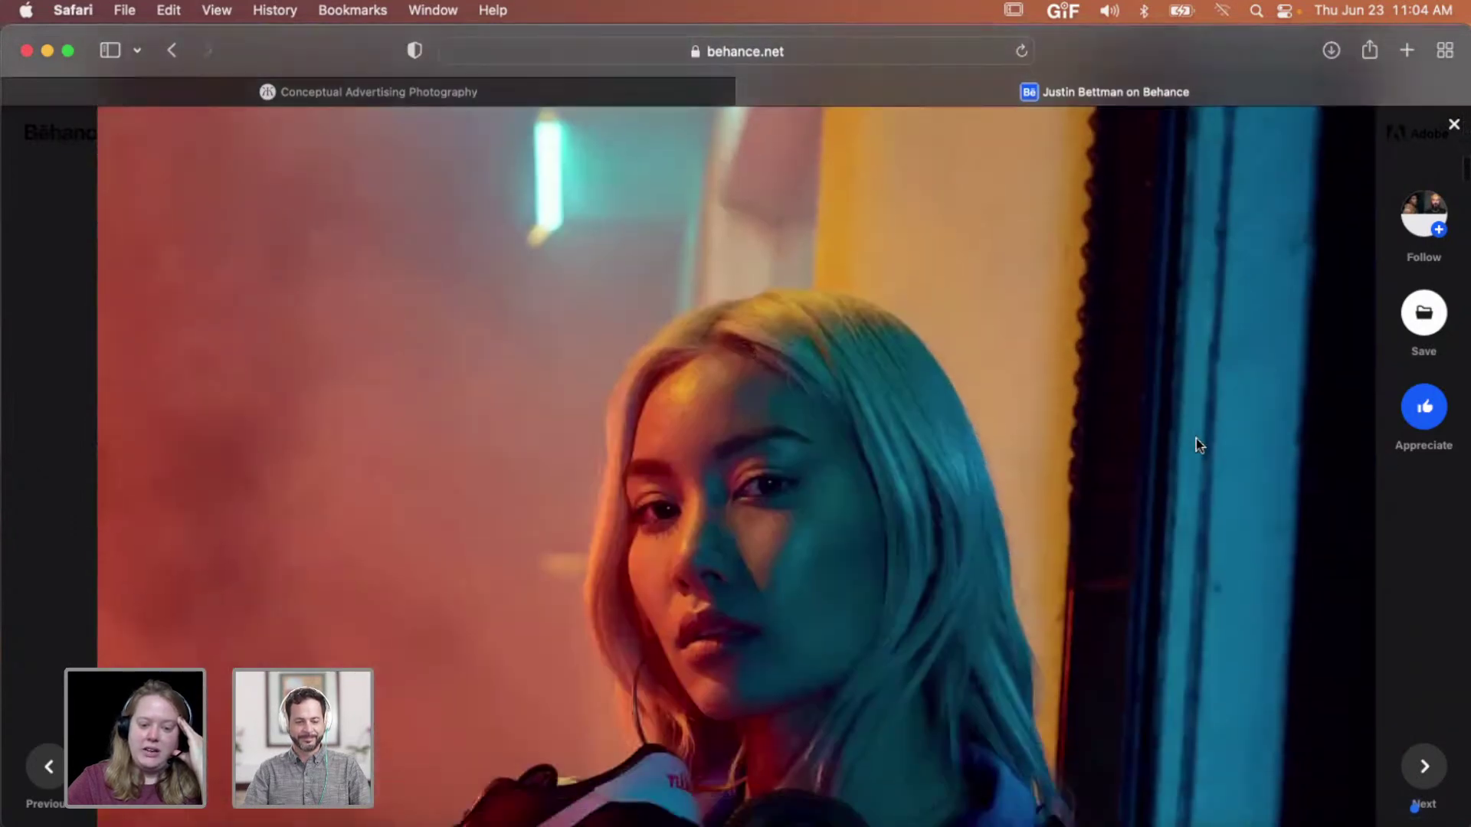
scroll(1196, 444, down, 8)
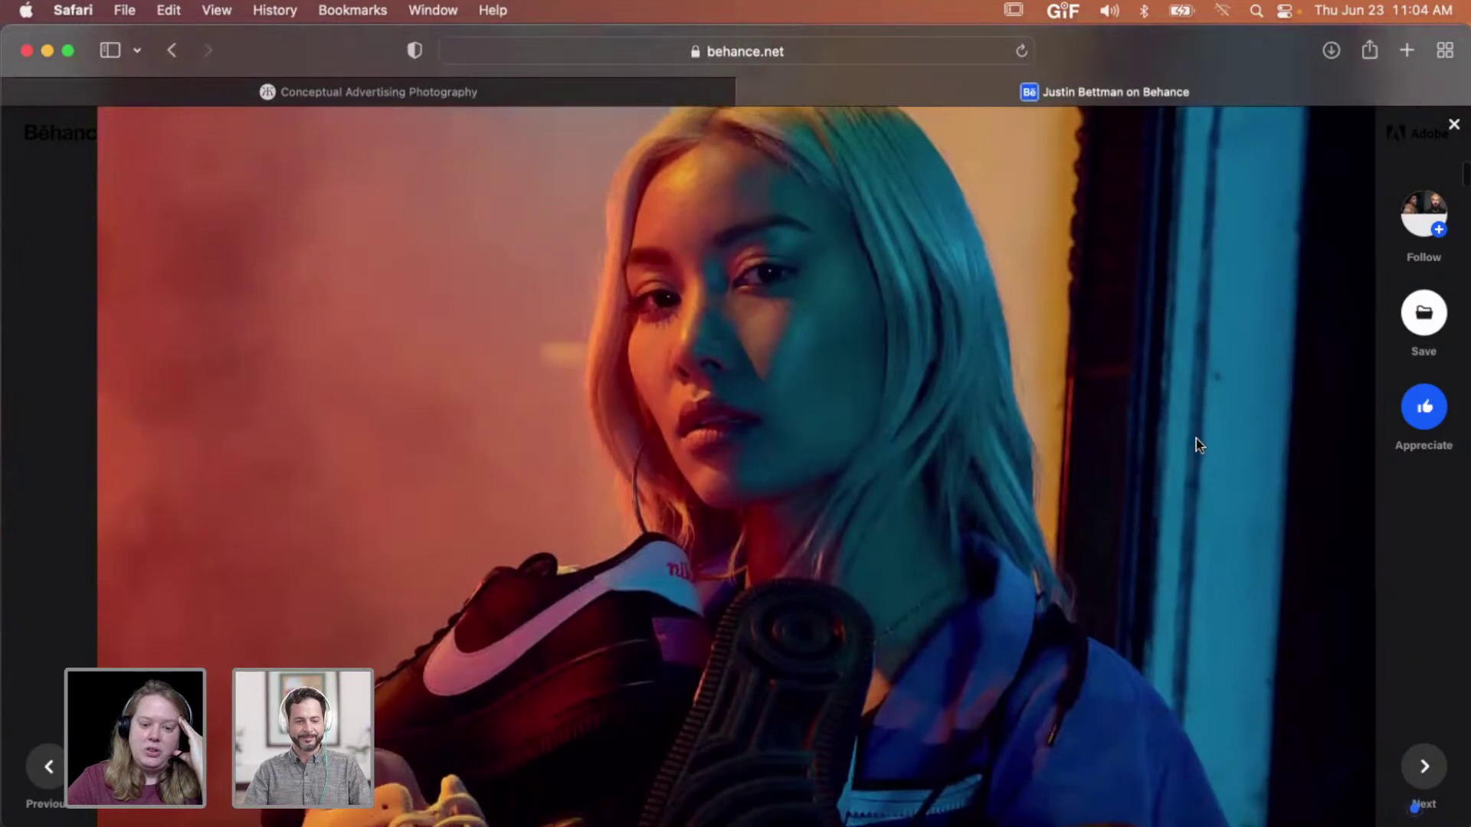
scroll(451, 328, up, 5)
scroll(345, 329, up, 2)
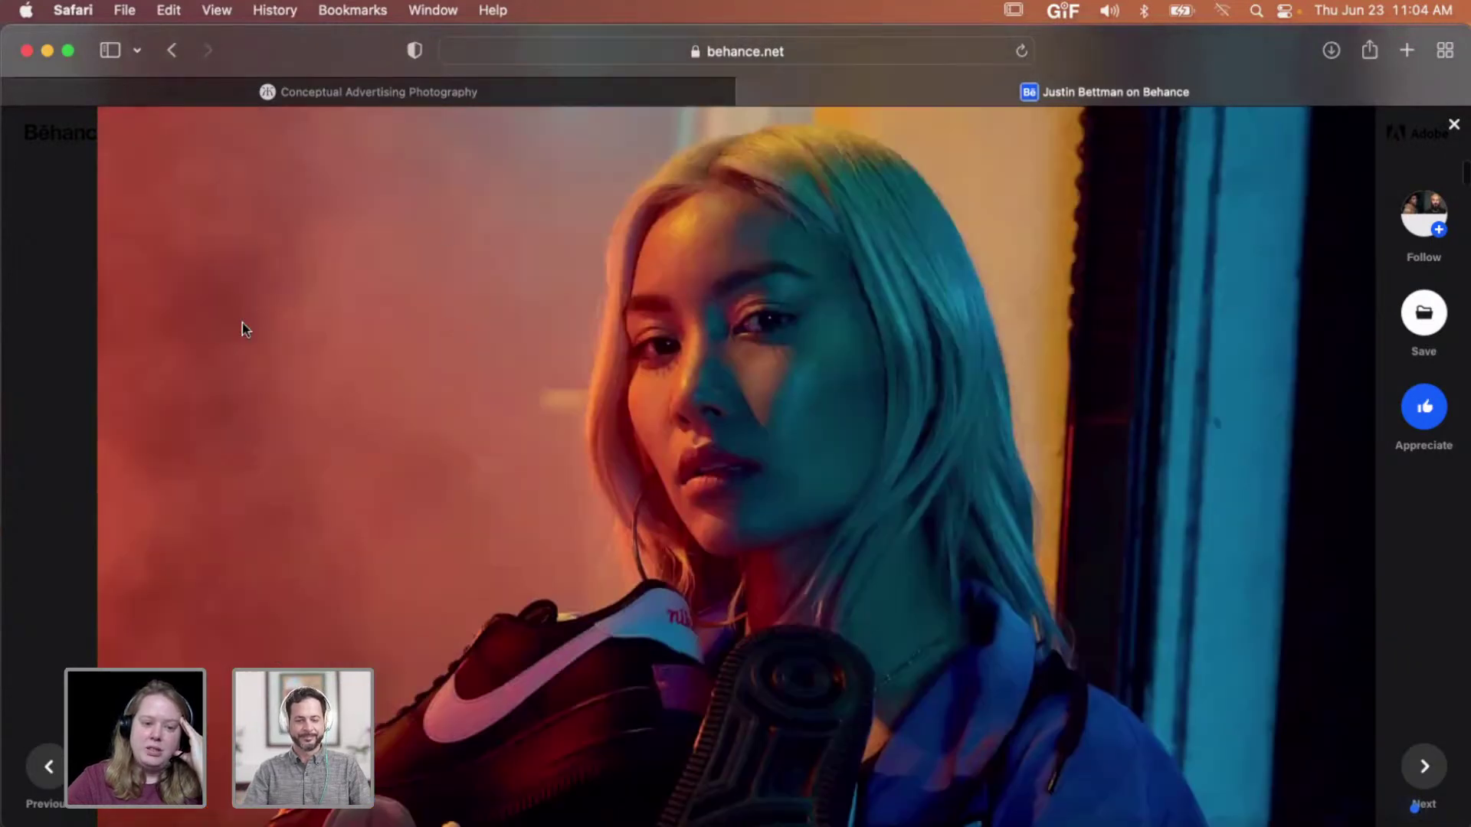
scroll(612, 271, down, 15)
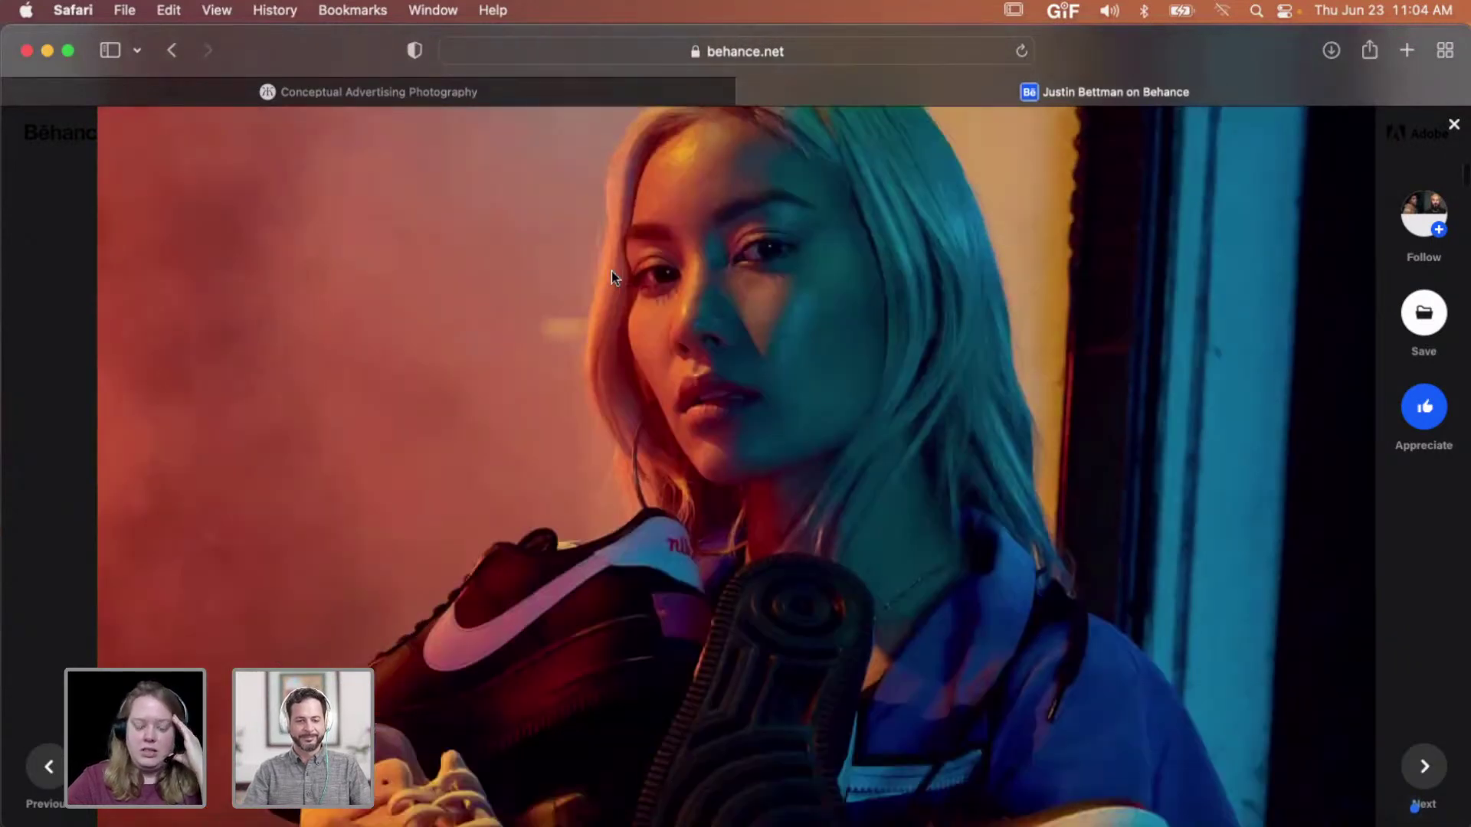
scroll(611, 271, down, 3)
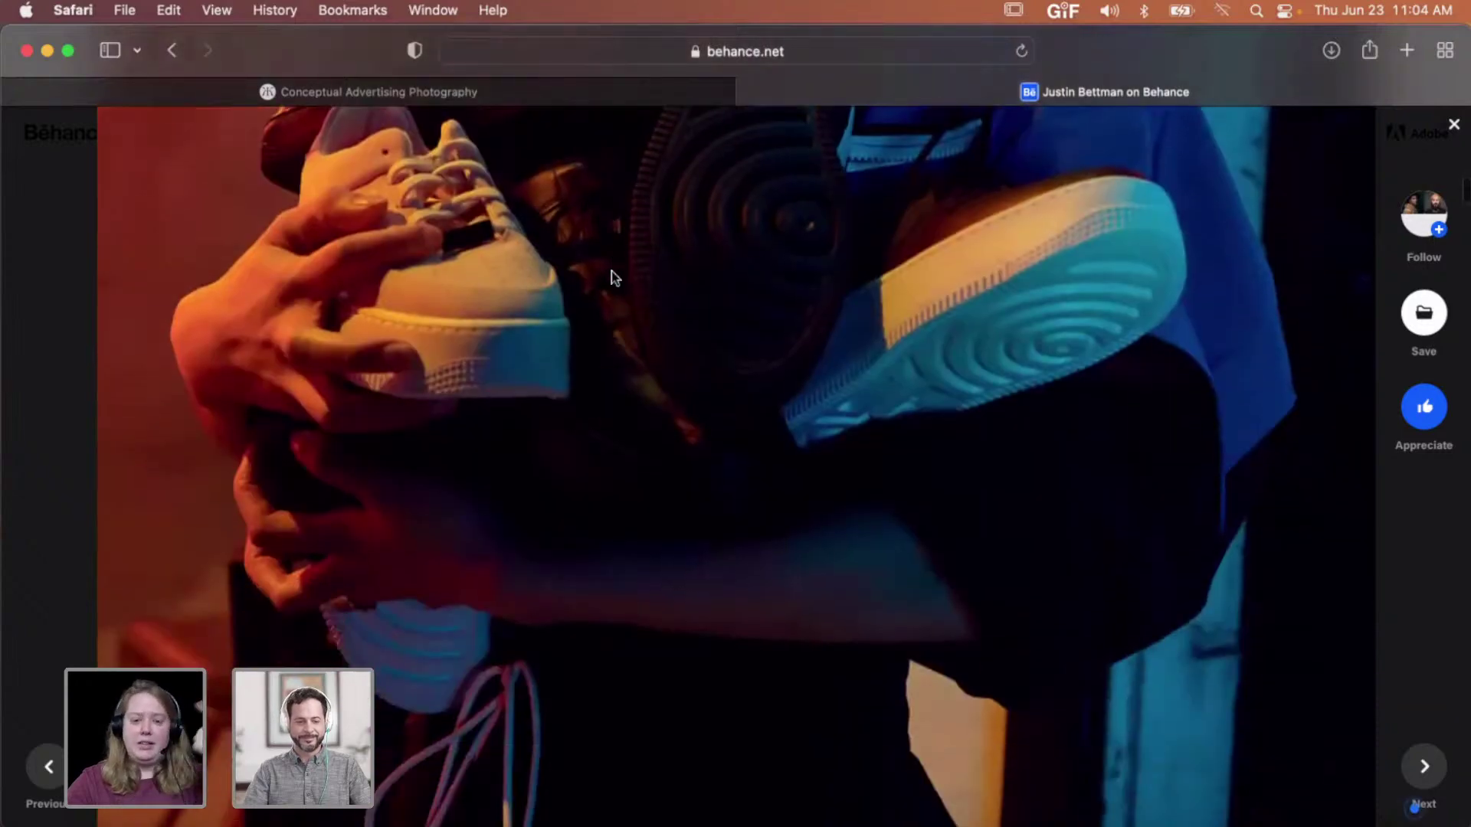
scroll(611, 271, down, 3)
scroll(611, 271, down, 10)
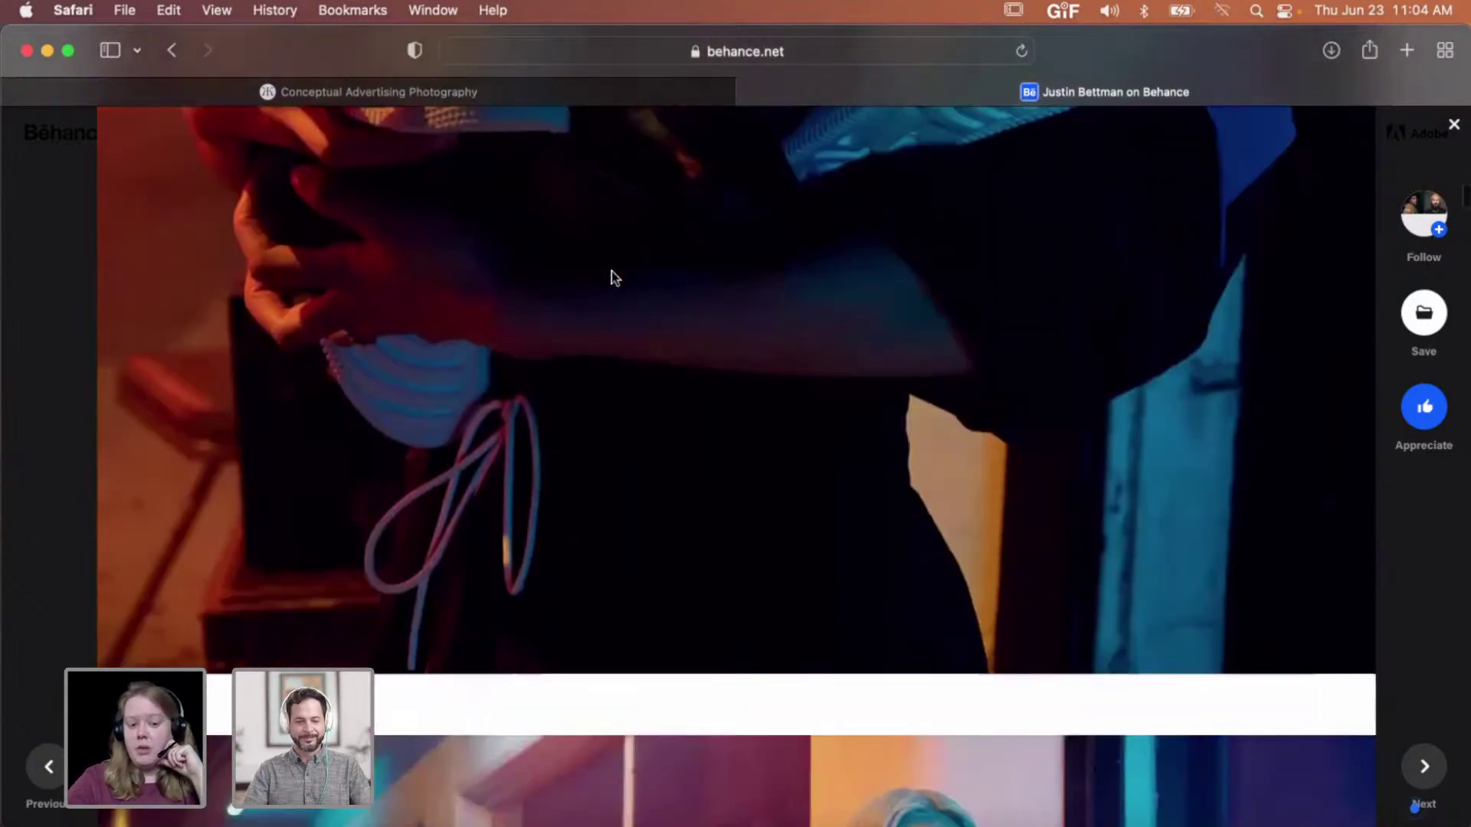
scroll(612, 271, down, 3)
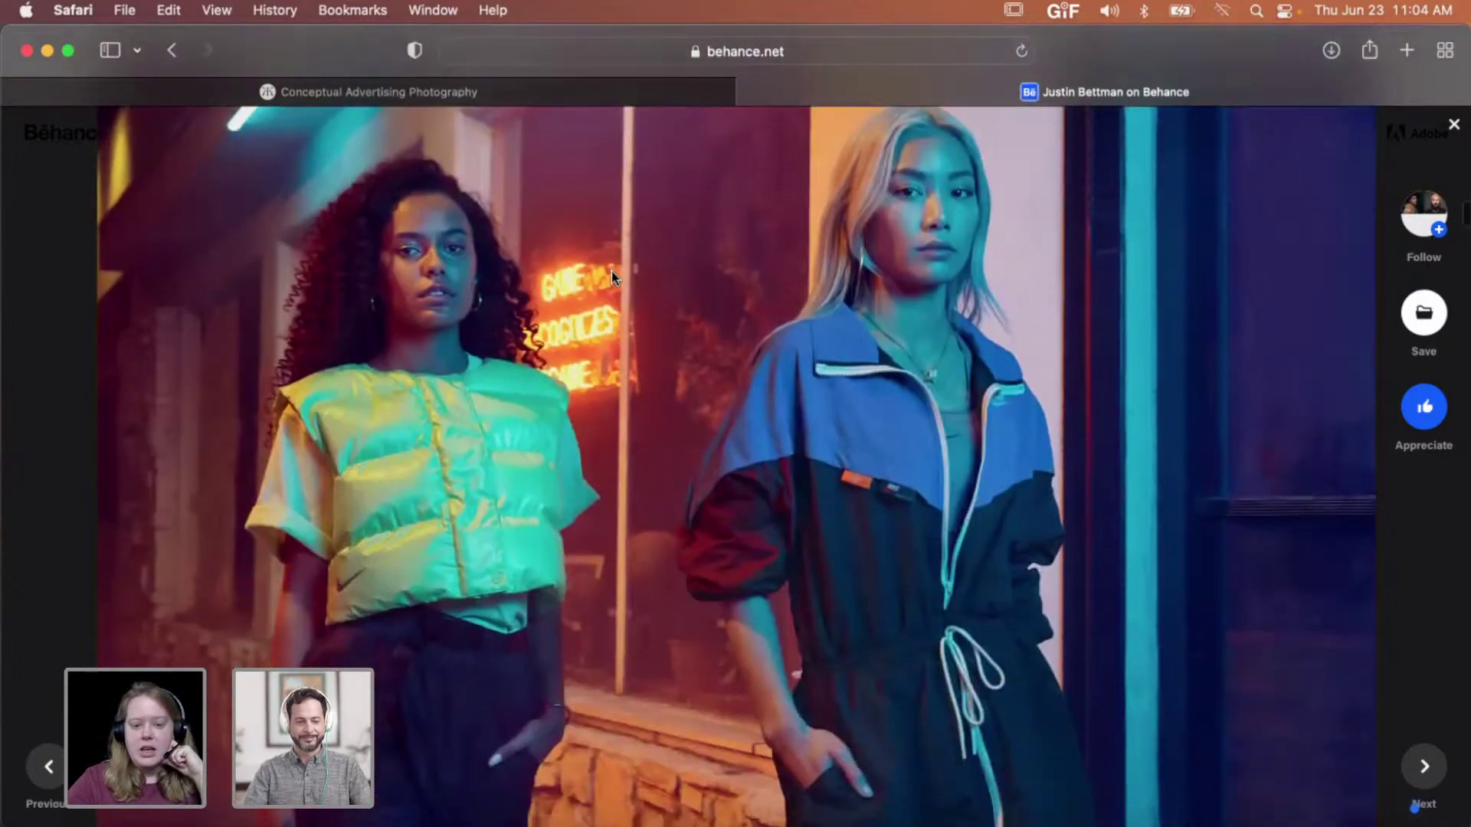
click(66, 305)
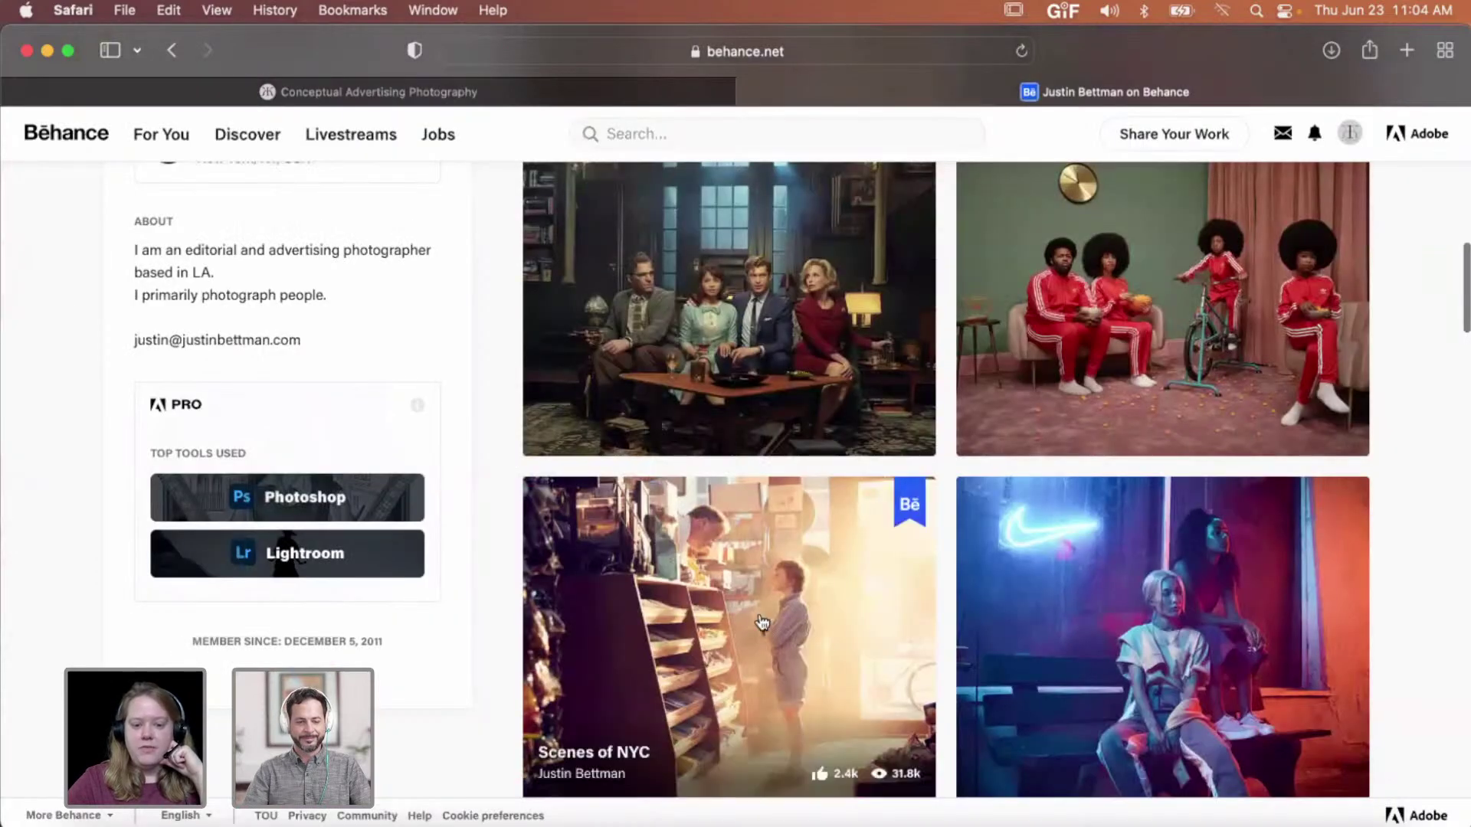
- Open the Scenes of NYC project and examine its introduction and the corner store photos
click(760, 622)
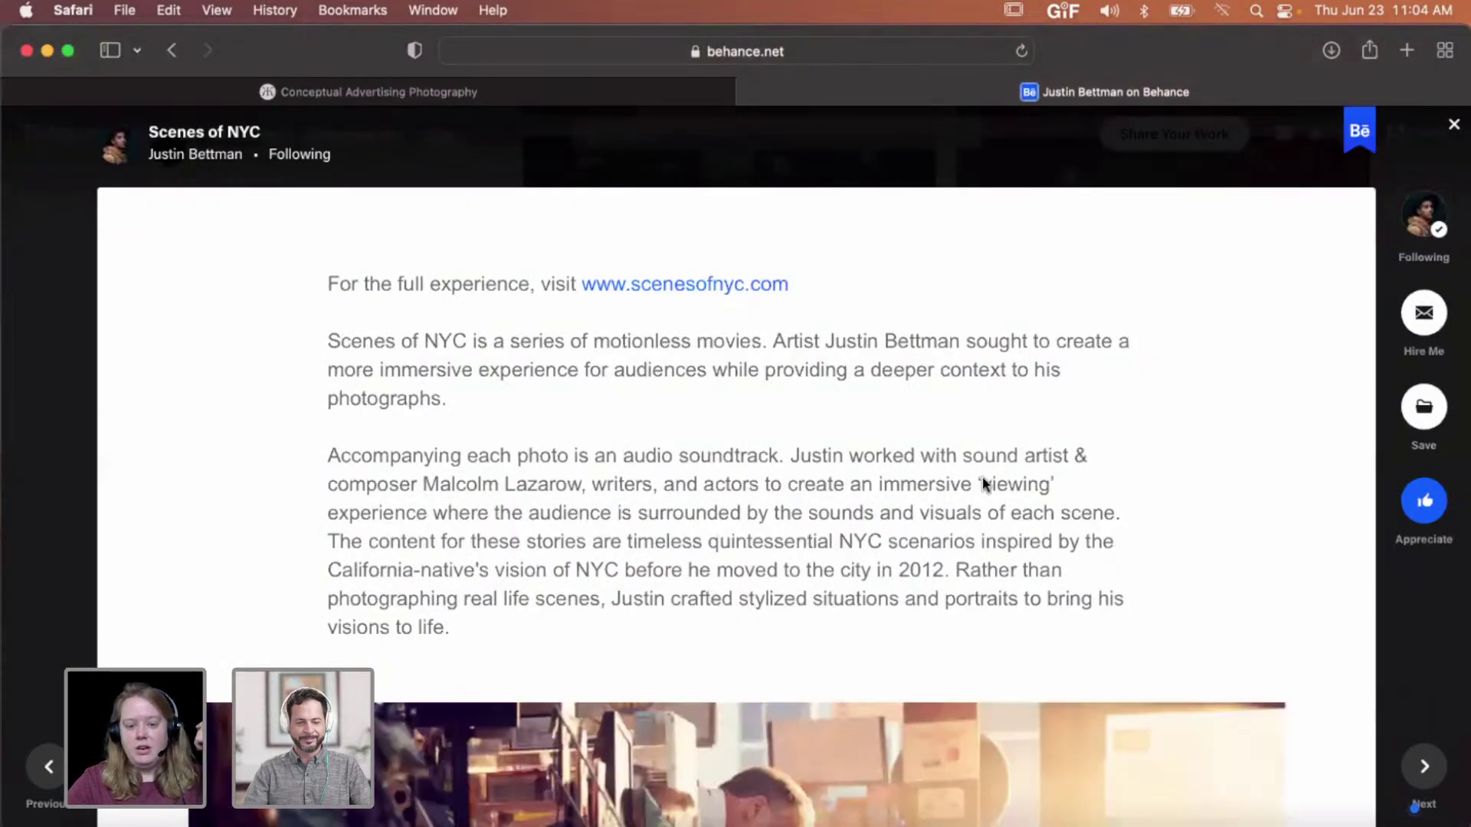
scroll(982, 477, down, 10)
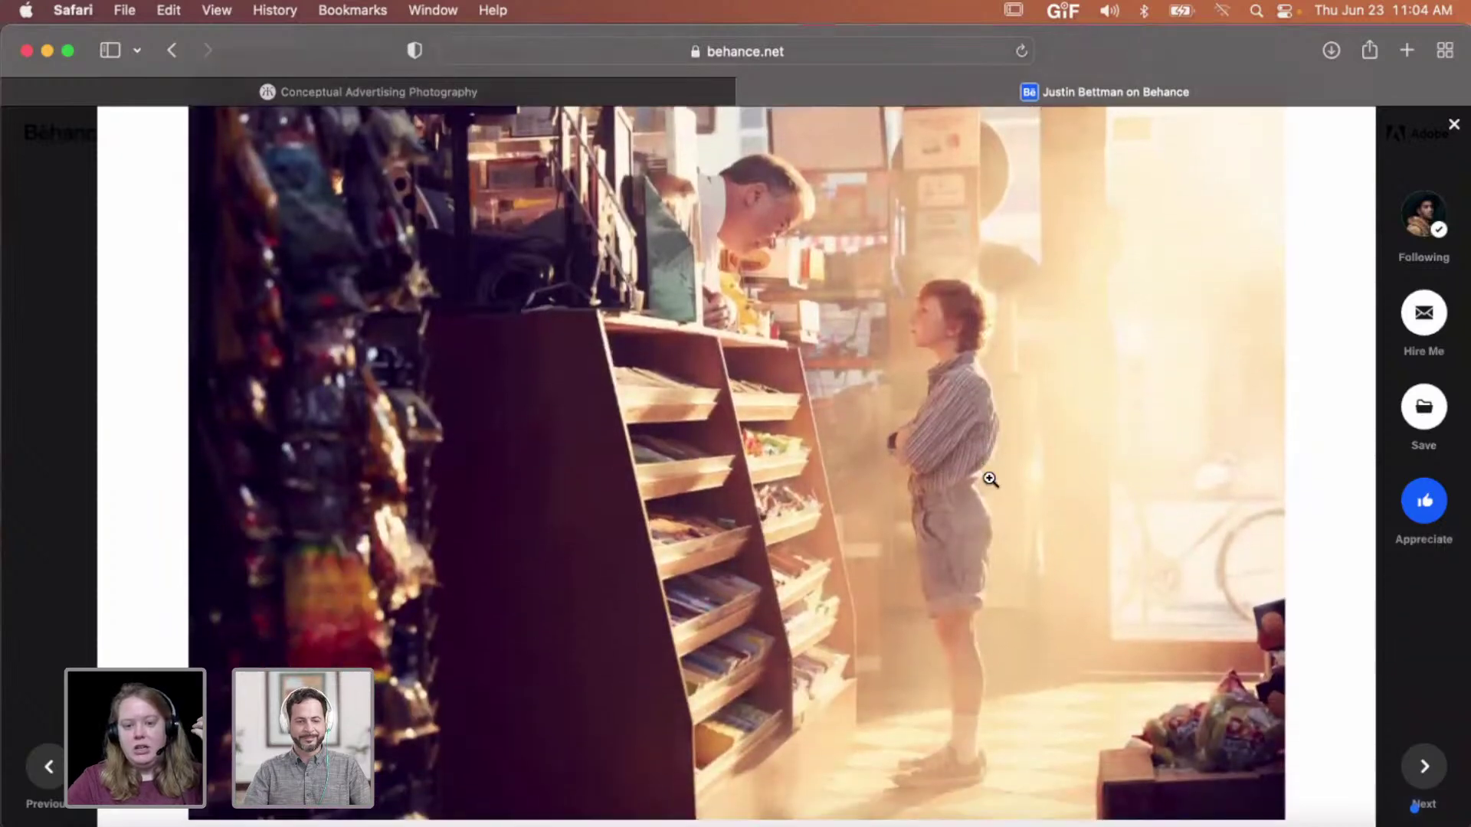
scroll(1103, 480, down, 3)
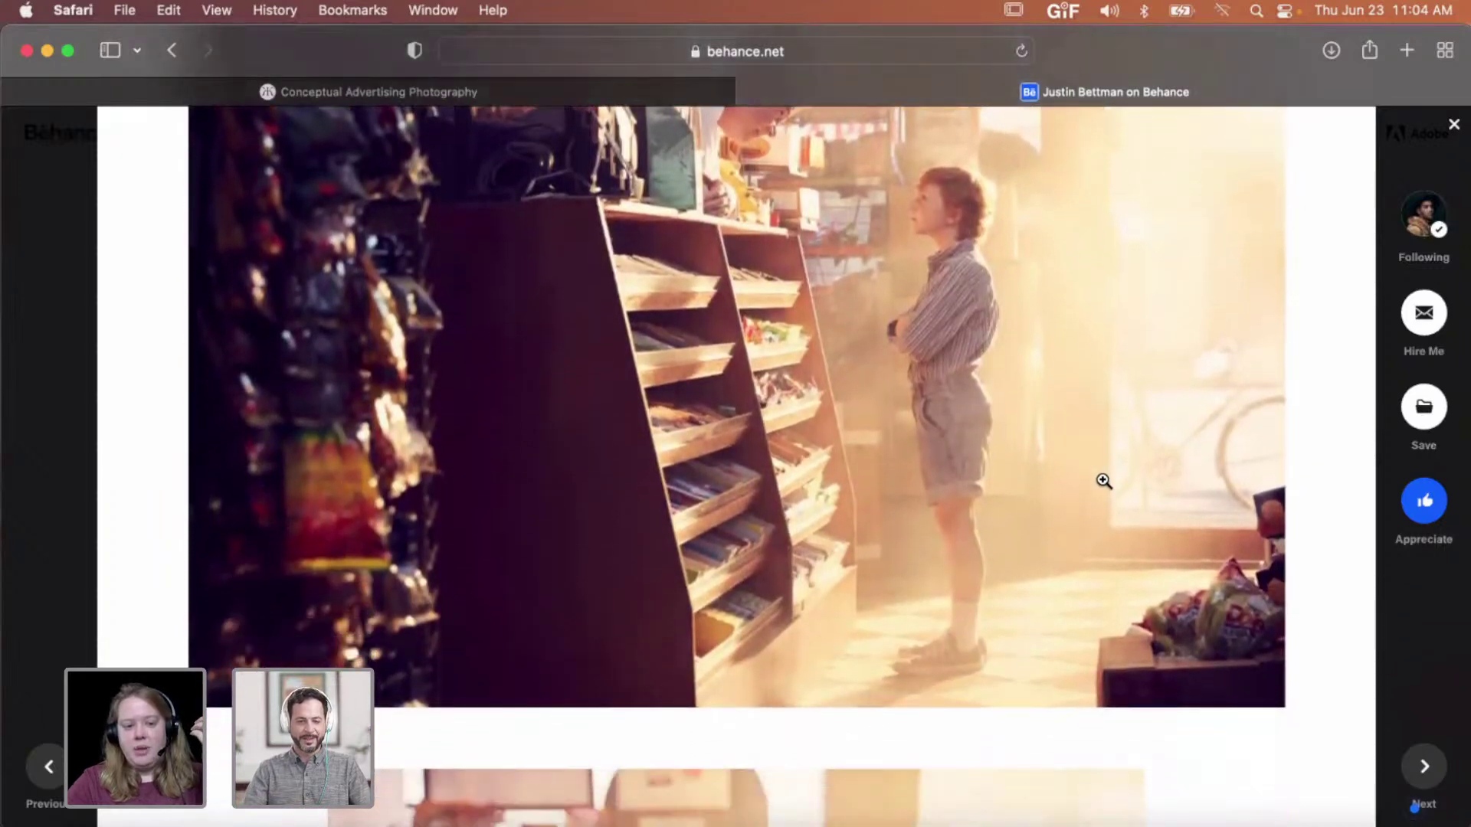
scroll(1103, 481, down, 10)
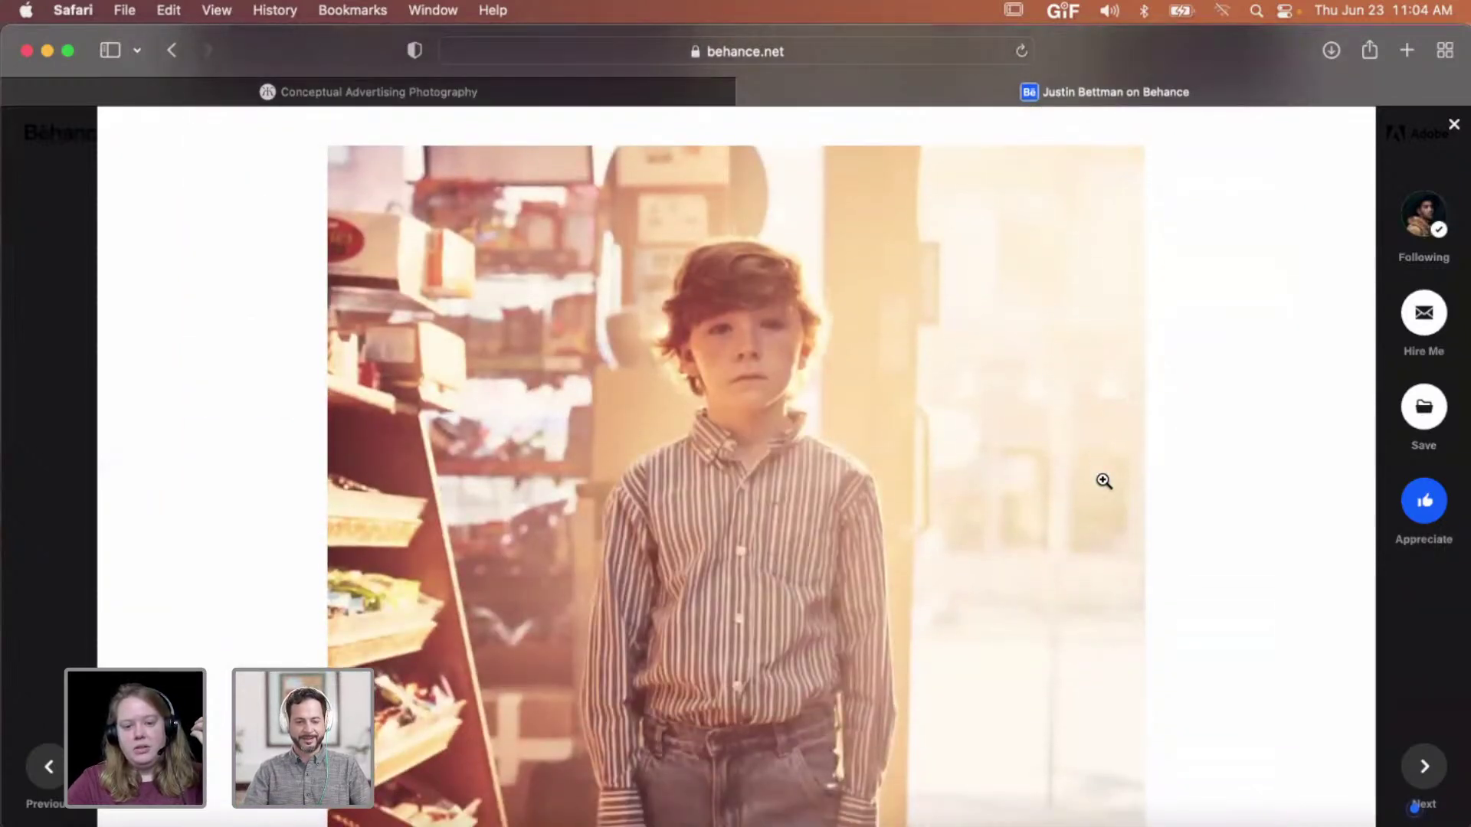
scroll(1104, 480, down, 12)
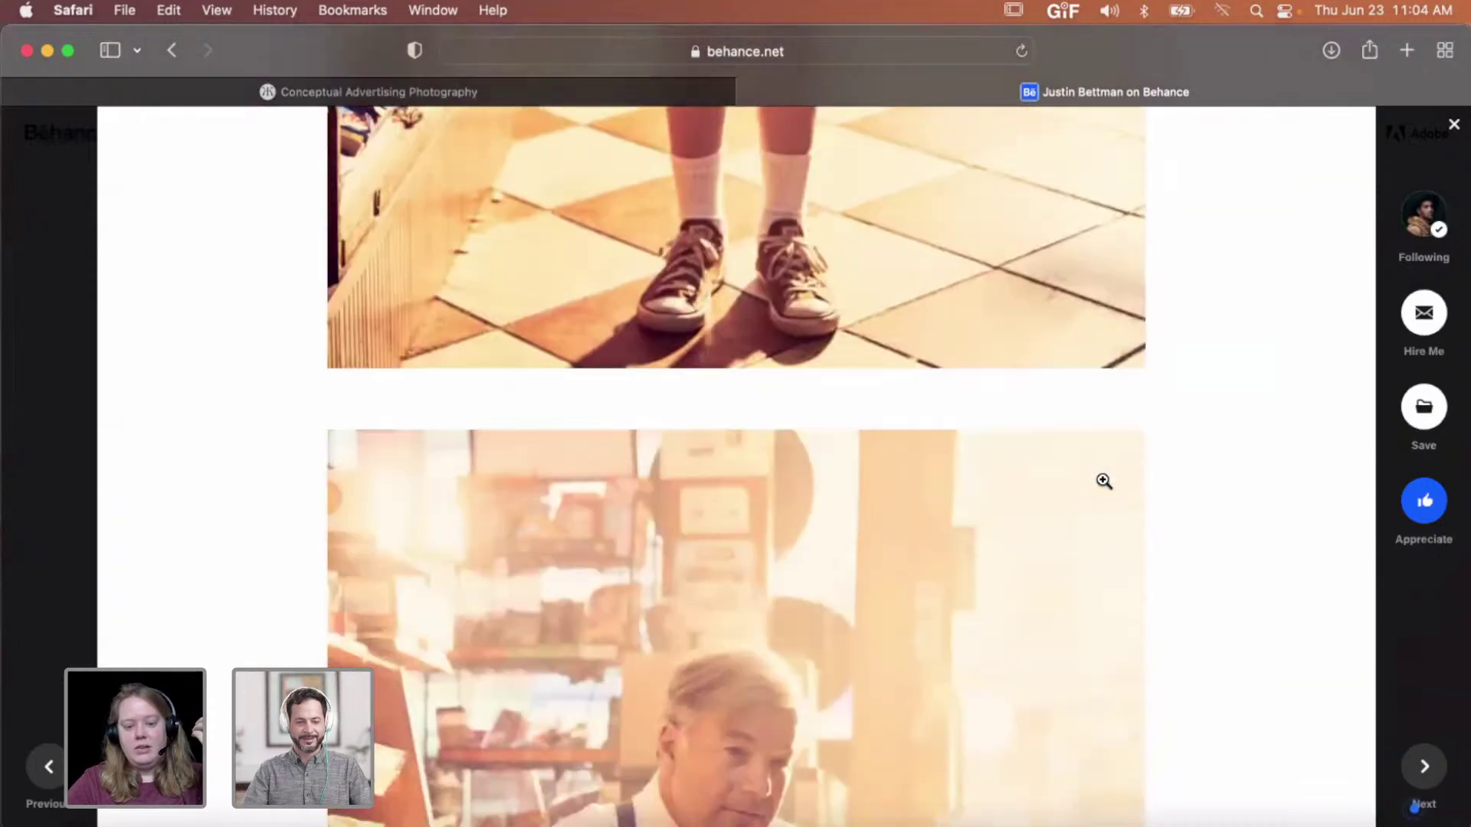
scroll(1103, 480, down, 10)
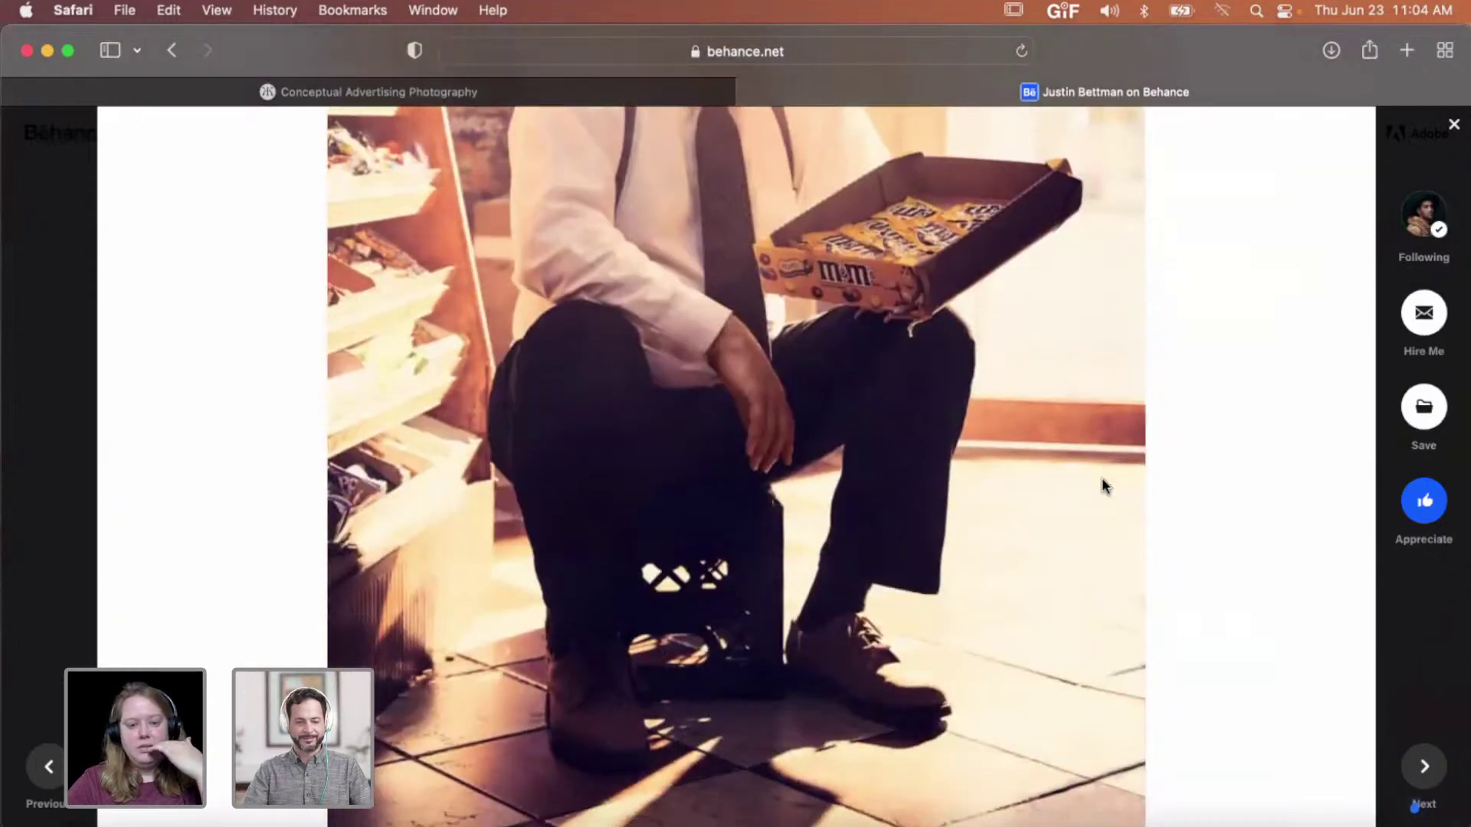
- Examine the barbershop photos in the Scenes of NYC project
scroll(1102, 479, down, 10)
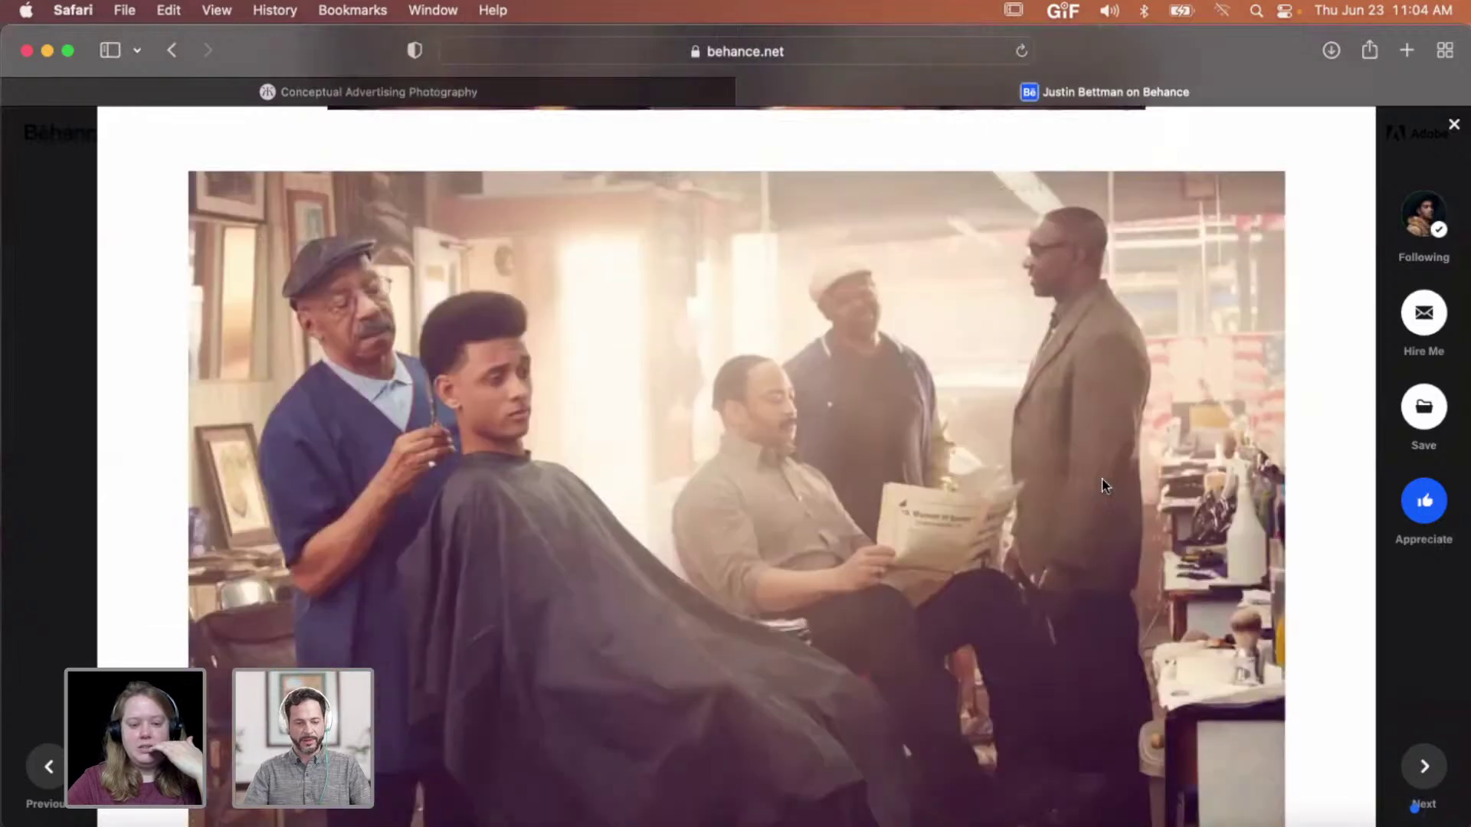
scroll(1102, 485, down, 1)
scroll(1104, 485, down, 8)
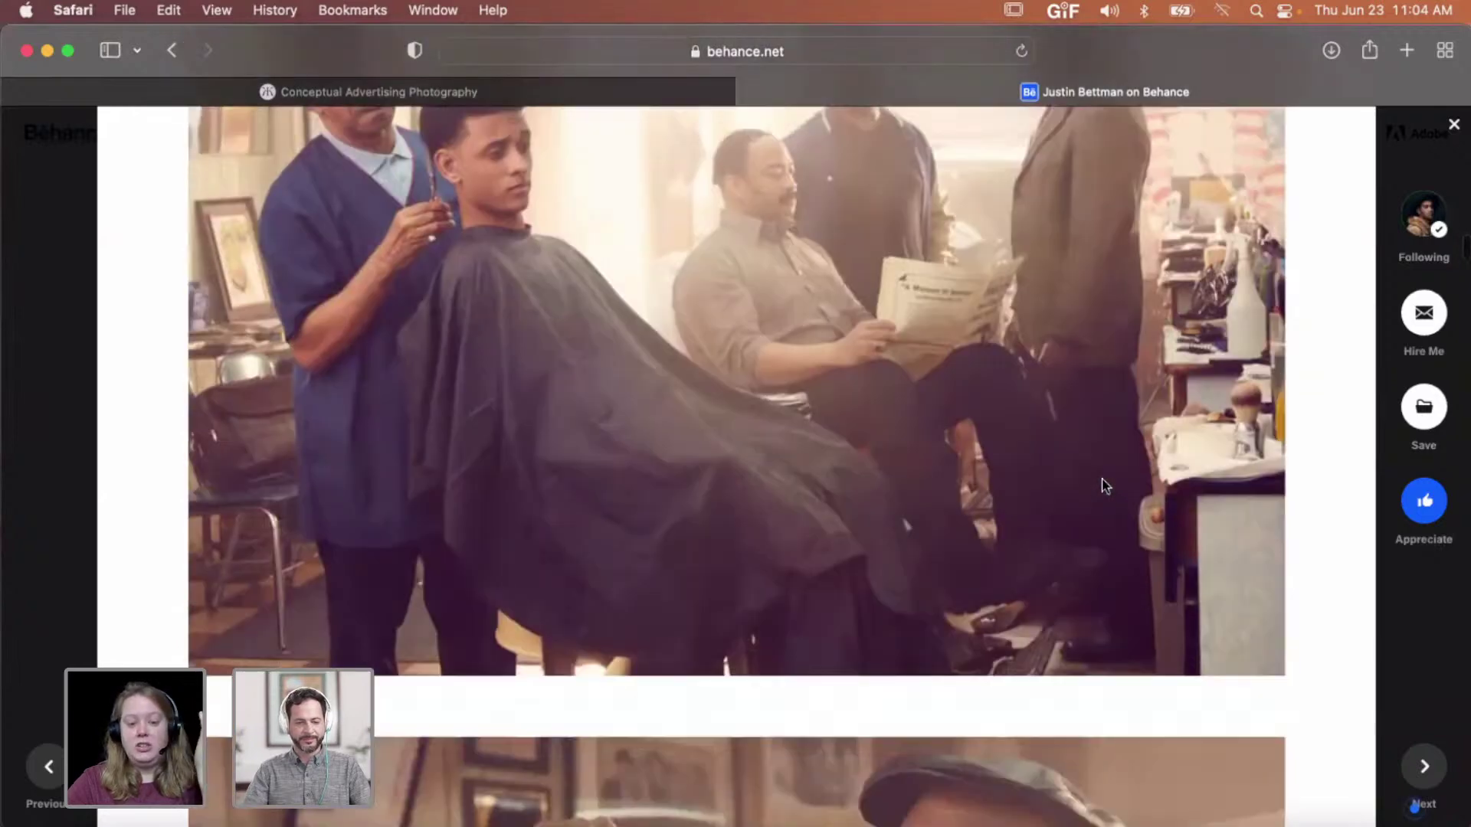
scroll(1102, 482, down, 10)
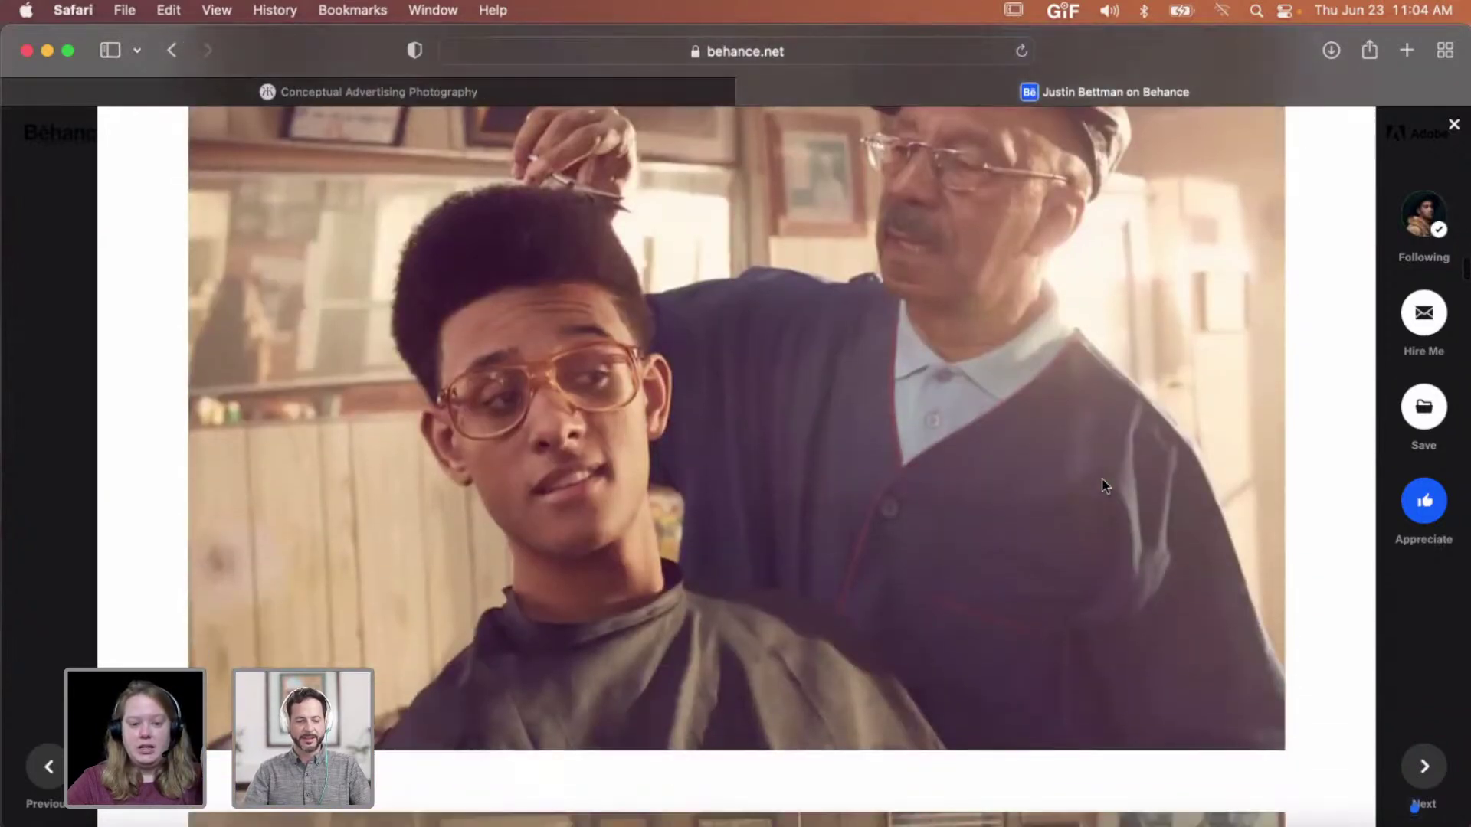
scroll(1101, 477, down, 6)
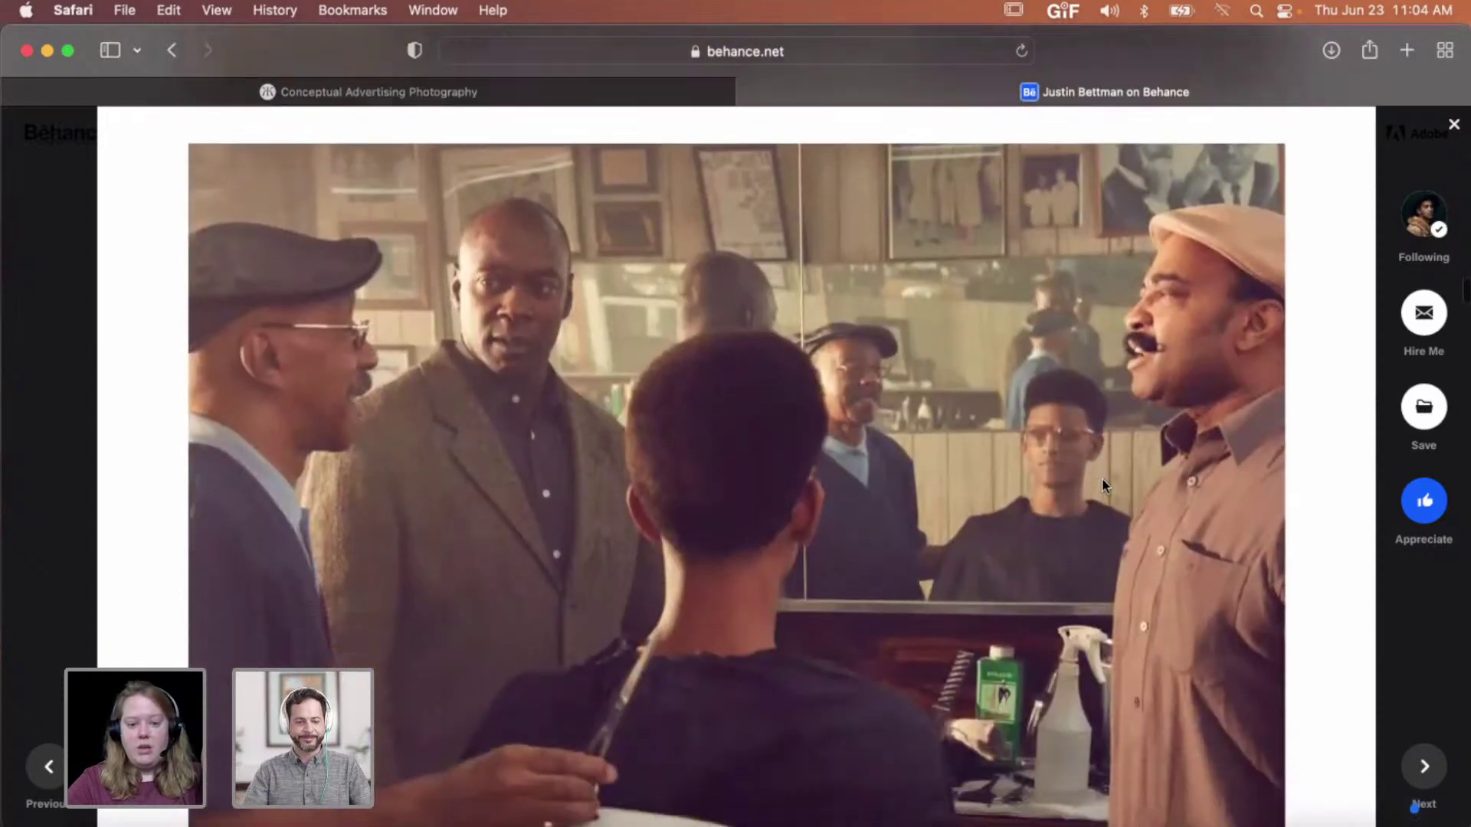
- Examine the laundromat photos in the Scenes of NYC project, including the portrait of the girl in blue
scroll(1104, 482, down, 9)
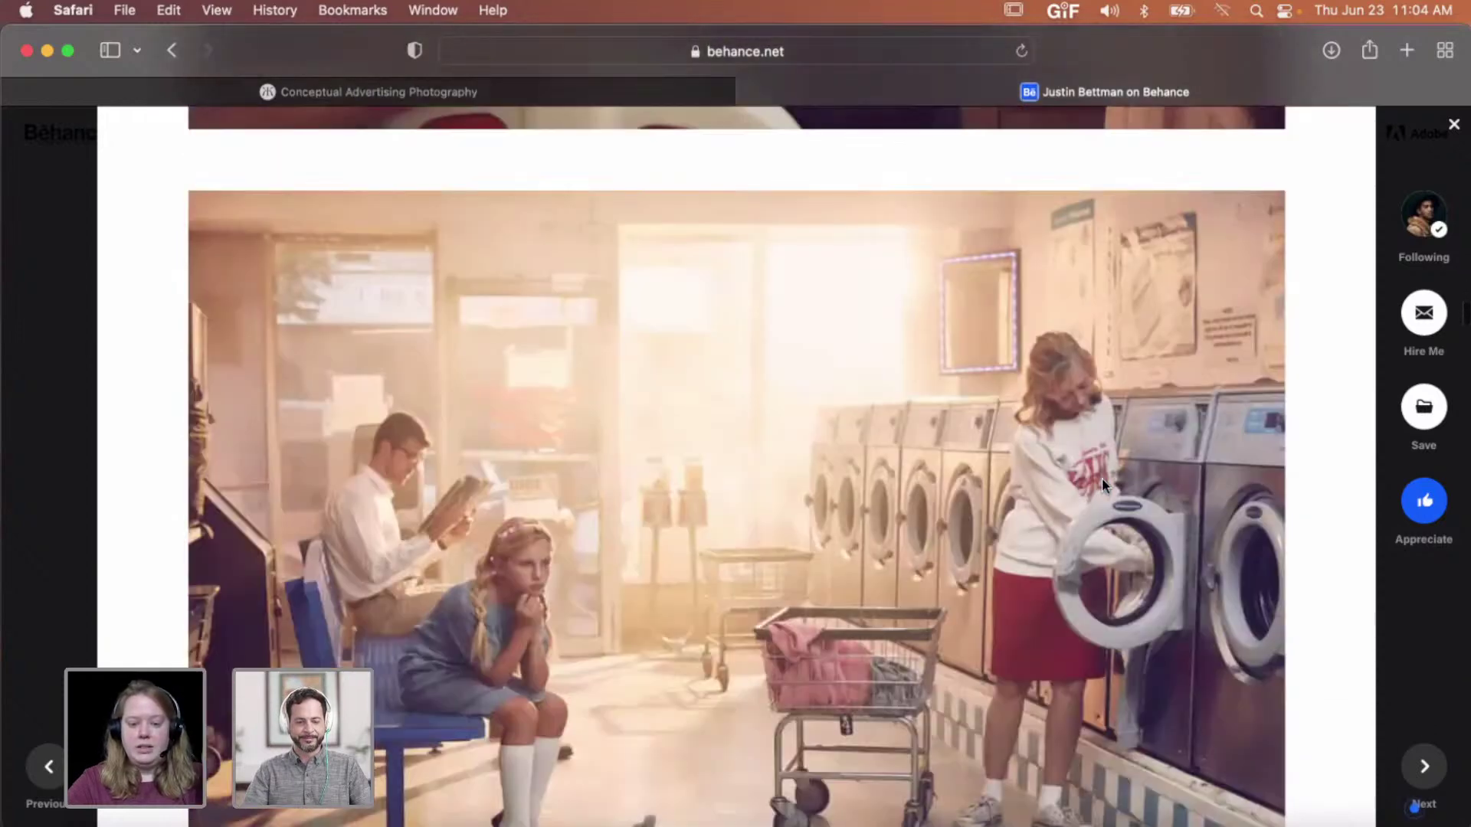
scroll(1103, 484, up, 1)
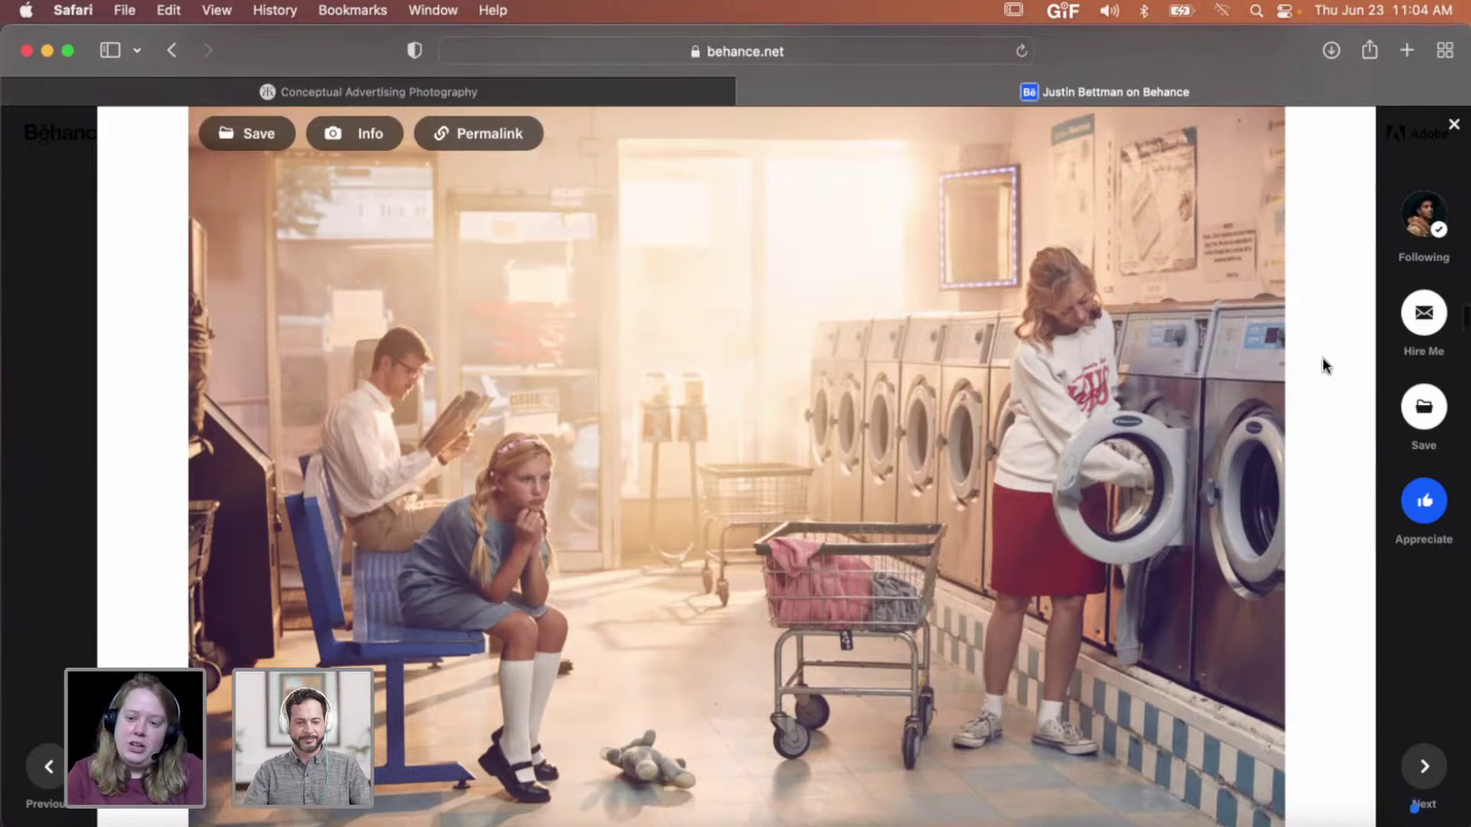
scroll(1322, 357, up, 1)
scroll(1322, 357, down, 2)
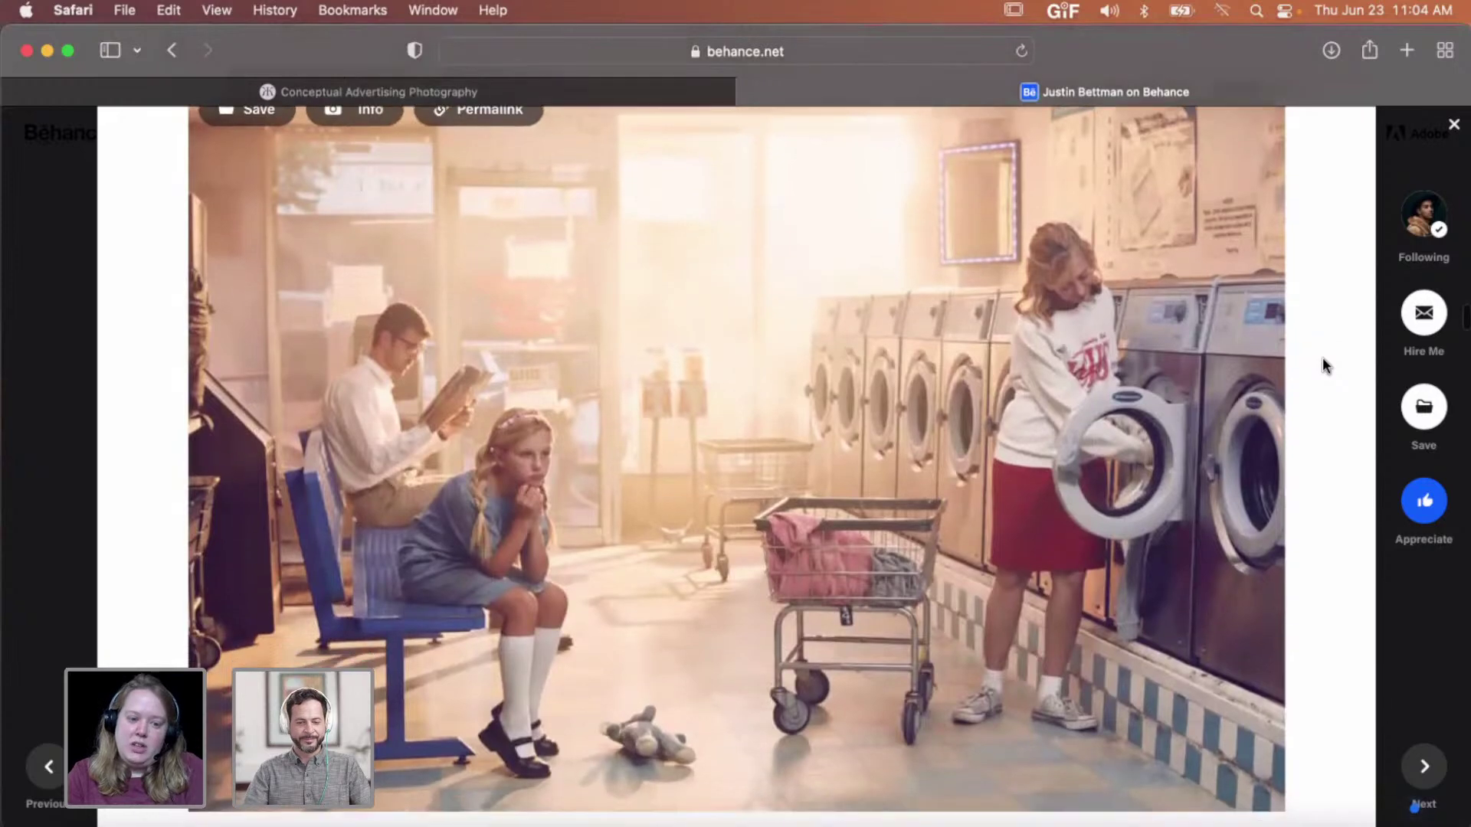
scroll(1323, 357, down, 3)
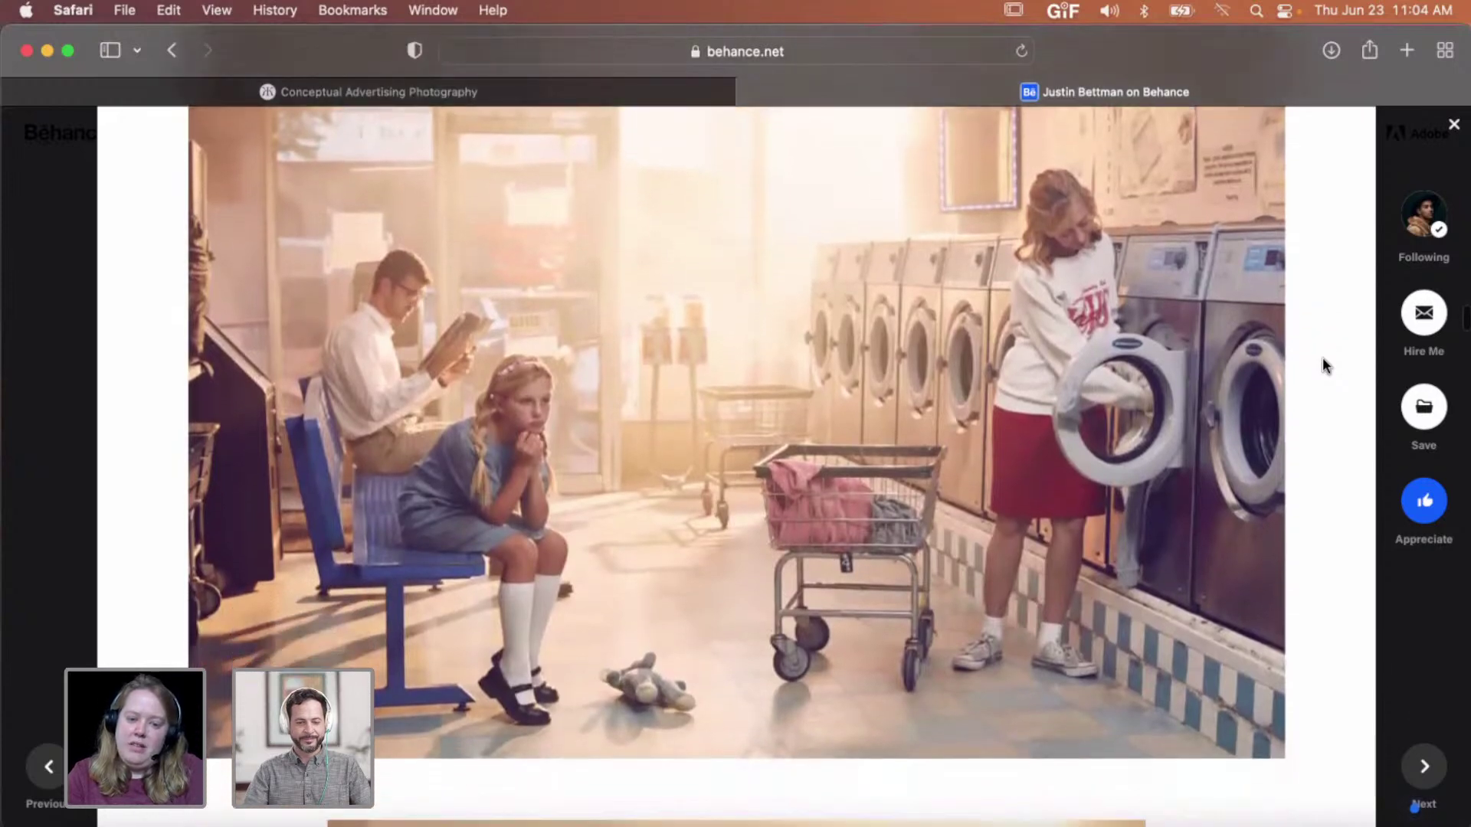
scroll(1322, 357, down, 15)
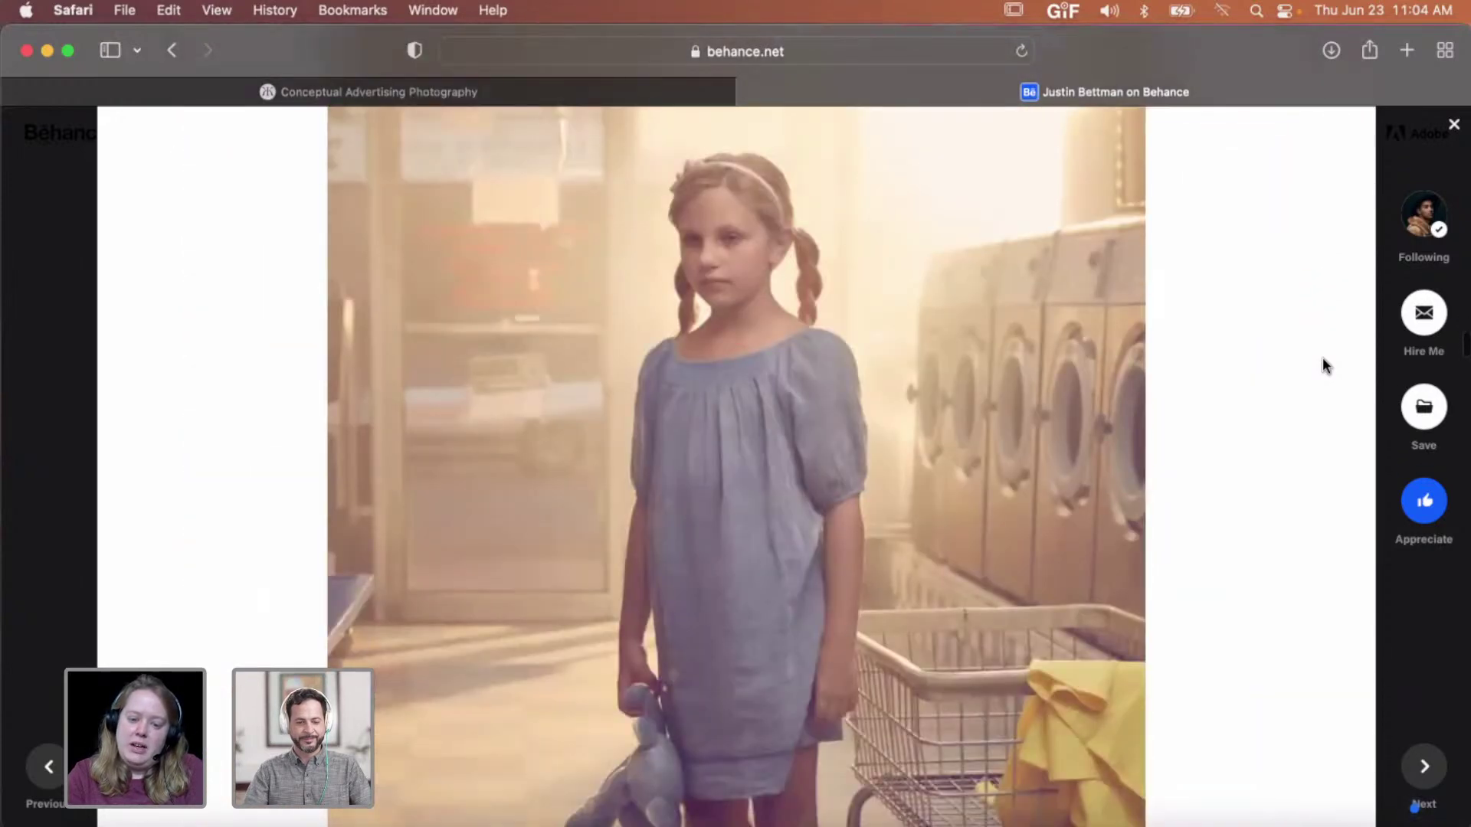
- View the outdoor street and sidewalk scenes of Scenes of NYC, and close the project
scroll(1322, 357, down, 10)
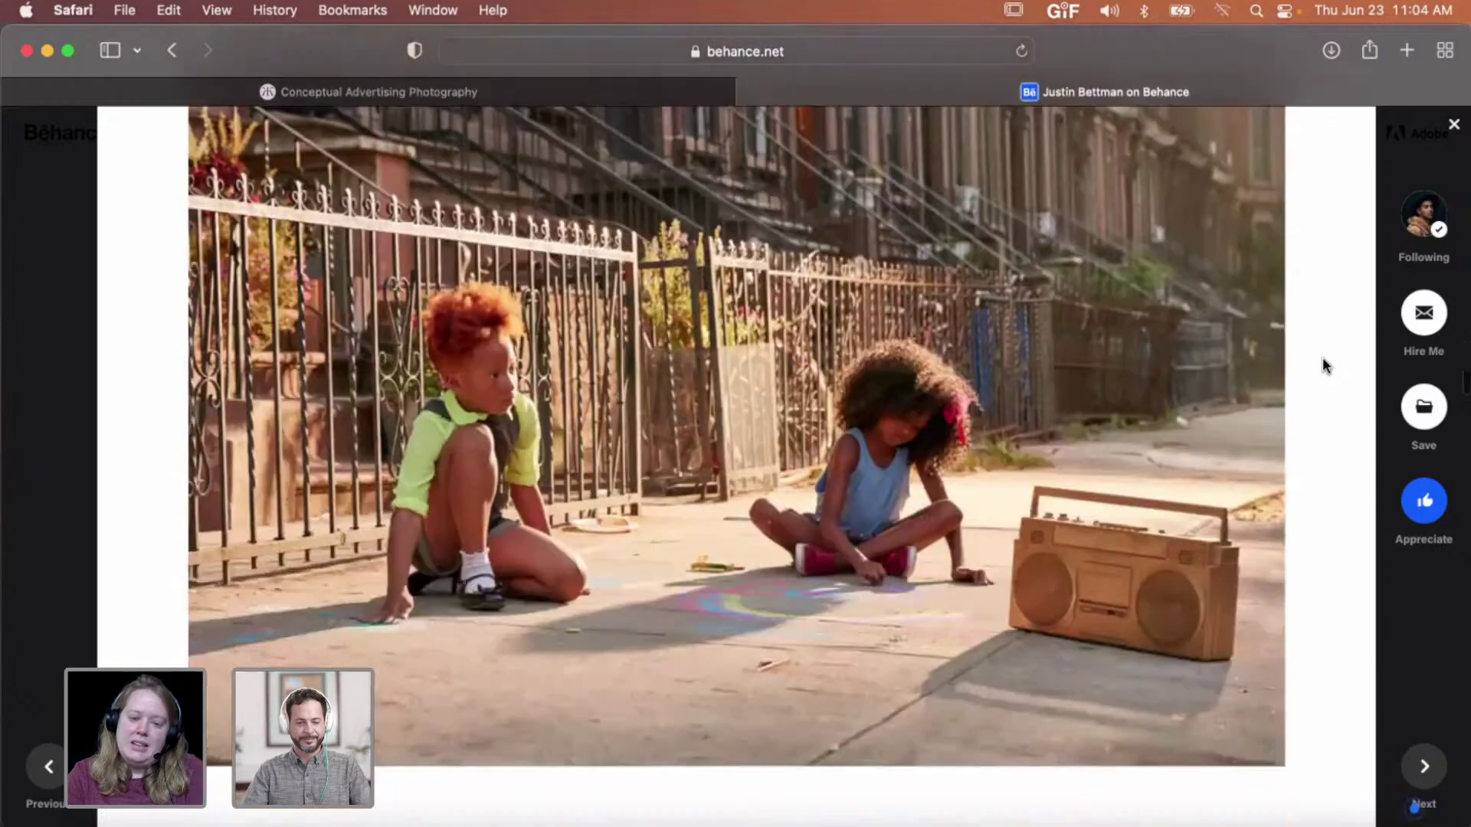
scroll(1323, 357, down, 12)
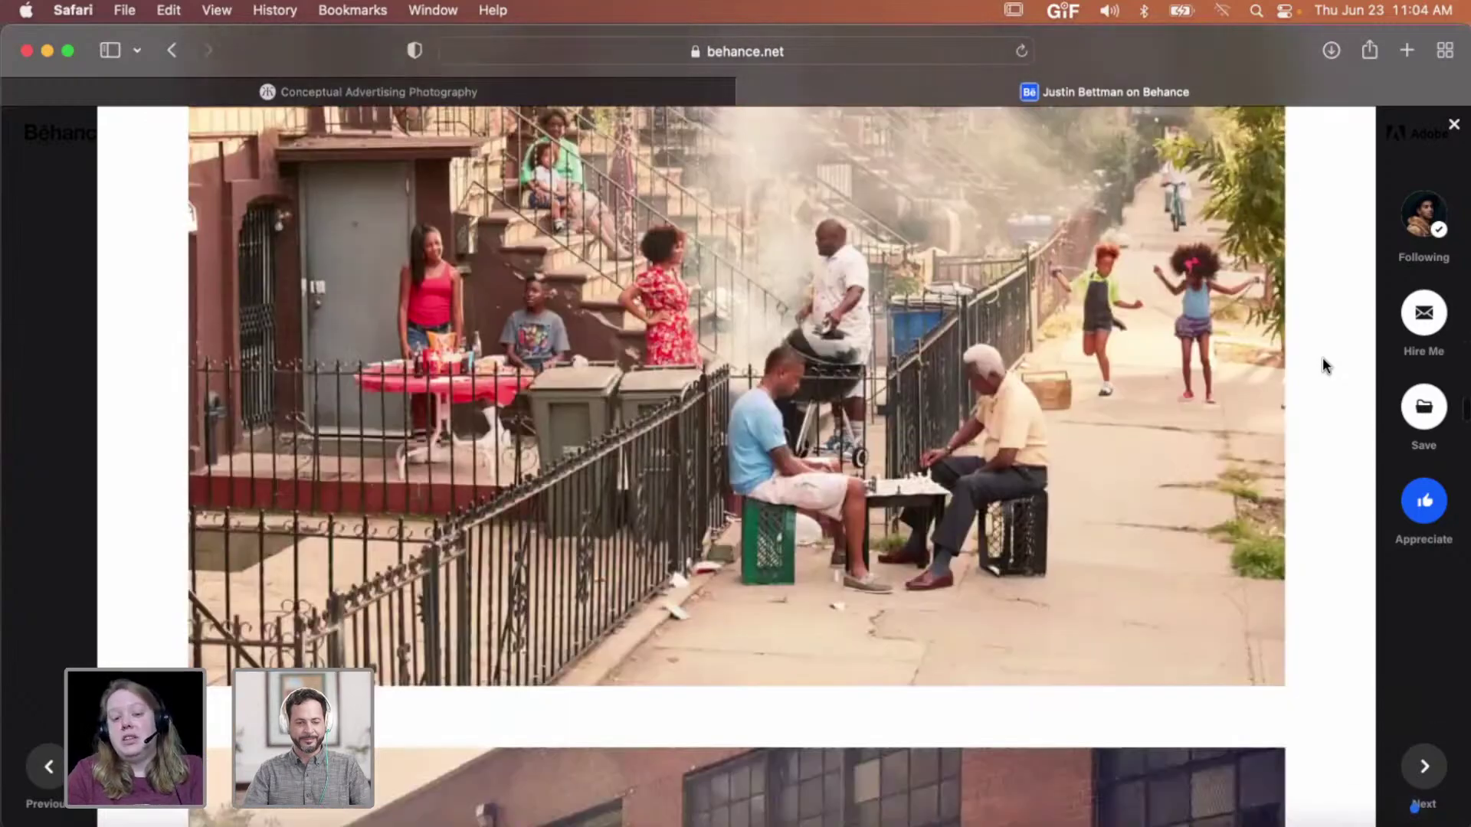
scroll(1323, 358, down, 8)
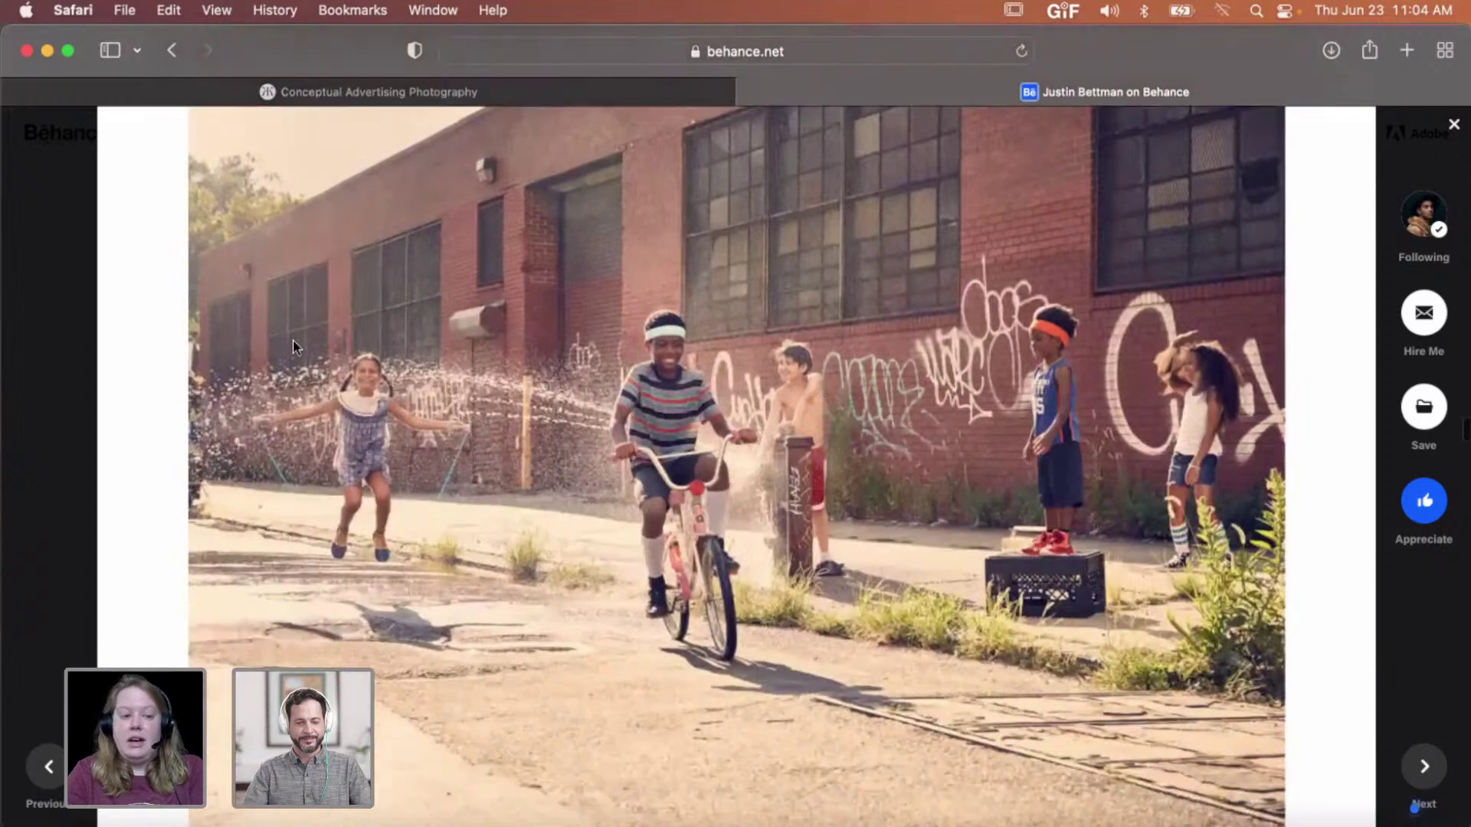
click(51, 312)
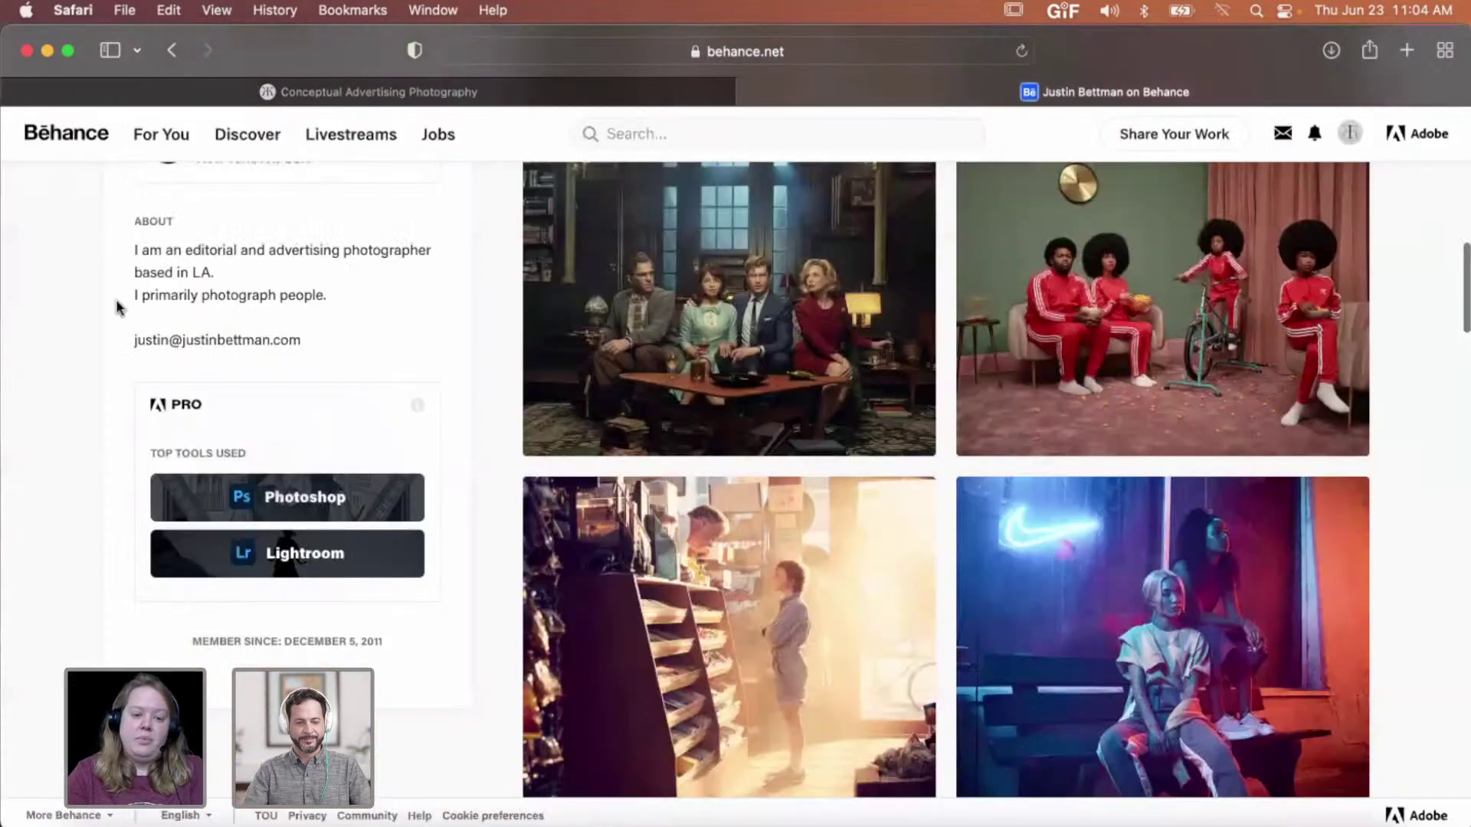
- Open the Geffen Playhouse project and examine the four-person living room photo for Who's Afraid of Virginia Woolf
click(742, 310)
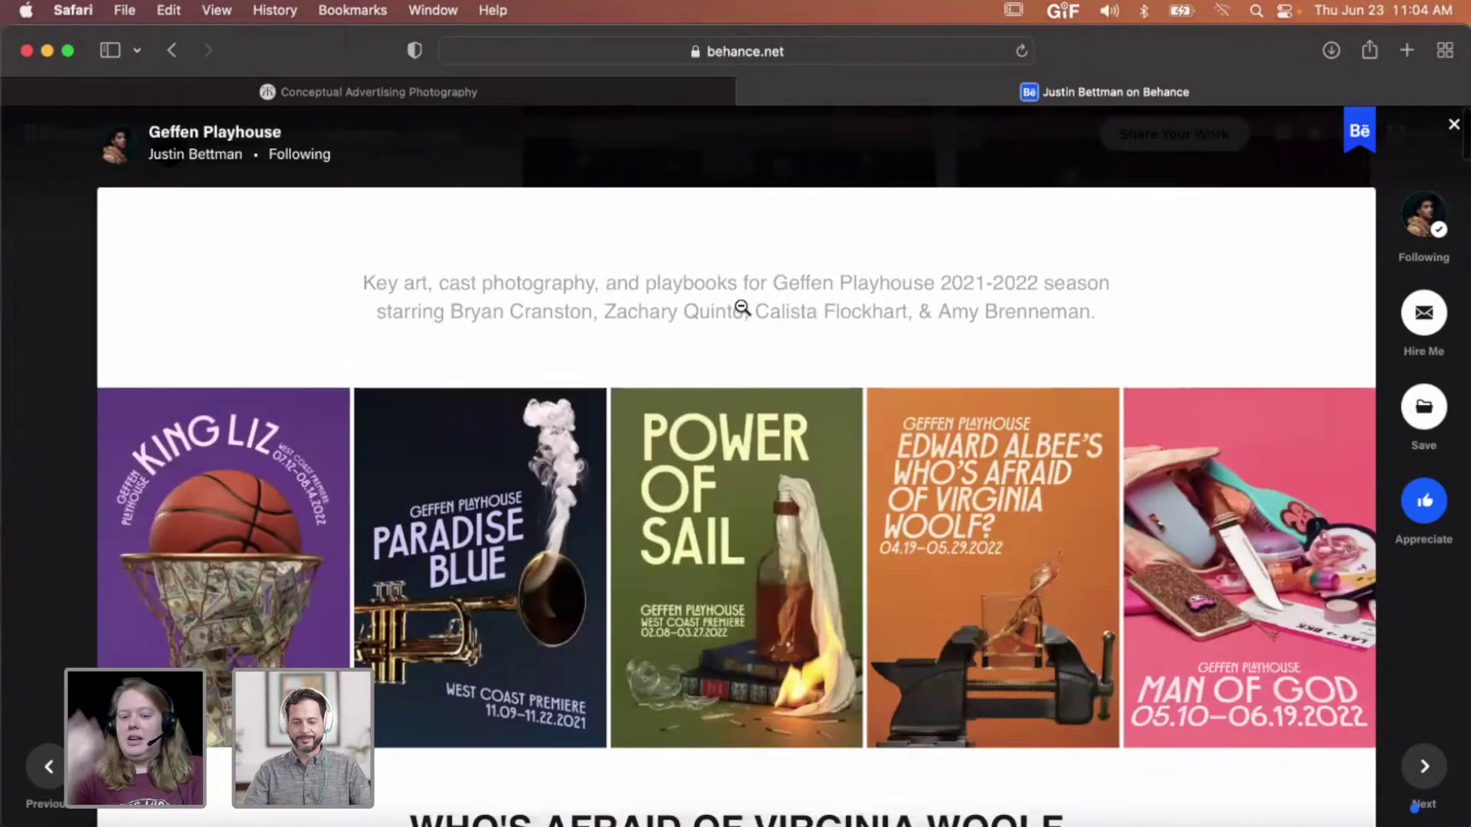
scroll(742, 307, down, 10)
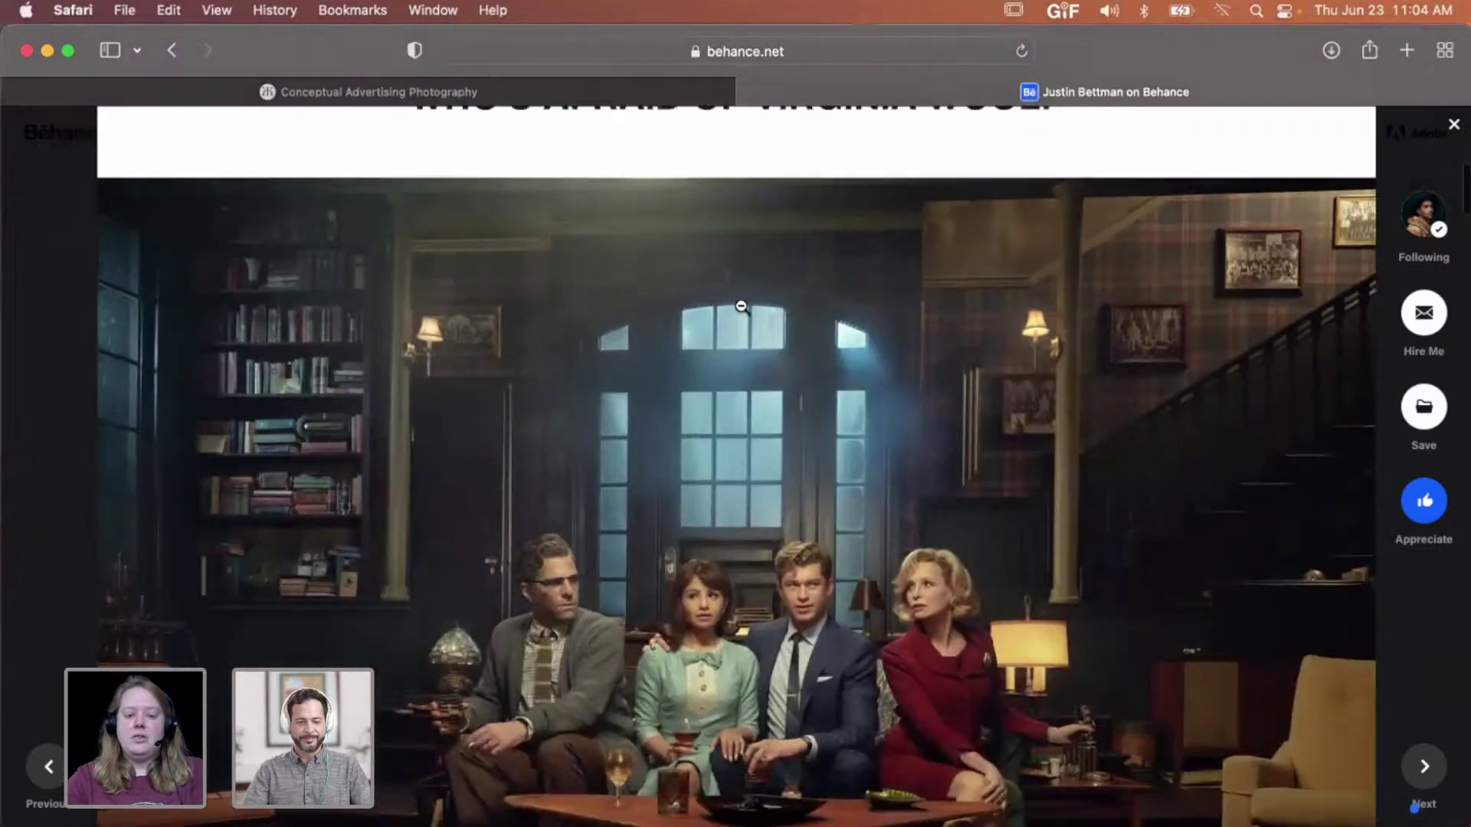
scroll(742, 307, down, 2)
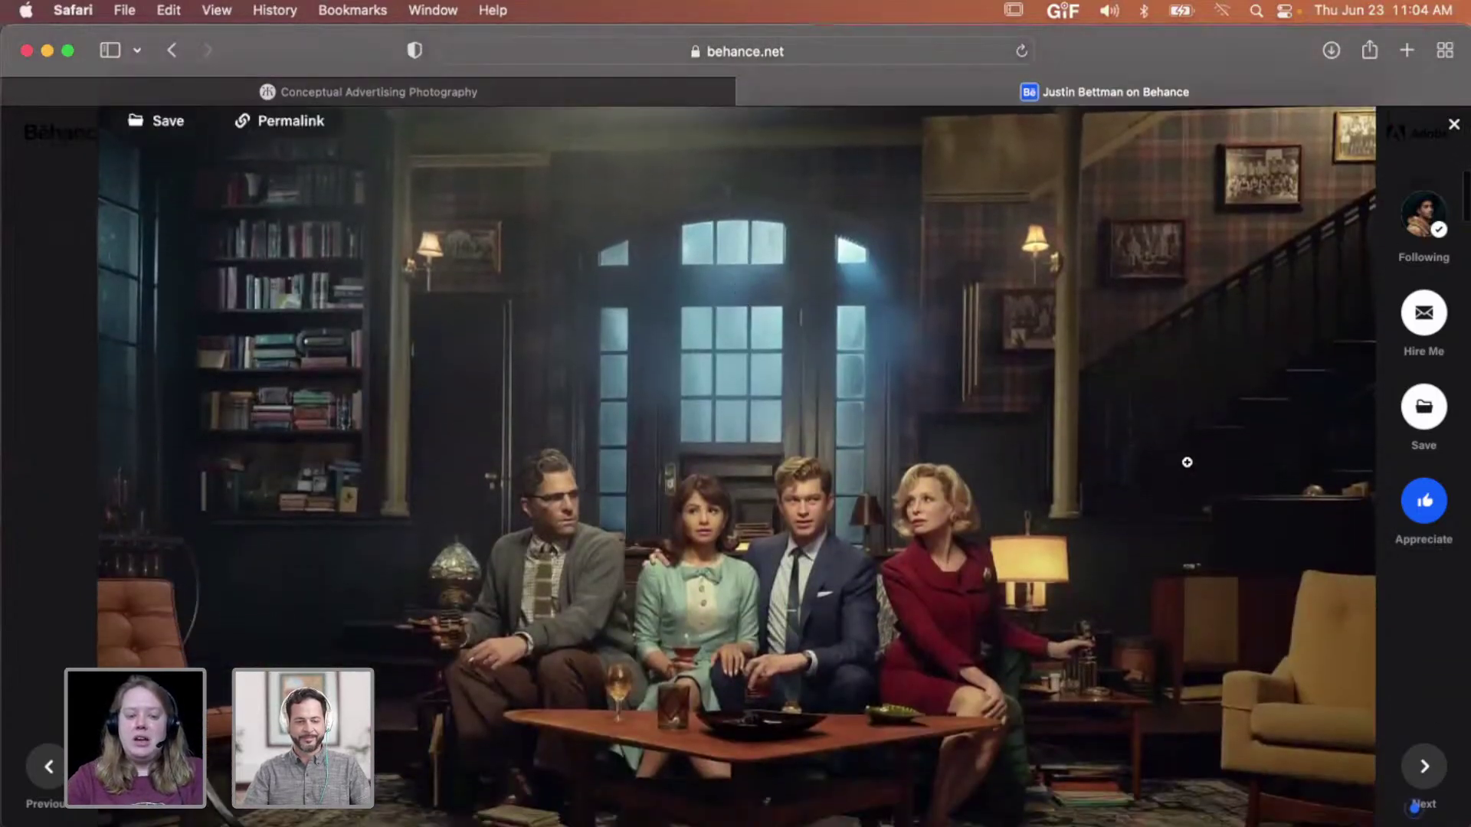
scroll(1187, 462, down, 2)
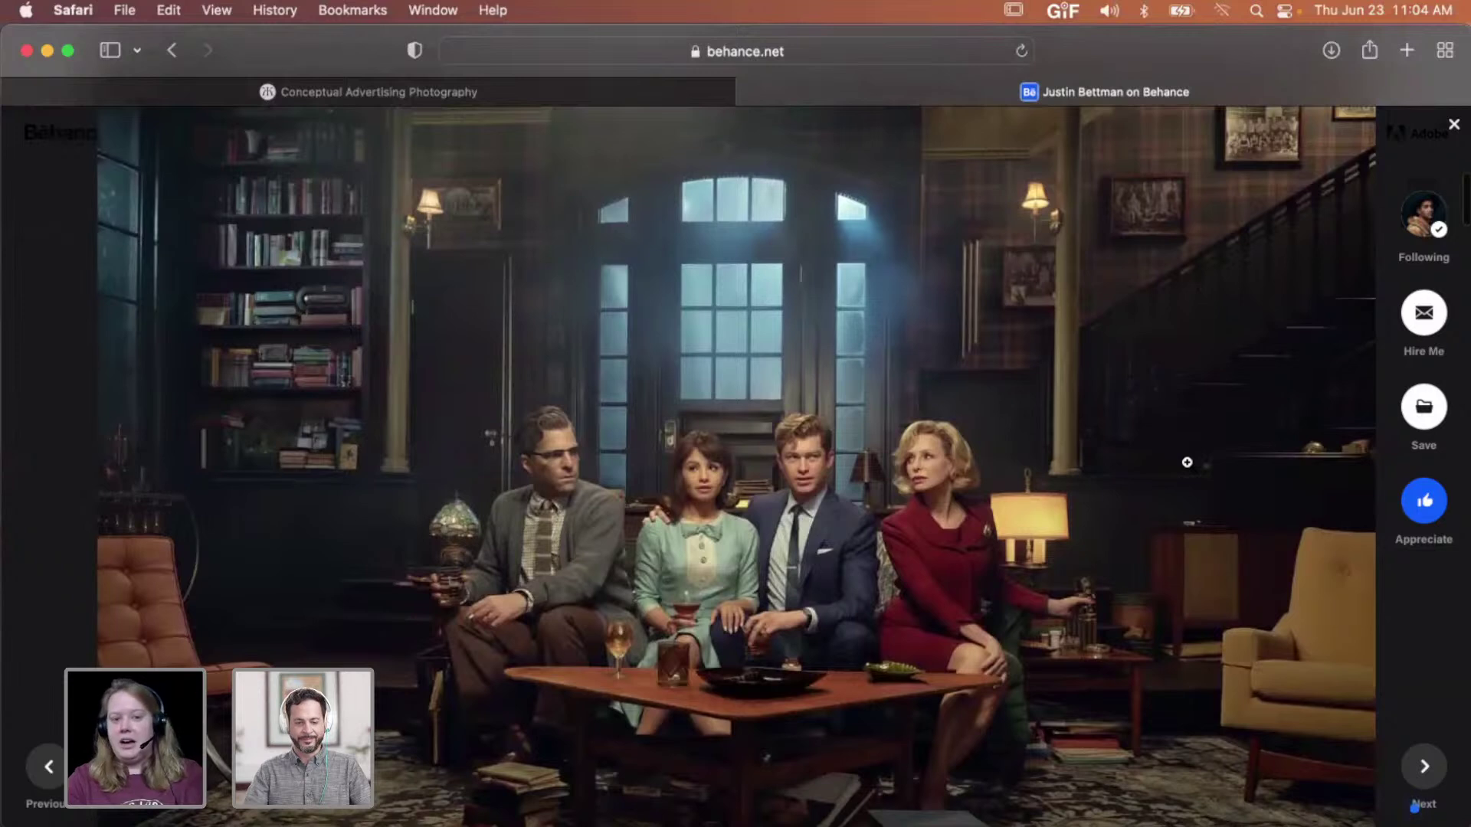
scroll(1186, 462, down, 1)
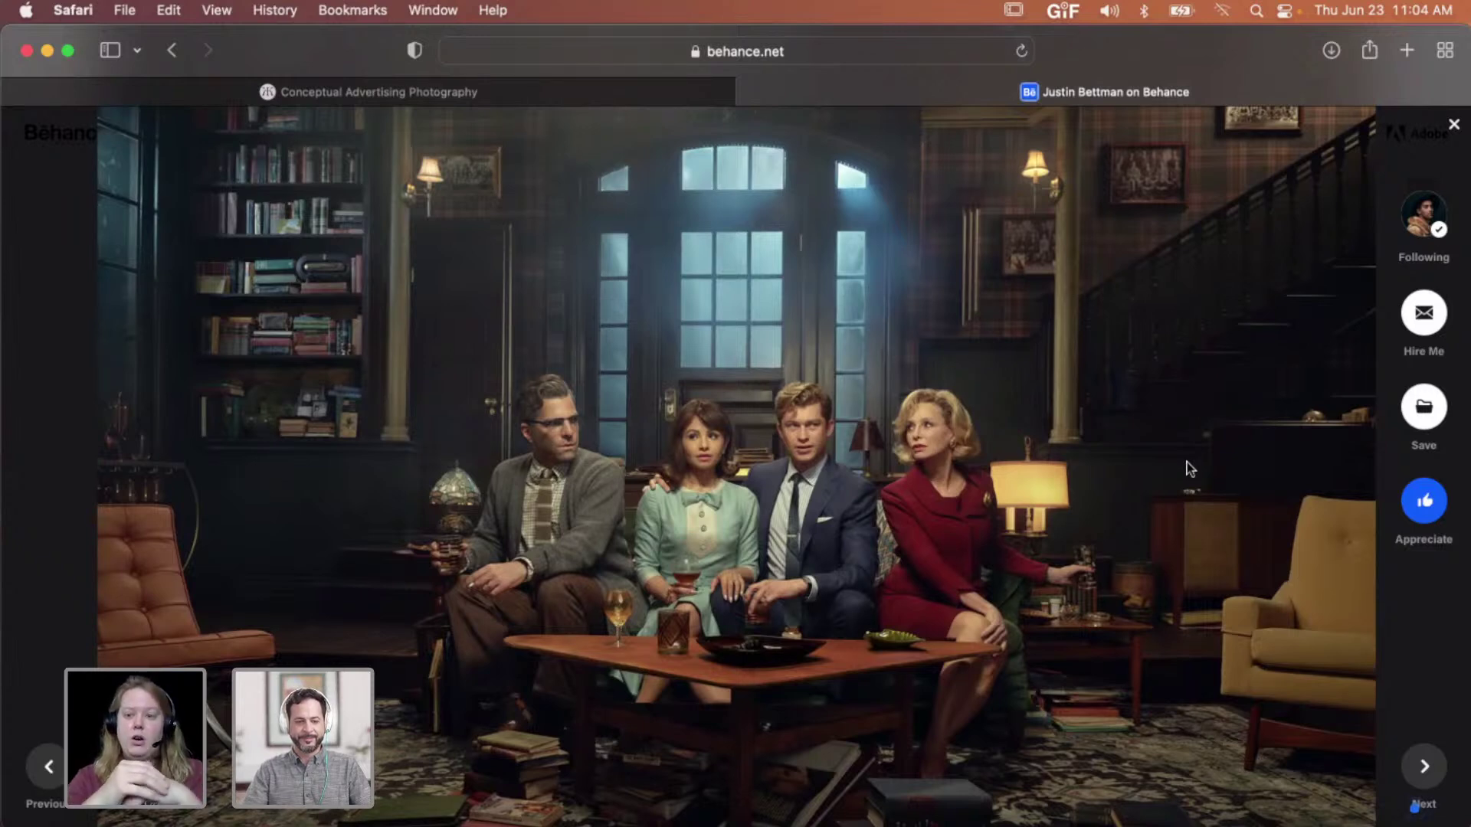
scroll(1249, 462, down, 3)
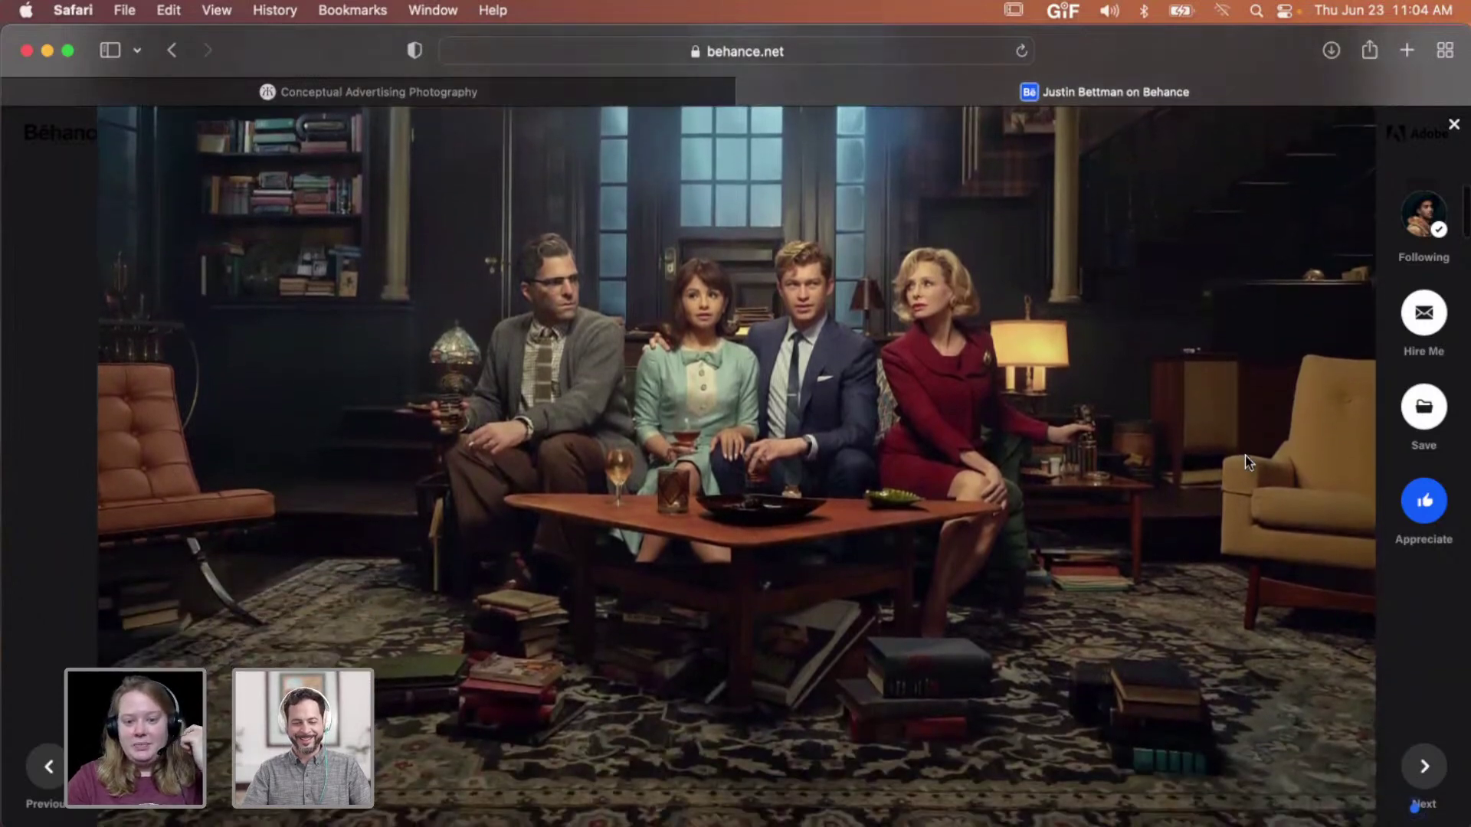
- View the individual cast portraits on coloured backdrops and the living room photo of the couple on the sofa
scroll(1244, 455, down, 10)
scroll(1244, 455, down, 5)
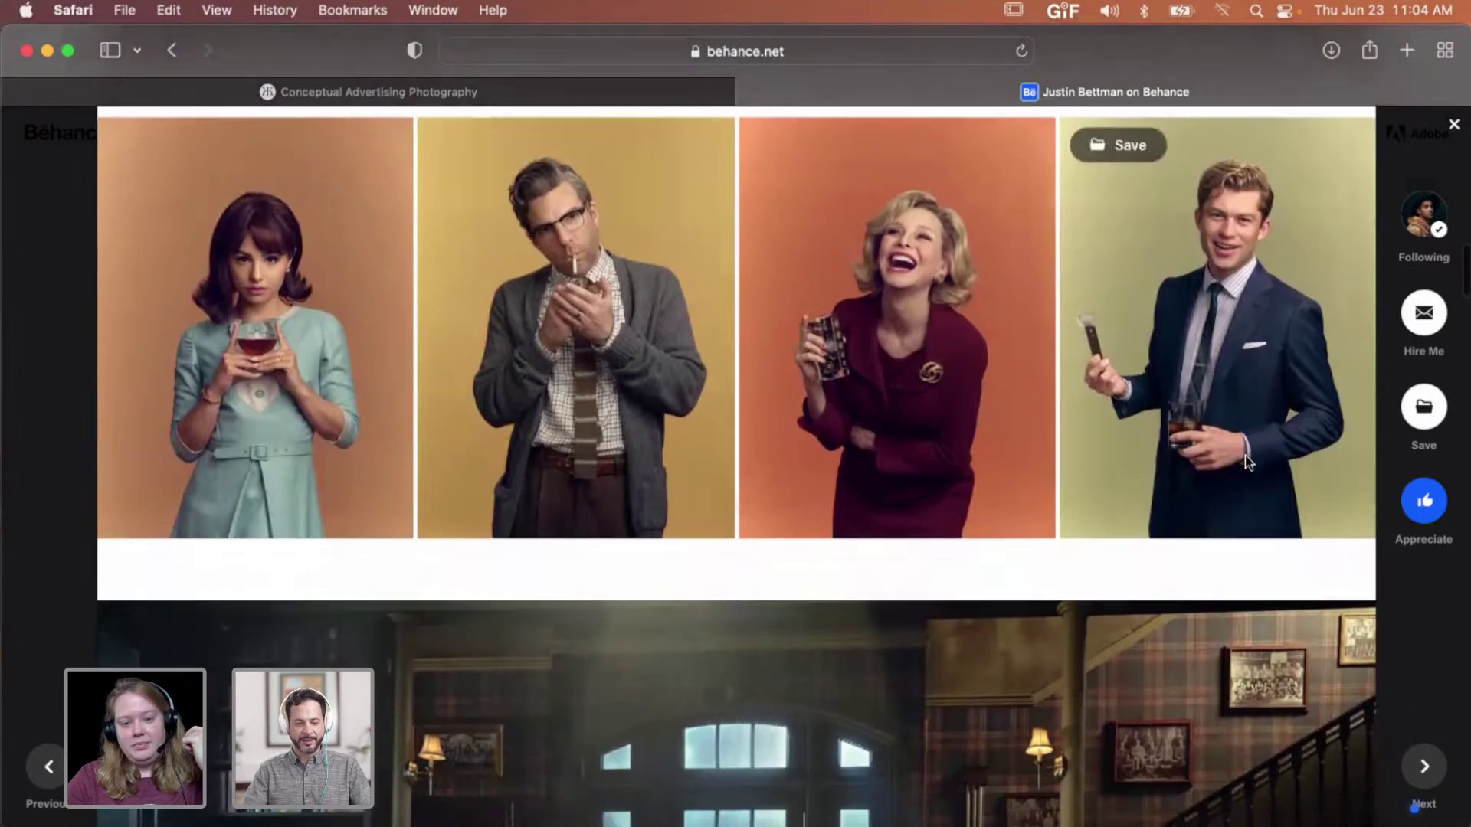
scroll(1244, 455, down, 6)
scroll(1245, 455, down, 6)
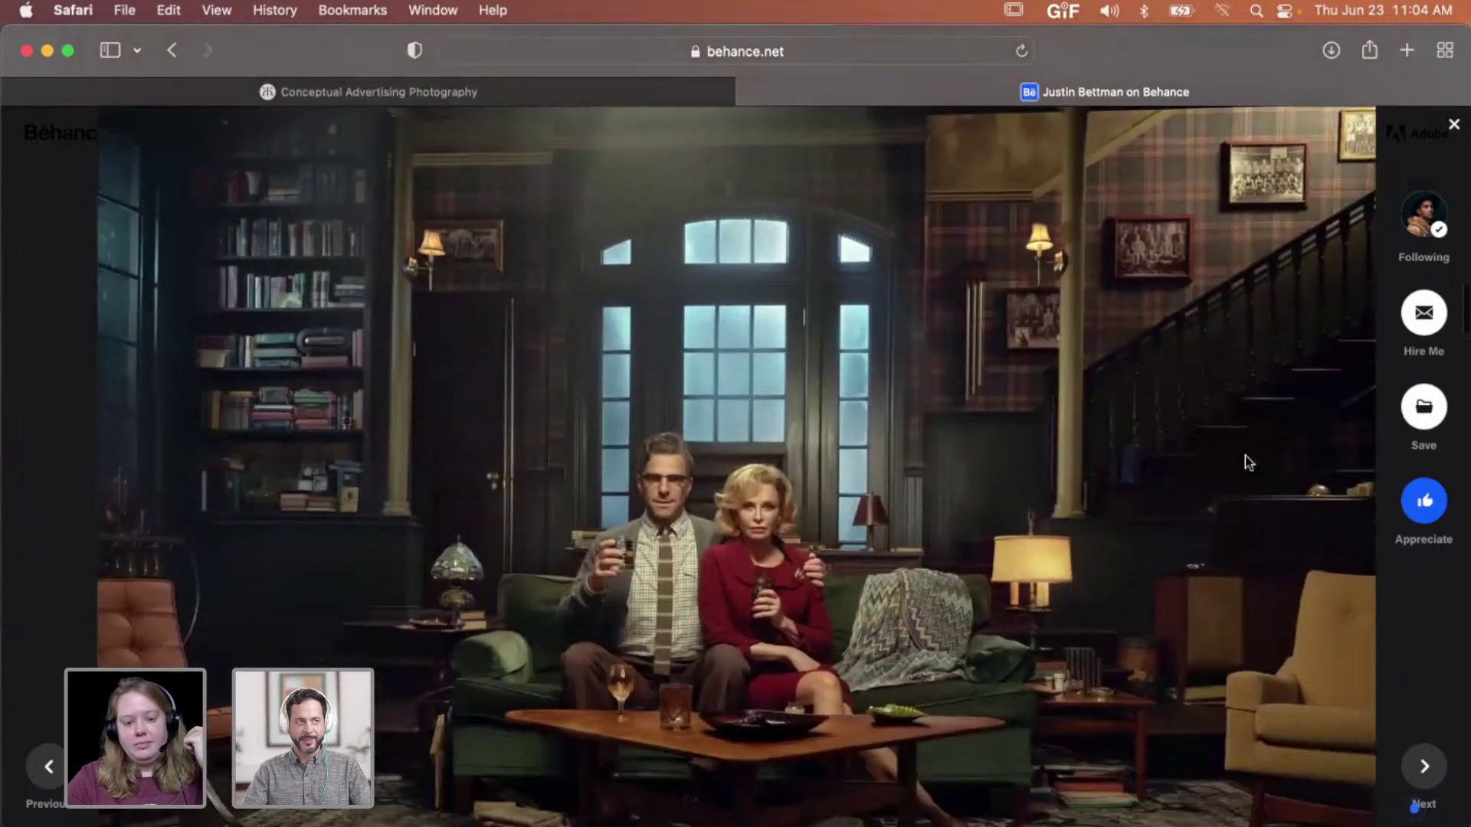
- Examine the older couple's living room photo in Geffen Playhouse, from the lit windows down to the books on the rug
scroll(1244, 455, down, 1)
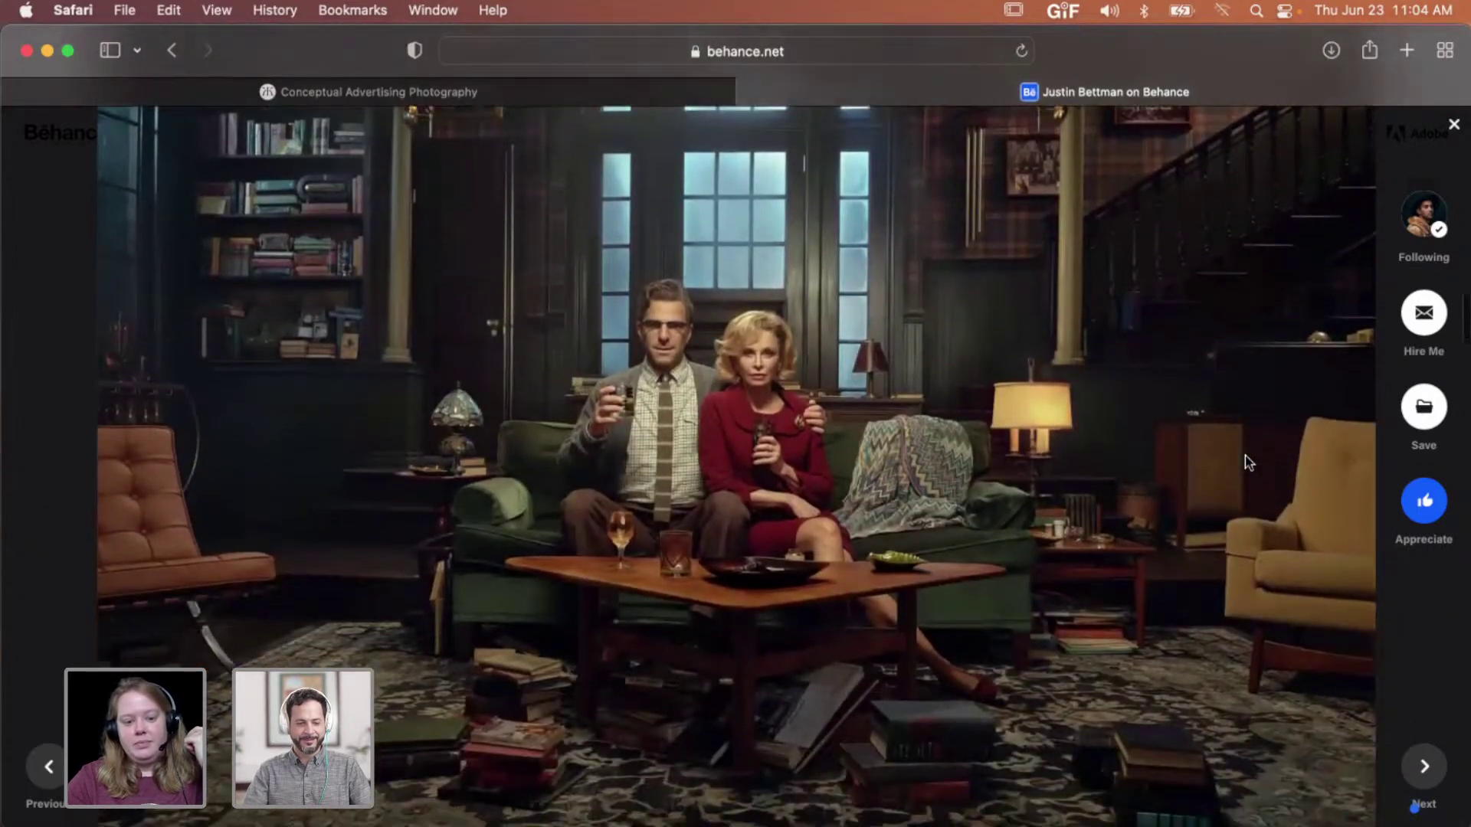
scroll(1244, 455, up, 2)
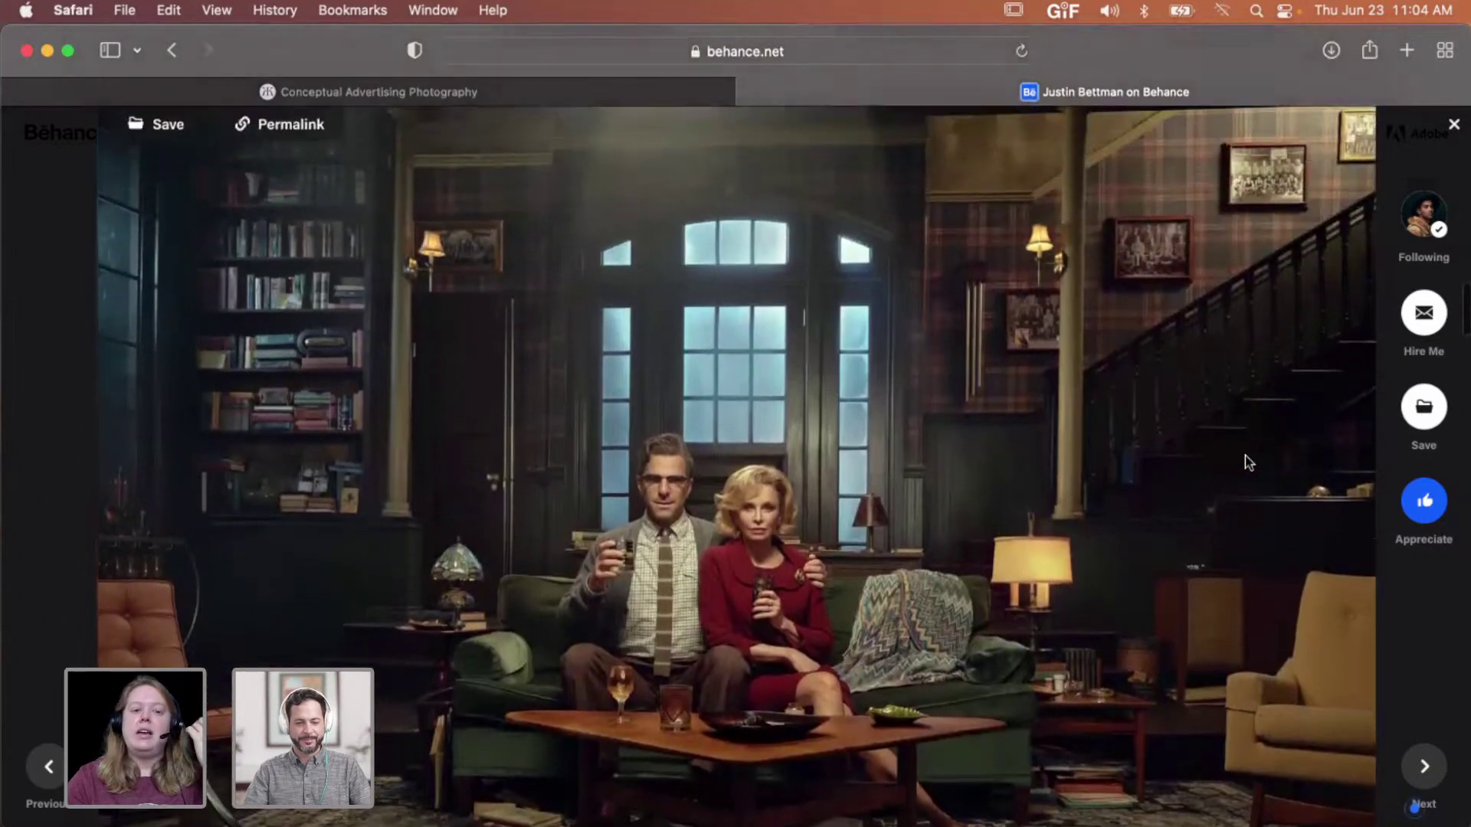
scroll(1244, 455, up, 1)
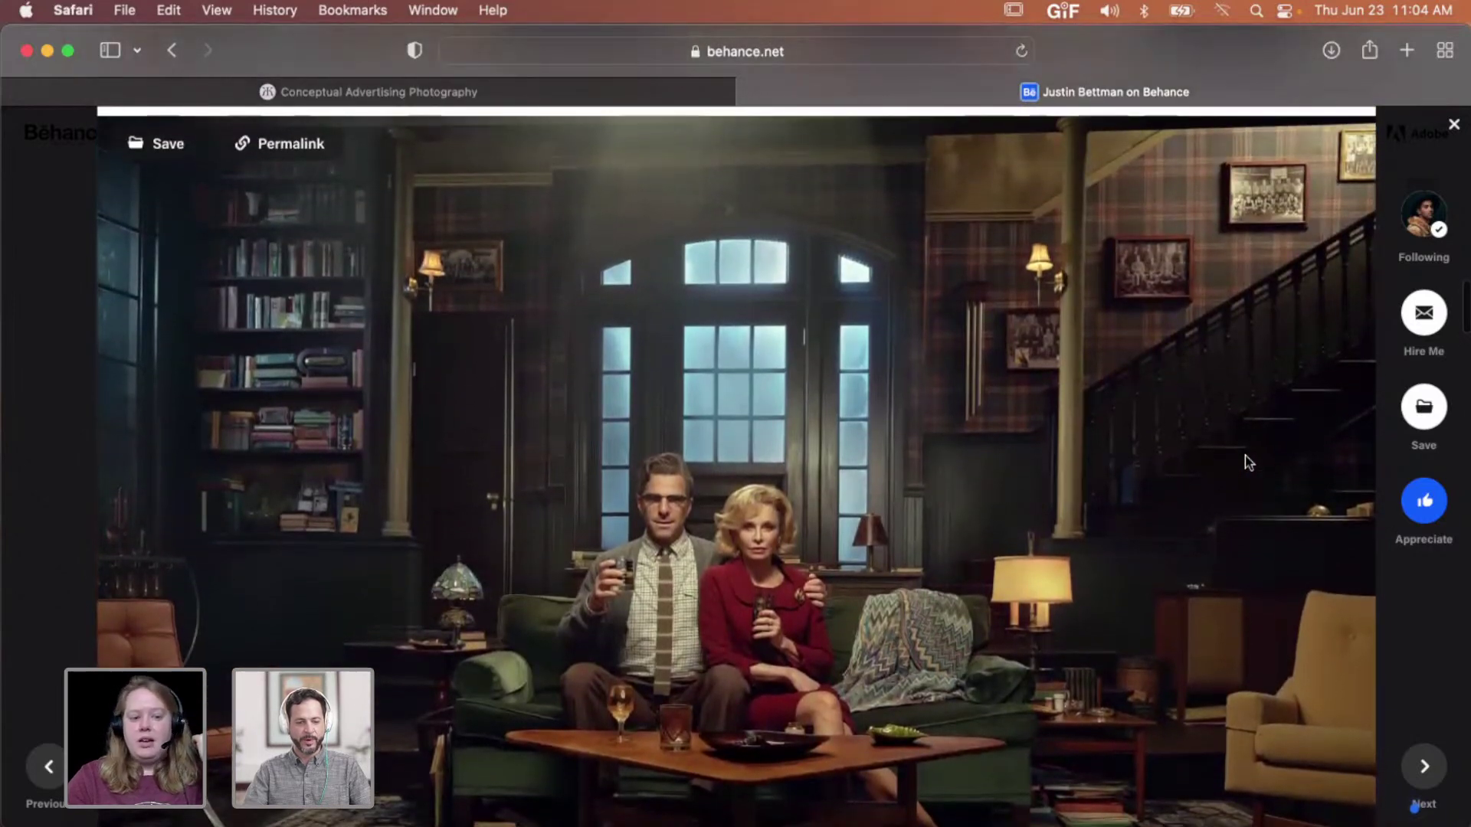
scroll(1244, 455, up, 1)
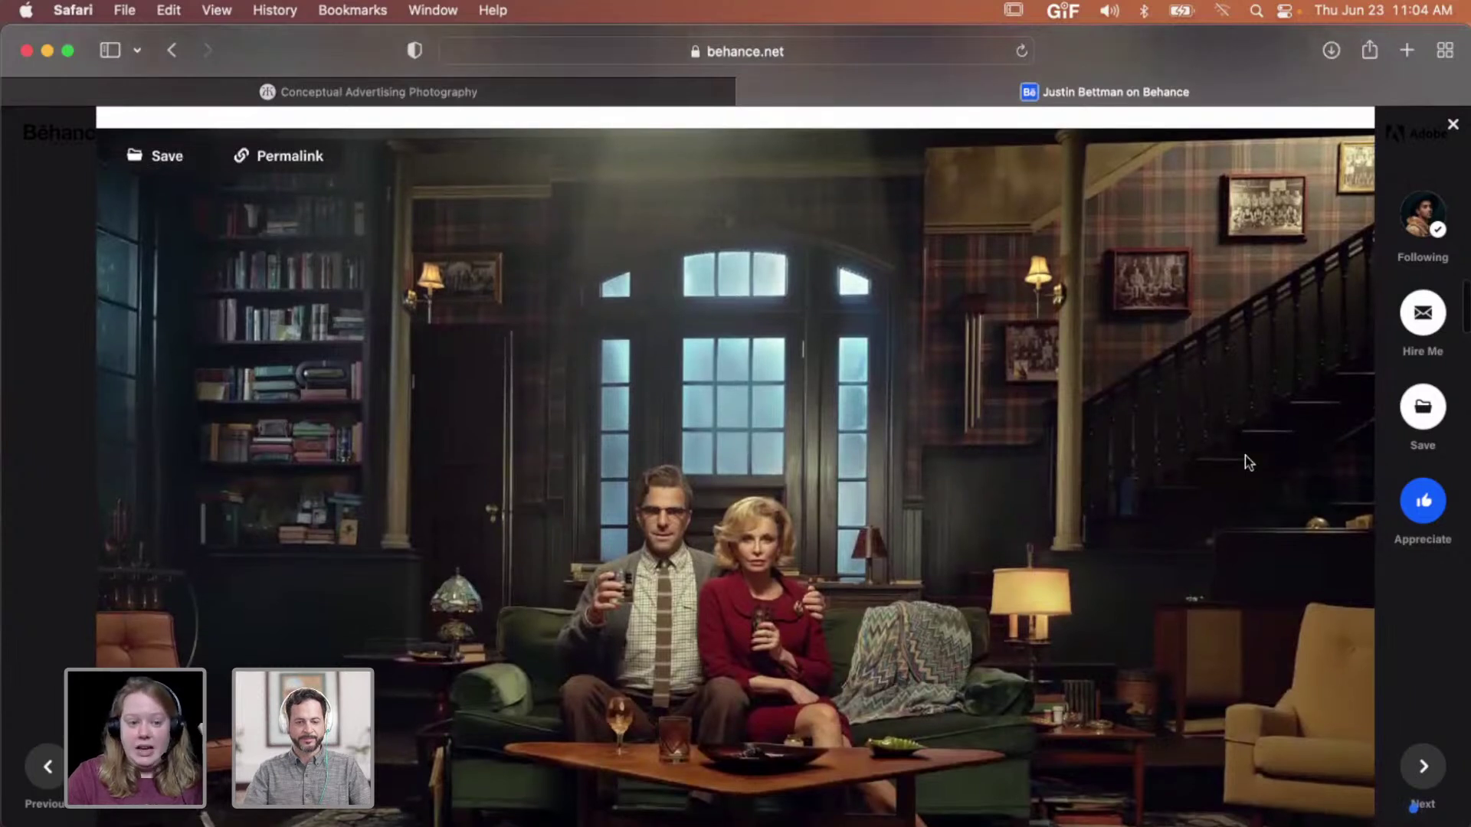
scroll(1244, 455, up, 1)
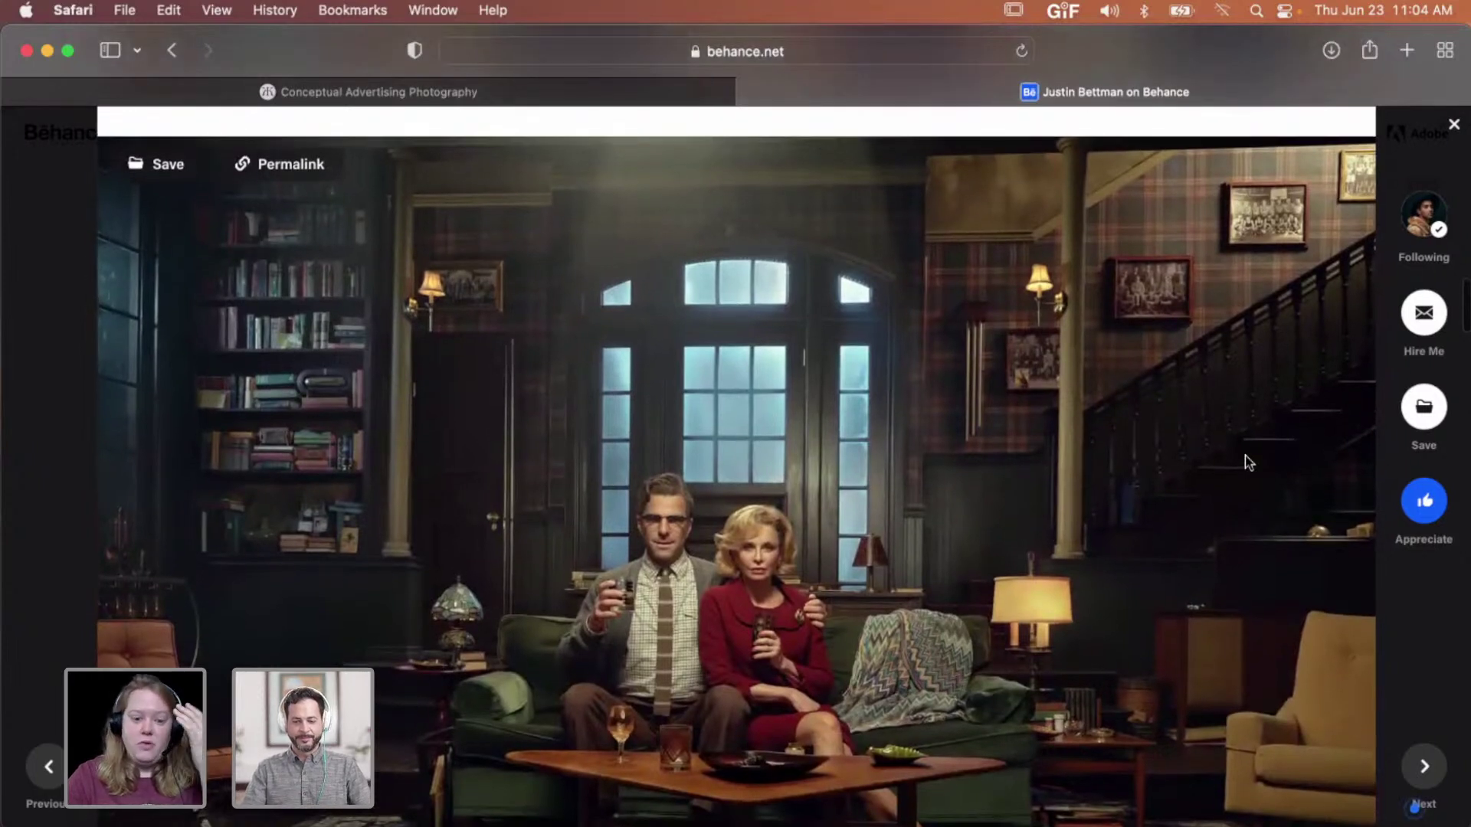
scroll(1245, 455, down, 1)
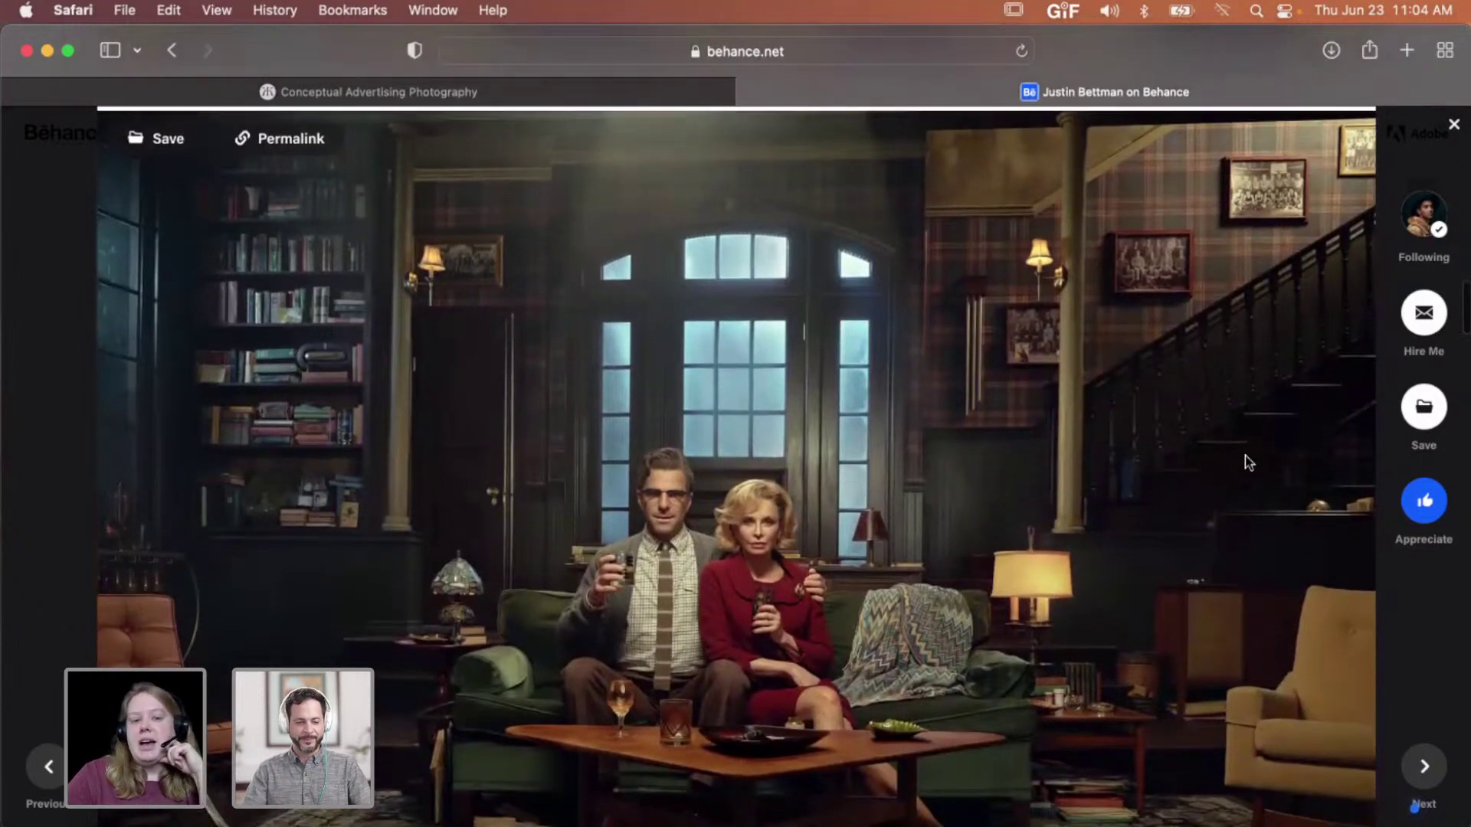
scroll(1244, 463, down, 1)
scroll(1246, 458, down, 1)
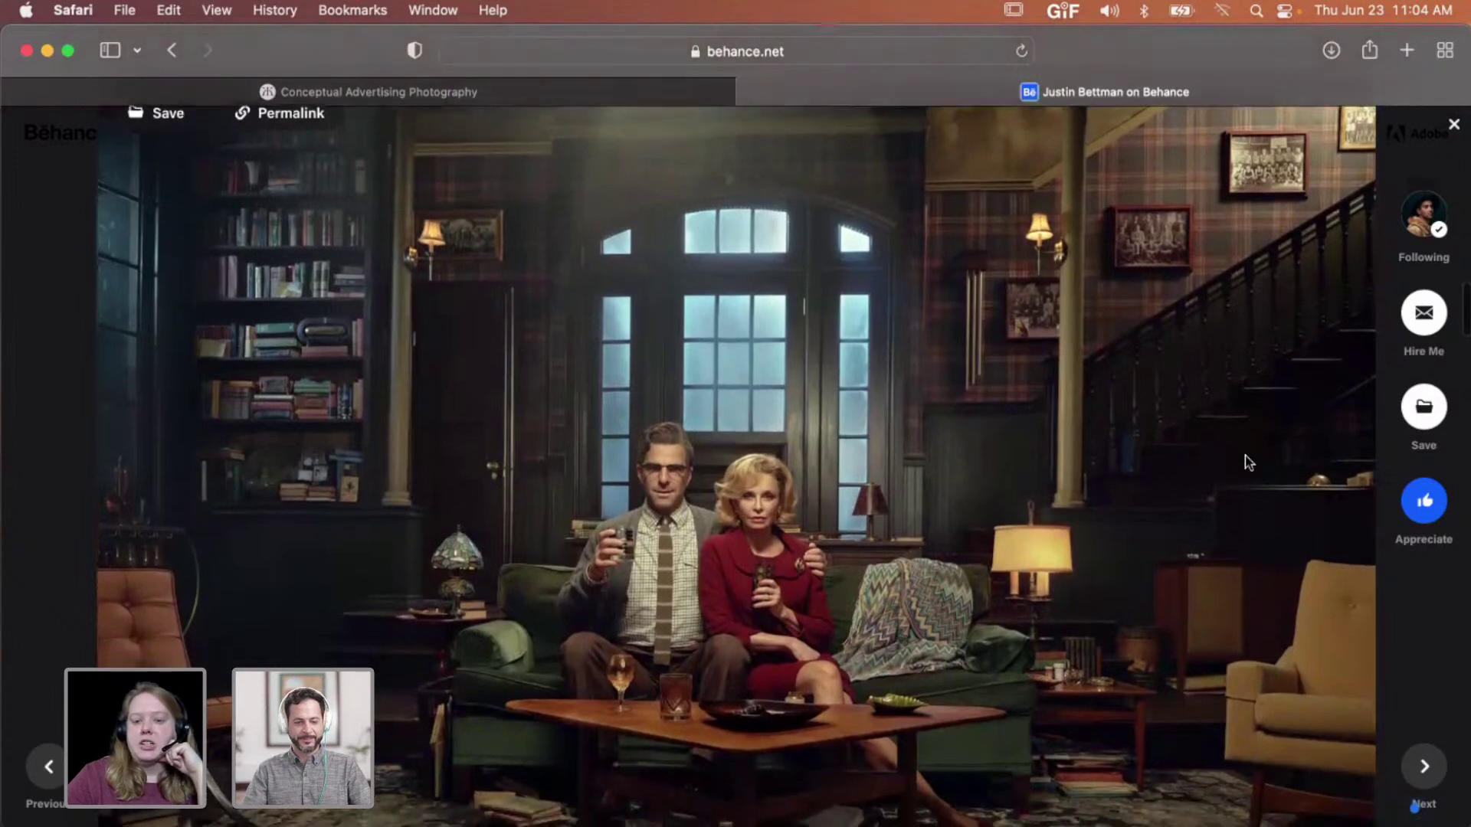
scroll(1232, 416, up, 2)
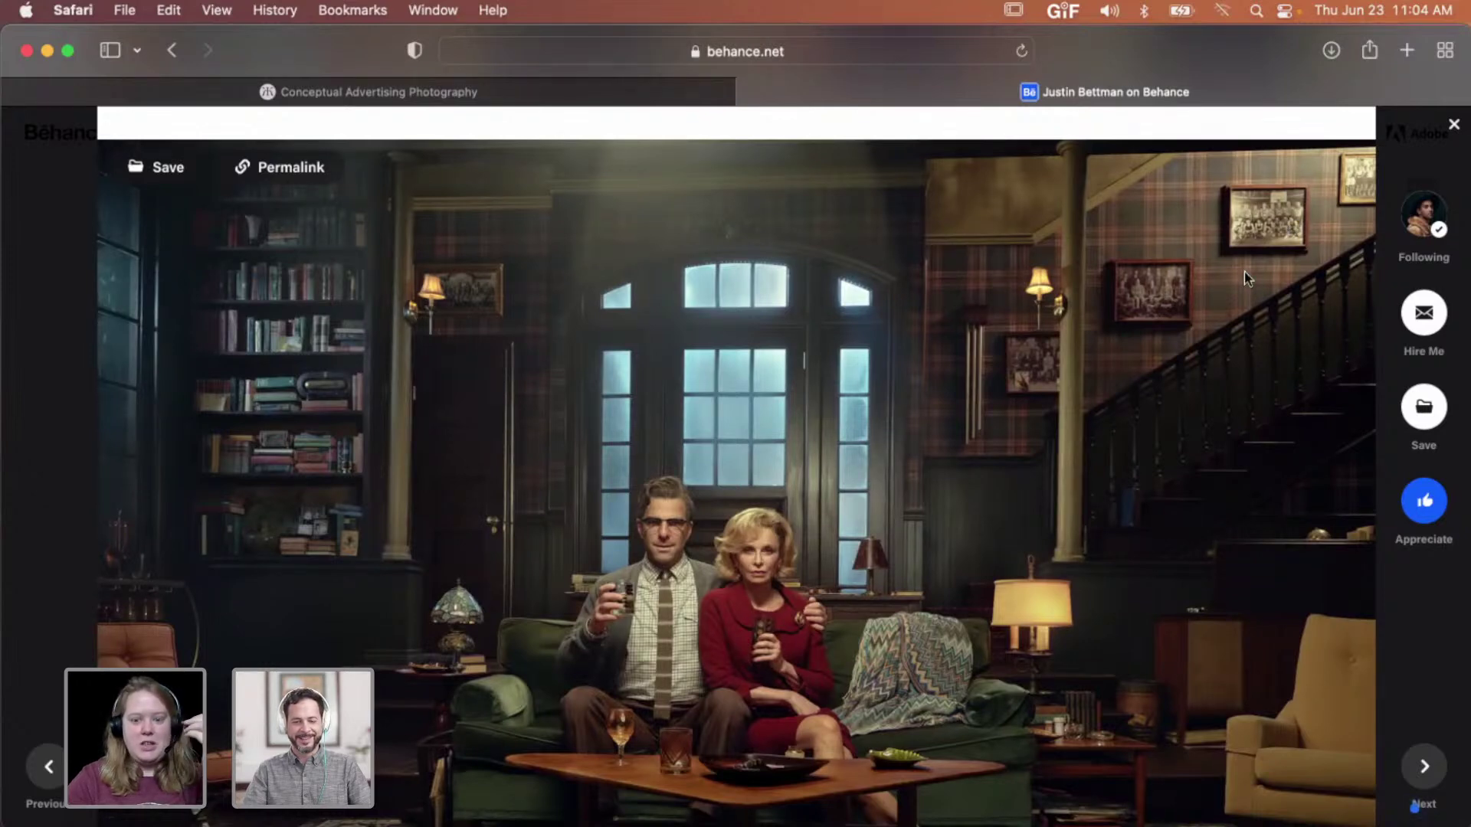
scroll(1245, 271, down, 3)
scroll(1244, 271, down, 3)
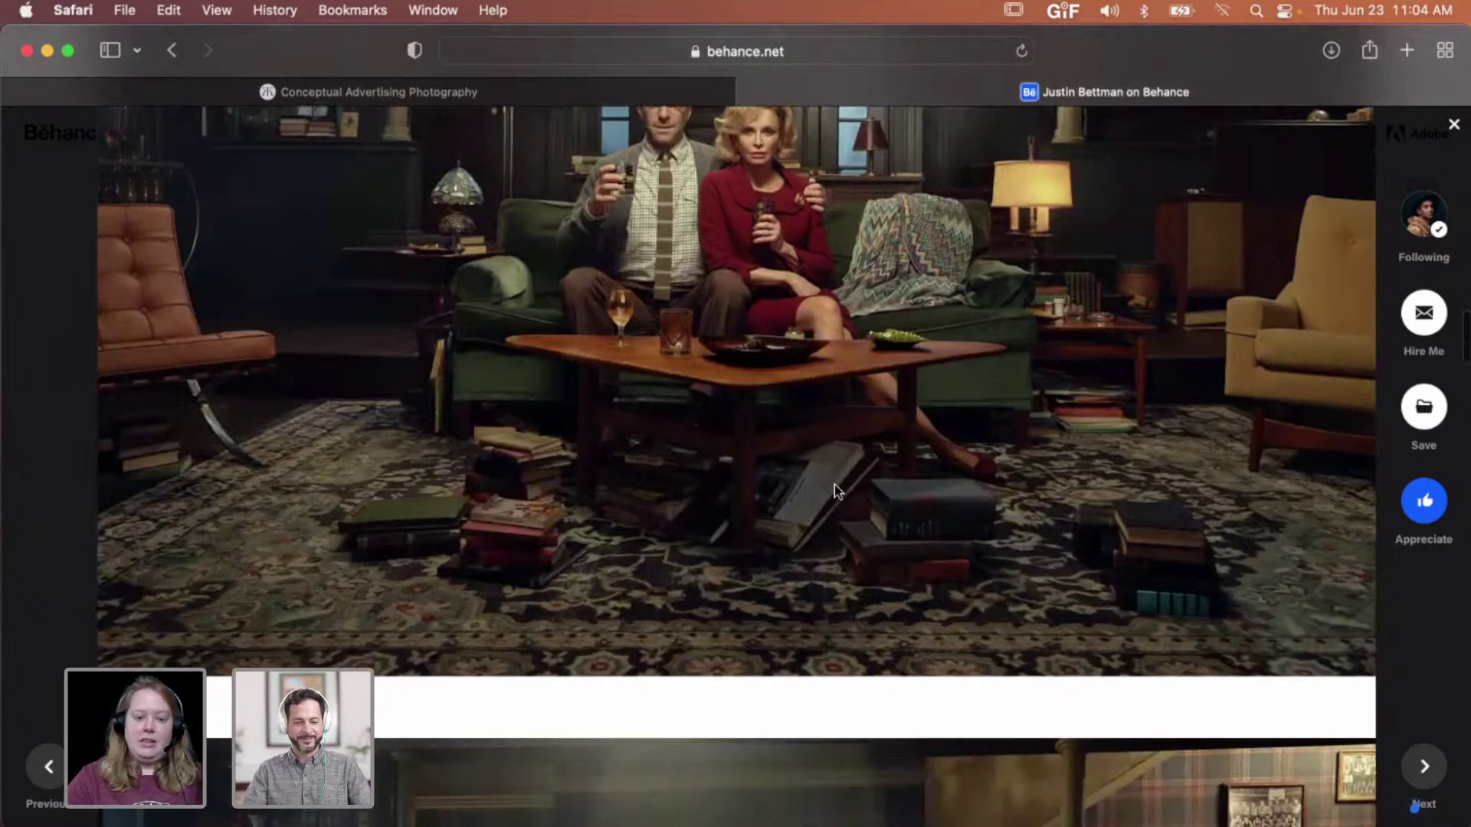
- View the younger couple's sofa photo and the five-person Power of Sail group photo in the study
scroll(835, 527, down, 10)
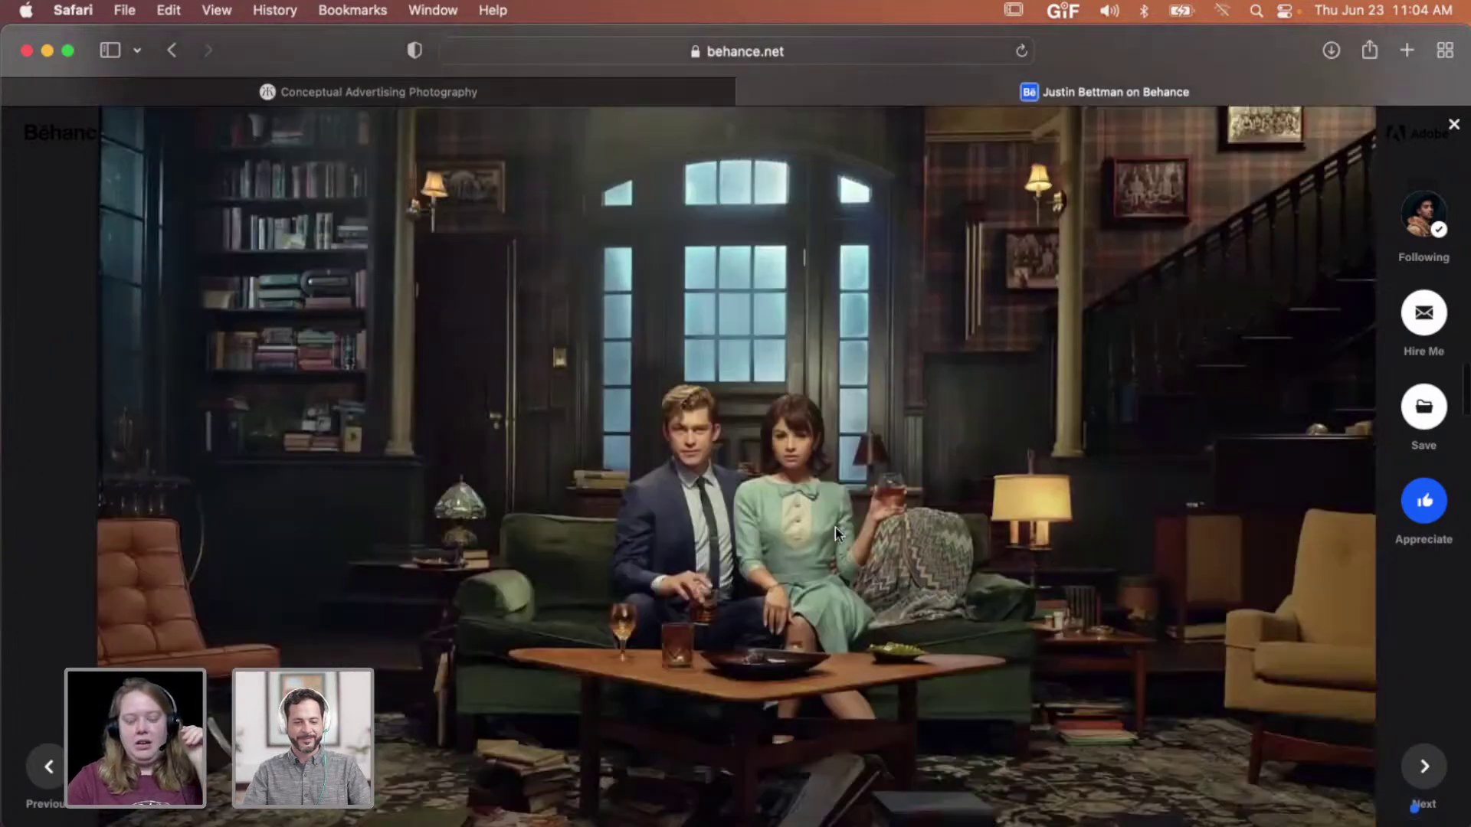
scroll(835, 527, down, 10)
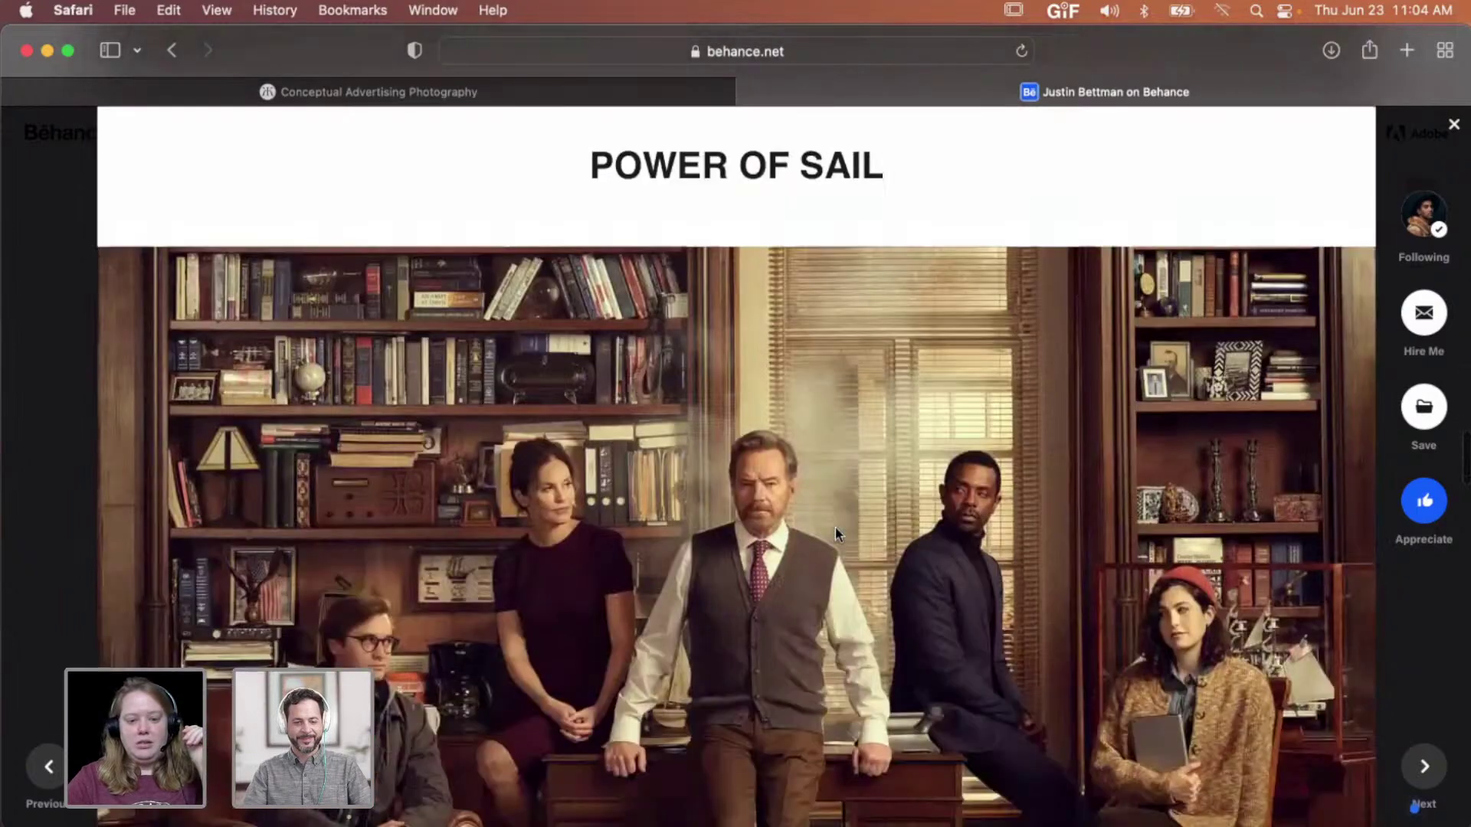
scroll(835, 526, down, 4)
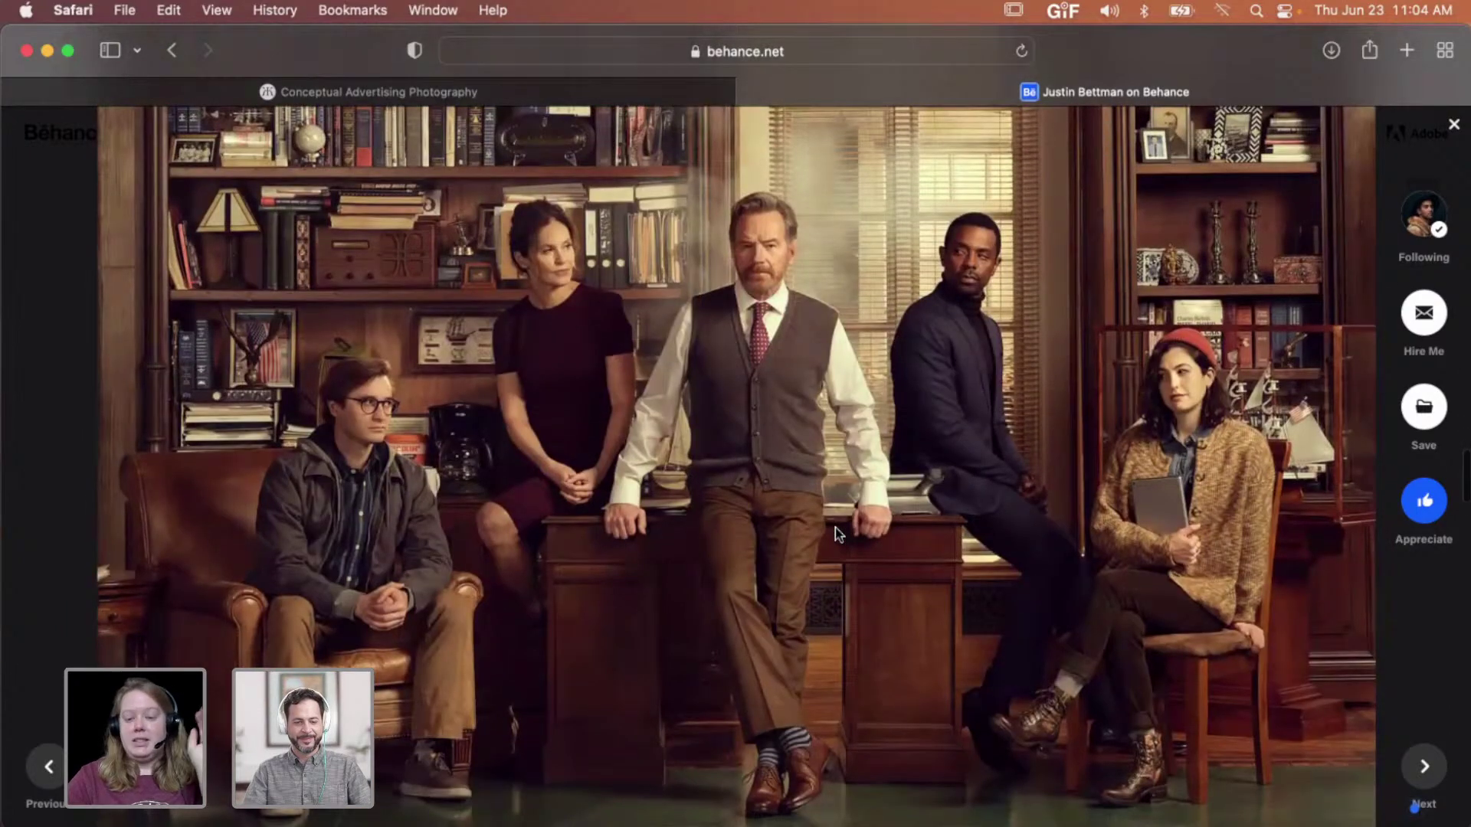
scroll(835, 527, down, 2)
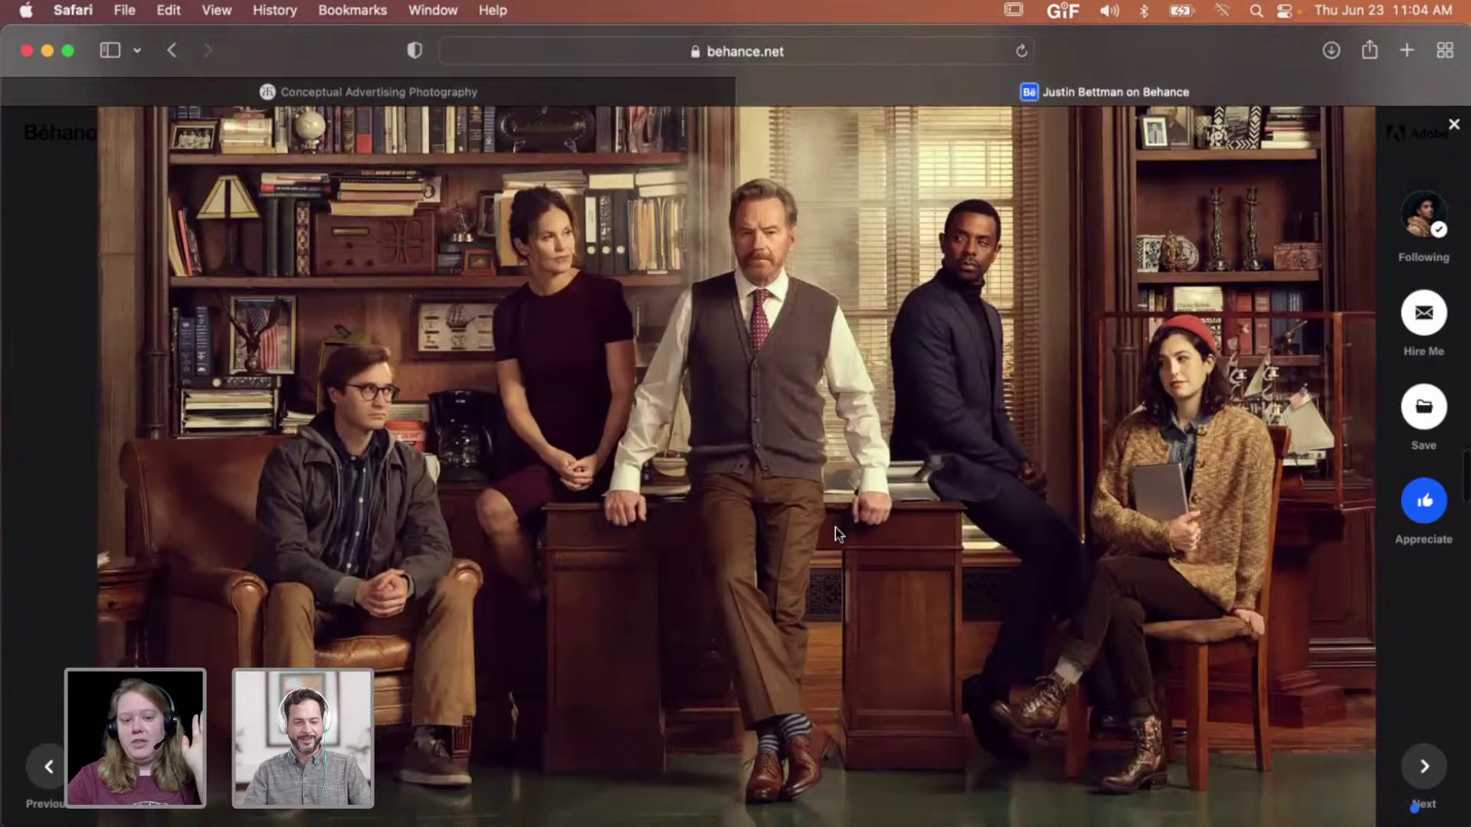
- Examine the two black-and-white portraits of the bearded man between the Power of Sail group photo and Paradise Blue
scroll(835, 528, down, 10)
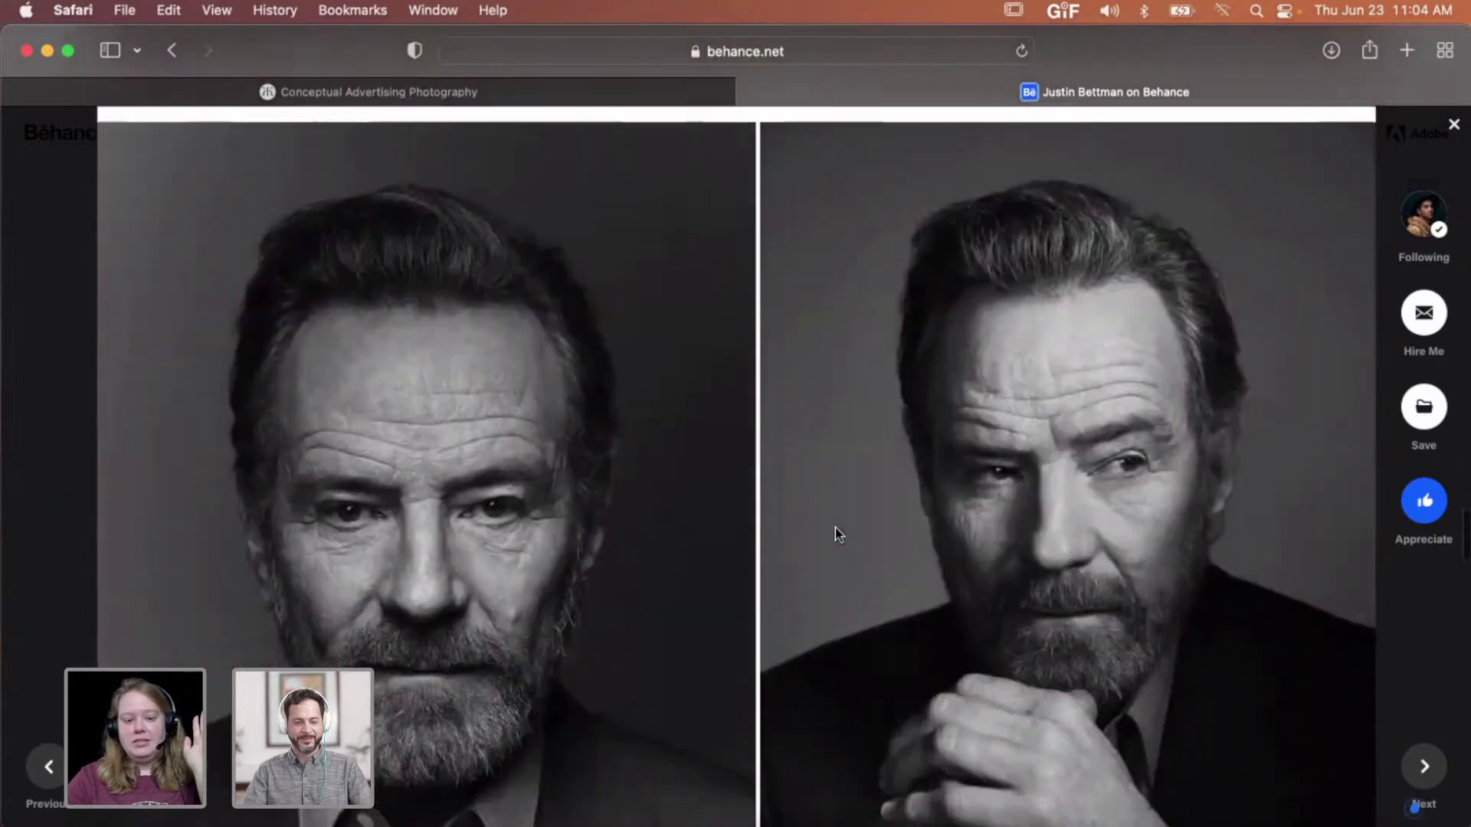
scroll(835, 527, down, 3)
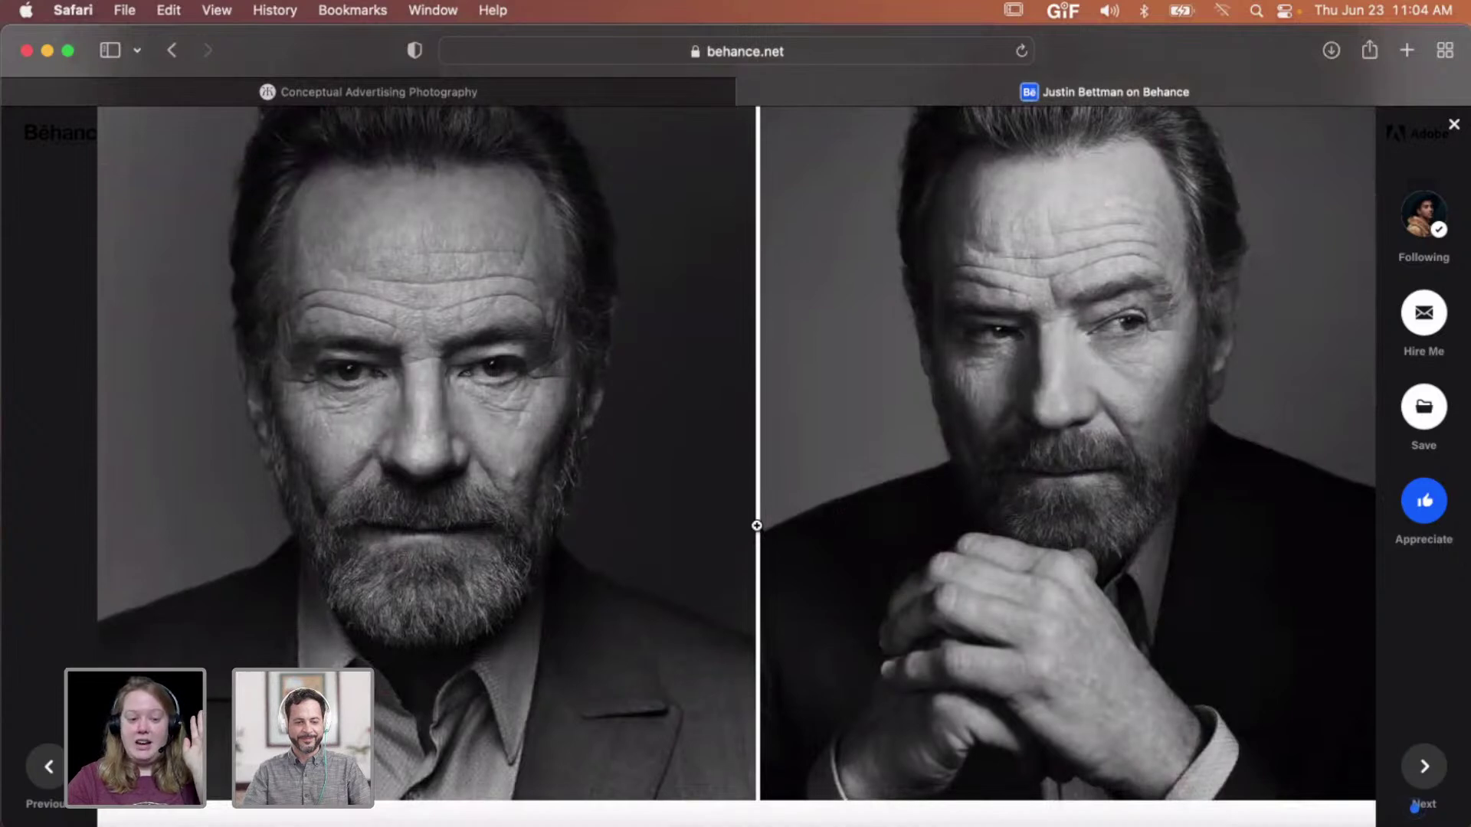
scroll(756, 526, down, 1)
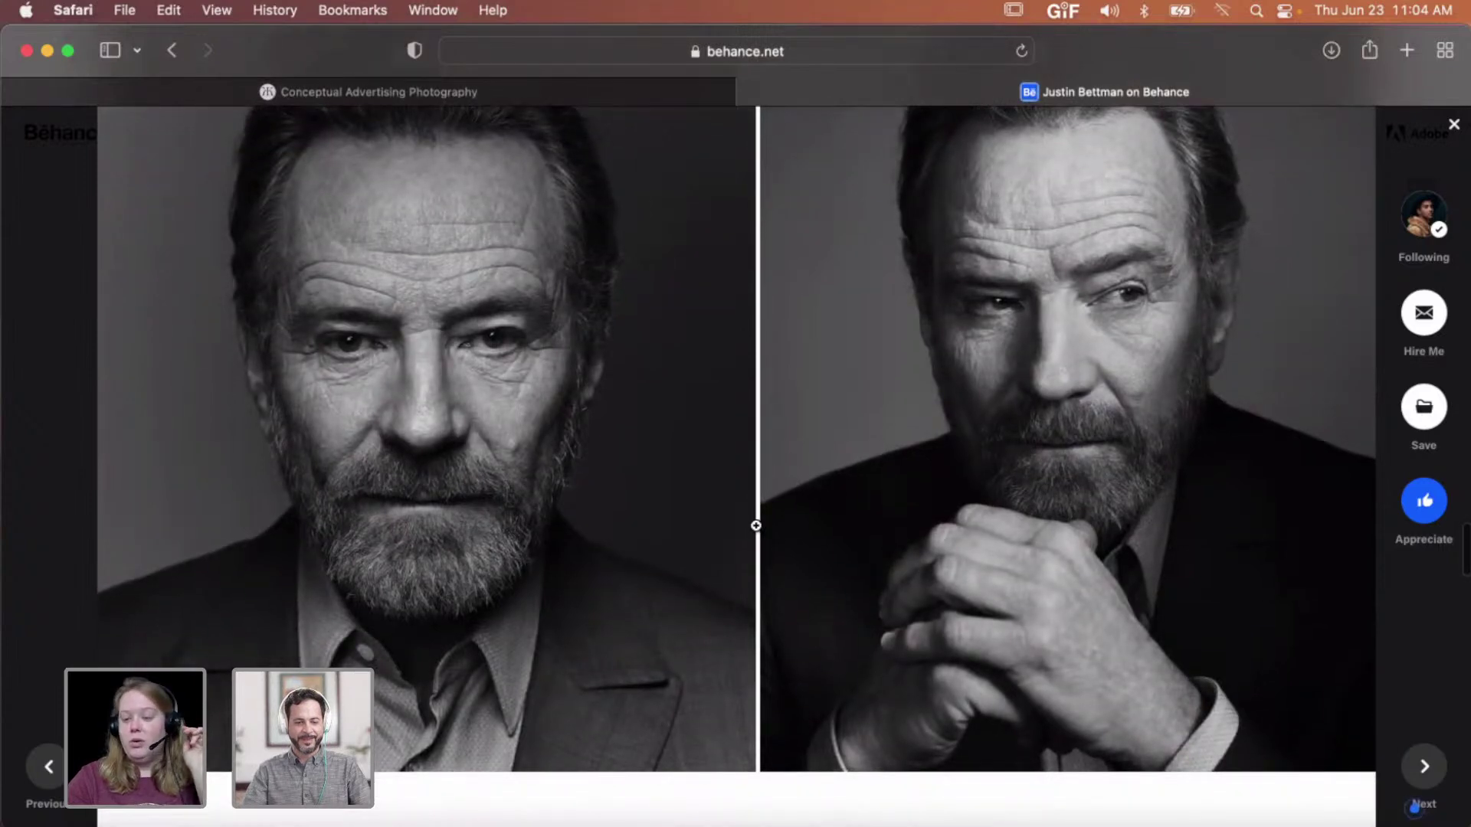
scroll(755, 525, down, 13)
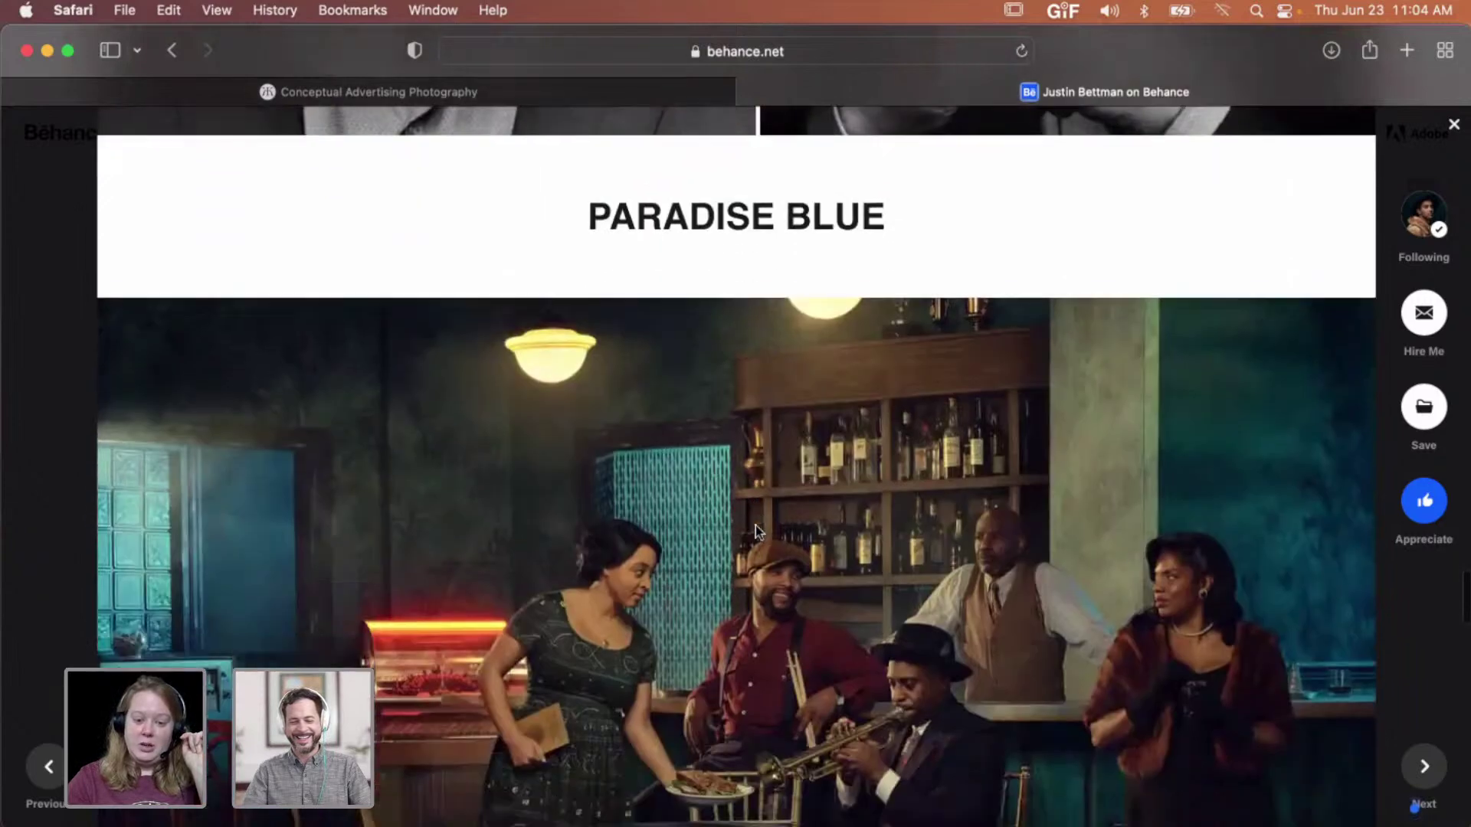
scroll(756, 530, up, 13)
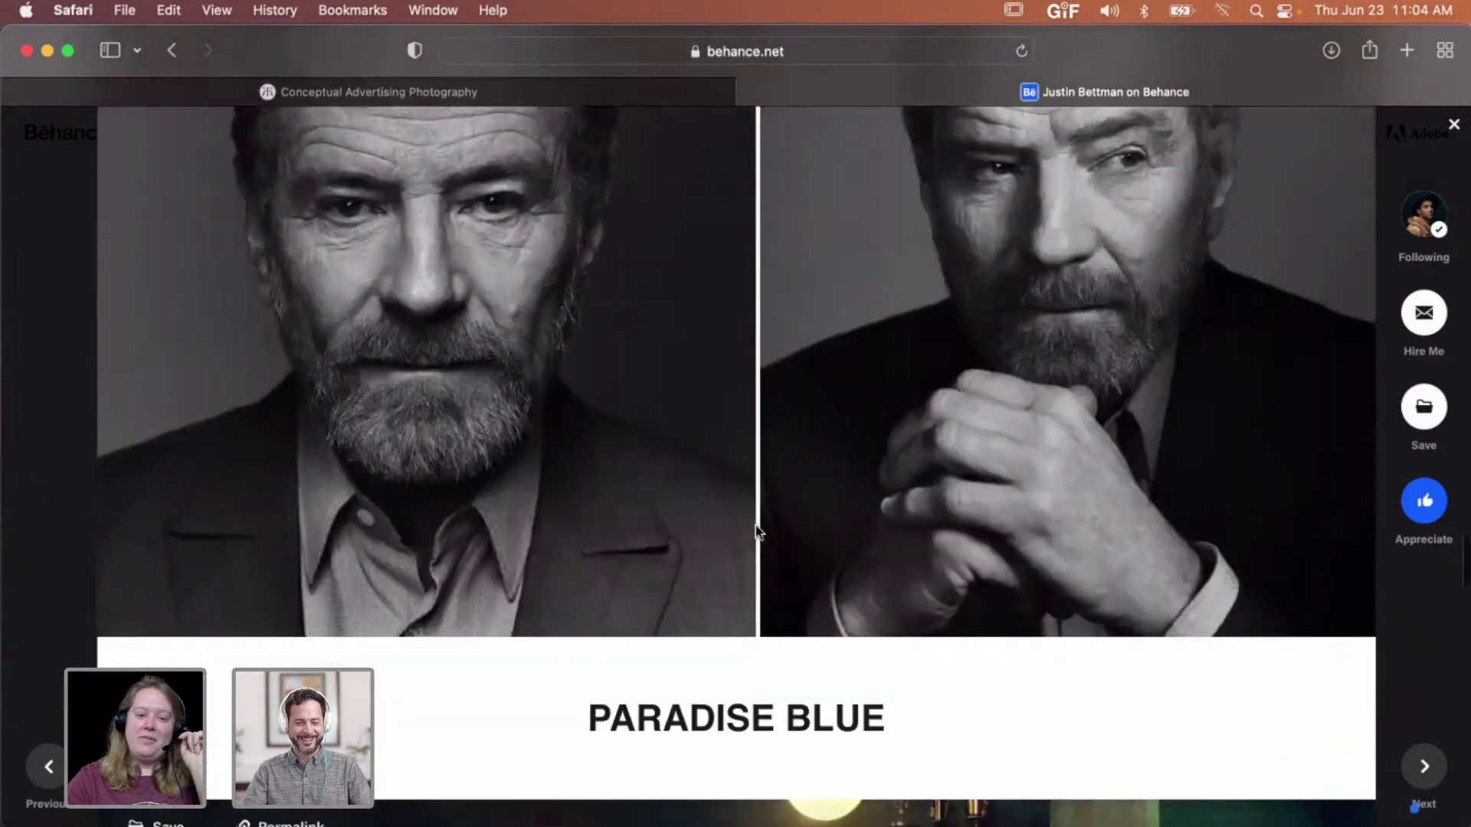
scroll(757, 531, down, 7)
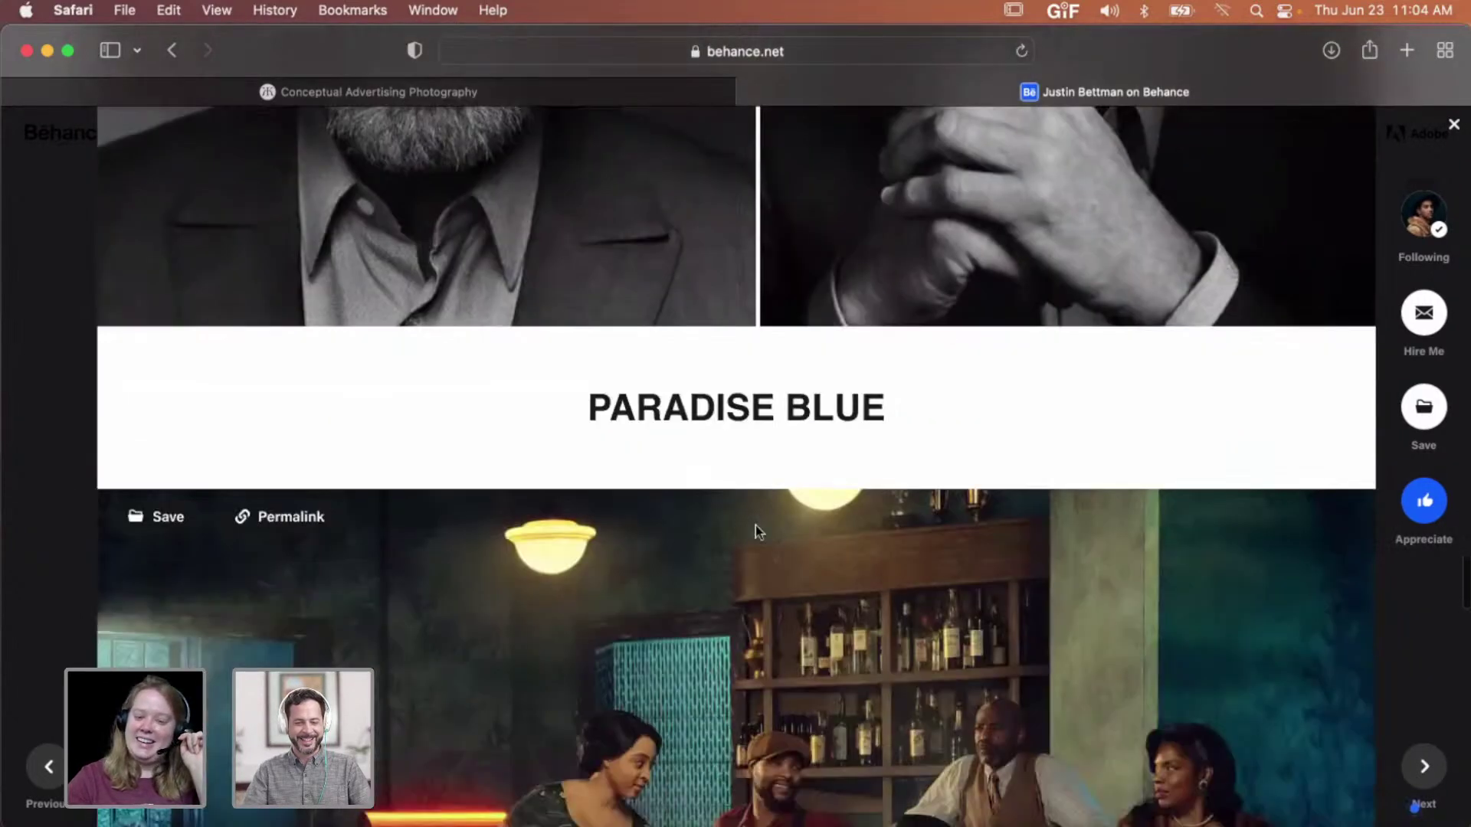
- Examine the staging and lighting of the Paradise Blue bar scene with the trumpet player
scroll(755, 529, down, 10)
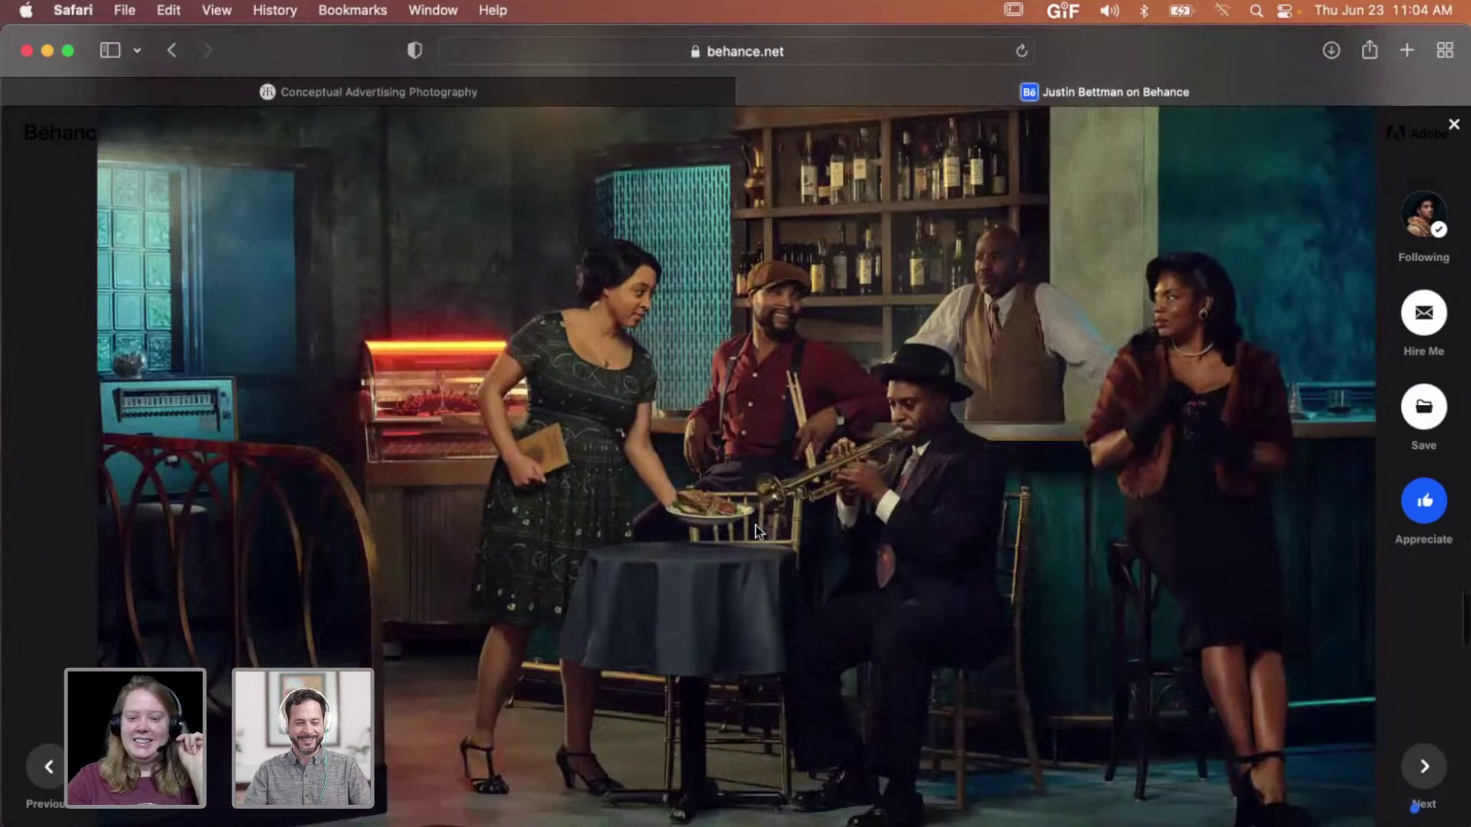
scroll(1014, 266, up, 1)
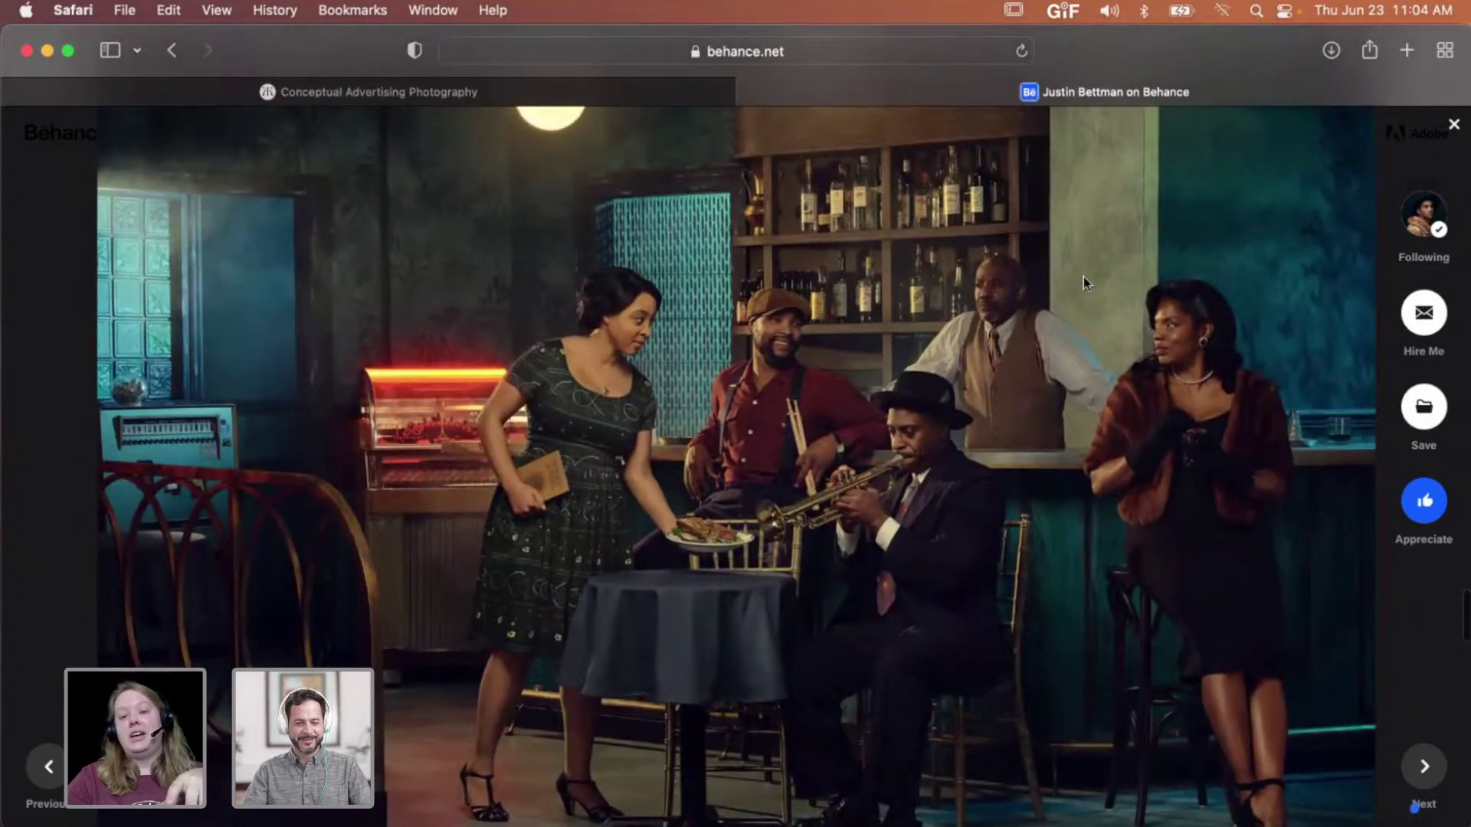
scroll(1083, 278, up, 2)
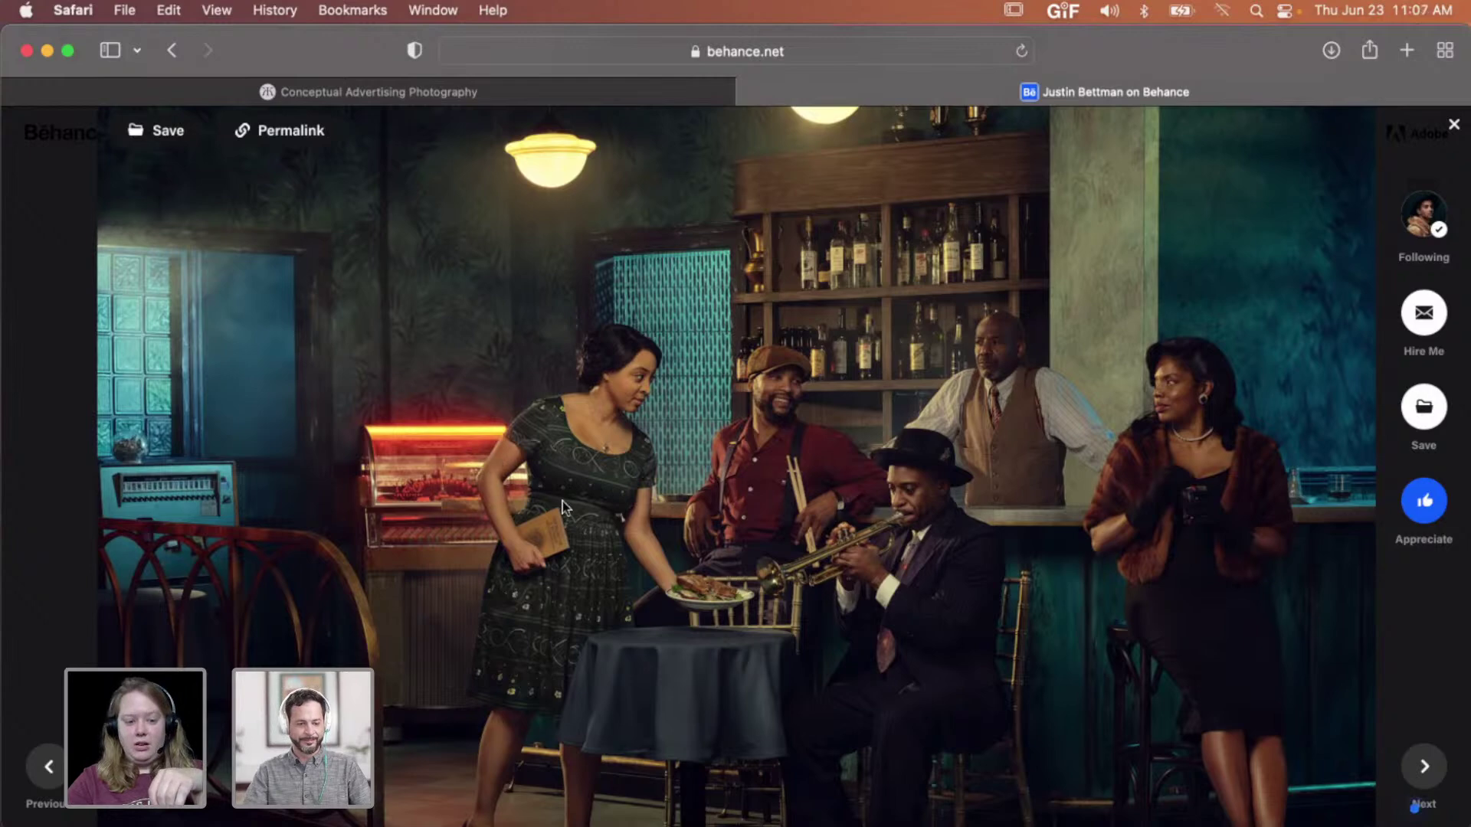
scroll(822, 479, down, 5)
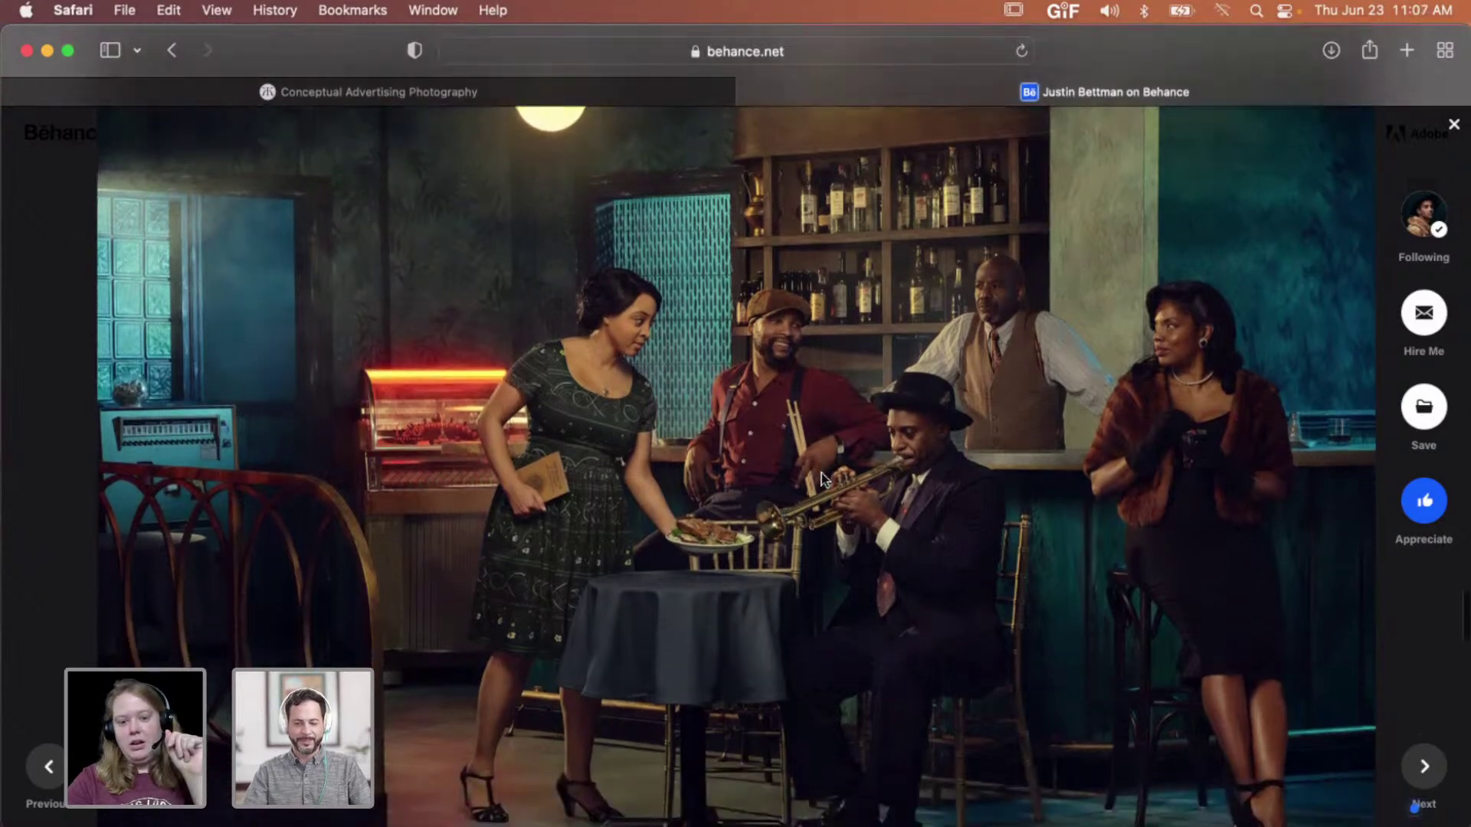
- Appreciate the Geffen Playhouse project at its end and close it to return to the portfolio
scroll(821, 478, down, 8)
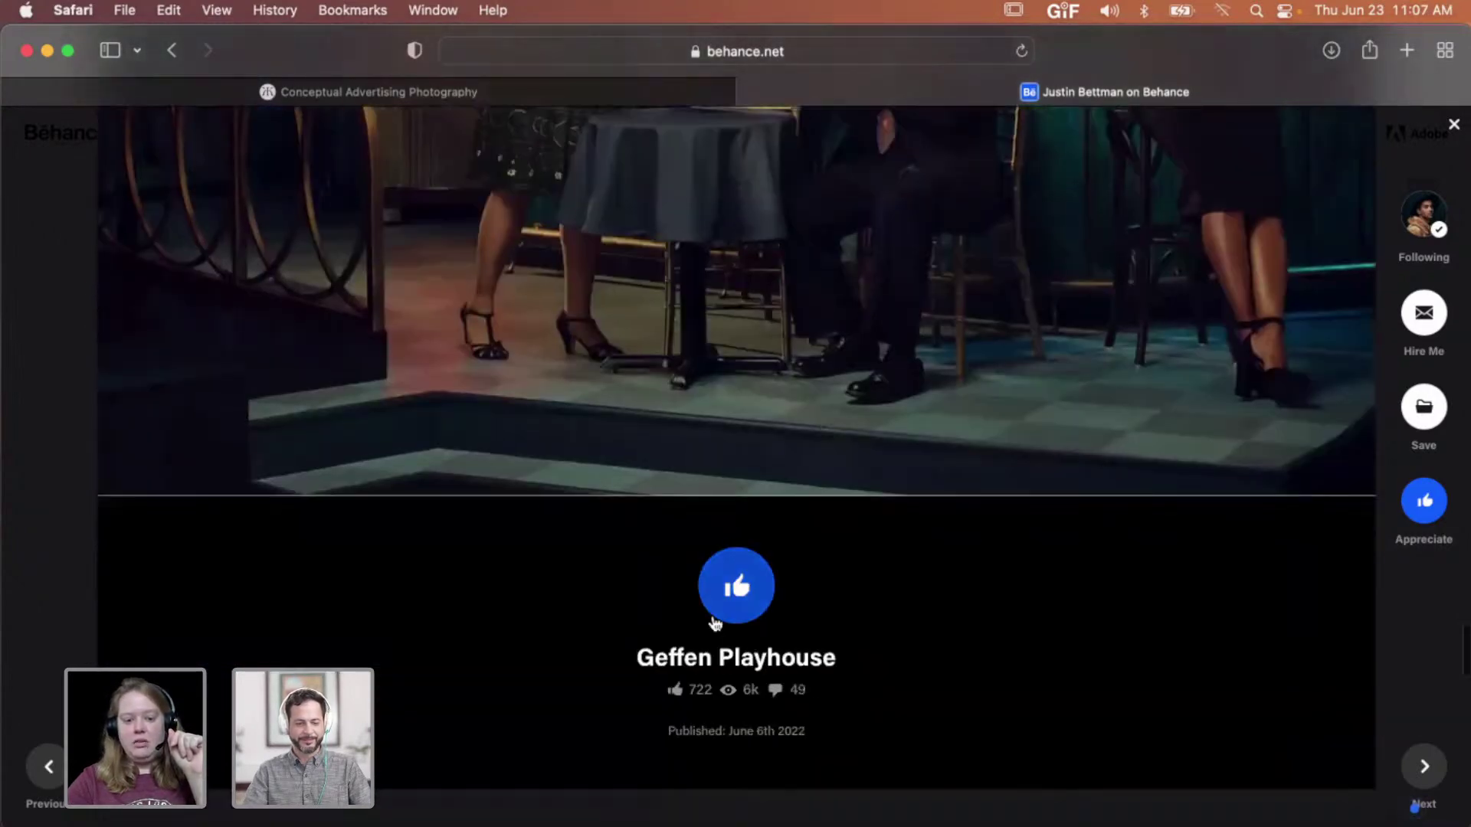
click(720, 605)
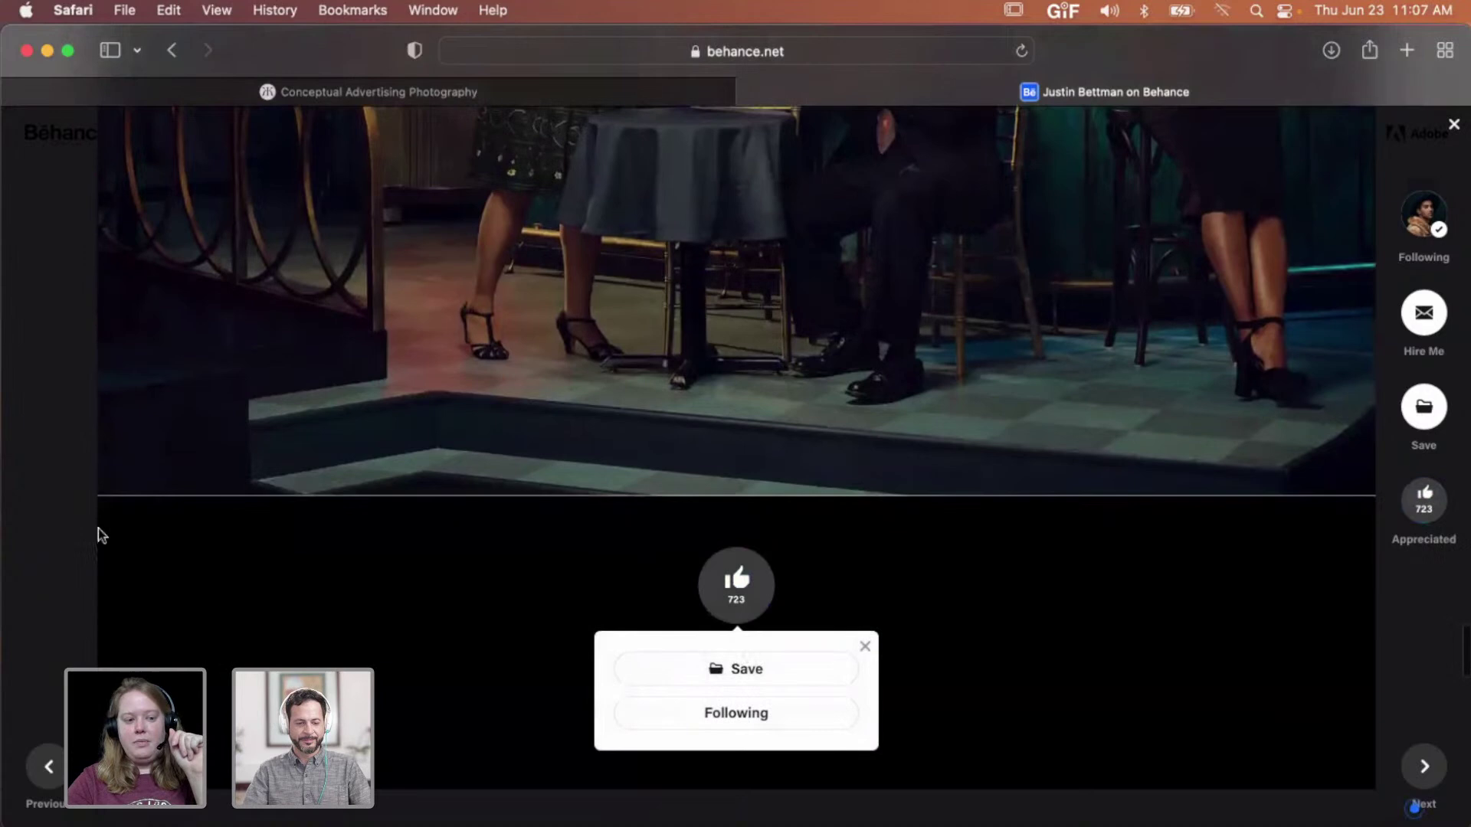
click(67, 484)
- Open the Living Legend project from the portfolio and view its photo of the woman in the red tracksuit
scroll(885, 481, up, 8)
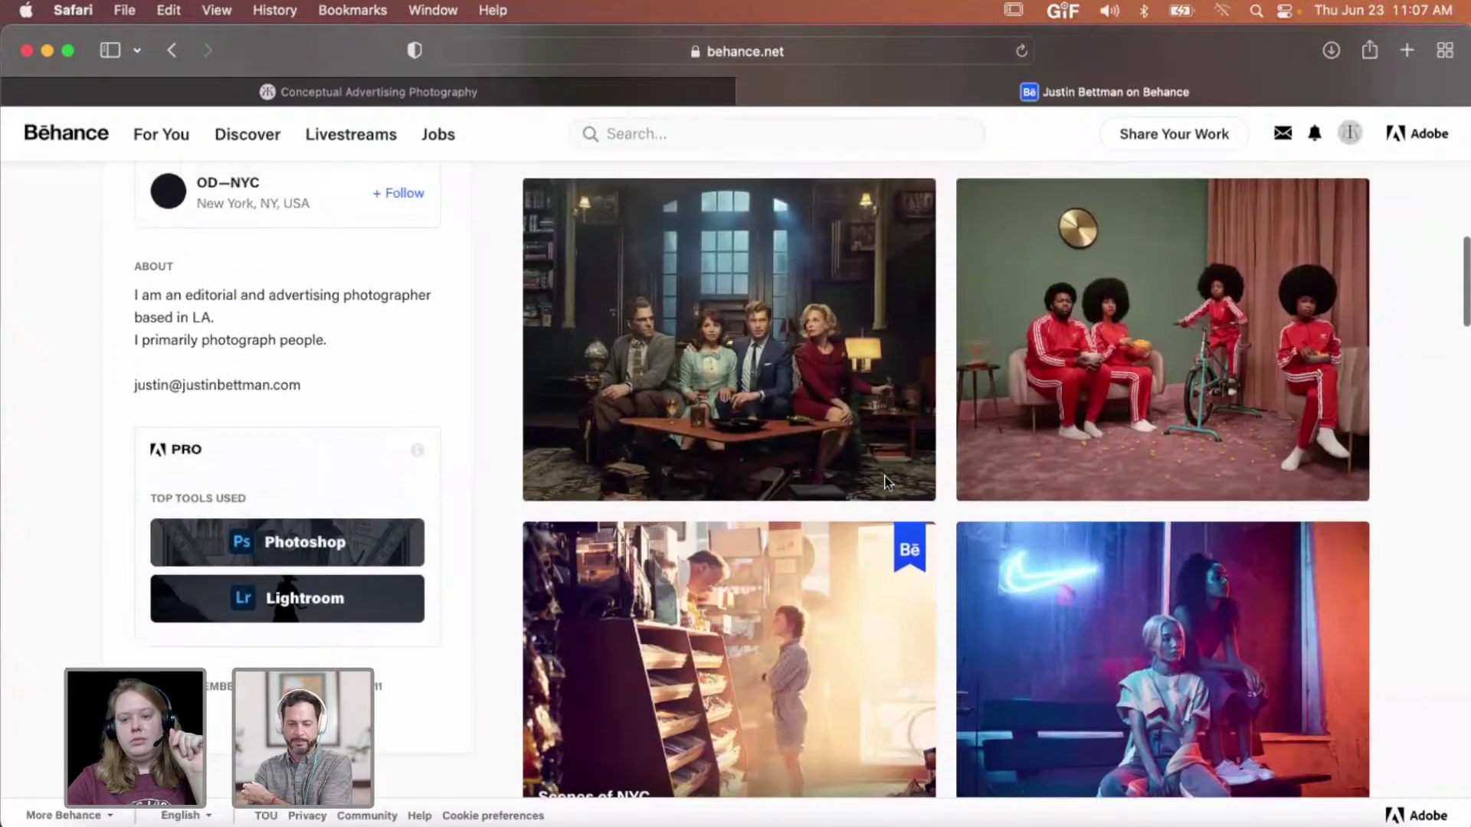
scroll(886, 482, up, 10)
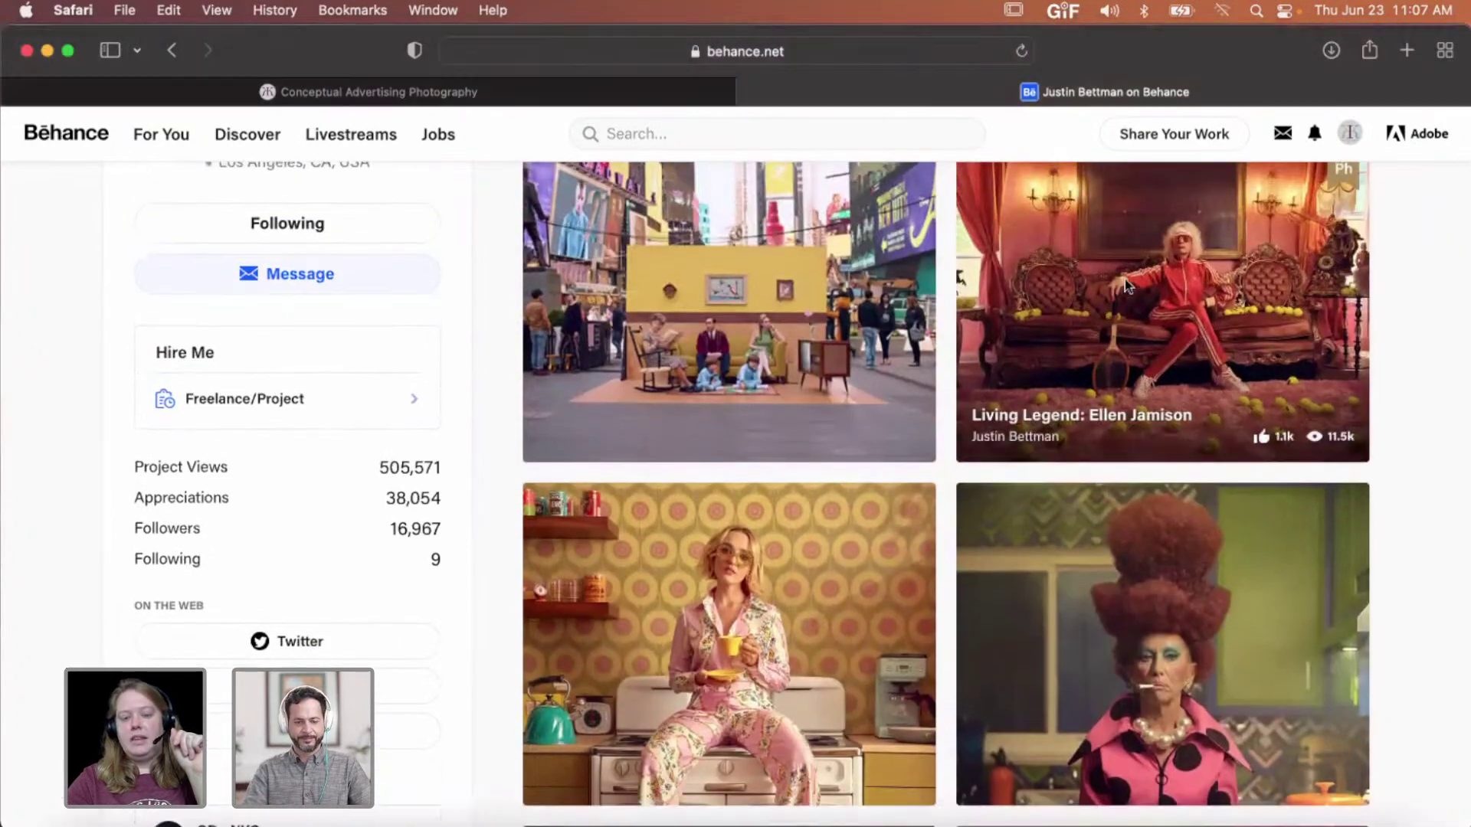
click(1124, 279)
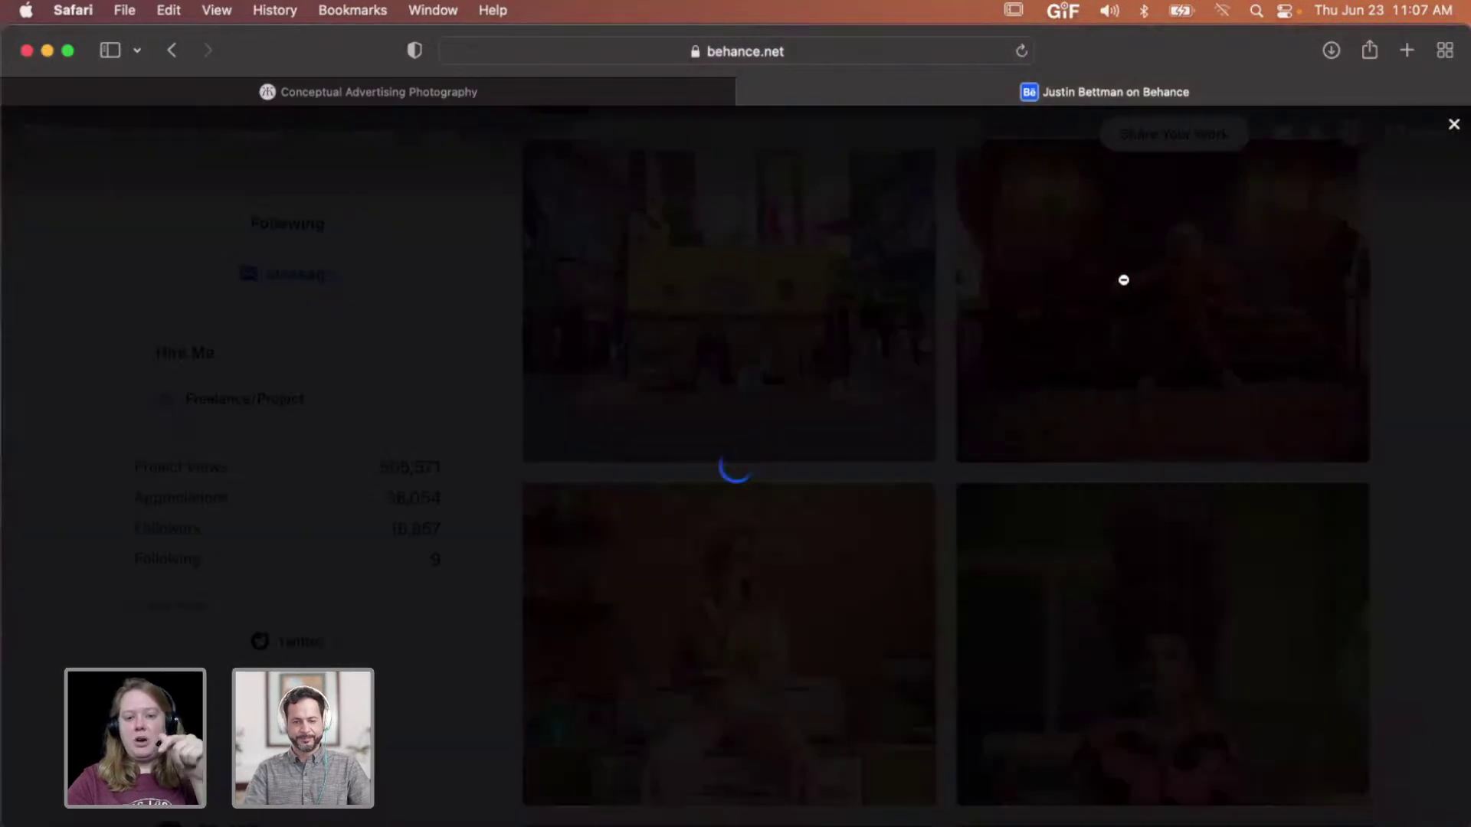
scroll(1035, 402, down, 3)
scroll(1034, 403, down, 4)
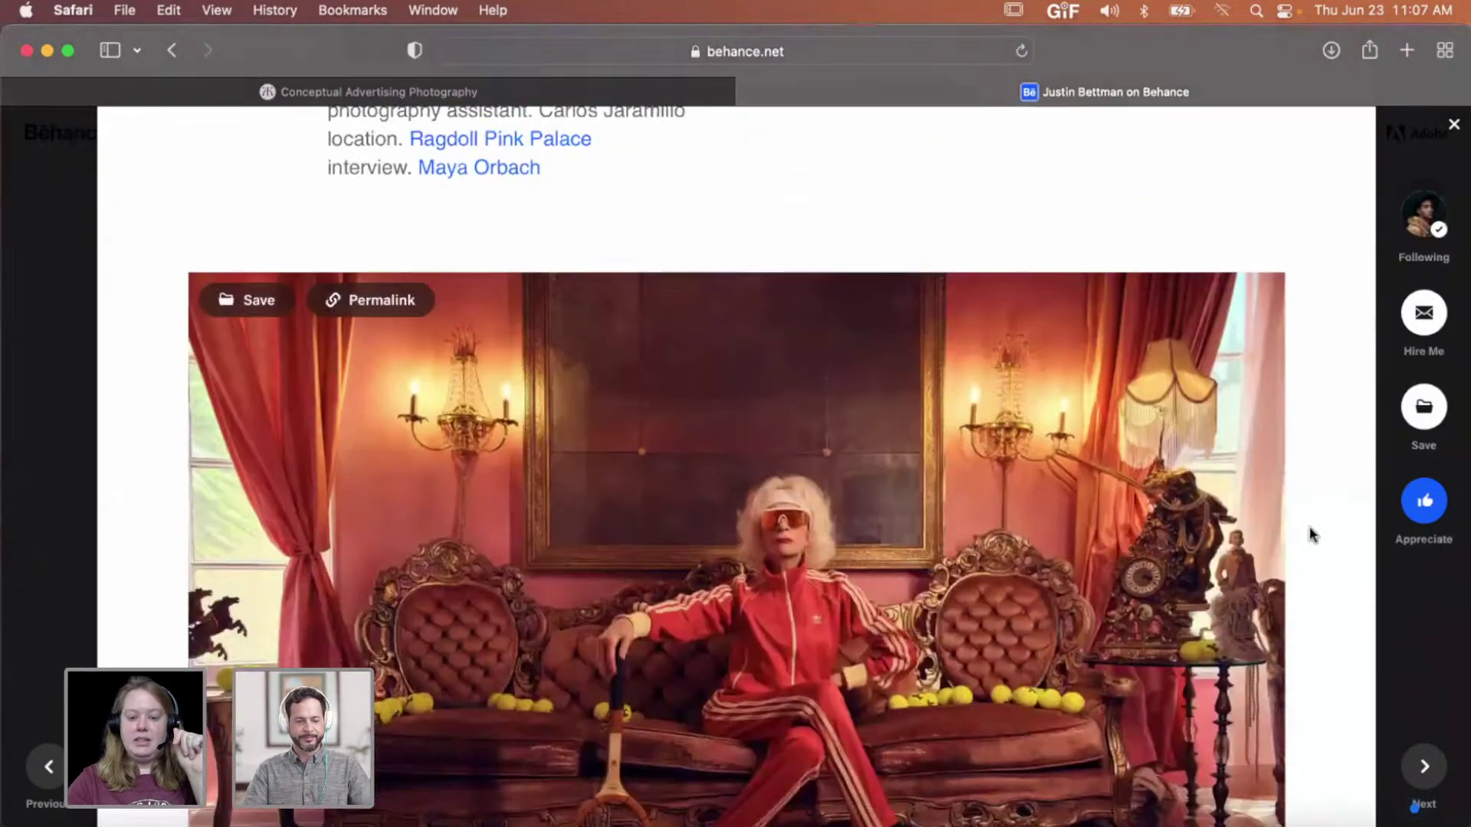
- Examine the full Living Legend photo, including the ornate sofa, wall lights, racket and scattered tennis balls
scroll(1307, 533, down, 6)
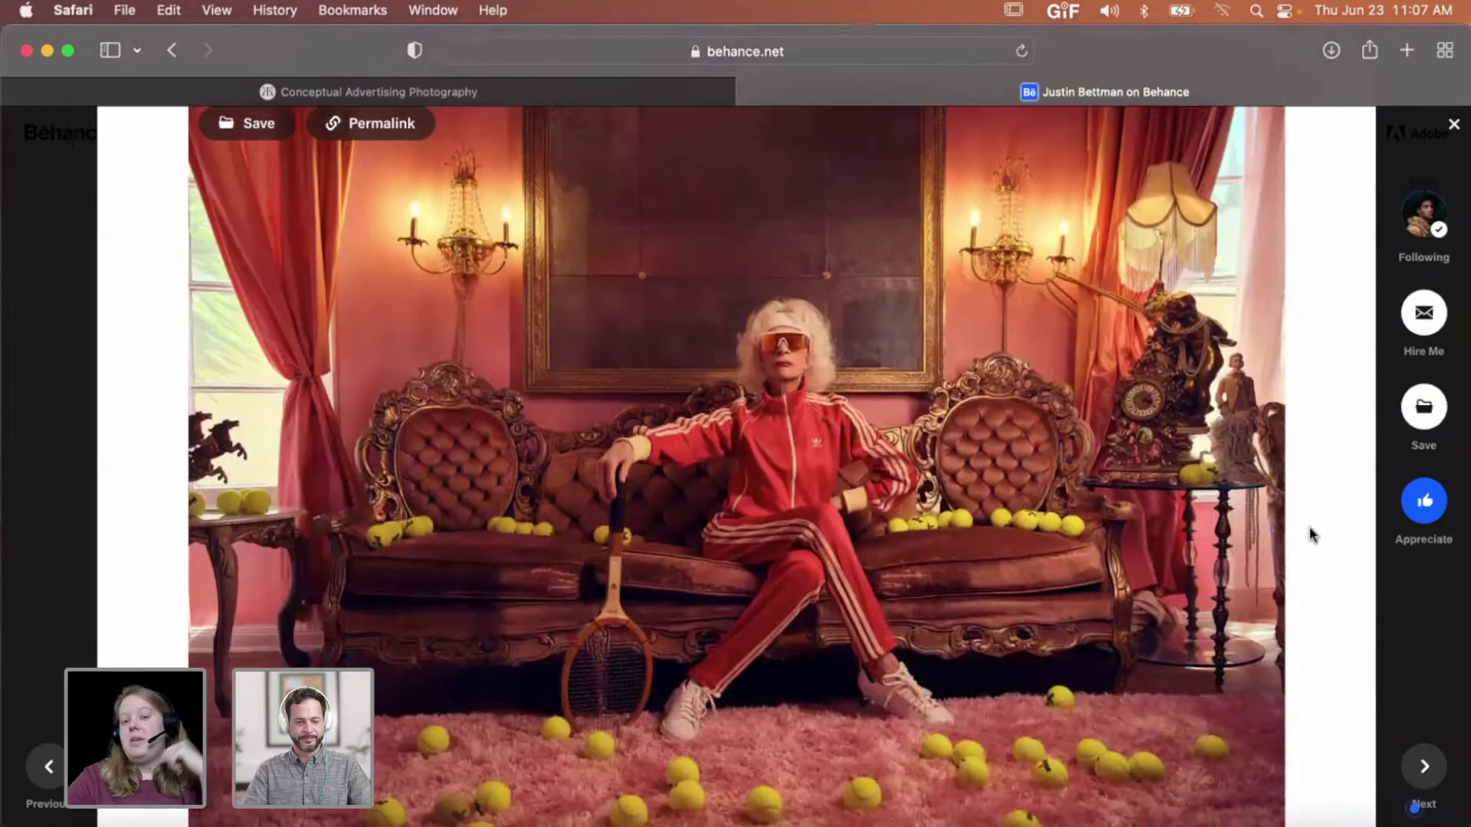
scroll(1312, 534, down, 1)
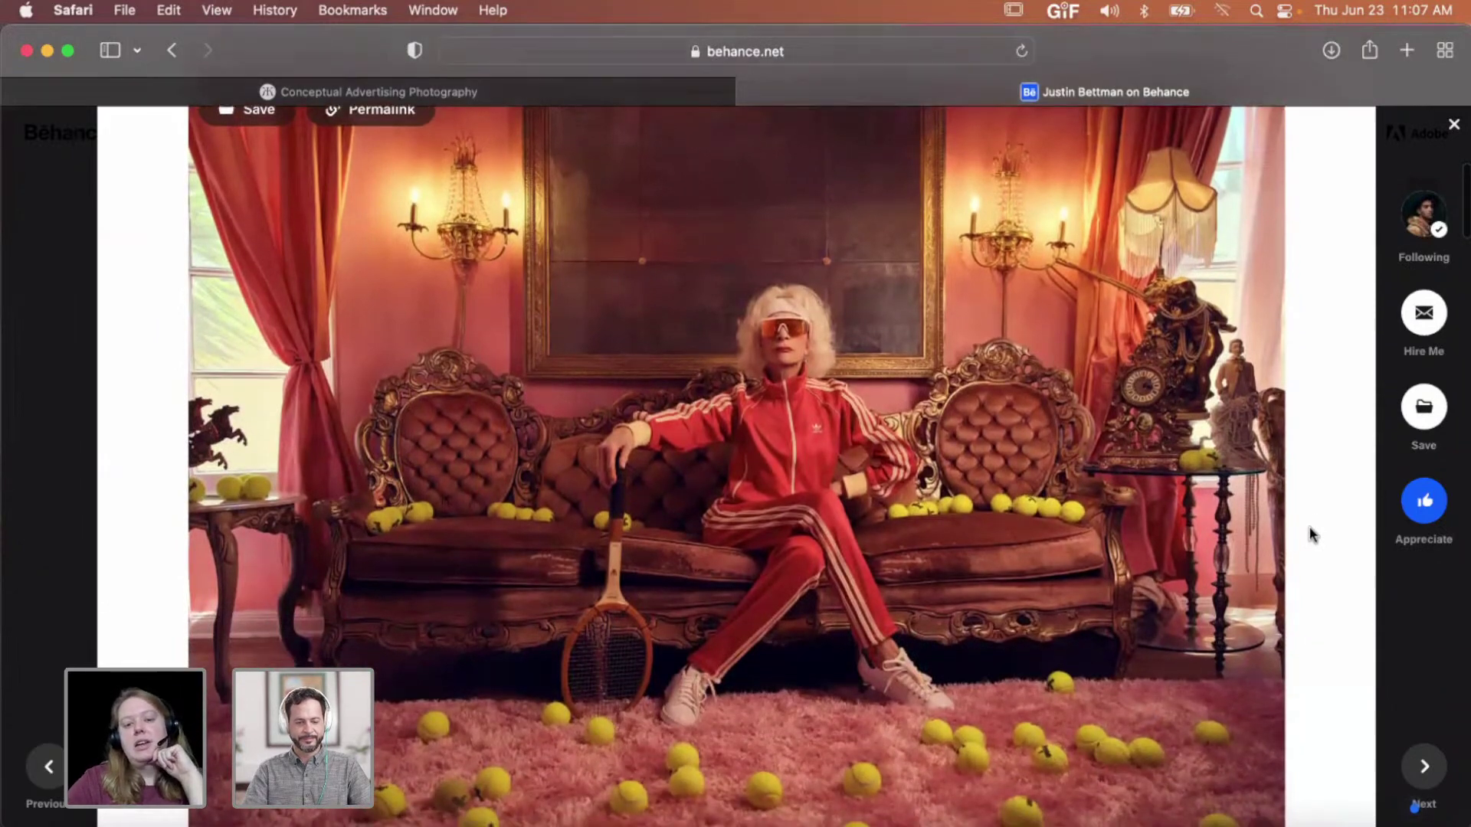
scroll(1310, 534, down, 1)
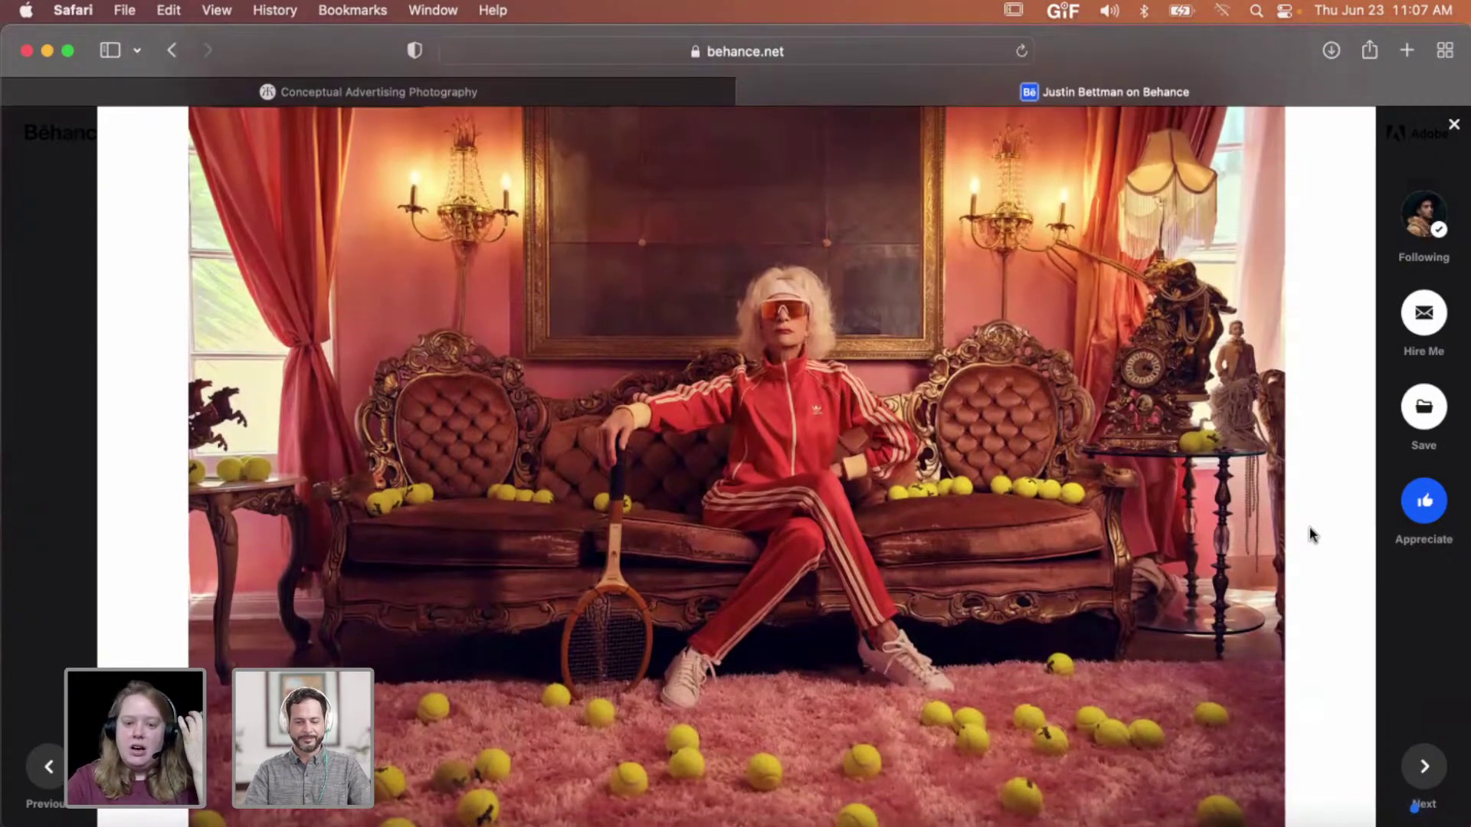
scroll(1310, 534, down, 1)
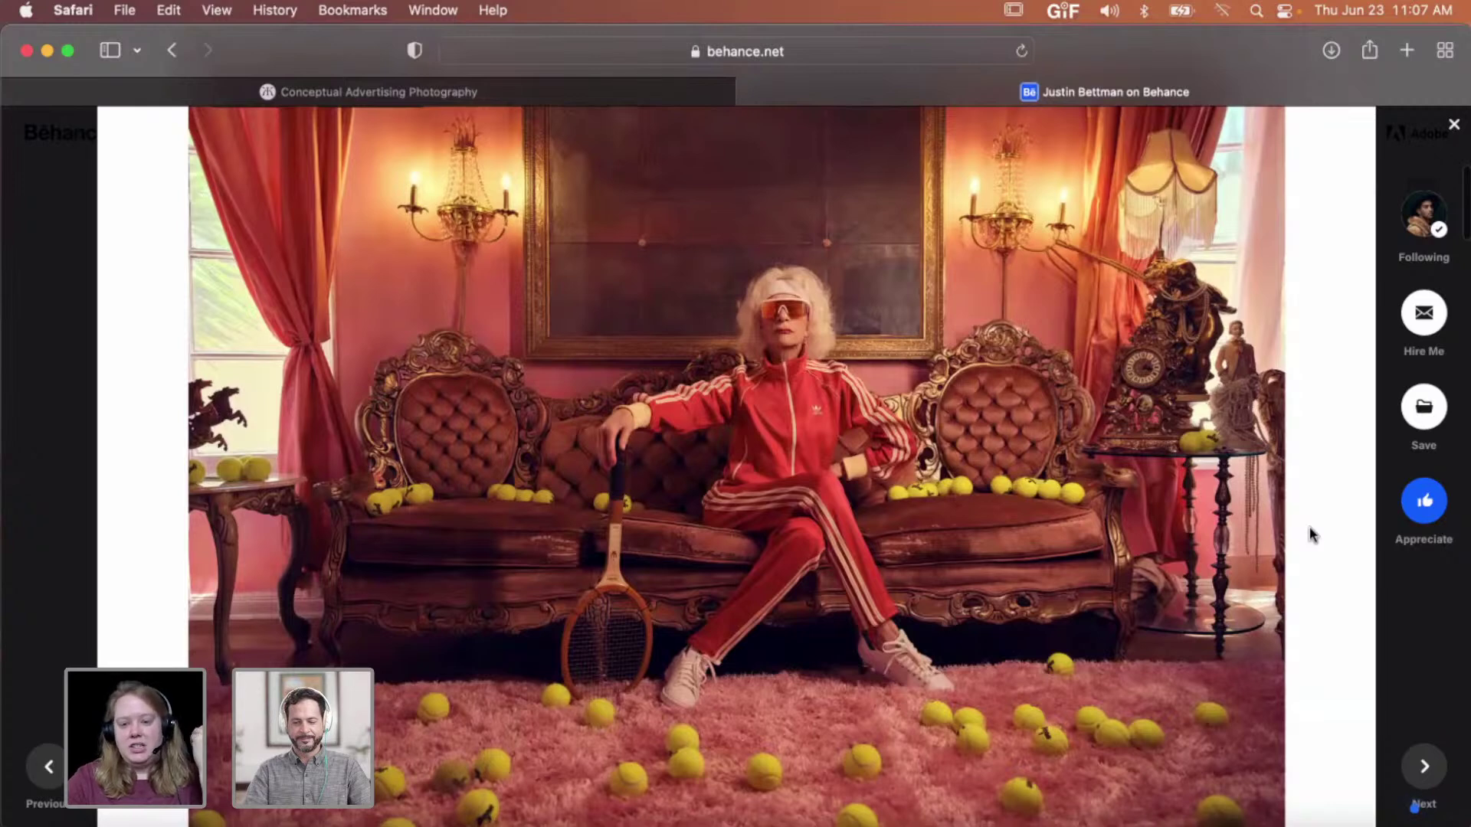
scroll(1310, 534, up, 1)
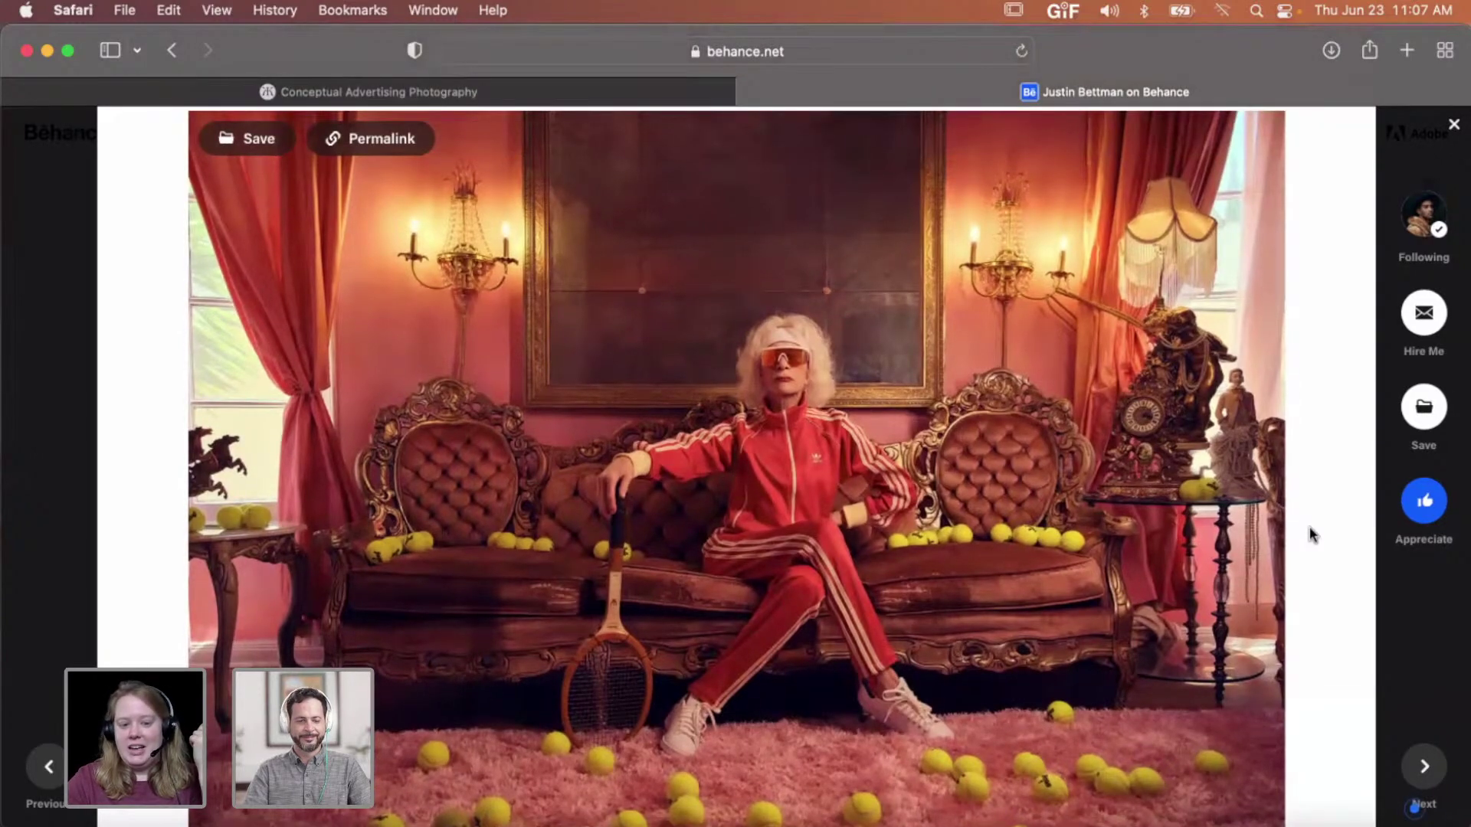
scroll(1310, 534, up, 1)
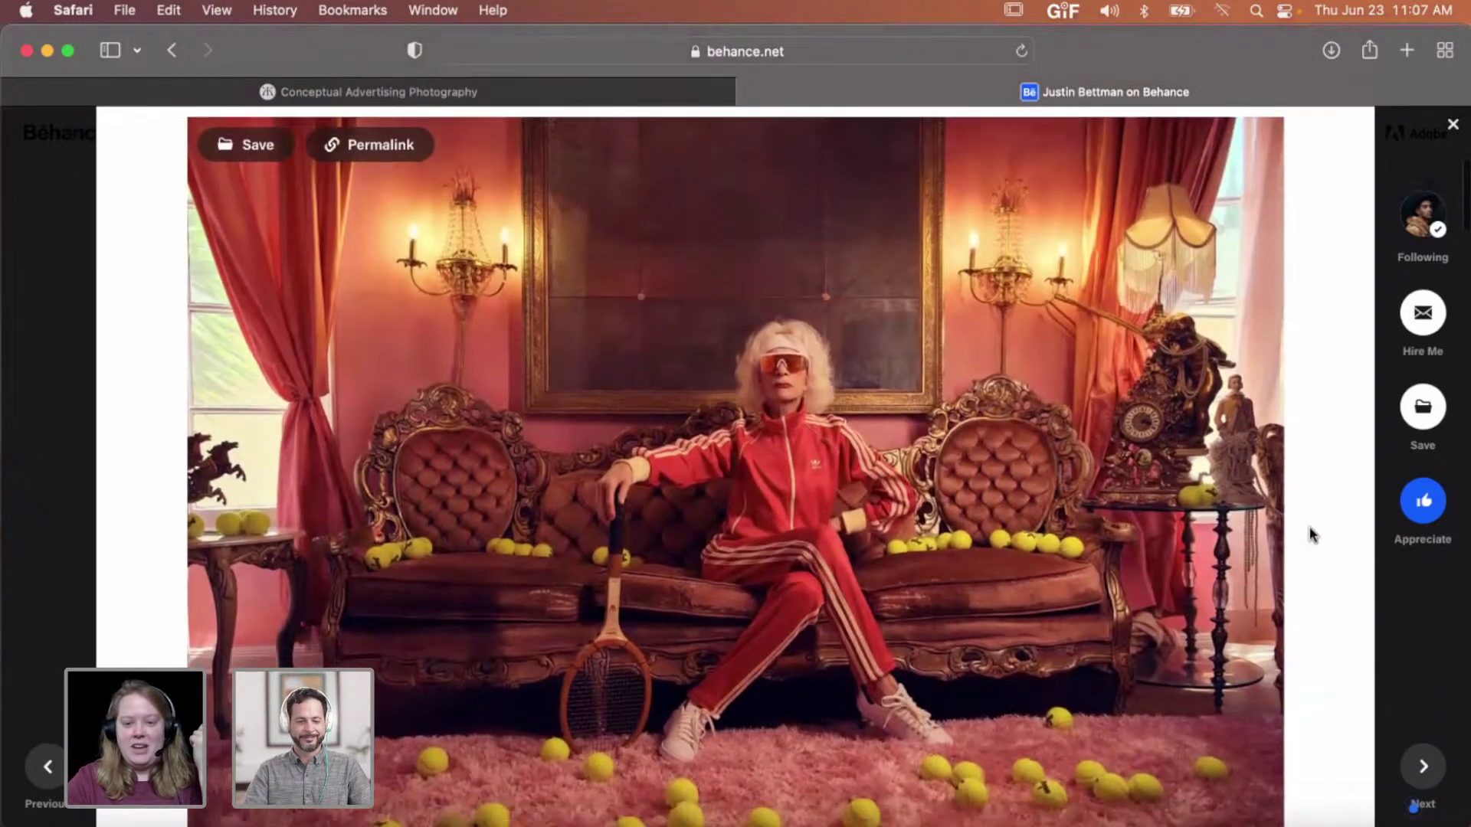
- Examine the carpet and tennis balls in the tracksuit photo, and continue to the portrait in the blue patterned suit
scroll(1310, 534, down, 1)
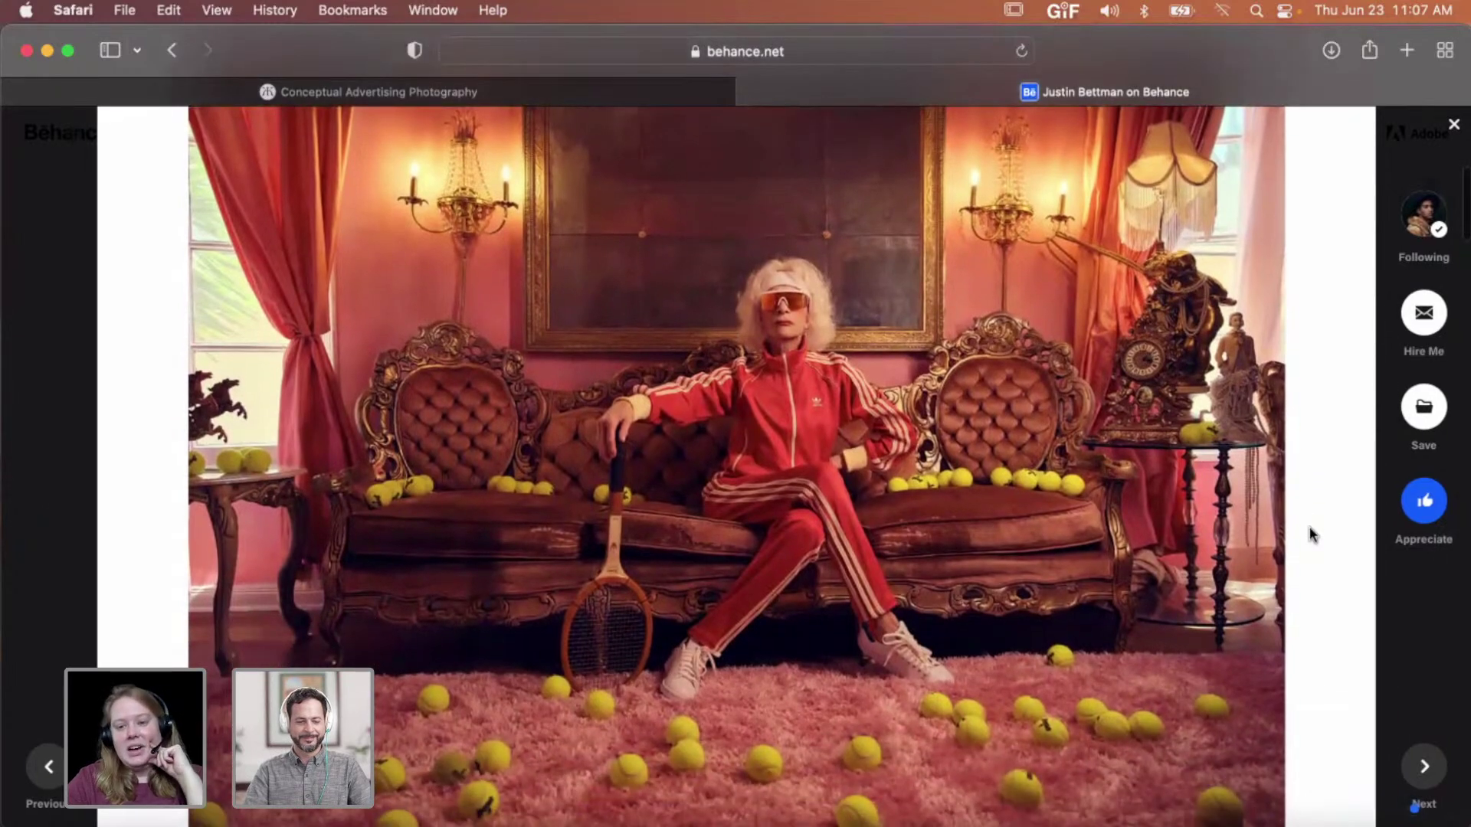
scroll(1310, 534, down, 1)
scroll(1310, 529, up, 2)
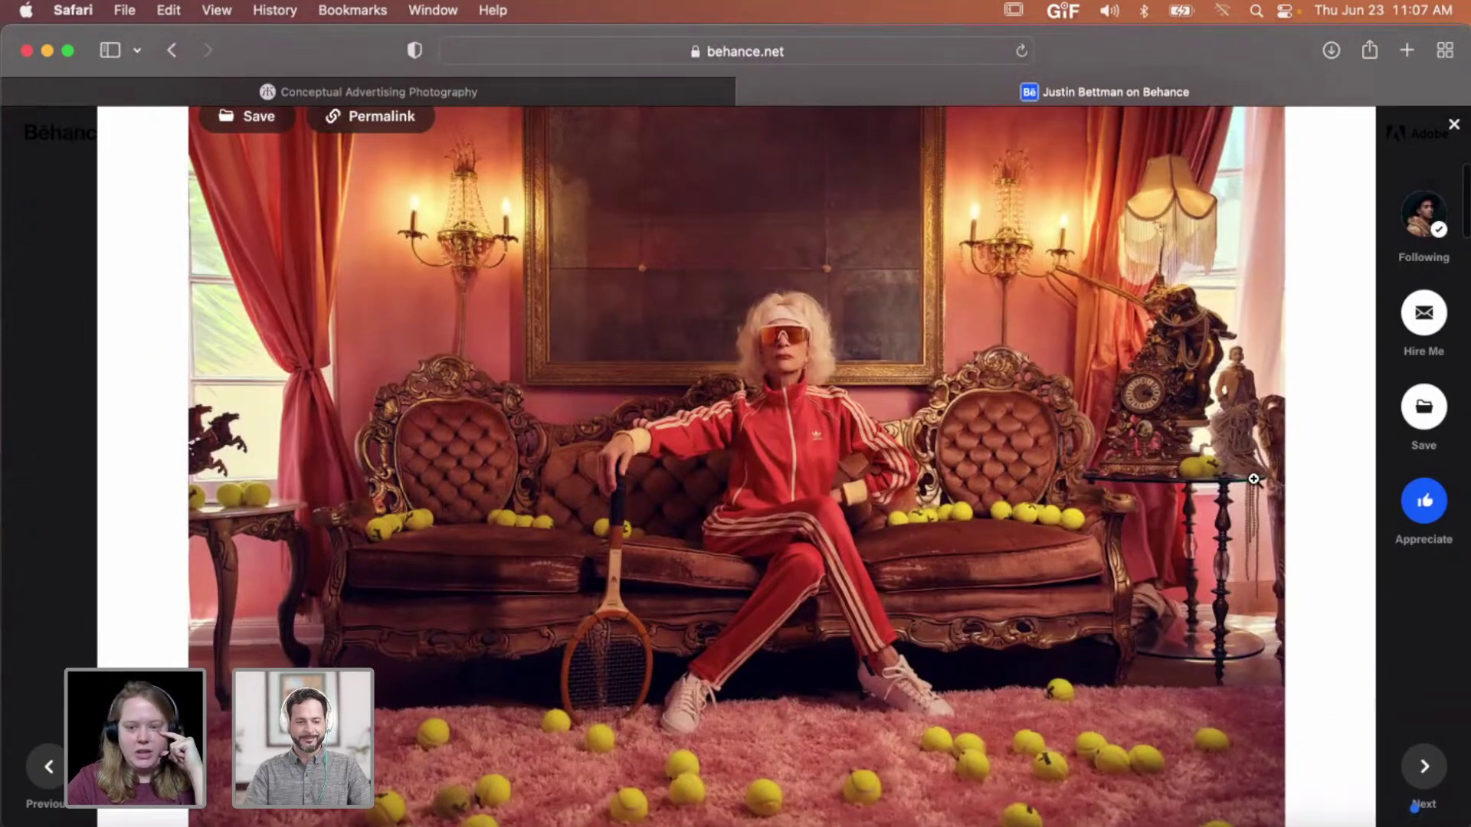
scroll(1253, 479, down, 12)
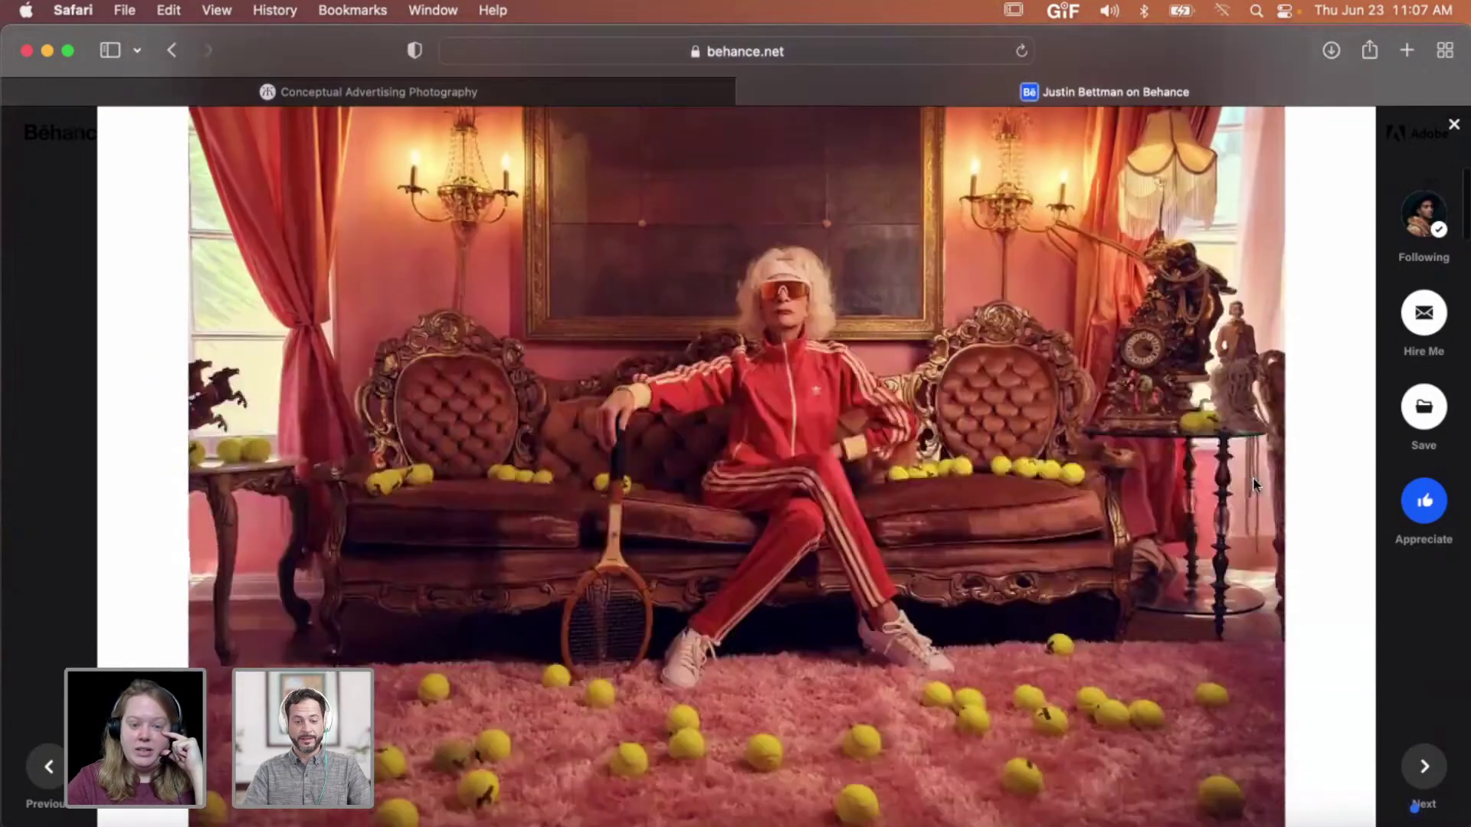
scroll(1253, 478, down, 8)
scroll(1288, 534, down, 7)
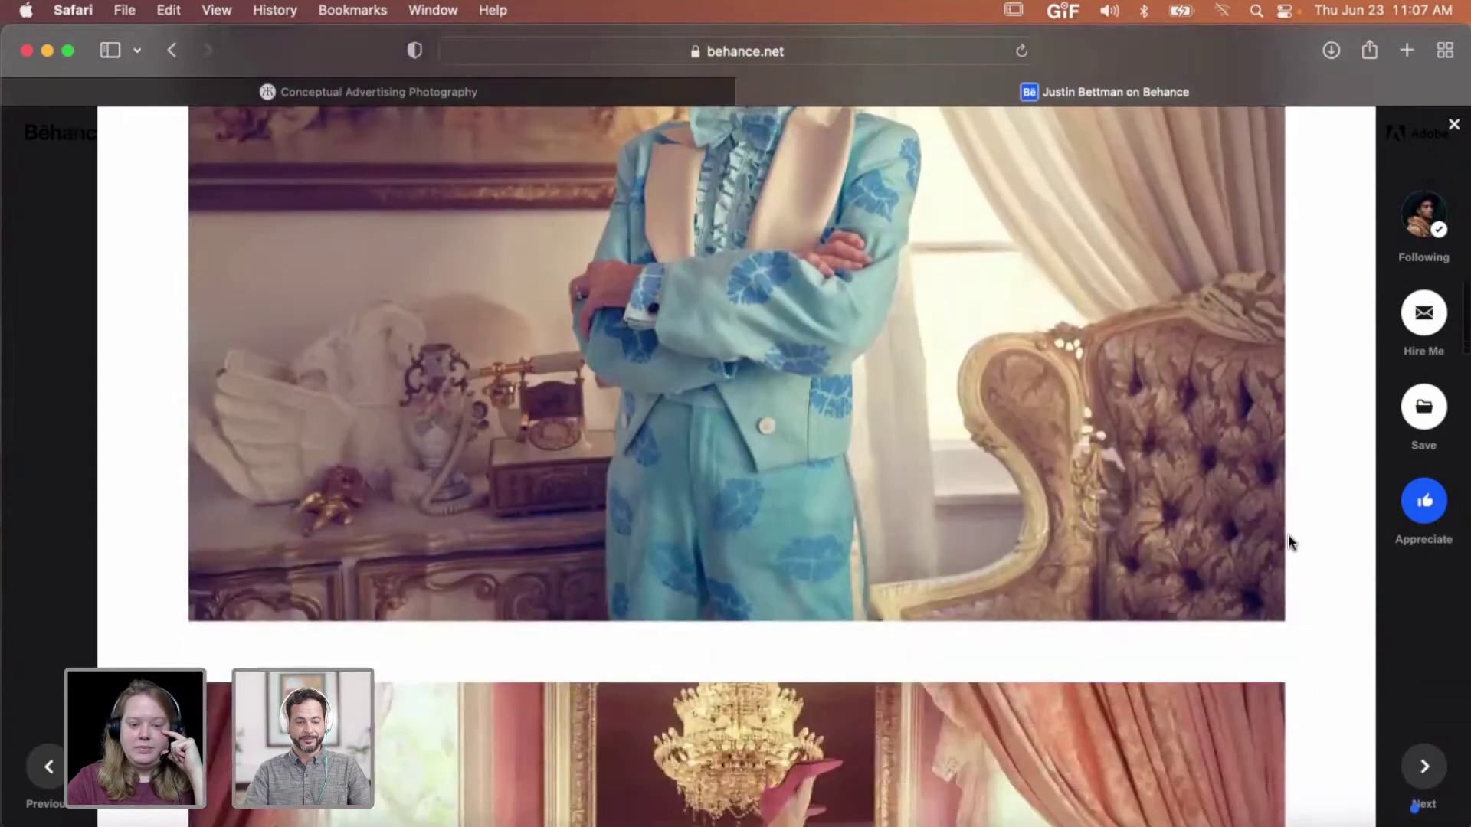
- Examine the Living Legend photos of the woman on the pink fur bench and the woman behind the candlelit birthday cake
scroll(1289, 538, down, 13)
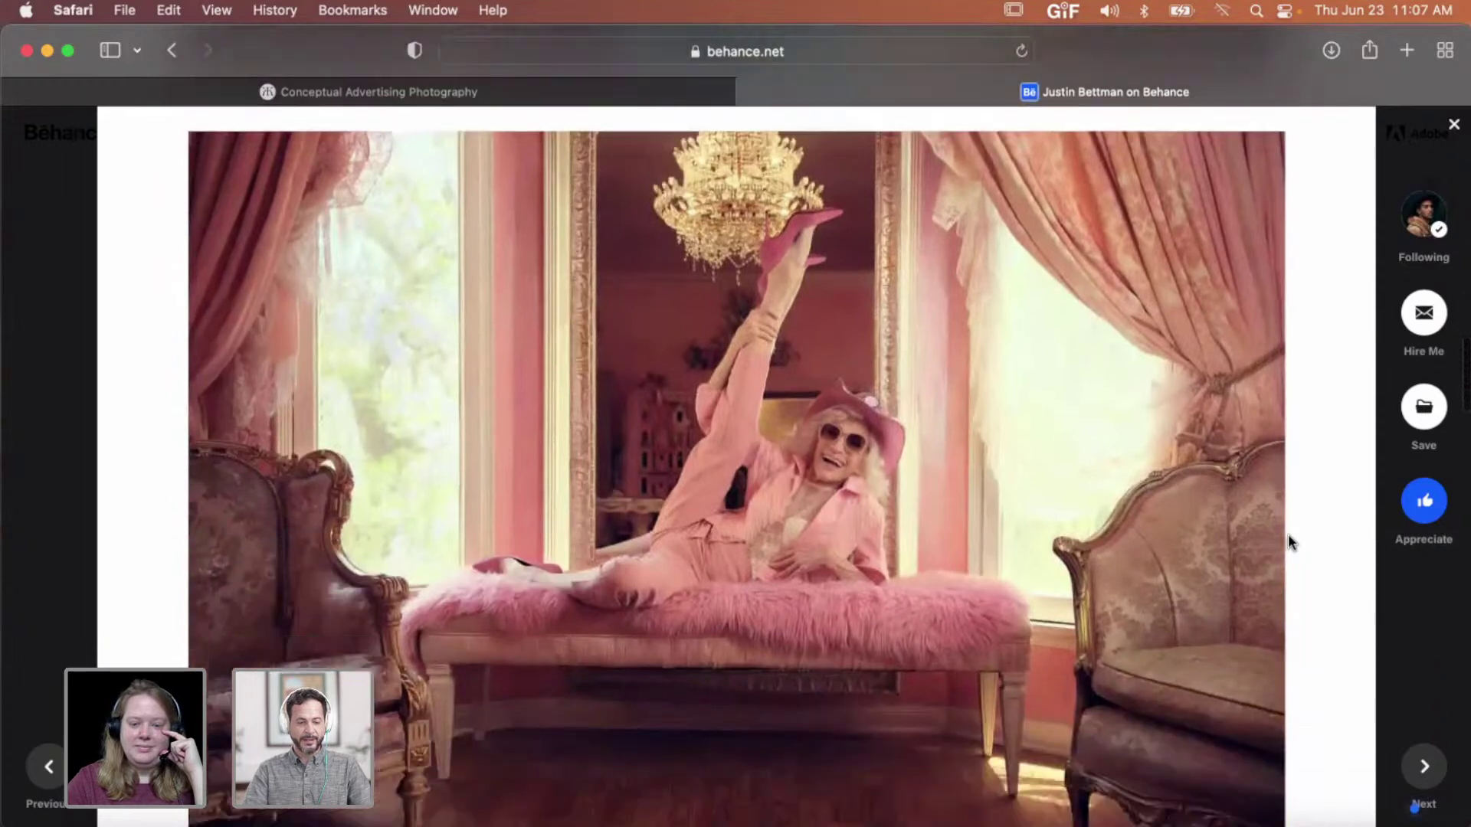
scroll(1289, 535, down, 2)
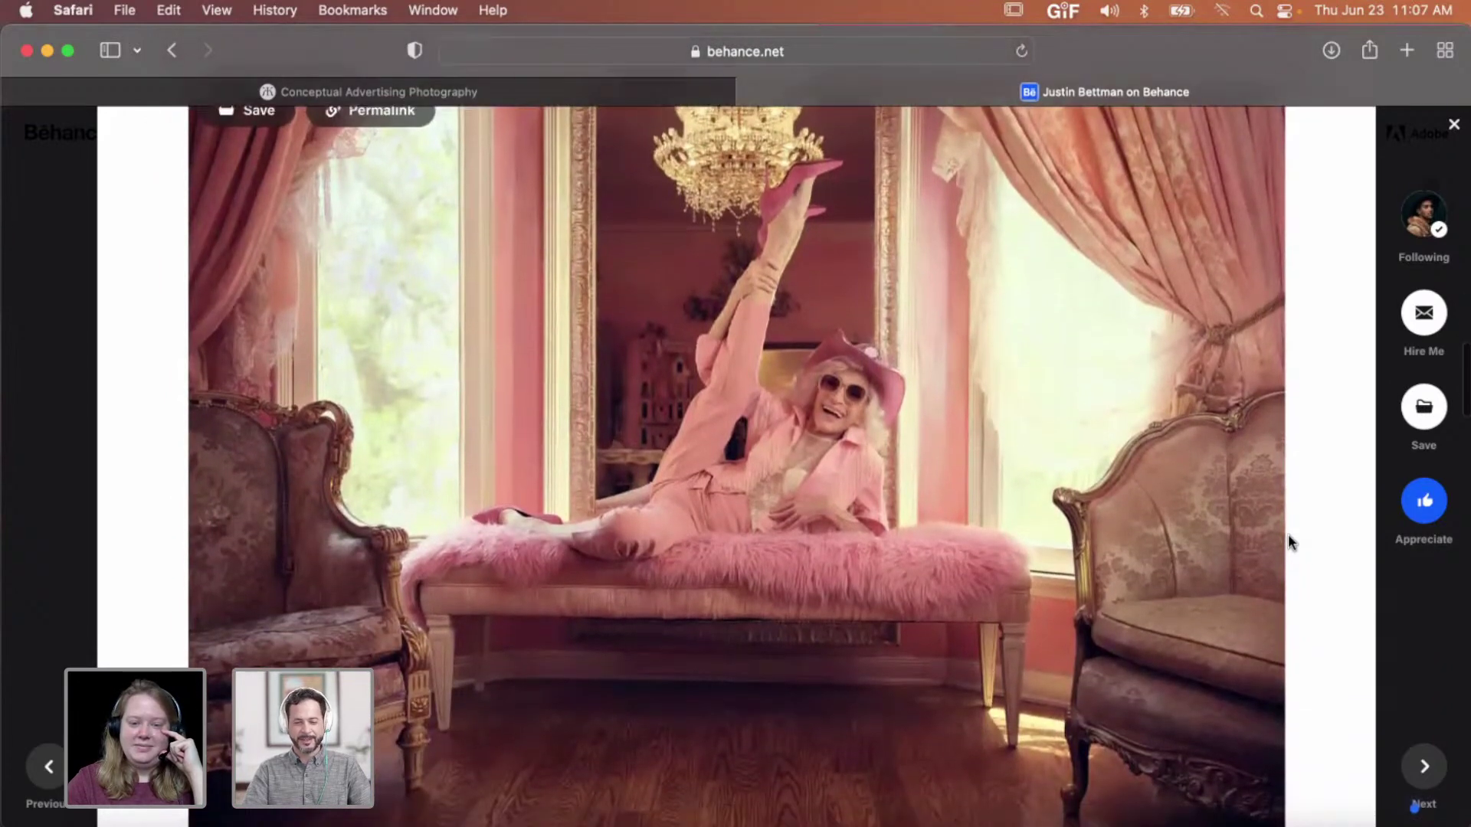
scroll(1289, 535, down, 4)
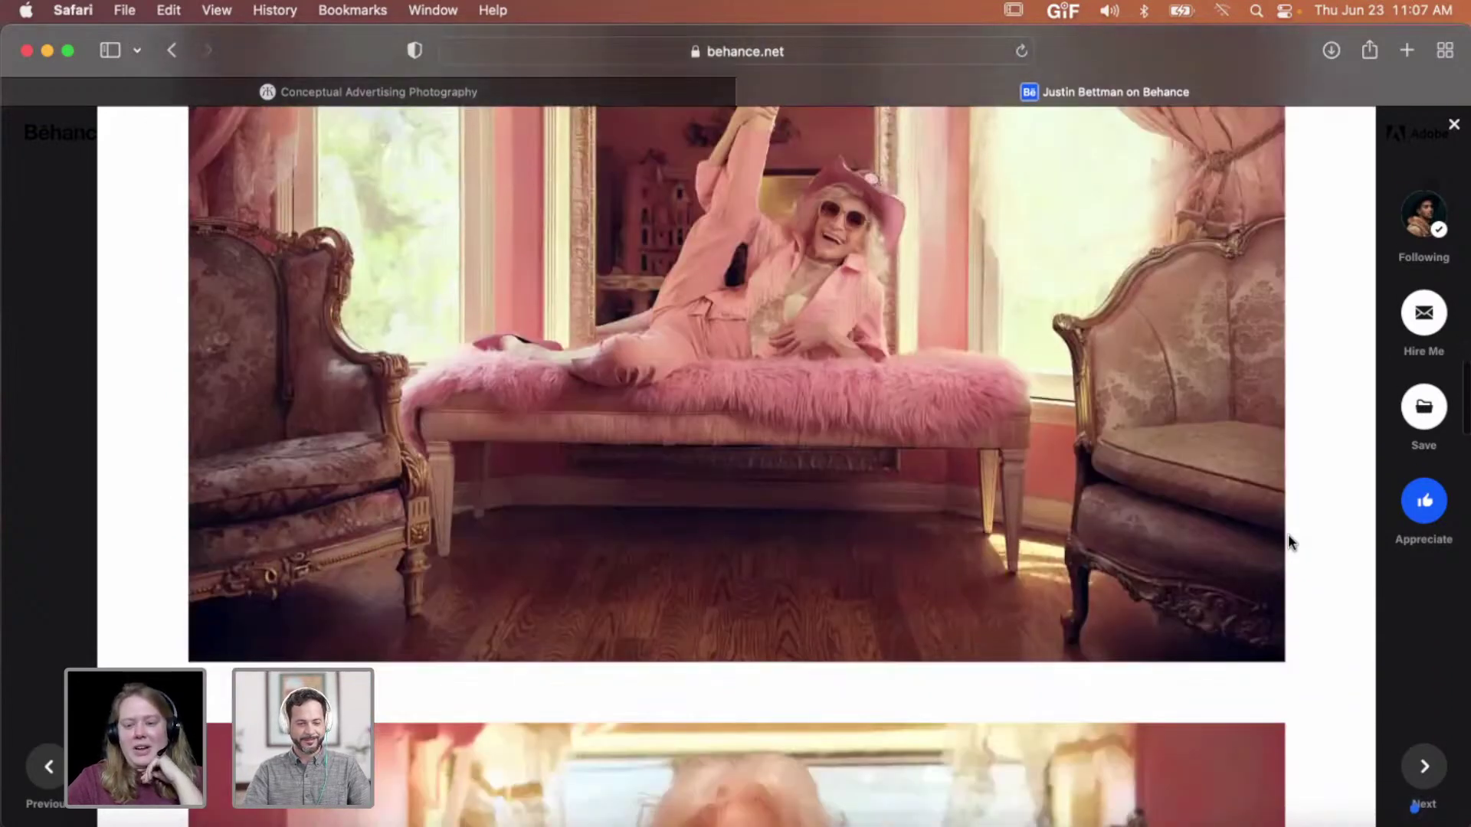
scroll(1289, 535, down, 14)
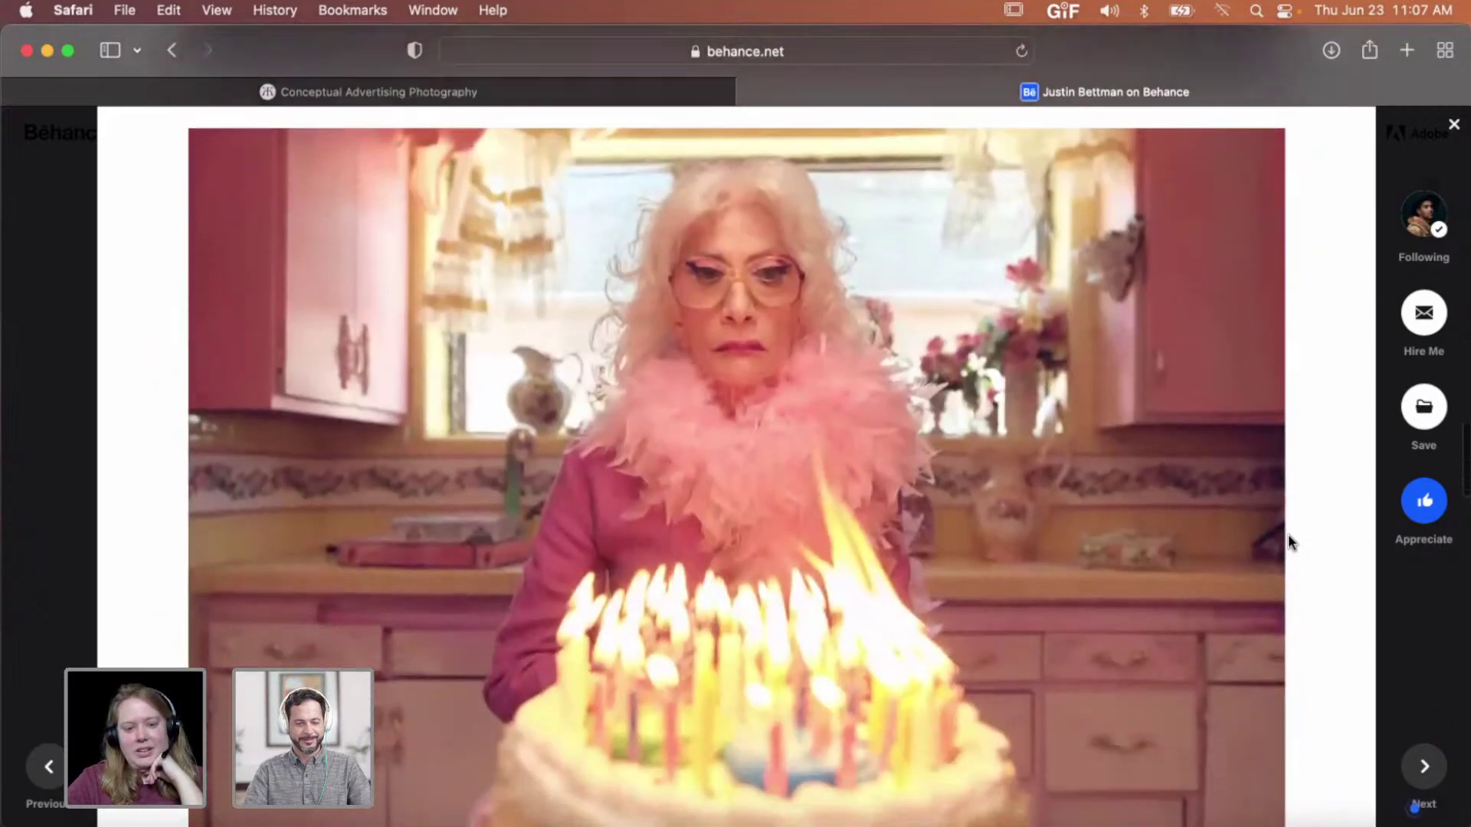
scroll(1288, 535, down, 1)
scroll(1289, 535, down, 1)
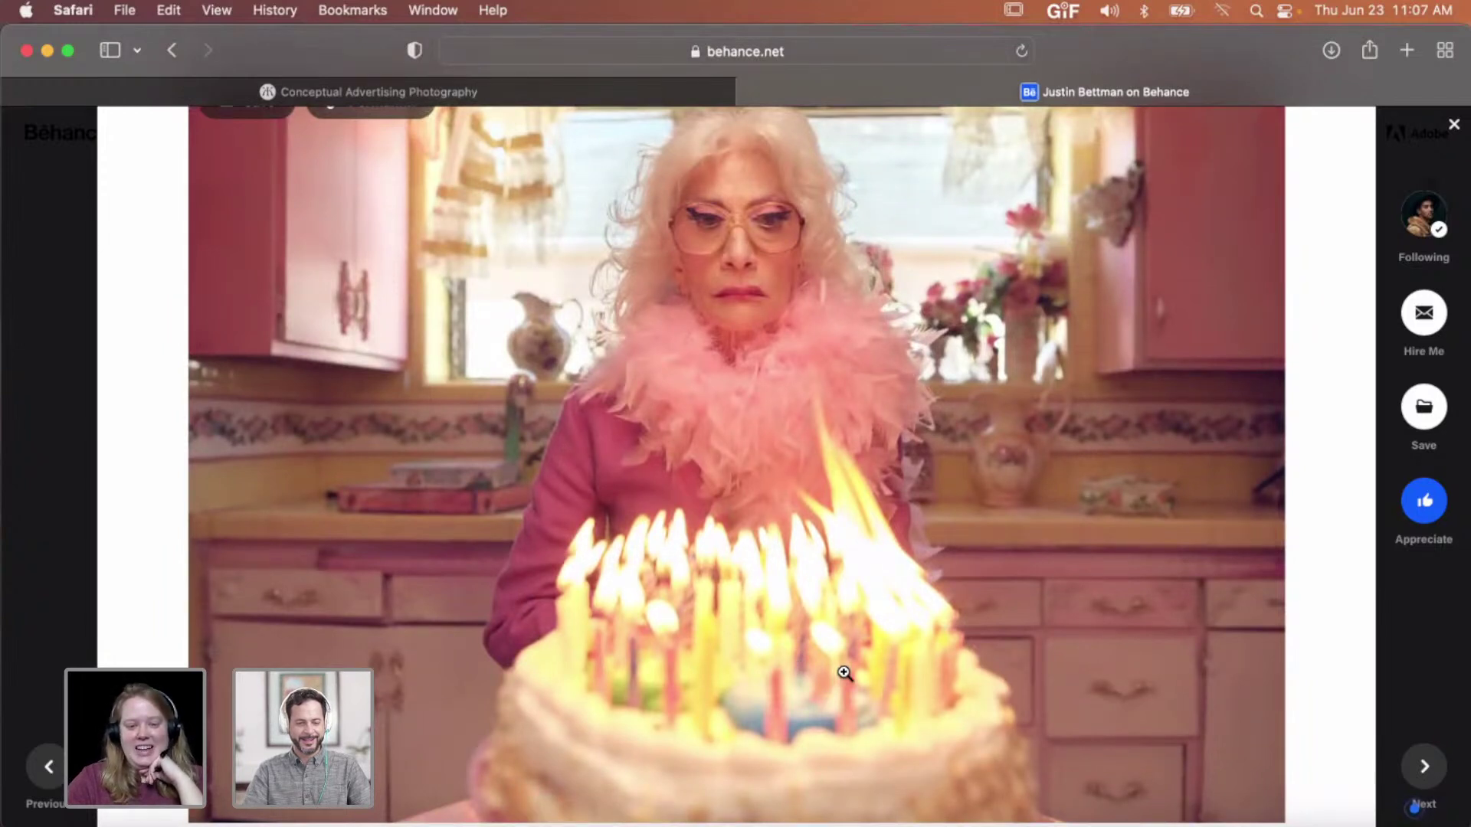
scroll(1346, 492, up, 2)
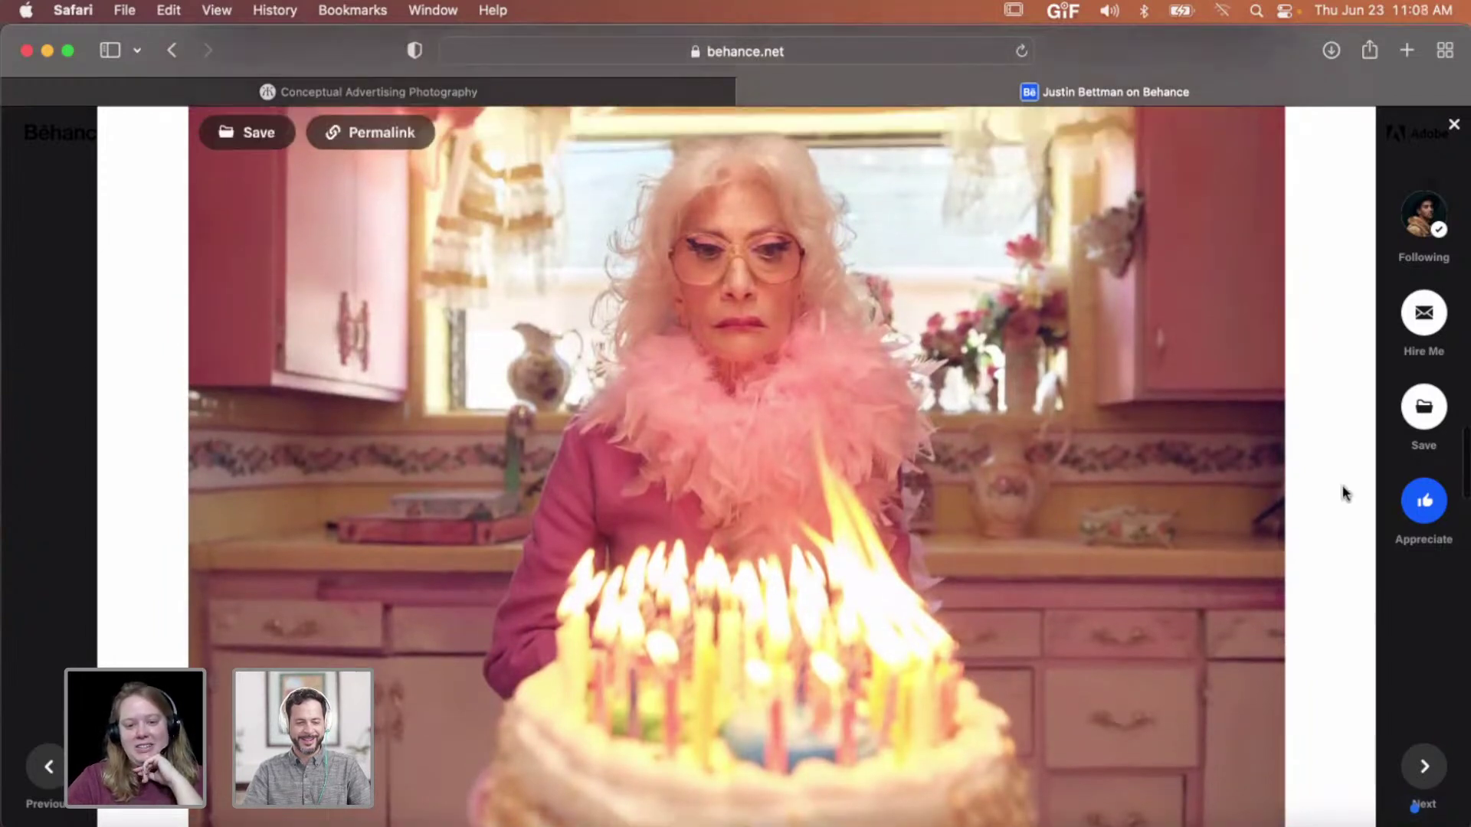
scroll(1346, 493, down, 6)
scroll(1346, 492, down, 8)
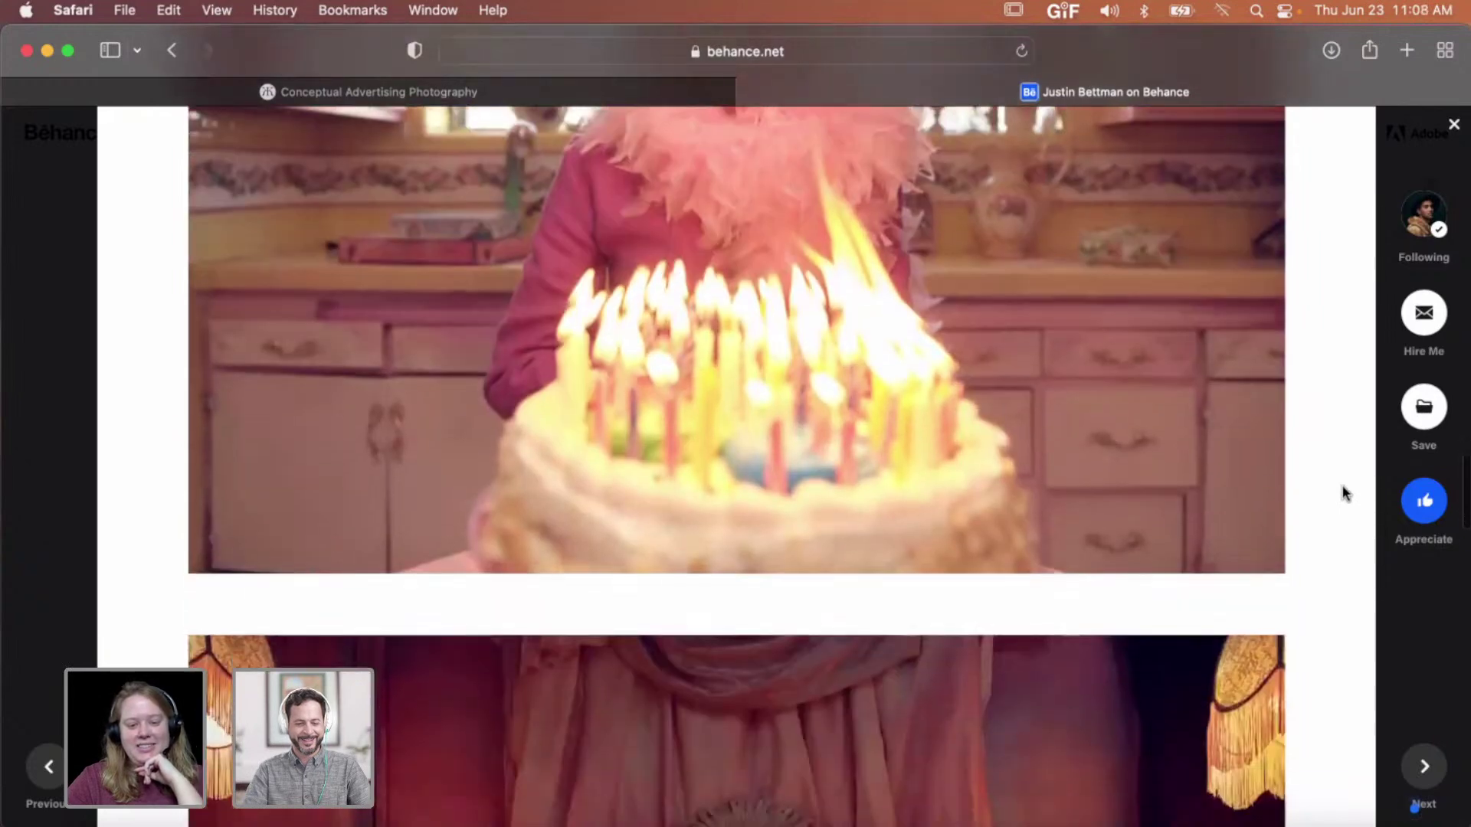
- Study the set and lighting of the bedroom photo with the woman reading a Singer book
scroll(1346, 493, up, 1)
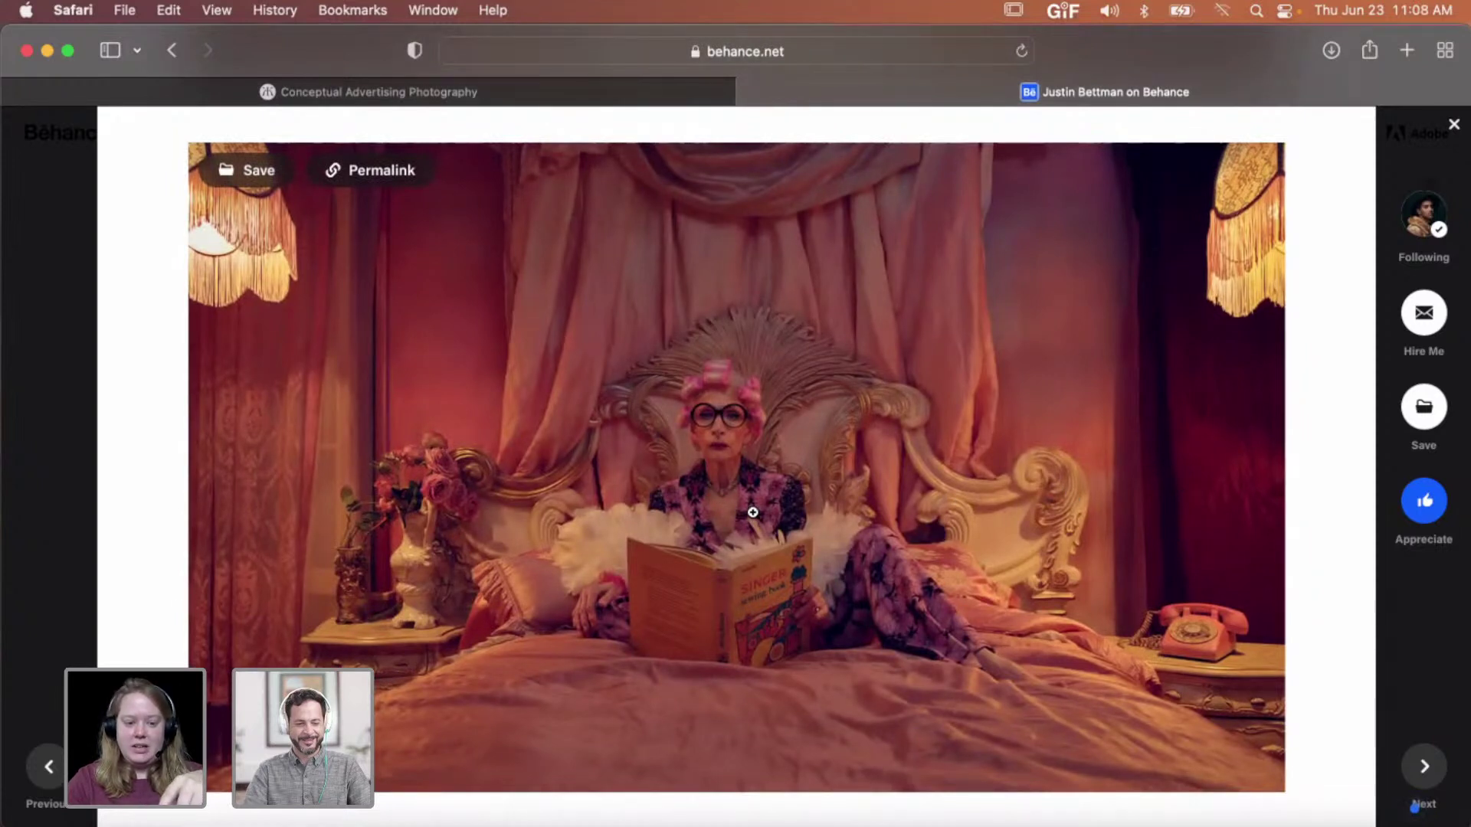
scroll(822, 492, up, 1)
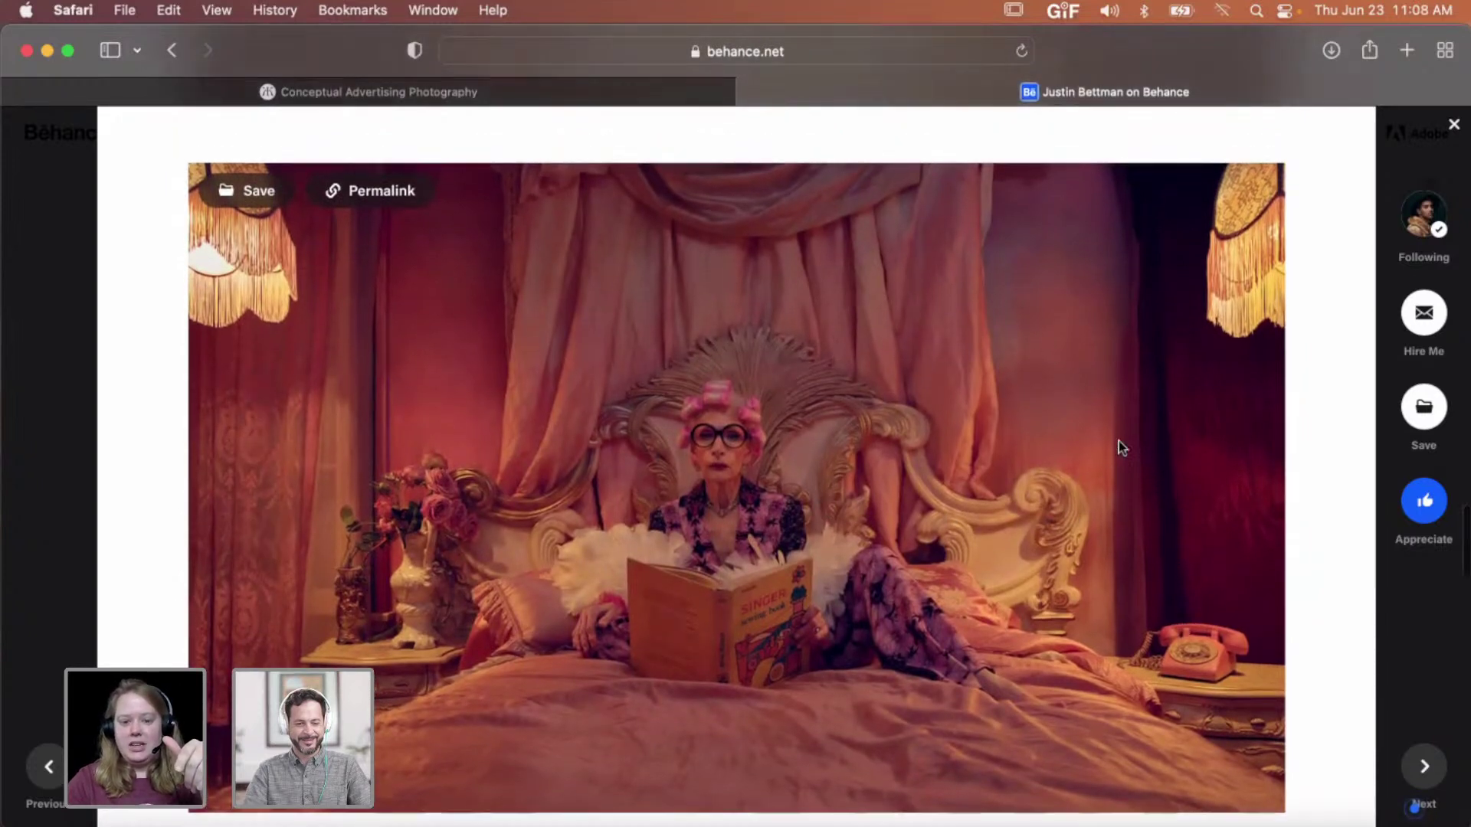
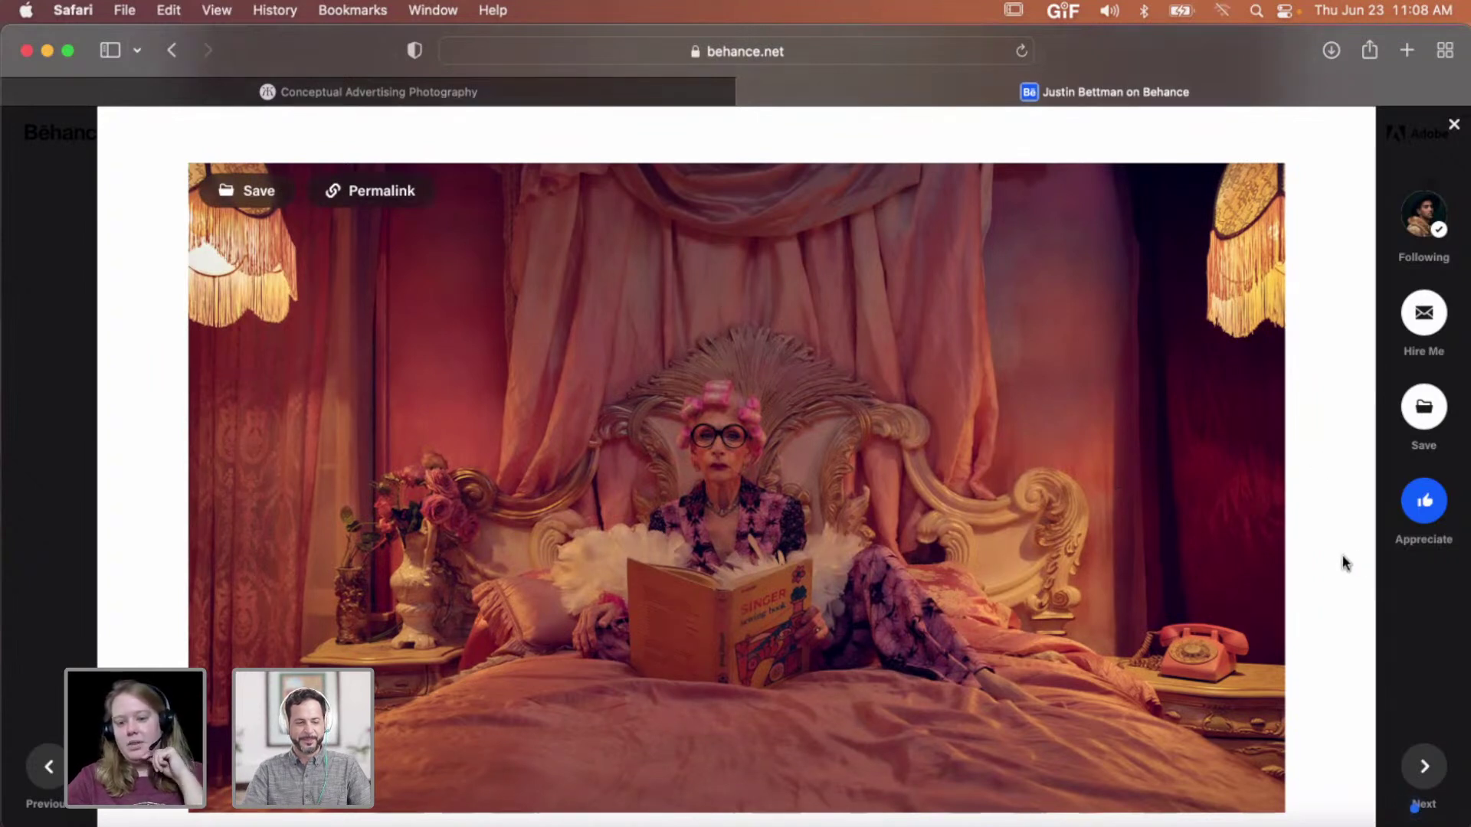
scroll(1340, 562, down, 1)
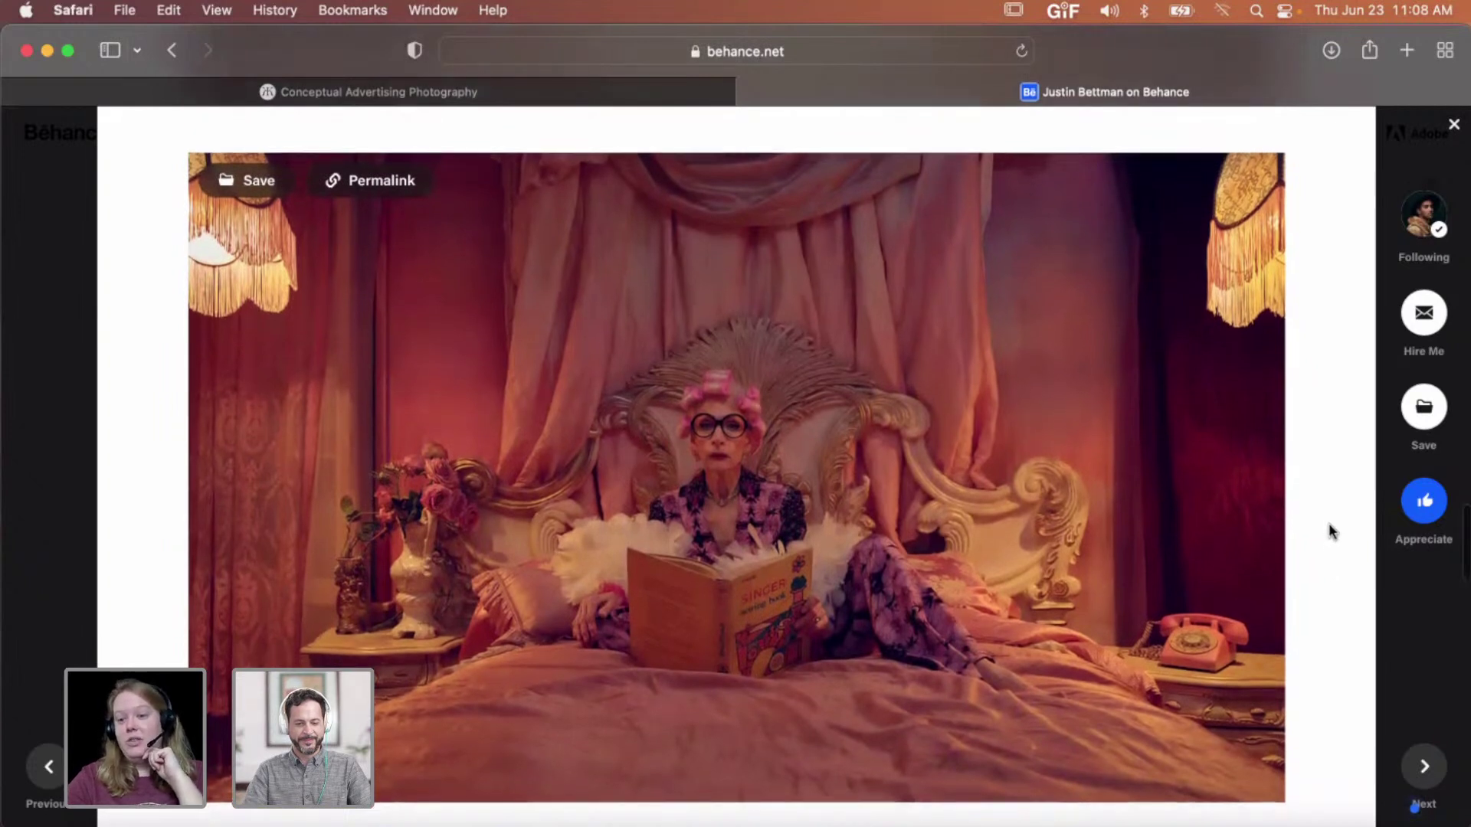
scroll(1329, 523, down, 1)
scroll(1329, 523, up, 1)
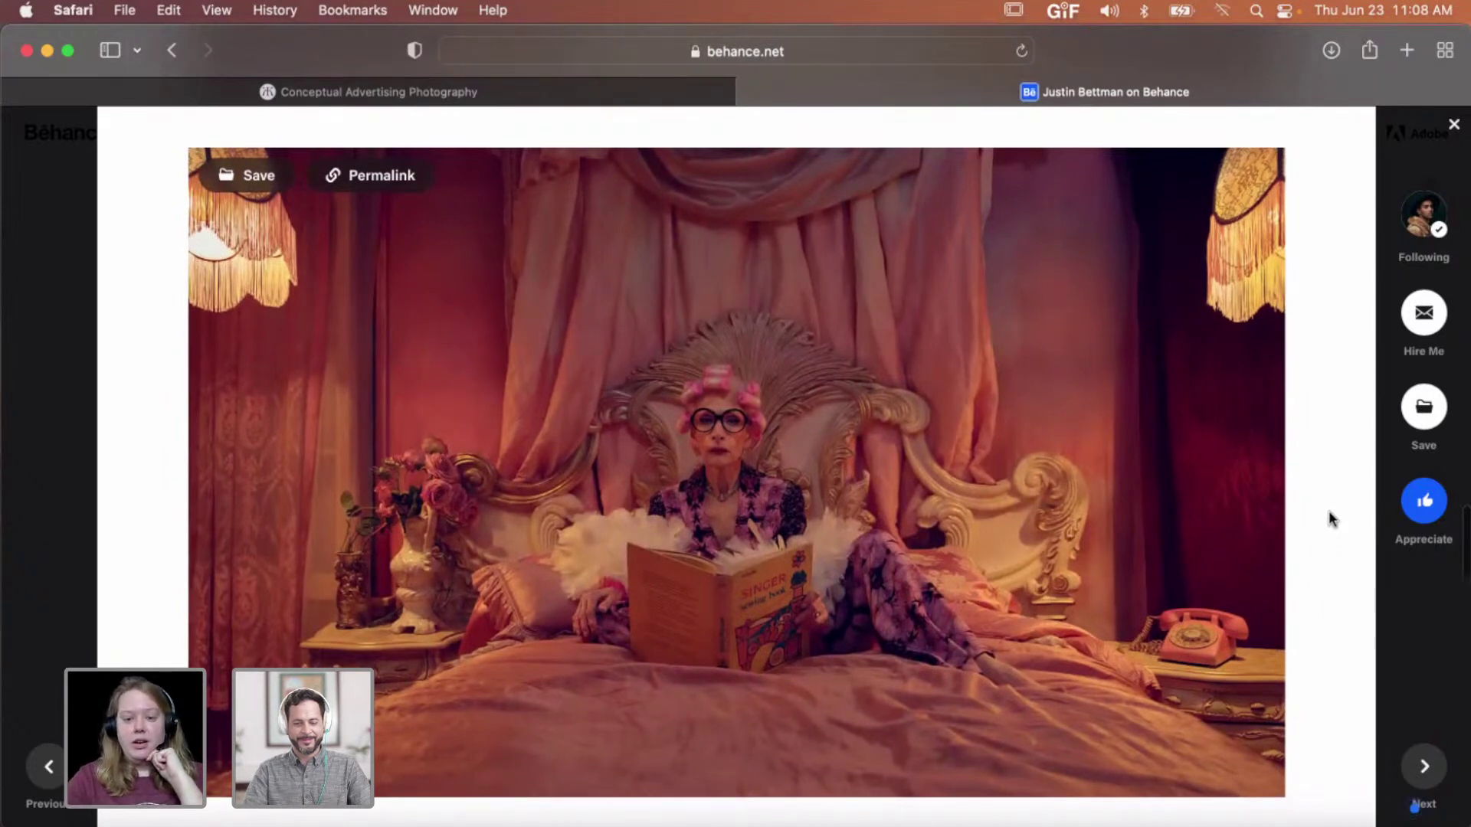
- Appreciate the Living Legend project at its end and close it to return to the portfolio
scroll(1329, 512, down, 3)
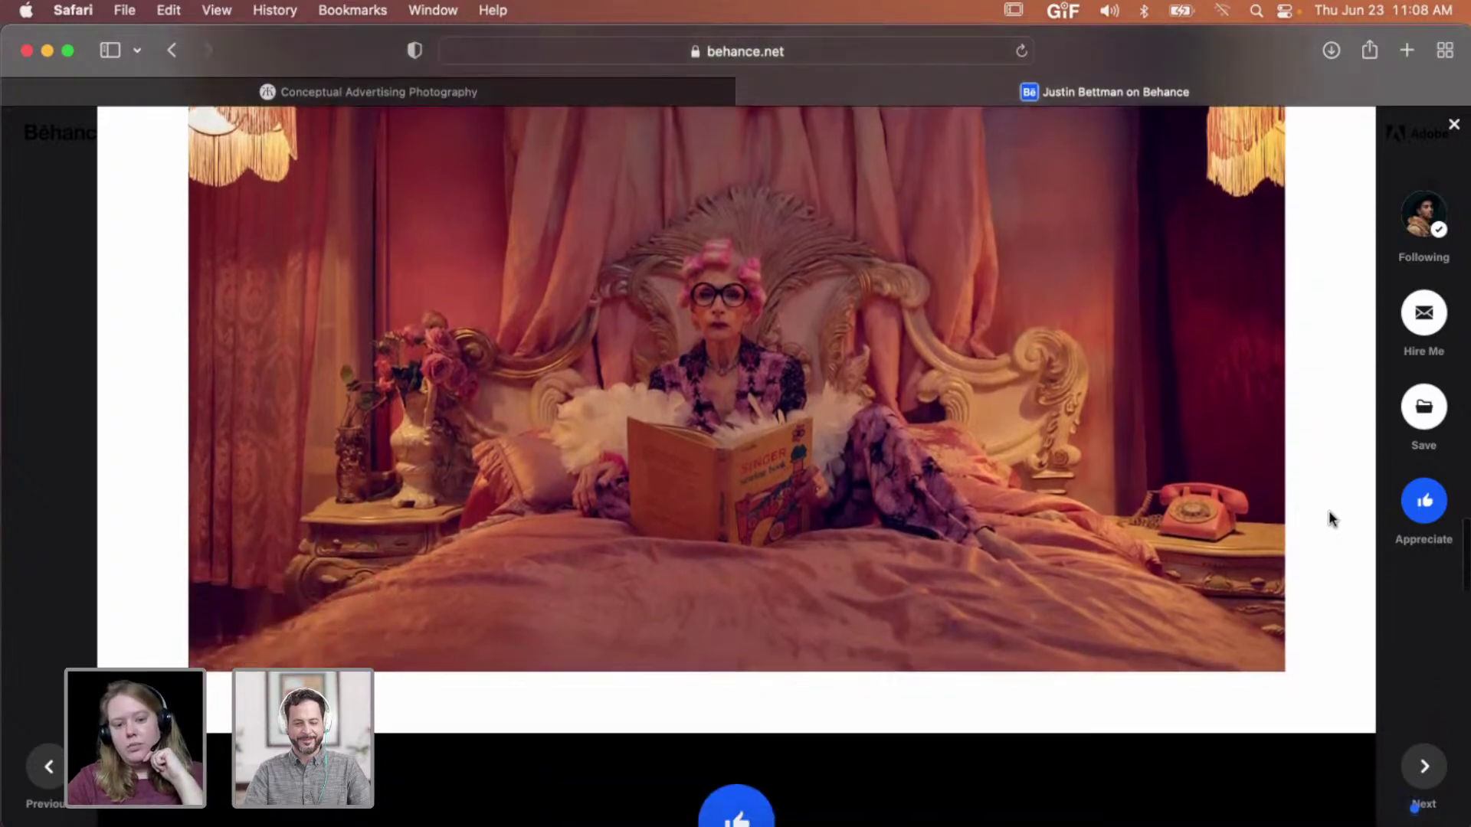
scroll(1329, 514, down, 3)
click(736, 678)
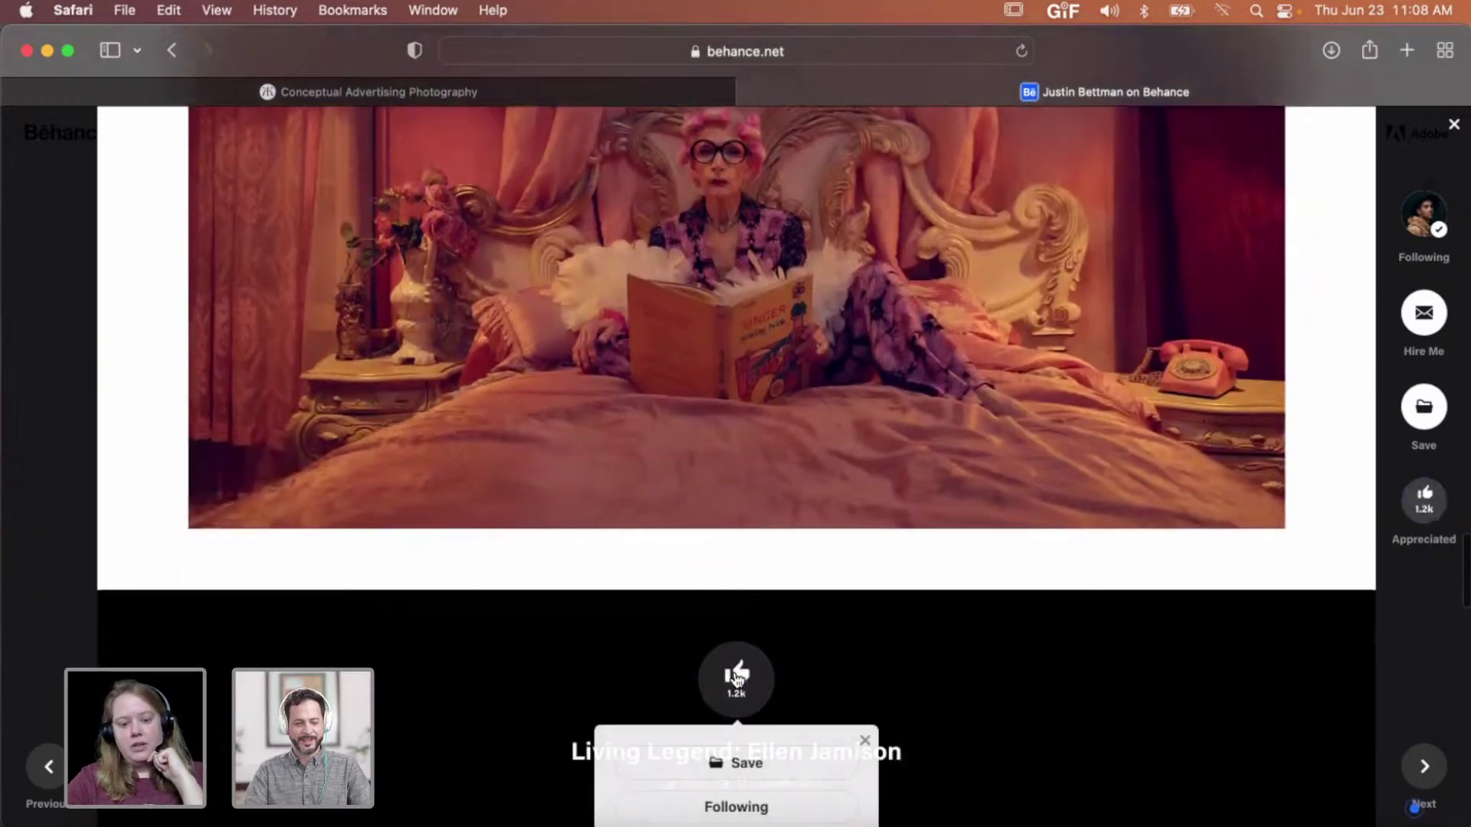
click(58, 261)
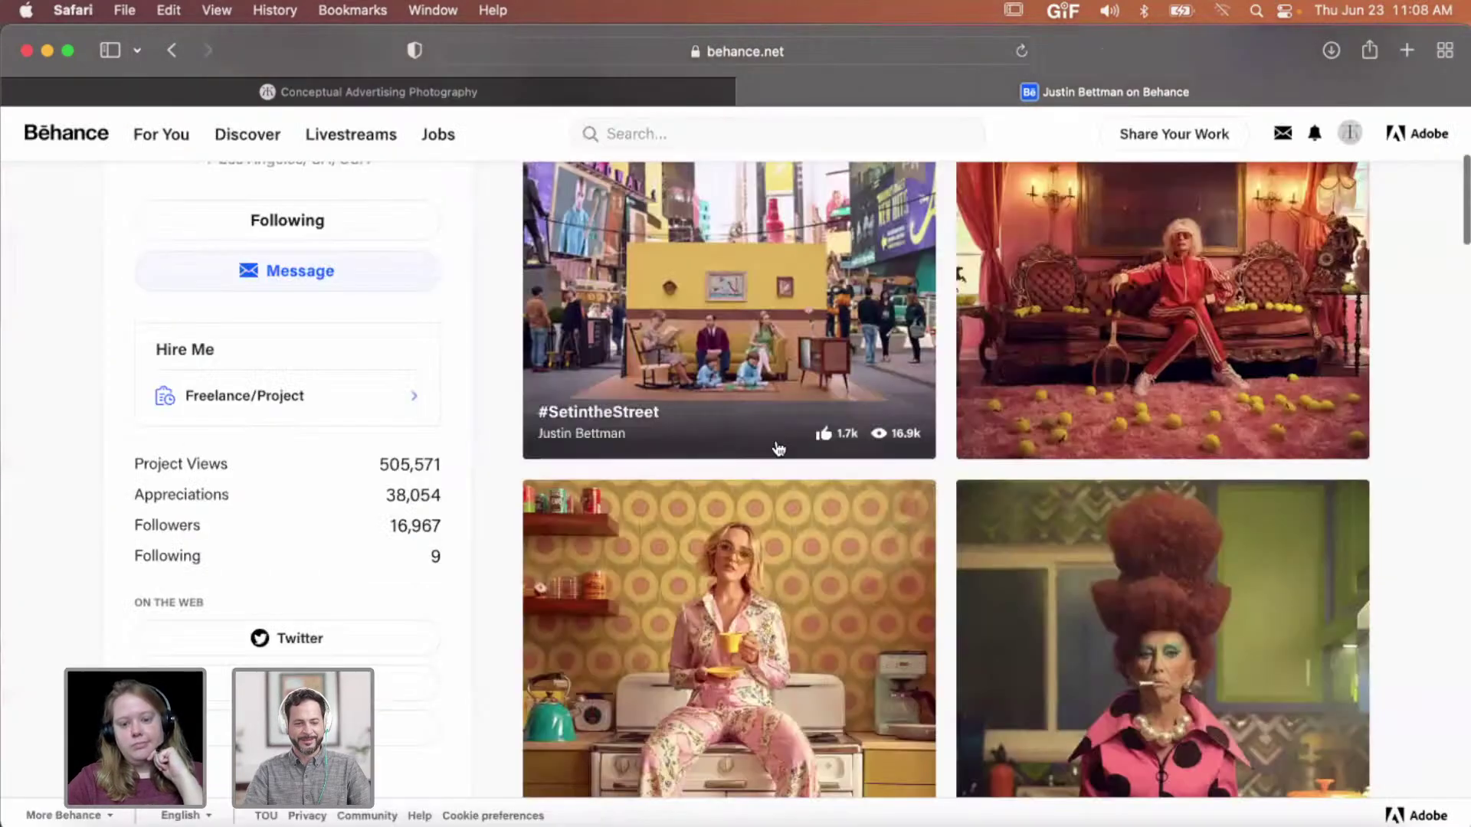
- Browse the project thumbnails in the photographer's portfolio and return to the profile header
scroll(1416, 540, down, 5)
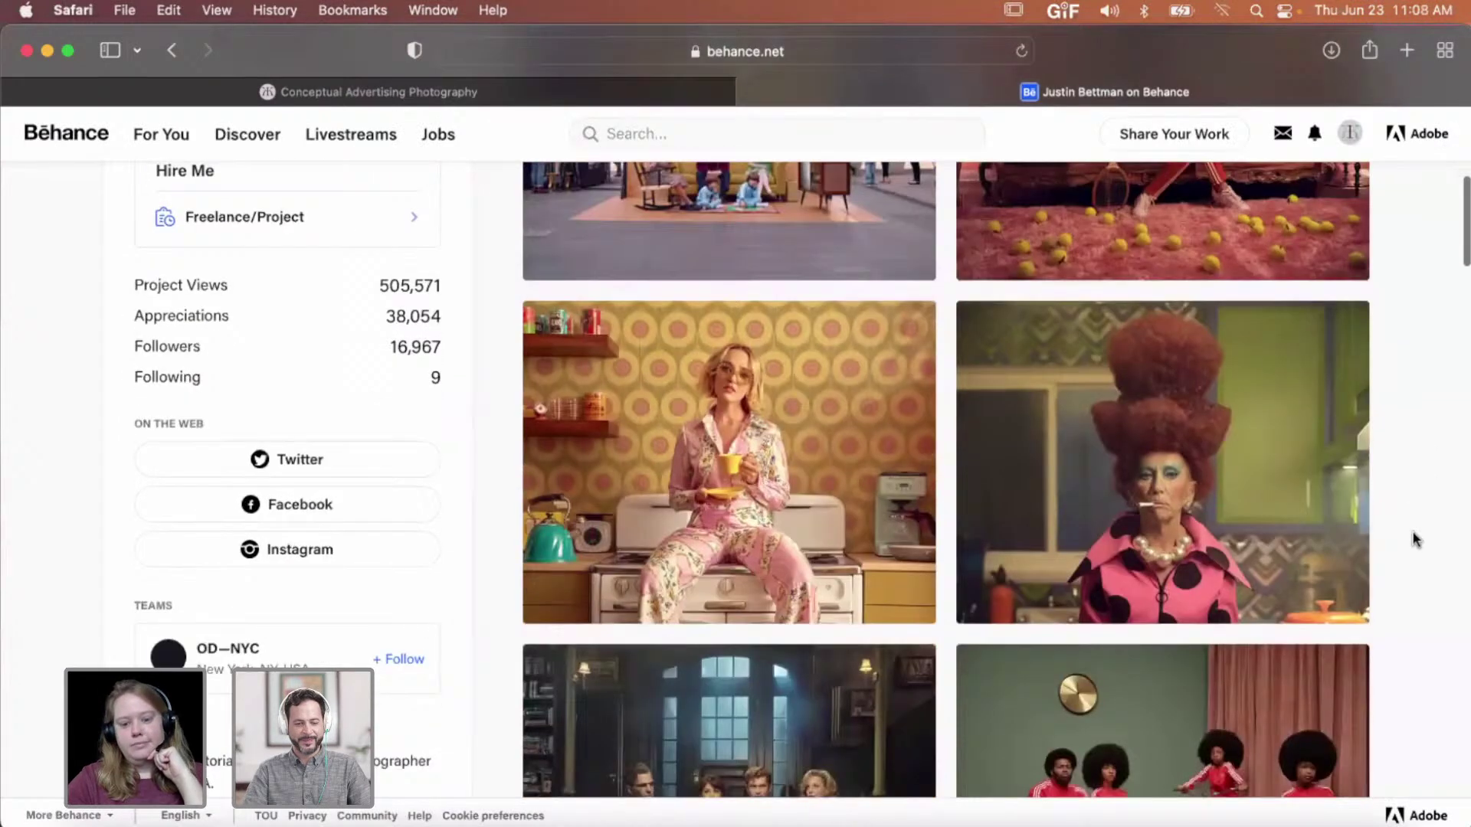
scroll(1416, 540, down, 9)
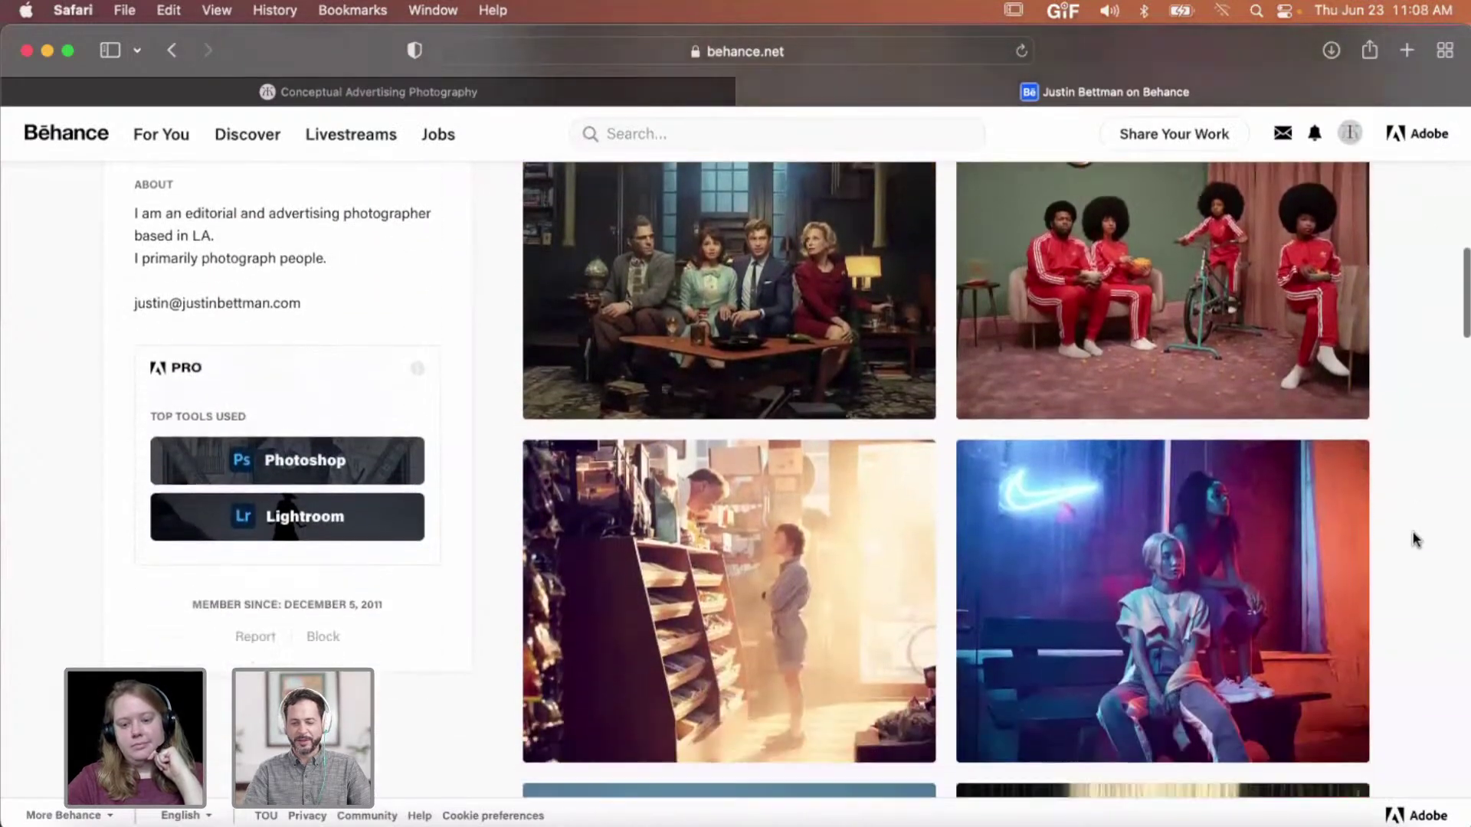
scroll(1416, 540, down, 5)
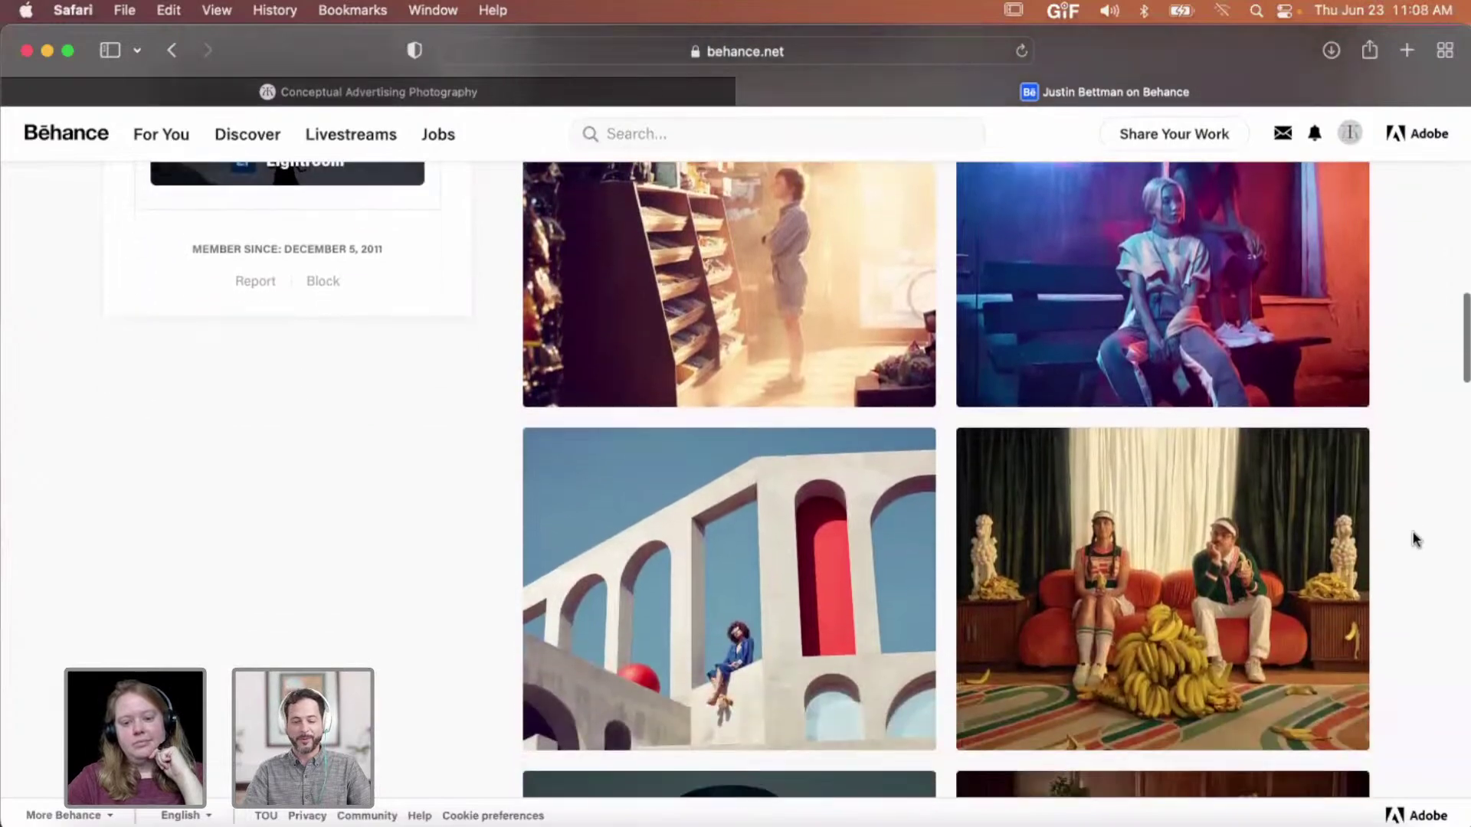
scroll(1416, 540, up, 10)
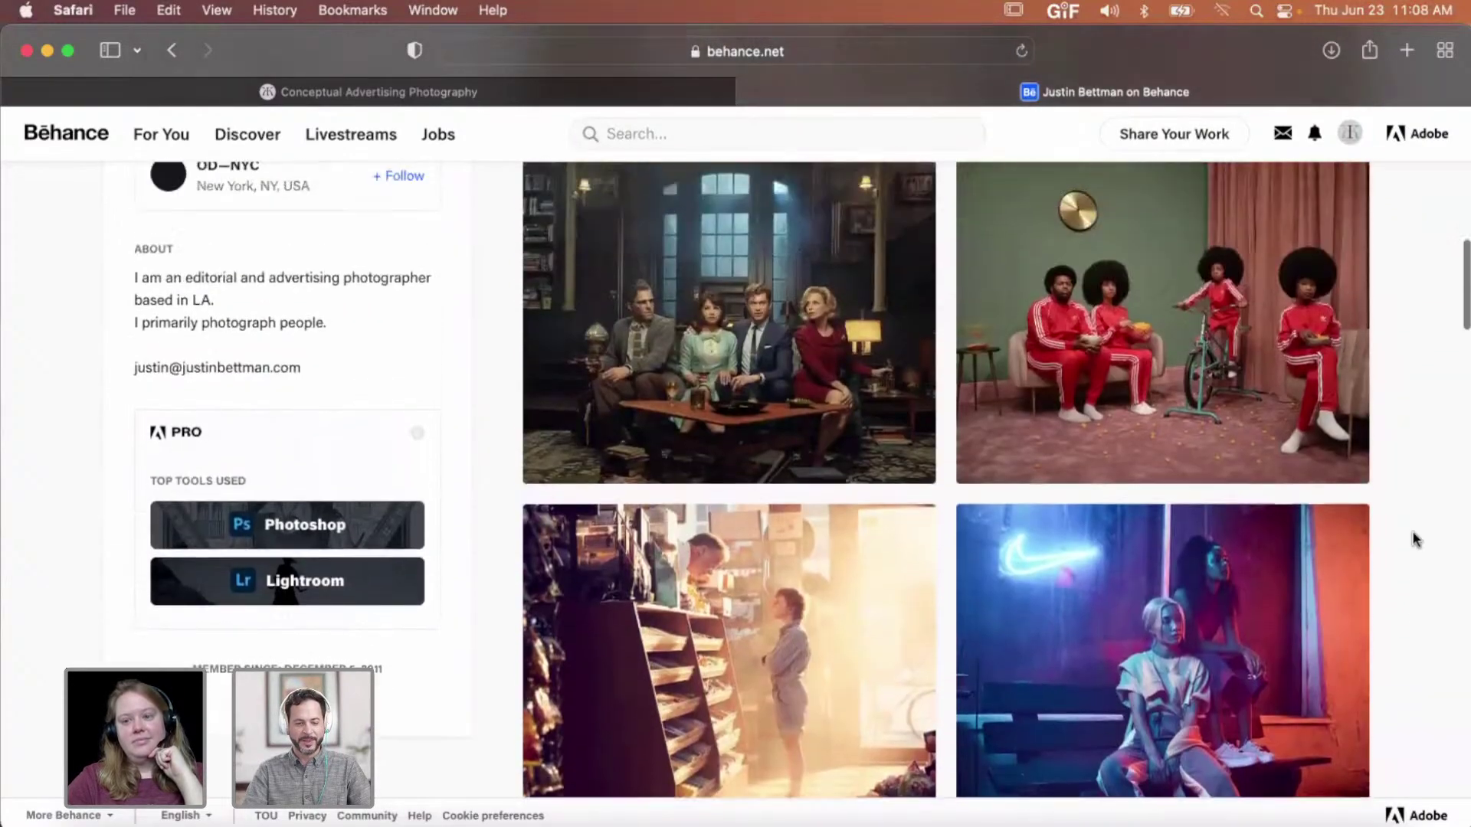
scroll(1415, 540, up, 9)
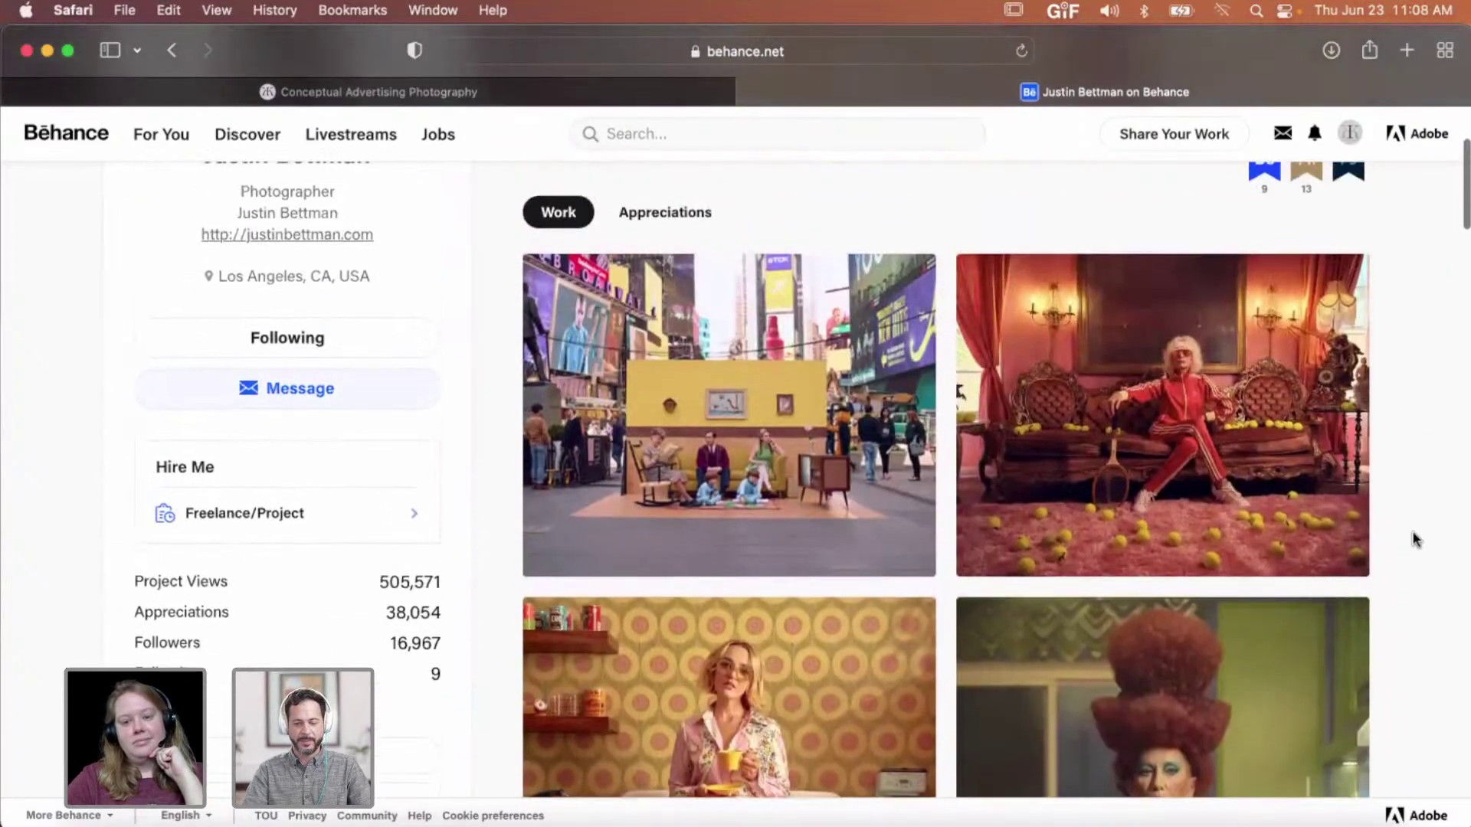
scroll(1416, 540, up, 2)
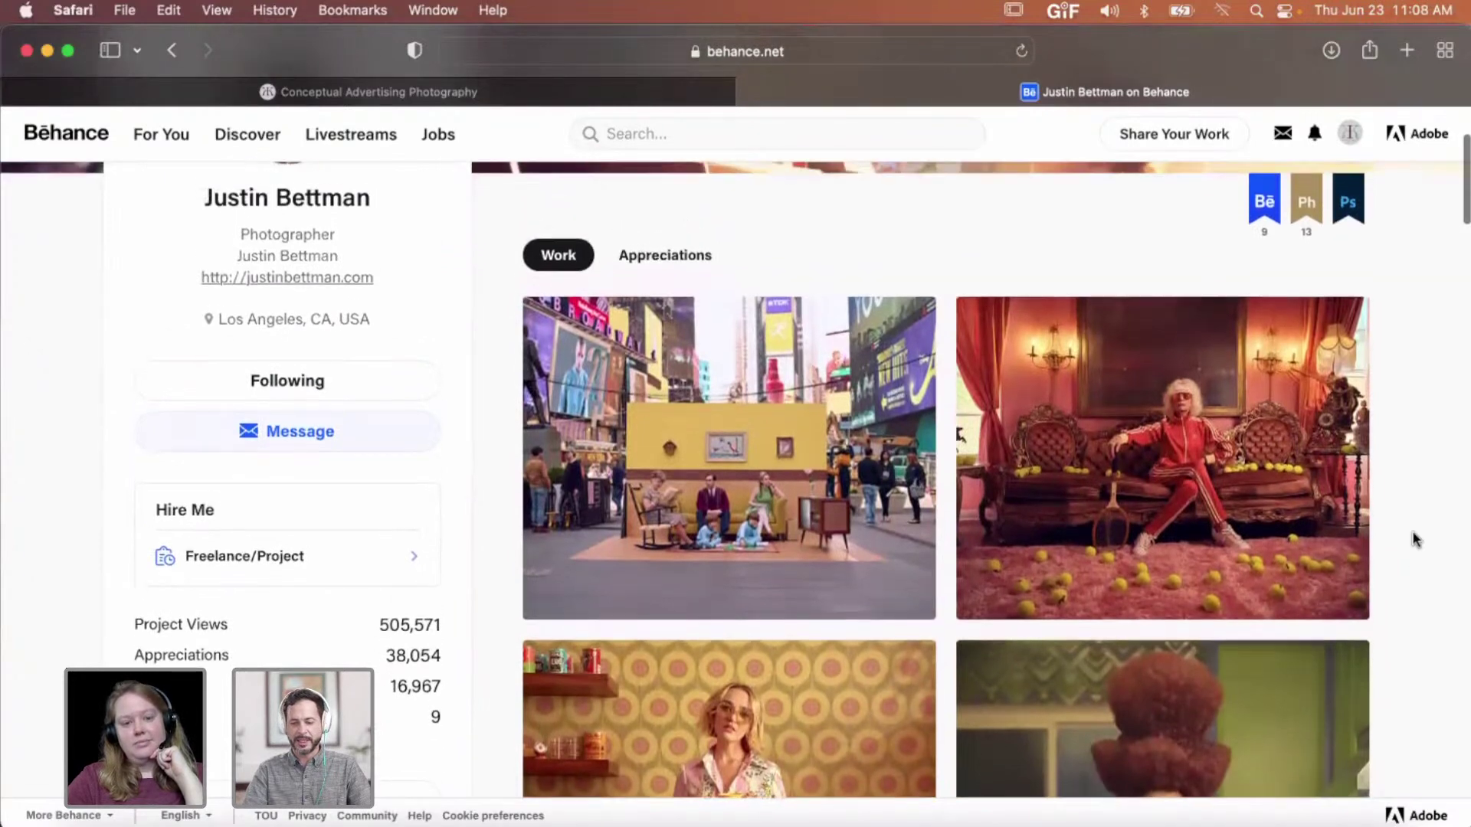
scroll(1416, 540, up, 3)
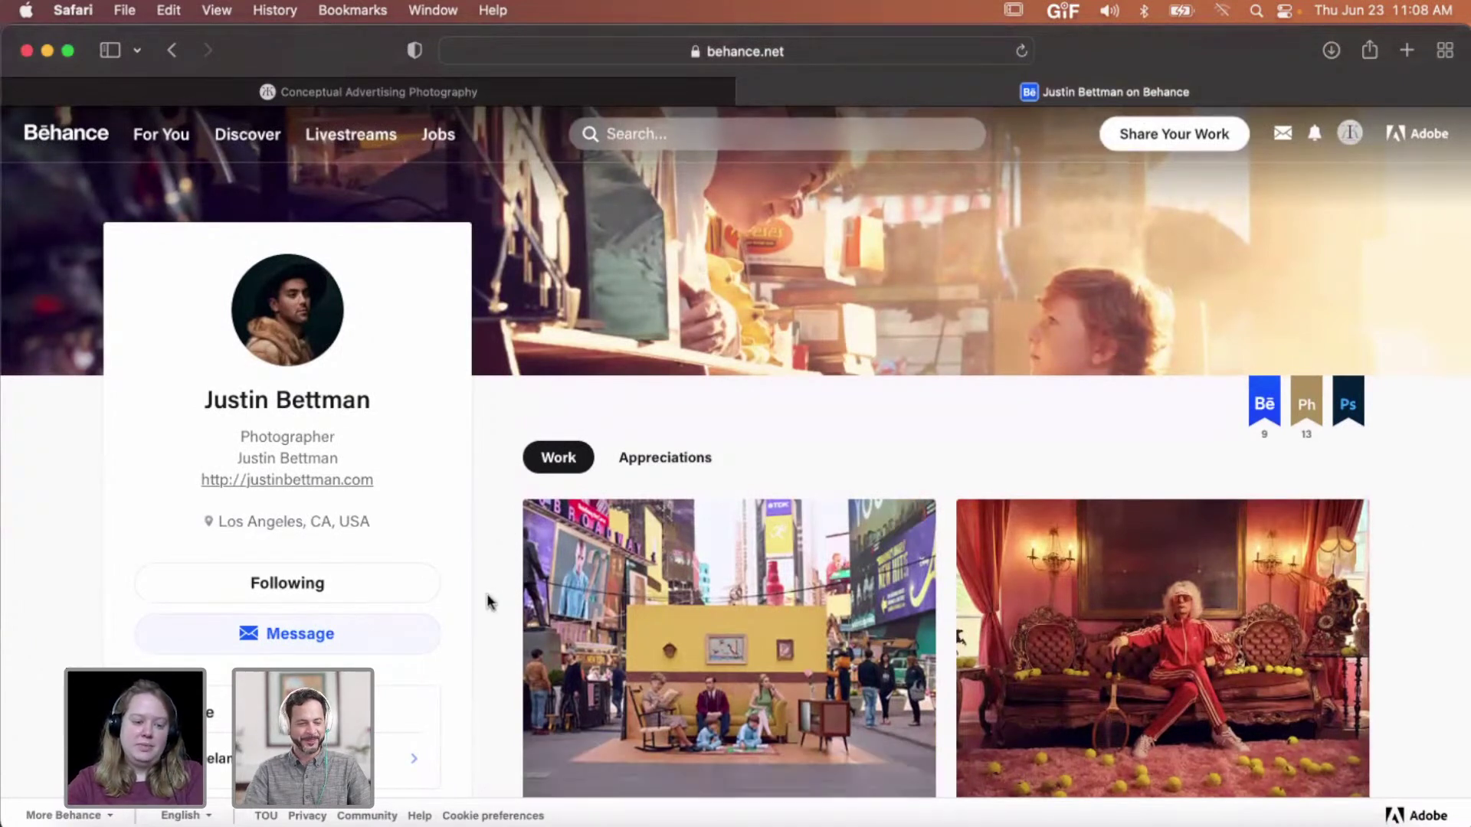
- Switch to Photoshop and inspect the wave and foam around the tentacle's base in EOS.psd in close-up
click(726, 821)
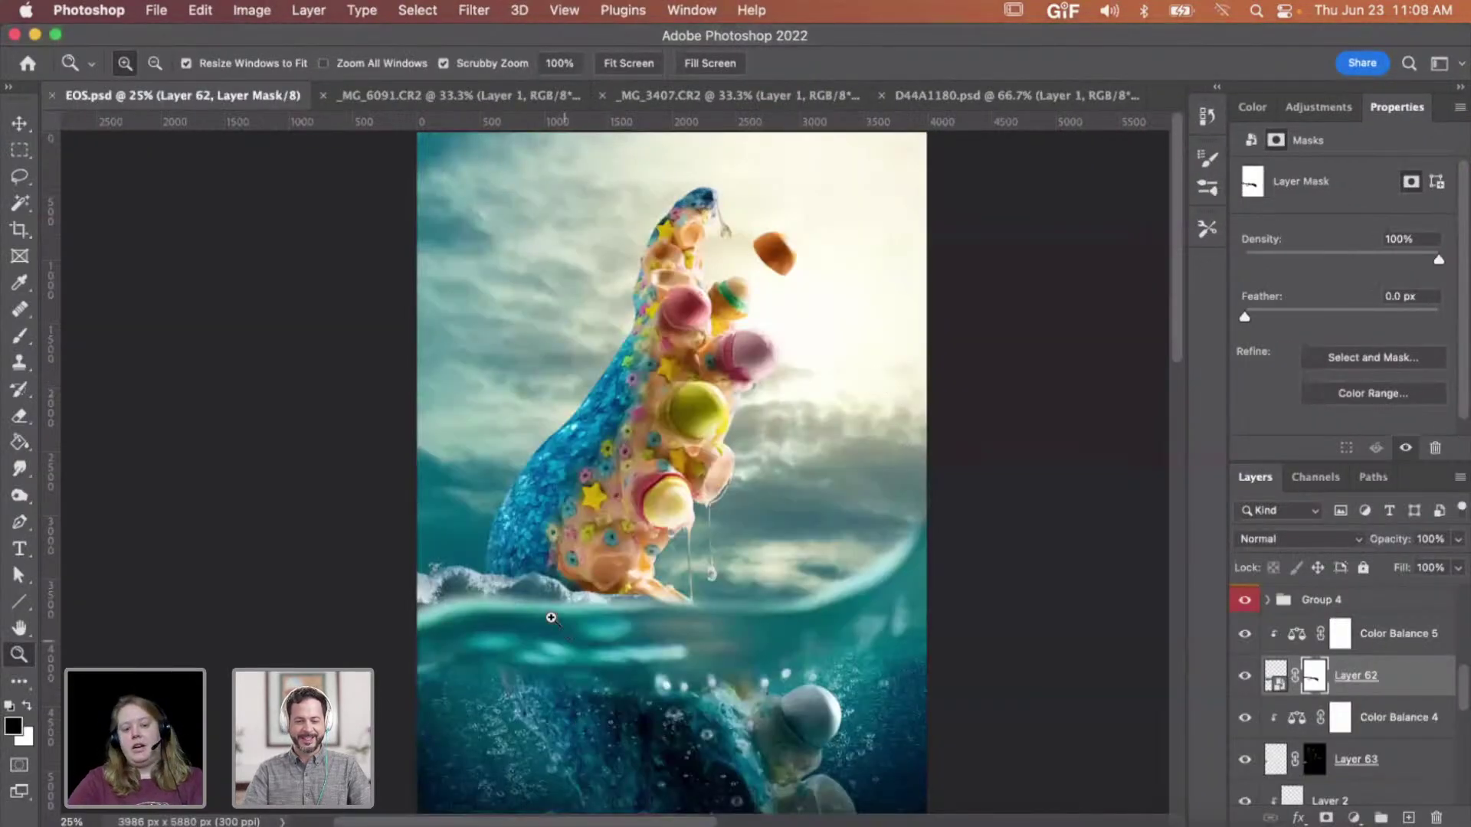
drag(551, 618, 726, 578)
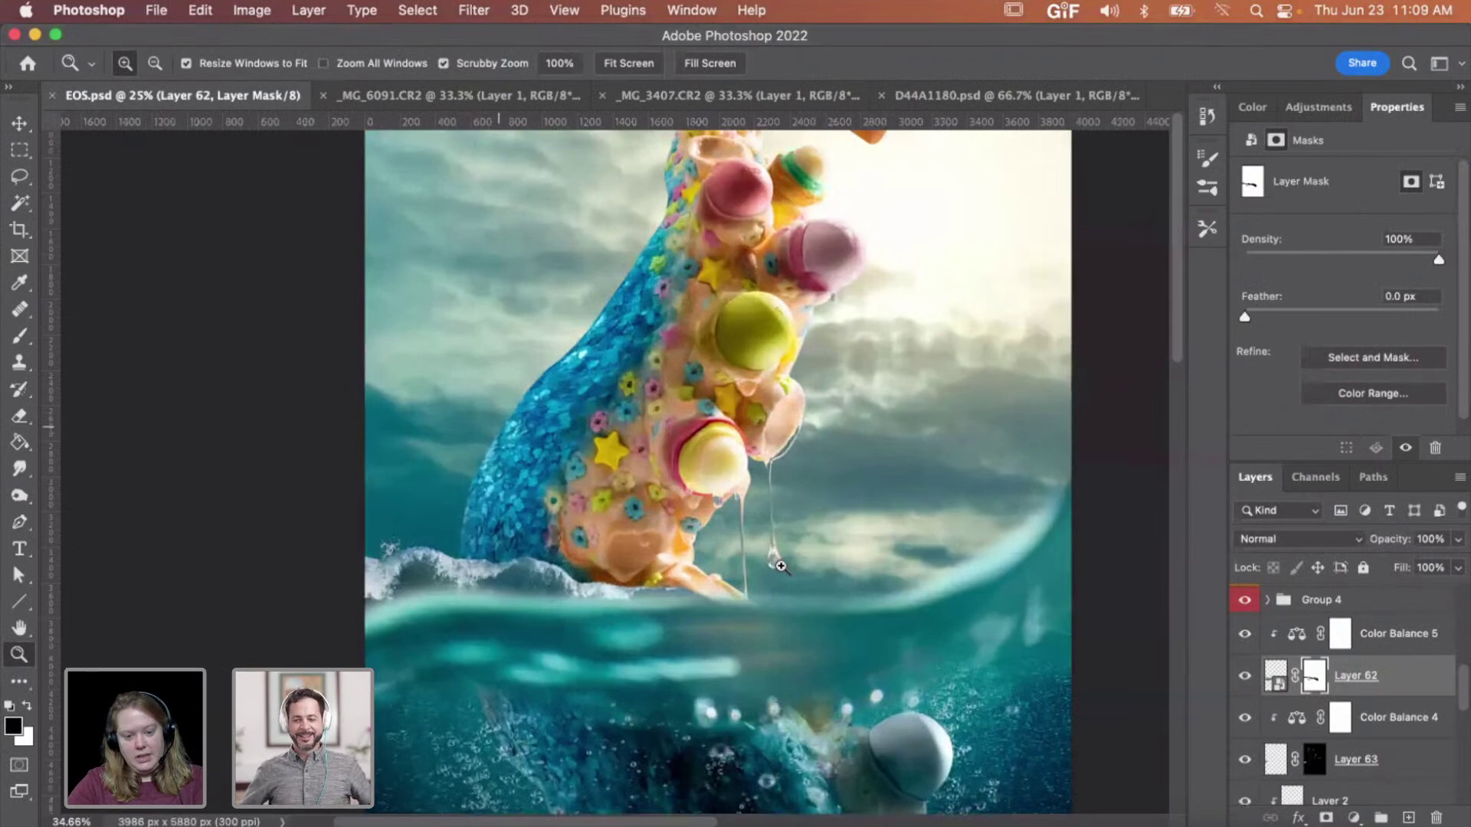
drag(623, 574, 627, 575)
drag(467, 630, 511, 627)
scroll(511, 627, left, 4)
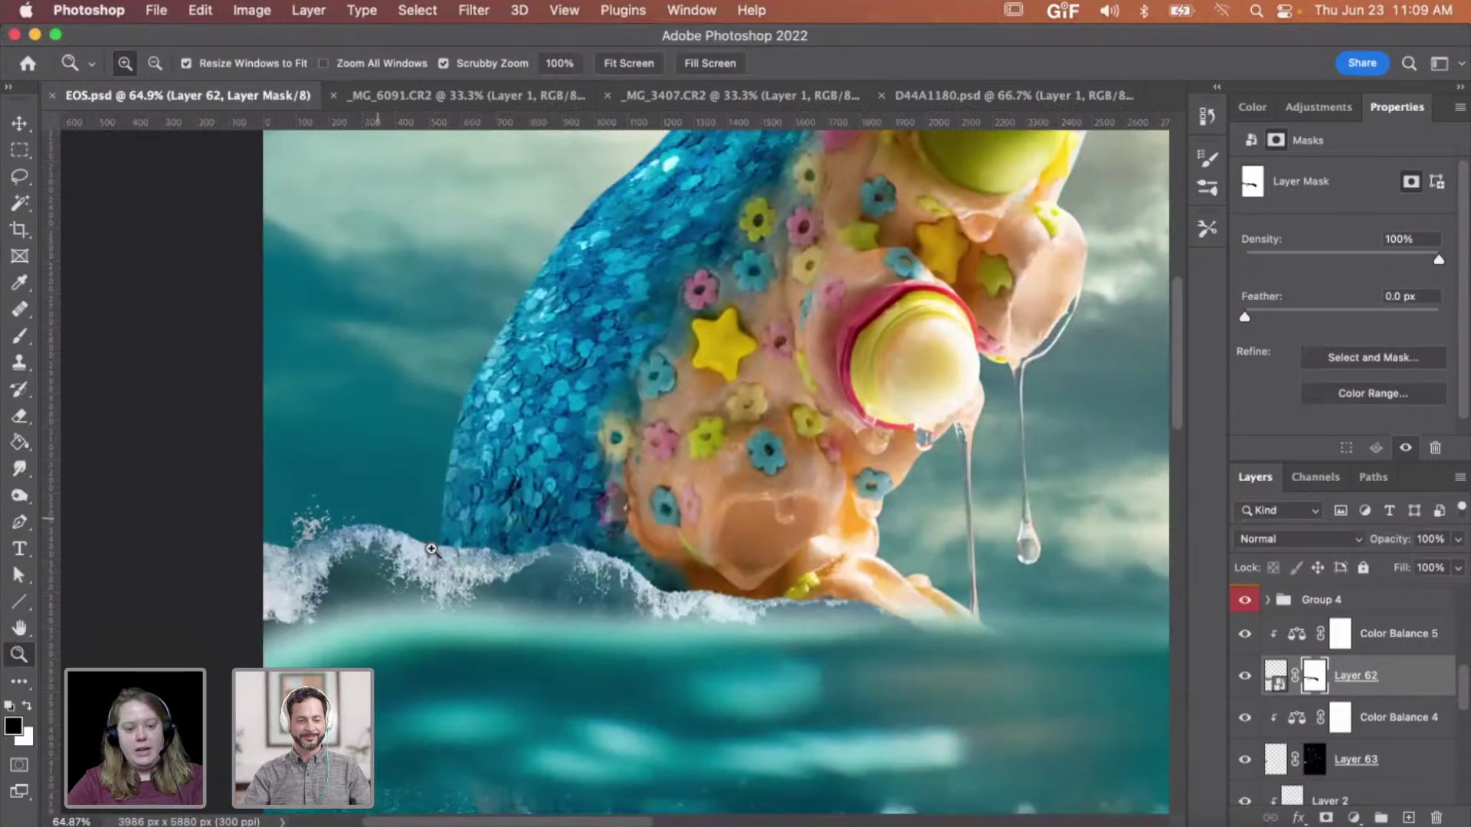
- Select the Color Balance 5 adjustment layer above Layer 62 to display its color settings
scroll(854, 607, down, 5)
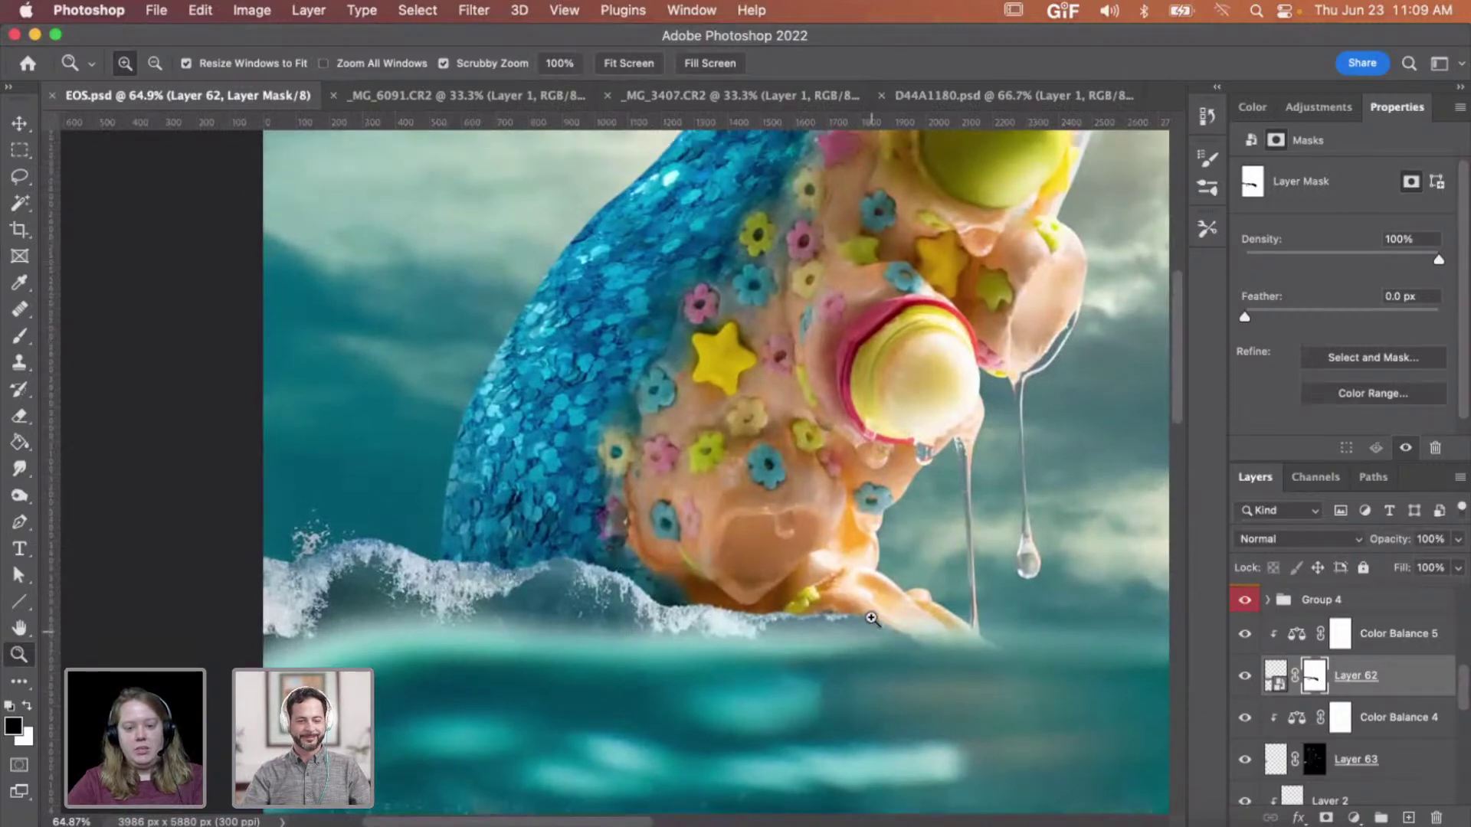
scroll(887, 627, down, 4)
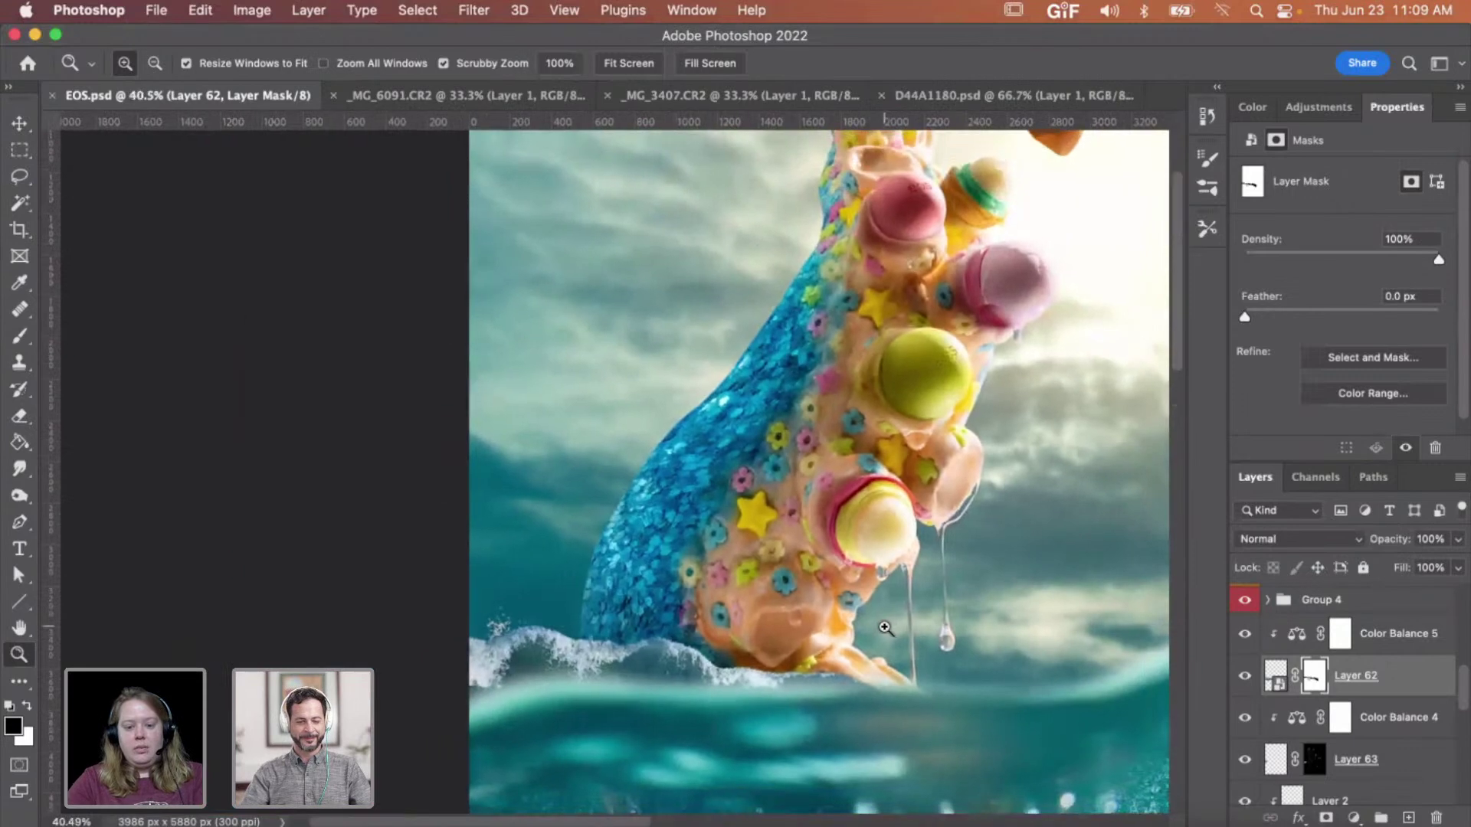
scroll(851, 628, down, 1)
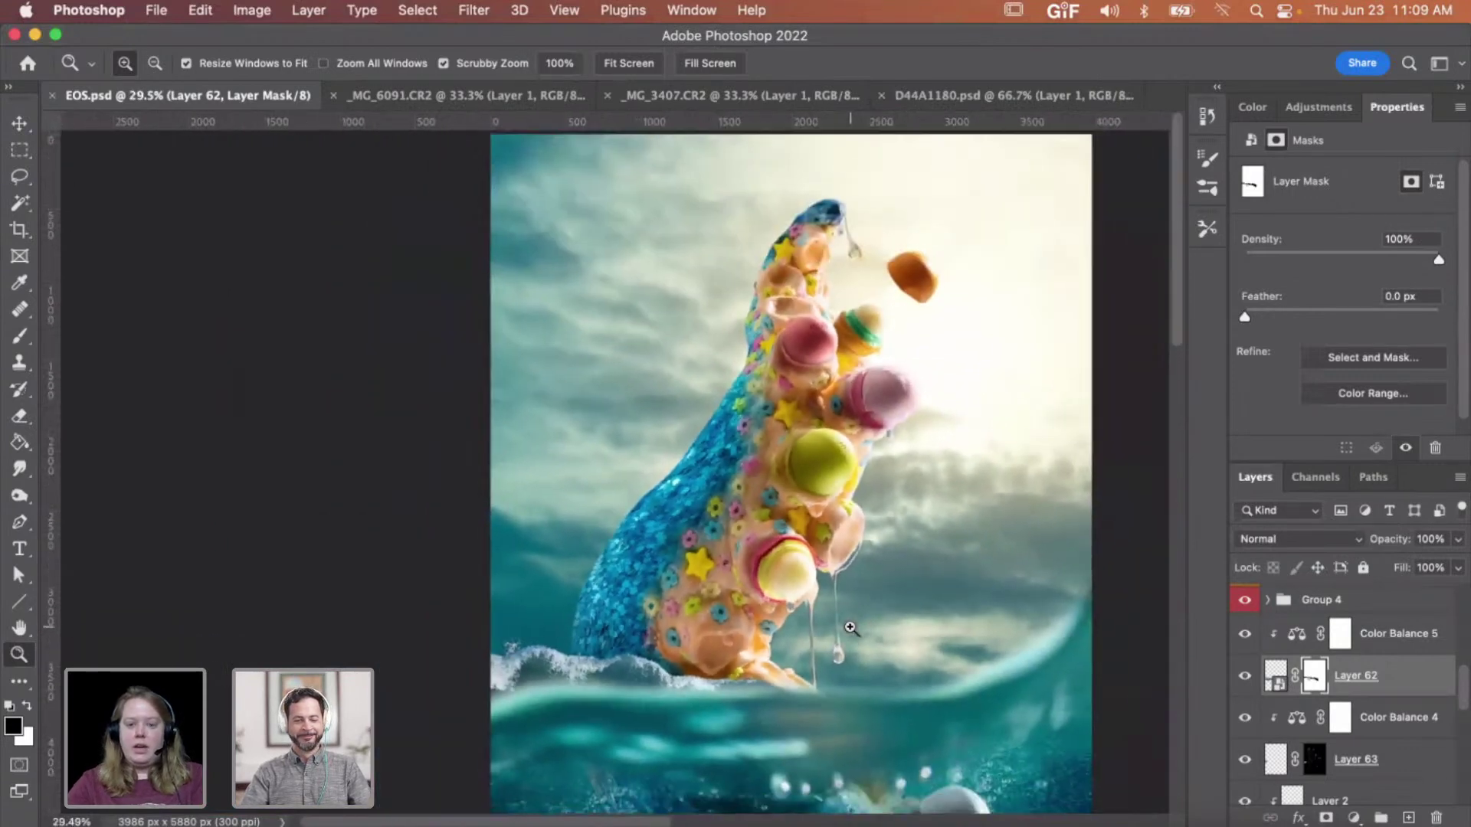
scroll(850, 628, right, 5)
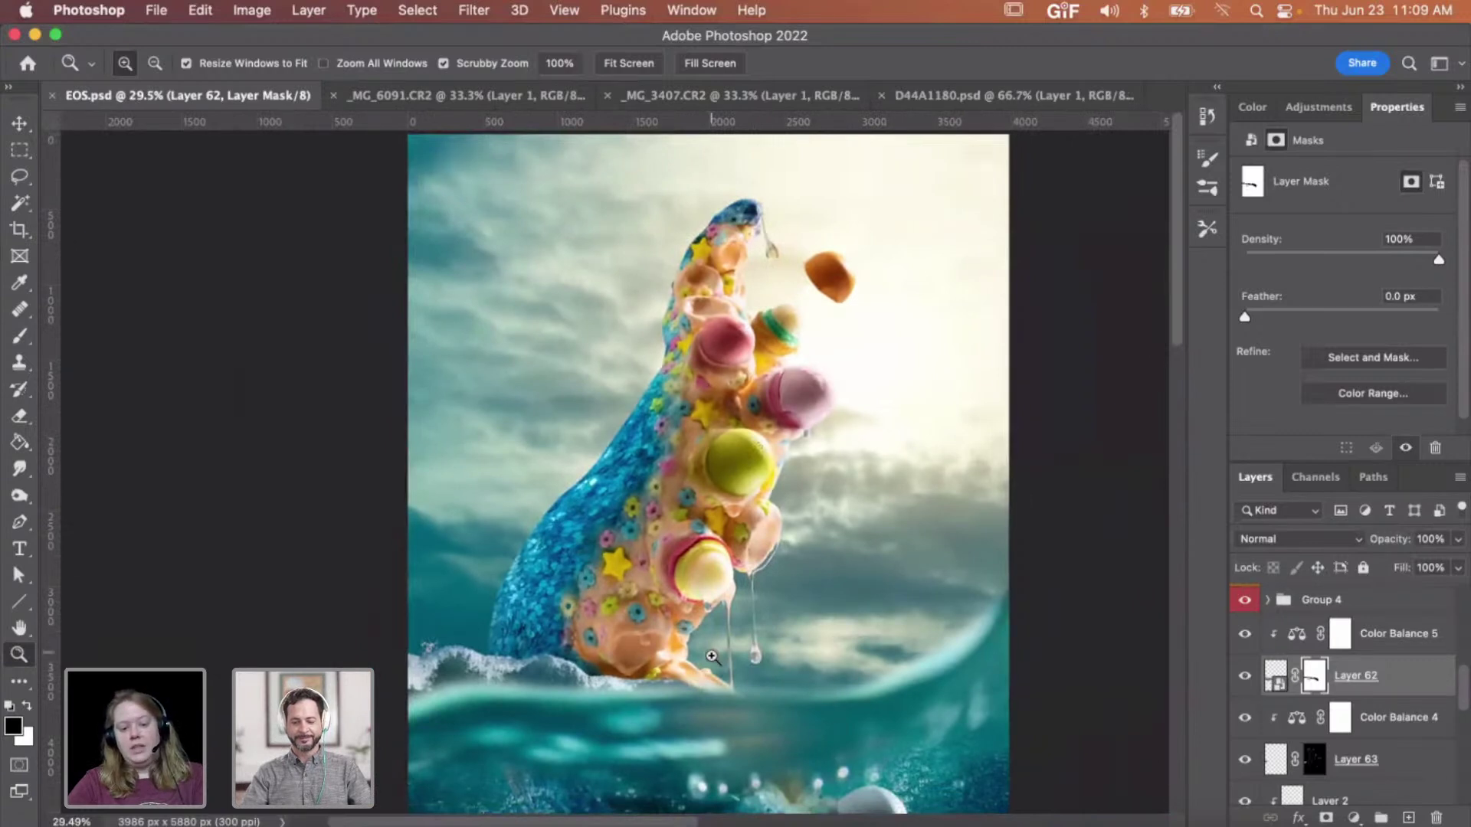
scroll(804, 694, down, 5)
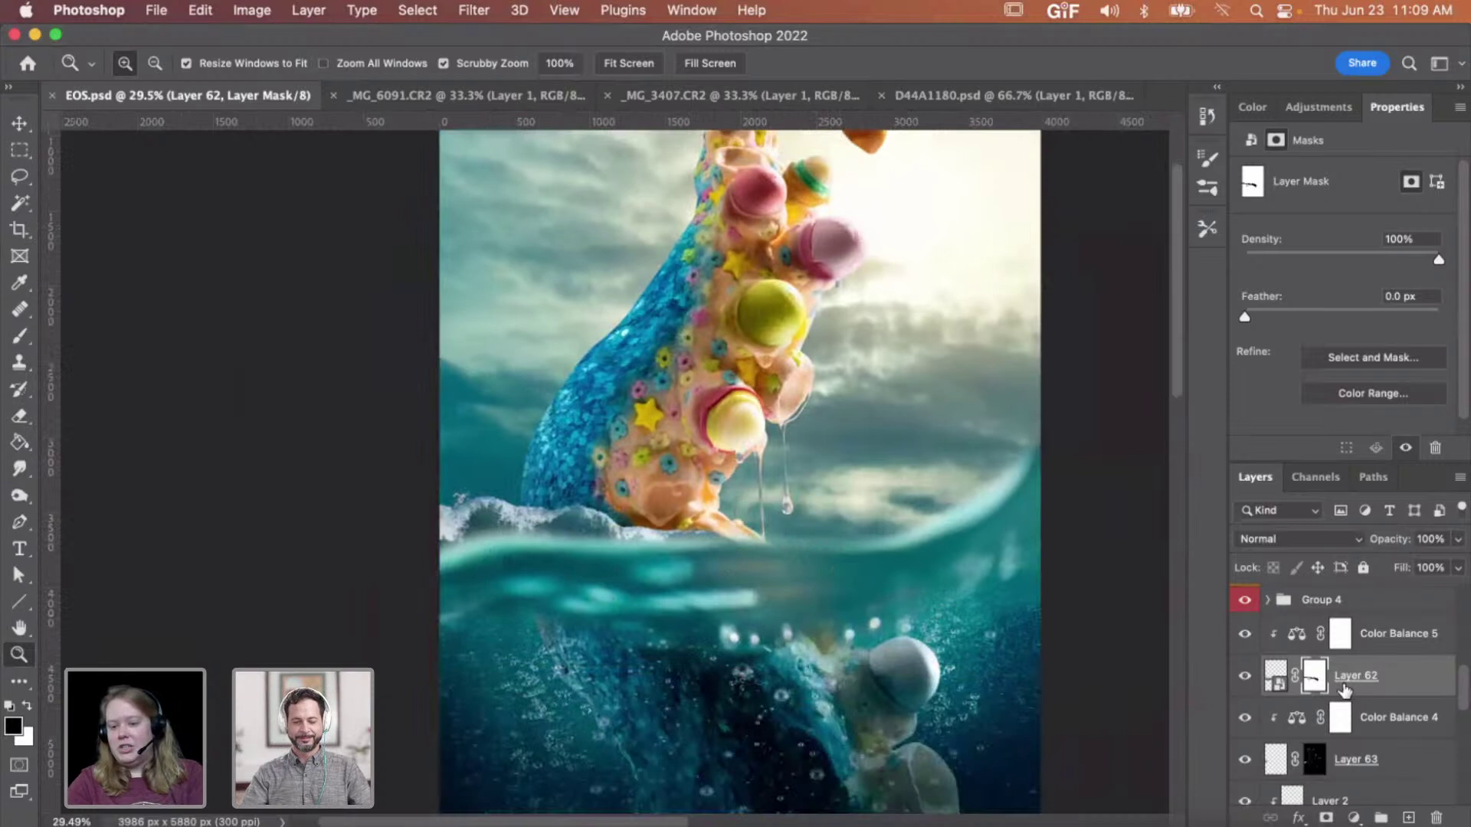
click(1372, 644)
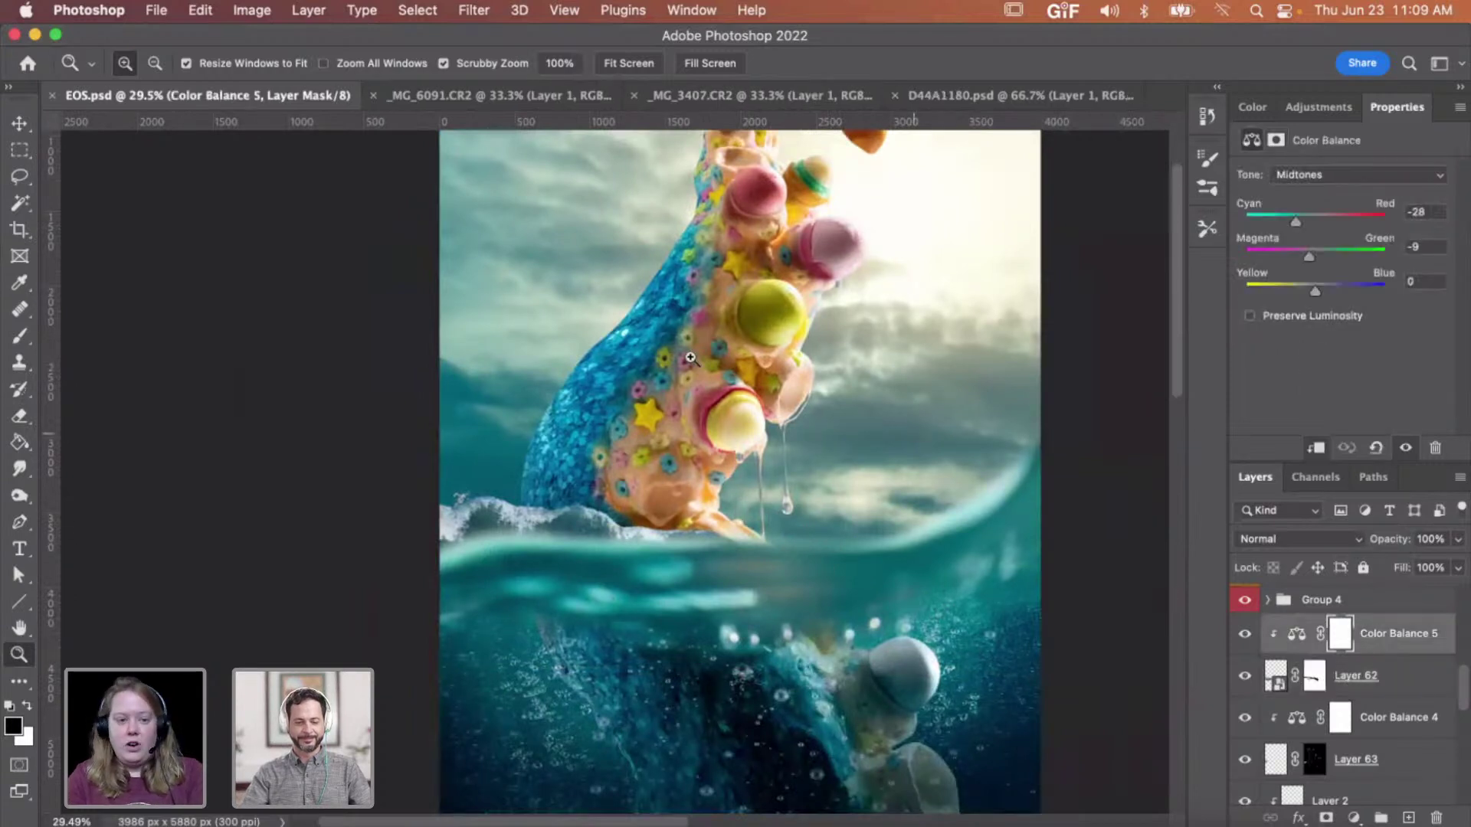
- In _MG_6091.CR2, delete the existing Layer 1 and copy a lasso selection around the breaking wave crest onto a new layer
click(461, 94)
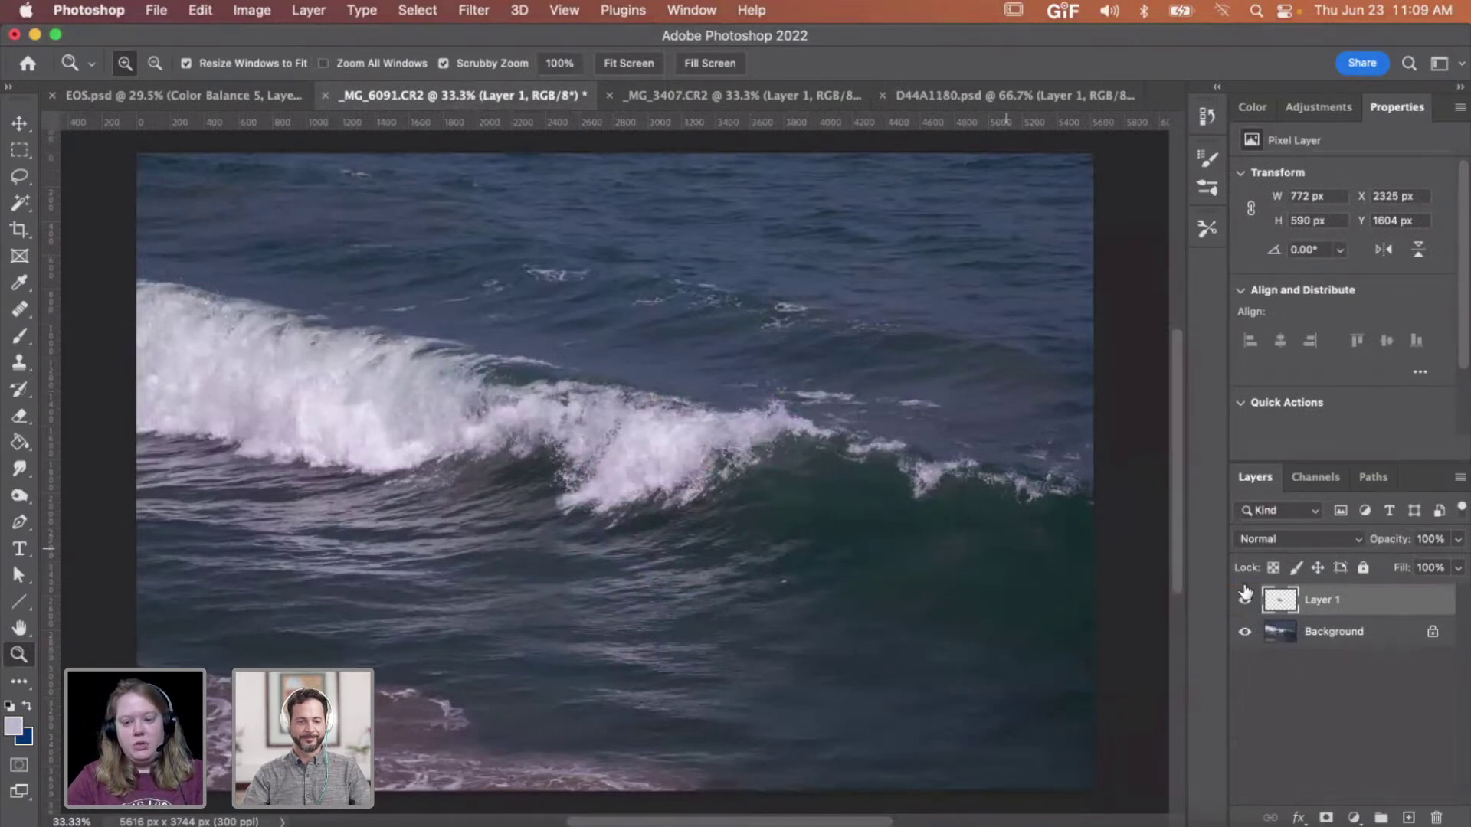
key(BackSpace)
key(l)
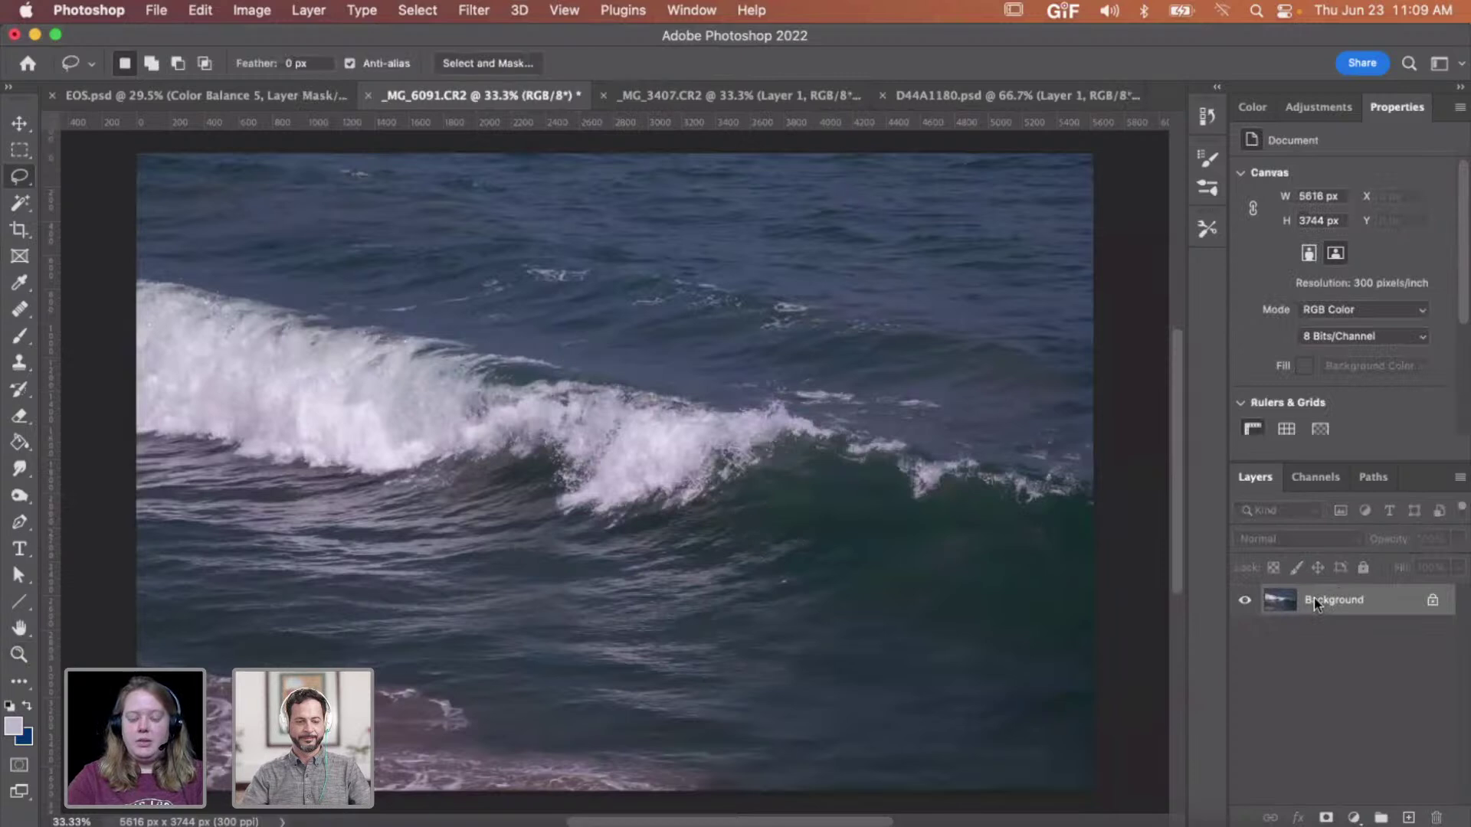
mouse_move(549, 372)
mouse_down()
mouse_move(448, 442)
mouse_move(464, 507)
mouse_move(547, 564)
mouse_move(633, 560)
mouse_move(855, 482)
mouse_move(887, 502)
mouse_move(1063, 522)
mouse_move(1080, 484)
mouse_up()
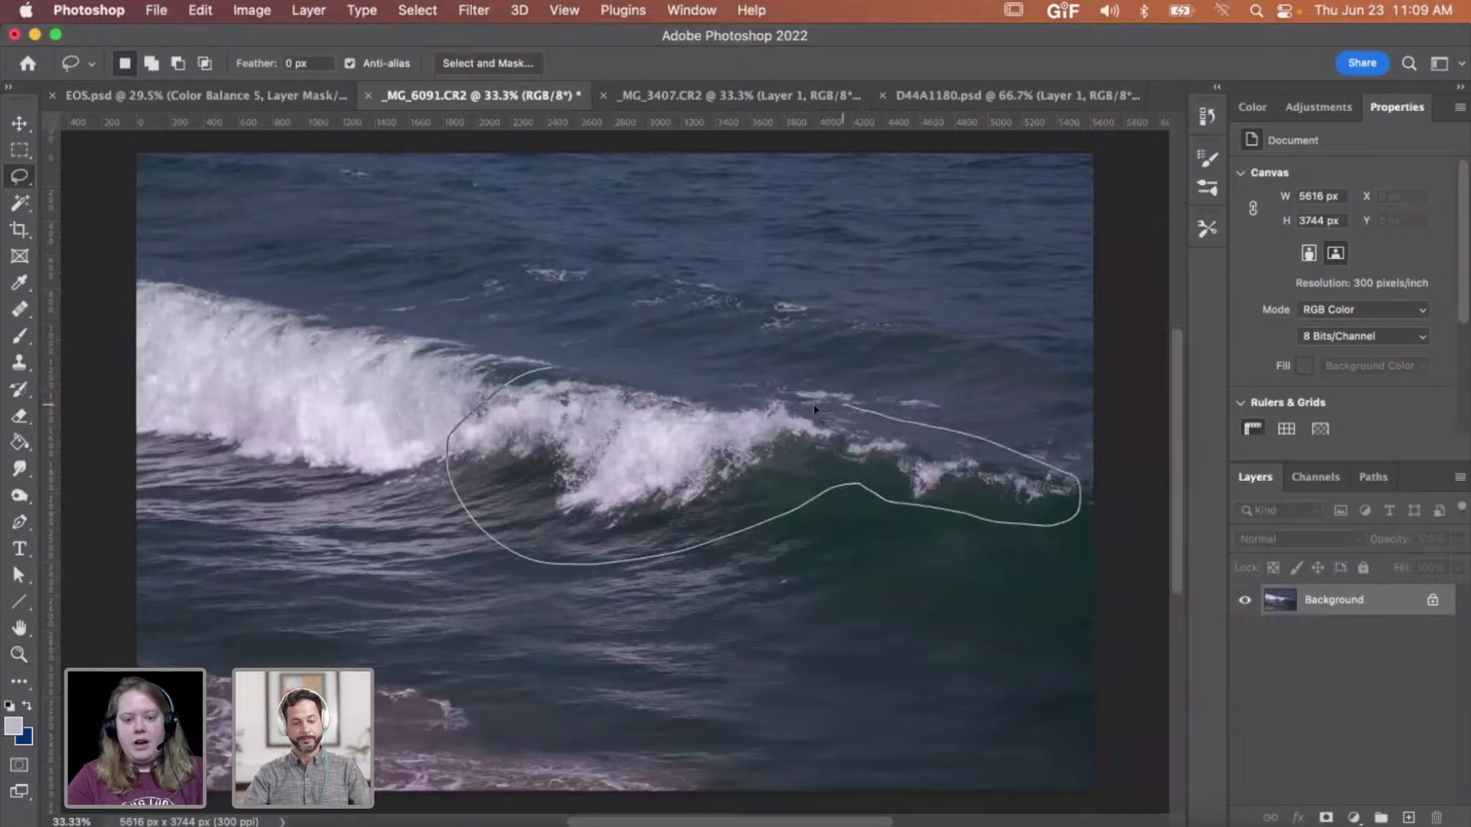
drag(671, 380, 571, 366)
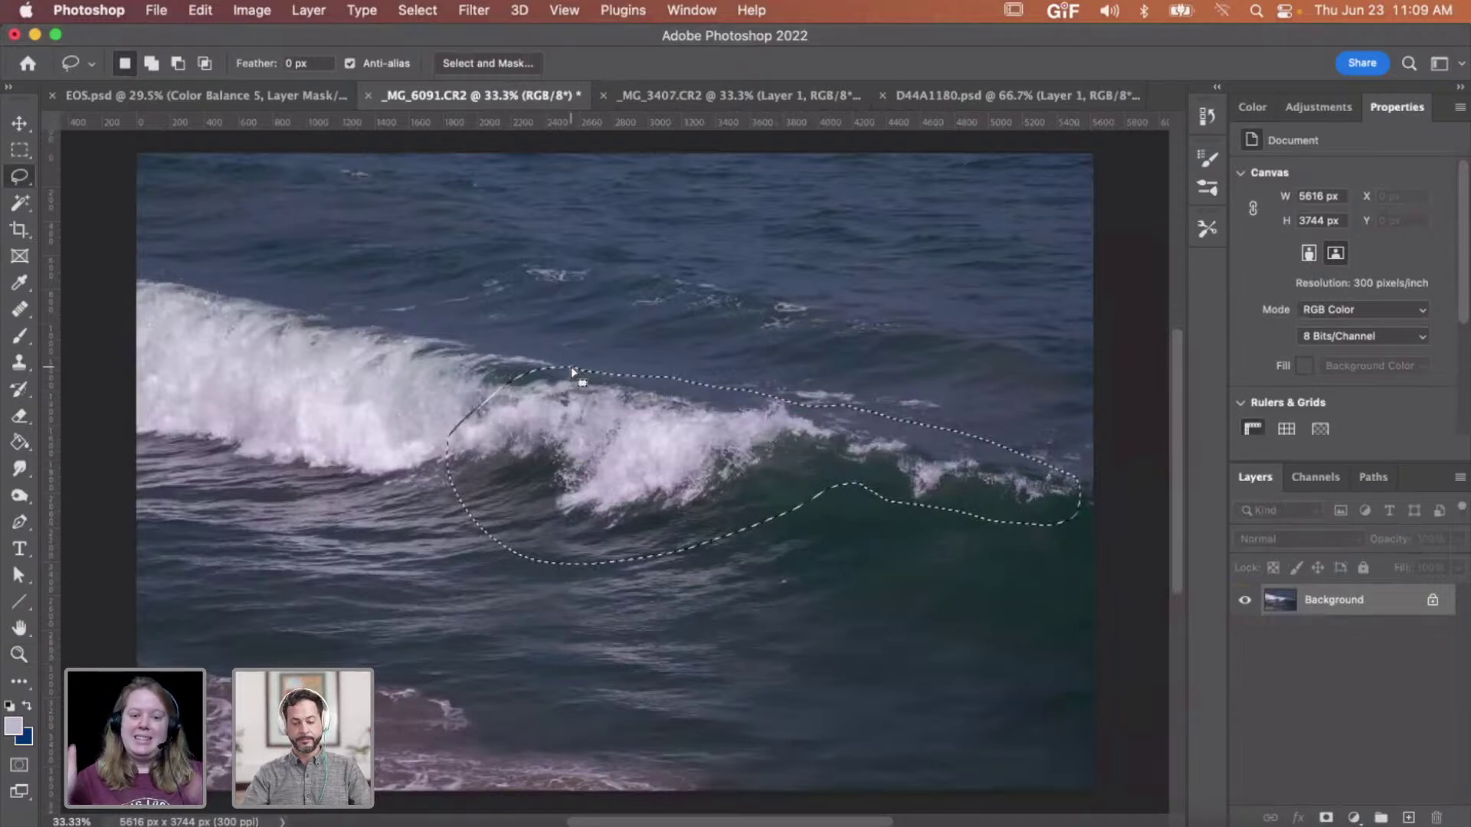
key(super+j)
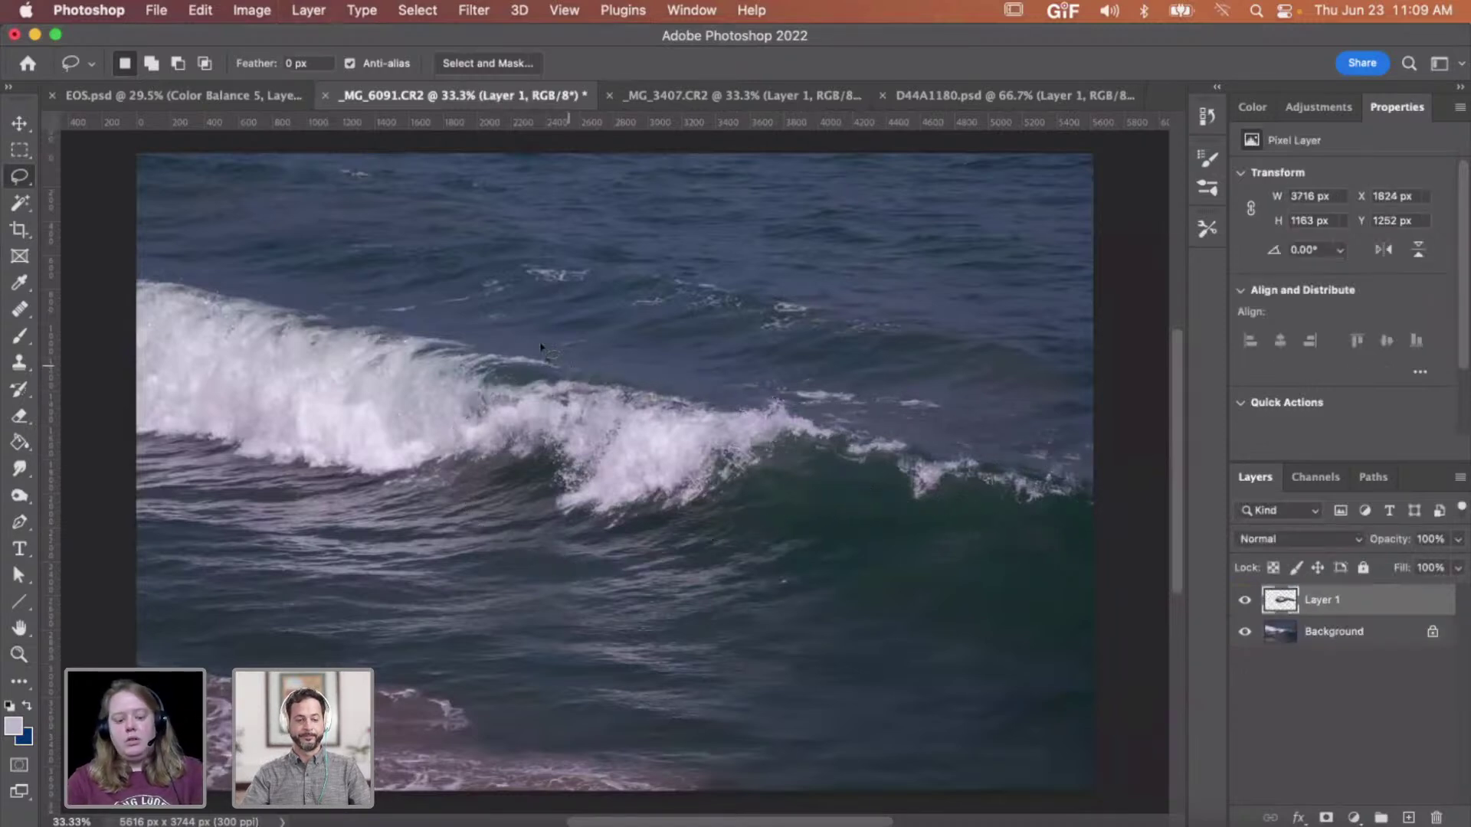
- Paste the wave cutout into EOS.psd and move it over the tentacle's base just above the waterline
click(183, 95)
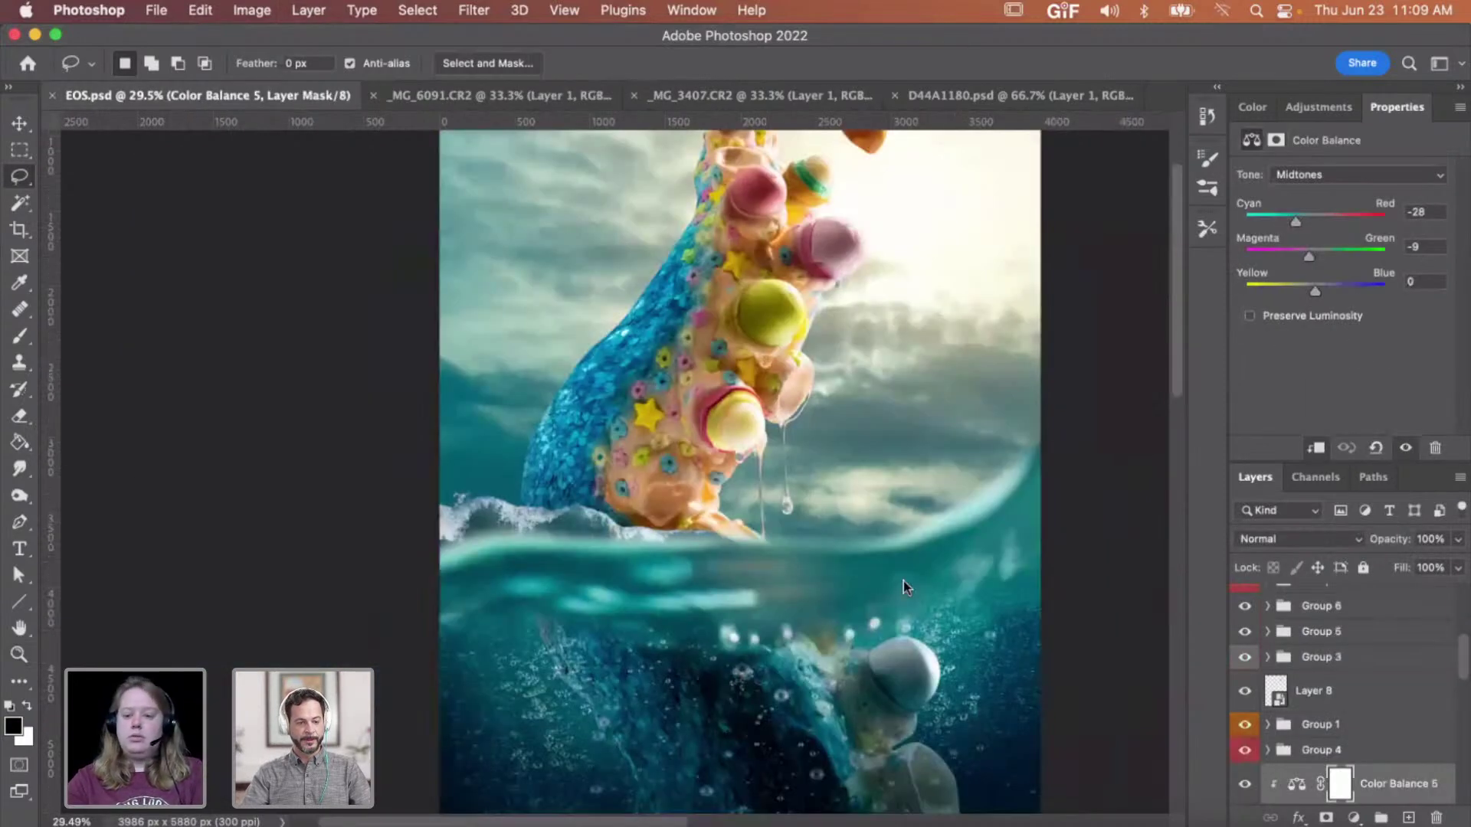
key(super+v)
scroll(812, 509, down, 2)
scroll(812, 510, right, 2)
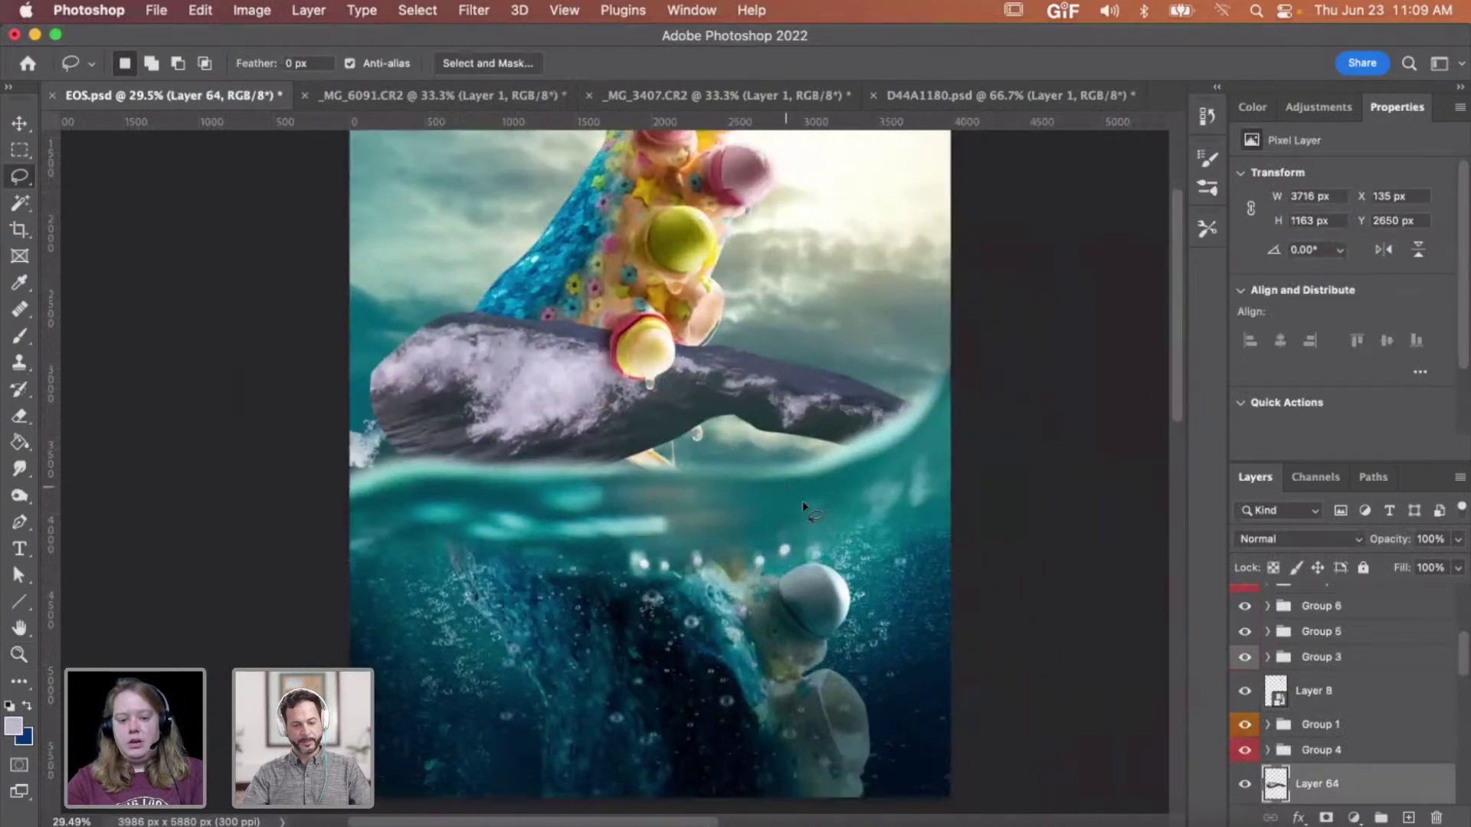
key(v)
drag(762, 391, 757, 418)
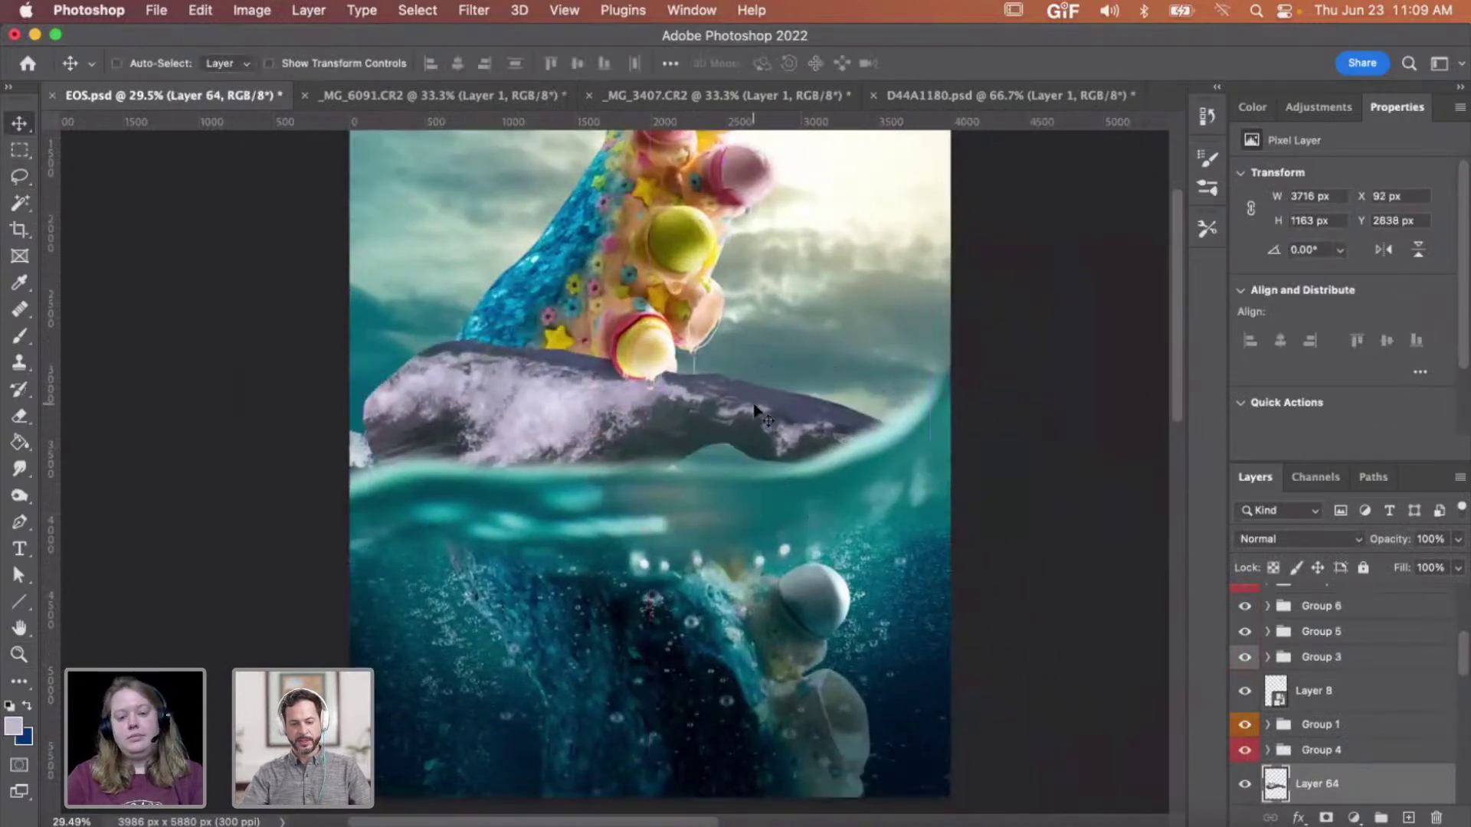
drag(754, 405, 738, 389)
- Blend the pasted wave in Screen mode and transform it to 86.01% width, -100% height and about -160.1° rotation behind the waterline
click(1303, 548)
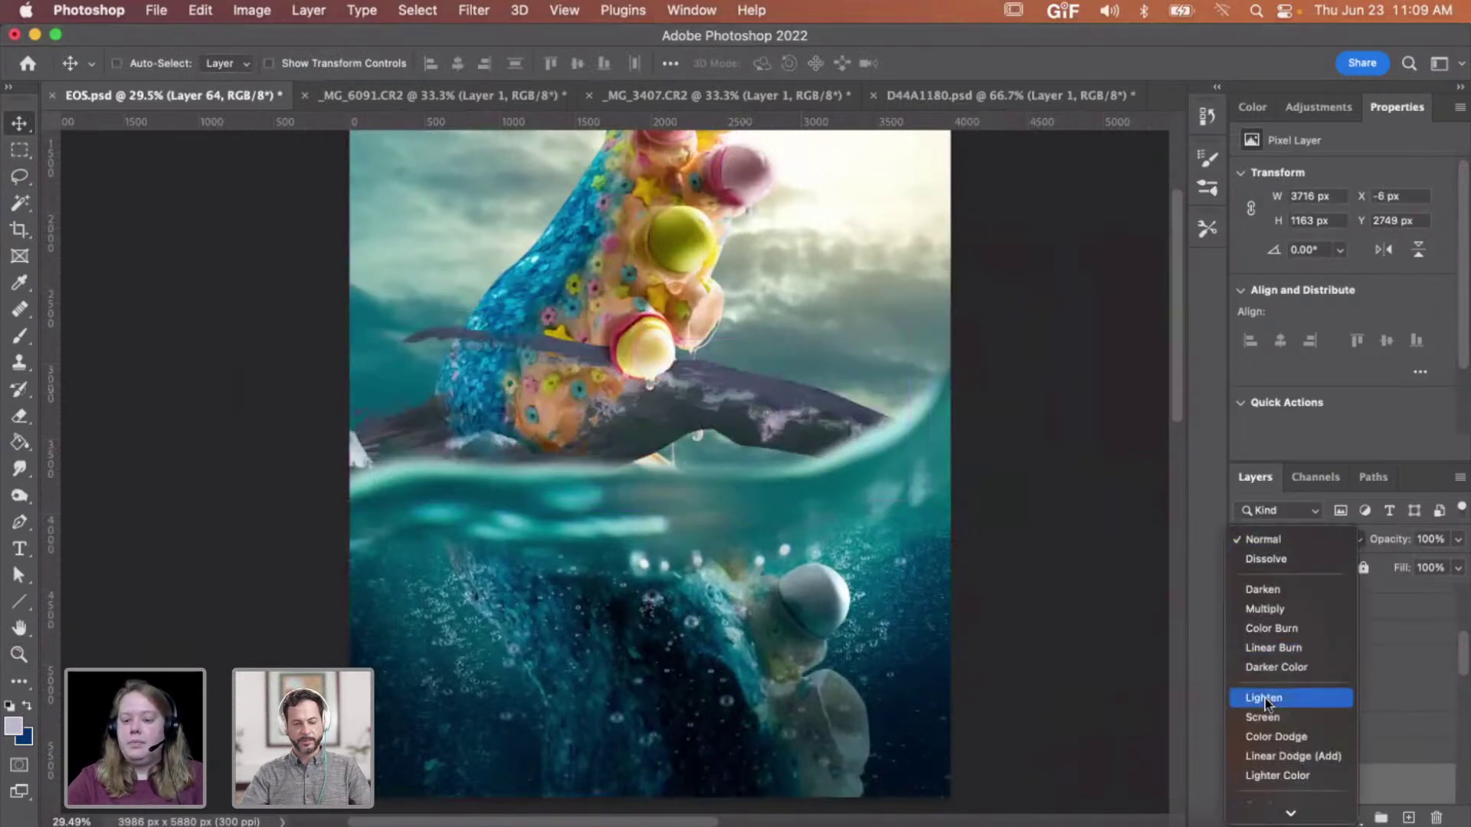
click(1265, 718)
drag(735, 410, 916, 434)
key(super+t)
drag(1090, 438, 362, 433)
drag(537, 444, 908, 469)
drag(739, 443, 739, 467)
drag(890, 441, 886, 435)
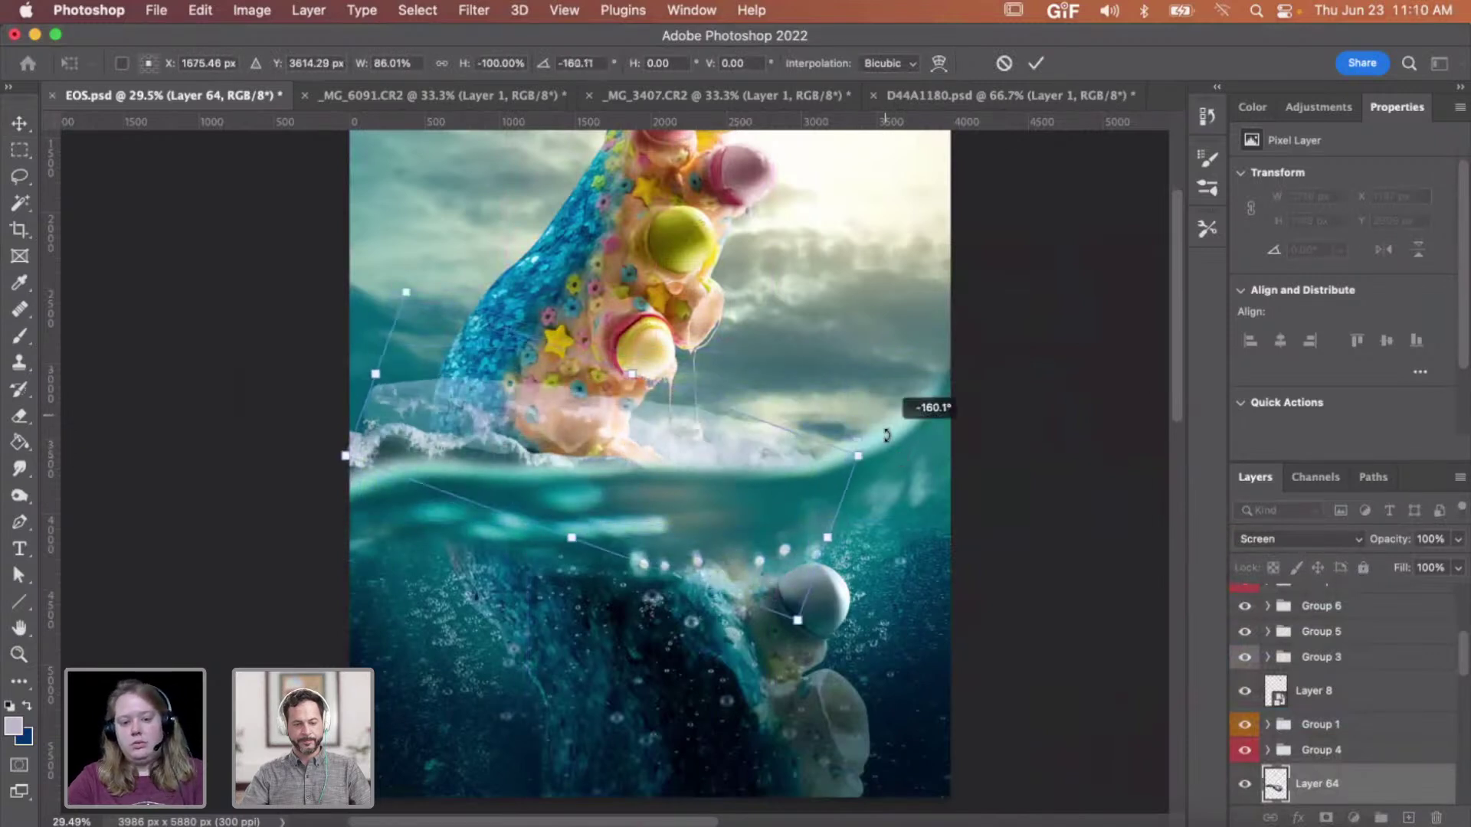
key(Return)
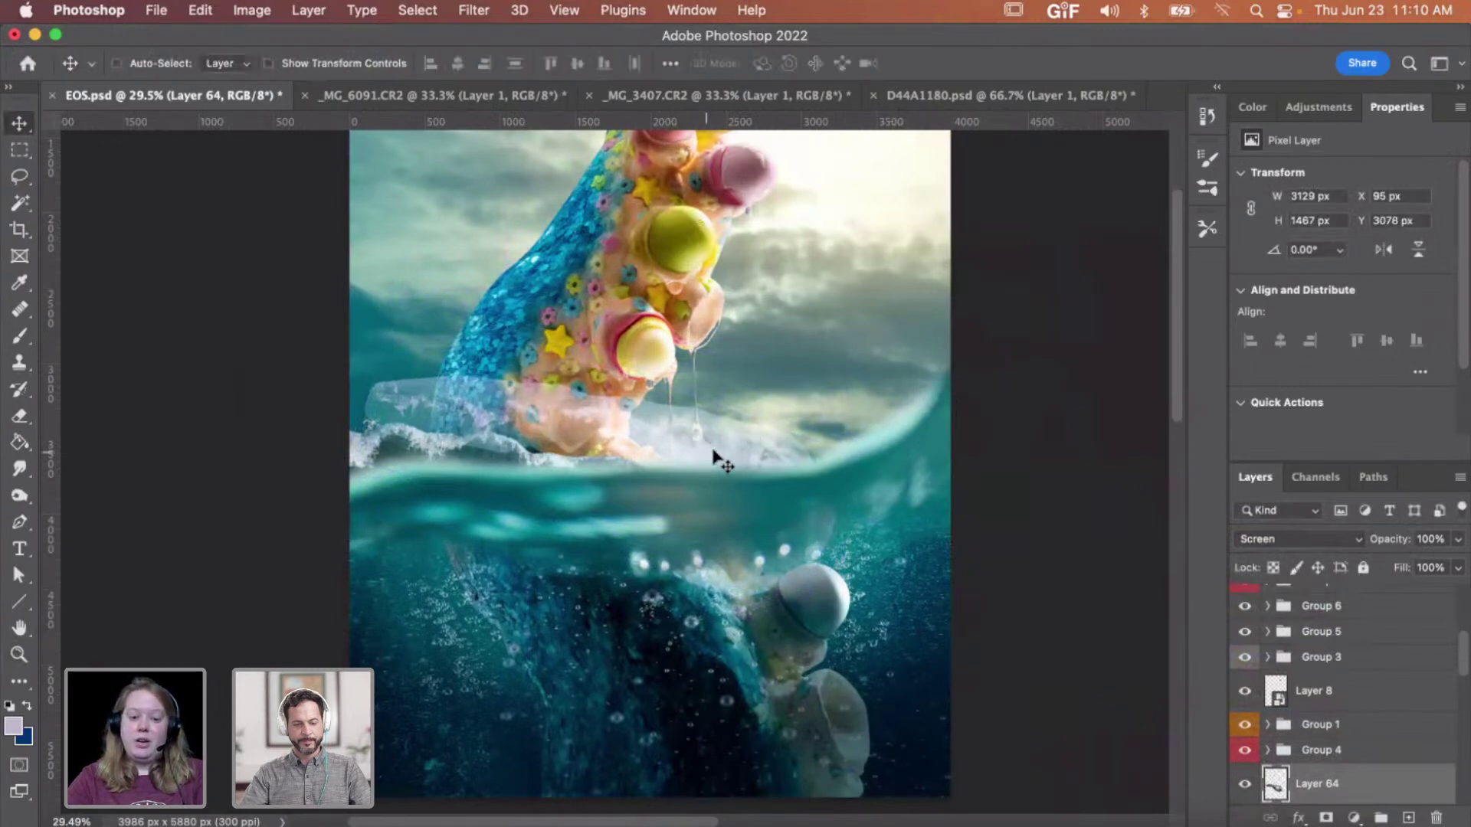
- Add a Curves adjustment clipped to the wave's Layer 64
key(z)
click(717, 459)
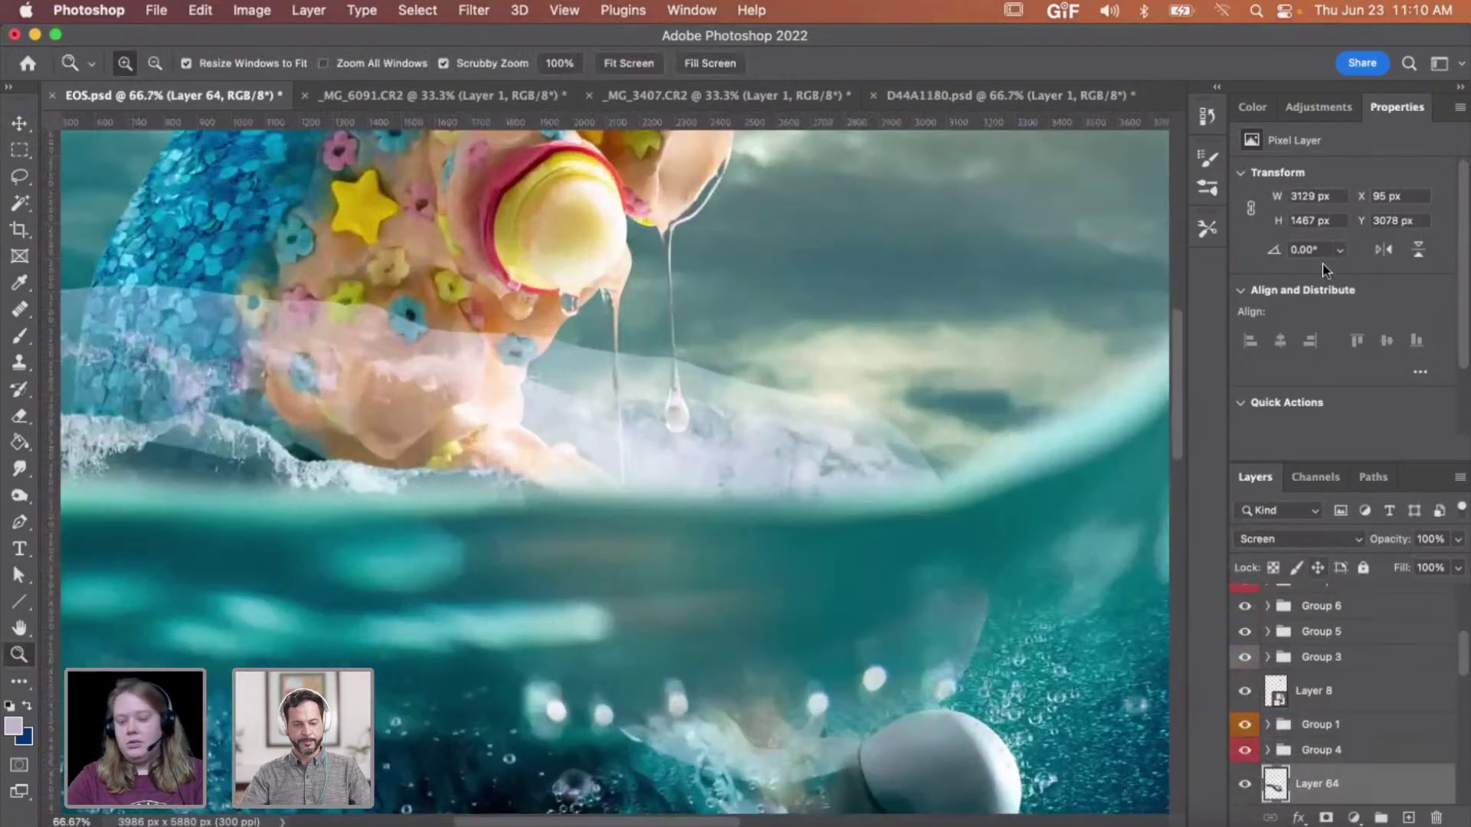
click(1308, 111)
click(1319, 157)
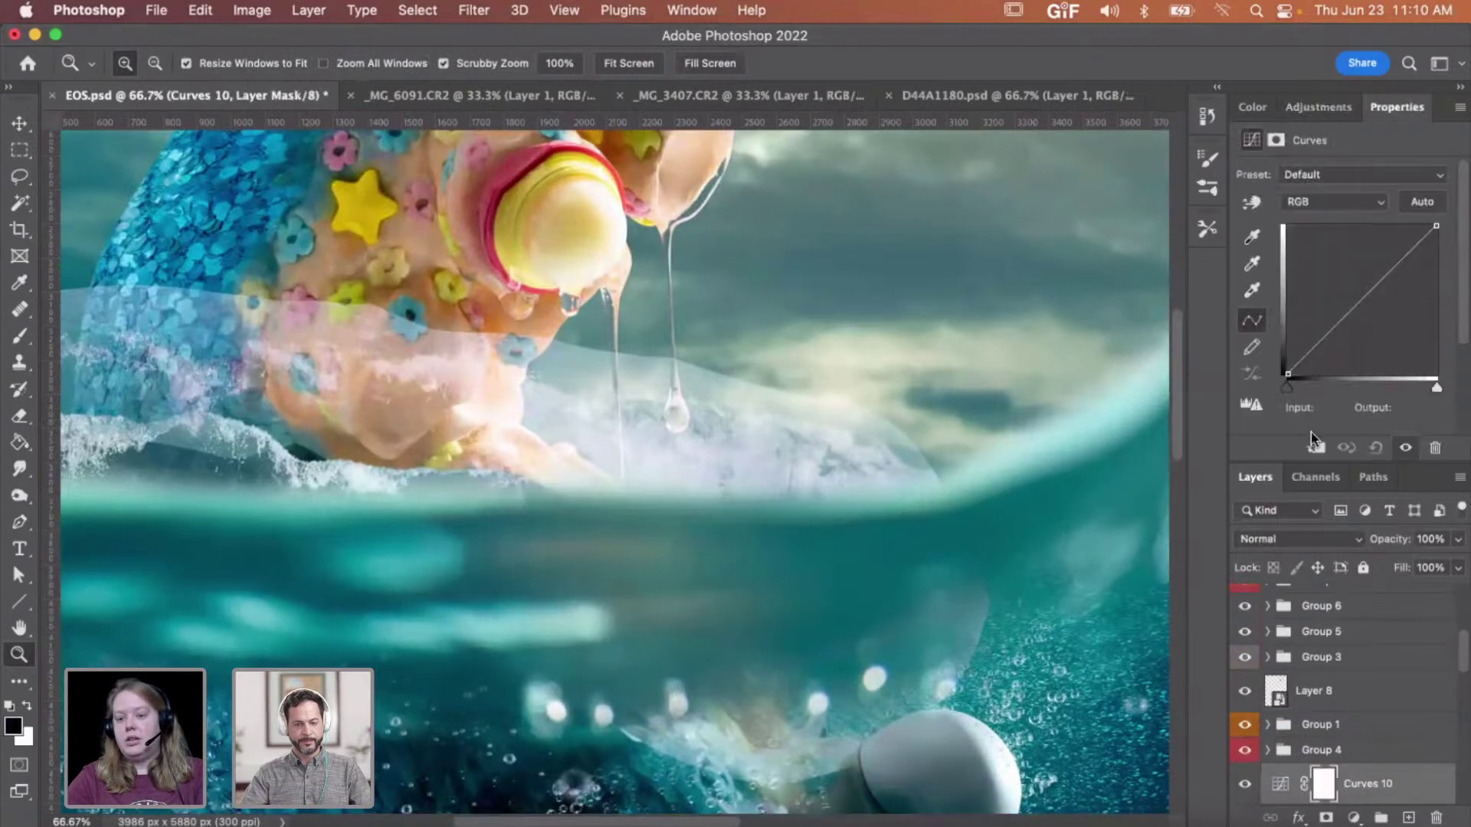
click(1316, 450)
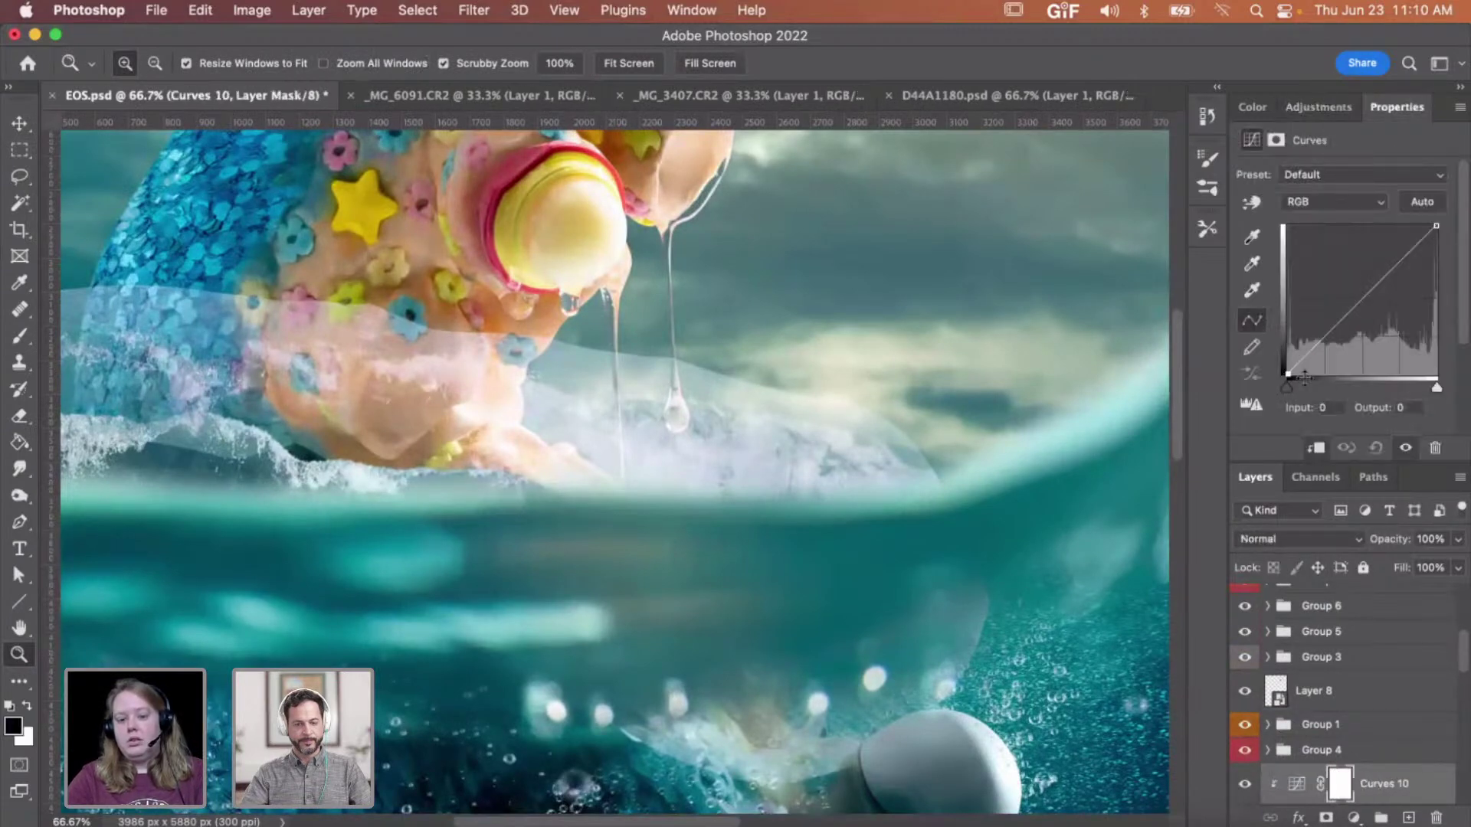
- Raise the curve's black point to input 99 and pull its white point slightly inward to strengthen the foam's contrast
drag(1333, 381, 1334, 386)
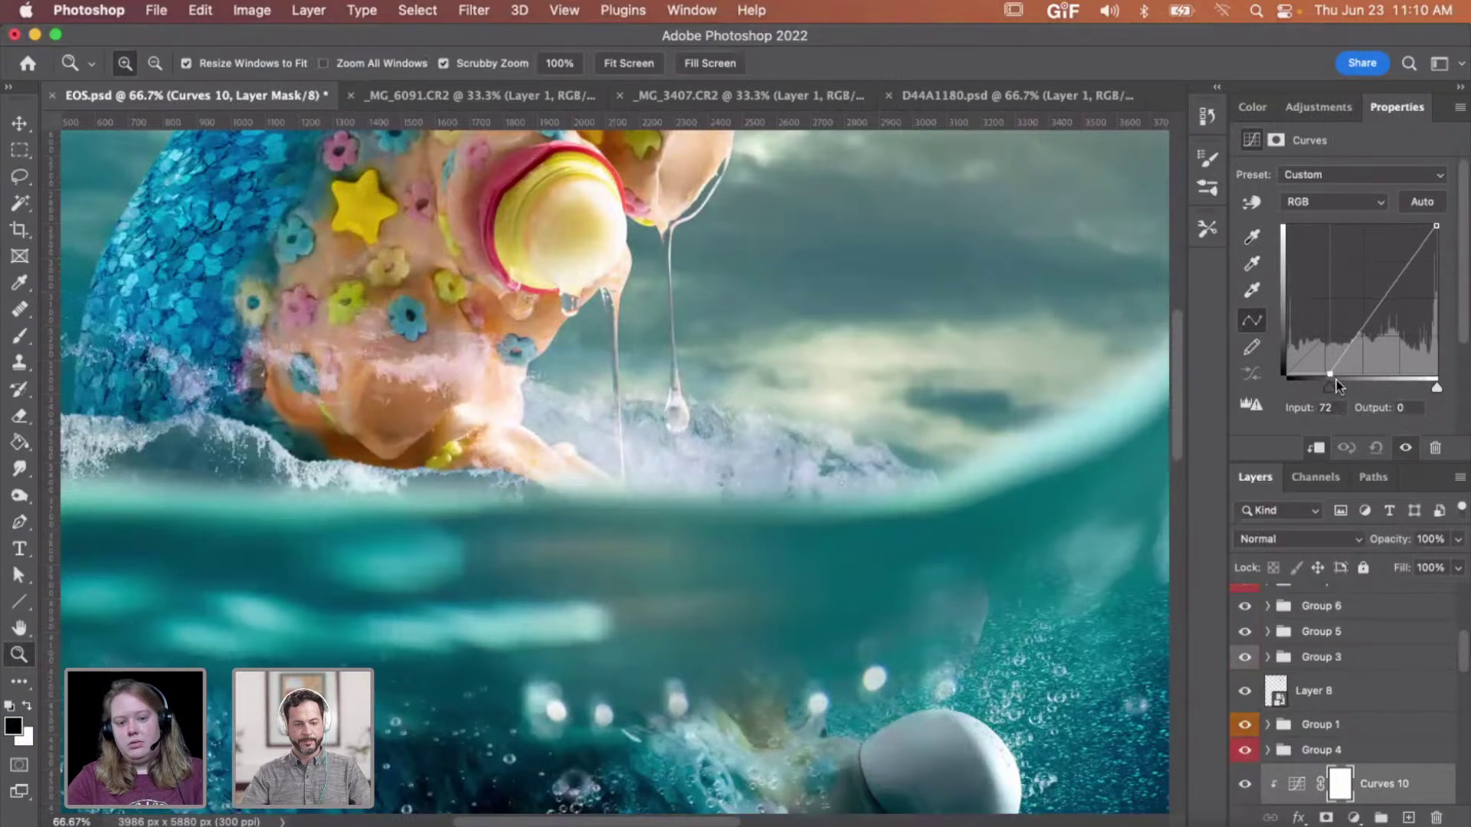
click(1436, 387)
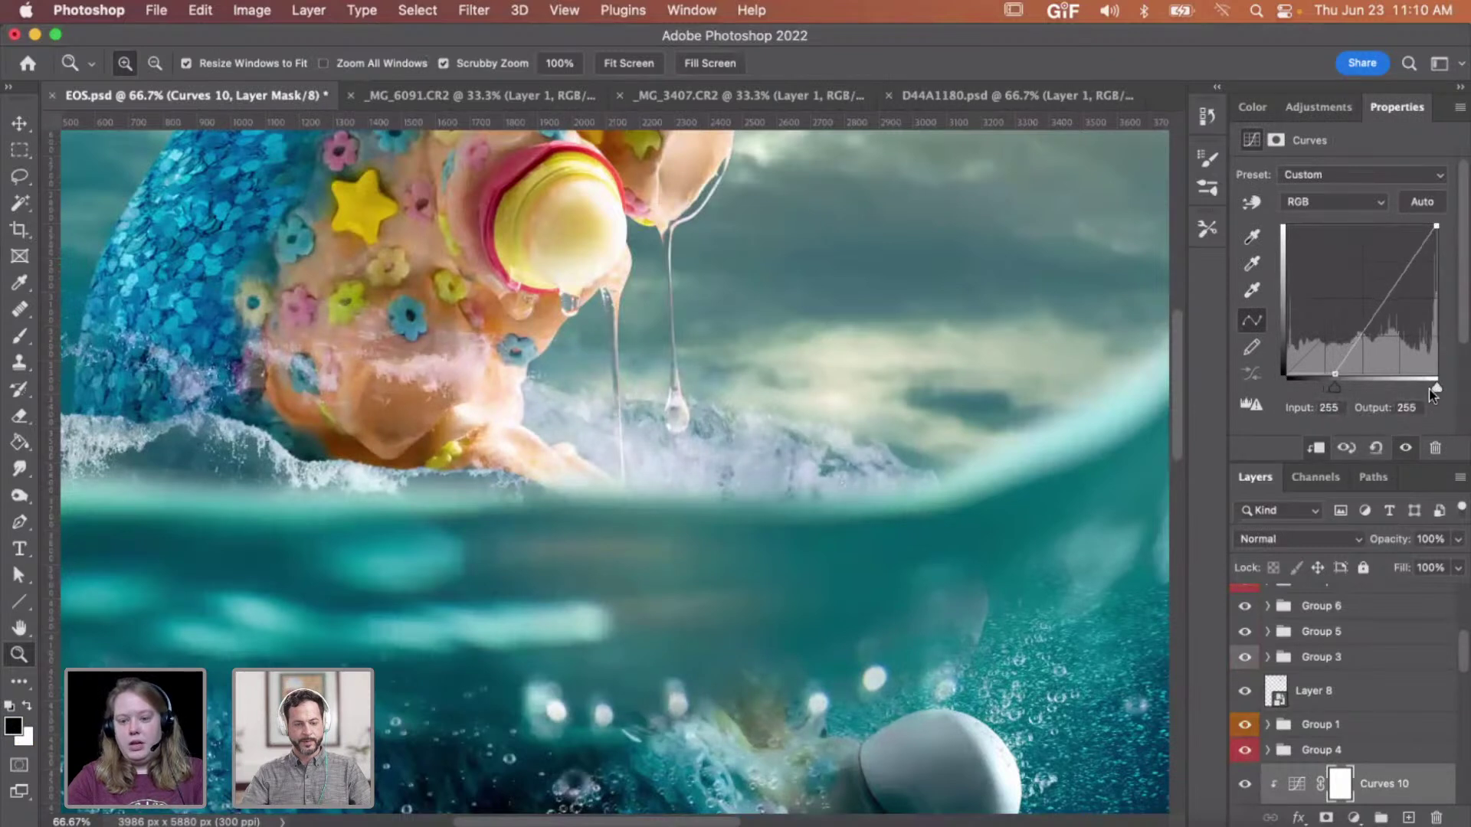
drag(1423, 389, 1344, 386)
click(1336, 384)
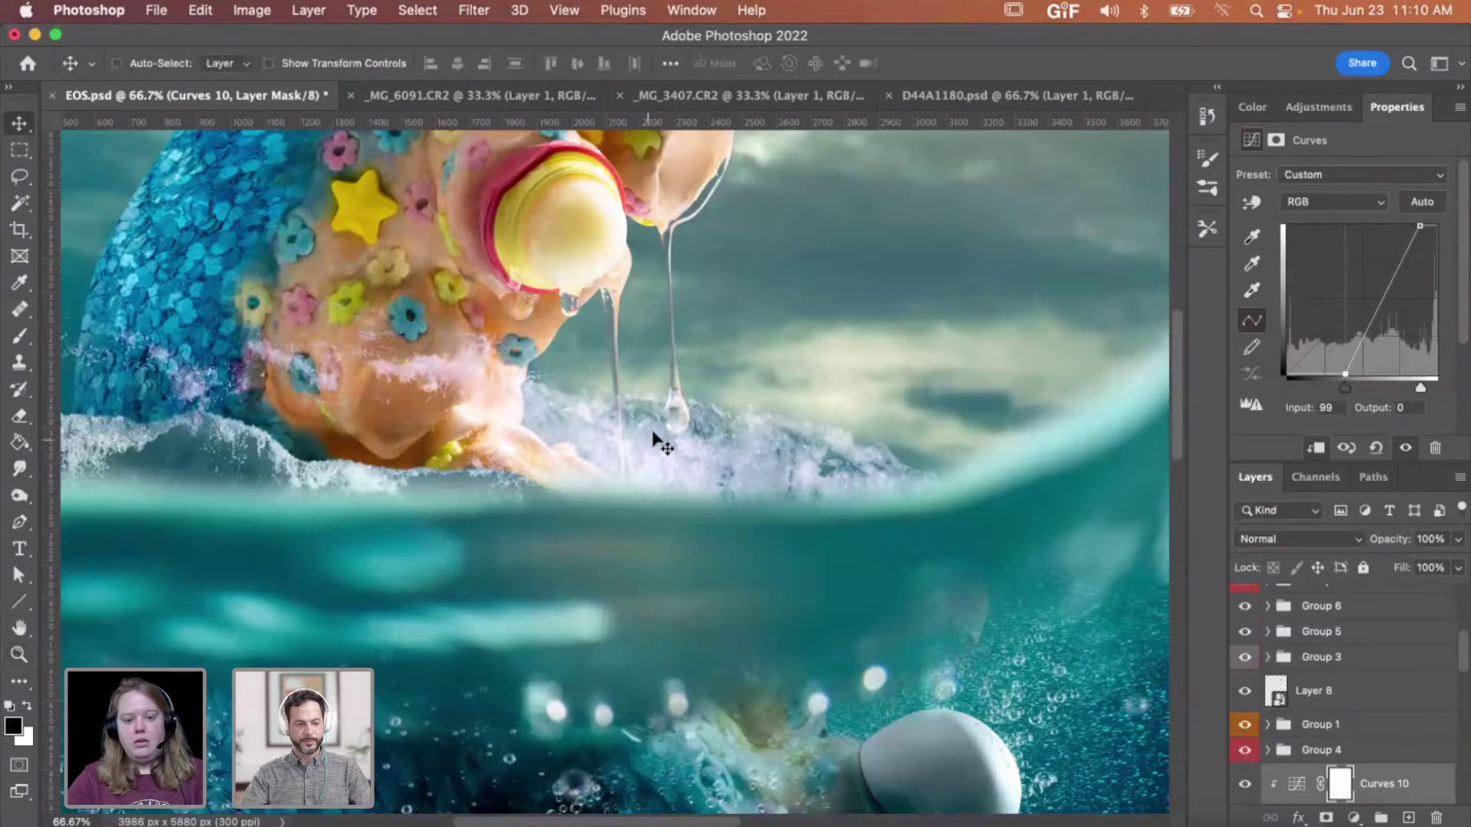
- Examine the blended foam around the tentacle's base and the water drips in close-up and across the waterline
click(677, 448)
click(678, 447)
click(678, 447)
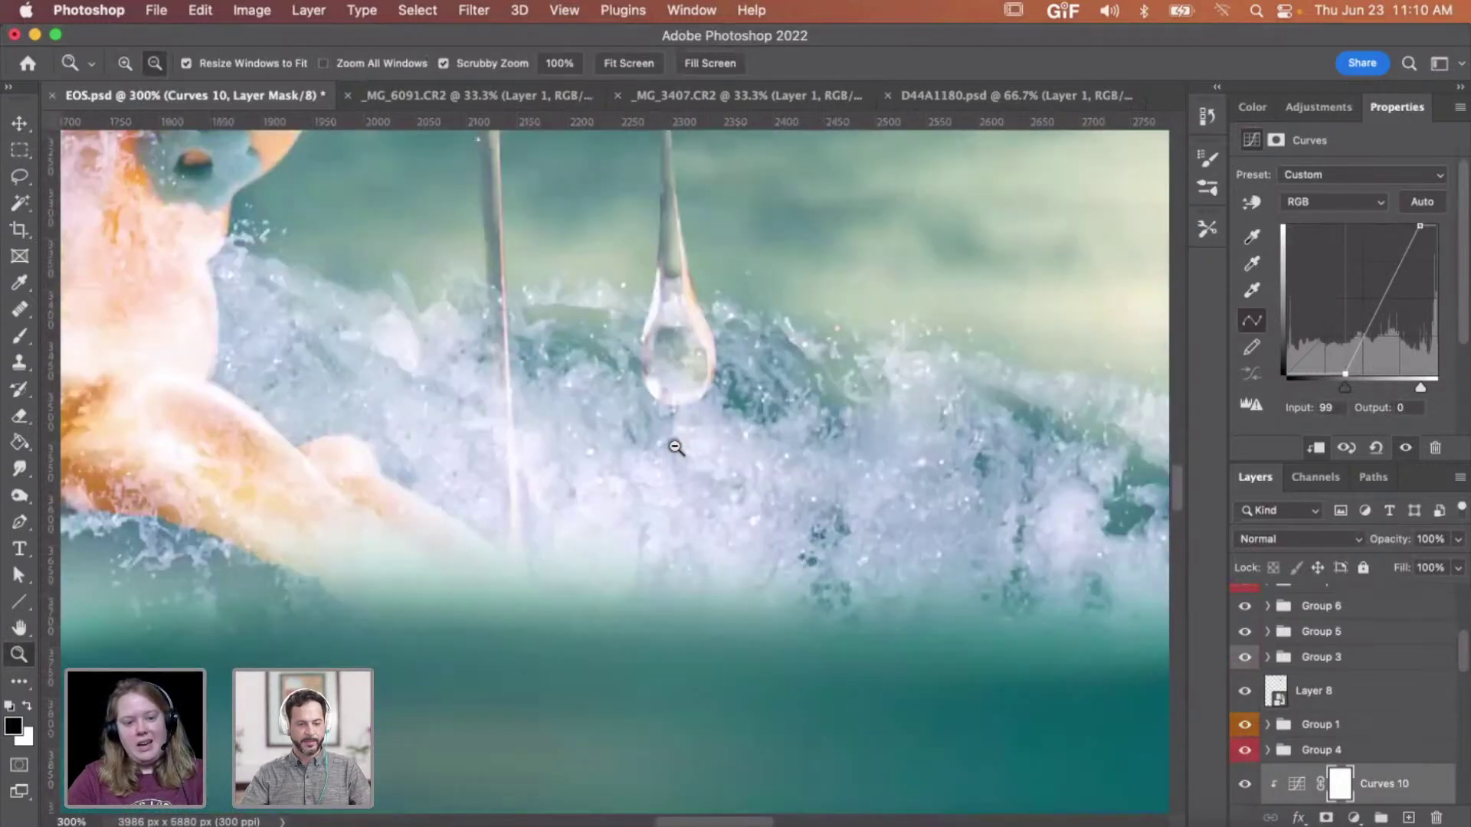
alt+click(677, 447)
alt+click(677, 448)
alt+click(677, 460)
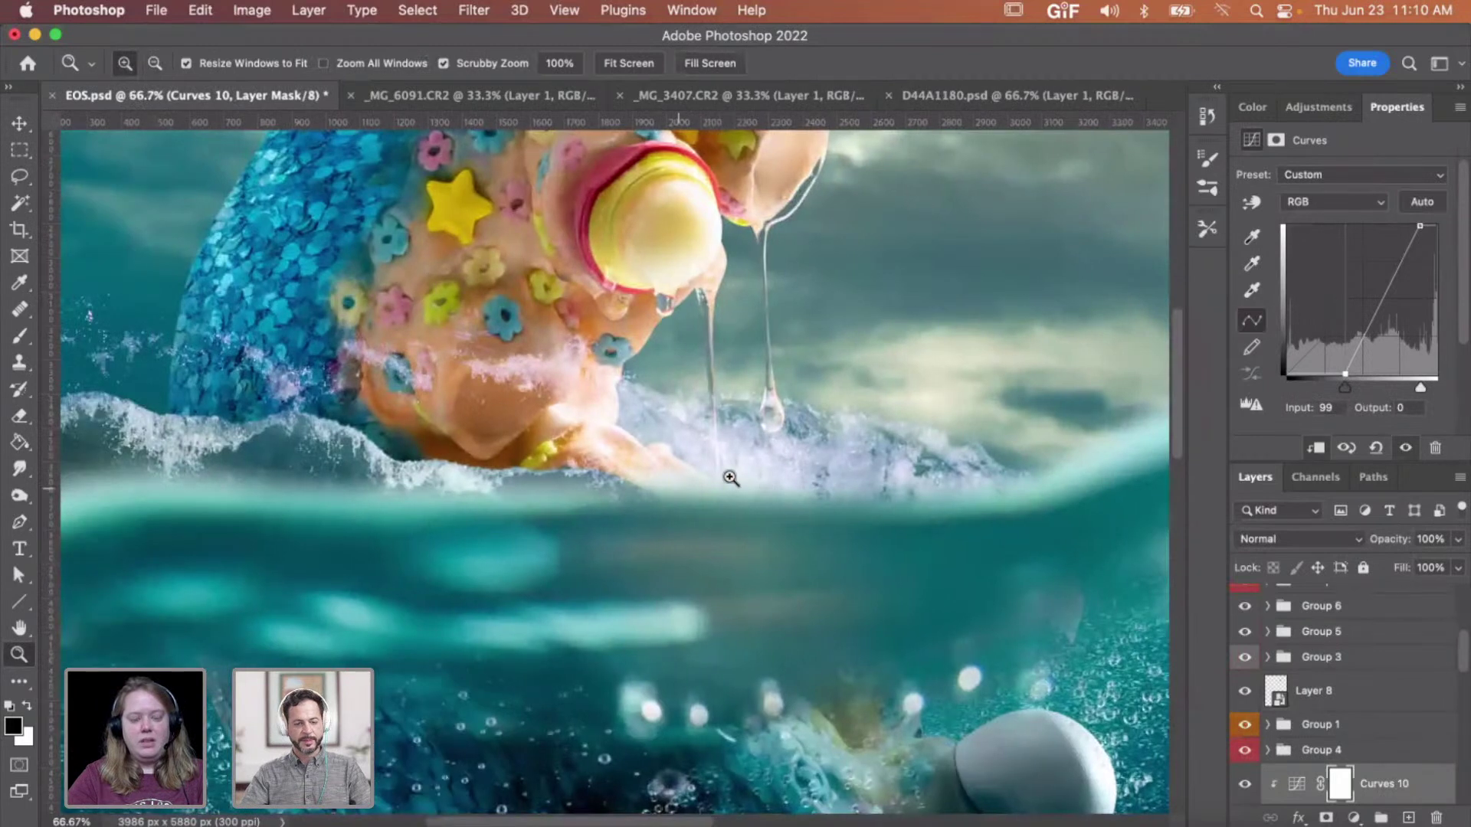
scroll(723, 461, left, 5)
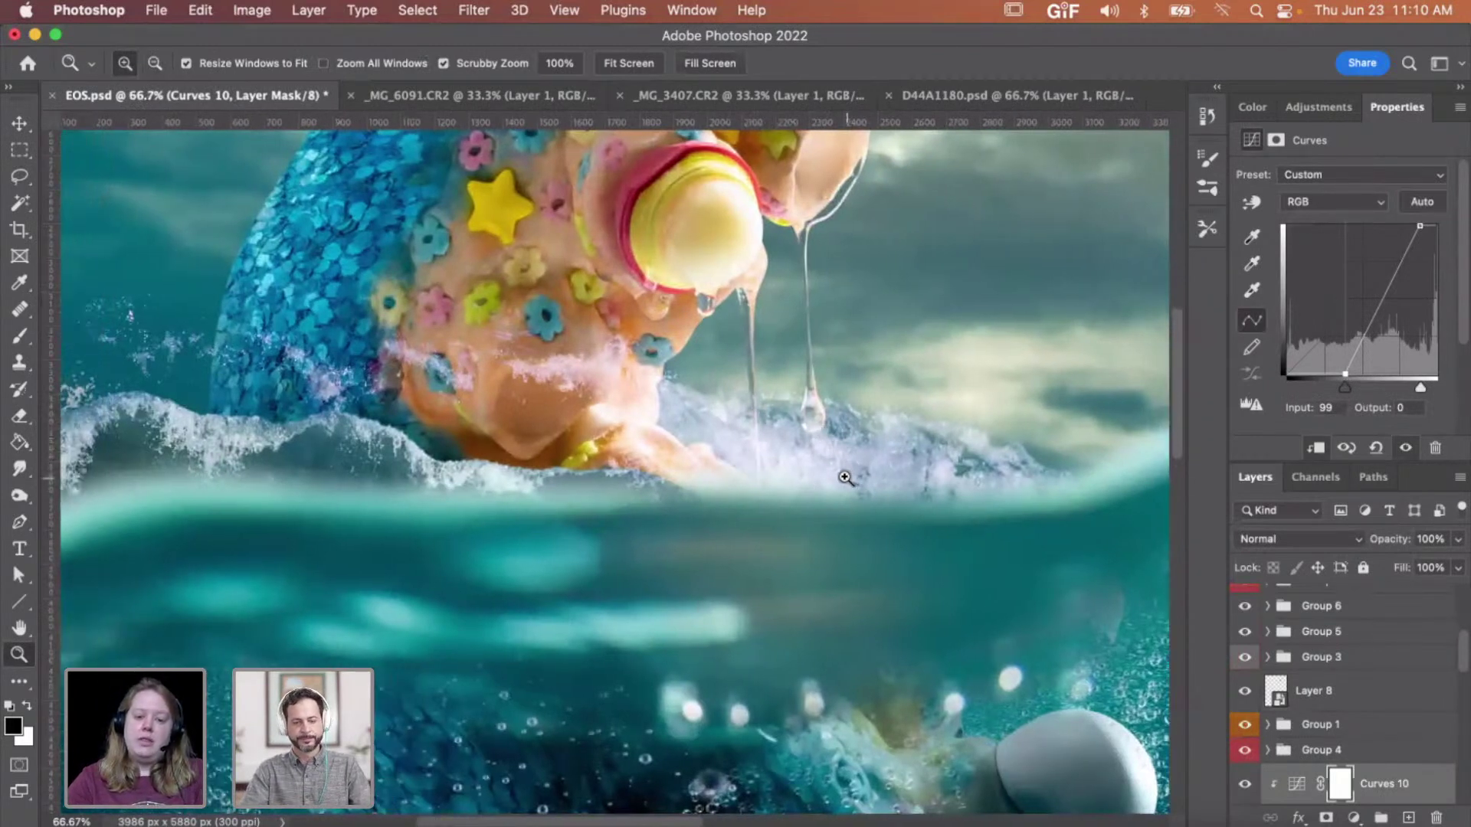
scroll(535, 427, left, 10)
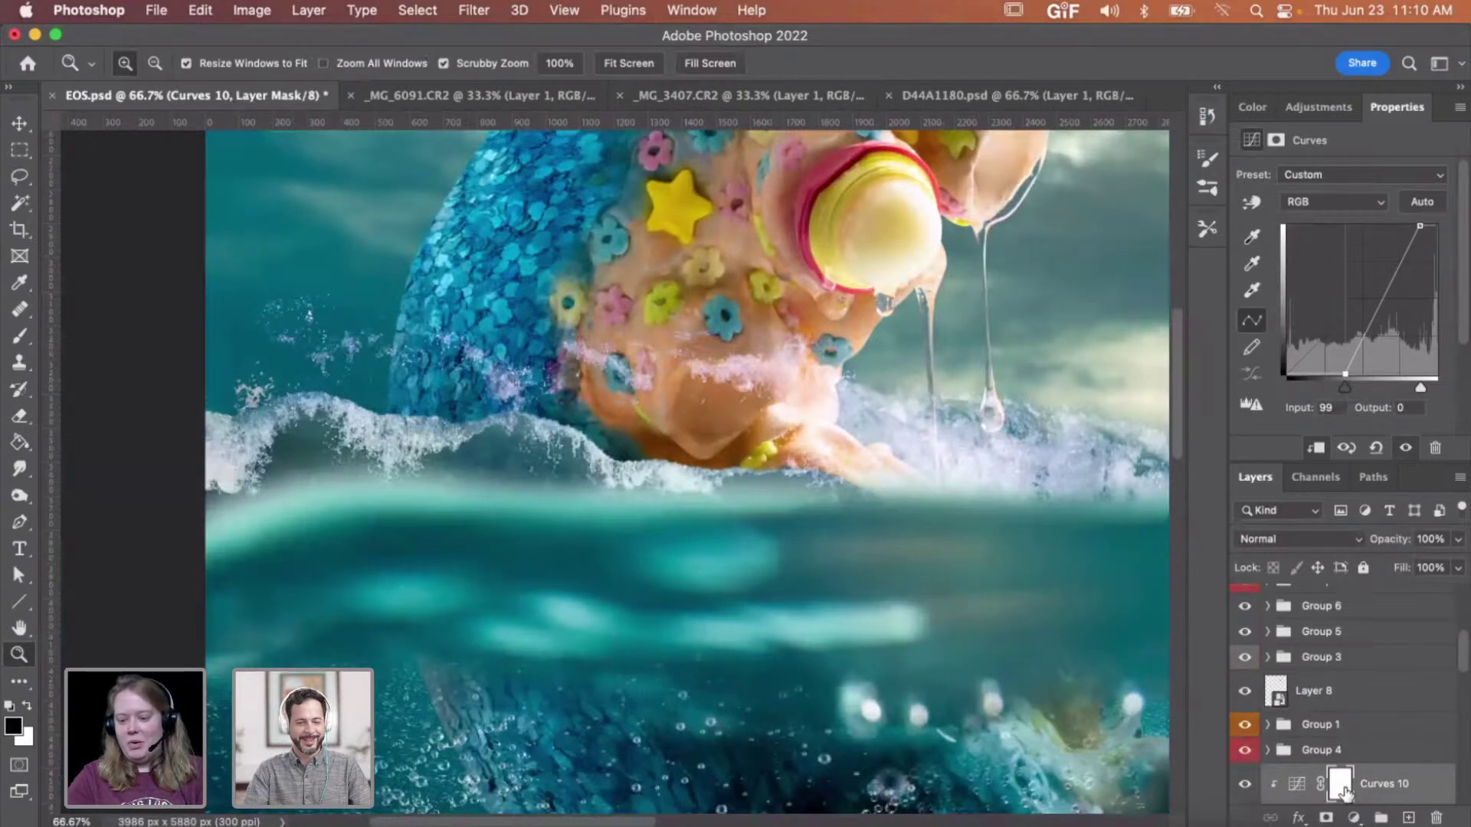
scroll(1319, 679, down, 2)
scroll(865, 477, right, 5)
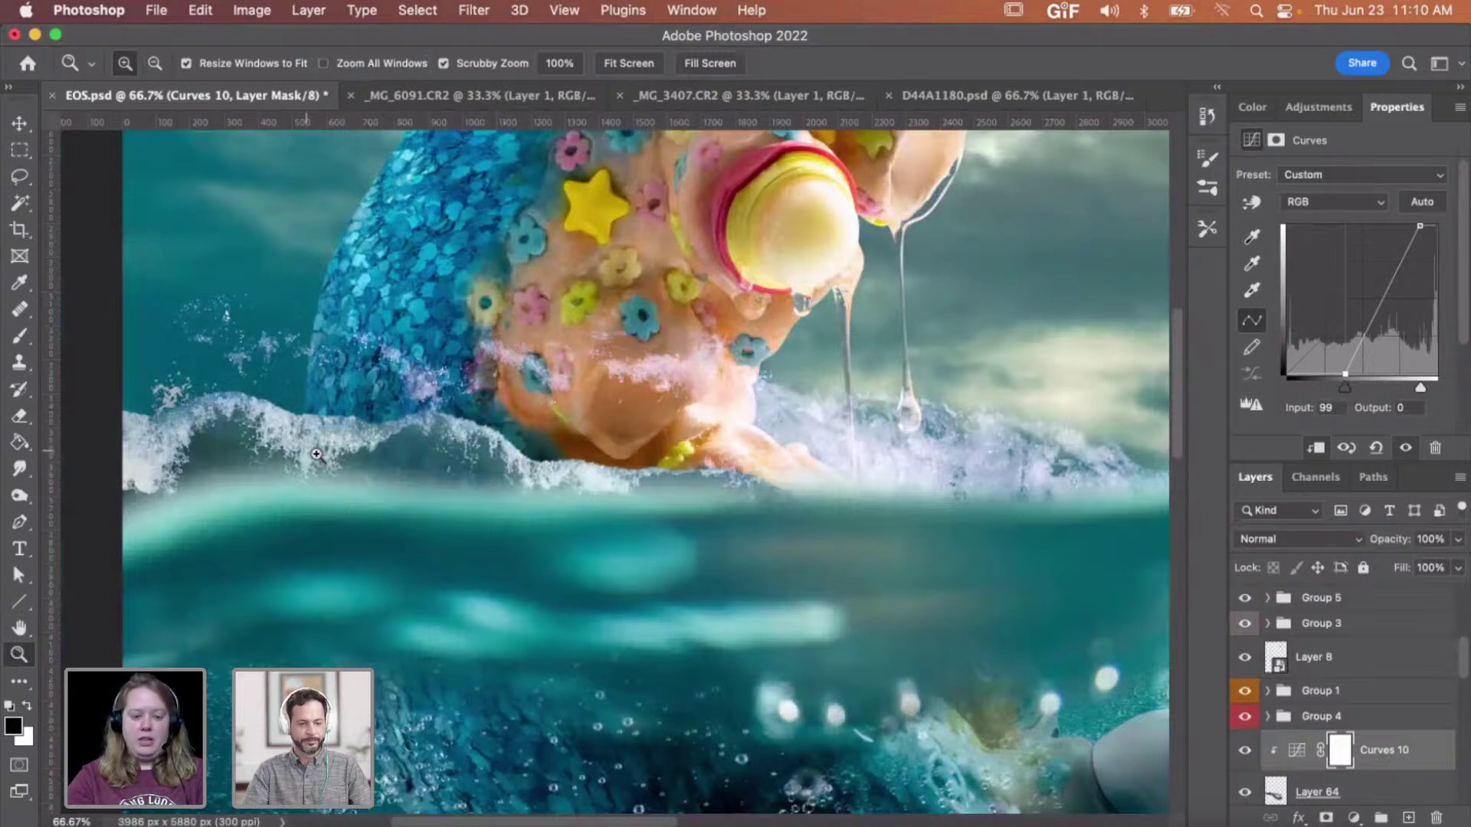
scroll(434, 460, right, 6)
scroll(434, 460, up, 1)
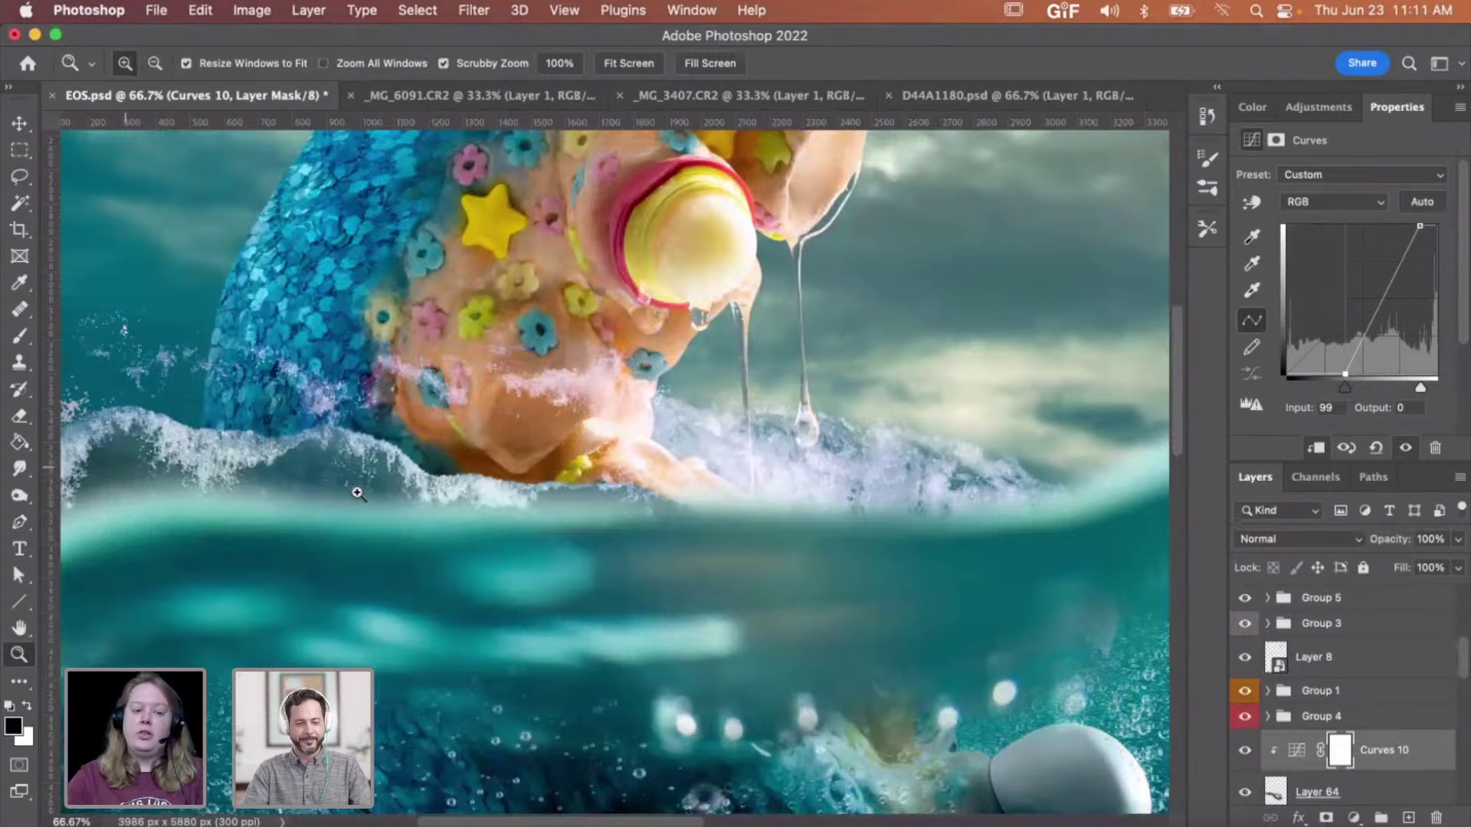
click(834, 447)
click(834, 446)
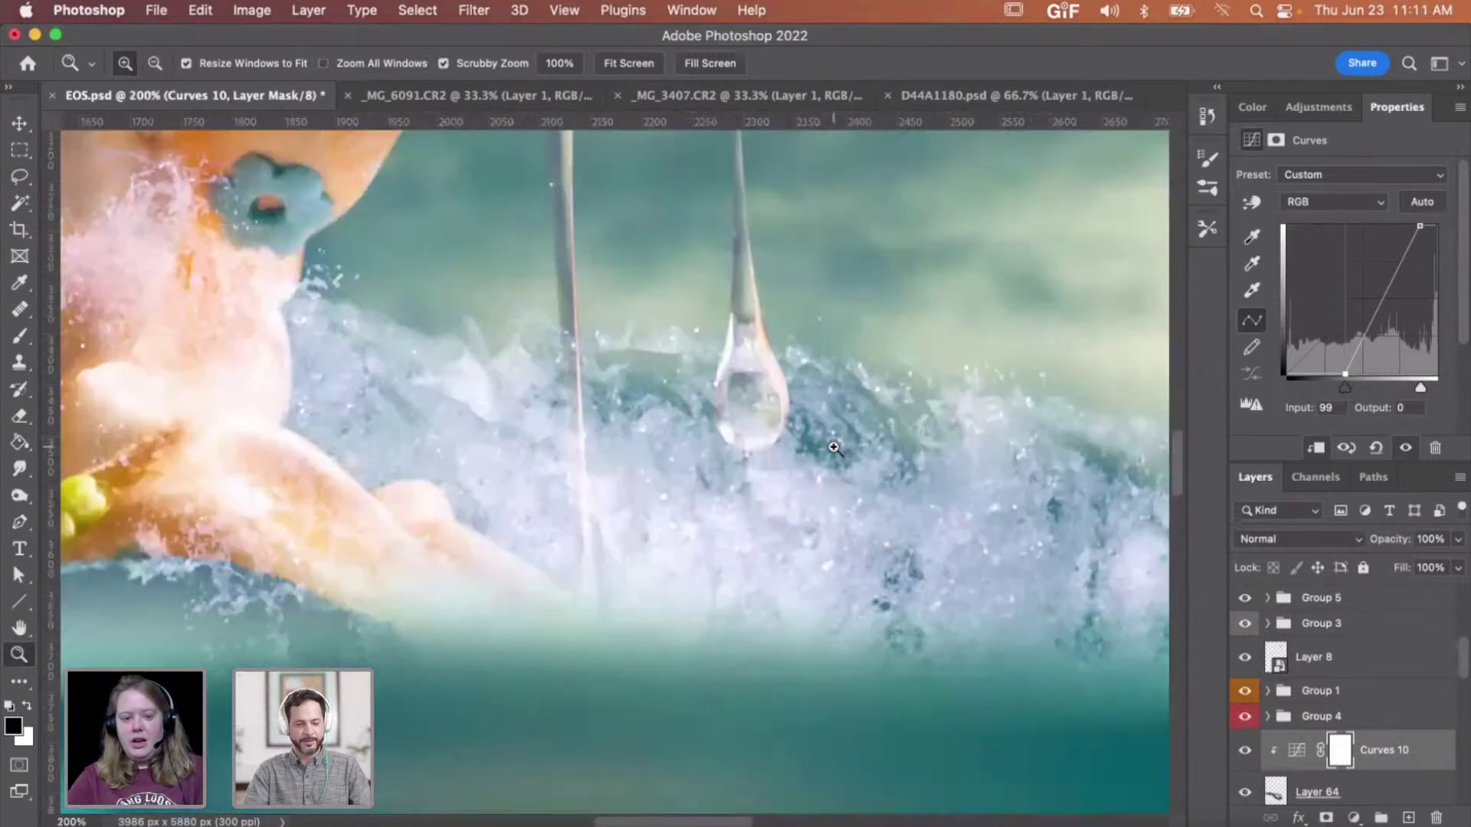
scroll(812, 452, right, 3)
alt+click(803, 455)
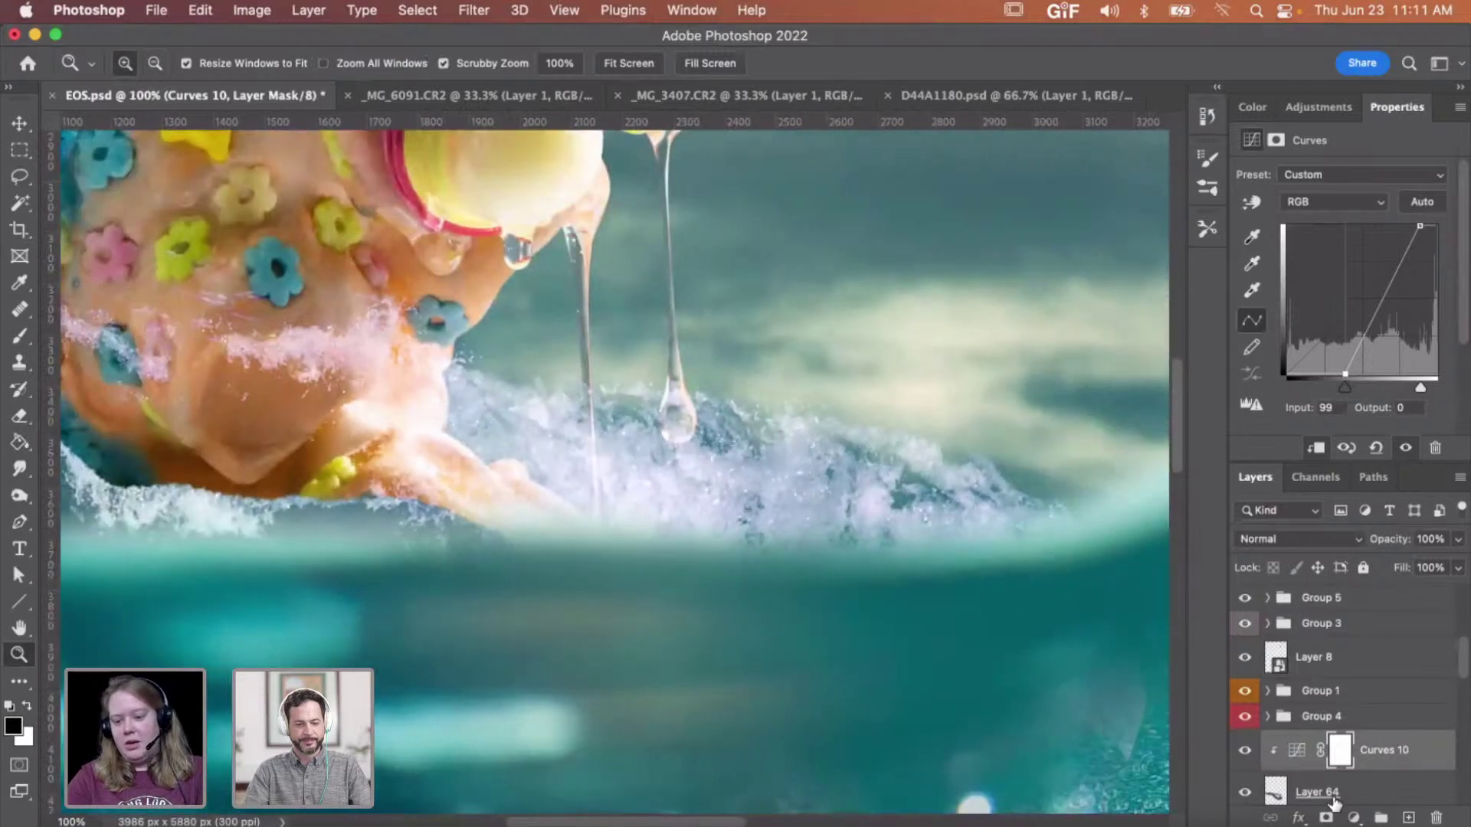
- Add a layer mask to Layer 64 and fill it with black to hide the pasted wave
click(1346, 801)
click(1326, 817)
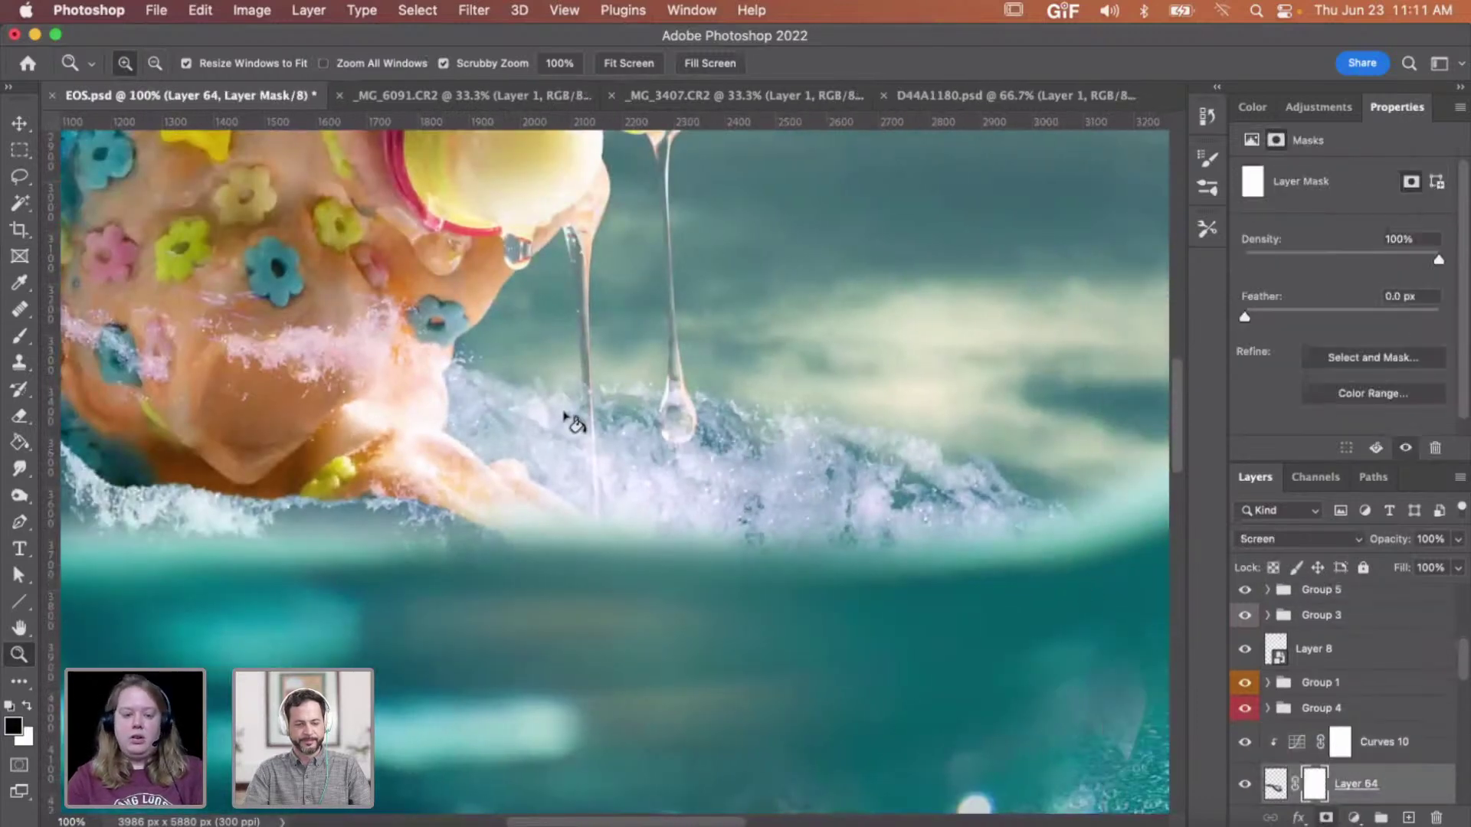
key(g)
click(586, 421)
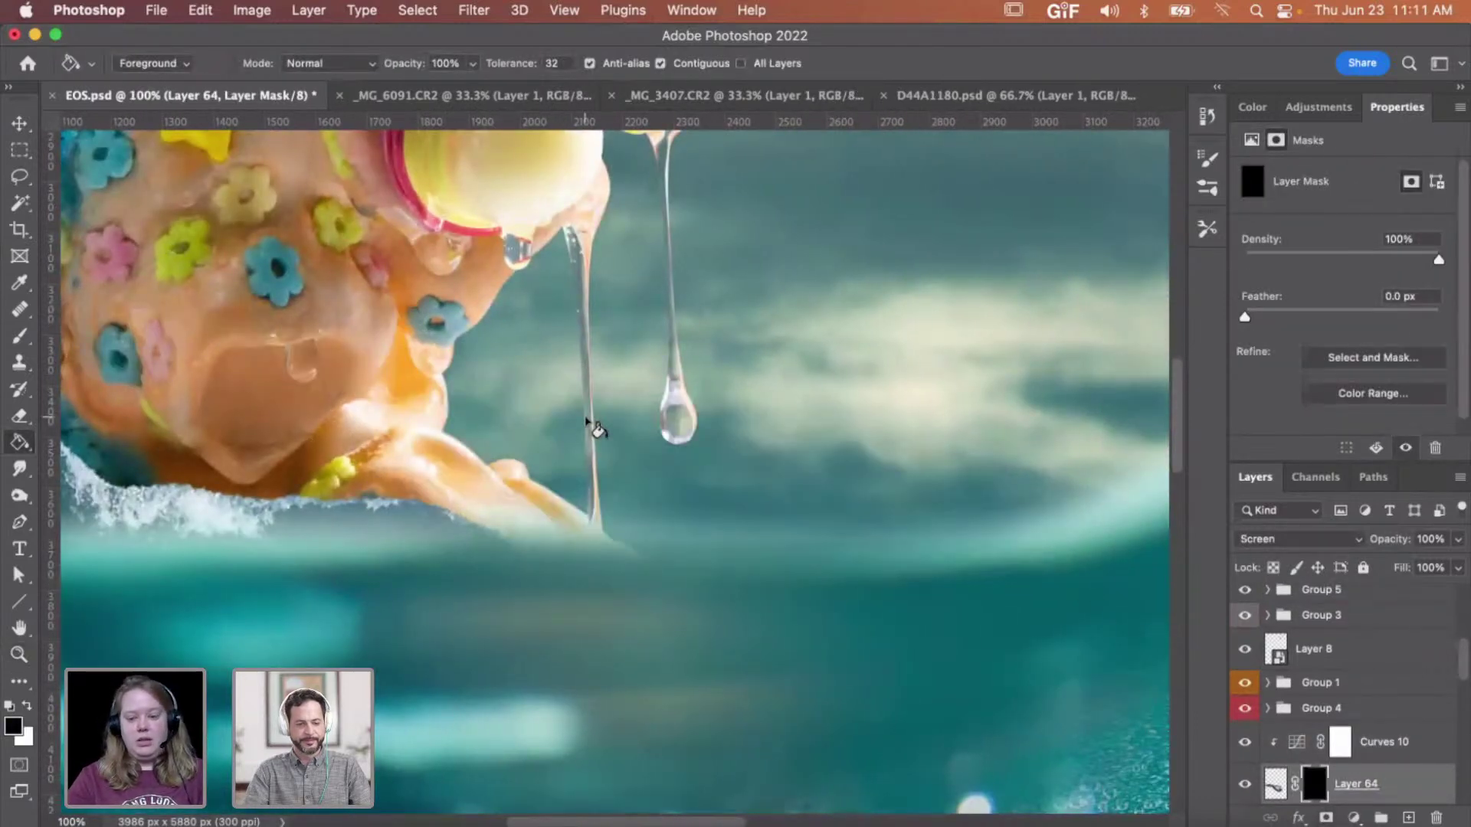
- Move Layer 64 and Curves 10 together down the layer stack to just below the Tentacle and ocean group
scroll(1293, 694, down, 3)
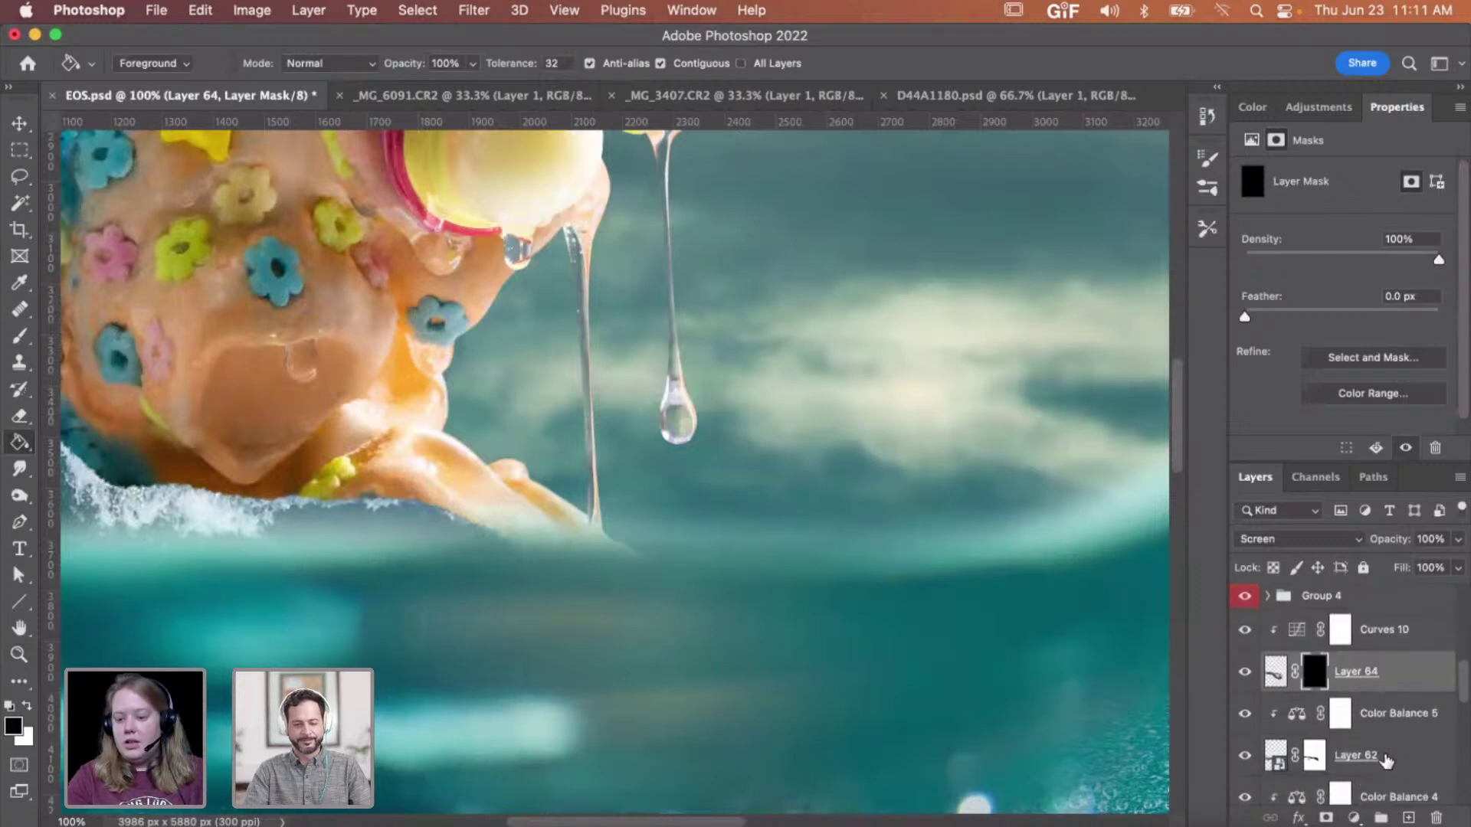
shift+click(1413, 645)
scroll(1410, 640, down, 2)
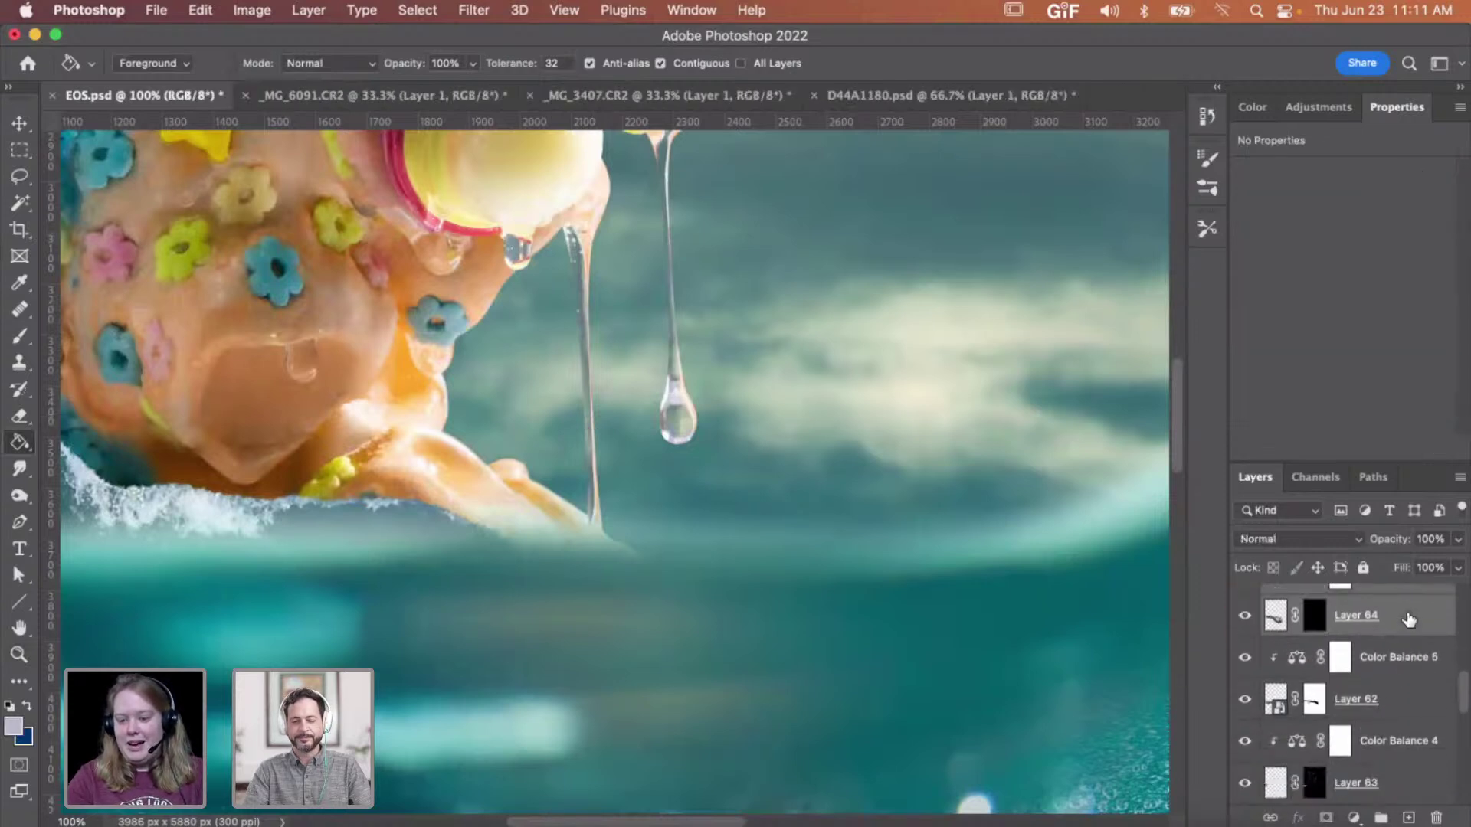
drag(1408, 619, 1394, 724)
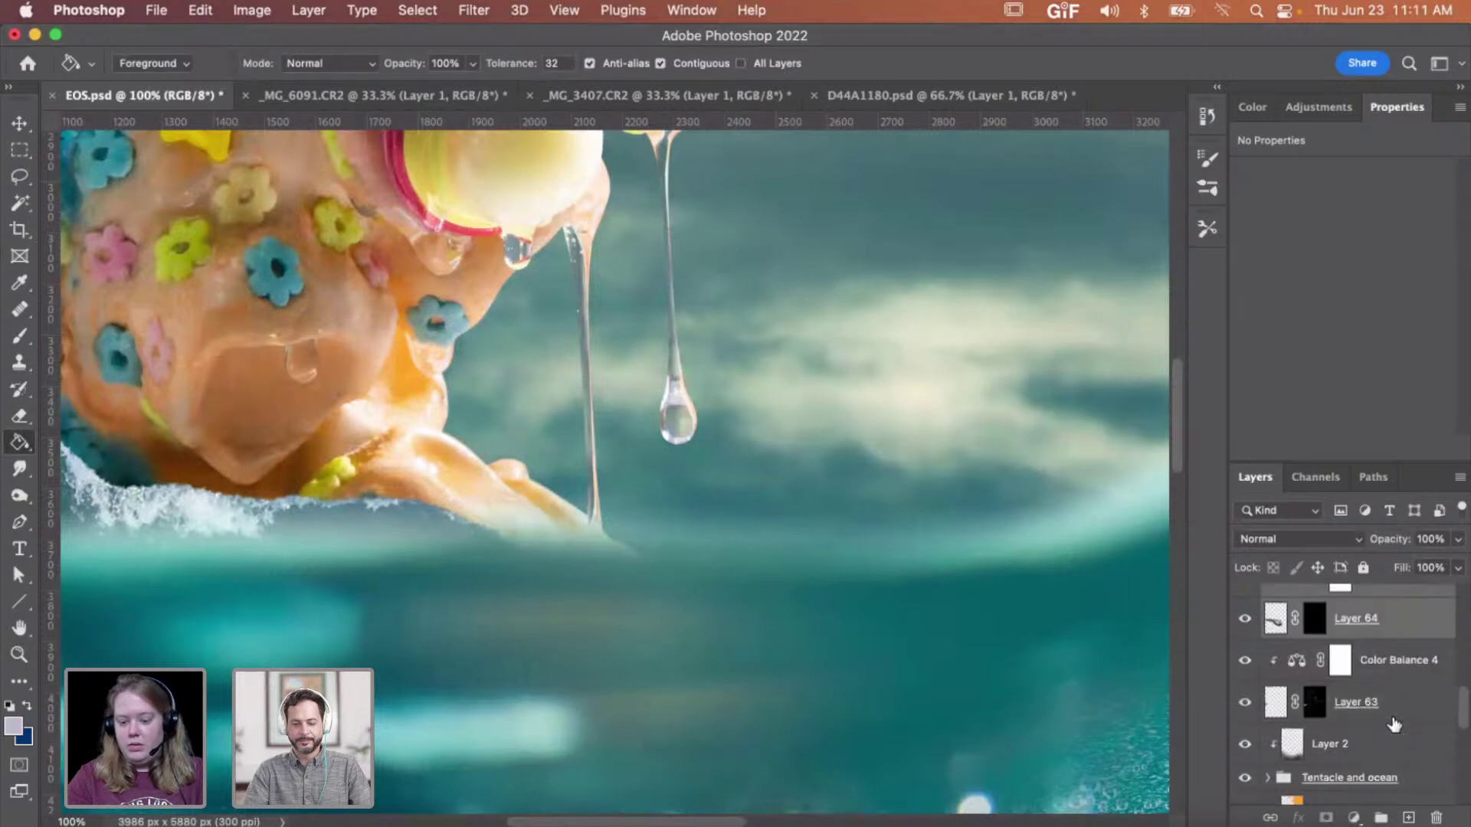
key(super+bracketleft)
key(super+bracketleft)
key(super+bracketleft)
key(super+bracketleft)
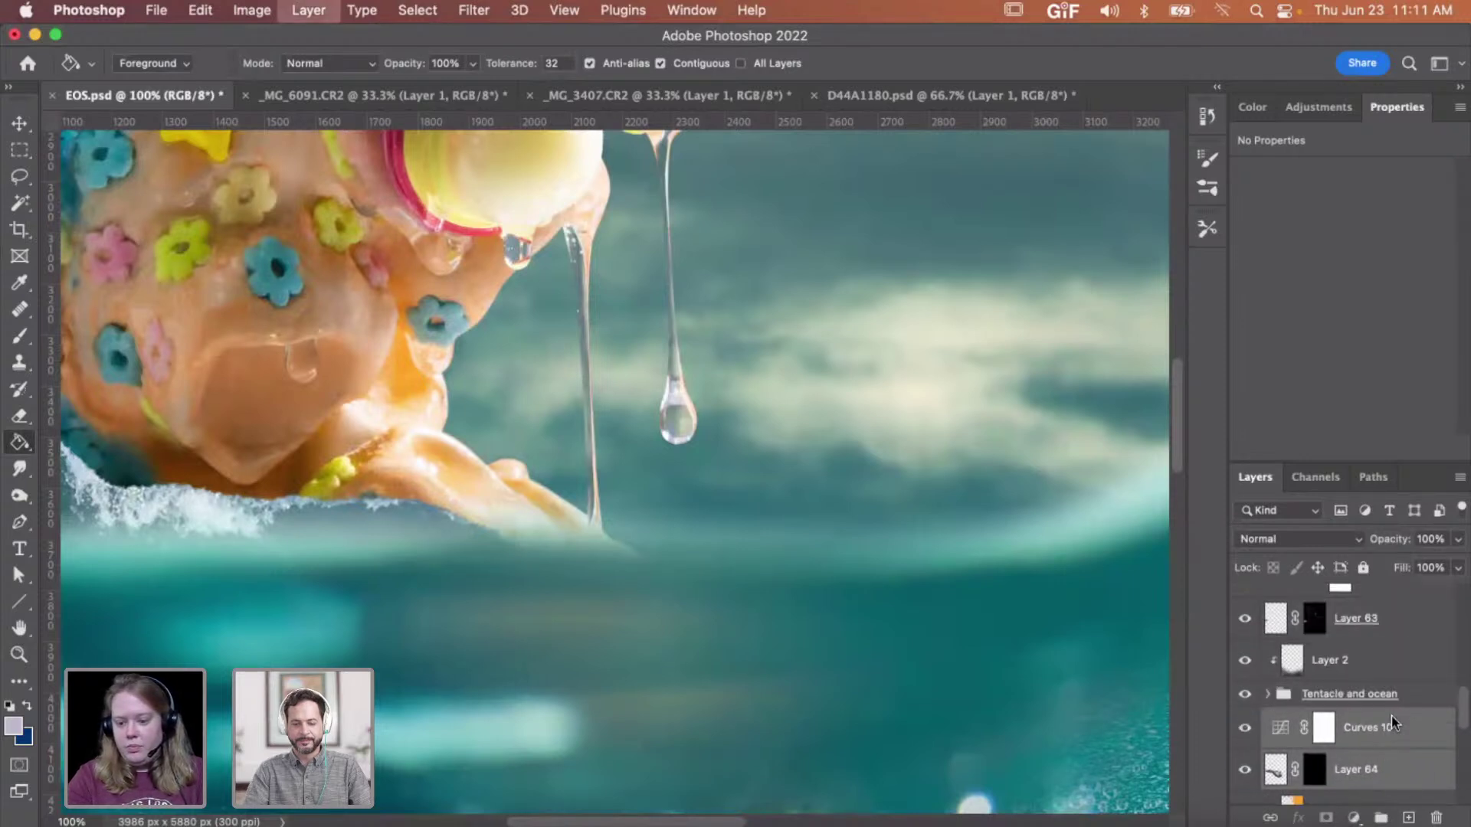
- Clip Curves 10 to Layer 64 again so it affects only the wave
click(1280, 727)
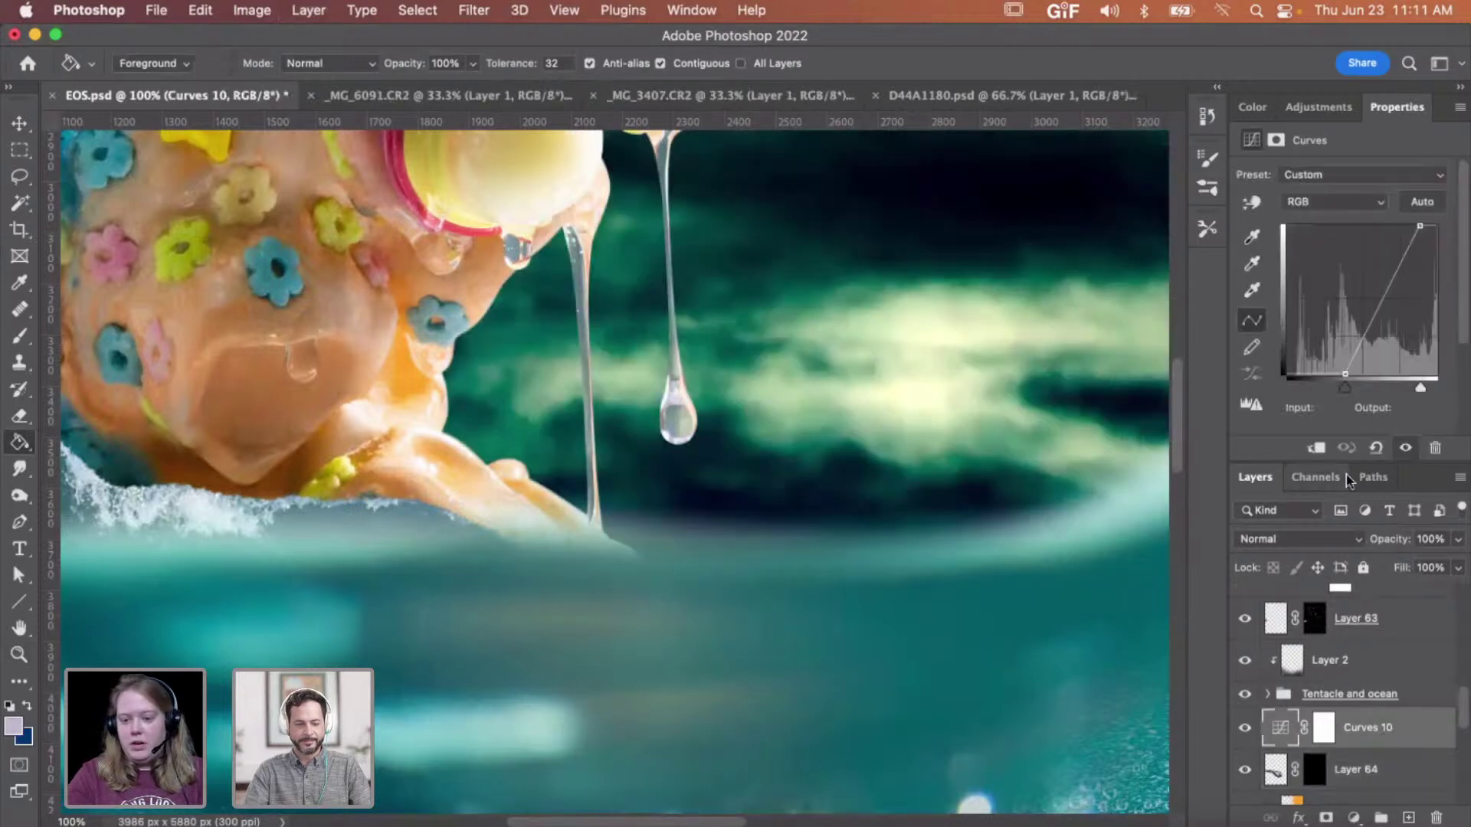
click(1318, 448)
scroll(1337, 723, up, 2)
scroll(1338, 727, down, 3)
- Paint white on Layer 64's mask with a soft 300 px brush to reveal foam behind the tentacle's base along the waterline
click(1320, 737)
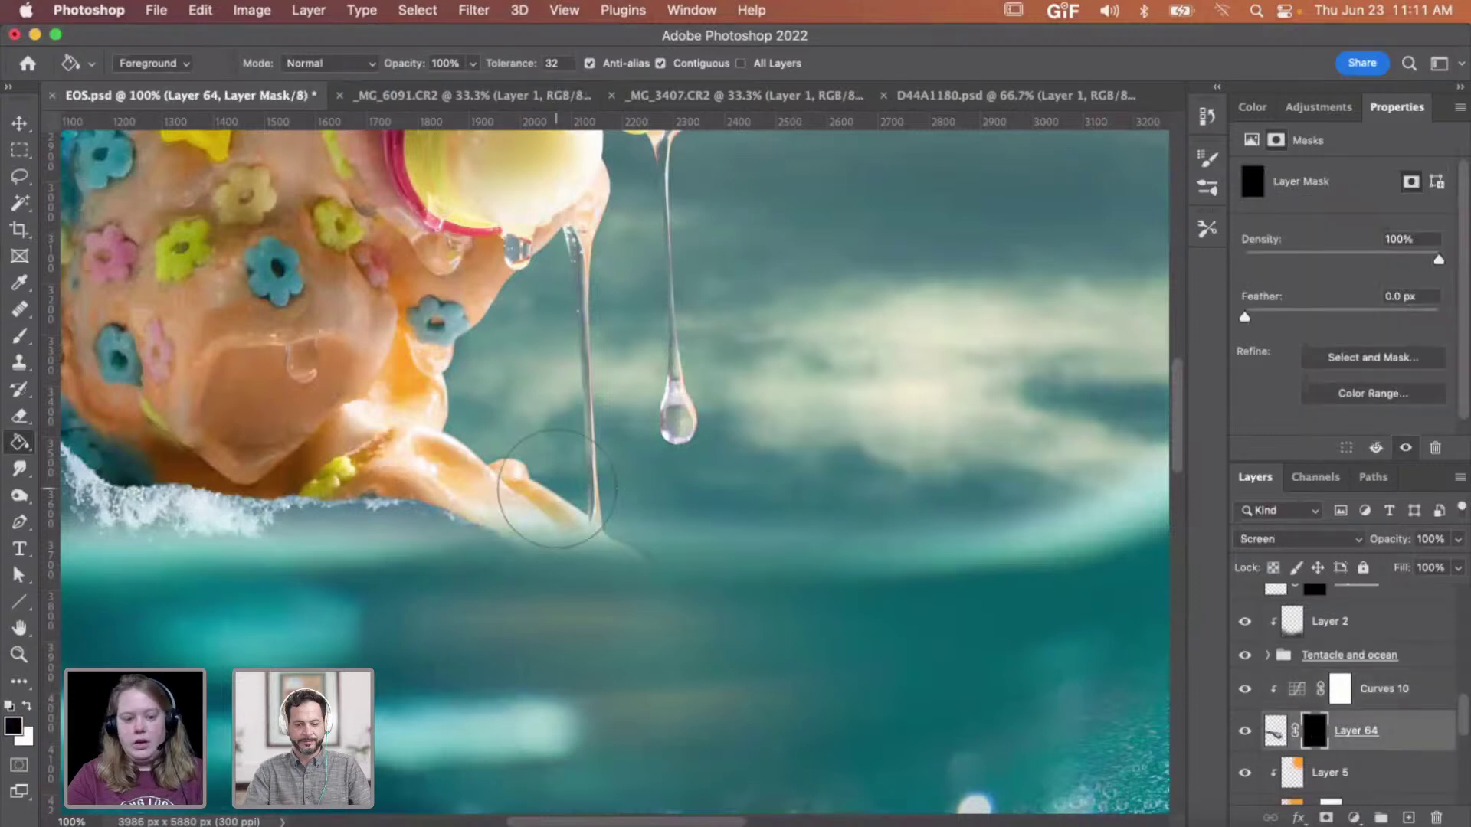
key(b)
key(d)
right_click(568, 438)
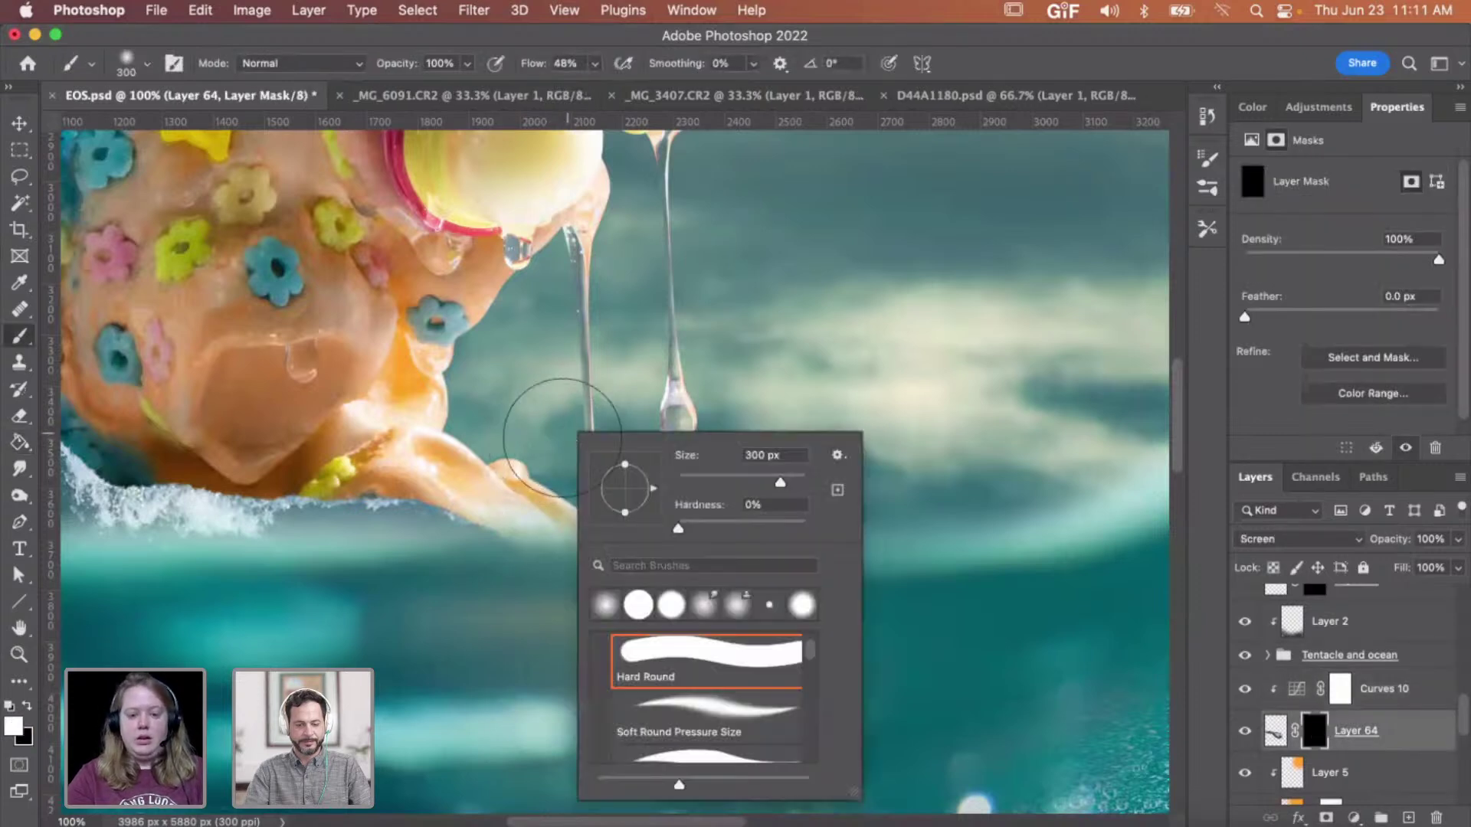
click(462, 413)
mouse_move(462, 413)
mouse_down()
mouse_move(558, 423)
mouse_move(638, 493)
mouse_move(618, 427)
mouse_move(601, 435)
mouse_move(470, 377)
mouse_move(651, 460)
mouse_move(700, 508)
mouse_move(783, 533)
mouse_move(795, 515)
mouse_move(935, 598)
mouse_move(749, 512)
mouse_move(600, 531)
mouse_move(902, 519)
mouse_up()
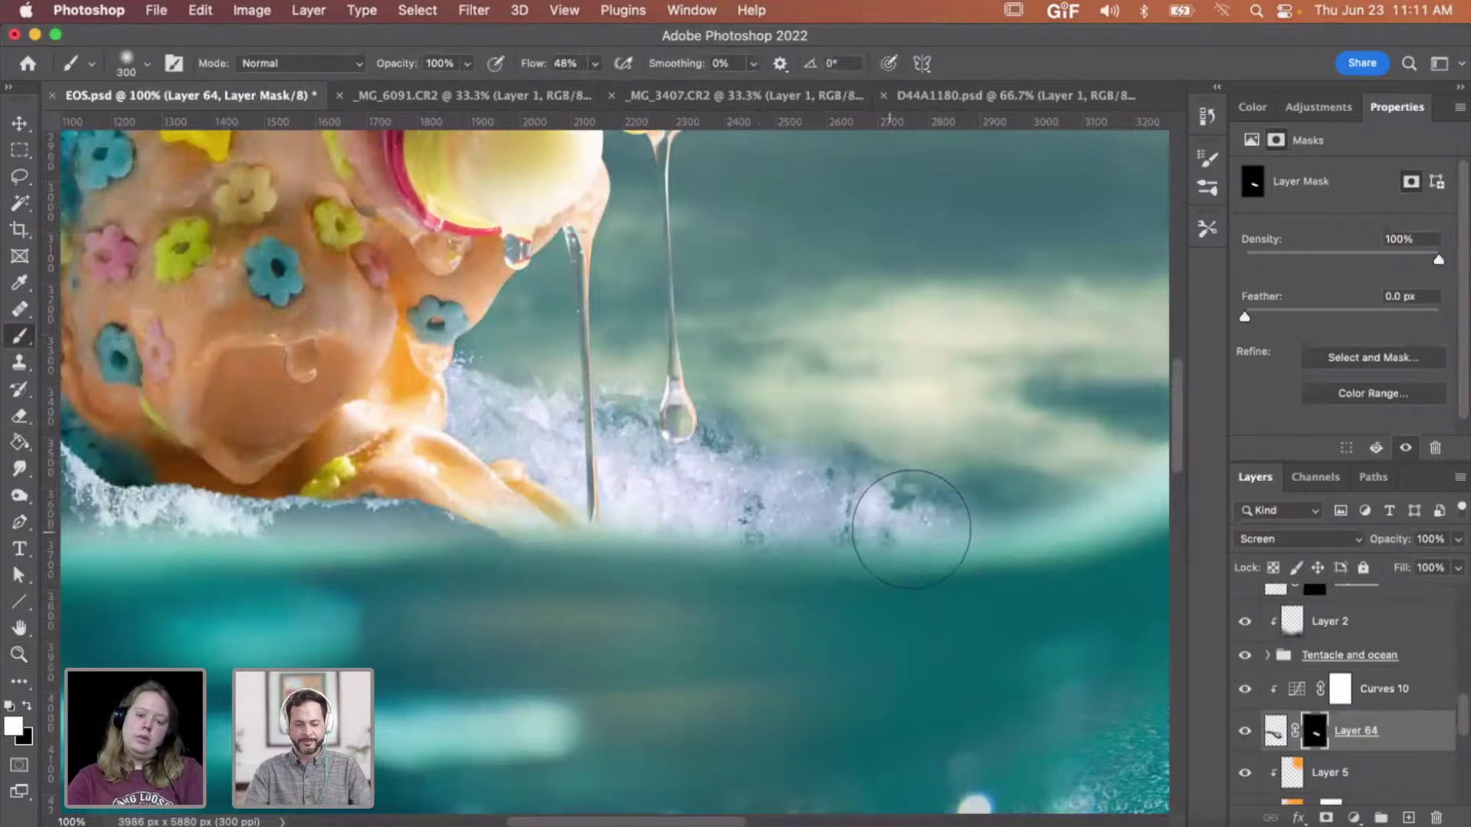
- Examine how the foam behind the tentacle's base blends with the sky and waterline, both in context and up close
key(z)
alt+click(664, 389)
alt+click(664, 389)
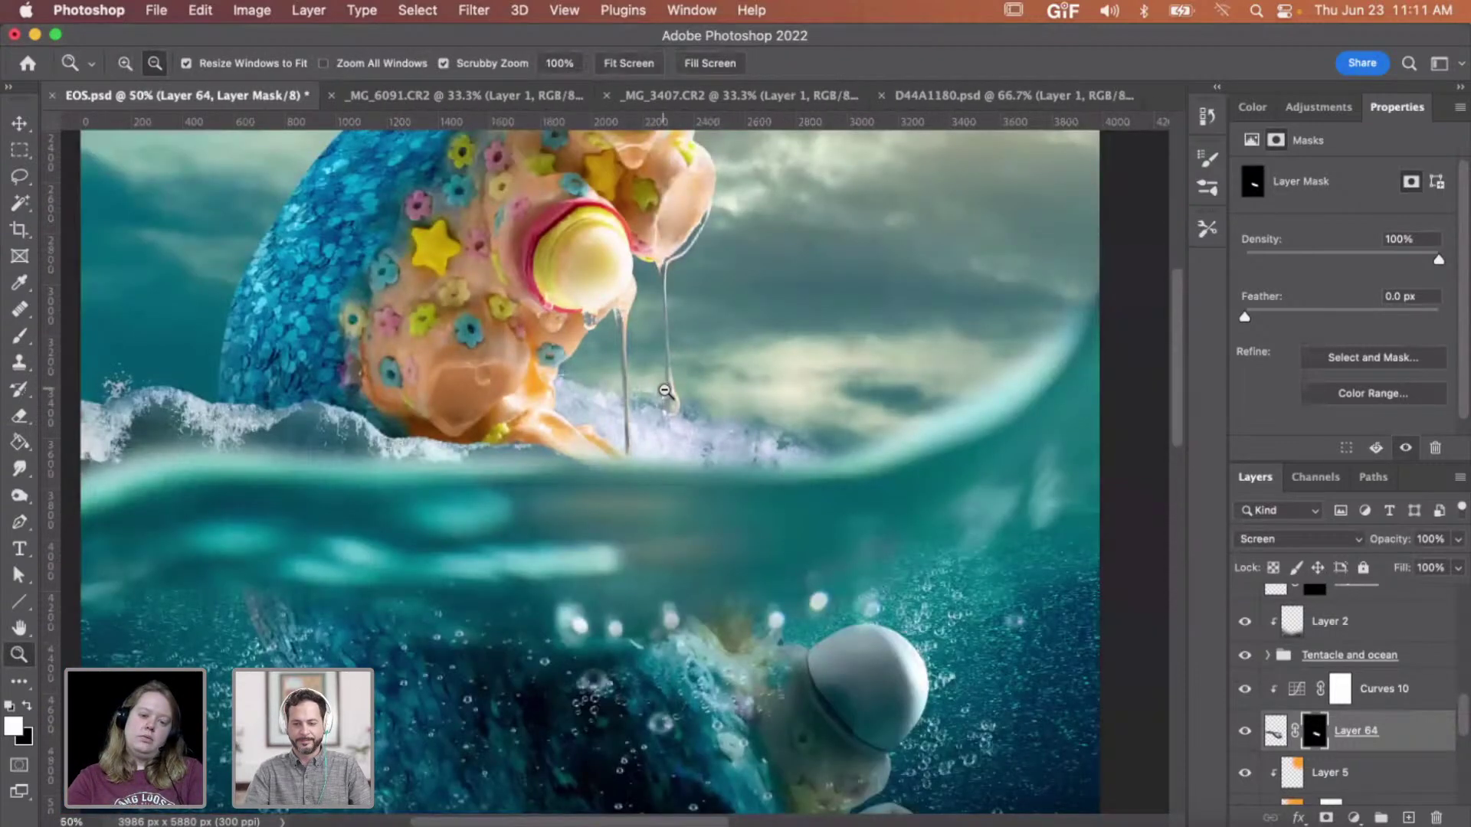
alt+click(663, 390)
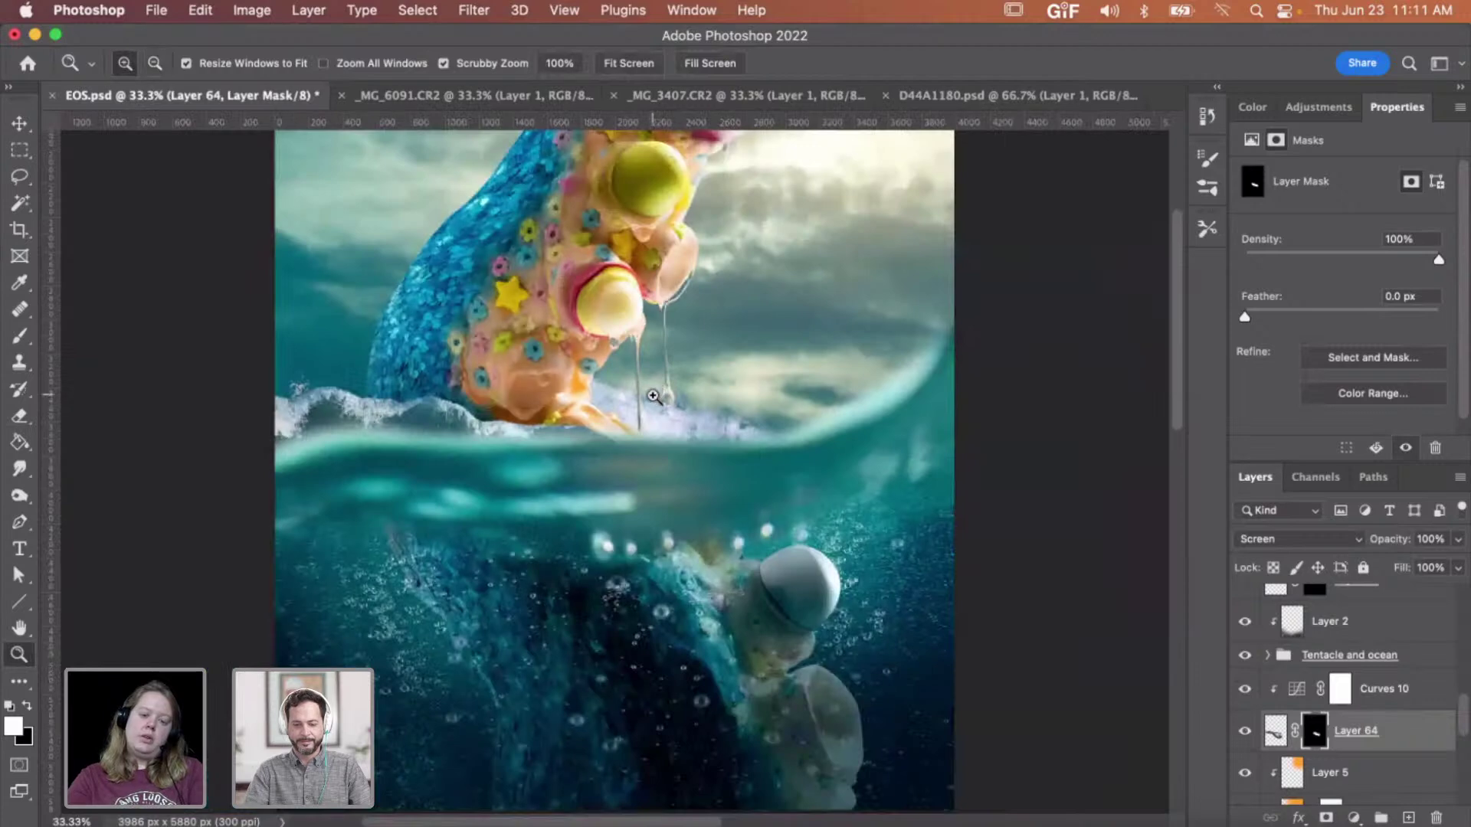
drag(670, 421, 674, 422)
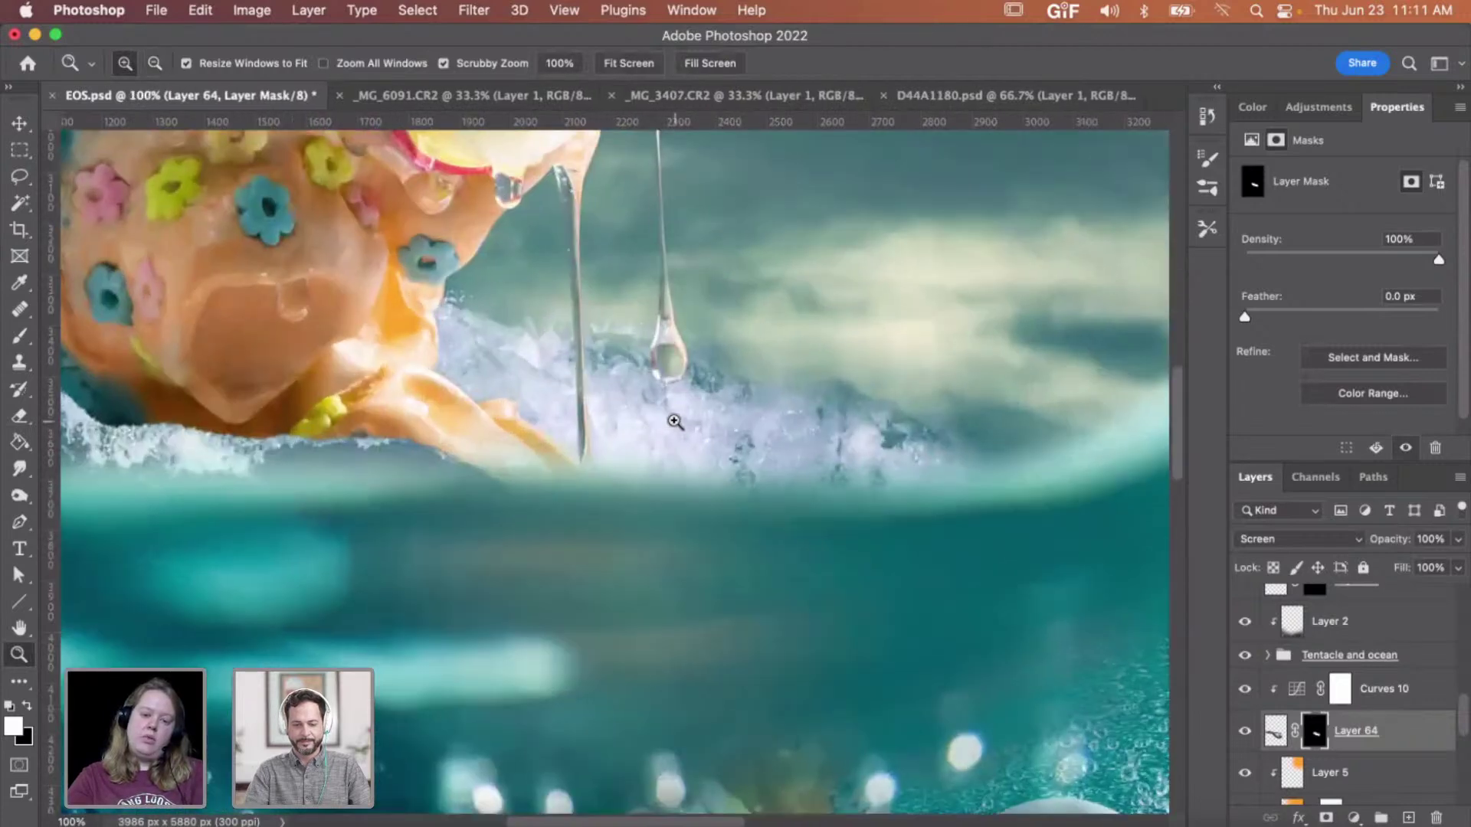
click(674, 423)
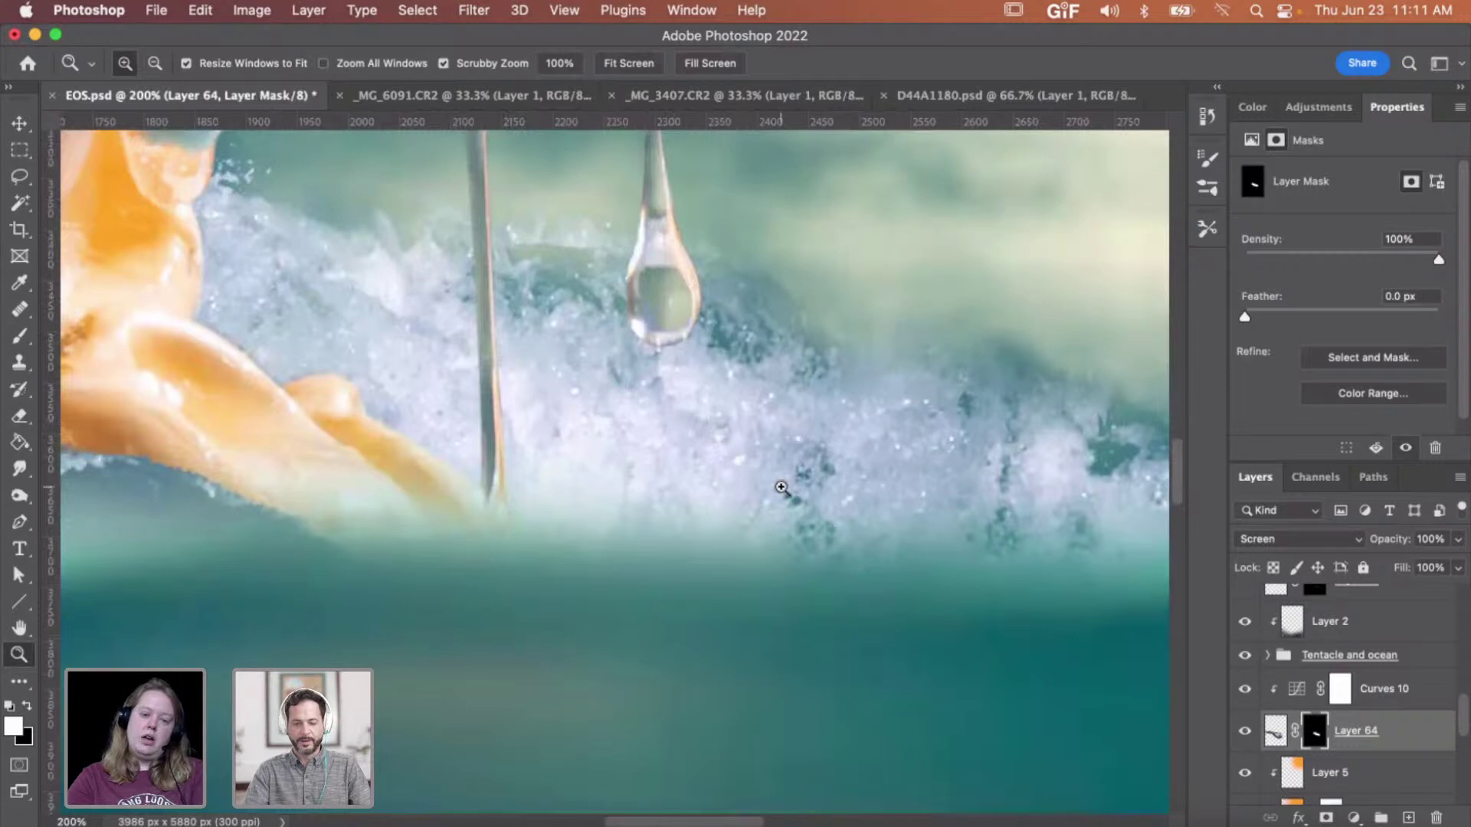
alt+click(695, 355)
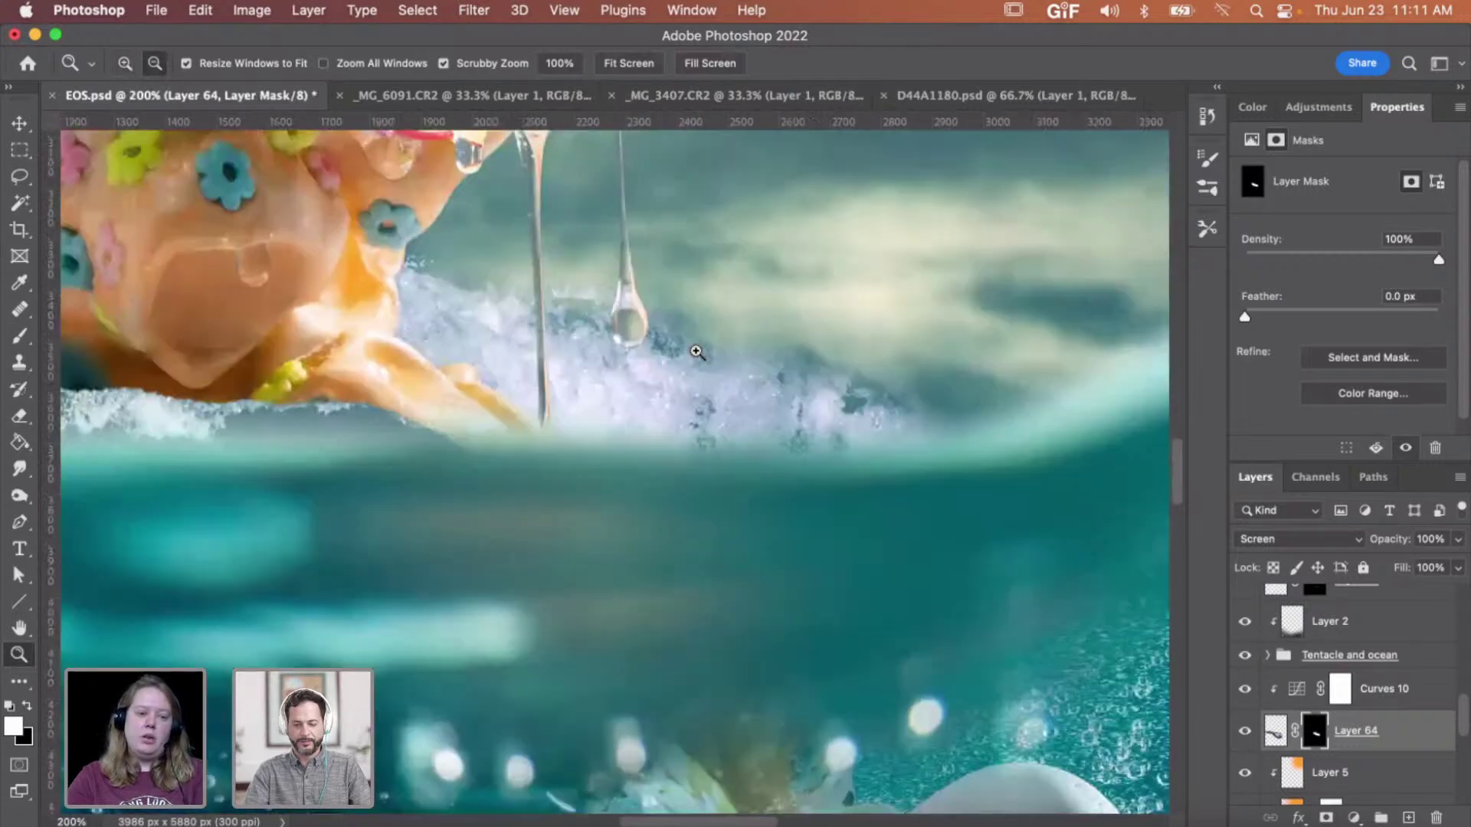
scroll(674, 358, up, 1)
click(674, 358)
key(v)
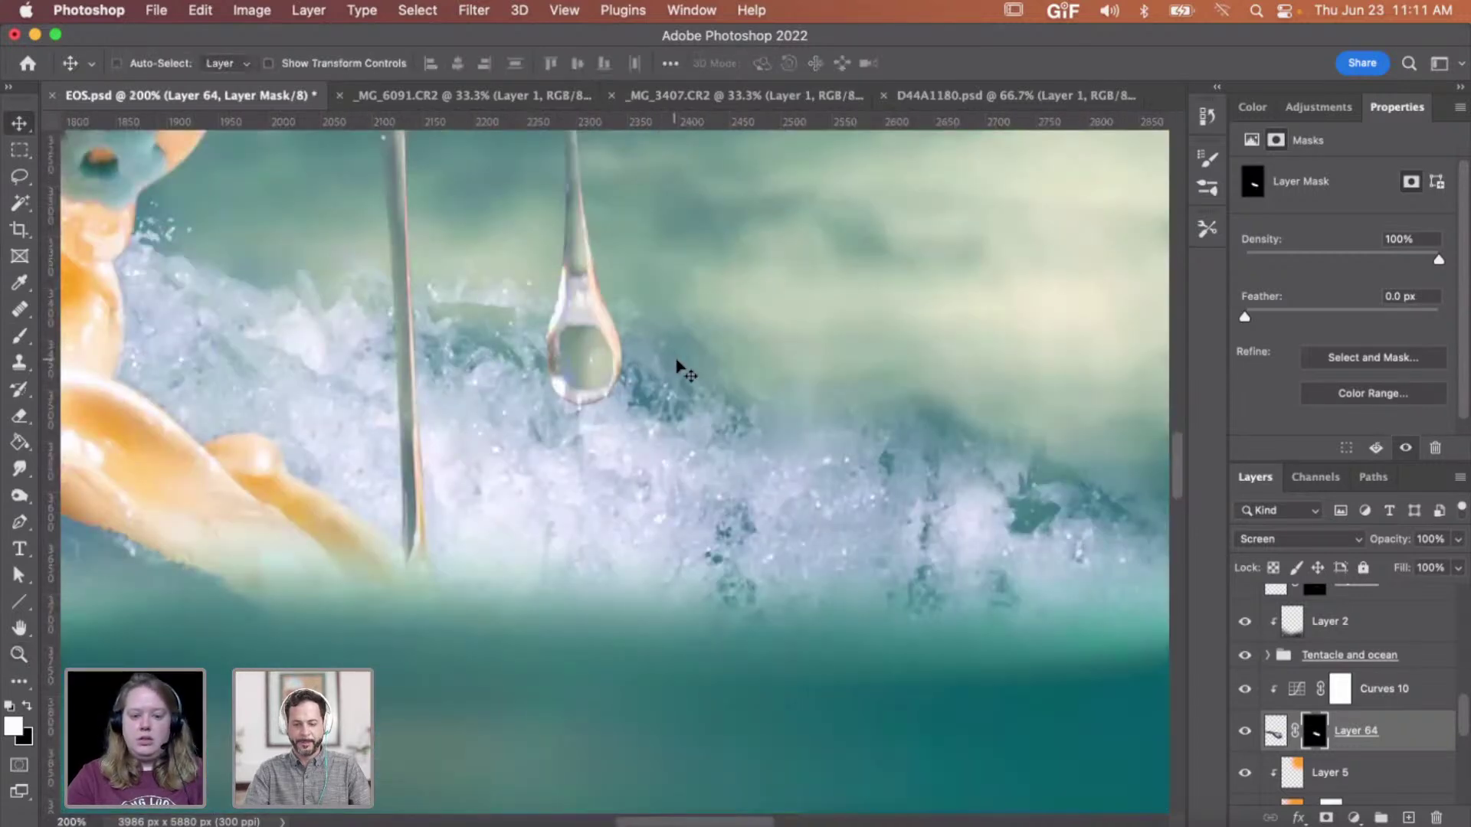
- Enable Shape Dynamics for the brush with 76% size jitter, 92% angle jitter and 90% roundness jitter
key(b)
right_click(706, 359)
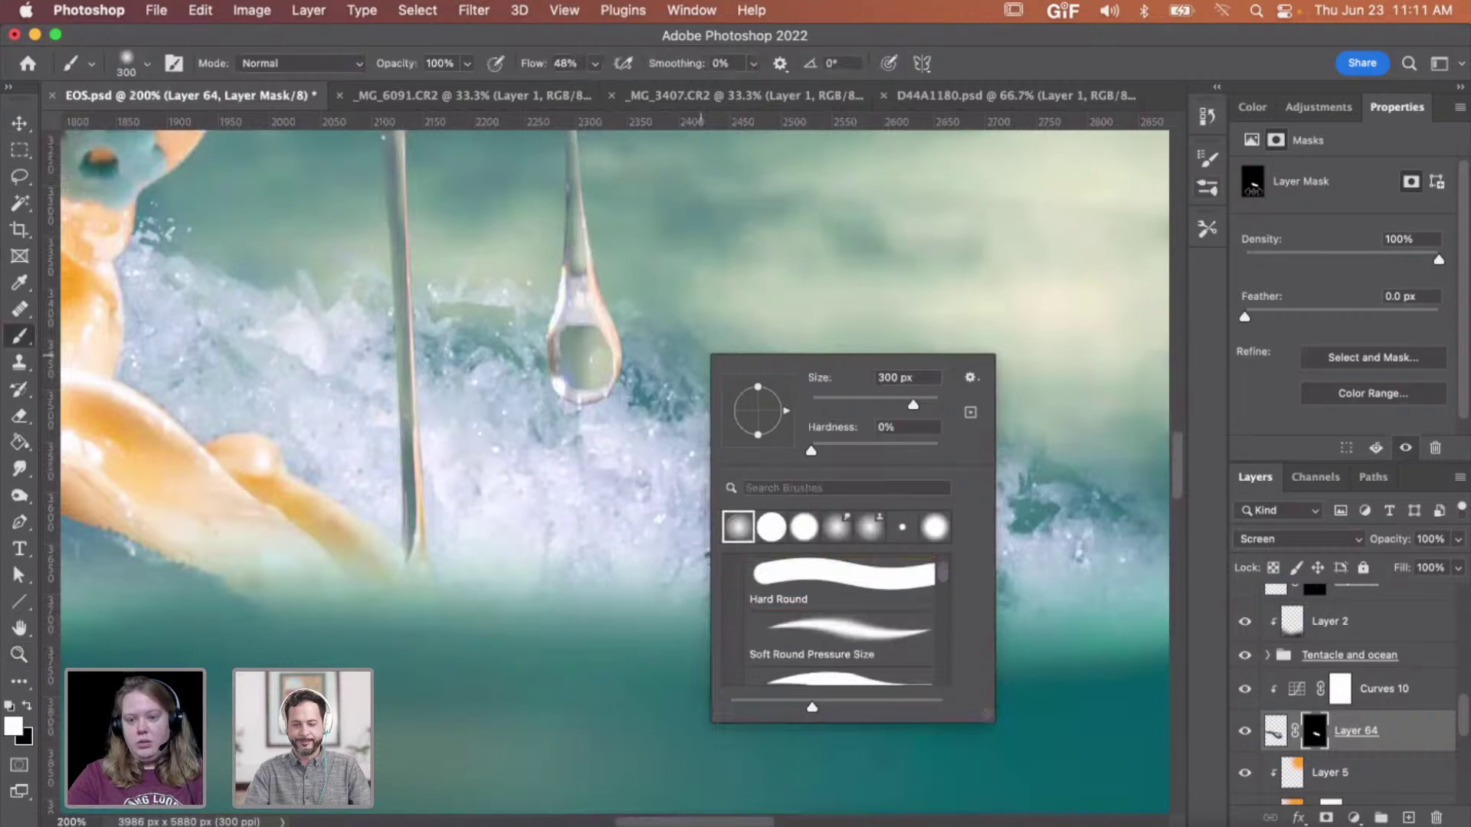
click(1205, 159)
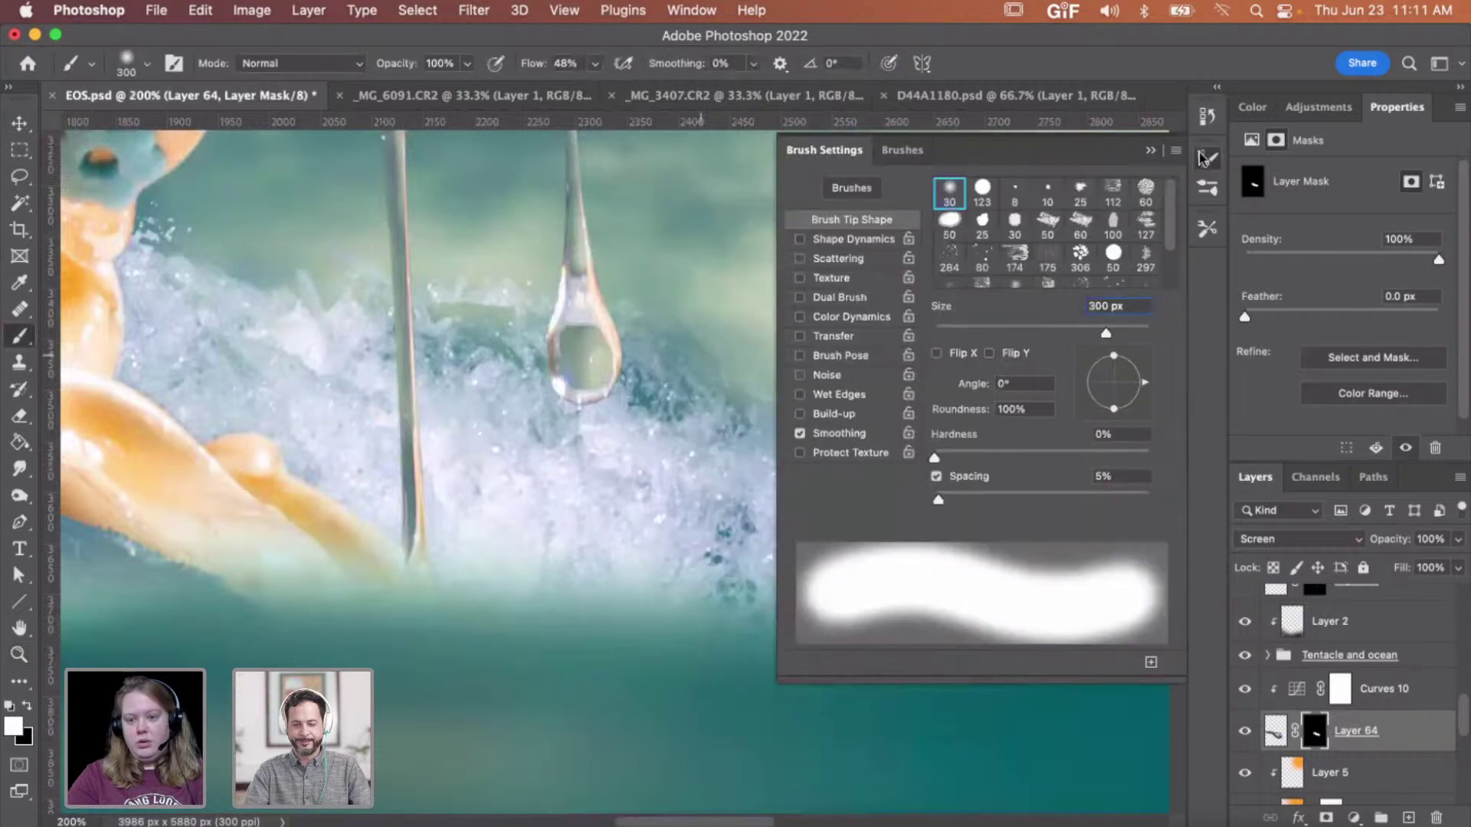
click(875, 239)
drag(1064, 205, 1100, 209)
drag(948, 363, 1111, 367)
drag(933, 436, 1126, 434)
- Set the brush tip's hardness to 100% and its spacing to 32%
click(862, 218)
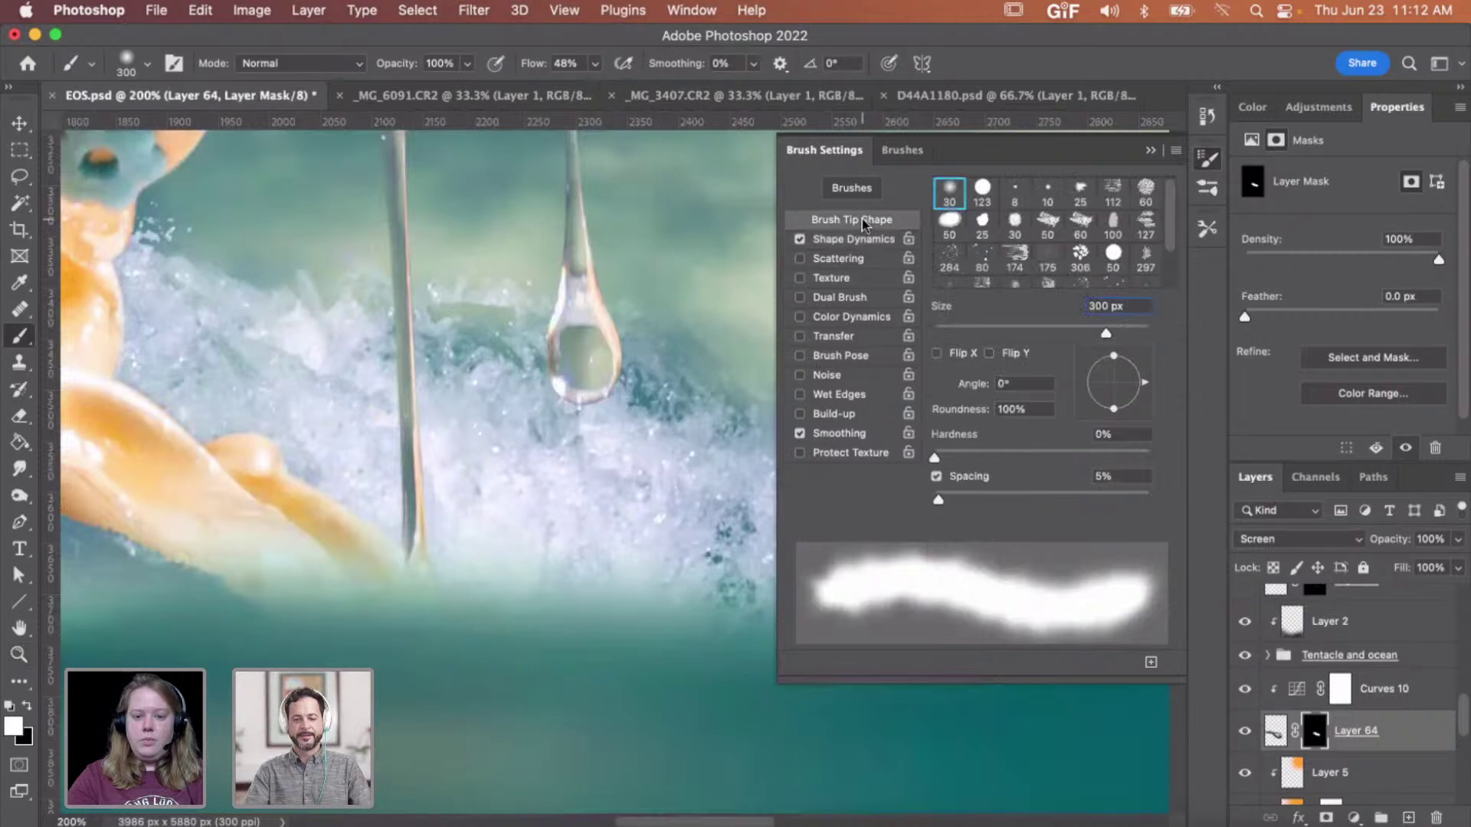
drag(938, 457, 1160, 457)
mouse_move(937, 500)
mouse_down()
mouse_move(1055, 499)
mouse_move(969, 504)
mouse_up()
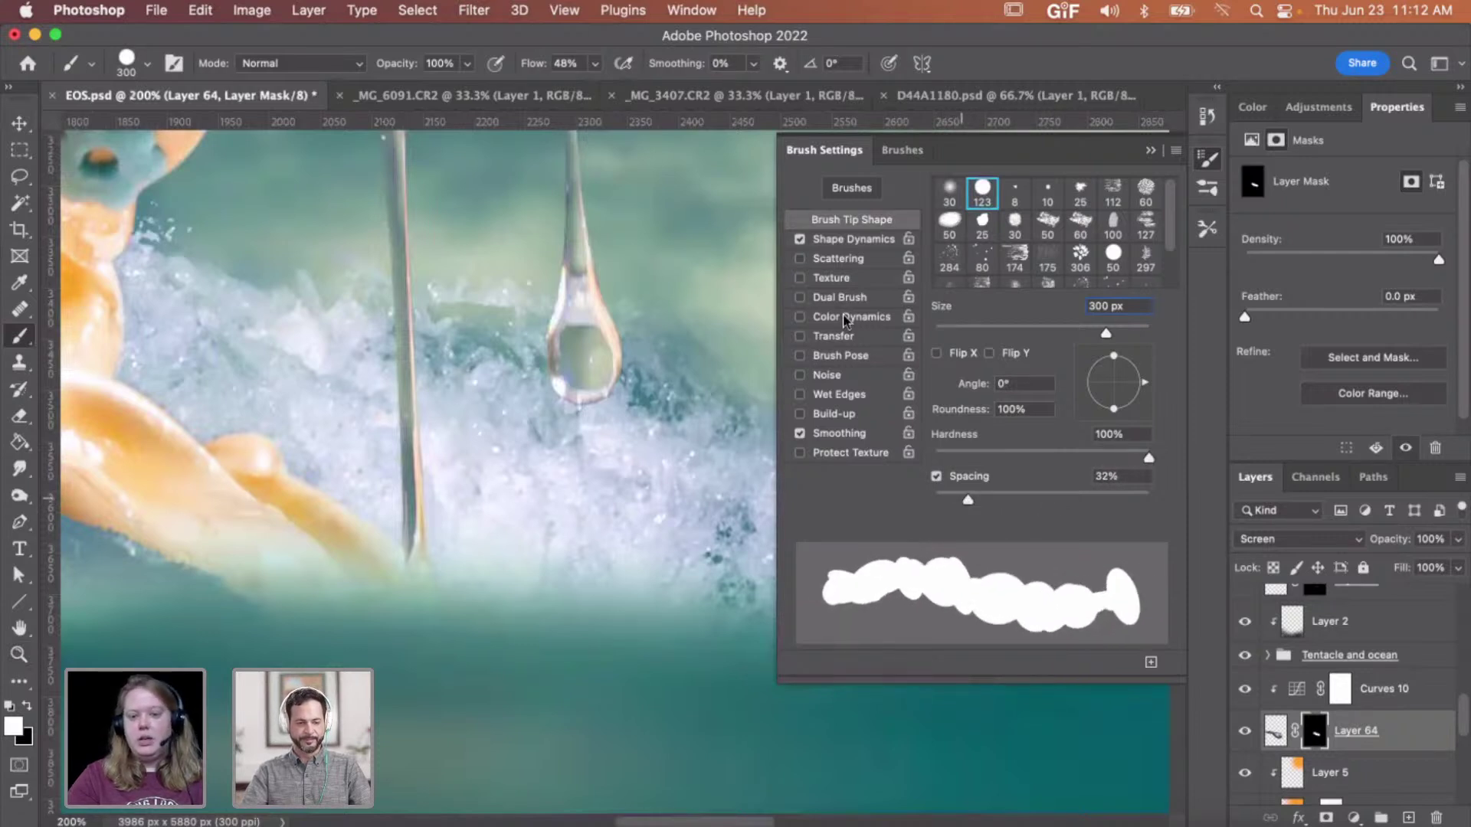
- Enable Scattering for the brush with 90% scatter, a count of 4 and 48% count jitter
click(843, 259)
click(967, 201)
mouse_move(966, 200)
mouse_down()
mouse_move(986, 196)
mouse_move(965, 196)
mouse_move(962, 220)
mouse_up()
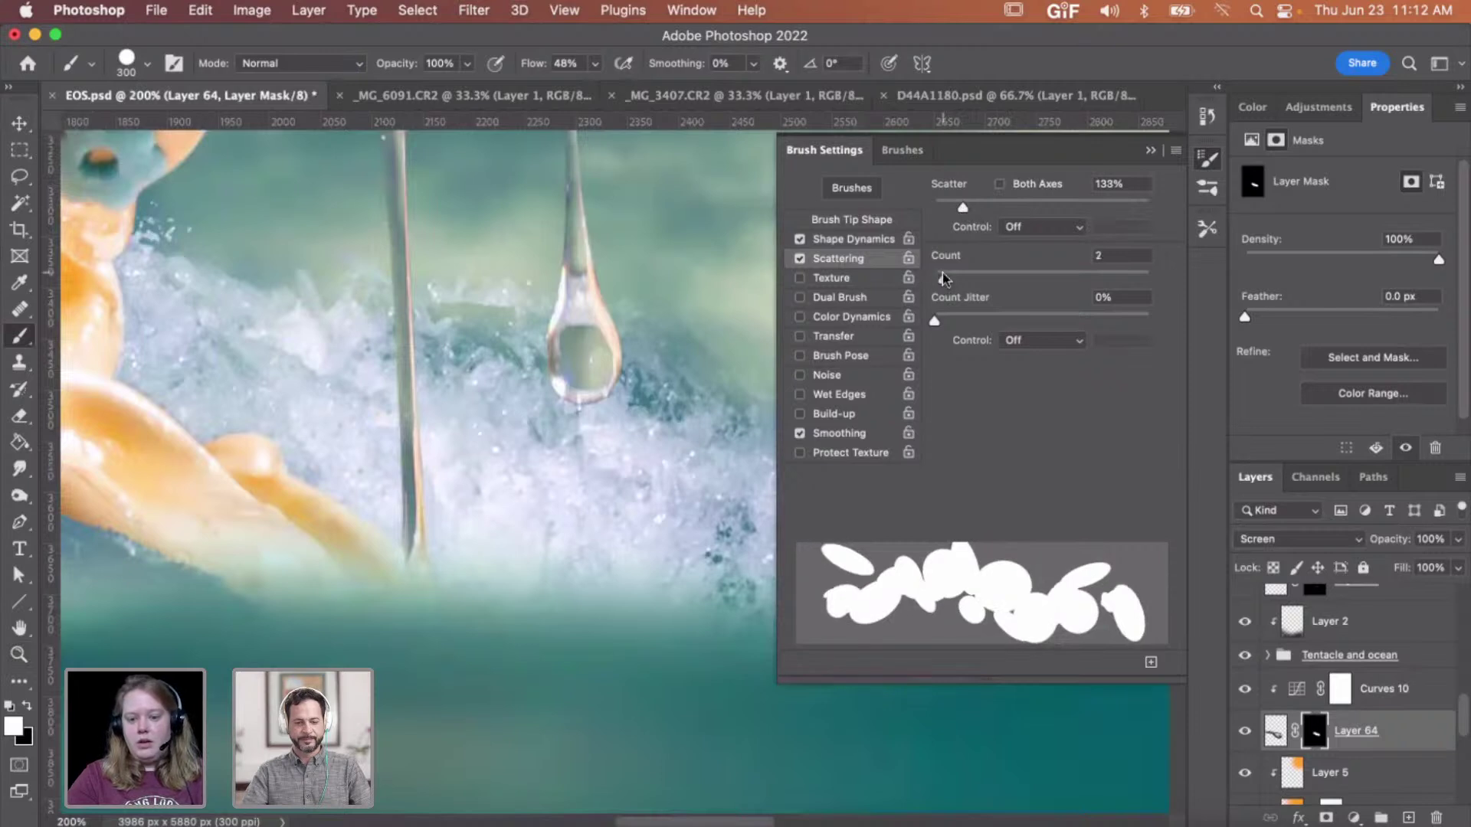
drag(942, 277, 979, 278)
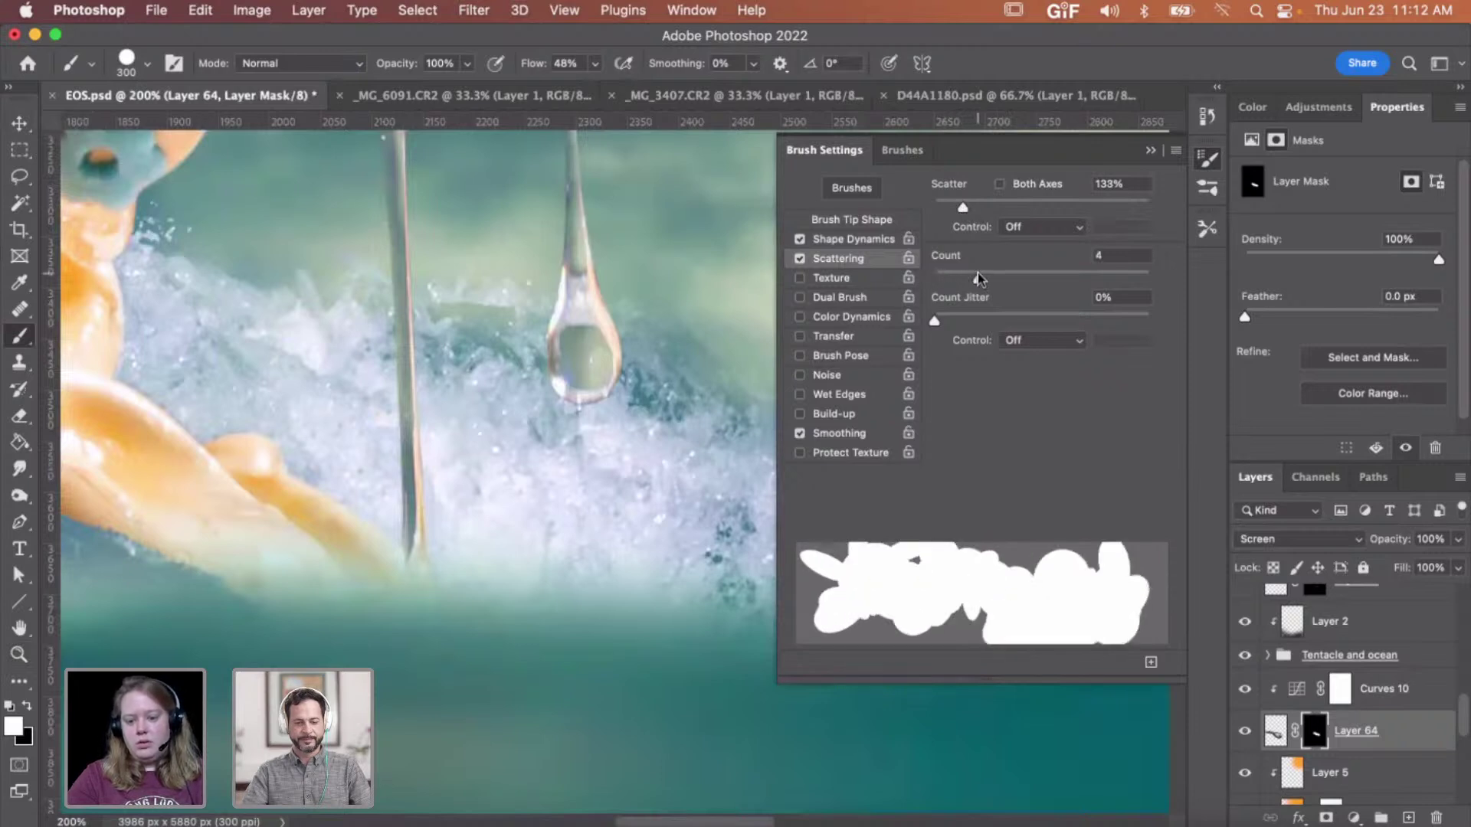
click(1035, 320)
drag(960, 205, 953, 209)
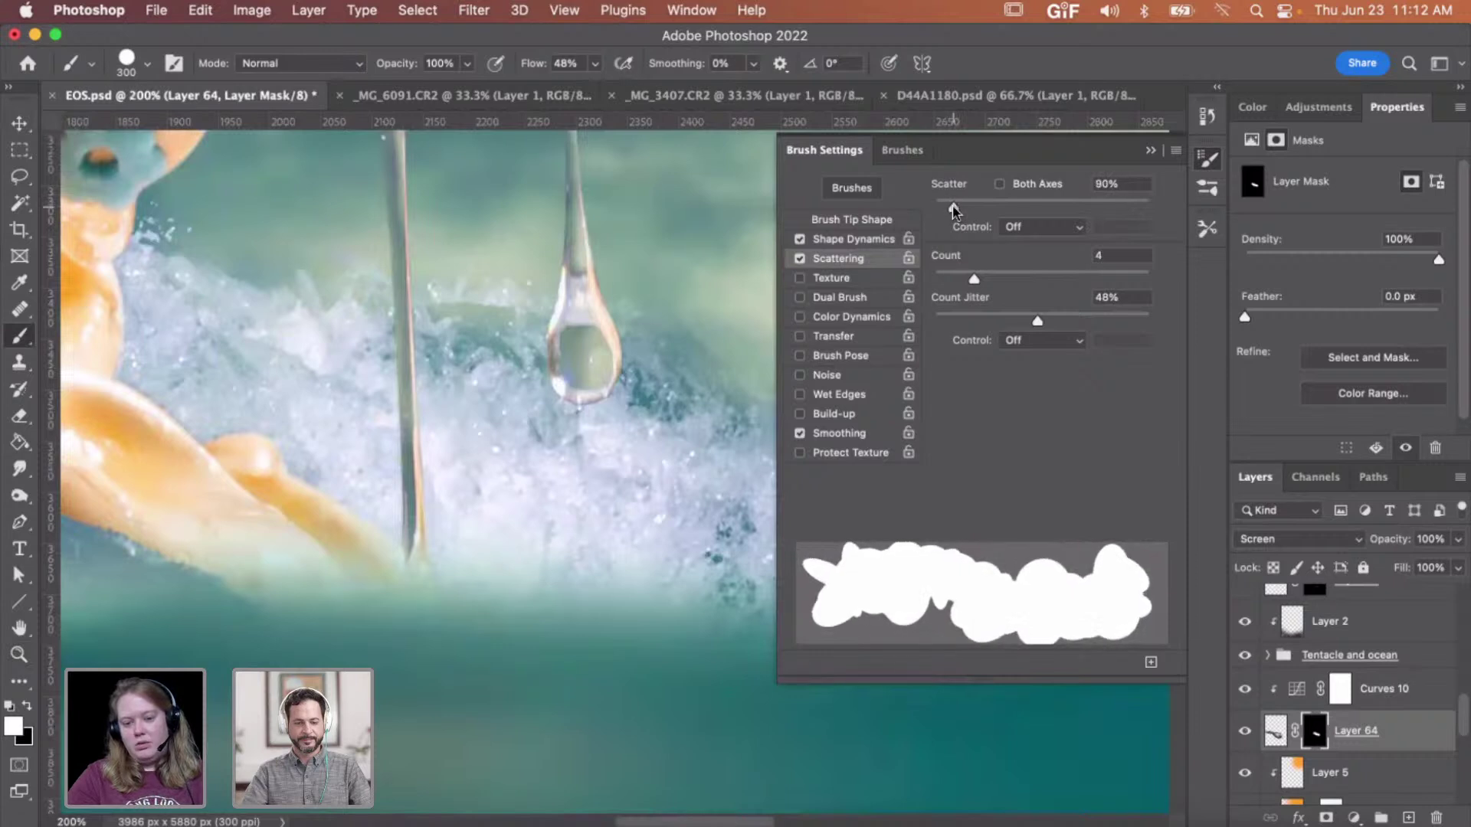
- Raise the brush's size jitter to 82% and increase its angle and roundness jitter further
click(866, 231)
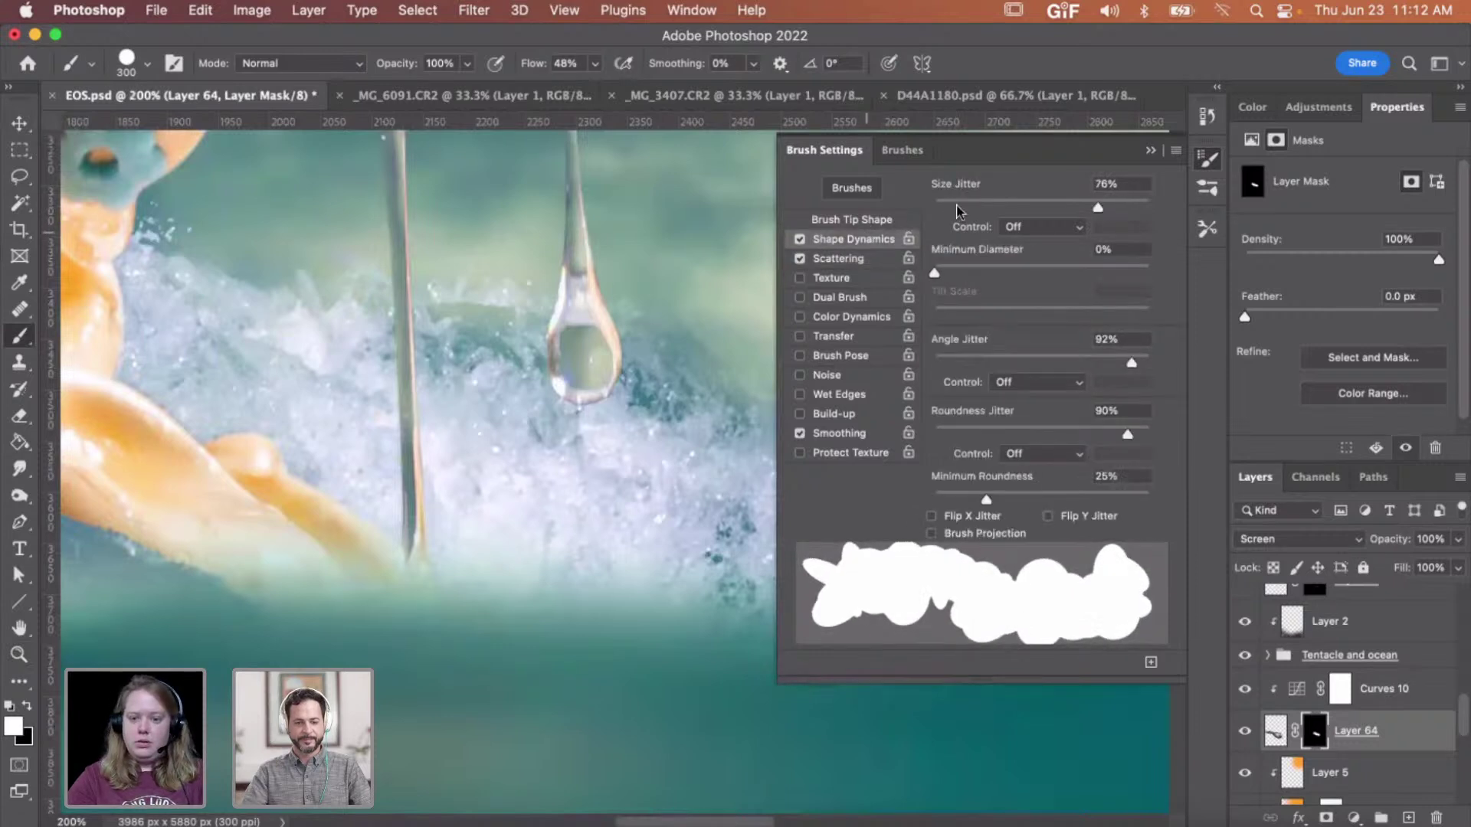
drag(1108, 206, 1117, 206)
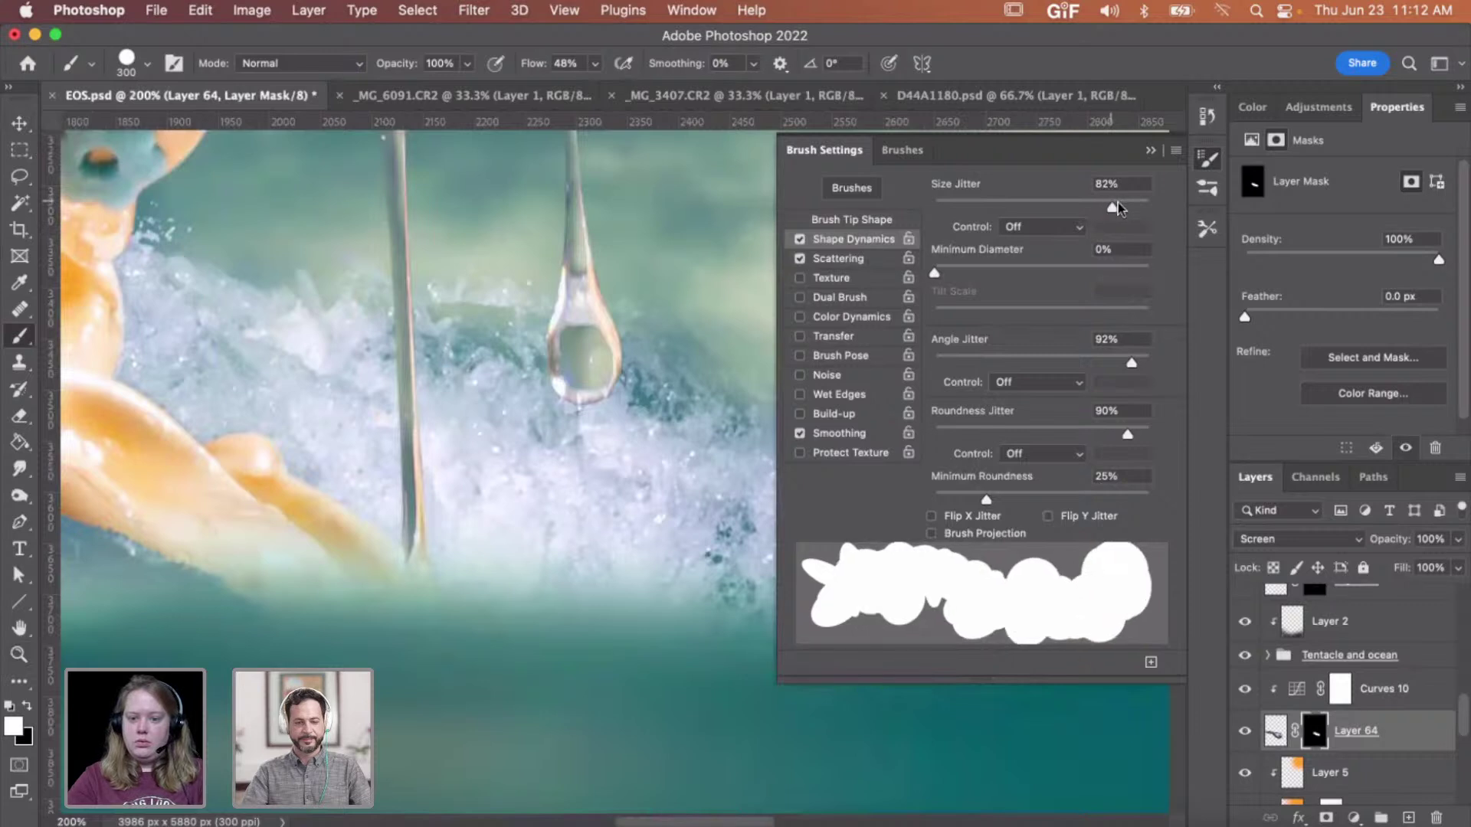
drag(1133, 363, 1142, 361)
drag(1129, 435, 1200, 439)
click(1152, 151)
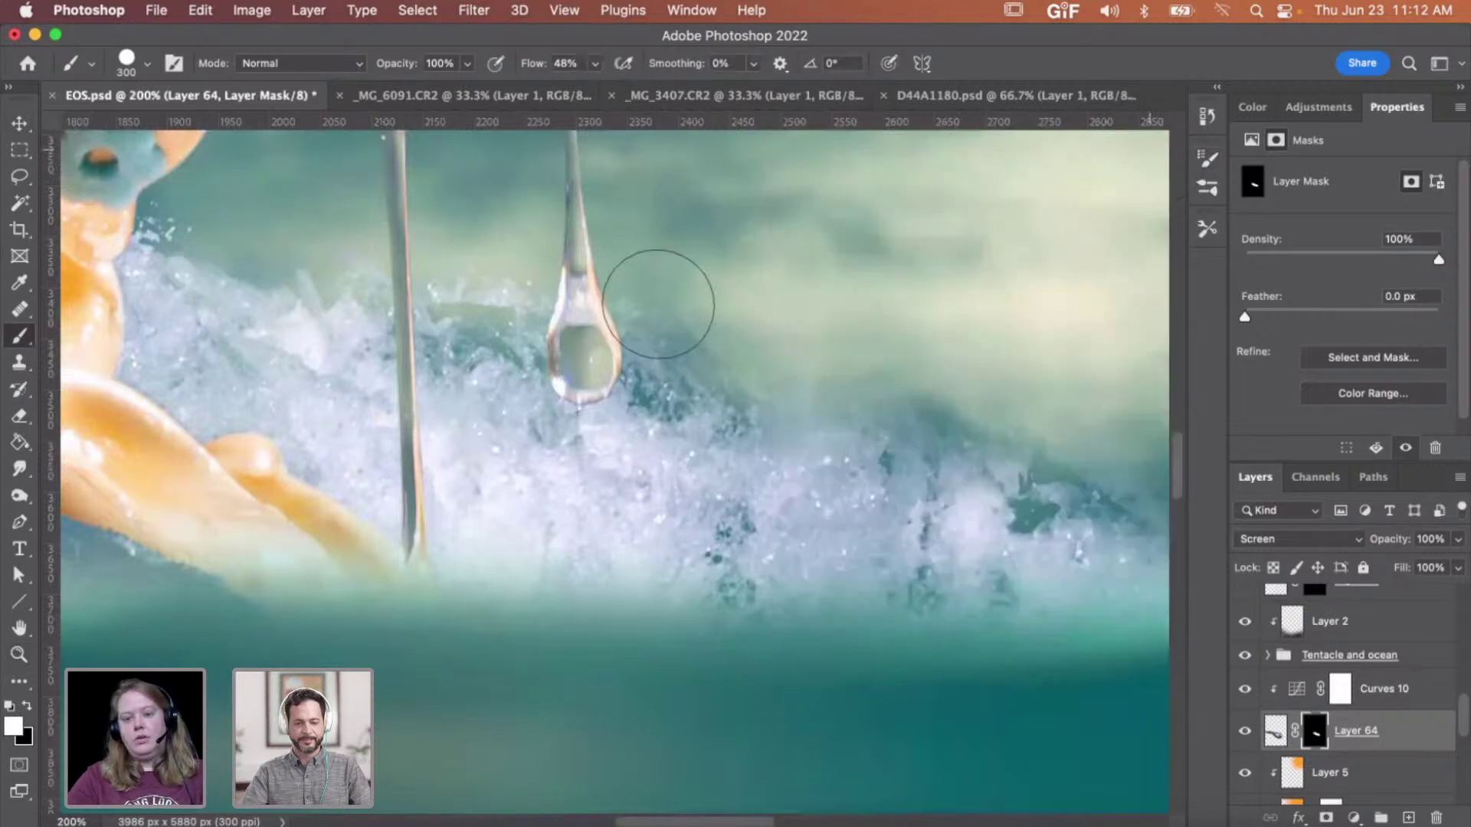
- Paint black on Layer 64's mask with a 60 px brush to carve the foam's upper edge into an irregular downward slope
key(bracketleft)
key(bracketleft)
key(bracketleft)
key(bracketleft)
key(bracketleft)
key(bracketleft)
key(bracketleft)
key(bracketleft)
key(bracketleft)
key(bracketleft)
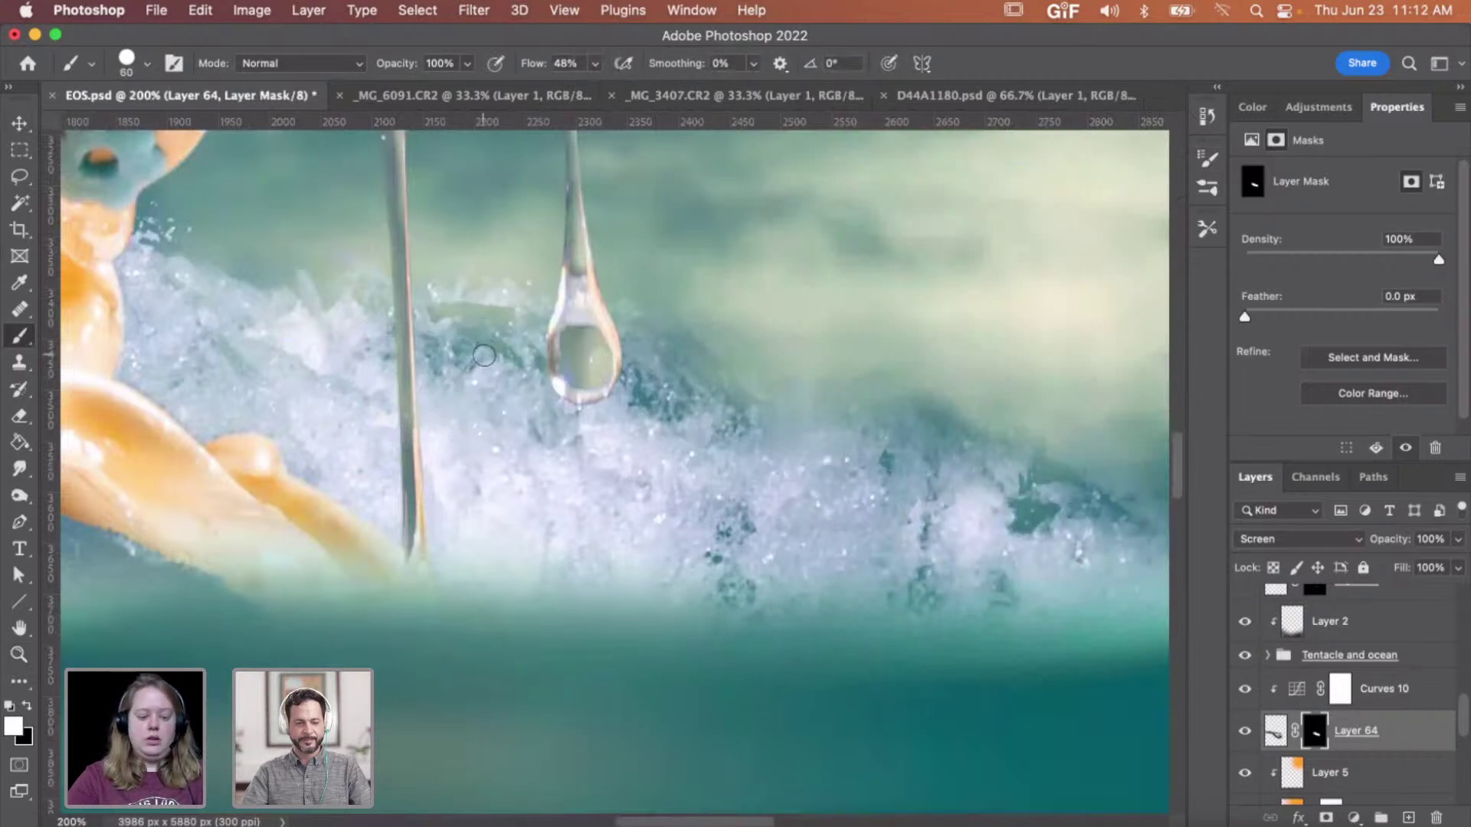
key(x)
mouse_move(334, 247)
mouse_down()
mouse_move(387, 281)
mouse_move(900, 404)
mouse_move(703, 396)
mouse_move(881, 544)
mouse_move(1030, 624)
mouse_up()
mouse_move(923, 515)
mouse_down()
mouse_move(1065, 648)
mouse_move(923, 438)
mouse_move(889, 436)
mouse_up()
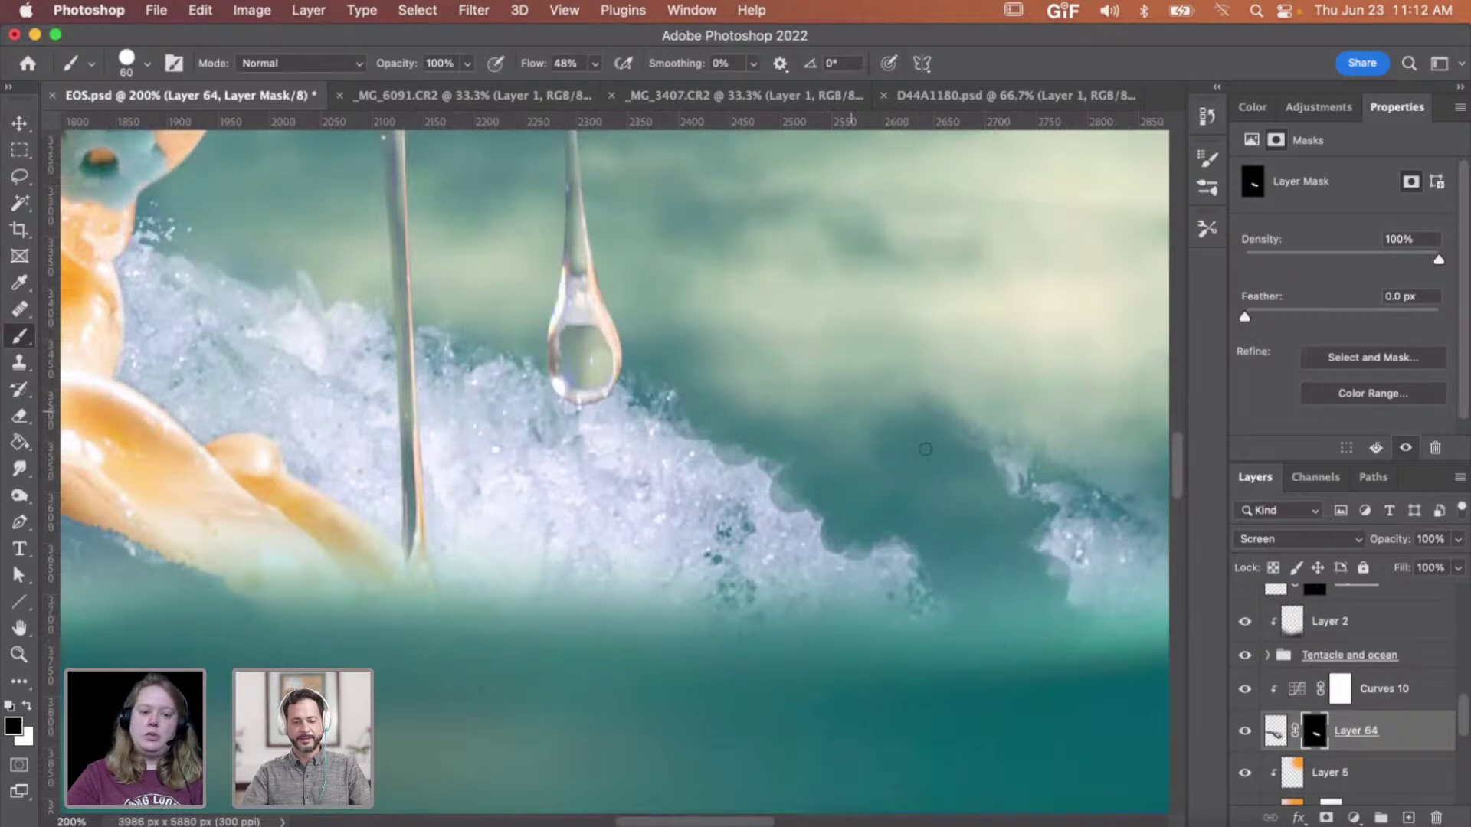
- Mask out the detached foam patch to the right of the slope along the waterline
mouse_move(951, 438)
mouse_down()
mouse_move(1032, 476)
mouse_move(1061, 559)
mouse_move(1135, 656)
mouse_move(1074, 597)
mouse_up()
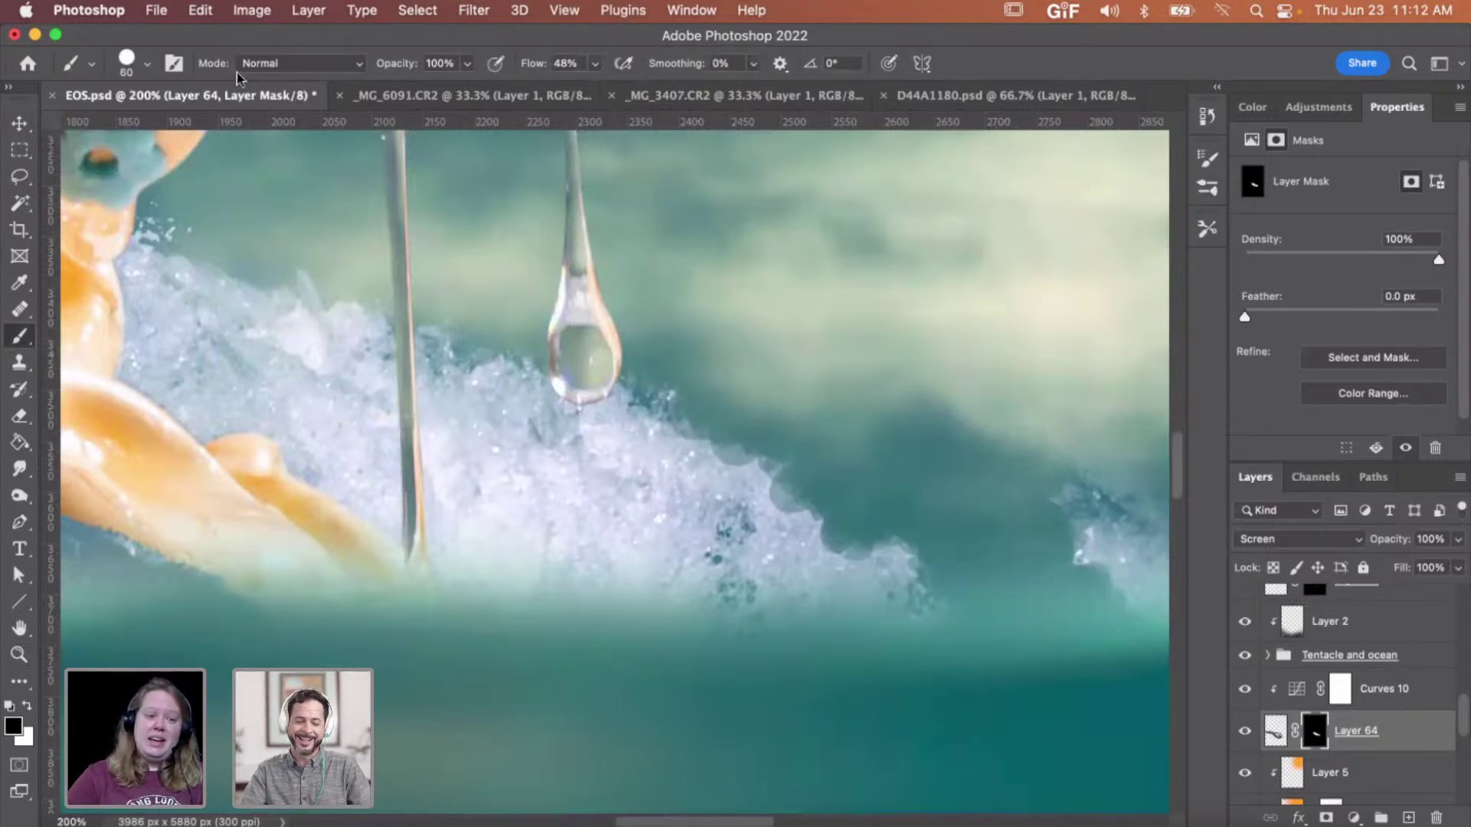
scroll(759, 379, right, 5)
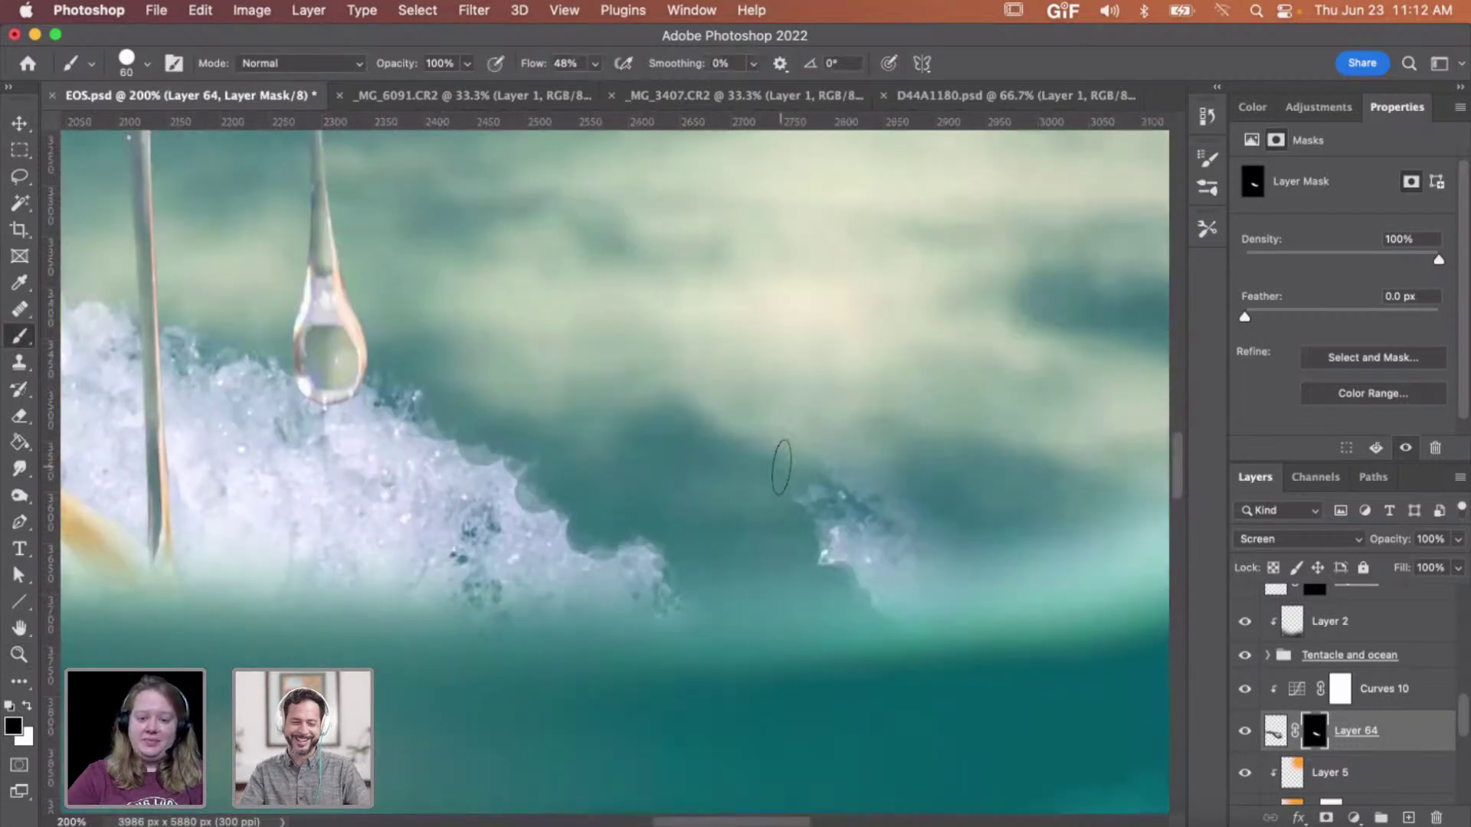
drag(883, 495, 903, 526)
click(818, 557)
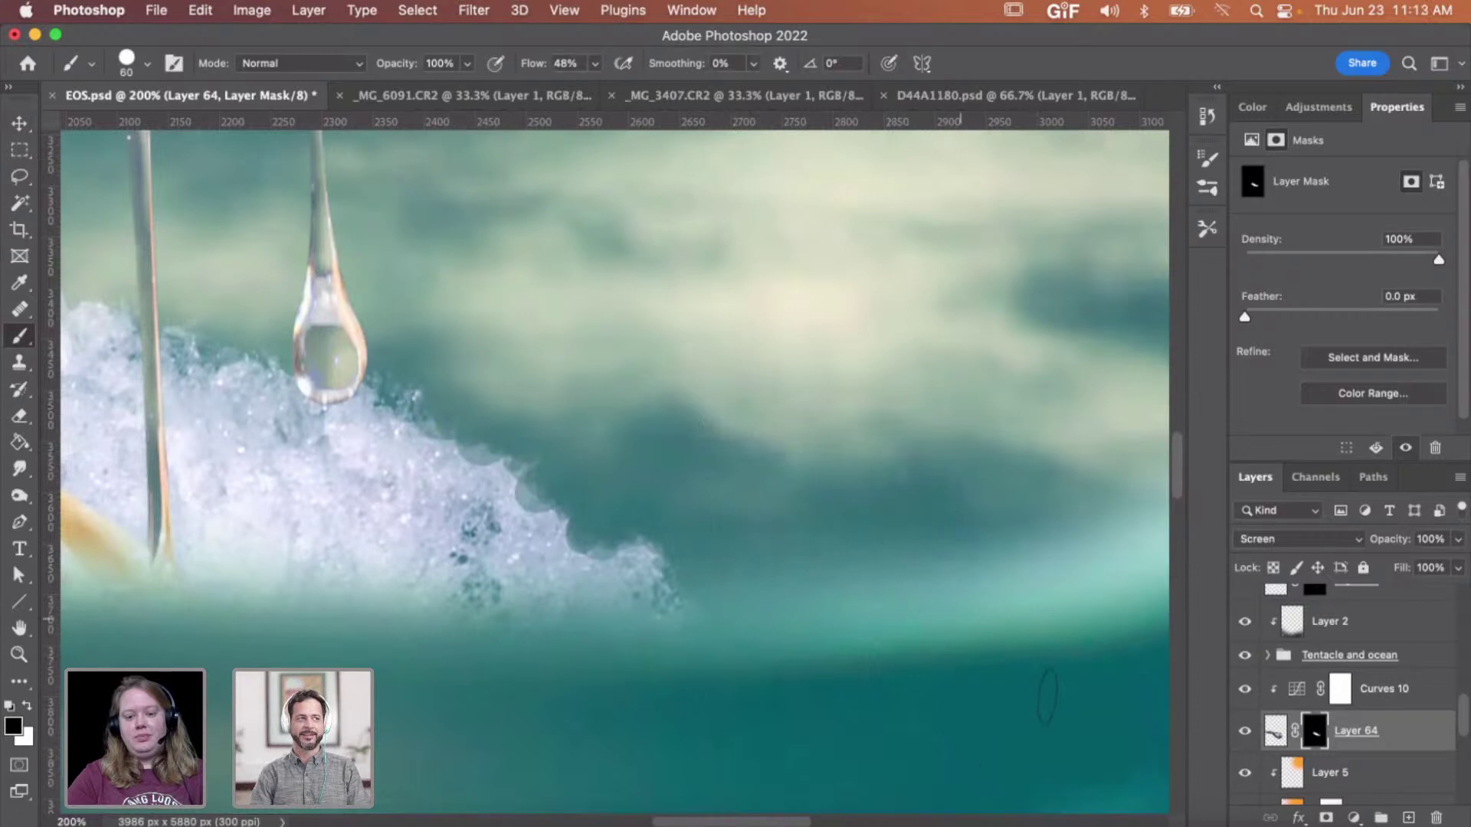
- Refine the foam's sloping edge with a smaller brush, painting white at 9 and 25 px to fill the scalloped notches
scroll(709, 559, left, 8)
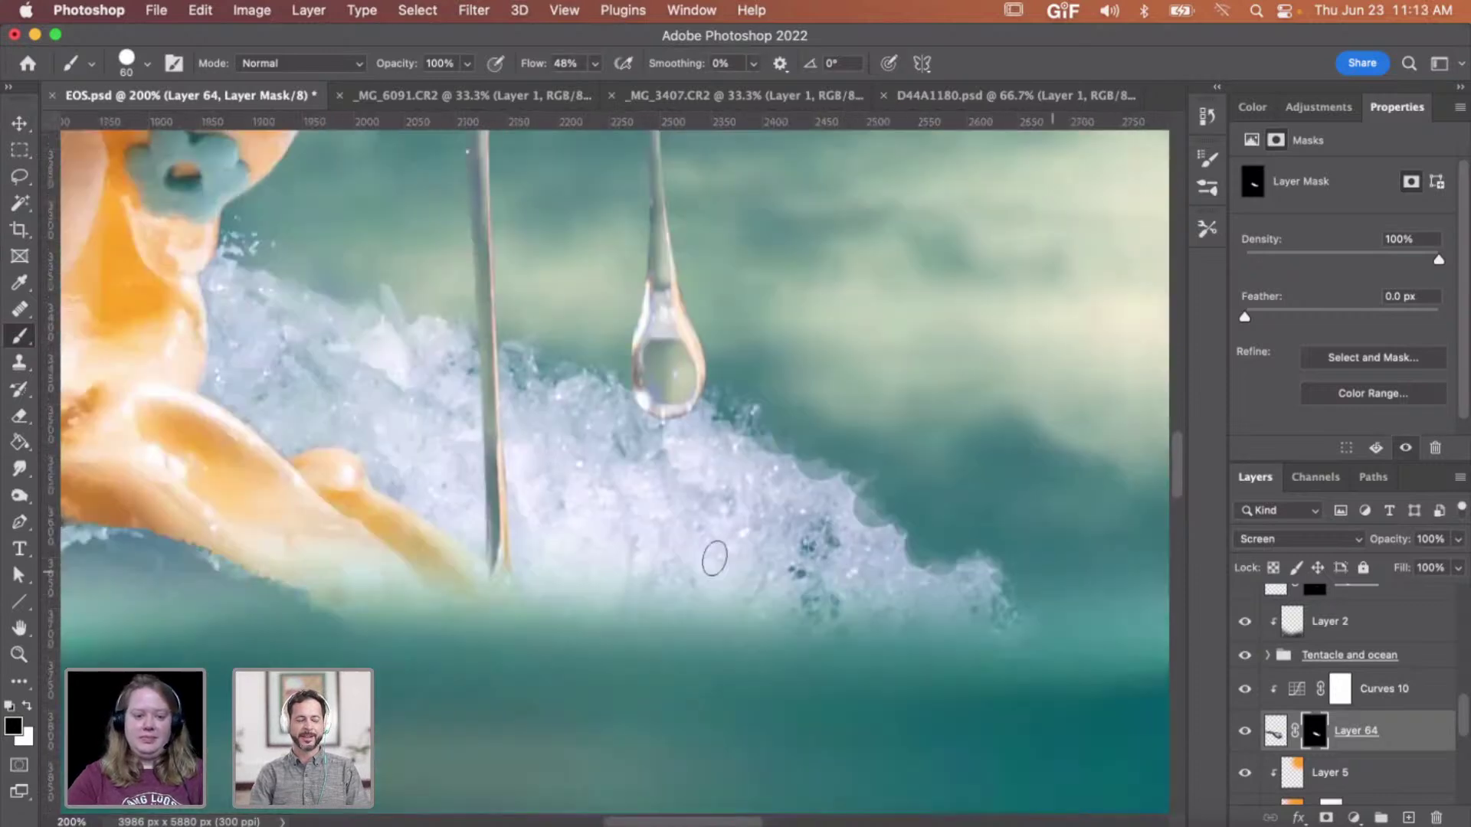
key(bracketleft)
key(bracketleft)
key(bracketleft)
key(bracketleft)
key(bracketleft)
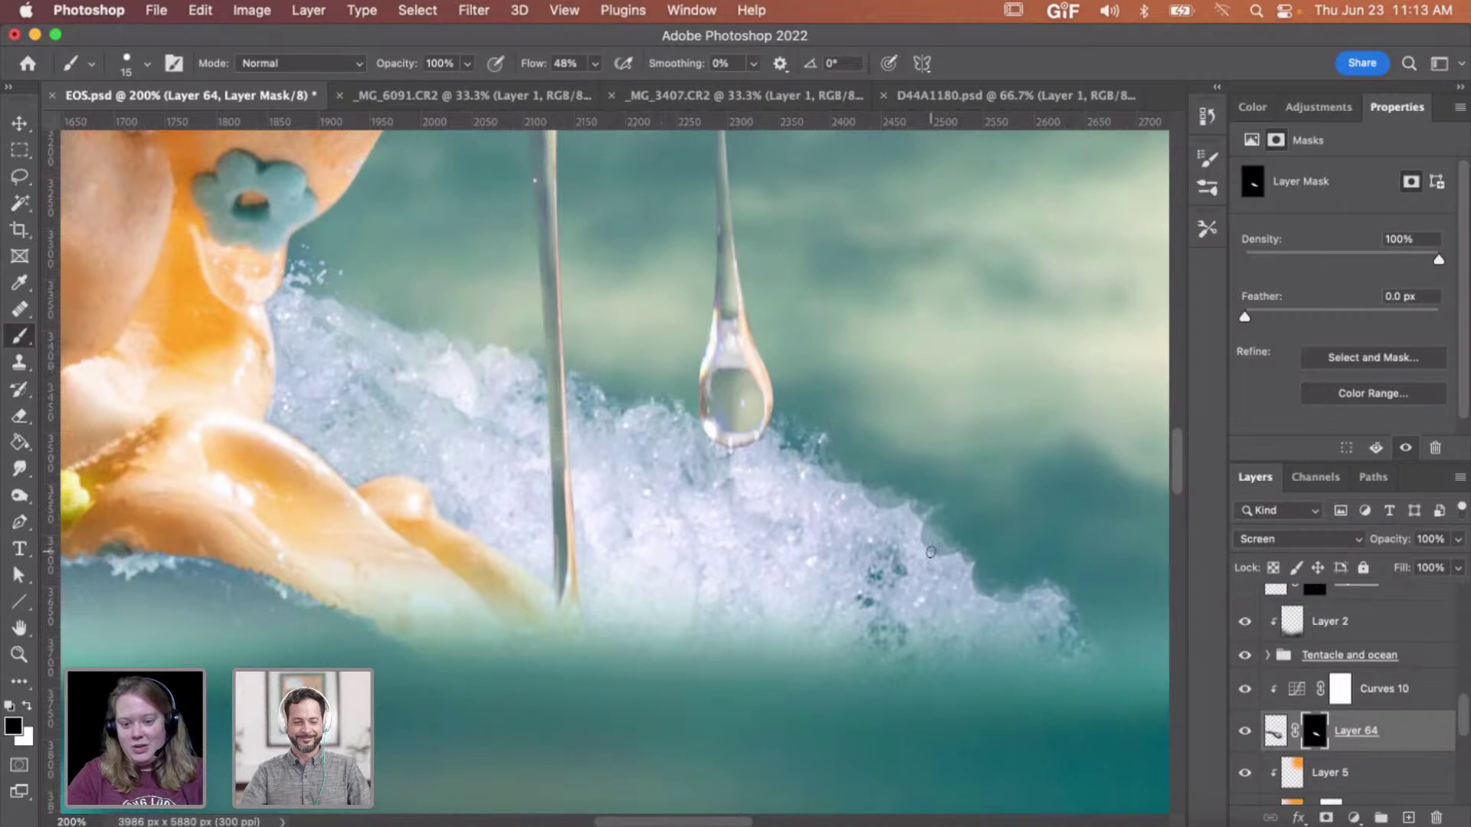
key(x)
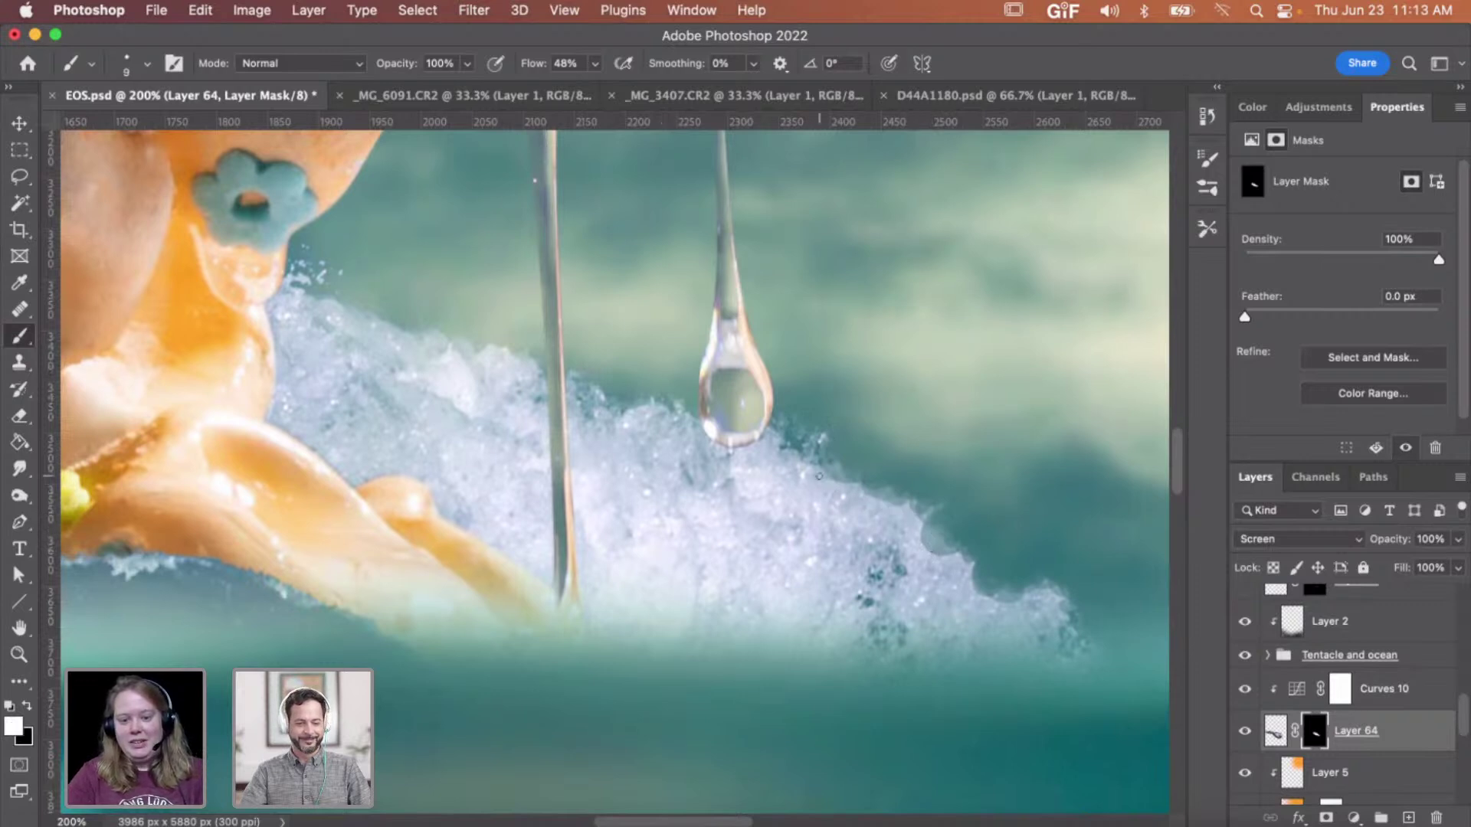
drag(940, 531, 994, 602)
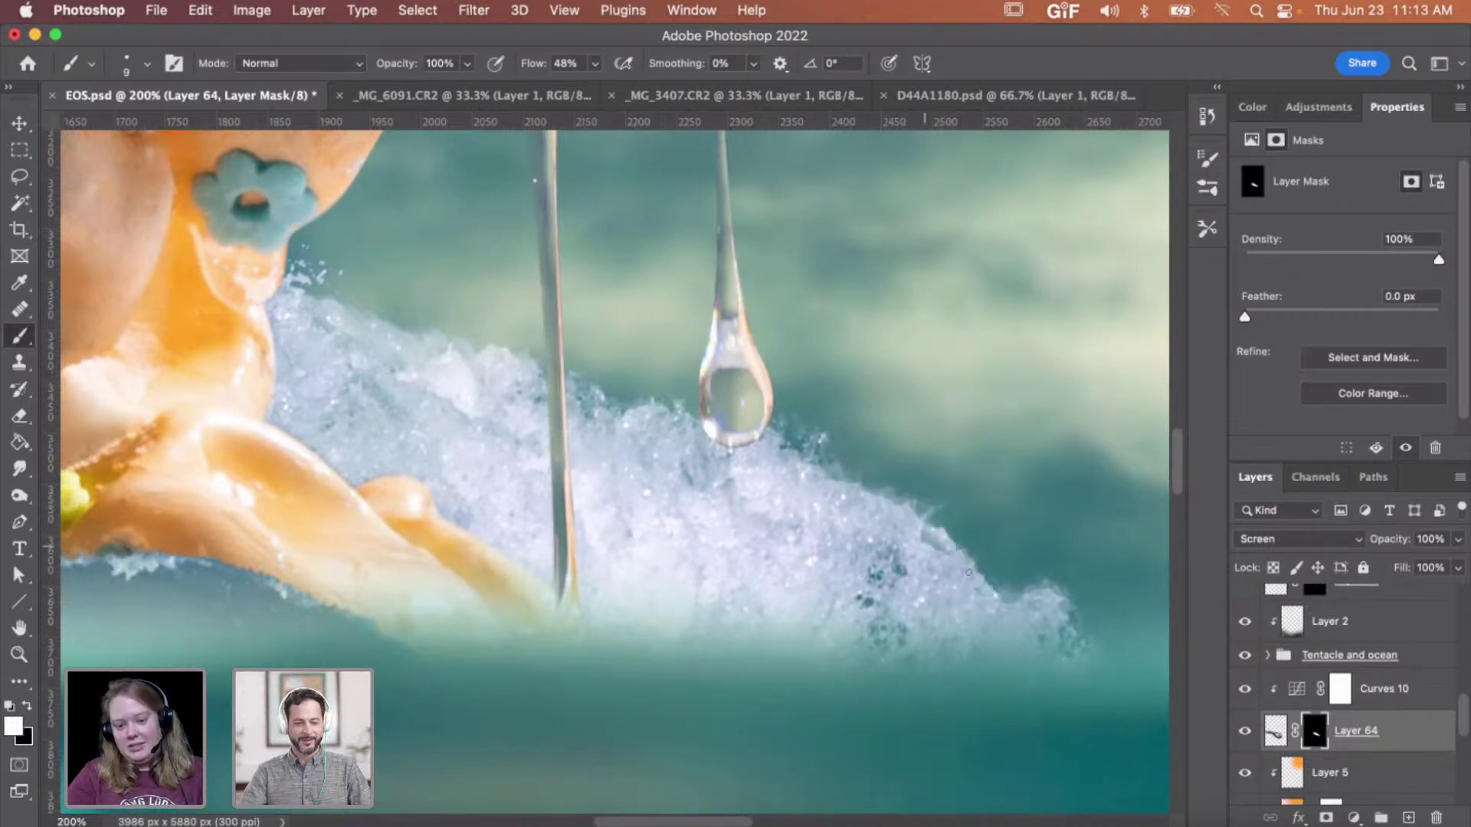
drag(922, 529, 1035, 613)
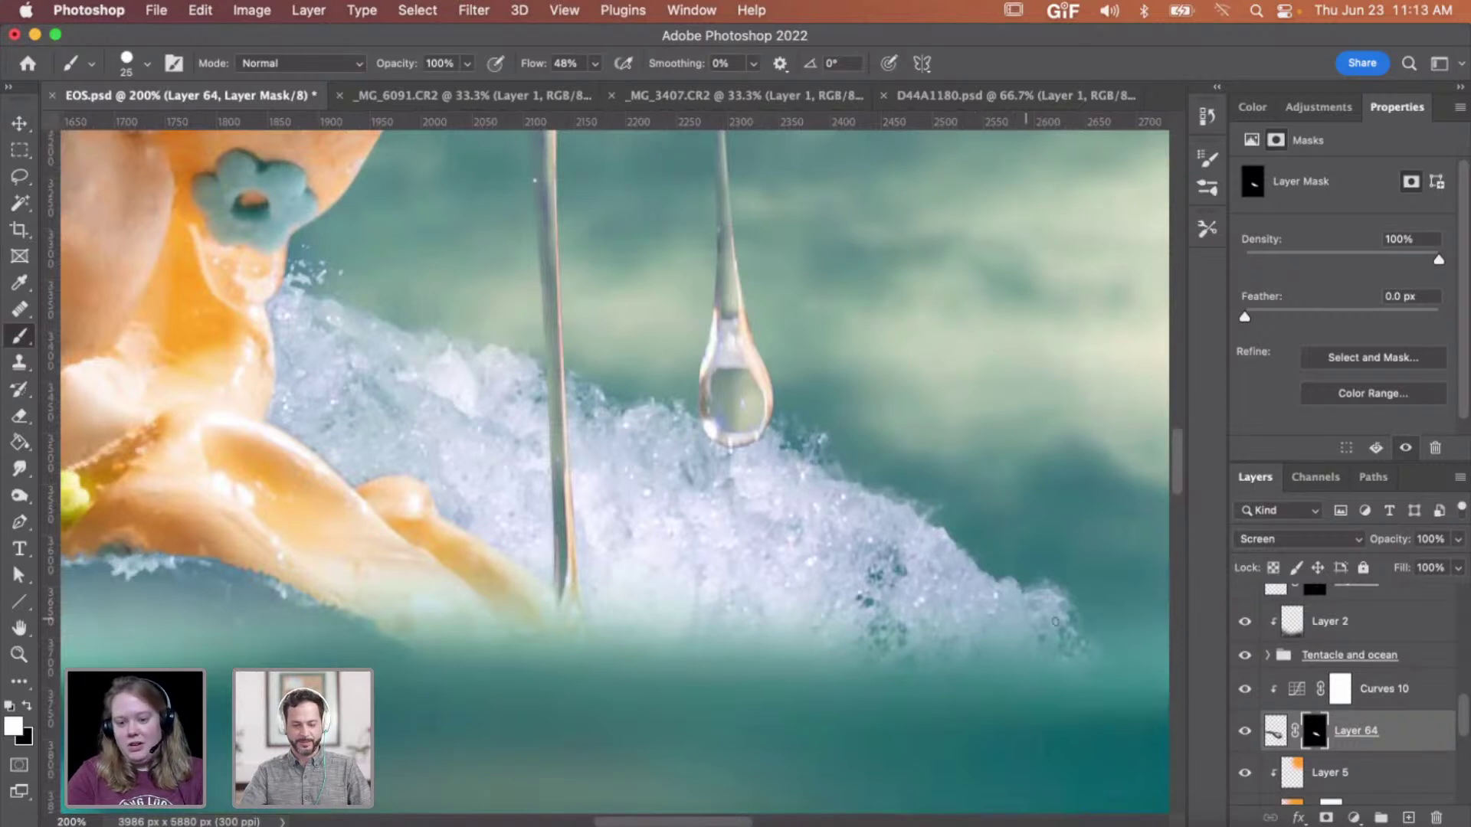
mouse_move(976, 580)
mouse_down()
mouse_move(917, 511)
mouse_move(837, 482)
mouse_move(936, 534)
mouse_move(919, 512)
mouse_up()
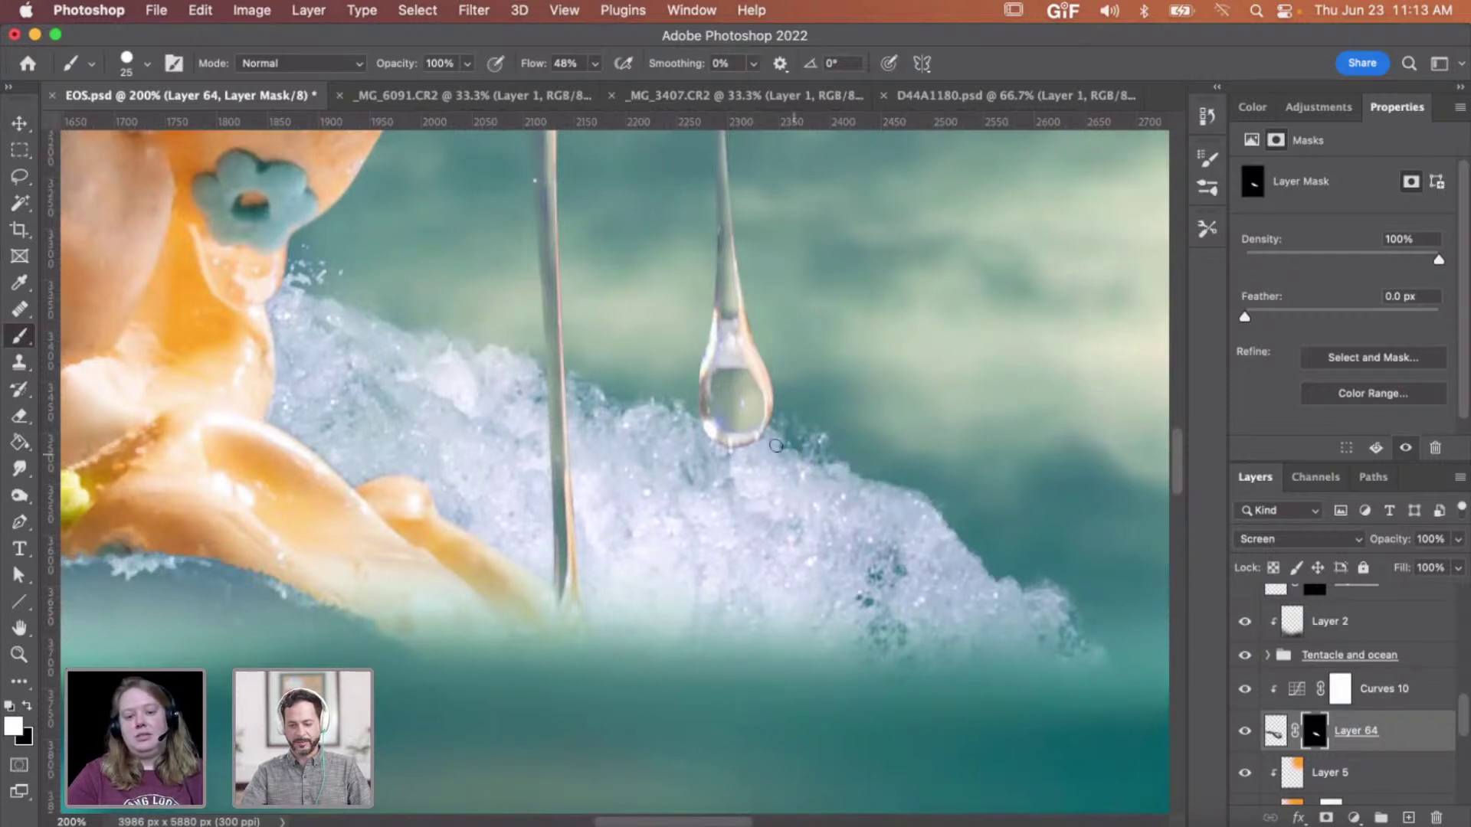
- Paint black on Layer 64's mask with the 25 px brush to trim the foam's sloping upper edge
key(x)
drag(863, 465, 878, 468)
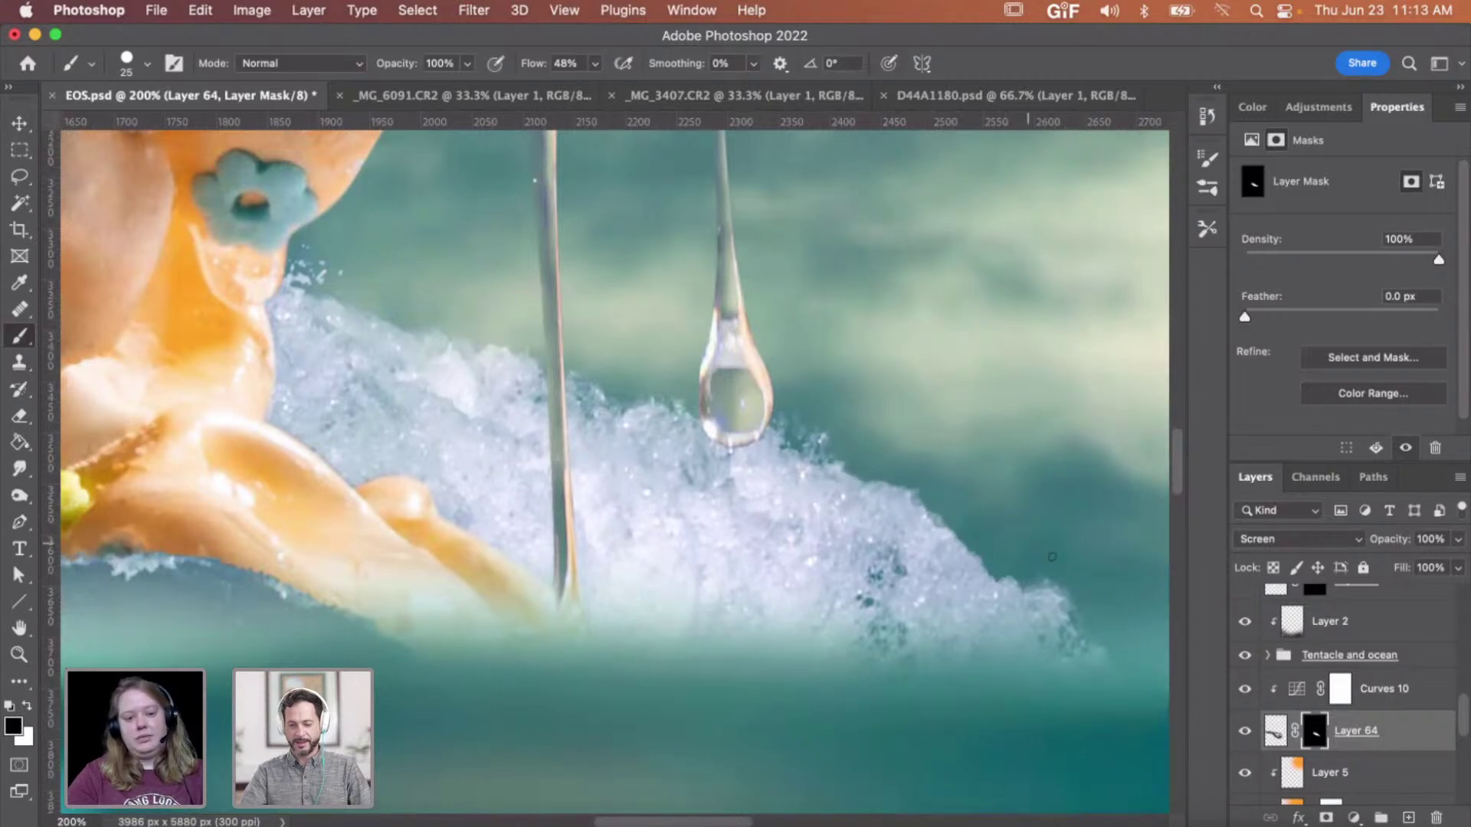
scroll(1052, 557, right, 5)
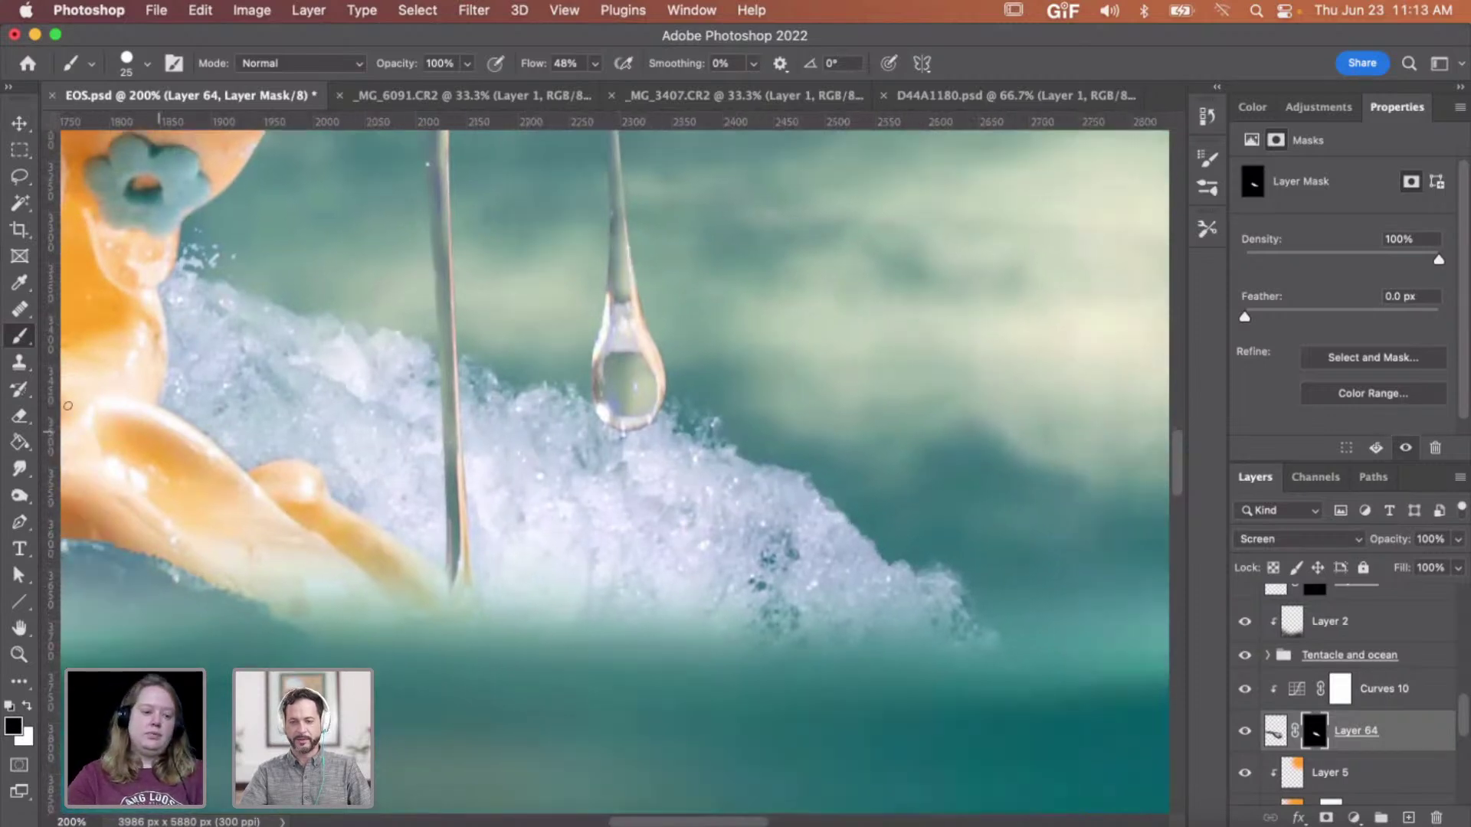
- Move the foam on Layer 64 slightly left and down behind the tentacle's base
click(19, 468)
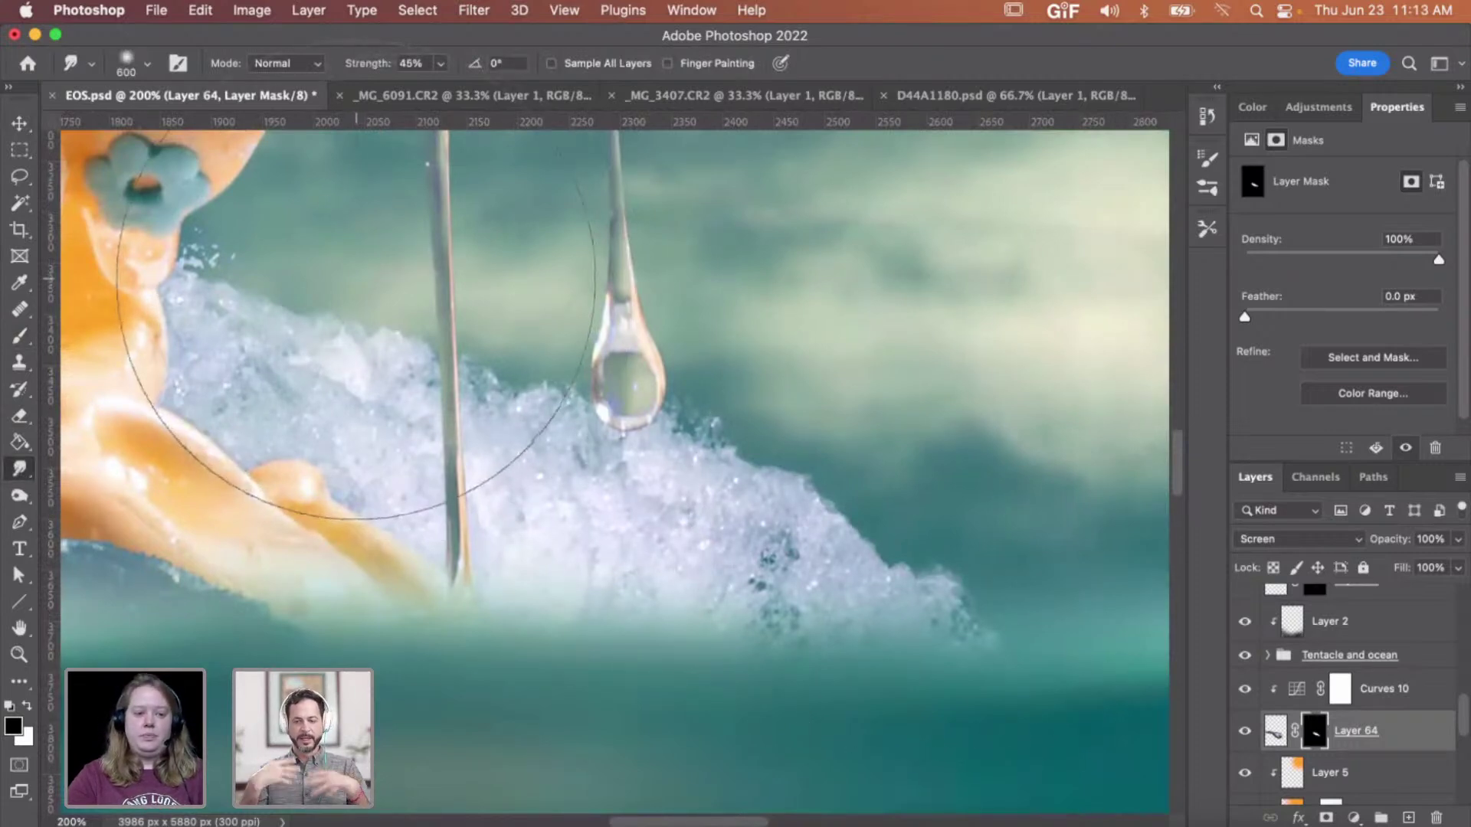
key(z)
alt+click(451, 322)
alt+click(450, 322)
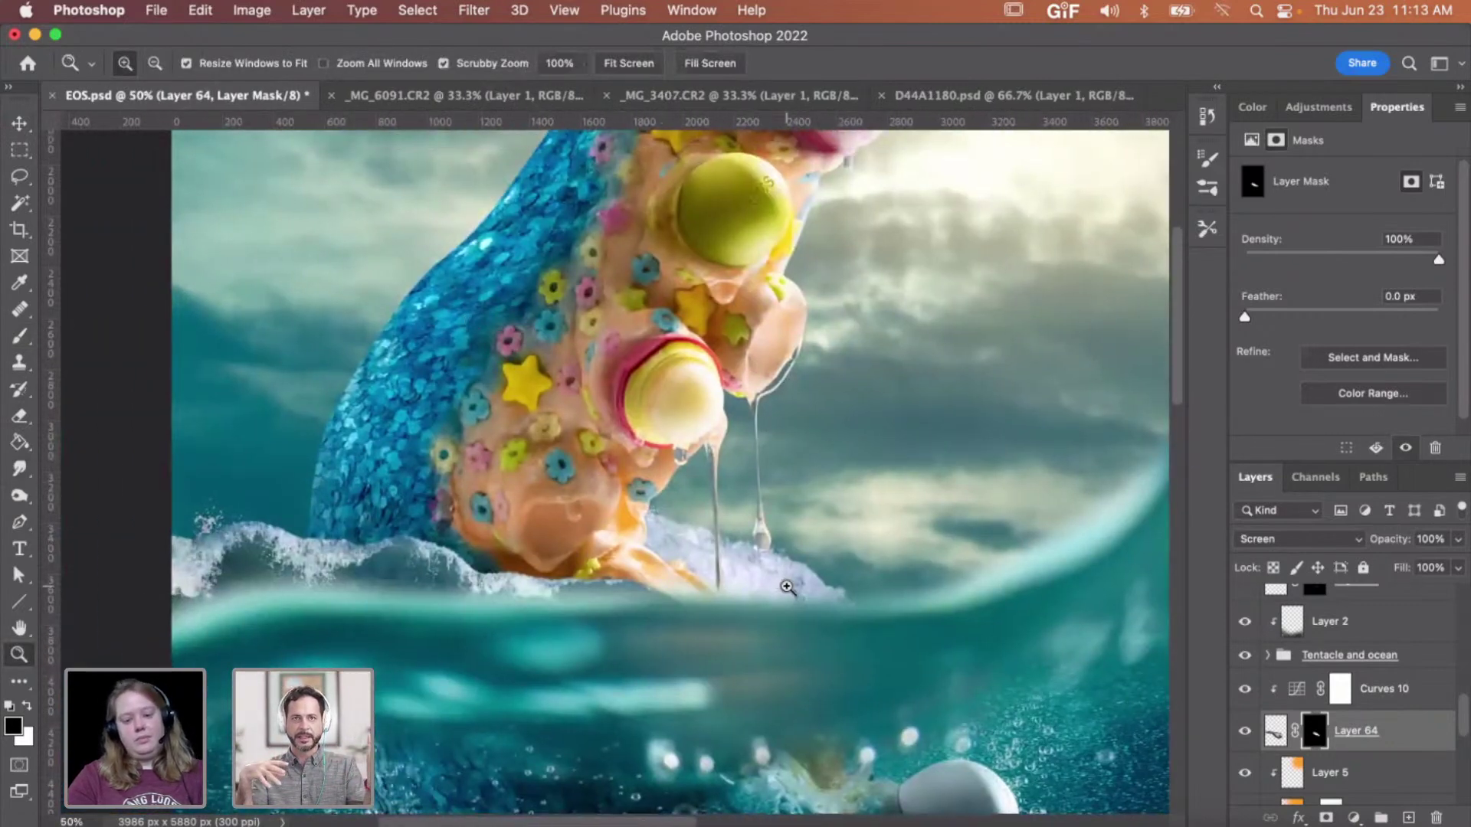
key(v)
drag(833, 568, 765, 595)
key(z)
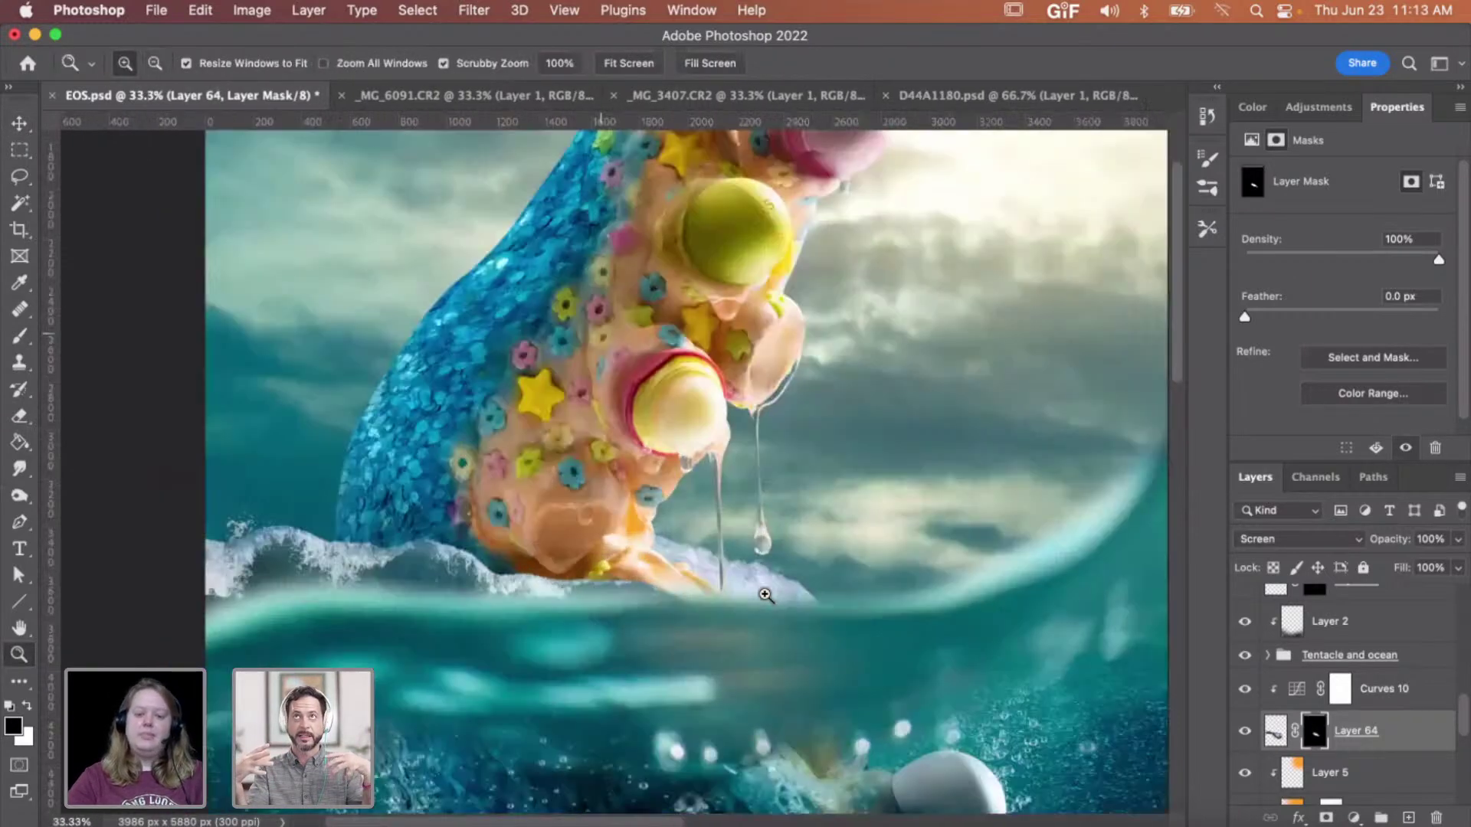
- Add a Color Balance adjustment clipped to Layer 64 and set its midtones Cyan–Red value to -28
click(765, 595)
click(1317, 108)
click(1299, 181)
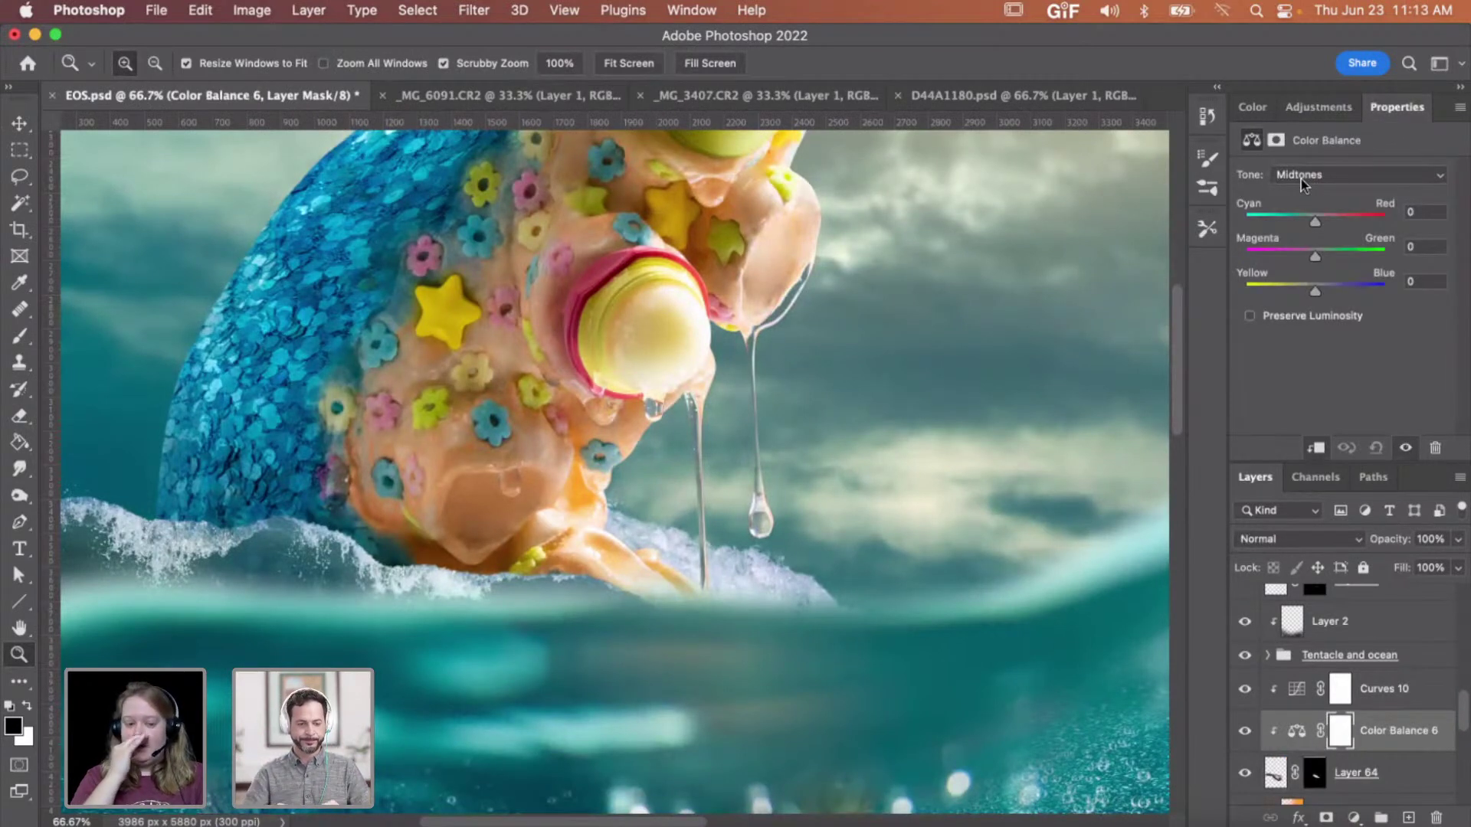
click(1293, 221)
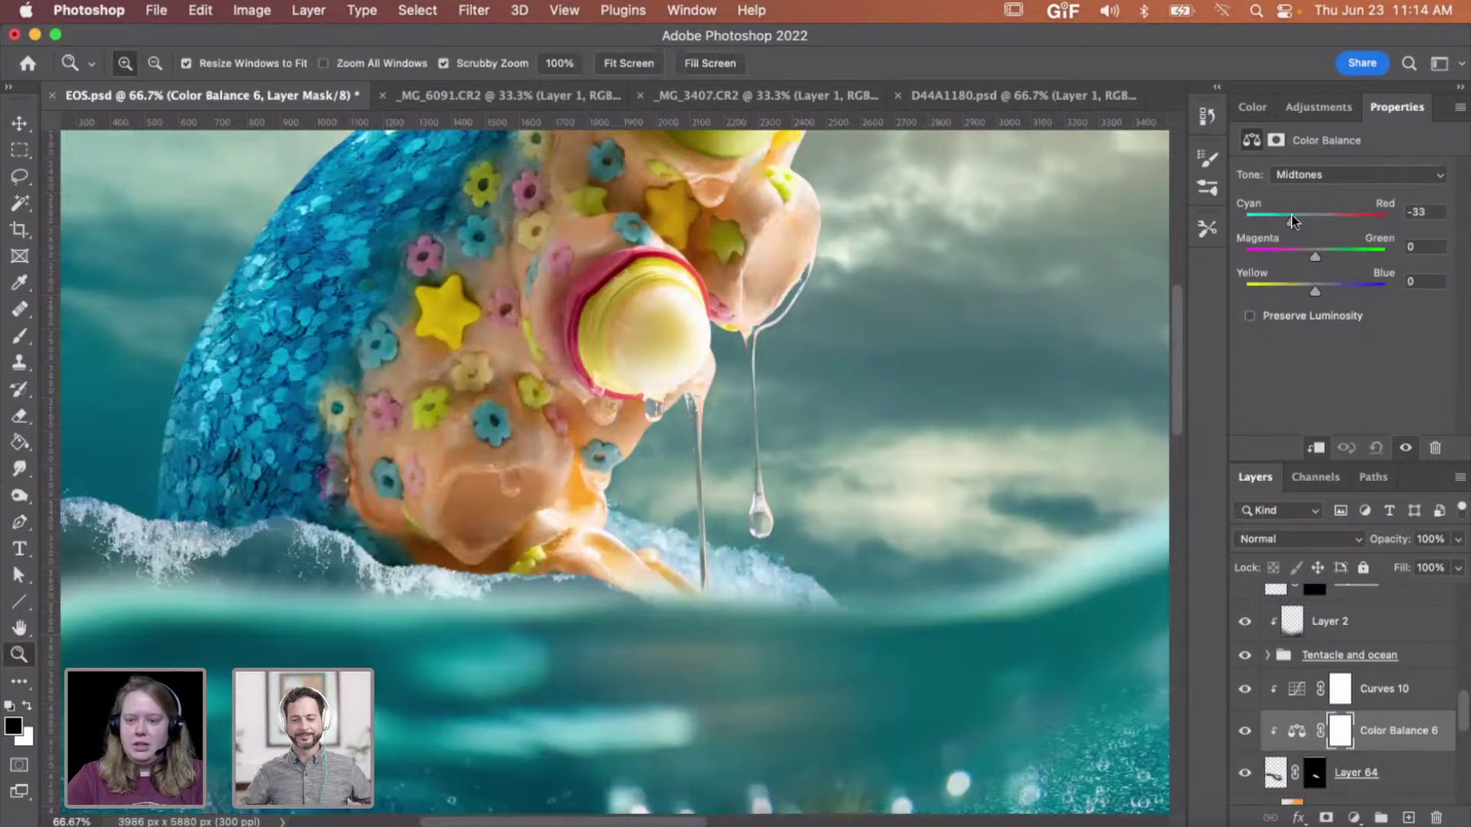
drag(1294, 222, 1298, 222)
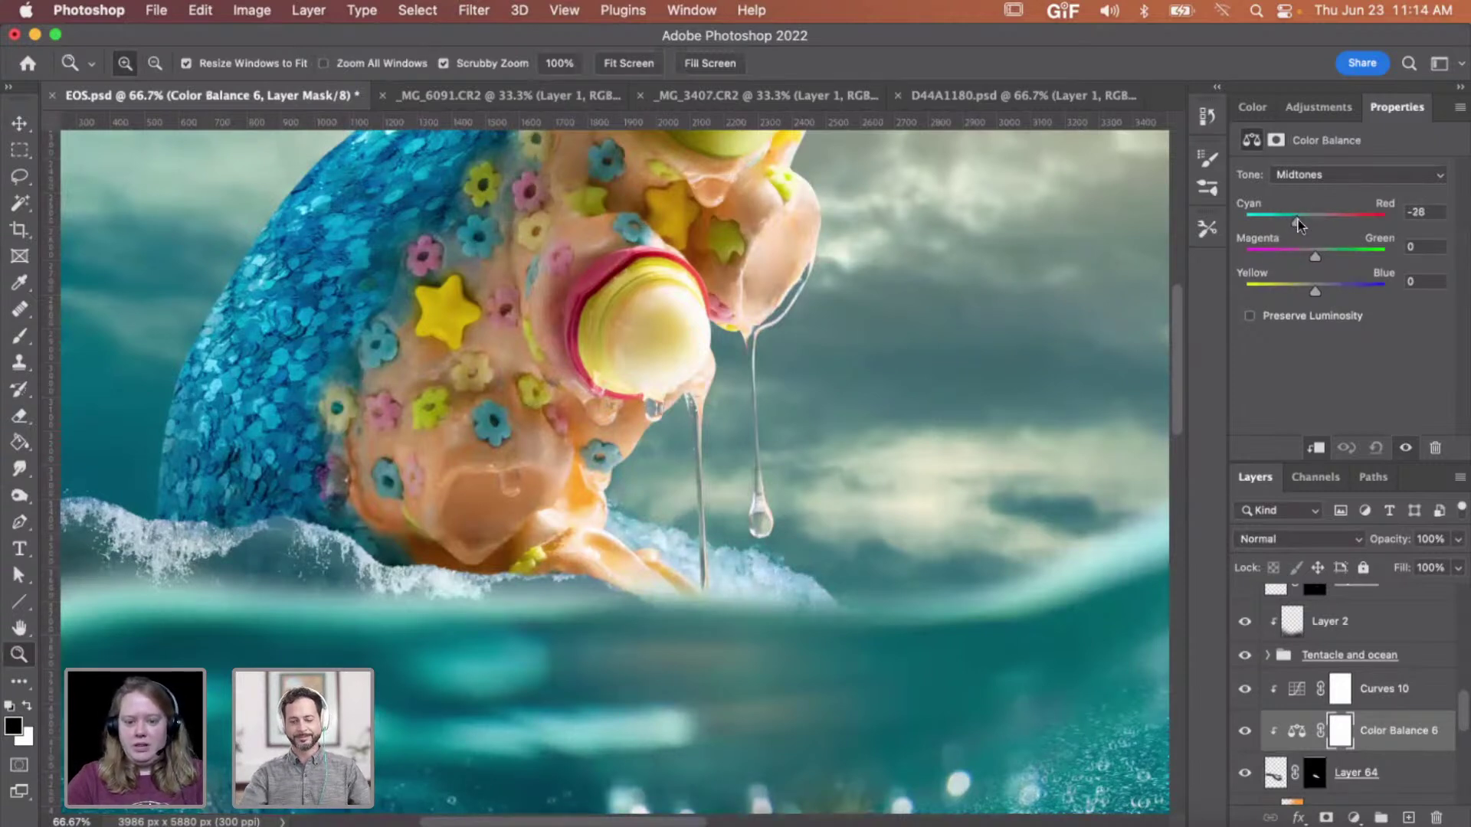
- On Color Balance 6, set the midtones' Cyan–Red value to -7 and Magenta–Green value to +16
click(1326, 255)
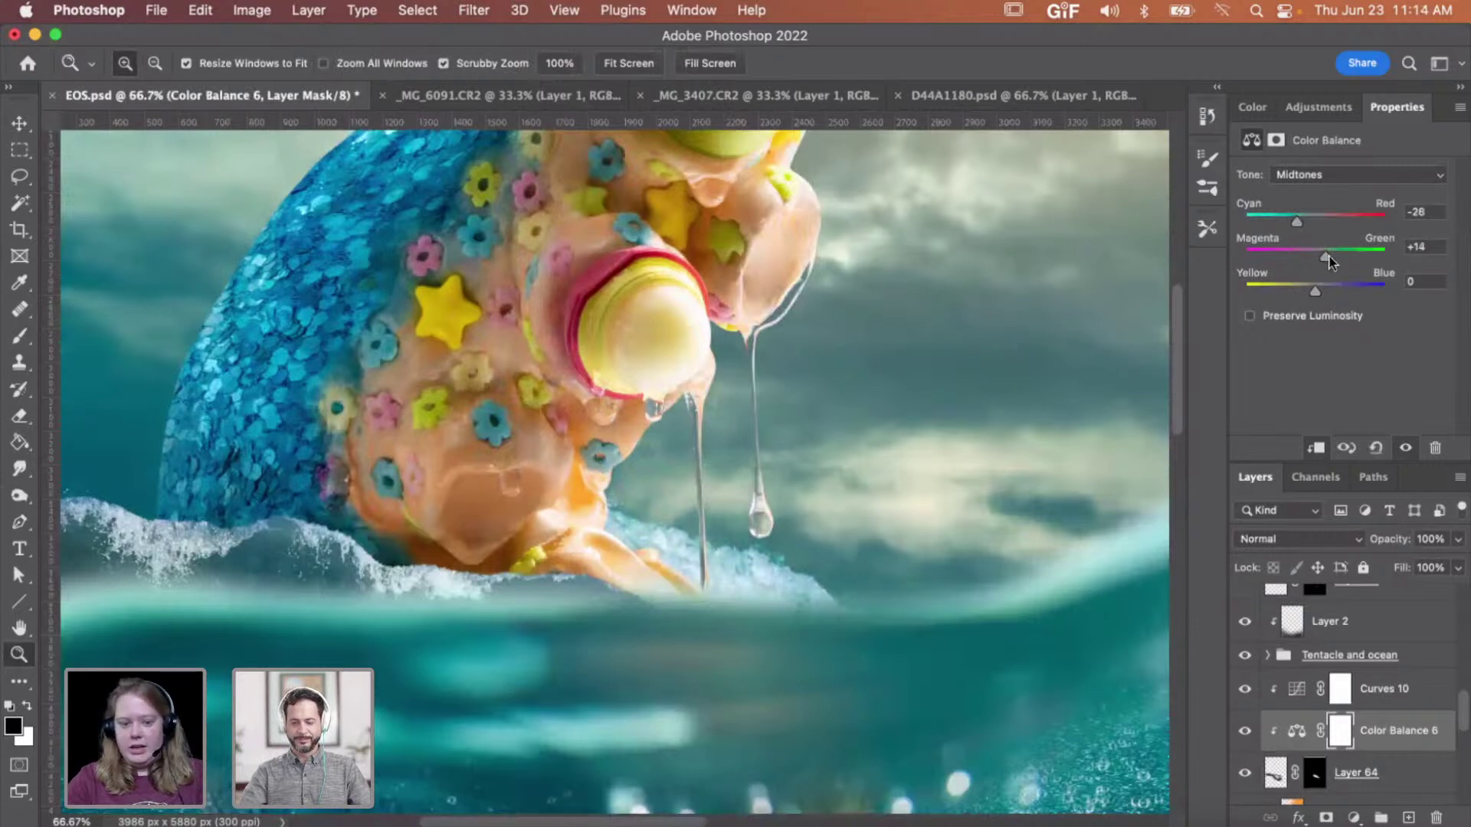
drag(1328, 261, 1329, 258)
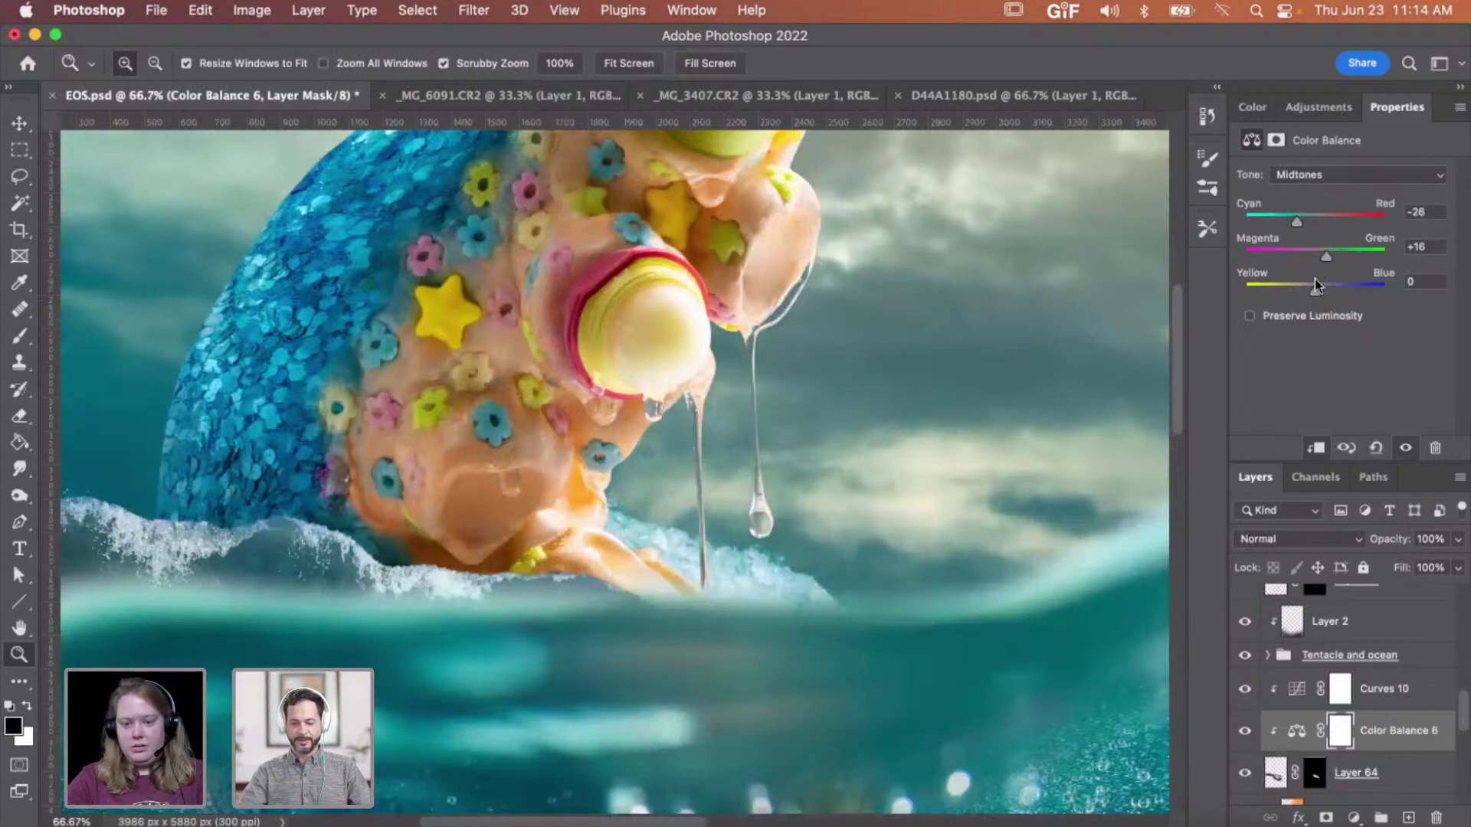
click(1304, 219)
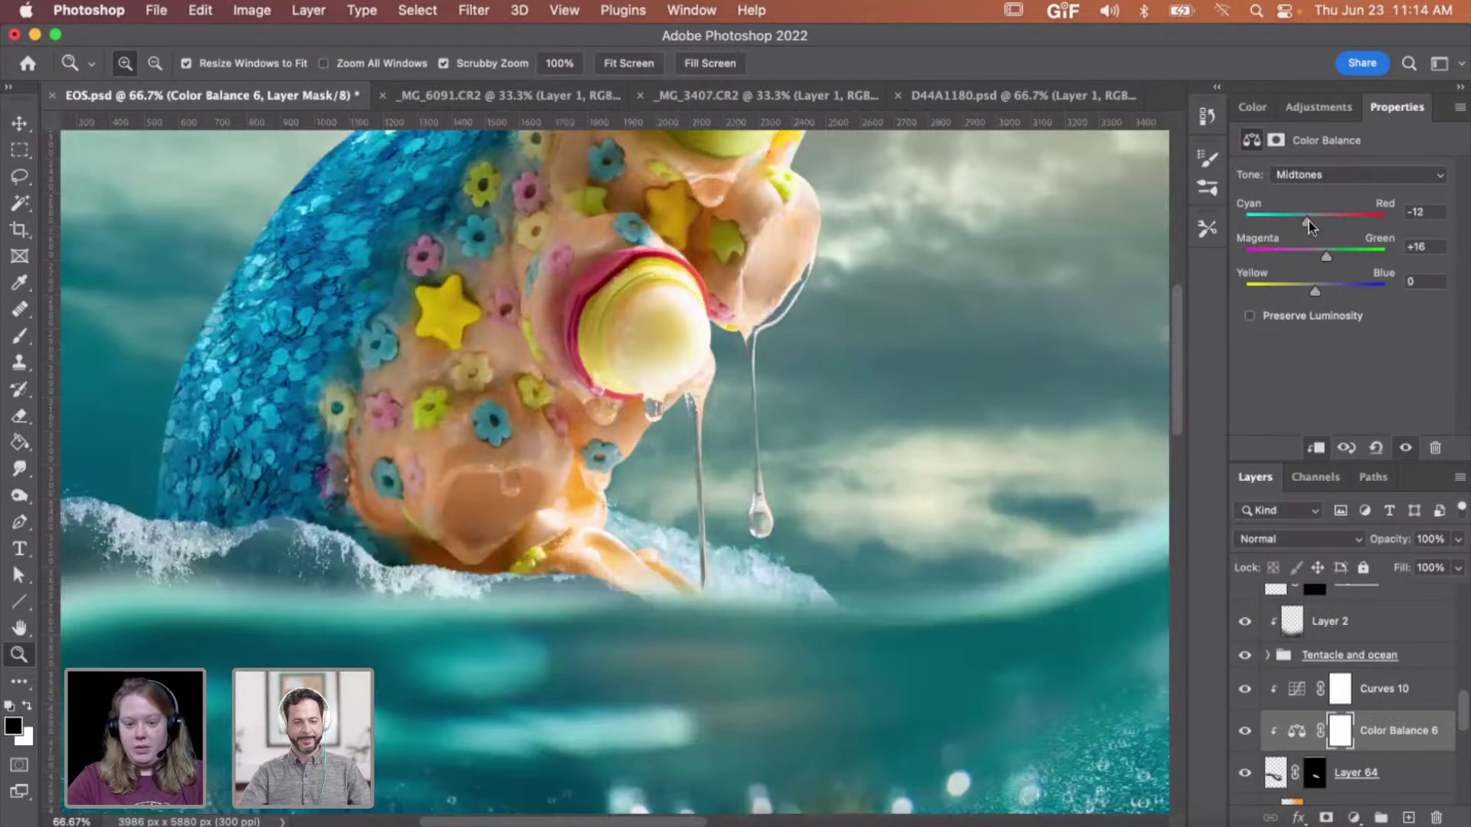
click(1308, 222)
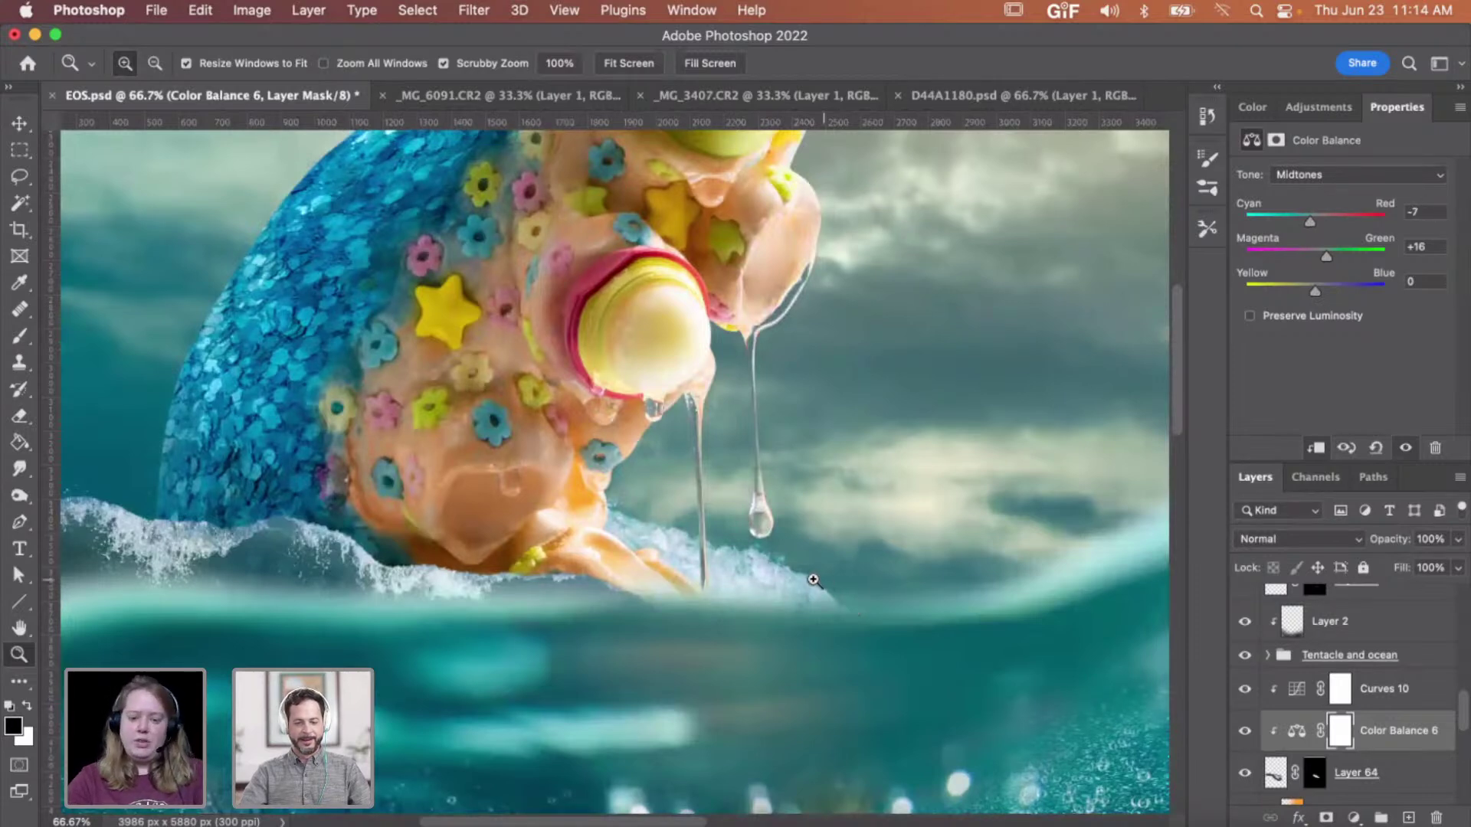
- Compare the foam with Color Balance 6 off and on, and fine-tune its midtones' Cyan–Red value to +3
click(813, 580)
click(1245, 733)
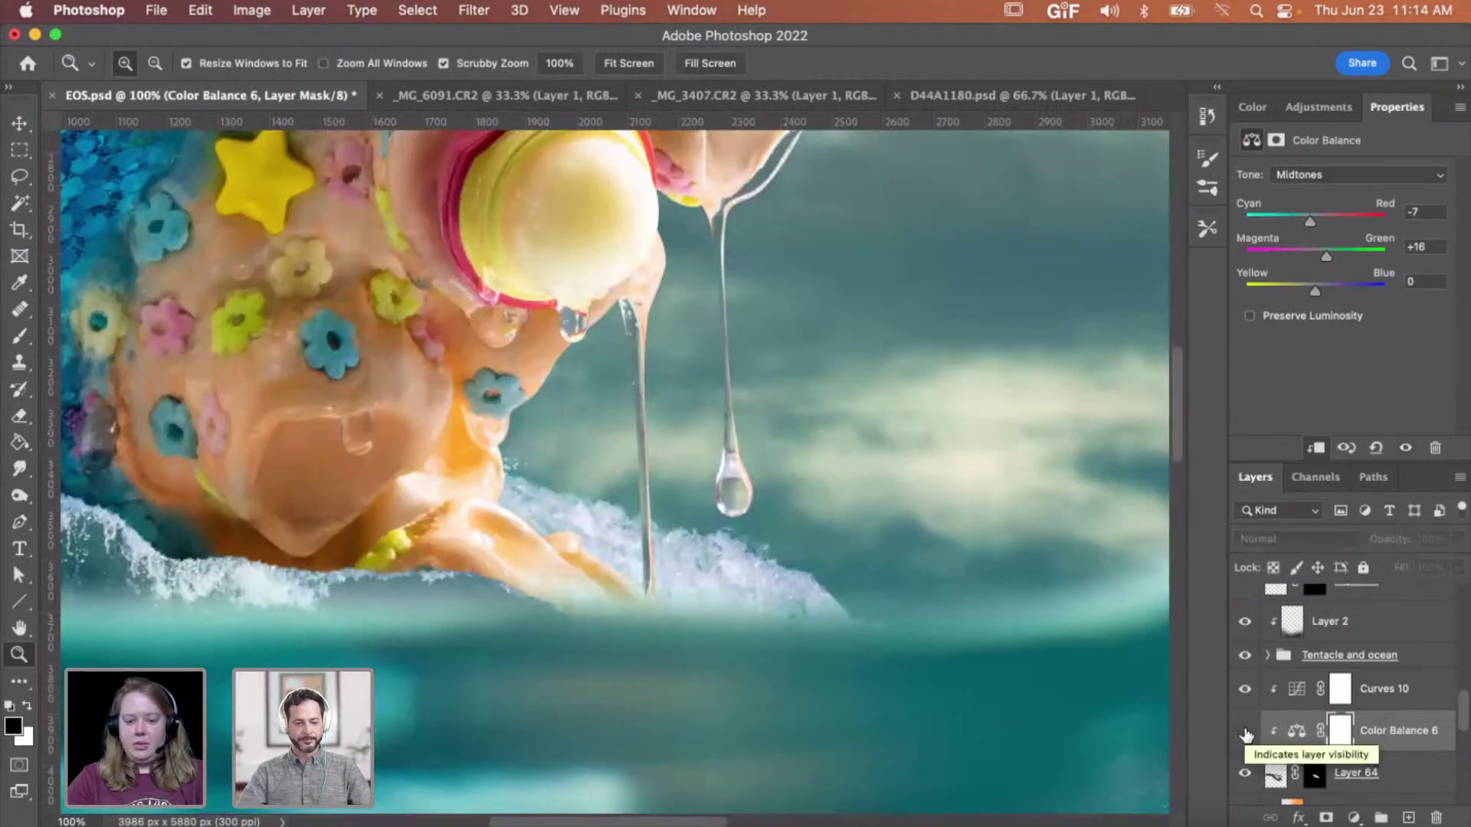
click(1245, 732)
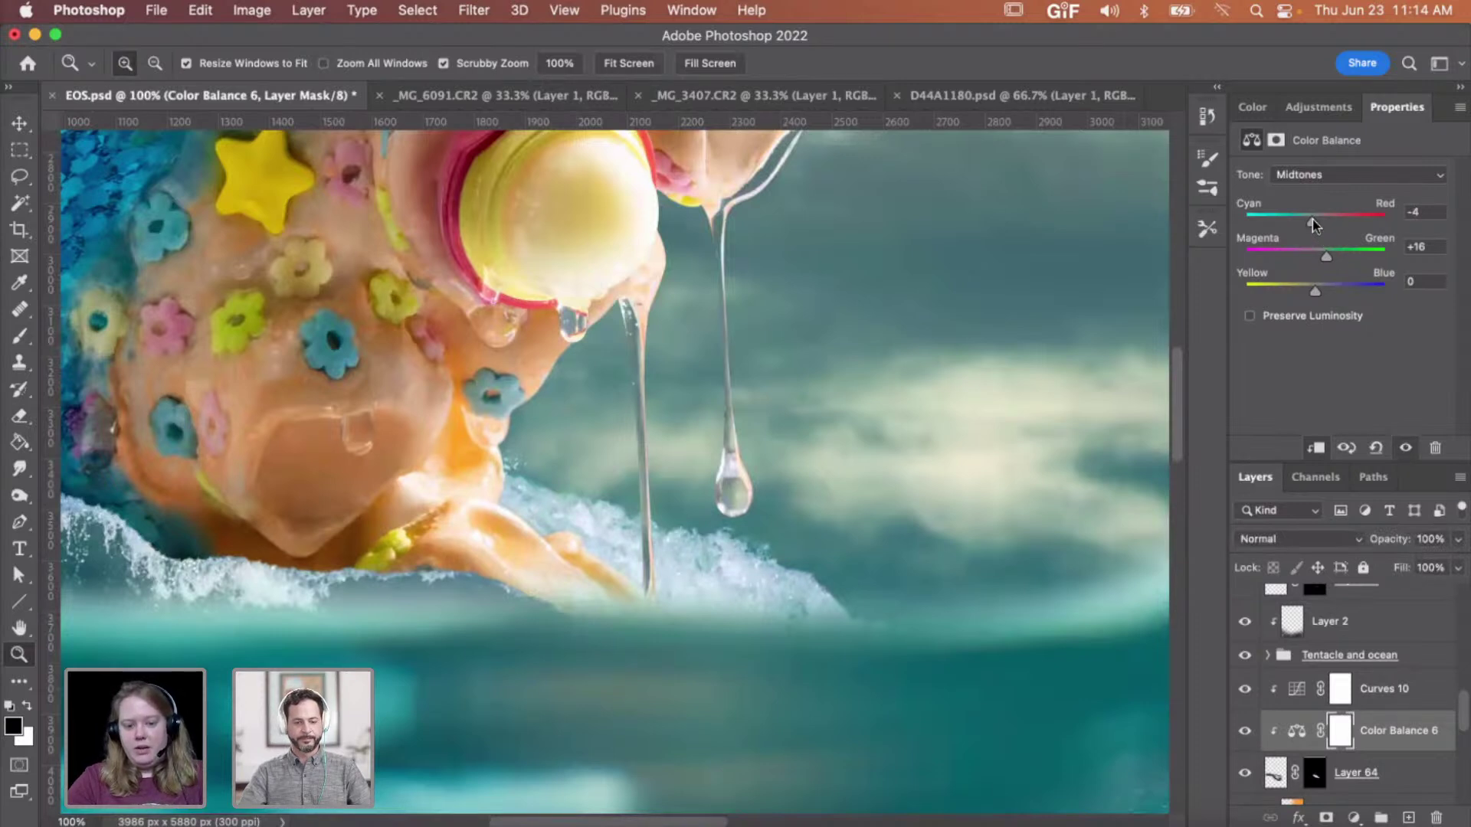
click(1313, 288)
drag(1315, 289, 1316, 288)
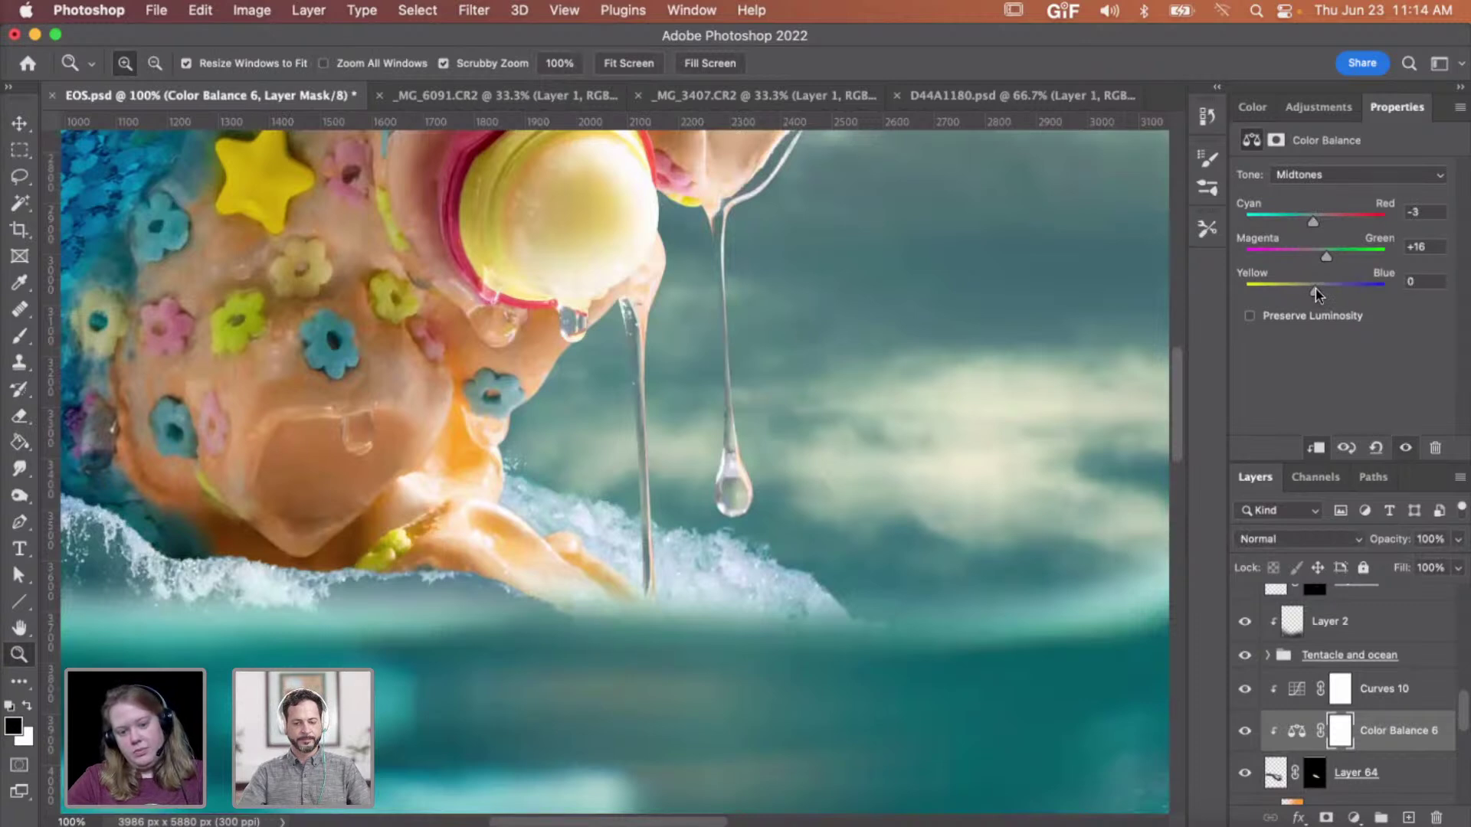
click(1318, 217)
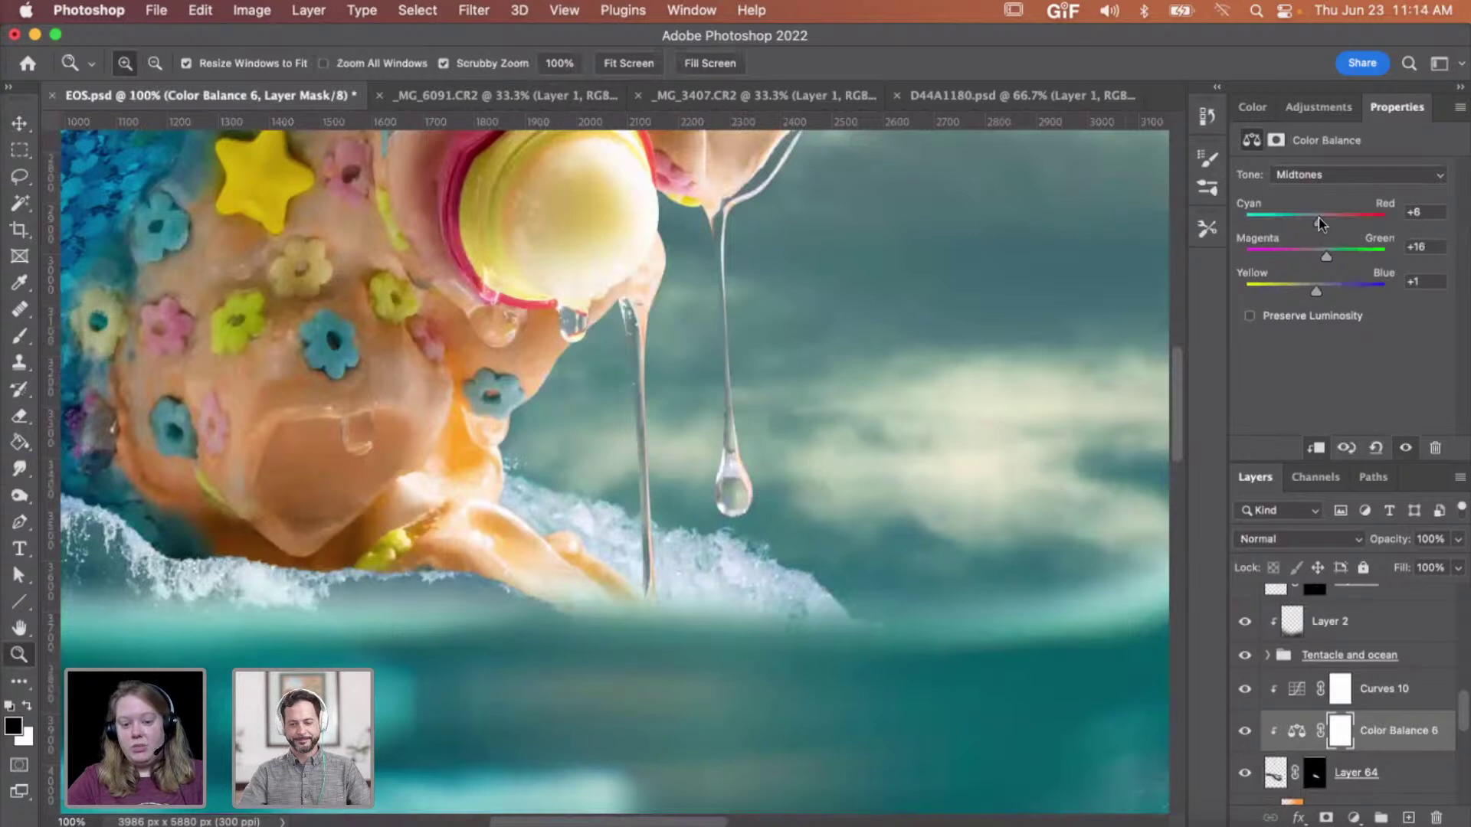
click(1316, 218)
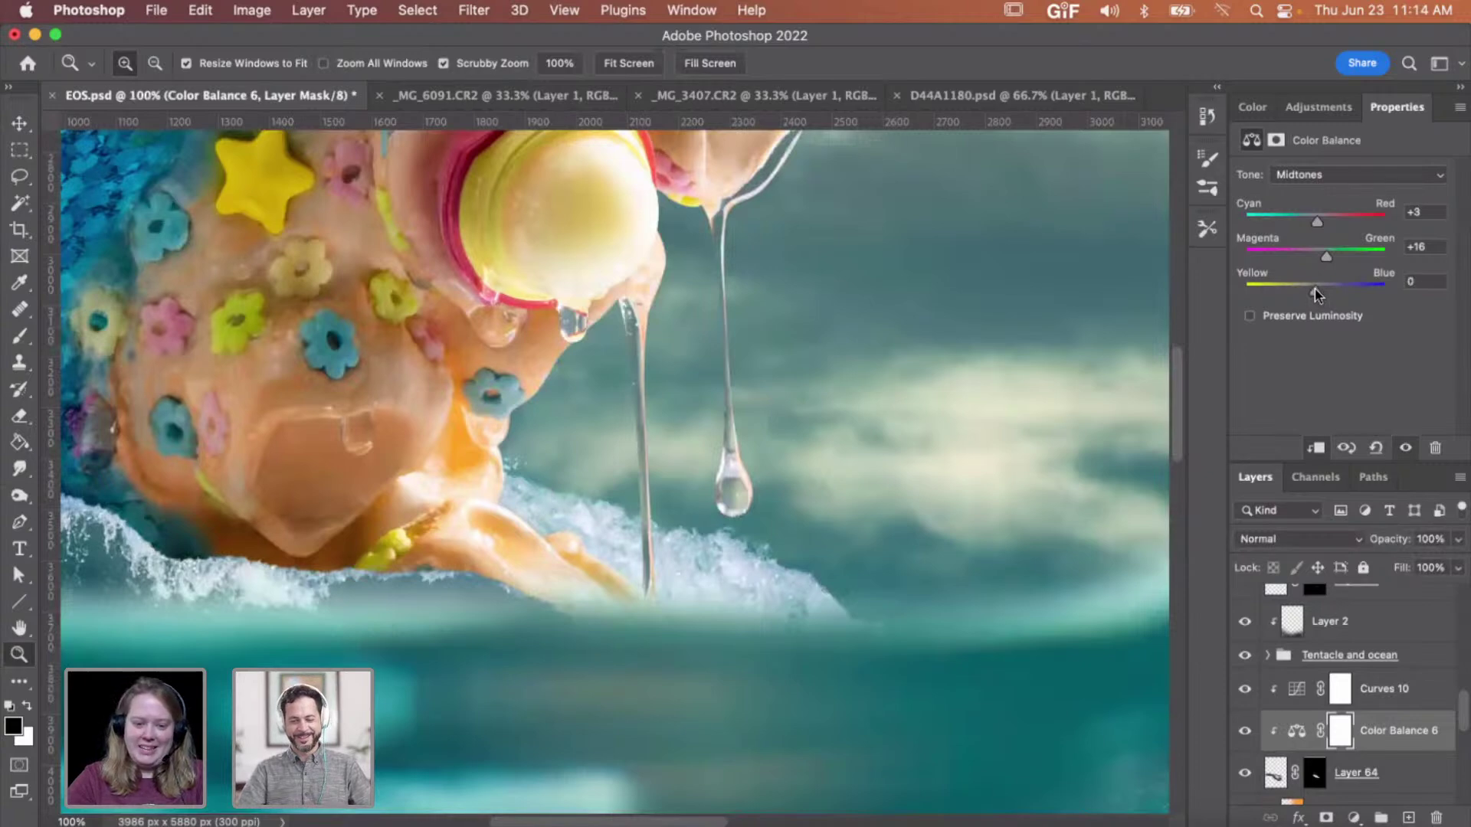
- Rotate the foam on Layer 64 slightly counterclockwise with Free Transform to flatten its slope
key(alt)
alt+click(504, 383)
alt+click(507, 385)
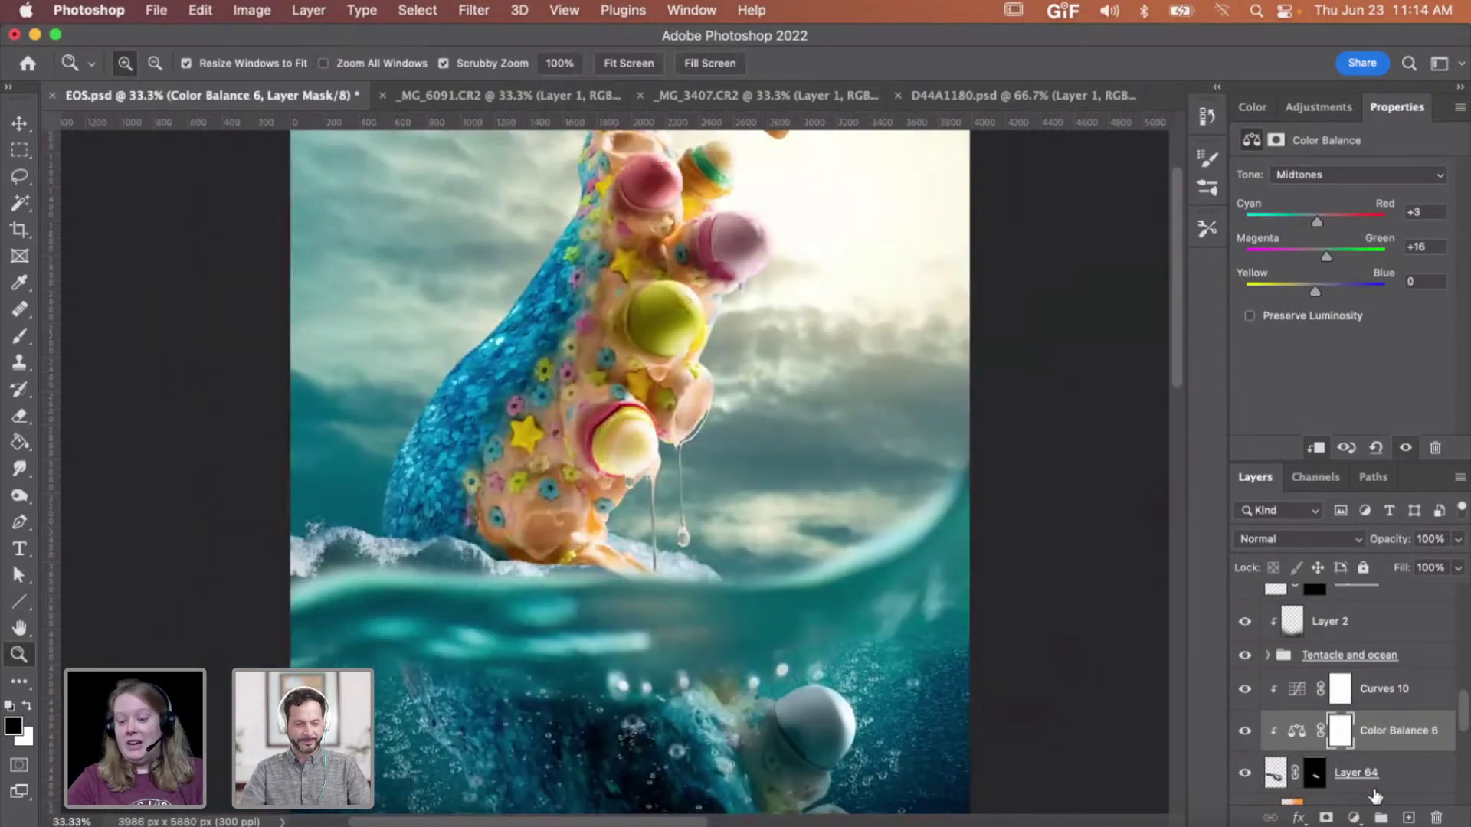
click(1262, 773)
key(super+t)
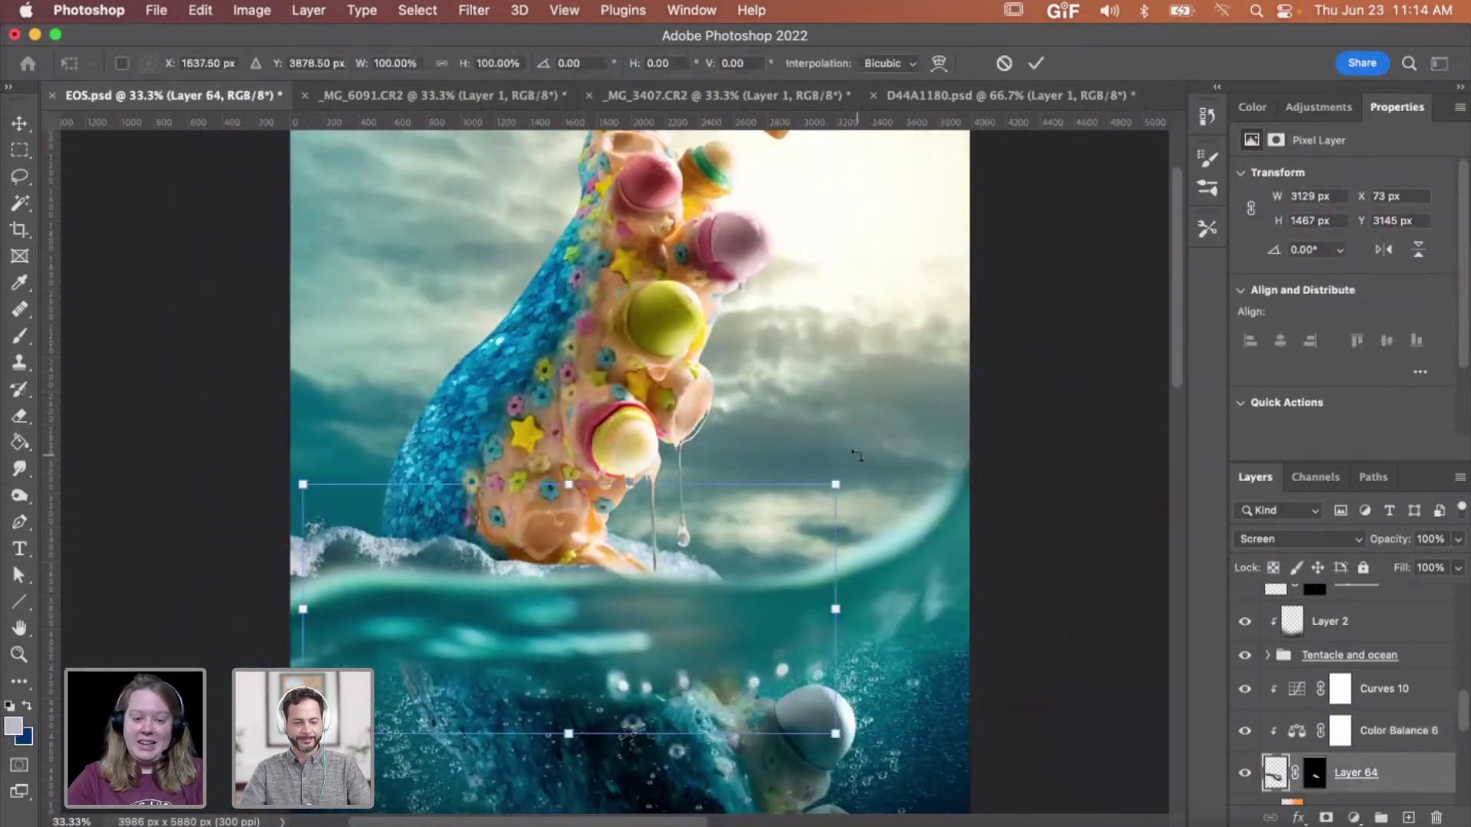
drag(855, 451, 848, 443)
key(Return)
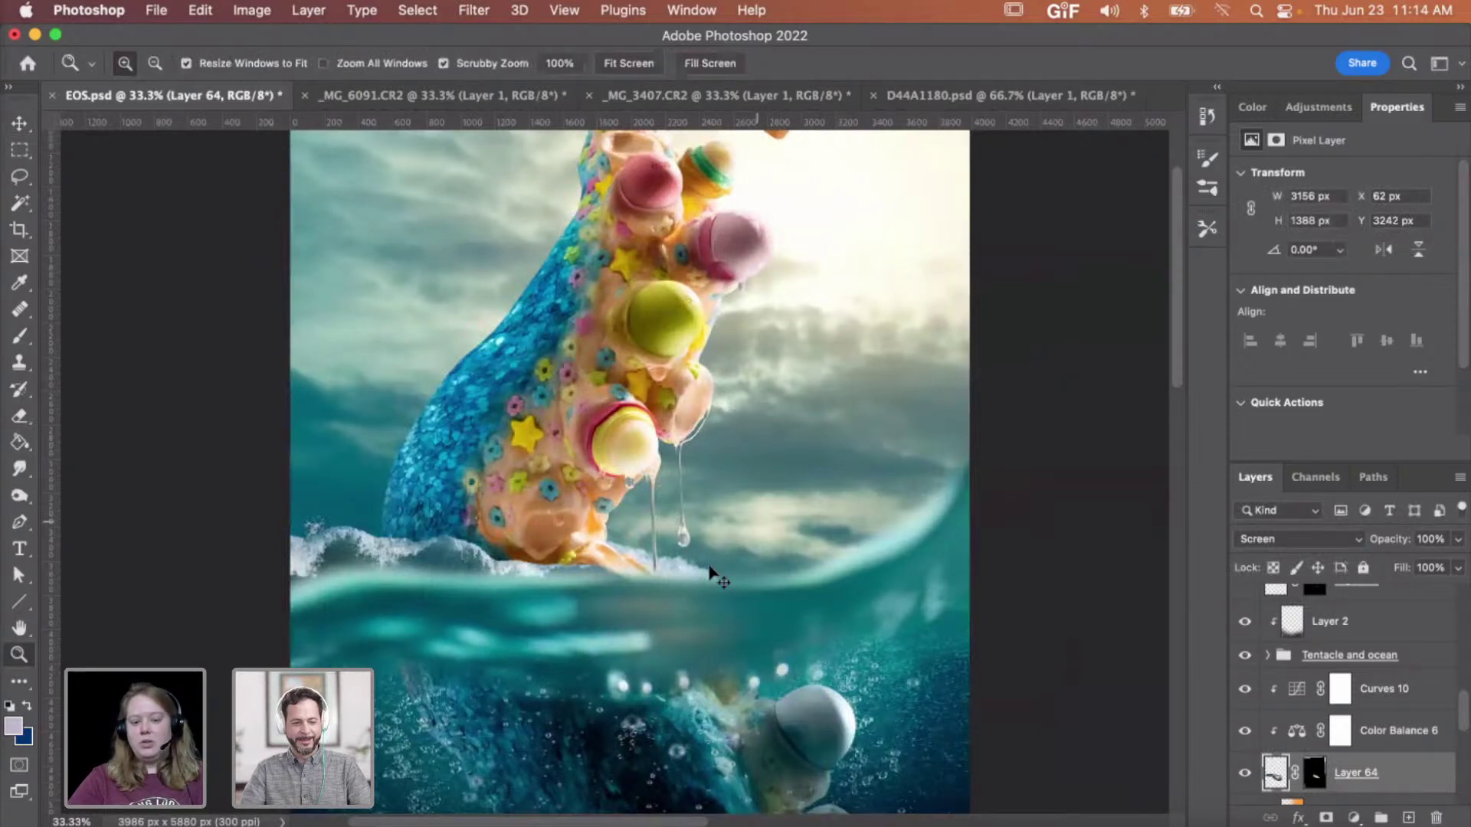
- Move the foam on Layer 64 to the right along the waterline, to X 129 px and Y 3246 px
click(678, 566)
click(681, 566)
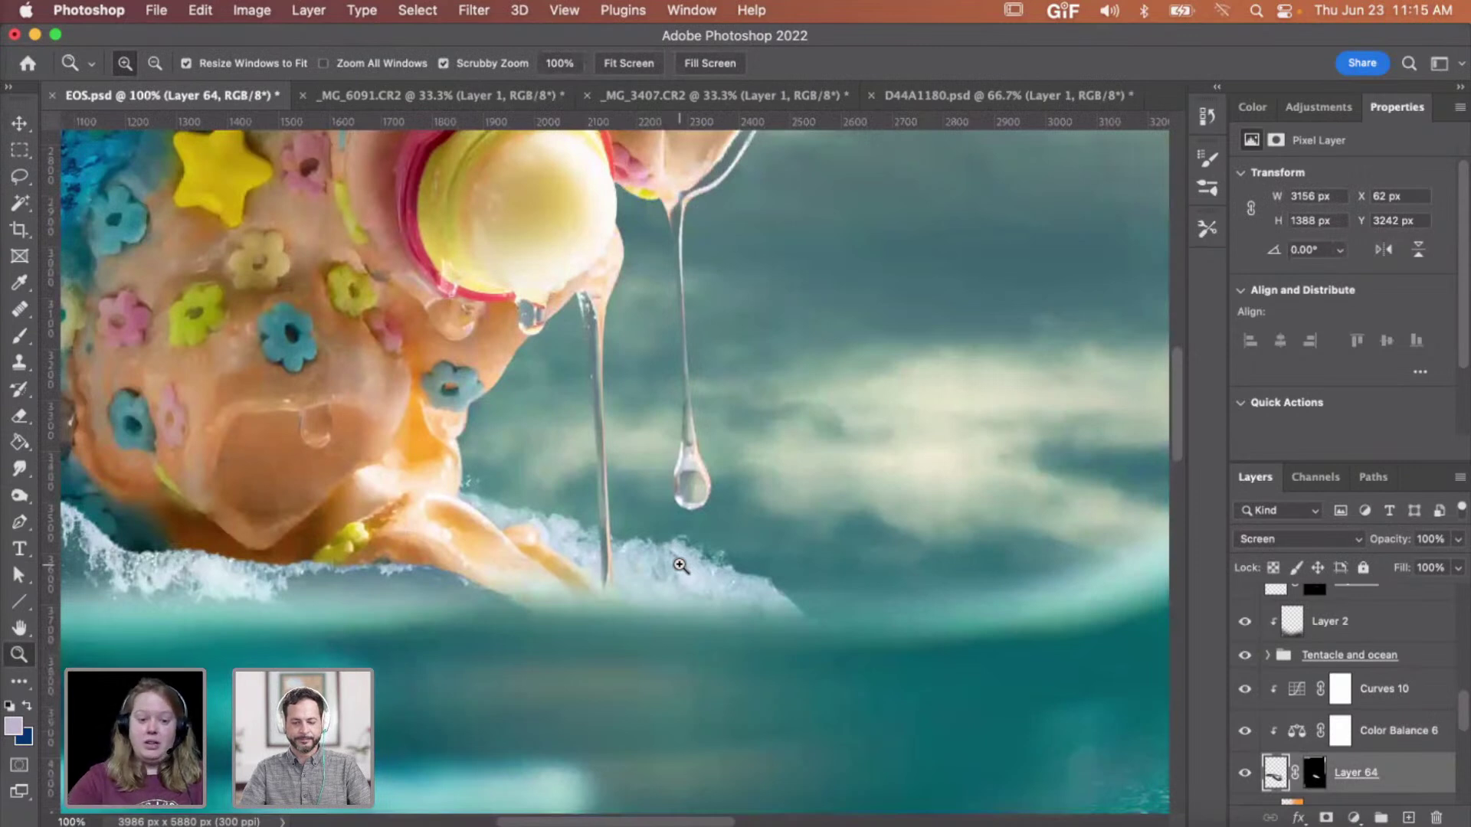
key(v)
drag(687, 571, 728, 573)
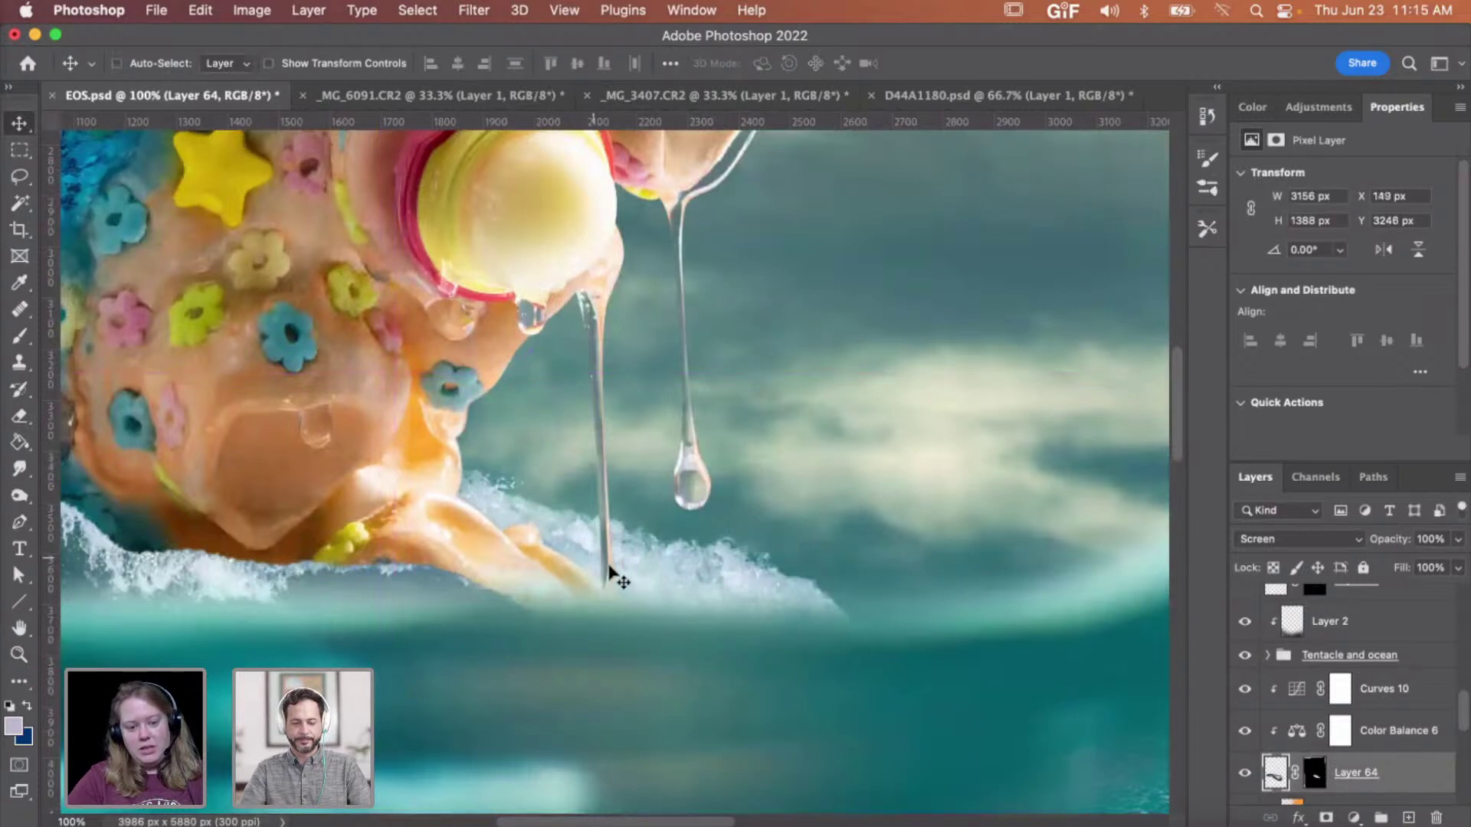
key(shift+Left)
key(shift+Left)
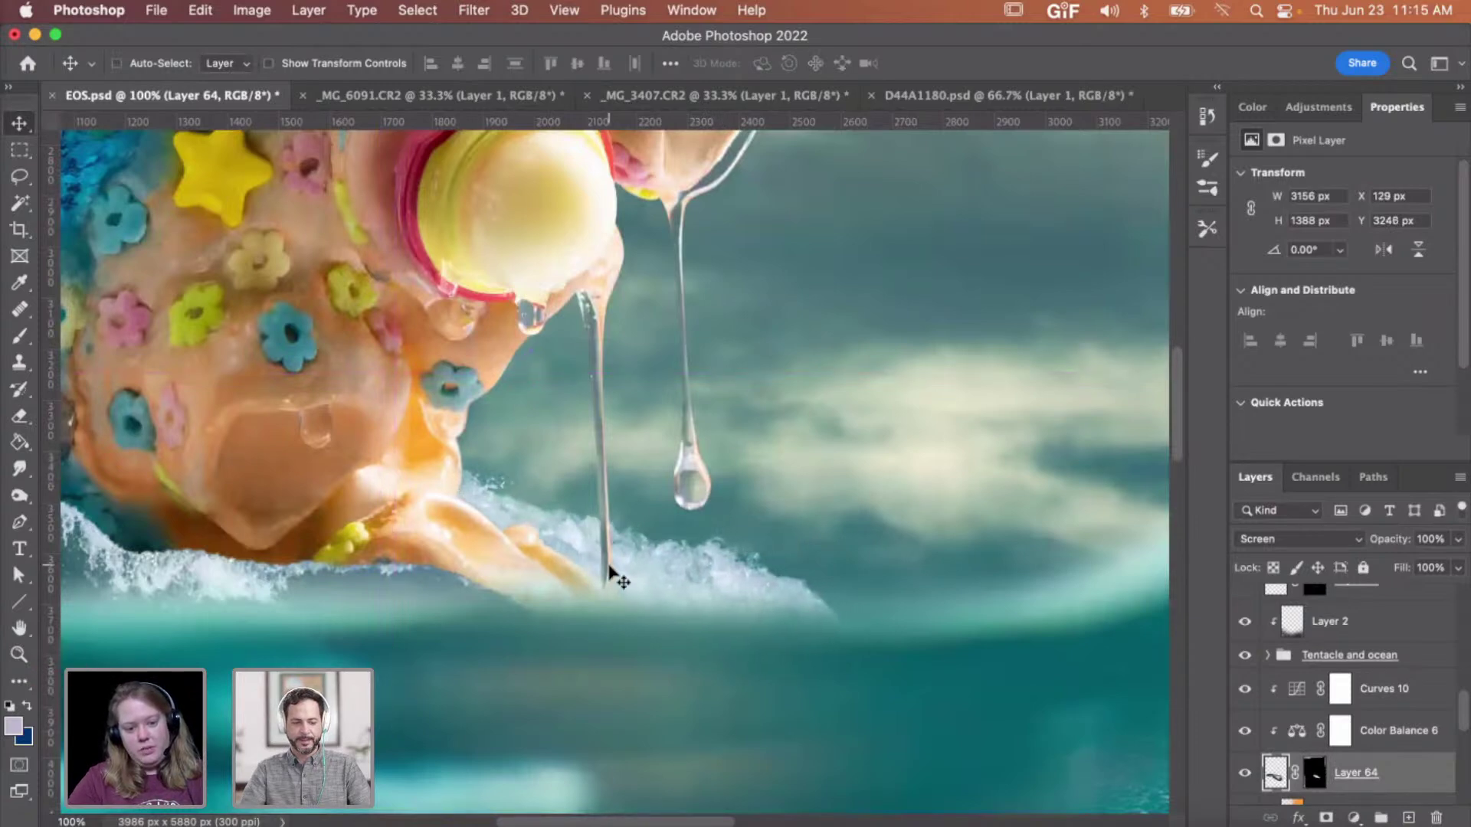
- Examine how the wave foam blends around the tentacle's base, up close and in the whole composition, and review the layer stack
key(z)
alt+click(612, 438)
alt+click(611, 452)
alt+click(598, 498)
alt+click(595, 505)
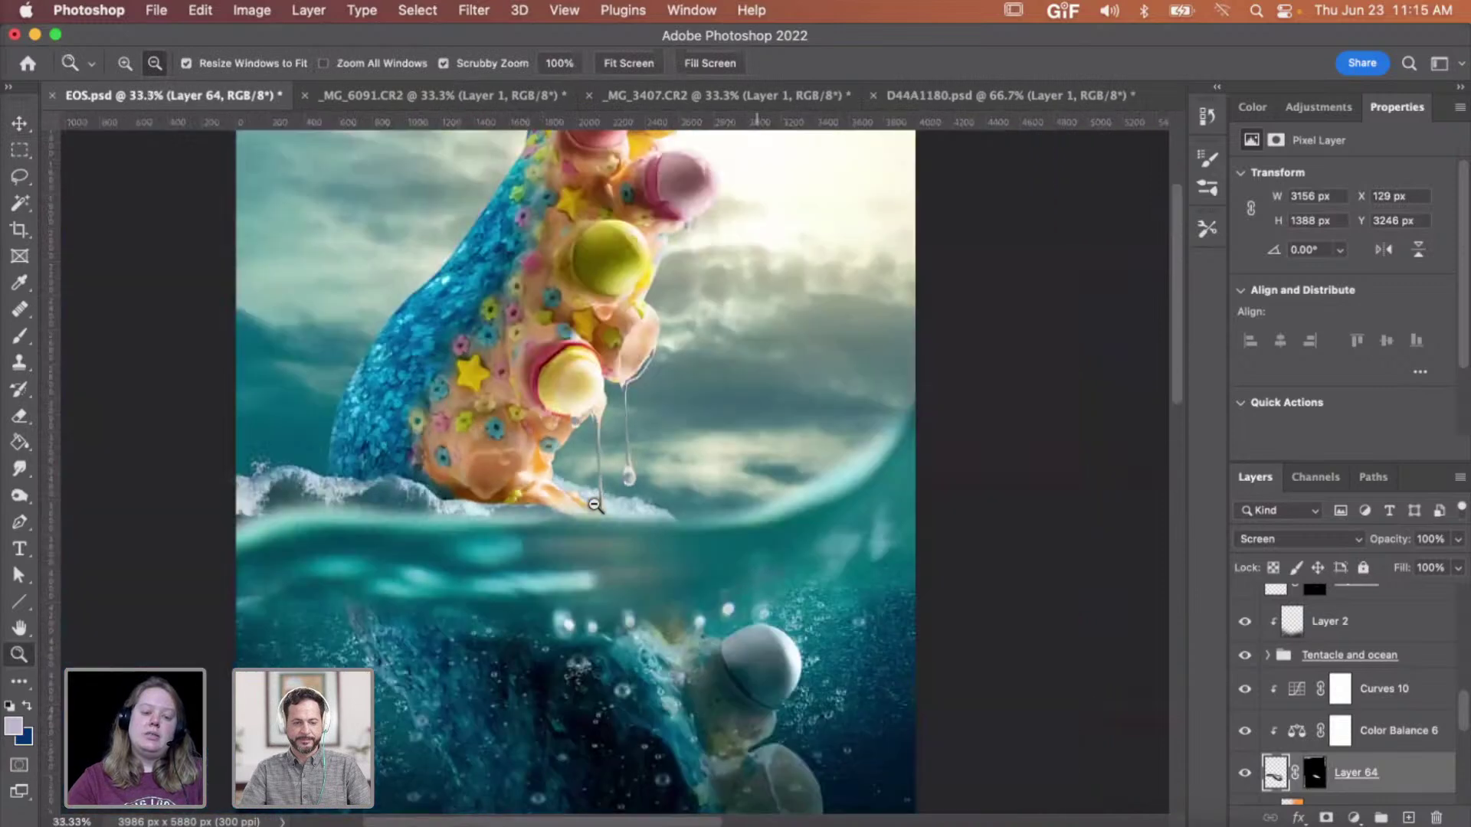
alt+click(594, 504)
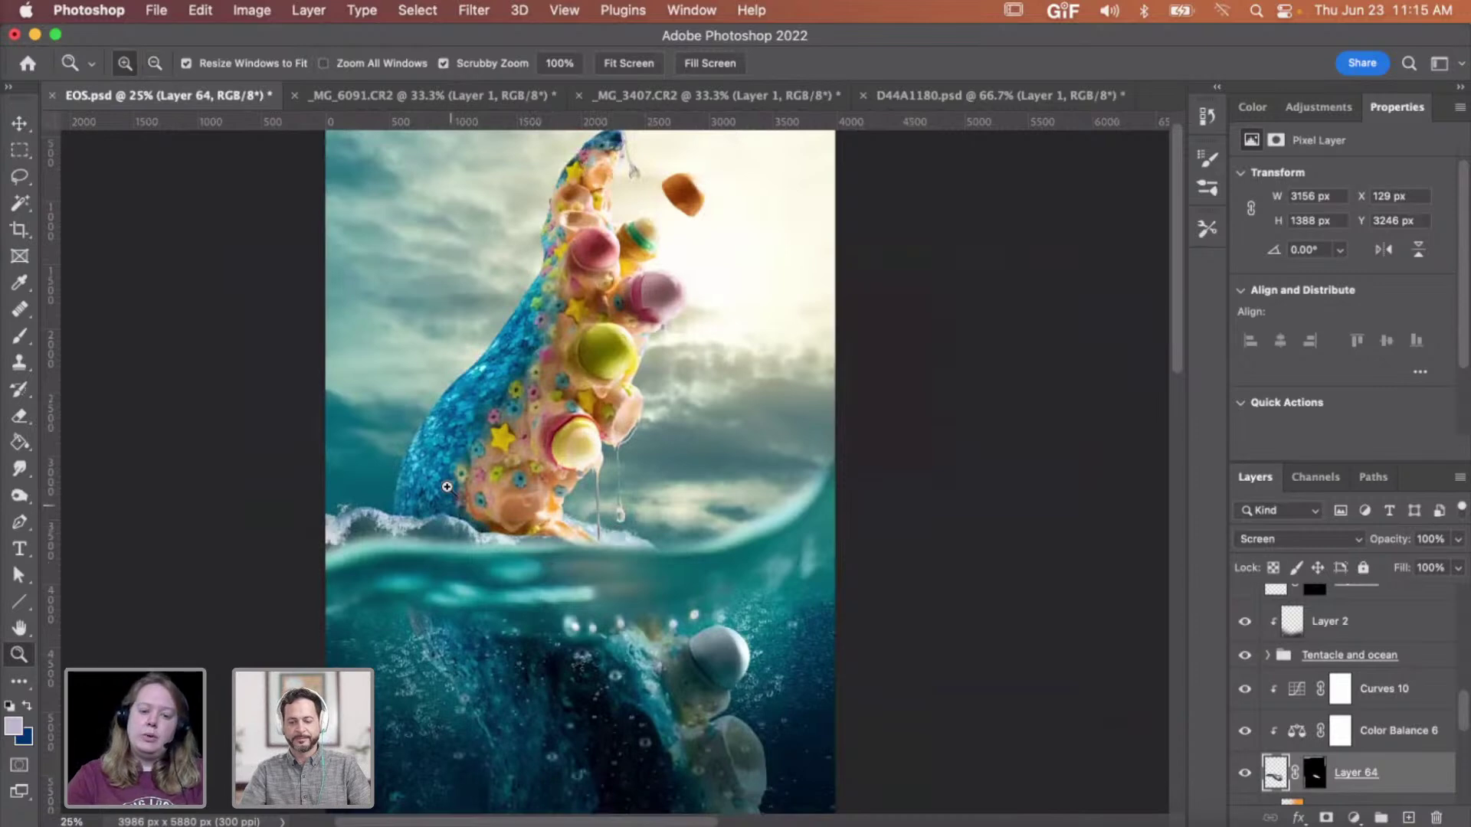
drag(385, 523, 491, 527)
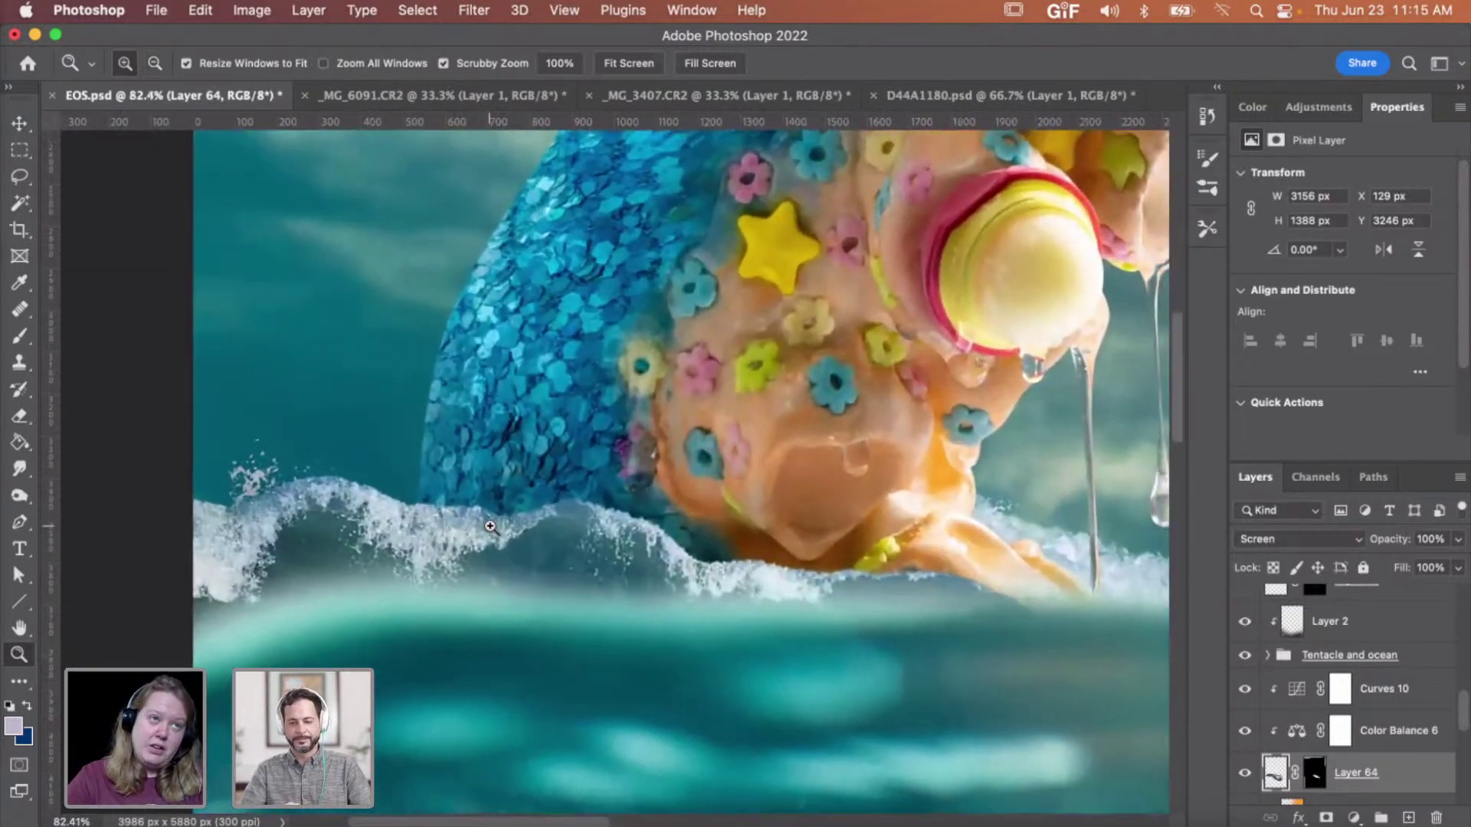
scroll(491, 527, right, 2)
drag(337, 498, 371, 496)
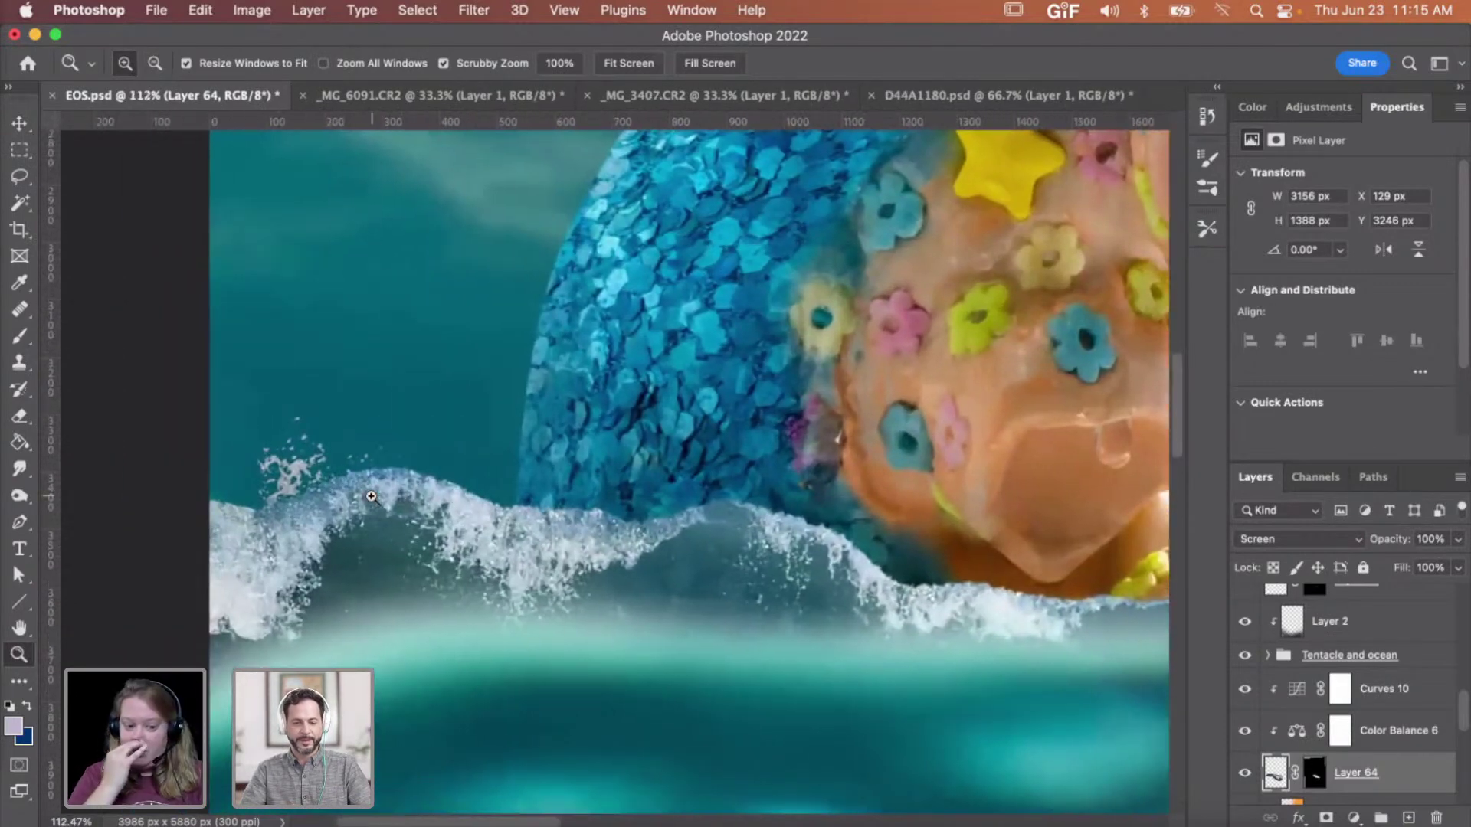
scroll(372, 497, down, 5)
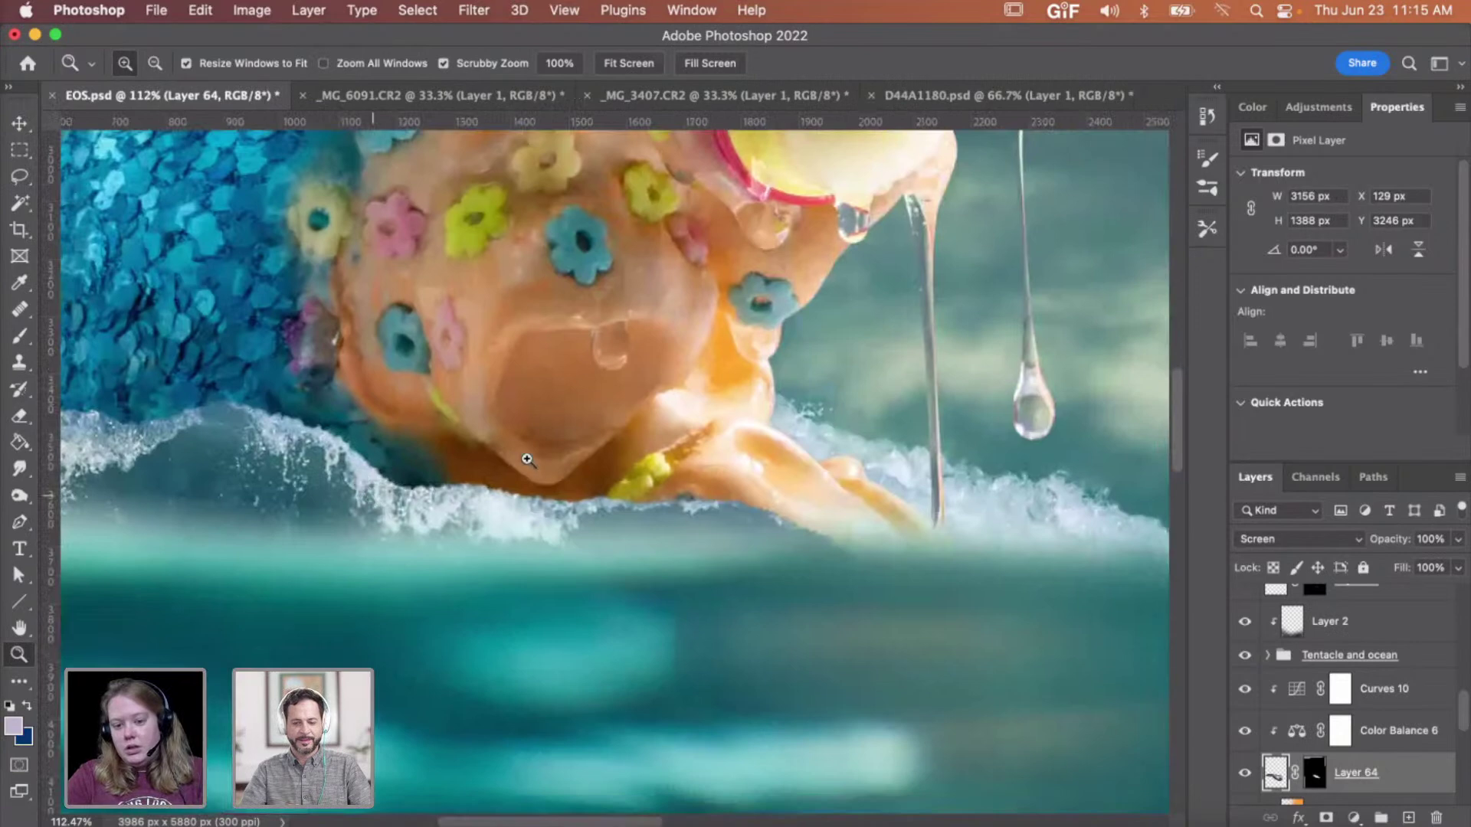
scroll(430, 464, right, 5)
scroll(430, 464, down, 4)
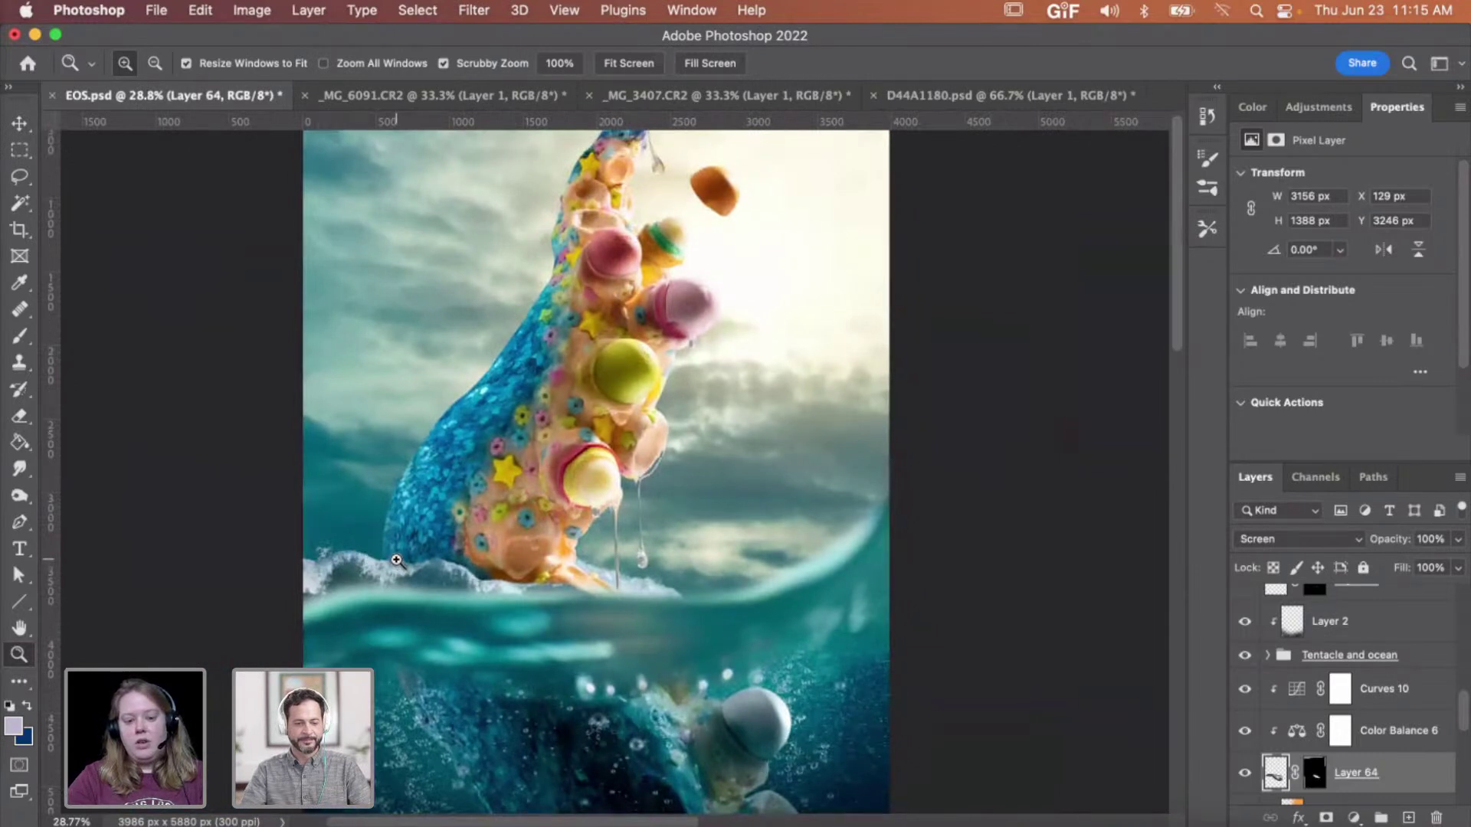
scroll(395, 563, down, 1)
scroll(1300, 731, up, 4)
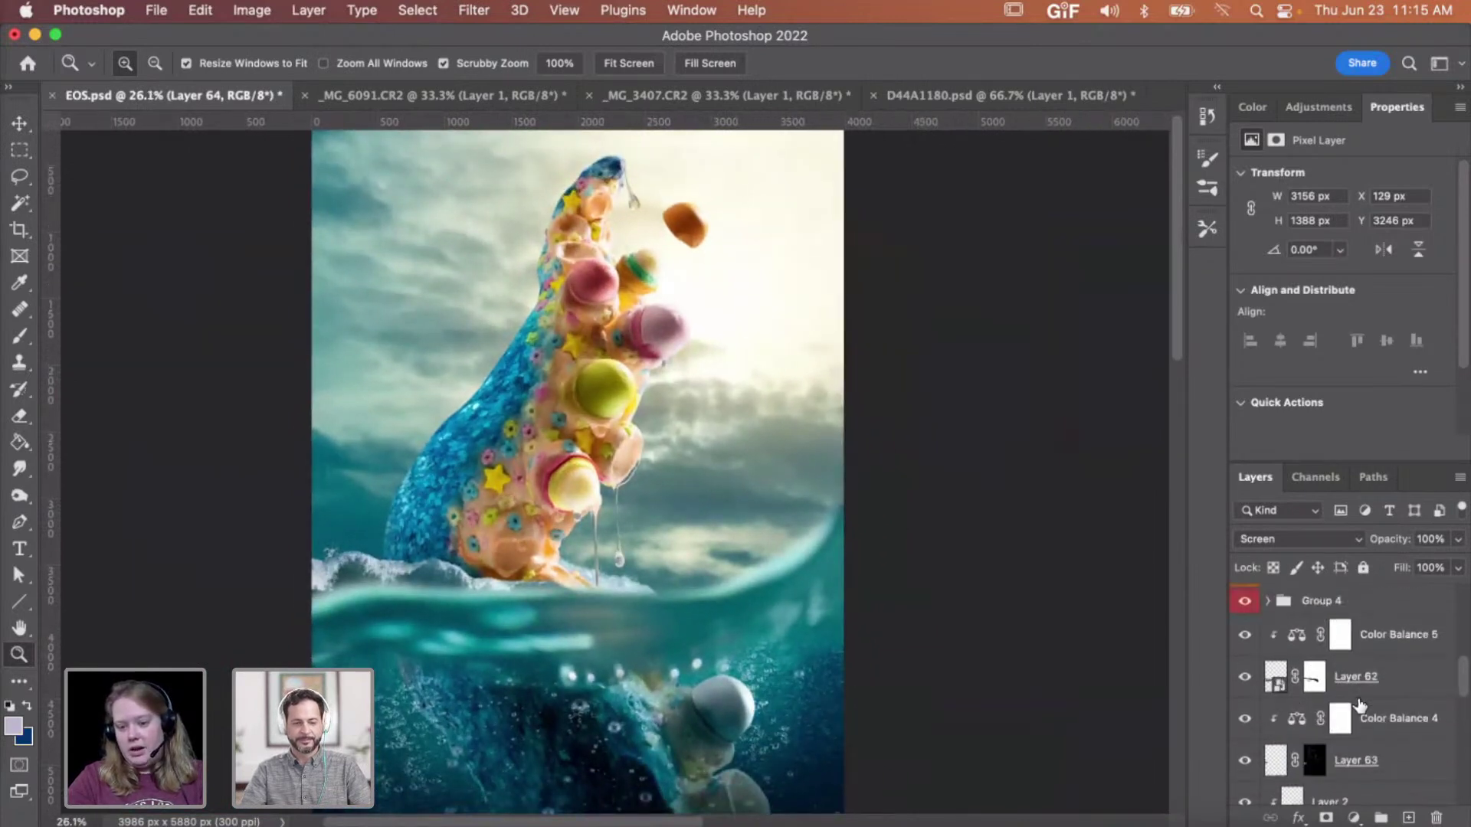
scroll(1359, 704, up, 1)
scroll(1359, 705, down, 2)
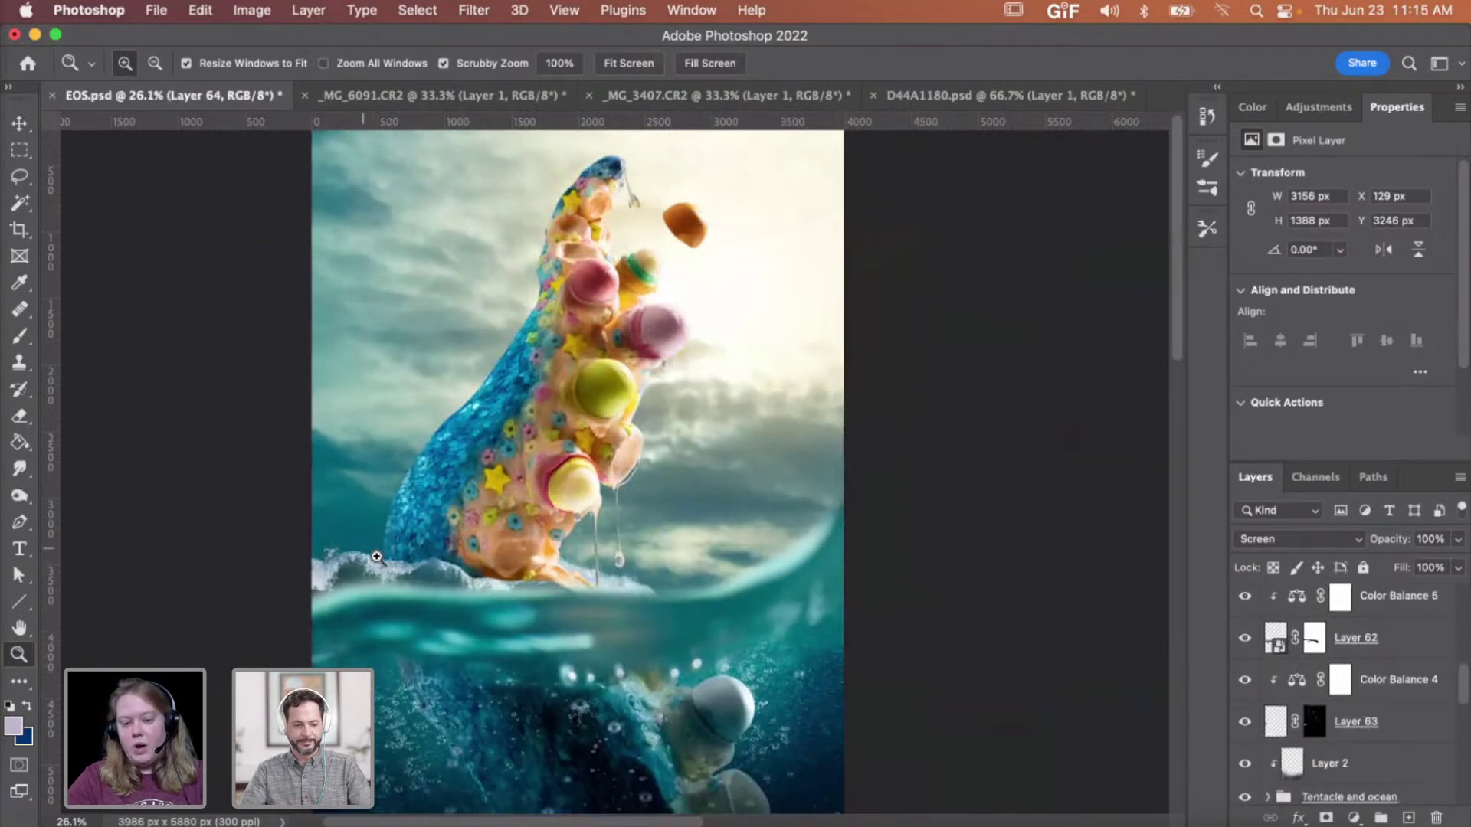
scroll(1321, 770, down, 5)
drag(399, 541, 349, 557)
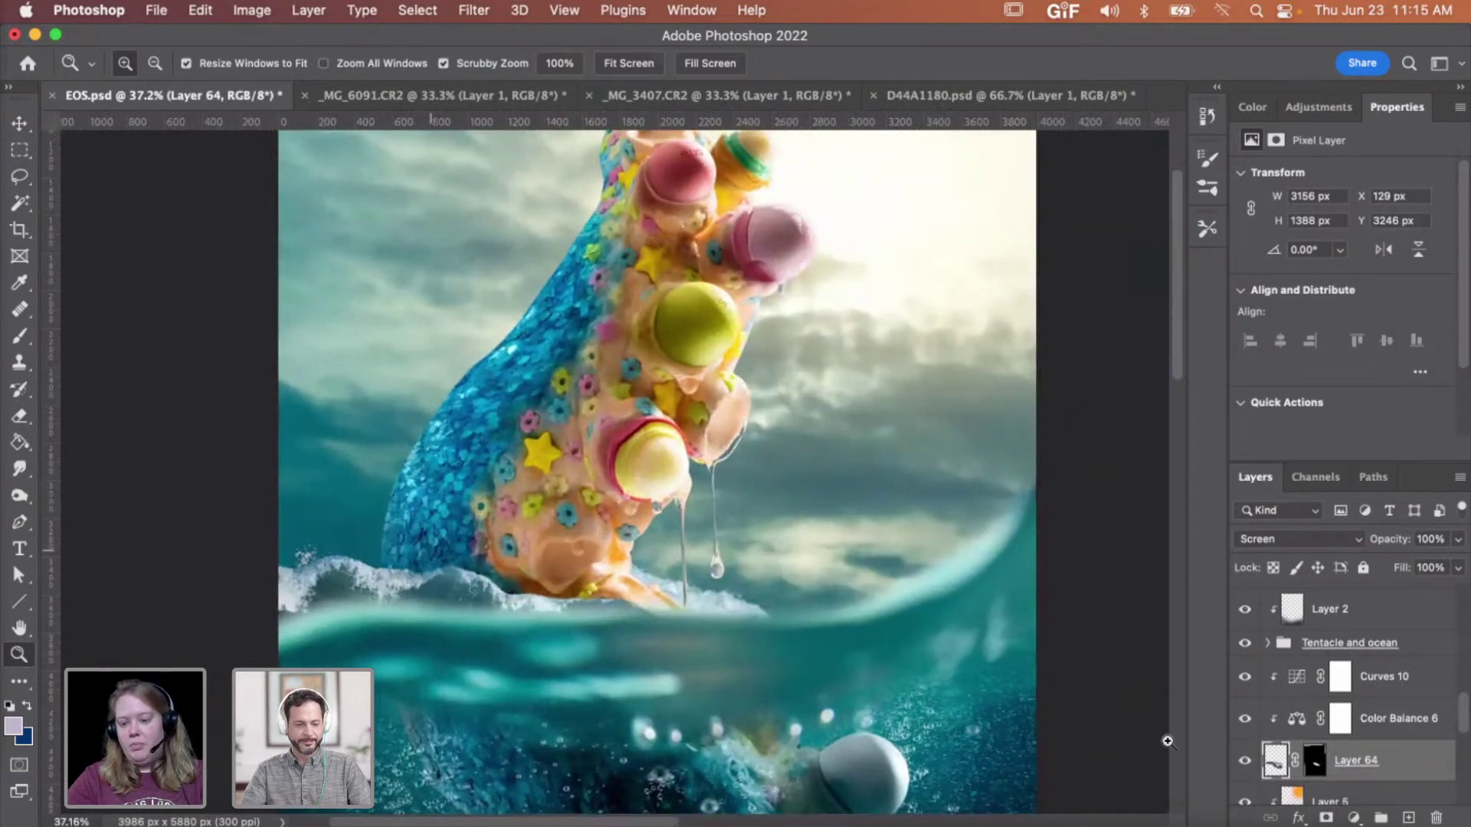
- Select Curves 10, switch to _MG_6091.CR2, and lasso the middle breaking crest on the Background and copy it to a new layer
click(1419, 682)
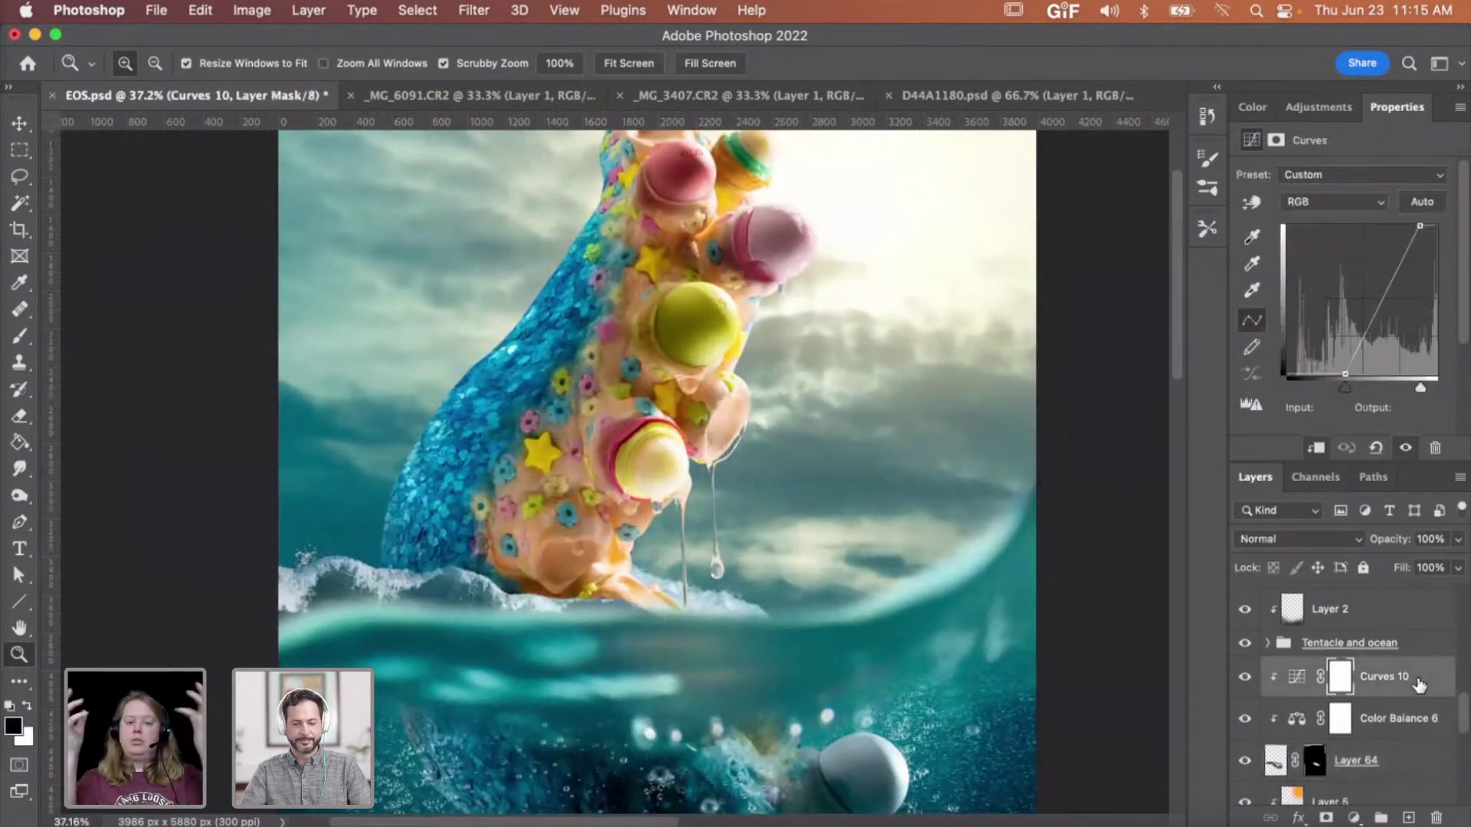
click(486, 95)
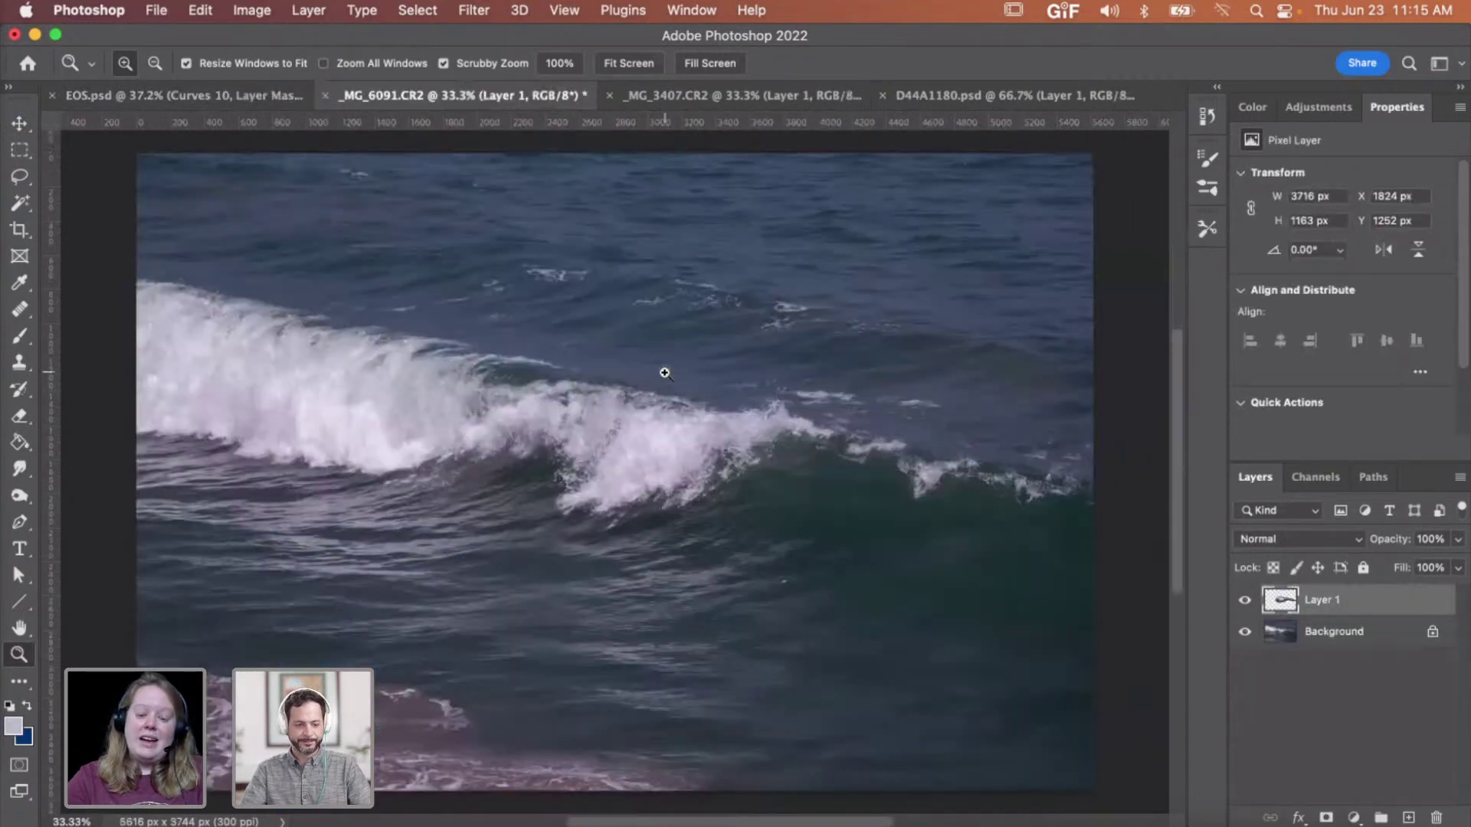
click(1307, 630)
key(l)
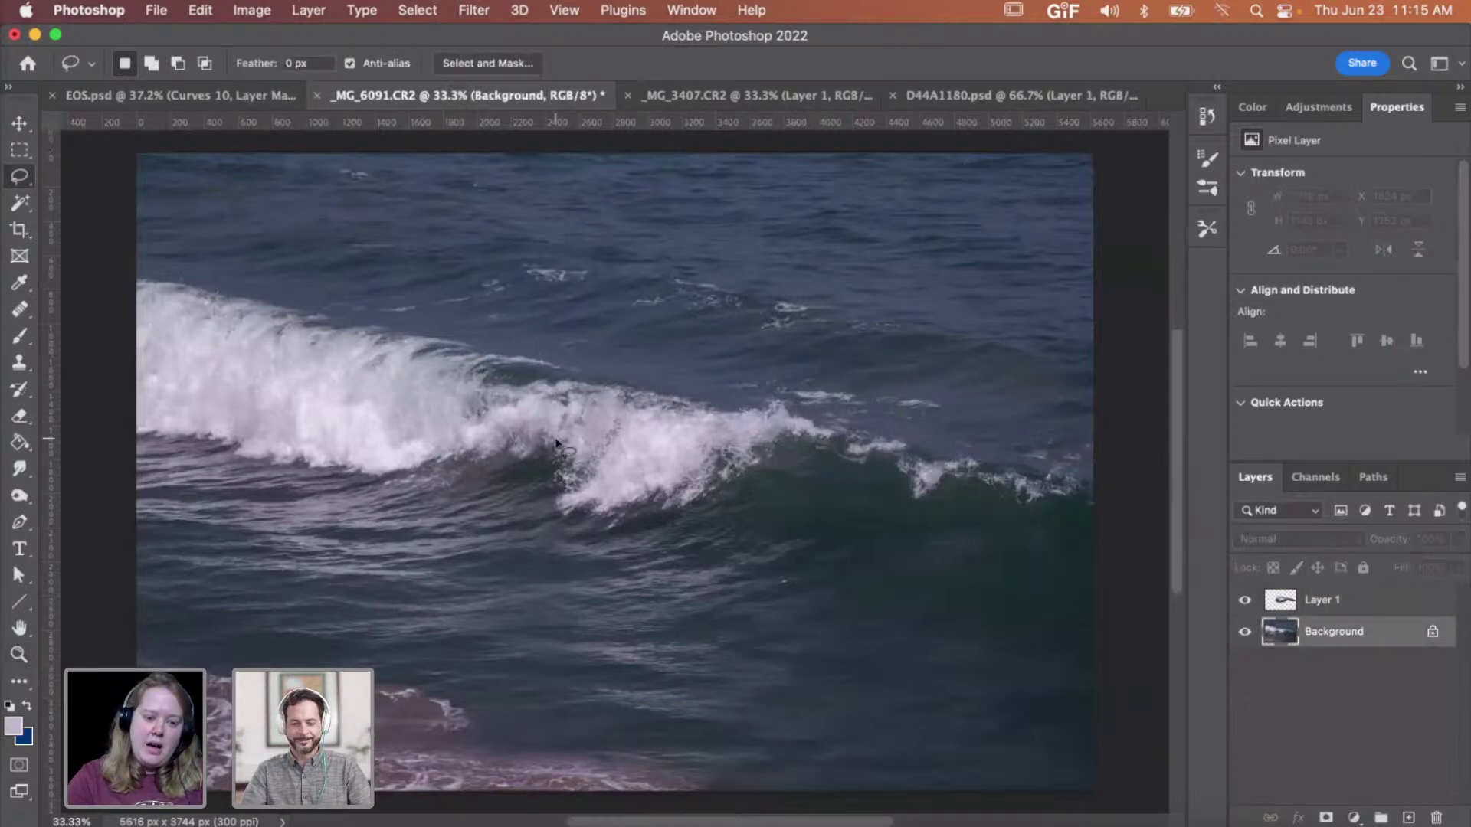
mouse_move(547, 452)
mouse_down()
mouse_move(527, 524)
mouse_move(609, 554)
mouse_move(783, 485)
mouse_move(807, 428)
mouse_move(750, 382)
mouse_move(646, 382)
mouse_move(580, 406)
mouse_up()
key(super+j)
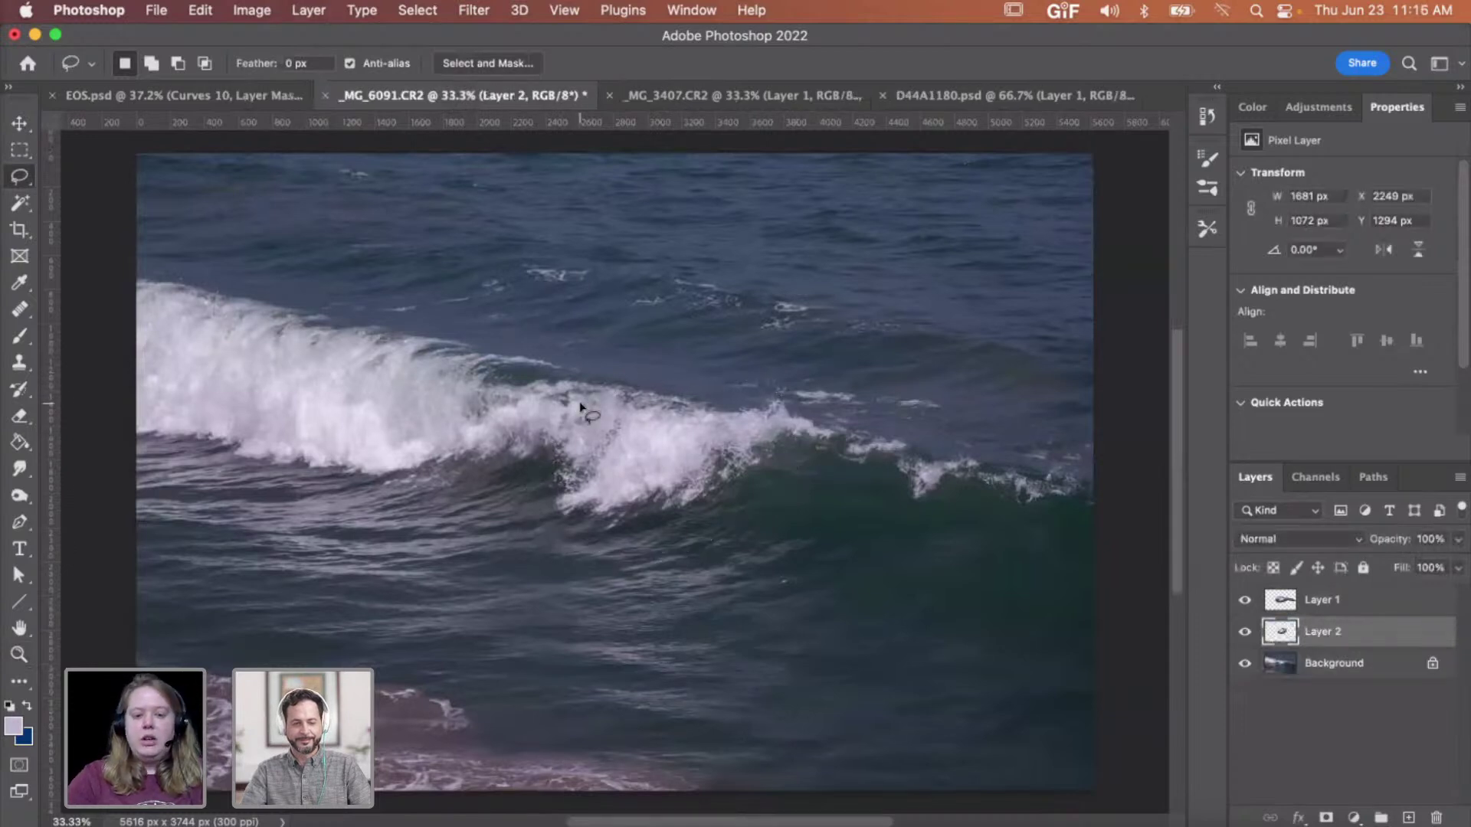
key(super+t)
- Paste the copied crest into EOS.psd above Curves 10 and move it behind the left side of the tentacle's base
click(241, 94)
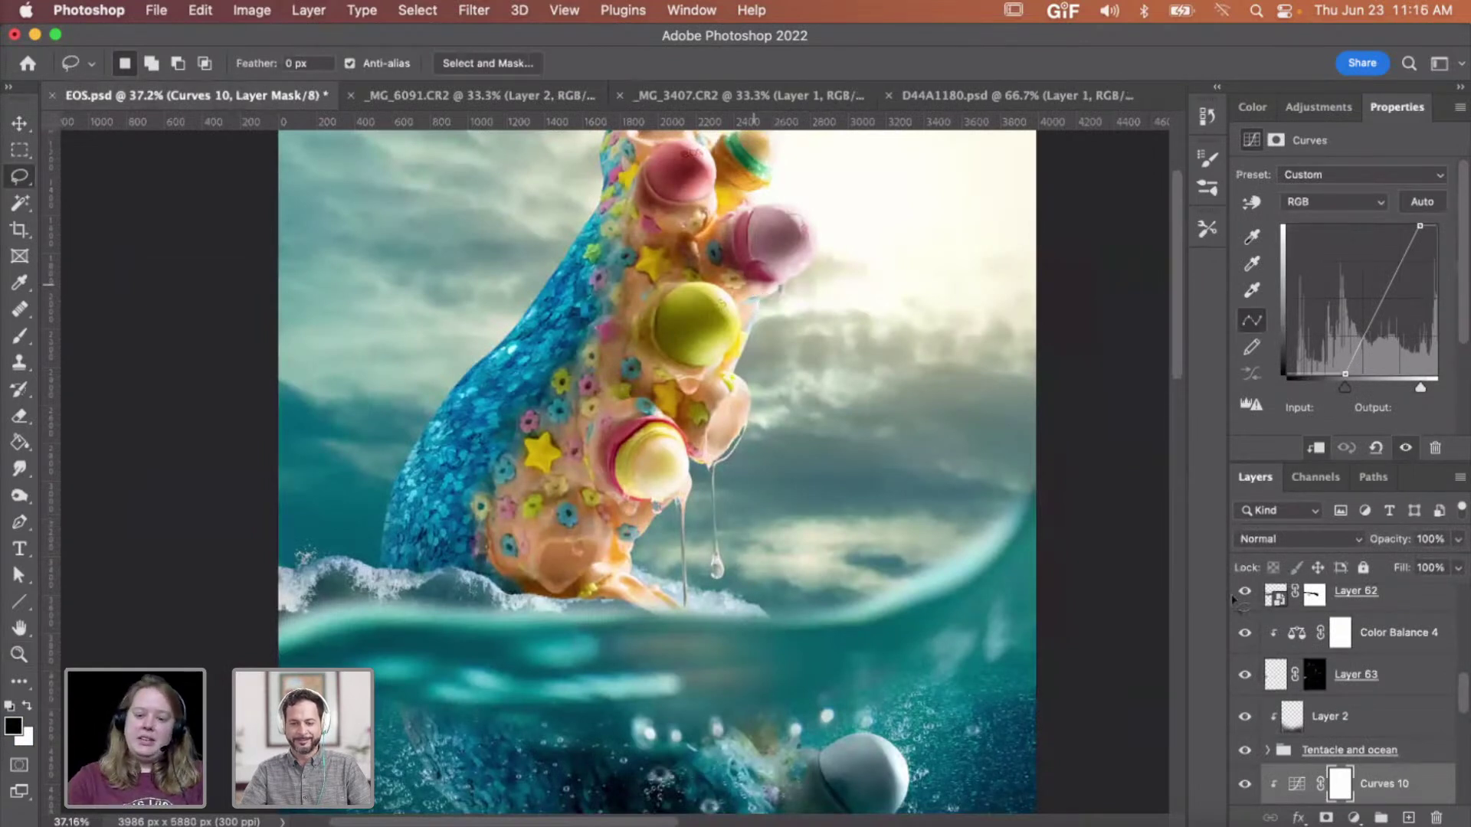
key(super+v)
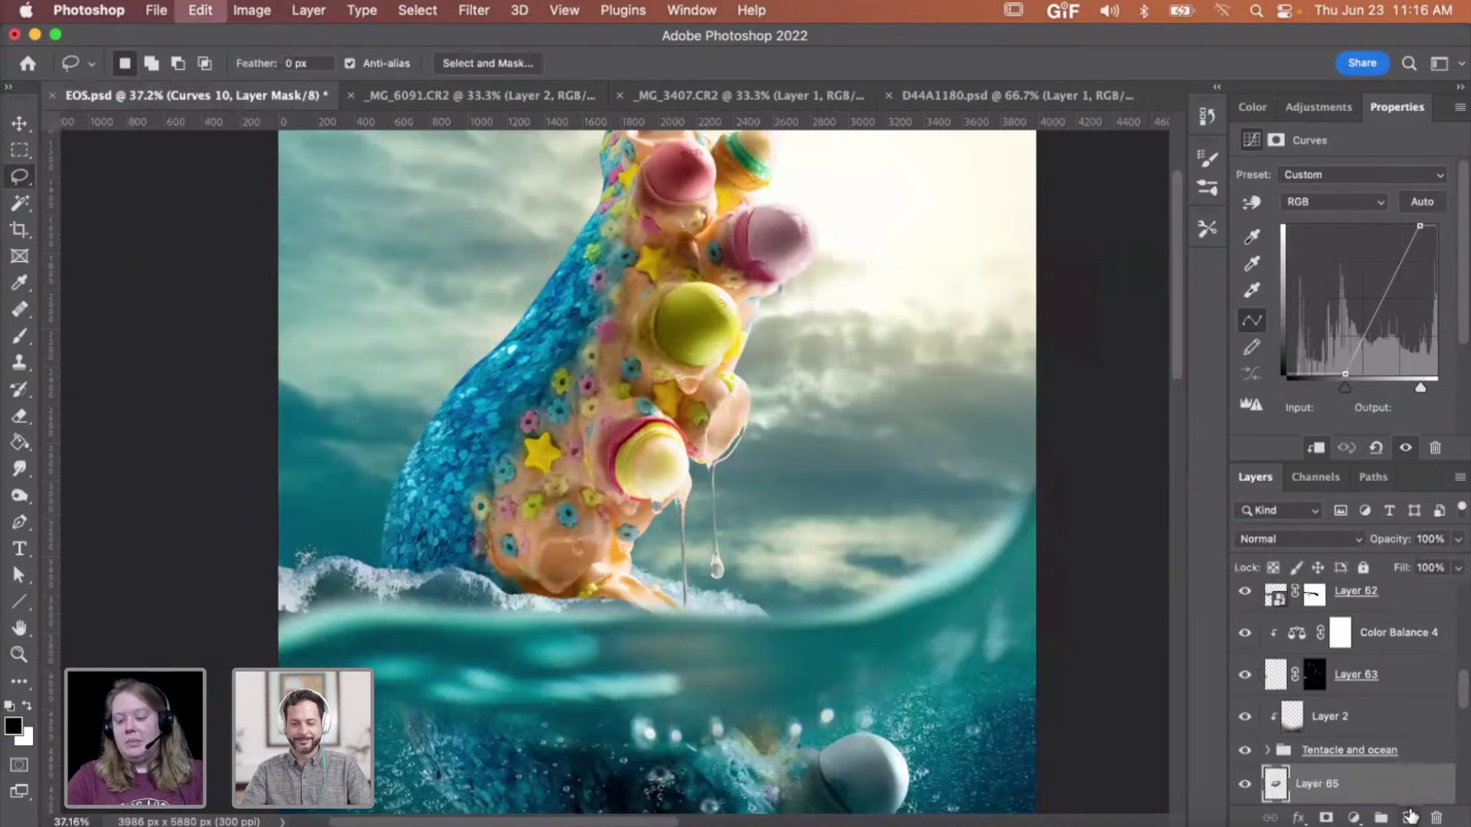
scroll(734, 437, down, 2)
key(v)
drag(734, 437, 508, 502)
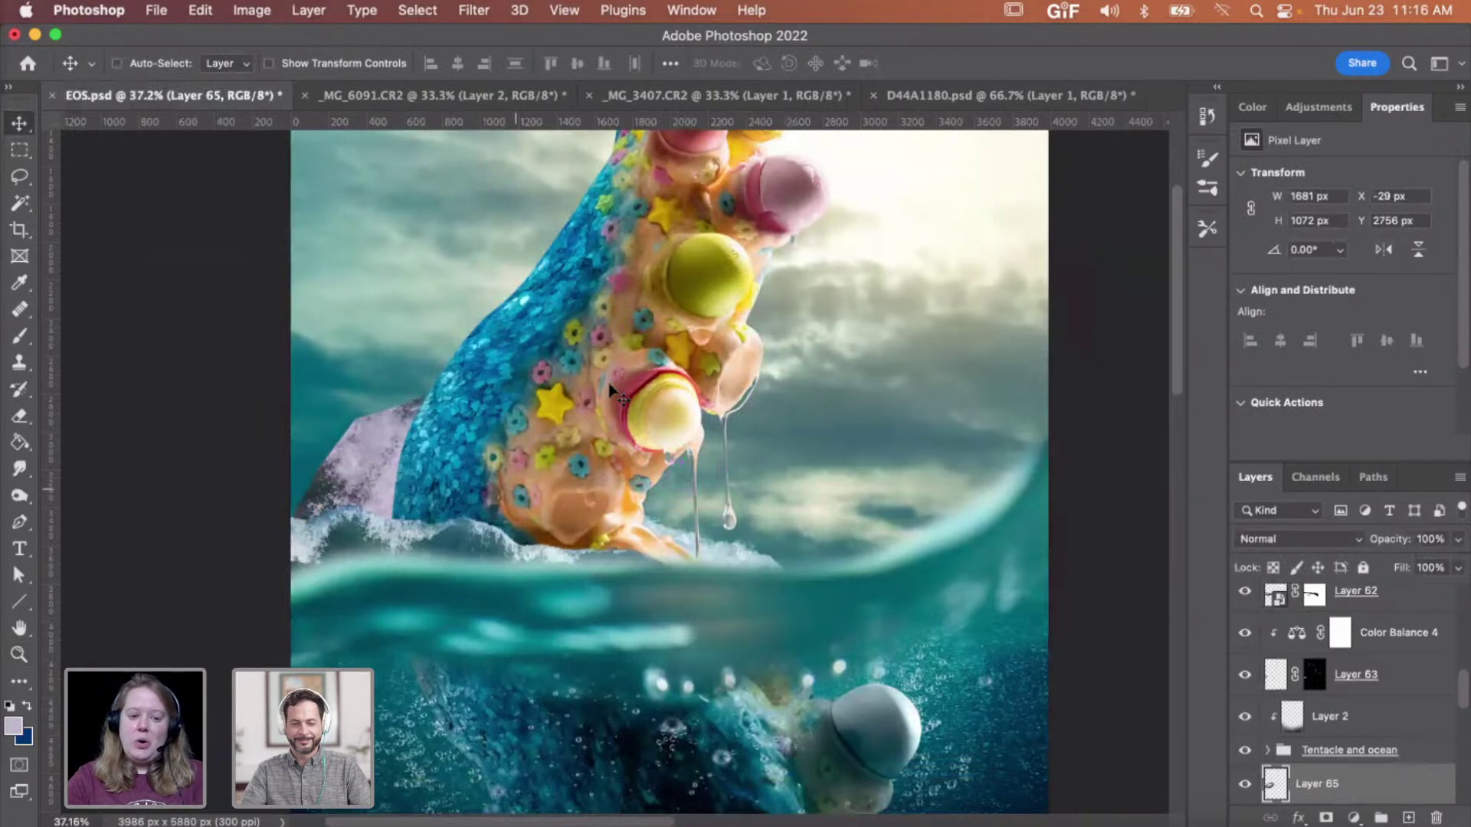
- Rotate the crest on Layer 65 by 84.77° and position it upright between the left foam and the tentacle
key(super+t)
drag(609, 360, 440, 658)
drag(487, 407, 410, 468)
drag(626, 422, 613, 360)
drag(405, 523, 397, 482)
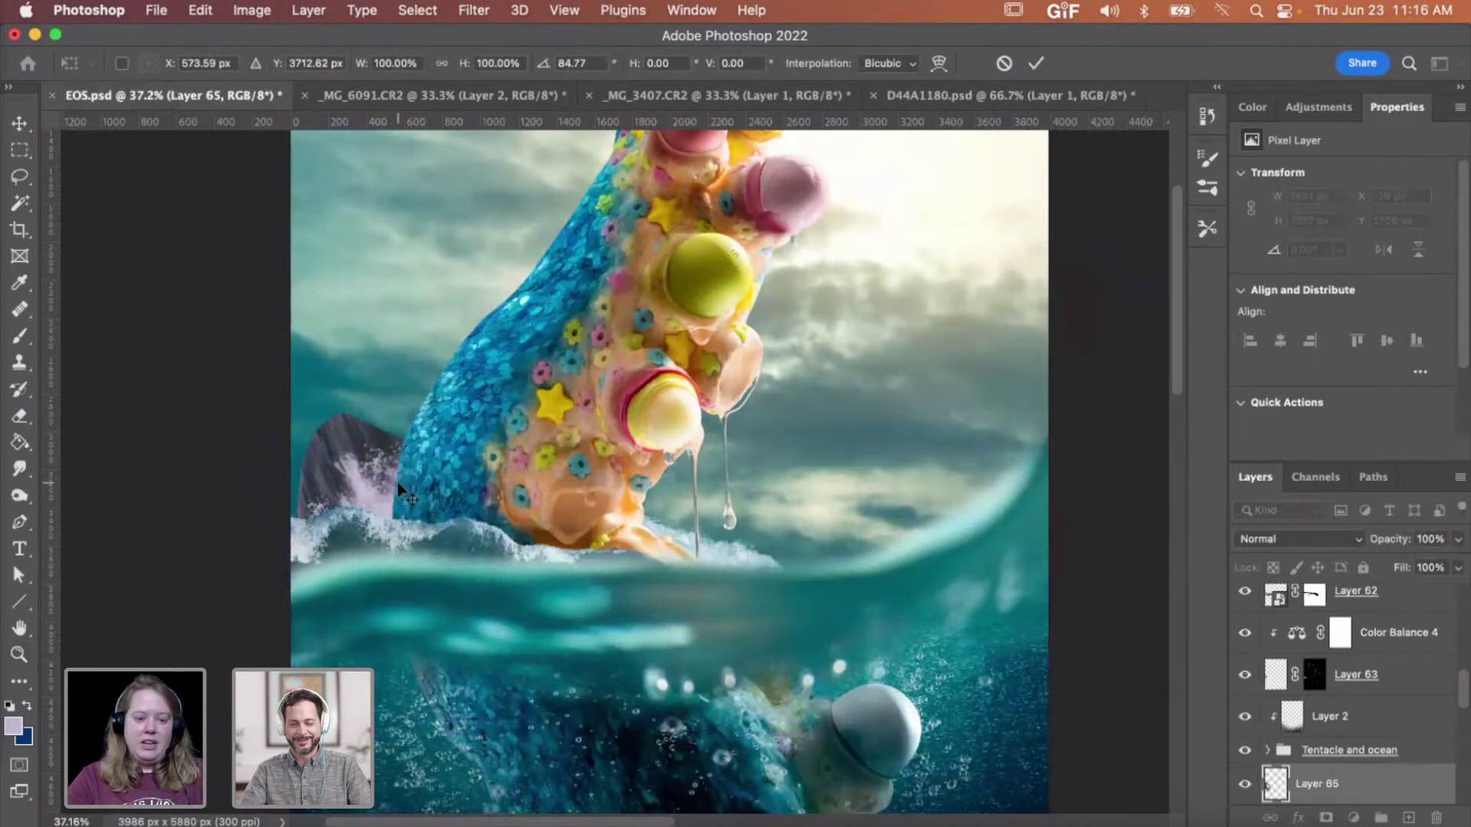
key(Return)
- Clone dark water over the streak beside the splash on Layer 65, with the Clone Stamp sampling only the current layer
key(z)
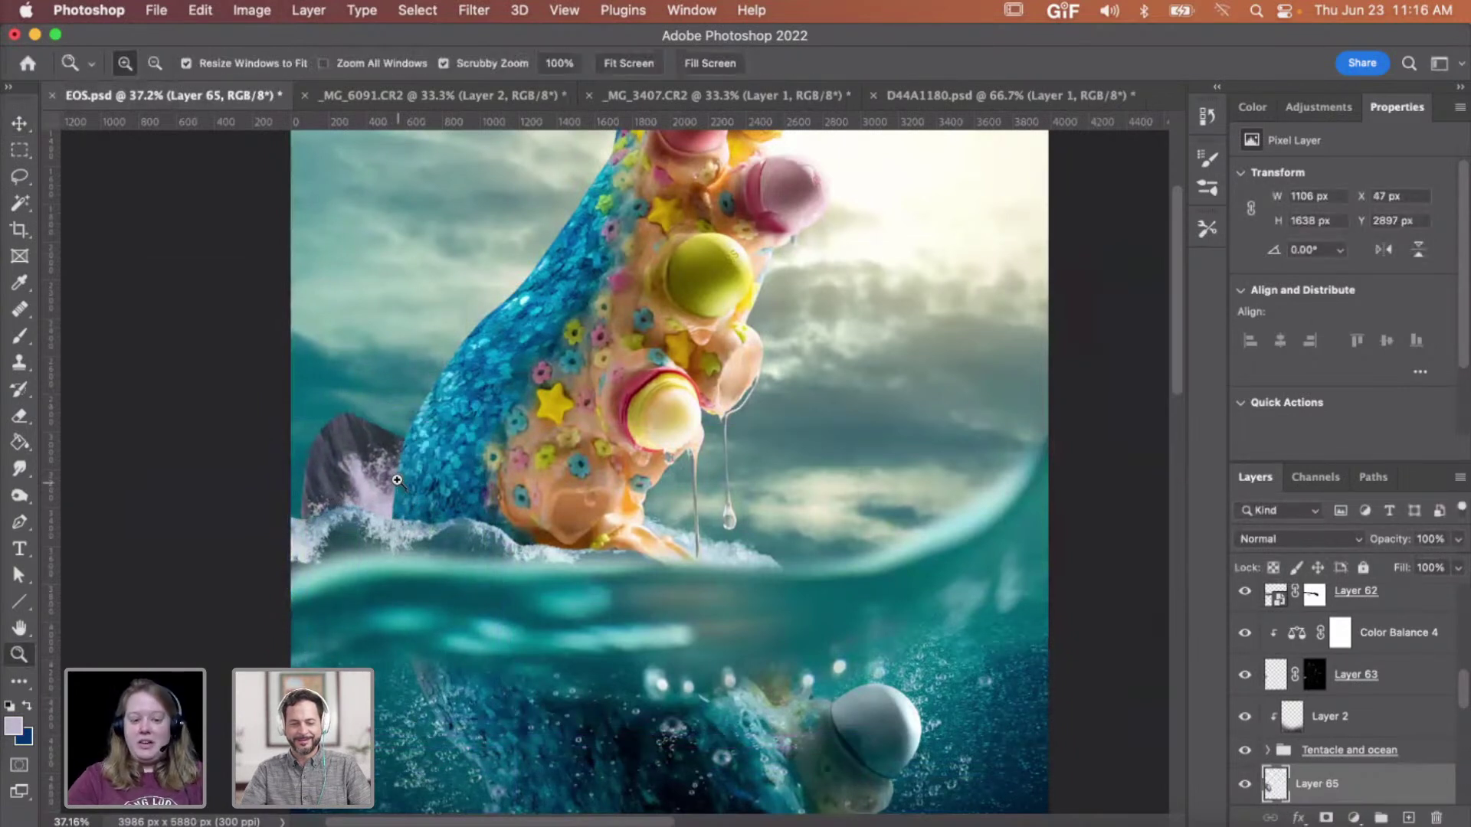
click(371, 487)
click(365, 495)
click(366, 496)
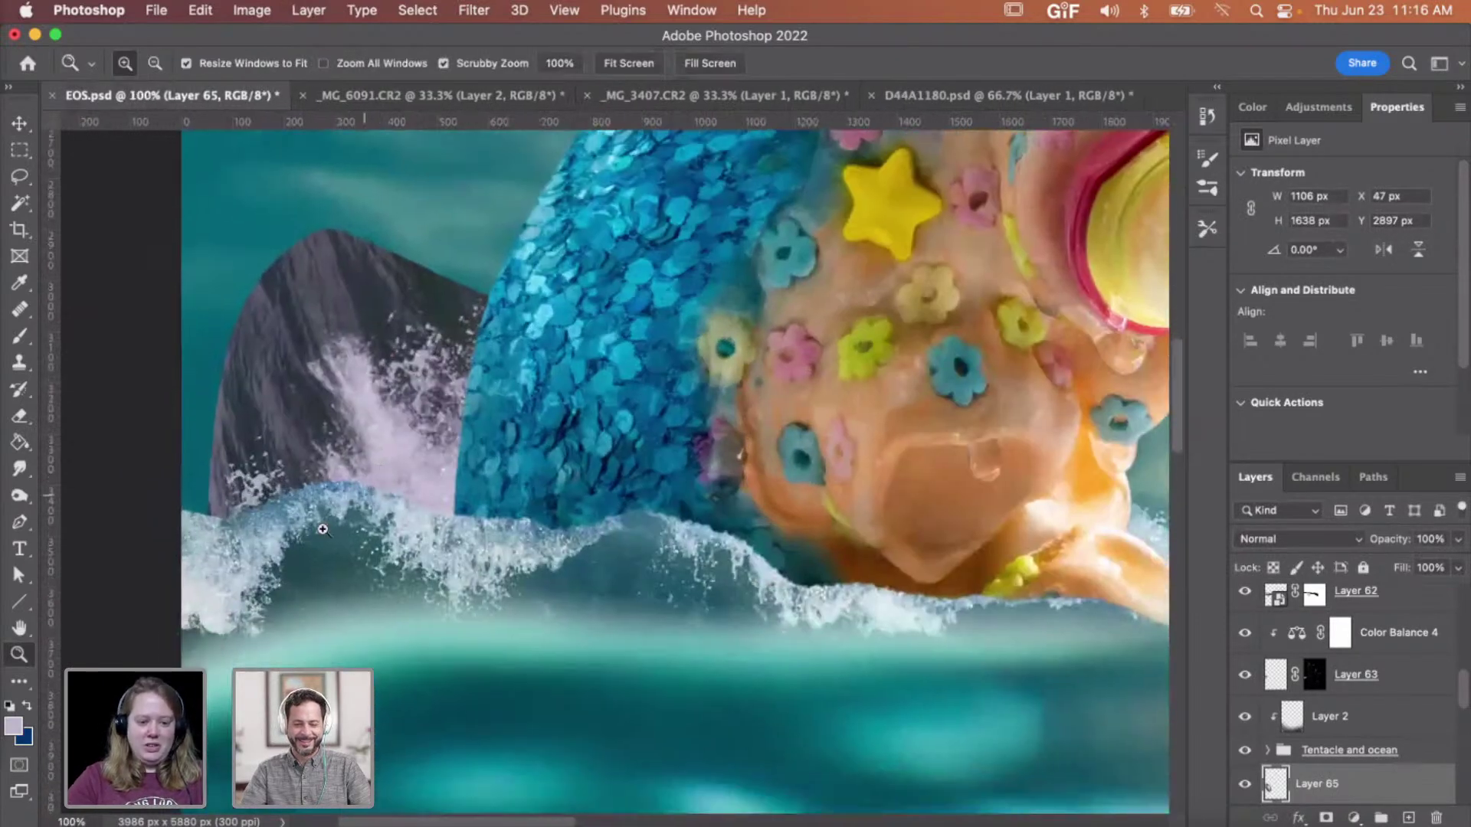
key(s)
key(bracketright)
key(bracketright)
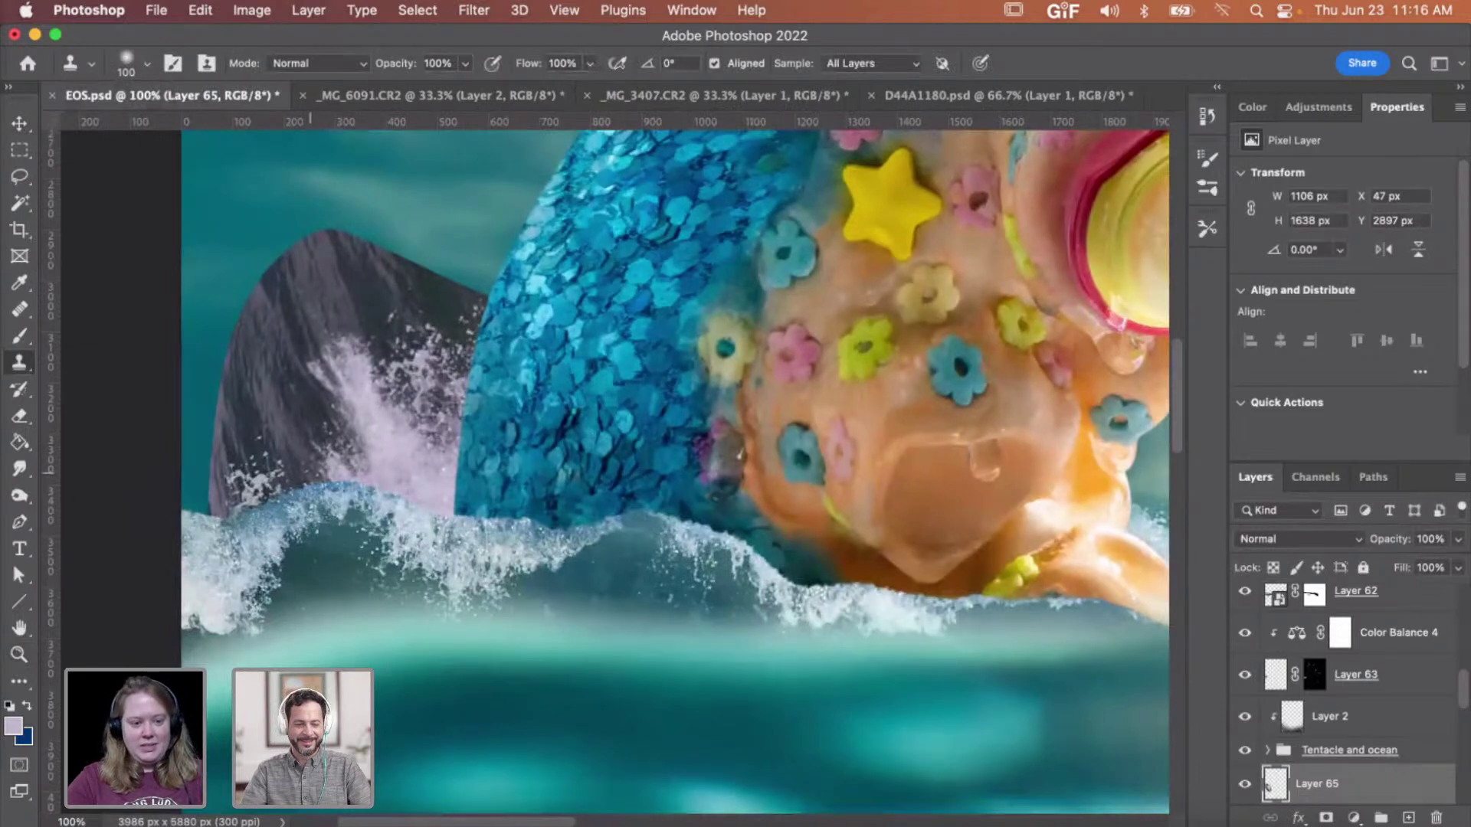
mouse_move(345, 368)
mouse_down()
mouse_move(354, 406)
mouse_move(336, 377)
mouse_move(348, 360)
mouse_move(326, 372)
mouse_up()
key(super+z)
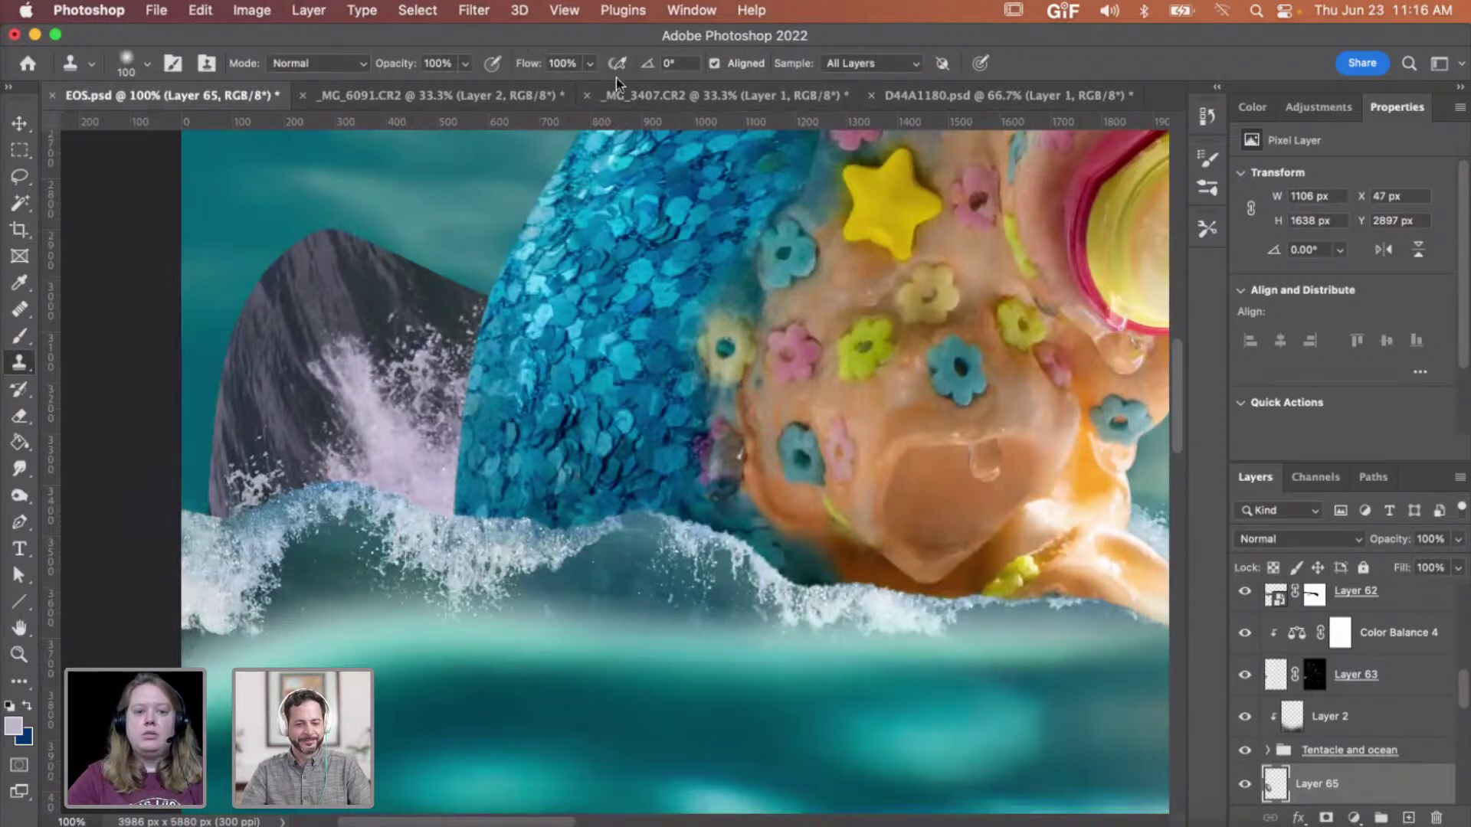
click(877, 69)
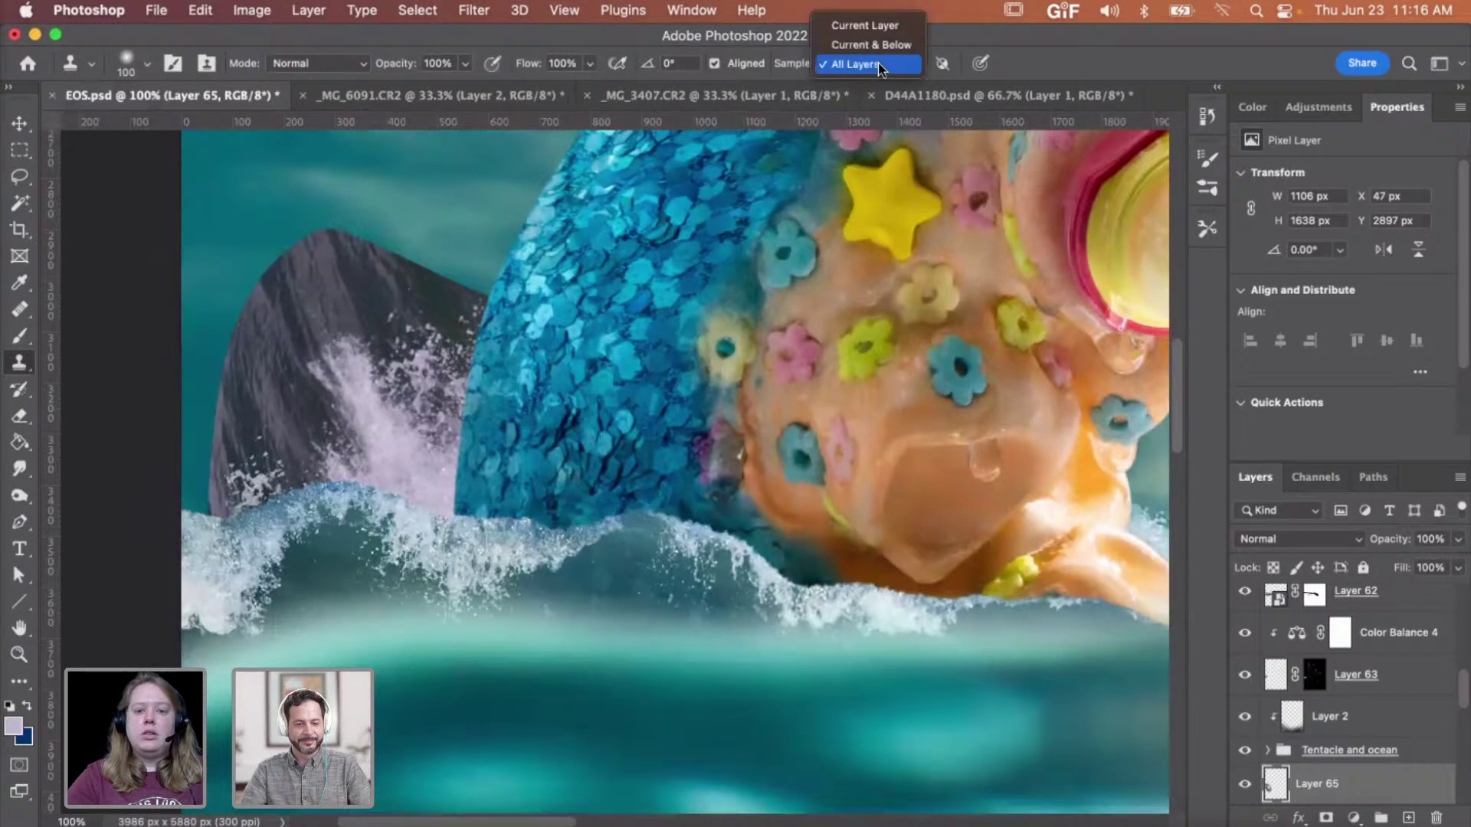
click(893, 27)
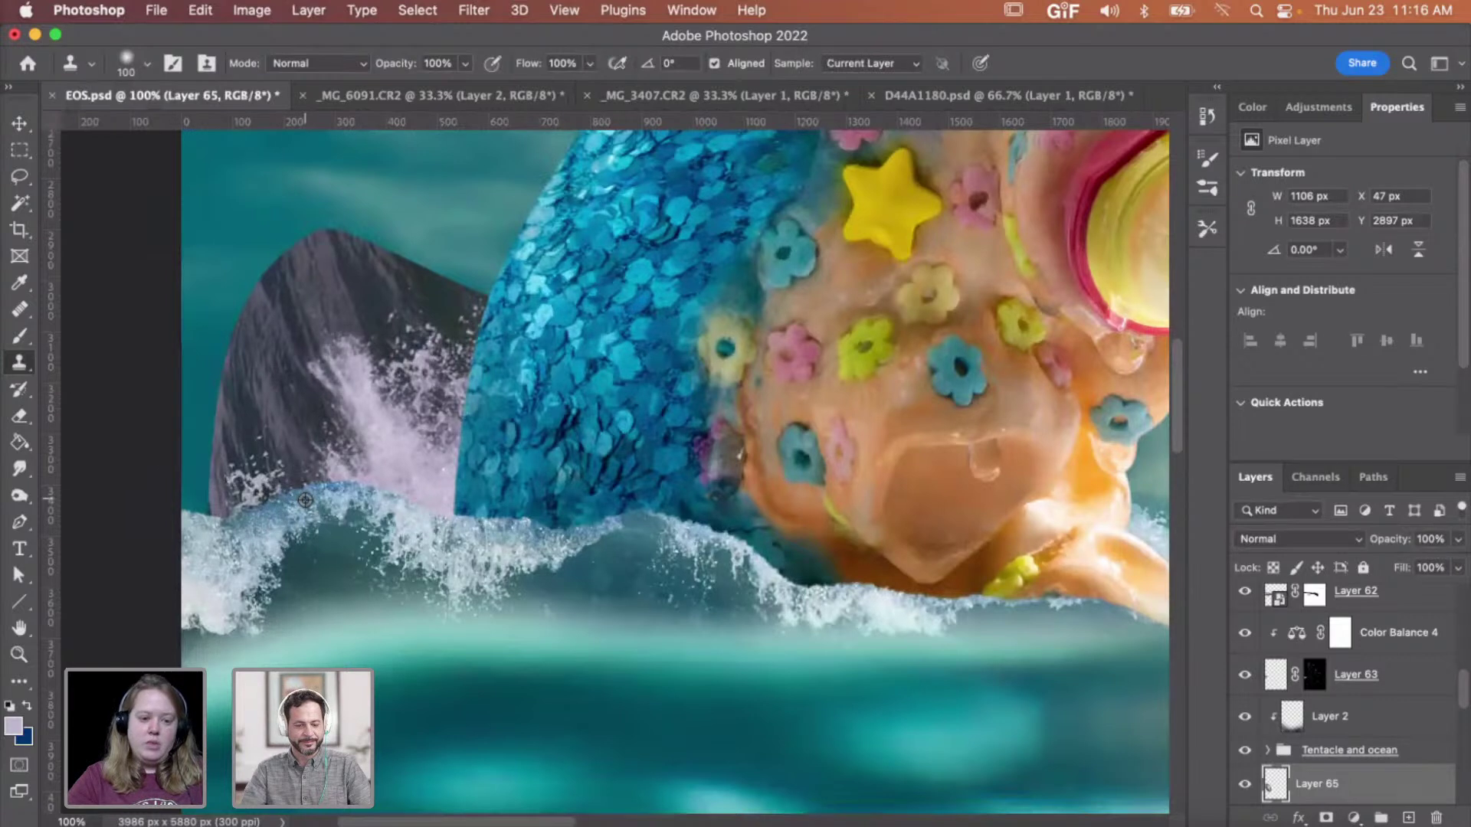
mouse_move(332, 362)
mouse_down()
mouse_move(358, 347)
mouse_move(327, 366)
mouse_up()
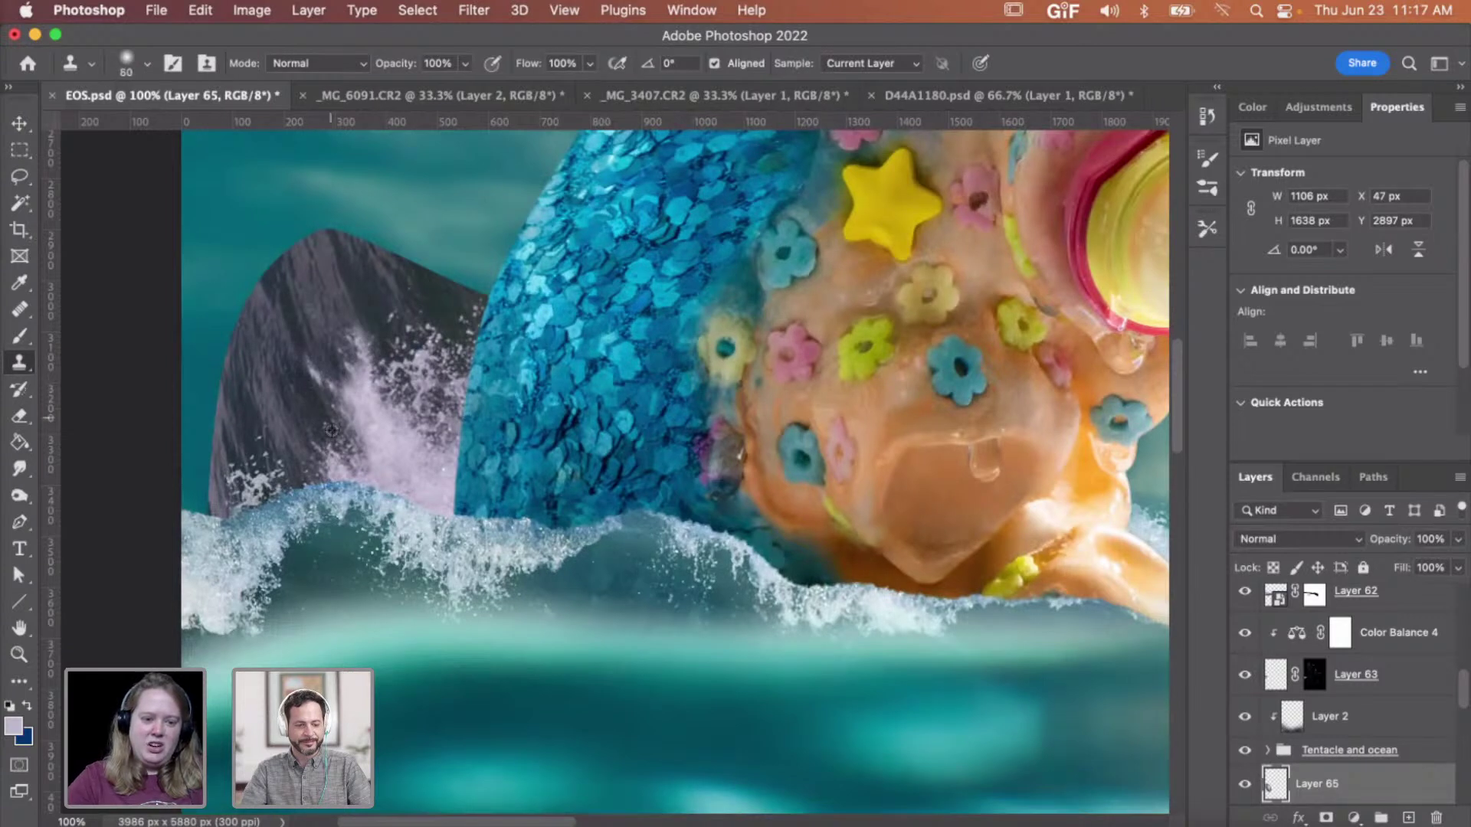
drag(360, 354, 355, 335)
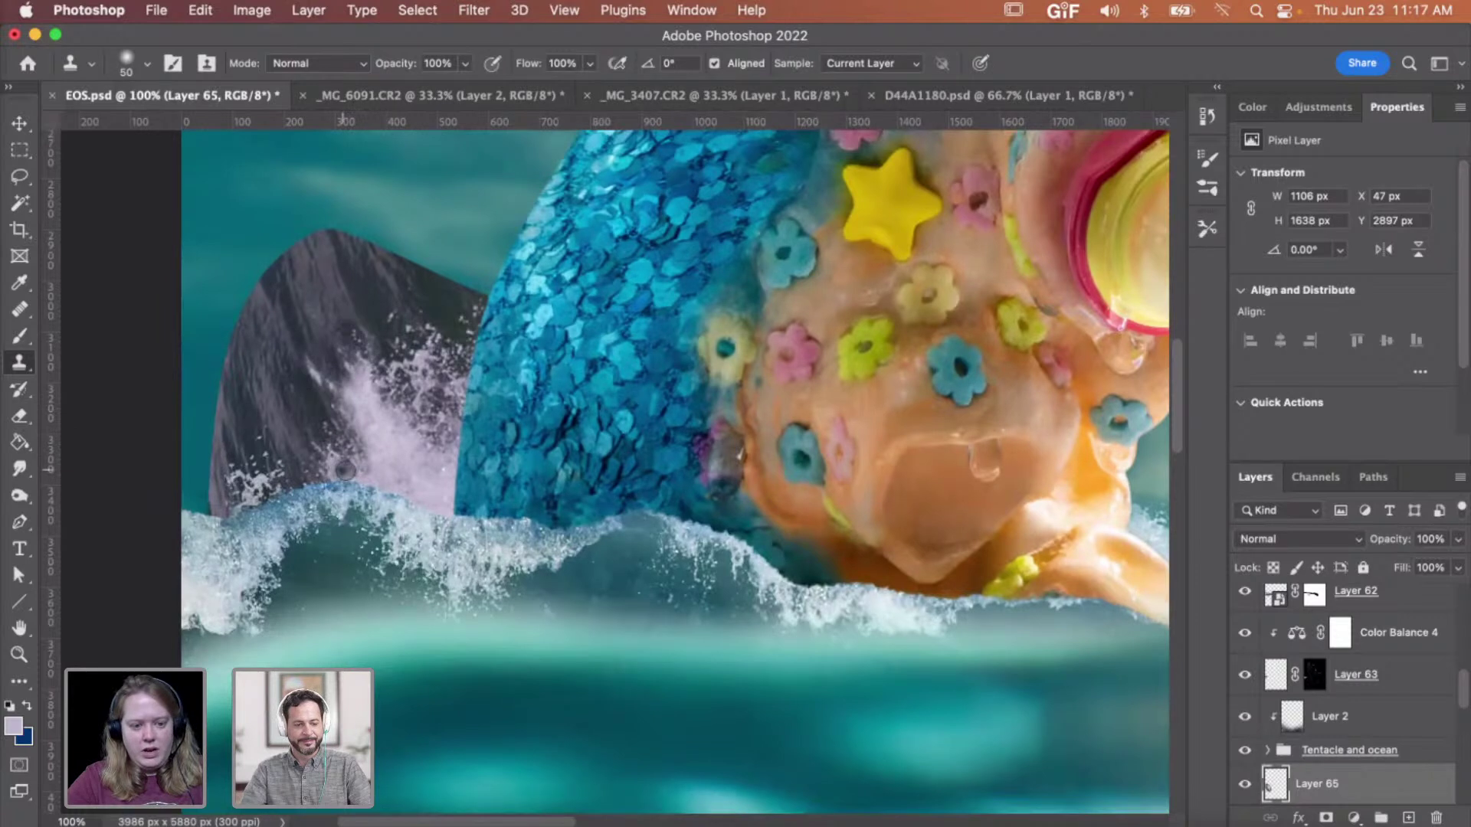
drag(321, 380, 305, 358)
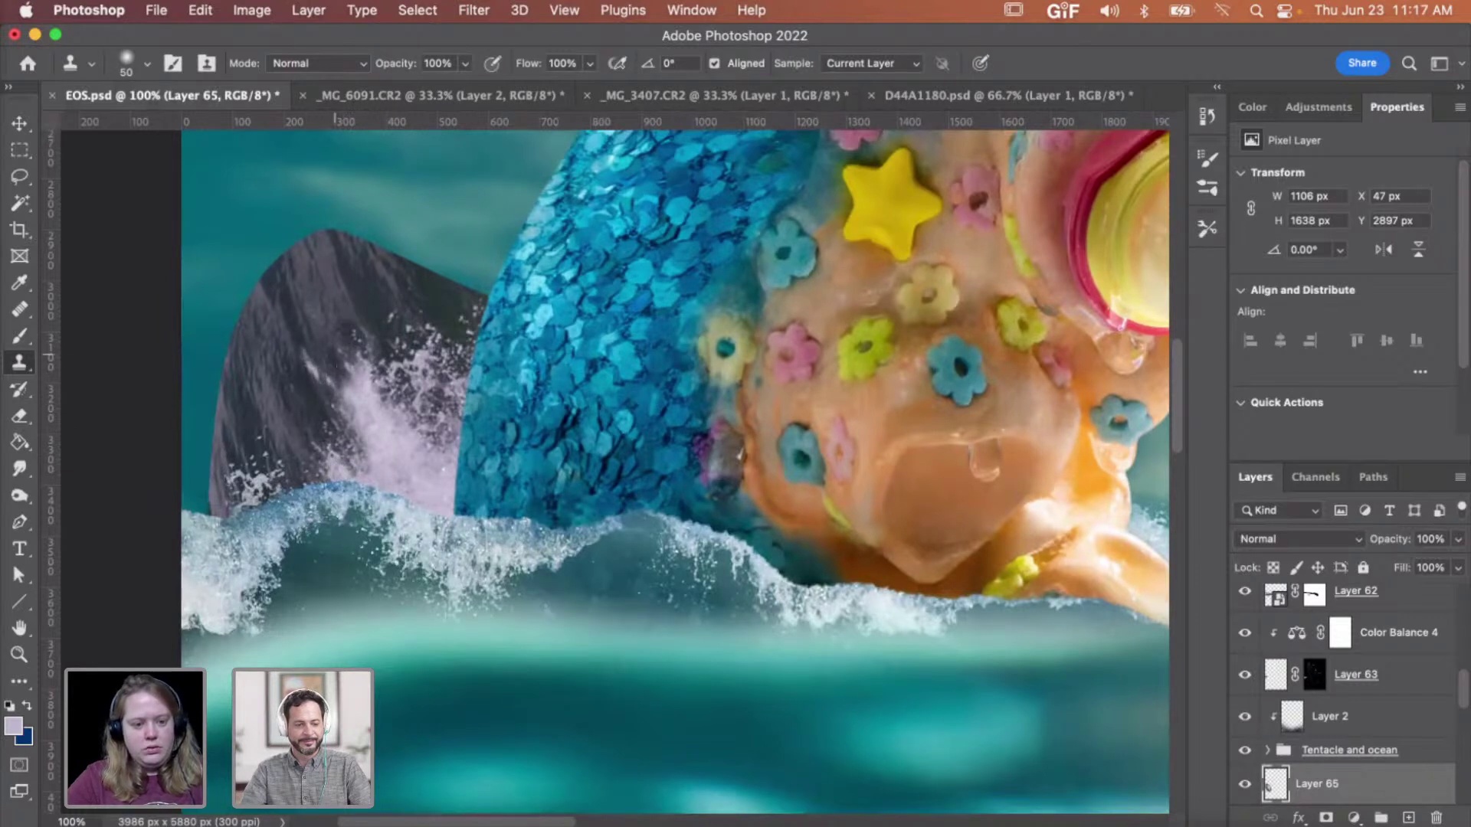
- Set Layer 65's blend mode to Screen
key(v)
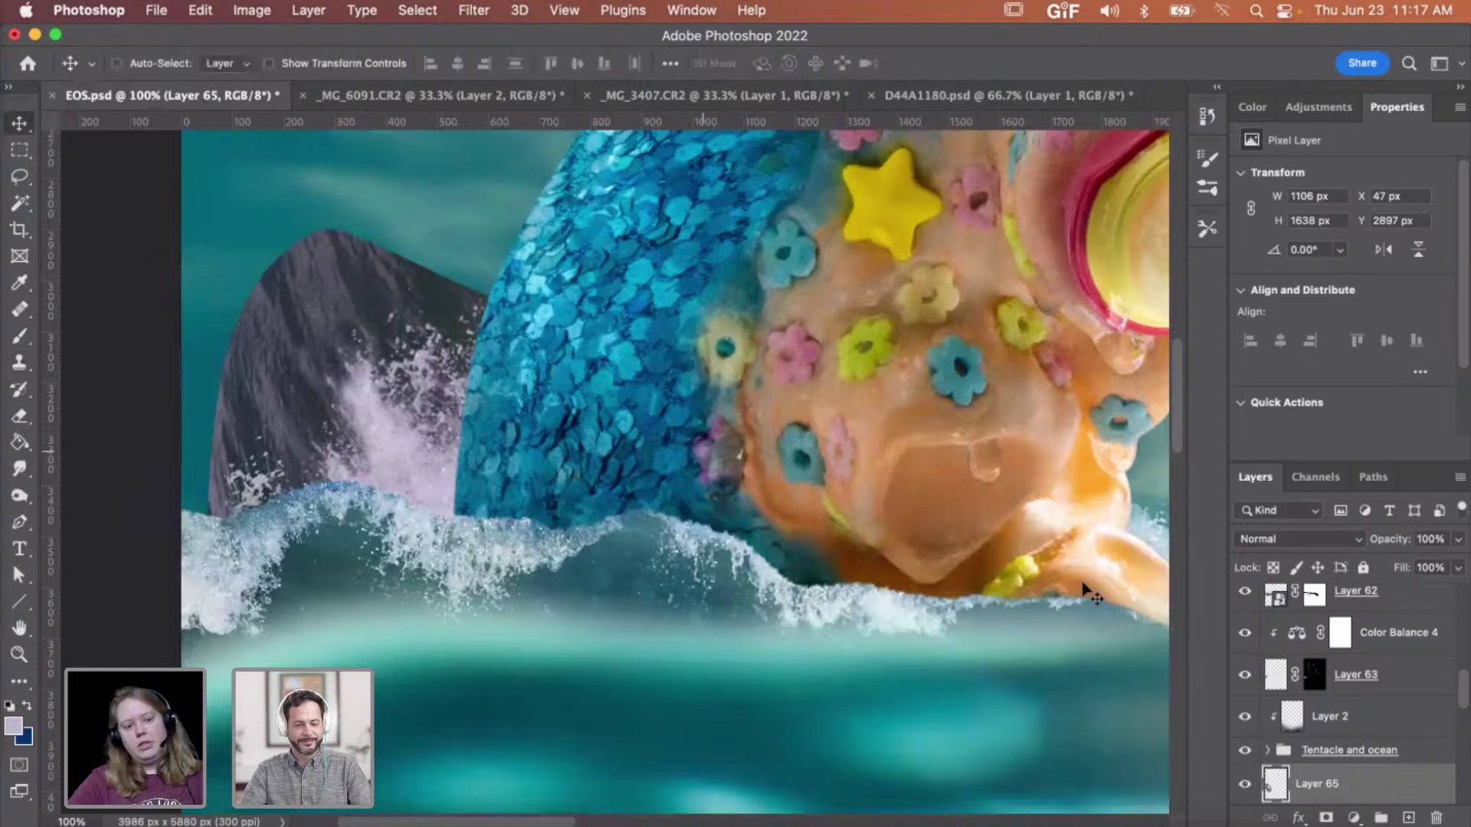
click(1308, 538)
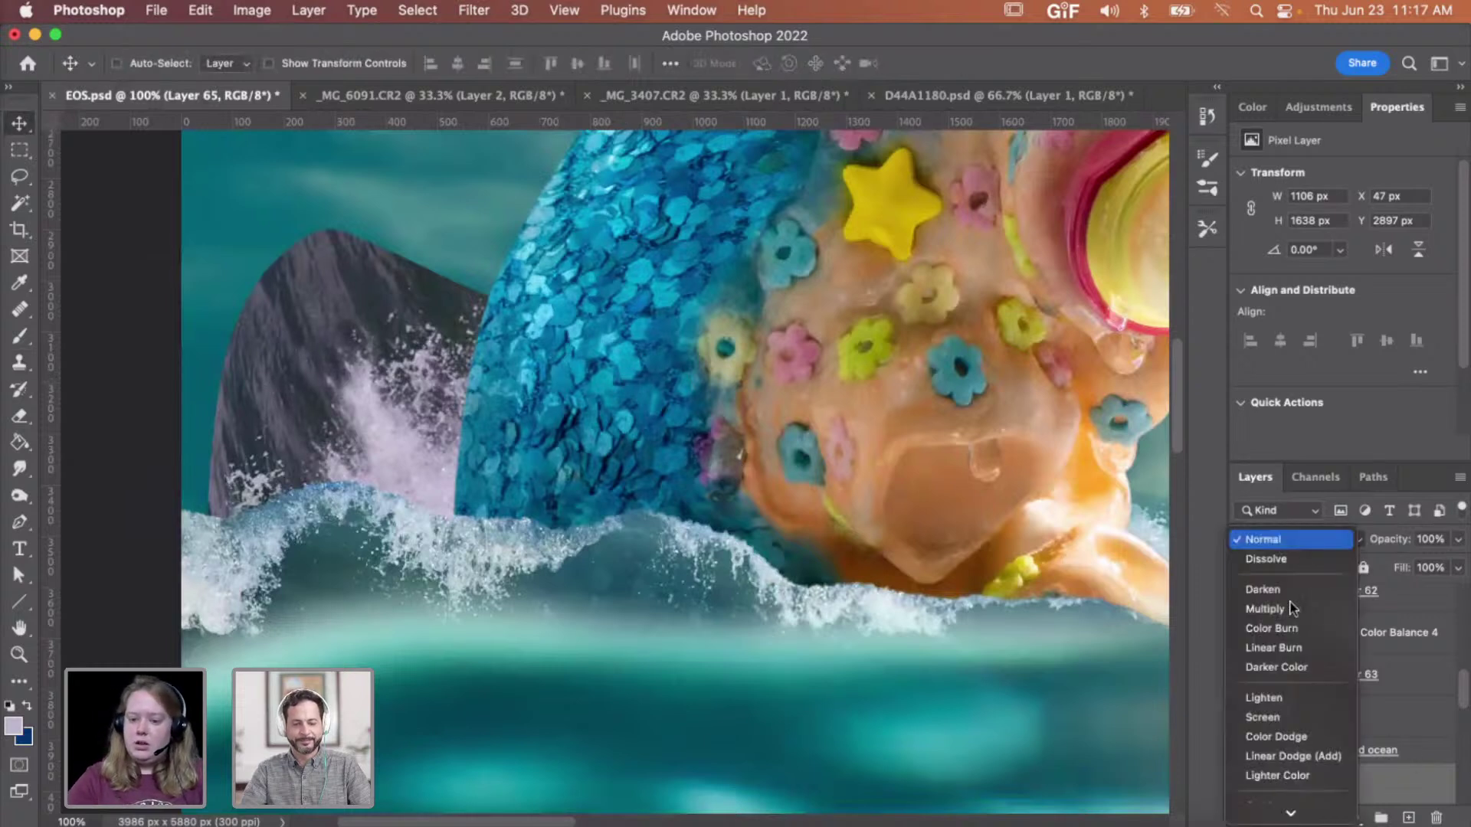
click(1270, 715)
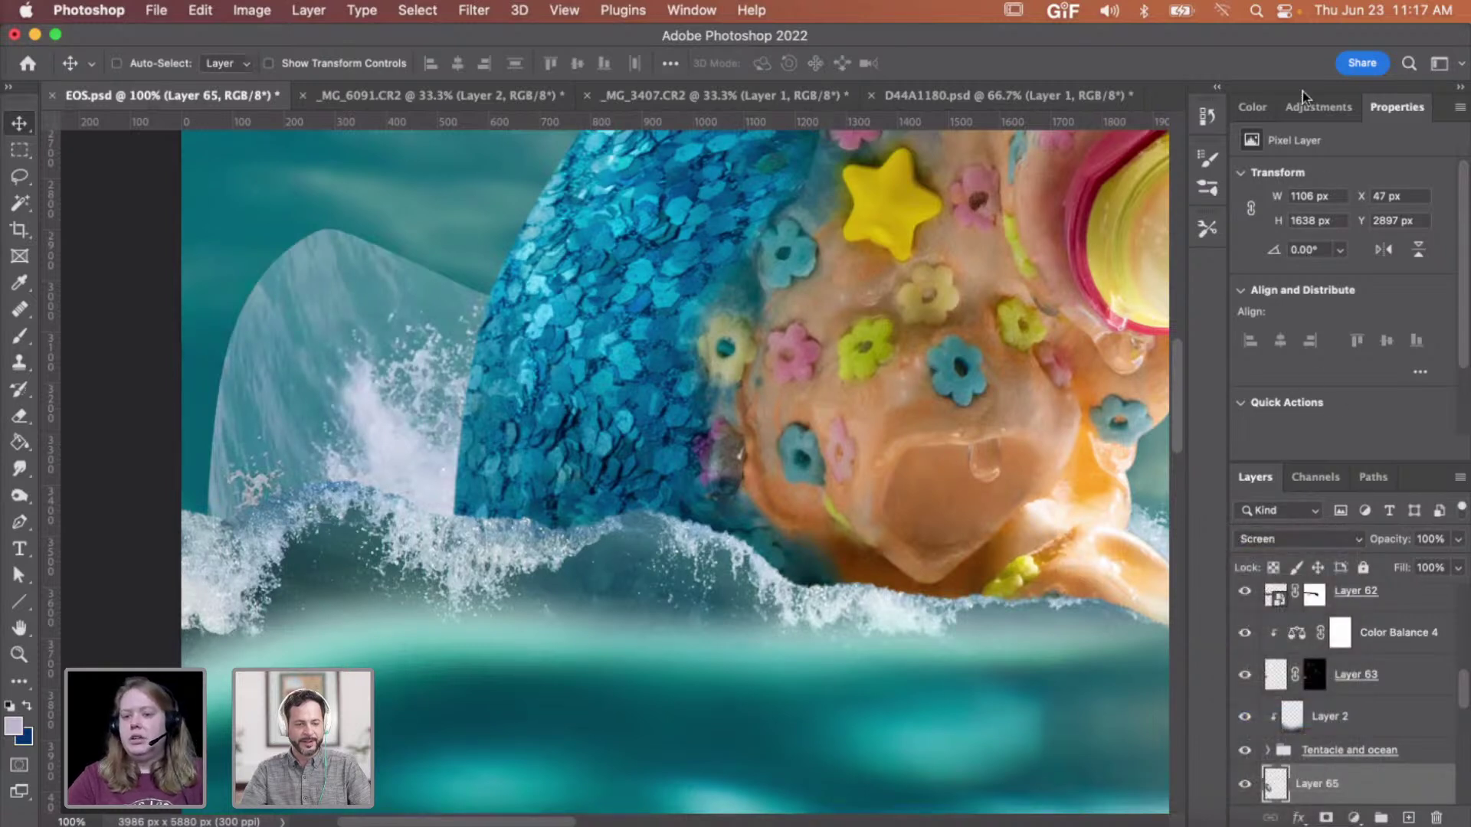
- Add a Curves adjustment clipped to Layer 65 and move its black point to input 81, output 0
click(1319, 107)
click(1336, 155)
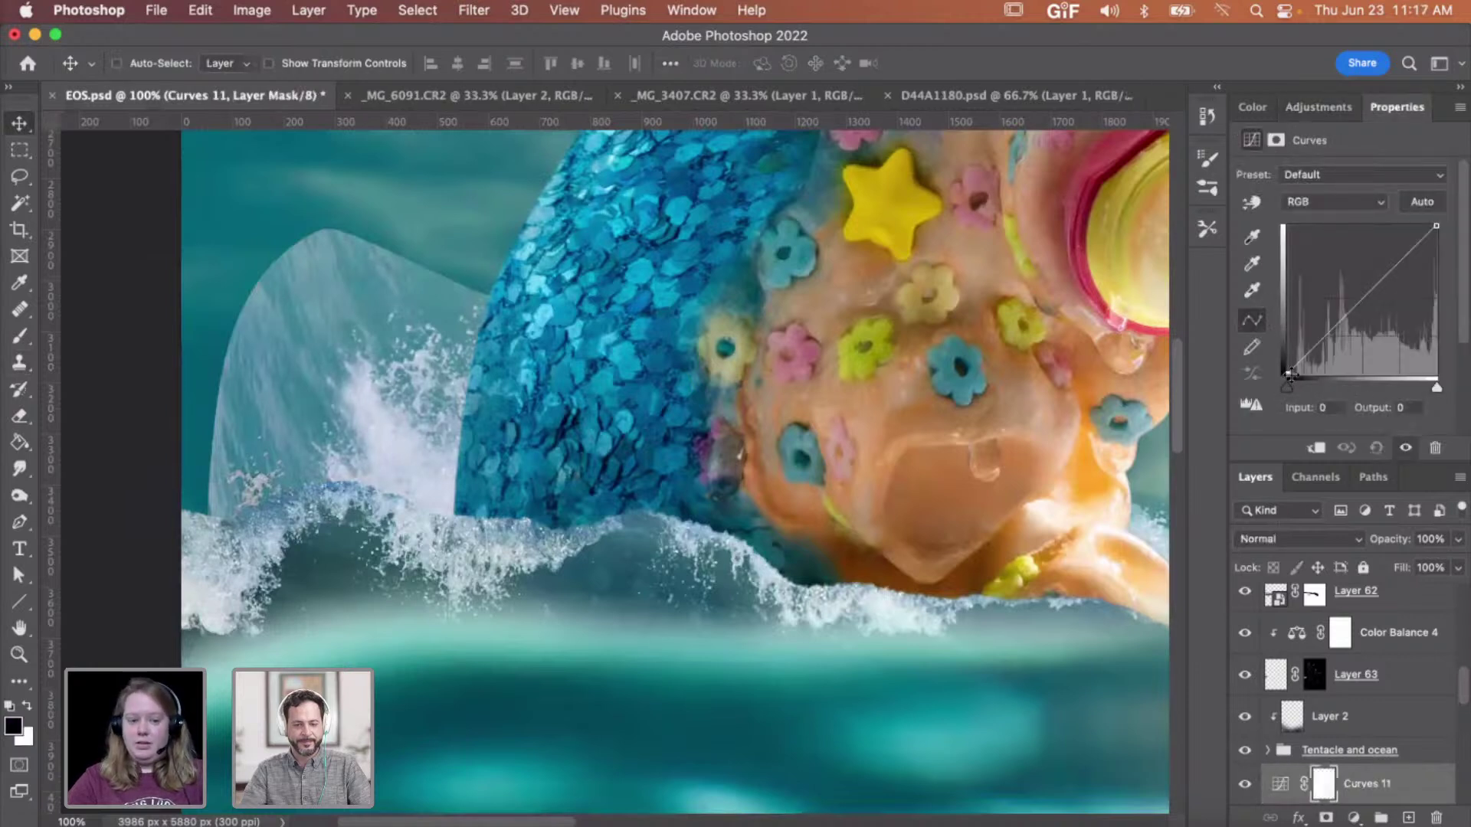
click(1327, 379)
drag(1290, 374, 1323, 376)
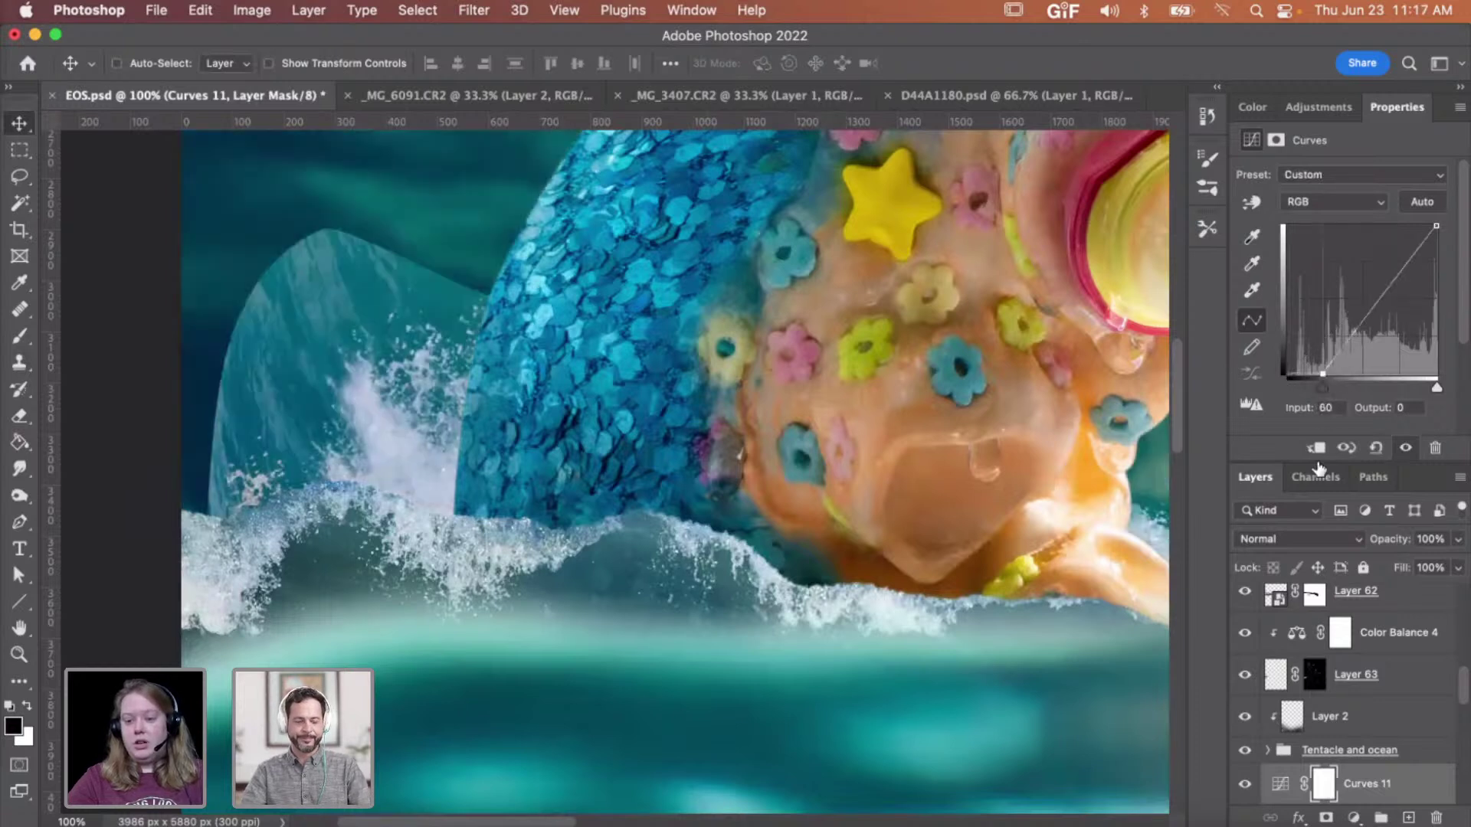
click(1315, 447)
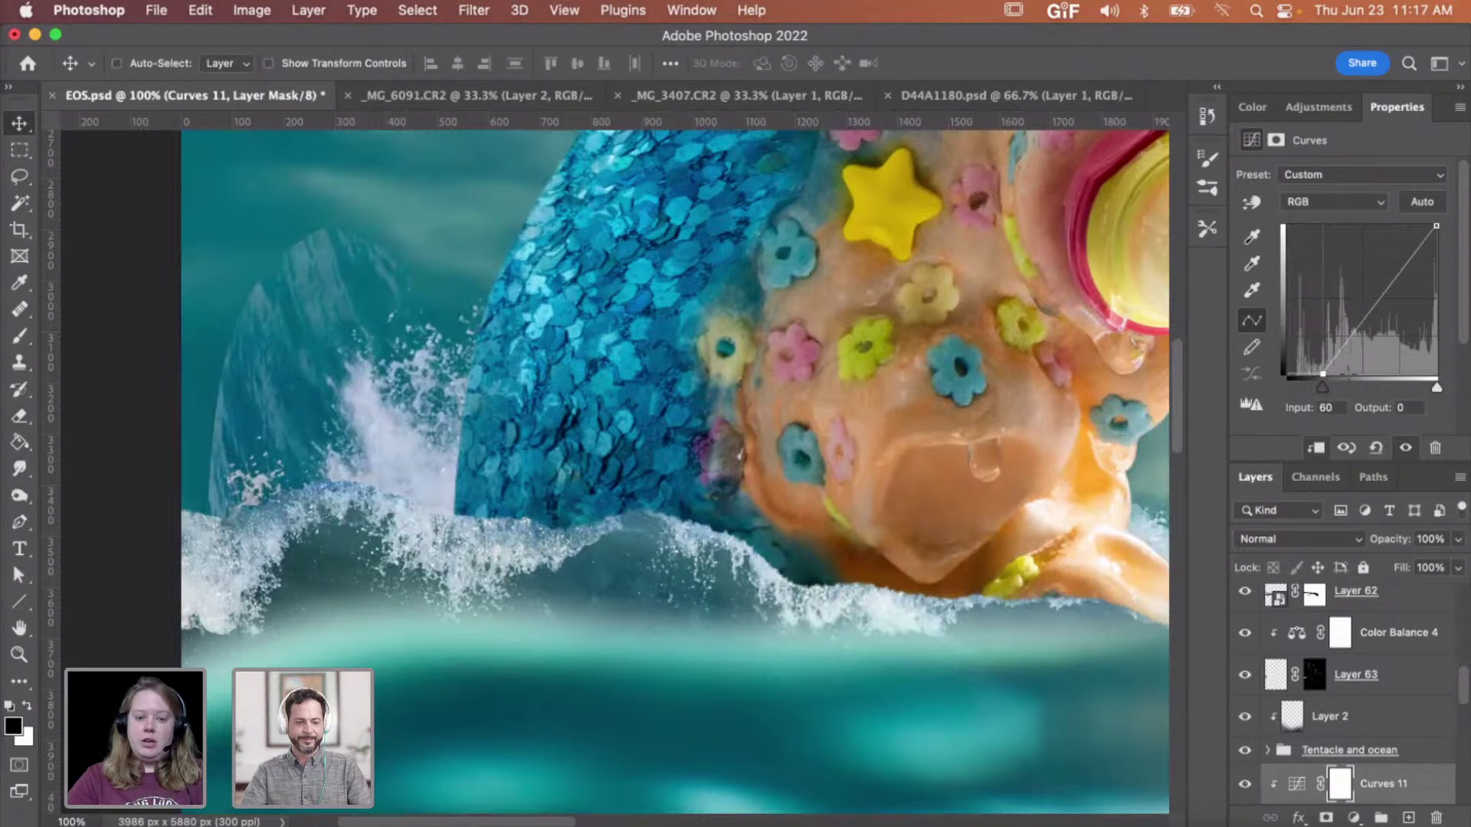
click(1348, 373)
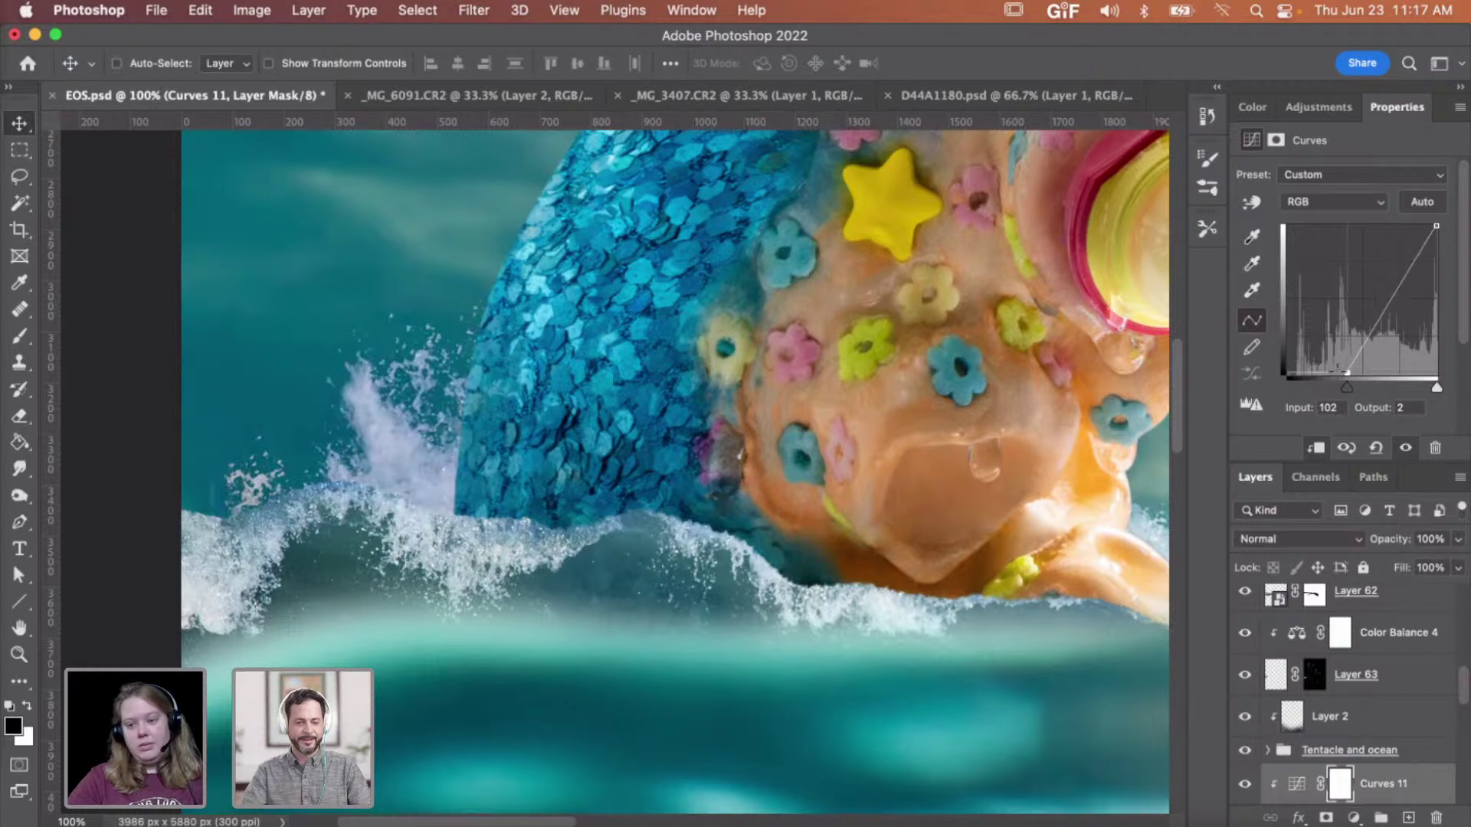
drag(1346, 373, 1335, 373)
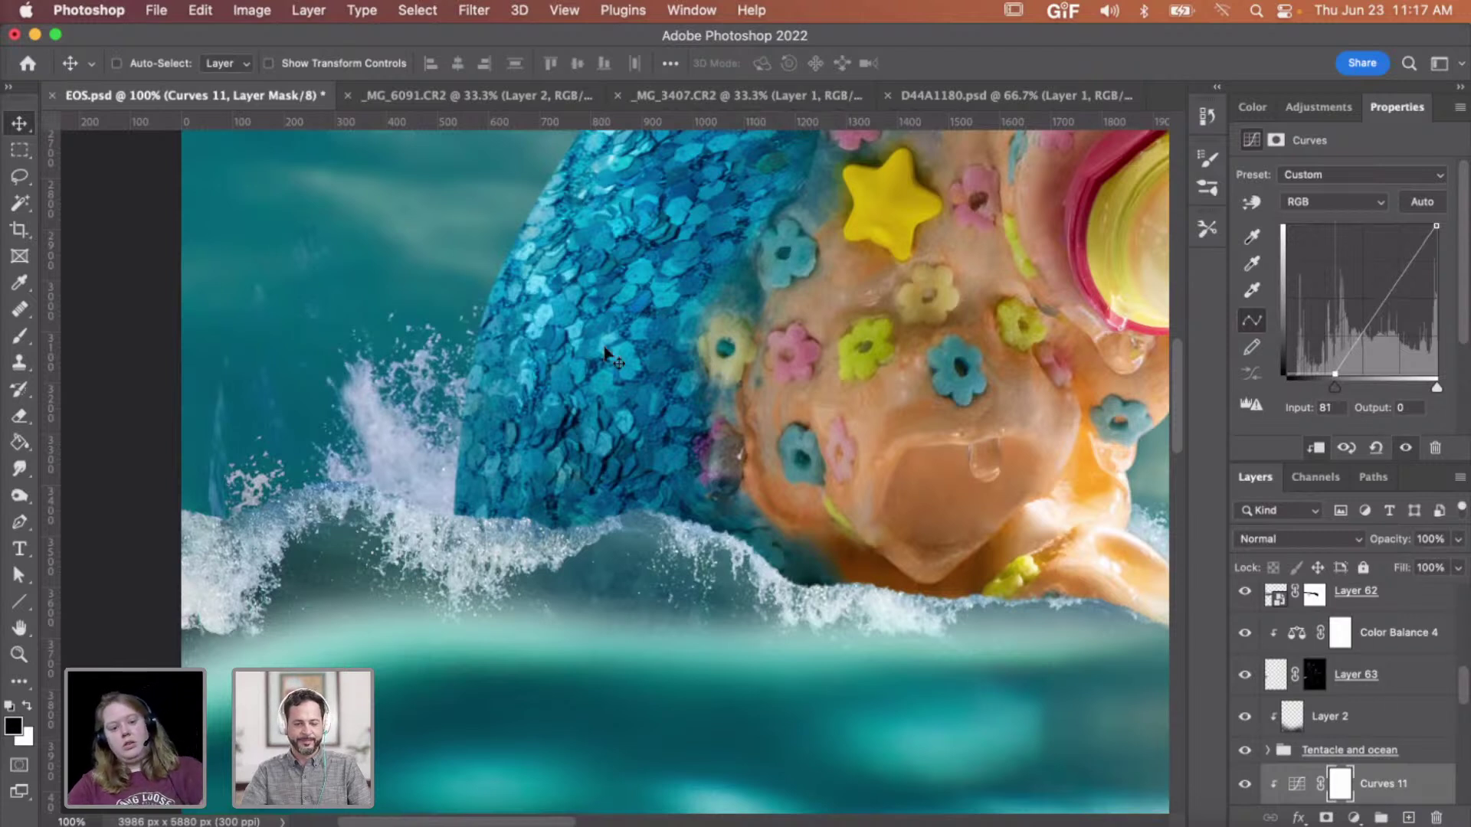
- Add a layer mask to Layer 65 and paint out the faint streaks beside the splash with a Hard Round brush
key(b)
right_click(306, 309)
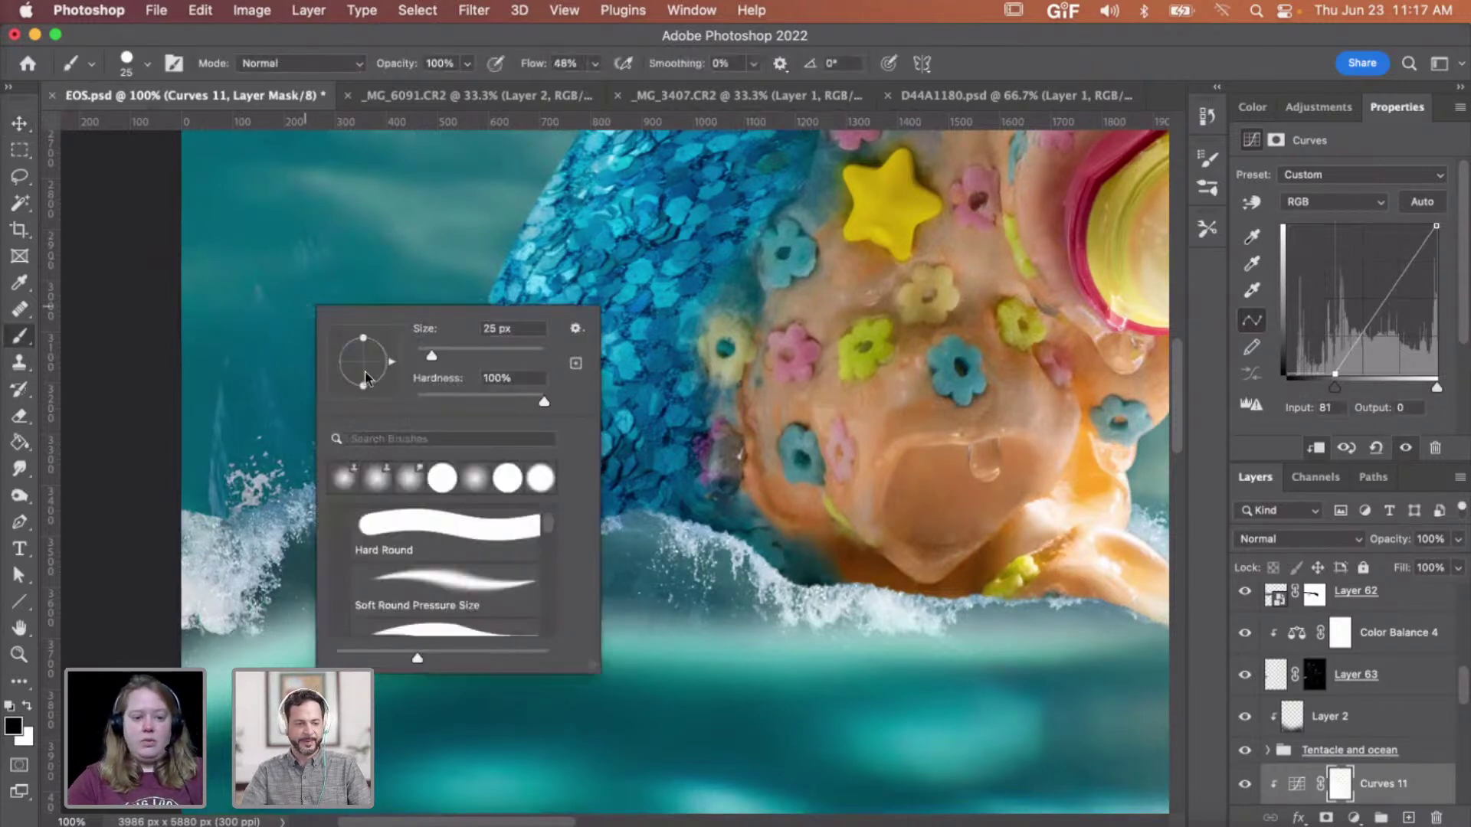
click(392, 537)
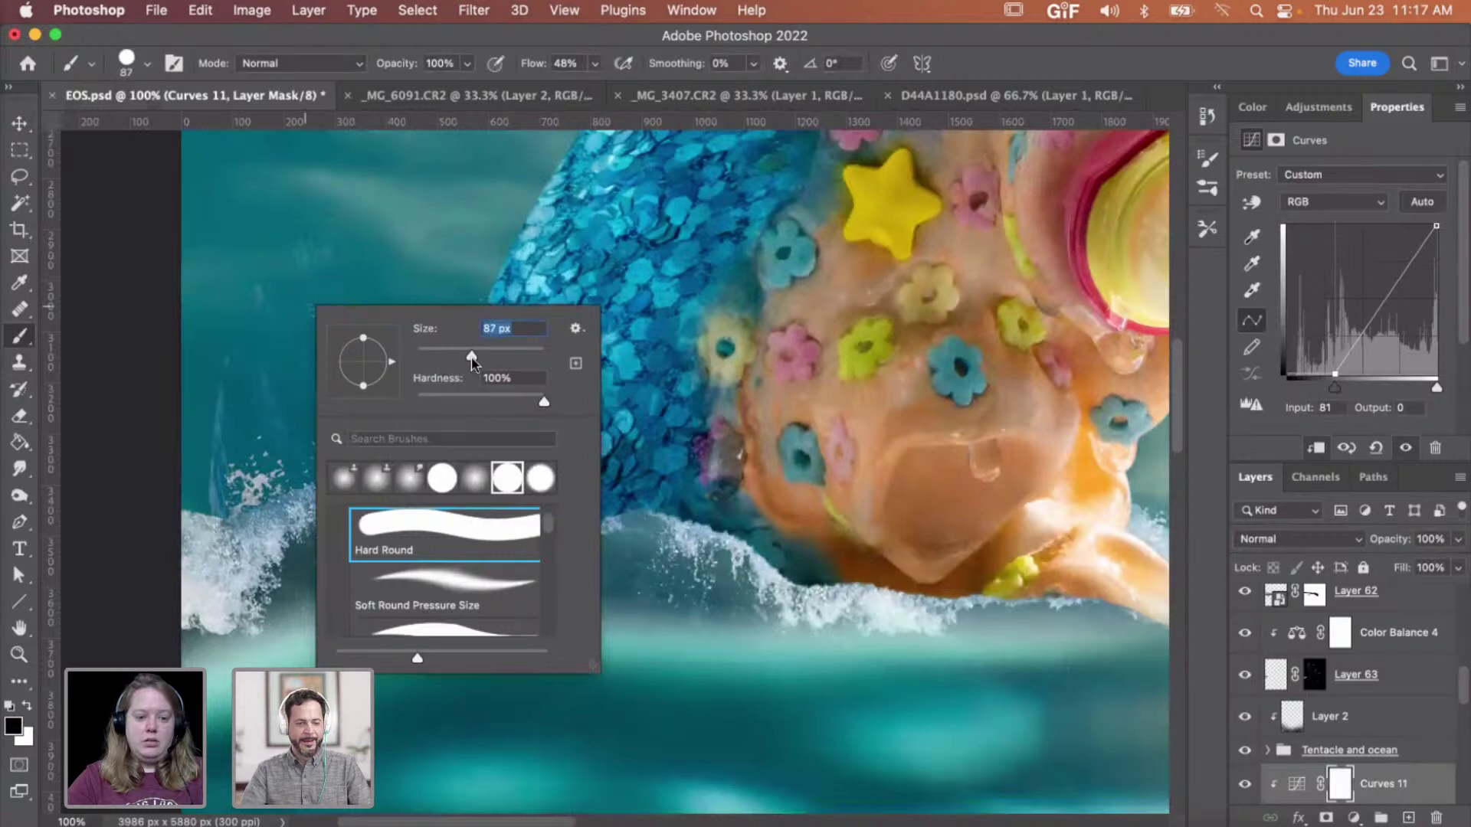
mouse_move(306, 299)
mouse_down()
mouse_move(278, 324)
mouse_move(312, 256)
mouse_move(348, 239)
mouse_up()
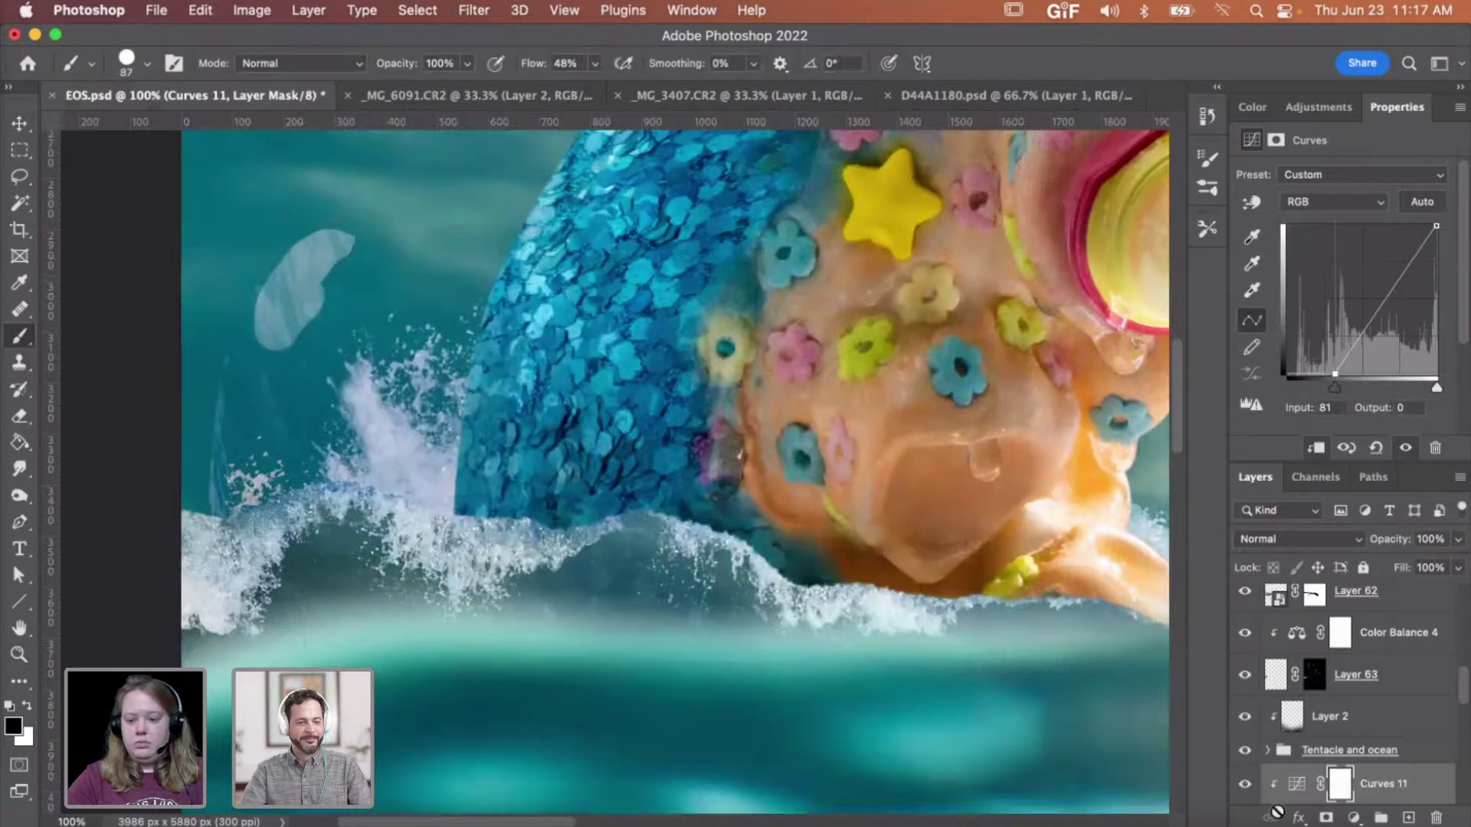
key(super+z)
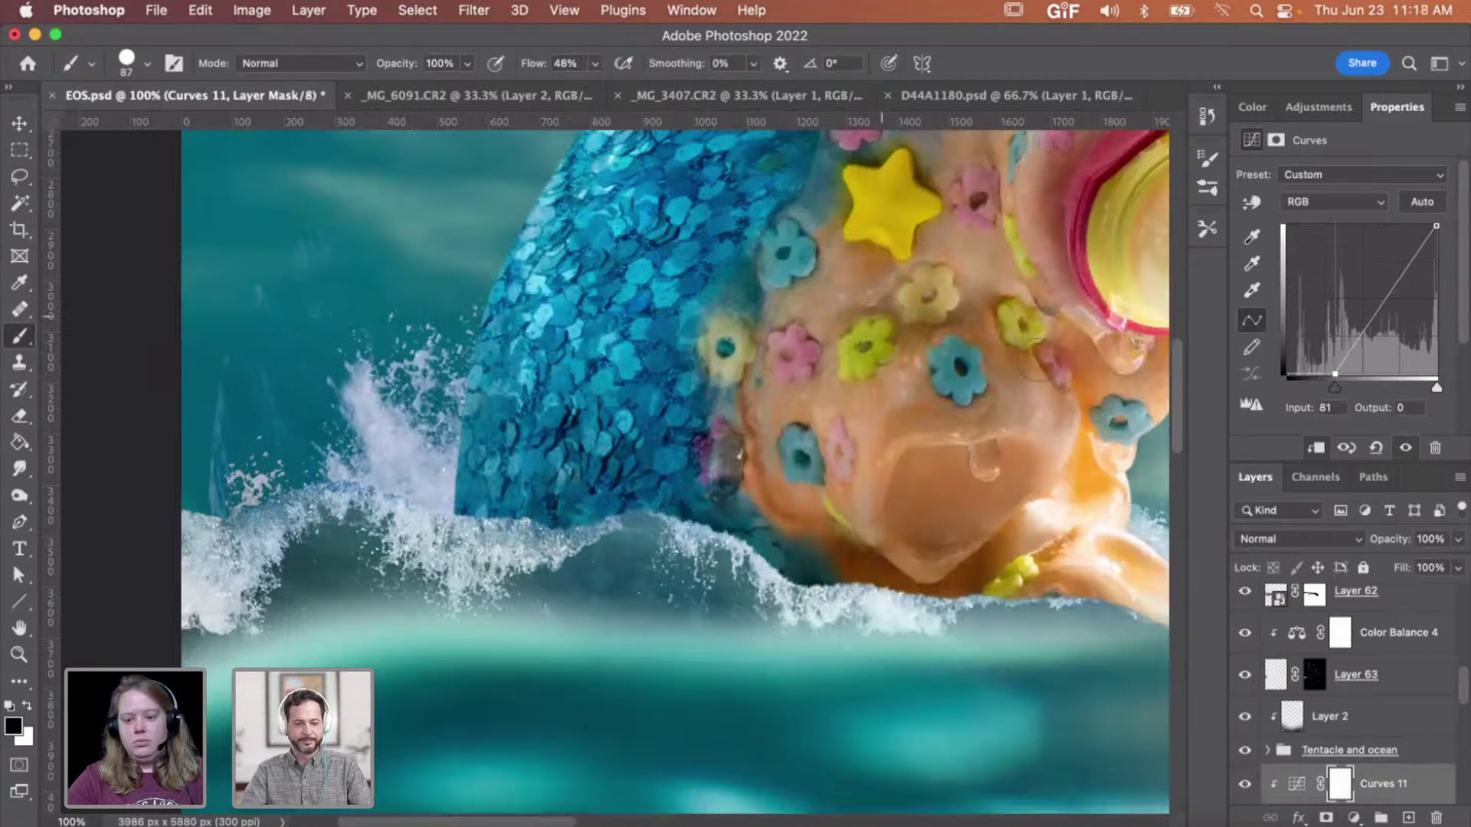
scroll(1332, 664, down, 2)
click(1324, 740)
click(1326, 818)
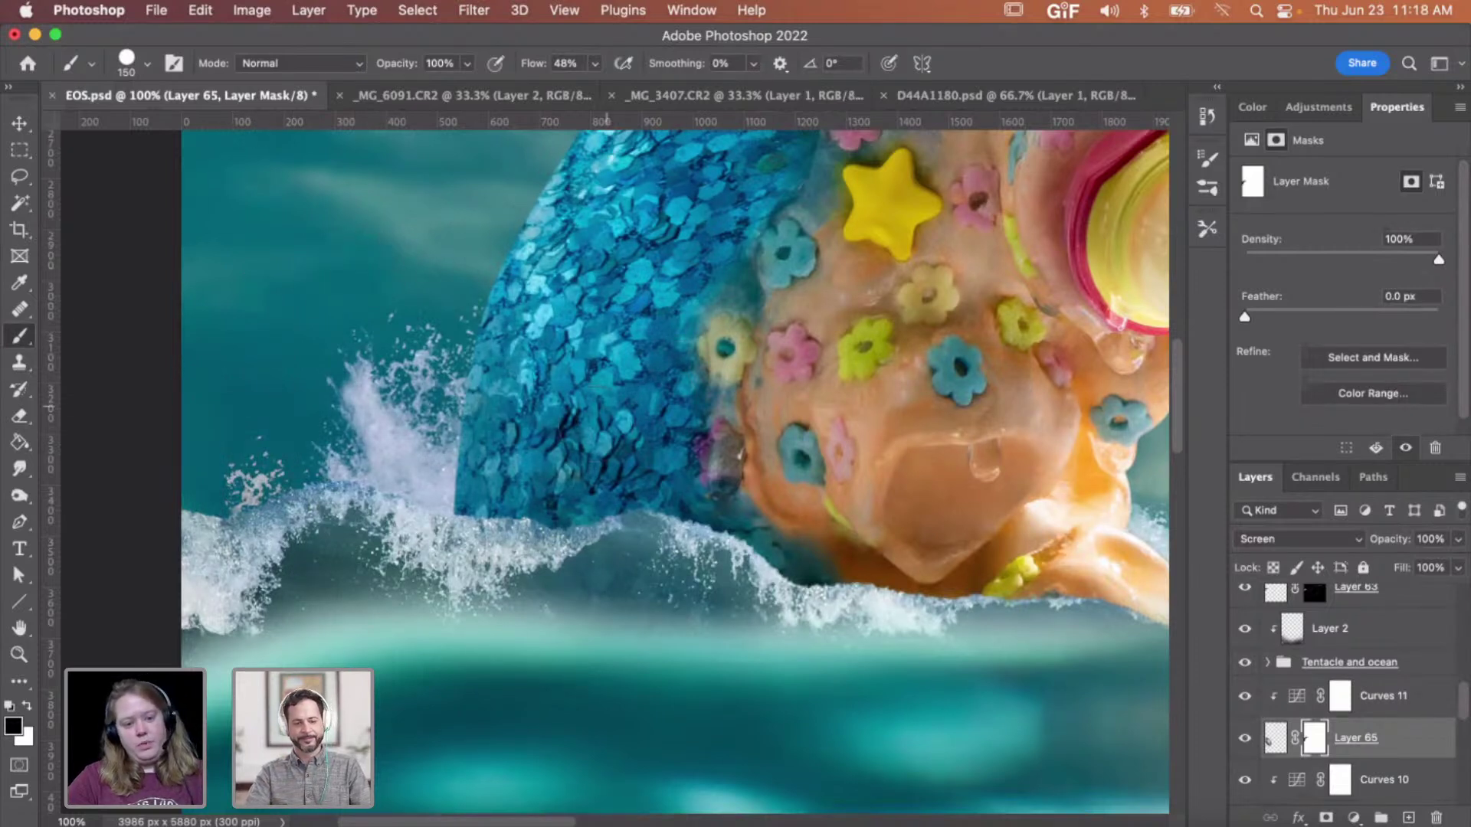
- Reposition the splash on Layer 65 so it spreads along the foam crest against the left edge of the tentacle
key(v)
key(z)
alt+click(468, 531)
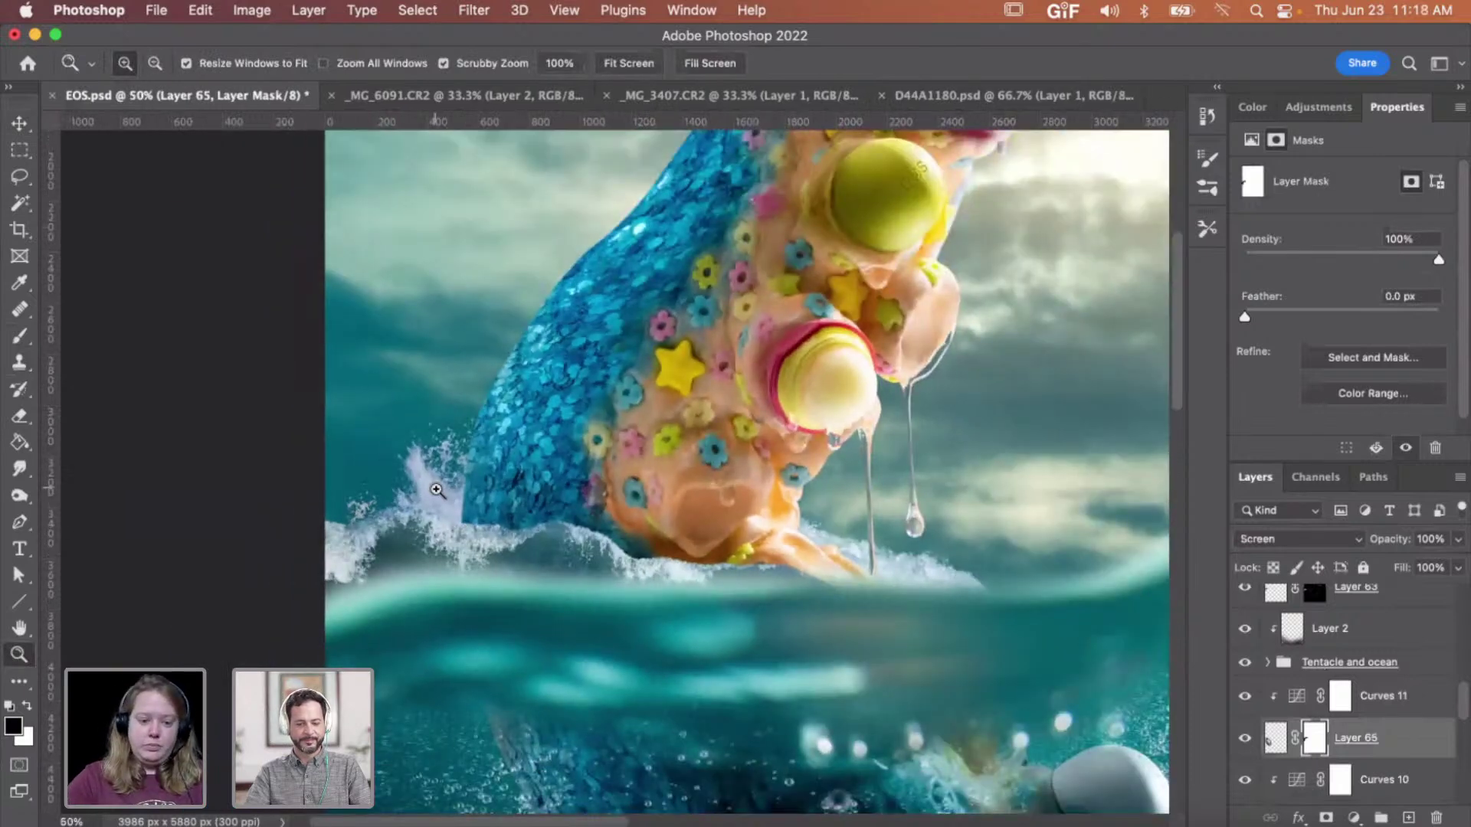
alt+click(471, 536)
alt+click(498, 567)
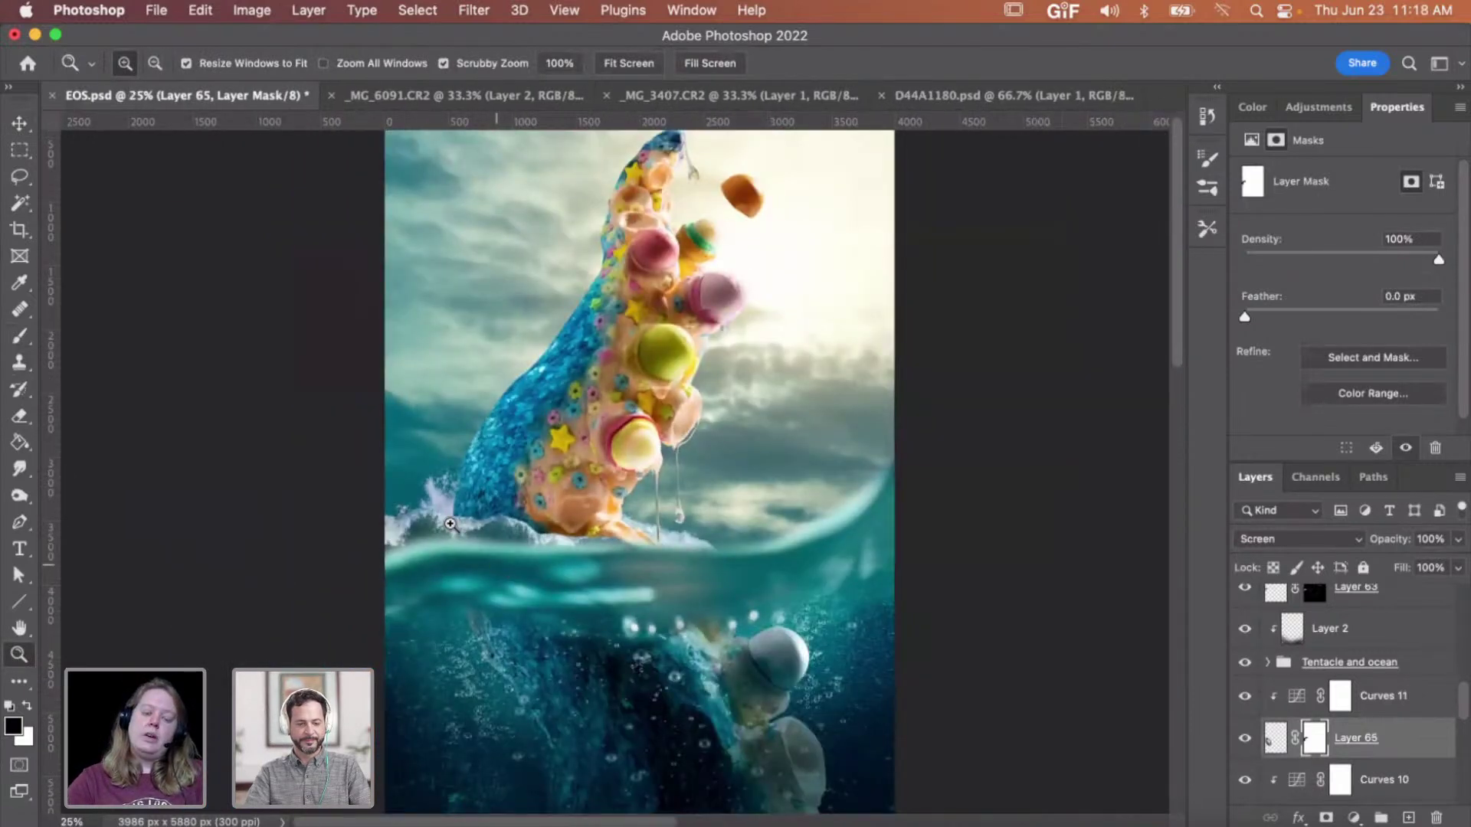
click(452, 526)
key(v)
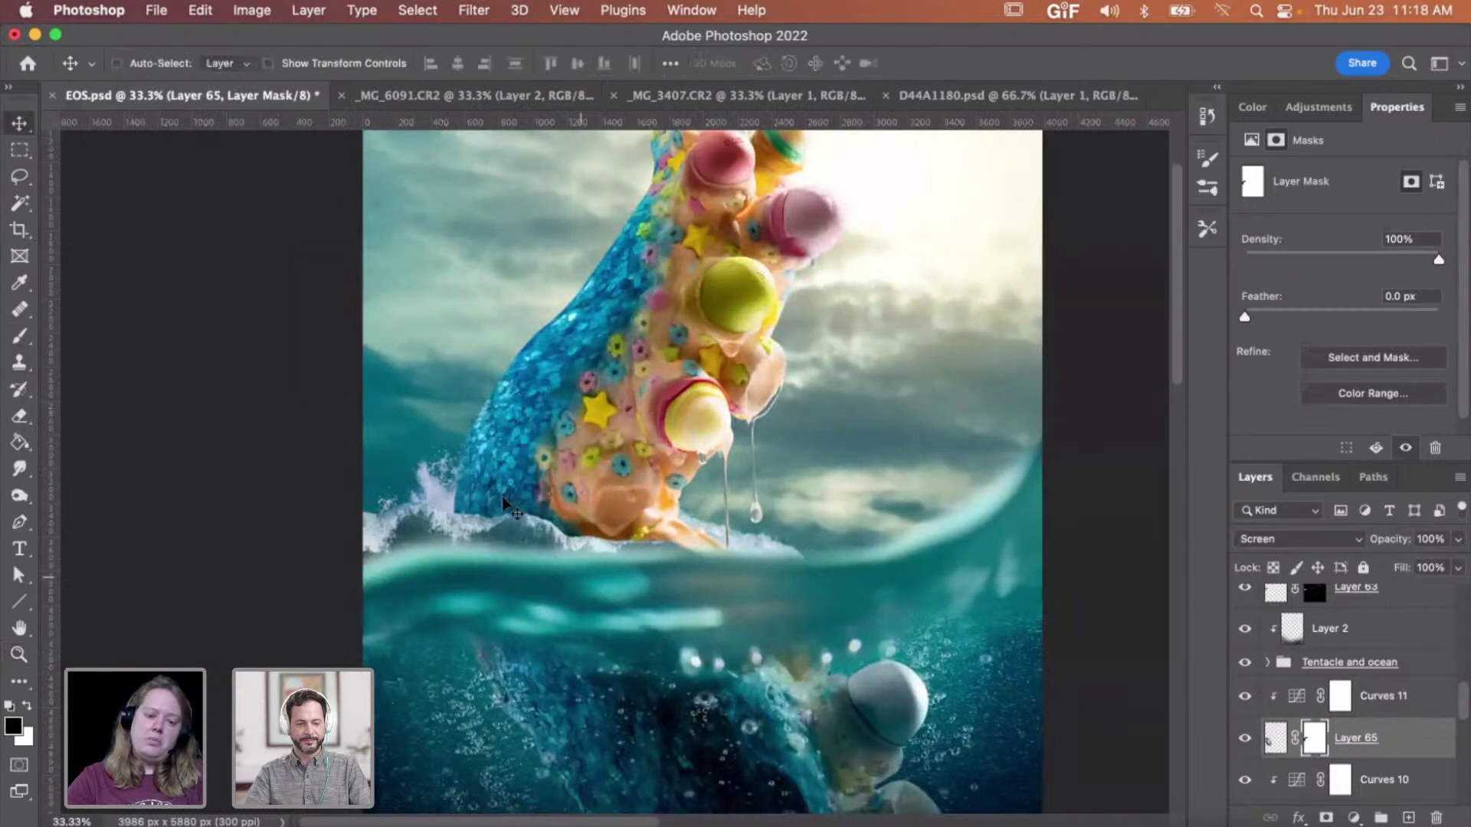
drag(484, 480, 491, 493)
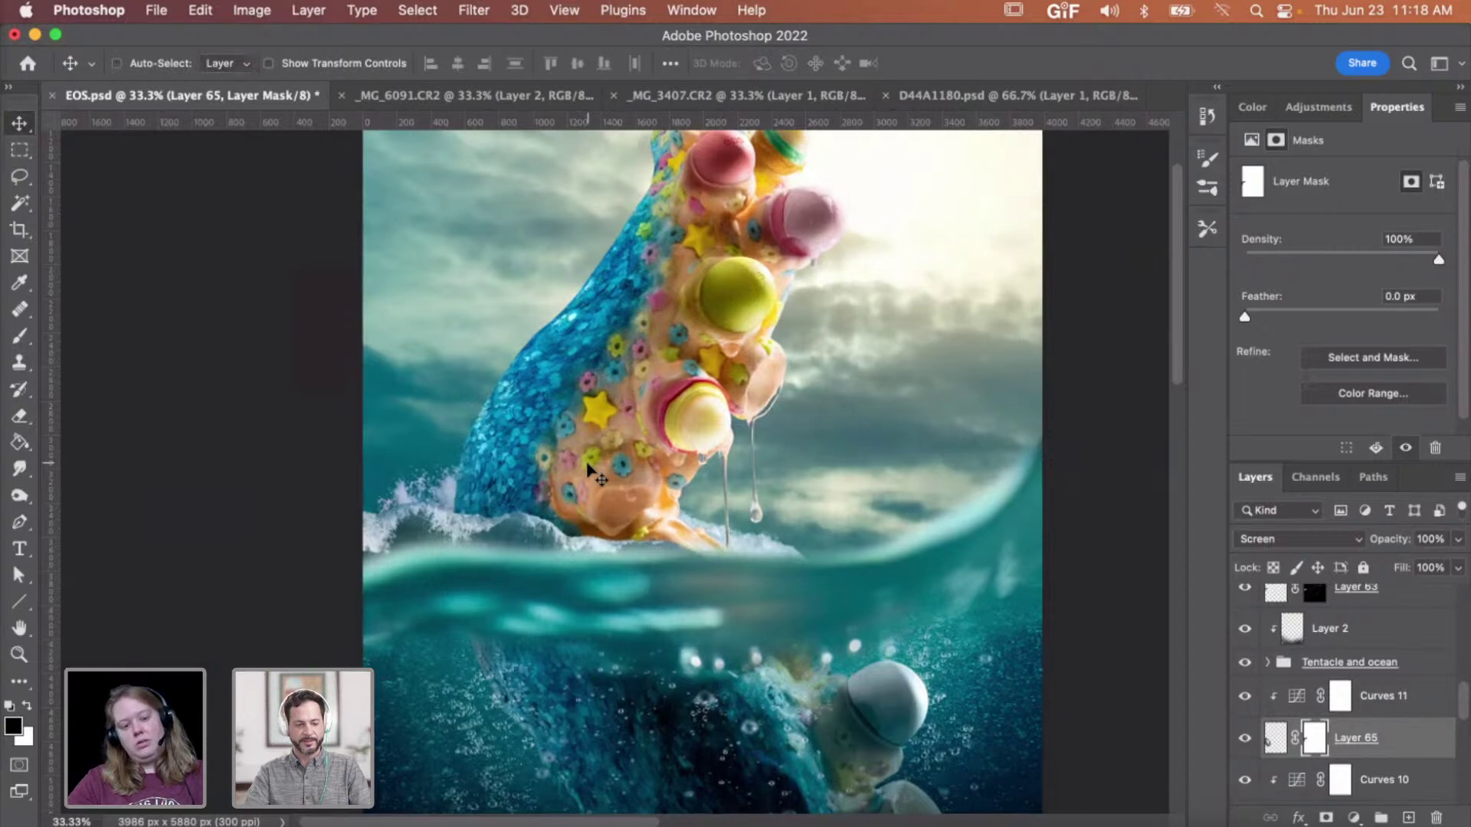
- Add a Color Balance adjustment clipped to Layer 65 and shift its midtones toward green to +14
key(z)
click(430, 511)
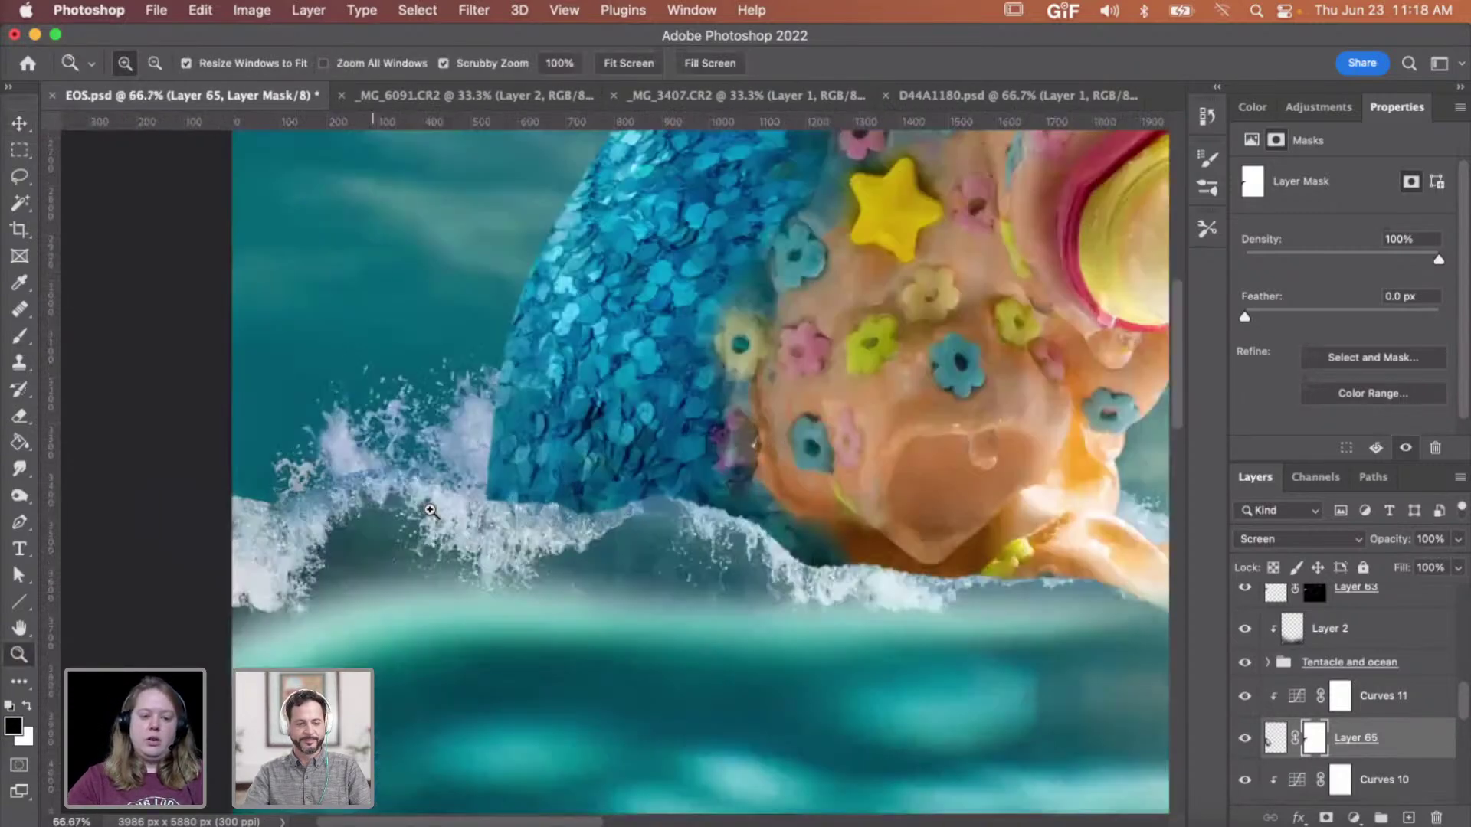
click(429, 511)
click(430, 512)
click(460, 491)
alt+click(553, 431)
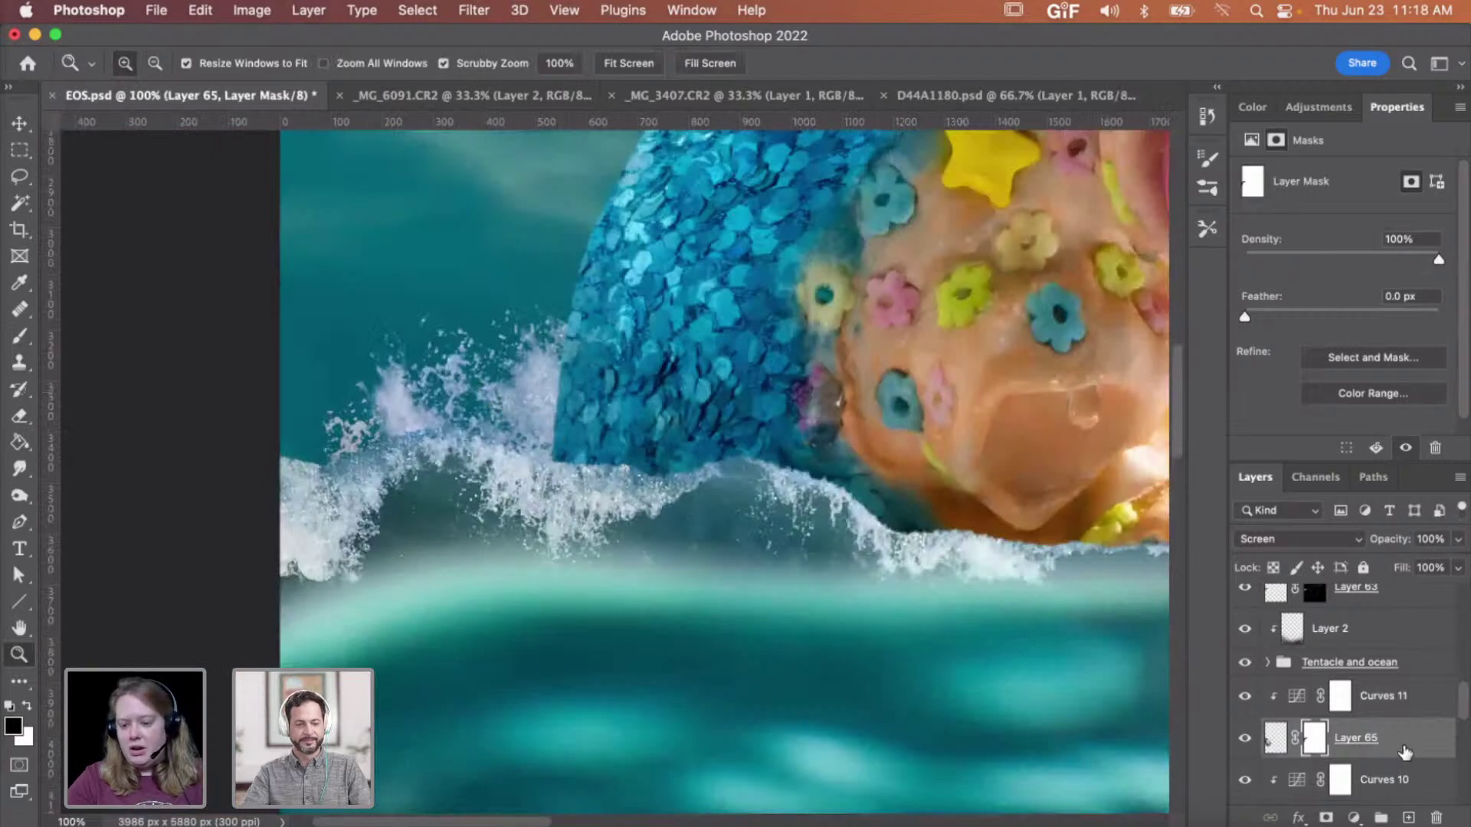
click(1318, 107)
click(1298, 182)
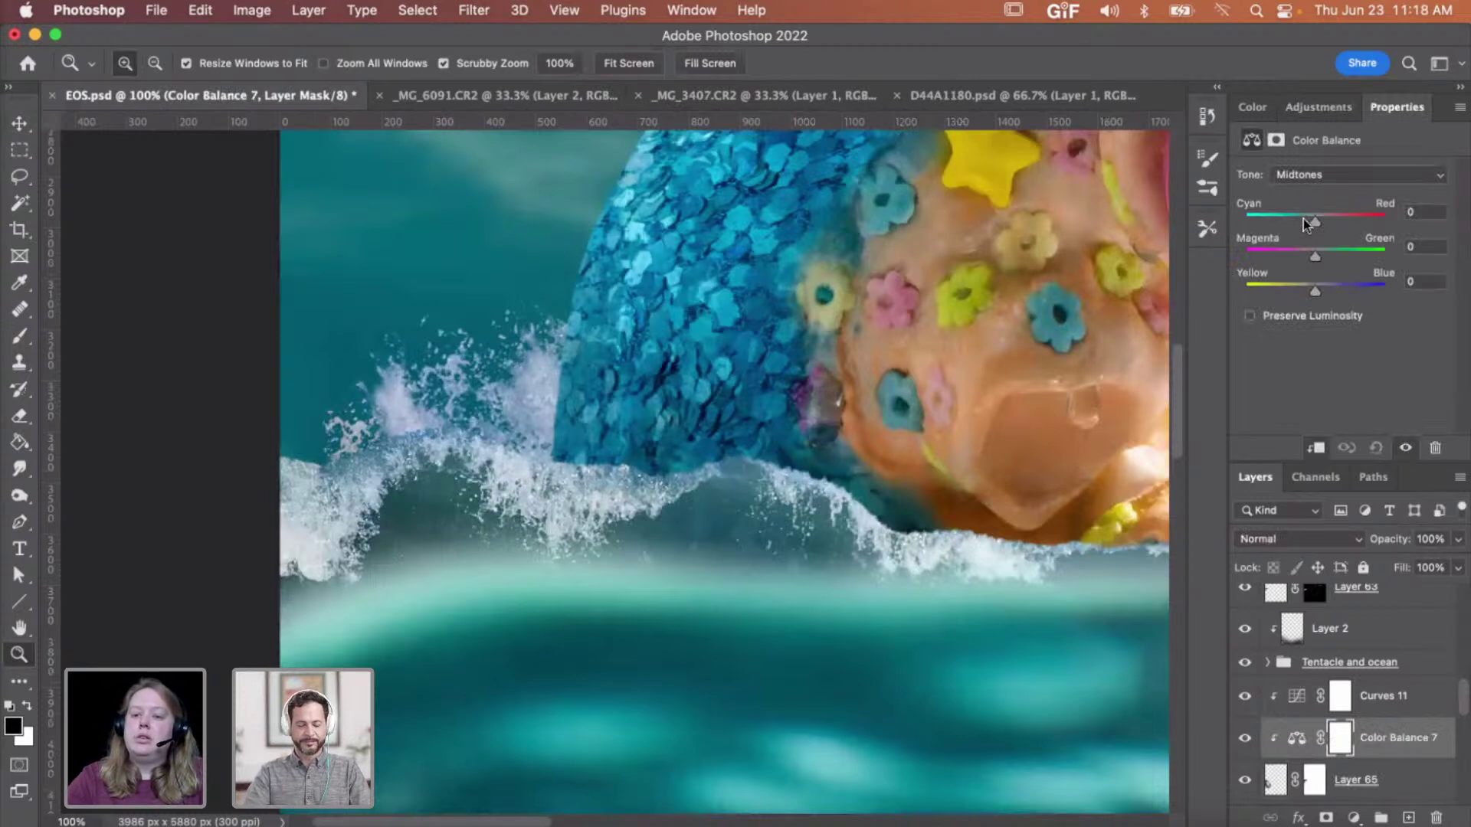
drag(1319, 252, 1328, 258)
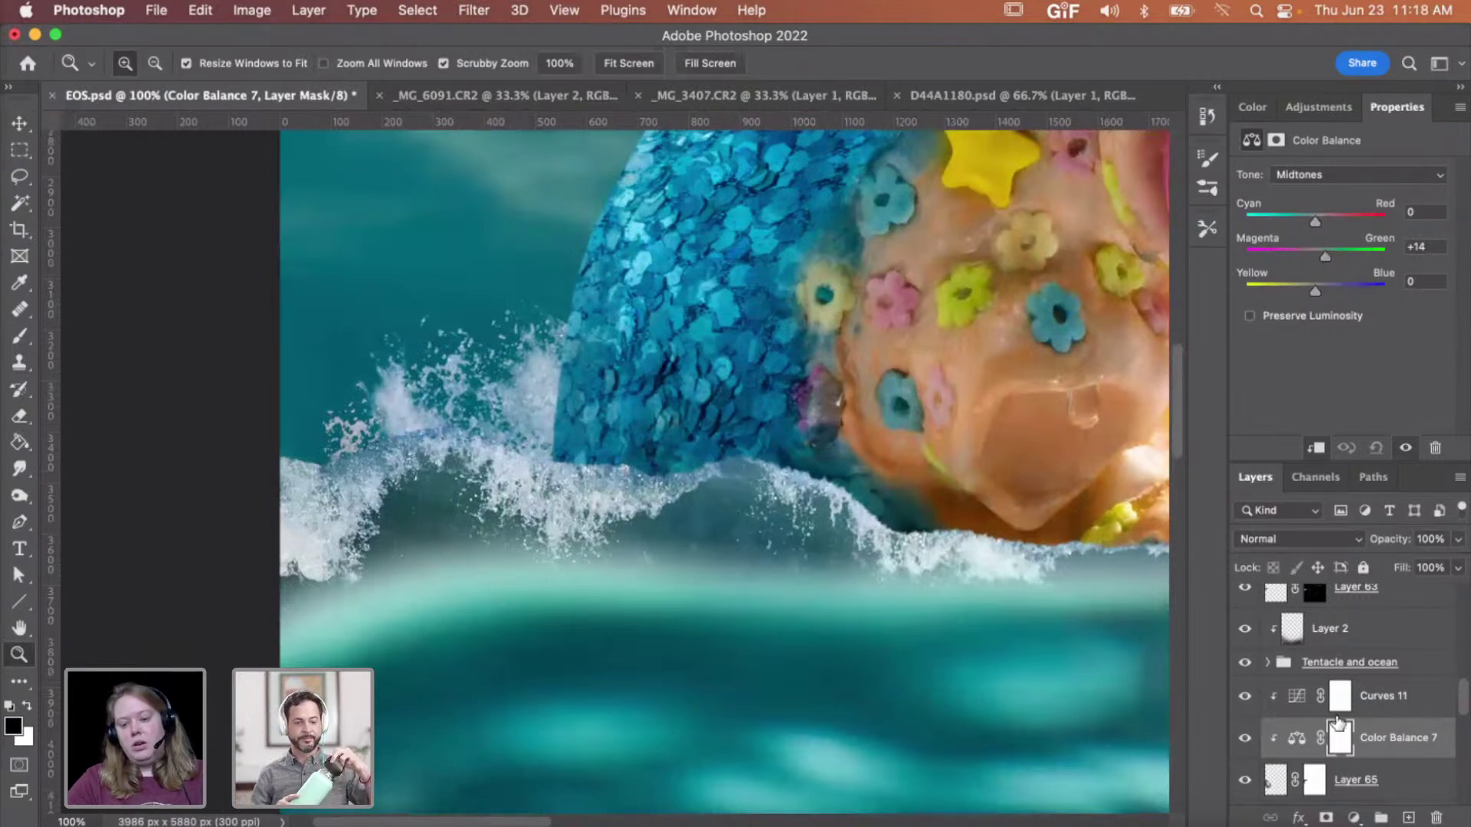
- Look through the layer stack and toggle Layer 62's visibility to check which part of the foam it holds
scroll(1337, 721, down, 1)
scroll(1339, 725, up, 2)
scroll(1339, 727, down, 4)
scroll(1339, 726, up, 5)
scroll(1340, 727, down, 2)
scroll(1340, 727, up, 6)
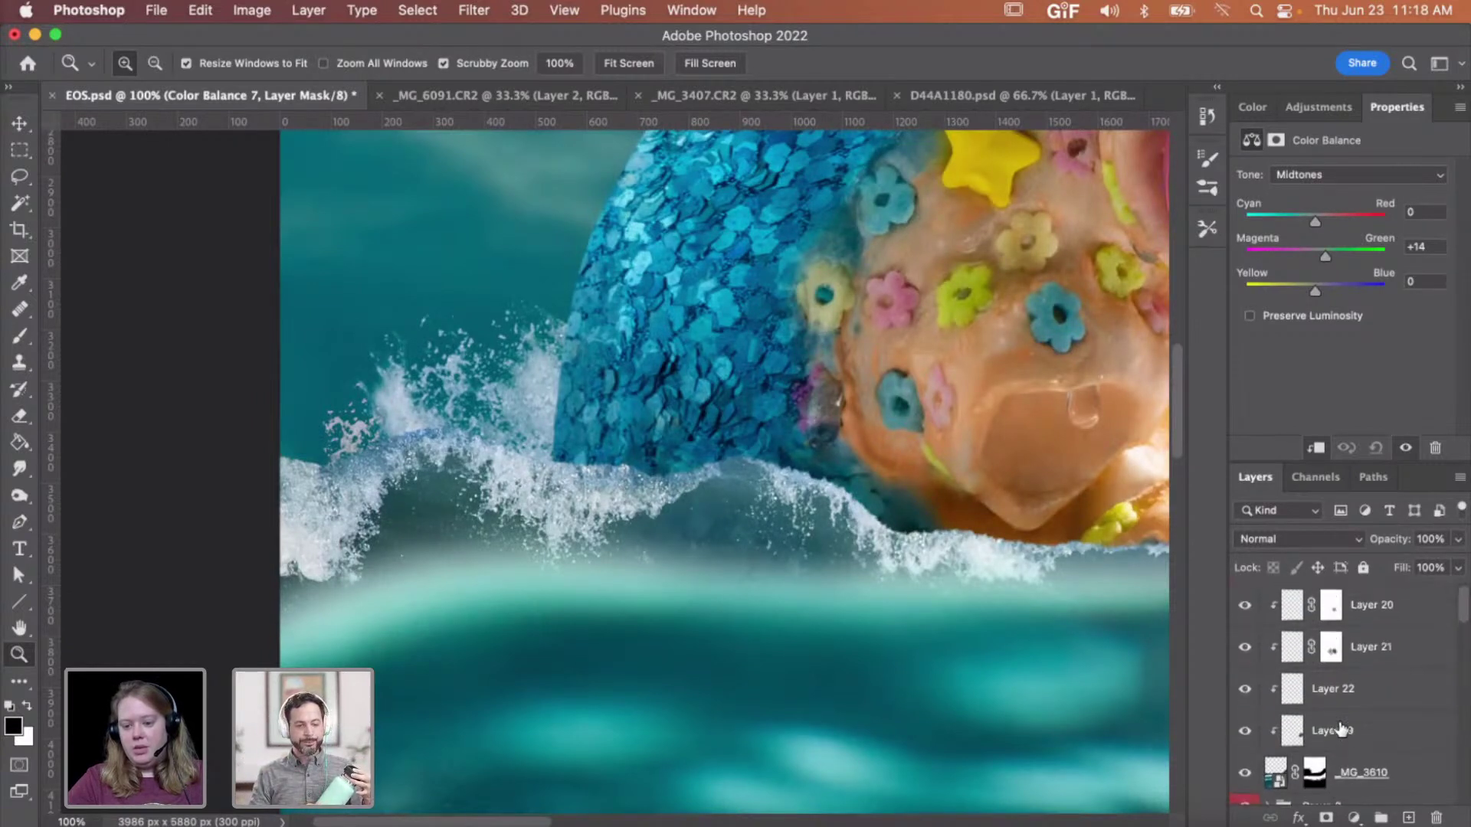
scroll(1339, 728, down, 6)
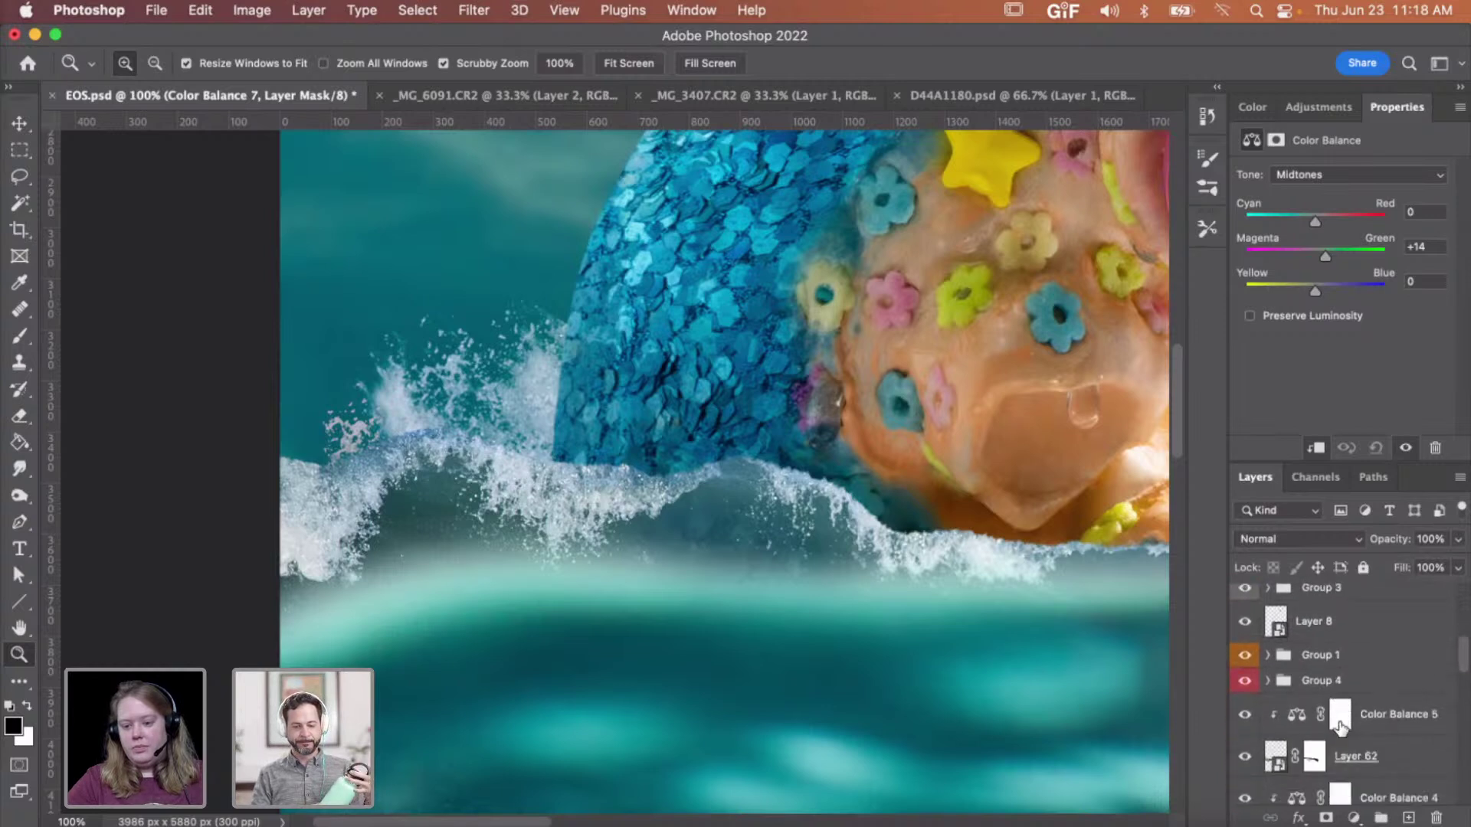
click(1242, 759)
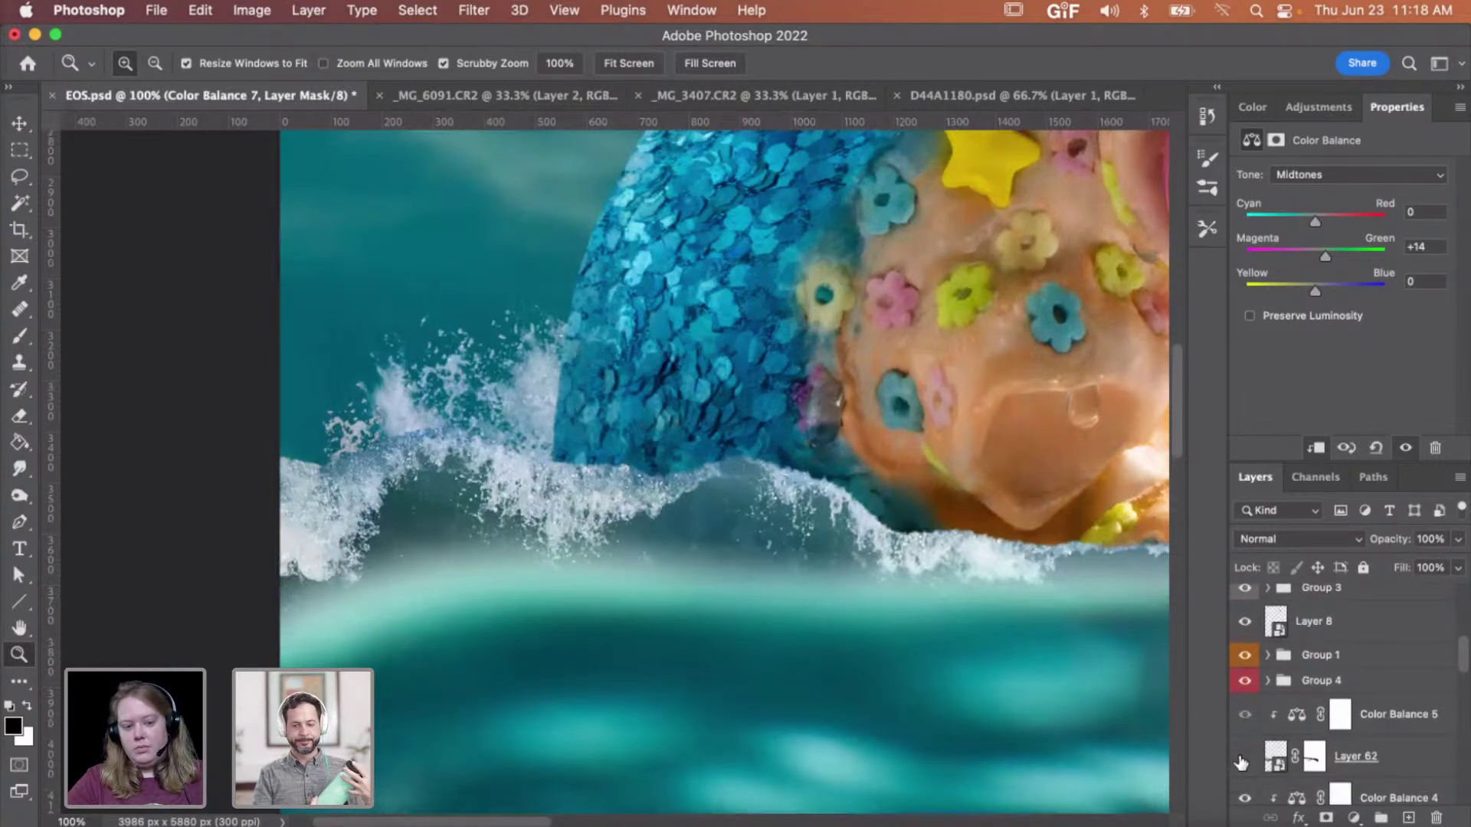
click(1243, 759)
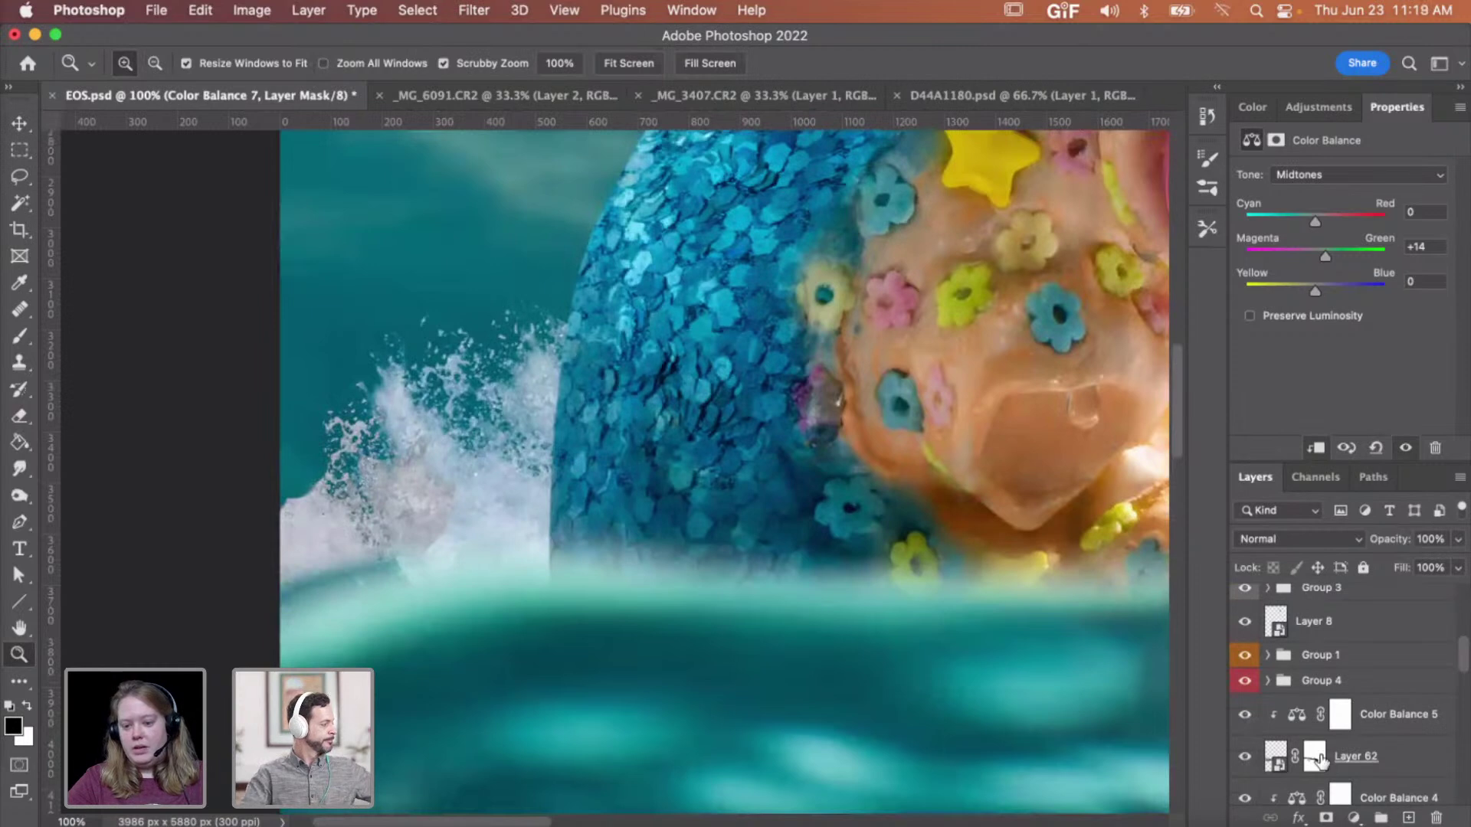
- Delete Layer 63 together with its clipped Color Balance 4 adjustment
scroll(1322, 758, down, 2)
click(1379, 736)
super+click(1394, 728)
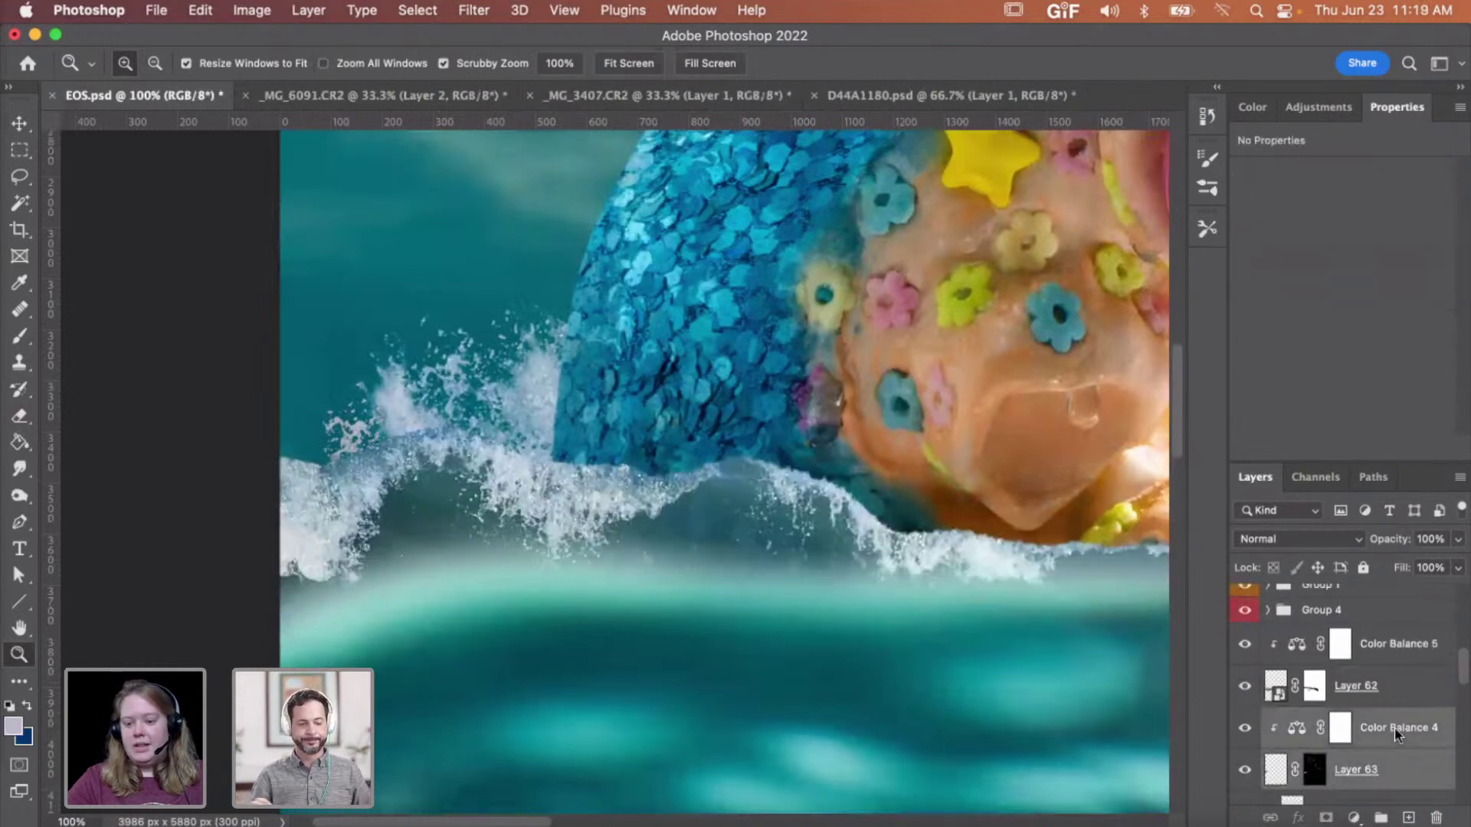
click(1396, 735)
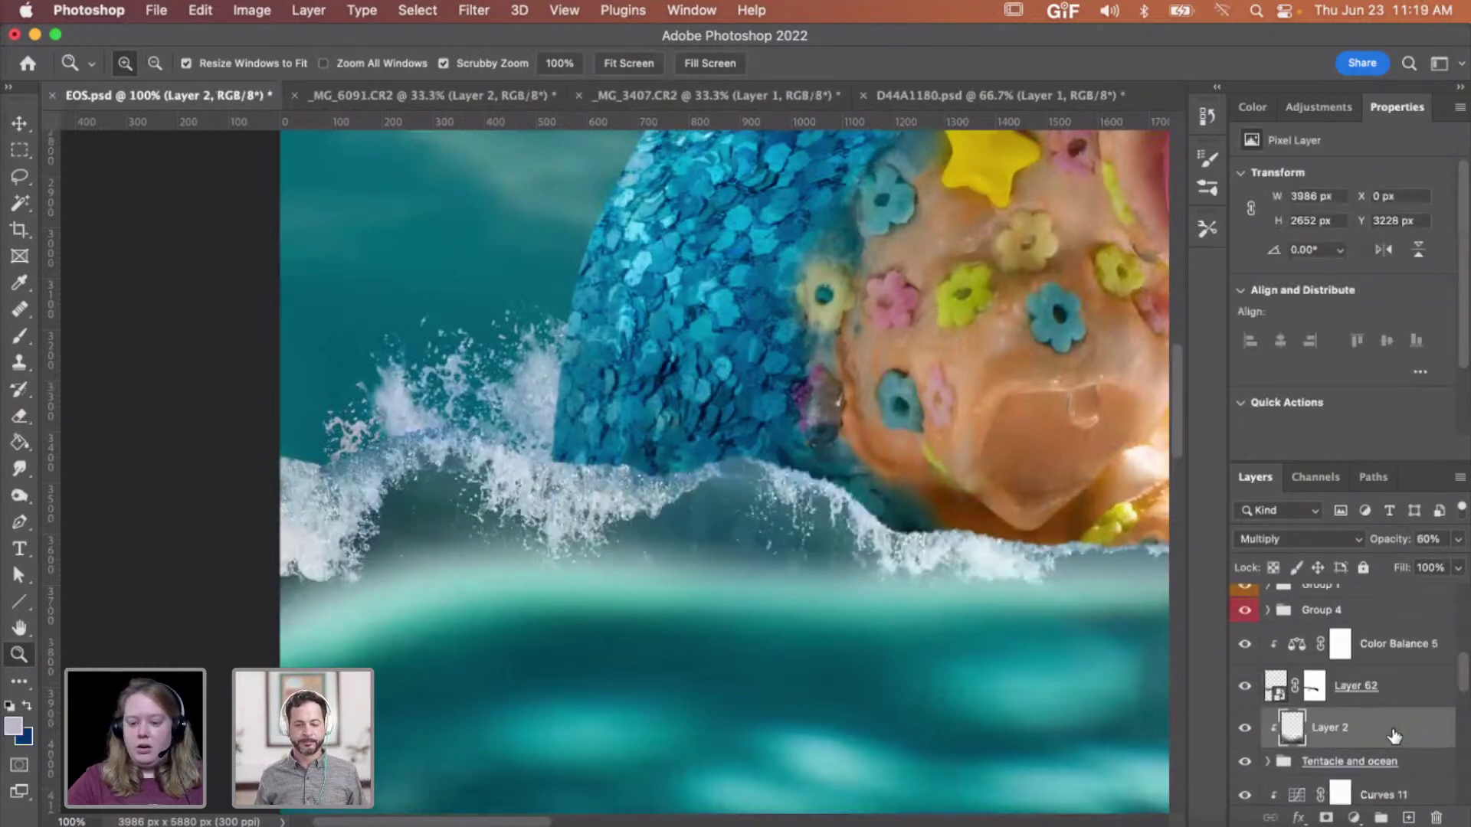
- Add a new layer clipped to Layer 62 and move it above the Color Balance 5 adjustment
alt+click(460, 443)
alt+click(495, 469)
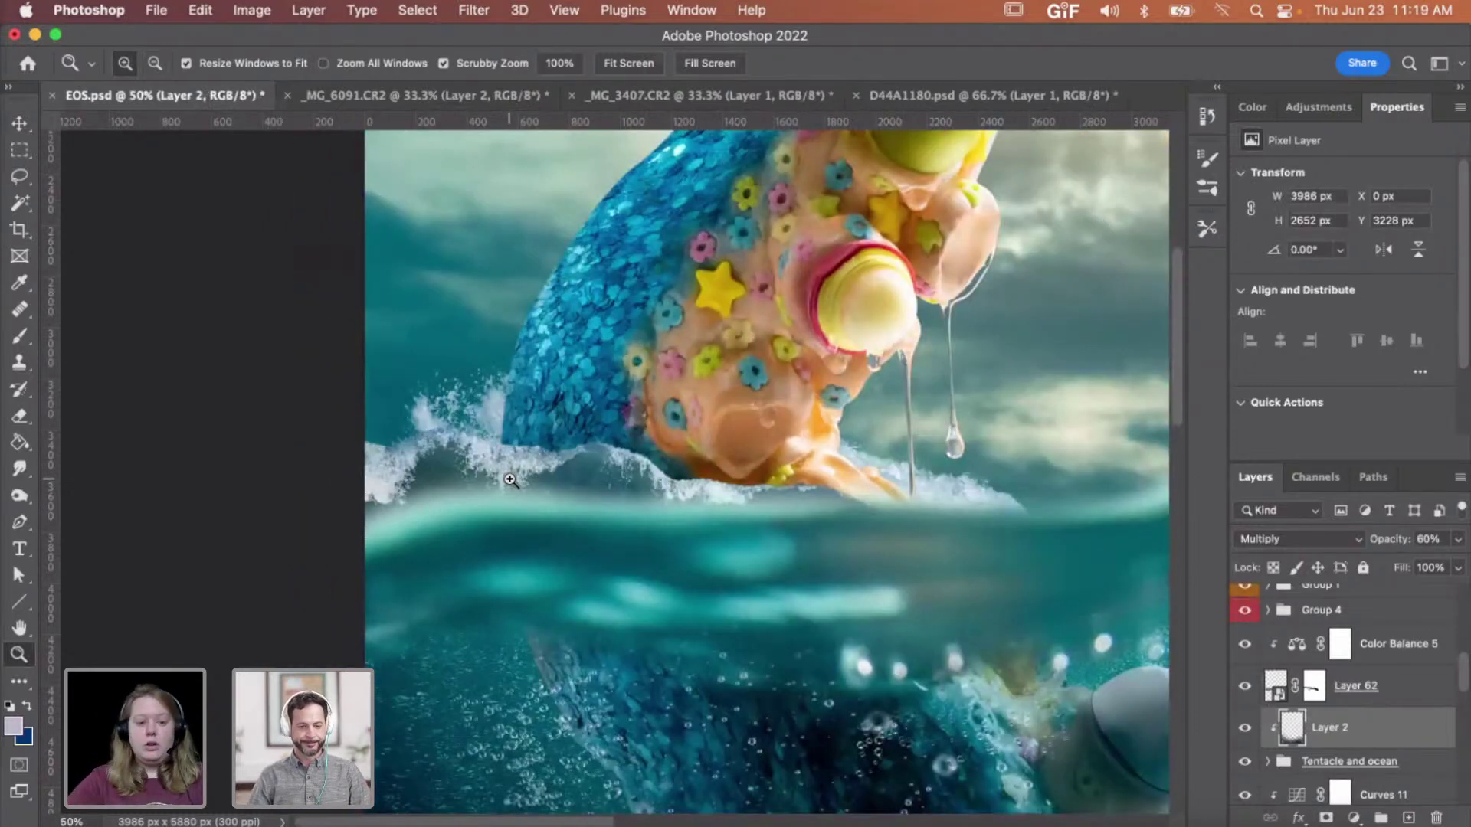
click(446, 441)
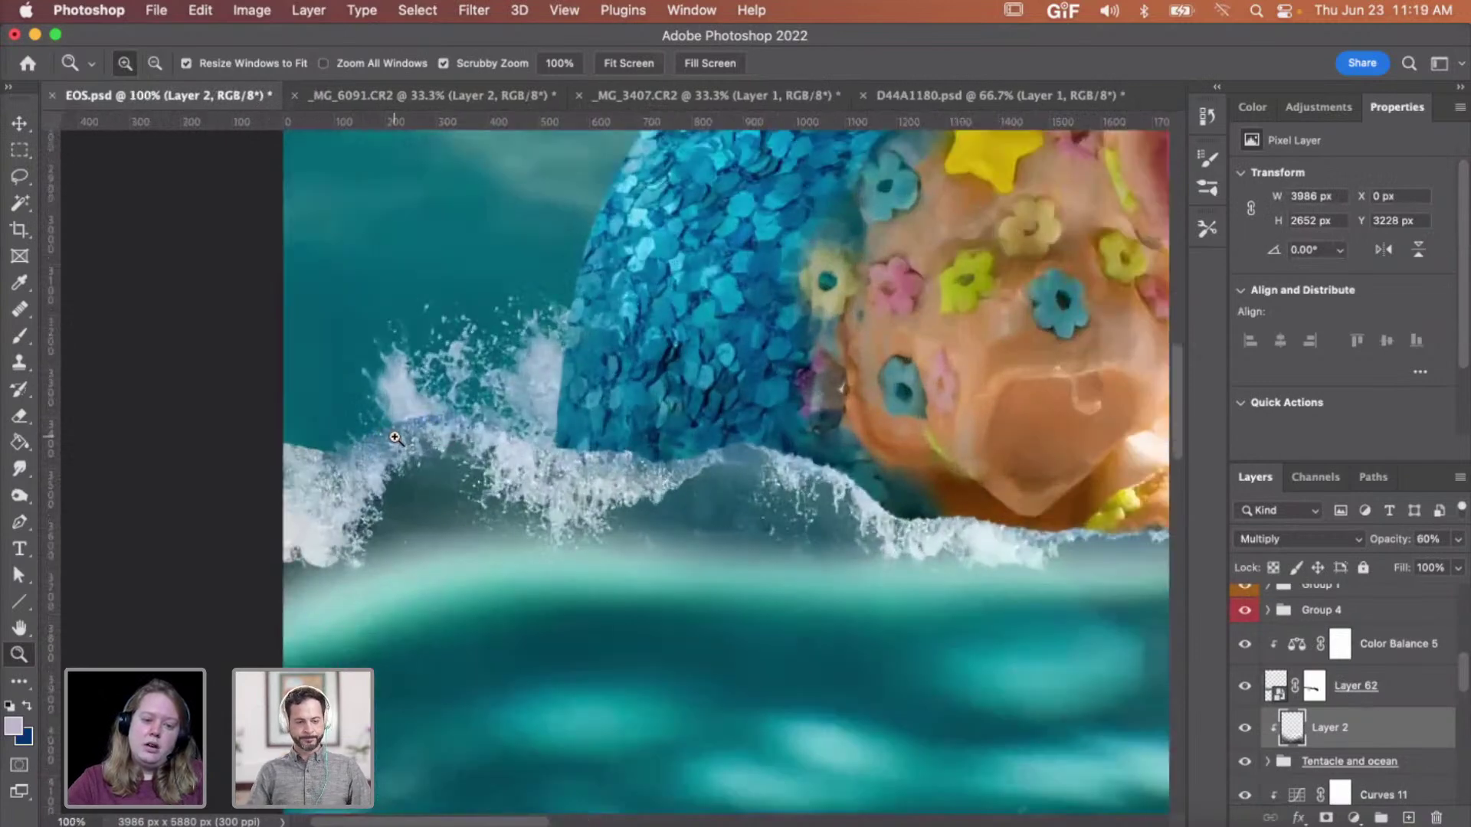
click(423, 421)
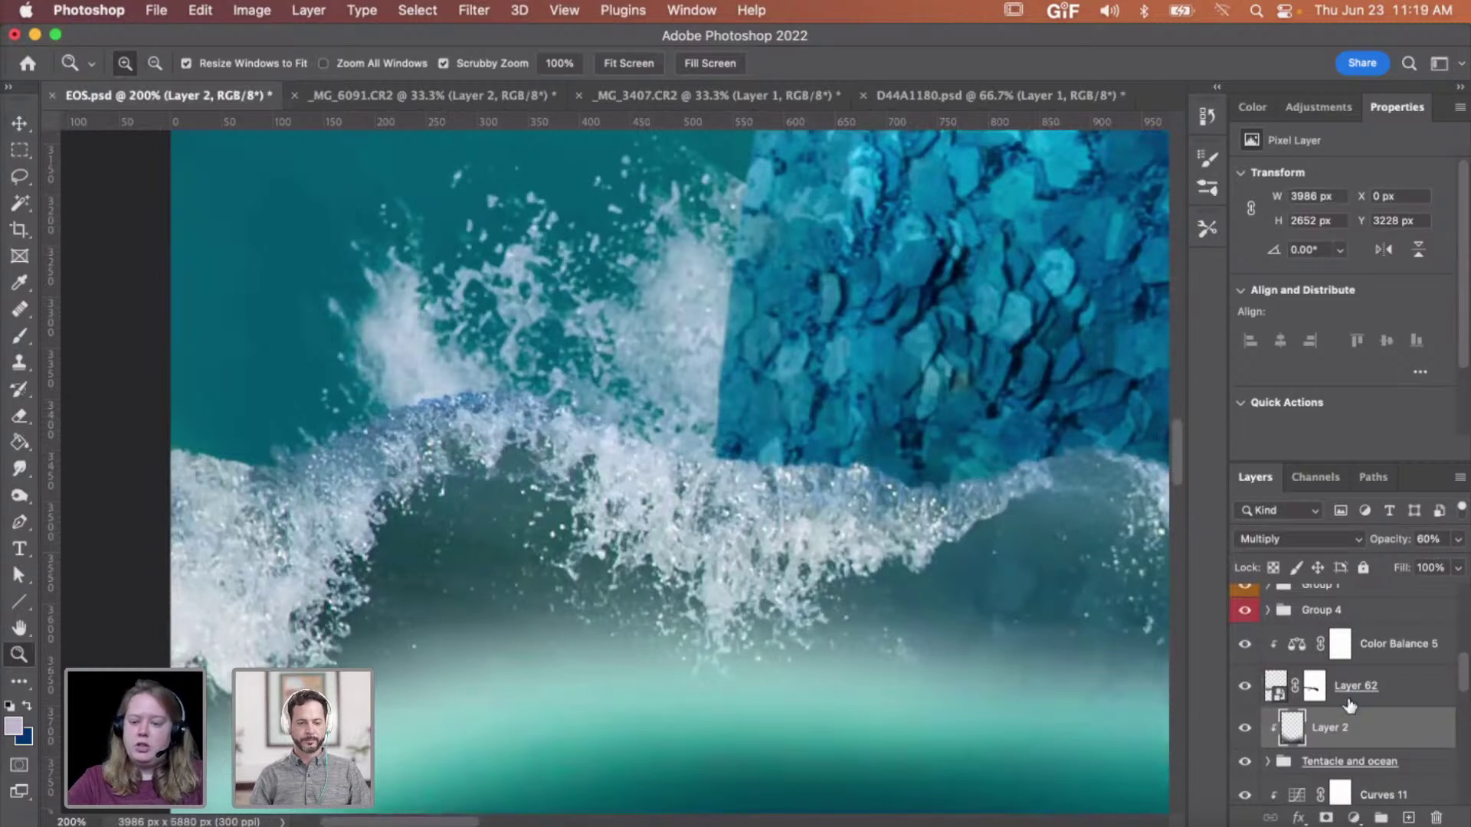
click(1388, 695)
click(1409, 817)
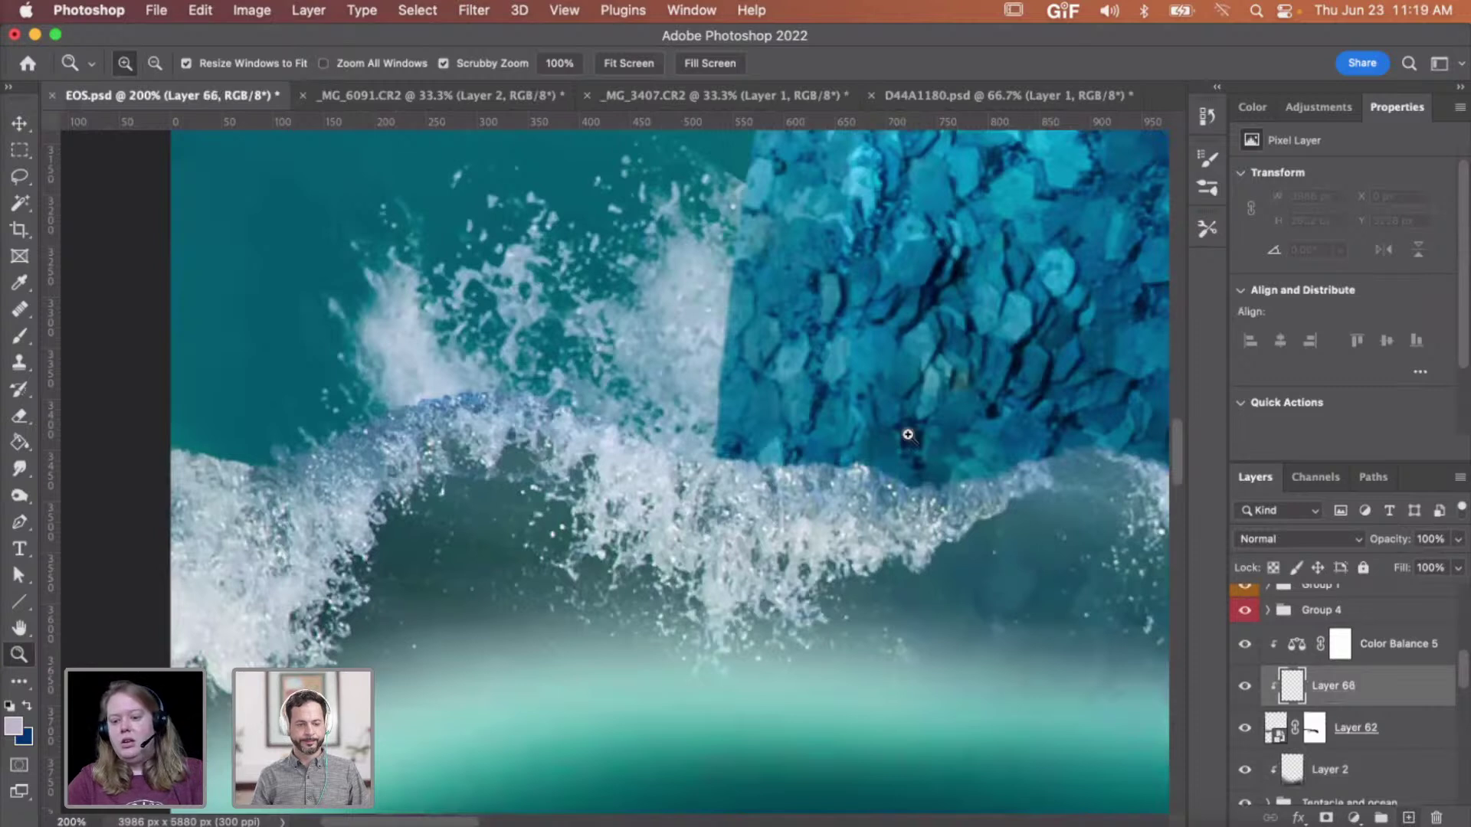
key(super+bracketright)
key(b)
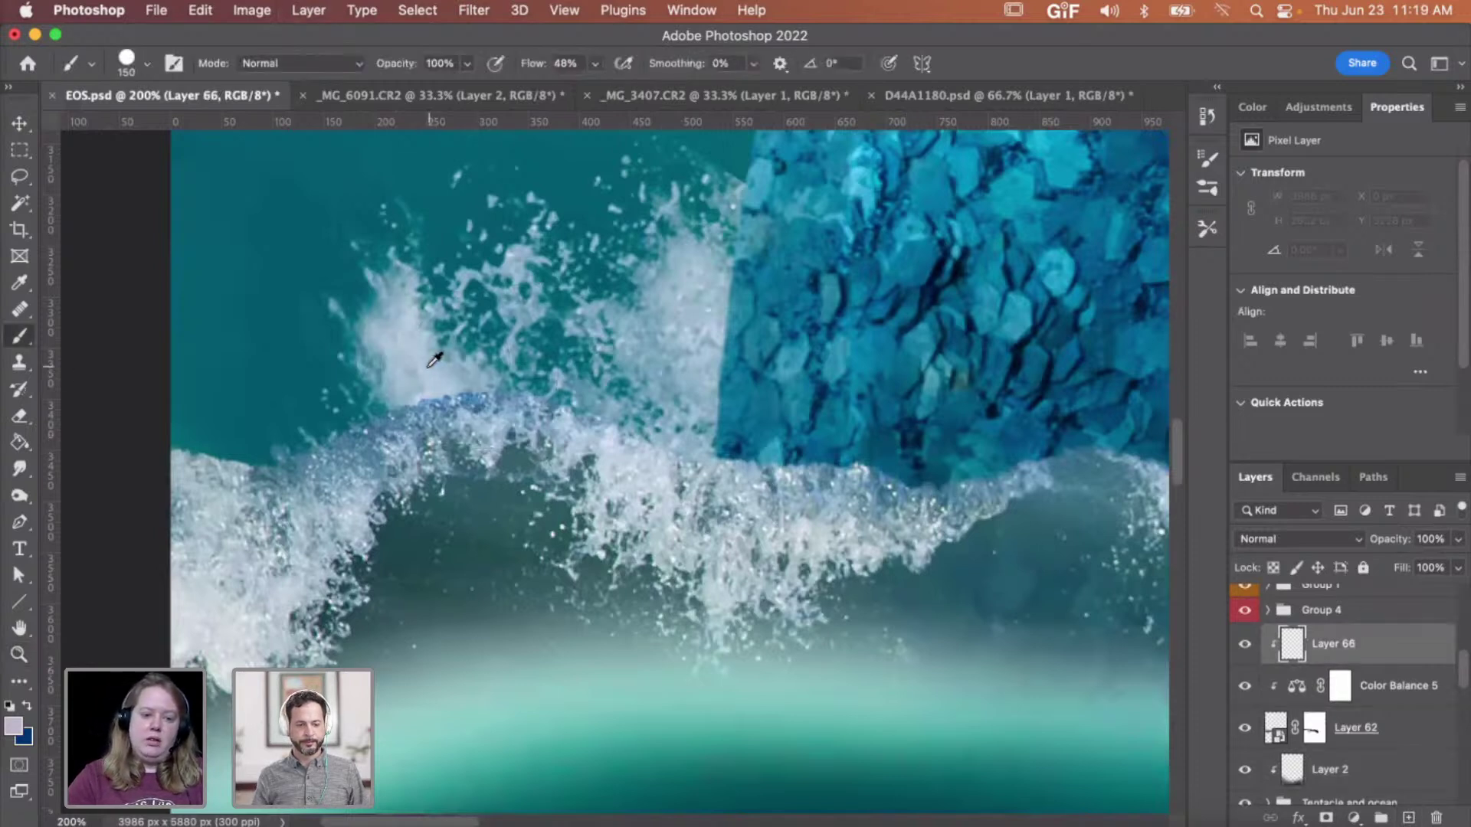
- Paint the splash's pale foam colour over the blue-tinted crest on Layer 66 with a 150 px brush at 0% hardness
right_click(402, 374)
drag(550, 491, 460, 490)
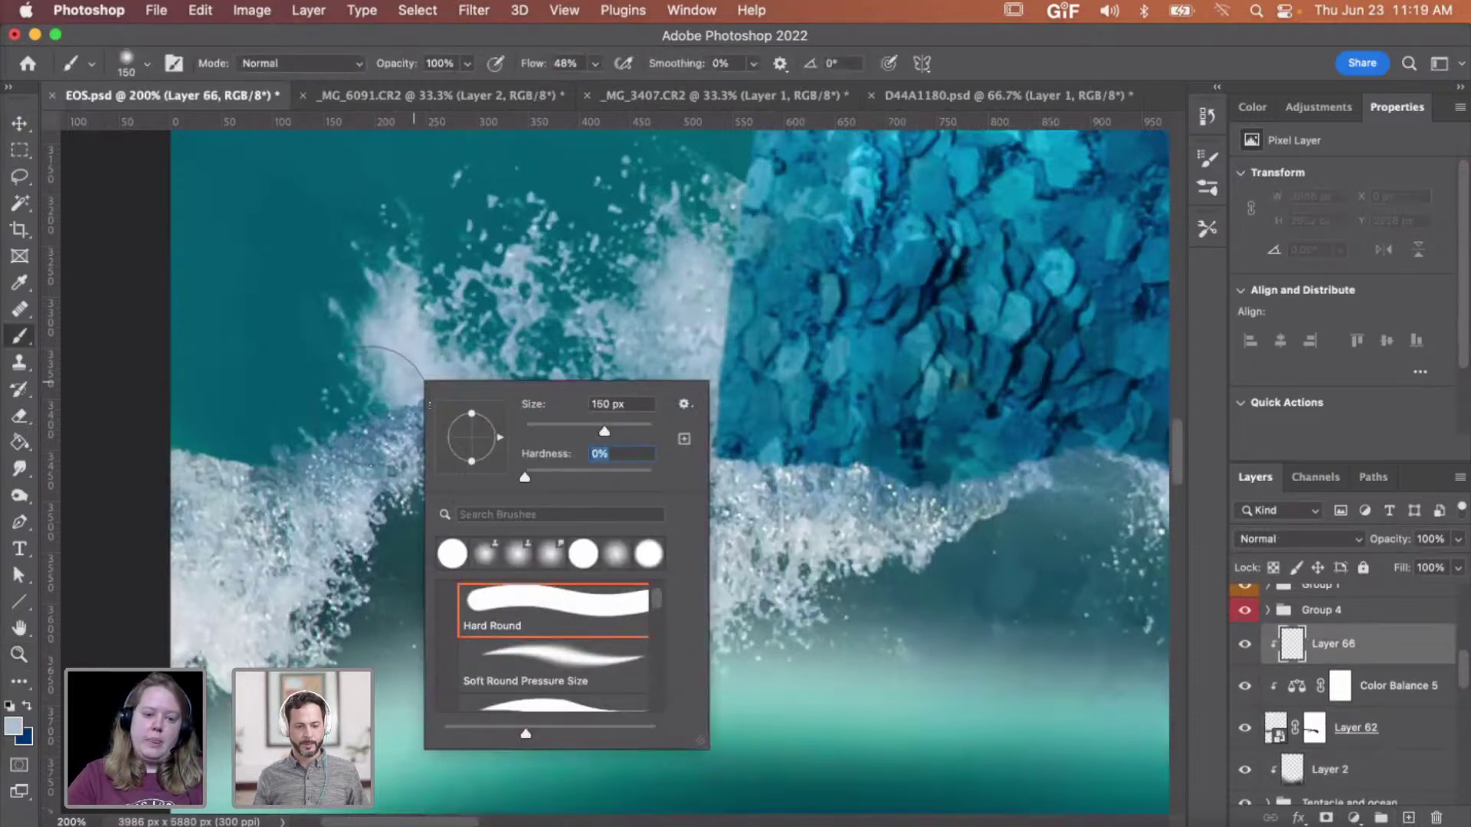
key(Return)
drag(372, 403, 428, 375)
mouse_move(434, 371)
mouse_down()
mouse_move(521, 364)
mouse_move(498, 379)
mouse_move(429, 360)
mouse_move(325, 414)
mouse_up()
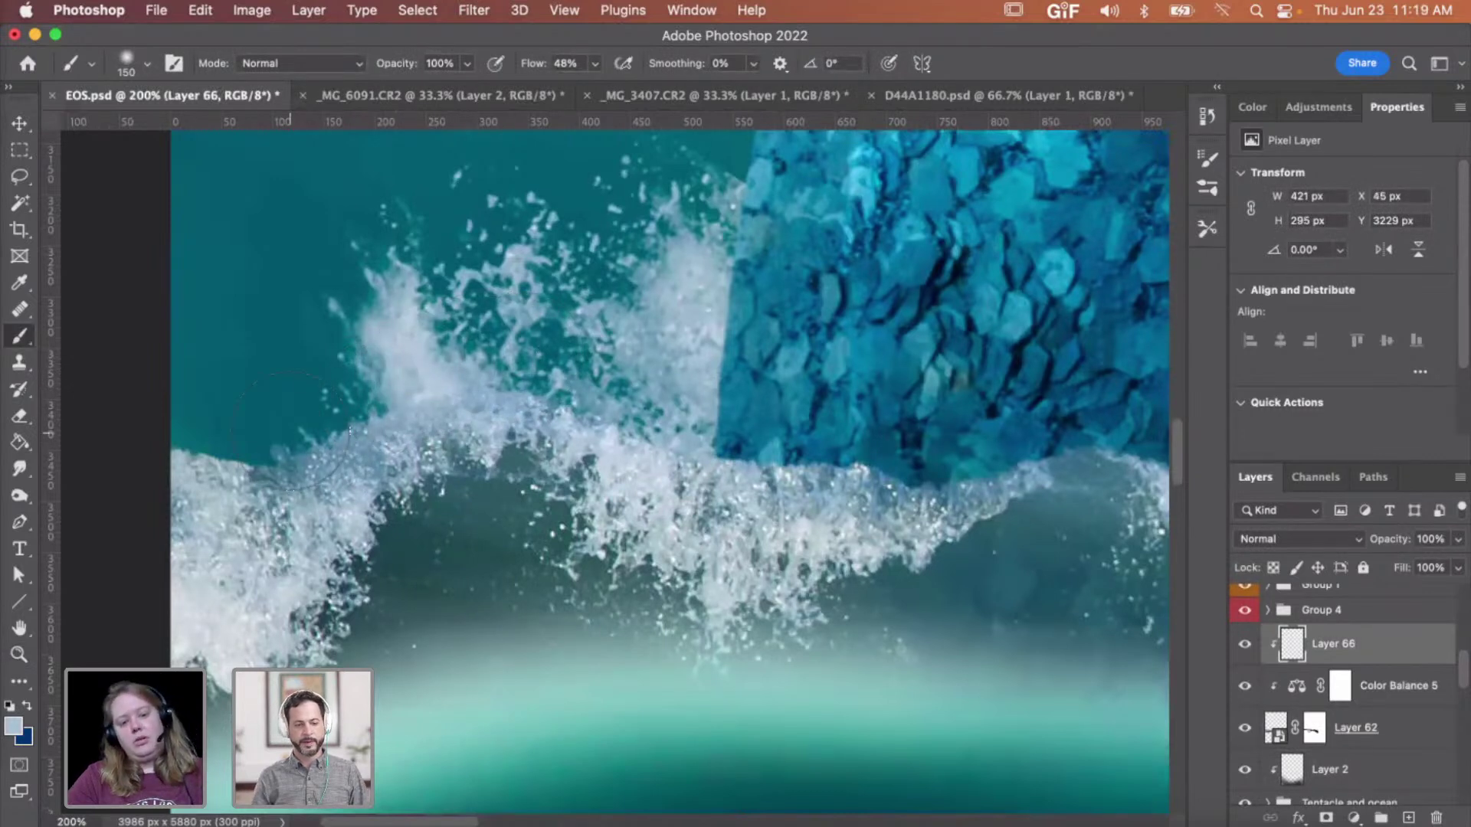
- Use a soft 146 px eraser to clean up the Layer 66 paint along the crest's lower left slope
key(e)
right_click(289, 465)
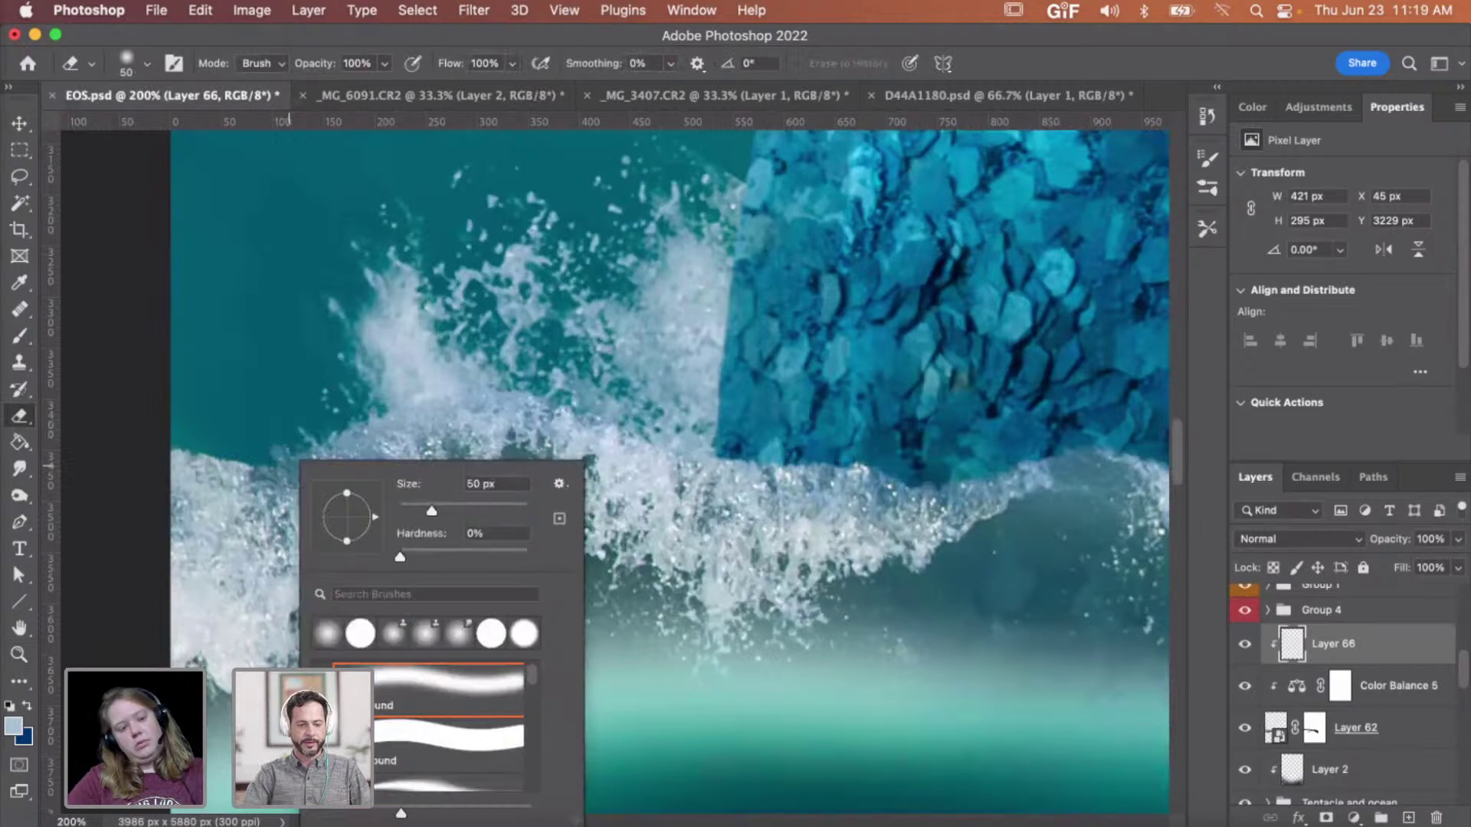
drag(479, 523, 453, 521)
key(Return)
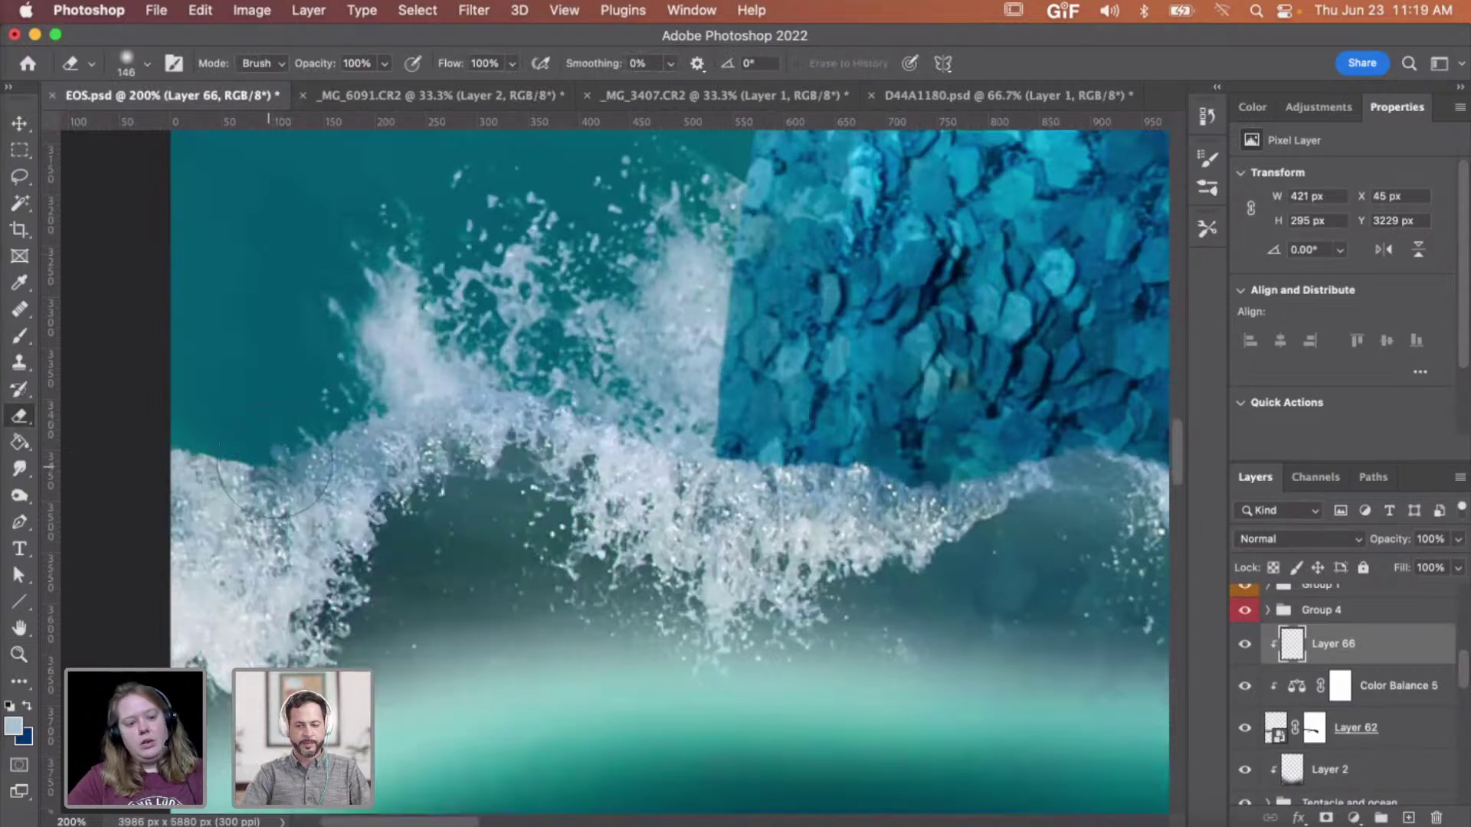
key(z)
alt+click(708, 474)
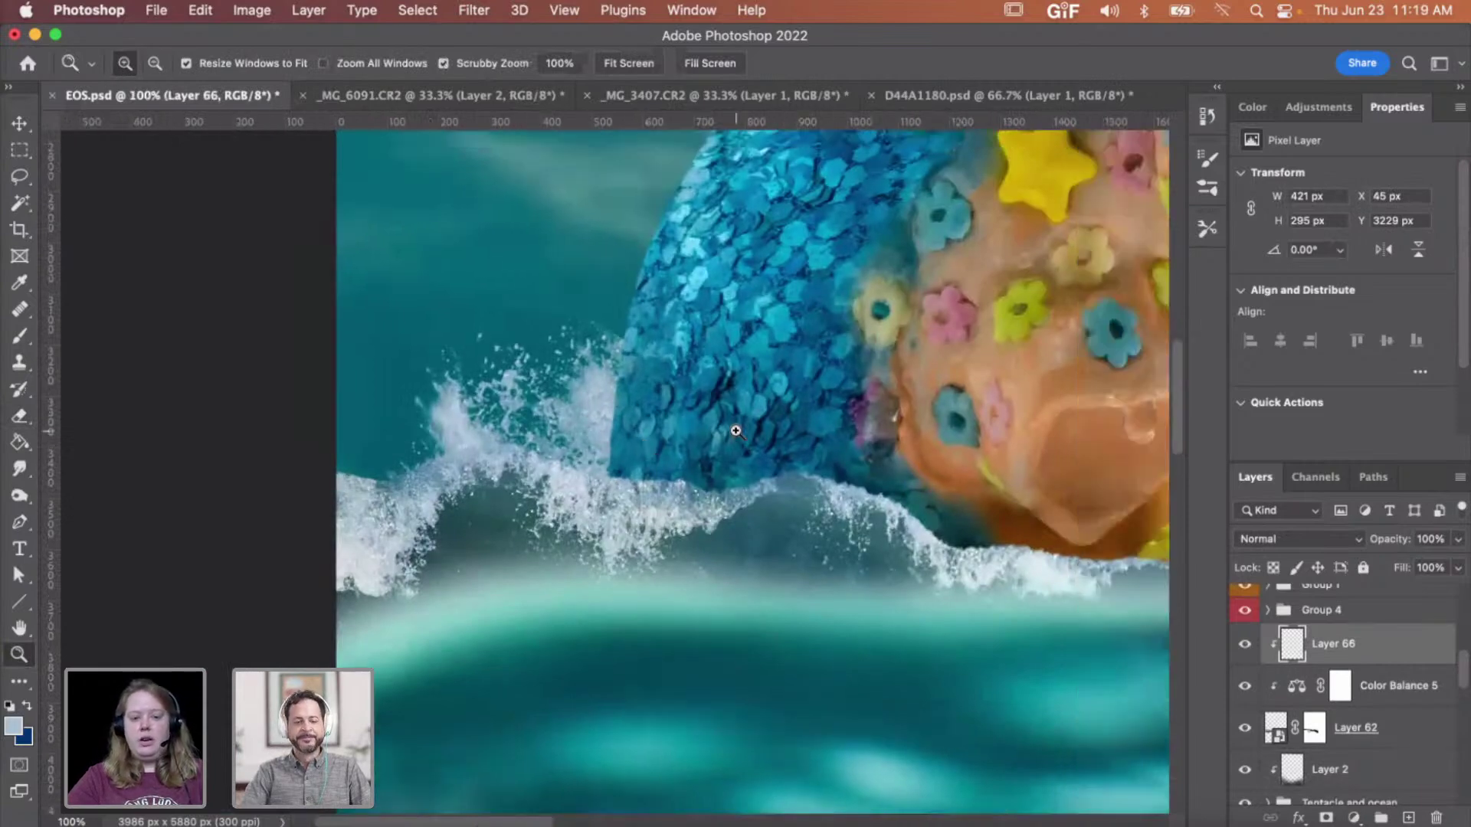
click(660, 434)
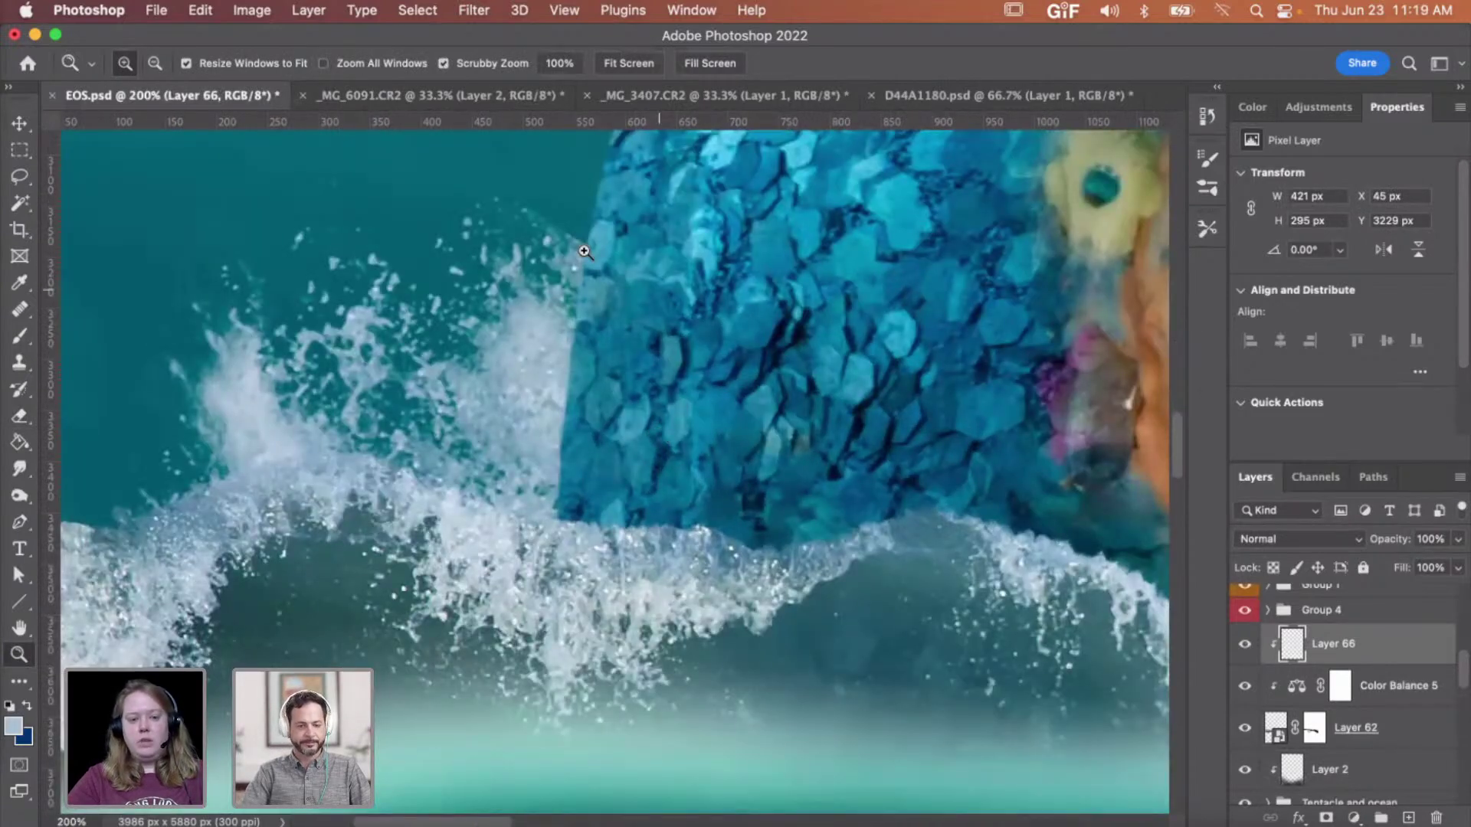
- Search the layer stack and toggle Layer 64 and Layer 65 to identify which holds the splash beside the tentacle
scroll(1399, 726, down, 10)
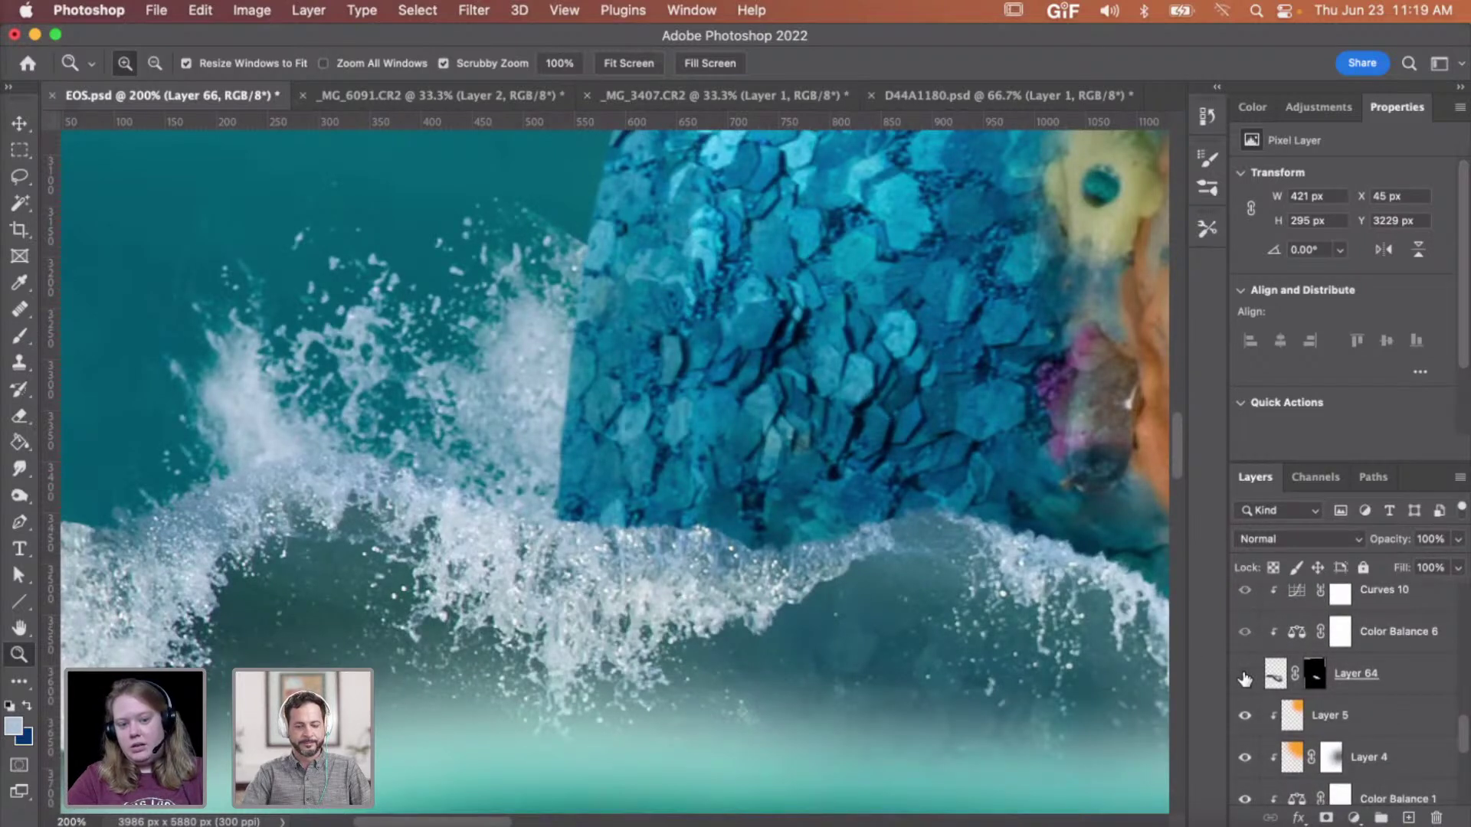
click(1245, 676)
scroll(1348, 696, down, 5)
scroll(1361, 691, up, 8)
scroll(1362, 691, up, 1)
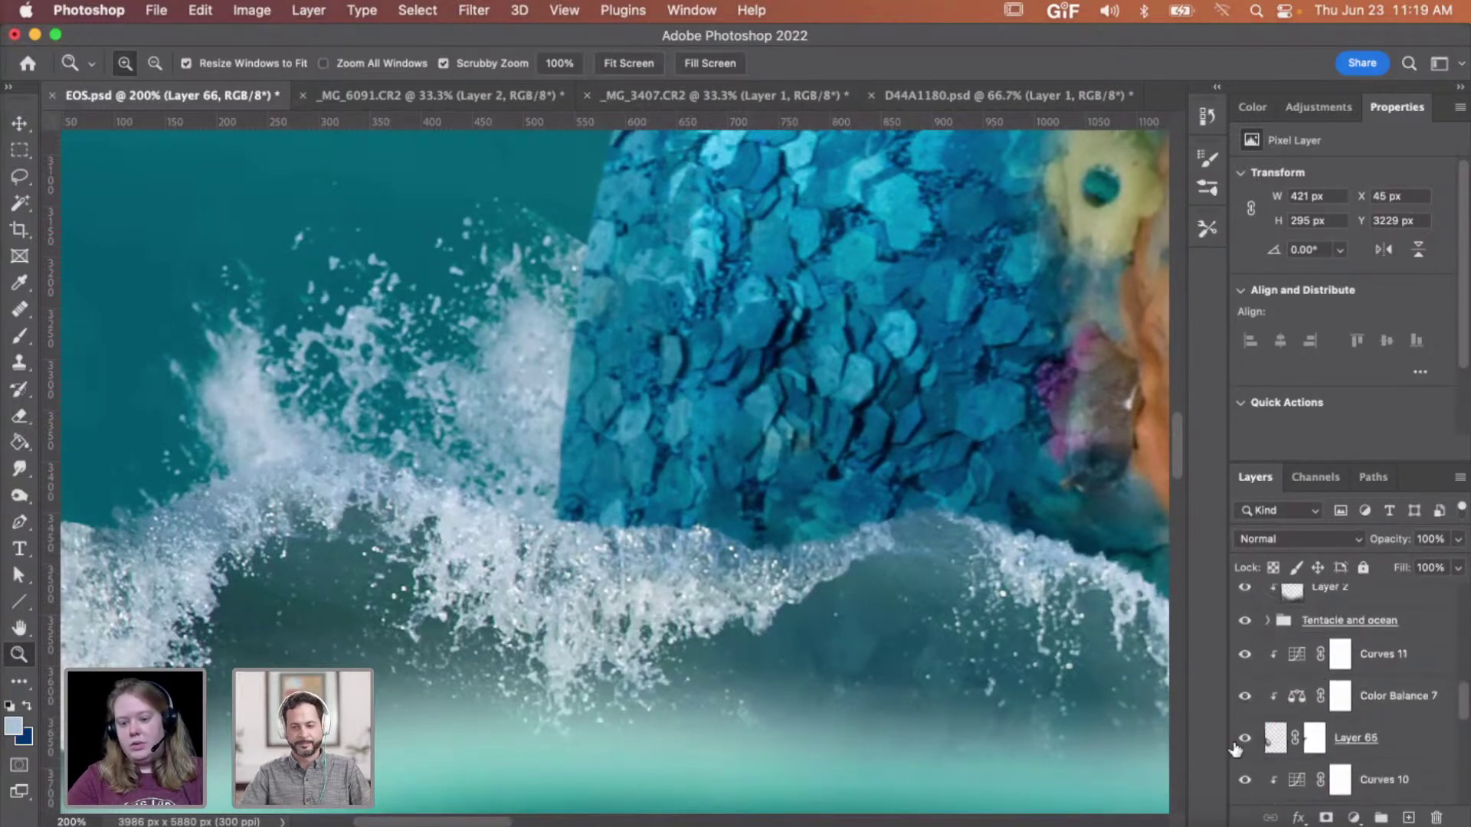
click(1243, 740)
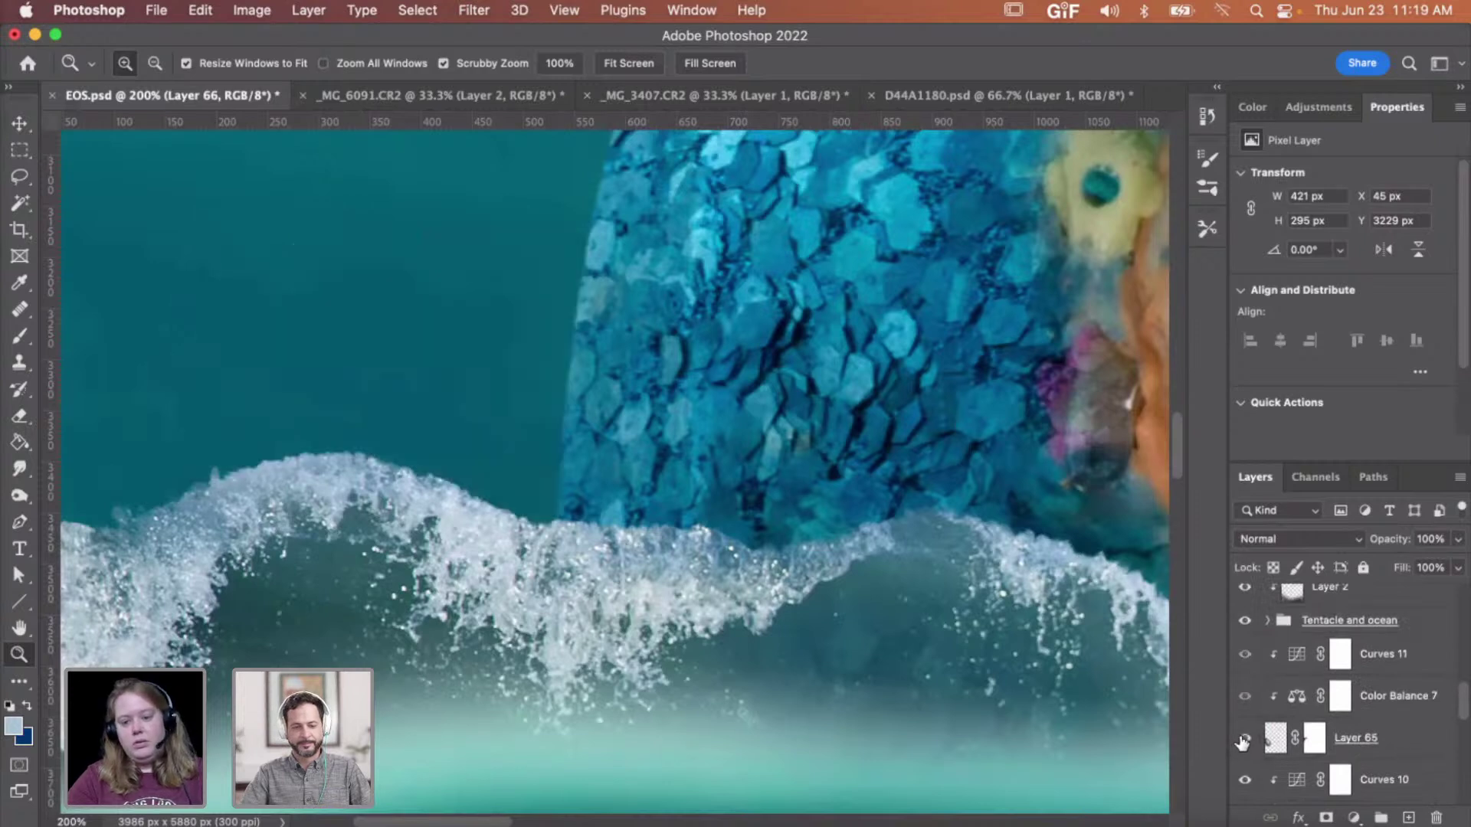
- Restore Layer 65's visibility and mask out the faint streaks above its splash near the tentacle with a 70 px brush
key(super+z)
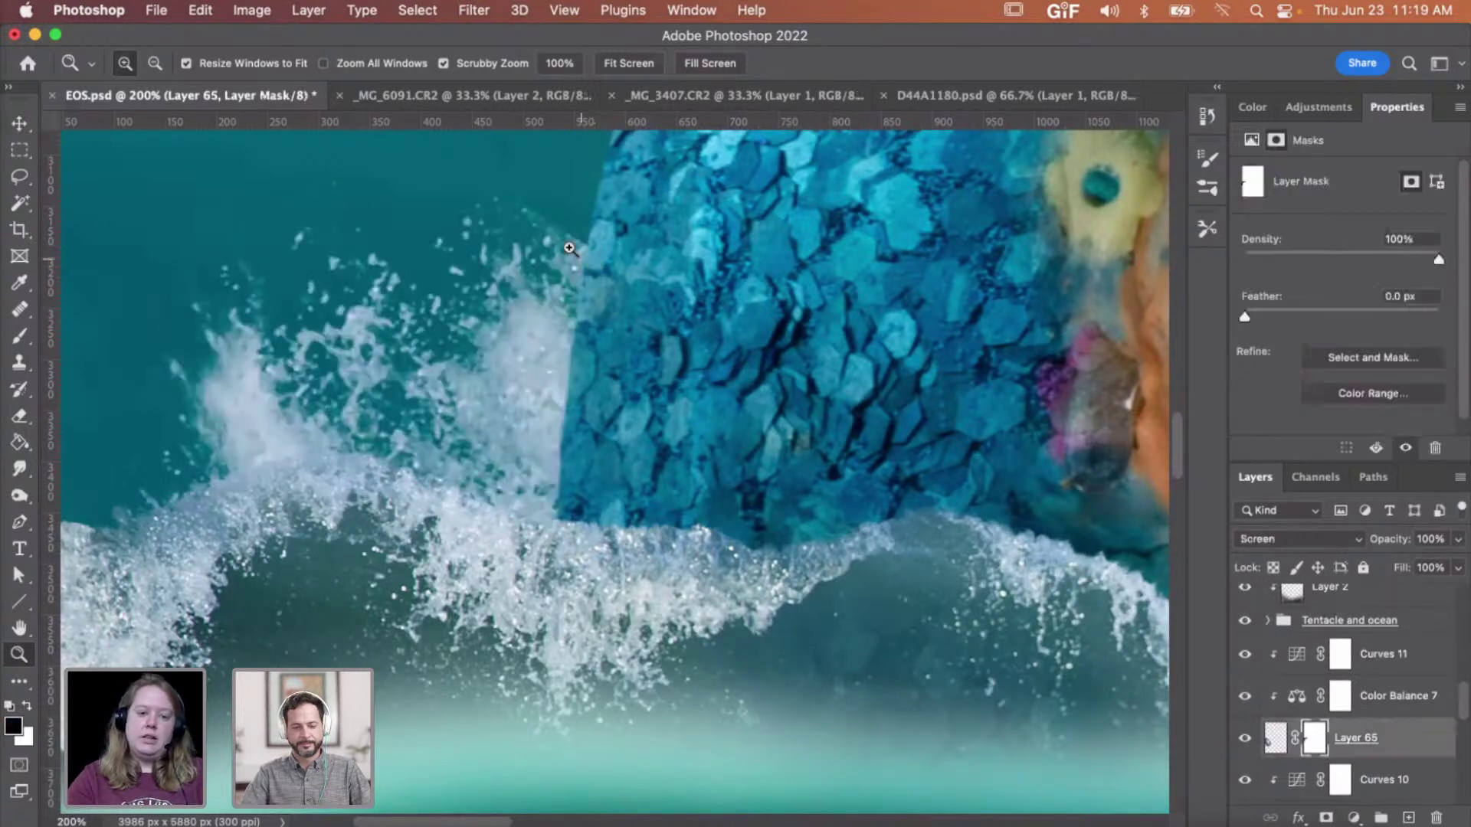
key(b)
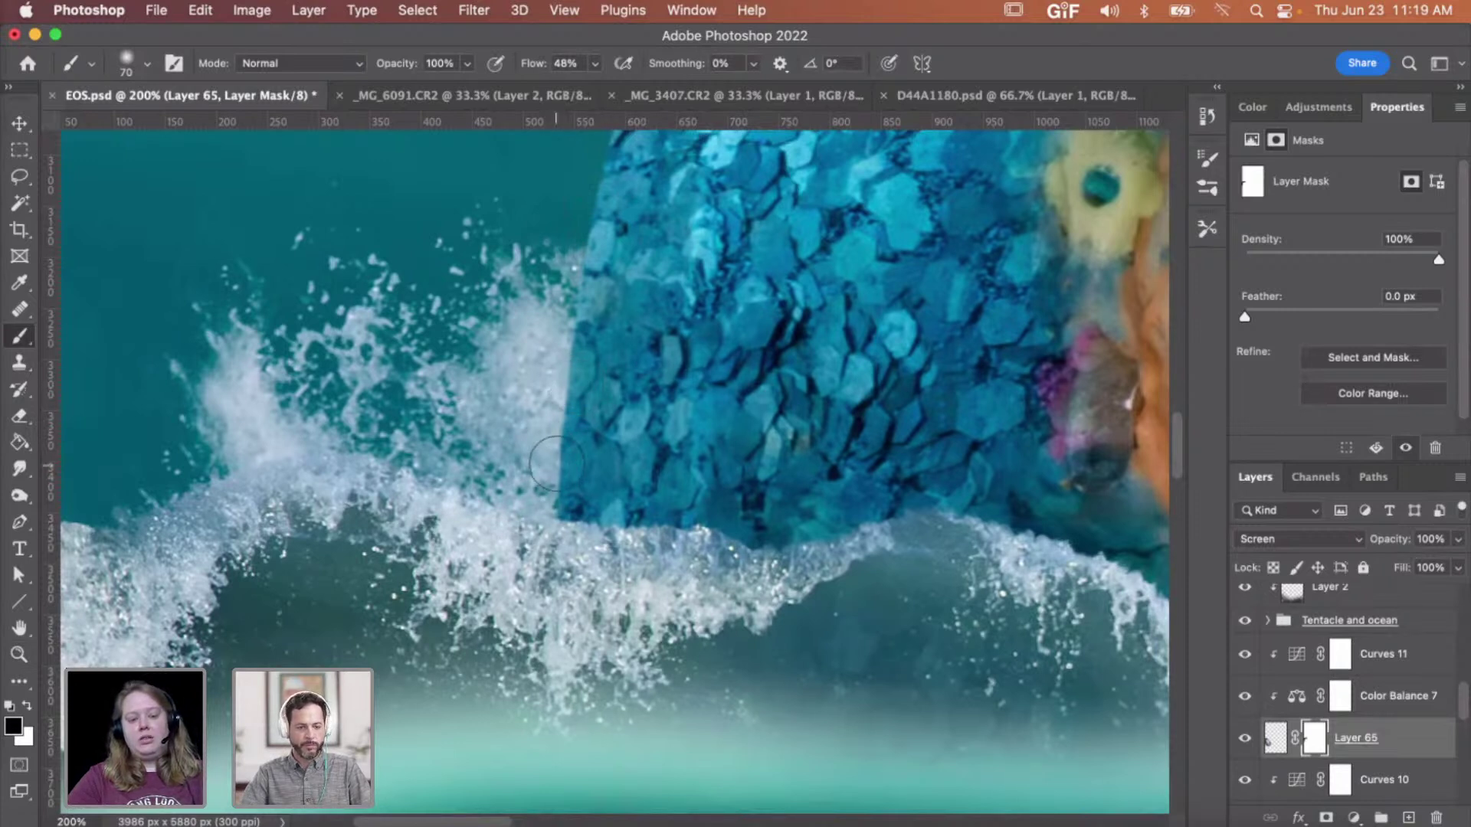
key(v)
- Add a new layer above Curves 11 and paint a dark blue shadow where the splash meets the tentacle with a 162 px brush
click(1387, 672)
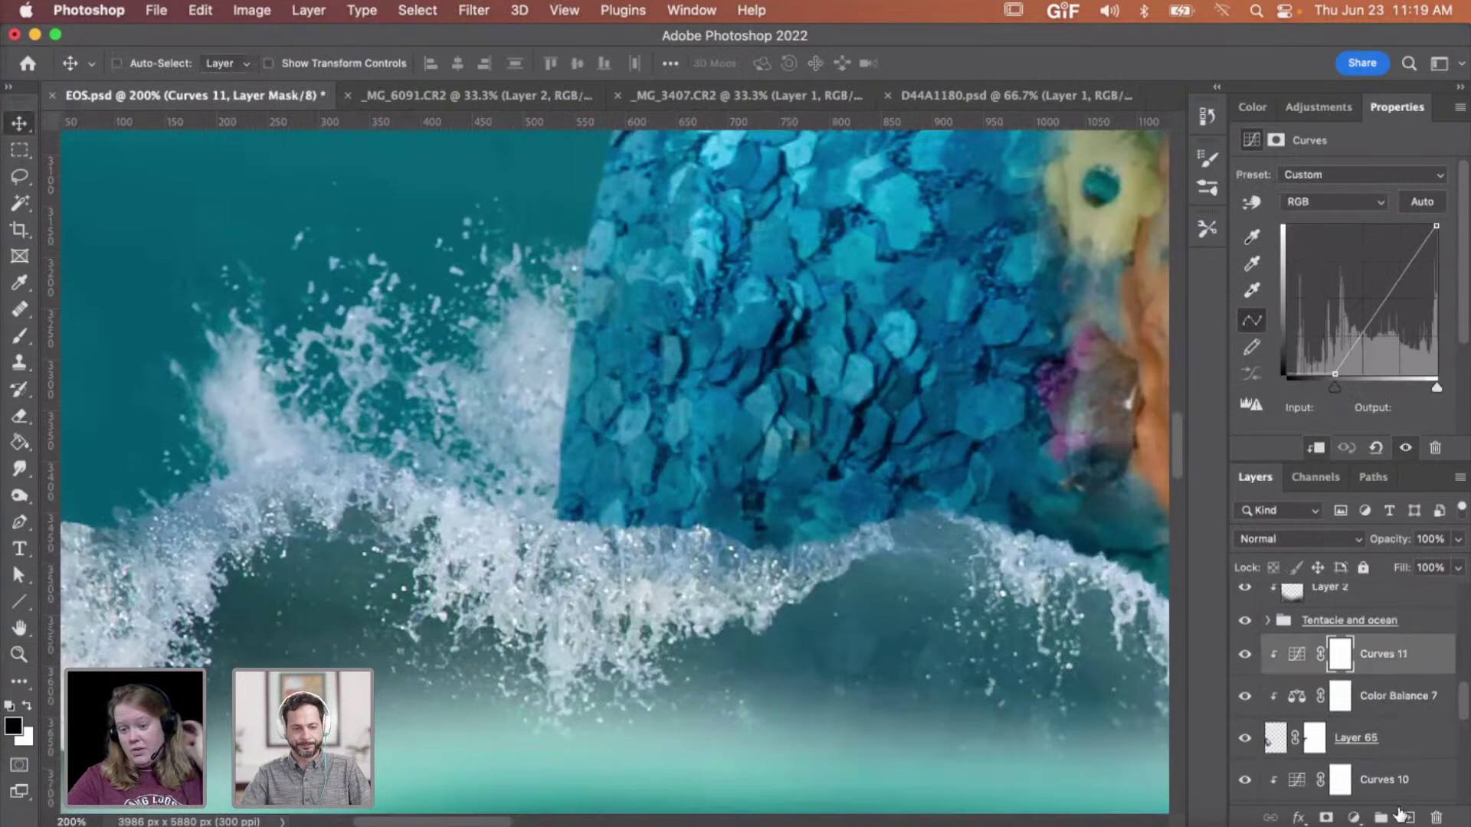
click(1409, 818)
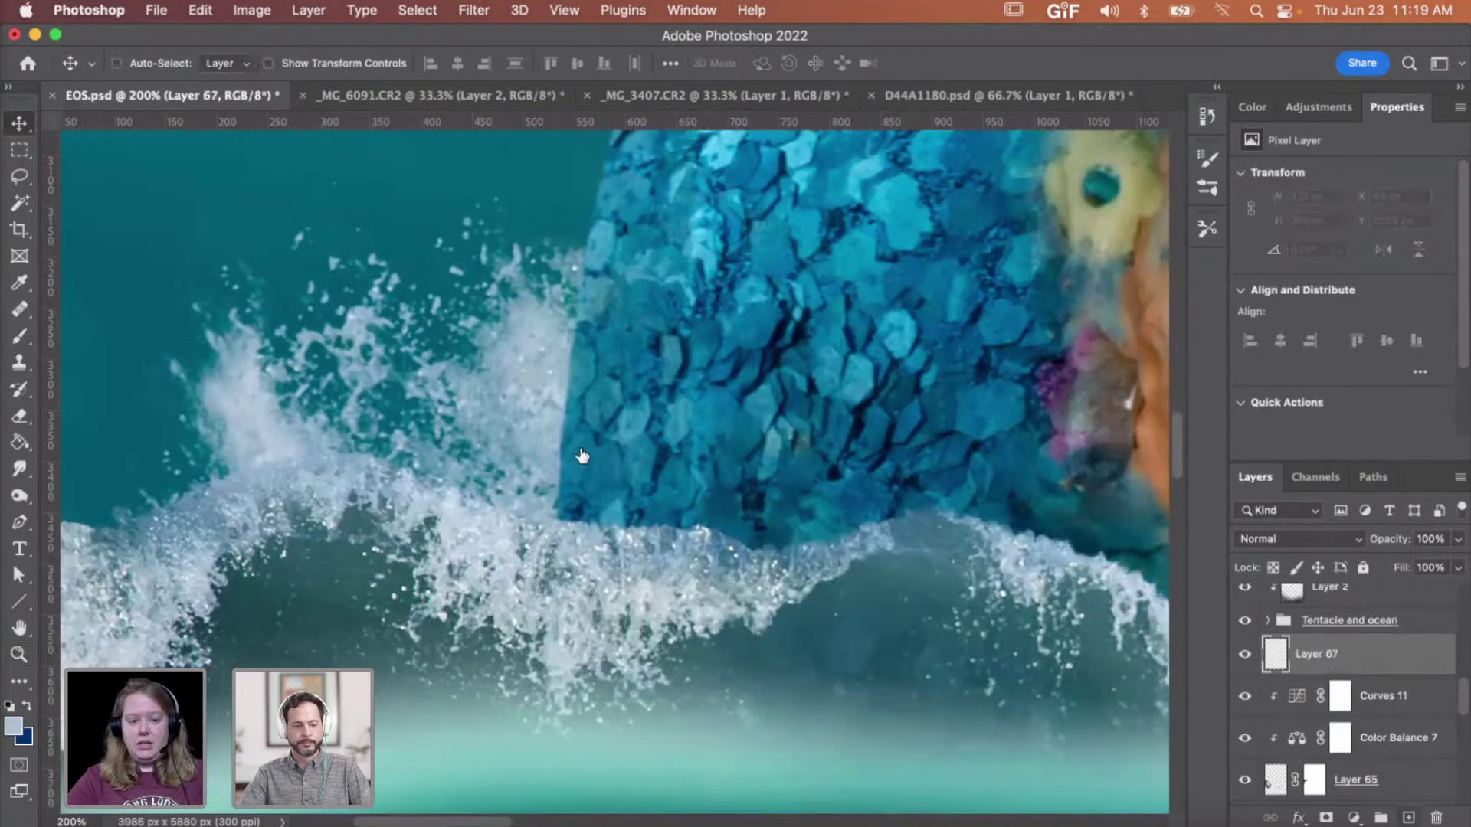
key(b)
key(x)
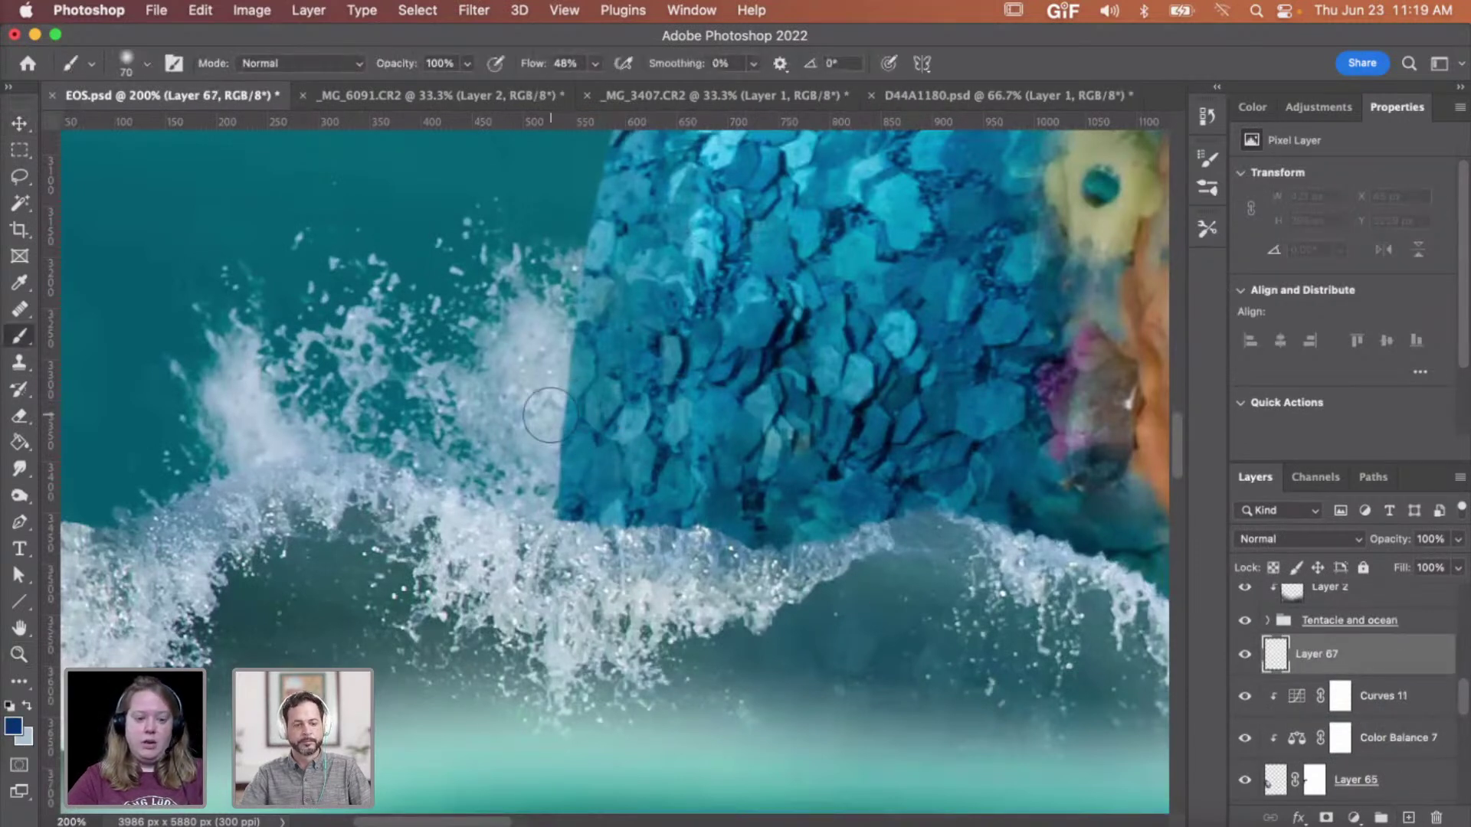
right_click(550, 414)
text(162)
key(Return)
mouse_move(544, 475)
mouse_down()
mouse_move(537, 491)
mouse_move(528, 460)
mouse_move(571, 410)
mouse_move(548, 360)
mouse_move(556, 337)
mouse_move(460, 537)
mouse_move(596, 546)
mouse_move(601, 573)
mouse_up()
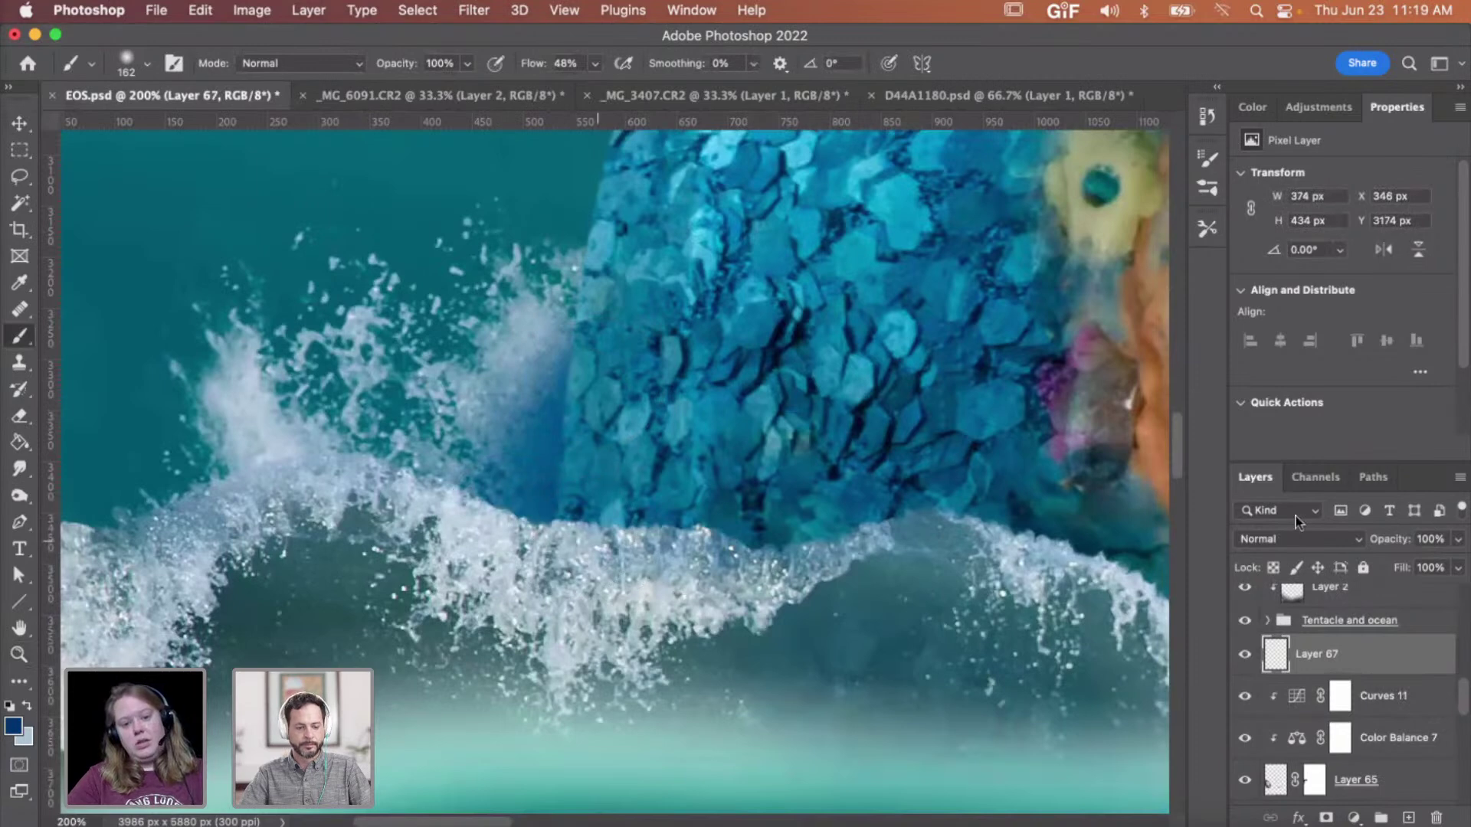
- Set Layer 67 to Multiply and adjust the shadow's saturation to -57 with slightly reduced lightness
click(1302, 532)
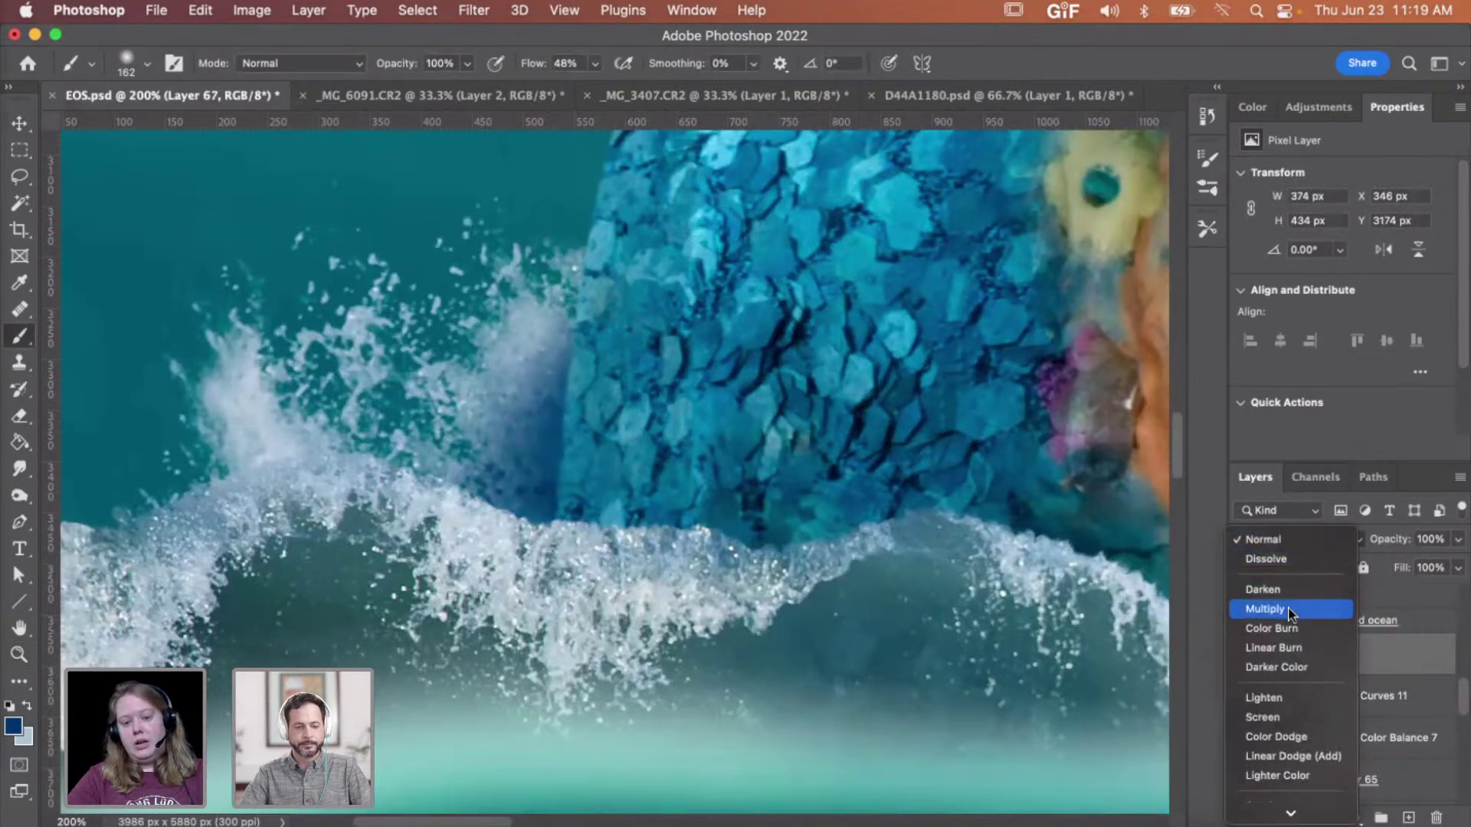
click(1291, 607)
key(super+u)
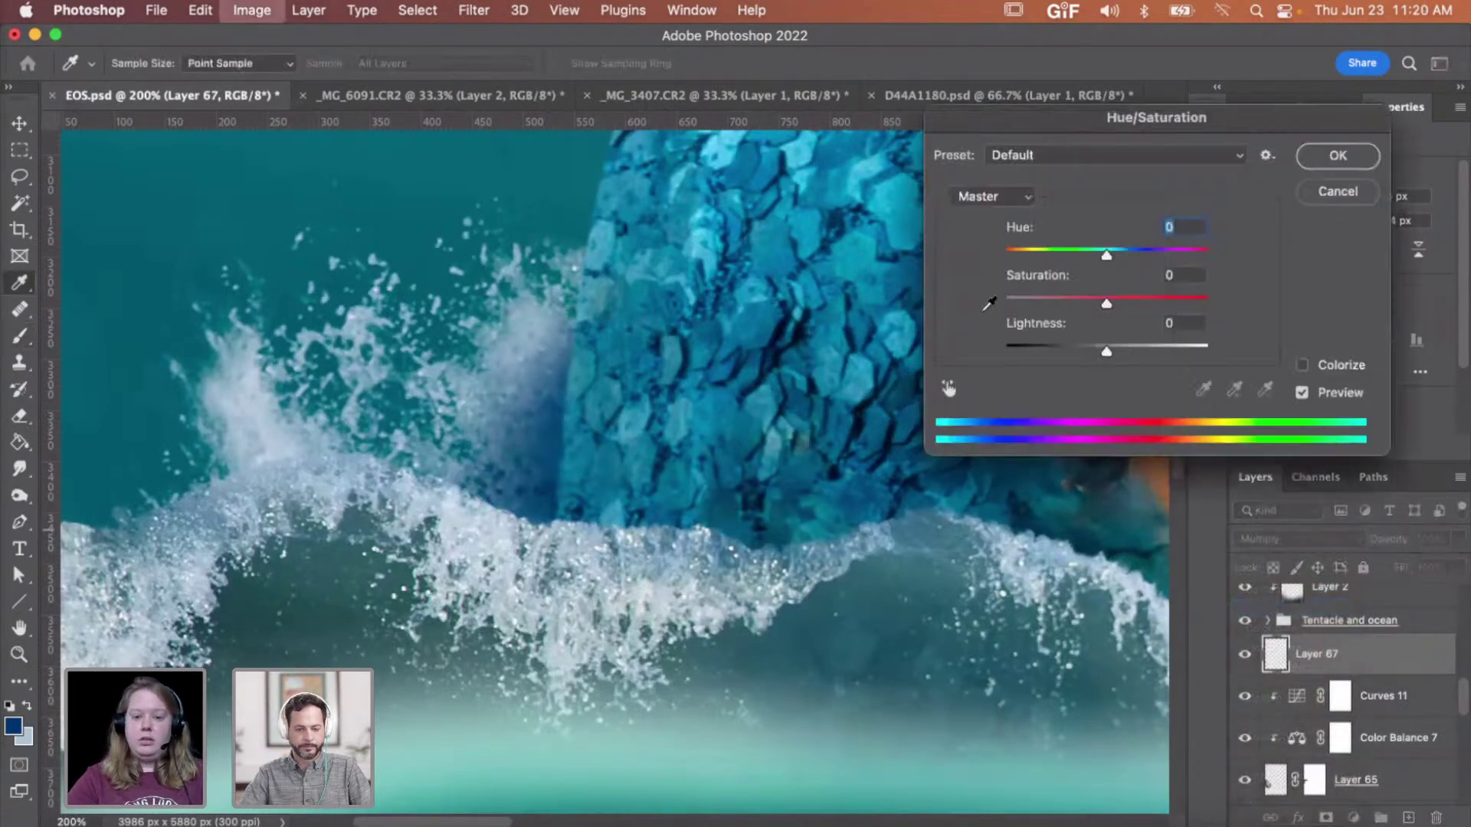
click(1048, 297)
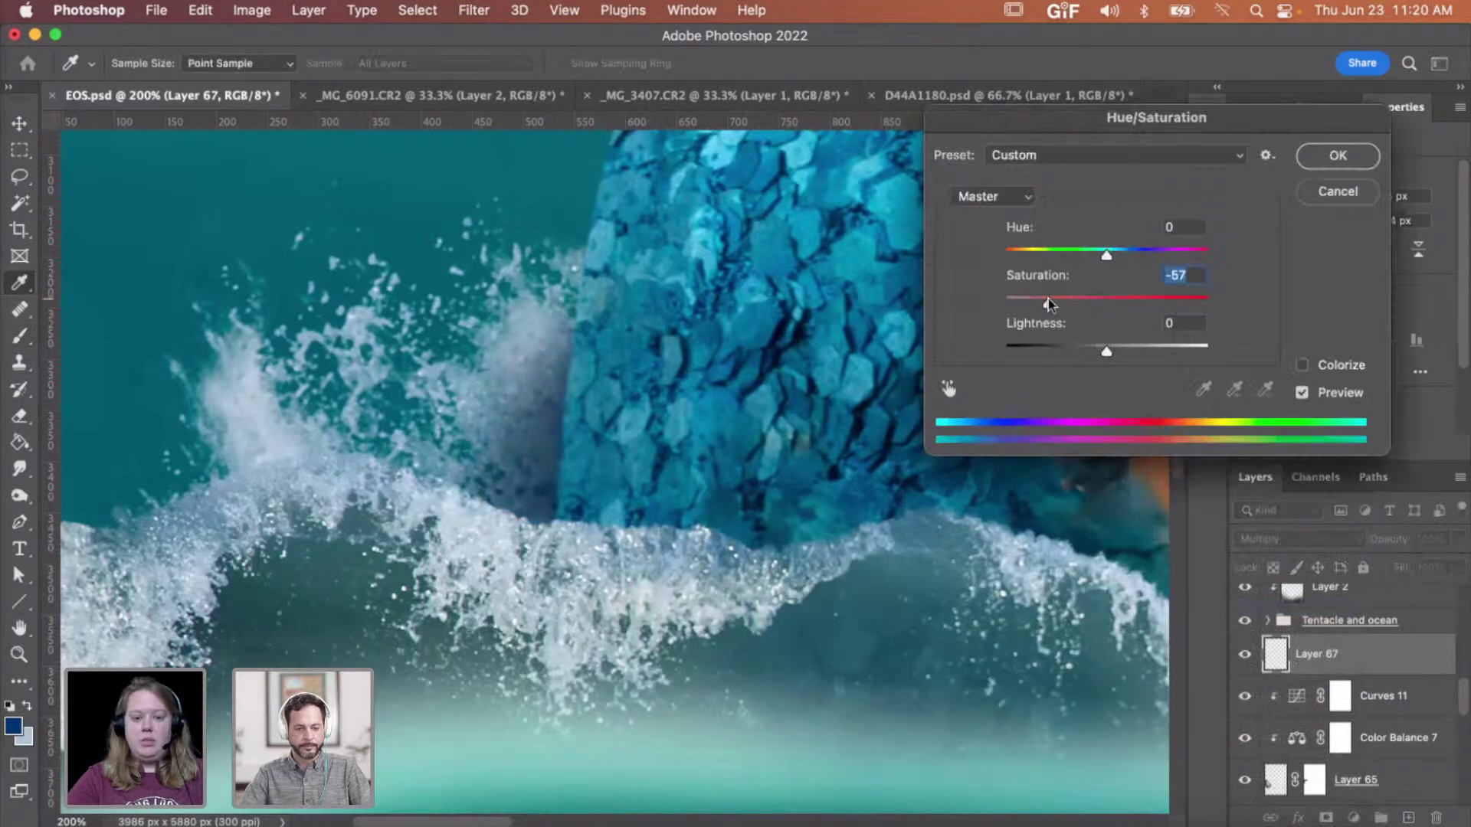
click(1096, 349)
key(Return)
- Add a layer mask to Layer 67 and fade the shadow over the splash with a soft 400 px black brush
key(b)
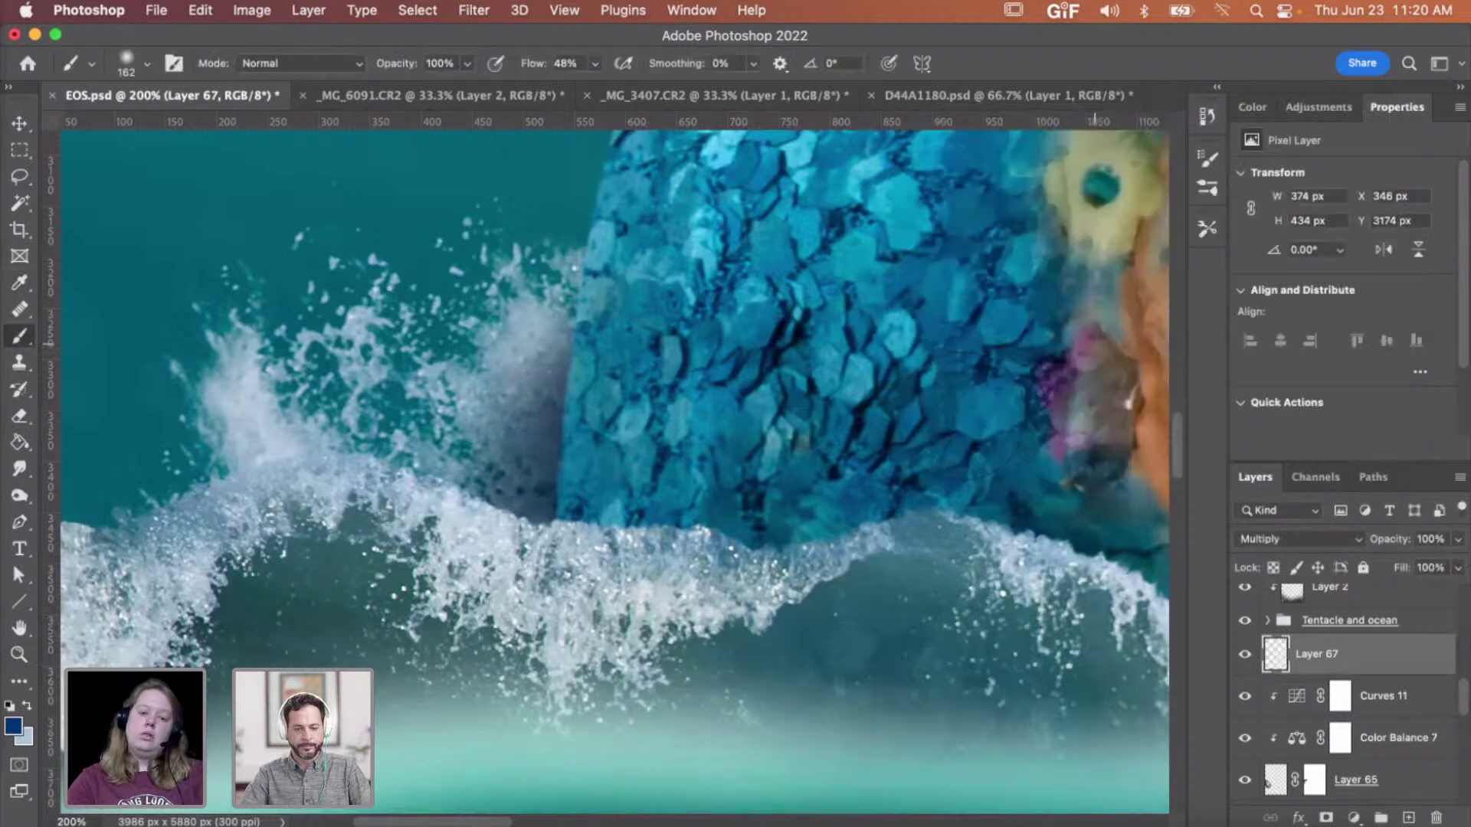
click(1328, 817)
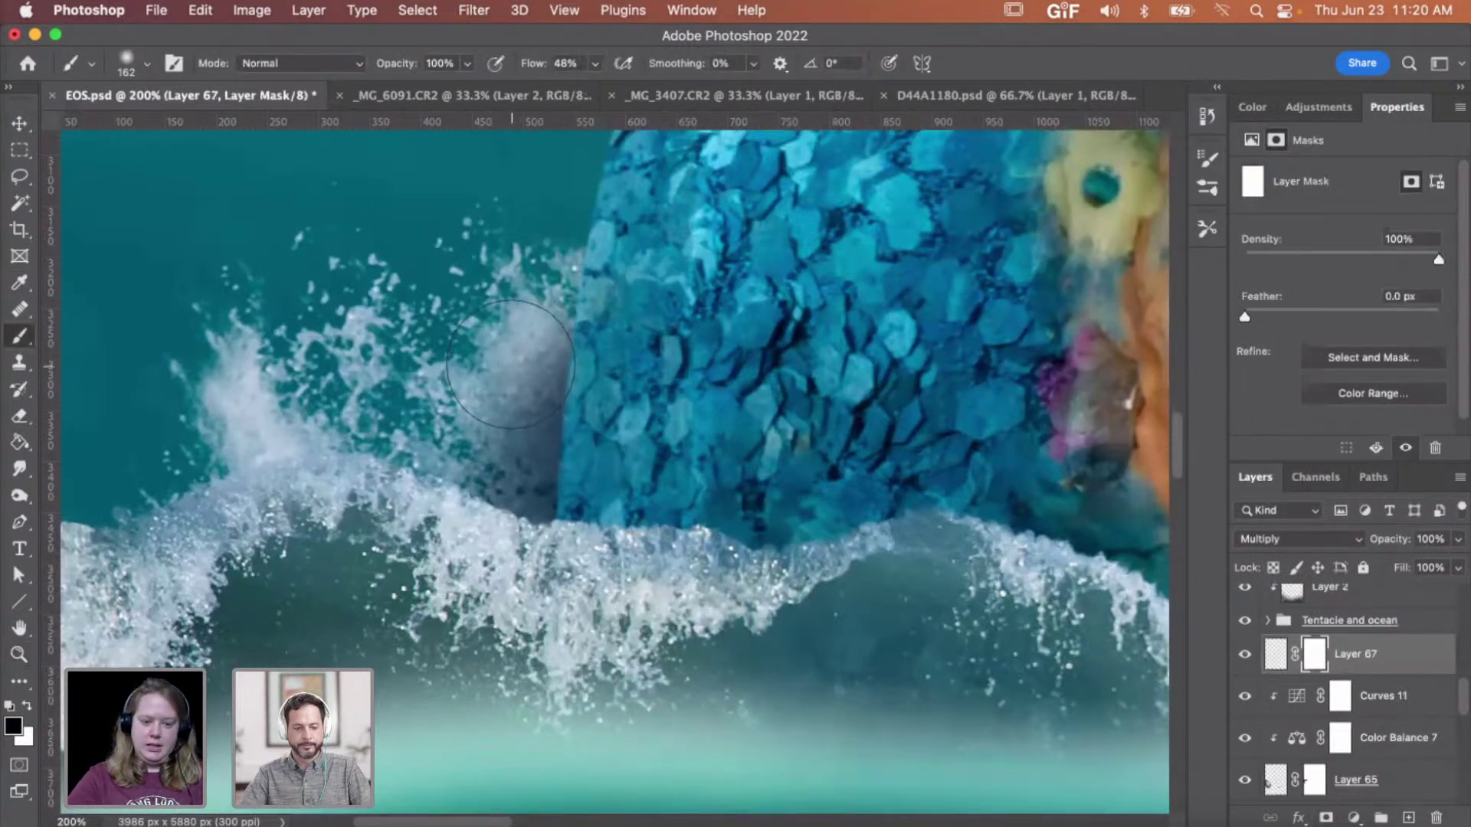
key(bracketright)
key(bracketright)
key(bracketright)
key(bracketright)
key(bracketright)
key(bracketright)
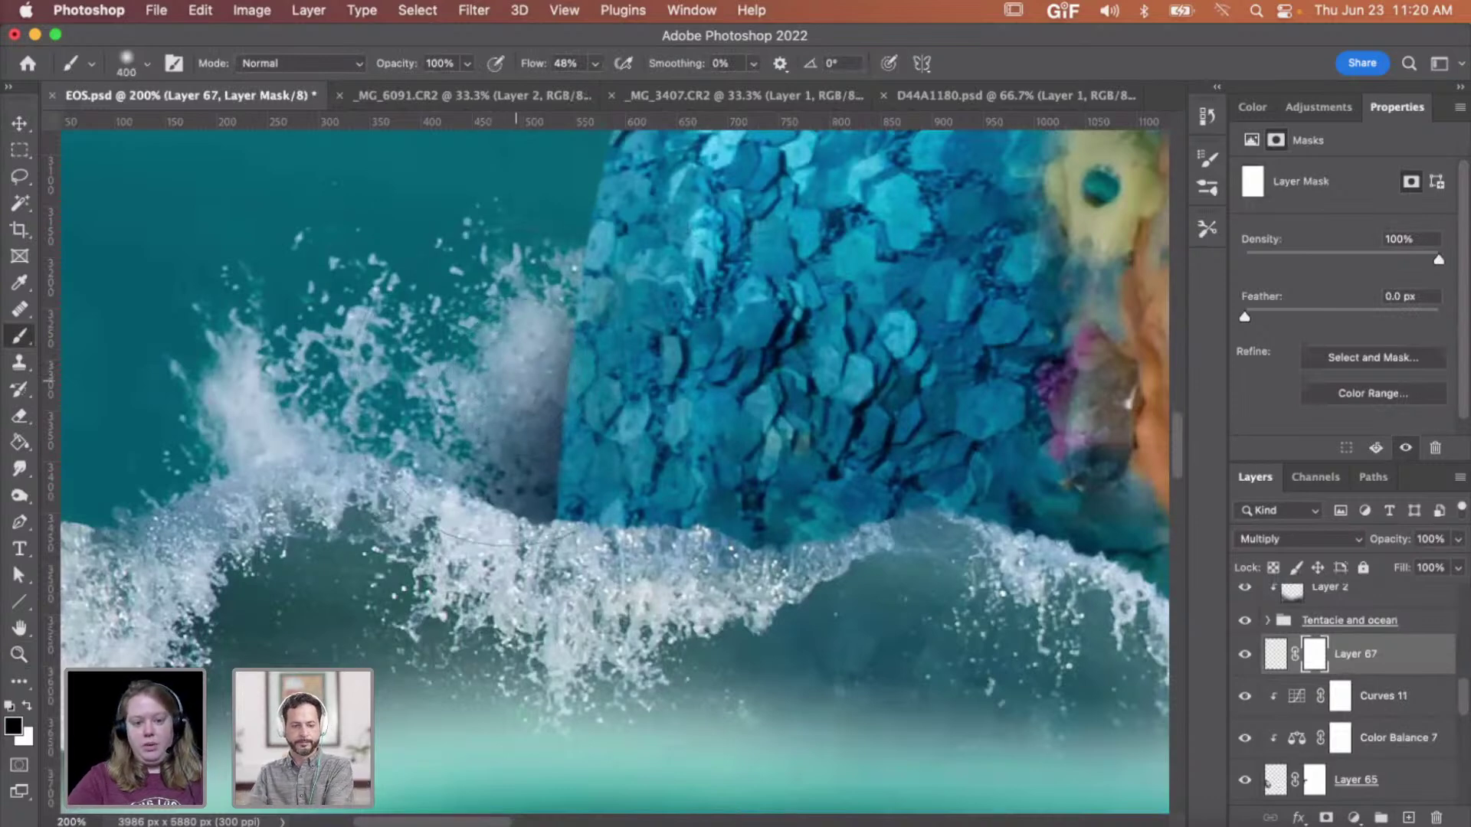
click(489, 383)
- Refine Layer 67's mask along the tentacle's edge, reducing the brush to 80 px and switching to white to bring back shadow
key(z)
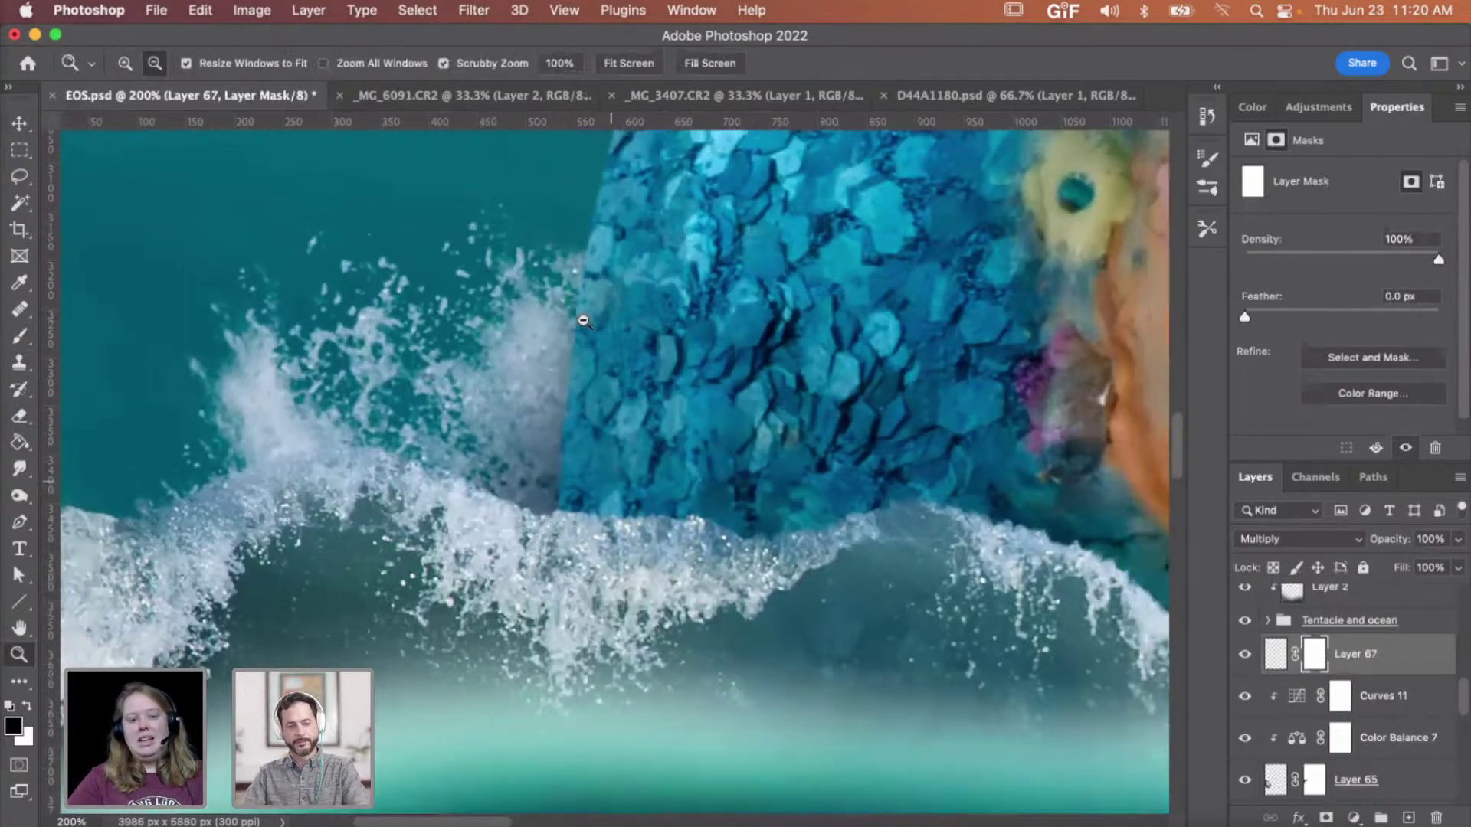
alt+click(583, 316)
alt+click(594, 383)
click(568, 345)
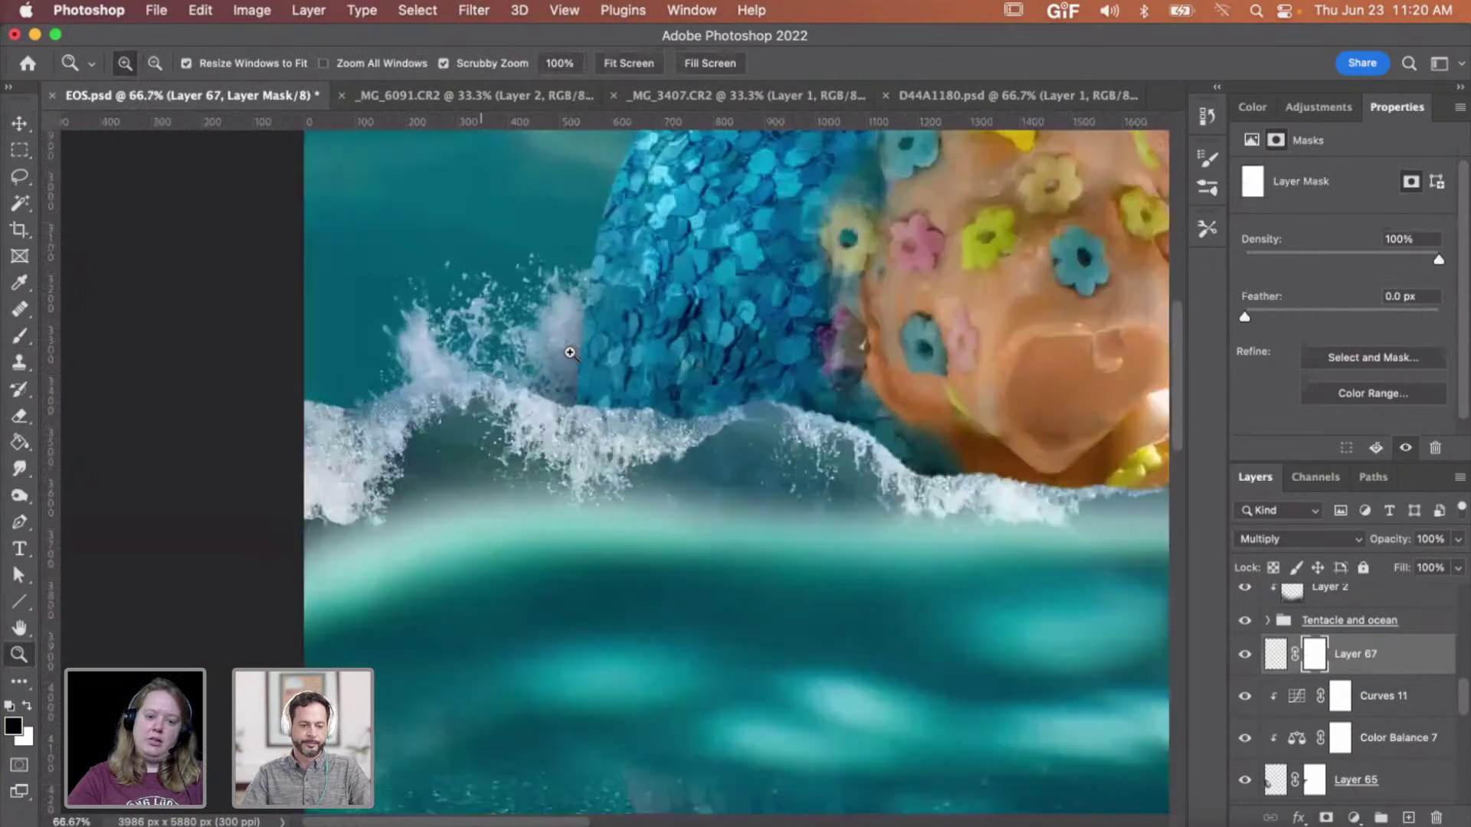
click(568, 344)
key(b)
key(bracketleft)
key(bracketleft)
key(bracketleft)
key(bracketleft)
key(z)
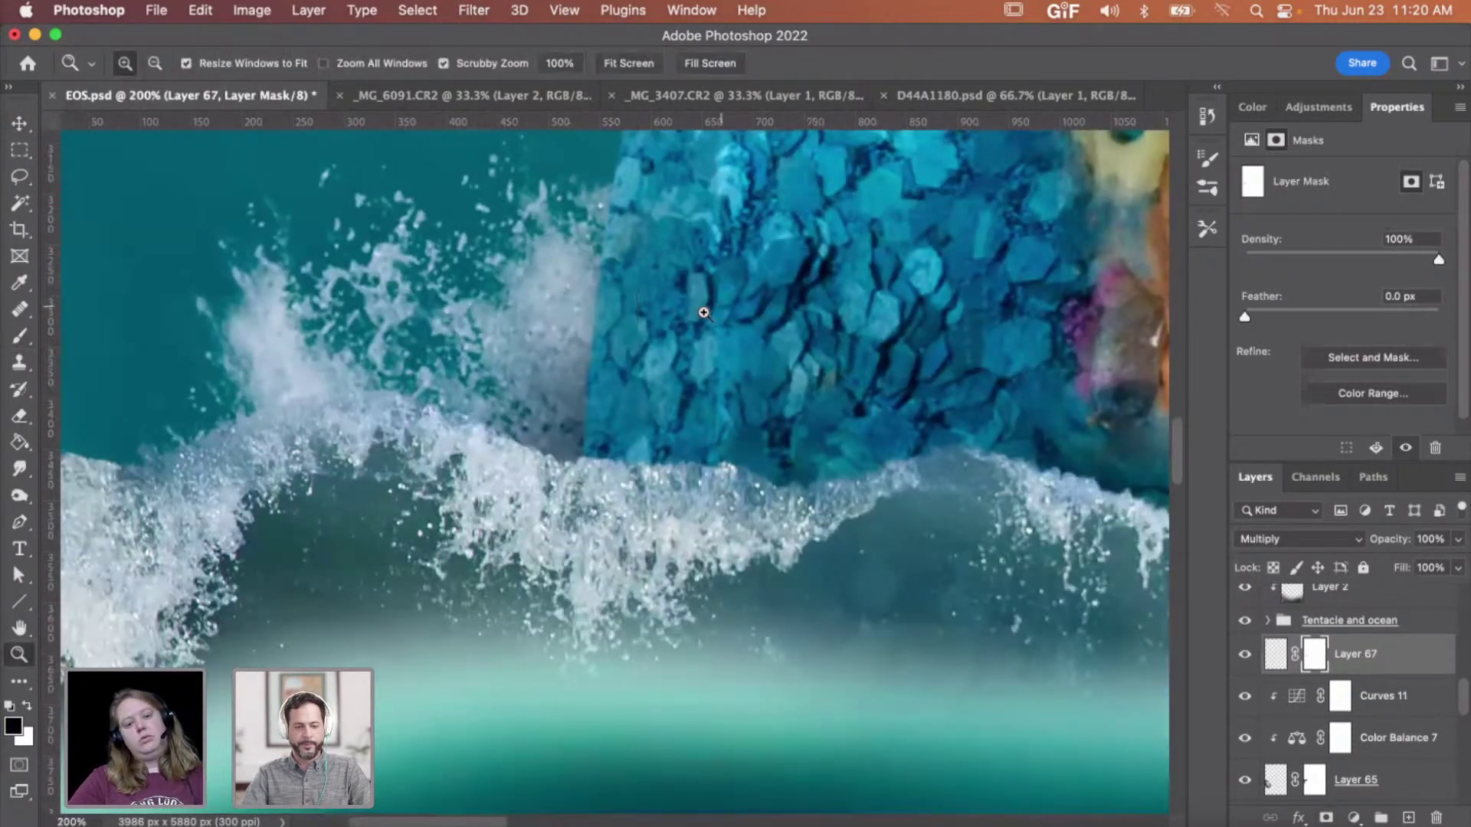
alt+click(700, 312)
alt+click(701, 313)
click(704, 313)
click(703, 313)
key(b)
key(bracketleft)
key(bracketleft)
key(bracketleft)
key(bracketleft)
key(x)
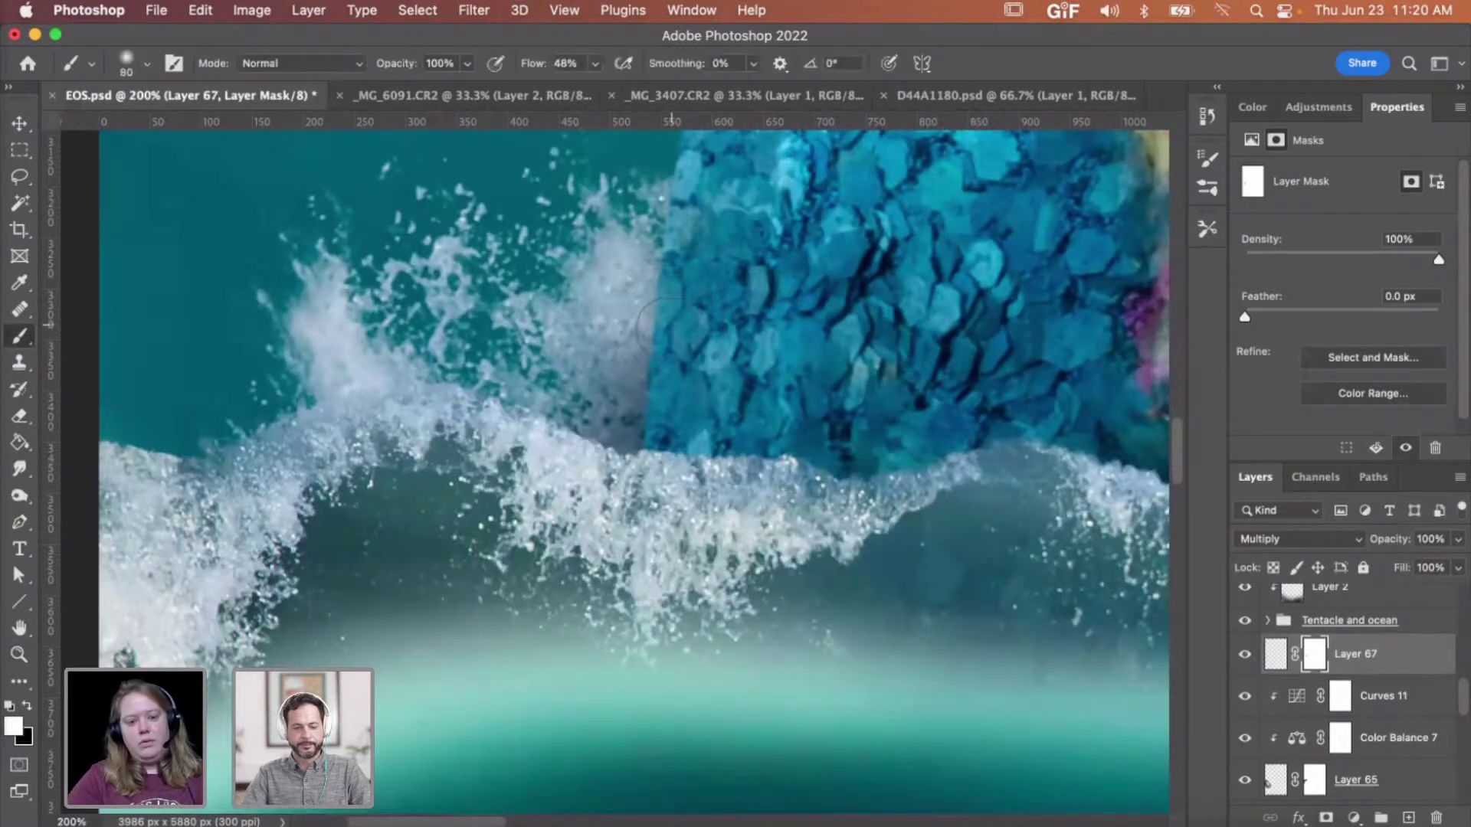
key(z)
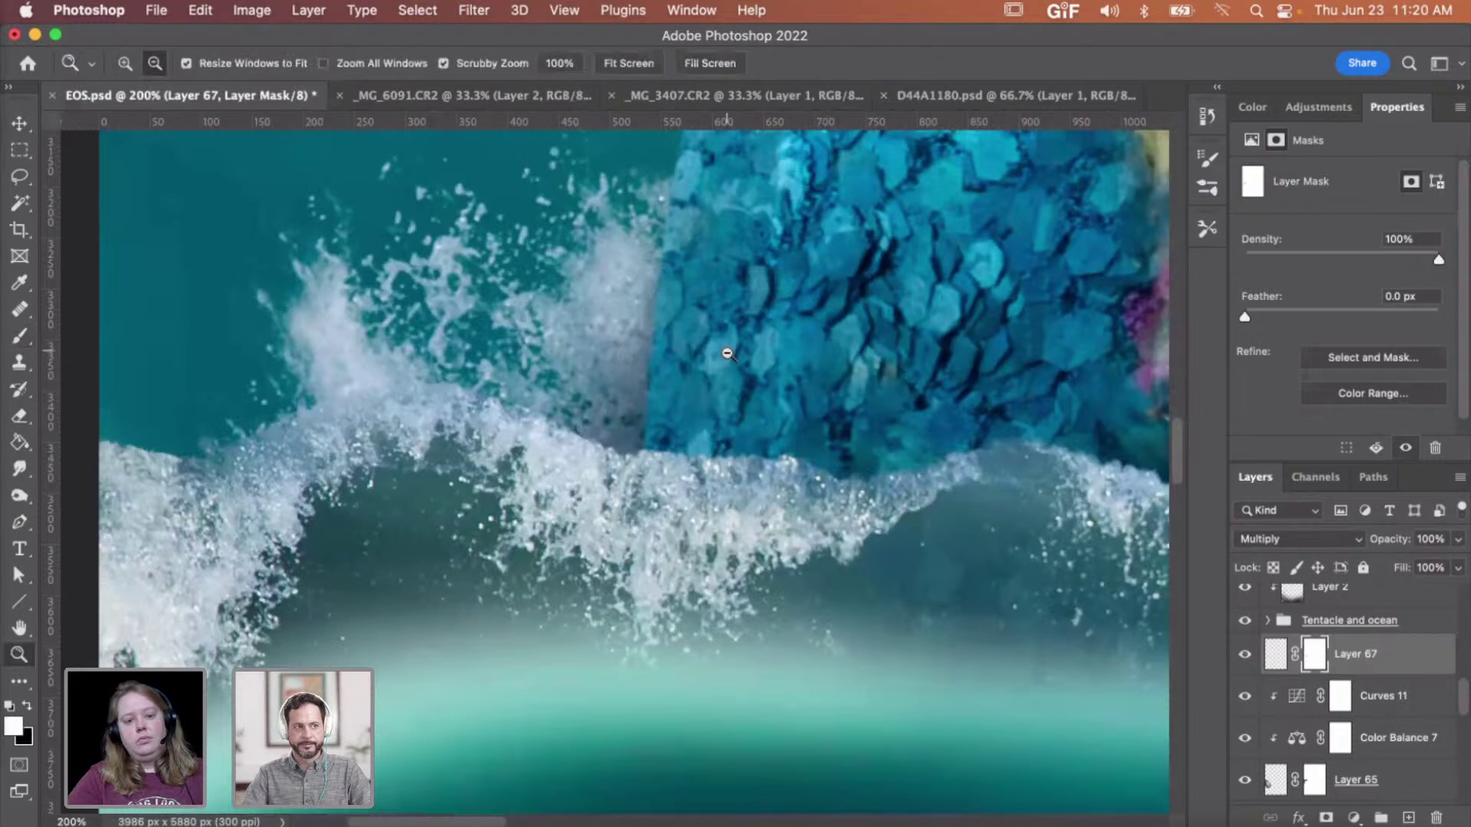
alt+click(725, 351)
alt+click(726, 353)
click(725, 351)
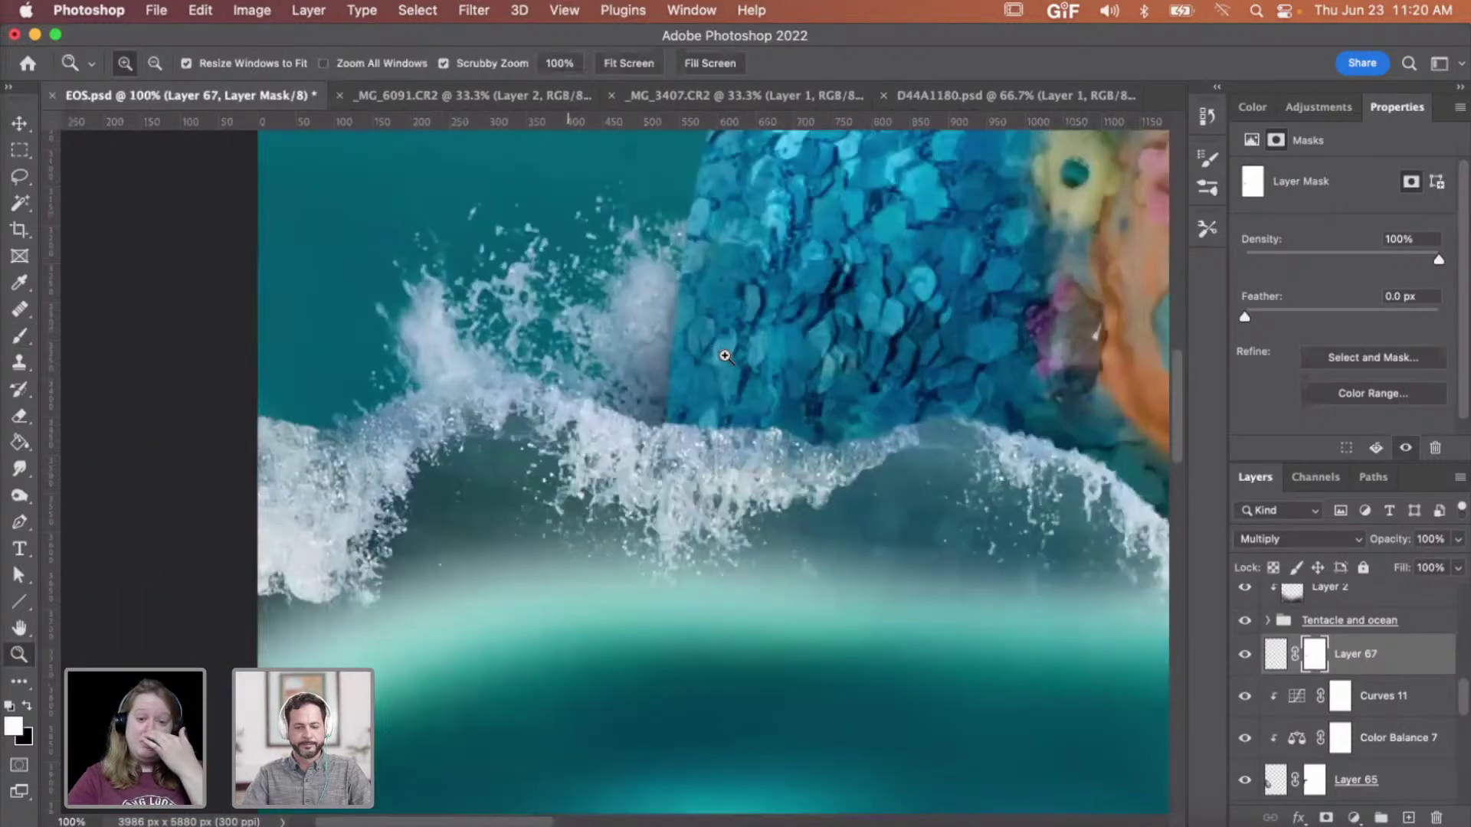
click(676, 309)
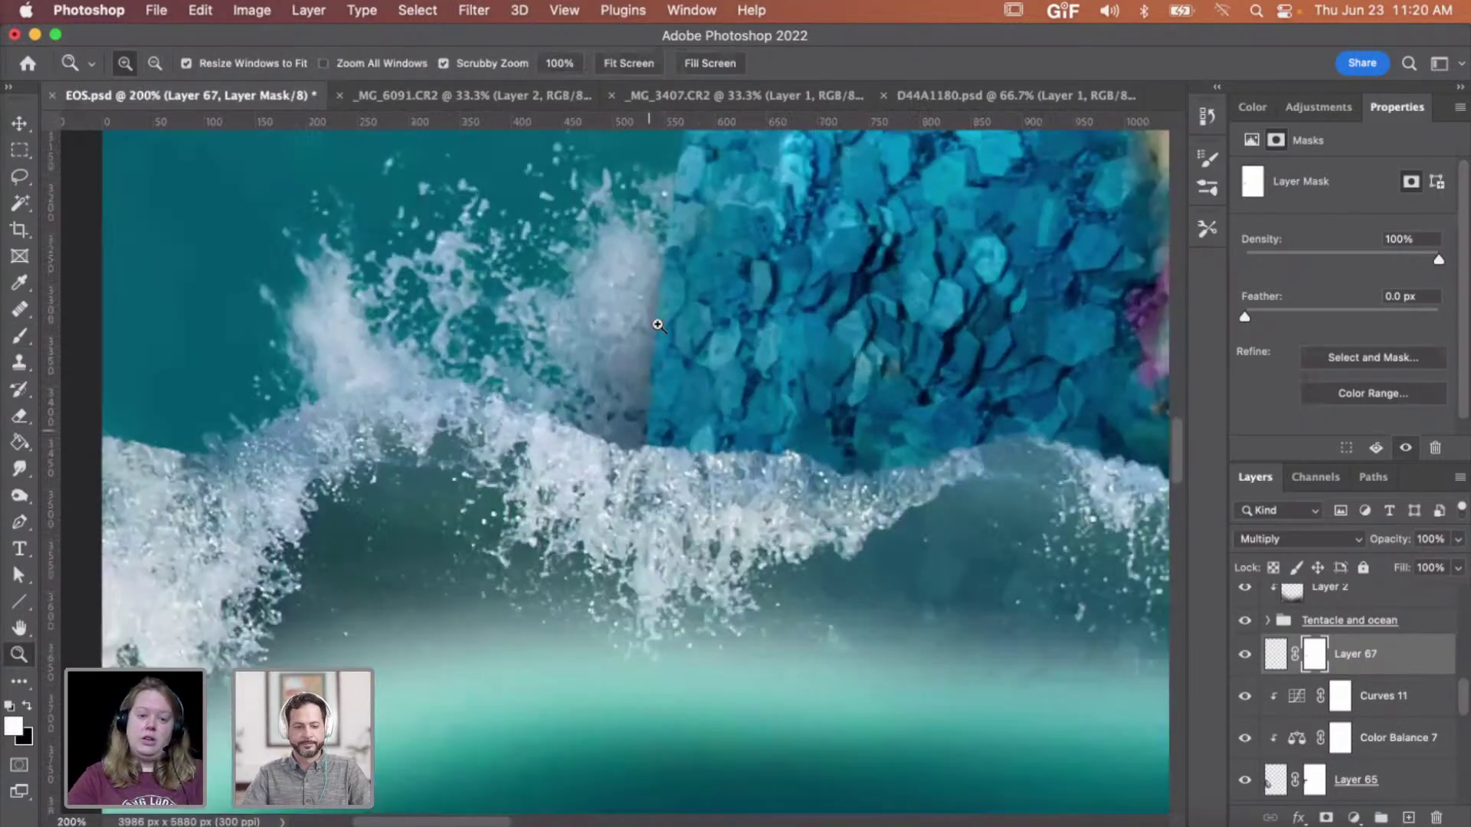
- Adjust the Layer 67 shadow's colour to saturation +88 and hue -10
alt+click(783, 327)
alt+click(670, 429)
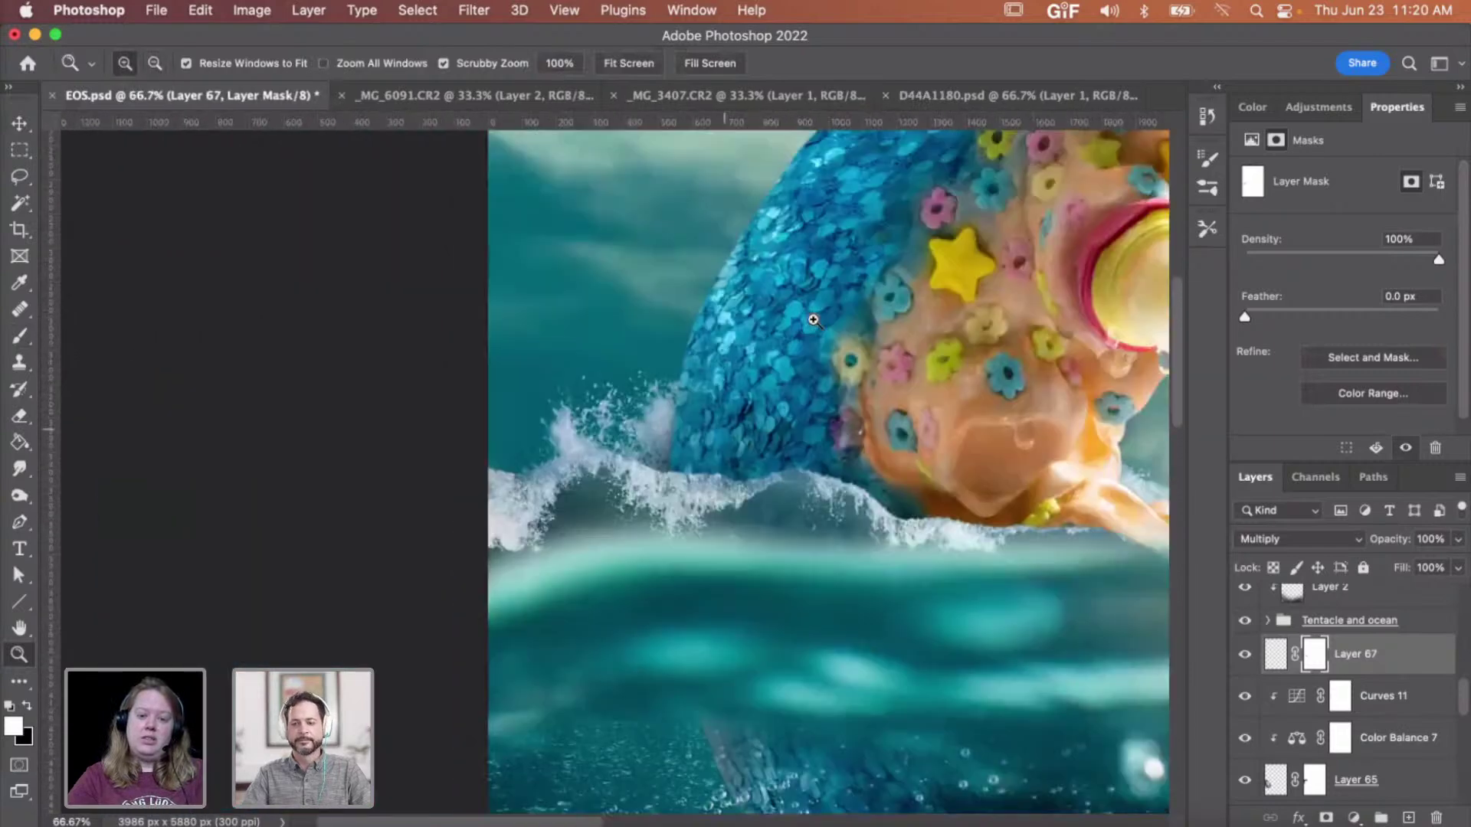
click(670, 429)
click(606, 521)
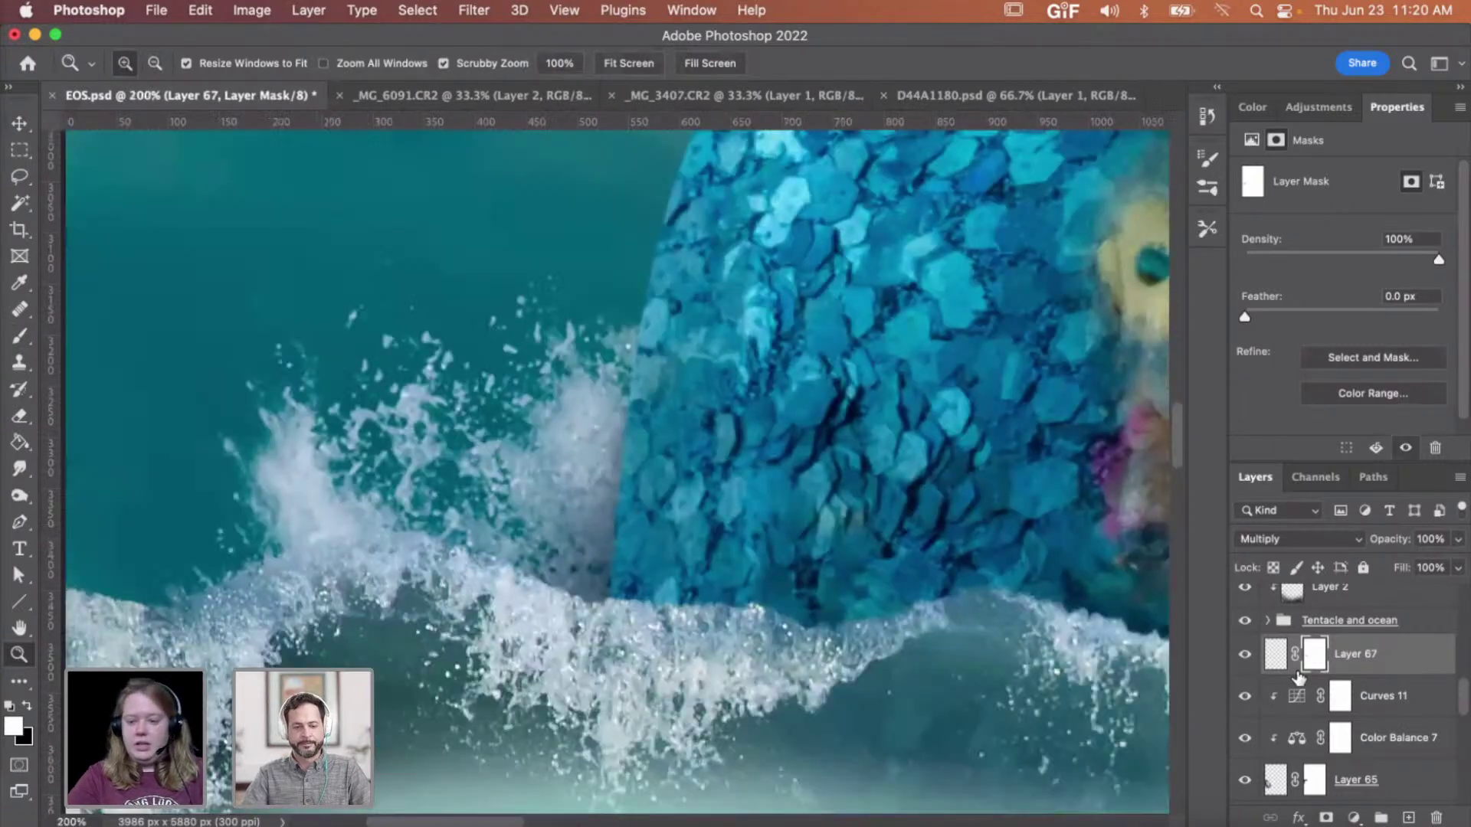
click(1276, 659)
key(super+u)
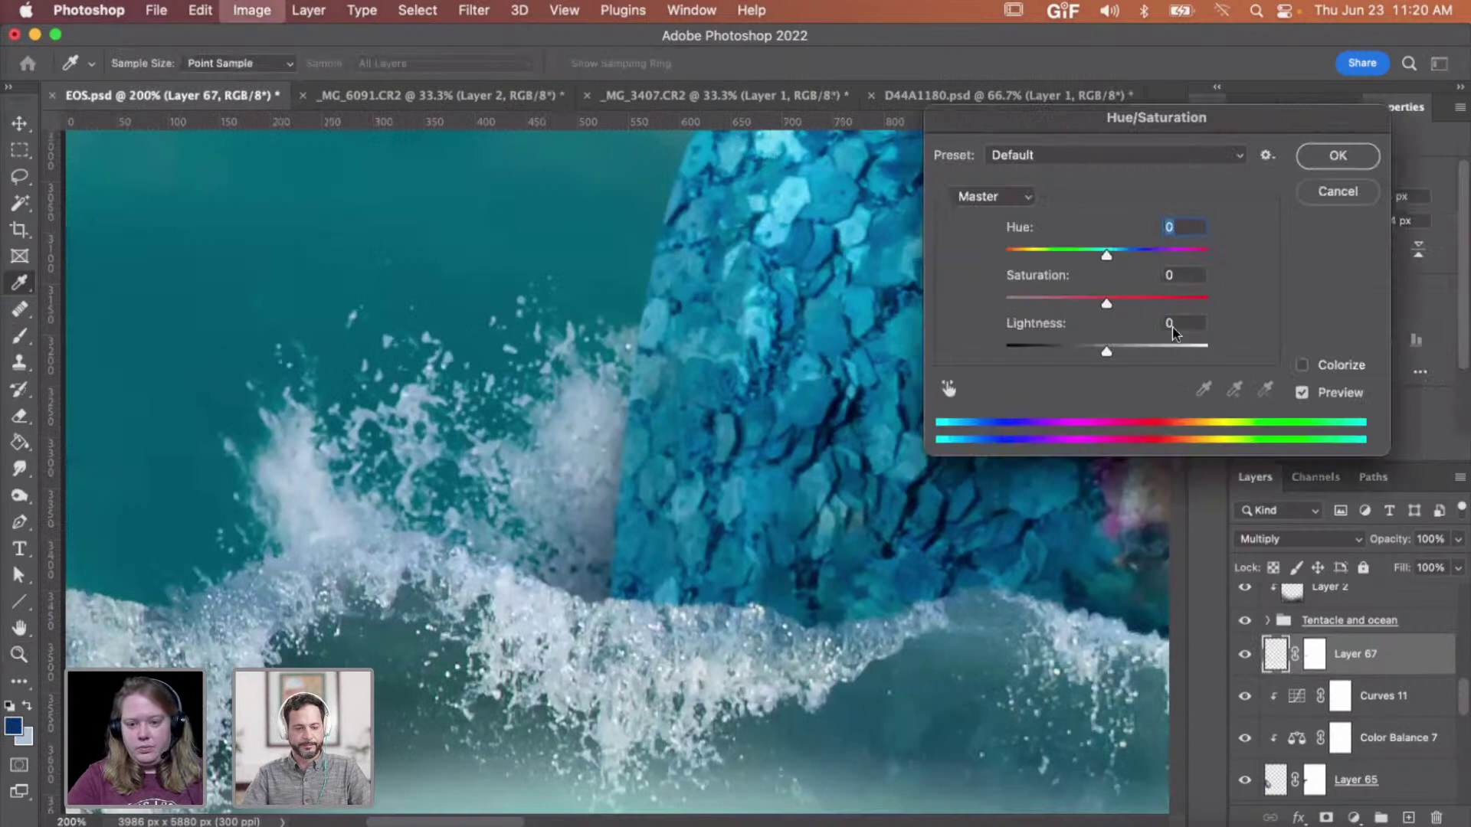
click(1136, 298)
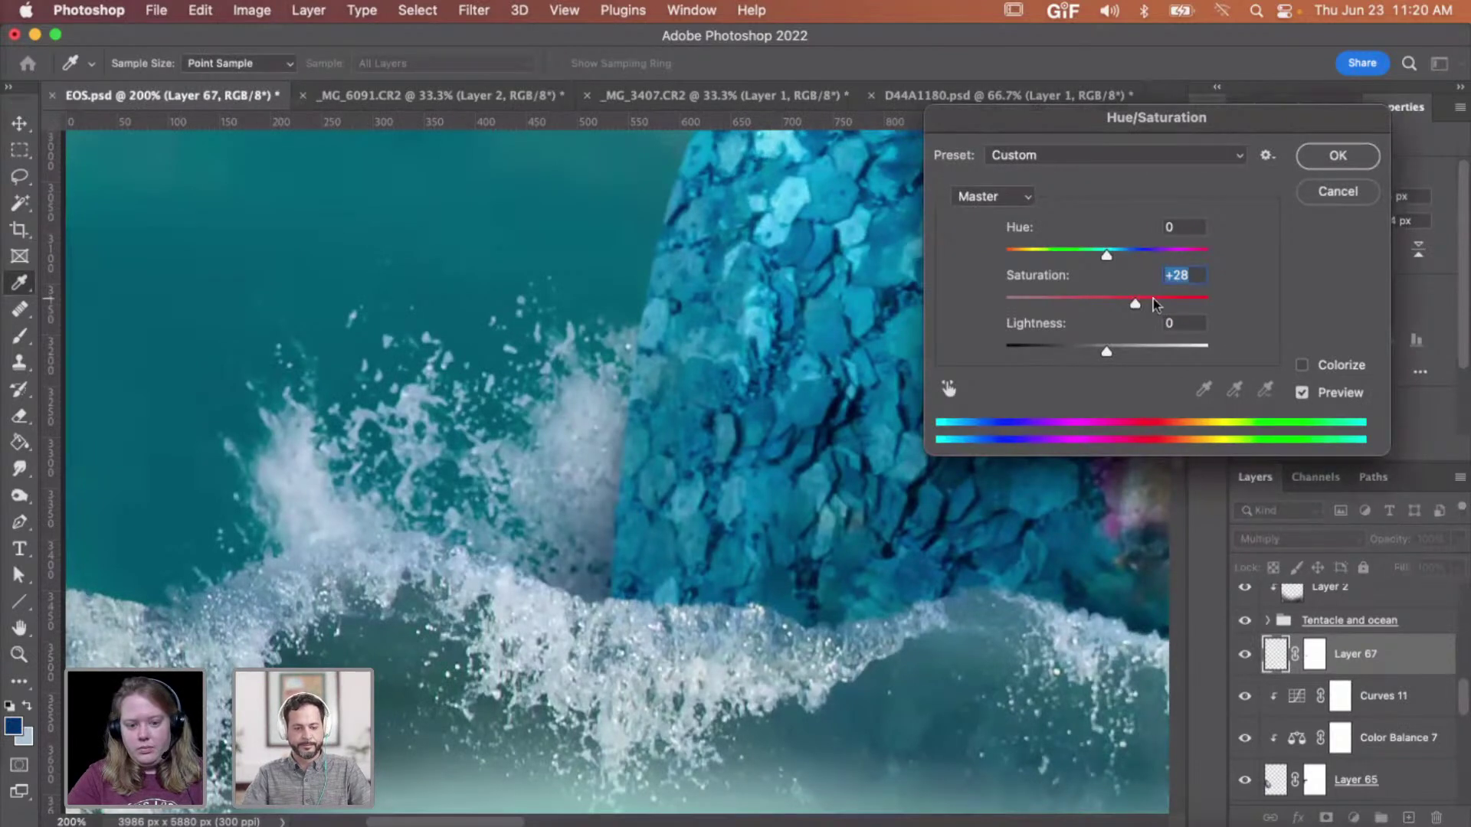
drag(1158, 304, 1178, 303)
click(1198, 298)
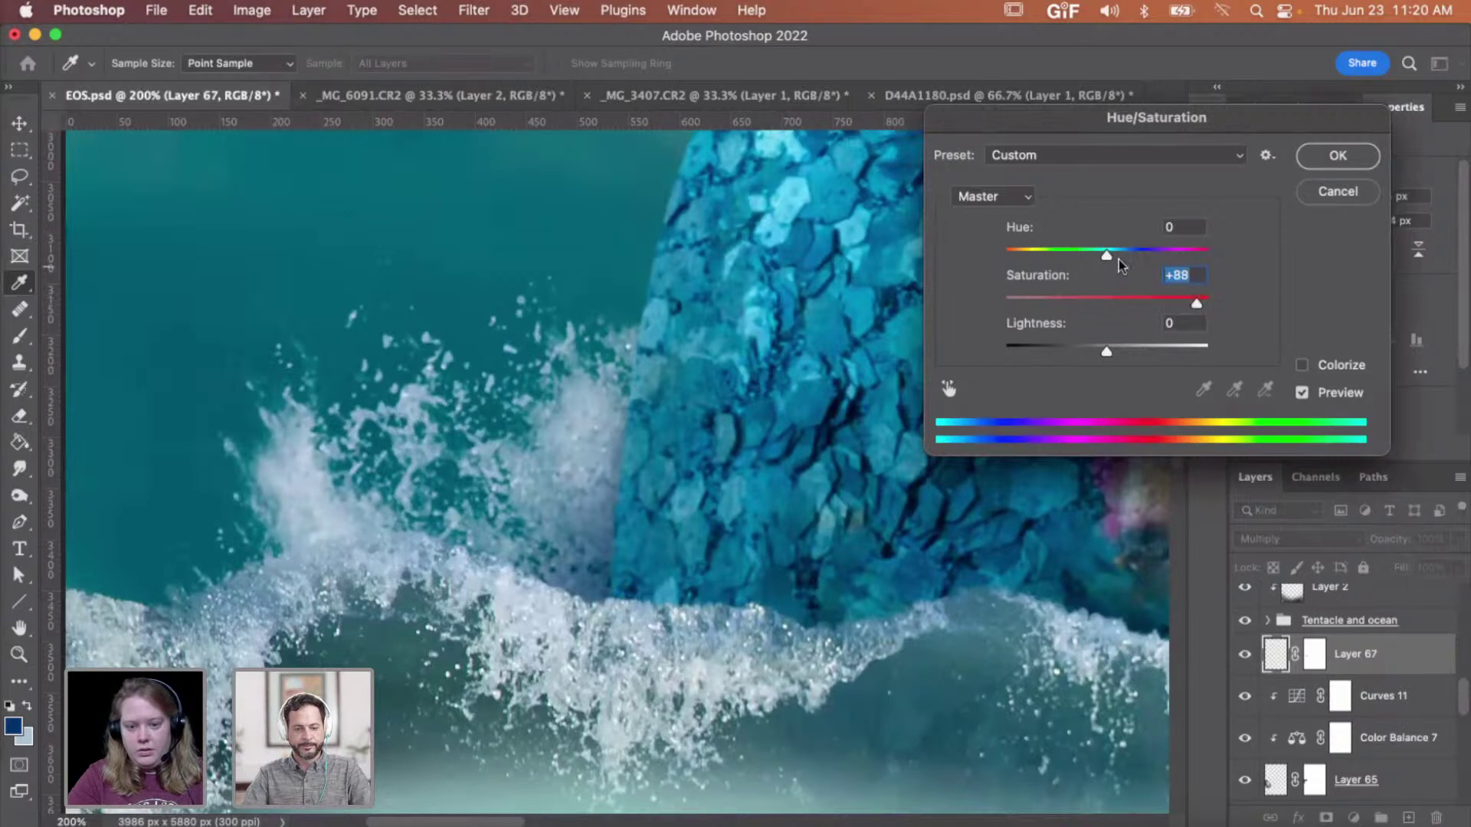
drag(1105, 254, 1093, 252)
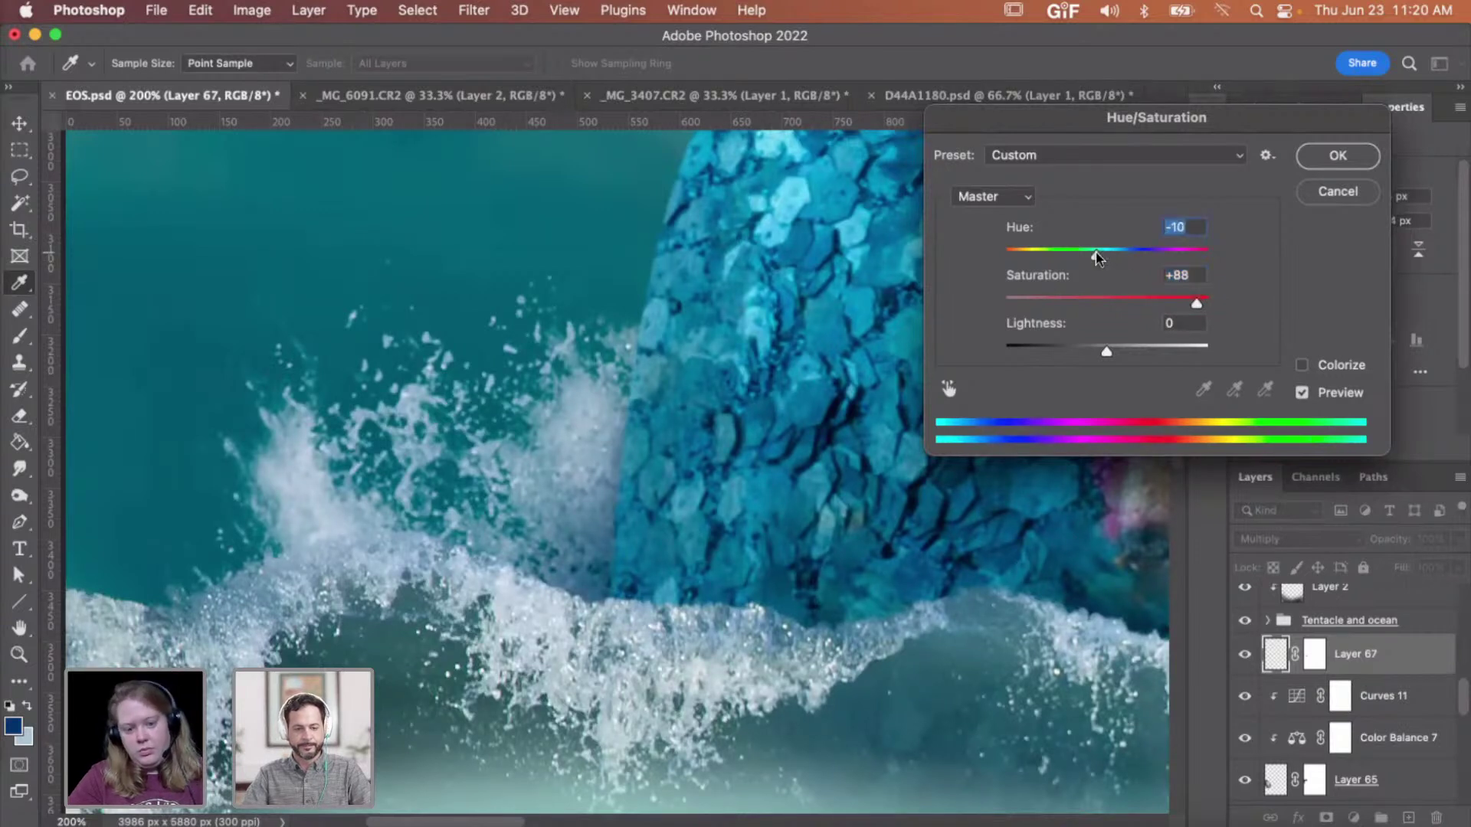
click(1330, 157)
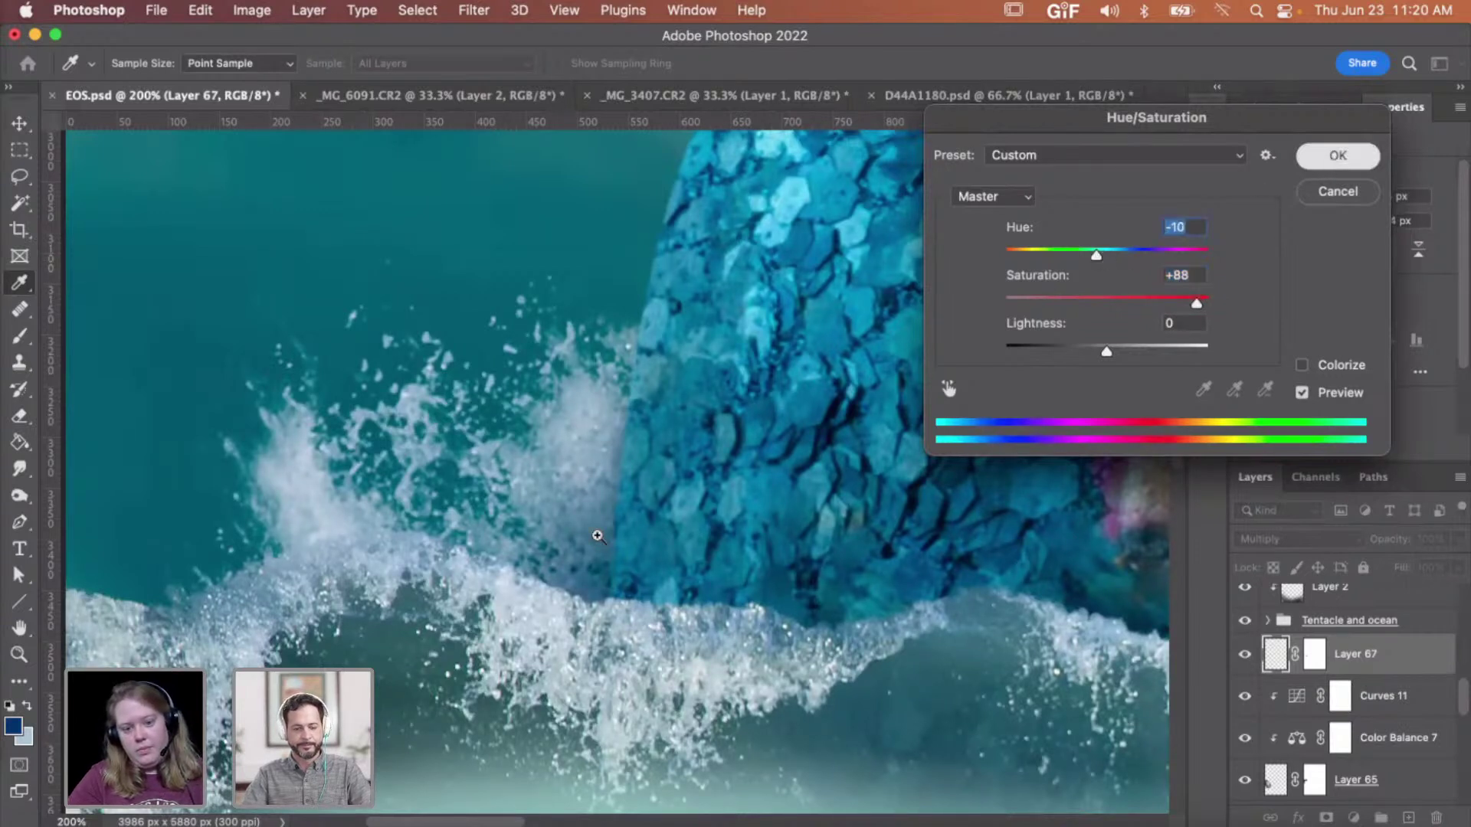
- Expand the Tentacle and ocean group and add a new layer directly above Layer 18
key(z)
alt+click(598, 577)
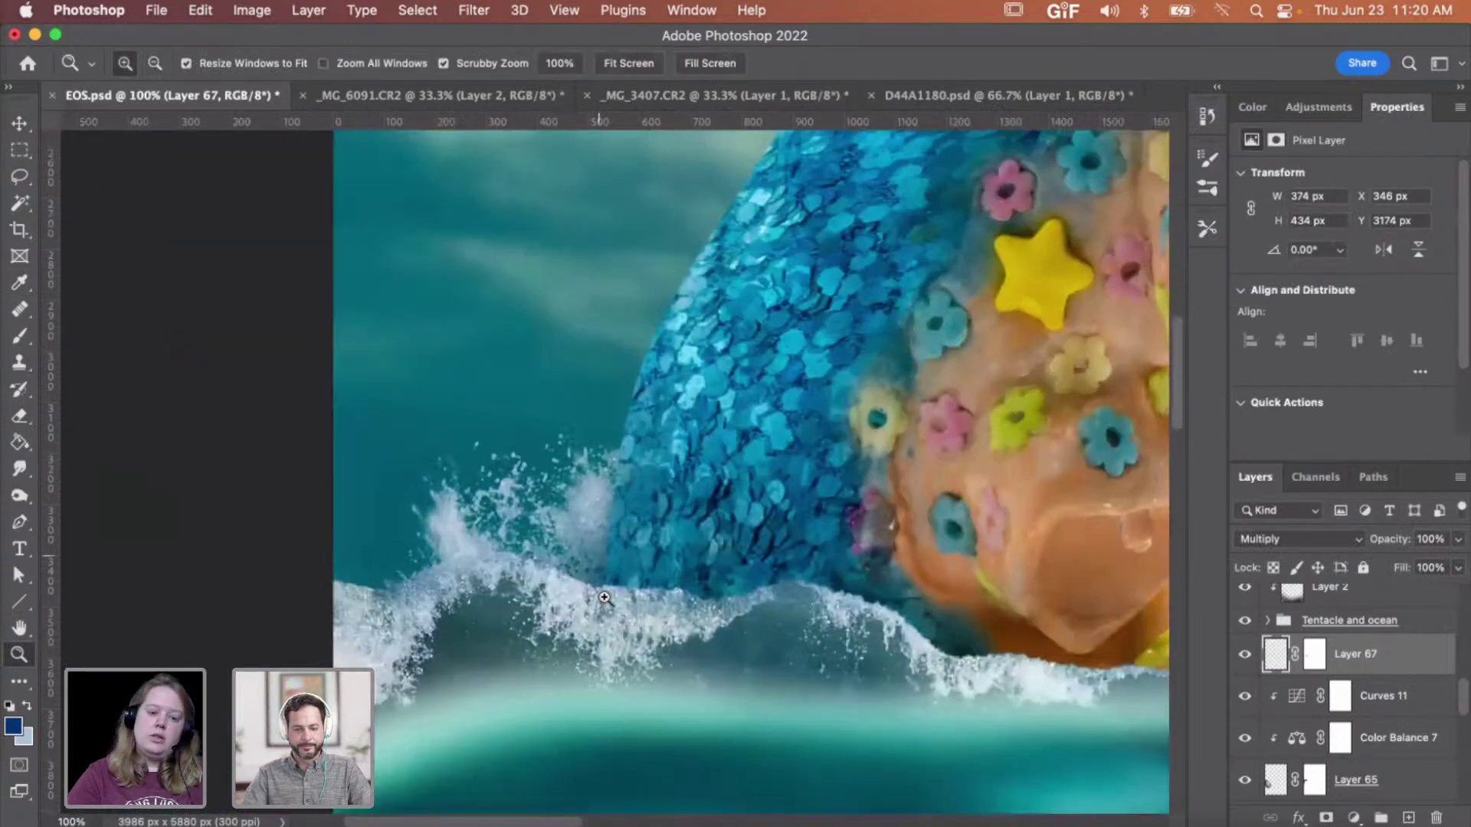
click(616, 569)
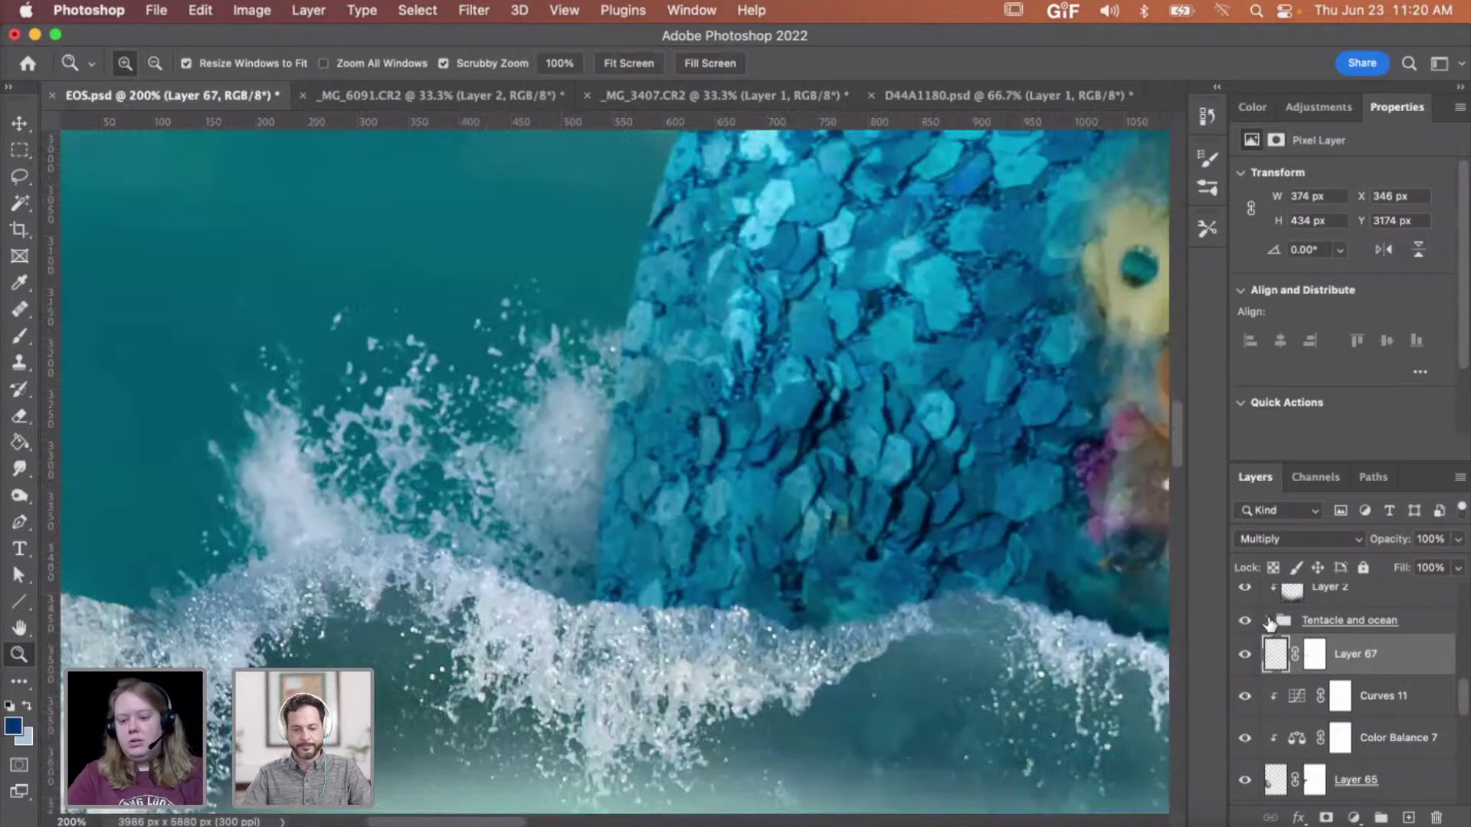
click(1269, 620)
scroll(1317, 673, up, 1)
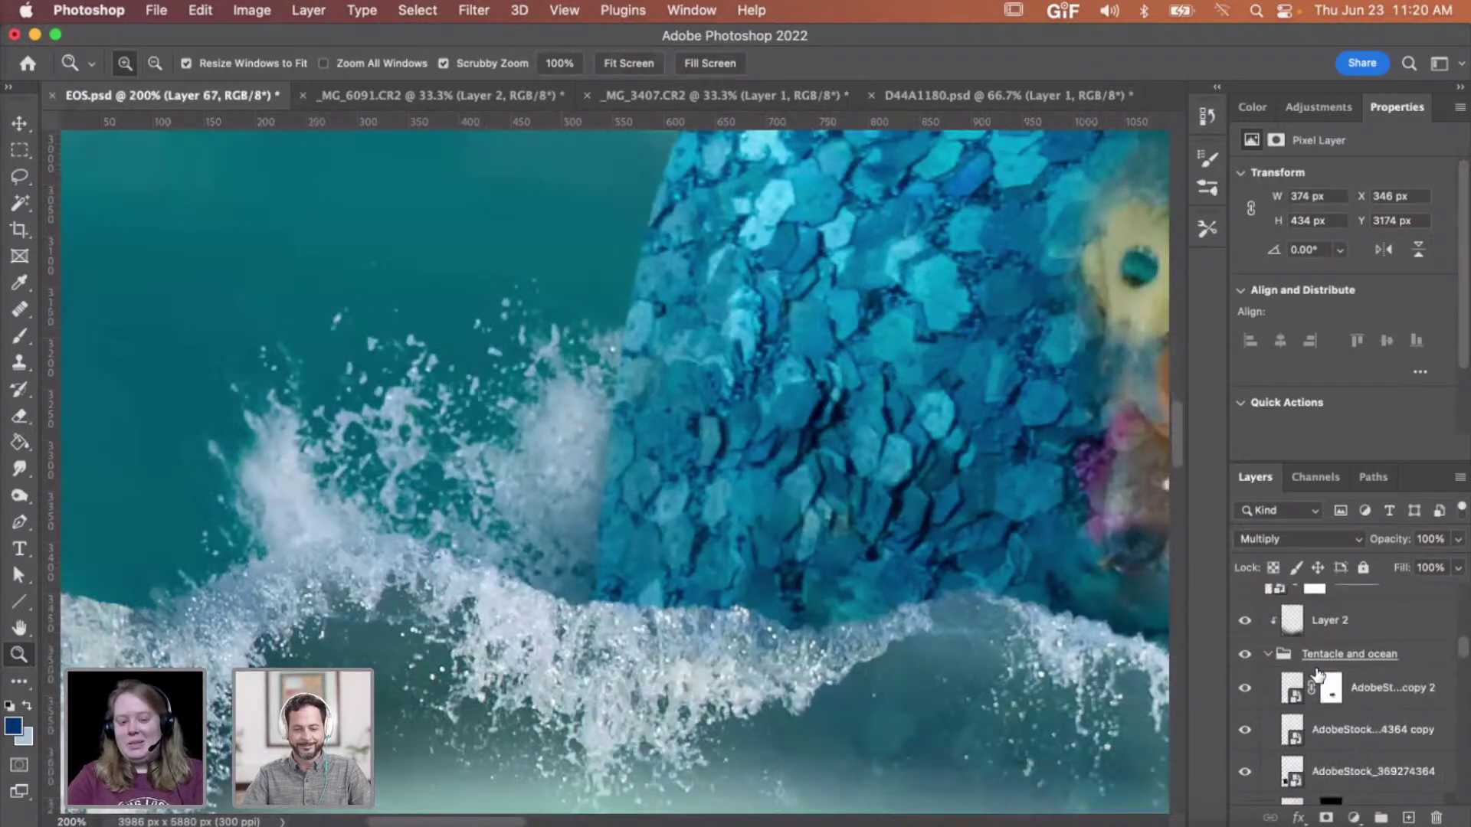
scroll(1344, 725, up, 1)
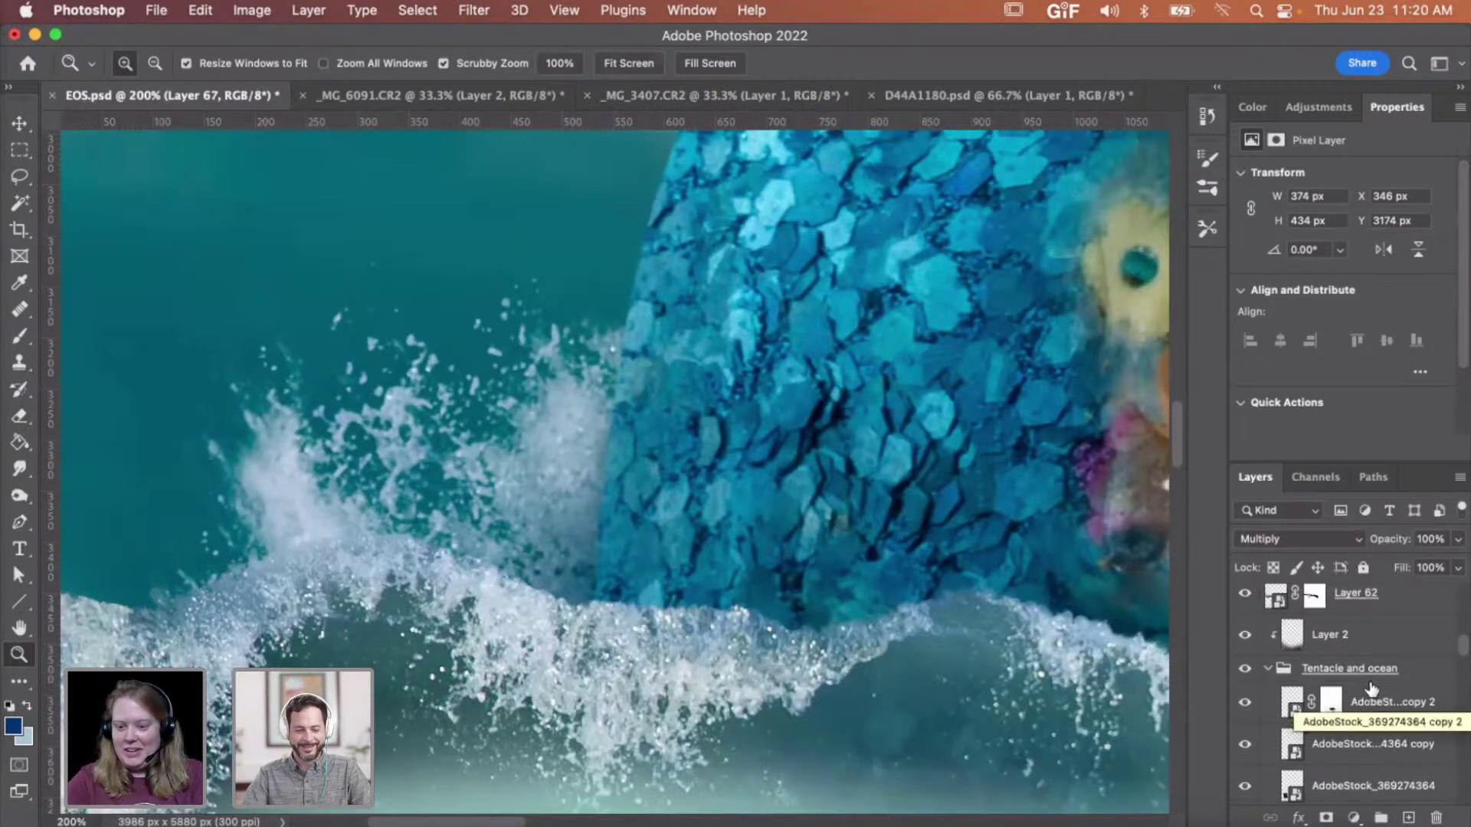
scroll(1385, 680, down, 10)
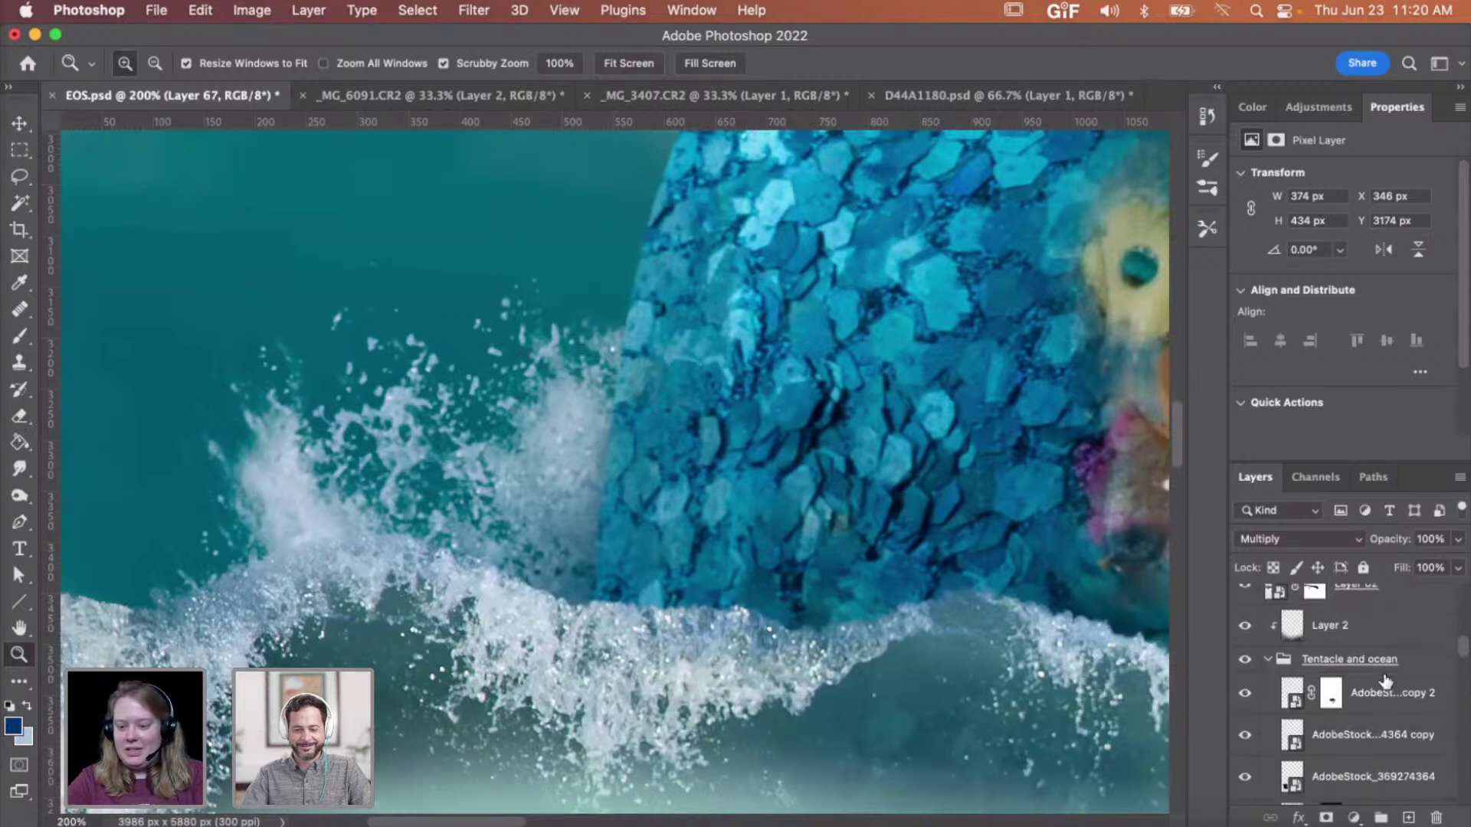
scroll(1385, 680, down, 5)
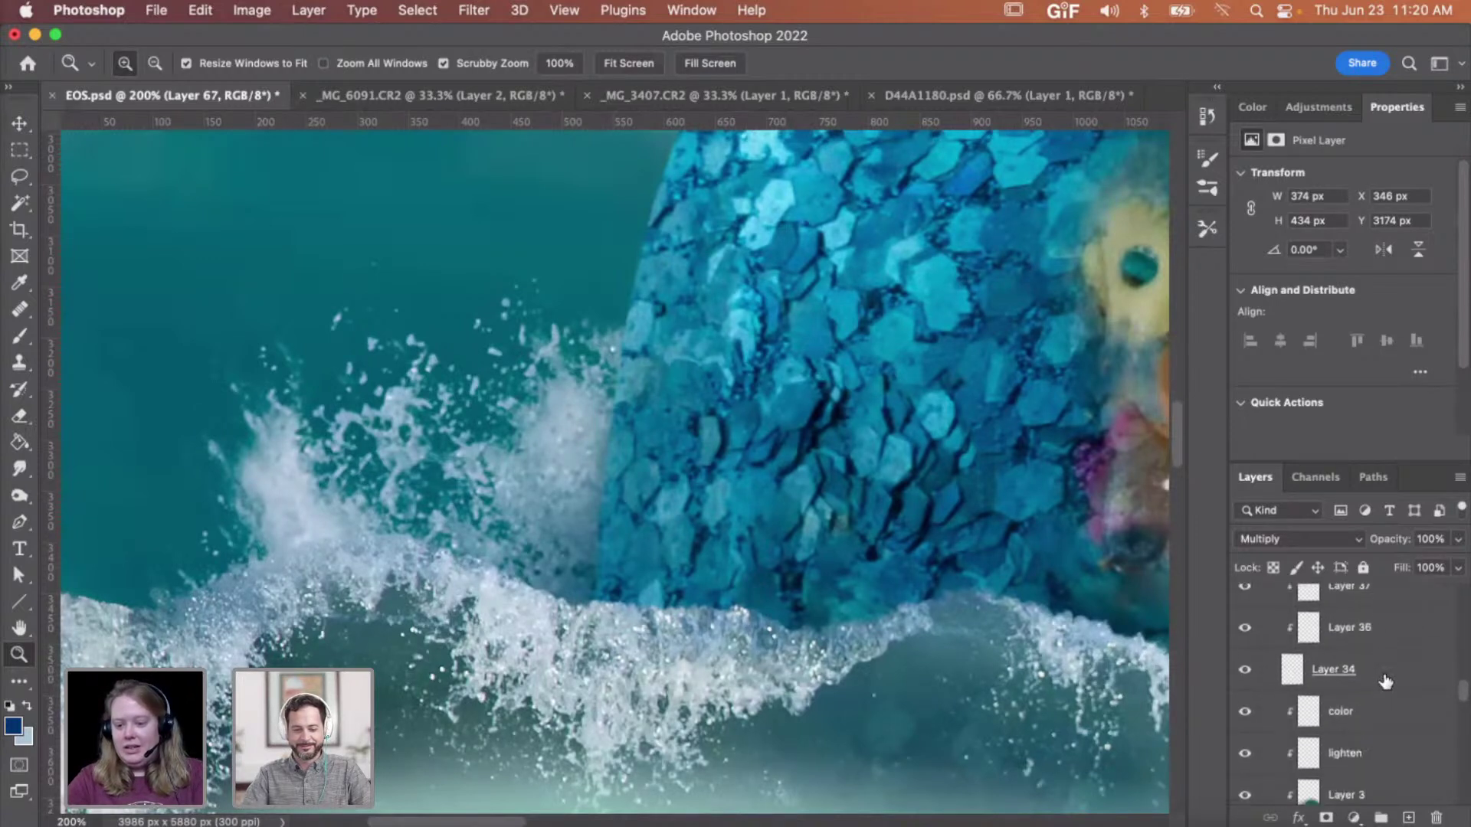
click(1387, 722)
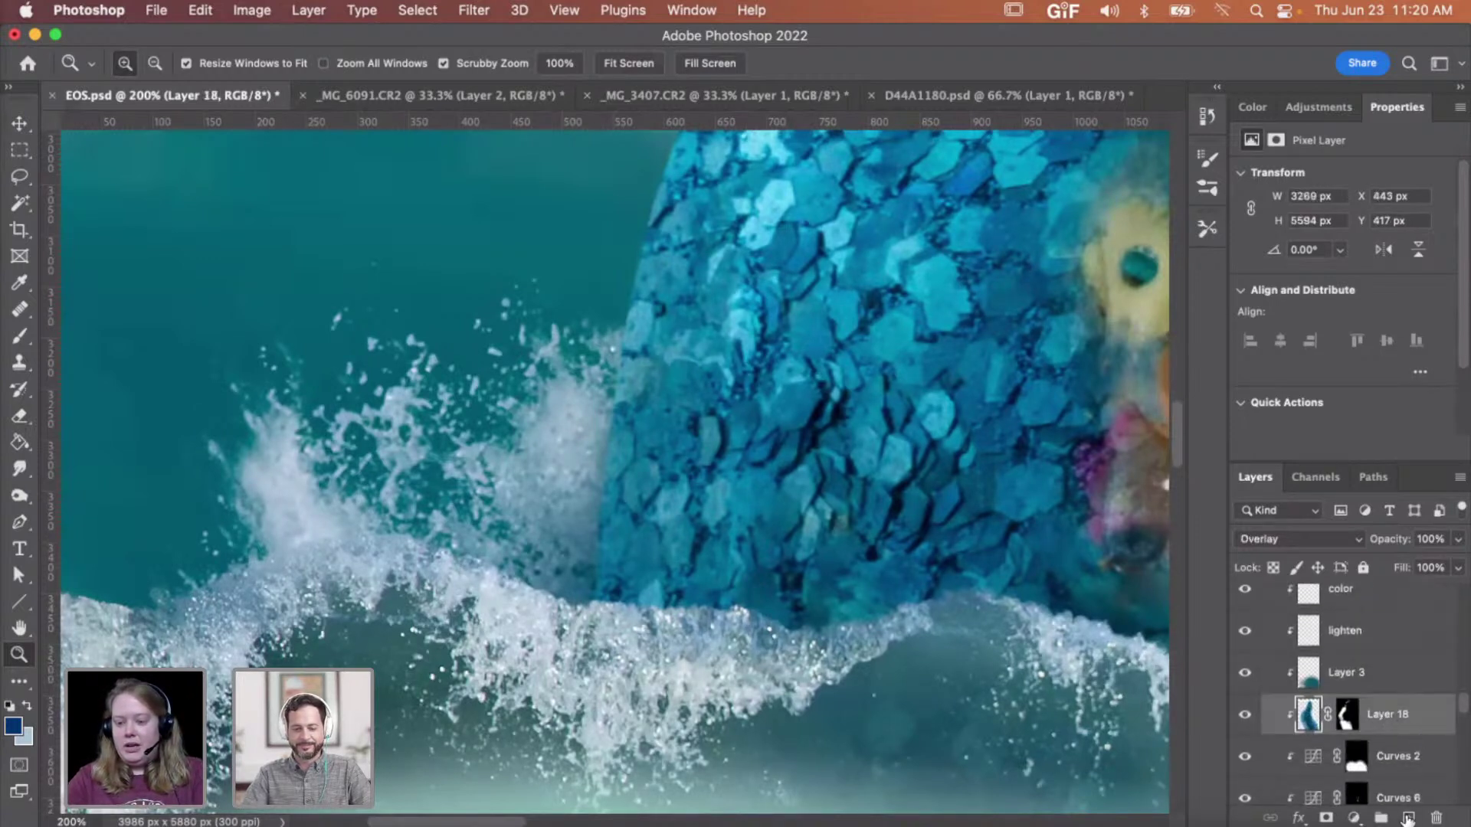
scroll(1398, 720, down, 1)
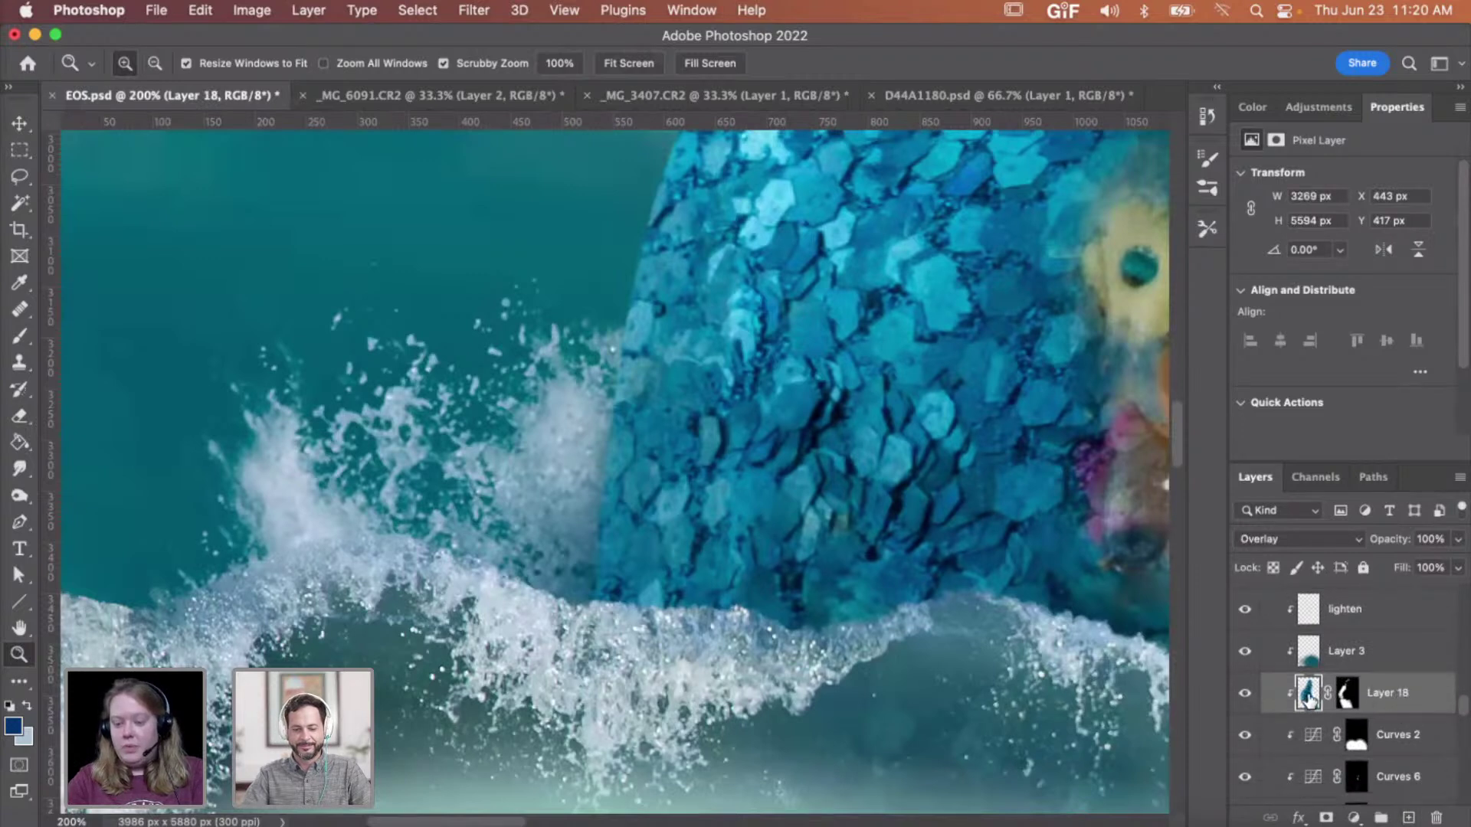
click(1409, 817)
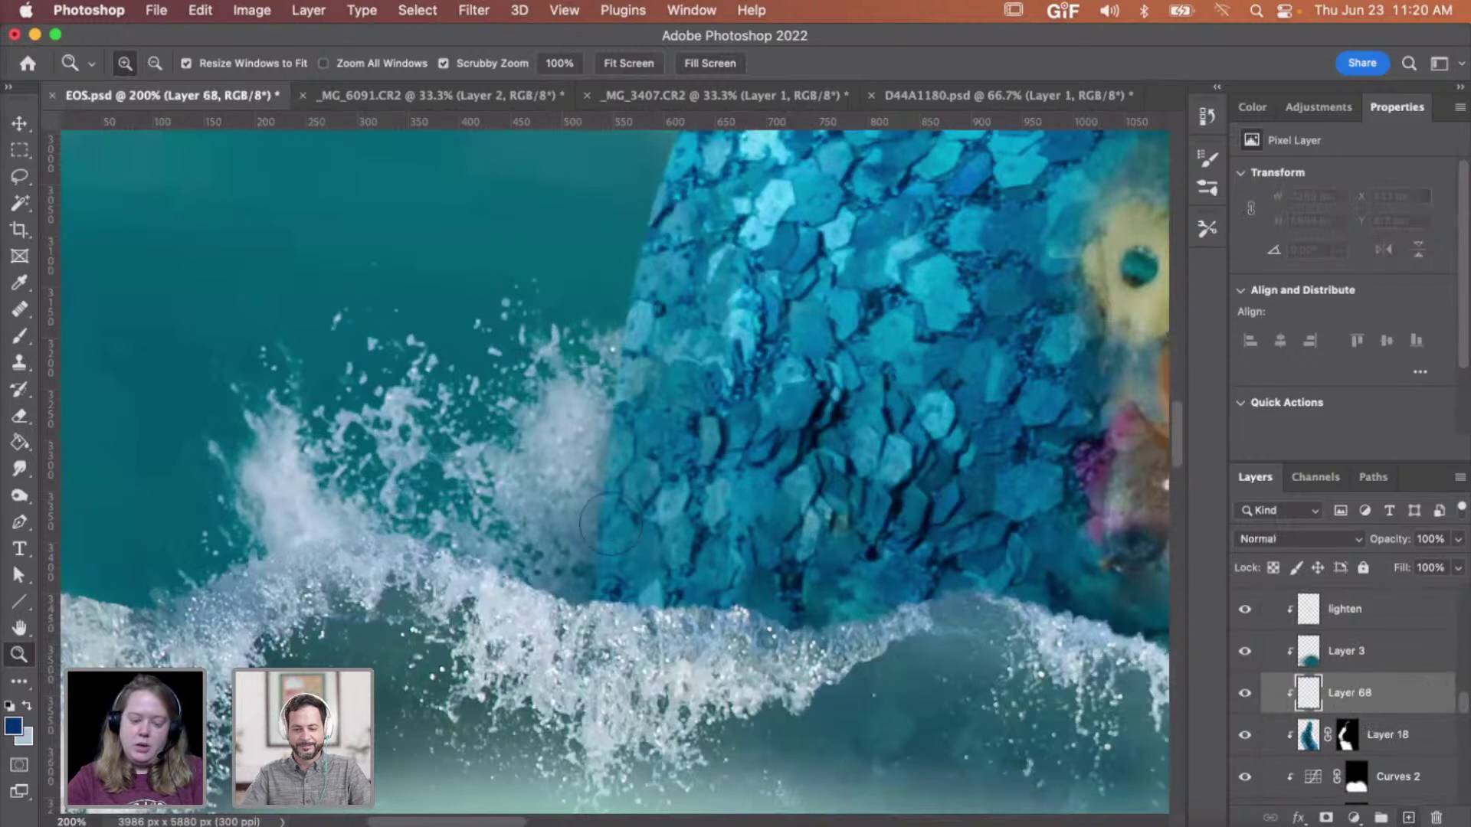
- Paint a dark blue shadow along the tentacle's lower edge with a 125 px brush and set Layer 68 to Multiply
key(b)
mouse_move(613, 583)
mouse_down()
mouse_move(603, 412)
mouse_move(634, 368)
mouse_up()
drag(636, 624, 776, 630)
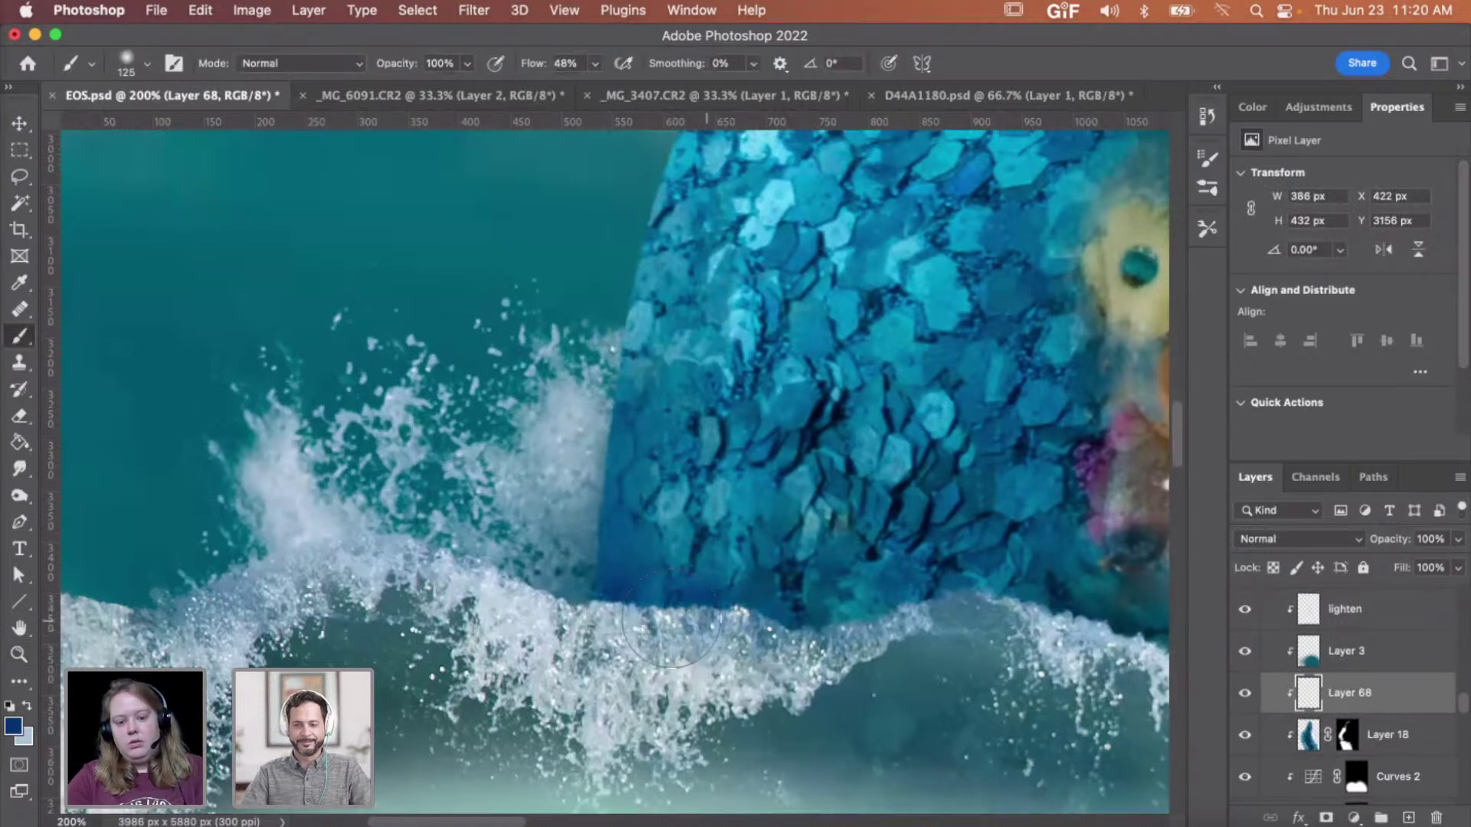
click(1328, 544)
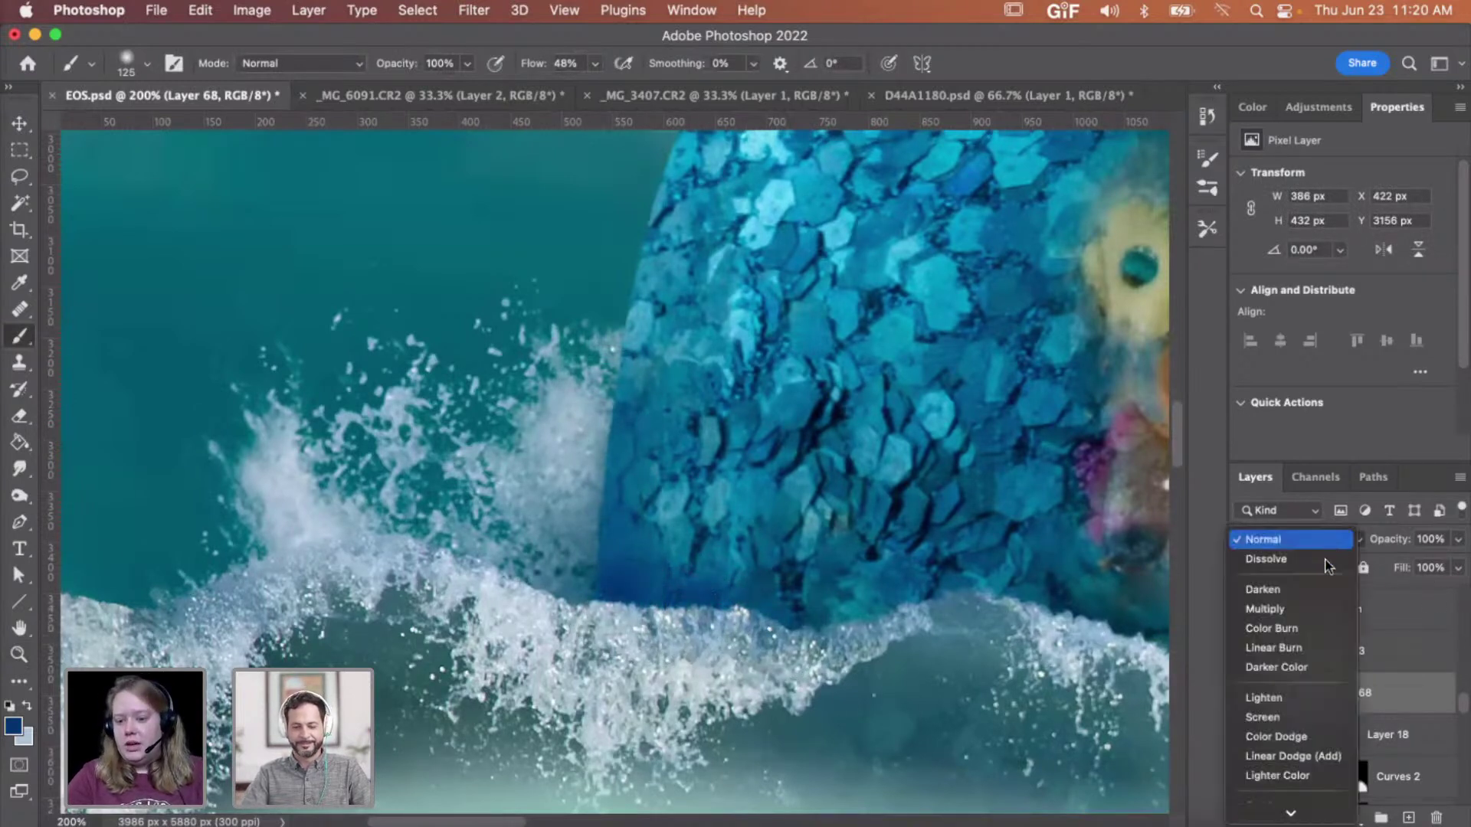
click(1313, 609)
- Adjust the Layer 68 shadow to saturation -49 and lightness +11
key(super+u)
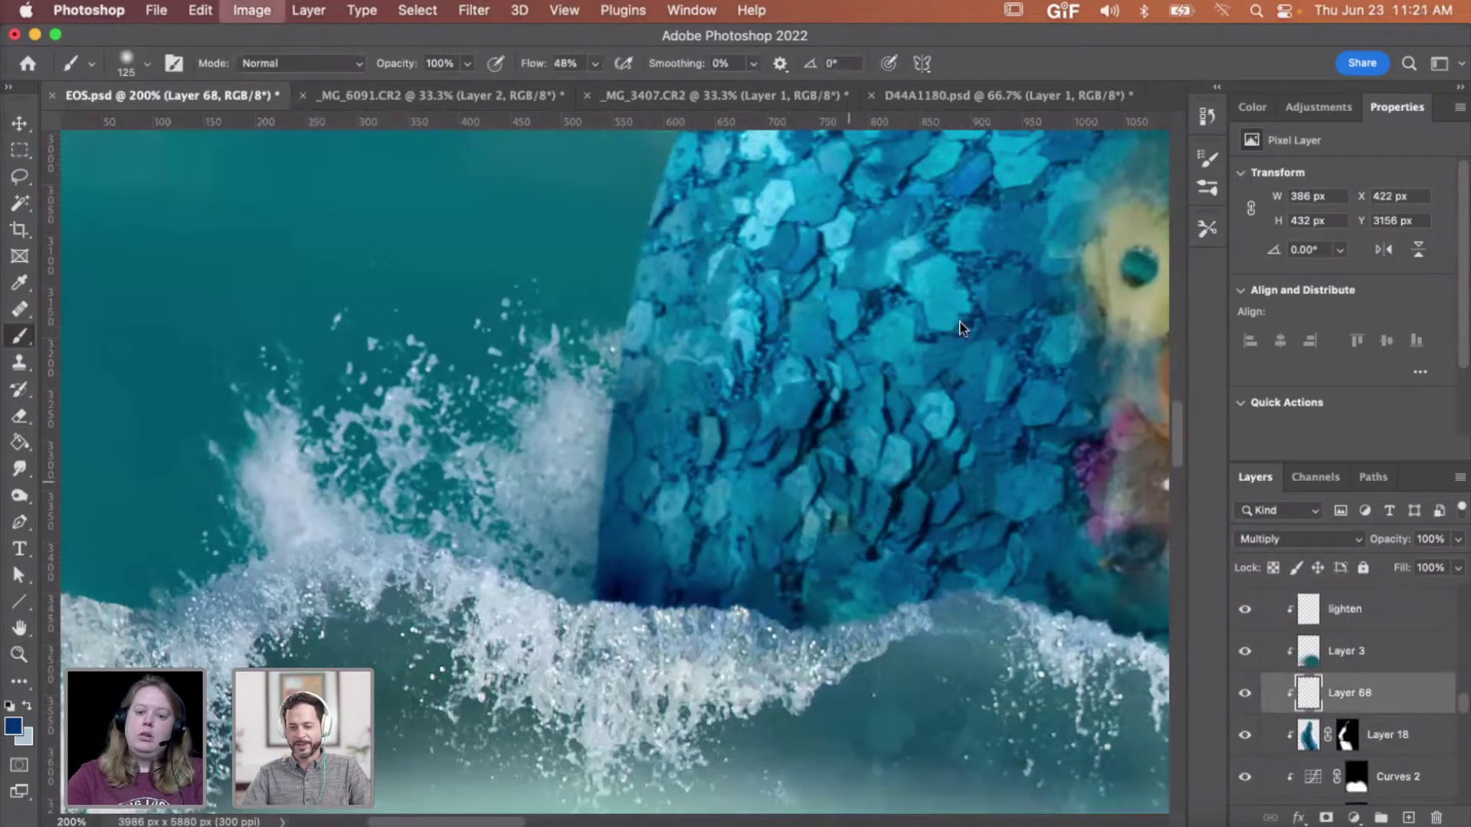
click(1055, 302)
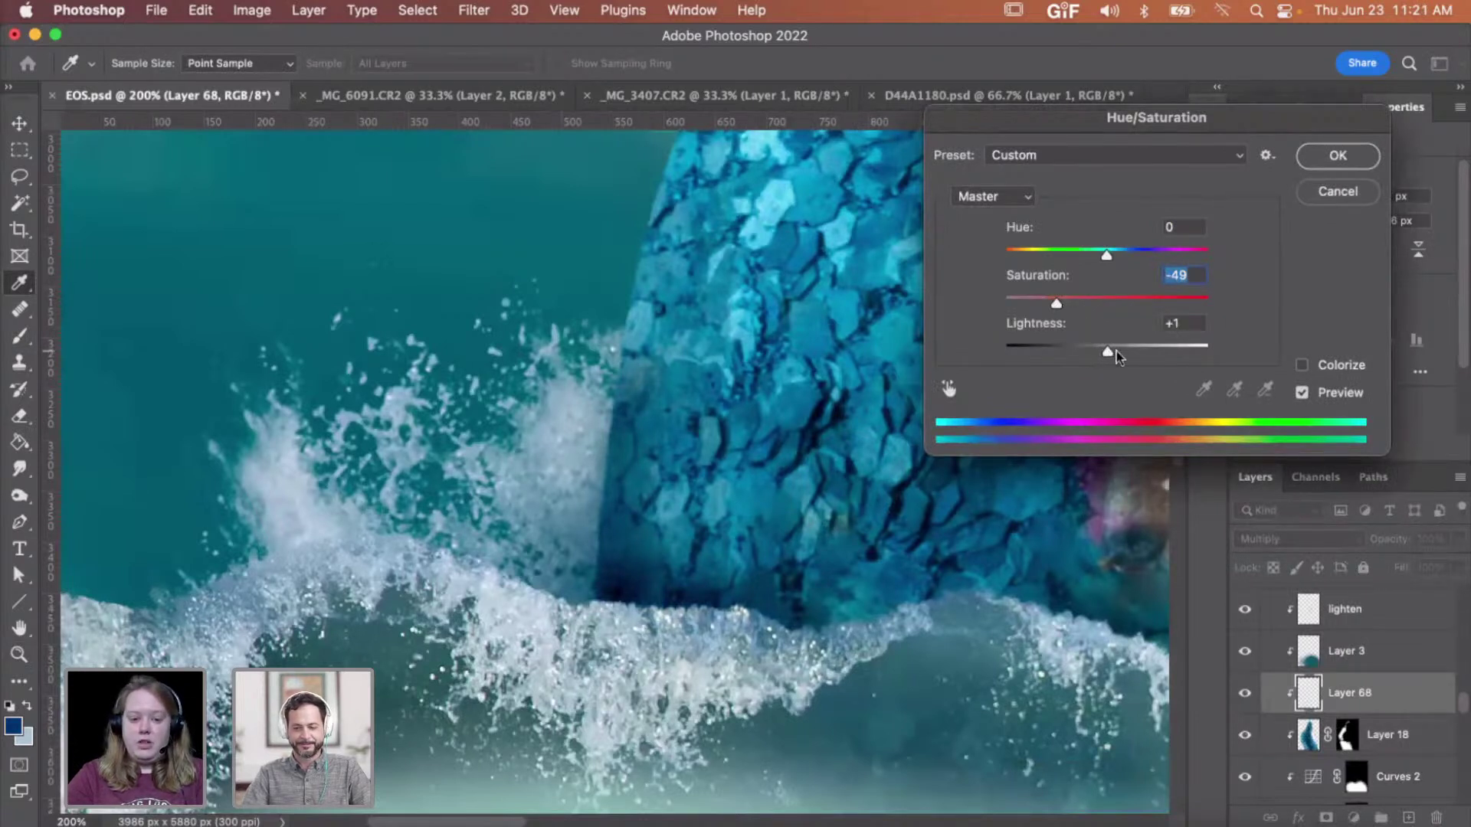
click(1119, 351)
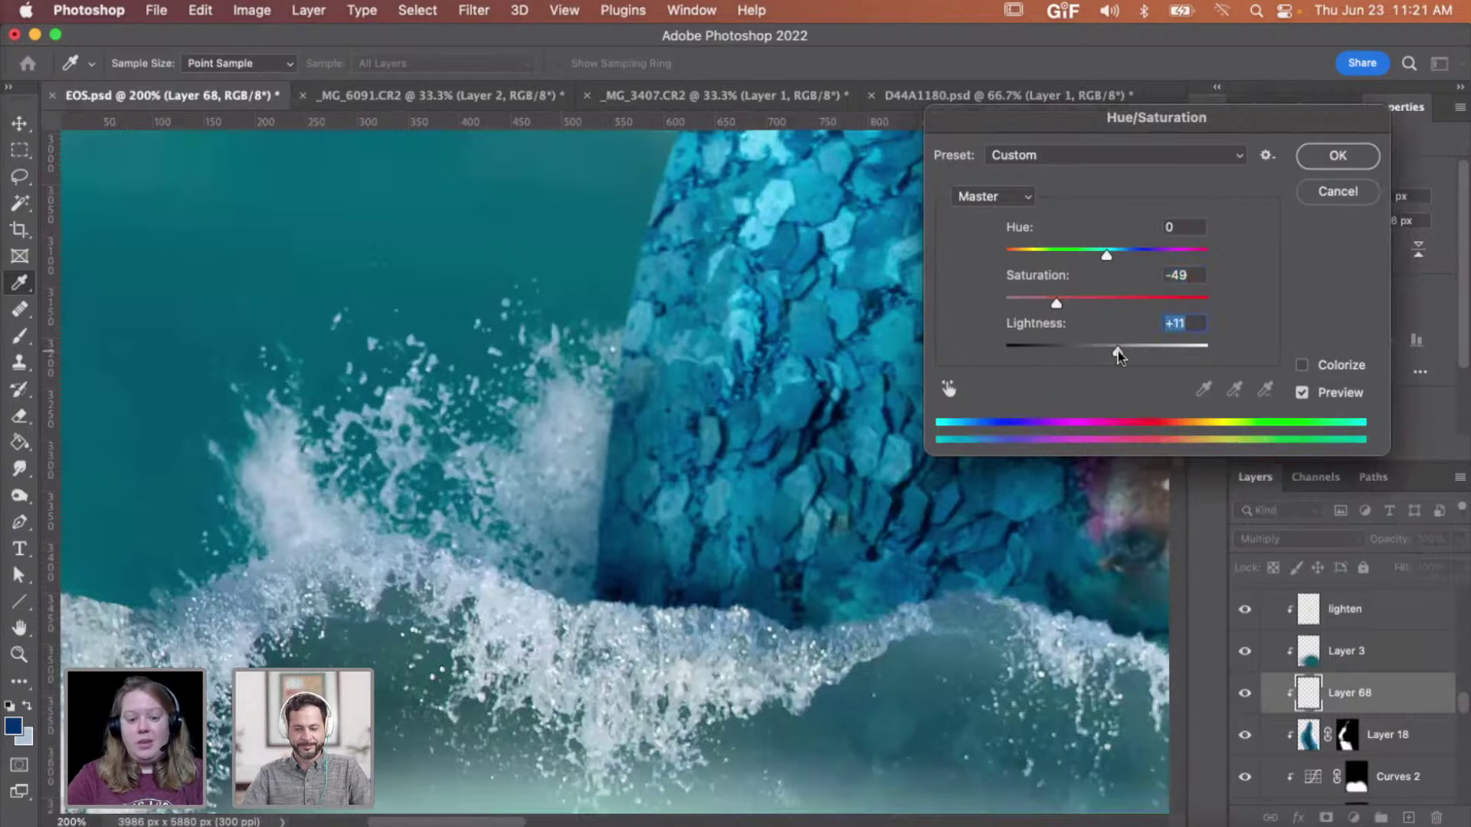
key(Return)
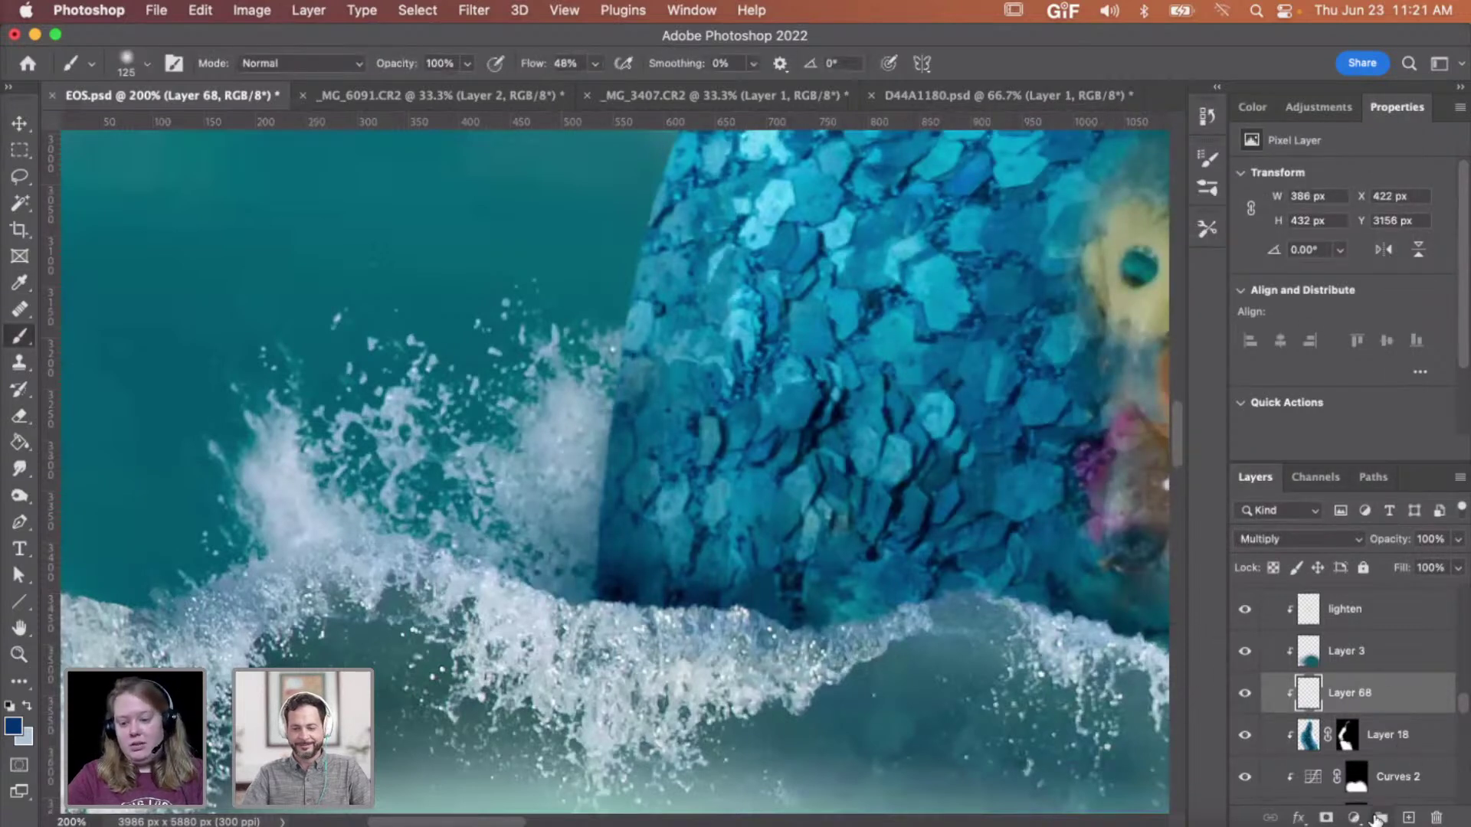
- Add a layer mask to Layer 68 and soften the shadow over the scales with a 300 px black brush
click(1325, 819)
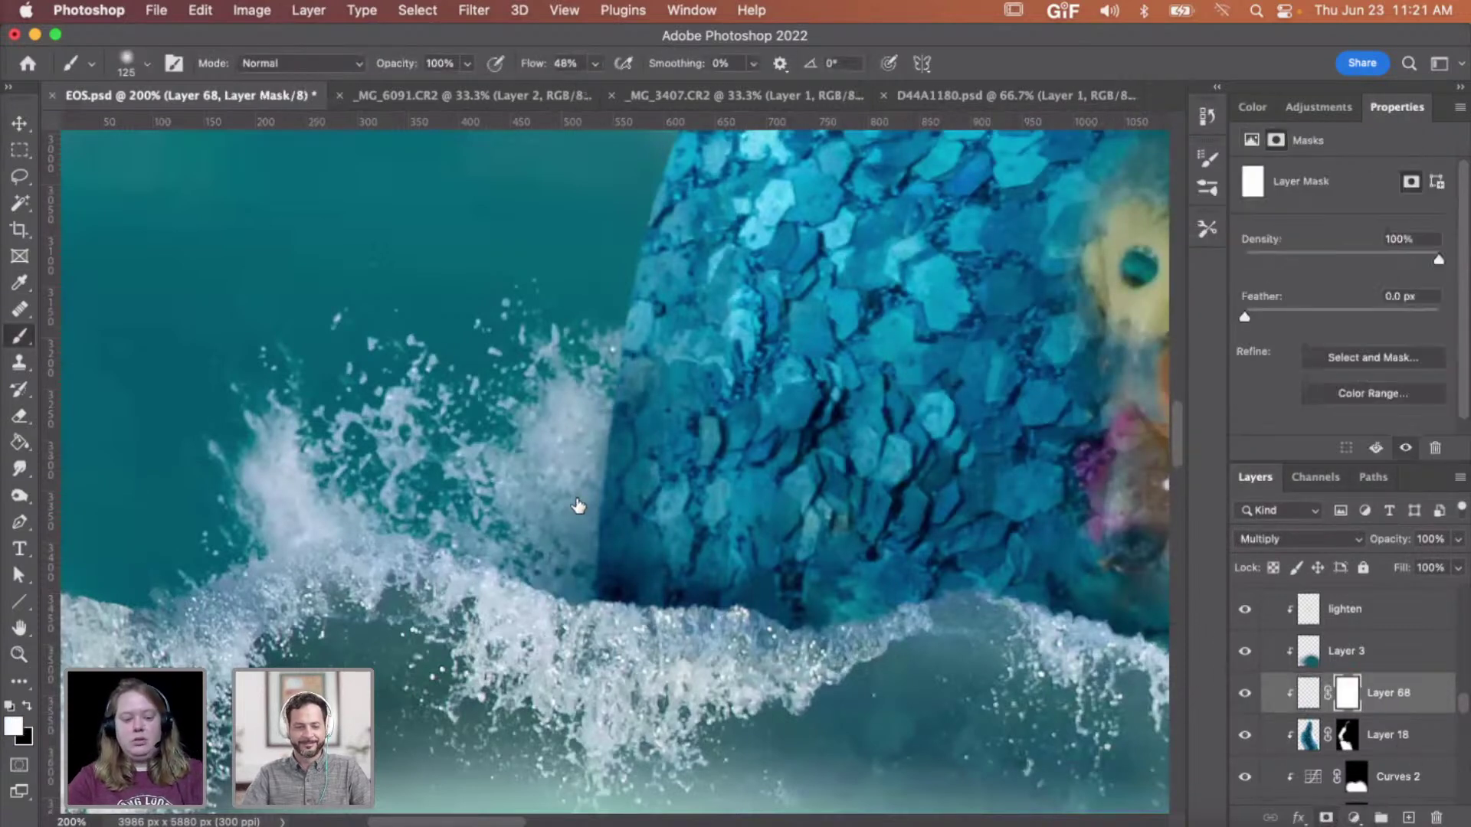
key(bracketright)
key(bracketright)
key(bracketright)
key(bracketright)
key(bracketright)
key(x)
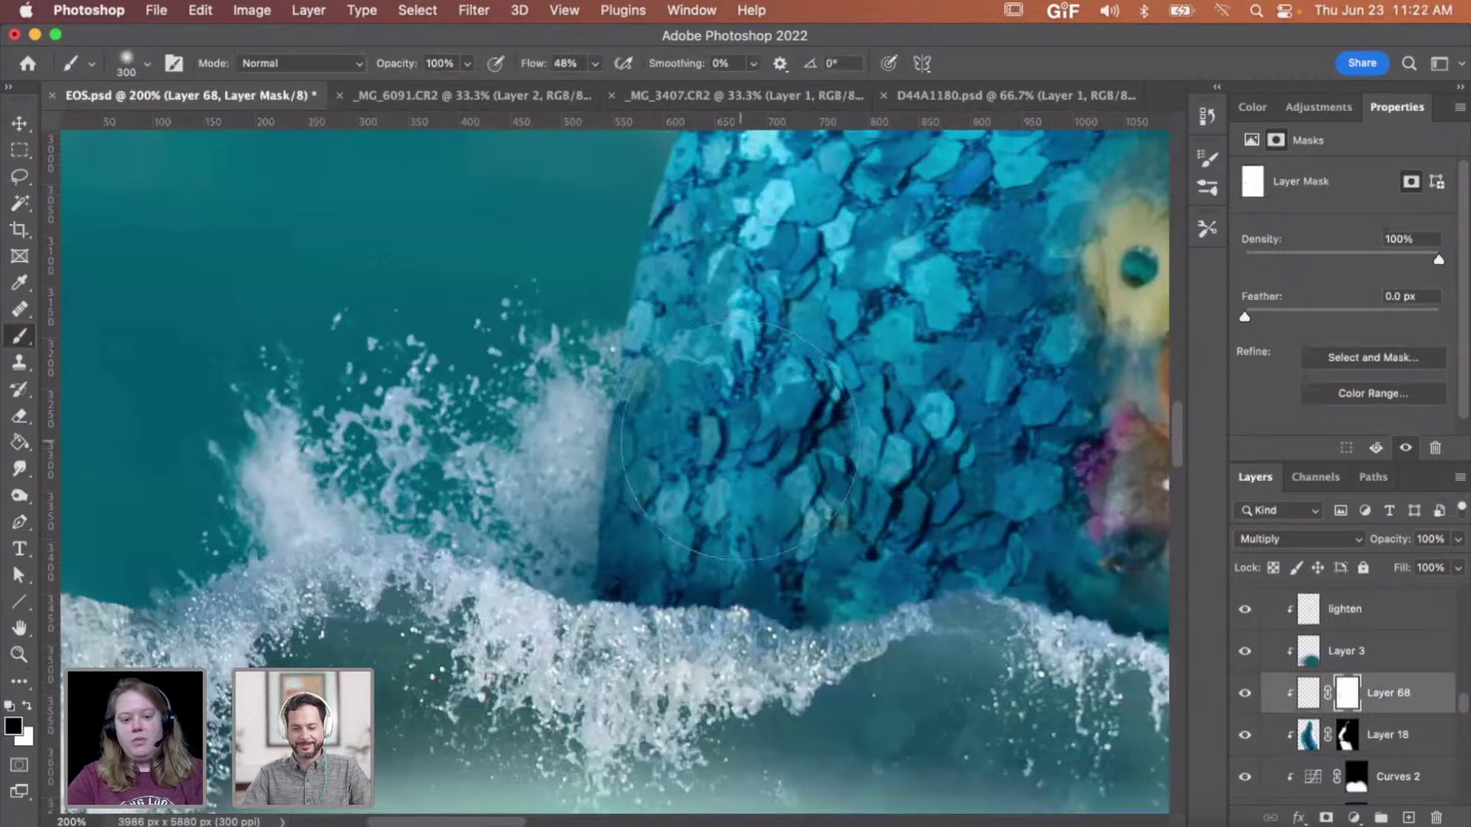
- Examine the whole composite to judge how the shadows seat the tentacle in the waves
key(z)
alt+click(835, 403)
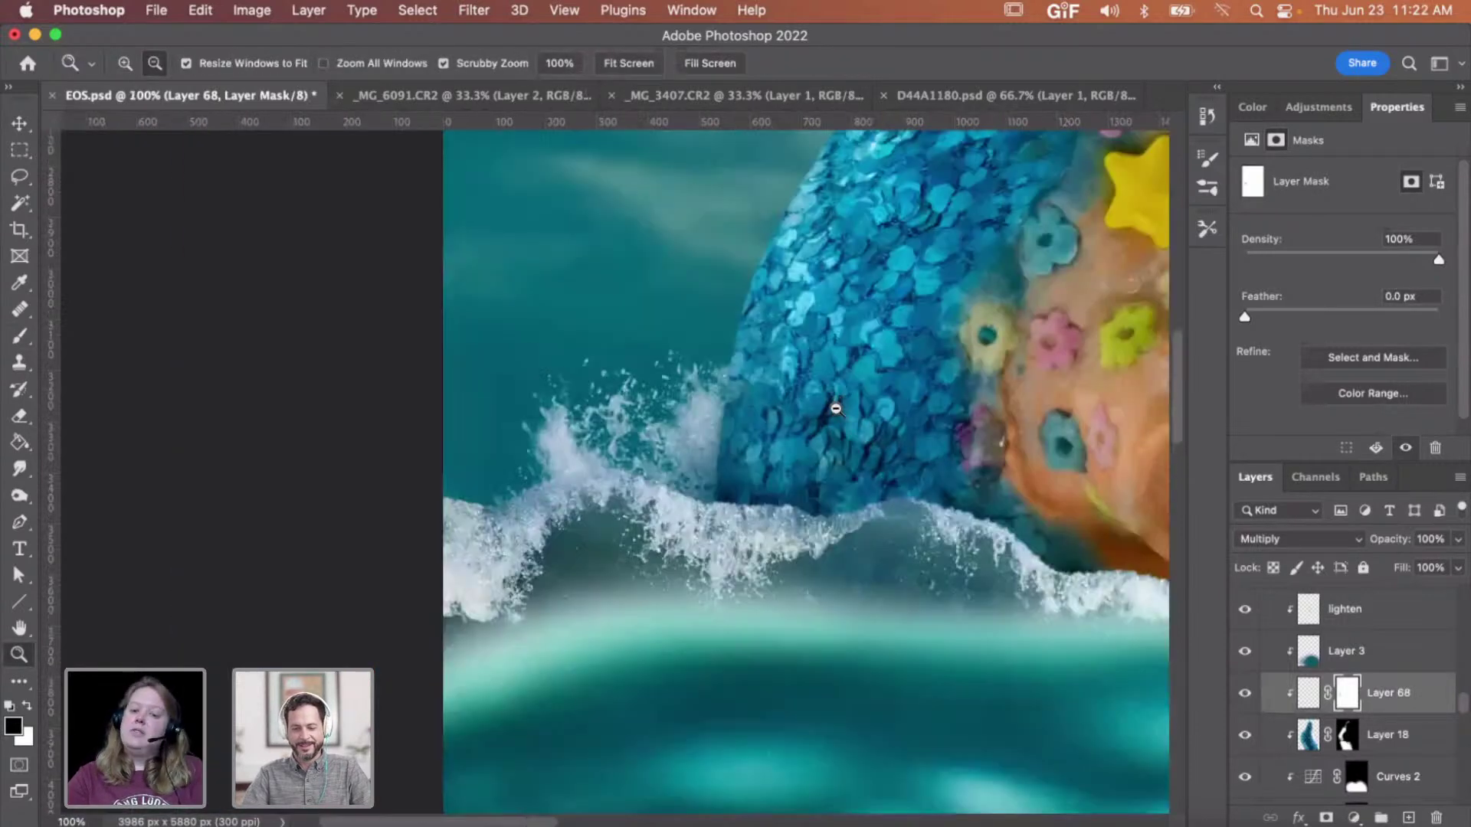
alt+click(836, 404)
alt+click(836, 406)
alt+click(835, 409)
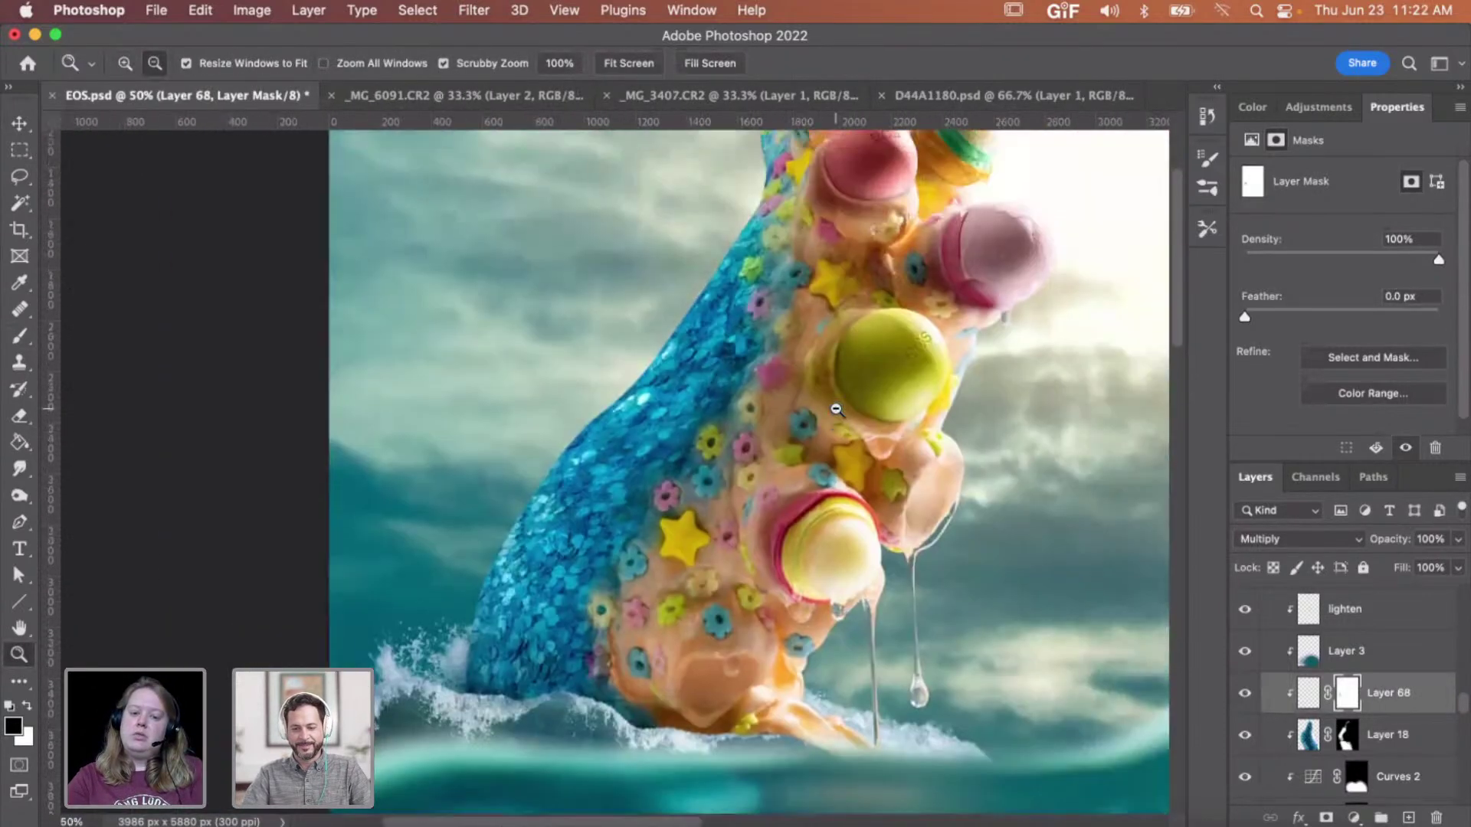
scroll(836, 410, right, 3)
scroll(836, 410, up, 2)
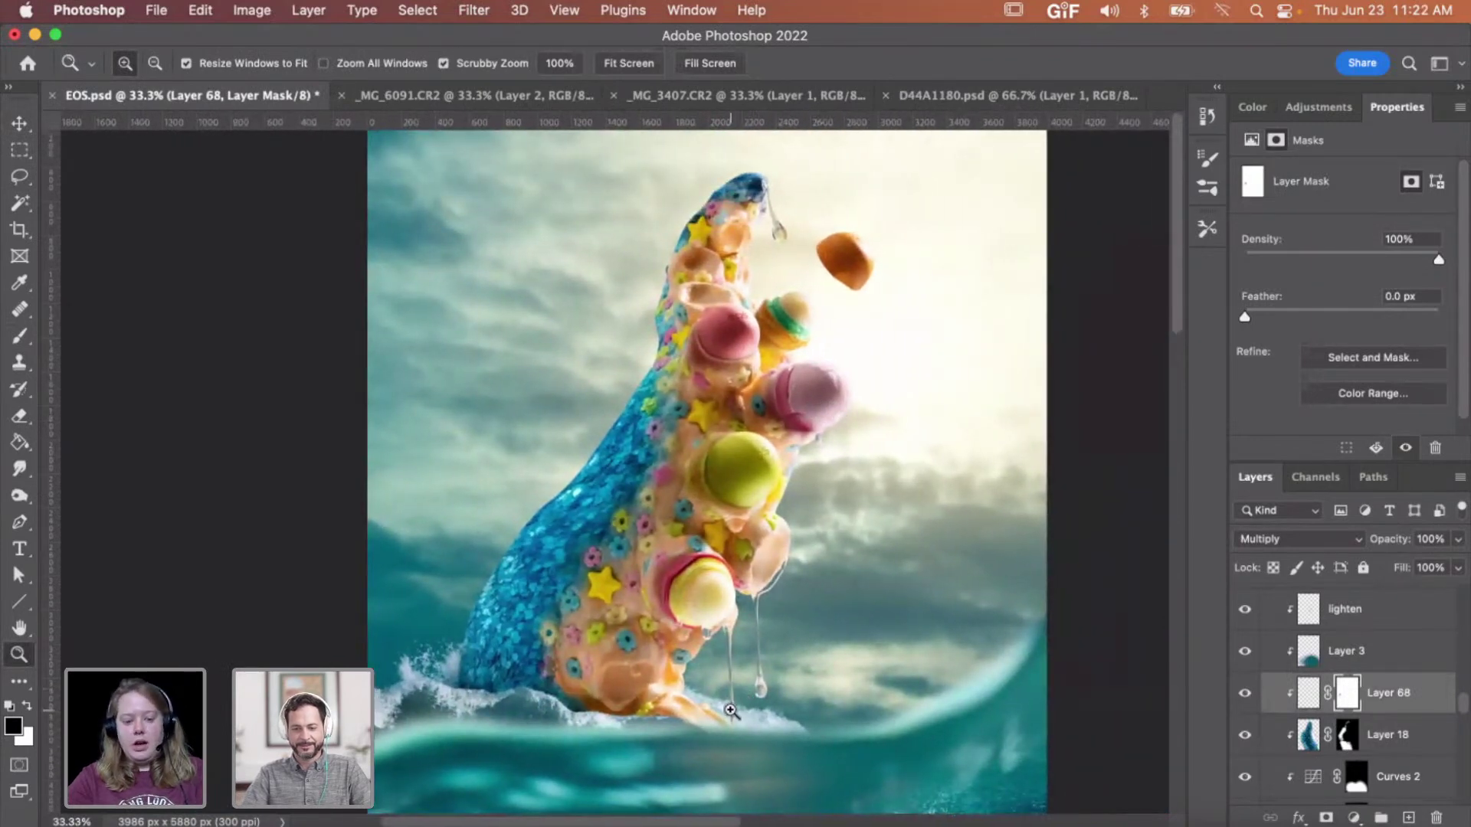
- Add a new layer above Curves 10 for shading the foam beside the tentacle's orange base
drag(737, 734, 737, 734)
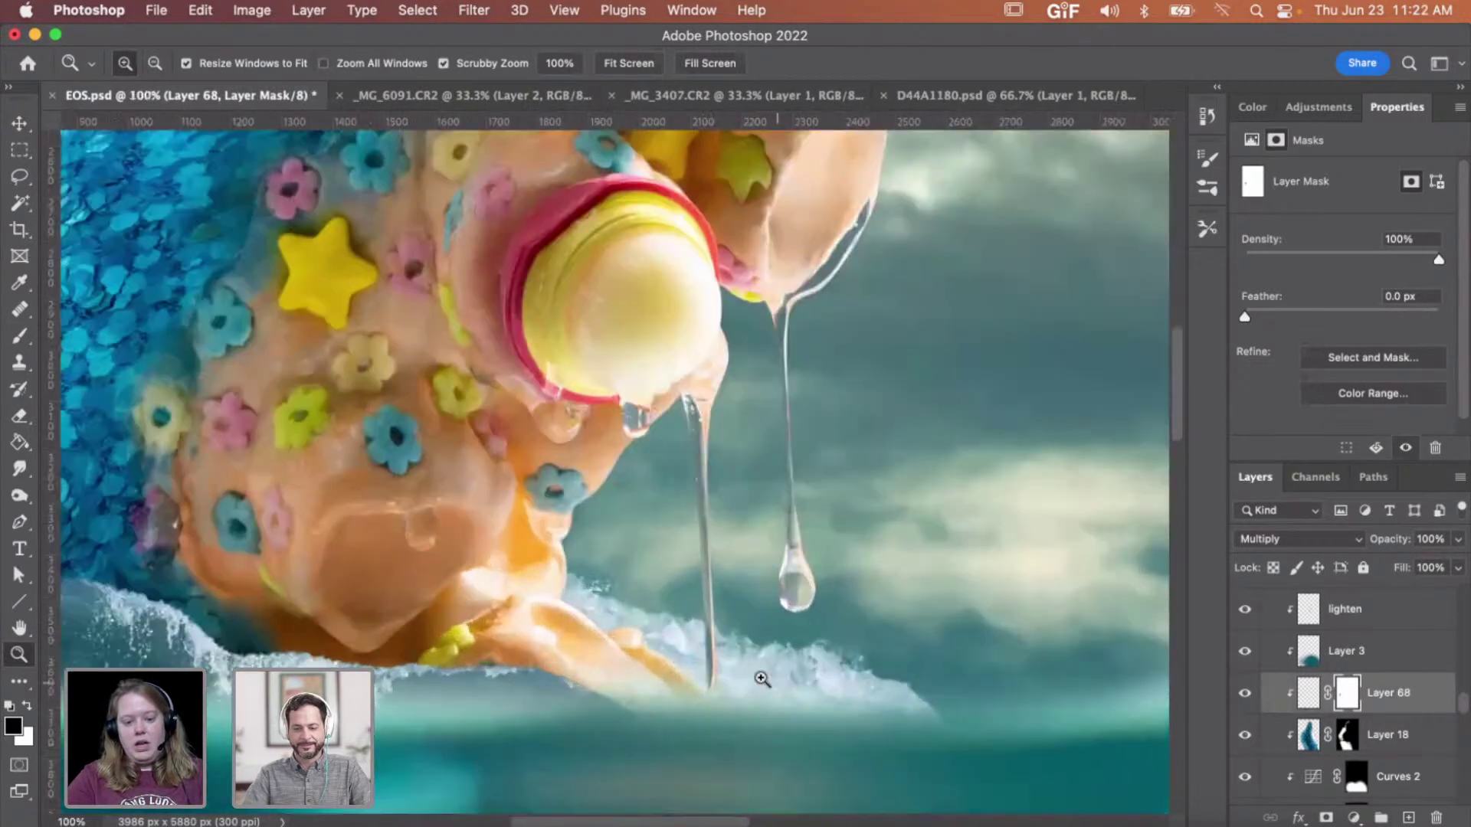
scroll(1363, 720, down, 2)
scroll(1362, 721, down, 8)
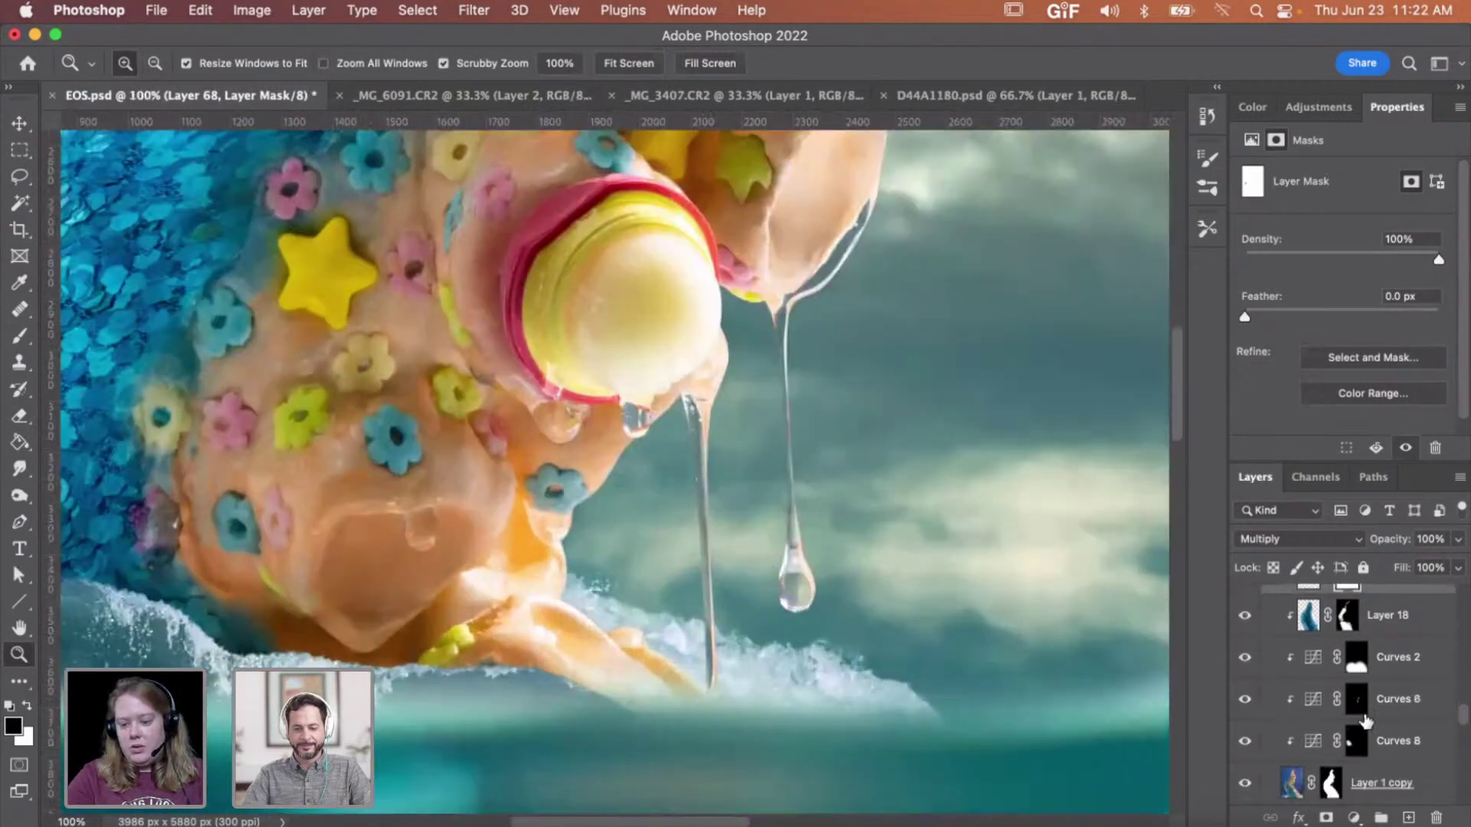
scroll(1366, 720, down, 1)
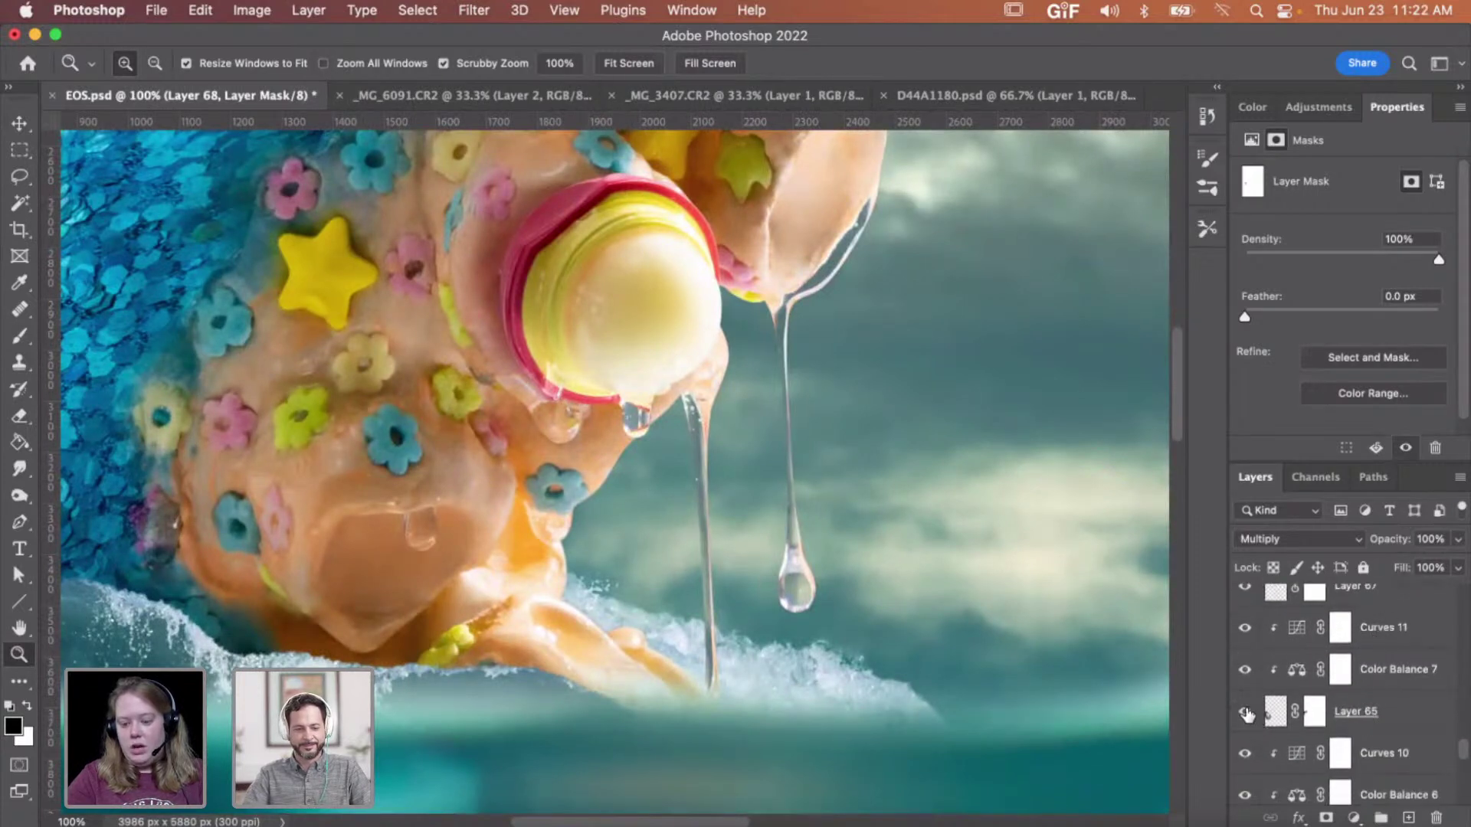
scroll(1348, 720, down, 3)
scroll(1372, 701, up, 1)
click(1381, 699)
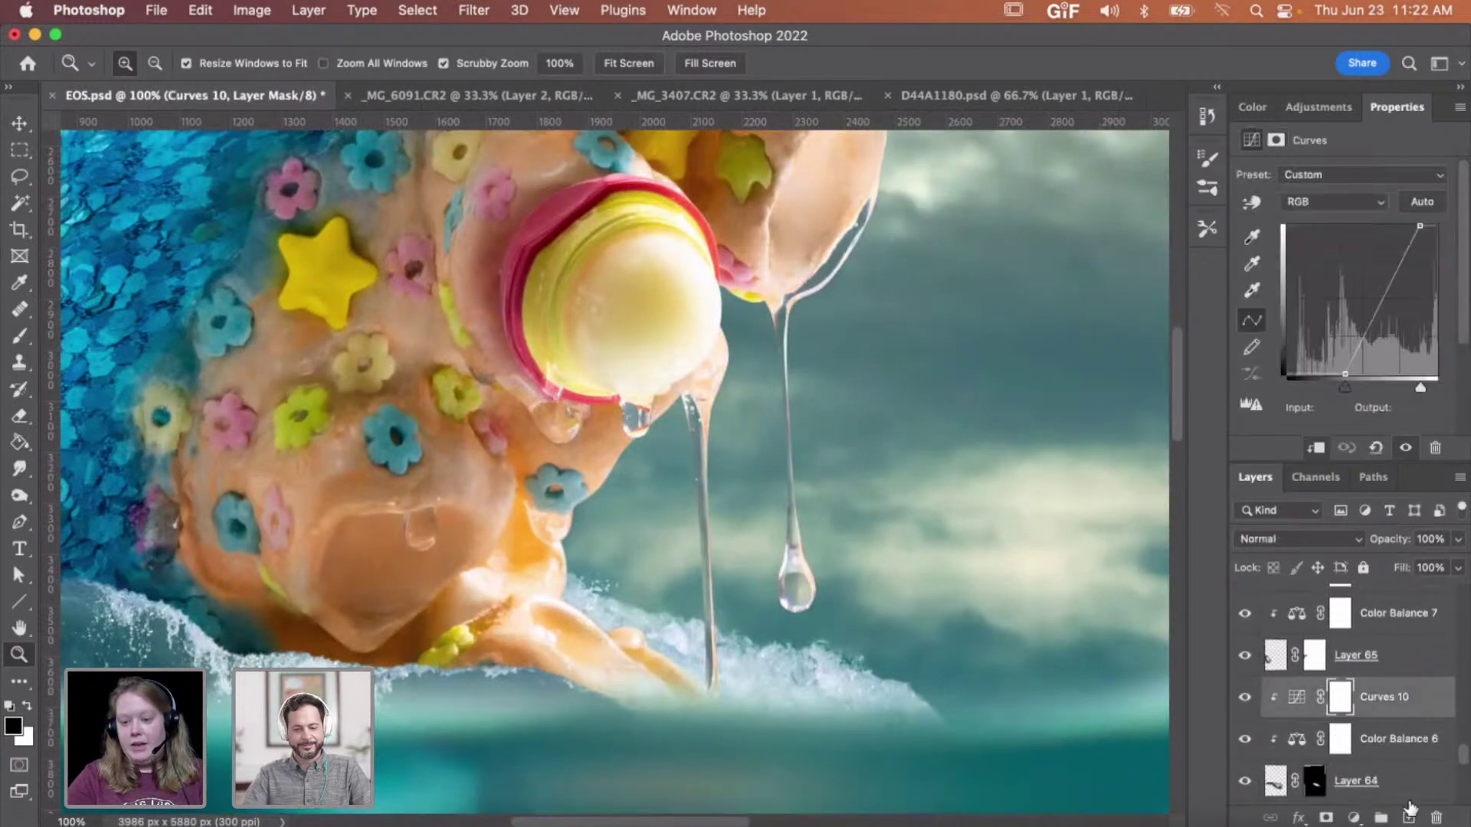
click(1408, 817)
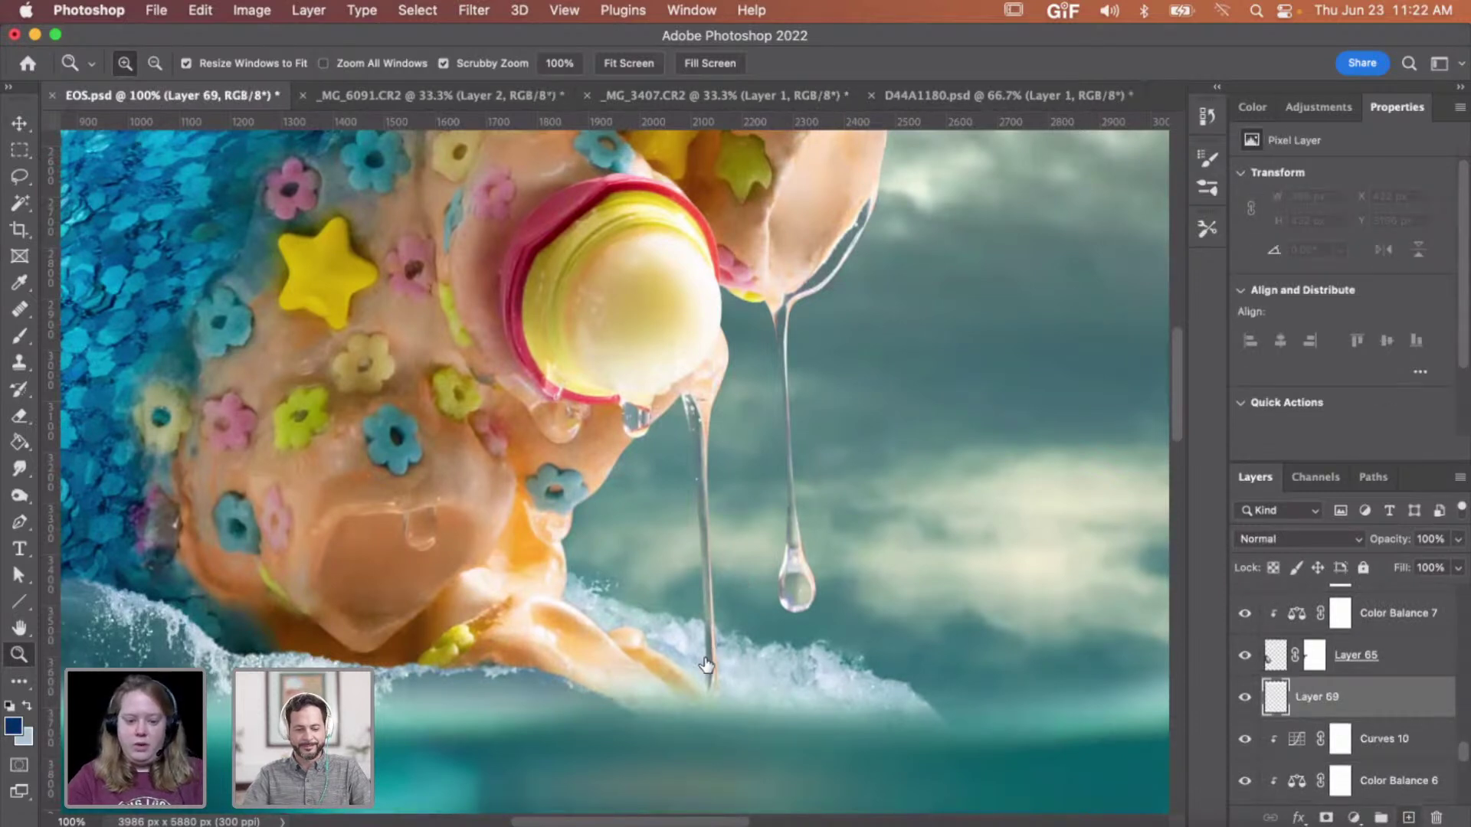
- Paint a dark blue shadow on the foam beside the tentacle's orange base with a 150 px brush and set Layer 69 to Multiply
key(b)
mouse_move(701, 659)
mouse_down()
mouse_move(673, 680)
mouse_move(832, 747)
mouse_move(609, 674)
mouse_move(623, 656)
mouse_move(582, 651)
mouse_move(527, 613)
mouse_up()
click(1295, 540)
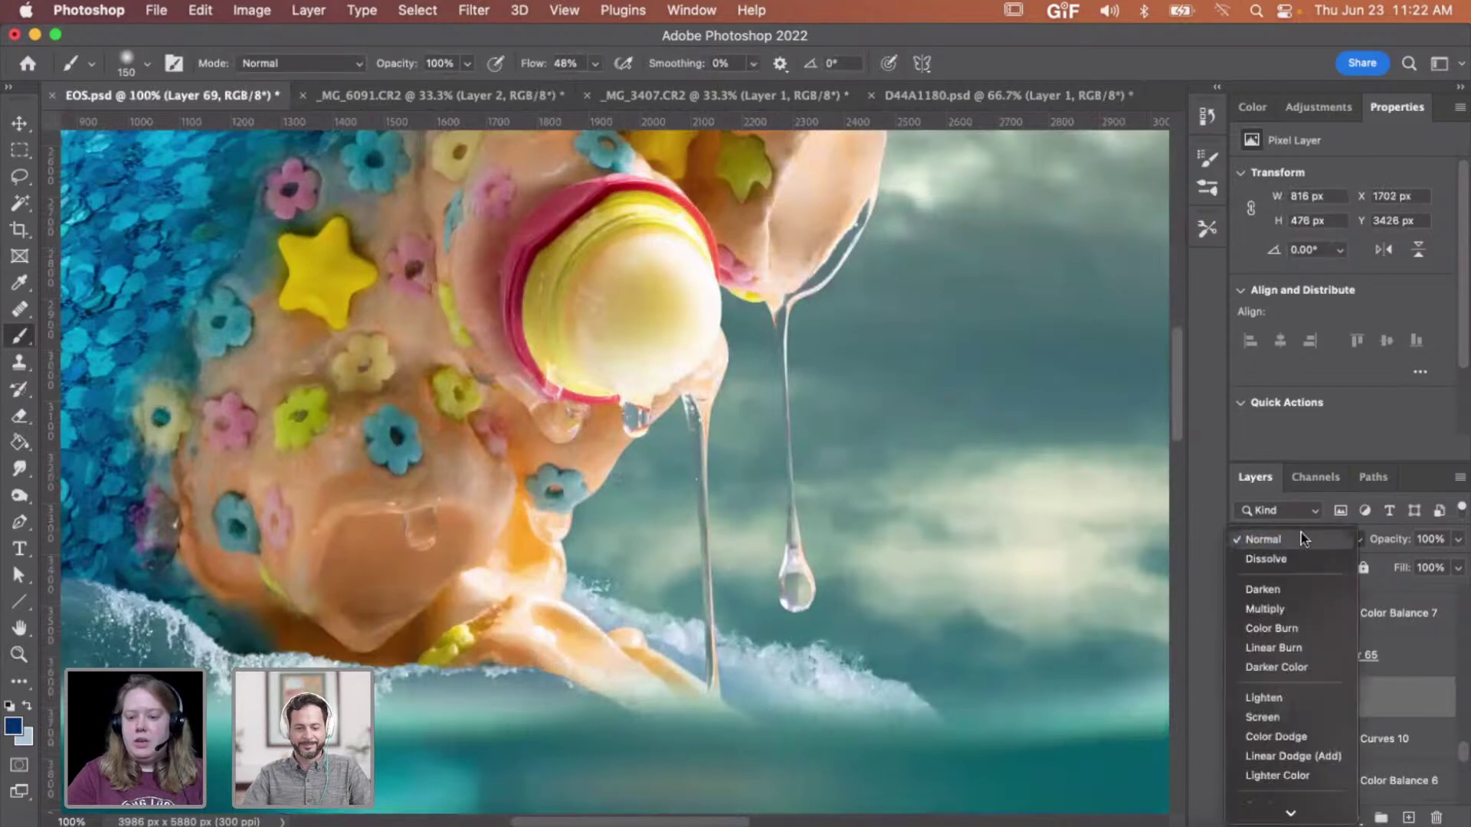
click(1286, 605)
key(z)
alt+click(909, 572)
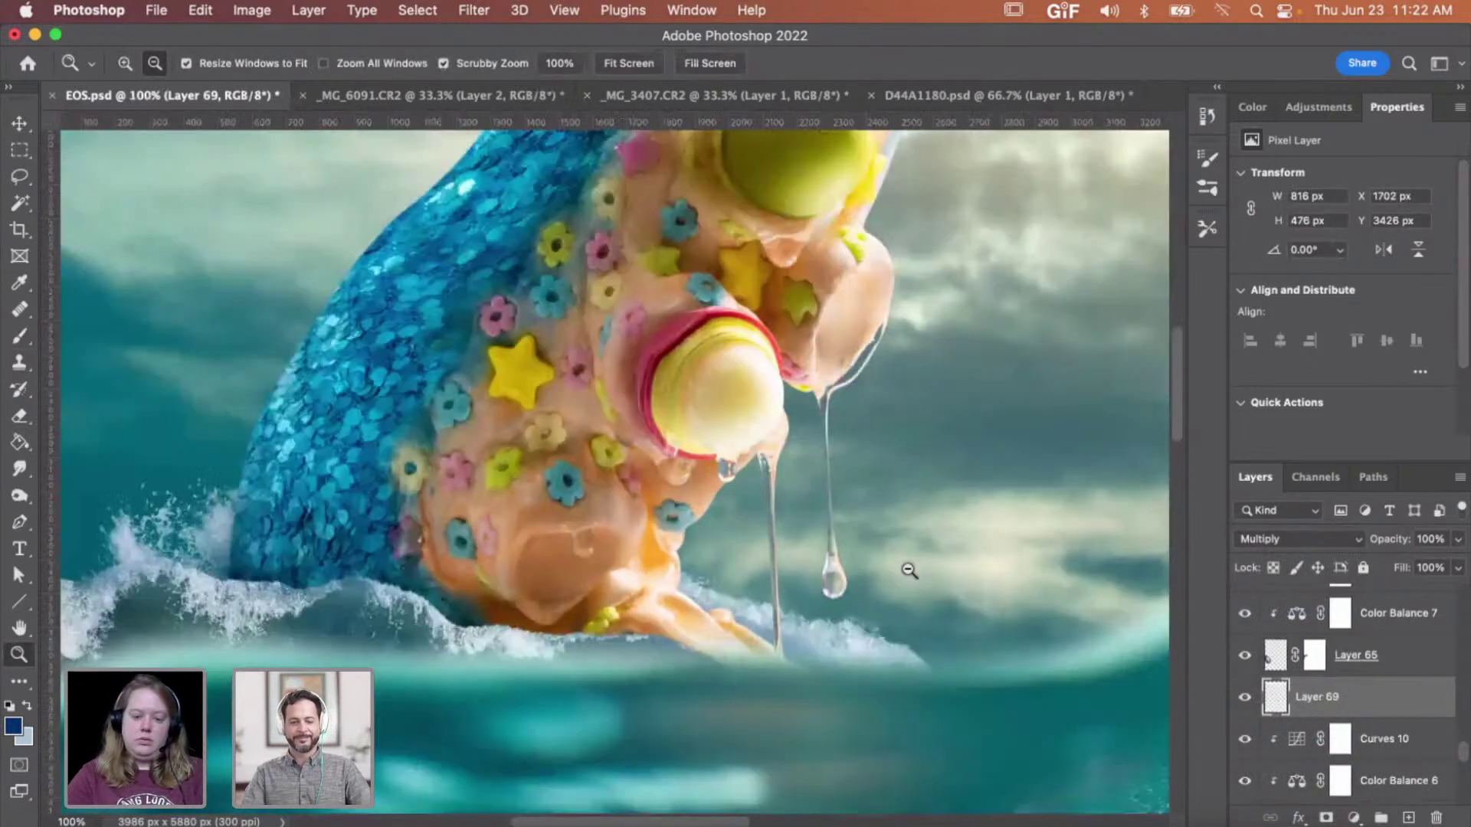
alt+click(910, 572)
alt+click(910, 571)
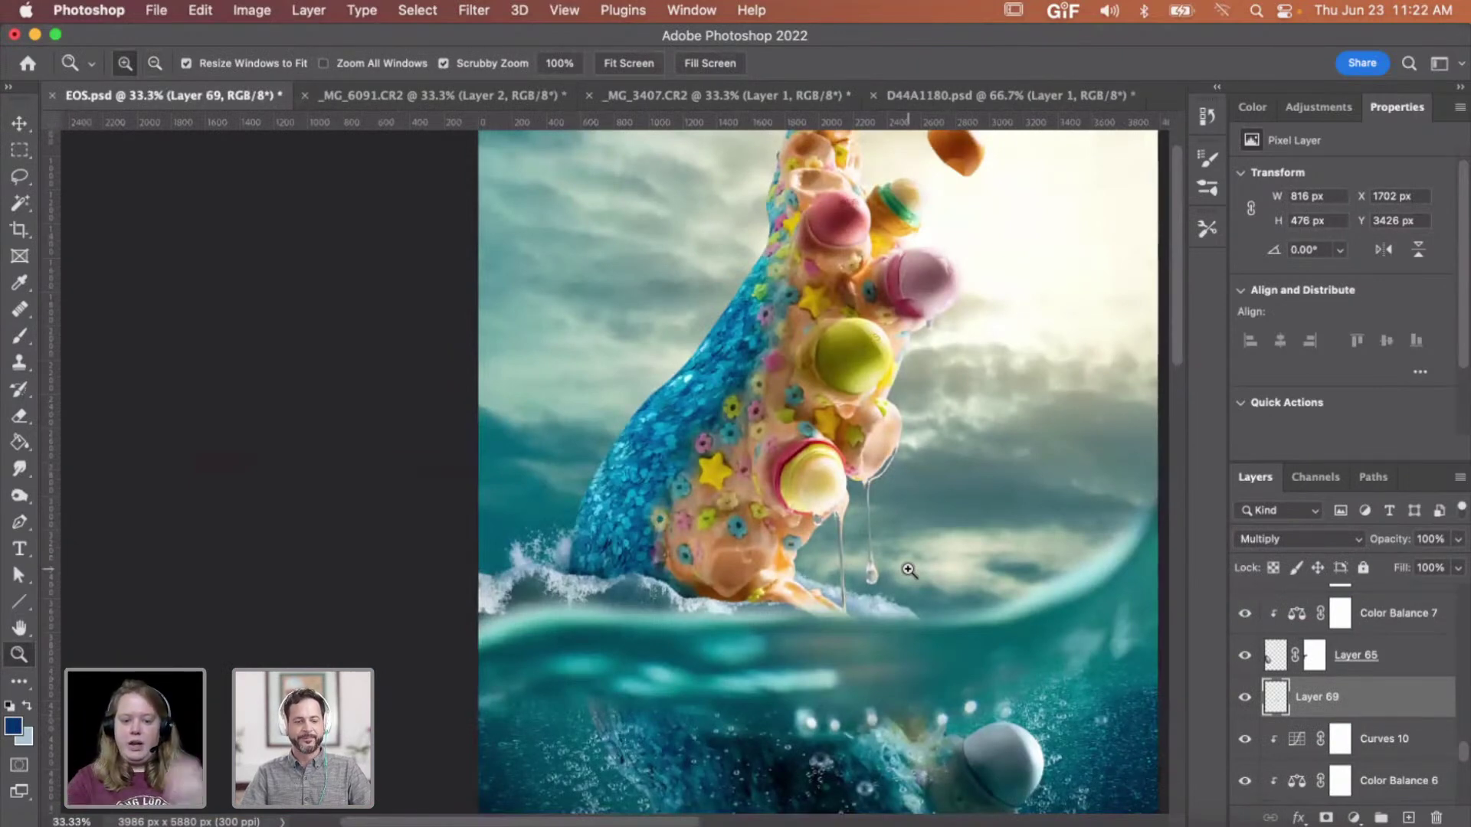
- Examine the whole tentacle composite and the clear drop hanging from its lower drip
drag(909, 571, 858, 591)
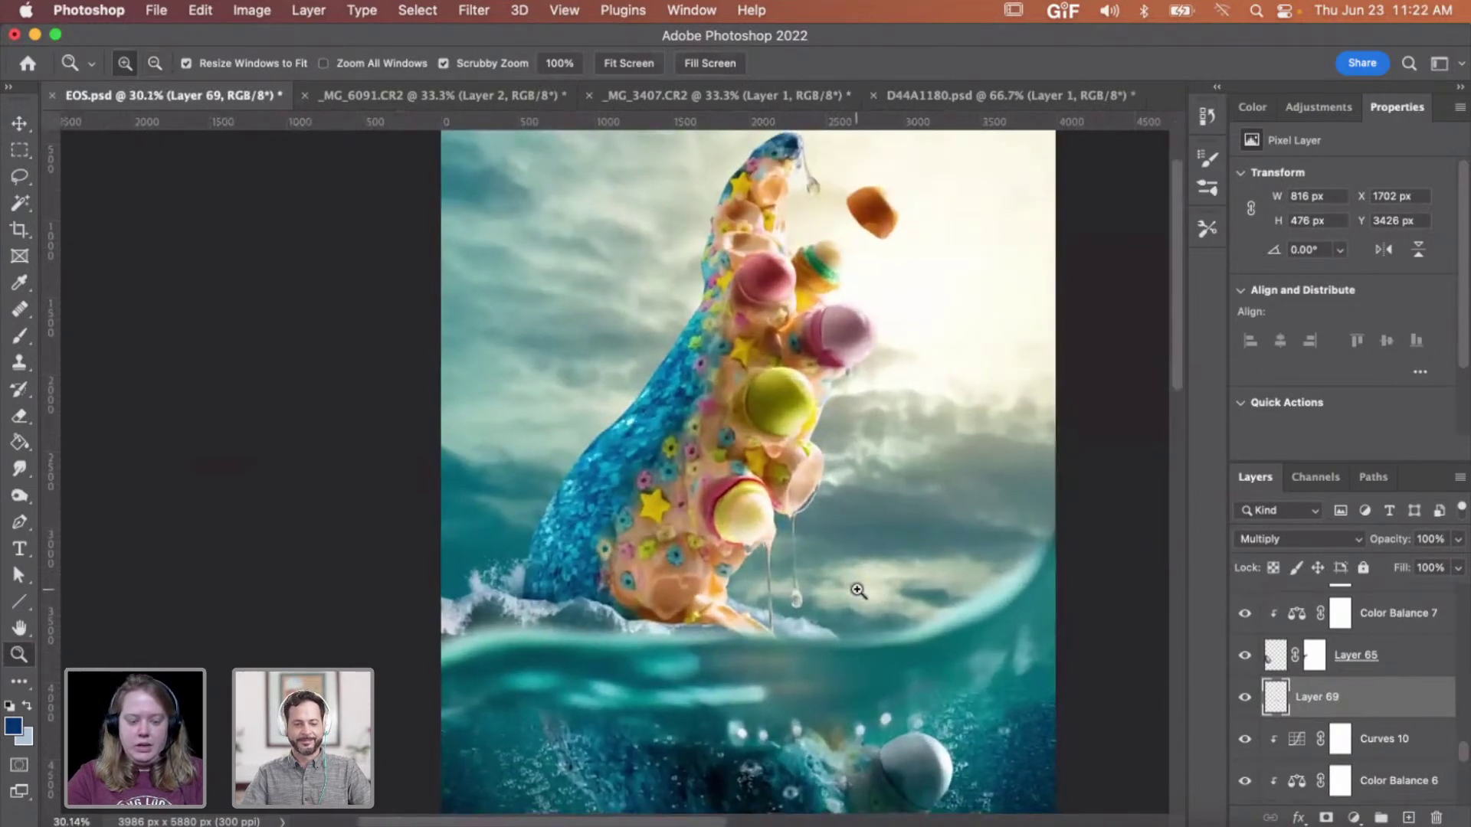
scroll(856, 587, up, 3)
drag(889, 470, 807, 444)
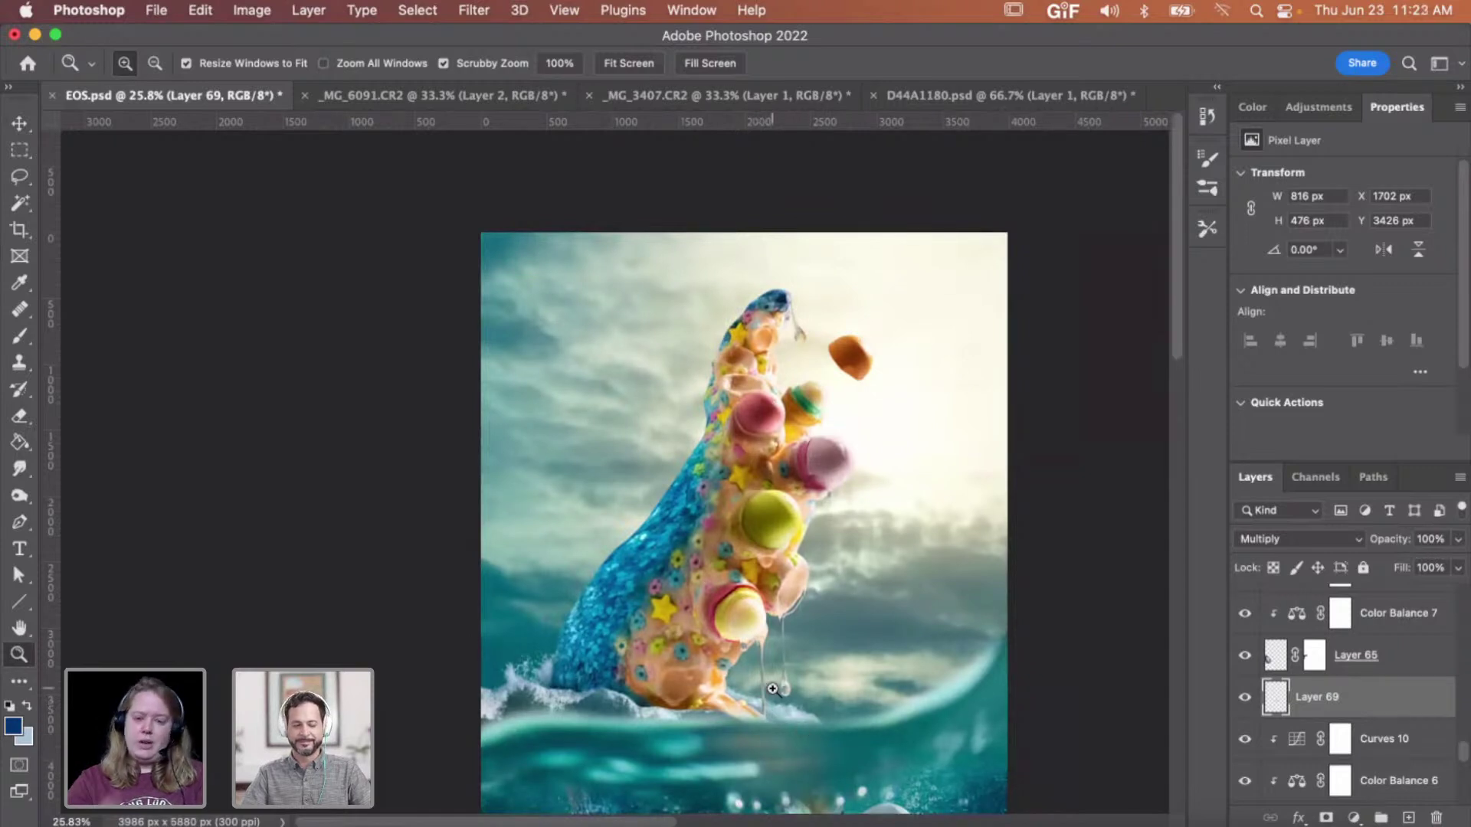
scroll(779, 659, up, 2)
drag(793, 650, 831, 646)
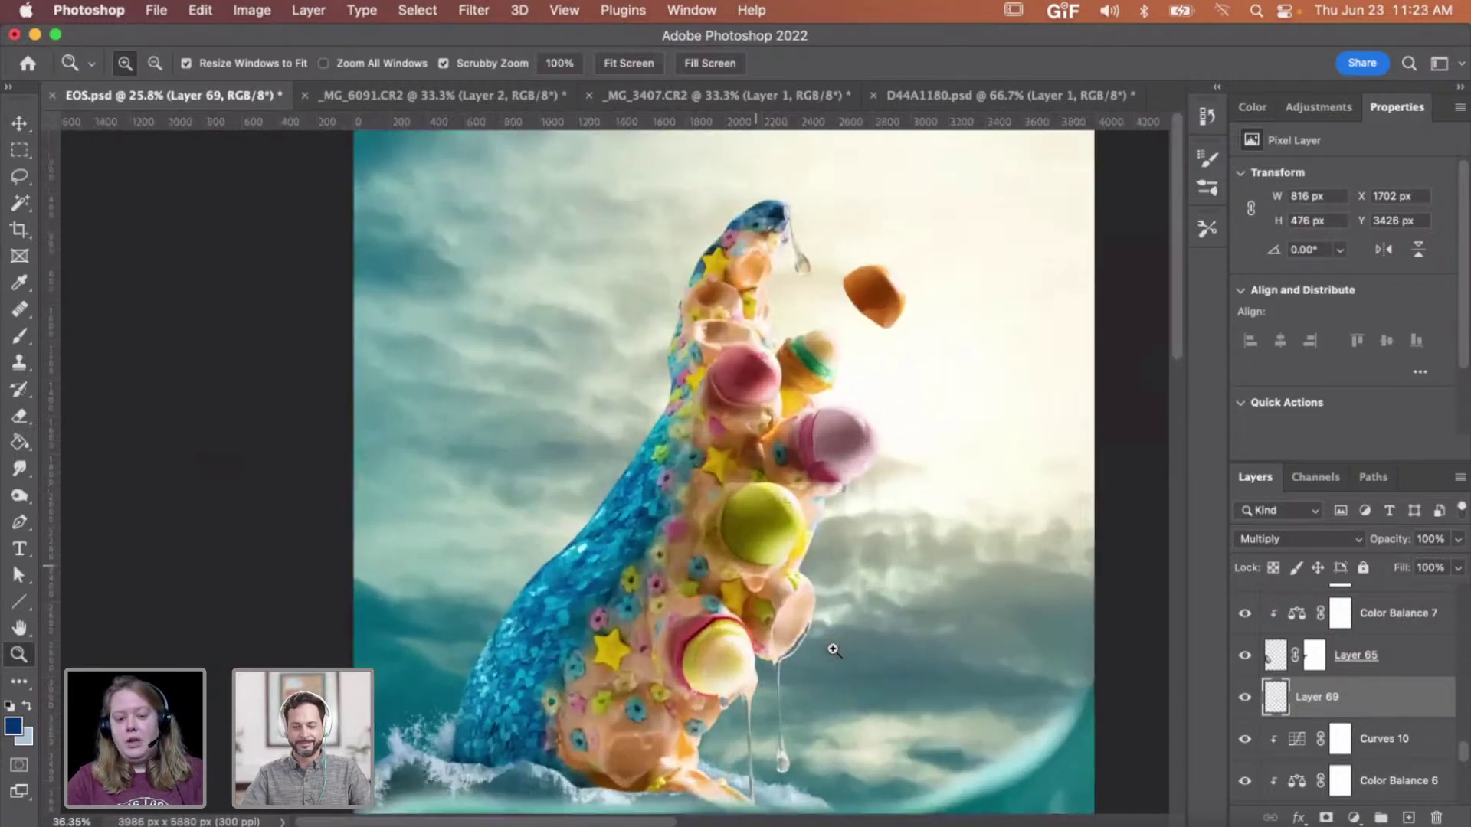
scroll(1345, 696, up, 10)
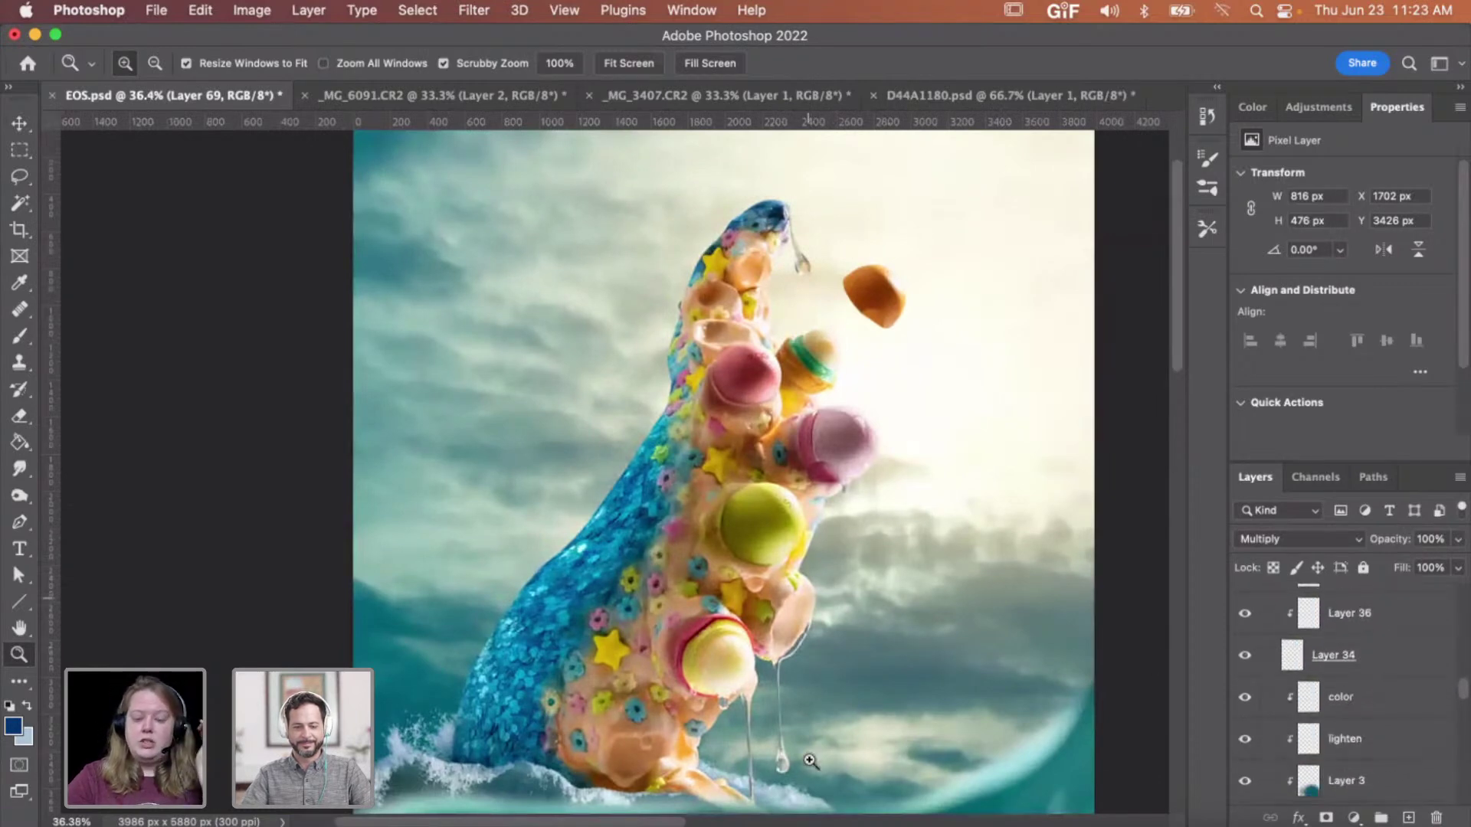
drag(782, 764, 935, 758)
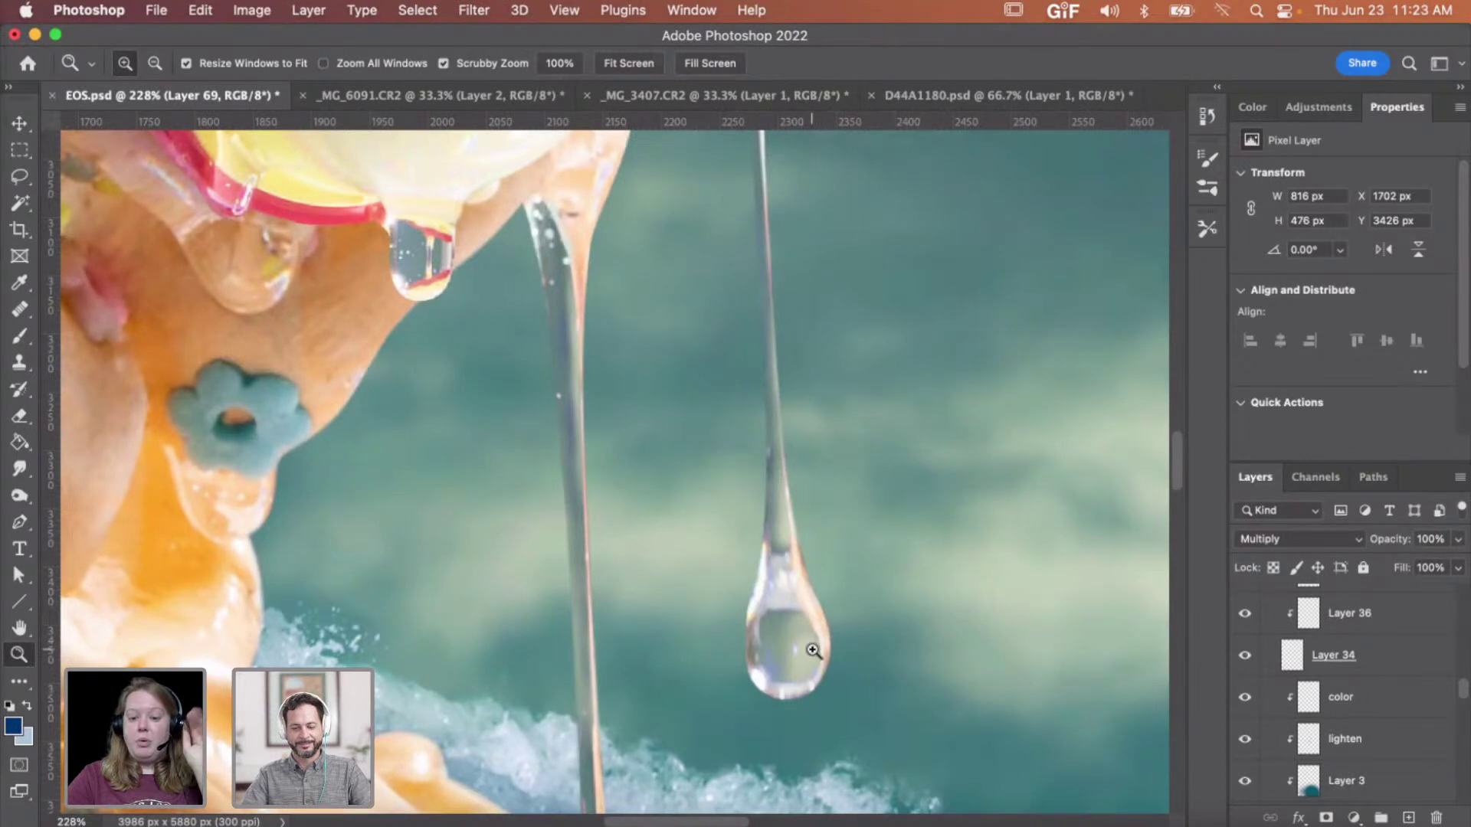
- Select Layer 20 at the very top of the layer stack
scroll(1336, 677, up, 10)
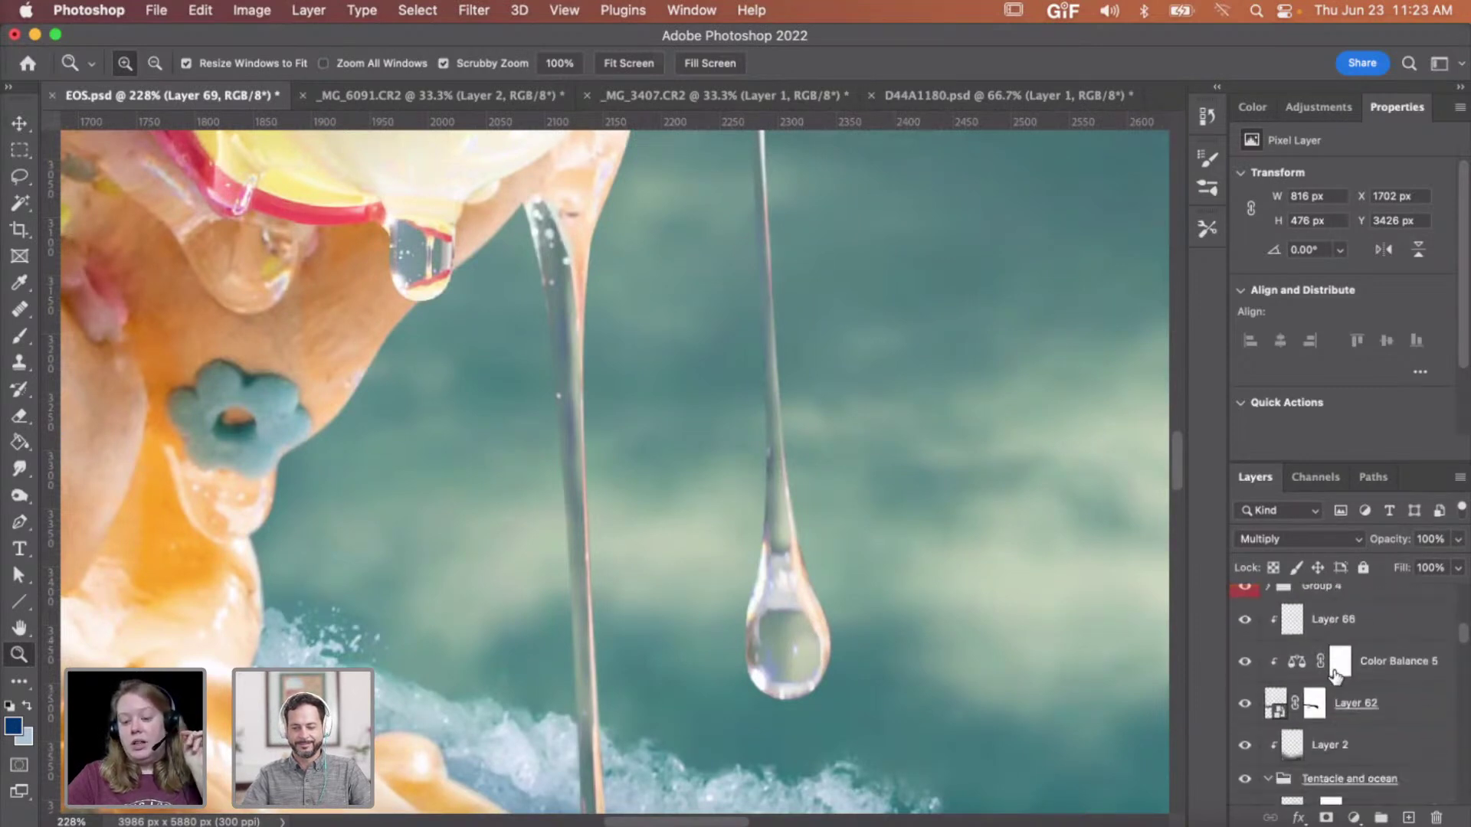
scroll(1318, 728, down, 5)
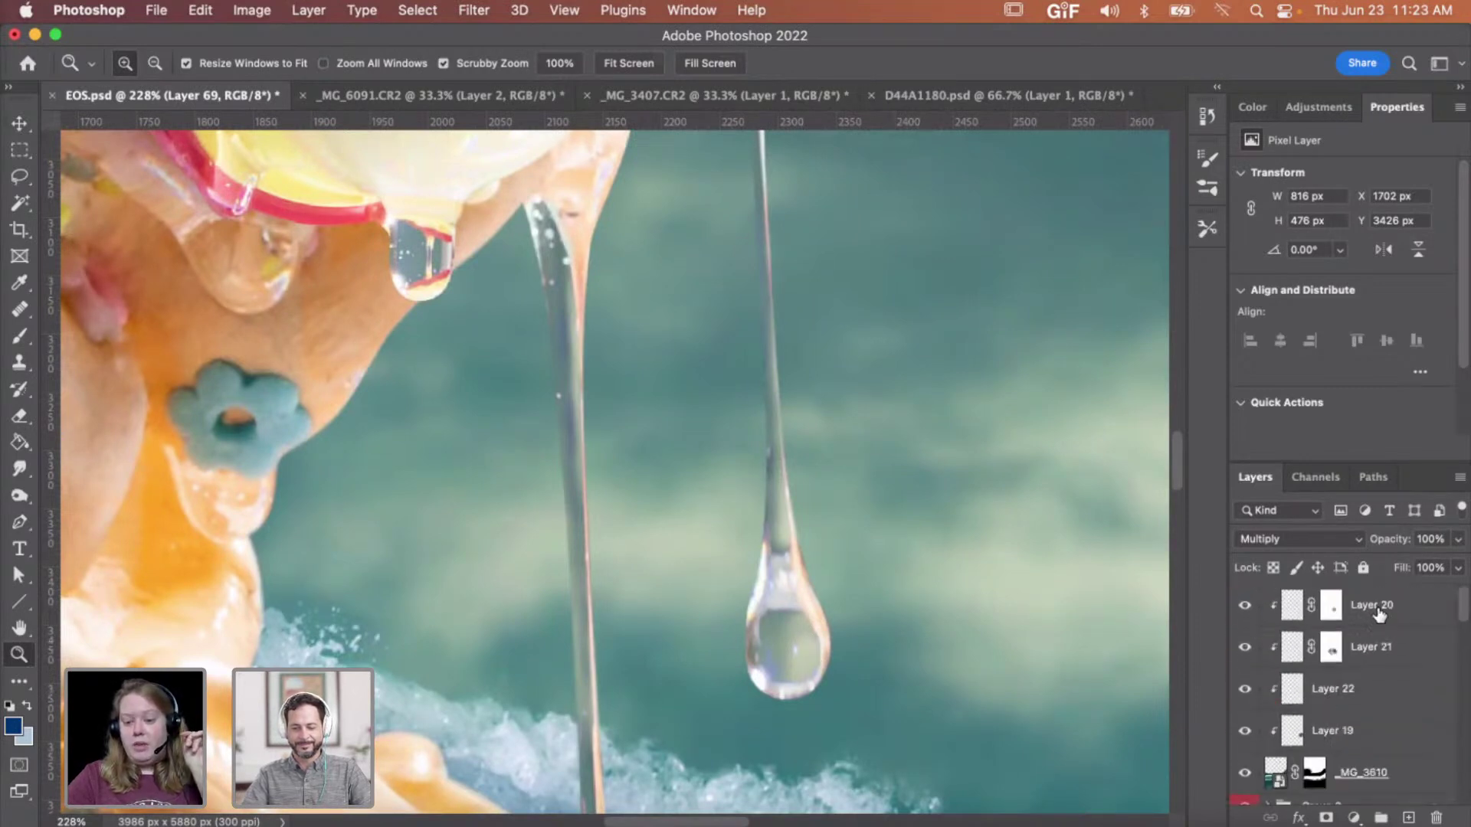
click(1379, 609)
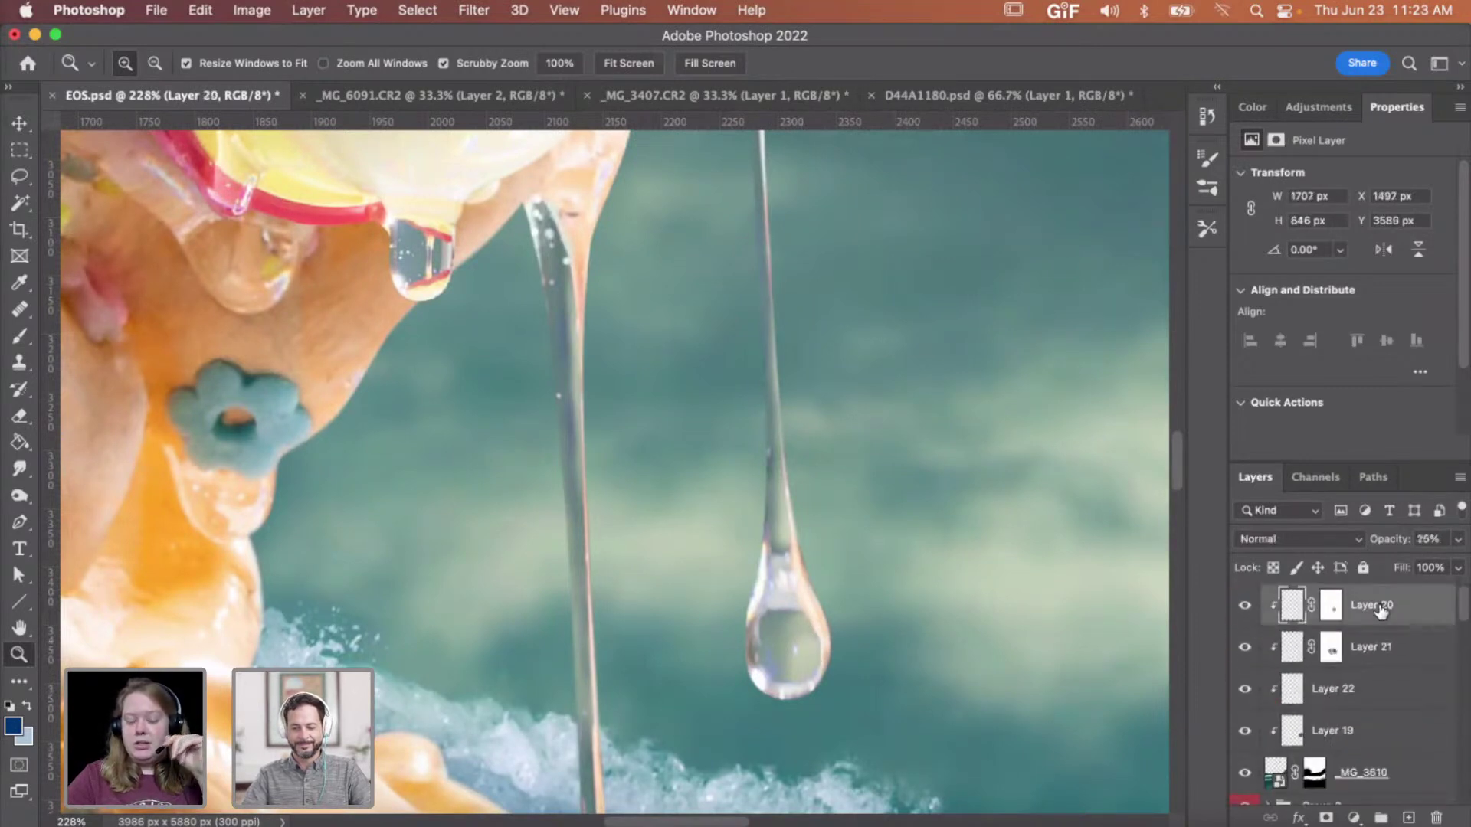
alt+click(870, 572)
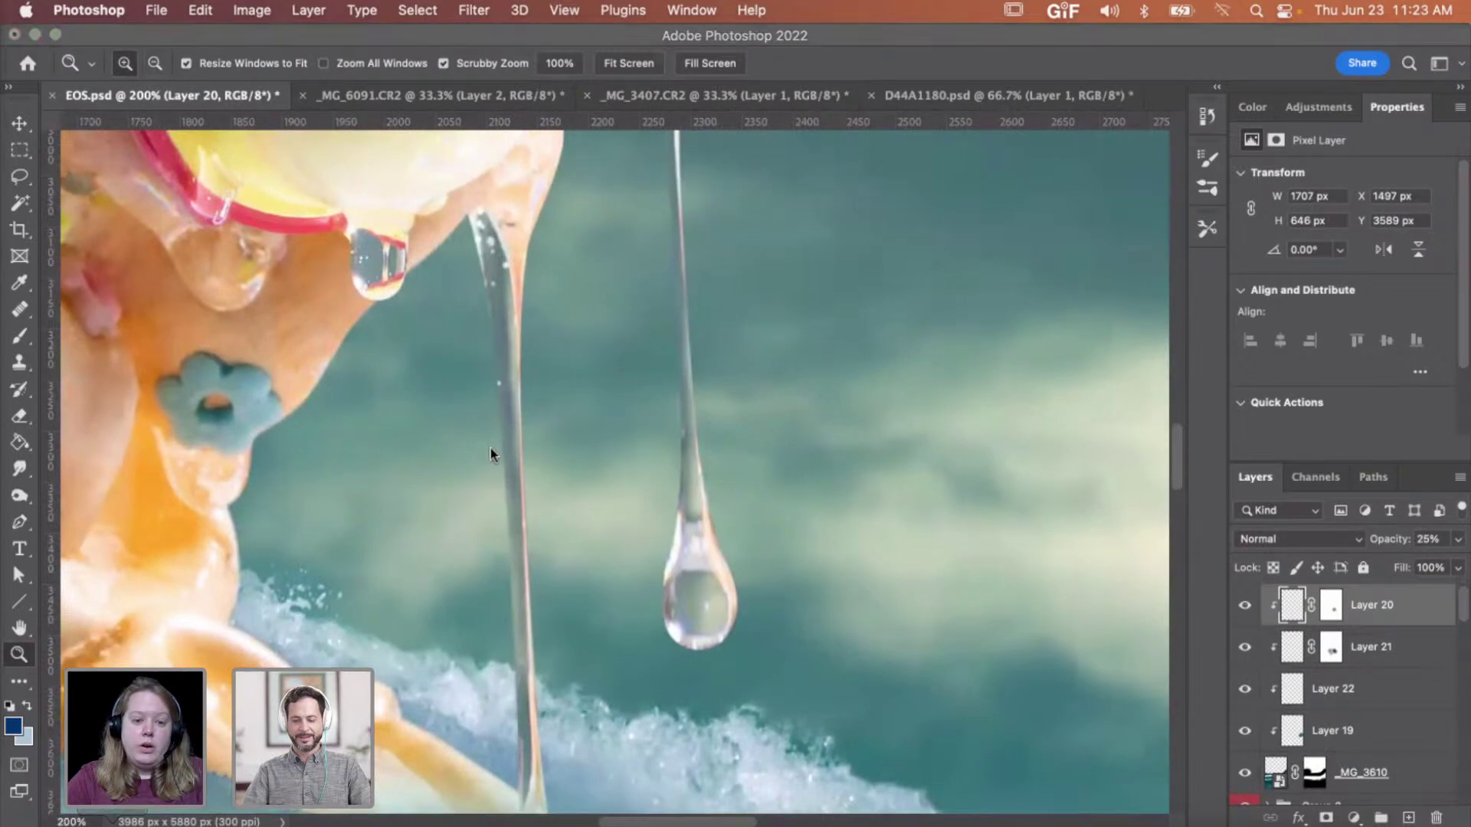
- Switch to Finder and preview the lens flare images Altair.jpg, Becrux.jpg, Deneb.jpg and Light Hit 4.png in the Stock folder
key(super+Tab)
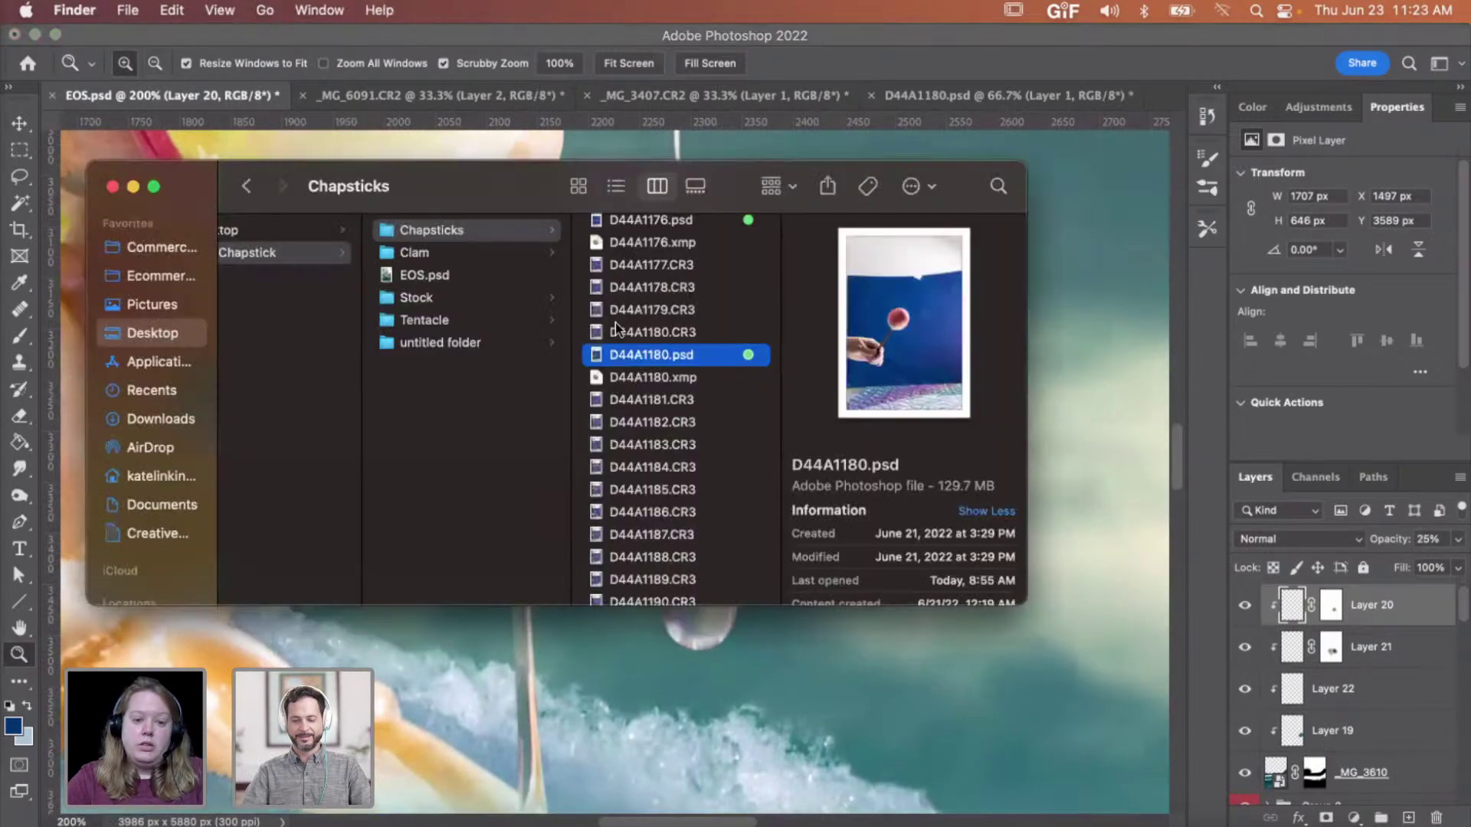
click(457, 298)
click(643, 494)
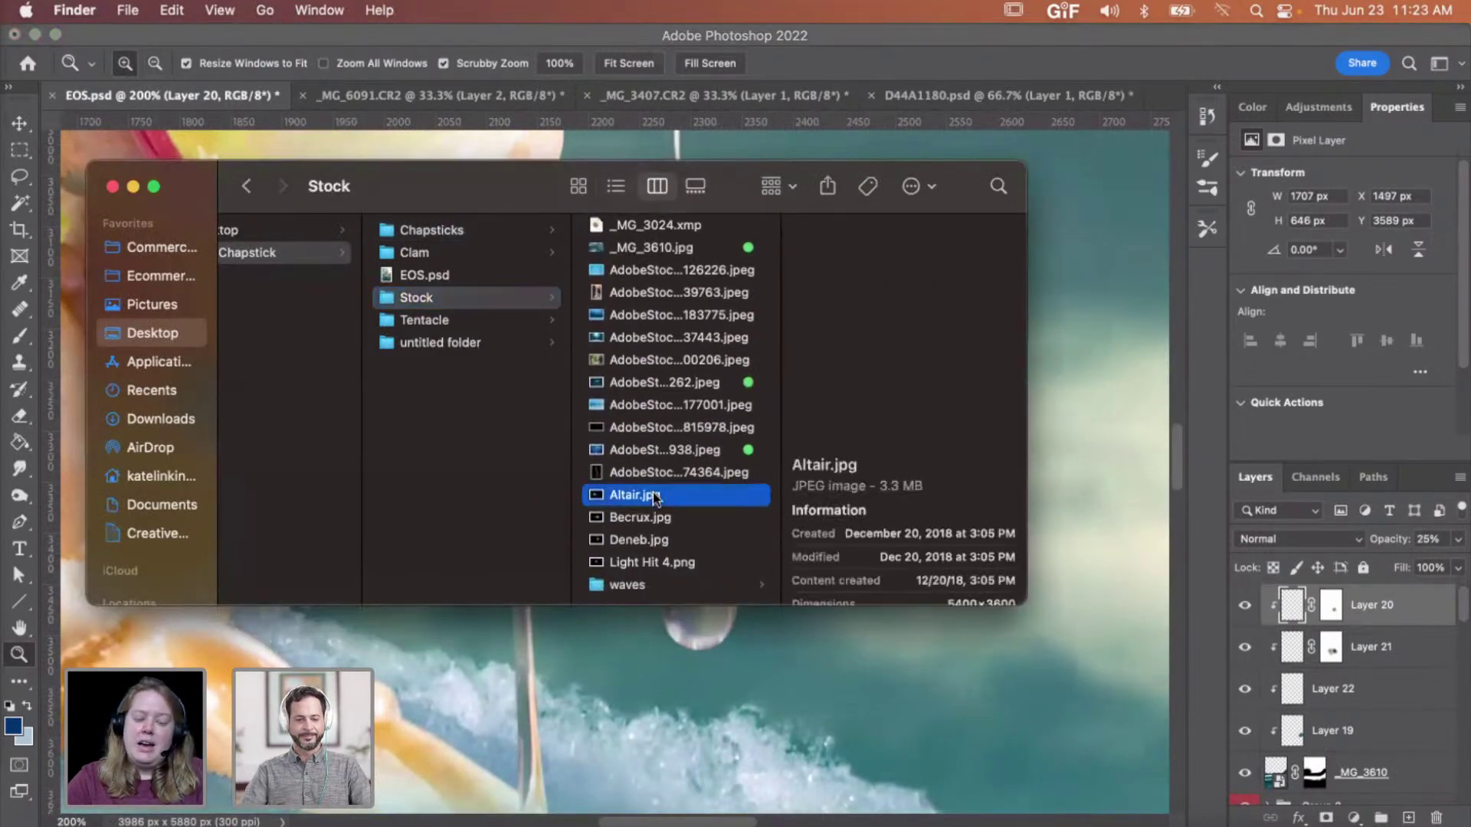
click(651, 517)
key(Down)
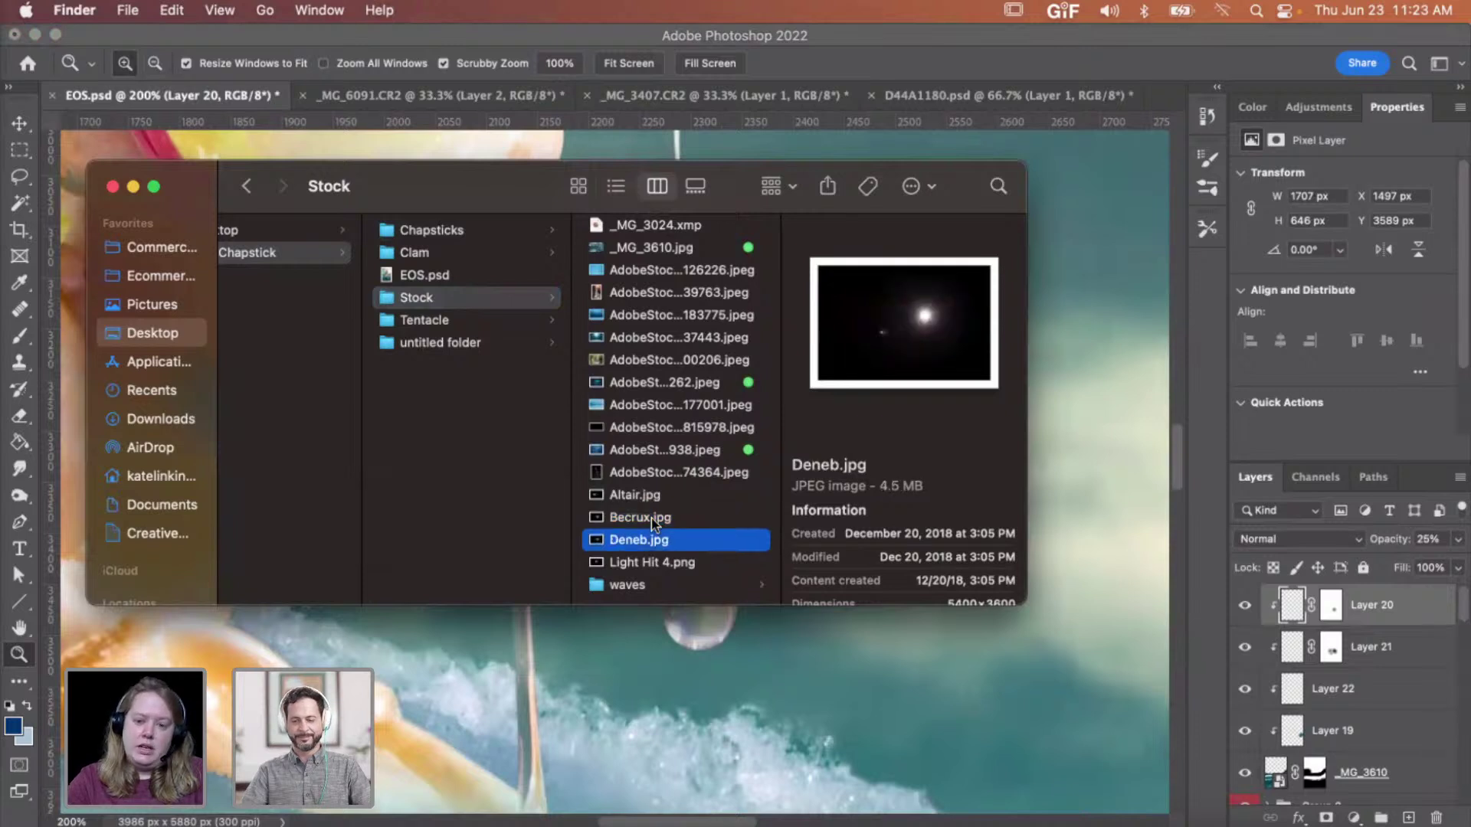
key(Down)
key(Up)
key(Up)
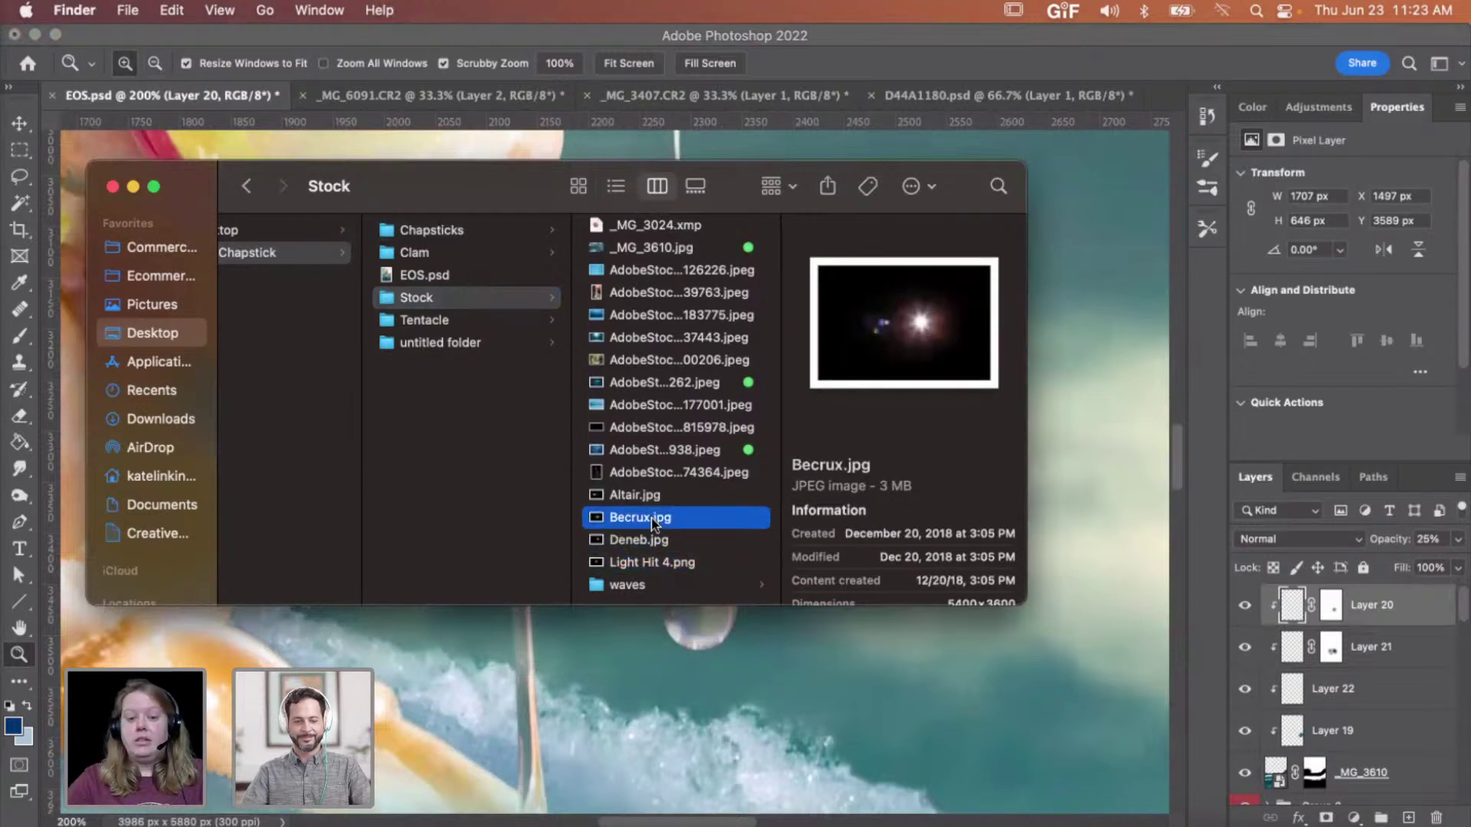
- Place Altair.jpg above Layer 20 in EOS.psd, scaled to 3.23% and rotated to 145° near the hanging drop
click(646, 497)
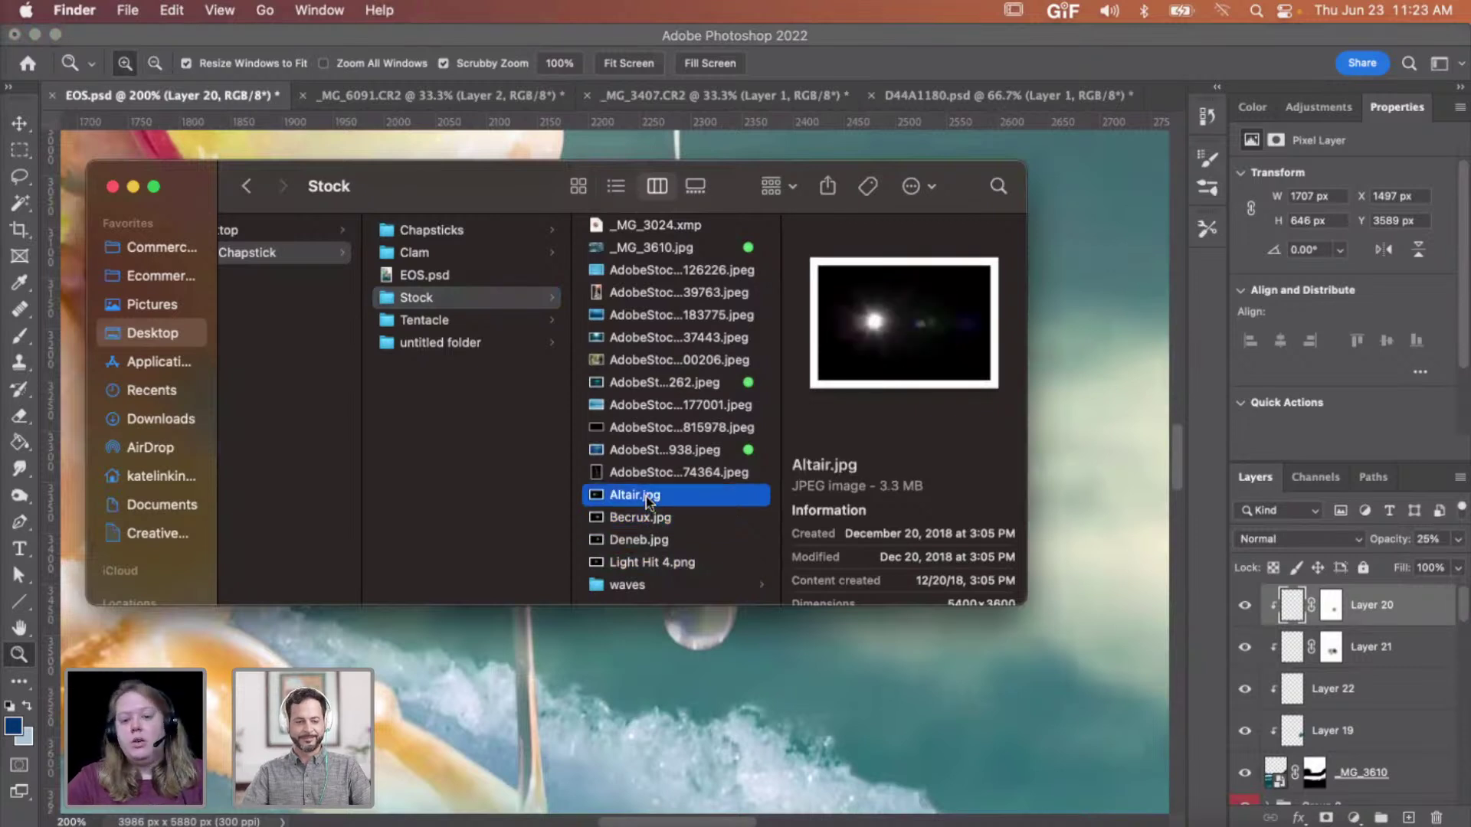
drag(650, 497, 645, 654)
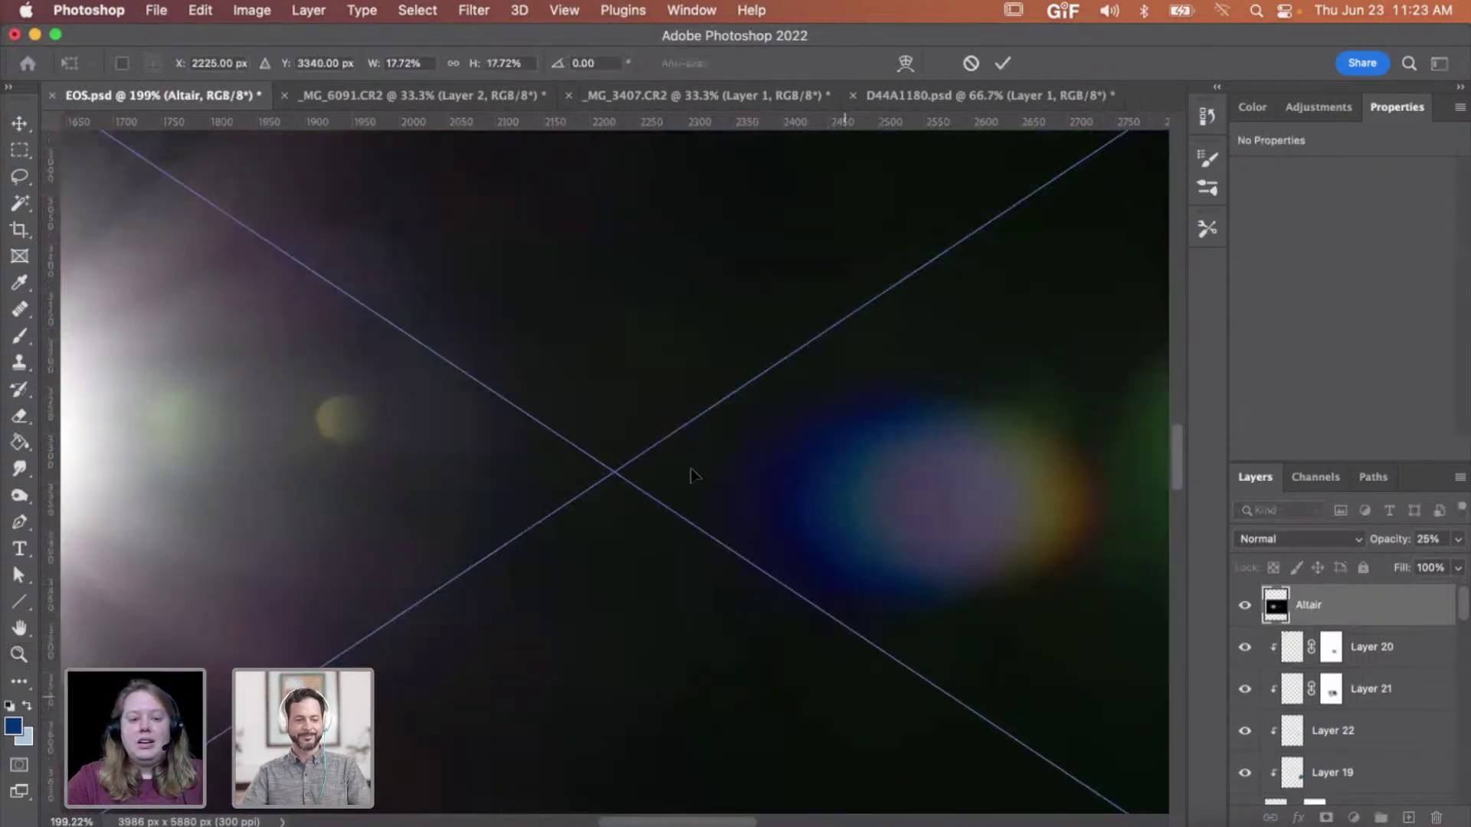
scroll(691, 472, down, 5)
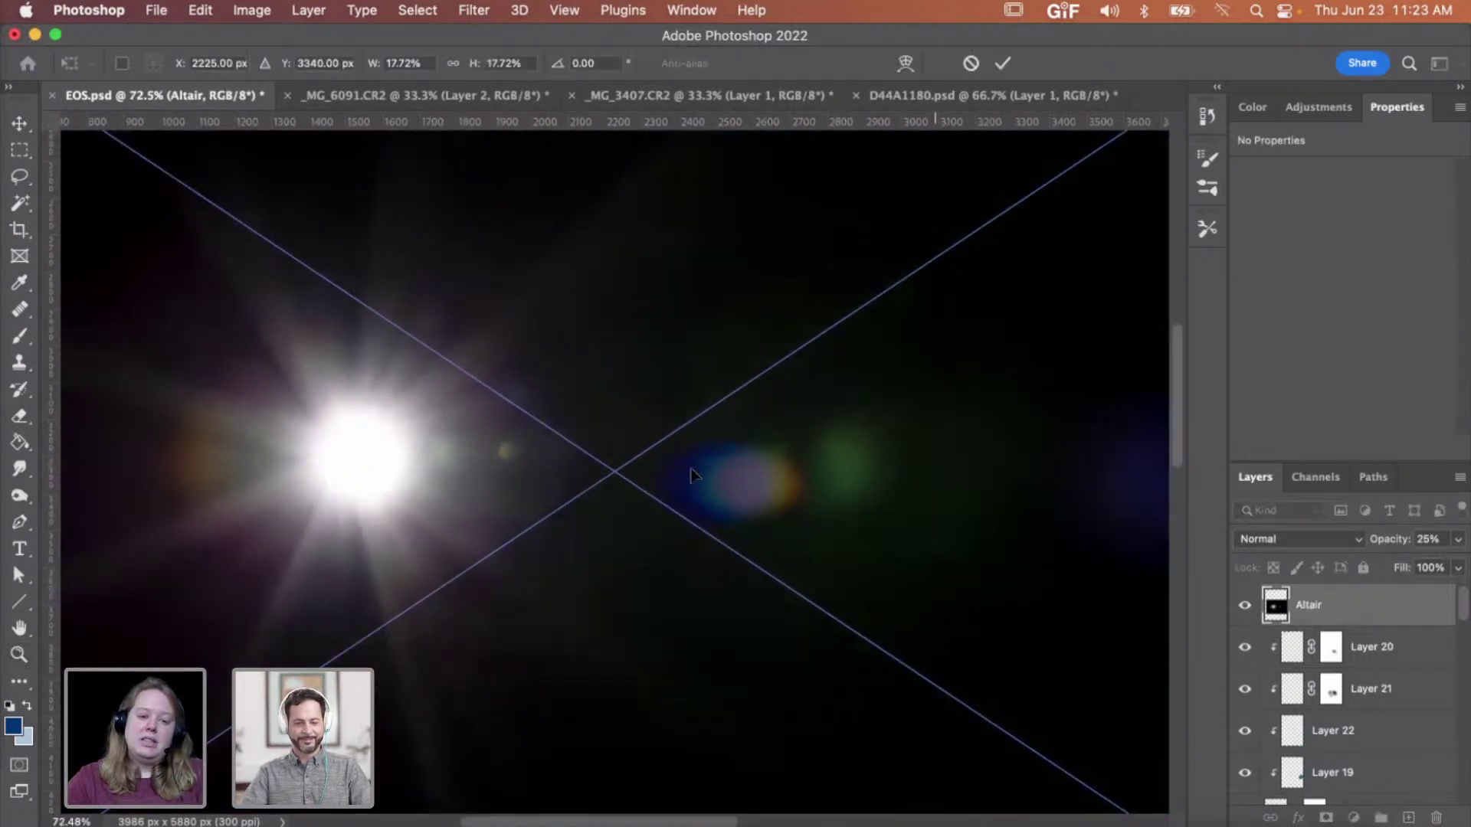
scroll(691, 469, down, 2)
drag(617, 196, 615, 422)
drag(656, 583, 577, 563)
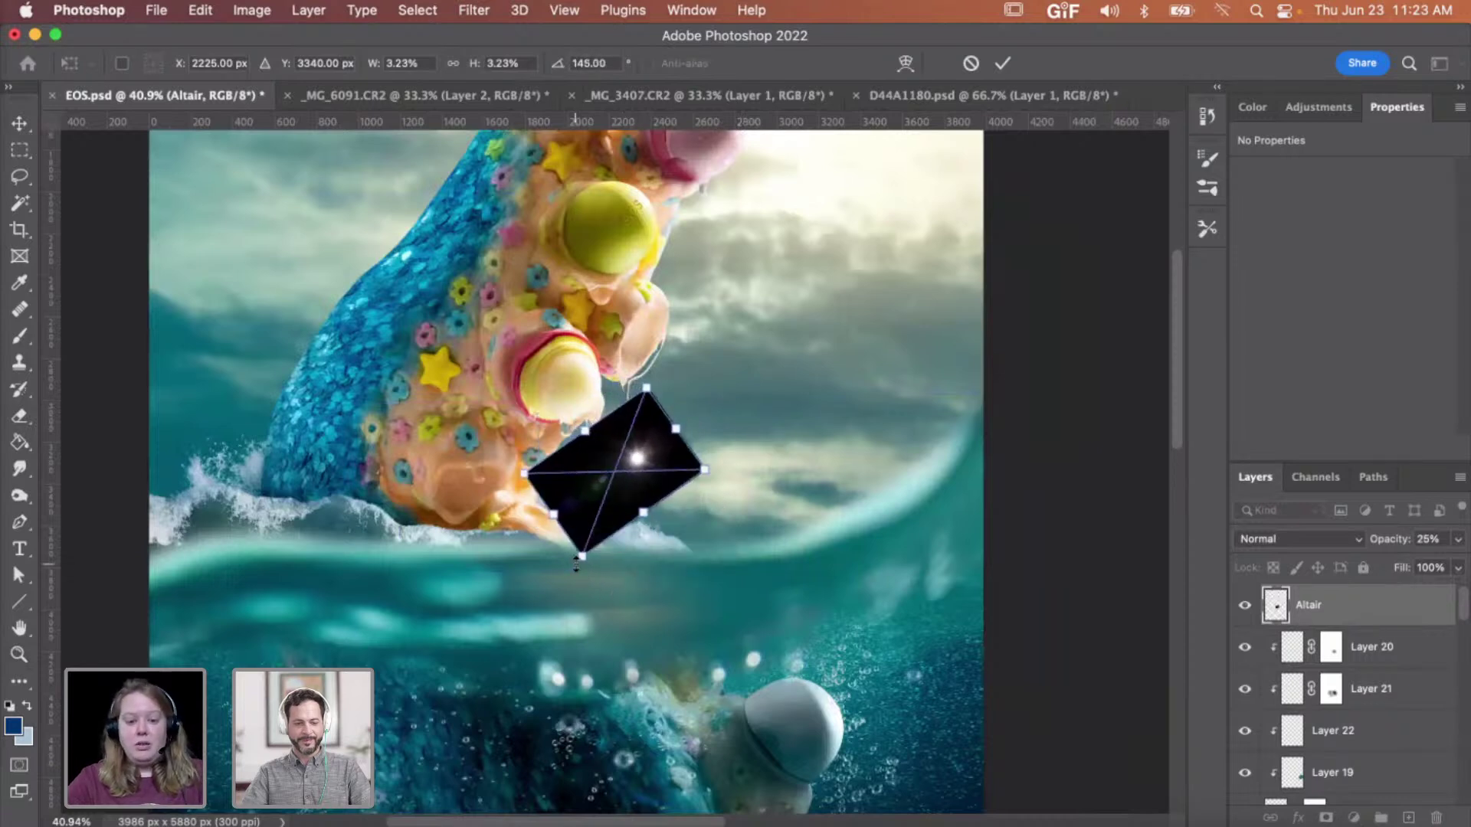
key(super+space)
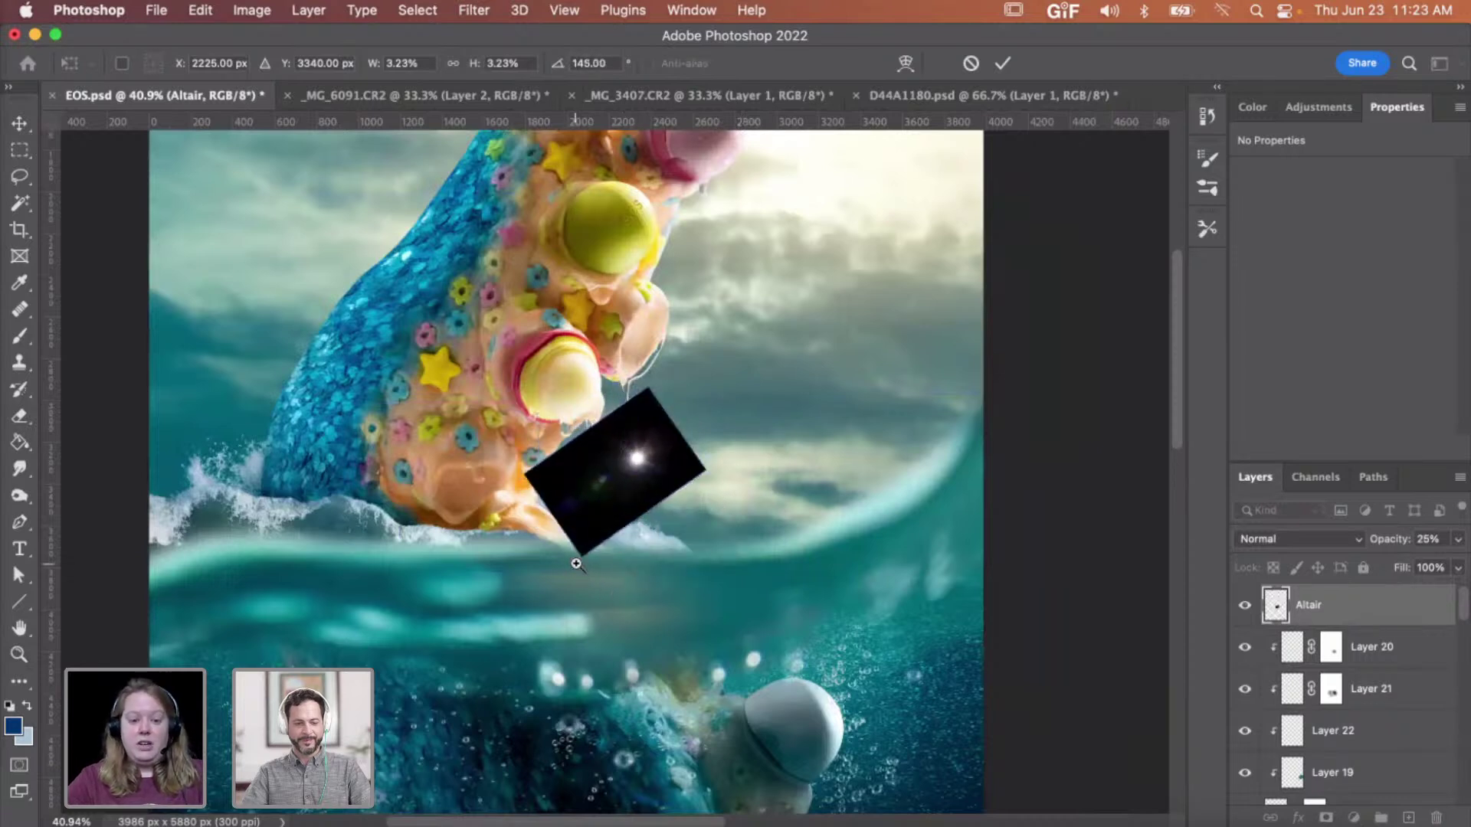
click(583, 489)
click(723, 470)
click(723, 470)
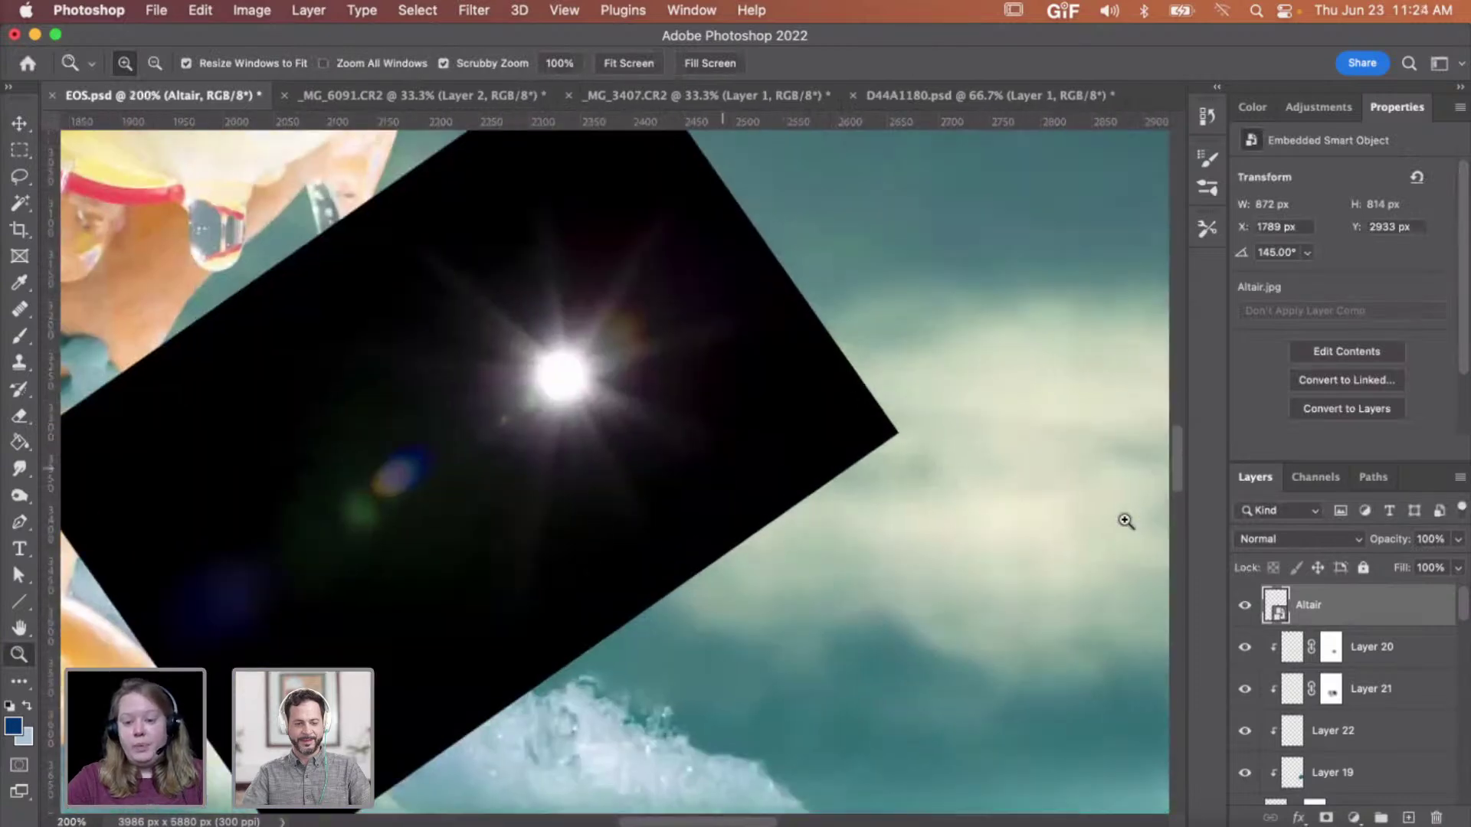
- Set the Altair layer's blend mode to Screen and move the flare onto the hanging drop
click(1295, 541)
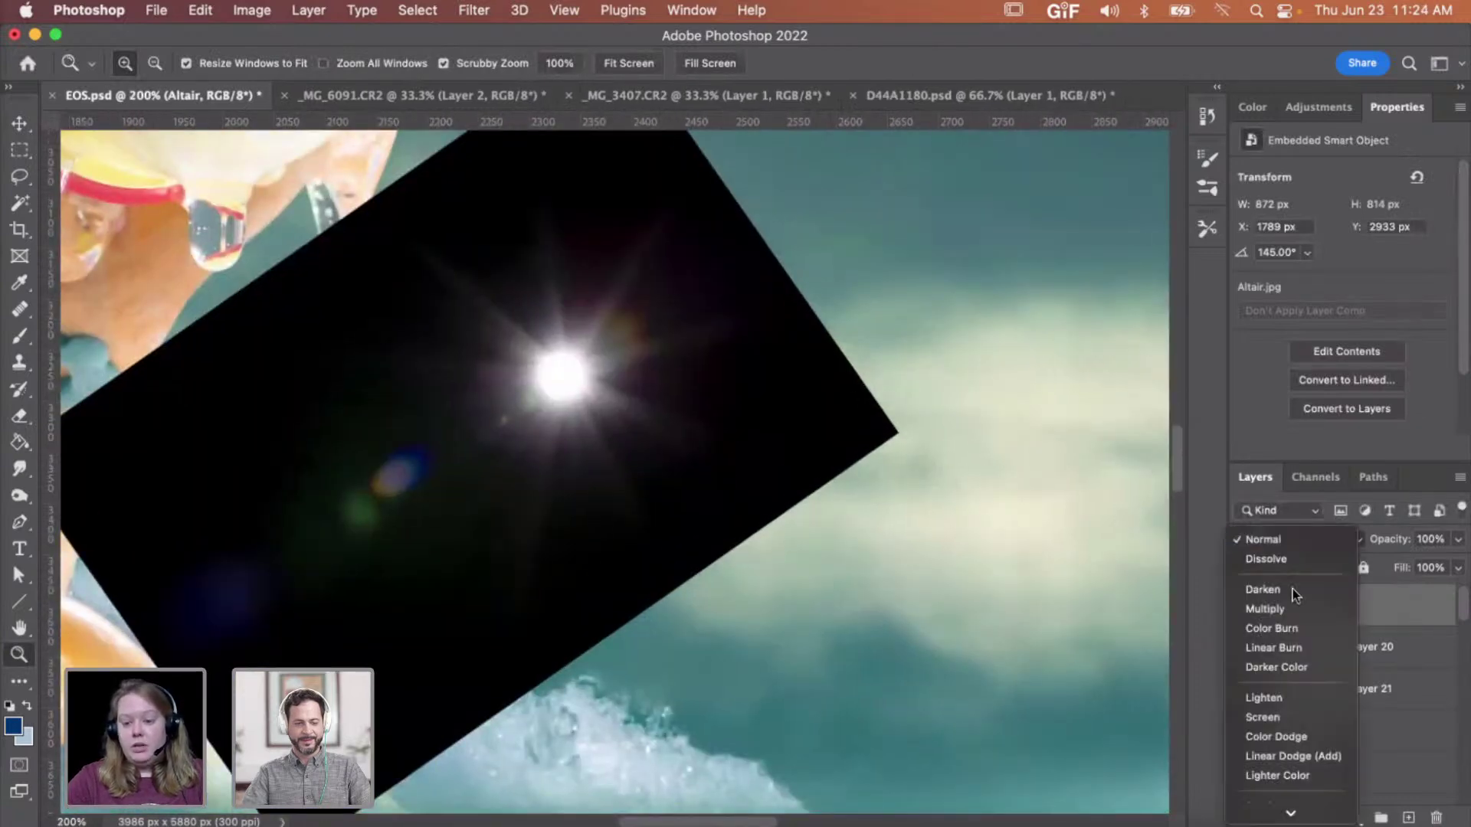
click(1276, 716)
key(v)
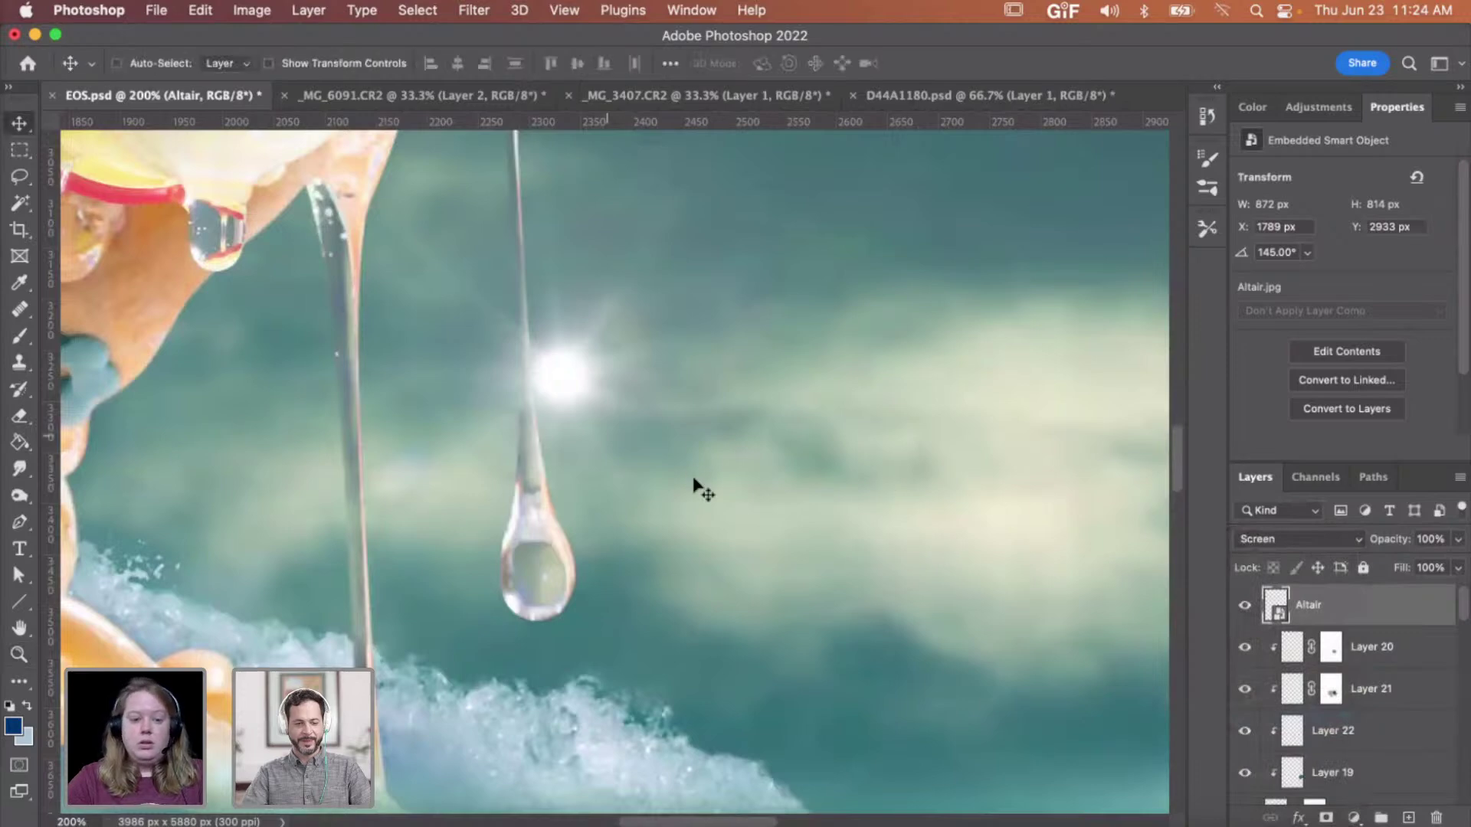
drag(596, 413, 580, 519)
scroll(576, 522, down, 3)
scroll(576, 523, down, 5)
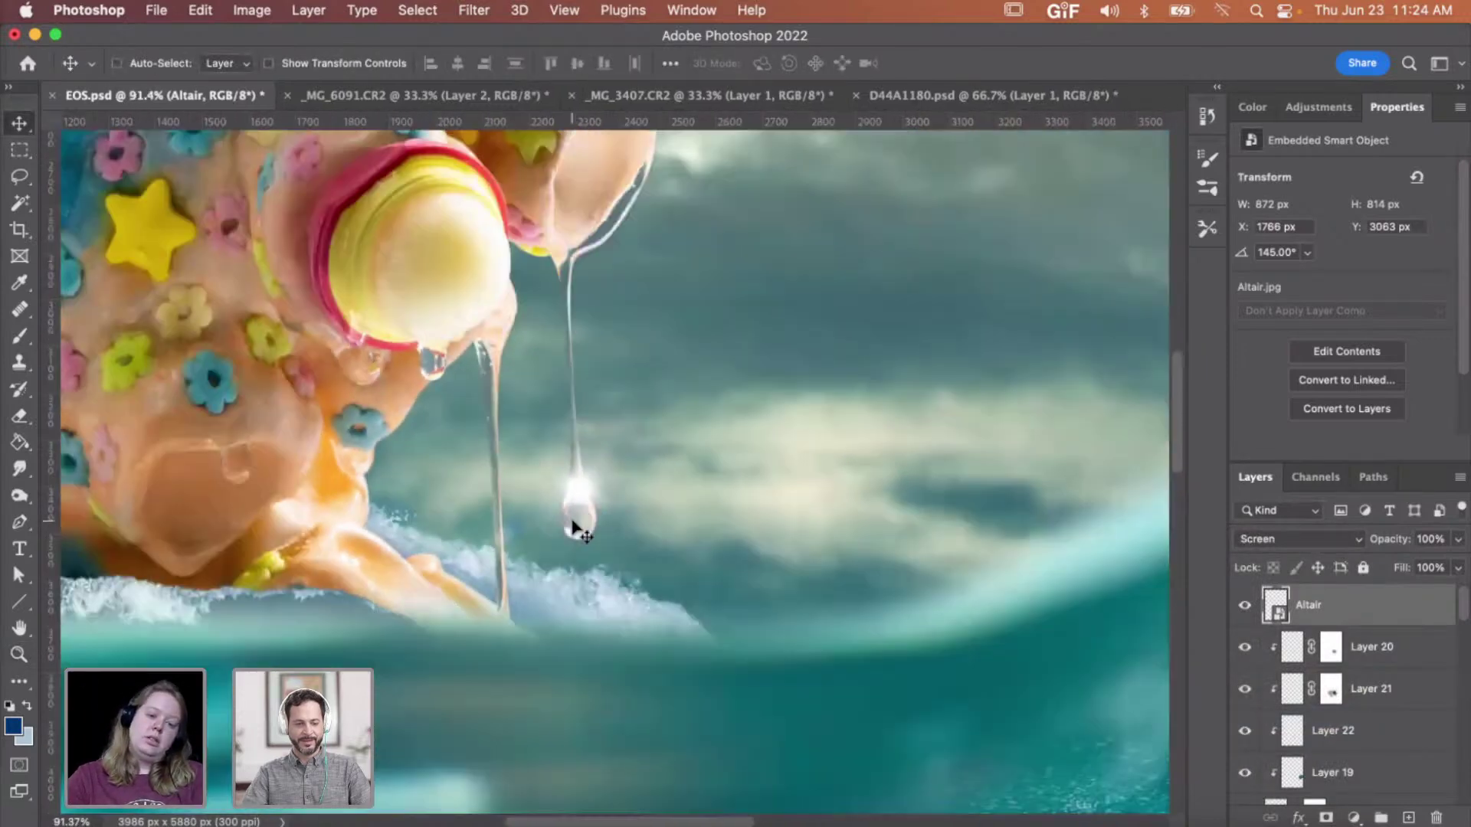
- Scale the Altair flare down to about 462 × 432 px and position it at the drop's lower edge
key(super+t)
drag(657, 441, 609, 513)
key(Return)
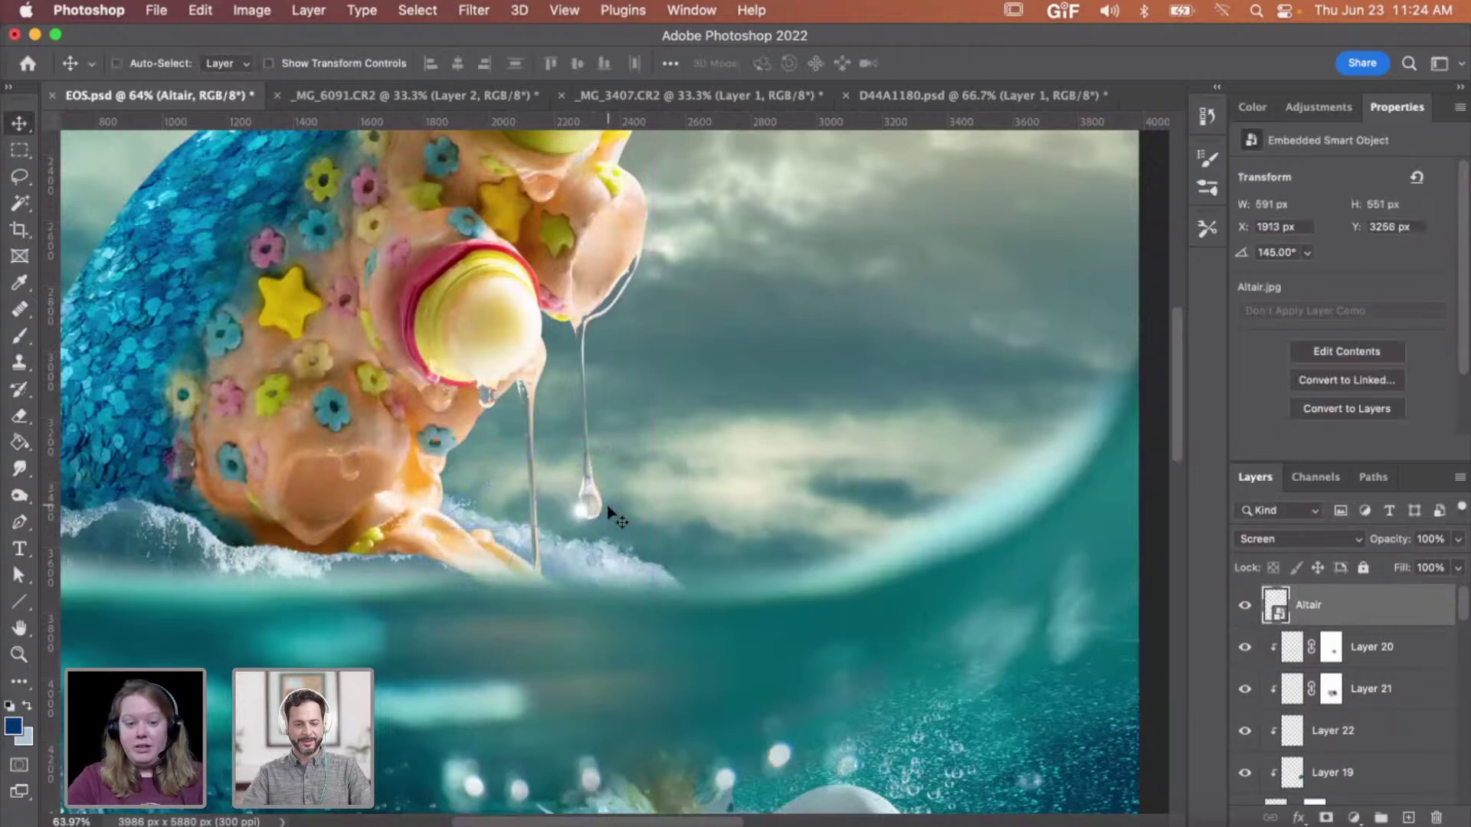
key(super+t)
drag(619, 480, 610, 486)
key(Return)
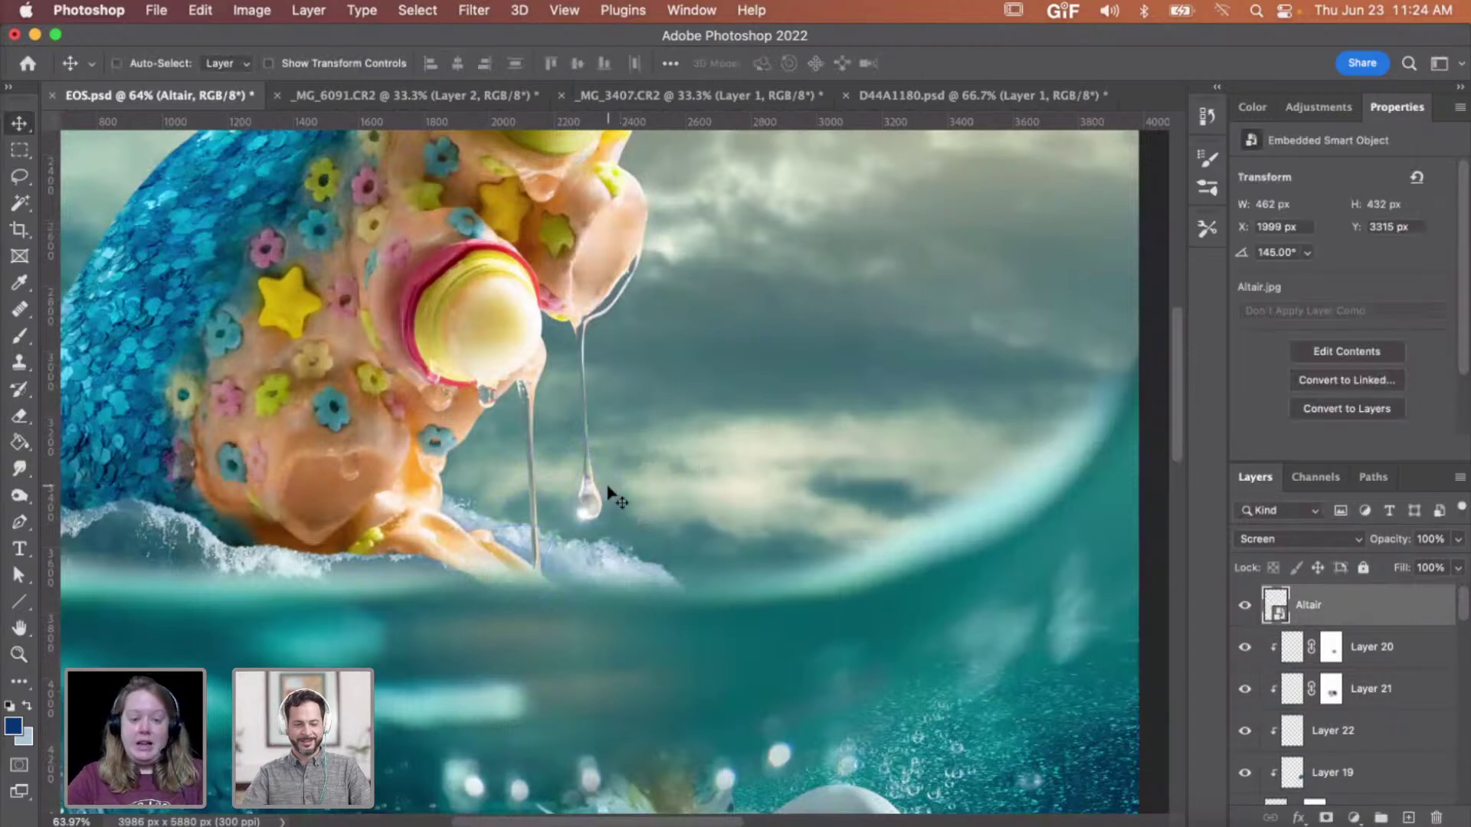
- Nudge the Altair flare slightly upward inside the drop, to Y 3308 px
key(Up)
key(Up)
key(Up)
key(Up)
key(Up)
key(Up)
key(Up)
key(Up)
key(Right)
key(Right)
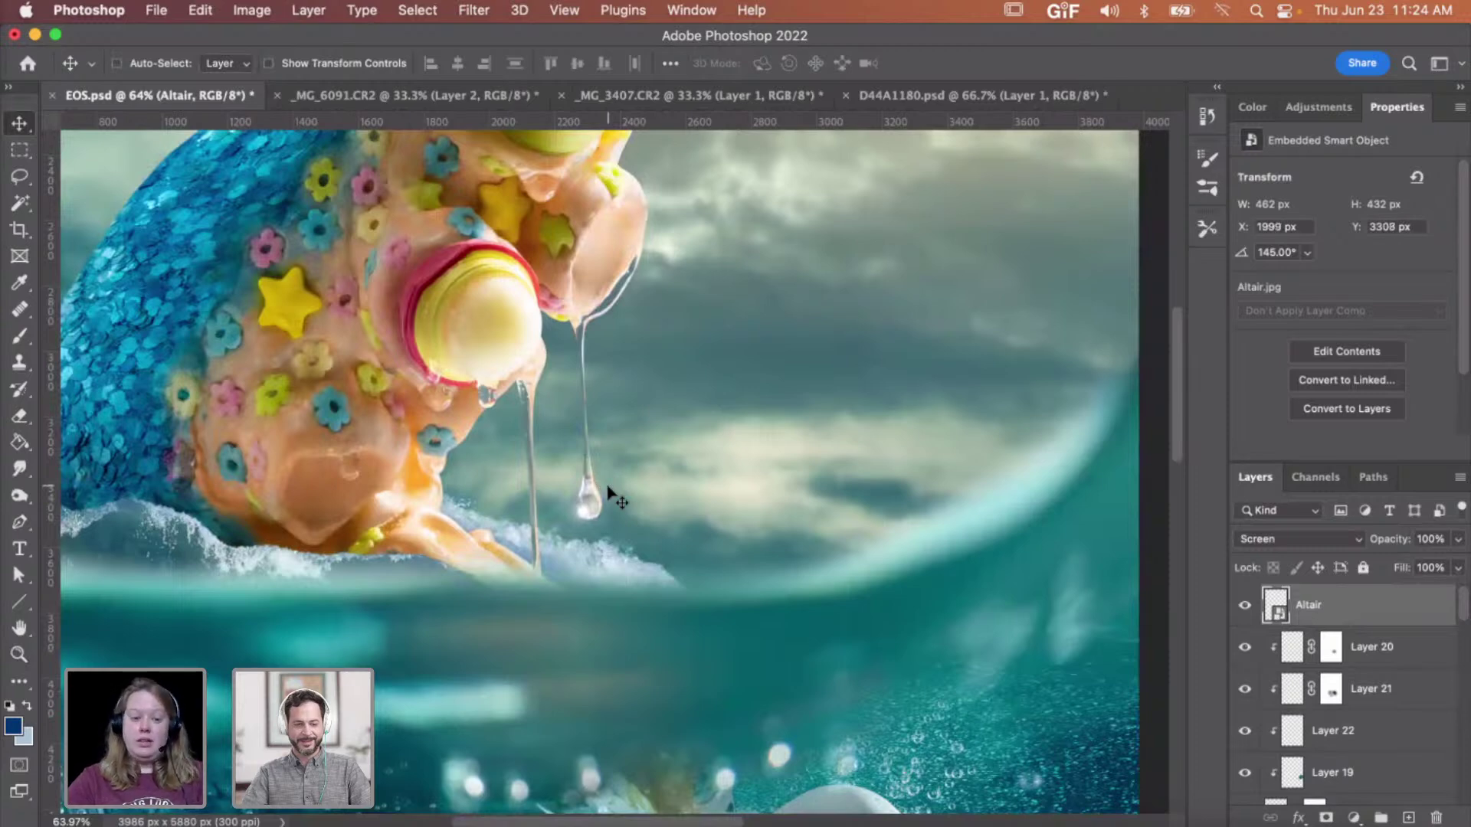
- Examine the drips, lip balm spheres and hollow cups along the tentacle for glossy spots suited to more highlights
key(z)
alt+click(579, 501)
click(613, 335)
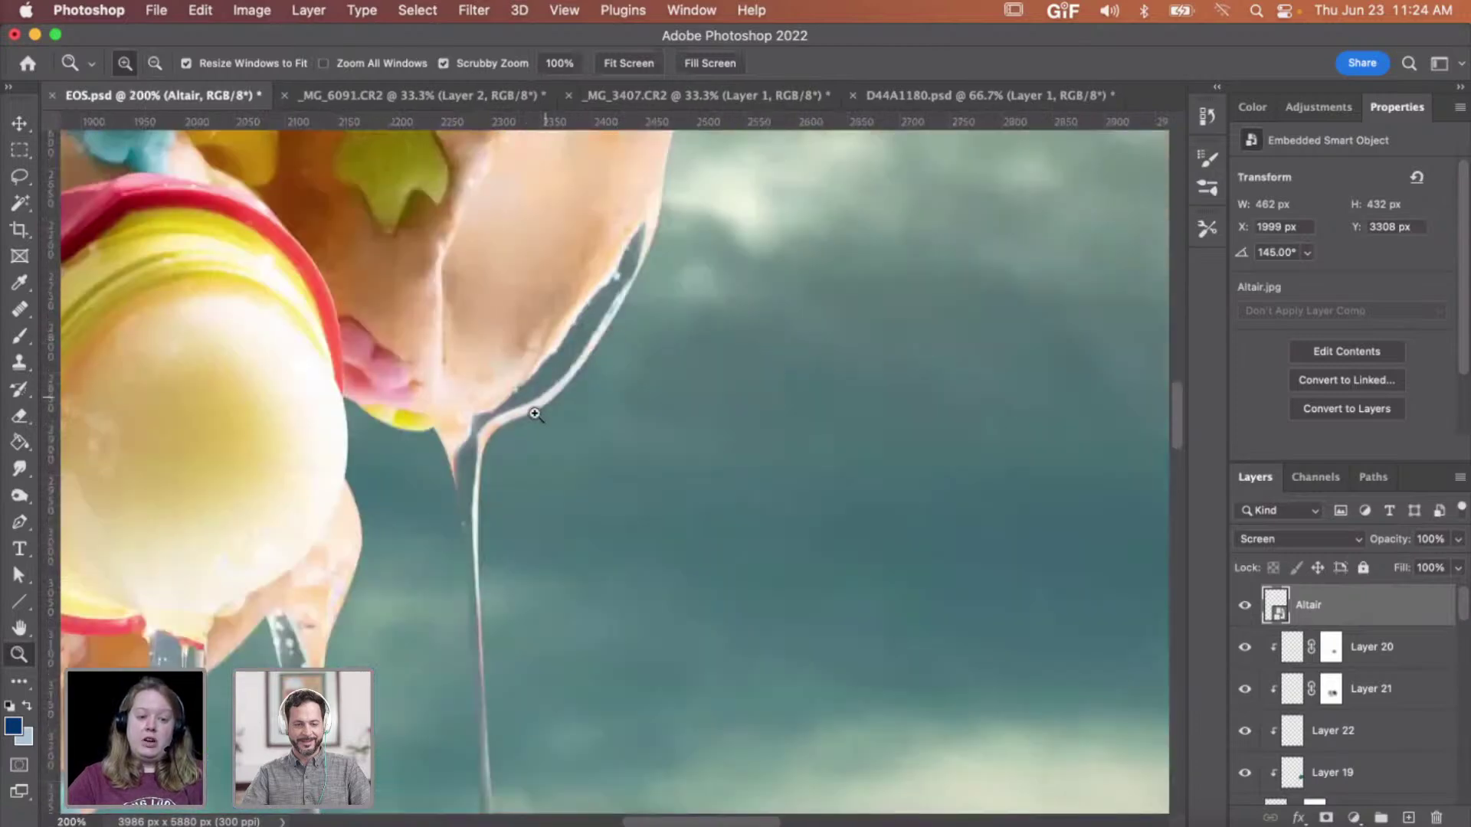
scroll(539, 443, up, 5)
scroll(538, 443, left, 5)
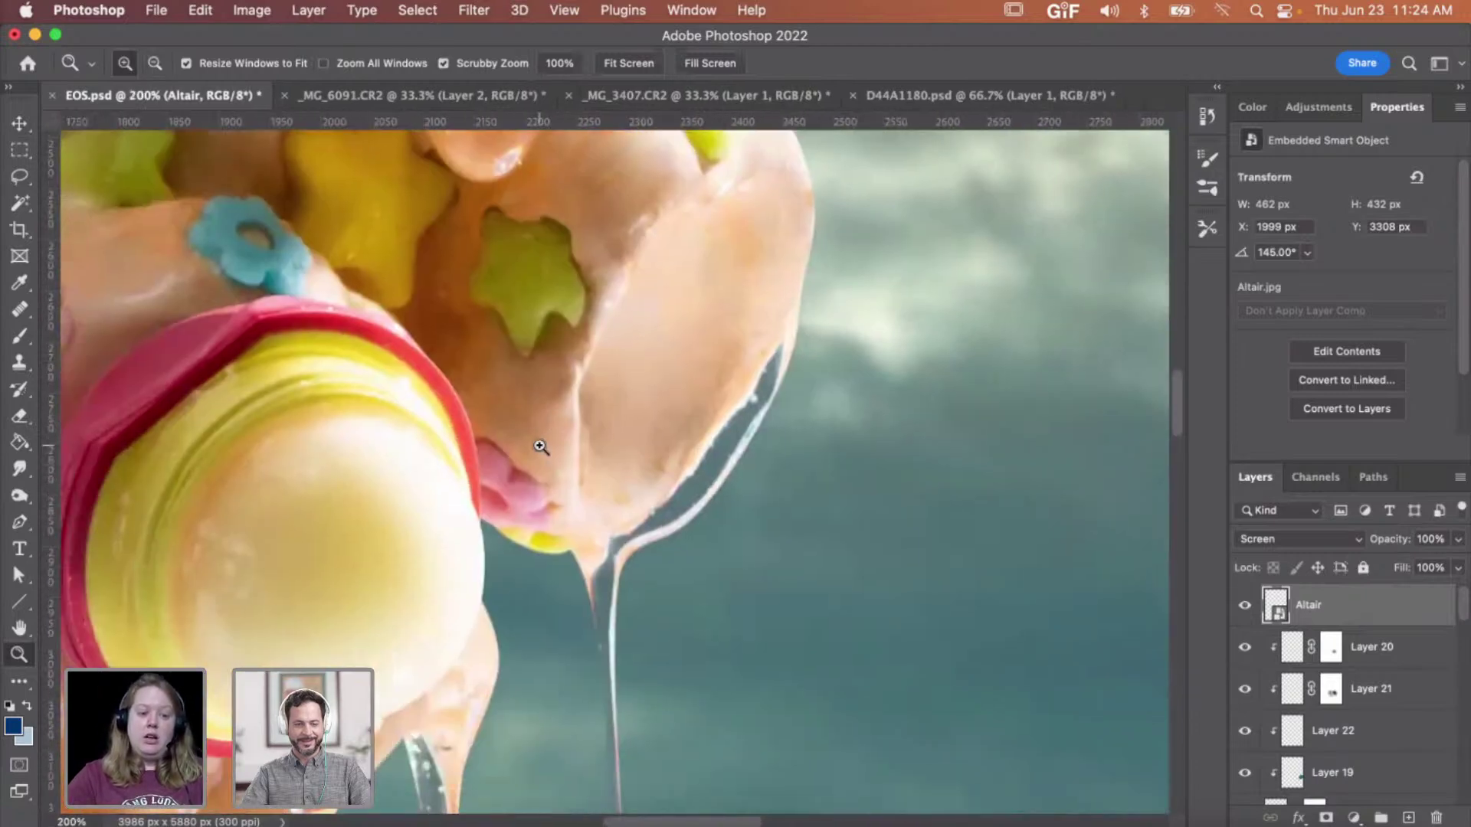
click(379, 498)
drag(352, 531, 296, 532)
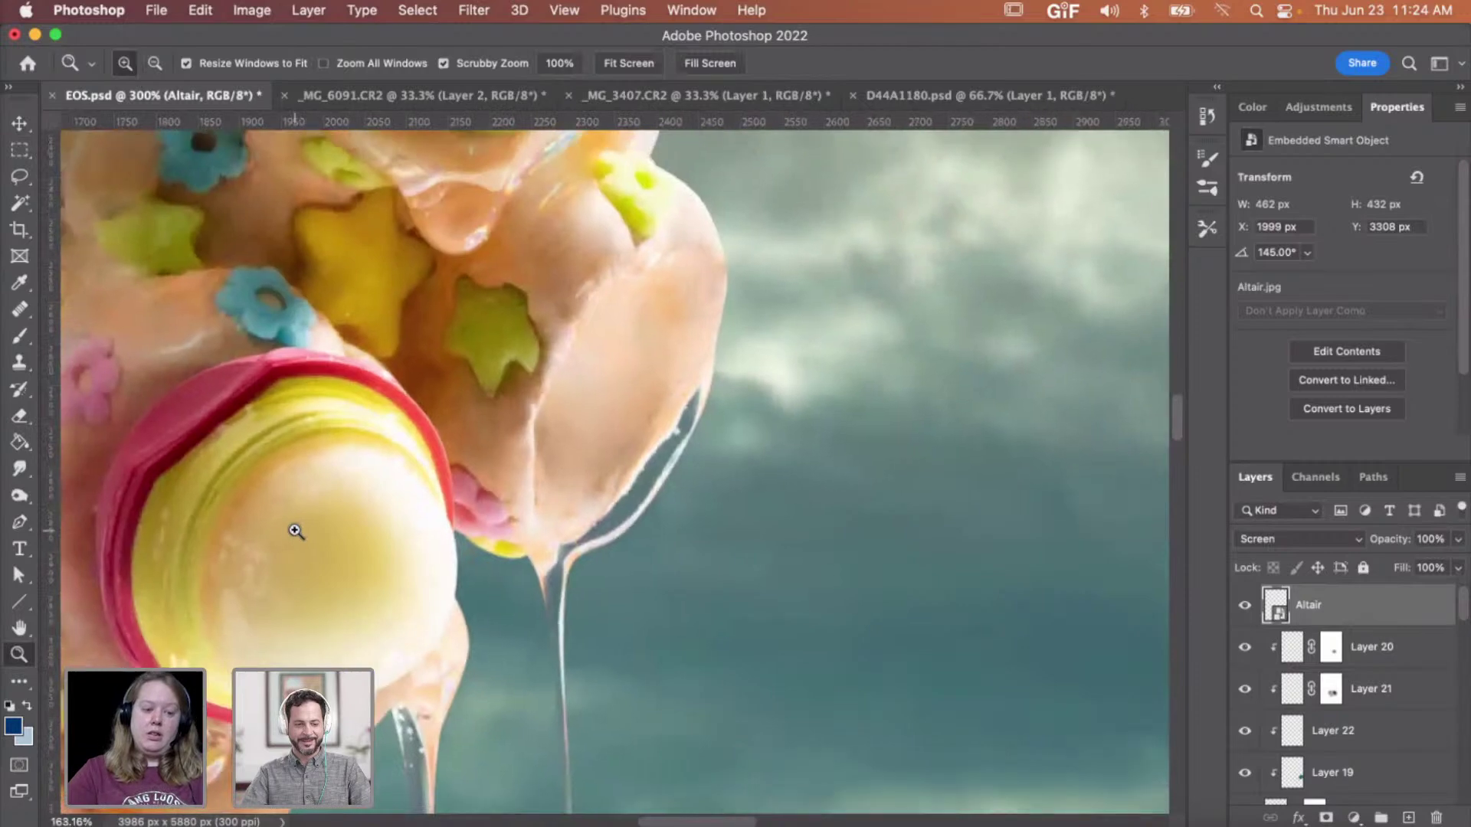
drag(196, 597, 314, 518)
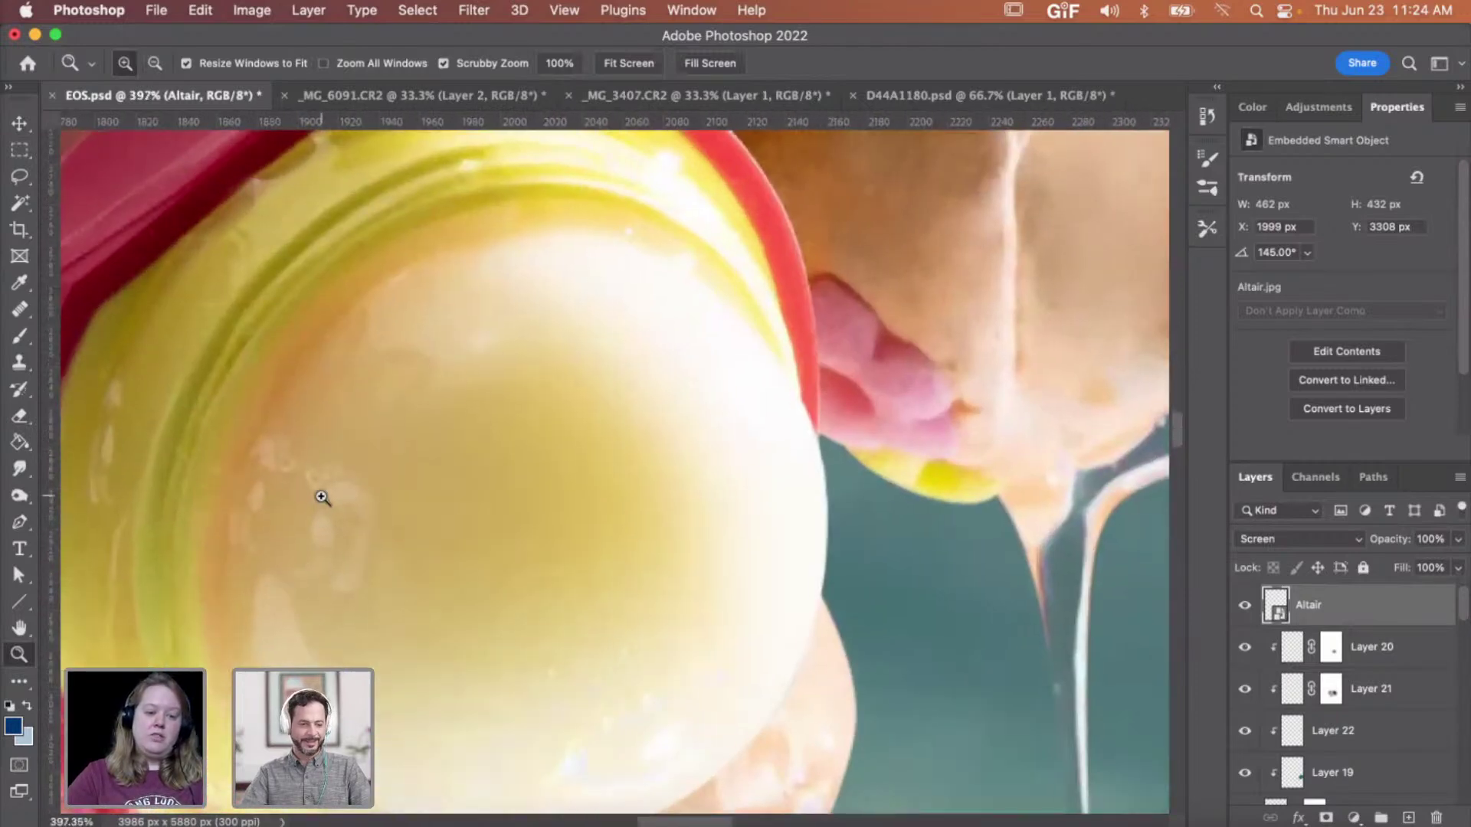
drag(487, 485, 422, 484)
drag(545, 614, 498, 609)
scroll(675, 491, up, 8)
scroll(675, 491, right, 4)
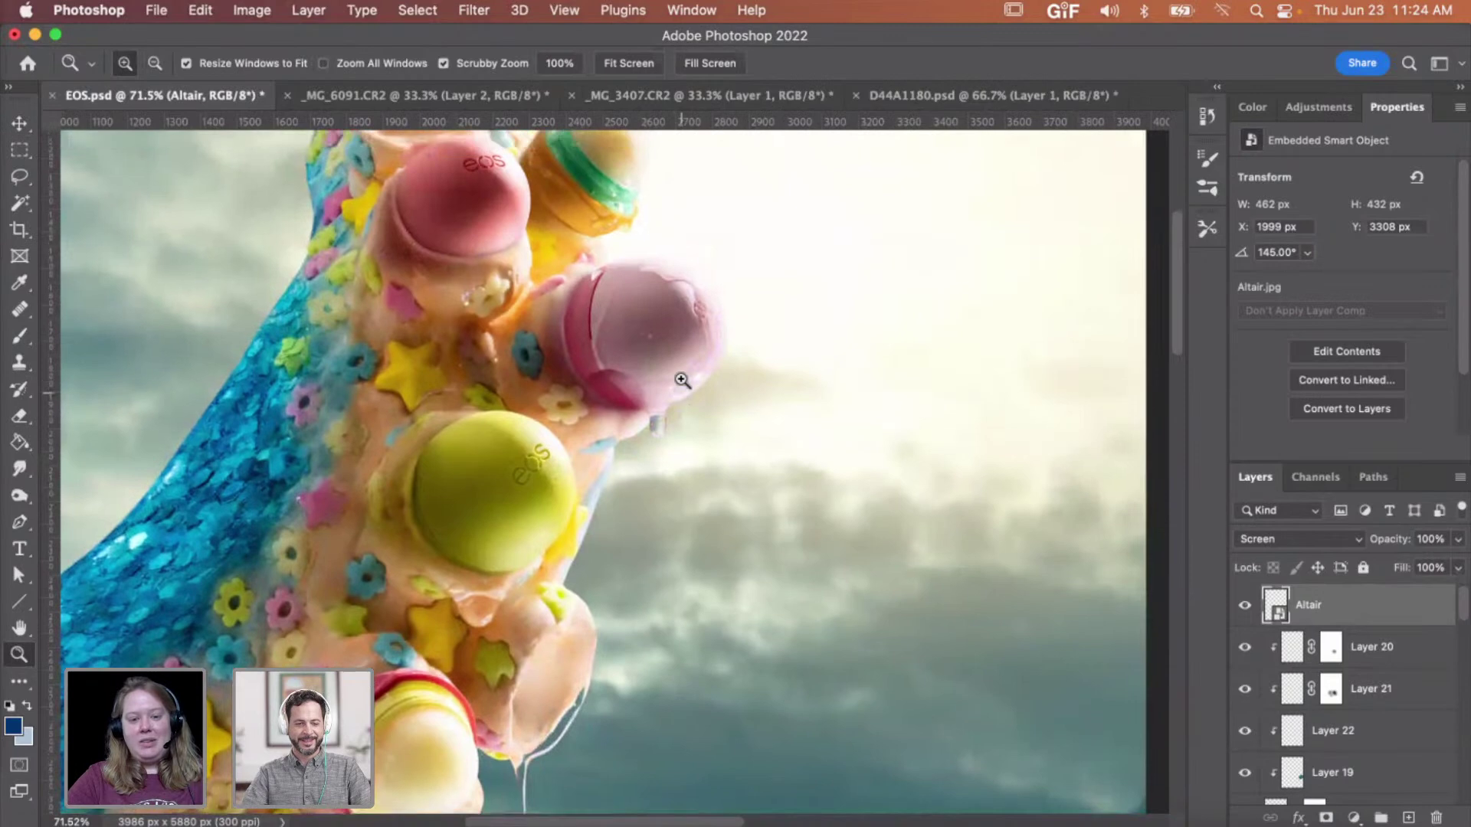
scroll(659, 388, up, 5)
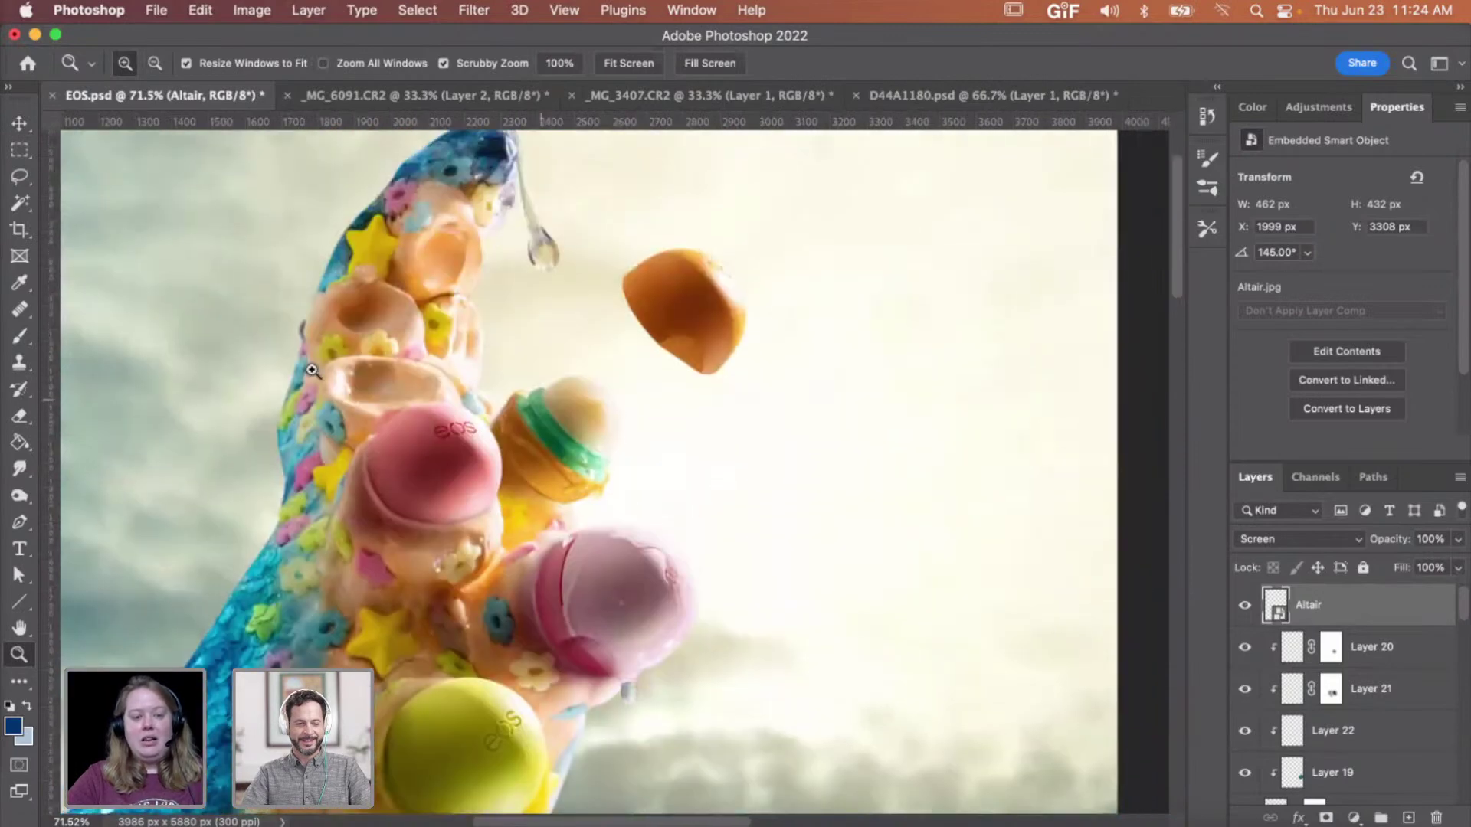
drag(329, 384, 407, 383)
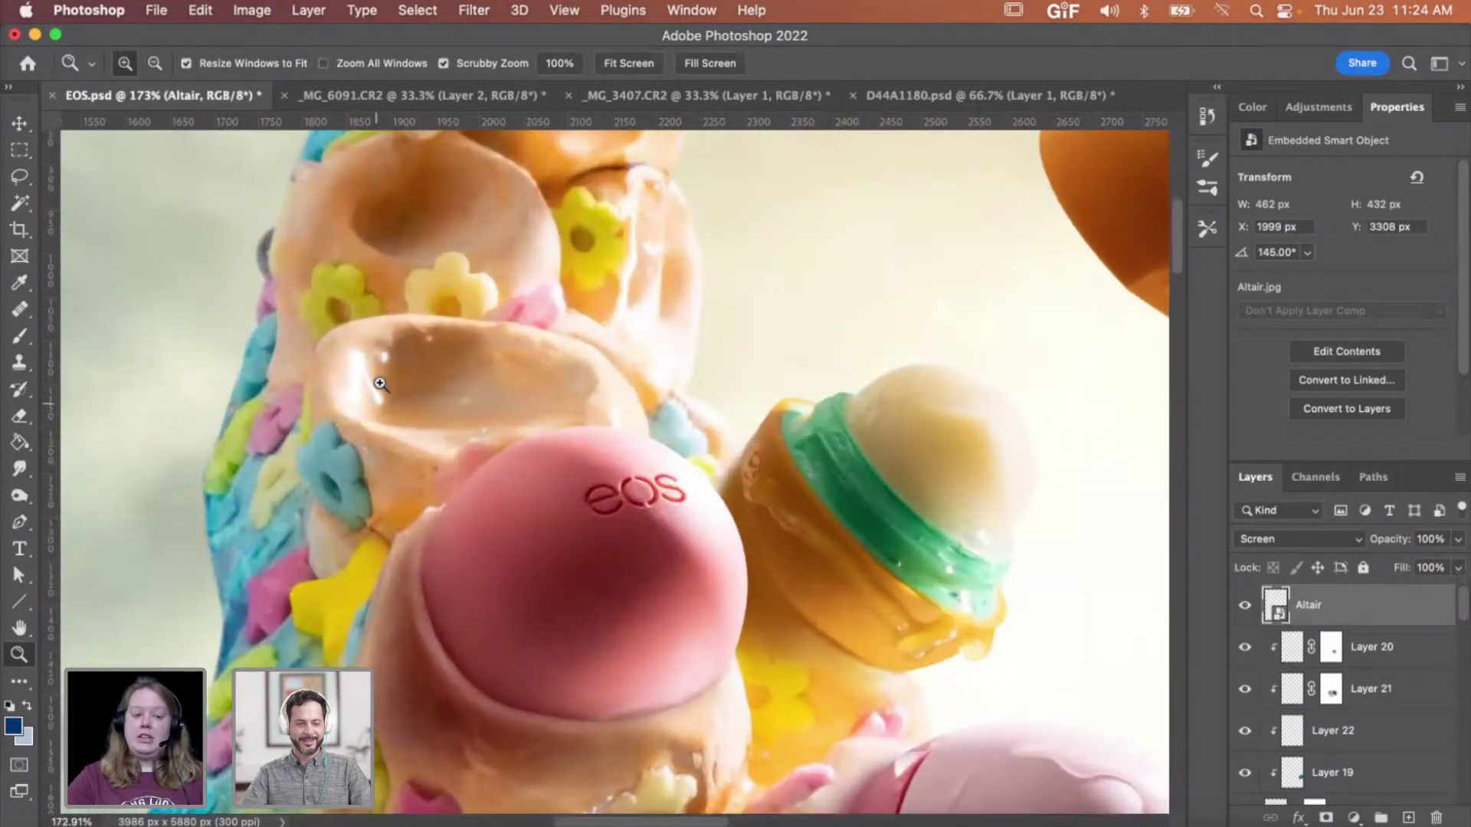
mouse_move(383, 409)
mouse_down()
mouse_move(430, 407)
mouse_move(381, 385)
mouse_up()
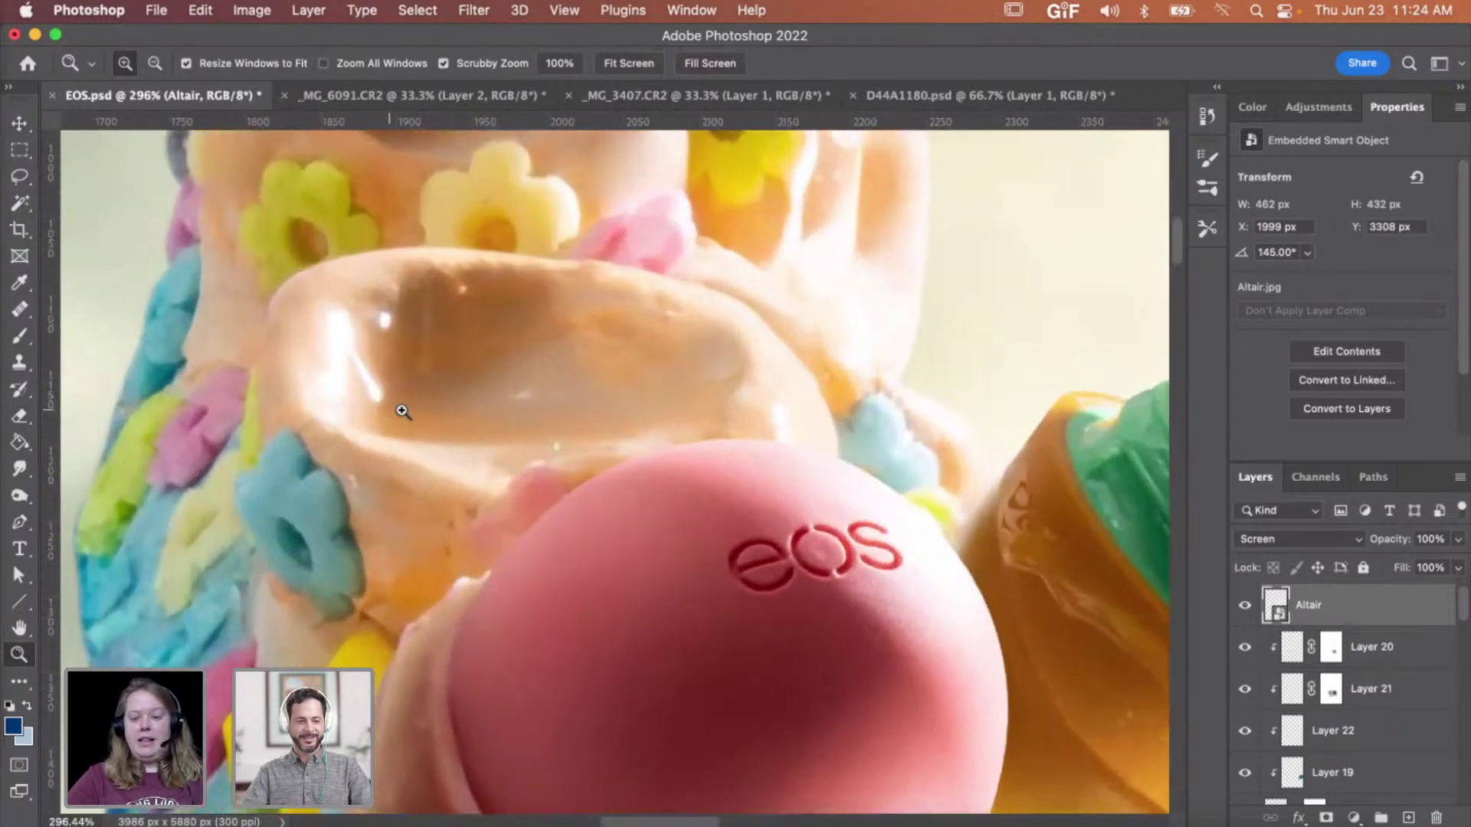
- Place Becrux.jpg from the Stock folder into EOS.psd as a new layer above Altair
key(super+Tab)
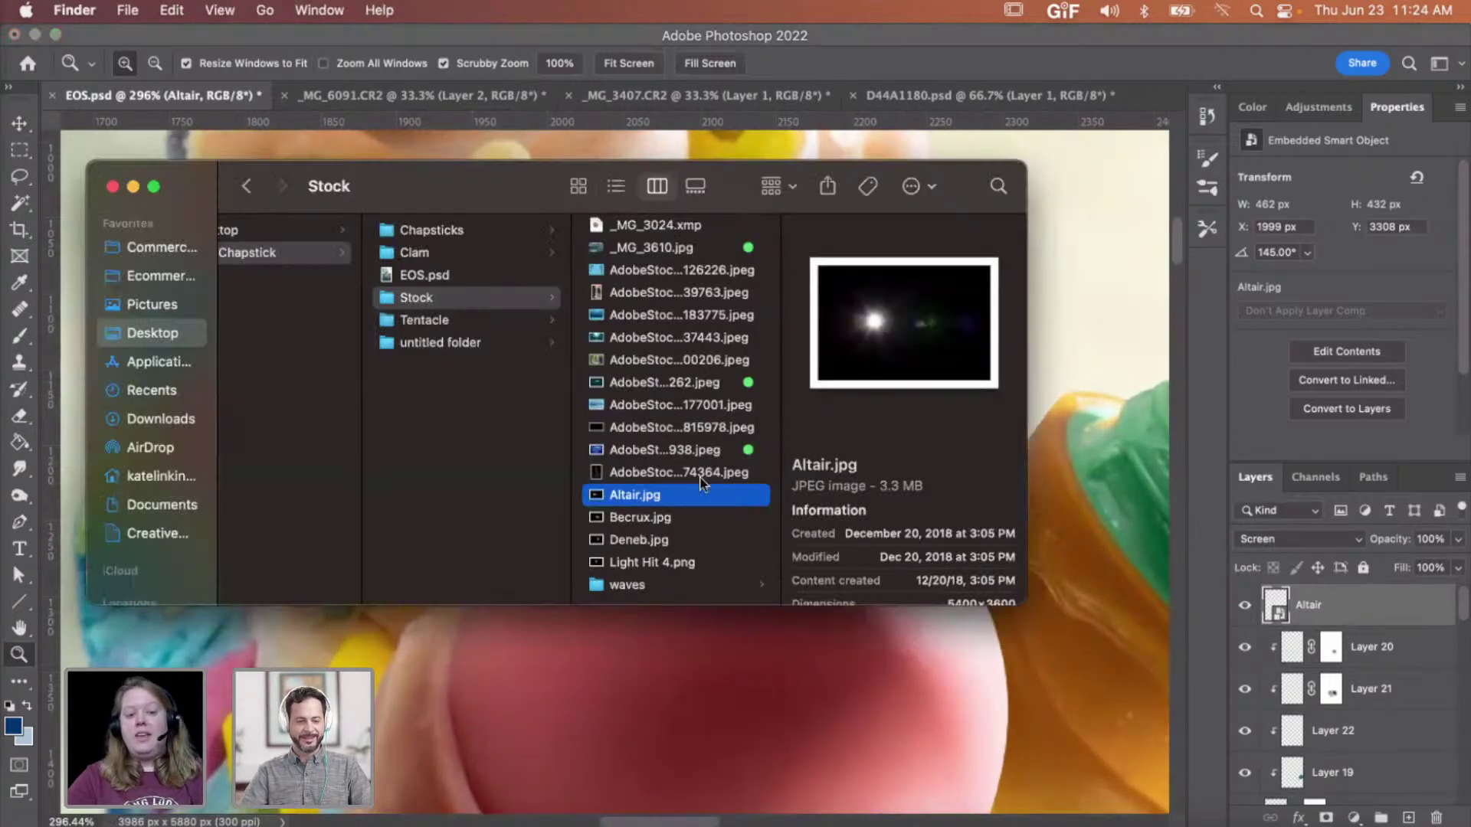
click(673, 520)
drag(673, 521, 703, 655)
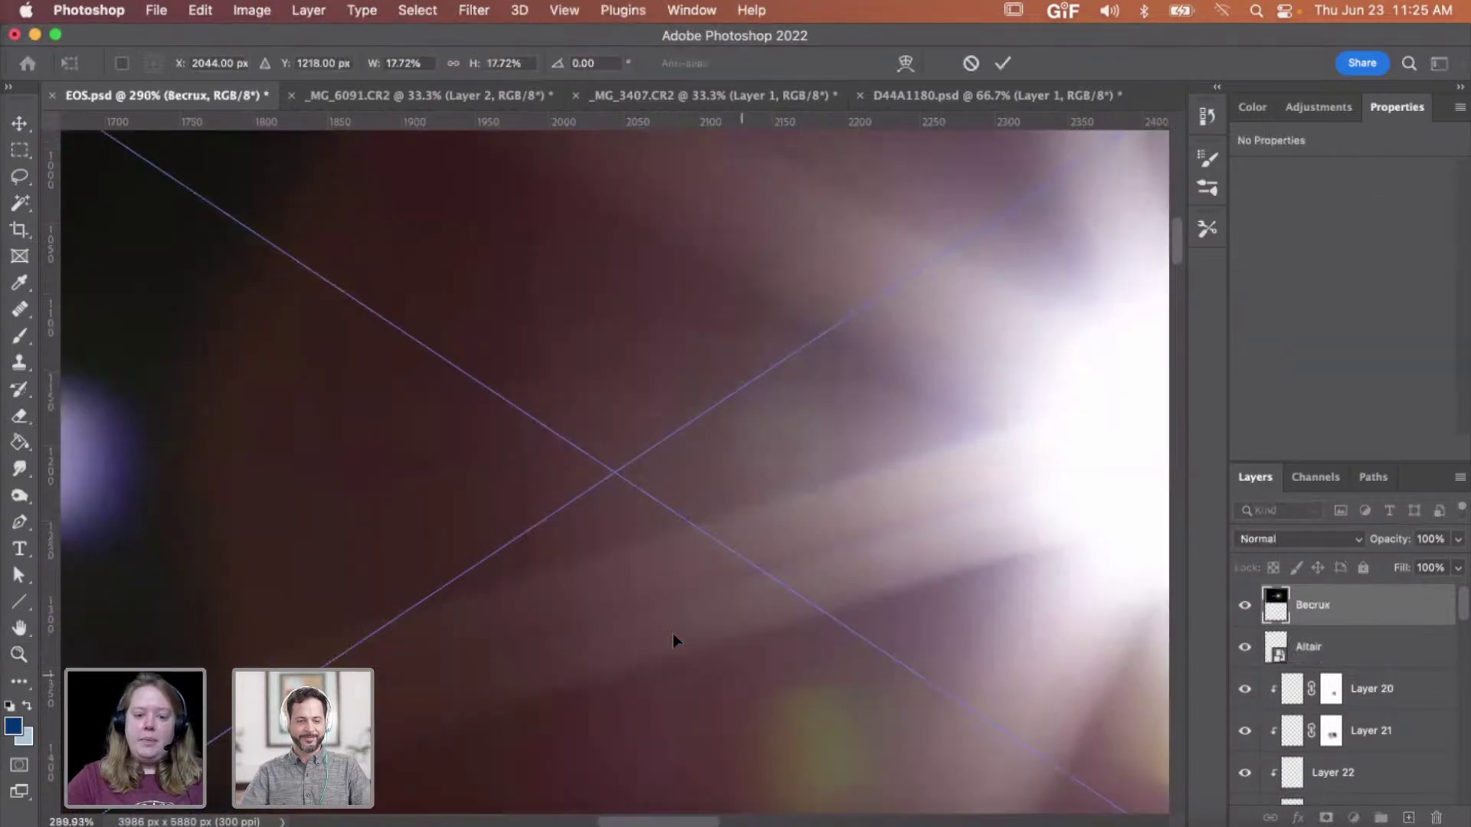
- Scale the Becrux flare down to about 562 × 376 px and move it beside the hollow cup above the pink sphere
key(super+0)
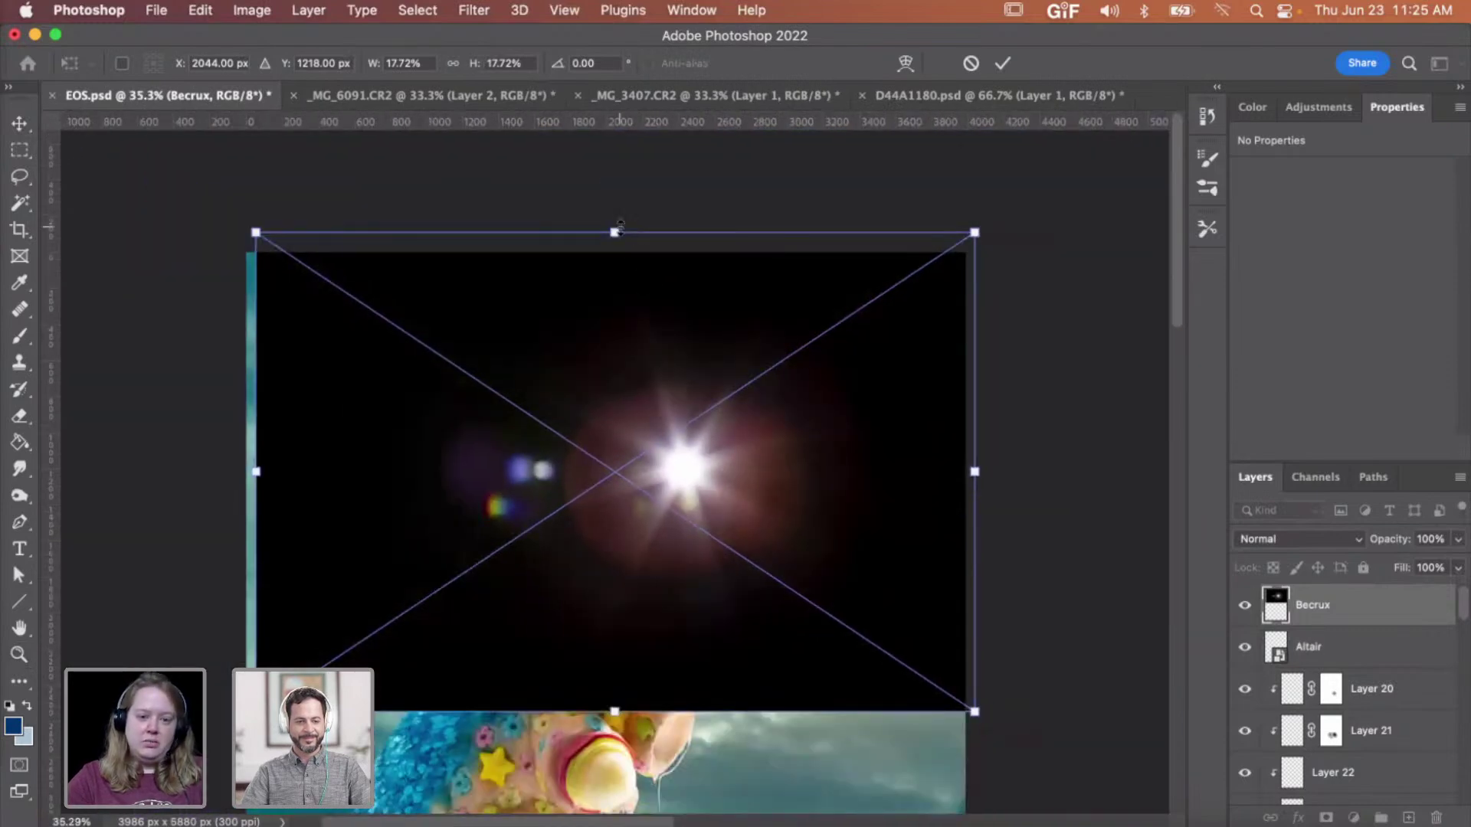
drag(620, 228, 607, 416)
key(z)
key(v)
drag(669, 510, 182, 640)
- Set the Becrux layer's blend mode to Screen and move the flare onto the hollow cup's glossy spot, at about X 1566, Y 986 px
scroll(421, 520, down, 5)
click(1299, 539)
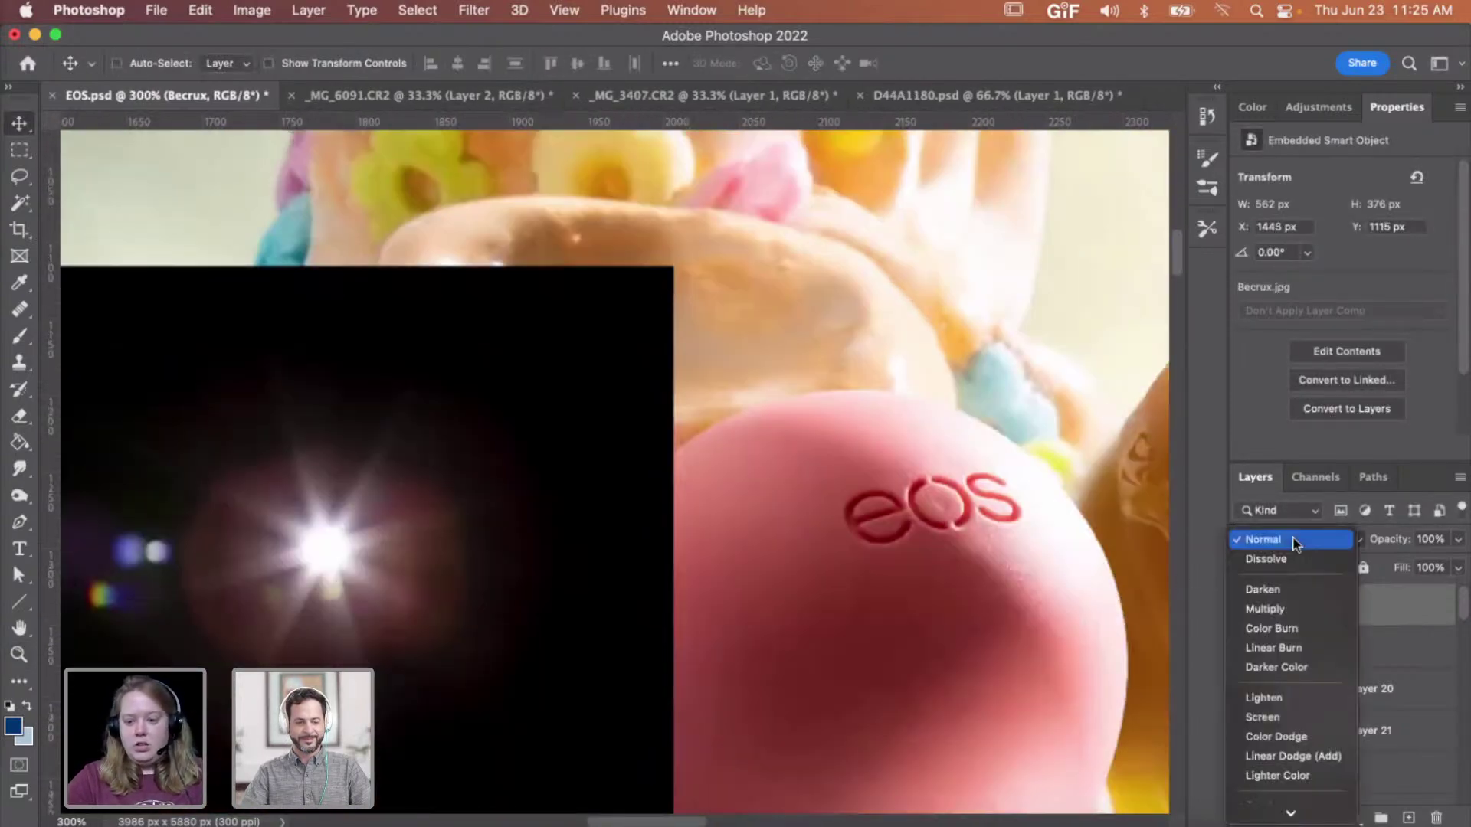
click(1267, 714)
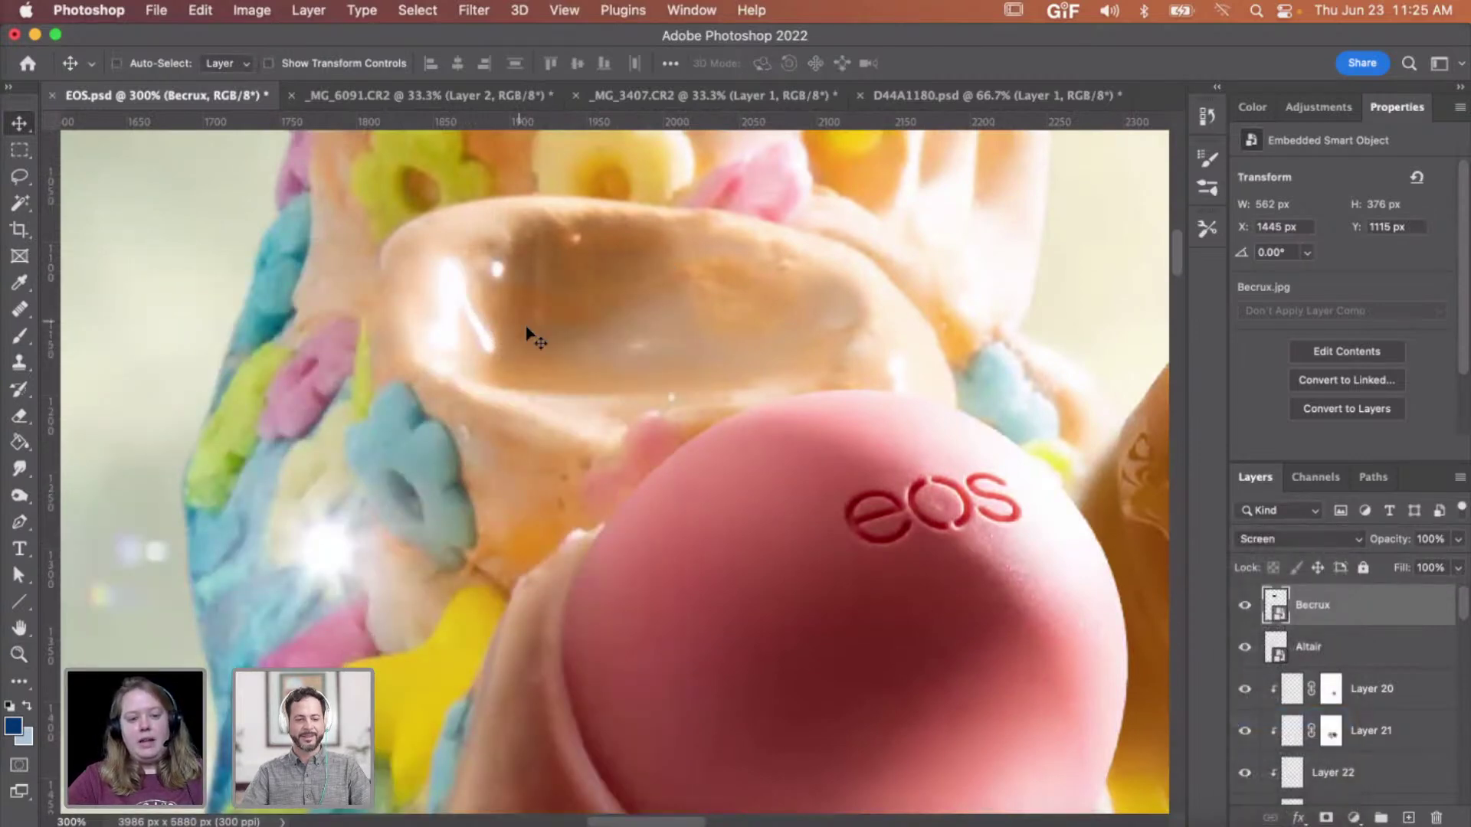
drag(350, 515, 536, 318)
- Review the whole composite from the tentacle's tip down to the underwater section to judge the added flare highlights
key(z)
alt+click(616, 365)
alt+click(613, 360)
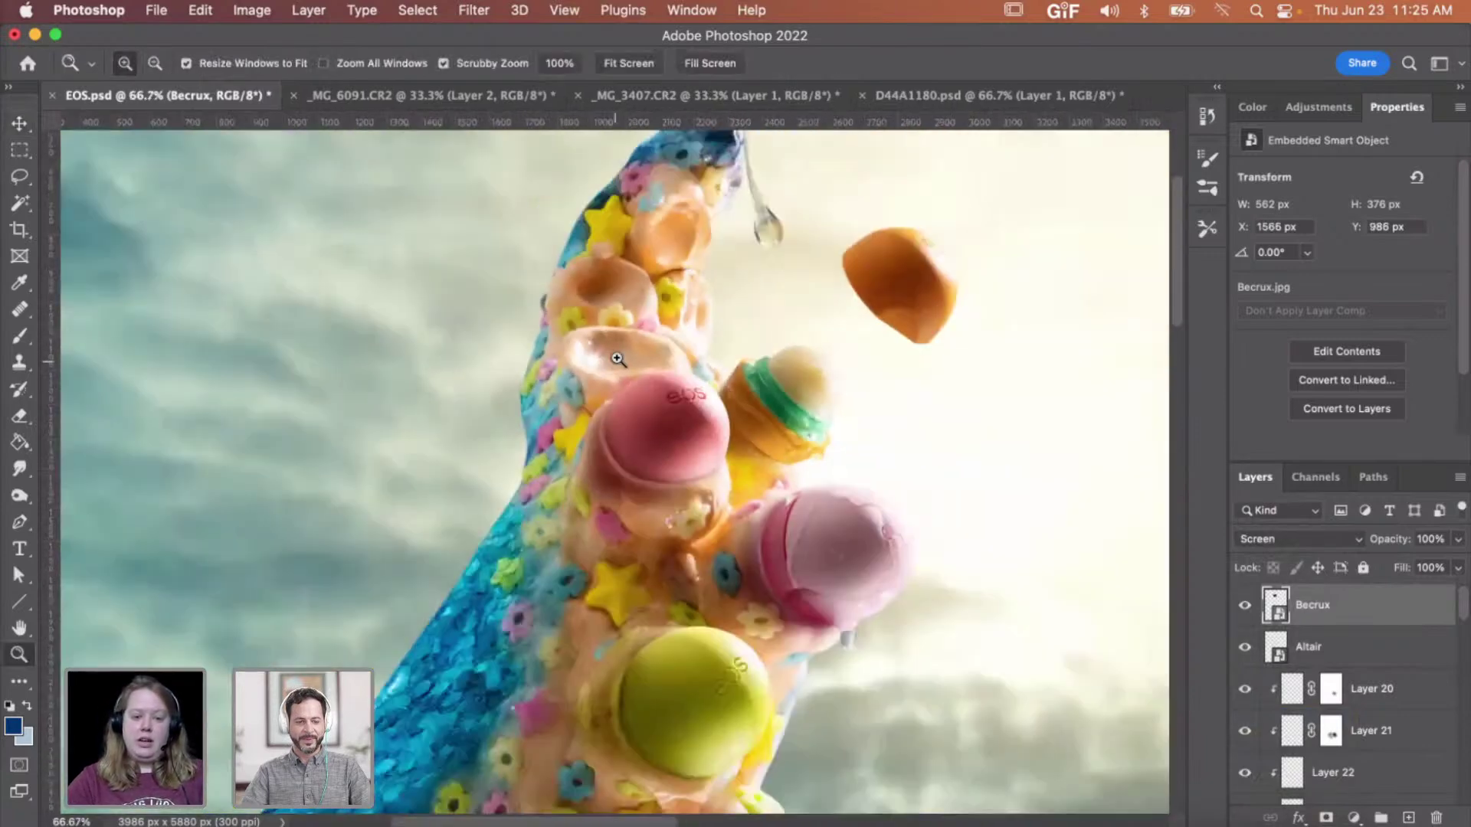
alt+click(658, 370)
alt+click(657, 370)
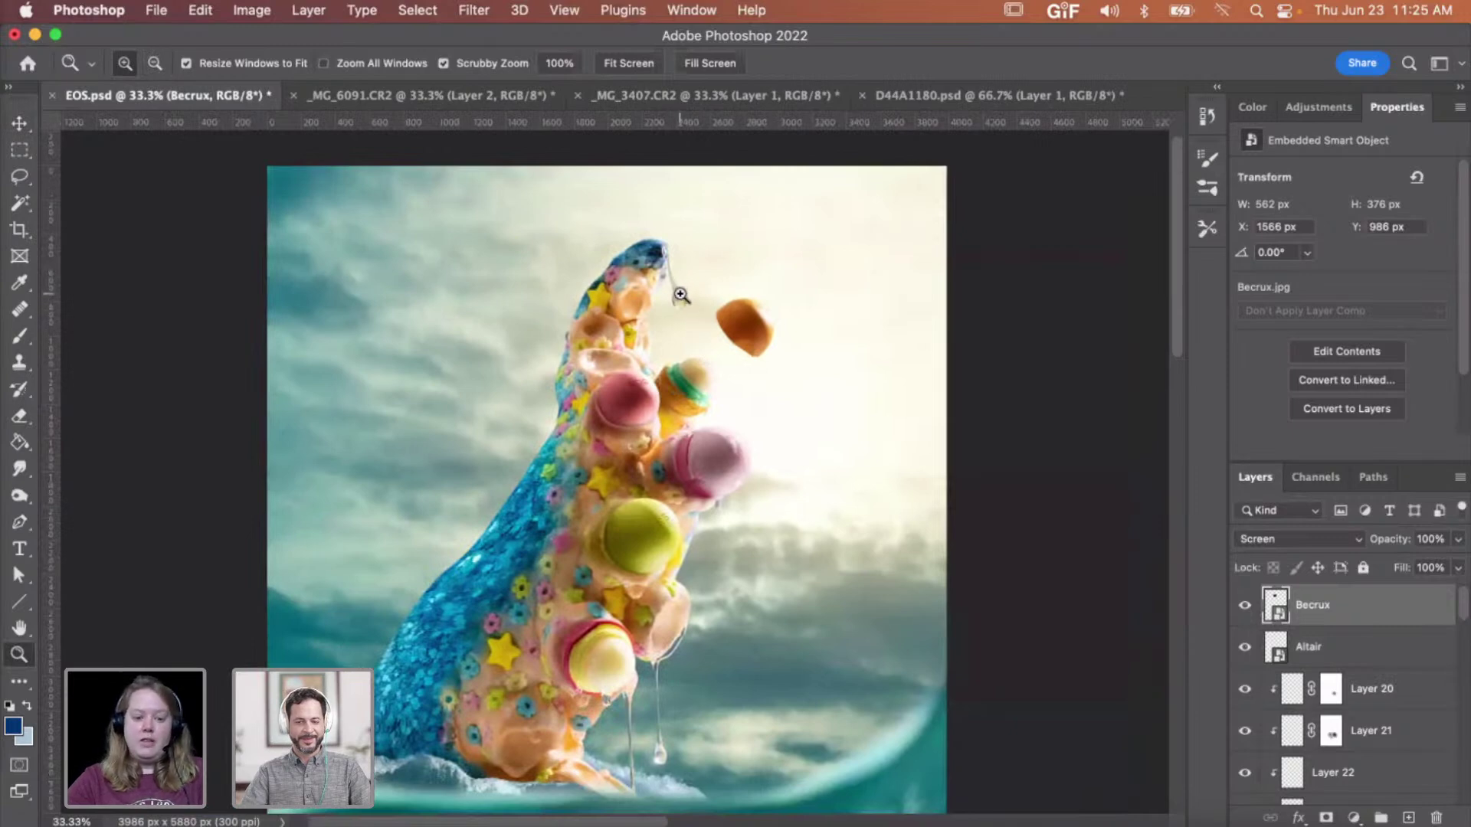
scroll(678, 291, down, 6)
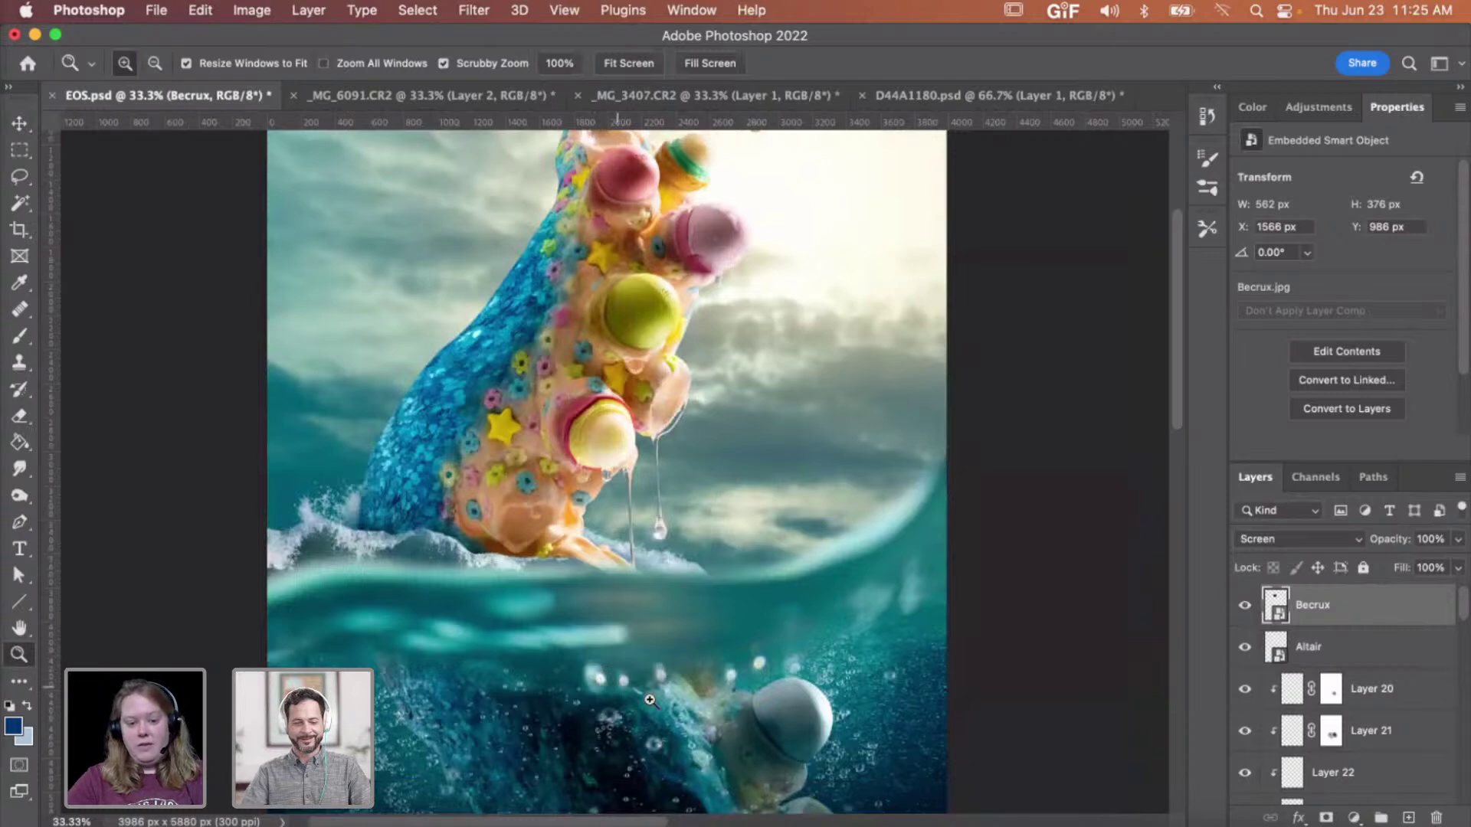
scroll(651, 680, down, 3)
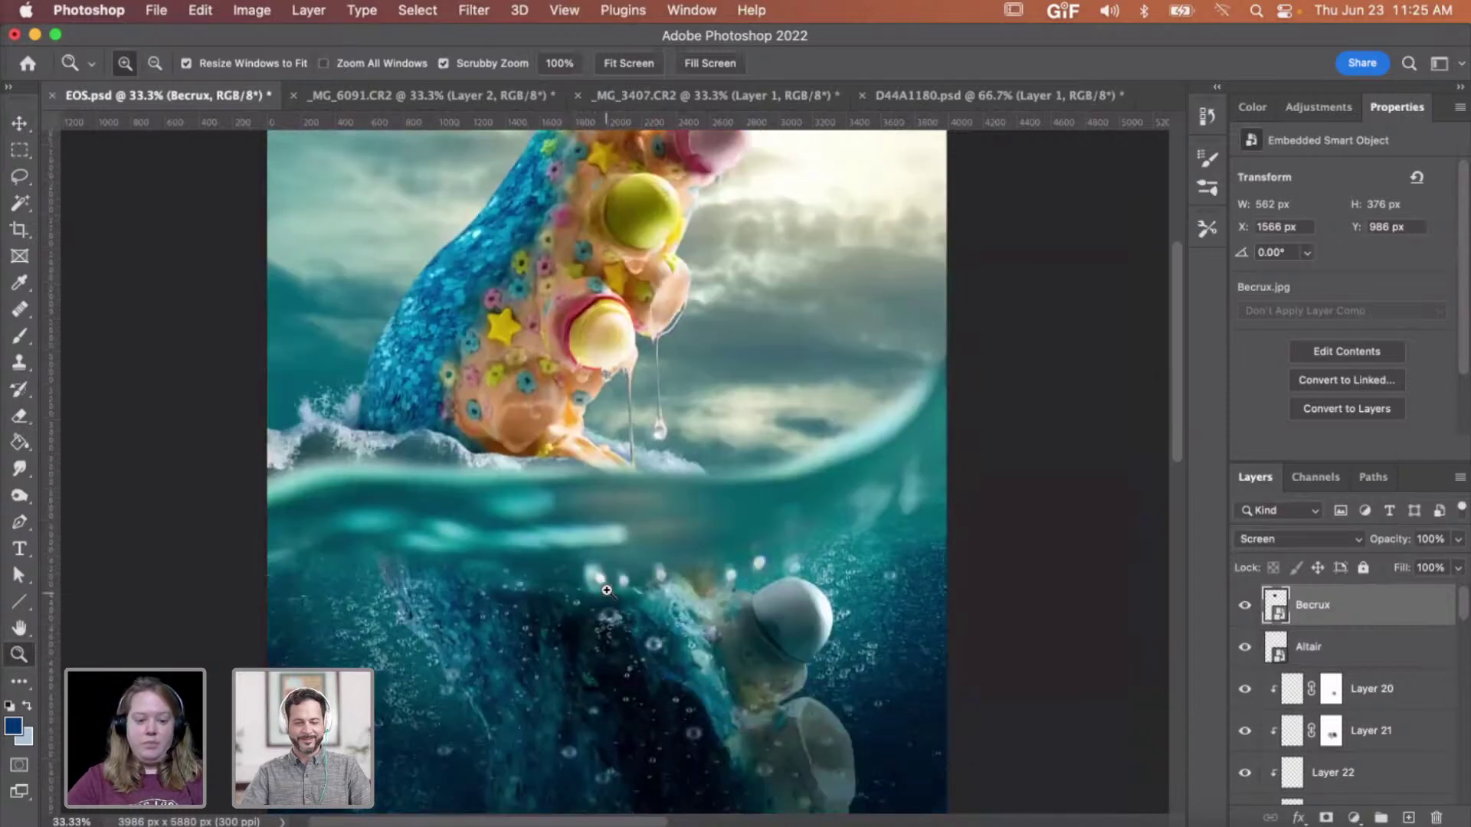
scroll(846, 539, up, 10)
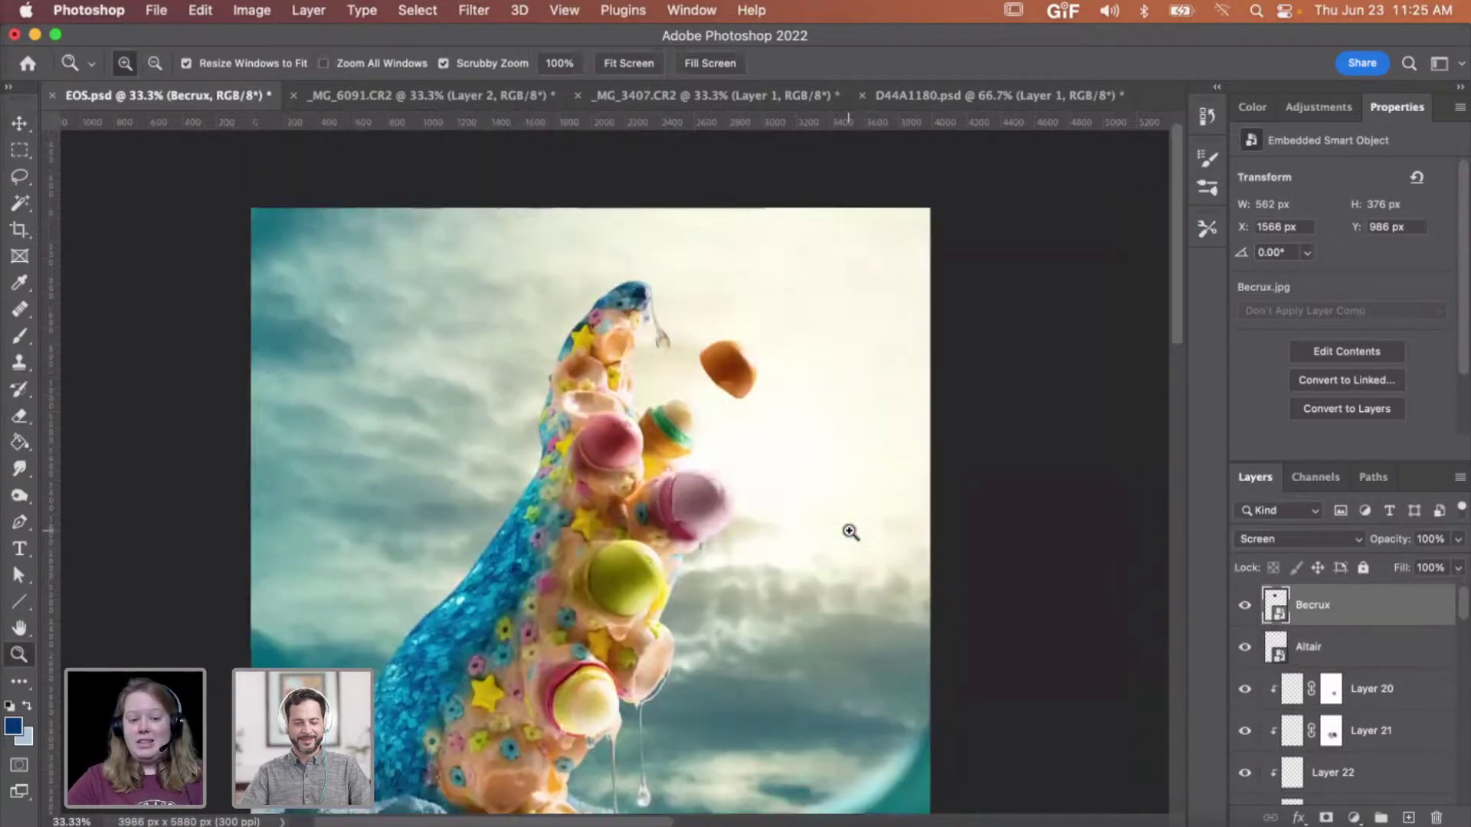
scroll(699, 564, down, 1)
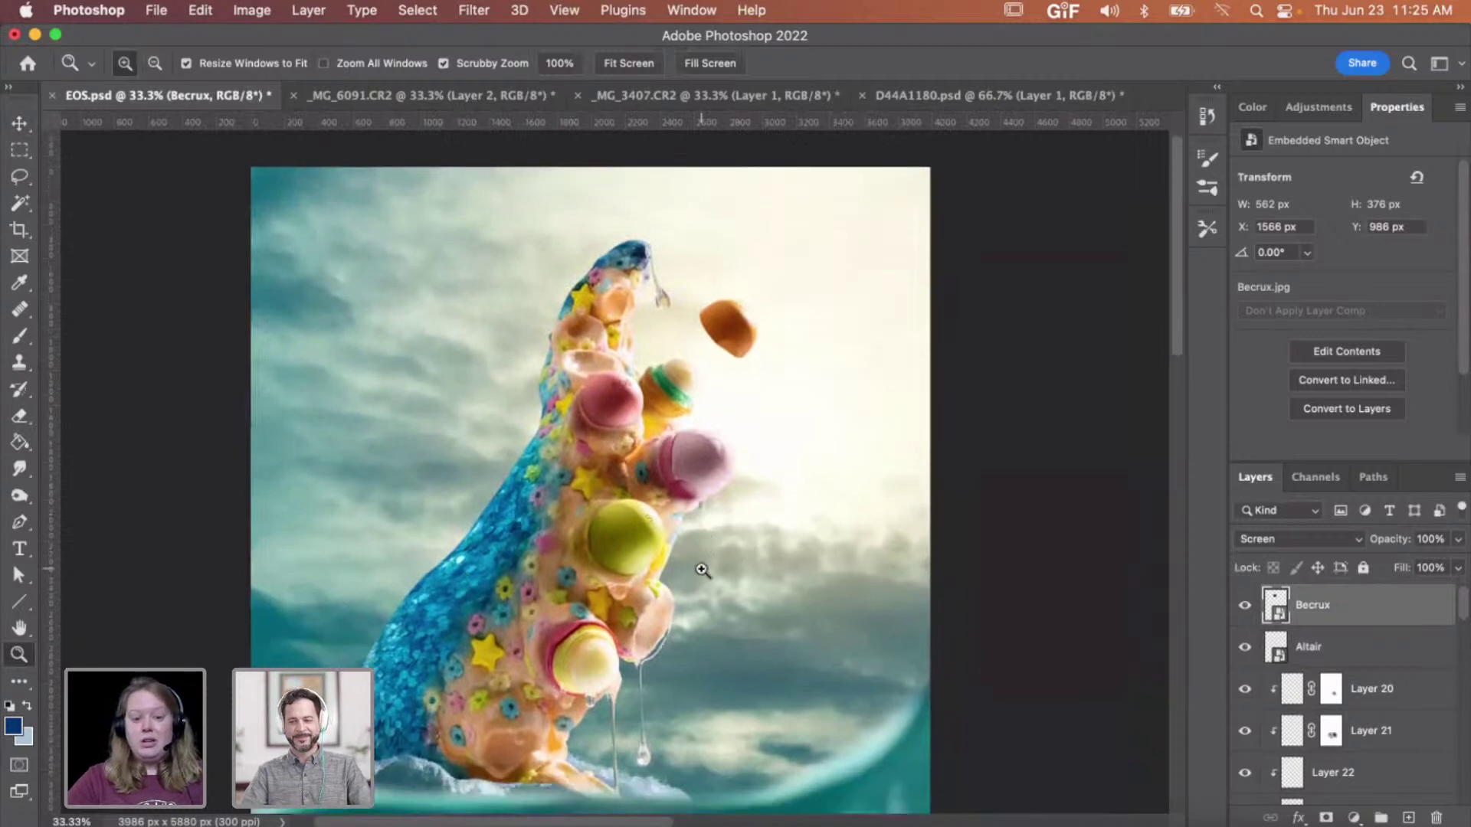
scroll(719, 557, down, 1)
scroll(718, 557, down, 1)
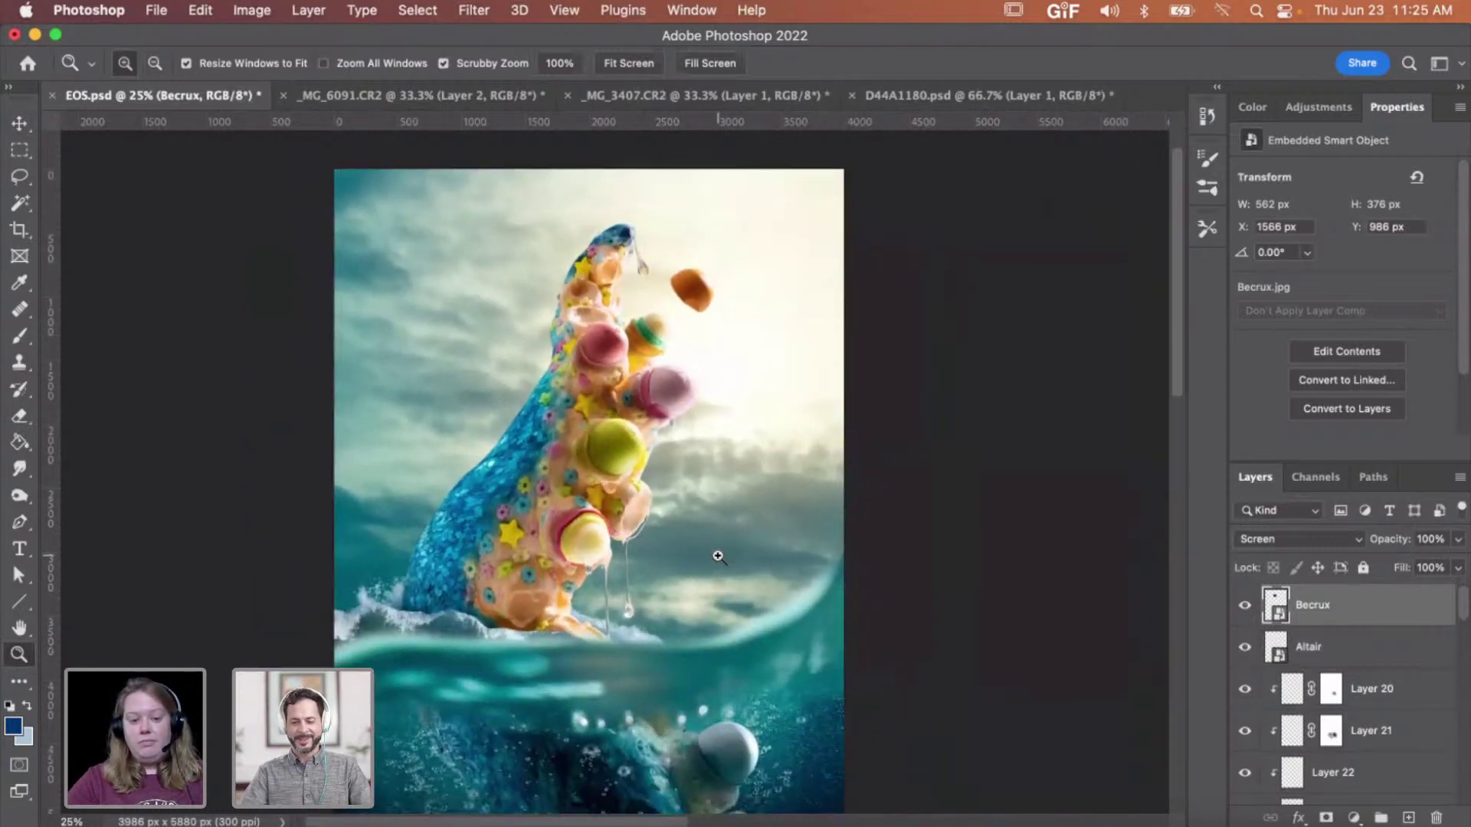